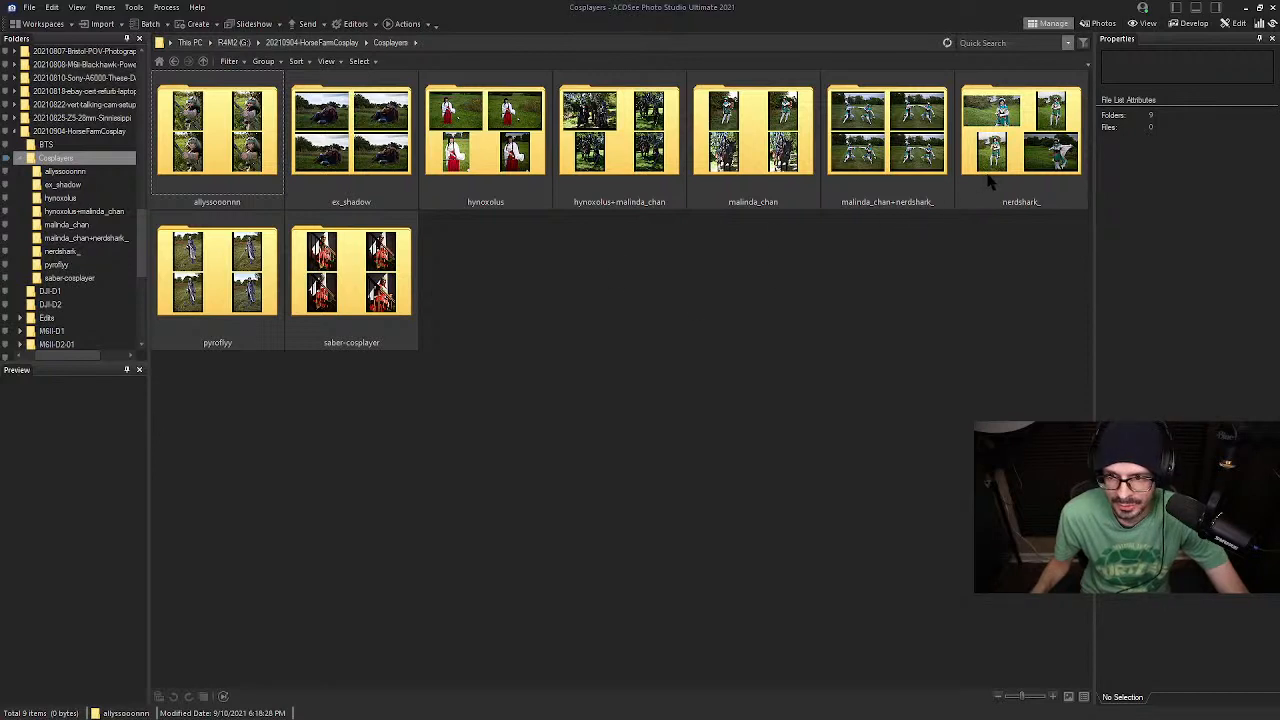
# Open the pyroflyy folder inside Cosplayers and look through its RAW photo thumbnails
pyautogui.doubleClick(212, 322)
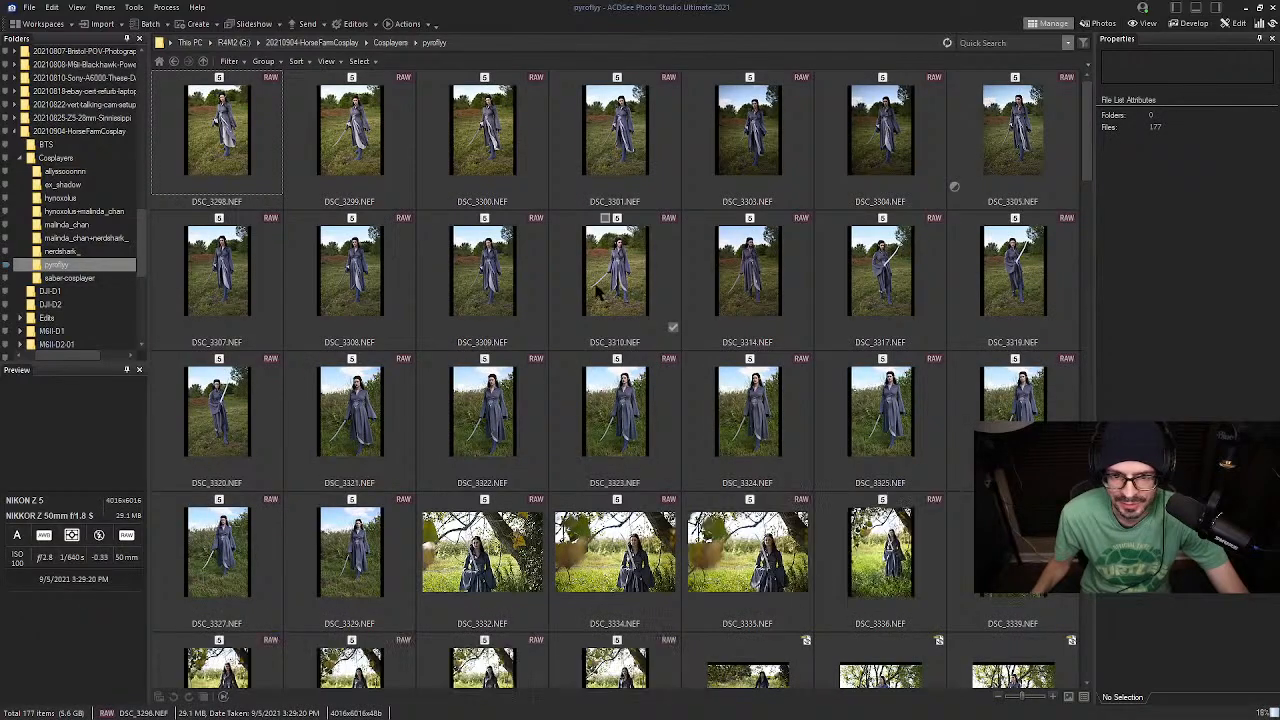
pyautogui.scroll(-1, 597, 290)
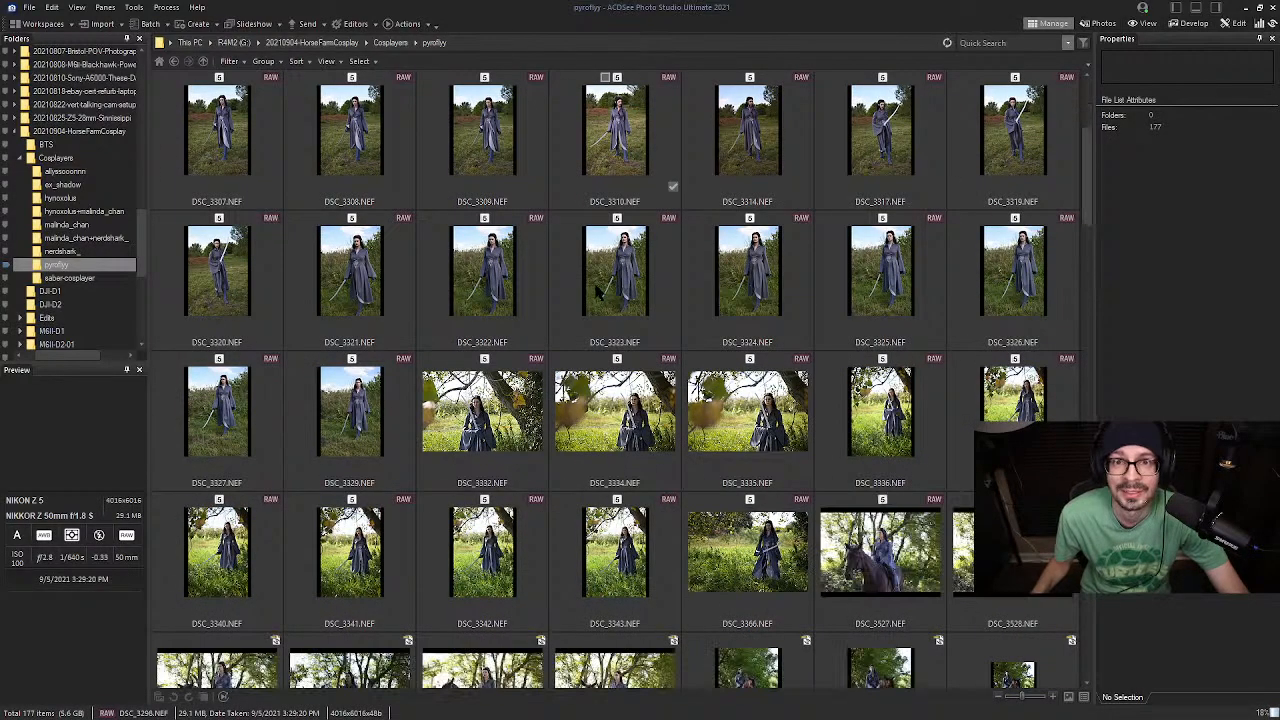
pyautogui.scroll(-1, 597, 290)
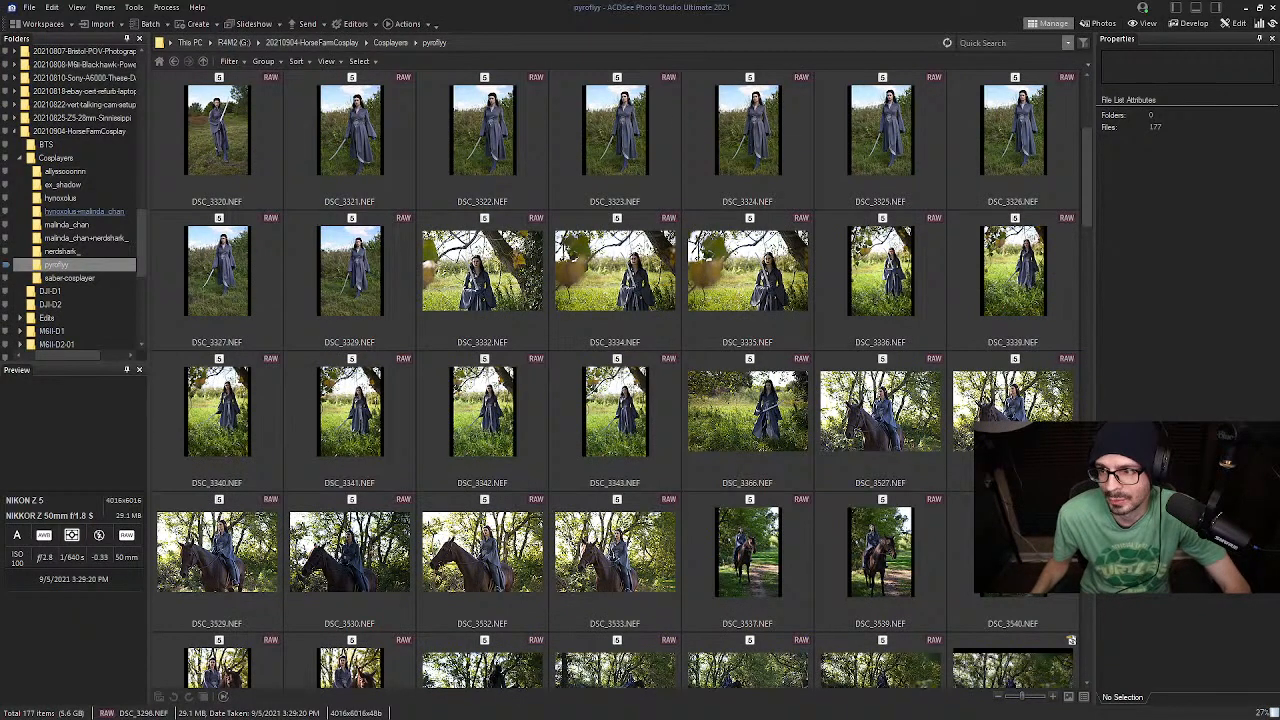
pyautogui.click(1246, 8)
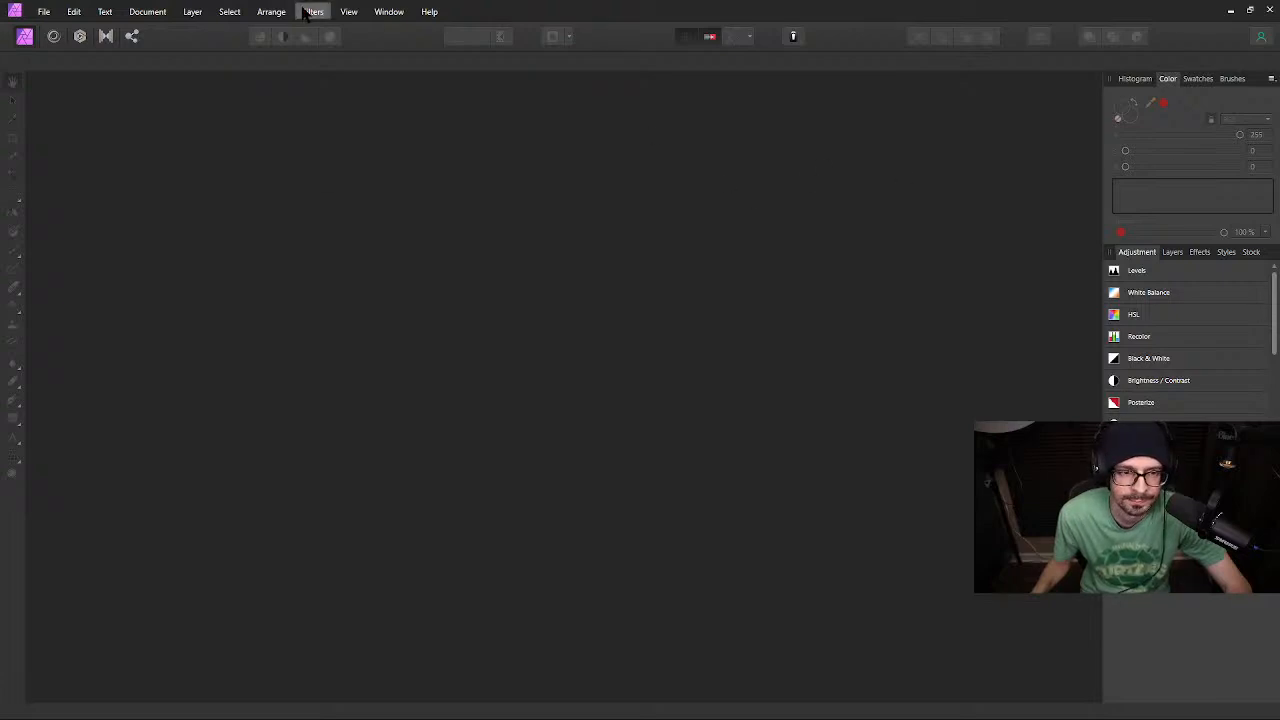
pyautogui.click(349, 11)
pyautogui.press('Escape')
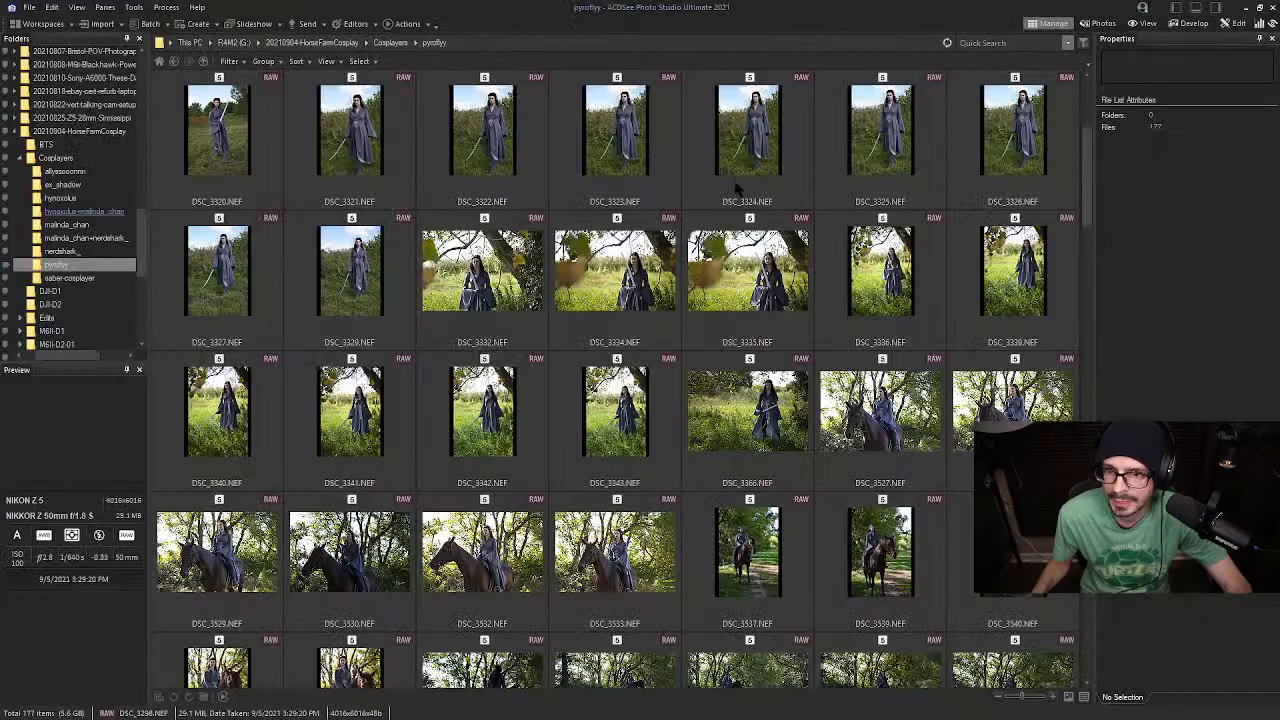
pyautogui.click(1230, 10)
# Open DSC_3320.NEF in the full-size viewer and advance to DSC_3321.NEF
pyautogui.click(278, 182)
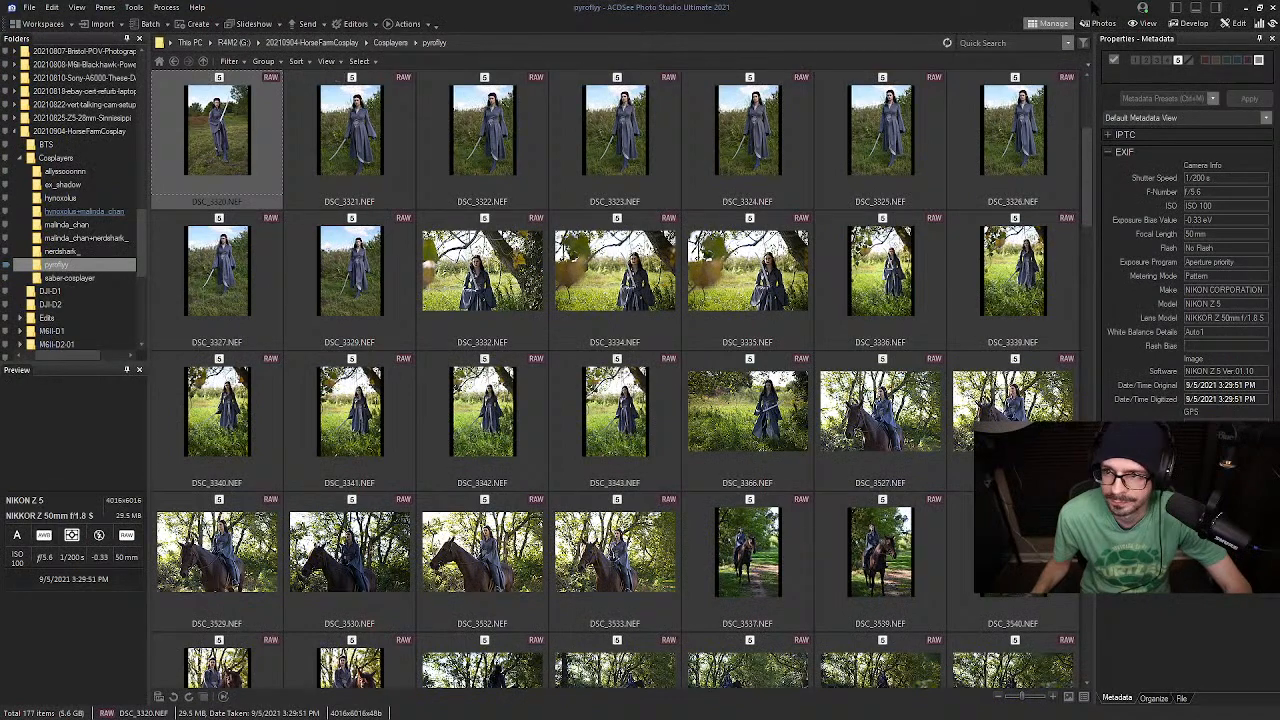
pyautogui.click(1143, 22)
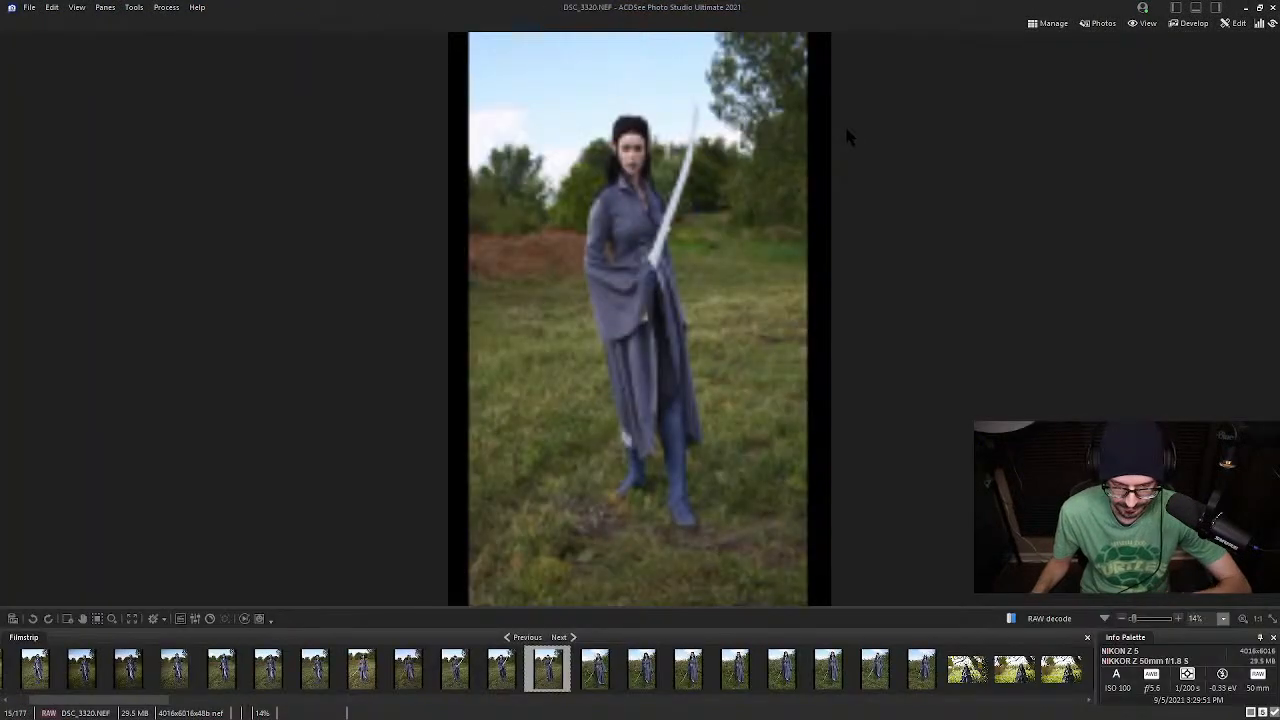
pyautogui.press('Right')
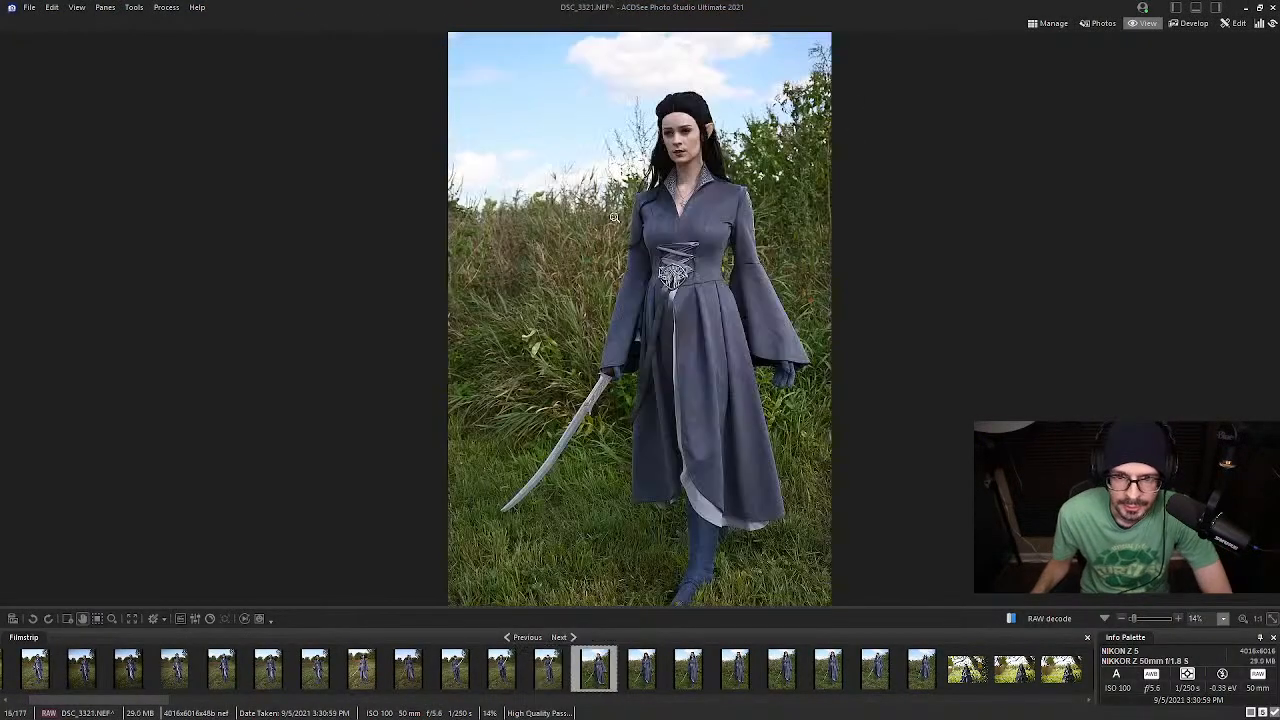
# Examine DSC_3321.NEF at 100% around the face, sleeve, dress and boot, then return to the whole photo
pyautogui.click(687, 133)
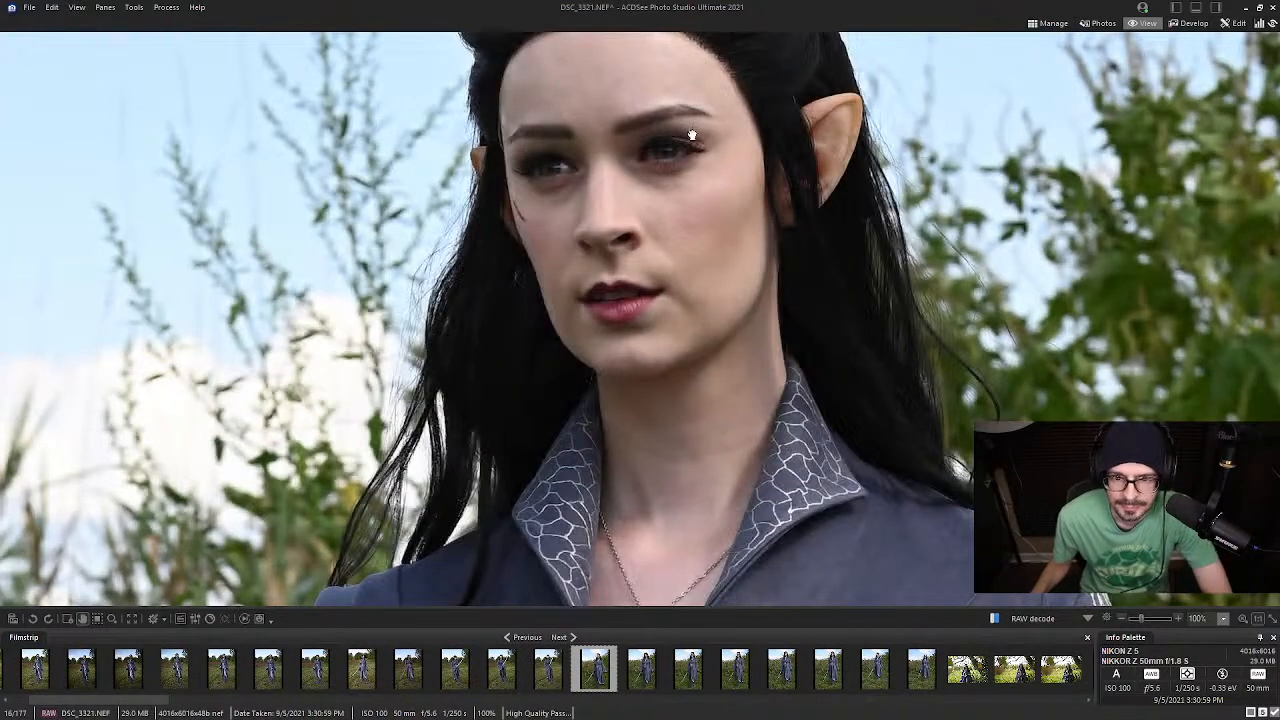
pyautogui.moveTo(687, 175); pyautogui.dragTo(665, 232)
pyautogui.click(665, 232)
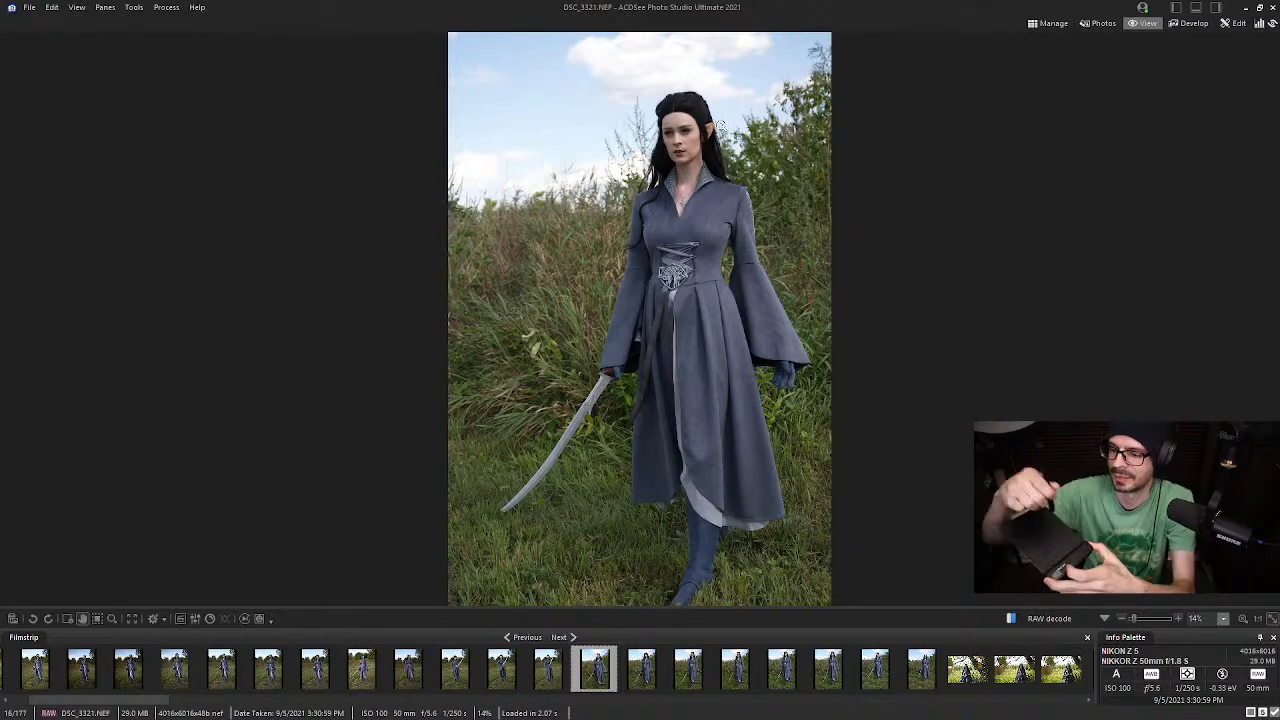
pyautogui.moveTo(640, 272); pyautogui.dragTo(786, 349)
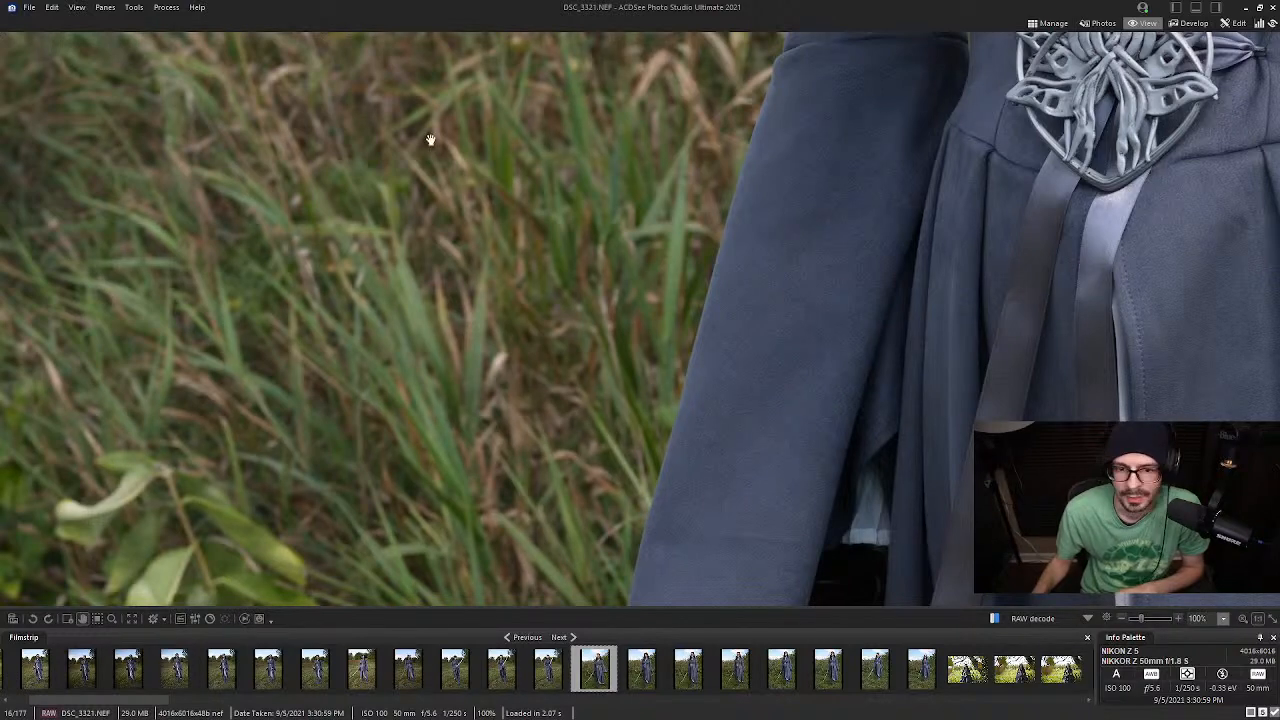
pyautogui.moveTo(943, 199); pyautogui.dragTo(489, 458)
pyautogui.click(725, 168)
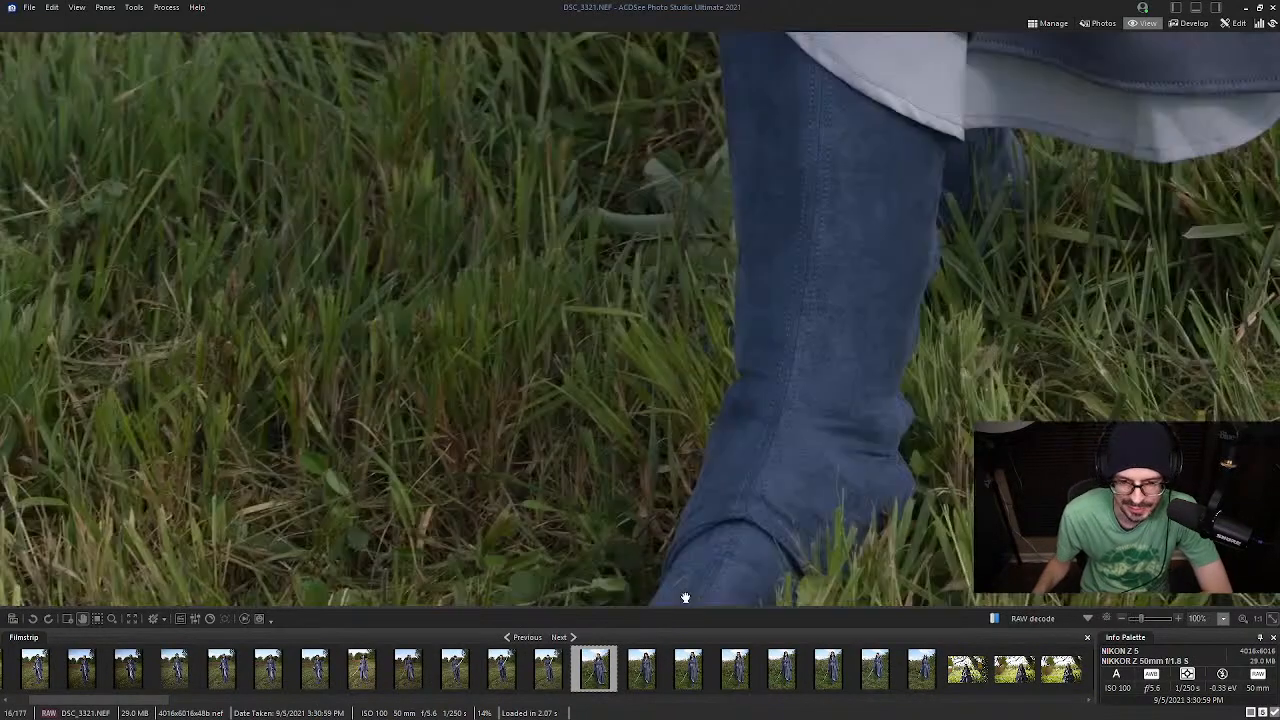
pyautogui.click(677, 600)
pyautogui.moveTo(677, 587); pyautogui.dragTo(646, 378)
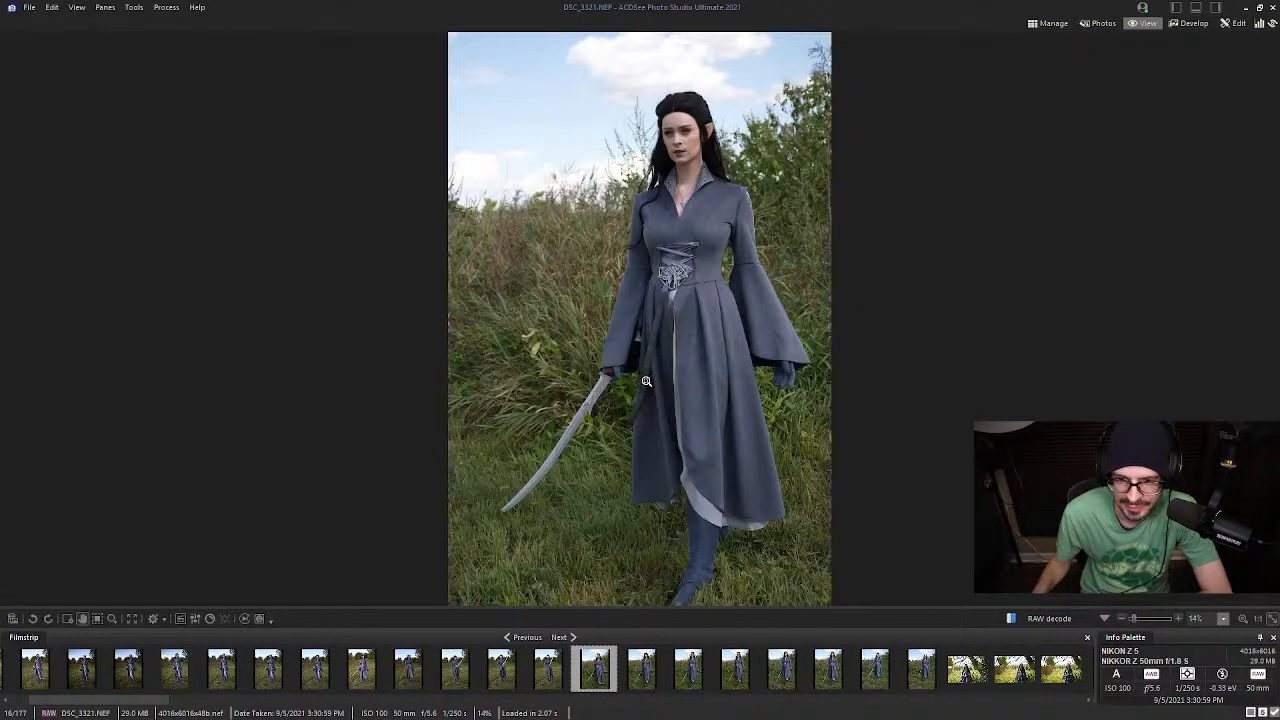
# Advance to DSC_3322.NEF and check the subject's face up close
pyautogui.press('Right')
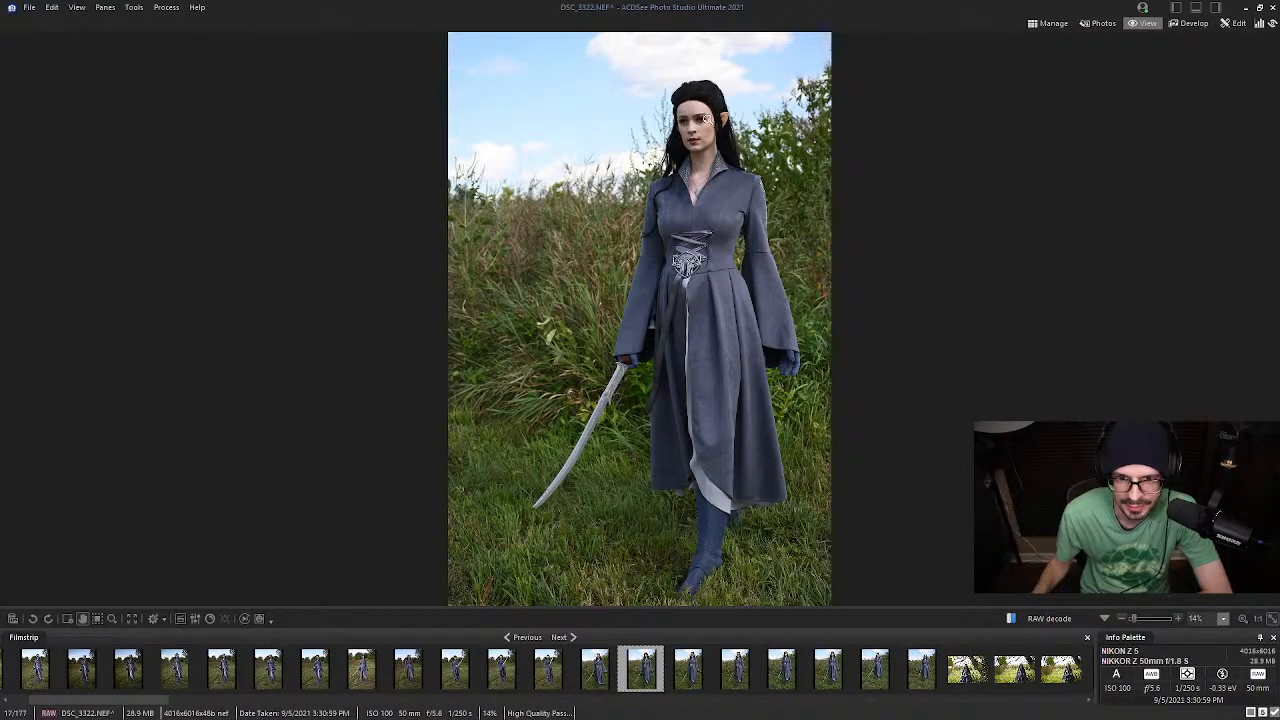
pyautogui.click(707, 121)
pyautogui.moveTo(707, 121); pyautogui.dragTo(694, 235)
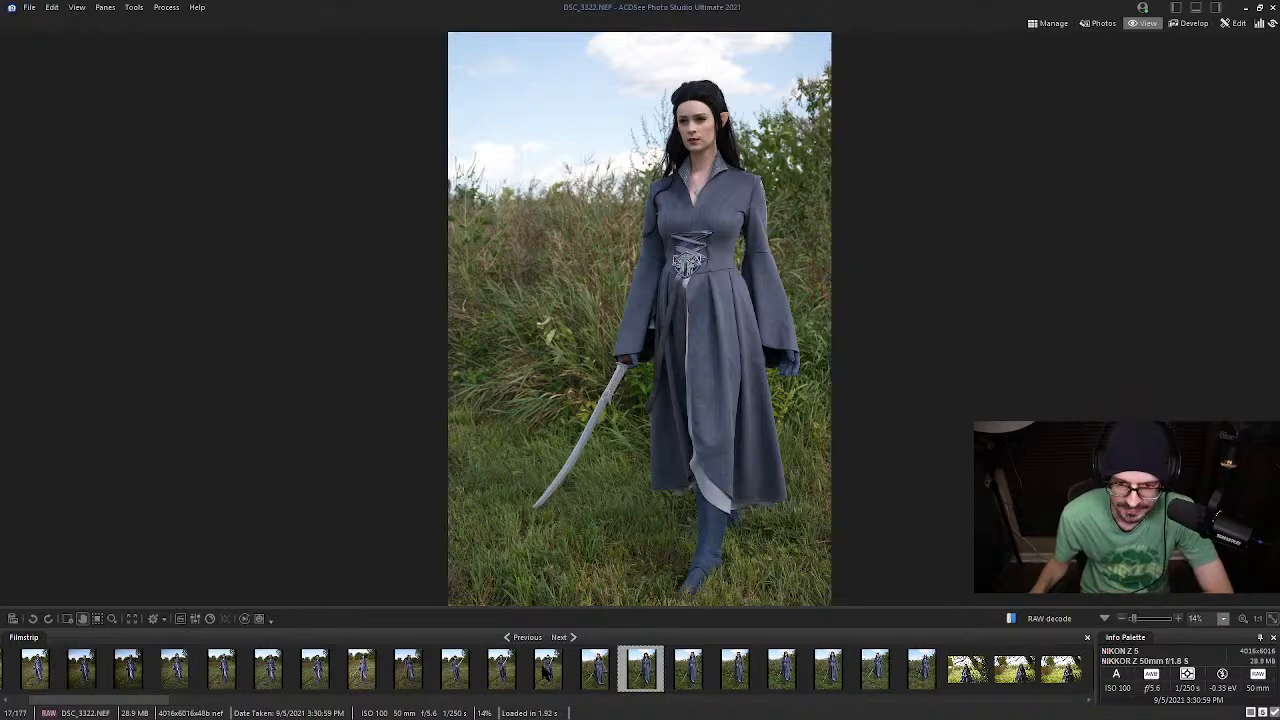
# Step through the following walking-pose photos from DSC_3323.NEF up to DSC_3329.NEF to compare them
pyautogui.press('Right')
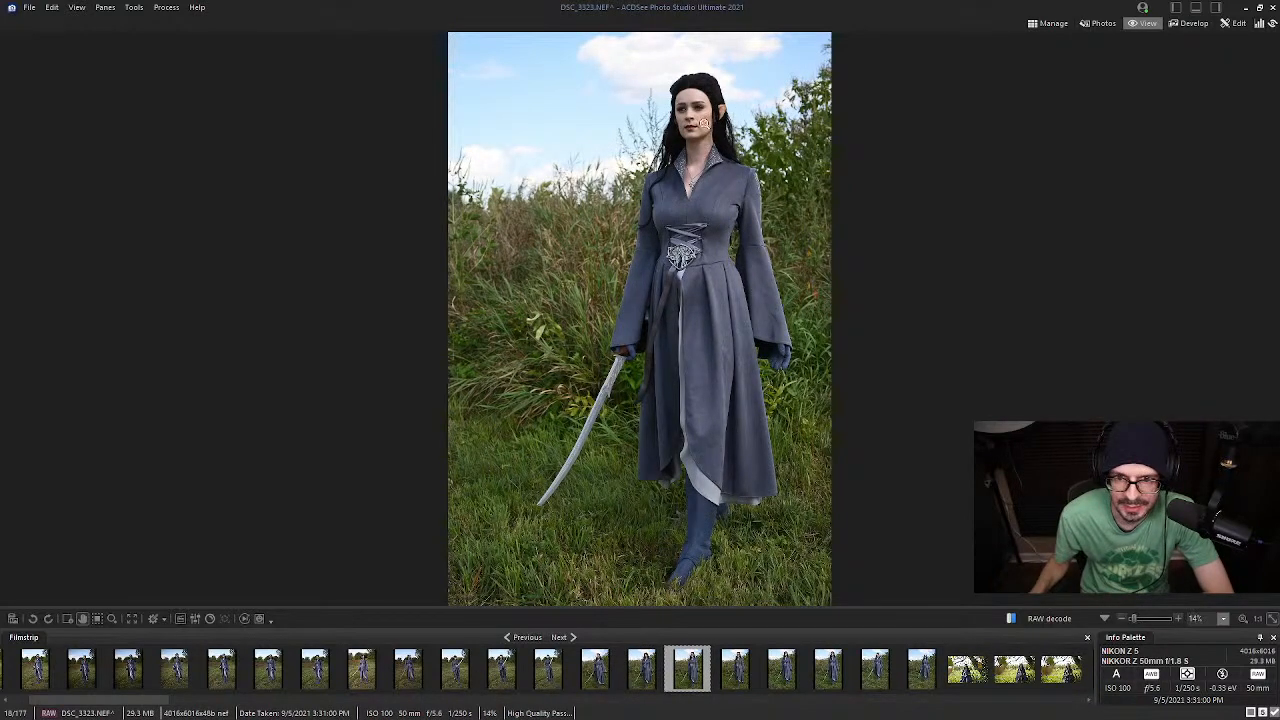
pyautogui.press('Right')
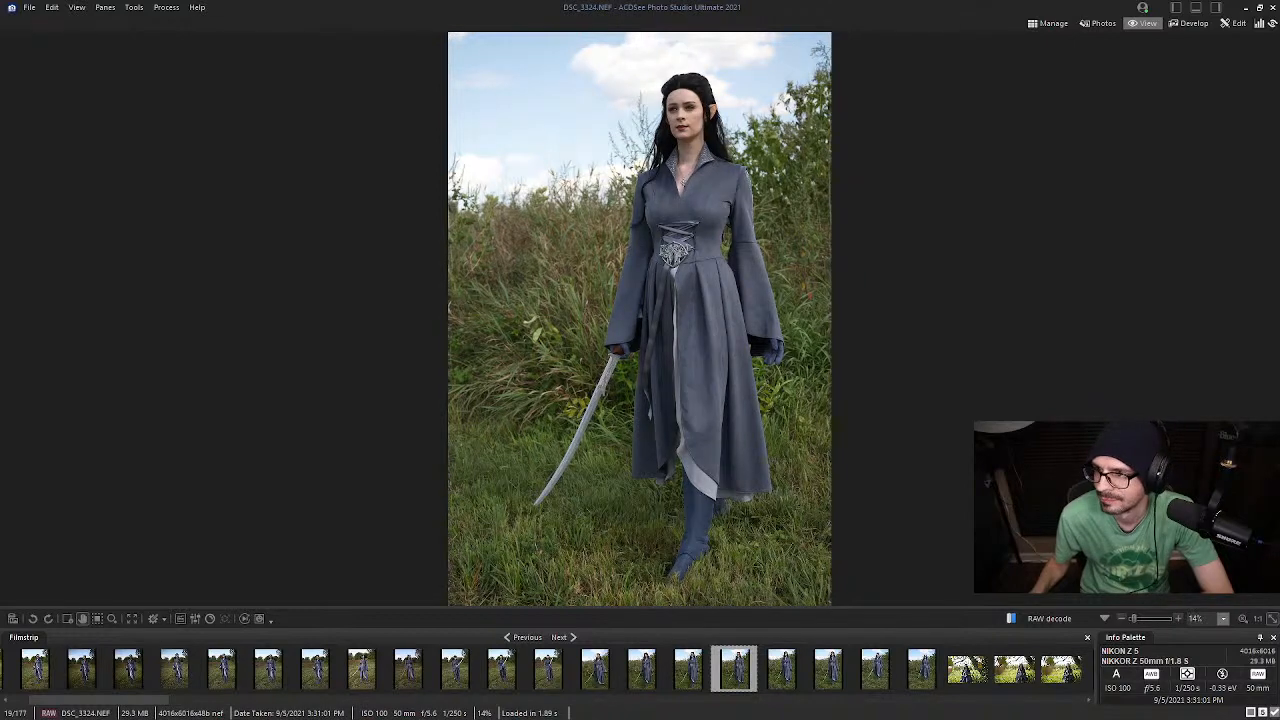
pyautogui.press('Right')
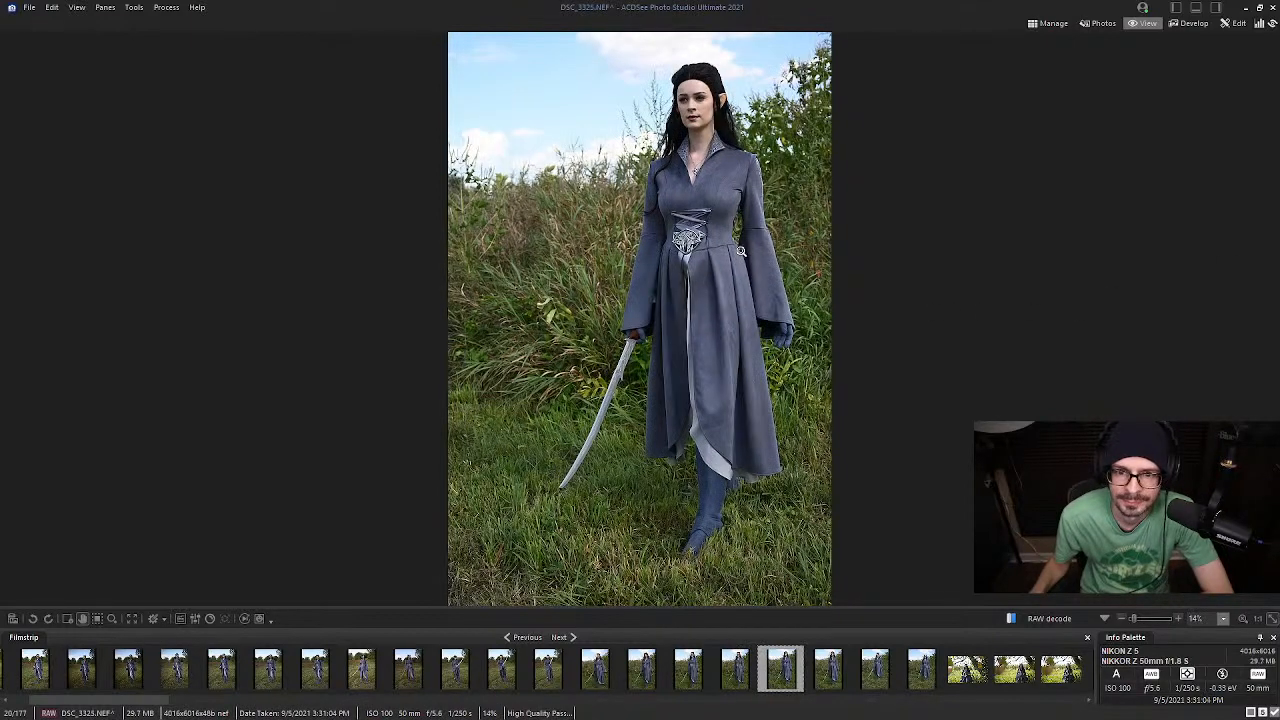
pyautogui.press('Right')
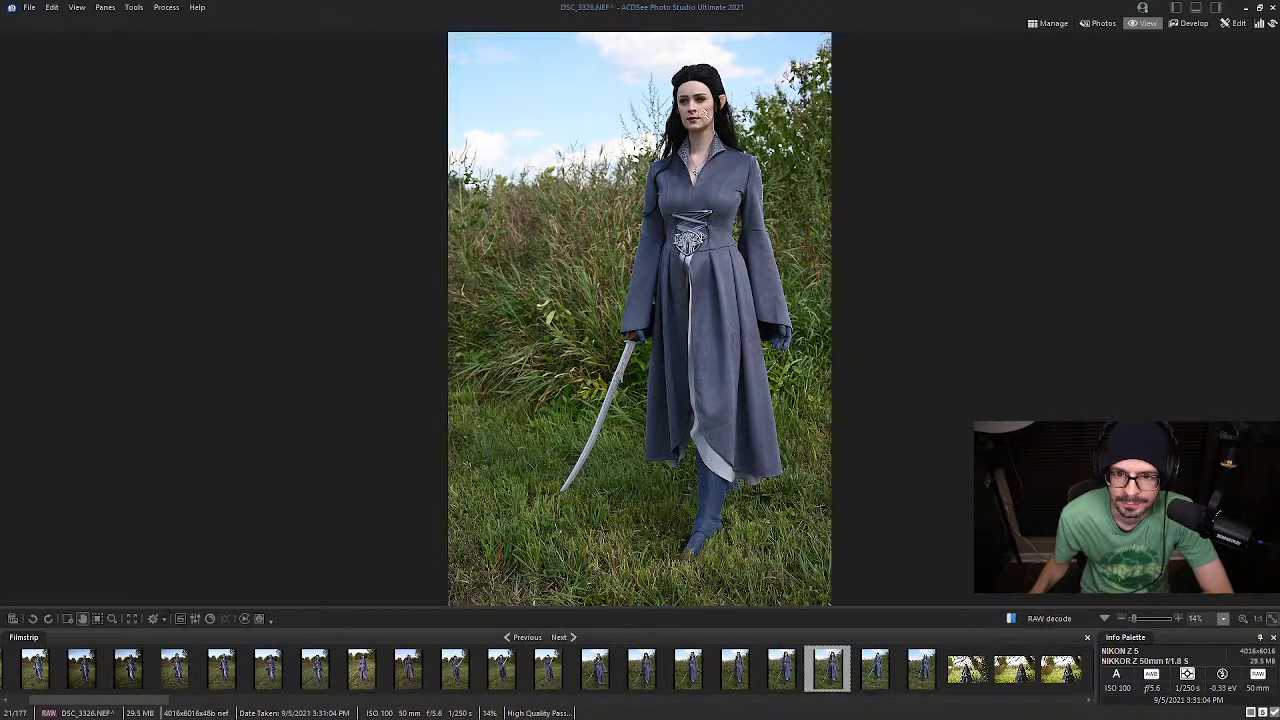
pyautogui.press('Right')
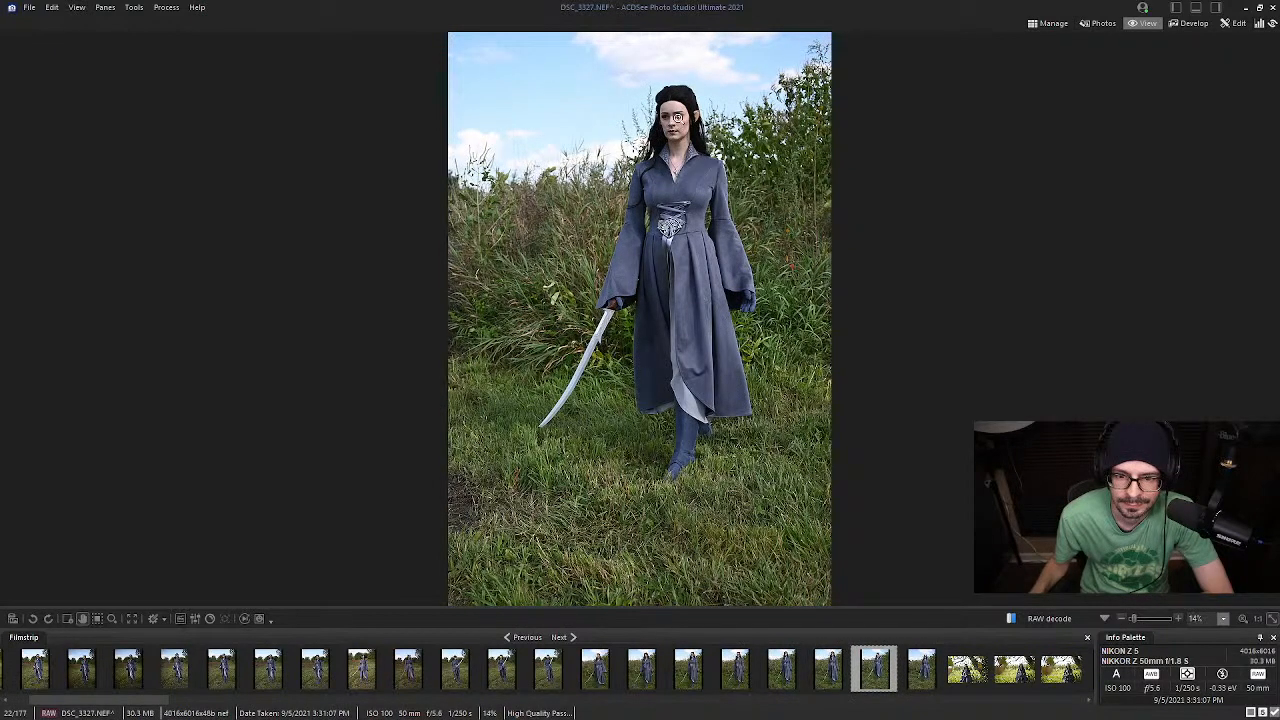
pyautogui.press('Right')
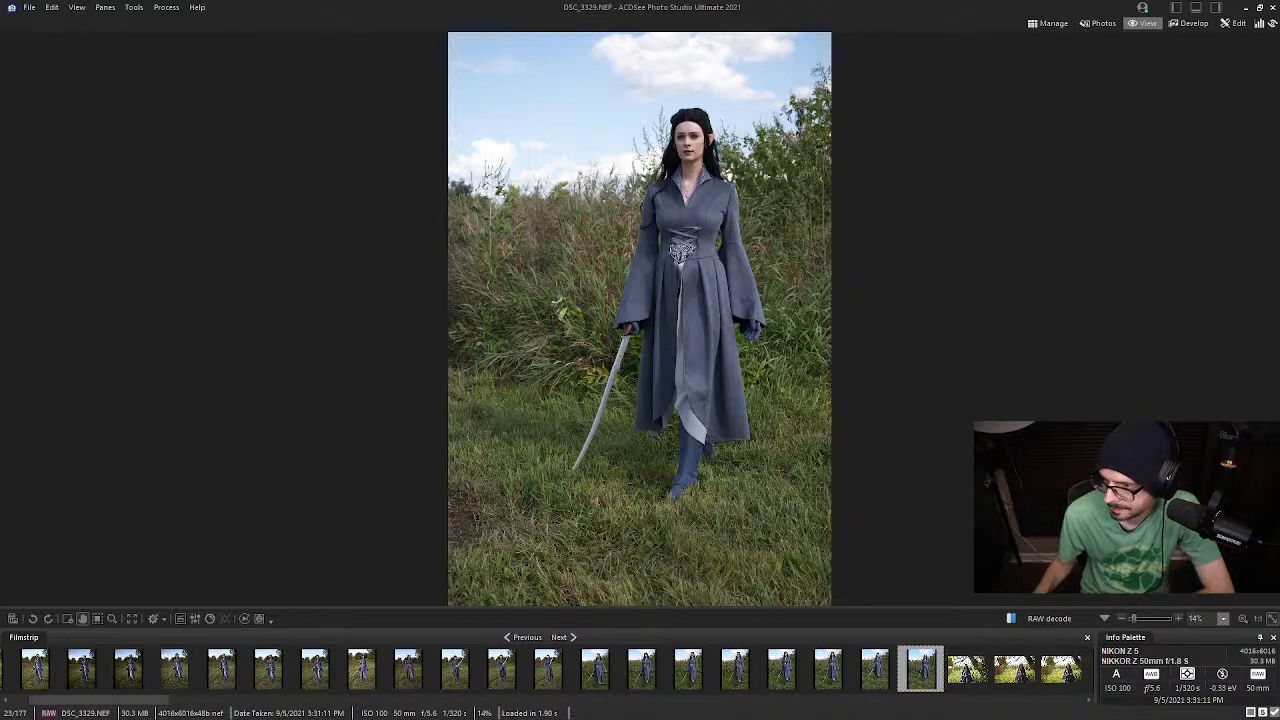
# Switch to the Firefox window, show image results for "lord of the rings Tauriel", and place the window beside the photo, made taller
pyautogui.hotkey('alt', 'Tab')
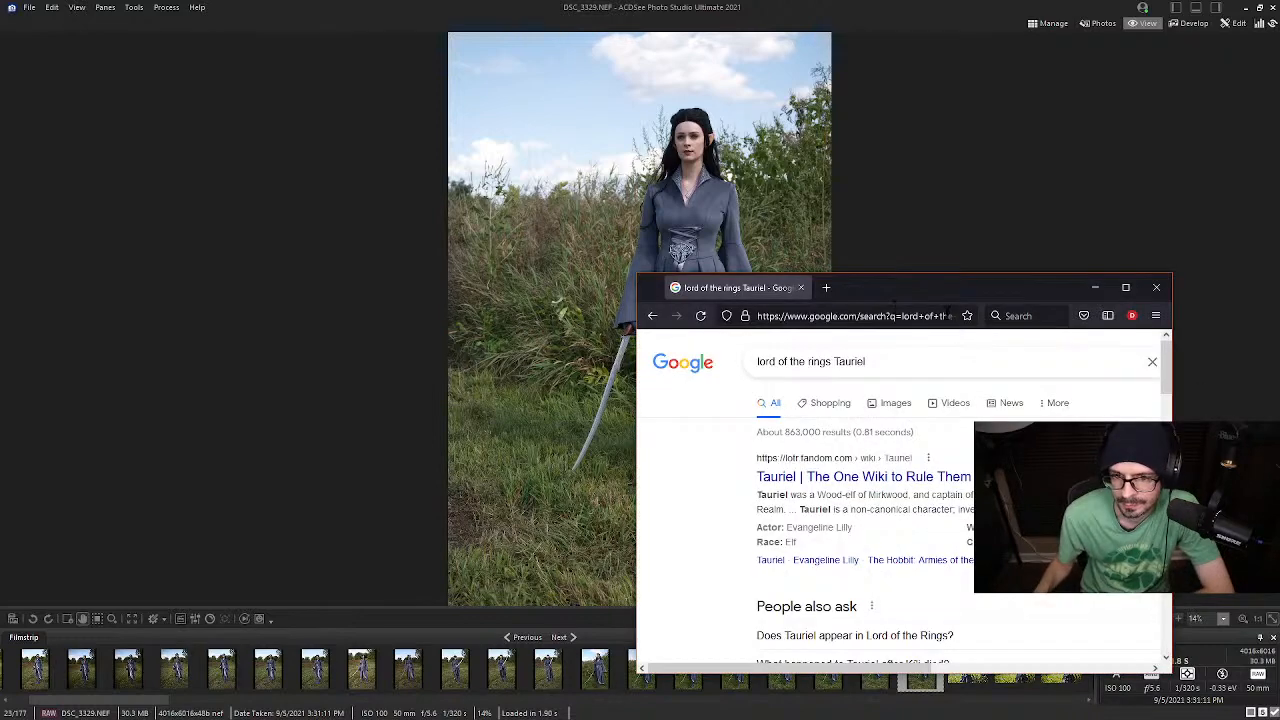
pyautogui.click(893, 405)
pyautogui.moveTo(905, 290); pyautogui.dragTo(940, 31)
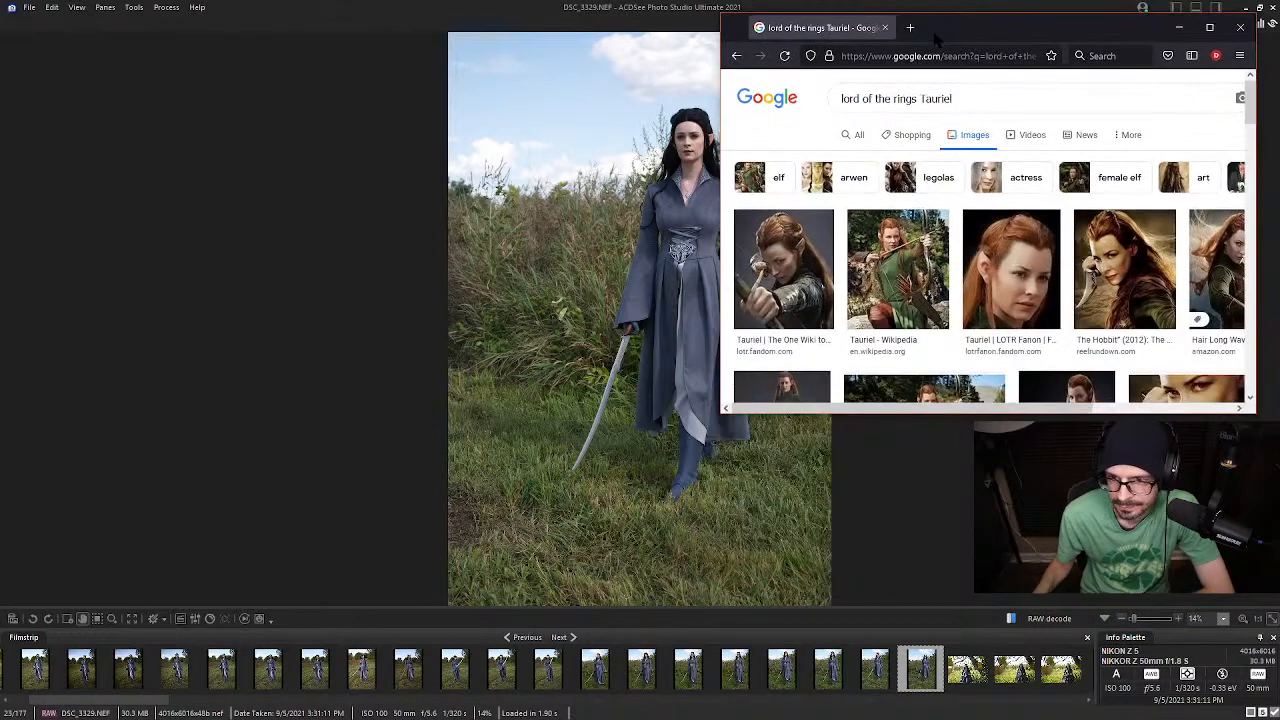
pyautogui.moveTo(869, 411); pyautogui.dragTo(894, 676)
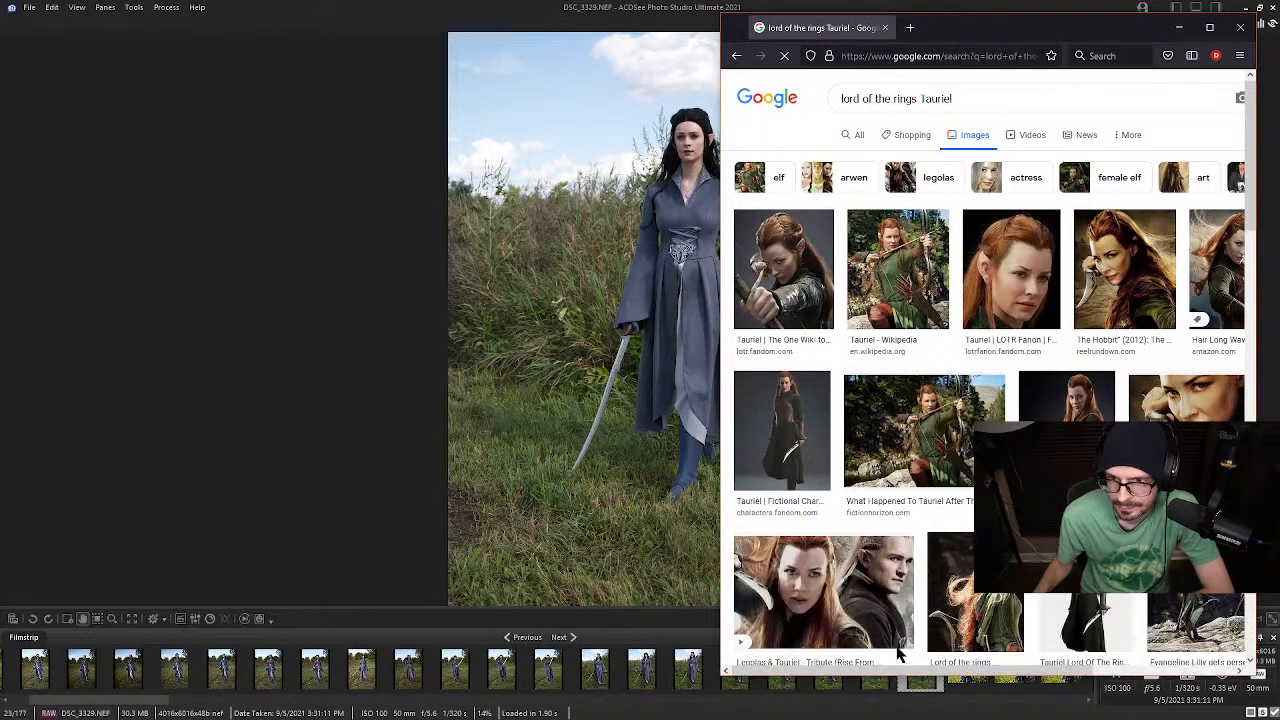
# Refine the image search to "lord of the rings Tauriel screencap"
pyautogui.click(979, 95)
pyautogui.write('scree')
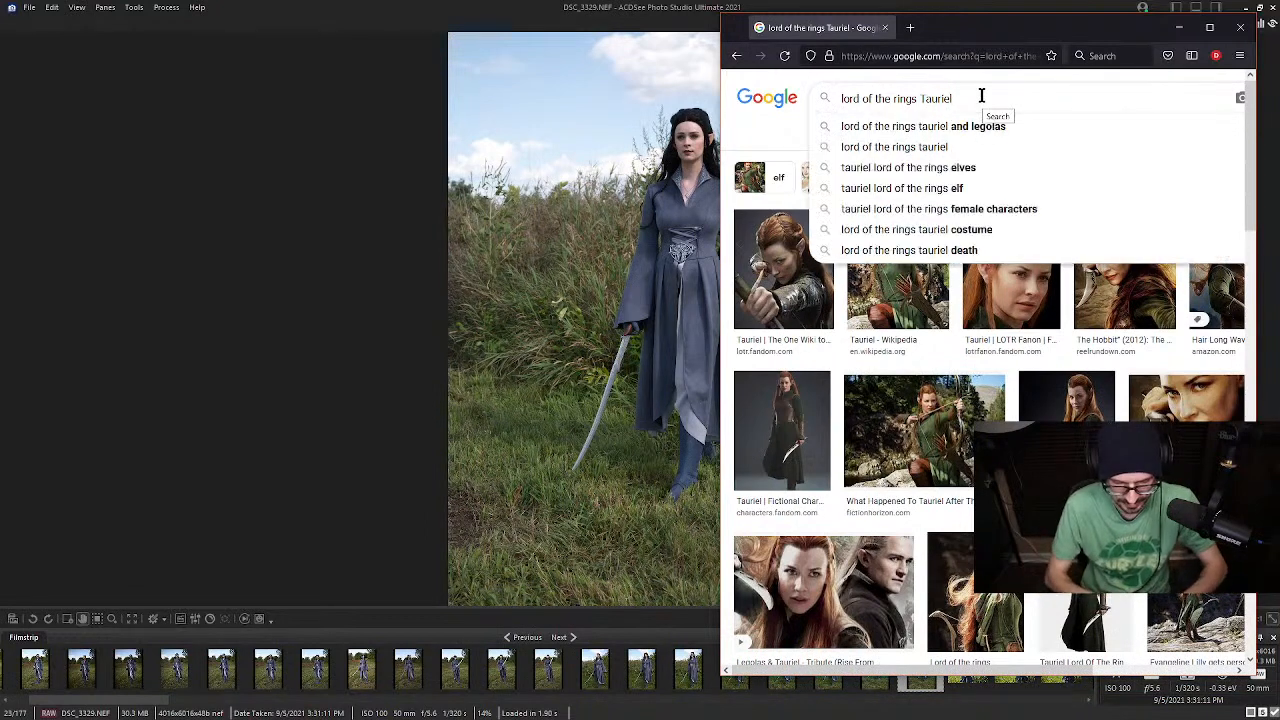
pyautogui.write('ncap')
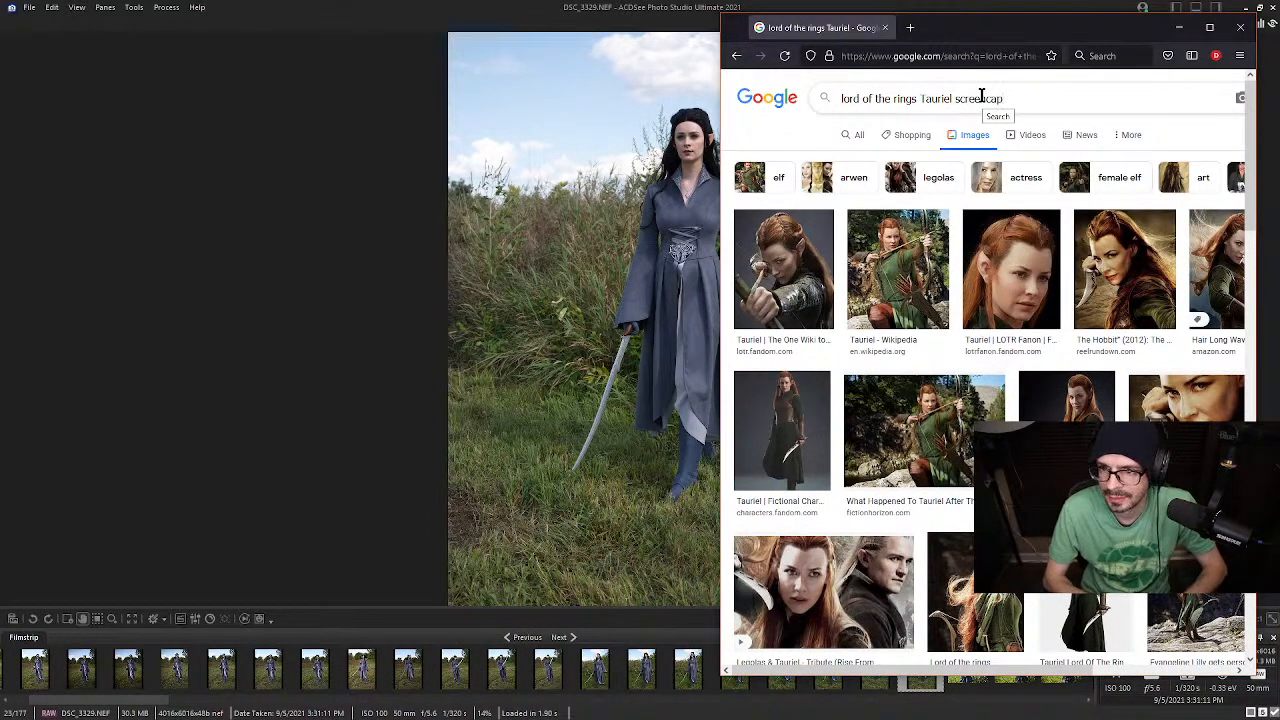
pyautogui.press('Return')
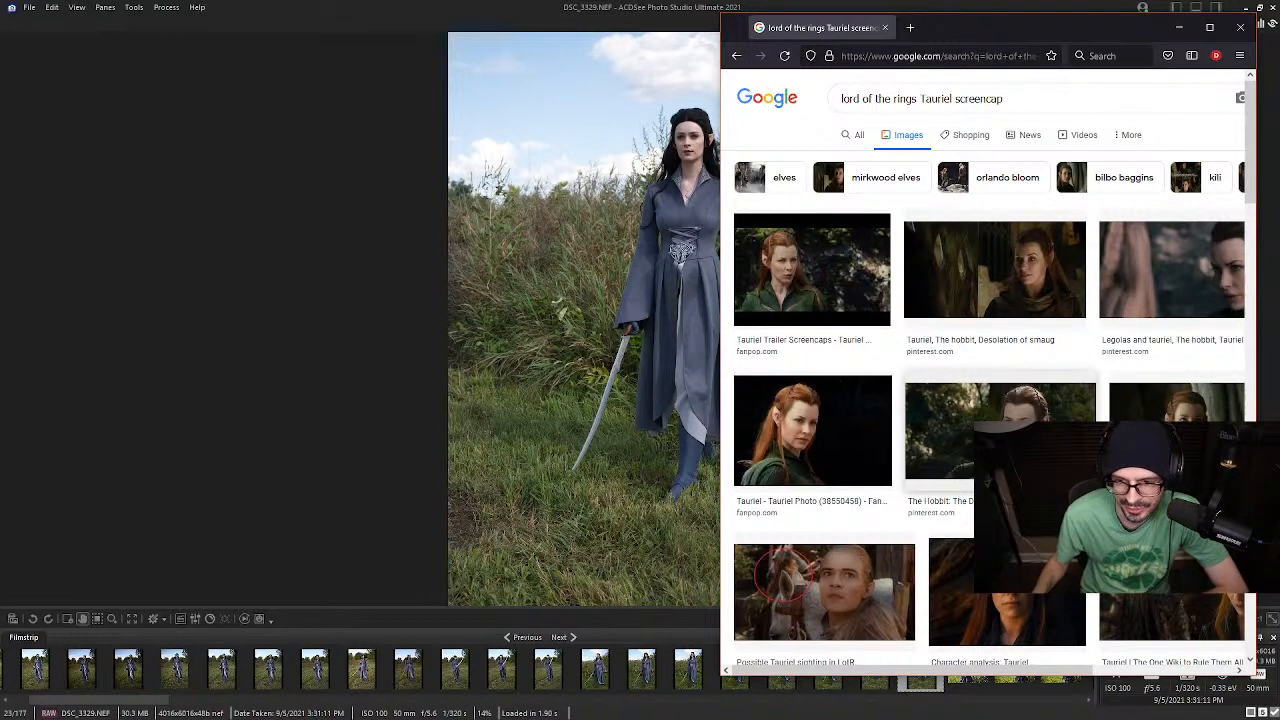
# Preview the Pinterest screencap from The Hobbit: The Desolation of Smaug and widen the browser window to show it fully
pyautogui.scroll(-2, 1000, 420)
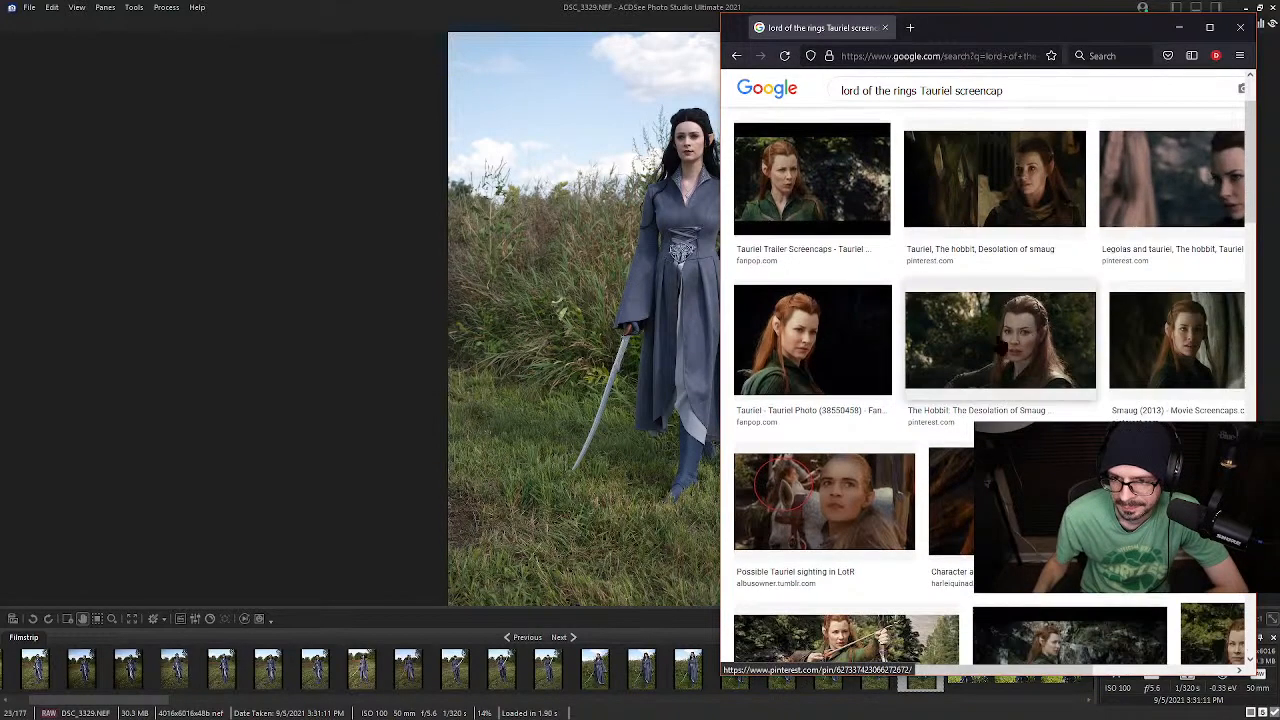
pyautogui.click(1000, 340)
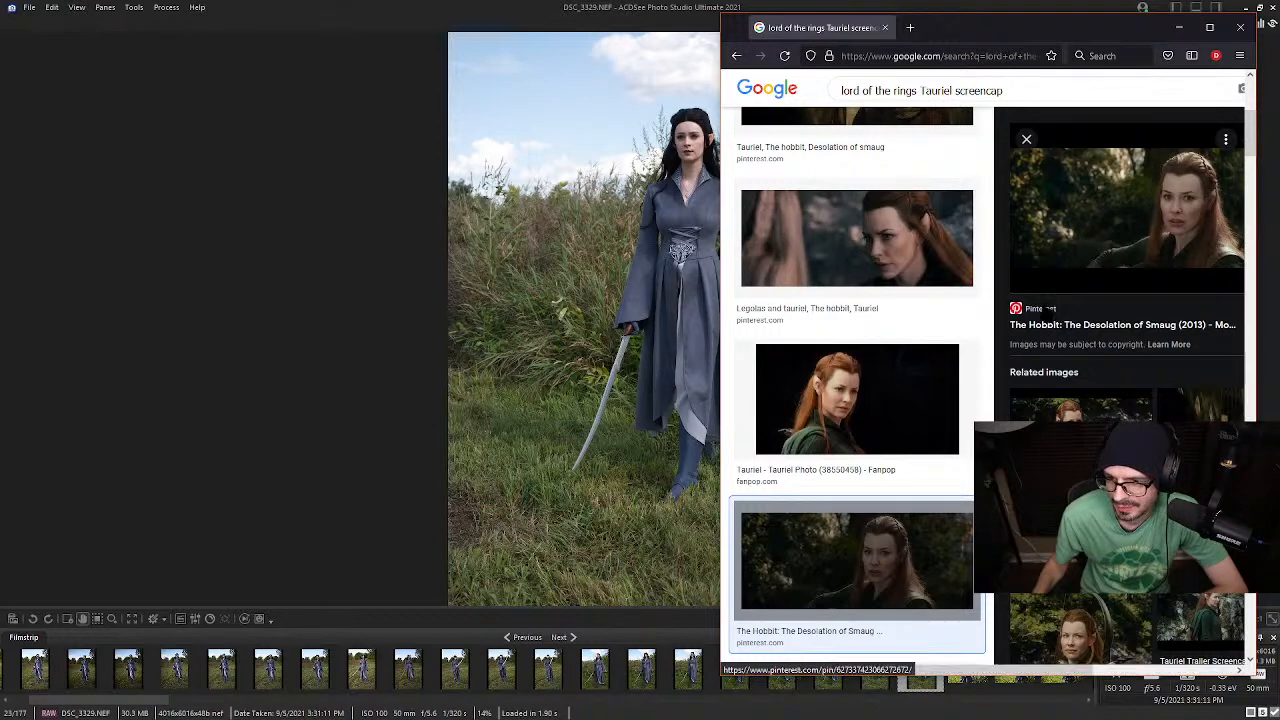
pyautogui.moveTo(718, 598); pyautogui.dragTo(645, 601)
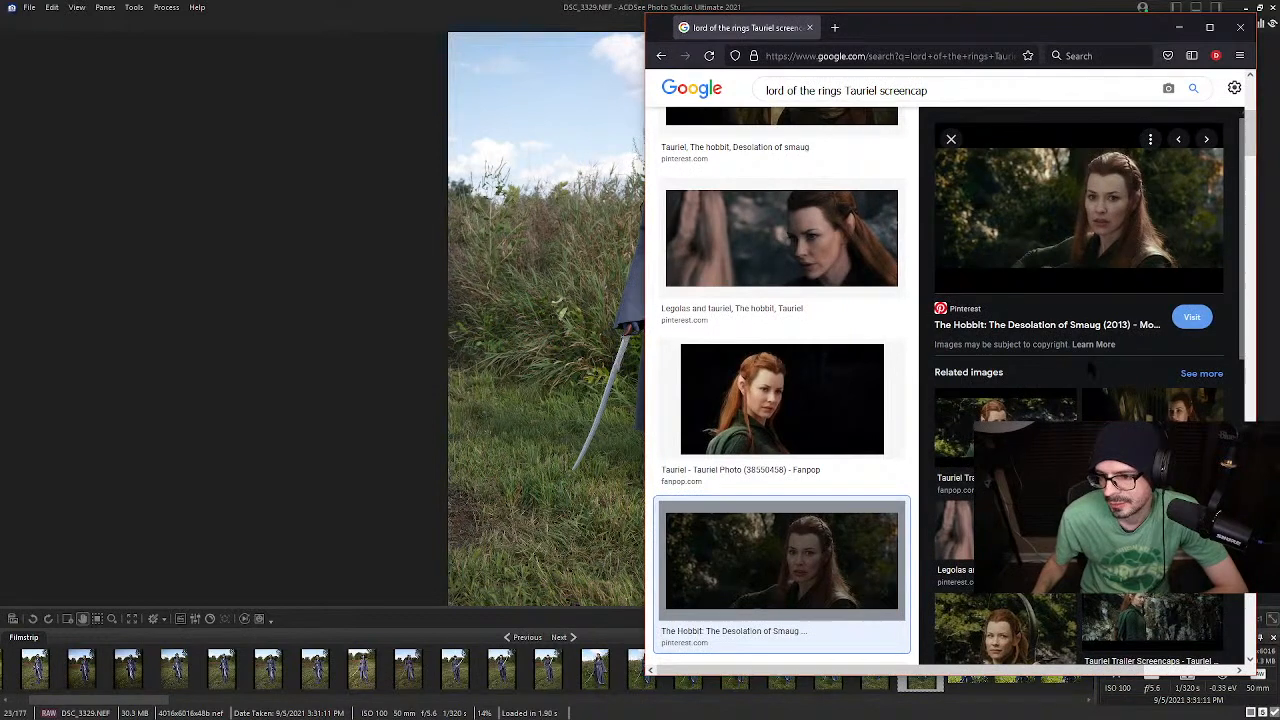
# Examine the related images and remaining Tauriel screencap results as colour and mood references, shifting the browser window slightly
pyautogui.scroll(-1, 990, 485)
pyautogui.scroll(-8, 1078, 390)
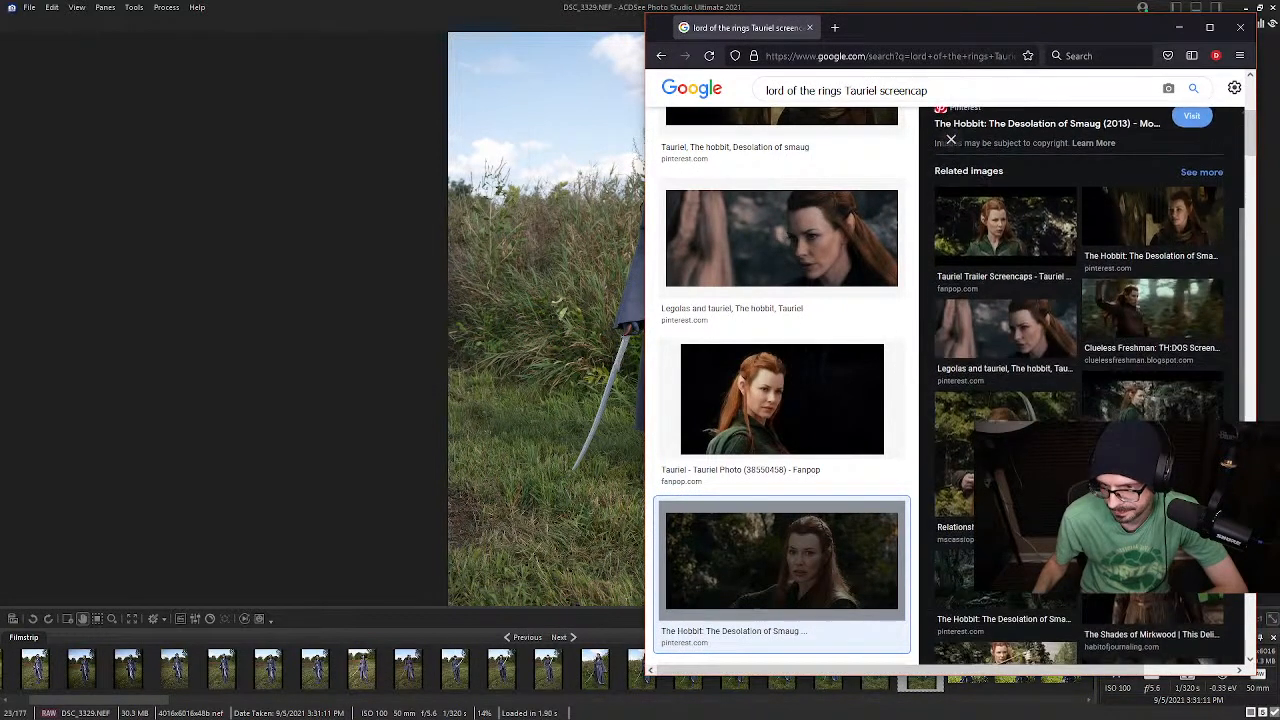
pyautogui.scroll(-2, 1018, 400)
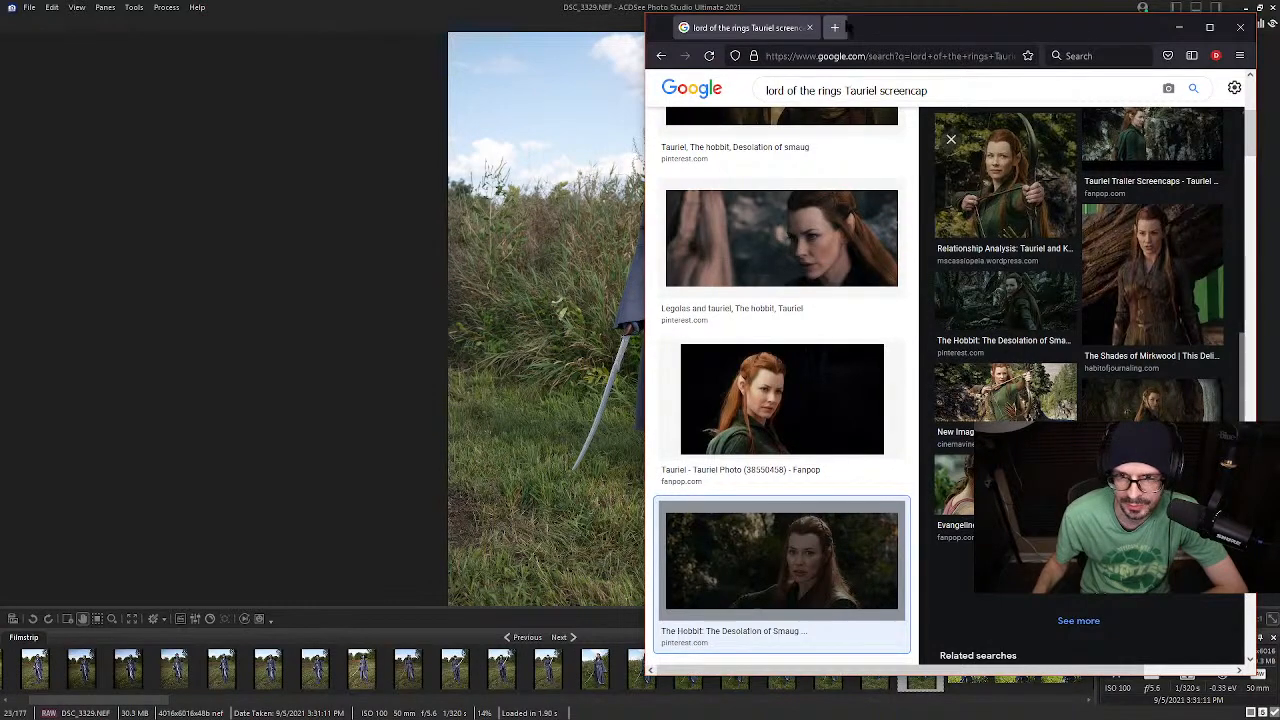
pyautogui.moveTo(880, 27); pyautogui.dragTo(954, 51)
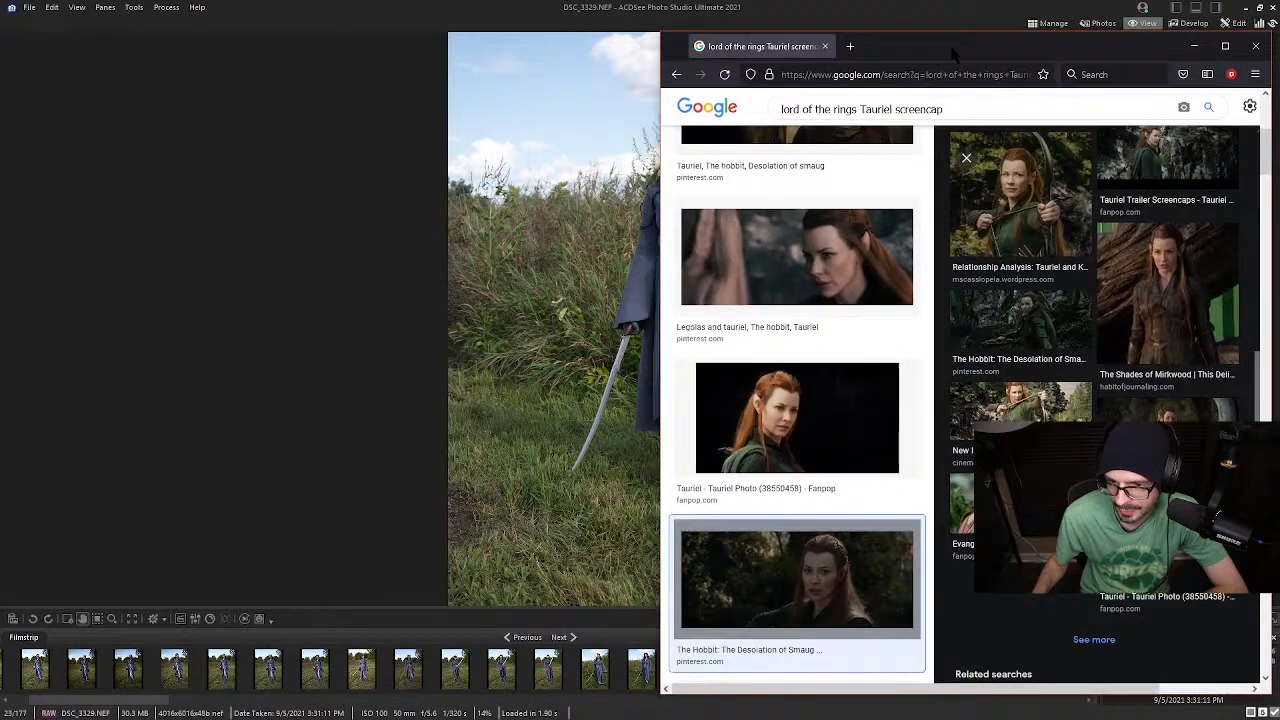
pyautogui.scroll(-1, 860, 400)
pyautogui.scroll(-5, 814, 400)
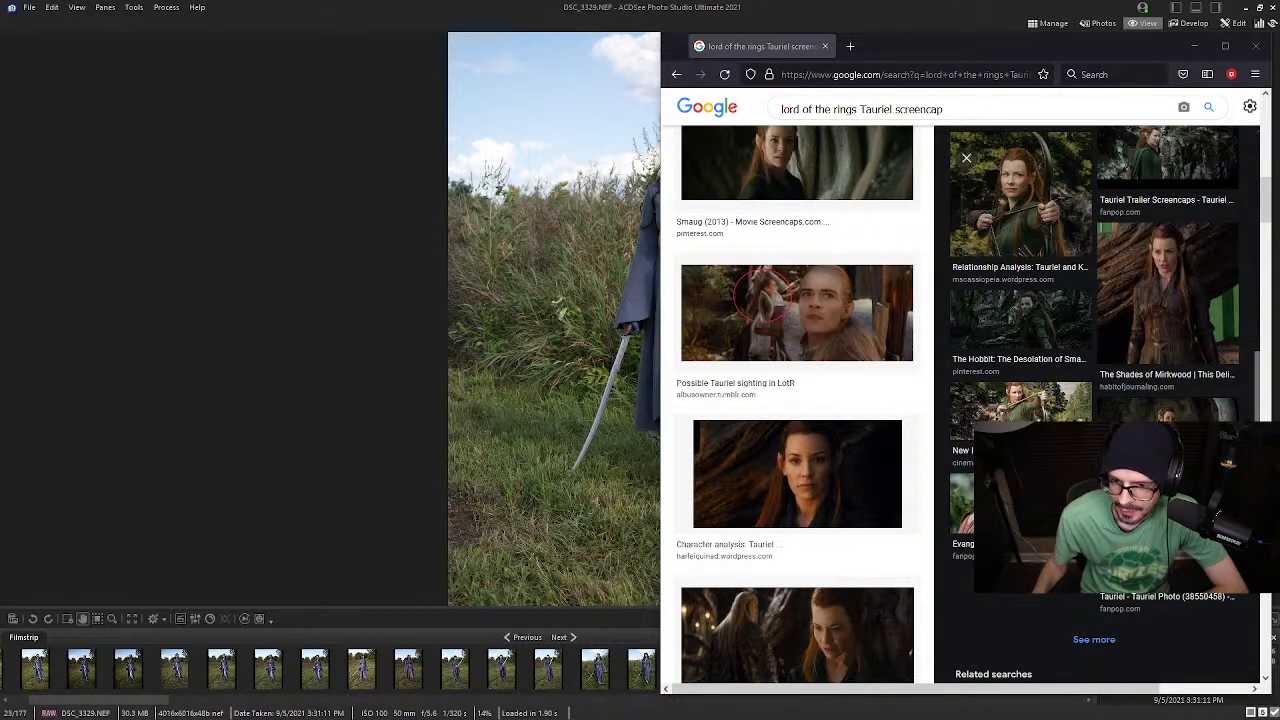
pyautogui.scroll(1, 1094, 400)
pyautogui.scroll(5, 1094, 389)
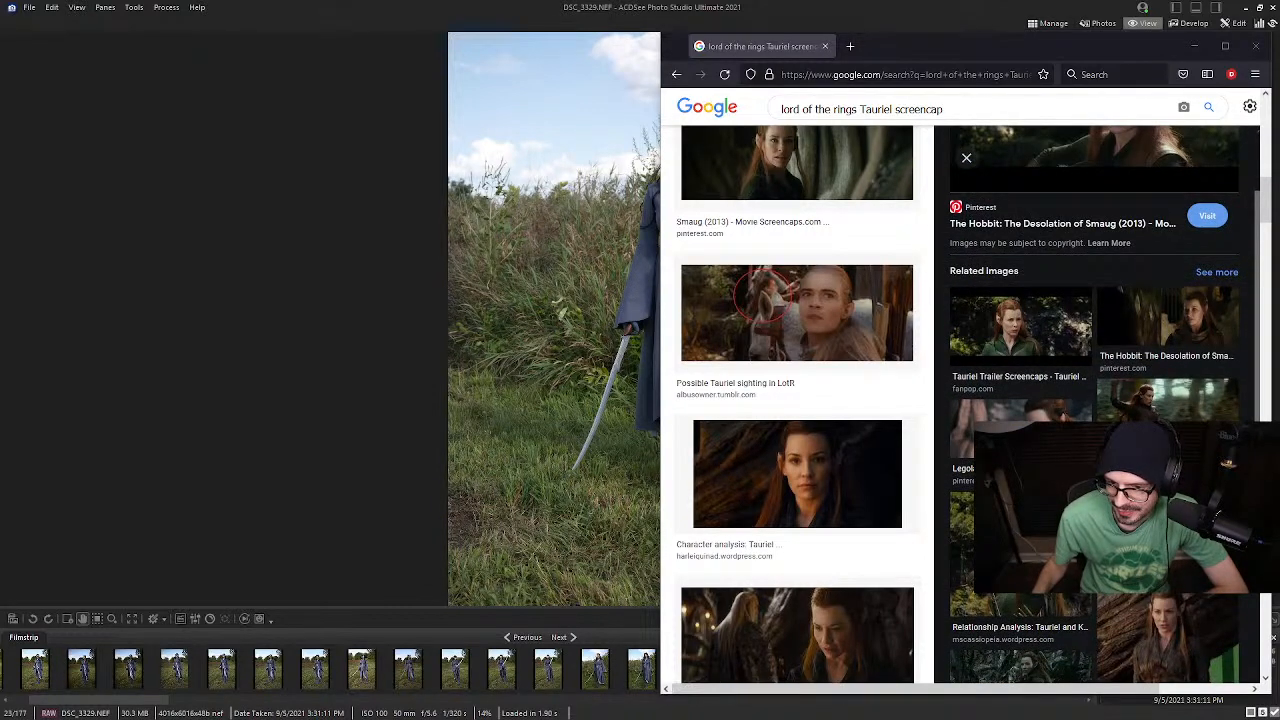
# Preview the related WordPress image of Tauriel drawing her bow, and shift the browser window slightly
pyautogui.scroll(-2, 1094, 400)
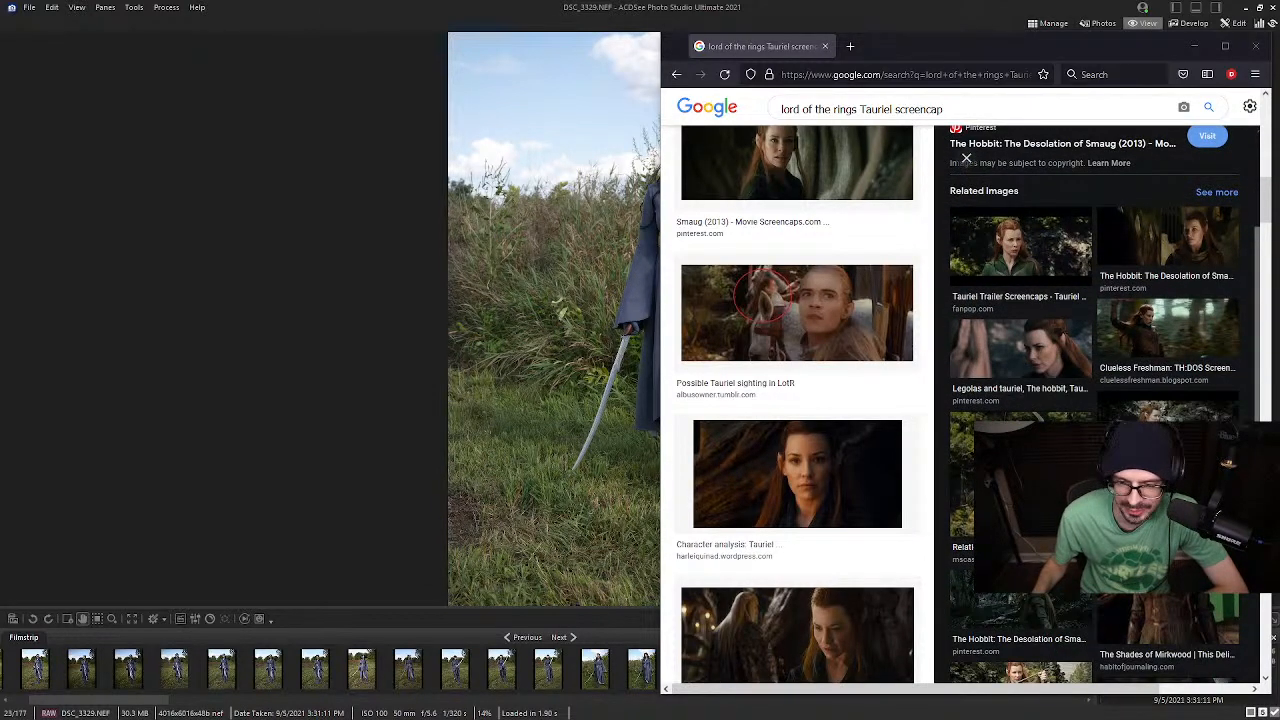
pyautogui.click(1020, 474)
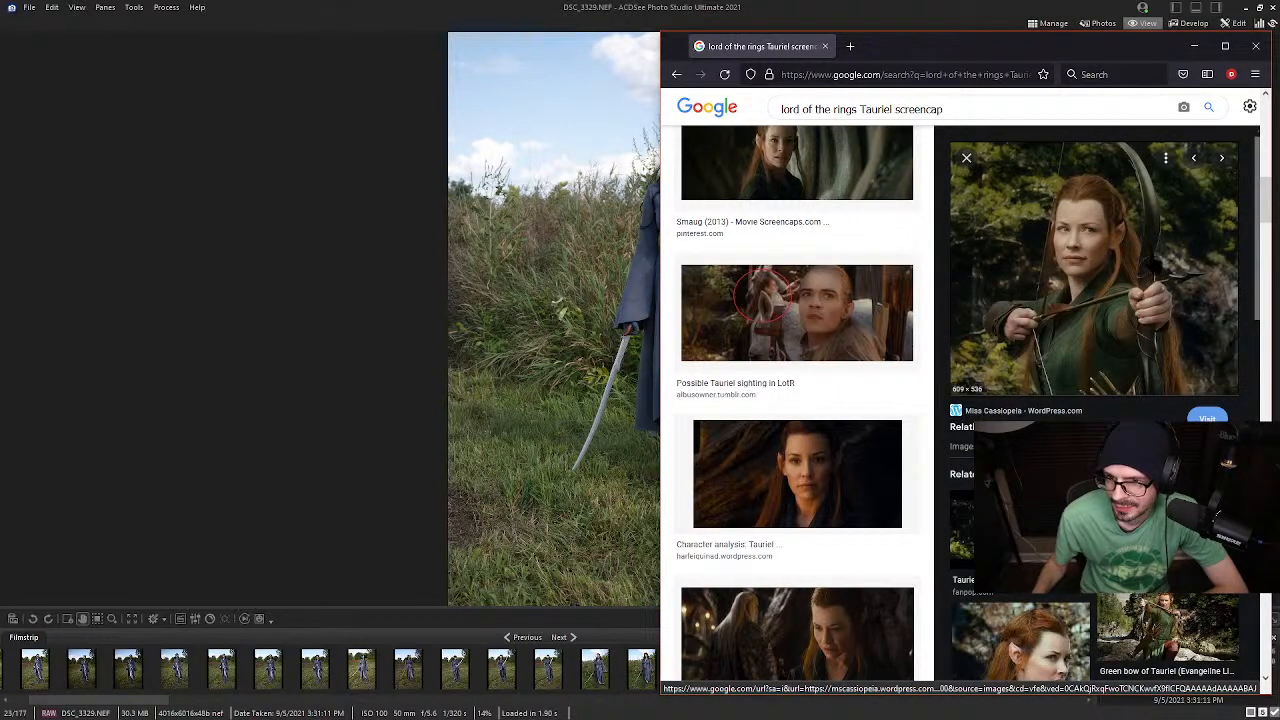
pyautogui.moveTo(993, 54)
pyautogui.mouseDown()
pyautogui.moveTo(876, 411)
pyautogui.moveTo(905, 576)
pyautogui.moveTo(994, 151)
pyautogui.moveTo(980, 58)
pyautogui.moveTo(992, 48)
pyautogui.mouseUp()
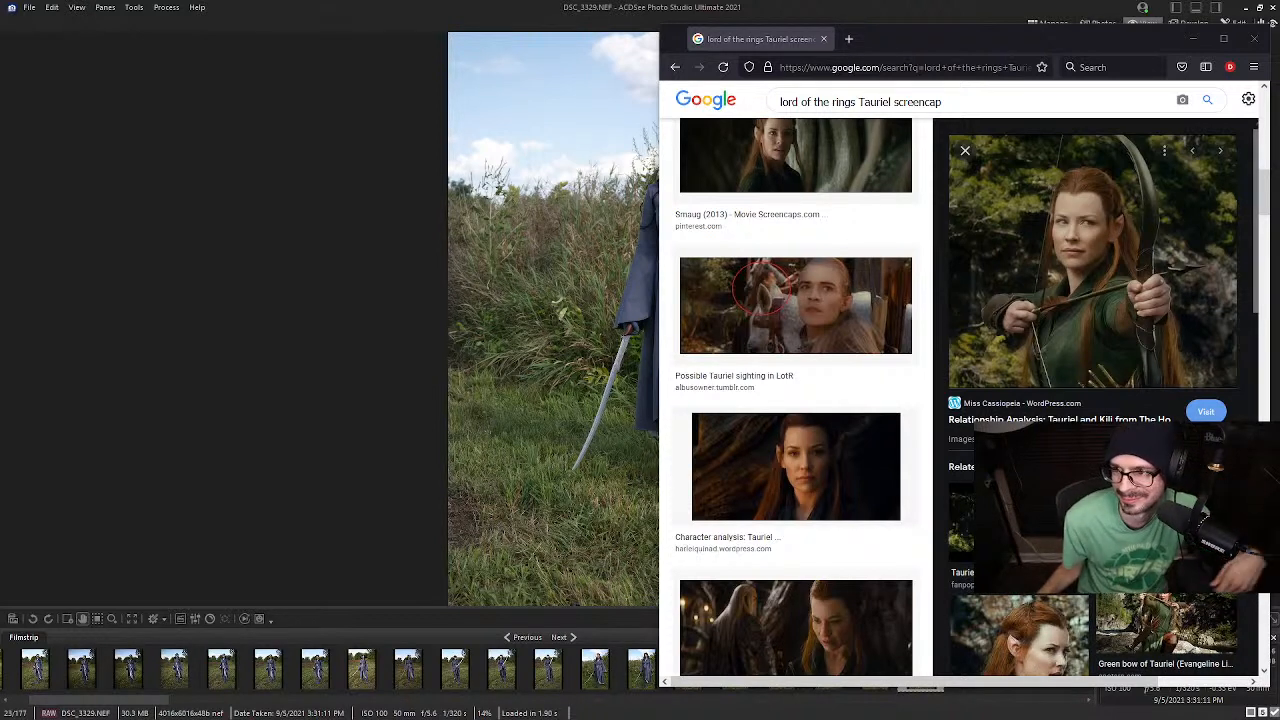
# Switch back to ACDSee Photo Studio and check the elf's face close up in DSC_3329.NEF
pyautogui.click(609, 256)
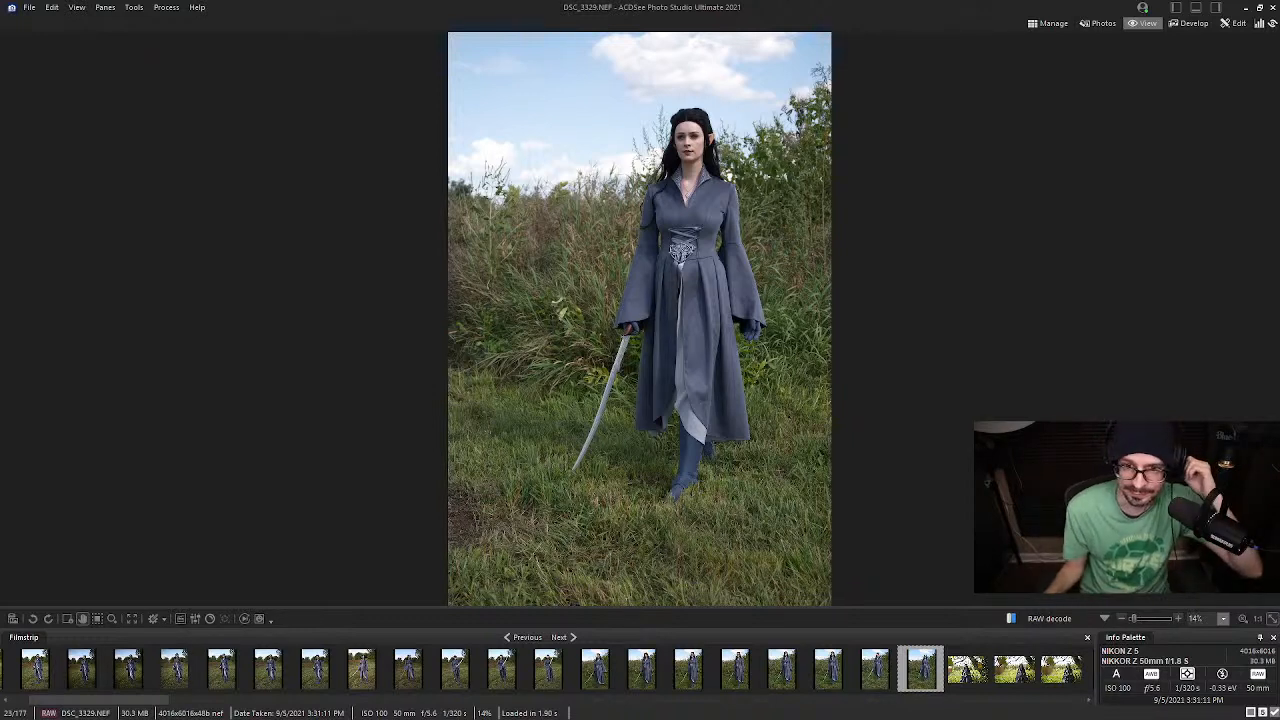
pyautogui.click(700, 134)
pyautogui.click(700, 134)
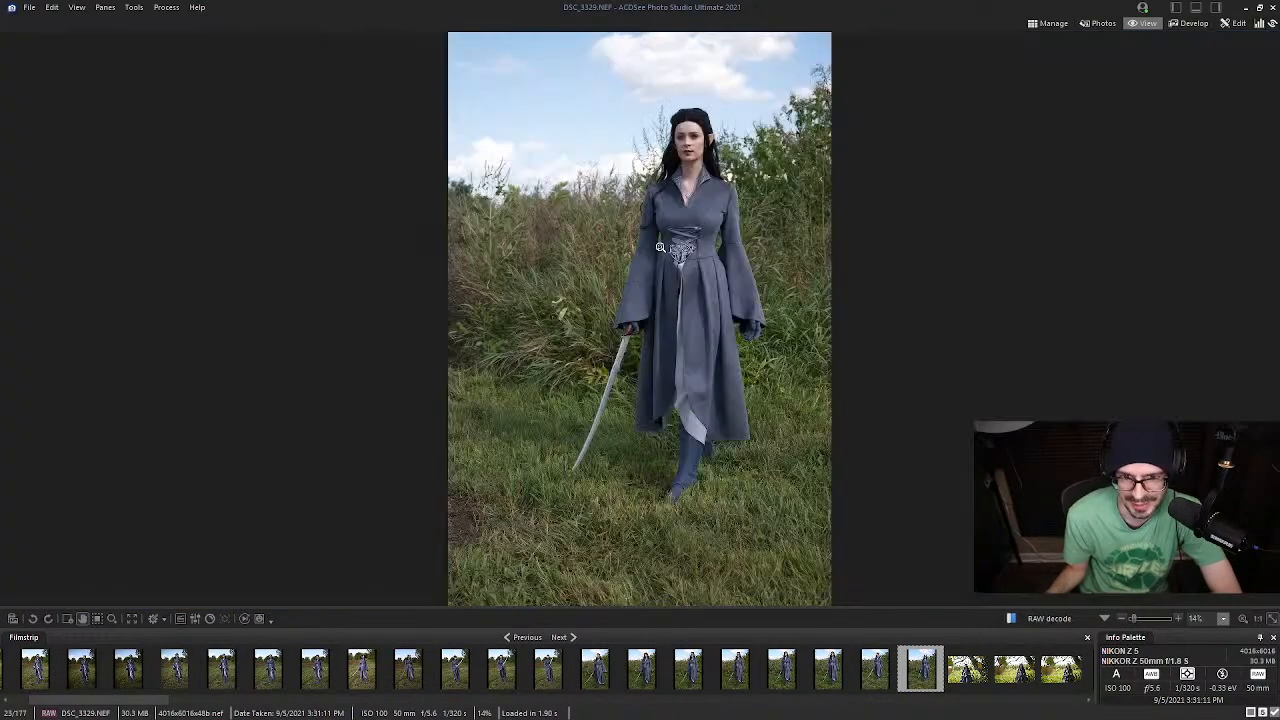
# Open the horseback photo DSC_3528.NEF and examine the rider's face and hair at 100% against the full view
pyautogui.scroll(-4, 628, 665)
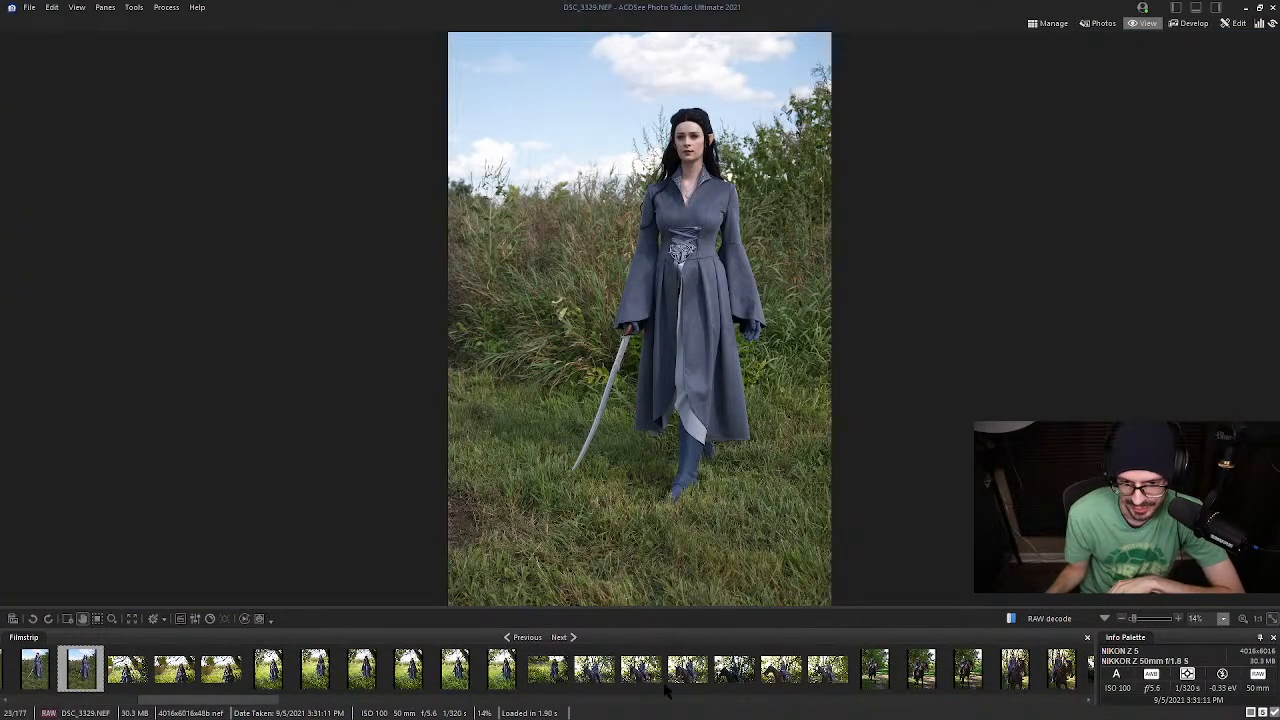
pyautogui.click(632, 662)
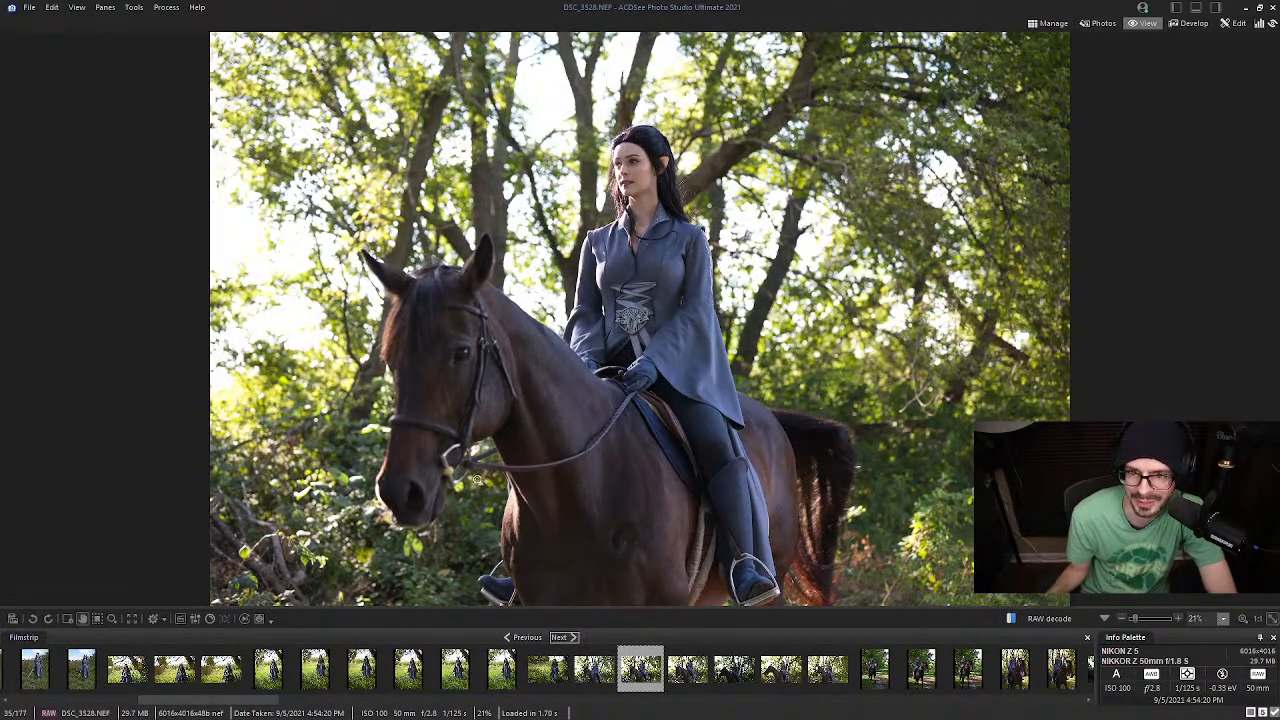
pyautogui.click(636, 158)
pyautogui.click(640, 215)
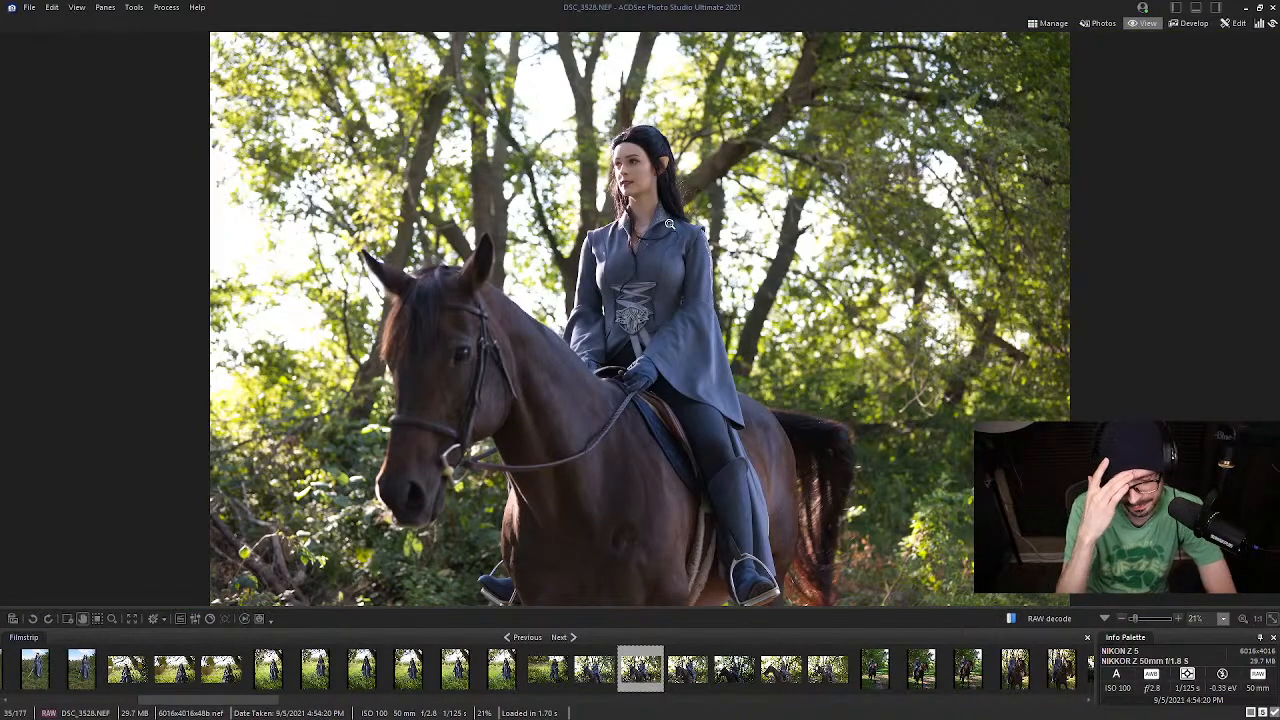
pyautogui.click(646, 157)
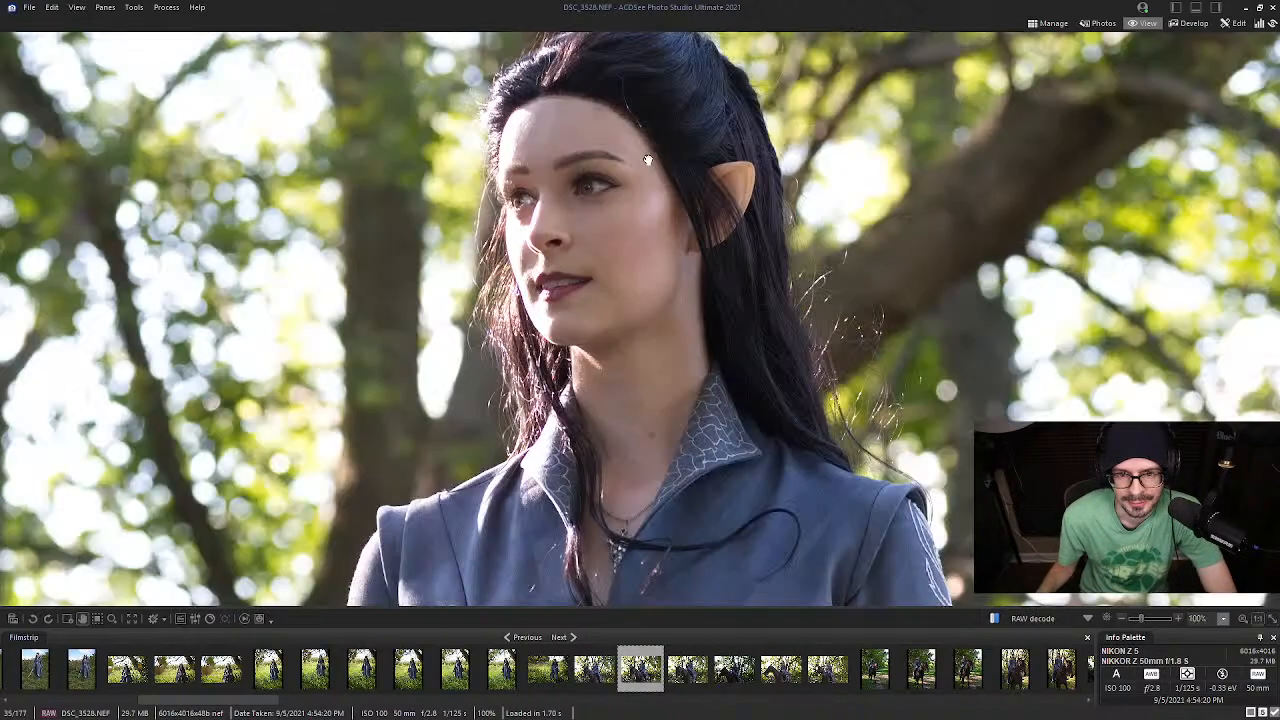
pyautogui.moveTo(657, 228); pyautogui.dragTo(760, 200)
pyautogui.click(717, 198)
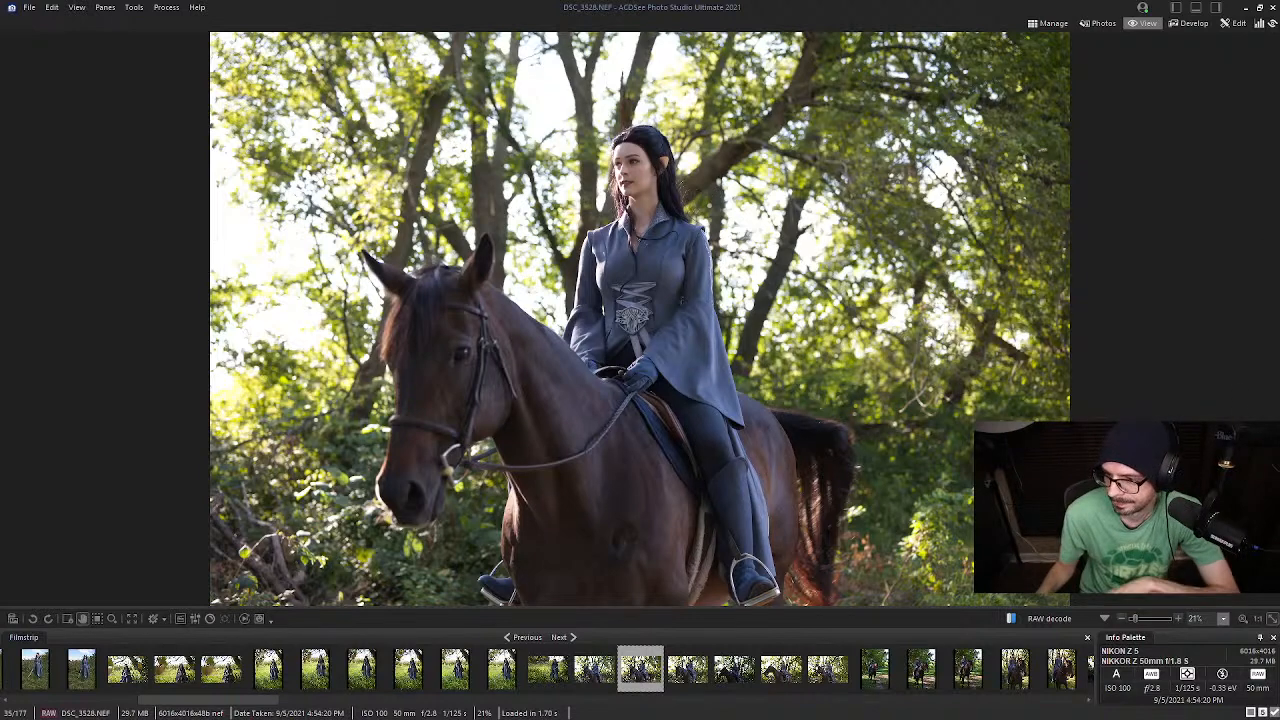
pyautogui.click(641, 170)
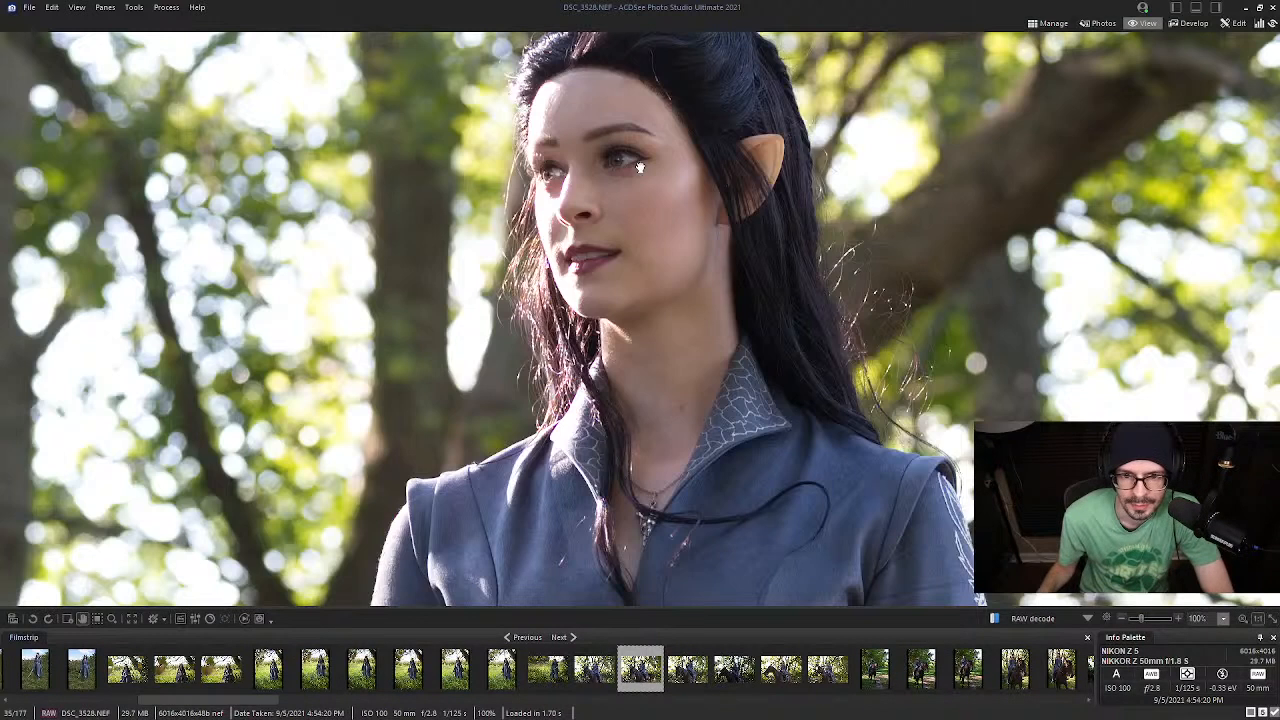
pyautogui.click(641, 172)
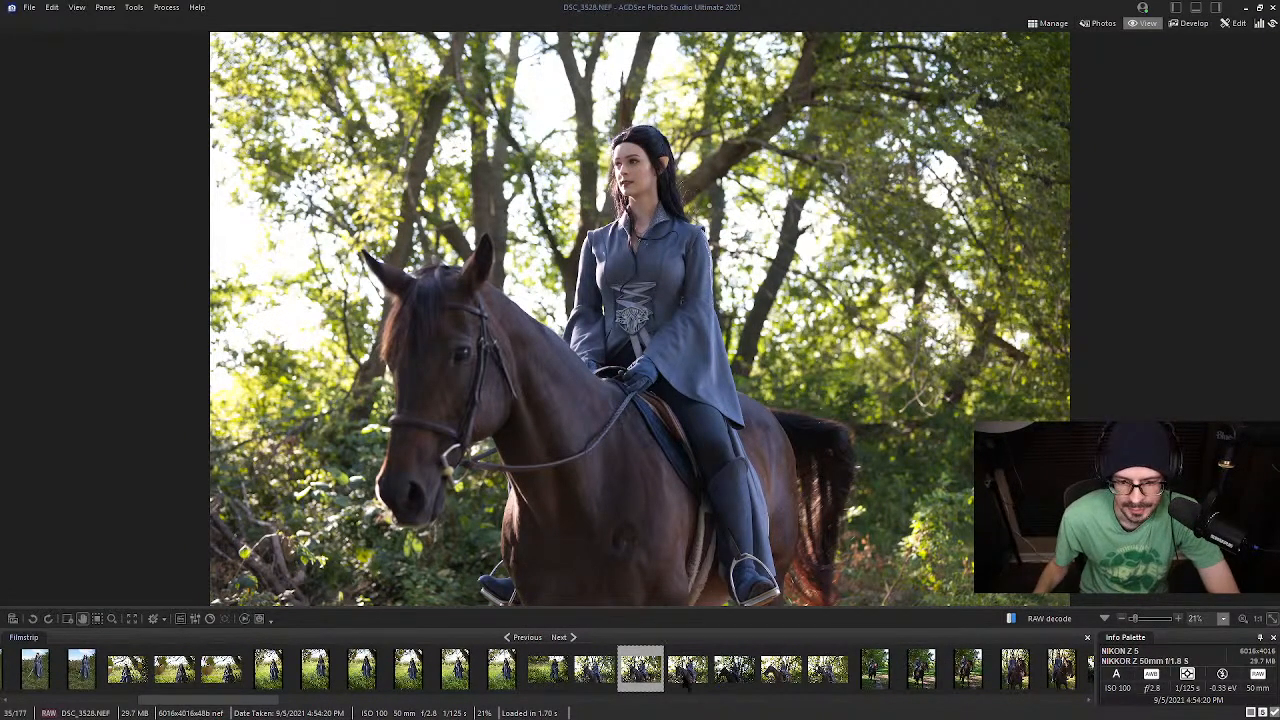
# View the horseback alternatives DSC_3529.NEF and DSC_3533.NEF, and take a brief look at the empty Affinity Photo window
pyautogui.click(687, 680)
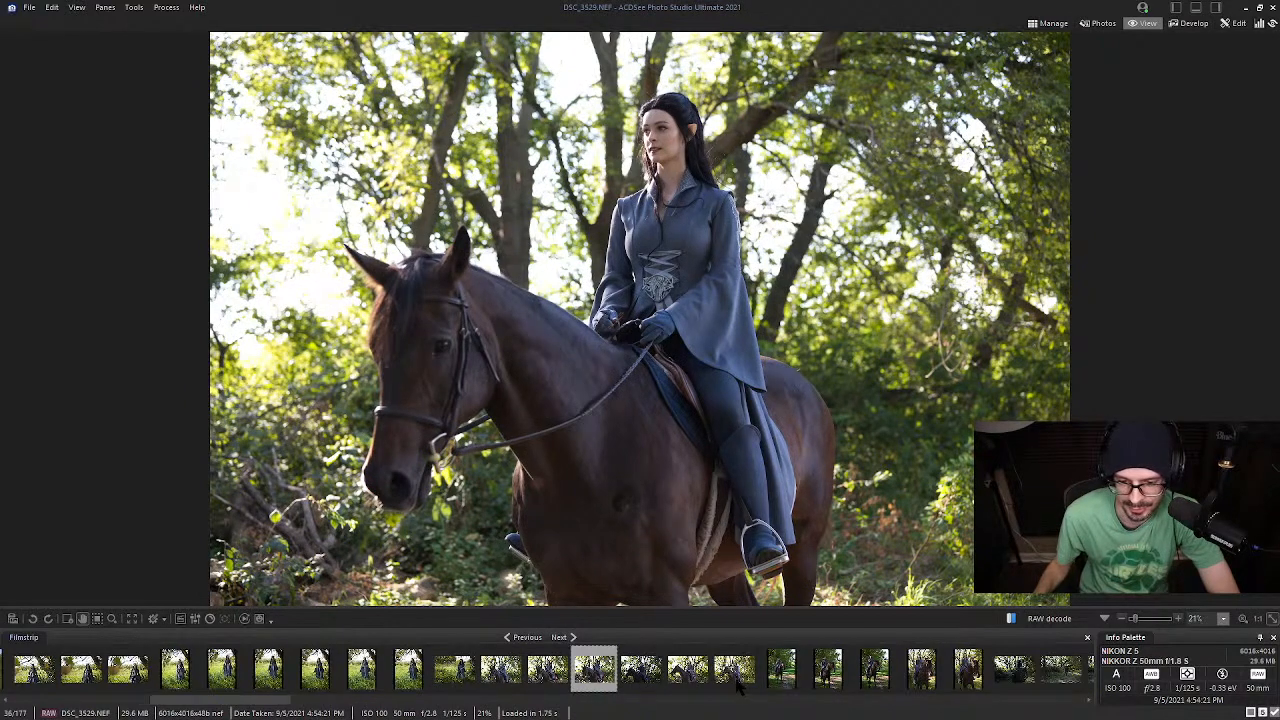
pyautogui.click(736, 680)
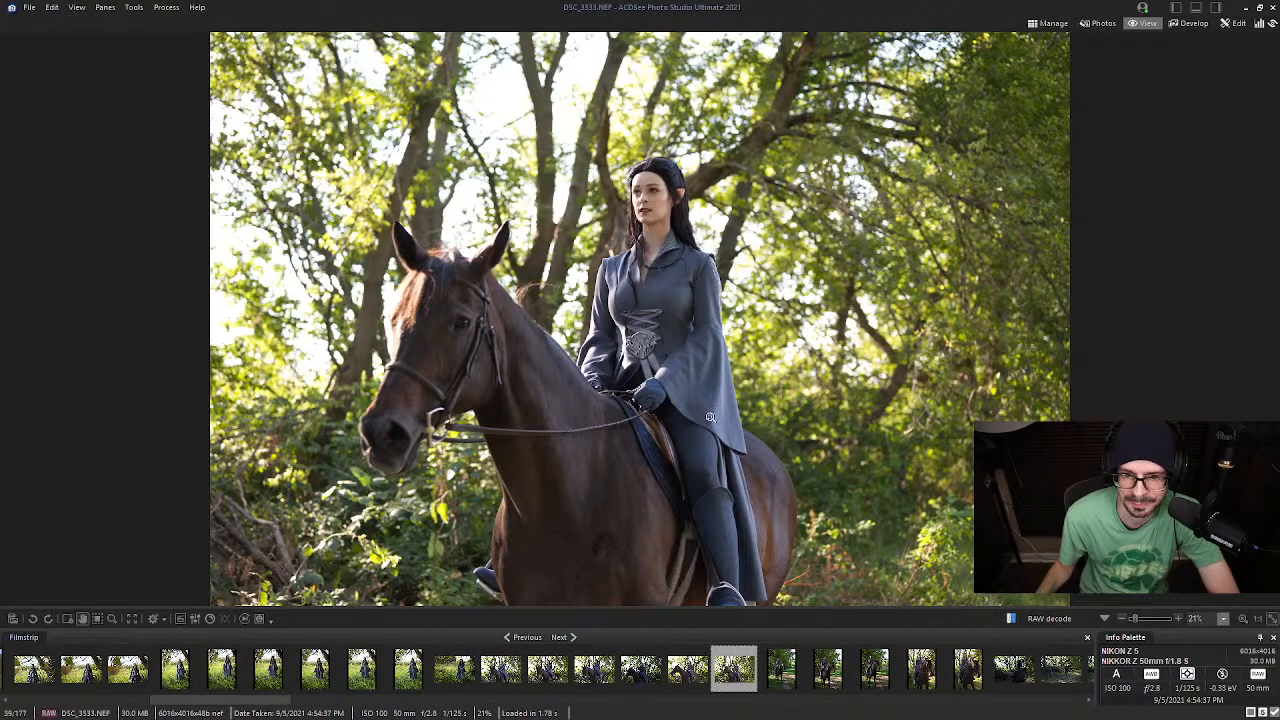
pyautogui.click(1246, 8)
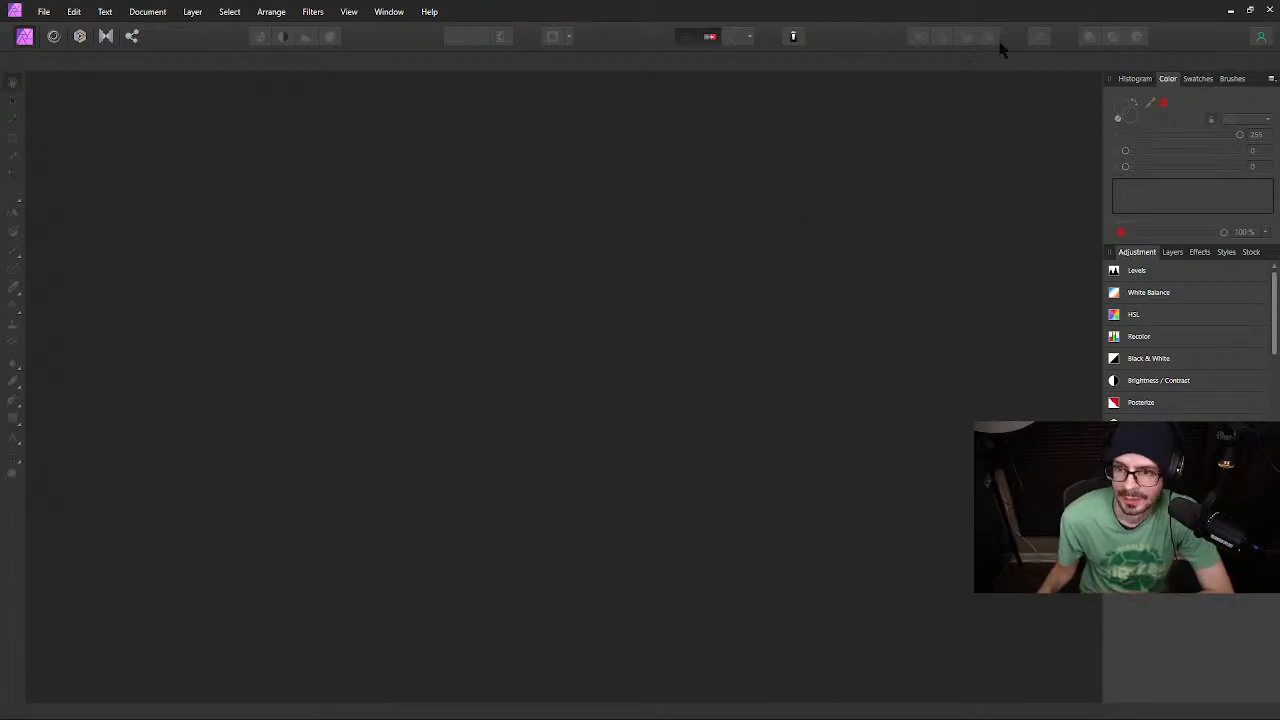
pyautogui.click(1231, 10)
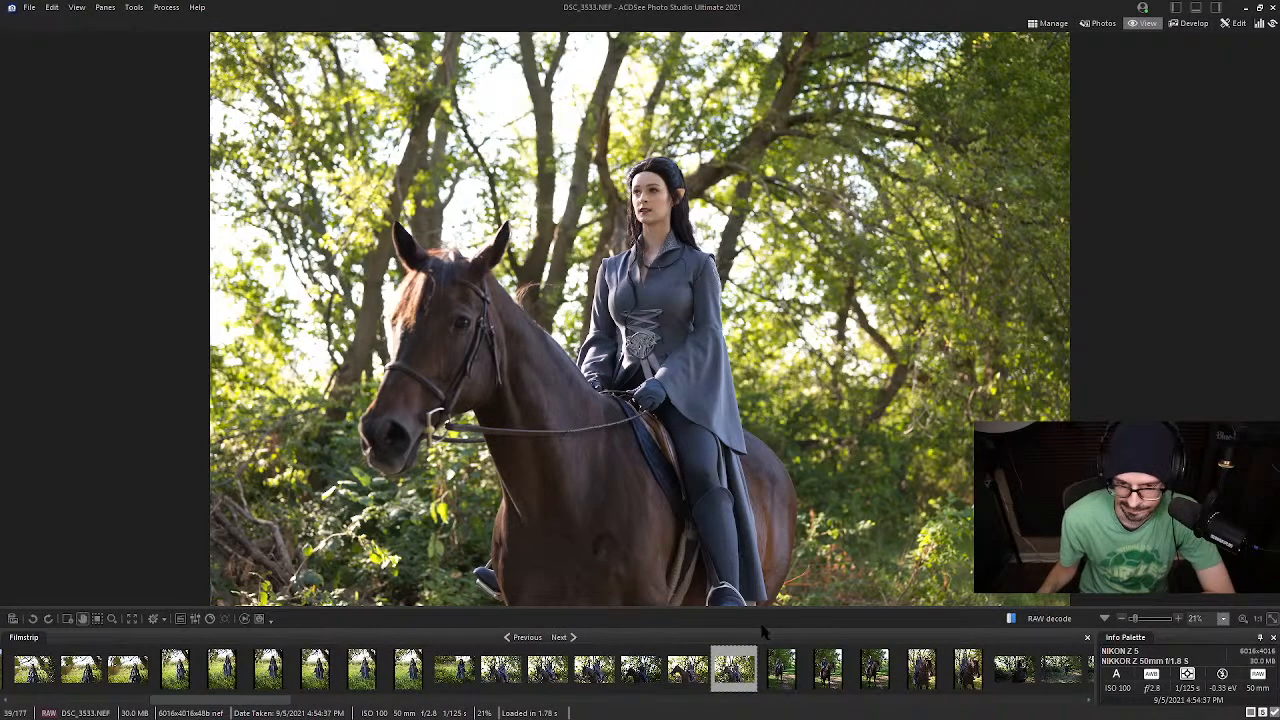
# Open the path photo DSC_3537.NEF and inspect the rider's face at 100%
pyautogui.click(778, 668)
pyautogui.click(602, 177)
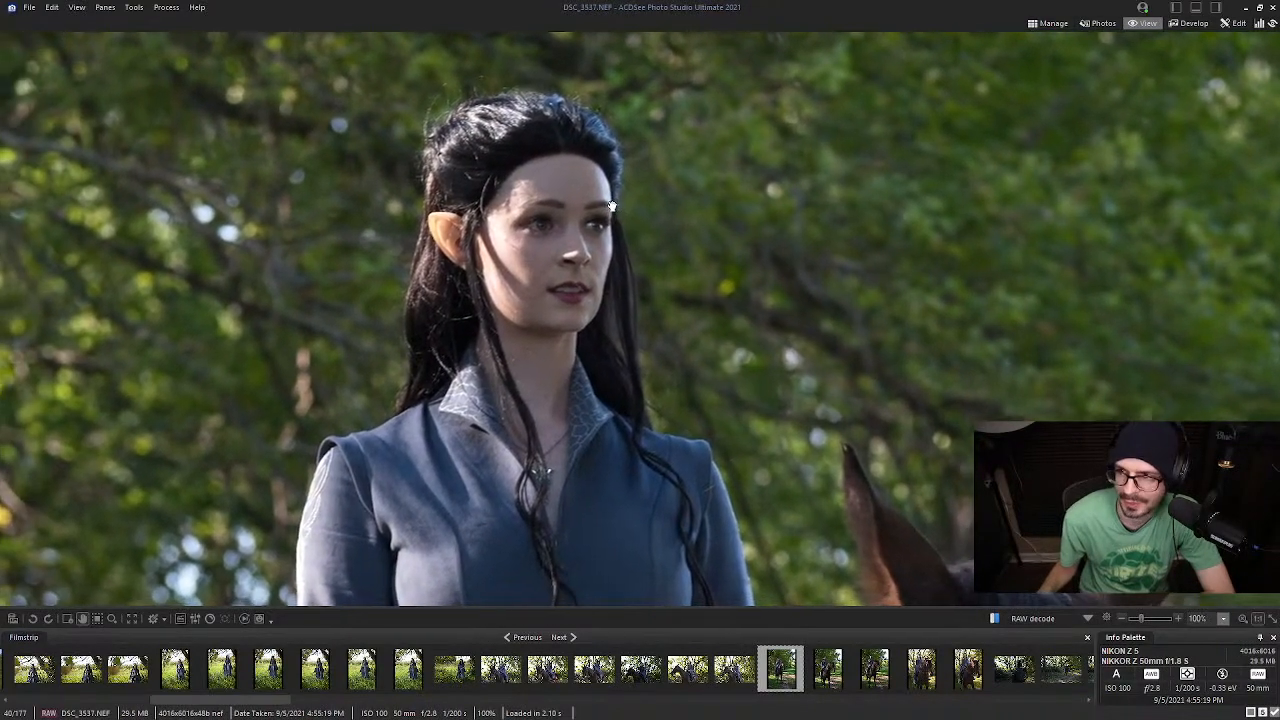
pyautogui.moveTo(612, 205); pyautogui.dragTo(604, 197)
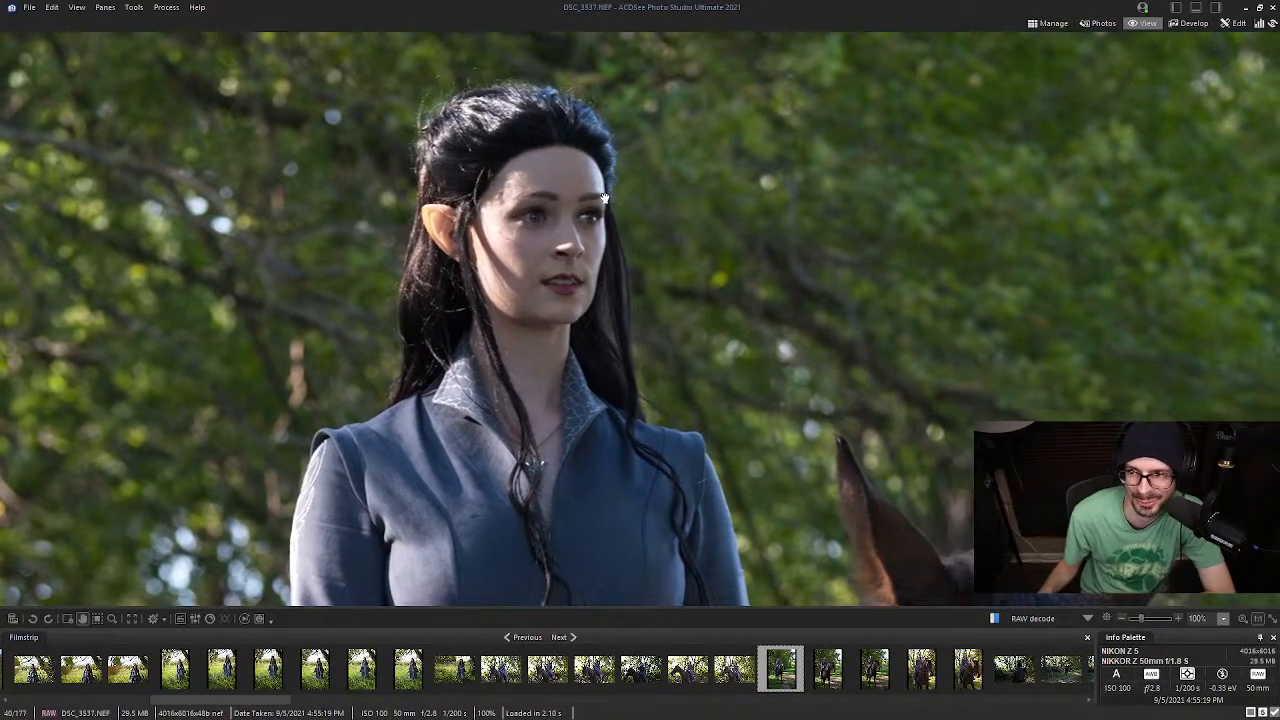
pyautogui.click(604, 197)
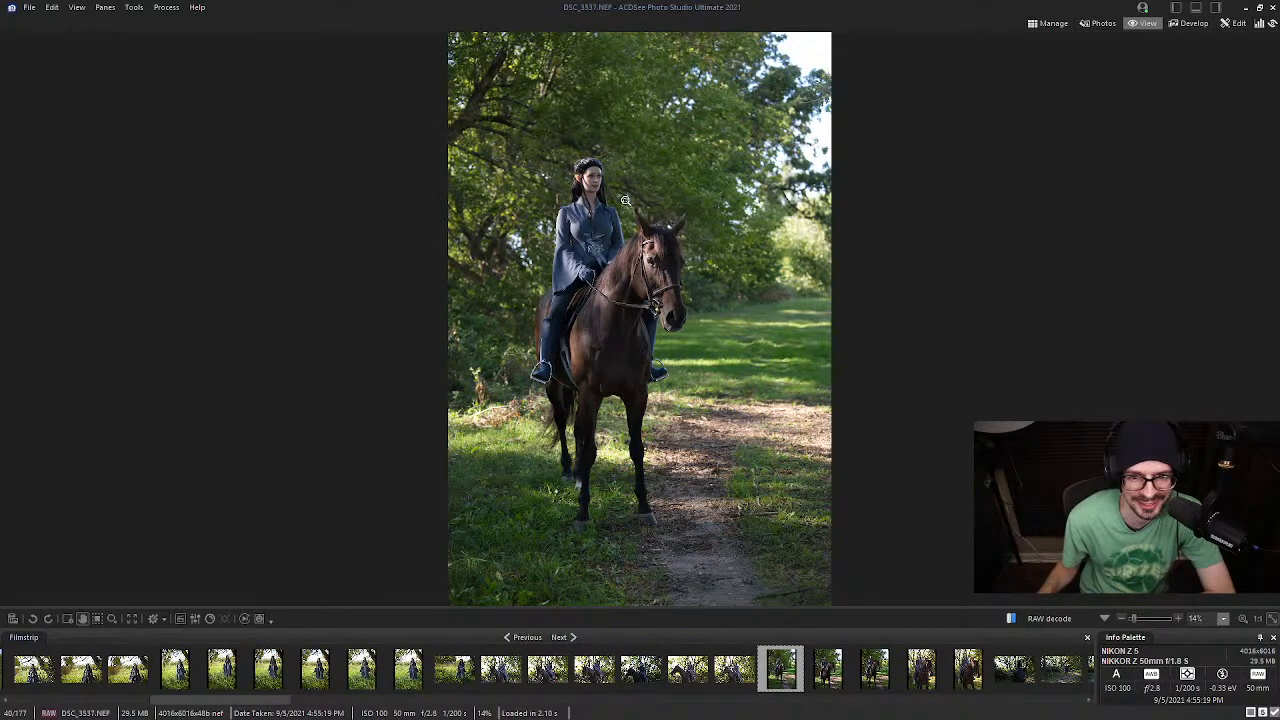
# Open the portrait horseback shot DSC_3539.NEF and inspect the rider's face at 100%
pyautogui.click(823, 665)
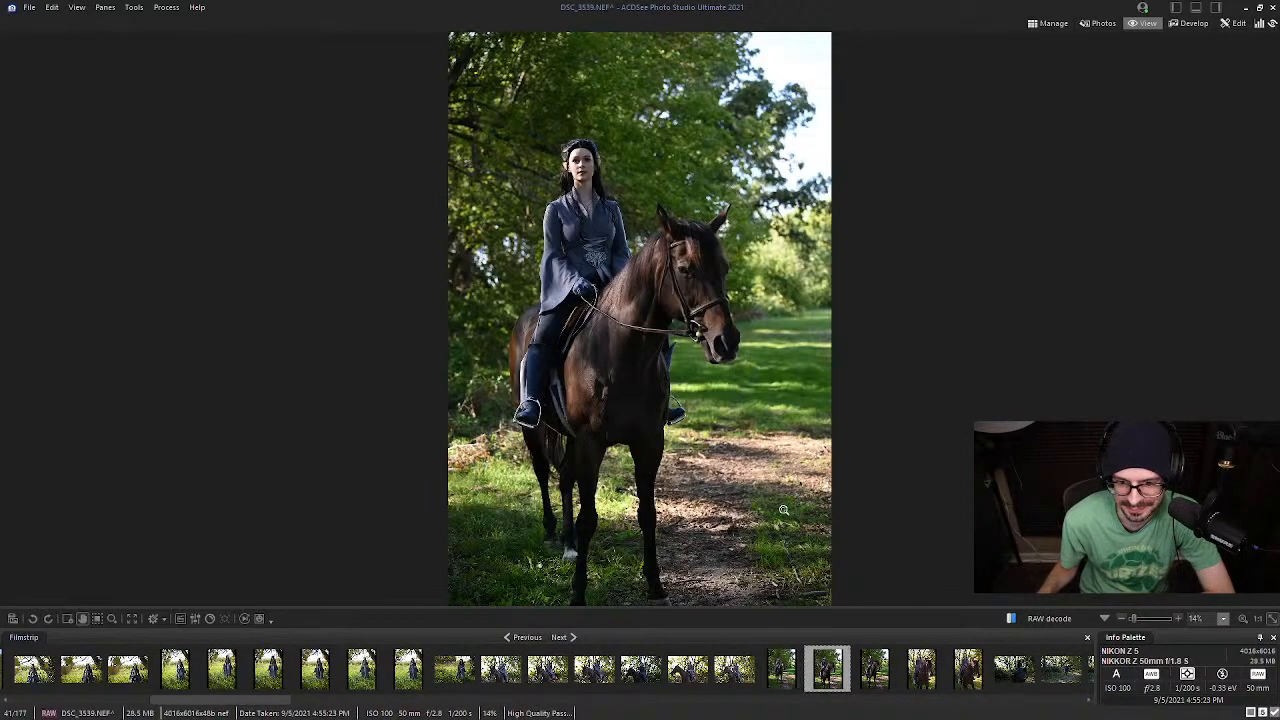
pyautogui.click(617, 181)
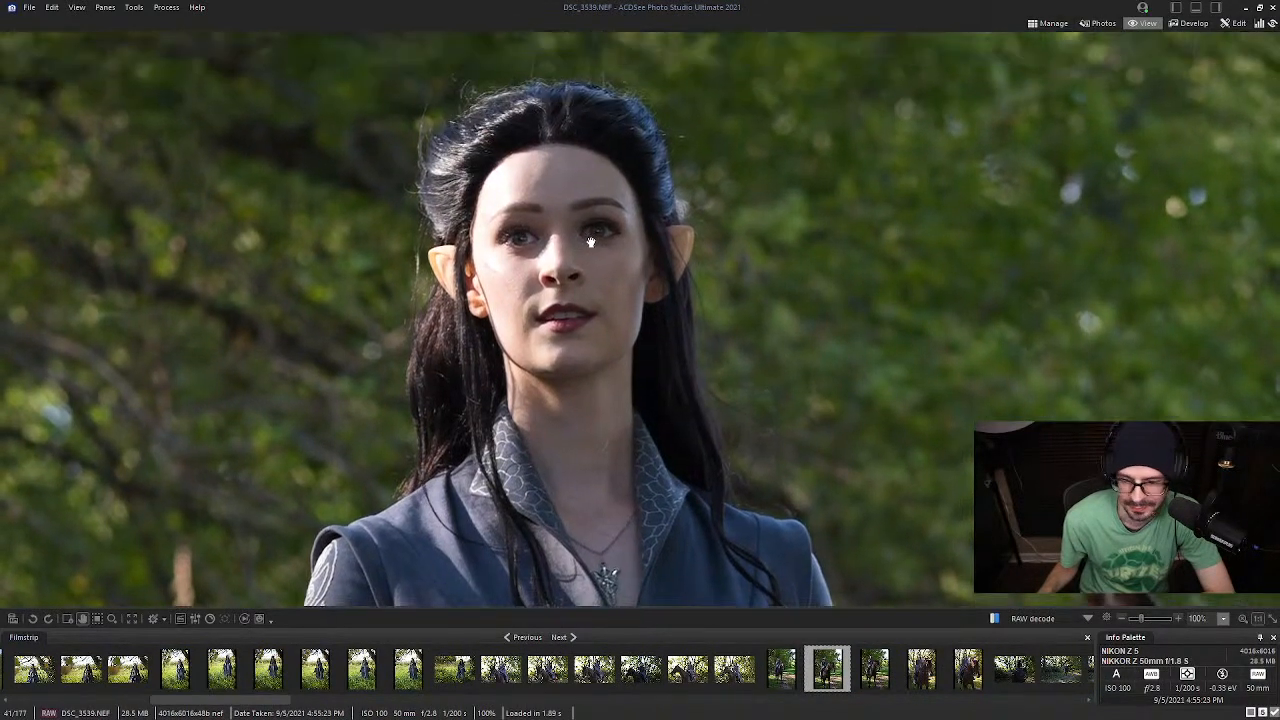
pyautogui.click(590, 242)
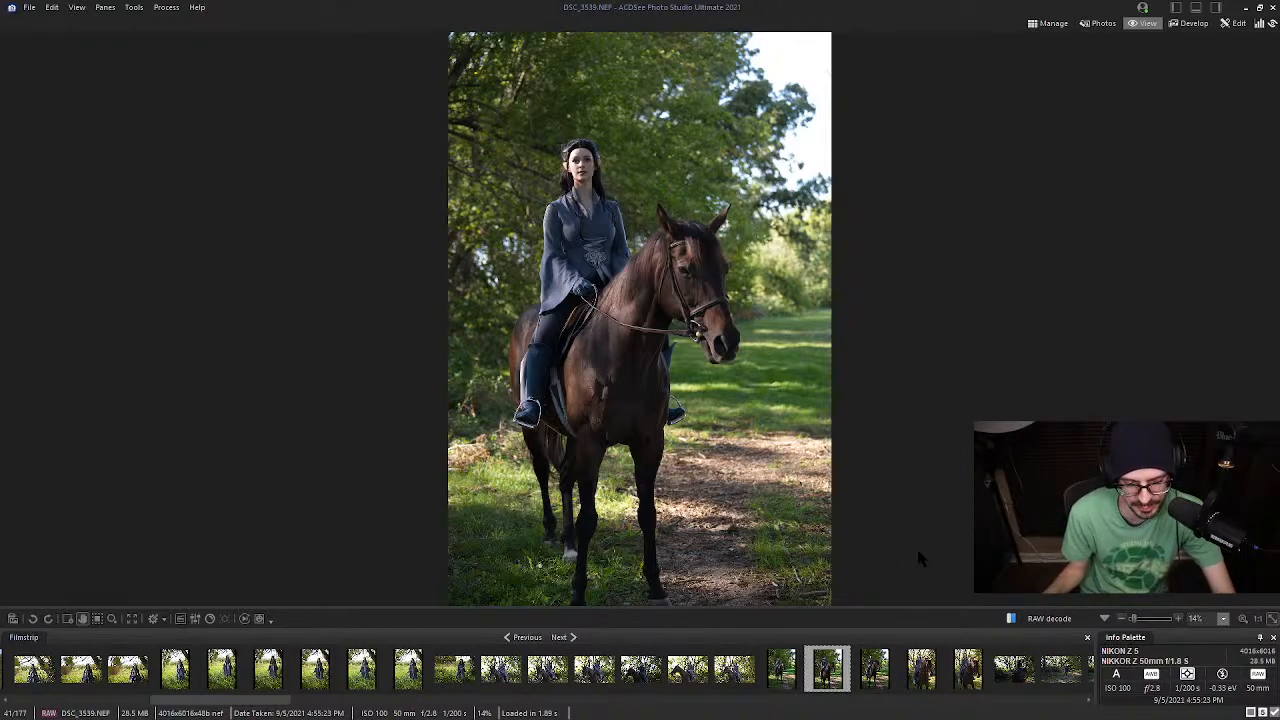
# Open the sword portrait IMG_3548.CR3 from further along the shoot and examine the elf's face at 100%
pyautogui.click(967, 668)
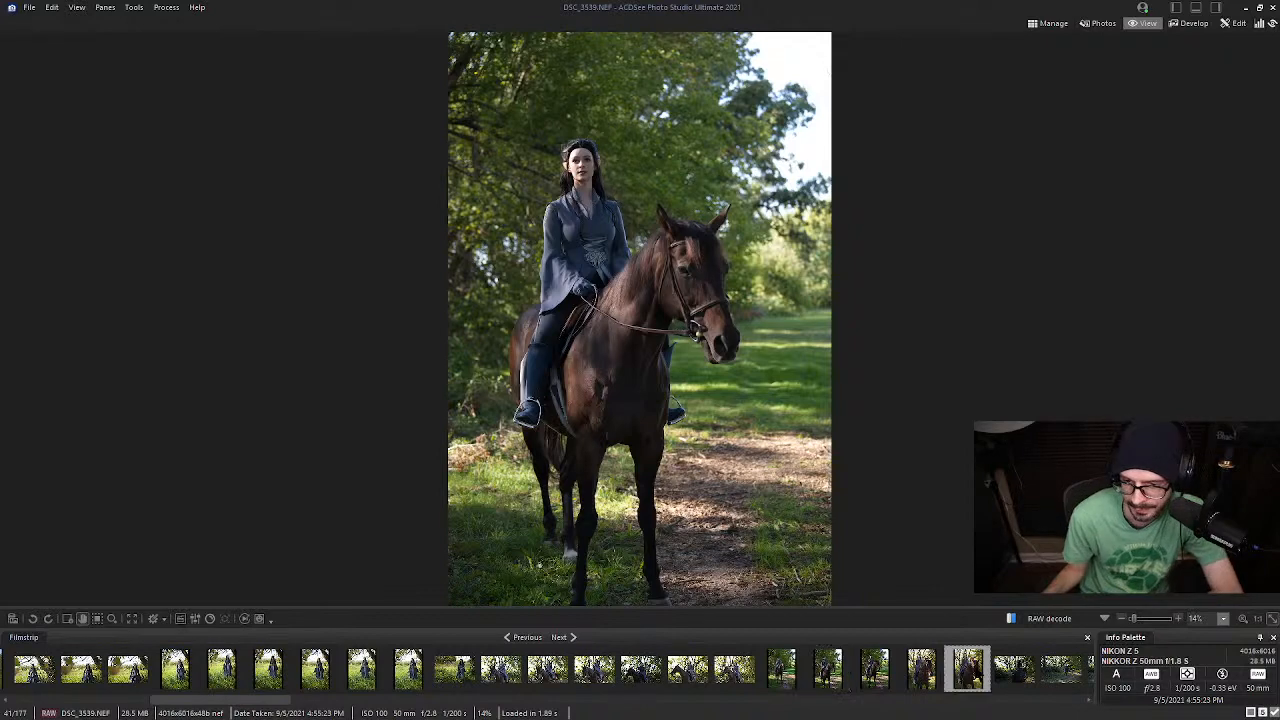
pyautogui.scroll(-6, 960, 677)
pyautogui.click(928, 674)
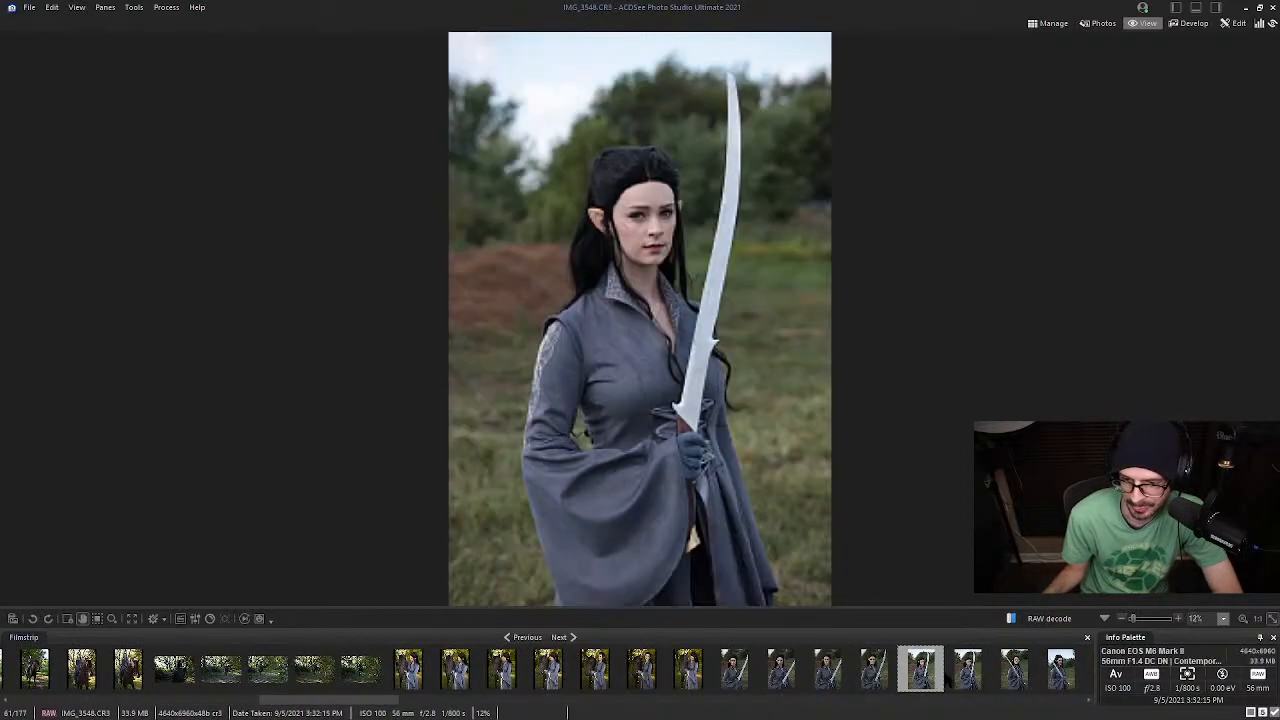
pyautogui.click(662, 212)
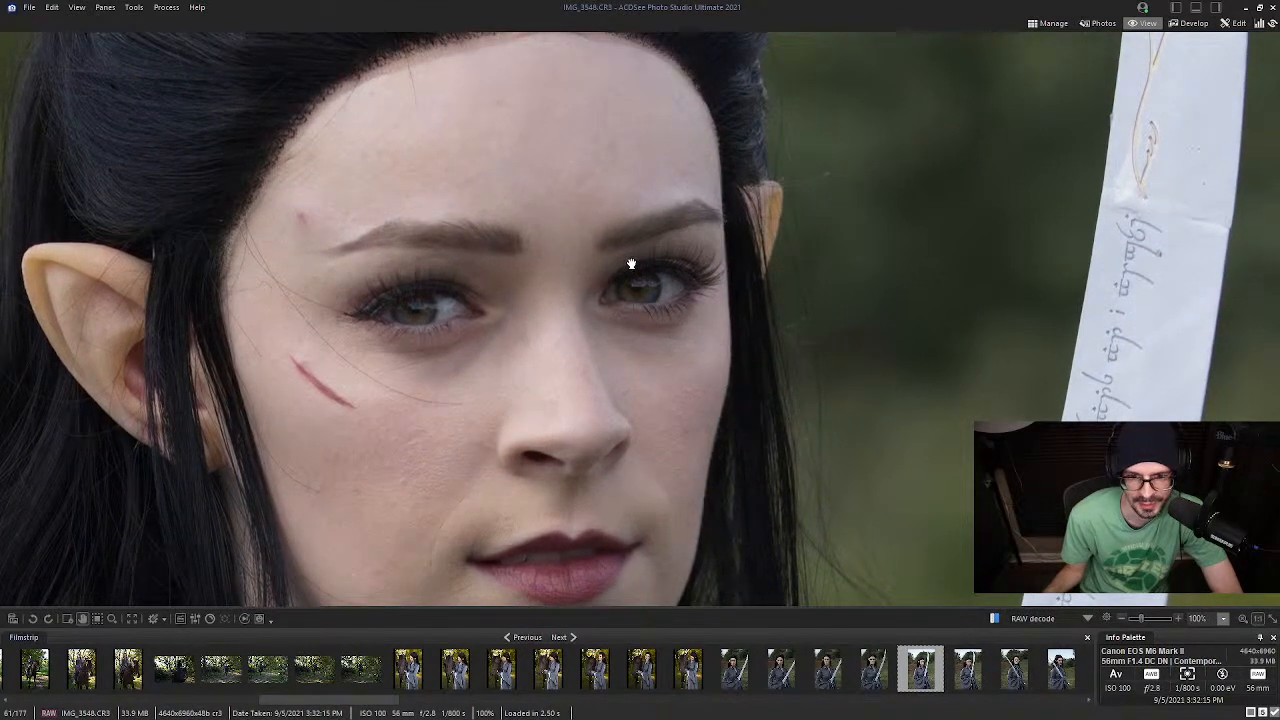
pyautogui.click(630, 240)
pyautogui.click(664, 228)
pyautogui.moveTo(666, 223); pyautogui.dragTo(503, 346)
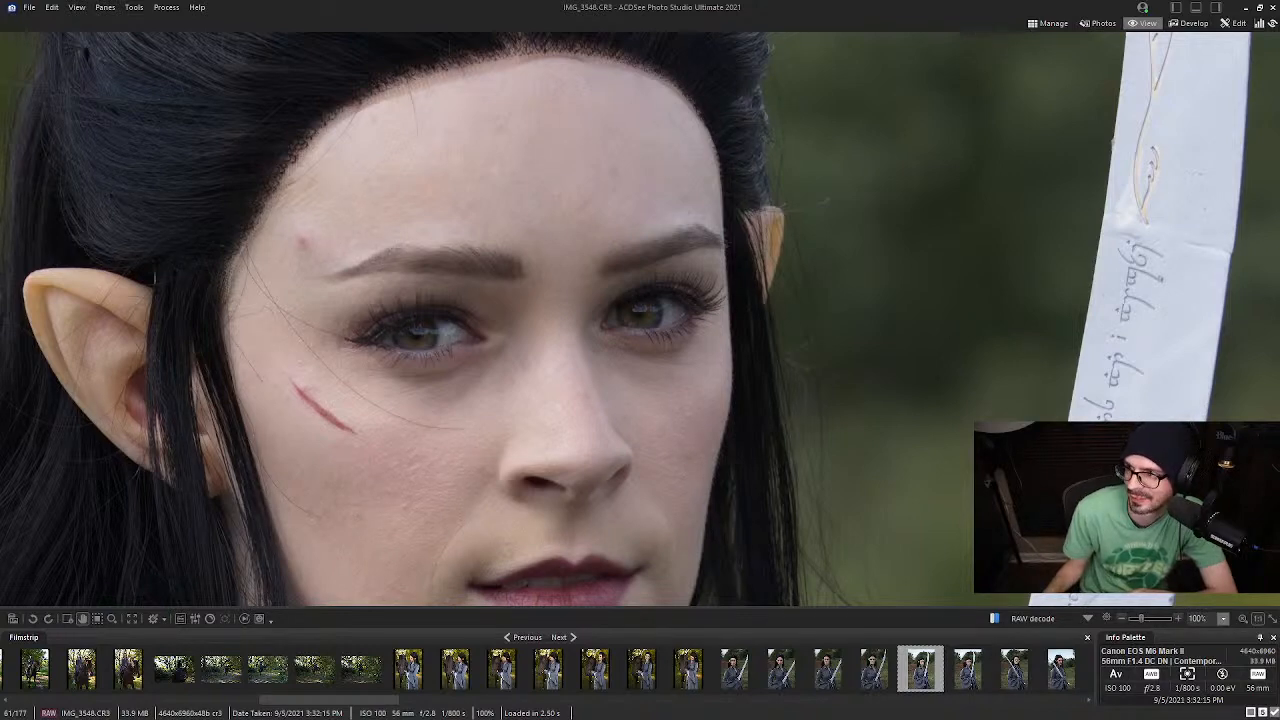
# Bring the OBS window onto this screen to check the stream, and move it back off-screen
pyautogui.moveTo(1279, 52); pyautogui.dragTo(756, 203)
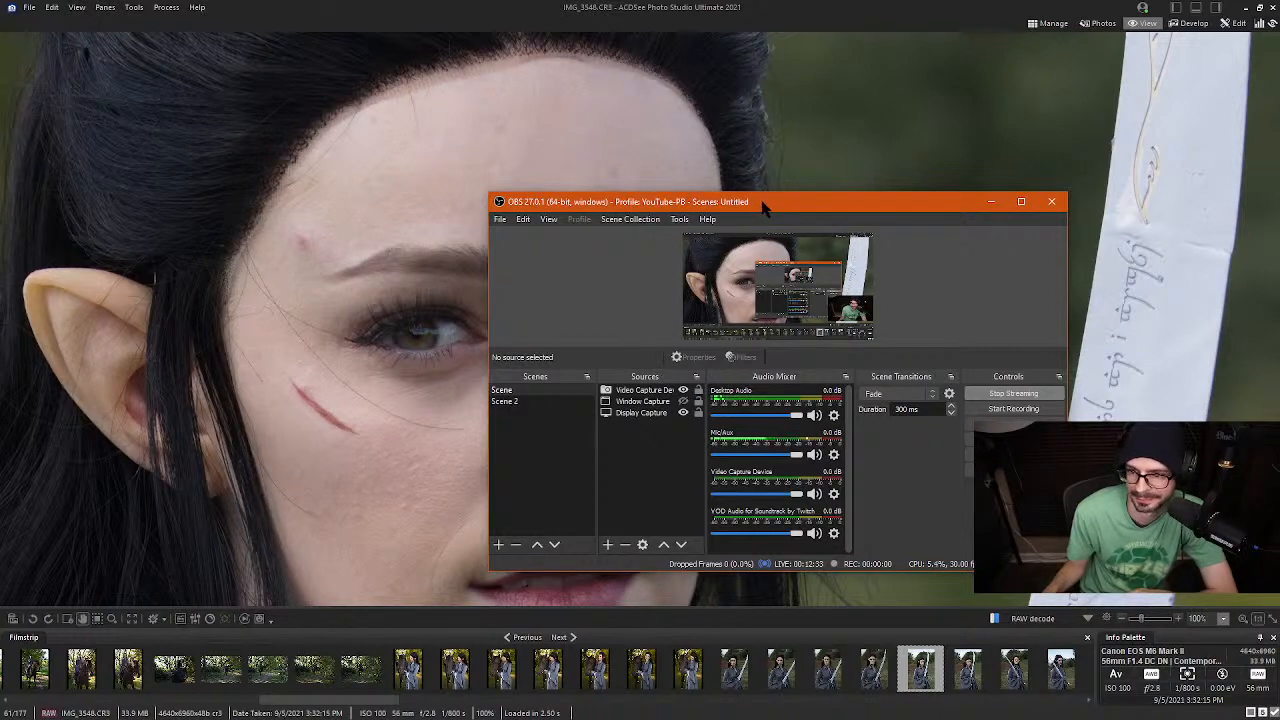
pyautogui.moveTo(762, 208); pyautogui.dragTo(1279, 222)
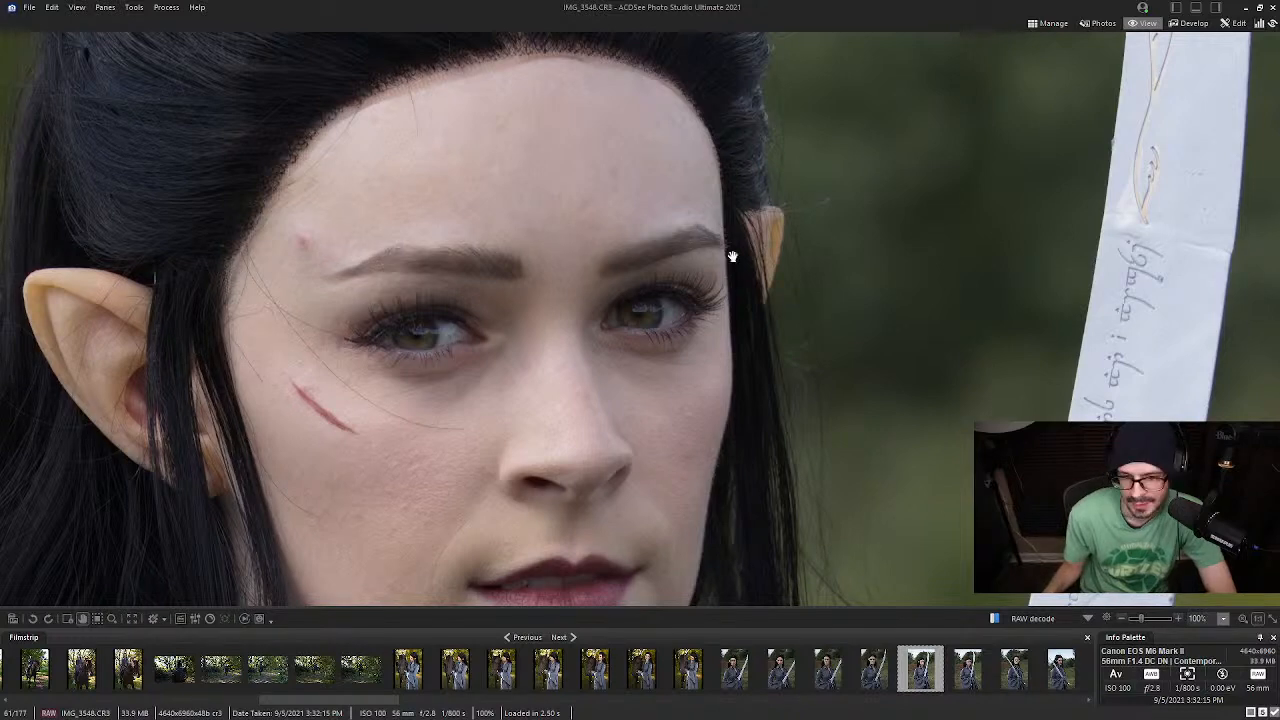
# Examine the facial skin, the cheek scar and the wig's hairline in the sword portrait, ending on the full photo
pyautogui.moveTo(466, 294); pyautogui.dragTo(513, 225)
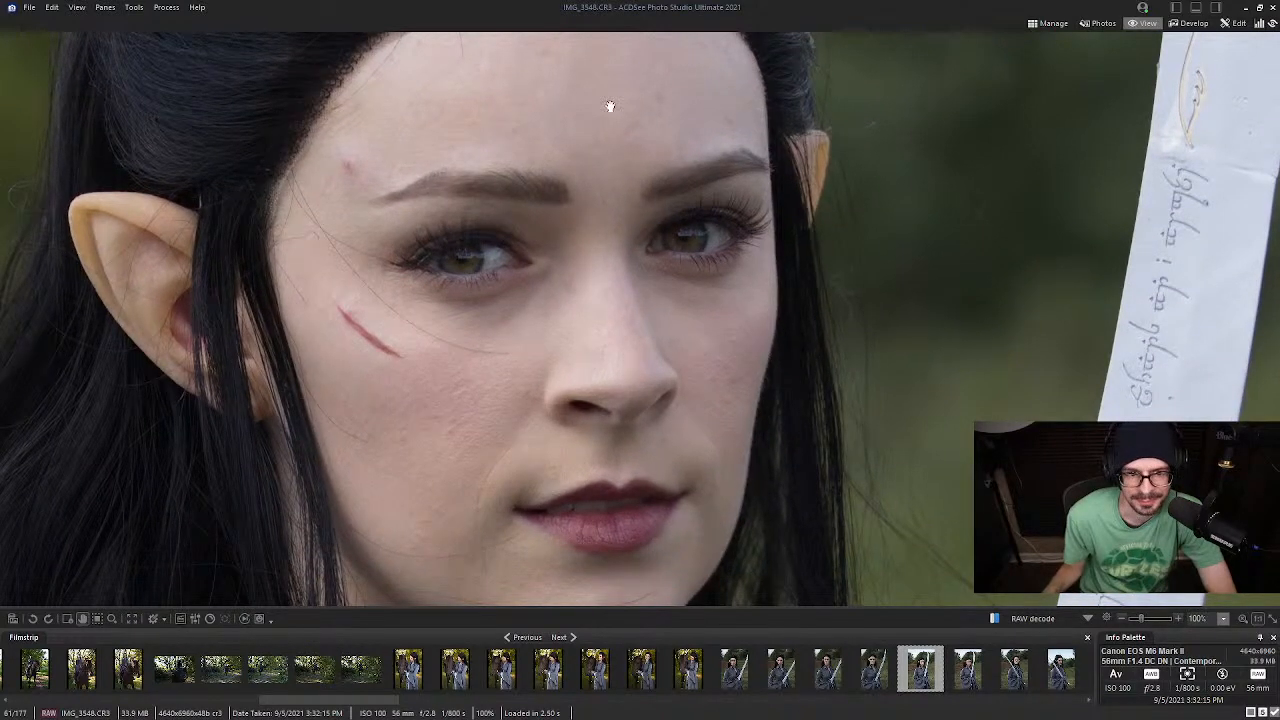
pyautogui.moveTo(610, 106); pyautogui.dragTo(705, 413)
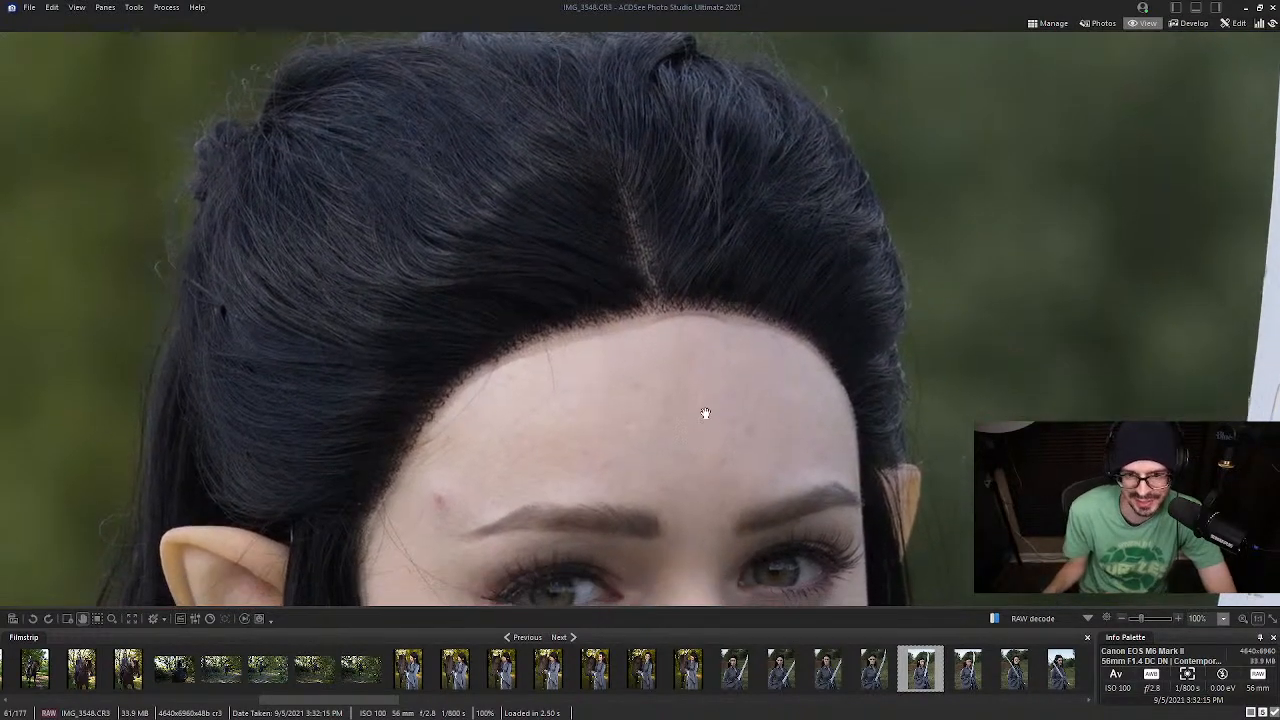
pyautogui.click(705, 413)
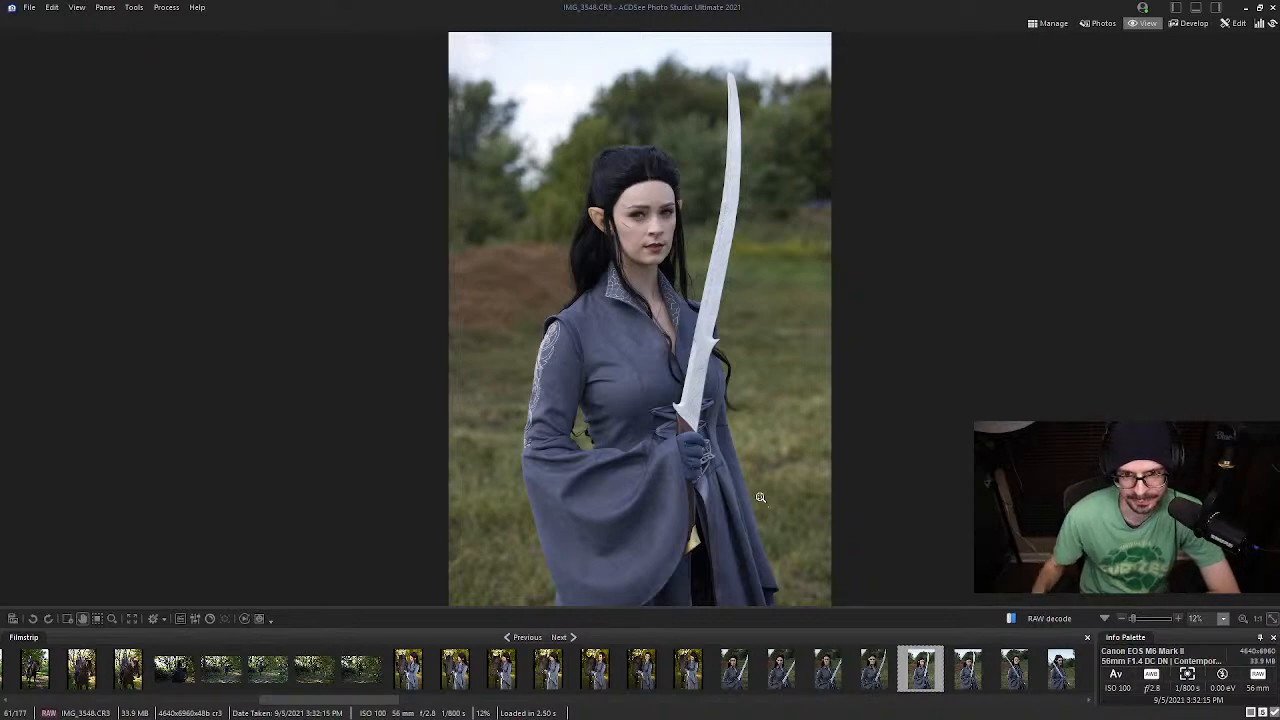
# Inspect the top of the wig in the sword portrait at 100%, checking flyaway hairs, the parting and the outline
pyautogui.click(567, 167)
pyautogui.moveTo(594, 206); pyautogui.dragTo(497, 377)
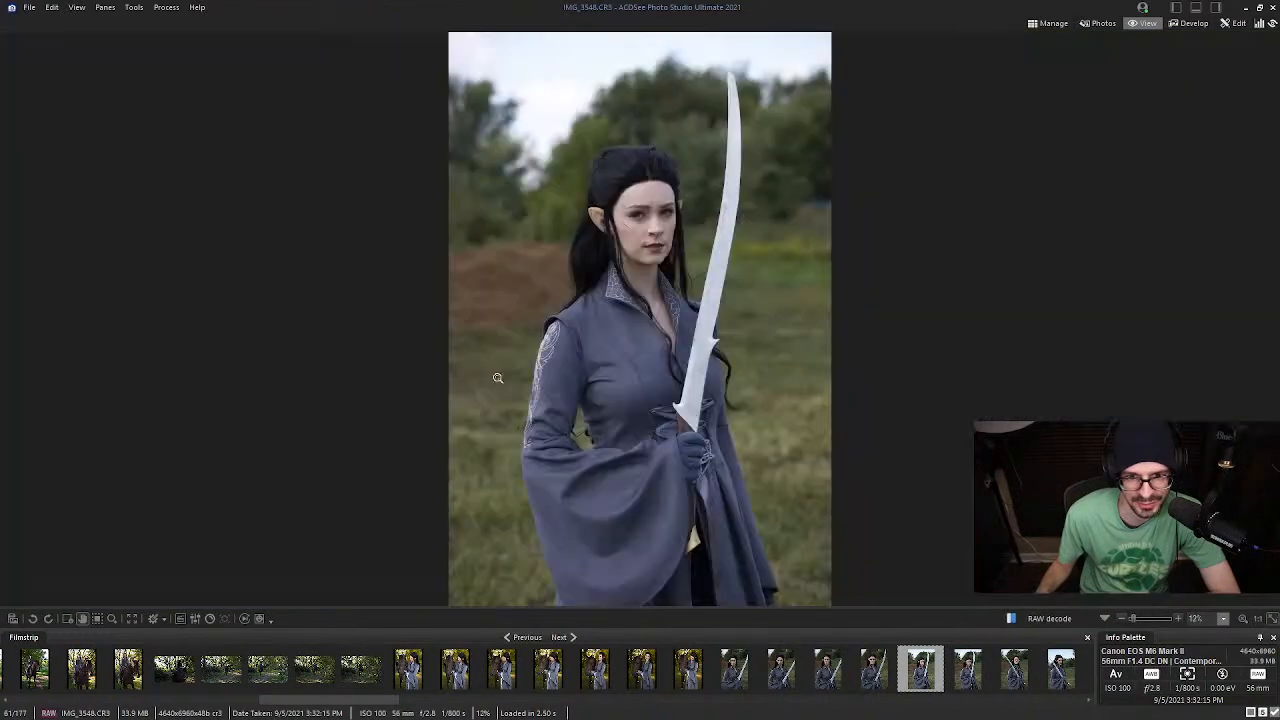
pyautogui.click(605, 146)
pyautogui.moveTo(594, 194); pyautogui.dragTo(415, 373)
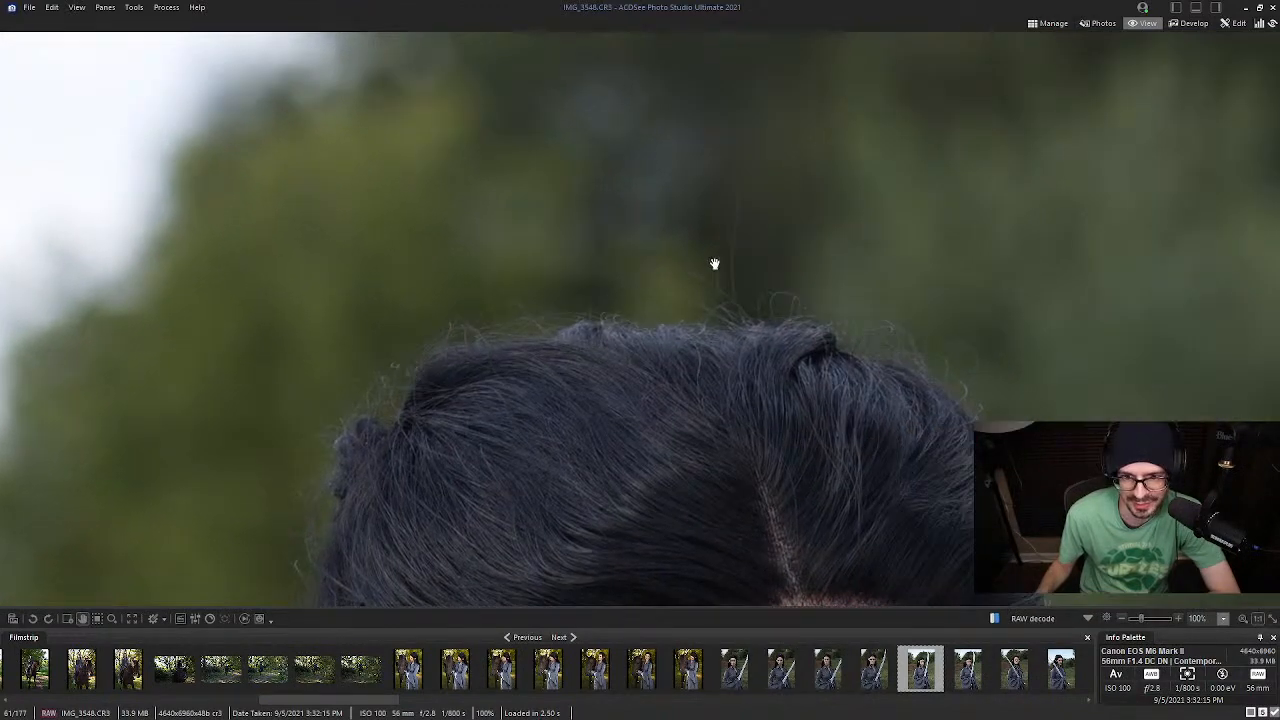
pyautogui.moveTo(770, 203); pyautogui.dragTo(551, 160)
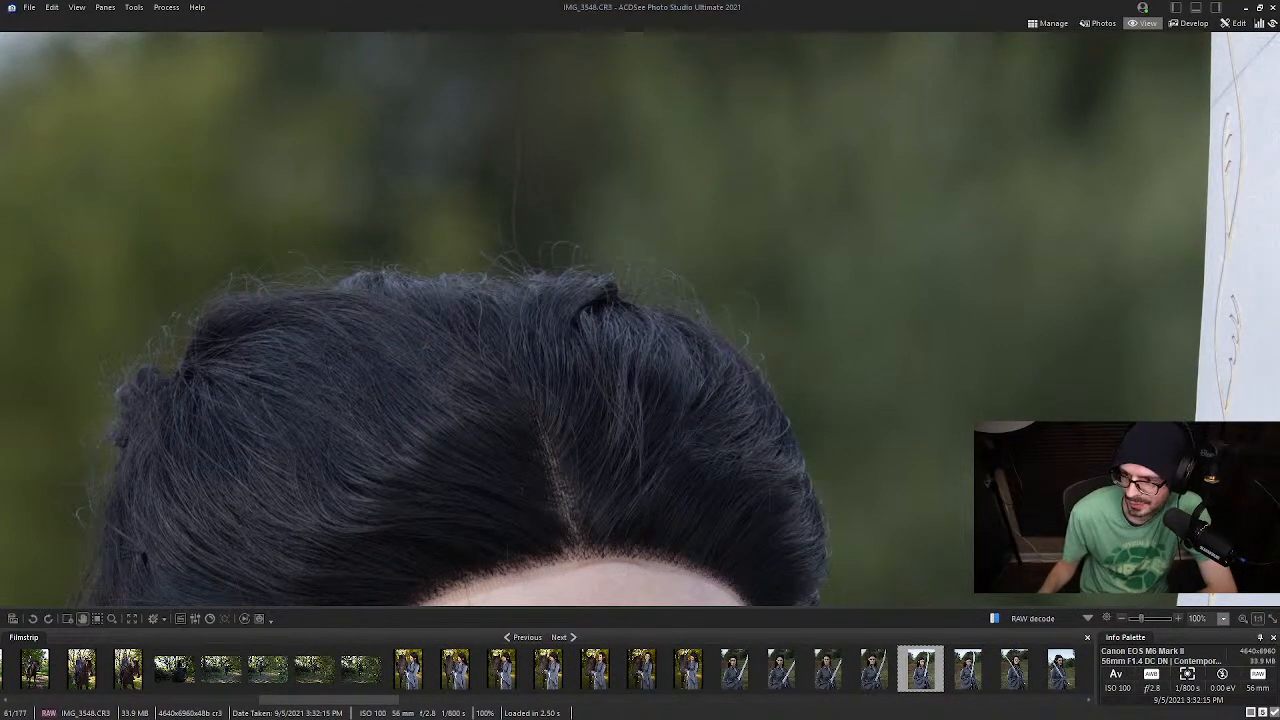
pyautogui.moveTo(689, 374); pyautogui.dragTo(583, 224)
pyautogui.moveTo(653, 275); pyautogui.dragTo(797, 363)
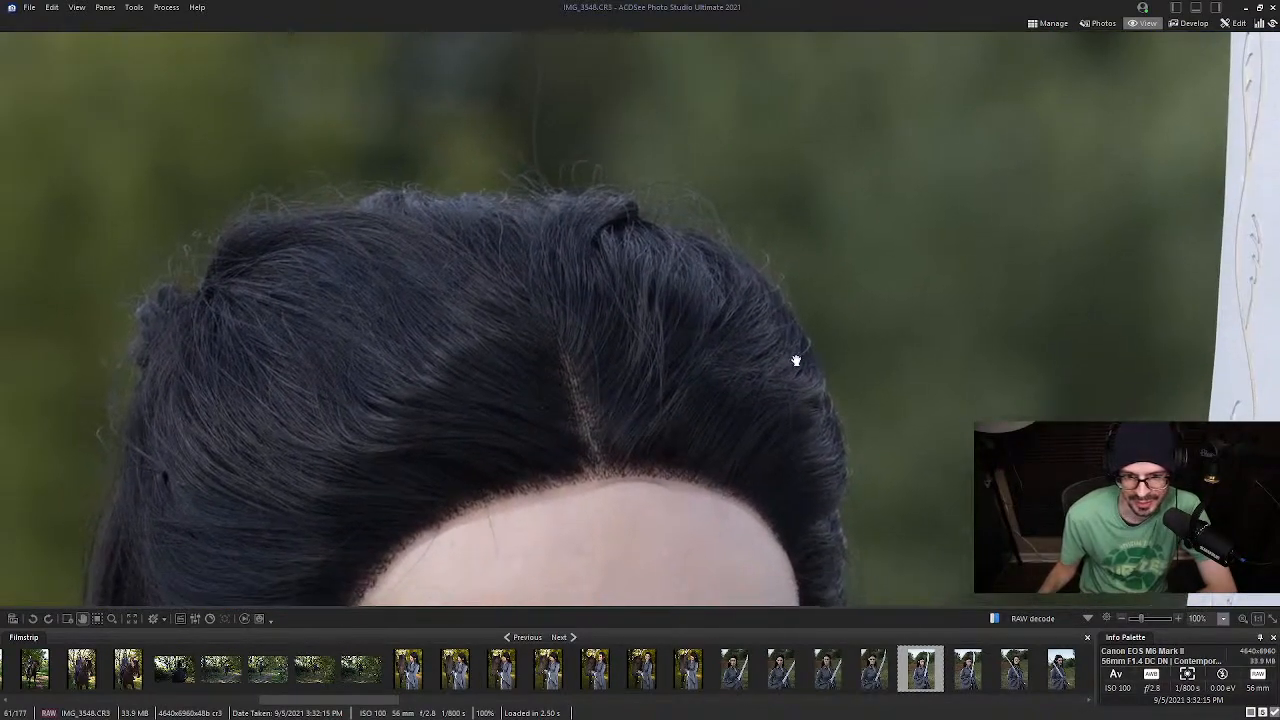
# Examine the wig's crown, the pointed ear, the side hair strands and the forehead hairline at 100%
pyautogui.moveTo(436, 313); pyautogui.dragTo(700, 266)
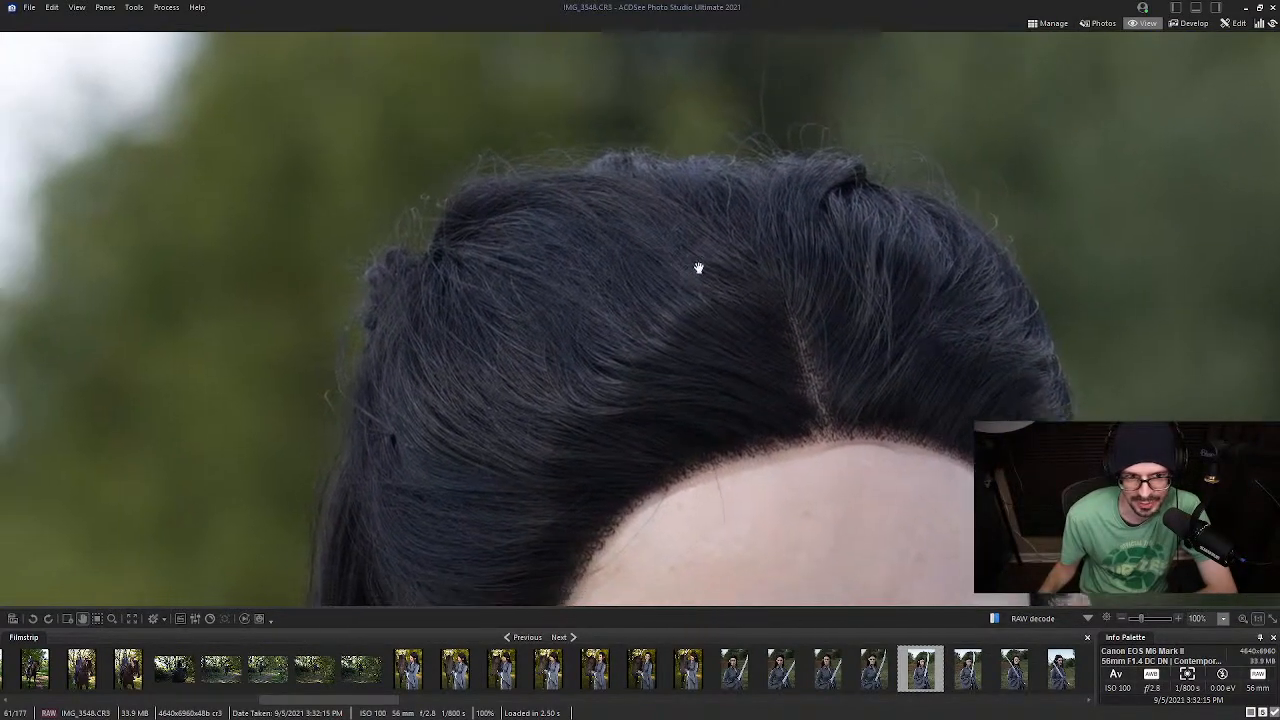
pyautogui.moveTo(505, 376); pyautogui.dragTo(522, 259)
pyautogui.moveTo(582, 476); pyautogui.dragTo(514, 271)
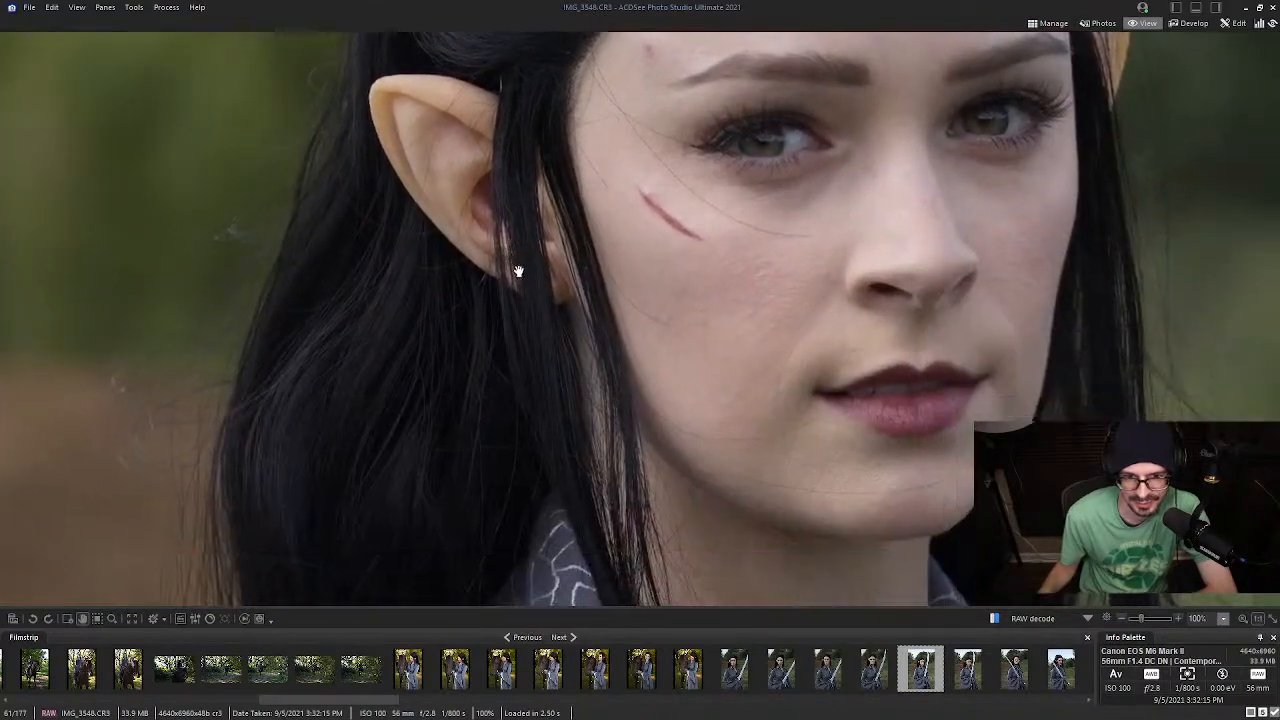
pyautogui.moveTo(606, 431); pyautogui.dragTo(424, 491)
pyautogui.moveTo(620, 125); pyautogui.dragTo(563, 426)
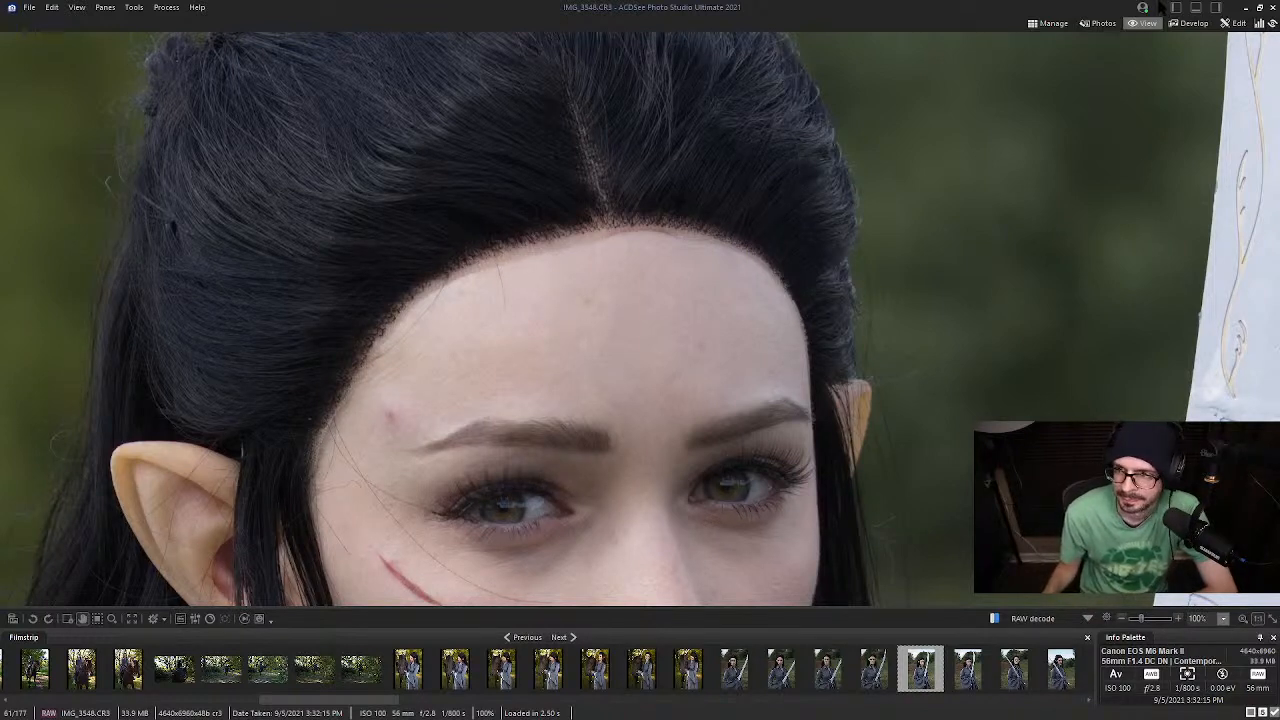
# Develop the sword portrait with Exposure +0.30 eV, Highlights 17, Contrast 10 and Dehaze 4, plus Light EQ Shadows 9 and Midtones 4
pyautogui.click(1188, 23)
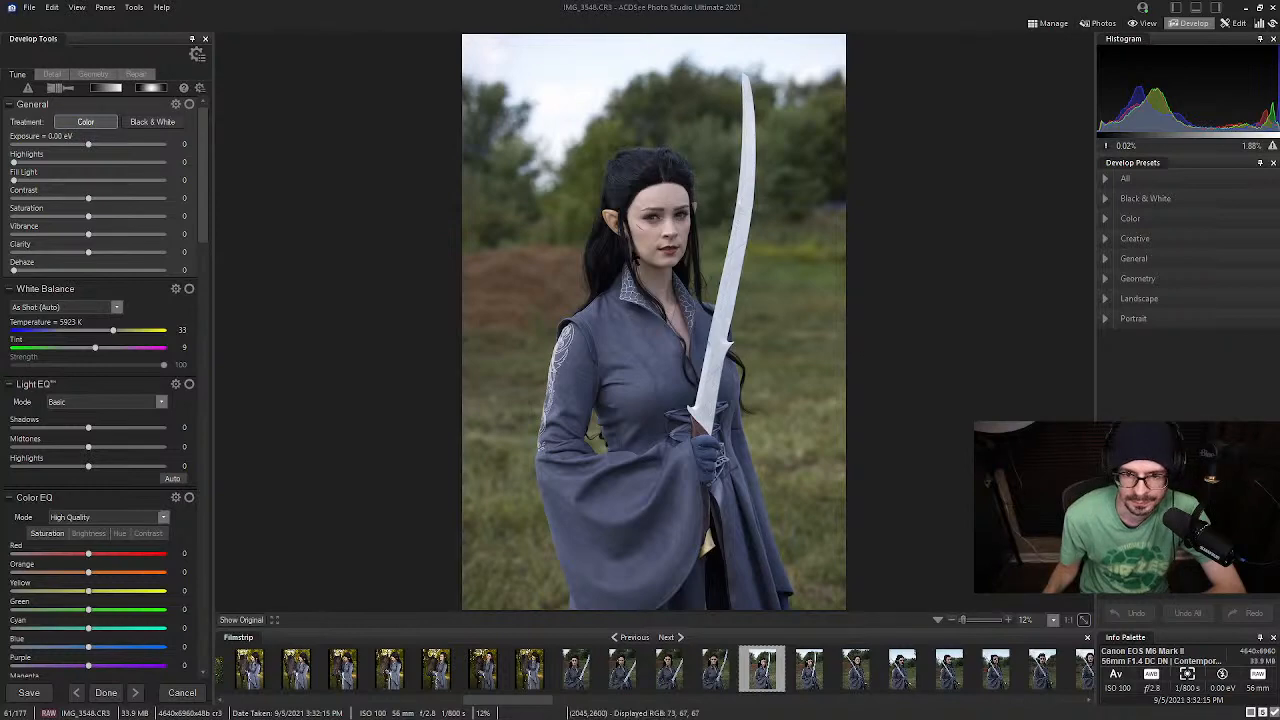
pyautogui.moveTo(89, 205); pyautogui.dragTo(96, 203)
pyautogui.moveTo(88, 144); pyautogui.dragTo(96, 145)
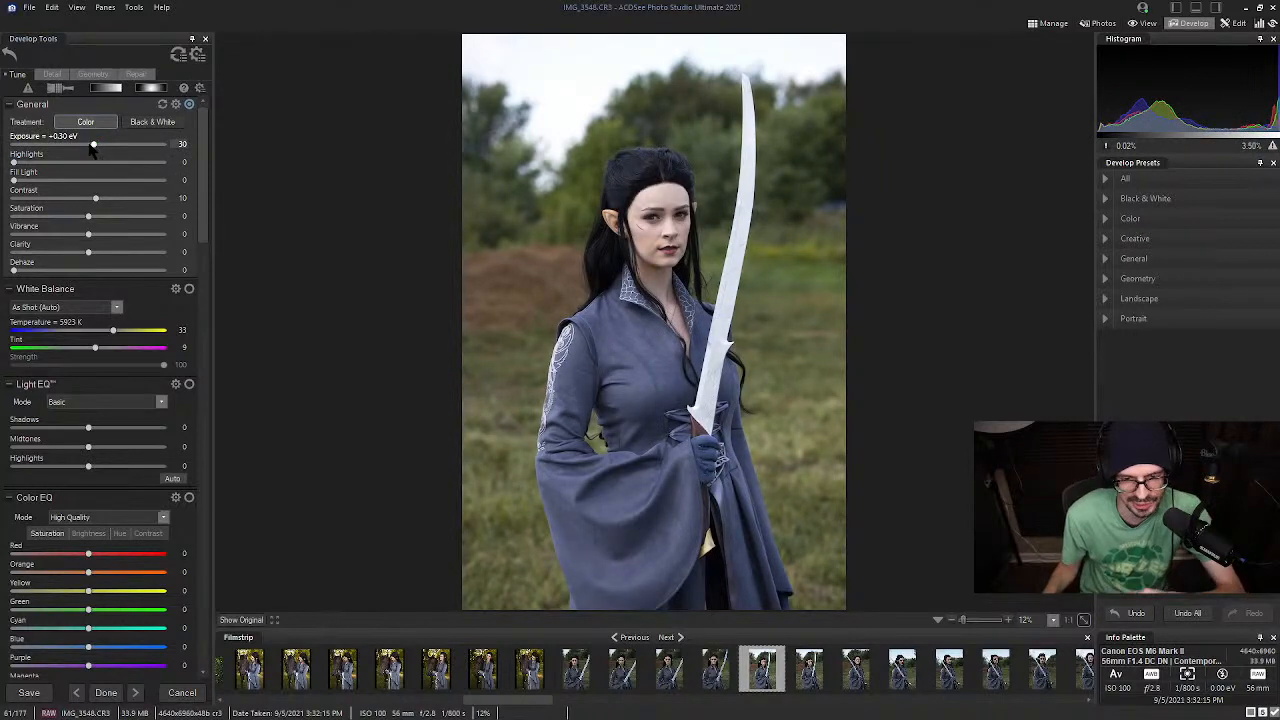
pyautogui.moveTo(21, 164); pyautogui.dragTo(27, 163)
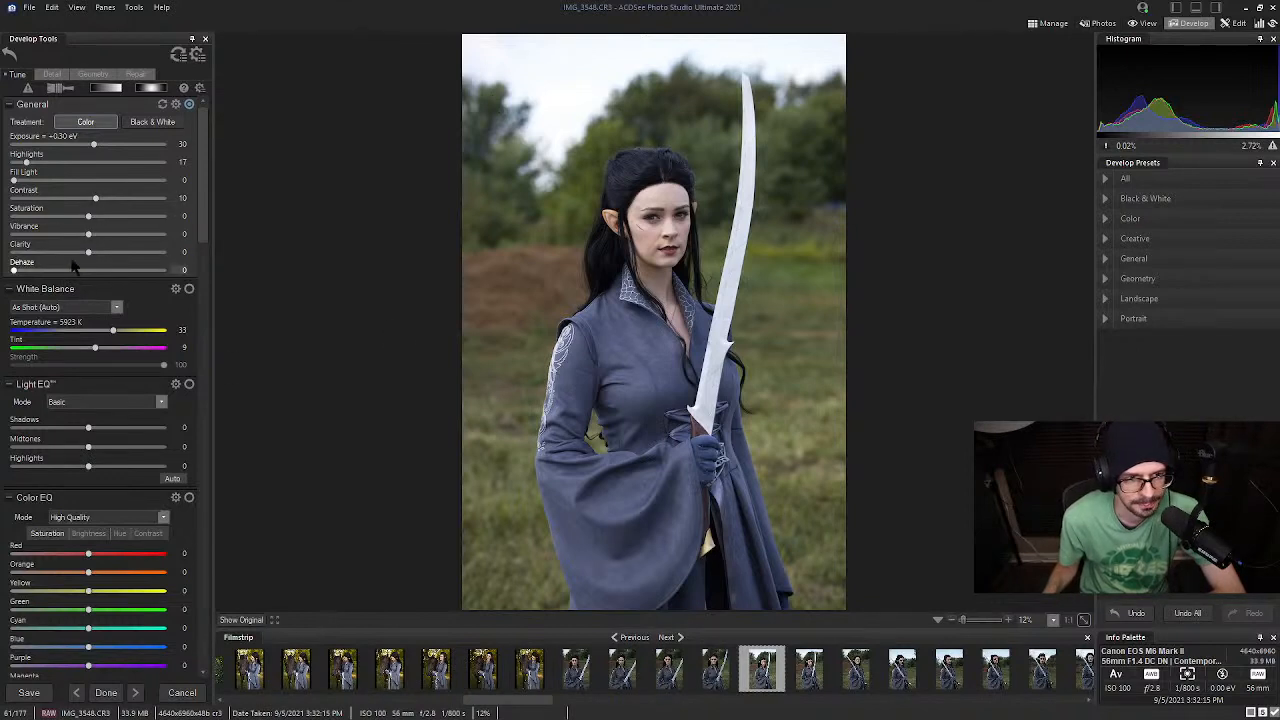
pyautogui.moveTo(14, 270); pyautogui.dragTo(22, 270)
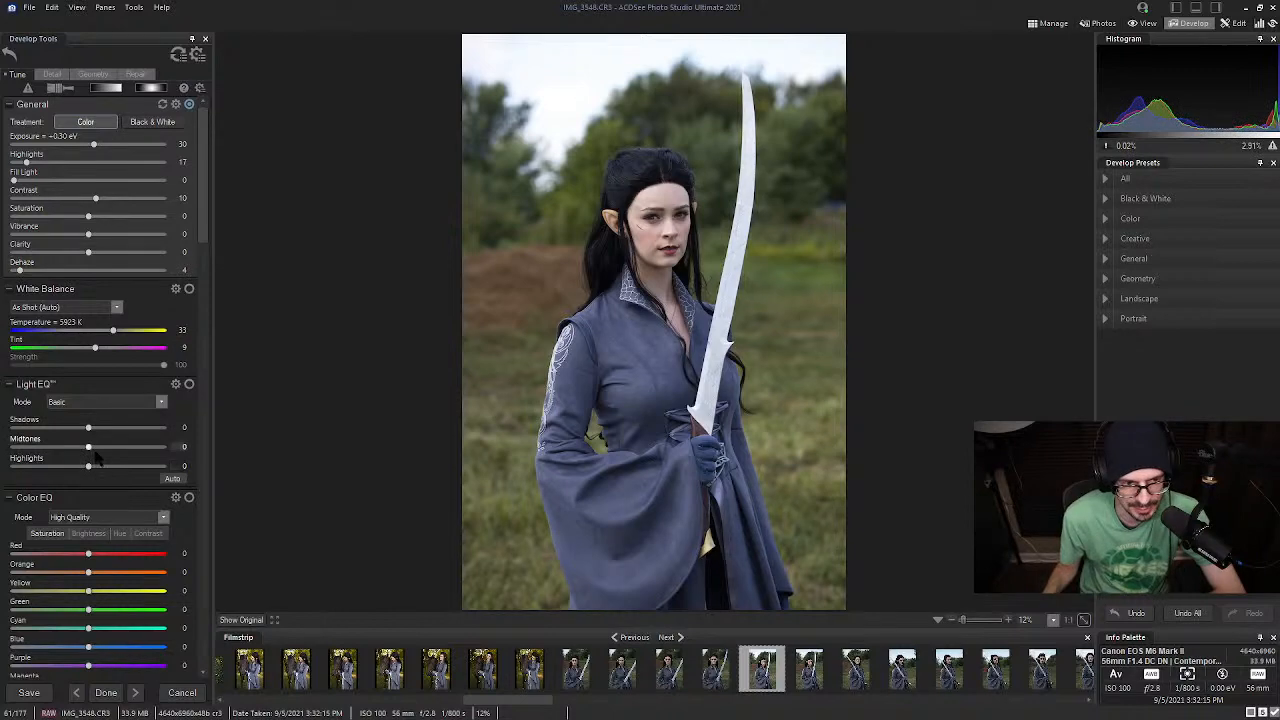
pyautogui.moveTo(89, 447)
pyautogui.mouseDown()
pyautogui.moveTo(102, 448)
pyautogui.moveTo(96, 432)
pyautogui.mouseUp()
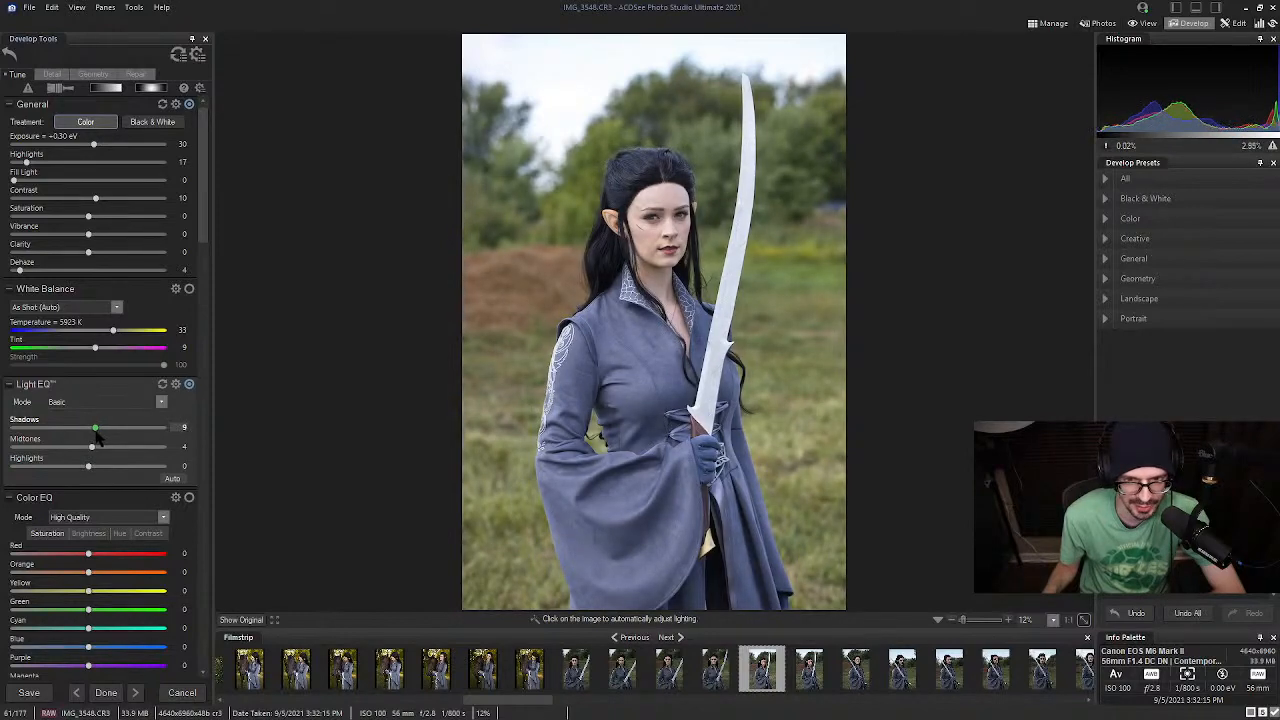
# Bring the browser window with the Tauriel screencaps over the photo, examine the related images as color references, and move it back off-screen
pyautogui.scroll(-5, 207, 300)
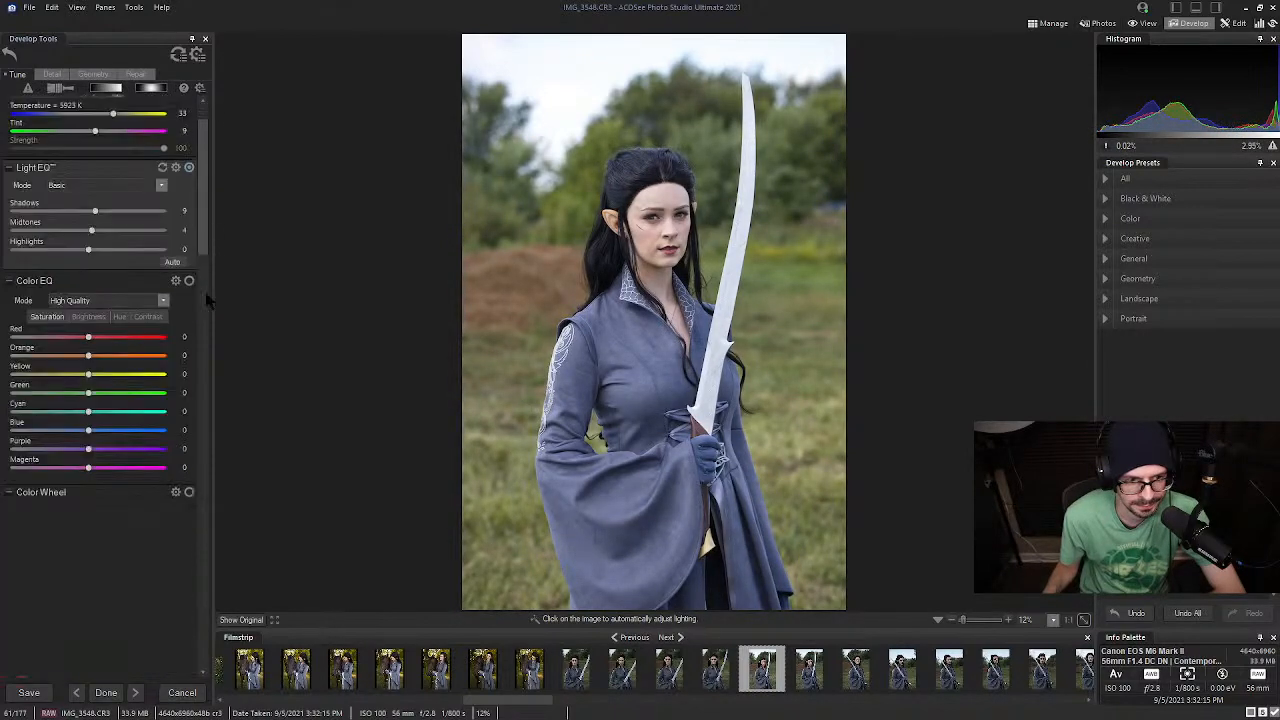
pyautogui.scroll(-7, 207, 300)
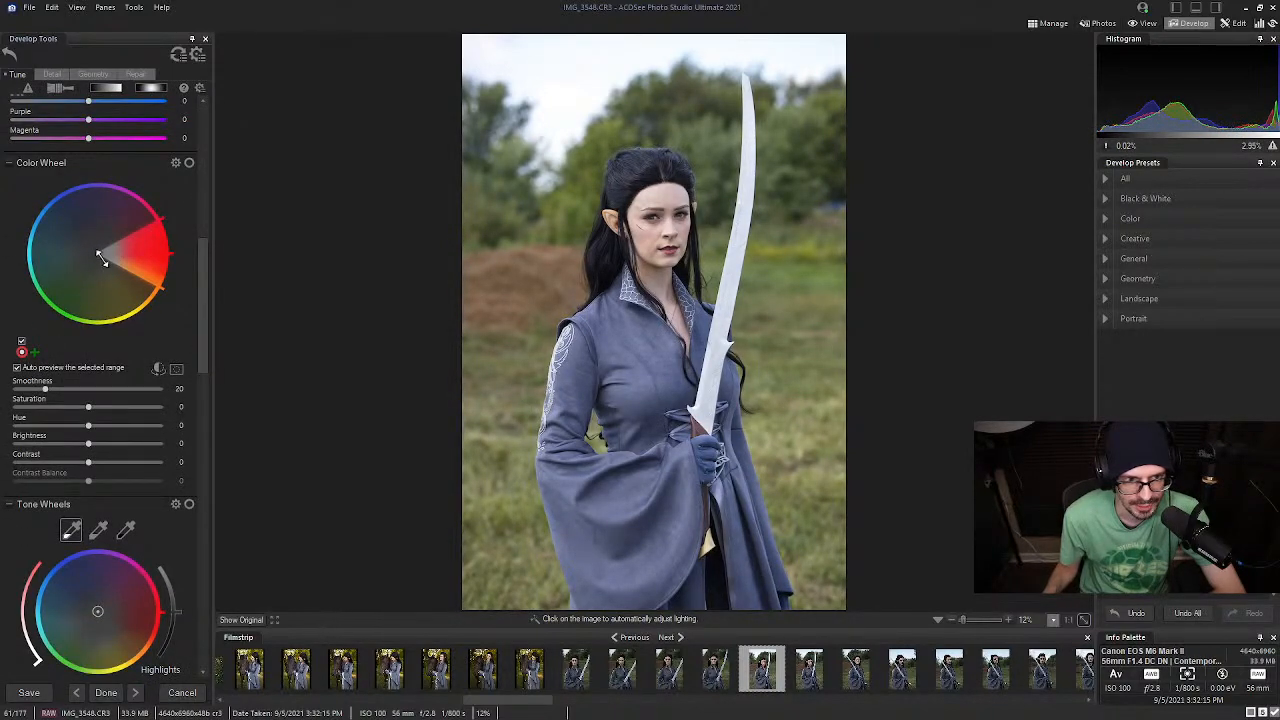
pyautogui.moveTo(203, 256); pyautogui.dragTo(199, 344)
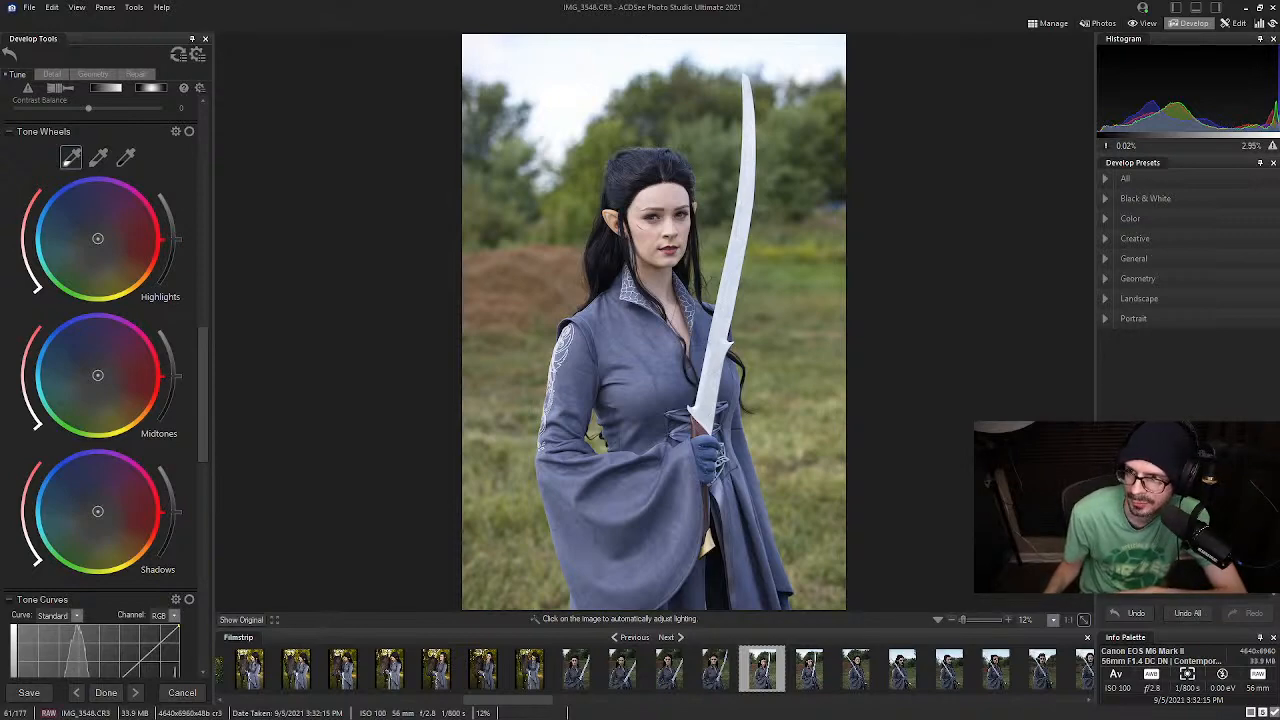
pyautogui.hotkey('alt', 'Tab')
pyautogui.moveTo(1062, 56); pyautogui.dragTo(322, 108)
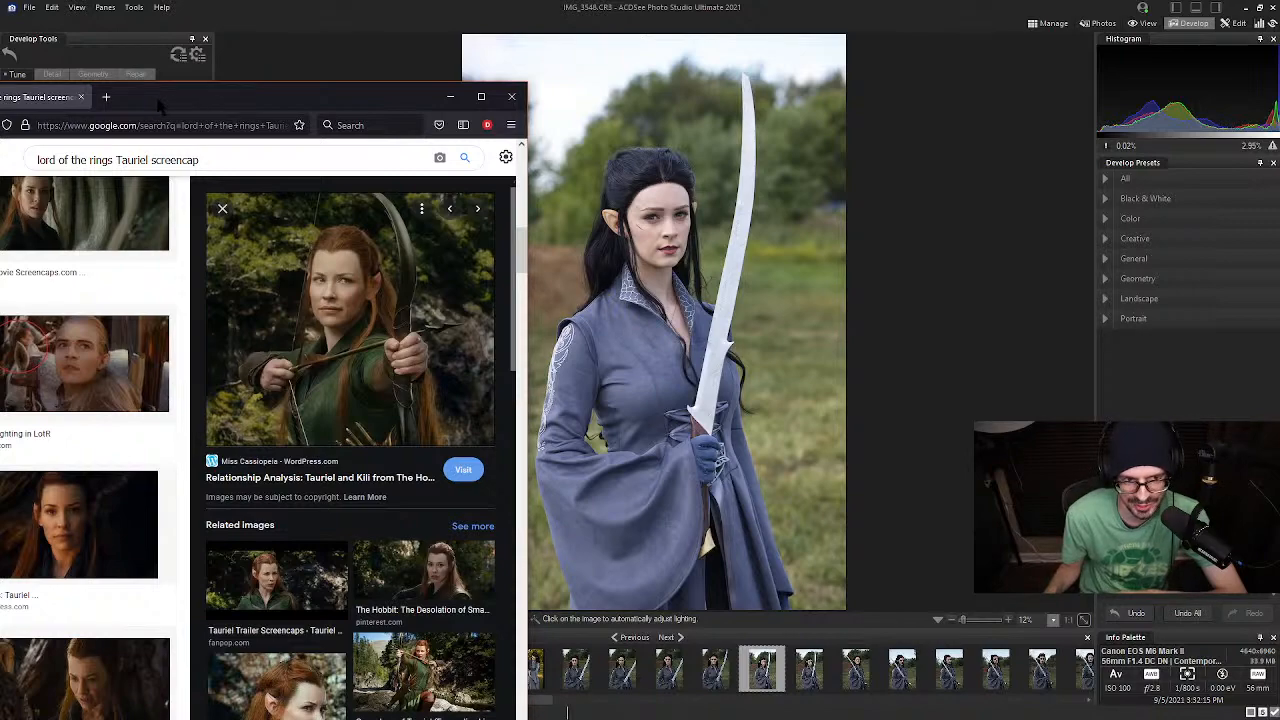
pyautogui.moveTo(157, 104); pyautogui.dragTo(288, 58)
pyautogui.scroll(-6, 475, 400)
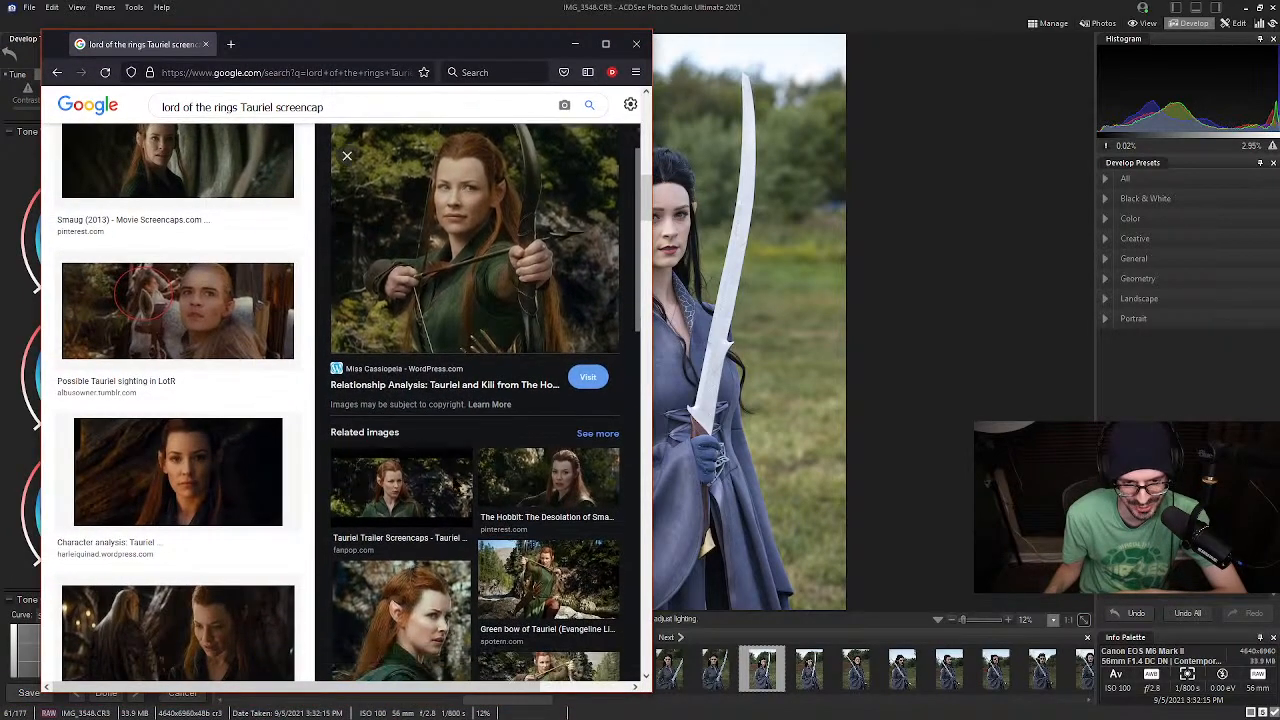
pyautogui.scroll(-2, 455, 450)
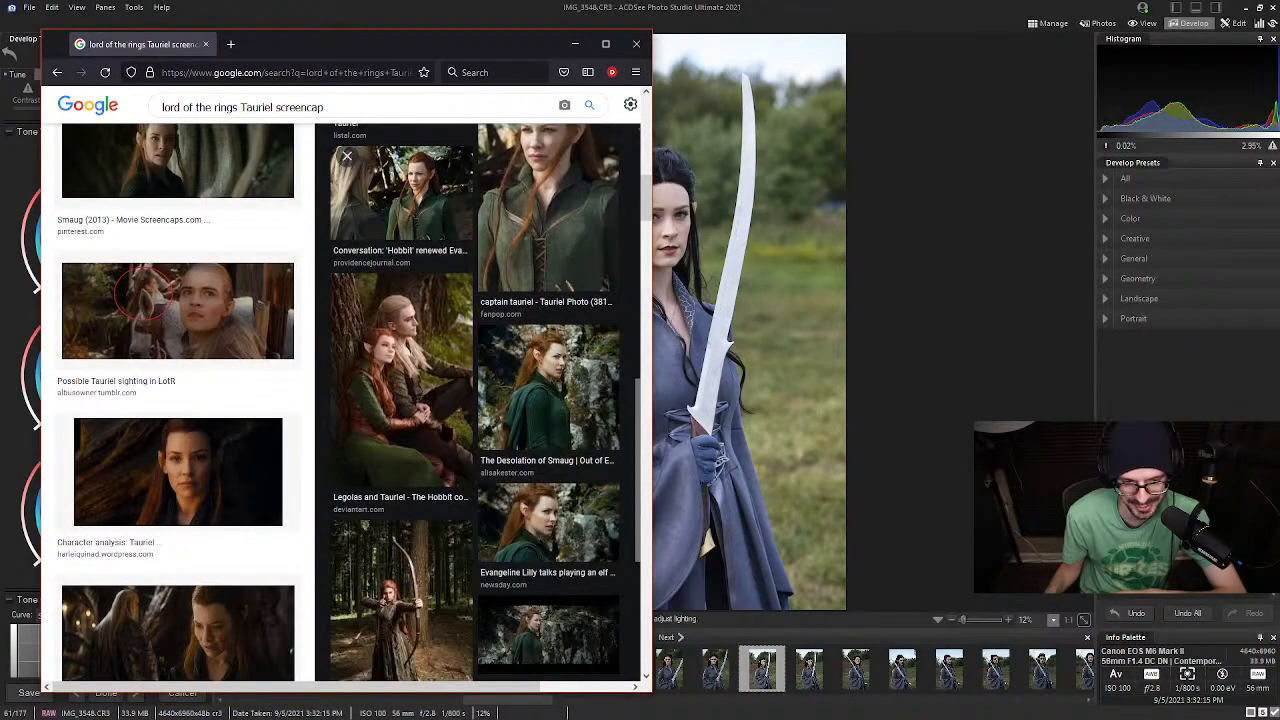
pyautogui.scroll(-3, 432, 362)
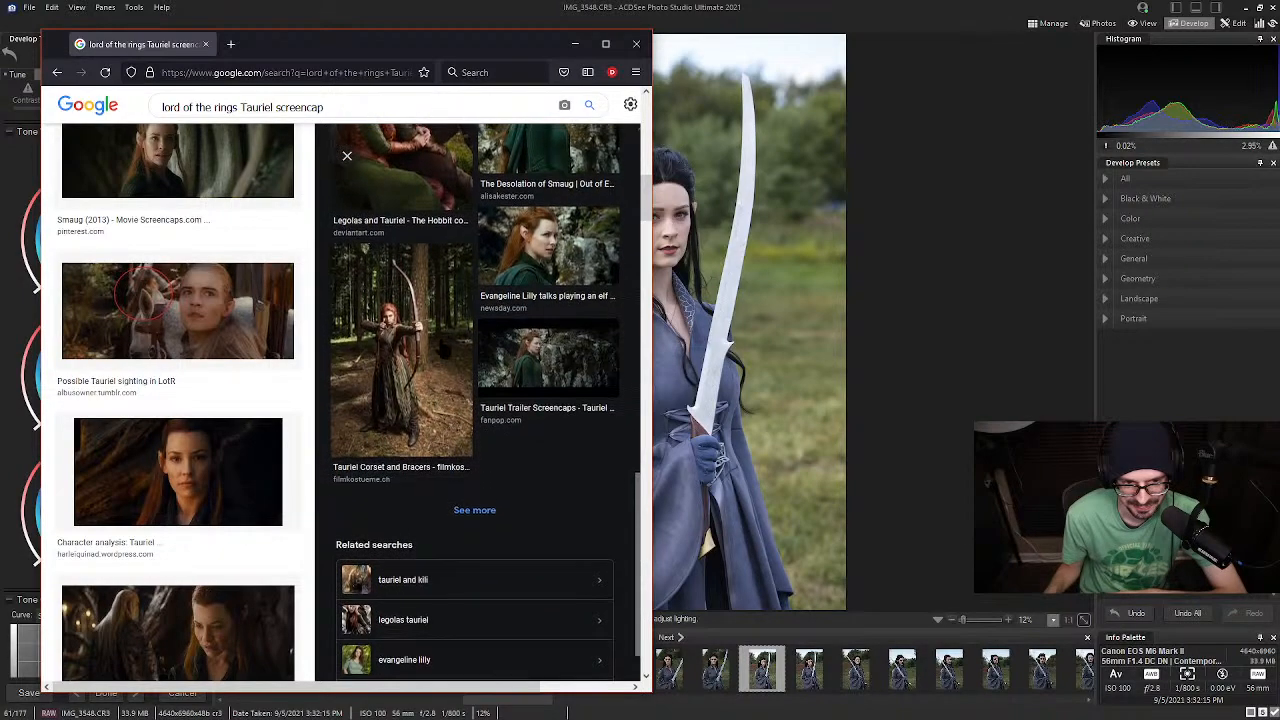
pyautogui.scroll(10, 438, 368)
pyautogui.scroll(3, 438, 364)
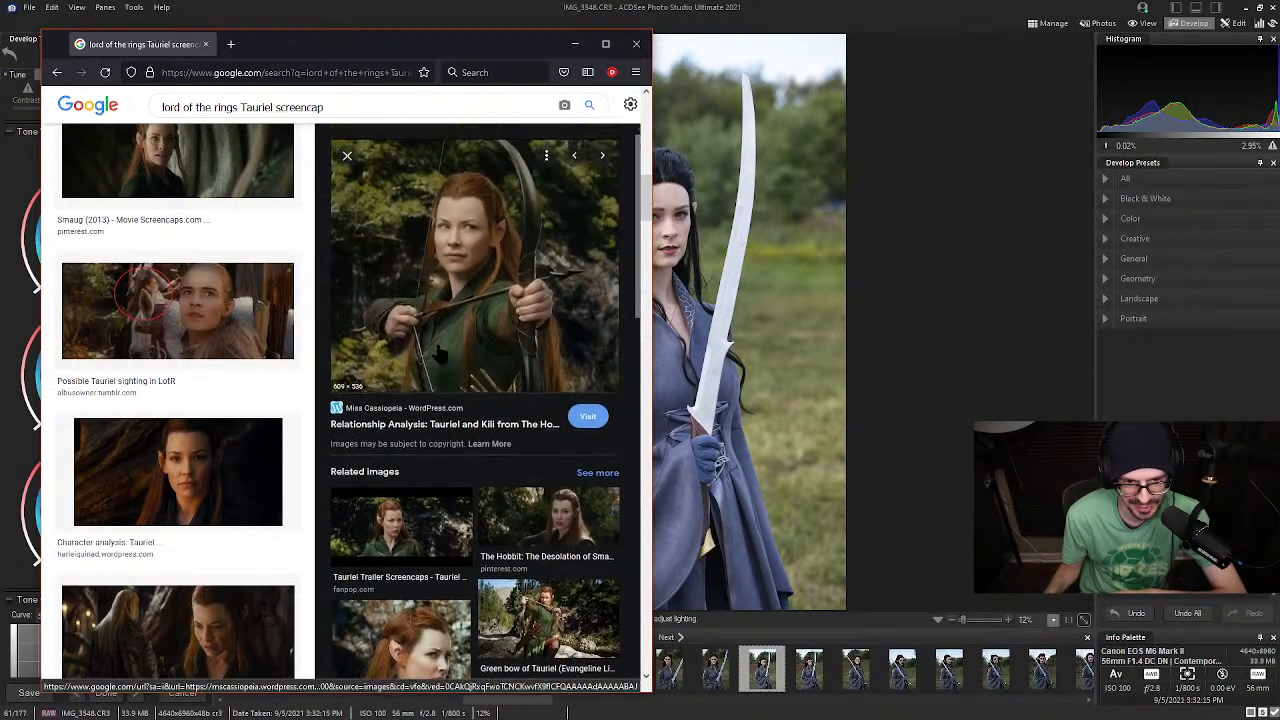
pyautogui.moveTo(297, 38); pyautogui.dragTo(1279, 85)
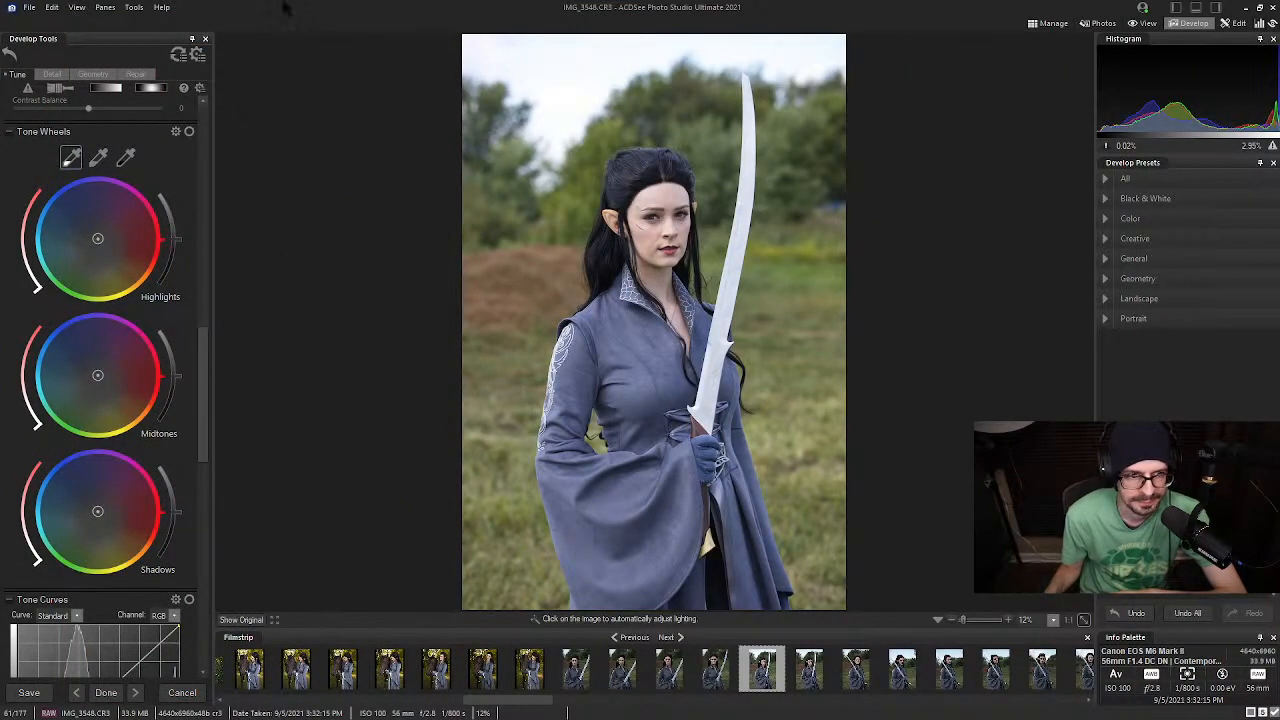
# Try to set the Midtones tone wheel's hue by sampling the background trees, and undo it
pyautogui.click(174, 157)
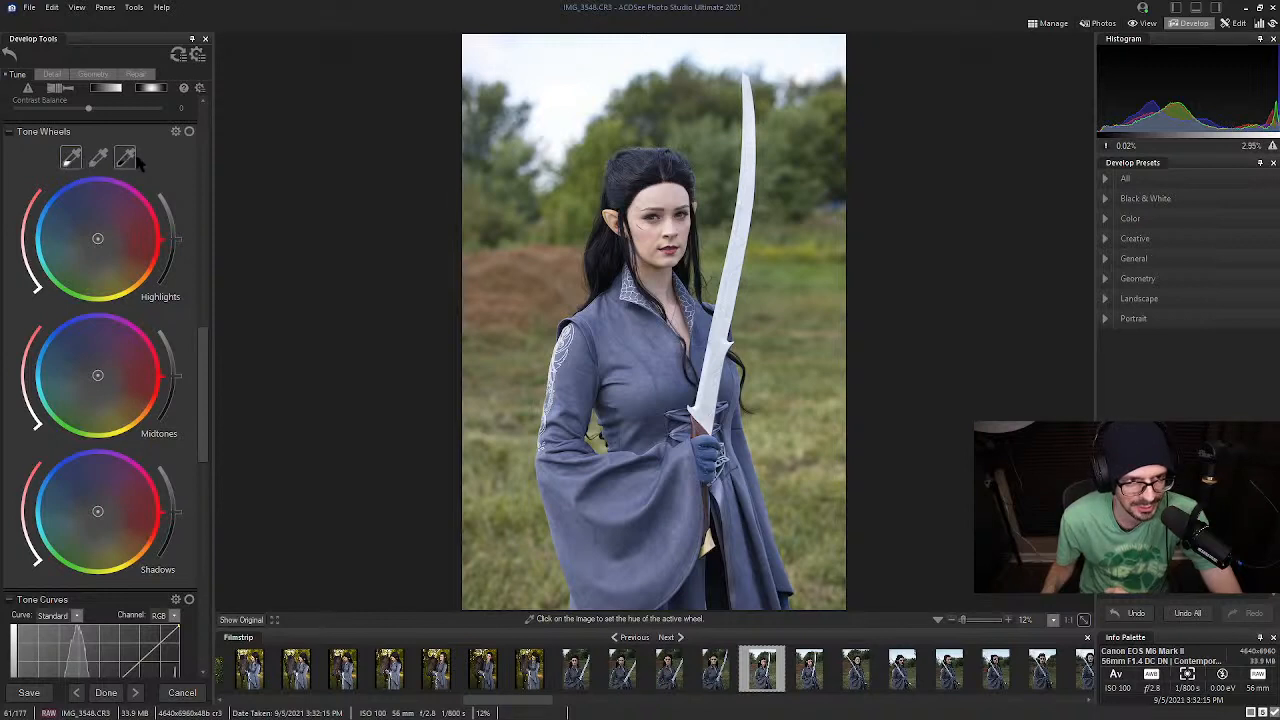
pyautogui.click(99, 159)
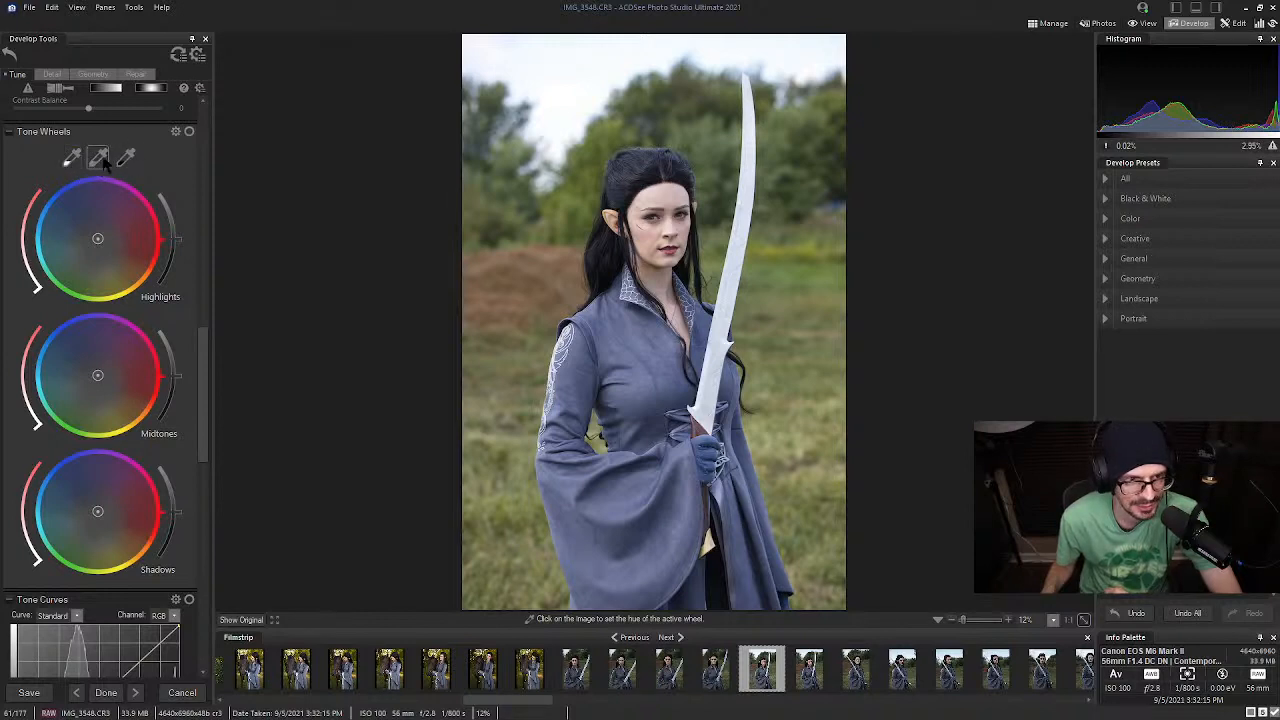
pyautogui.click(516, 180)
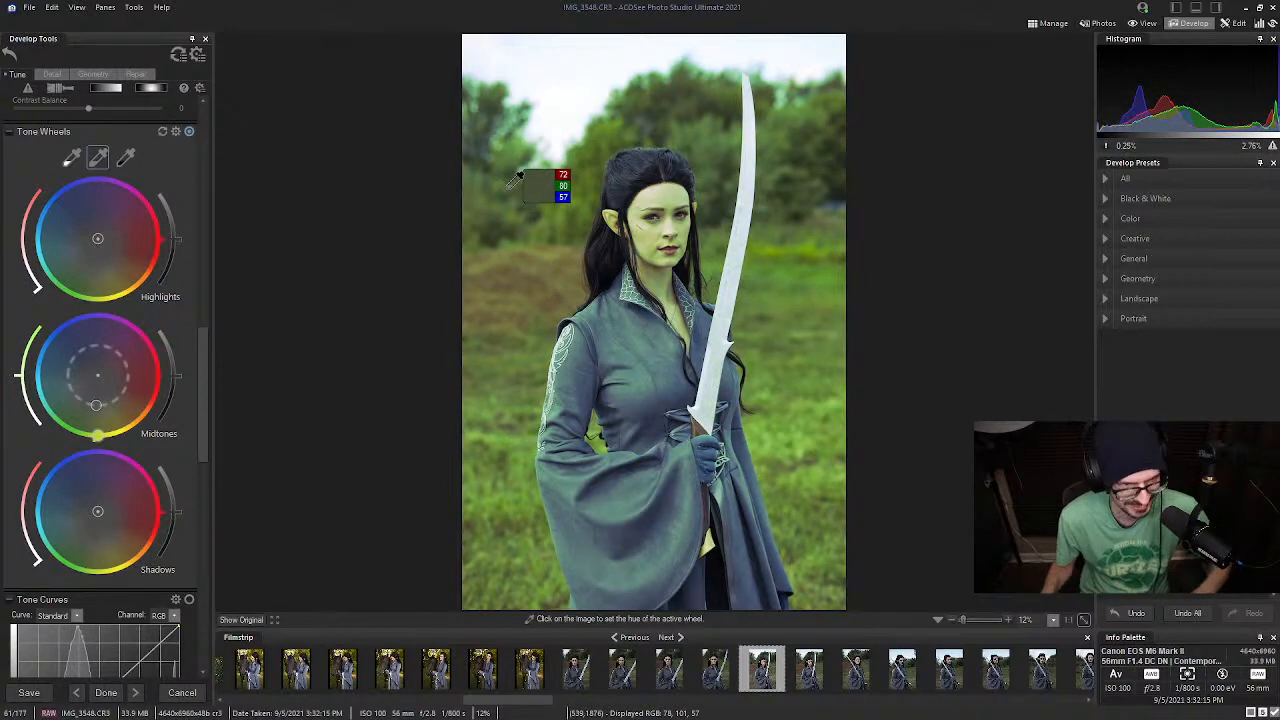
pyautogui.hotkey('ctrl', 'z')
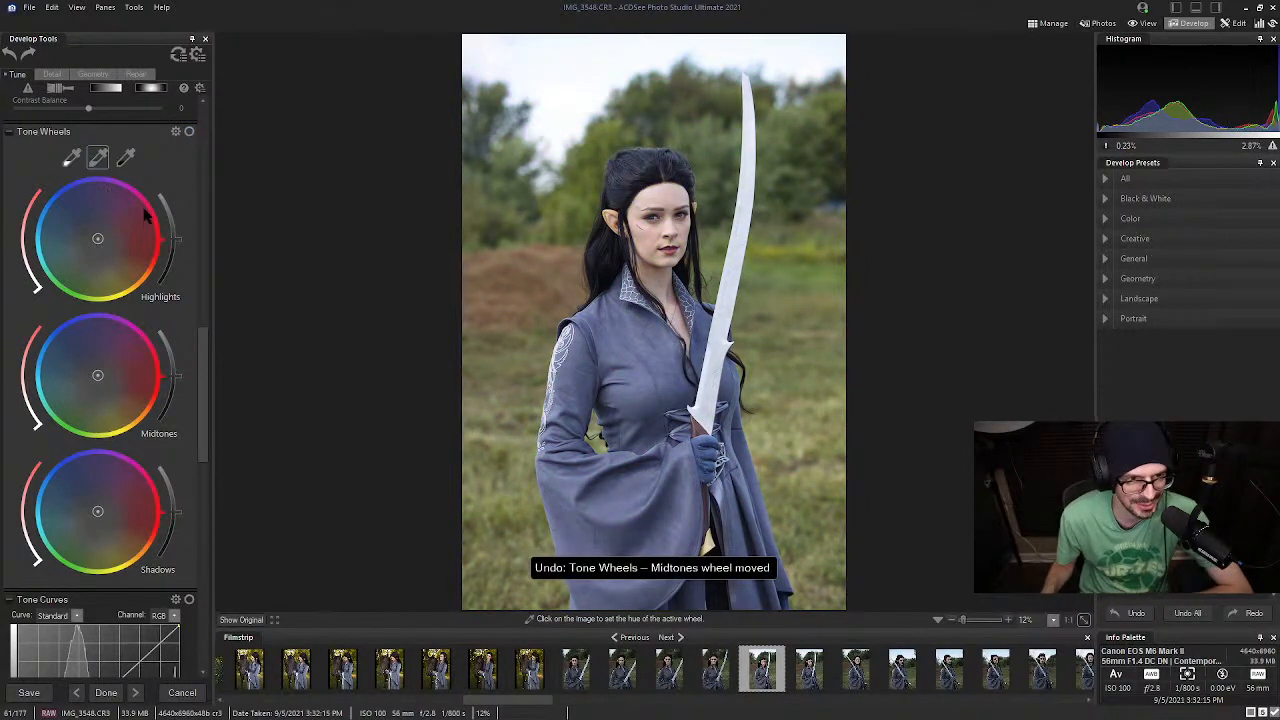
# Shift the Highlights tone wheel slightly toward orange, and set the Color EQ hue to Yellow -7 and Green -5
pyautogui.moveTo(109, 251)
pyautogui.mouseDown()
pyautogui.moveTo(103, 263)
pyautogui.moveTo(109, 223)
pyautogui.moveTo(137, 255)
pyautogui.moveTo(96, 245)
pyautogui.moveTo(90, 280)
pyautogui.moveTo(80, 235)
pyautogui.moveTo(73, 245)
pyautogui.moveTo(117, 255)
pyautogui.moveTo(126, 277)
pyautogui.moveTo(107, 247)
pyautogui.mouseUp()
pyautogui.moveTo(203, 345); pyautogui.dragTo(194, 198)
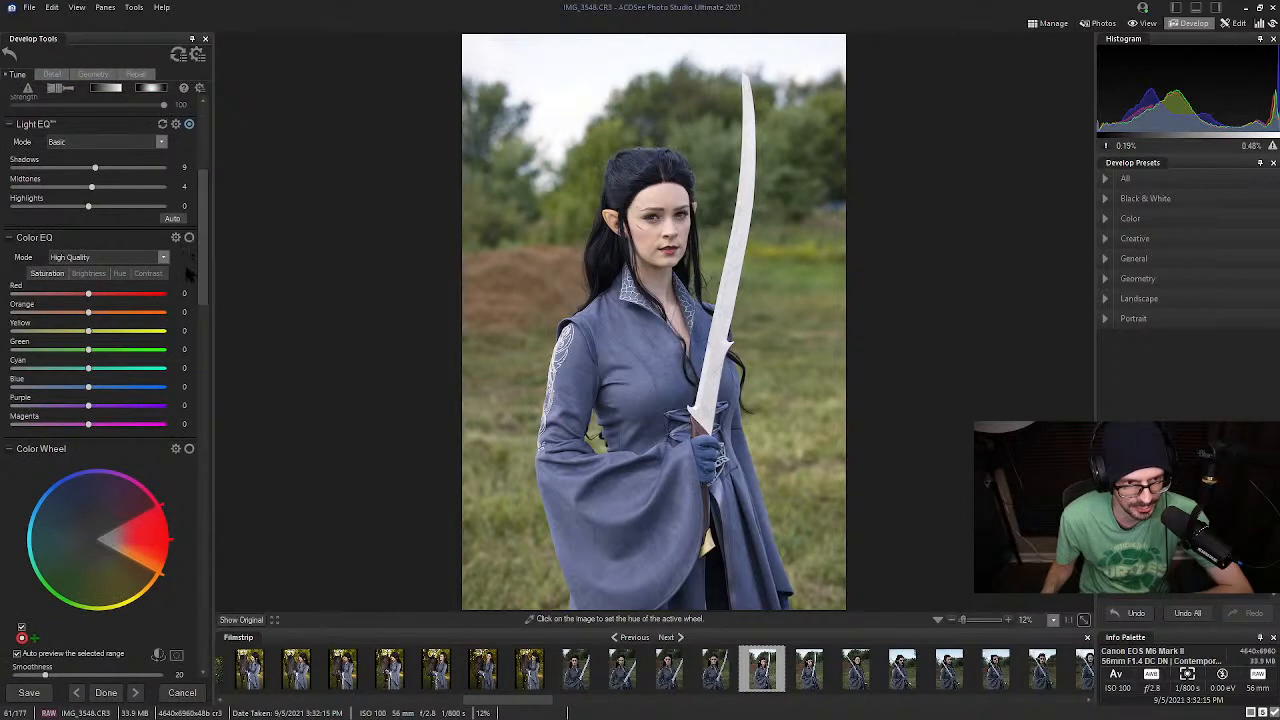
pyautogui.click(119, 273)
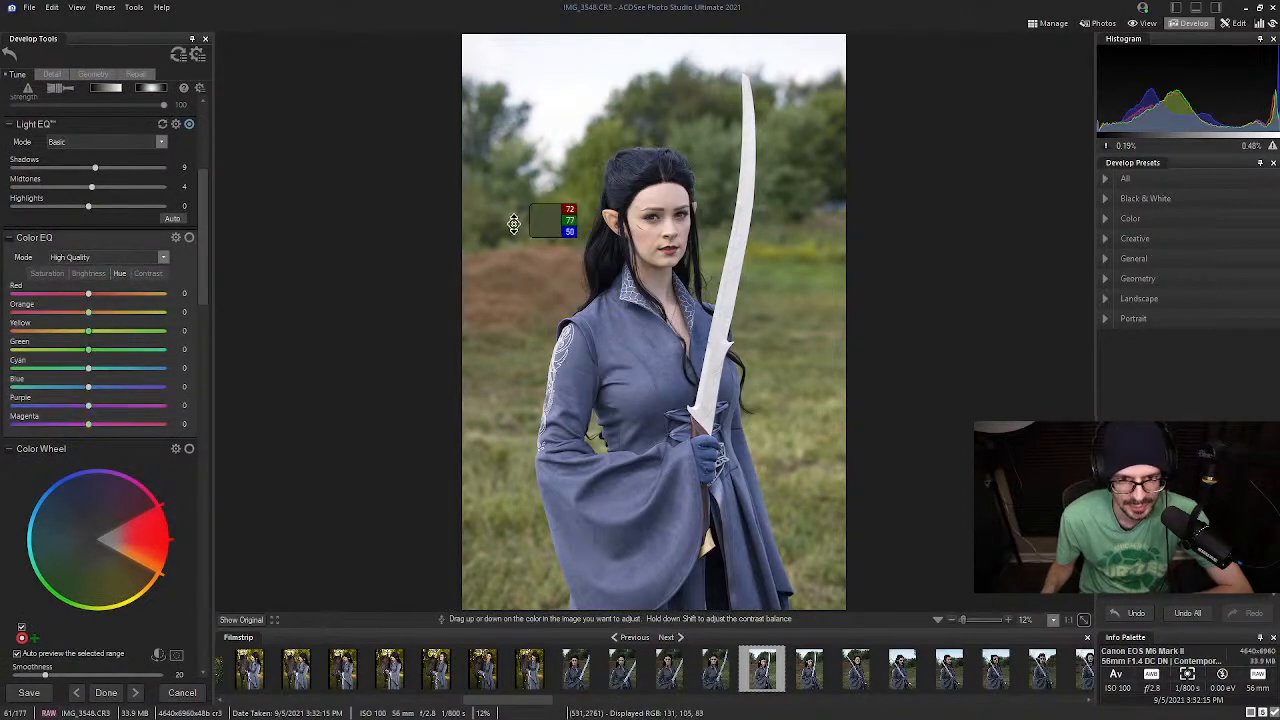
pyautogui.moveTo(582, 169)
pyautogui.mouseDown()
pyautogui.moveTo(583, 185)
pyautogui.moveTo(583, 120)
pyautogui.moveTo(585, 192)
pyautogui.moveTo(588, 132)
pyautogui.moveTo(587, 178)
pyautogui.mouseUp()
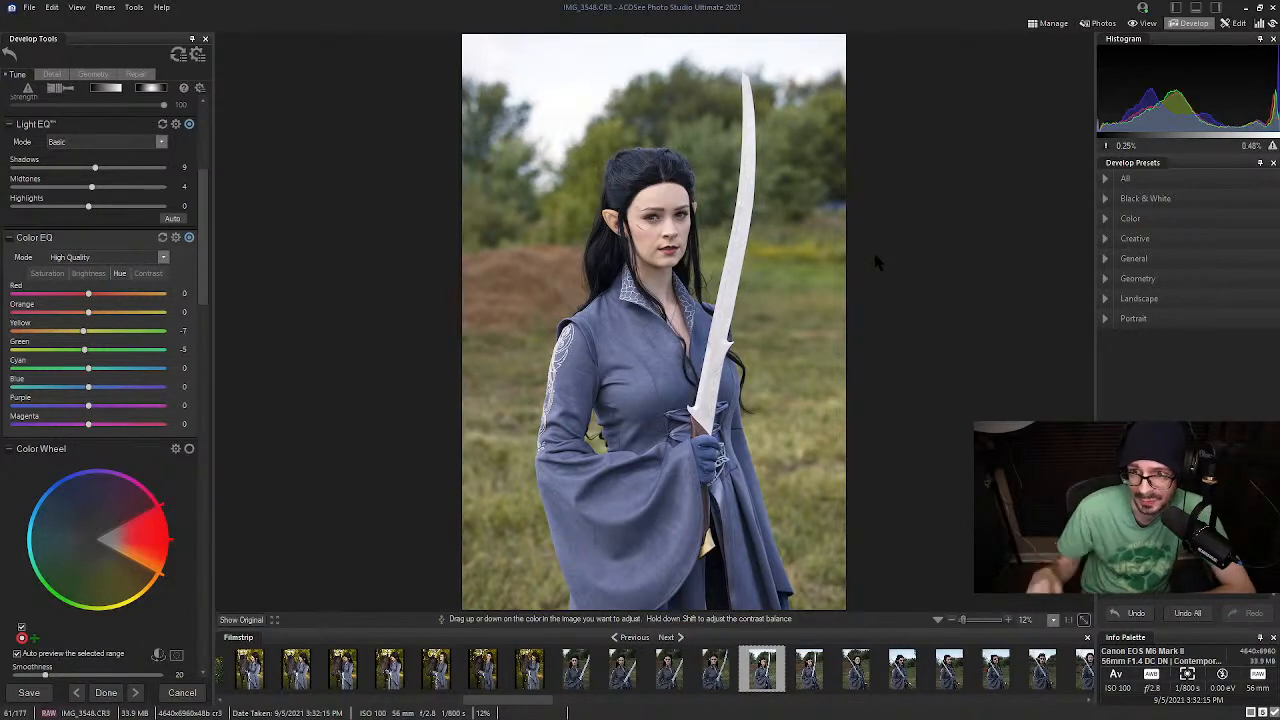
# Return to the shoot's thumbnails and review the available filter, group, sort and view options
pyautogui.click(1050, 23)
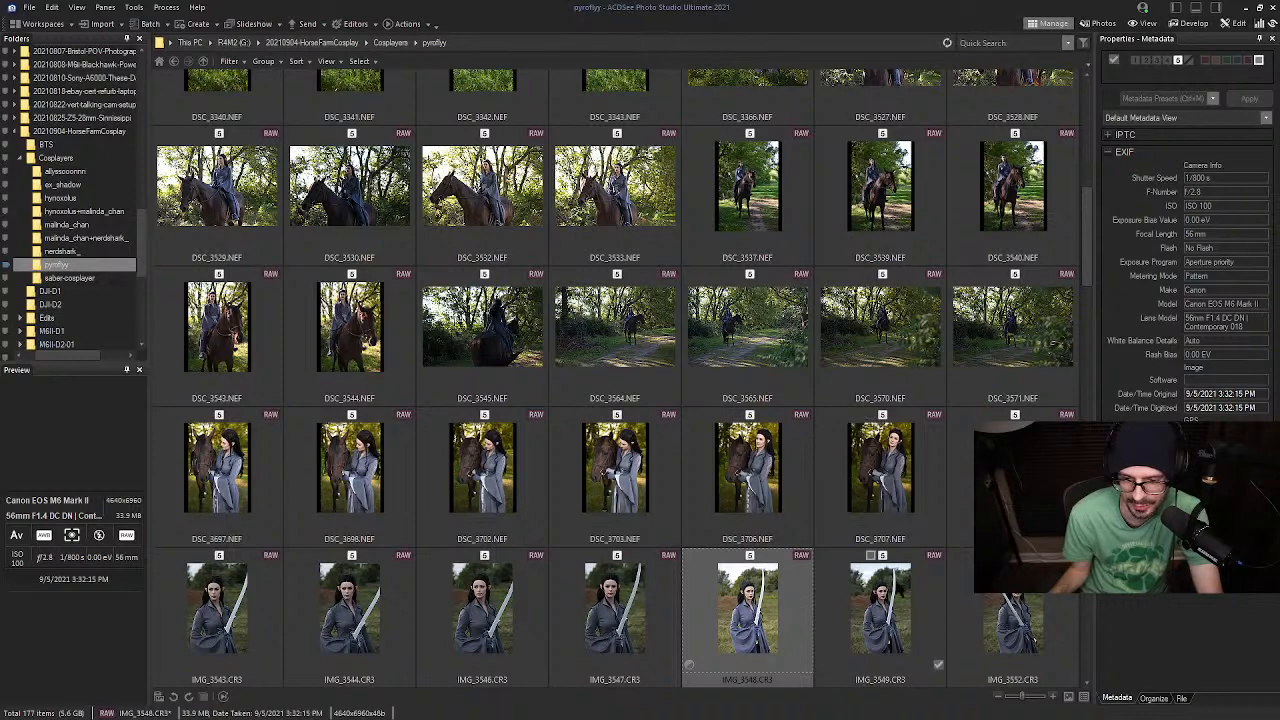
pyautogui.click(229, 62)
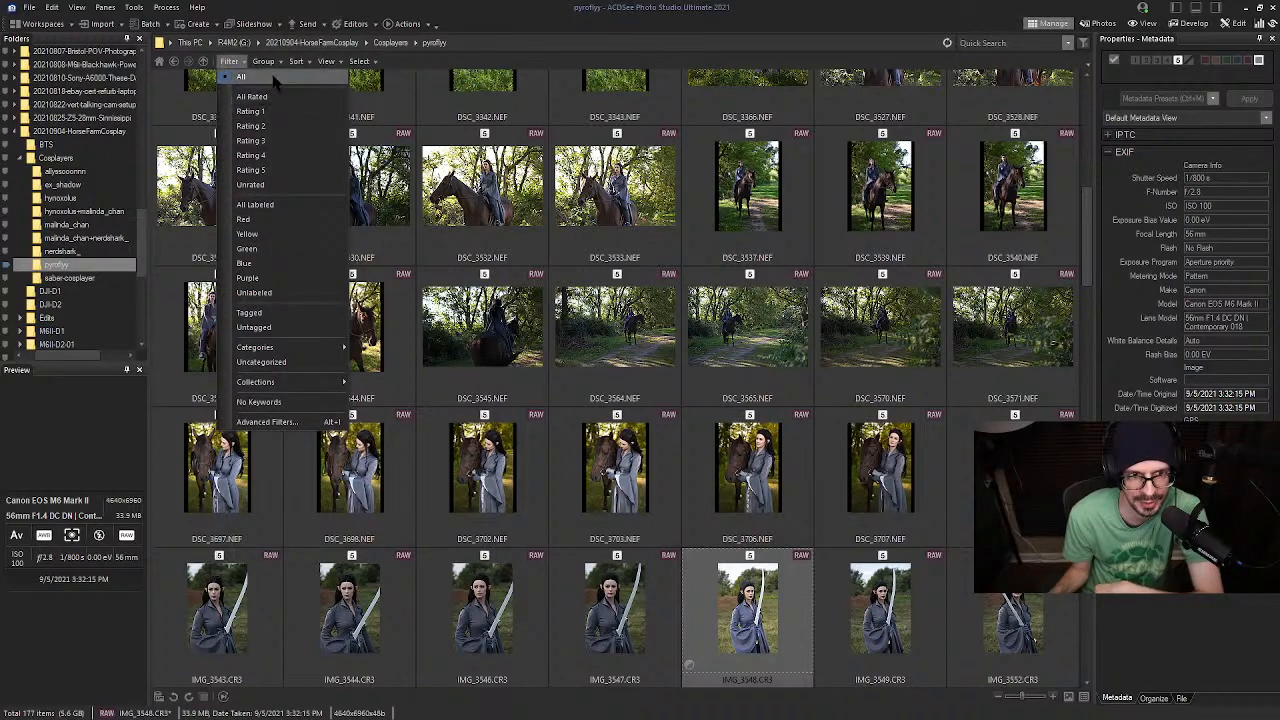
pyautogui.click(263, 61)
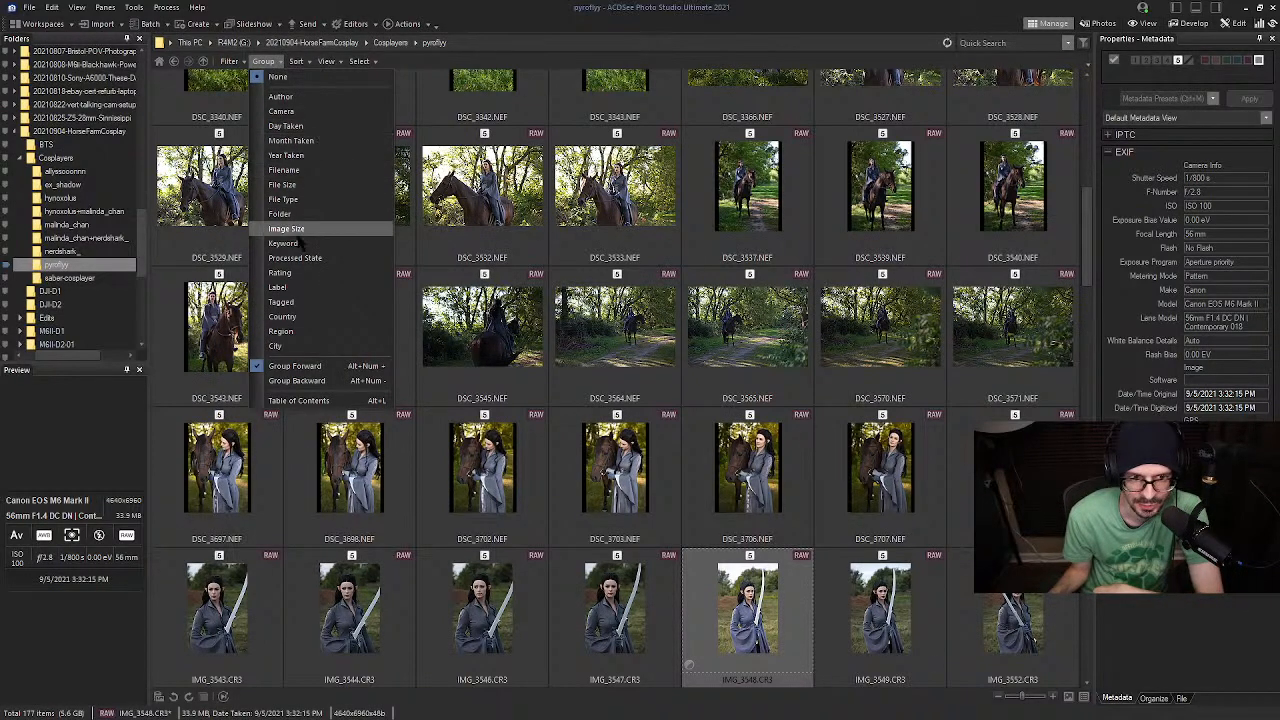
pyautogui.click(297, 62)
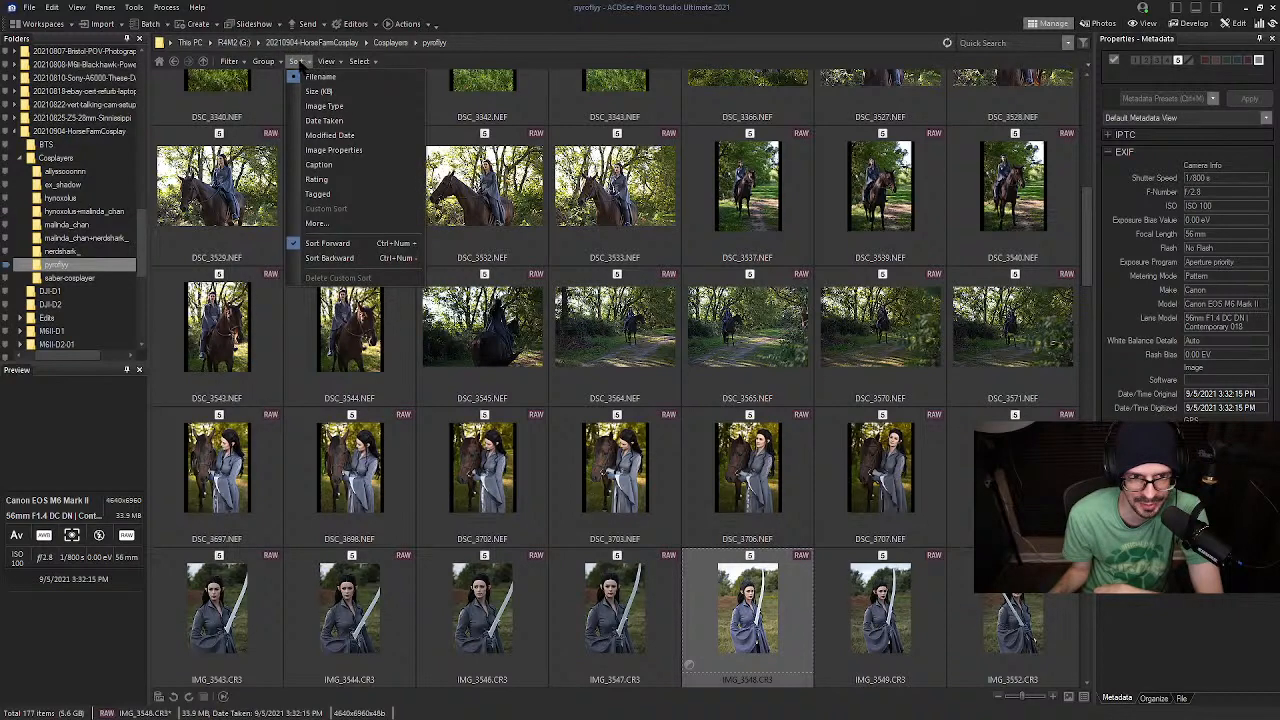
pyautogui.click(326, 62)
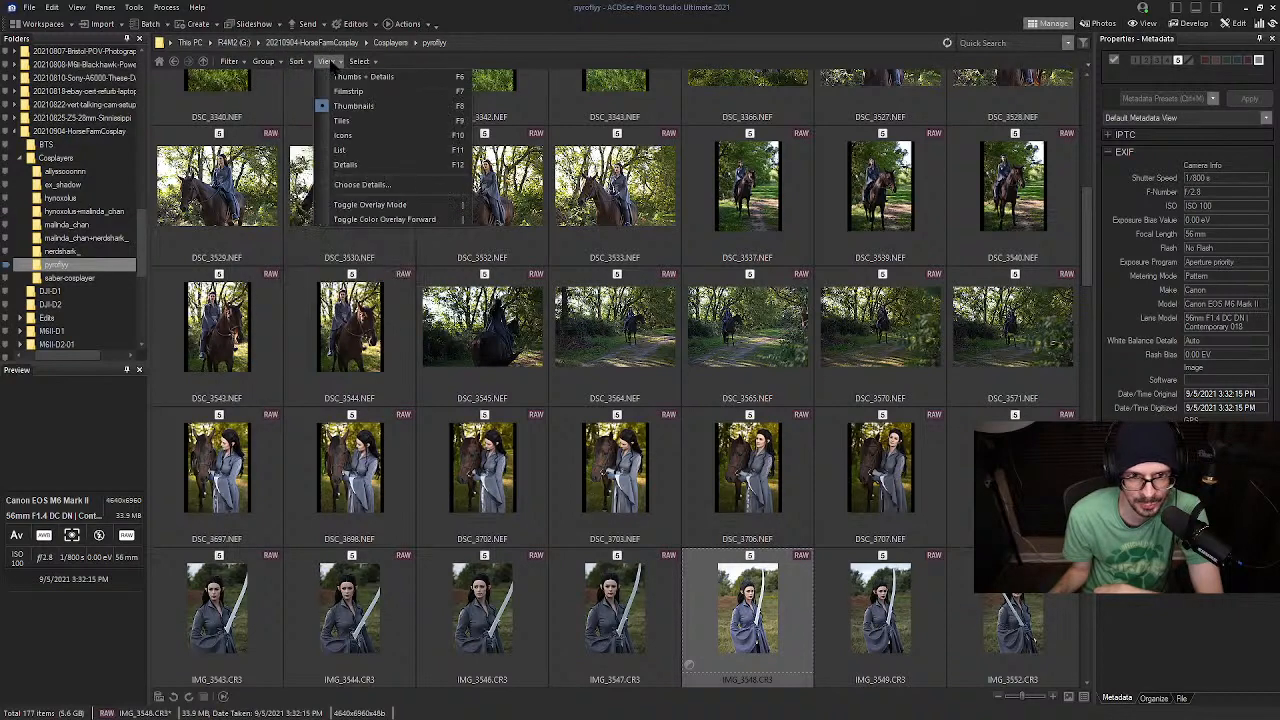
pyautogui.click(263, 61)
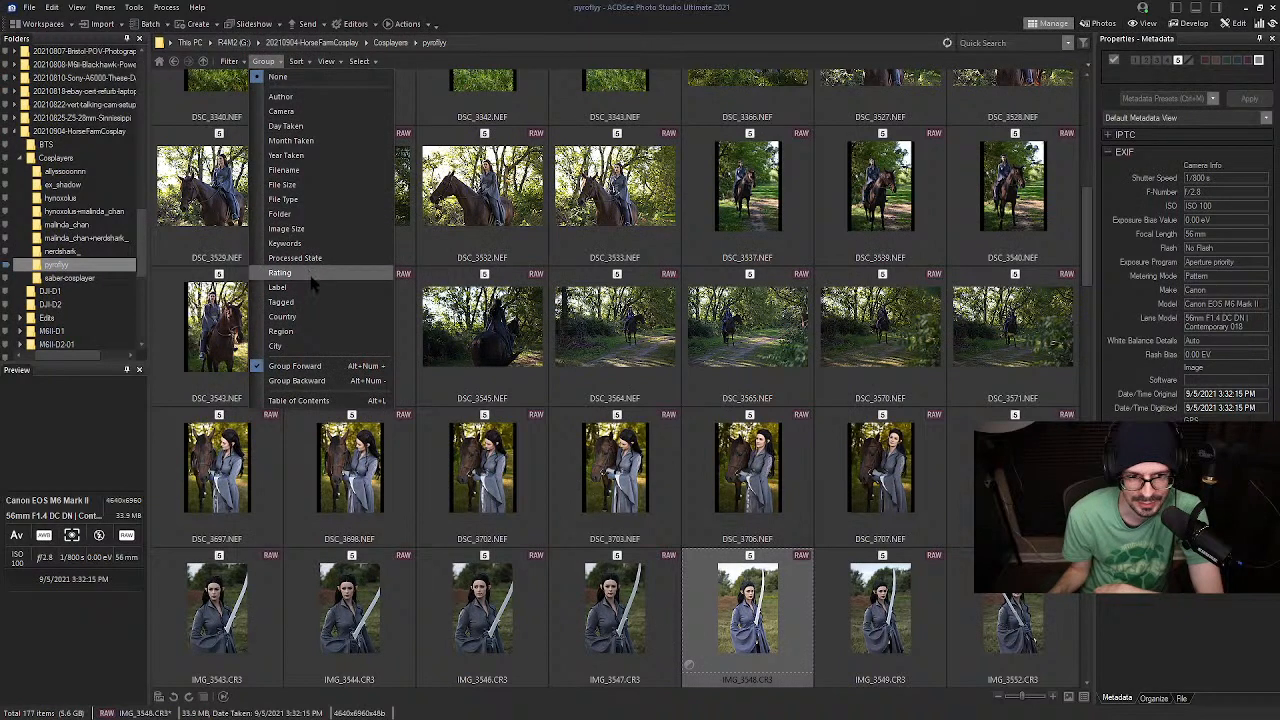
pyautogui.click(577, 6)
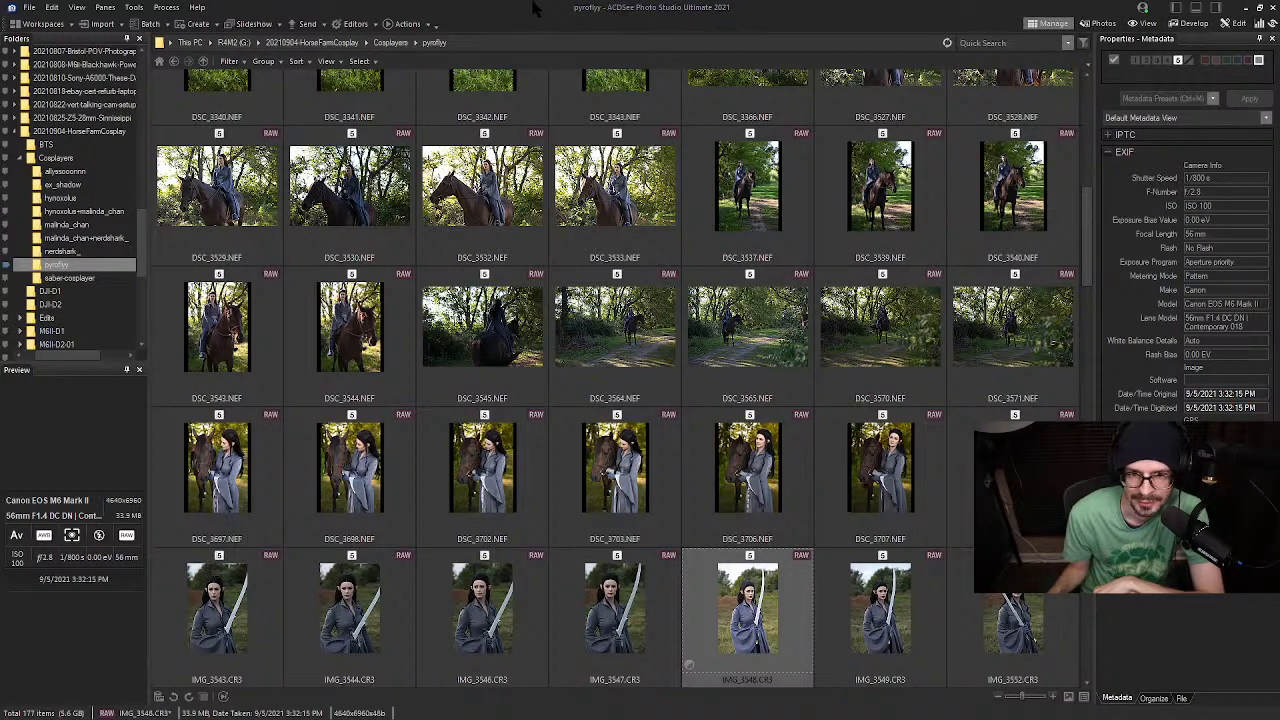
pyautogui.scroll(-3, 750, 370)
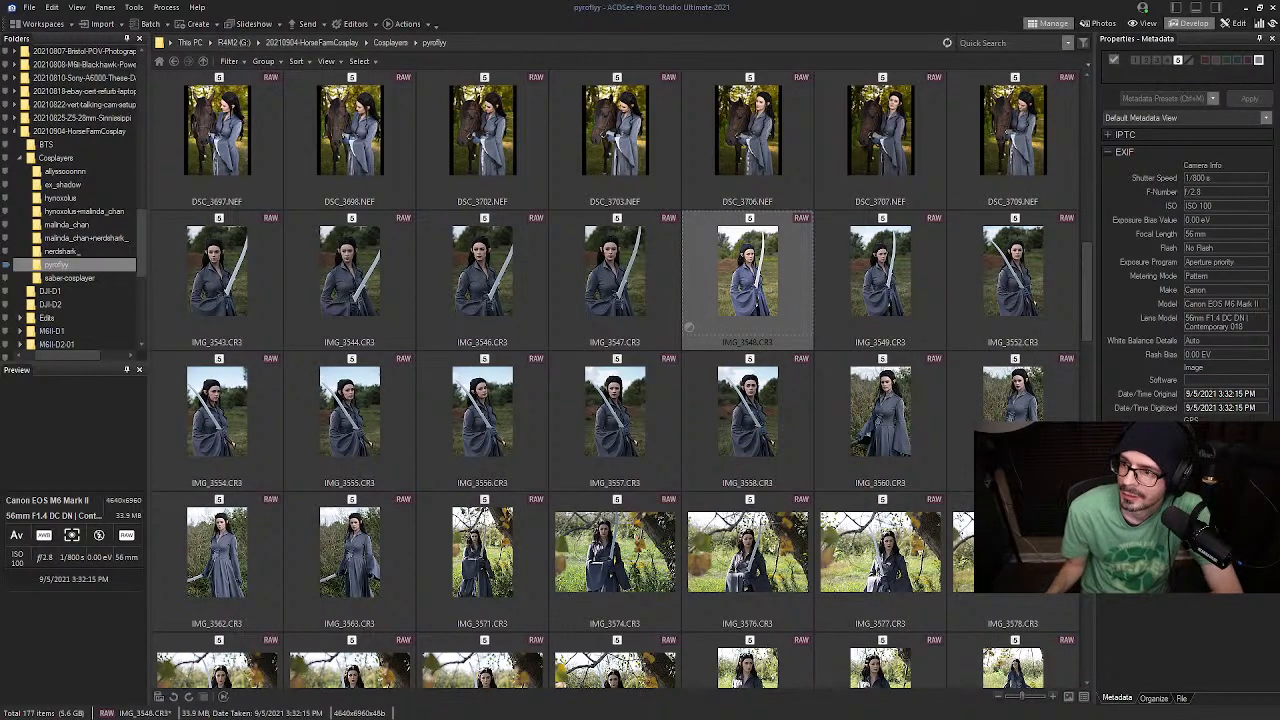
# Reopen IMG_3548.CR3 for developing and crop it at the original proportions to about 4284 x 6426 pixels, trimming the sides and lower edge
pyautogui.click(1190, 24)
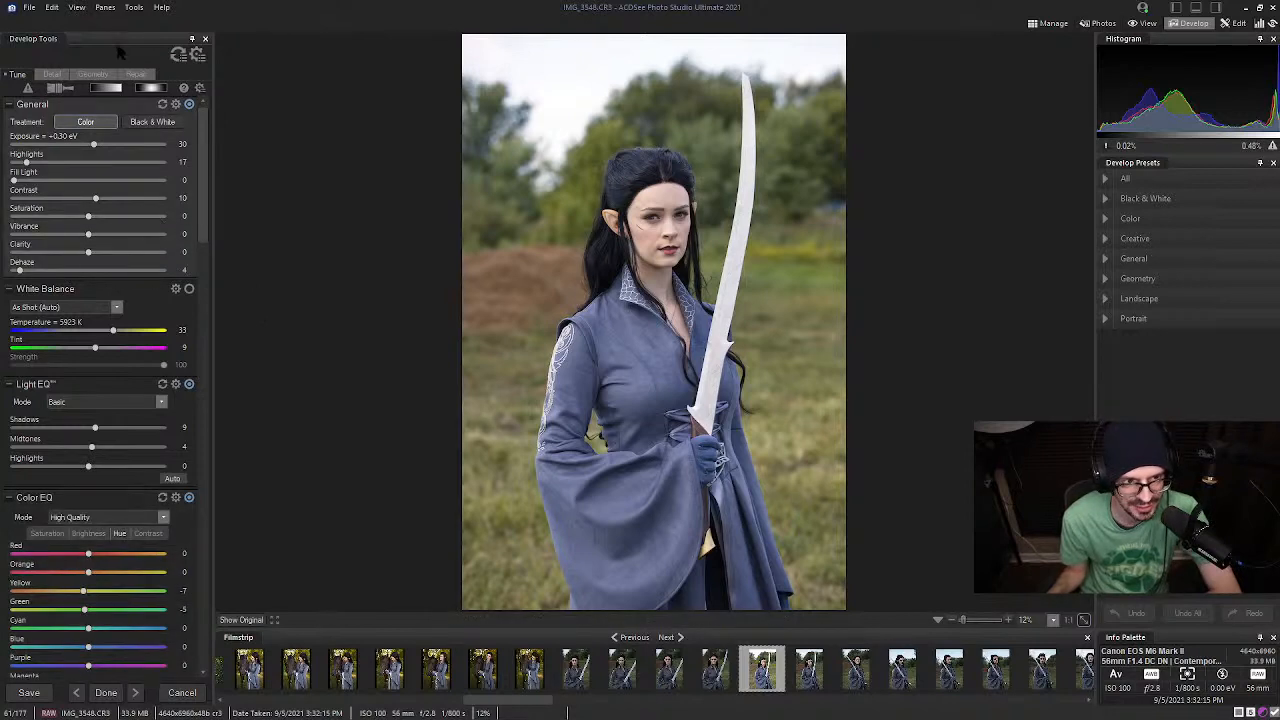
pyautogui.click(98, 75)
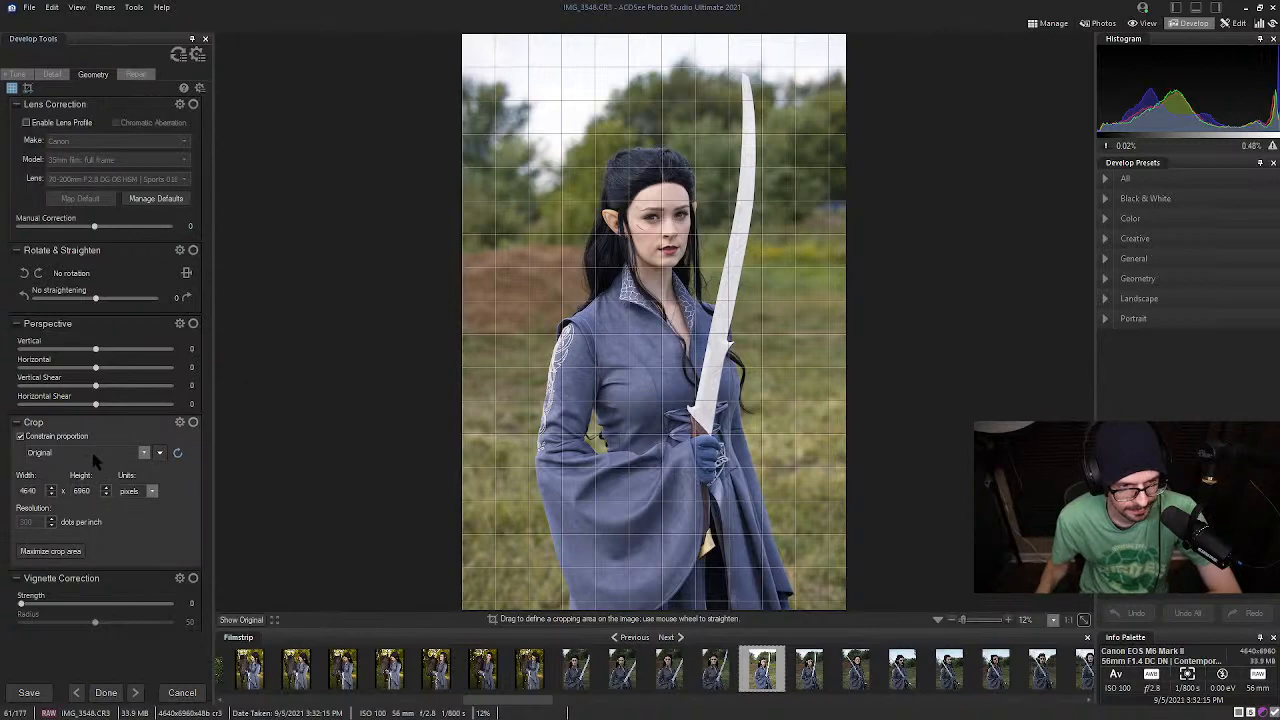
pyautogui.moveTo(481, 565); pyautogui.dragTo(837, 35)
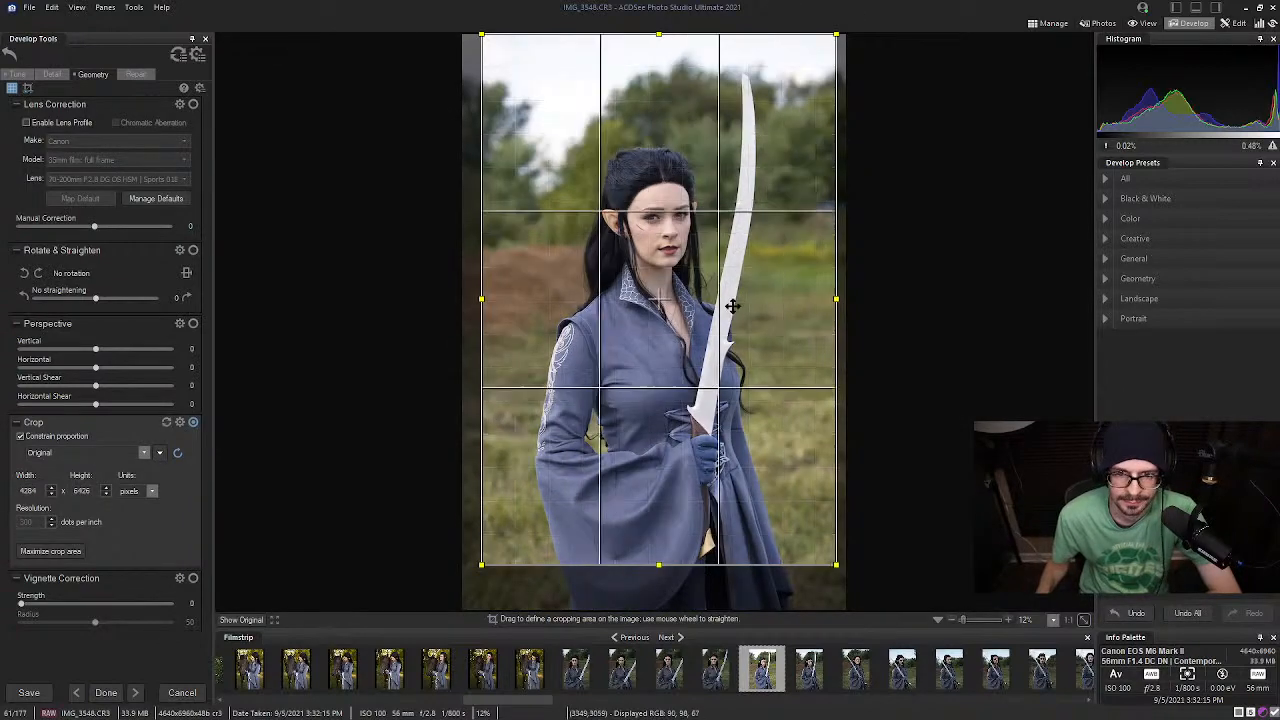
# Shift the crop frame toward the photo's lower right and enlarge it to 4320 x 6480 pixels
pyautogui.moveTo(733, 306); pyautogui.dragTo(753, 315)
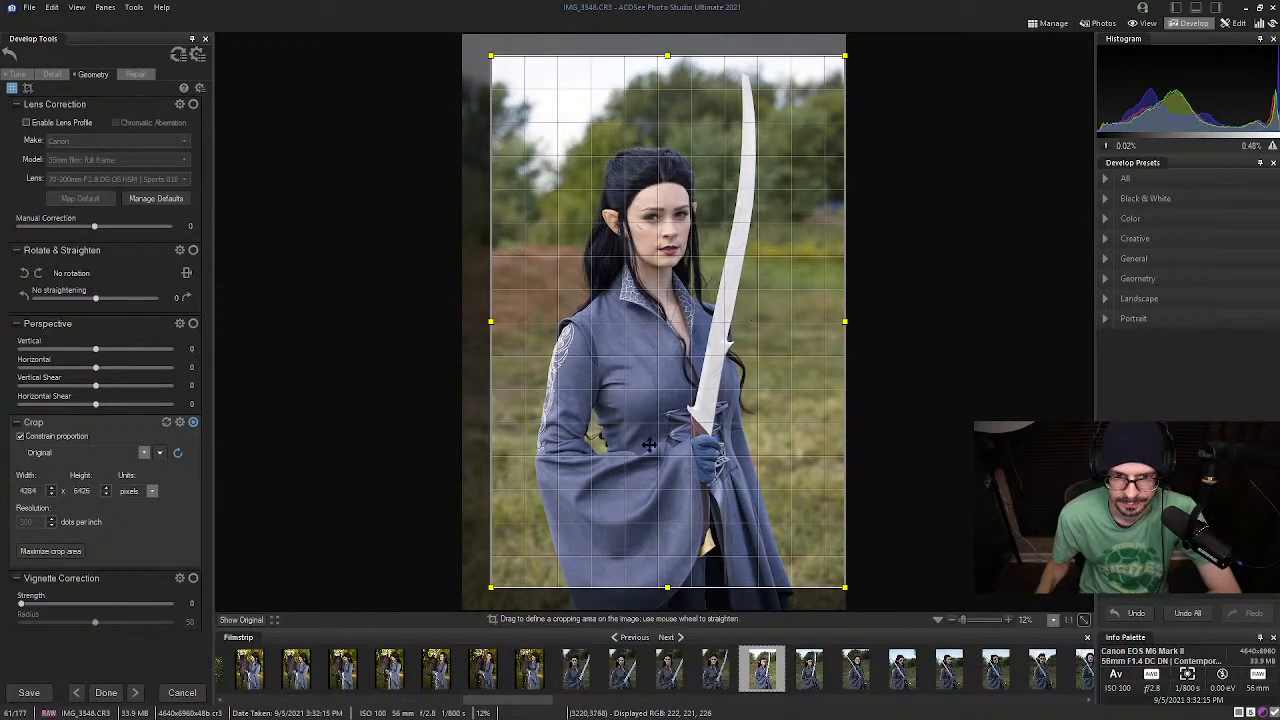
pyautogui.moveTo(635, 475); pyautogui.dragTo(648, 478)
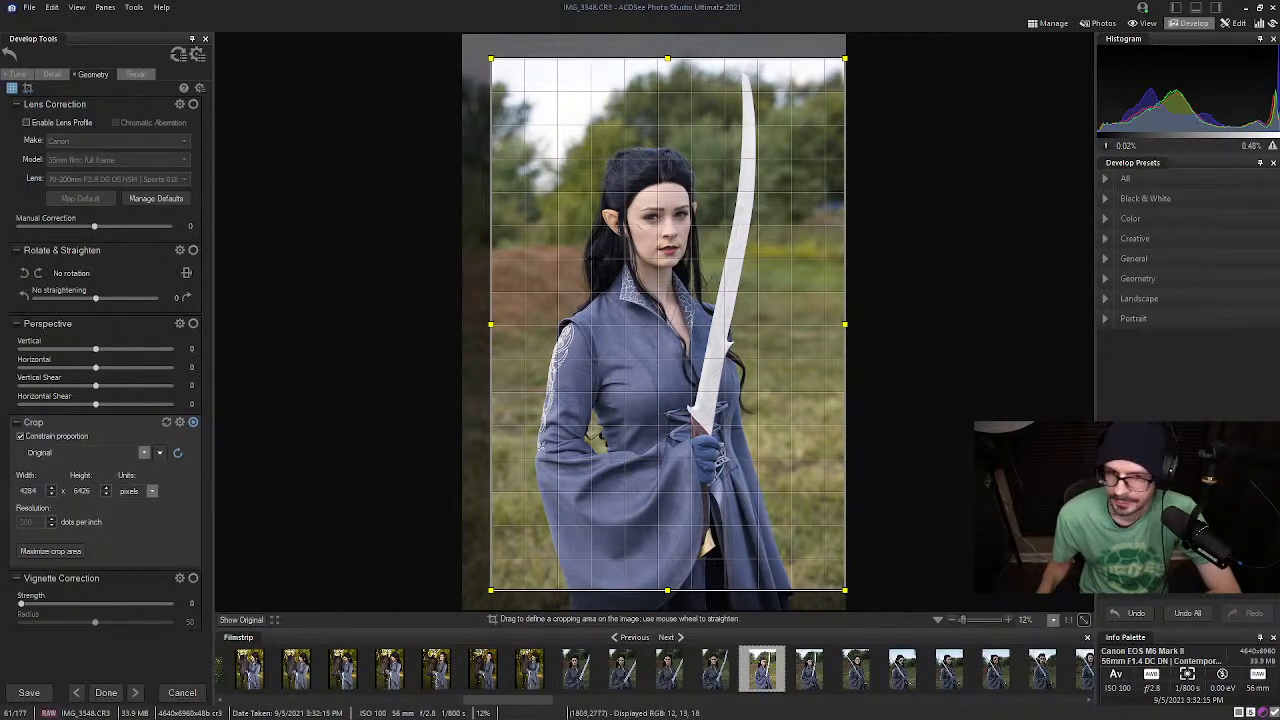
pyautogui.moveTo(489, 55); pyautogui.dragTo(486, 52)
pyautogui.moveTo(528, 97); pyautogui.dragTo(667, 318)
pyautogui.moveTo(624, 234); pyautogui.dragTo(622, 235)
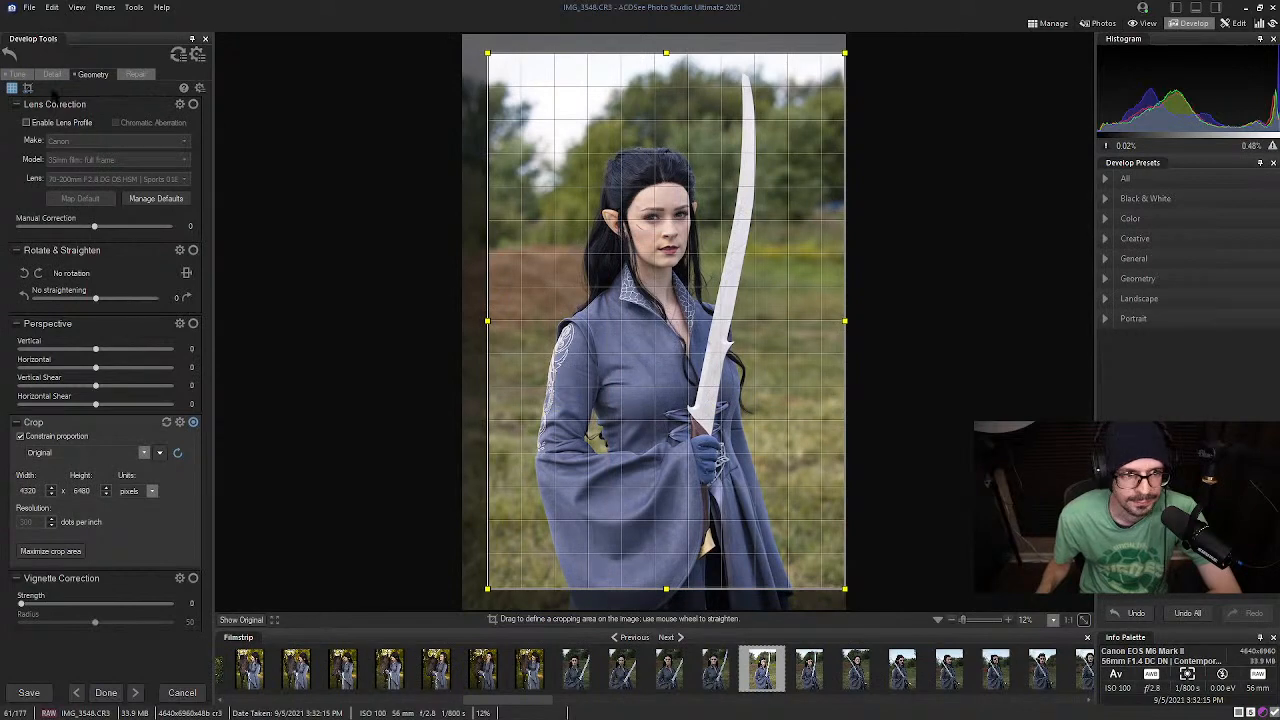
# Set the Light EQ Shadows to -2 and Midtones to 7
pyautogui.click(16, 74)
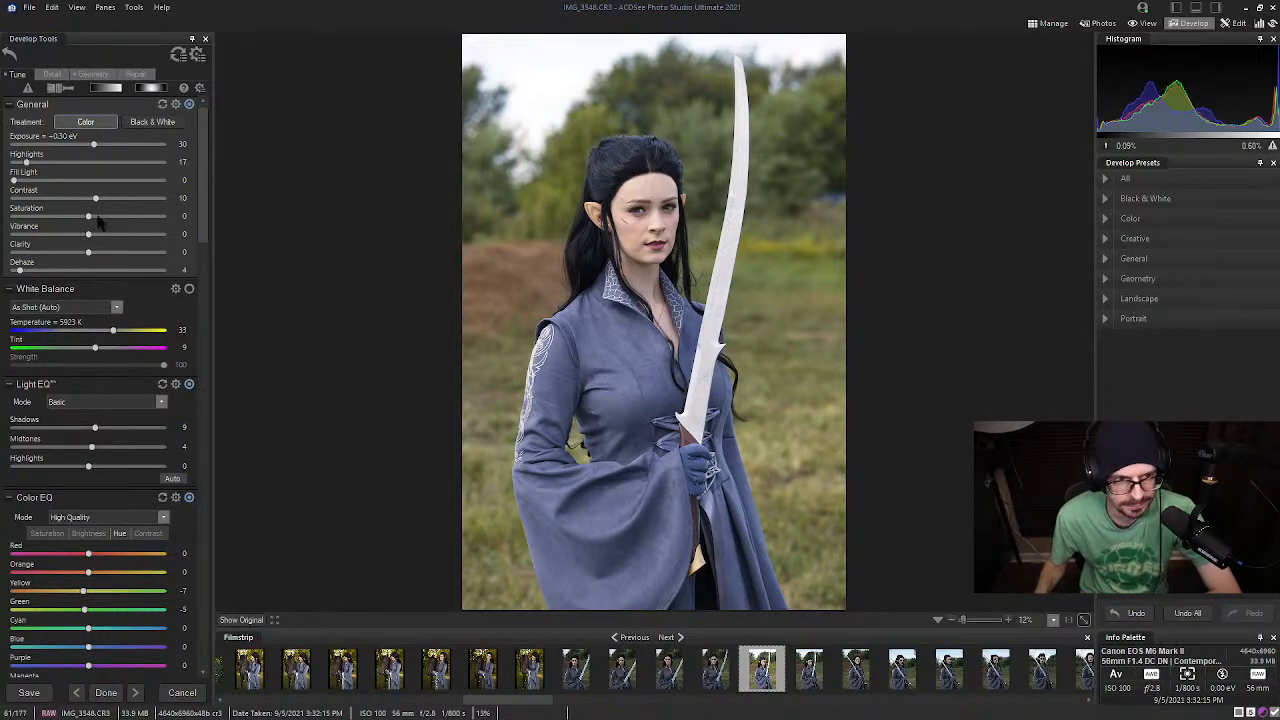
pyautogui.moveTo(206, 177)
pyautogui.mouseDown()
pyautogui.moveTo(211, 275)
pyautogui.moveTo(210, 170)
pyautogui.mouseUp()
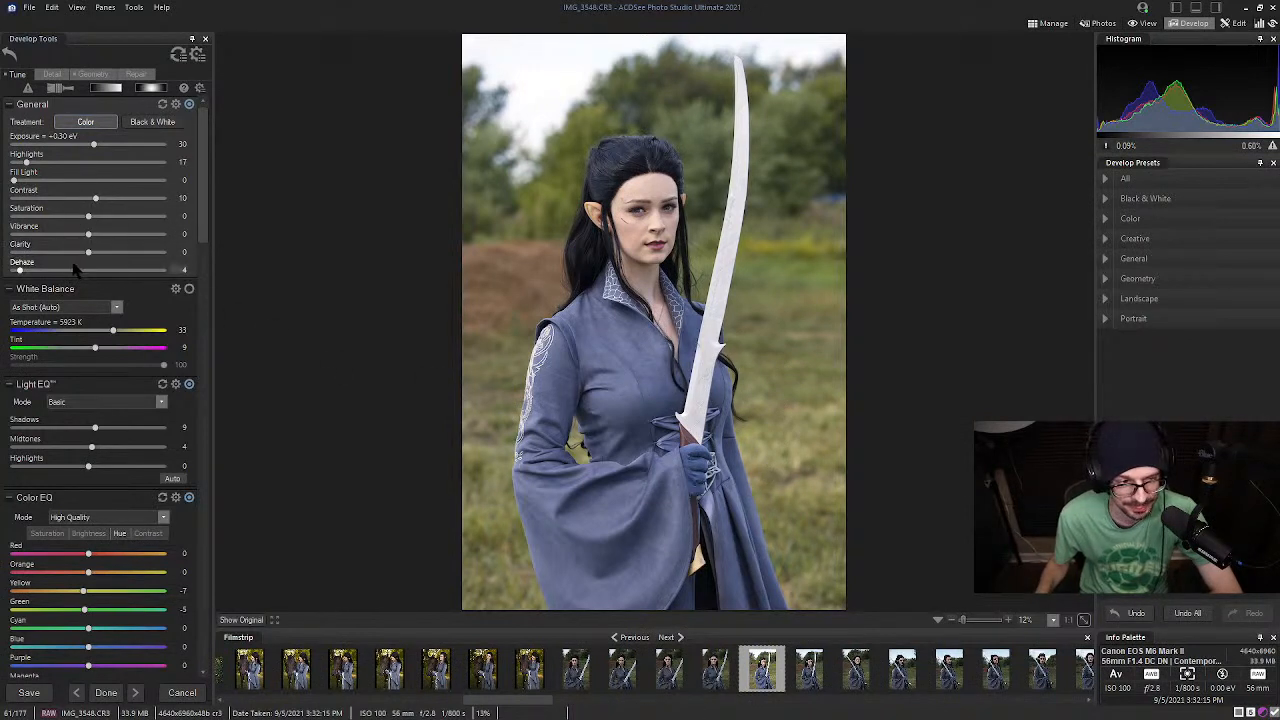
pyautogui.moveTo(207, 245); pyautogui.dragTo(205, 287)
pyautogui.moveTo(94, 249)
pyautogui.mouseDown()
pyautogui.moveTo(86, 229)
pyautogui.moveTo(88, 268)
pyautogui.mouseUp()
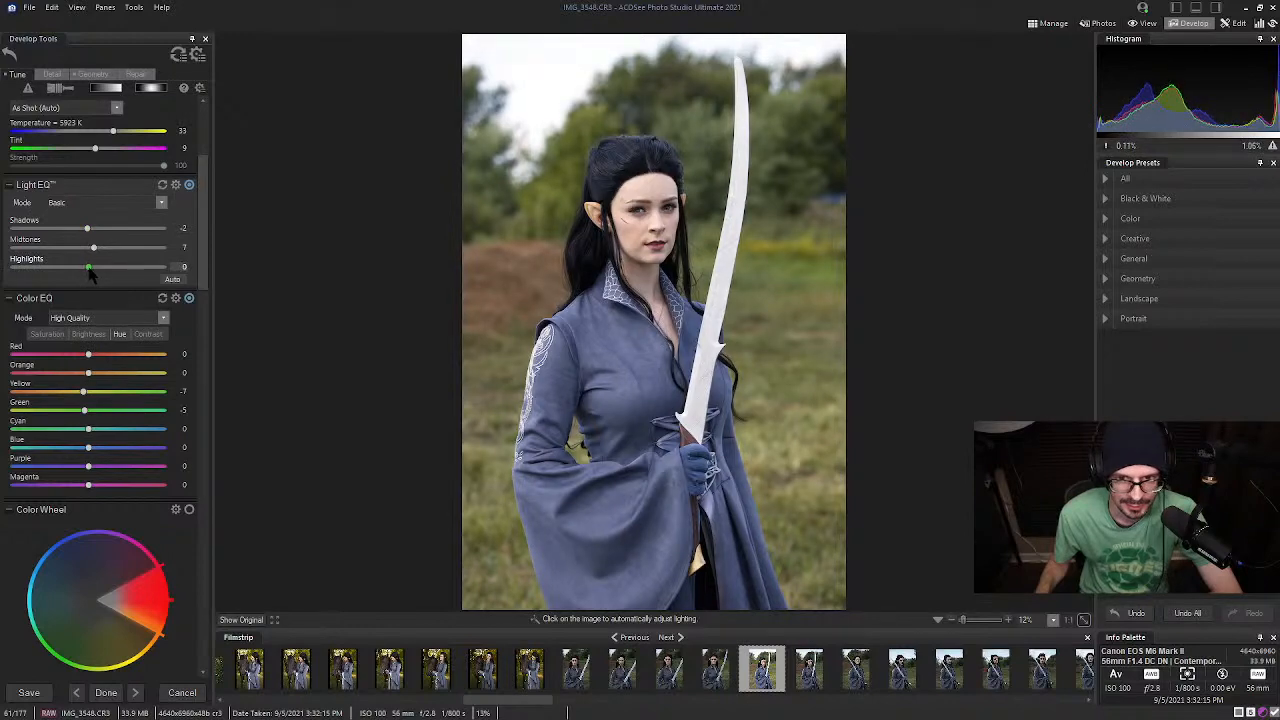
# Inspect the face at actual size and heal a small spot on the forehead with a nib width of 8
pyautogui.click(1068, 621)
pyautogui.moveTo(1044, 540); pyautogui.dragTo(1043, 505)
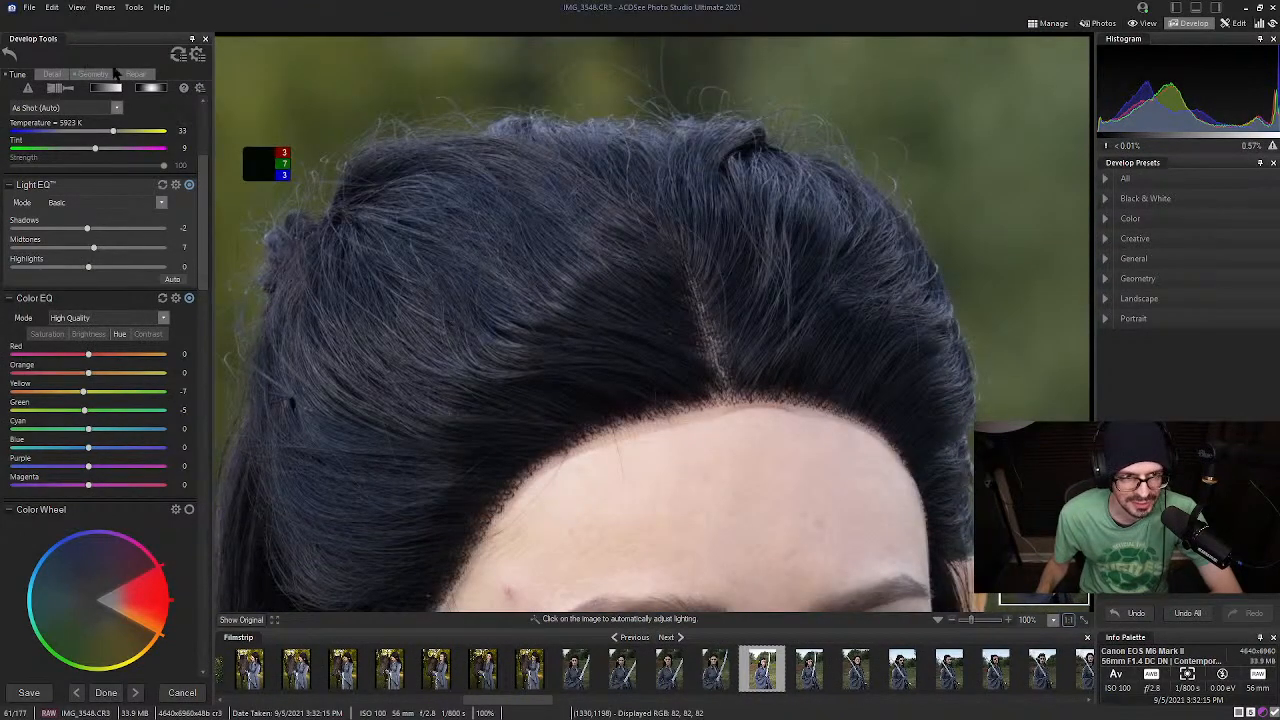
pyautogui.click(136, 74)
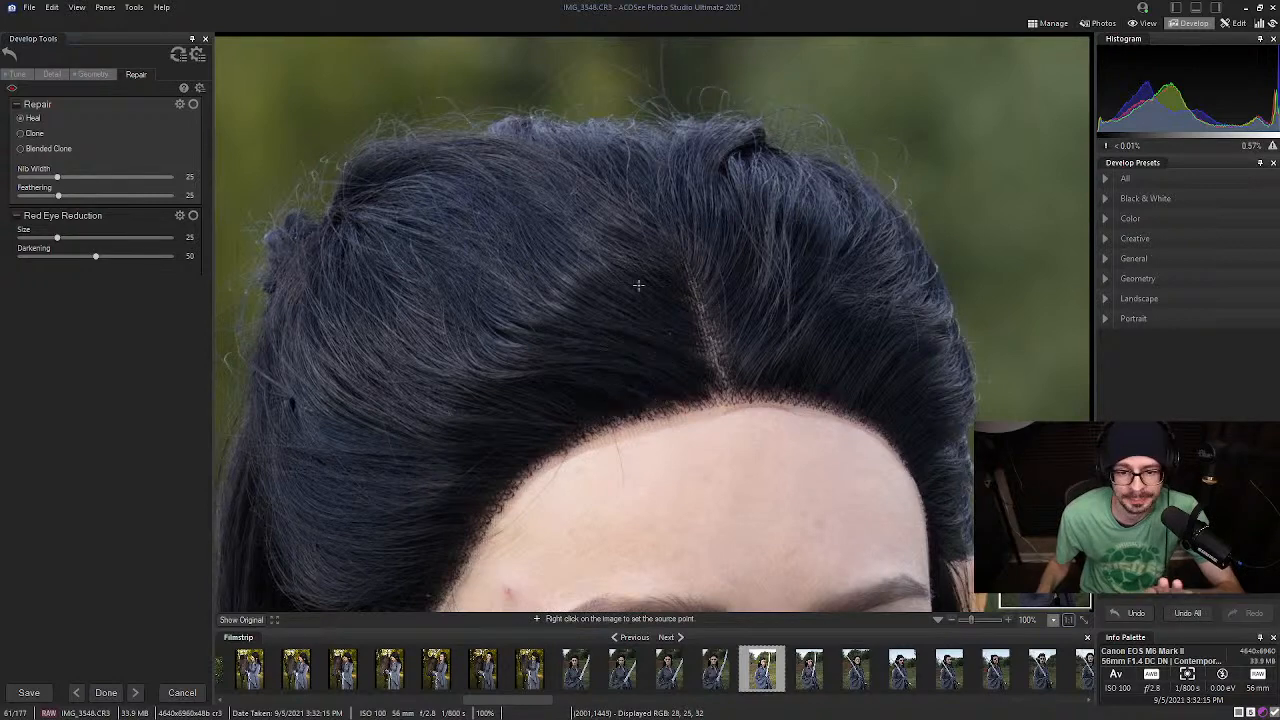
pyautogui.scroll(-5, 630, 275)
pyautogui.scroll(-1, 660, 308)
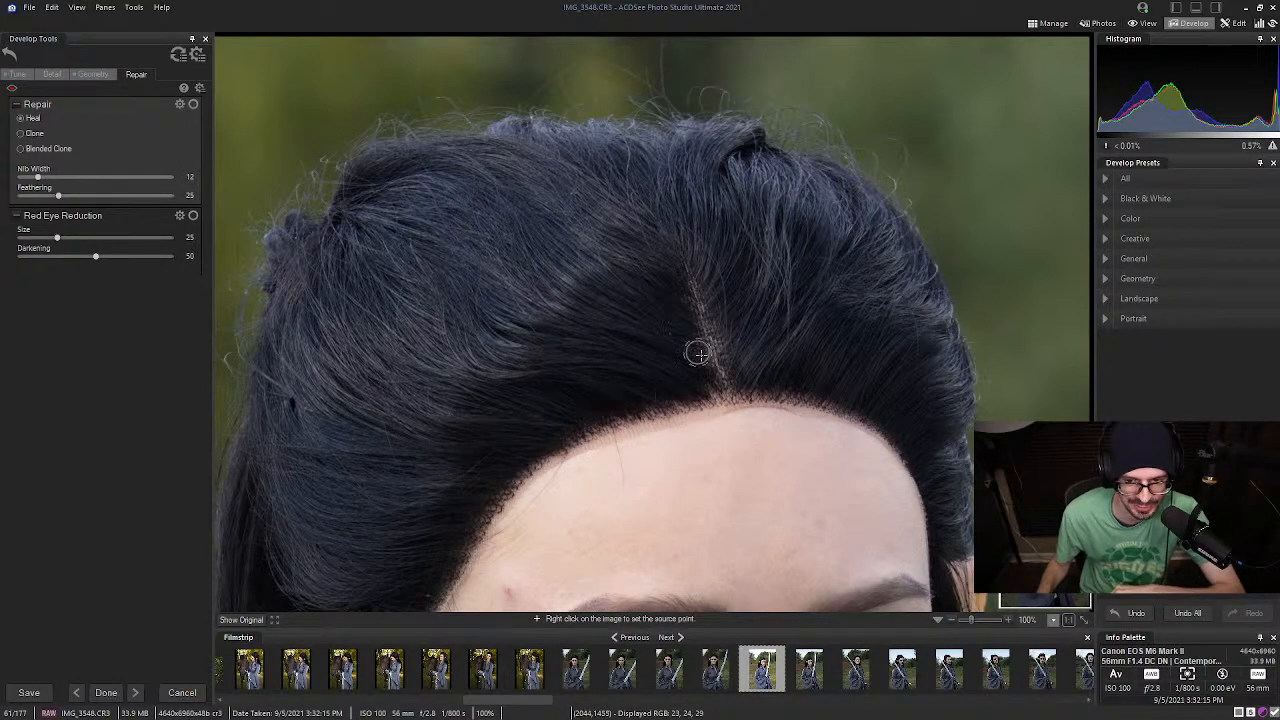
pyautogui.moveTo(762, 504); pyautogui.dragTo(680, 214)
pyautogui.scroll(-2, 717, 243)
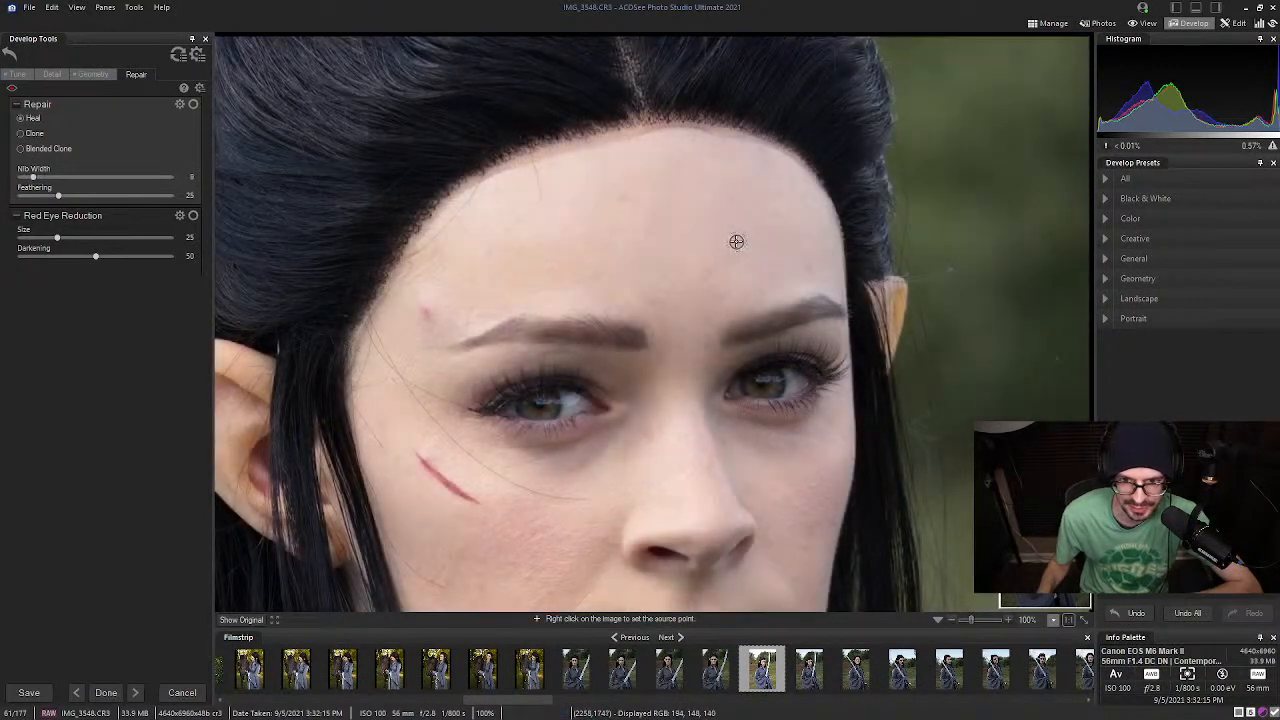
pyautogui.click(736, 242)
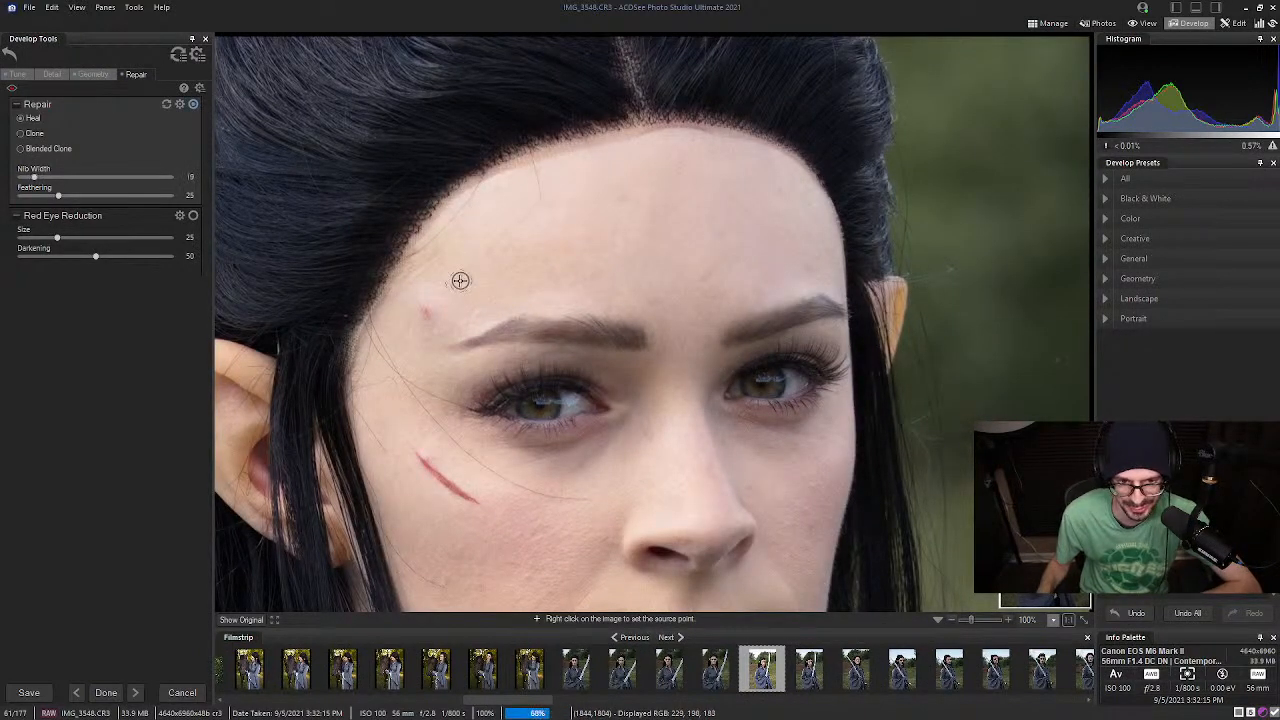
# Heal the red blemish above the outer end of the eyebrow with a nib width of 13, and undo the last heal
pyautogui.scroll(4, 457, 280)
pyautogui.click(428, 311)
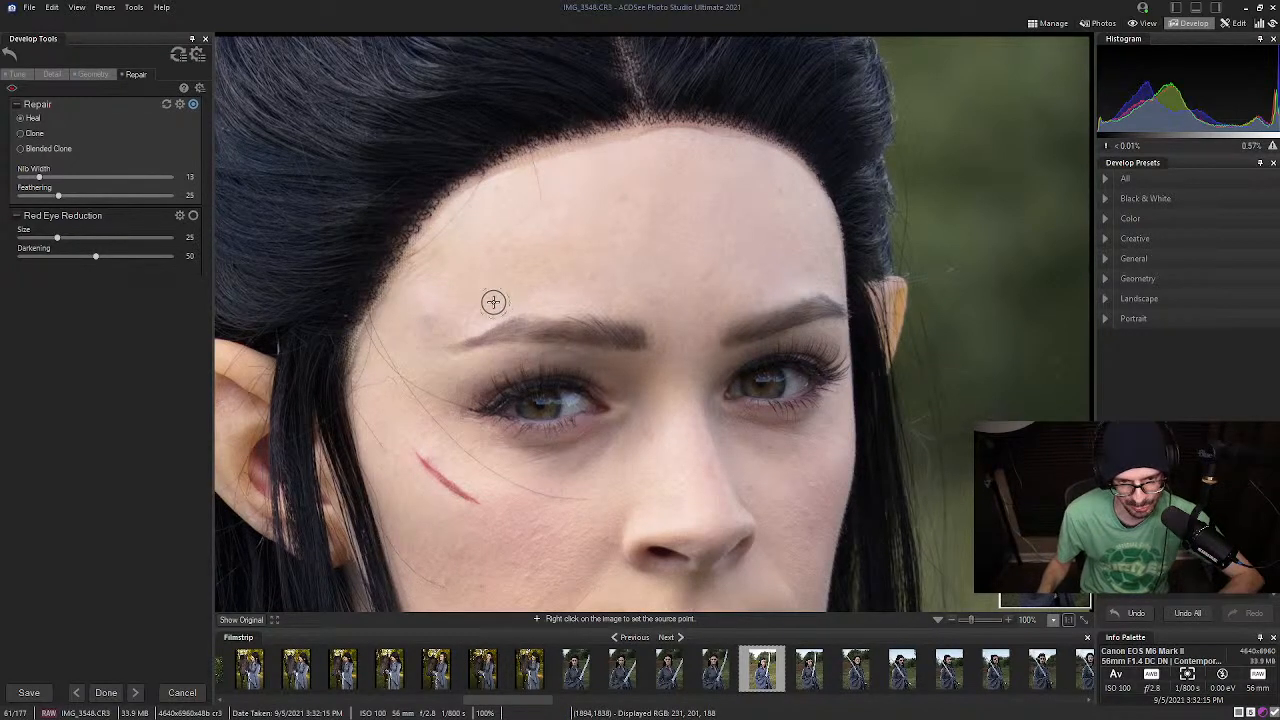
pyautogui.hotkey('ctrl', 'z')
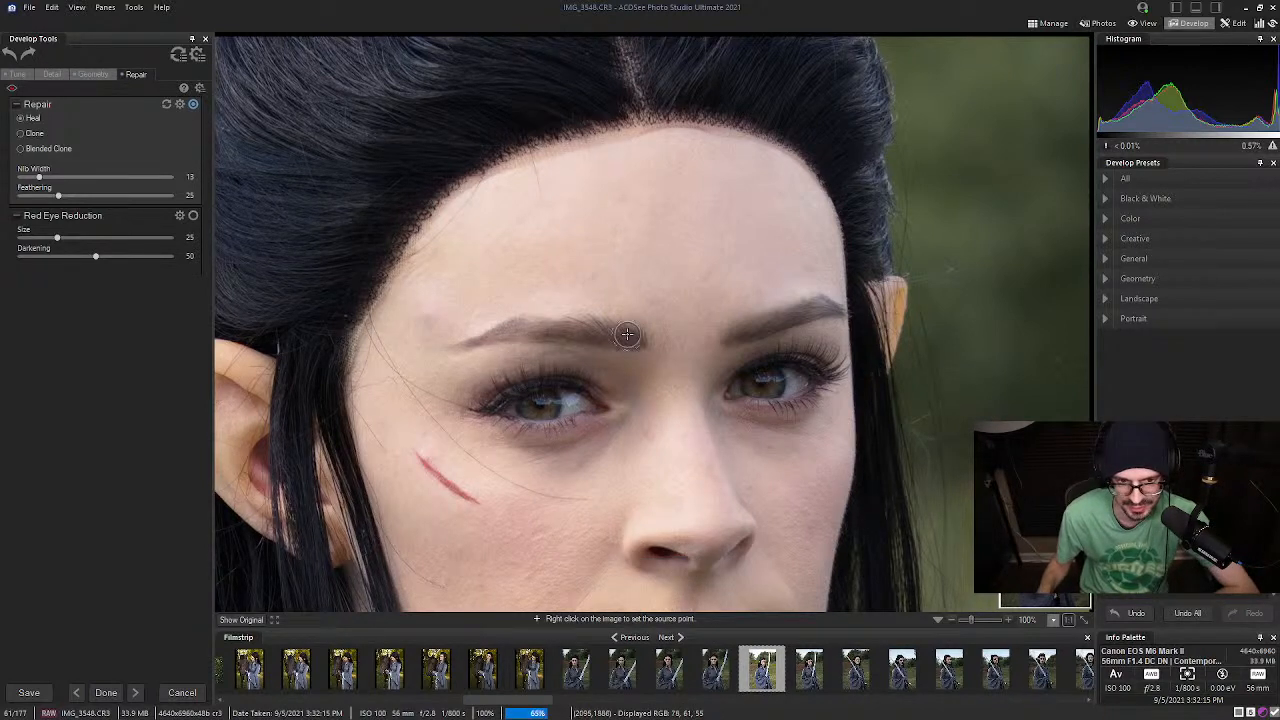
pyautogui.click(1083, 620)
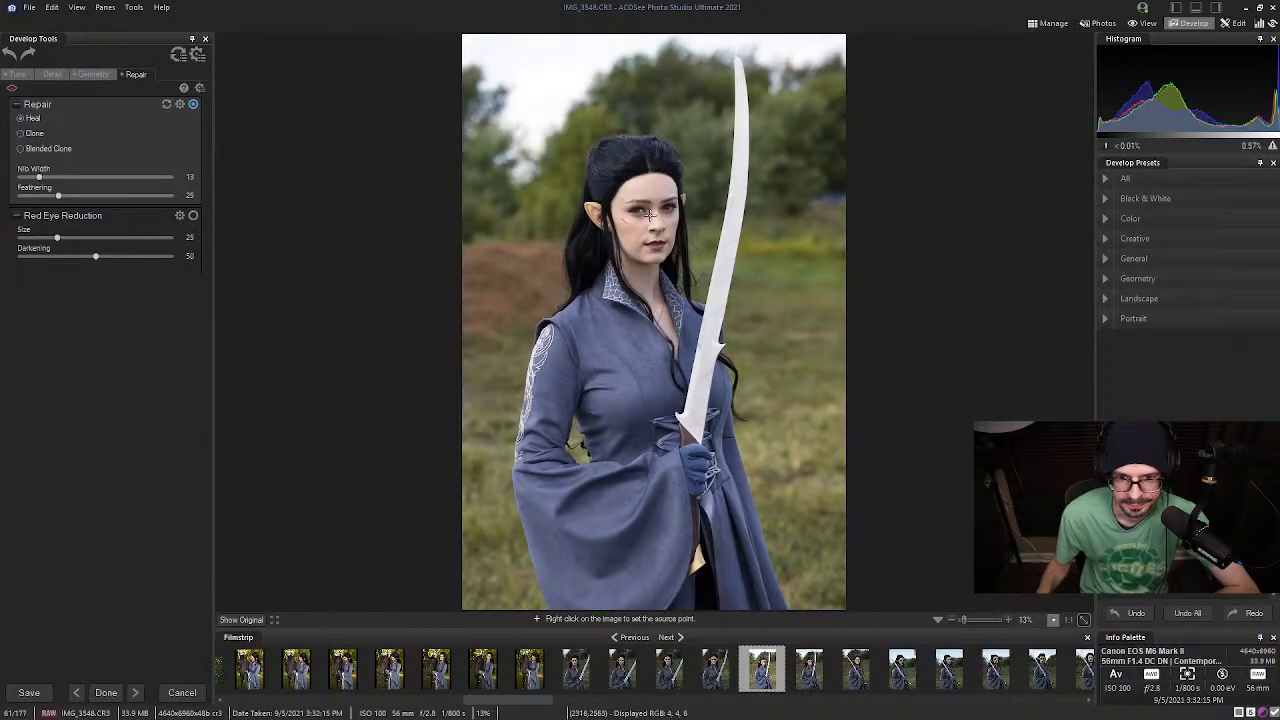
# Shift the Color EQ hue from the skin tones on the face to Red -16 and Orange -1
pyautogui.click(22, 74)
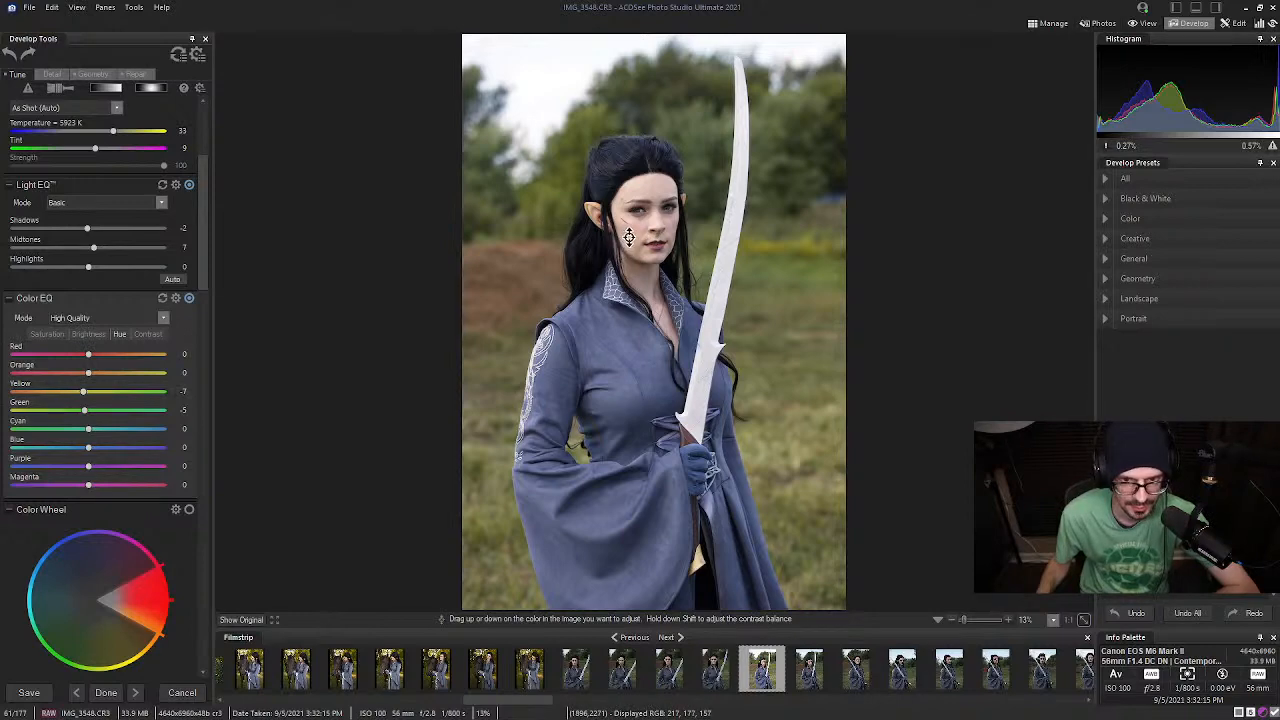
pyautogui.moveTo(620, 240)
pyautogui.mouseDown()
pyautogui.moveTo(624, 272)
pyautogui.moveTo(630, 250)
pyautogui.mouseUp()
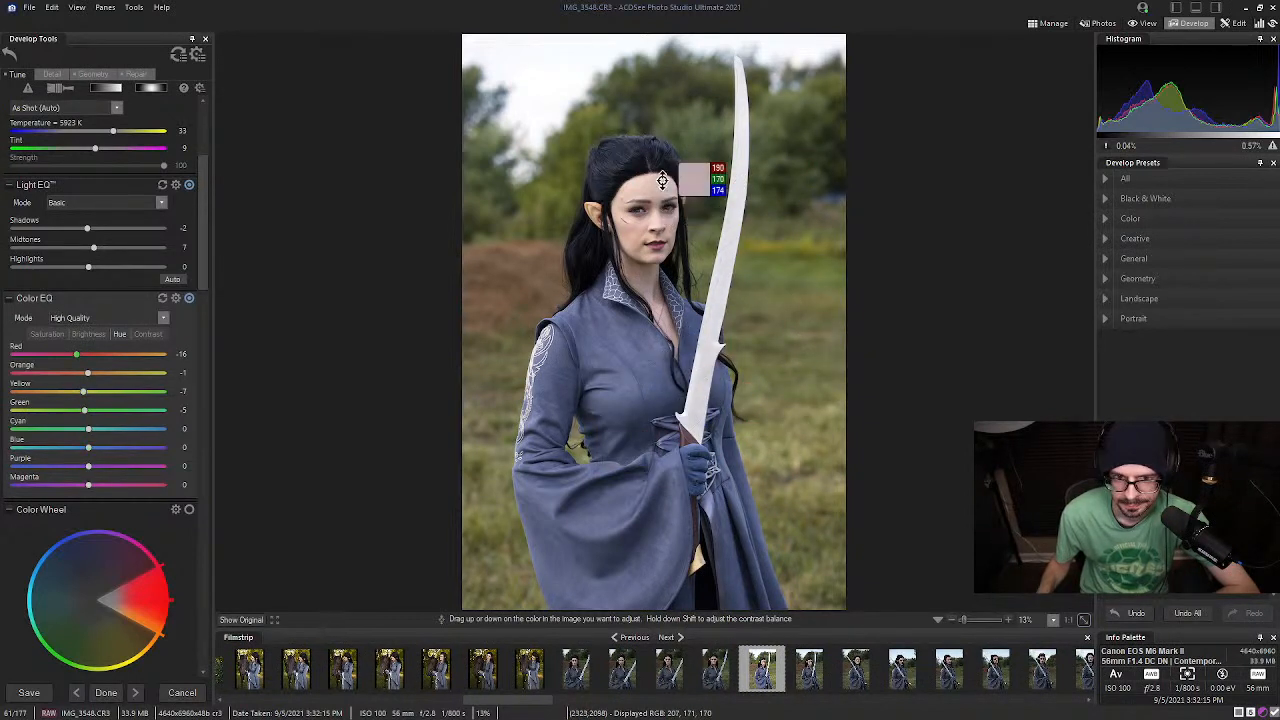
pyautogui.scroll(-5, 205, 170)
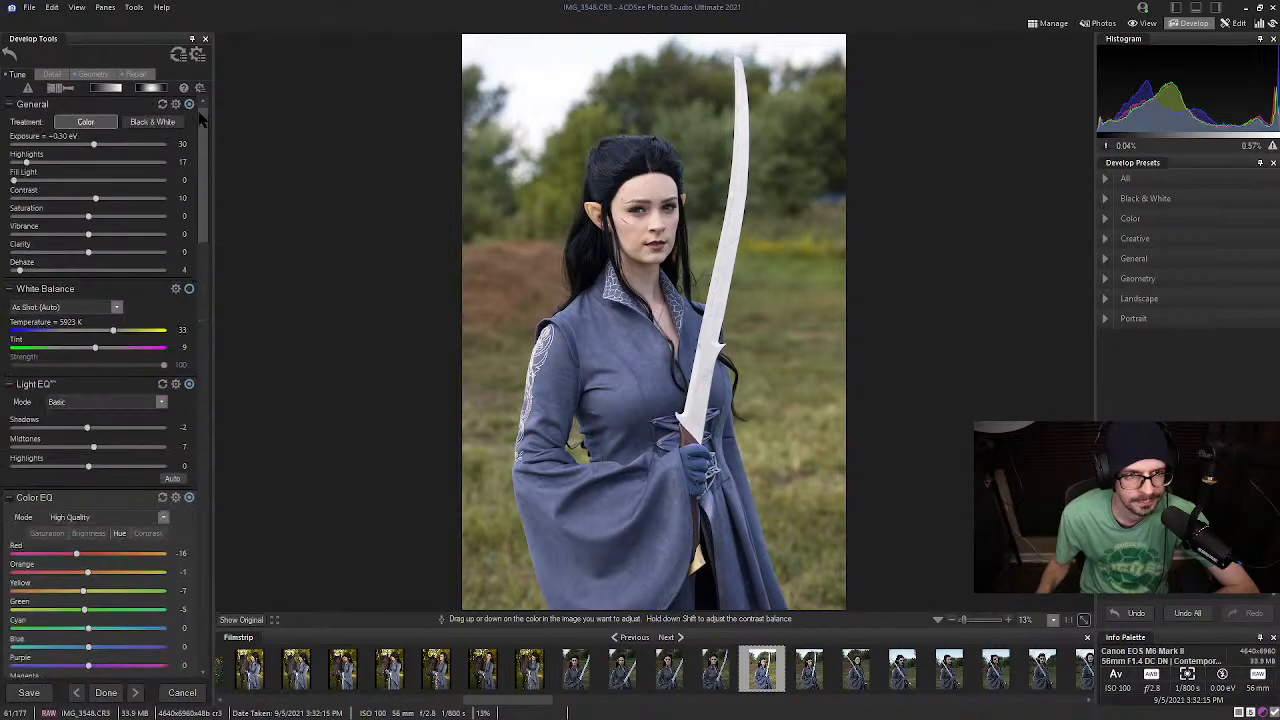
# Enable Photo Effect, try the Somber and Transfer effects, and reduce Transfer's opacity to 17
pyautogui.scroll(-10, 192, 314)
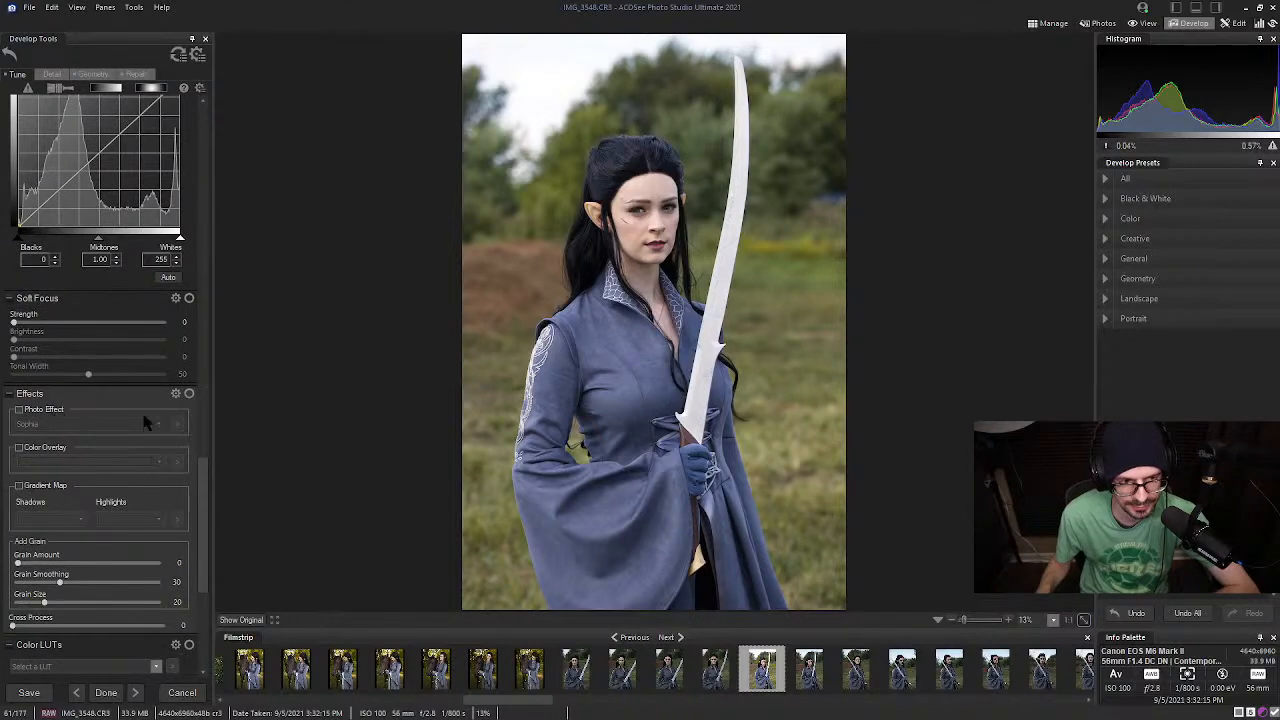
pyautogui.click(19, 409)
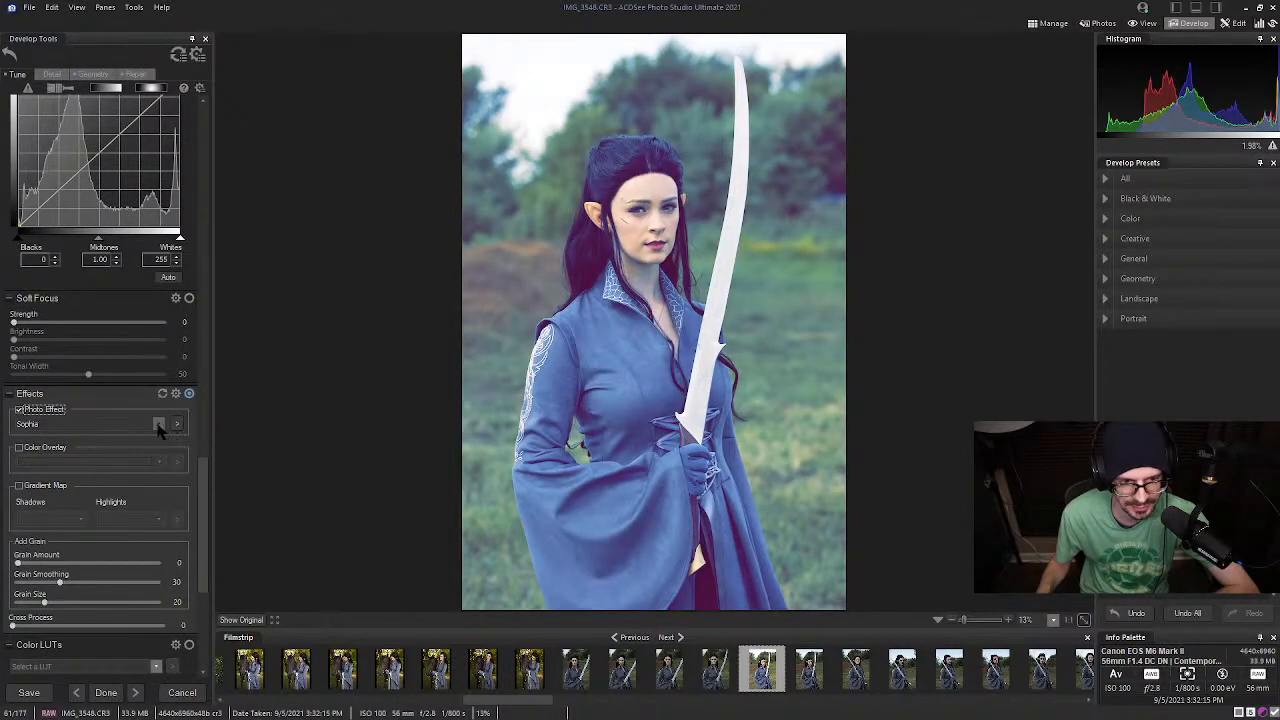
pyautogui.click(158, 424)
pyautogui.click(46, 449)
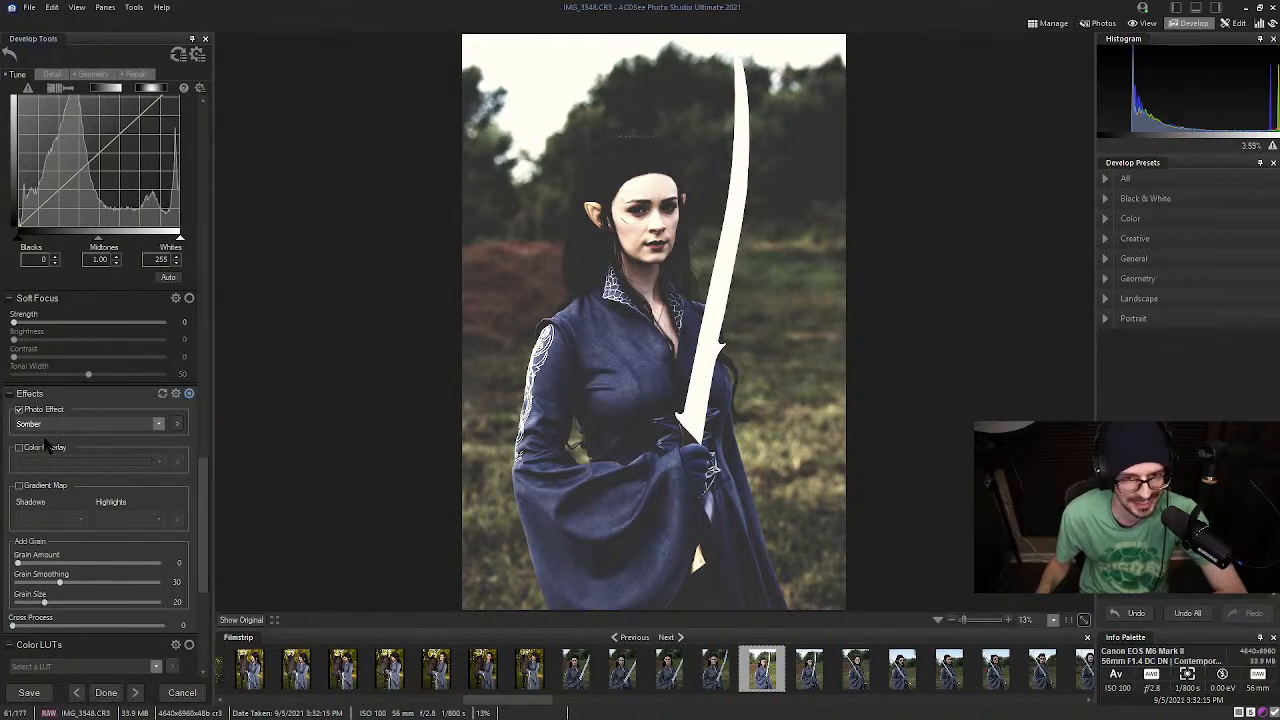
pyautogui.press('Down')
pyautogui.press('Down')
pyautogui.click(175, 424)
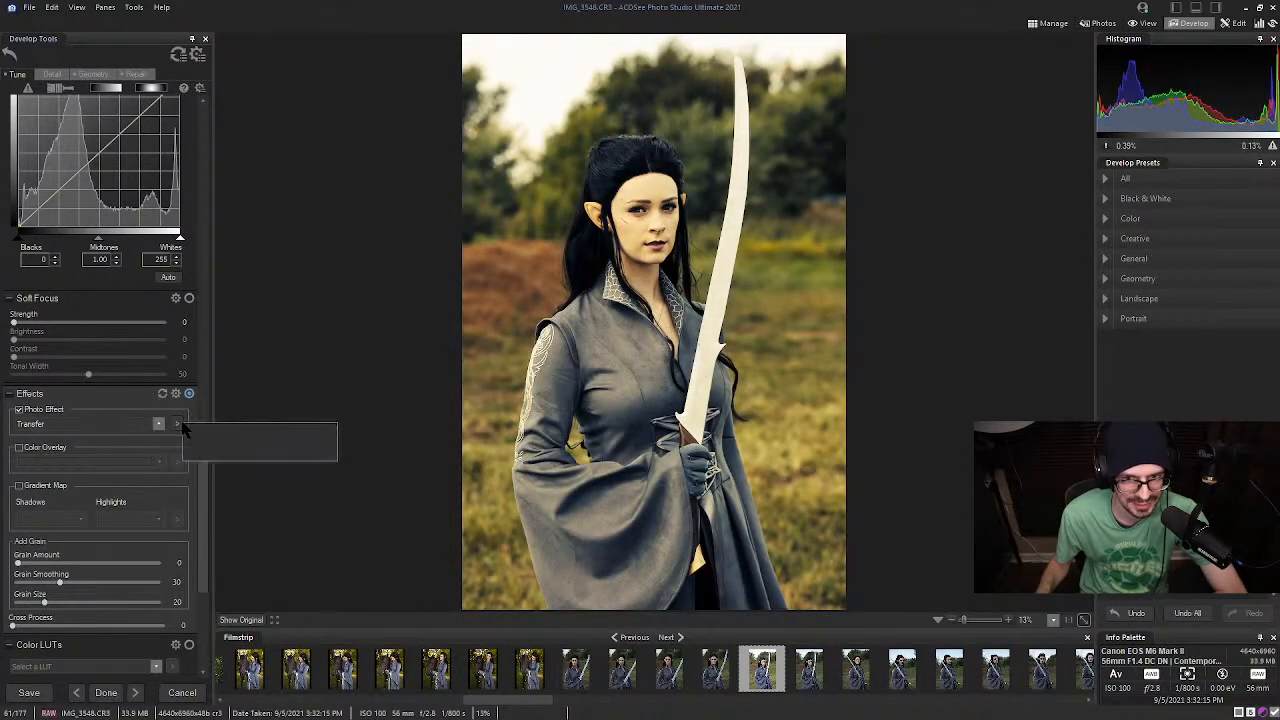
pyautogui.moveTo(310, 456); pyautogui.dragTo(208, 459)
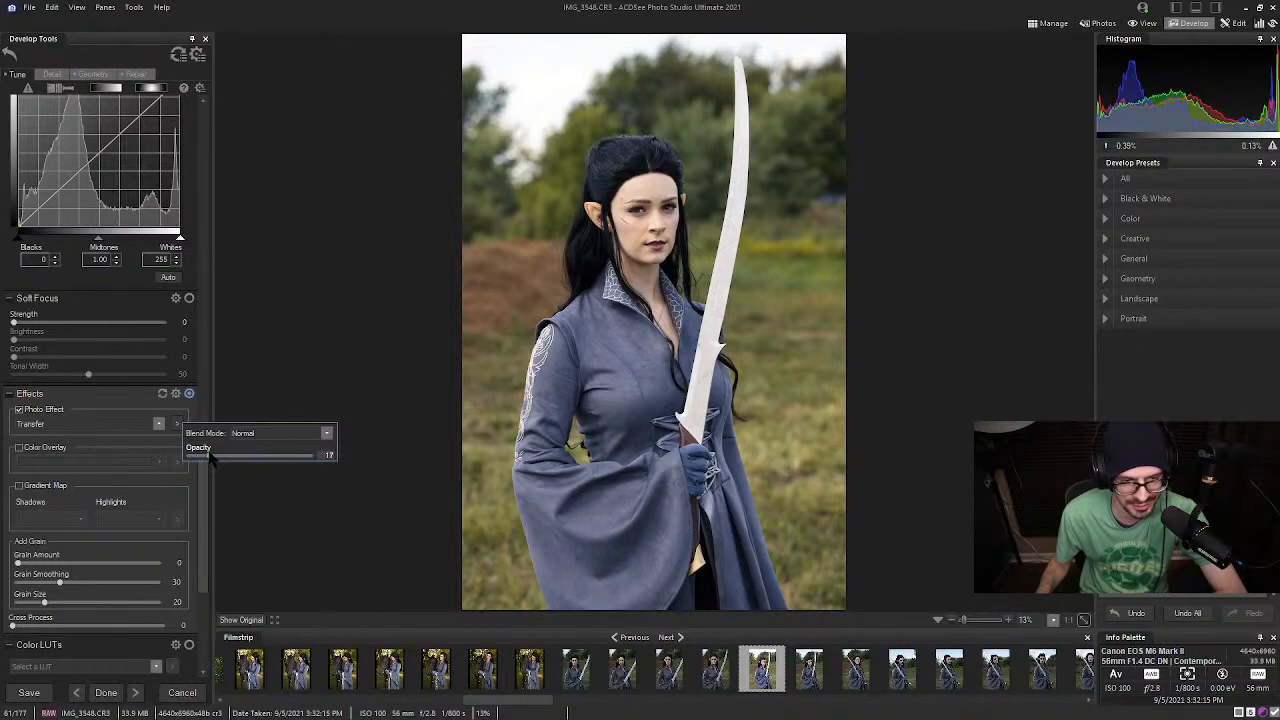
# Switch the Photo Effect to Chrome, compare the photo with and without it, and set its opacity to about 12
pyautogui.click(142, 430)
pyautogui.click(126, 483)
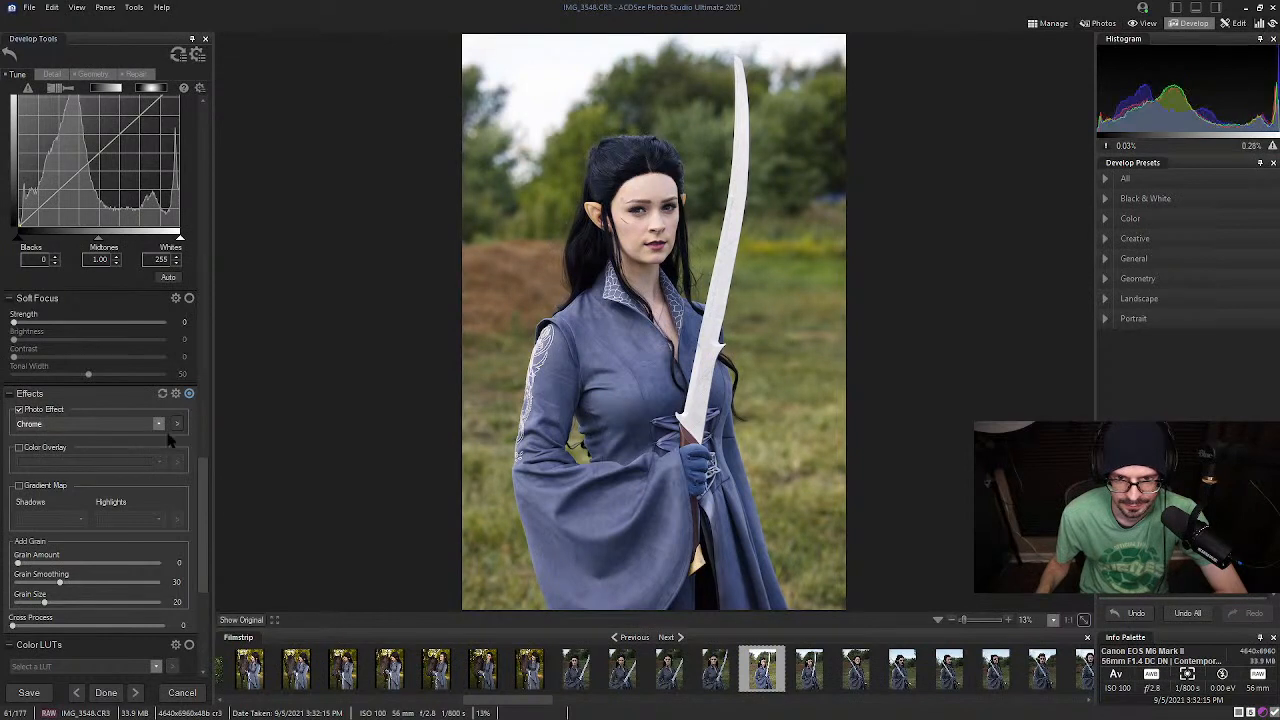
pyautogui.click(20, 409)
pyautogui.click(20, 409)
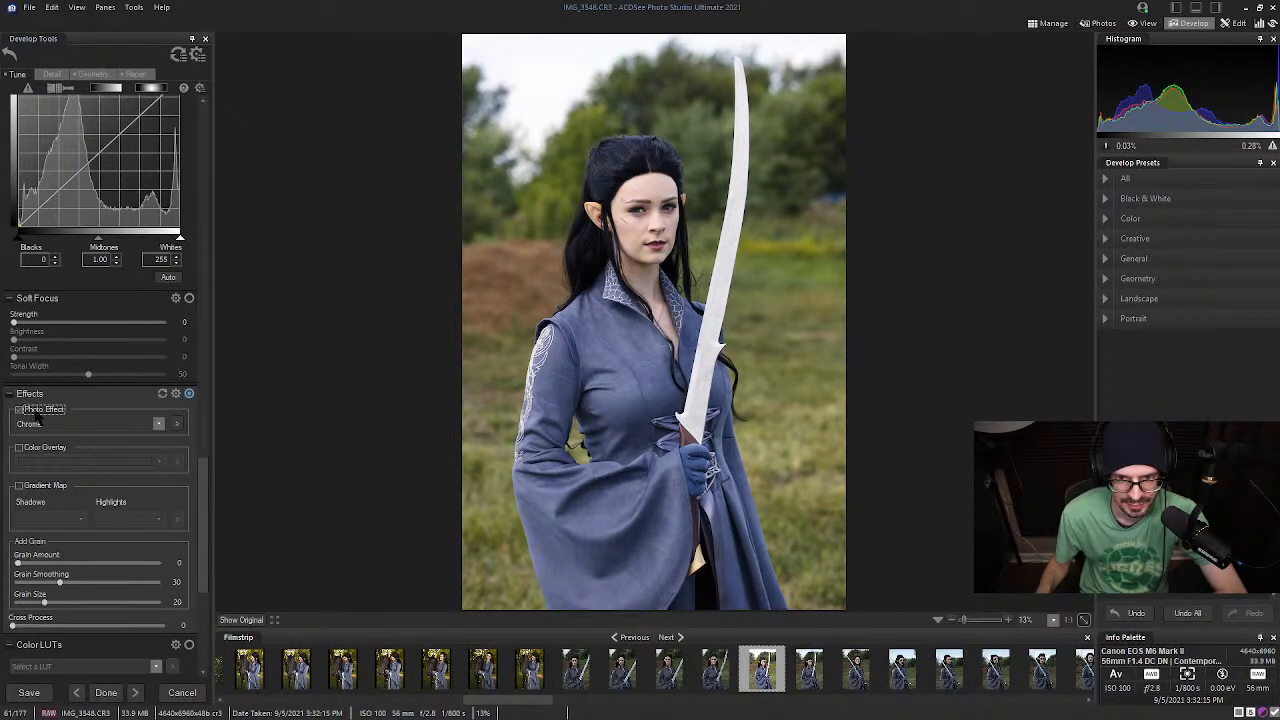
pyautogui.click(178, 424)
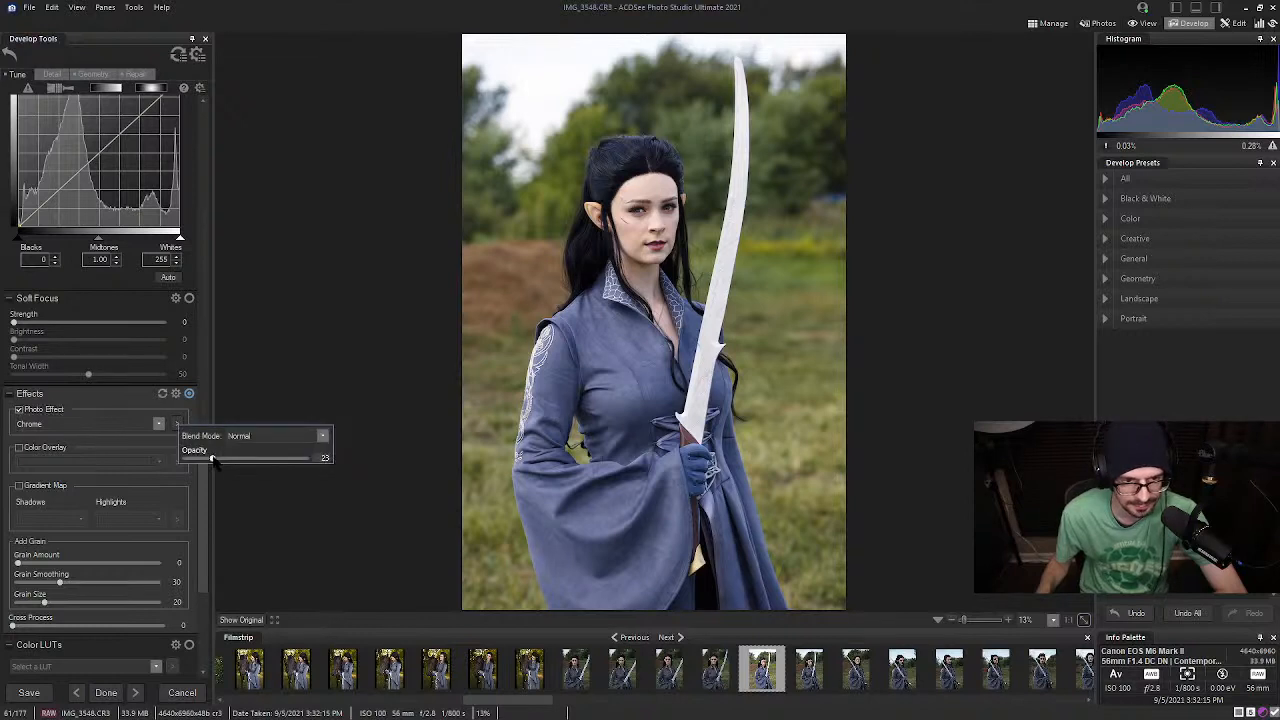
pyautogui.moveTo(205, 462); pyautogui.dragTo(195, 461)
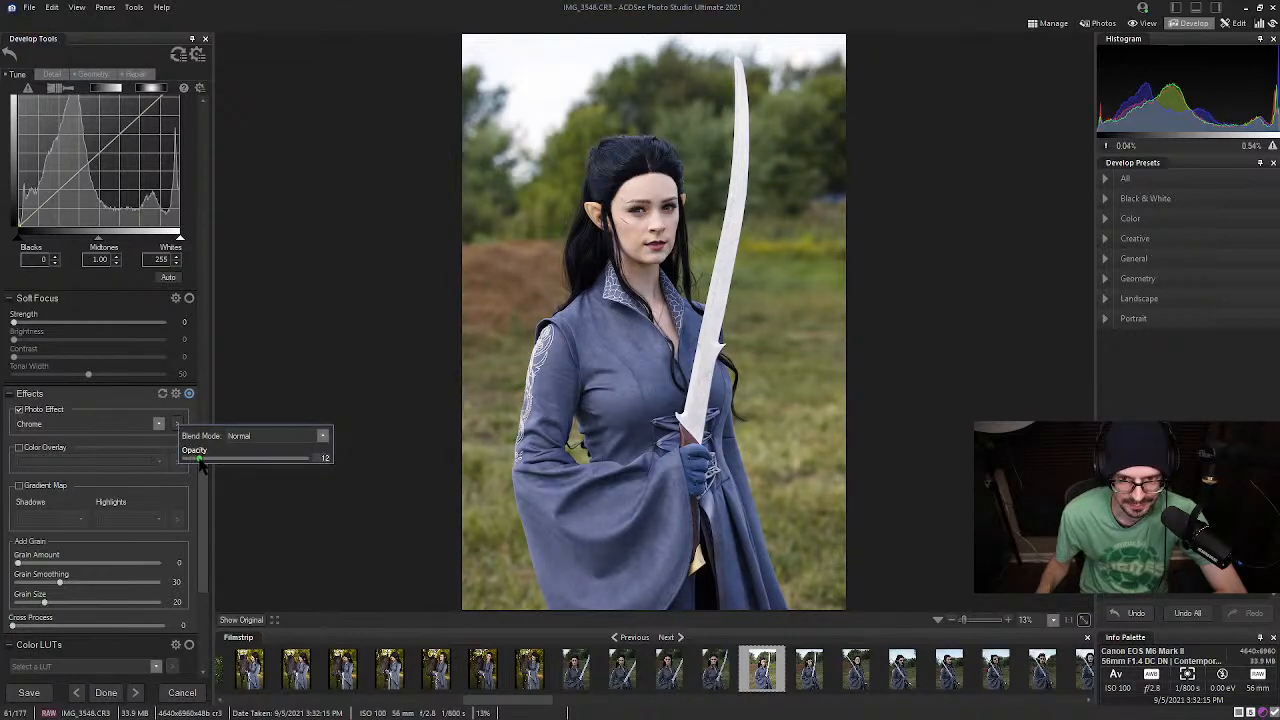
pyautogui.click(196, 410)
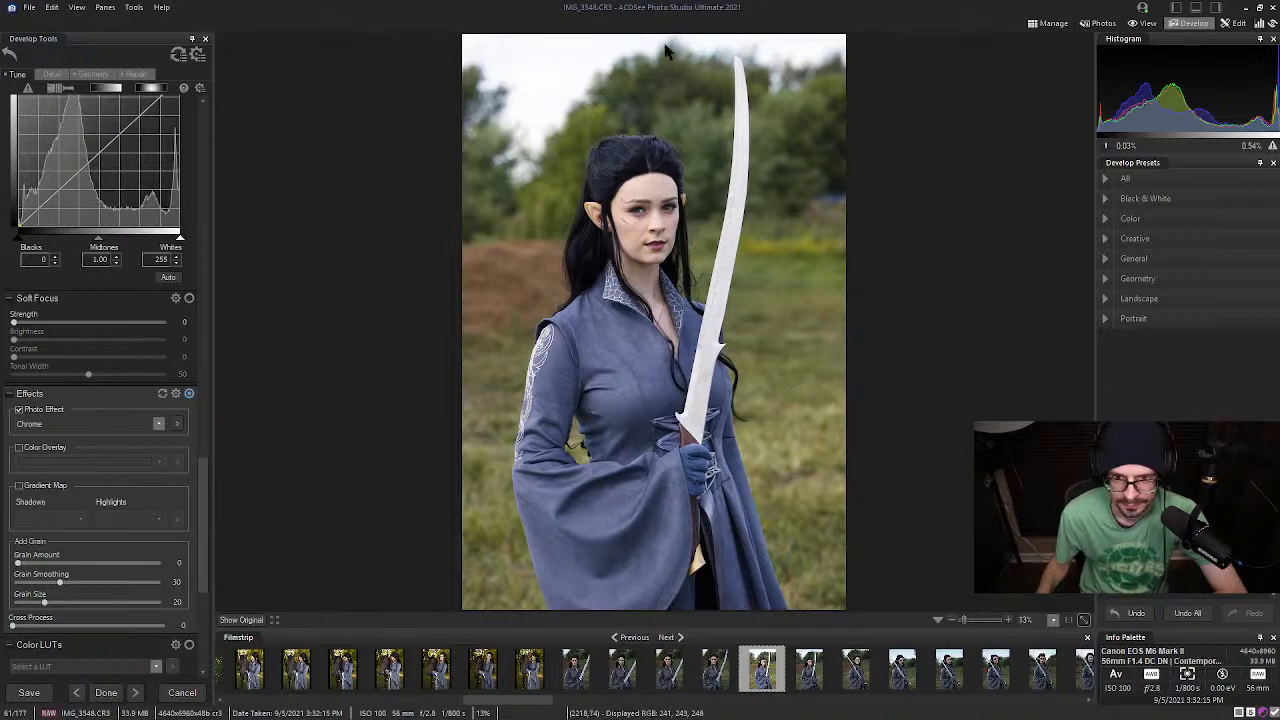
# Raise the General Highlights to 24 and check the sword blade and gloved hand at actual size
pyautogui.scroll(5, 202, 118)
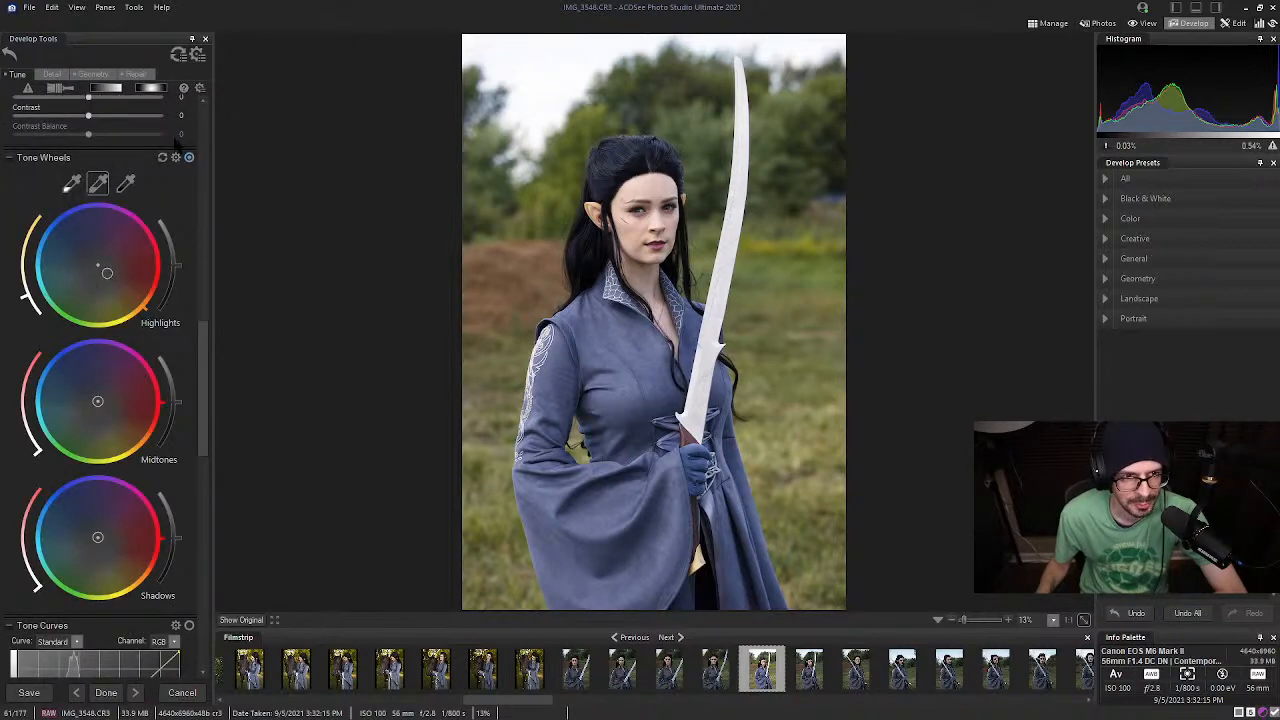
pyautogui.scroll(10, 206, 150)
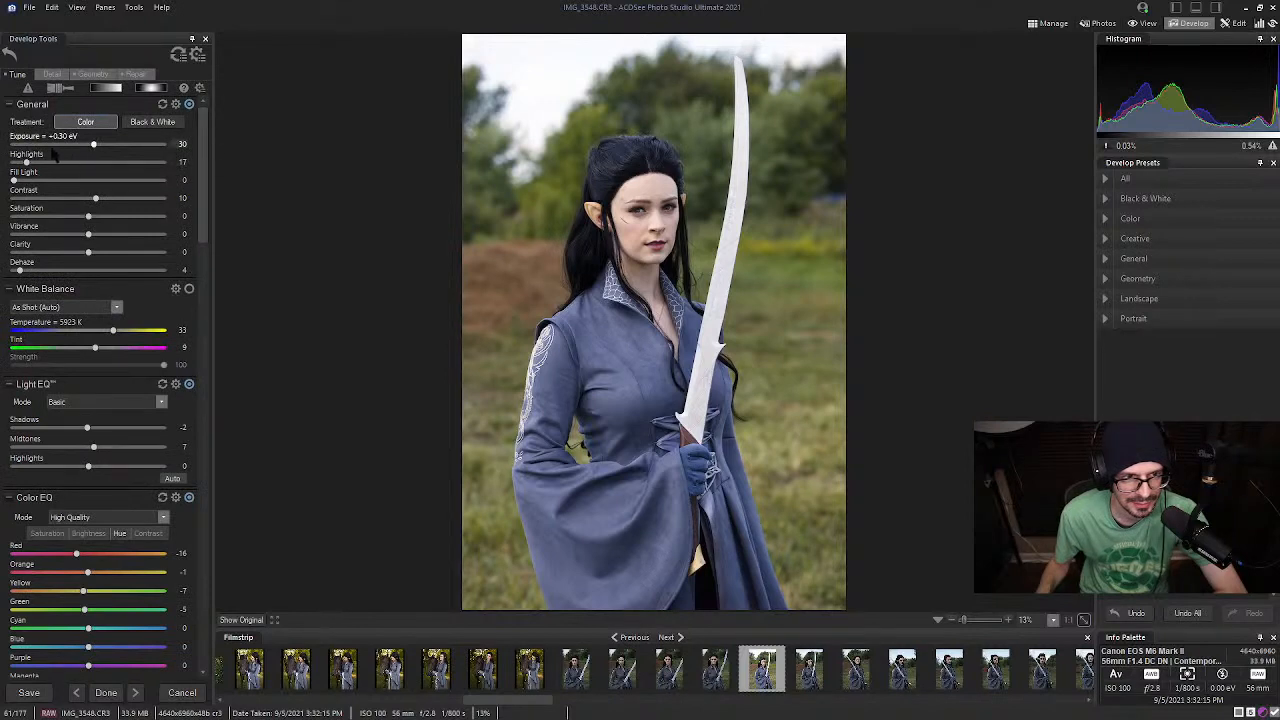
pyautogui.moveTo(26, 162); pyautogui.dragTo(32, 162)
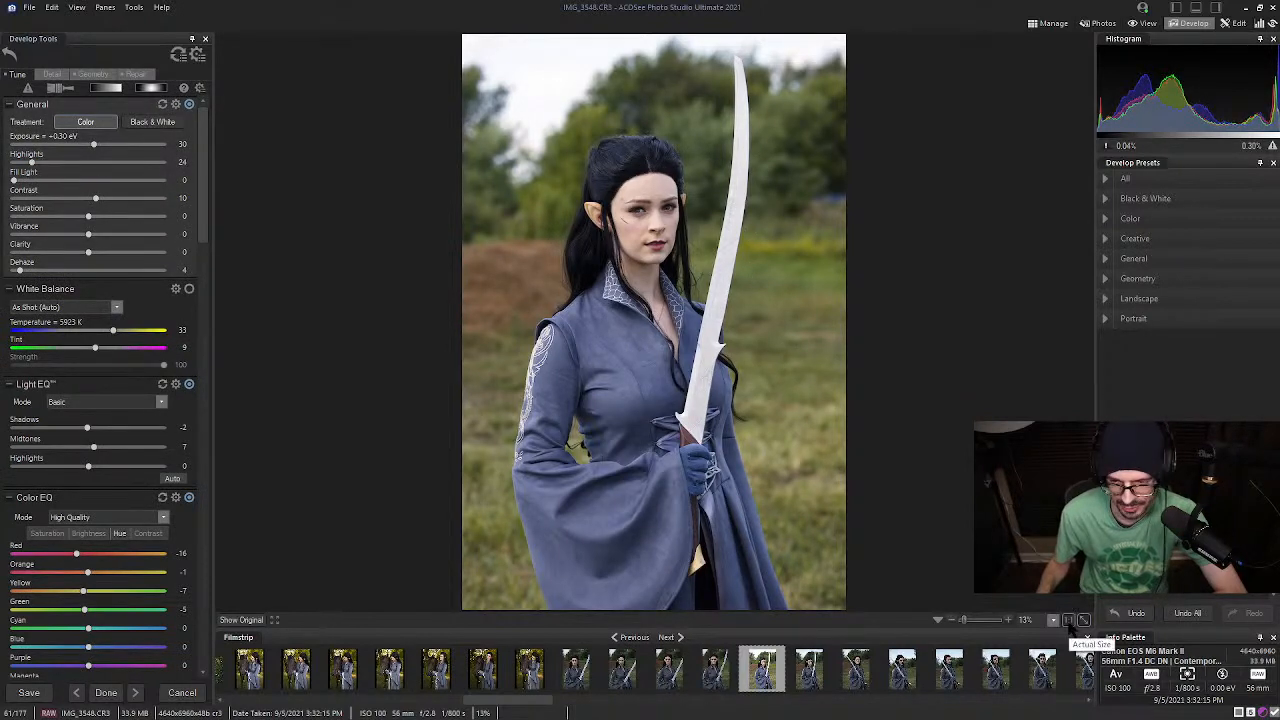
pyautogui.click(1067, 620)
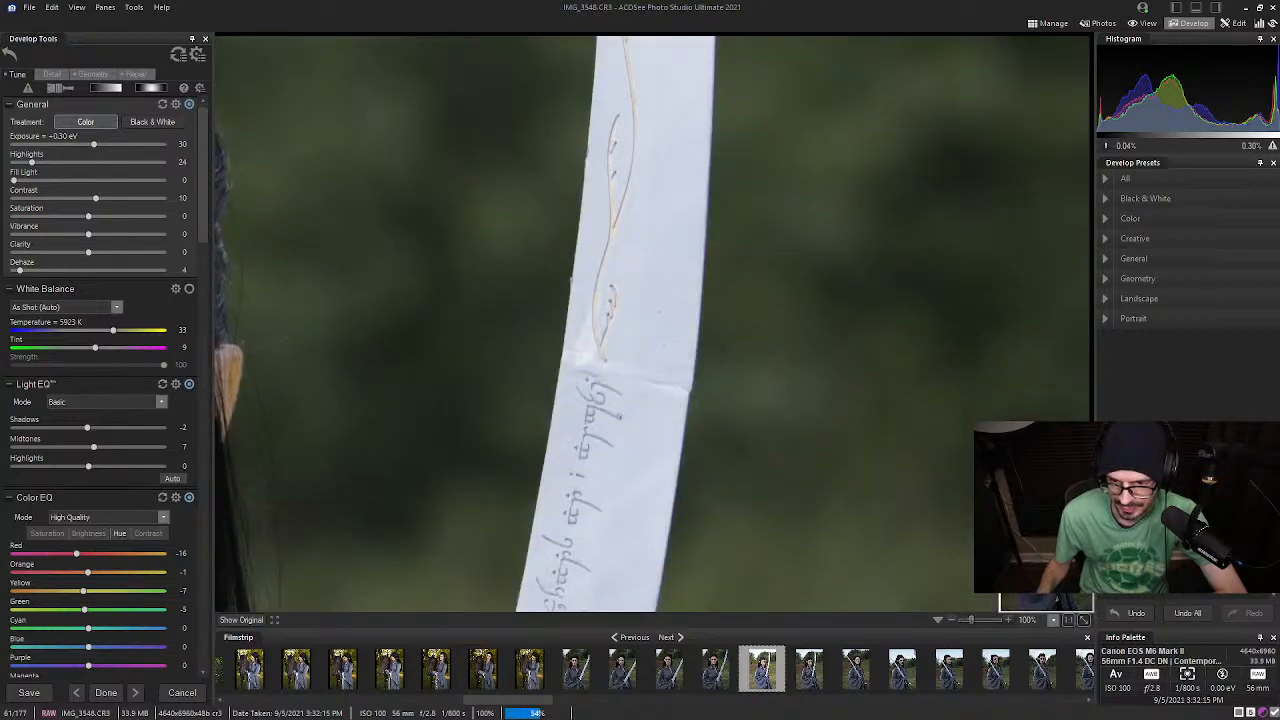
pyautogui.moveTo(1056, 501); pyautogui.dragTo(1056, 562)
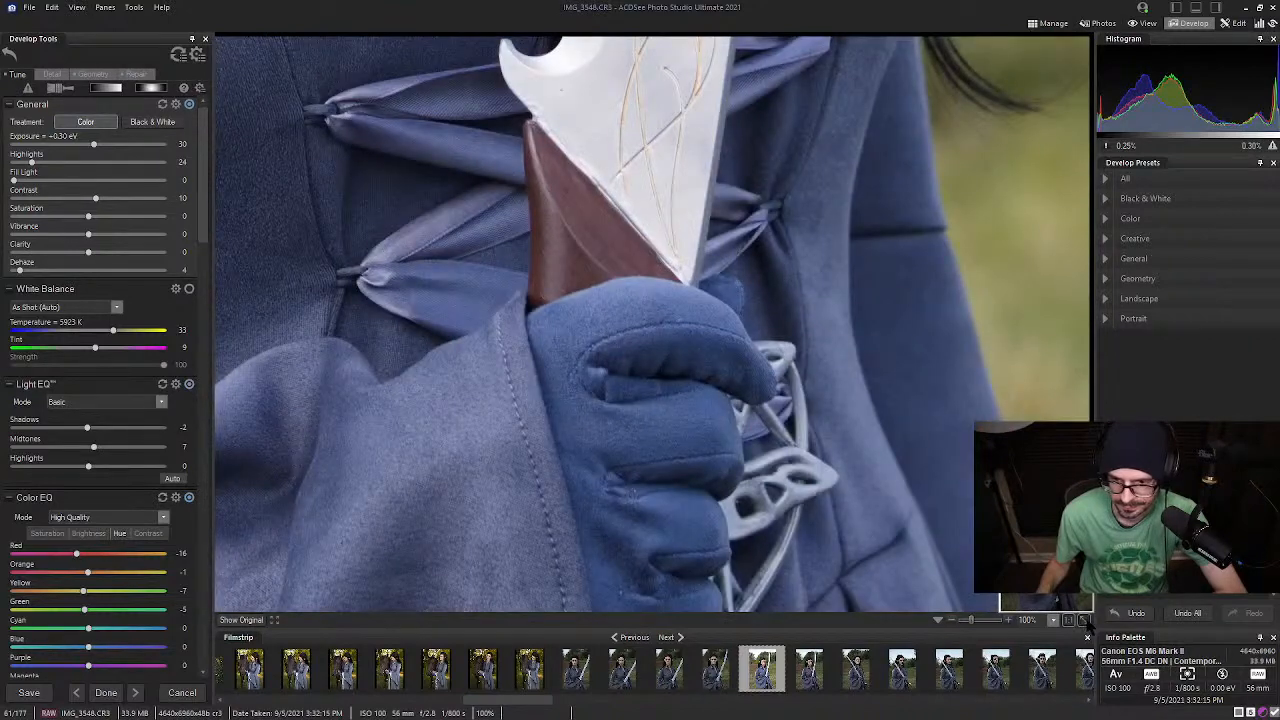
pyautogui.click(1083, 620)
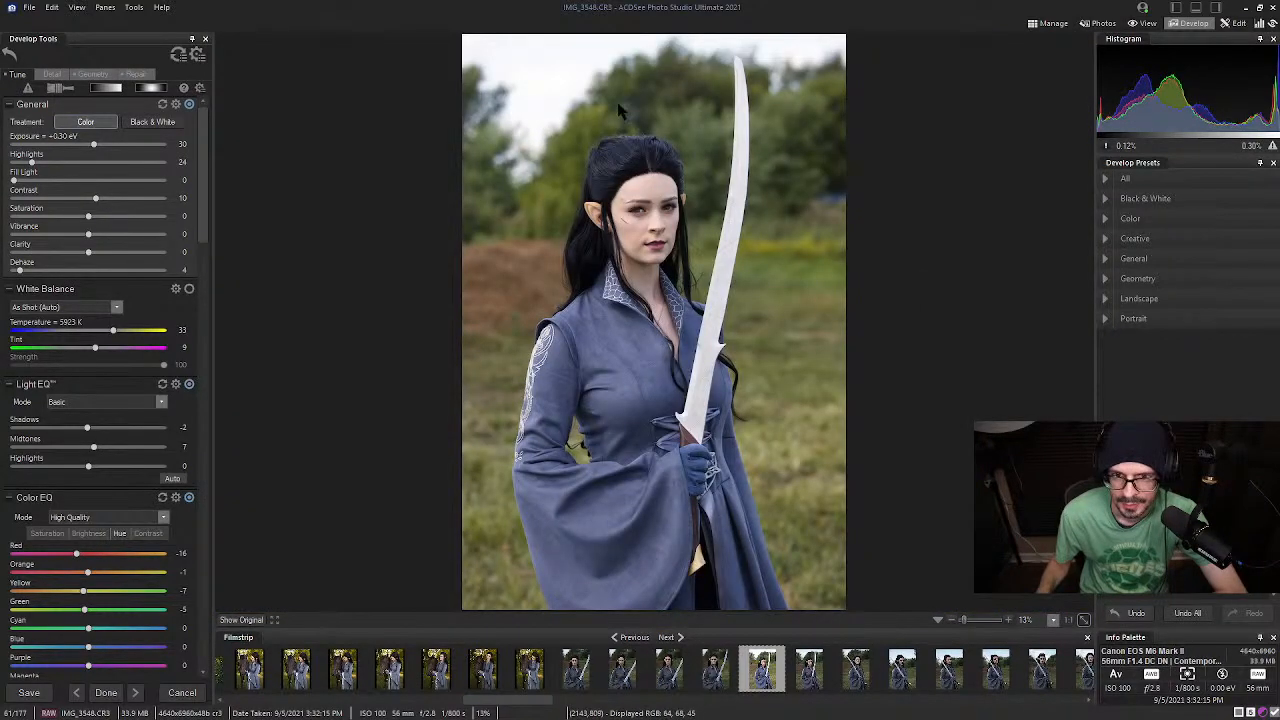
# Enlarge the crop from its upper corner to 4368 x 6552 pixels and fine-tune its position around the figure
pyautogui.click(106, 74)
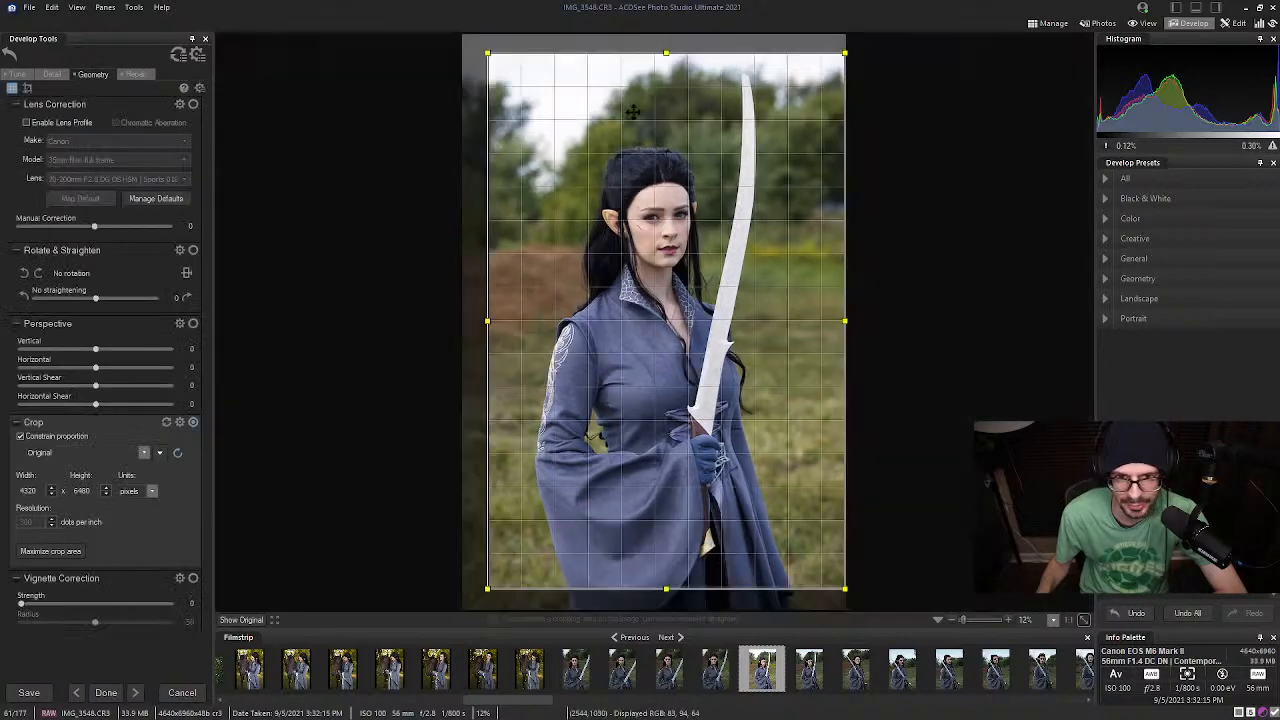
pyautogui.moveTo(488, 54); pyautogui.dragTo(481, 48)
pyautogui.moveTo(713, 335); pyautogui.dragTo(714, 340)
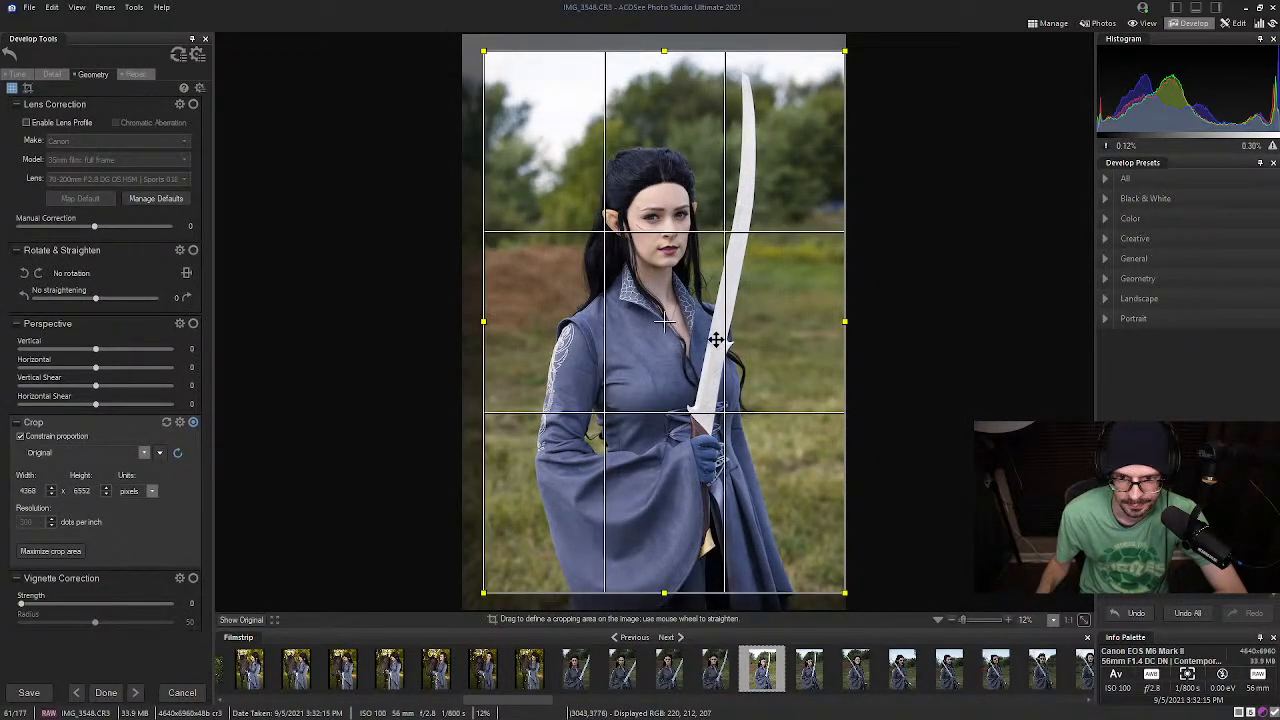
# Finish the crop and export the photo to the Pictures folder with the PSD FULL preset
pyautogui.click(17, 74)
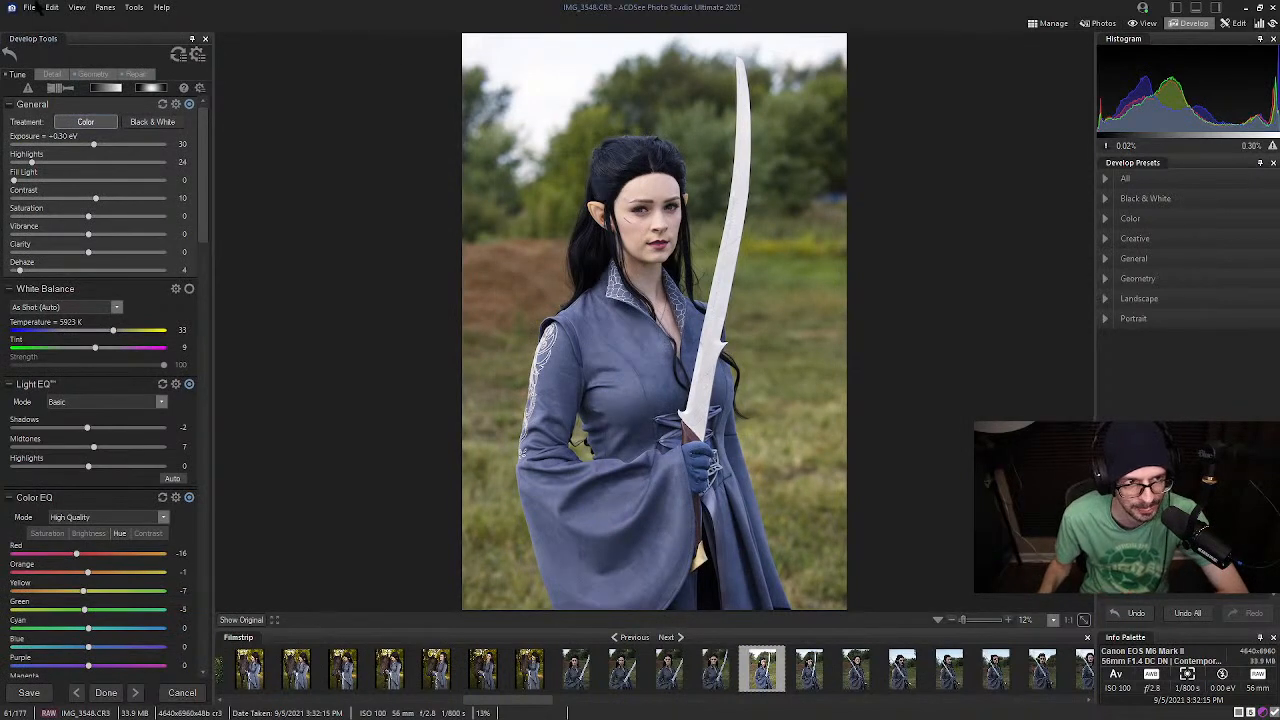
pyautogui.click(30, 7)
pyautogui.click(97, 88)
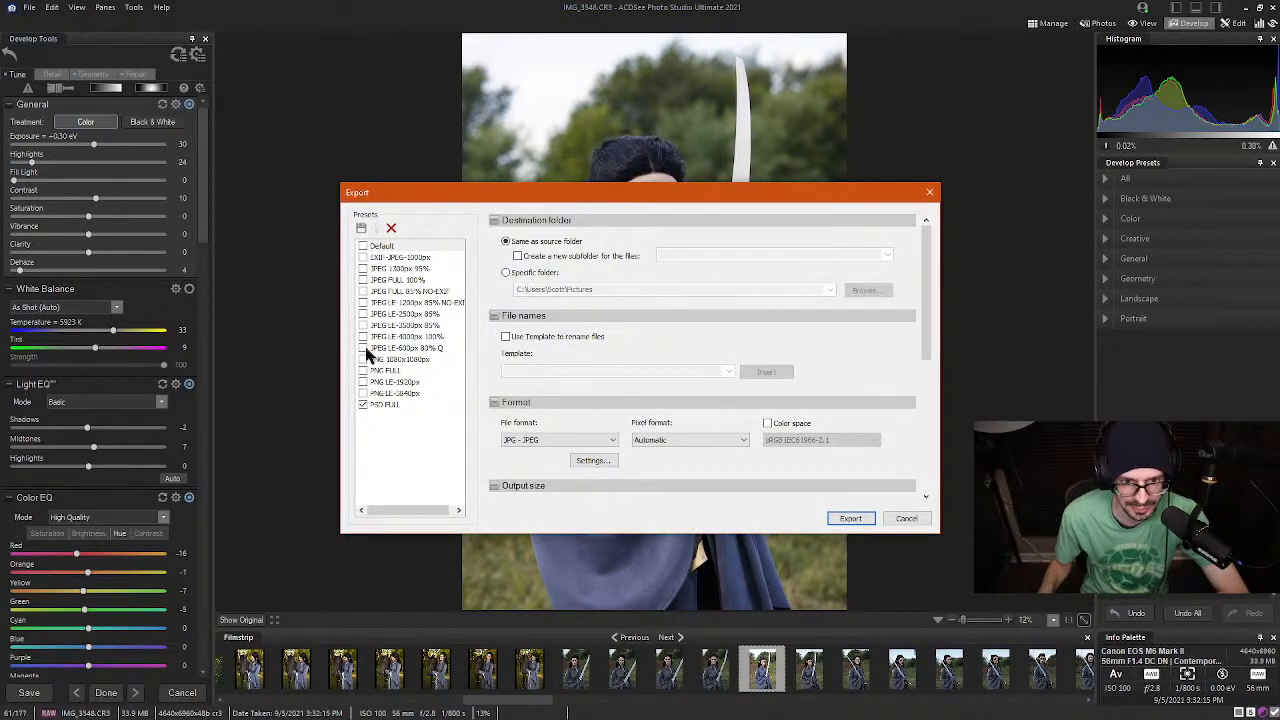
pyautogui.click(390, 404)
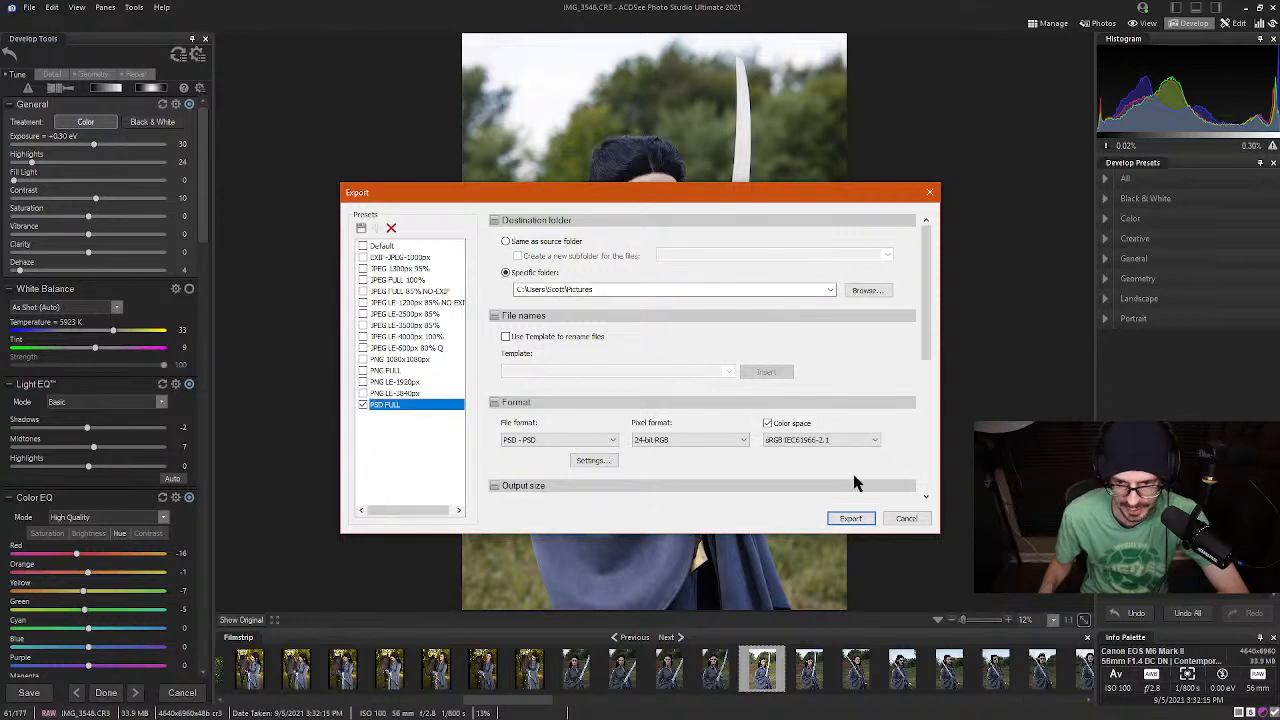
pyautogui.click(857, 518)
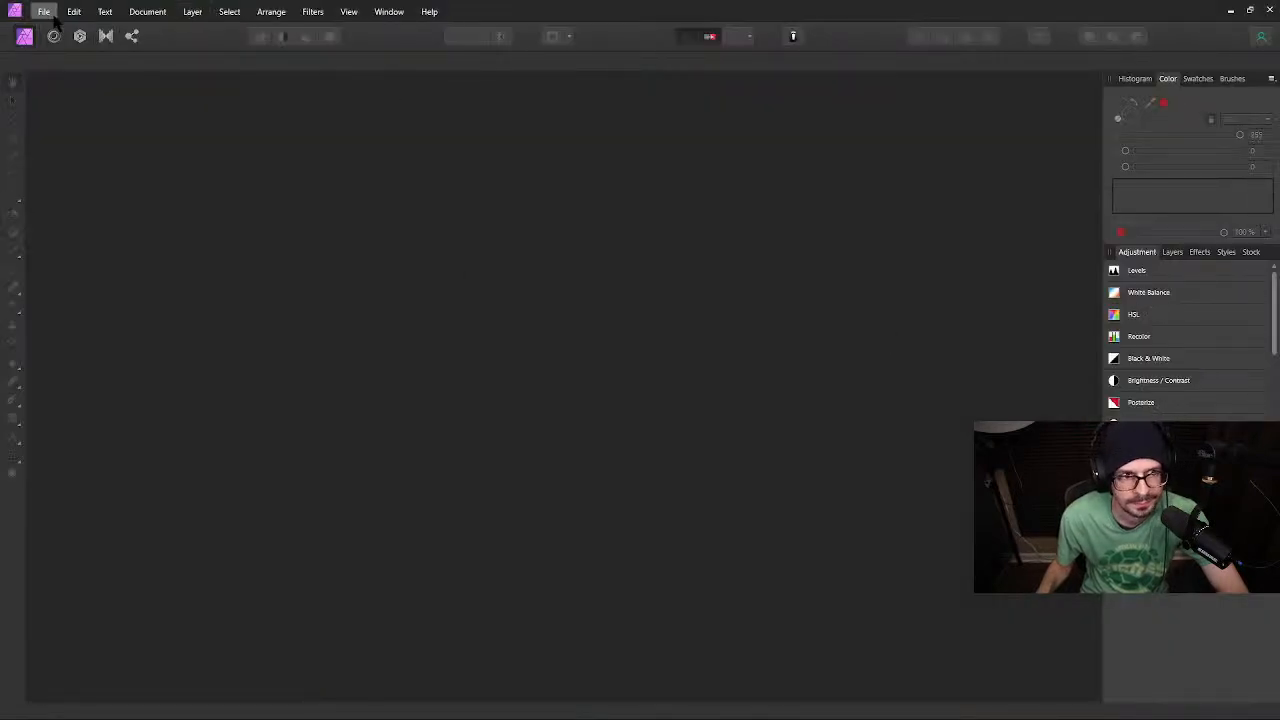
# Switch to Affinity Photo and open IMG_3548.psd from the Pictures folder
pyautogui.click(44, 11)
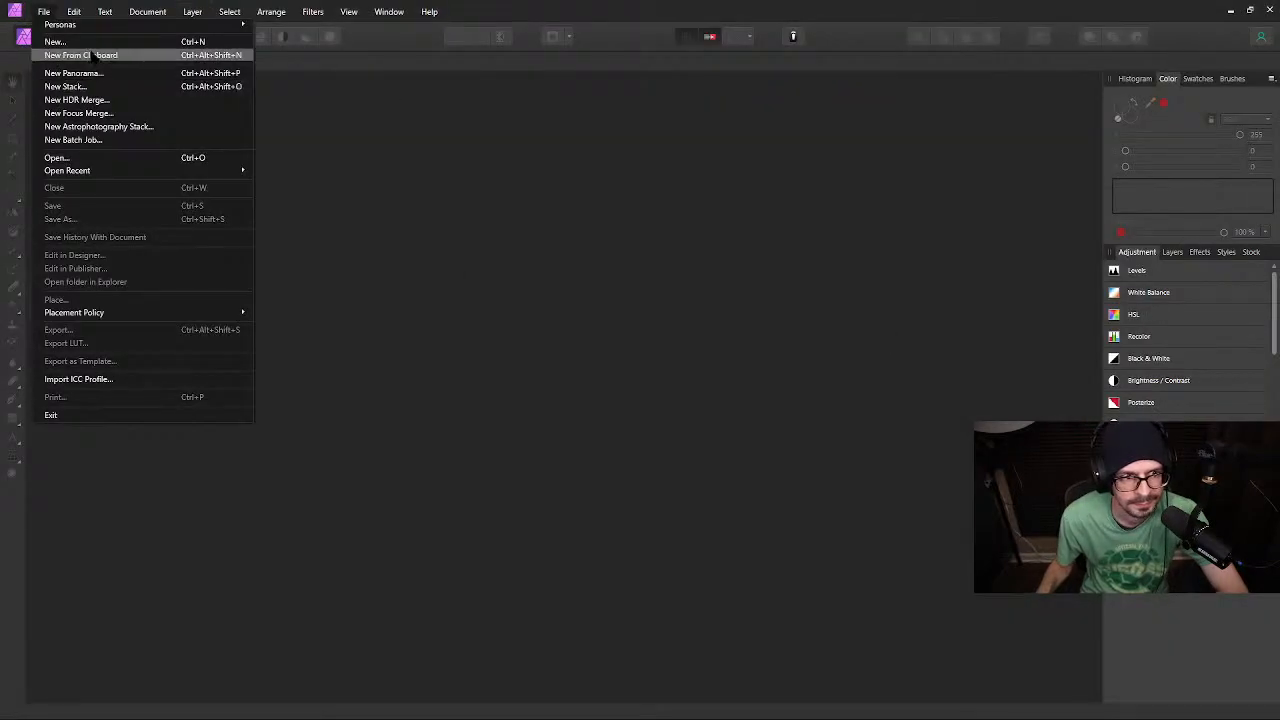
pyautogui.click(112, 158)
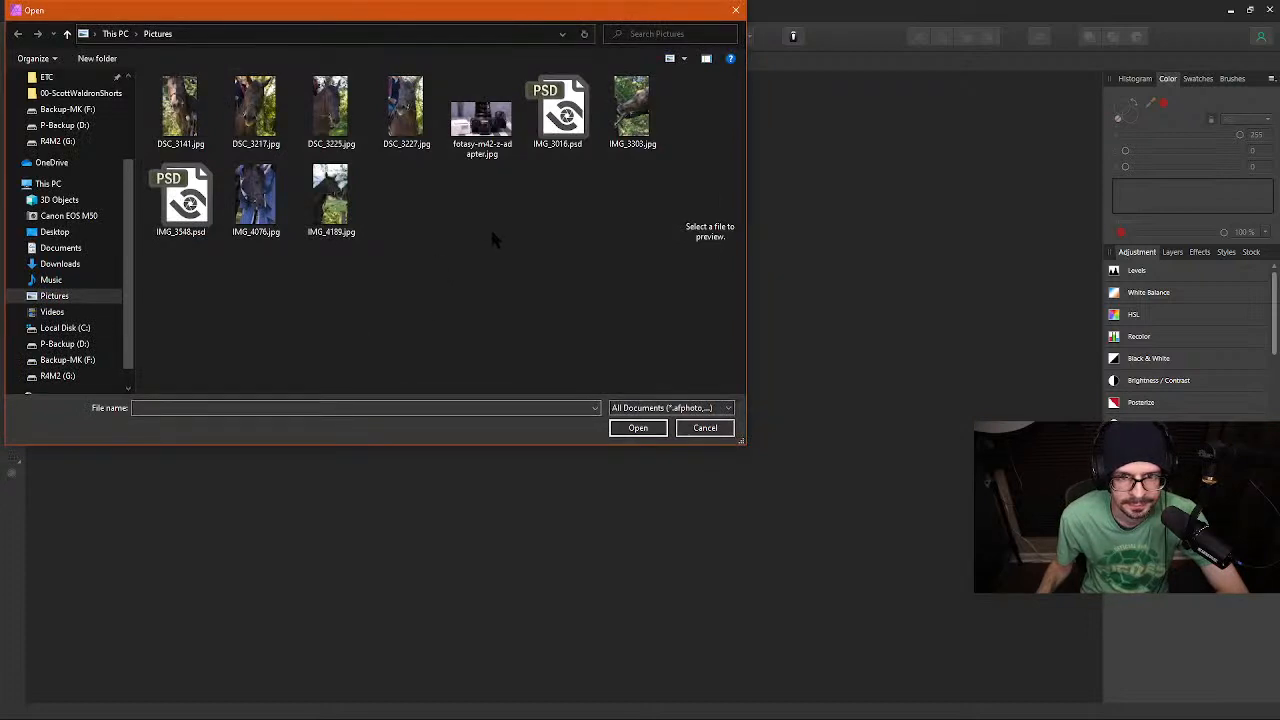
pyautogui.scroll(1, 132, 272)
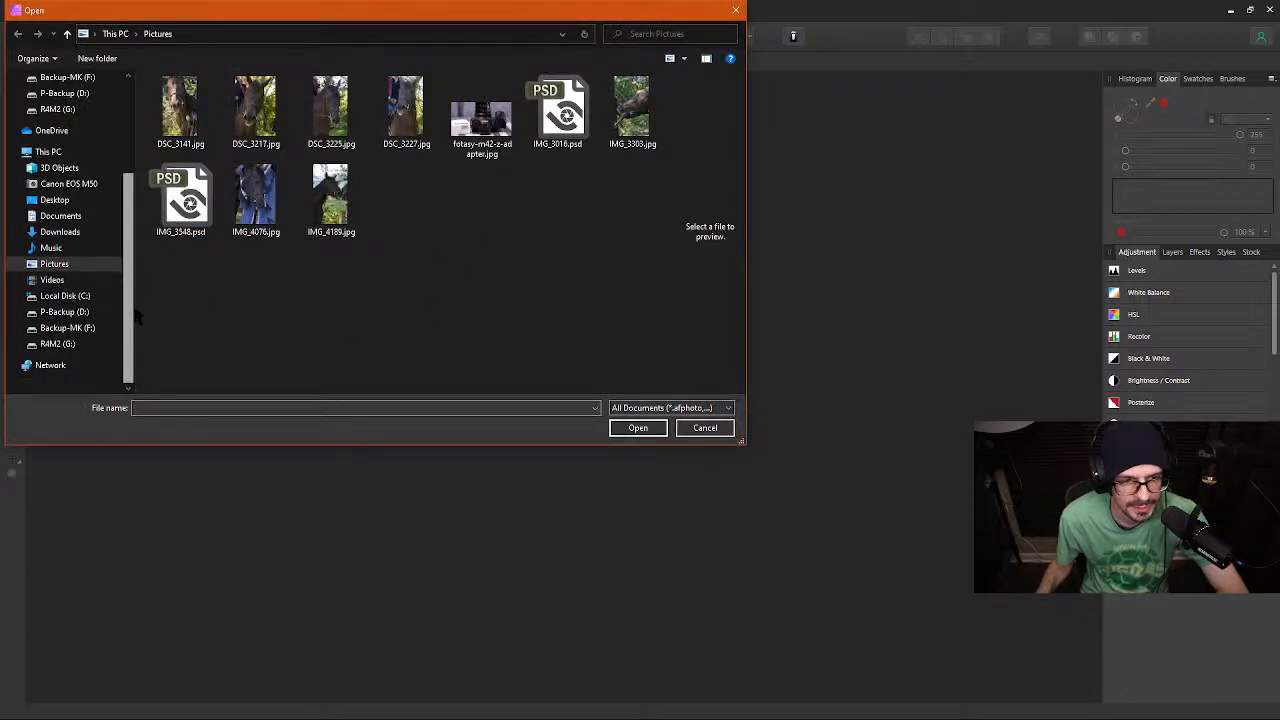
pyautogui.scroll(1, 139, 262)
pyautogui.click(198, 190)
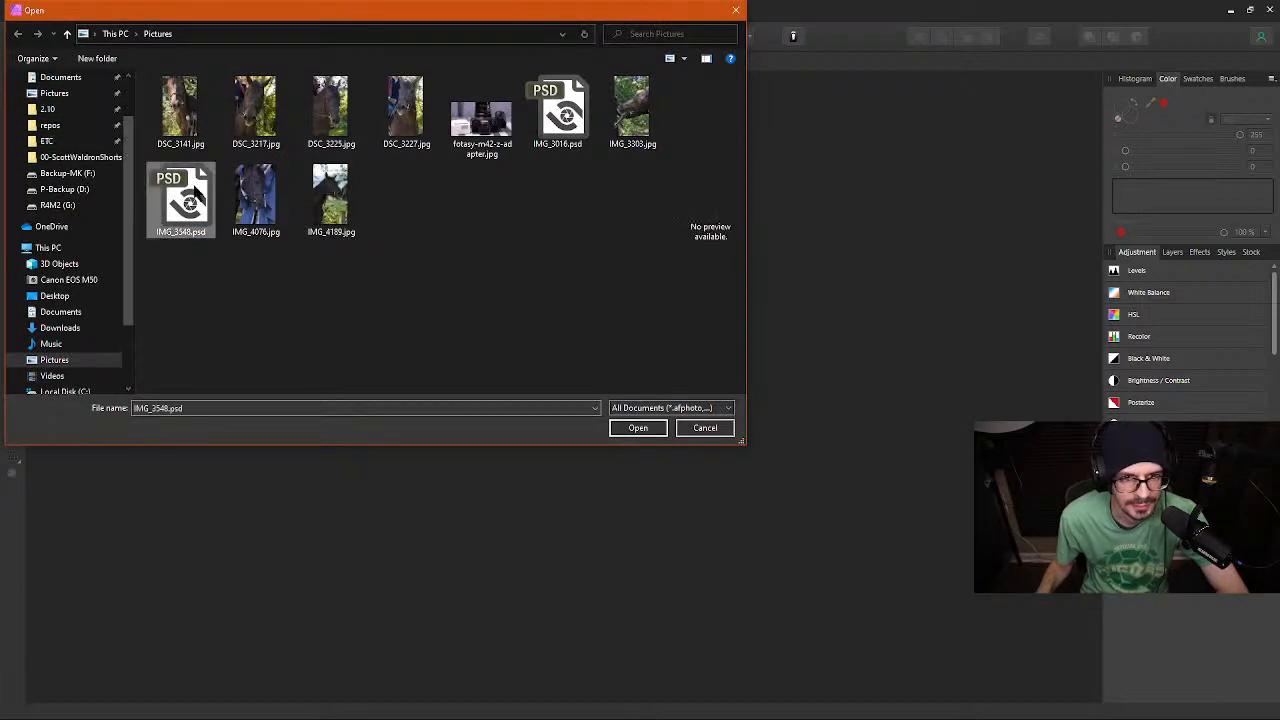
pyautogui.rightClick(199, 209)
pyautogui.click(144, 205)
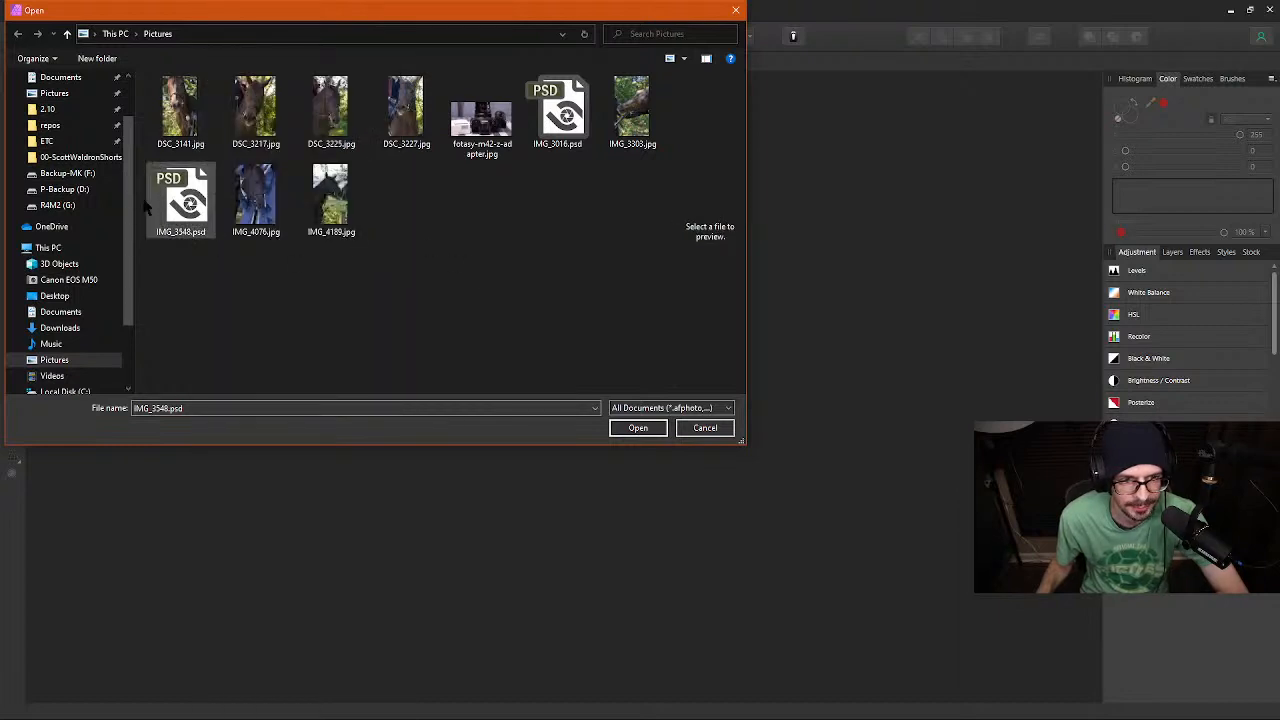
pyautogui.doubleClick(180, 200)
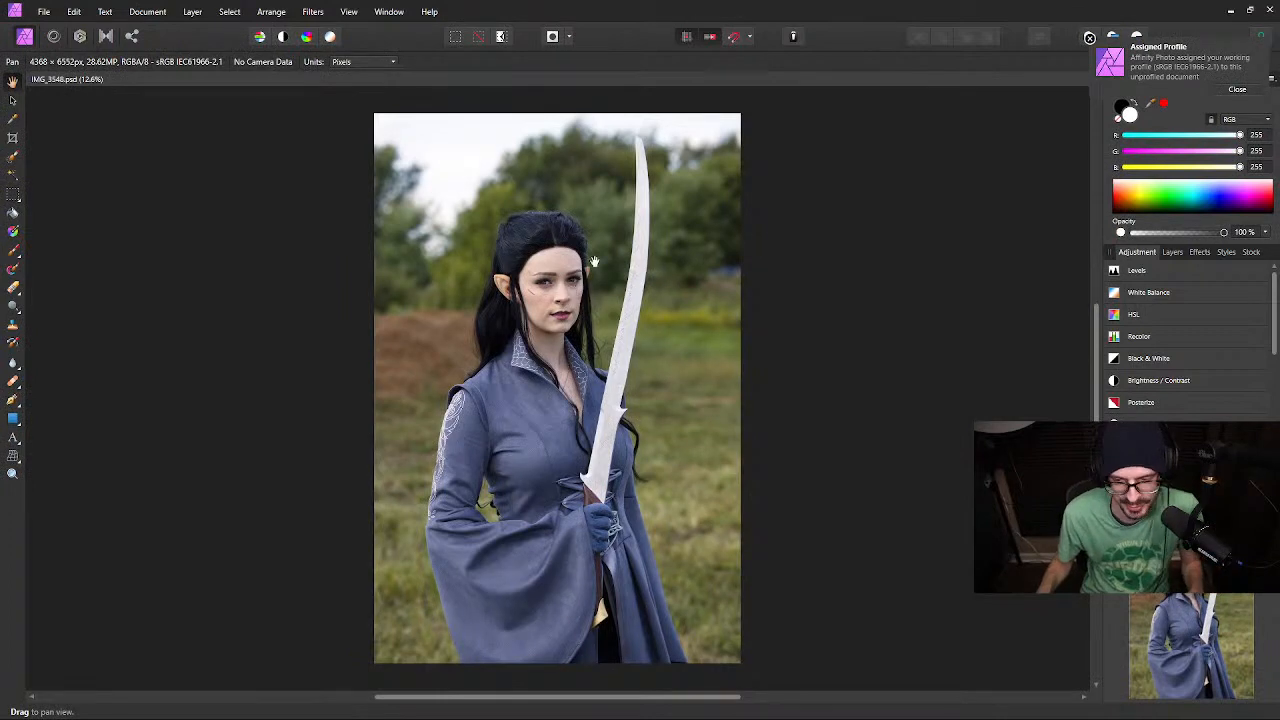
# Inspect the face and hair up close and add an empty pixel layer above the Background layer
pyautogui.scroll(10, 572, 294)
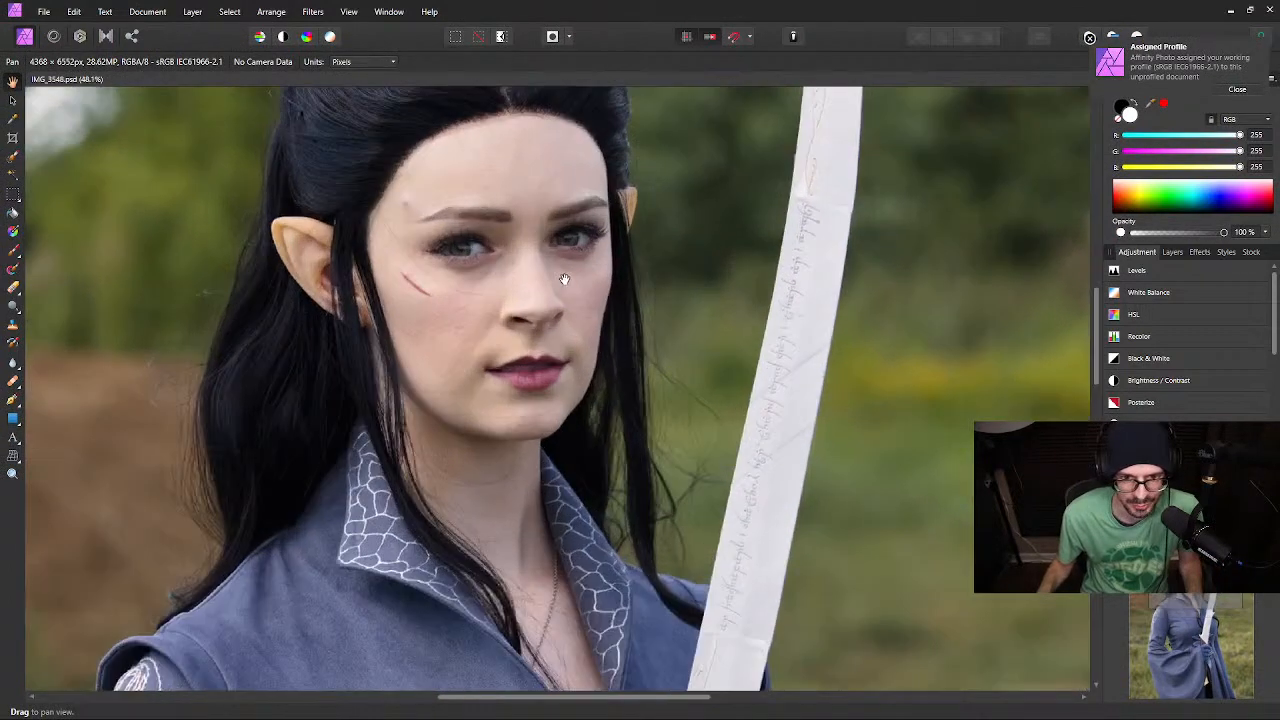
pyautogui.scroll(-4, 561, 274)
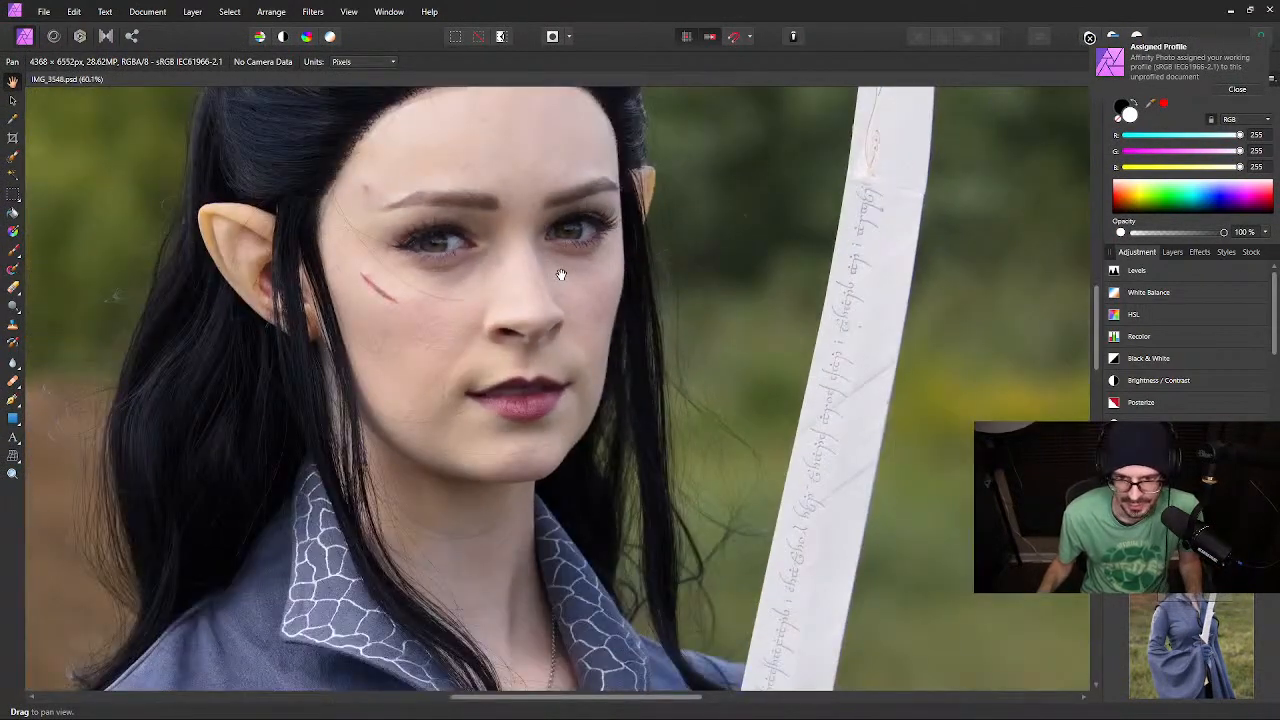
pyautogui.moveTo(679, 220); pyautogui.dragTo(695, 525)
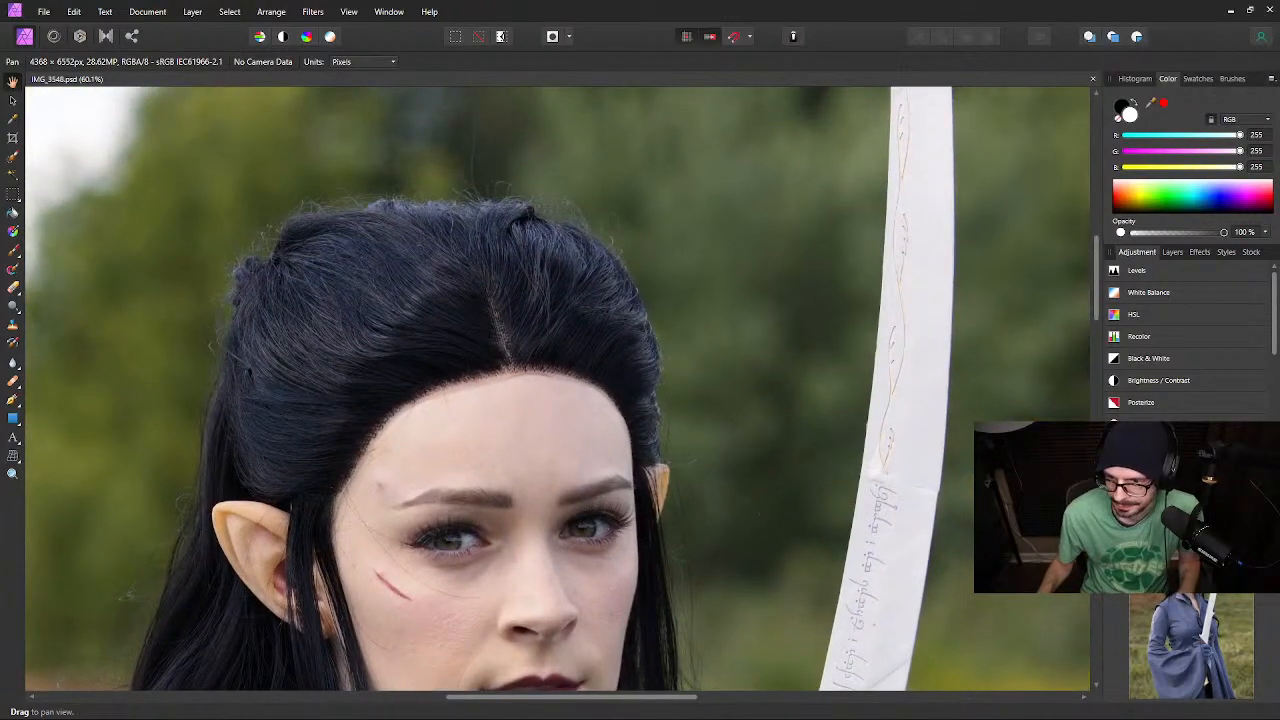
pyautogui.click(1172, 252)
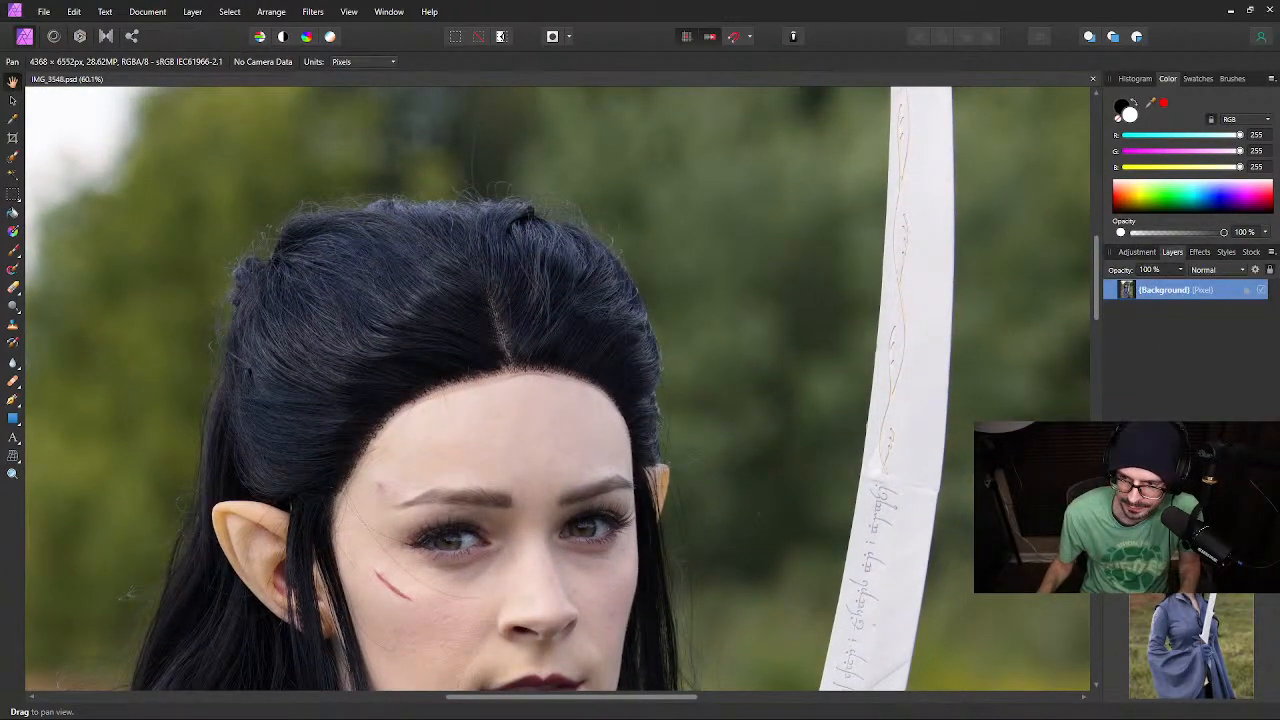
pyautogui.hotkey('ctrl', 'shift', 'n')
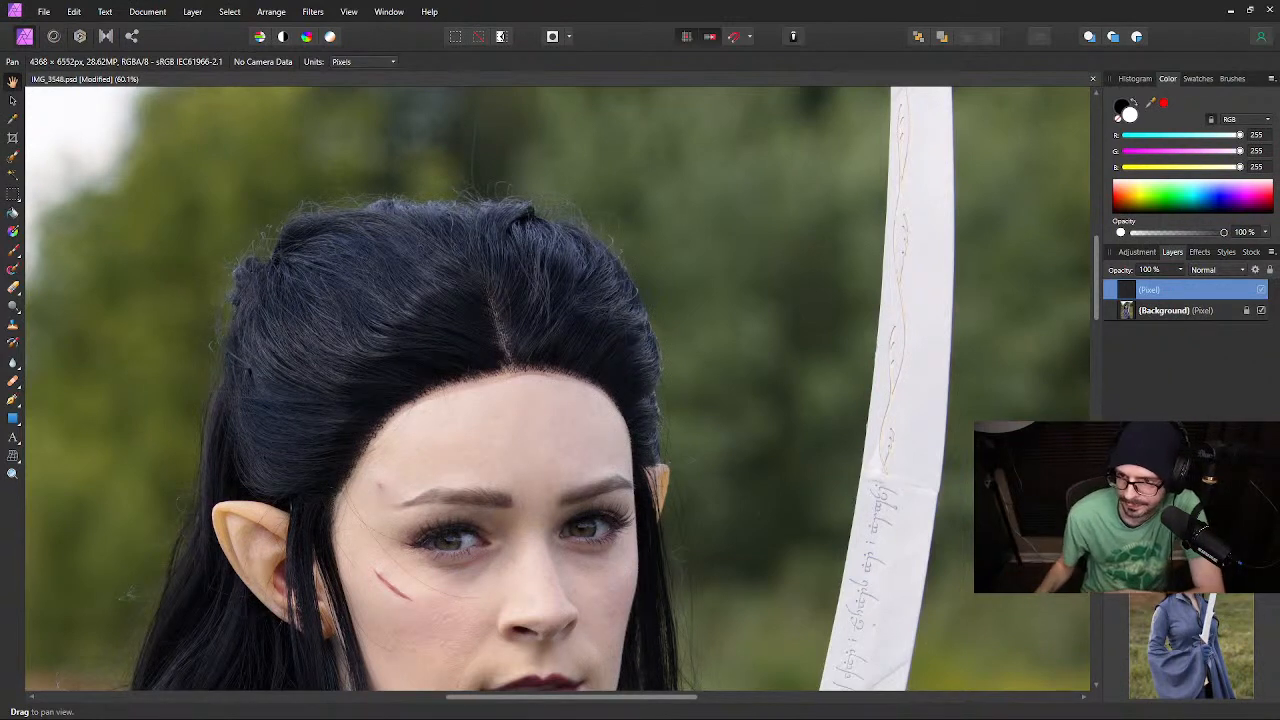
# Look through the blend modes for the new pixel layer and set it to Overlay
pyautogui.click(1234, 278)
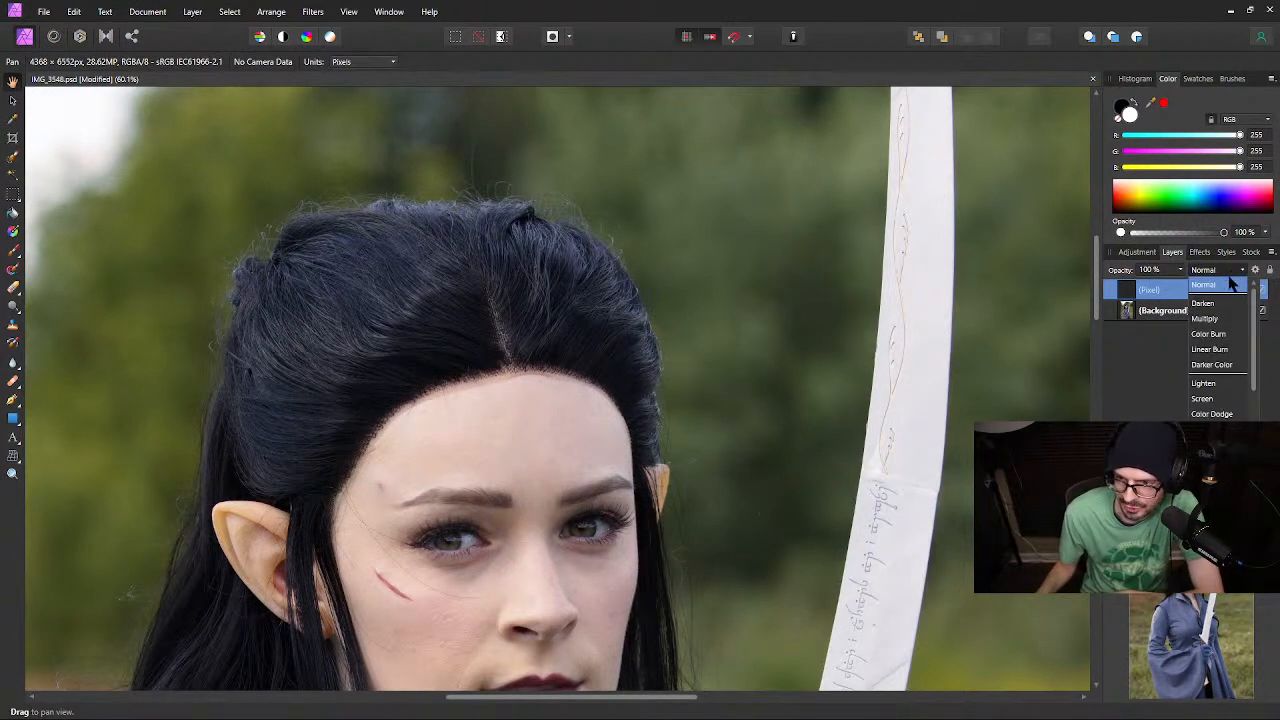
pyautogui.click(1220, 272)
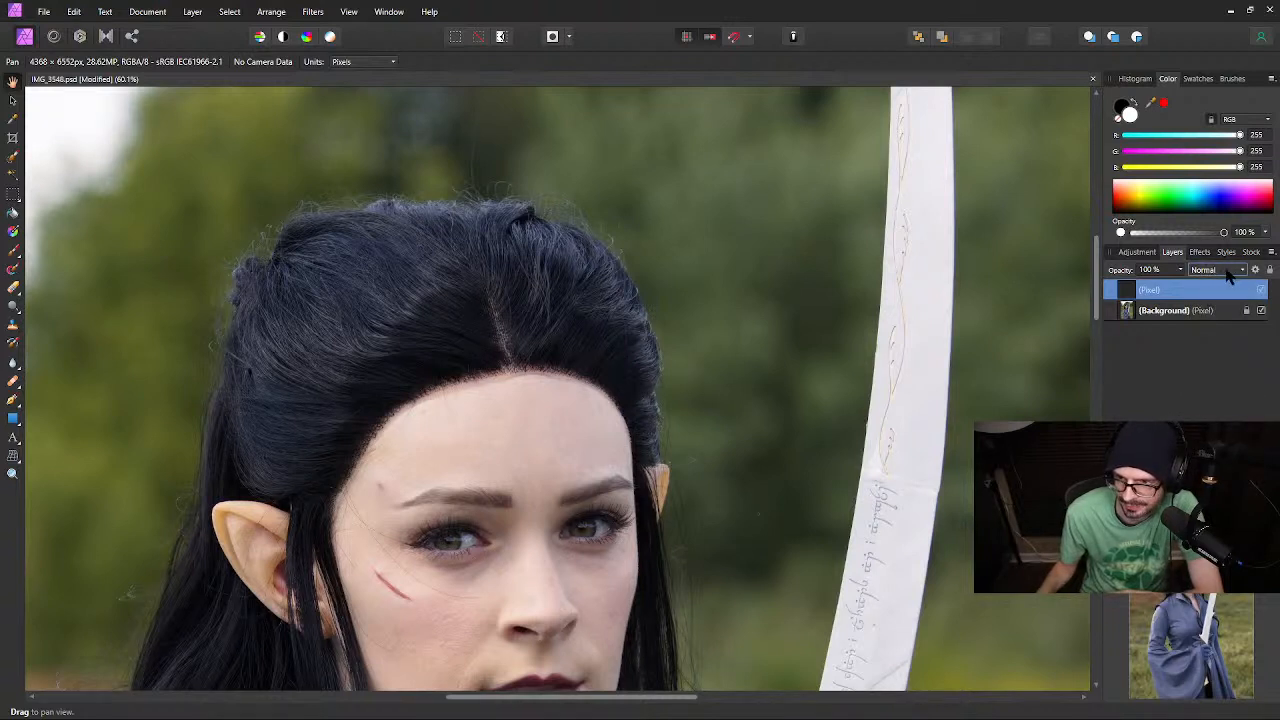
pyautogui.click(1235, 276)
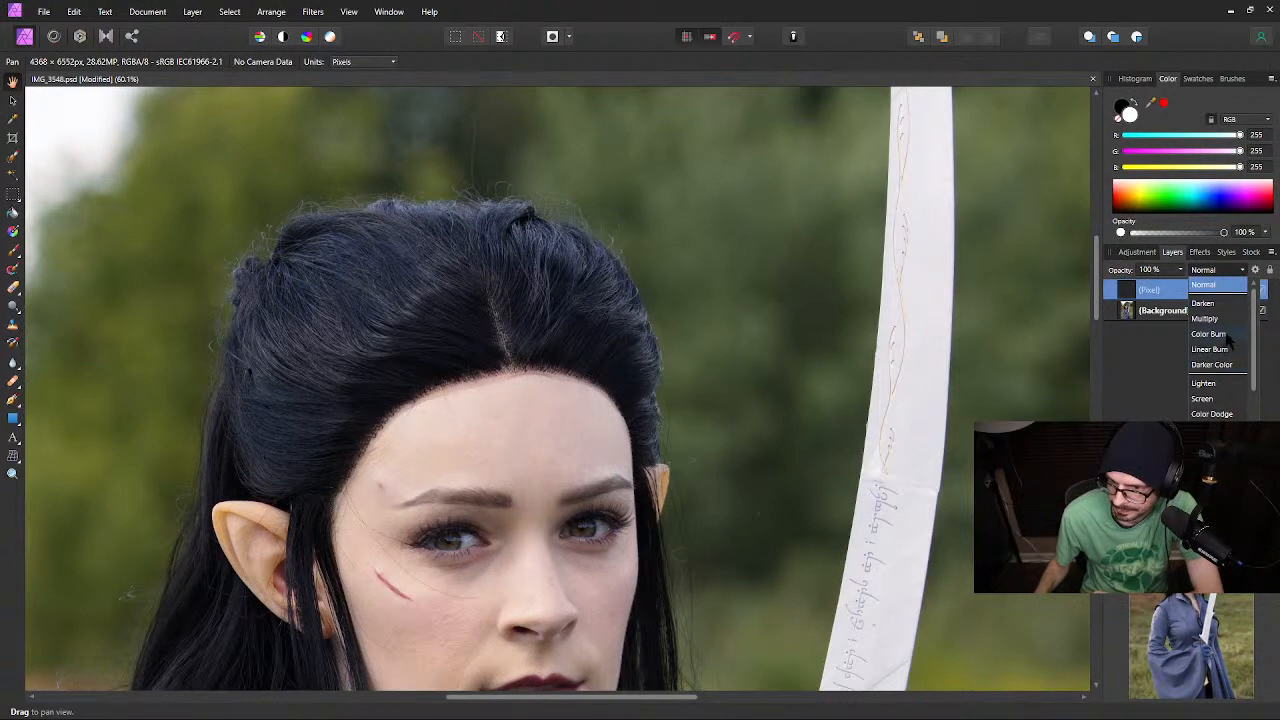
pyautogui.scroll(-2, 1253, 360)
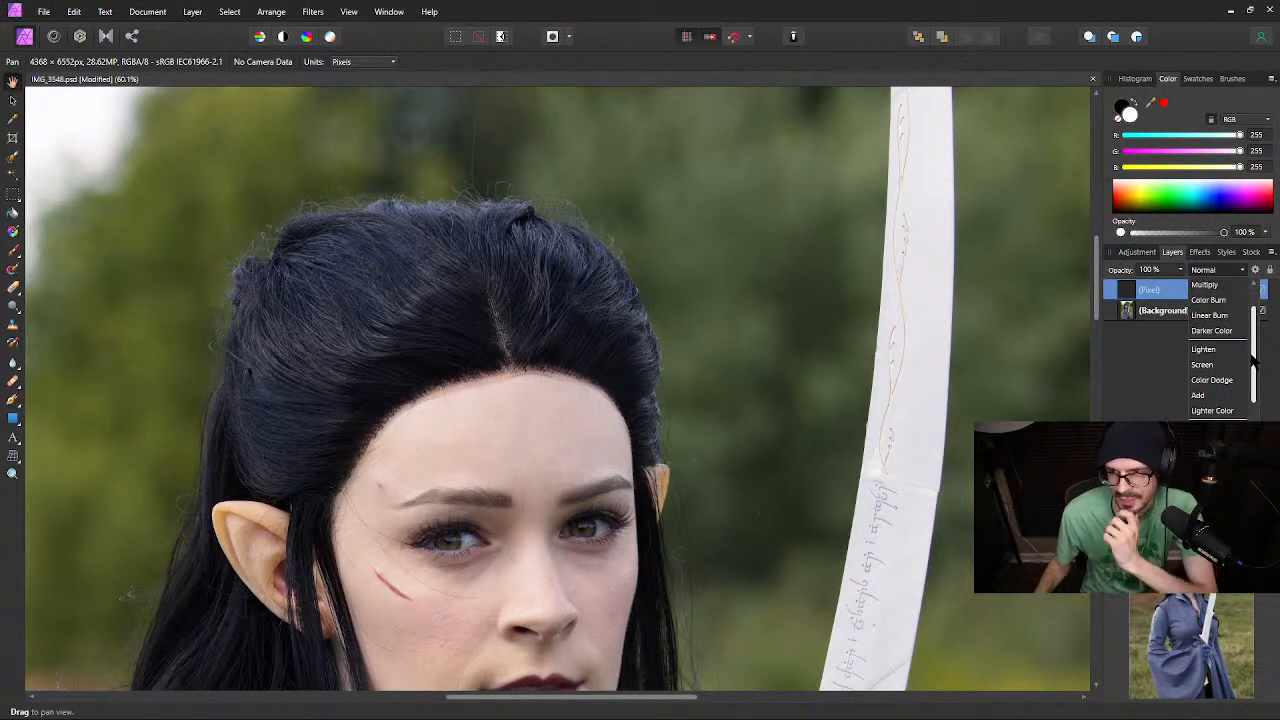
pyautogui.scroll(-2, 1253, 360)
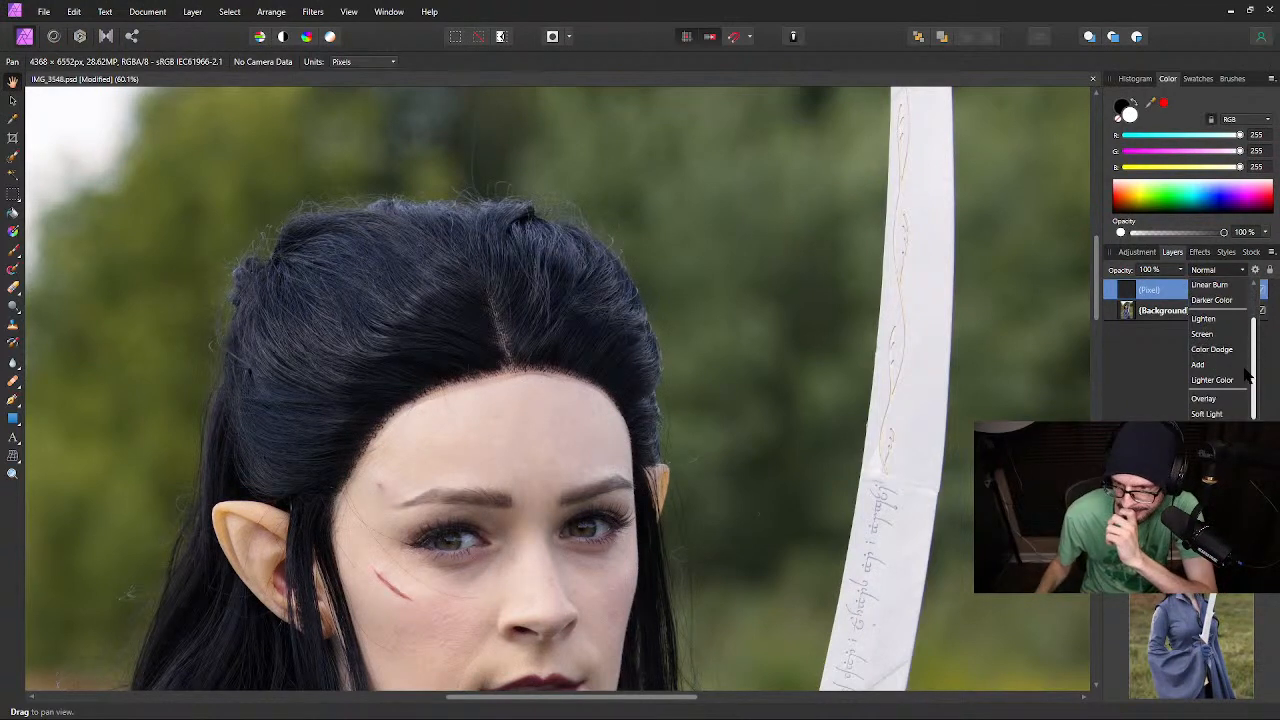
pyautogui.click(1205, 334)
pyautogui.click(1240, 271)
pyautogui.click(1211, 350)
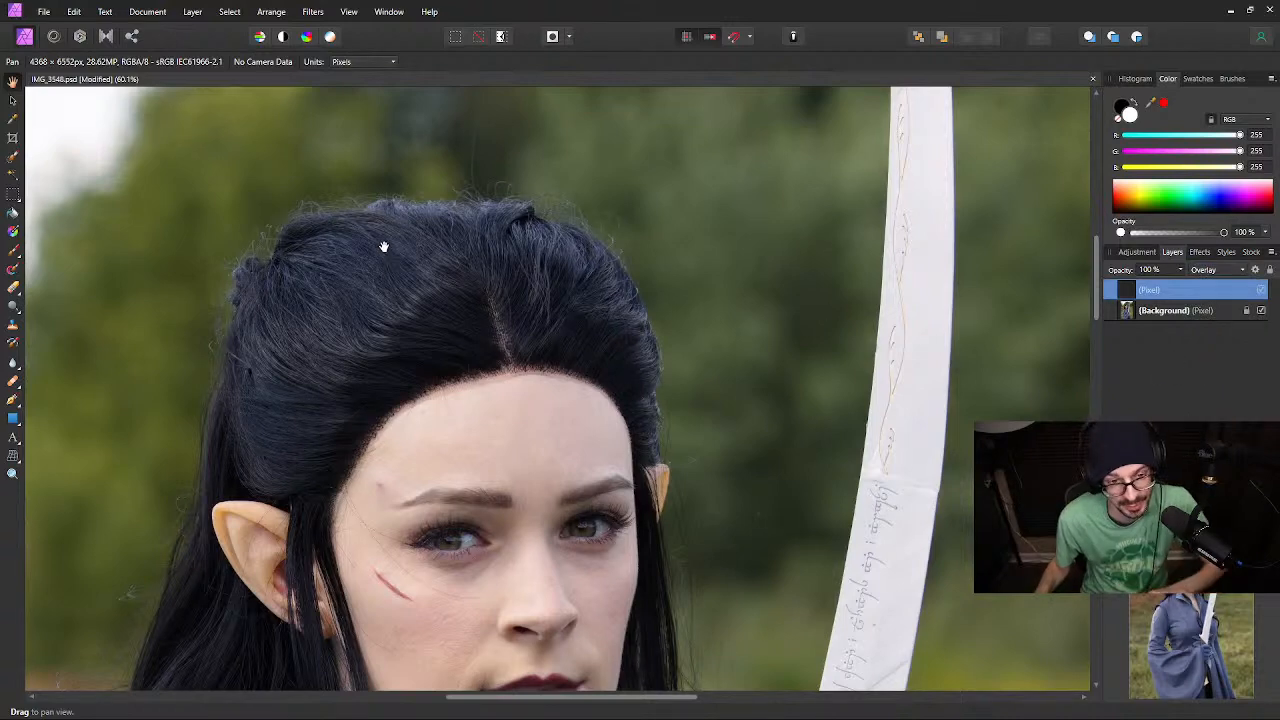
# Choose the Healing Brush for the stray hair above the head and set its width to 21 px
pyautogui.moveTo(441, 241); pyautogui.dragTo(558, 347)
pyautogui.moveTo(594, 162); pyautogui.dragTo(592, 243)
pyautogui.scroll(3, 610, 340)
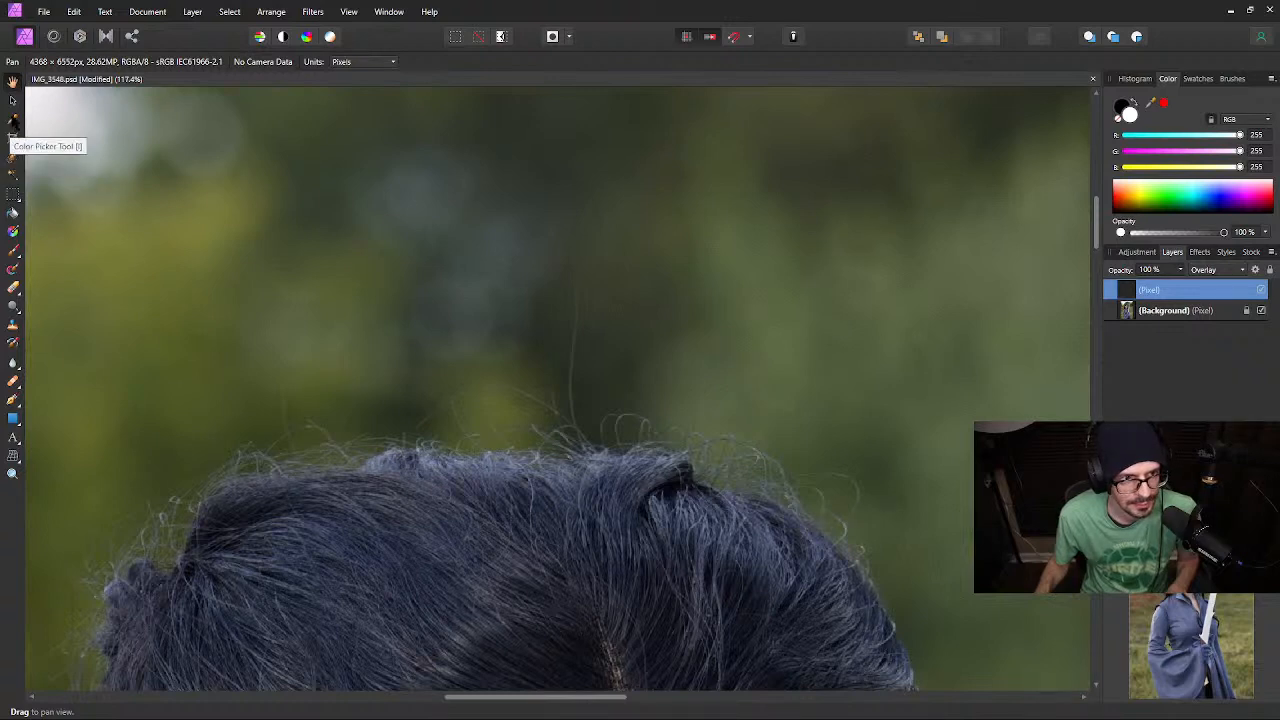
pyautogui.click(13, 324)
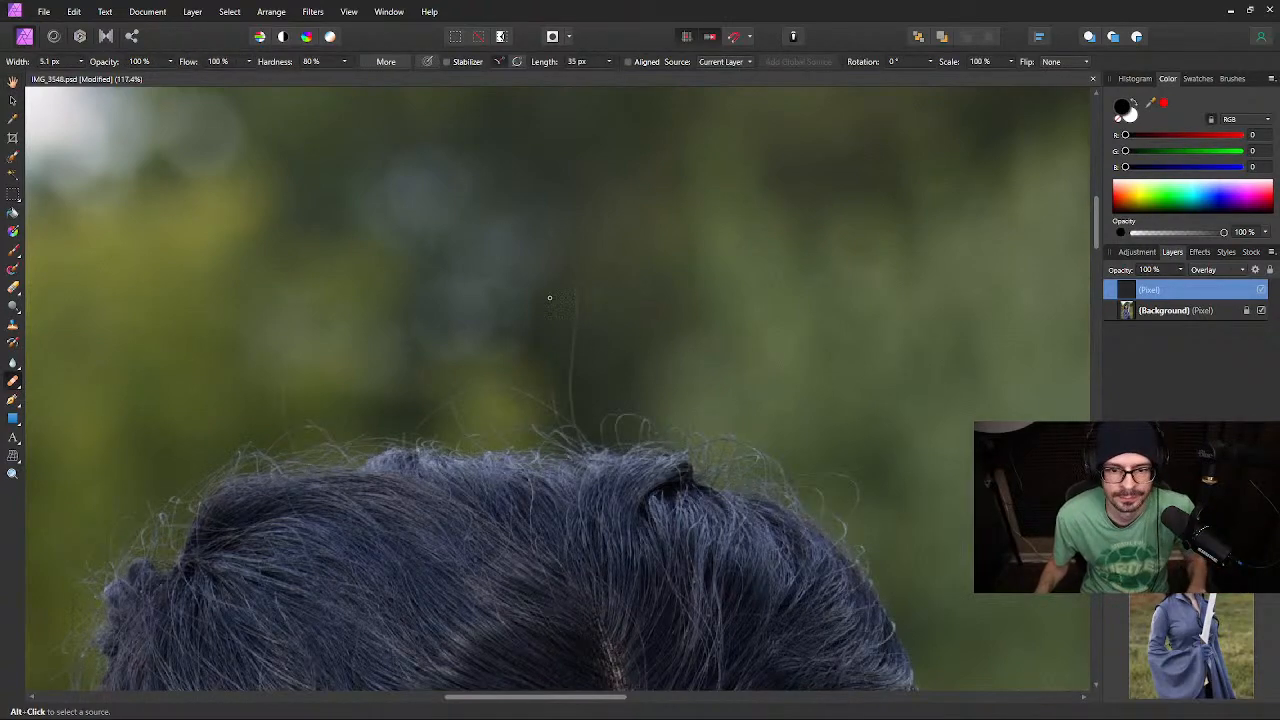
pyautogui.hscroll(-2, 581, 315)
pyautogui.scroll(5, 565, 320)
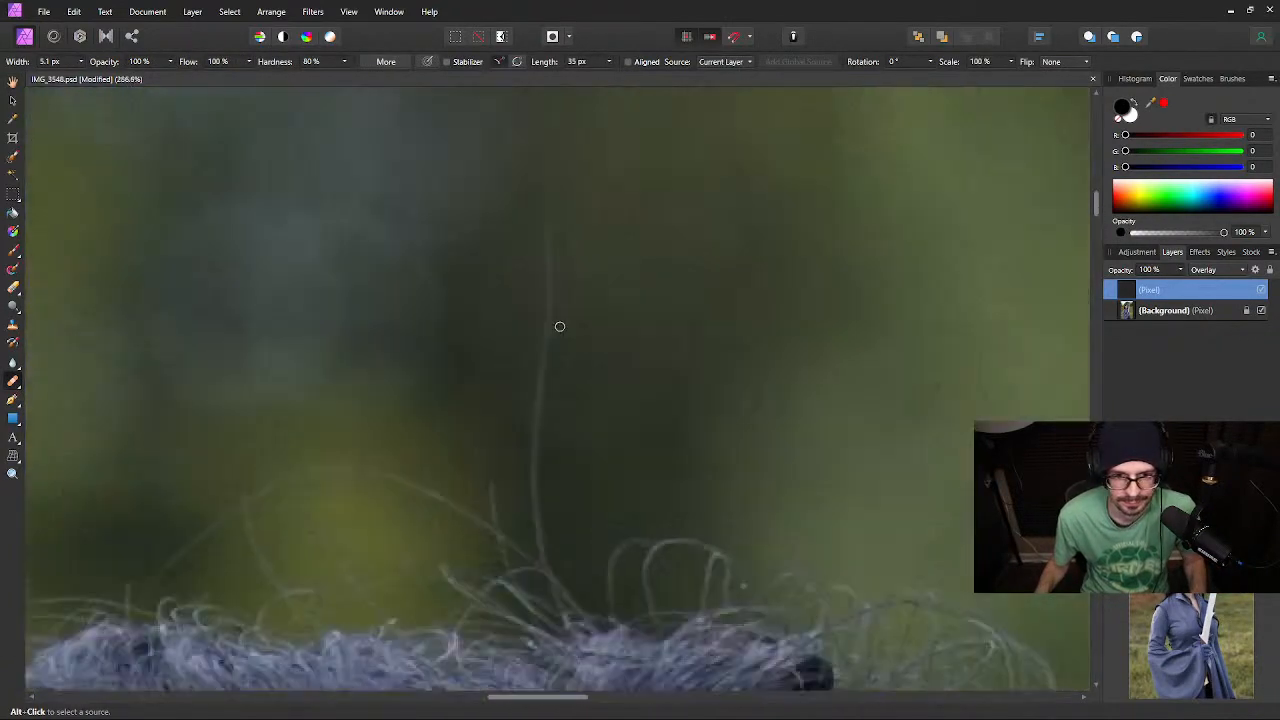
pyautogui.scroll(-1, 552, 324)
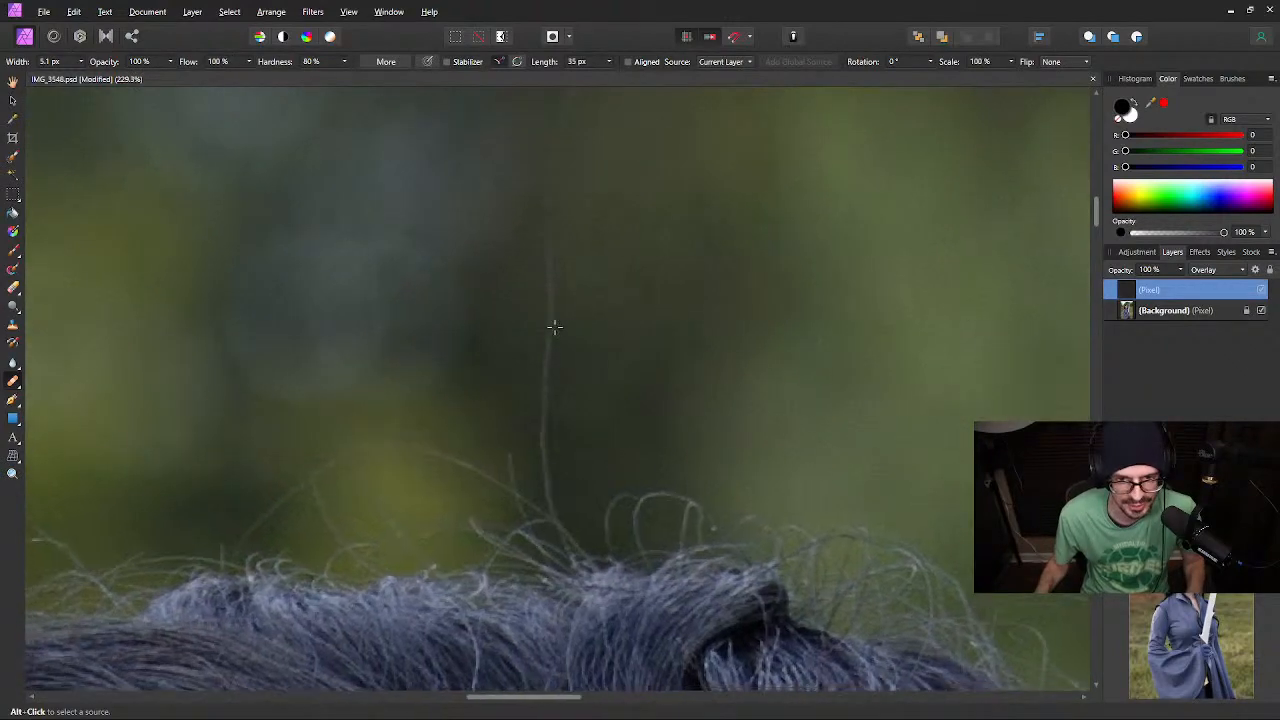
pyautogui.scroll(-4, 553, 311)
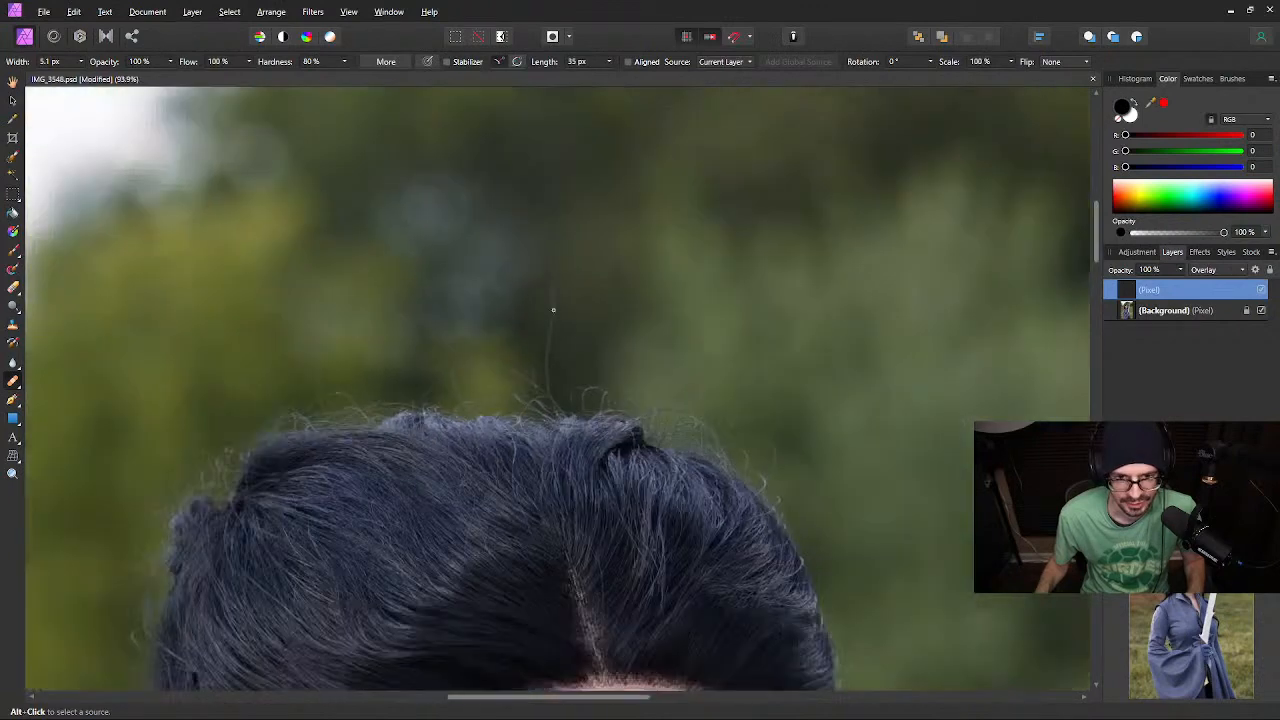
pyautogui.scroll(4, 553, 311)
pyautogui.scroll(-3, 553, 311)
pyautogui.scroll(1, 553, 311)
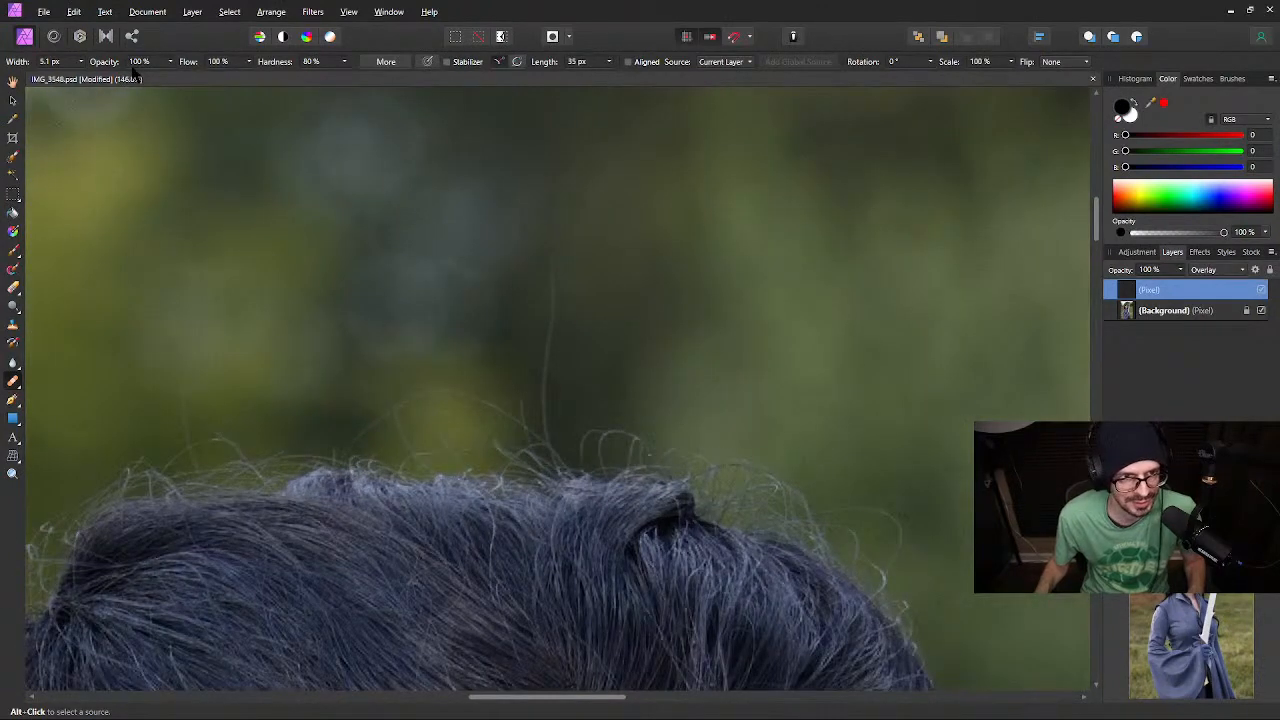
pyautogui.moveTo(24, 62); pyautogui.dragTo(40, 62)
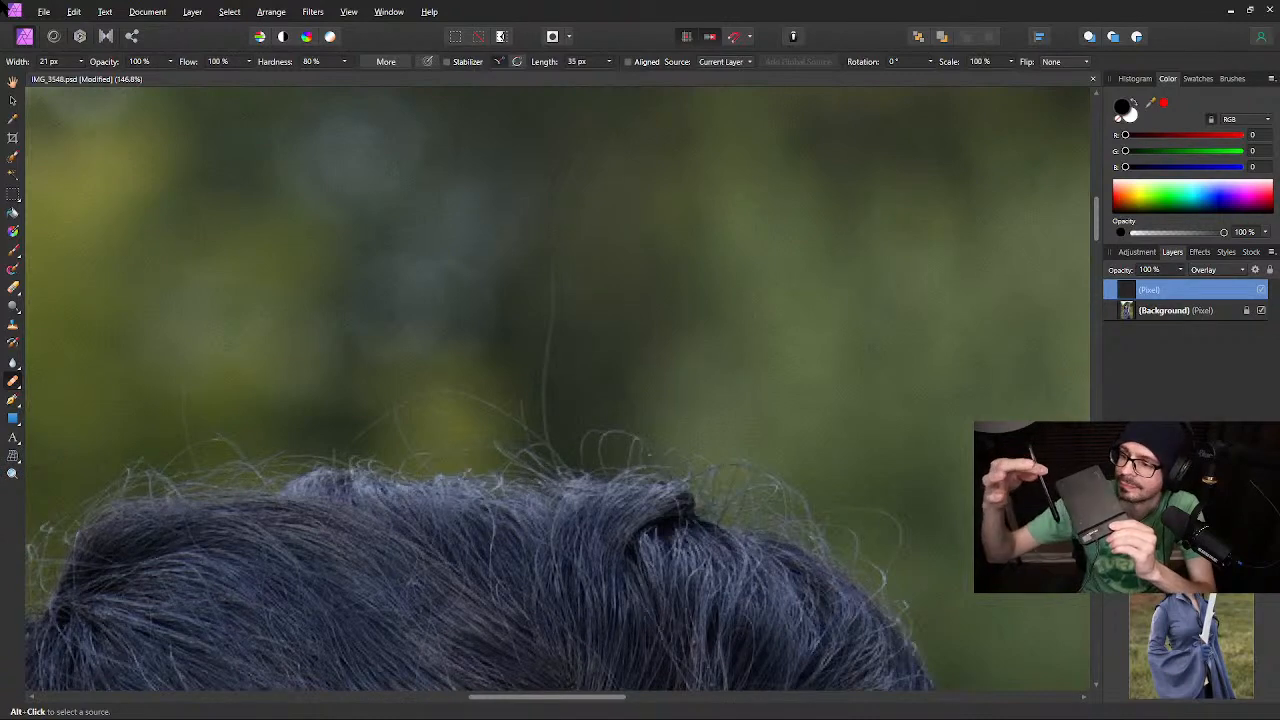
pyautogui.click(76, 11)
pyautogui.click(78, 11)
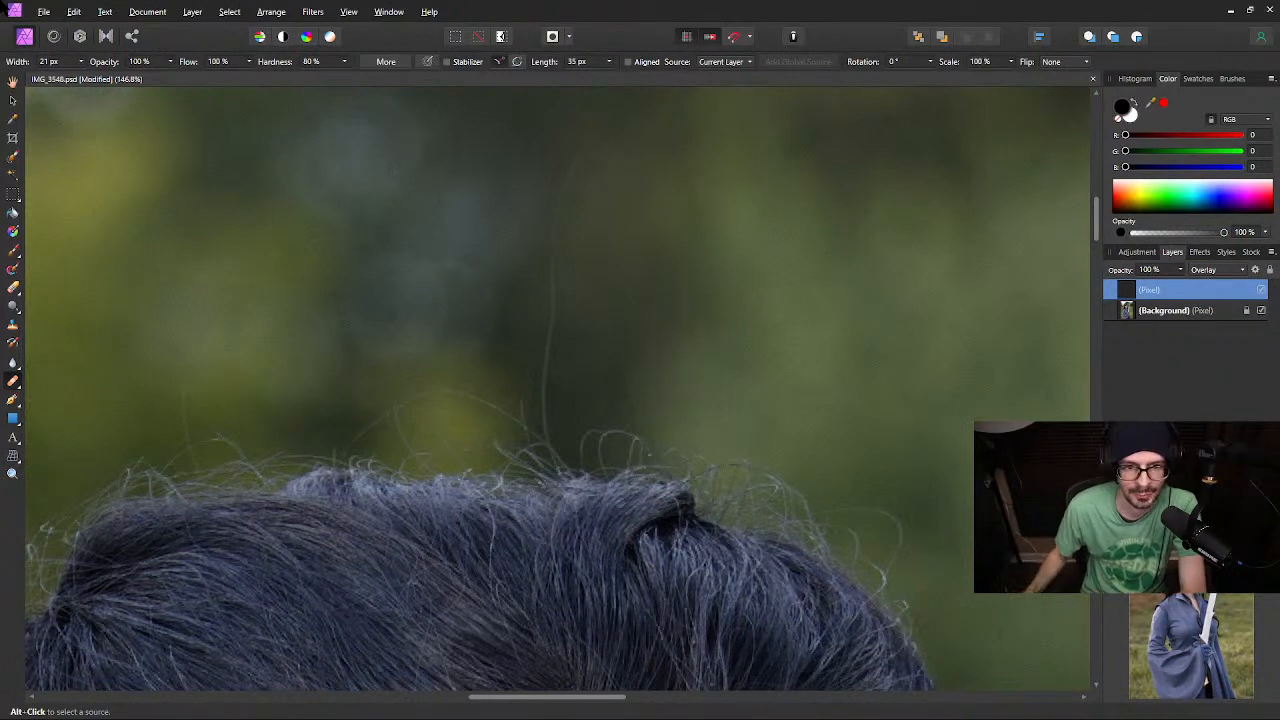
# Try to heal the stray hair above the head, briefly switching to the eraser and back to the Healing Brush
pyautogui.click(582, 162)
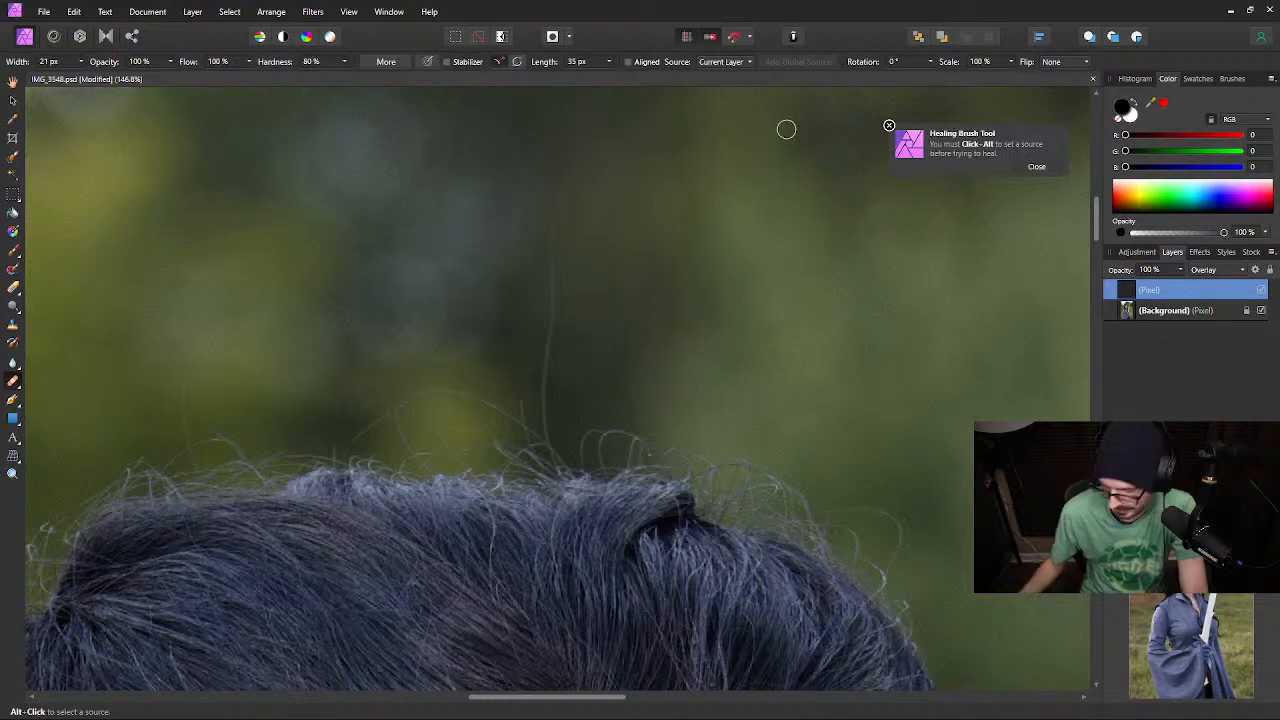
pyautogui.rightClick(795, 194)
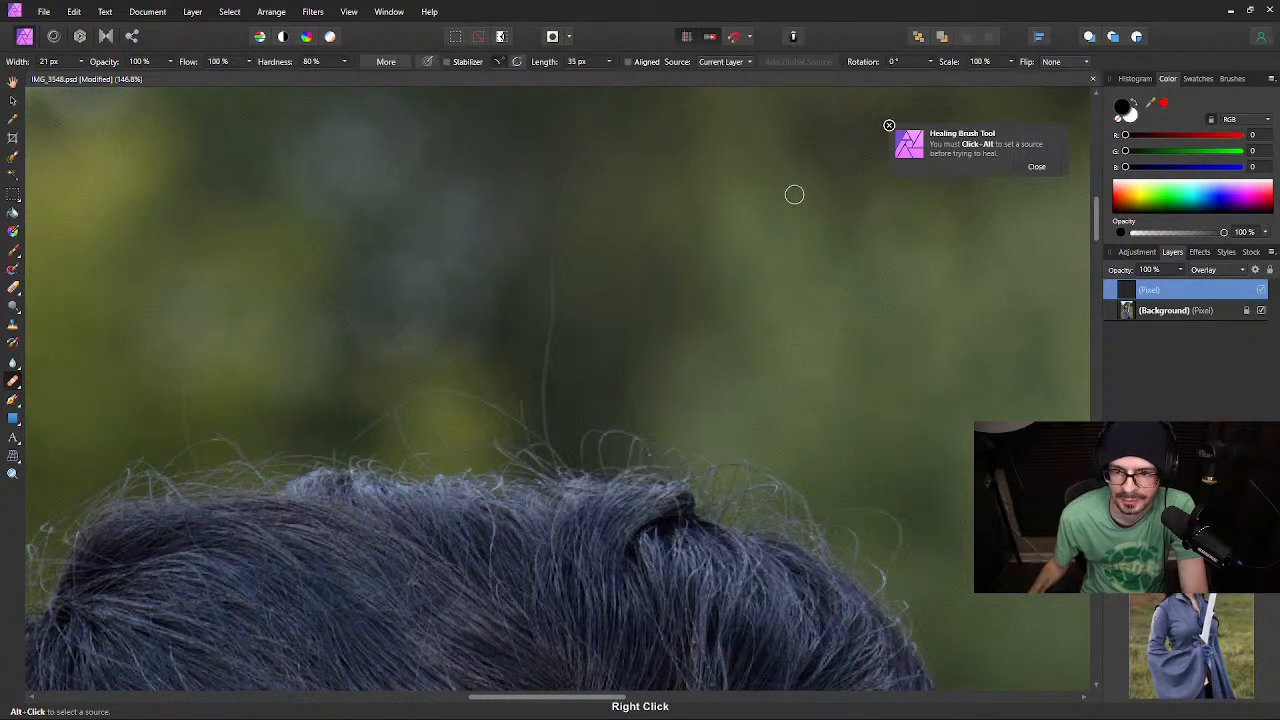
pyautogui.press('e')
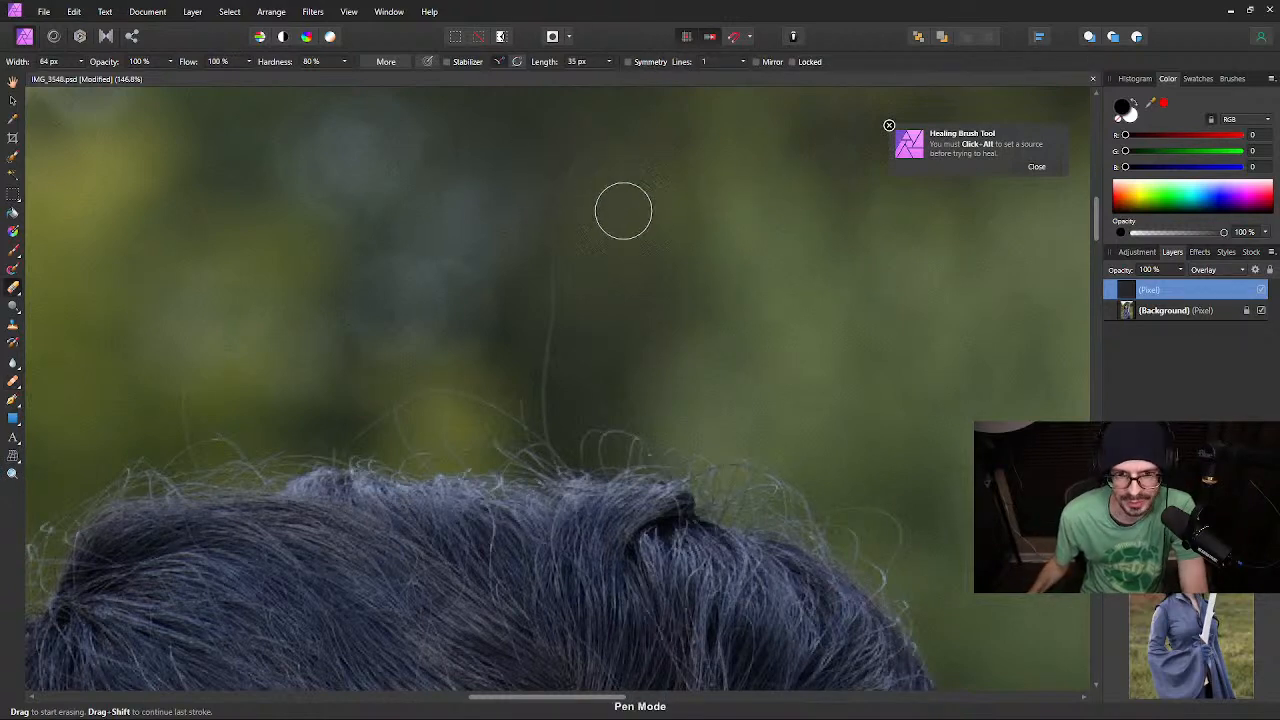
pyautogui.press('j')
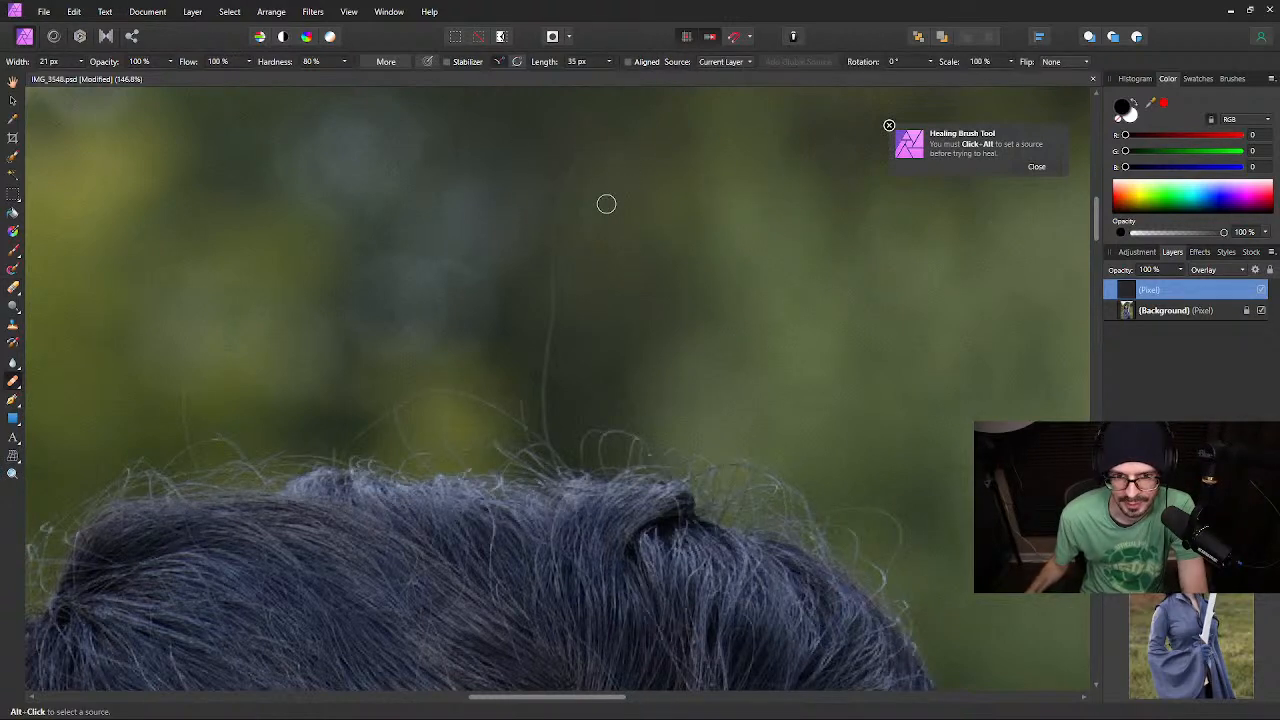
pyautogui.click(1238, 272)
pyautogui.scroll(-5, 1215, 350)
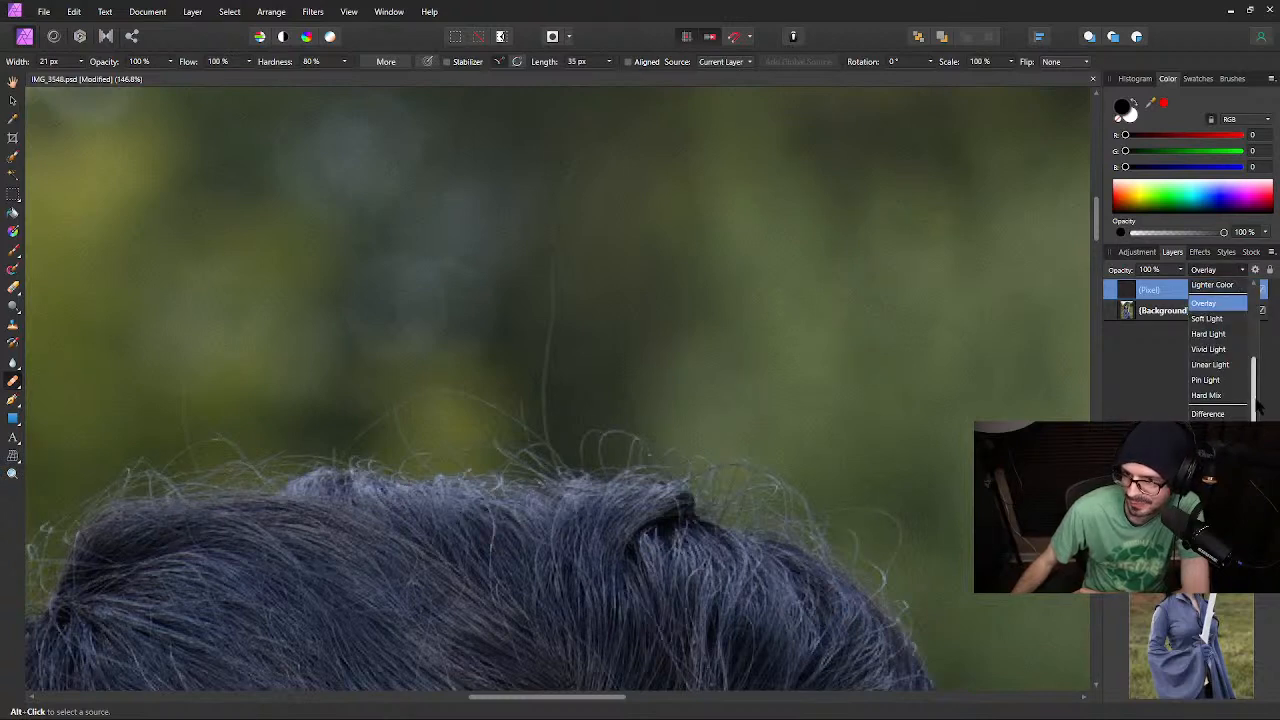
pyautogui.scroll(5, 1261, 338)
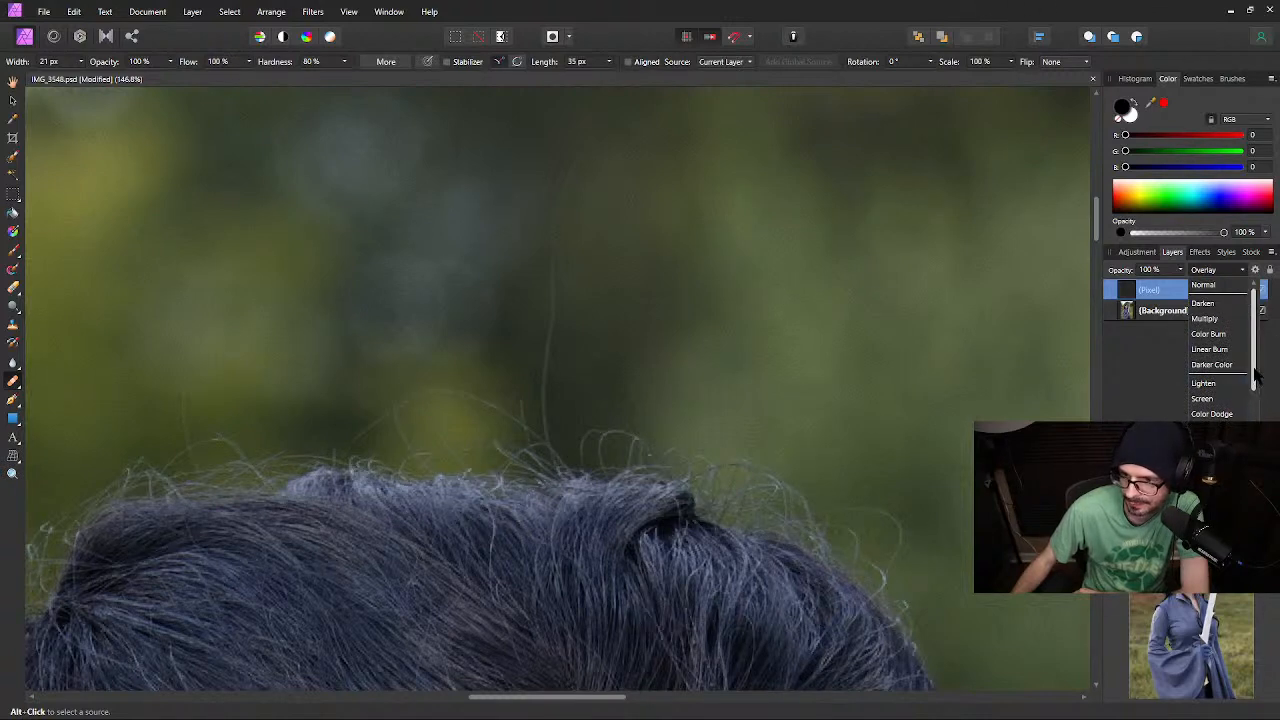
# Switch to the XP-PEN PenTablet settings and examine the actions available for both pen buttons
pyautogui.click(1030, 7)
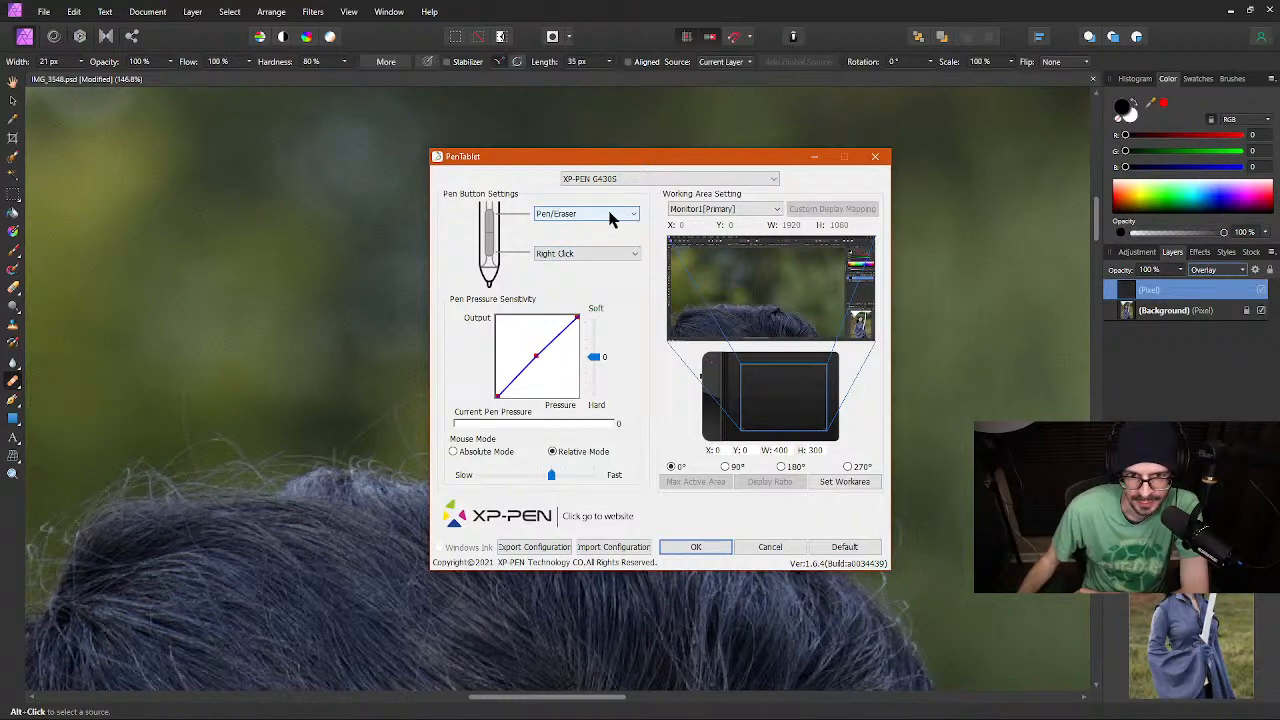
pyautogui.click(575, 216)
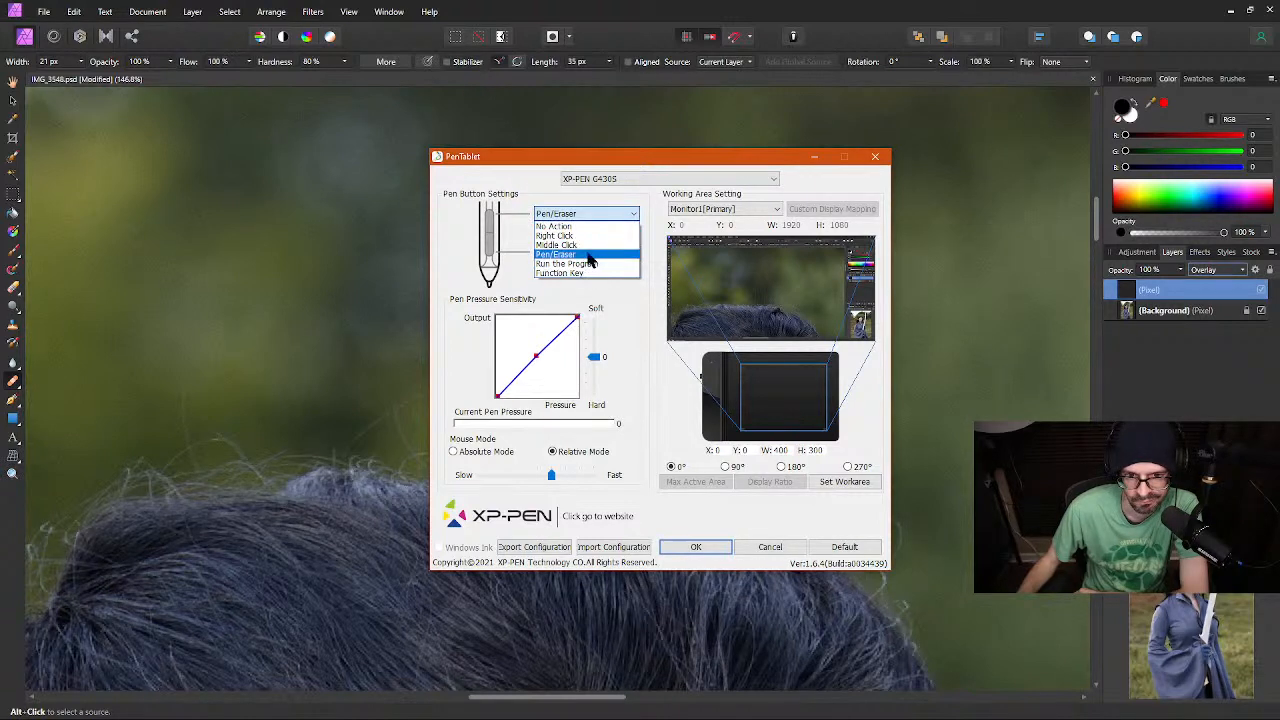
pyautogui.click(588, 214)
pyautogui.click(593, 252)
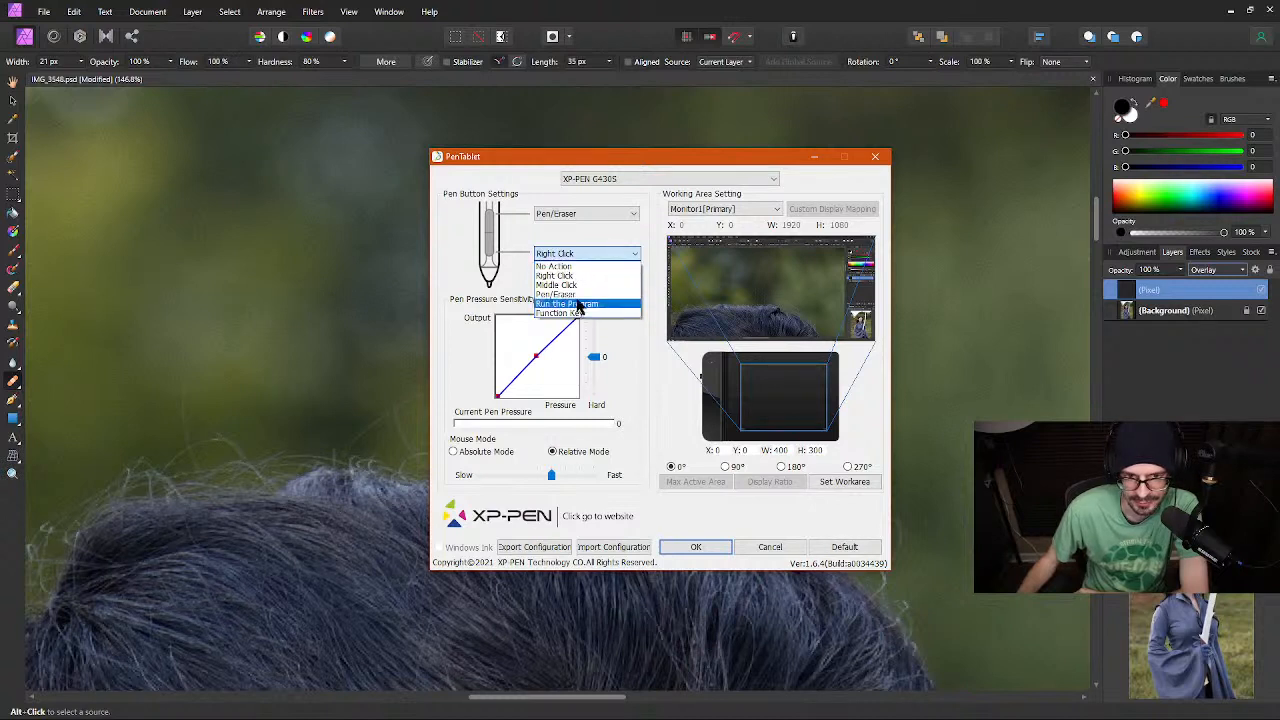
pyautogui.click(617, 235)
pyautogui.moveTo(595, 162); pyautogui.dragTo(1279, 178)
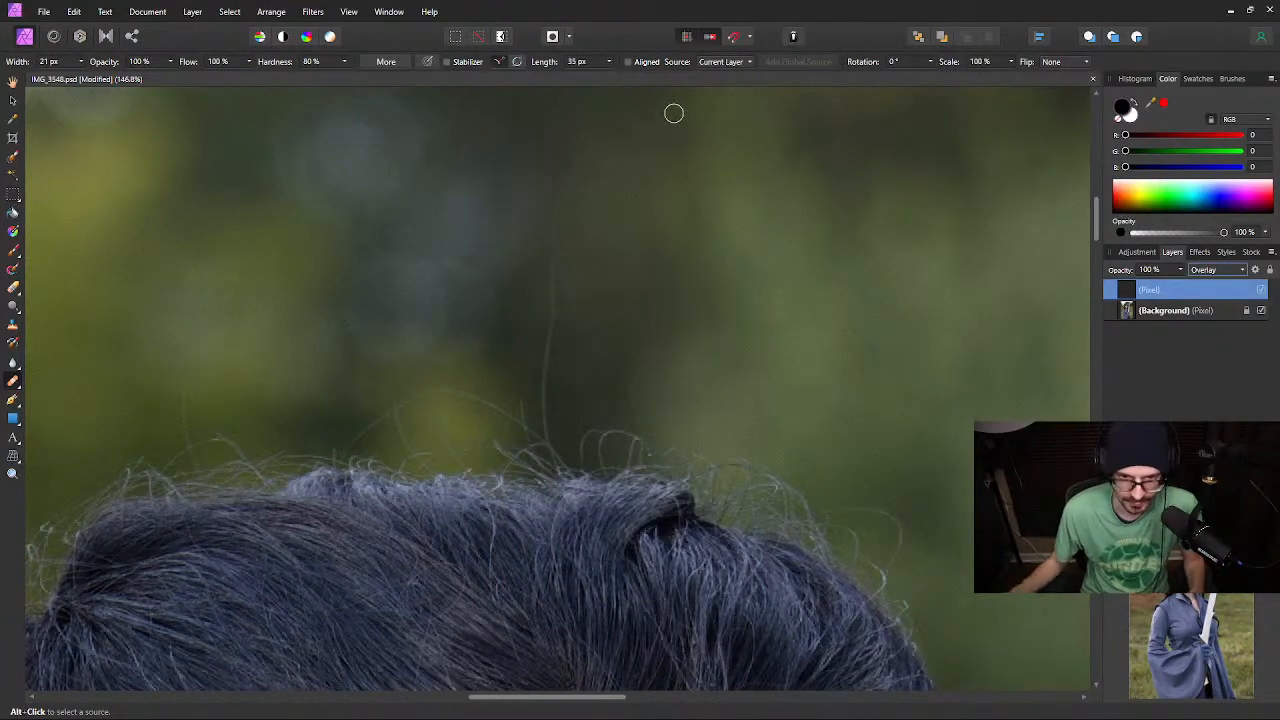
# Sample the blurred background beside the stray hair as the healing source and set the pixel layer's blend mode to Soft Light
pyautogui.keyDown('alt'); pyautogui.click(696, 184); pyautogui.keyUp('alt')
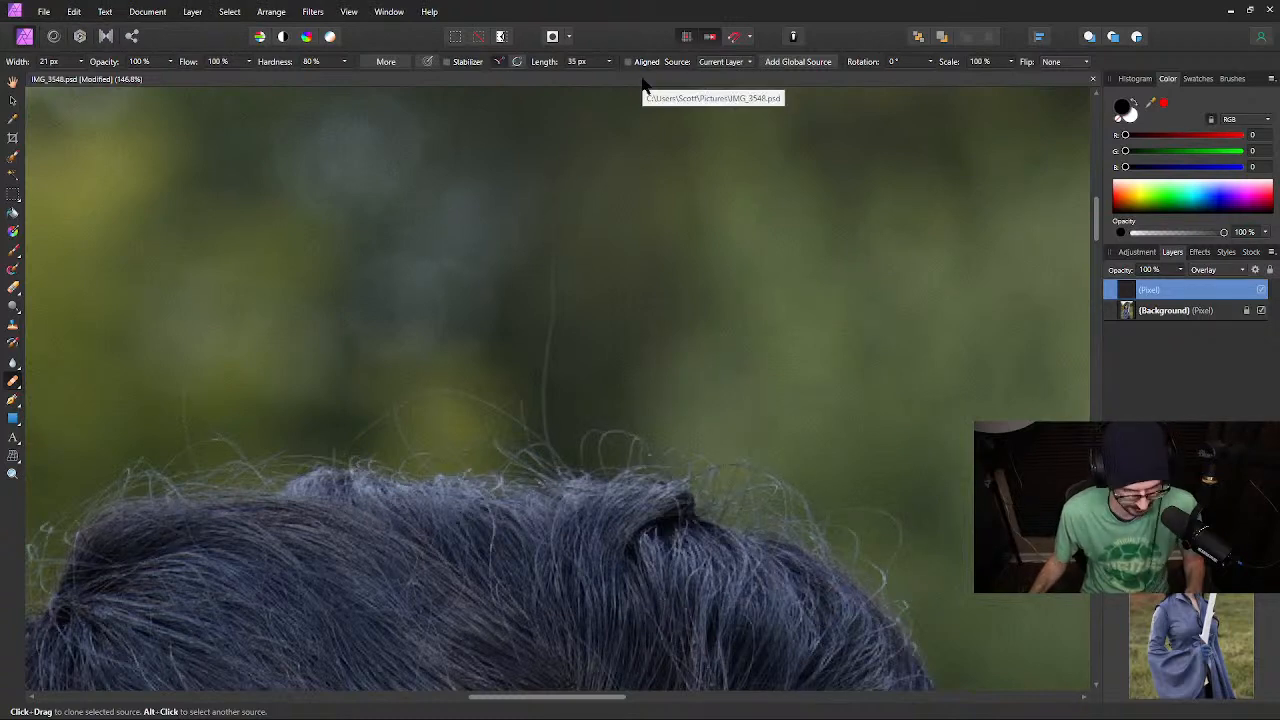
pyautogui.click(1207, 270)
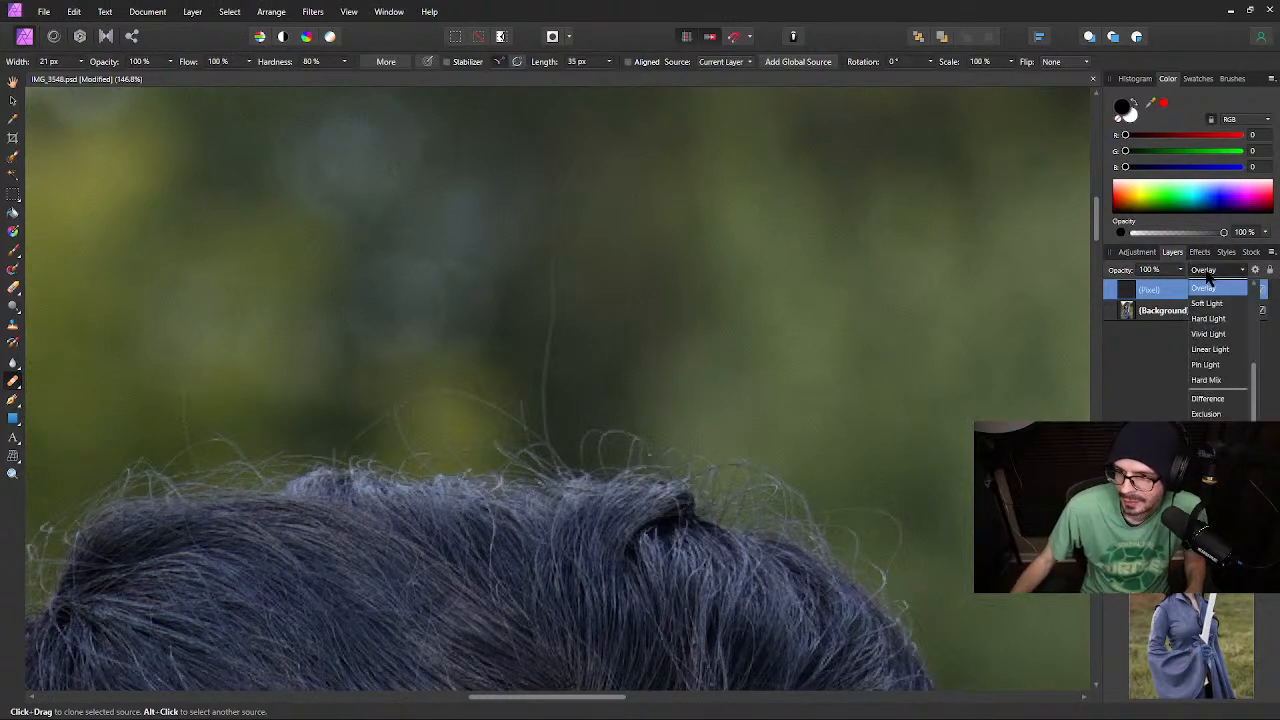
pyautogui.scroll(1, 1203, 355)
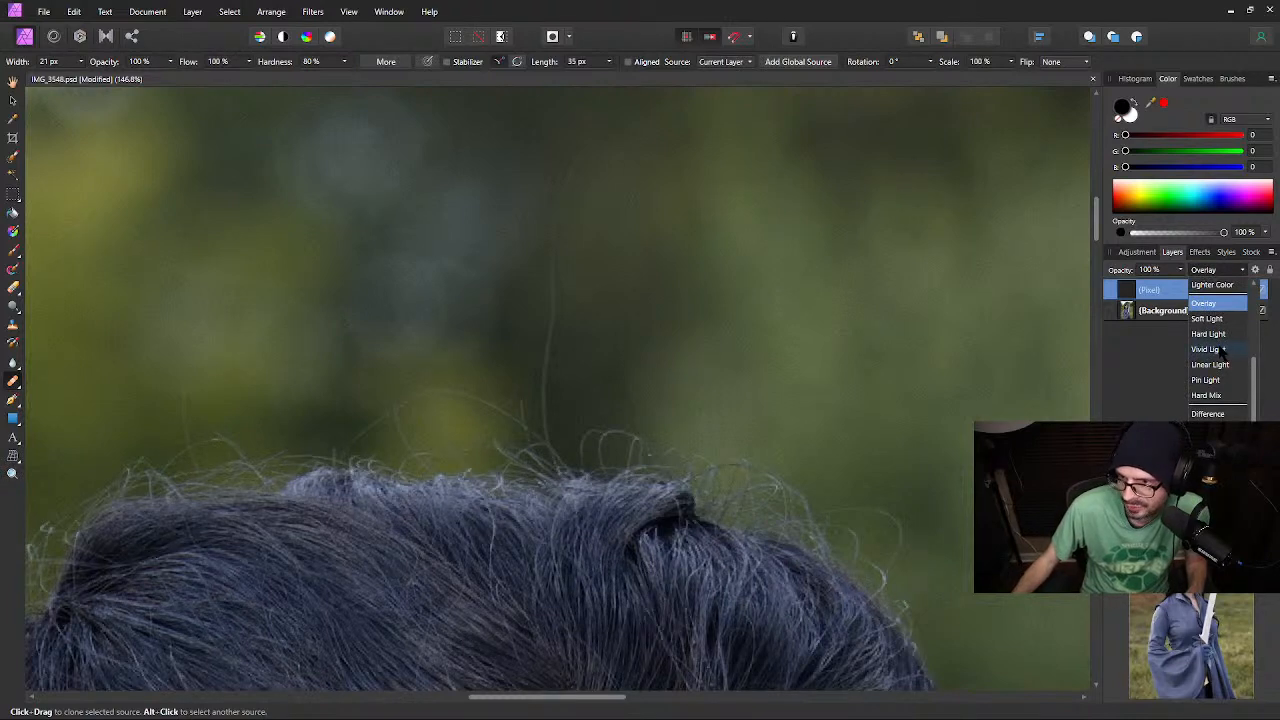
pyautogui.scroll(4, 1224, 346)
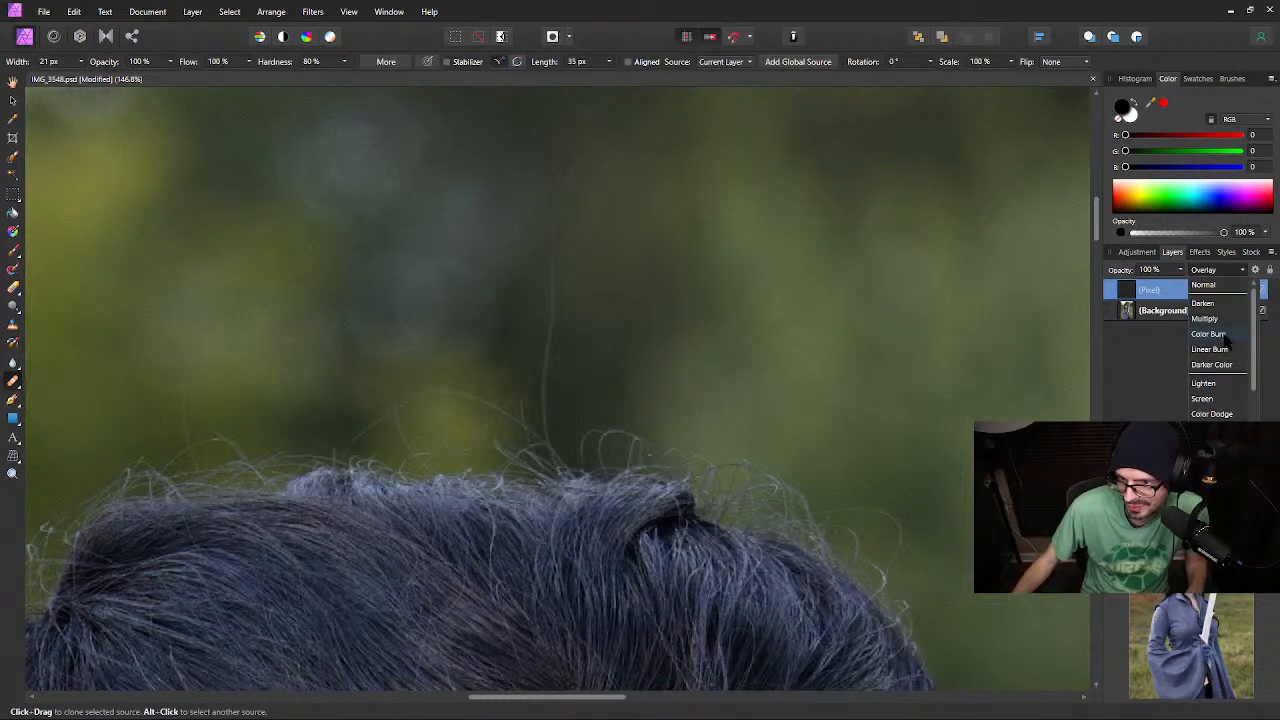
pyautogui.scroll(-3, 1226, 341)
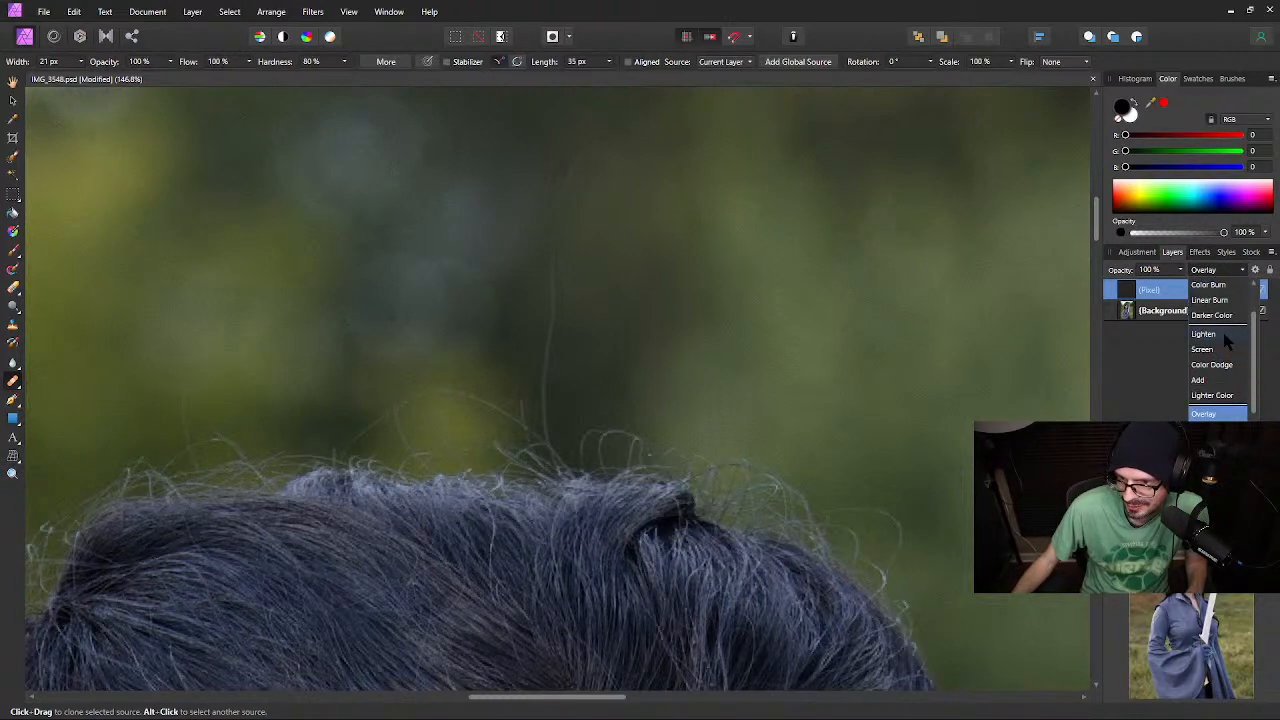
pyautogui.scroll(-3, 1252, 400)
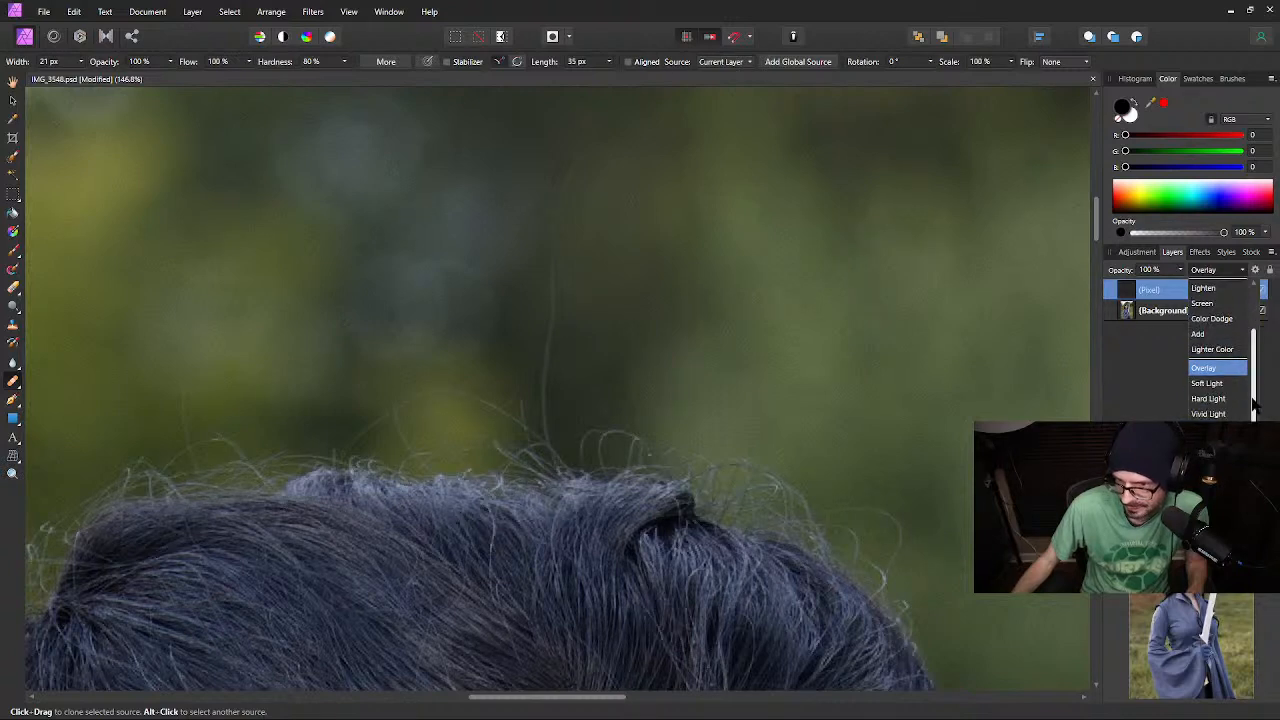
pyautogui.scroll(-4, 1252, 405)
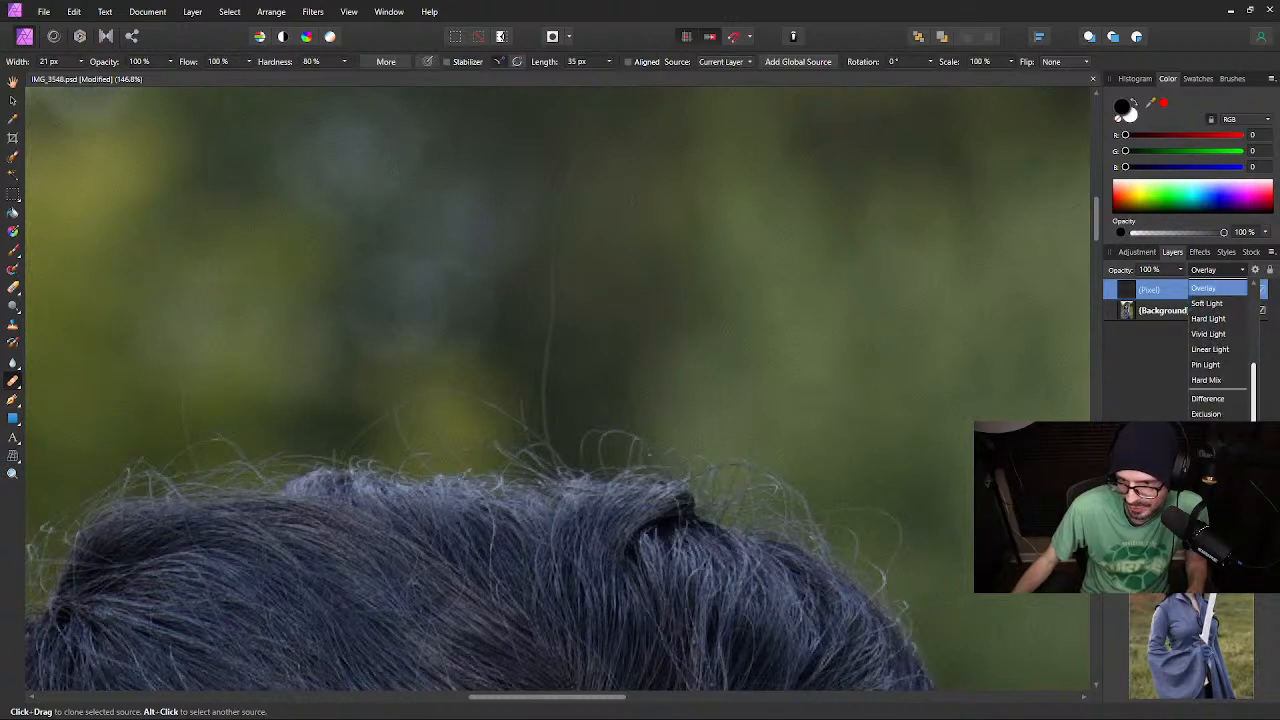
pyautogui.scroll(-3, 1218, 350)
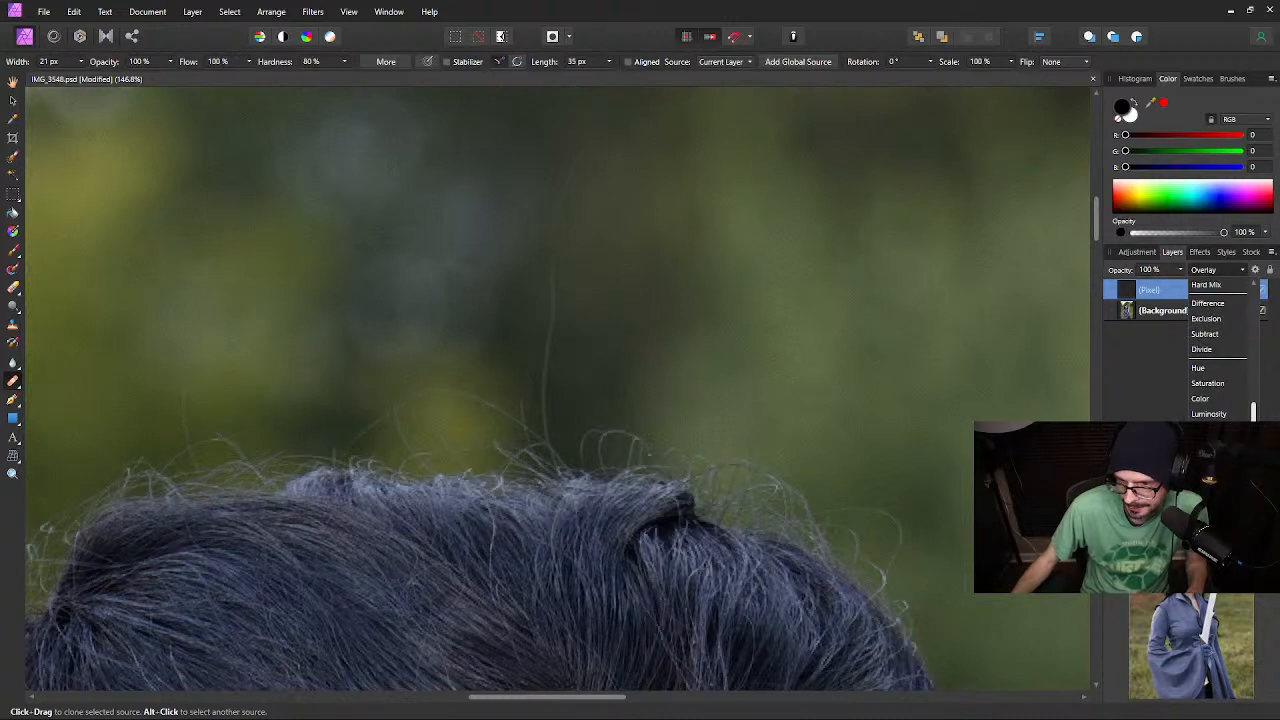
pyautogui.scroll(3, 1218, 350)
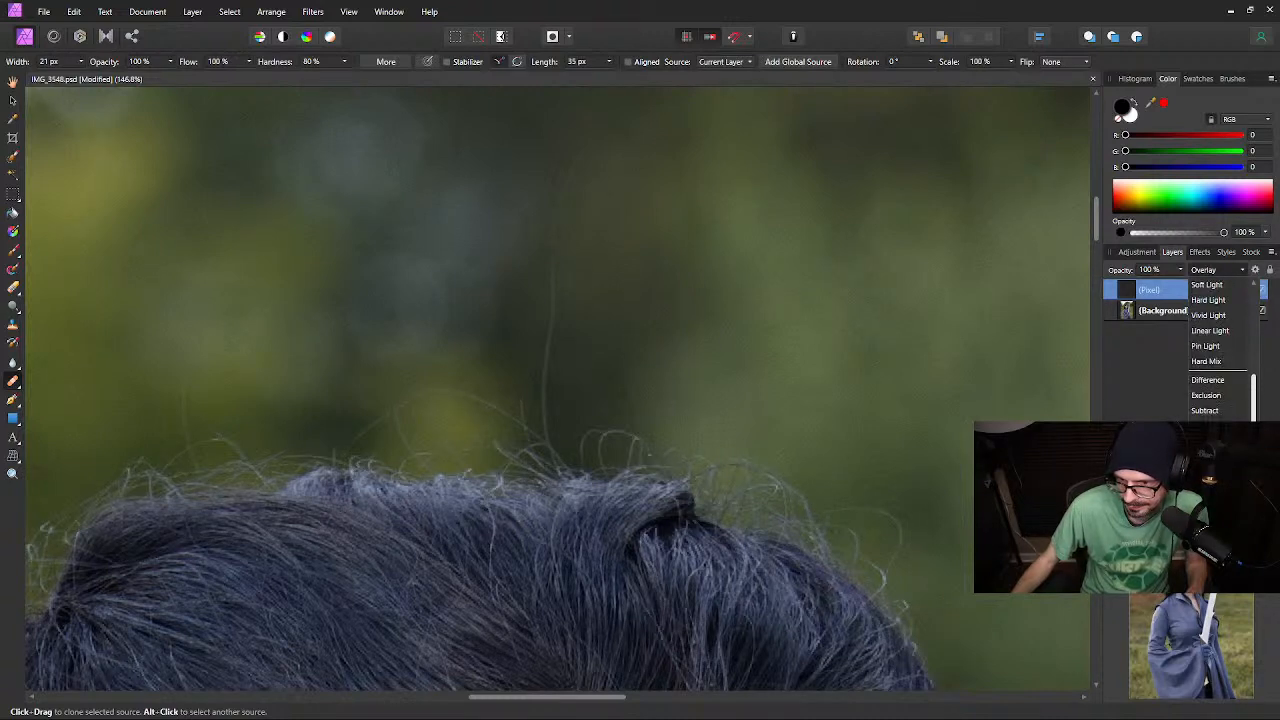
pyautogui.scroll(3, 1218, 350)
pyautogui.click(1191, 323)
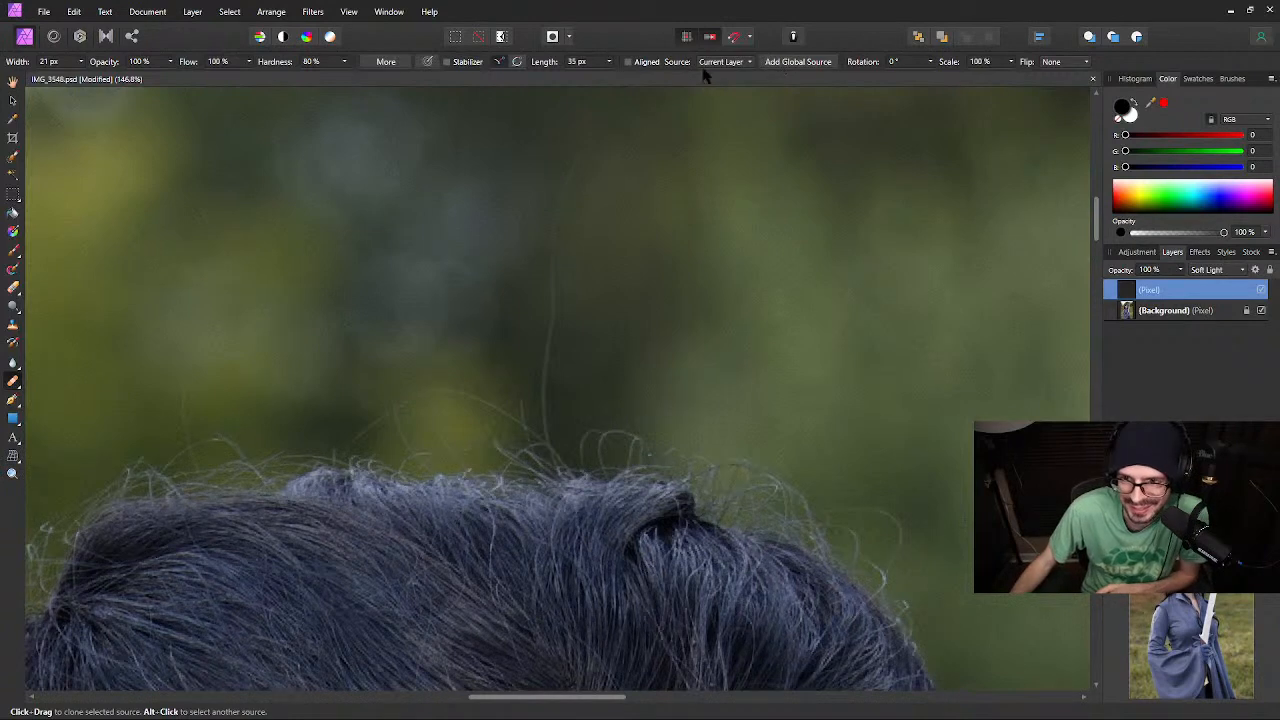
# Set the Healing Brush source to Current Layer & Below, try it on the stray hair above the head, and undo the strokes
pyautogui.click(735, 63)
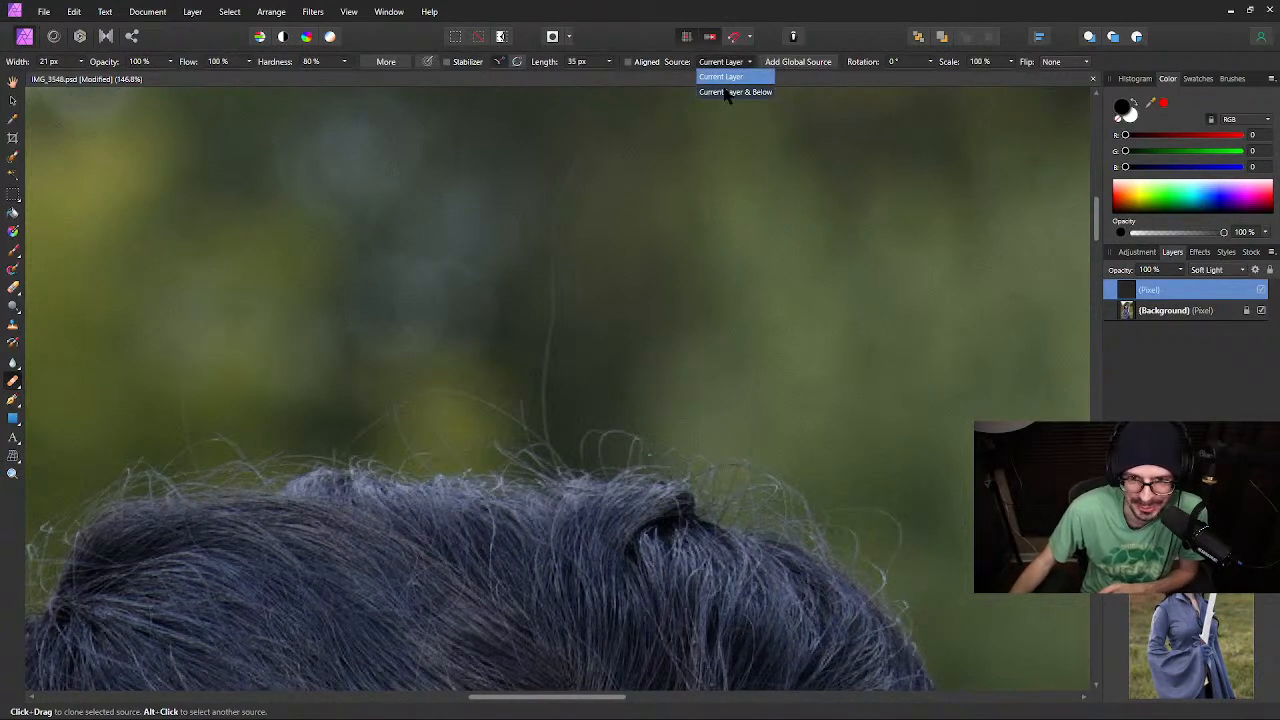
pyautogui.click(731, 92)
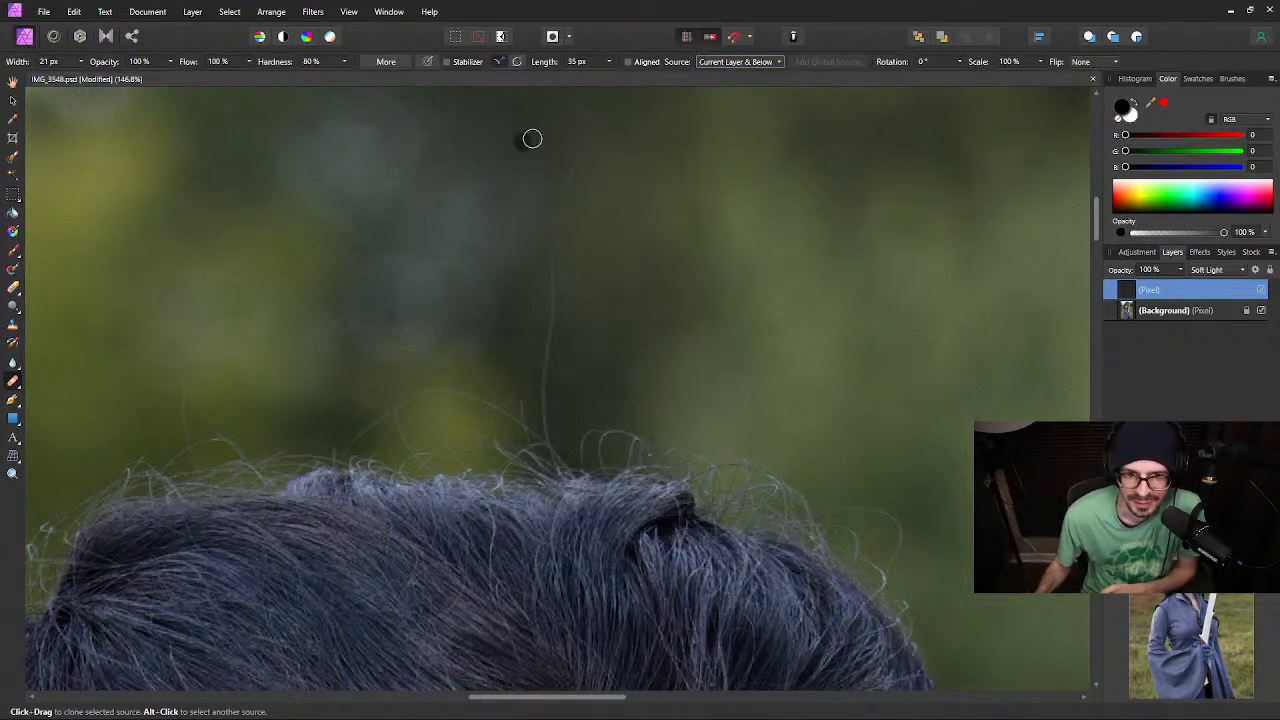
pyautogui.moveTo(577, 165); pyautogui.dragTo(554, 228)
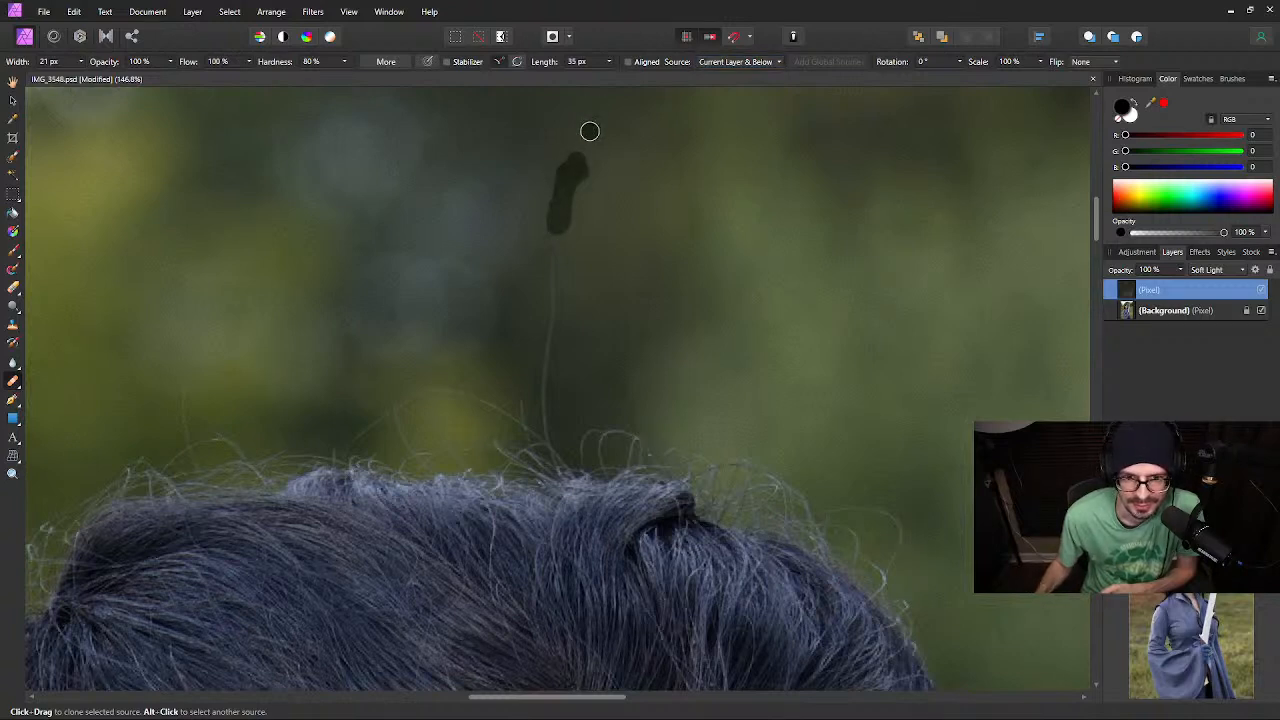
pyautogui.hotkey('ctrl', 'z')
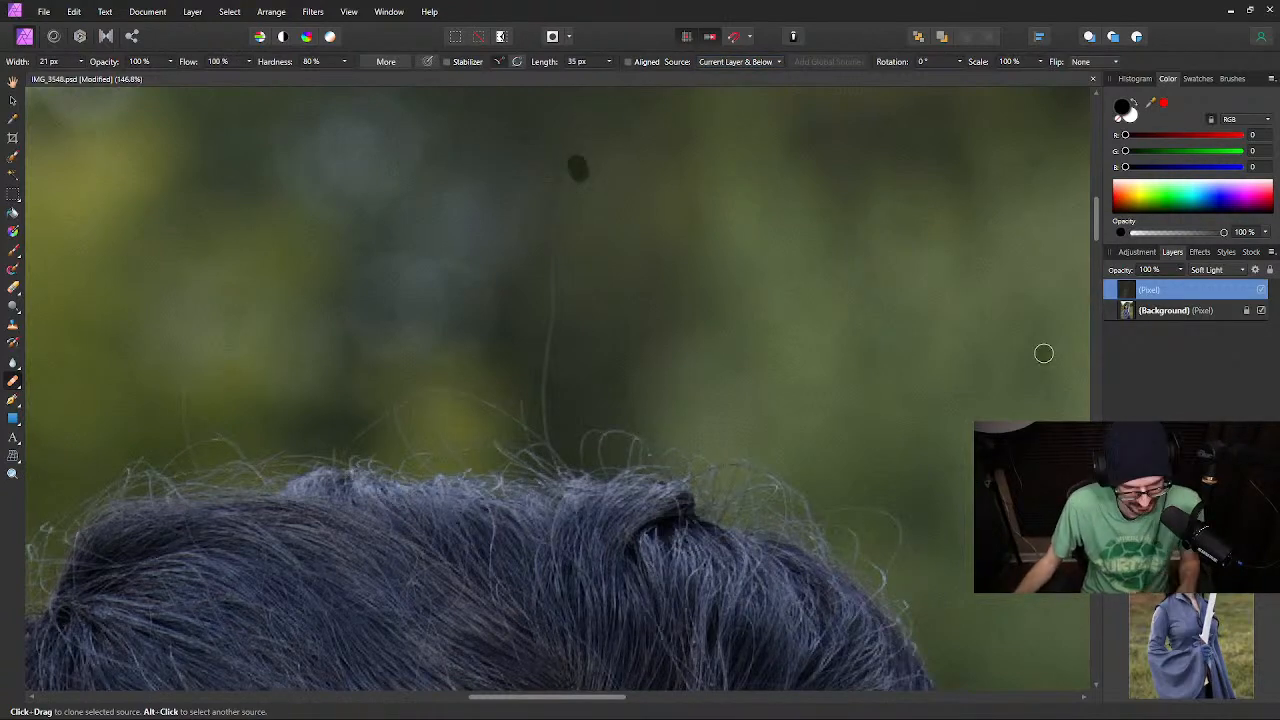
pyautogui.hotkey('ctrl', 'z')
# Set the pixel layer's blend mode to Overlay, try a healing stroke on the stray hair's upper end, and undo it
pyautogui.click(1243, 270)
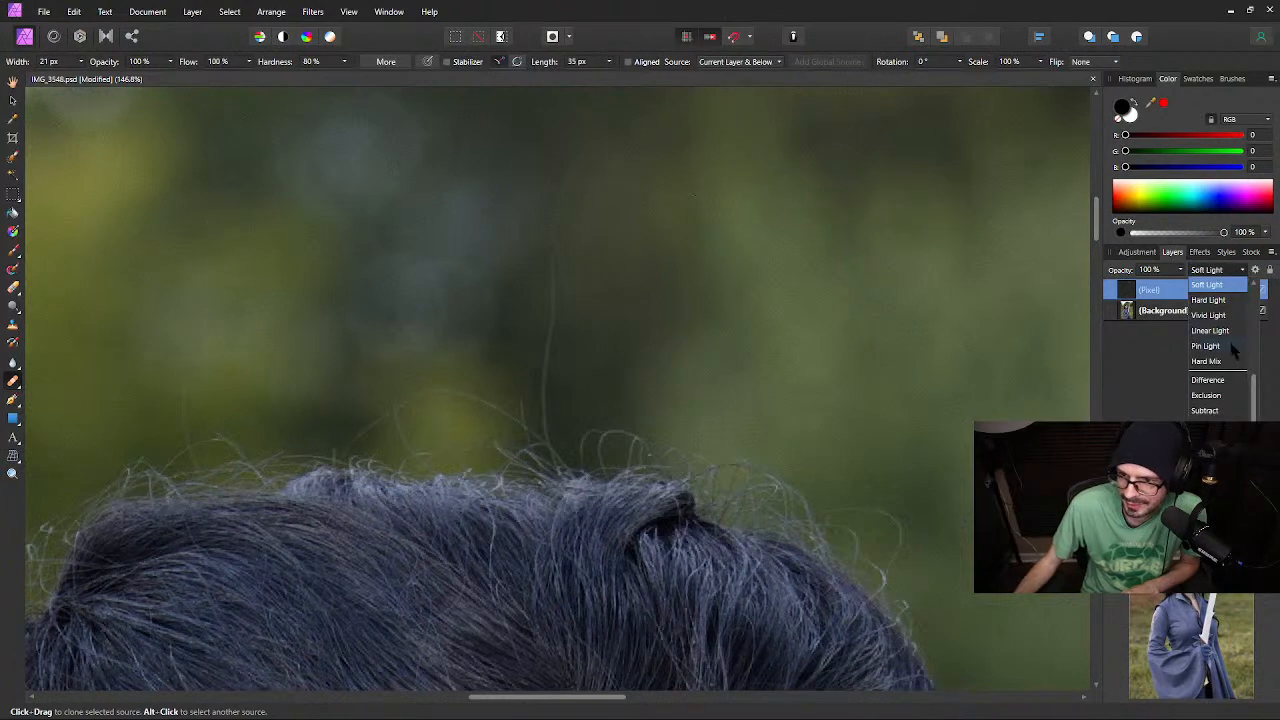
pyautogui.scroll(4, 1234, 347)
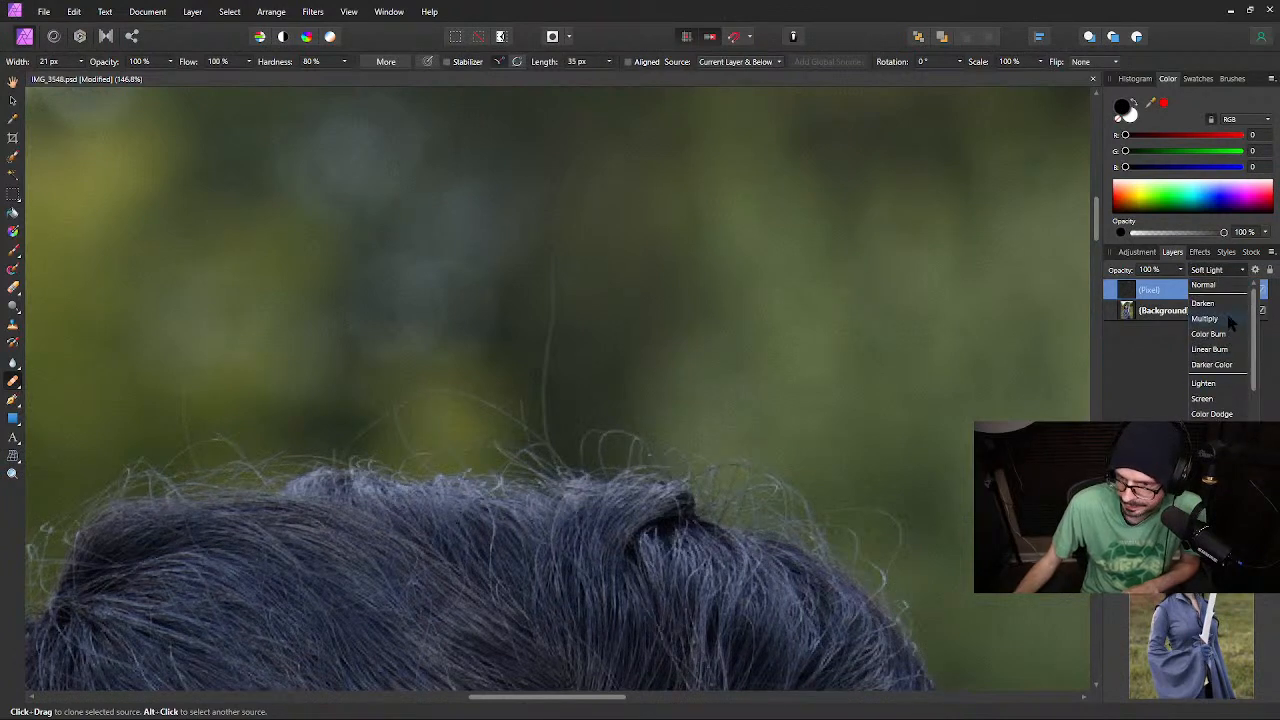
pyautogui.scroll(-1, 1230, 330)
pyautogui.scroll(-1, 1215, 365)
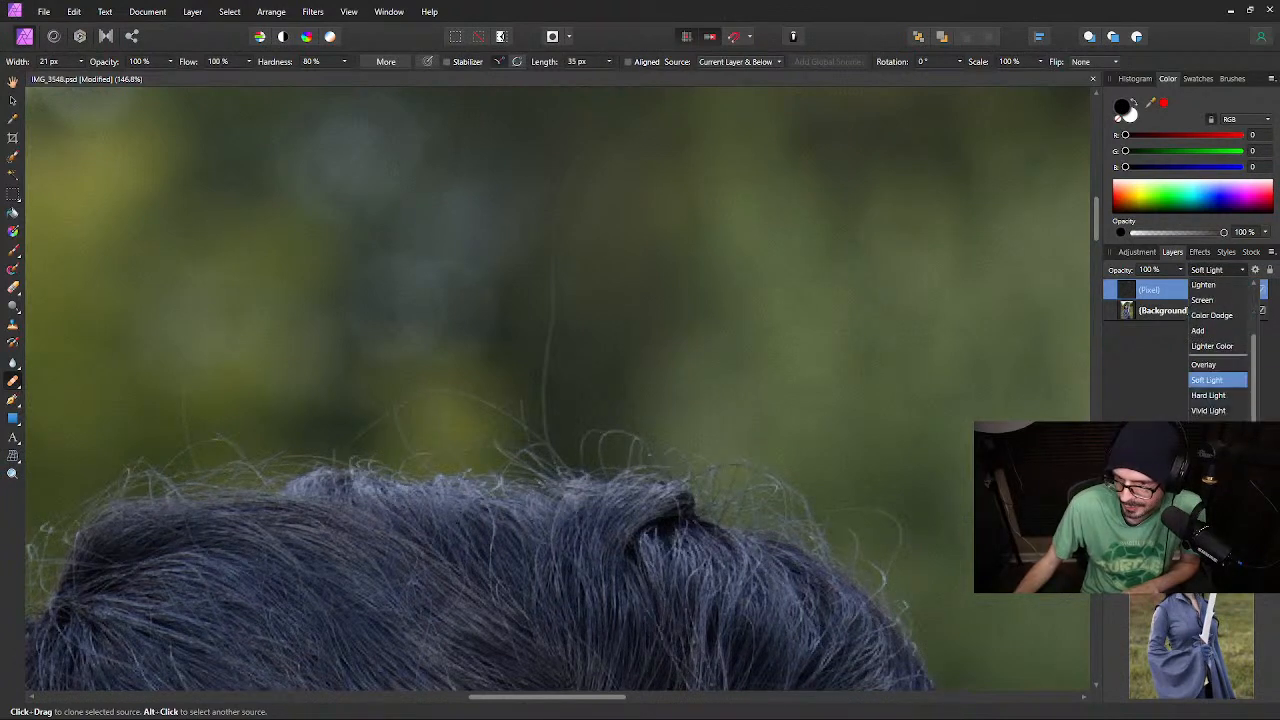
pyautogui.click(1215, 365)
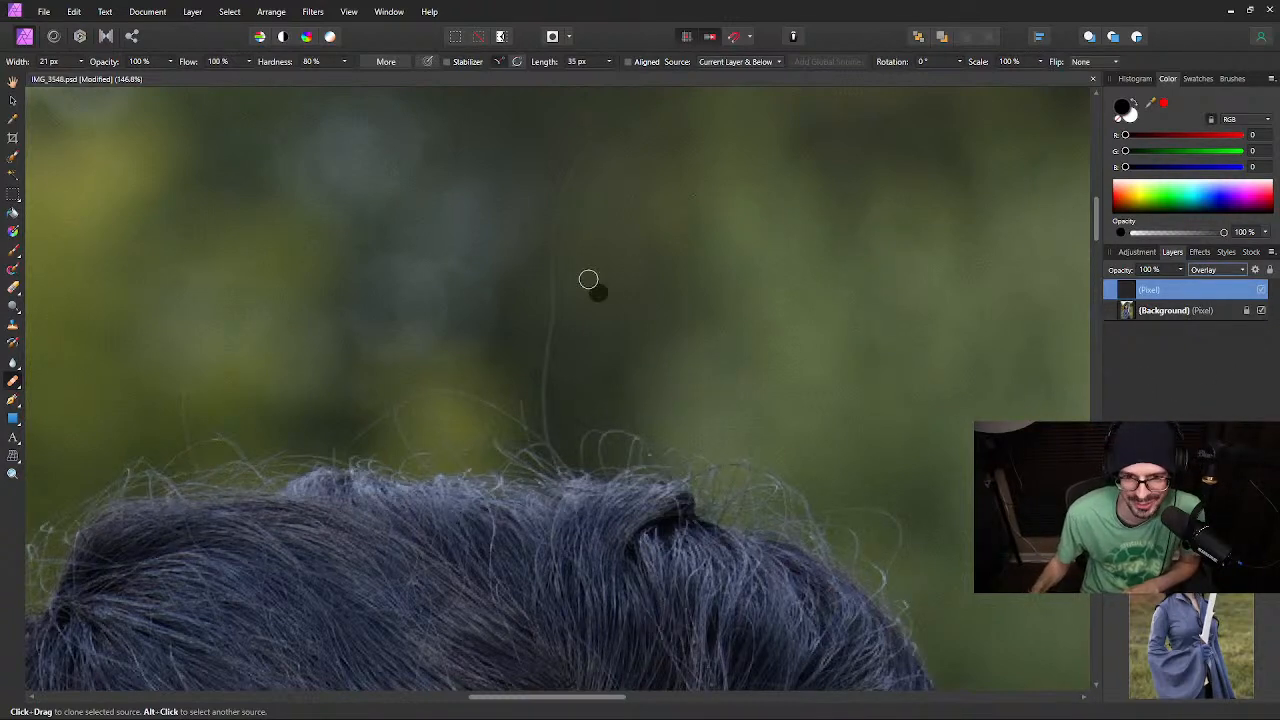
pyautogui.moveTo(581, 156); pyautogui.dragTo(566, 191)
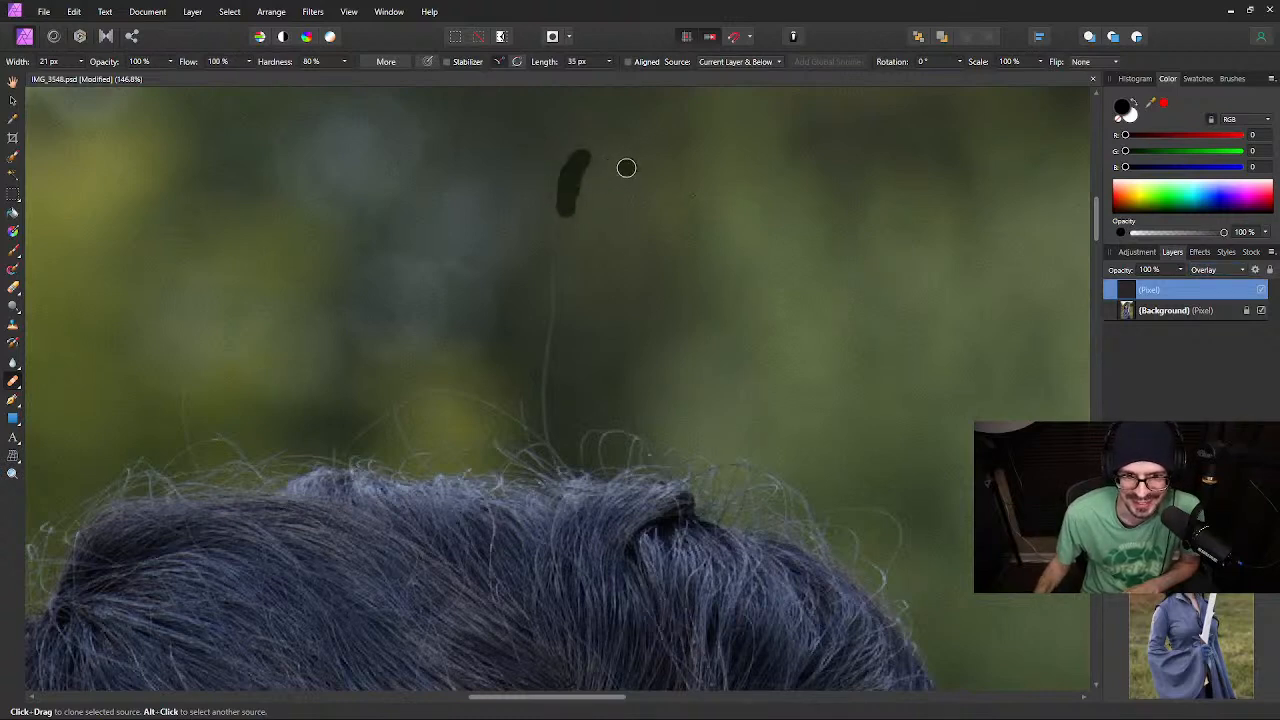
pyautogui.hotkey('ctrl', 'z')
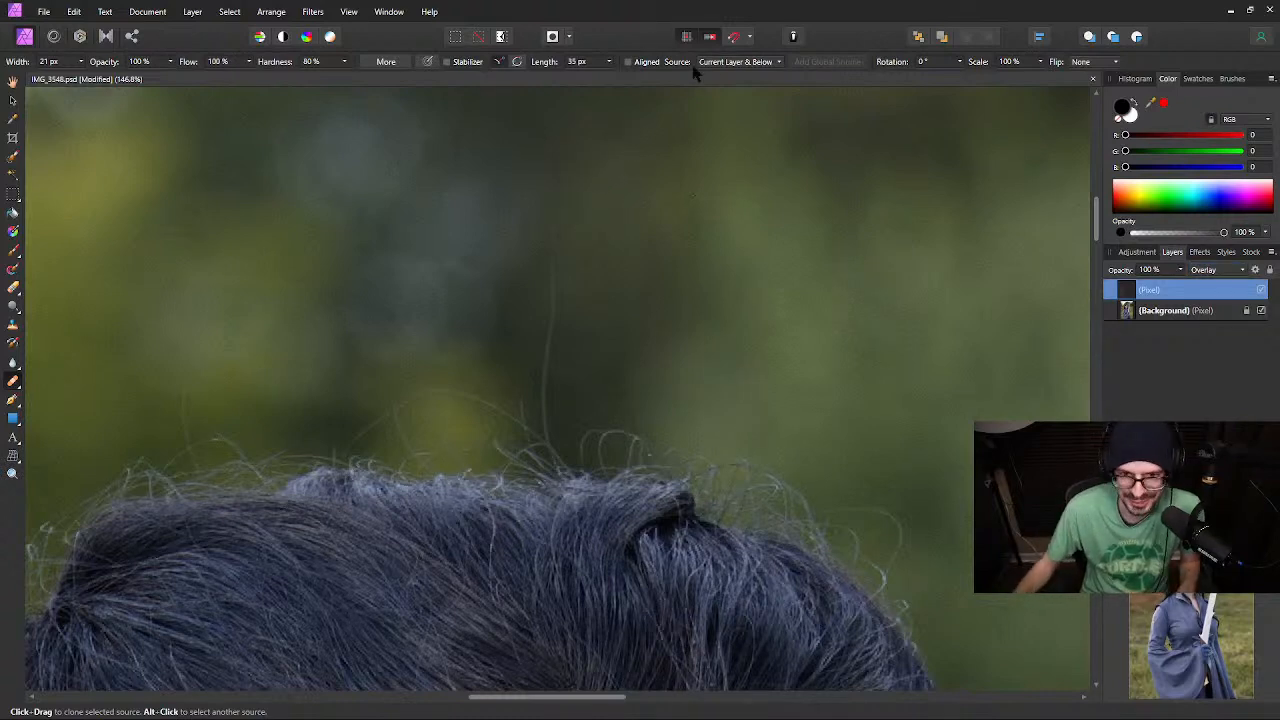
# Try the Lighten and Soft Light blend modes on the pixel layer and undo the test healing strokes
pyautogui.click(1243, 270)
pyautogui.scroll(5, 1250, 335)
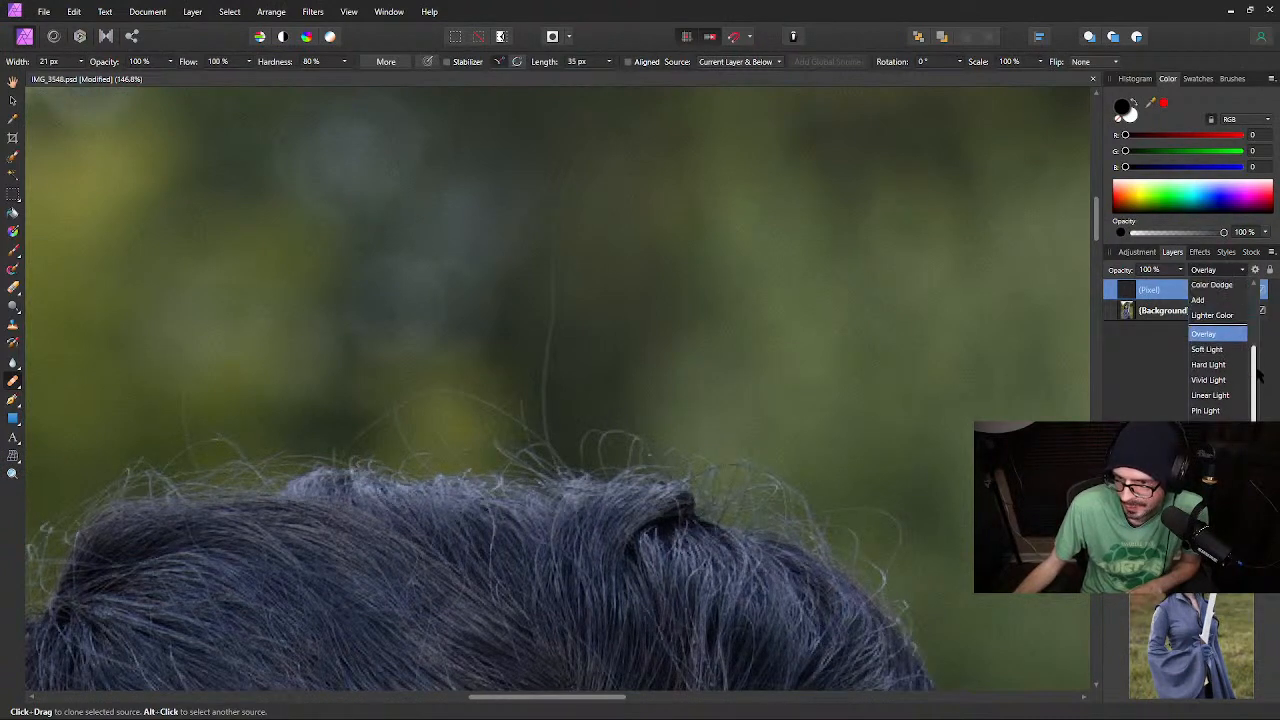
pyautogui.scroll(2, 1220, 370)
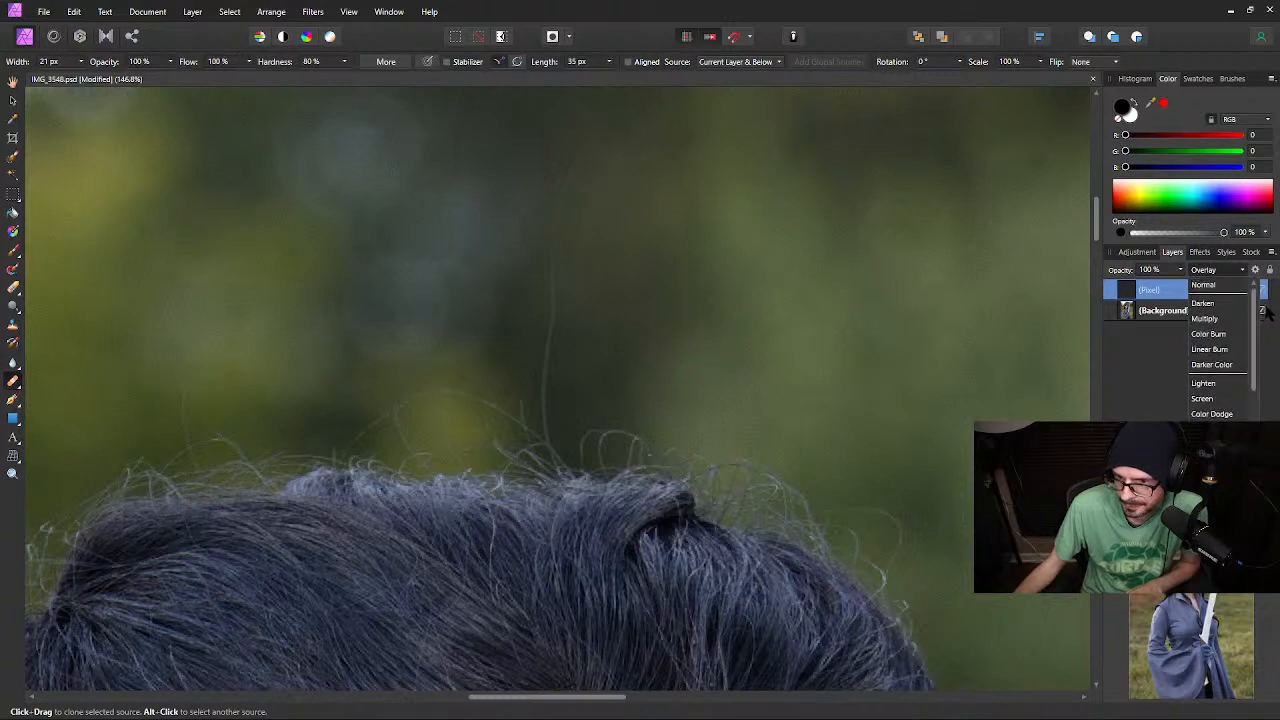
pyautogui.click(1216, 388)
pyautogui.click(1230, 270)
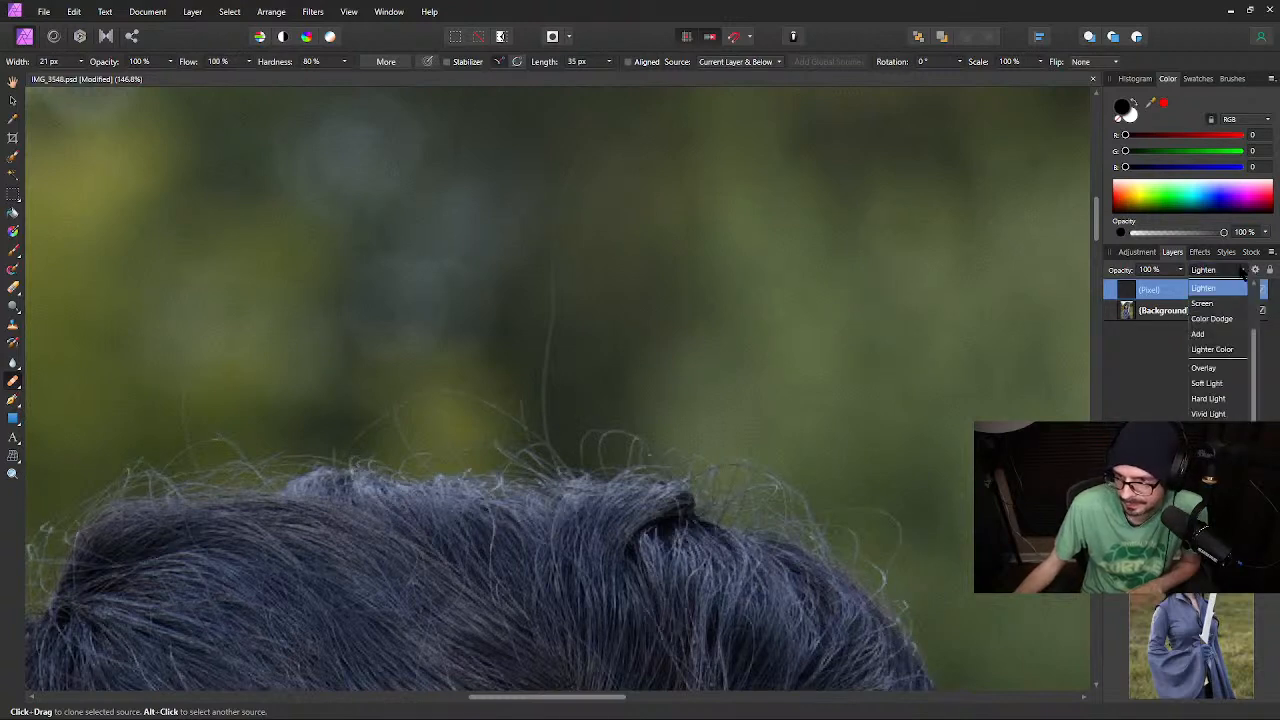
pyautogui.click(1218, 384)
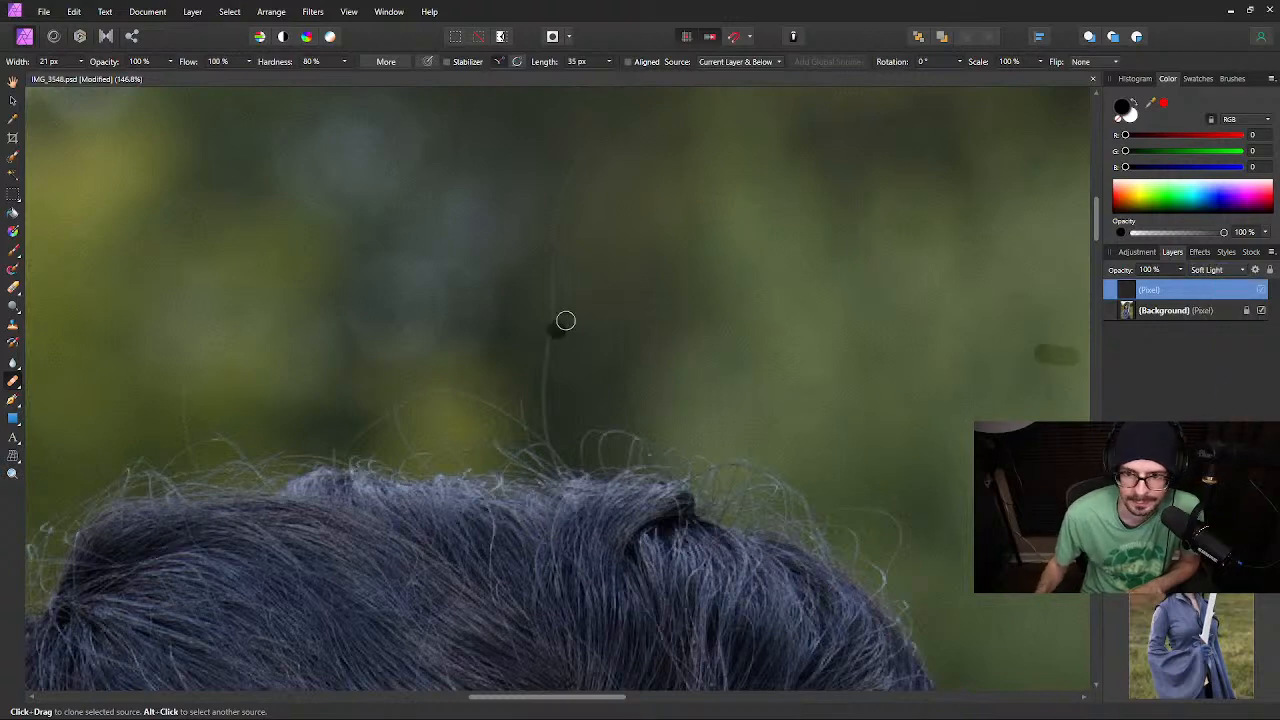
pyautogui.hotkey('ctrl', 'z')
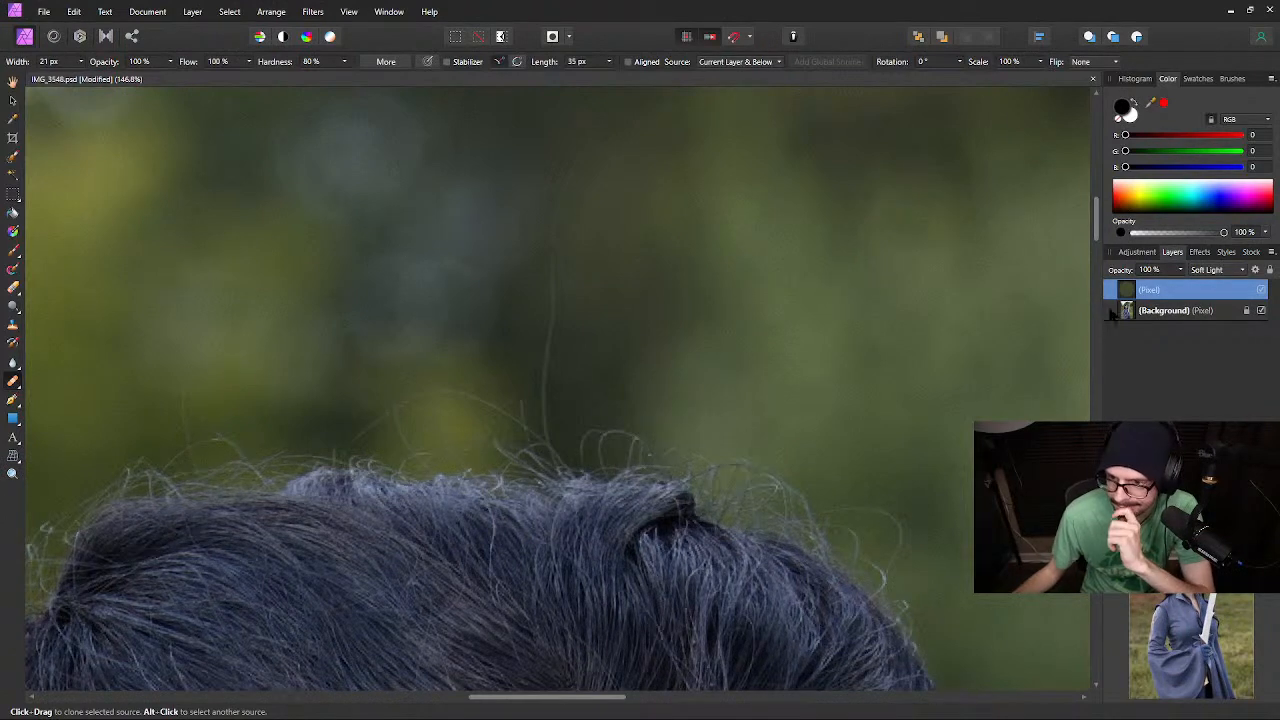
# Set the pixel layer's blend mode to Normal and heal away the long stray hair rising above the head
pyautogui.click(1224, 270)
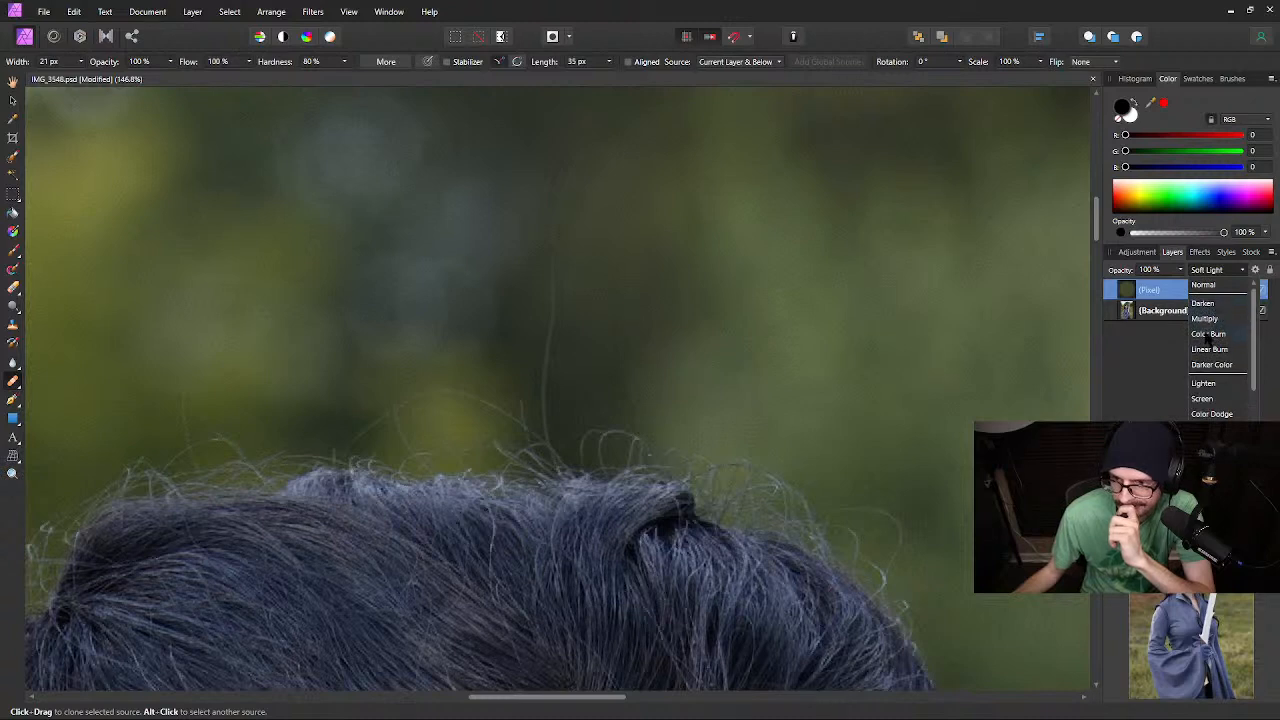
pyautogui.click(1227, 287)
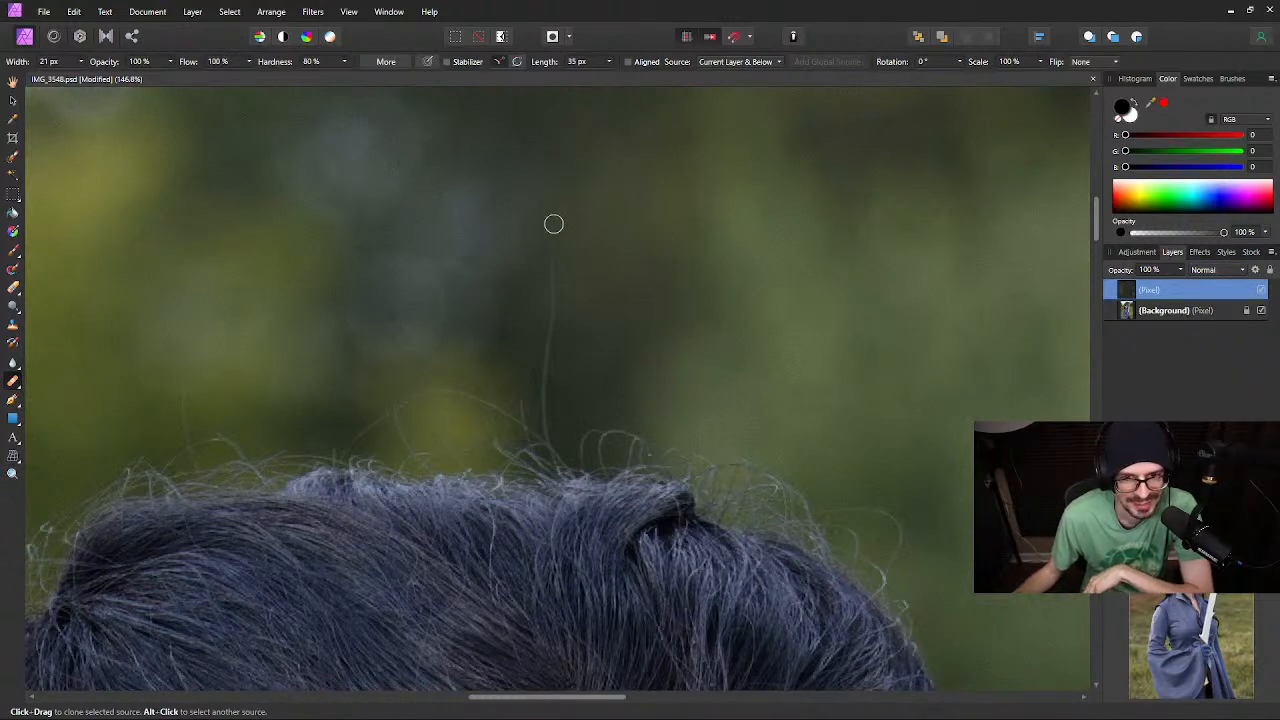
pyautogui.moveTo(554, 224); pyautogui.dragTo(549, 425)
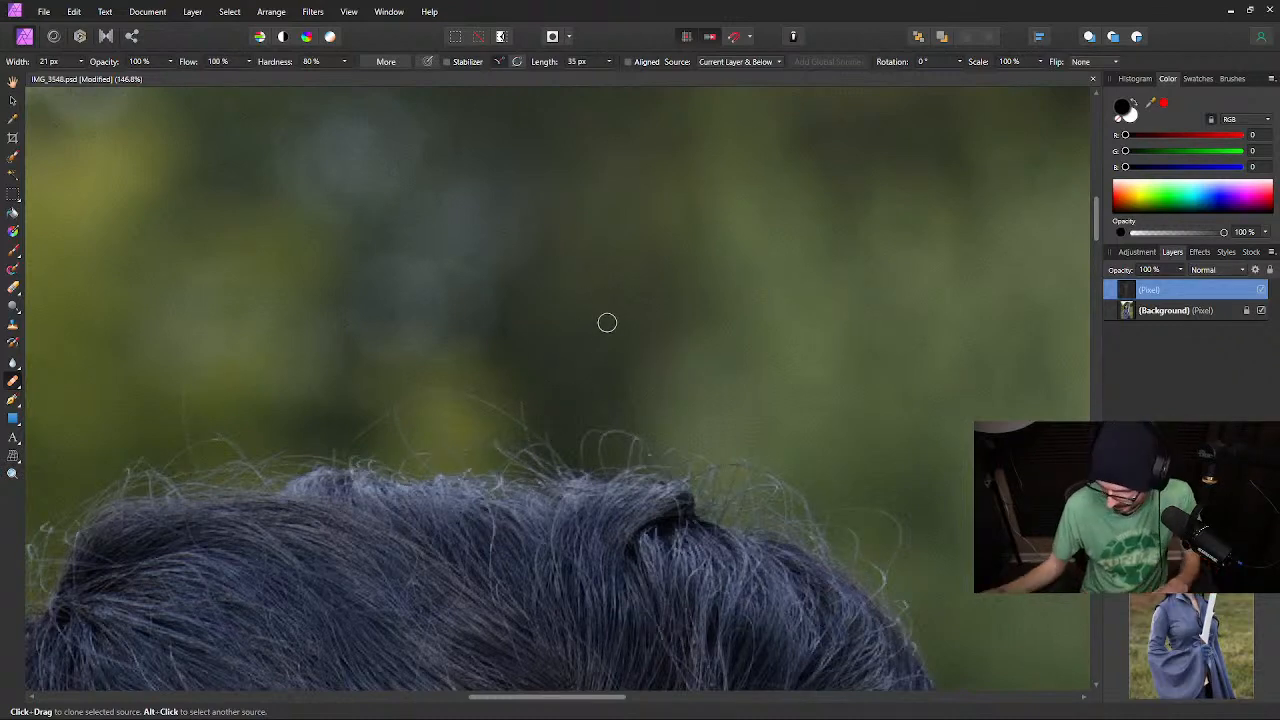
pyautogui.press('space')
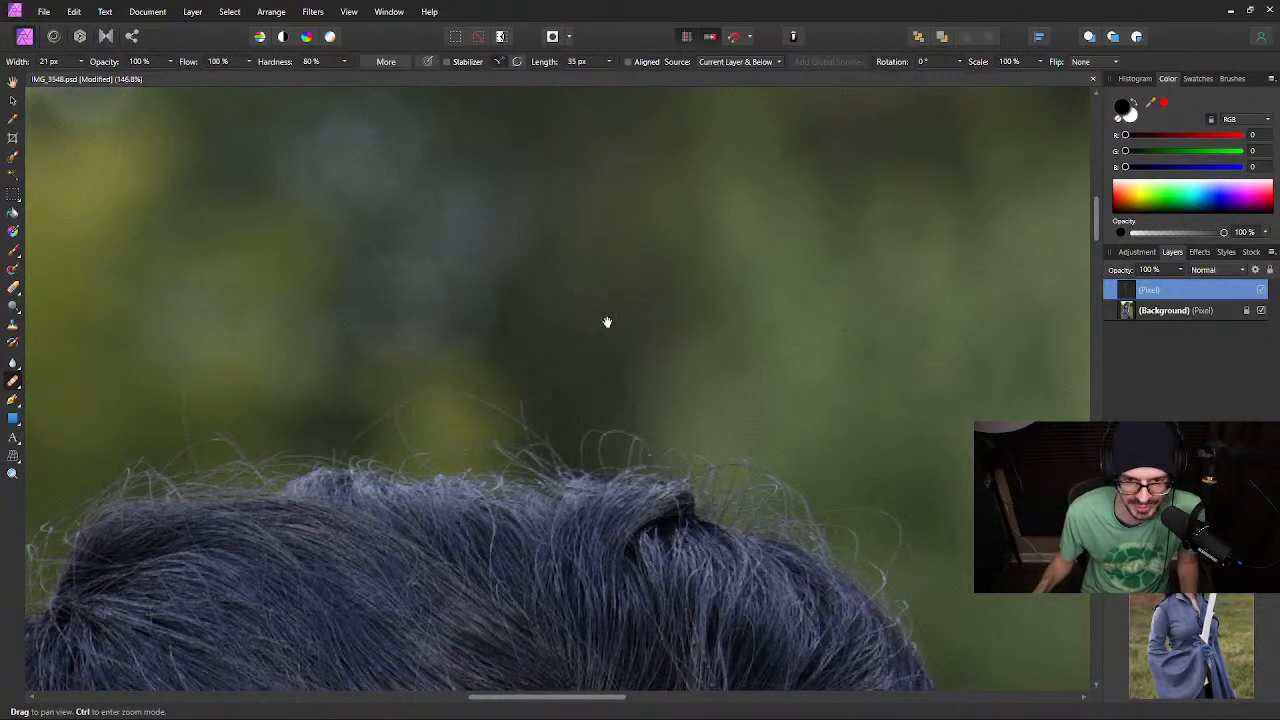
# Set the Healing Brush width to 12 px for the fine stray hairs along the top of the head
pyautogui.moveTo(588, 384); pyautogui.dragTo(714, 191)
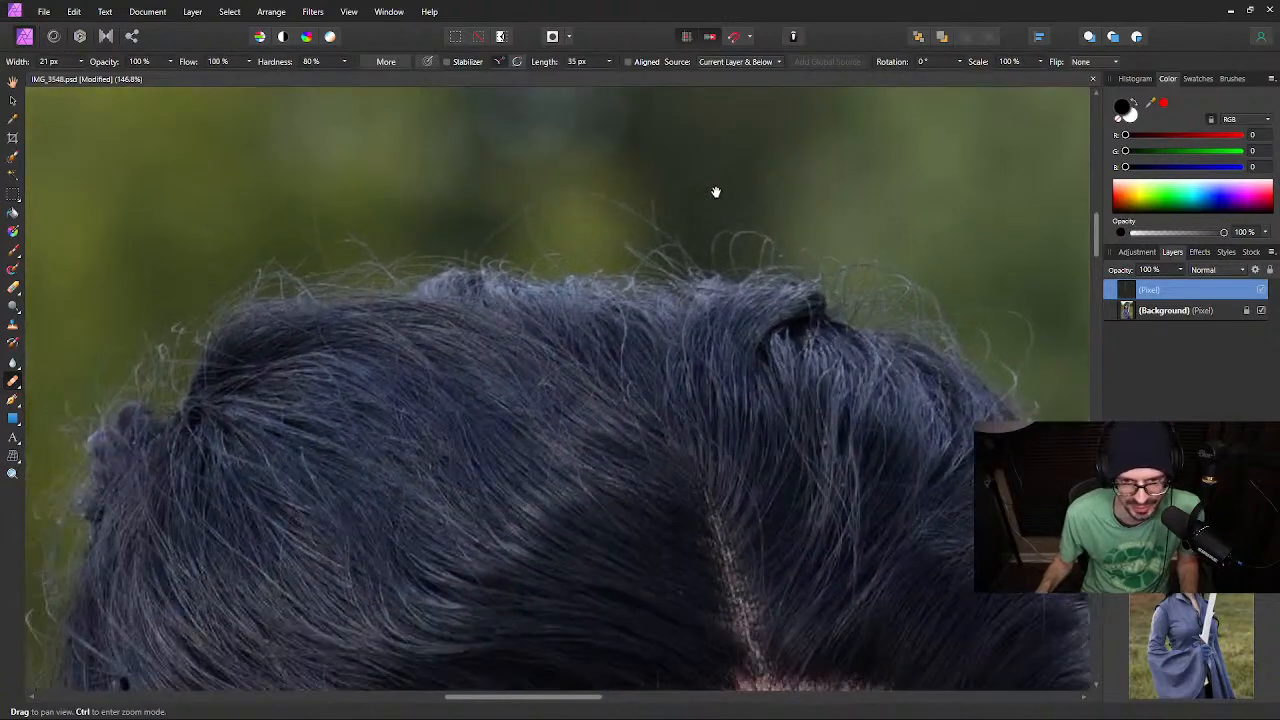
pyautogui.moveTo(518, 369); pyautogui.dragTo(565, 486)
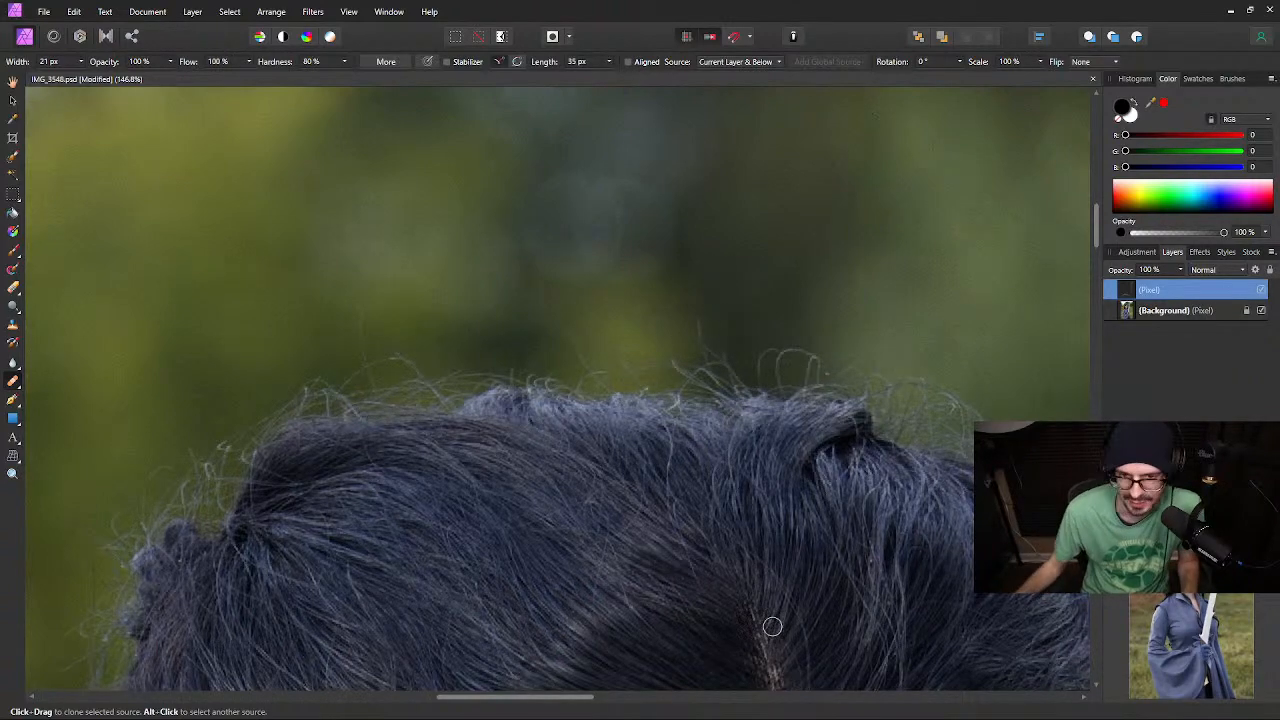
pyautogui.scroll(4, 700, 345)
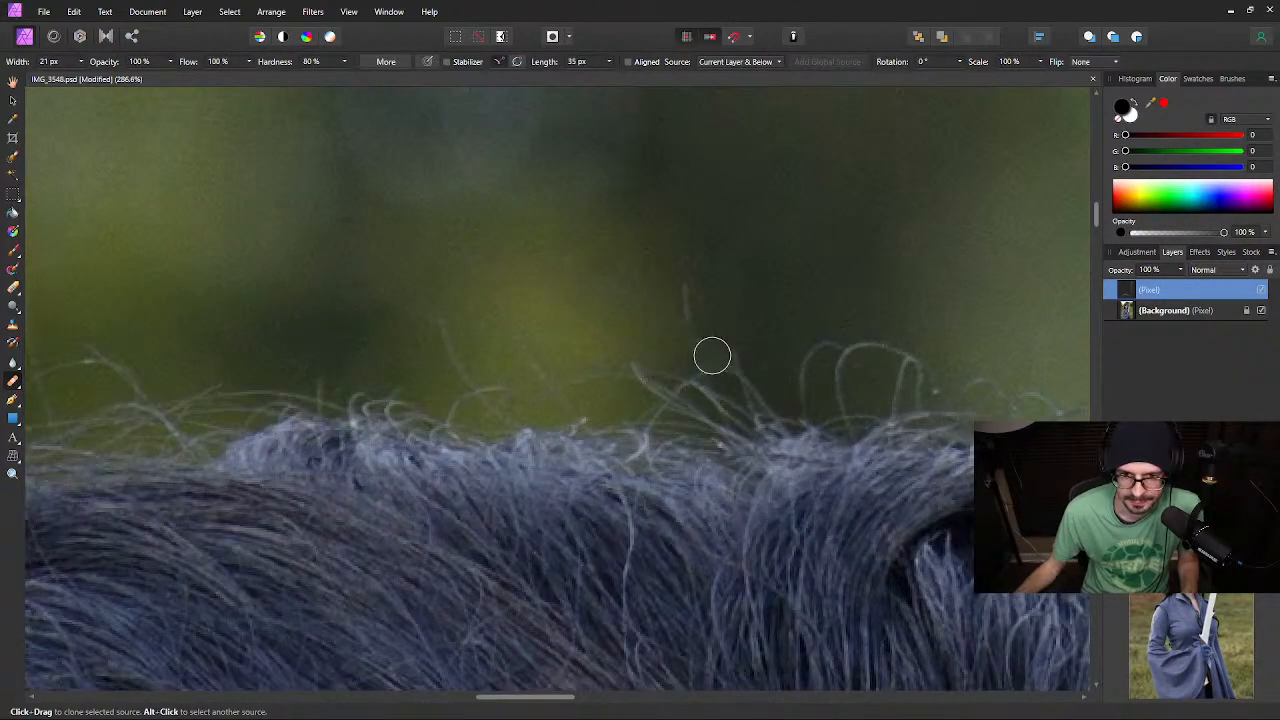
pyautogui.moveTo(815, 362); pyautogui.dragTo(612, 314)
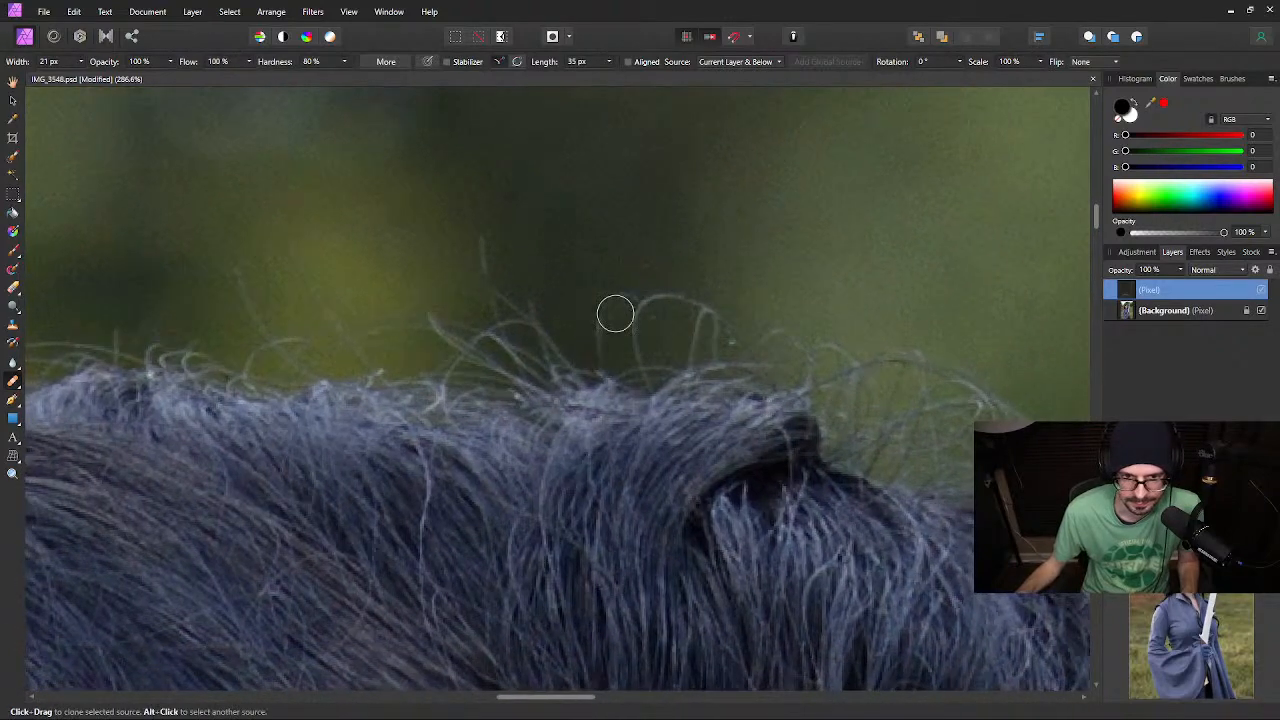
pyautogui.rightClick(285, 162)
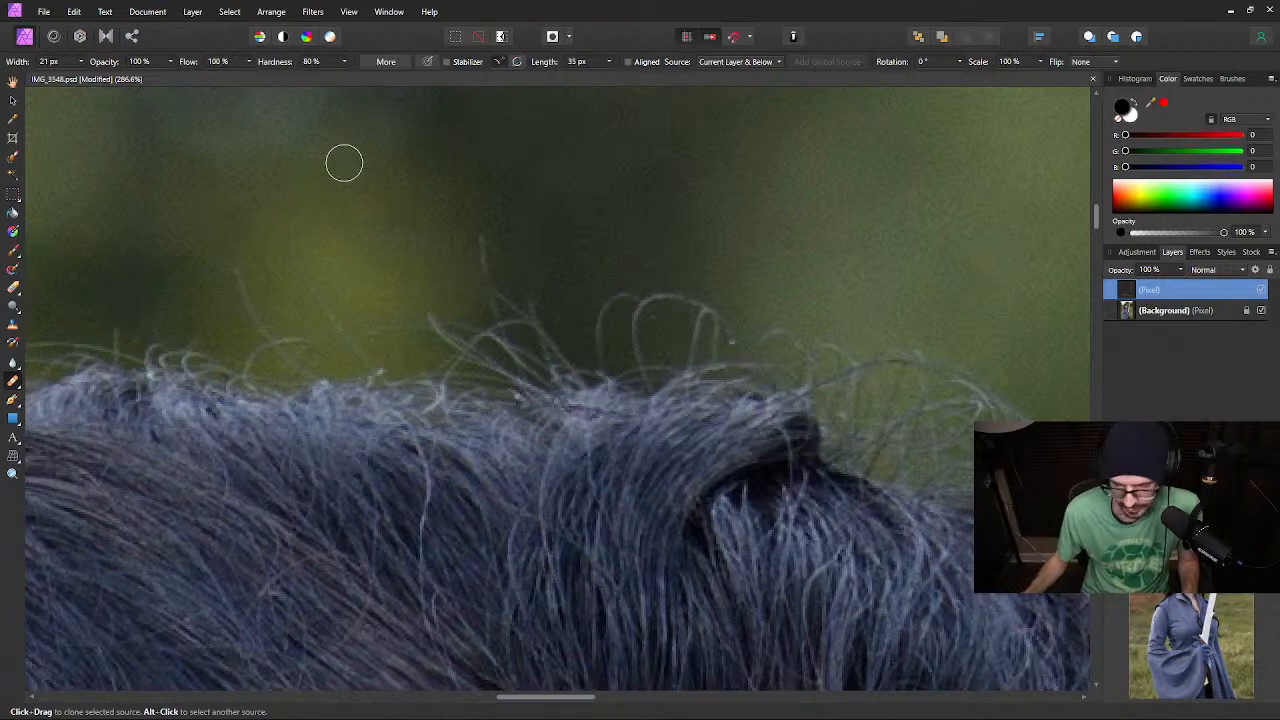
pyautogui.click(80, 62)
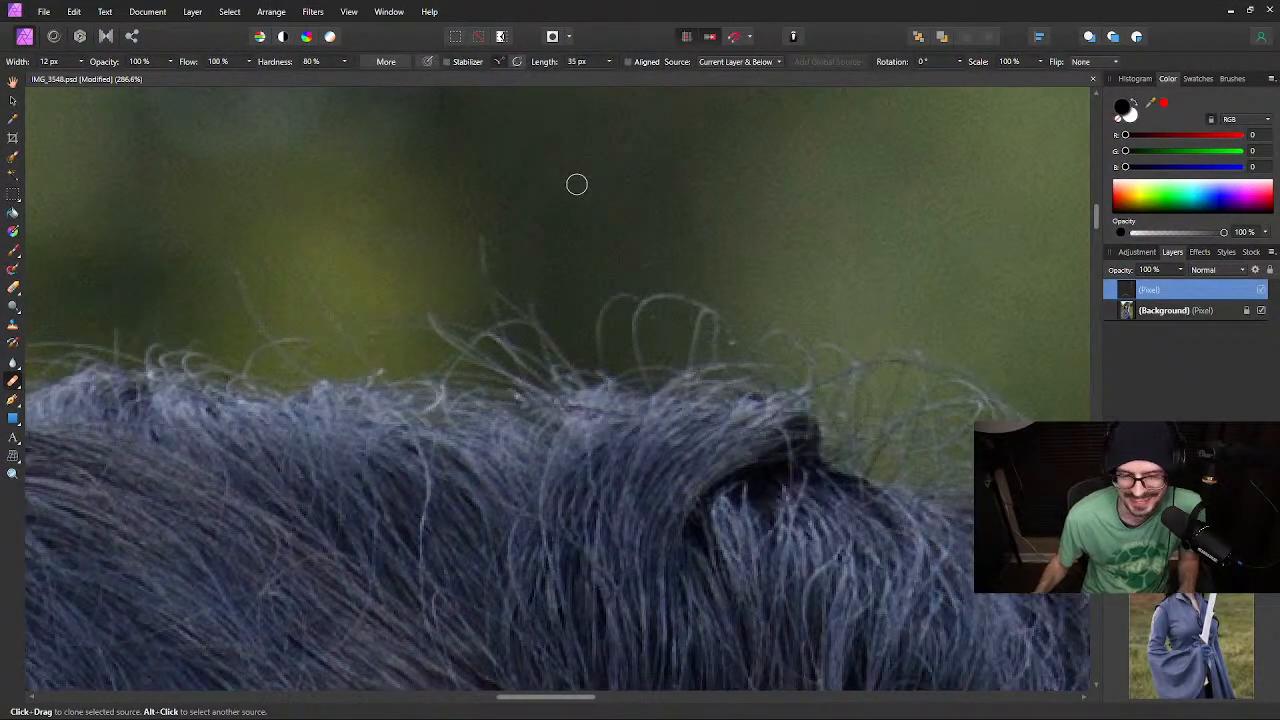
# Try the Erase Brush on the healed background above the head and reduce its width to 8 px
pyautogui.press('e')
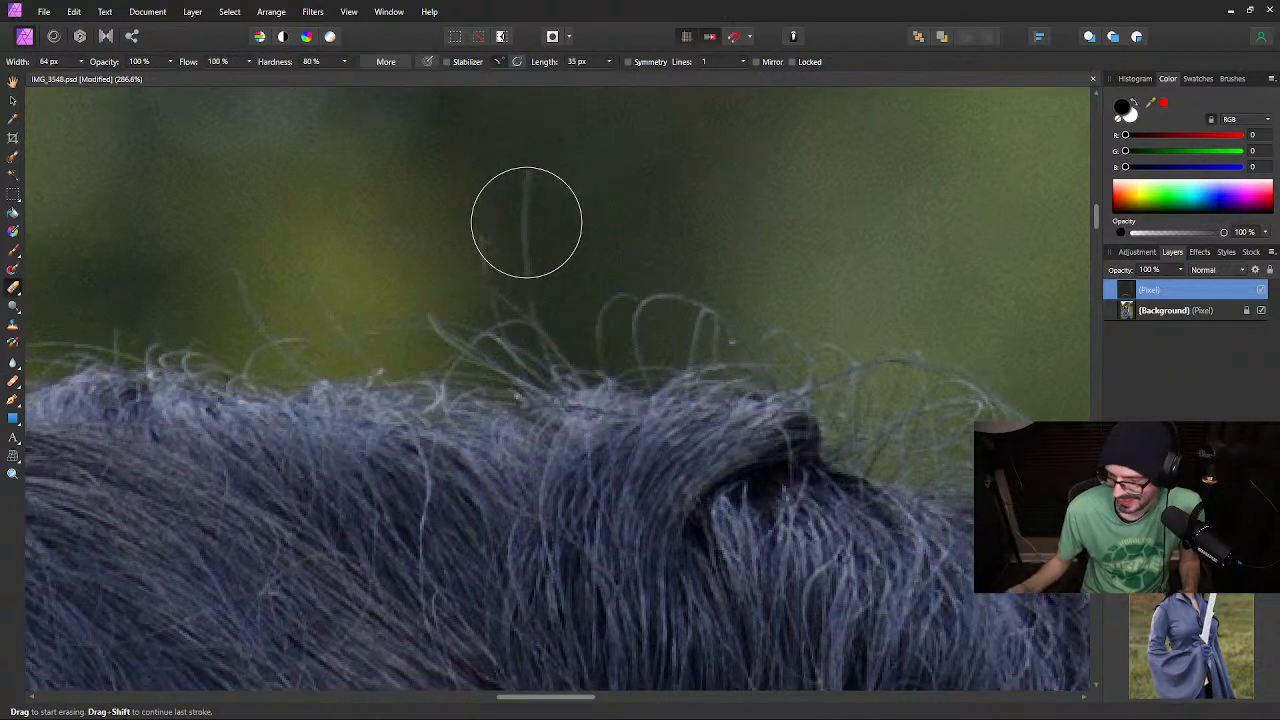
pyautogui.click(526, 222)
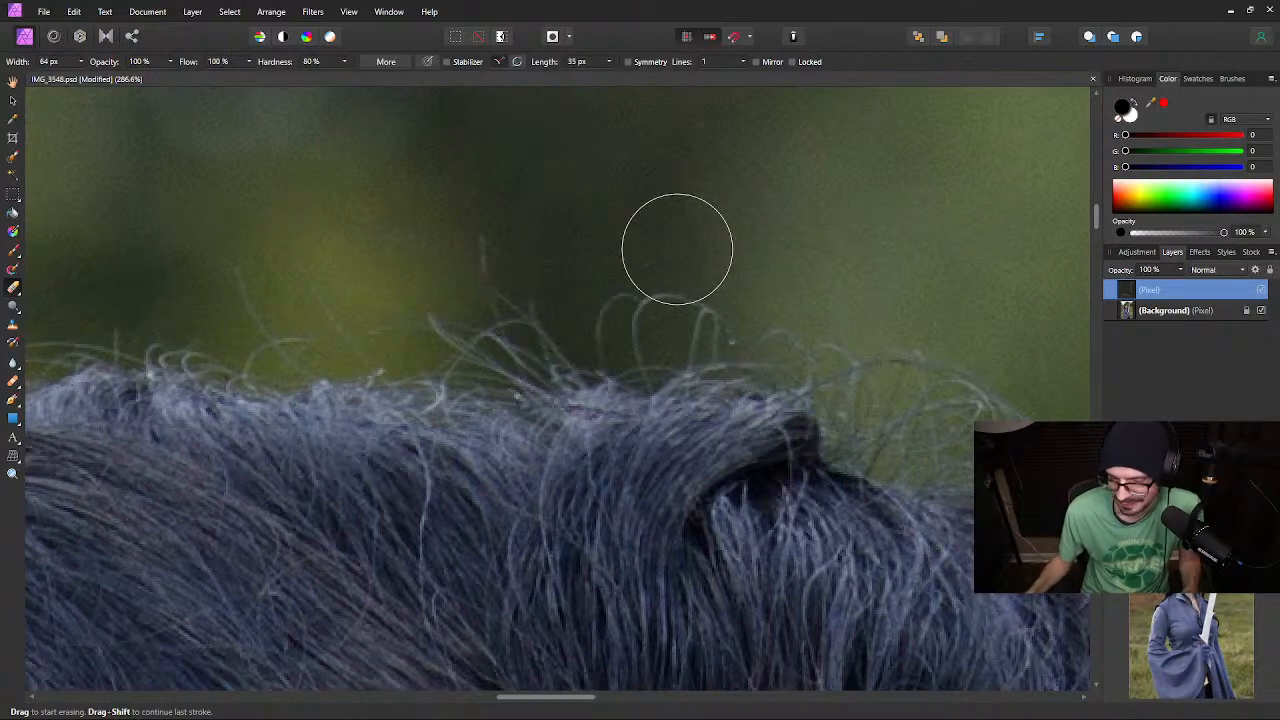
pyautogui.click(81, 62)
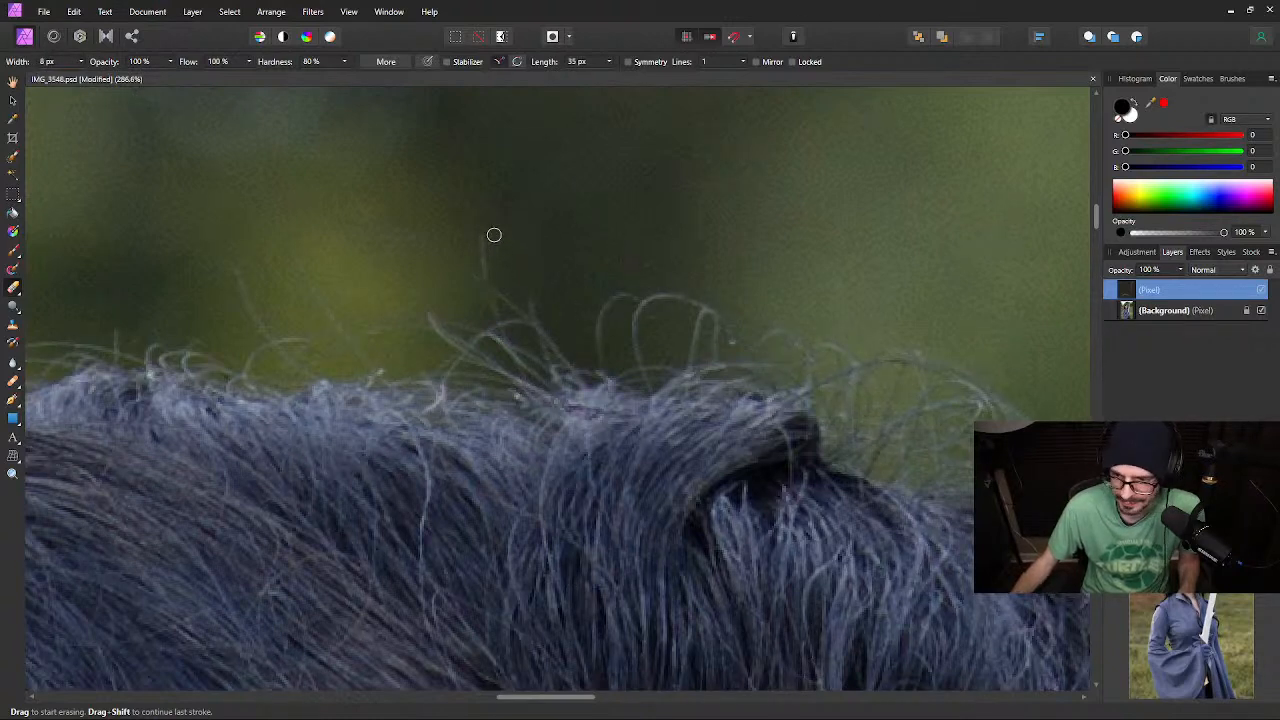
pyautogui.doubleClick(1214, 291)
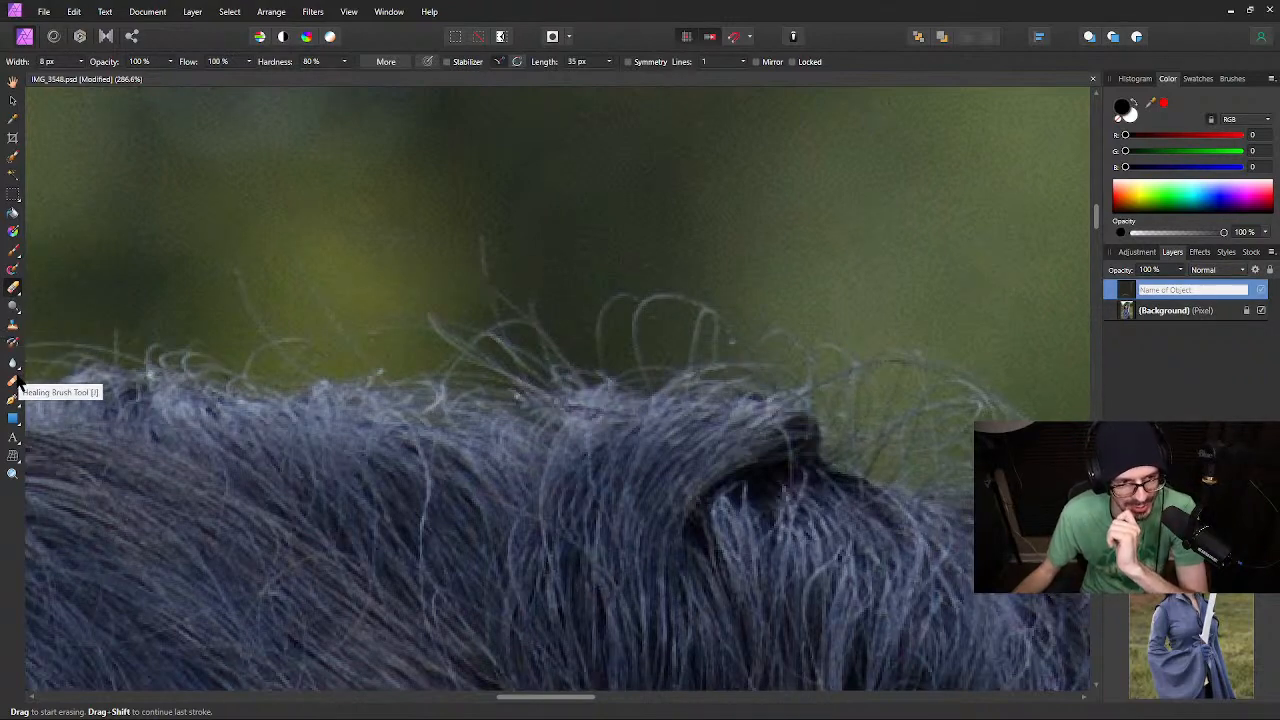
# Heal away the thin upright stray hair above the crown with the Healing Brush
pyautogui.click(14, 381)
pyautogui.moveTo(481, 243); pyautogui.dragTo(489, 258)
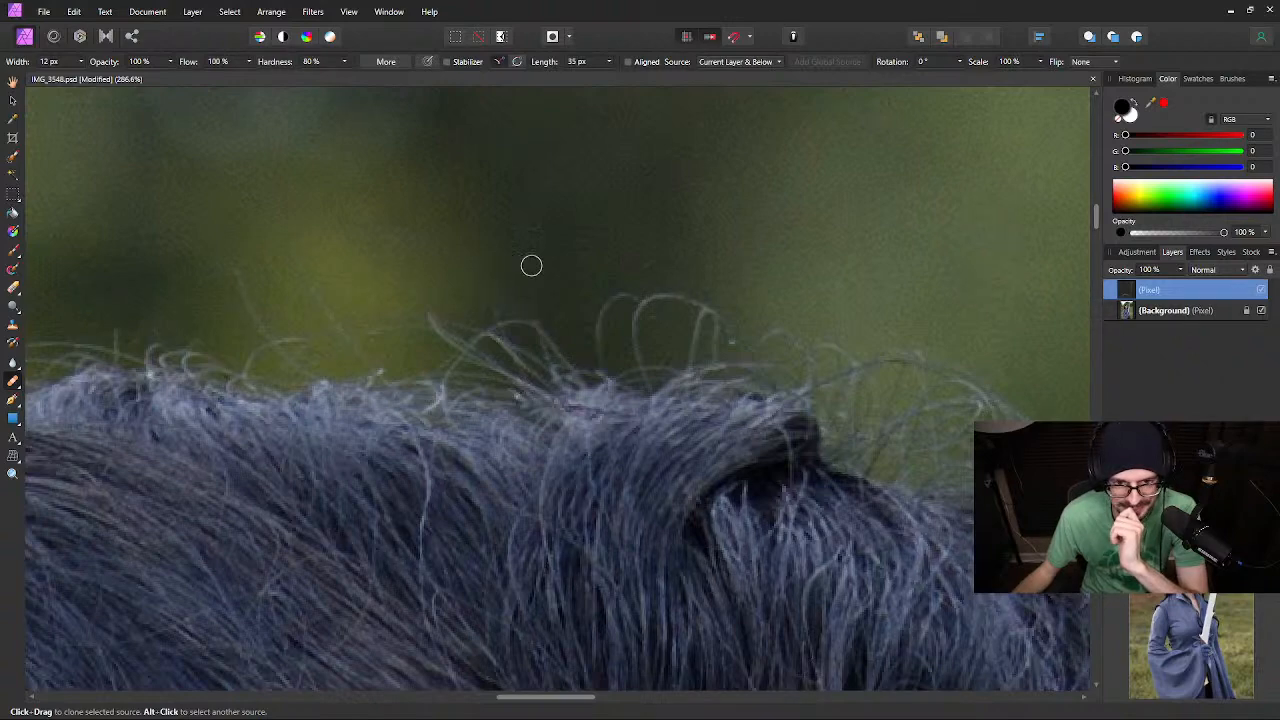
pyautogui.press('space')
pyautogui.moveTo(600, 260)
pyautogui.mouseDown()
pyautogui.moveTo(646, 249)
pyautogui.moveTo(620, 244)
pyautogui.moveTo(614, 197)
pyautogui.mouseUp()
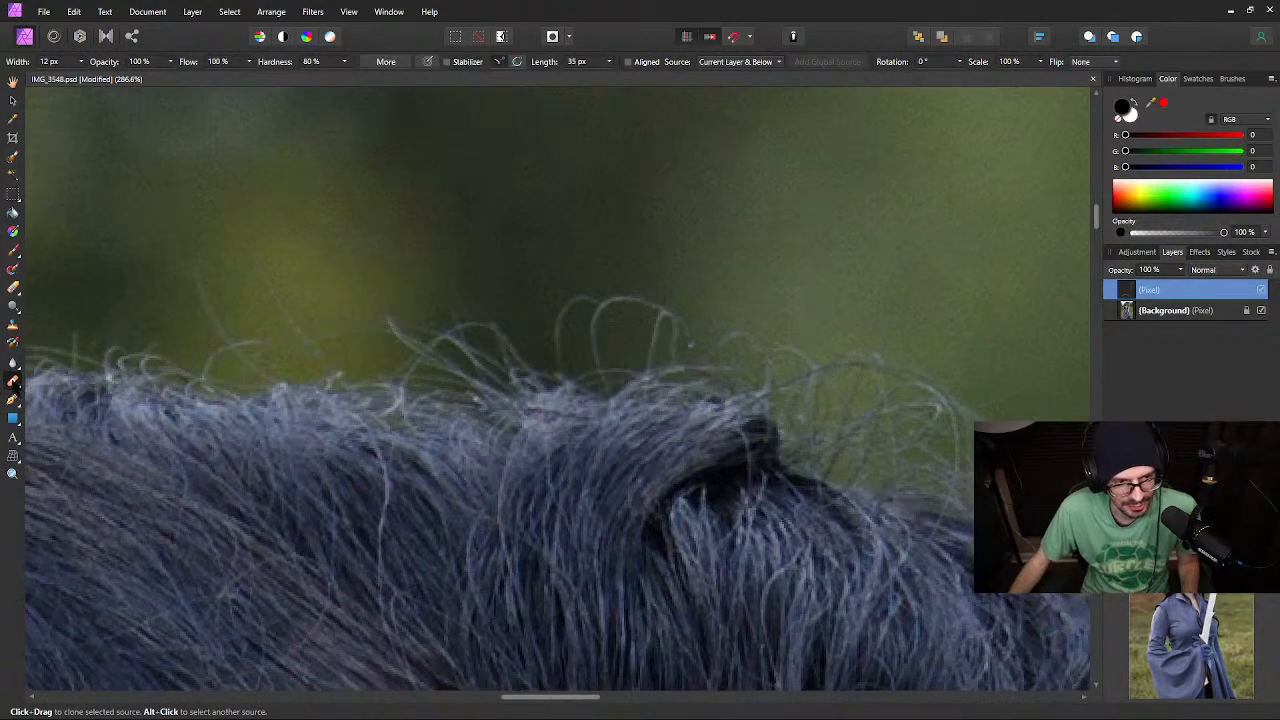
# Try the Inpainting Brush on the top of the looped stray hair above the crown
pyautogui.click(13, 382)
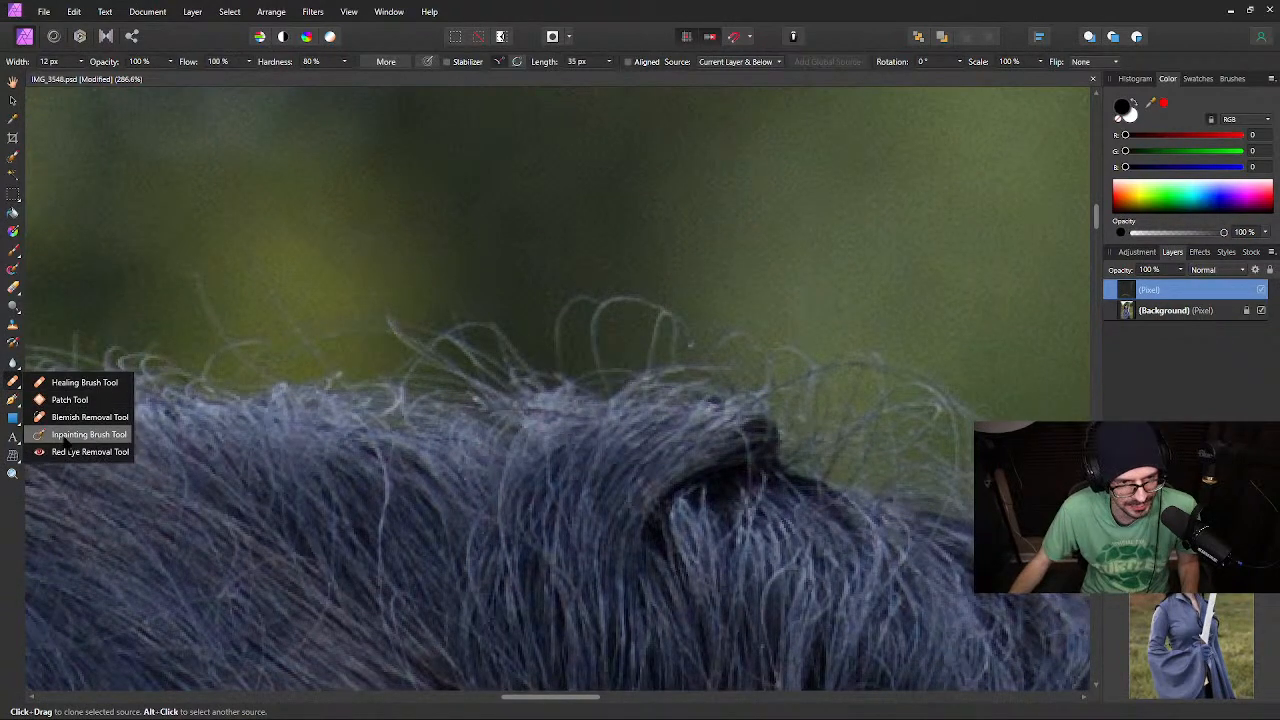
pyautogui.click(80, 434)
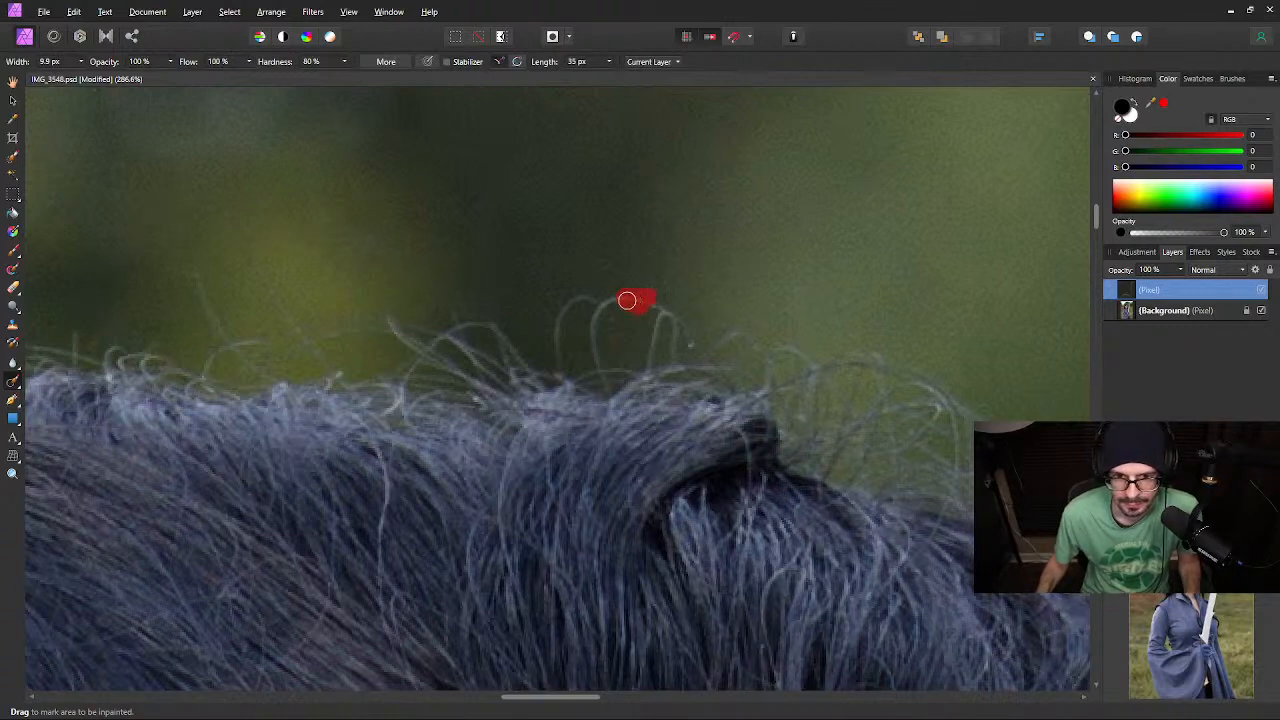
pyautogui.moveTo(626, 300); pyautogui.dragTo(627, 299)
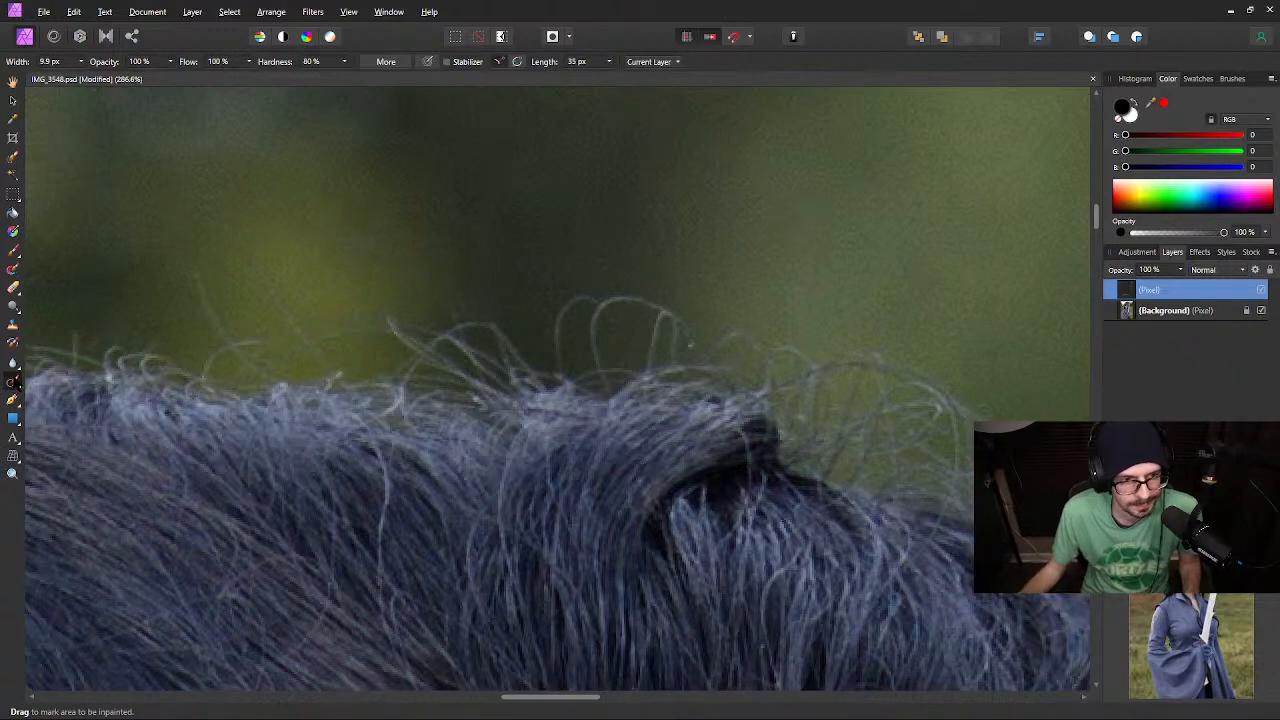
# Heal away the upper arc of the looped stray hair with the Healing Brush
pyautogui.moveTo(13, 381); pyautogui.dragTo(60, 397)
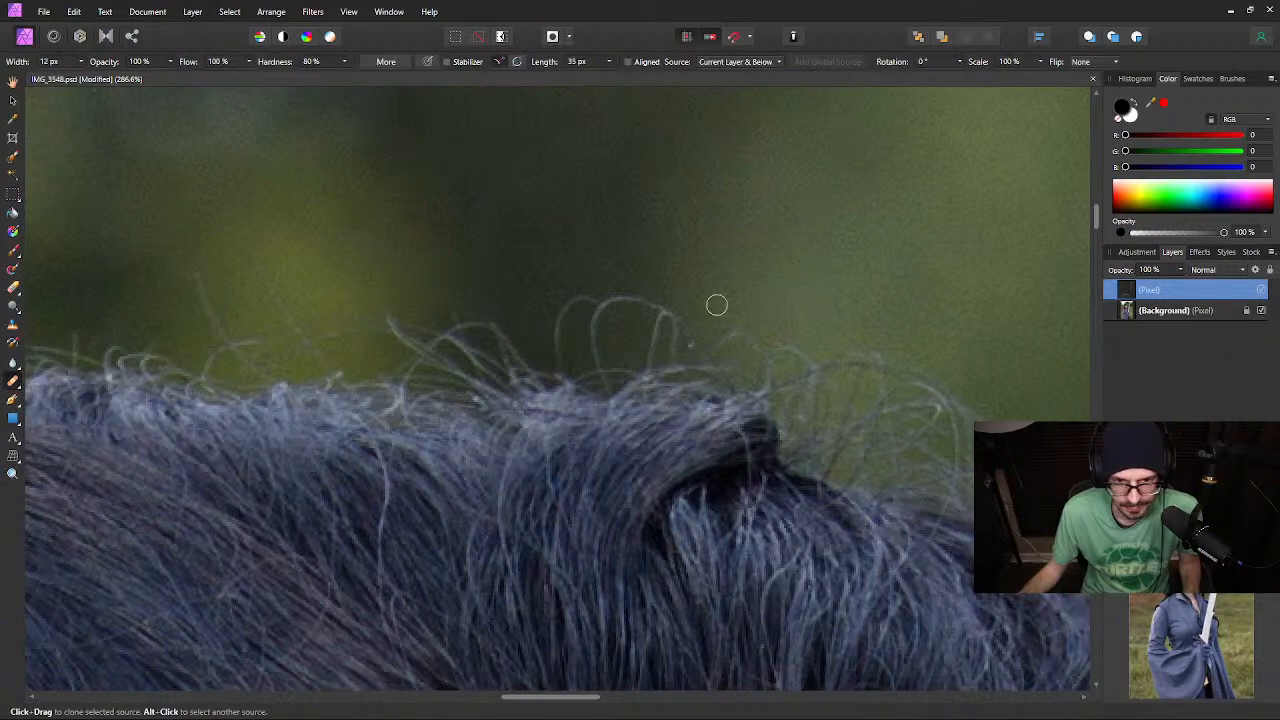
pyautogui.moveTo(676, 302); pyautogui.dragTo(600, 298)
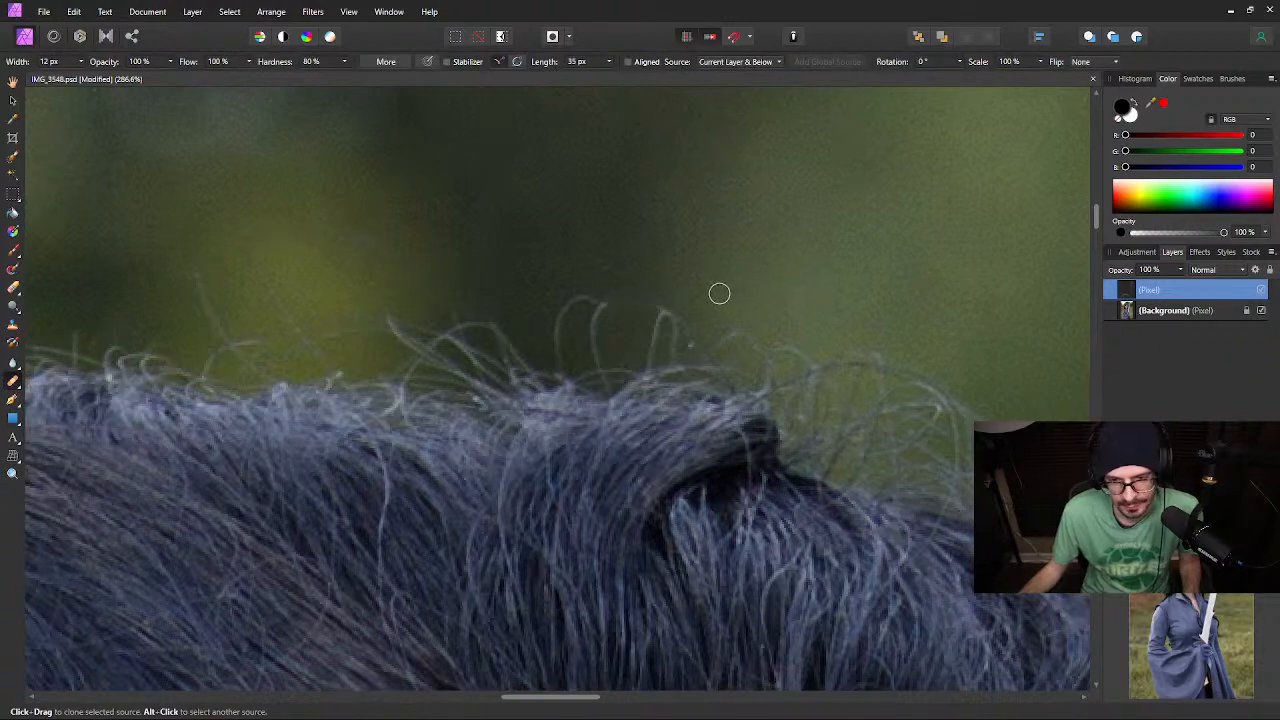
# Try the Patch Tool on the stray hairs just left of the looped ones, outlining them and choosing a replacement source
pyautogui.moveTo(13, 381); pyautogui.dragTo(55, 399)
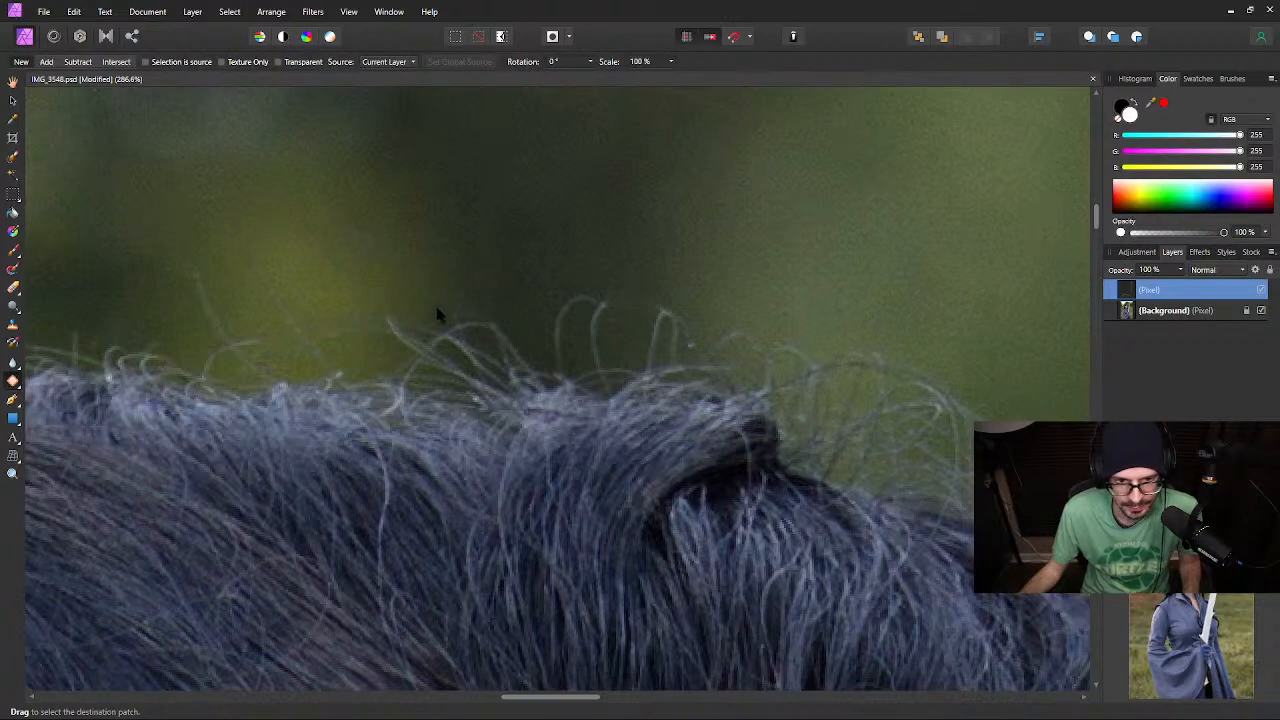
pyautogui.moveTo(378, 298); pyautogui.dragTo(422, 356)
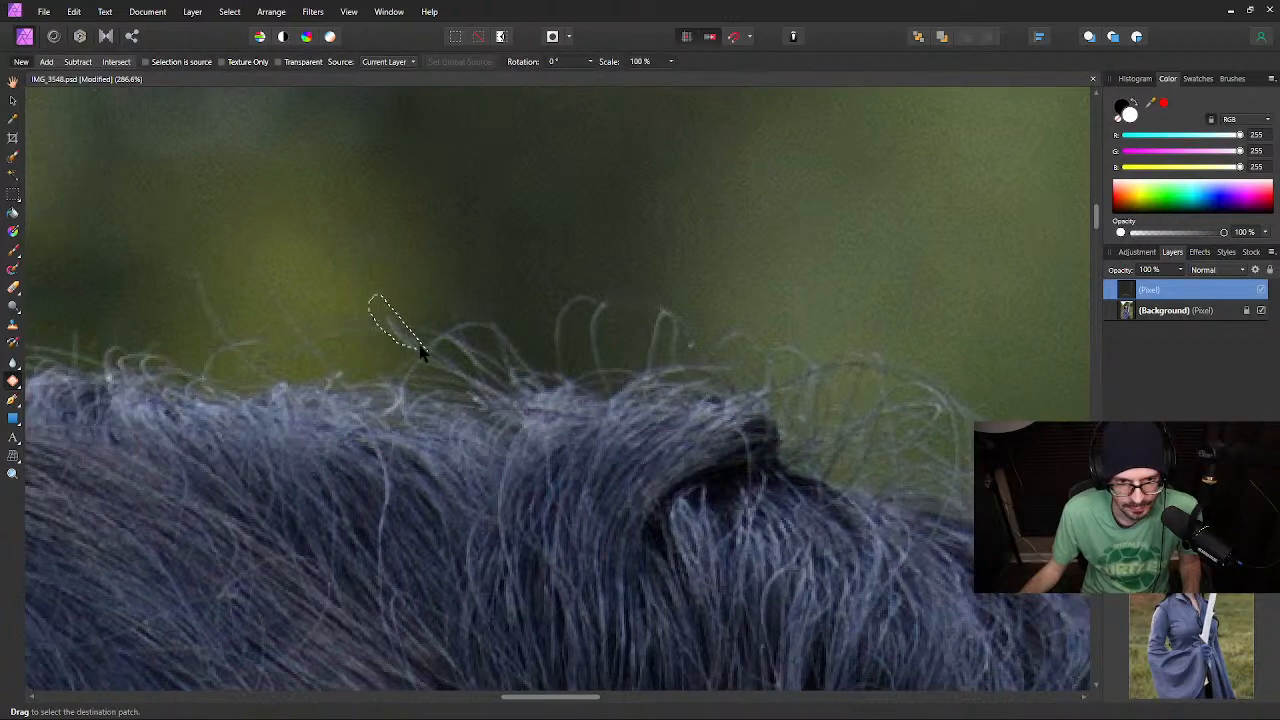
pyautogui.hotkey('ctrl', 'd')
pyautogui.moveTo(389, 283); pyautogui.dragTo(409, 285)
pyautogui.click(393, 335)
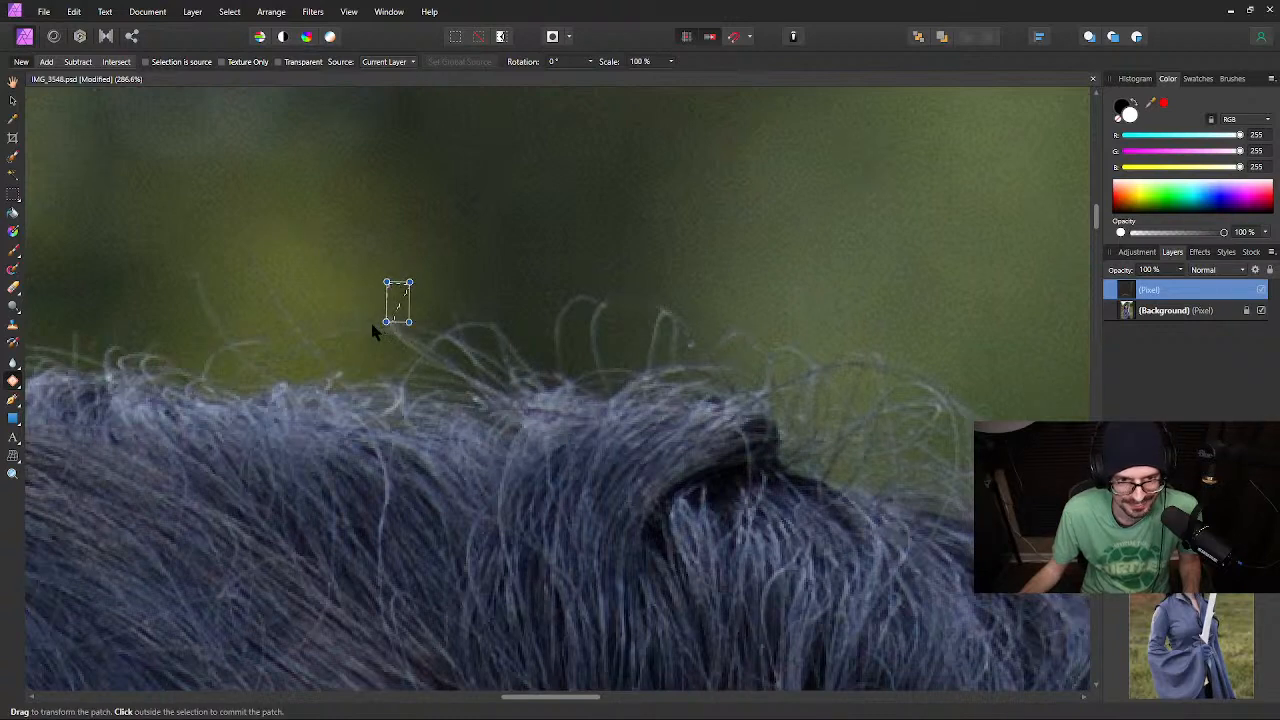
pyautogui.click(371, 322)
pyautogui.moveTo(373, 327)
pyautogui.mouseDown()
pyautogui.moveTo(545, 389)
pyautogui.moveTo(552, 378)
pyautogui.moveTo(523, 313)
pyautogui.moveTo(380, 314)
pyautogui.moveTo(374, 326)
pyautogui.moveTo(403, 304)
pyautogui.moveTo(388, 270)
pyautogui.mouseUp()
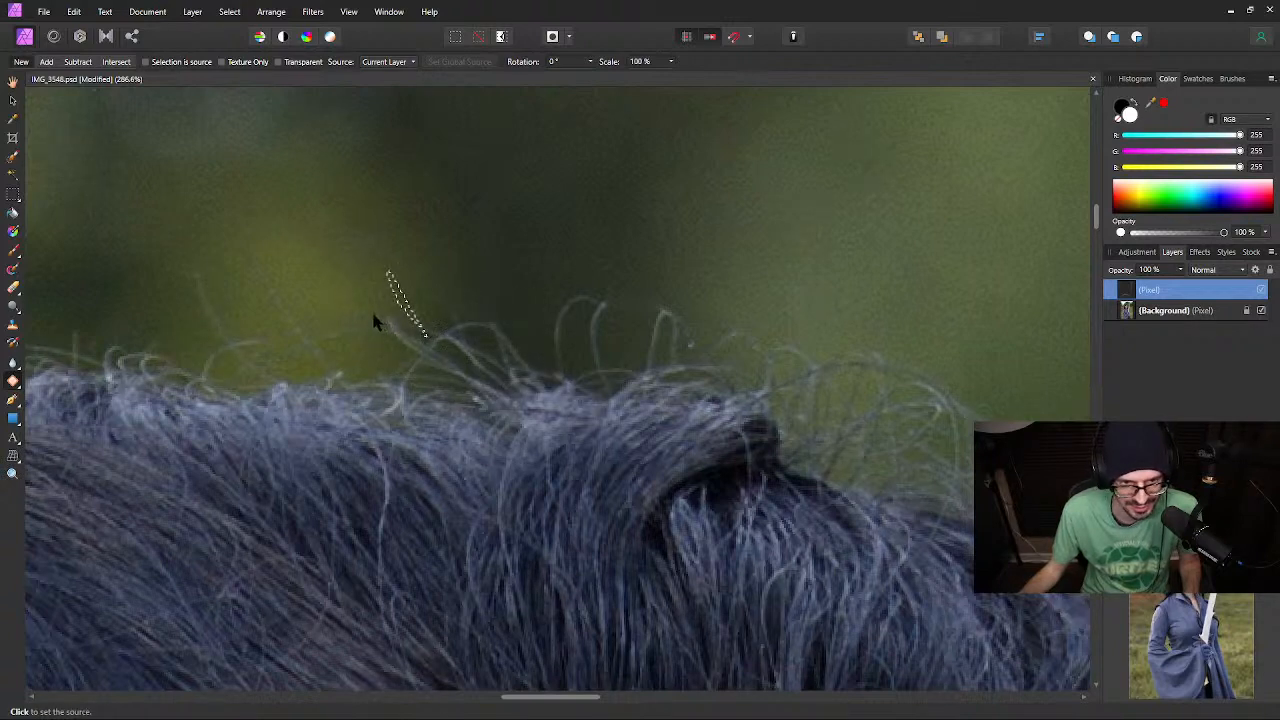
pyautogui.moveTo(373, 315)
pyautogui.mouseDown()
pyautogui.moveTo(473, 368)
pyautogui.moveTo(461, 380)
pyautogui.moveTo(466, 349)
pyautogui.moveTo(527, 354)
pyautogui.mouseUp()
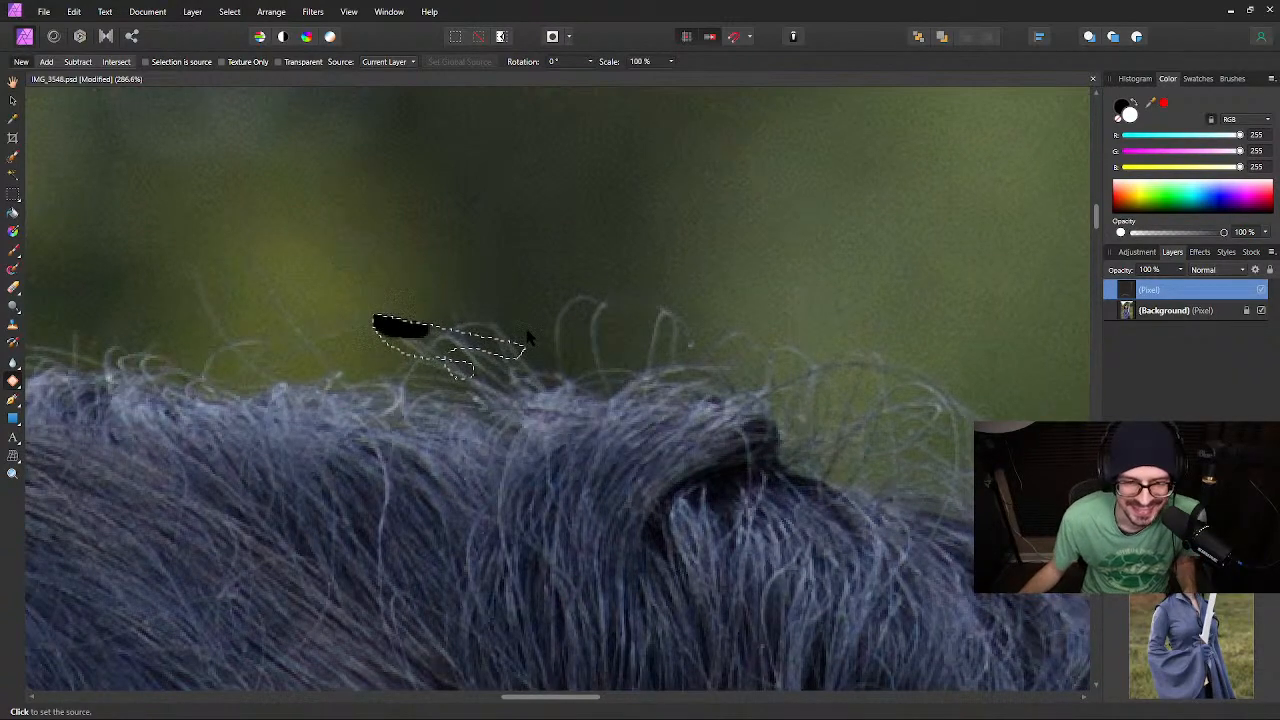
pyautogui.click(419, 352)
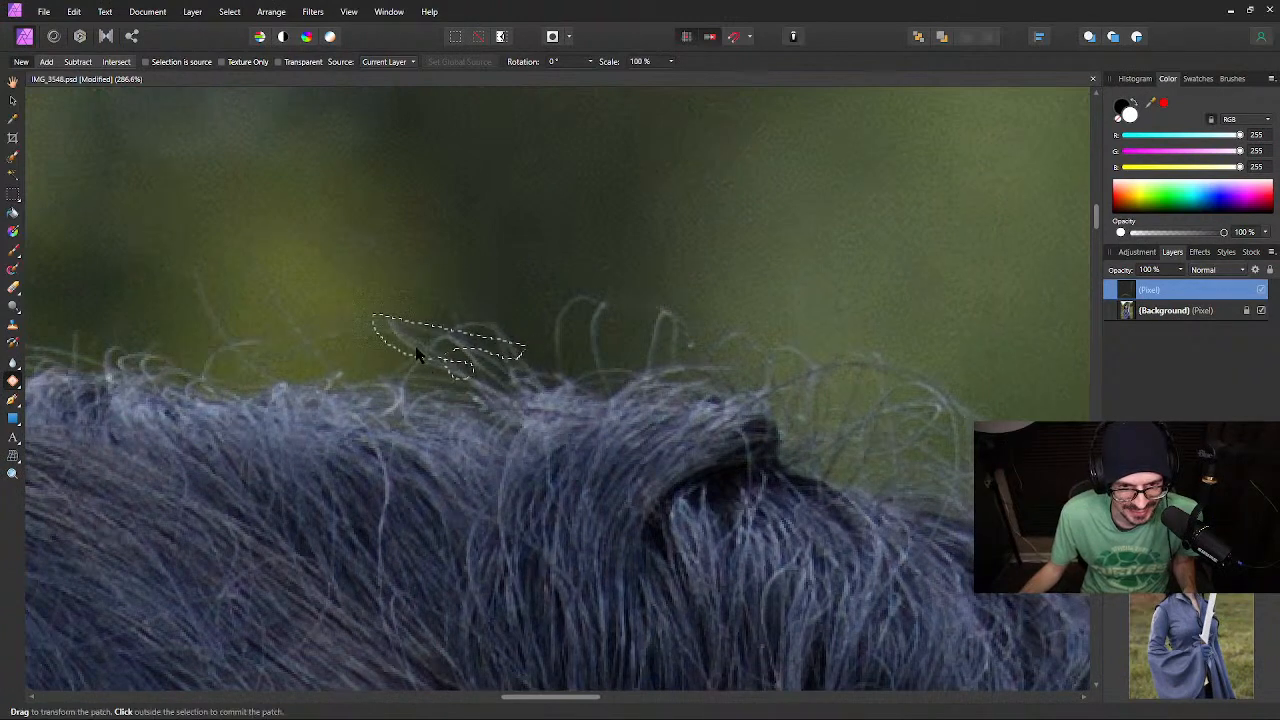
# Heal away the remaining strands of the looped stray hairs above the crown with the Healing Brush
pyautogui.click(13, 381)
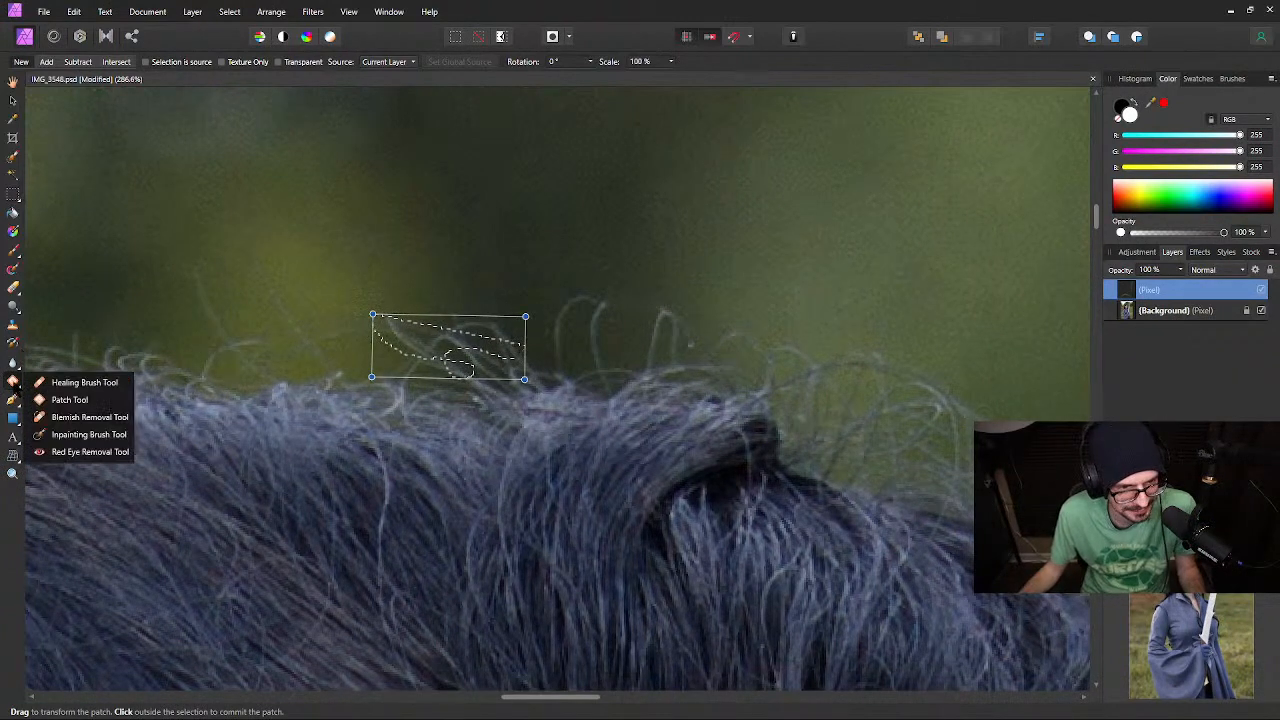
pyautogui.click(84, 382)
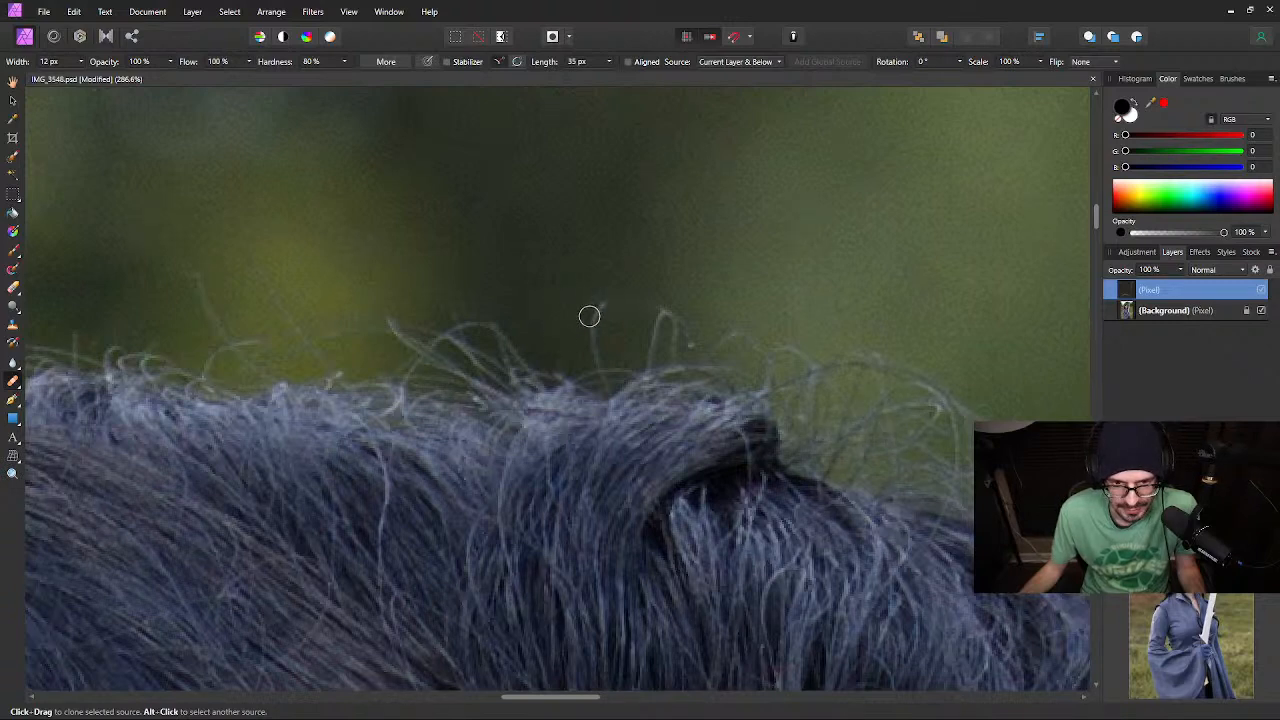
pyautogui.moveTo(763, 350); pyautogui.dragTo(666, 323)
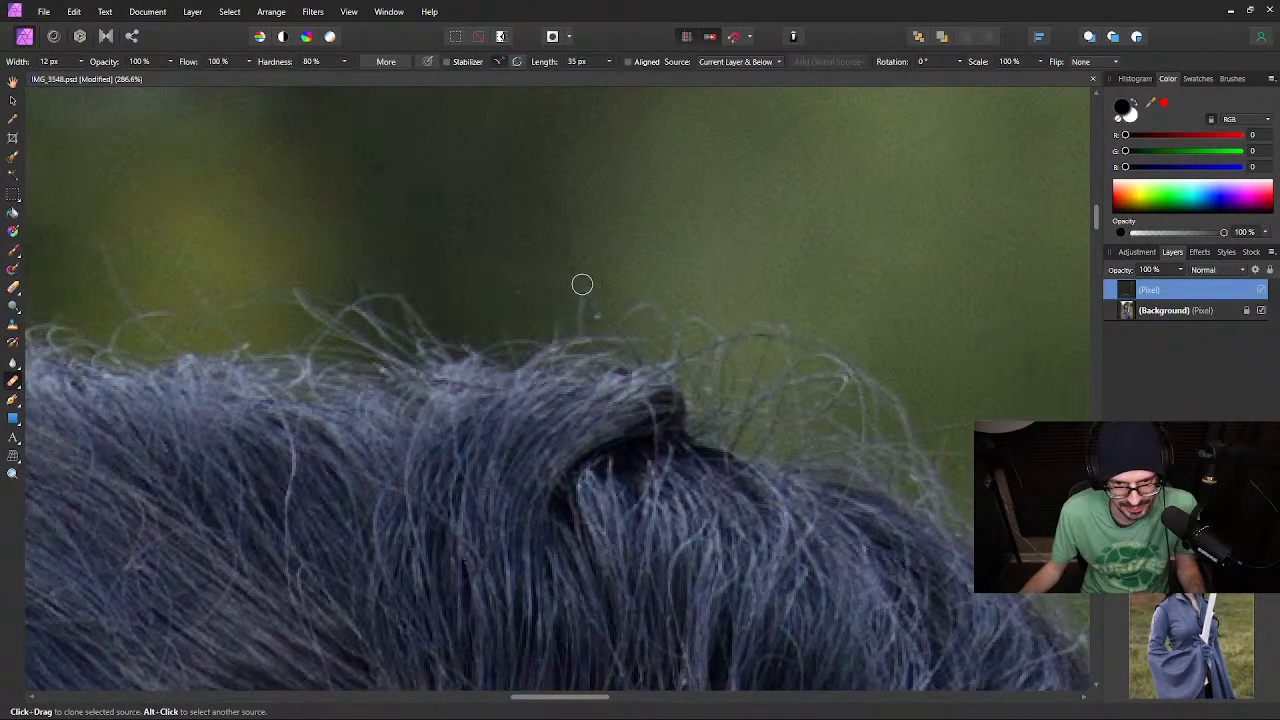
# Heal away the curled stray hairs sticking out along the right-hand slope of the head
pyautogui.moveTo(703, 300)
pyautogui.mouseDown()
pyautogui.moveTo(704, 229)
pyautogui.moveTo(390, 165)
pyautogui.mouseUp()
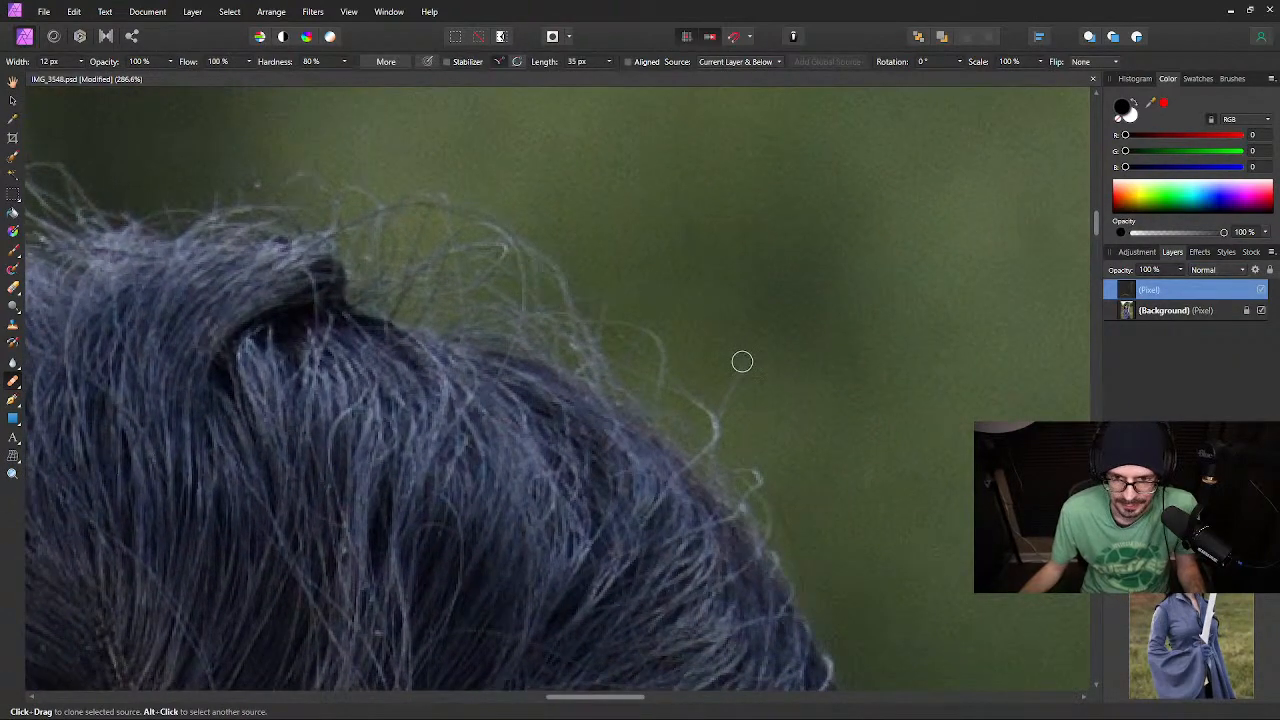
pyautogui.press('space')
pyautogui.moveTo(787, 432); pyautogui.dragTo(722, 312)
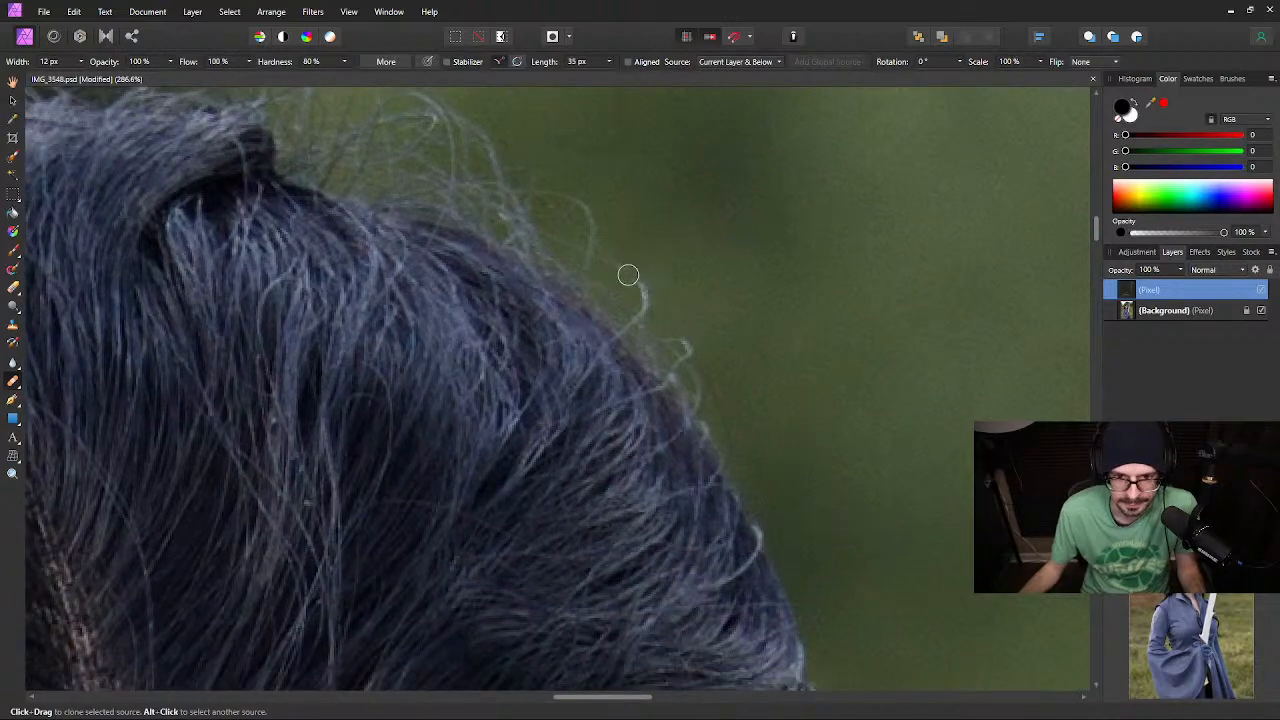
pyautogui.press('space')
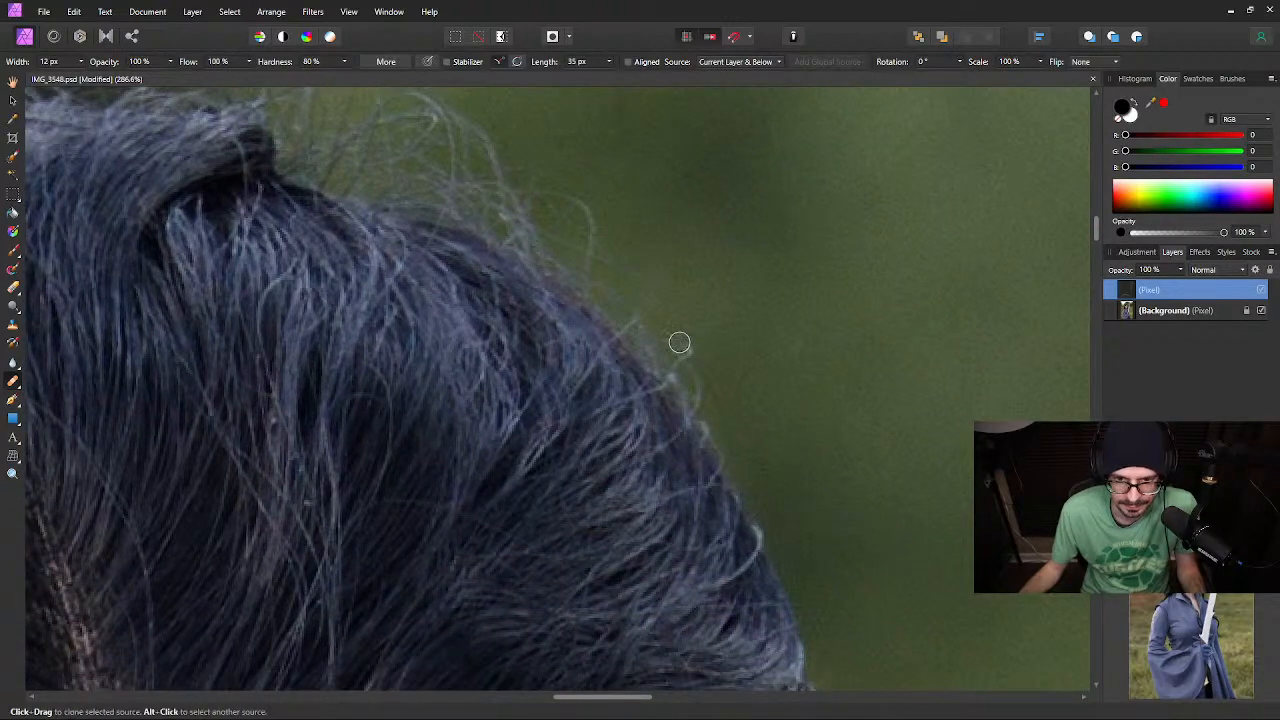
pyautogui.press('space')
pyautogui.moveTo(766, 384); pyautogui.dragTo(735, 470)
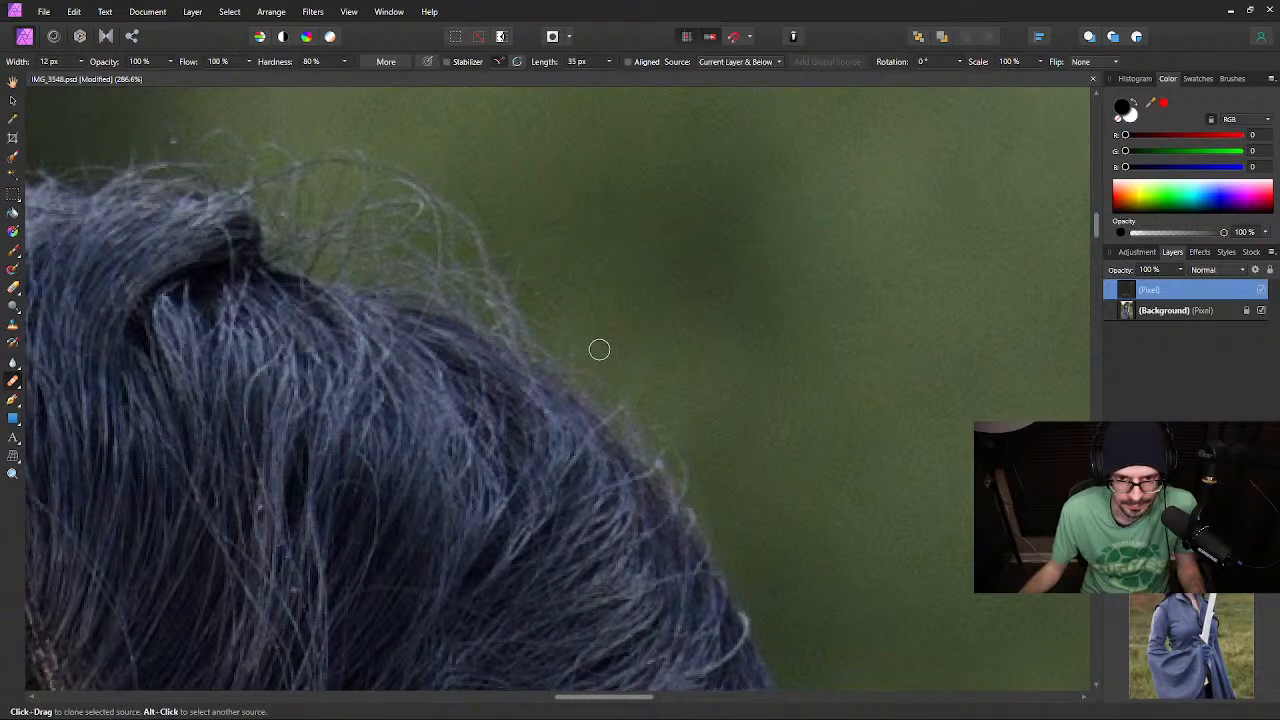
# Heal away the leftover speck above the hair knot and the thin stray hairs farther left along the crown
pyautogui.press('space')
pyautogui.moveTo(277, 134); pyautogui.dragTo(517, 314)
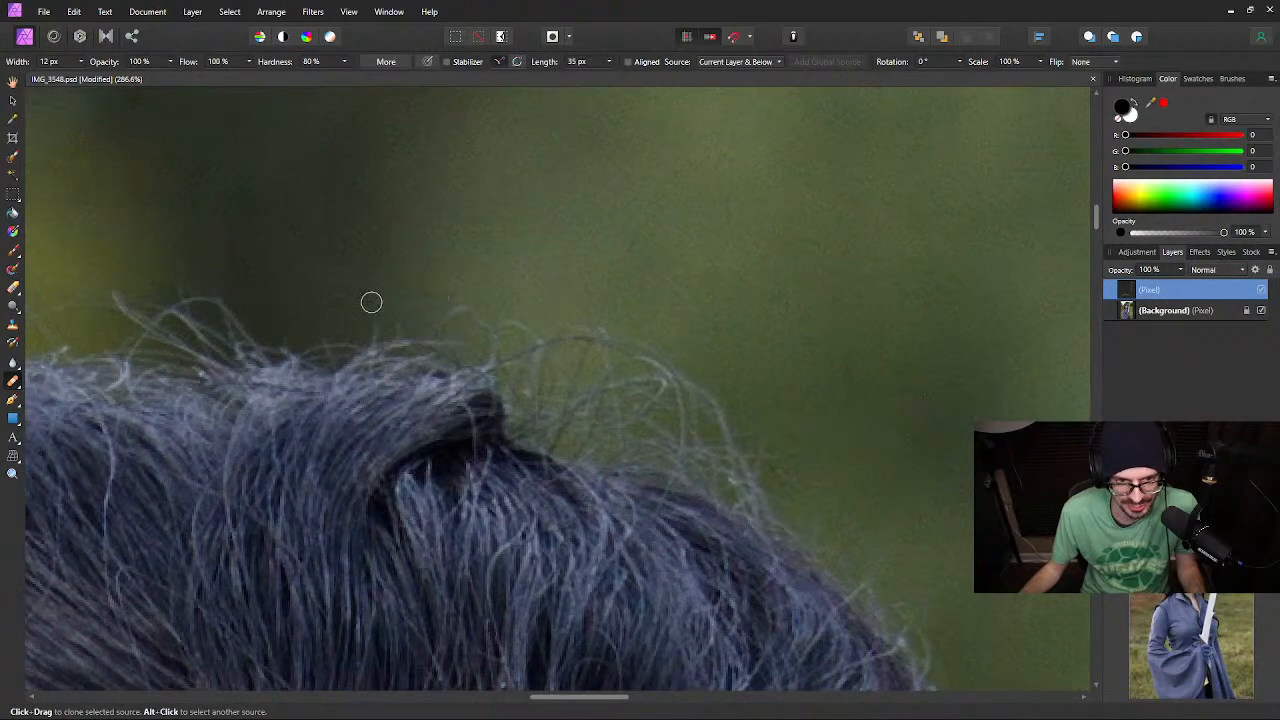
pyautogui.press('space')
pyautogui.moveTo(294, 303)
pyautogui.mouseDown()
pyautogui.moveTo(660, 335)
pyautogui.moveTo(846, 374)
pyautogui.mouseUp()
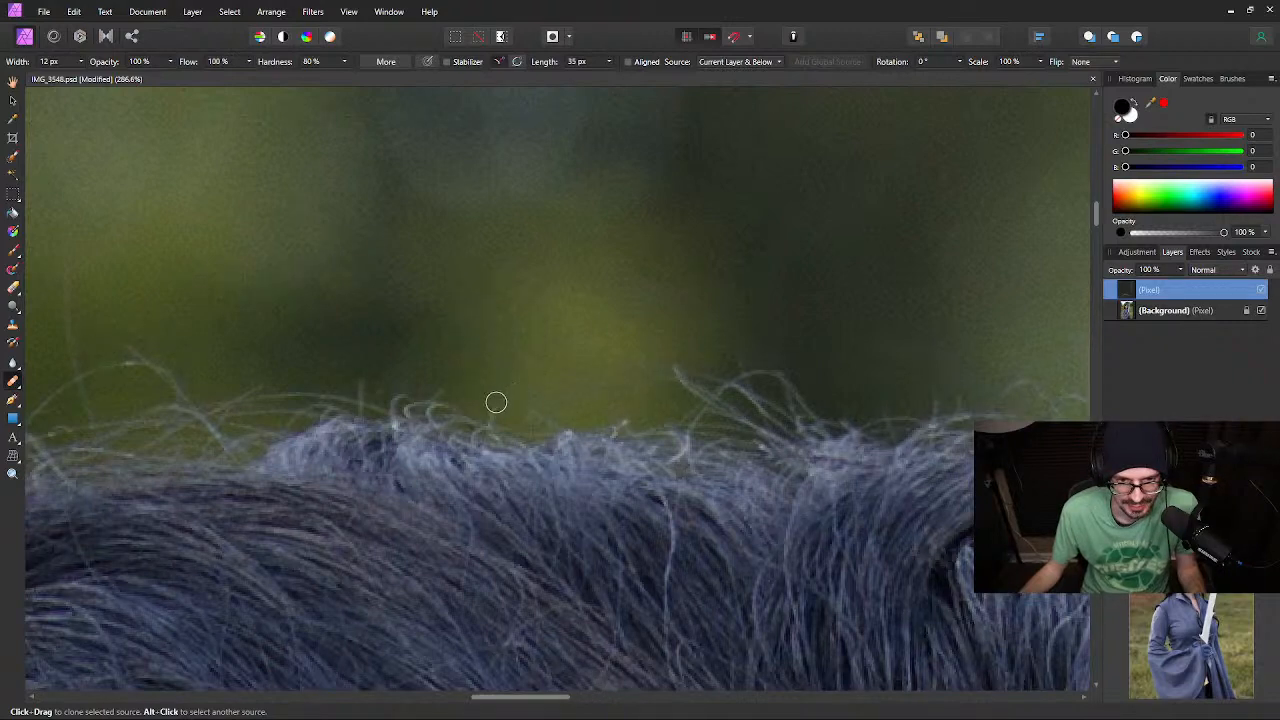
# Heal away the long faint hair and the arching stray hairs above the left part of the head
pyautogui.press('space')
pyautogui.moveTo(419, 343)
pyautogui.mouseDown()
pyautogui.moveTo(571, 334)
pyautogui.moveTo(580, 371)
pyautogui.mouseUp()
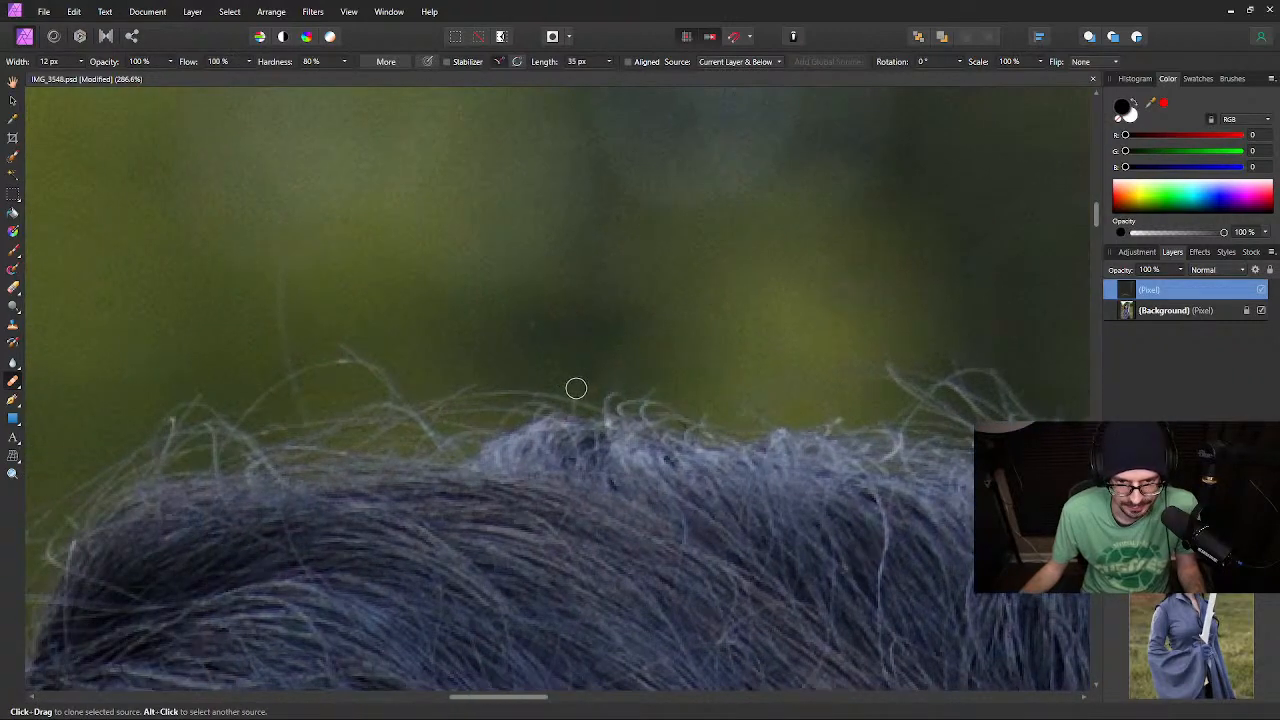
pyautogui.press('space')
pyautogui.moveTo(498, 360)
pyautogui.mouseDown()
pyautogui.moveTo(531, 343)
pyautogui.moveTo(577, 363)
pyautogui.mouseUp()
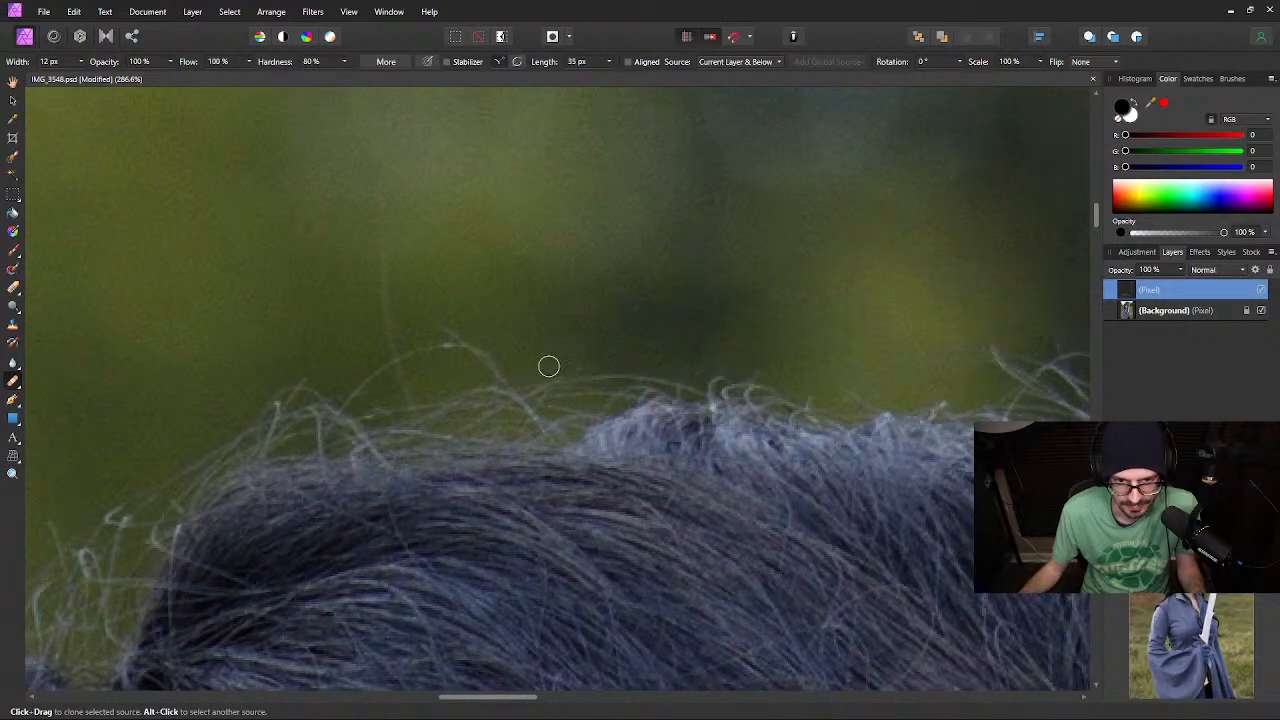
pyautogui.moveTo(495, 365)
pyautogui.mouseDown()
pyautogui.moveTo(448, 331)
pyautogui.moveTo(442, 348)
pyautogui.moveTo(377, 365)
pyautogui.moveTo(352, 394)
pyautogui.moveTo(391, 353)
pyautogui.moveTo(380, 251)
pyautogui.moveTo(514, 381)
pyautogui.mouseUp()
pyautogui.moveTo(383, 369); pyautogui.dragTo(551, 360)
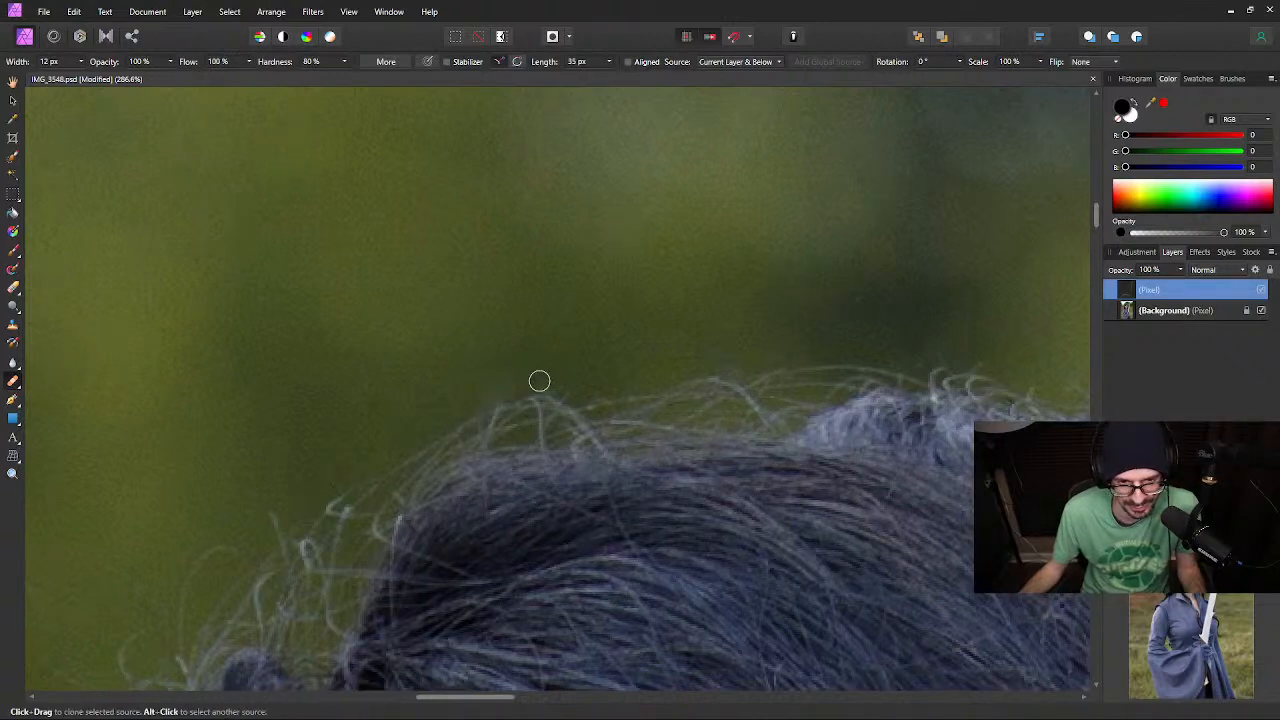
pyautogui.moveTo(329, 463); pyautogui.dragTo(531, 346)
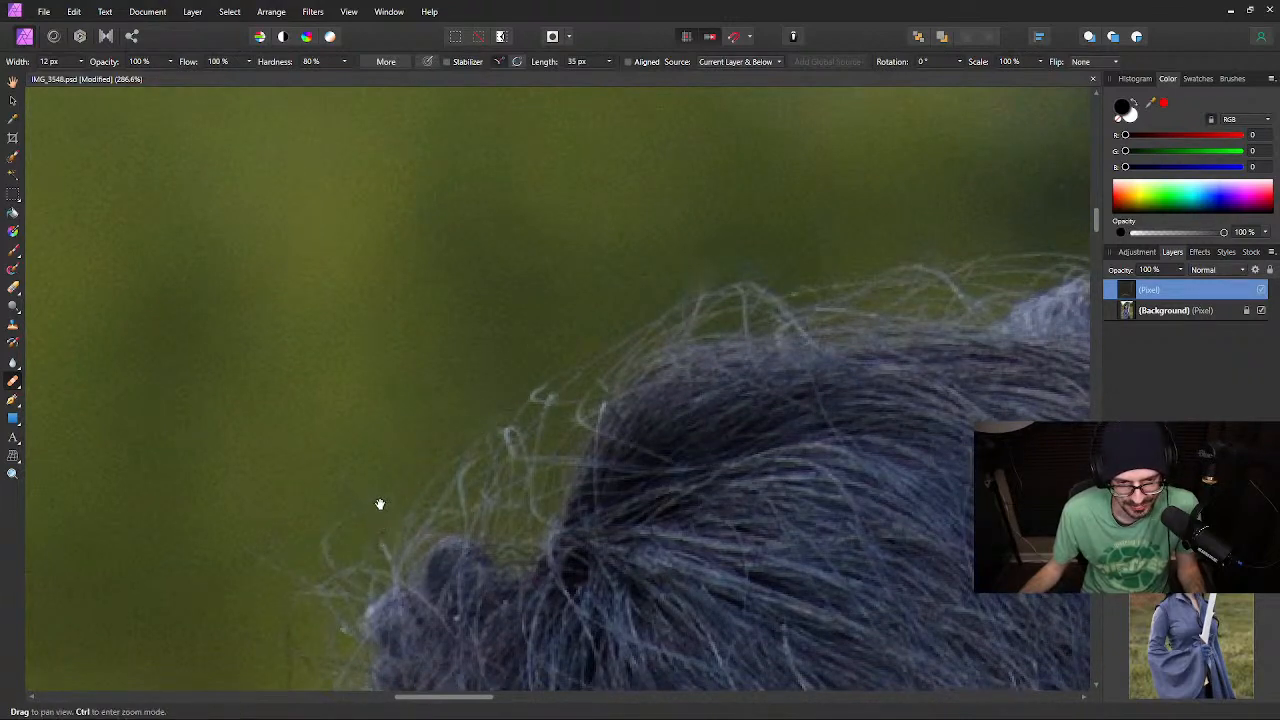
pyautogui.moveTo(380, 506); pyautogui.dragTo(527, 371)
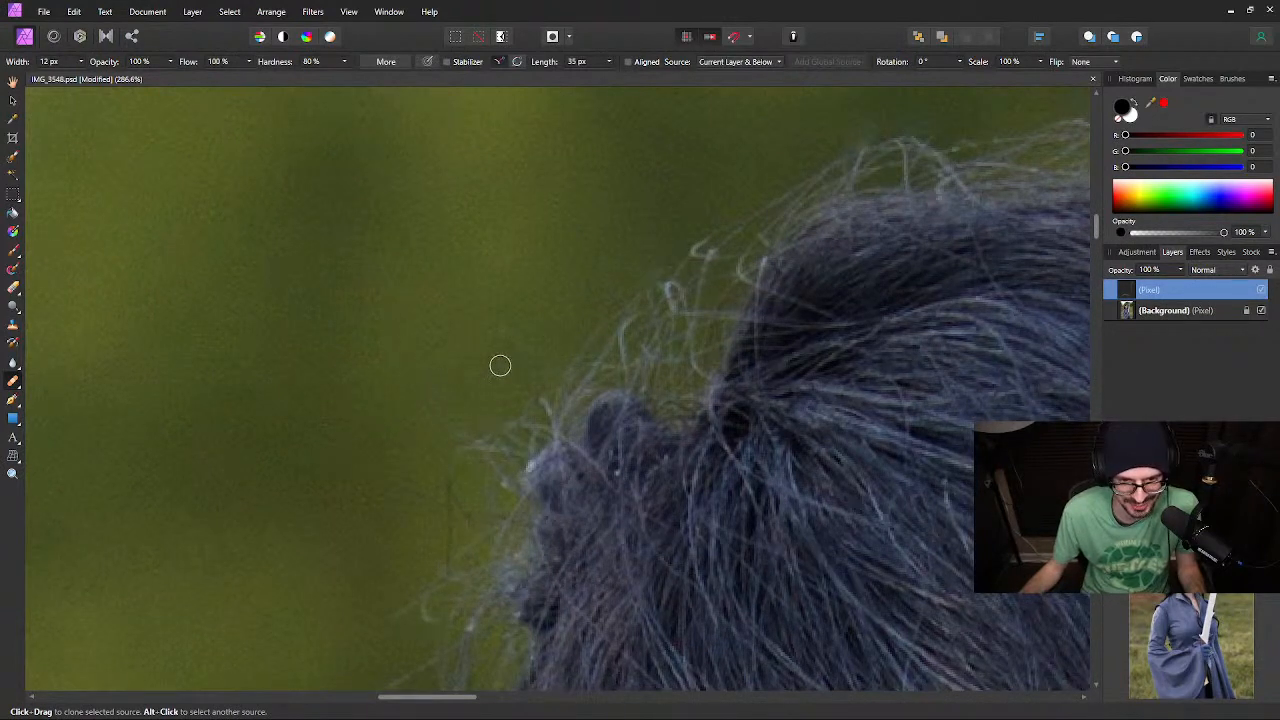
pyautogui.moveTo(451, 420); pyautogui.dragTo(404, 298)
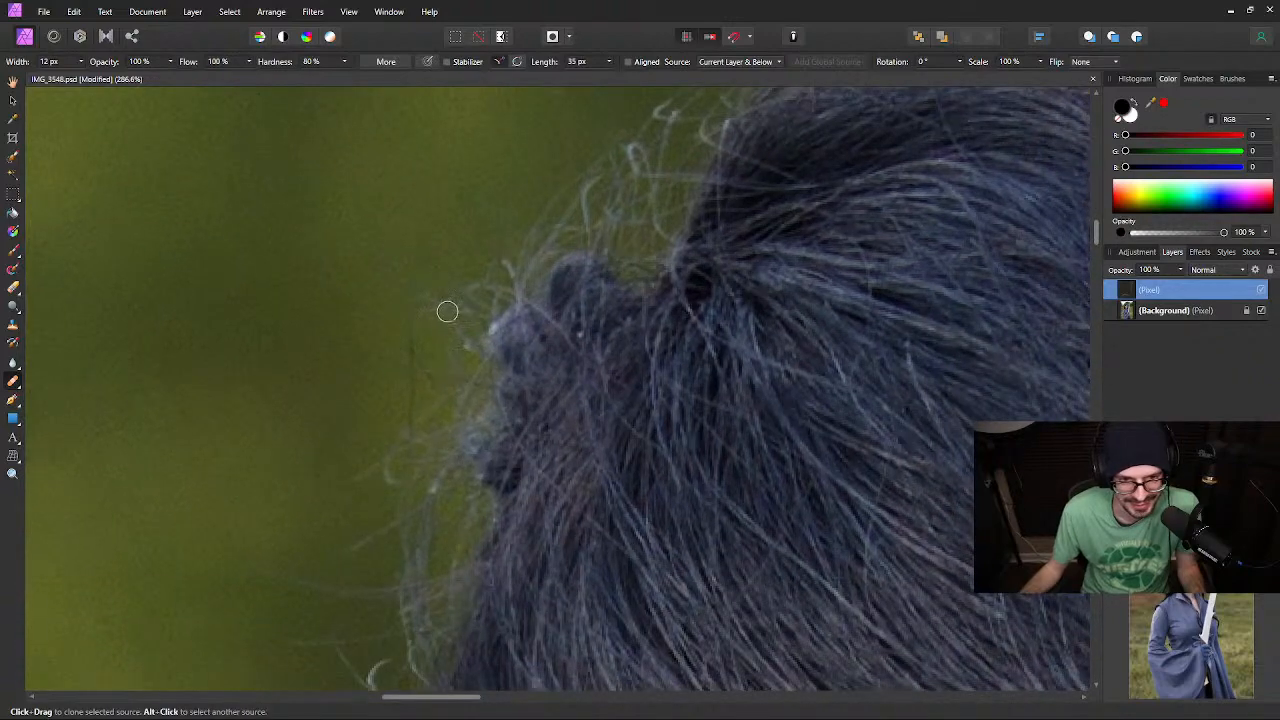
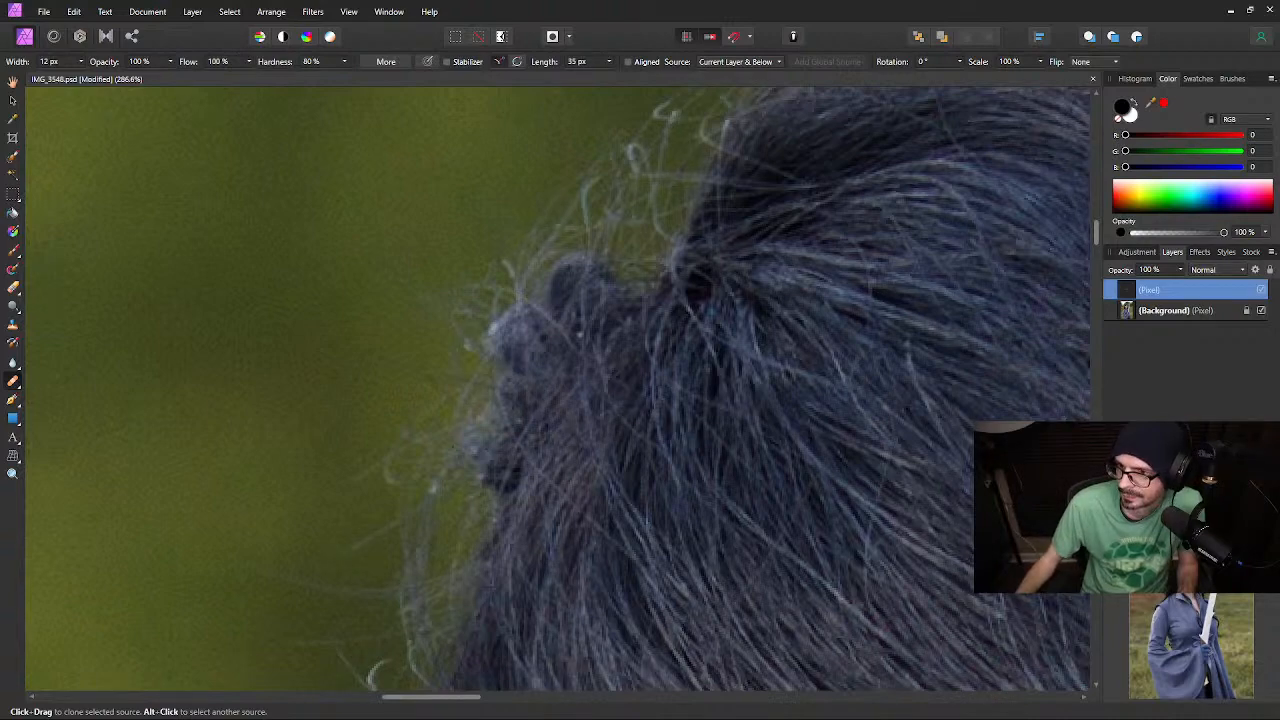
# Switch to the browser with the Vontography Instagram profile and enlarge and reposition its window to show more of the photo grid
pyautogui.moveTo(573, 116); pyautogui.dragTo(446, 95)
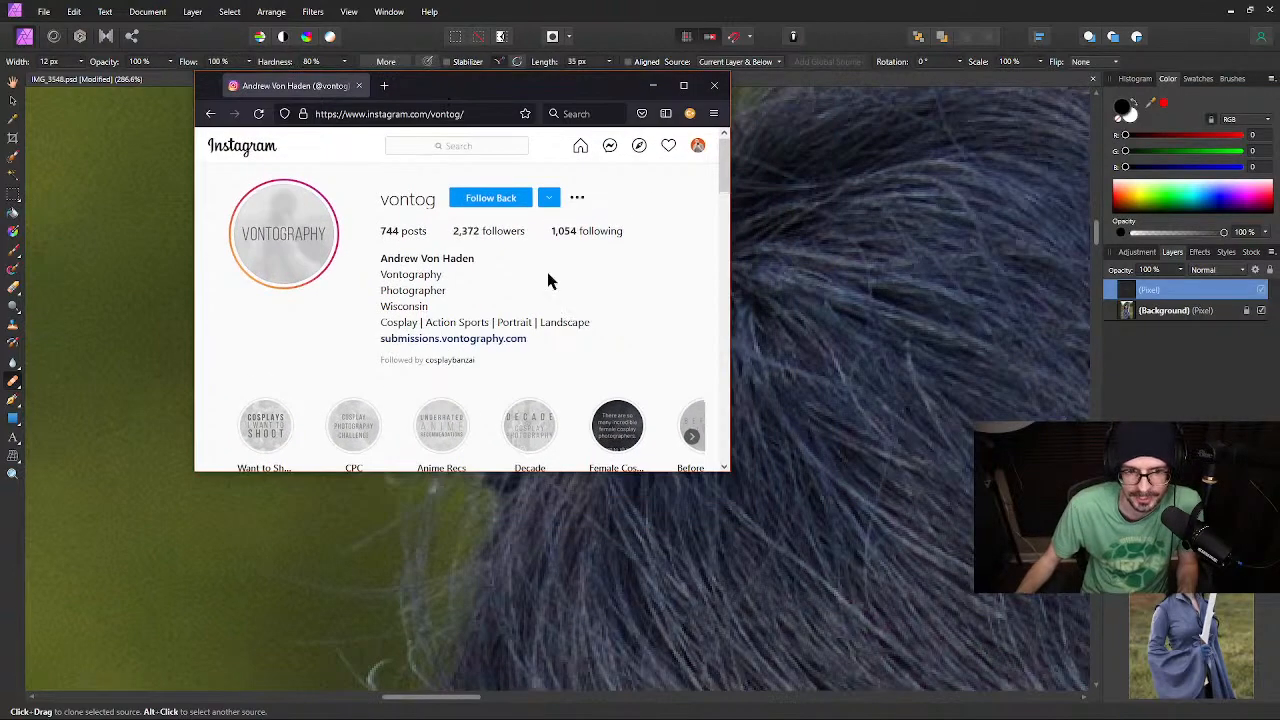
pyautogui.scroll(-2, 725, 468)
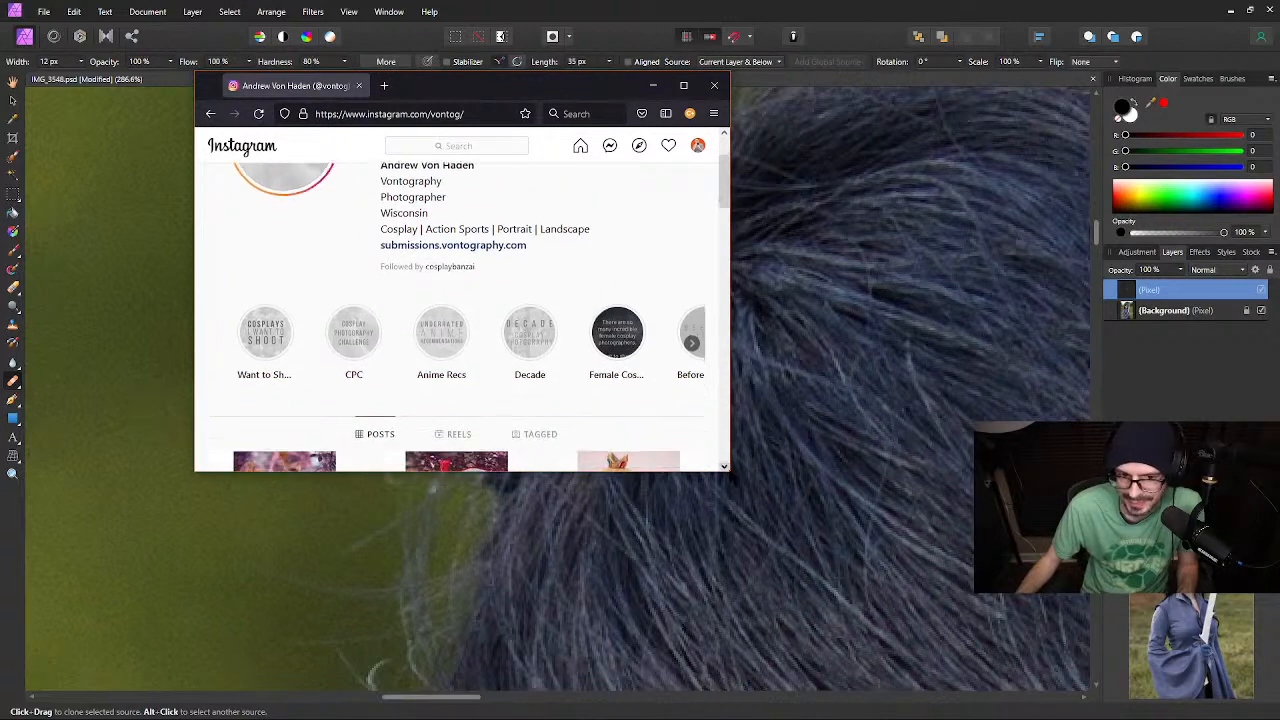
pyautogui.click(730, 476)
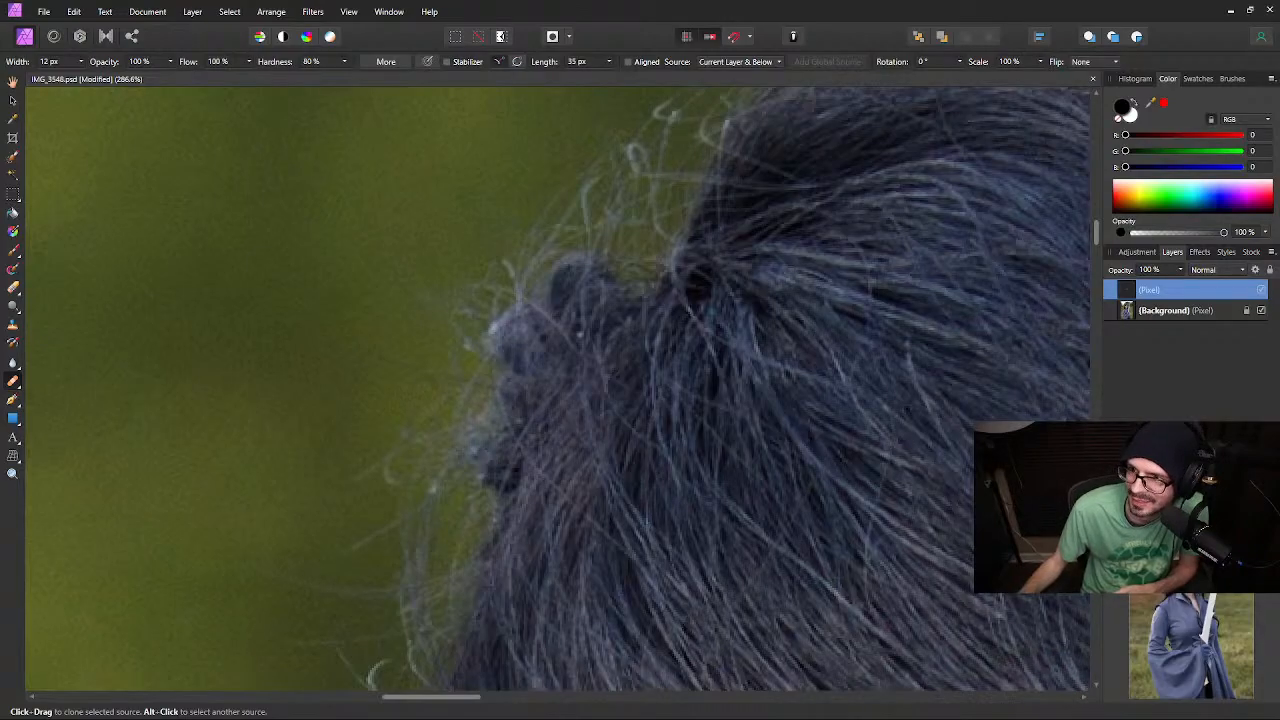
pyautogui.hotkey('alt', 'Tab')
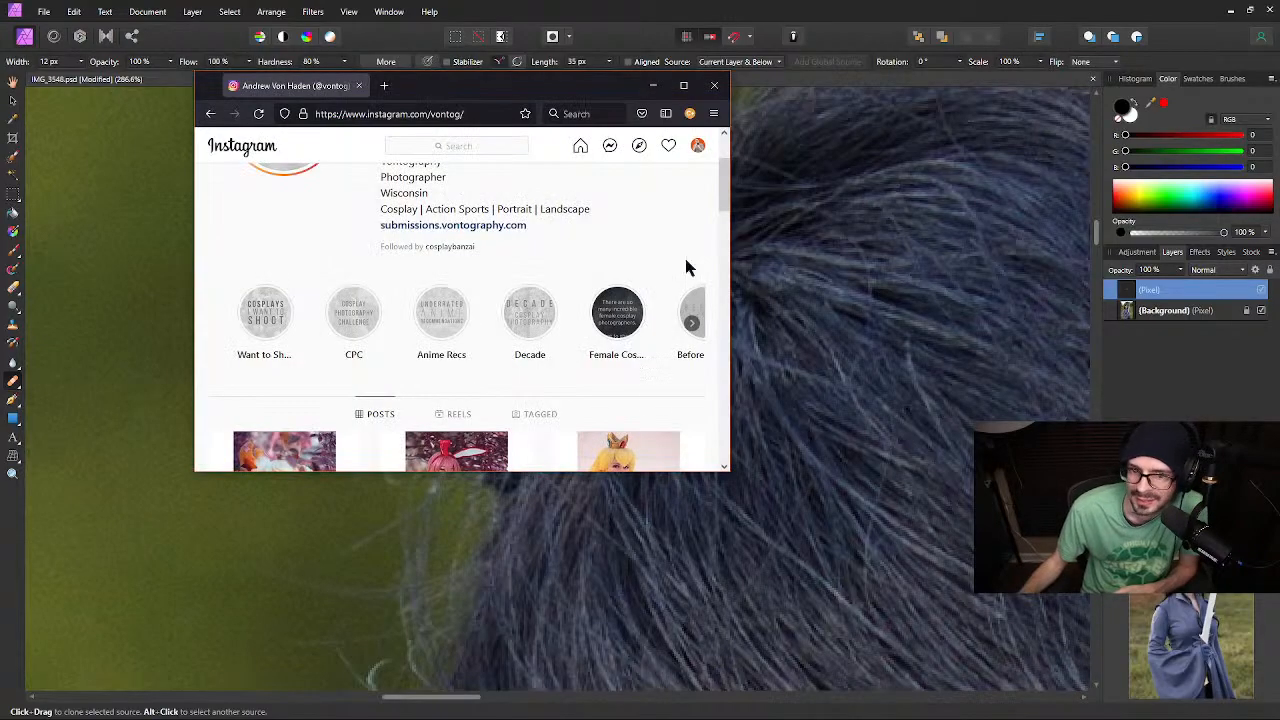
pyautogui.click(725, 468)
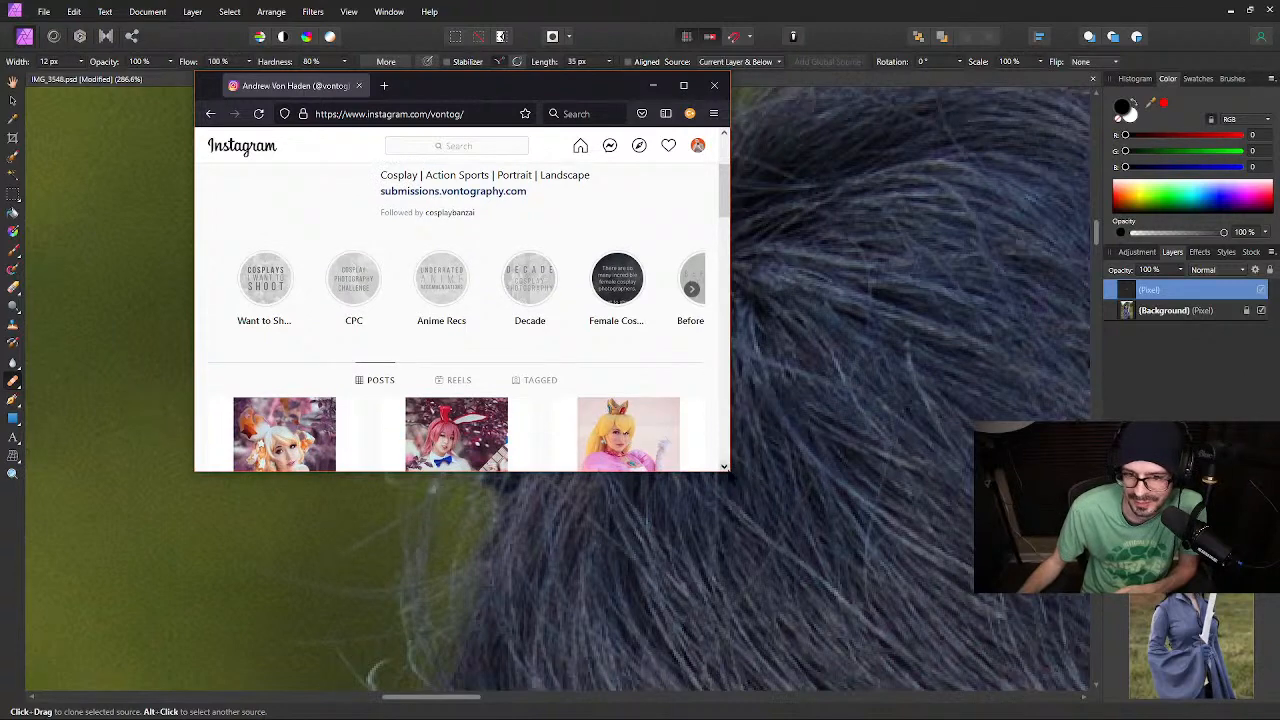
pyautogui.moveTo(726, 469); pyautogui.dragTo(1066, 667)
pyautogui.moveTo(689, 96); pyautogui.dragTo(688, 39)
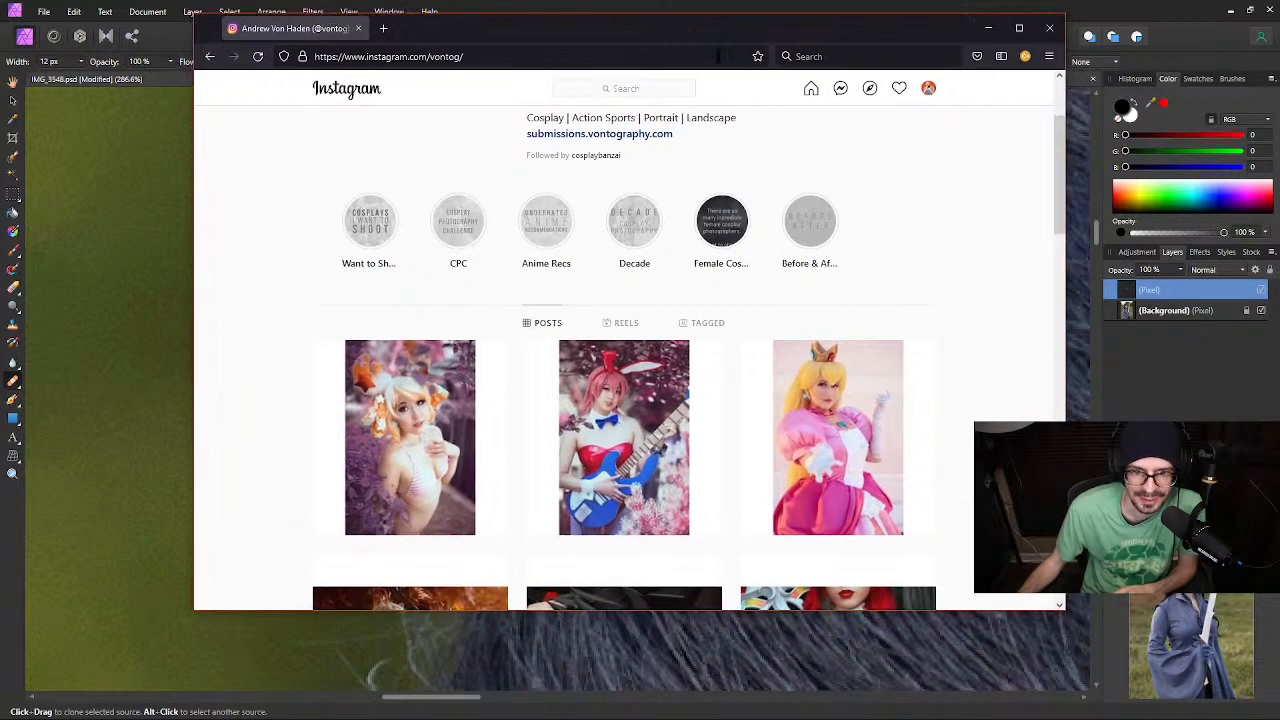
# Look over the profile's header and posts, view both photos of the Cancer cosplay post, and close it
pyautogui.scroll(-1, 986, 420)
pyautogui.scroll(4, 985, 400)
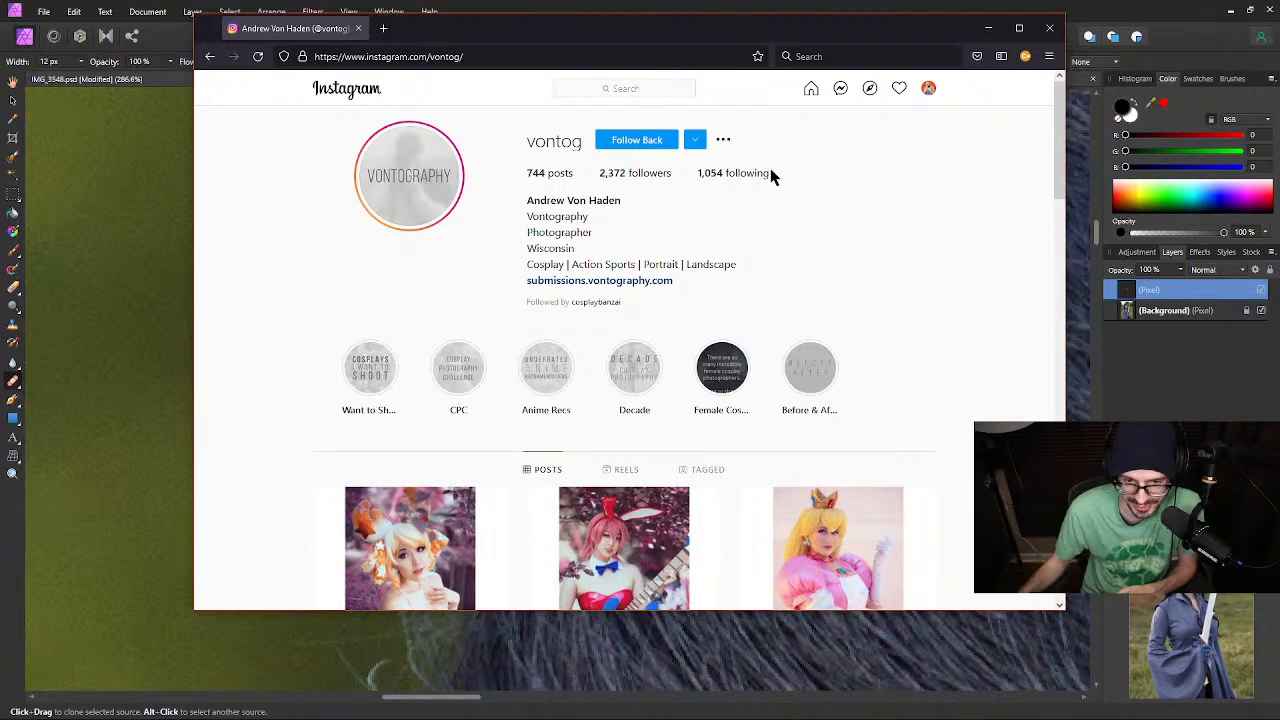
pyautogui.scroll(-5, 1000, 298)
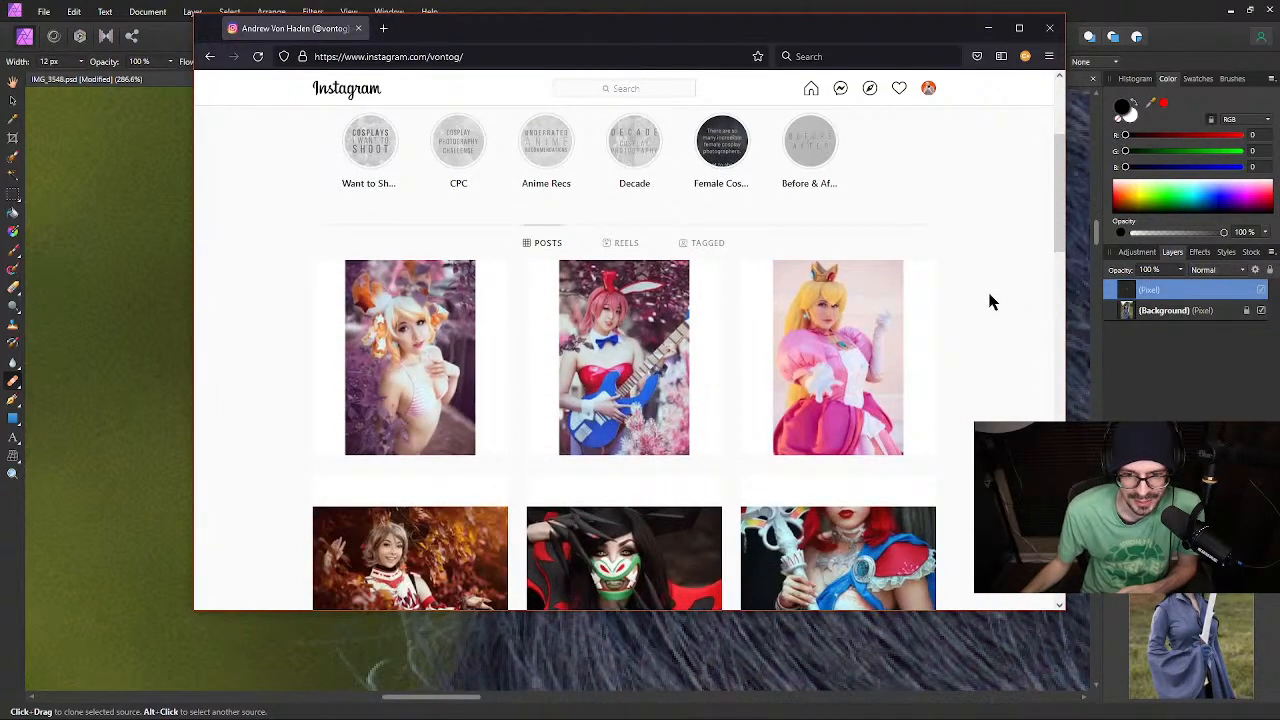
pyautogui.scroll(-2, 991, 302)
pyautogui.click(443, 289)
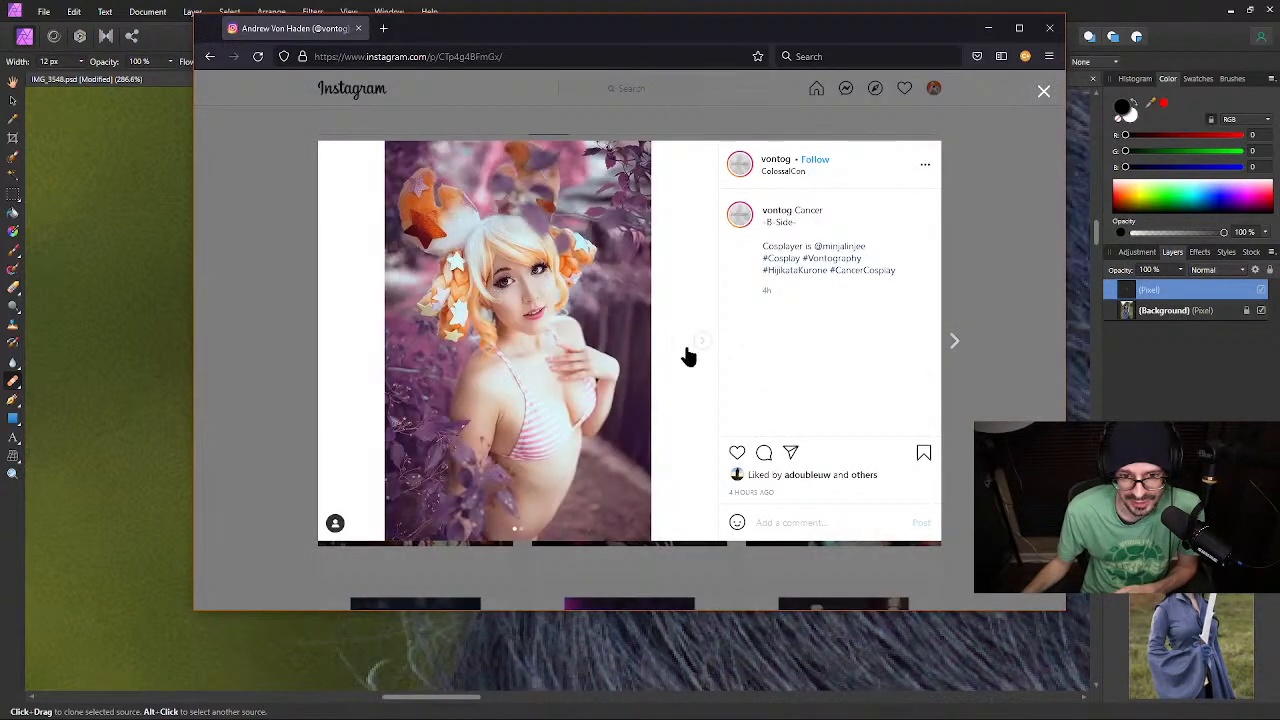
pyautogui.click(702, 341)
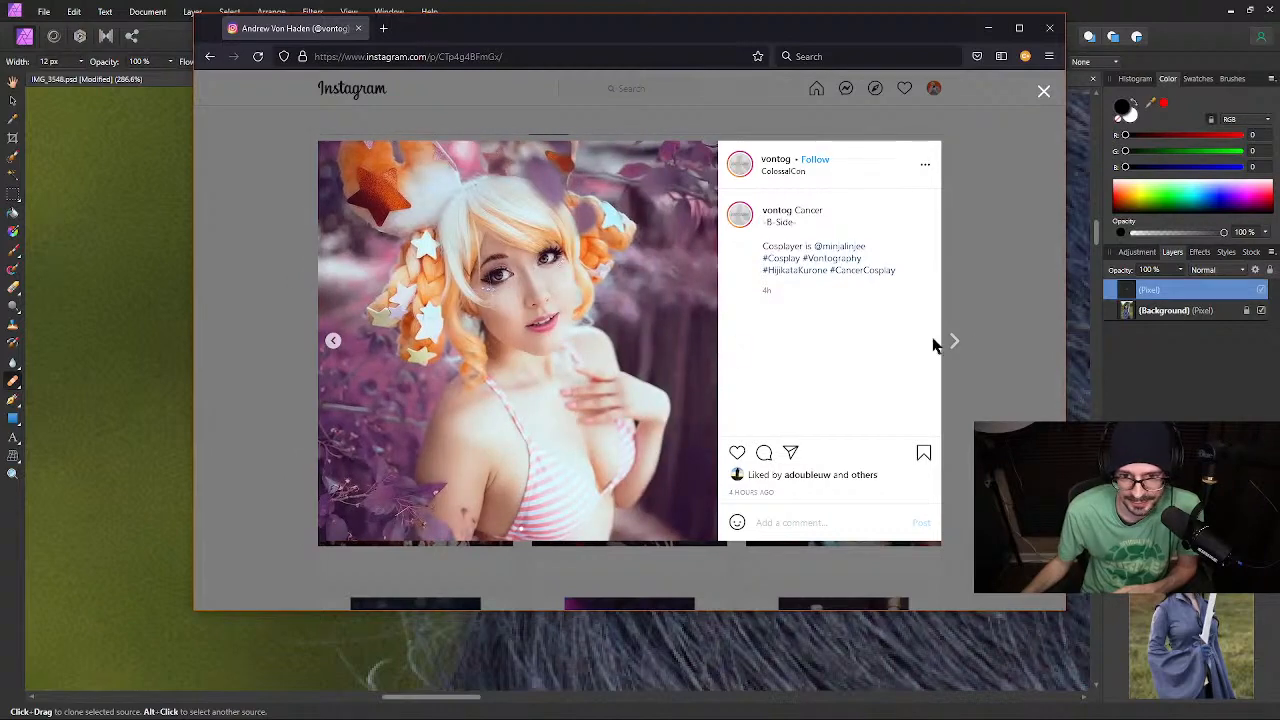
pyautogui.click(1014, 297)
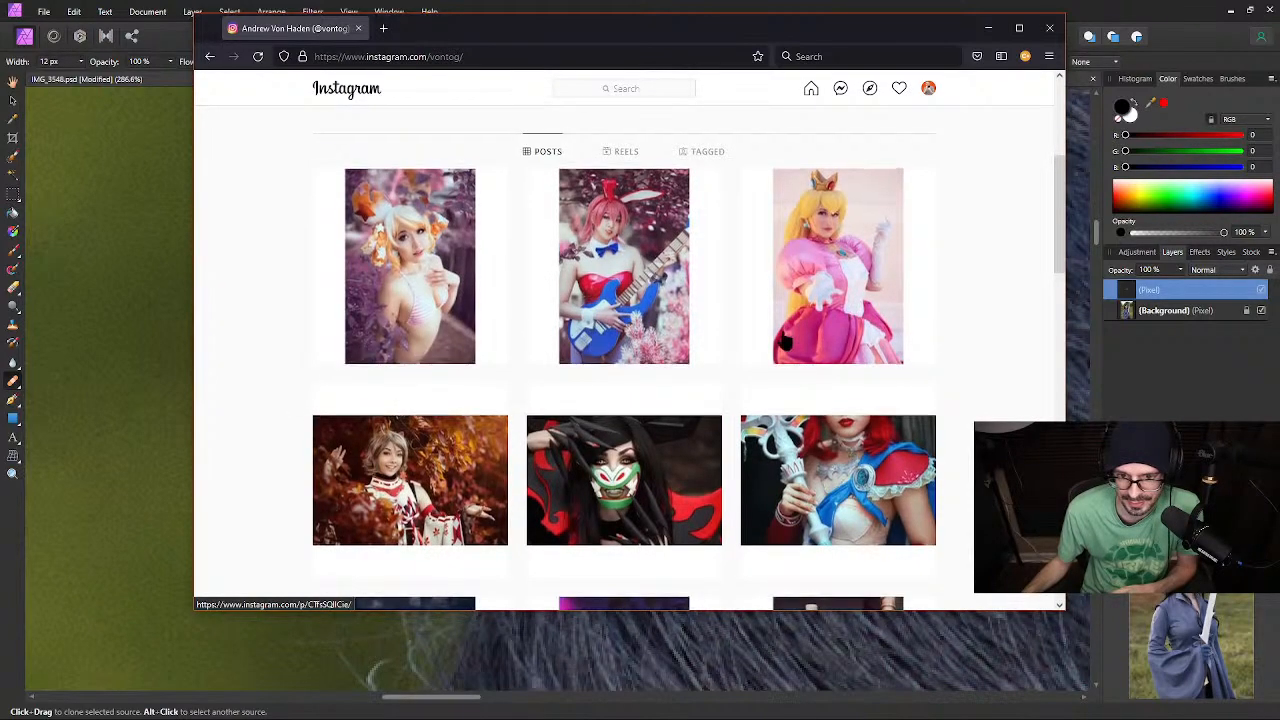
# View both photos of the Aku cosplay post with the browser window maximized, and close the post
pyautogui.scroll(-1, 784, 344)
pyautogui.click(603, 437)
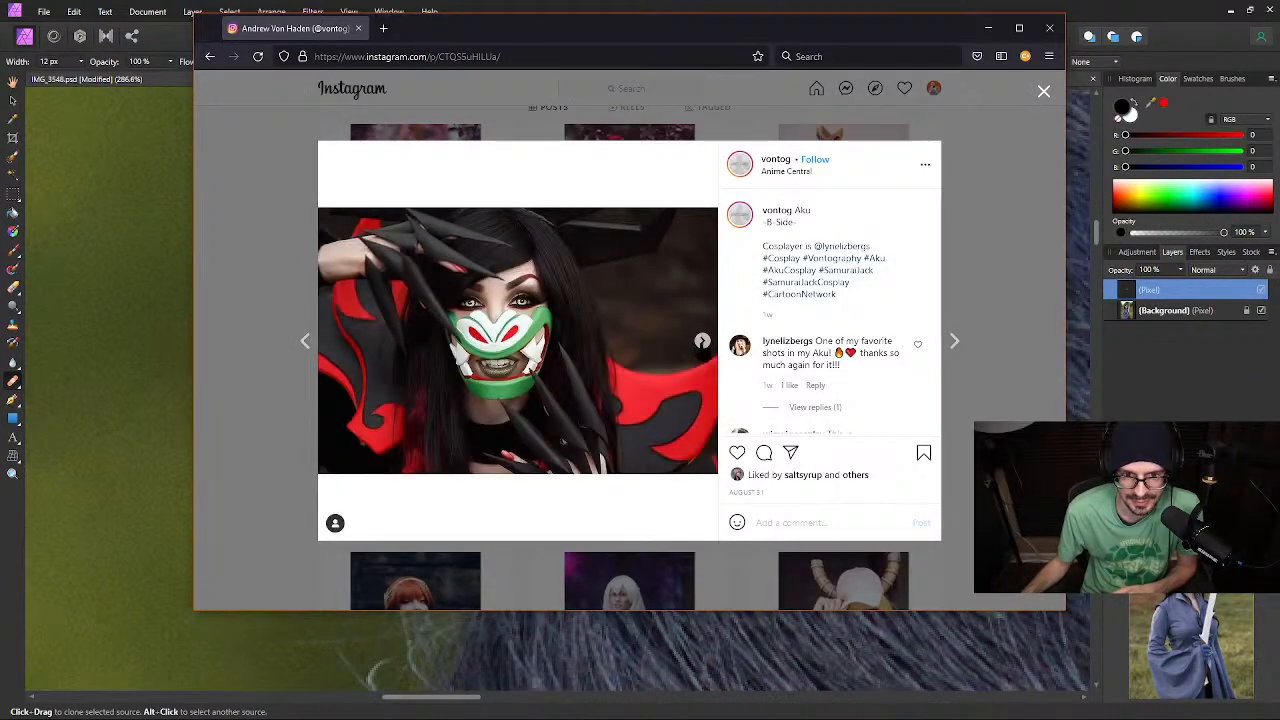
pyautogui.doubleClick(775, 33)
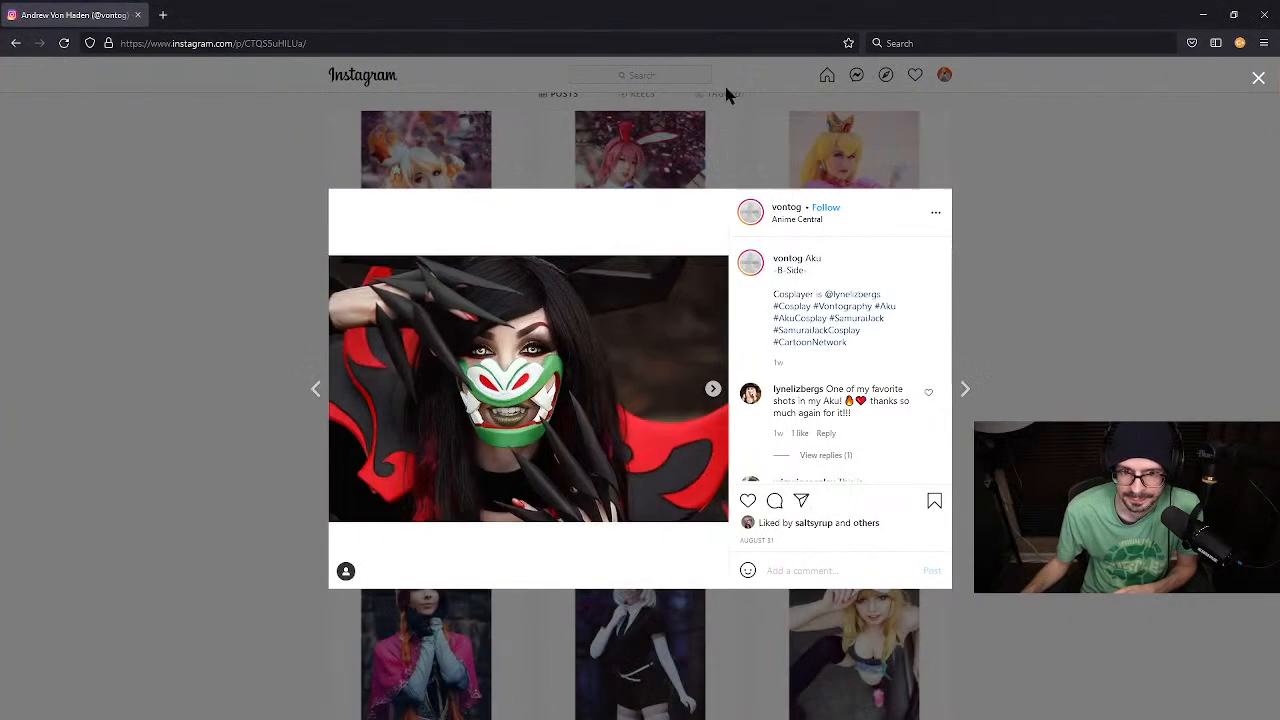
pyautogui.click(713, 389)
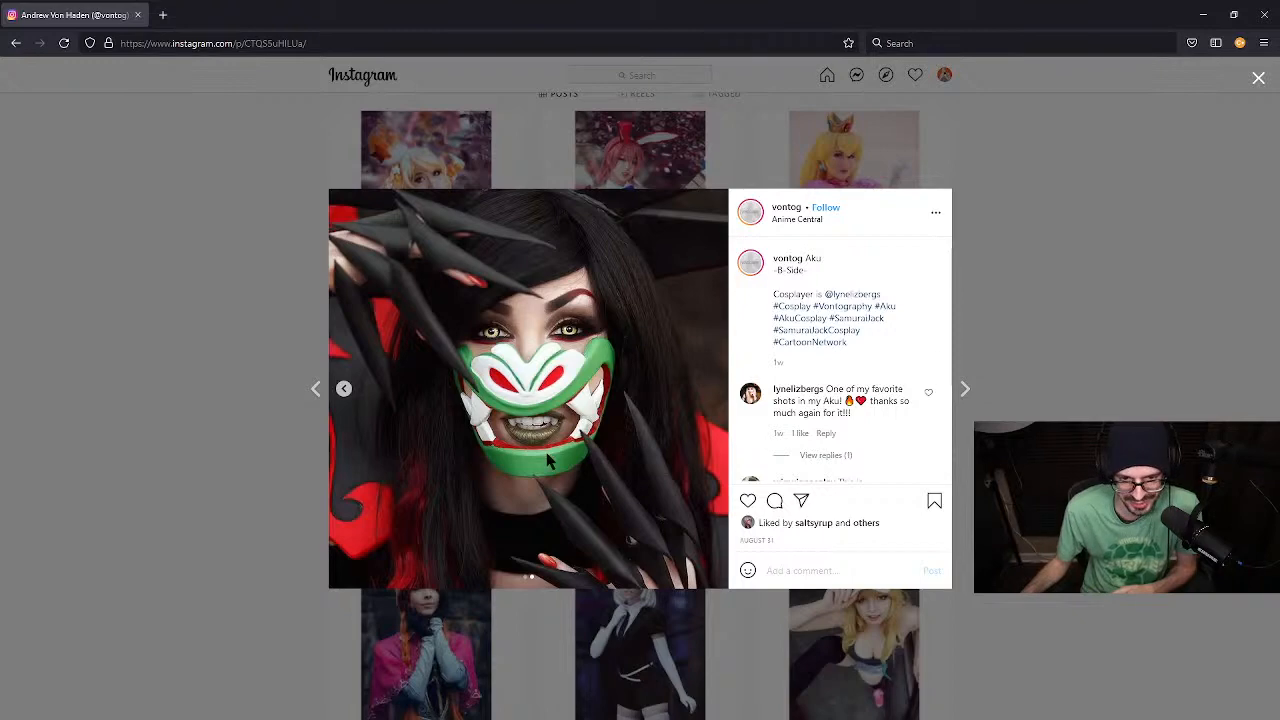
pyautogui.click(993, 281)
# View the Diamond and Lulu cosplay posts farther down the profile's grid, closing each one
pyautogui.scroll(-3, 1070, 330)
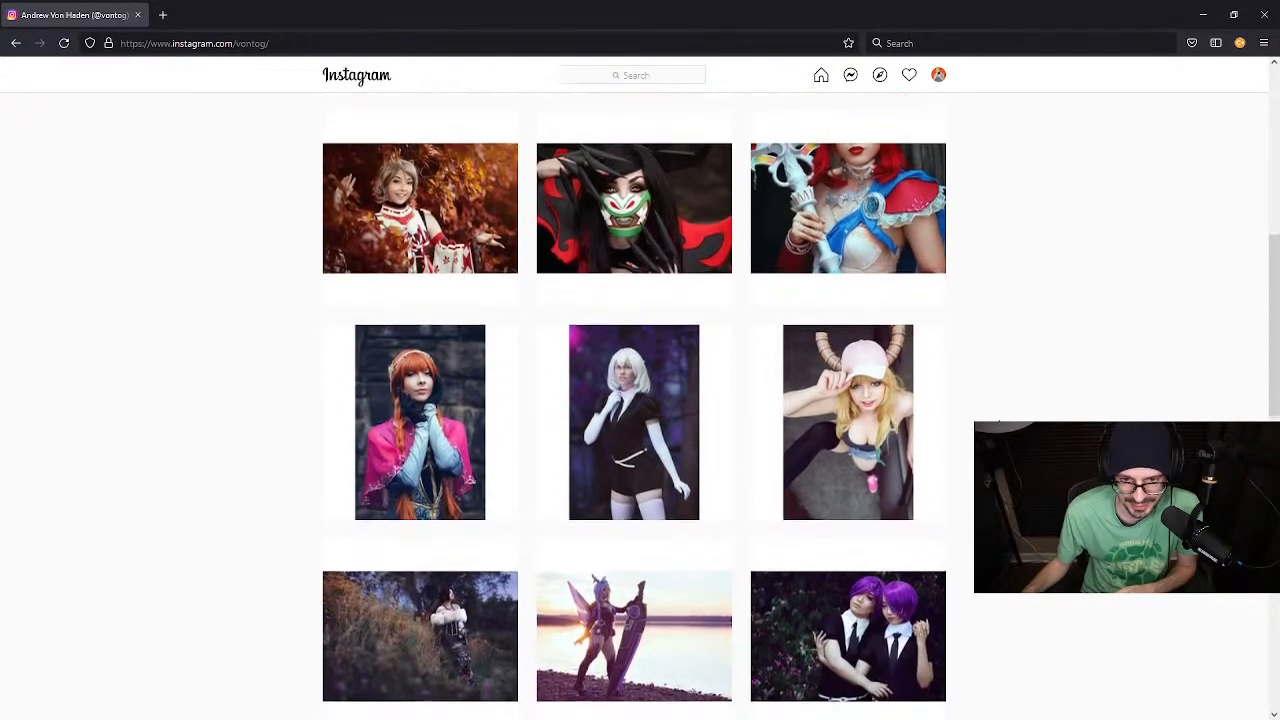
pyautogui.click(649, 414)
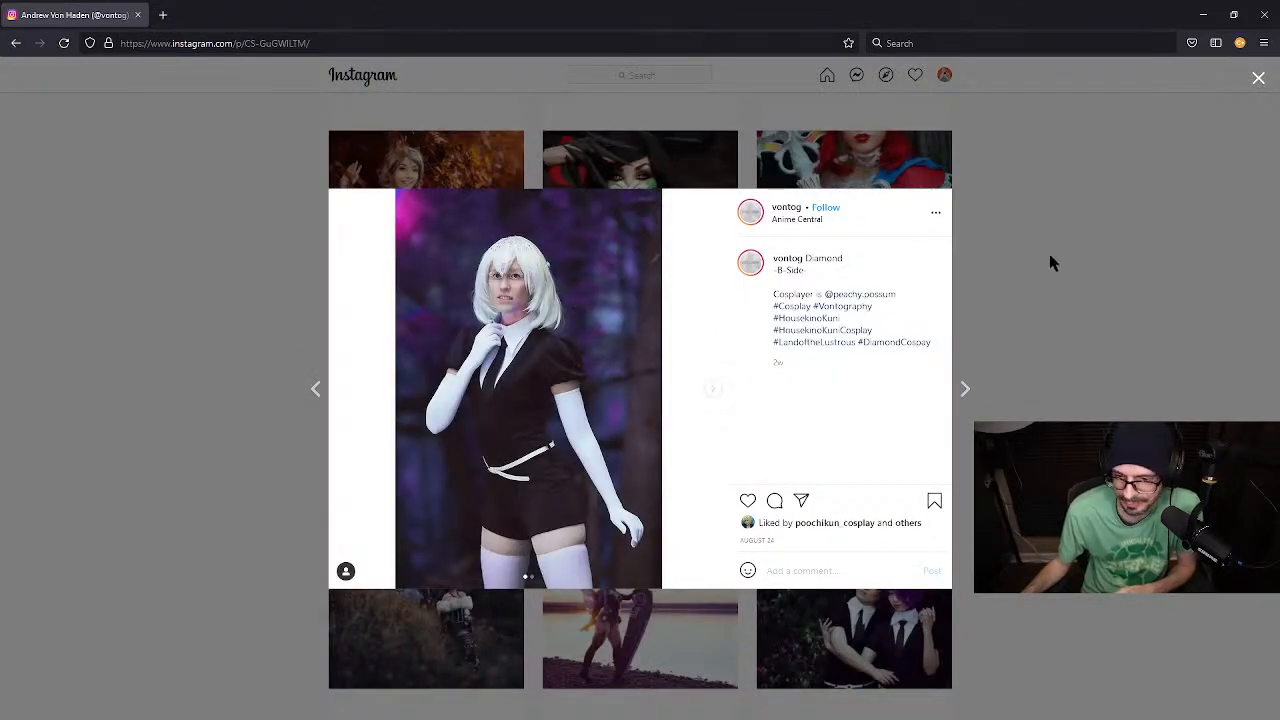
pyautogui.click(1094, 266)
pyautogui.scroll(-2, 1040, 340)
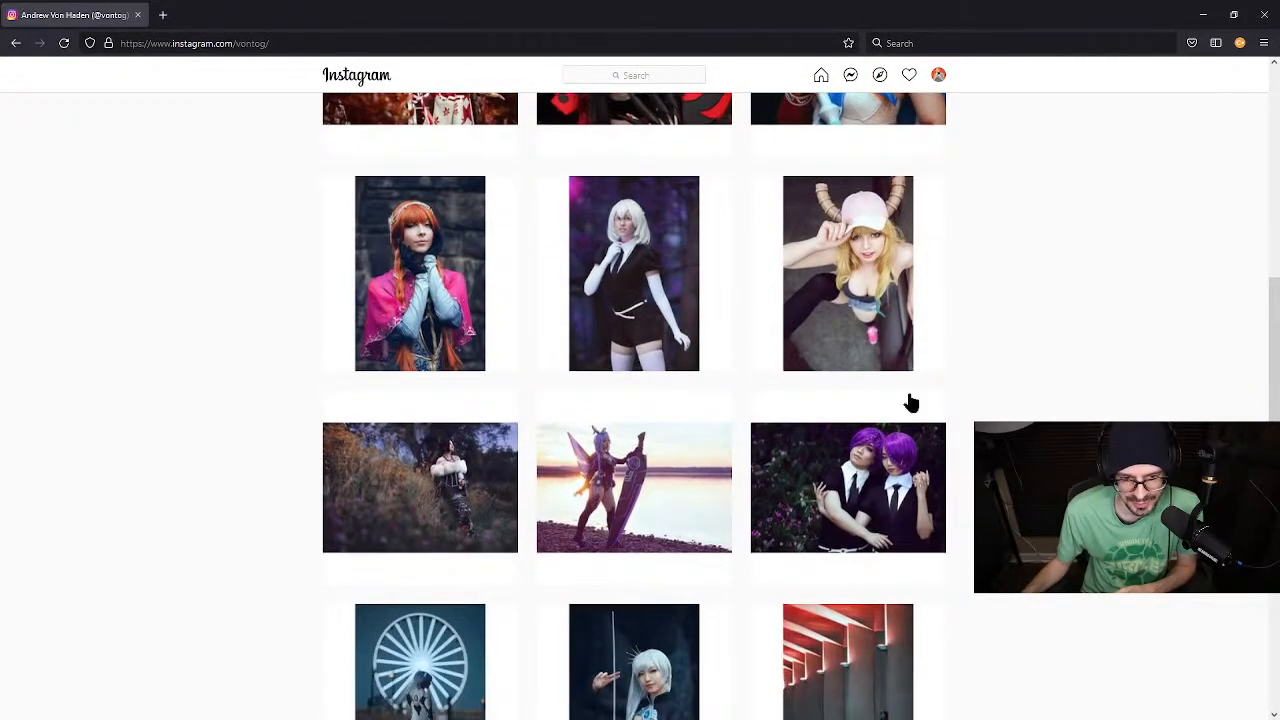
pyautogui.click(470, 500)
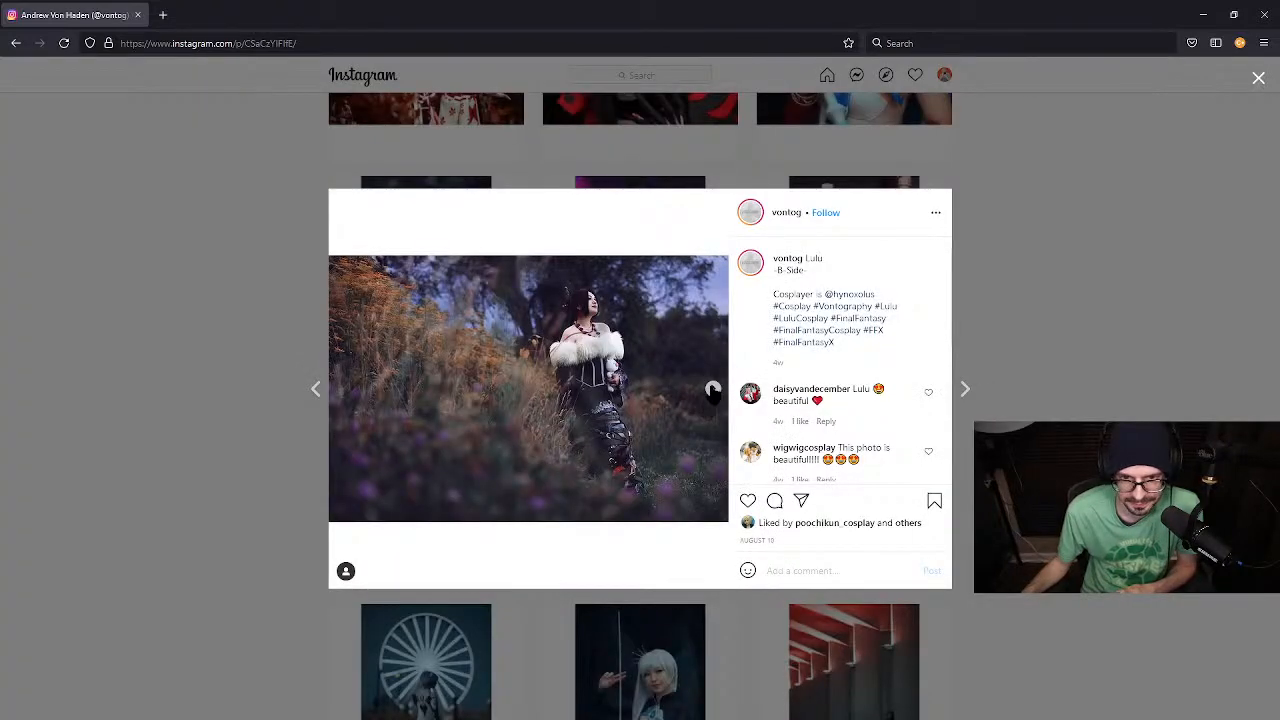
pyautogui.click(1083, 284)
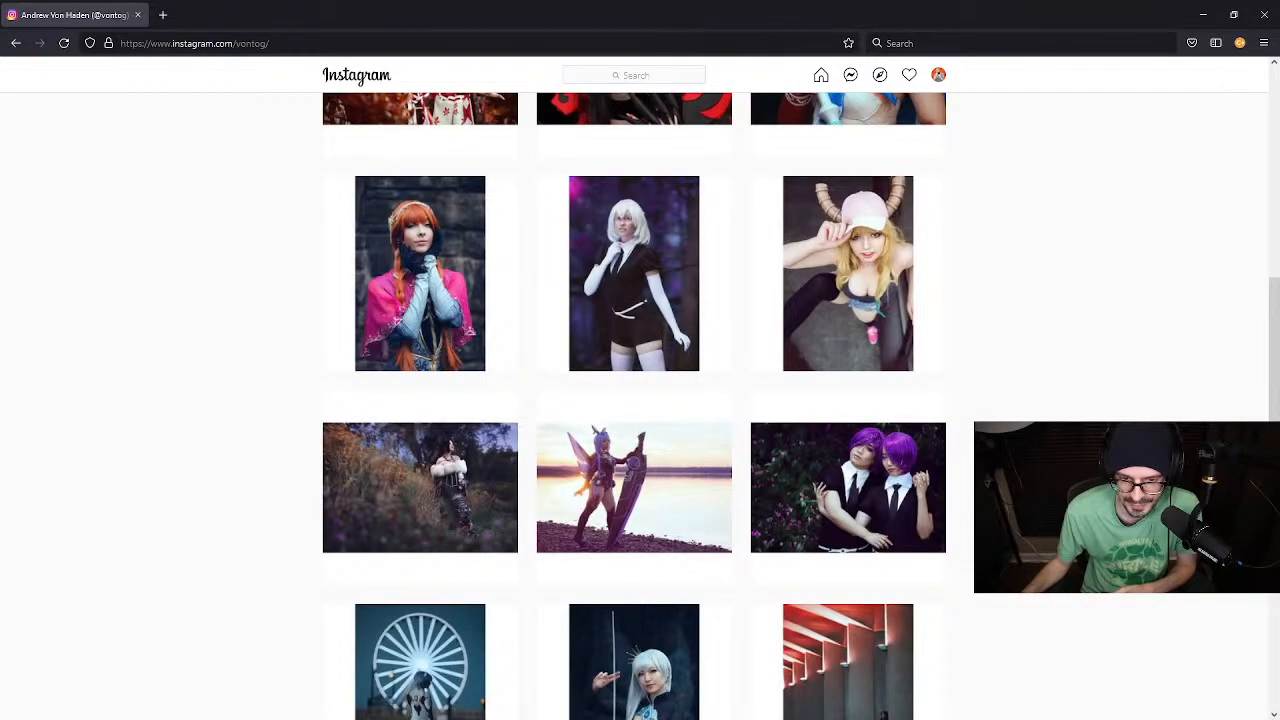
# Skim more cosplay photos in the profile's grid and move the browser away to return to the portrait in Affinity Photo
pyautogui.scroll(-4, 1083, 284)
pyautogui.scroll(1, 1083, 284)
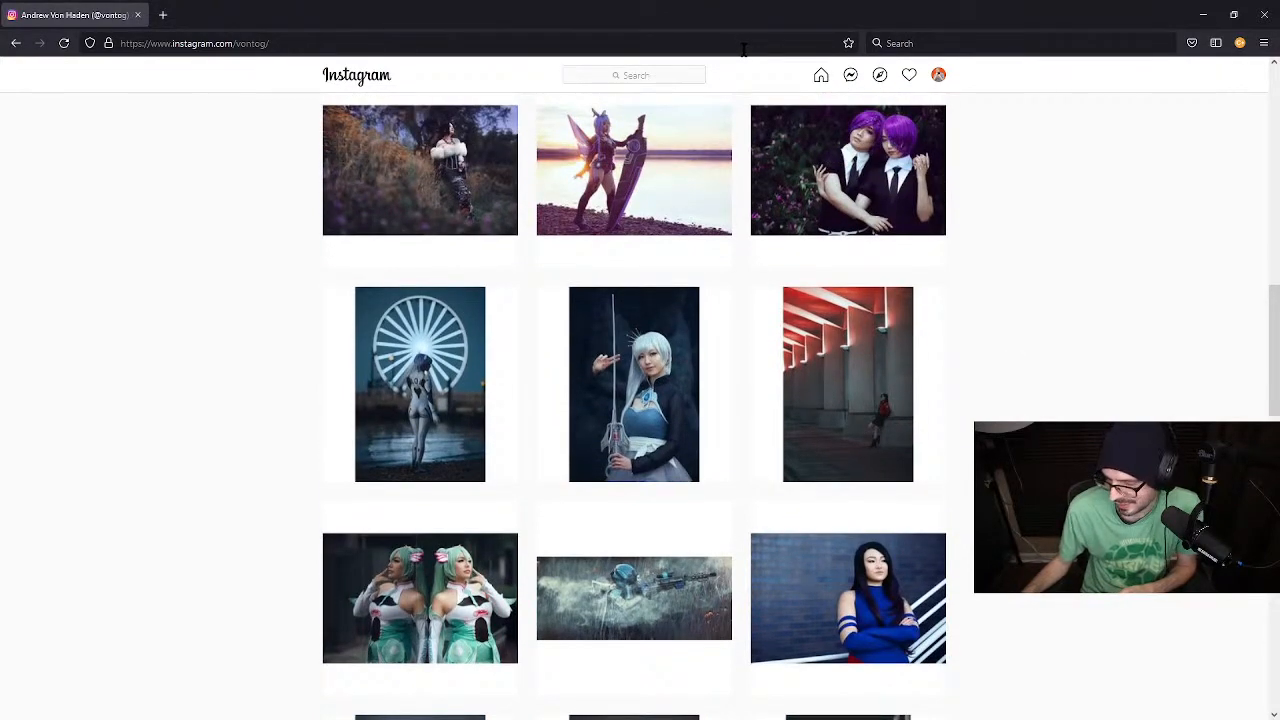
pyautogui.moveTo(766, 23); pyautogui.dragTo(1279, 600)
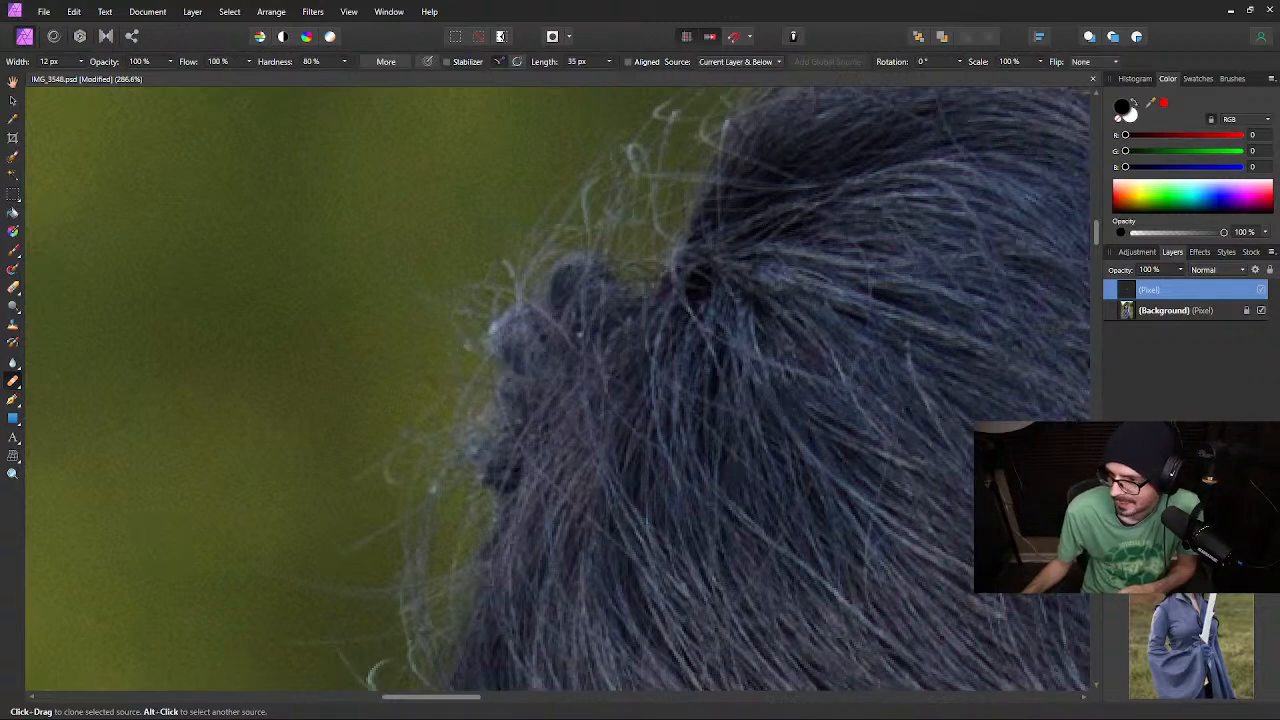
# Examine the stray hairs beside the hair knot and the overall look of the whole elf sword portrait
pyautogui.press('space')
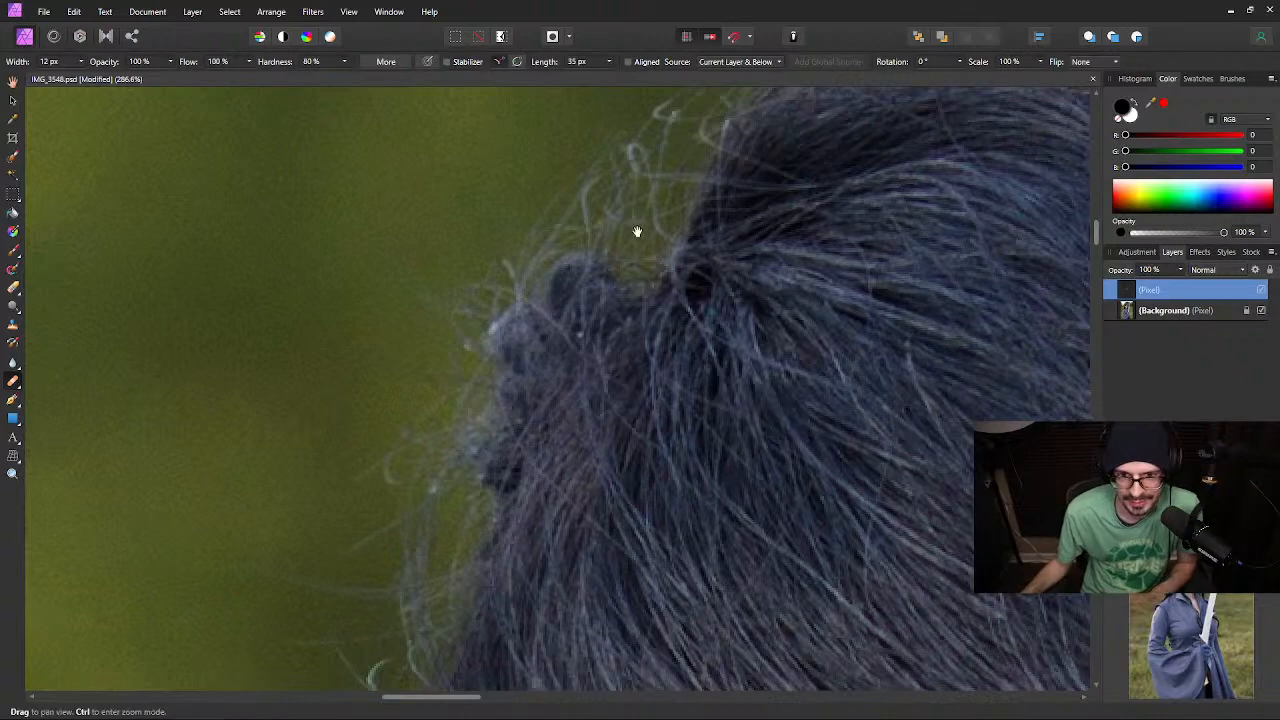
pyautogui.moveTo(634, 229)
pyautogui.mouseDown()
pyautogui.moveTo(572, 395)
pyautogui.moveTo(486, 386)
pyautogui.moveTo(351, 420)
pyautogui.moveTo(676, 295)
pyautogui.moveTo(803, 194)
pyautogui.moveTo(660, 351)
pyautogui.moveTo(737, 263)
pyautogui.mouseUp()
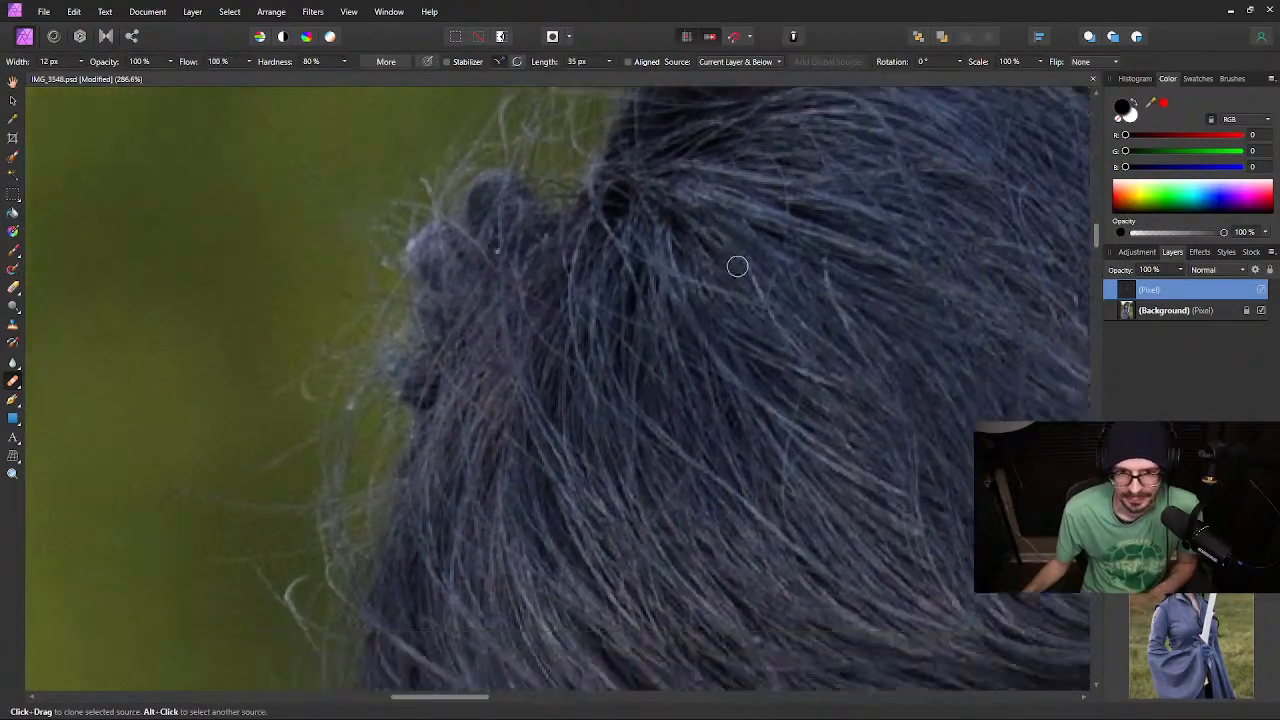
pyautogui.scroll(-15, 755, 248)
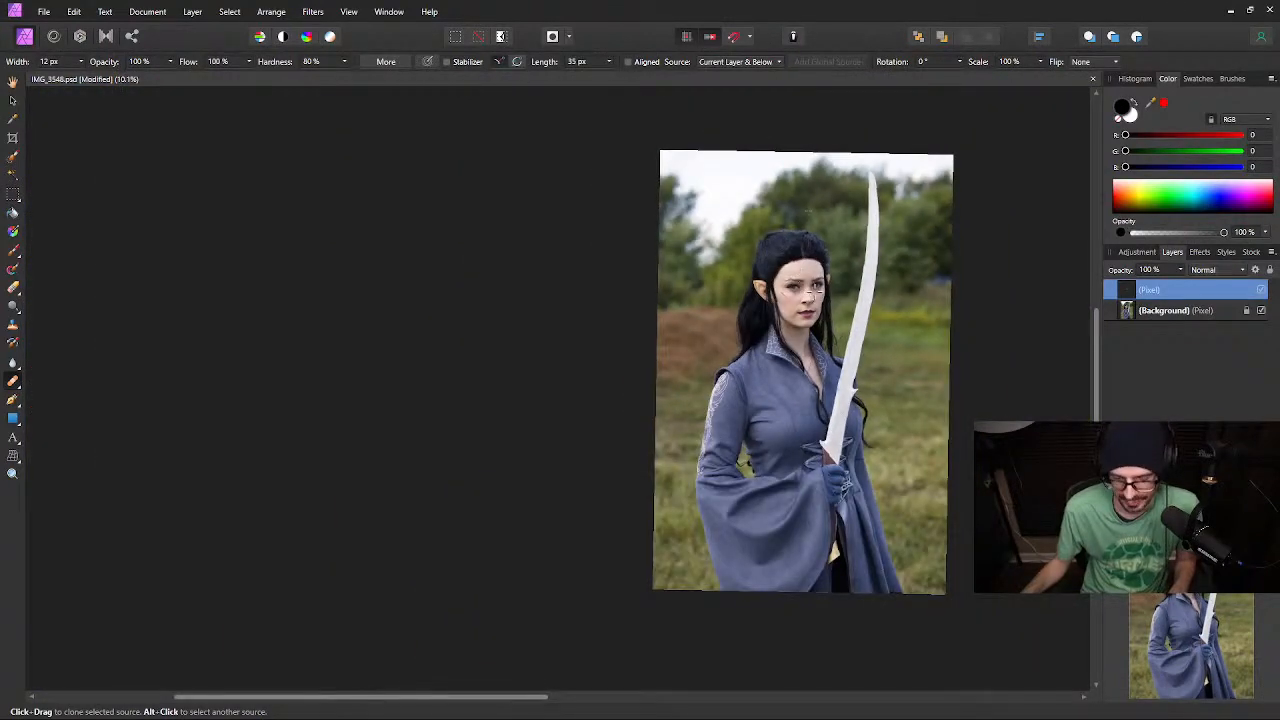
pyautogui.hscroll(-2, 812, 294)
pyautogui.hscroll(3, 812, 295)
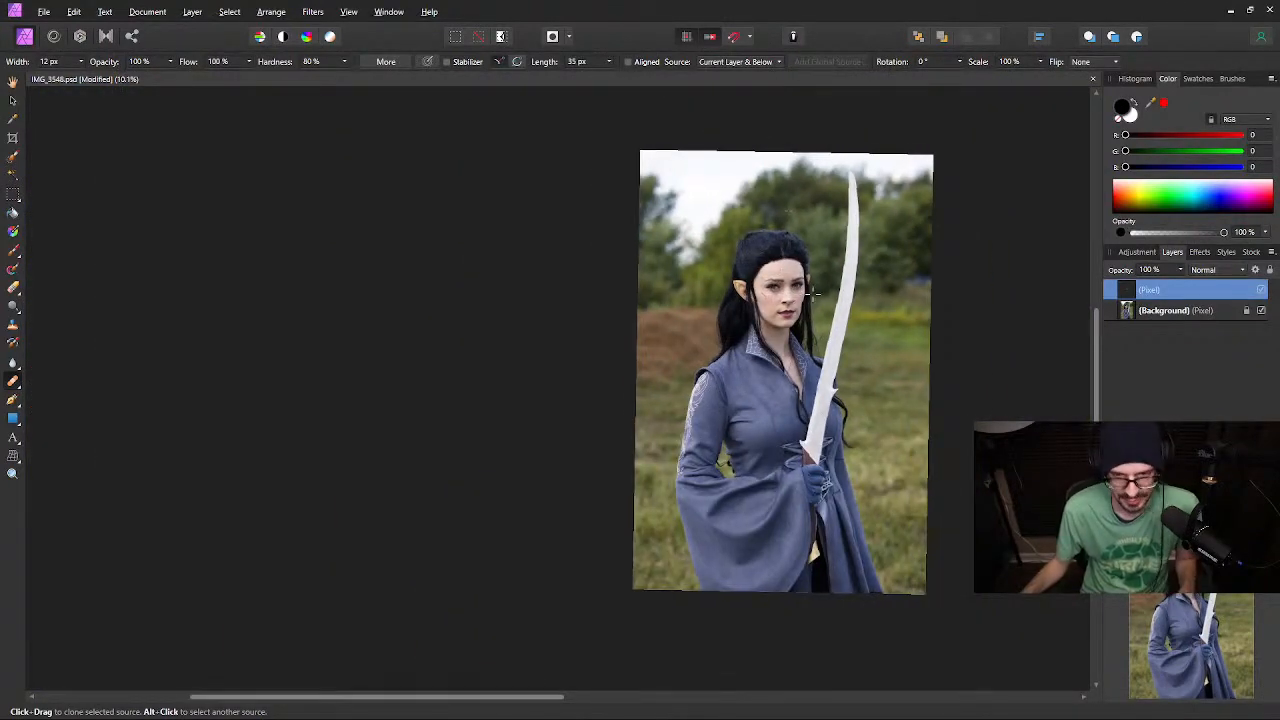
pyautogui.scroll(1, 812, 295)
pyautogui.scroll(-1, 812, 294)
pyautogui.scroll(1, 752, 252)
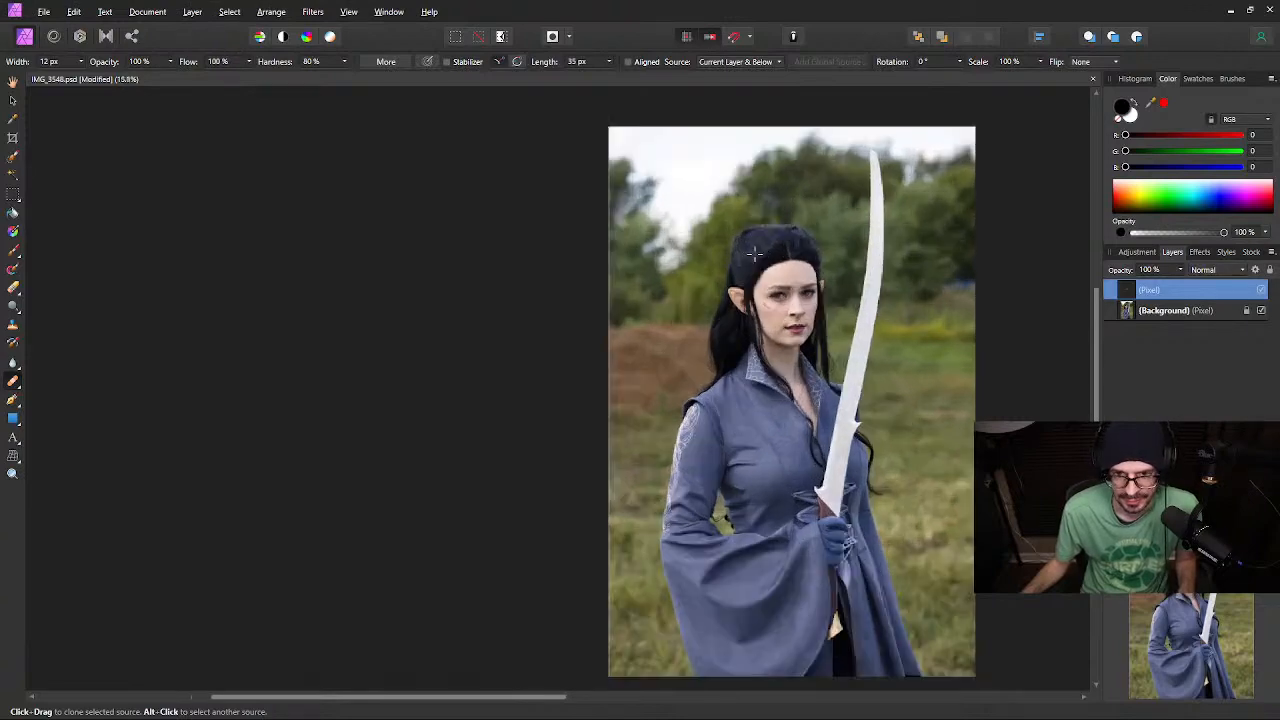
pyautogui.moveTo(761, 254); pyautogui.dragTo(481, 270)
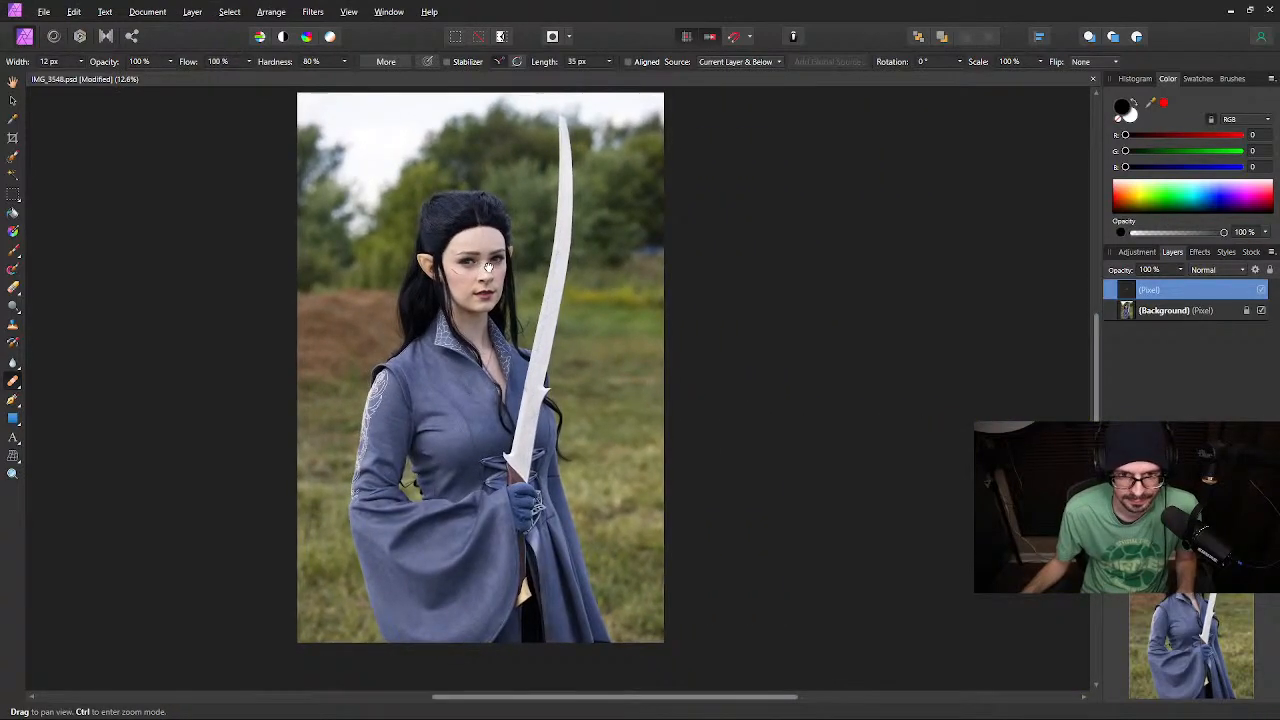
# Heal the lower part of the long stray hair crossing the cheek under the eye, sampling clean skin beside the nose
pyautogui.scroll(13, 481, 270)
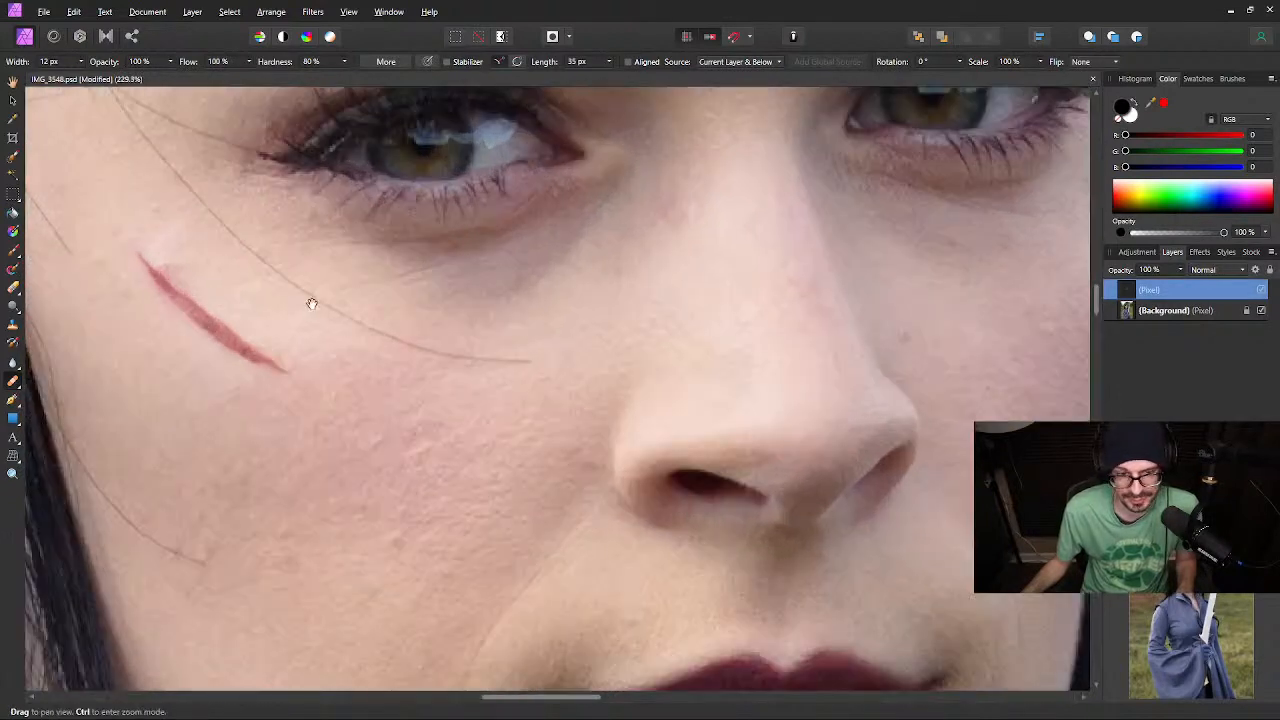
pyautogui.moveTo(309, 297); pyautogui.dragTo(557, 424)
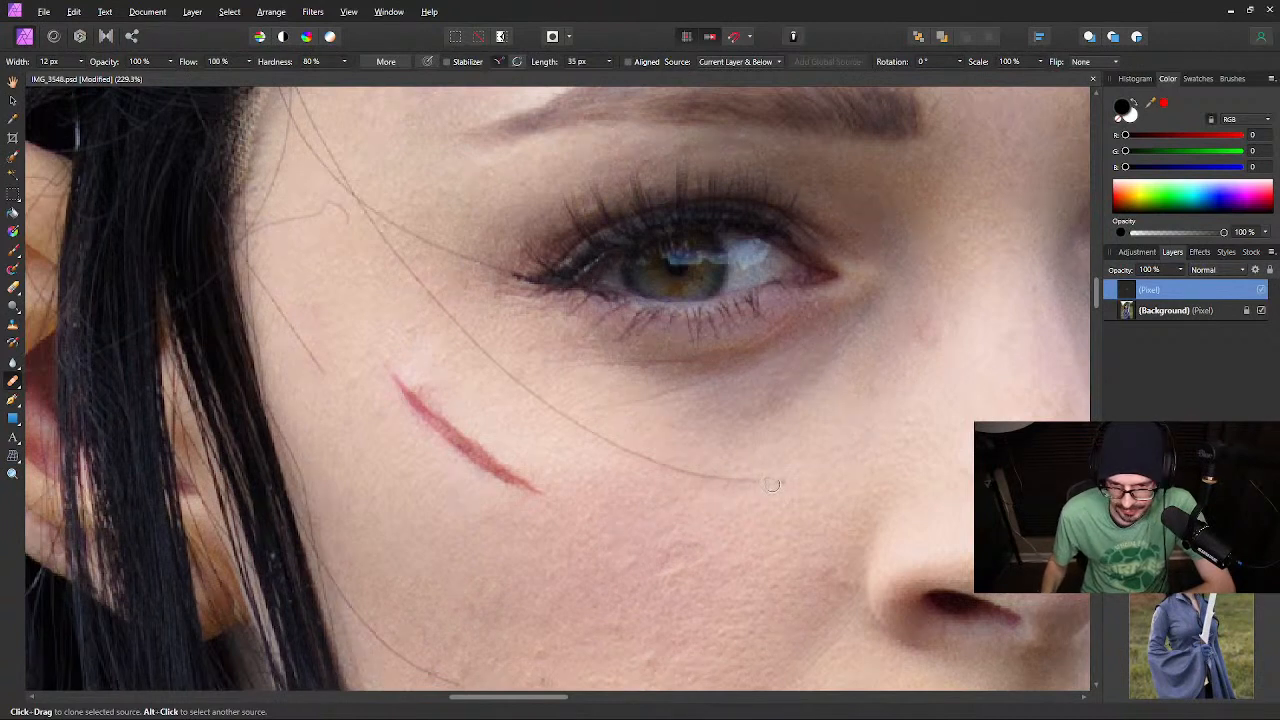
pyautogui.moveTo(786, 483); pyautogui.dragTo(767, 483)
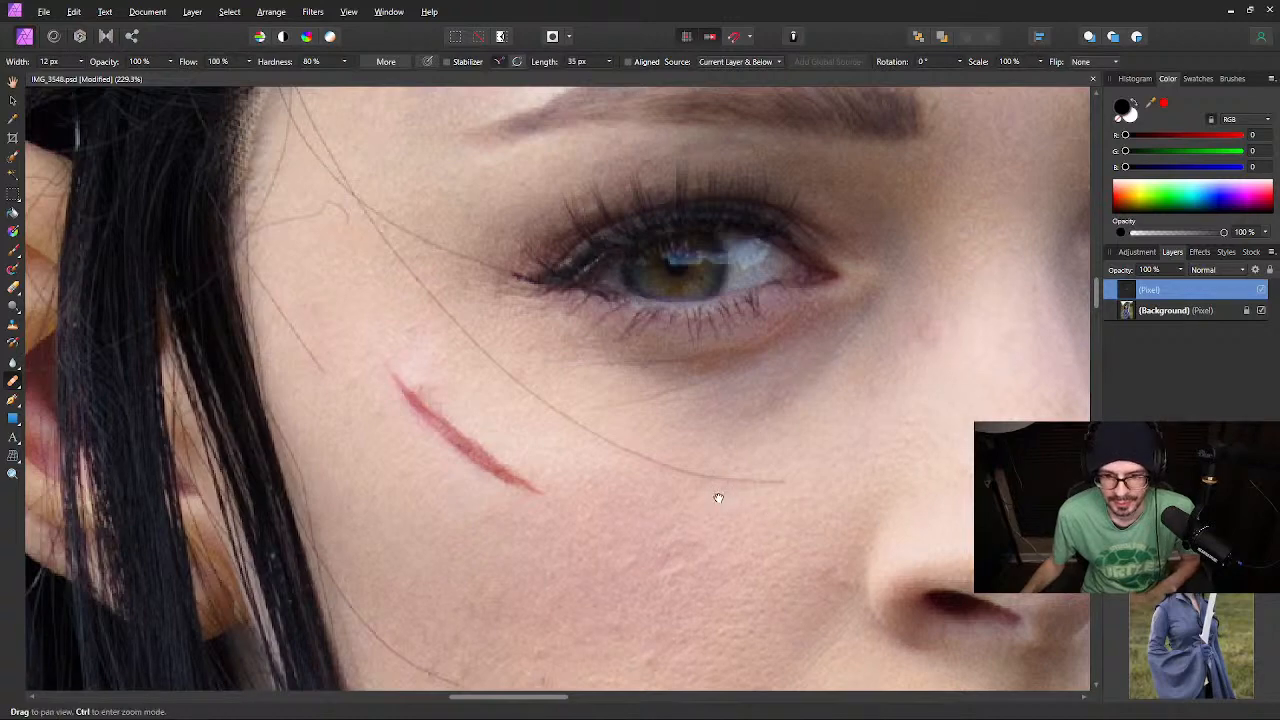
pyautogui.moveTo(717, 497); pyautogui.dragTo(757, 421)
pyautogui.scroll(2, 812, 410)
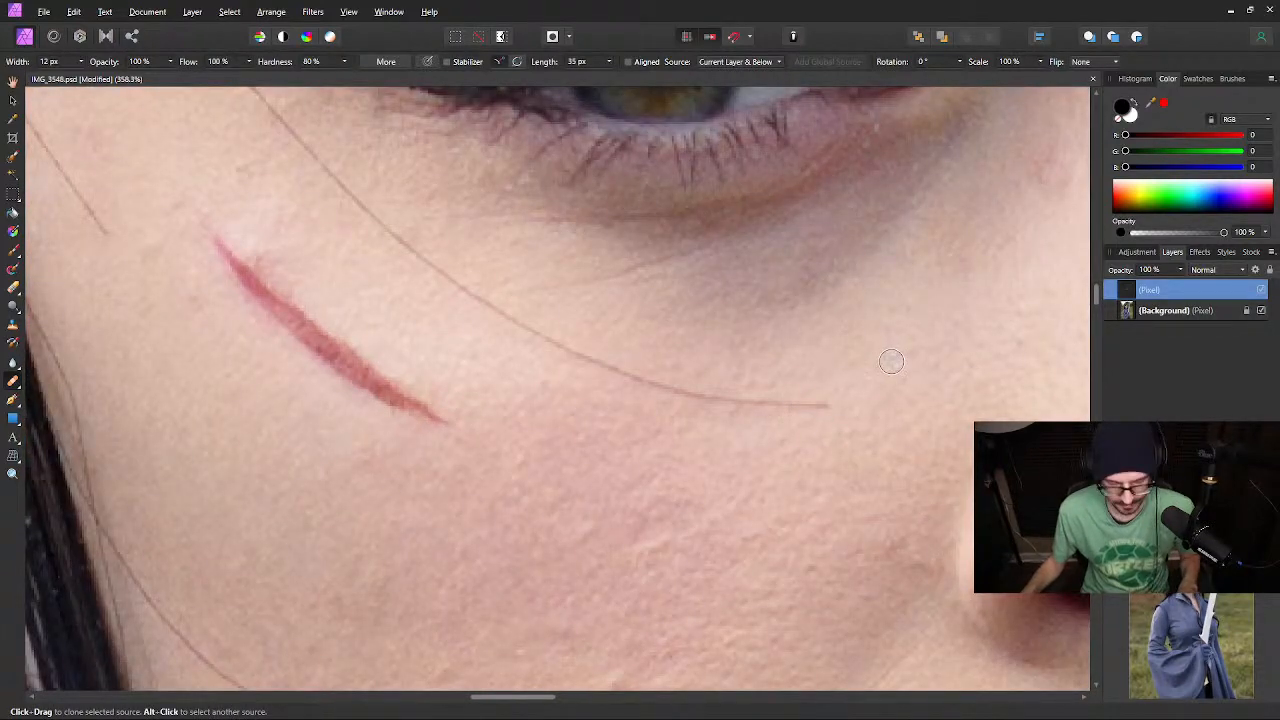
pyautogui.keyDown('alt'); pyautogui.click(950, 375); pyautogui.keyUp('alt')
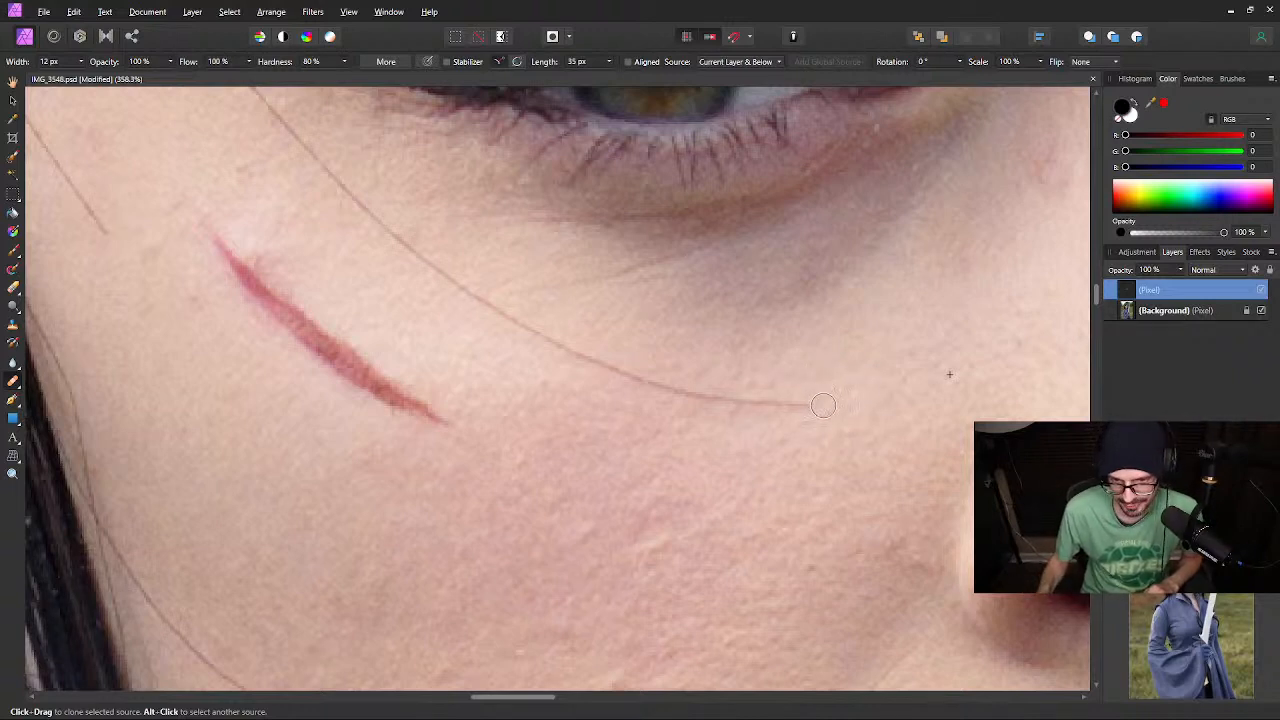
pyautogui.moveTo(818, 404)
pyautogui.mouseDown()
pyautogui.moveTo(755, 408)
pyautogui.moveTo(640, 379)
pyautogui.mouseUp()
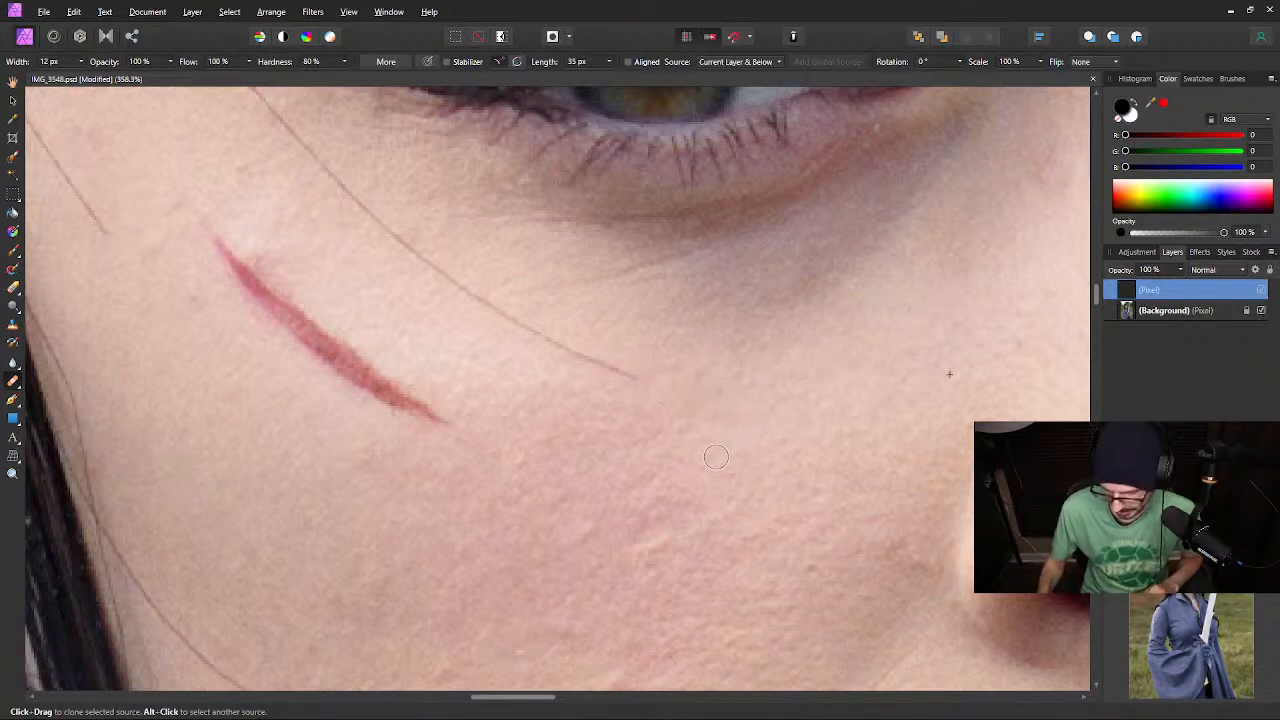
pyautogui.moveTo(634, 380)
pyautogui.mouseDown()
pyautogui.moveTo(529, 329)
pyautogui.moveTo(537, 306)
pyautogui.mouseUp()
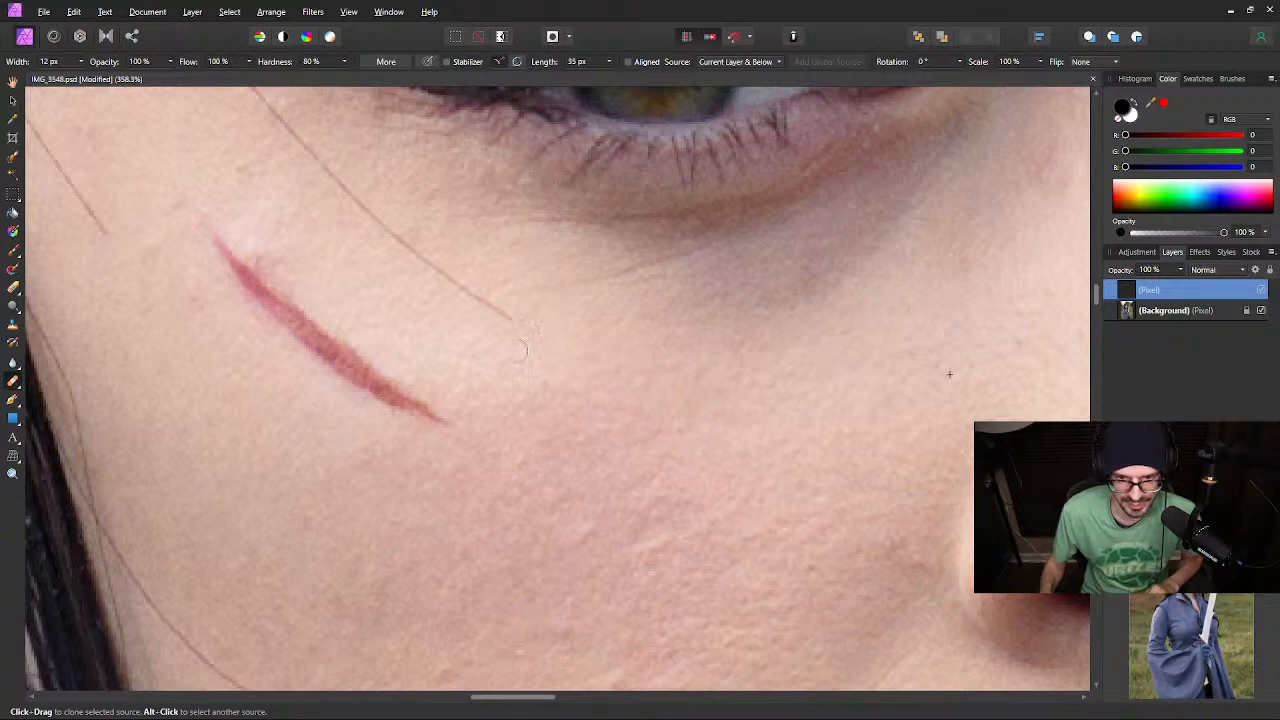
pyautogui.moveTo(449, 298)
pyautogui.mouseDown()
pyautogui.moveTo(472, 296)
pyautogui.moveTo(421, 253)
pyautogui.moveTo(432, 235)
pyautogui.mouseUp()
# Heal the rest of that stray hair up toward the temple and the strand leading to the outer eye corner
pyautogui.press('space')
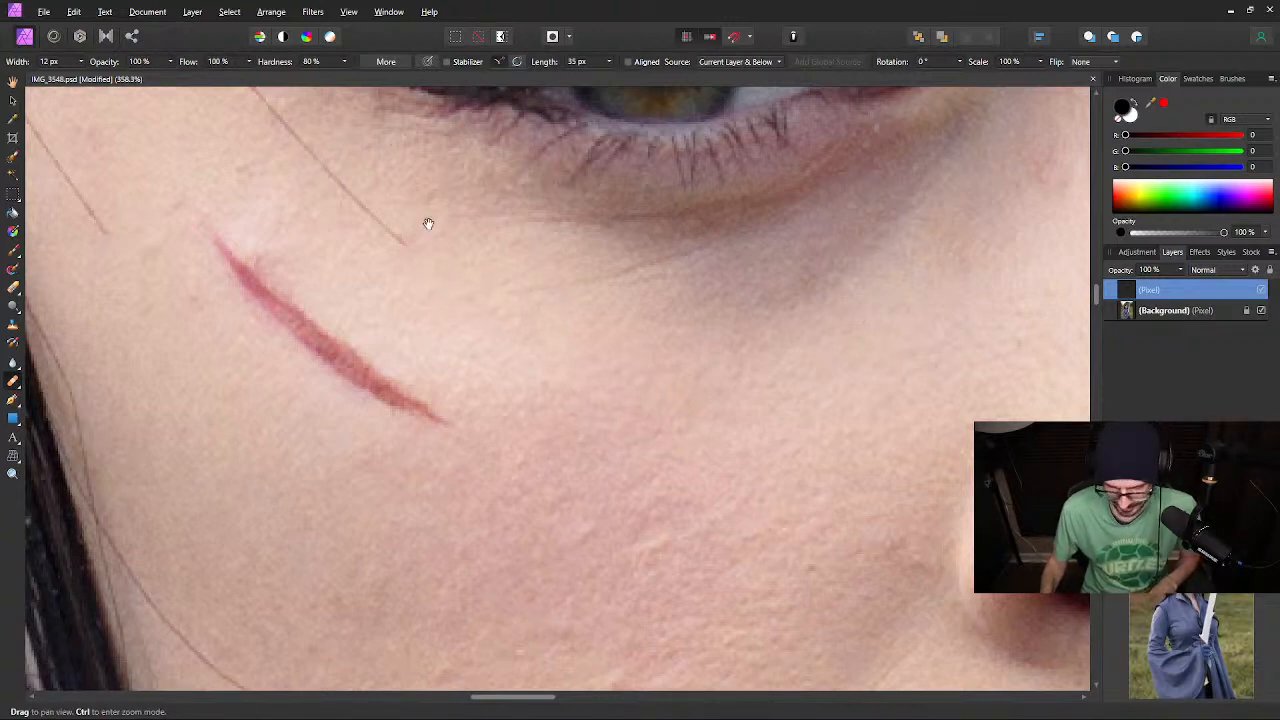
pyautogui.moveTo(391, 191); pyautogui.dragTo(648, 342)
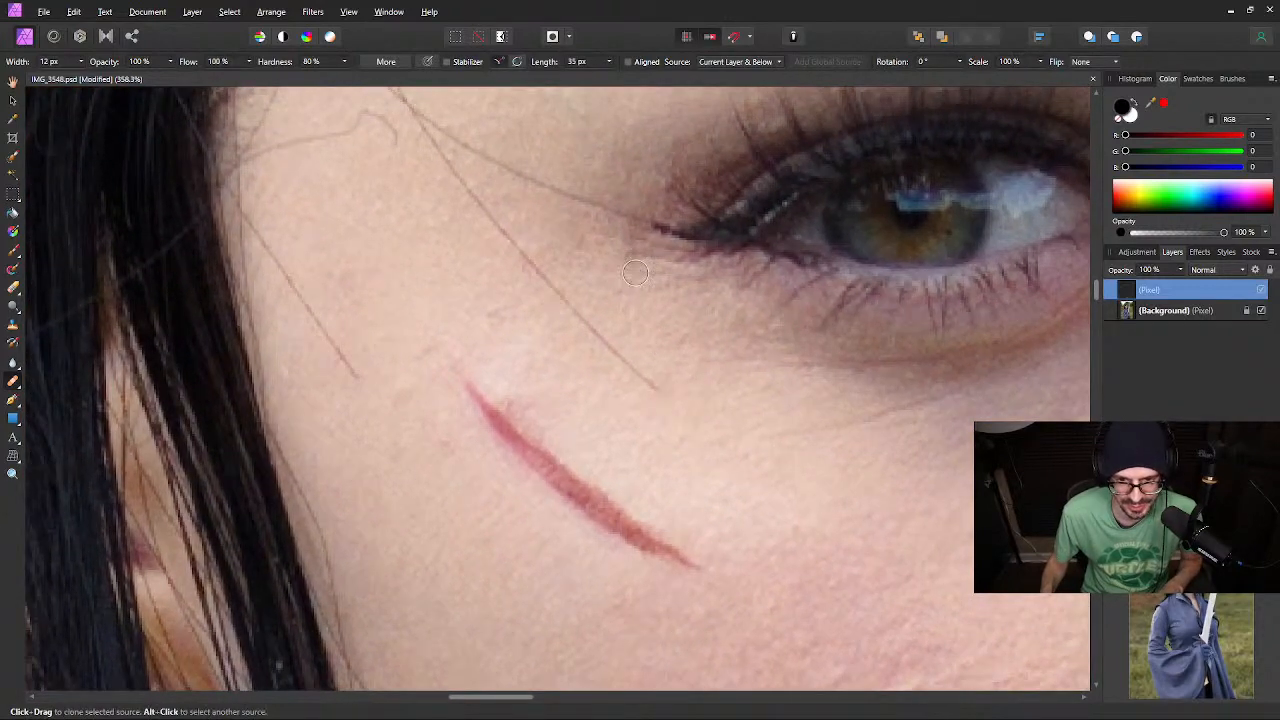
pyautogui.moveTo(700, 429)
pyautogui.mouseDown()
pyautogui.moveTo(659, 409)
pyautogui.moveTo(550, 288)
pyautogui.mouseUp()
pyautogui.press('space')
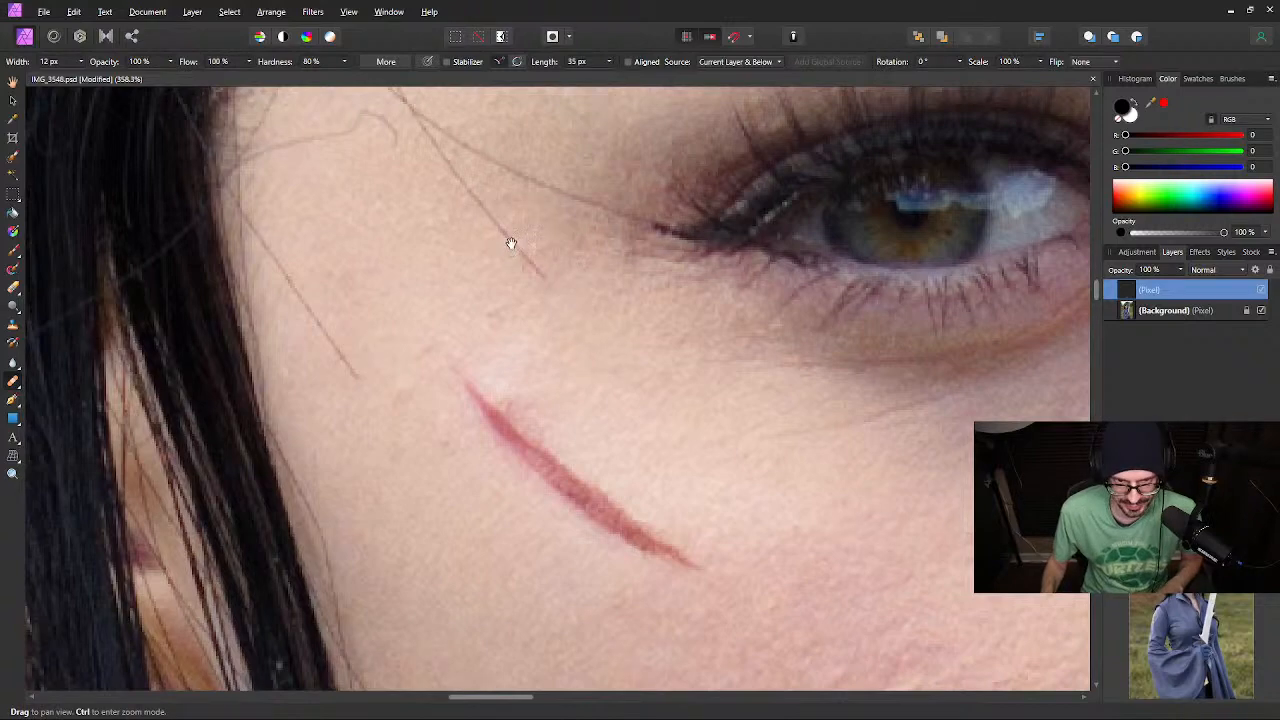
pyautogui.moveTo(508, 240)
pyautogui.mouseDown()
pyautogui.moveTo(592, 392)
pyautogui.moveTo(507, 288)
pyautogui.moveTo(522, 271)
pyautogui.moveTo(499, 270)
pyautogui.moveTo(465, 237)
pyautogui.moveTo(610, 324)
pyautogui.moveTo(673, 345)
pyautogui.mouseUp()
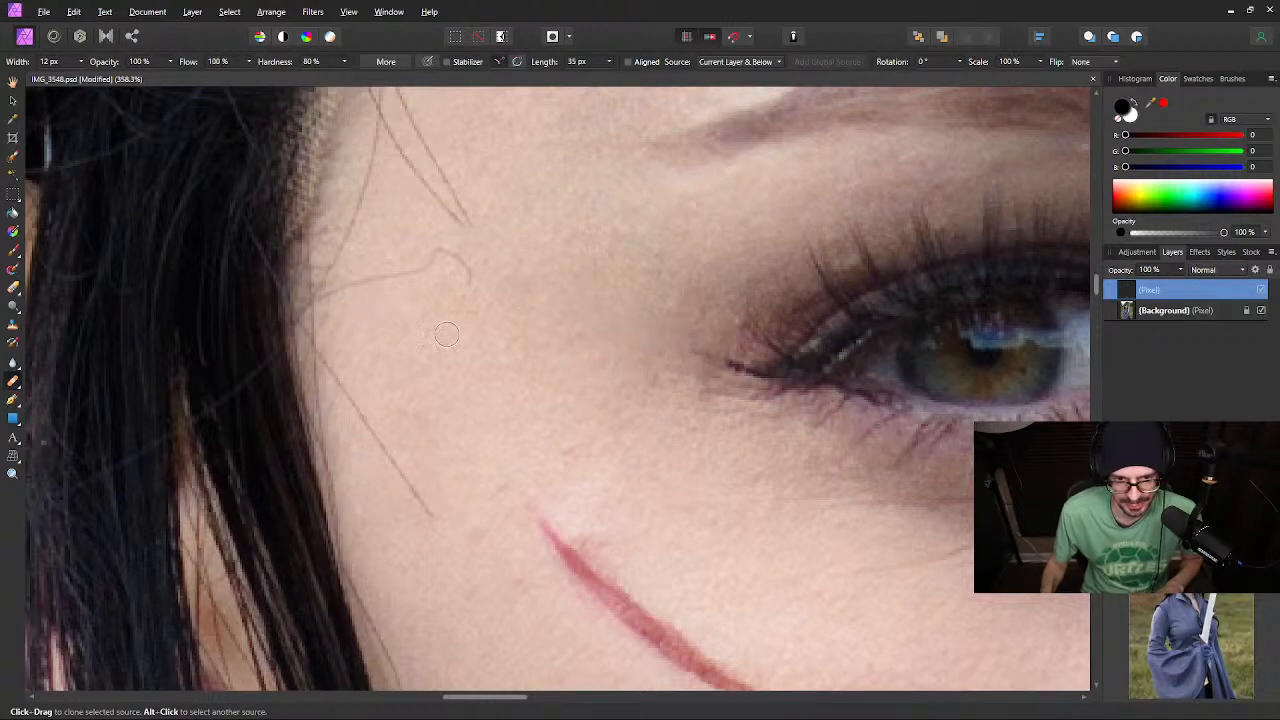
# Heal the short diagonal stray hair on the skin between the hair lock and the cheek scar
pyautogui.moveTo(437, 380); pyautogui.dragTo(526, 314)
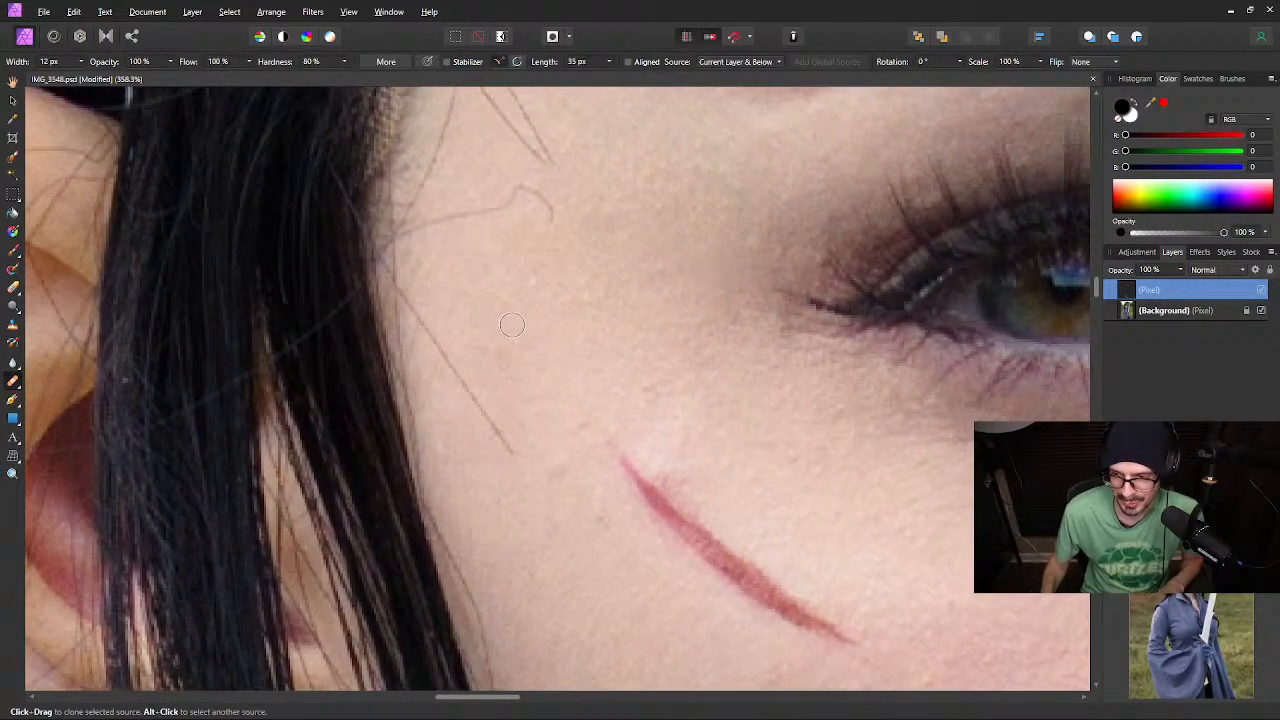
pyautogui.moveTo(514, 331); pyautogui.dragTo(565, 263)
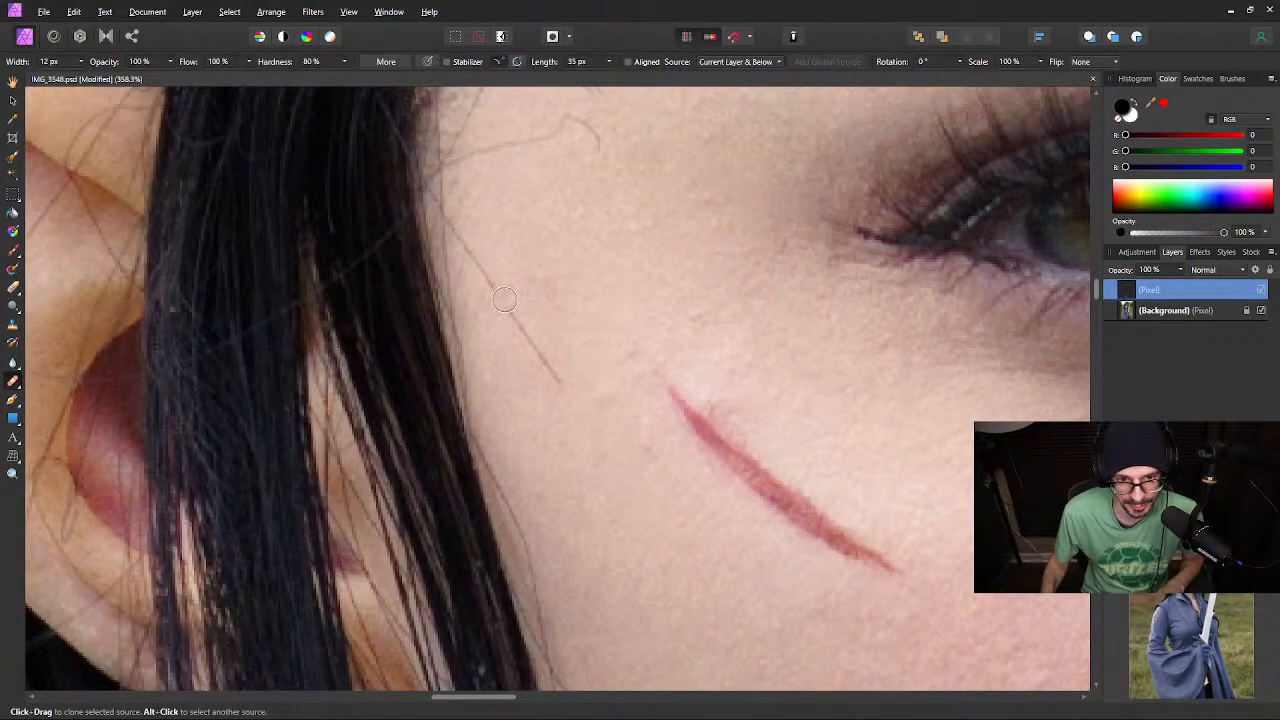
pyautogui.moveTo(524, 325); pyautogui.dragTo(560, 378)
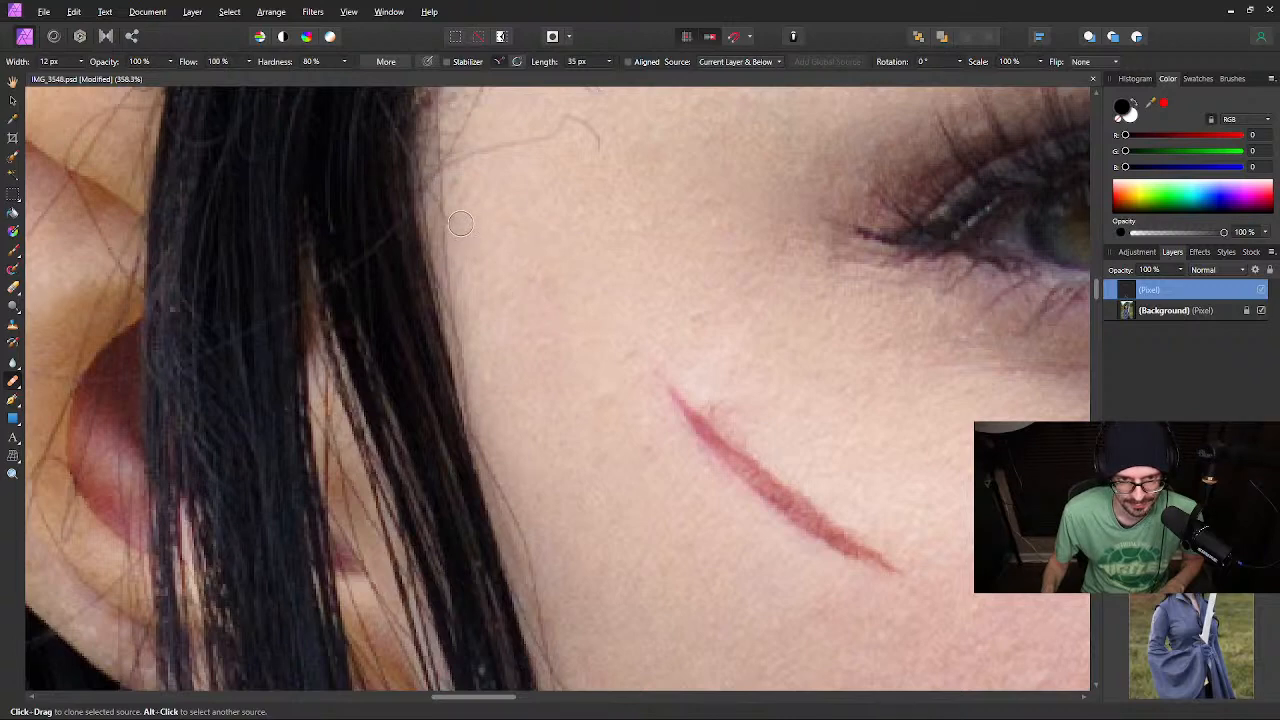
# Heal the curled tip of the fine stray hair on the temple
pyautogui.press('space')
pyautogui.moveTo(550, 190); pyautogui.dragTo(561, 327)
pyautogui.moveTo(558, 227)
pyautogui.mouseDown()
pyautogui.moveTo(546, 306)
pyautogui.moveTo(504, 277)
pyautogui.mouseUp()
pyautogui.moveTo(548, 320); pyautogui.dragTo(519, 298)
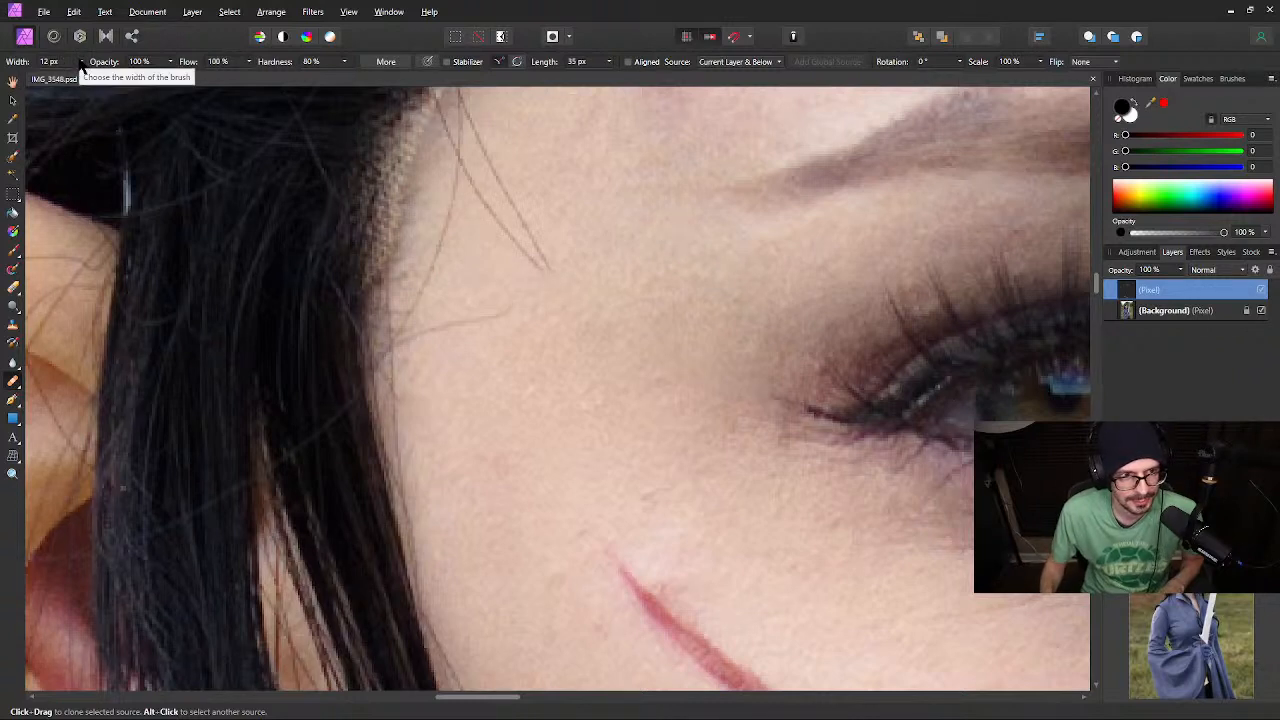
# Reduce the brush width to 7 px and heal the lower ends of the two converging stray hairs on the temple
pyautogui.moveTo(80, 64); pyautogui.dragTo(76, 74)
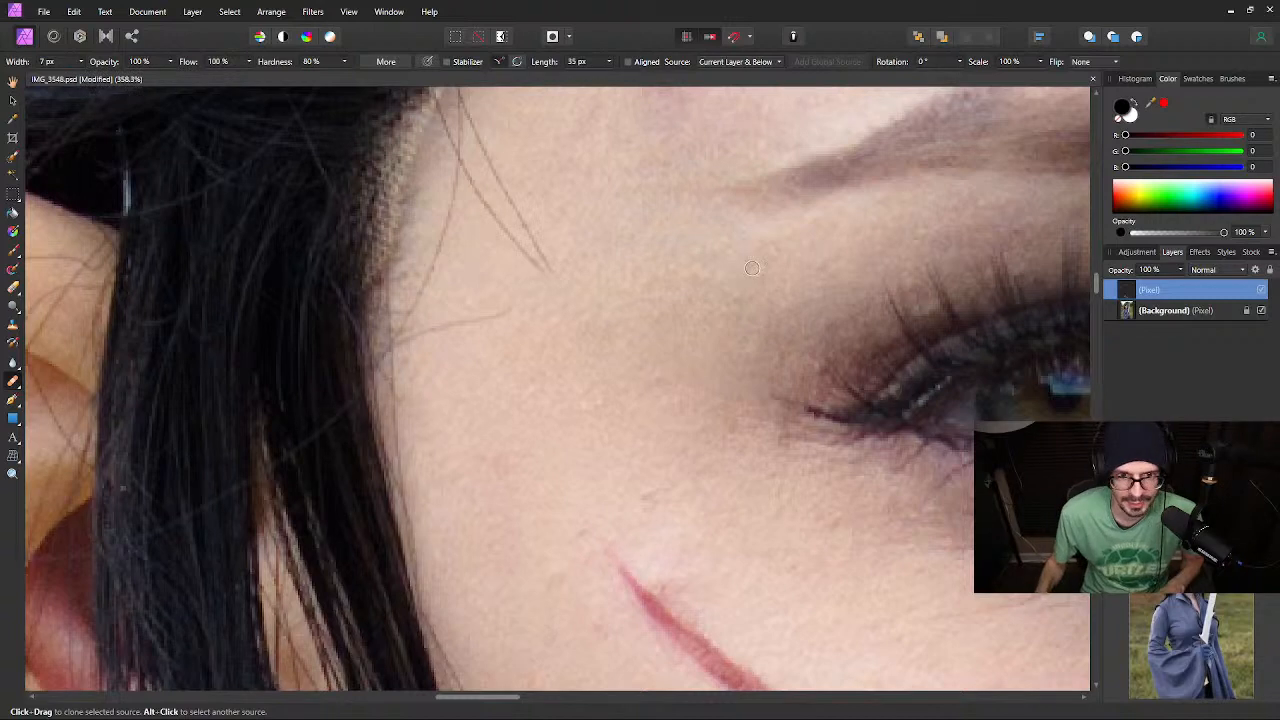
pyautogui.press('space')
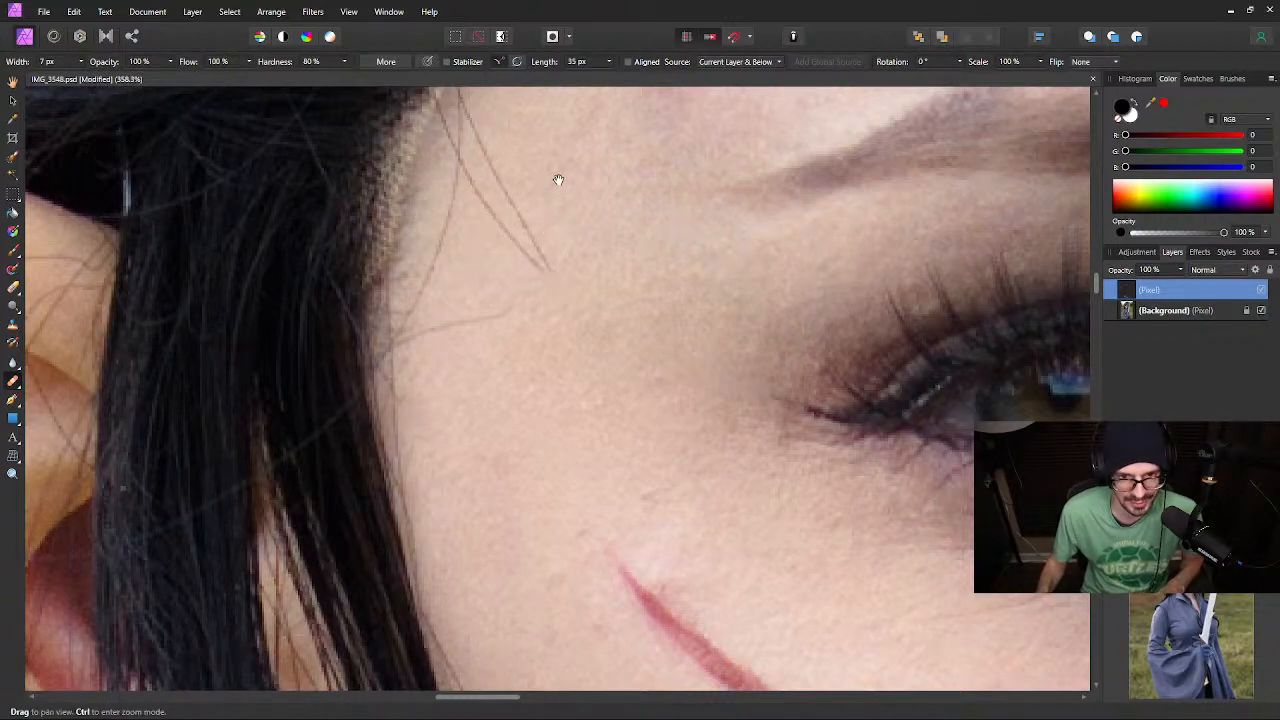
pyautogui.moveTo(557, 180)
pyautogui.mouseDown()
pyautogui.moveTo(572, 265)
pyautogui.moveTo(554, 243)
pyautogui.mouseUp()
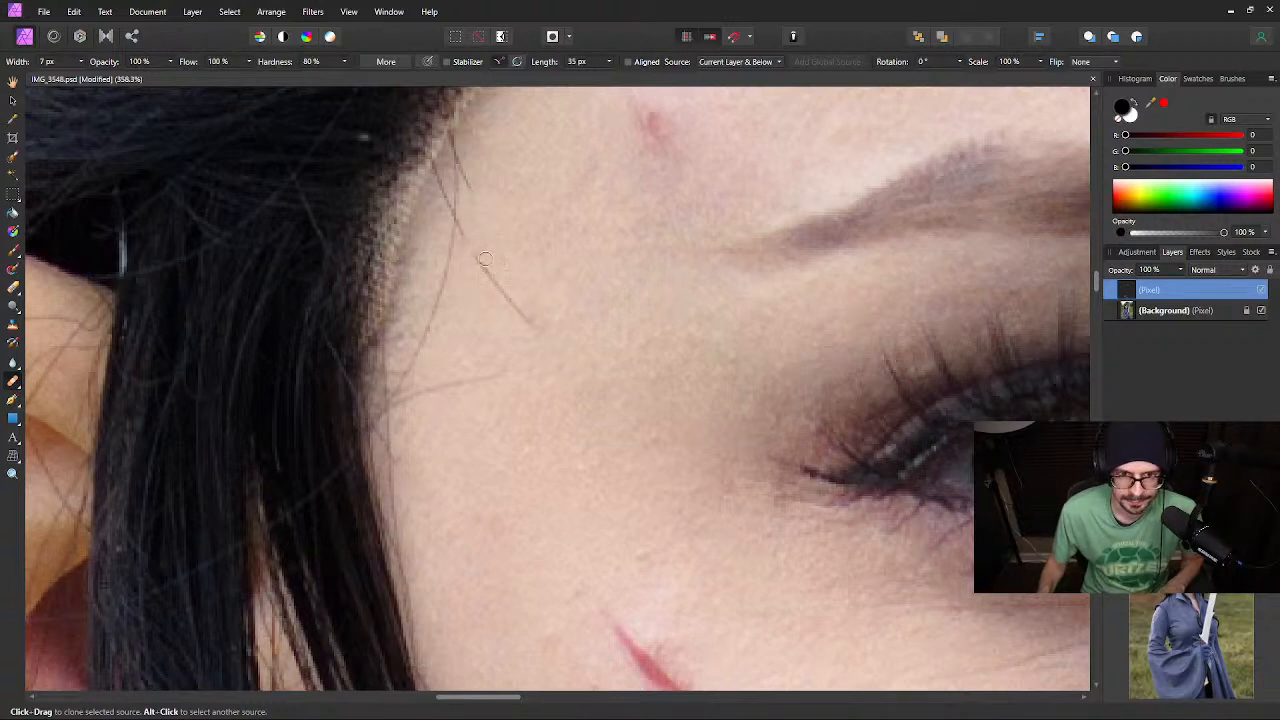
pyautogui.moveTo(466, 245); pyautogui.dragTo(505, 296)
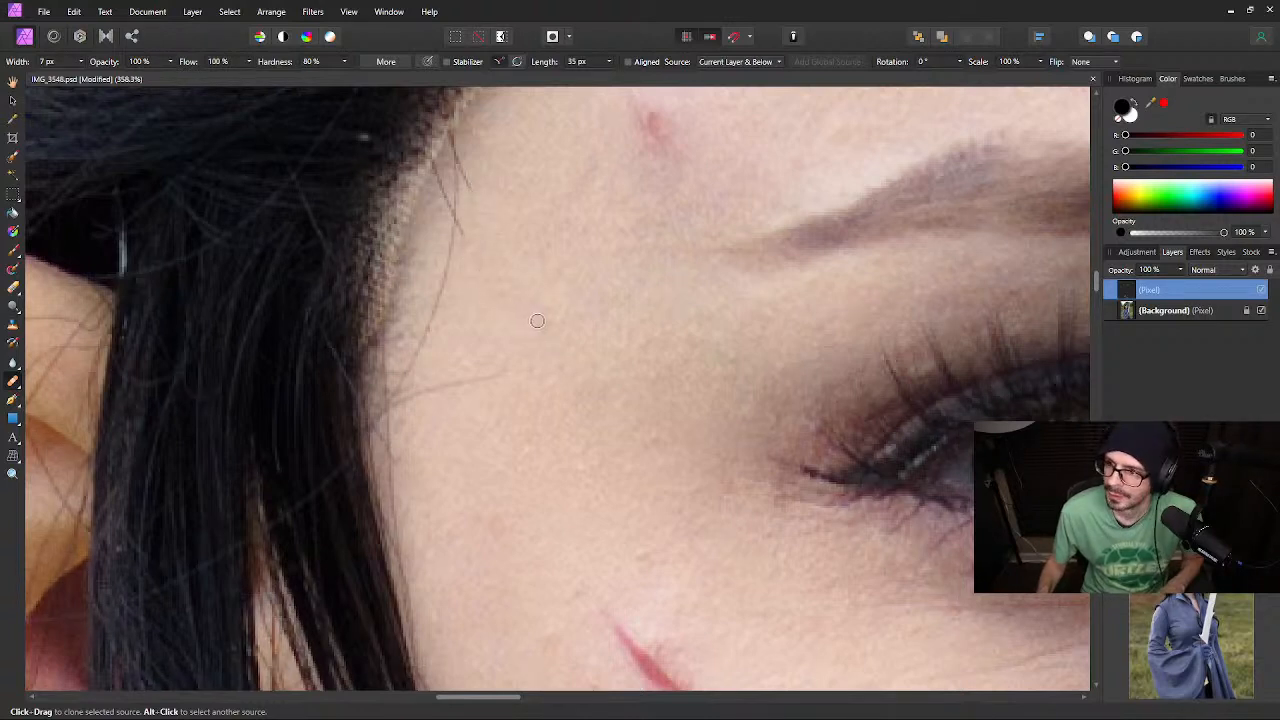
# Increase the brush width to 23 px and heal the small red mark on the forehead above the brow's outer end
pyautogui.press('space')
pyautogui.moveTo(504, 219); pyautogui.dragTo(559, 350)
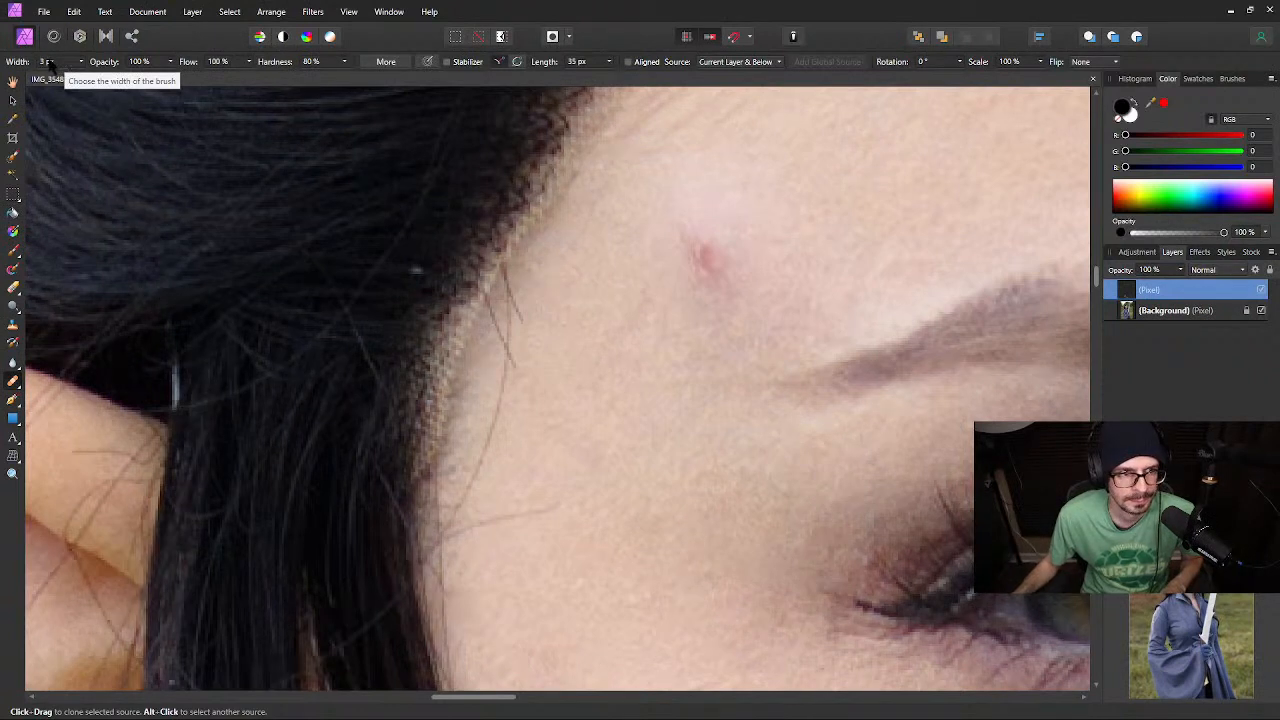
pyautogui.scroll(11, 56, 65)
pyautogui.scroll(1, 70, 70)
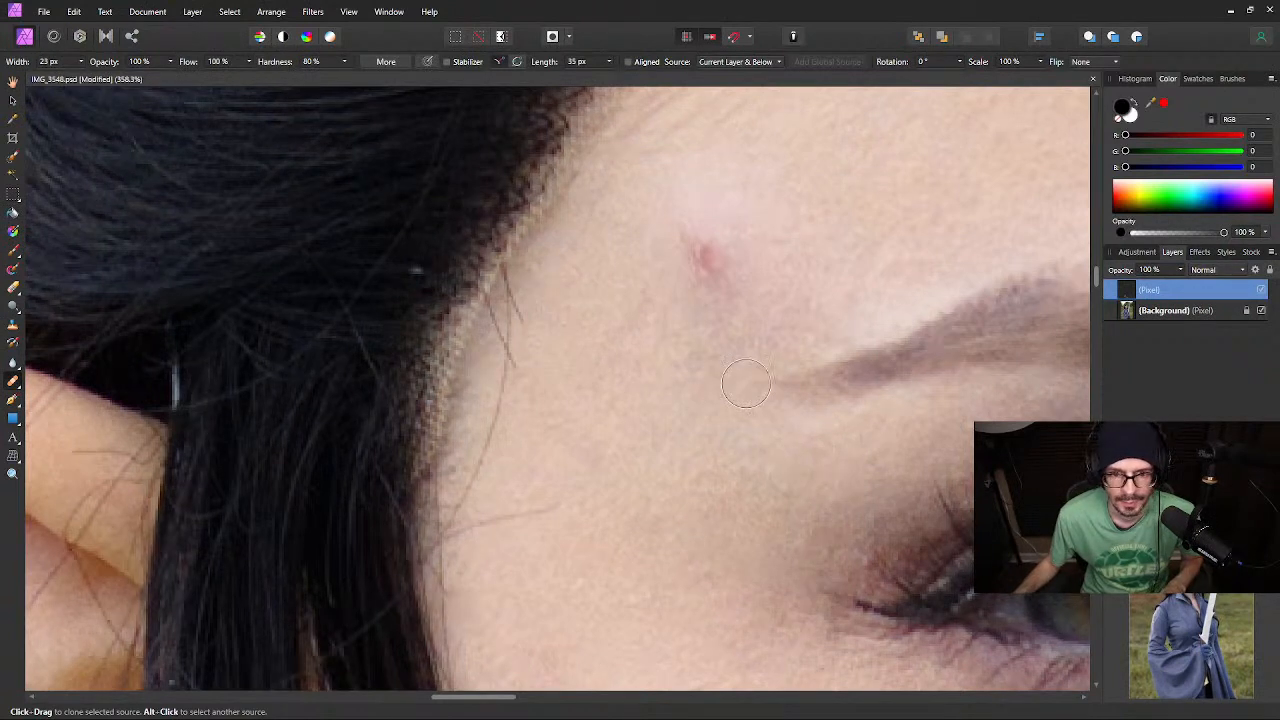
pyautogui.moveTo(686, 251); pyautogui.dragTo(693, 258)
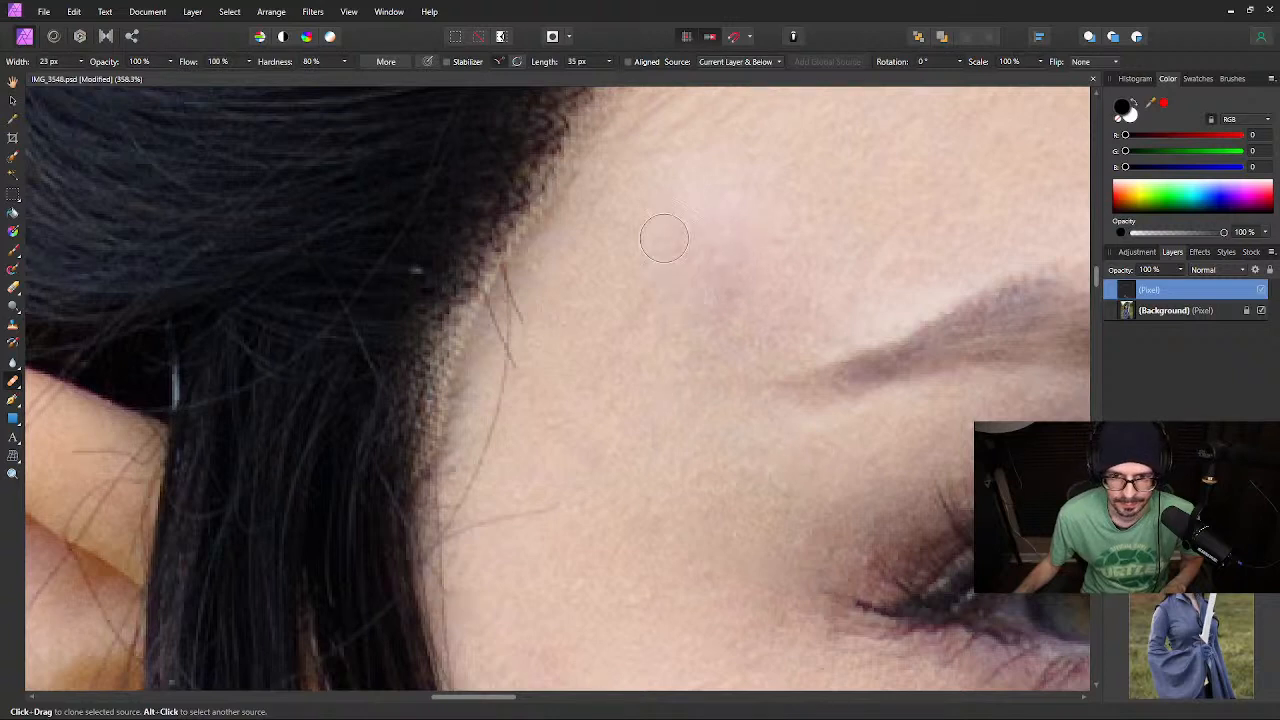
# Reduce the brush width to 7.2 px and heal the remaining fine stray hairs along the temple hairline
pyautogui.moveTo(566, 386); pyautogui.dragTo(617, 331)
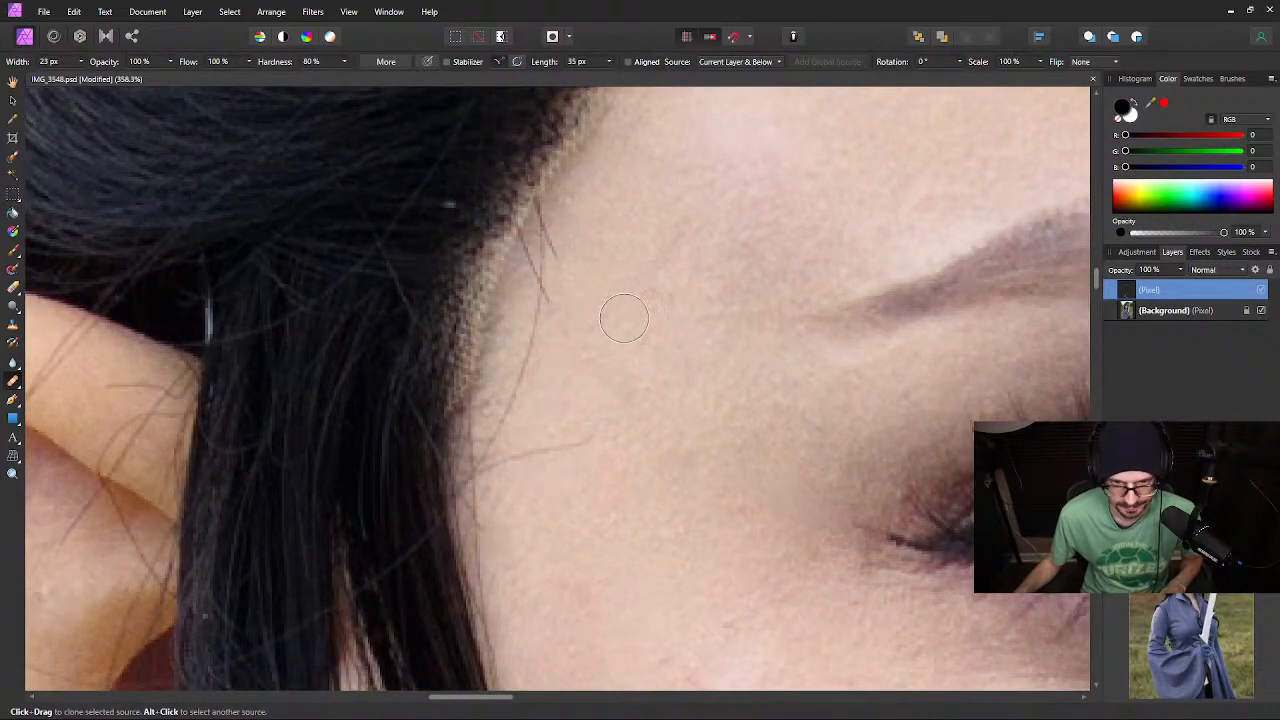
pyautogui.hscroll(1, 643, 307)
pyautogui.scroll(-3, 640, 302)
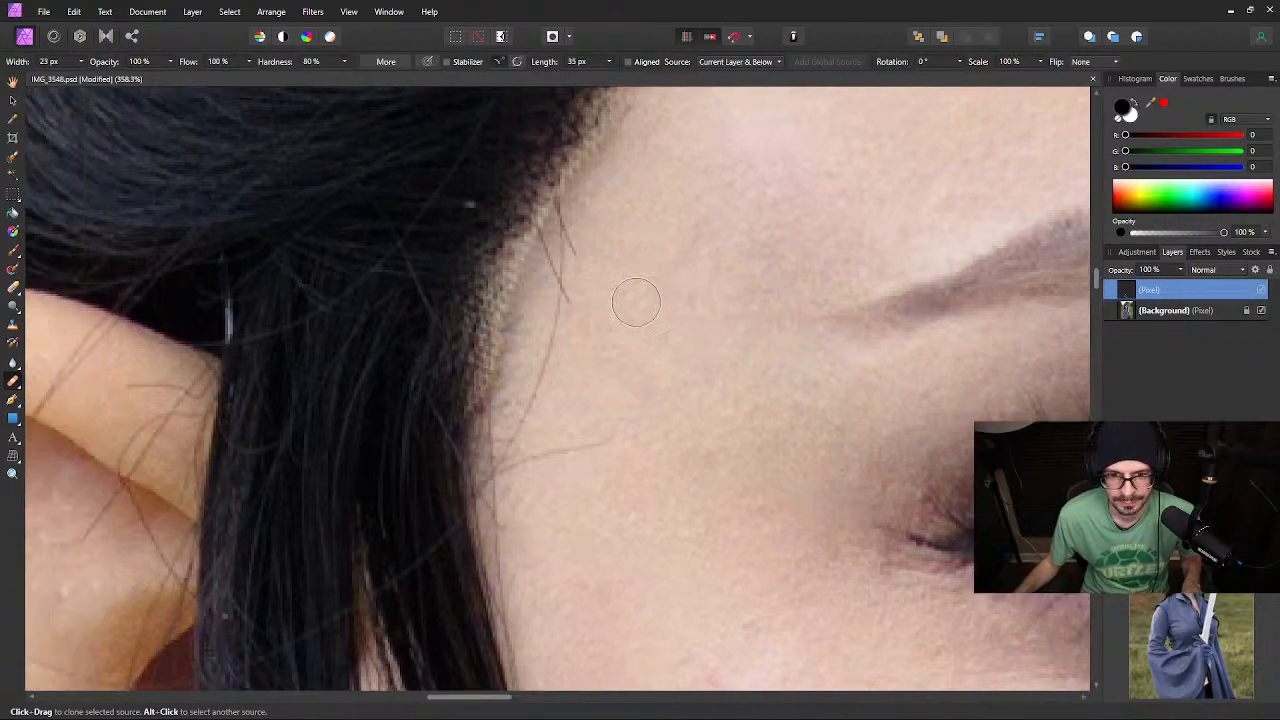
pyautogui.scroll(2, 634, 300)
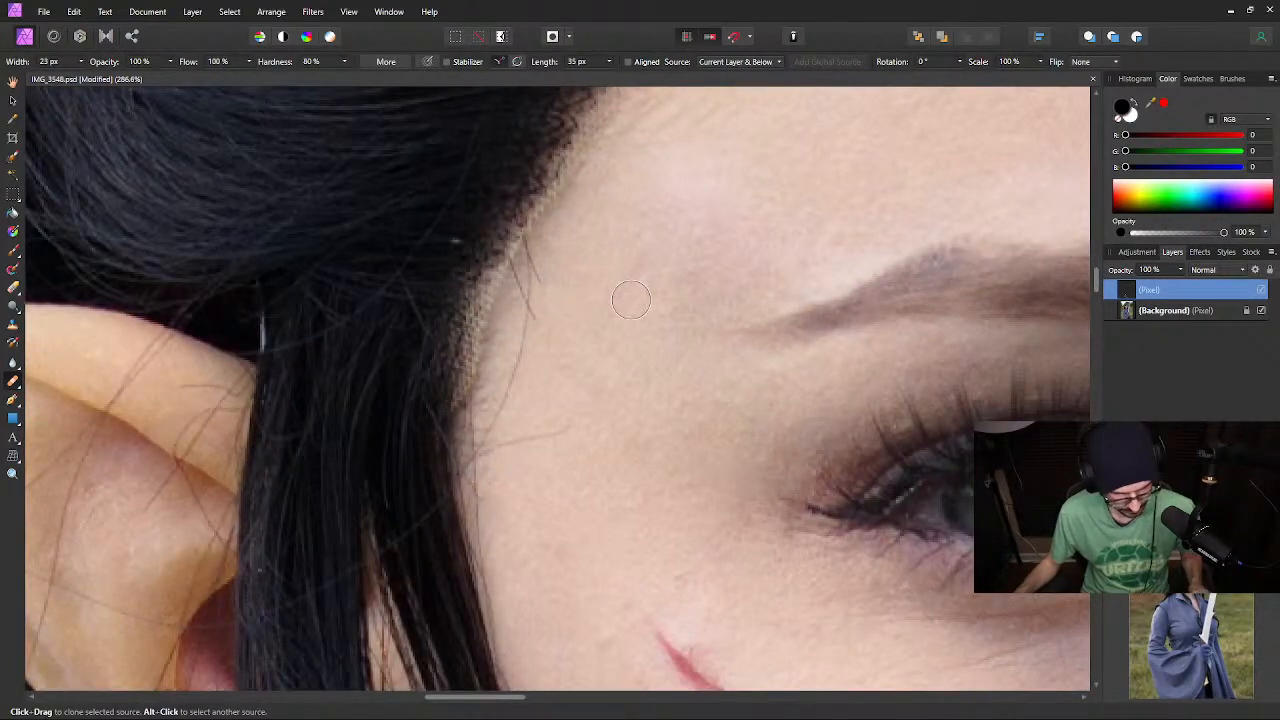
pyautogui.press('[')
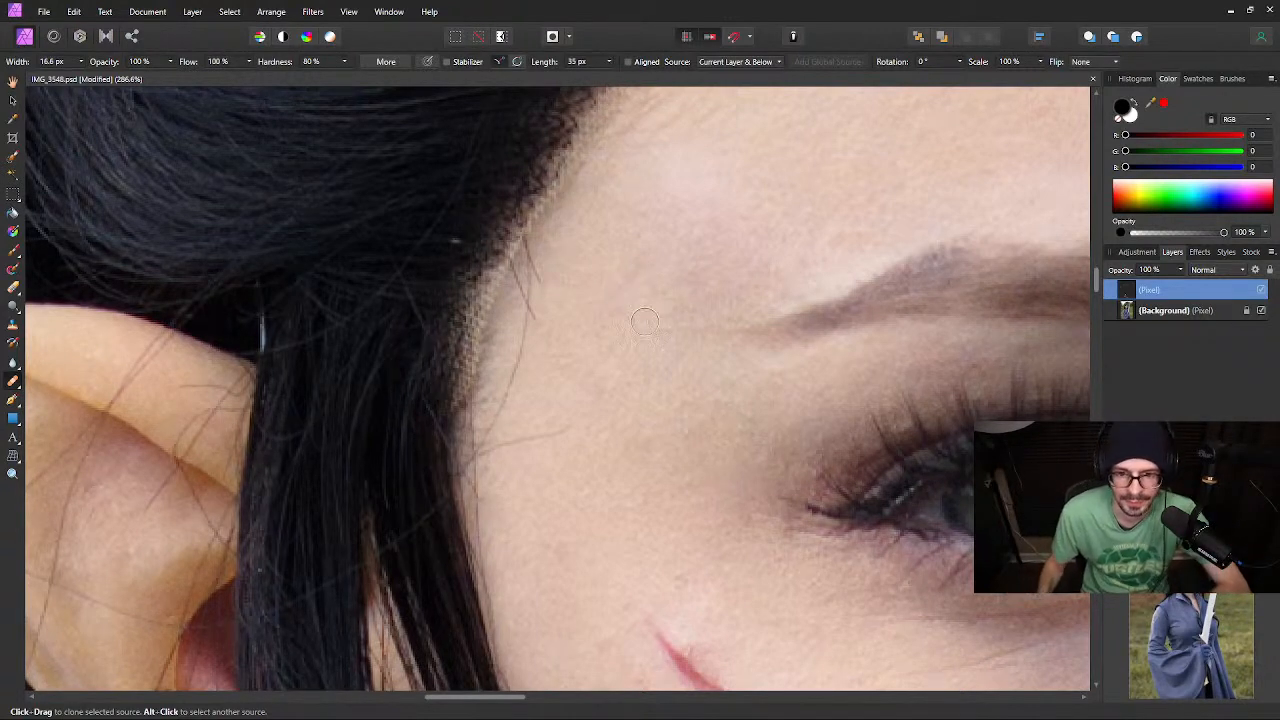
pyautogui.press('[')
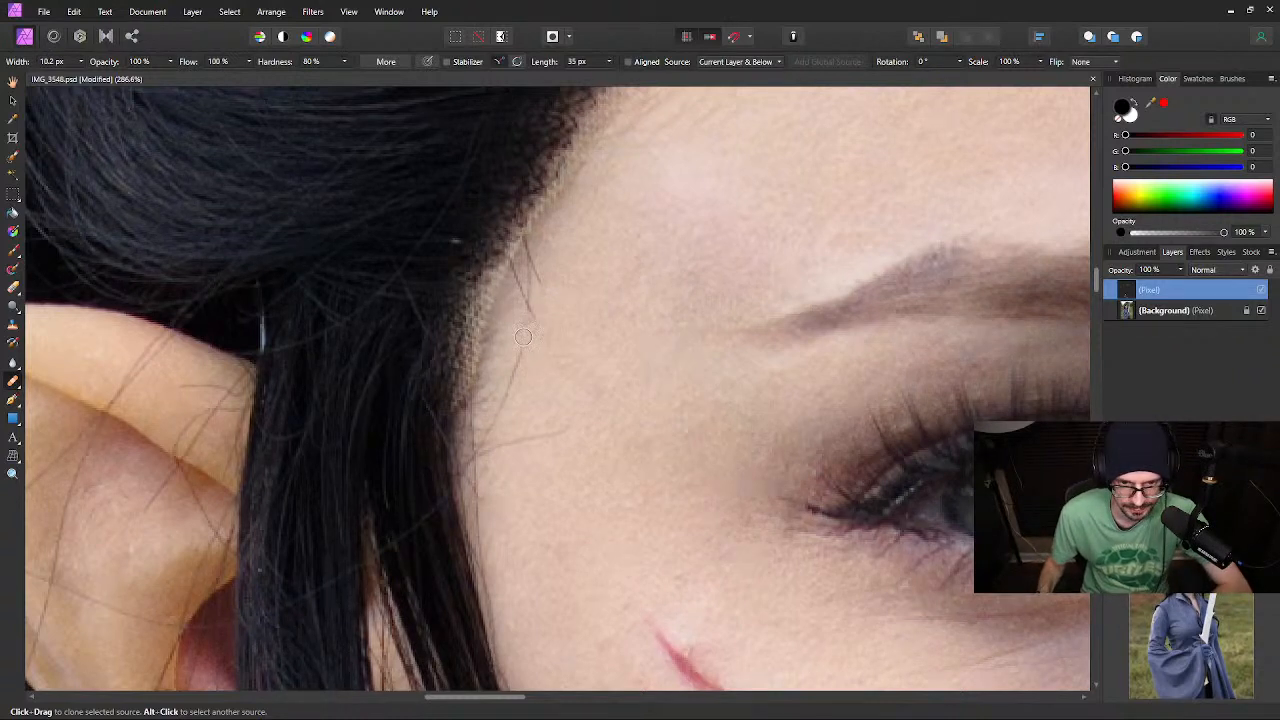
pyautogui.press('[')
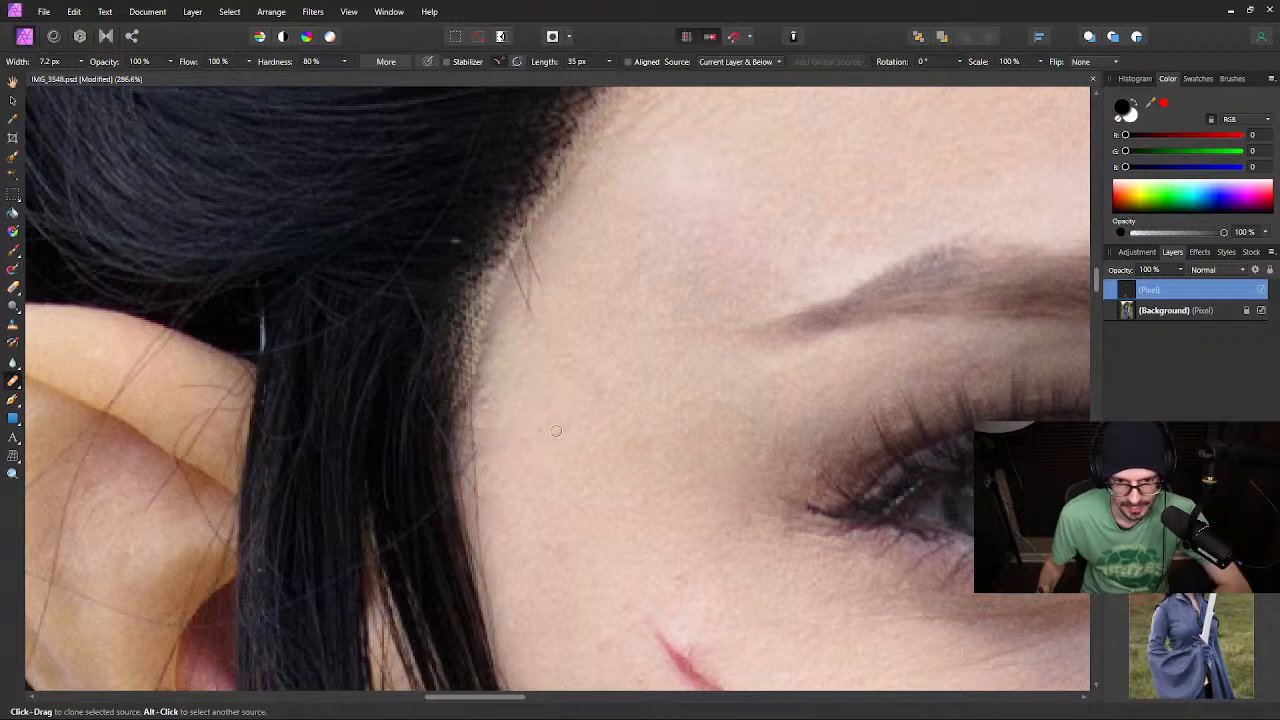
pyautogui.moveTo(530, 309)
pyautogui.mouseDown()
pyautogui.moveTo(517, 272)
pyautogui.moveTo(529, 250)
pyautogui.mouseUp()
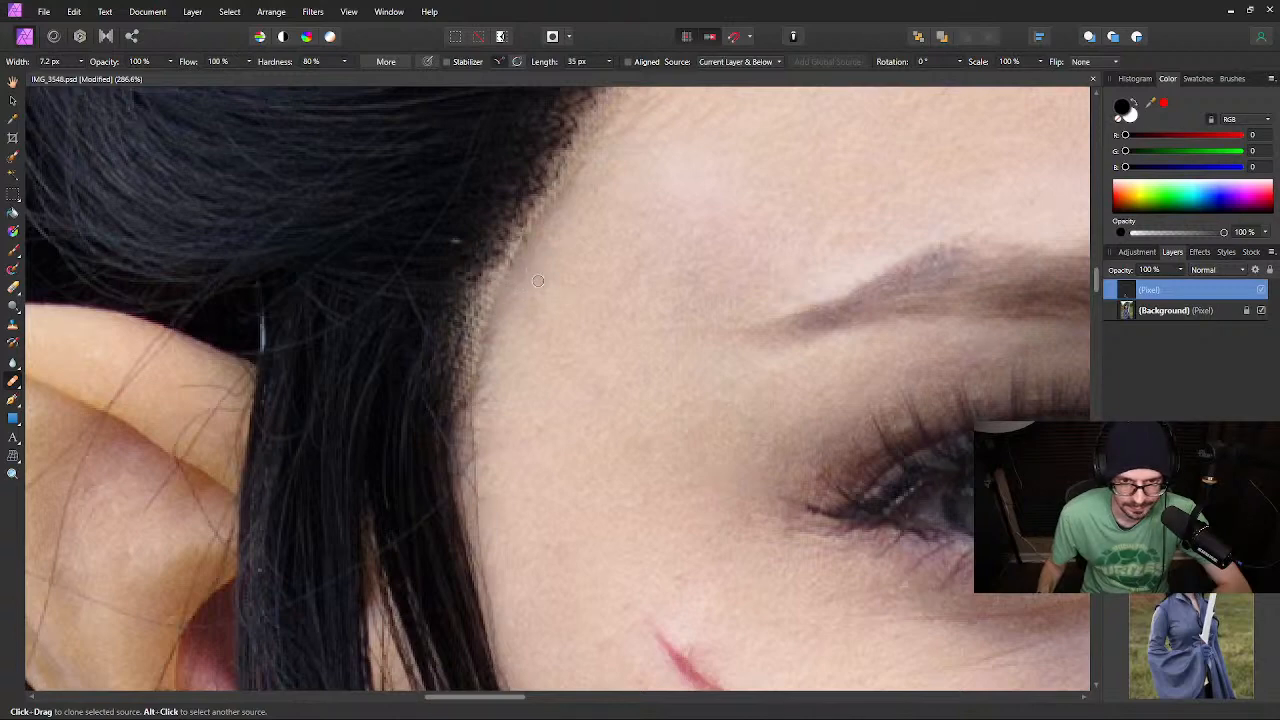
# Heal the thin diagonal stray hair running from the wig's lace edge onto the side of the forehead
pyautogui.press('space')
pyautogui.moveTo(655, 210); pyautogui.dragTo(490, 481)
pyautogui.moveTo(567, 314); pyautogui.dragTo(534, 374)
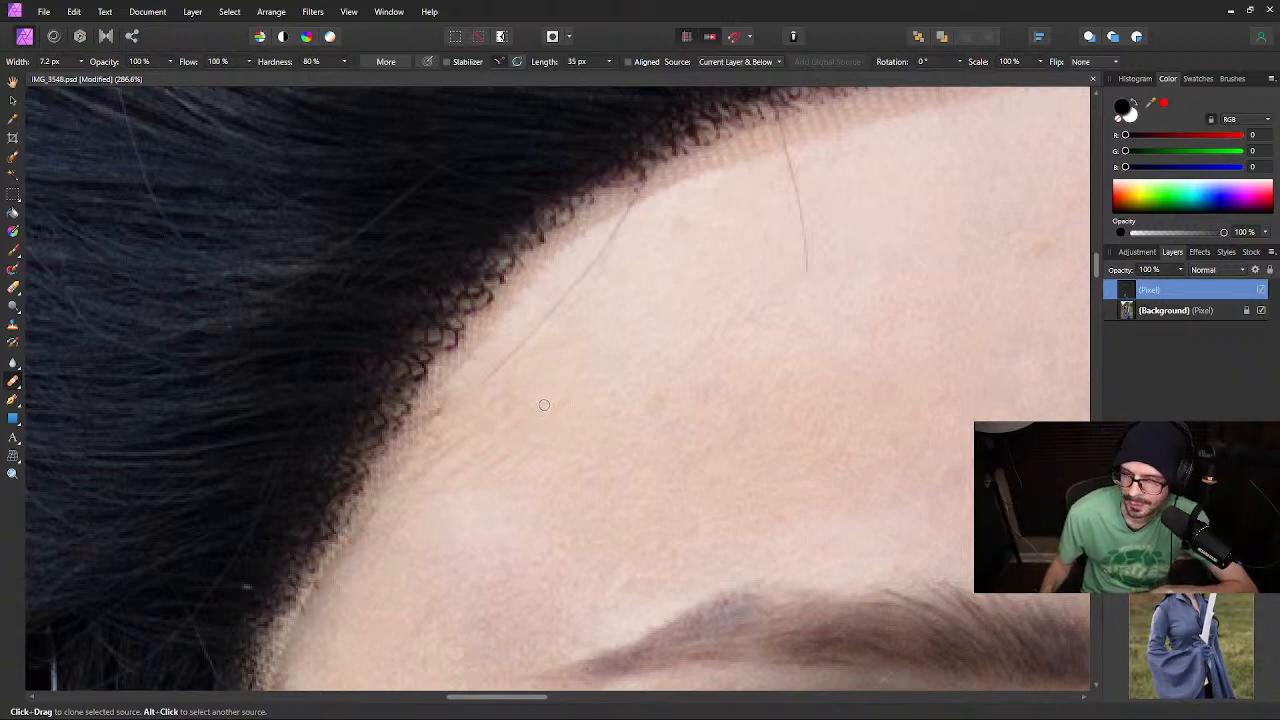
pyautogui.press('space')
pyautogui.moveTo(539, 375); pyautogui.dragTo(519, 402)
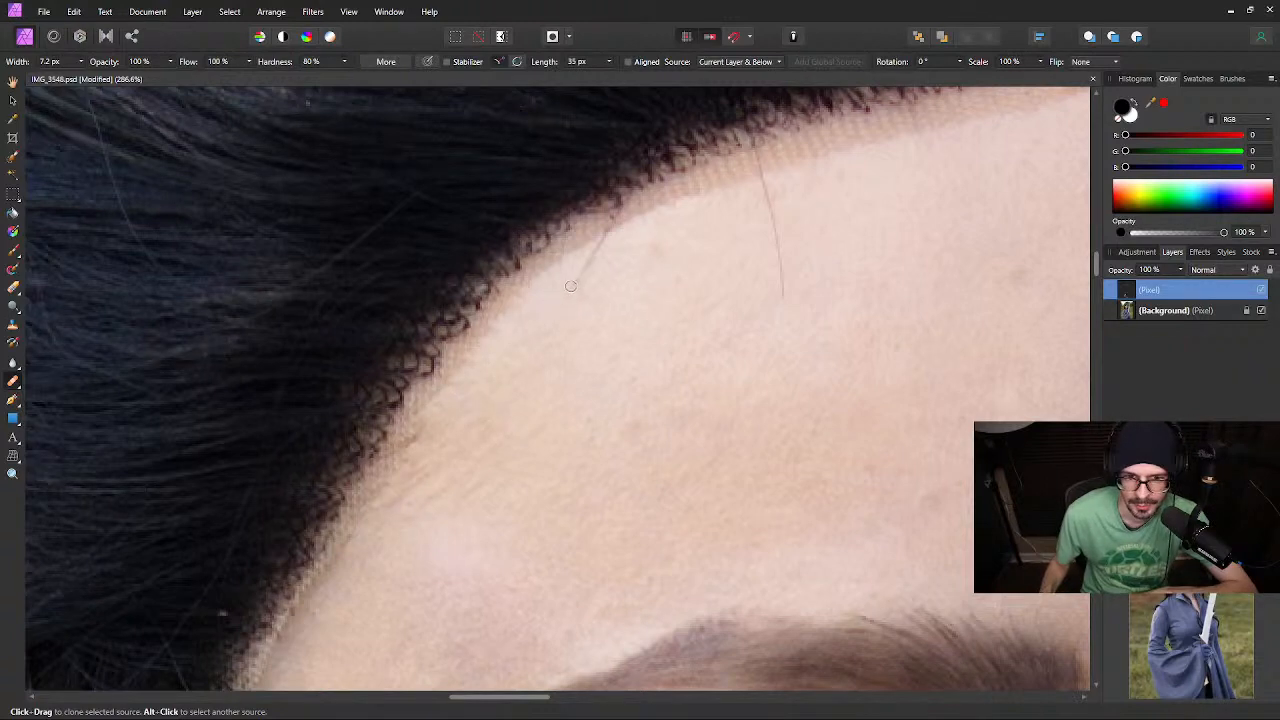
pyautogui.moveTo(570, 286); pyautogui.dragTo(594, 254)
# Heal the stray hair hanging from the hairline onto the upper forehead, and check the forehead over to the other brow
pyautogui.press('space')
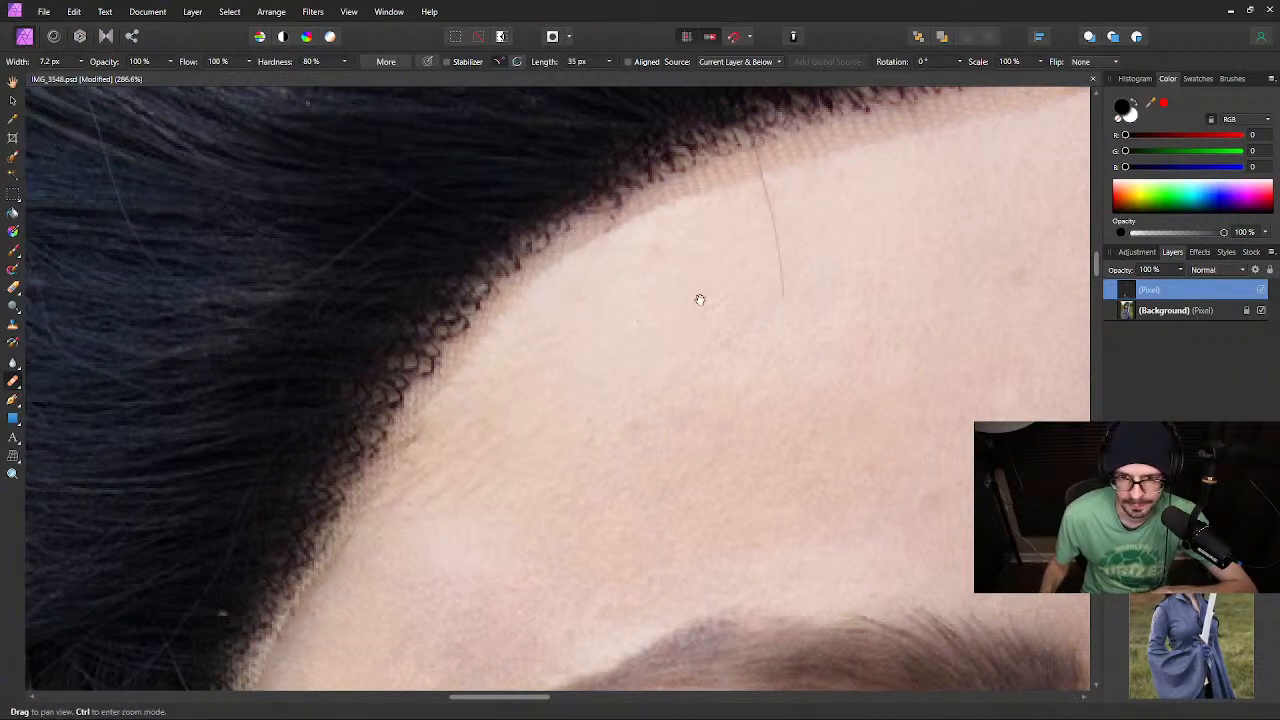
pyautogui.moveTo(700, 294)
pyautogui.mouseDown()
pyautogui.moveTo(600, 374)
pyautogui.moveTo(531, 377)
pyautogui.mouseUp()
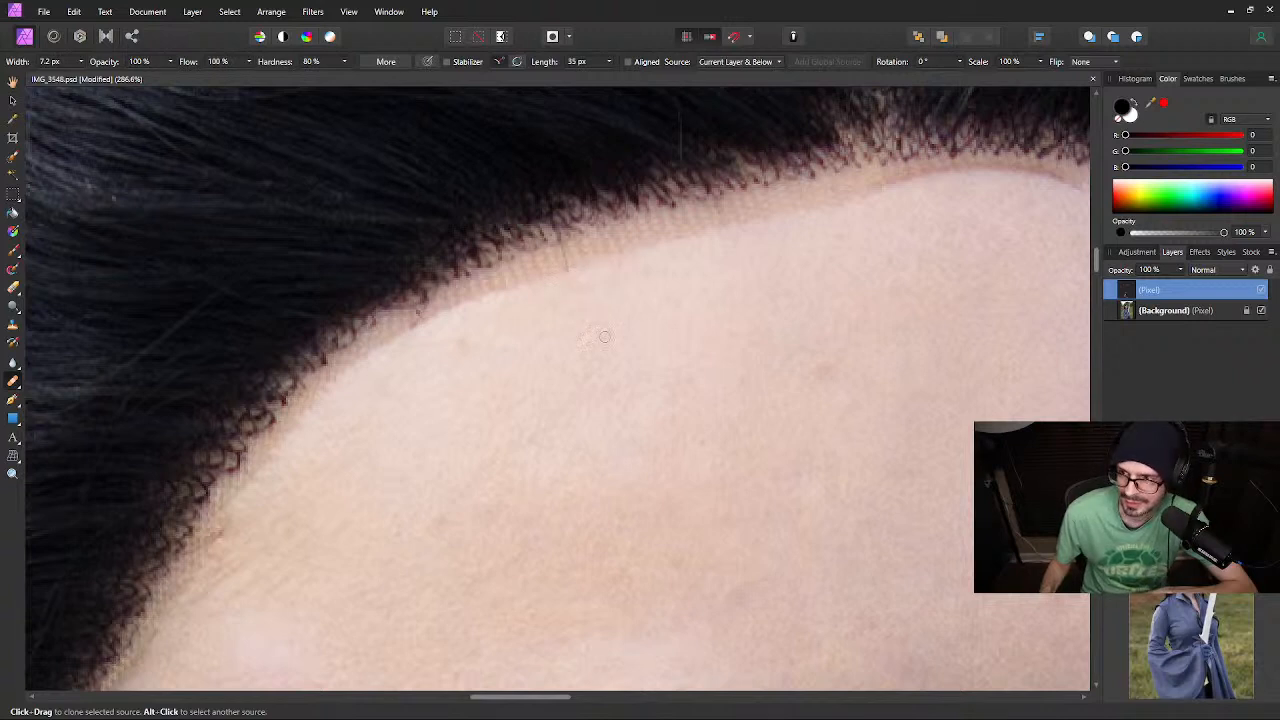
pyautogui.press('space')
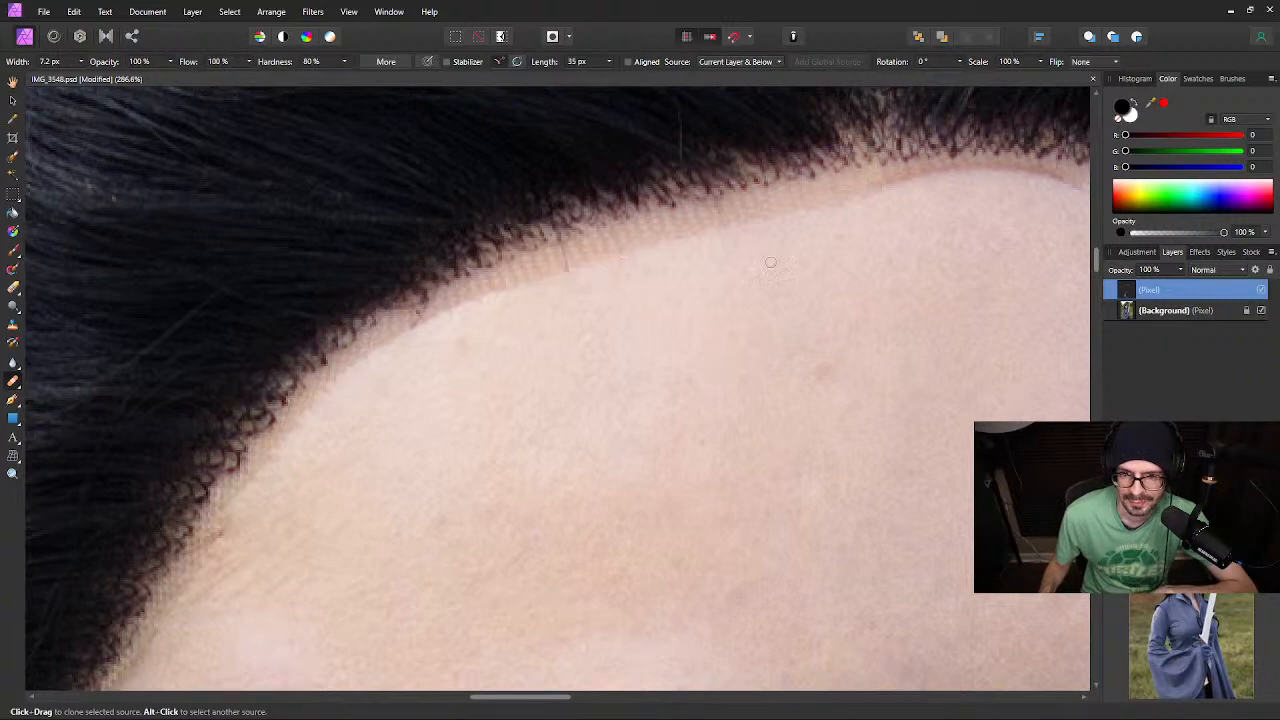
pyautogui.press('space')
pyautogui.moveTo(834, 251)
pyautogui.mouseDown()
pyautogui.moveTo(543, 380)
pyautogui.moveTo(741, 358)
pyautogui.moveTo(537, 266)
pyautogui.moveTo(506, 214)
pyautogui.moveTo(563, 289)
pyautogui.moveTo(601, 275)
pyautogui.moveTo(611, 200)
pyautogui.mouseUp()
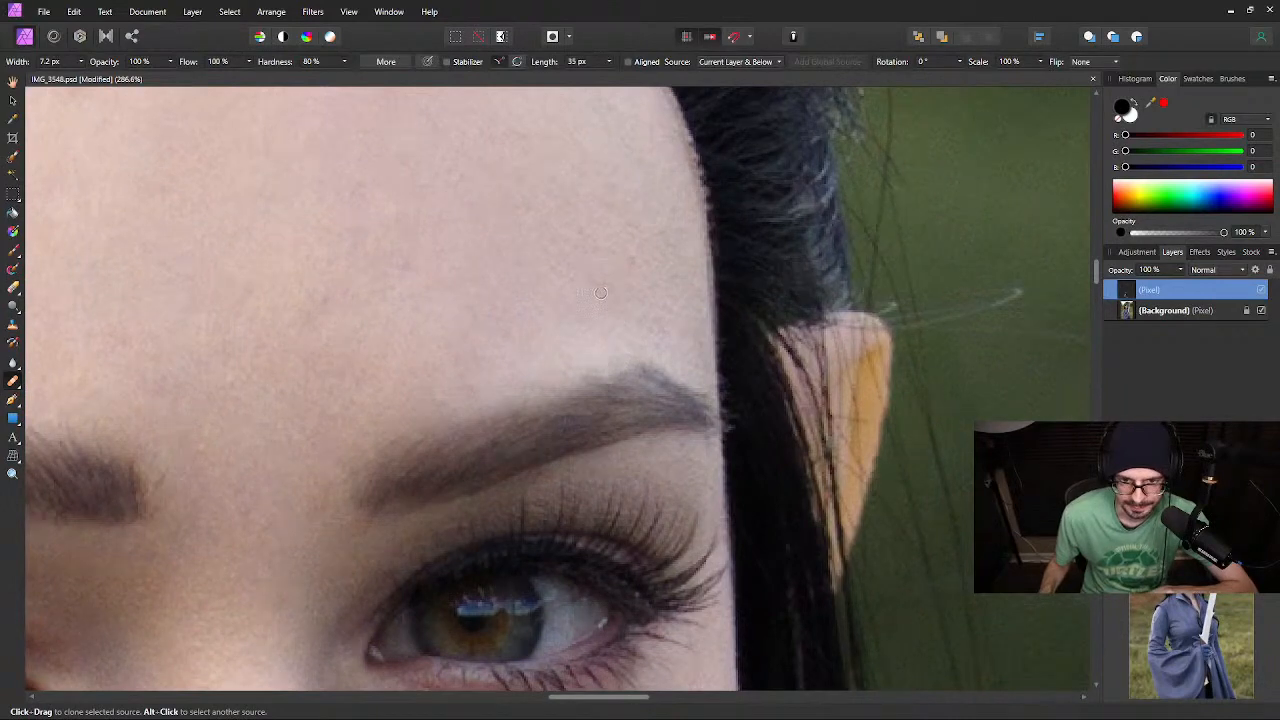
# Heal the small dark blemish on the cheek beside the nose, below the inner corner of the eye
pyautogui.press('space')
pyautogui.moveTo(509, 371); pyautogui.dragTo(717, 280)
pyautogui.moveTo(480, 480); pyautogui.dragTo(579, 225)
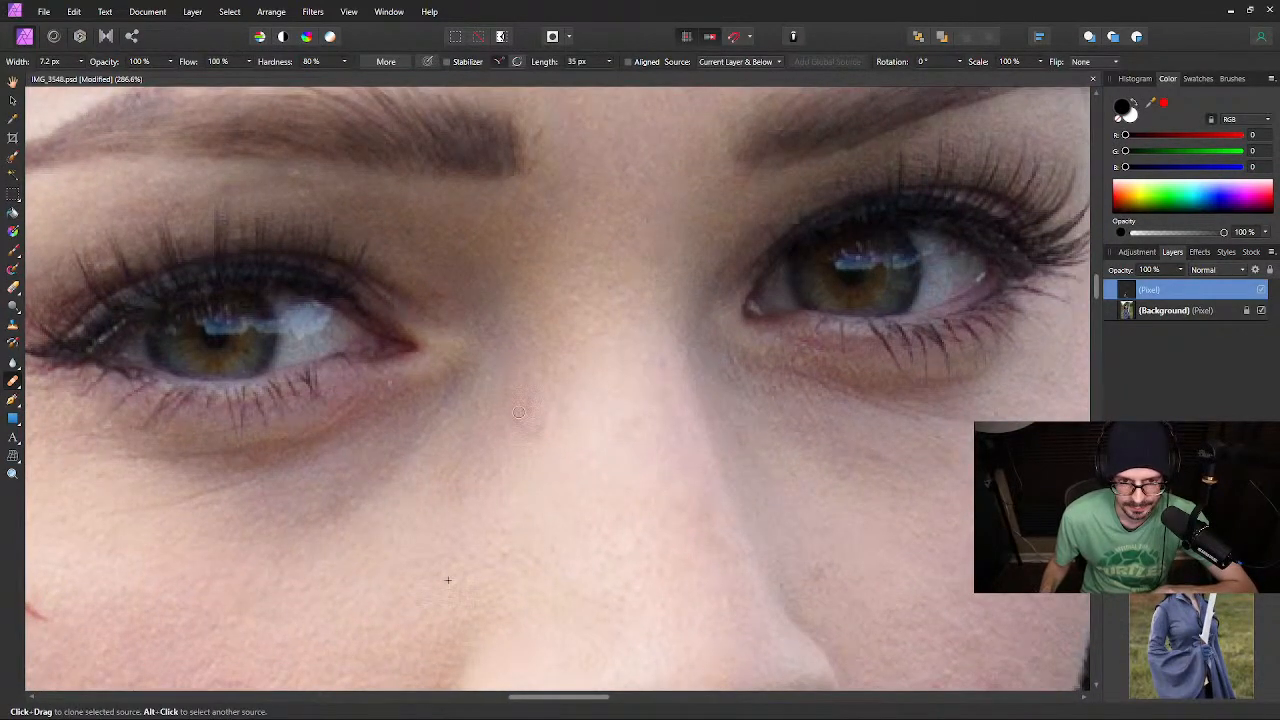
pyautogui.press('space')
pyautogui.moveTo(596, 421)
pyautogui.mouseDown()
pyautogui.moveTo(469, 283)
pyautogui.moveTo(449, 354)
pyautogui.moveTo(527, 381)
pyautogui.mouseUp()
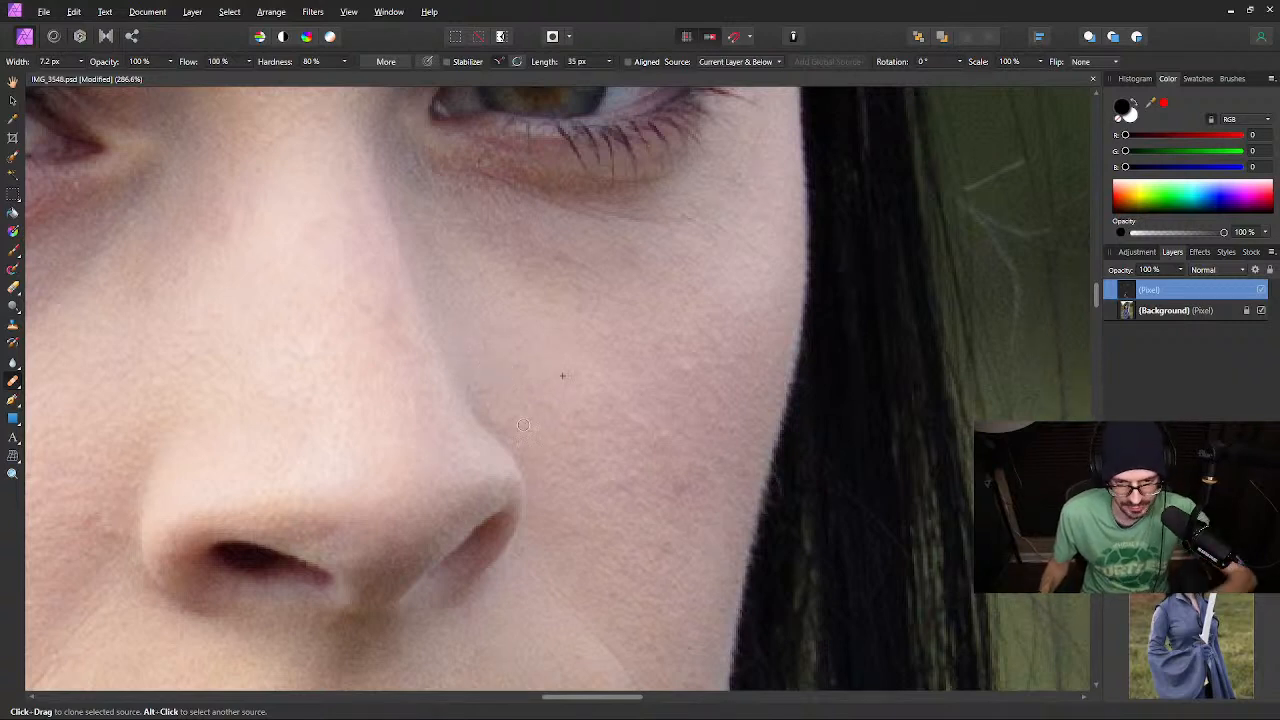
# Heal the fine curved line running across the cheek between the nostril and the mouth corner, and check the cheek up to the eye
pyautogui.press('space')
pyautogui.moveTo(654, 494); pyautogui.dragTo(518, 360)
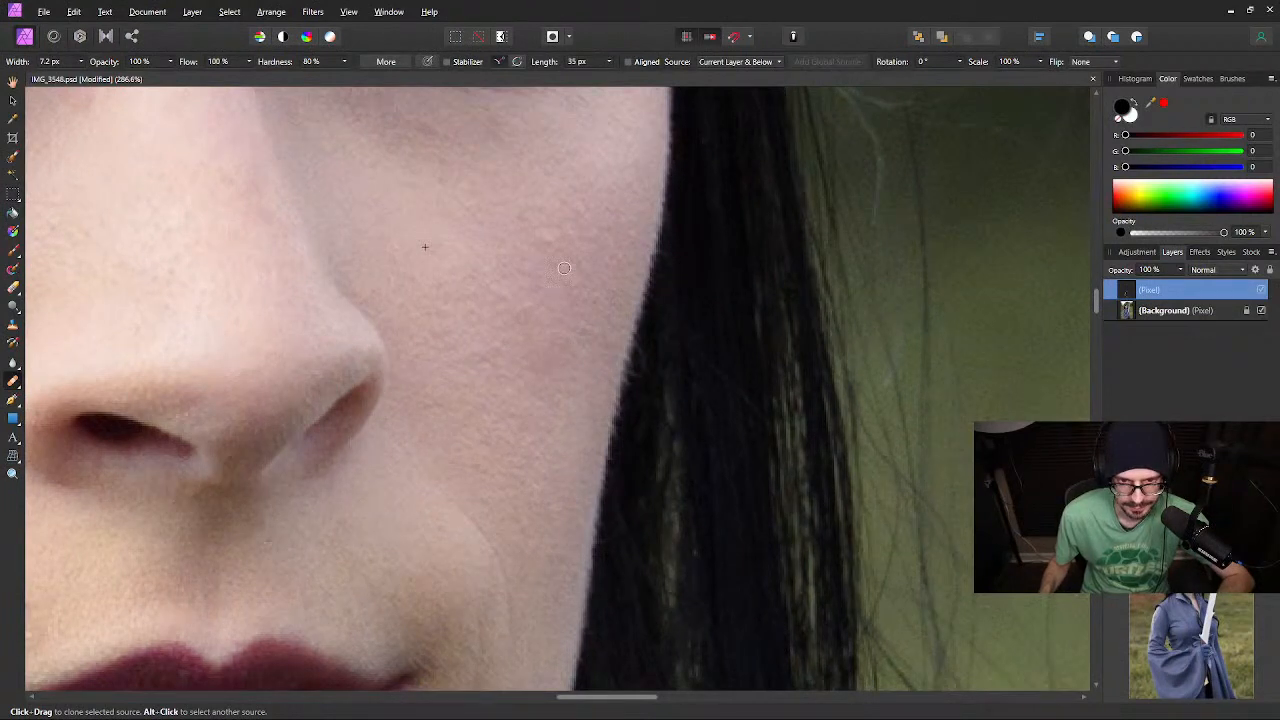
pyautogui.moveTo(536, 559); pyautogui.dragTo(529, 443)
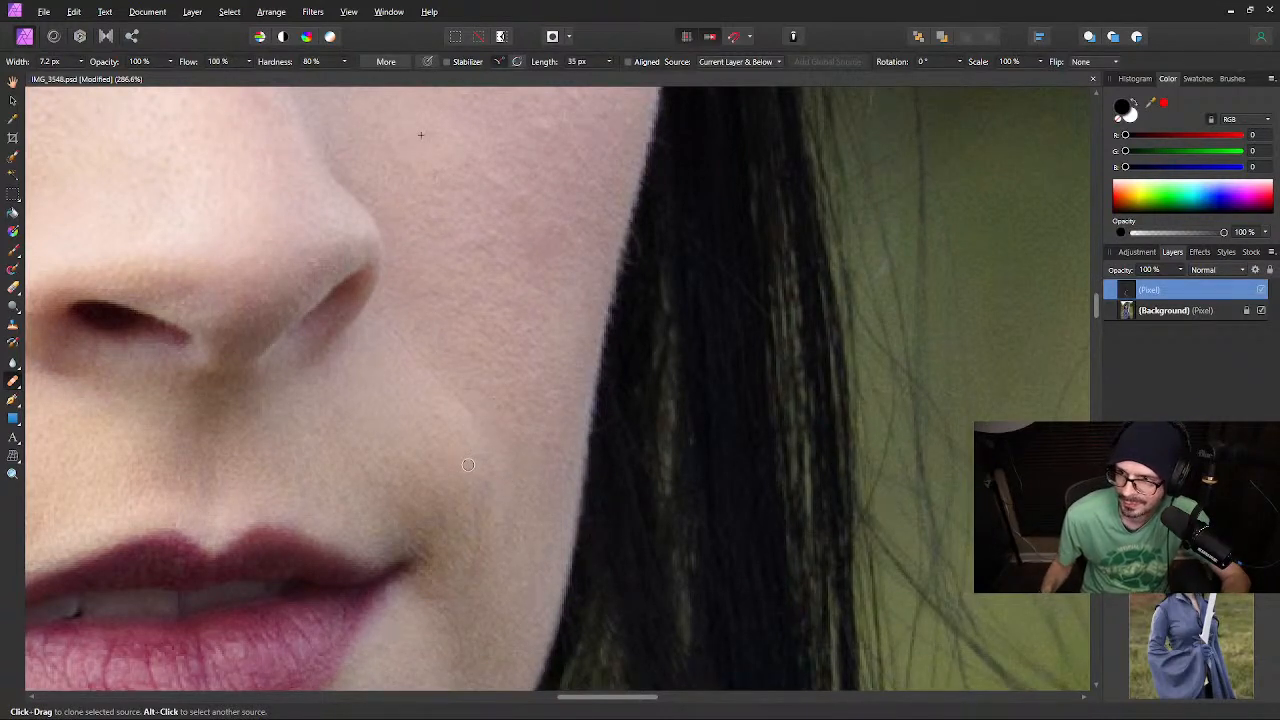
pyautogui.moveTo(418, 417)
pyautogui.mouseDown()
pyautogui.moveTo(466, 477)
pyautogui.moveTo(493, 472)
pyautogui.moveTo(500, 451)
pyautogui.mouseUp()
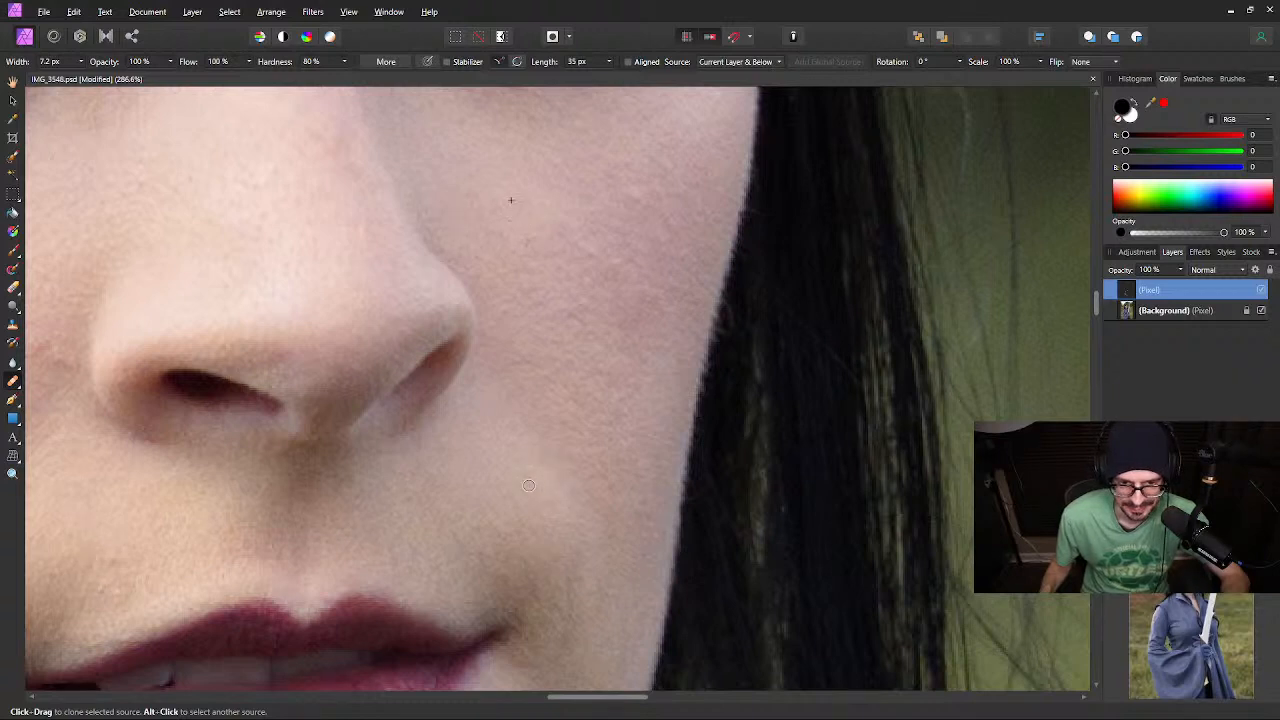
pyautogui.moveTo(586, 291); pyautogui.dragTo(583, 434)
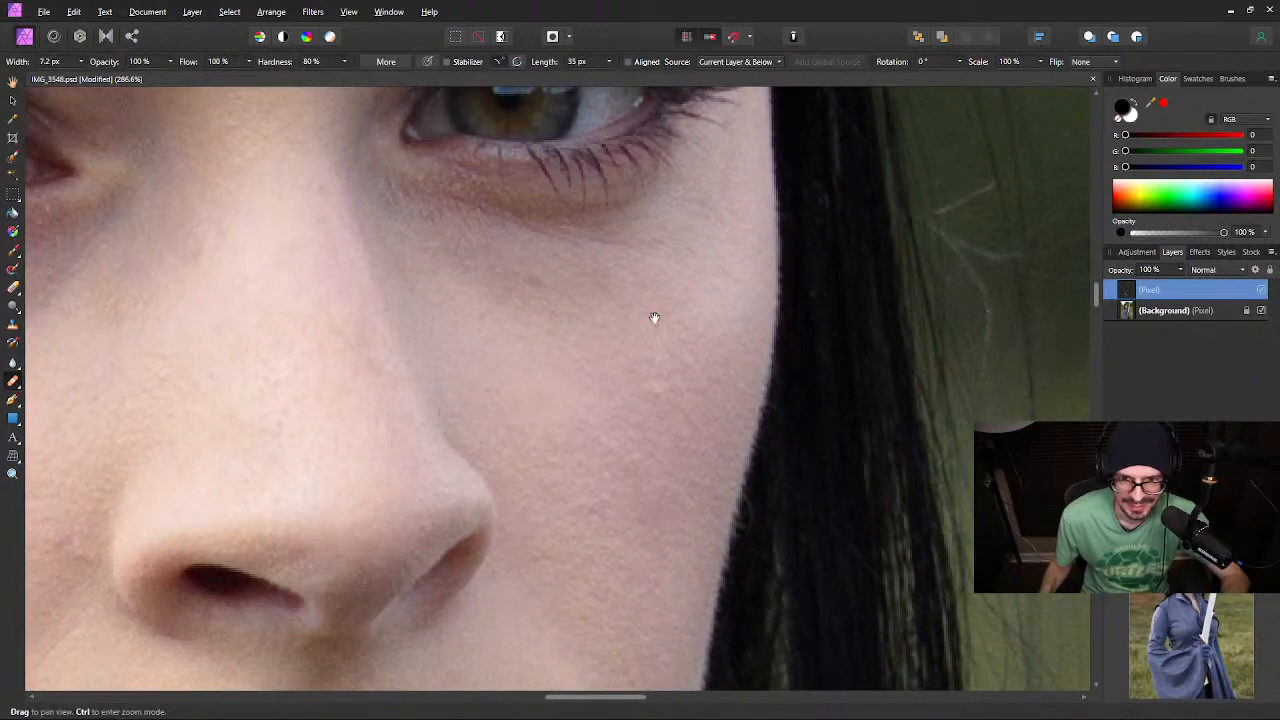
pyautogui.moveTo(654, 318); pyautogui.dragTo(580, 397)
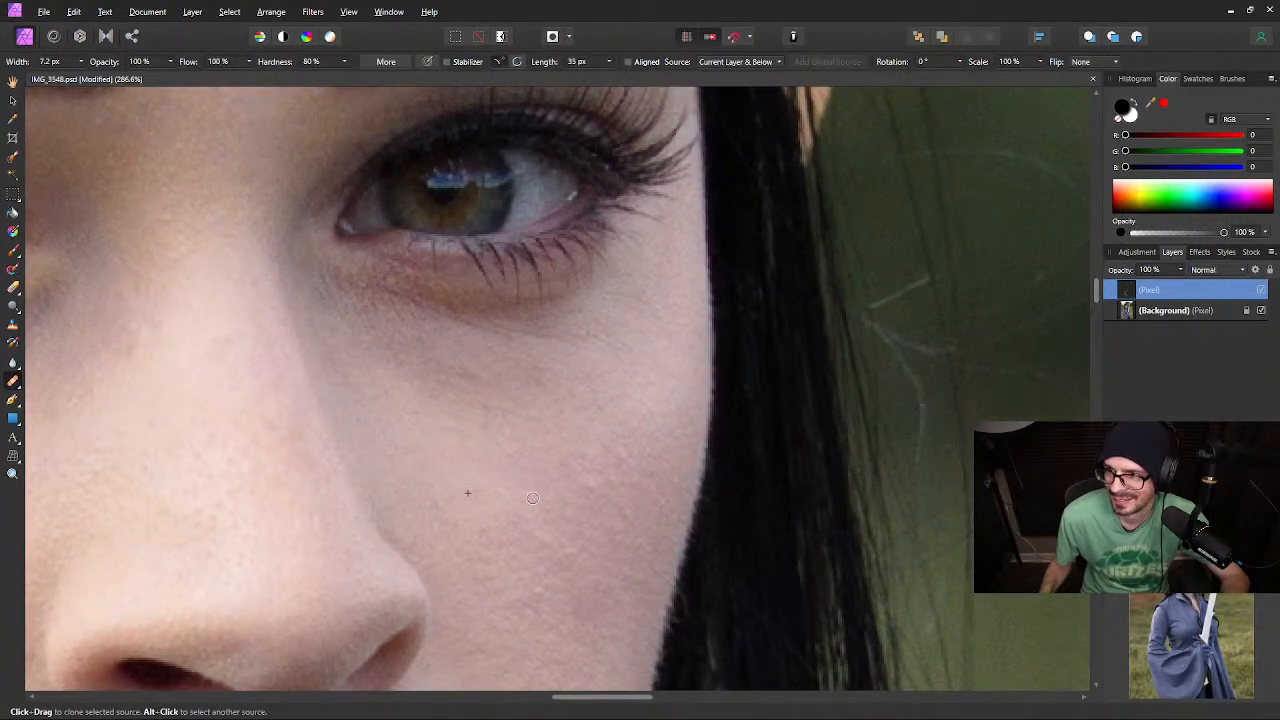
# Heal the long stray hair crossing the chin below the lips, starting from its end nearest the dark wig
pyautogui.moveTo(407, 523); pyautogui.dragTo(543, 334)
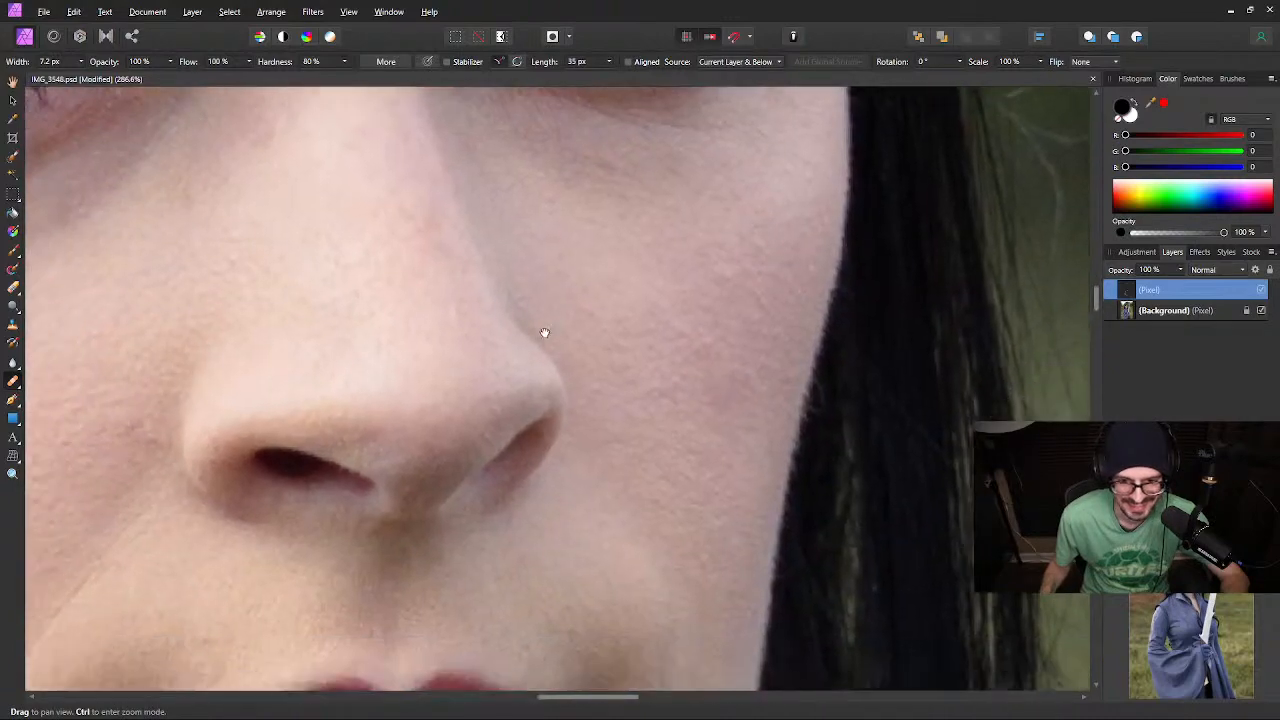
pyautogui.moveTo(543, 491); pyautogui.dragTo(754, 295)
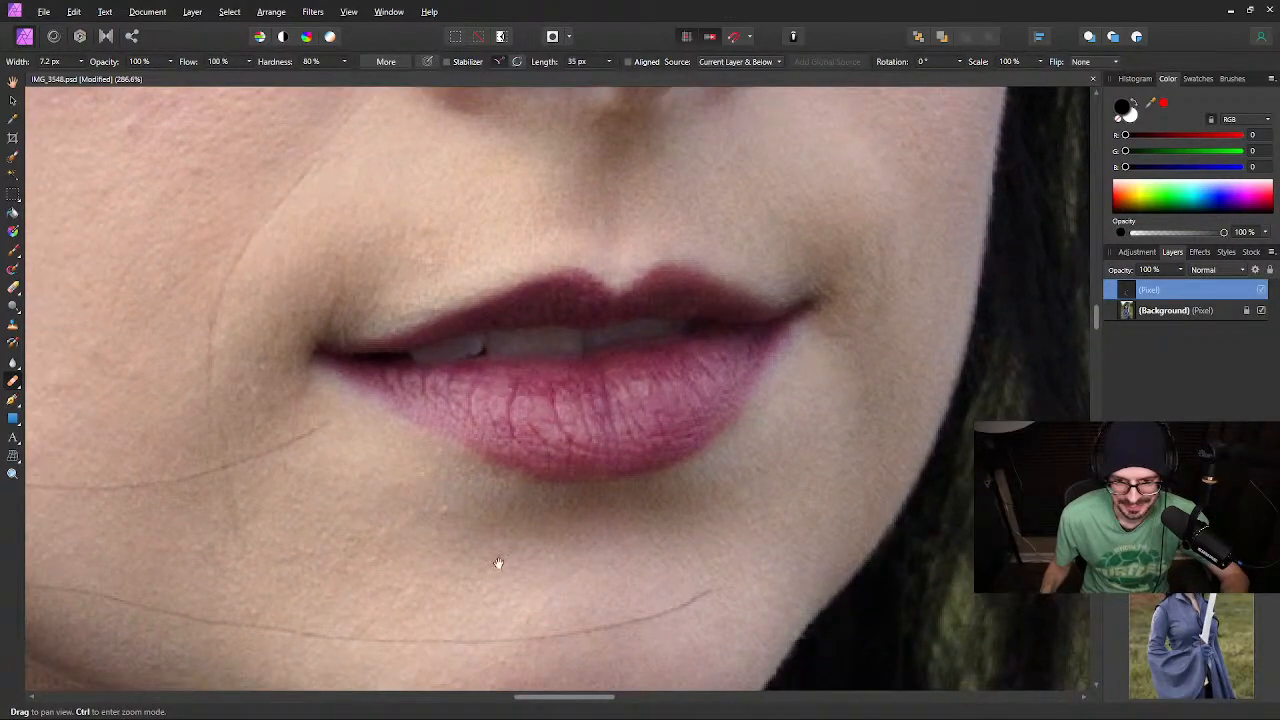
pyautogui.moveTo(497, 563); pyautogui.dragTo(534, 414)
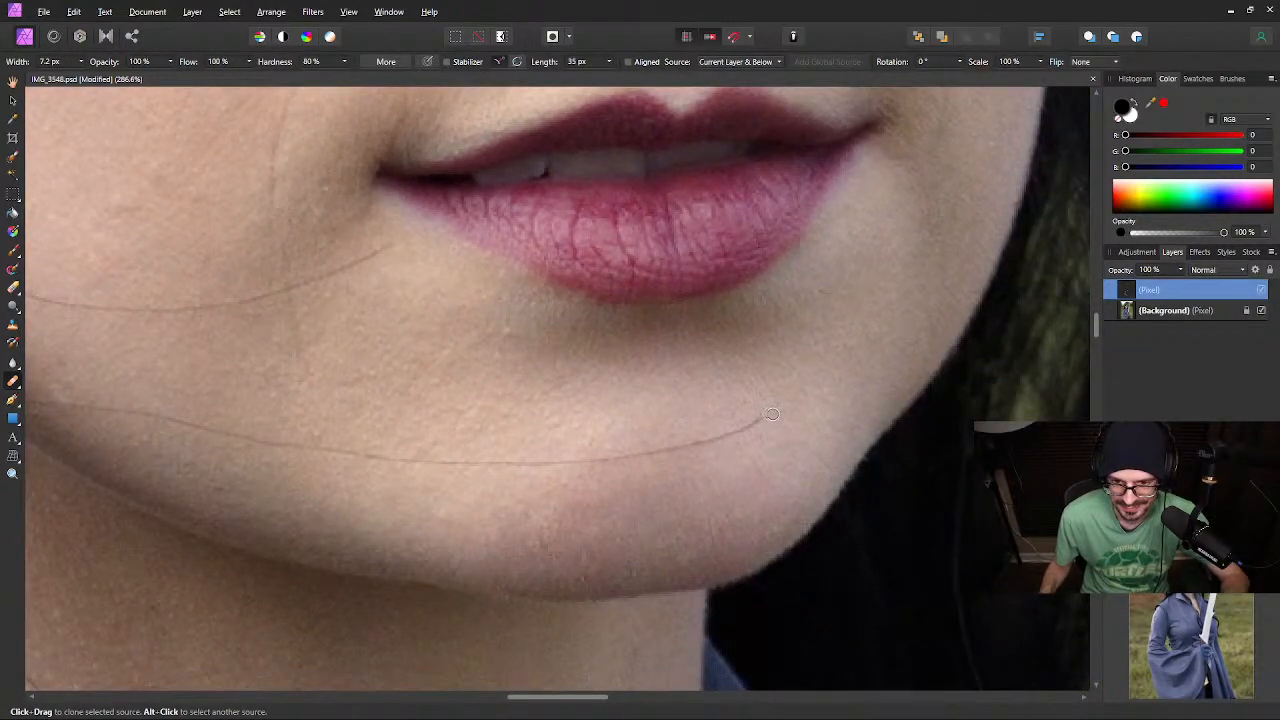
pyautogui.moveTo(772, 414); pyautogui.dragTo(675, 449)
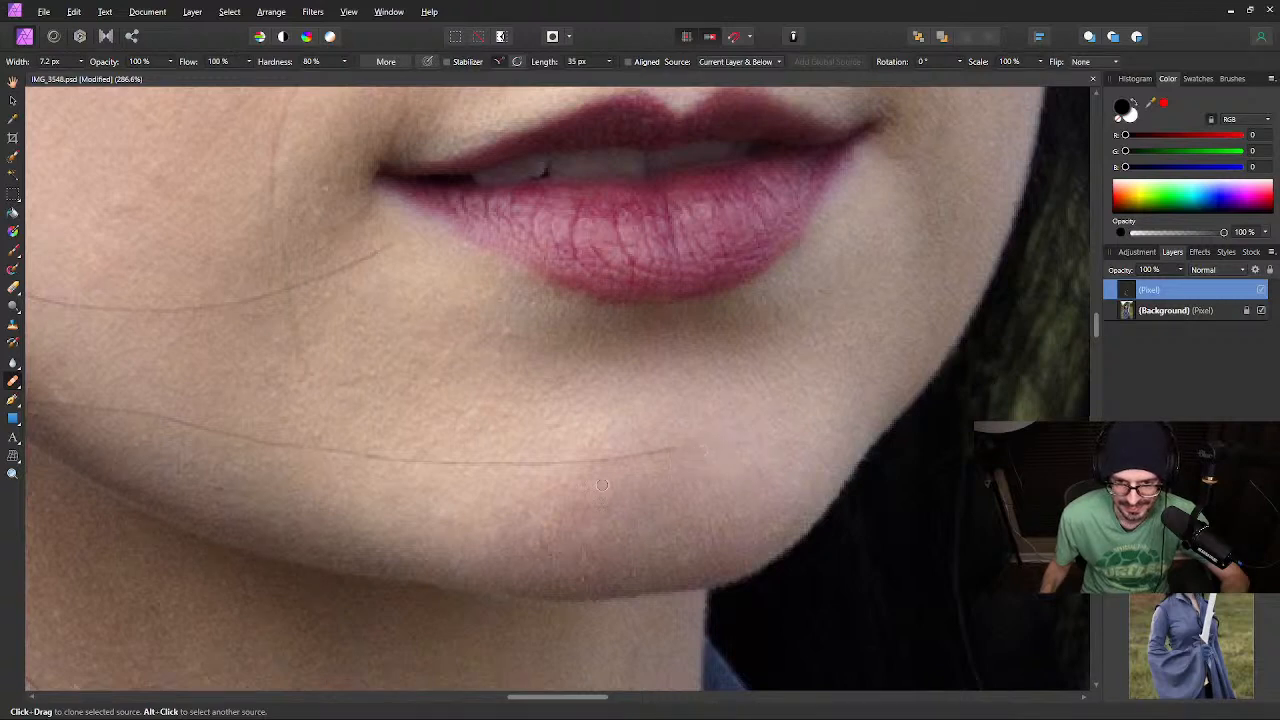
# Heal away the long stray hair crossing the chin and lower jaw with the Healing Brush, using nearby skin as the source
pyautogui.moveTo(565, 493); pyautogui.dragTo(629, 475)
pyautogui.moveTo(744, 425)
pyautogui.mouseDown()
pyautogui.moveTo(647, 447)
pyautogui.moveTo(639, 436)
pyautogui.moveTo(714, 432)
pyautogui.moveTo(531, 444)
pyautogui.mouseUp()
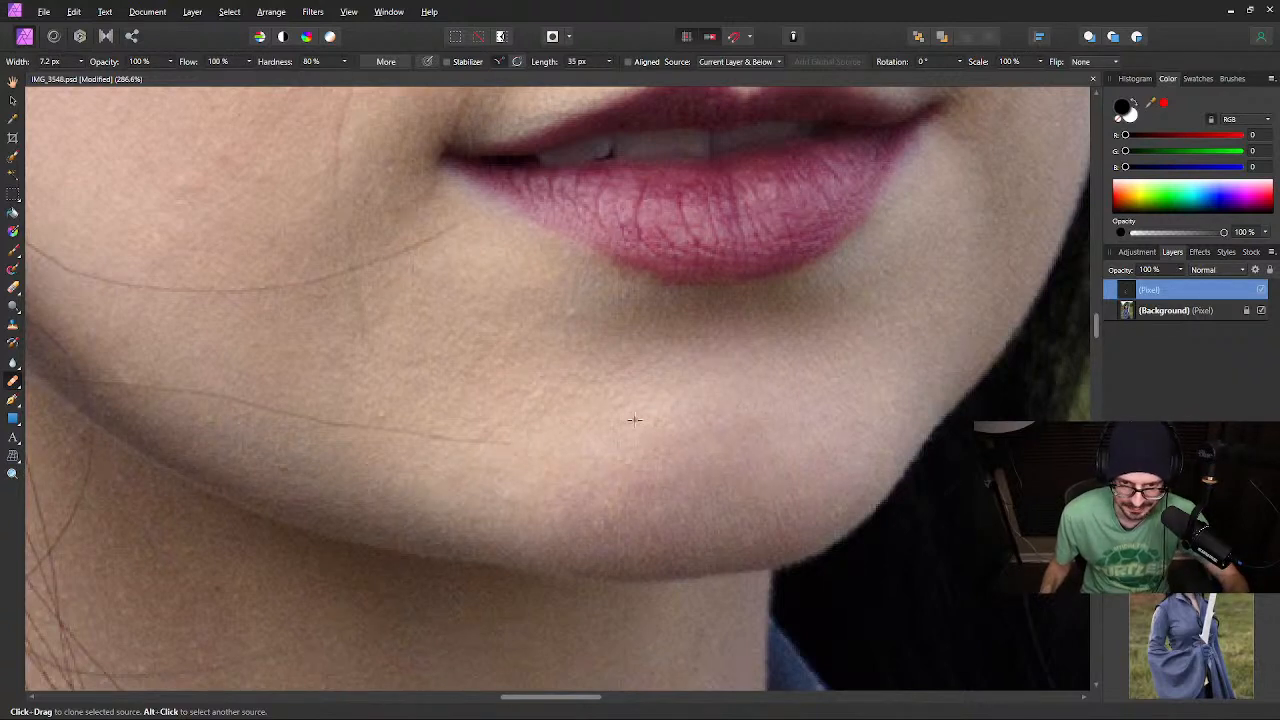
pyautogui.moveTo(503, 483); pyautogui.dragTo(678, 526)
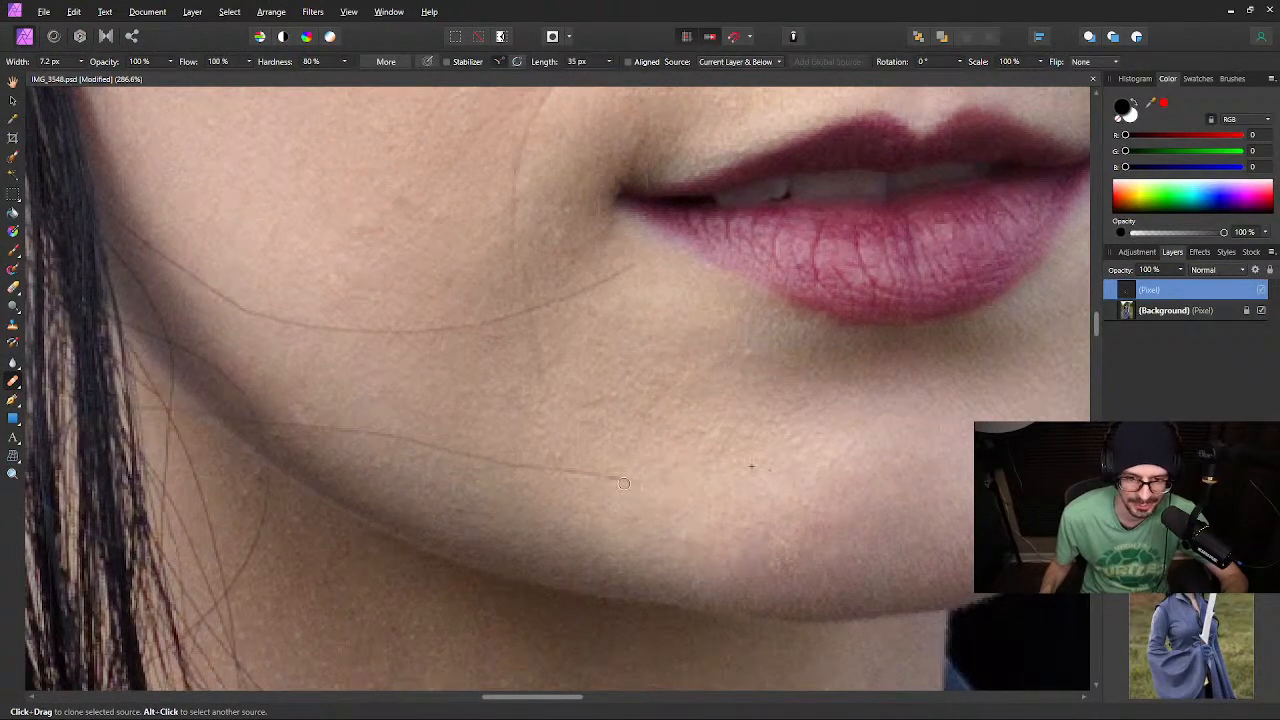
pyautogui.moveTo(624, 483)
pyautogui.mouseDown()
pyautogui.moveTo(560, 468)
pyautogui.moveTo(572, 482)
pyautogui.moveTo(560, 458)
pyautogui.moveTo(515, 461)
pyautogui.mouseUp()
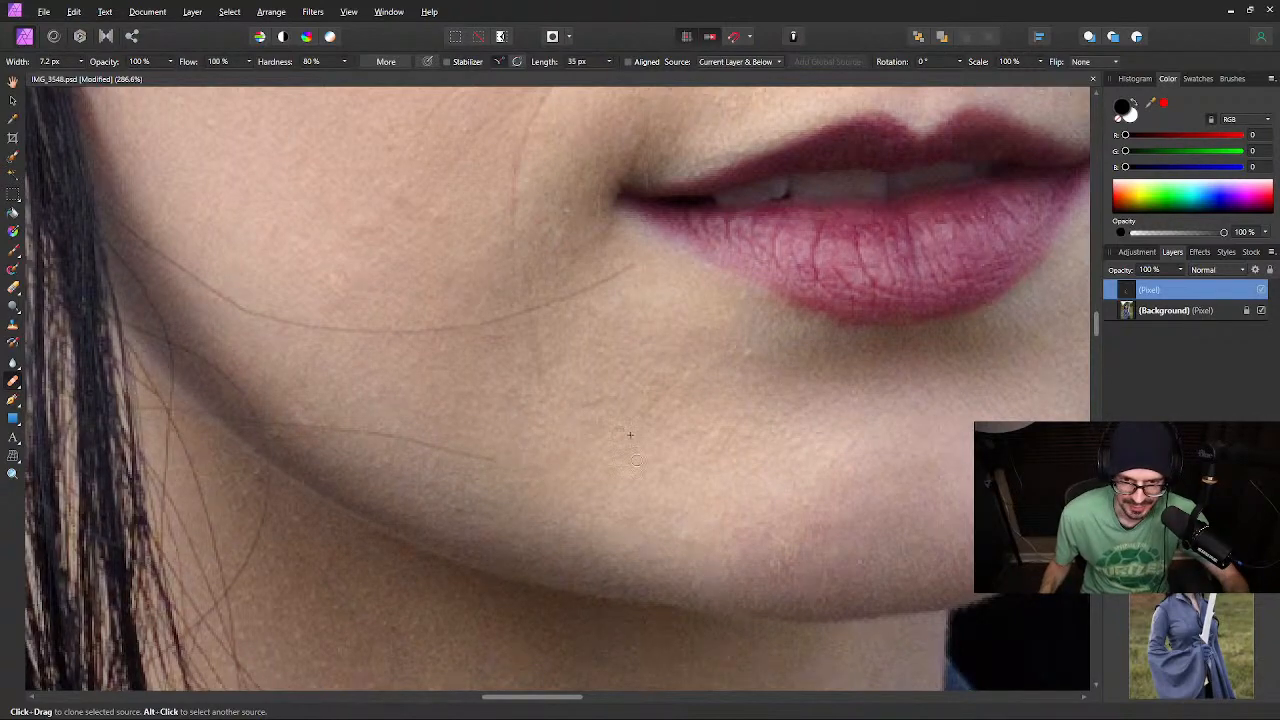
pyautogui.moveTo(517, 480)
pyautogui.mouseDown()
pyautogui.moveTo(641, 478)
pyautogui.moveTo(710, 501)
pyautogui.moveTo(752, 449)
pyautogui.moveTo(740, 424)
pyautogui.moveTo(632, 386)
pyautogui.mouseUp()
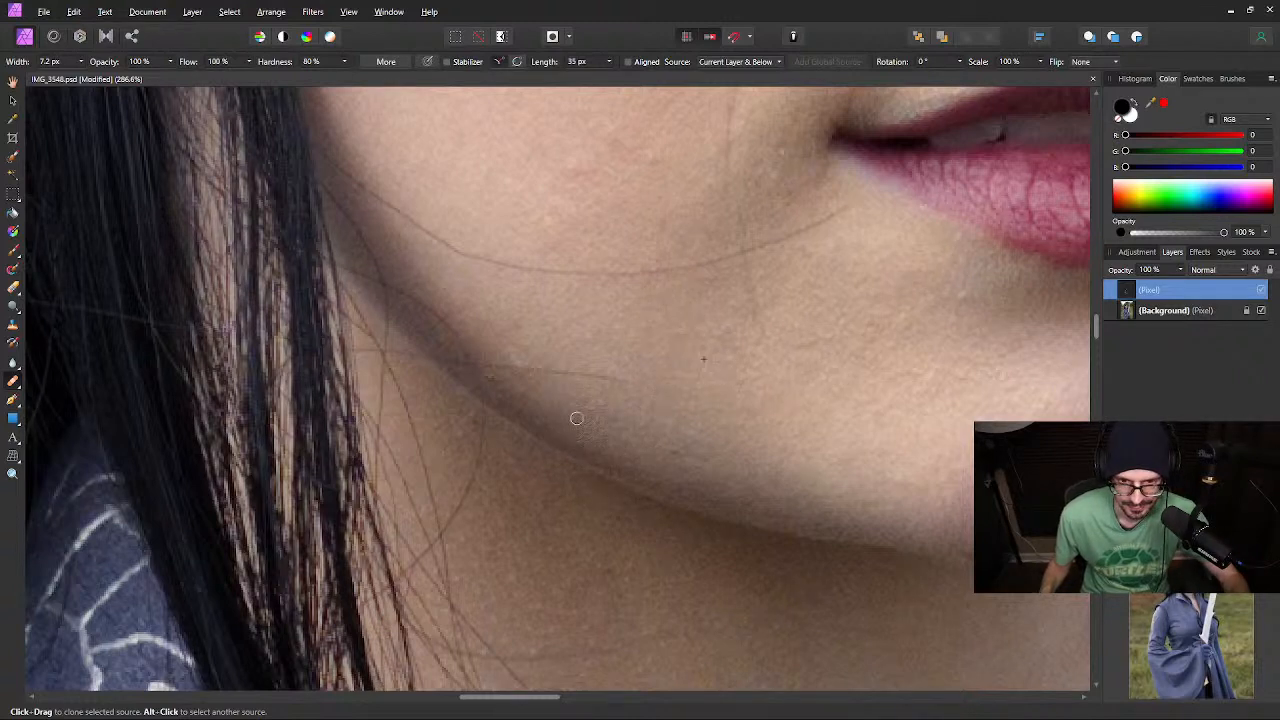
pyautogui.moveTo(617, 380); pyautogui.dragTo(529, 371)
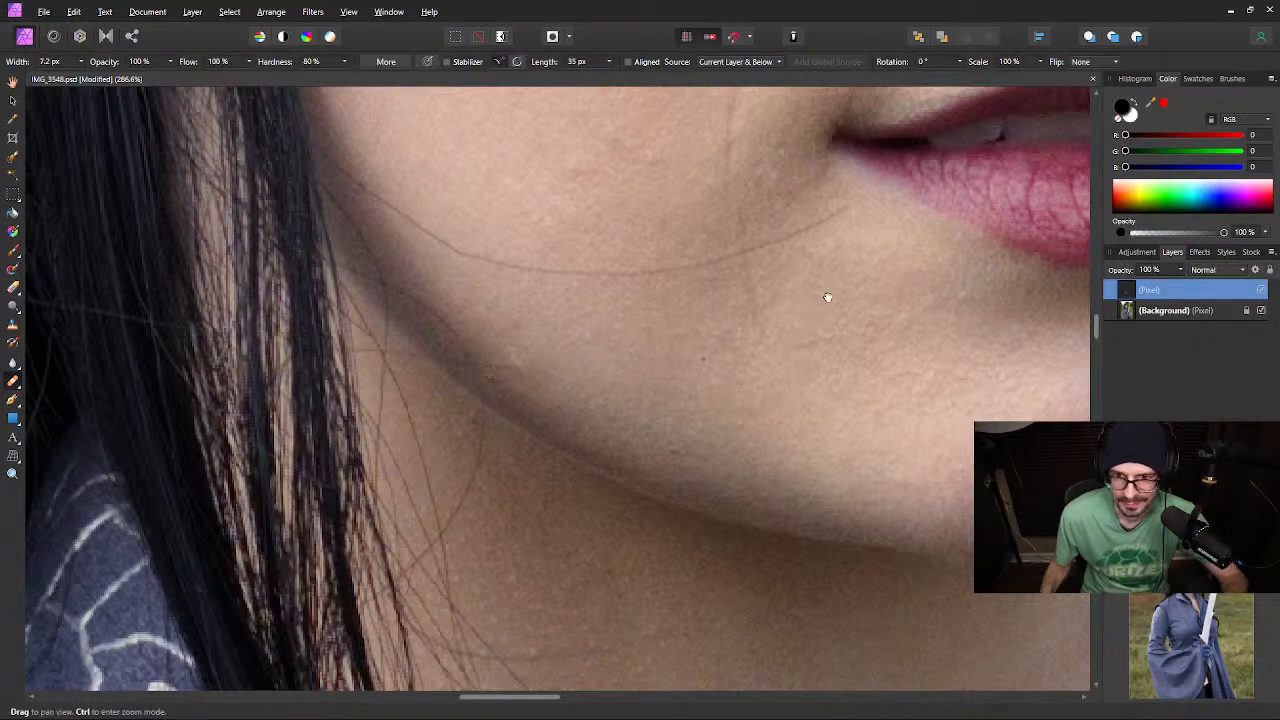
# Heal away the curved stray hair running from below the mouth corner across the lower cheek to the dark hair, resampling nearby skin
pyautogui.moveTo(829, 294); pyautogui.dragTo(700, 409)
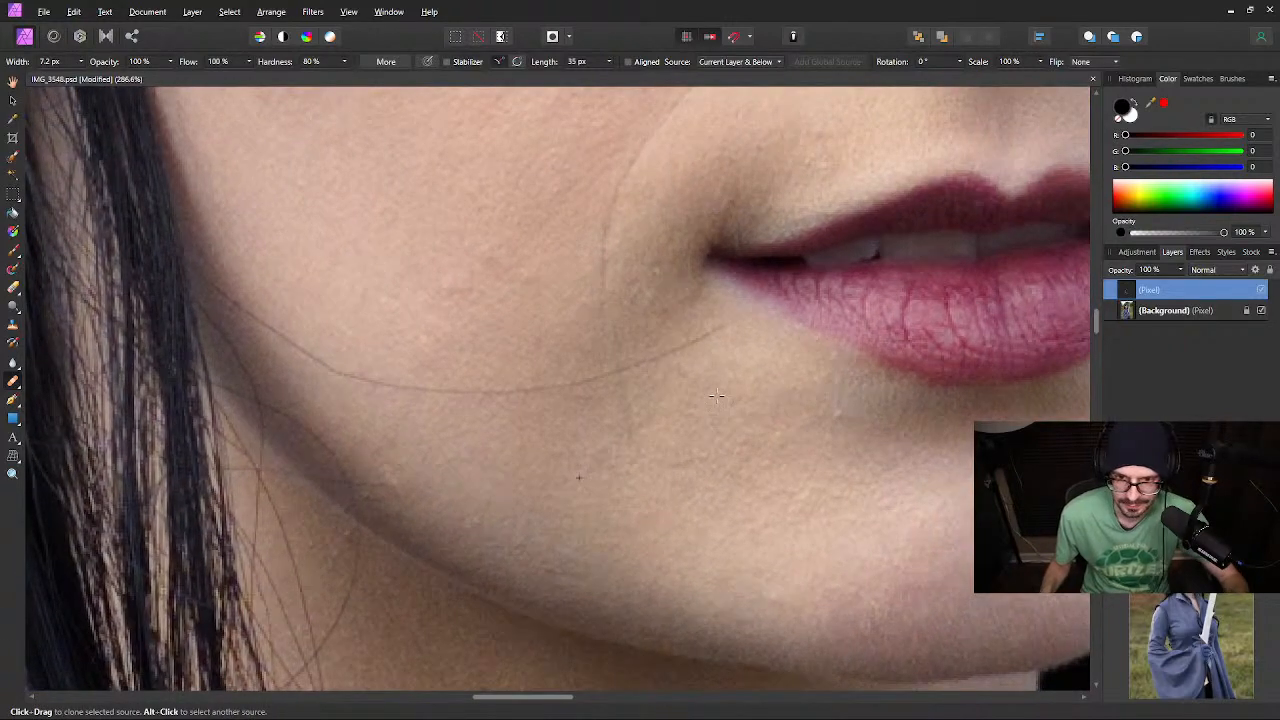
pyautogui.keyDown('alt'); pyautogui.click(716, 396); pyautogui.keyUp('alt')
pyautogui.moveTo(716, 338)
pyautogui.mouseDown()
pyautogui.moveTo(663, 354)
pyautogui.moveTo(667, 387)
pyautogui.moveTo(651, 359)
pyautogui.moveTo(625, 367)
pyautogui.moveTo(686, 389)
pyautogui.moveTo(615, 378)
pyautogui.mouseUp()
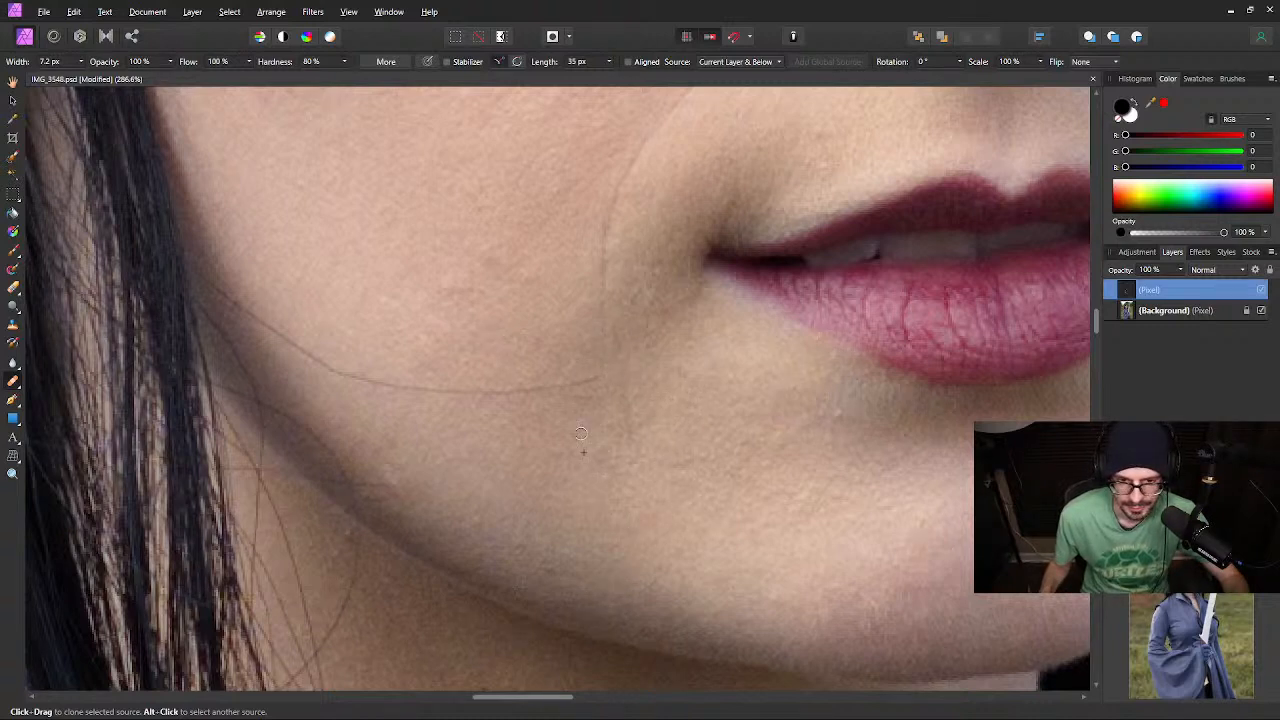
pyautogui.moveTo(597, 376); pyautogui.dragTo(517, 391)
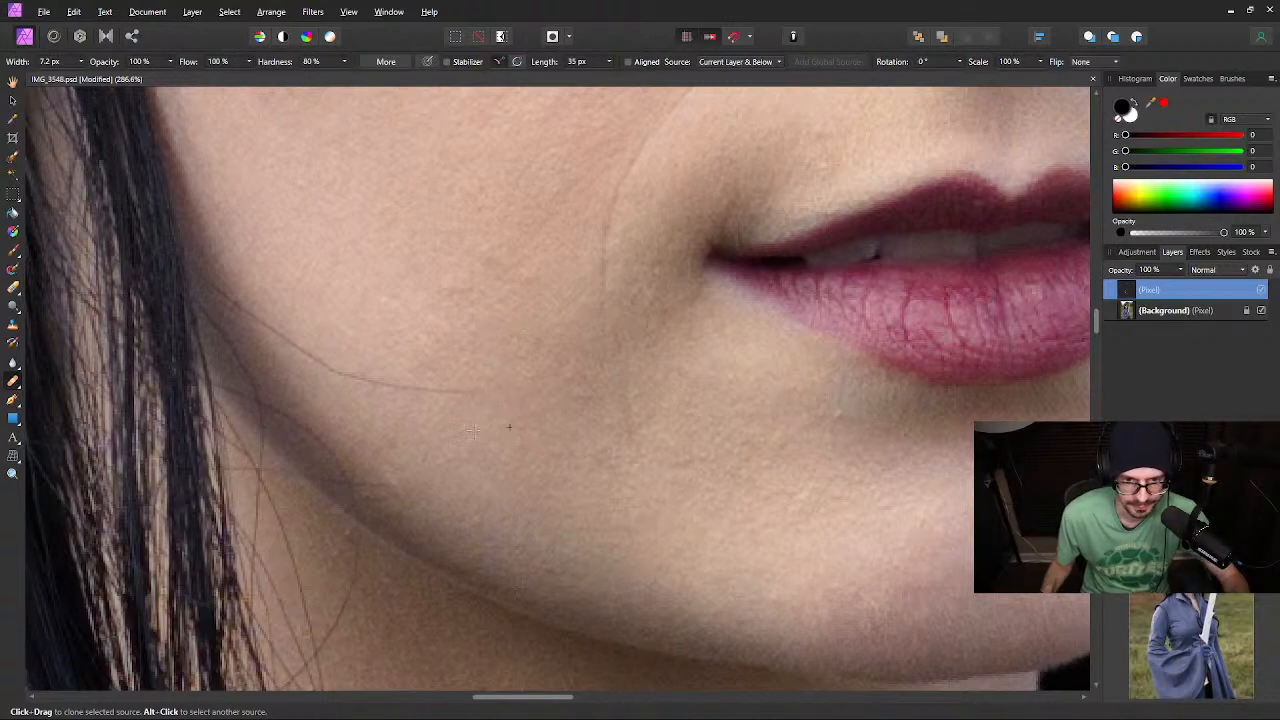
pyautogui.moveTo(472, 399)
pyautogui.mouseDown()
pyautogui.moveTo(360, 374)
pyautogui.moveTo(384, 391)
pyautogui.mouseUp()
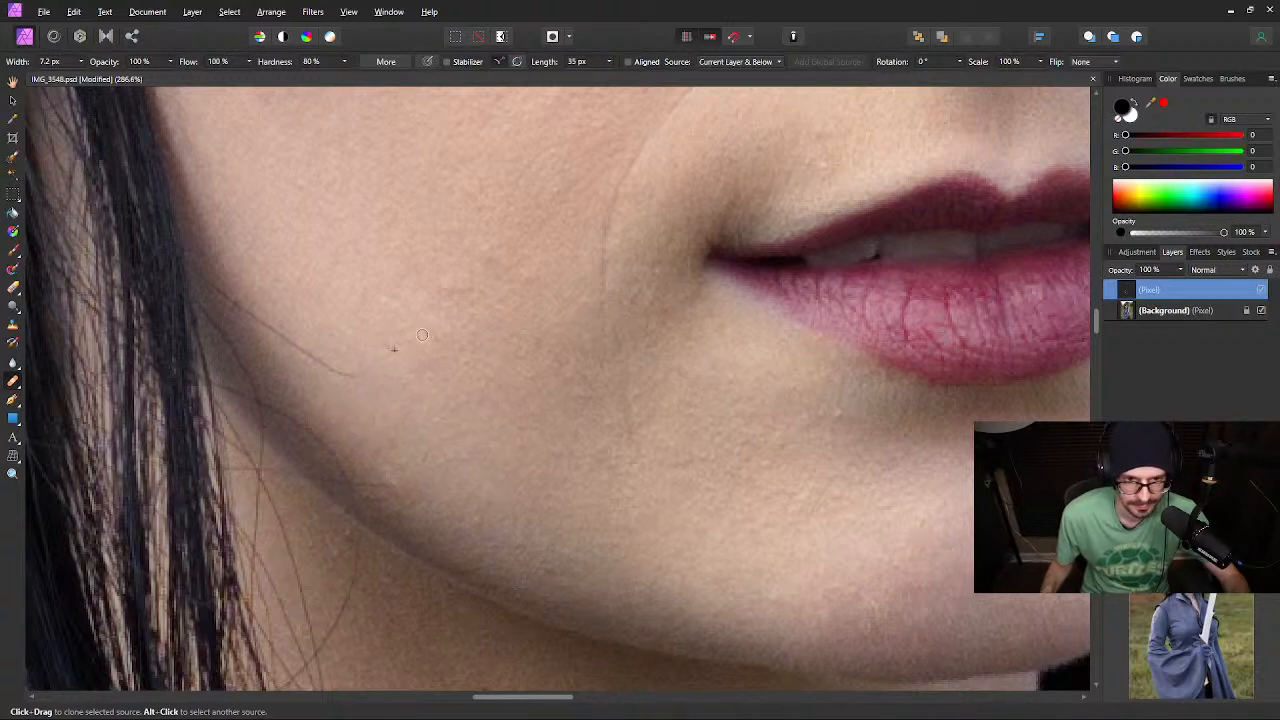
pyautogui.keyDown('alt'); pyautogui.click(367, 396); pyautogui.keyUp('alt')
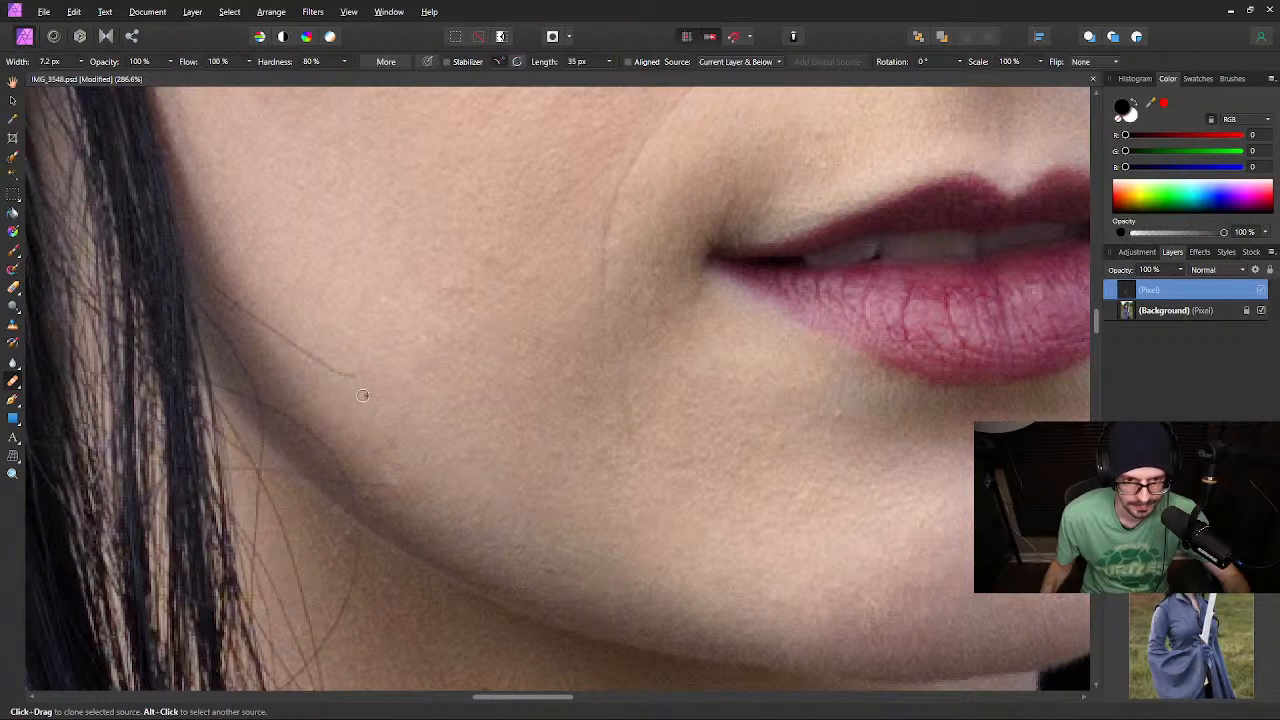
pyautogui.moveTo(352, 373); pyautogui.dragTo(314, 354)
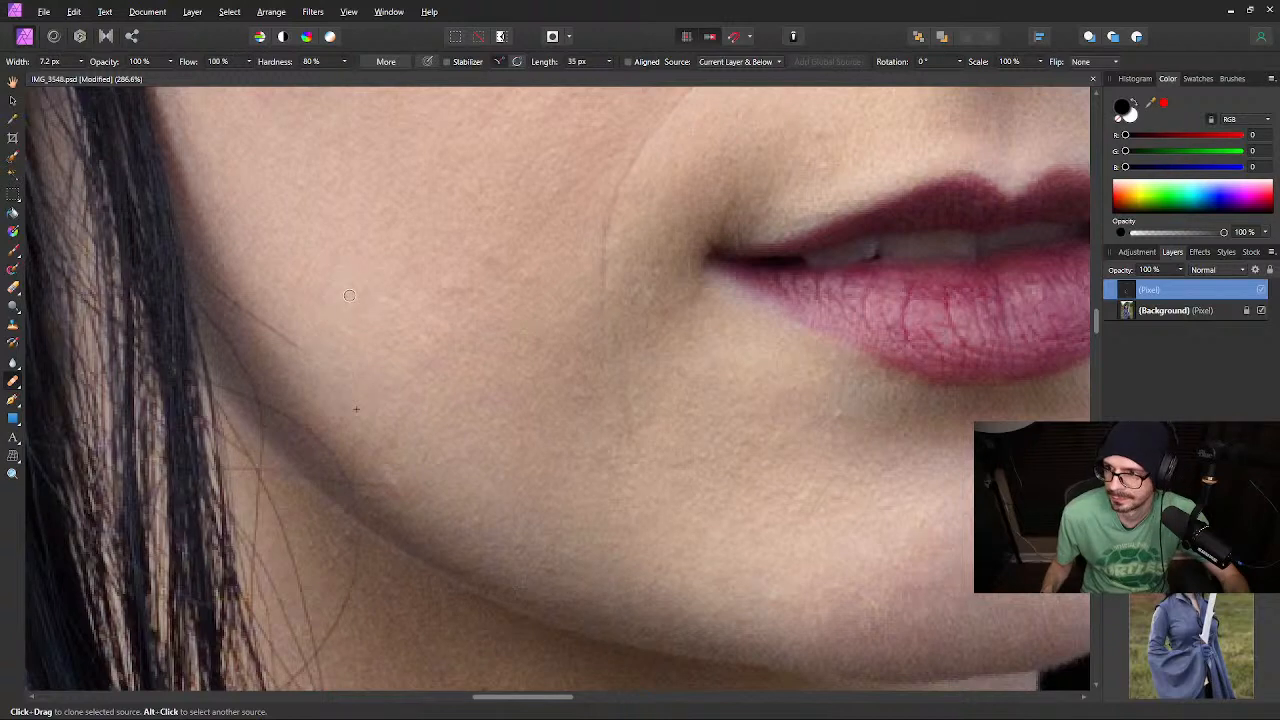
pyautogui.keyDown('alt'); pyautogui.click(316, 325); pyautogui.keyUp('alt')
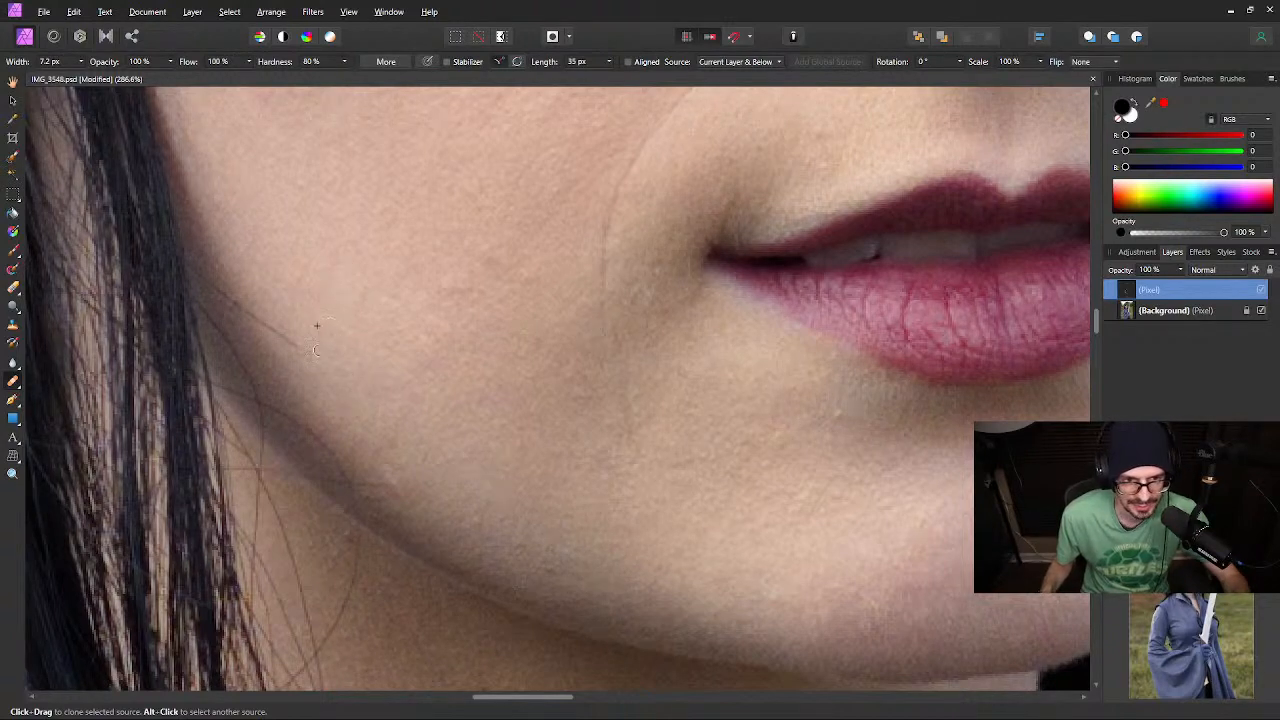
pyautogui.moveTo(299, 353); pyautogui.dragTo(279, 335)
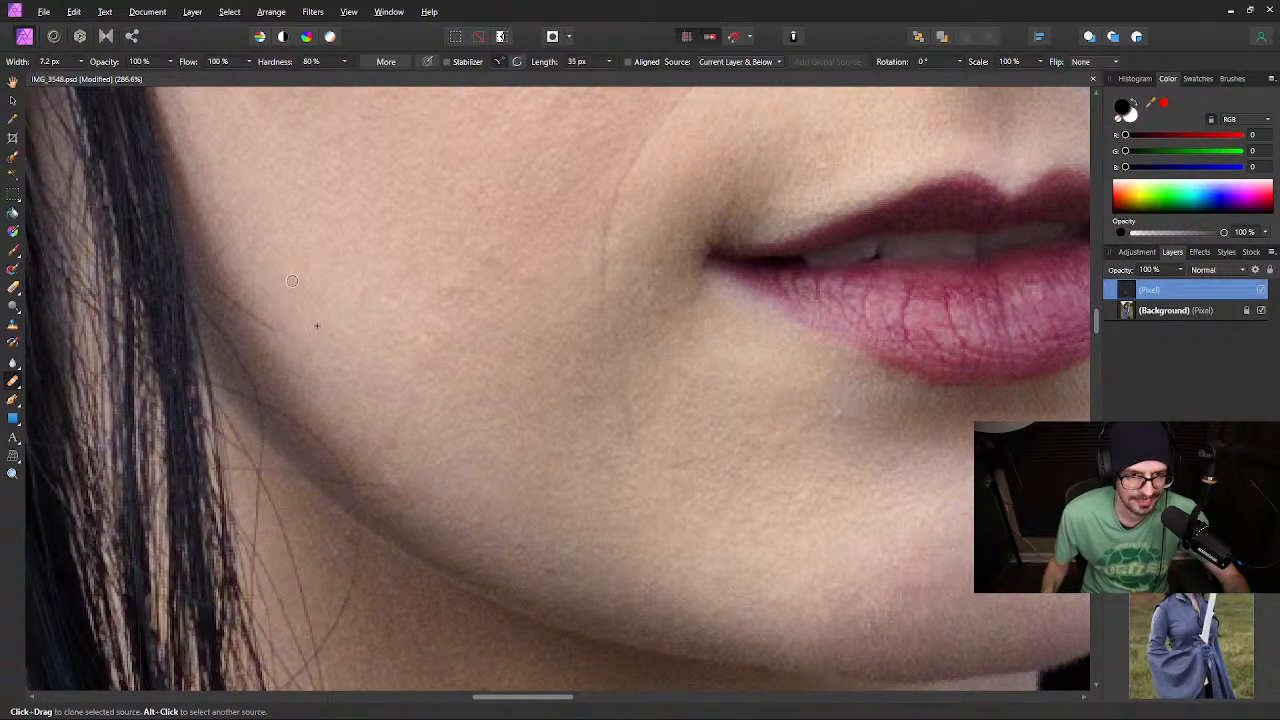
pyautogui.moveTo(272, 328); pyautogui.dragTo(244, 304)
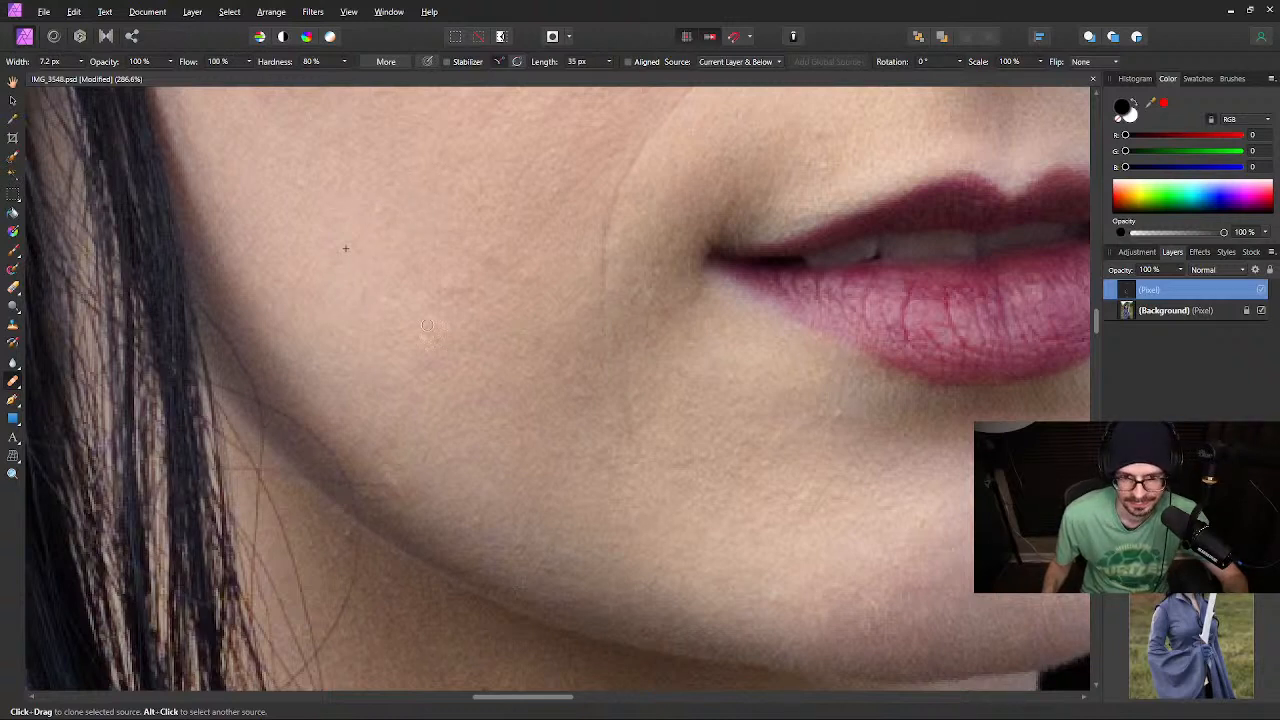
# Heal the lower part of the fine stray line on the cheek beside the mouth corner, sampling adjacent skin
pyautogui.moveTo(503, 343)
pyautogui.mouseDown()
pyautogui.moveTo(471, 263)
pyautogui.moveTo(358, 277)
pyautogui.mouseUp()
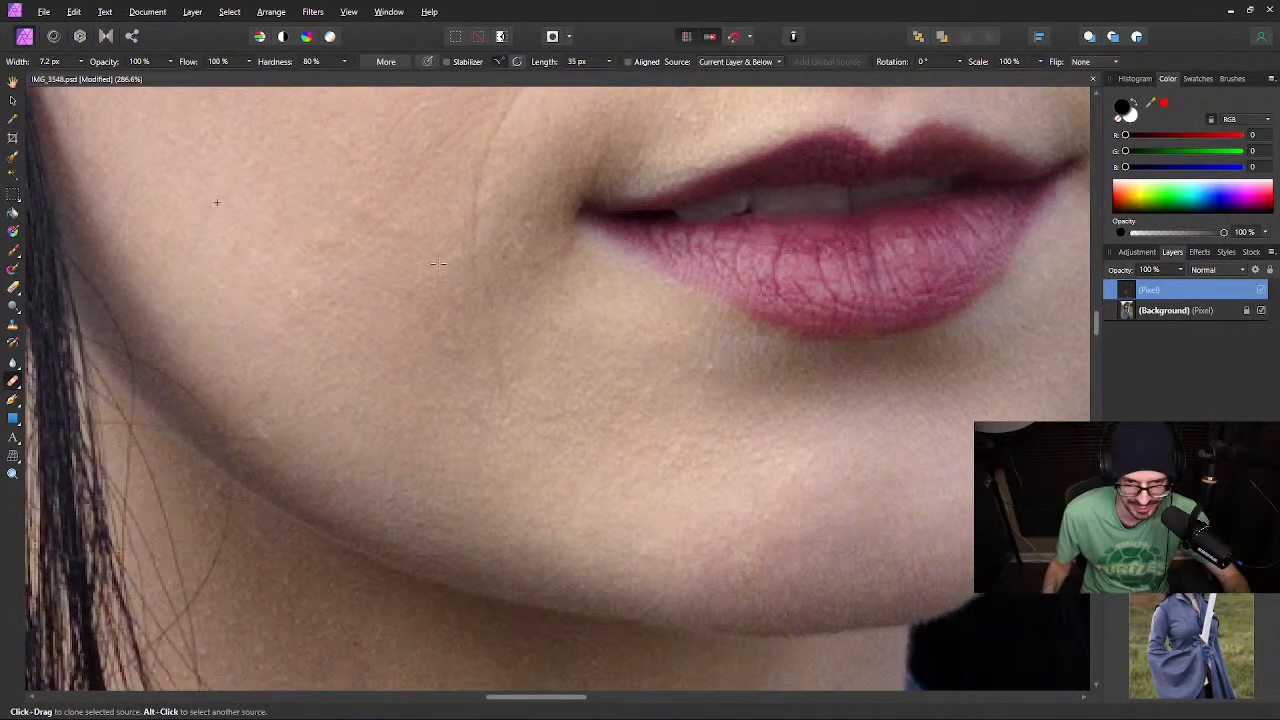
pyautogui.press('alt')
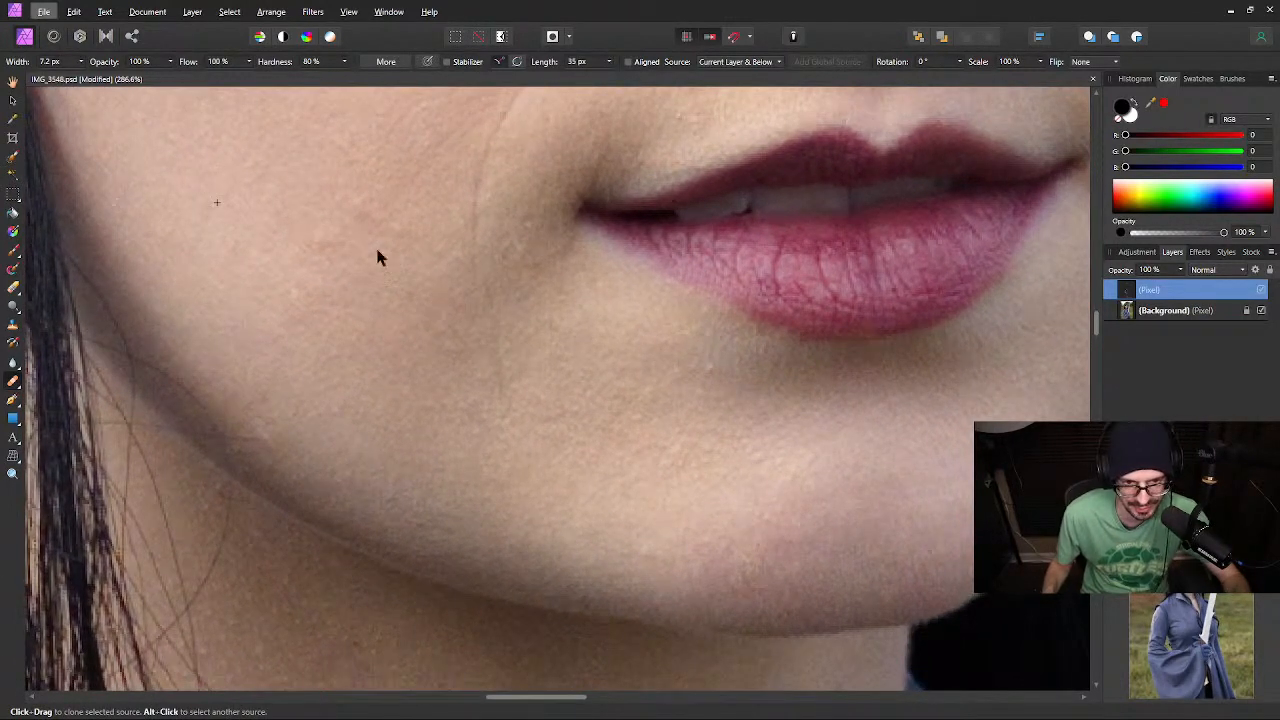
pyautogui.press('alt')
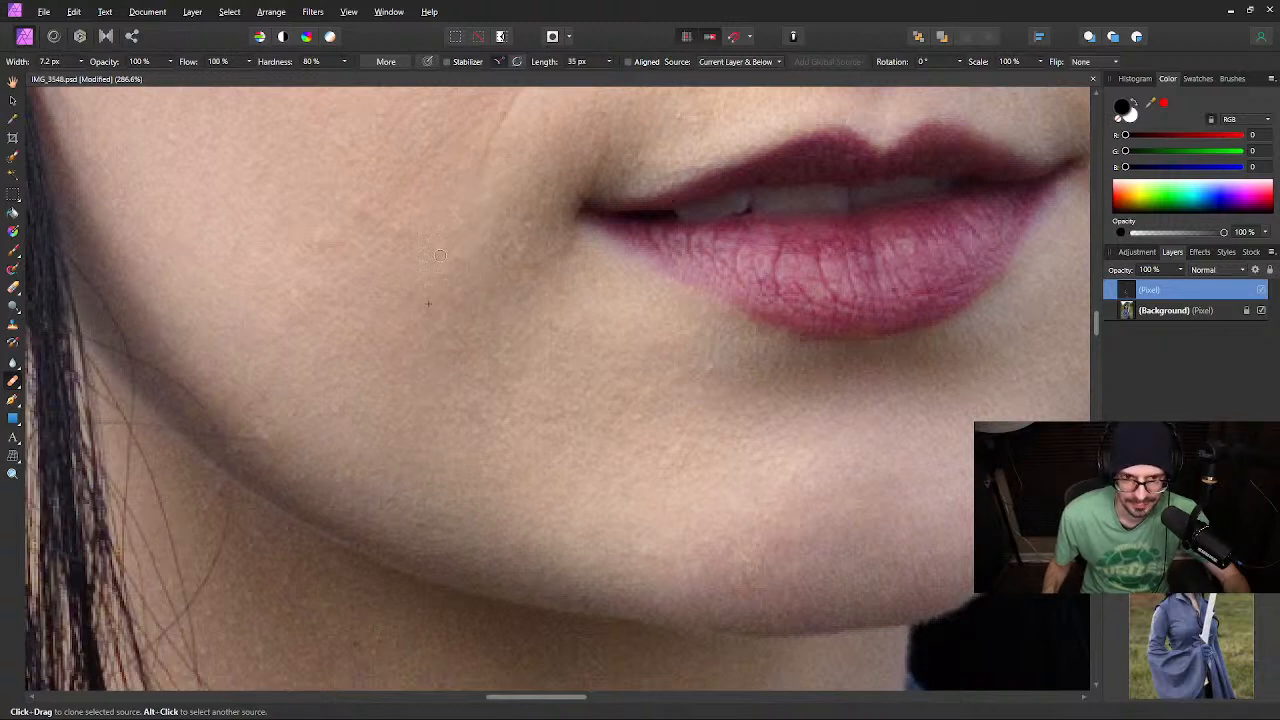
pyautogui.press('space')
pyautogui.moveTo(423, 217); pyautogui.dragTo(425, 316)
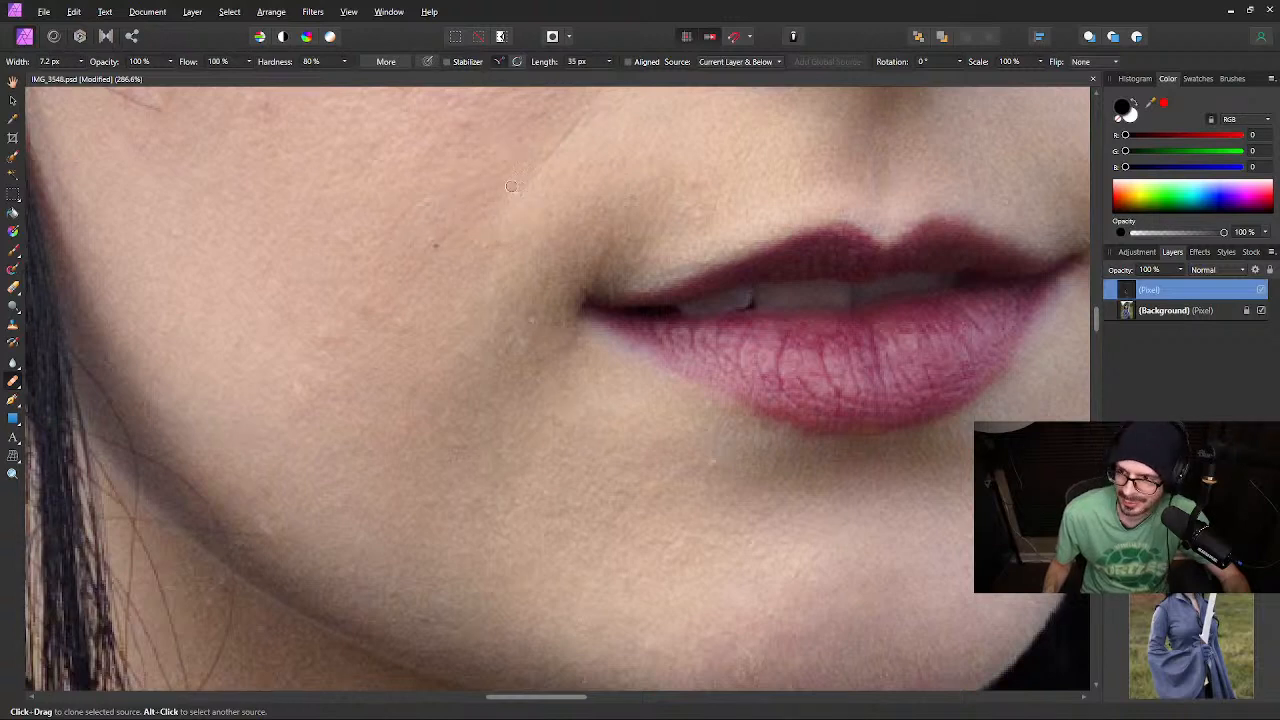
# Heal the remaining fine line along the smile fold up towards the nostril, sampling the cheek skin beside it
pyautogui.press('space')
pyautogui.moveTo(486, 171); pyautogui.dragTo(448, 323)
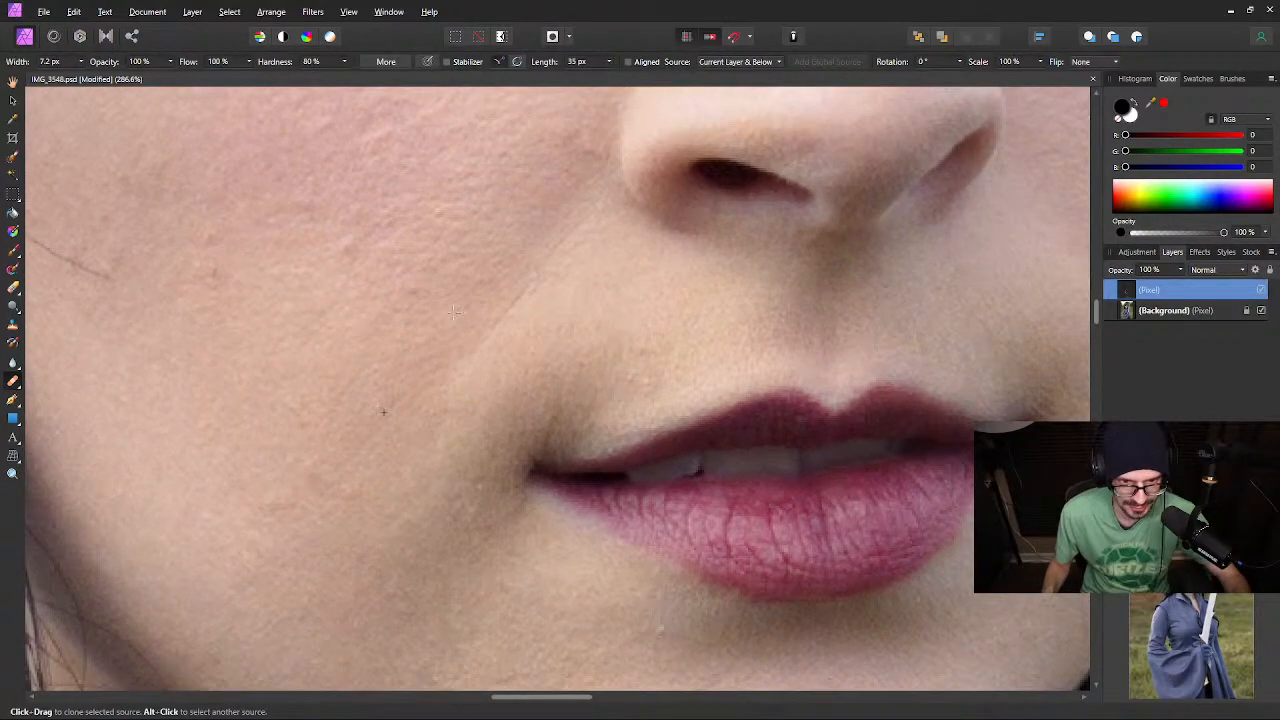
pyautogui.keyDown('alt'); pyautogui.click(451, 302); pyautogui.keyUp('alt')
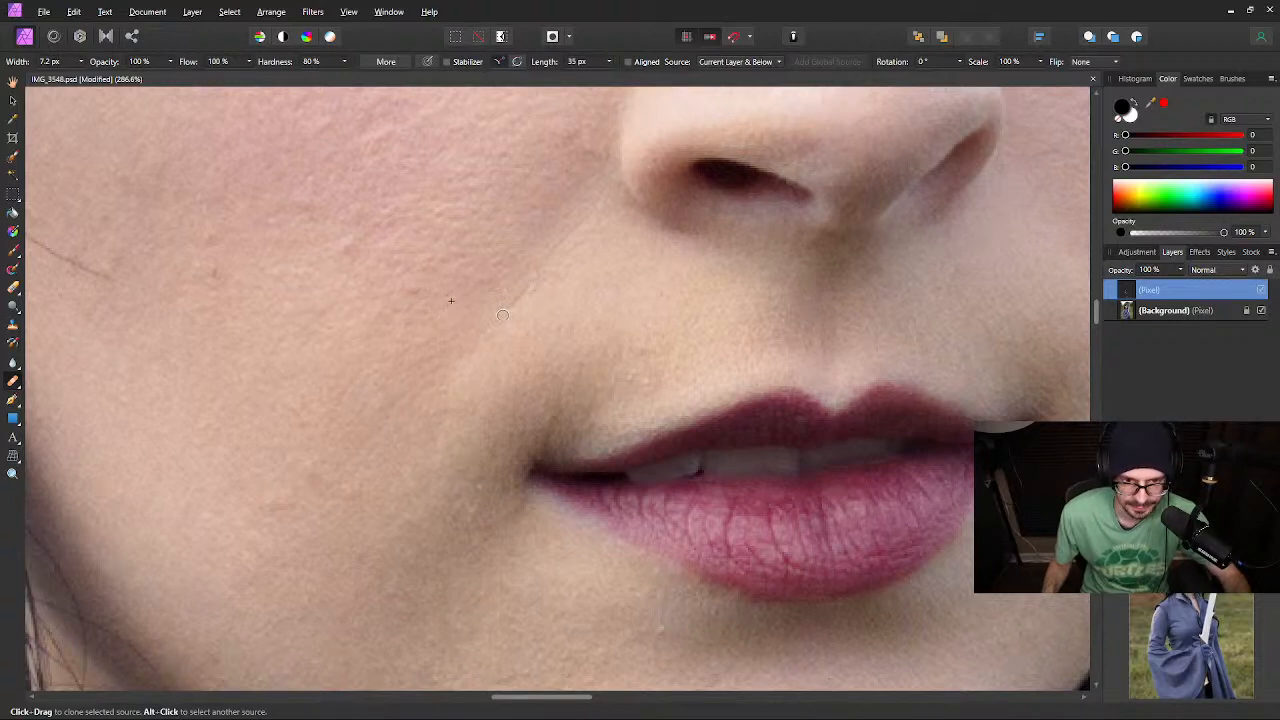
pyautogui.moveTo(503, 315); pyautogui.dragTo(529, 283)
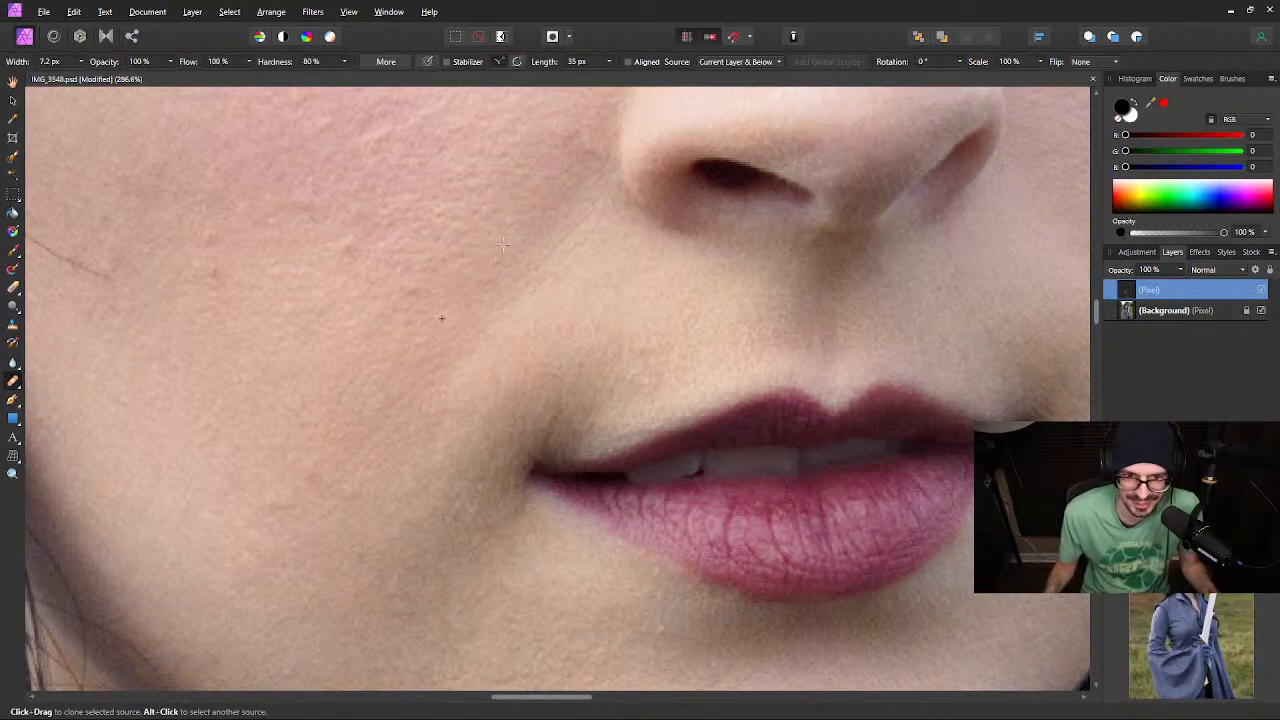
pyautogui.keyDown('alt'); pyautogui.click(507, 238); pyautogui.keyUp('alt')
pyautogui.moveTo(408, 292); pyautogui.dragTo(414, 298)
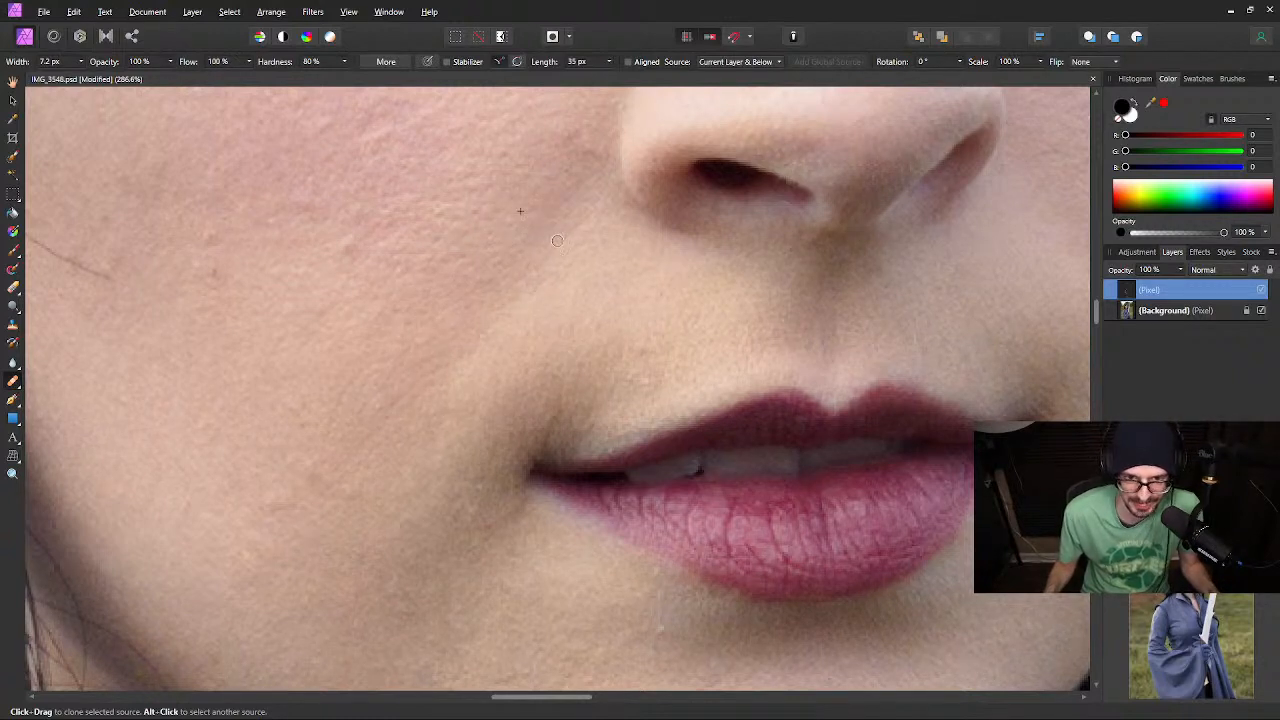
pyautogui.moveTo(560, 240); pyautogui.dragTo(575, 215)
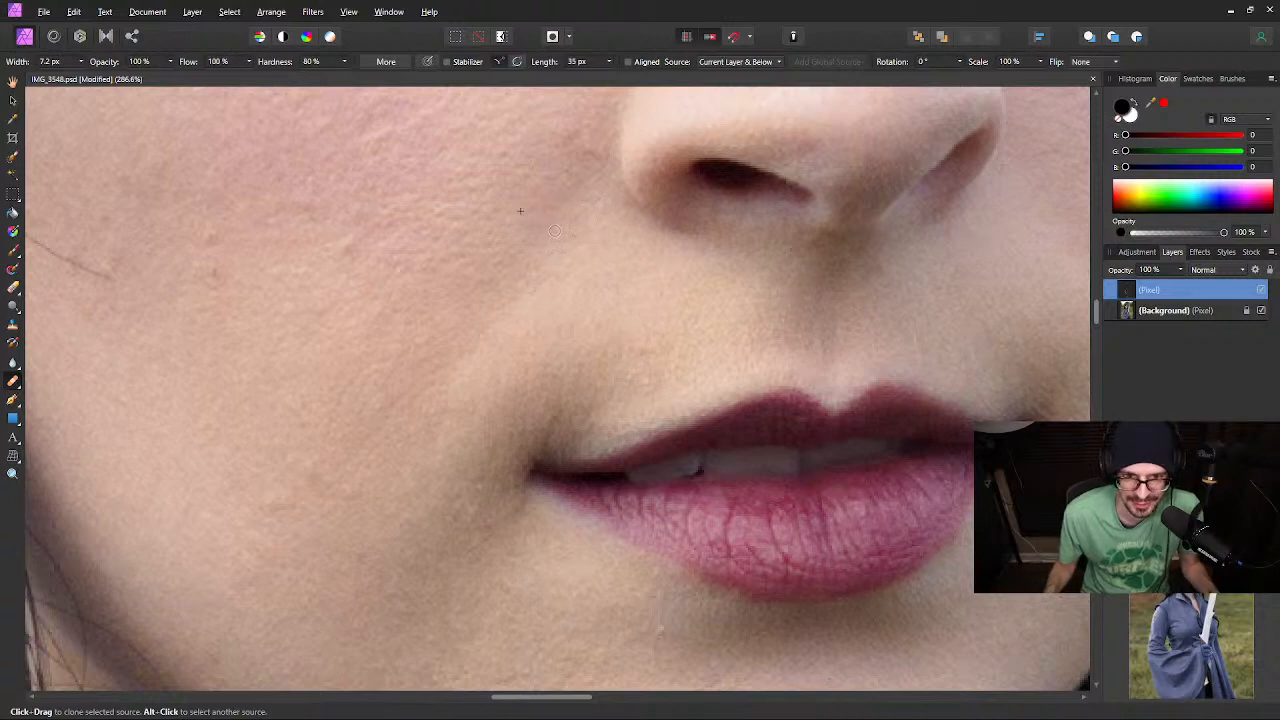
# Heal away the curved stray hair on the outer cheek below the red scar, sampling clean skin next to it
pyautogui.moveTo(423, 306); pyautogui.dragTo(518, 302)
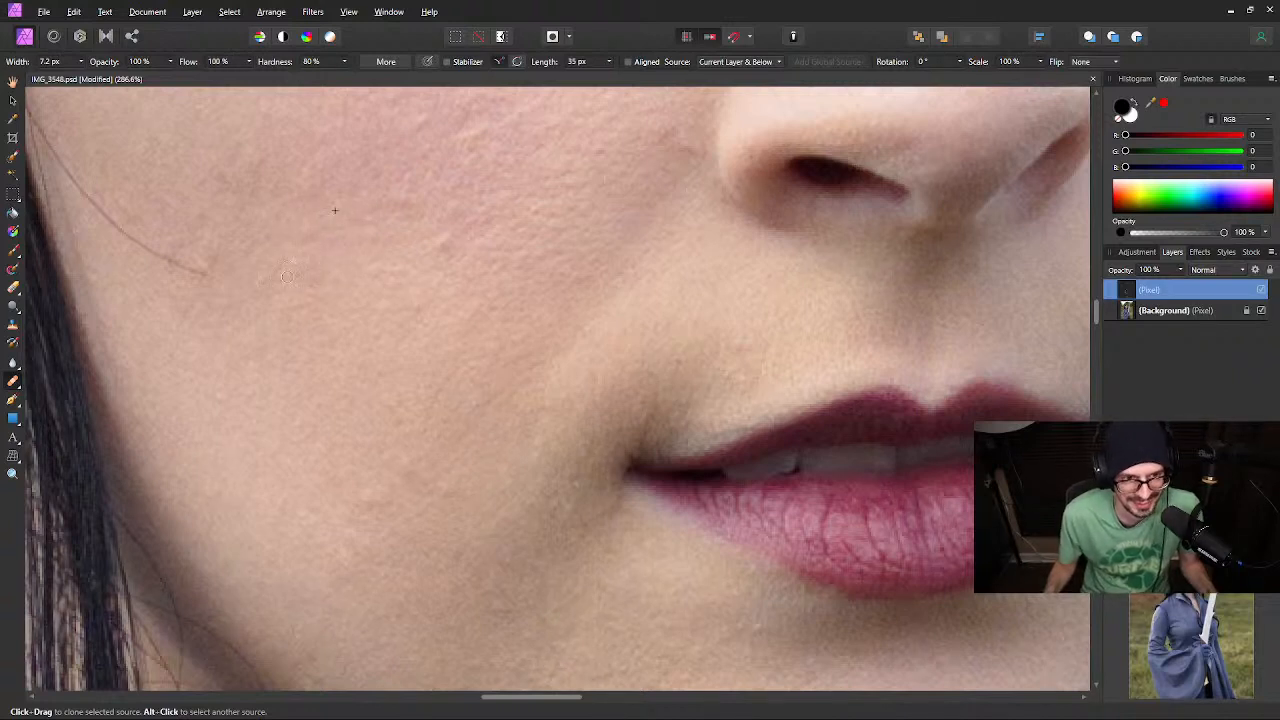
pyautogui.moveTo(252, 225); pyautogui.dragTo(393, 298)
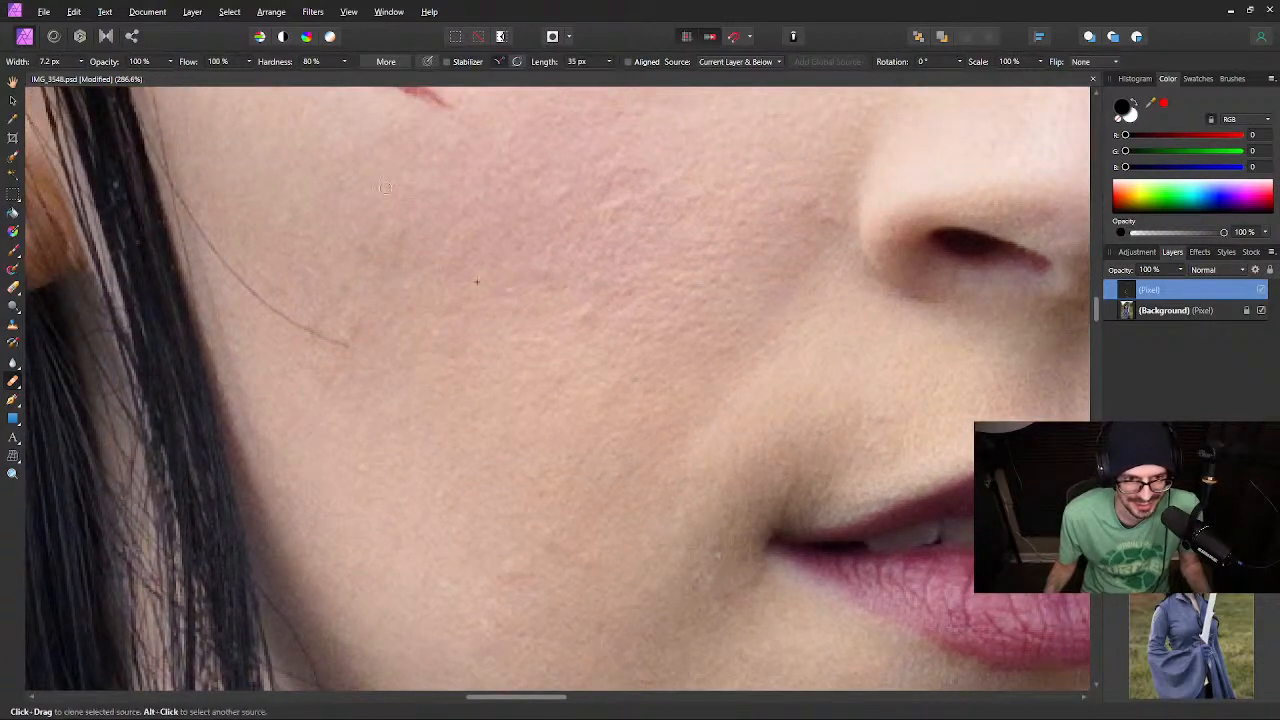
pyautogui.keyDown('alt'); pyautogui.click(360, 293); pyautogui.keyUp('alt')
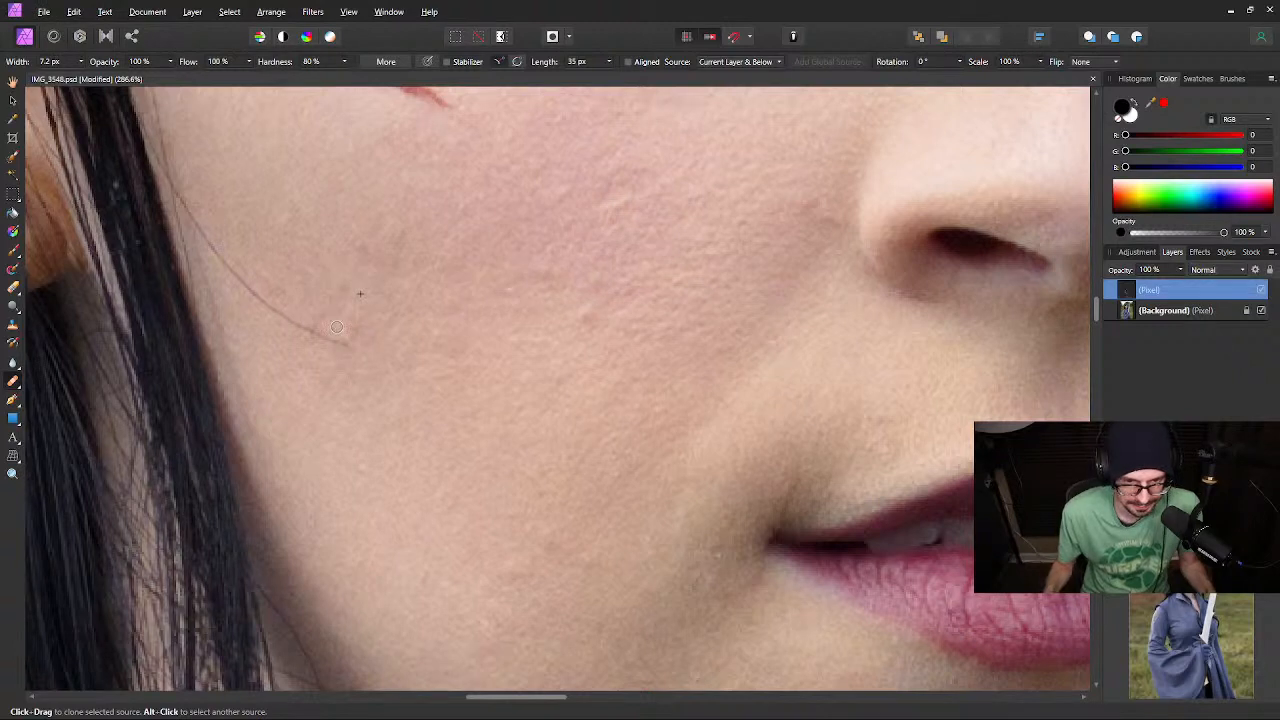
pyautogui.moveTo(336, 327)
pyautogui.mouseDown()
pyautogui.moveTo(284, 315)
pyautogui.moveTo(295, 301)
pyautogui.moveTo(282, 315)
pyautogui.moveTo(261, 289)
pyautogui.mouseUp()
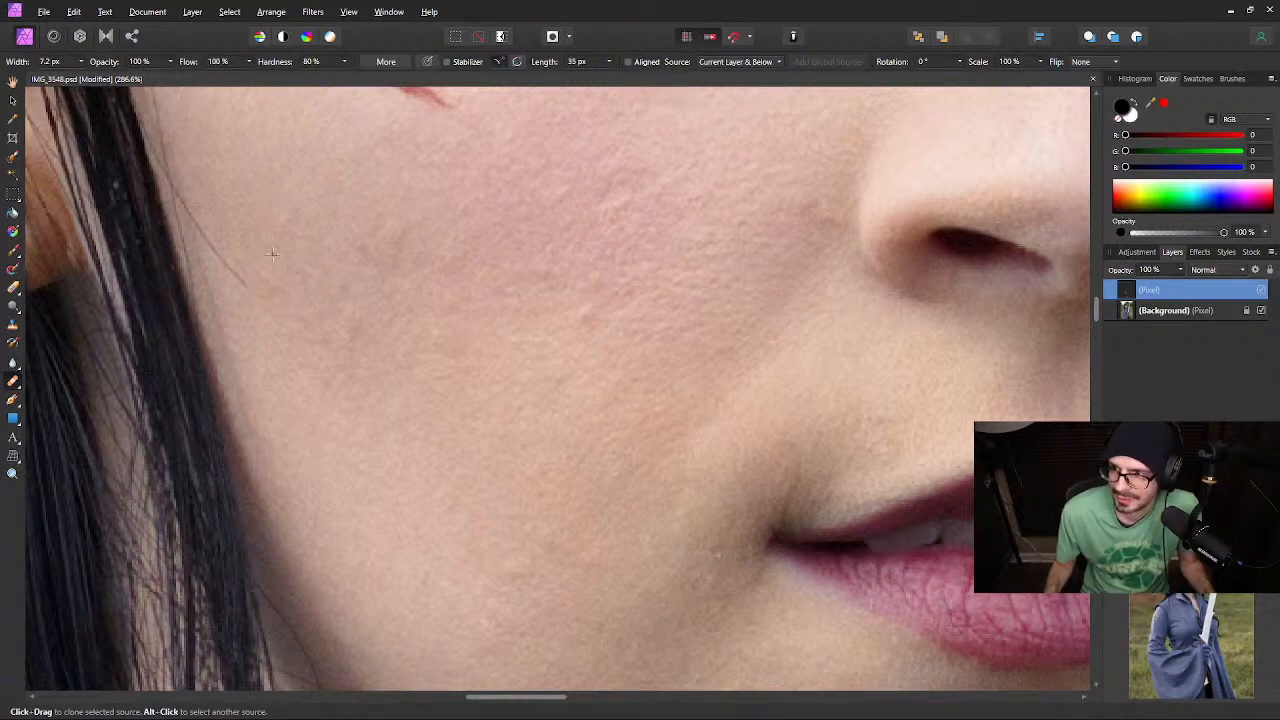
pyautogui.moveTo(243, 281); pyautogui.dragTo(180, 196)
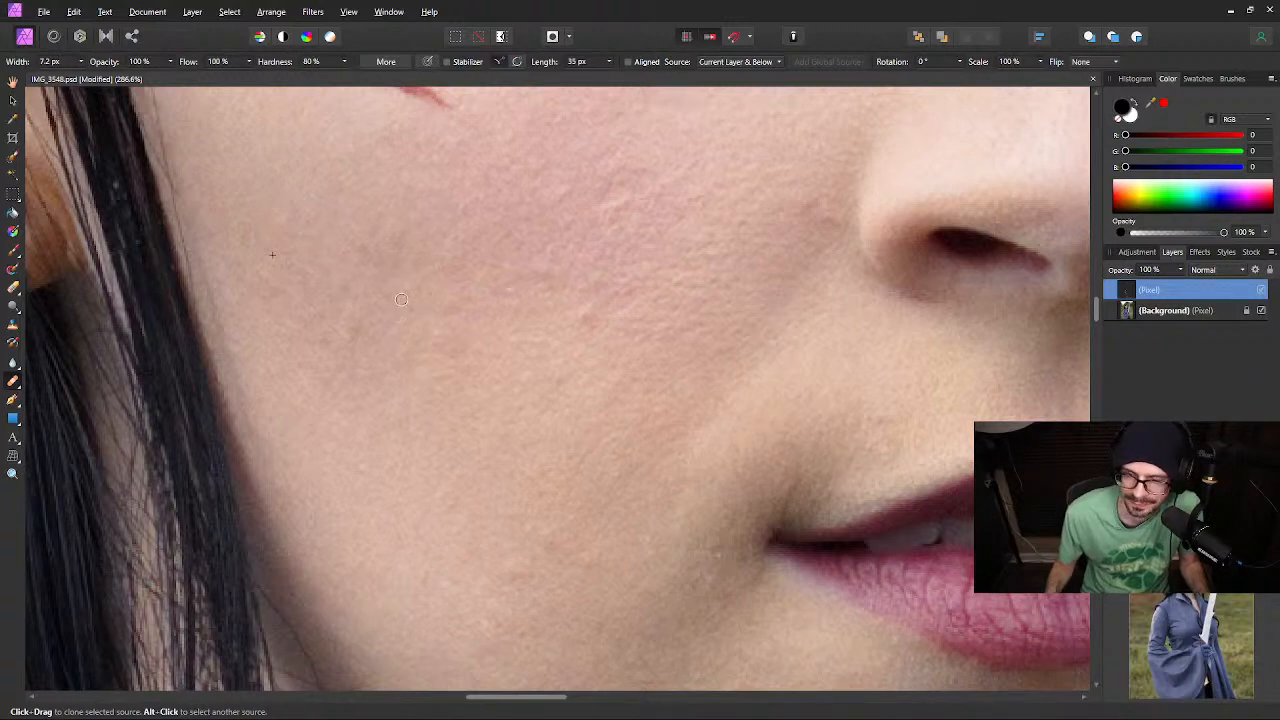
# Examine the cheek, eye, forehead and jawline at close range for remaining stray hairs
pyautogui.moveTo(243, 171); pyautogui.dragTo(309, 343)
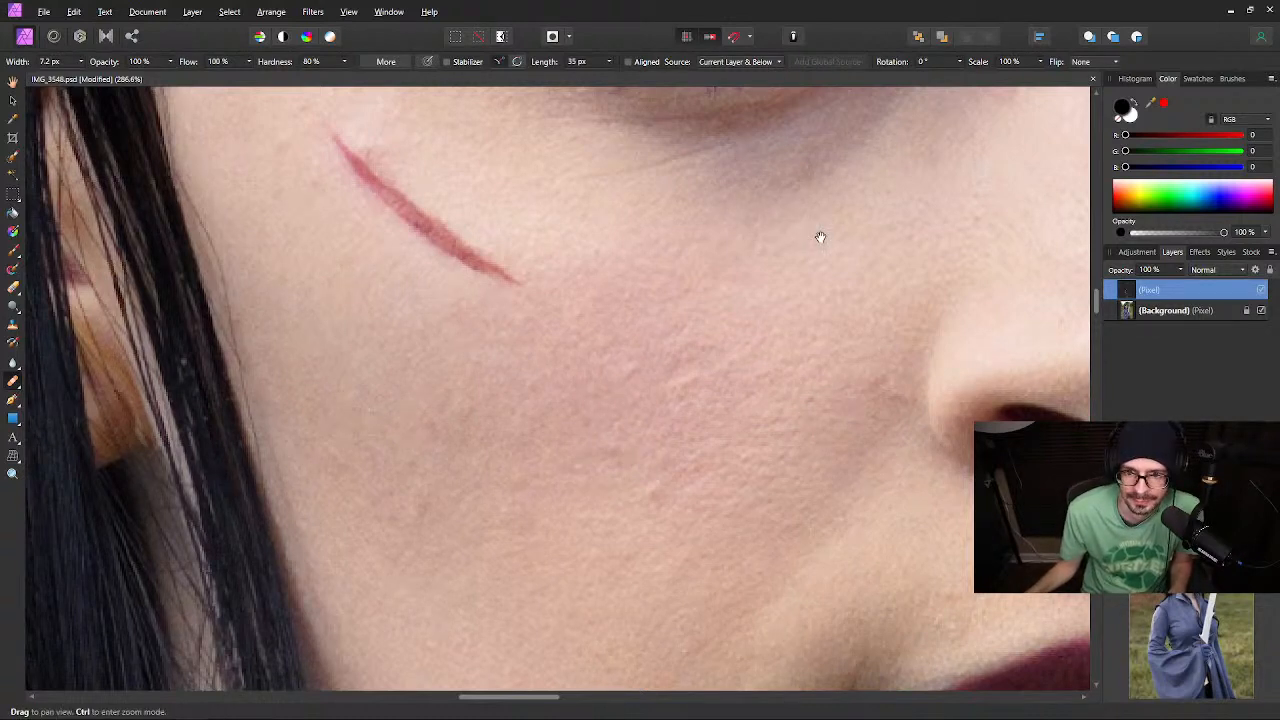
pyautogui.moveTo(857, 214); pyautogui.dragTo(758, 359)
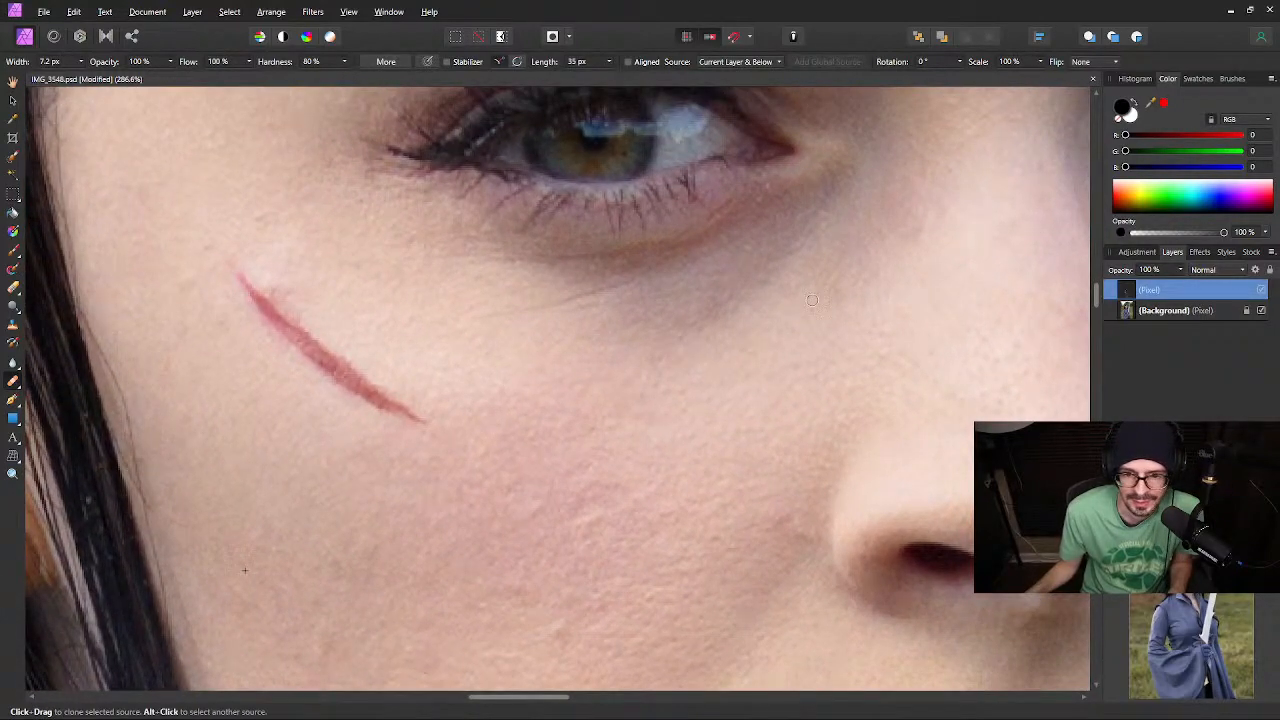
pyautogui.moveTo(406, 220); pyautogui.dragTo(567, 595)
pyautogui.moveTo(762, 105); pyautogui.dragTo(683, 254)
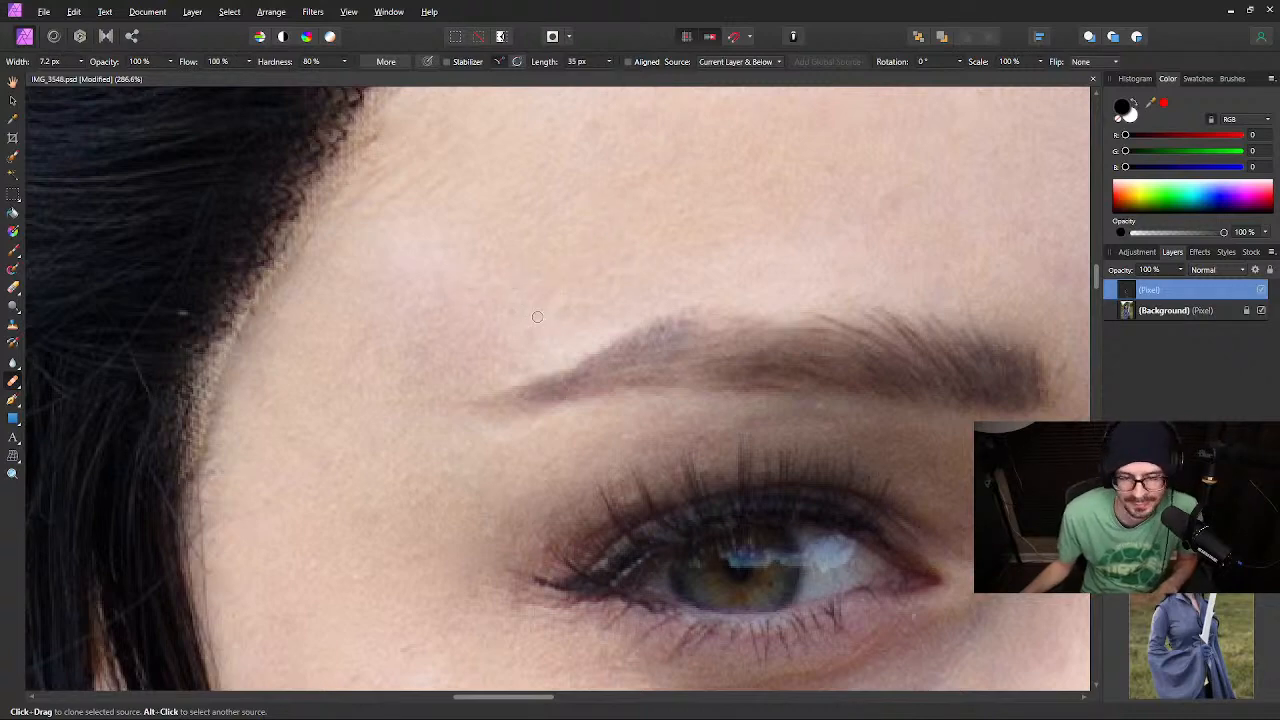
pyautogui.press('space')
pyautogui.moveTo(337, 323); pyautogui.dragTo(485, 158)
pyautogui.moveTo(472, 466)
pyautogui.mouseDown()
pyautogui.moveTo(451, 274)
pyautogui.moveTo(477, 374)
pyautogui.moveTo(460, 283)
pyautogui.mouseUp()
pyautogui.moveTo(511, 459); pyautogui.dragTo(433, 263)
pyautogui.moveTo(619, 463); pyautogui.dragTo(563, 323)
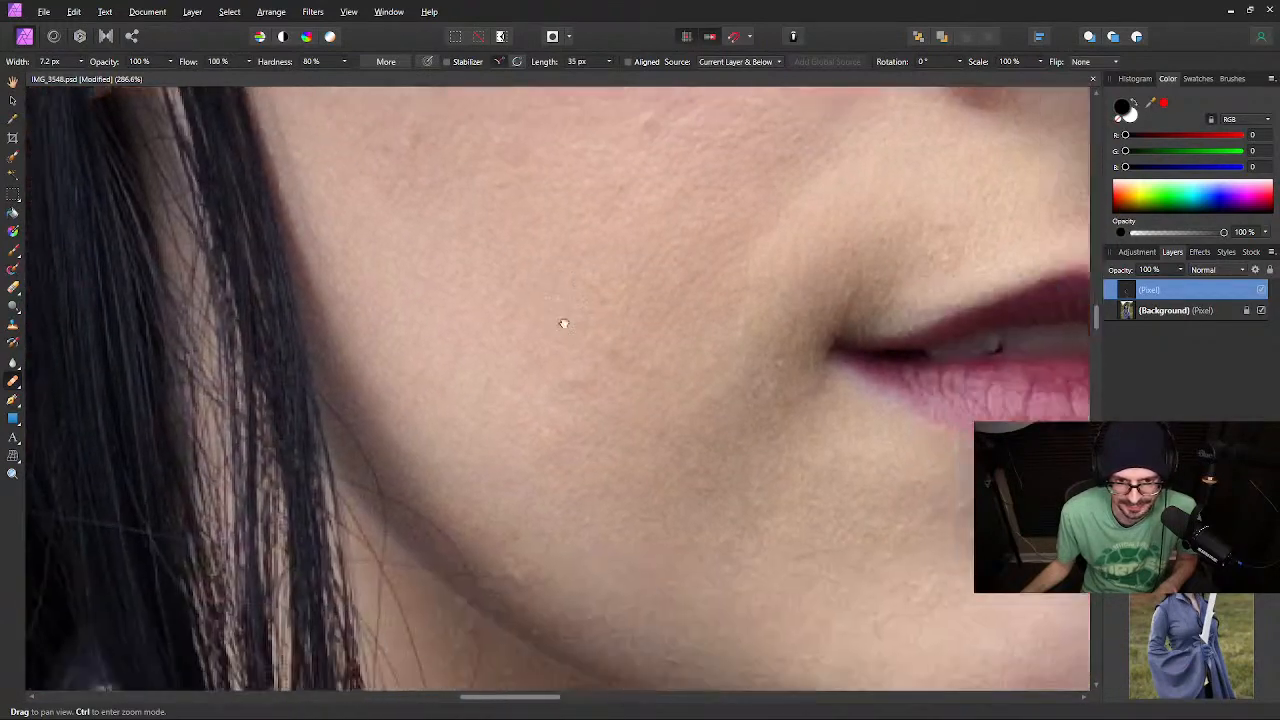
pyautogui.moveTo(731, 525)
pyautogui.mouseDown()
pyautogui.moveTo(626, 454)
pyautogui.moveTo(523, 423)
pyautogui.moveTo(716, 482)
pyautogui.mouseUp()
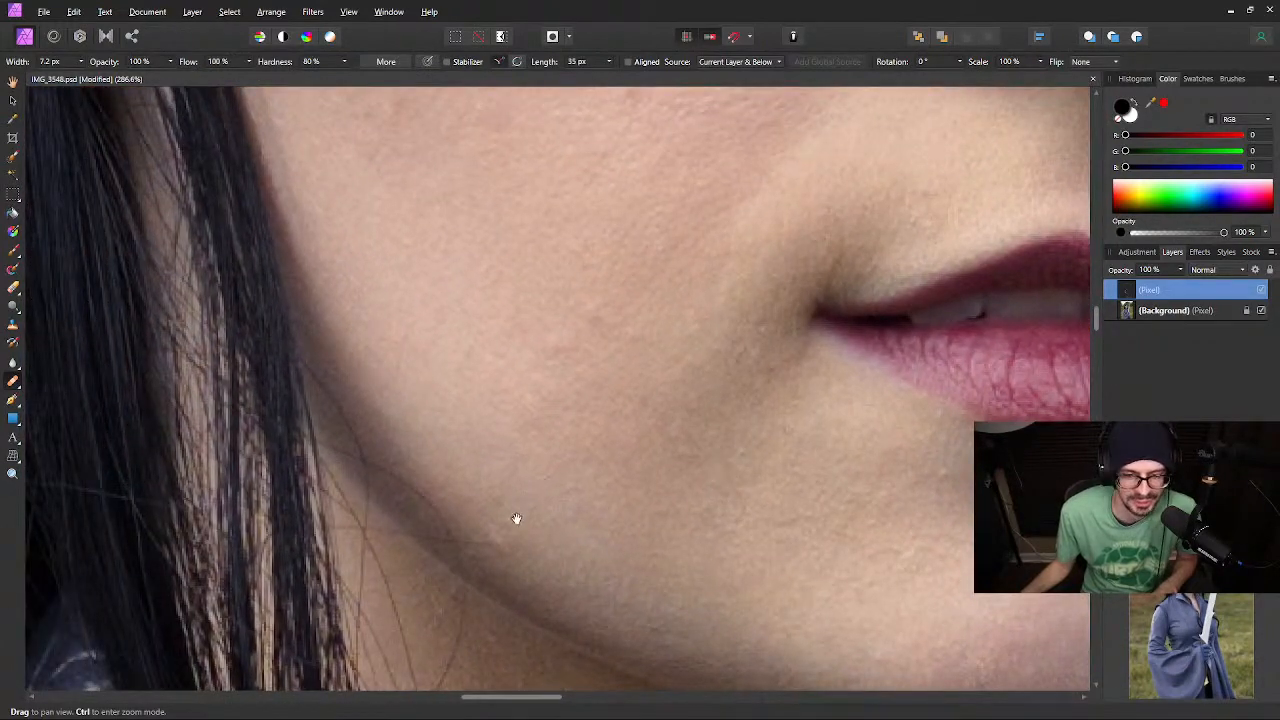
pyautogui.moveTo(514, 517); pyautogui.dragTo(457, 380)
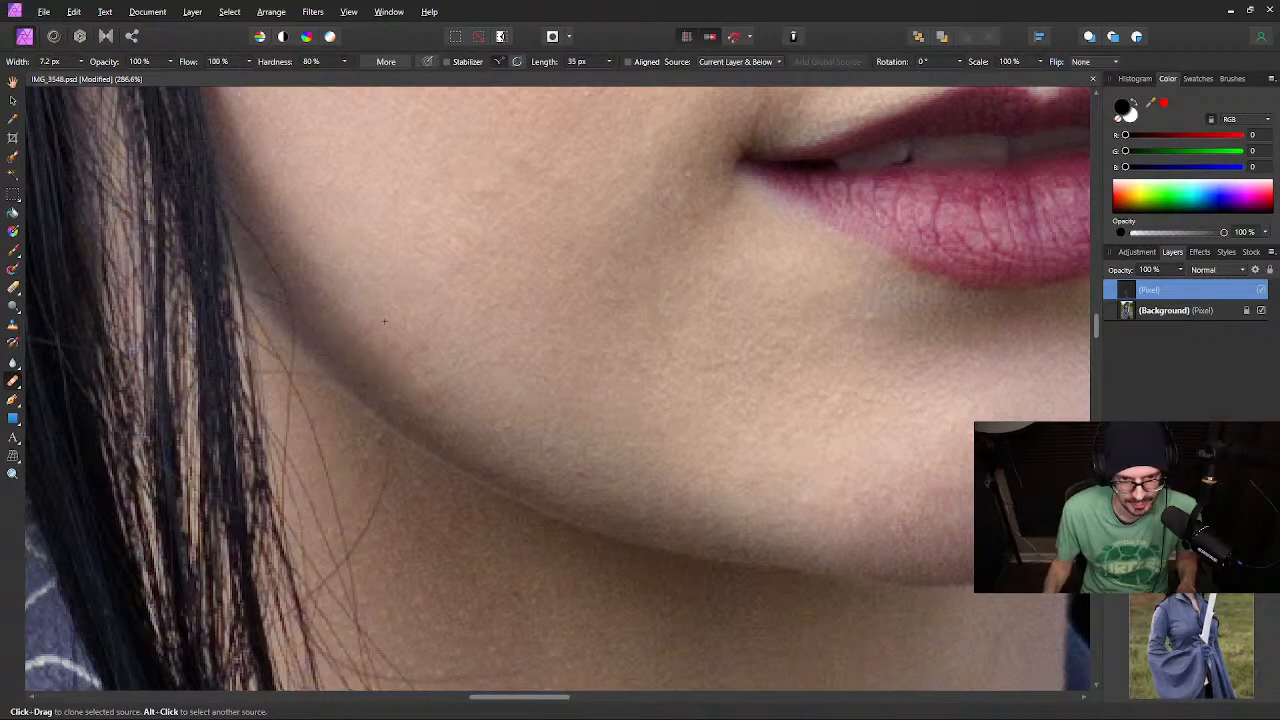
pyautogui.press('space')
pyautogui.moveTo(465, 251); pyautogui.dragTo(397, 360)
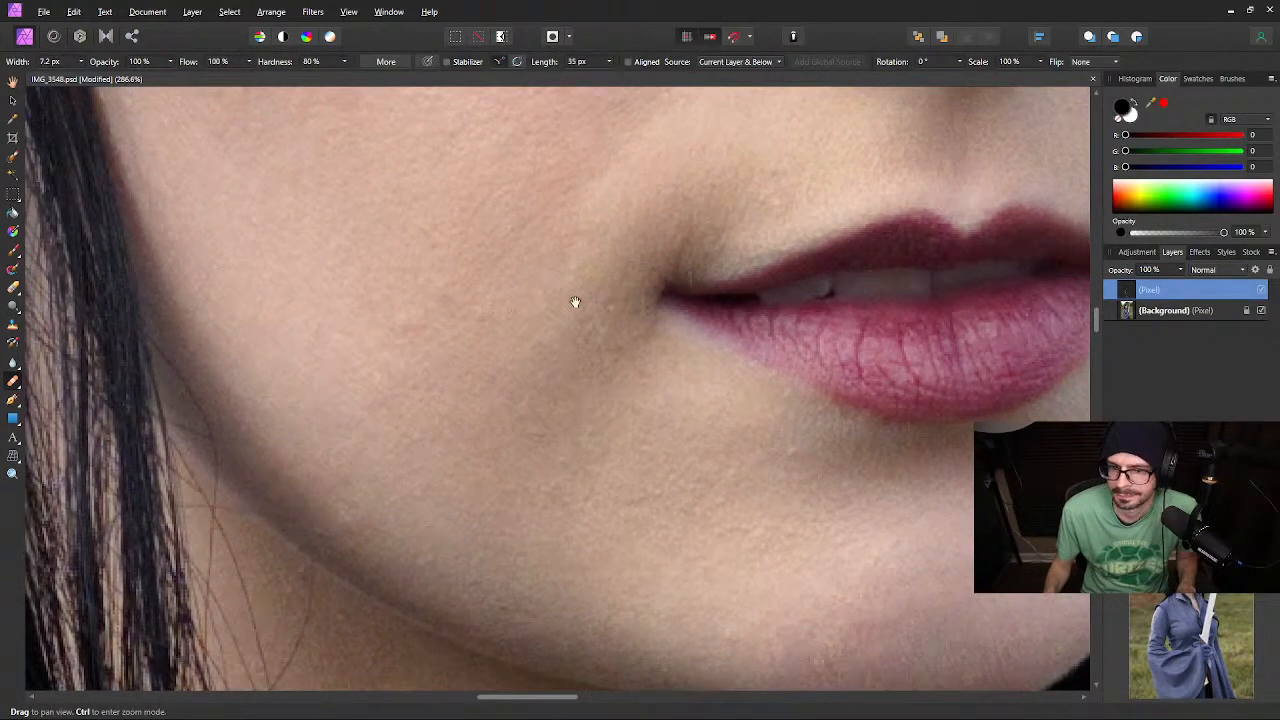
# Go over the mouth and far cheek up to the eye, and reduce the Healing Brush width to 6.1 px
pyautogui.moveTo(659, 361); pyautogui.dragTo(322, 292)
pyautogui.moveTo(595, 300); pyautogui.dragTo(277, 458)
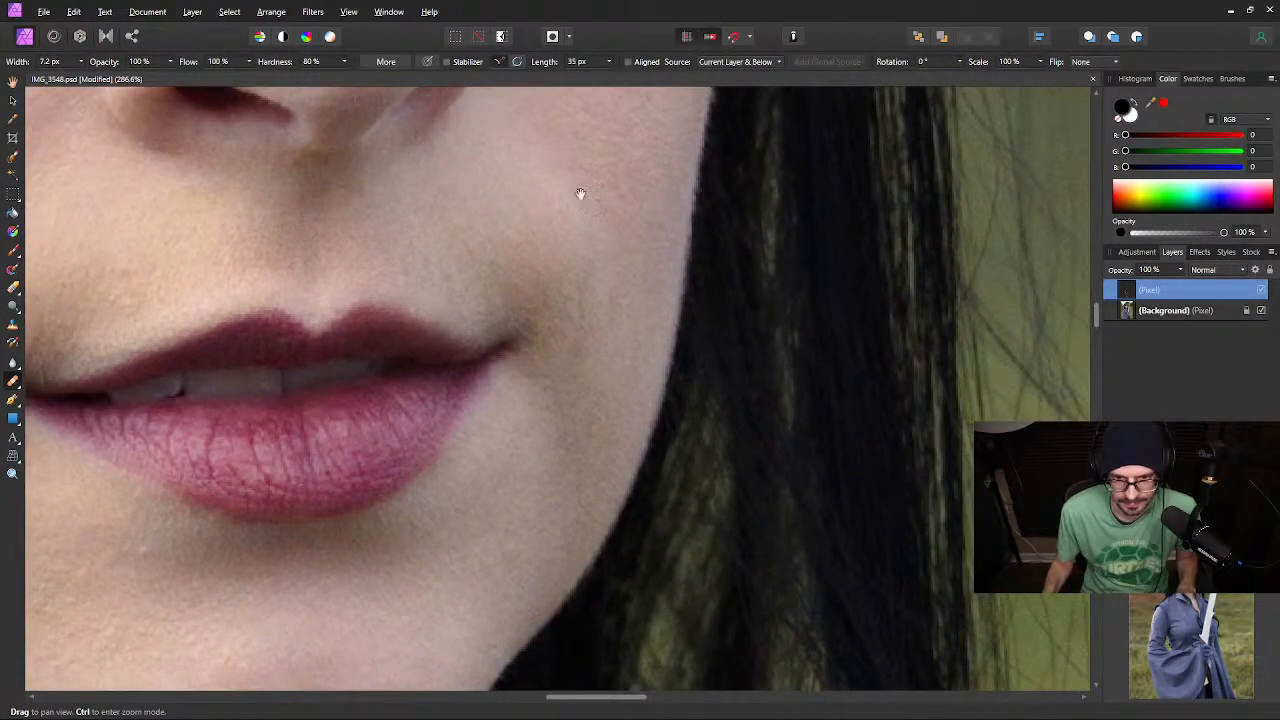
pyautogui.moveTo(580, 194); pyautogui.dragTo(492, 361)
pyautogui.moveTo(492, 165); pyautogui.dragTo(517, 263)
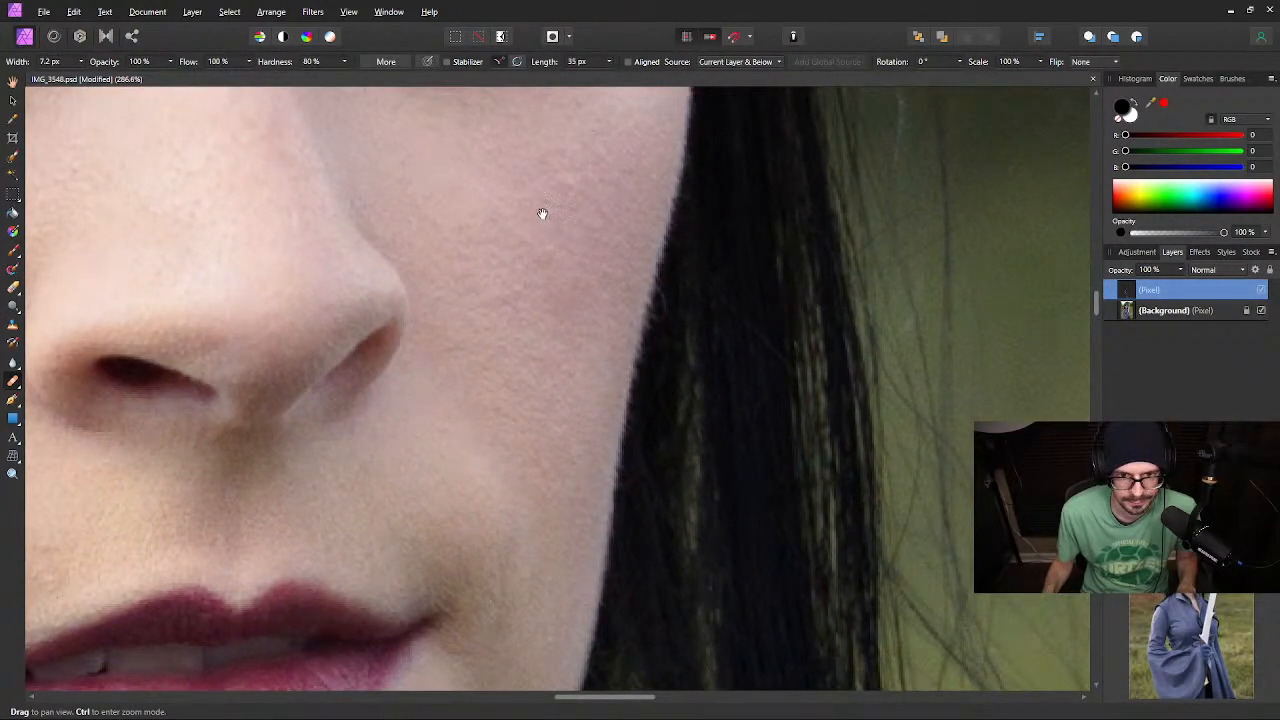
pyautogui.moveTo(594, 131)
pyautogui.mouseDown()
pyautogui.moveTo(559, 289)
pyautogui.moveTo(569, 369)
pyautogui.mouseUp()
pyautogui.moveTo(548, 130)
pyautogui.mouseDown()
pyautogui.moveTo(566, 162)
pyautogui.moveTo(683, 134)
pyautogui.mouseUp()
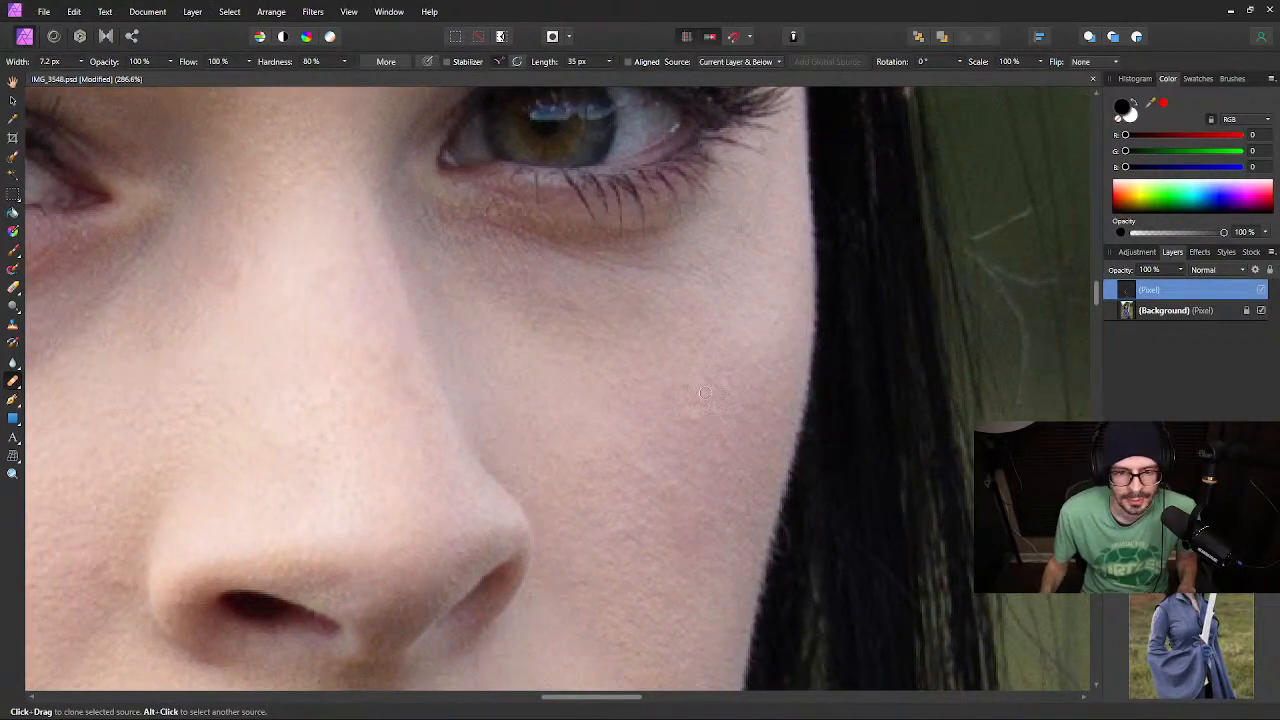
pyautogui.moveTo(588, 305); pyautogui.dragTo(621, 367)
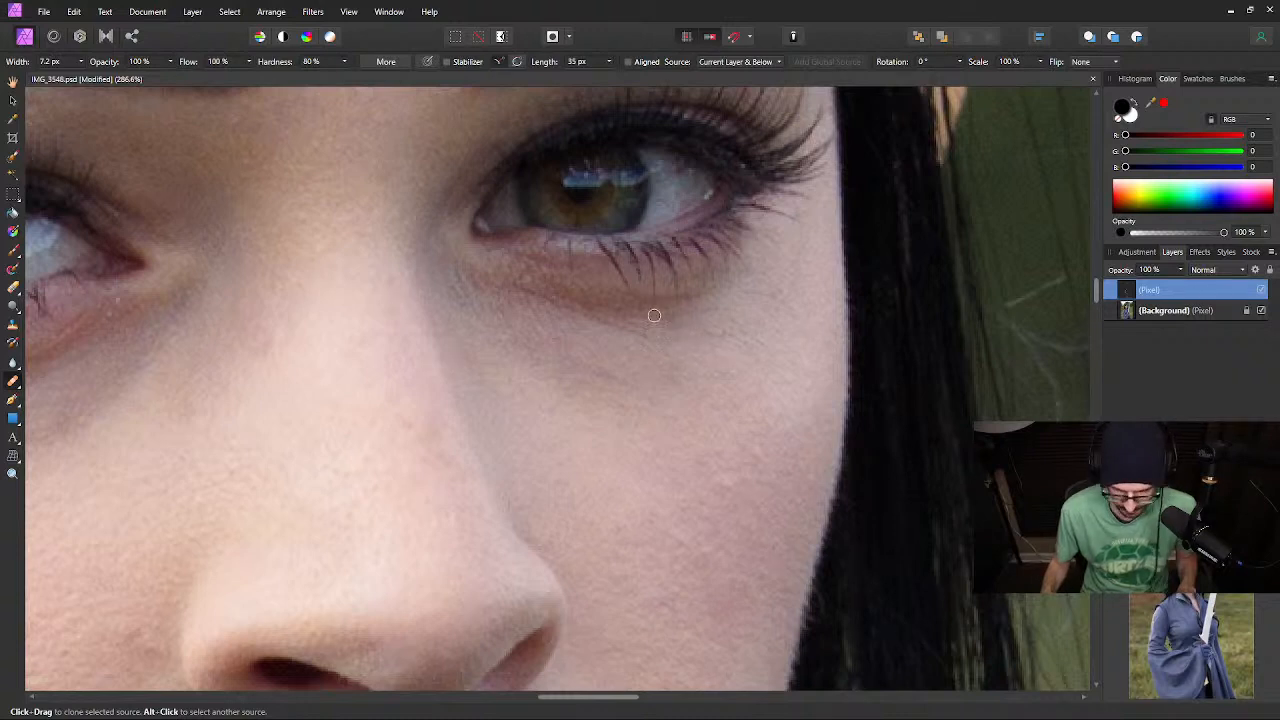
pyautogui.press('[')
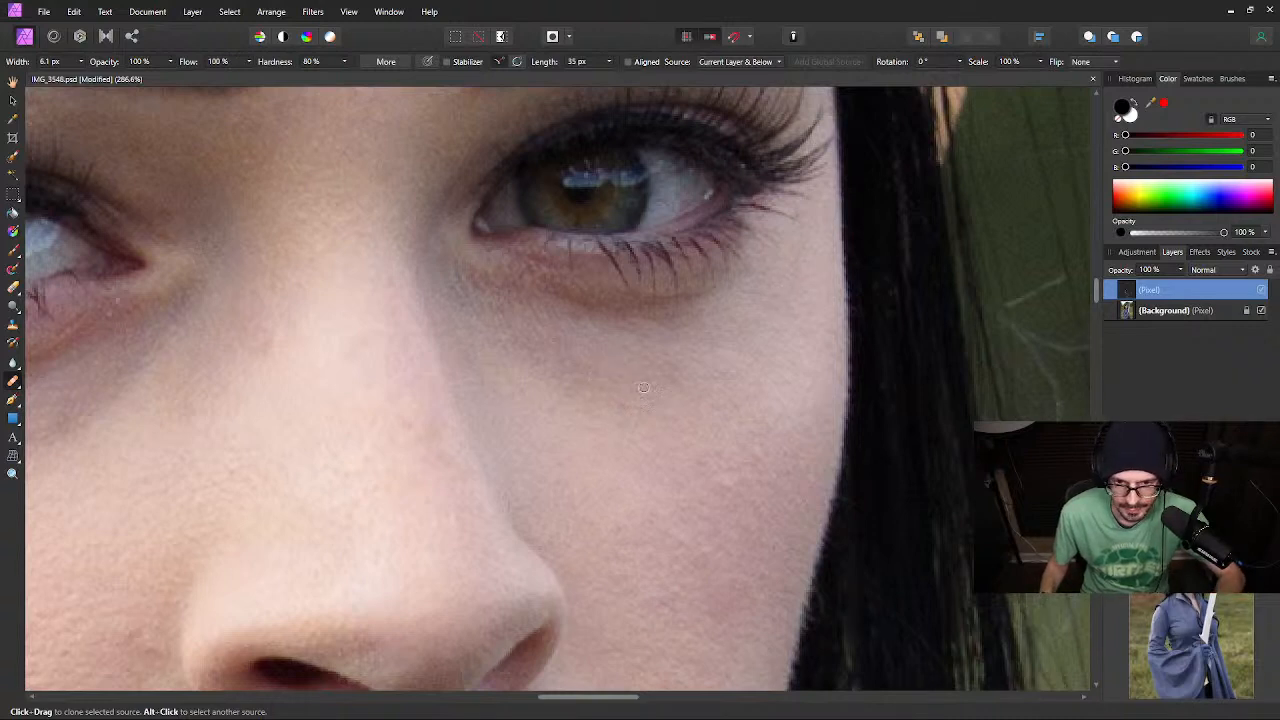
# Examine both eyes, the scarred cheek, the nose bridge and the brow area at close range for remaining flaws
pyautogui.press('space')
pyautogui.moveTo(434, 374)
pyautogui.mouseDown()
pyautogui.moveTo(554, 449)
pyautogui.moveTo(614, 438)
pyautogui.moveTo(706, 380)
pyautogui.mouseUp()
pyautogui.moveTo(514, 480)
pyautogui.mouseDown()
pyautogui.moveTo(668, 430)
pyautogui.moveTo(740, 431)
pyautogui.mouseUp()
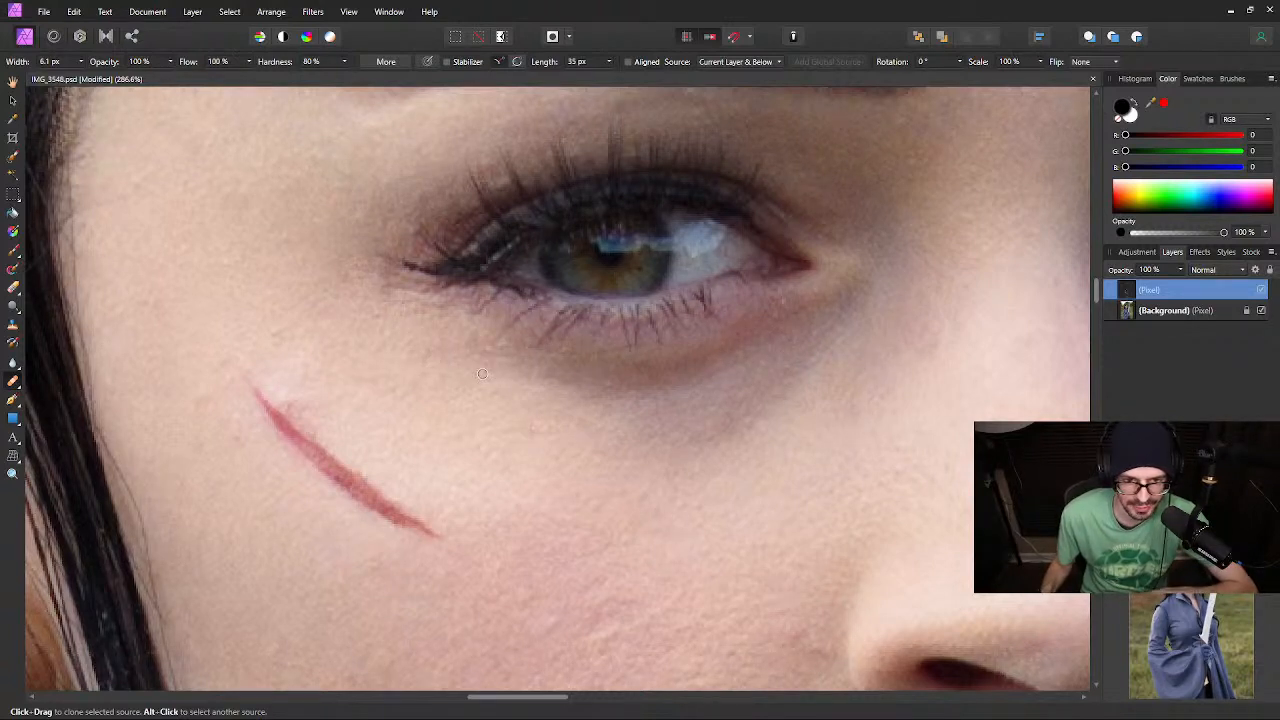
pyautogui.moveTo(371, 346); pyautogui.dragTo(511, 420)
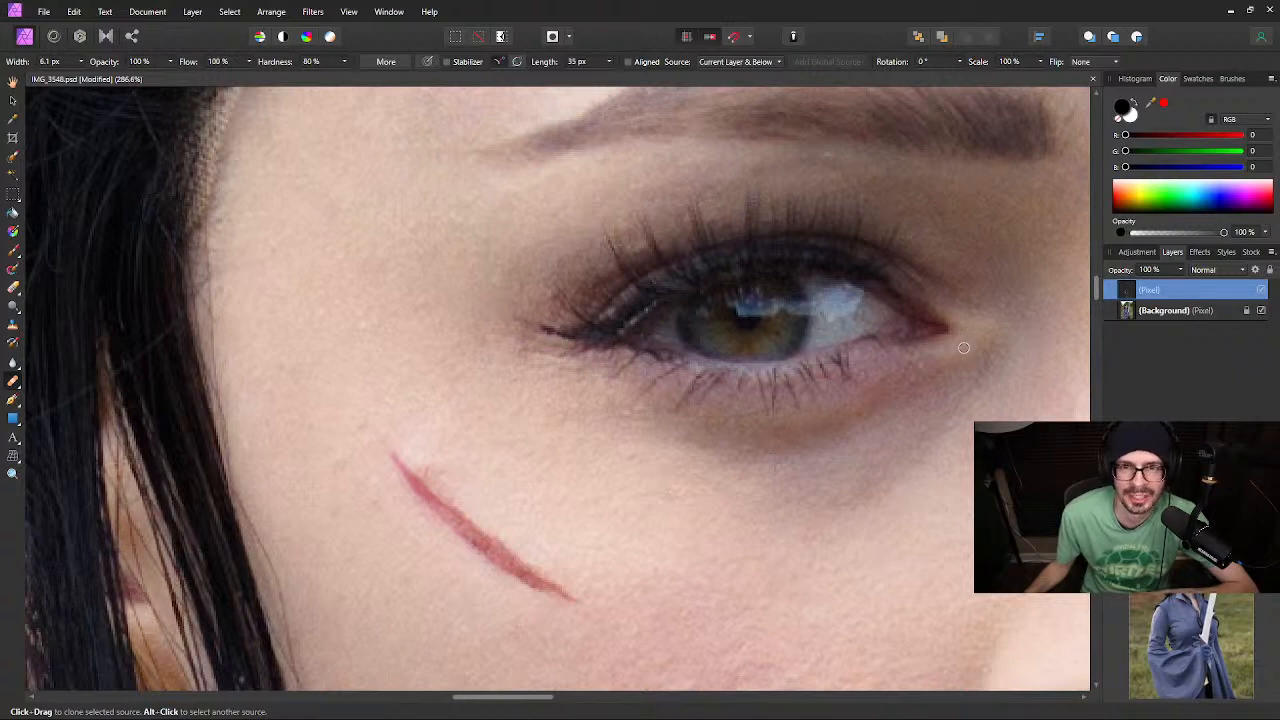
pyautogui.moveTo(963, 347); pyautogui.dragTo(663, 243)
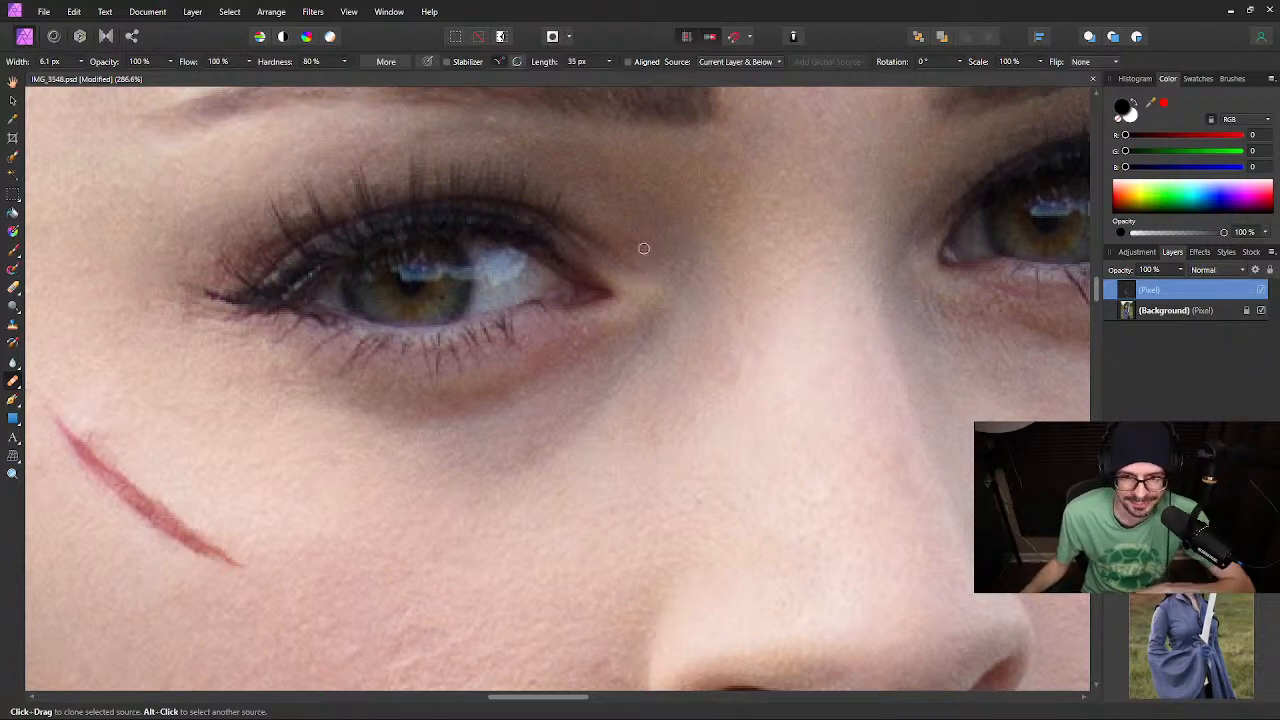
pyautogui.press('space')
pyautogui.moveTo(686, 171); pyautogui.dragTo(503, 516)
pyautogui.moveTo(558, 316); pyautogui.dragTo(561, 331)
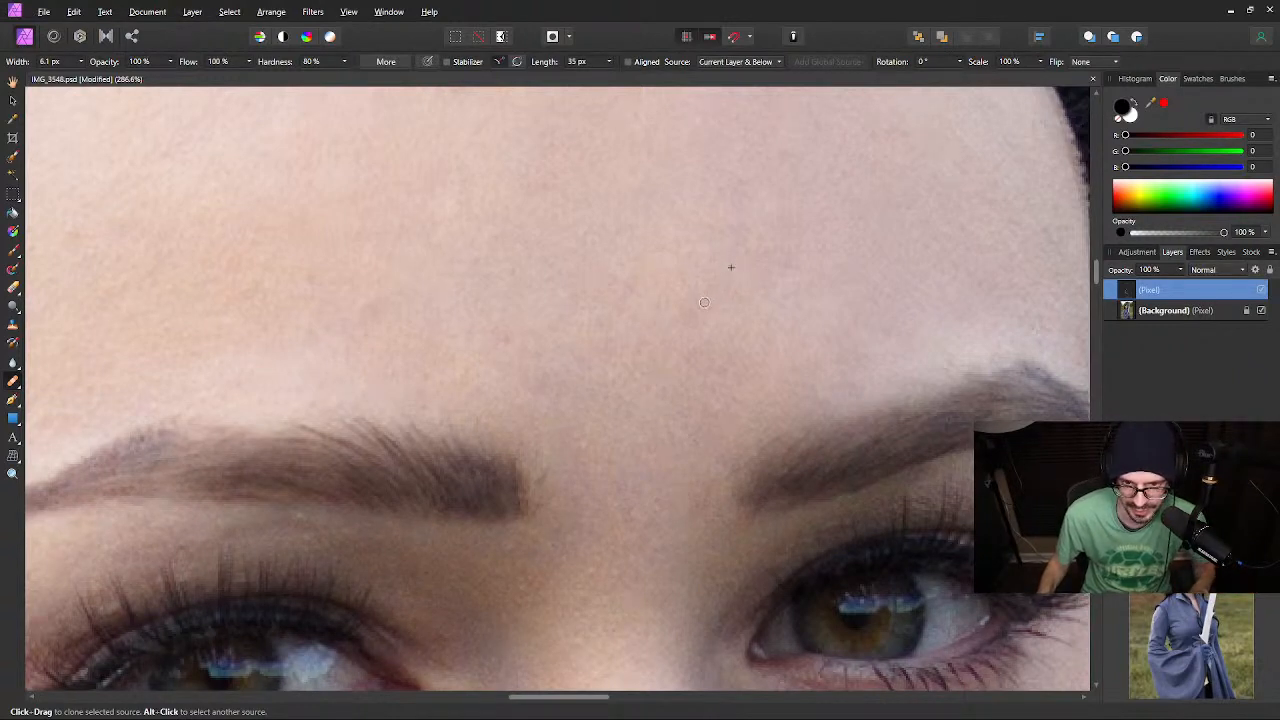
pyautogui.press('space')
pyautogui.moveTo(830, 320); pyautogui.dragTo(610, 238)
pyautogui.moveTo(709, 380)
pyautogui.mouseDown()
pyautogui.moveTo(680, 254)
pyautogui.moveTo(700, 262)
pyautogui.mouseUp()
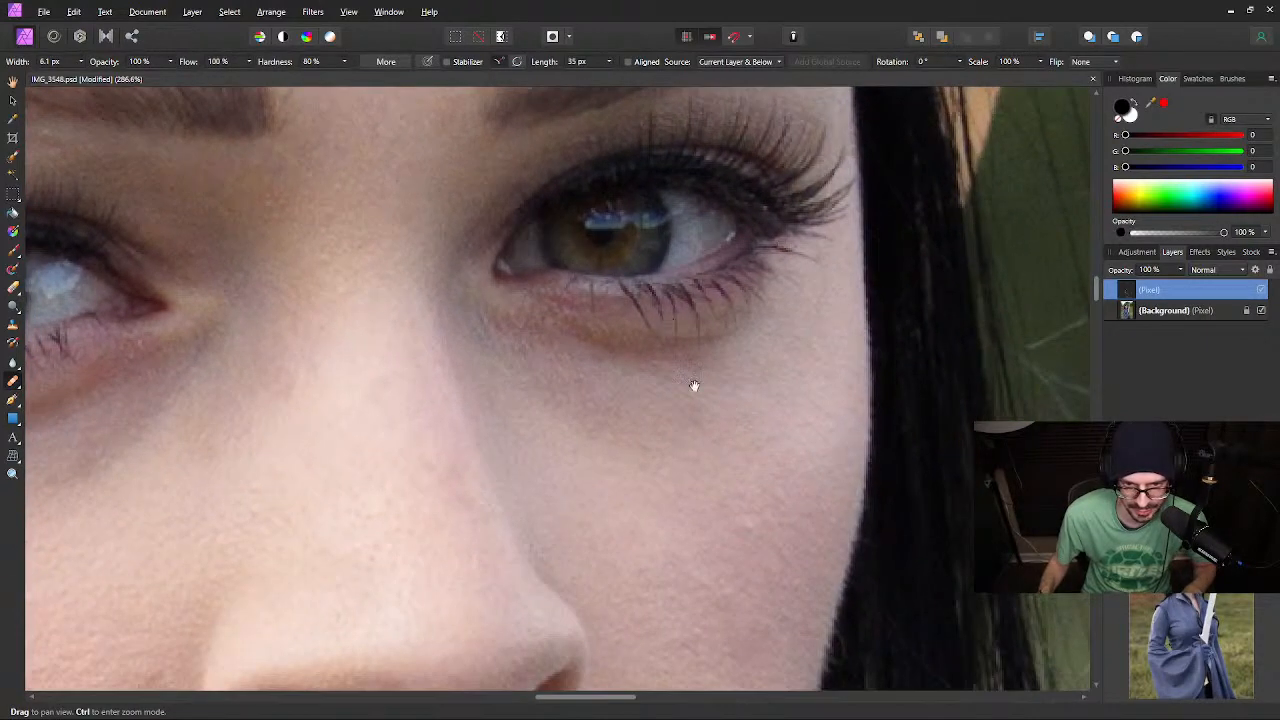
pyautogui.moveTo(694, 386); pyautogui.dragTo(692, 320)
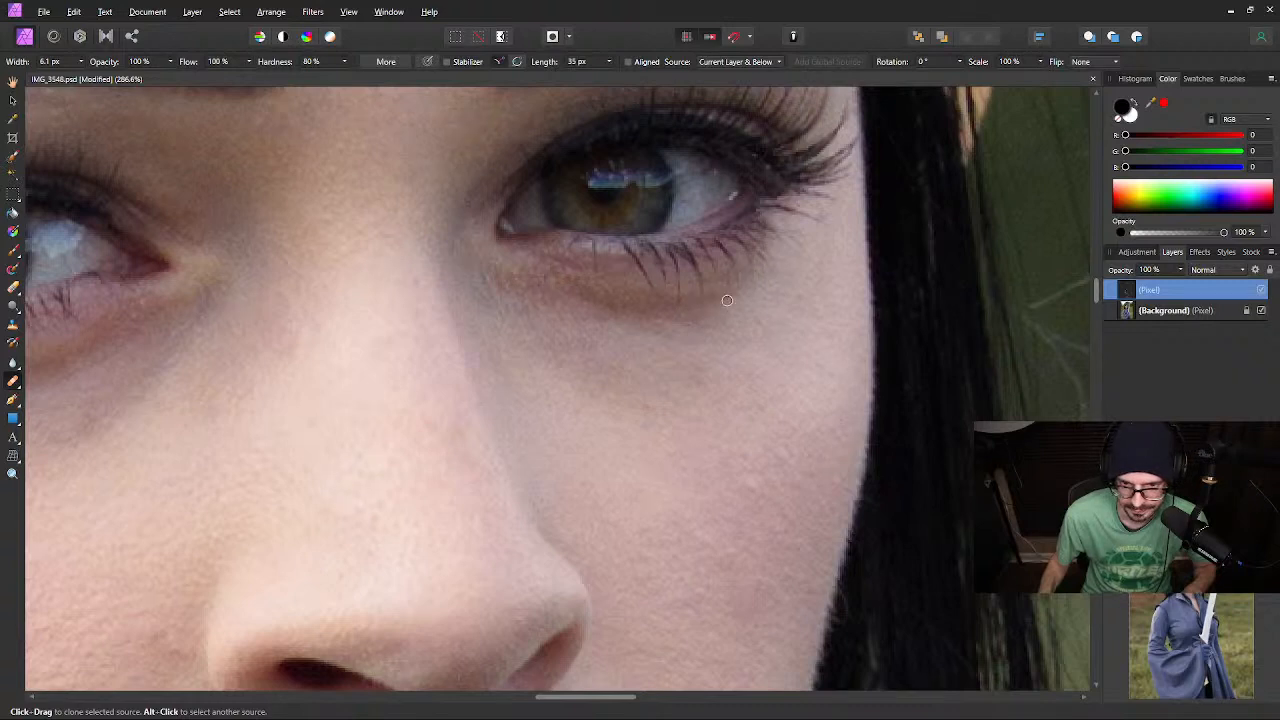
# Examine the nose, cheek, lips, chin and jawline at close range for remaining stray hairs and lines
pyautogui.moveTo(607, 389)
pyautogui.mouseDown()
pyautogui.moveTo(611, 375)
pyautogui.moveTo(823, 371)
pyautogui.mouseUp()
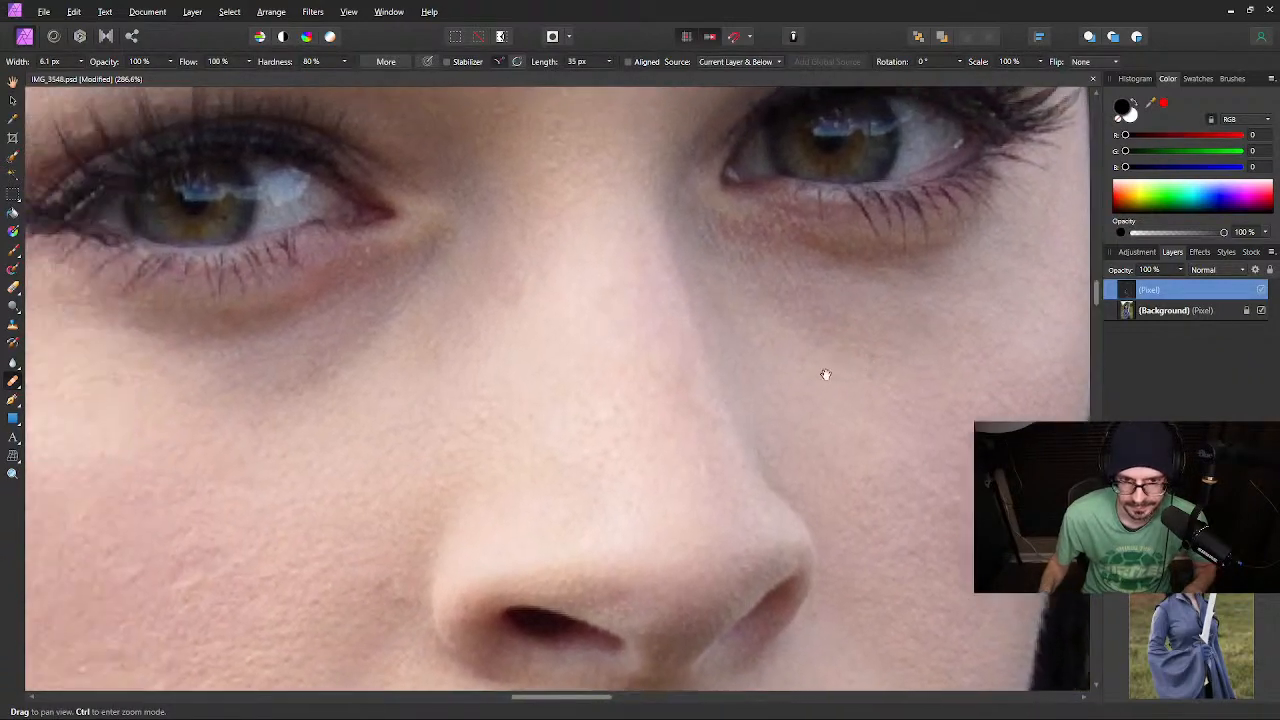
pyautogui.moveTo(477, 332)
pyautogui.mouseDown()
pyautogui.moveTo(591, 349)
pyautogui.moveTo(654, 280)
pyautogui.mouseUp()
pyautogui.moveTo(560, 343)
pyautogui.mouseDown()
pyautogui.moveTo(671, 280)
pyautogui.moveTo(681, 322)
pyautogui.mouseUp()
pyautogui.moveTo(520, 258)
pyautogui.mouseDown()
pyautogui.moveTo(557, 329)
pyautogui.moveTo(451, 162)
pyautogui.mouseUp()
pyautogui.moveTo(642, 286); pyautogui.dragTo(560, 191)
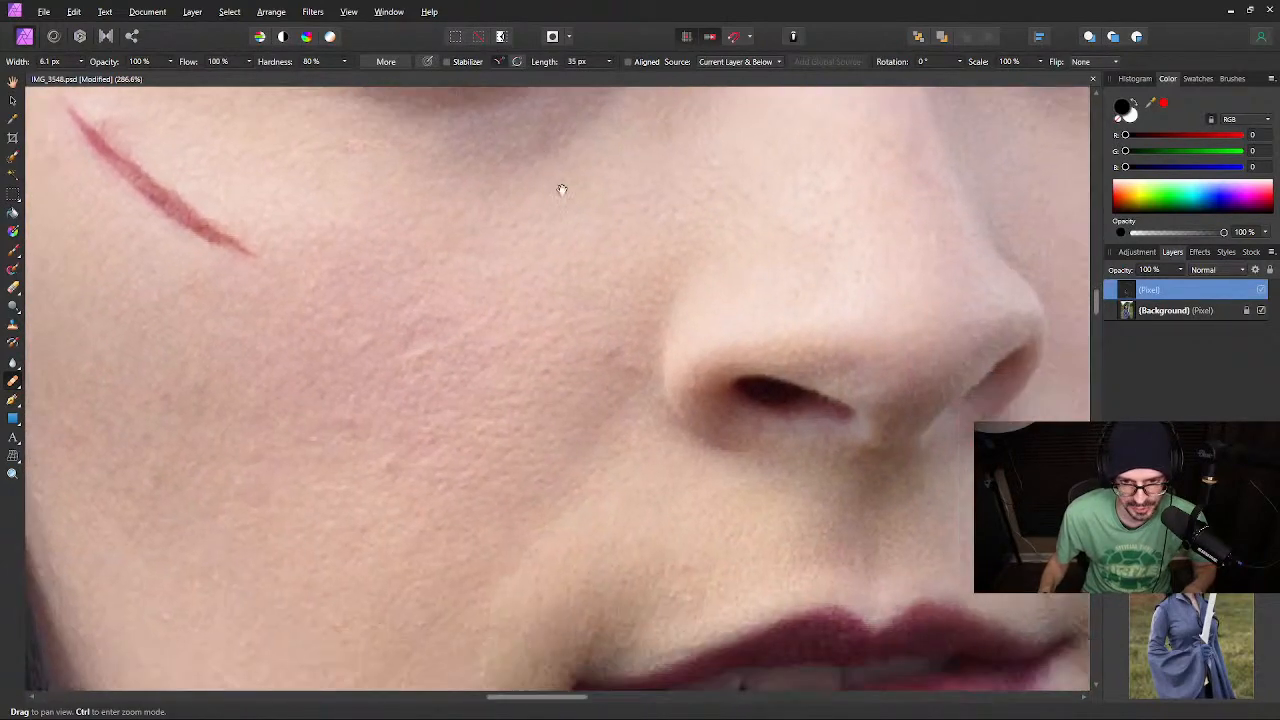
pyautogui.moveTo(603, 374); pyautogui.dragTo(586, 254)
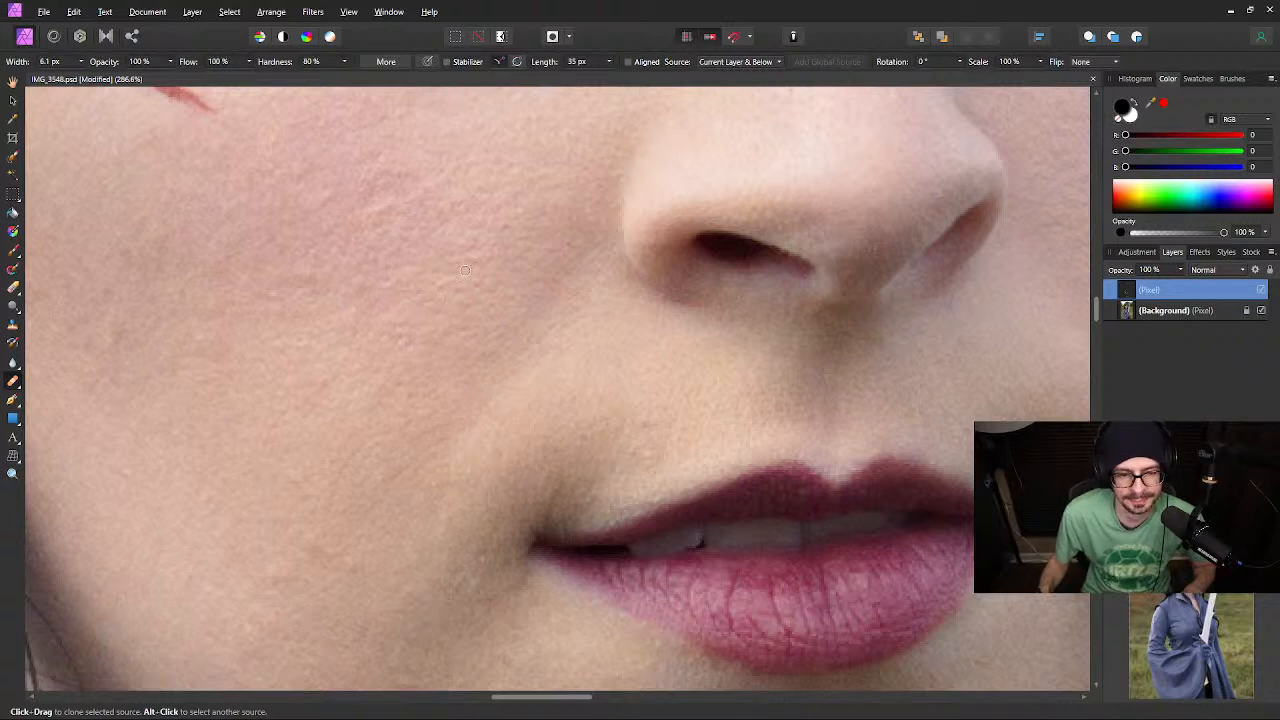
pyautogui.press('space')
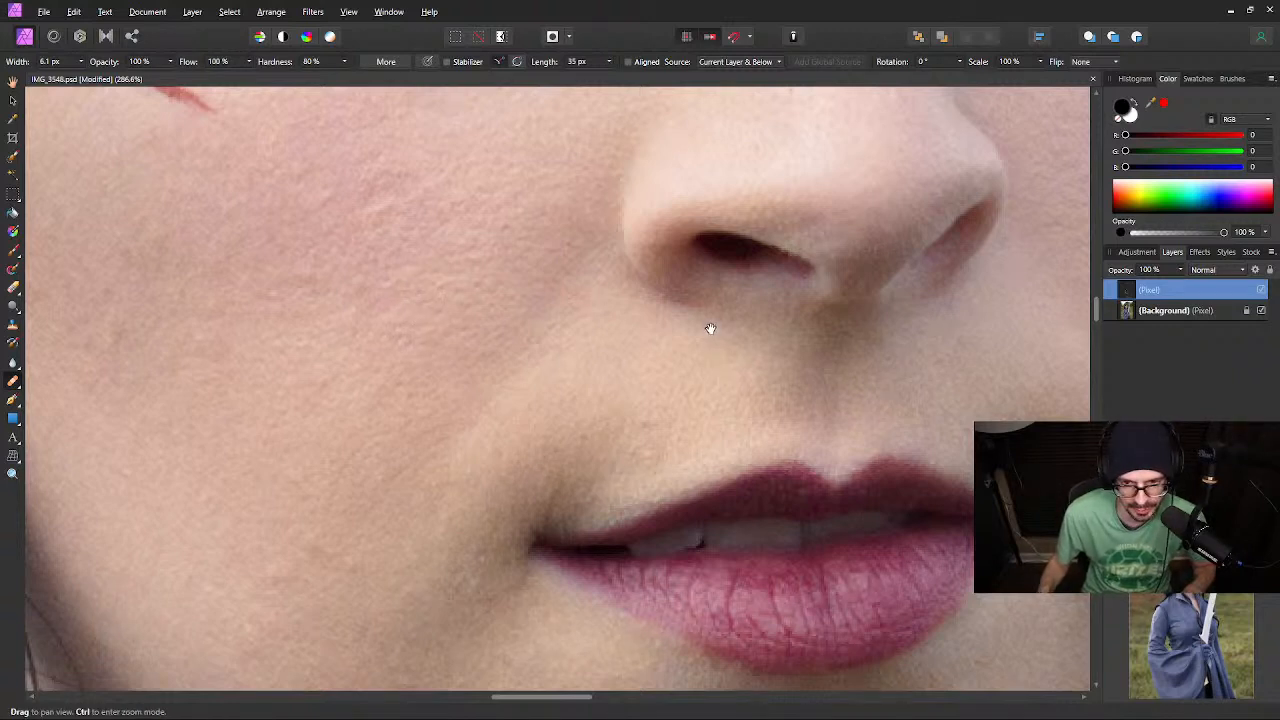
pyautogui.moveTo(709, 323); pyautogui.dragTo(368, 344)
pyautogui.moveTo(452, 426); pyautogui.dragTo(592, 234)
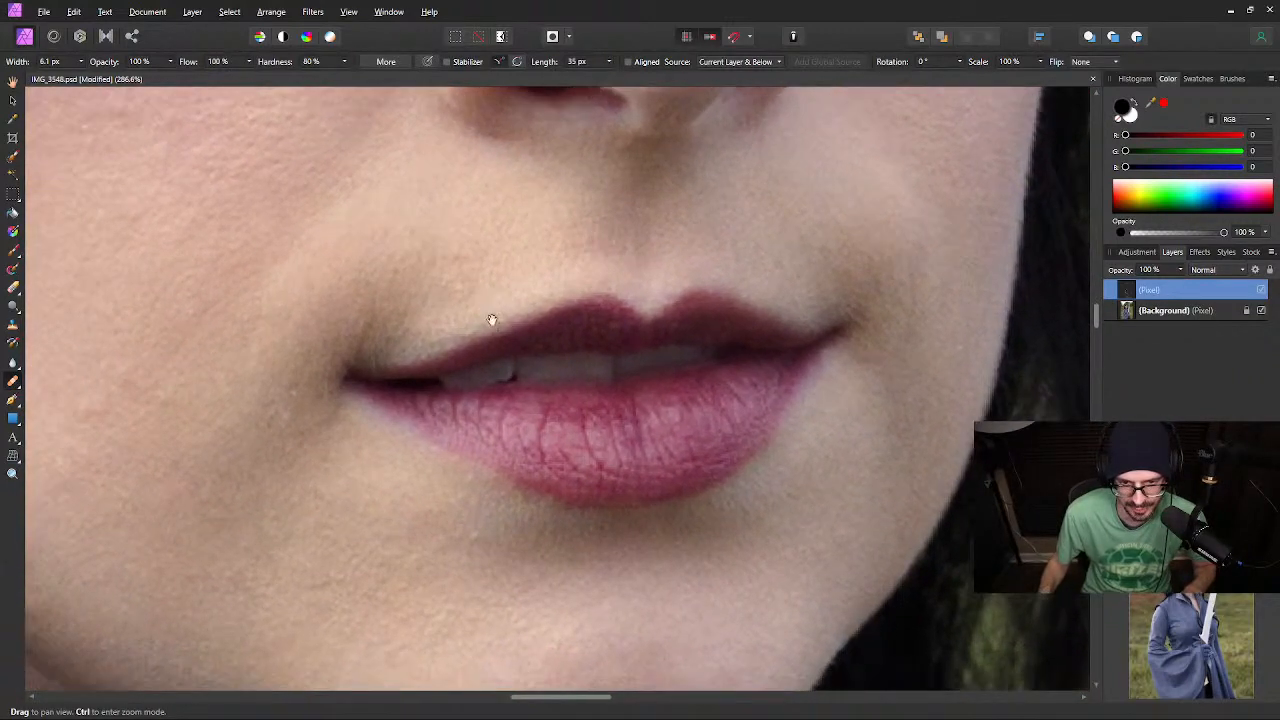
pyautogui.moveTo(480, 366); pyautogui.dragTo(534, 280)
pyautogui.moveTo(484, 436); pyautogui.dragTo(522, 309)
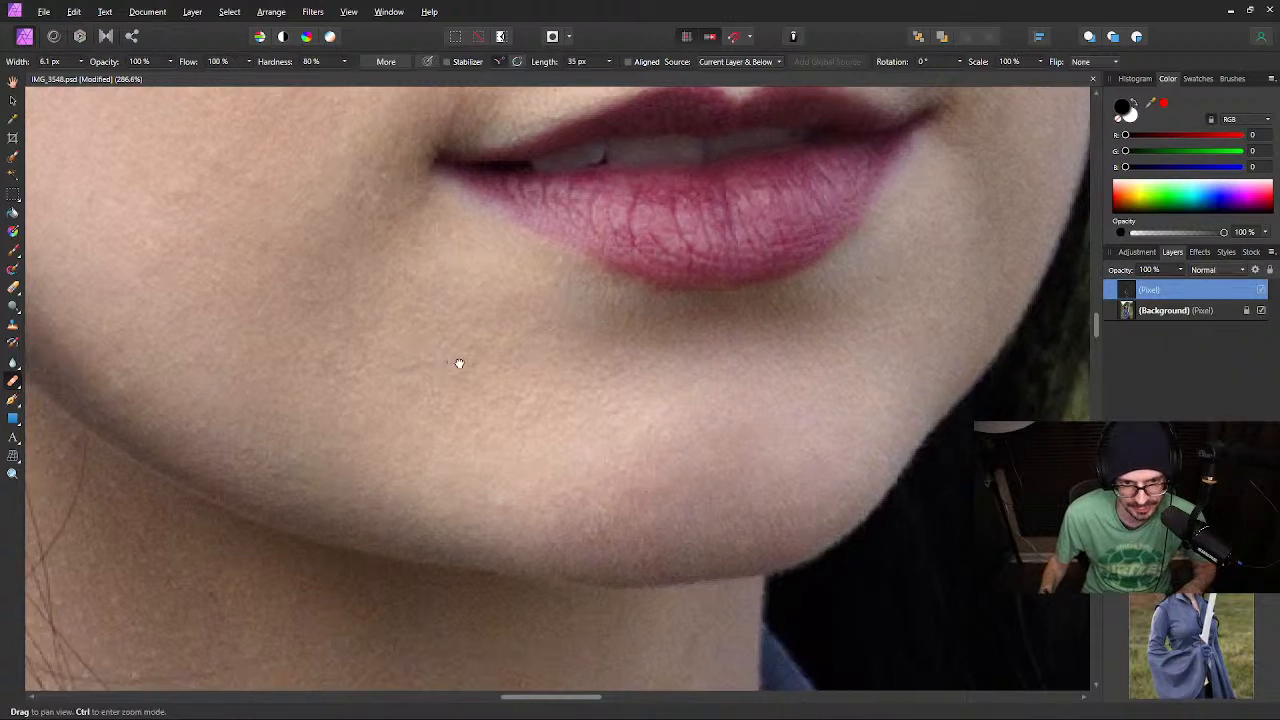
pyautogui.moveTo(457, 363); pyautogui.dragTo(527, 319)
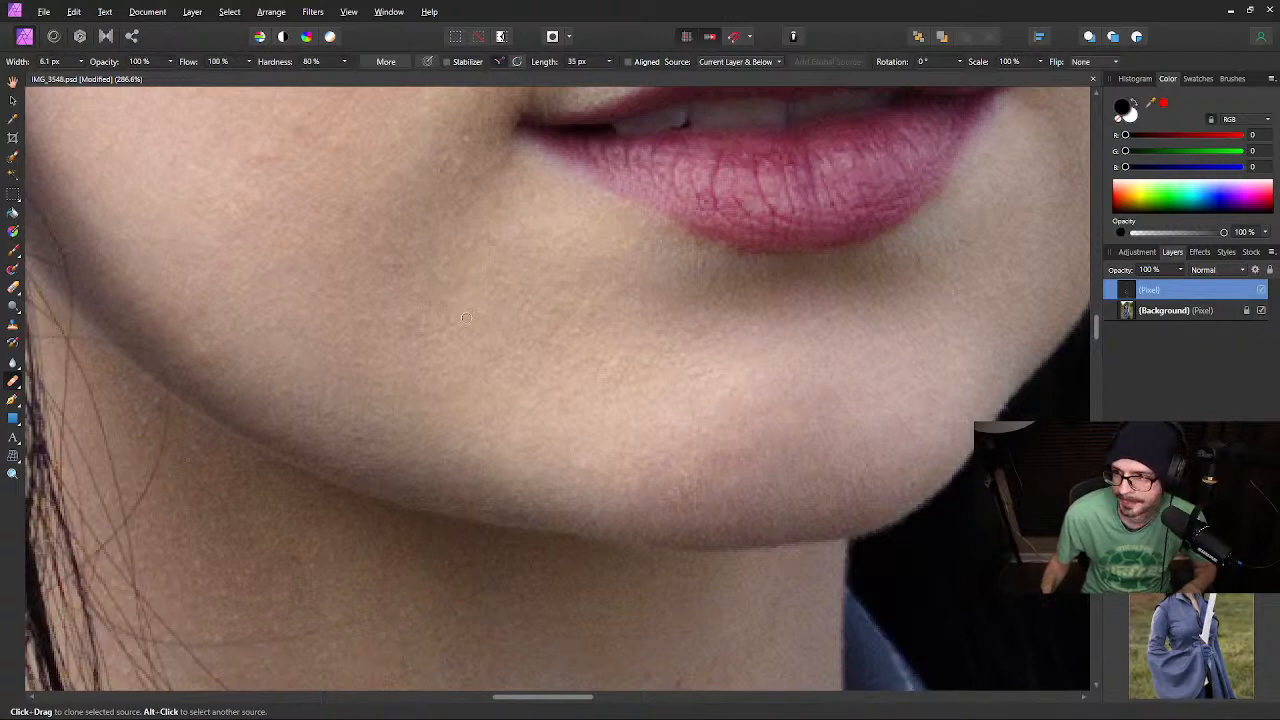
pyautogui.press('space')
pyautogui.moveTo(489, 217); pyautogui.dragTo(590, 456)
pyautogui.moveTo(480, 290); pyautogui.dragTo(605, 212)
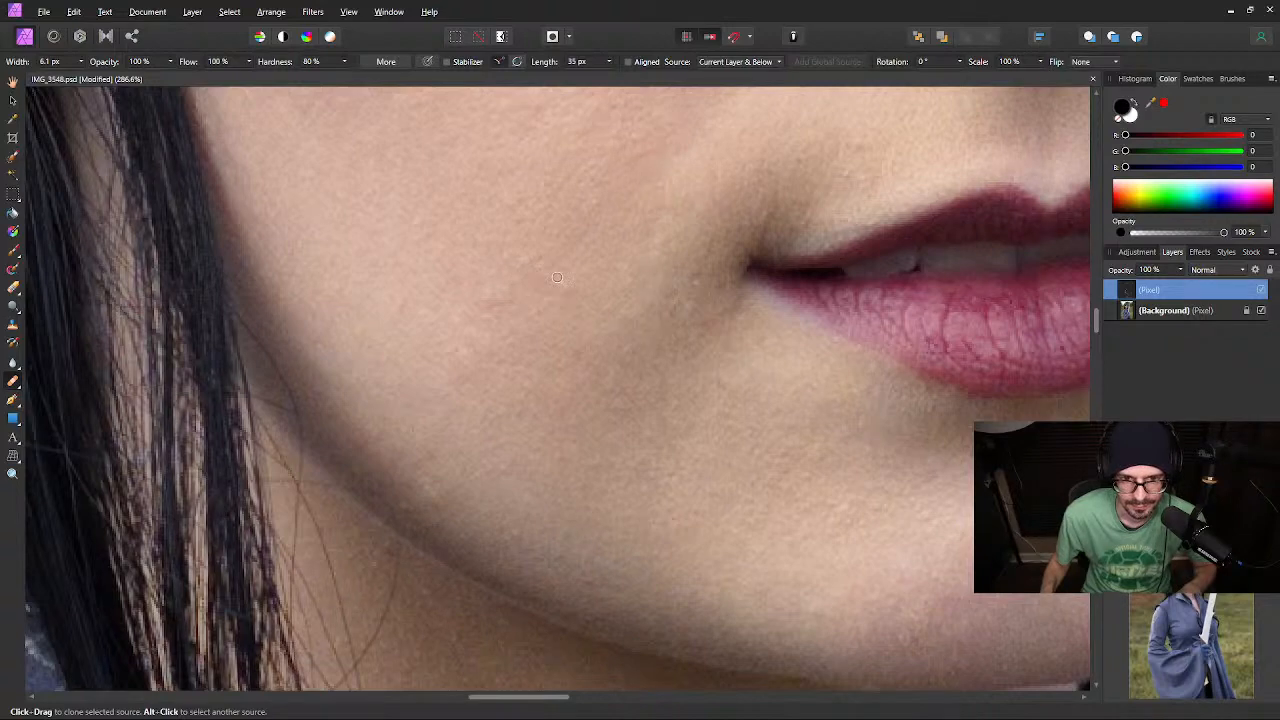
# Heal the small dark spot on the upper forehead just below the hairline
pyautogui.press('space')
pyautogui.moveTo(576, 200); pyautogui.dragTo(432, 410)
pyautogui.moveTo(543, 268); pyautogui.dragTo(389, 457)
pyautogui.moveTo(514, 316)
pyautogui.mouseDown()
pyautogui.moveTo(354, 397)
pyautogui.moveTo(395, 511)
pyautogui.mouseUp()
pyautogui.moveTo(275, 113); pyautogui.dragTo(582, 313)
pyautogui.moveTo(454, 89)
pyautogui.mouseDown()
pyautogui.moveTo(537, 514)
pyautogui.moveTo(560, 414)
pyautogui.moveTo(436, 439)
pyautogui.mouseUp()
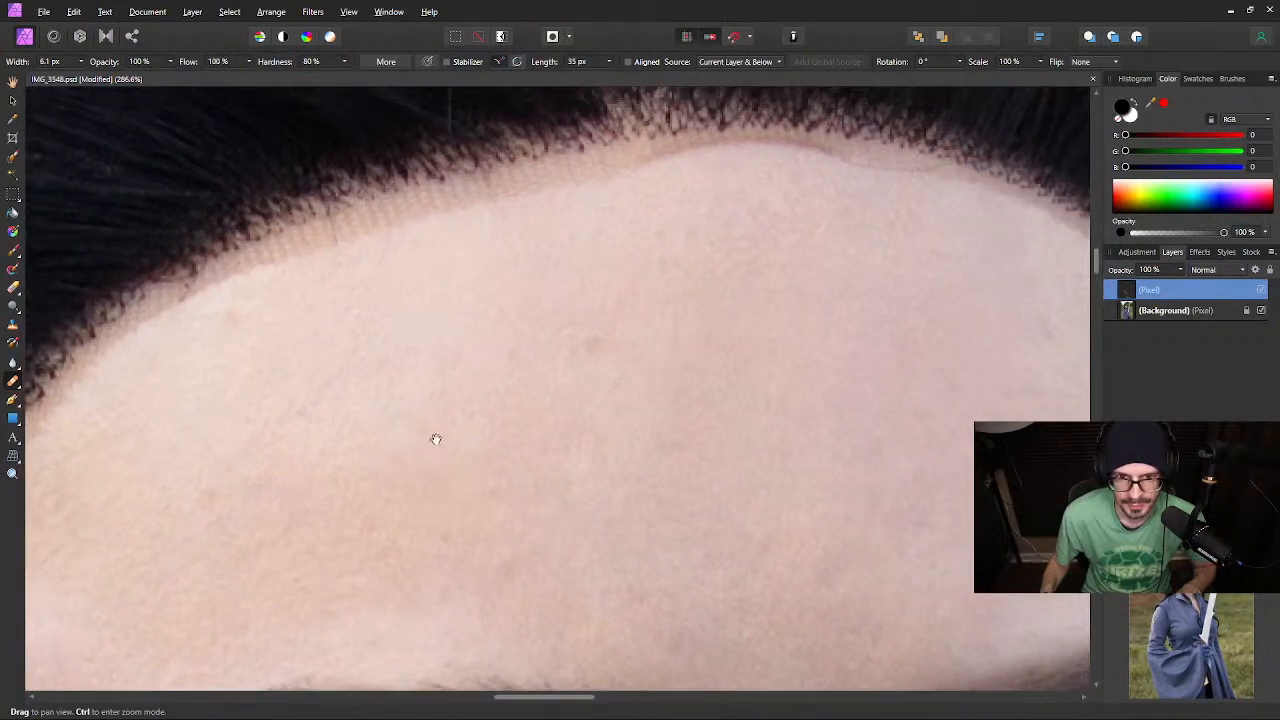
pyautogui.moveTo(542, 349)
pyautogui.mouseDown()
pyautogui.moveTo(458, 373)
pyautogui.moveTo(516, 375)
pyautogui.mouseUp()
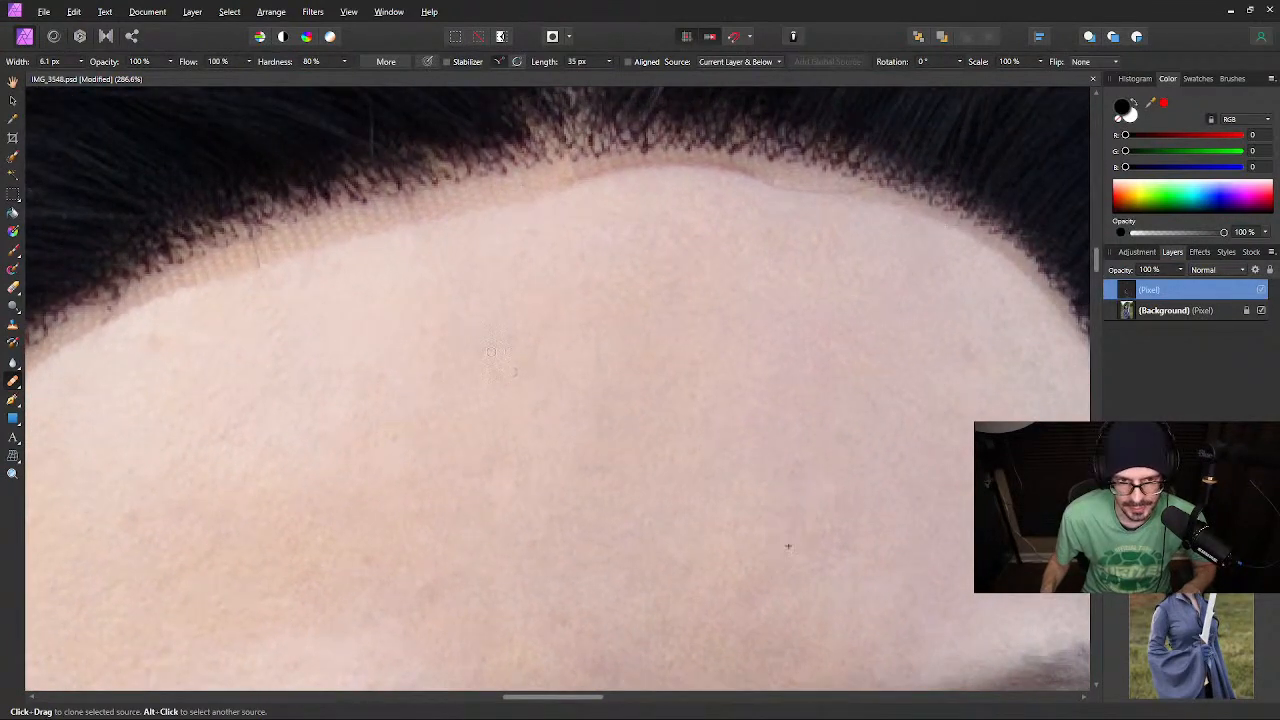
# Save the retouched document as IMG_3548.afphoto in the Pictures folder
pyautogui.click(44, 11)
pyautogui.click(128, 222)
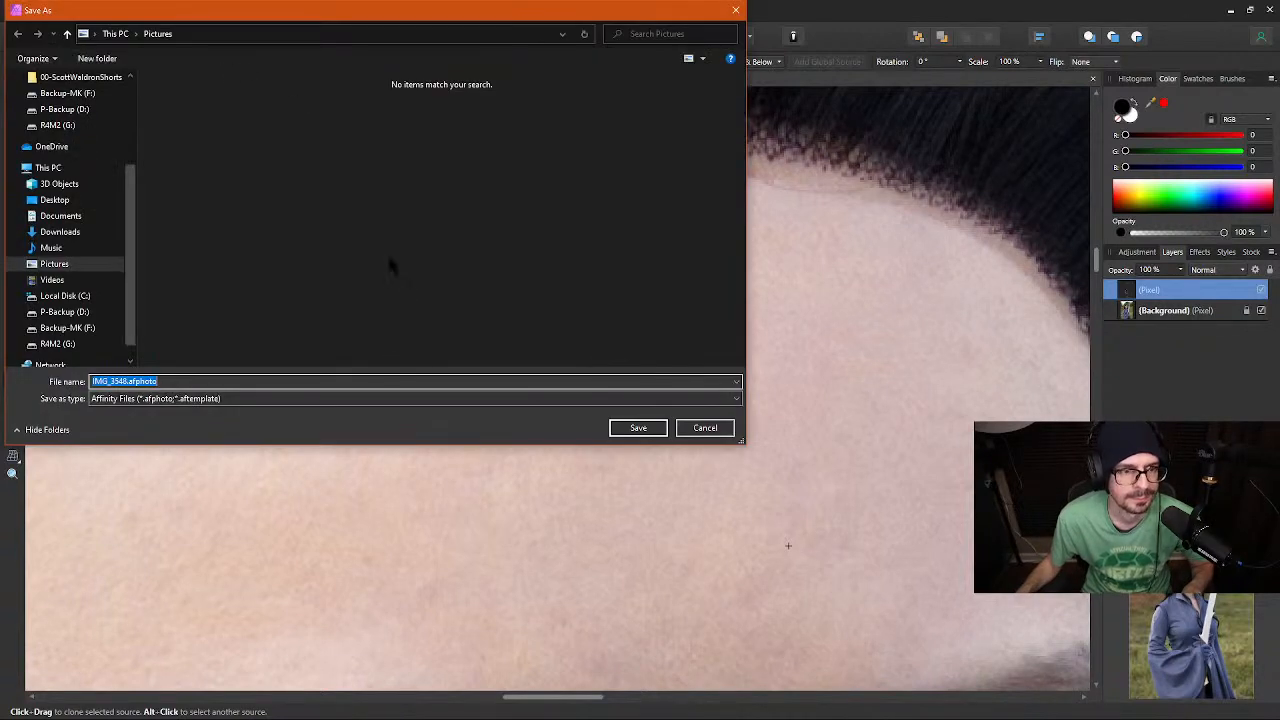
pyautogui.click(638, 427)
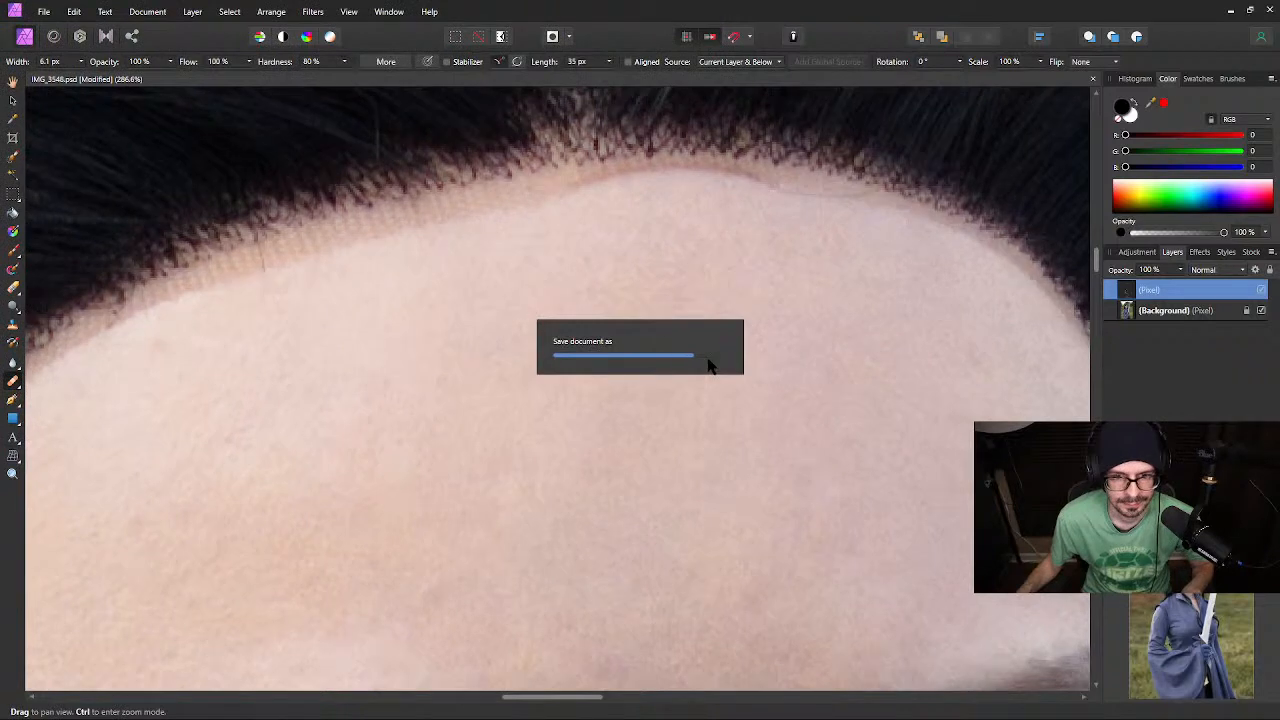
# Look through the retouching tools grouped with the Healing Brush, such as Patch, Blemish Removal and Inpainting Brush
pyautogui.moveTo(397, 360)
pyautogui.mouseDown()
pyautogui.moveTo(685, 344)
pyautogui.moveTo(537, 343)
pyautogui.moveTo(423, 400)
pyautogui.mouseUp()
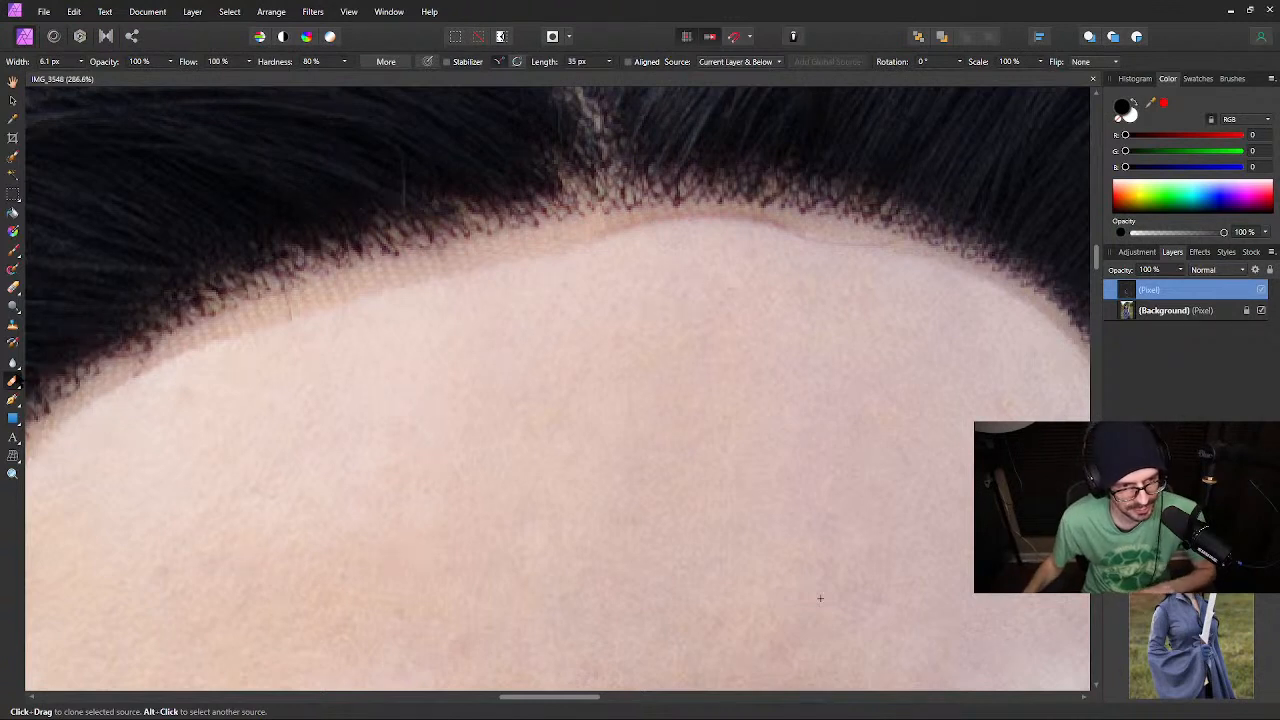
pyautogui.click(14, 381)
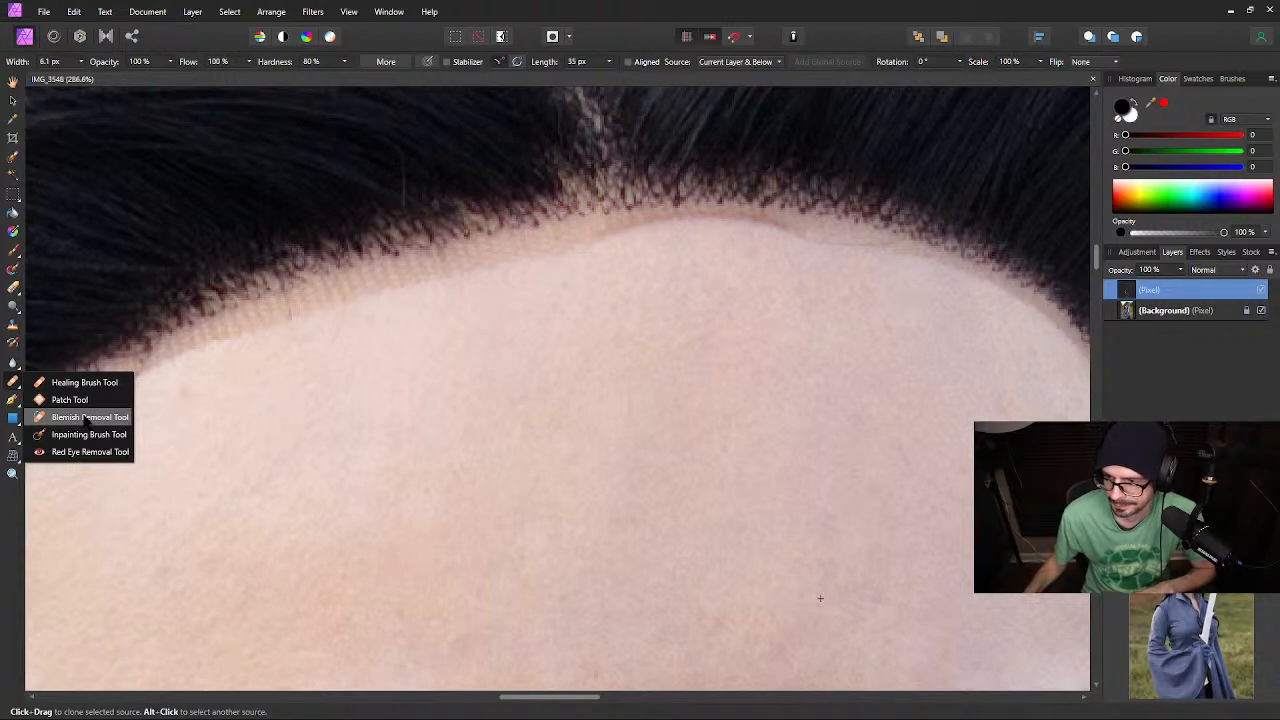
pyautogui.click(628, 6)
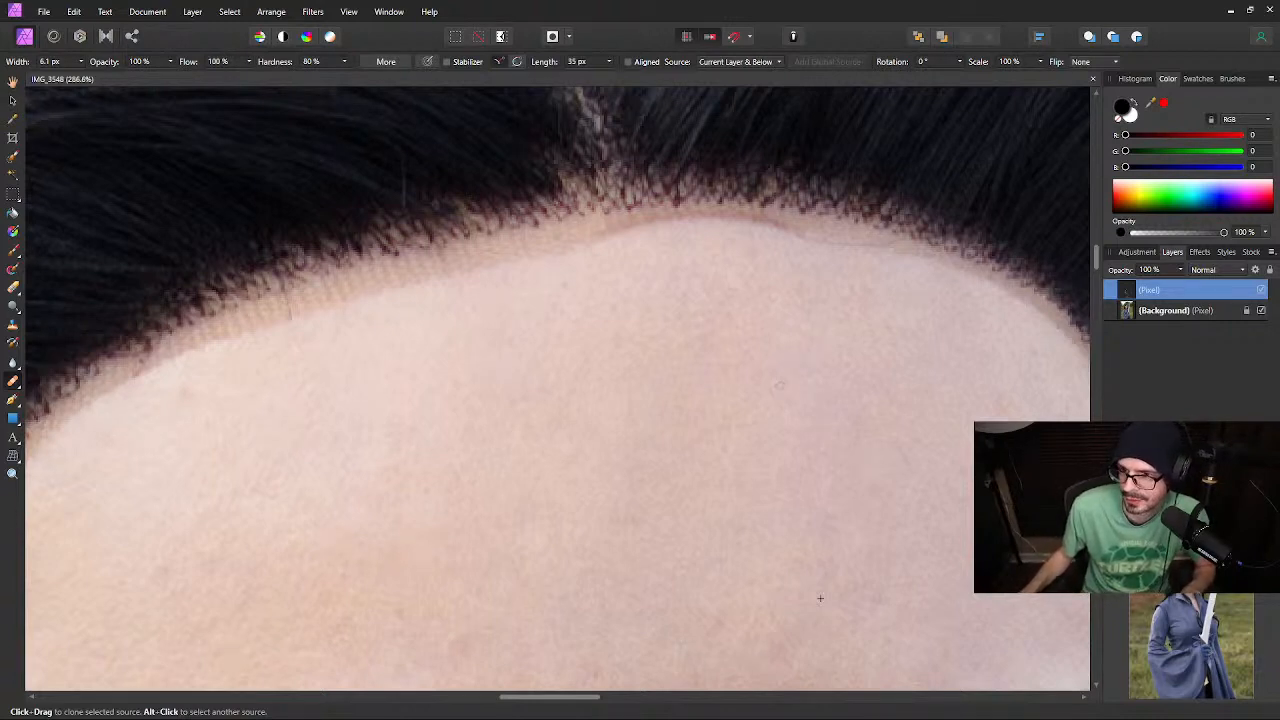
# Switch to ACDSee Photo Studio, browse the shoot's other photos and open IMG_3584.CR3, then return to the folder's thumbnails
pyautogui.hotkey('alt', 'Tab')
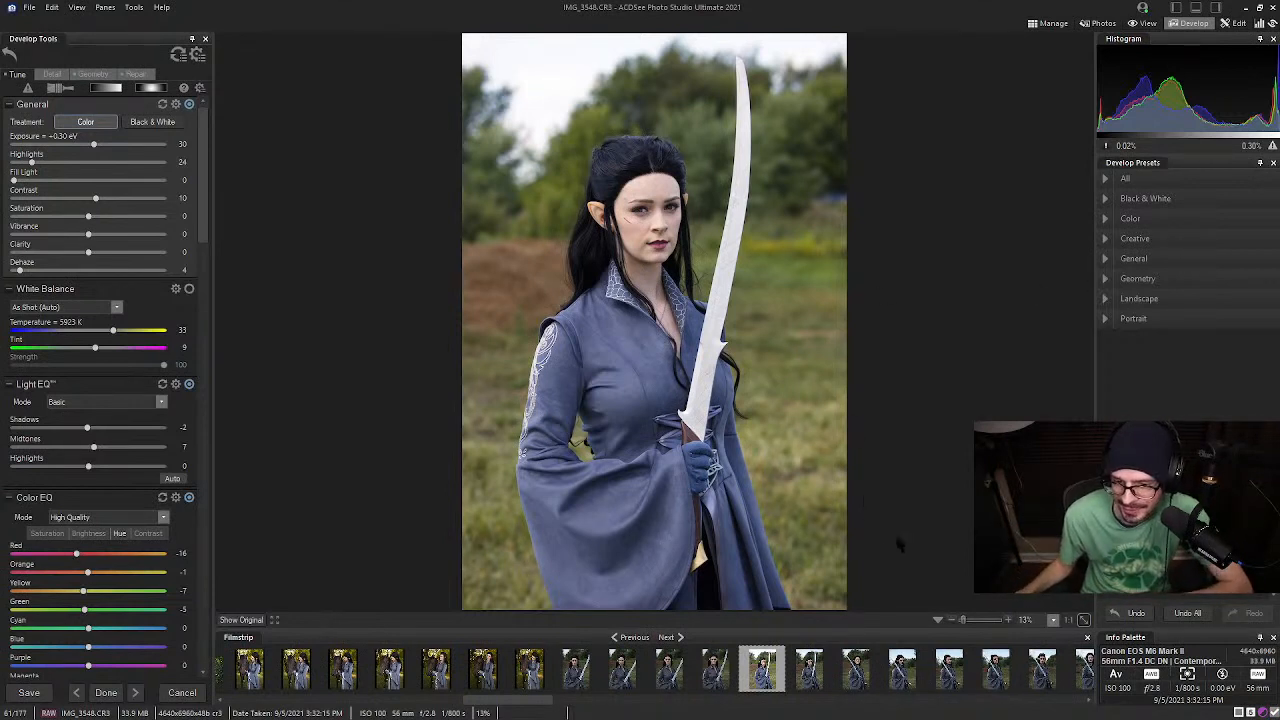
pyautogui.moveTo(497, 700); pyautogui.dragTo(527, 706)
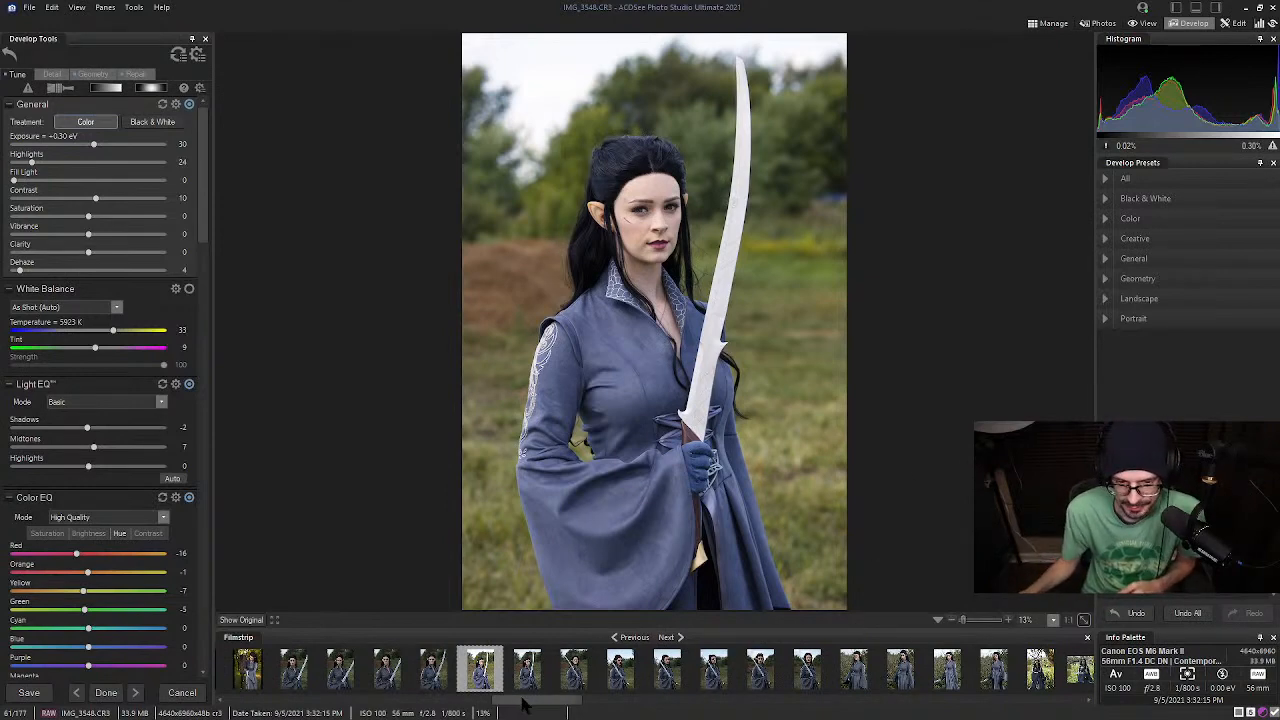
pyautogui.moveTo(523, 697); pyautogui.dragTo(613, 703)
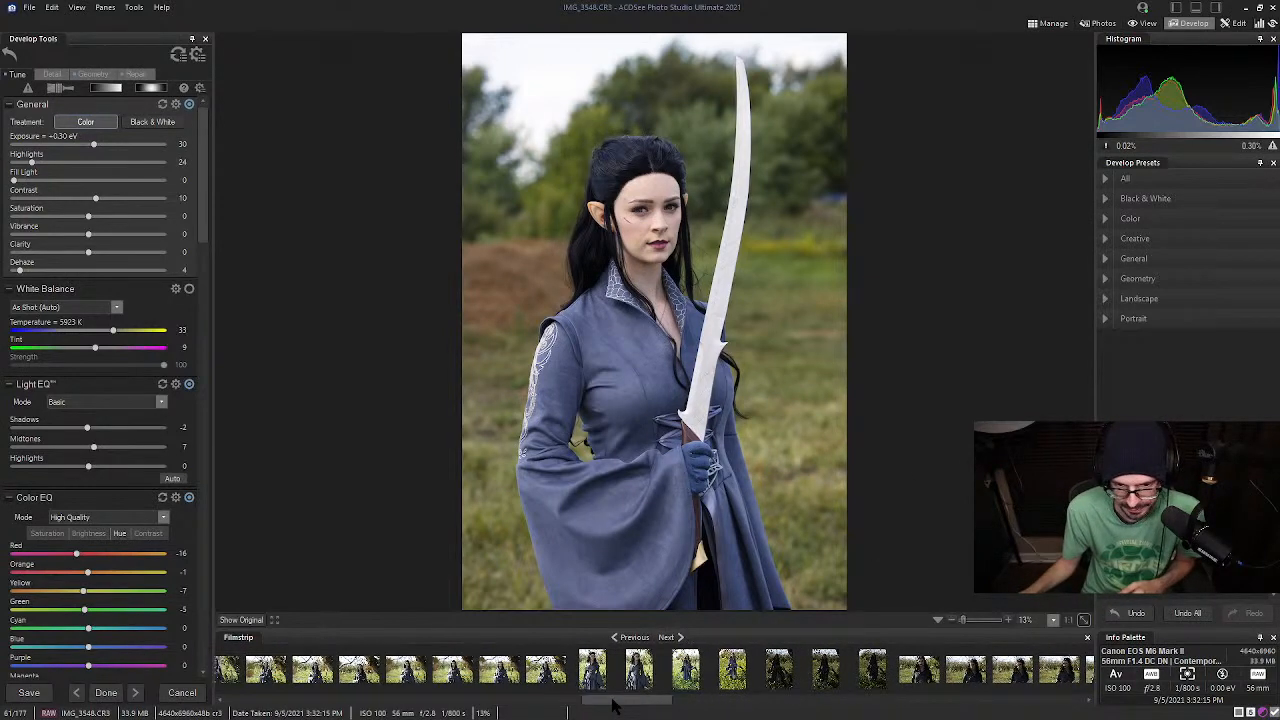
pyautogui.click(600, 682)
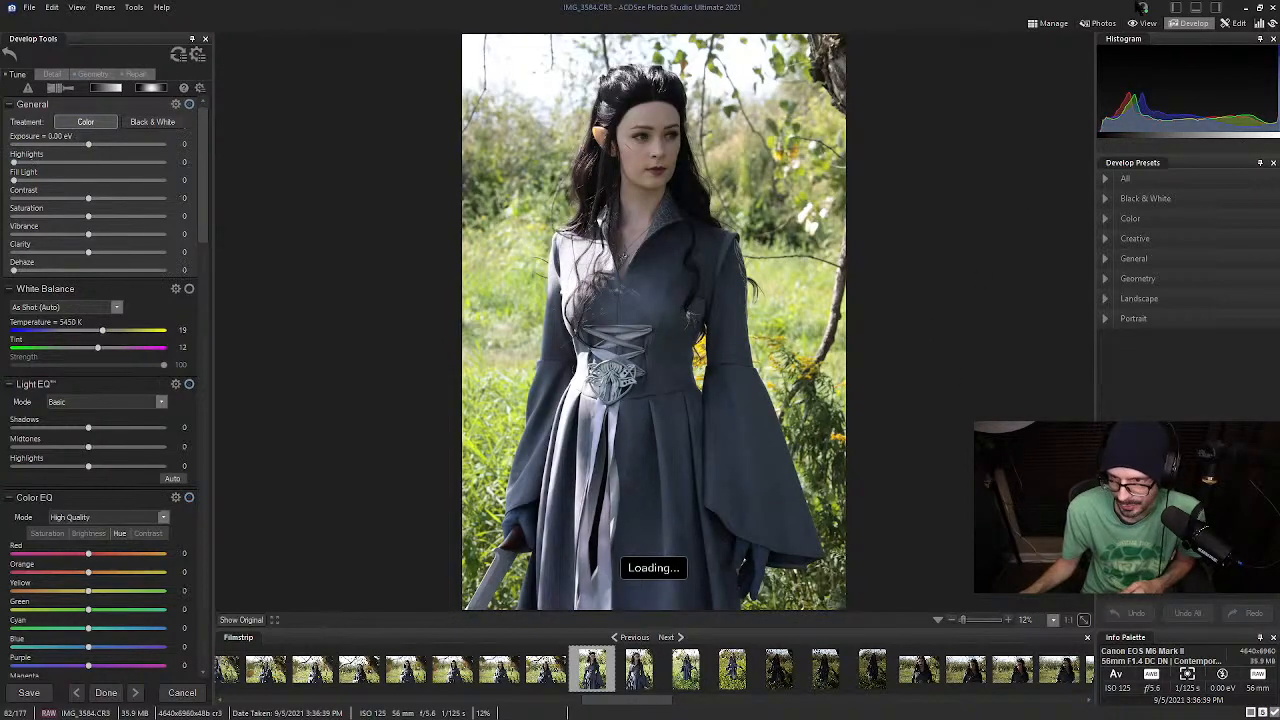
pyautogui.press('Escape')
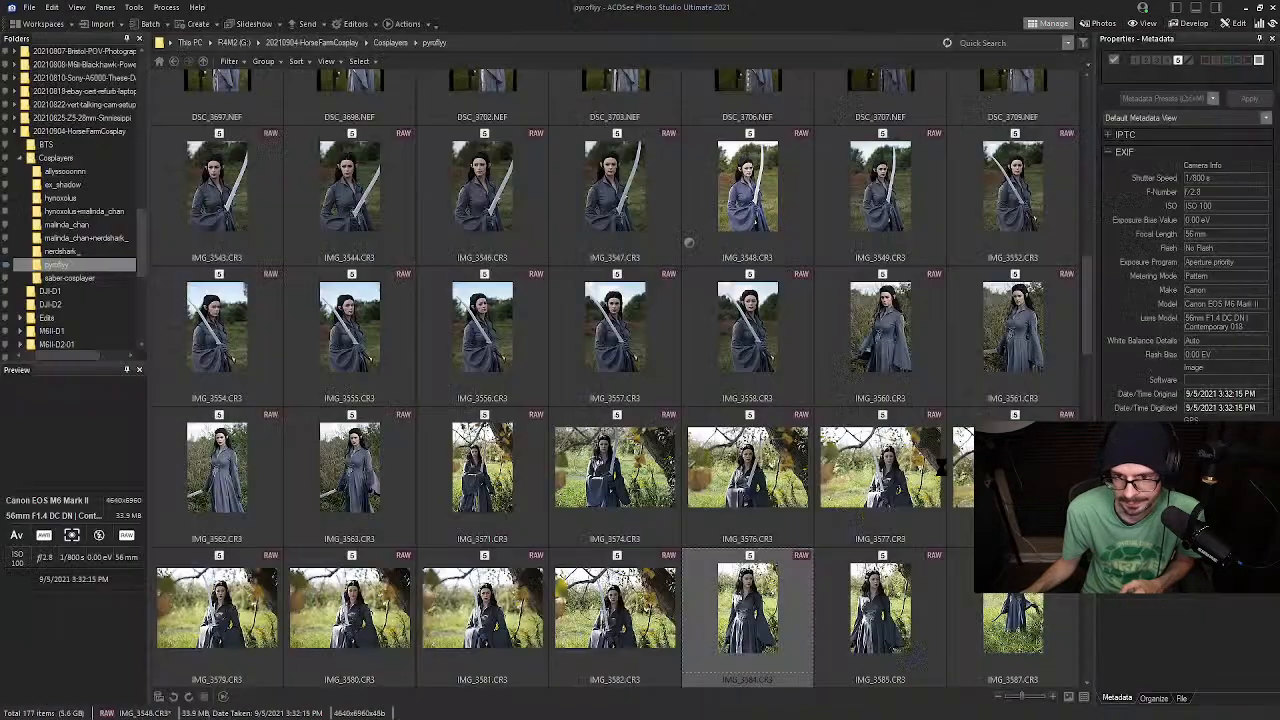
# Open DSC_3324.NEF from the thumbnails and inspect the subject's face at 100% zoom
pyautogui.scroll(-5, 607, 500)
pyautogui.scroll(12, 608, 486)
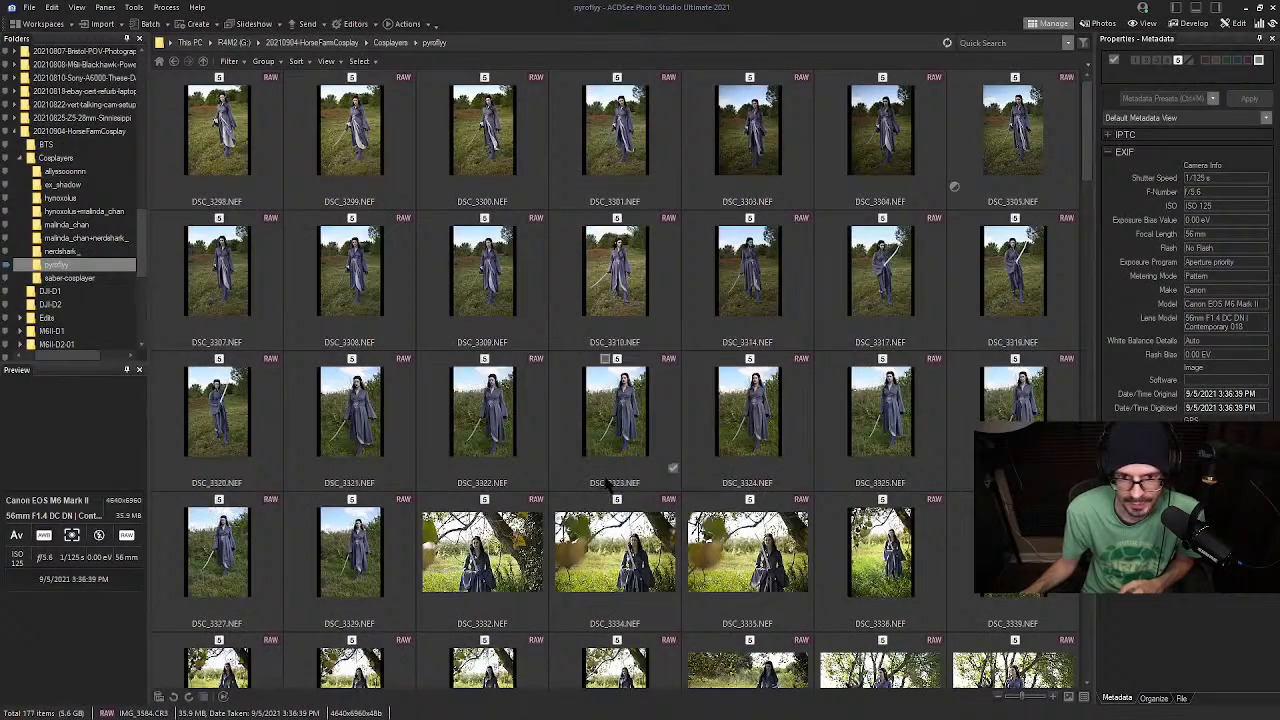
pyautogui.click(803, 466)
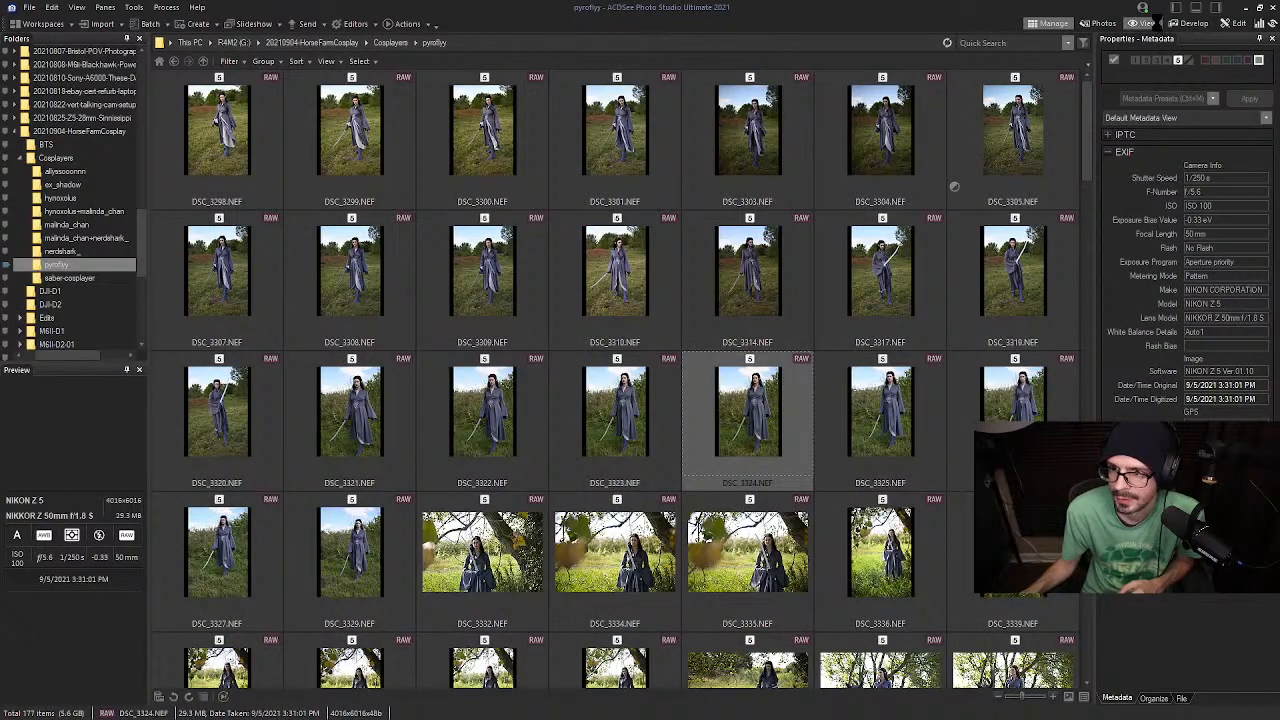
pyautogui.press('Return')
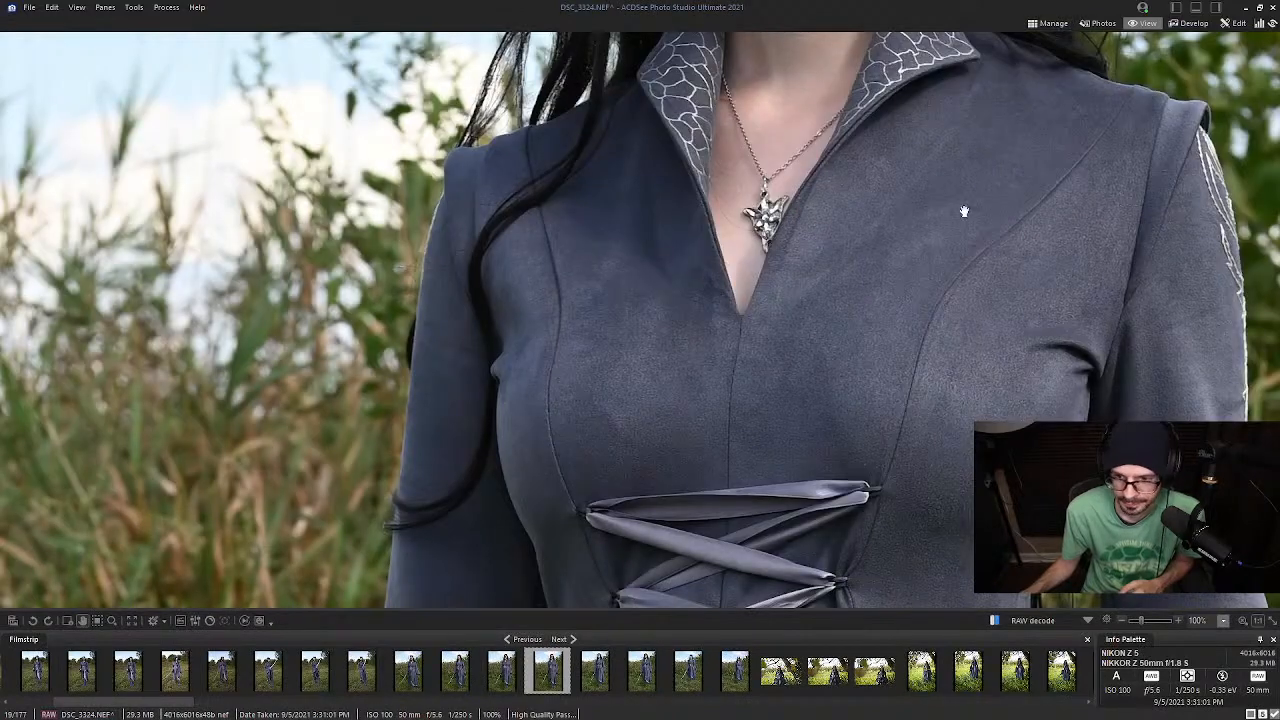
pyautogui.moveTo(959, 193); pyautogui.dragTo(907, 530)
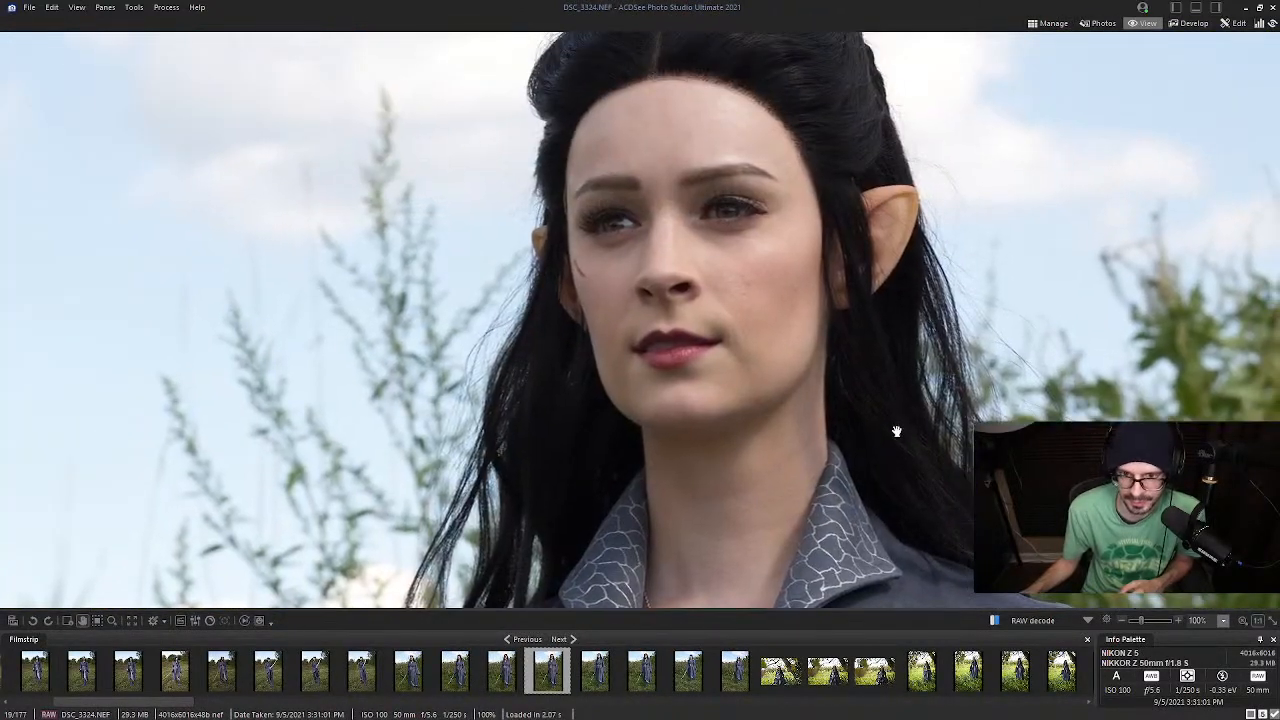
# Examine the subject's face and hair in DSC_3324.NEF at 100% zoom
pyautogui.moveTo(806, 282); pyautogui.dragTo(801, 363)
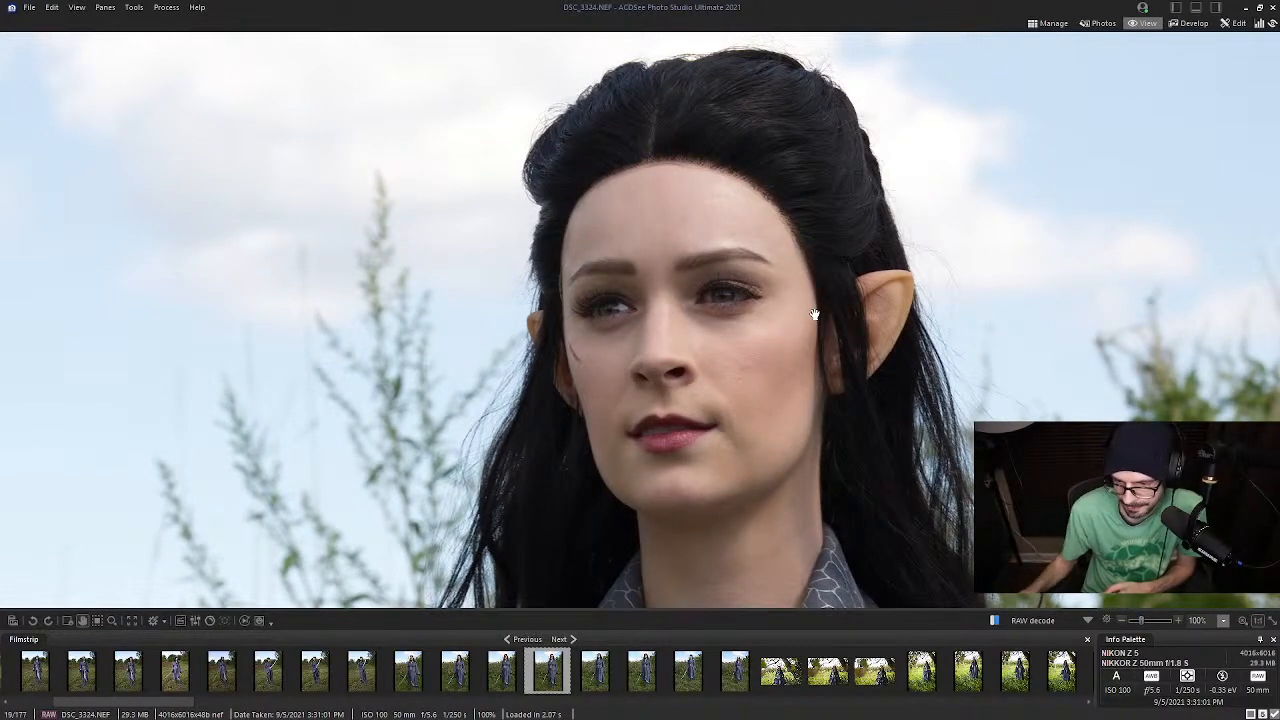
pyautogui.moveTo(734, 305); pyautogui.dragTo(723, 322)
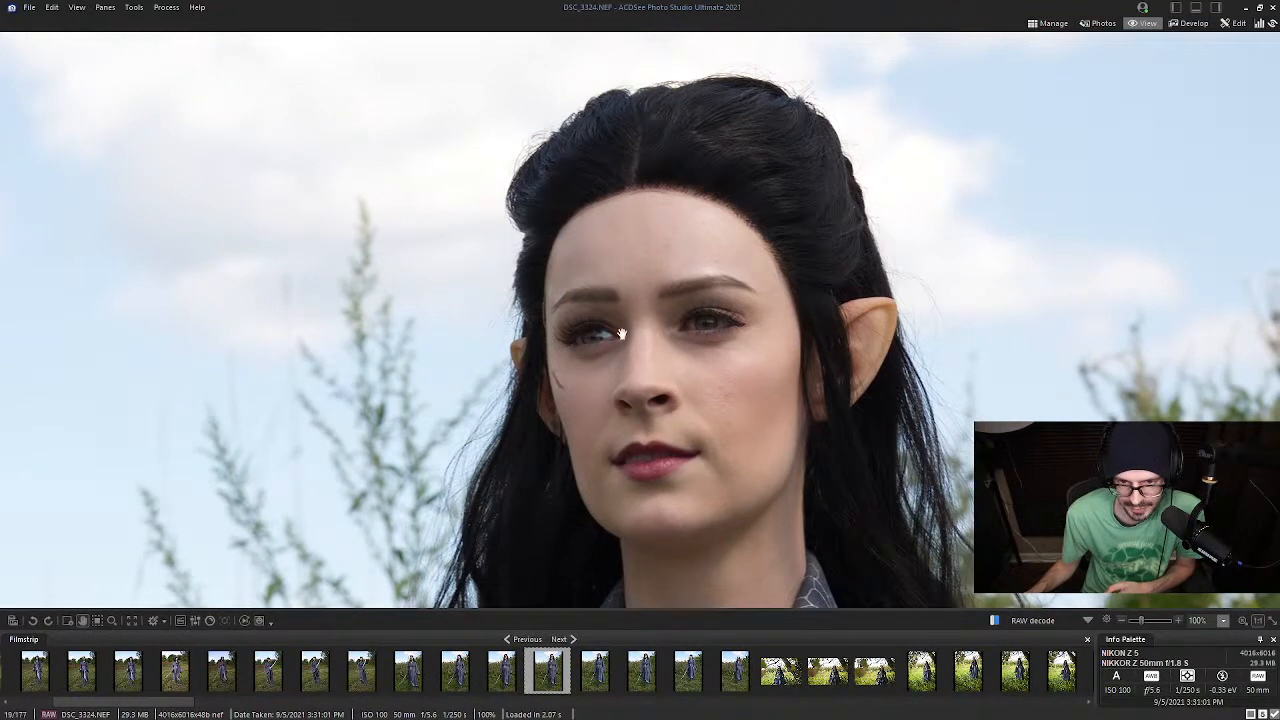
pyautogui.moveTo(777, 444); pyautogui.dragTo(724, 396)
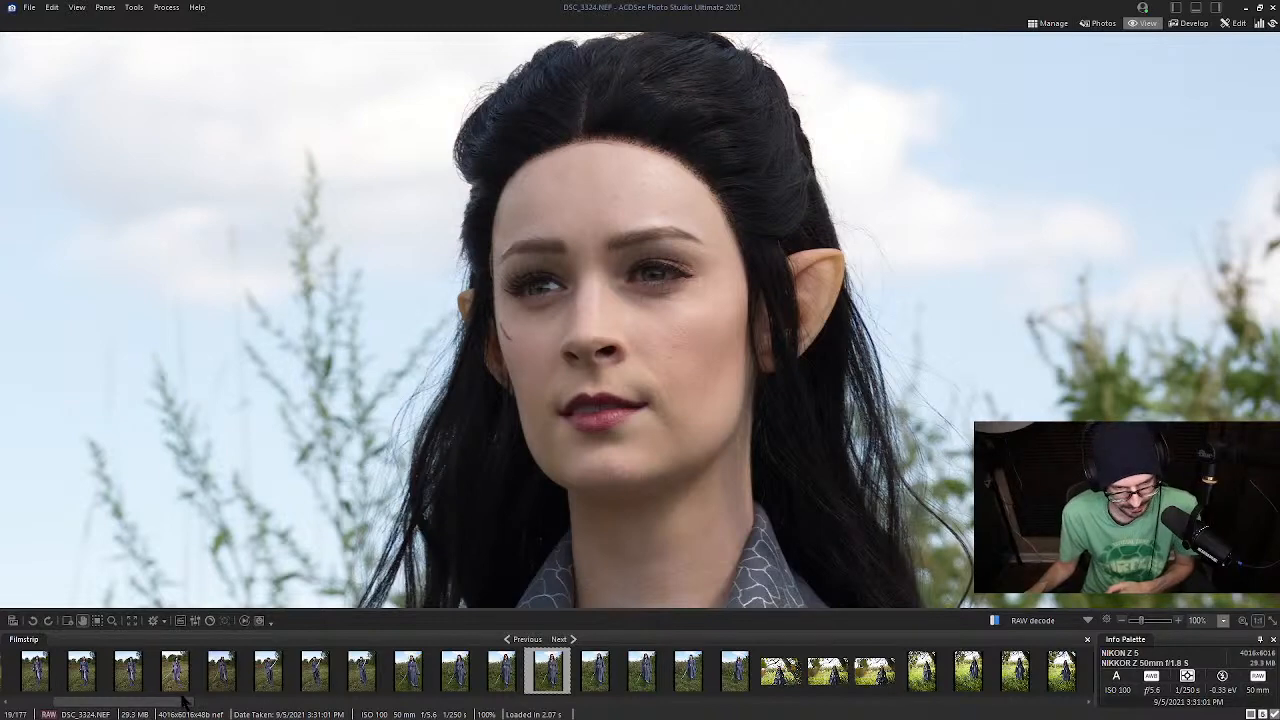
# View DSC_3697.NEF and DSC_3702.NEF from the horse series and inspect the subject's lowered face at 100% zoom
pyautogui.moveTo(183, 703); pyautogui.dragTo(384, 713)
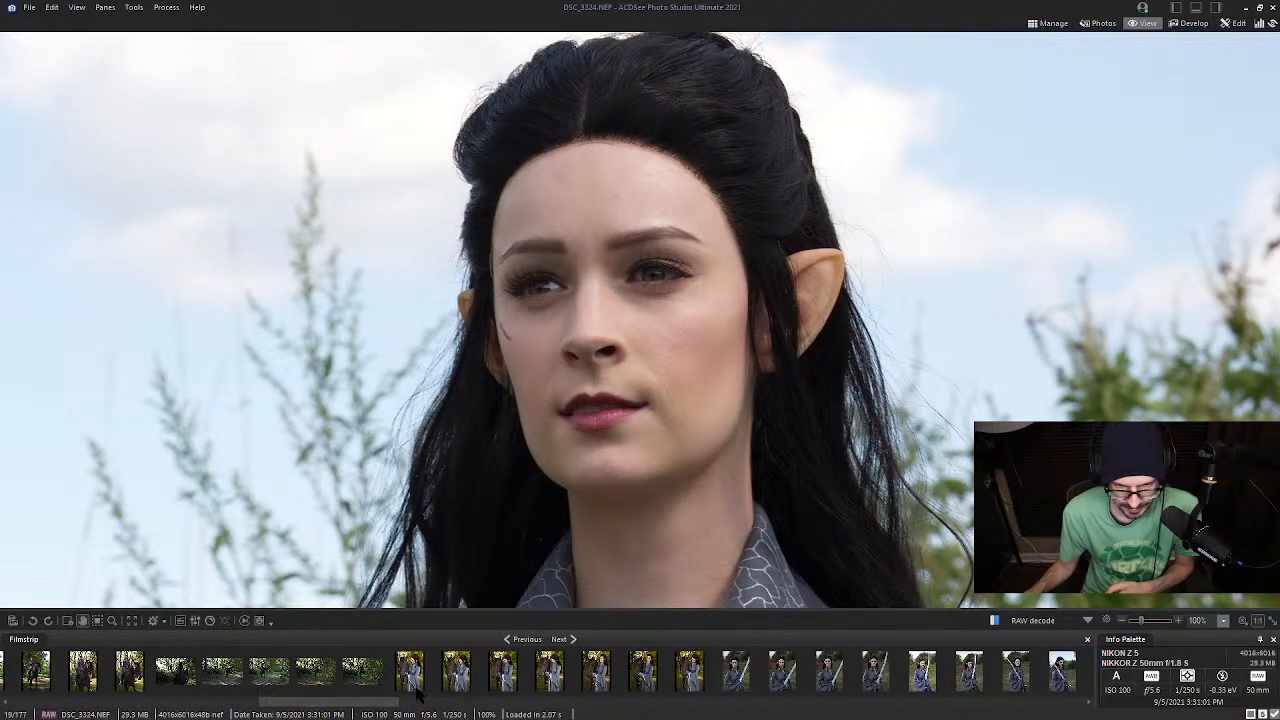
pyautogui.click(416, 688)
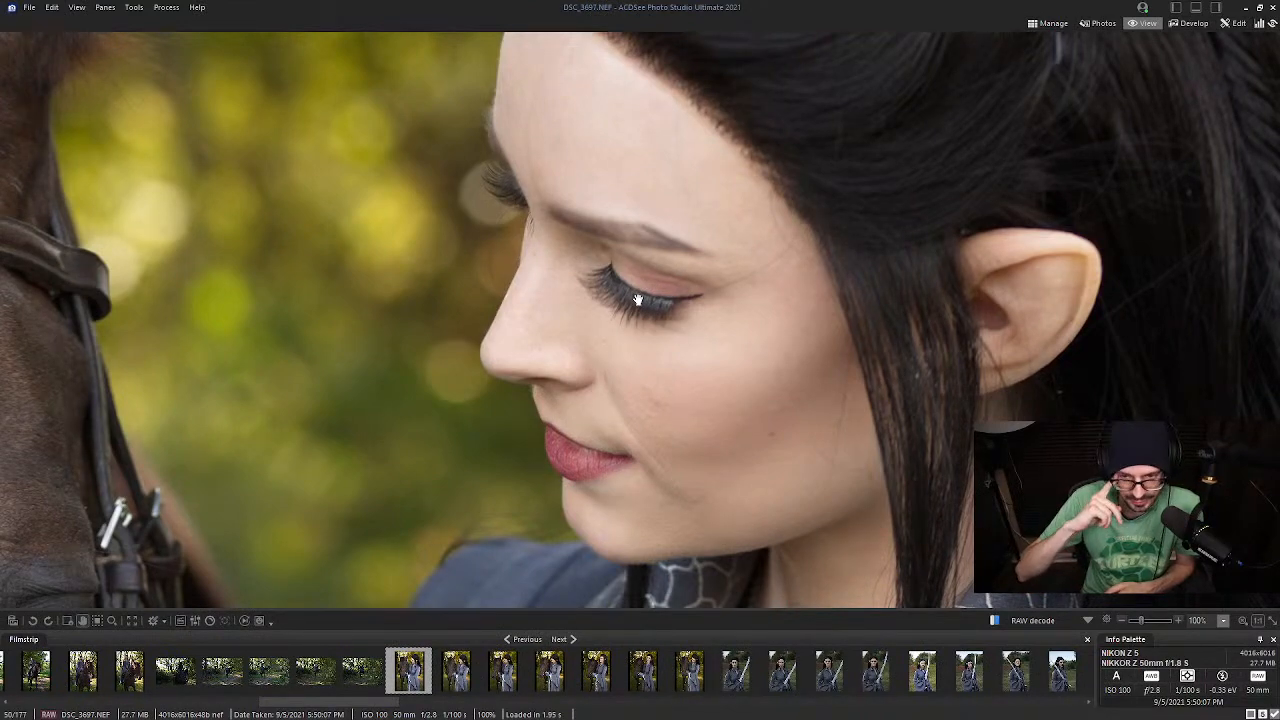
pyautogui.click(513, 681)
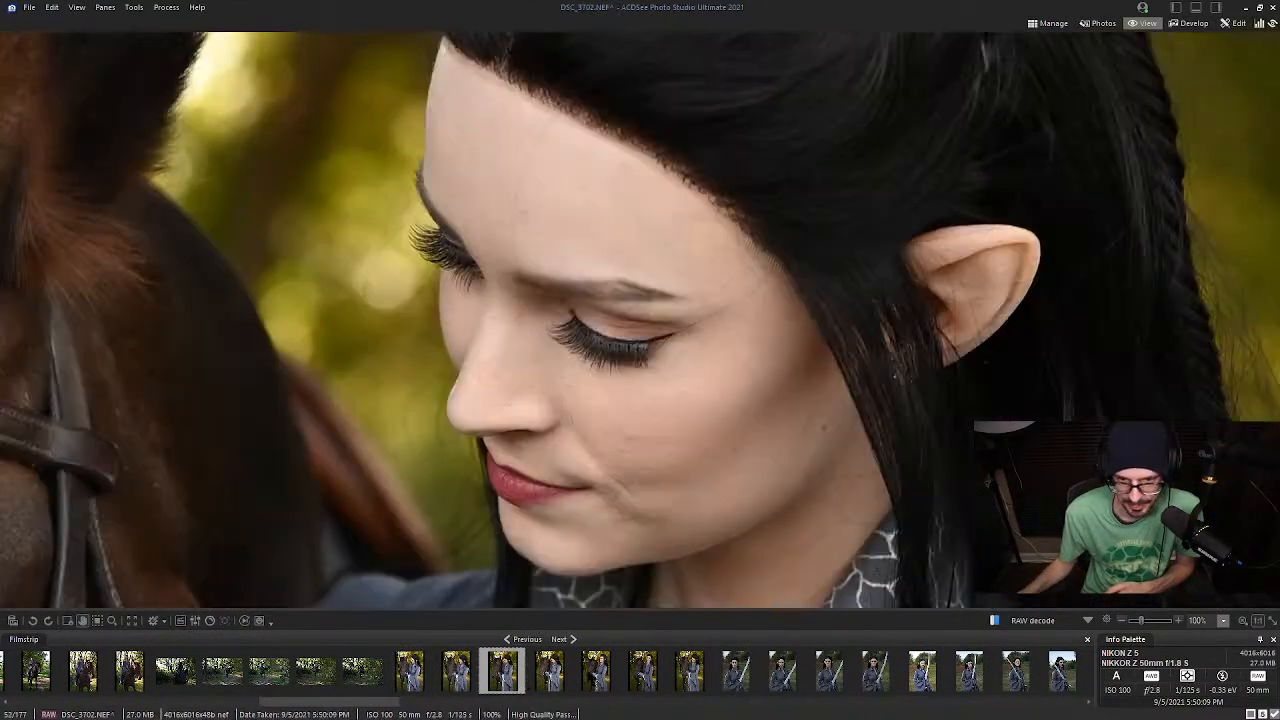
pyautogui.moveTo(666, 429); pyautogui.dragTo(683, 402)
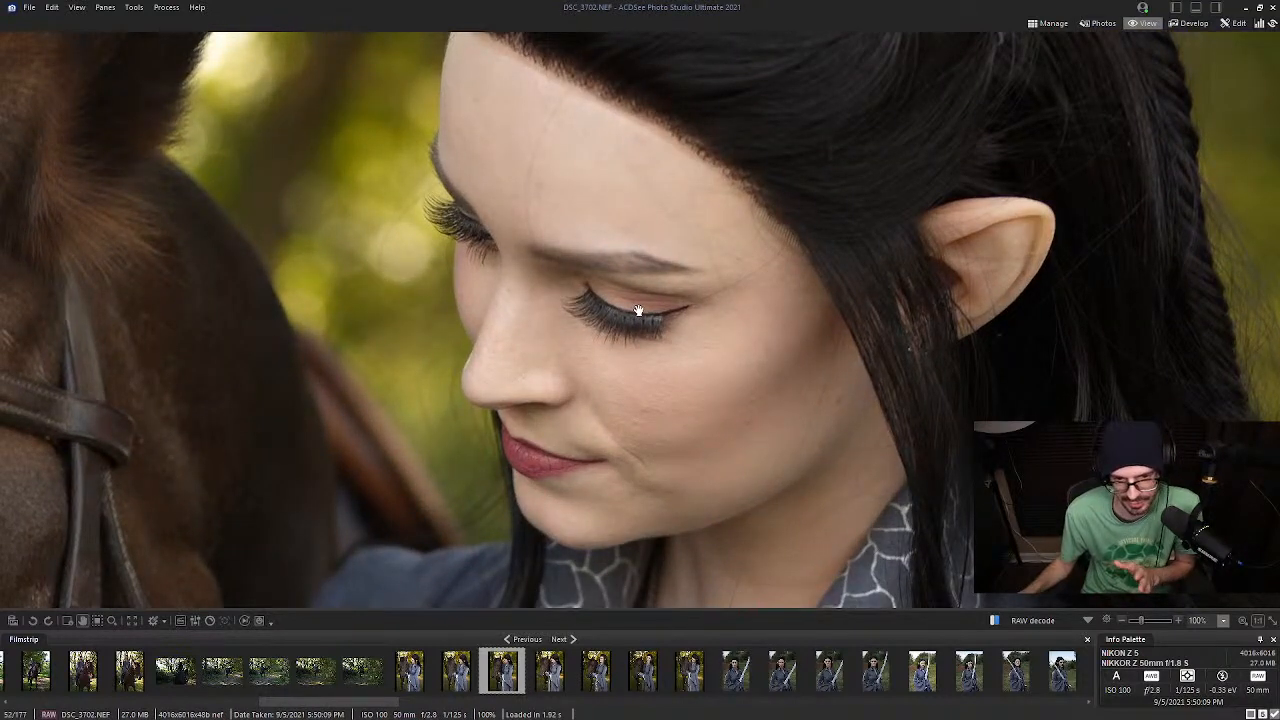
# View IMG_3544.CR3 and IMG_3543.CR3 and inspect the skin around the eyes and cheeks at 100% zoom
pyautogui.click(782, 670)
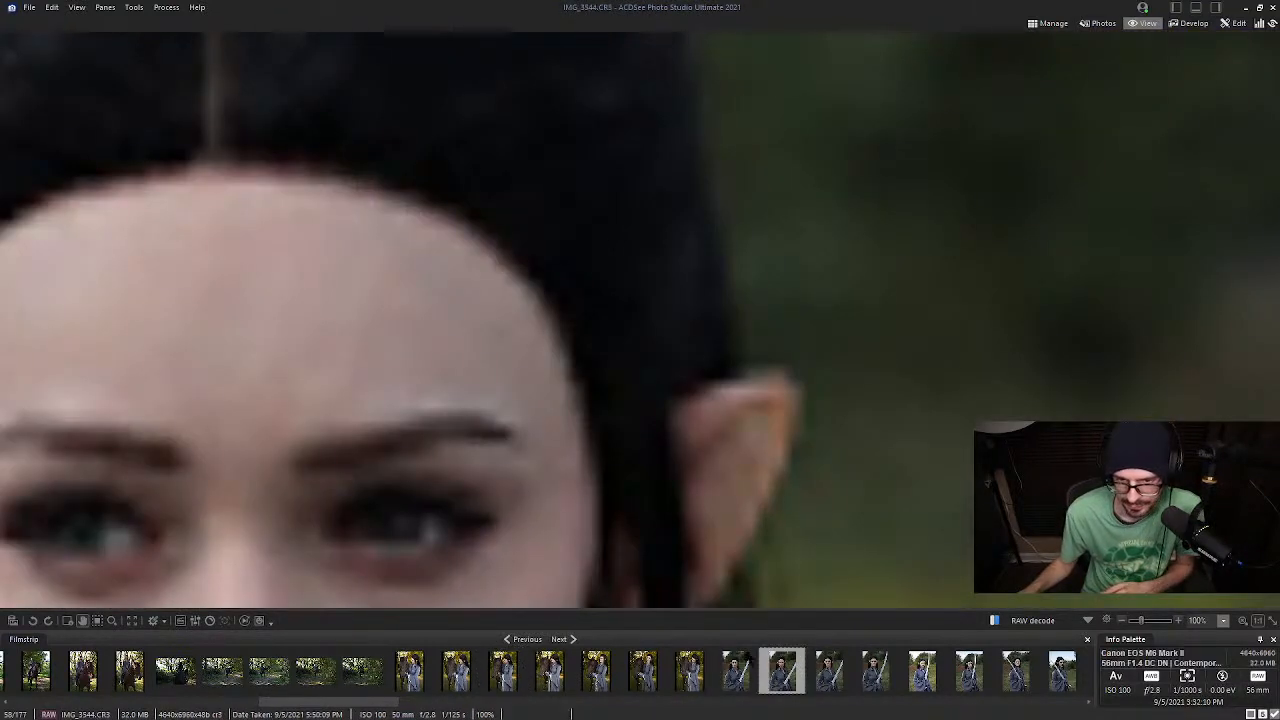
pyautogui.moveTo(574, 474); pyautogui.dragTo(698, 317)
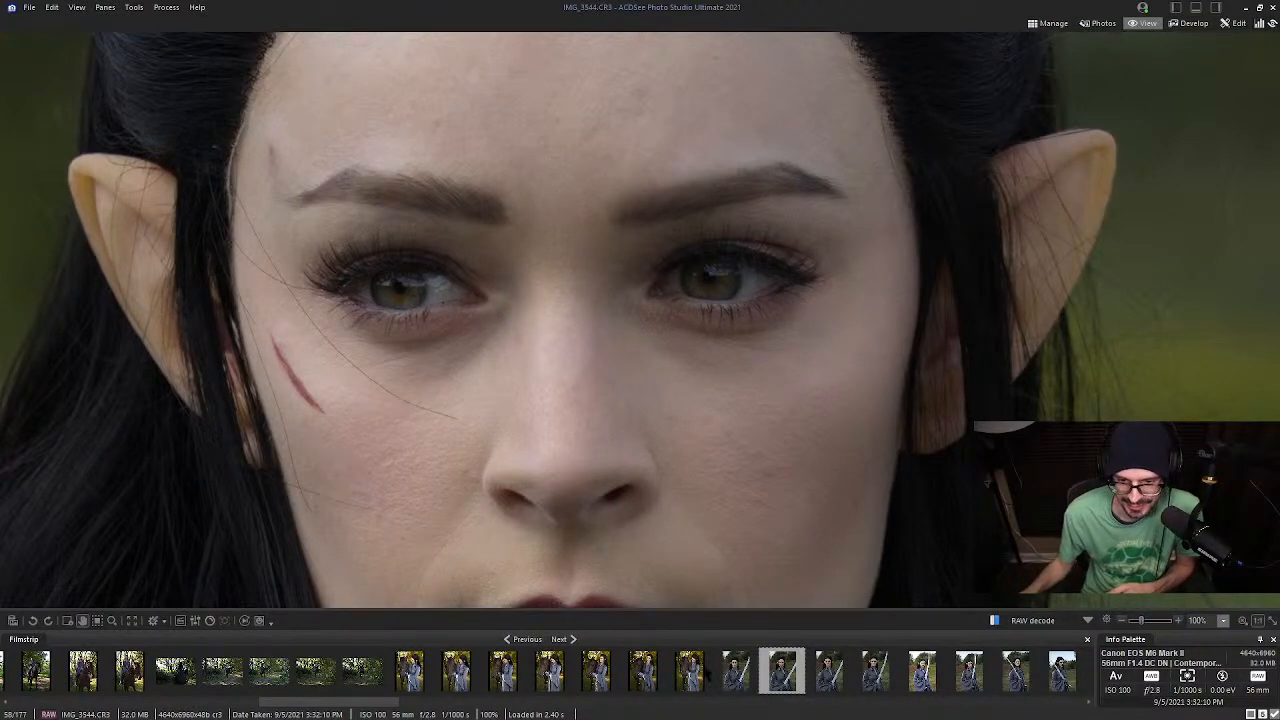
pyautogui.click(730, 676)
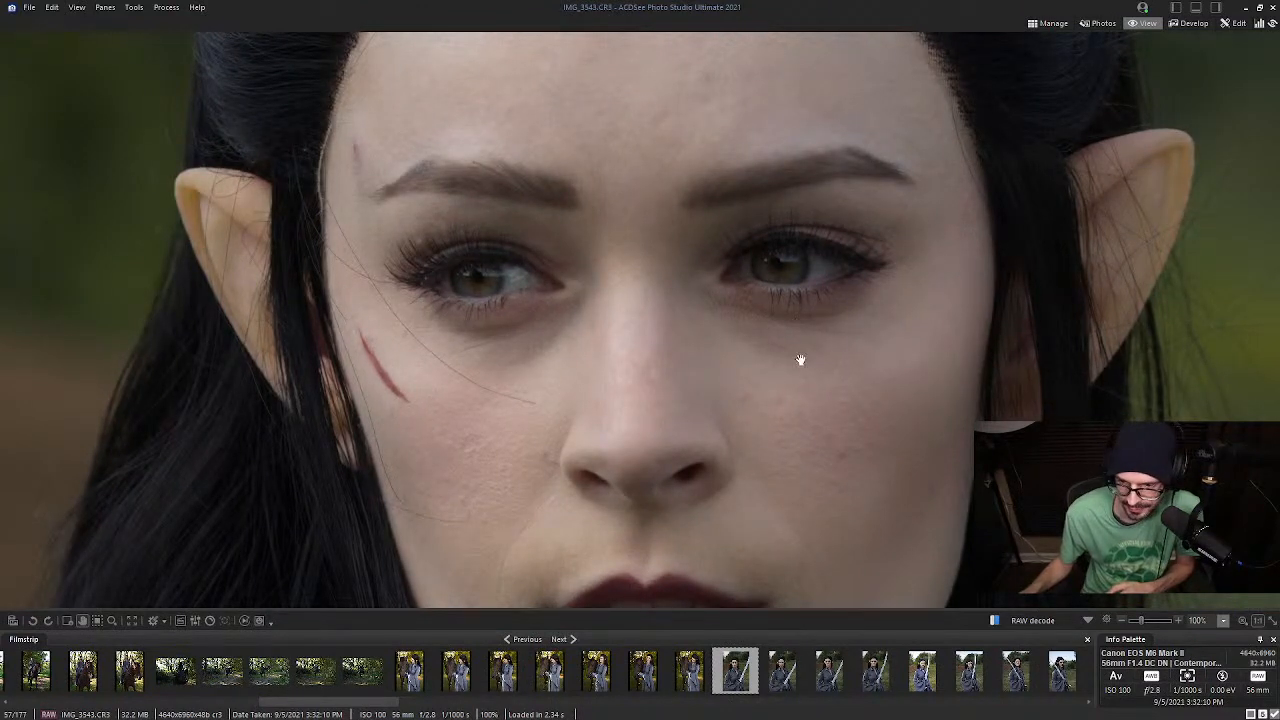
pyautogui.moveTo(849, 326); pyautogui.dragTo(834, 357)
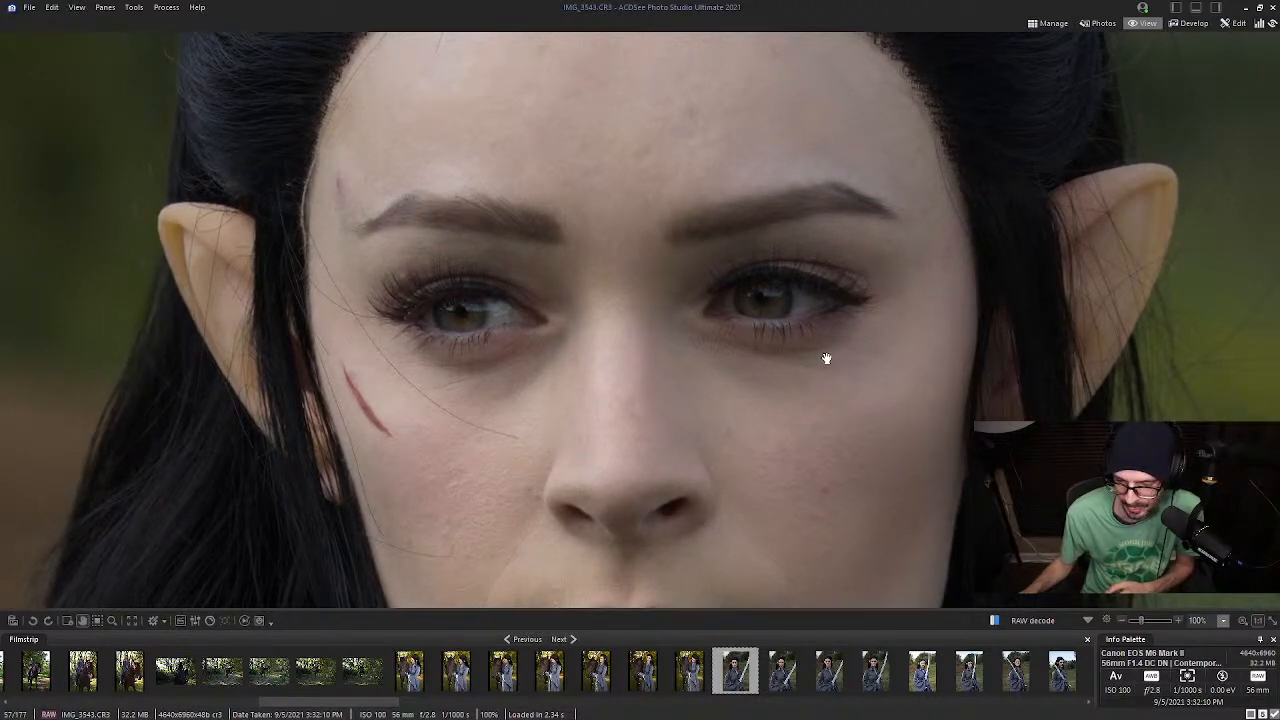
# Open IMG_3563.CR3 further along the shoot and bring the subject's face into view at 100% zoom
pyautogui.scroll(-5, 832, 680)
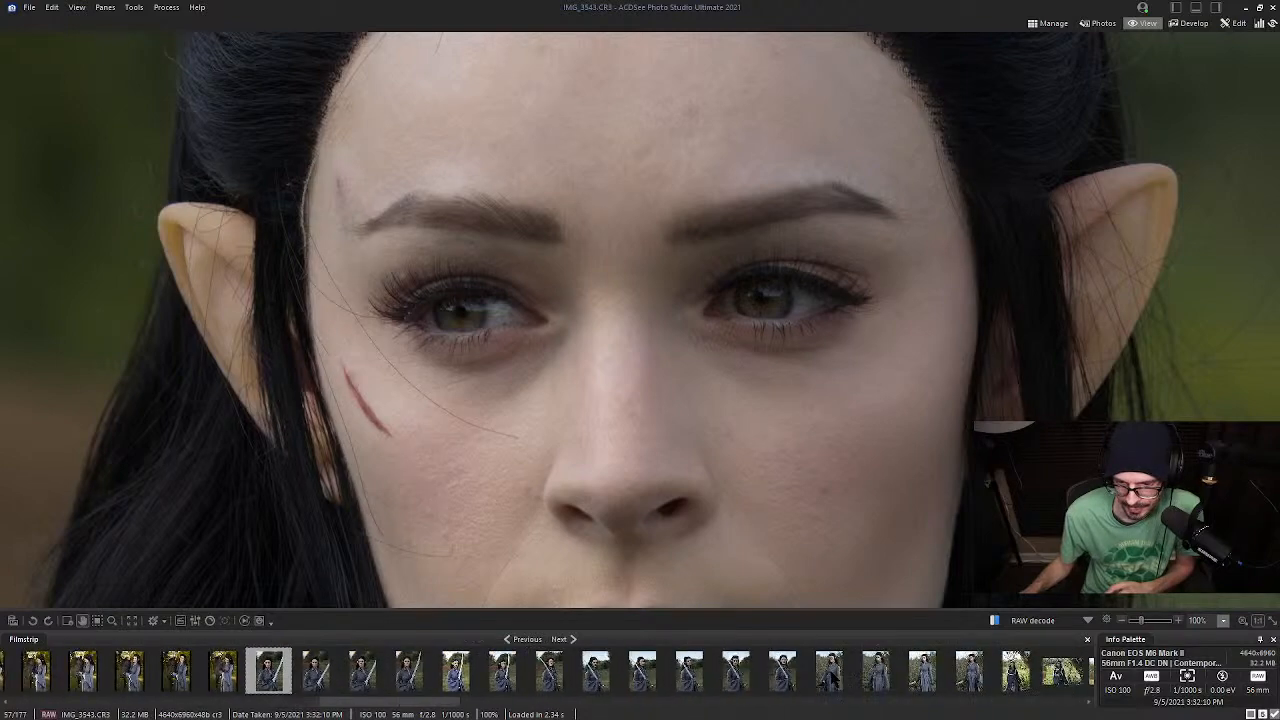
pyautogui.scroll(-2, 832, 680)
pyautogui.click(788, 675)
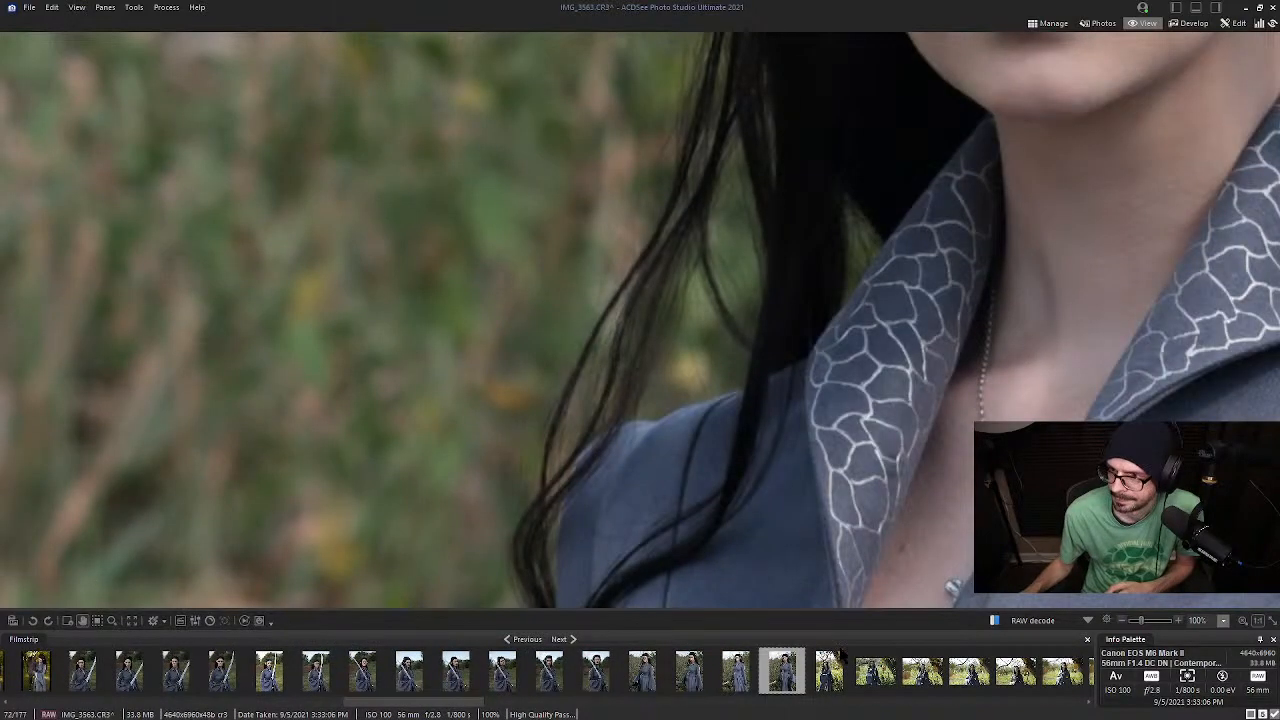
pyautogui.moveTo(996, 240); pyautogui.dragTo(613, 446)
pyautogui.moveTo(720, 257); pyautogui.dragTo(744, 512)
pyautogui.moveTo(766, 374); pyautogui.dragTo(747, 410)
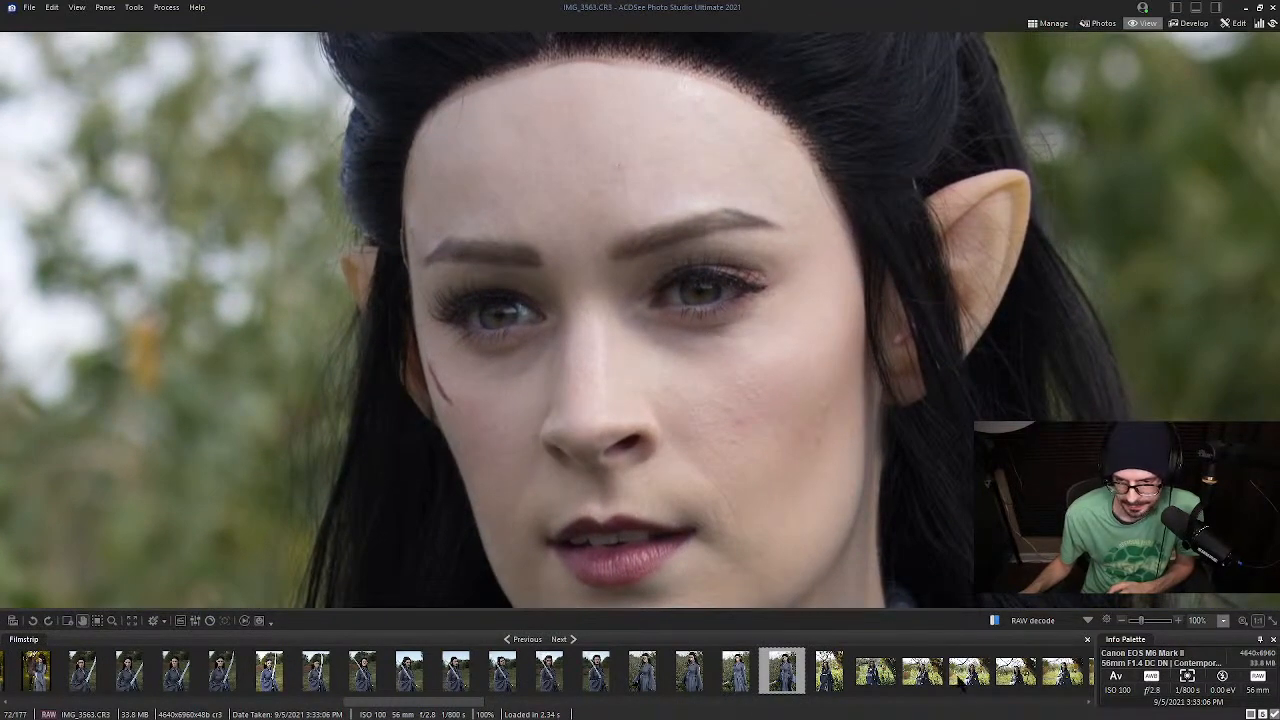
# View IMG_3600.CR3 and IMG_3639.CR3 and inspect how the light falls on the subject's face
pyautogui.scroll(-8, 970, 700)
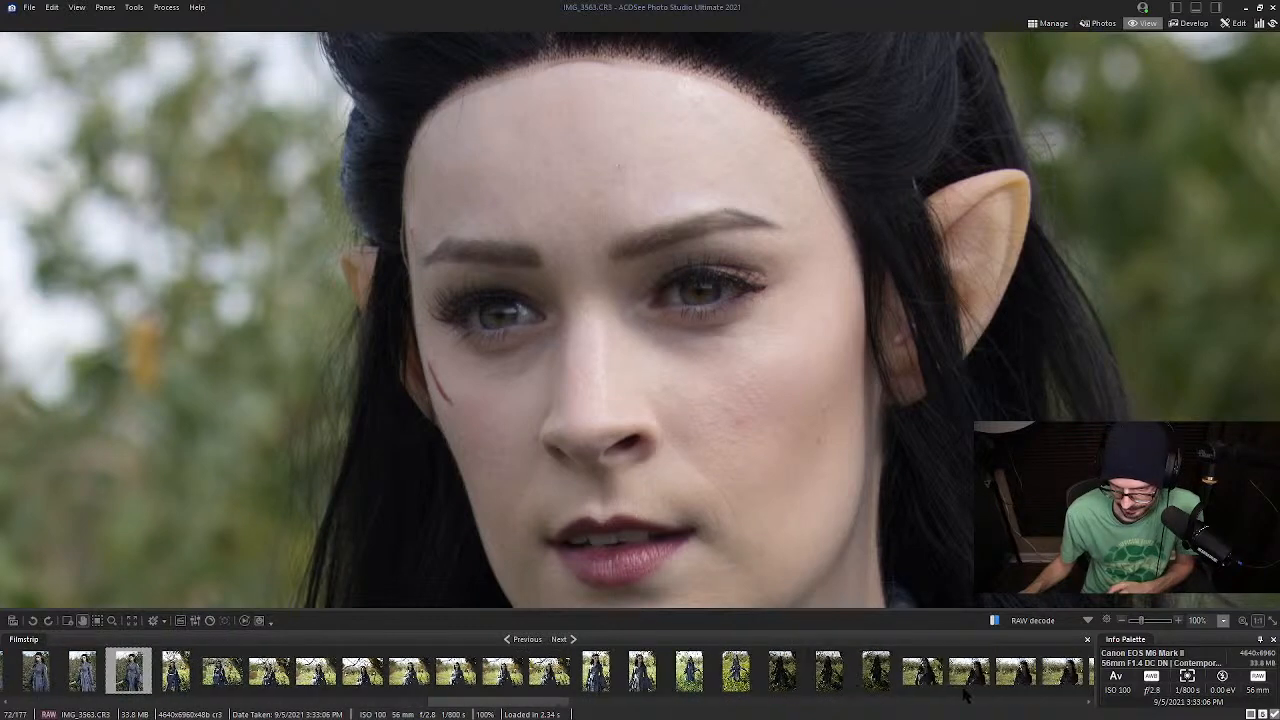
pyautogui.click(830, 670)
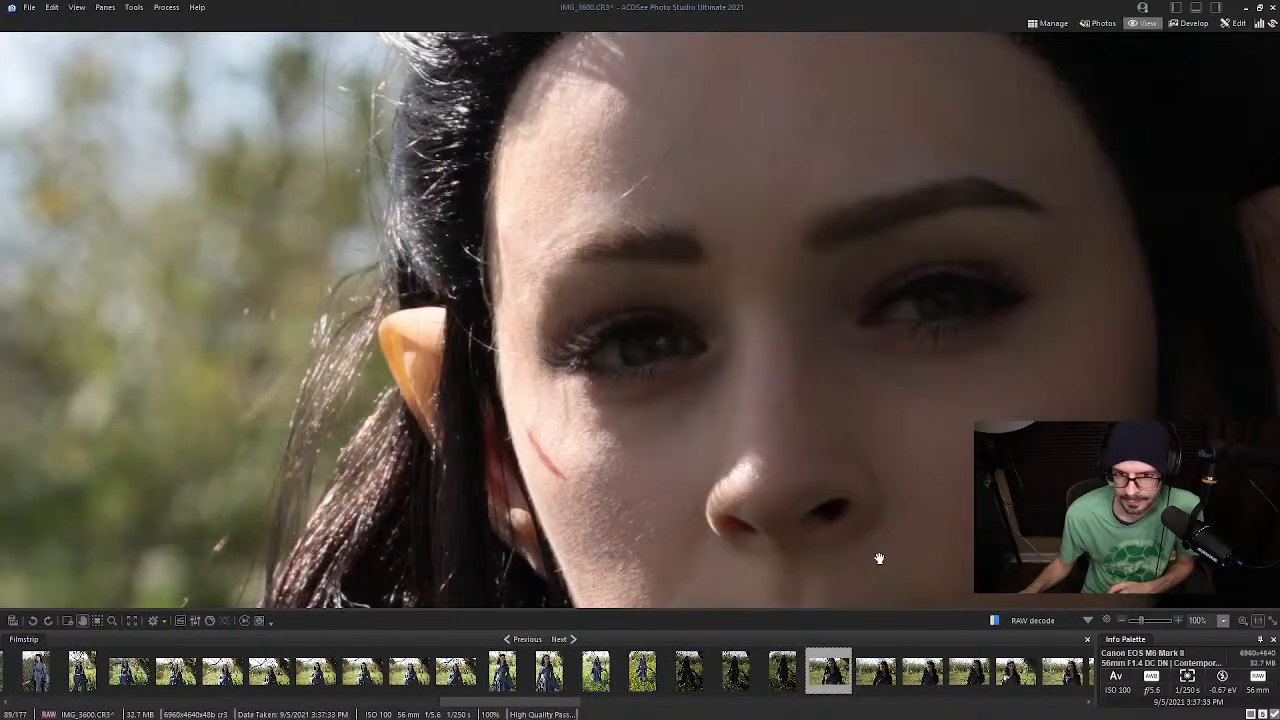
pyautogui.scroll(-10, 830, 675)
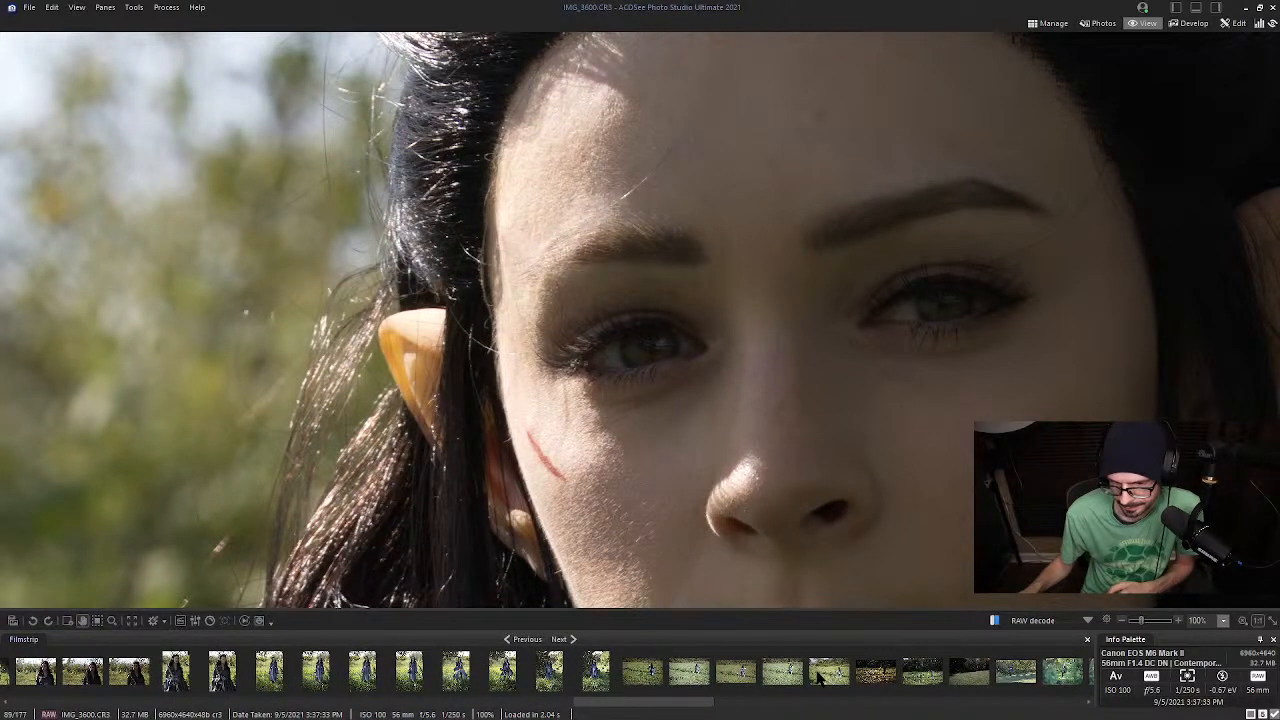
pyautogui.scroll(-5, 963, 680)
pyautogui.scroll(-2, 945, 680)
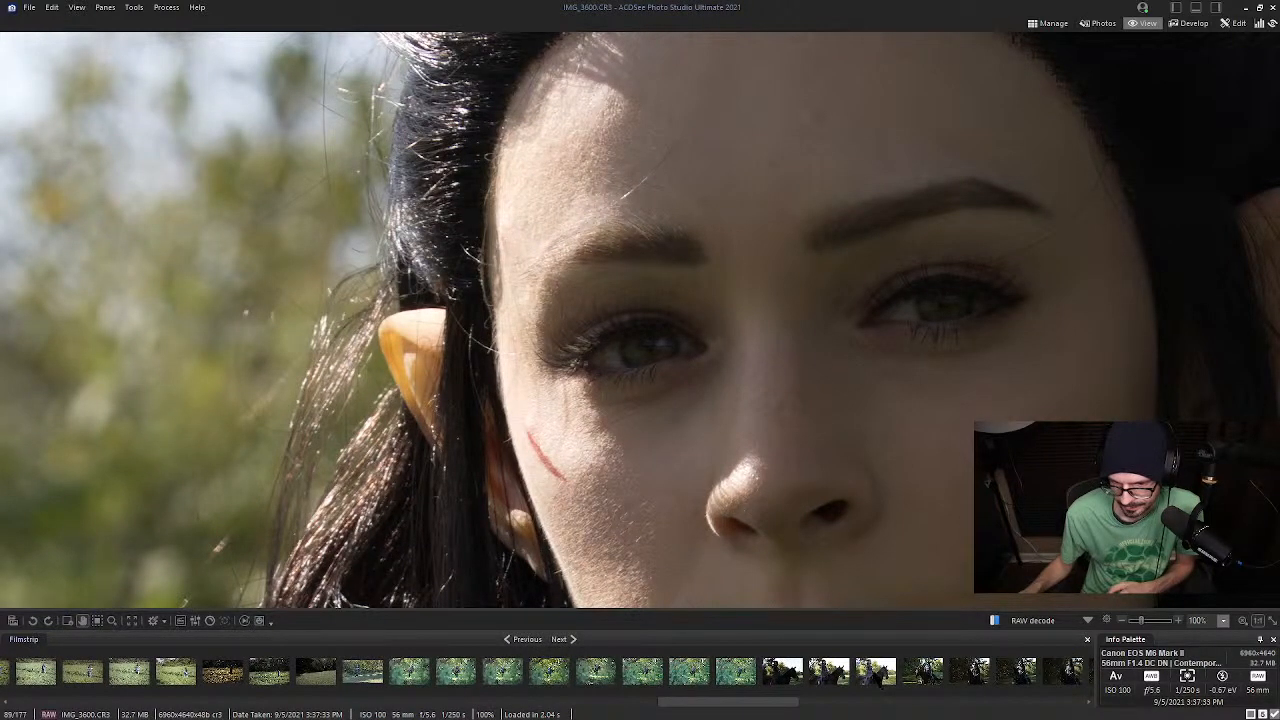
pyautogui.click(878, 680)
pyautogui.click(922, 672)
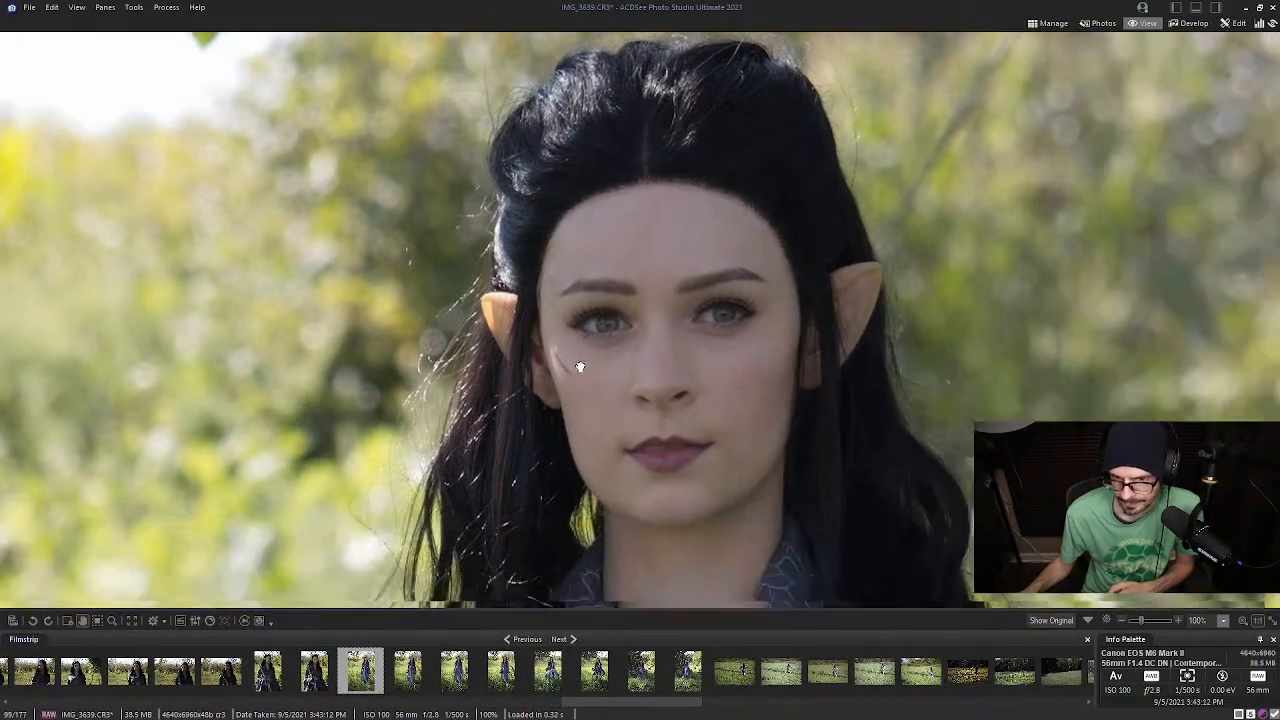
pyautogui.moveTo(579, 367); pyautogui.dragTo(473, 322)
# Open the horseback photo IMG_3855.CR3 and bring the rider's upper body and face into view
pyautogui.scroll(-5, 992, 685)
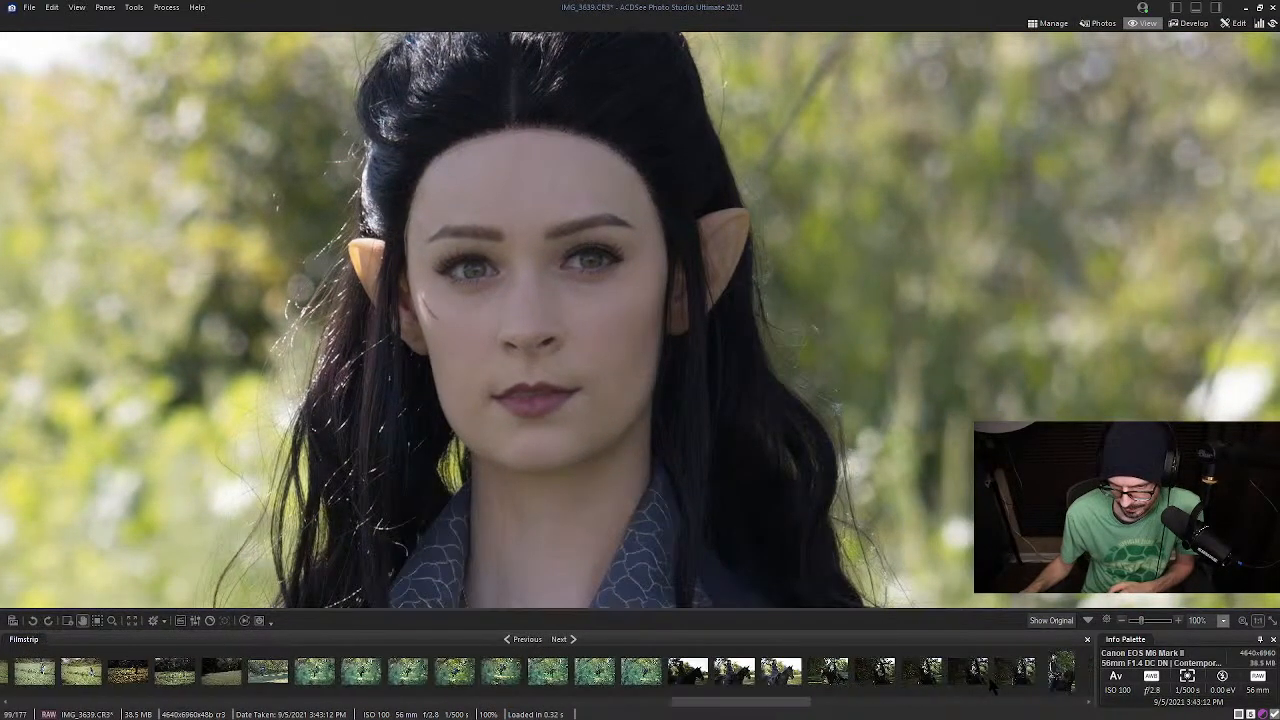
pyautogui.click(639, 680)
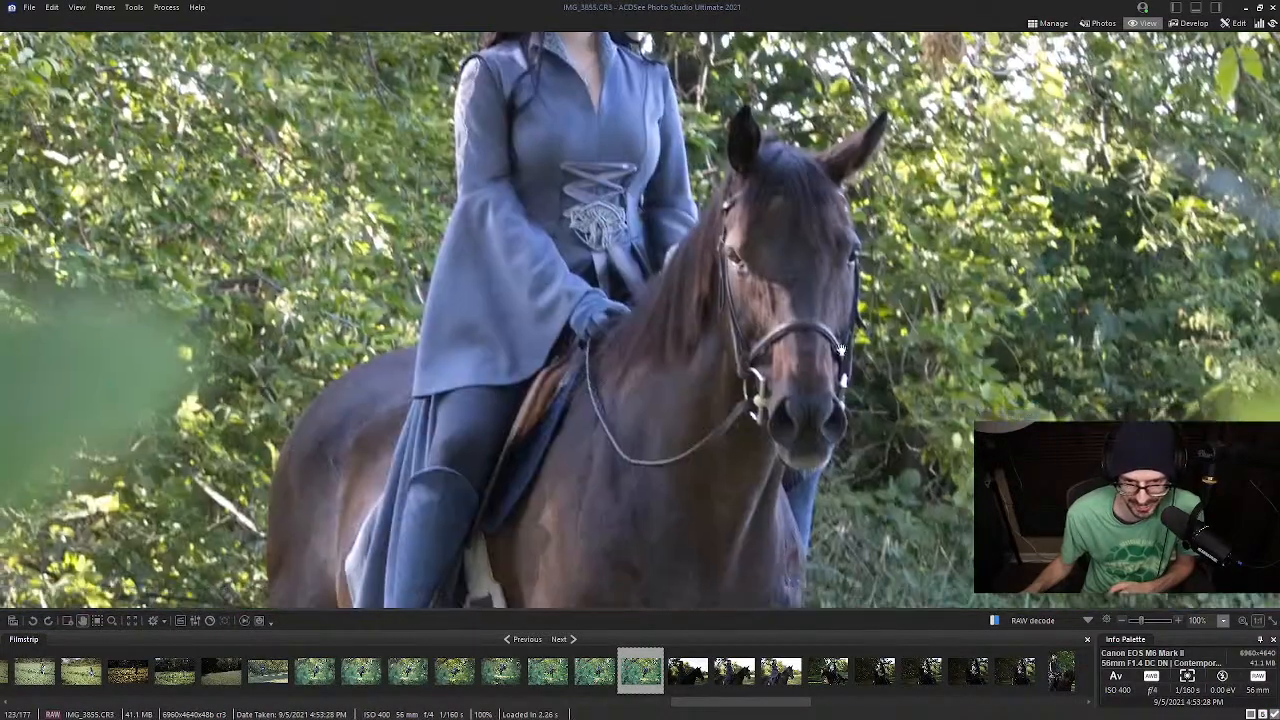
pyautogui.moveTo(841, 350); pyautogui.dragTo(763, 538)
pyautogui.scroll(-1, 1014, 672)
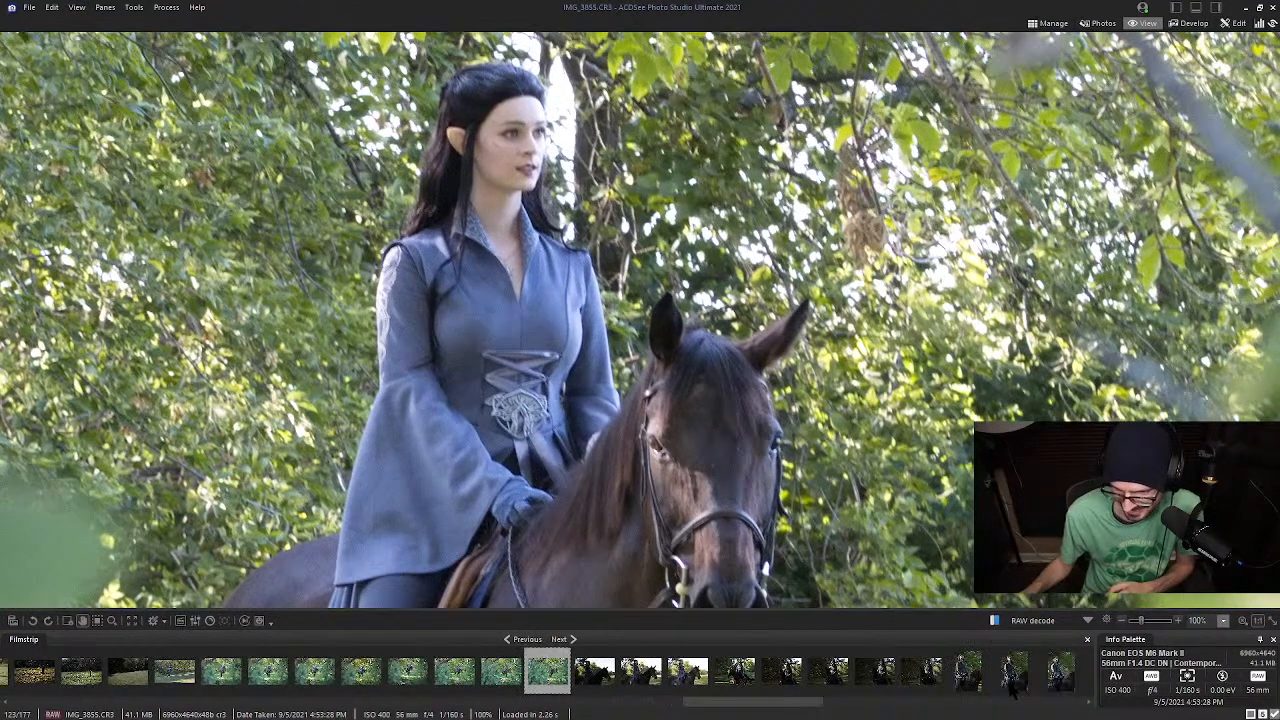
# Open IMG_3892.CR3, inspect the rider's face at 100% zoom and return to the full image
pyautogui.click(1014, 672)
pyautogui.moveTo(871, 457); pyautogui.dragTo(786, 251)
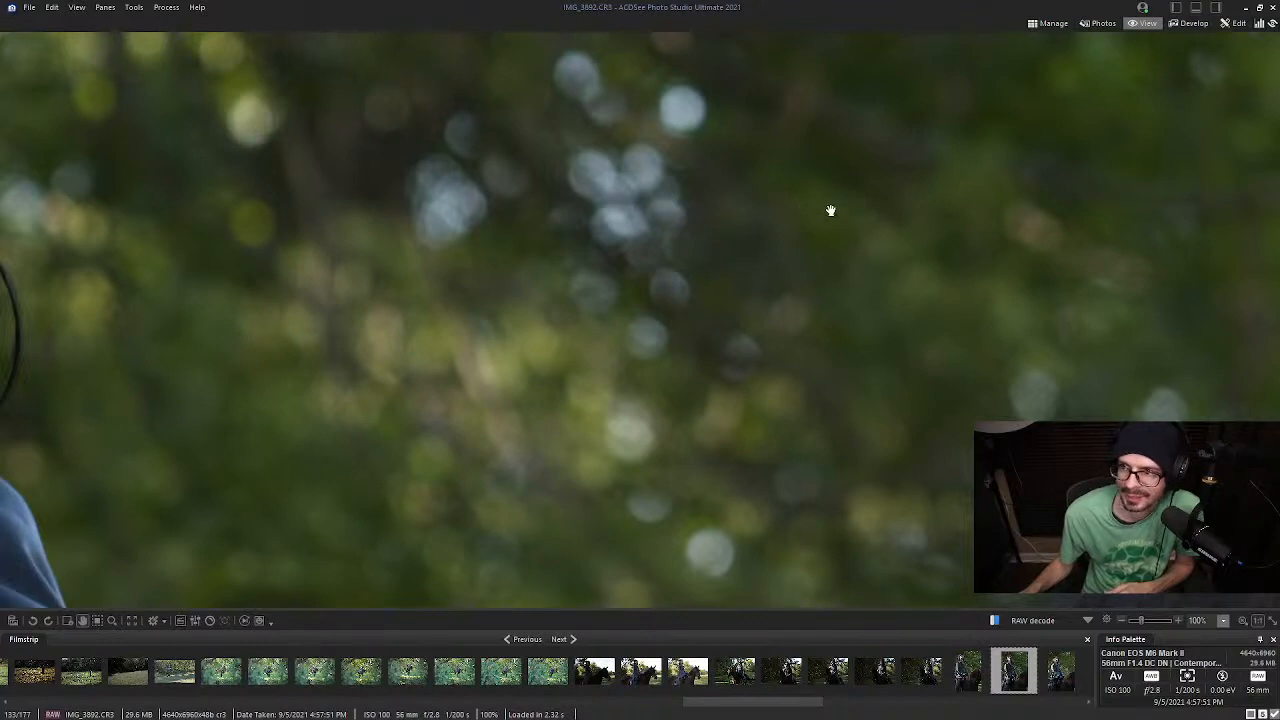
pyautogui.click(812, 256)
pyautogui.click(580, 139)
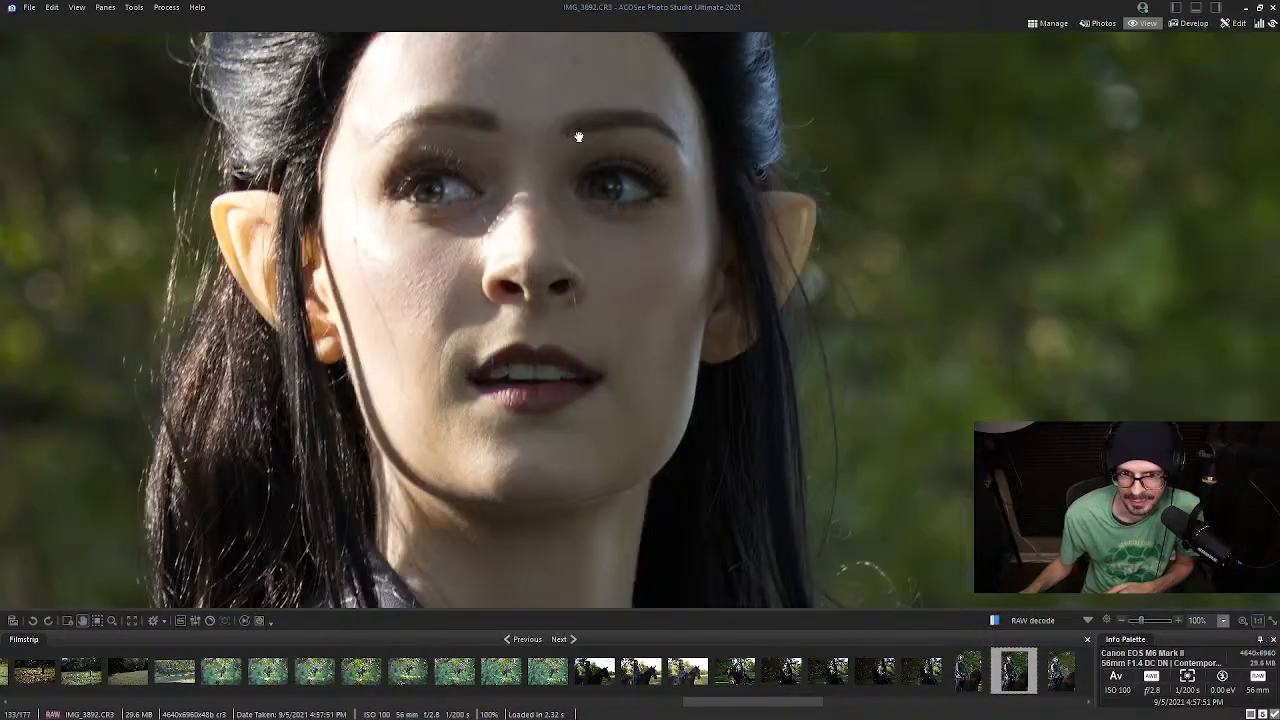
pyautogui.click(578, 136)
# View IMG_3910.CR3, open IMG_3958.CR3 to inspect the rider's face at 100% zoom, and return to the full image
pyautogui.scroll(-5, 948, 683)
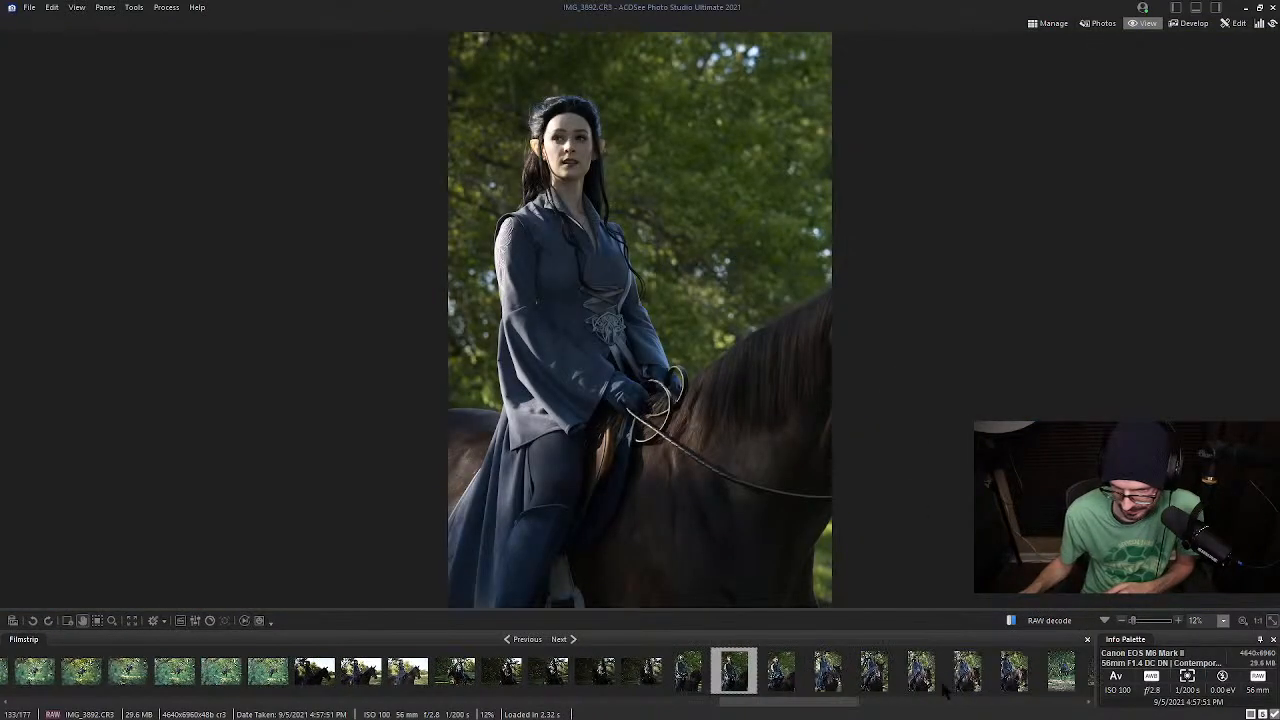
pyautogui.click(827, 671)
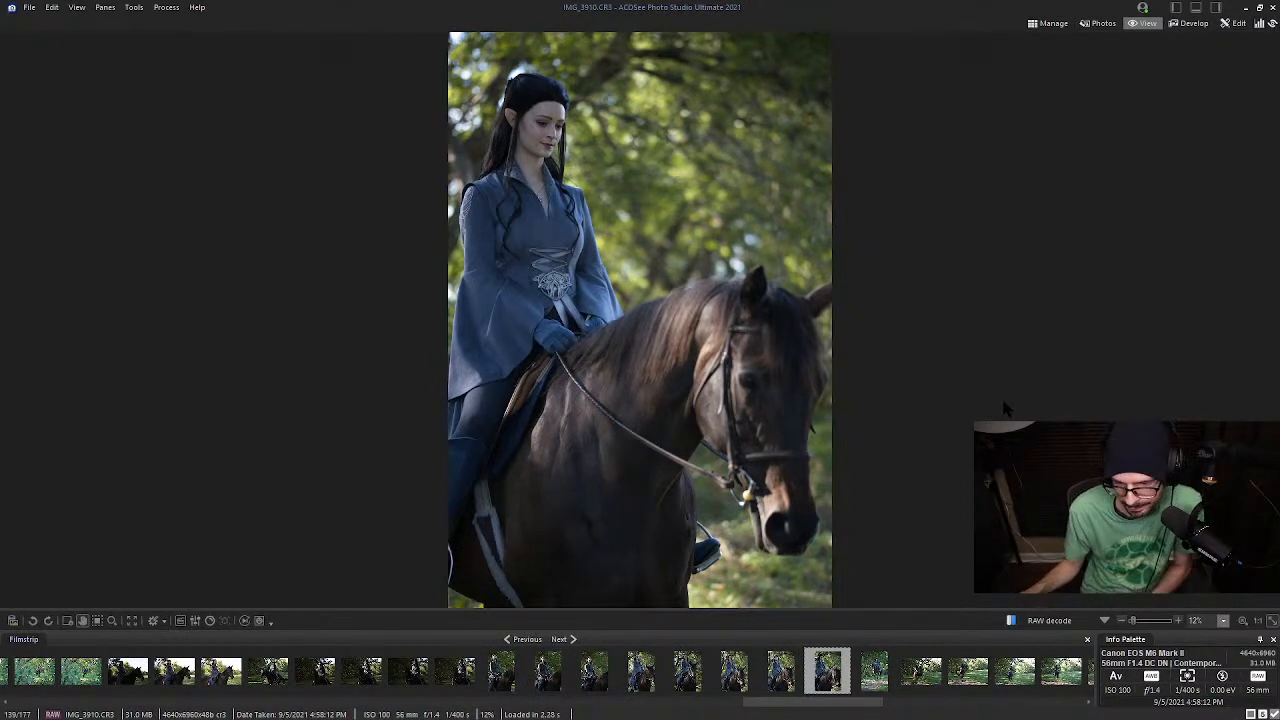
pyautogui.scroll(-3, 927, 683)
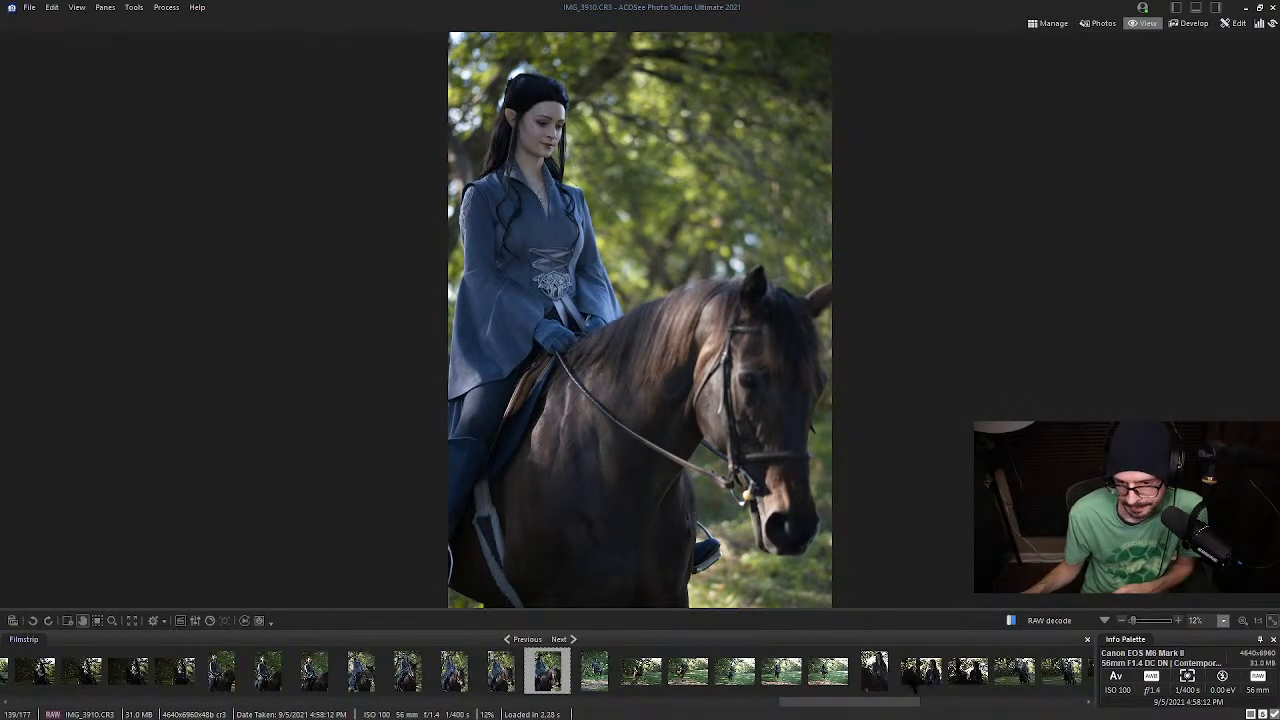
pyautogui.click(876, 672)
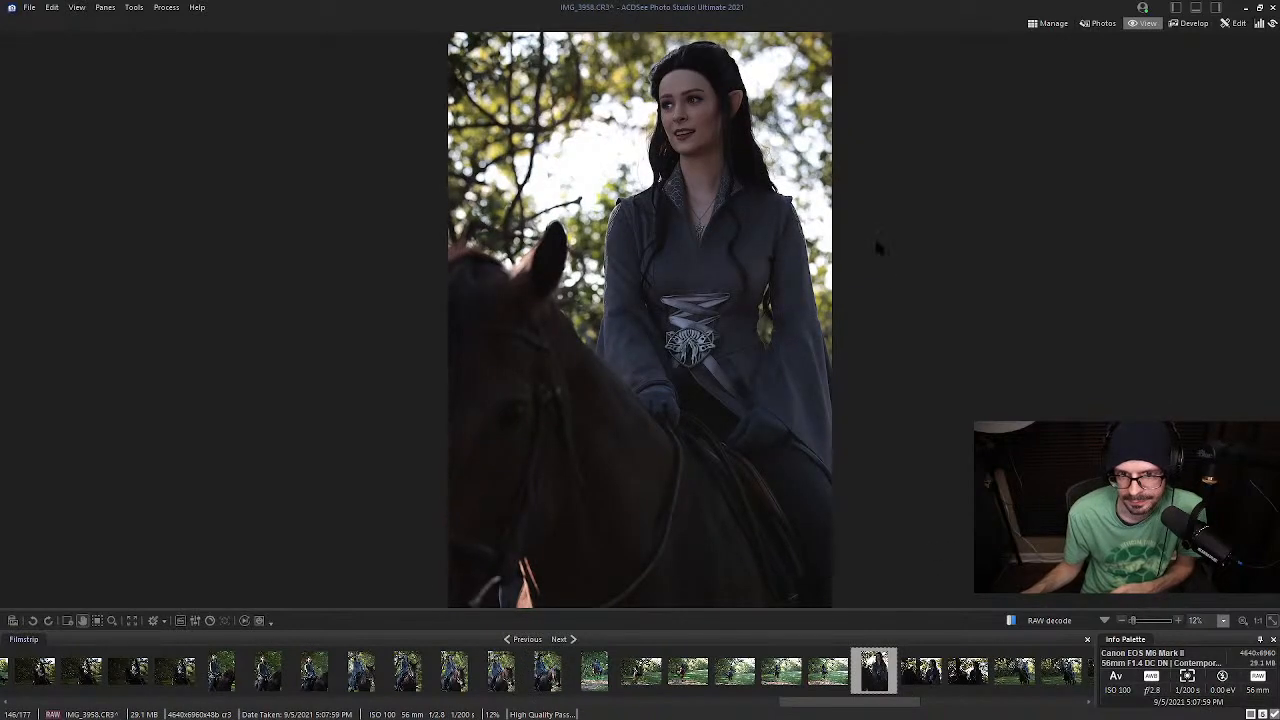
pyautogui.click(712, 68)
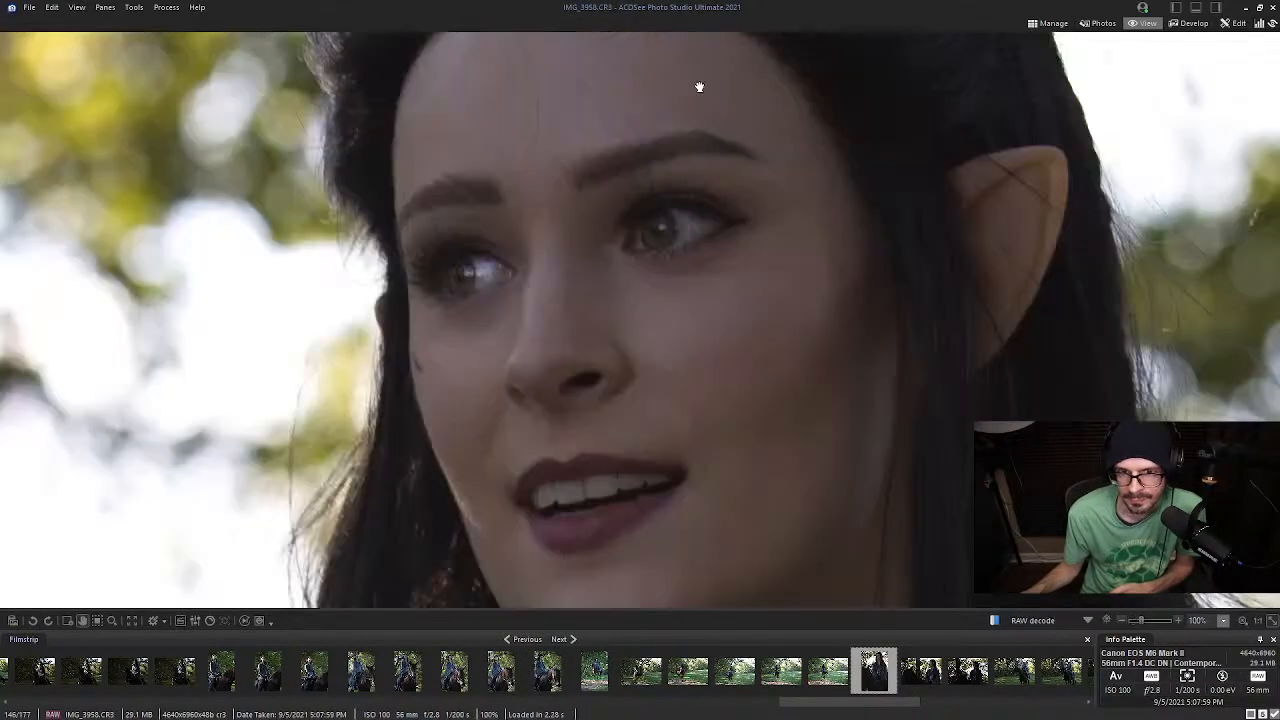
pyautogui.click(700, 89)
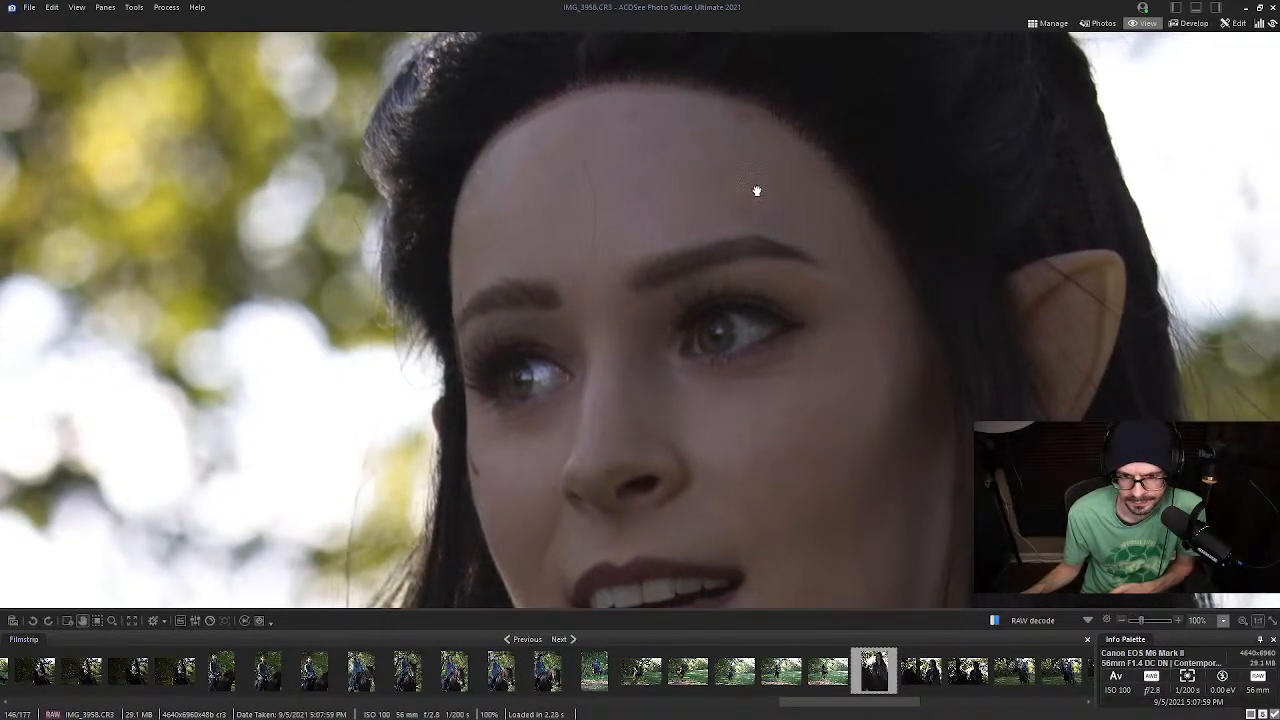
# Open the shoot's last photo, IMG_4237.CR3, and inspect the subject's face in profile at 100% zoom
pyautogui.scroll(-3, 922, 680)
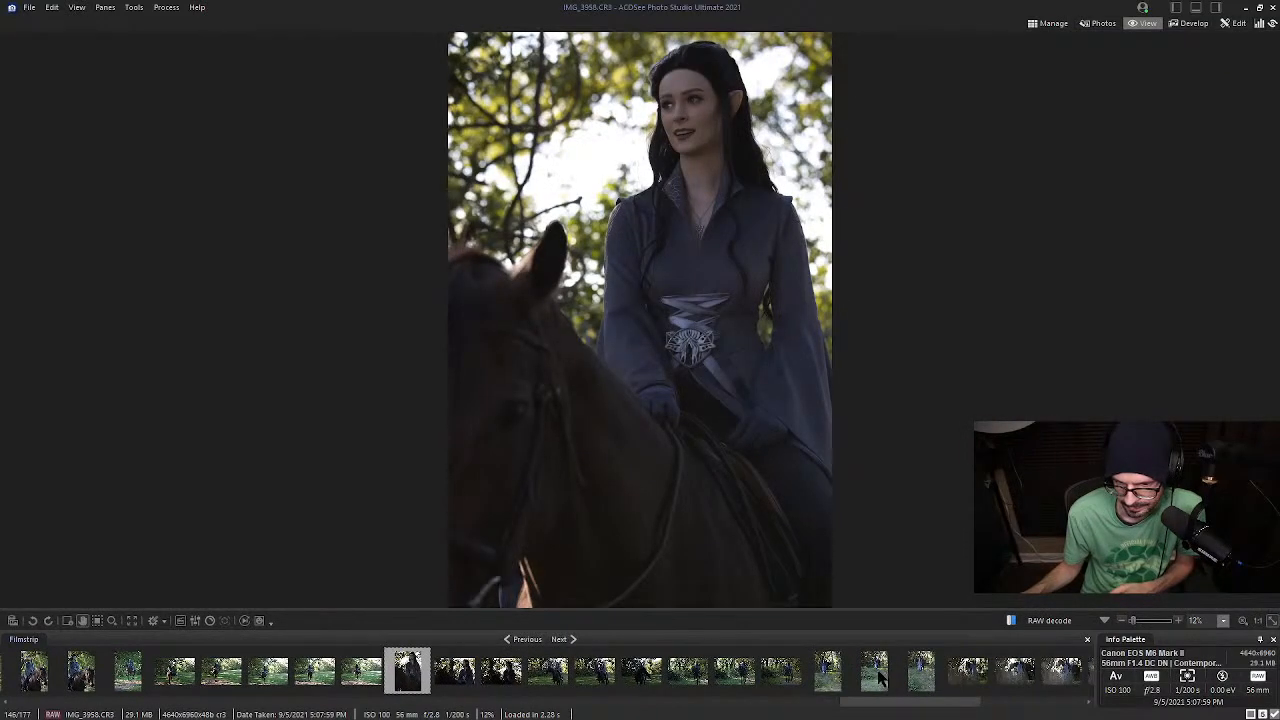
pyautogui.scroll(-2, 922, 678)
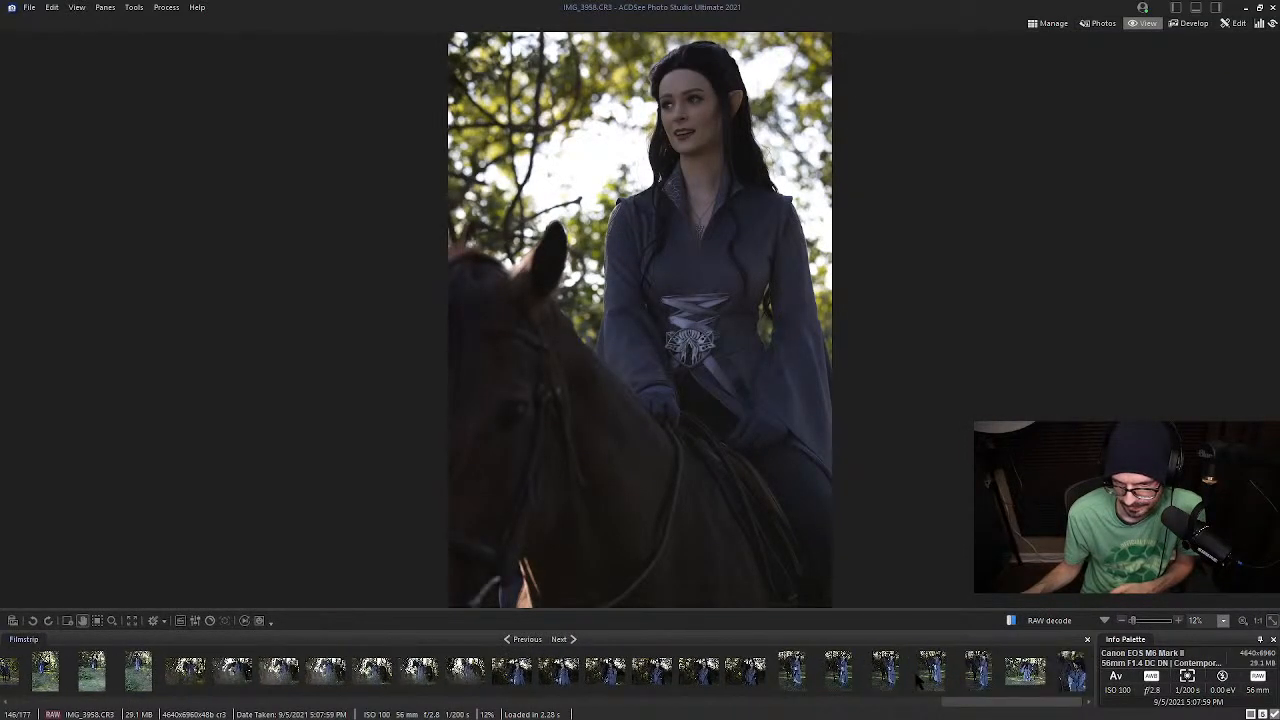
pyautogui.click(1072, 672)
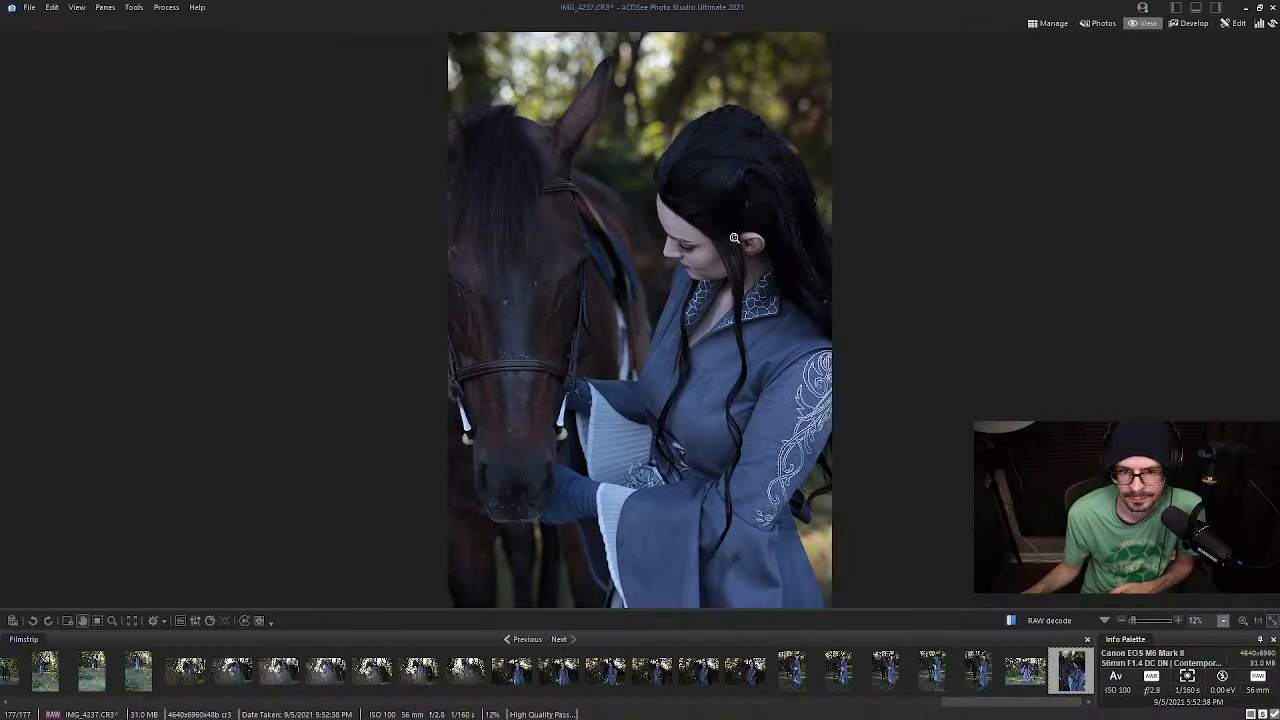
pyautogui.click(720, 217)
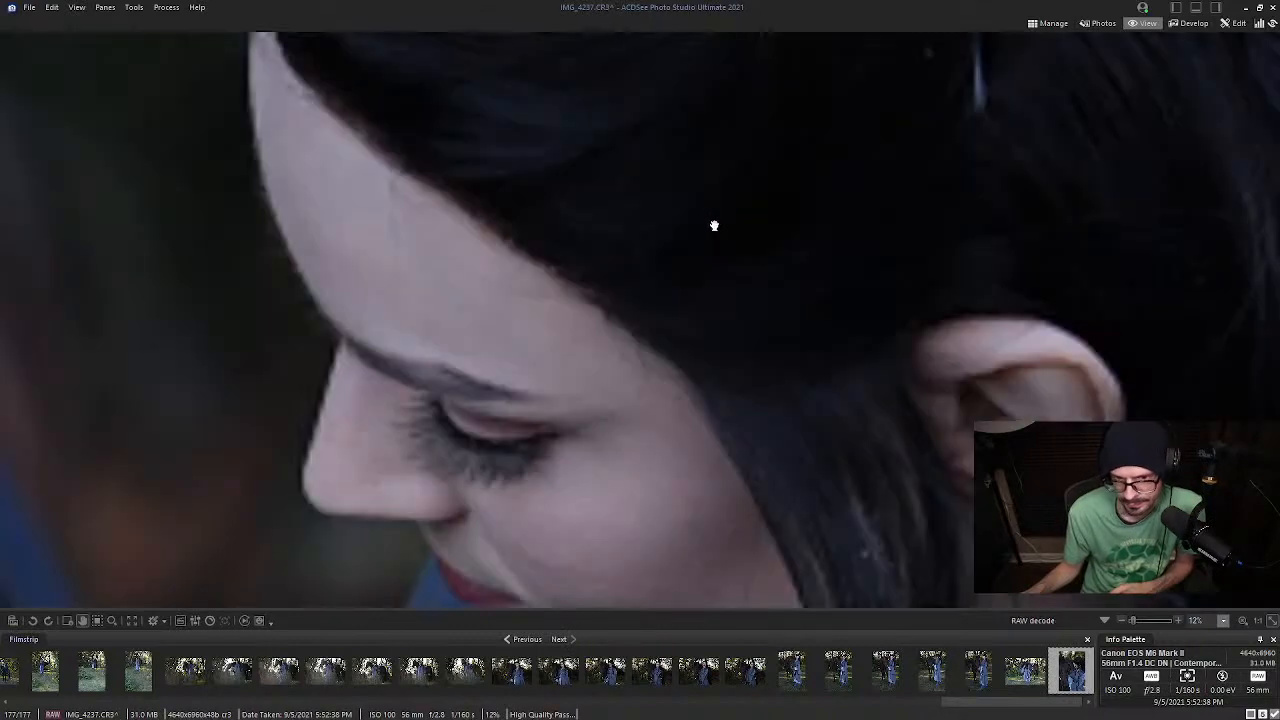
pyautogui.moveTo(711, 220); pyautogui.dragTo(920, 49)
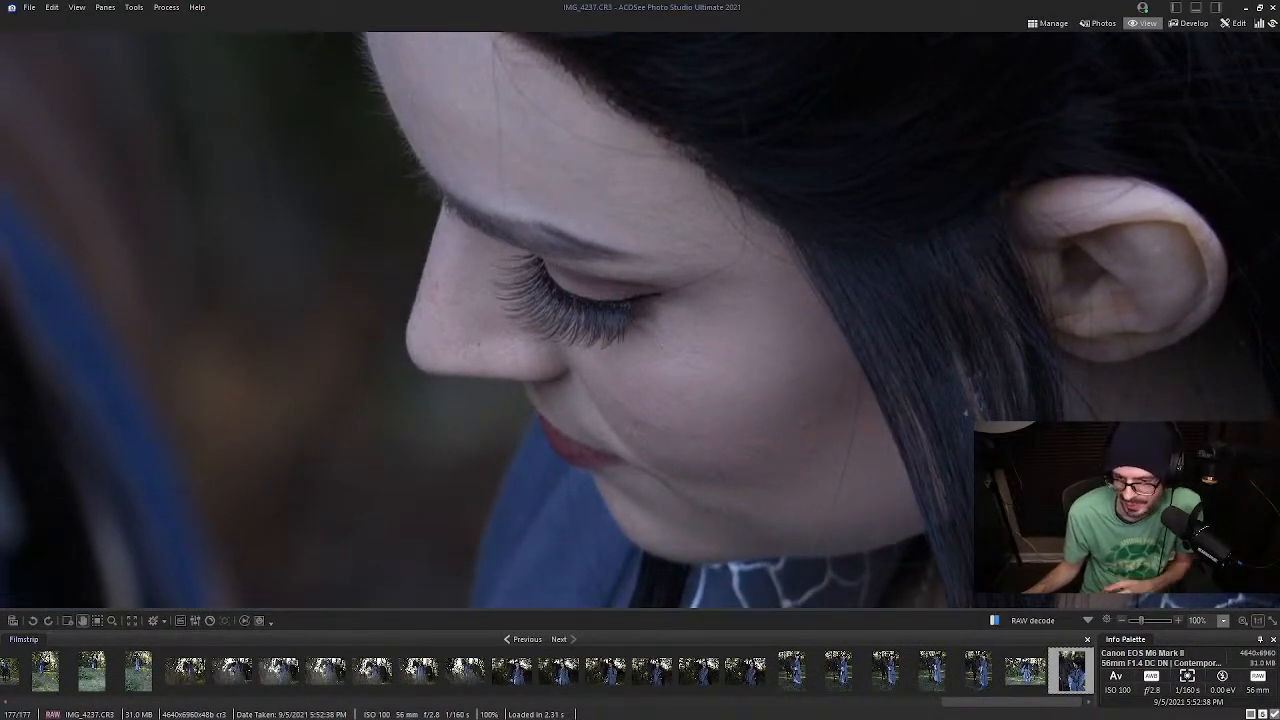
# Re-examine the skin and lashes of the profile face in IMG_4237.CR3, alternating between the full image and 100% zoom
pyautogui.moveTo(918, 37); pyautogui.dragTo(904, 39)
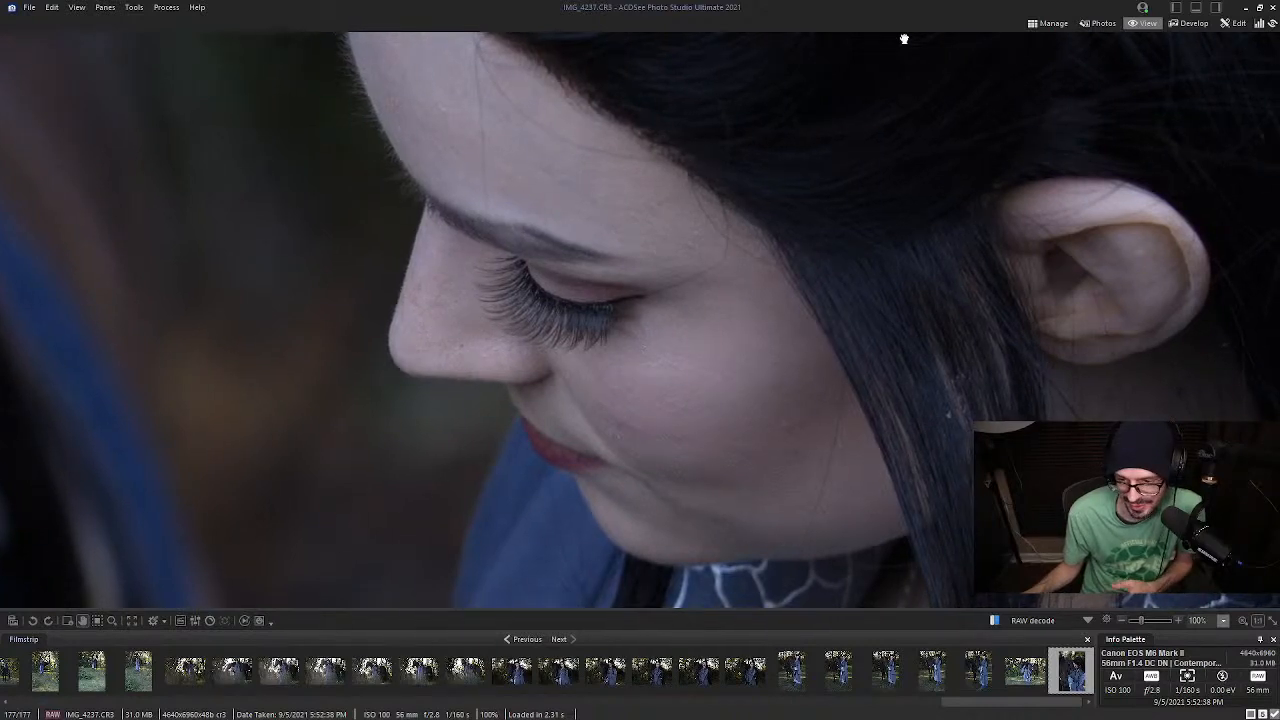
pyautogui.click(904, 39)
pyautogui.click(690, 248)
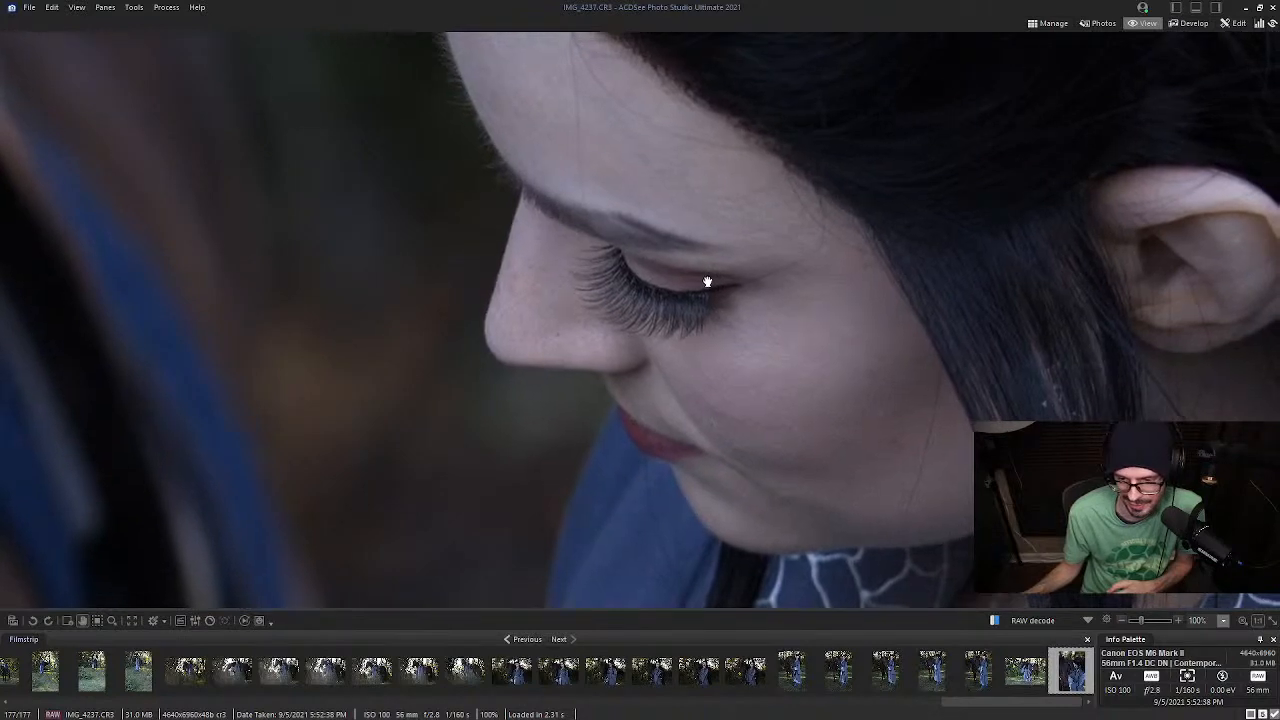
pyautogui.moveTo(706, 277); pyautogui.dragTo(658, 291)
pyautogui.click(658, 291)
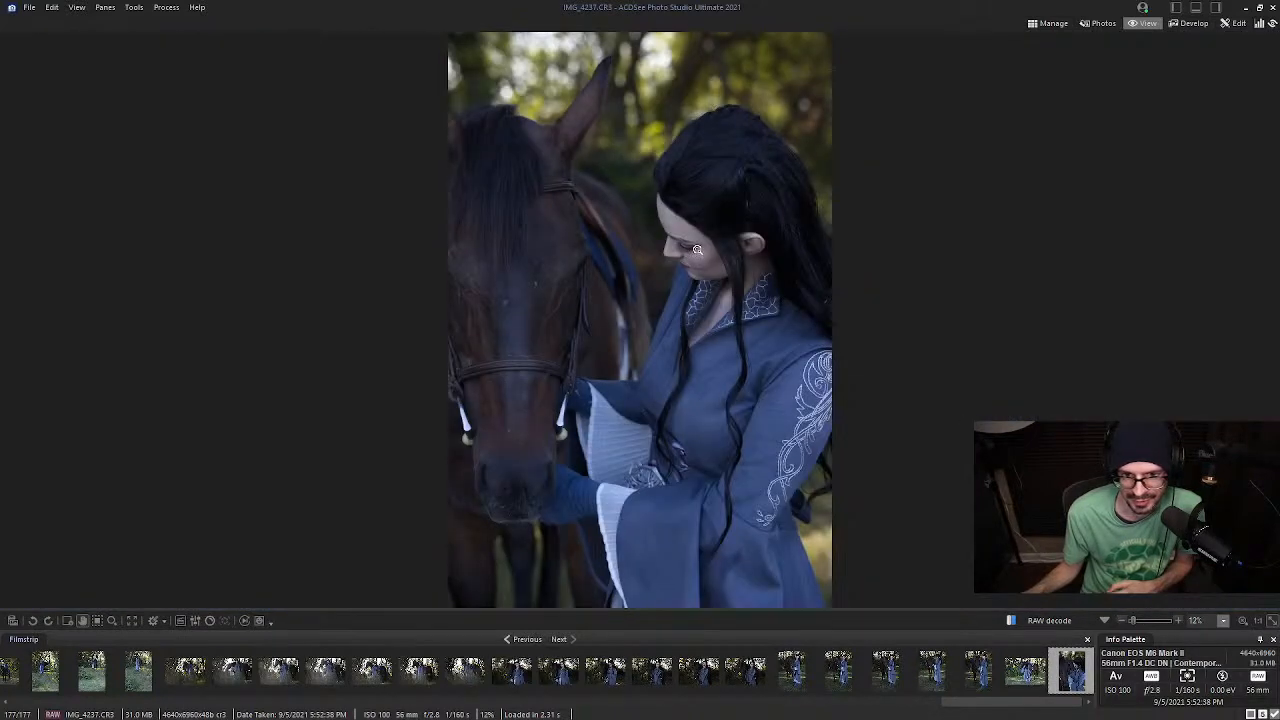
pyautogui.click(726, 209)
pyautogui.moveTo(726, 209); pyautogui.dragTo(659, 303)
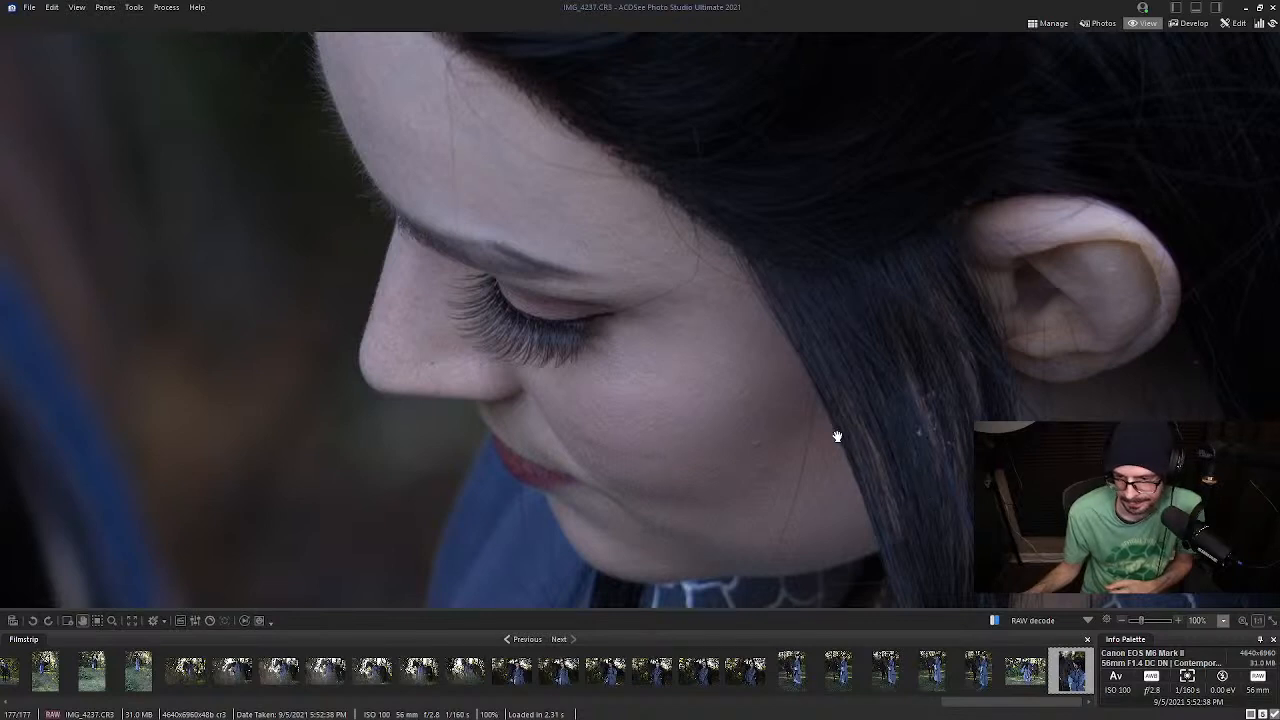
pyautogui.click(805, 389)
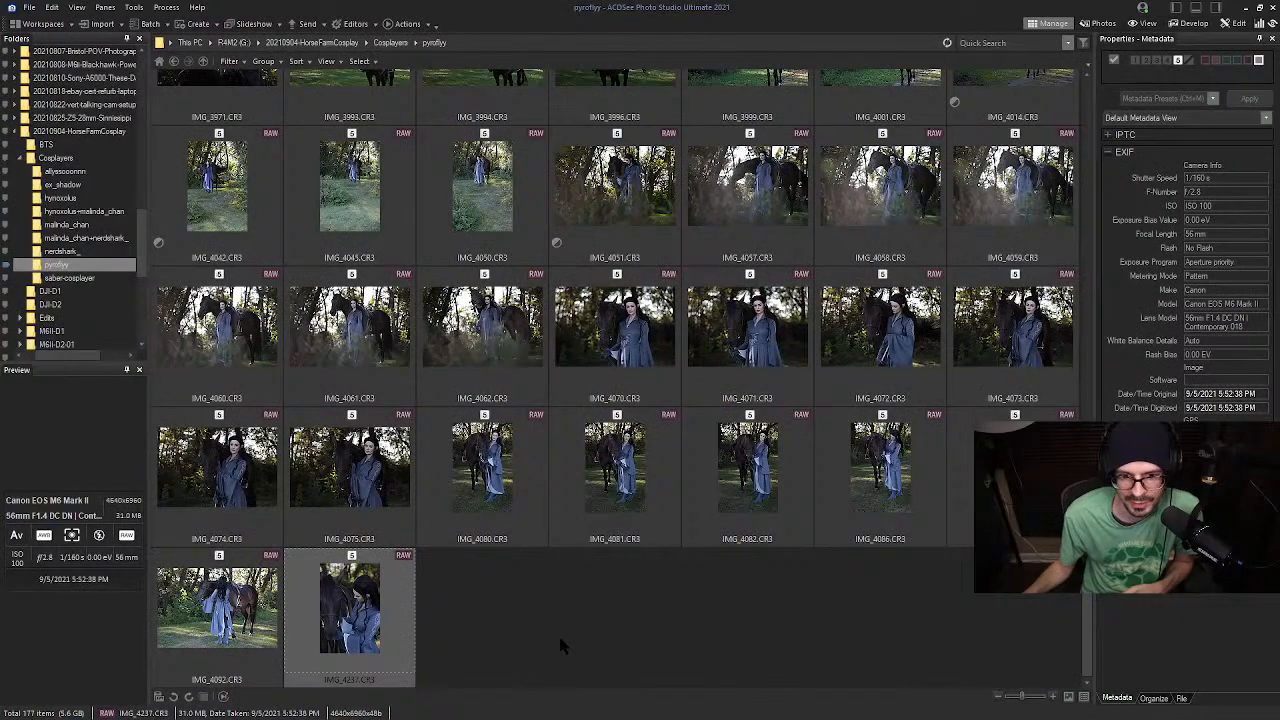
# Open IMG_4062.CR3 from the folder thumbnails and switch to the neighbouring photo IMG_4060.CR3
pyautogui.click(558, 633)
pyautogui.scroll(2, 558, 633)
pyautogui.scroll(-2, 530, 560)
pyautogui.click(474, 276)
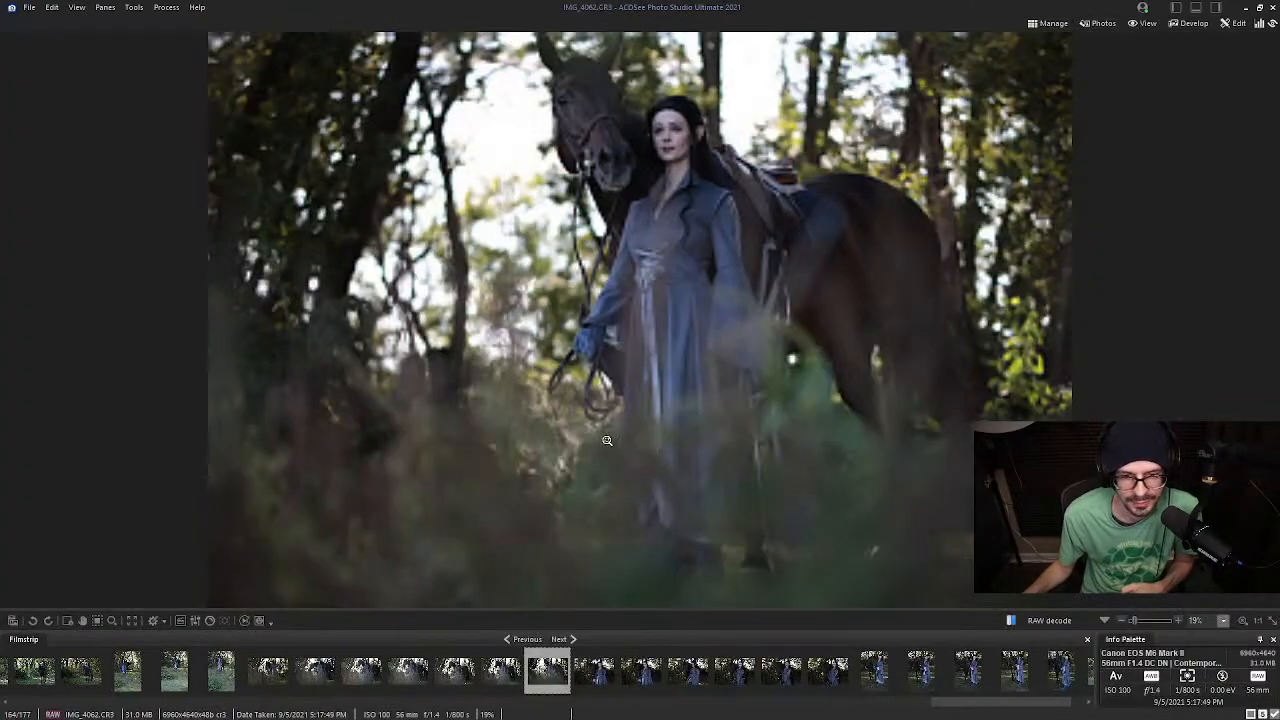
pyautogui.click(456, 672)
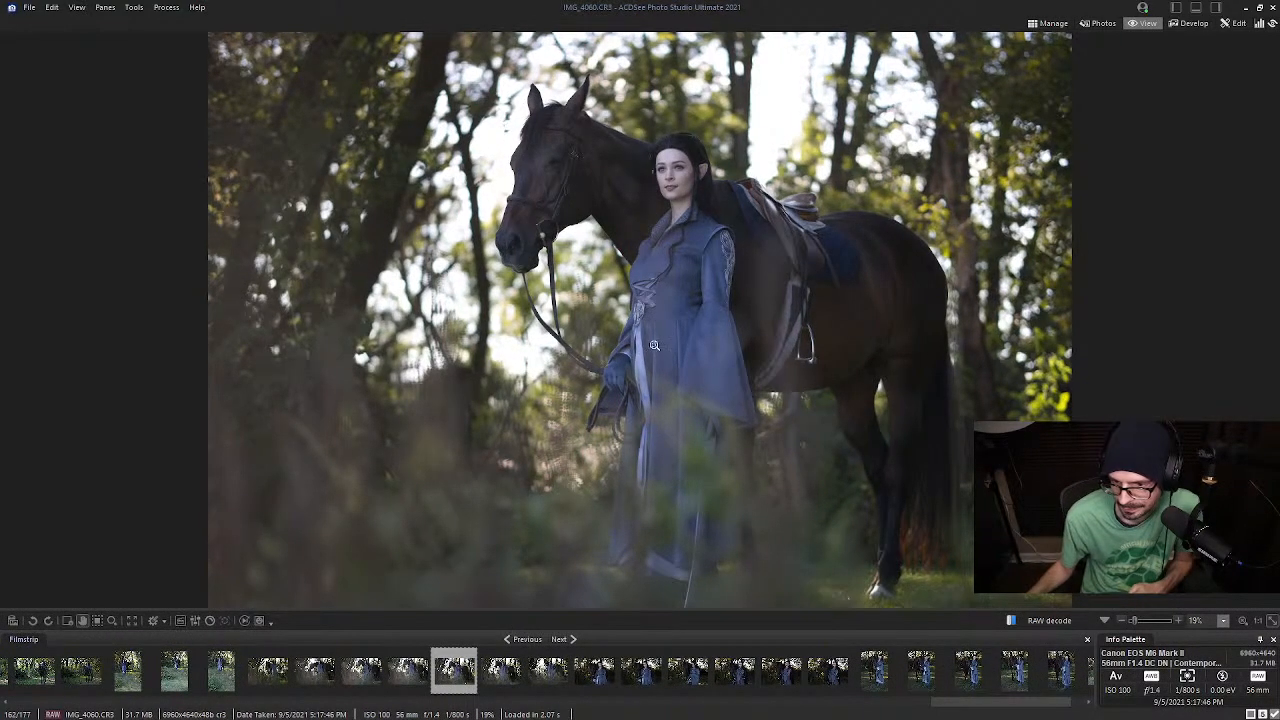
# Inspect the face of the subject standing beside the horse in IMG_4060.CR3 at 100% zoom
pyautogui.click(686, 165)
pyautogui.moveTo(689, 166); pyautogui.dragTo(706, 215)
pyautogui.click(704, 213)
pyautogui.click(672, 180)
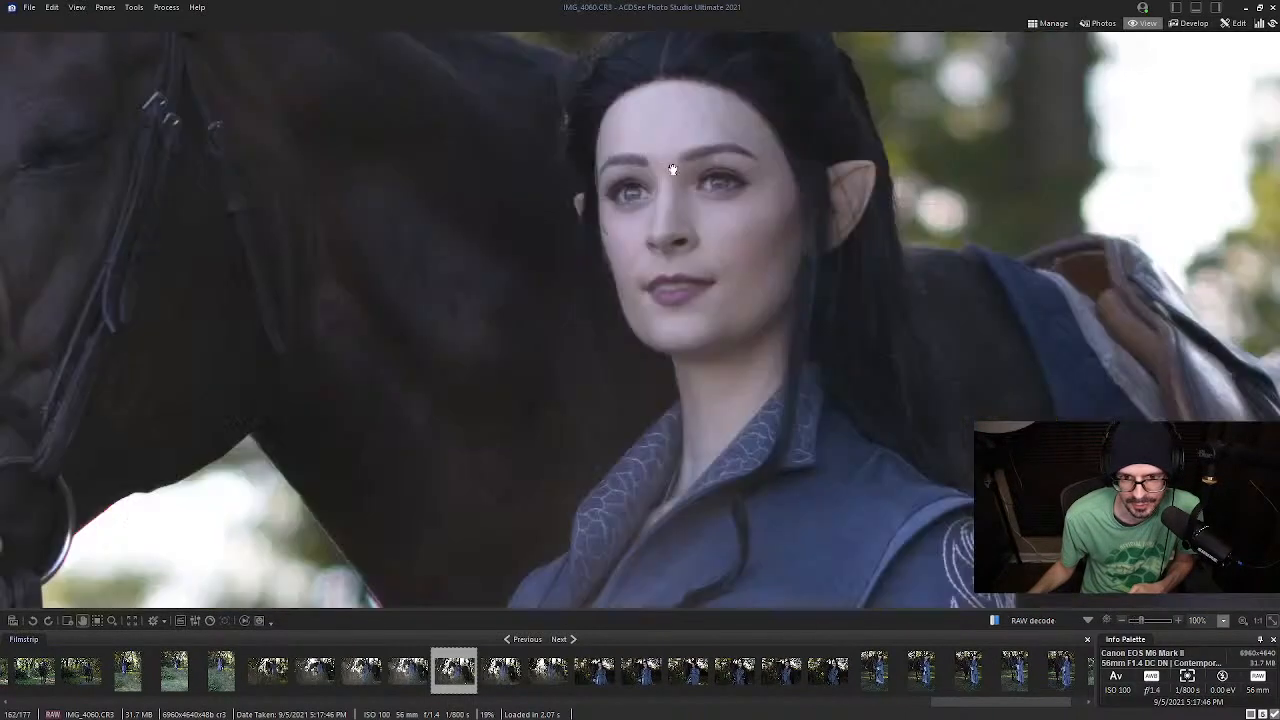
pyautogui.click(702, 216)
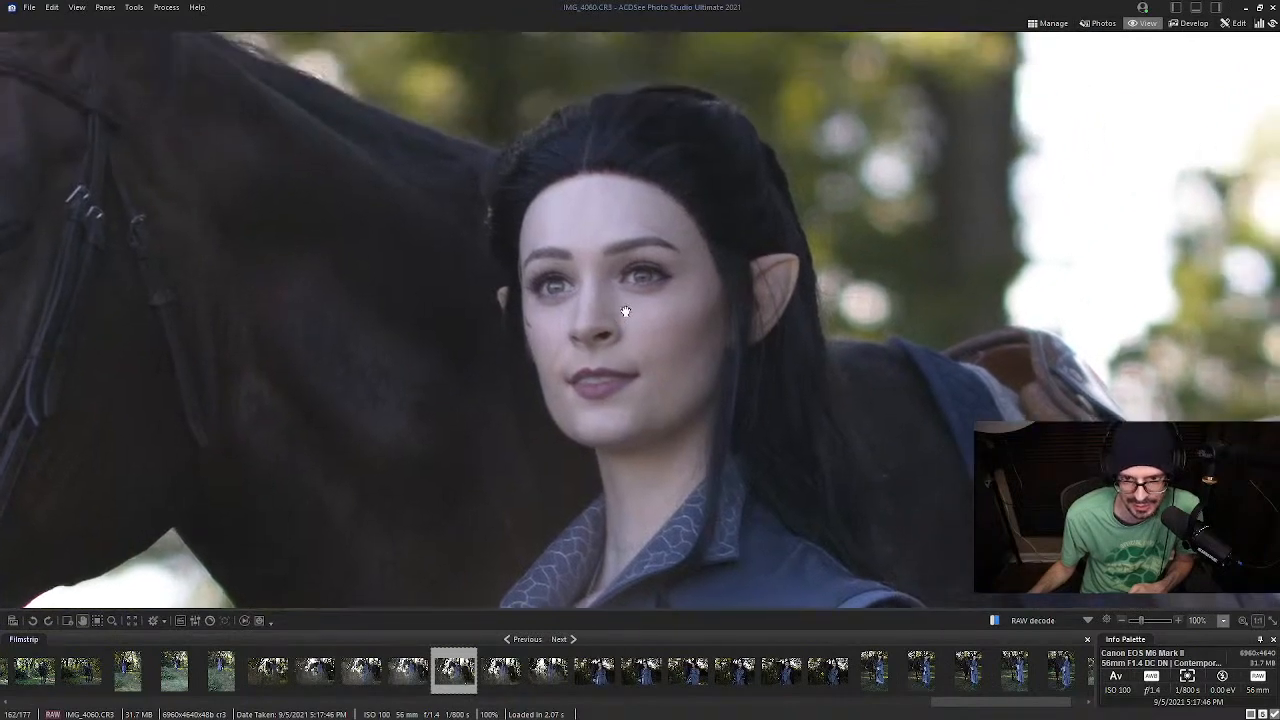
pyautogui.click(612, 305)
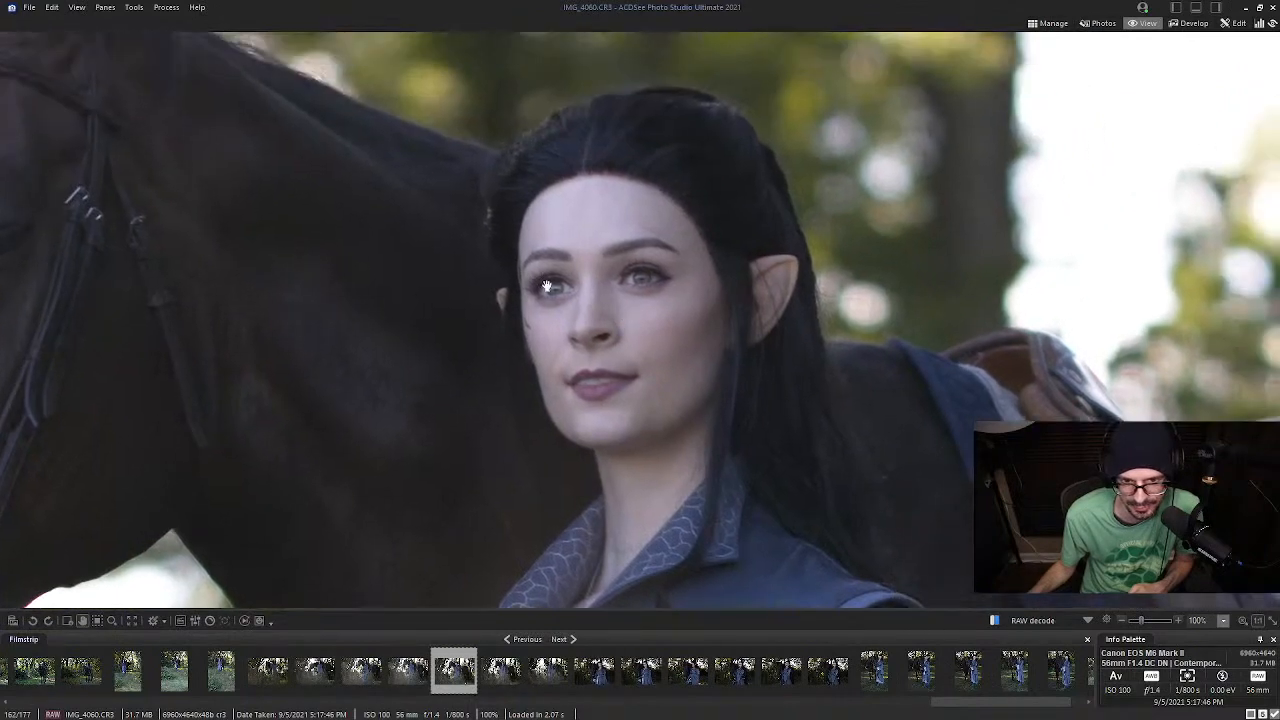
# Inspect the subject's face at 100% zoom in the two preceding photos up to IMG_4058.CR3, and return to the full image
pyautogui.click(395, 676)
pyautogui.moveTo(802, 148); pyautogui.dragTo(747, 286)
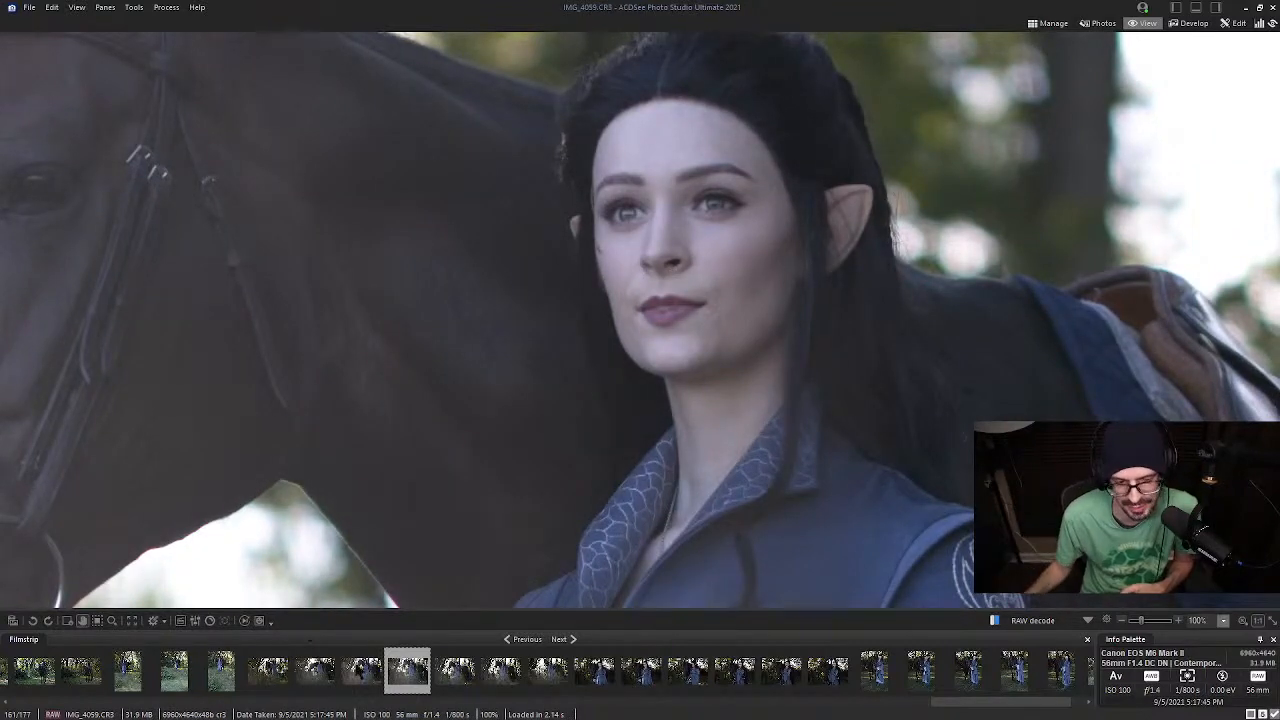
pyautogui.click(360, 676)
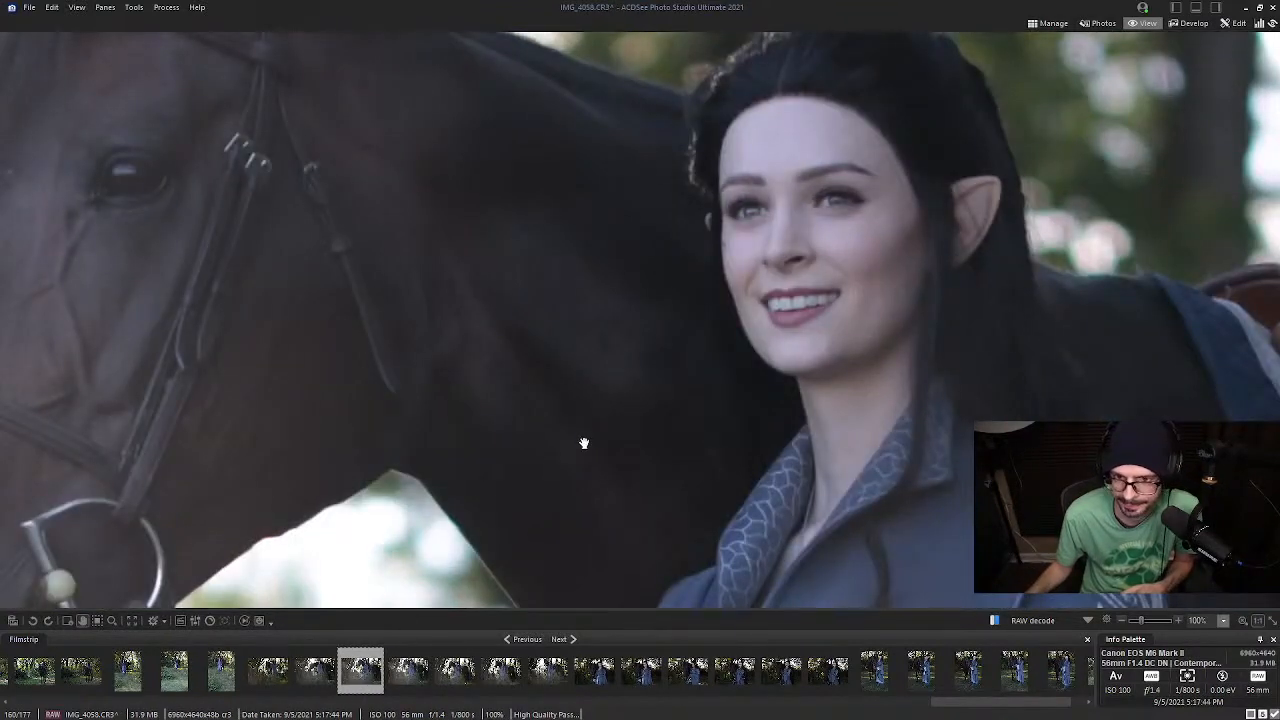
pyautogui.moveTo(712, 284); pyautogui.dragTo(534, 361)
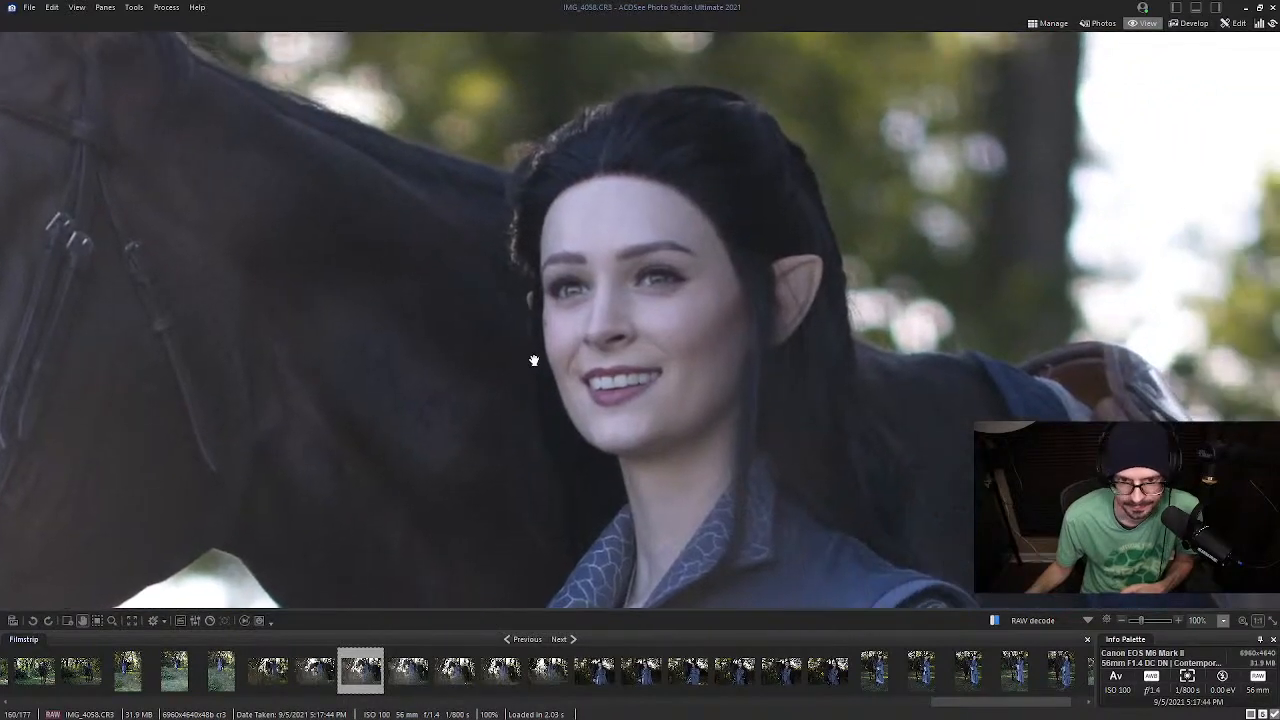
pyautogui.click(696, 289)
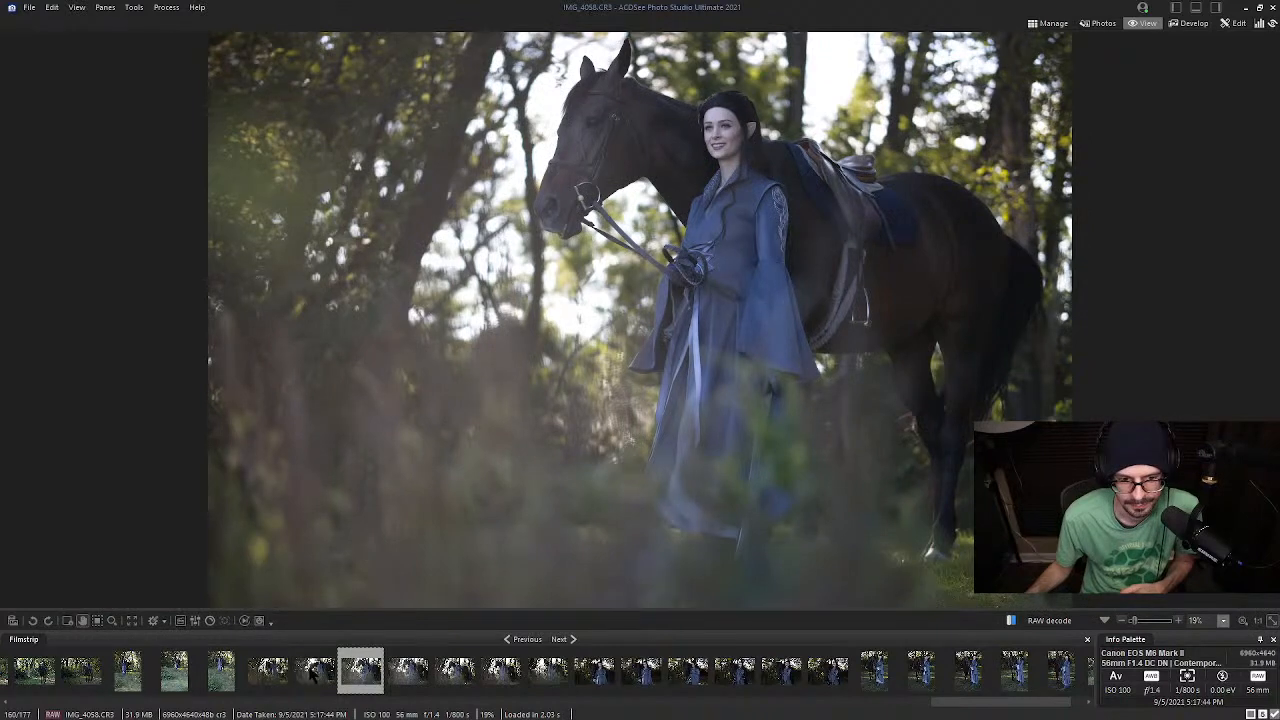
# Open IMG_4057.CR3, inspect the subject's face at 100% zoom and return to the full image
pyautogui.click(313, 676)
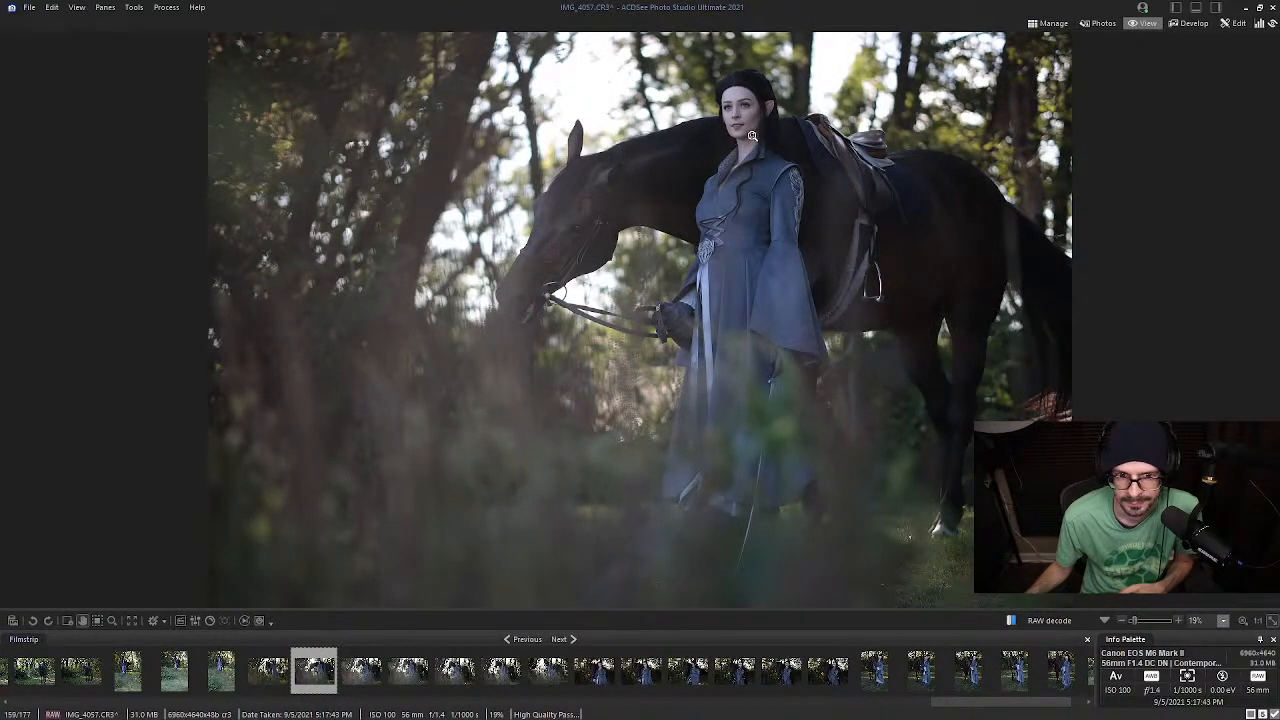
pyautogui.click(745, 107)
pyautogui.moveTo(748, 108); pyautogui.dragTo(661, 204)
pyautogui.click(660, 205)
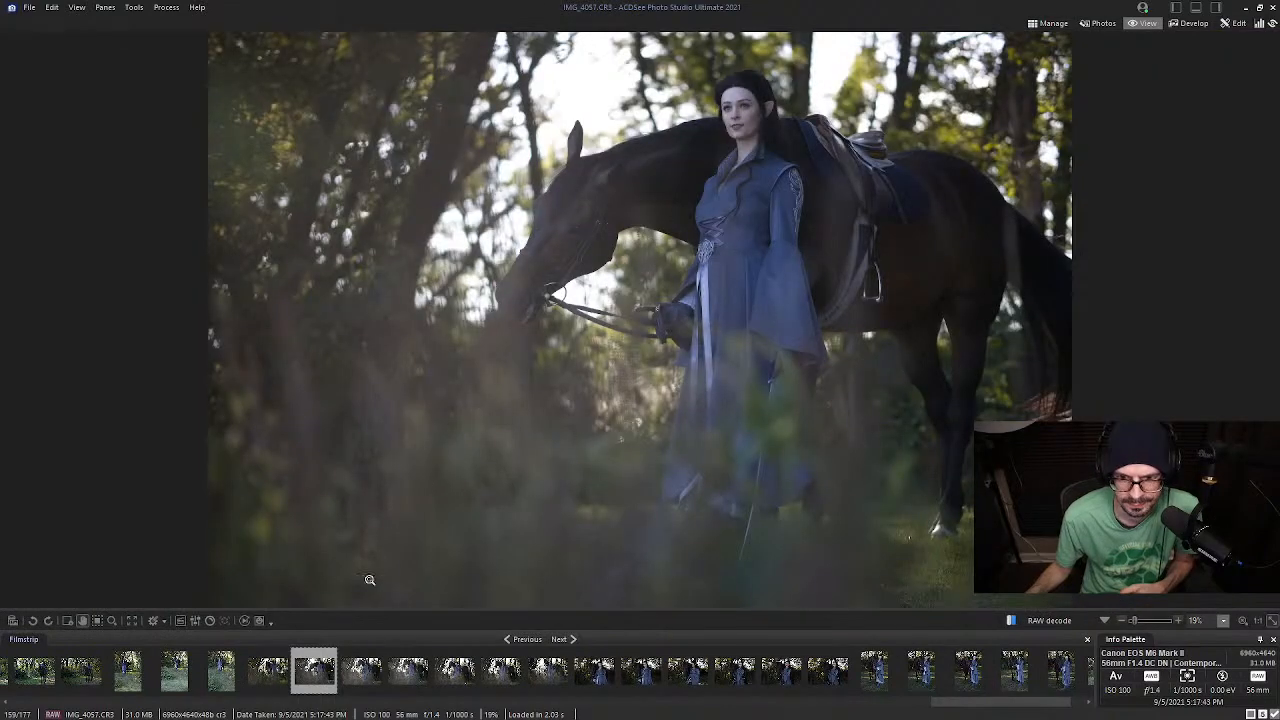
# View IMG_4051.CR3 and IMG_4050.CR3, and skip ahead in the shoot to IMG_4073.CR3
pyautogui.click(273, 683)
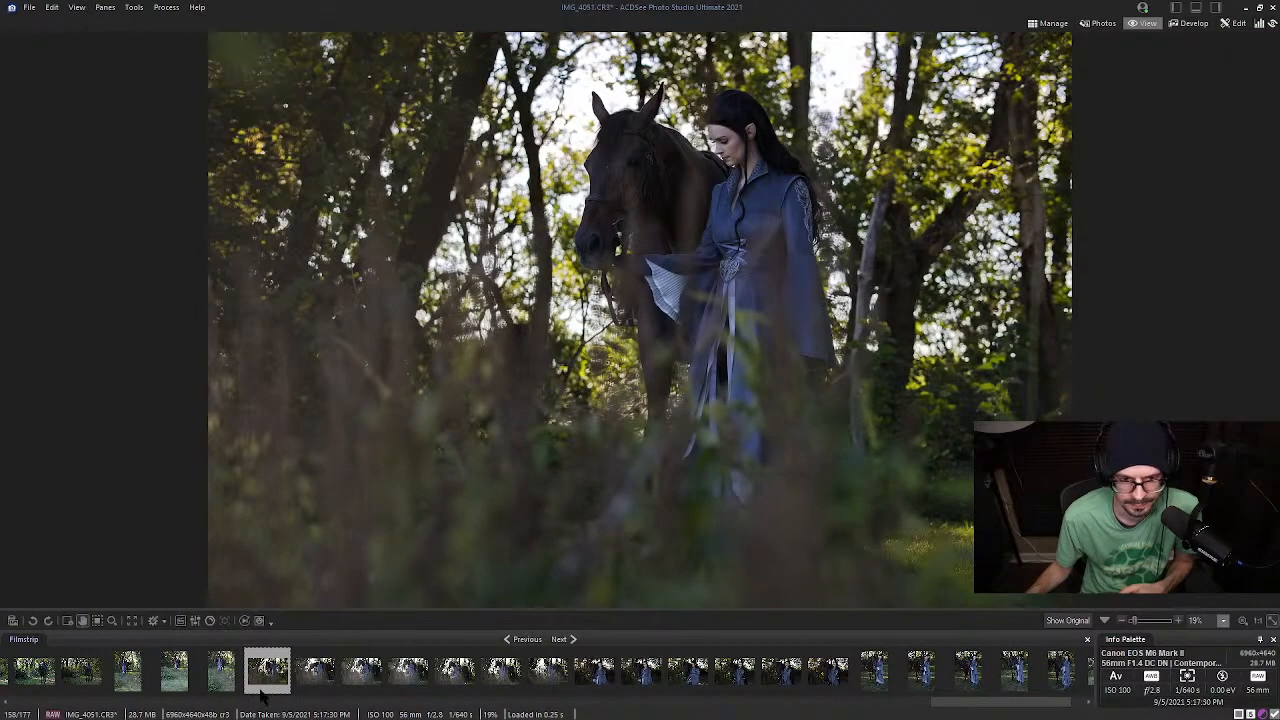
pyautogui.click(222, 675)
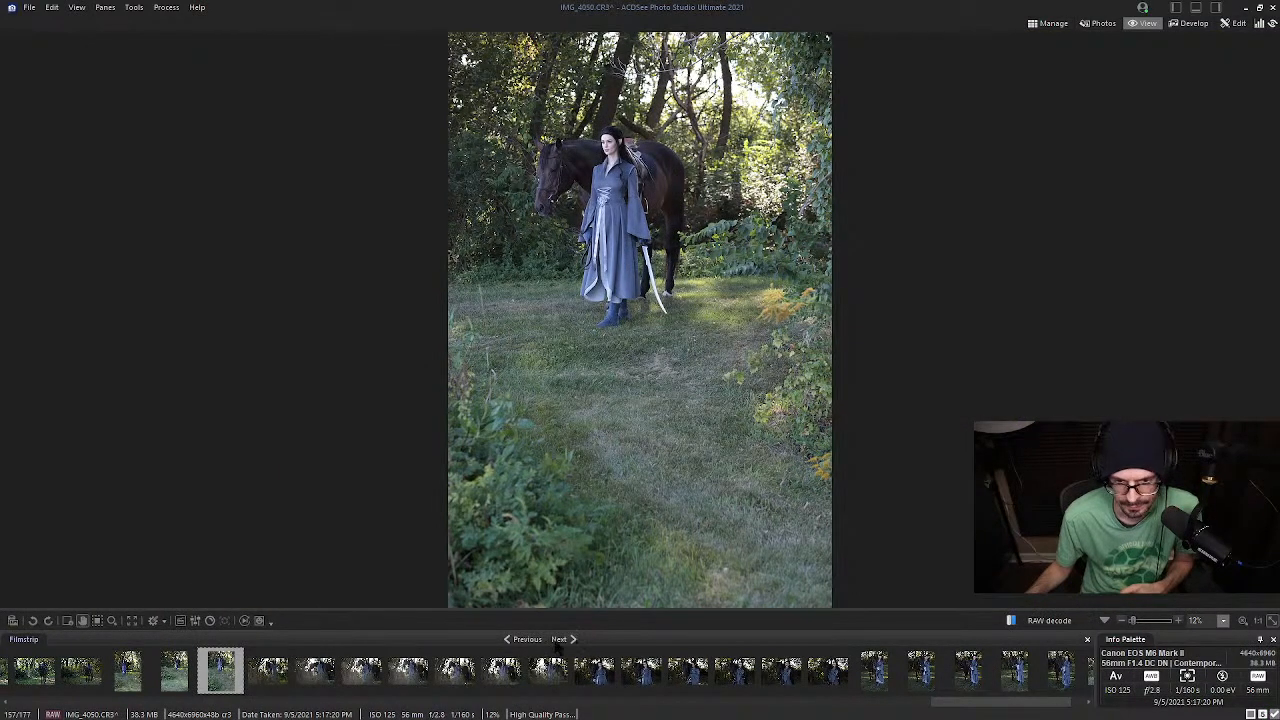
pyautogui.scroll(-1, 610, 664)
pyautogui.click(630, 668)
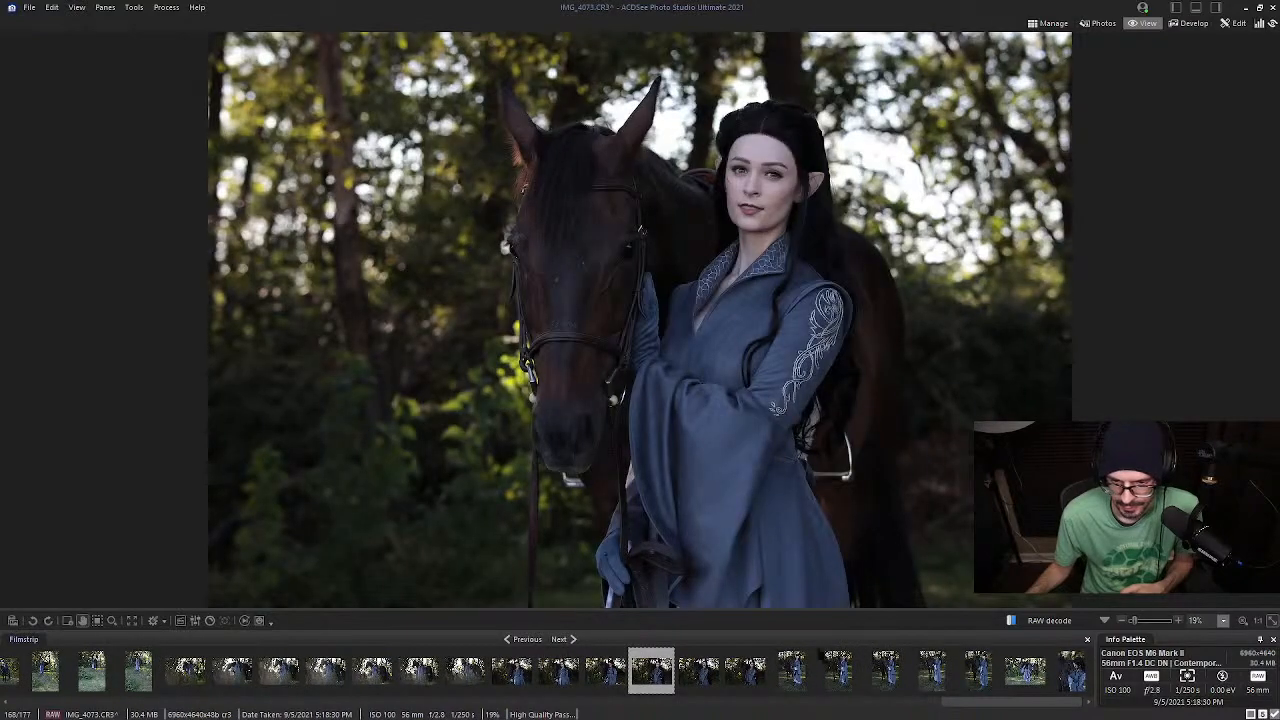
# Go up to the Cosplayers folder, open its saber-cosplayer subfolder and view the first photo, DSC_3269.NEF
pyautogui.click(1052, 24)
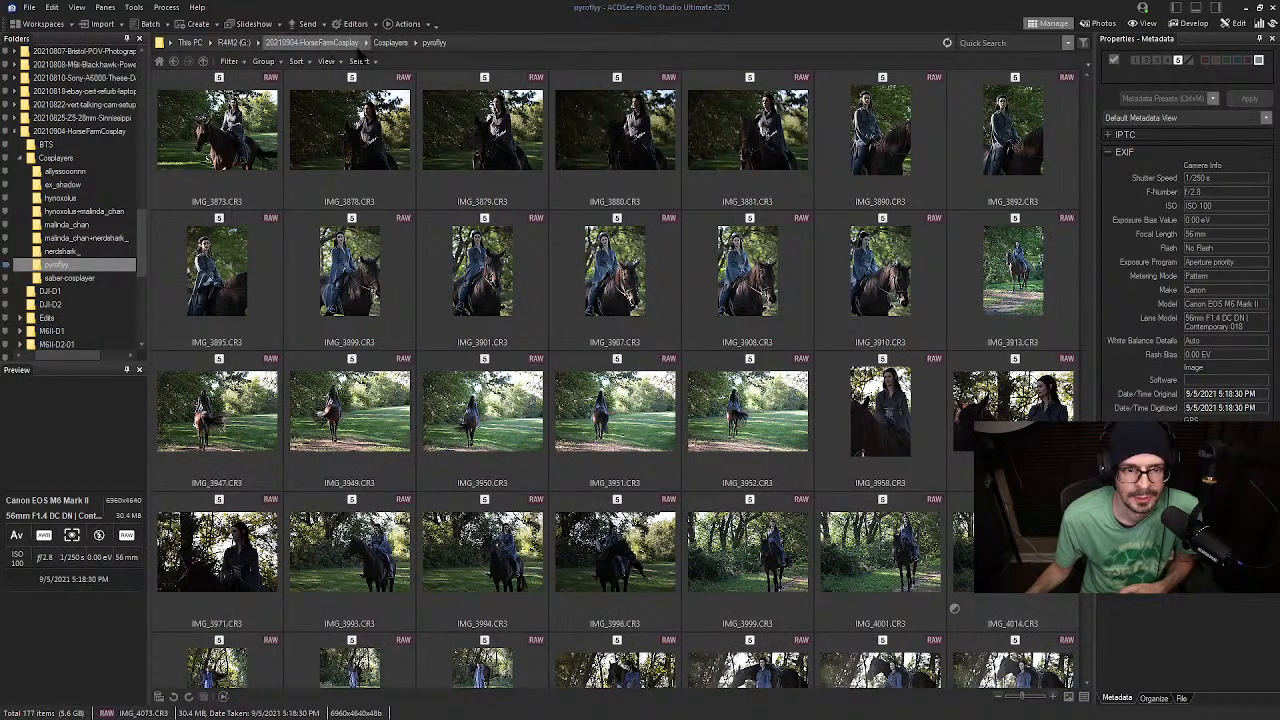
pyautogui.click(390, 42)
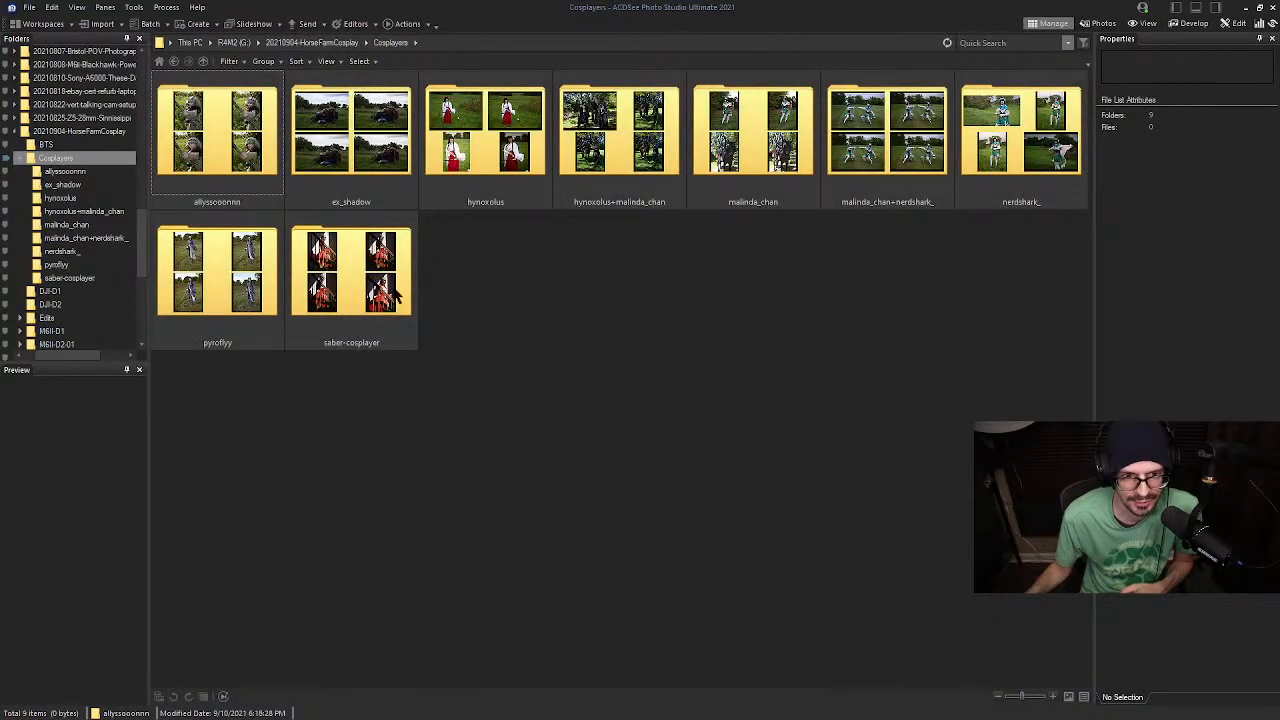
pyautogui.doubleClick(378, 318)
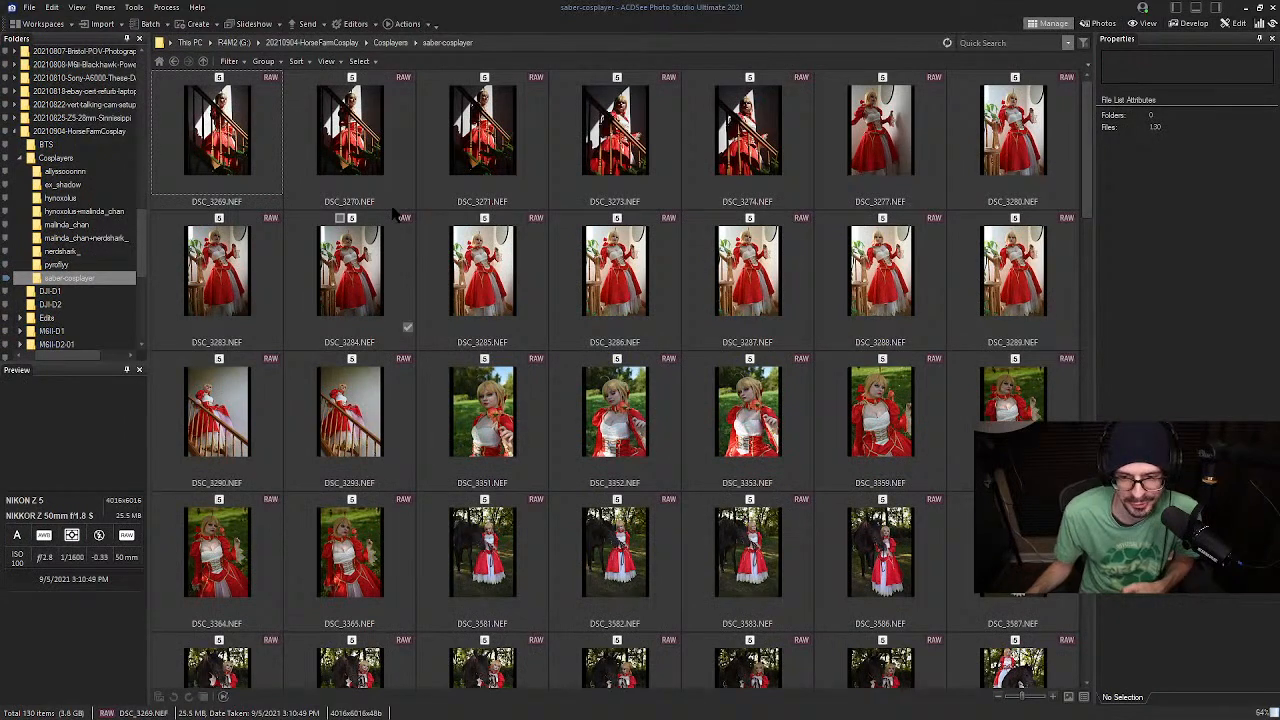
pyautogui.click(218, 140)
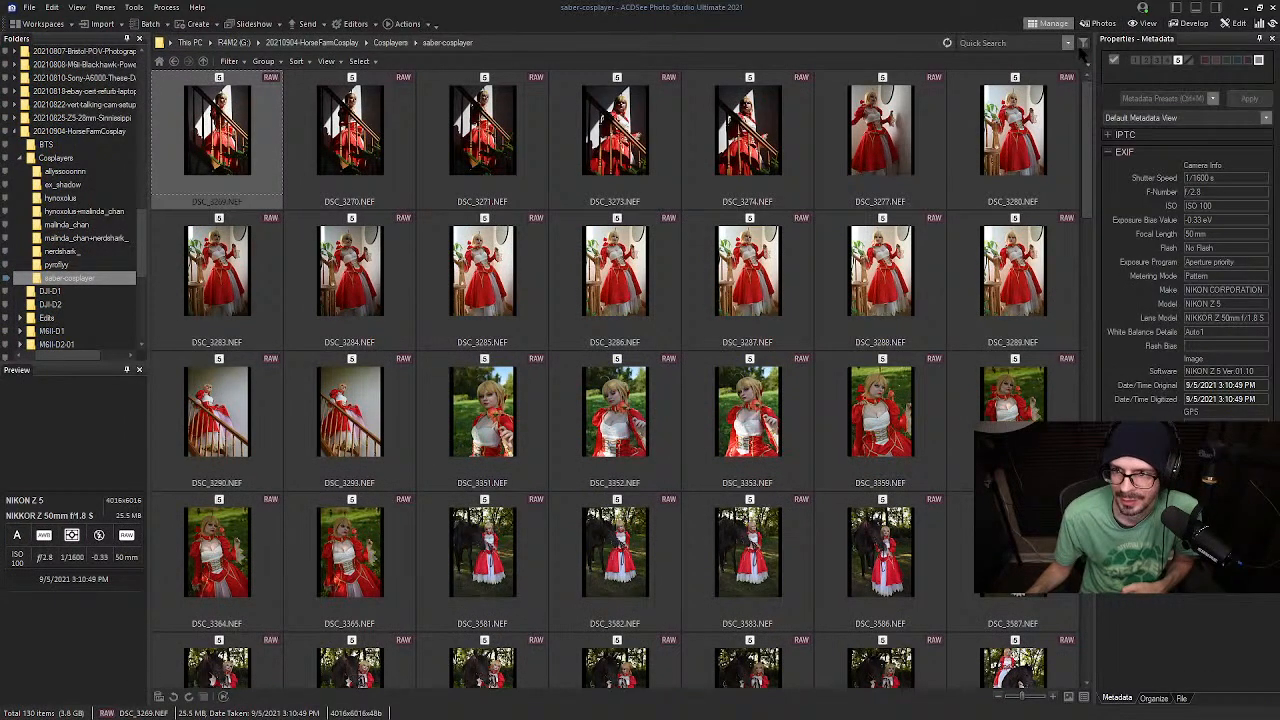
pyautogui.press('Return')
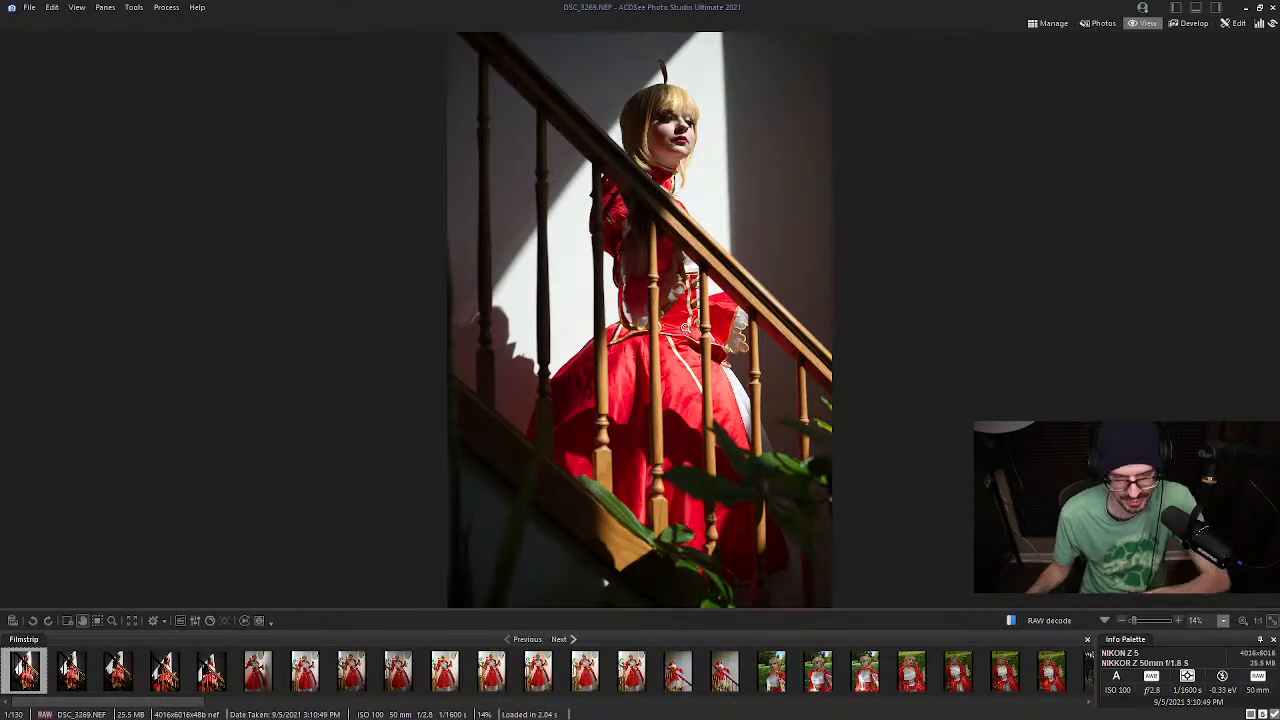
# Advance to DSC_3270.NEF and inspect the shadowed face at 100% zoom
pyautogui.scroll(-1, 300, 405)
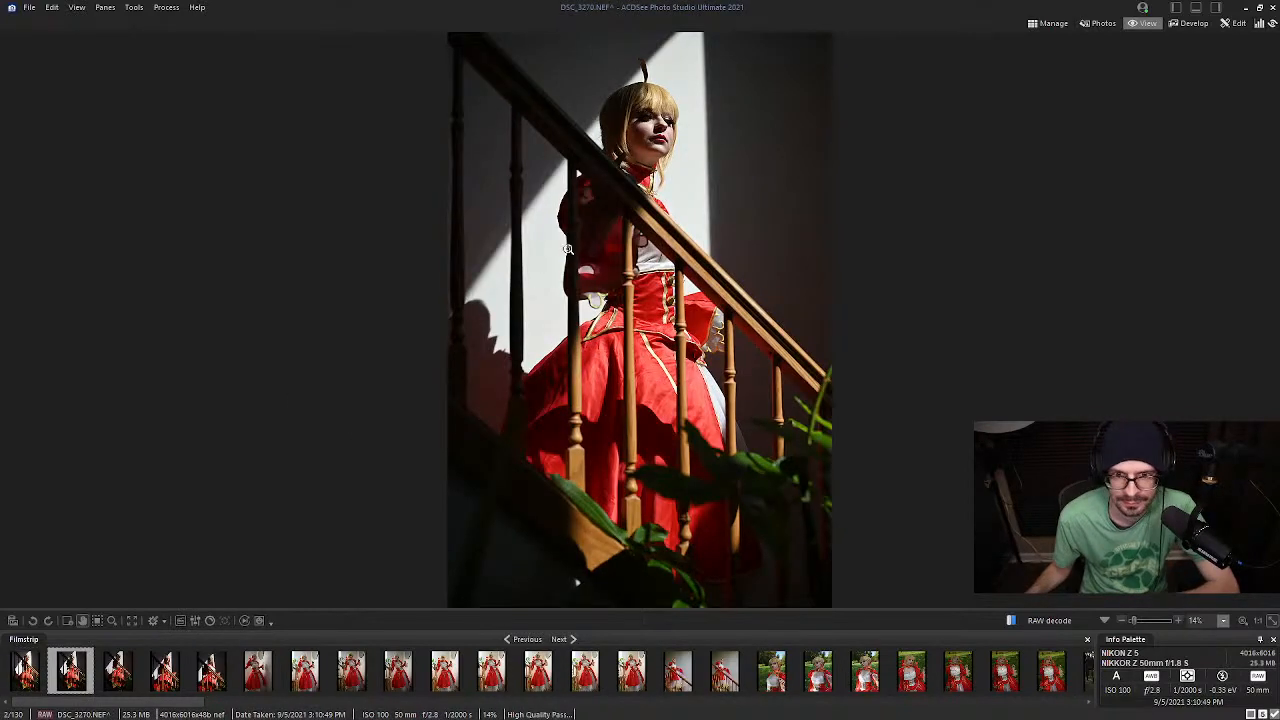
pyautogui.middleClick(659, 119)
pyautogui.moveTo(660, 120); pyautogui.dragTo(643, 189)
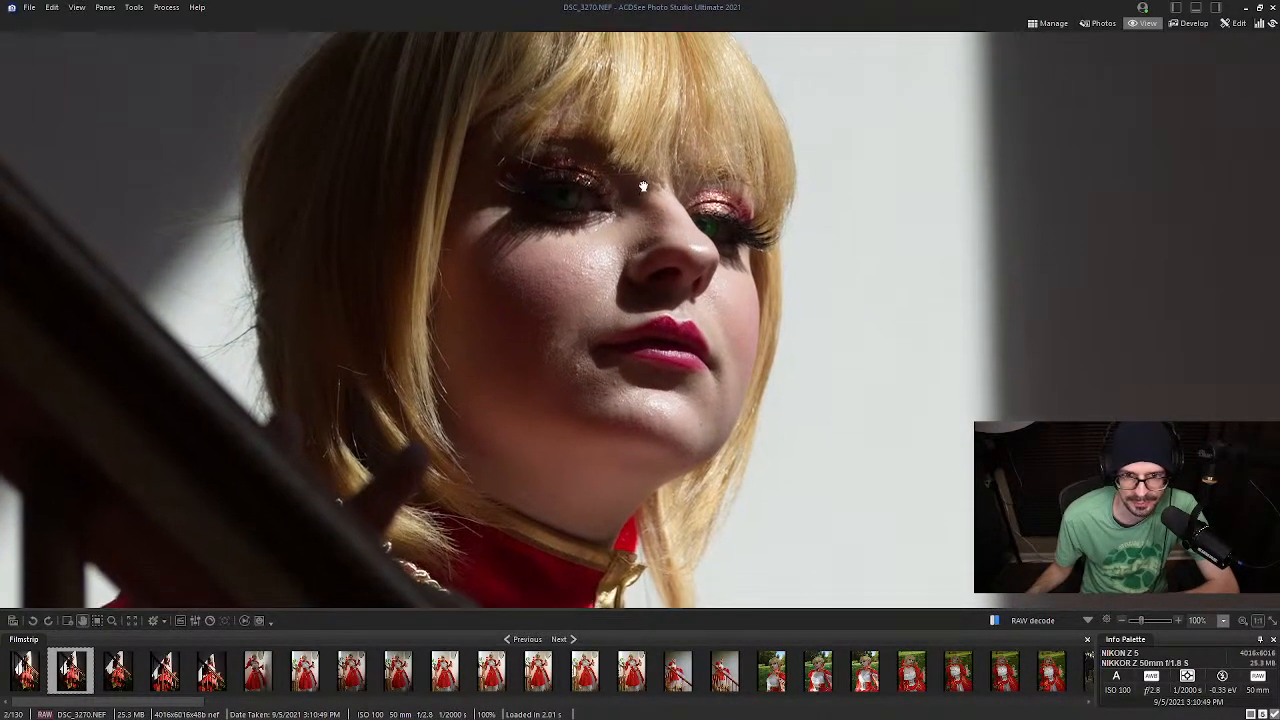
pyautogui.middleClick(646, 171)
pyautogui.middleClick(660, 113)
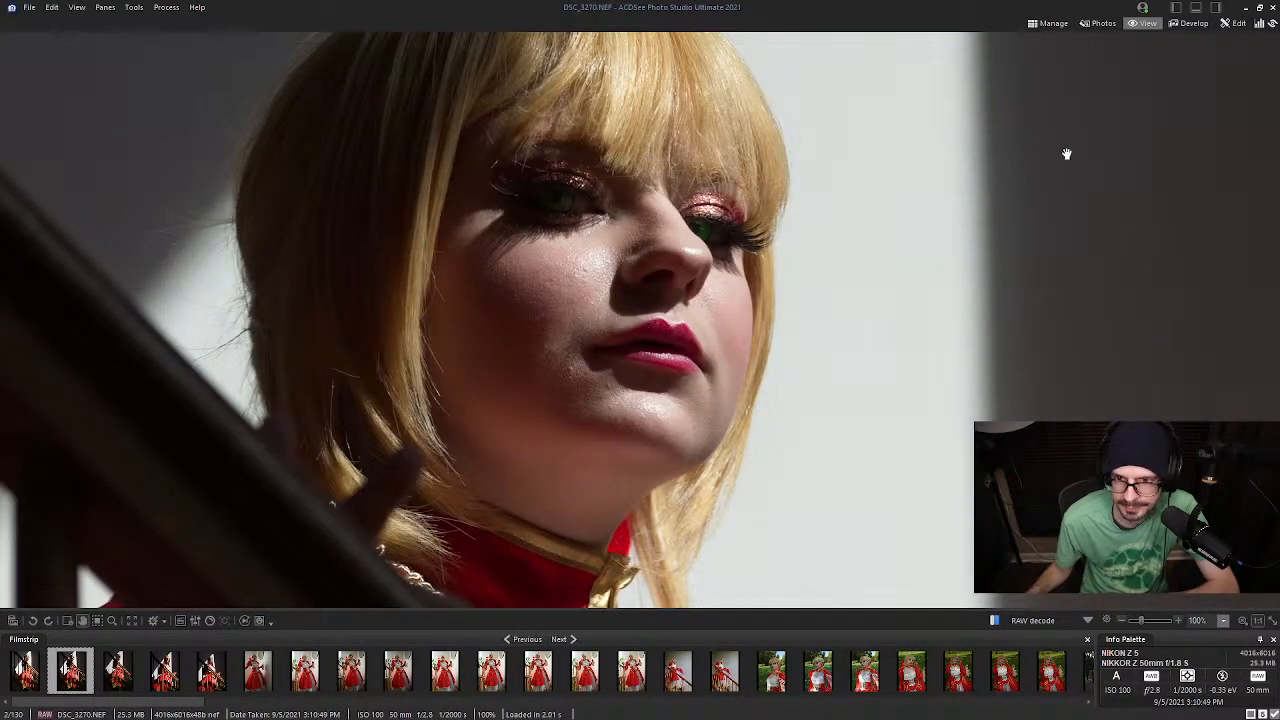
# Develop DSC_3270.NEF with Fill Light at 21 and Light EQ Shadows at 15, and check the brightened face at 100% zoom
pyautogui.click(1190, 23)
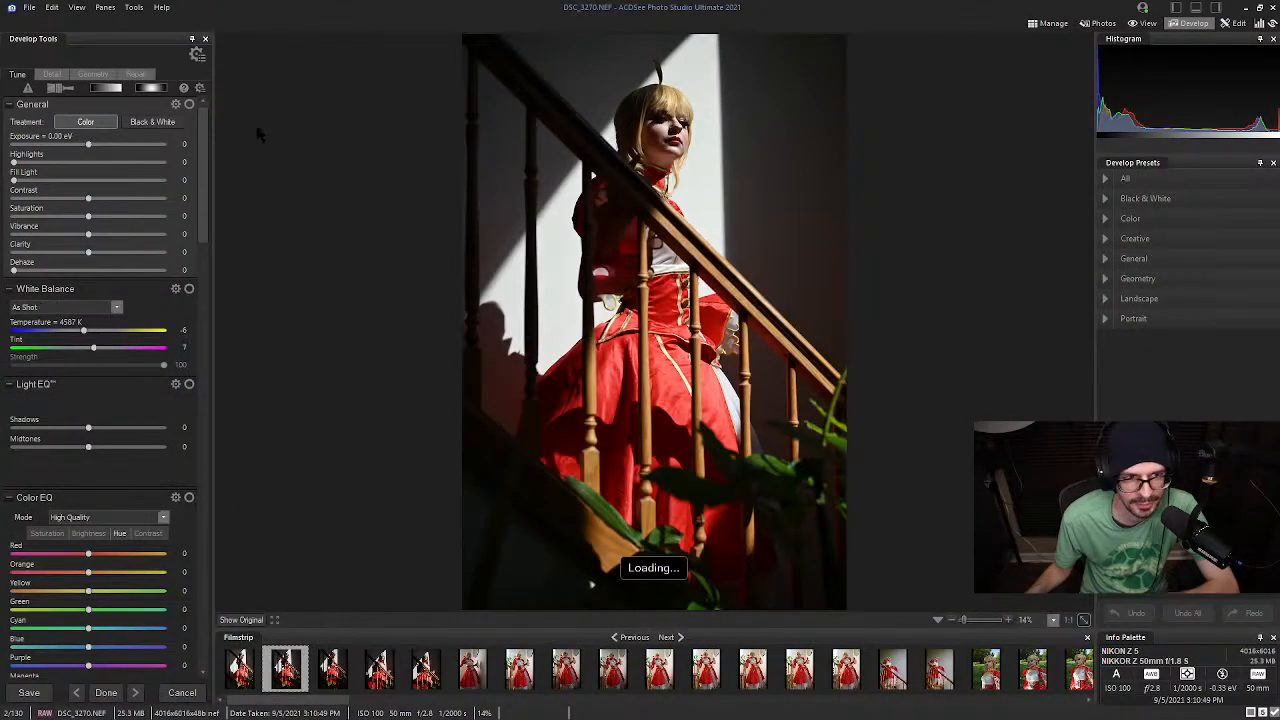
pyautogui.moveTo(14, 180); pyautogui.dragTo(44, 181)
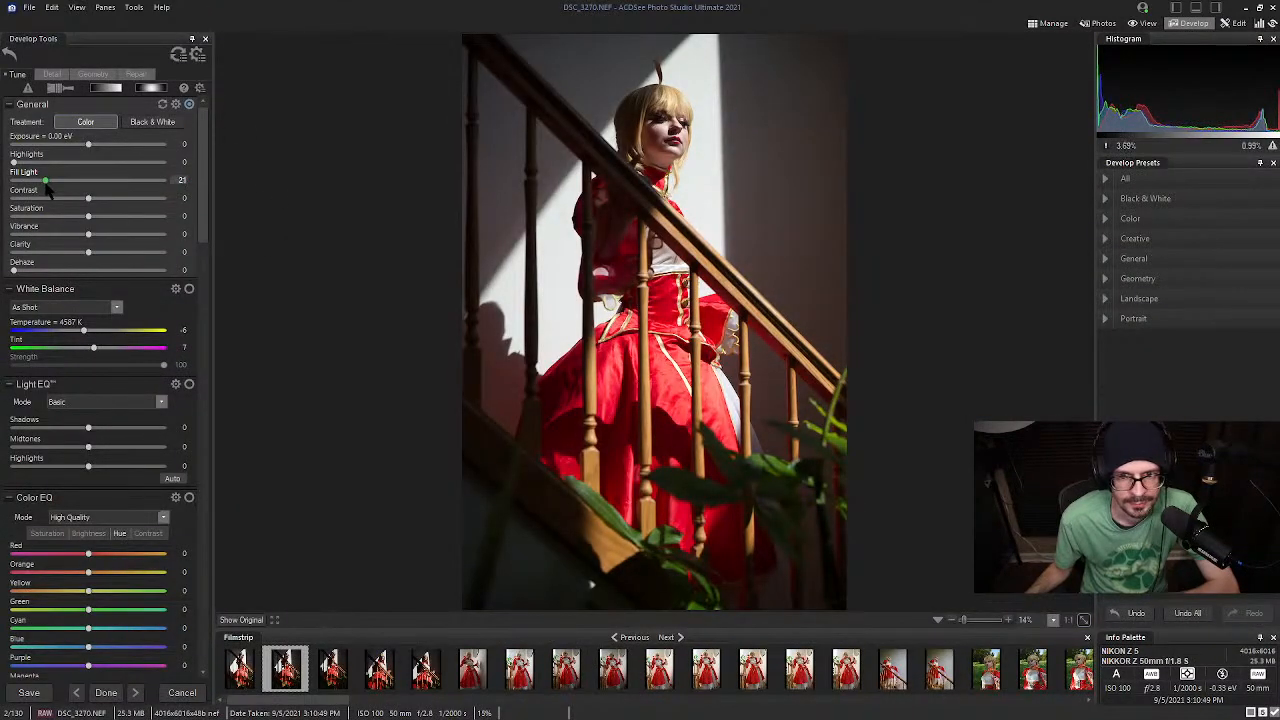
pyautogui.click(100, 428)
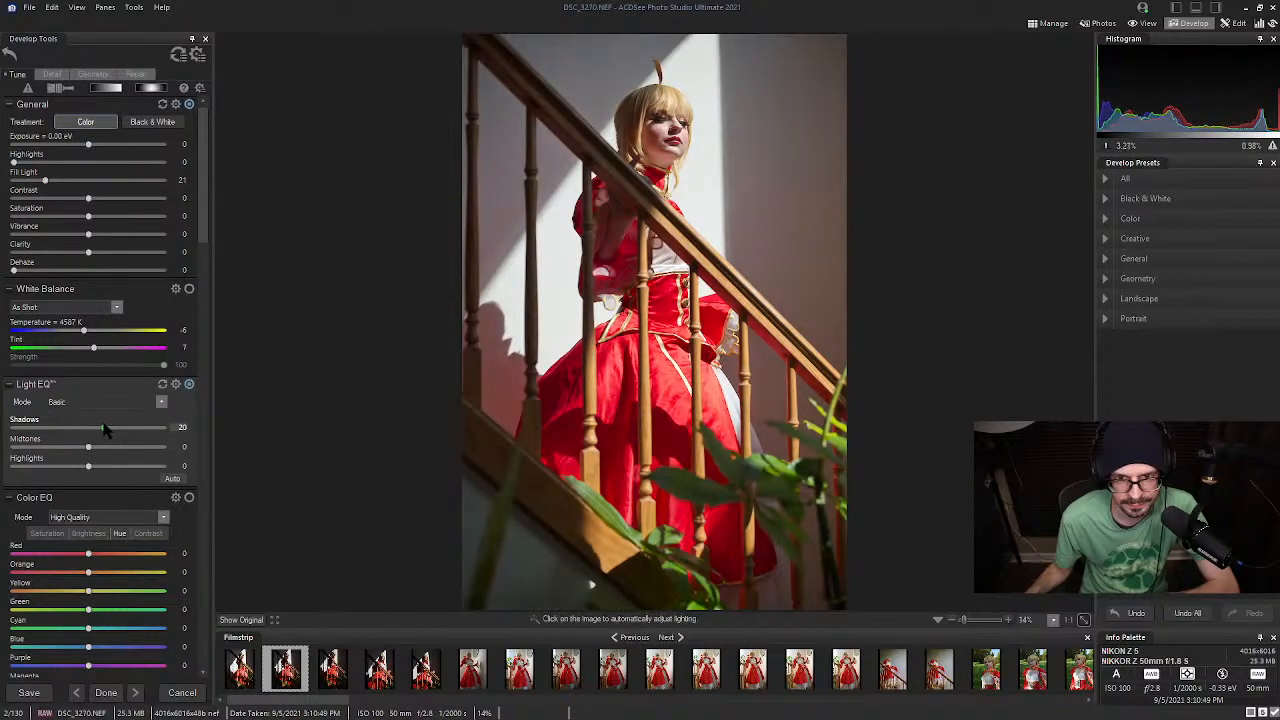
pyautogui.click(1069, 620)
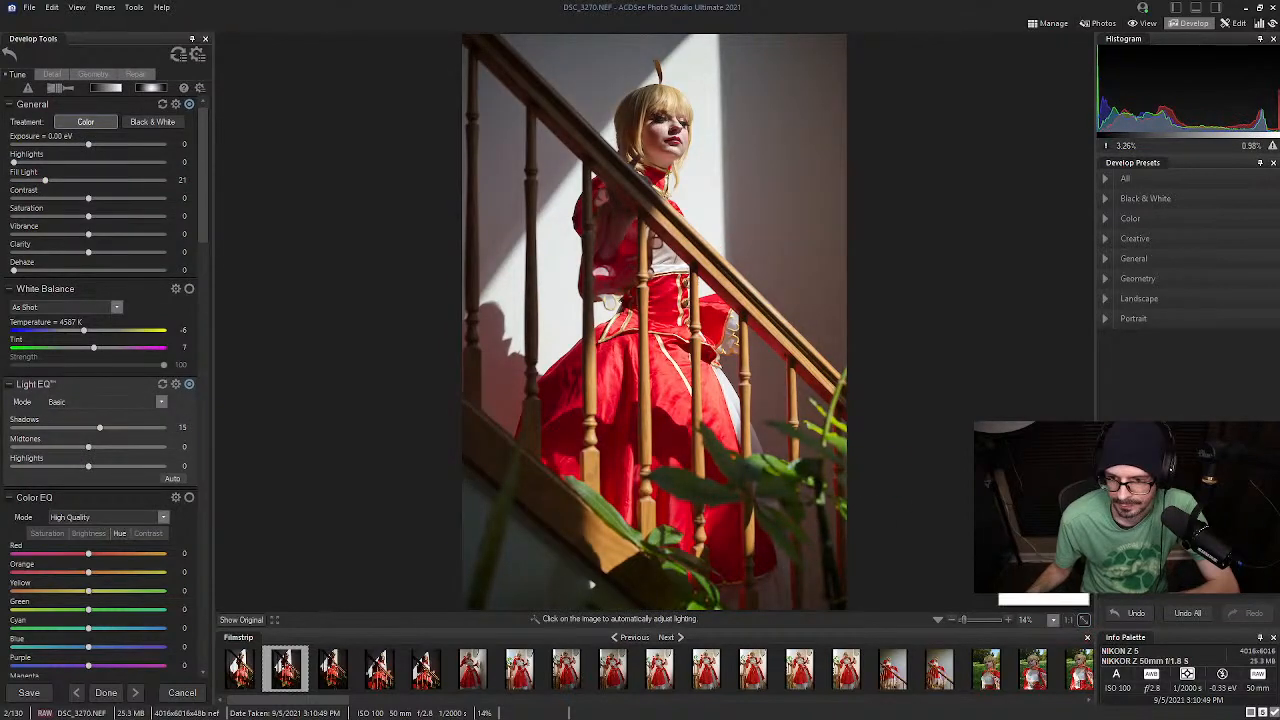
pyautogui.click(1050, 492)
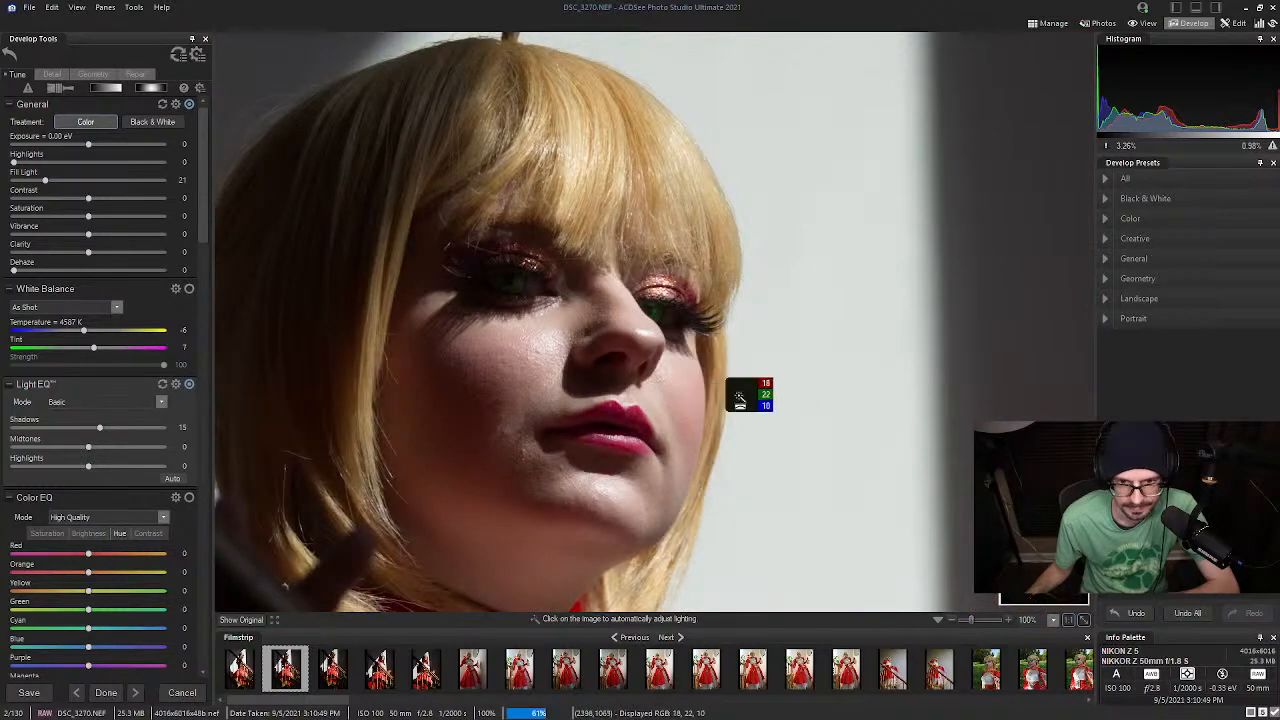
pyautogui.click(680, 366)
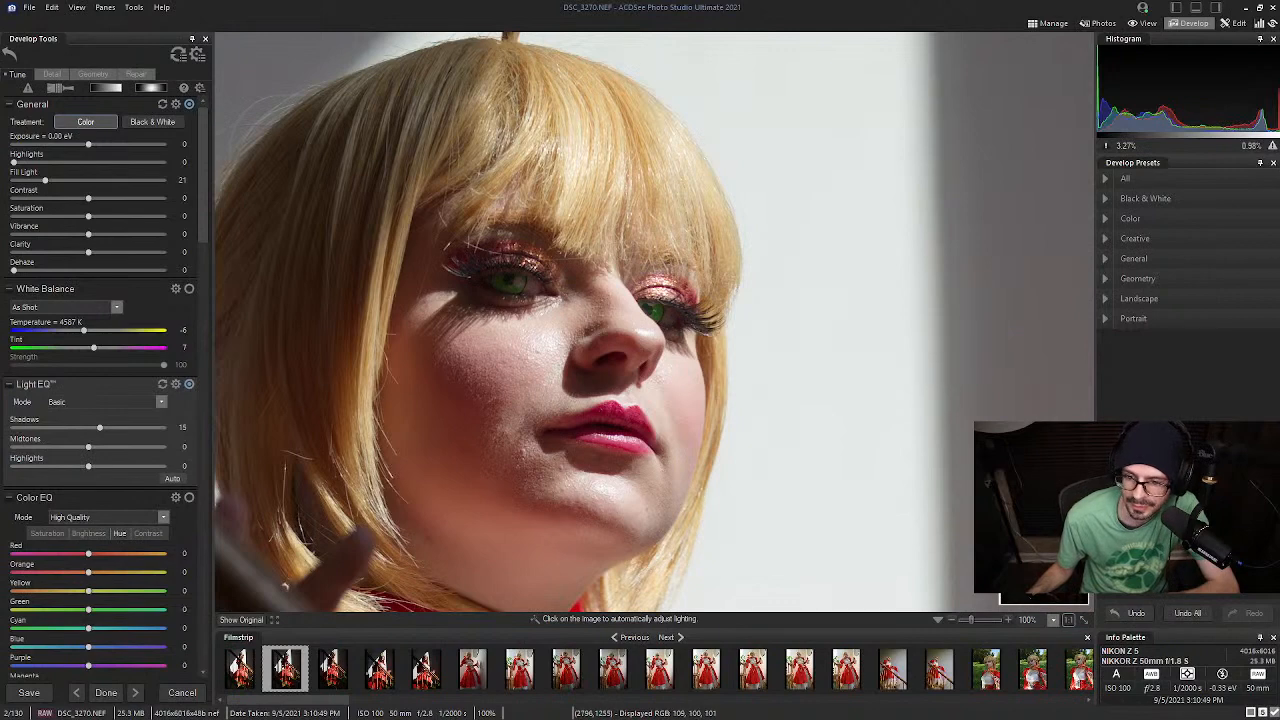
# Return to the folder thumbnails and open the pyroflyy folder
pyautogui.click(1040, 23)
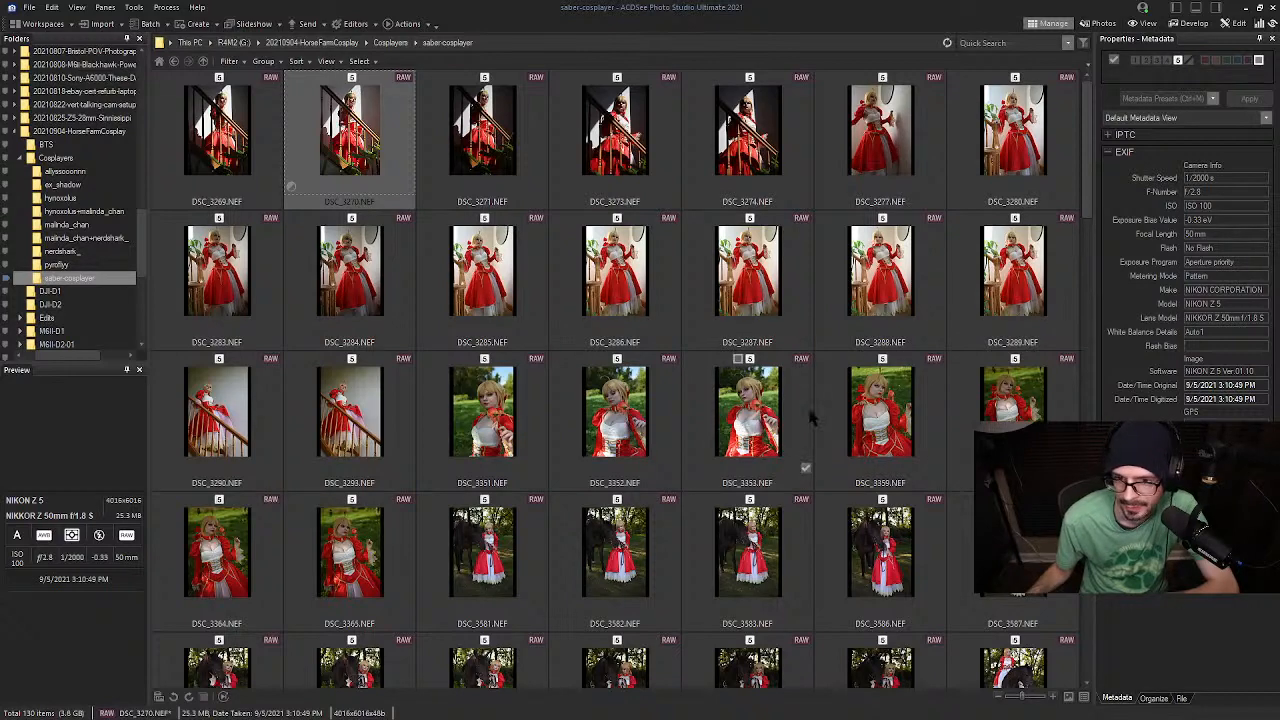
pyautogui.click(68, 264)
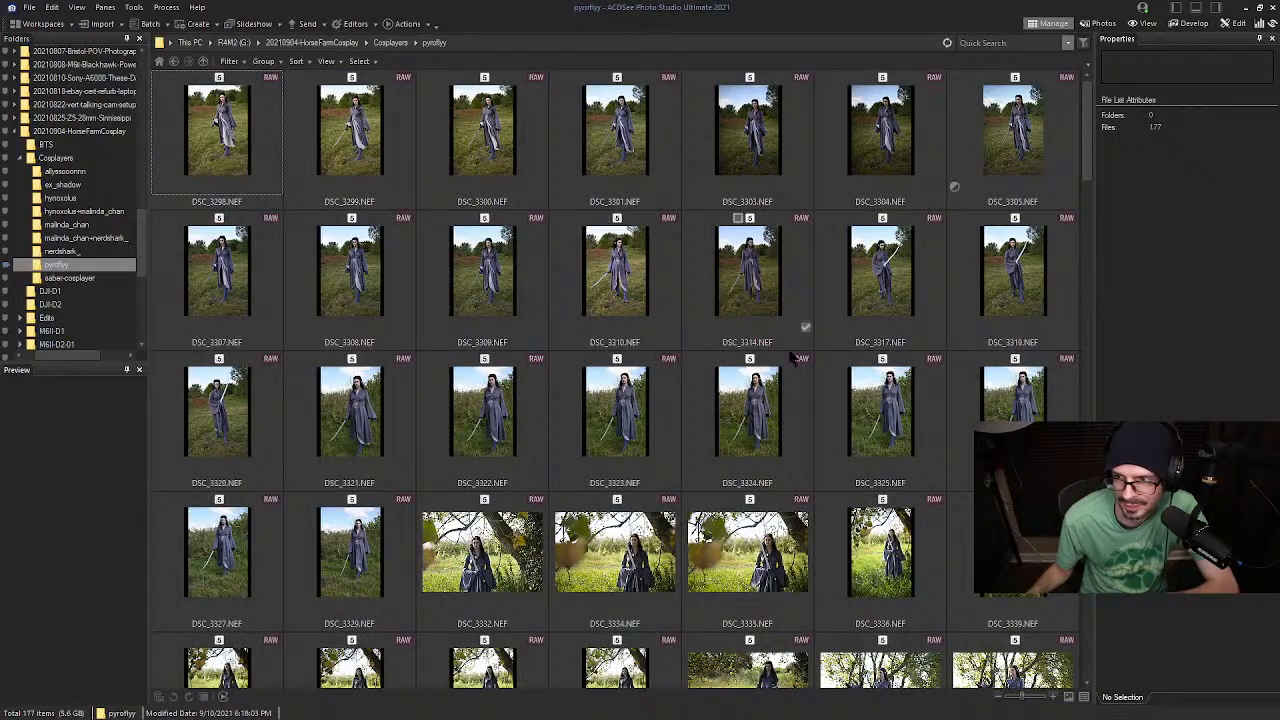
# Browse the pyroflyy folder's thumbnails from the standing field portraits through the horseback photos
pyautogui.scroll(-15, 783, 432)
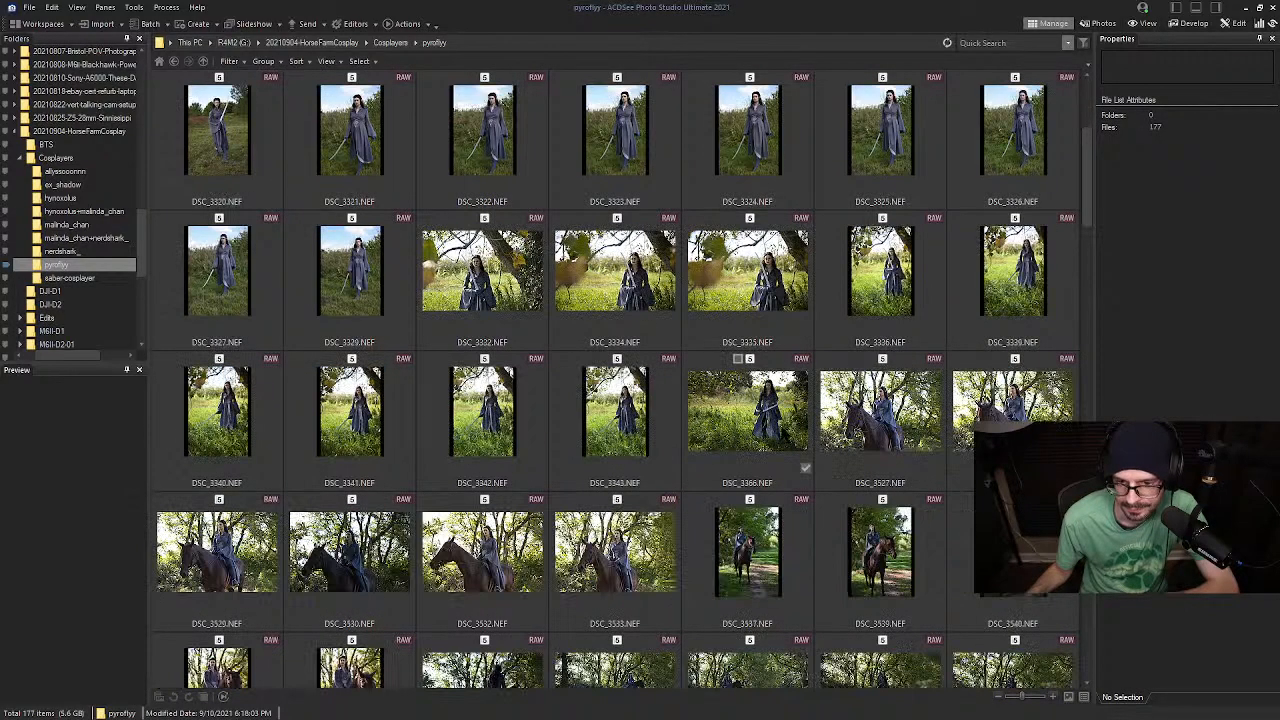
pyautogui.scroll(-5, 783, 432)
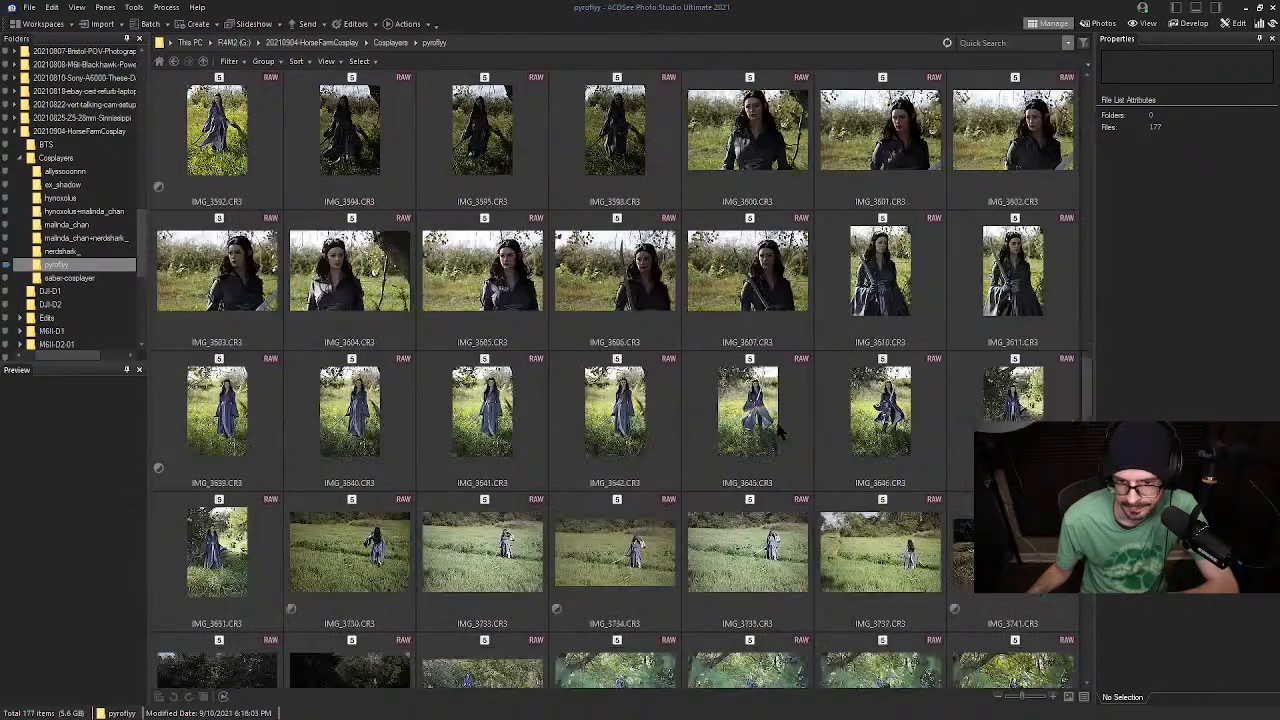
pyautogui.scroll(-5, 573, 357)
pyautogui.scroll(-4, 575, 358)
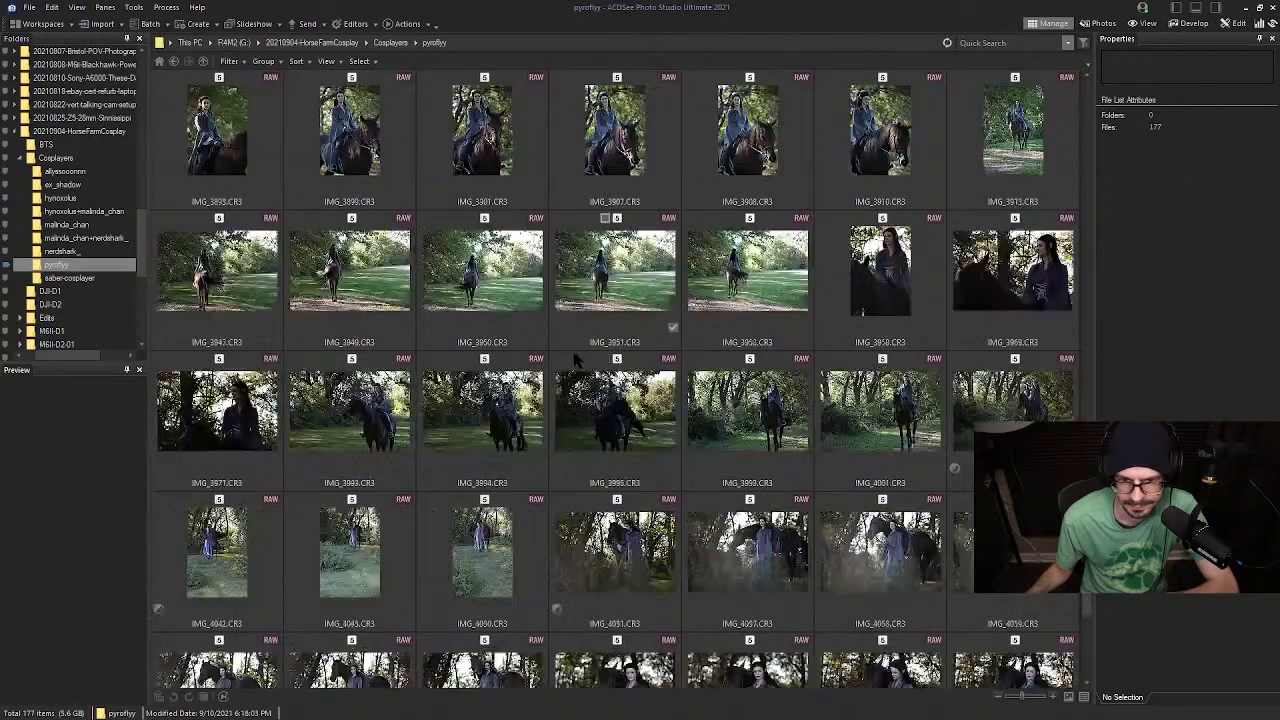
pyautogui.scroll(3, 585, 358)
pyautogui.scroll(20, 588, 357)
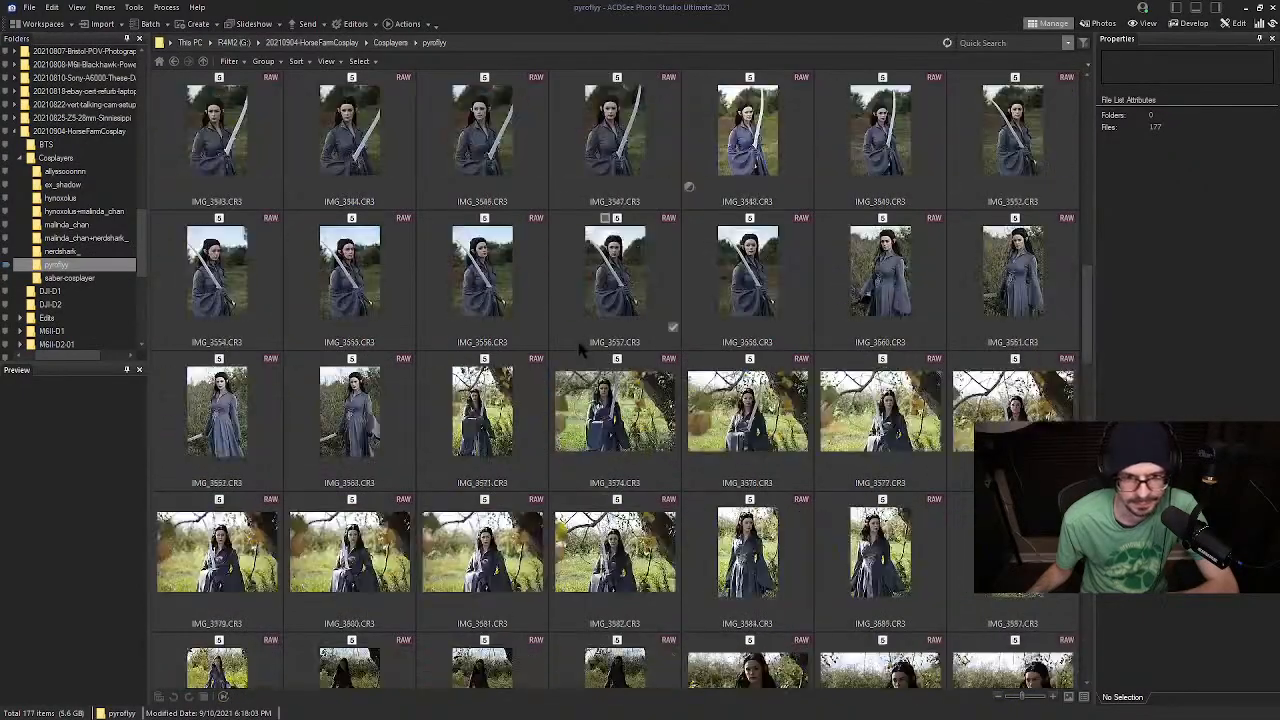
pyautogui.click(65, 225)
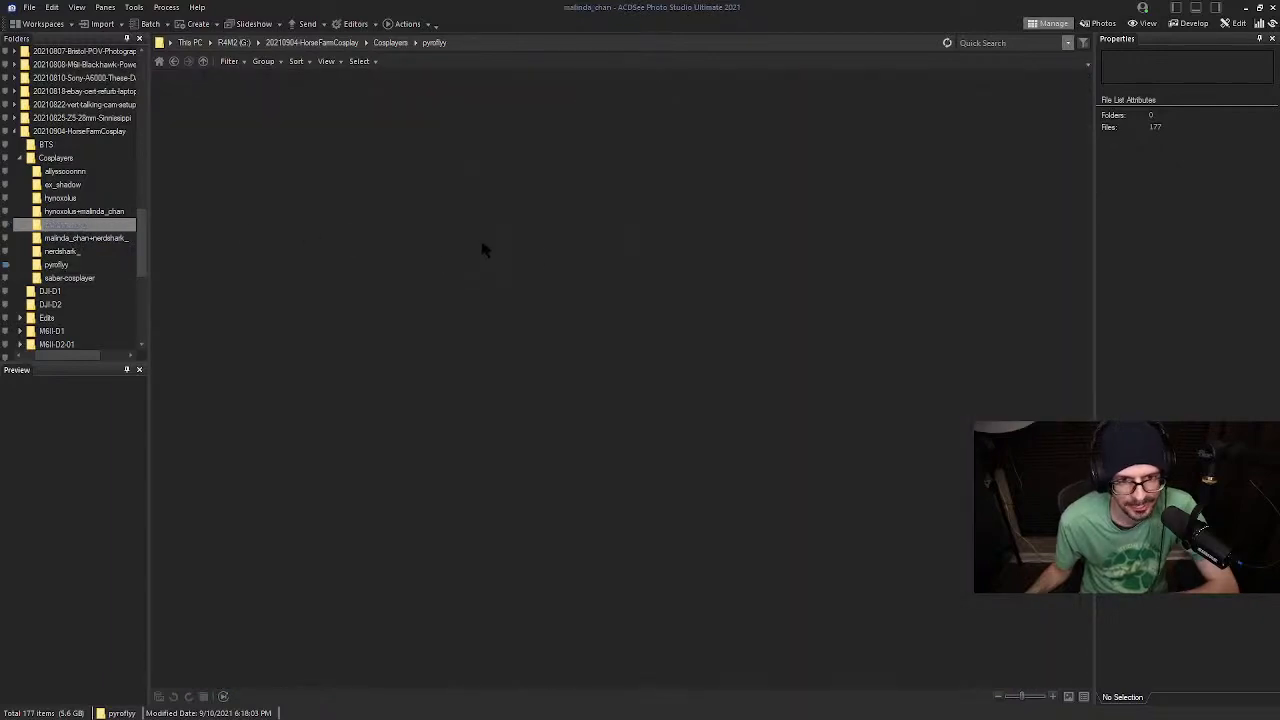
pyautogui.scroll(-10, 788, 342)
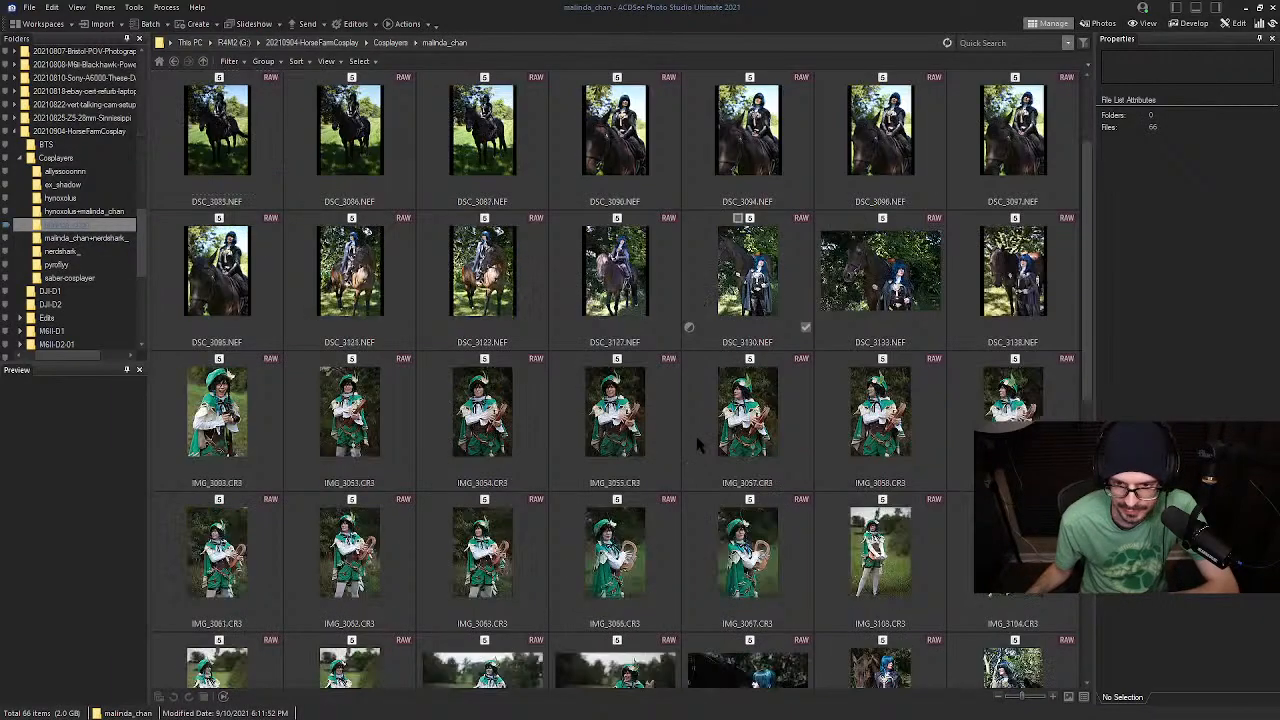
pyautogui.scroll(9, 760, 410)
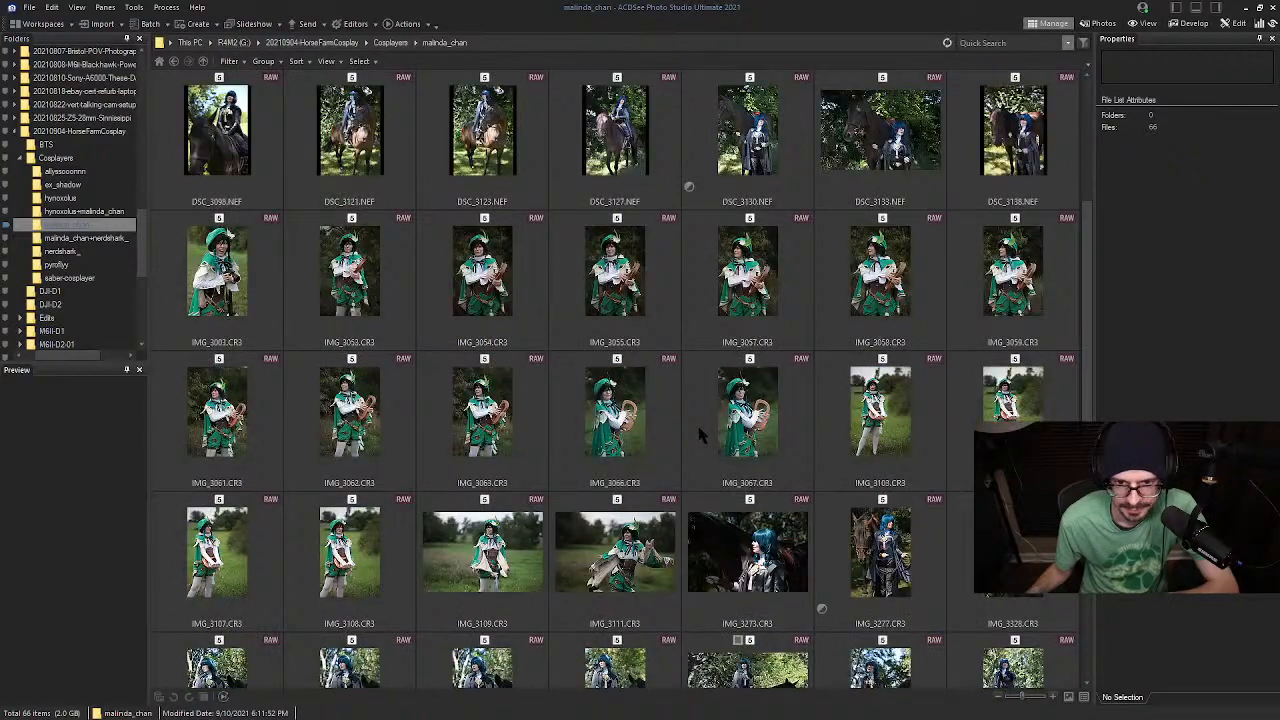
pyautogui.scroll(-3, 700, 415)
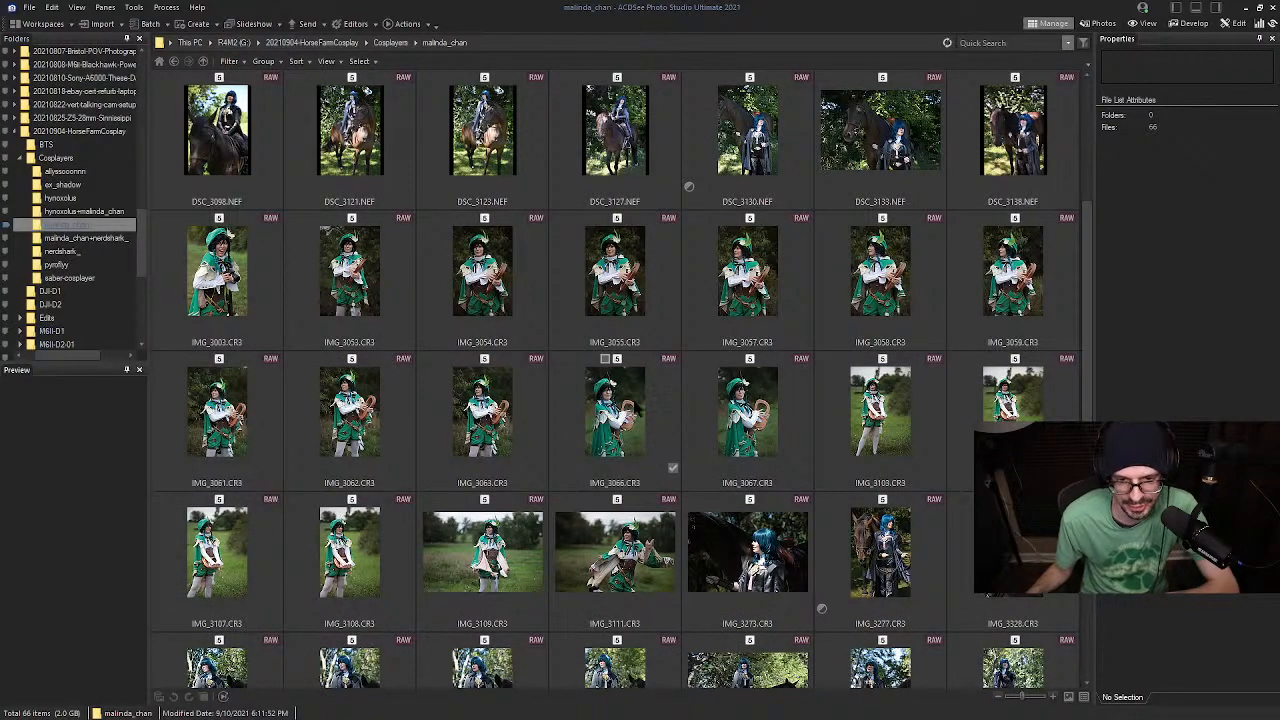
pyautogui.click(638, 408)
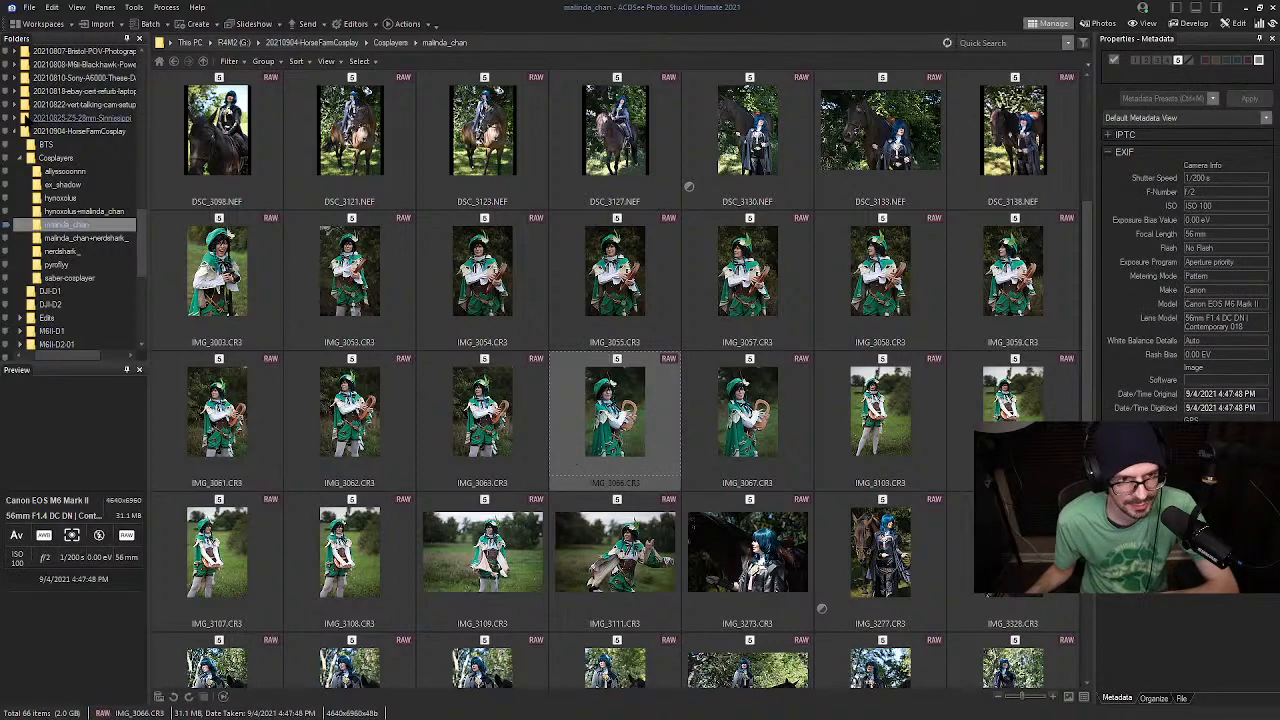
# Open the hynoxolus folder, select DSC_2851.NEF and browse the remaining thumbnails of the archer in white and red
pyautogui.click(86, 200)
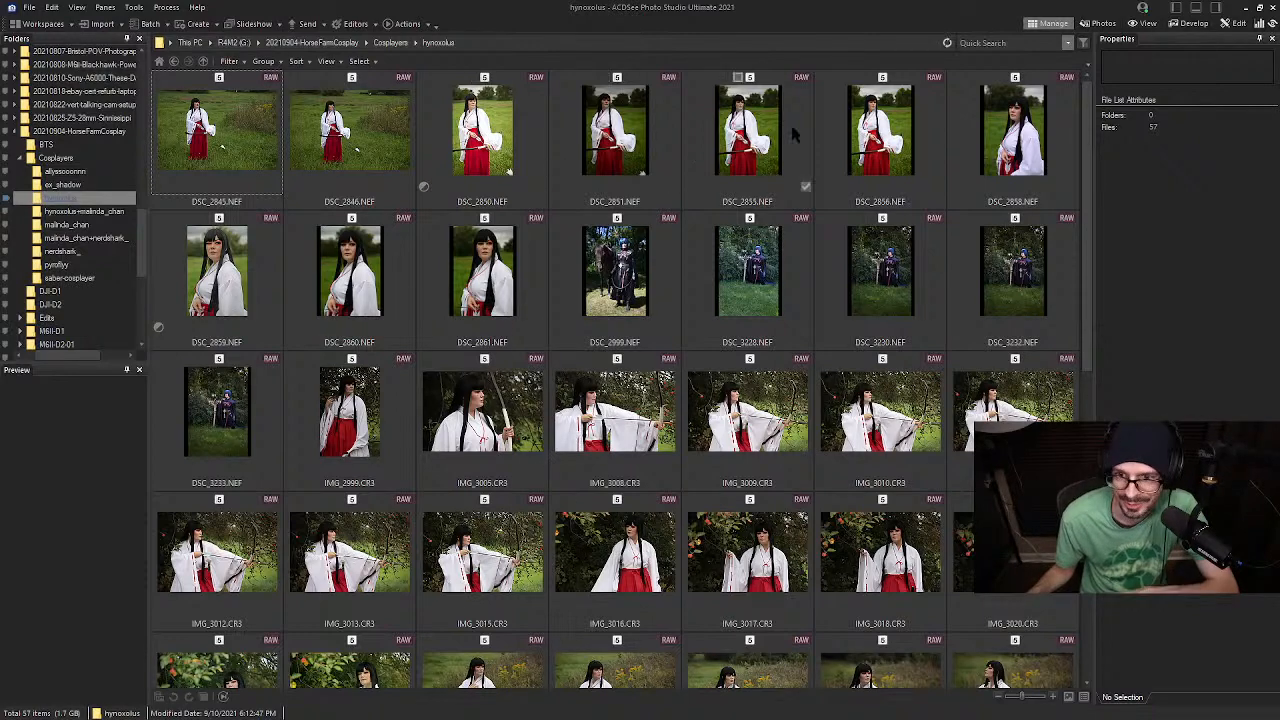
pyautogui.click(608, 128)
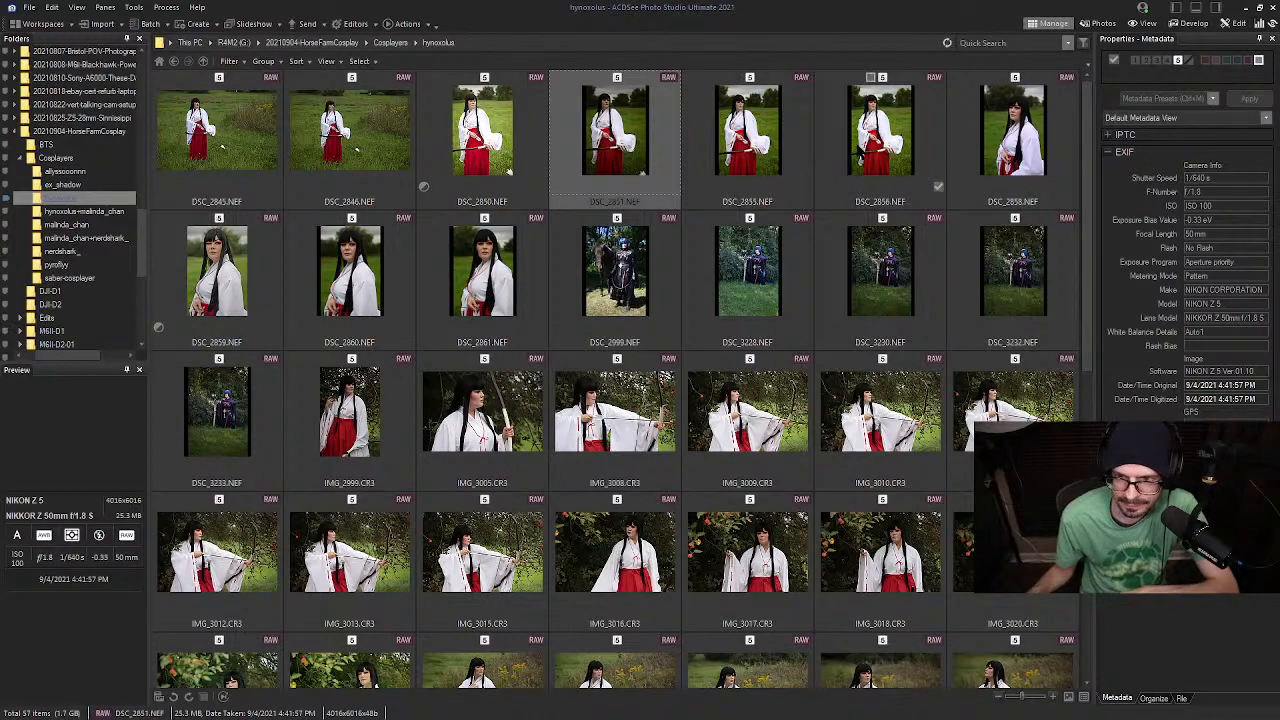
pyautogui.scroll(-8, 424, 302)
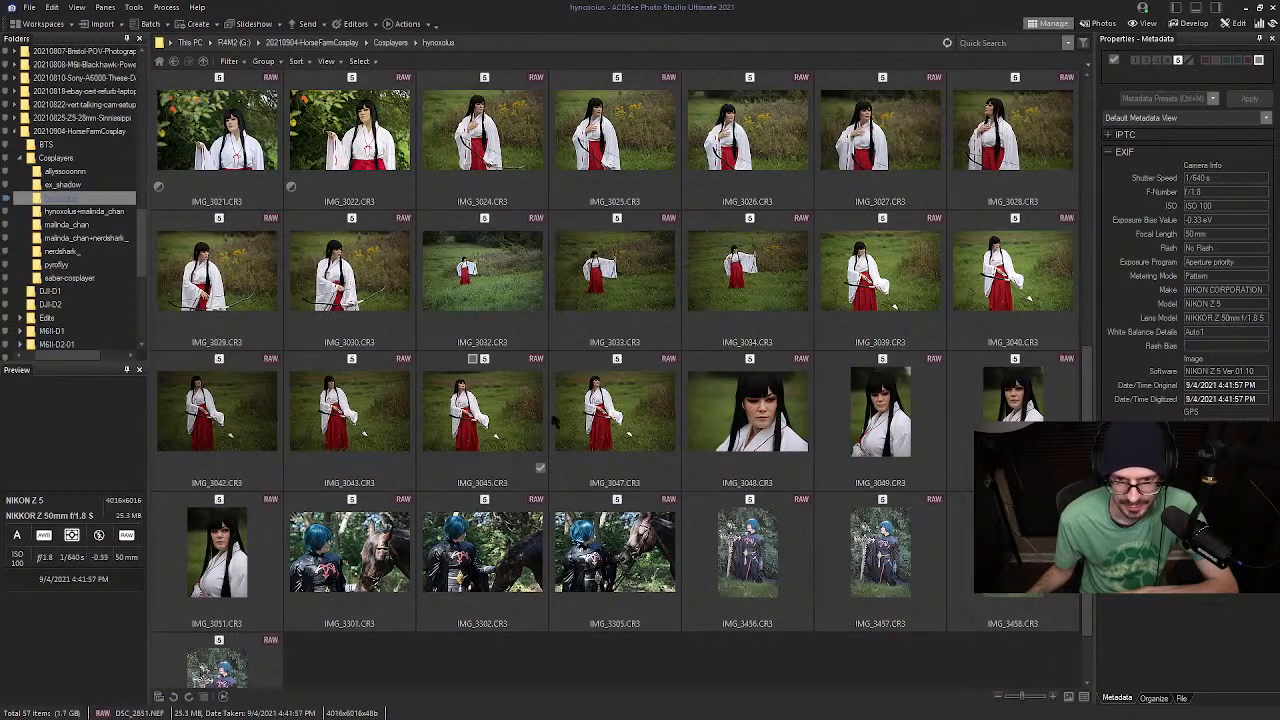
pyautogui.scroll(1, 684, 338)
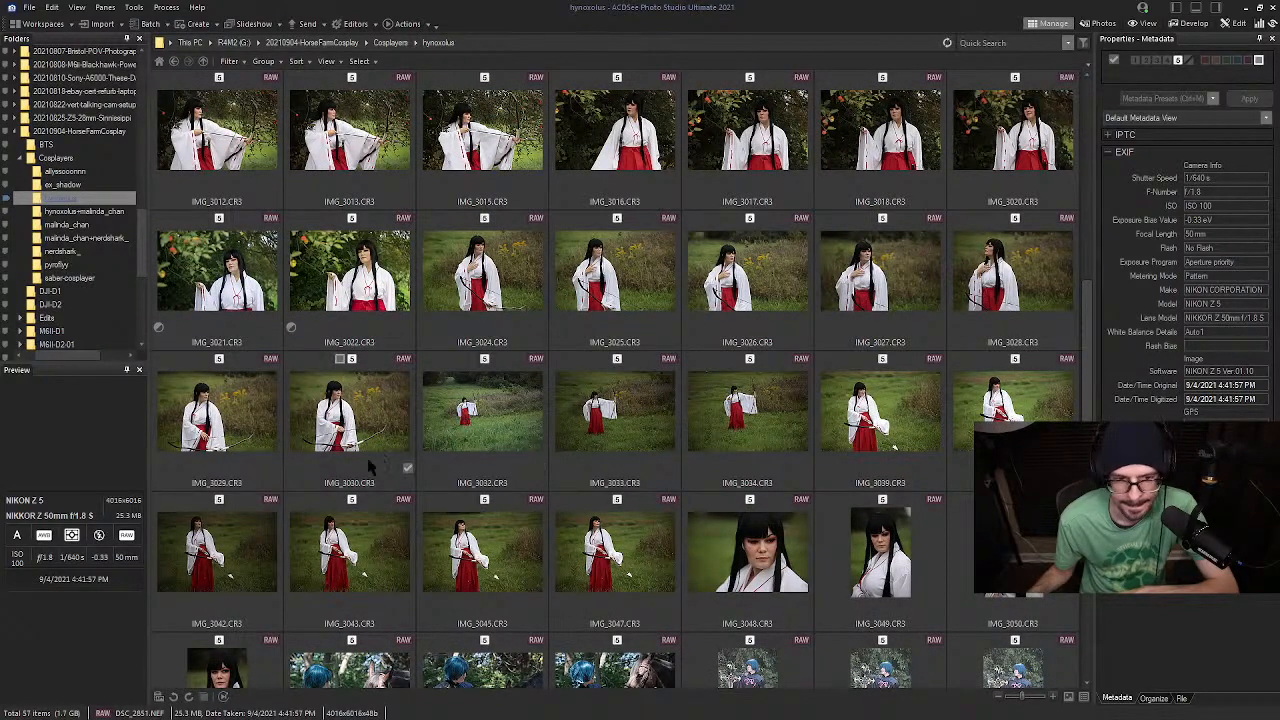
# View IMG_3047.CR3, inspect the archer's face at 100% zoom and compare the photo with IMG_3045.CR3
pyautogui.click(641, 560)
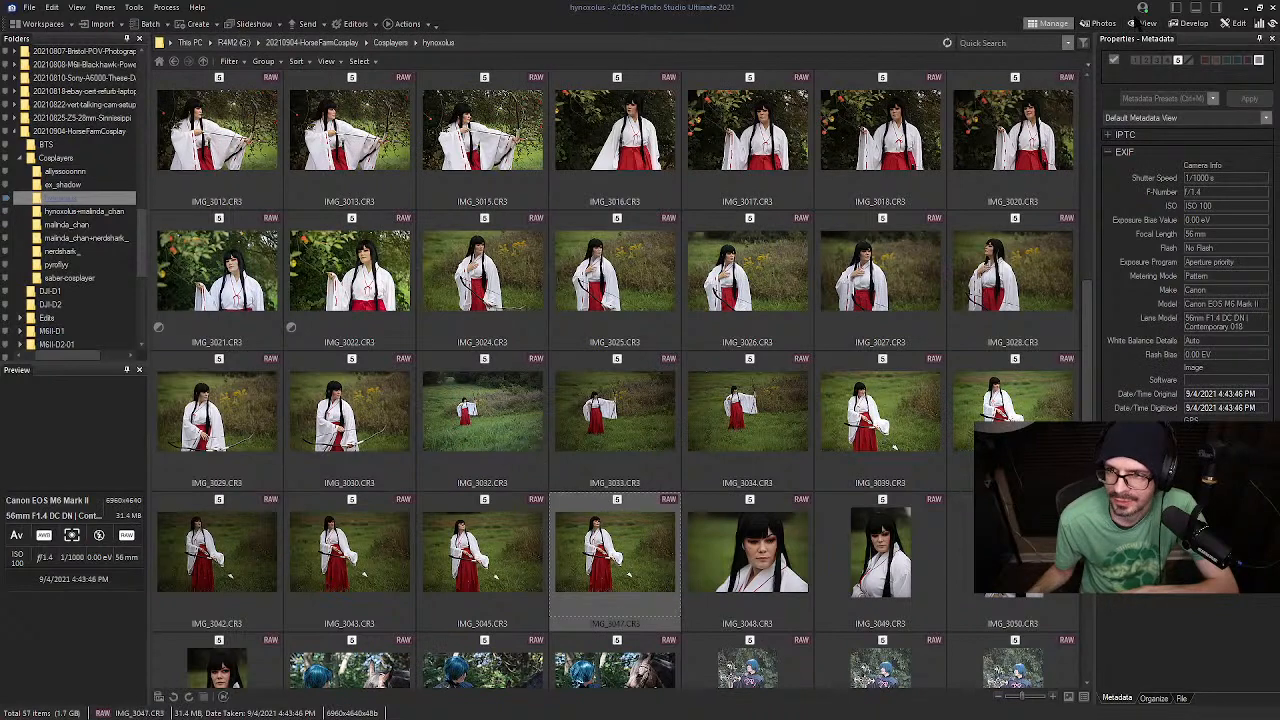
pyautogui.click(1143, 23)
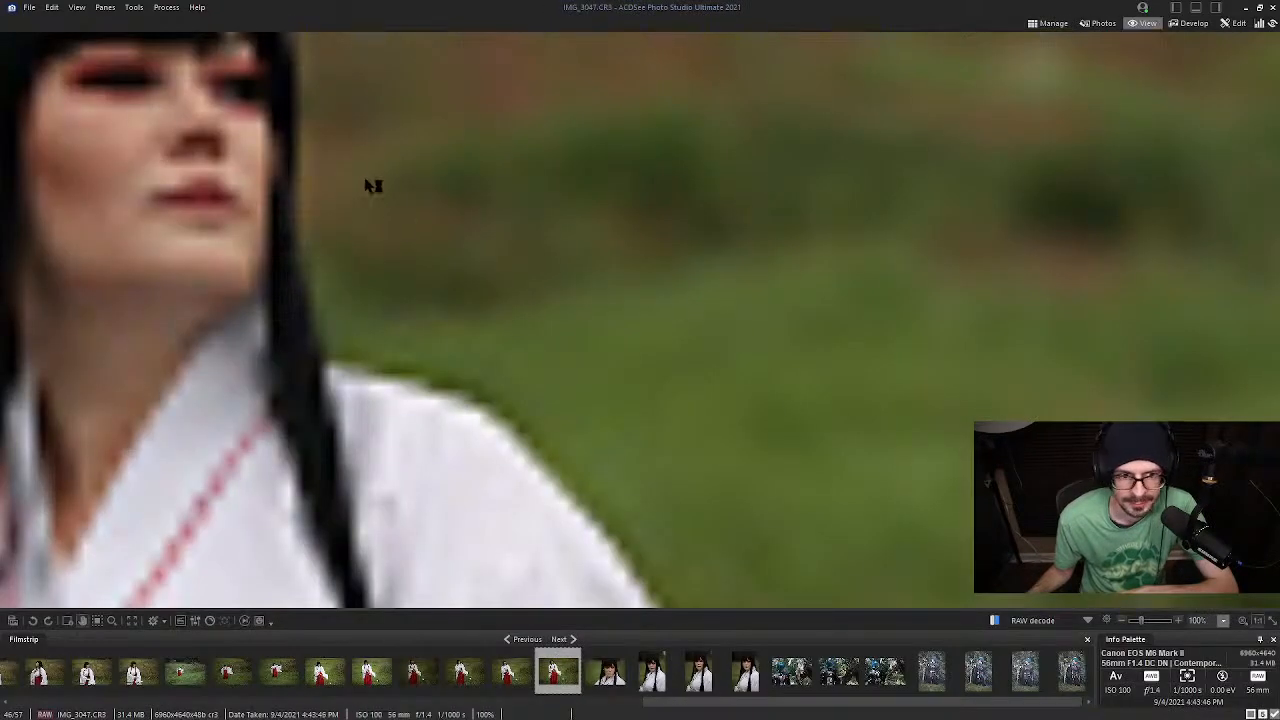
pyautogui.moveTo(221, 124); pyautogui.dragTo(546, 368)
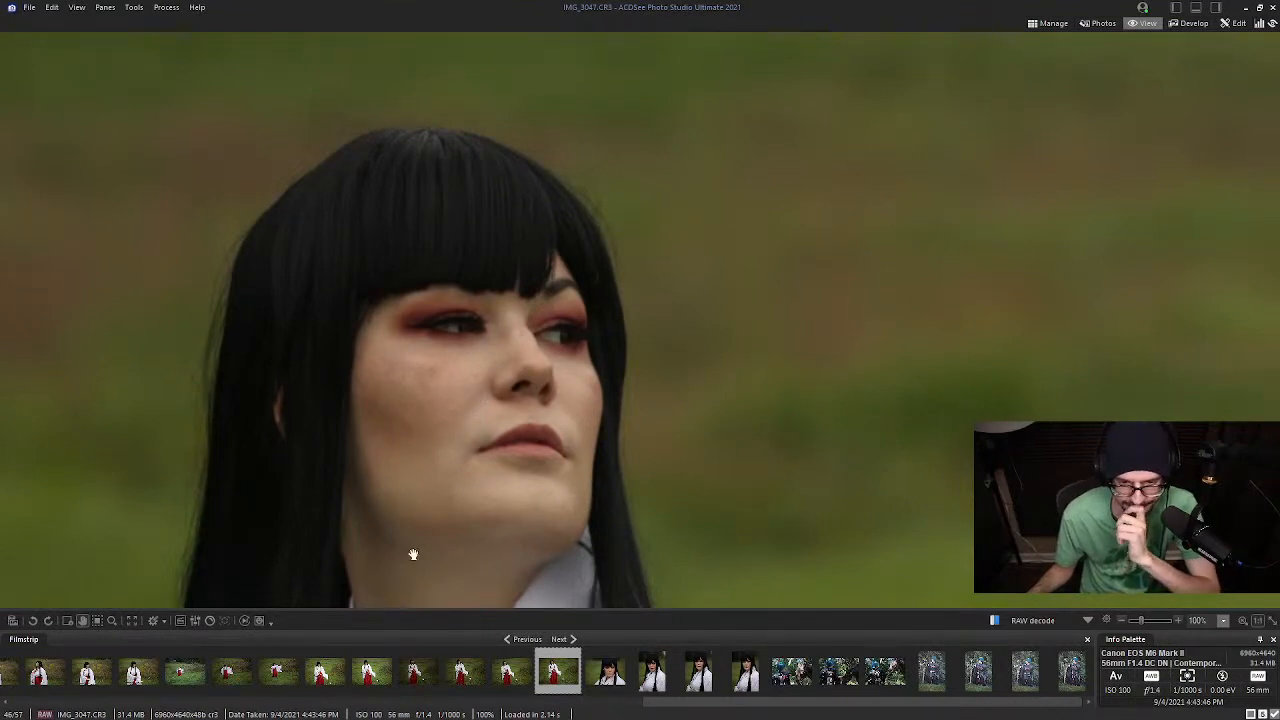
pyautogui.click(508, 675)
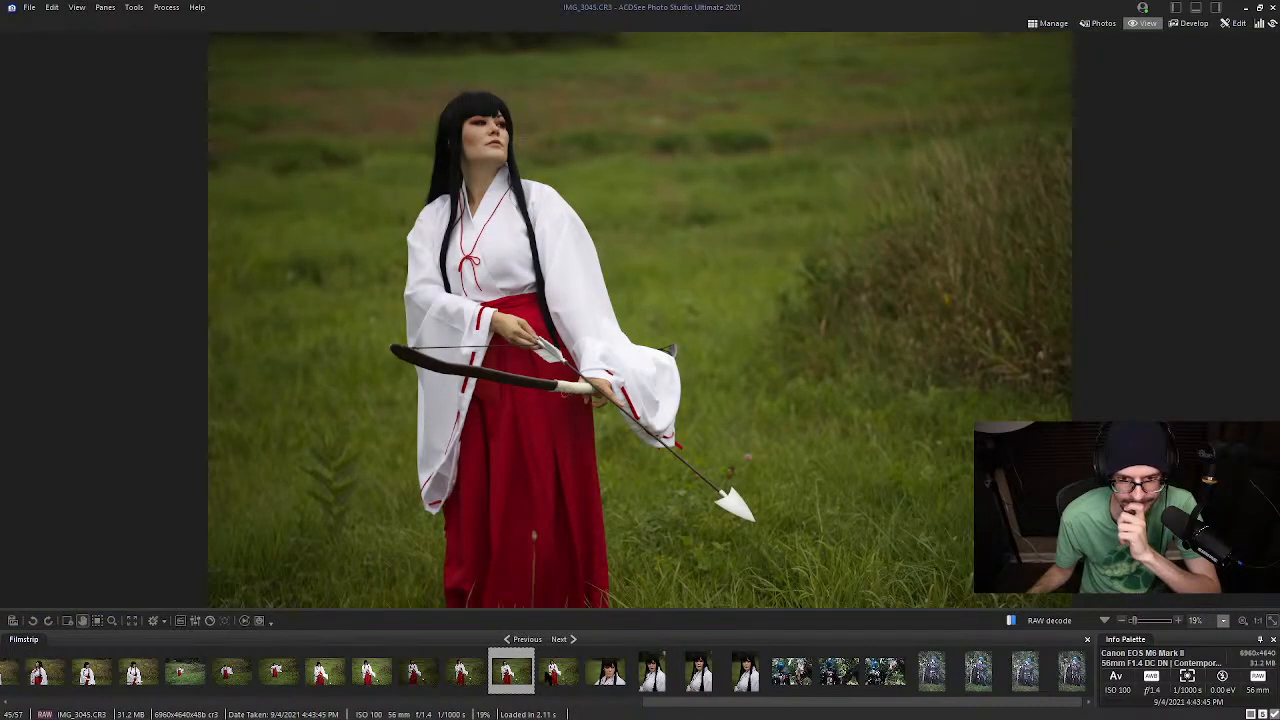
pyautogui.click(550, 677)
pyautogui.click(526, 128)
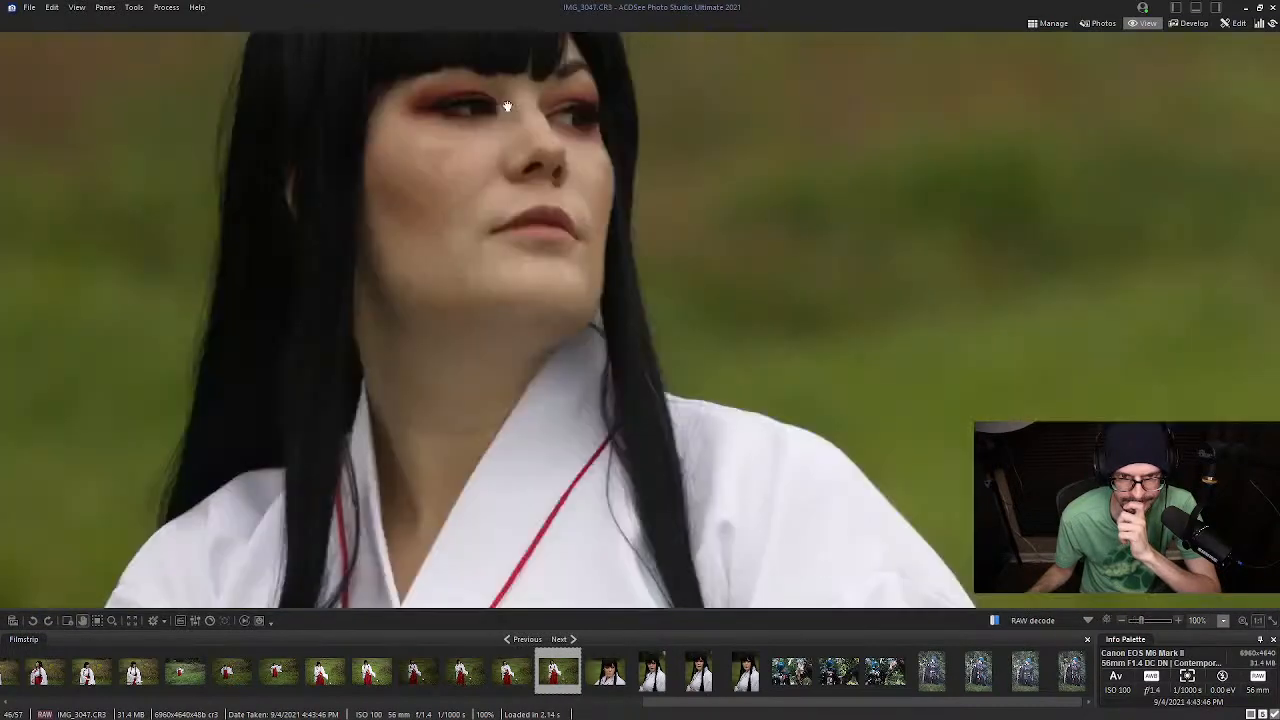
pyautogui.click(328, 481)
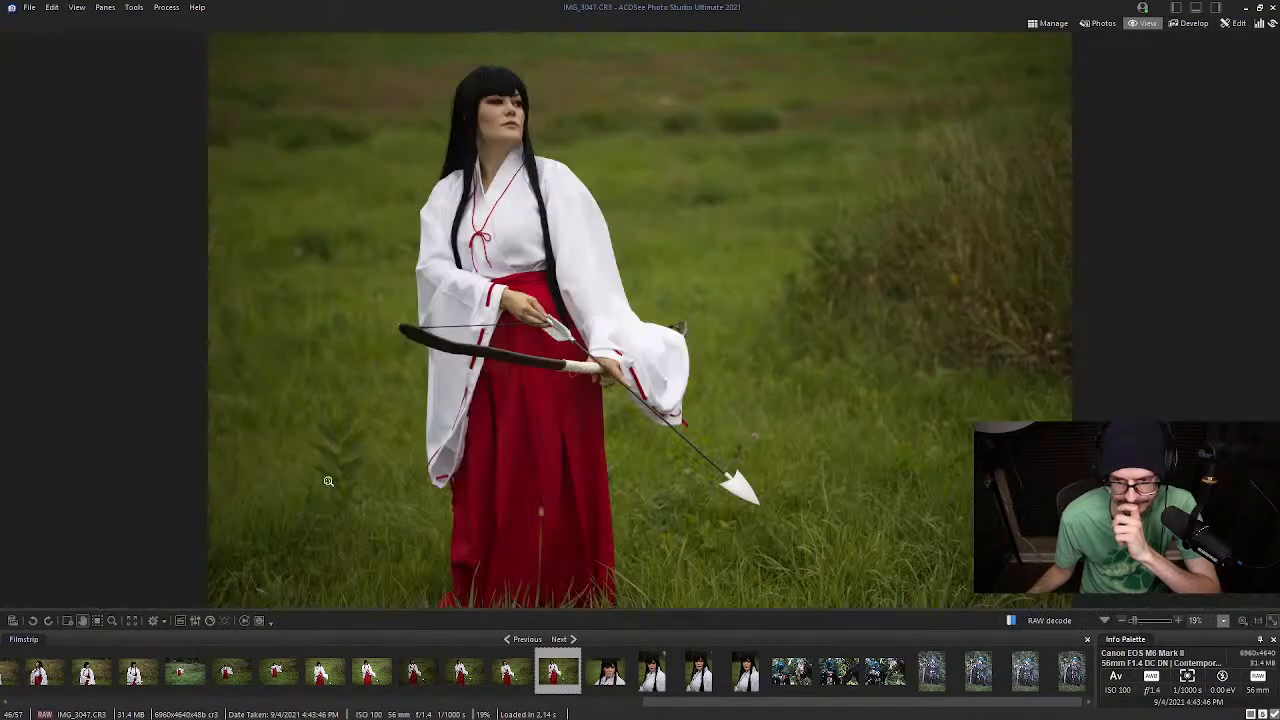
# Switch to IMG_3042.CR3, inspect the archer's face up close and return to the full view
pyautogui.click(419, 675)
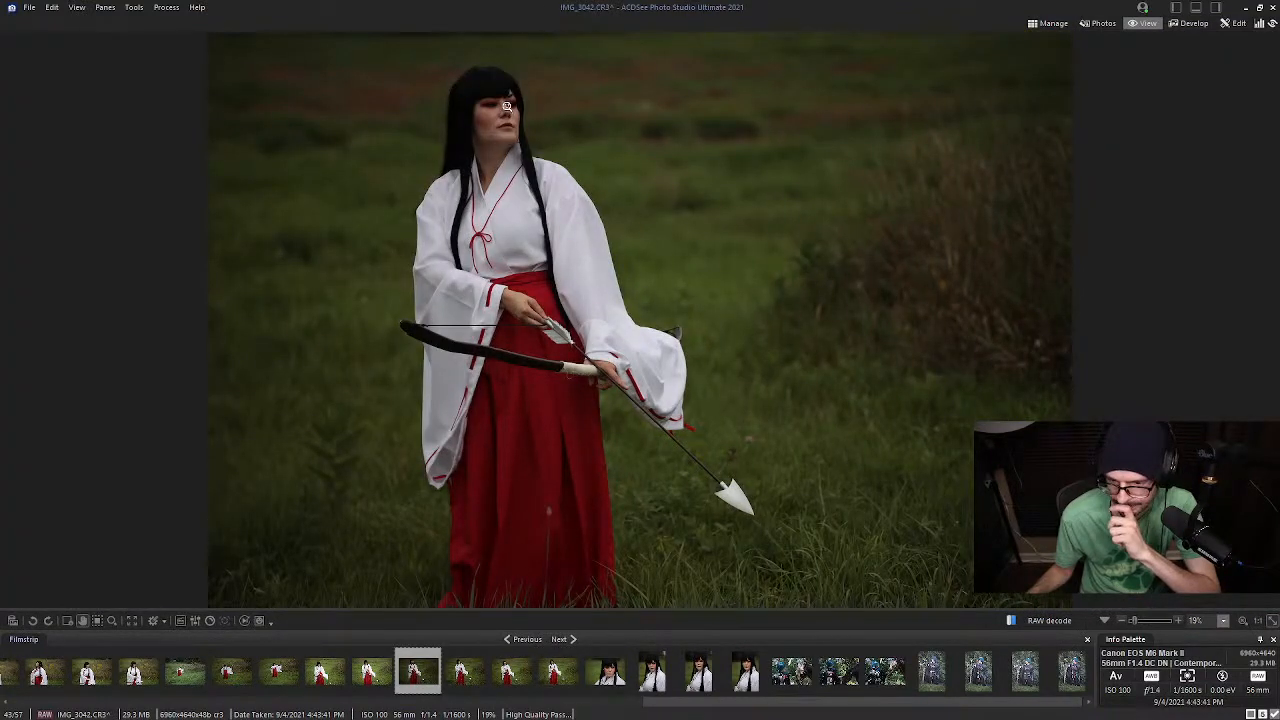
pyautogui.click(505, 106)
pyautogui.moveTo(509, 109); pyautogui.dragTo(488, 294)
pyautogui.click(488, 294)
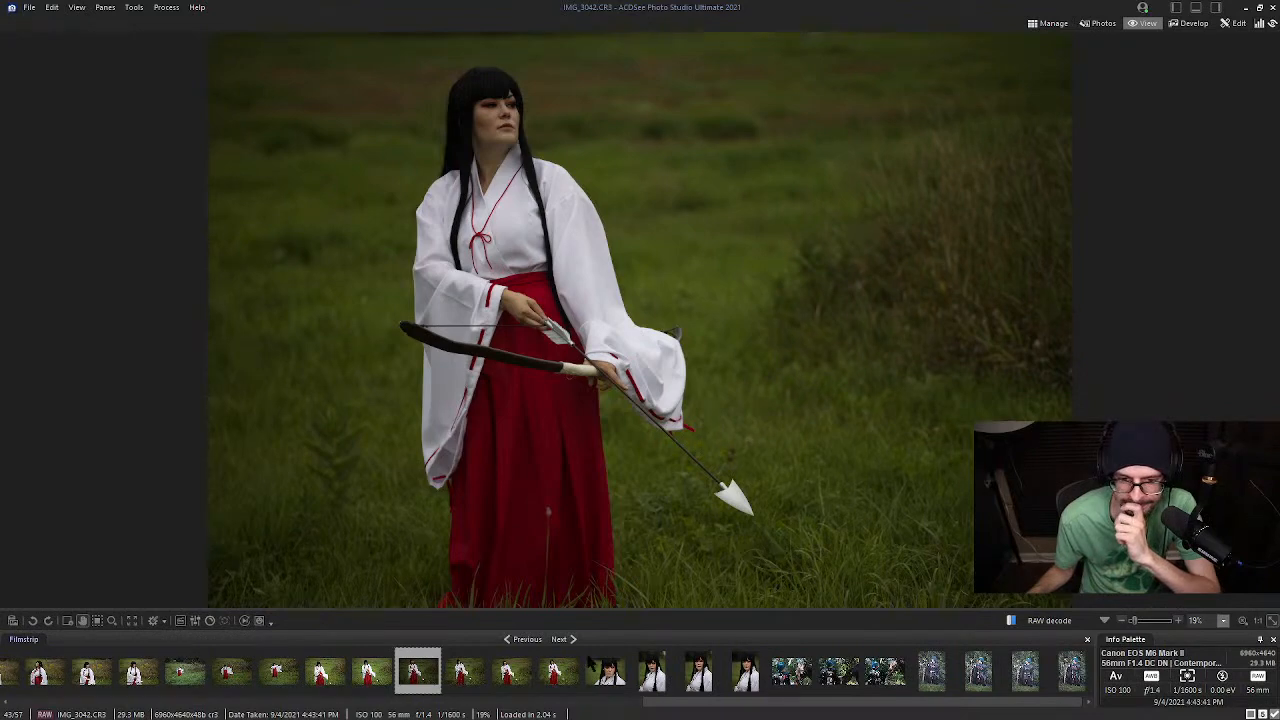
# Switch to IMG_3040.CR3 and inspect the face's skin and eyes at 100% zoom before returning to the full view
pyautogui.click(378, 676)
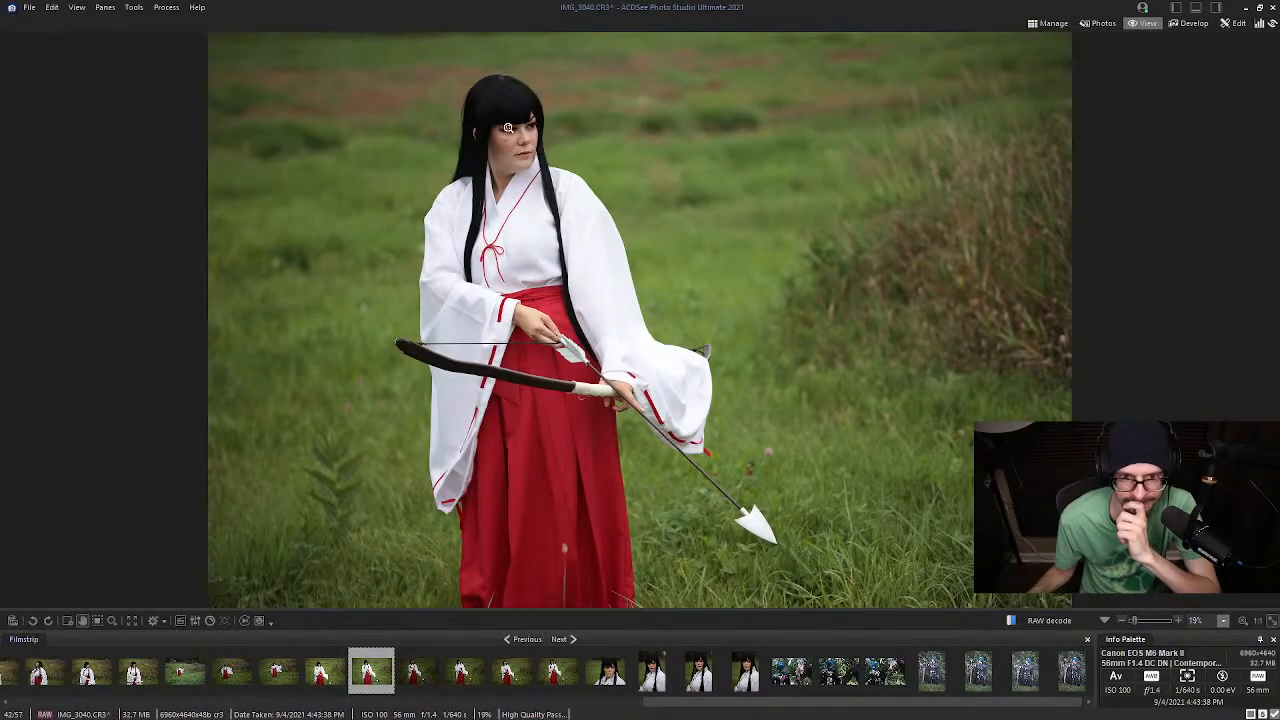
pyautogui.click(508, 128)
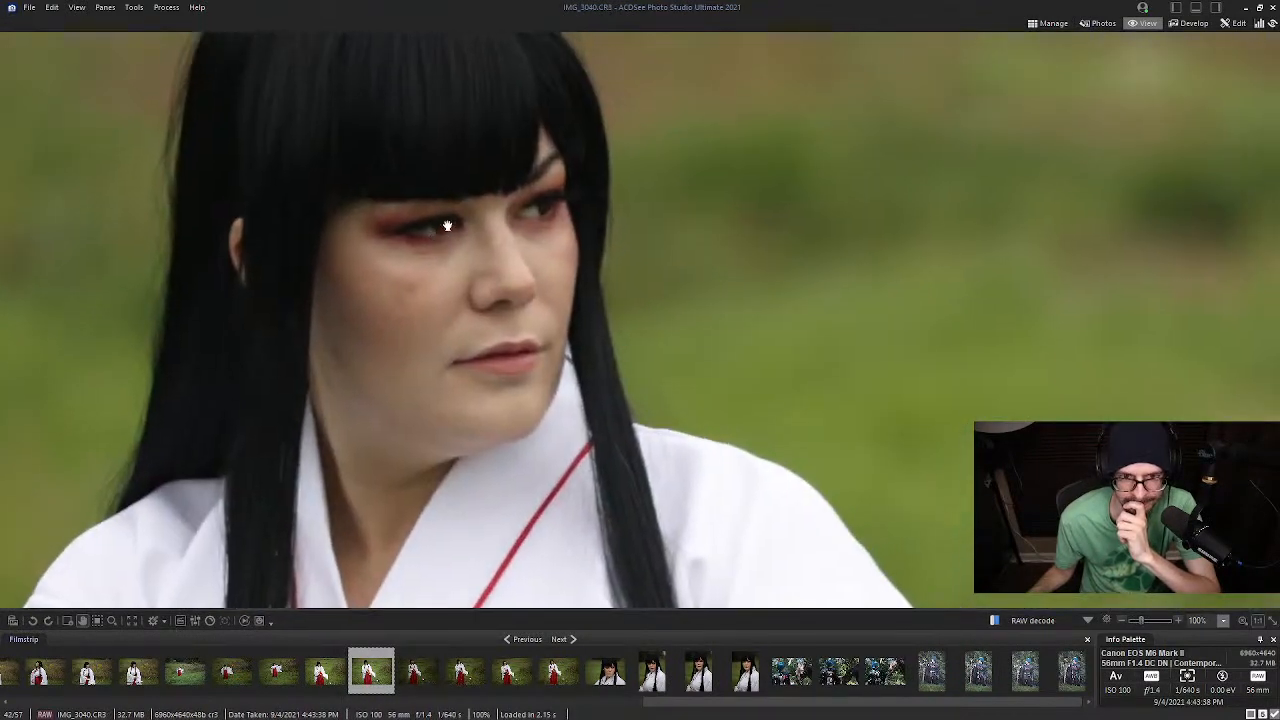
pyautogui.moveTo(447, 226); pyautogui.dragTo(387, 253)
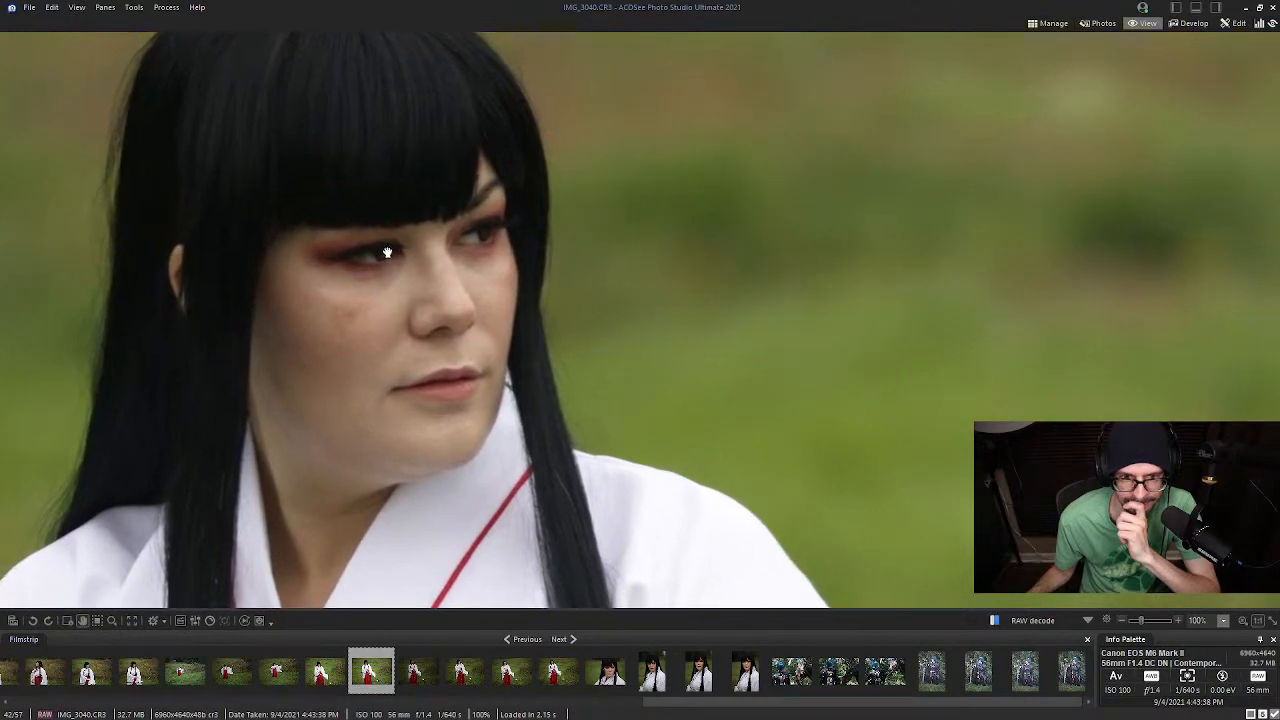
pyautogui.click(388, 252)
pyautogui.click(524, 136)
pyautogui.moveTo(542, 129); pyautogui.dragTo(510, 248)
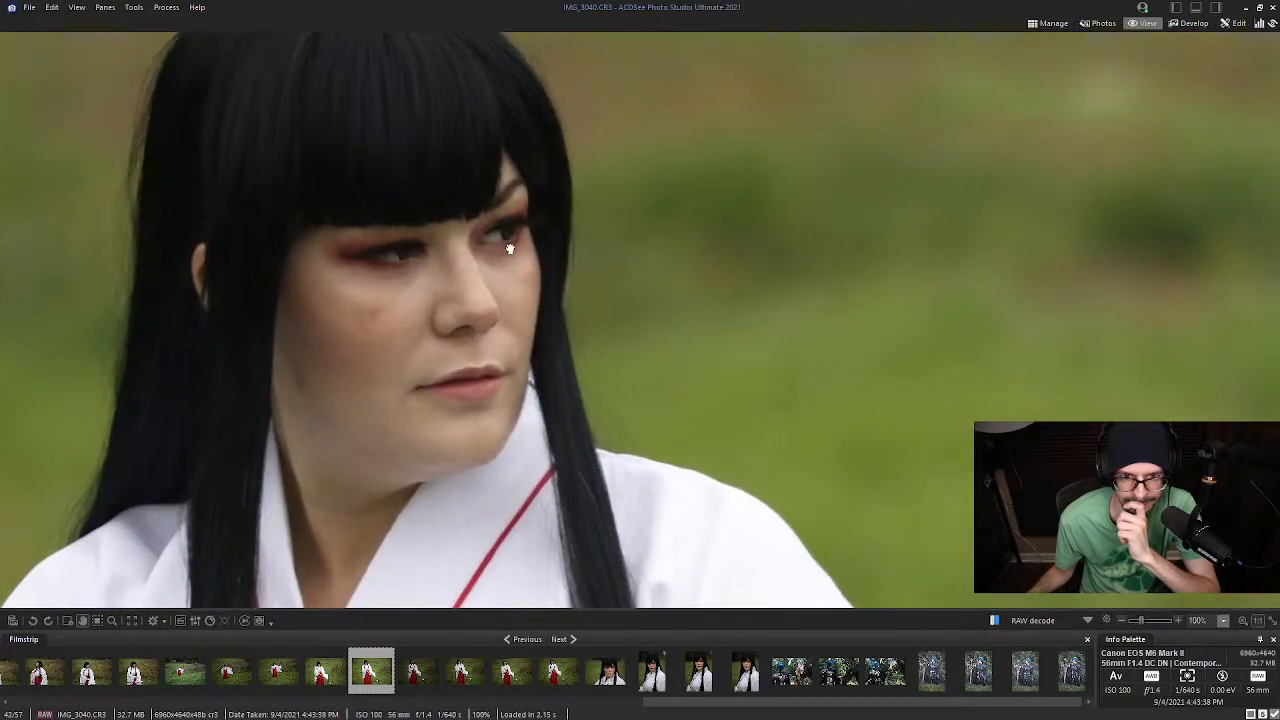
pyautogui.click(498, 237)
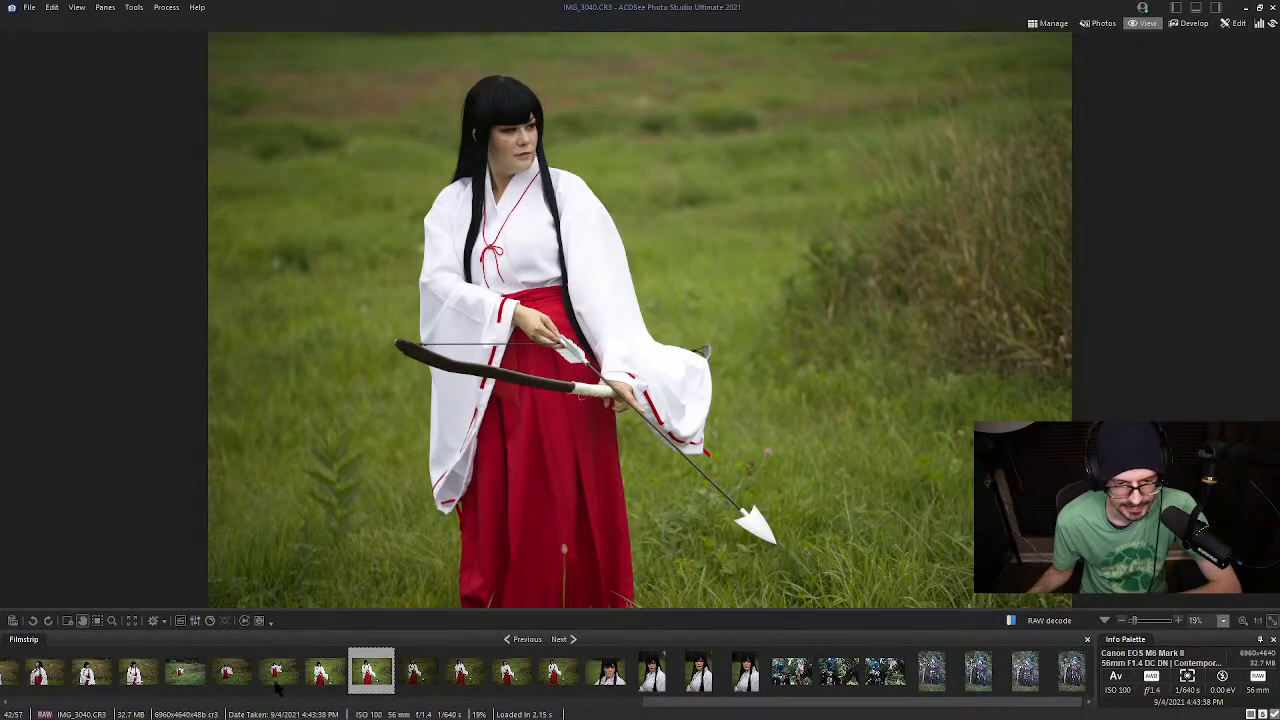
# View the wide drawn-bow shot IMG_3033.CR3, switch to IMG_3032.CR3 and look closely at the archer
pyautogui.scroll(3, 265, 686)
pyautogui.click(494, 678)
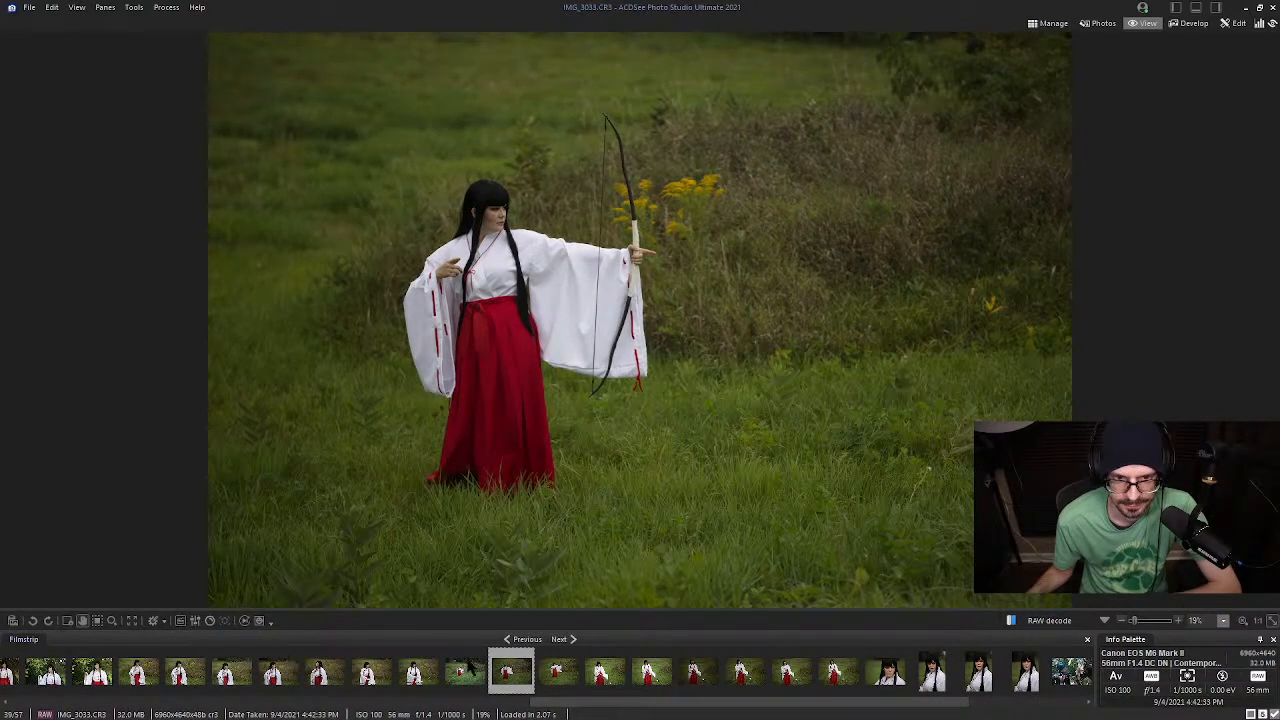
pyautogui.click(465, 682)
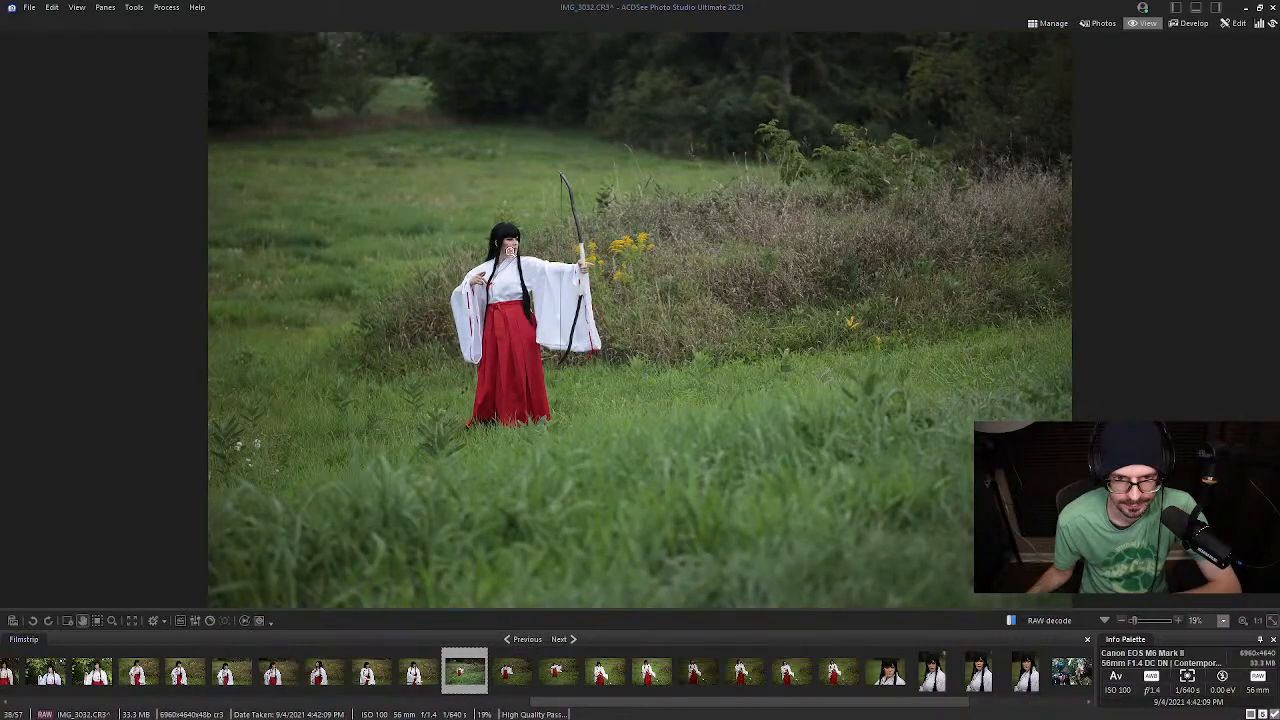
pyautogui.moveTo(512, 242); pyautogui.dragTo(541, 254)
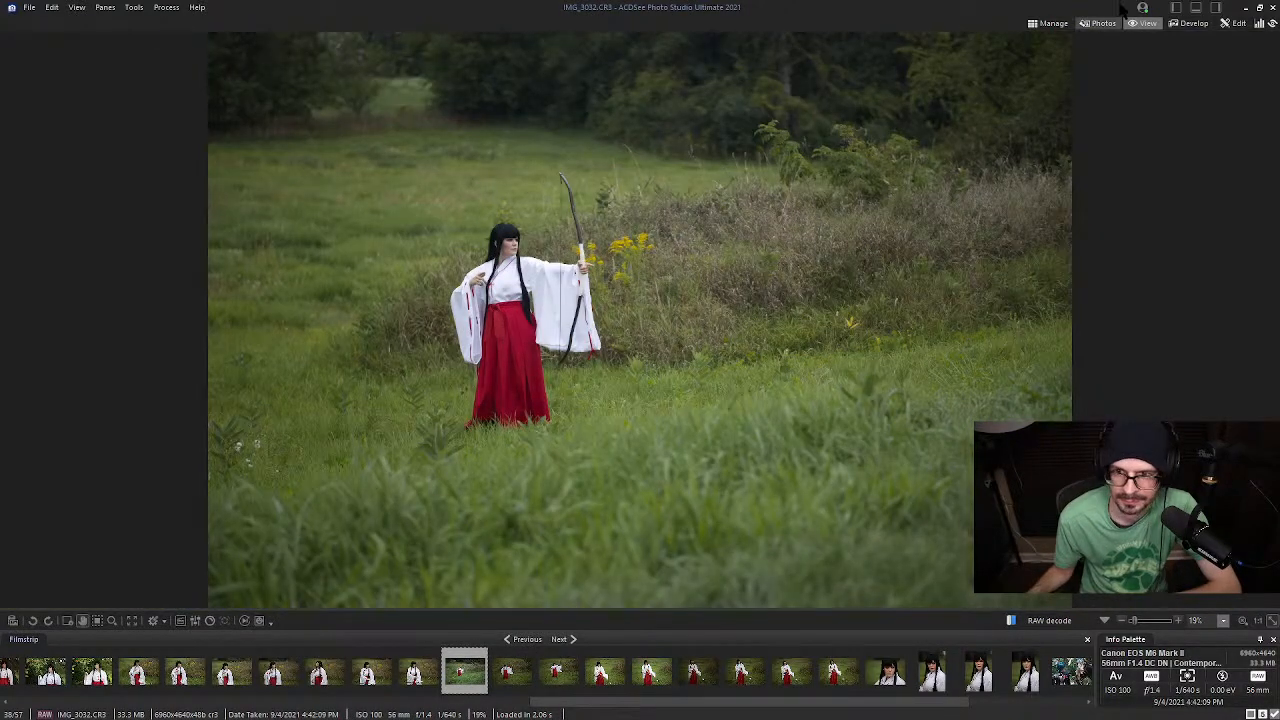
# Open IMG_3032.CR3 for developing and apply a 16 x 9 crop proportion to the archer photo
pyautogui.click(1190, 23)
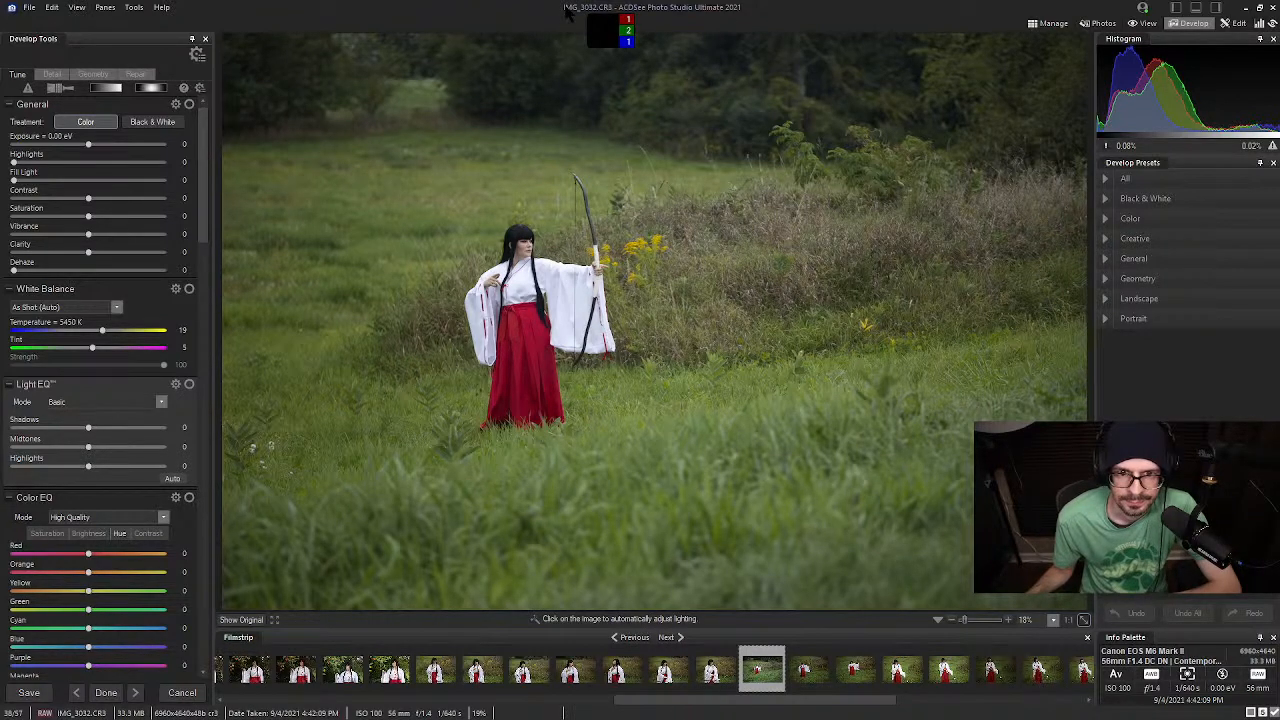
pyautogui.click(93, 75)
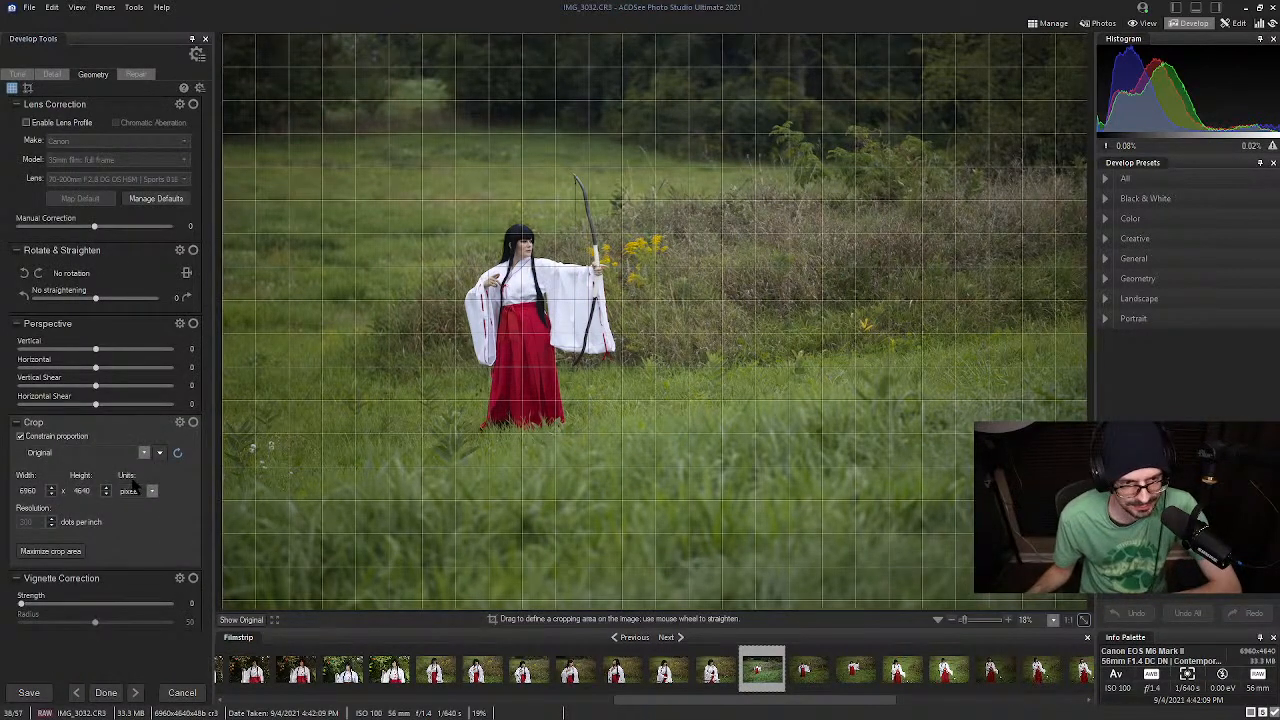
pyautogui.click(143, 455)
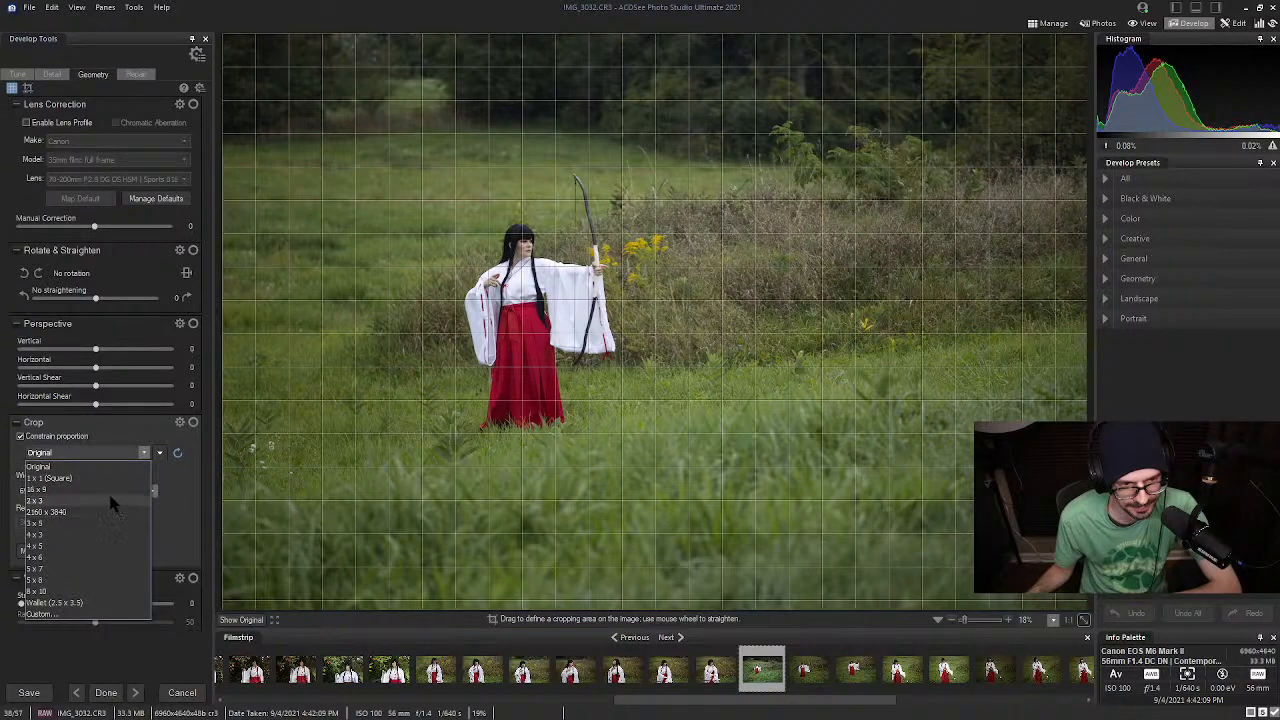
pyautogui.click(110, 489)
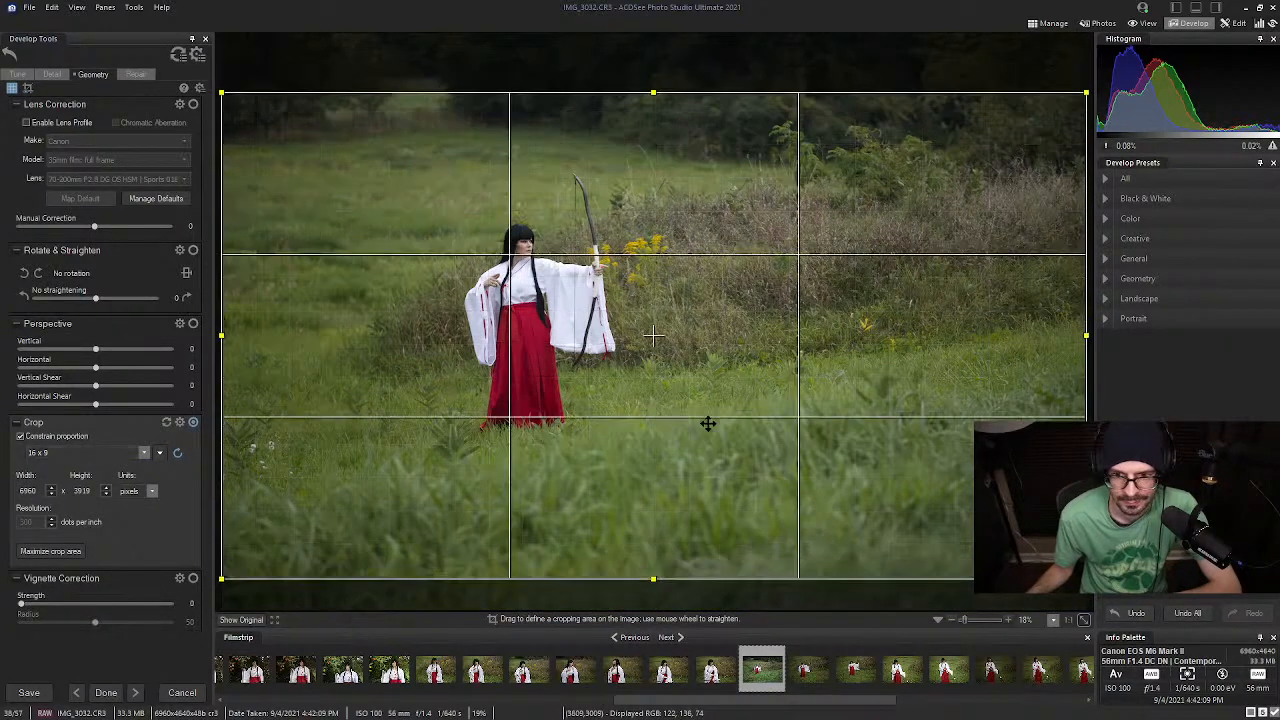
# Reposition the 16 x 9 crop frame around the archer and shrink it slightly from its lower-left corner
pyautogui.moveTo(712, 413); pyautogui.dragTo(712, 406)
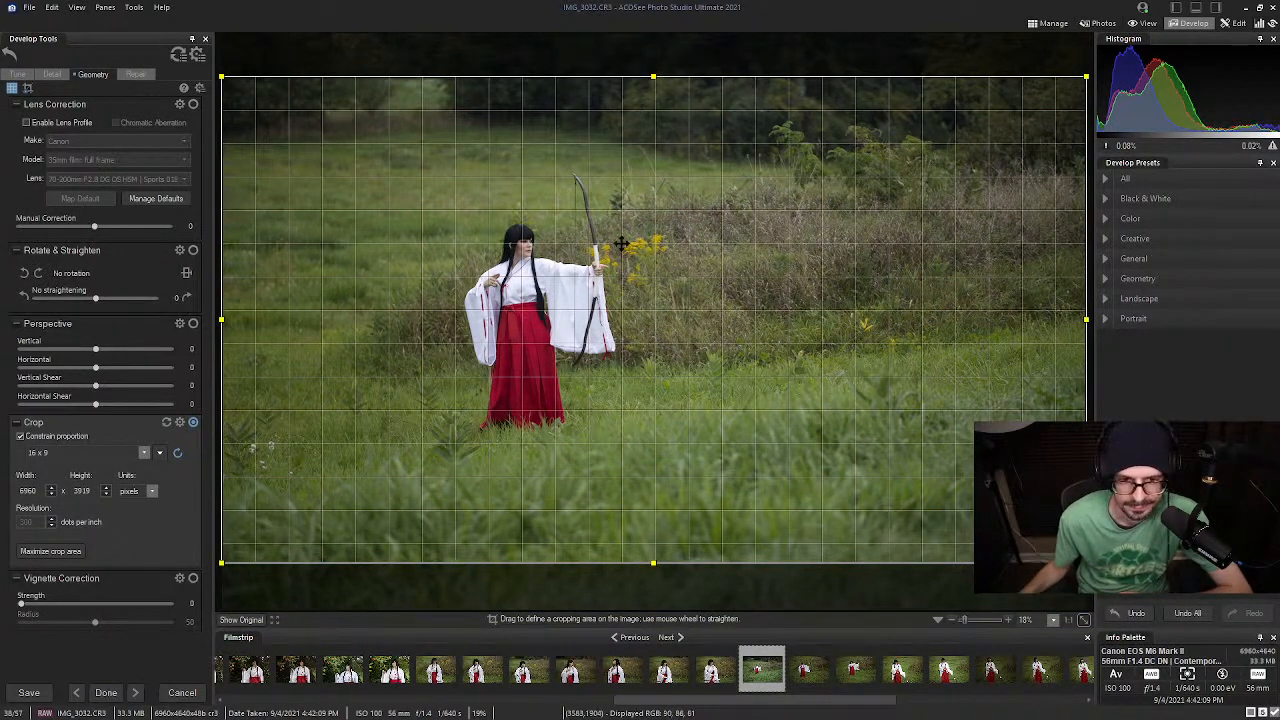
pyautogui.moveTo(613, 205)
pyautogui.mouseDown()
pyautogui.moveTo(626, 237)
pyautogui.moveTo(629, 223)
pyautogui.mouseUp()
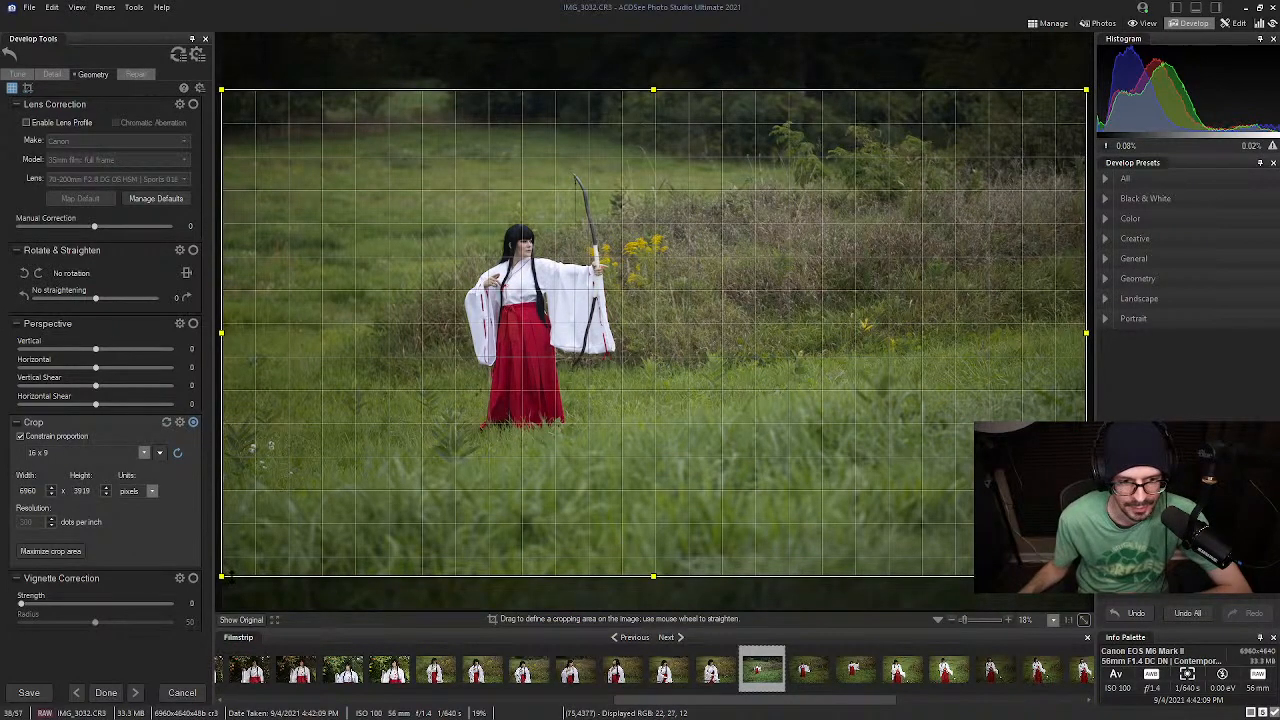
pyautogui.moveTo(222, 577); pyautogui.dragTo(257, 554)
pyautogui.moveTo(583, 400)
pyautogui.mouseDown()
pyautogui.moveTo(569, 394)
pyautogui.moveTo(569, 406)
pyautogui.mouseUp()
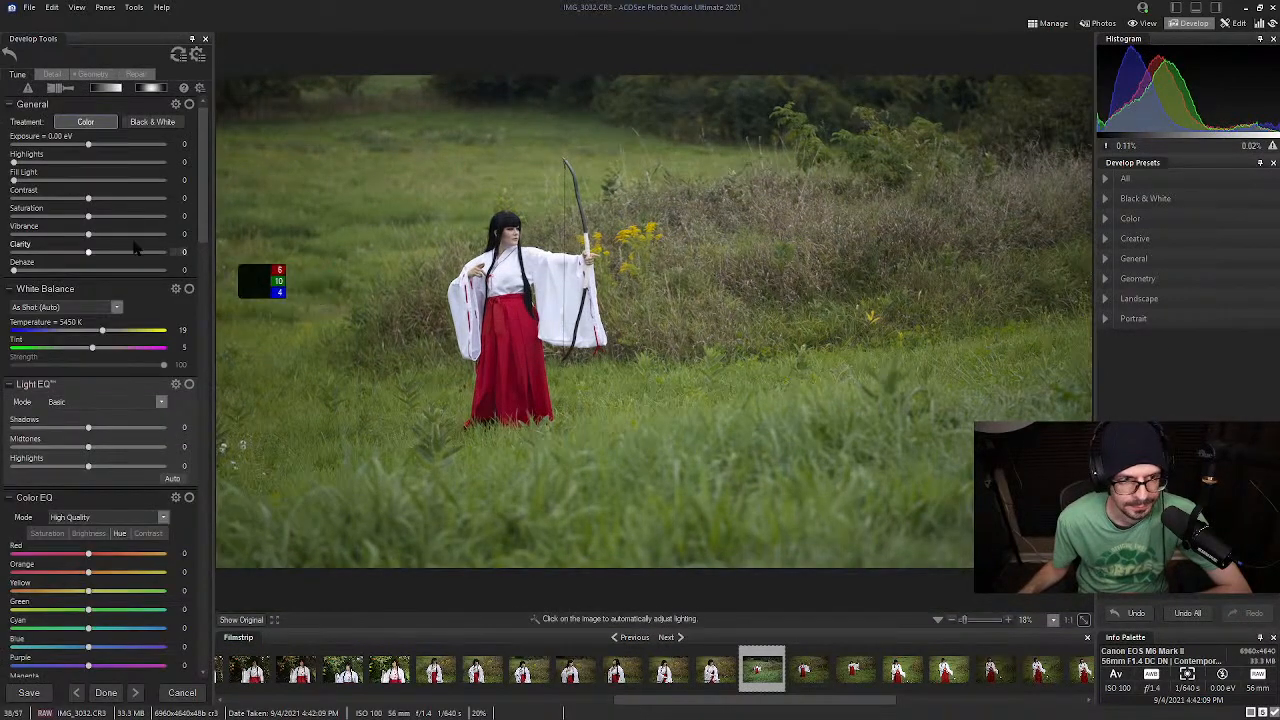
# Tune the archer photo with contrast 15, dehaze 8, highlights 12, saturation 2 and vibrance 8
pyautogui.click(100, 198)
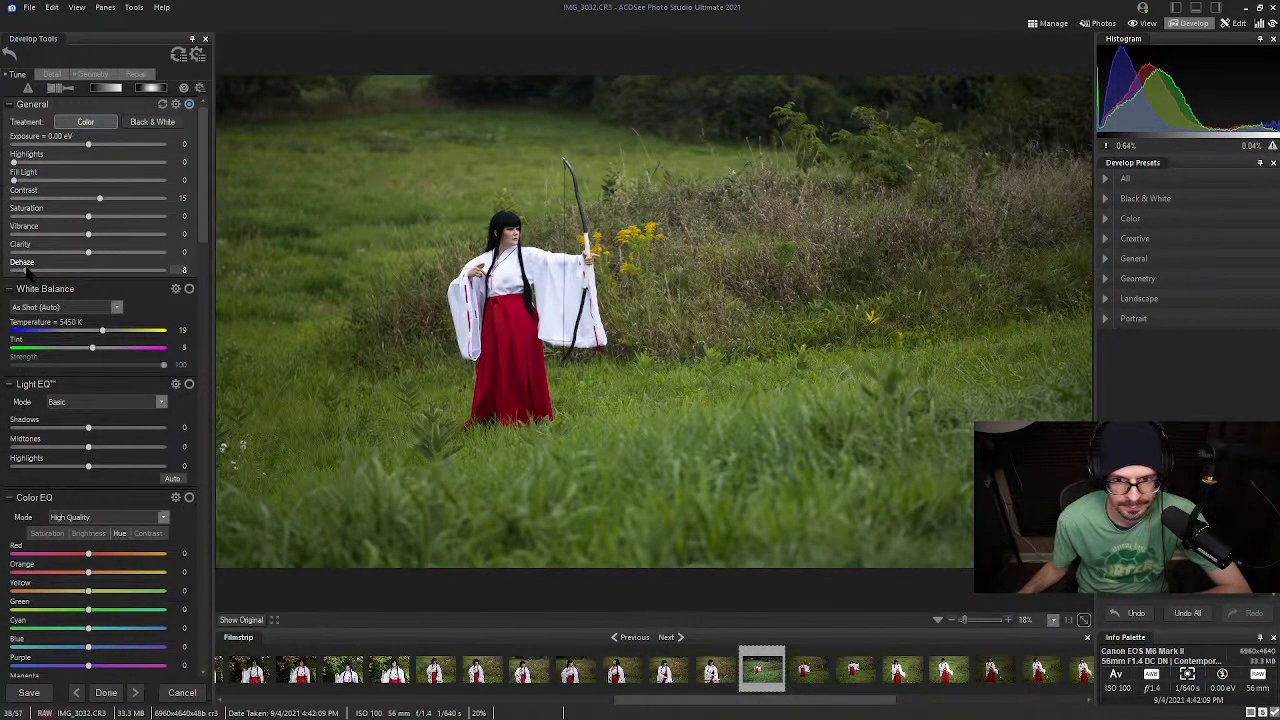
pyautogui.click(25, 163)
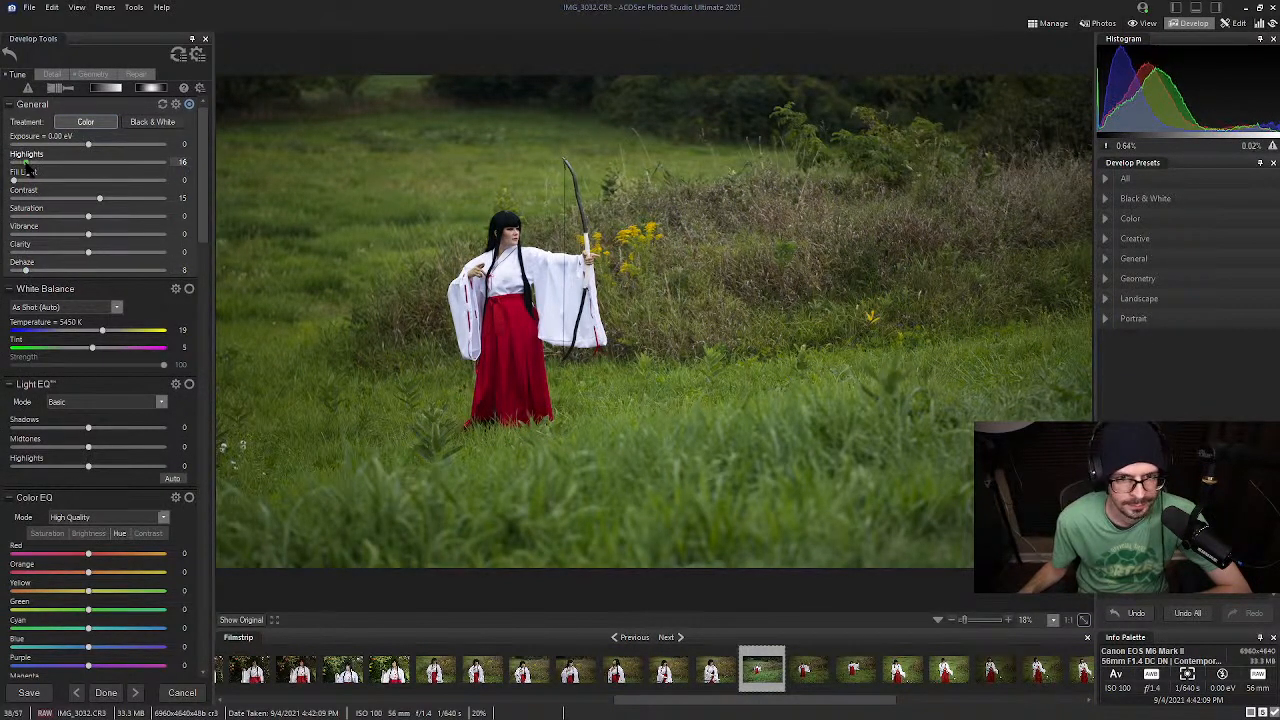
pyautogui.moveTo(26, 163); pyautogui.dragTo(22, 163)
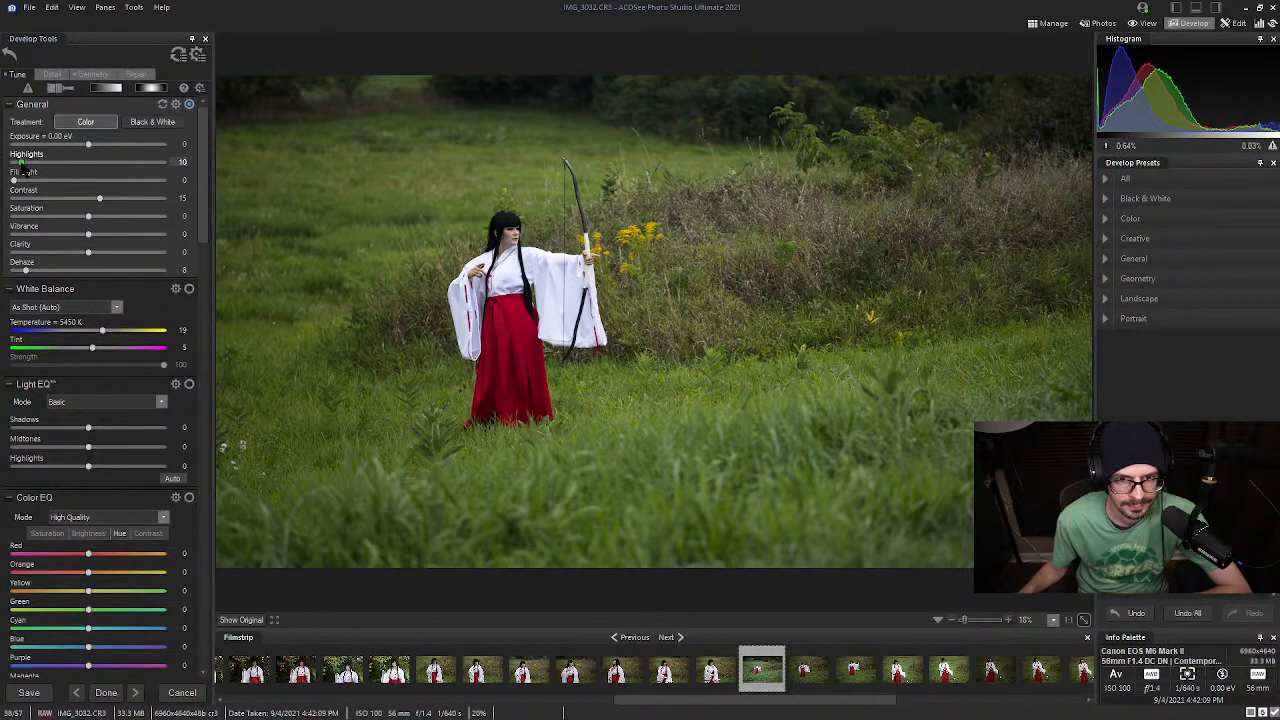
pyautogui.click(95, 236)
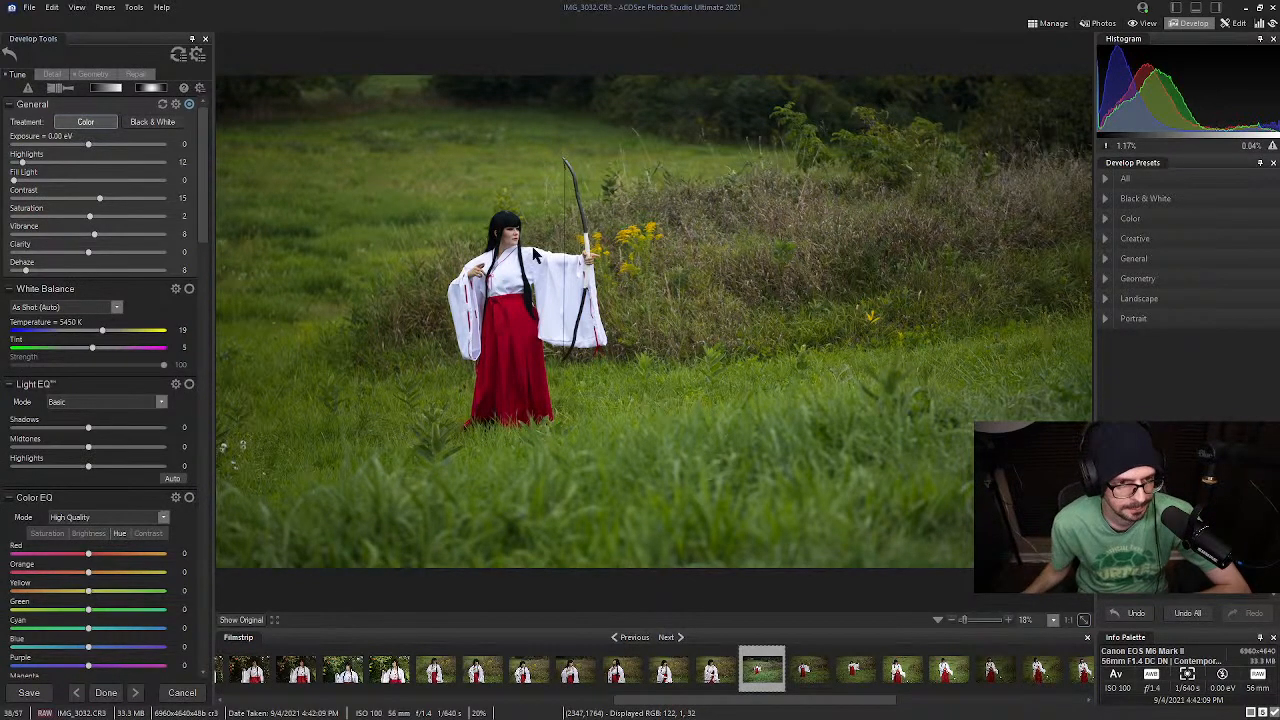
# Add a post-crop vignette to the archer photo with strength -43, feathering 100 and roundness -25
pyautogui.moveTo(206, 234); pyautogui.dragTo(204, 670)
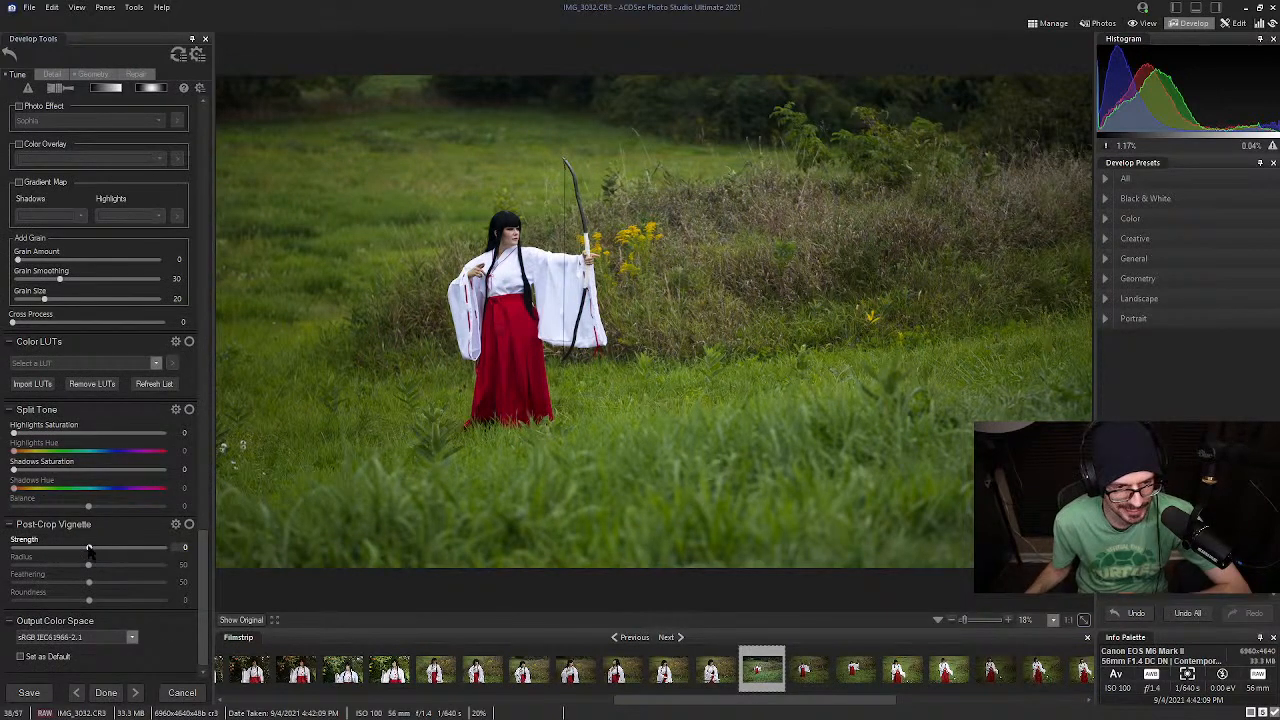
pyautogui.moveTo(88, 549); pyautogui.dragTo(57, 556)
pyautogui.moveTo(88, 600); pyautogui.dragTo(185, 588)
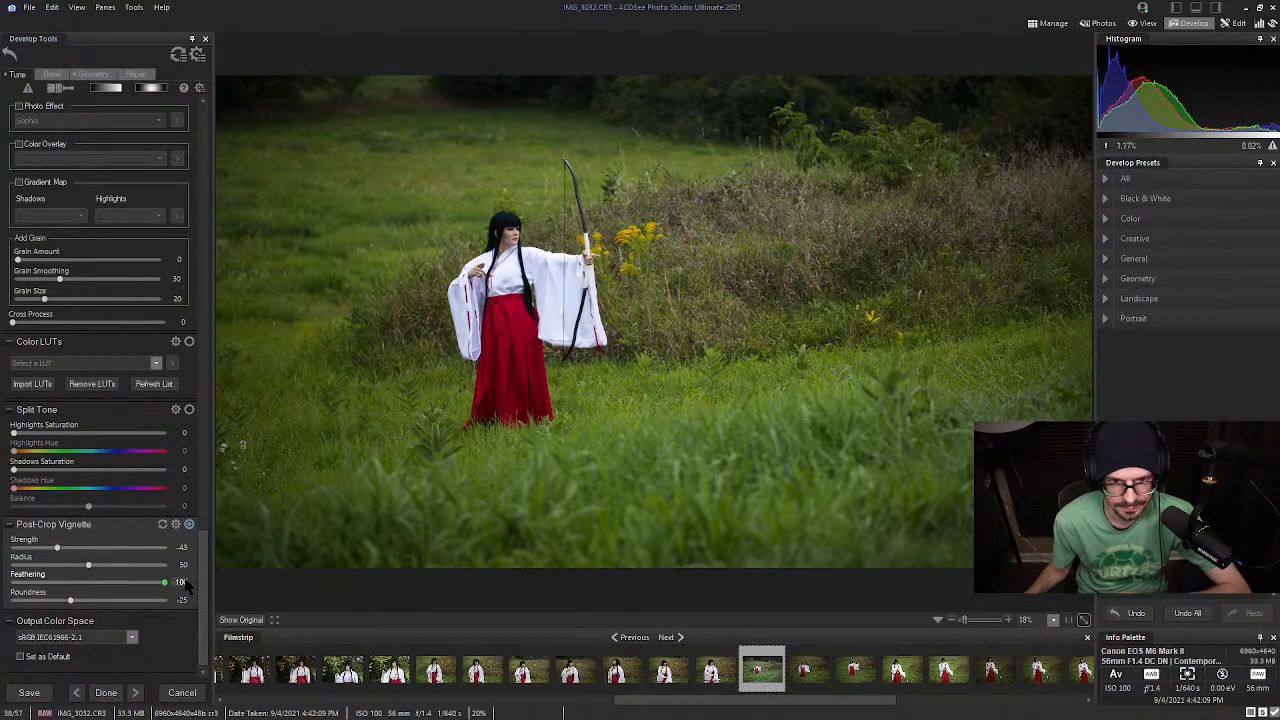
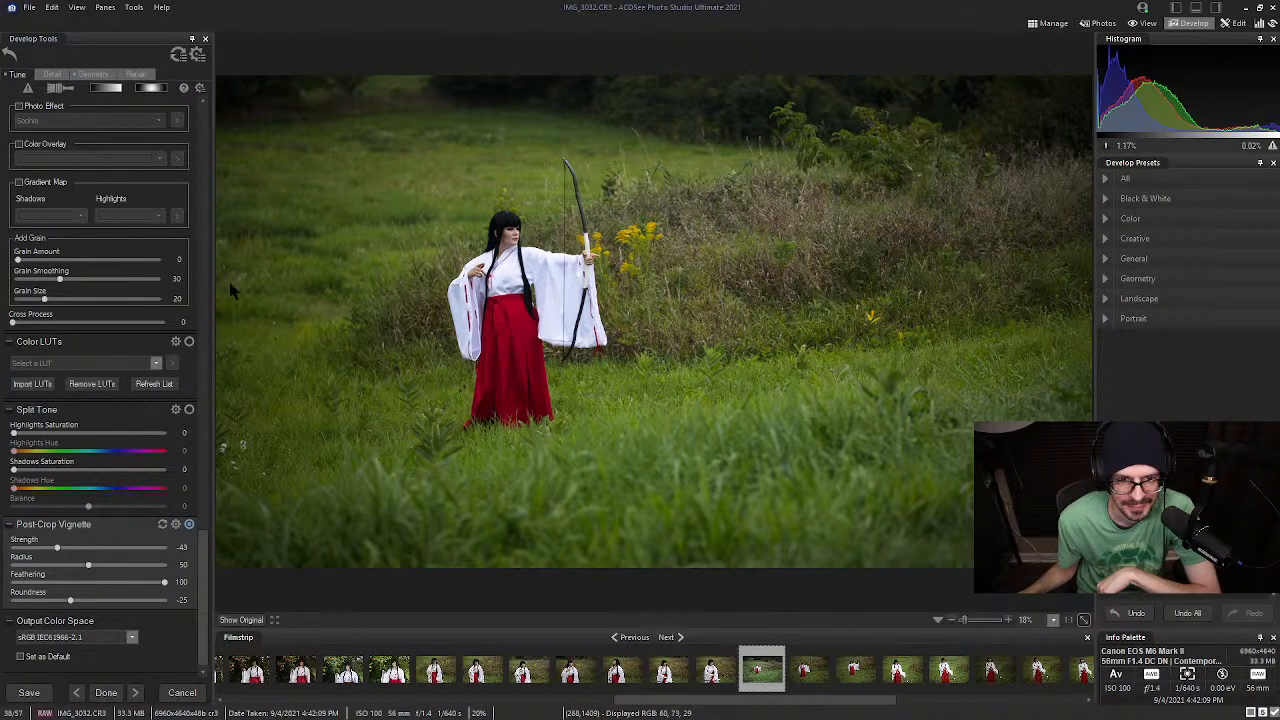
pyautogui.moveTo(205, 540); pyautogui.dragTo(203, 285)
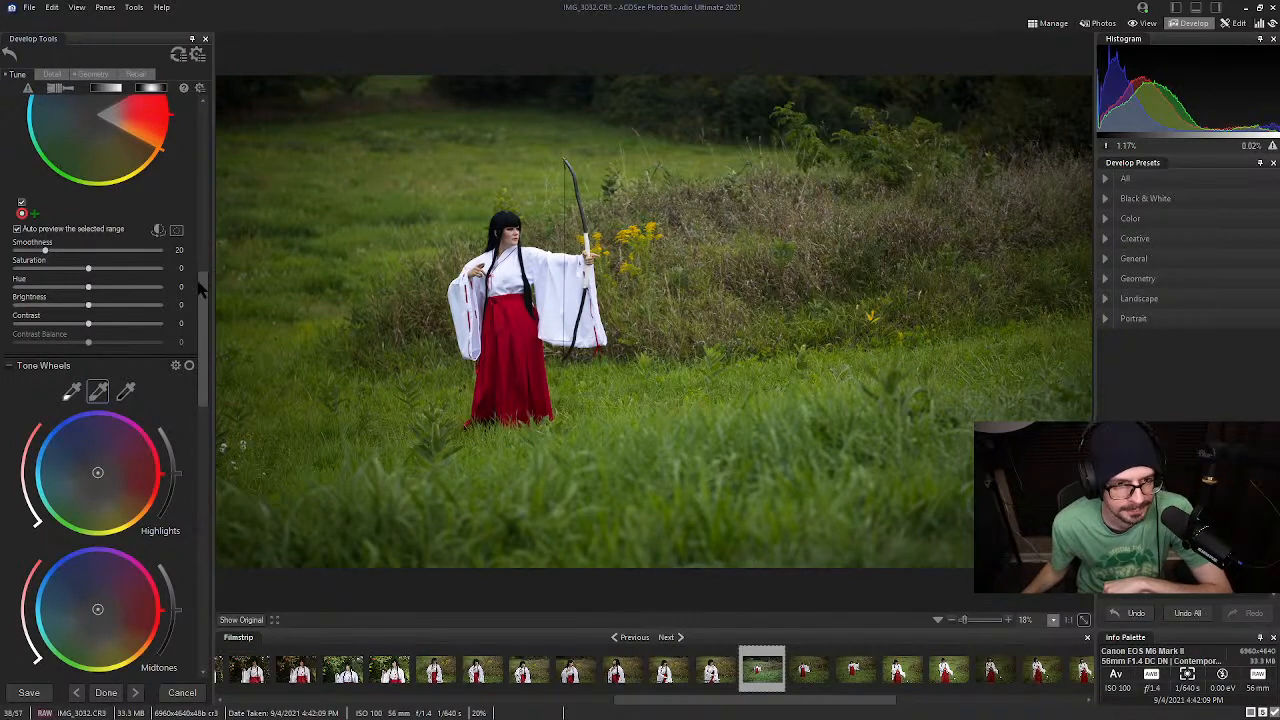
pyautogui.moveTo(205, 292); pyautogui.dragTo(210, 86)
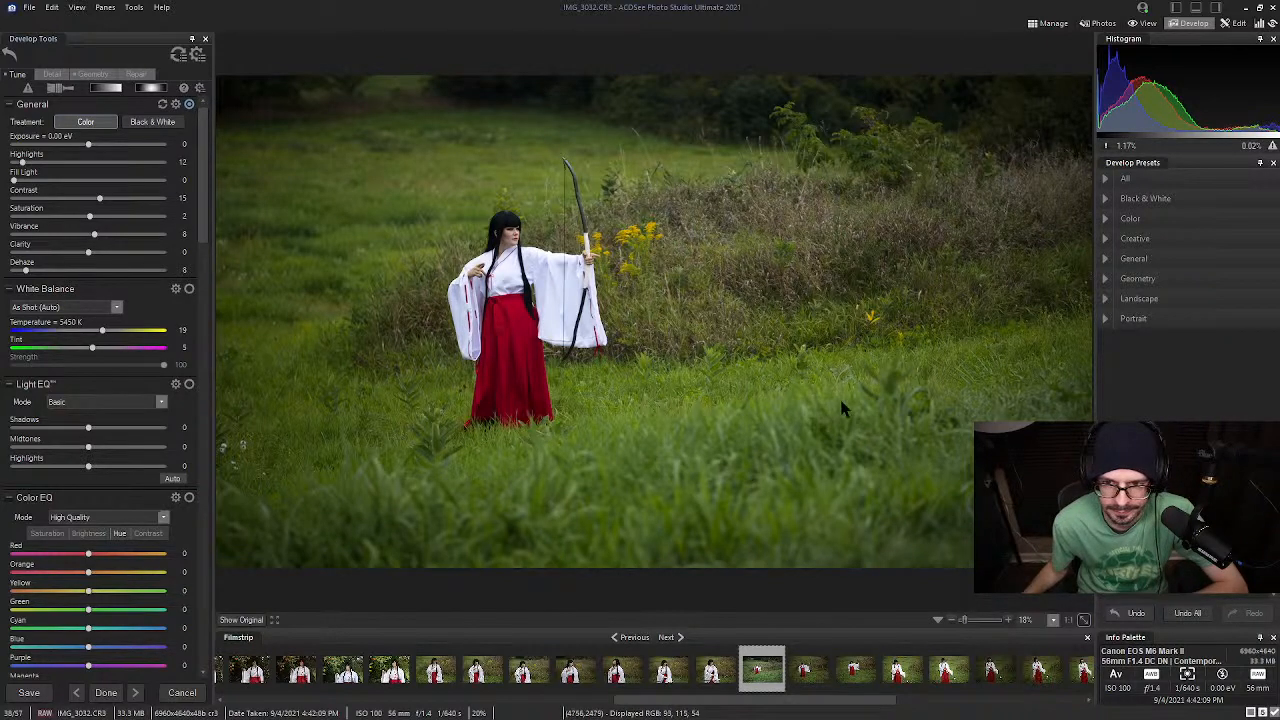
# Return to the photo library and look through the thumbnails in the ex_shadow folder for an already edited shot
pyautogui.click(1050, 23)
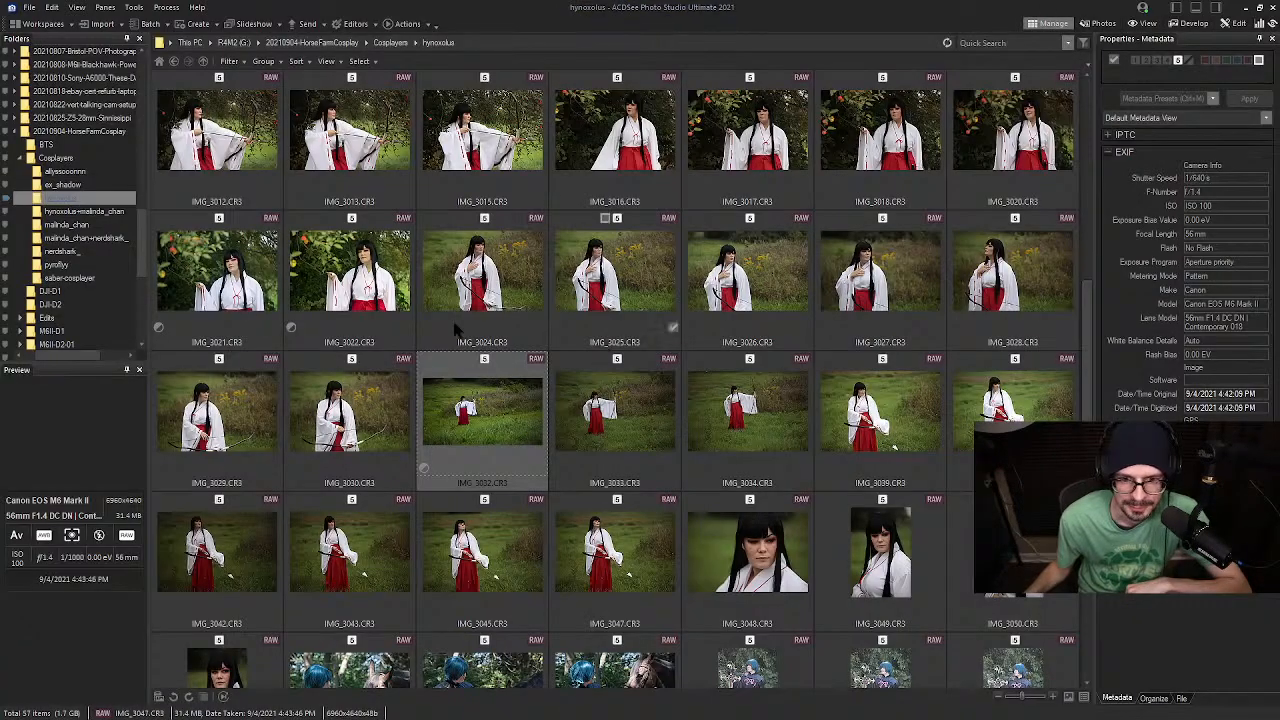
pyautogui.click(62, 184)
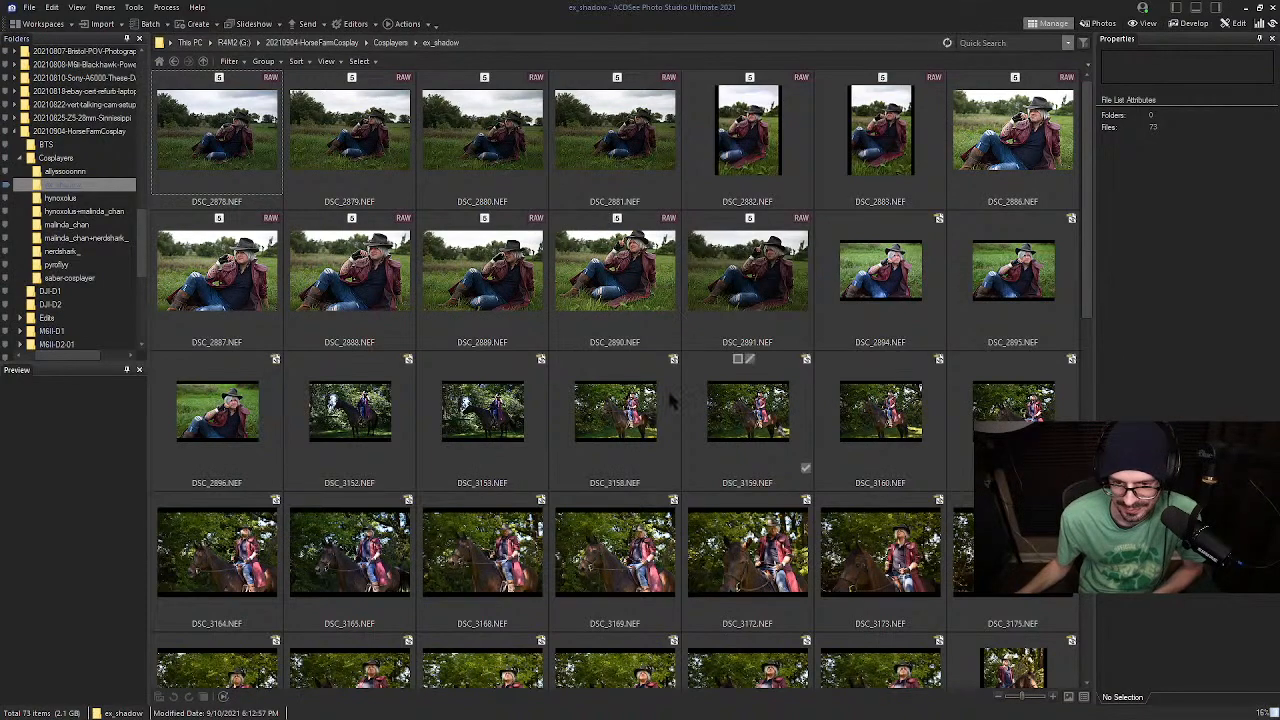
pyautogui.scroll(-1, 680, 390)
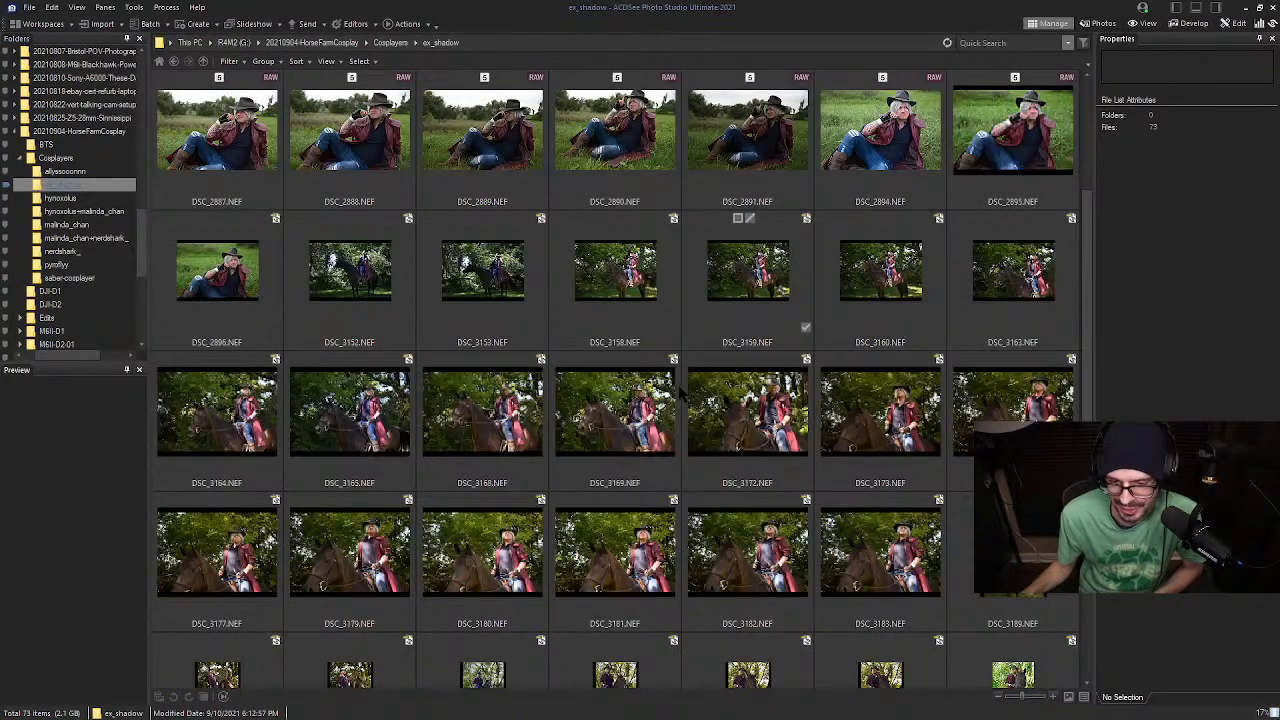
pyautogui.scroll(-2, 680, 393)
pyautogui.scroll(-1, 678, 393)
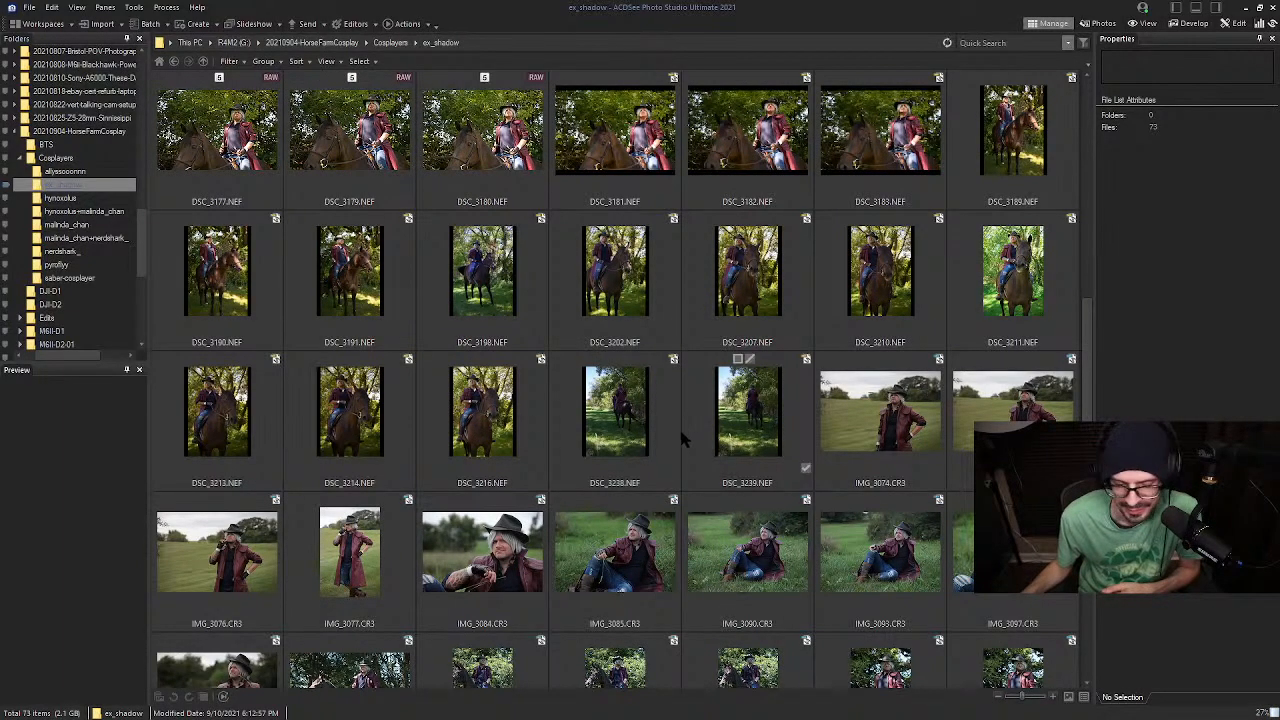
pyautogui.scroll(-3, 615, 490)
pyautogui.scroll(2, 615, 480)
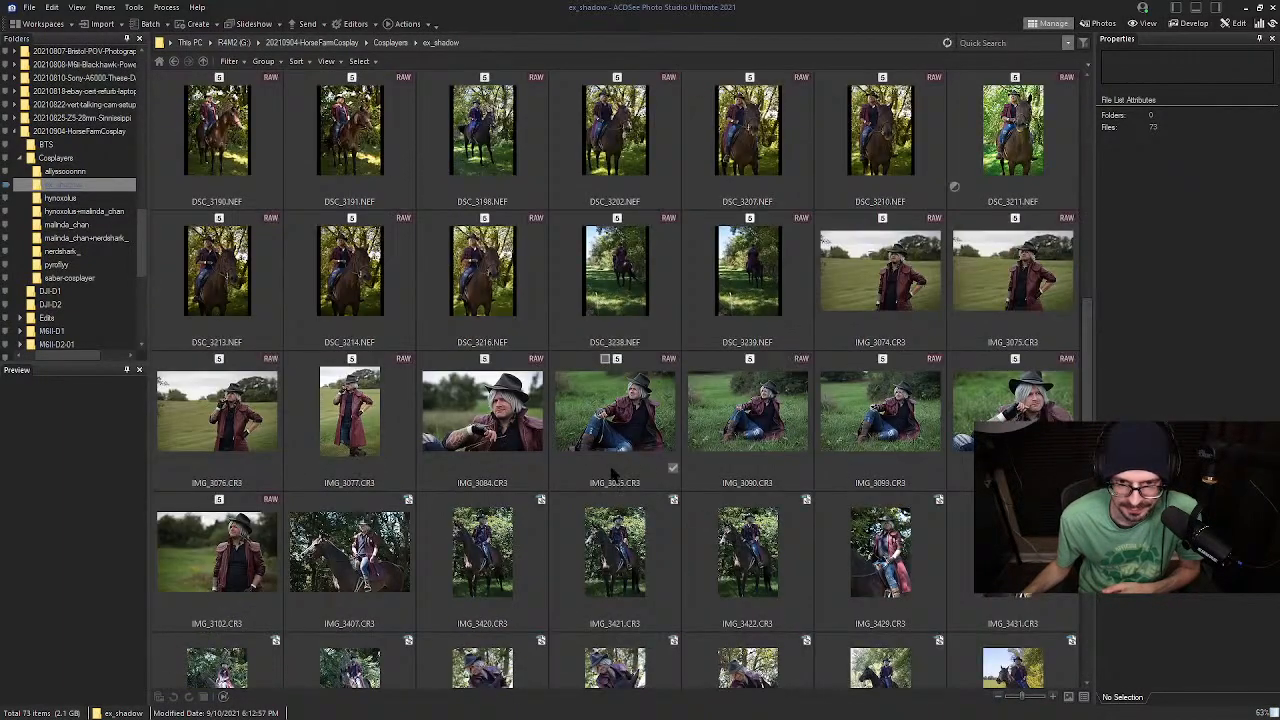
pyautogui.scroll(1, 607, 472)
pyautogui.scroll(1, 607, 465)
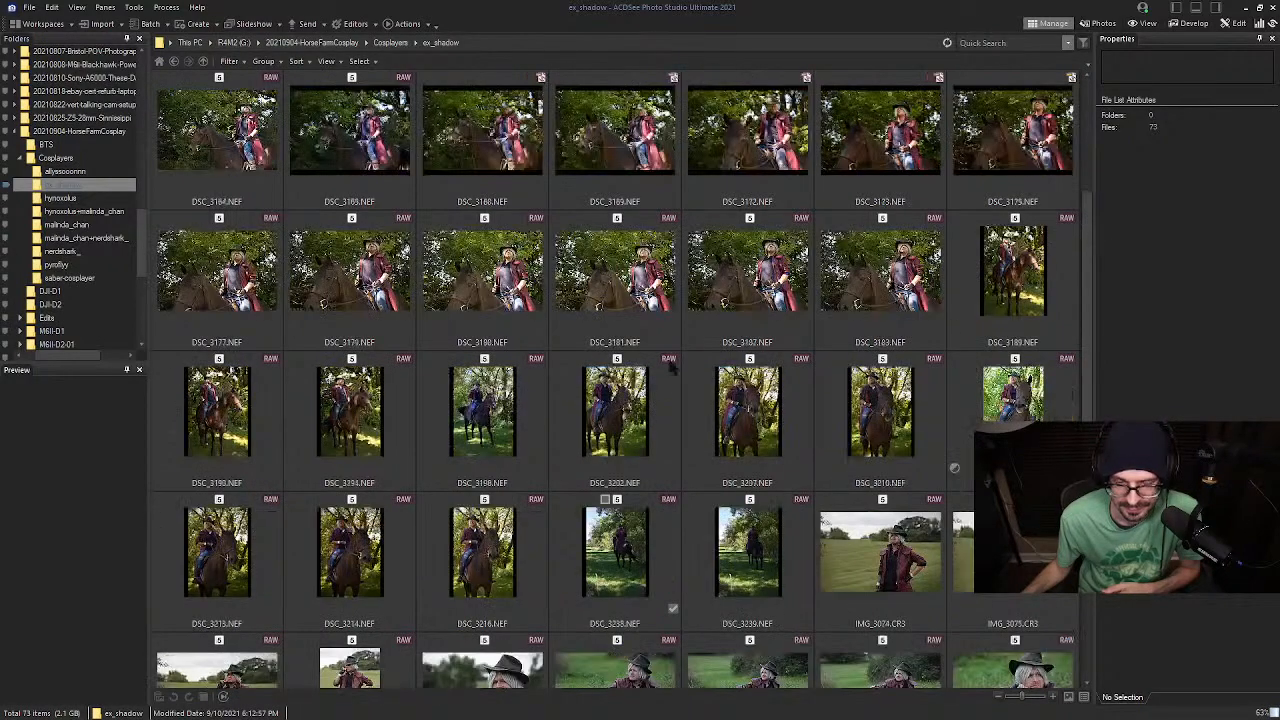
pyautogui.scroll(1, 580, 420)
pyautogui.scroll(-1, 705, 420)
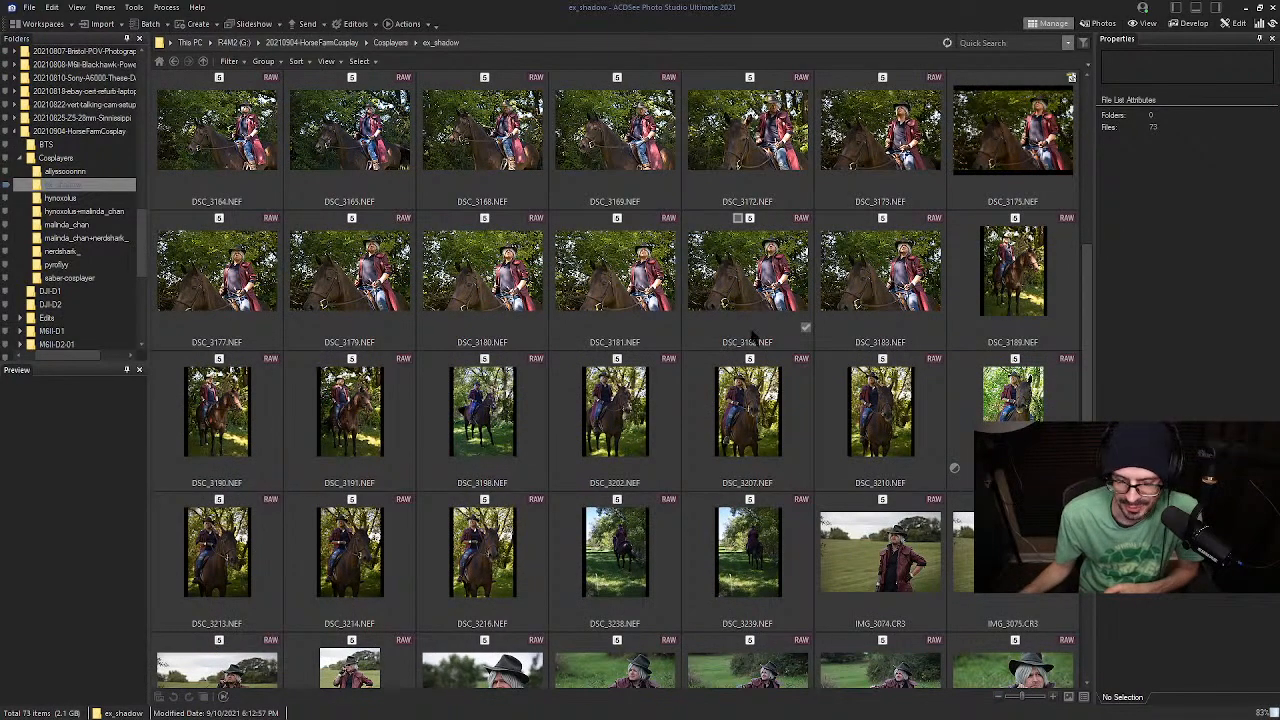
pyautogui.moveTo(1088, 392)
pyautogui.mouseDown()
pyautogui.moveTo(1090, 426)
pyautogui.moveTo(1095, 411)
pyautogui.mouseUp()
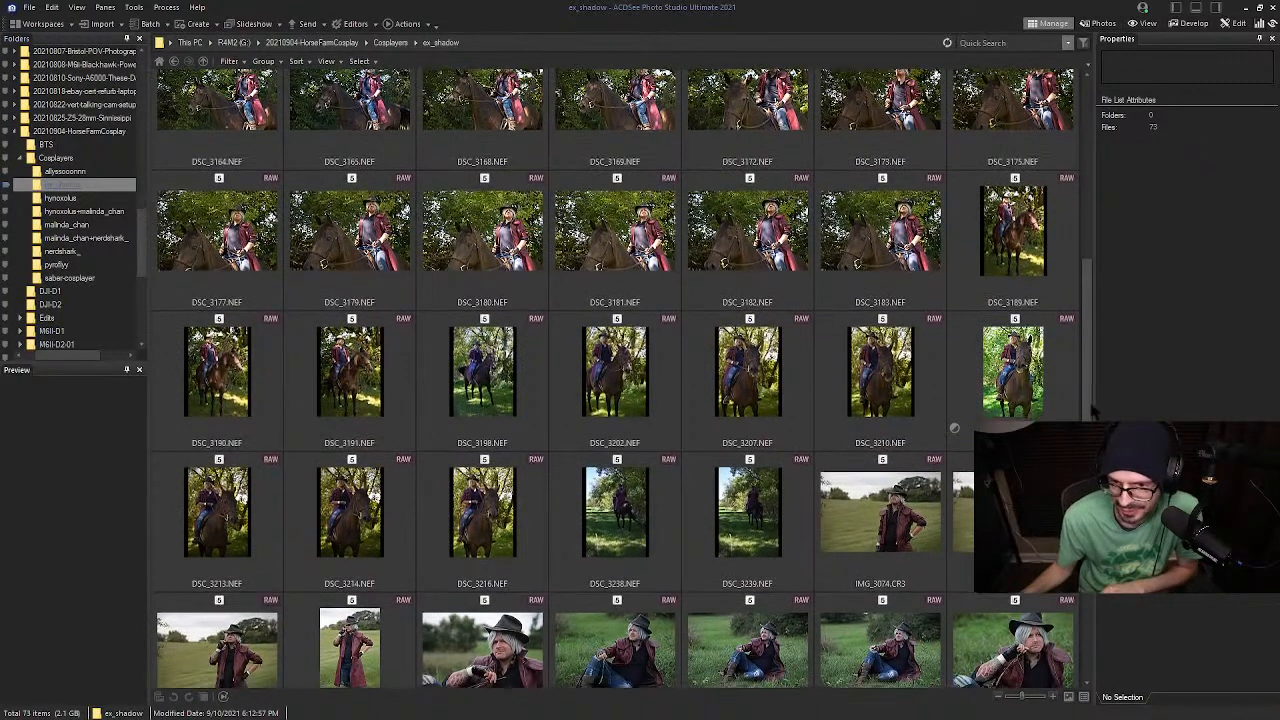
# View the edited horseback portrait DSC_3211.NEF at full size and return to the ex_shadow thumbnails
pyautogui.click(940, 420)
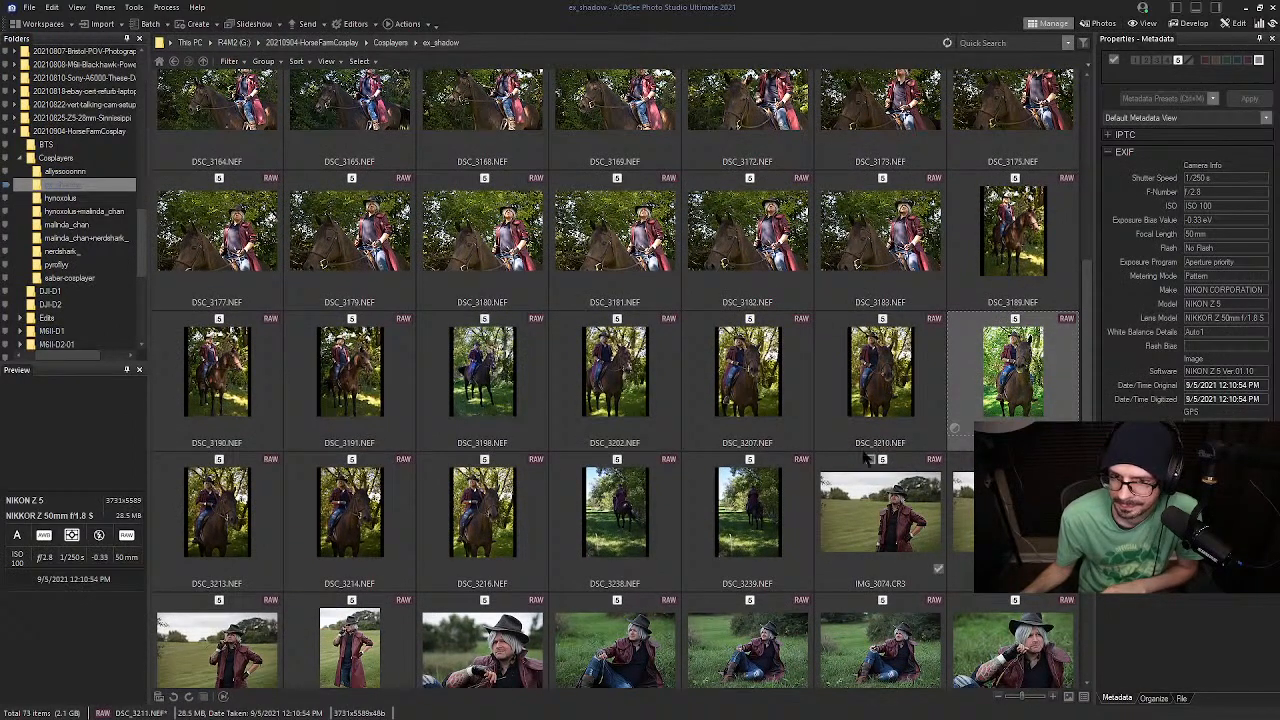
pyautogui.click(954, 427)
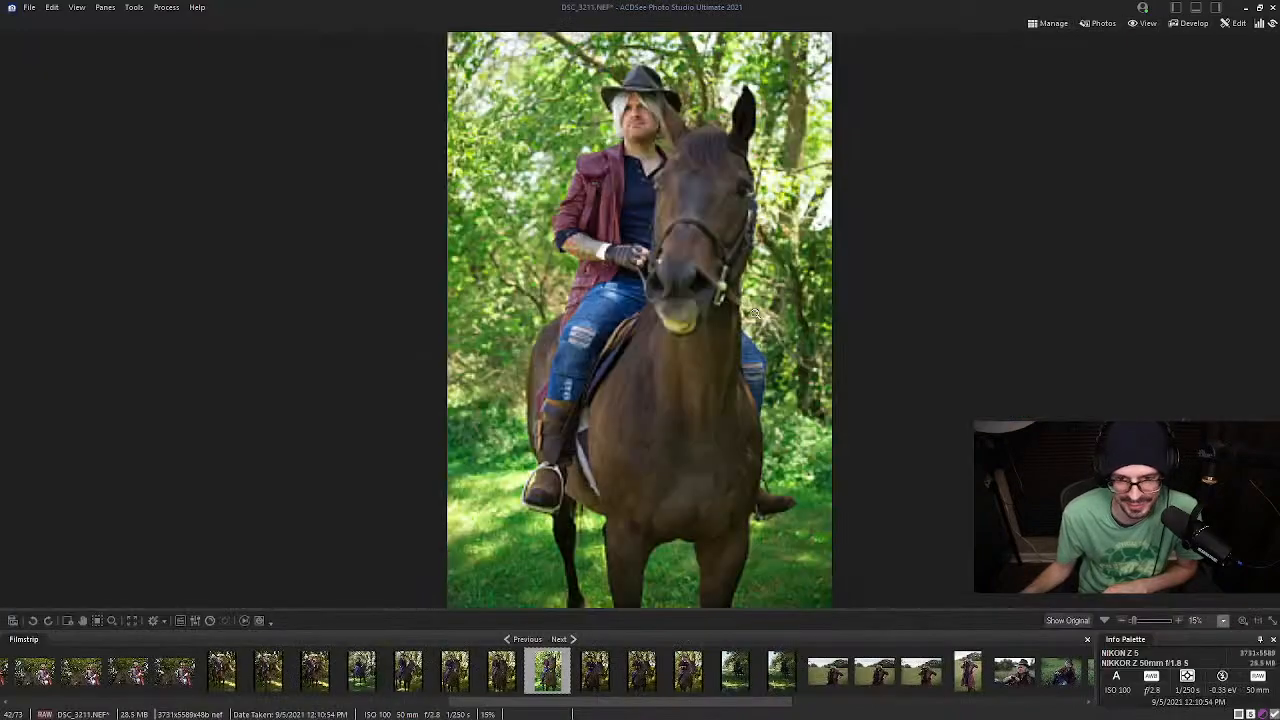
pyautogui.moveTo(722, 288); pyautogui.dragTo(745, 313)
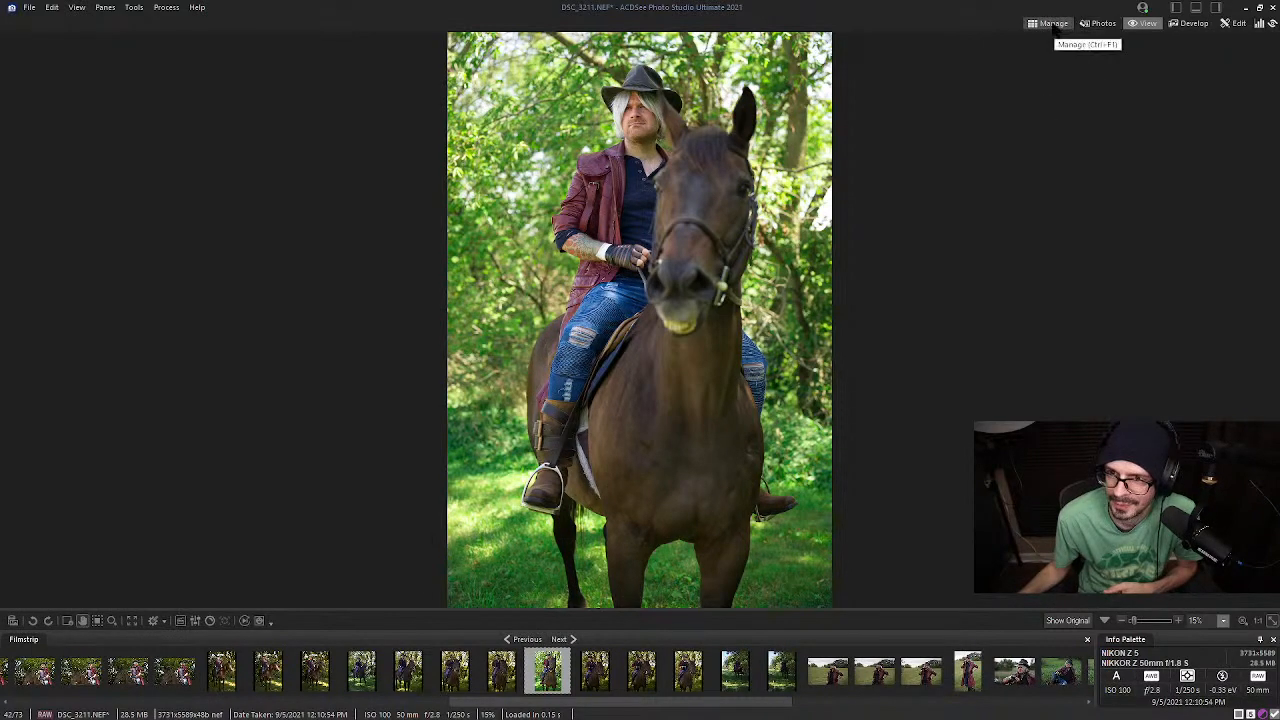
pyautogui.click(1050, 23)
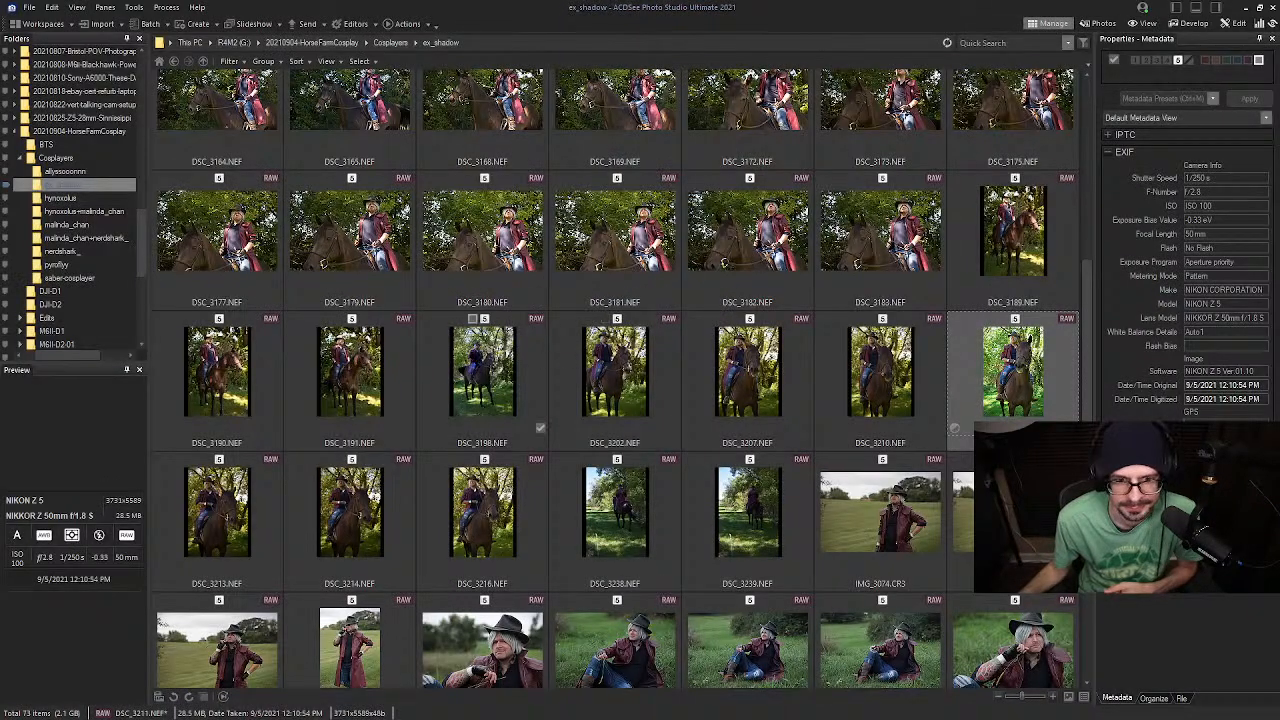
# Open the first subfolder of Cosplayers and look through the green-haired cosplayer's thumbnails
pyautogui.scroll(-5, 487, 343)
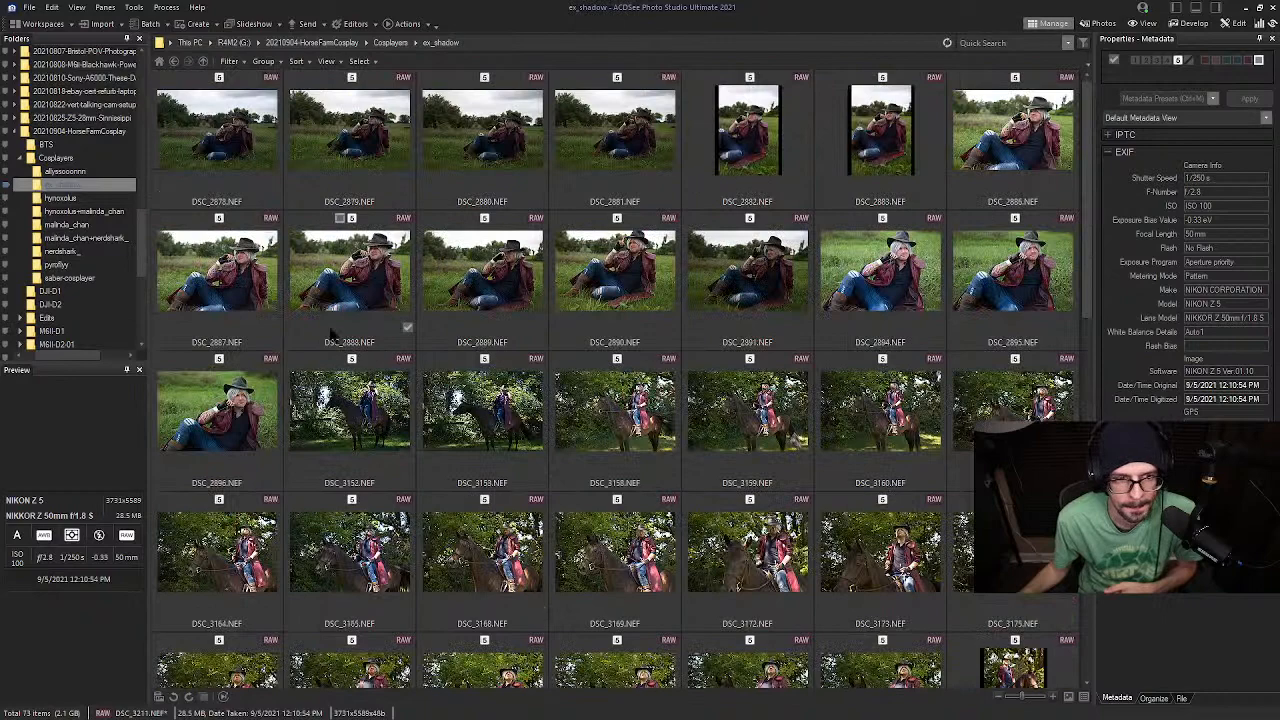
pyautogui.click(65, 171)
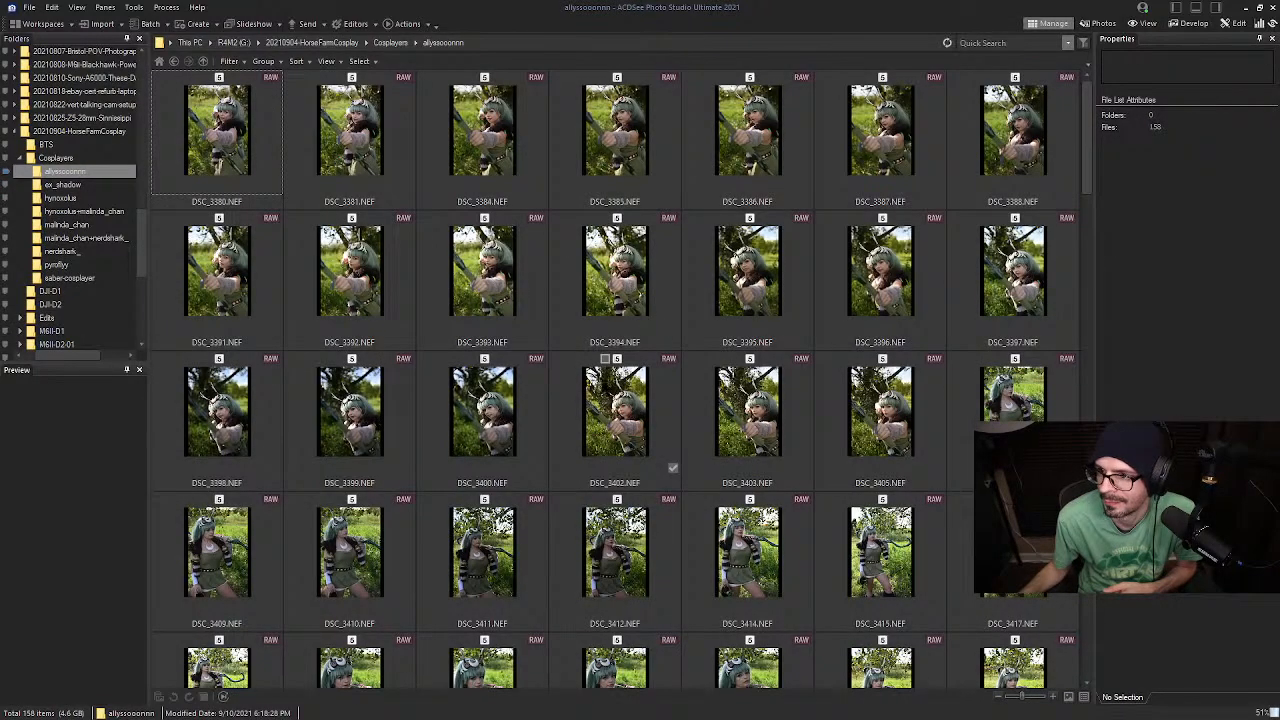
pyautogui.scroll(-10, 615, 380)
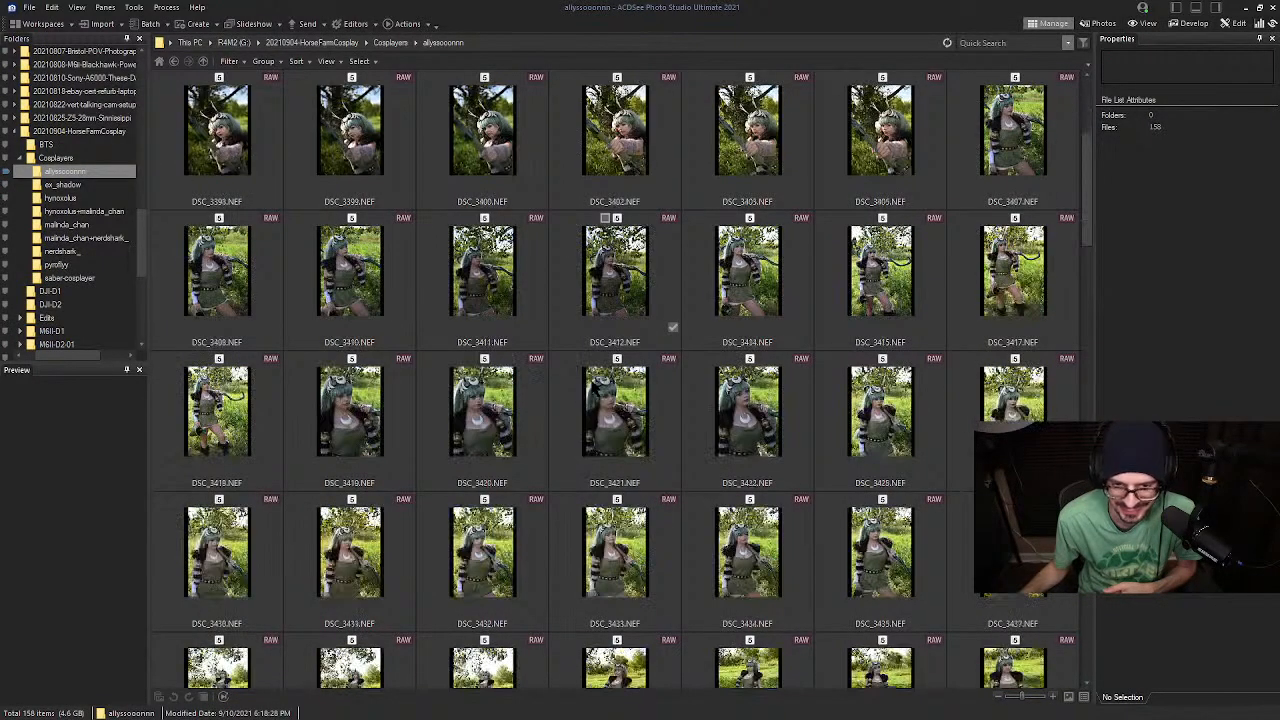
pyautogui.scroll(-10, 615, 380)
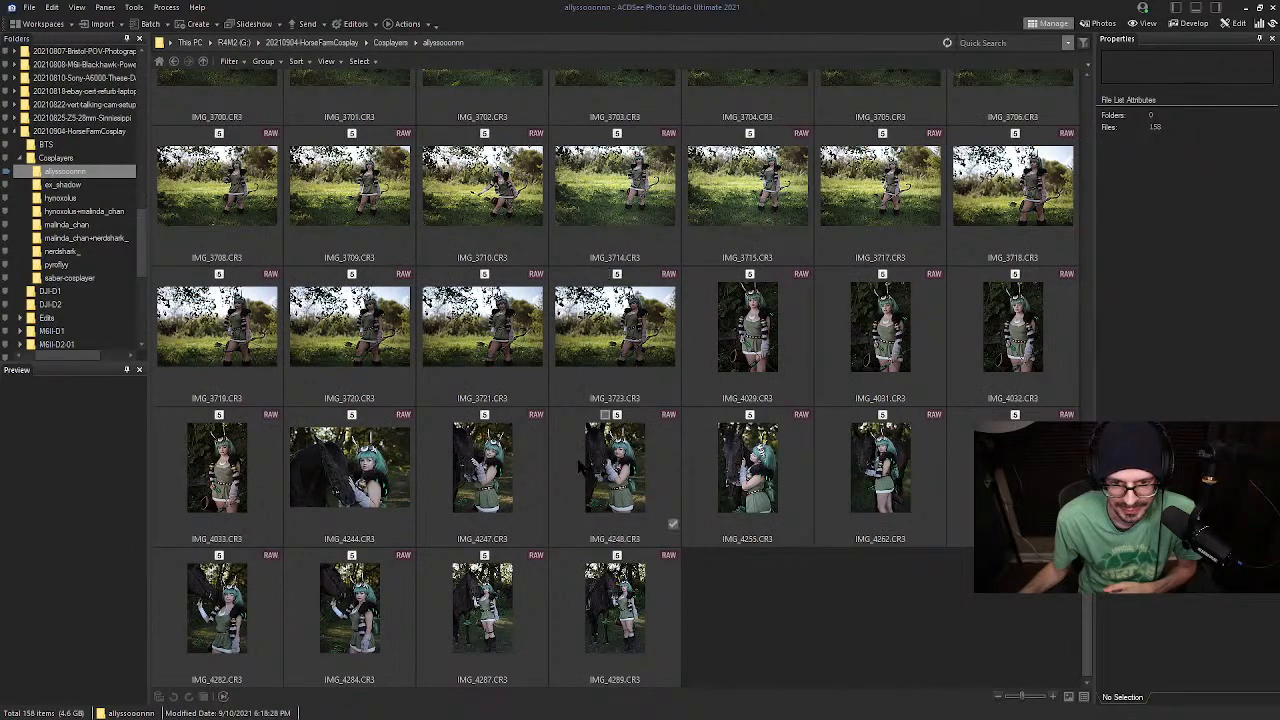
pyautogui.scroll(1, 580, 440)
pyautogui.scroll(2, 578, 463)
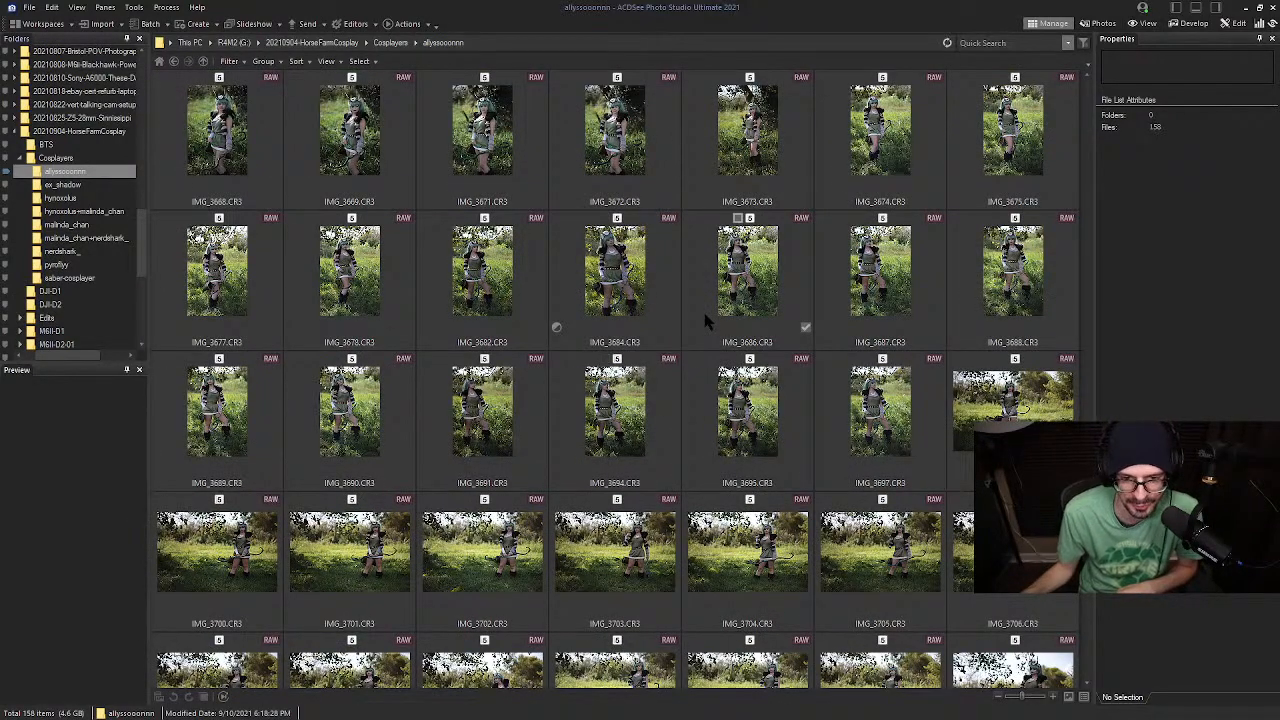
pyautogui.scroll(10, 704, 320)
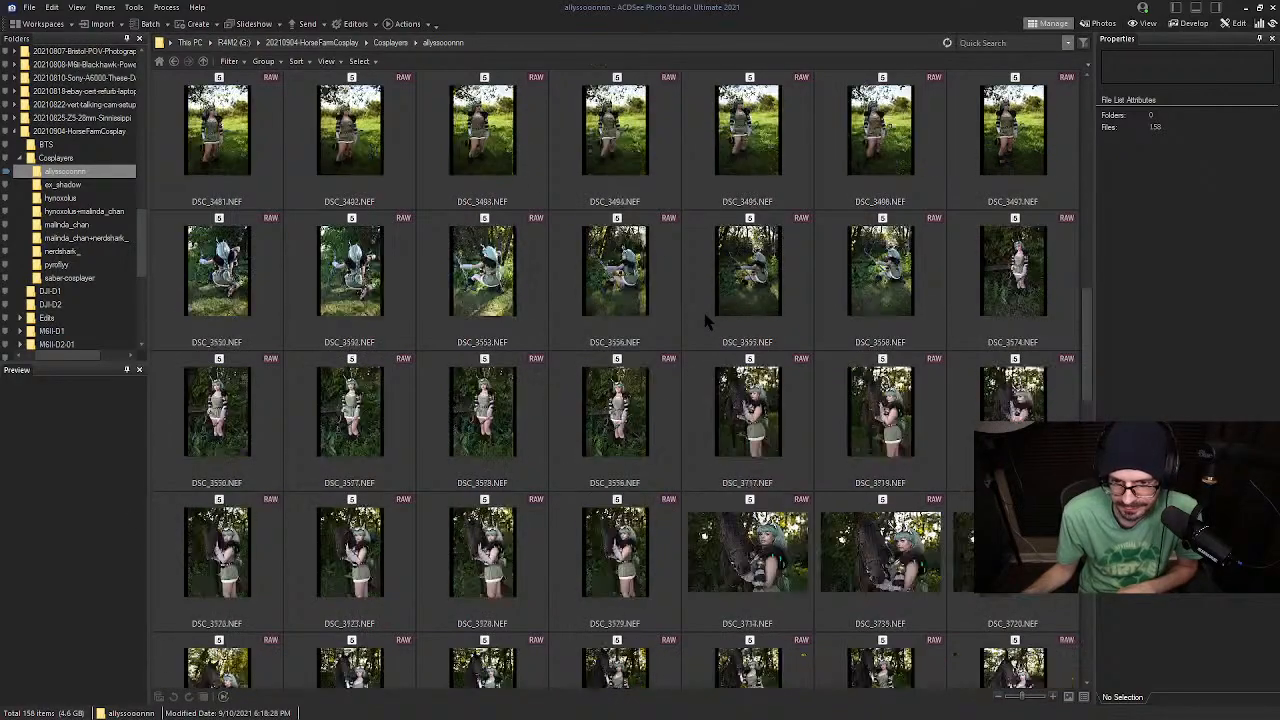
pyautogui.scroll(-10, 704, 320)
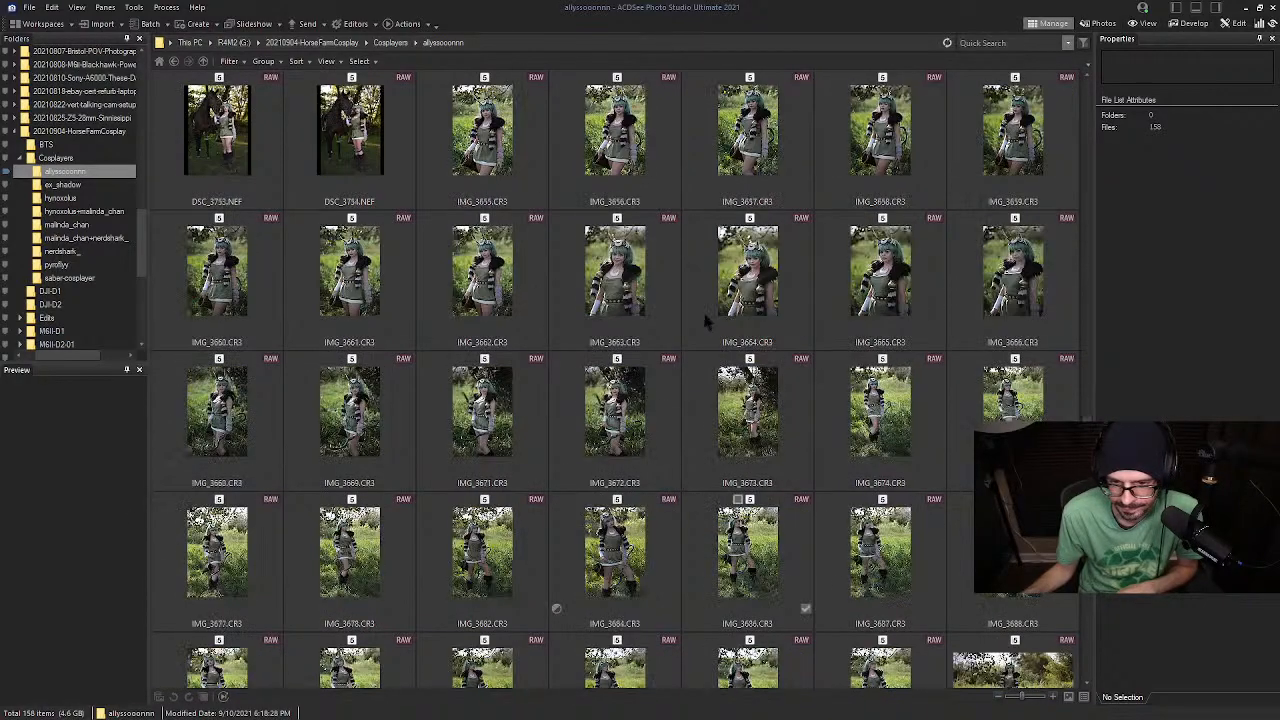
# Find IMG_4255.CR3 of the green-haired cosplayer with the horse, view it at full size and open it for developing
pyautogui.scroll(-2, 704, 320)
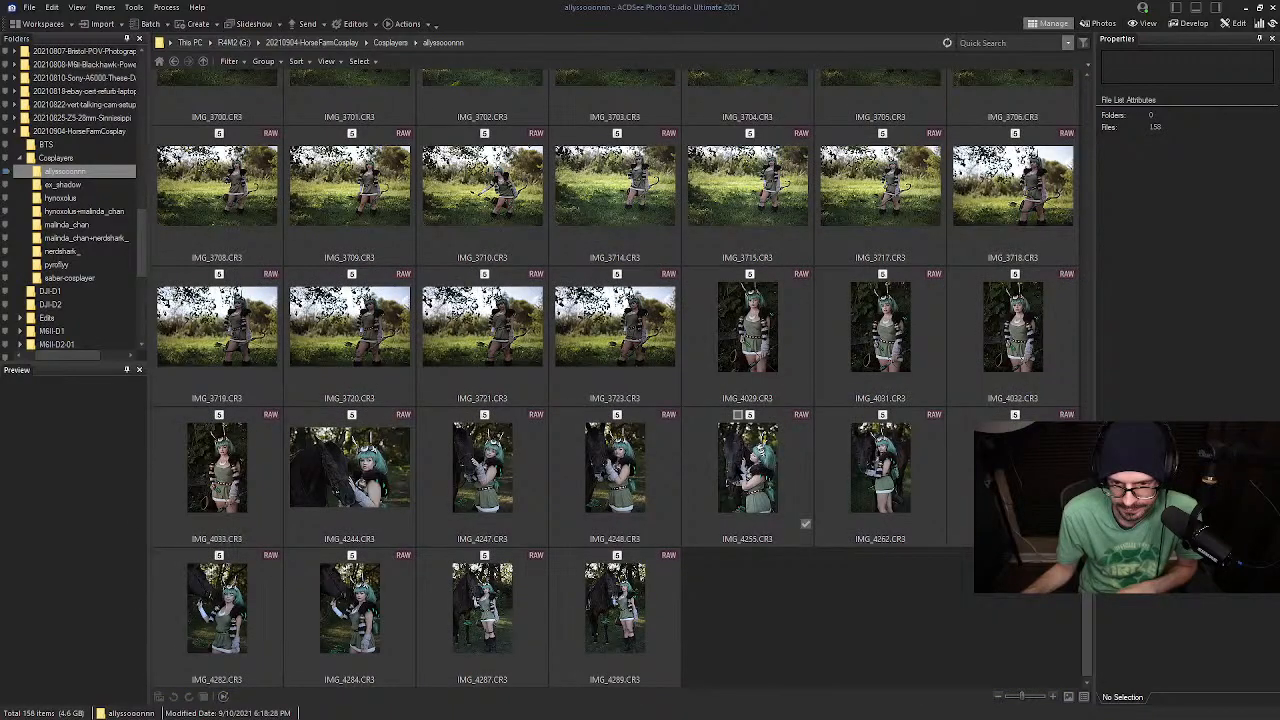
pyautogui.click(740, 468)
pyautogui.click(1146, 23)
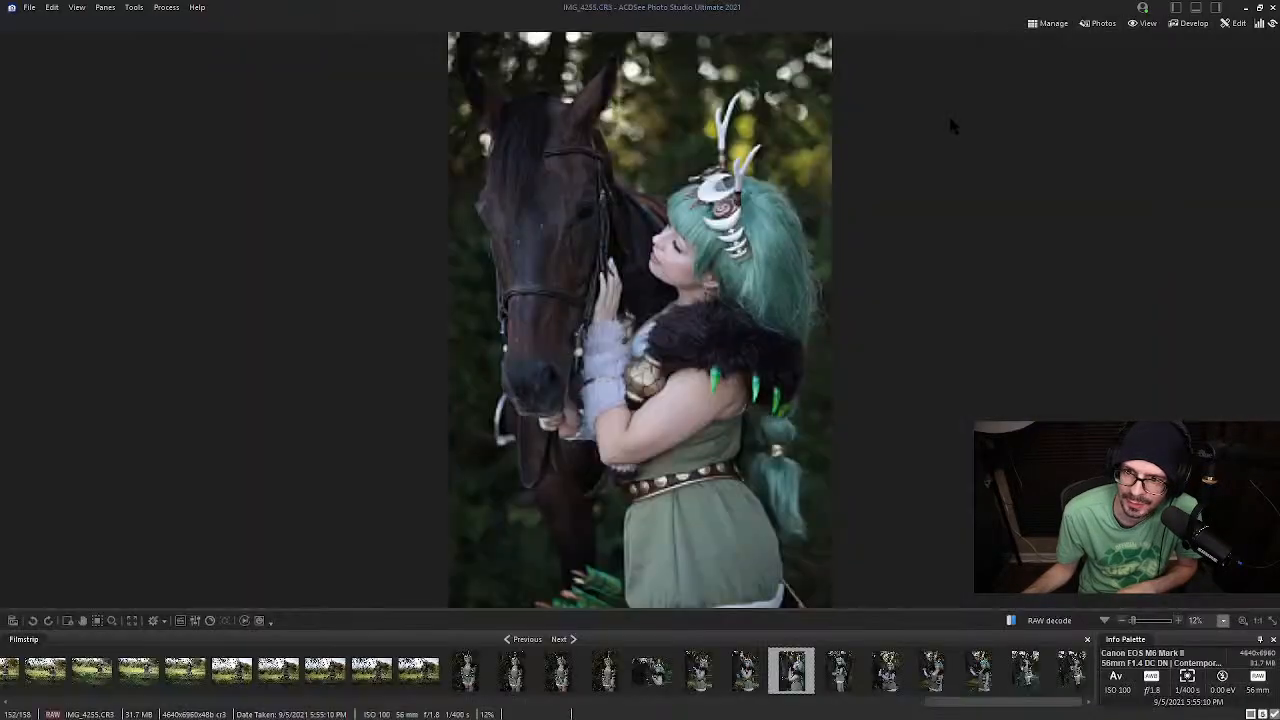
pyautogui.click(671, 248)
pyautogui.click(671, 248)
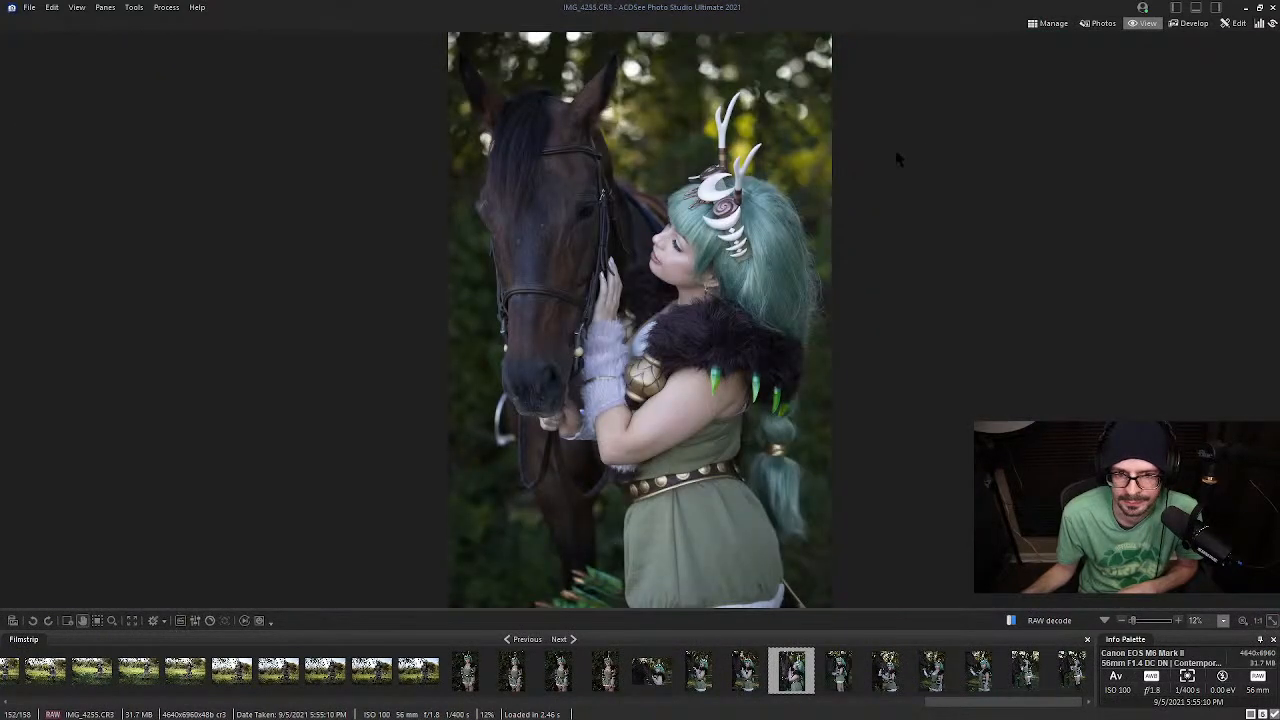
pyautogui.click(1190, 23)
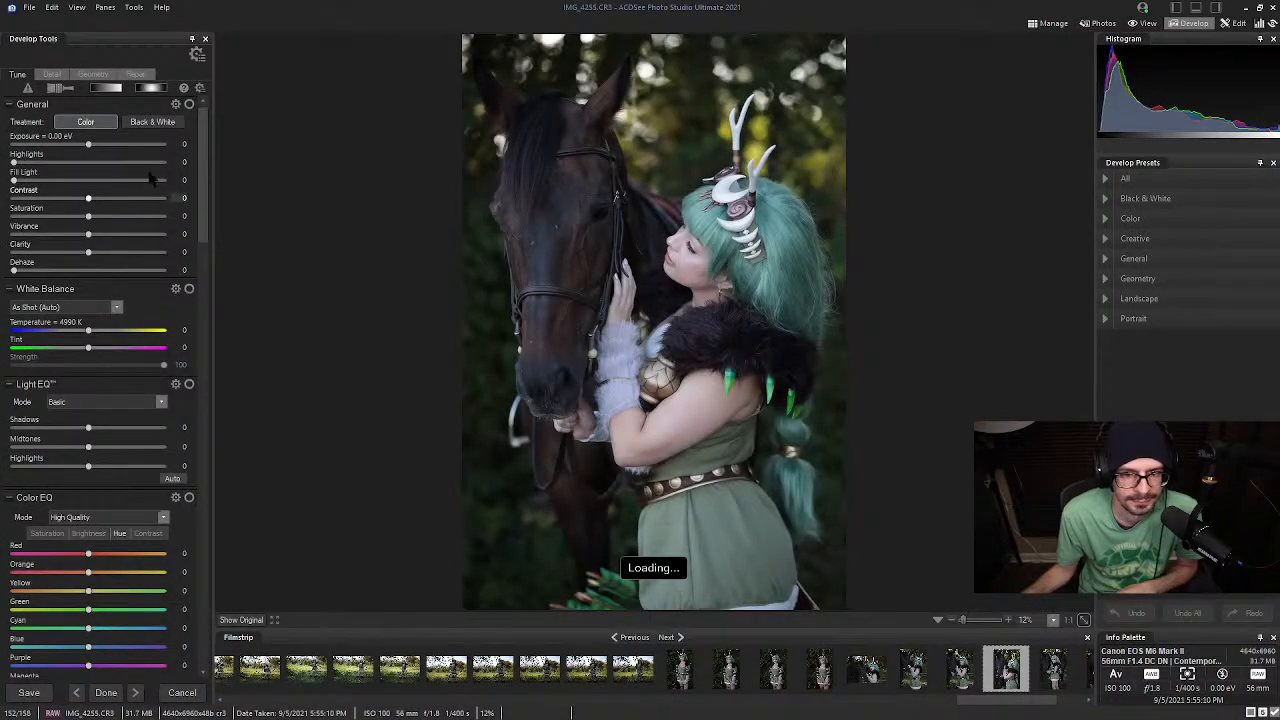
# Set the horse portrait's exposure to +0.44 eV, contrast to 11 and highlights to 15
pyautogui.click(97, 145)
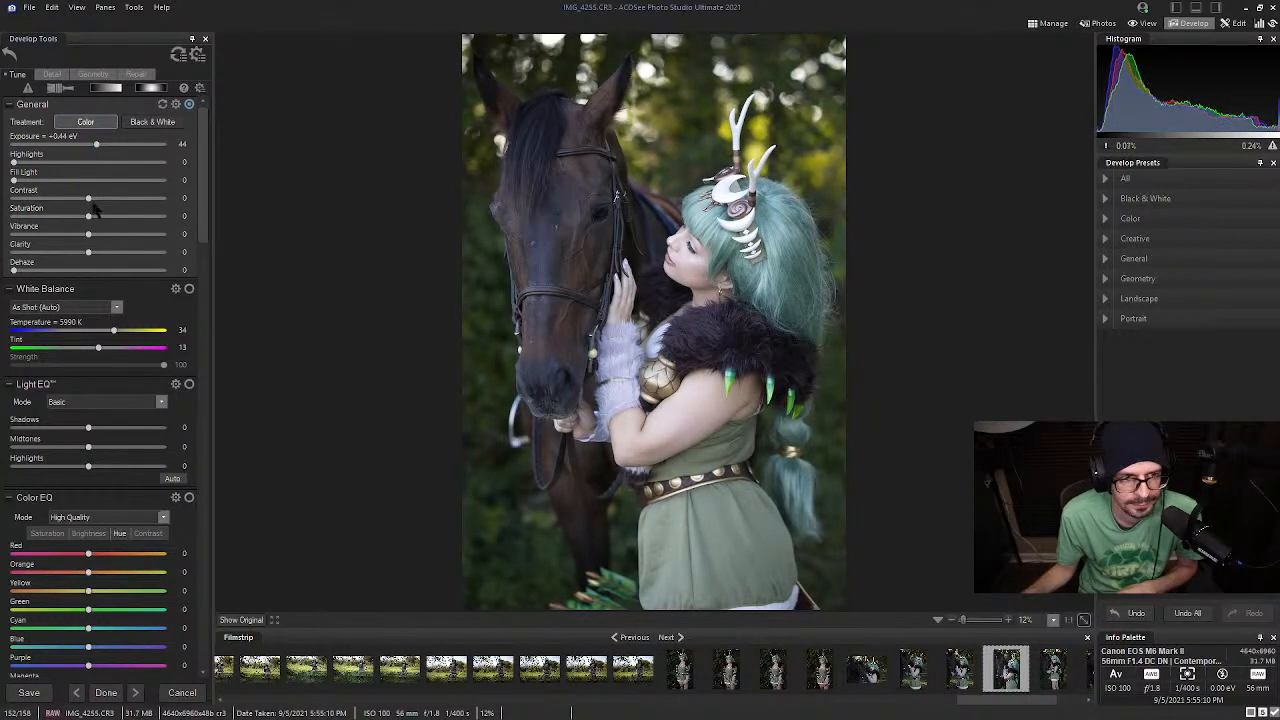
pyautogui.moveTo(88, 198); pyautogui.dragTo(97, 198)
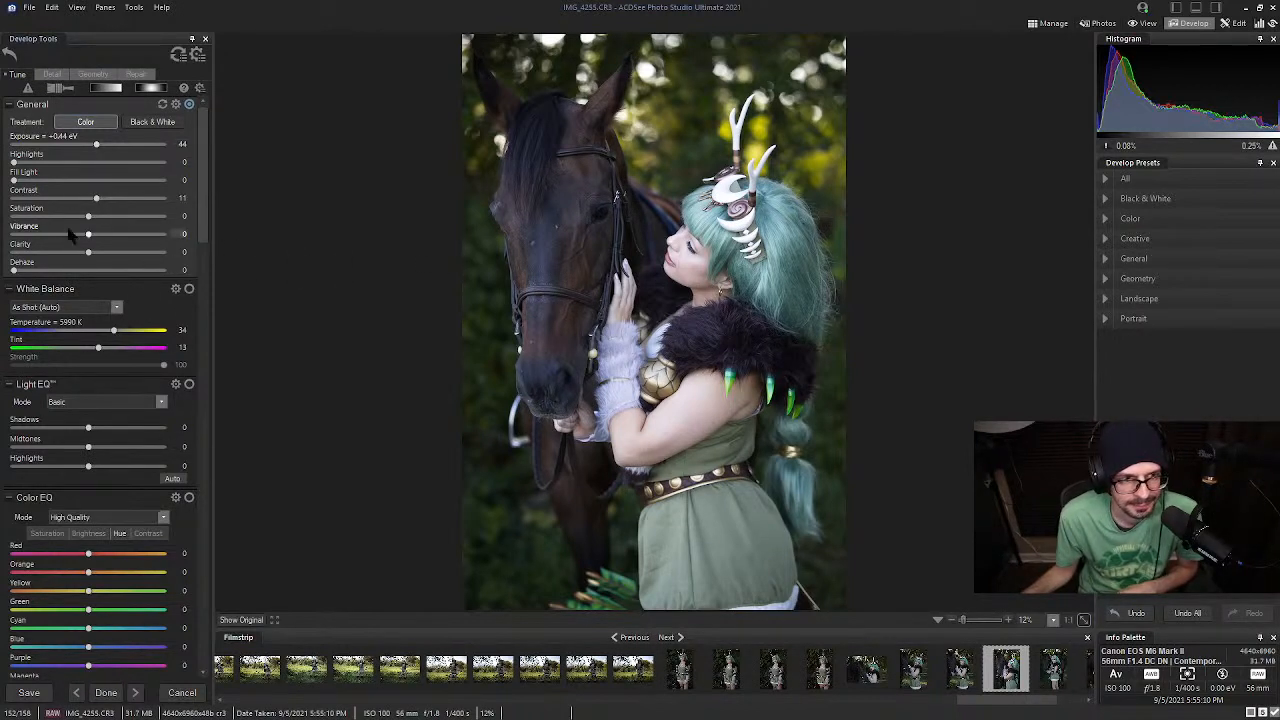
pyautogui.moveTo(23, 162); pyautogui.dragTo(25, 172)
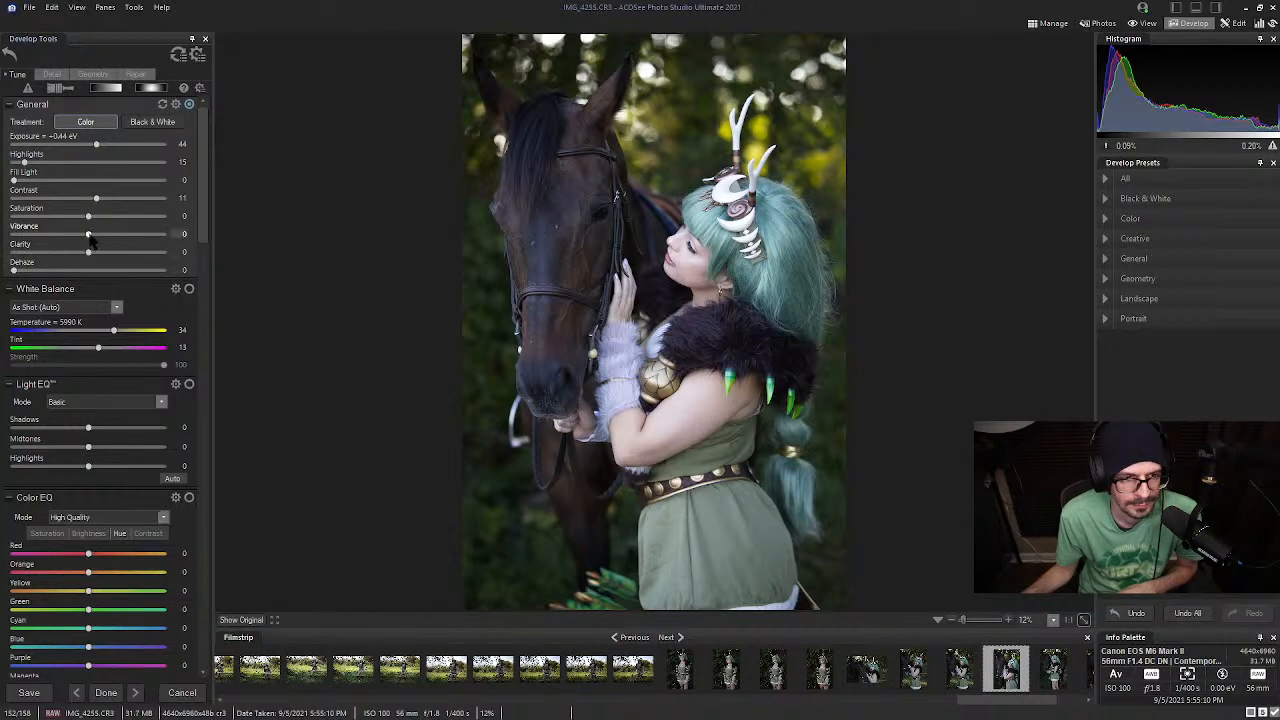
# Apply Skin Tune to the portrait with smoothing 20 and glow 8
pyautogui.click(58, 74)
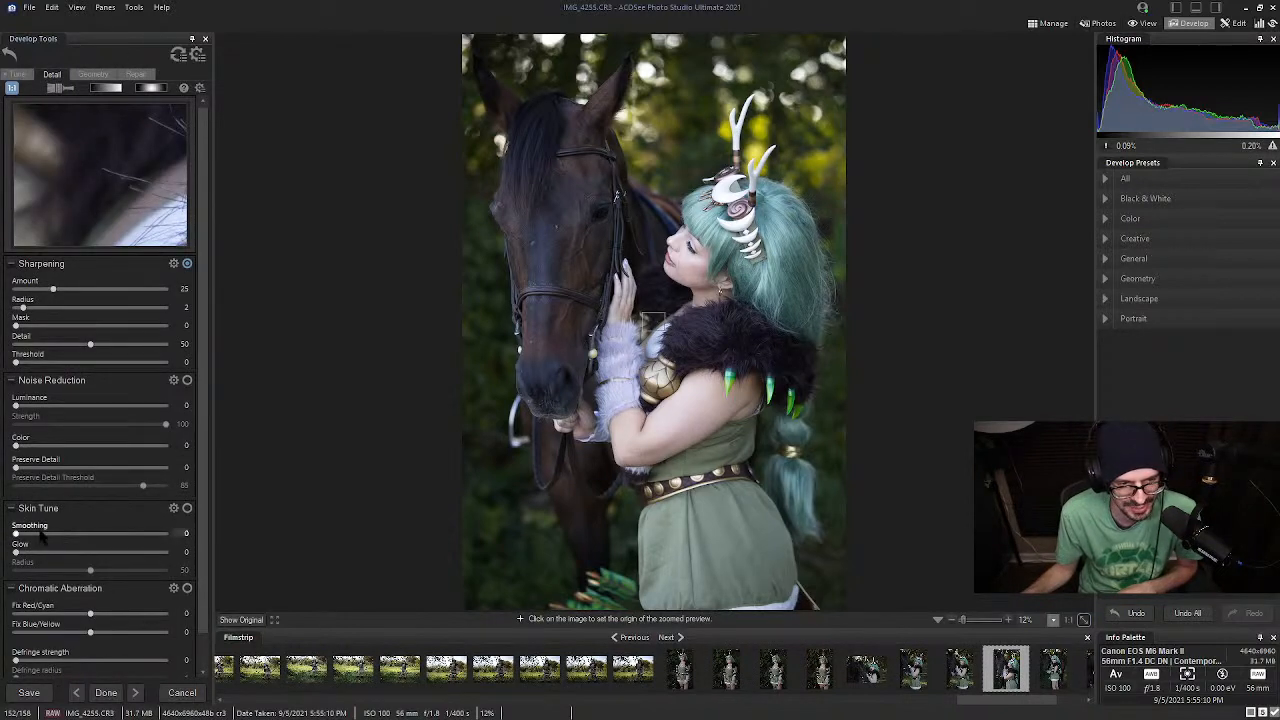
pyautogui.click(55, 535)
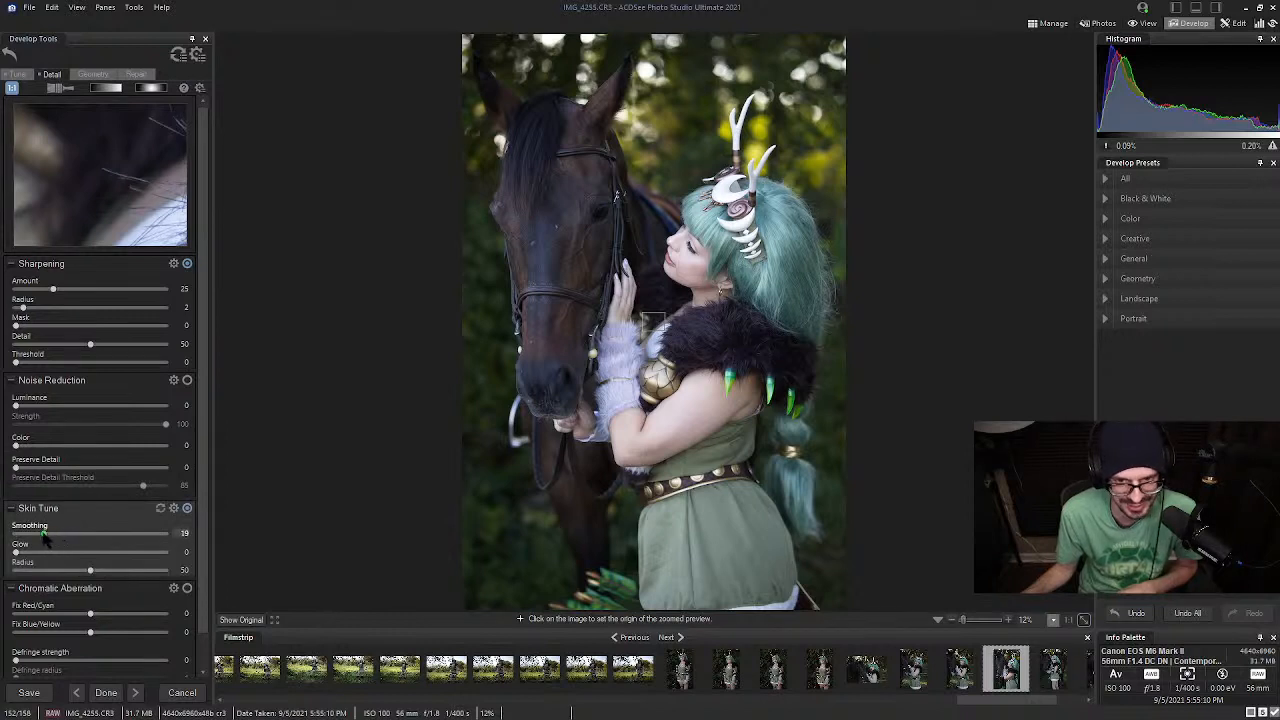
pyautogui.moveTo(44, 540); pyautogui.dragTo(46, 540)
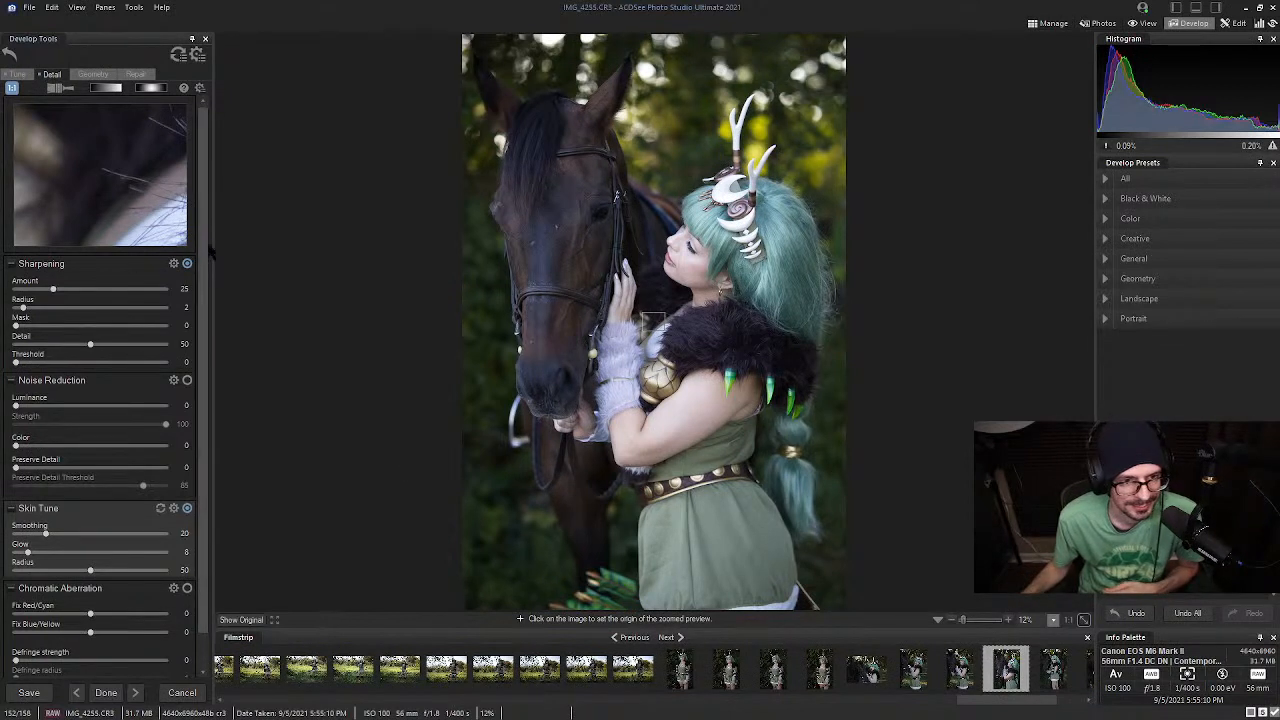
pyautogui.scroll(-1, 208, 275)
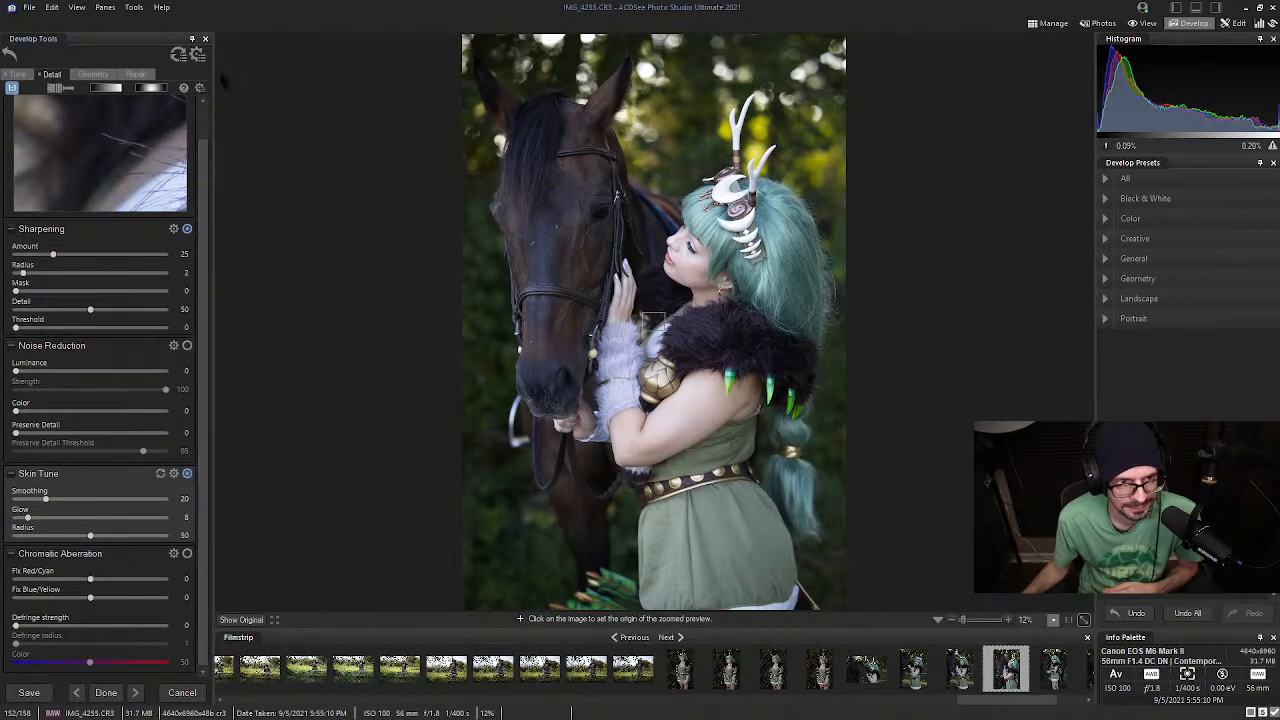
pyautogui.click(106, 8)
pyautogui.moveTo(165, 9)
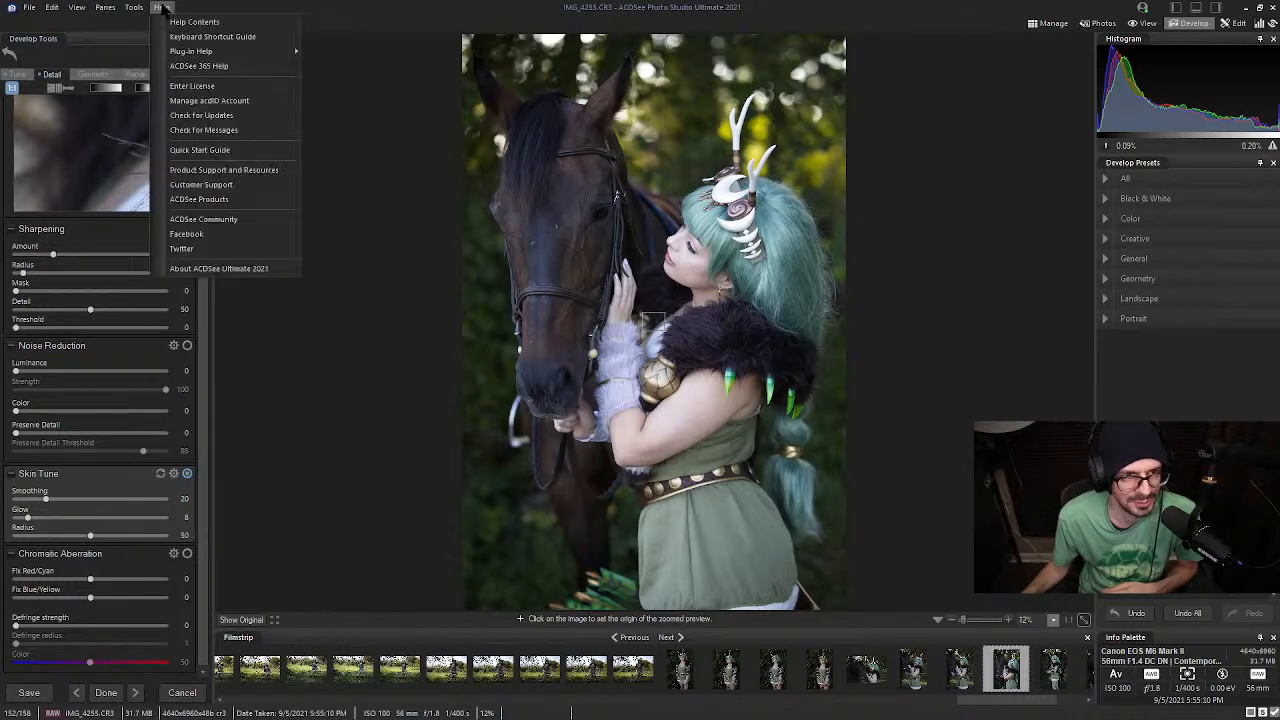
pyautogui.click(232, 8)
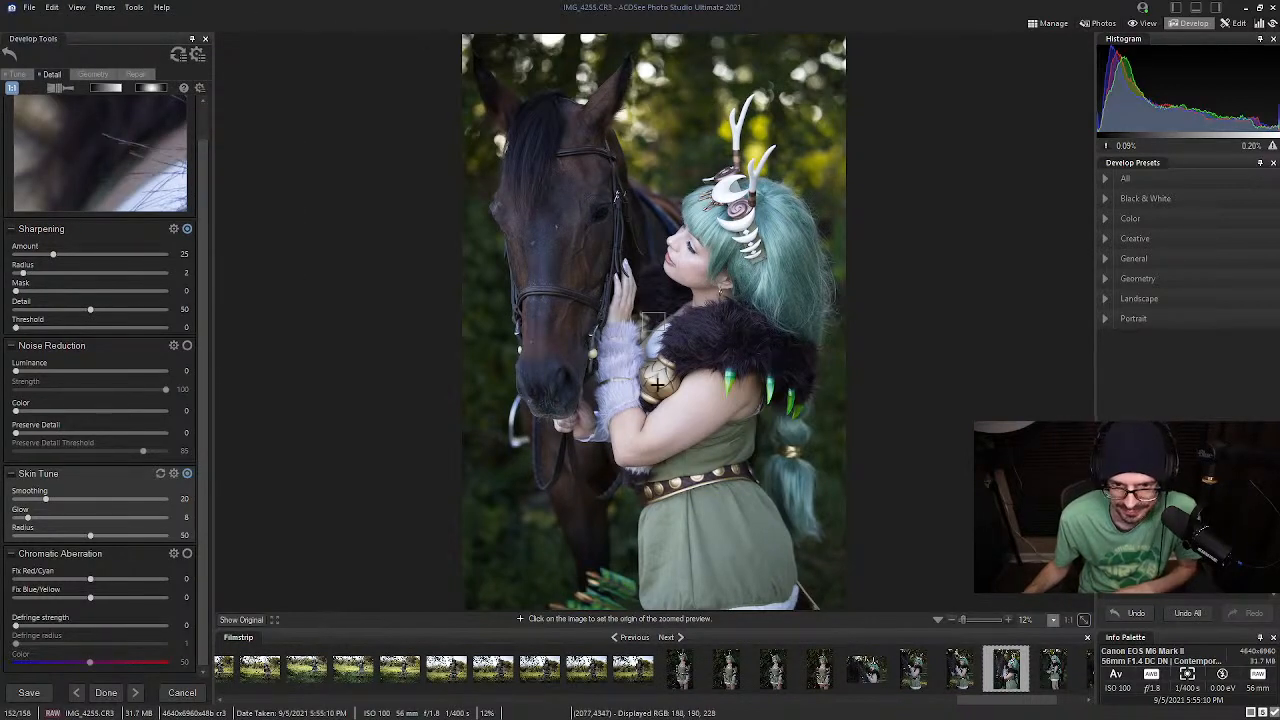
# Set the detail preview on the cosplayer's eye, show the photo at actual size and set the defringe strength to 16
pyautogui.click(691, 245)
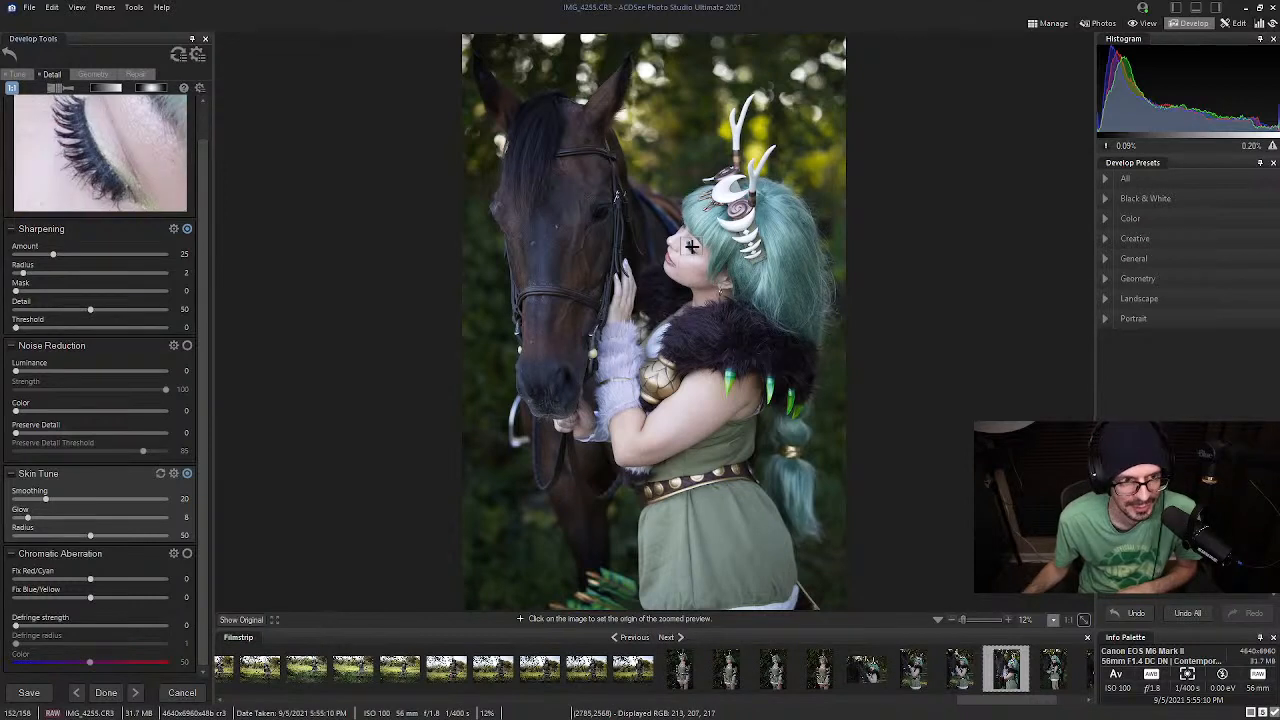
pyautogui.click(688, 247)
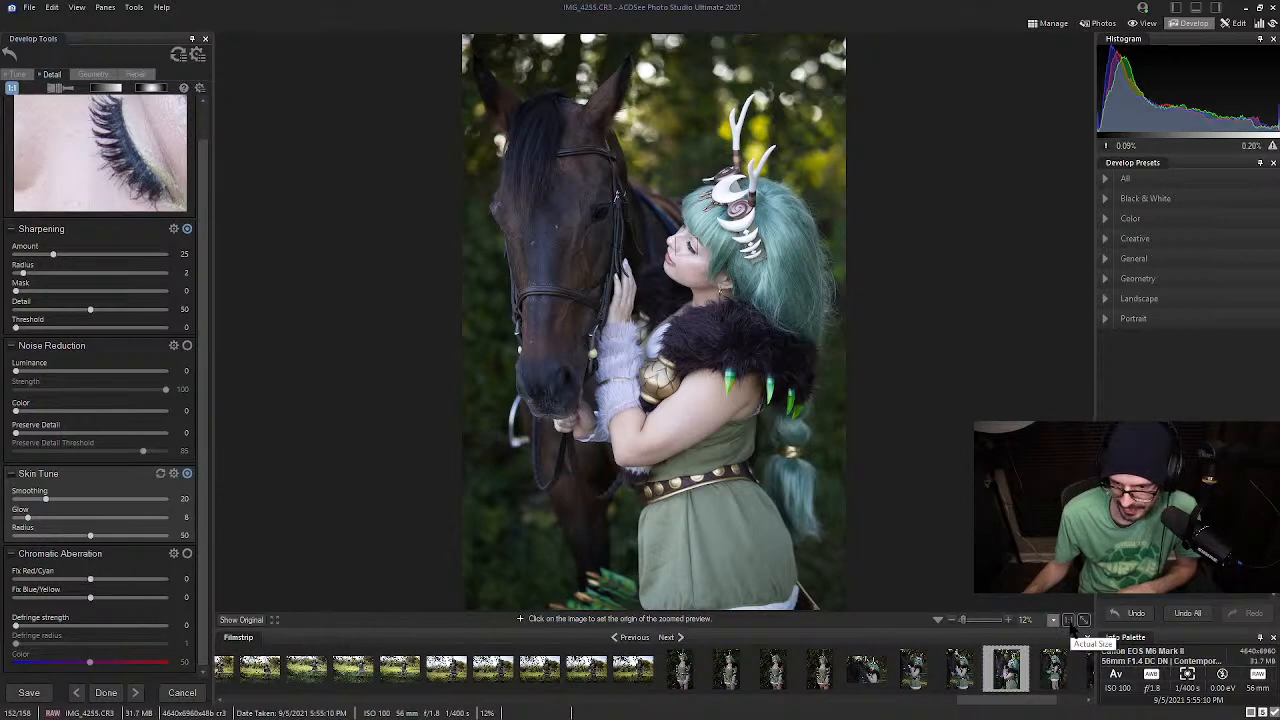
pyautogui.click(1068, 619)
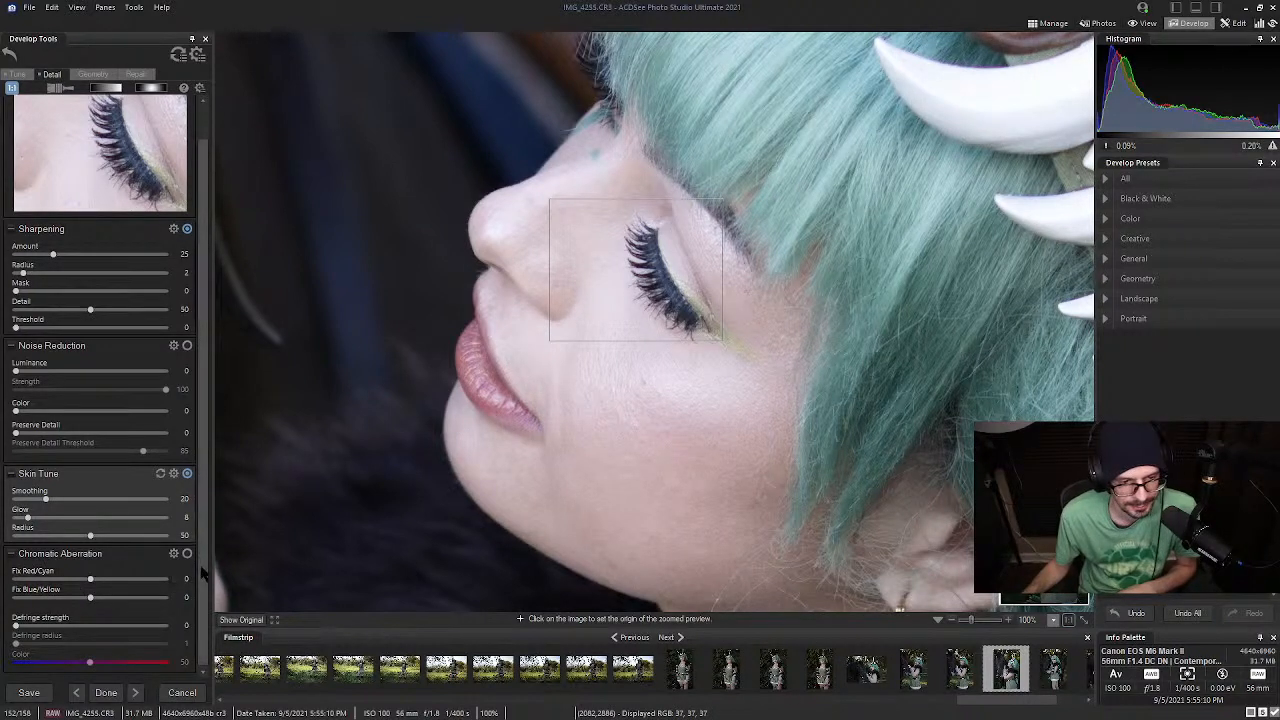
pyautogui.click(35, 625)
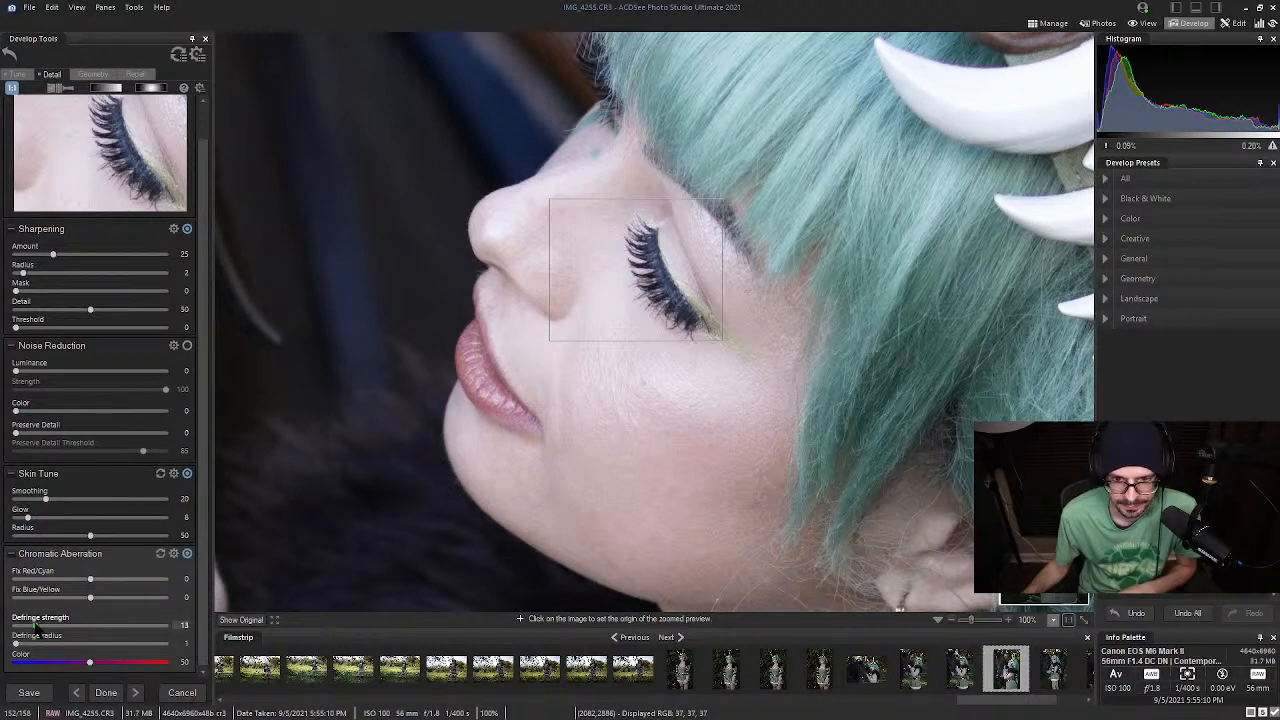
pyautogui.moveTo(35, 625); pyautogui.dragTo(39, 625)
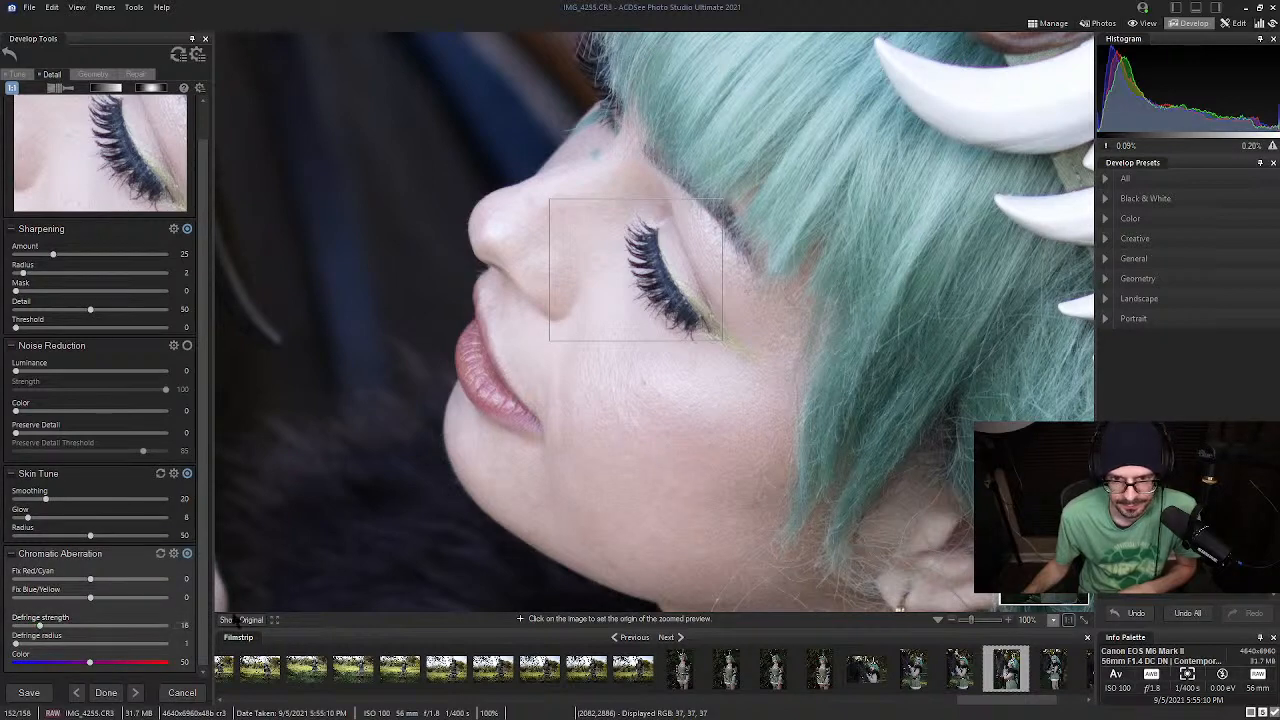
# Examine the eyelashes and face at several magnifications, look over the tune adjustments, and fit the whole photo in view again
pyautogui.click(977, 620)
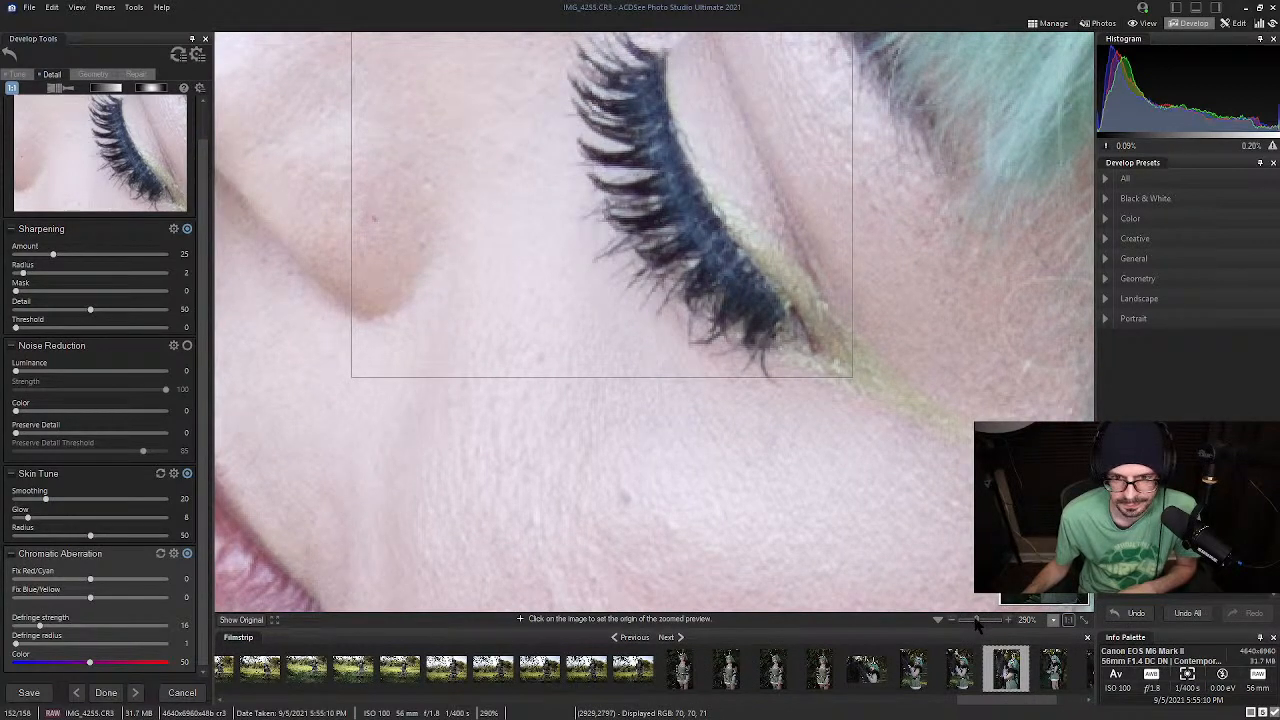
pyautogui.moveTo(977, 622); pyautogui.dragTo(969, 624)
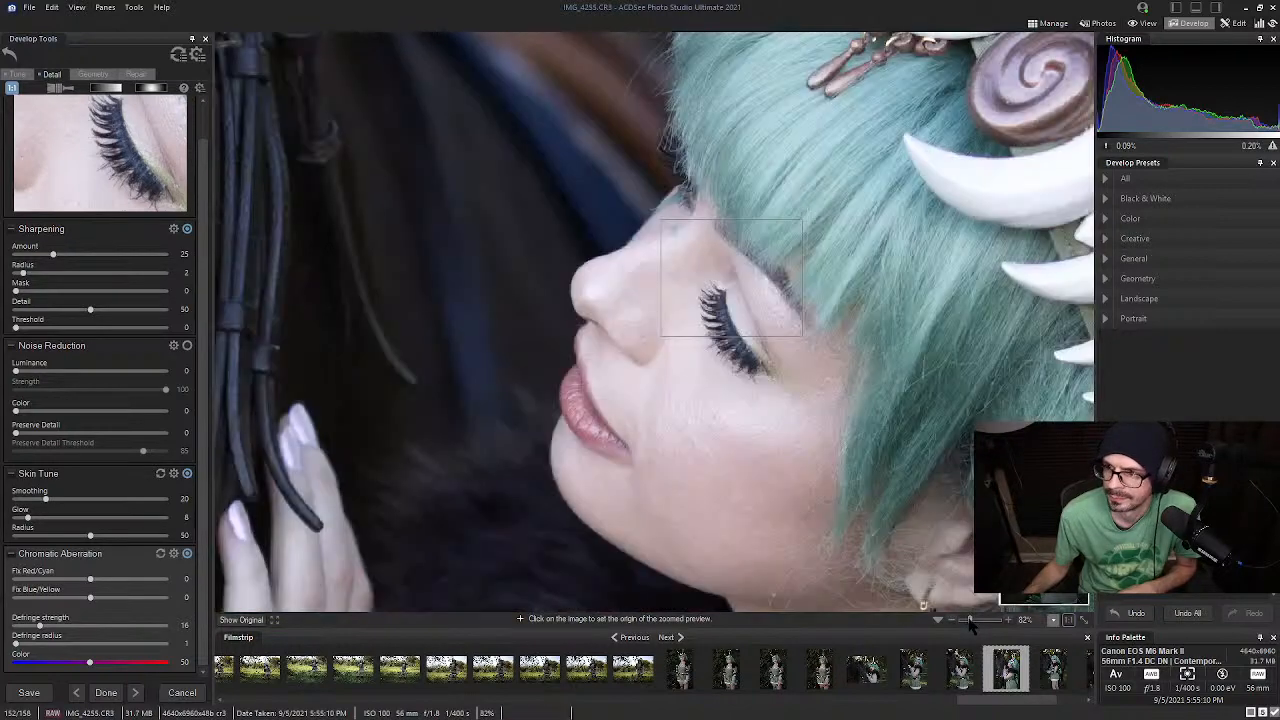
pyautogui.moveTo(967, 622); pyautogui.dragTo(970, 623)
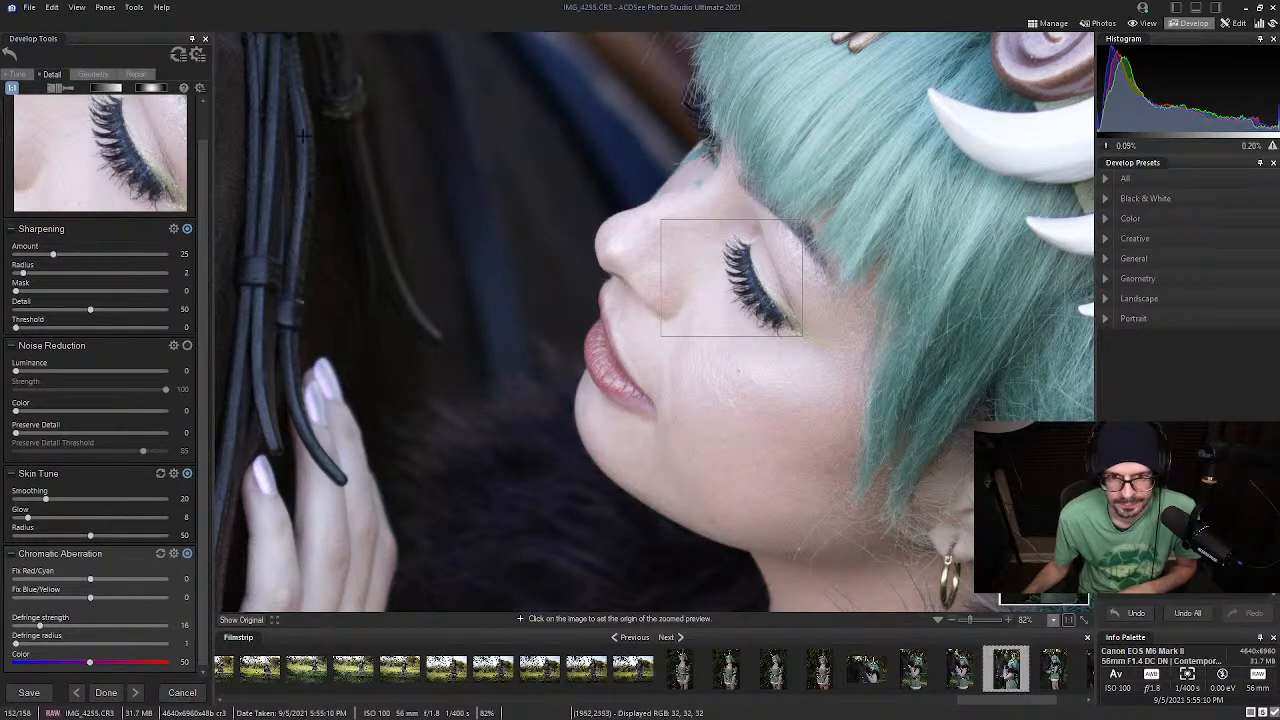
pyautogui.click(17, 74)
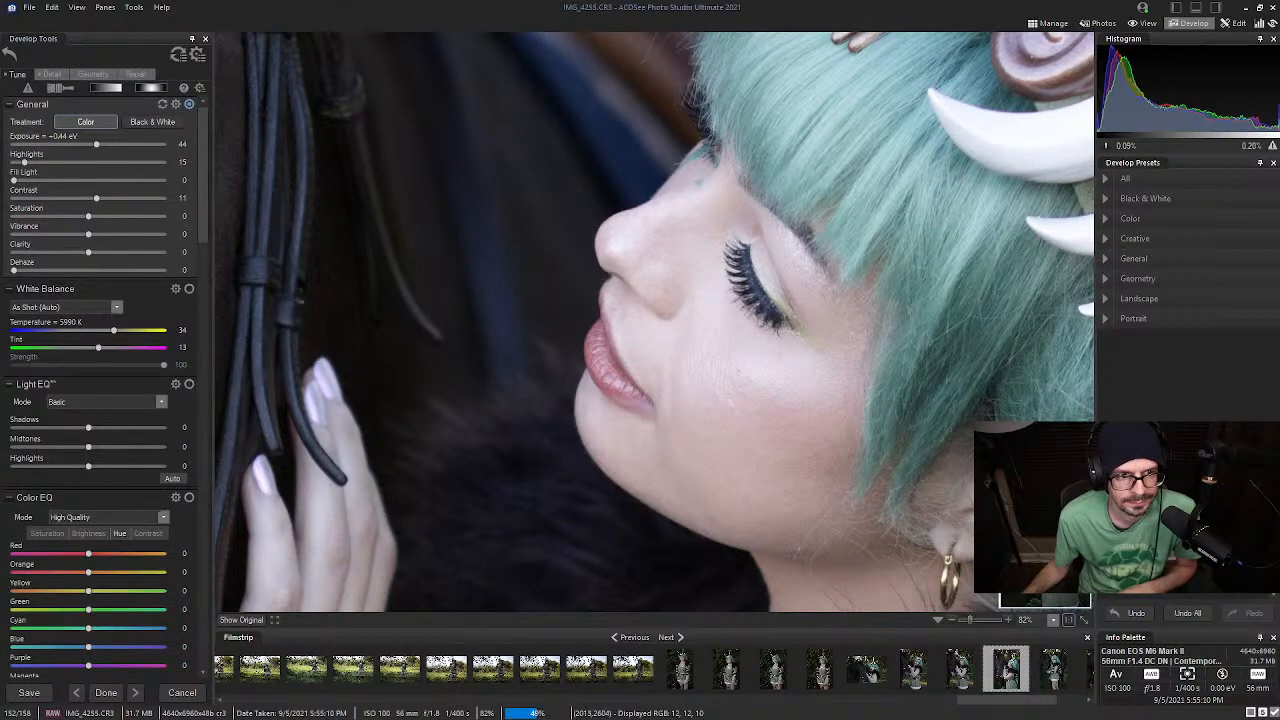
pyautogui.scroll(-8, 150, 300)
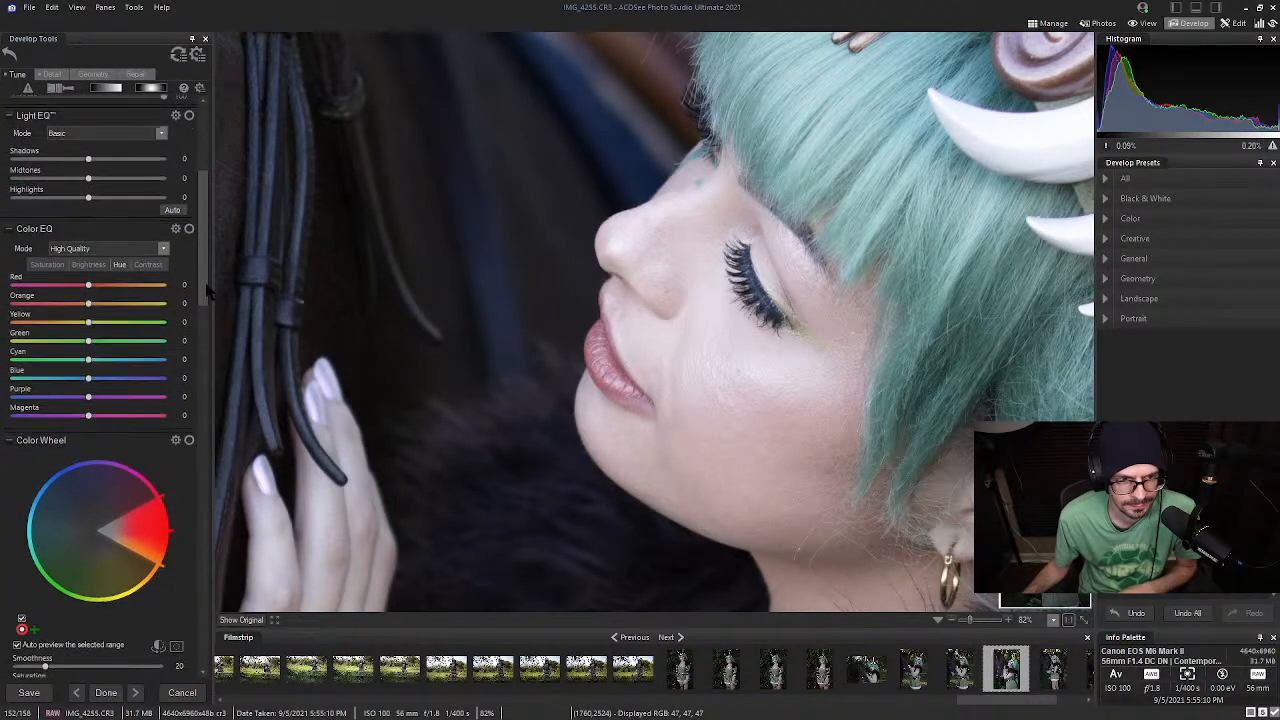
pyautogui.scroll(8, 150, 300)
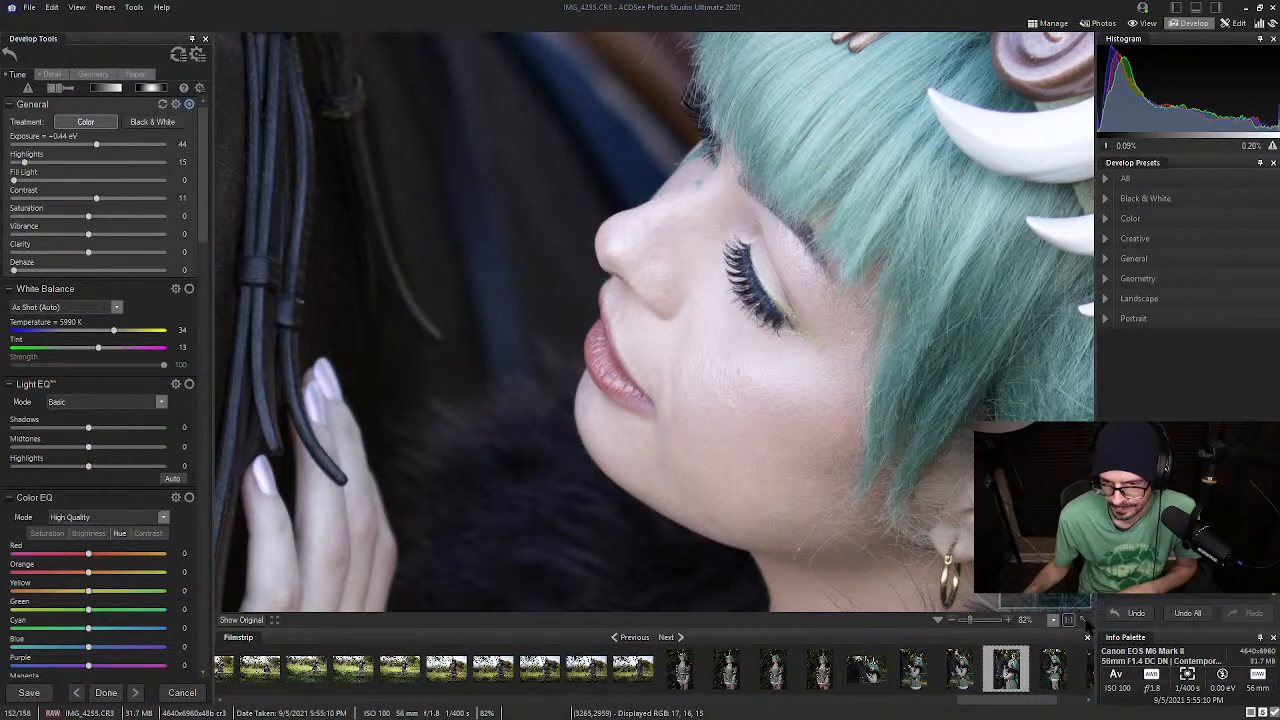
pyautogui.click(1084, 619)
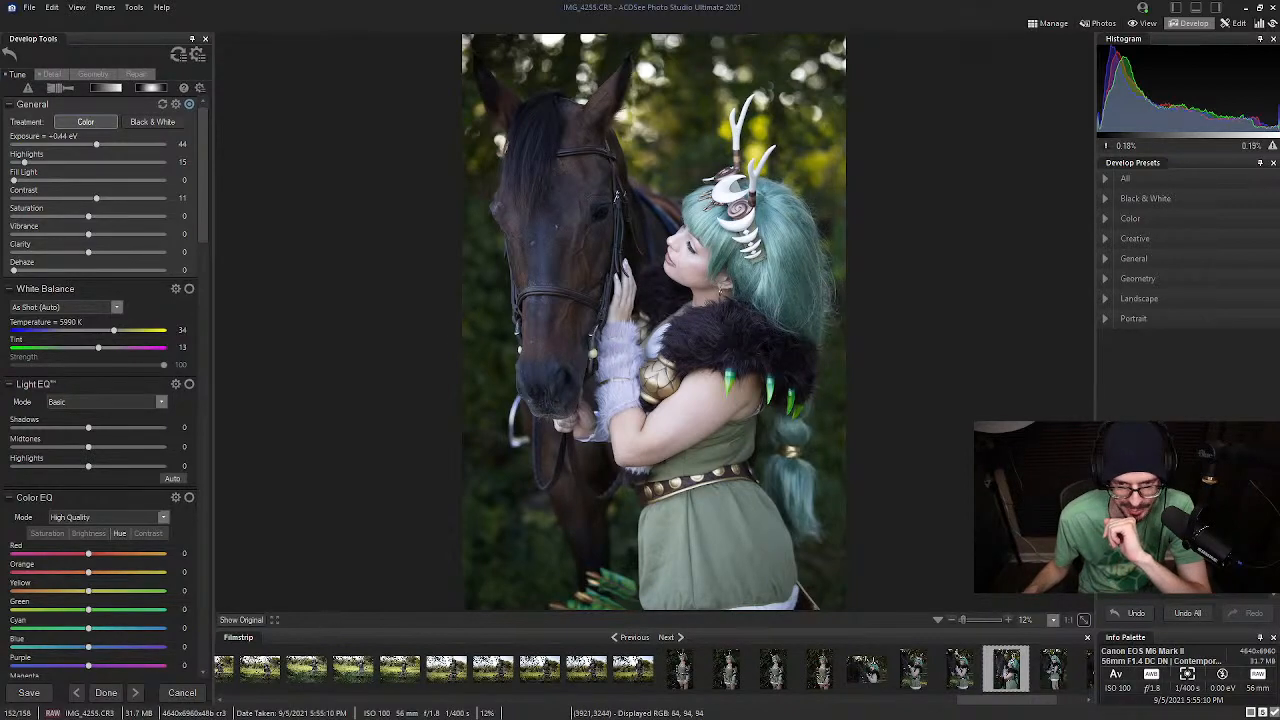
# Examine the fur, wig strands and antlers at actual size for edge detail and fringing, then fit the photo in view
pyautogui.click(1068, 619)
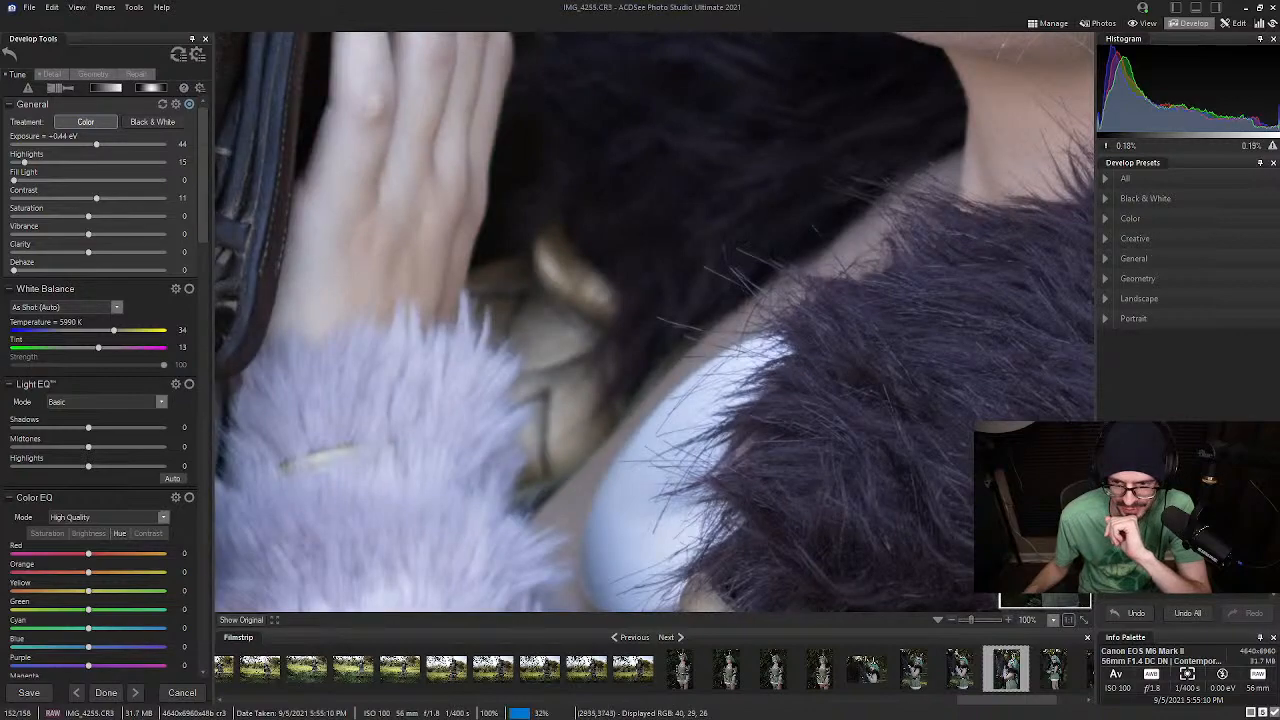
pyautogui.scroll(-8, 655, 322)
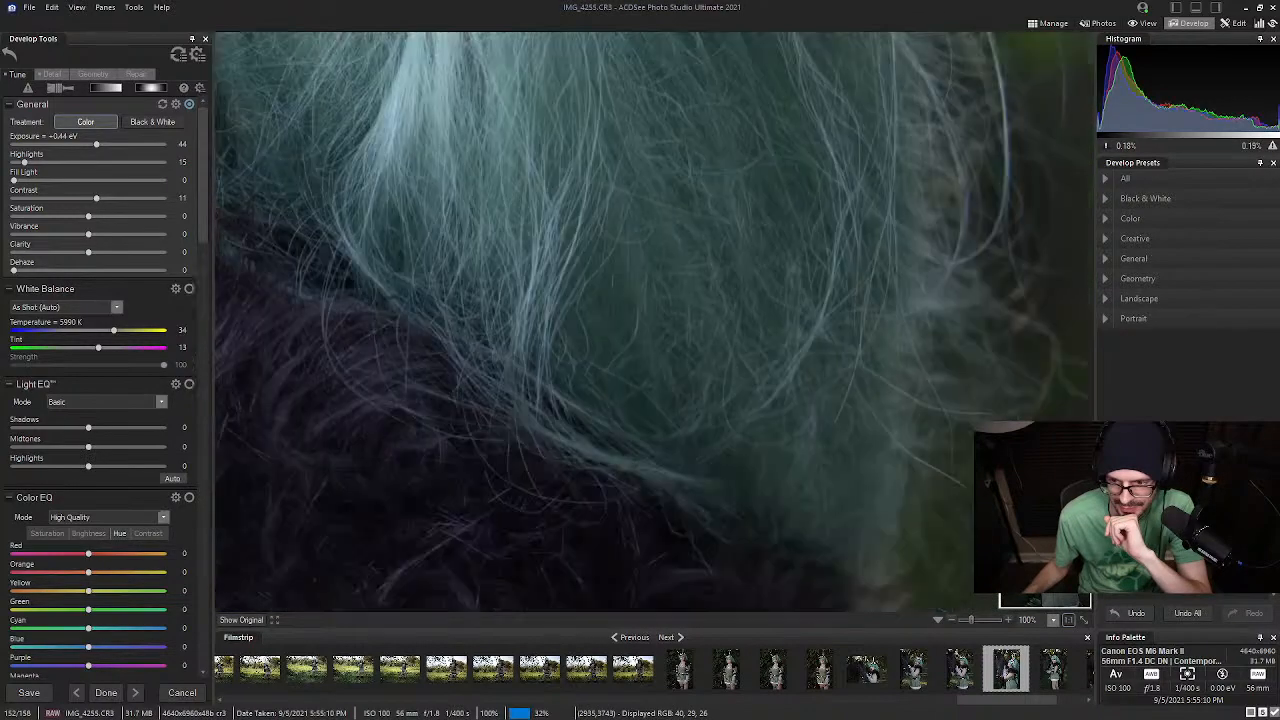
pyautogui.scroll(5, 655, 322)
pyautogui.scroll(10, 655, 322)
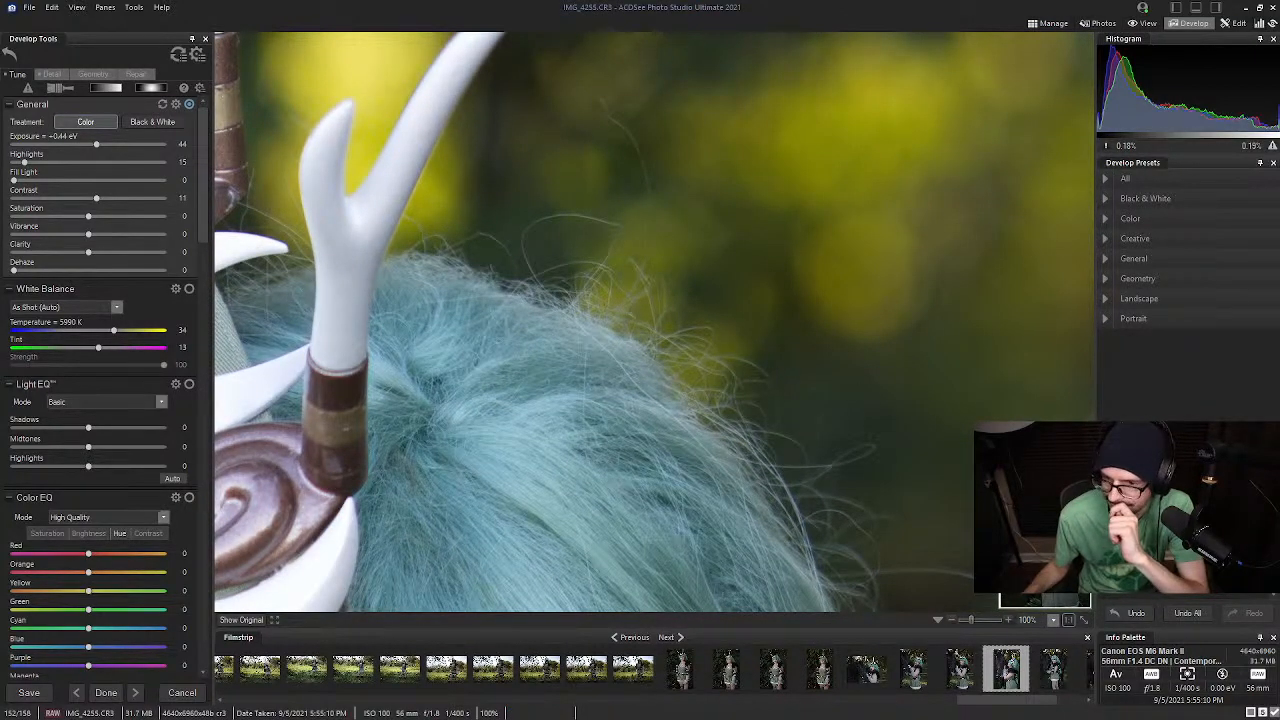
pyautogui.moveTo(1047, 505); pyautogui.dragTo(1048, 534)
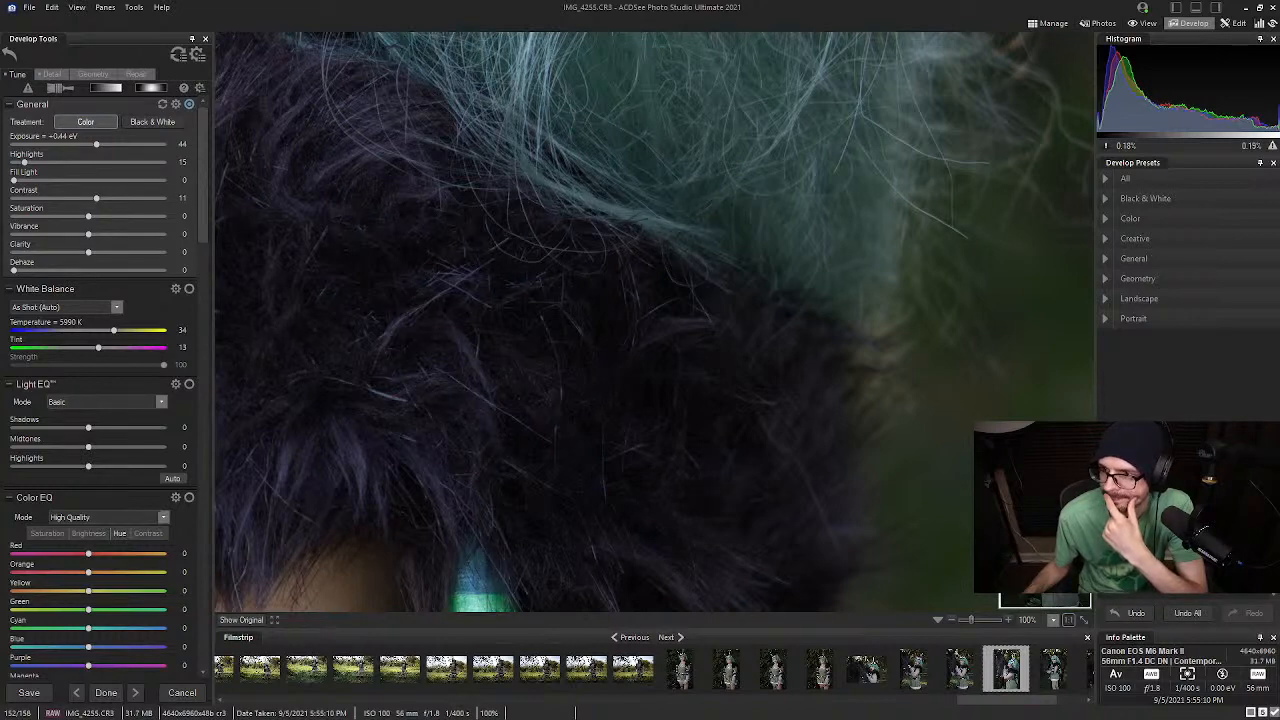
pyautogui.moveTo(886, 91); pyautogui.dragTo(677, 373)
pyautogui.moveTo(755, 244); pyautogui.dragTo(711, 320)
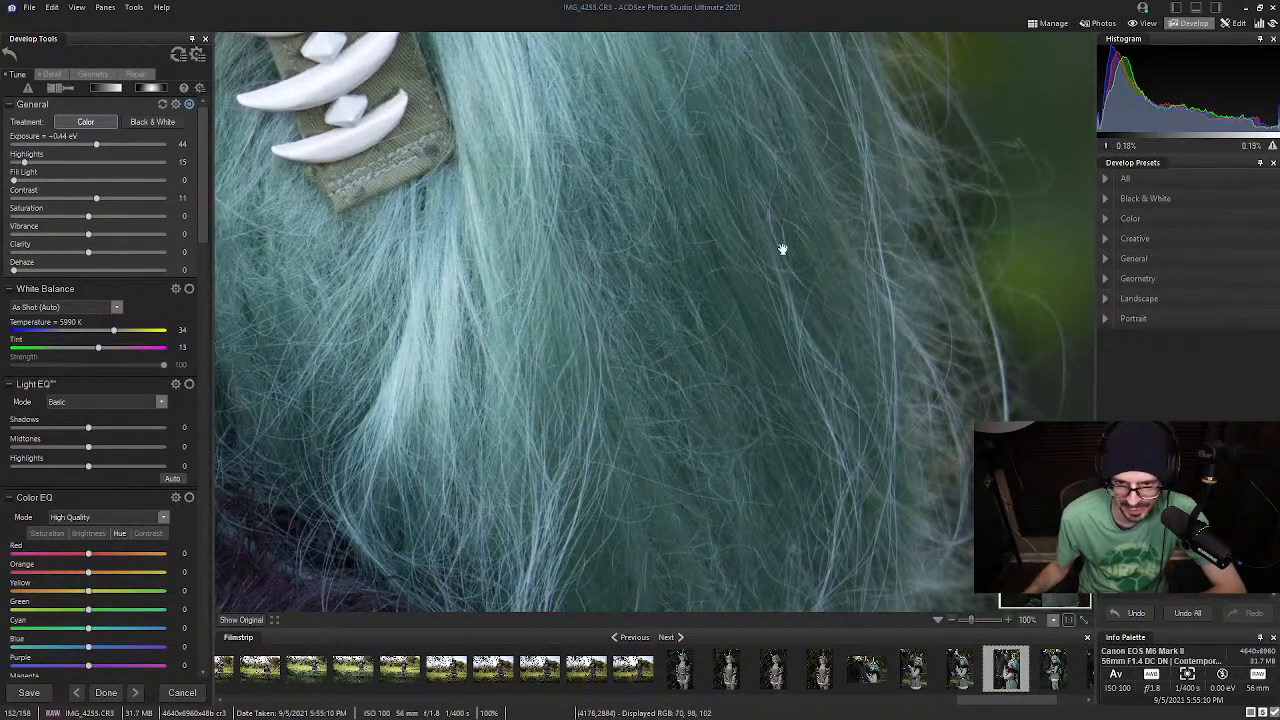
pyautogui.moveTo(783, 251); pyautogui.dragTo(740, 469)
pyautogui.moveTo(734, 251); pyautogui.dragTo(656, 372)
pyautogui.click(1084, 619)
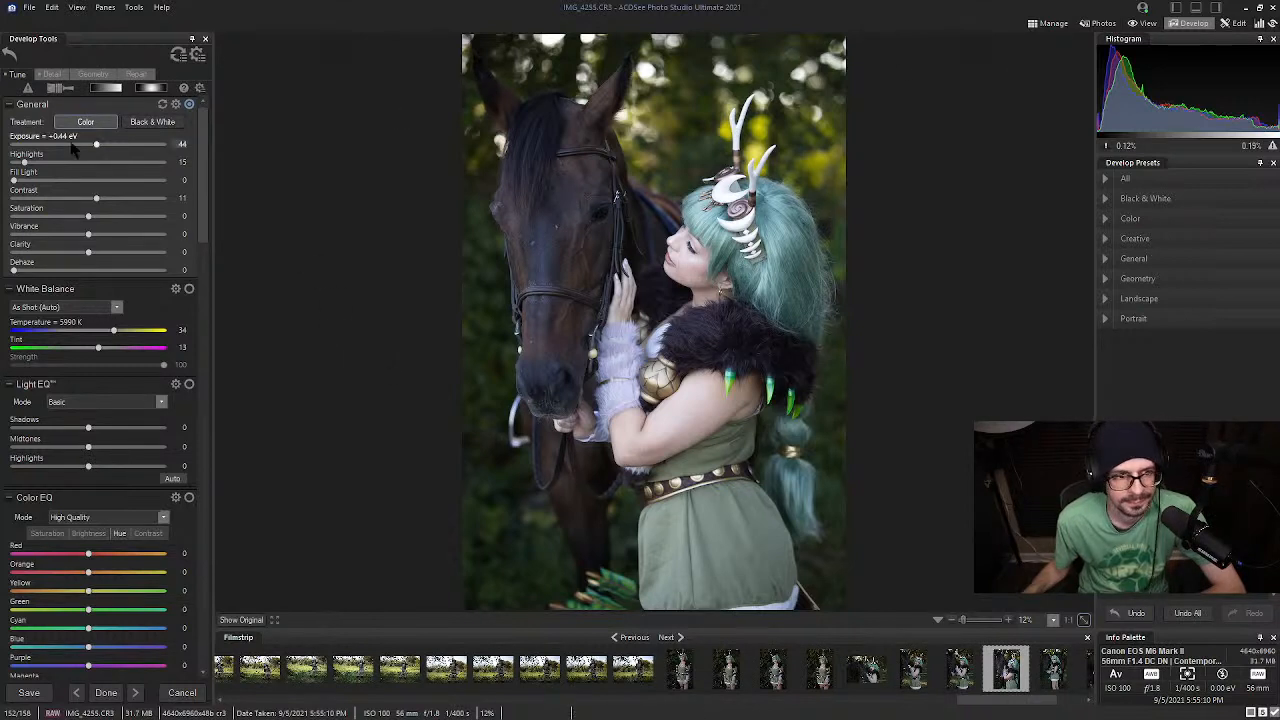
# Set the portrait's exposure to +0.55 eV and the white balance temperature to 5923 K
pyautogui.moveTo(97, 144); pyautogui.dragTo(98, 145)
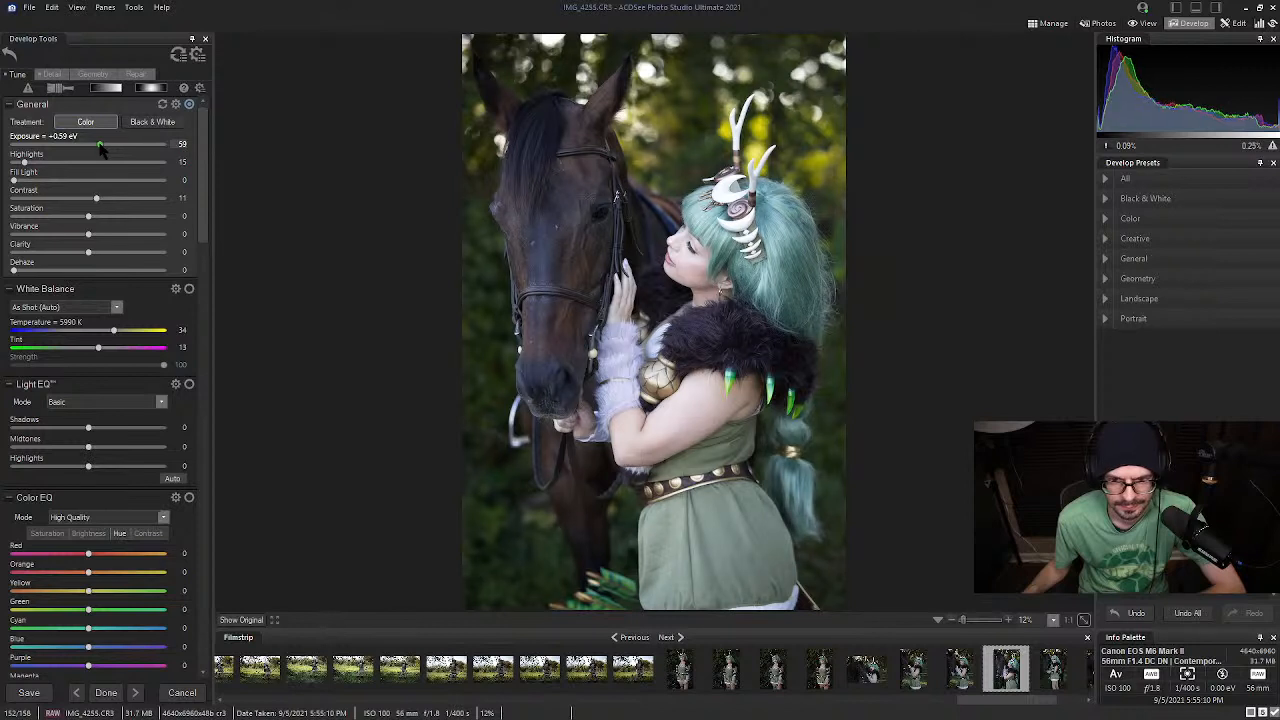
pyautogui.click(114, 333)
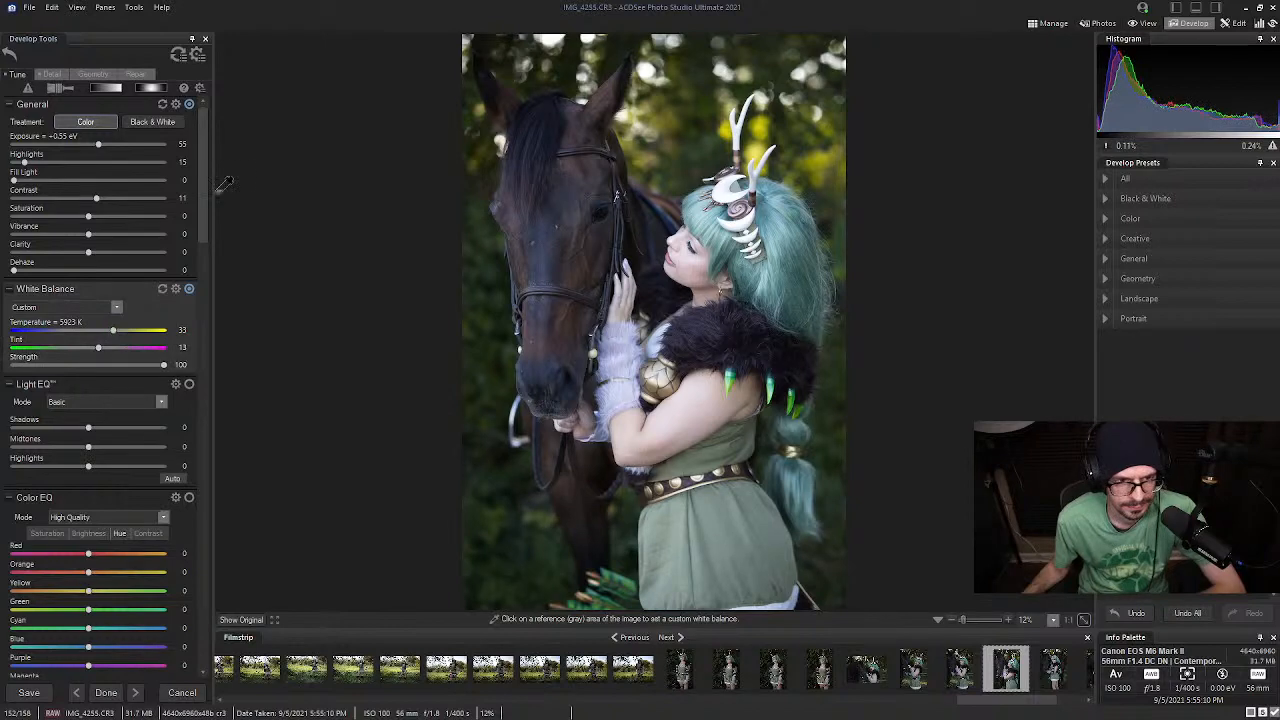
# Shift the background foliage's hue in Color EQ to yellow 20 and green 1 by sampling it in the image
pyautogui.moveTo(205, 205); pyautogui.dragTo(233, 292)
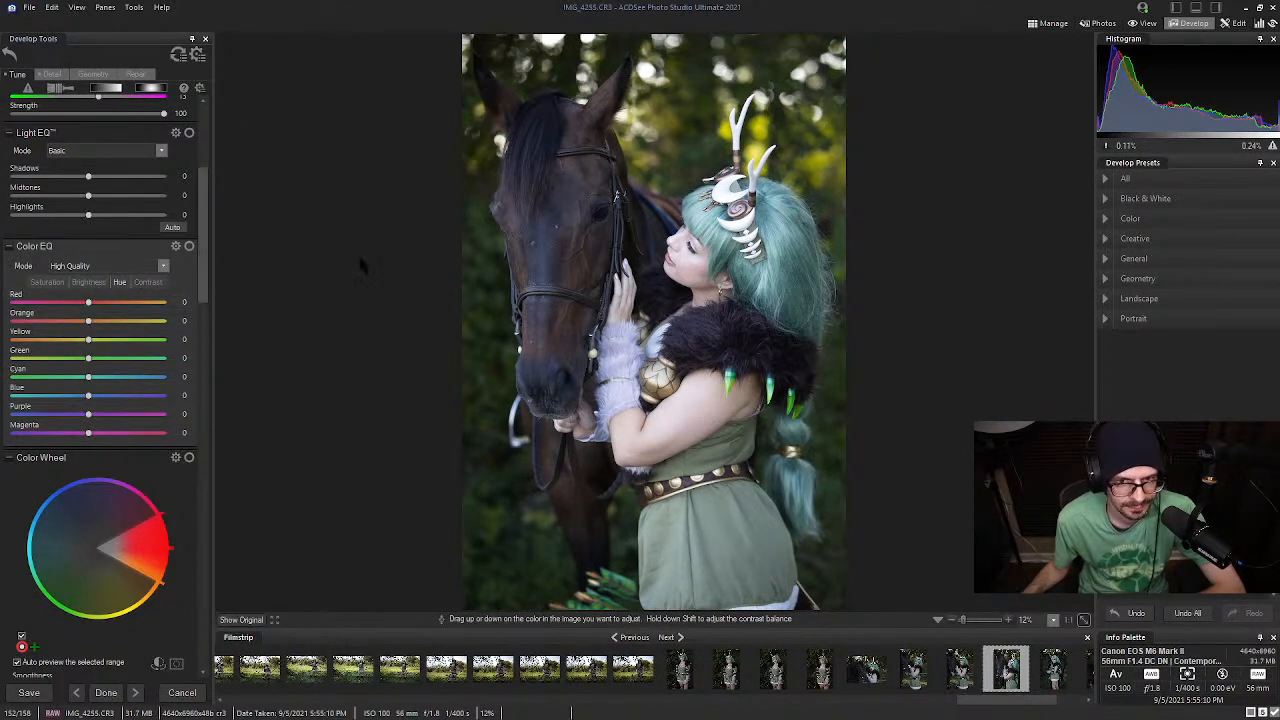
pyautogui.moveTo(659, 125); pyautogui.dragTo(674, 104)
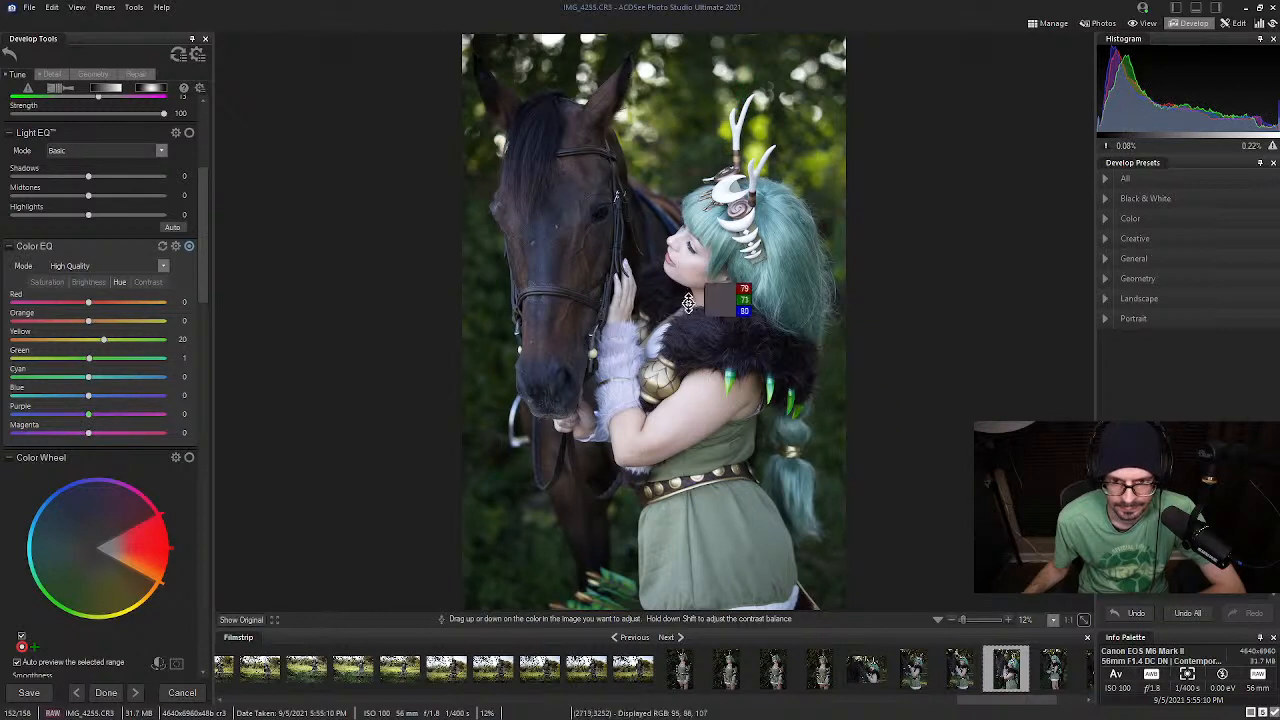
# Shift the sampled skin and horse tones' hue in Color EQ to red 12 and magenta 11
pyautogui.moveTo(696, 275); pyautogui.dragTo(604, 384)
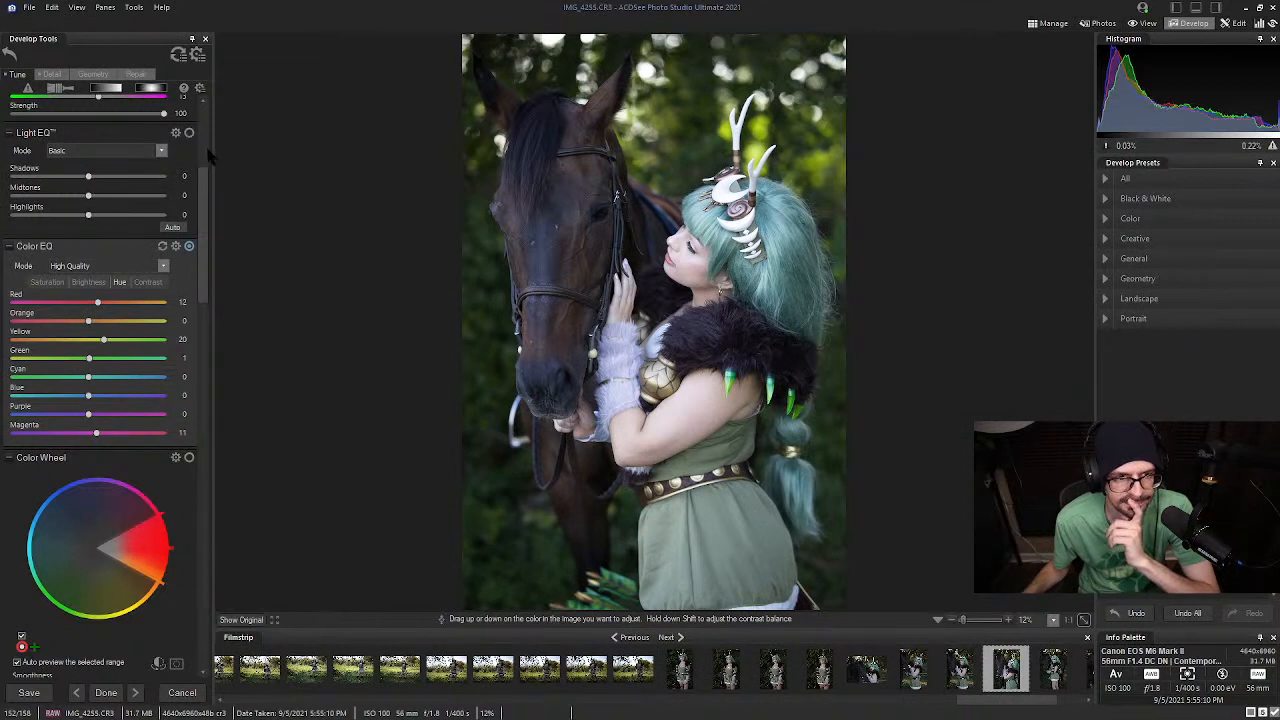
pyautogui.scroll(3, 200, 148)
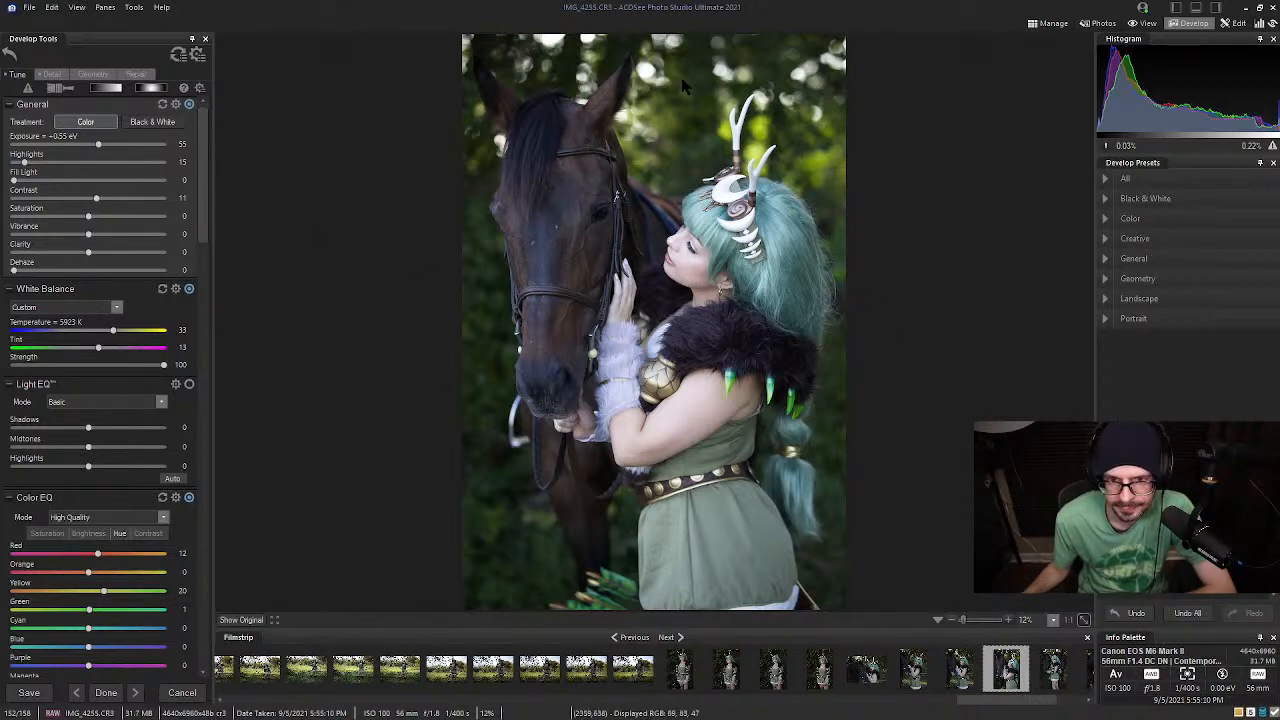
# Heal the small light specks on the horse's forehead with the Repair tool in Heal mode
pyautogui.click(135, 75)
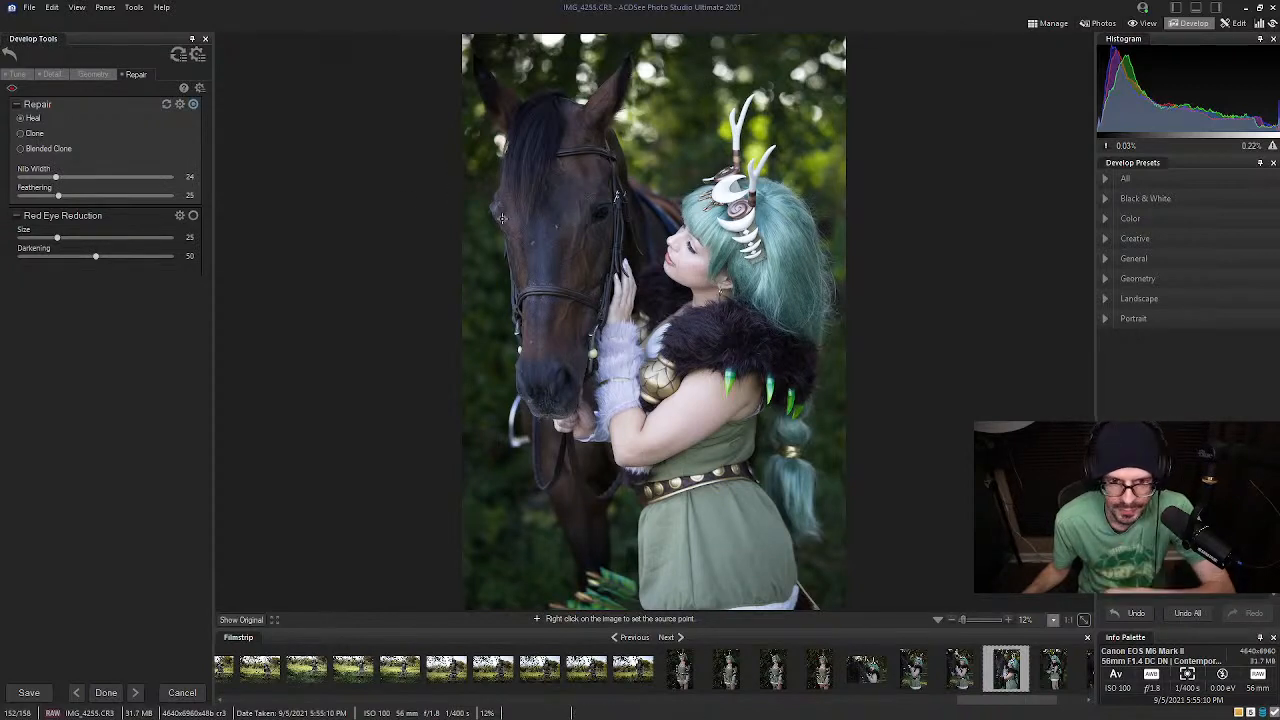
pyautogui.scroll(2, 537, 257)
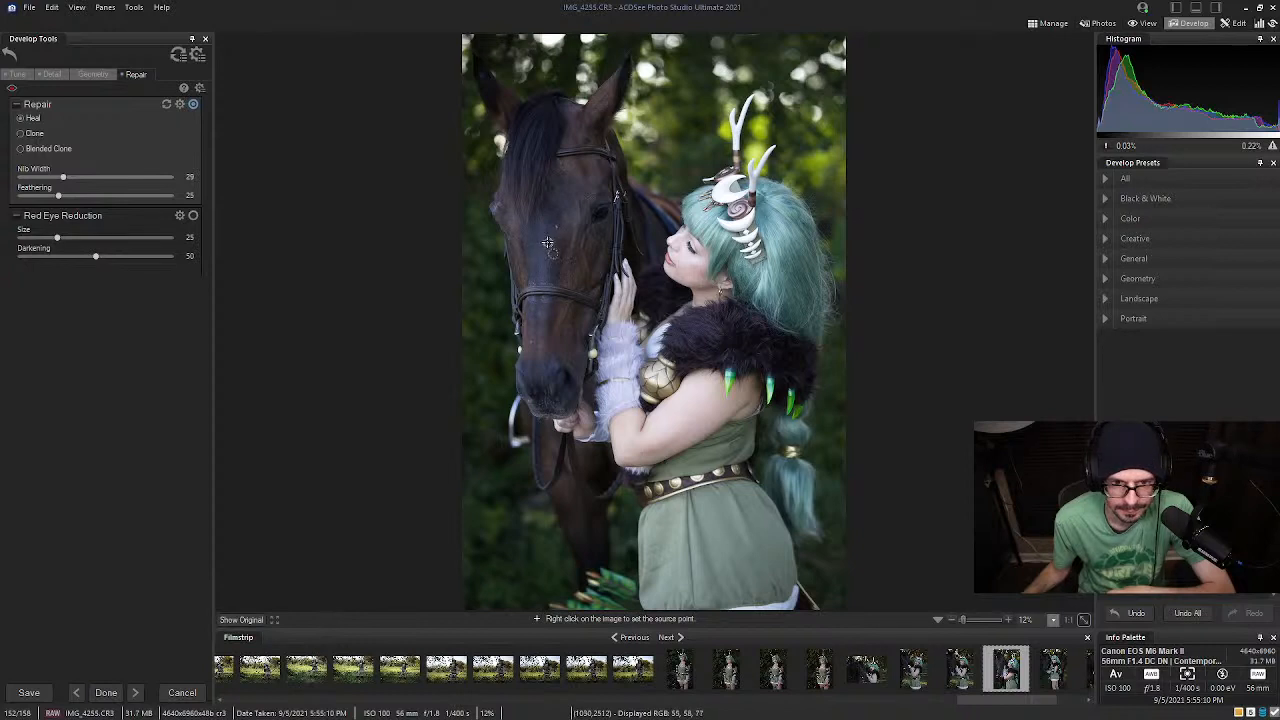
pyautogui.click(557, 230)
pyautogui.click(549, 224)
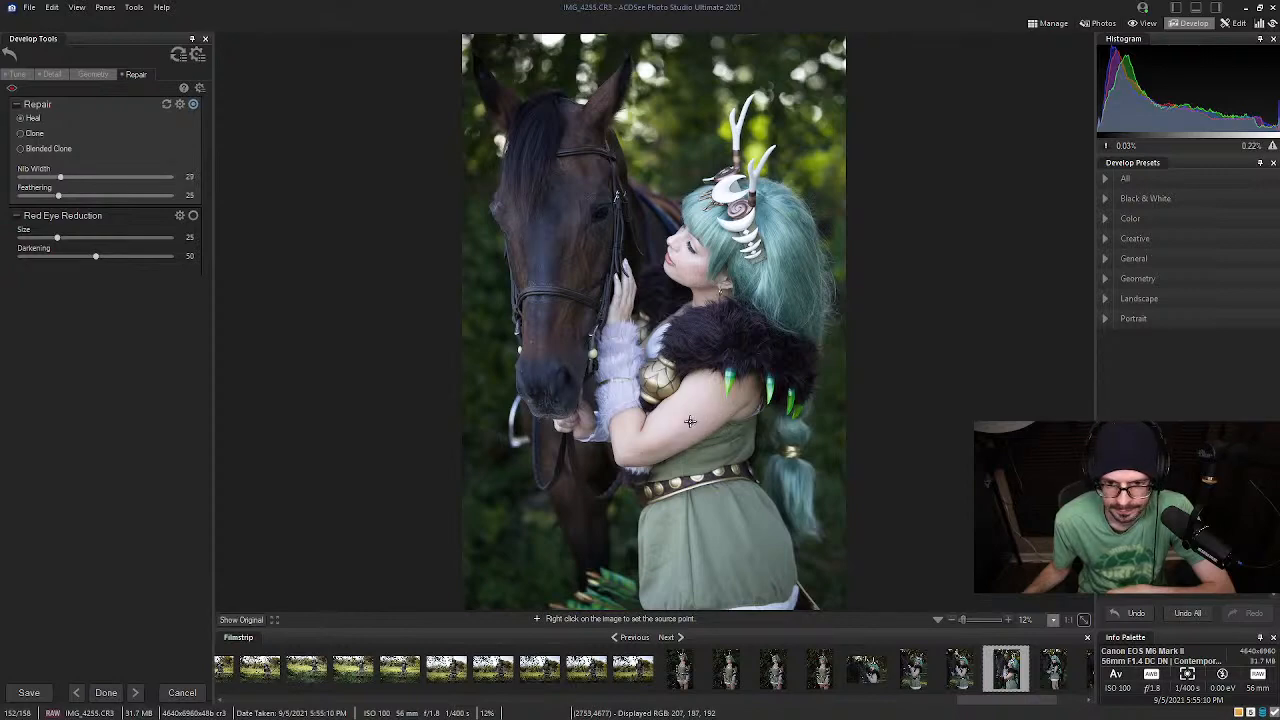
# At actual size, heal the dark moles in the middle of the cosplayer's upper arm with a nib width of 12
pyautogui.click(1068, 620)
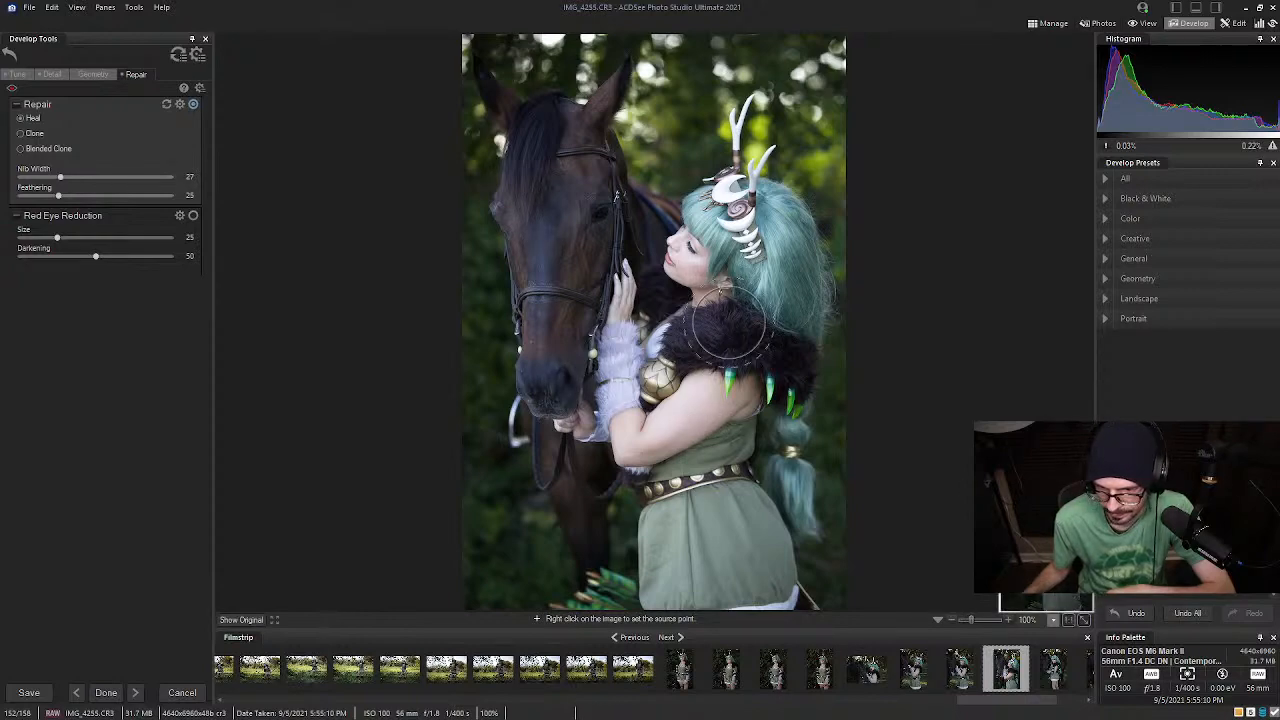
pyautogui.scroll(-3, 611, 417)
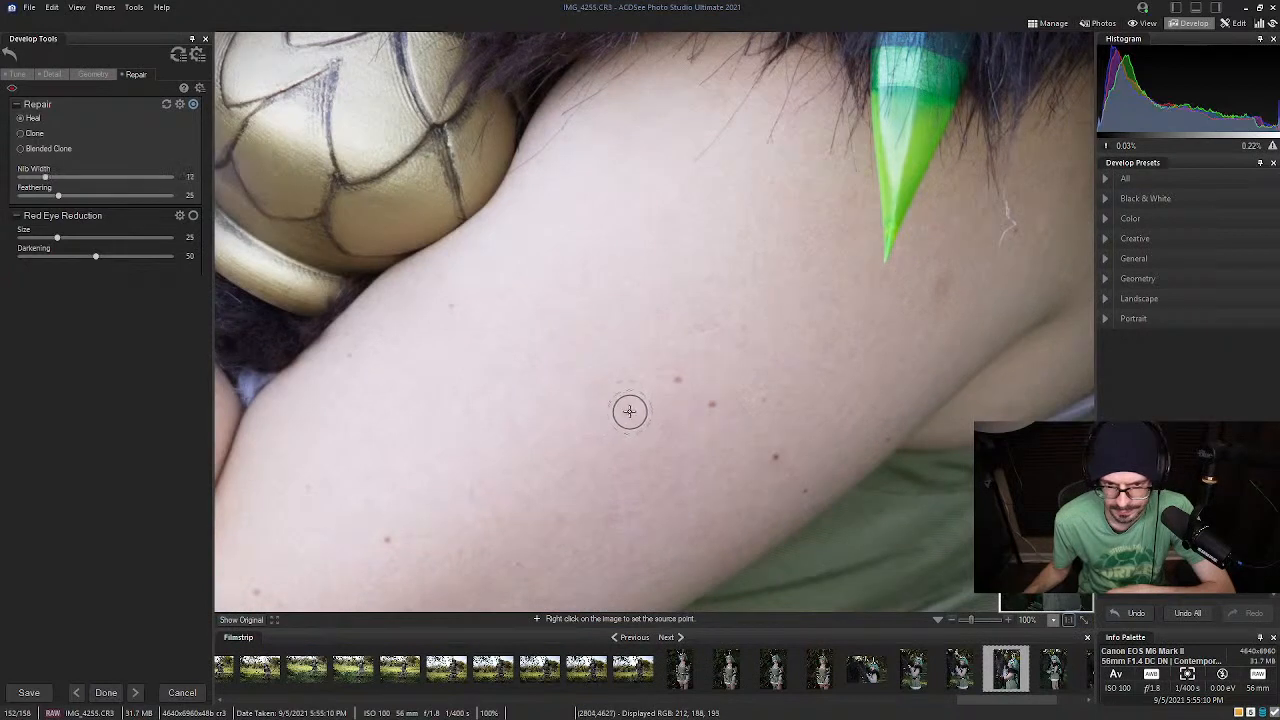
pyautogui.scroll(-2, 630, 410)
pyautogui.click(677, 382)
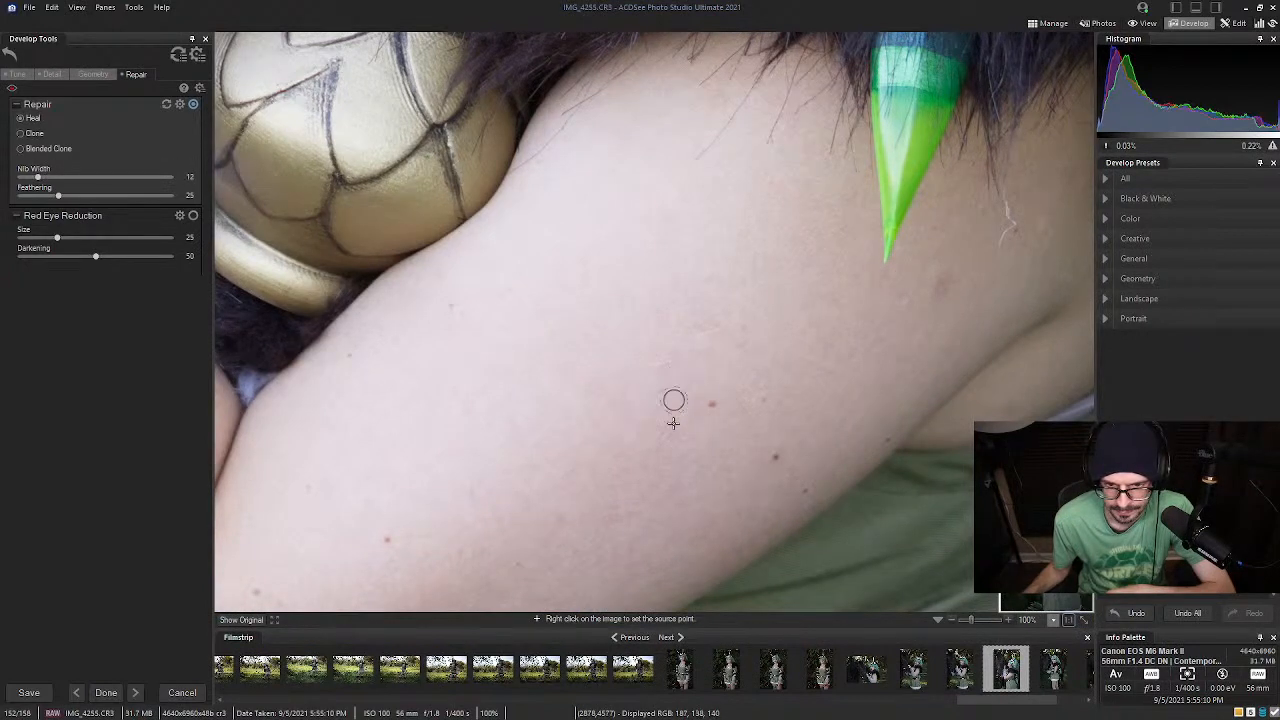
pyautogui.click(713, 405)
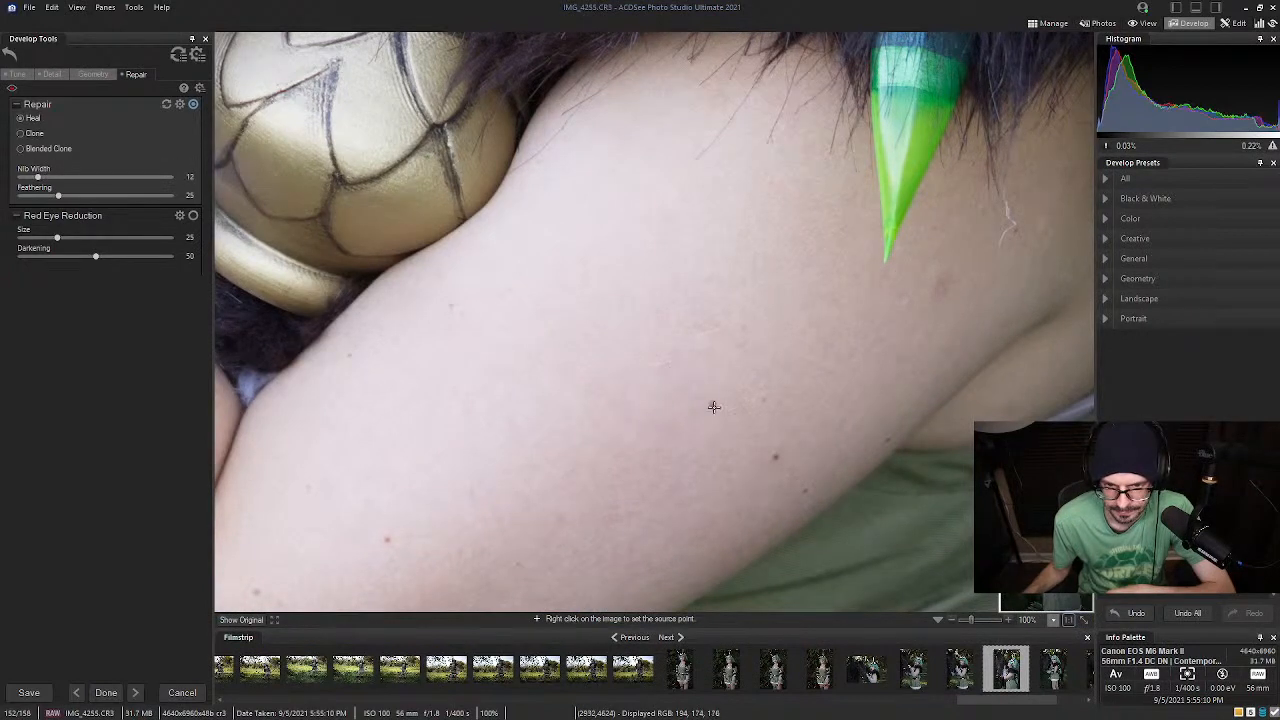
pyautogui.click(777, 454)
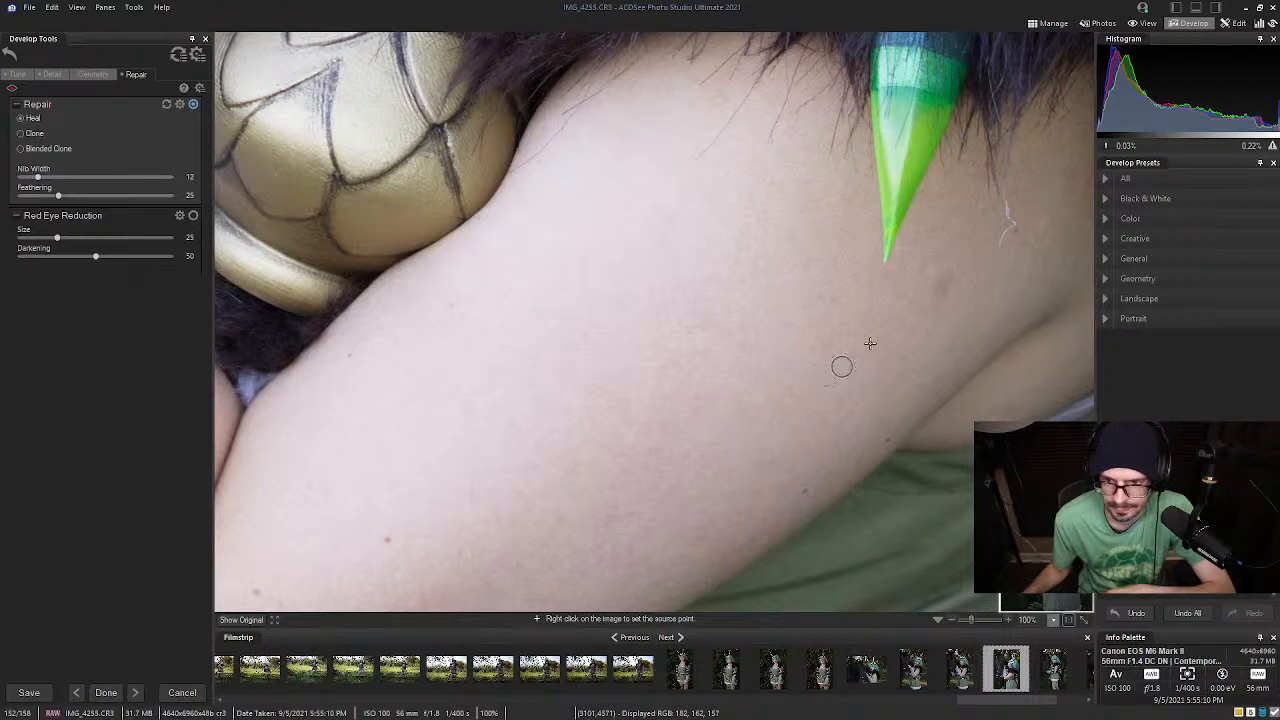
# Heal the remaining small spots near the armor and along the upper arm with nib widths of 10 and 9
pyautogui.click(450, 304)
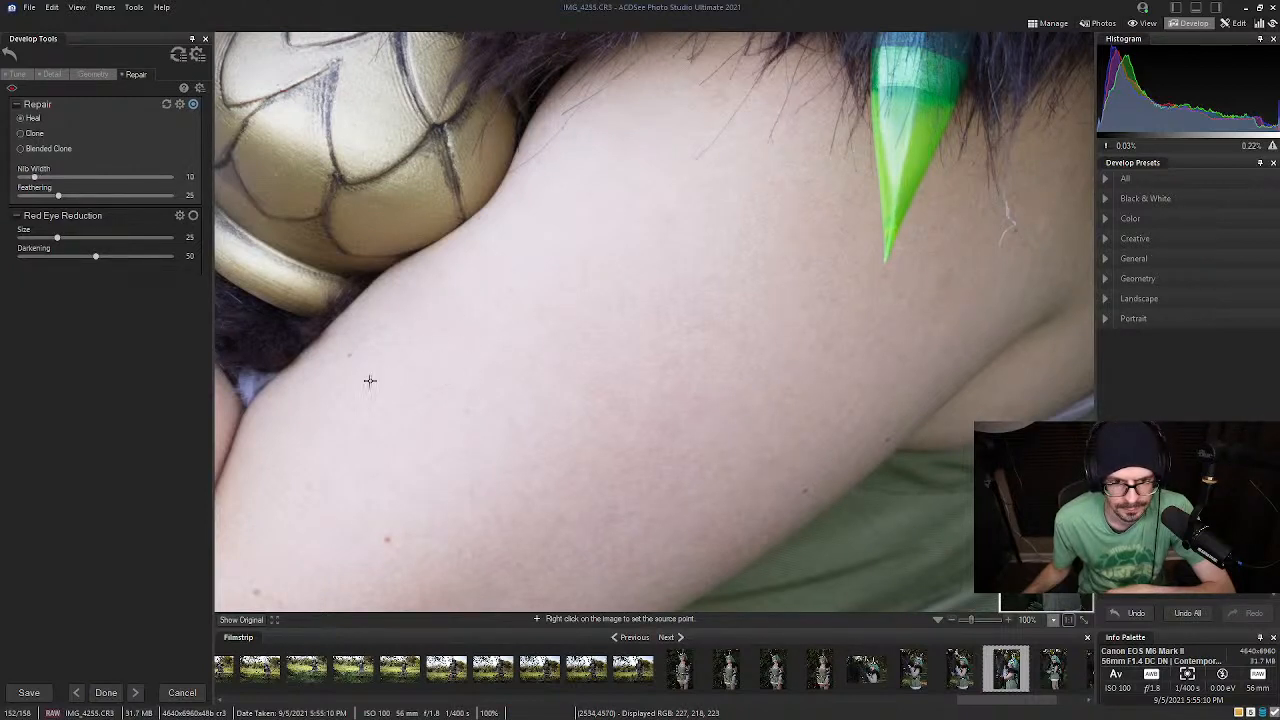
pyautogui.click(349, 356)
pyautogui.click(387, 540)
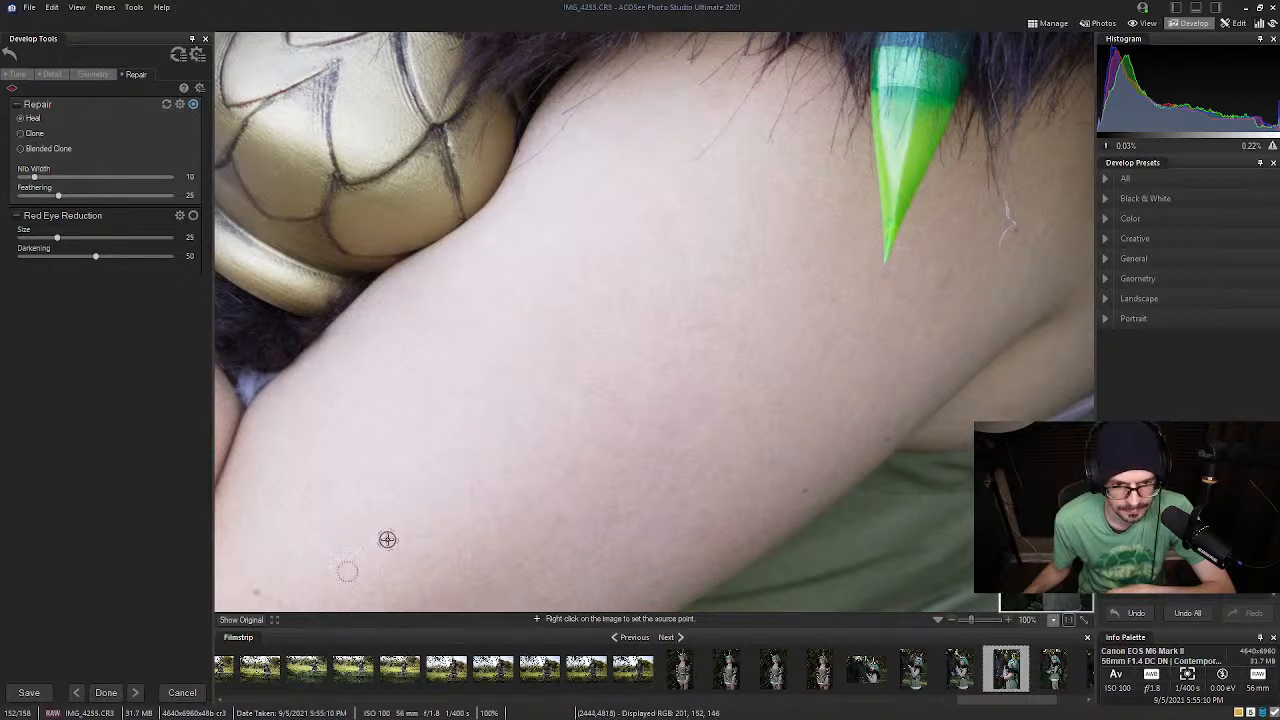
pyautogui.scroll(-1, 785, 498)
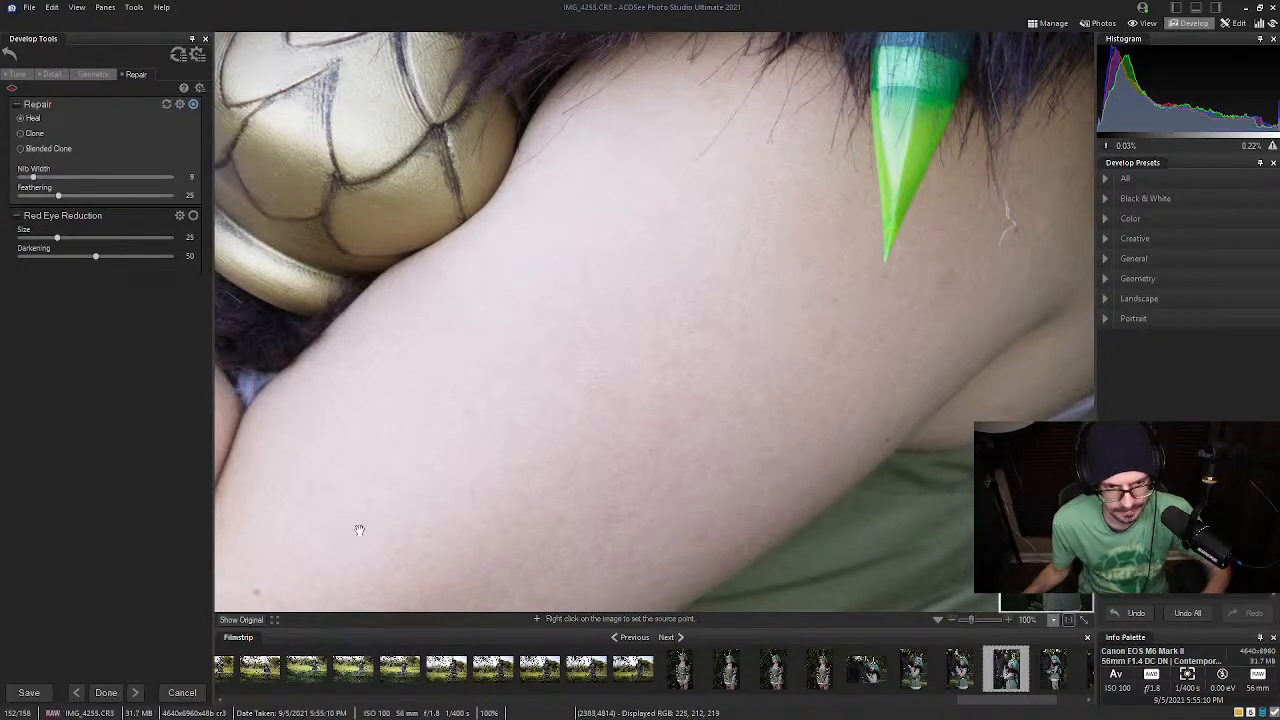
# Heal the last blemishes around the elbow and the stray white hair beside the green claw, then fit the photo in view
pyautogui.moveTo(357, 529); pyautogui.dragTo(571, 371)
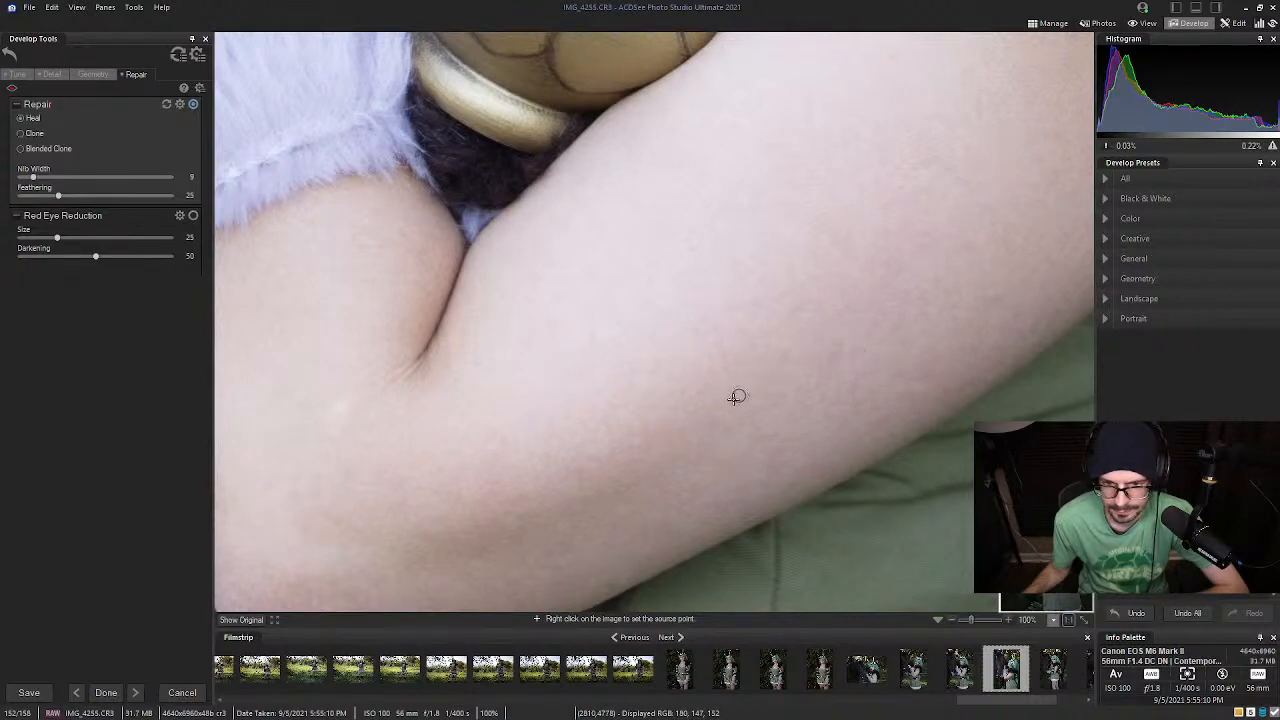
pyautogui.moveTo(1051, 562); pyautogui.dragTo(1041, 566)
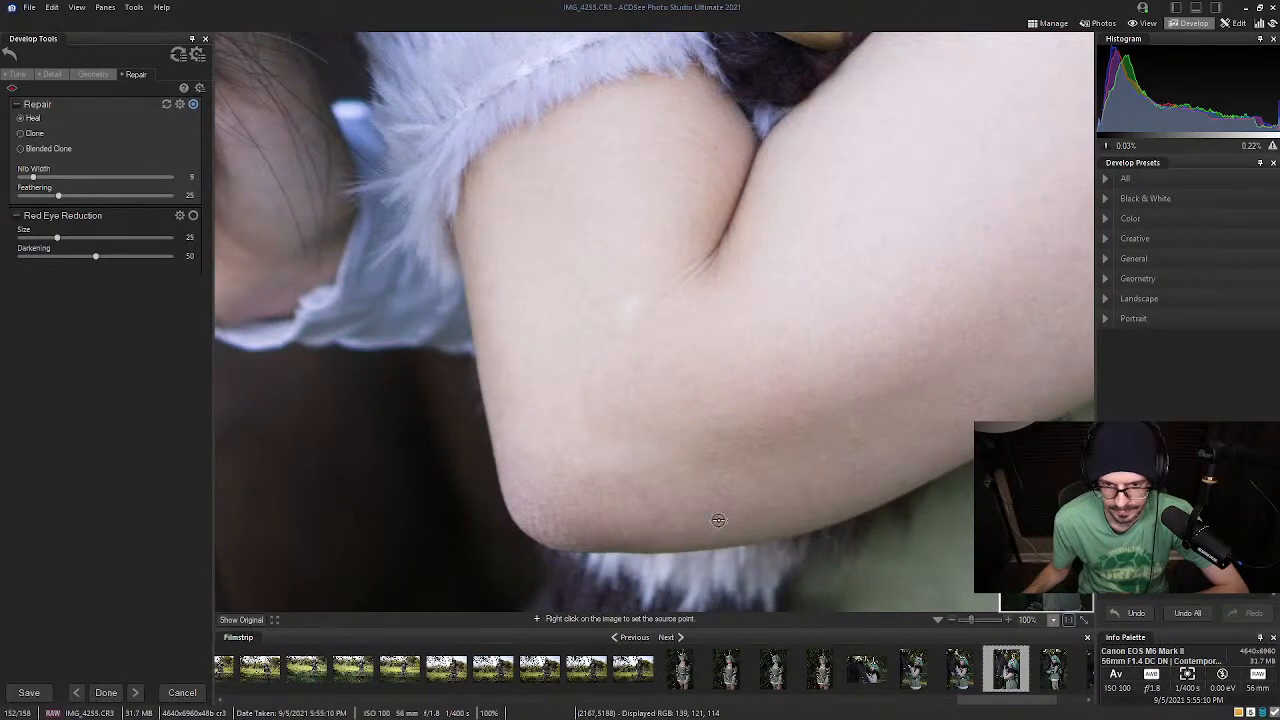
pyautogui.moveTo(1041, 566)
pyautogui.mouseDown()
pyautogui.moveTo(1054, 570)
pyautogui.moveTo(1059, 552)
pyautogui.mouseUp()
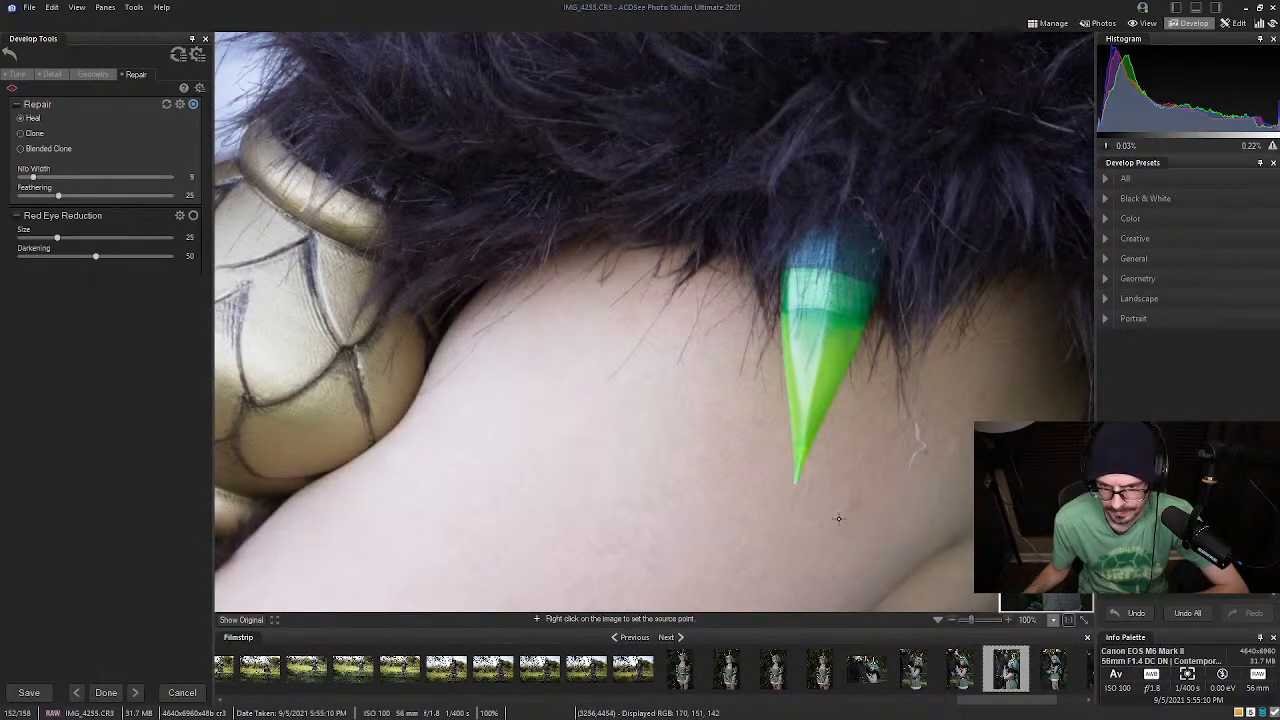
pyautogui.scroll(4, 840, 516)
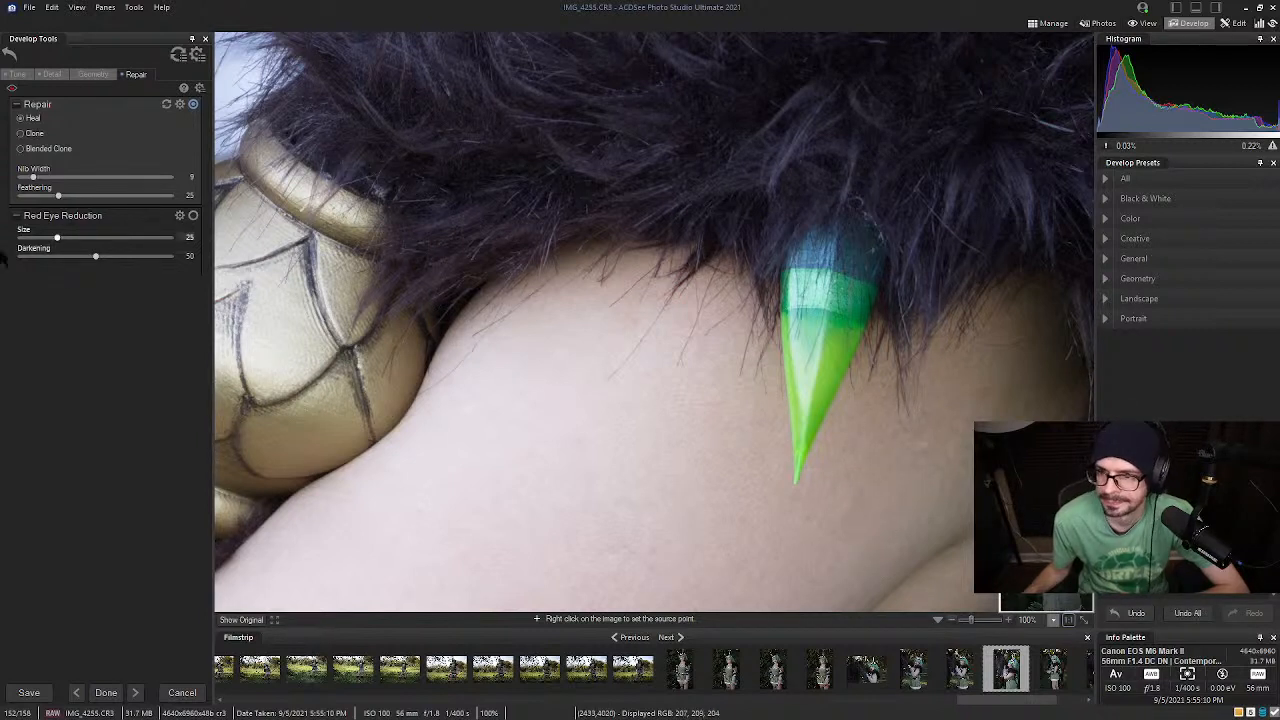
pyautogui.click(1083, 620)
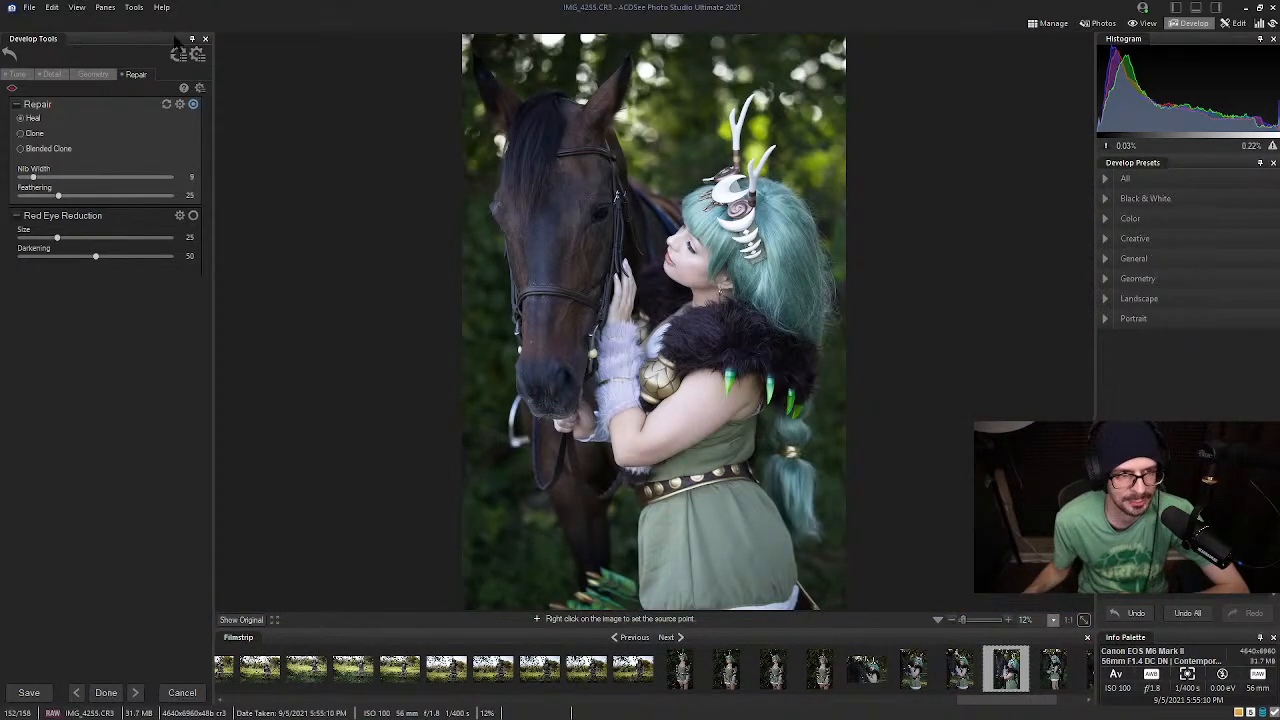
# Switch to Affinity Photo with IMG_3548 and examine the wig lace along the forehead hairline
pyautogui.click(1048, 23)
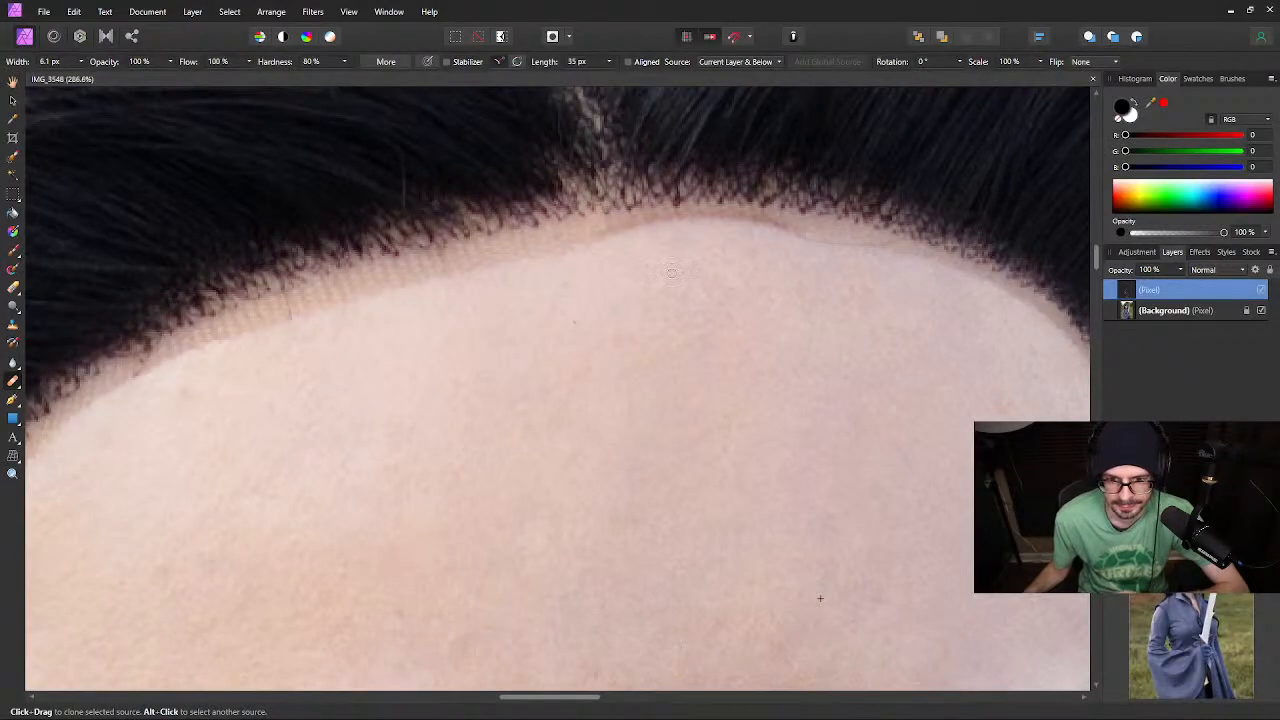
pyautogui.scroll(-3, 543, 292)
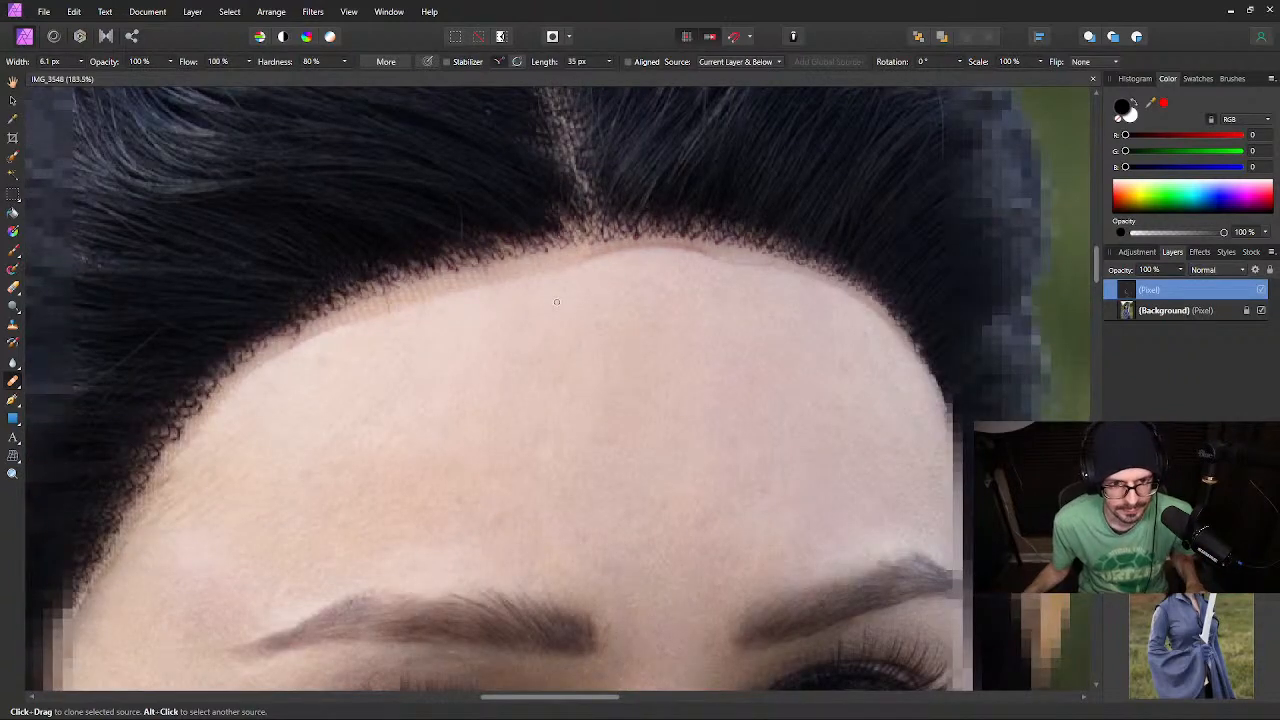
pyautogui.scroll(1, 519, 290)
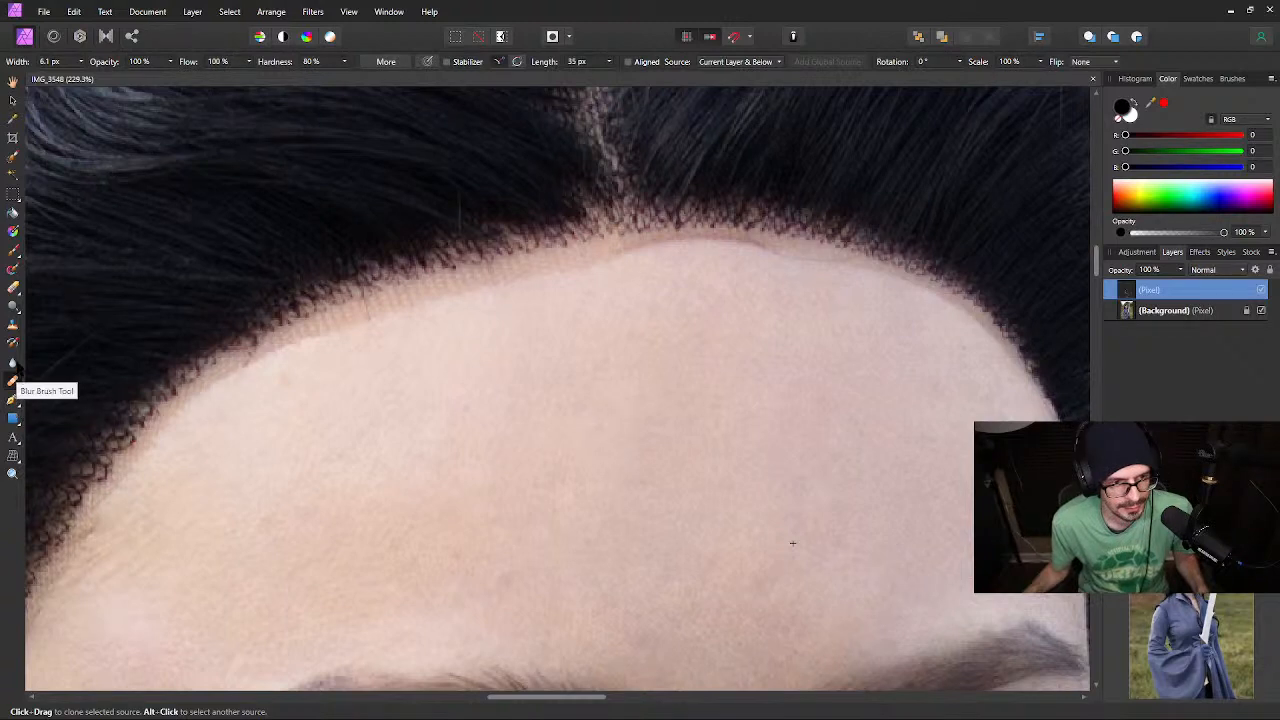
# Try to inpaint the visible wig lace along the forehead hairline with the Inpainting Brush at 22.8 px width
pyautogui.click(13, 382)
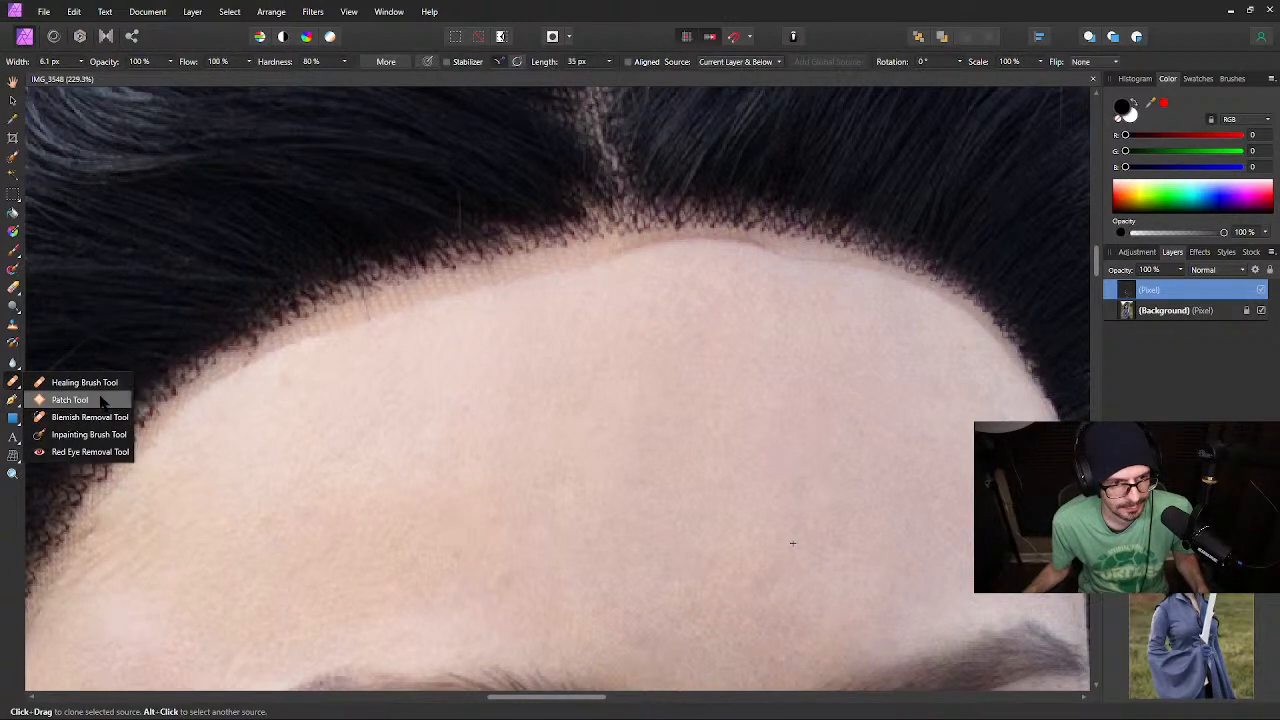
pyautogui.click(89, 434)
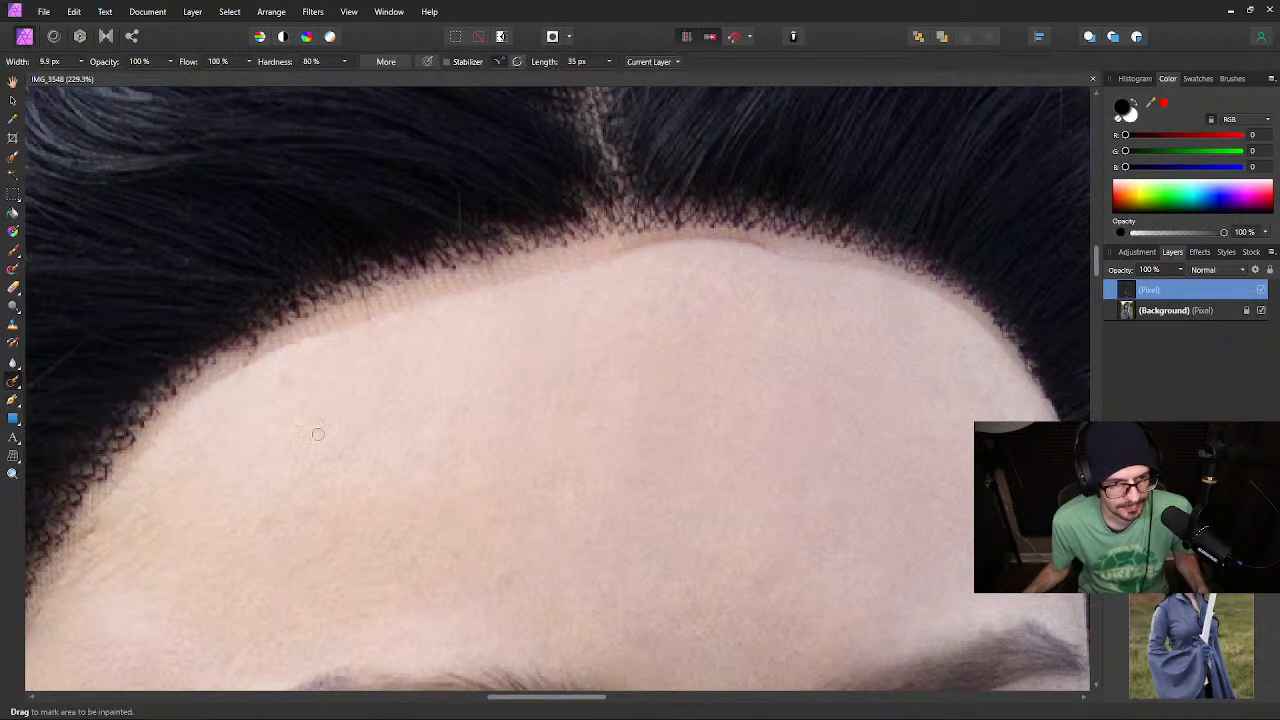
pyautogui.click(446, 364)
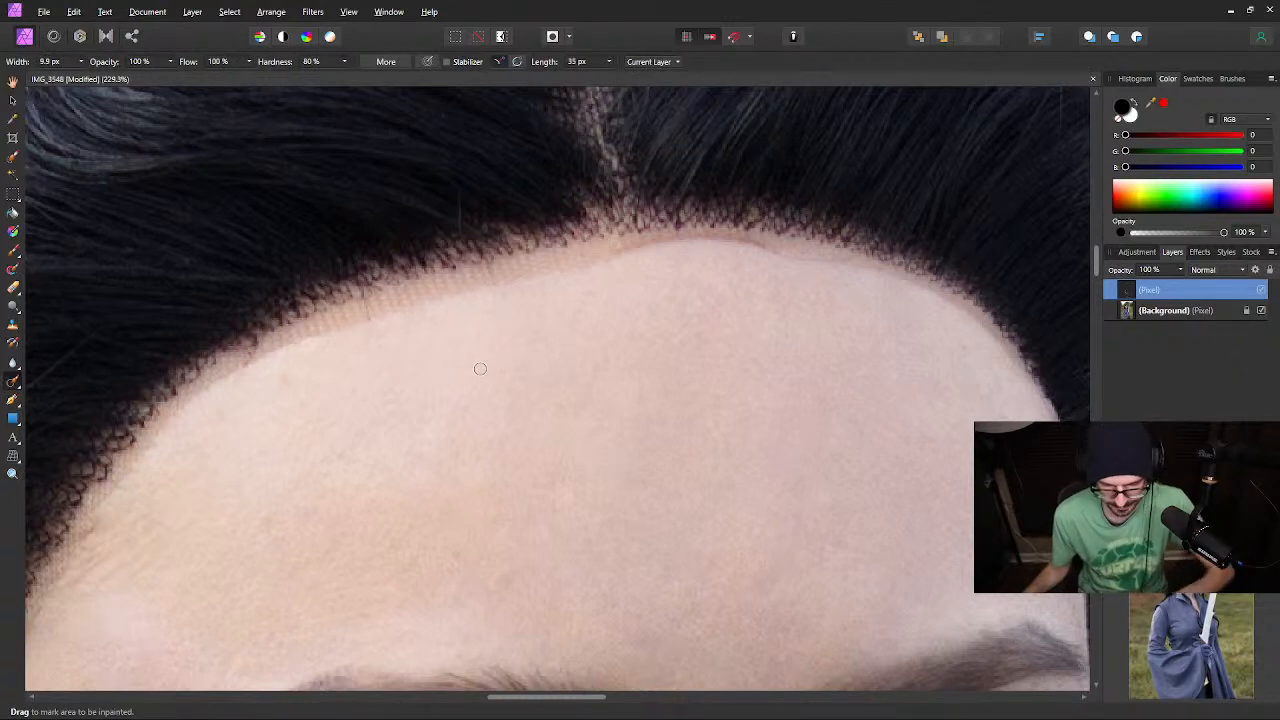
pyautogui.press(']')
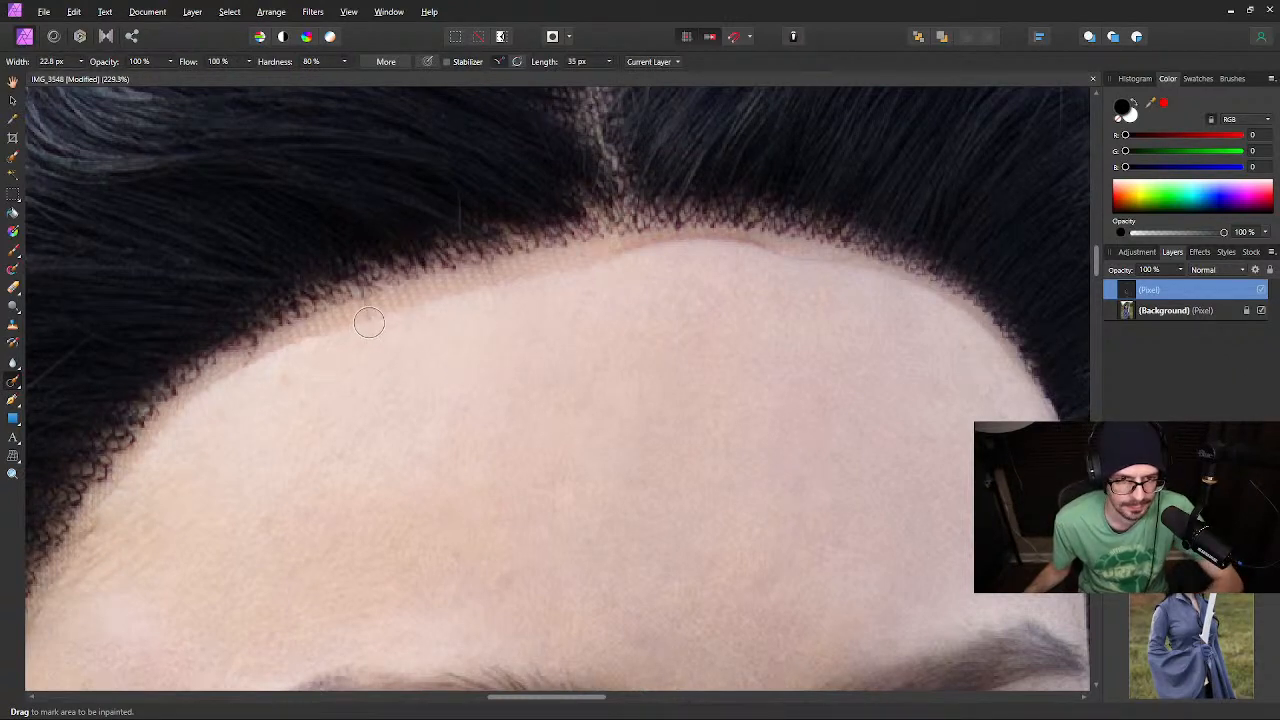
pyautogui.moveTo(368, 322); pyautogui.dragTo(660, 258)
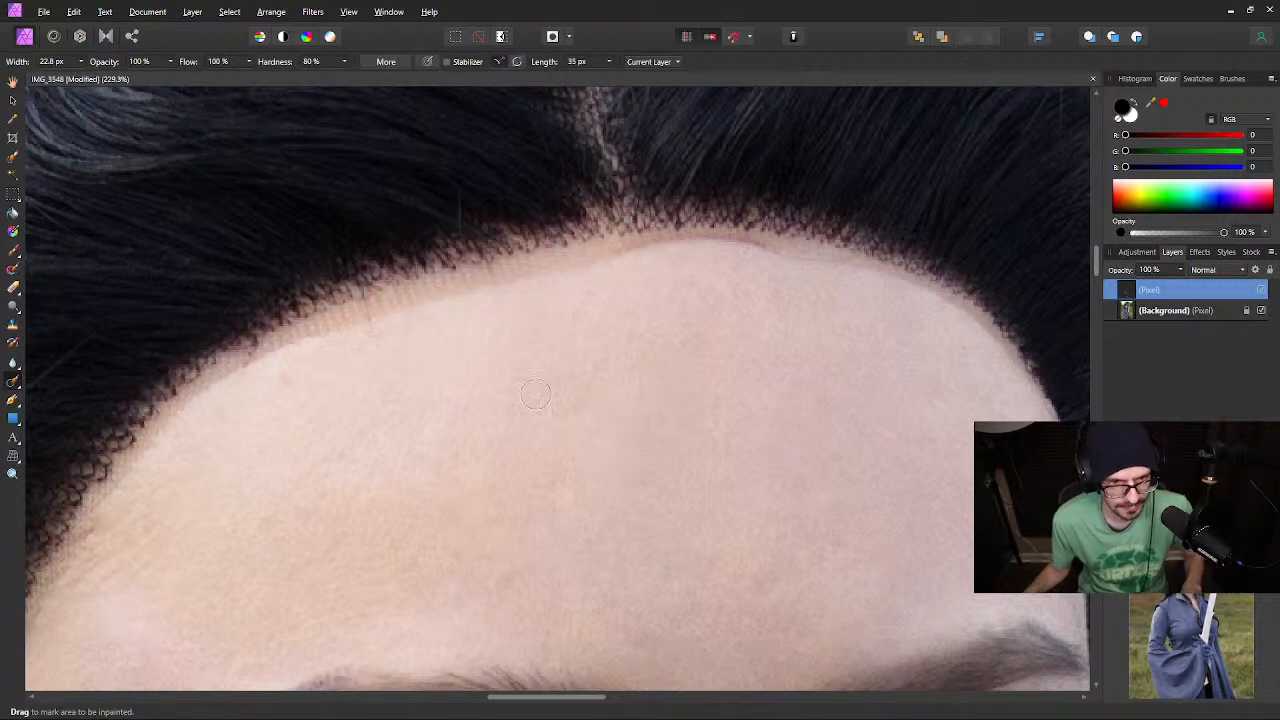
pyautogui.moveTo(396, 311); pyautogui.dragTo(478, 280)
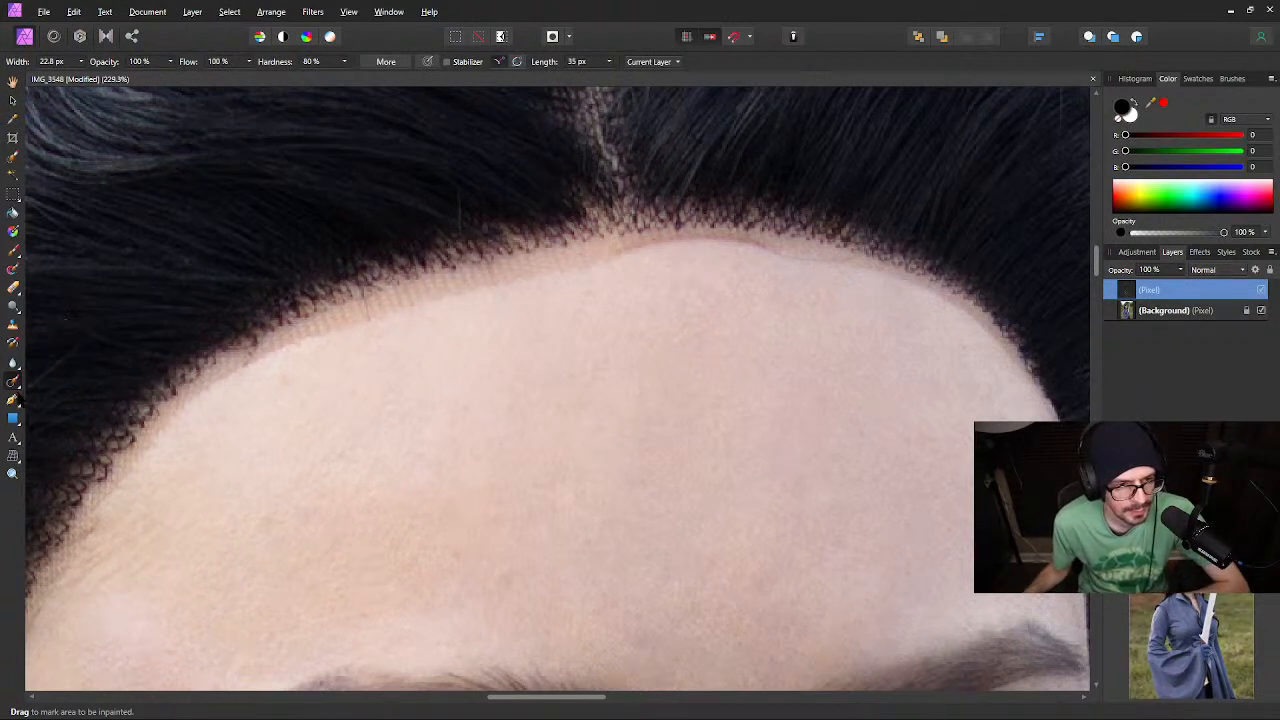
# Outline a strip of wig lace on the hairline with the Patch Tool and rotate its patch slightly counterclockwise
pyautogui.click(14, 383)
pyautogui.click(66, 400)
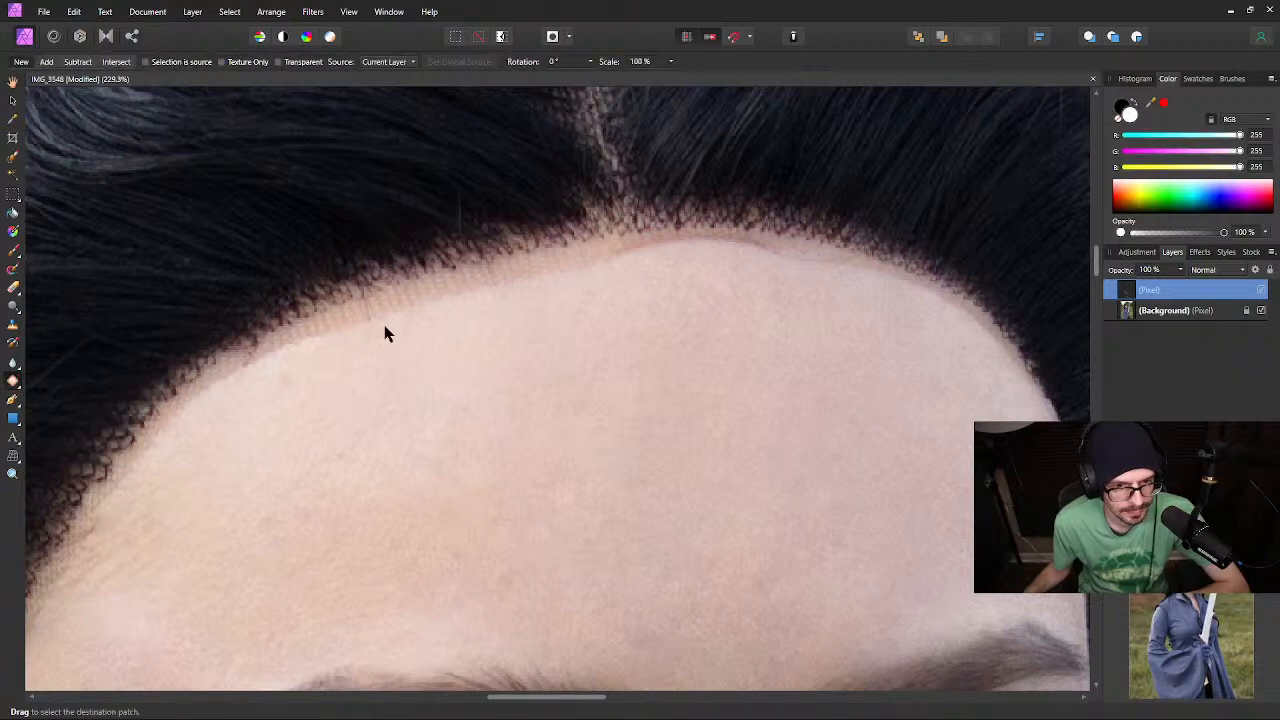
pyautogui.moveTo(415, 295)
pyautogui.mouseDown()
pyautogui.moveTo(534, 269)
pyautogui.moveTo(557, 286)
pyautogui.moveTo(397, 328)
pyautogui.moveTo(363, 331)
pyautogui.moveTo(366, 306)
pyautogui.moveTo(360, 316)
pyautogui.mouseUp()
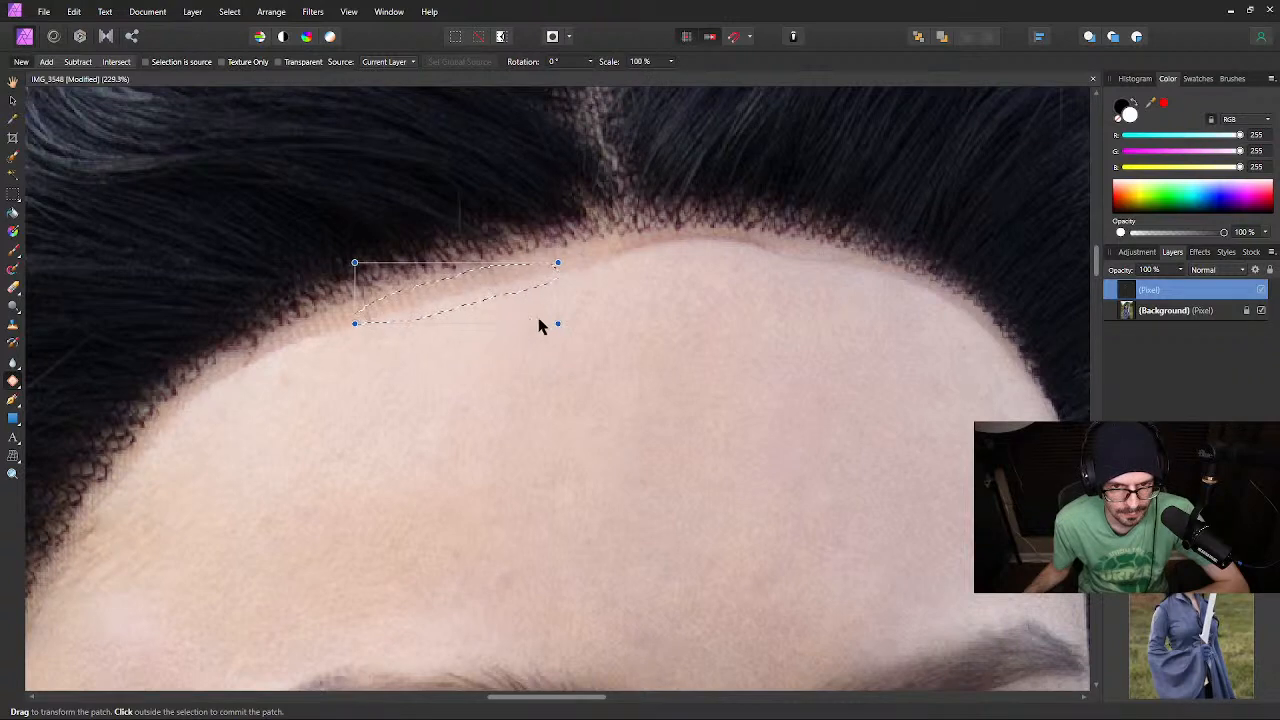
pyautogui.moveTo(560, 329)
pyautogui.mouseDown()
pyautogui.moveTo(551, 358)
pyautogui.moveTo(565, 307)
pyautogui.mouseUp()
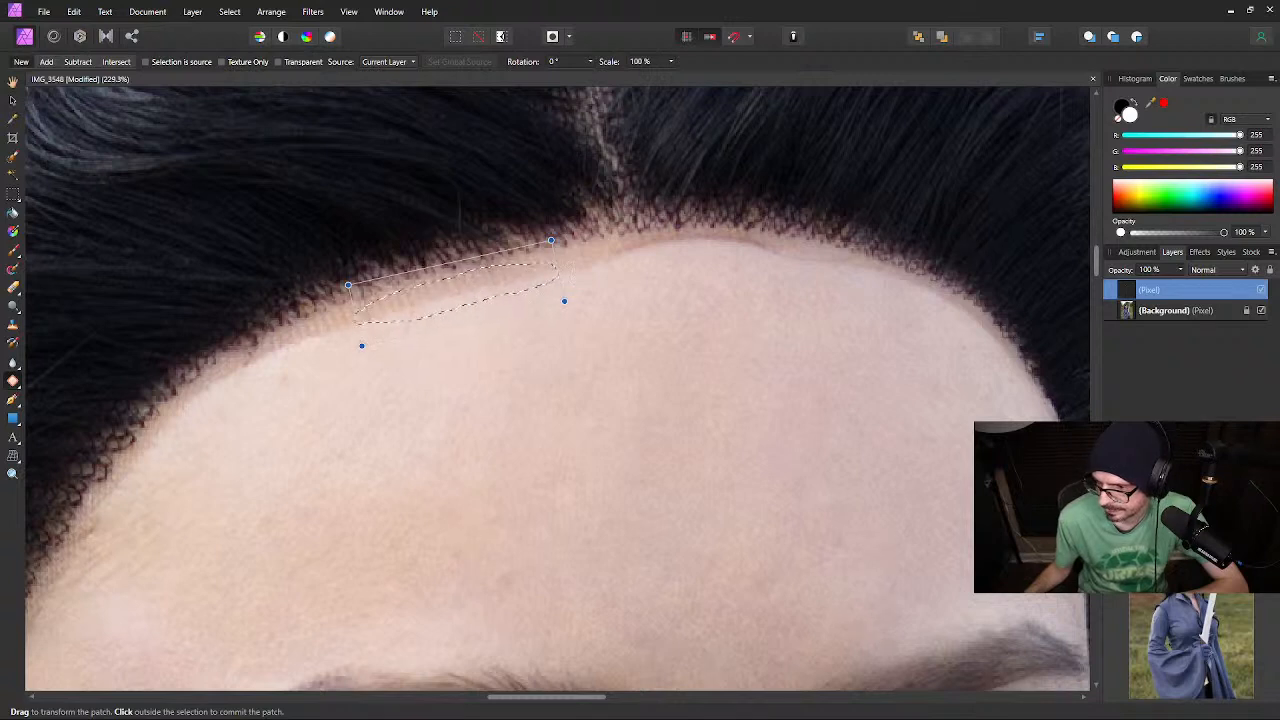
# Switch to Firefox and search Google for "affinity photo patch tool"
pyautogui.moveTo(1279, 380); pyautogui.dragTo(769, 286)
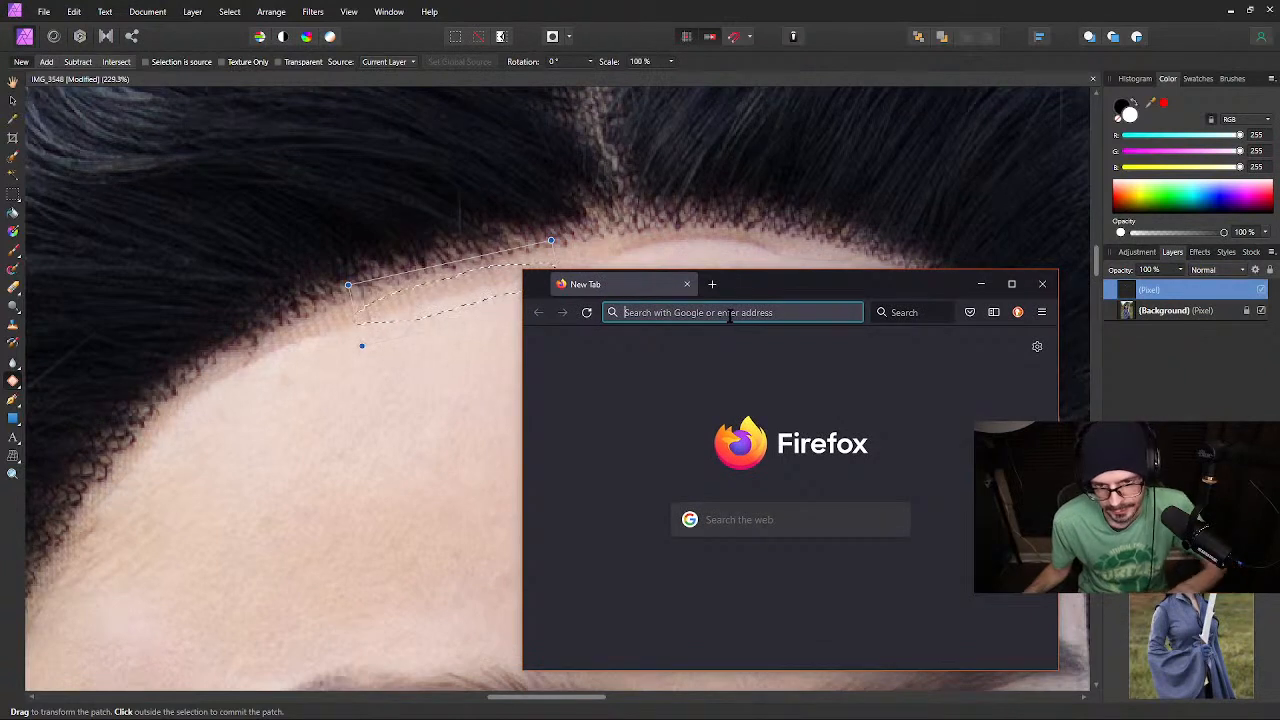
pyautogui.write('afin')
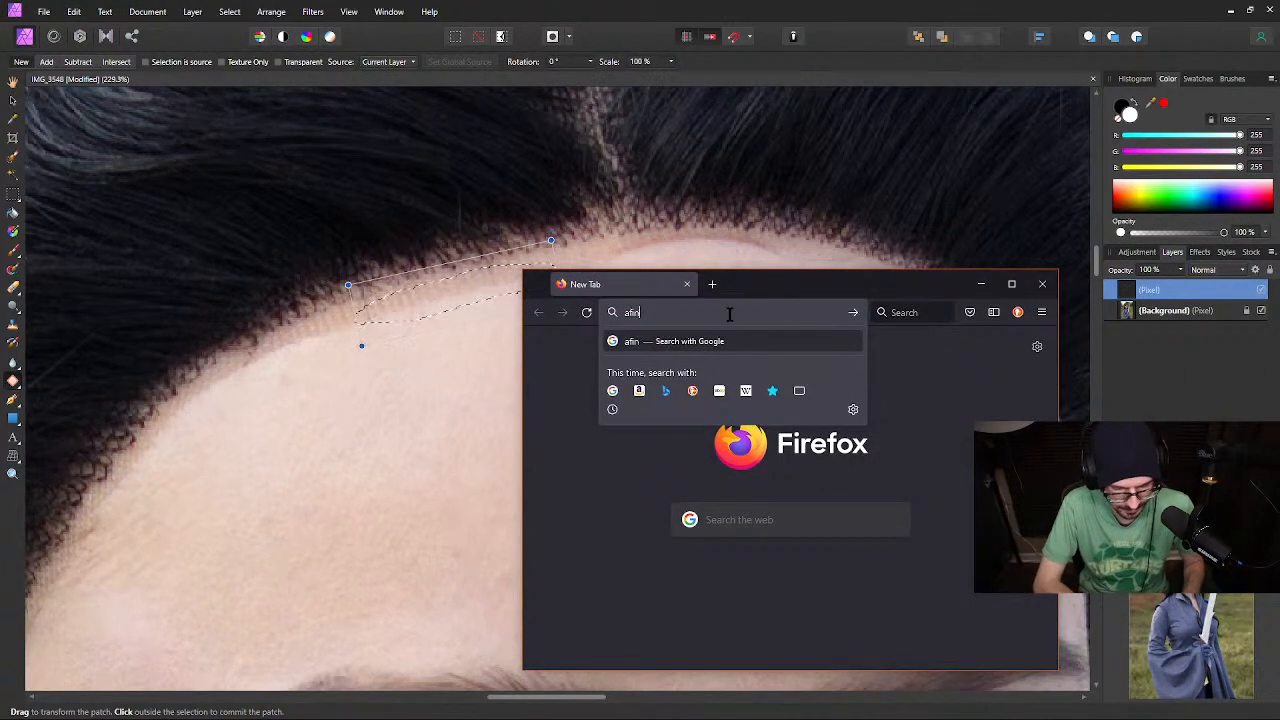
pyautogui.write('ity photo')
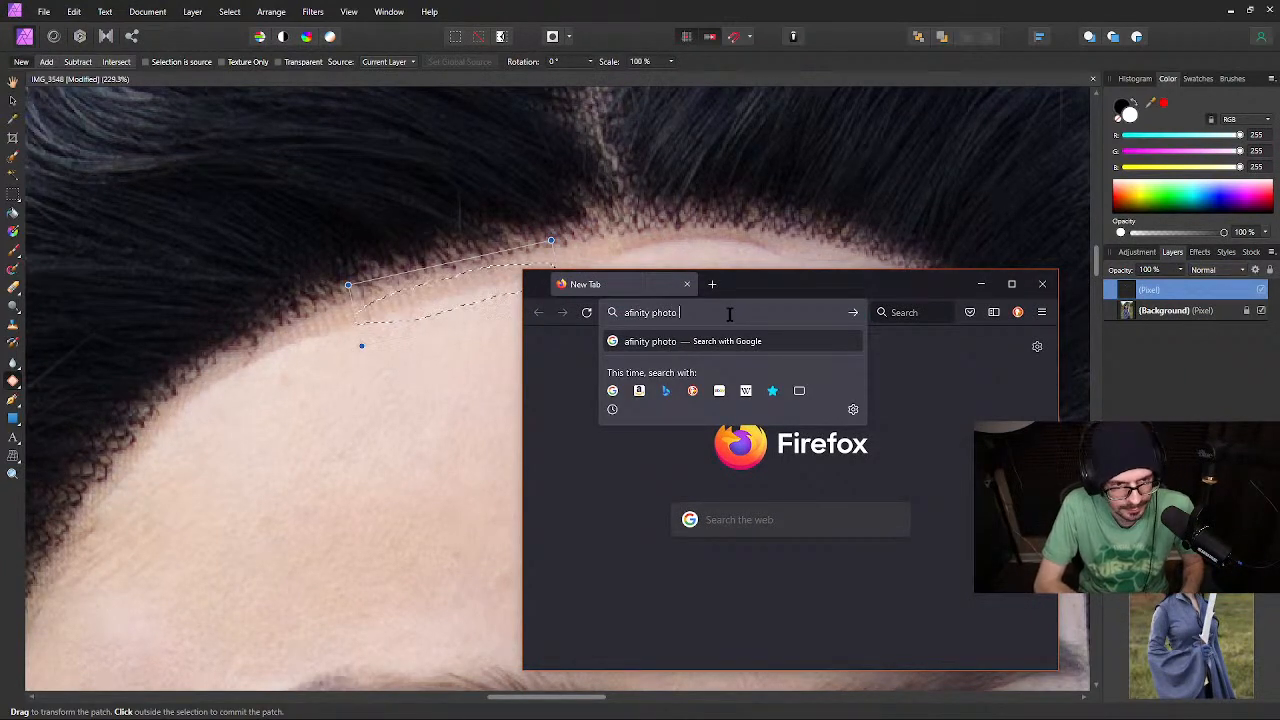
pyautogui.write(' patch tool')
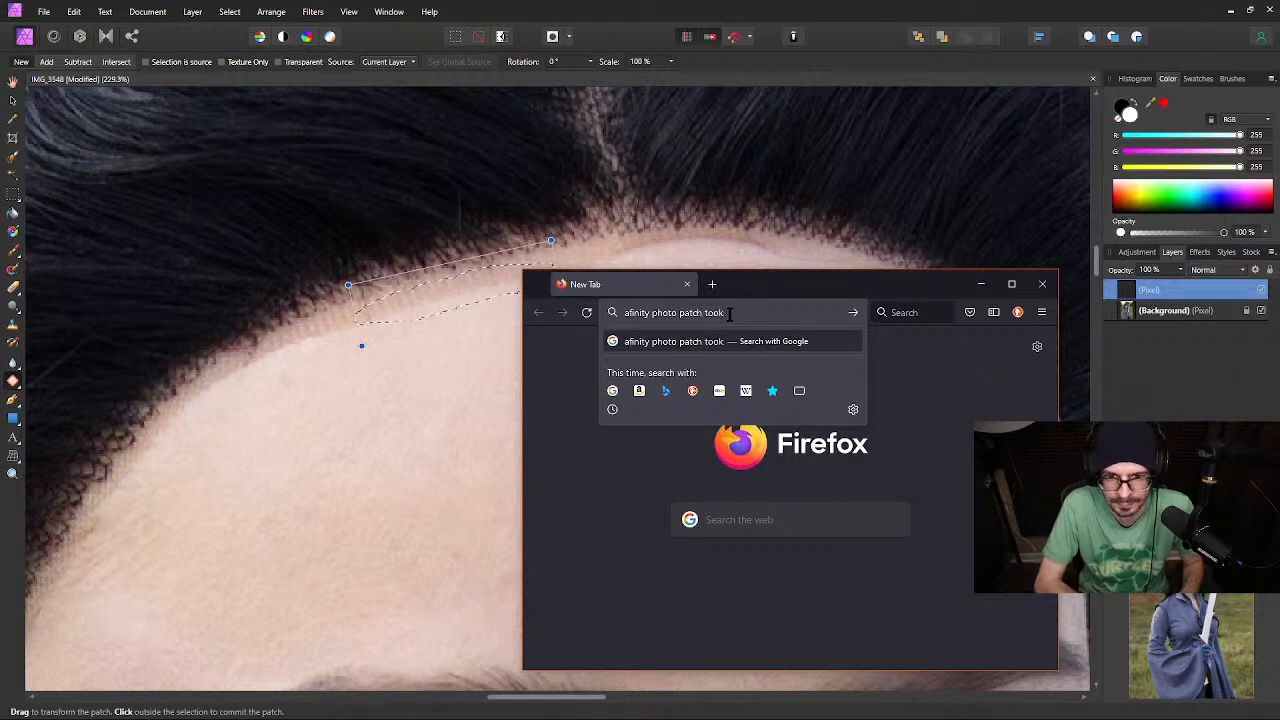
pyautogui.press('Return')
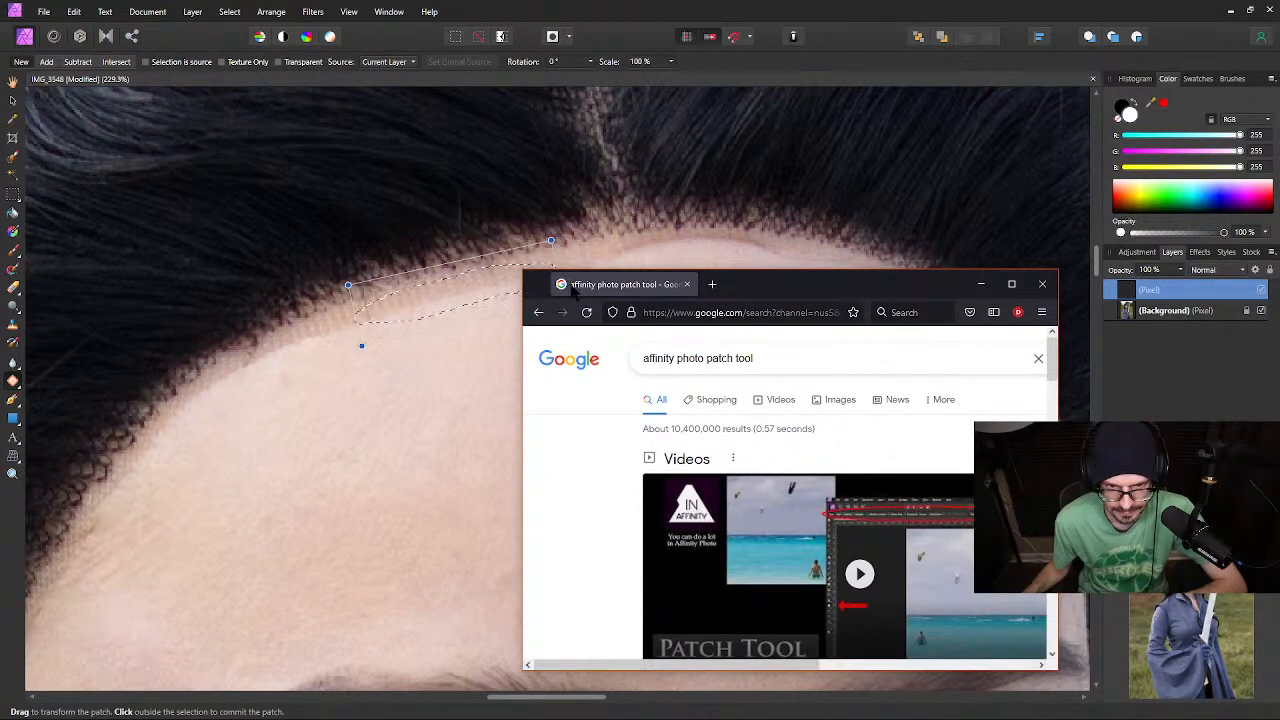
# Look through the search results for Patch Tool guidance, expanding the question on how to use the patch tool in Affinity Photo
pyautogui.moveTo(523, 269); pyautogui.dragTo(394, 115)
pyautogui.scroll(-5, 446, 451)
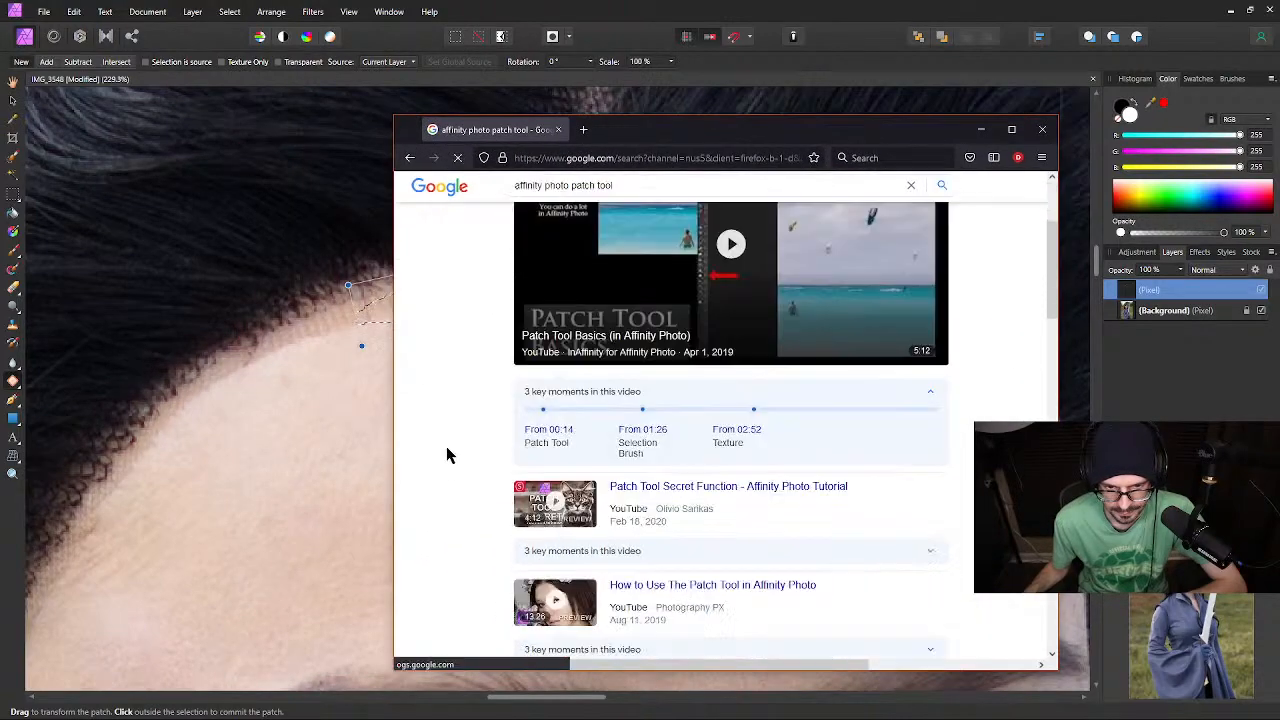
pyautogui.scroll(-3, 452, 447)
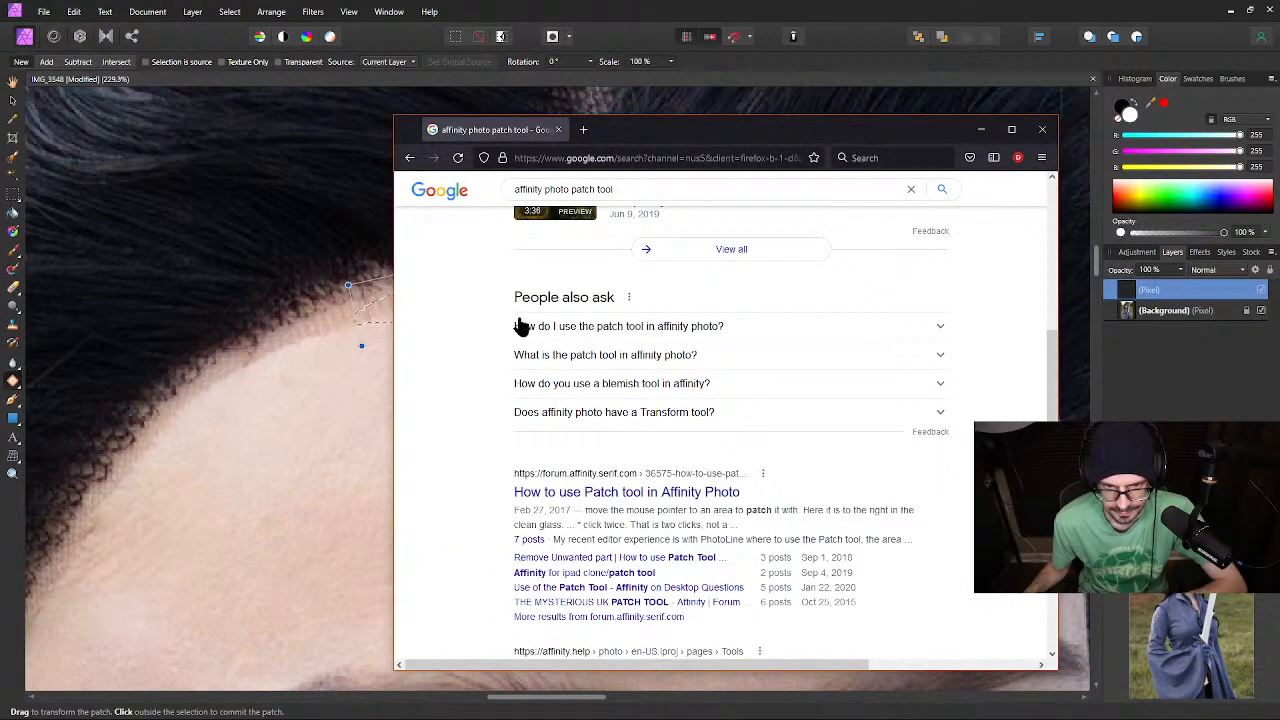
pyautogui.click(556, 330)
pyautogui.scroll(-3, 474, 442)
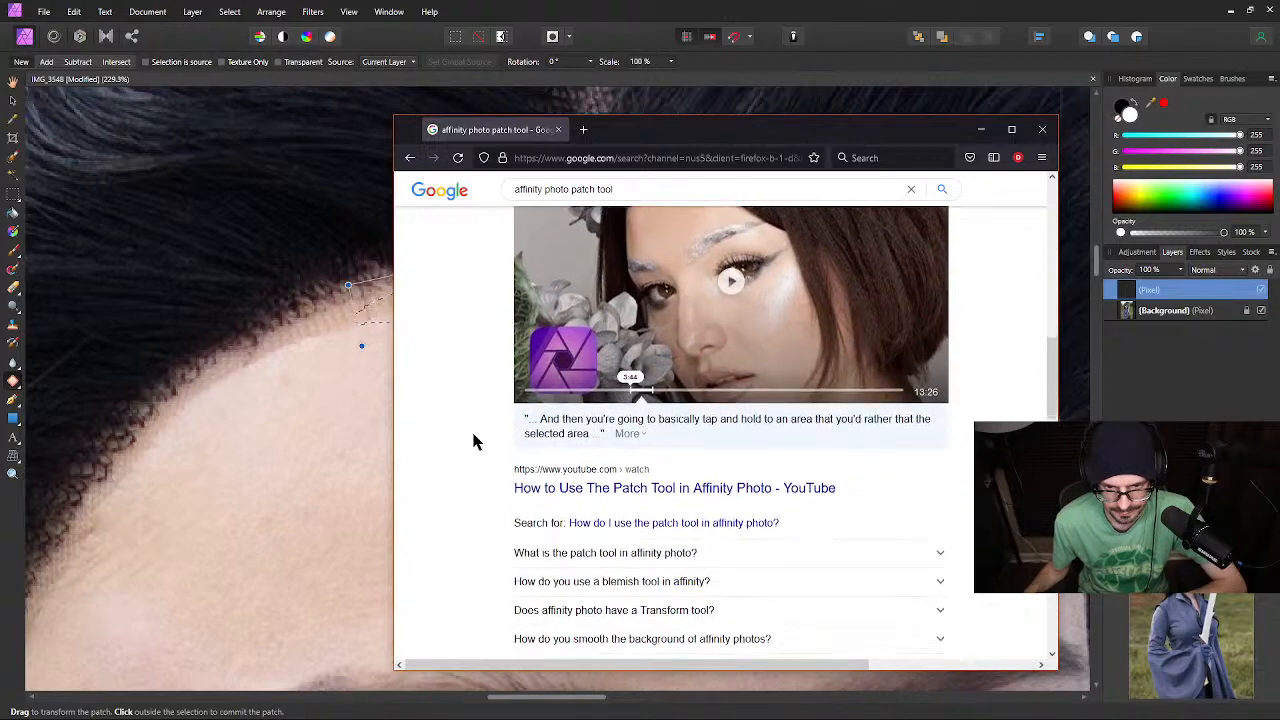
pyautogui.scroll(-4, 474, 442)
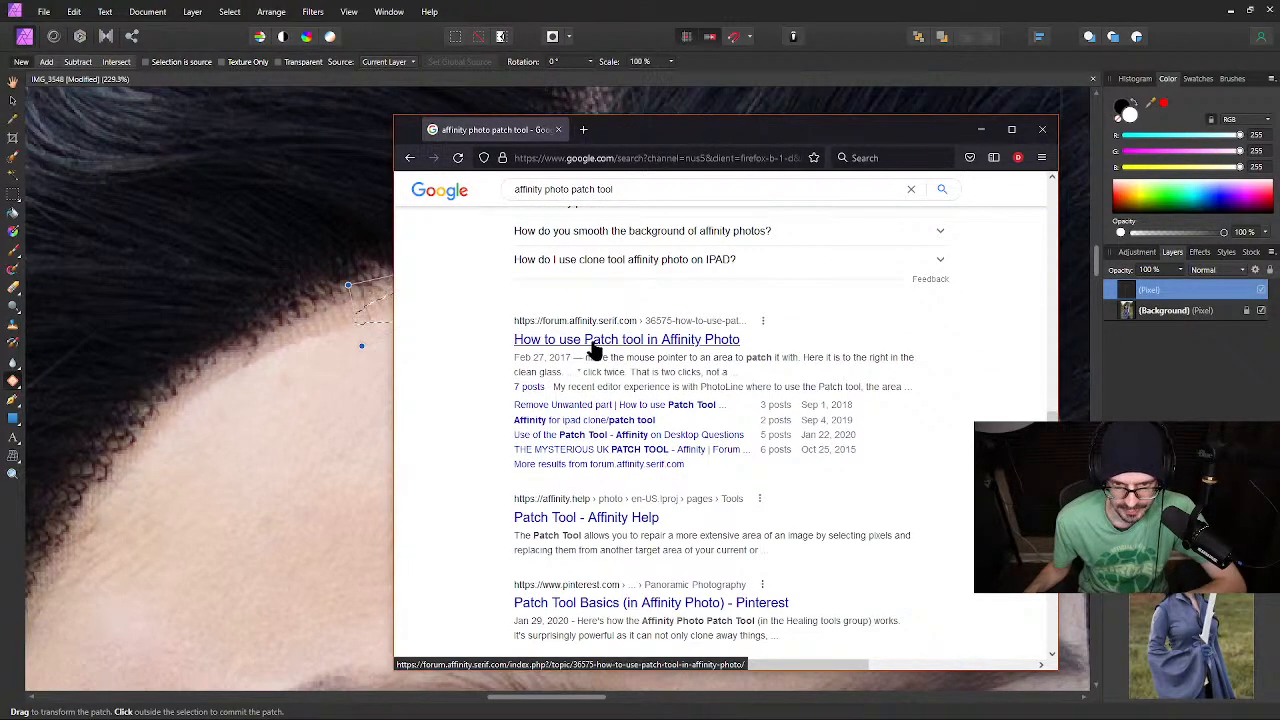
# Open the forum topic "How to use Patch tool in Affinity Photo" in a new tab and read the moderator's instructions
pyautogui.middleClick(619, 345)
pyautogui.click(645, 129)
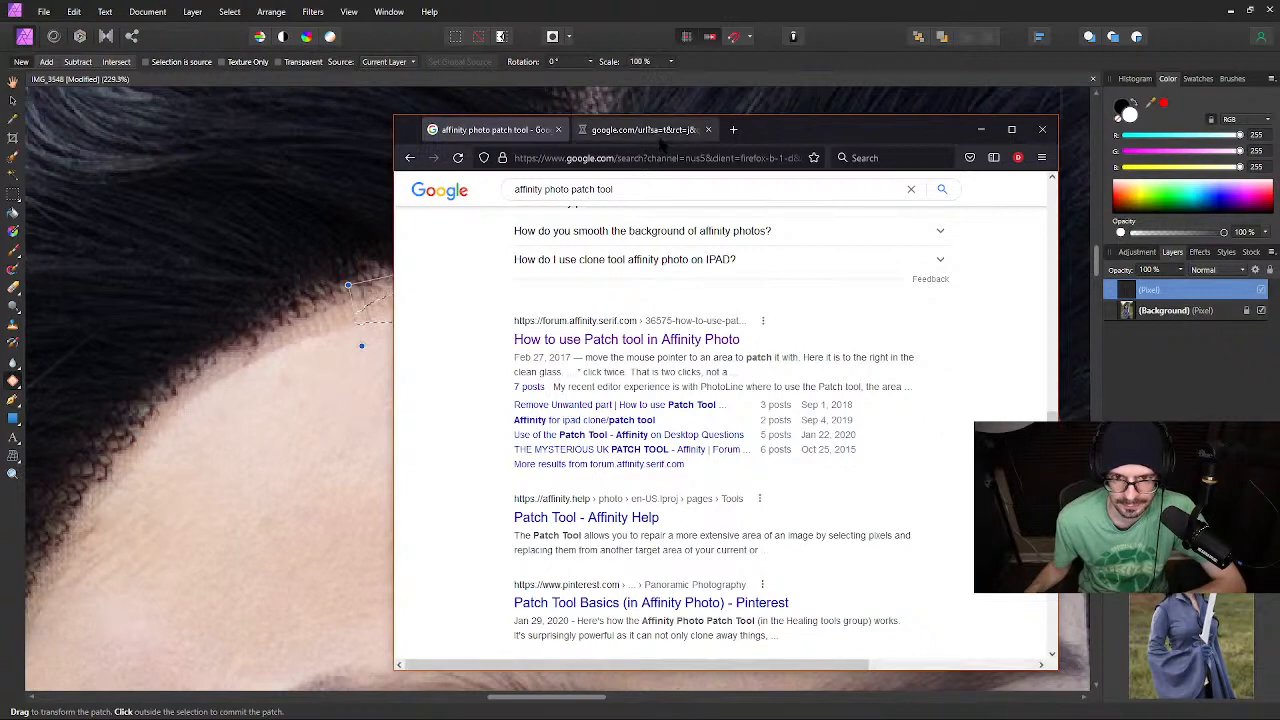
pyautogui.scroll(-4, 551, 403)
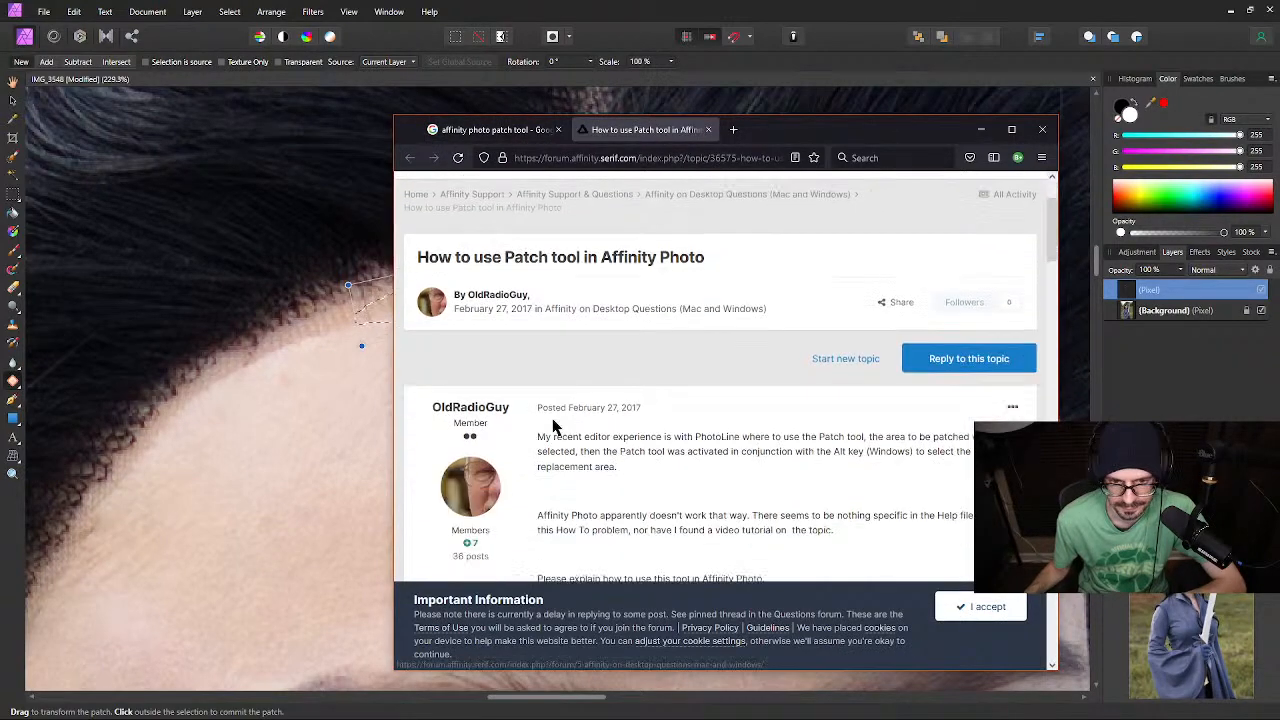
pyautogui.moveTo(772, 137); pyautogui.dragTo(981, 135)
pyautogui.scroll(-4, 905, 375)
pyautogui.scroll(-1, 900, 380)
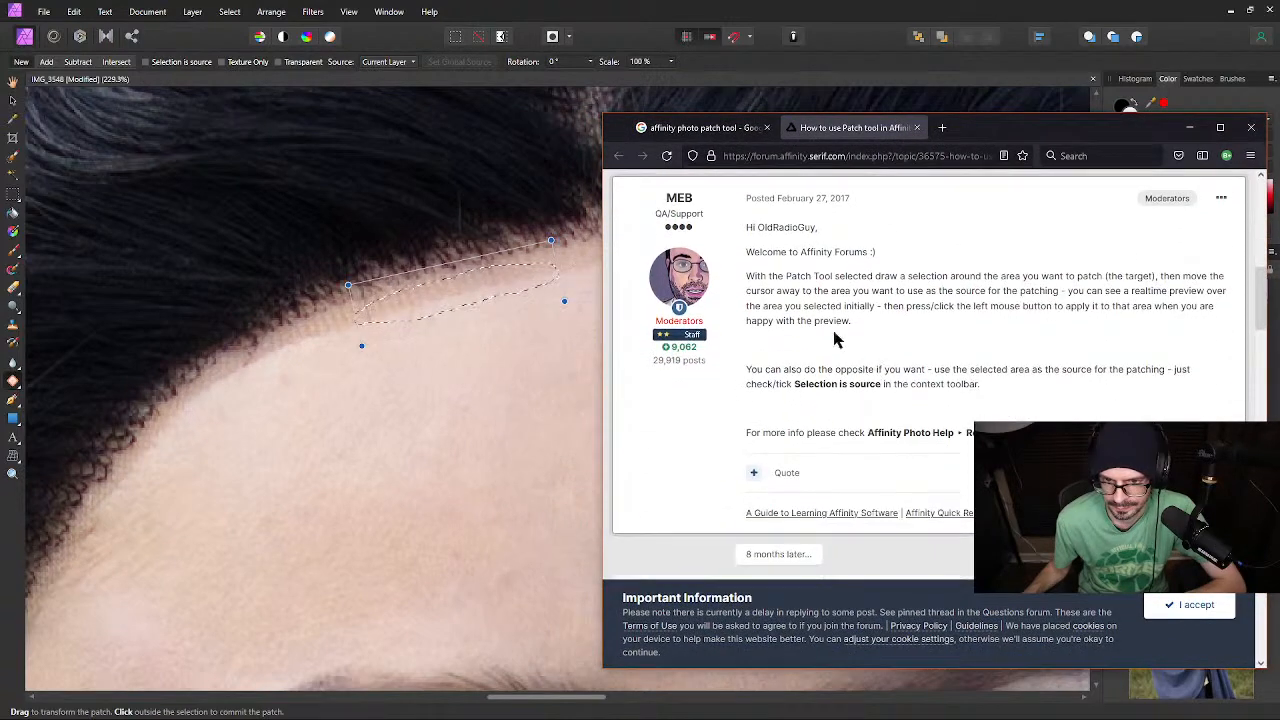
pyautogui.moveTo(876, 276); pyautogui.dragTo(1158, 276)
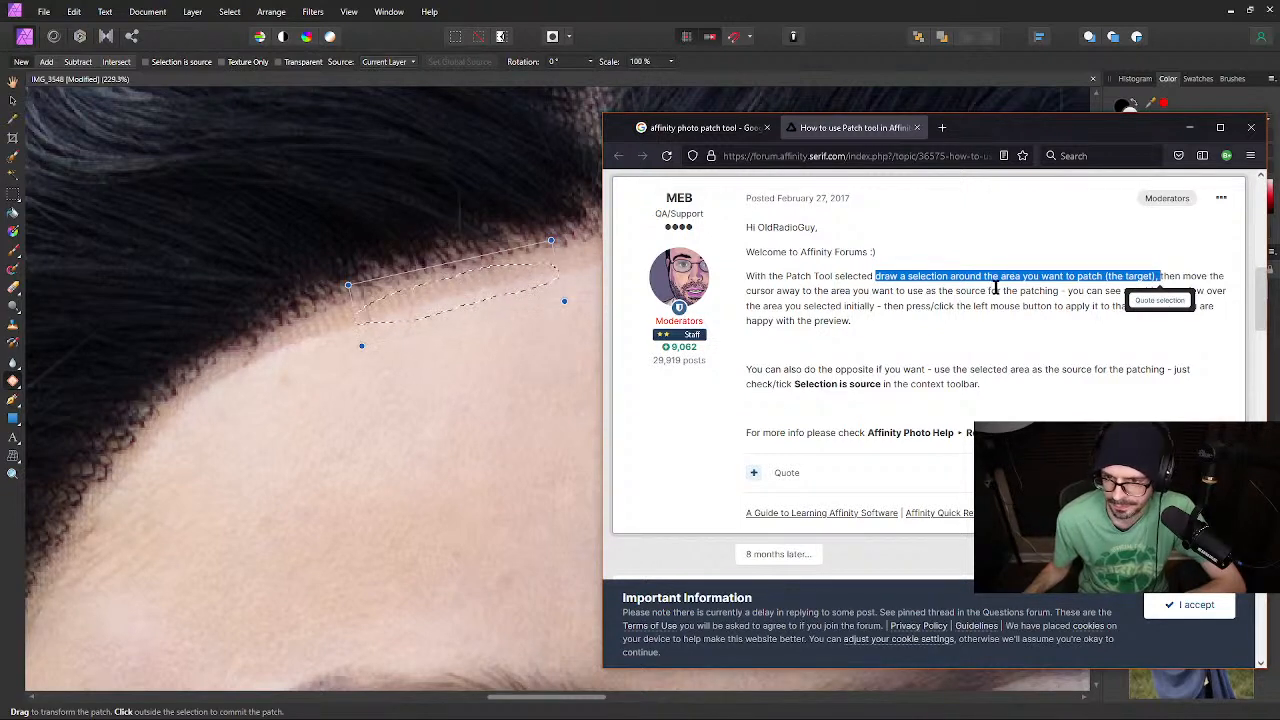
pyautogui.click(1075, 305)
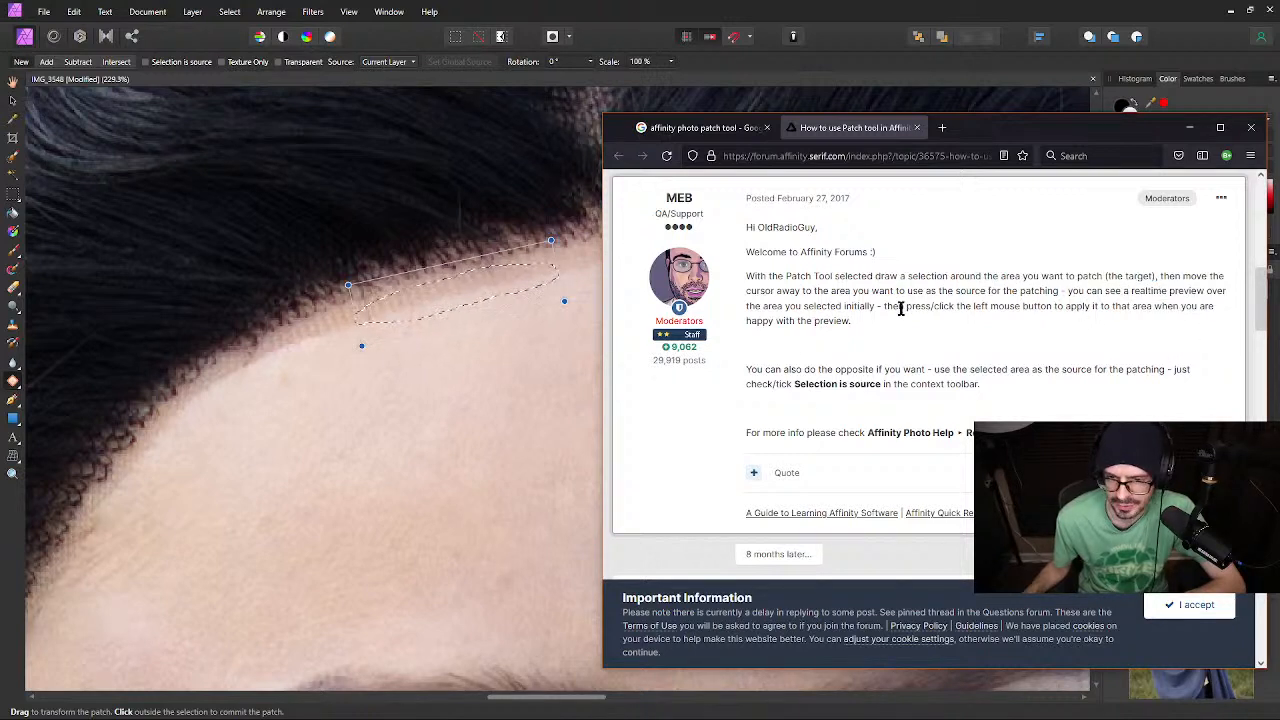
# Switch to Affinity Photo, try committing the pending hairline patch, and undo it back to the outlined lace strip
pyautogui.click(629, 6)
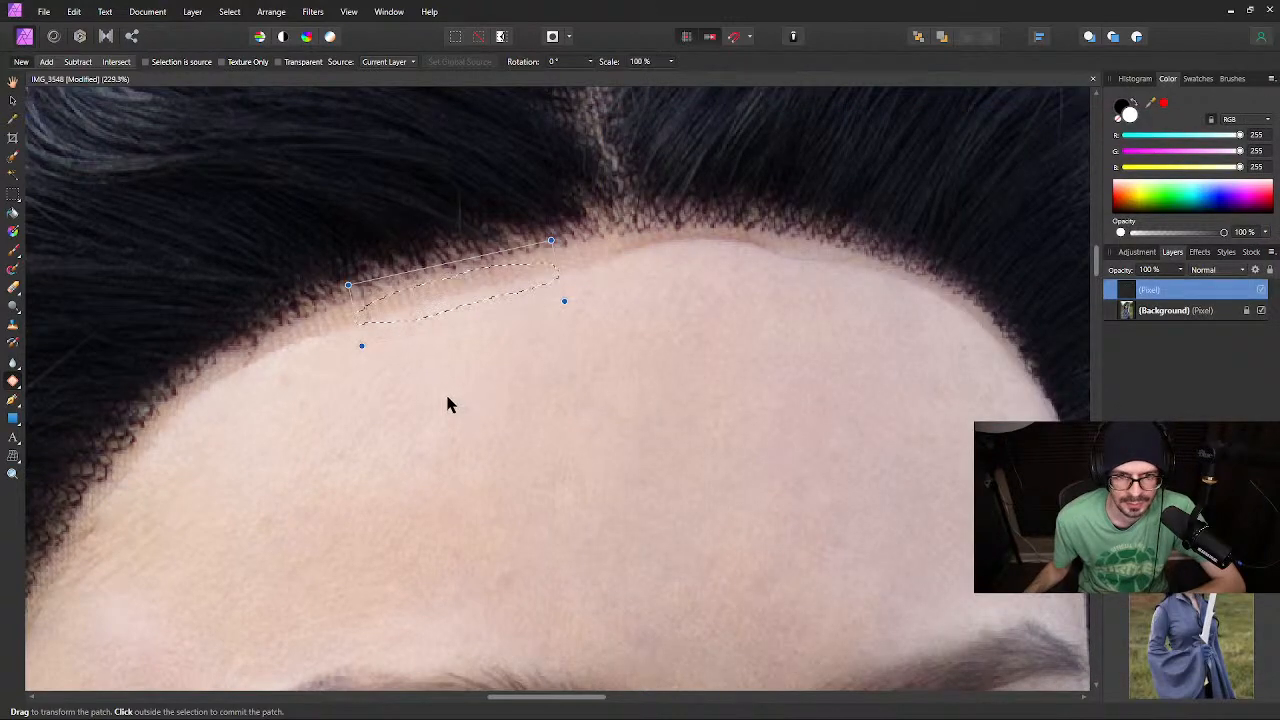
pyautogui.click(468, 409)
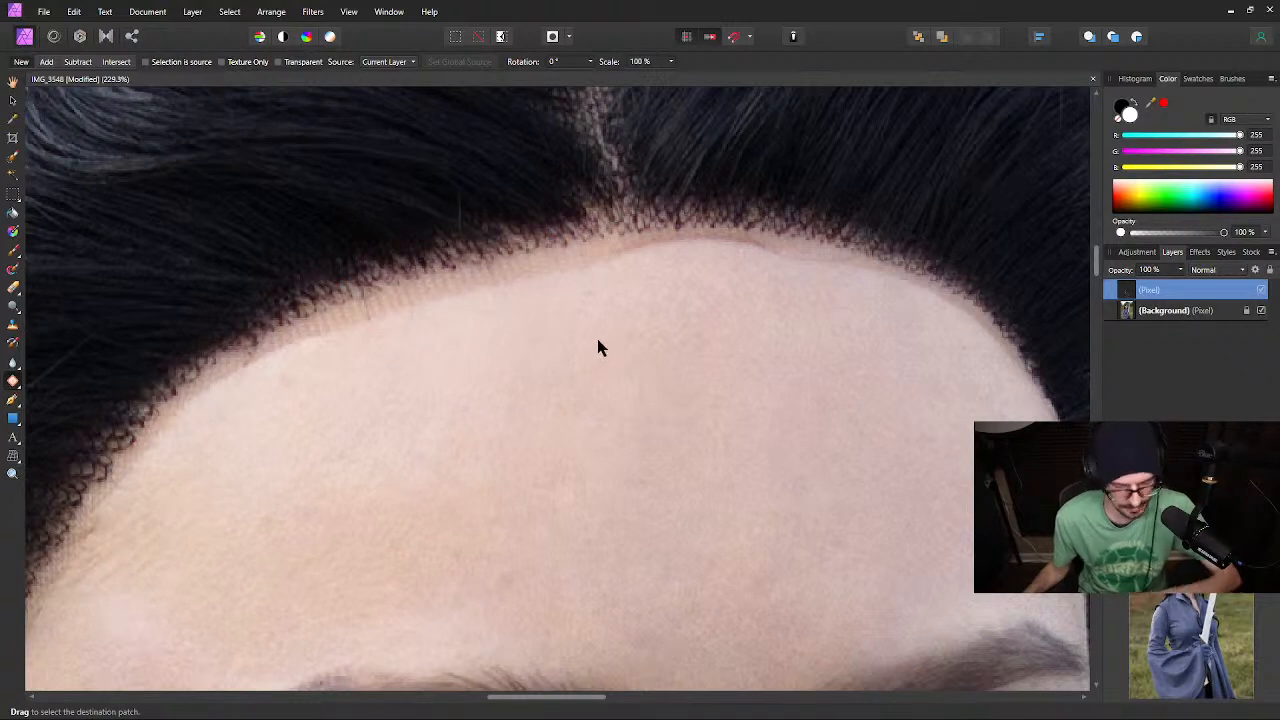
pyautogui.hotkey('ctrl', 'z')
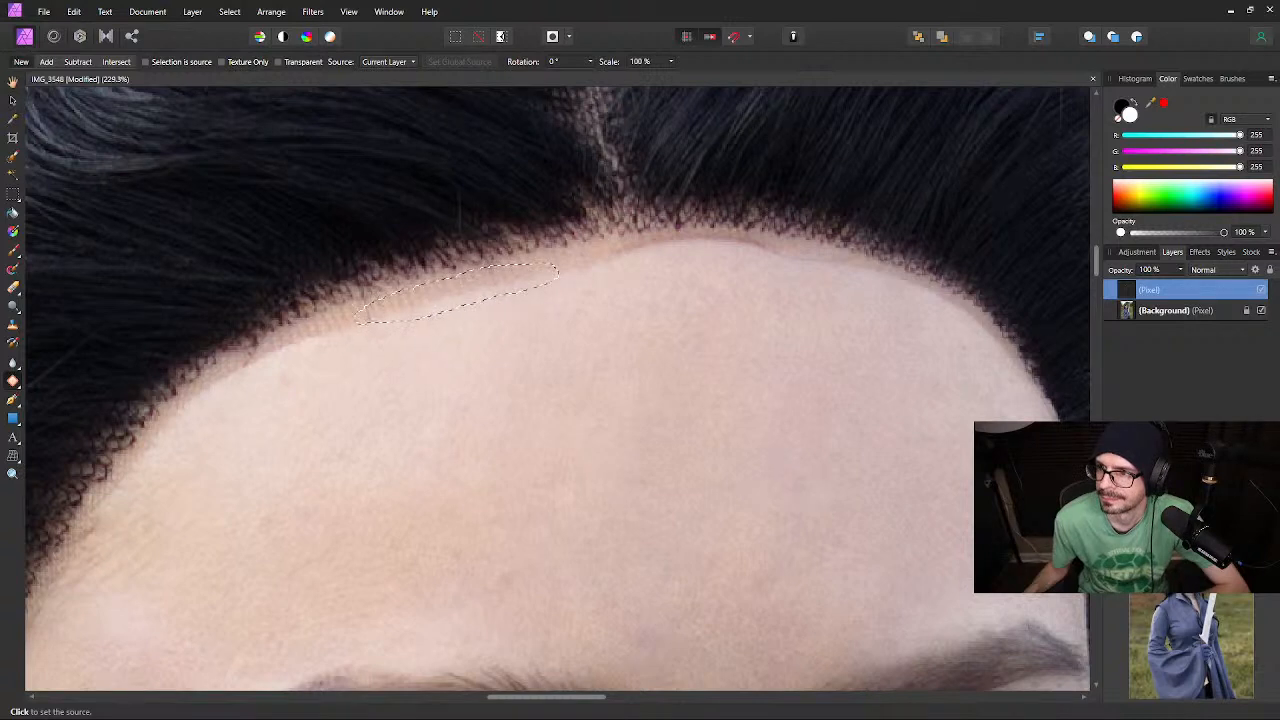
# Switch to Firefox and reread the forum instructions on choosing the patch source
pyautogui.hotkey('alt', 'Tab')
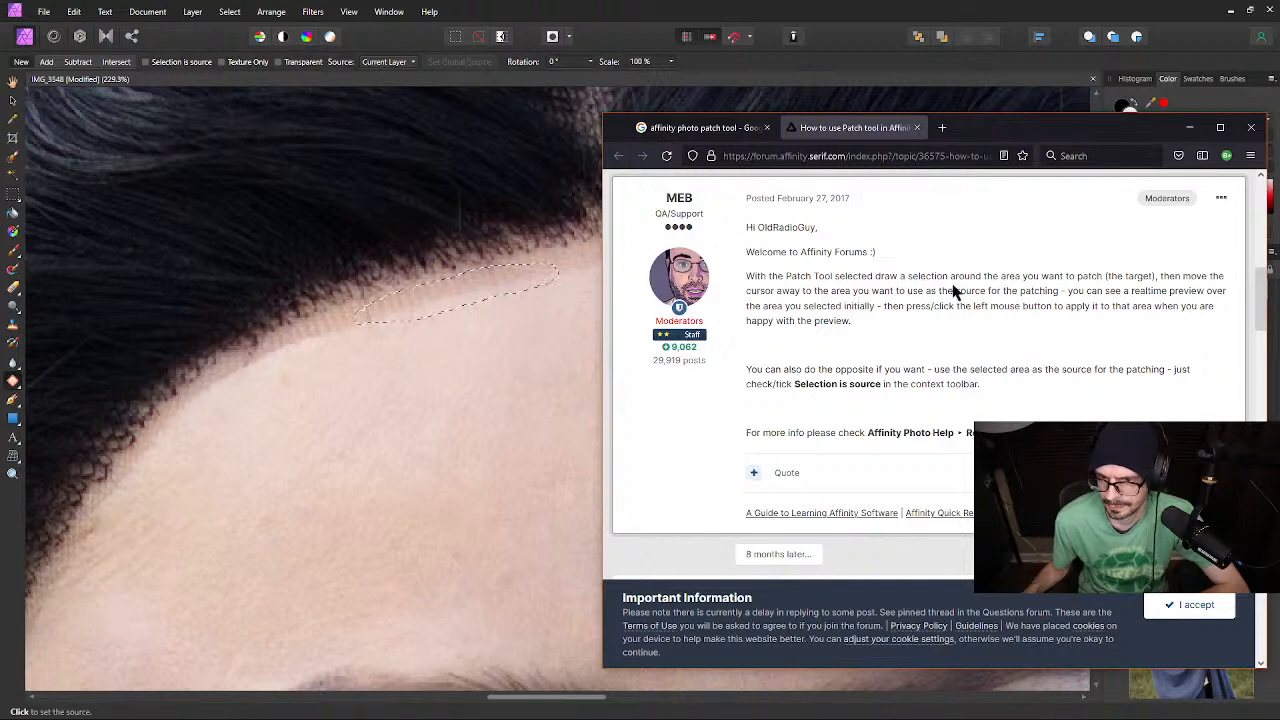
pyautogui.moveTo(953, 291); pyautogui.dragTo(1060, 305)
pyautogui.click(1100, 307)
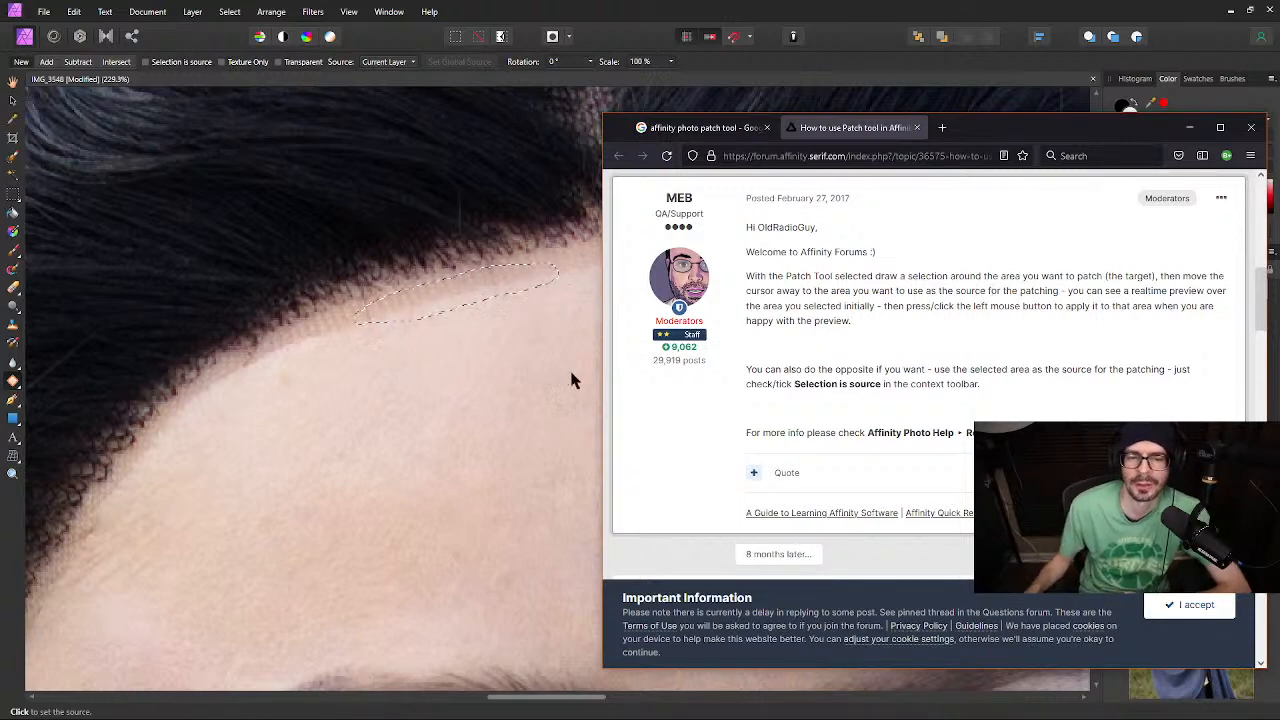
# Switch to Affinity Photo, undo the committed patch, and try sampling forehead skin as the source for the outlined strip
pyautogui.click(485, 393)
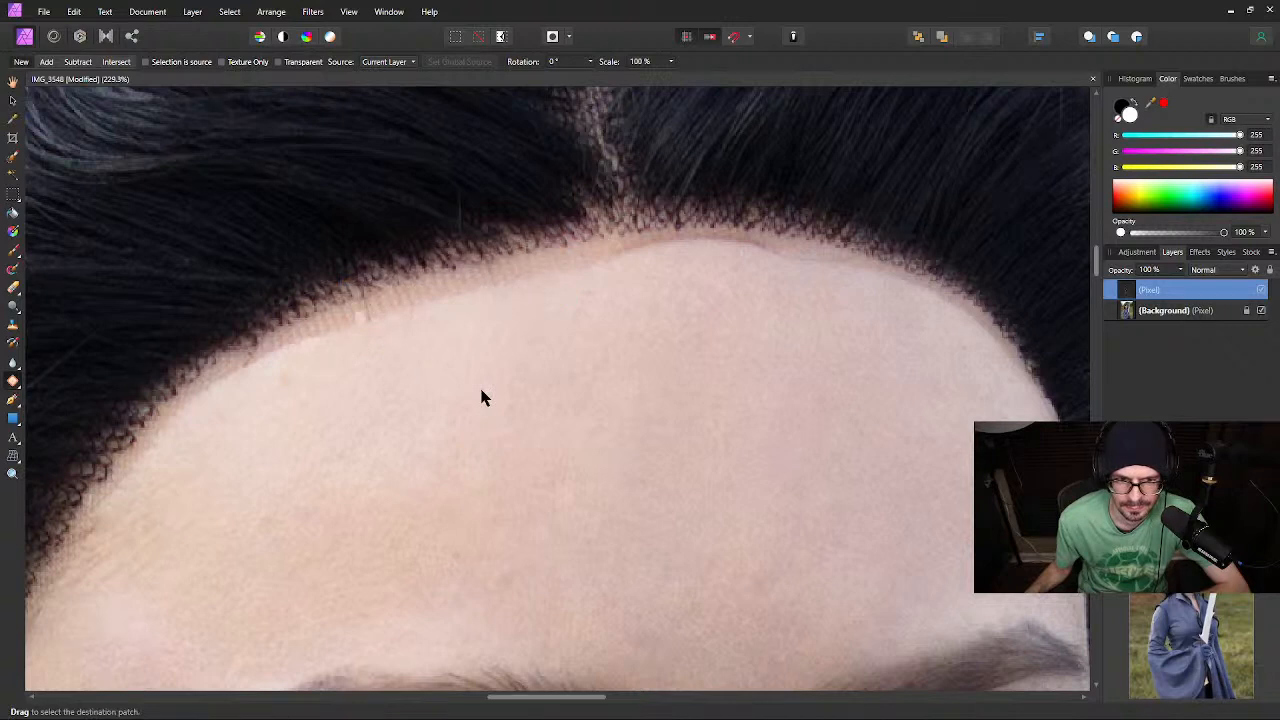
pyautogui.hotkey('ctrl', 'z')
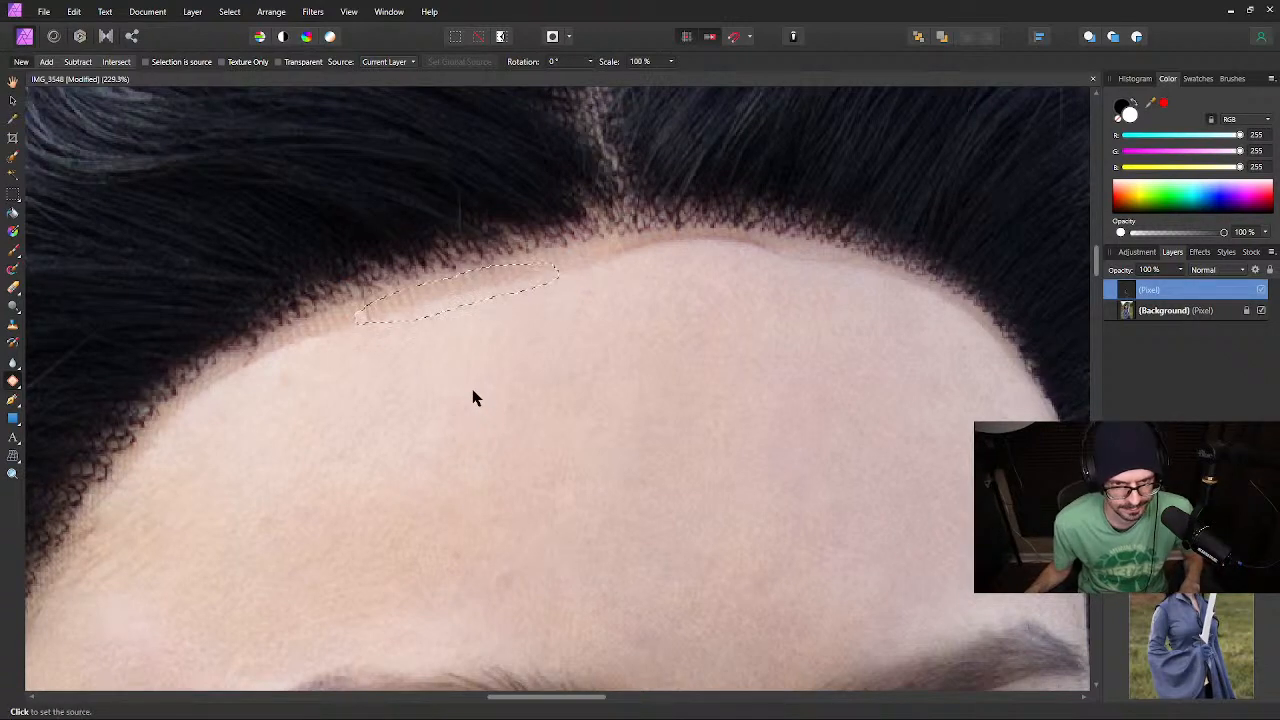
pyautogui.moveTo(471, 397); pyautogui.dragTo(446, 490)
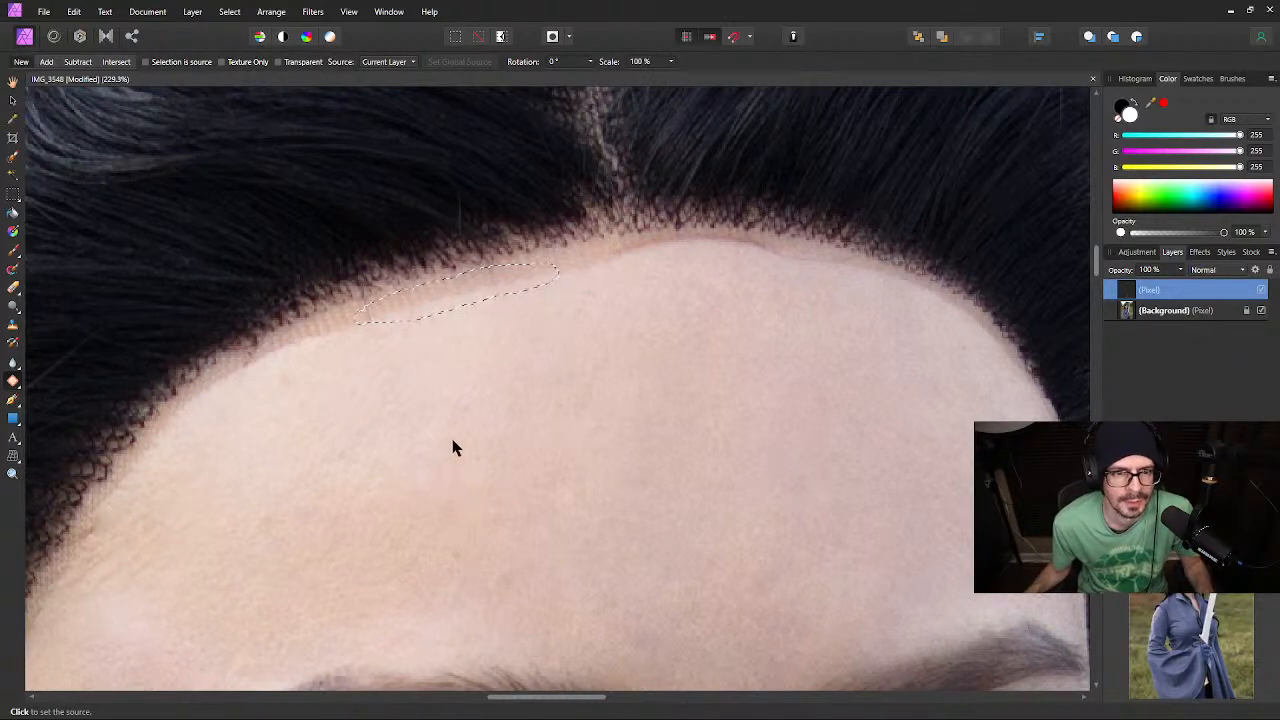
# Set the Patch Tool source to Current Layer & Below and clear the outlined lace strip
pyautogui.click(386, 62)
pyautogui.click(398, 89)
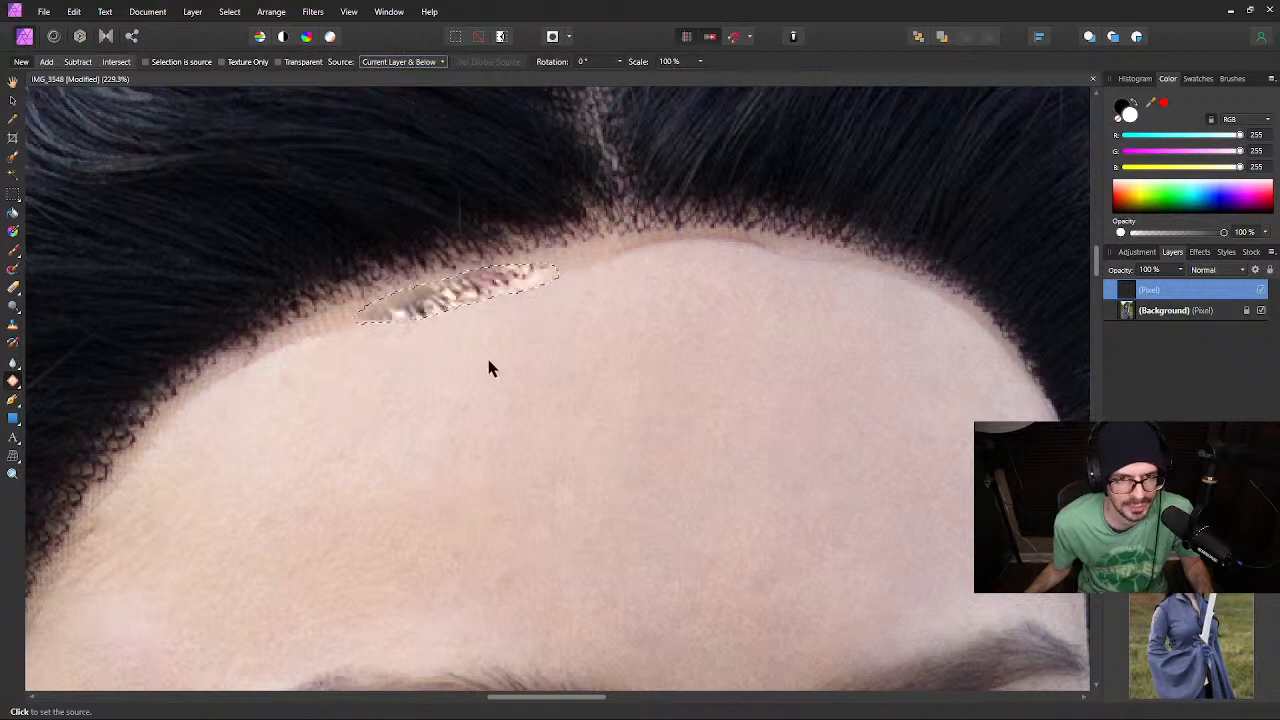
pyautogui.moveTo(489, 369); pyautogui.dragTo(471, 314)
pyautogui.hotkey('ctrl', 'd')
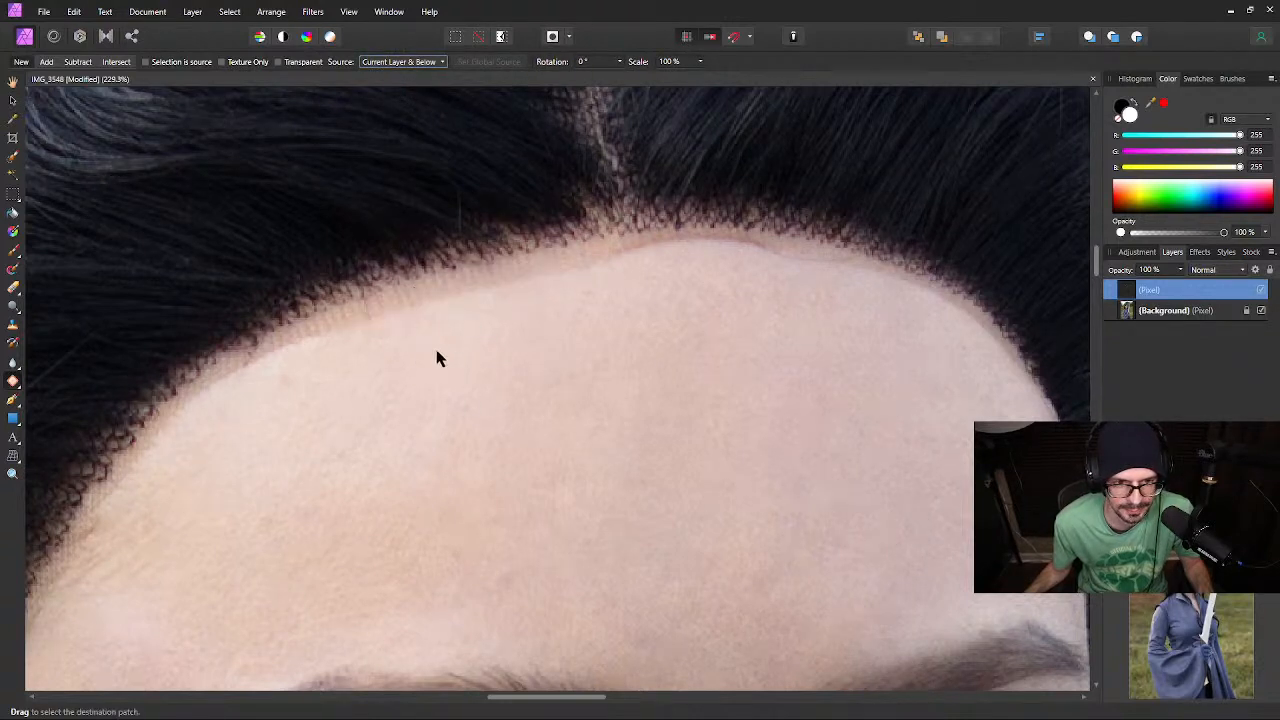
pyautogui.click(441, 62)
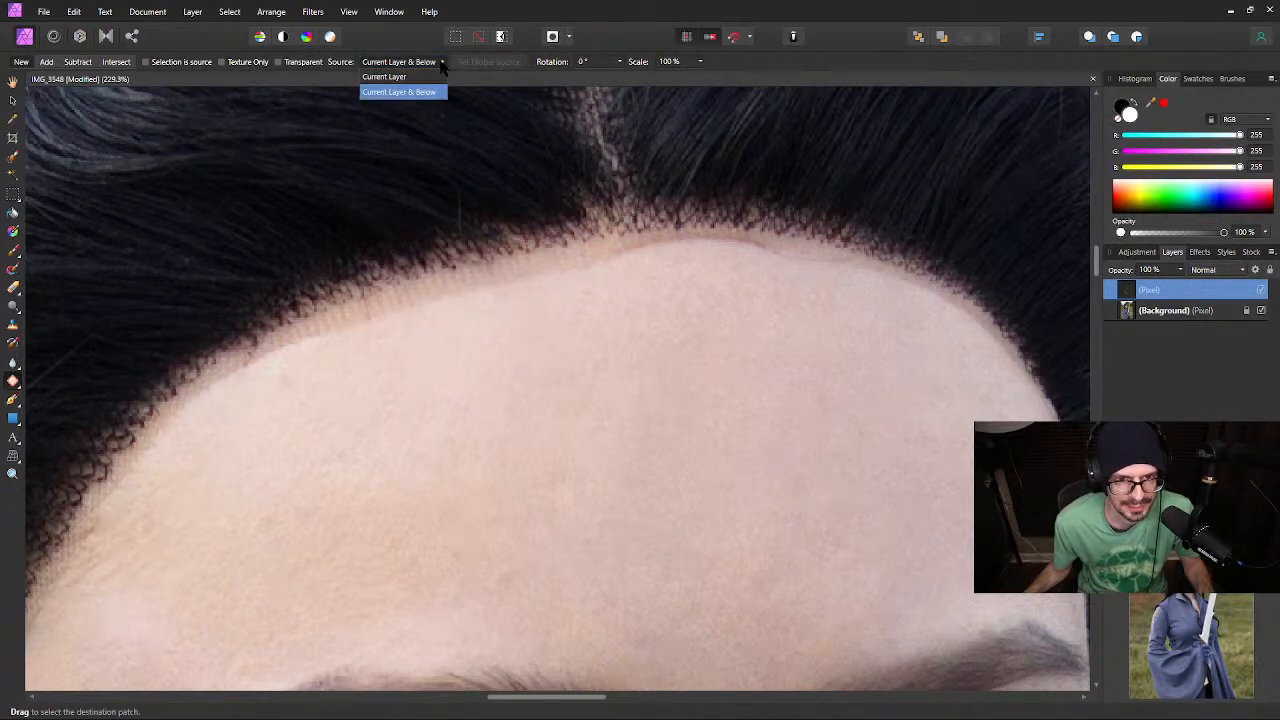
pyautogui.click(442, 63)
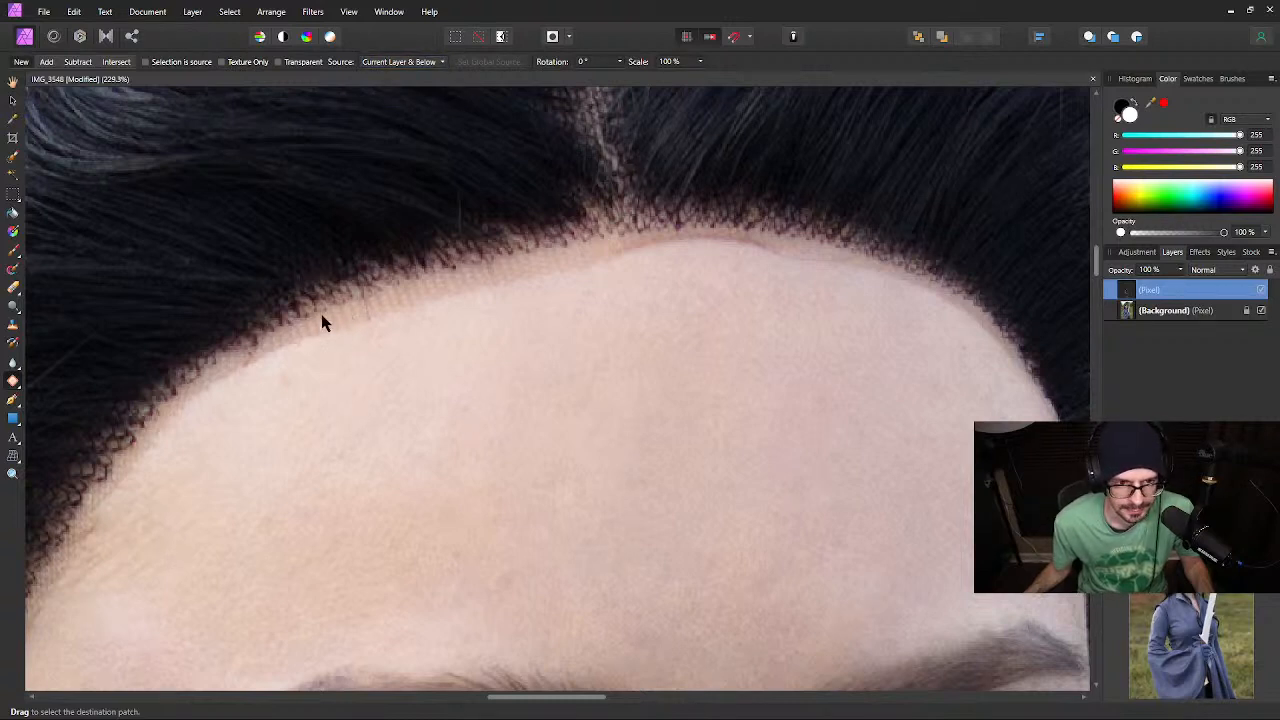
# Try to patch the lace along nearly the whole forehead hairline with one long selection sourced from forehead skin, and undo it
pyautogui.moveTo(420, 296)
pyautogui.mouseDown()
pyautogui.moveTo(604, 238)
pyautogui.moveTo(729, 231)
pyautogui.moveTo(843, 252)
pyautogui.moveTo(955, 304)
pyautogui.moveTo(879, 273)
pyautogui.moveTo(746, 256)
pyautogui.moveTo(655, 251)
pyautogui.moveTo(548, 276)
pyautogui.moveTo(261, 365)
pyautogui.moveTo(173, 423)
pyautogui.moveTo(107, 501)
pyautogui.moveTo(106, 479)
pyautogui.moveTo(190, 401)
pyautogui.moveTo(152, 429)
pyautogui.moveTo(190, 408)
pyautogui.moveTo(165, 419)
pyautogui.moveTo(167, 408)
pyautogui.moveTo(314, 325)
pyautogui.moveTo(285, 337)
pyautogui.mouseUp()
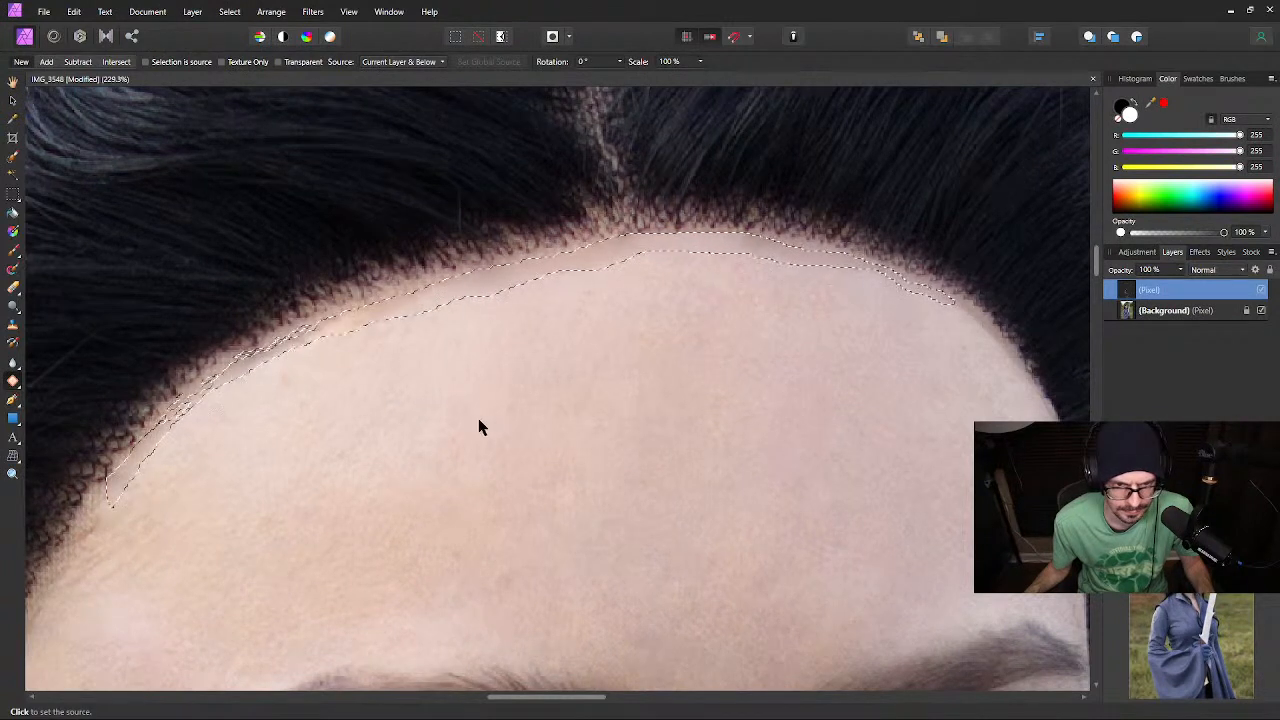
pyautogui.click(524, 426)
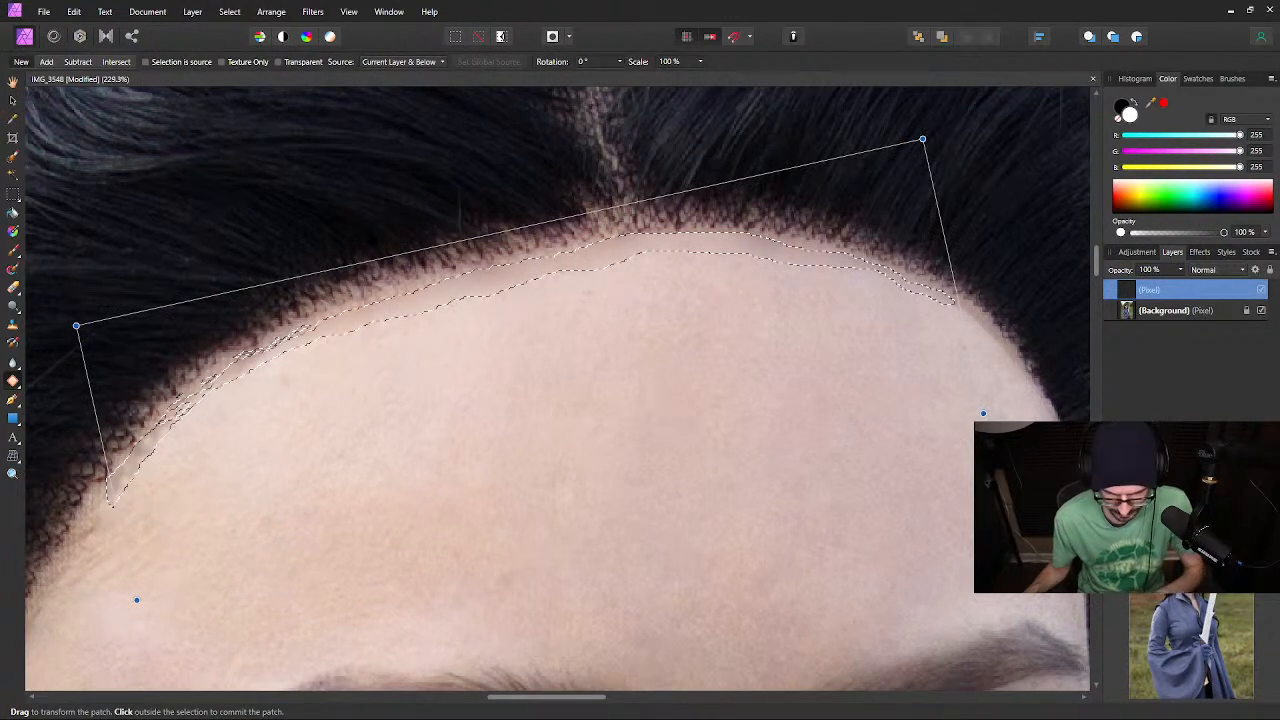
pyautogui.press('Return')
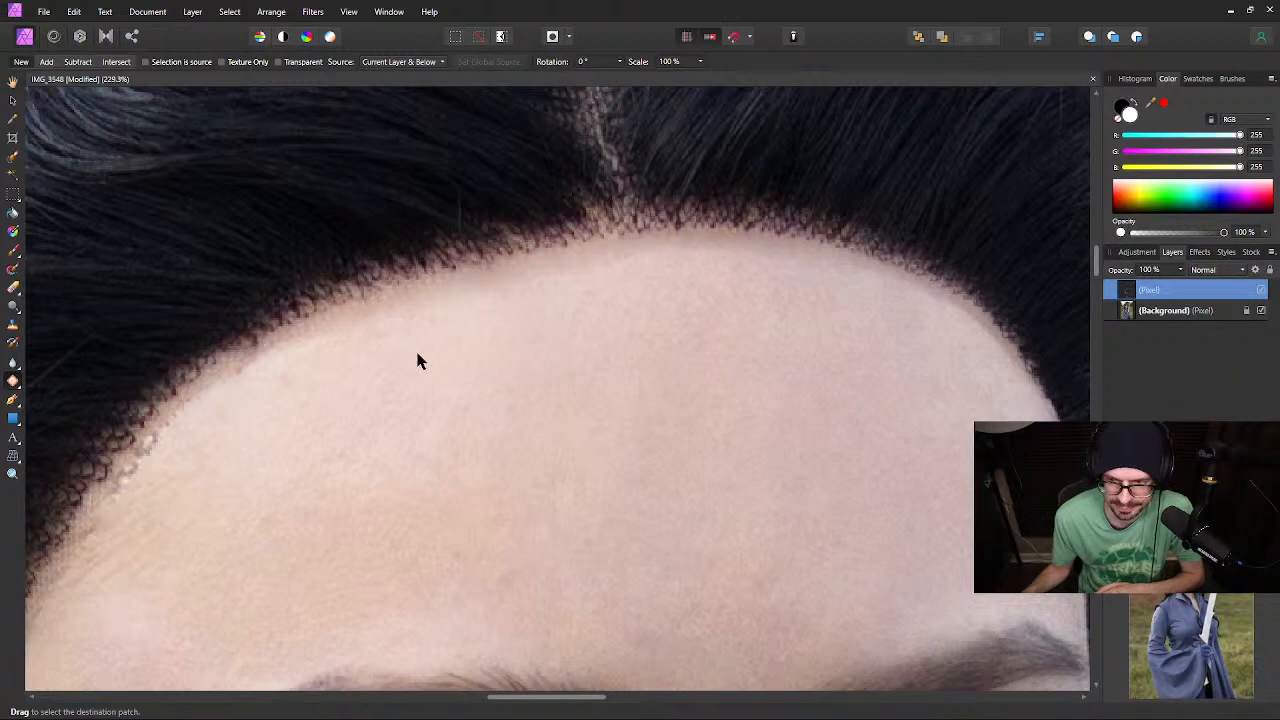
pyautogui.hotkey('ctrl', 'z')
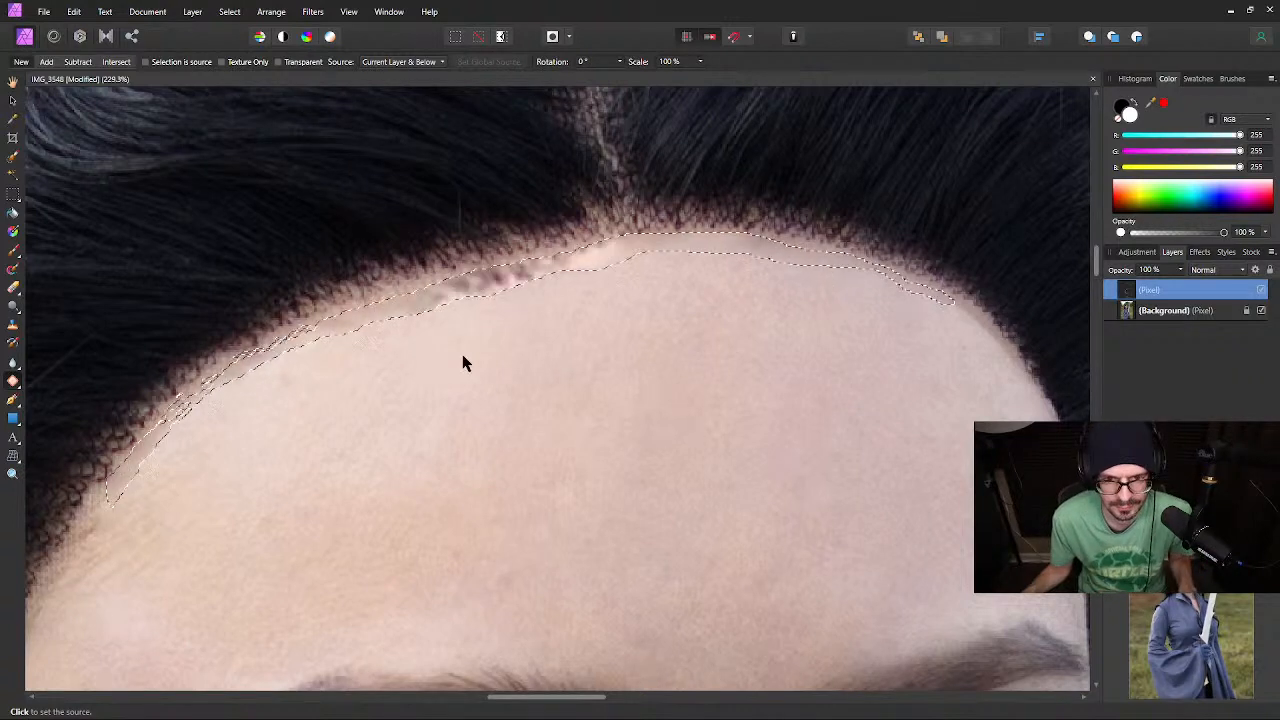
pyautogui.hotkey('ctrl', 'z')
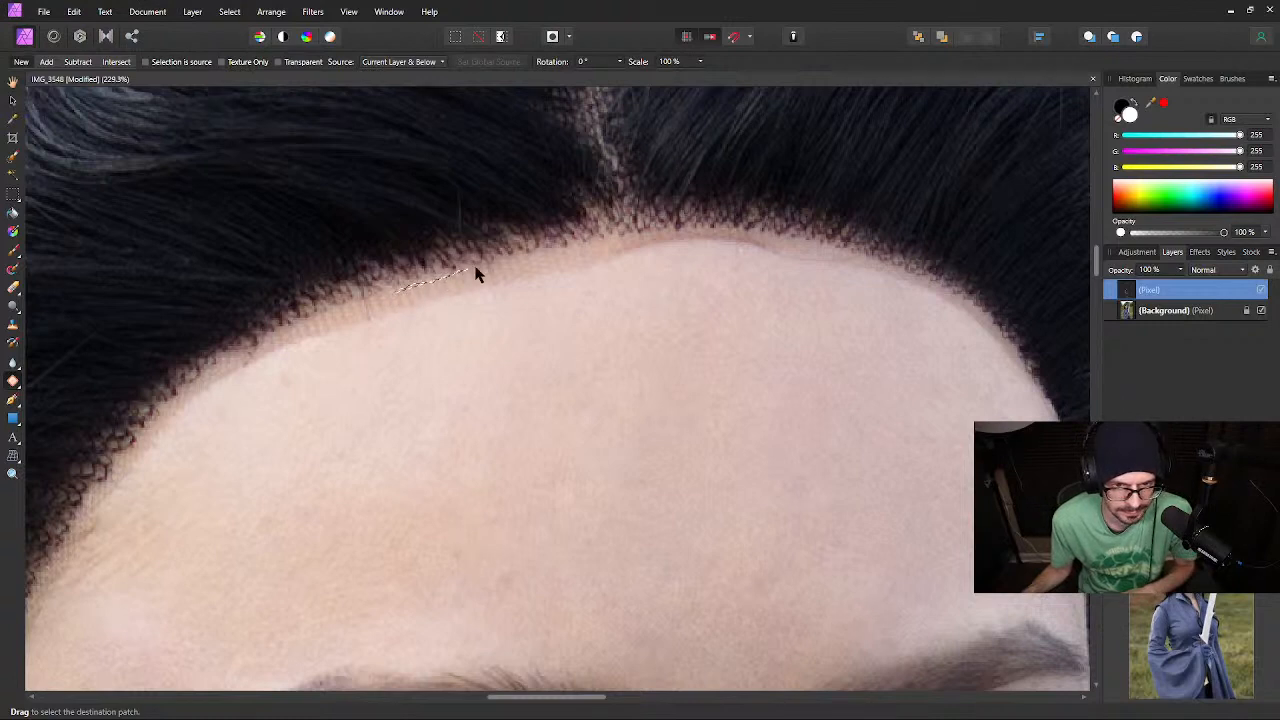
# Patch two adjoining strips of lace, one left of the hair part and one just below it, with clean forehead skin
pyautogui.moveTo(532, 267); pyautogui.dragTo(521, 295)
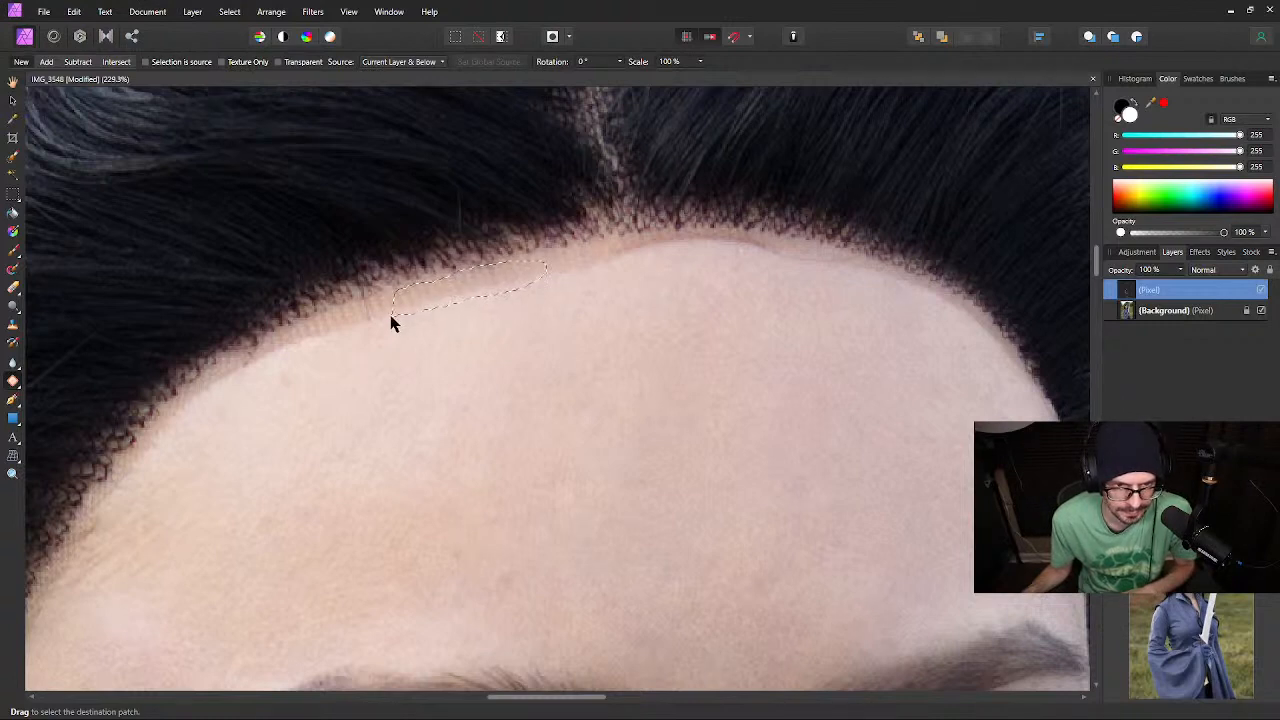
pyautogui.moveTo(392, 322); pyautogui.dragTo(390, 302)
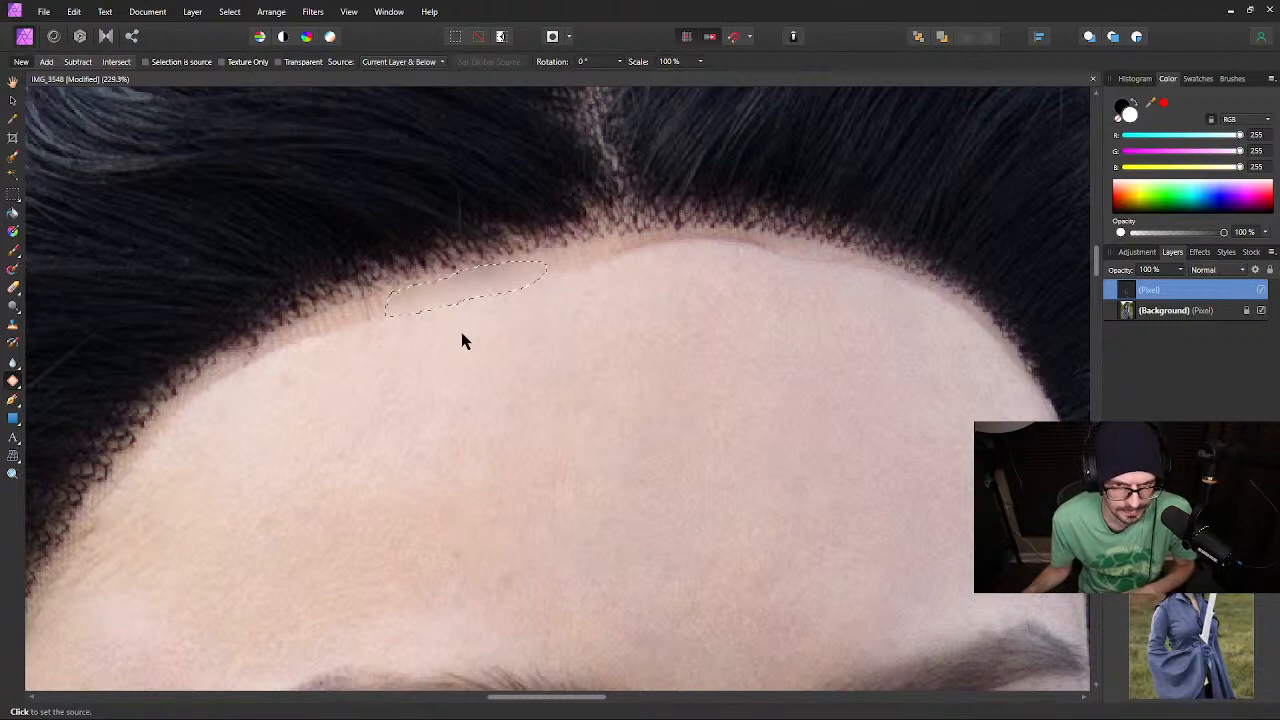
pyautogui.click(553, 462)
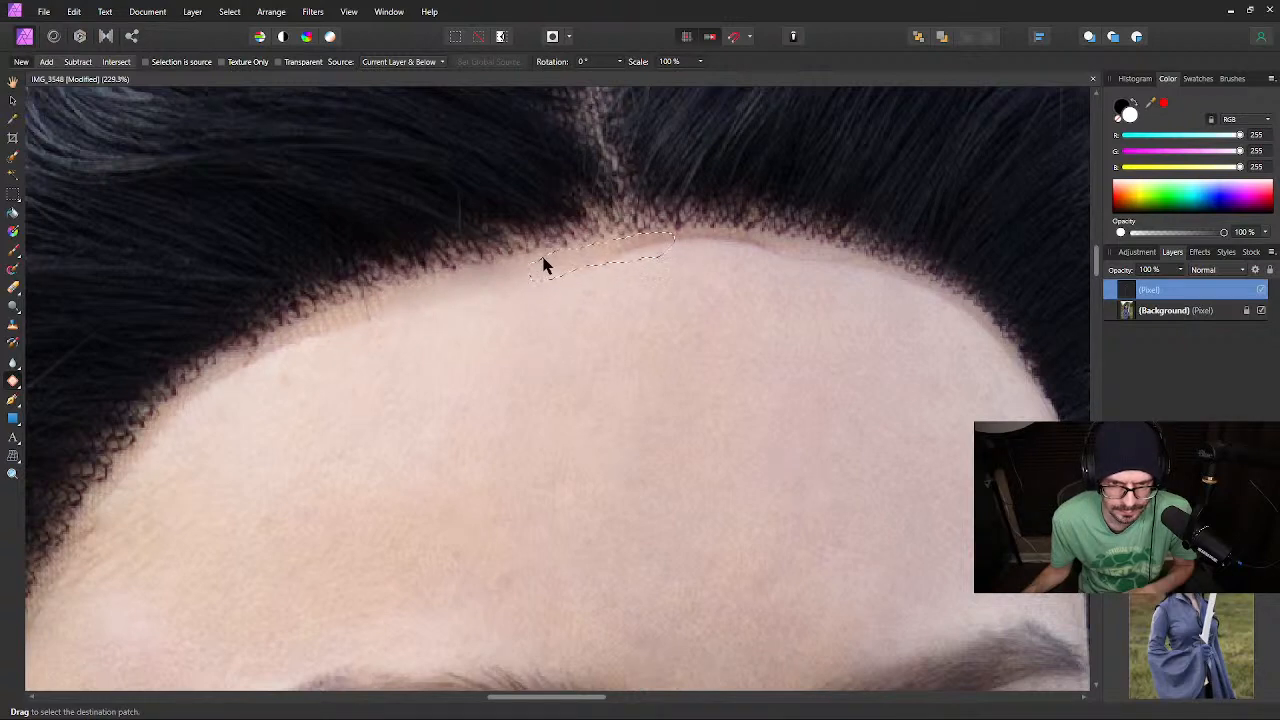
pyautogui.moveTo(544, 254); pyautogui.dragTo(539, 257)
pyautogui.click(604, 346)
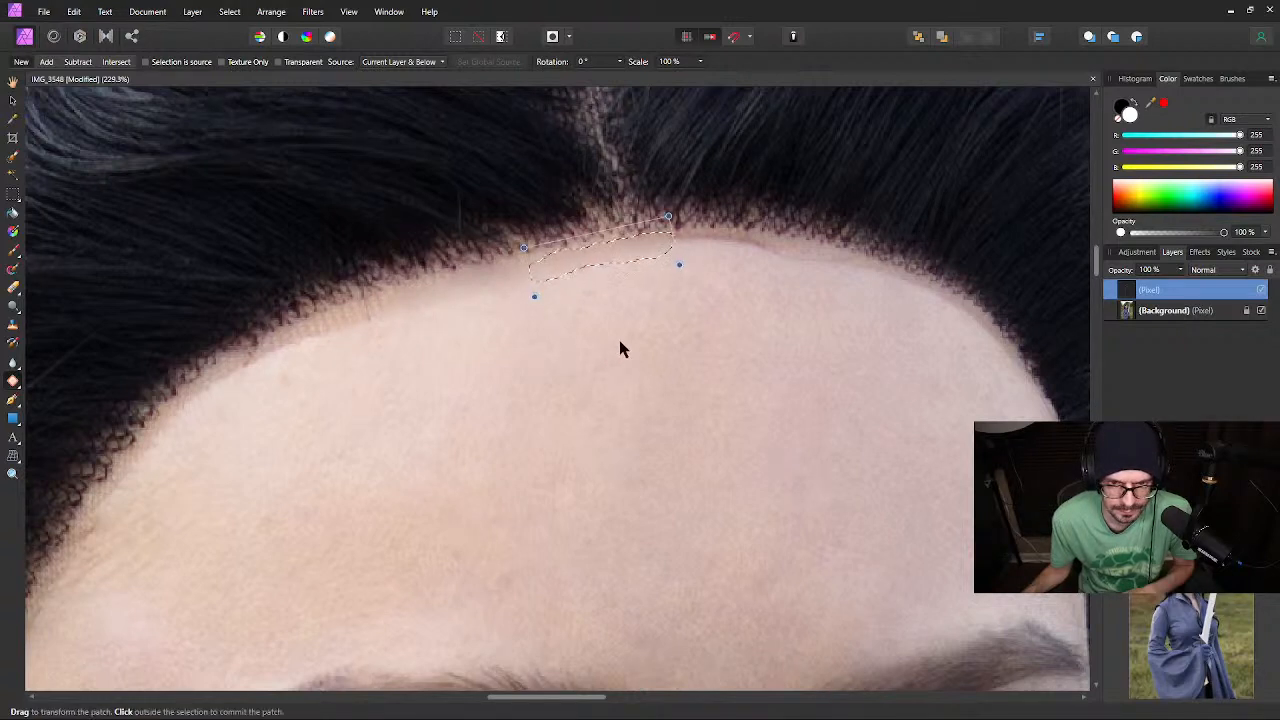
pyautogui.click(685, 238)
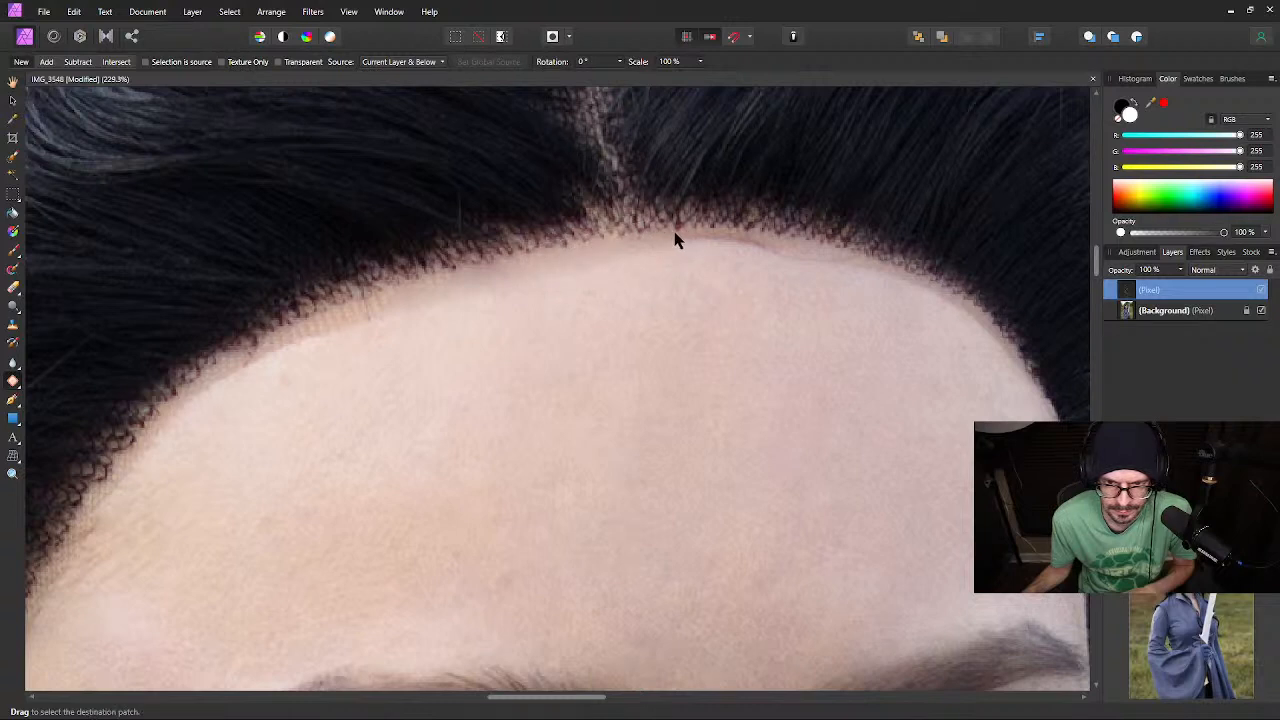
# Outline the next lace strip just right of the hair part and patch it with the forehead skin below it
pyautogui.moveTo(698, 233)
pyautogui.mouseDown()
pyautogui.moveTo(655, 236)
pyautogui.moveTo(738, 245)
pyautogui.mouseUp()
pyautogui.click(709, 307)
pyautogui.click(706, 310)
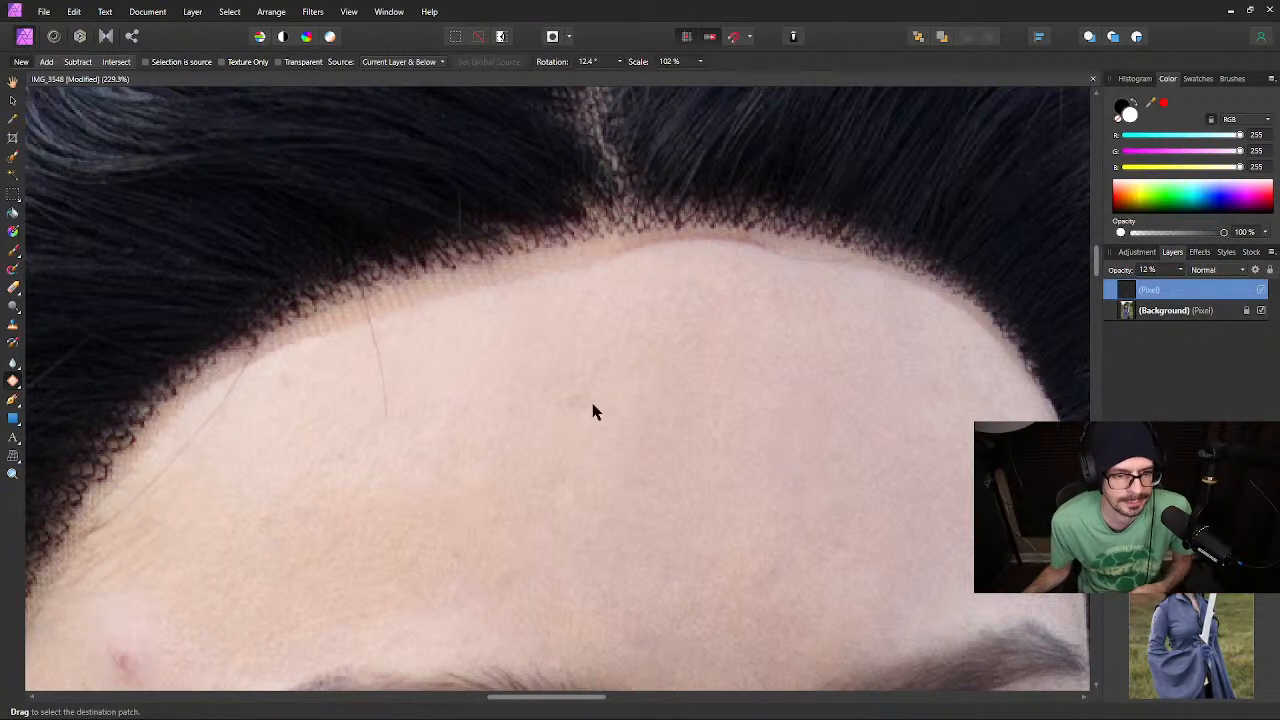
# Undo the global opacity change on the upper pixel layer that holds the hairline patches
pyautogui.click(74, 11)
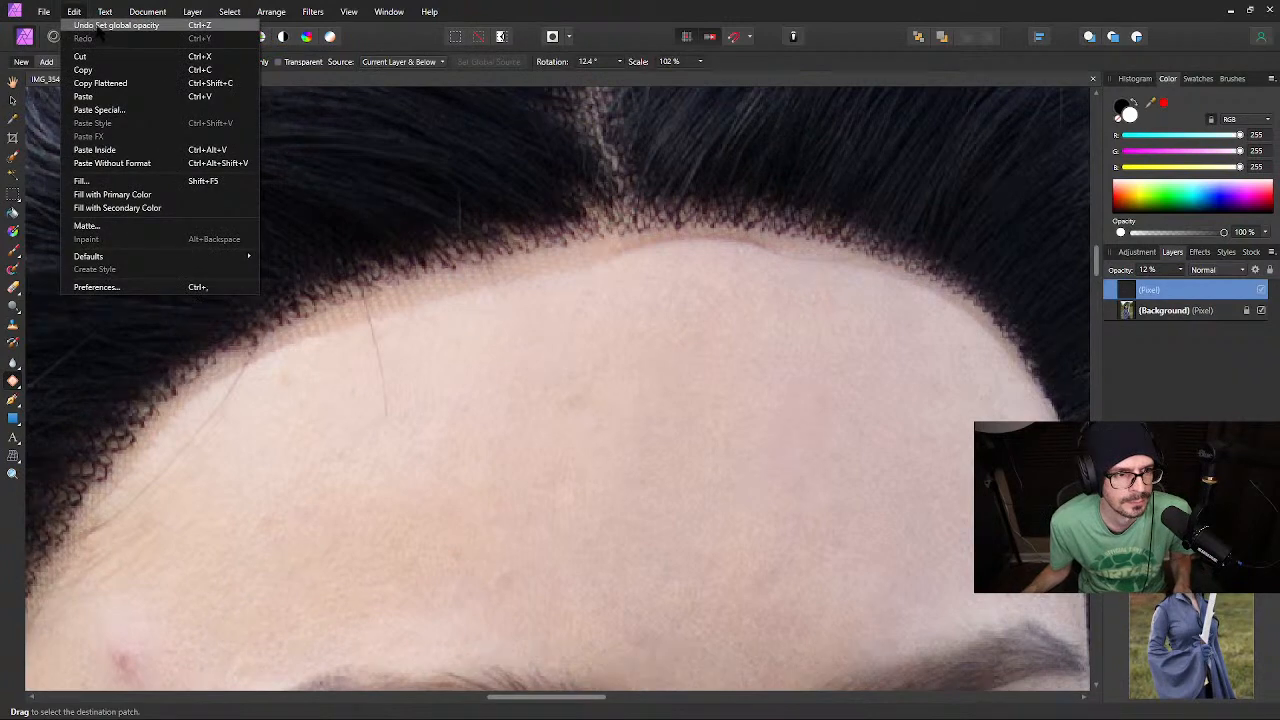
pyautogui.click(107, 27)
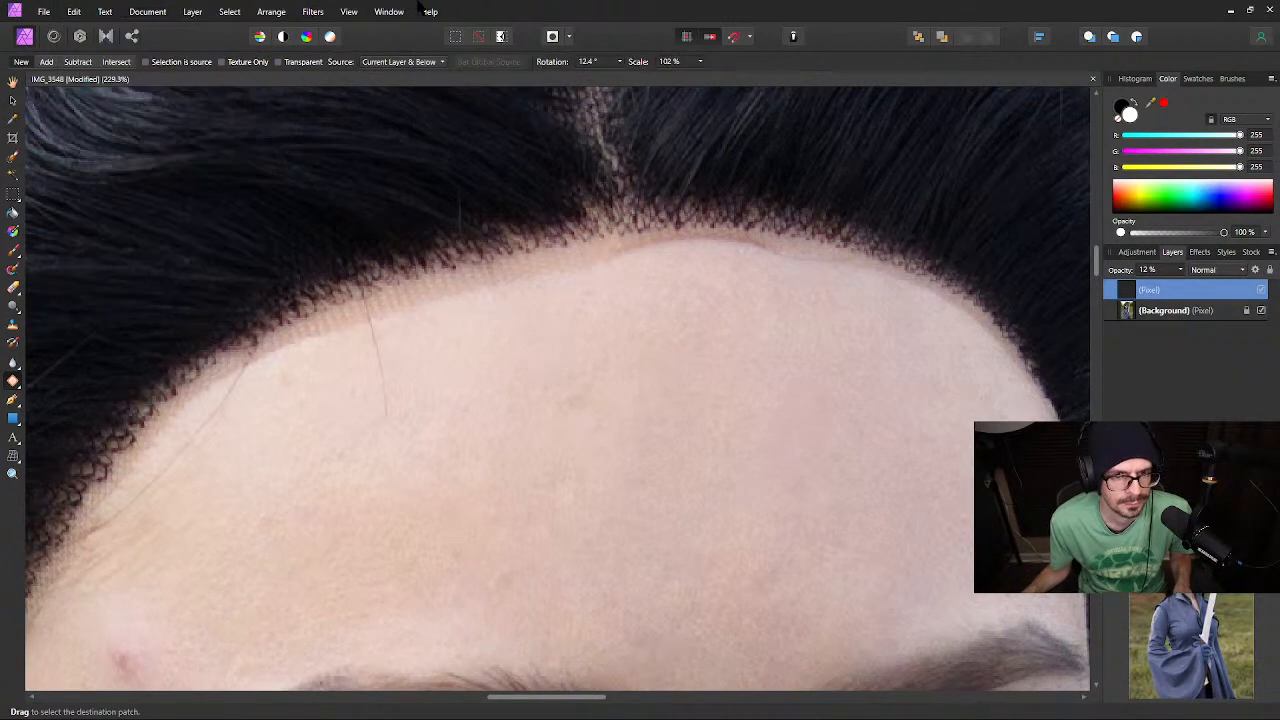
pyautogui.click(192, 11)
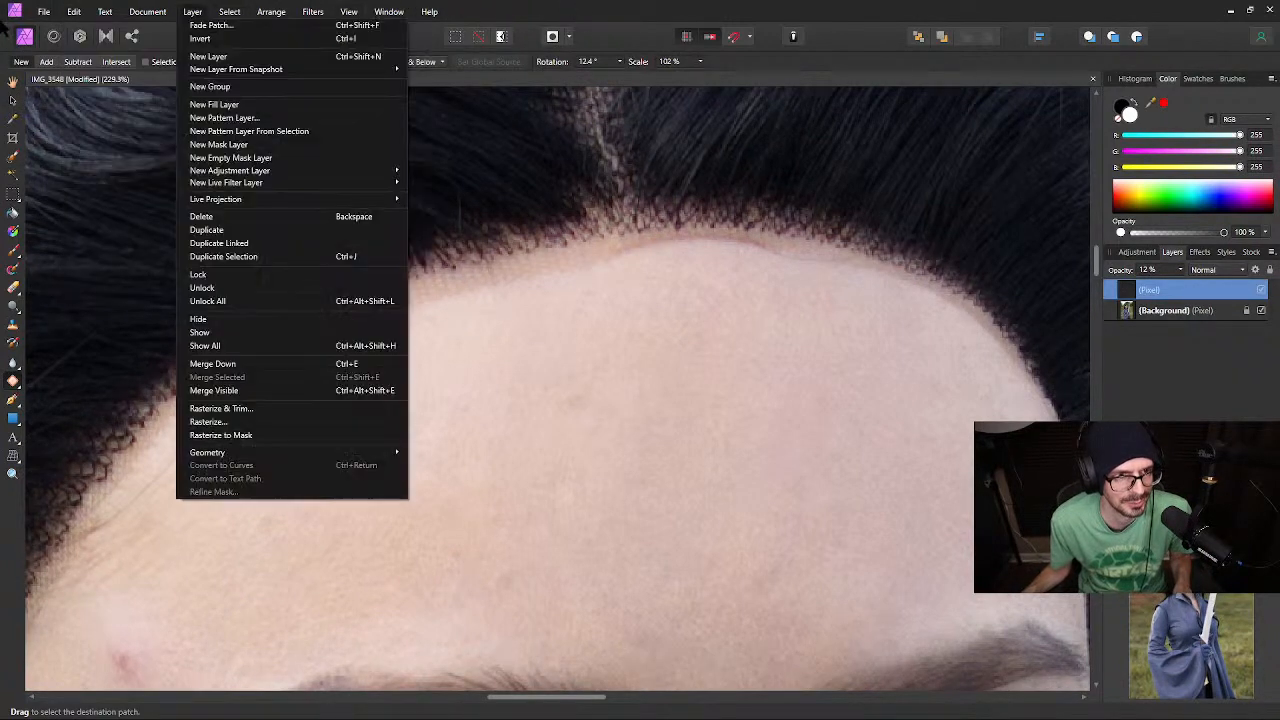
pyautogui.moveTo(74, 11)
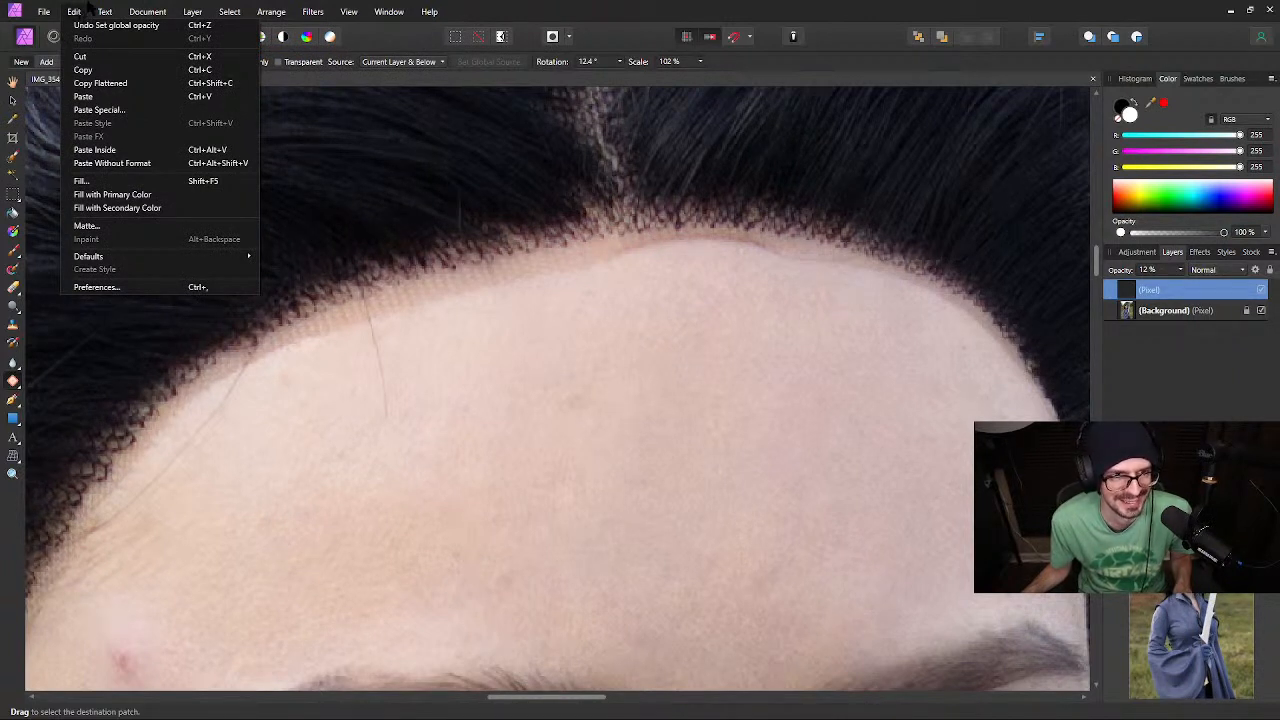
pyautogui.click(712, 7)
pyautogui.hotkey('ctrl', 'z')
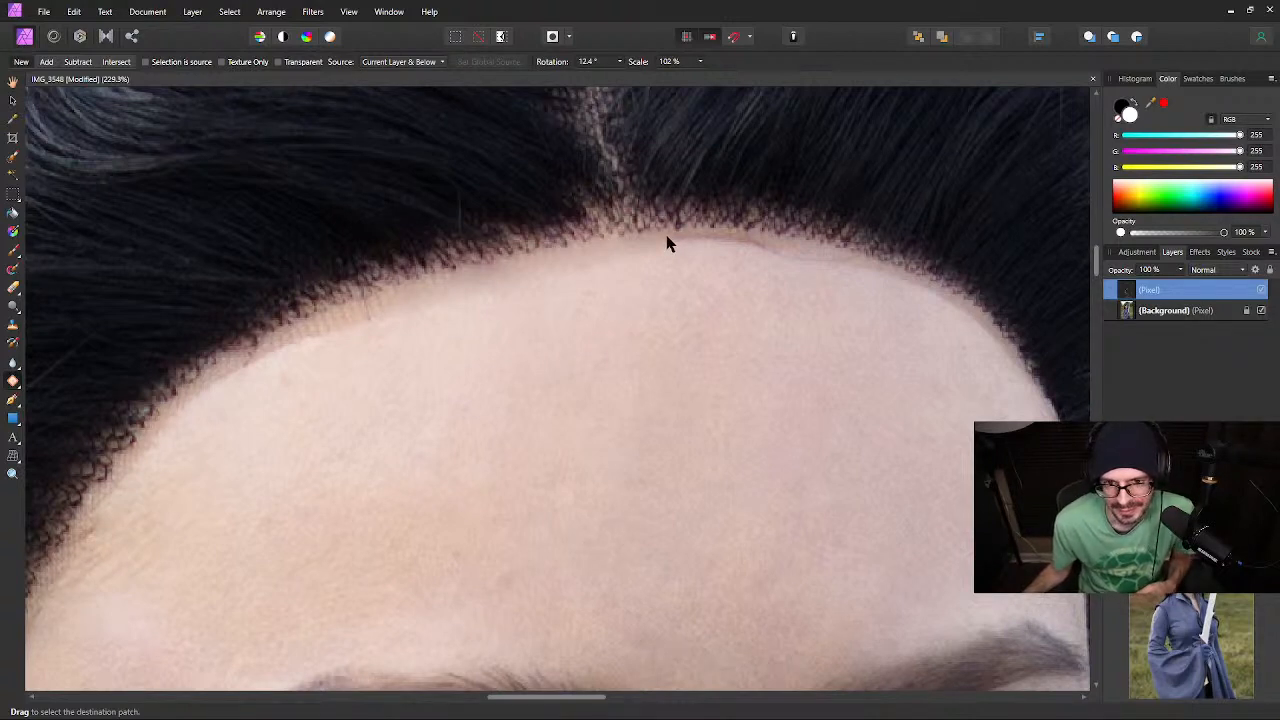
# Outline the remaining dark lace strip at the hairline just right of the part, patch it with forehead skin from below, and commit the patch
pyautogui.moveTo(678, 238)
pyautogui.mouseDown()
pyautogui.moveTo(759, 238)
pyautogui.moveTo(784, 262)
pyautogui.moveTo(742, 260)
pyautogui.mouseUp()
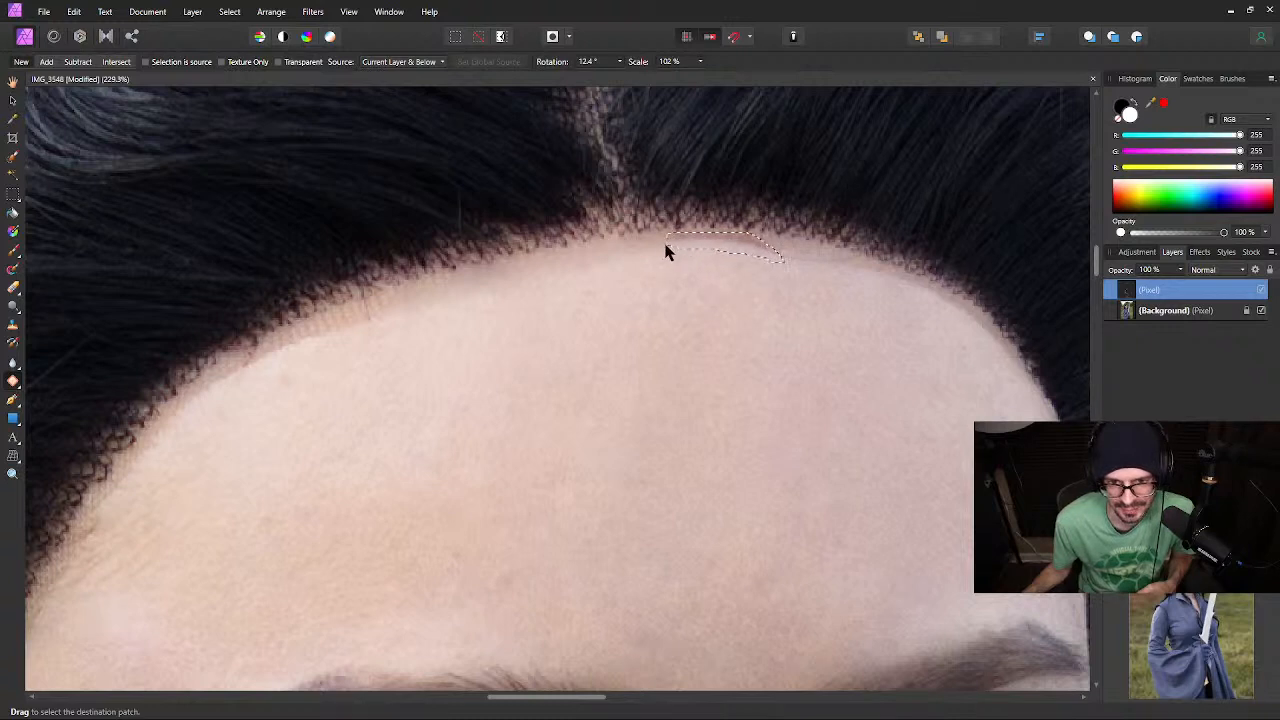
pyautogui.click(698, 311)
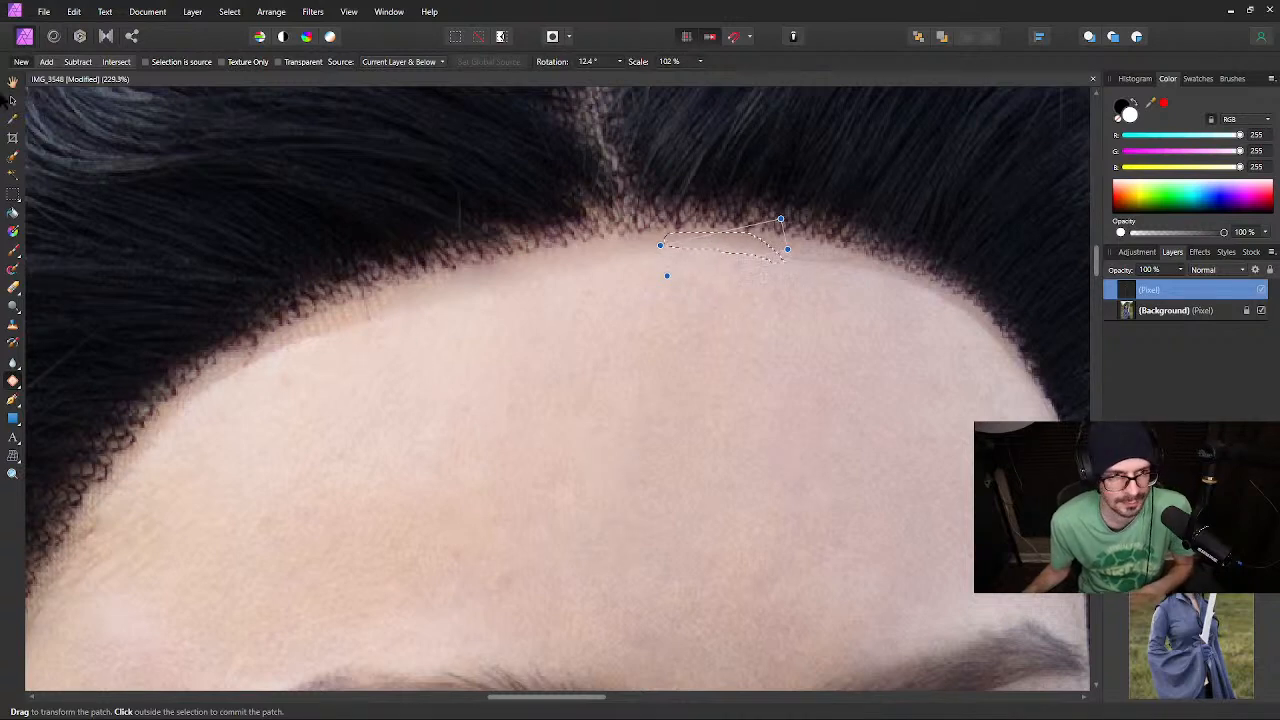
pyautogui.click(13, 100)
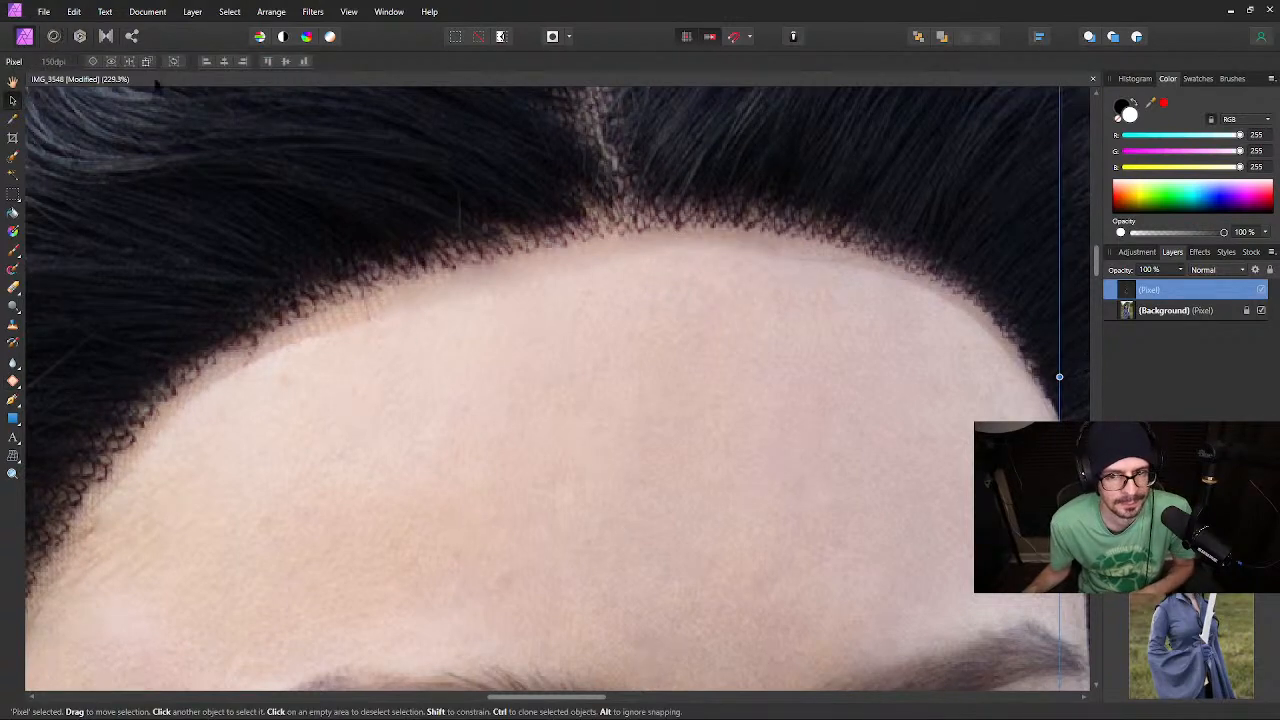
# Examine the patched hairline both close up and in the context of the whole portrait, and reselect the upper pixel layer
pyautogui.click(1175, 310)
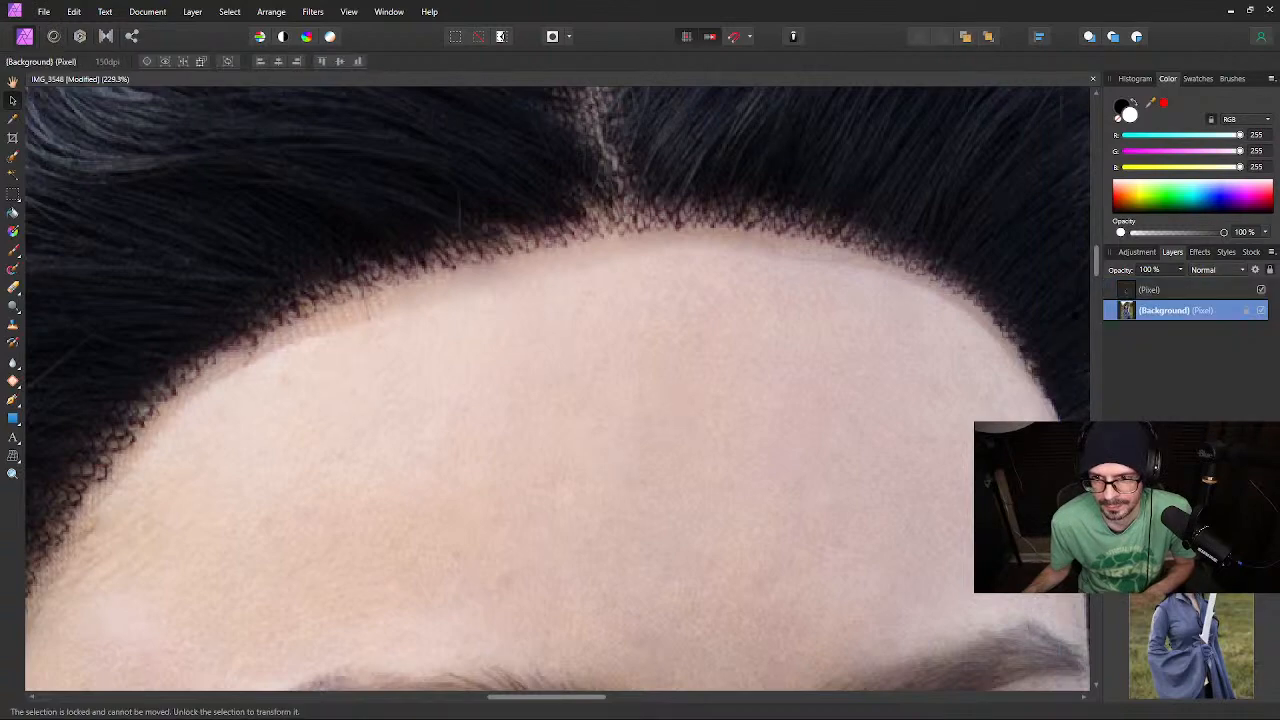
pyautogui.scroll(-2, 945, 350)
pyautogui.scroll(1, 942, 340)
pyautogui.scroll(-4, 868, 371)
pyautogui.scroll(-2, 865, 365)
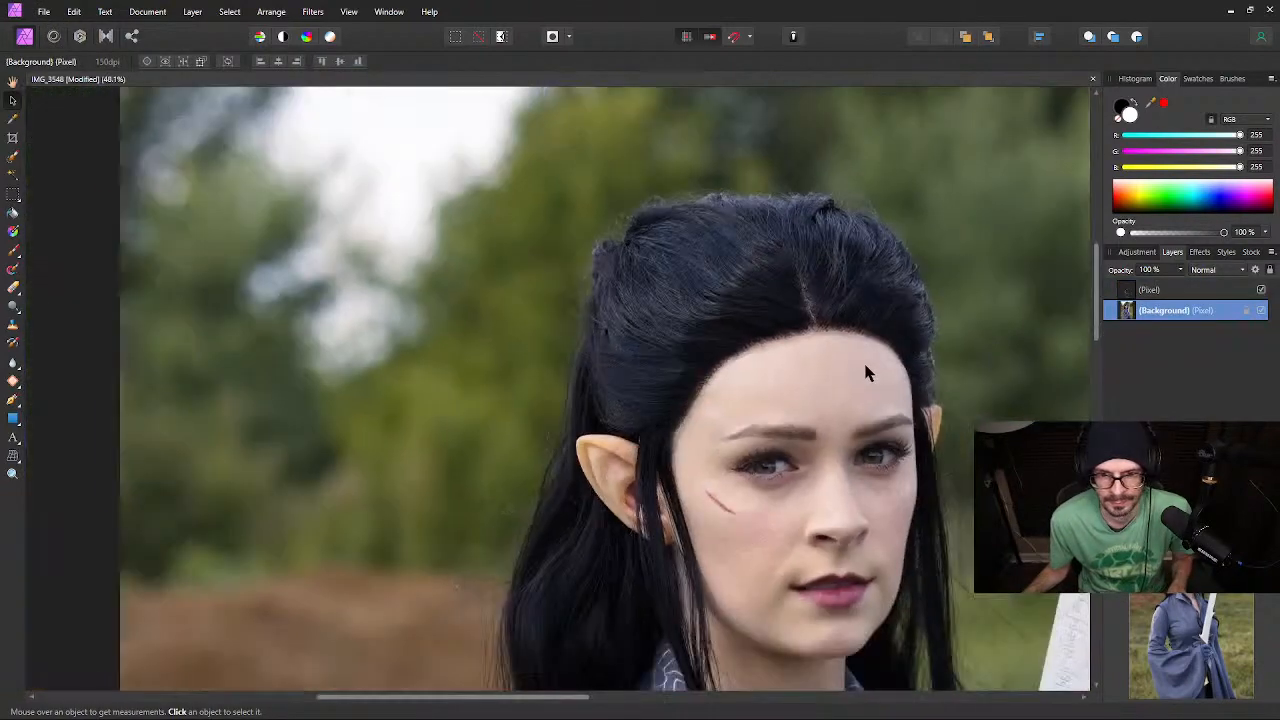
pyautogui.scroll(3, 900, 380)
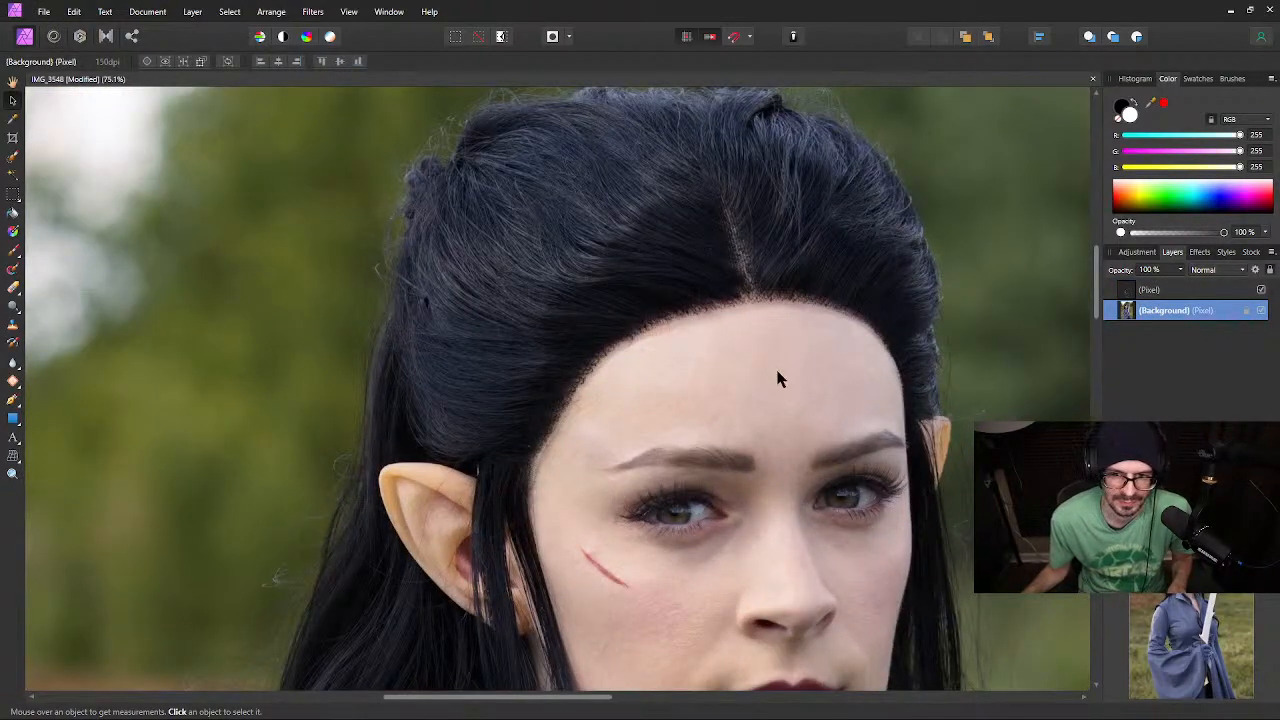
pyautogui.scroll(-4, 780, 378)
pyautogui.scroll(-2, 803, 362)
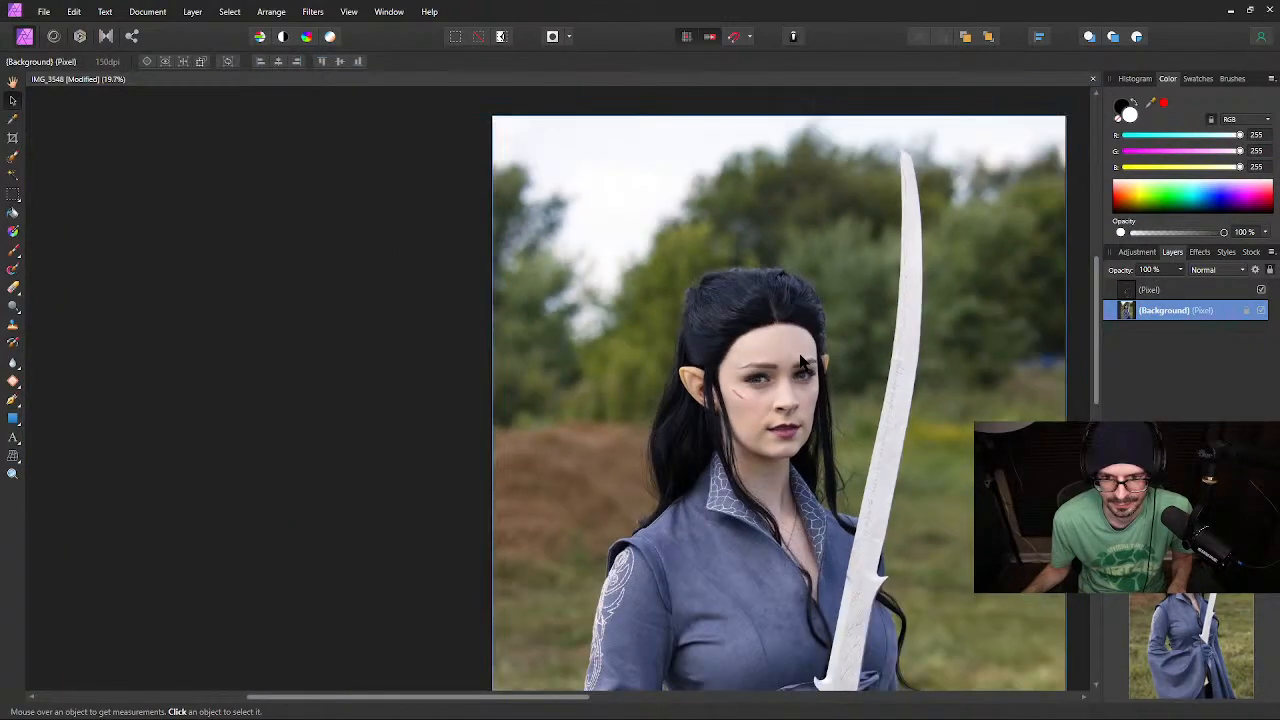
pyautogui.scroll(10, 803, 362)
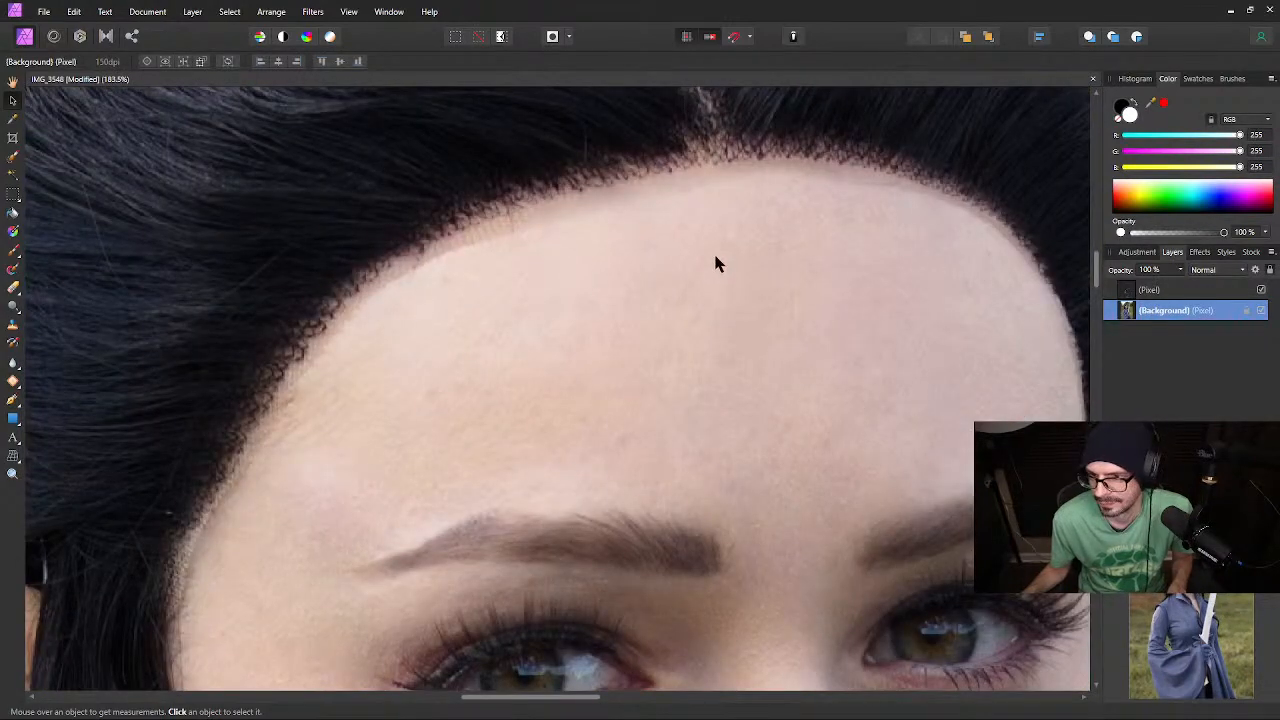
pyautogui.scroll(1, 715, 257)
pyautogui.click(1185, 291)
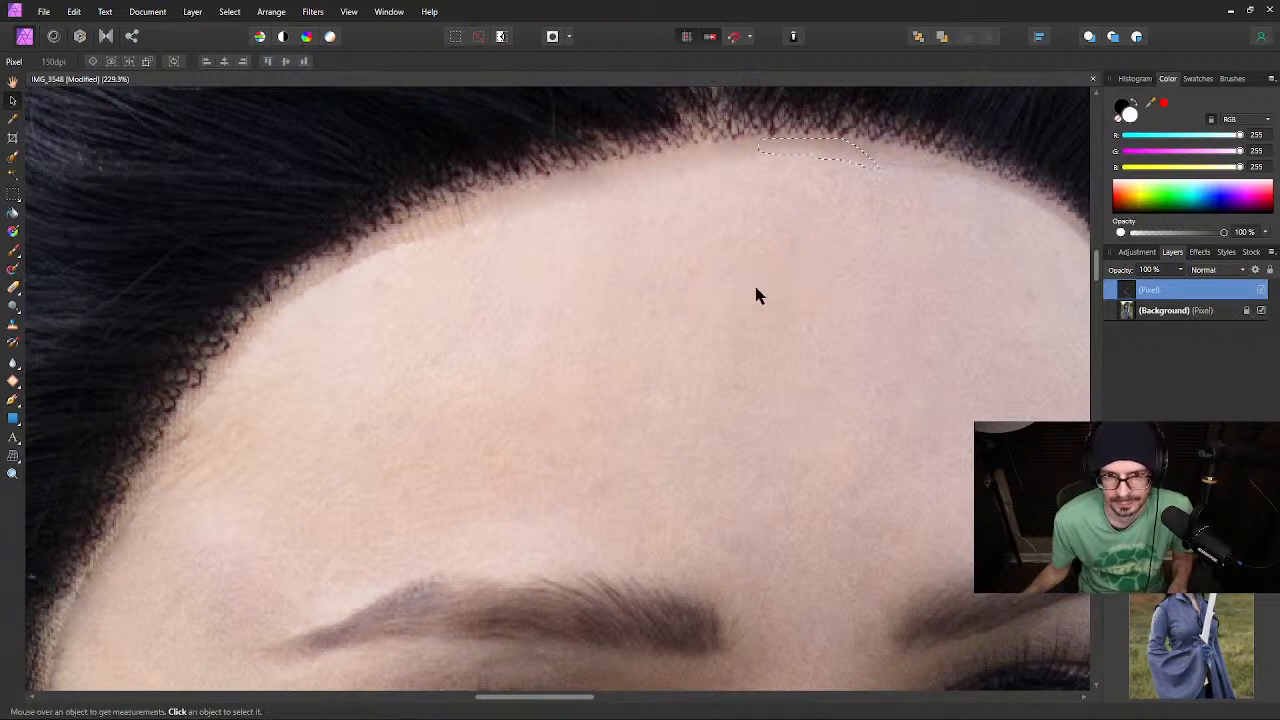
# Undo the earlier patches along the forehead's hairline
pyautogui.hotkey('ctrl', 'z')
pyautogui.hotkey('ctrl', 'z')
pyautogui.hotkey('ctrl', 'z')
pyautogui.hotkey('ctrl', 'z')
pyautogui.hotkey('ctrl', 'z')
pyautogui.hotkey('ctrl', 'z')
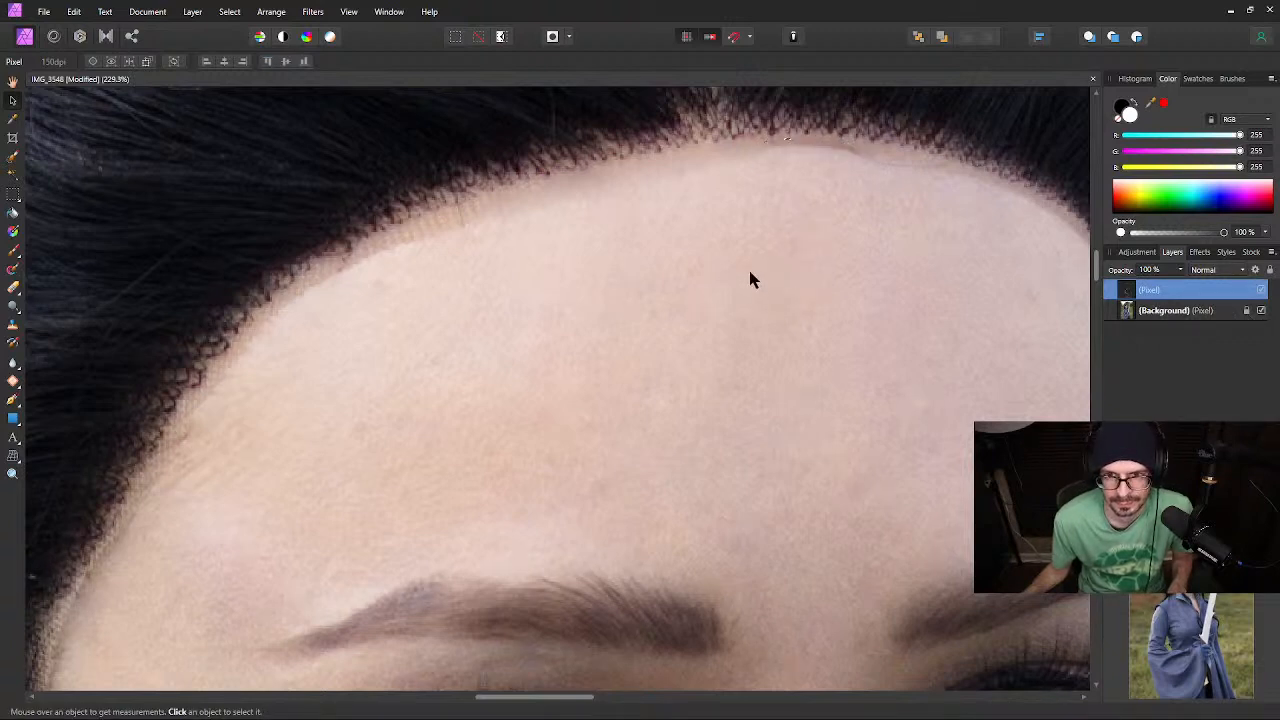
pyautogui.hotkey('ctrl', 'z')
pyautogui.hotkey('ctrl', 'z')
pyautogui.hotkey('ctrl', 'z')
pyautogui.hotkey('ctrl', 'z')
pyautogui.hotkey('ctrl', 'z')
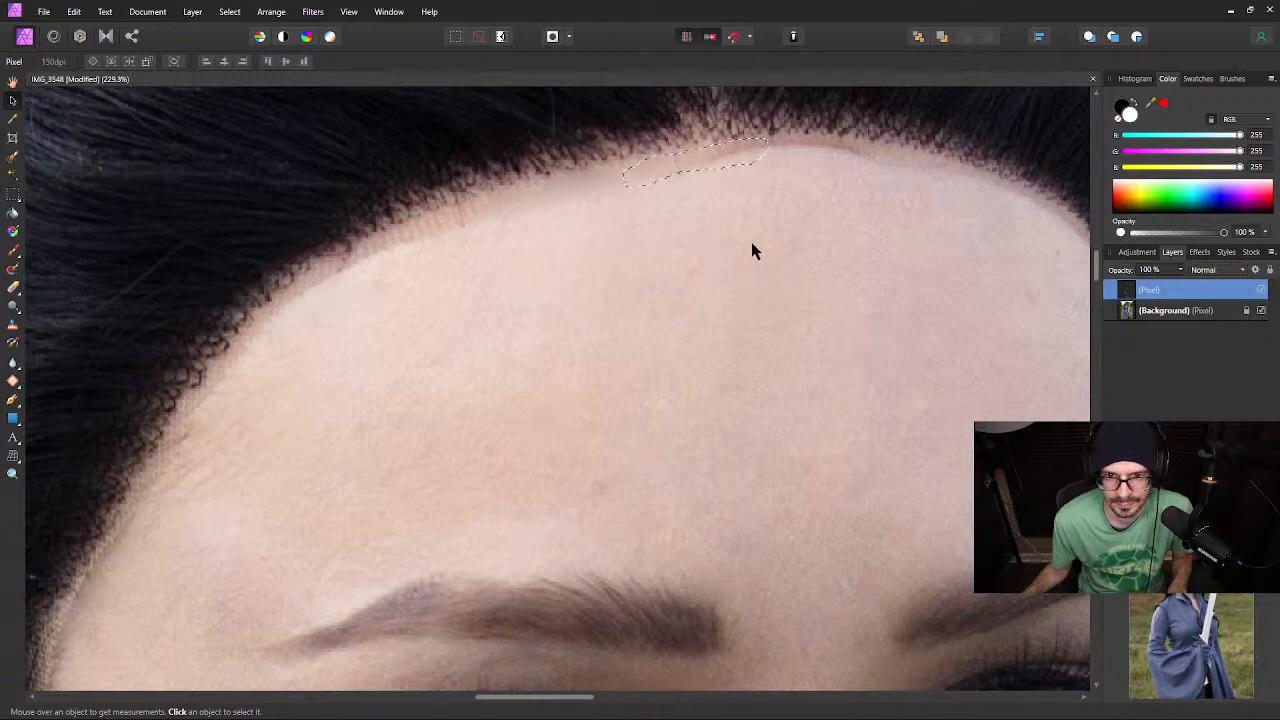
pyautogui.hotkey('ctrl', 'z')
pyautogui.hotkey('ctrl', 'z')
pyautogui.hotkey('ctrl', 'z')
pyautogui.hotkey('ctrl', 'z')
pyautogui.hotkey('ctrl', 'z')
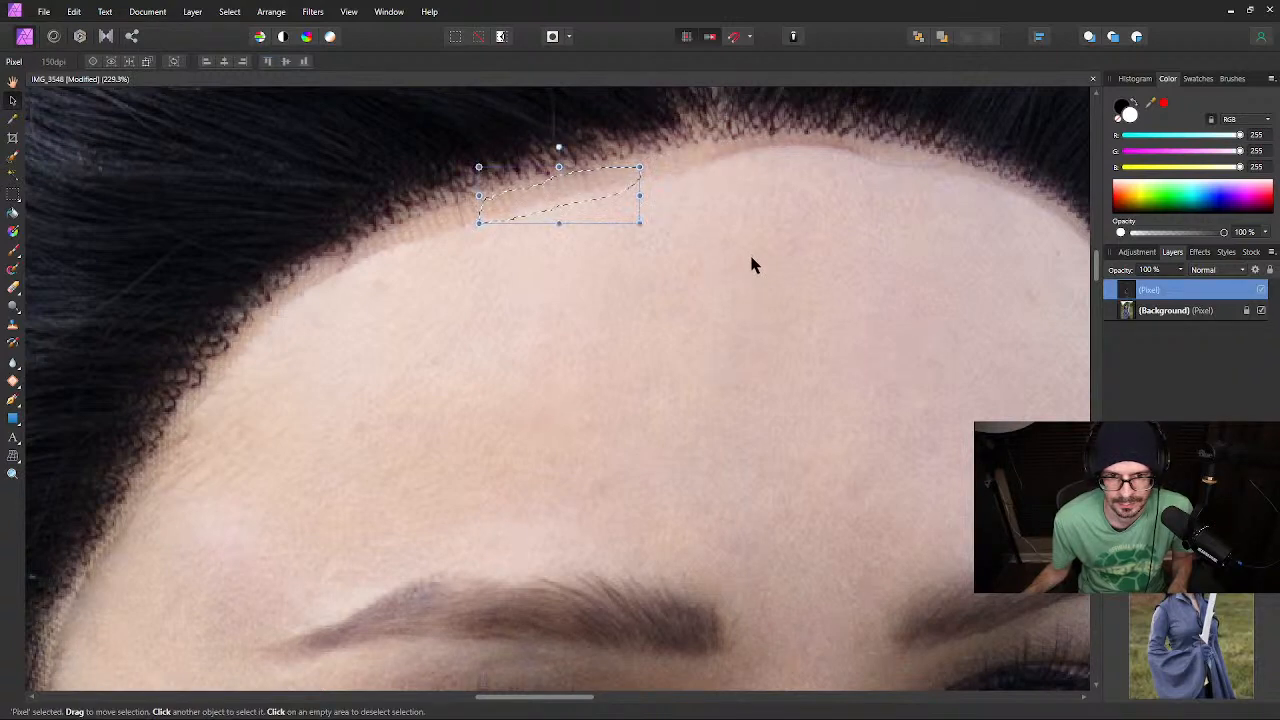
# Save the document
pyautogui.click(12, 120)
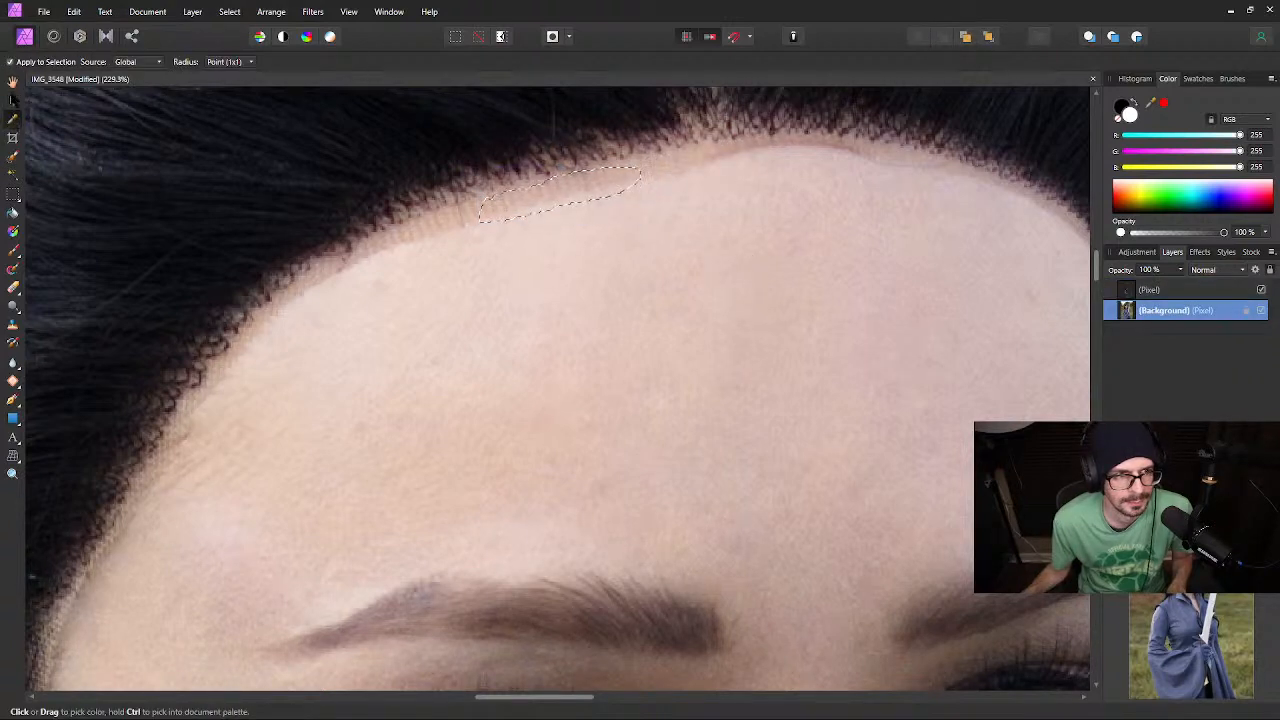
pyautogui.click(12, 87)
pyautogui.click(44, 11)
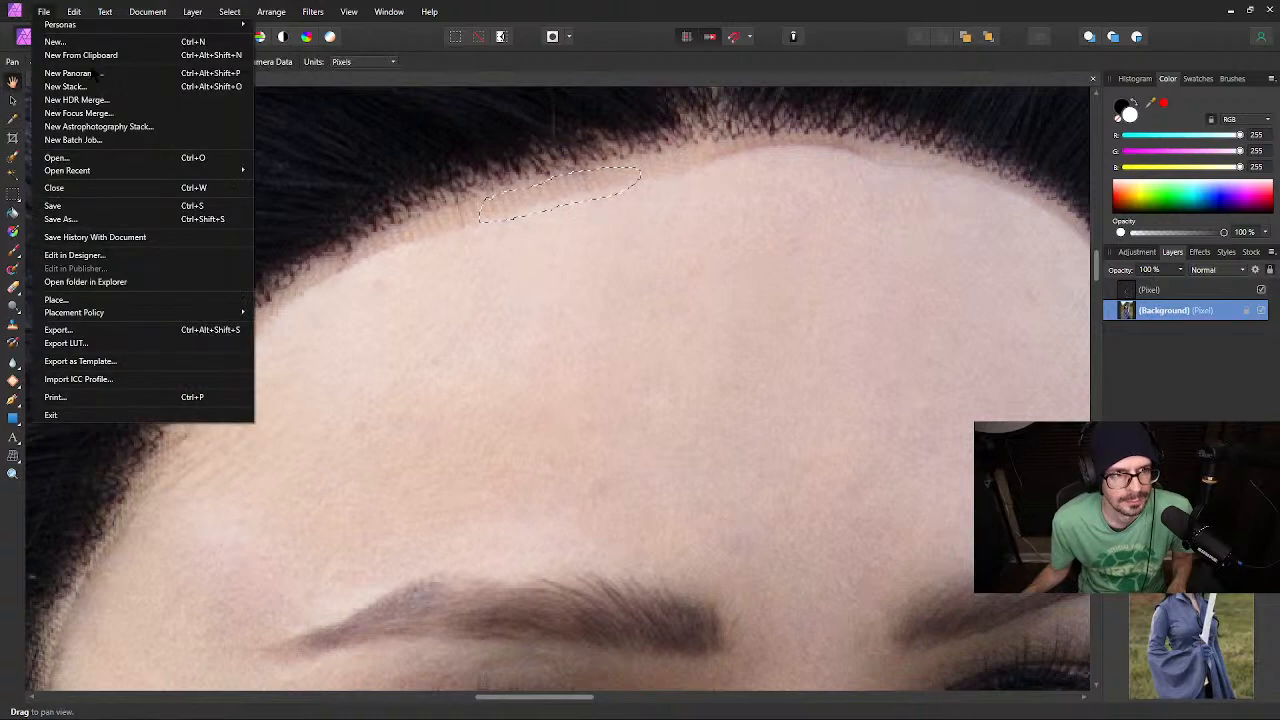
pyautogui.click(80, 208)
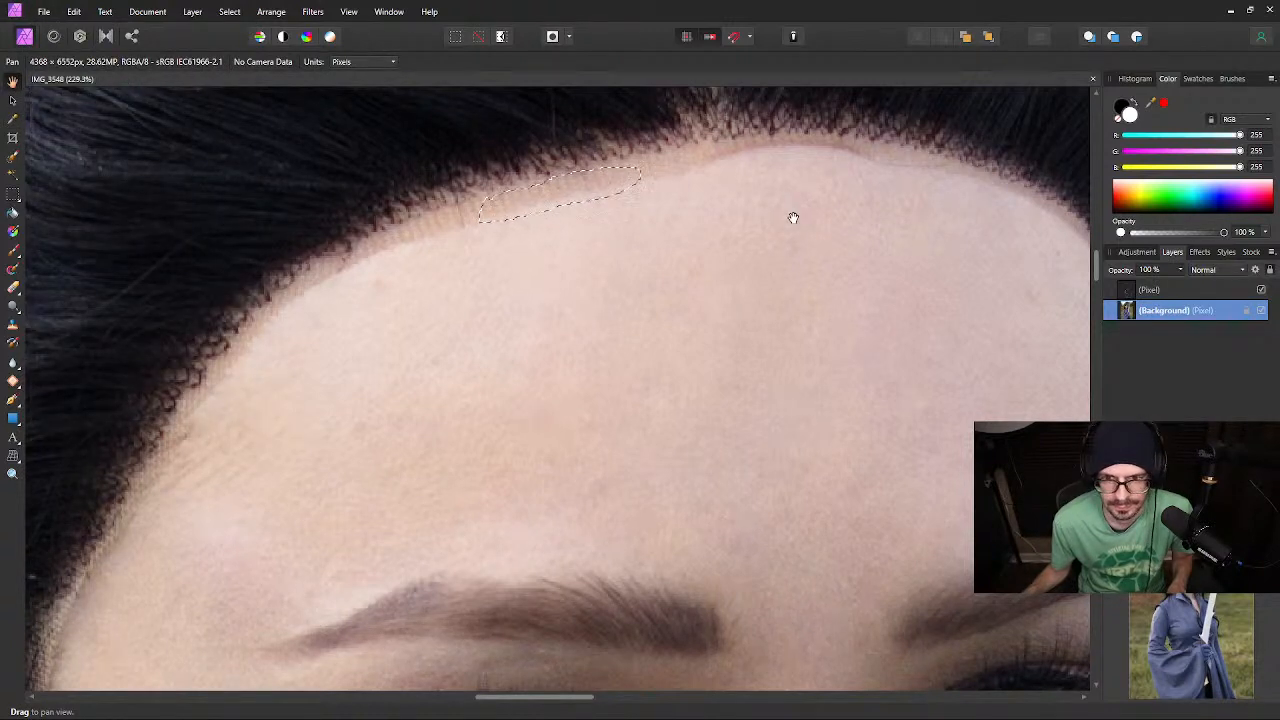
# Switch to the Patch tool and clear the remaining selection on the hairline
pyautogui.rightClick(682, 391)
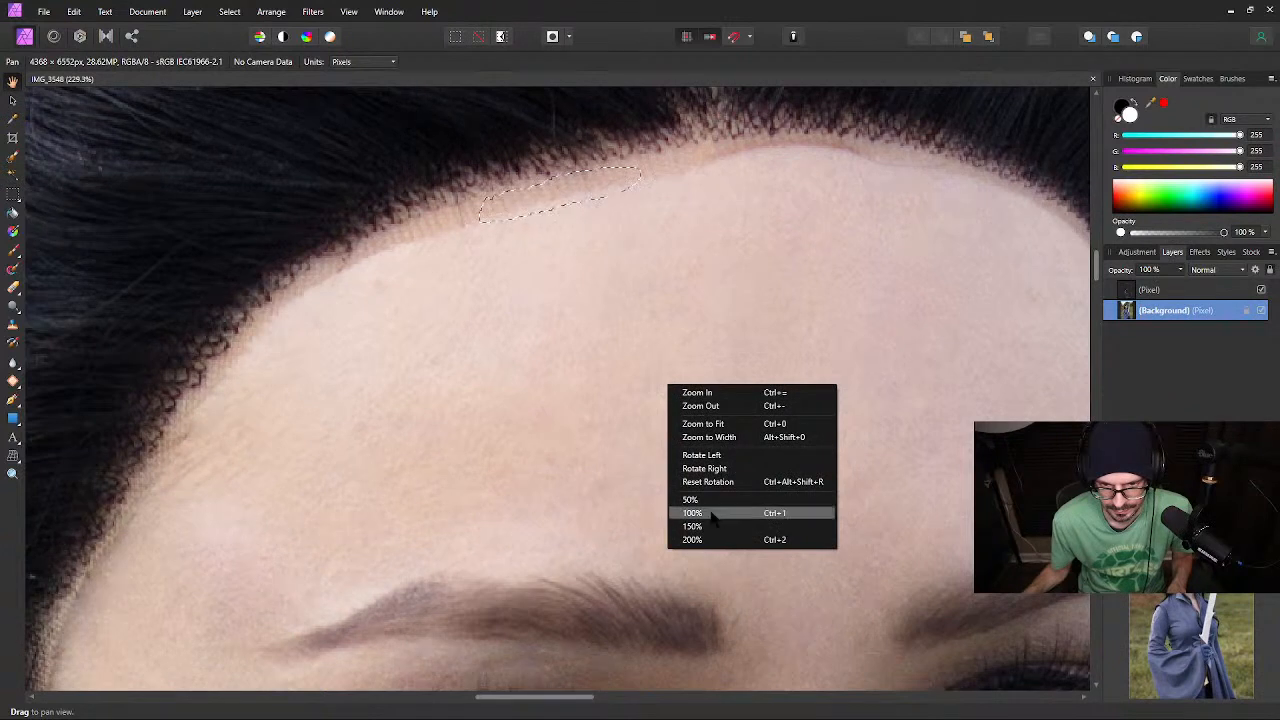
pyautogui.click(600, 232)
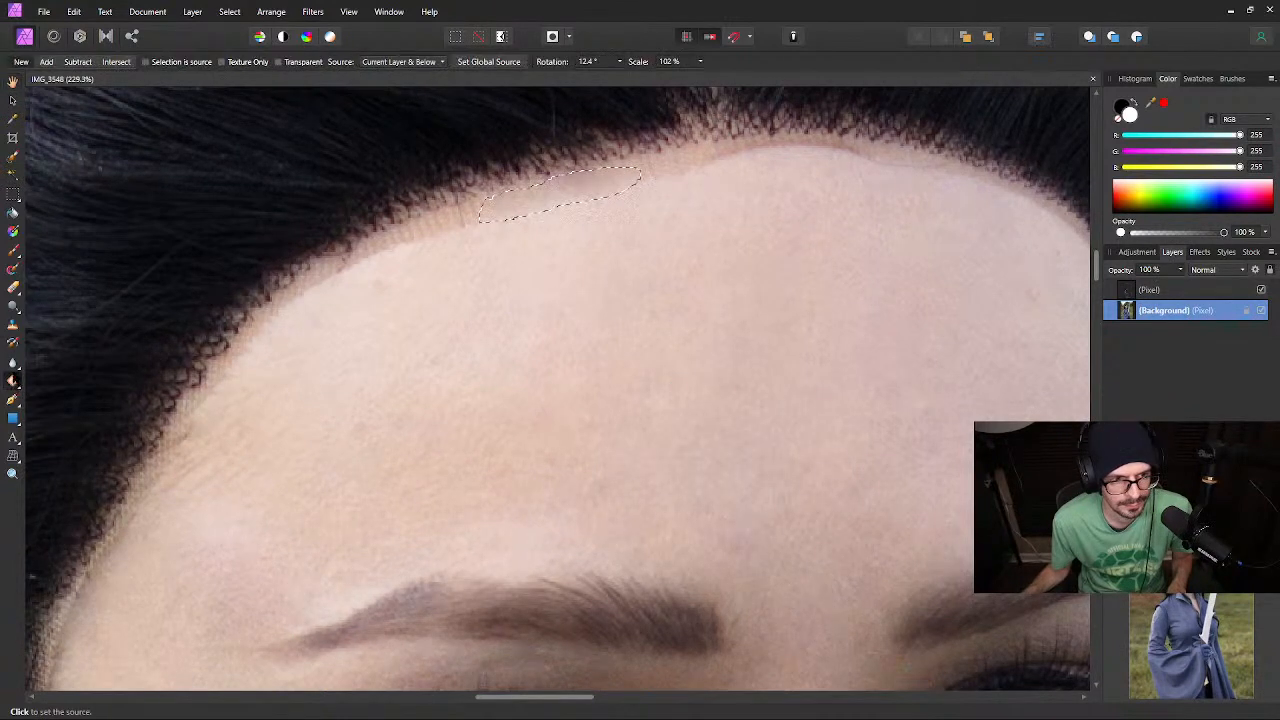
pyautogui.click(600, 237)
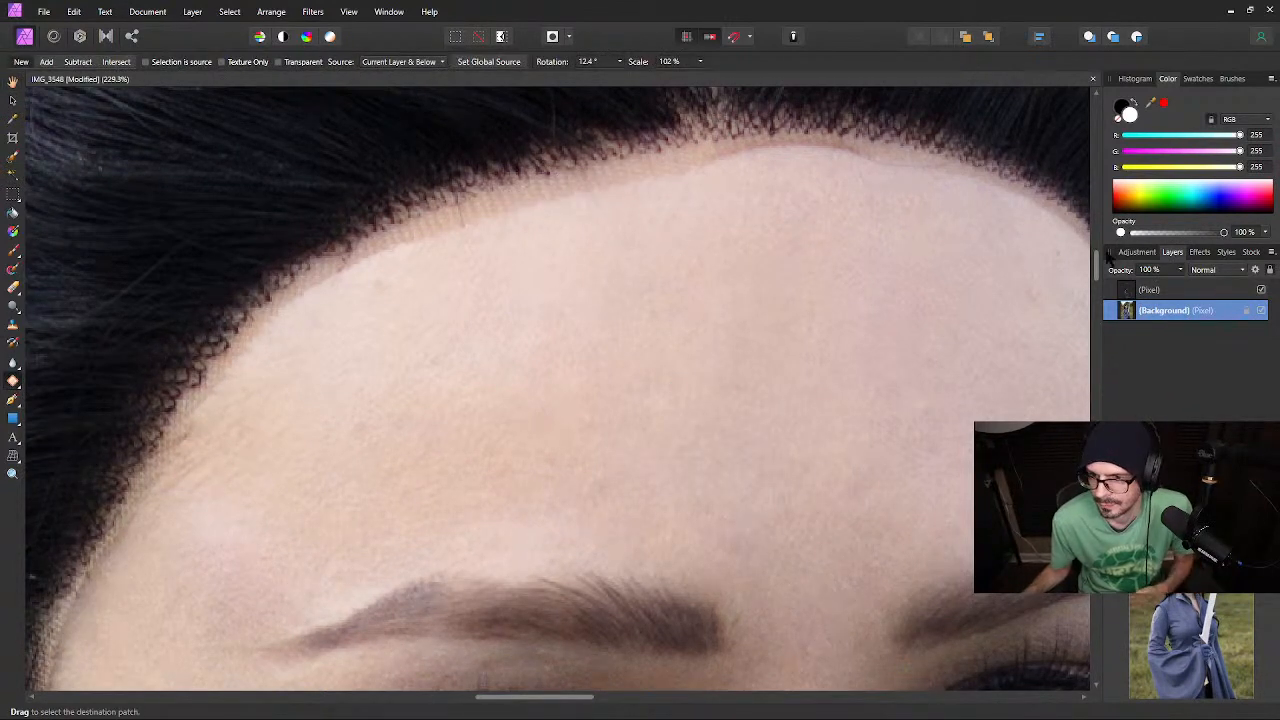
# Add a new pixel layer above the existing unnamed pixel layer and name it scalp
pyautogui.click(1180, 291)
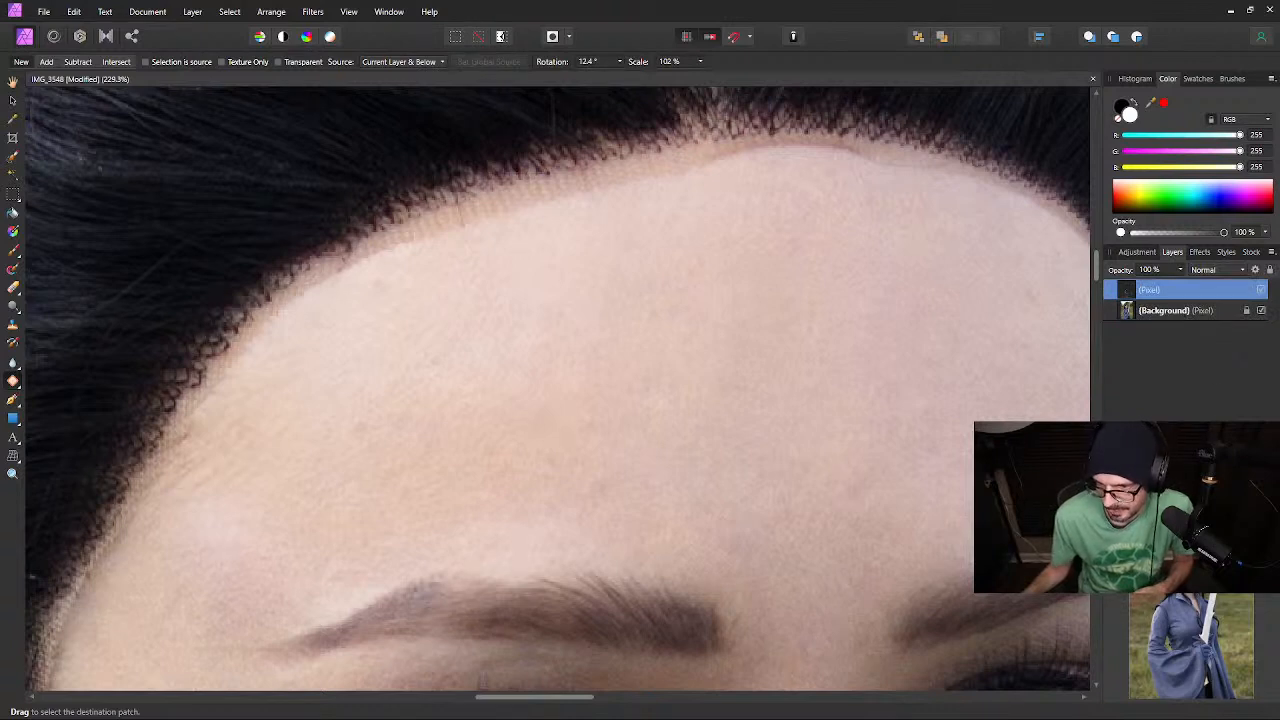
pyautogui.click(1246, 469)
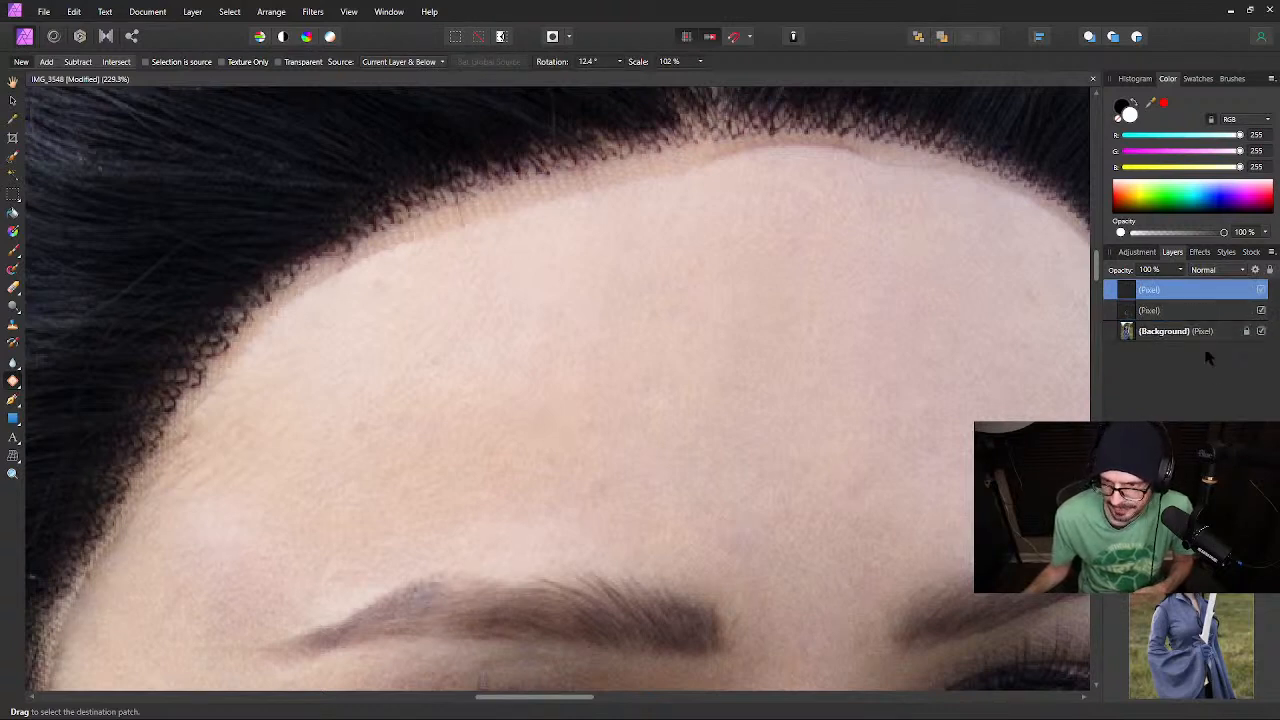
pyautogui.doubleClick(1155, 290)
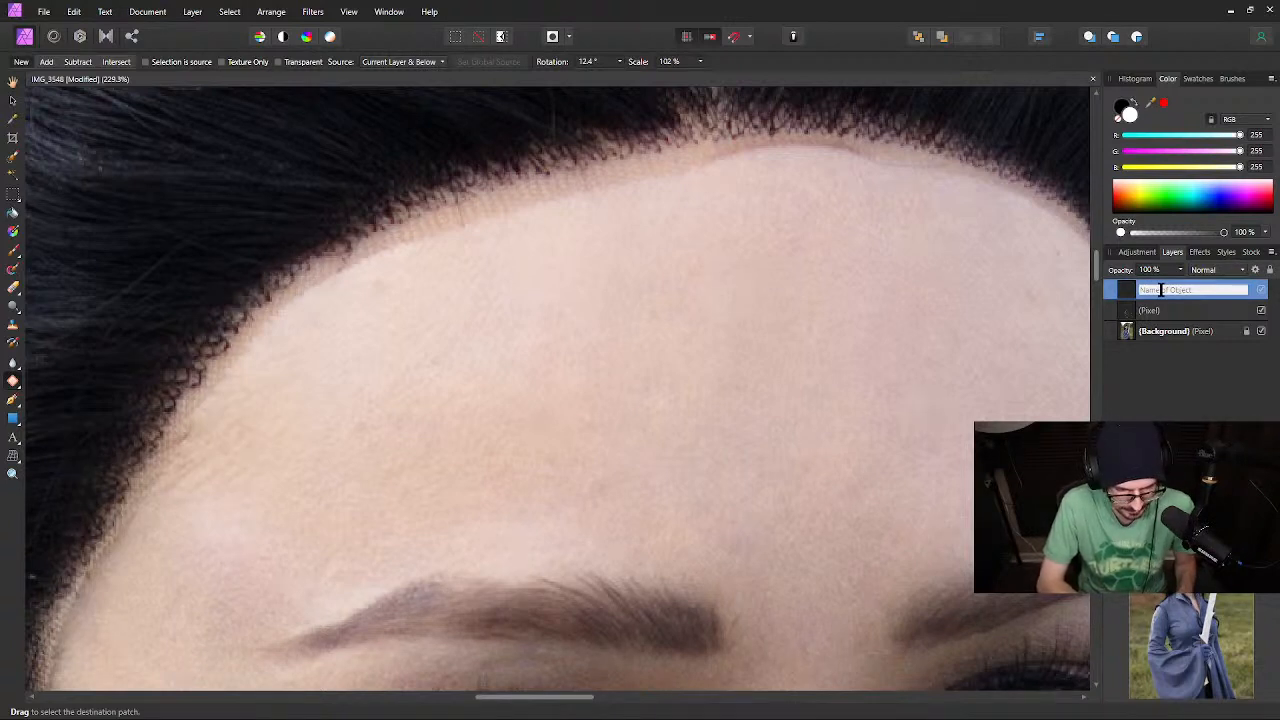
pyautogui.write('S')
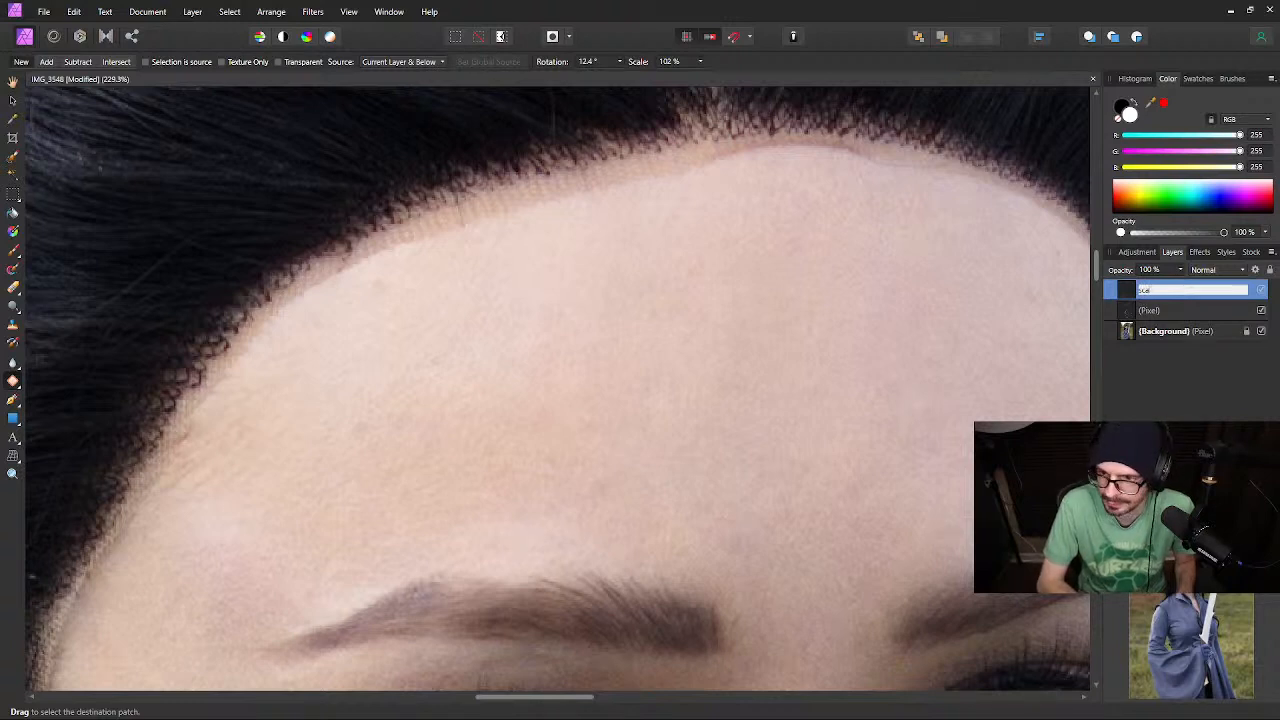
pyautogui.write('calp')
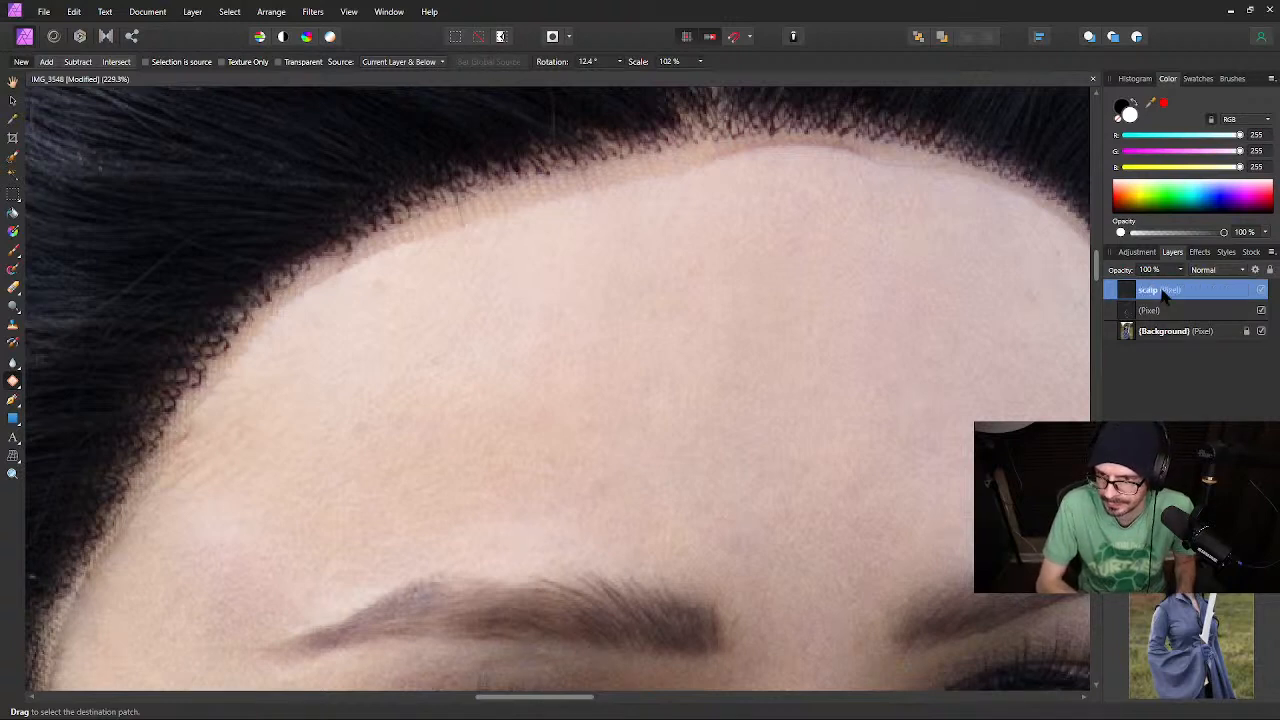
pyautogui.press('Return')
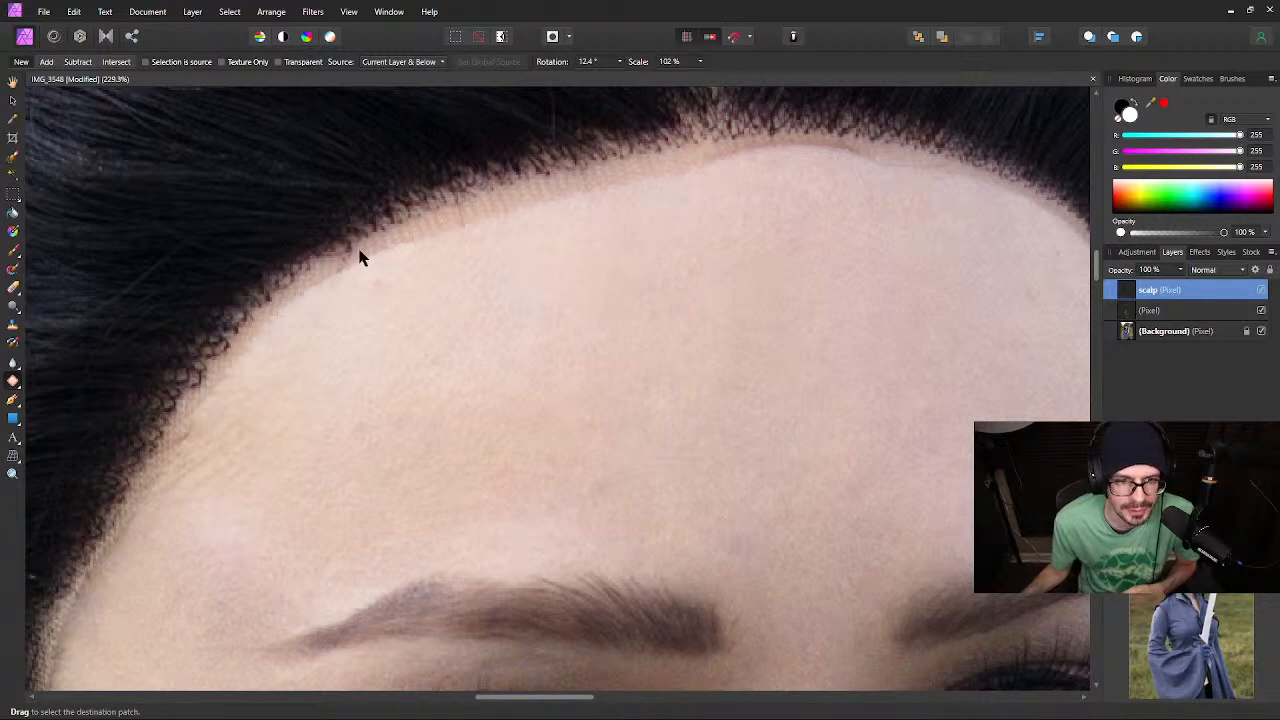
# Patch the visible wig lace along the left part of the hairline with clean skin from the forehead
pyautogui.moveTo(362, 258)
pyautogui.mouseDown()
pyautogui.moveTo(482, 209)
pyautogui.moveTo(475, 225)
pyautogui.moveTo(325, 270)
pyautogui.moveTo(349, 254)
pyautogui.moveTo(397, 312)
pyautogui.mouseUp()
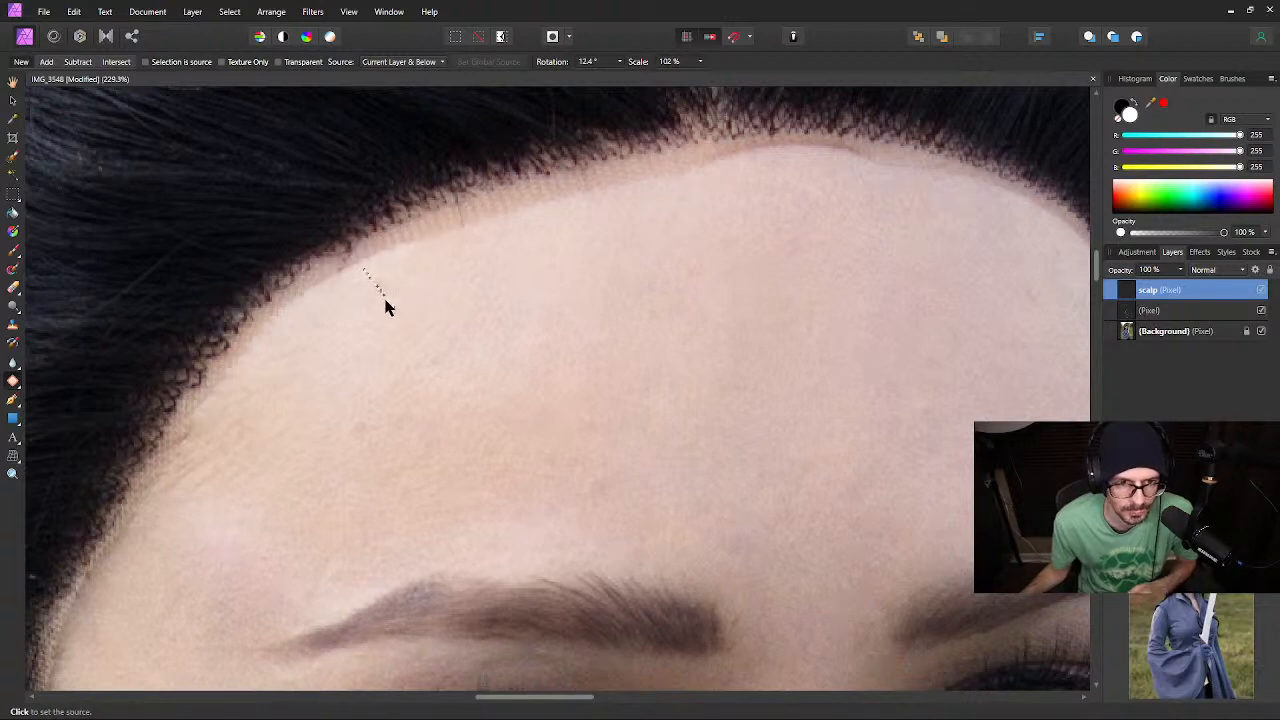
pyautogui.hotkey('ctrl', 'z')
pyautogui.hotkey('ctrl', 'z')
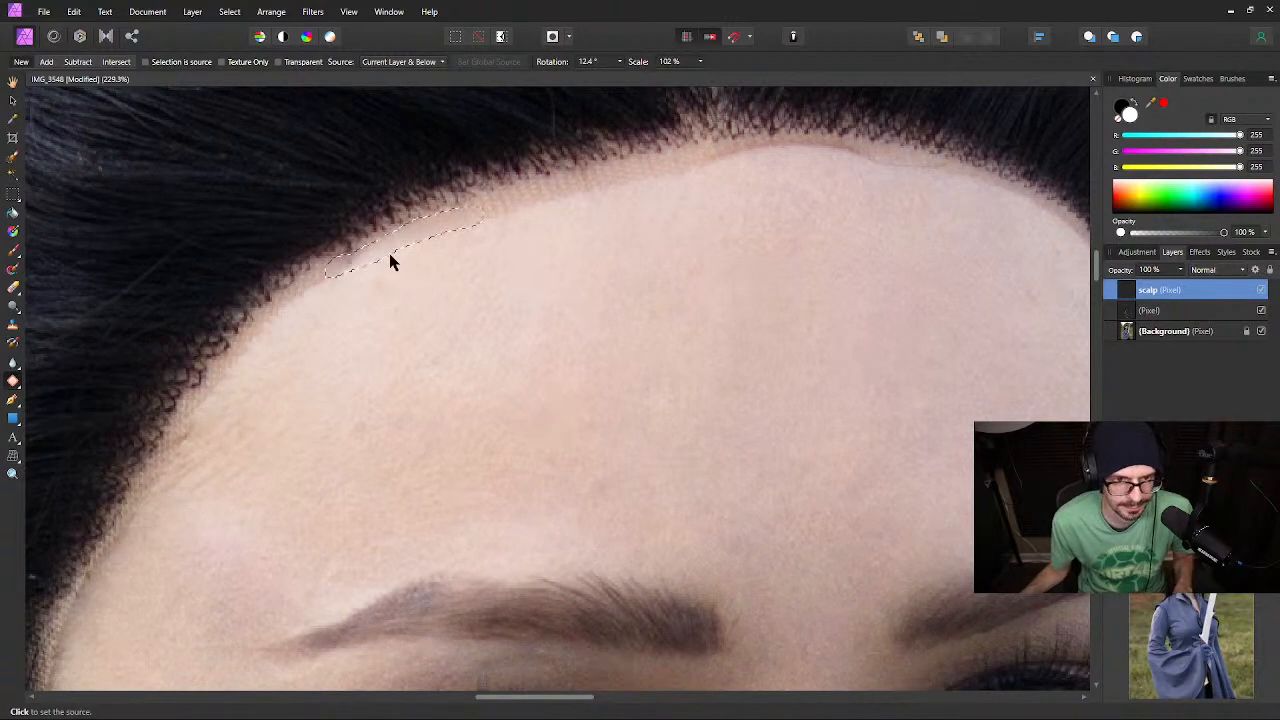
pyautogui.click(457, 317)
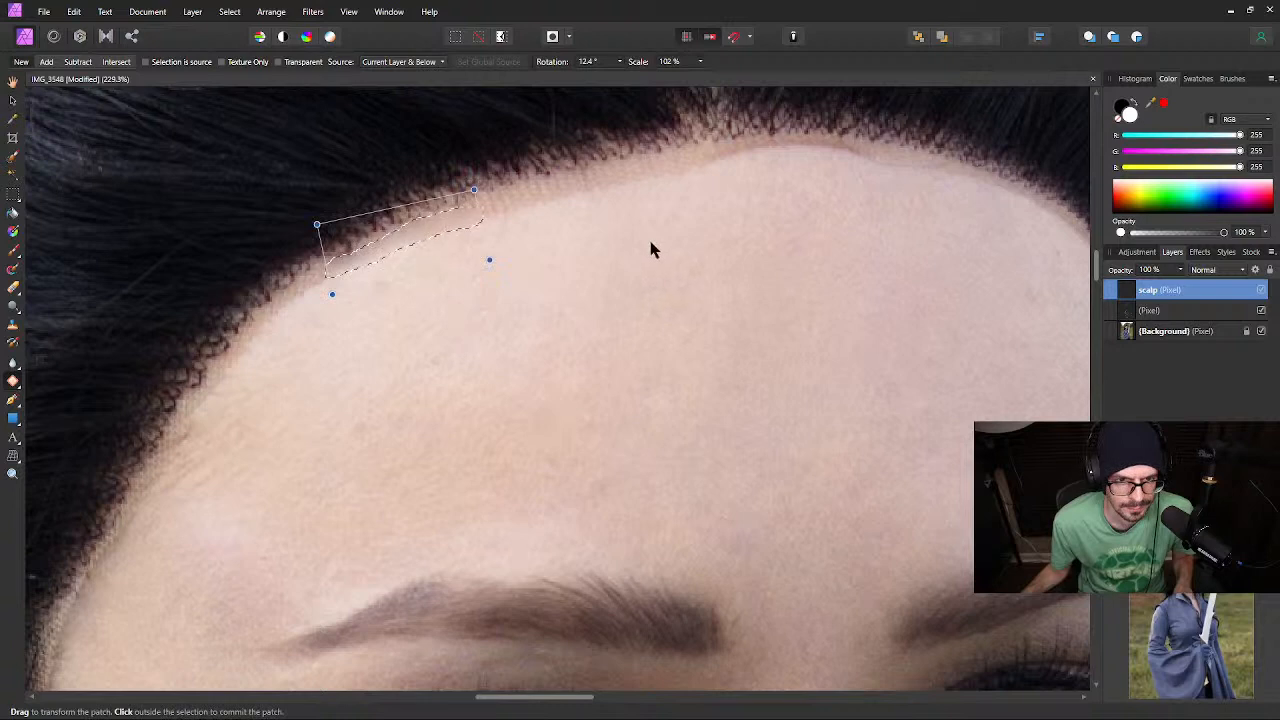
pyautogui.click(490, 206)
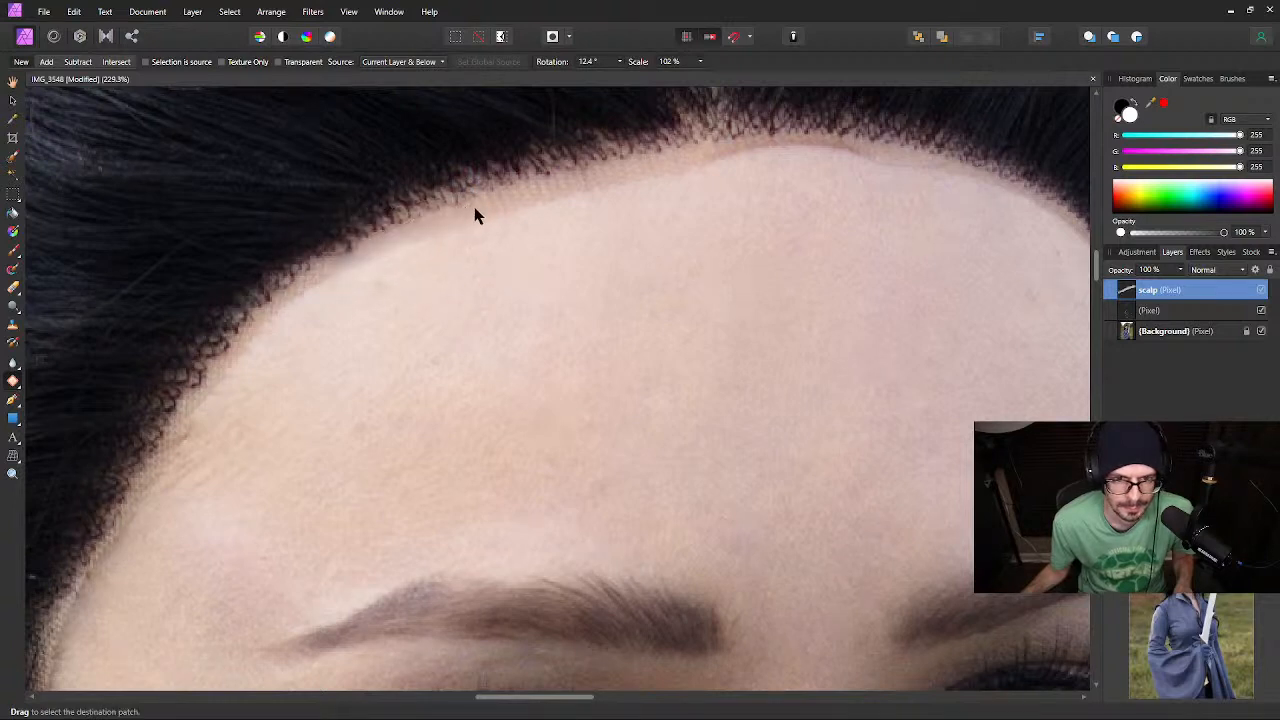
# Patch the adjoining lace strip toward the forehead's centre and a short strip near the left temple with nearby skin
pyautogui.moveTo(594, 181)
pyautogui.mouseDown()
pyautogui.moveTo(560, 184)
pyautogui.moveTo(626, 180)
pyautogui.moveTo(607, 198)
pyautogui.moveTo(470, 216)
pyautogui.mouseUp()
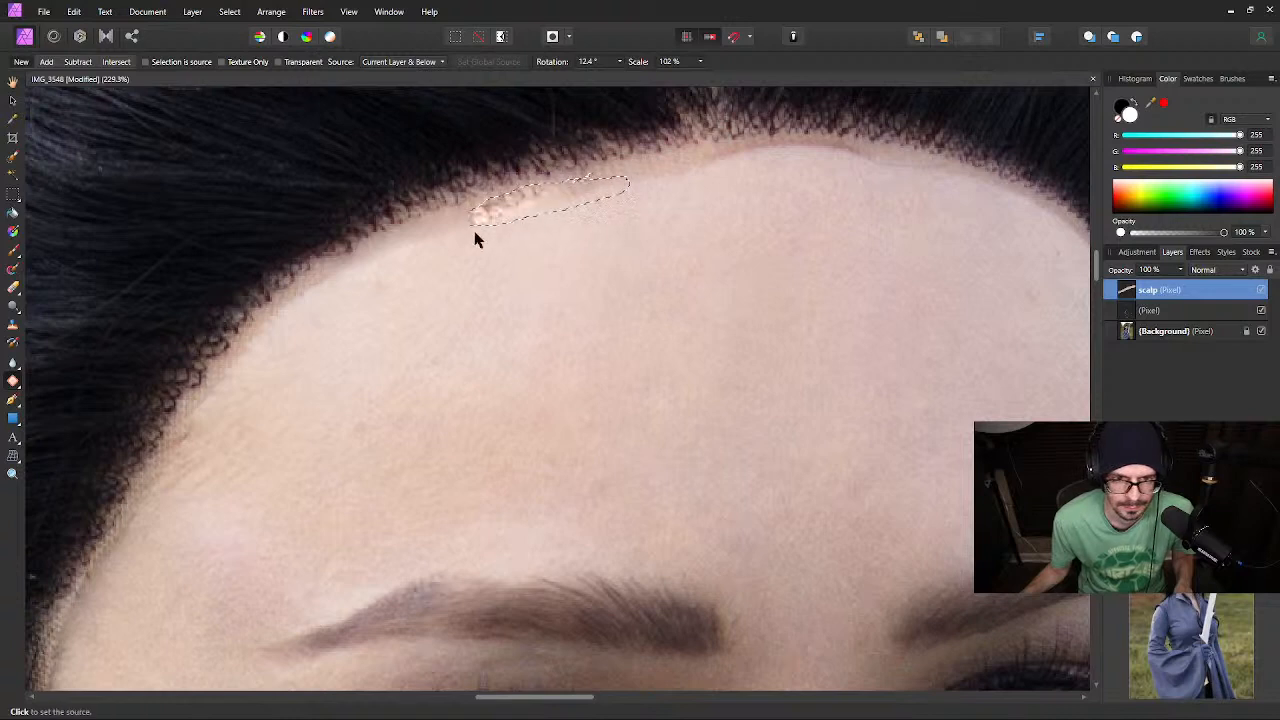
pyautogui.click(516, 268)
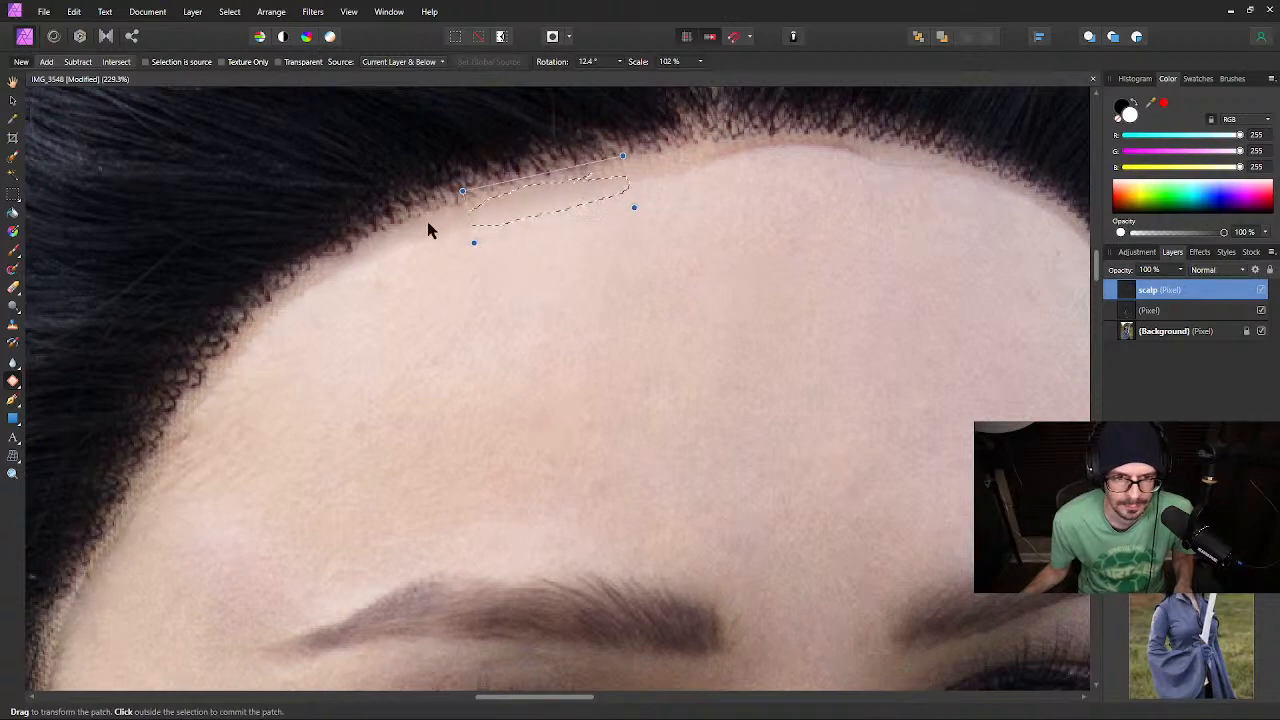
pyautogui.click(315, 276)
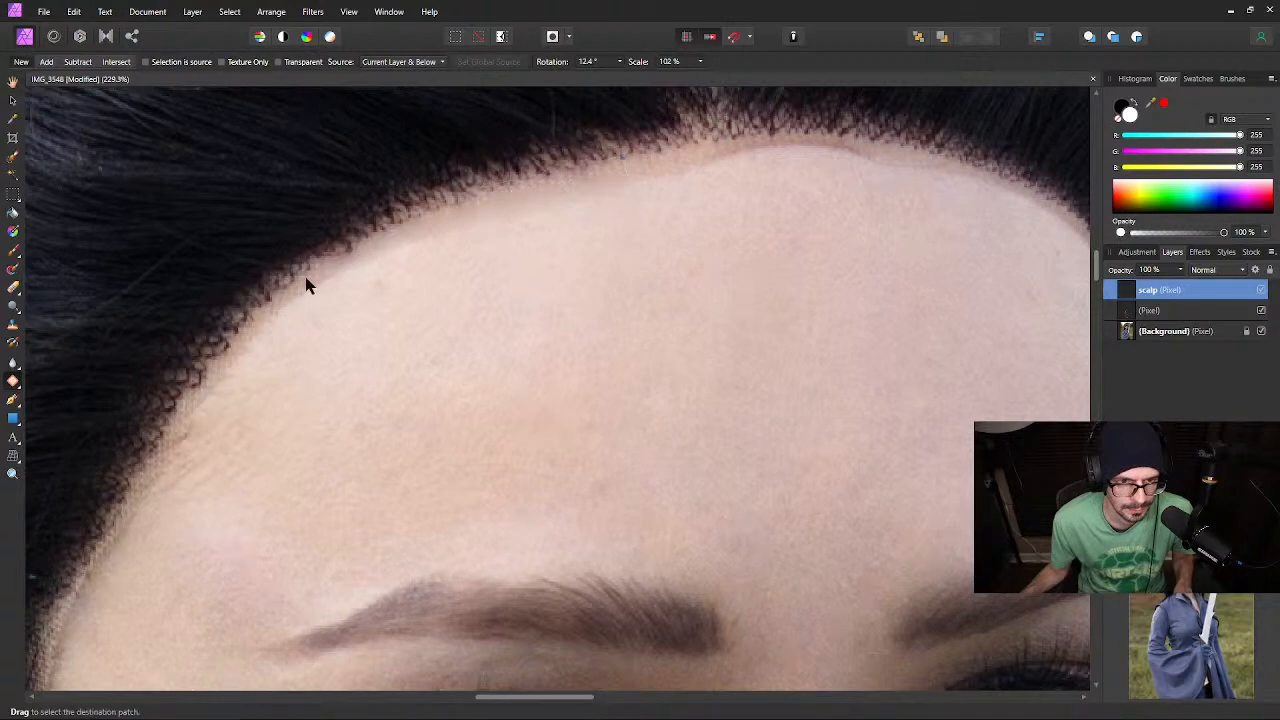
pyautogui.moveTo(328, 266); pyautogui.dragTo(290, 291)
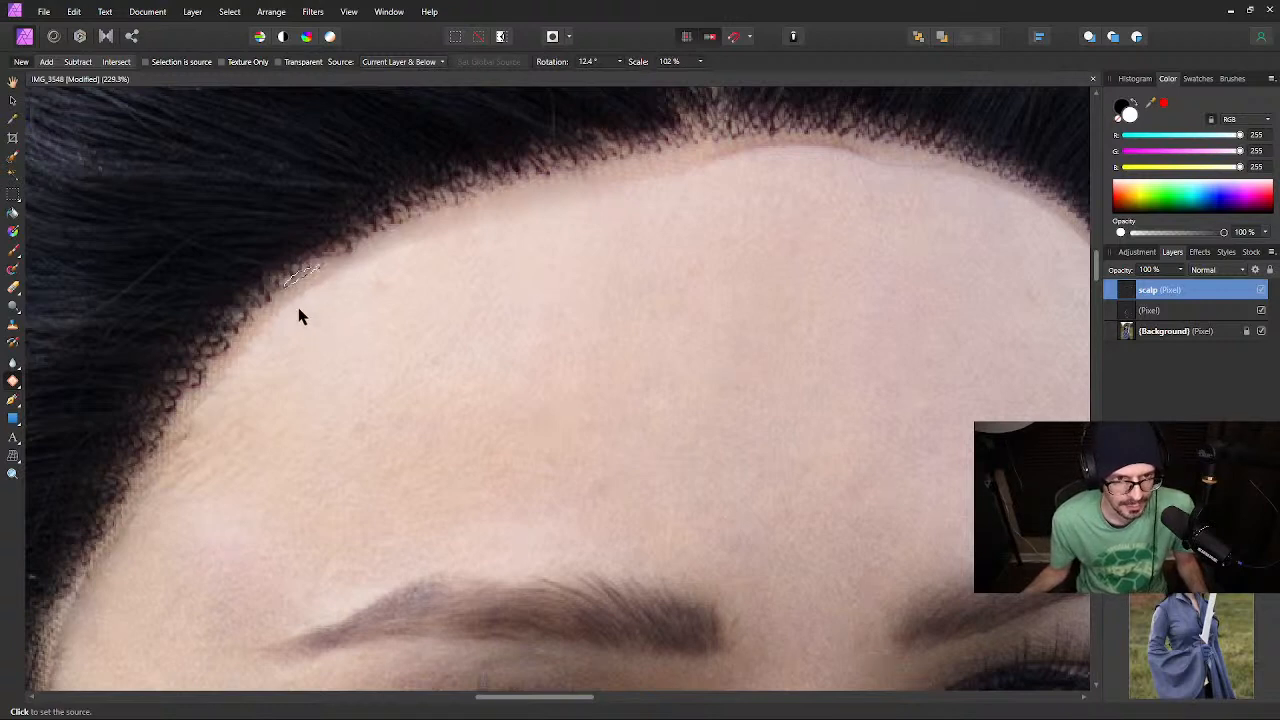
pyautogui.click(300, 314)
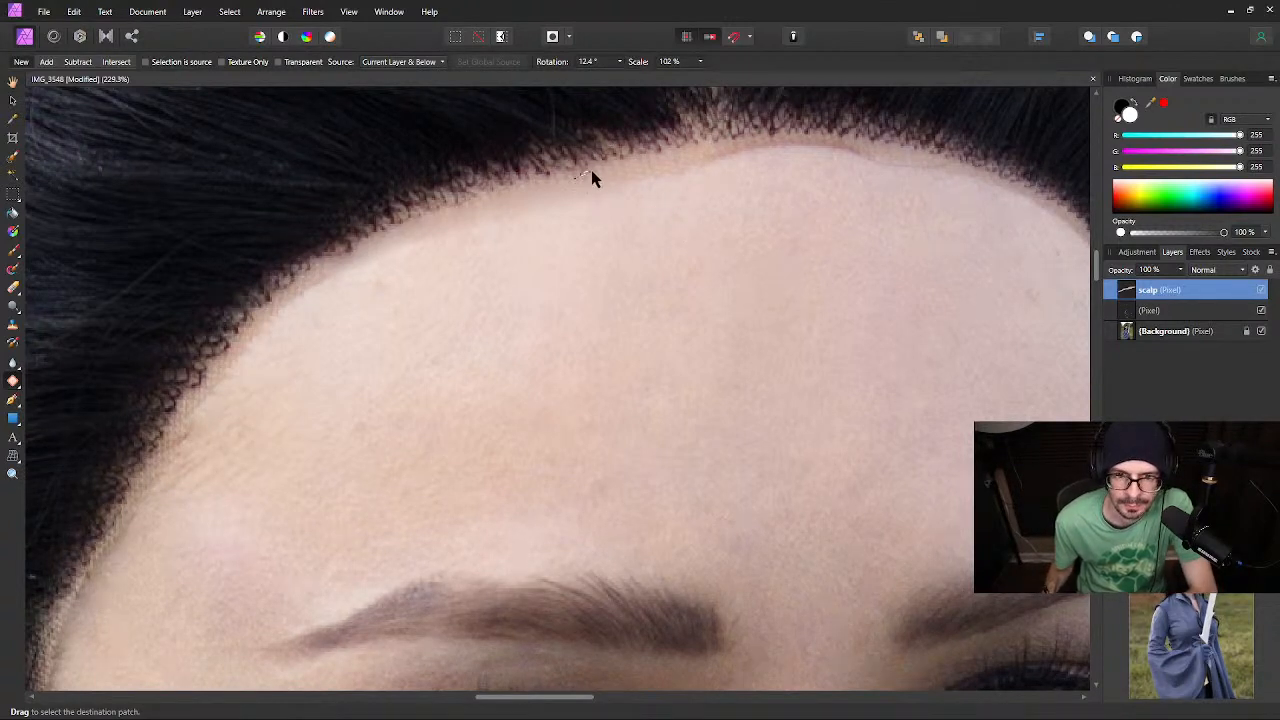
# Patch the hairline strip left of the centre parting with forehead skin from just below it
pyautogui.moveTo(592, 178)
pyautogui.mouseDown()
pyautogui.moveTo(766, 146)
pyautogui.moveTo(731, 171)
pyautogui.moveTo(611, 194)
pyautogui.moveTo(580, 181)
pyautogui.mouseUp()
pyautogui.click(684, 234)
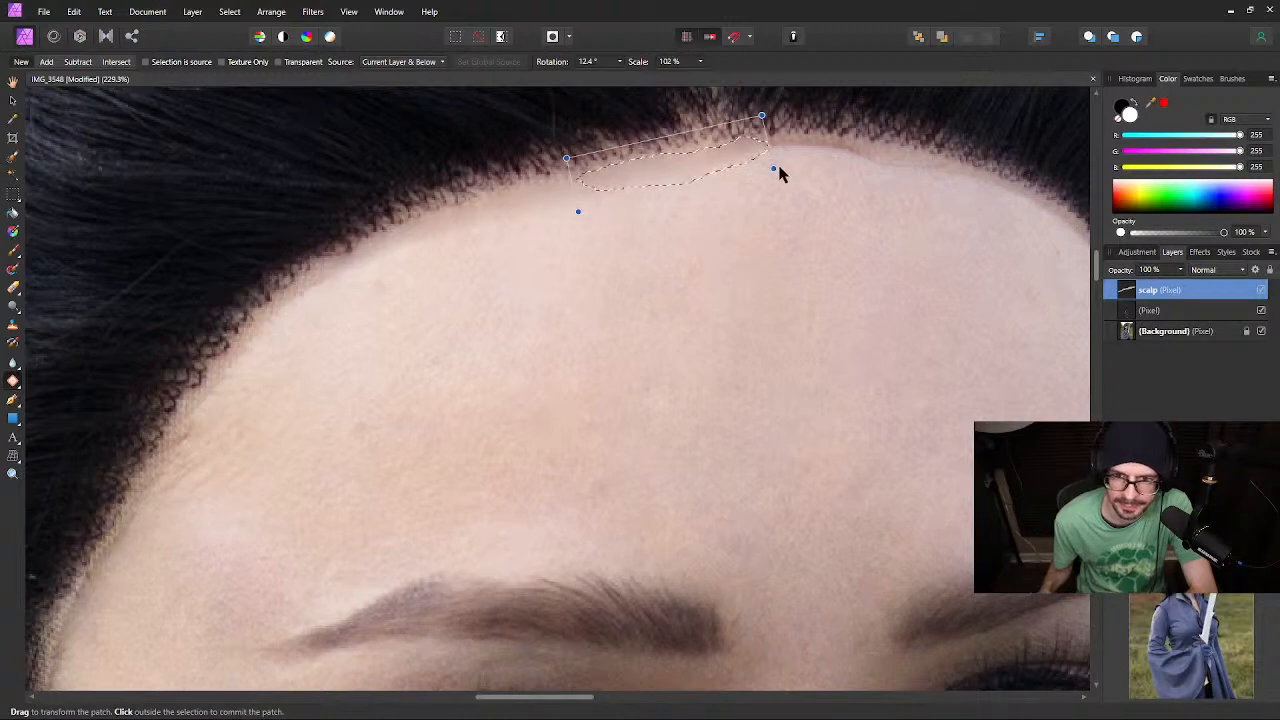
pyautogui.click(785, 146)
# Patch the wavy lace edge right of the centre parting, sampling skin from the right side of the forehead
pyautogui.moveTo(791, 143)
pyautogui.mouseDown()
pyautogui.moveTo(770, 150)
pyautogui.moveTo(831, 143)
pyautogui.moveTo(938, 173)
pyautogui.moveTo(868, 176)
pyautogui.moveTo(766, 149)
pyautogui.moveTo(756, 160)
pyautogui.mouseUp()
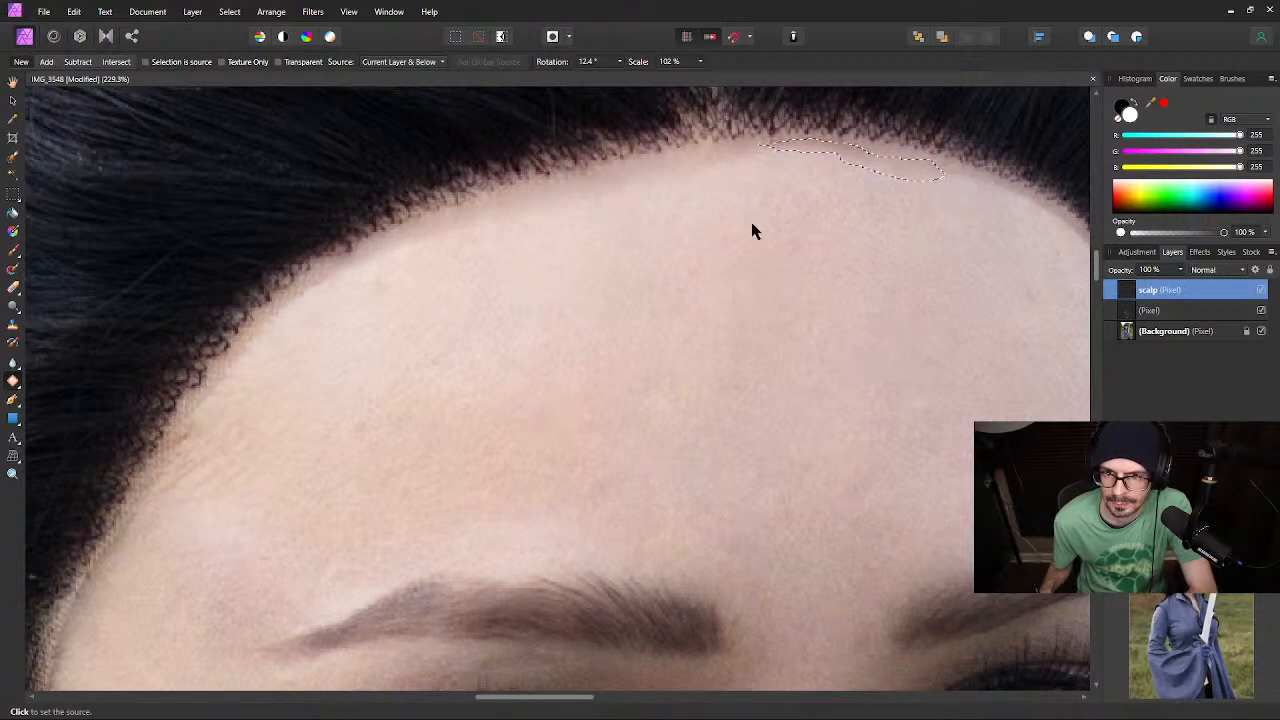
pyautogui.click(745, 233)
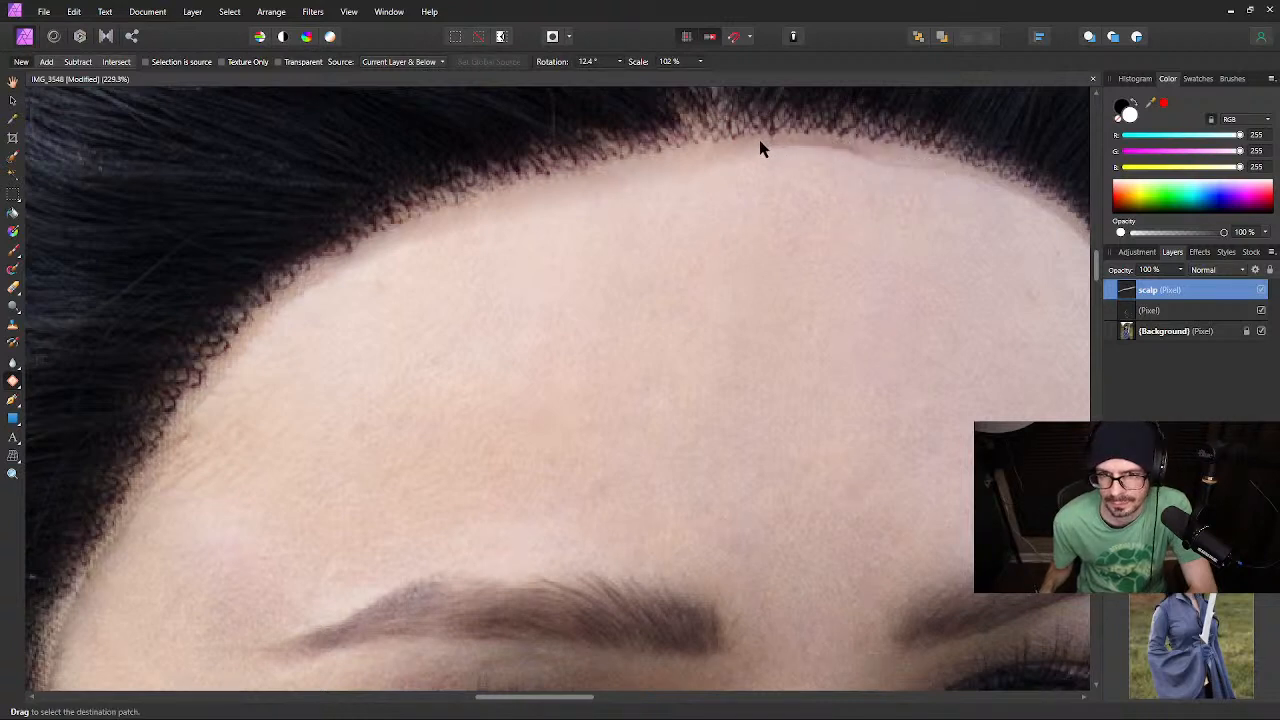
pyautogui.moveTo(765, 149); pyautogui.dragTo(764, 152)
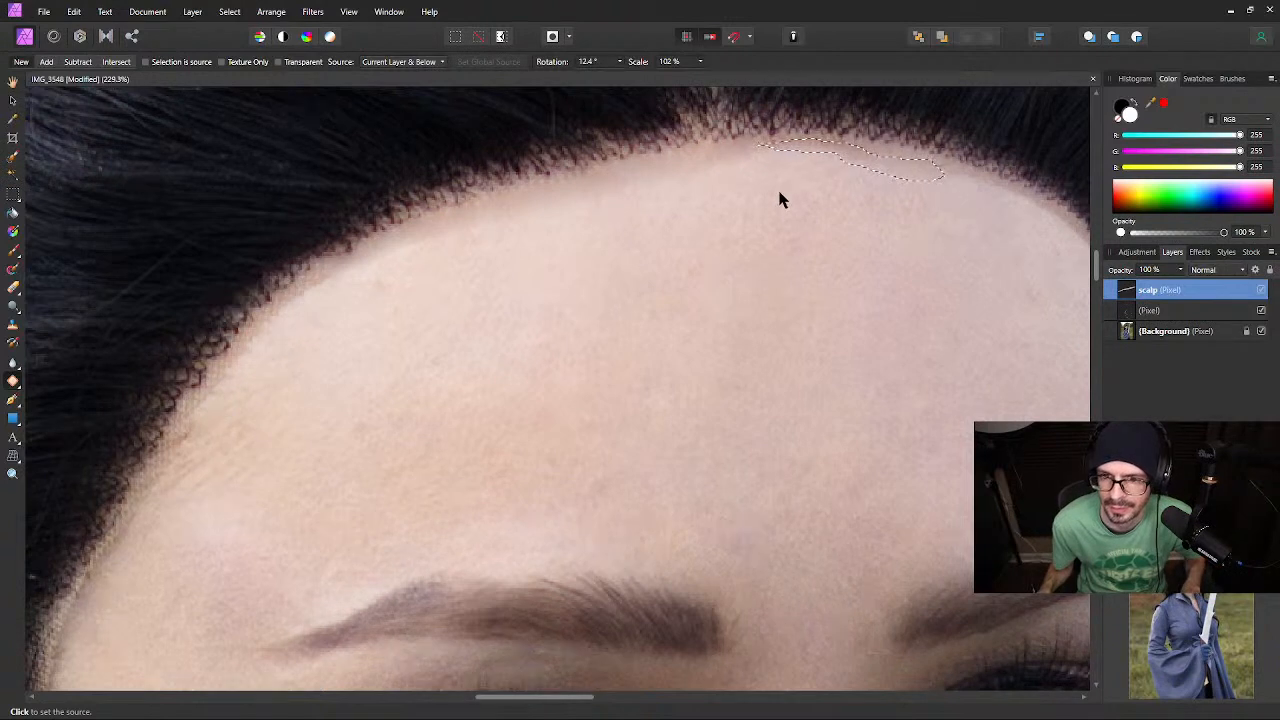
pyautogui.click(925, 320)
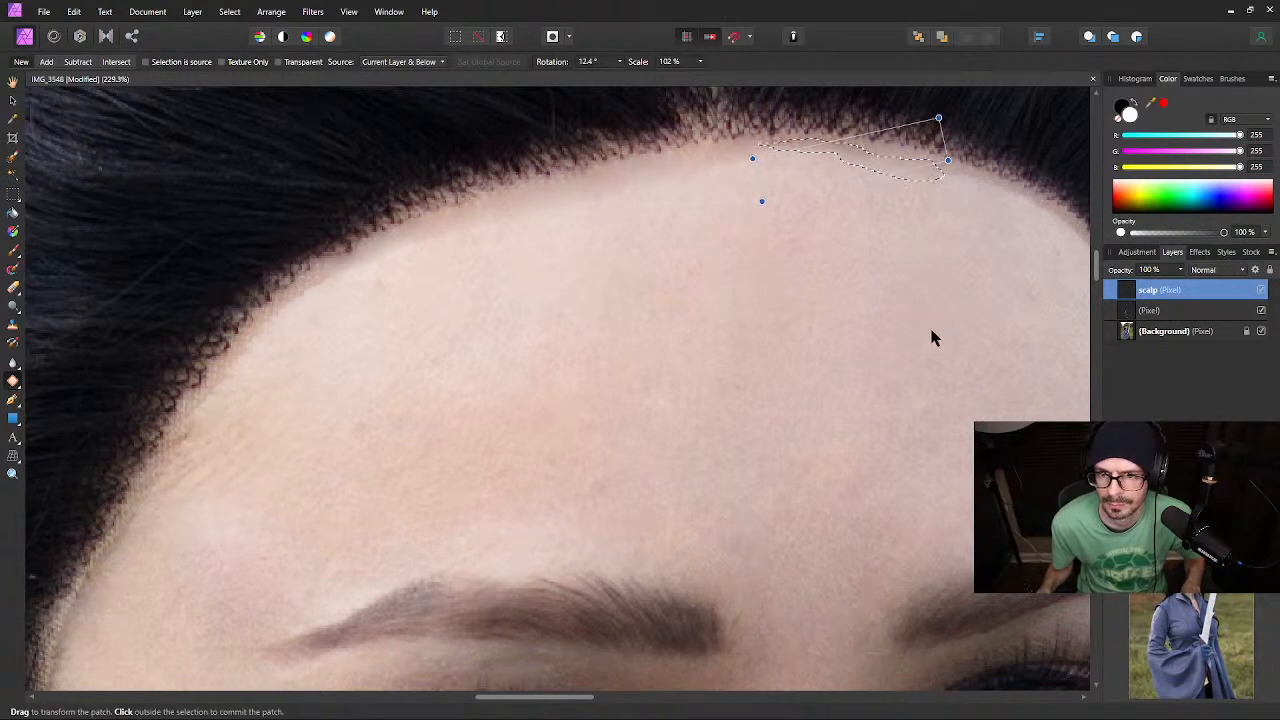
pyautogui.click(931, 335)
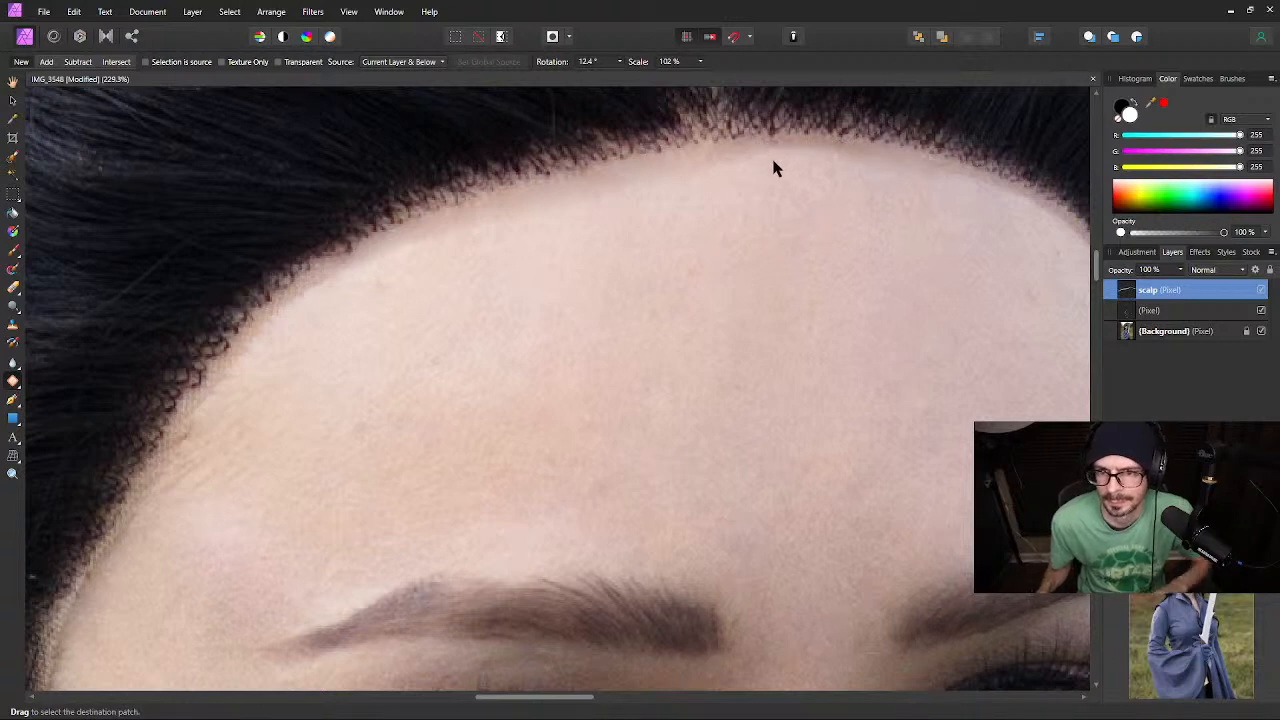
# Patch the small spot just below the parting and a short strip farther right along the hairline
pyautogui.moveTo(760, 149)
pyautogui.mouseDown()
pyautogui.moveTo(780, 137)
pyautogui.moveTo(803, 146)
pyautogui.moveTo(789, 163)
pyautogui.moveTo(759, 158)
pyautogui.mouseUp()
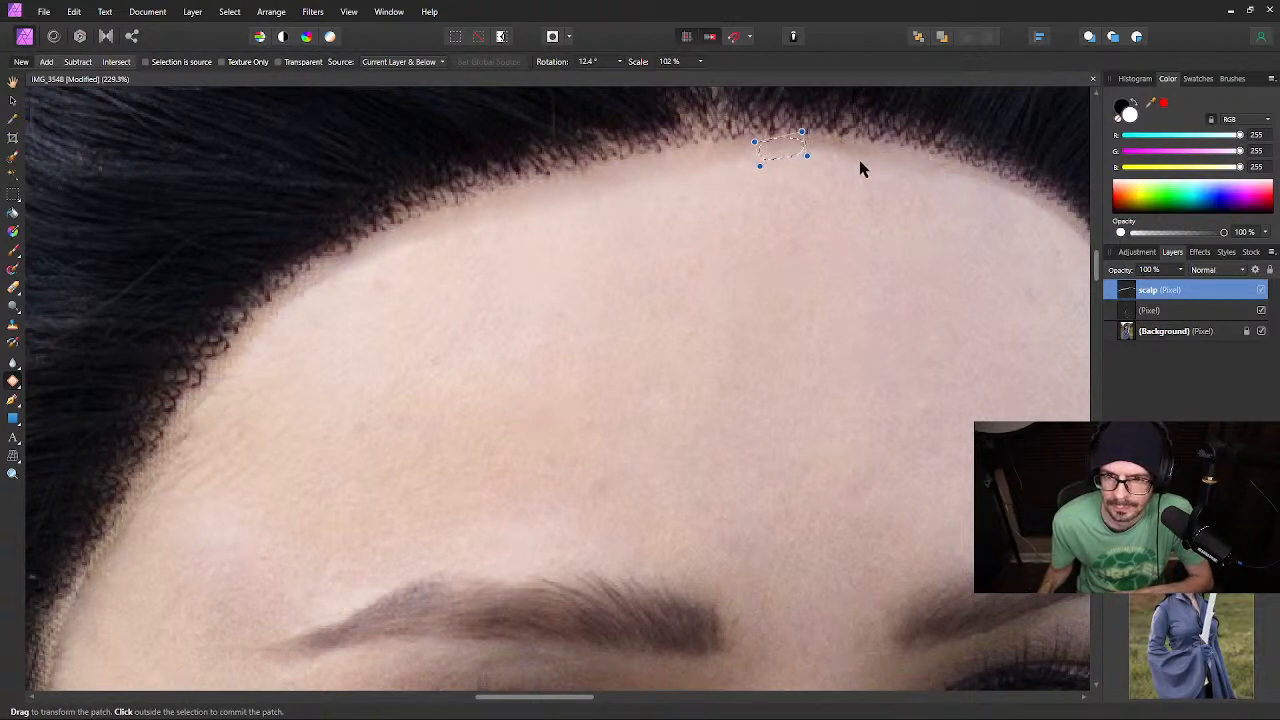
pyautogui.hscroll(6, 940, 240)
pyautogui.scroll(1, 923, 243)
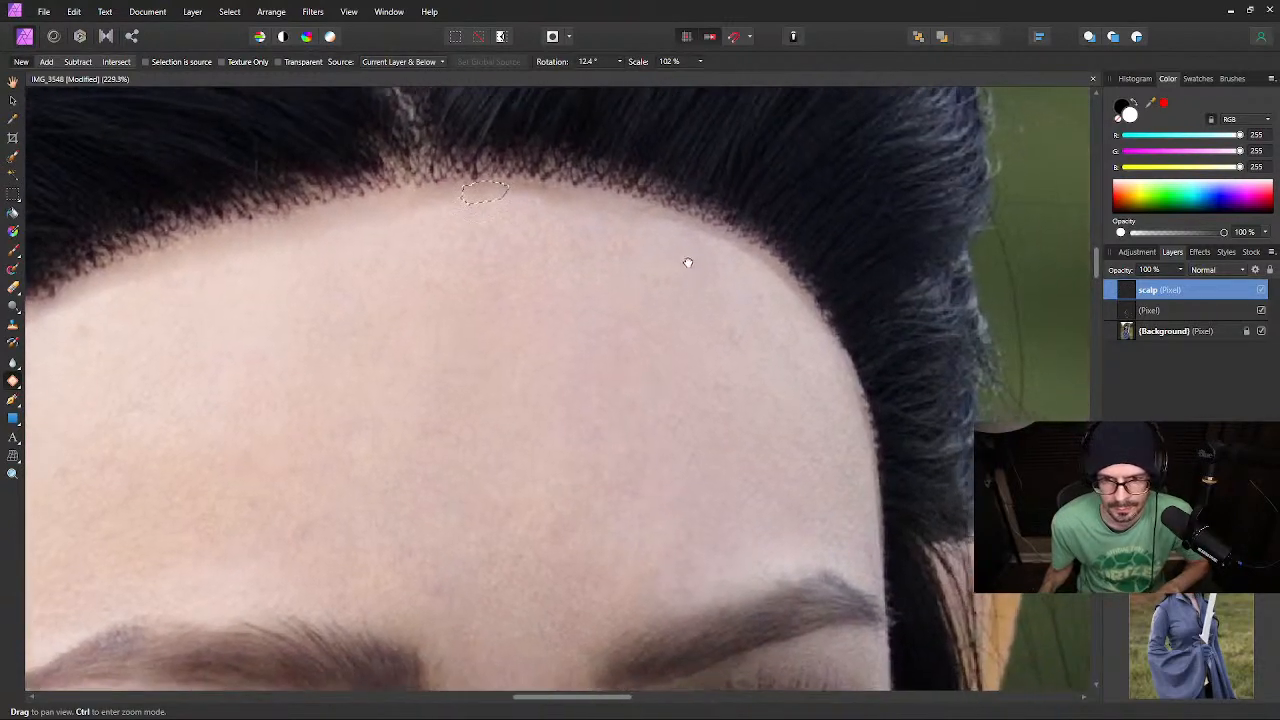
pyautogui.click(660, 216)
pyautogui.moveTo(637, 206)
pyautogui.mouseDown()
pyautogui.moveTo(674, 214)
pyautogui.moveTo(677, 237)
pyautogui.moveTo(637, 225)
pyautogui.moveTo(629, 206)
pyautogui.mouseUp()
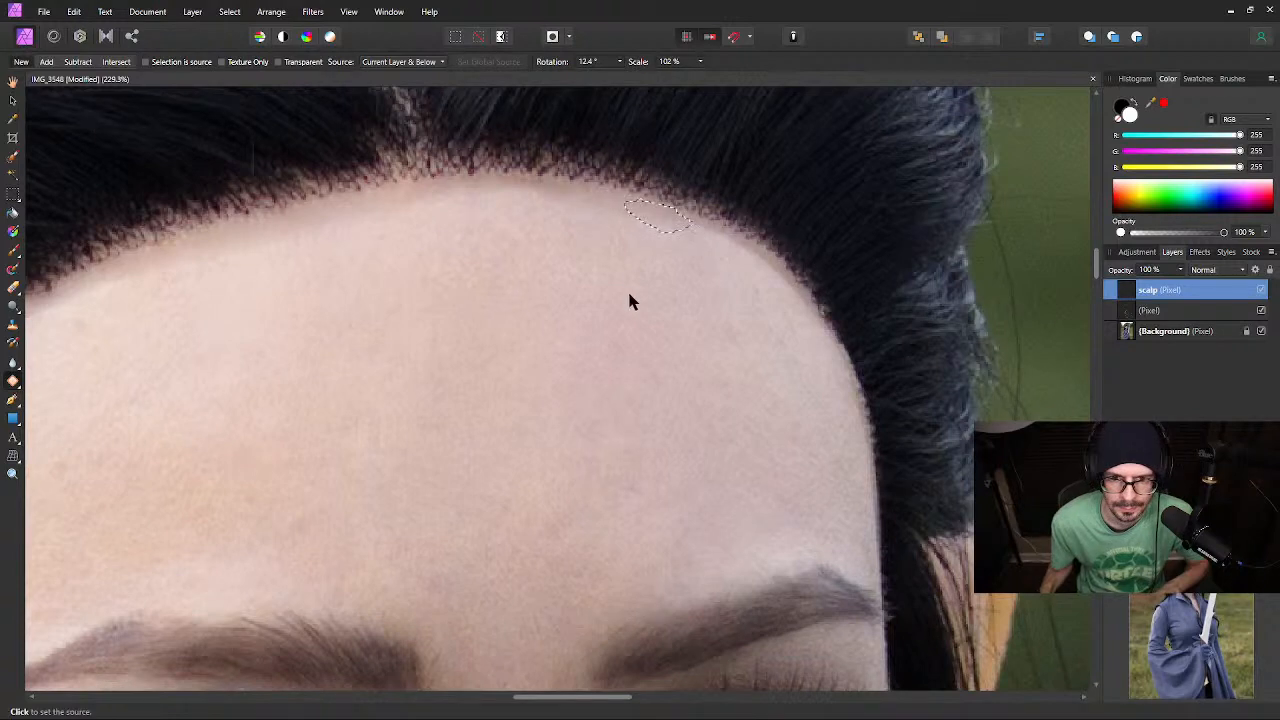
pyautogui.click(745, 248)
# Patch the lace strip along the right curve of the hairline with clean skin from the forehead just inside it
pyautogui.moveTo(760, 258)
pyautogui.mouseDown()
pyautogui.moveTo(829, 343)
pyautogui.moveTo(734, 246)
pyautogui.moveTo(697, 229)
pyautogui.moveTo(743, 249)
pyautogui.moveTo(743, 268)
pyautogui.mouseUp()
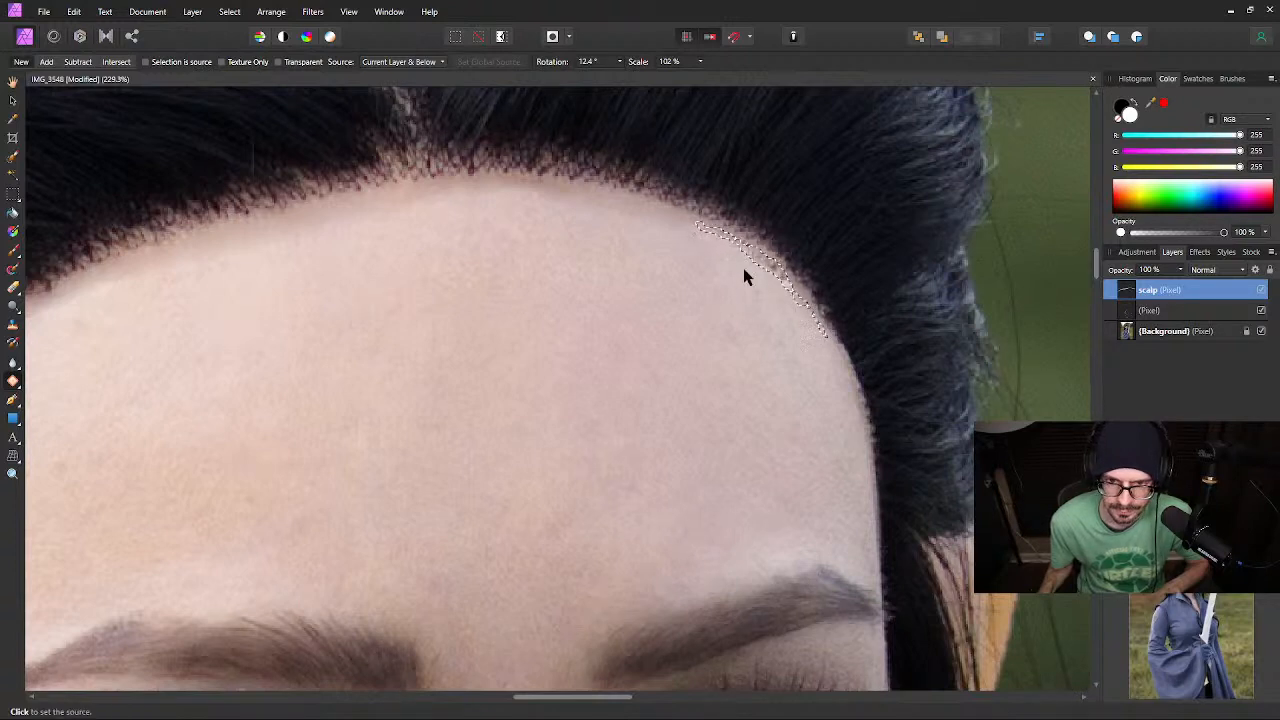
pyautogui.click(689, 306)
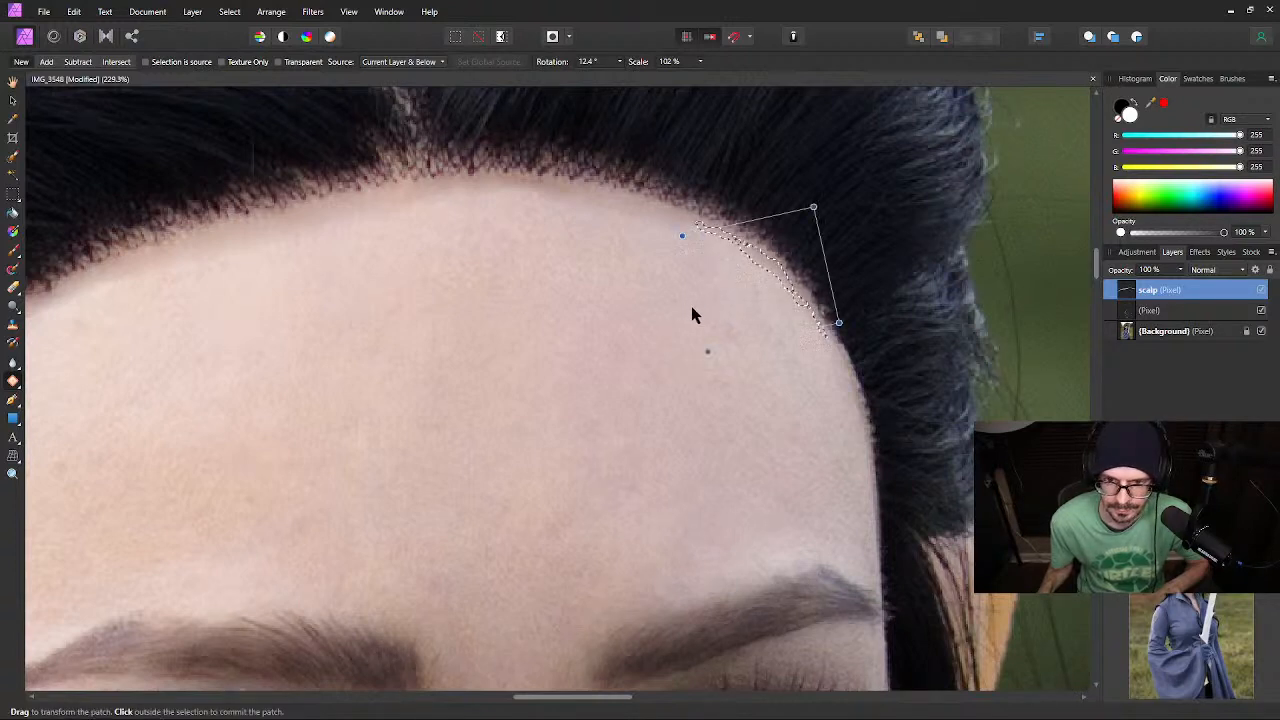
pyautogui.click(659, 359)
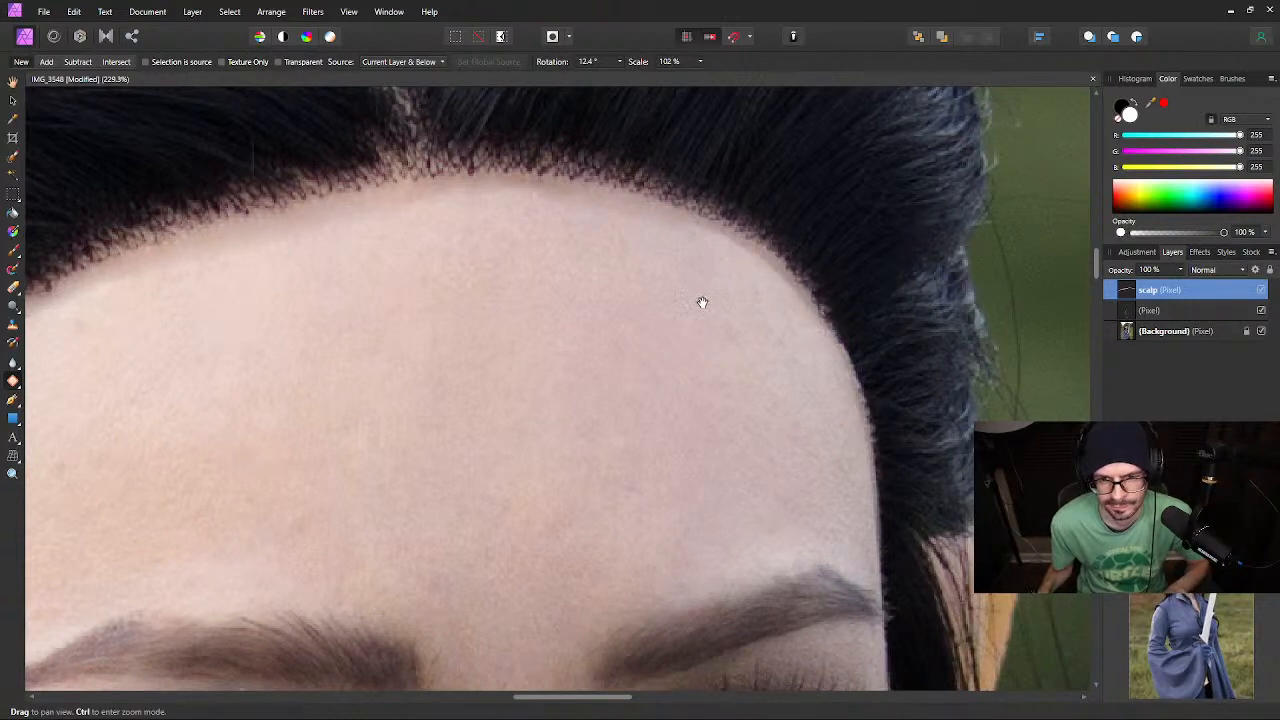
pyautogui.moveTo(717, 304)
pyautogui.mouseDown()
pyautogui.moveTo(714, 333)
pyautogui.moveTo(677, 375)
pyautogui.mouseUp()
pyautogui.click(678, 375)
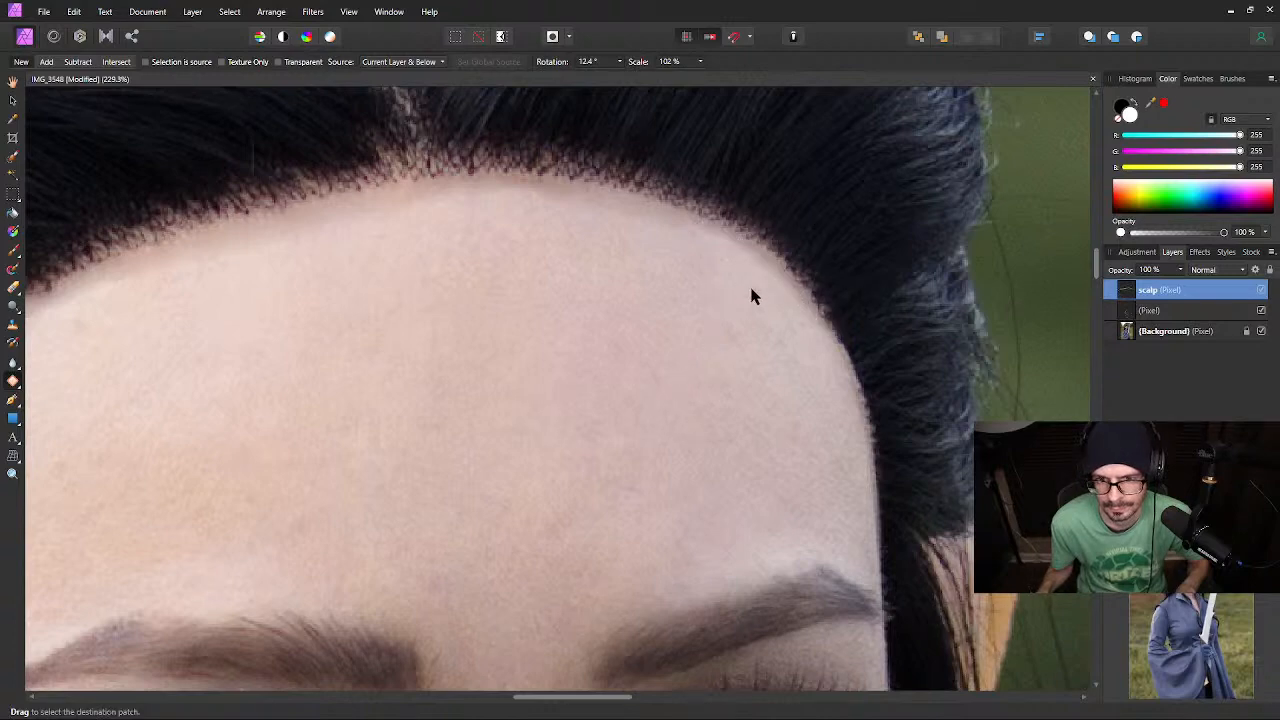
# Patch the dark strips along the hairline just right of and below the centre parting with forehead skin
pyautogui.moveTo(597, 280); pyautogui.dragTo(943, 317)
pyautogui.moveTo(948, 248); pyautogui.dragTo(726, 302)
pyautogui.scroll(1, 730, 281)
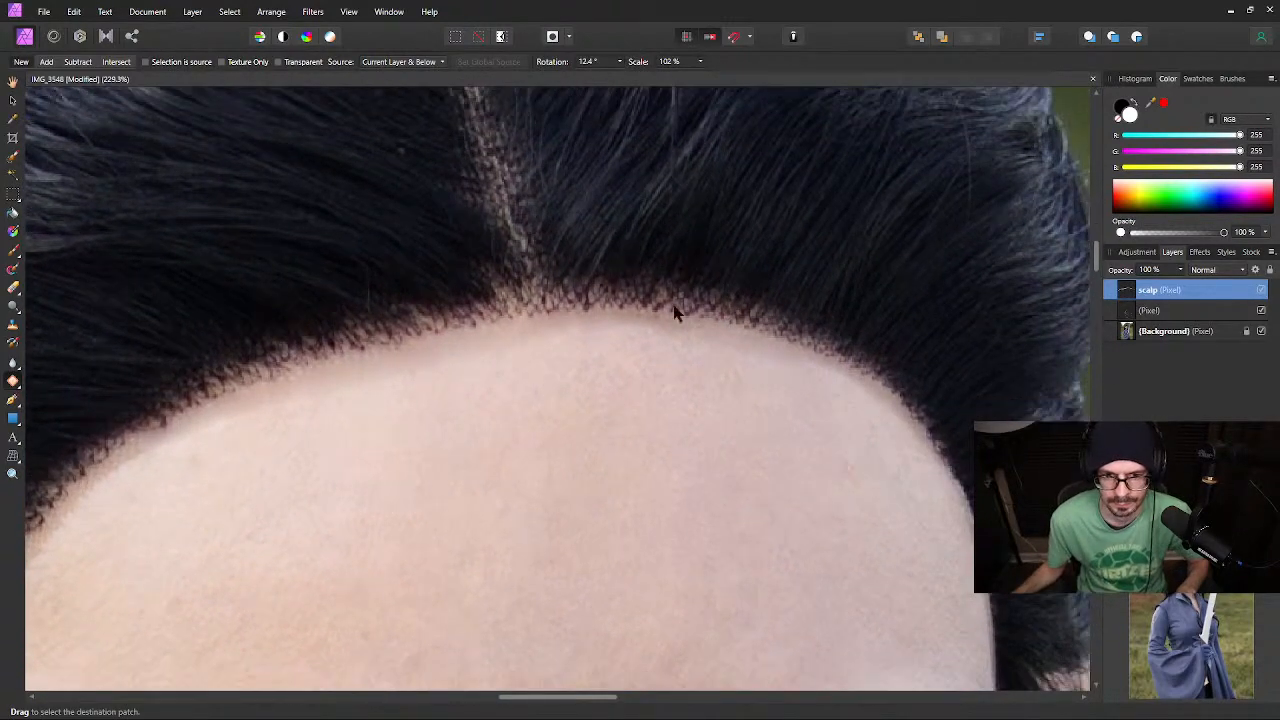
pyautogui.scroll(3, 675, 313)
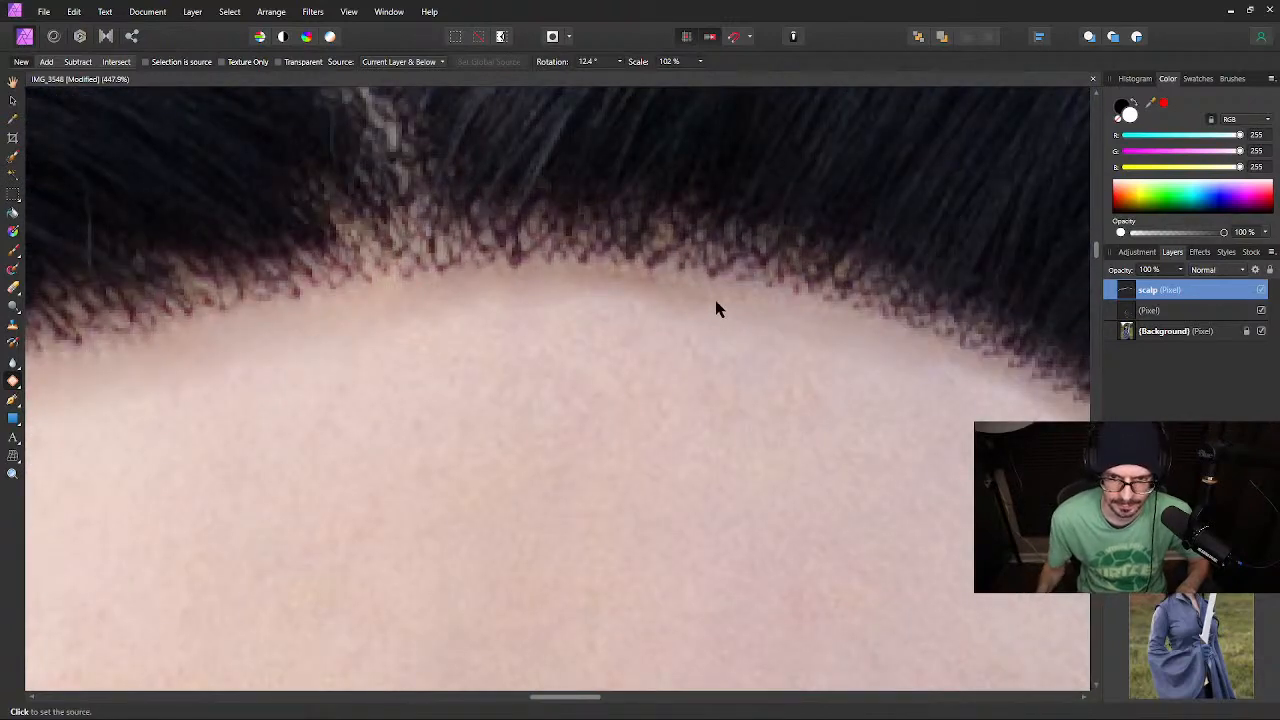
pyautogui.click(709, 292)
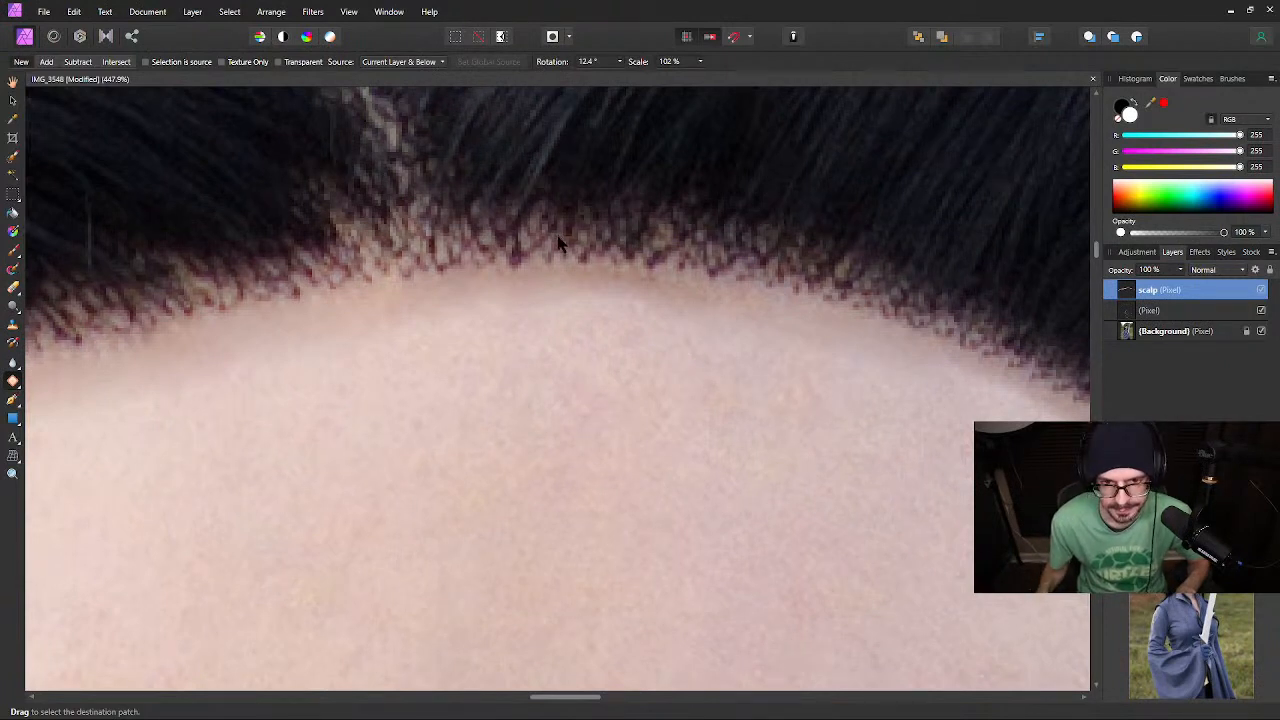
pyautogui.moveTo(568, 281)
pyautogui.mouseDown()
pyautogui.moveTo(645, 273)
pyautogui.moveTo(745, 299)
pyautogui.moveTo(761, 323)
pyautogui.moveTo(693, 331)
pyautogui.moveTo(564, 303)
pyautogui.moveTo(535, 283)
pyautogui.mouseUp()
pyautogui.click(576, 494)
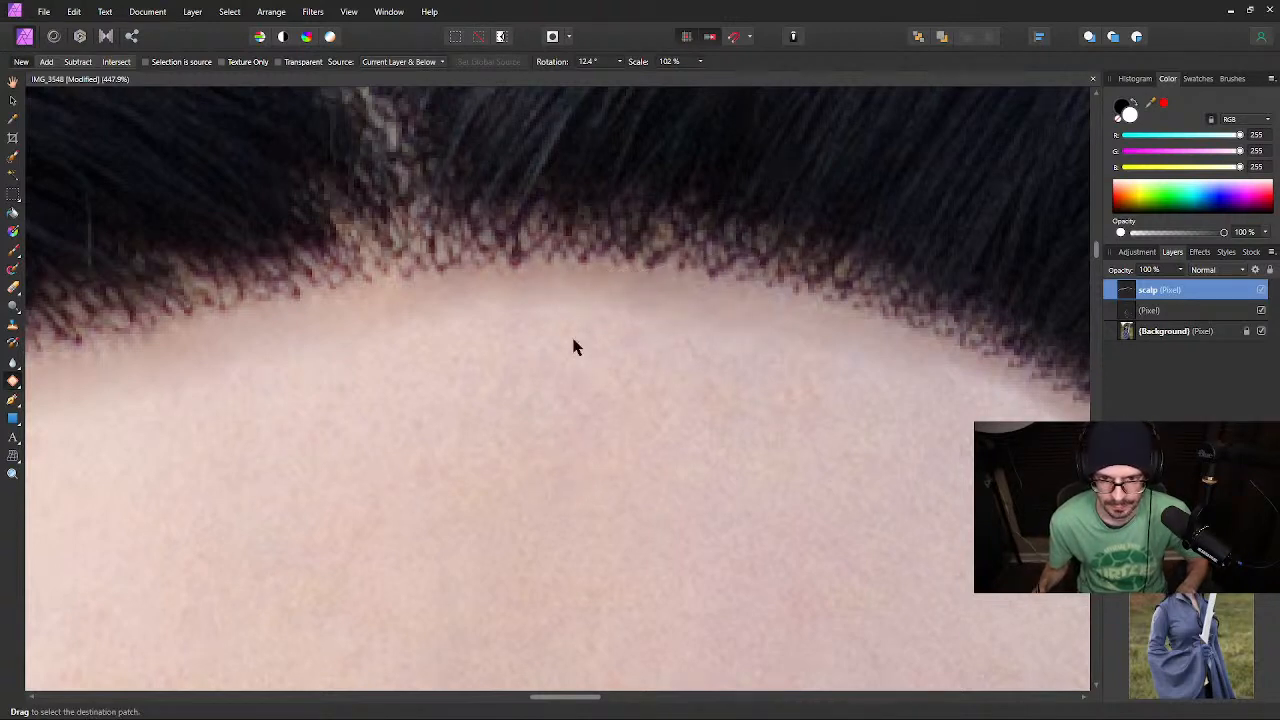
# Heal the shadow along the left hairline with the Healing Brush at 12.3 px wide, sampling clean skin from the middle of the forehead
pyautogui.moveTo(520, 380); pyautogui.dragTo(500, 274)
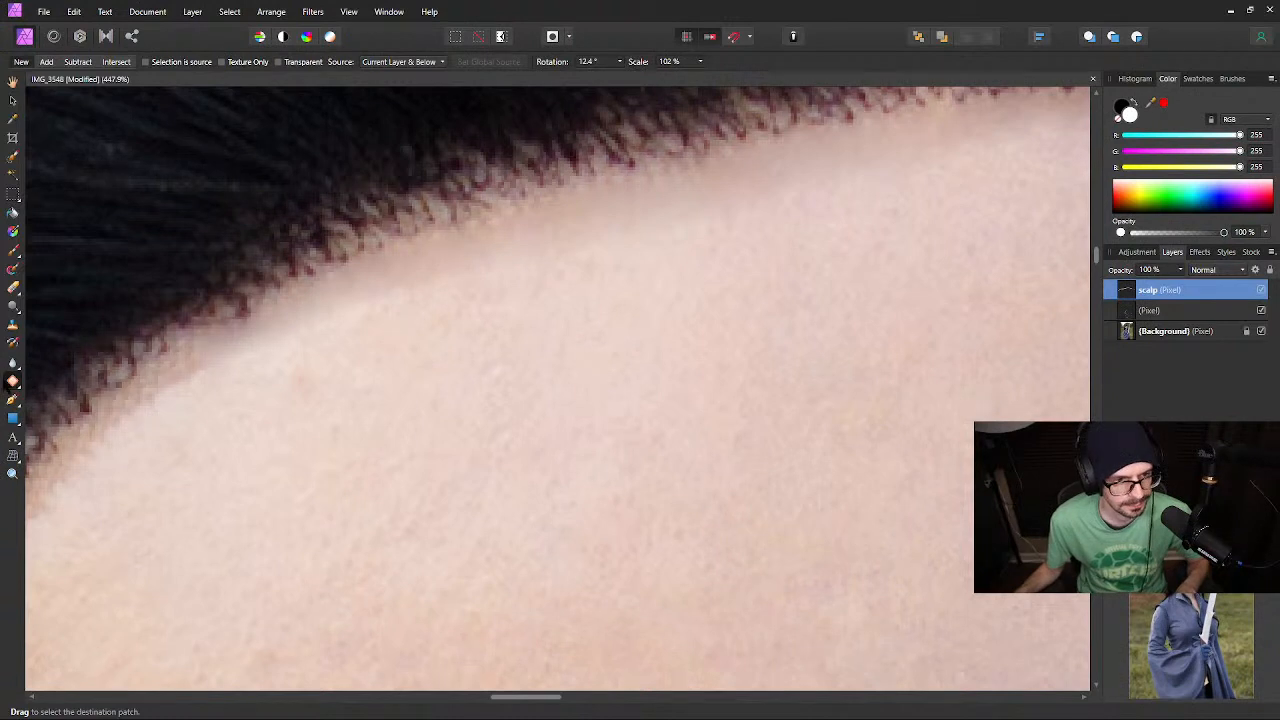
pyautogui.click(12, 381)
pyautogui.click(88, 375)
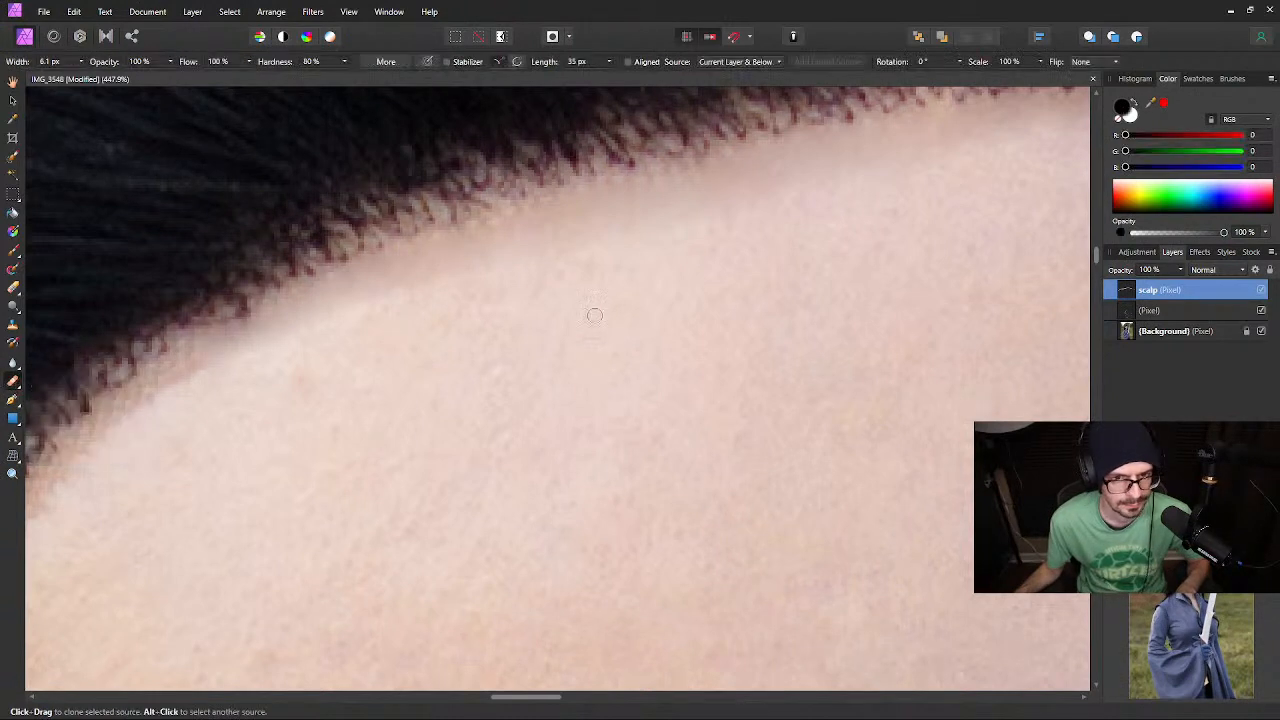
pyautogui.press(']')
pyautogui.press(']')
pyautogui.press(']')
pyautogui.press(']')
pyautogui.press(']')
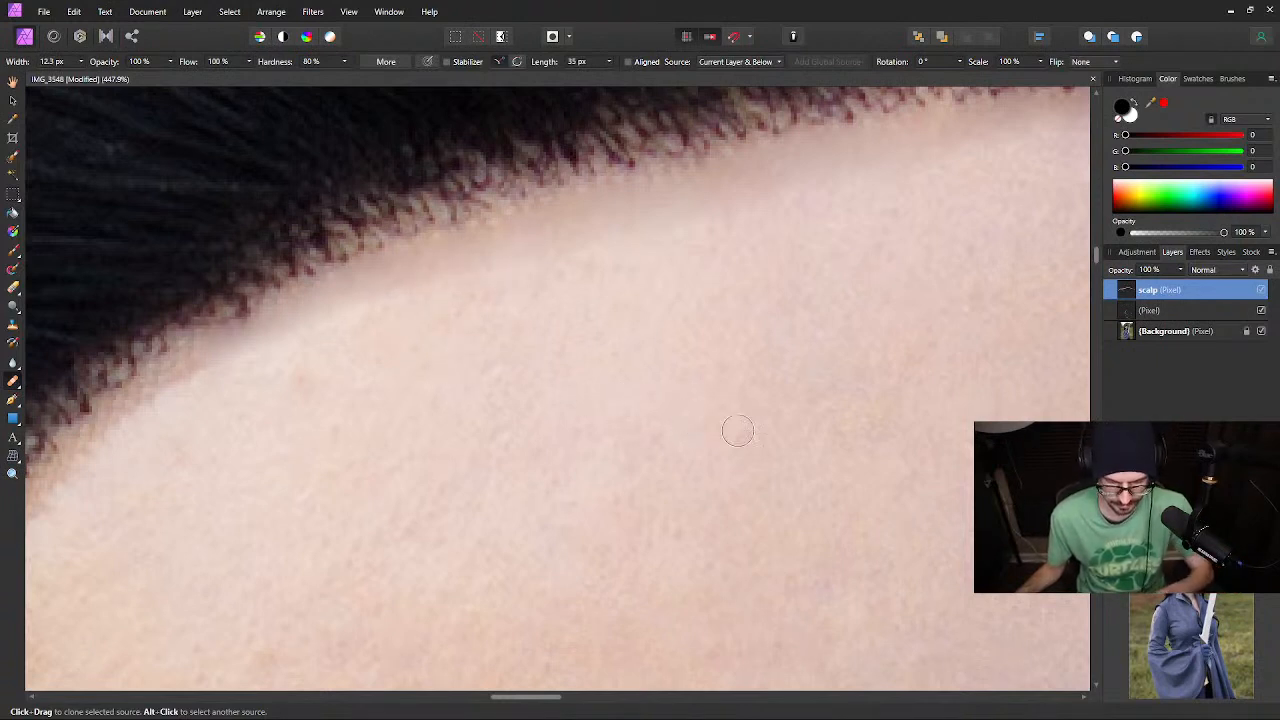
pyautogui.keyDown('alt'); pyautogui.click(736, 456); pyautogui.keyUp('alt')
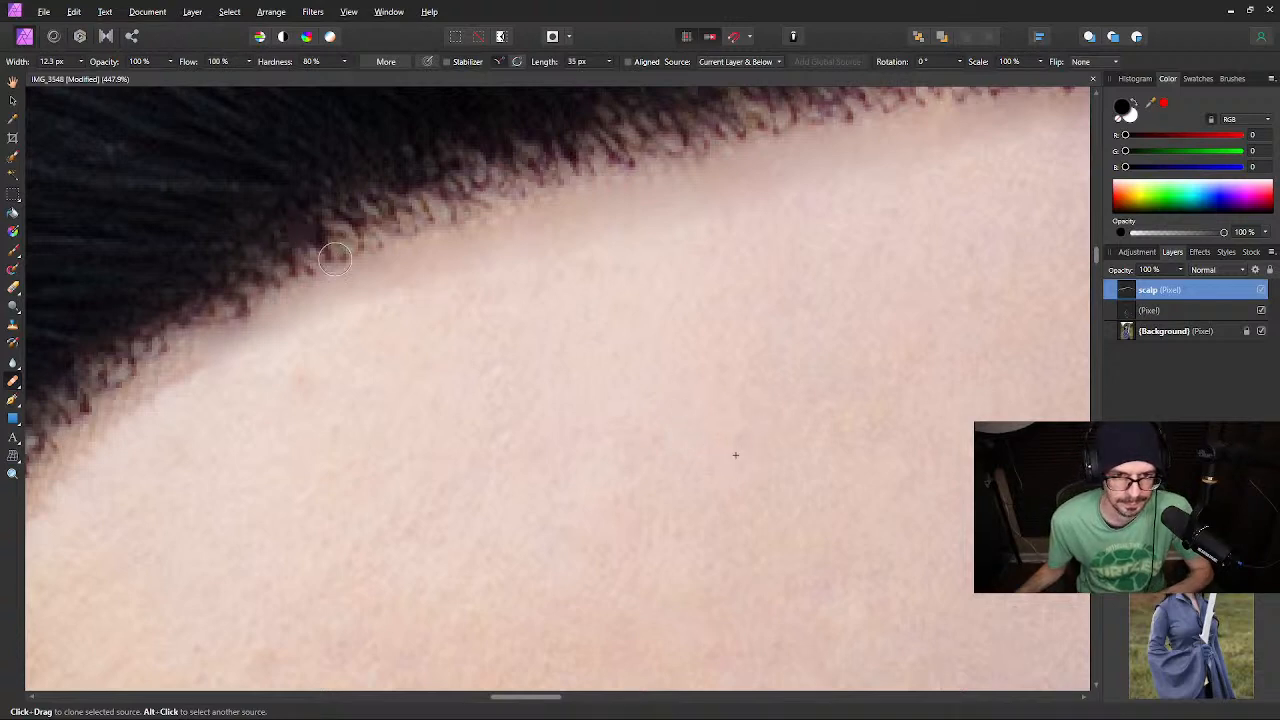
pyautogui.moveTo(305, 324); pyautogui.dragTo(197, 375)
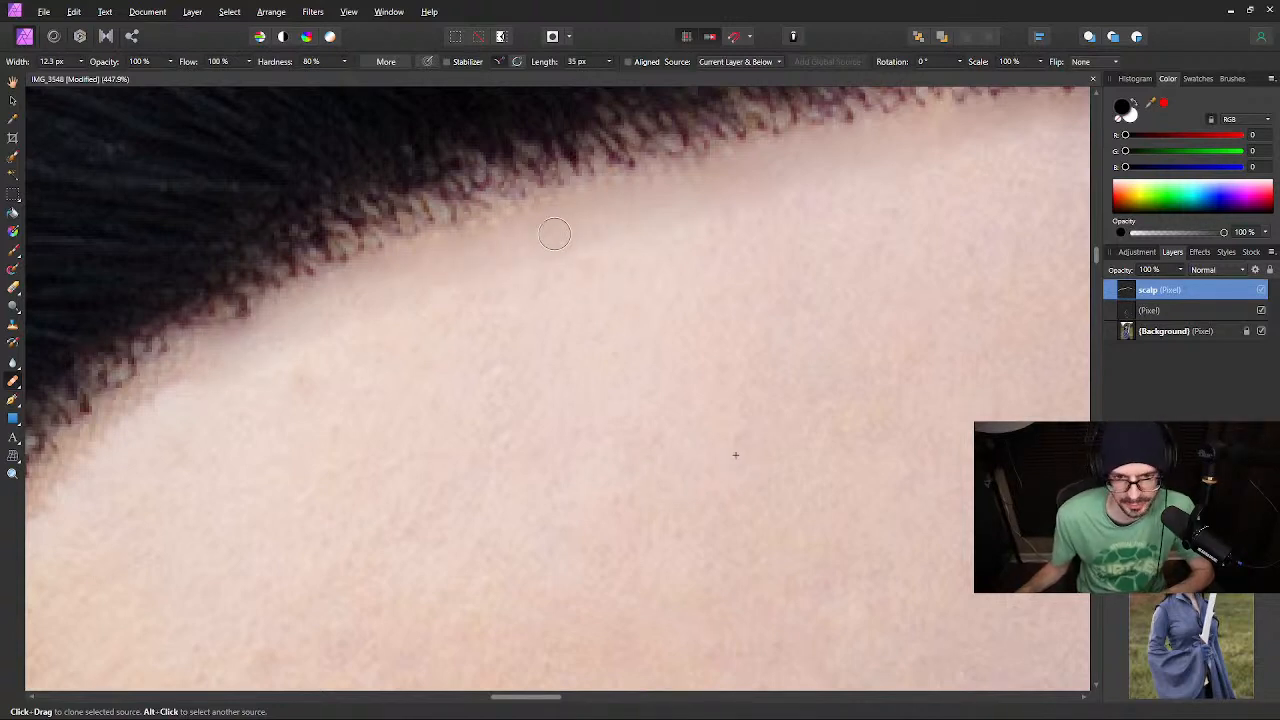
pyautogui.moveTo(629, 237); pyautogui.dragTo(676, 210)
pyautogui.moveTo(597, 219)
pyautogui.mouseDown()
pyautogui.moveTo(713, 200)
pyautogui.moveTo(605, 234)
pyautogui.moveTo(643, 253)
pyautogui.mouseUp()
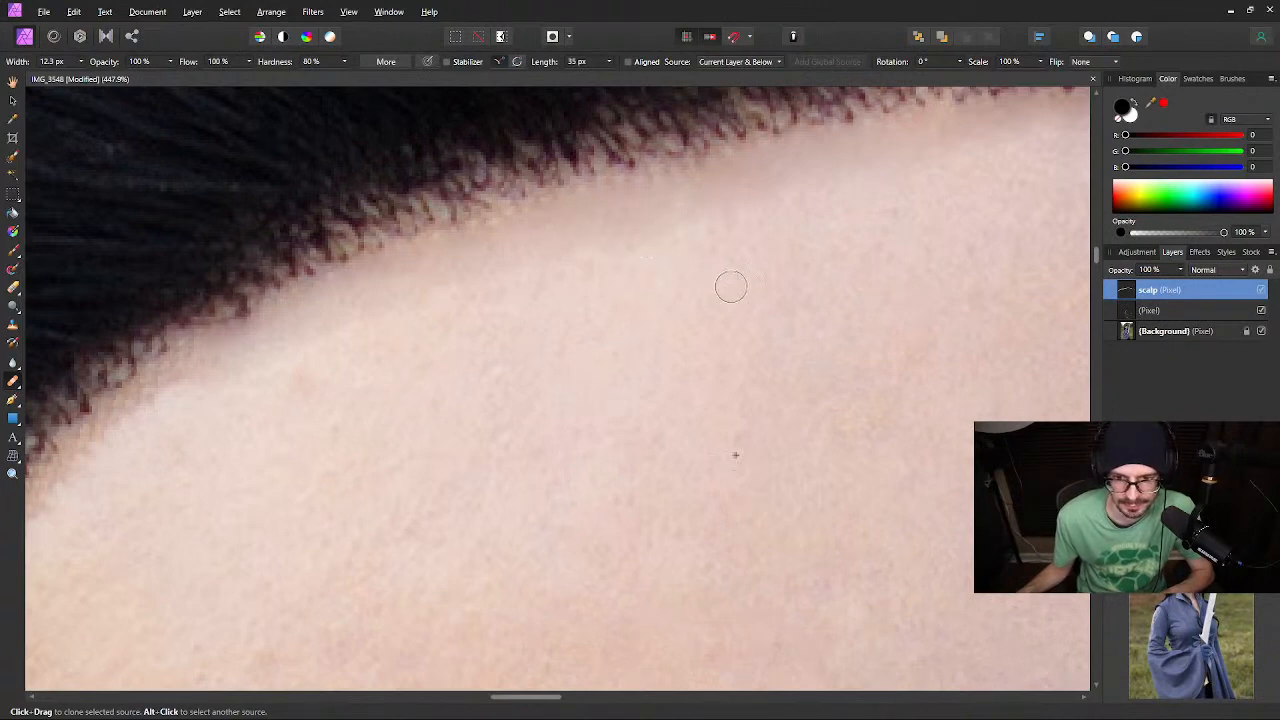
# Examine the retouched hairline in a whole-head view and again close up
pyautogui.moveTo(888, 305); pyautogui.dragTo(565, 314)
pyautogui.scroll(-4, 565, 314)
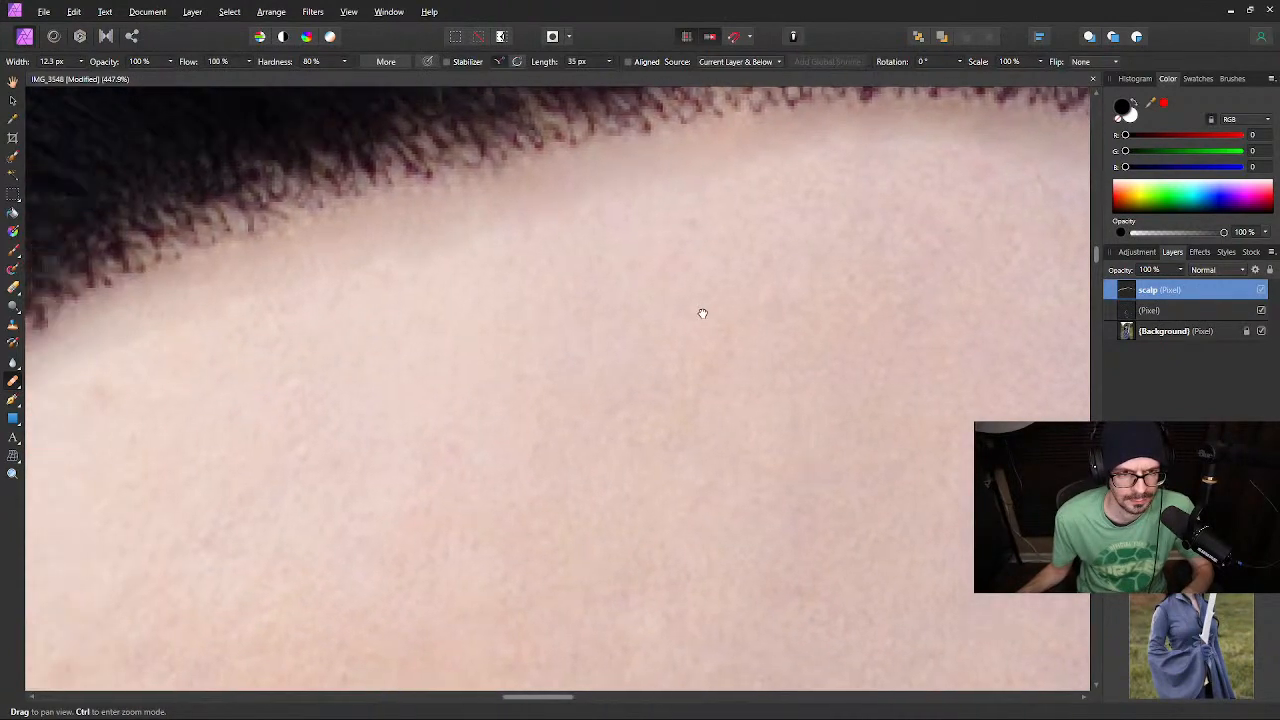
pyautogui.scroll(-6, 792, 325)
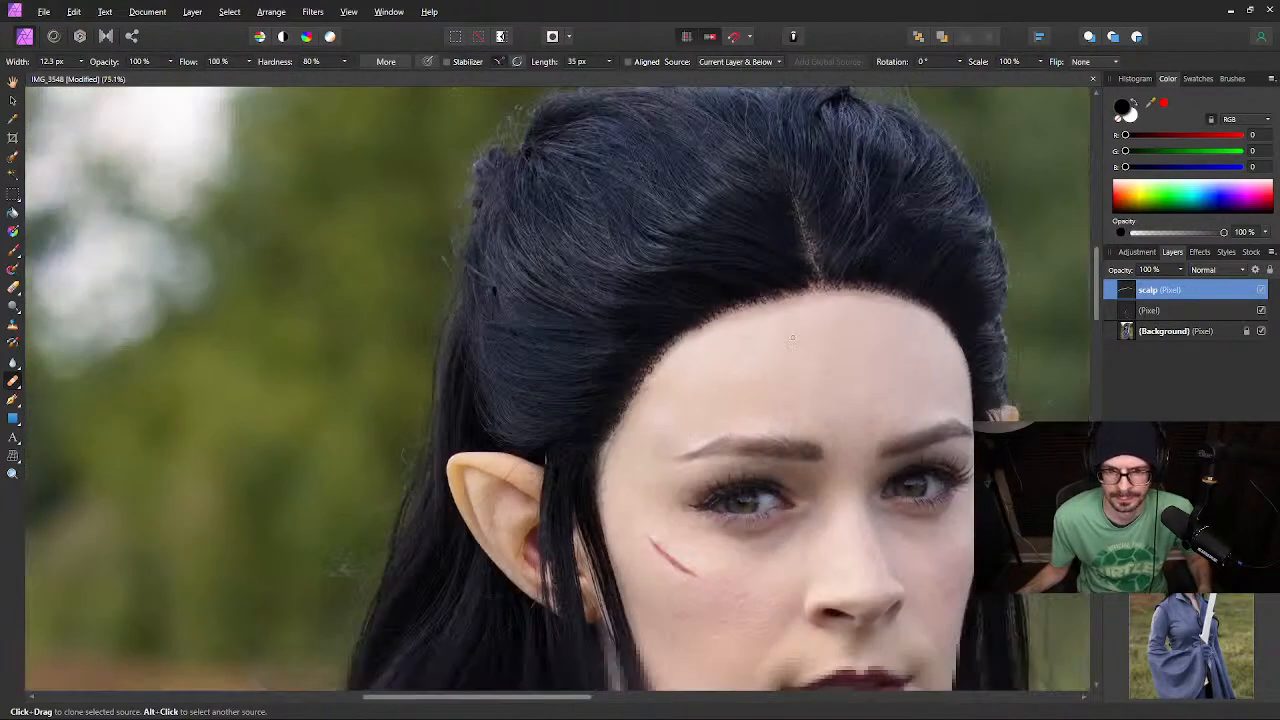
pyautogui.scroll(6, 785, 345)
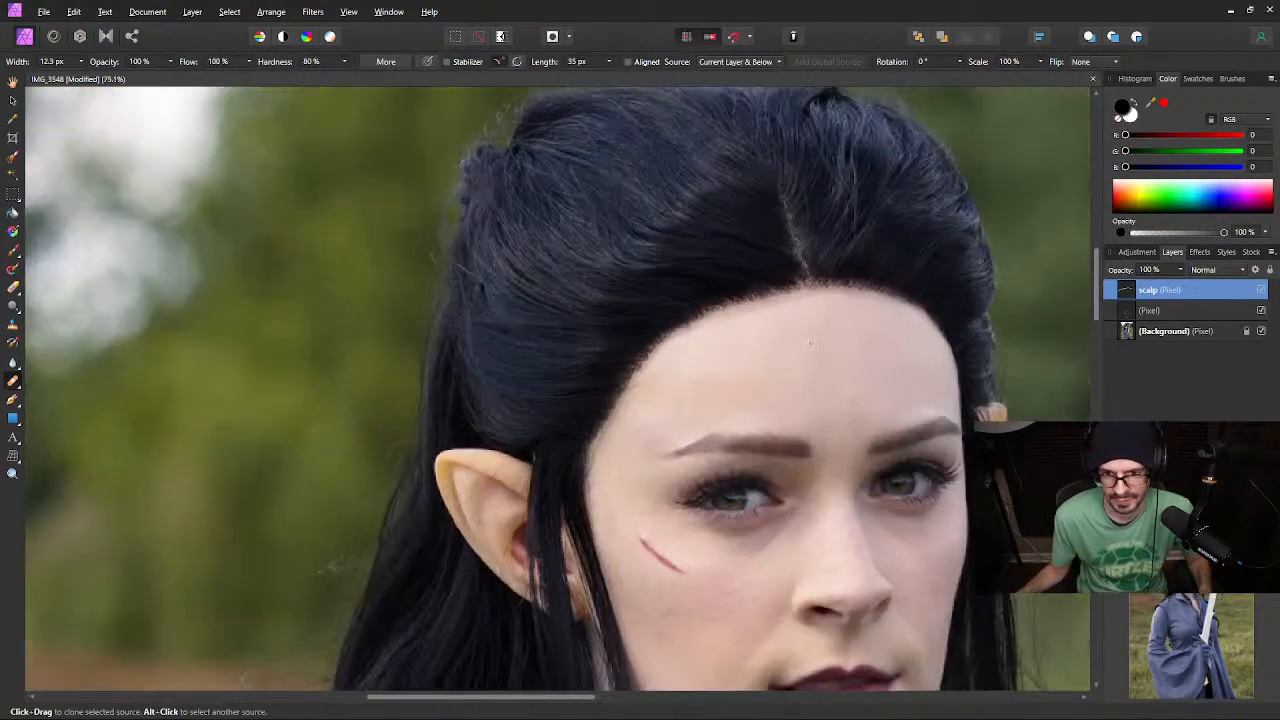
pyautogui.scroll(1, 815, 323)
pyautogui.scroll(-1, 815, 323)
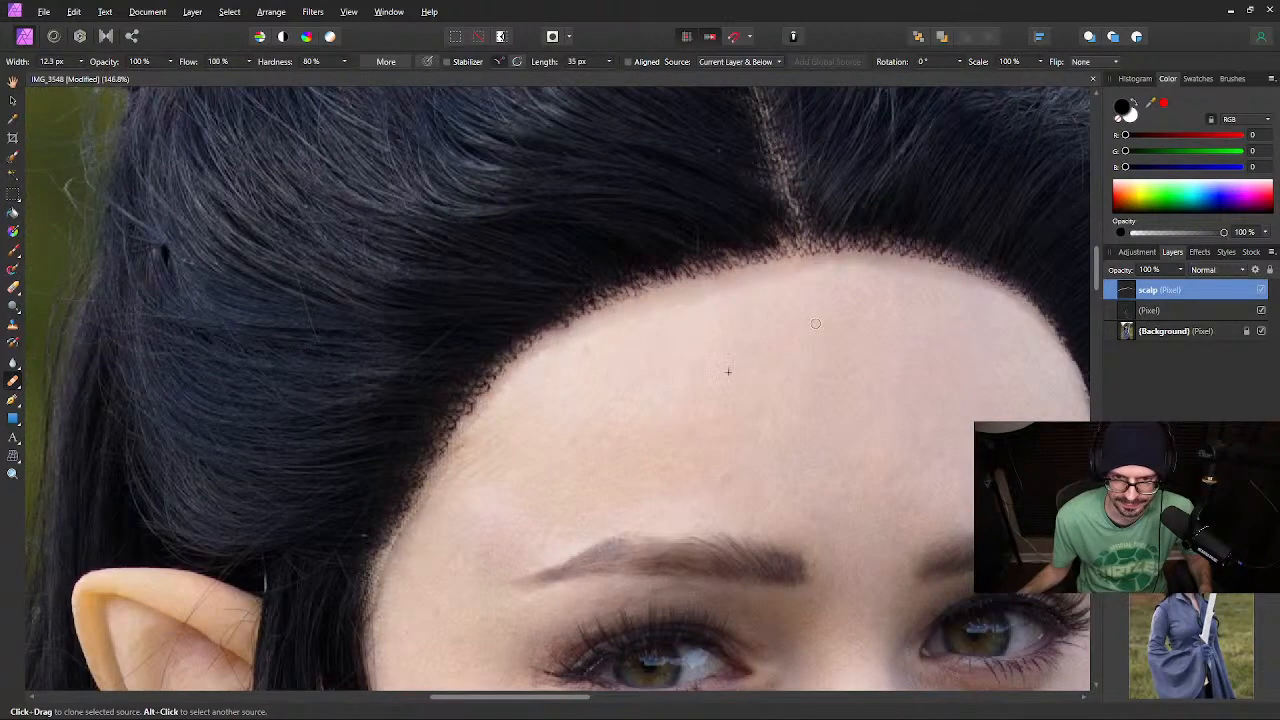
pyautogui.scroll(1, 815, 323)
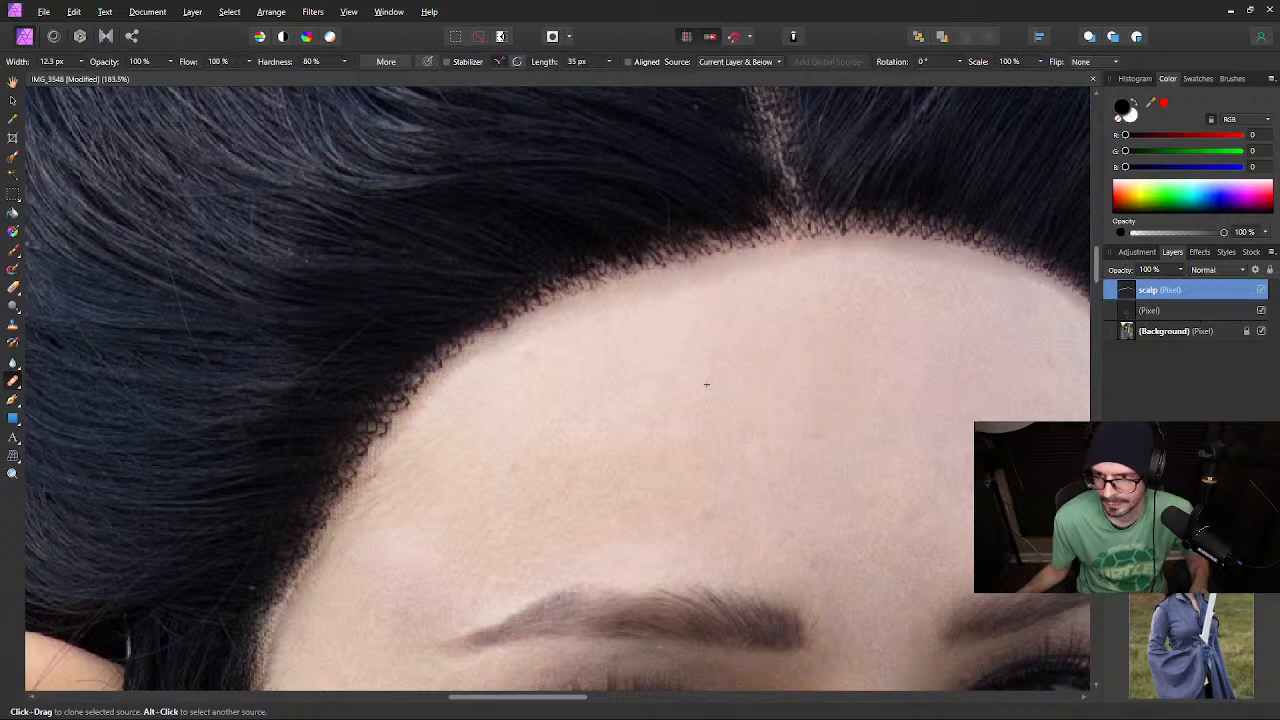
# Compare the hairline with the scalp layer hidden and shown, and preview the layer at 47% opacity before restoring it to 100%
pyautogui.click(1262, 291)
pyautogui.click(1262, 291)
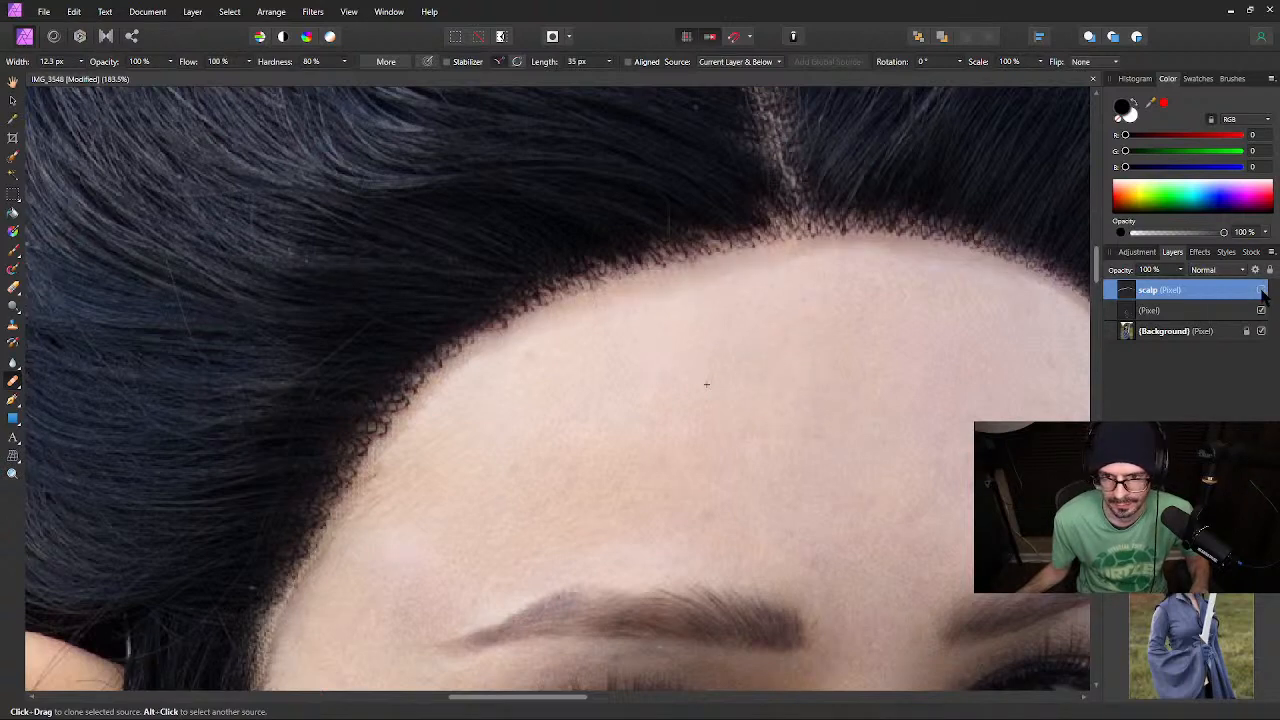
pyautogui.click(1262, 291)
pyautogui.click(1262, 291)
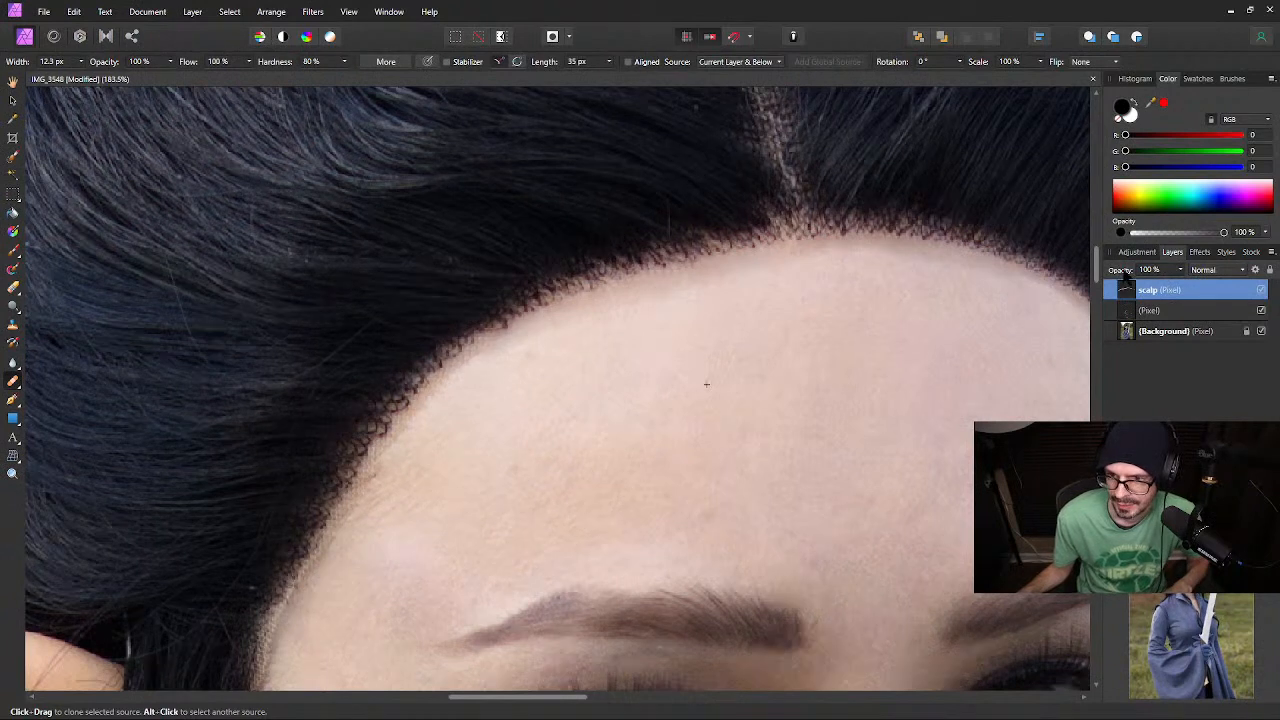
pyautogui.moveTo(1121, 271); pyautogui.dragTo(985, 272)
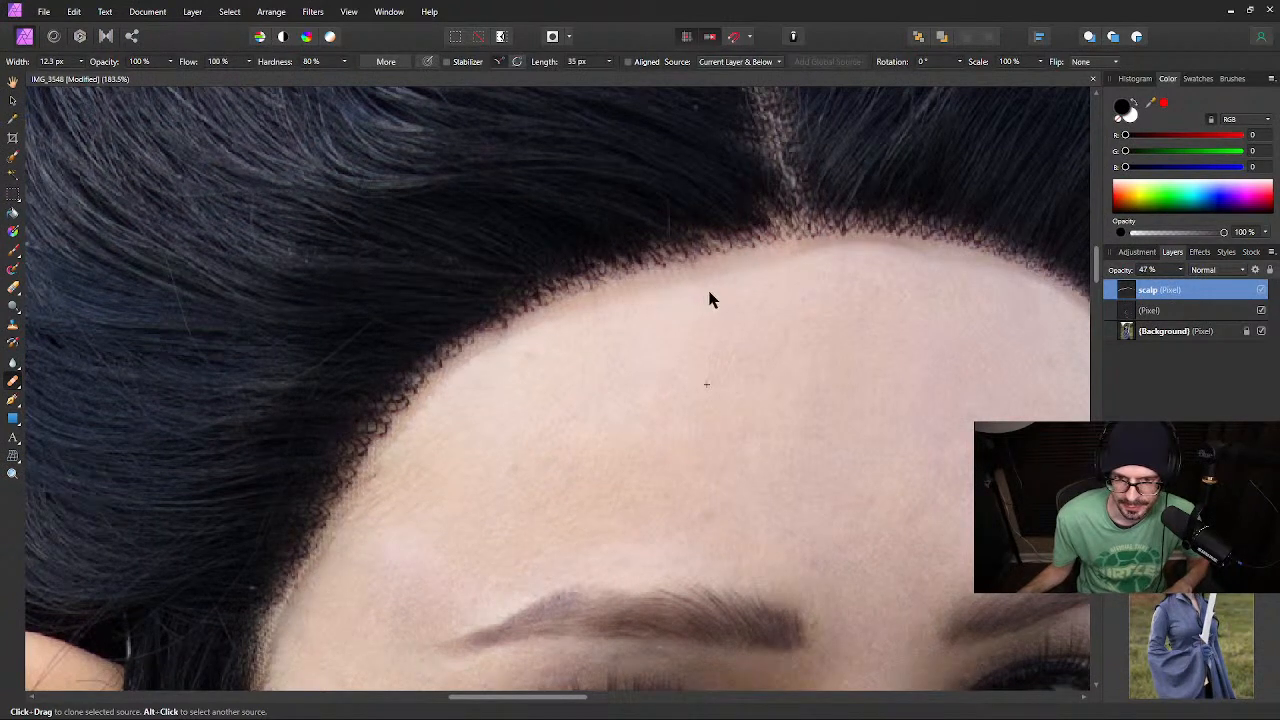
pyautogui.moveTo(710, 298); pyautogui.dragTo(1251, 288)
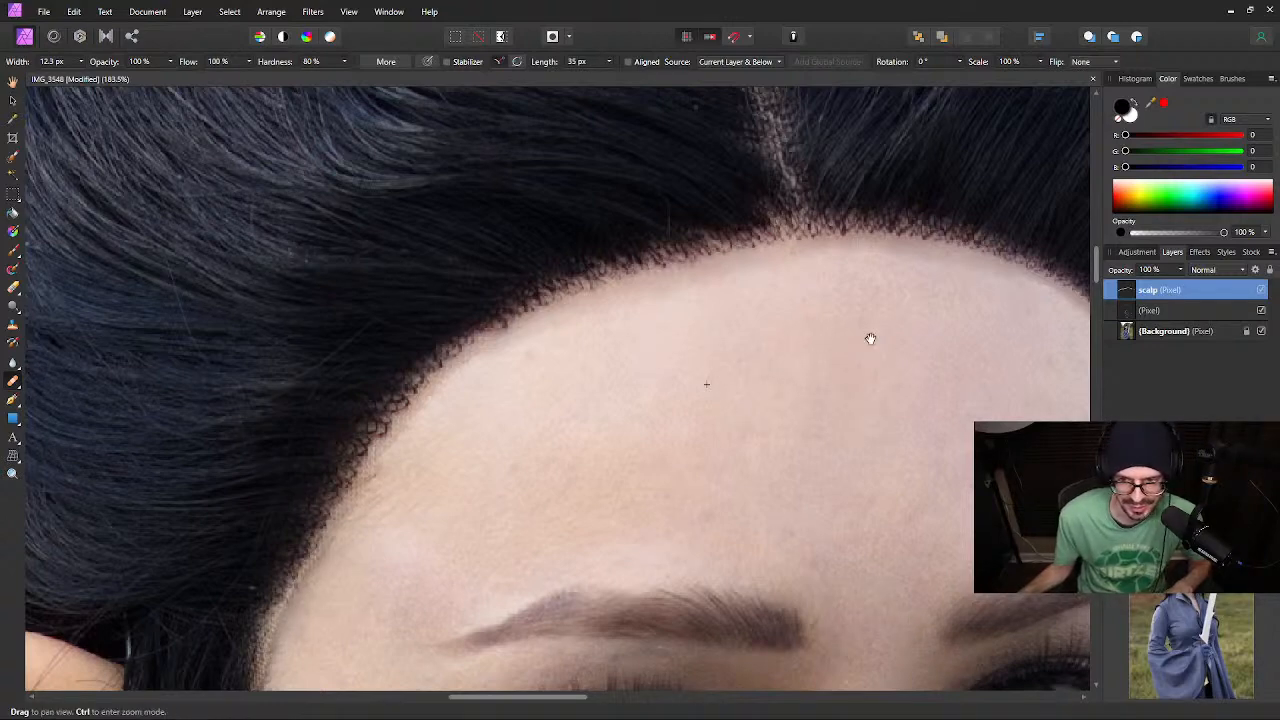
# Inspect the hairline from the right side of the forehead across to the left temple for remaining lace
pyautogui.moveTo(869, 337)
pyautogui.mouseDown()
pyautogui.moveTo(574, 306)
pyautogui.moveTo(703, 314)
pyautogui.mouseUp()
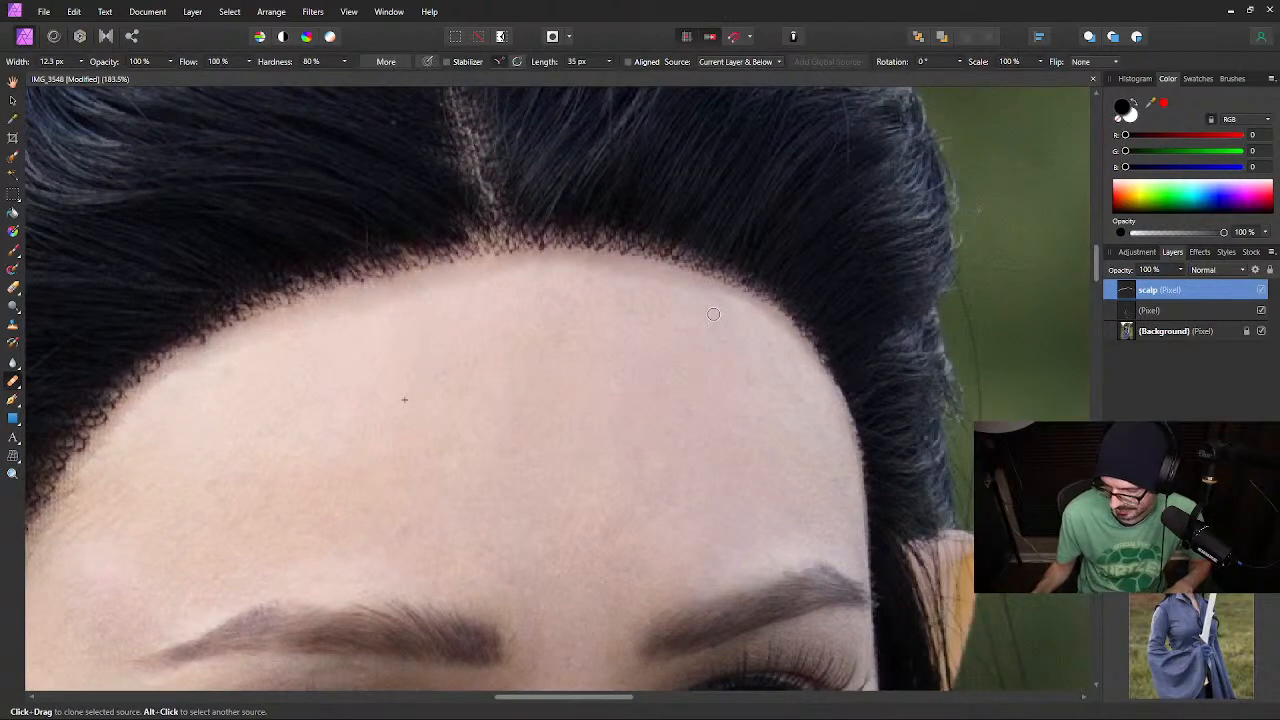
pyautogui.press('space')
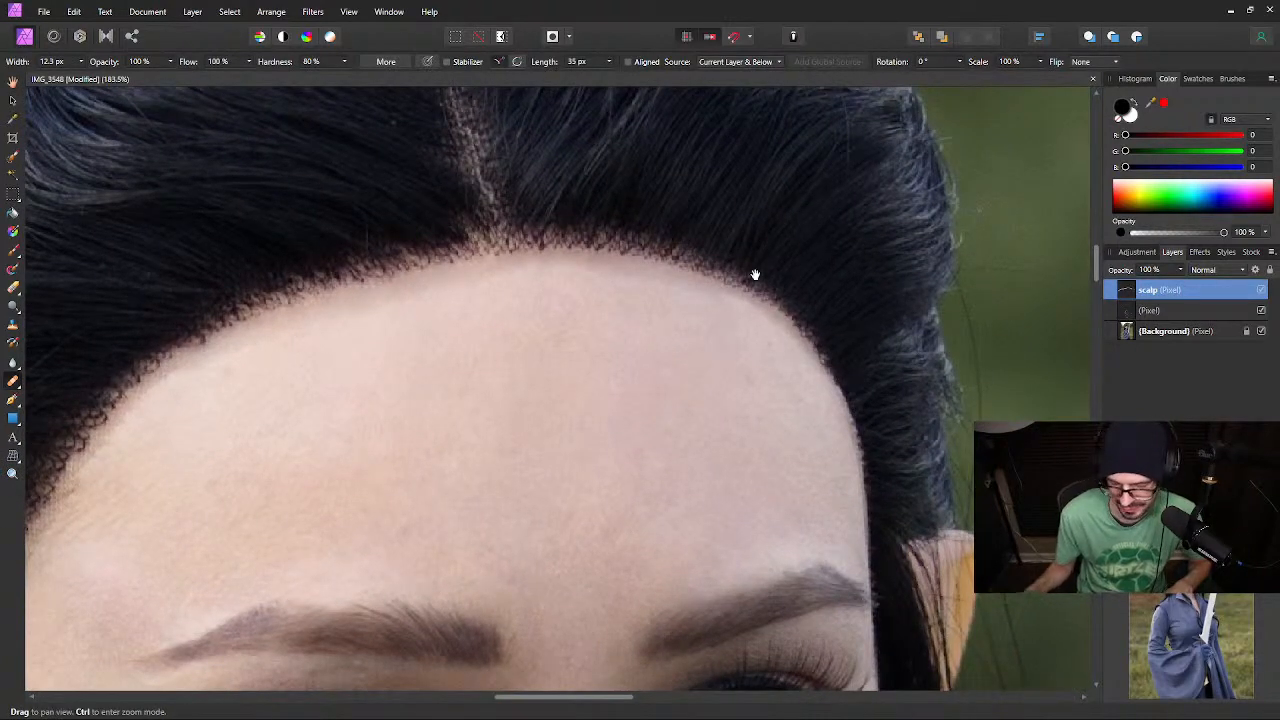
pyautogui.moveTo(763, 289)
pyautogui.mouseDown()
pyautogui.moveTo(694, 306)
pyautogui.moveTo(771, 260)
pyautogui.mouseUp()
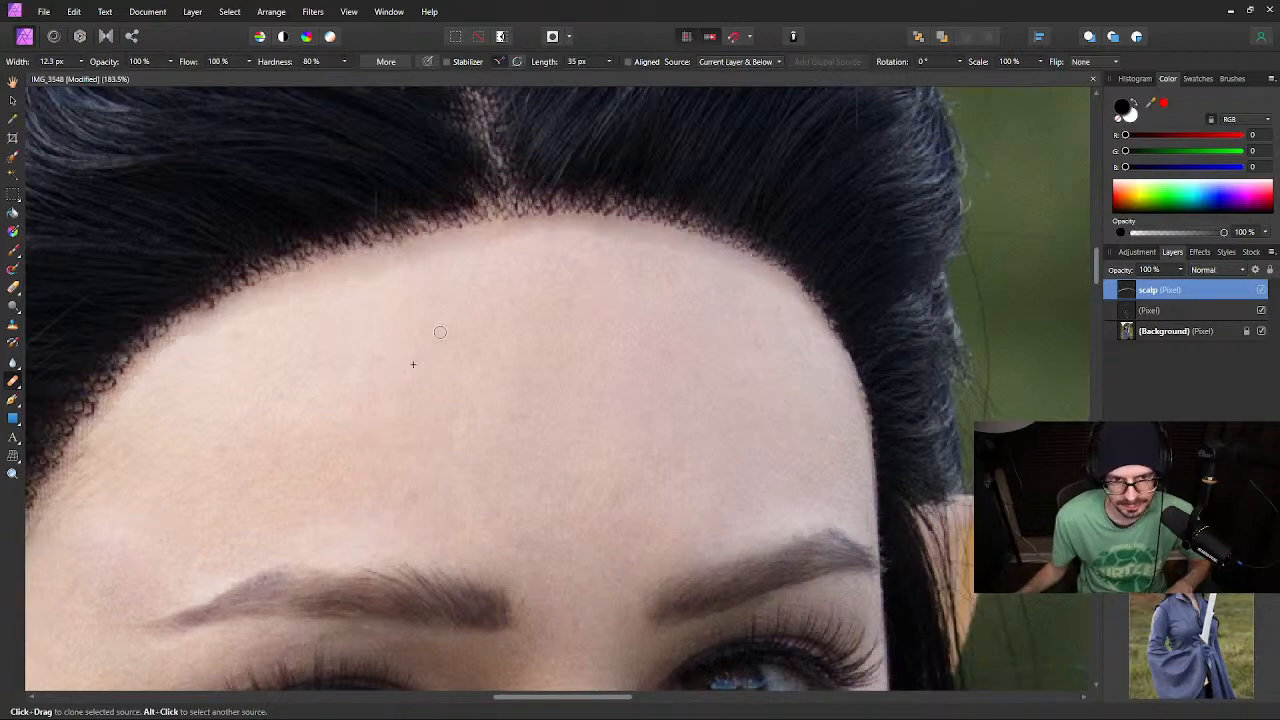
pyautogui.press('space')
pyautogui.moveTo(469, 277); pyautogui.dragTo(767, 232)
pyautogui.moveTo(589, 297); pyautogui.dragTo(646, 289)
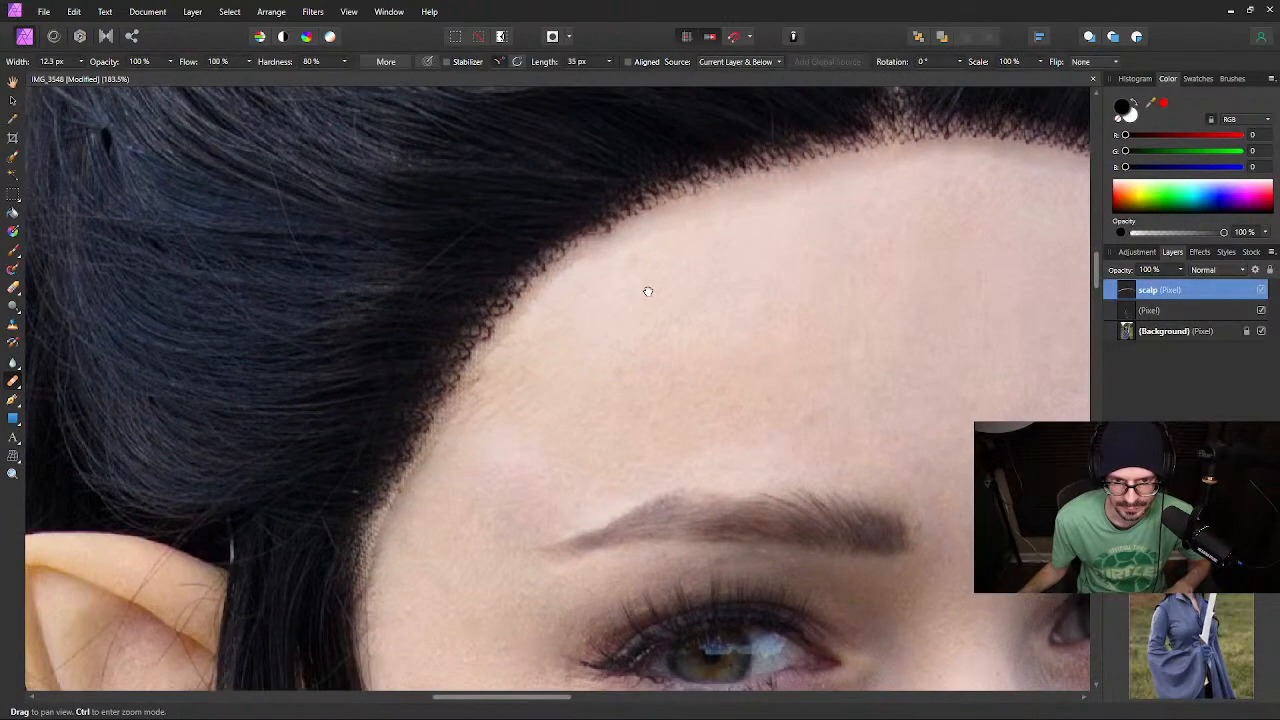
pyautogui.moveTo(546, 303); pyautogui.dragTo(611, 297)
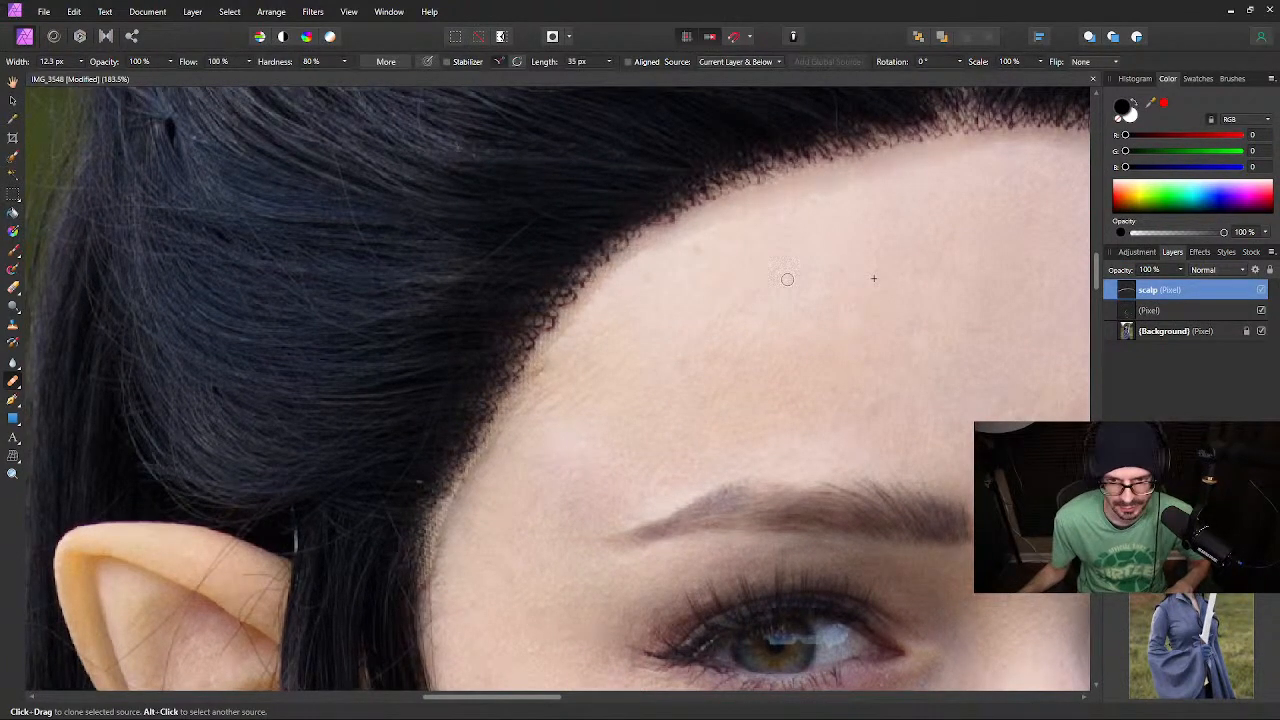
# Patch a narrow lace strip along the upper left temple hairline with the Patch Tool, using nearby forehead skin
pyautogui.scroll(3, 787, 279)
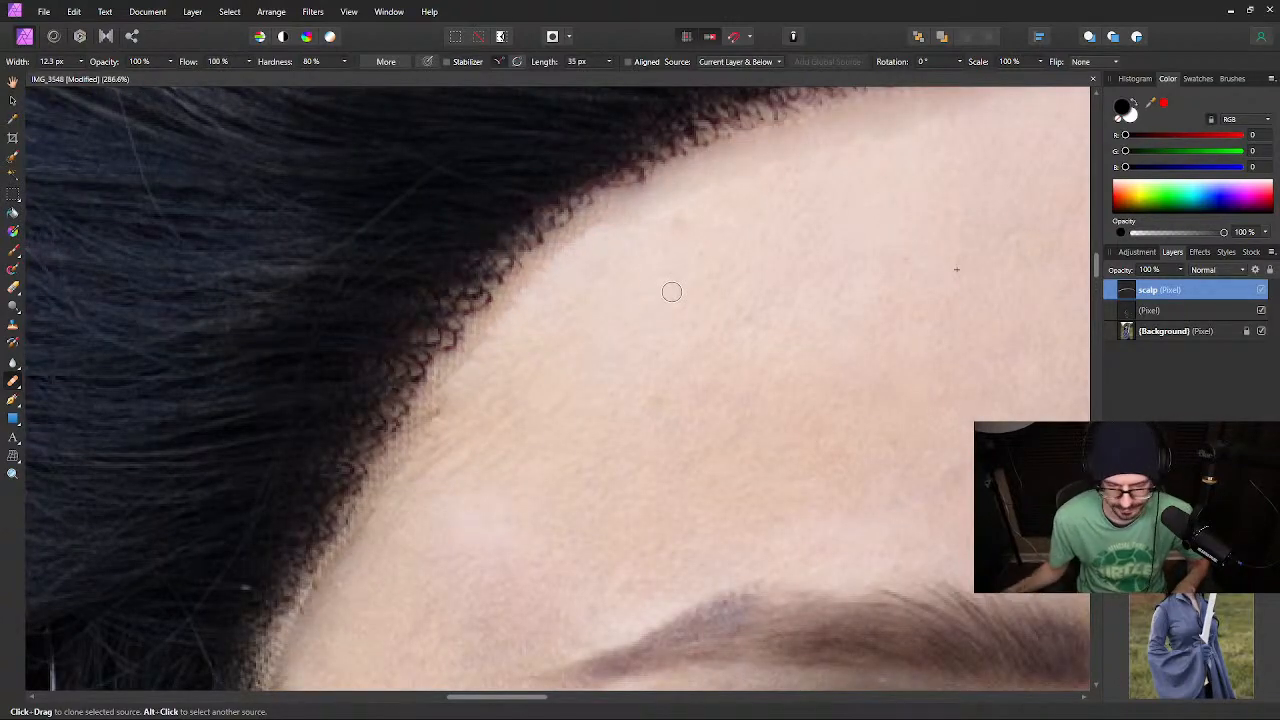
pyautogui.click(13, 381)
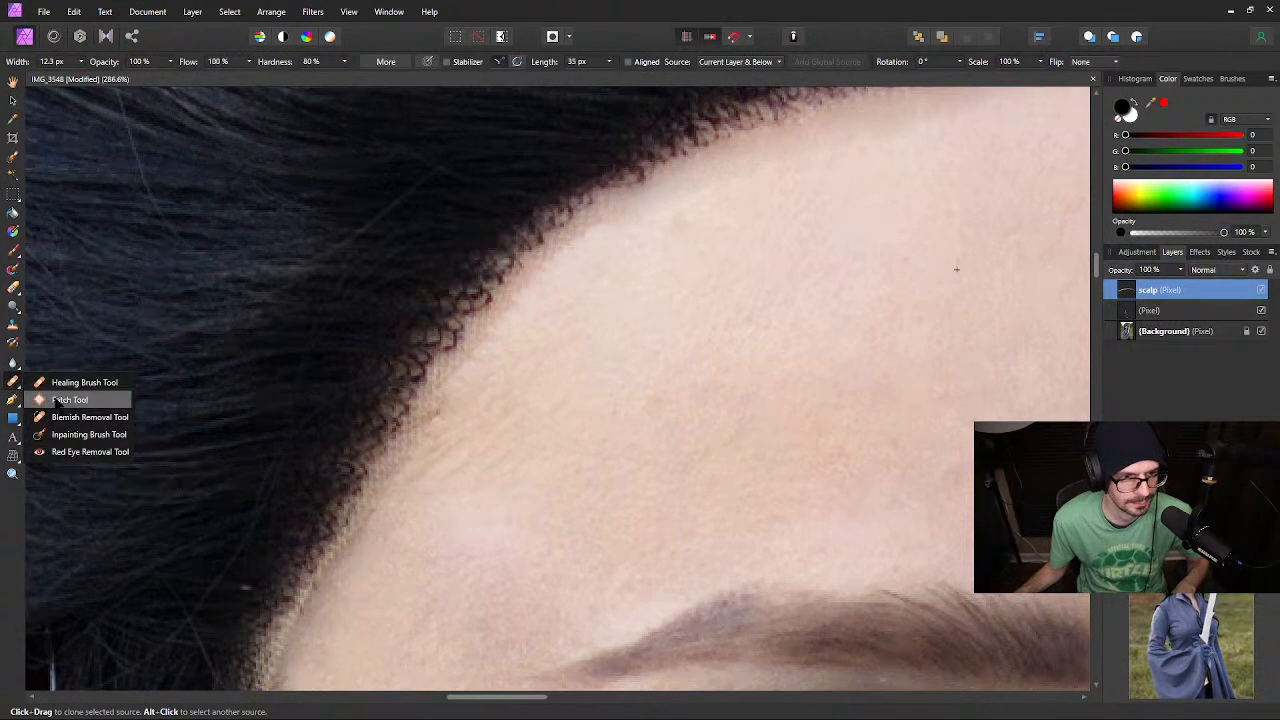
pyautogui.click(57, 400)
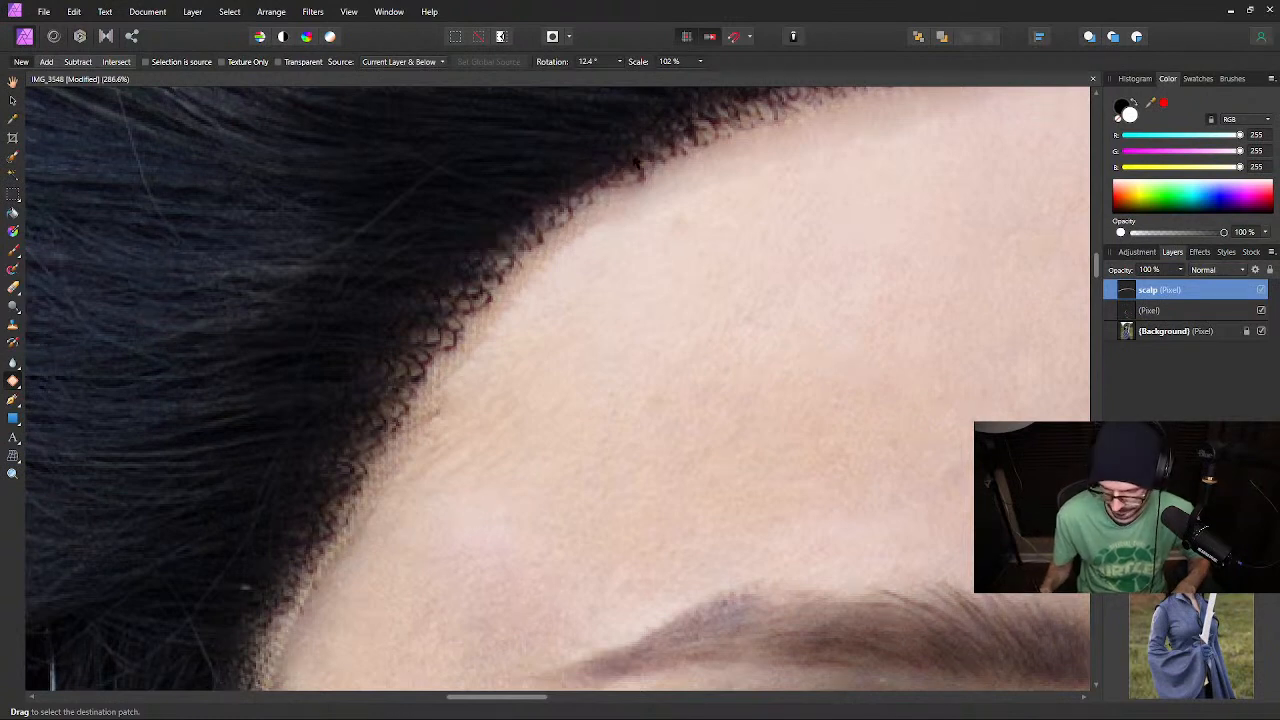
pyautogui.moveTo(595, 214); pyautogui.dragTo(453, 361)
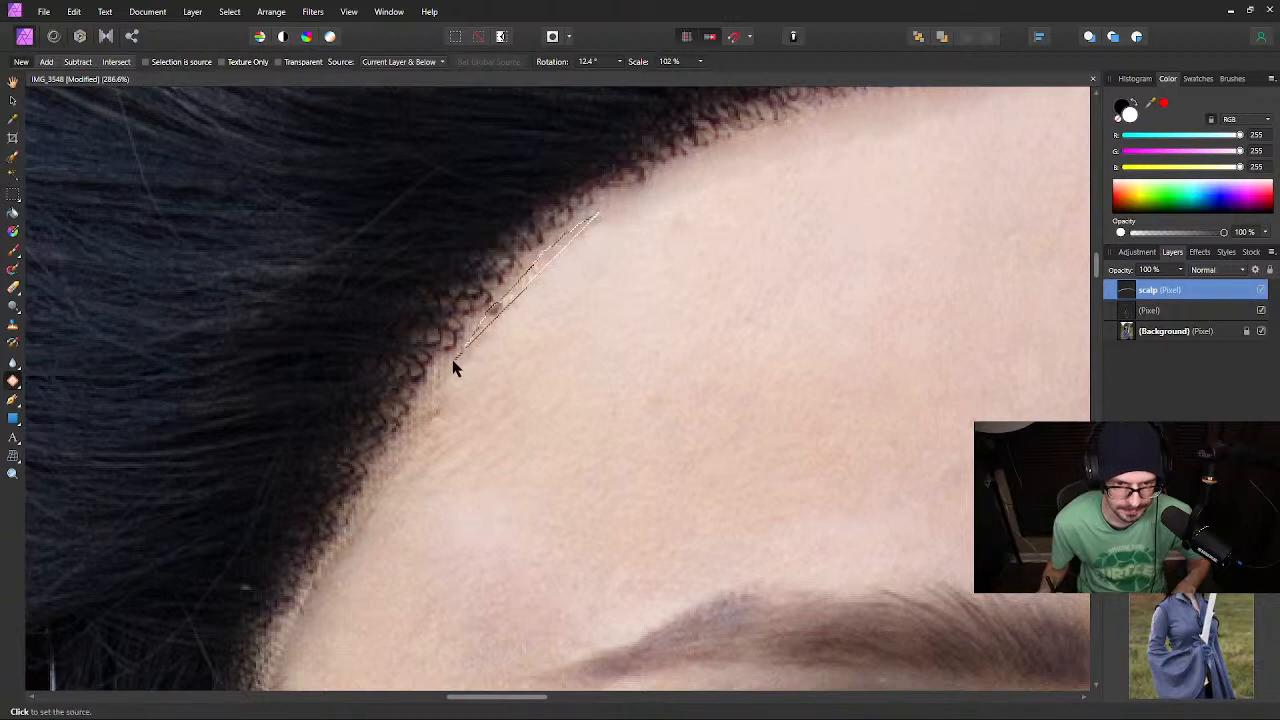
pyautogui.hotkey('ctrl', 'd')
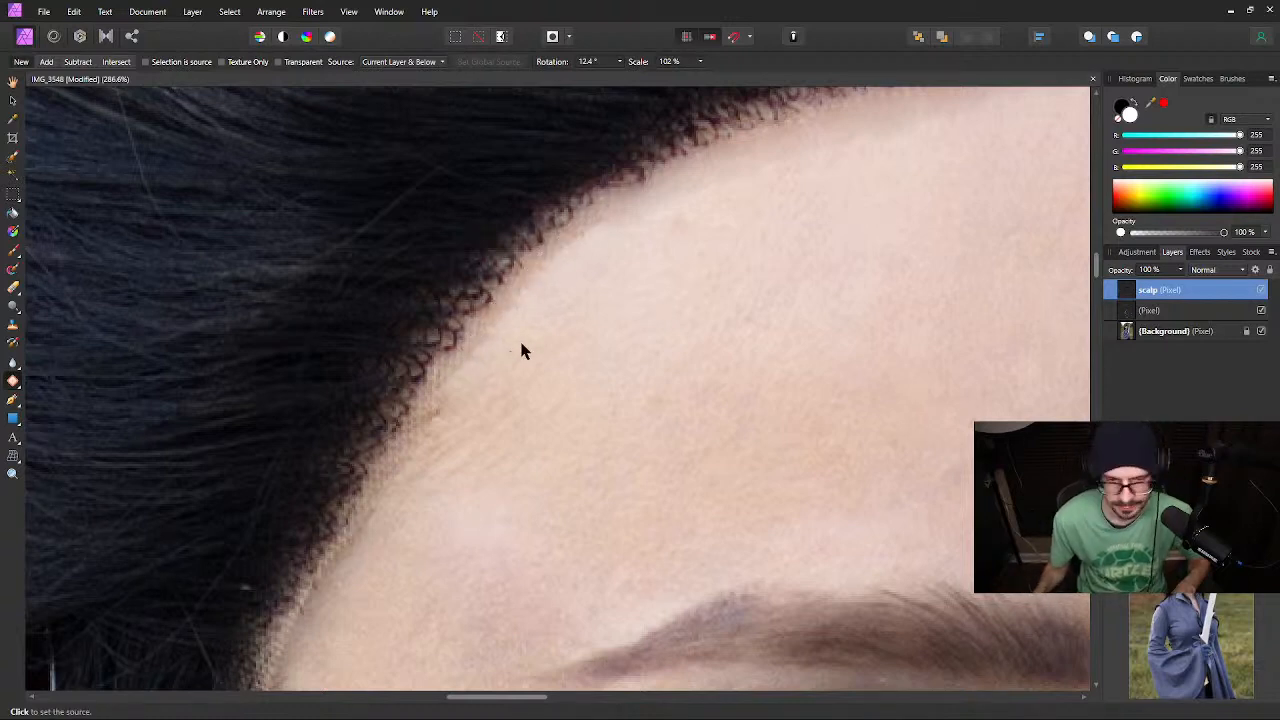
pyautogui.moveTo(607, 211)
pyautogui.mouseDown()
pyautogui.moveTo(537, 258)
pyautogui.moveTo(505, 307)
pyautogui.moveTo(542, 260)
pyautogui.moveTo(606, 231)
pyautogui.mouseUp()
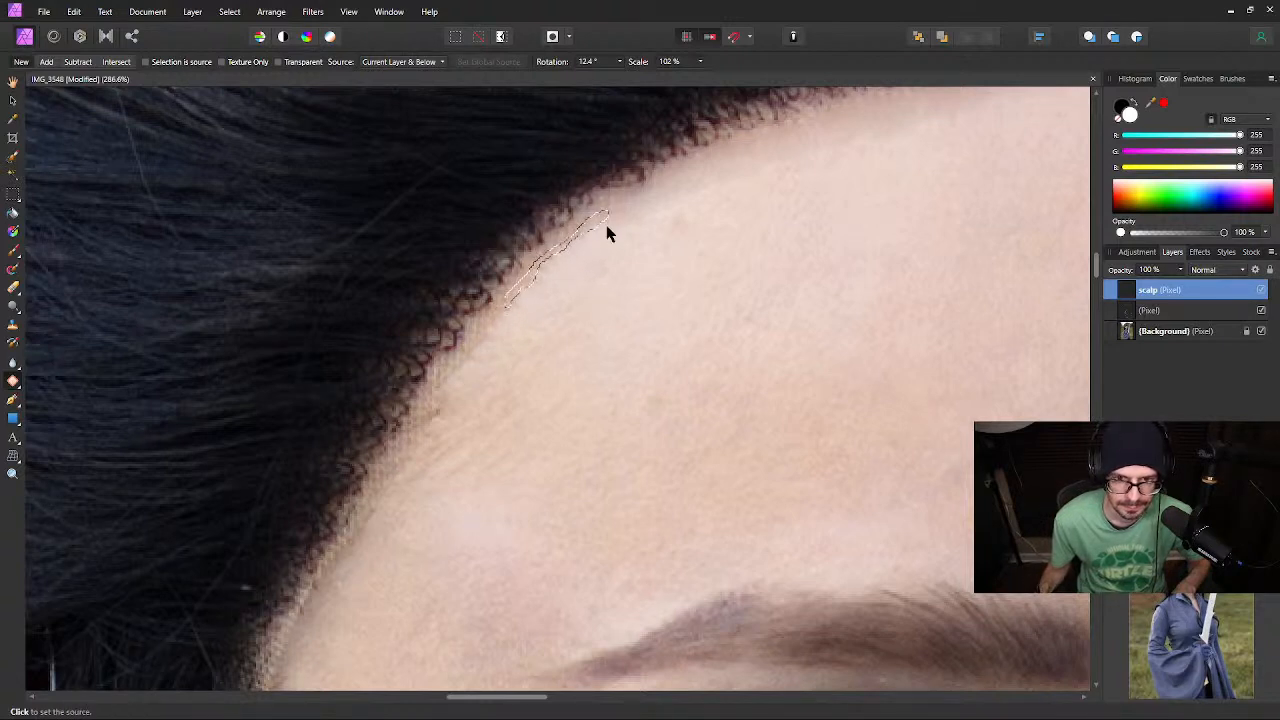
pyautogui.click(642, 327)
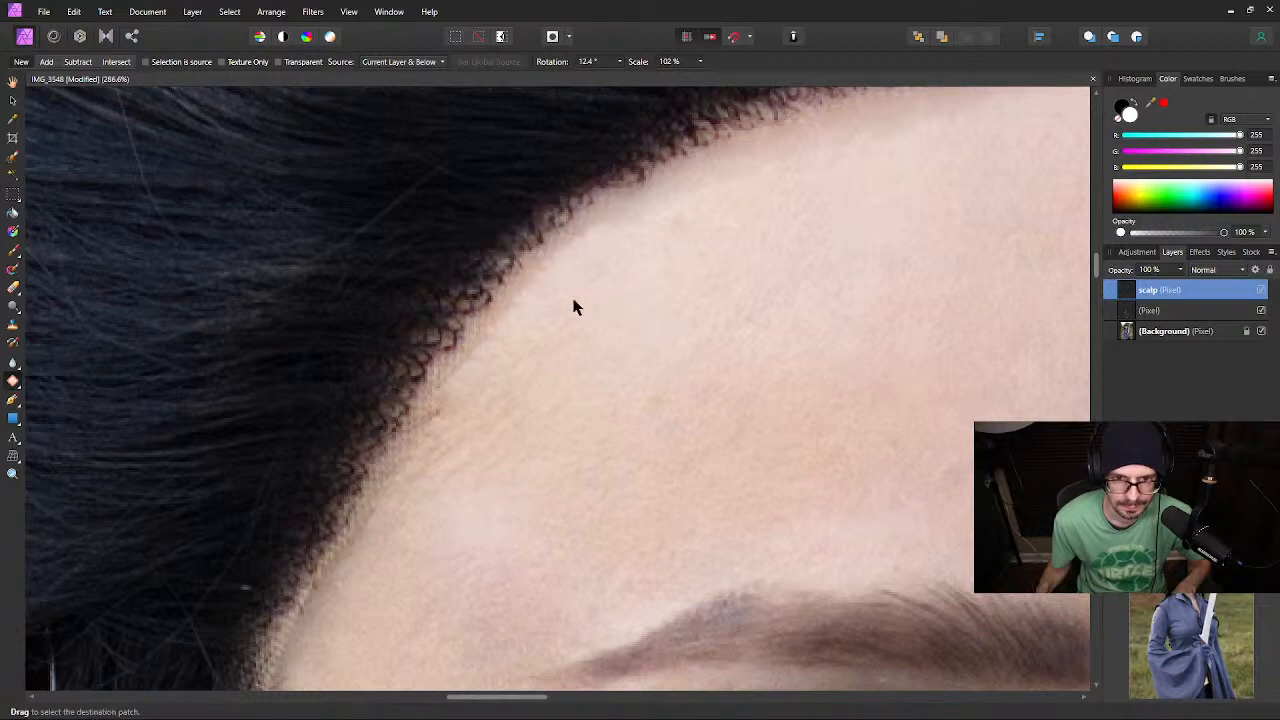
# Patch narrow lace strips down the upper left temple hairline with the Patch Tool, using nearby forehead skin
pyautogui.moveTo(511, 285)
pyautogui.mouseDown()
pyautogui.moveTo(463, 353)
pyautogui.moveTo(535, 268)
pyautogui.mouseUp()
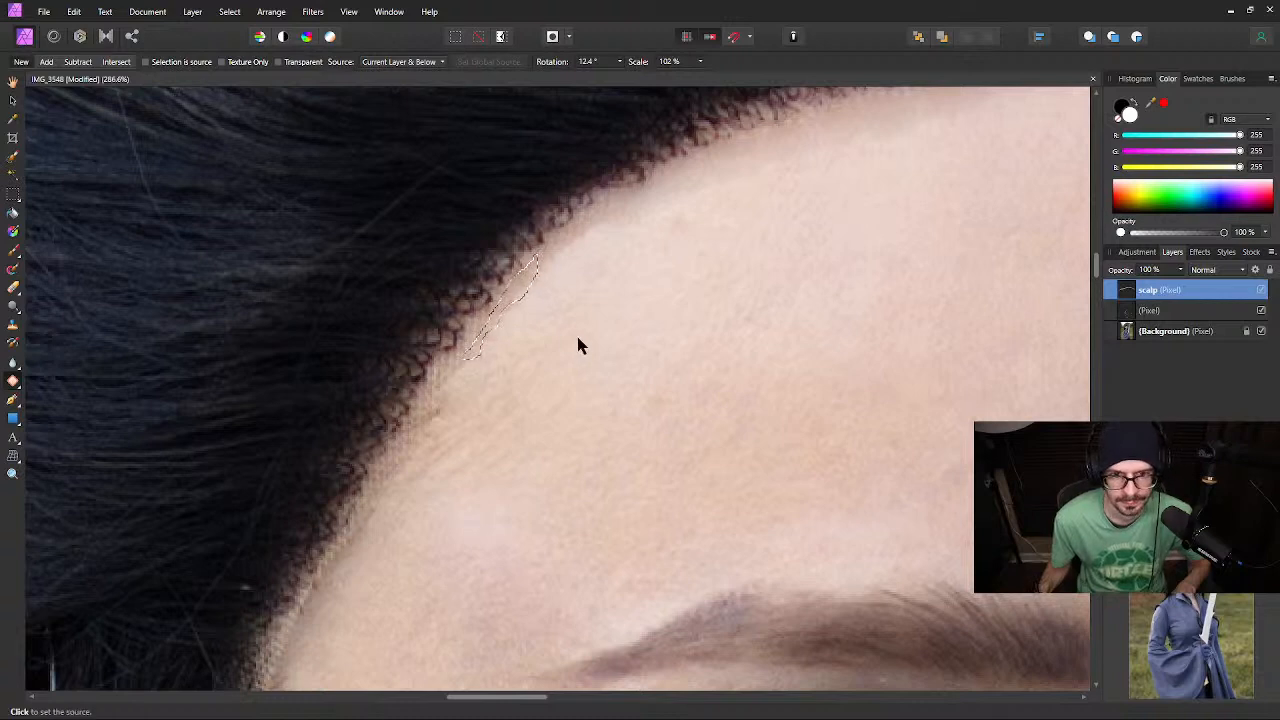
pyautogui.click(537, 389)
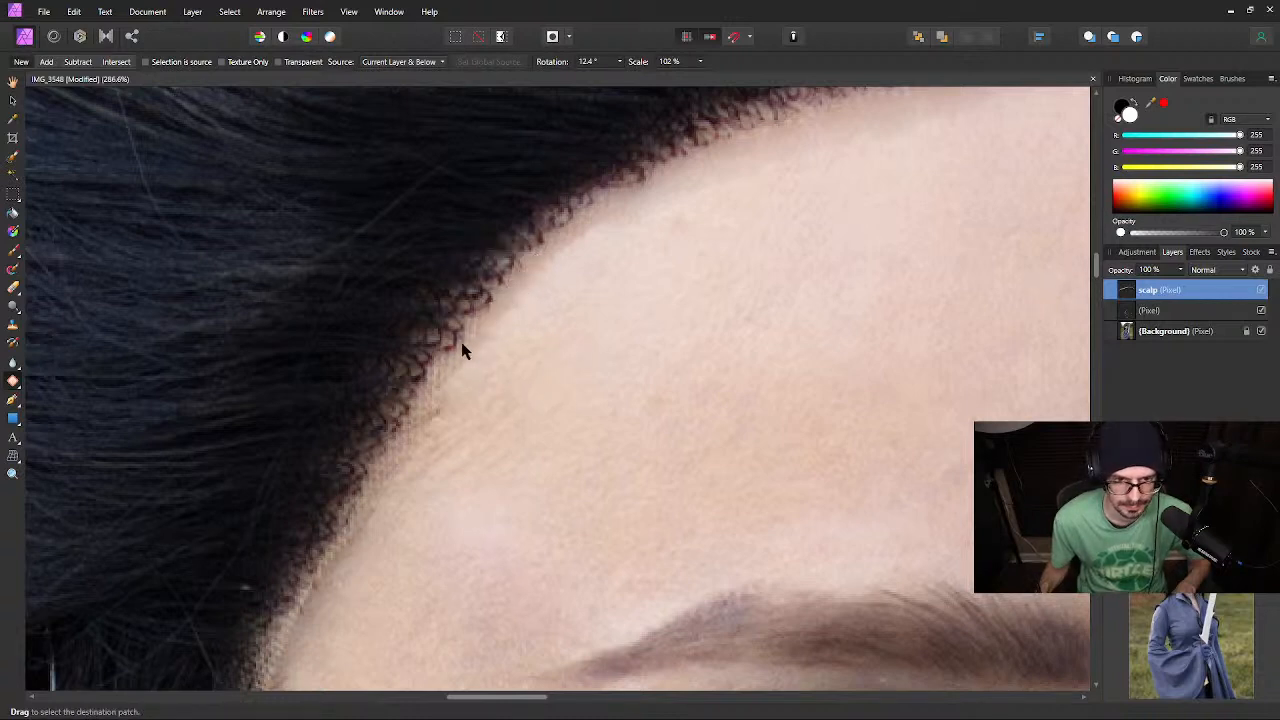
pyautogui.moveTo(460, 346)
pyautogui.mouseDown()
pyautogui.moveTo(411, 440)
pyautogui.moveTo(433, 442)
pyautogui.moveTo(480, 328)
pyautogui.moveTo(577, 403)
pyautogui.moveTo(543, 440)
pyautogui.mouseUp()
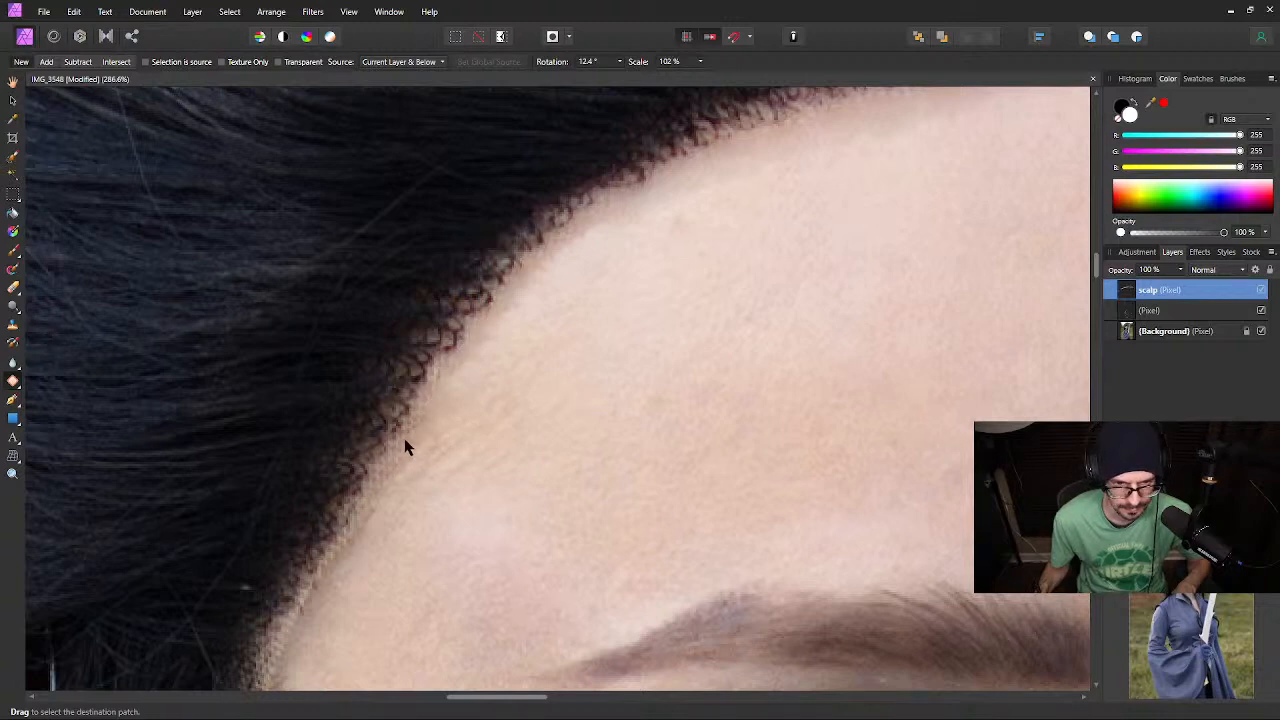
pyautogui.moveTo(406, 447)
pyautogui.mouseDown()
pyautogui.moveTo(372, 499)
pyautogui.moveTo(391, 507)
pyautogui.moveTo(415, 427)
pyautogui.mouseUp()
pyautogui.click(441, 421)
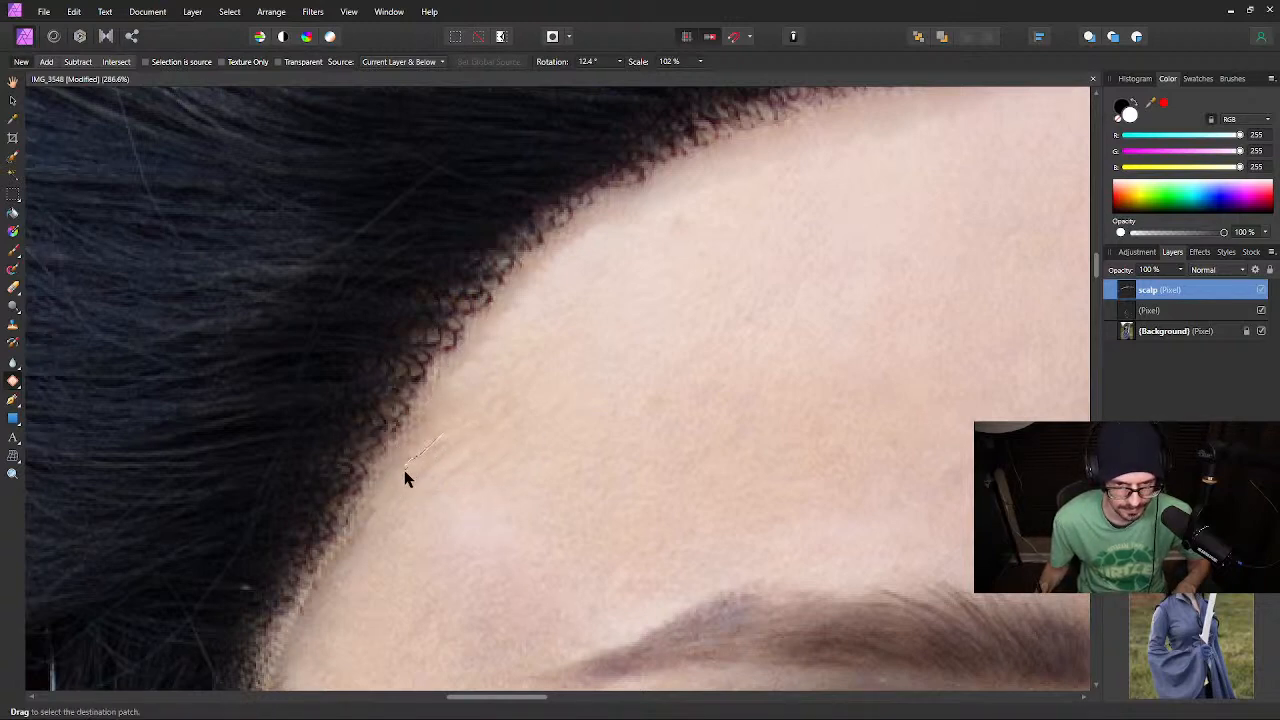
pyautogui.moveTo(443, 449); pyautogui.dragTo(452, 453)
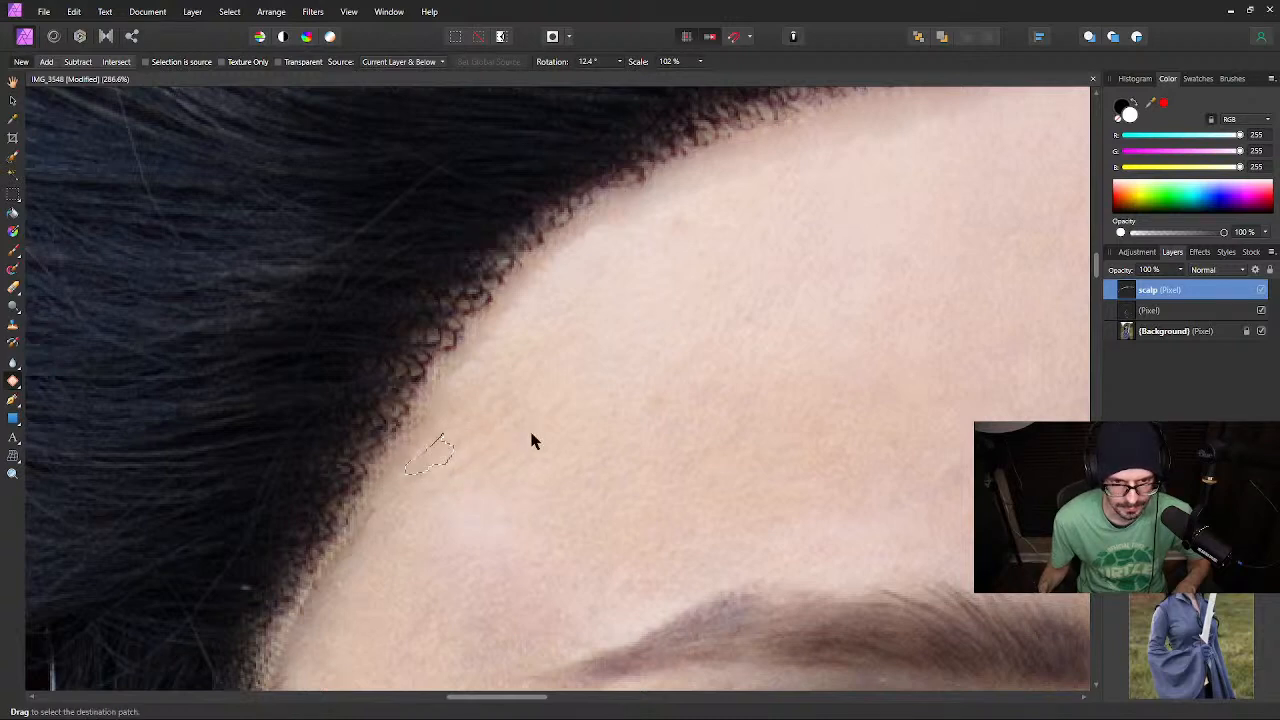
# Try to patch a thin strip of lace along the lower left temple hairline using adjacent forehead skin
pyautogui.press('space')
pyautogui.moveTo(601, 330); pyautogui.dragTo(705, 245)
pyautogui.moveTo(274, 409); pyautogui.dragTo(343, 260)
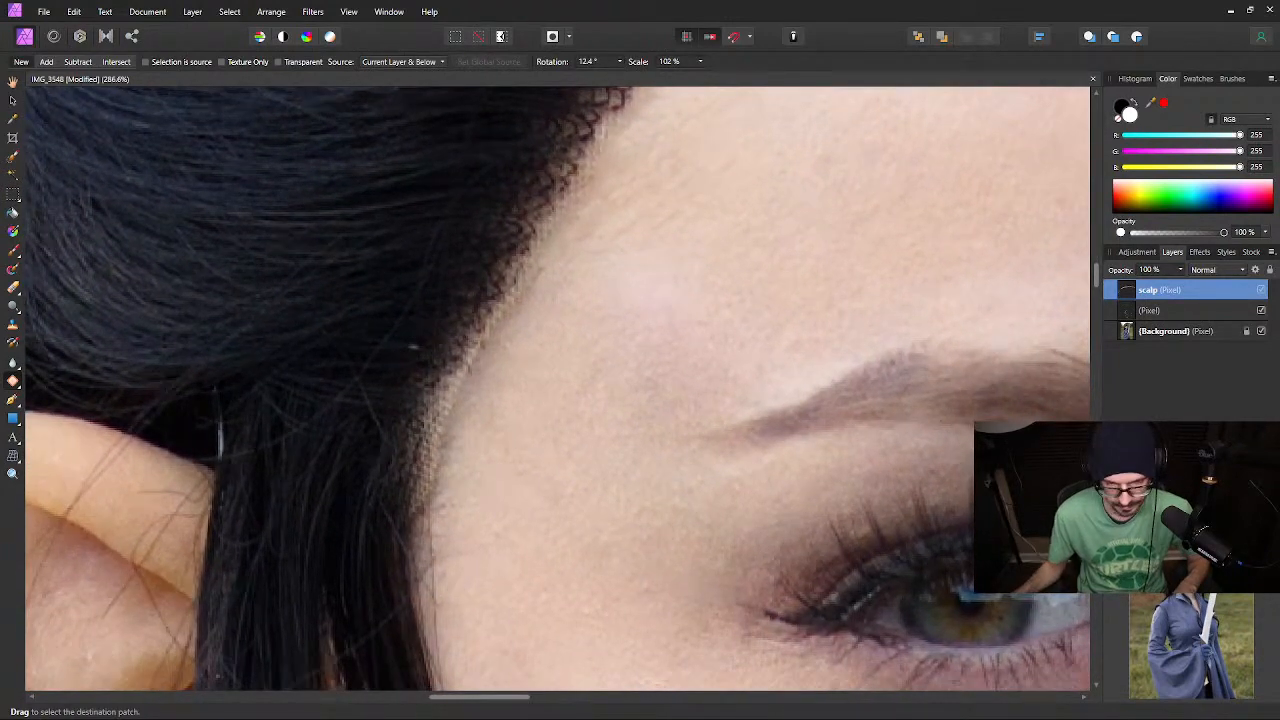
pyautogui.scroll(2, 410, 340)
pyautogui.press('space')
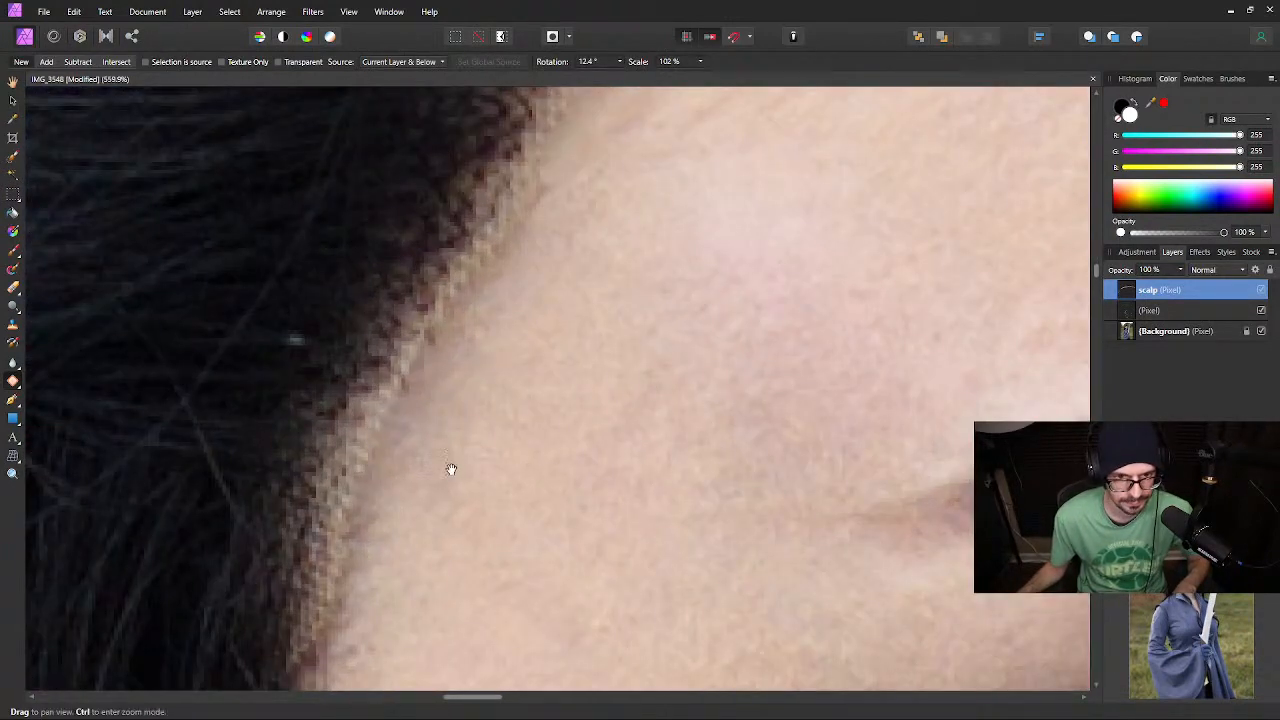
pyautogui.moveTo(449, 466); pyautogui.dragTo(609, 429)
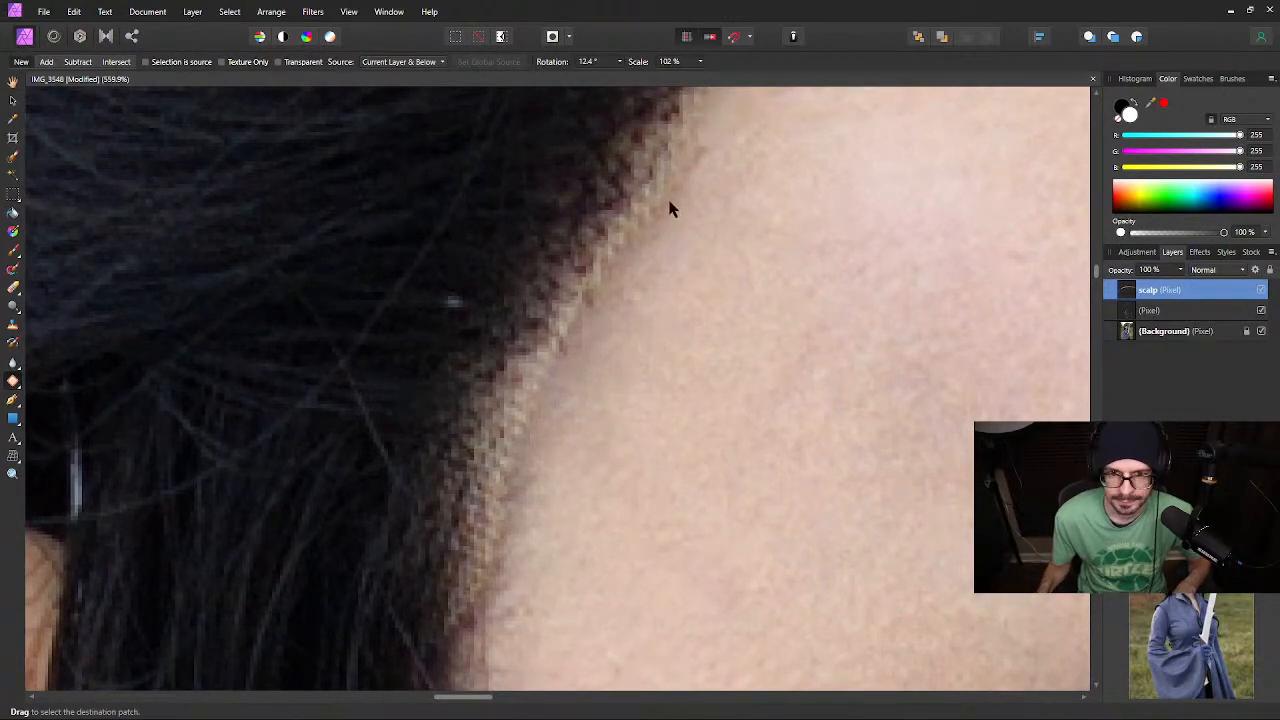
pyautogui.moveTo(675, 165); pyautogui.dragTo(606, 272)
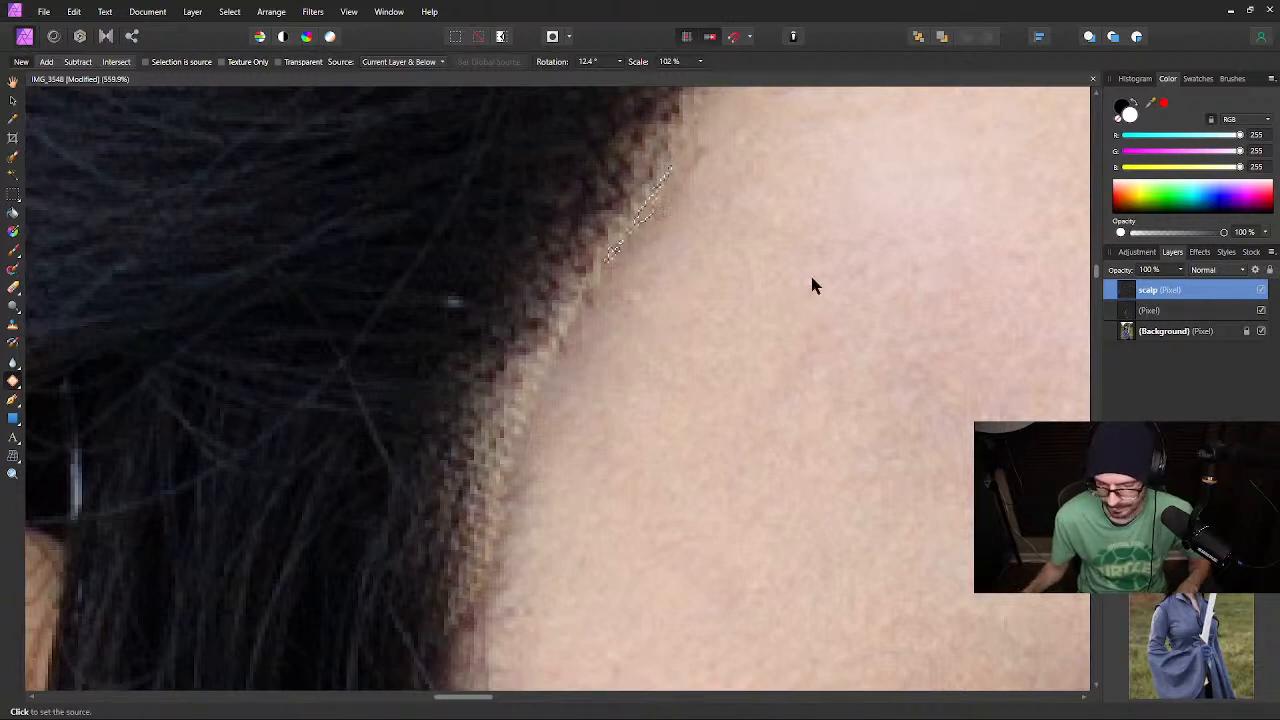
pyautogui.click(809, 285)
pyautogui.moveTo(674, 145)
pyautogui.mouseDown()
pyautogui.moveTo(626, 186)
pyautogui.moveTo(622, 233)
pyautogui.moveTo(584, 266)
pyautogui.mouseUp()
pyautogui.click(610, 272)
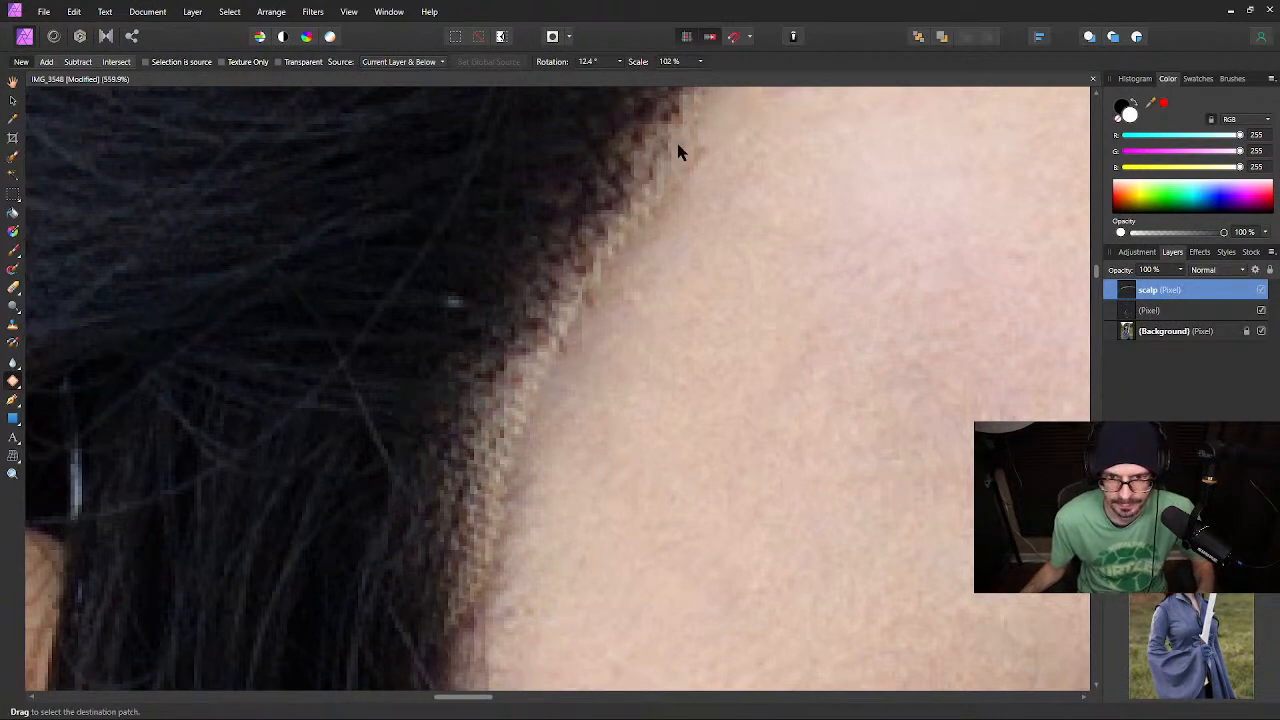
# Try to patch a wider strip of the lower left temple lace and check the blend from farther out
pyautogui.moveTo(709, 123)
pyautogui.mouseDown()
pyautogui.moveTo(655, 141)
pyautogui.moveTo(663, 153)
pyautogui.moveTo(630, 208)
pyautogui.moveTo(591, 238)
pyautogui.moveTo(566, 334)
pyautogui.mouseUp()
pyautogui.click(711, 122)
pyautogui.moveTo(633, 322); pyautogui.dragTo(694, 206)
pyautogui.click(911, 205)
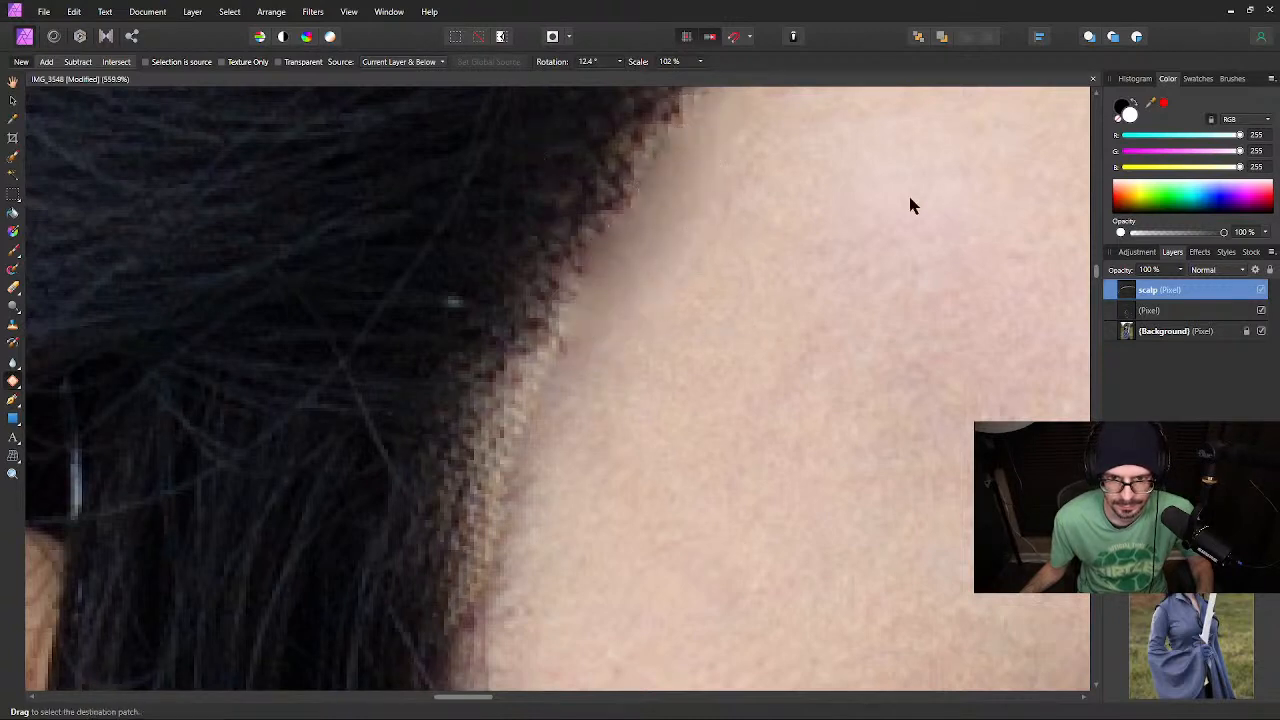
pyautogui.scroll(-10, 835, 239)
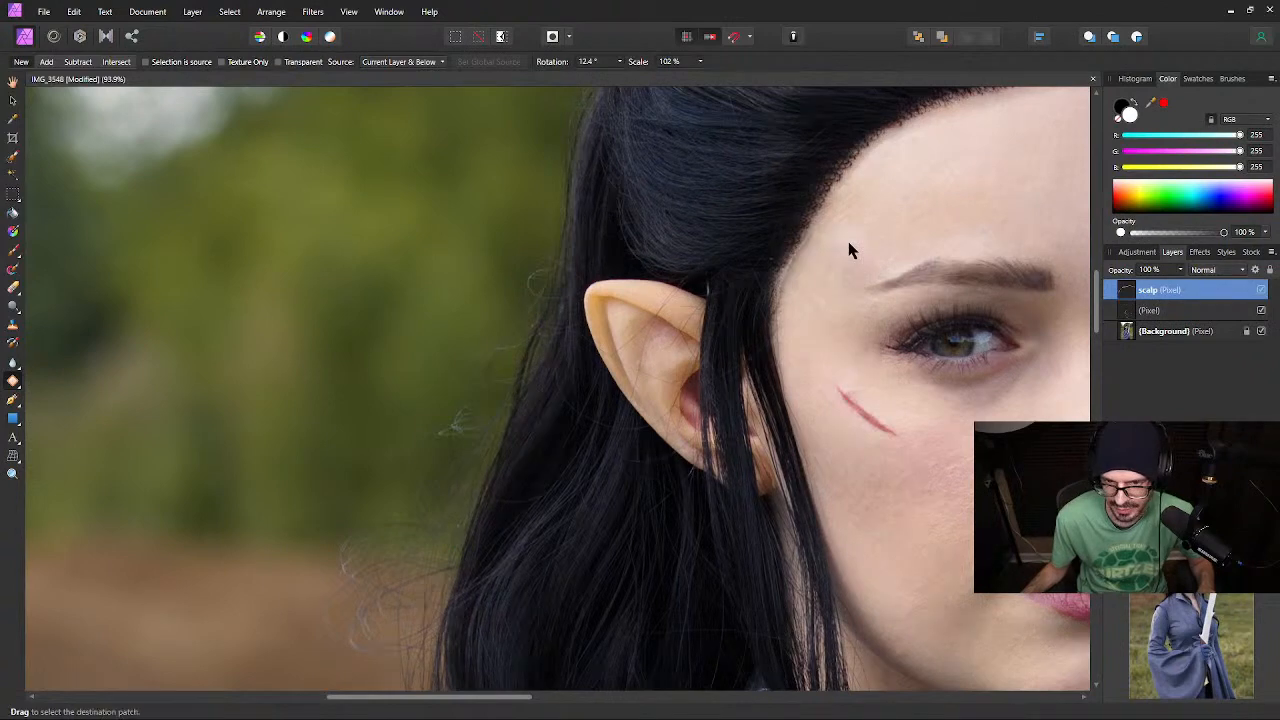
pyautogui.scroll(2, 806, 250)
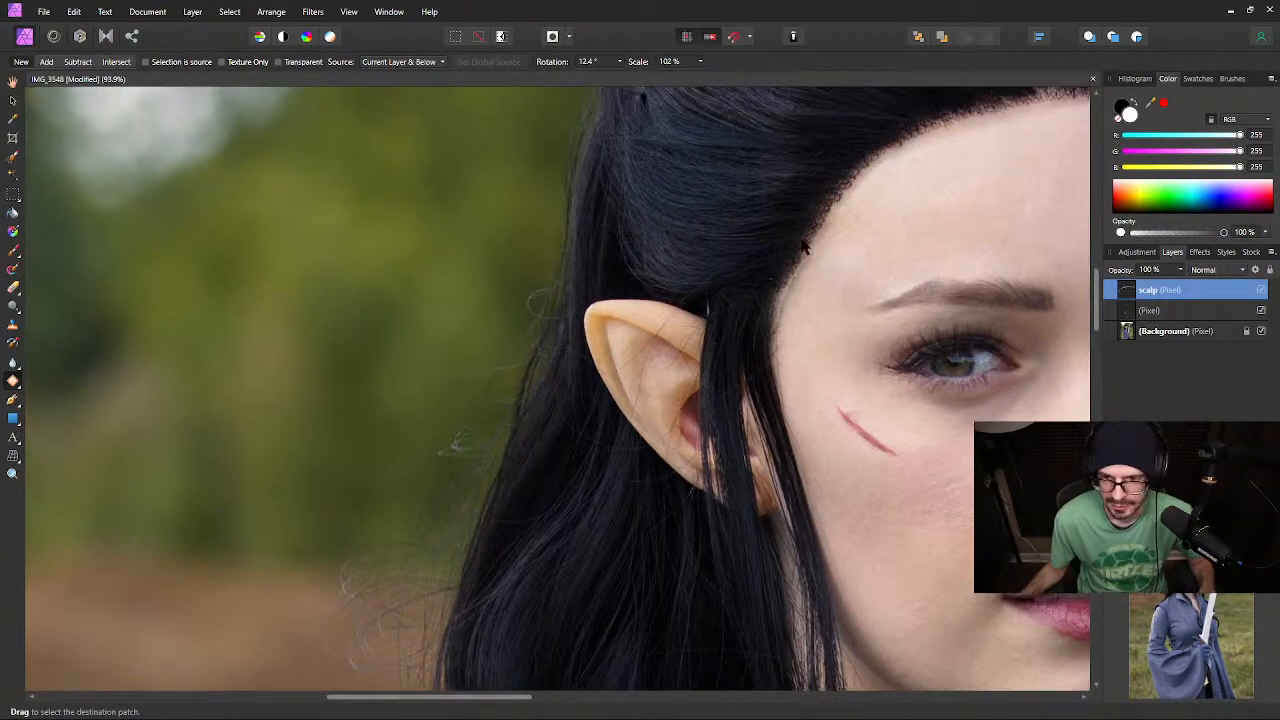
pyautogui.scroll(8, 815, 285)
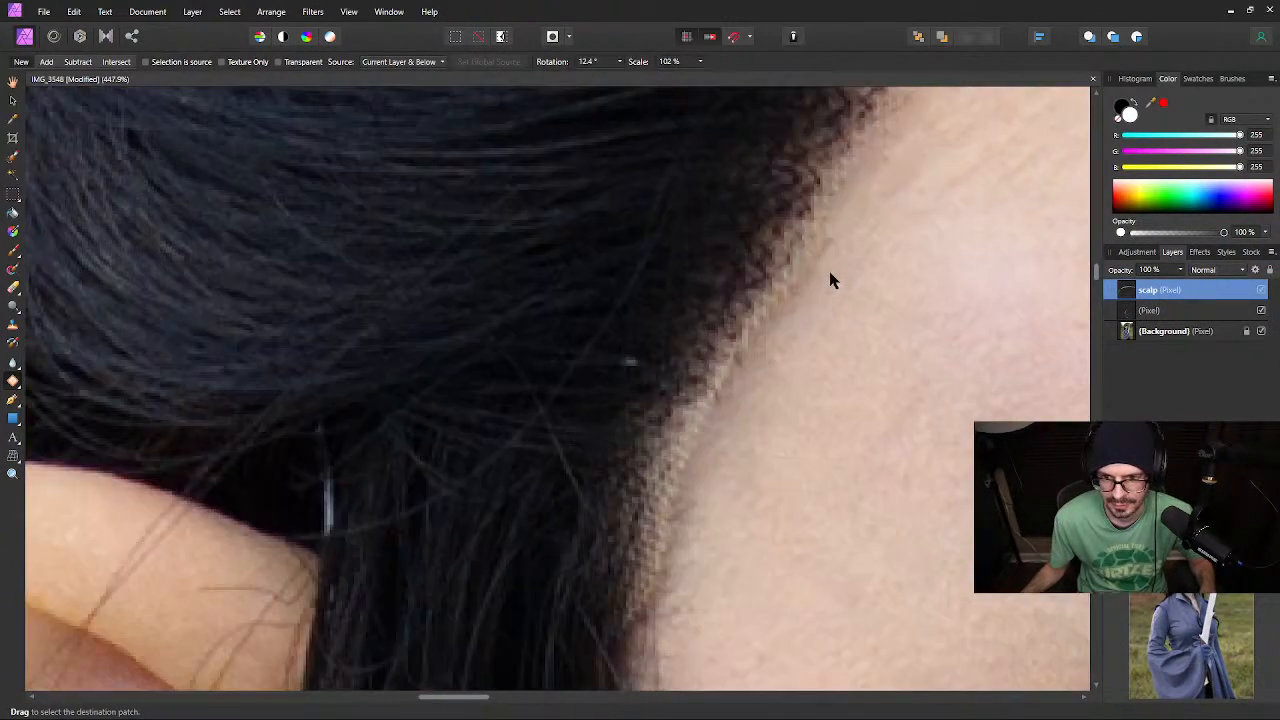
# Patch the lace strip on the left temple hairline level with the eyebrow, sampling clean skin from the middle of the forehead
pyautogui.moveTo(814, 231)
pyautogui.mouseDown()
pyautogui.moveTo(724, 344)
pyautogui.moveTo(713, 388)
pyautogui.moveTo(723, 412)
pyautogui.moveTo(796, 380)
pyautogui.moveTo(862, 297)
pyautogui.moveTo(872, 238)
pyautogui.moveTo(806, 231)
pyautogui.mouseUp()
pyautogui.scroll(-6, 986, 189)
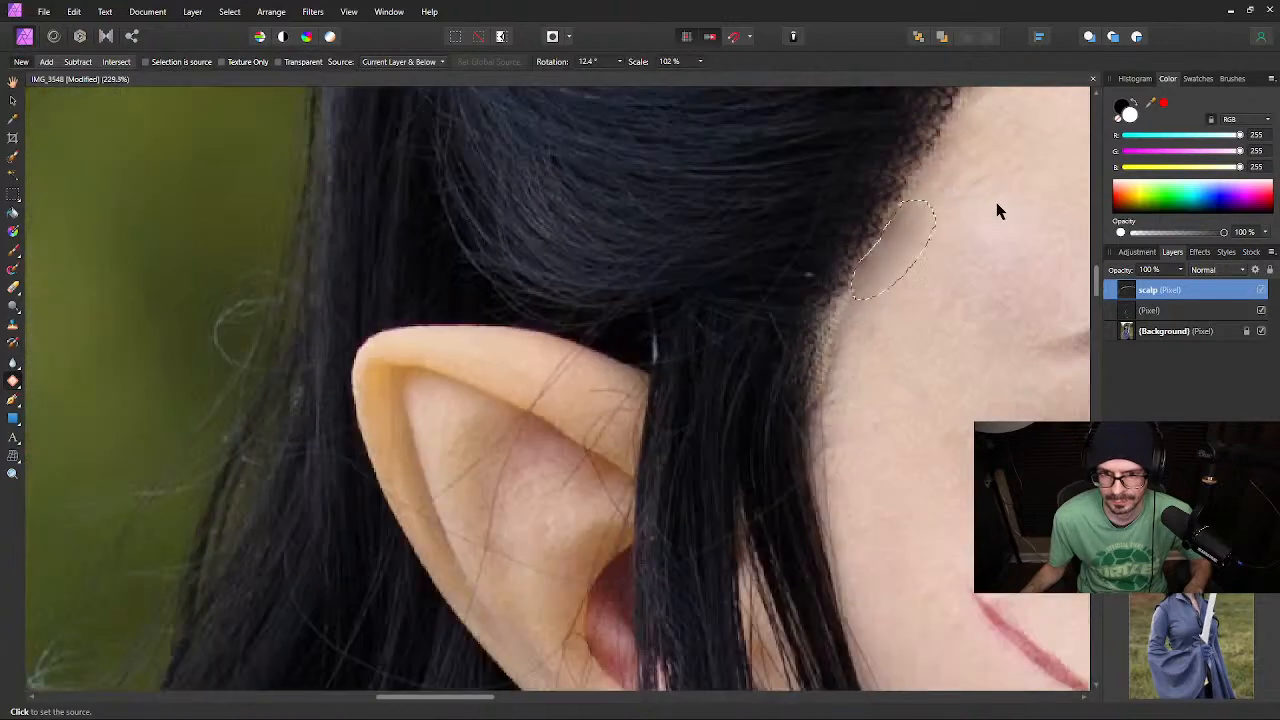
pyautogui.moveTo(1040, 177); pyautogui.dragTo(593, 290)
pyautogui.click(594, 290)
pyautogui.moveTo(457, 320)
pyautogui.mouseDown()
pyautogui.moveTo(414, 380)
pyautogui.moveTo(413, 404)
pyautogui.moveTo(432, 403)
pyautogui.moveTo(471, 326)
pyautogui.moveTo(457, 309)
pyautogui.mouseUp()
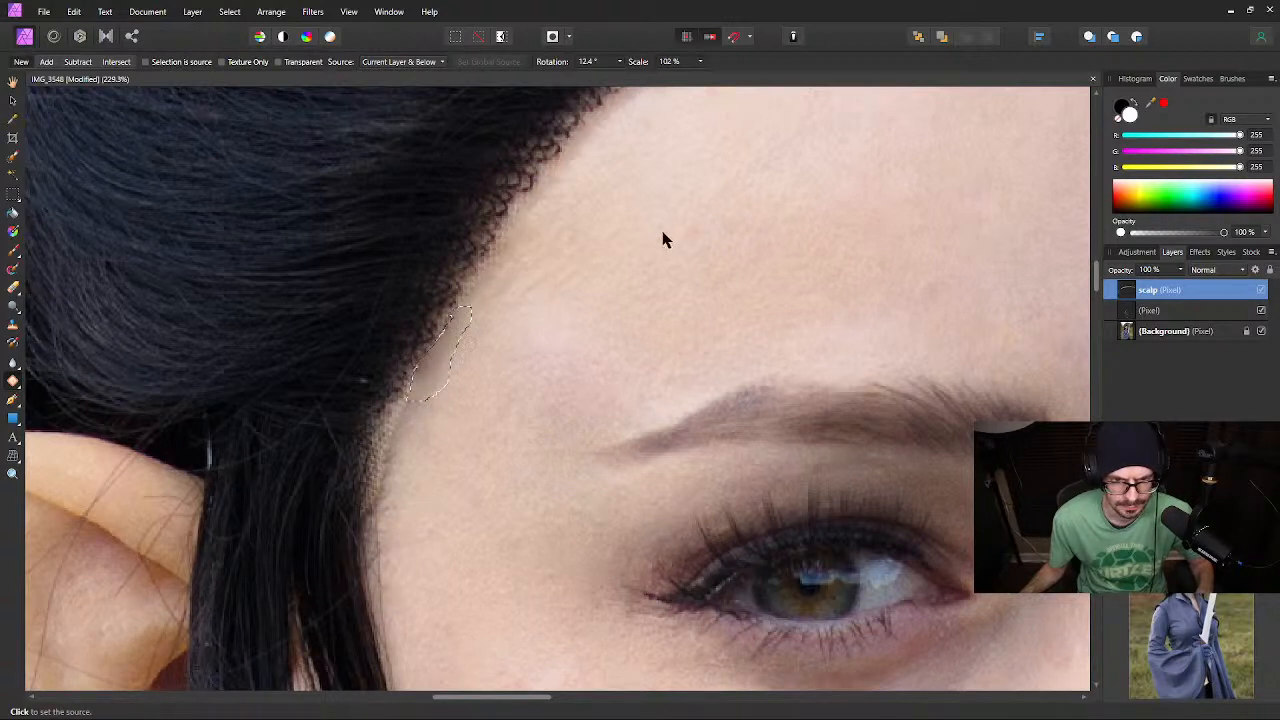
pyautogui.click(822, 203)
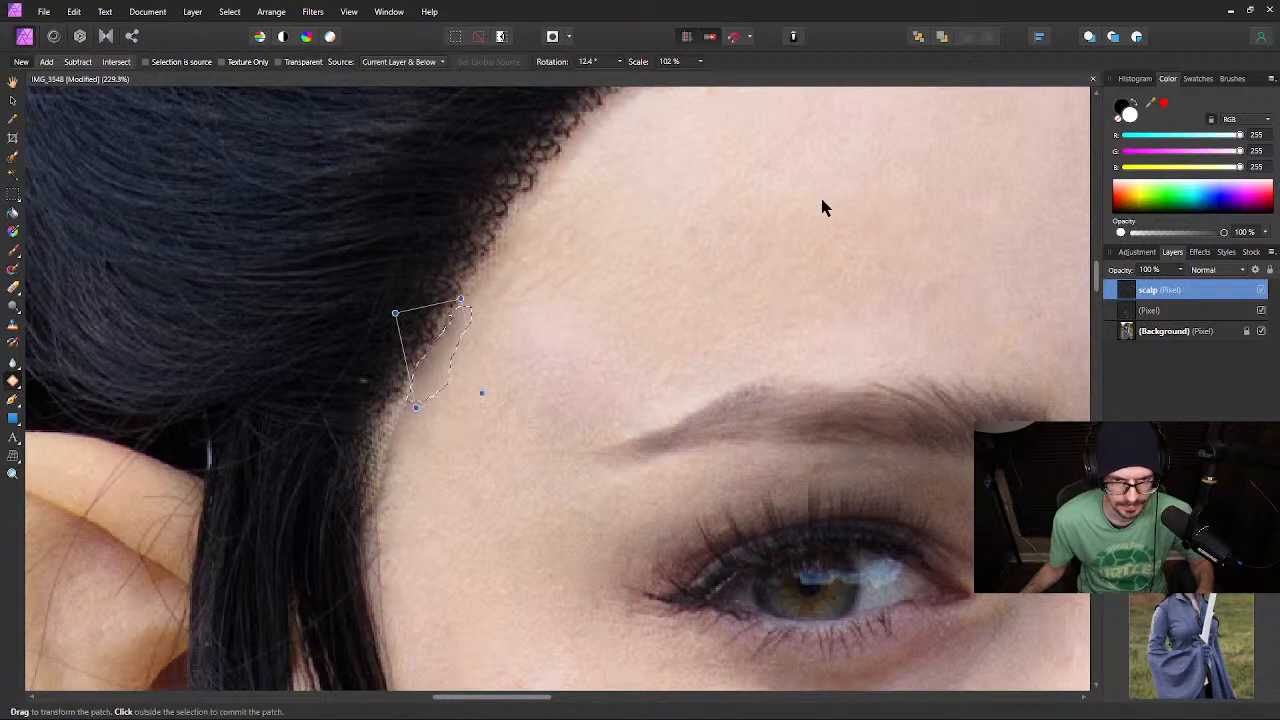
# Patch the remaining lace beside the loose hair strands above the ear with clean forehead skin
pyautogui.moveTo(409, 429)
pyautogui.mouseDown()
pyautogui.moveTo(414, 391)
pyautogui.moveTo(380, 463)
pyautogui.moveTo(386, 486)
pyautogui.moveTo(420, 403)
pyautogui.moveTo(397, 394)
pyautogui.mouseUp()
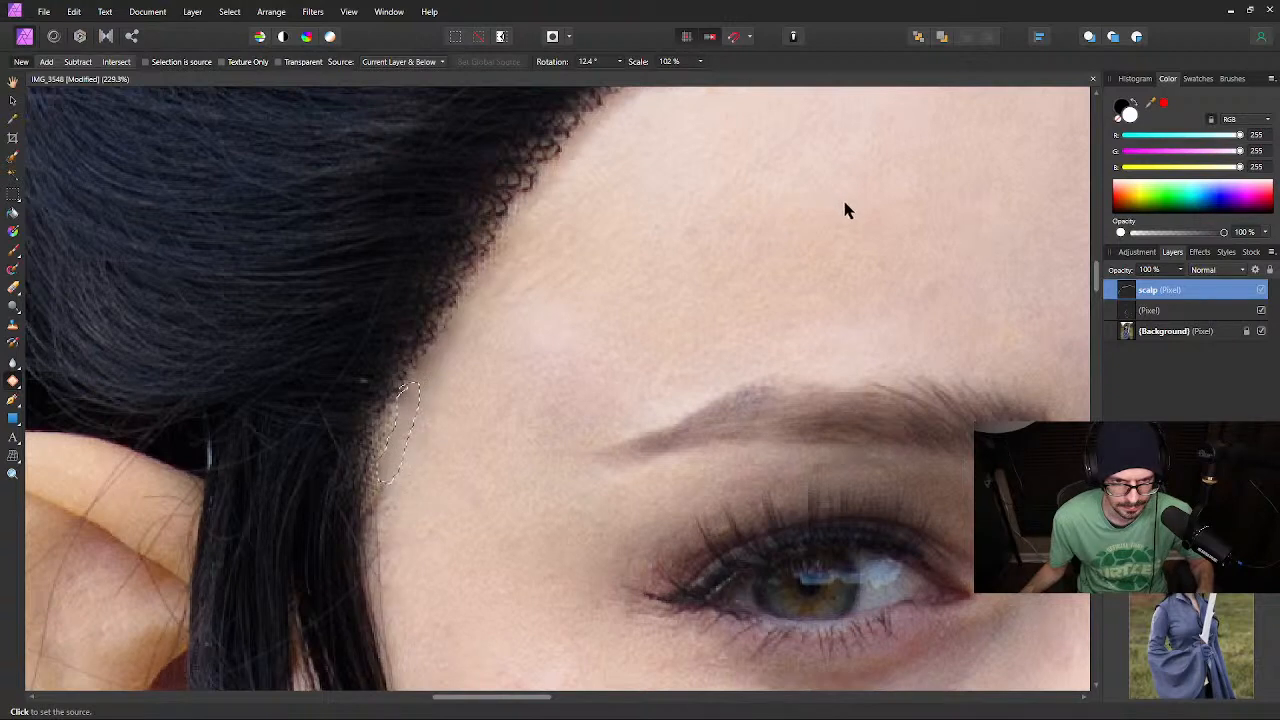
pyautogui.click(825, 221)
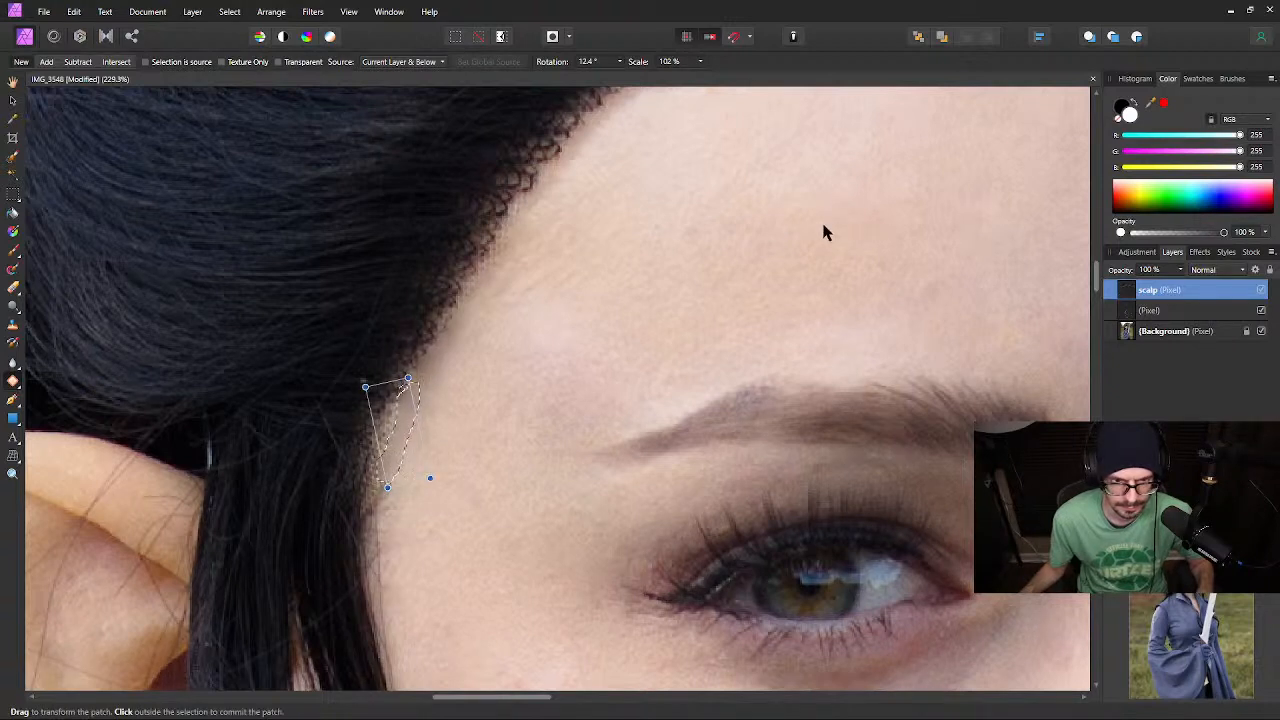
pyautogui.click(824, 232)
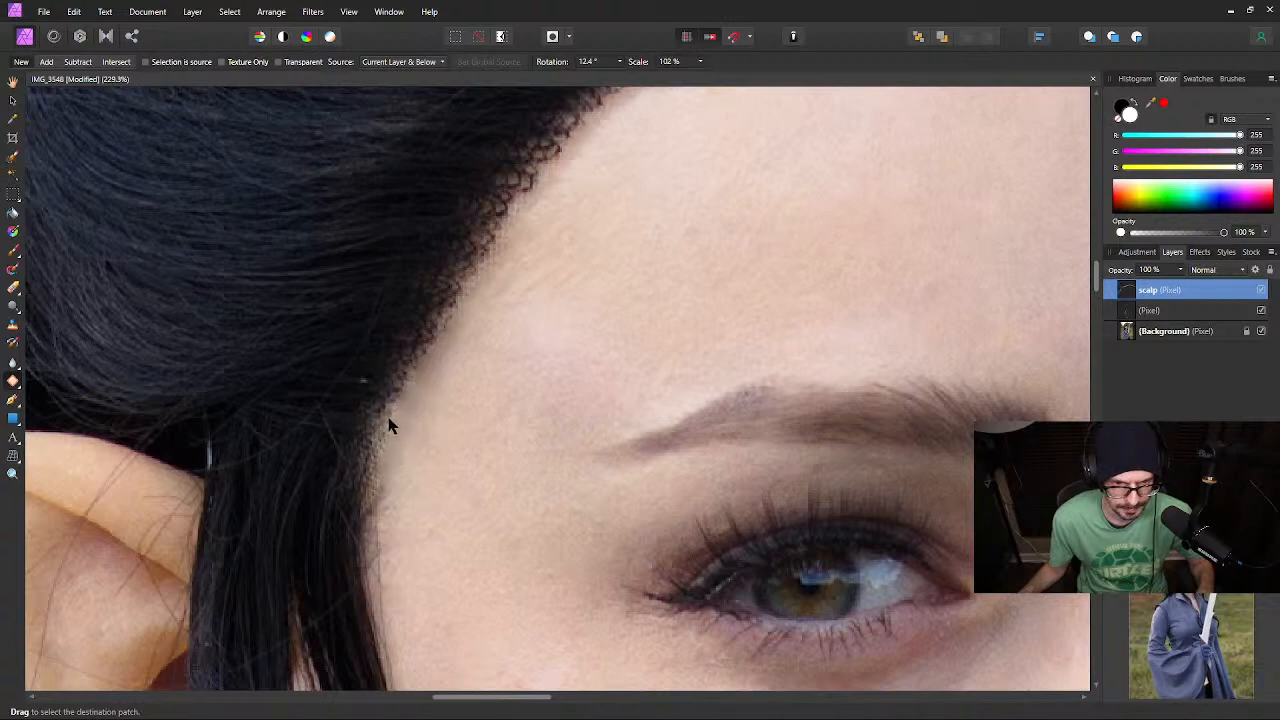
pyautogui.moveTo(389, 423)
pyautogui.mouseDown()
pyautogui.moveTo(358, 484)
pyautogui.moveTo(370, 488)
pyautogui.mouseUp()
pyautogui.hotkey('ctrl', 'd')
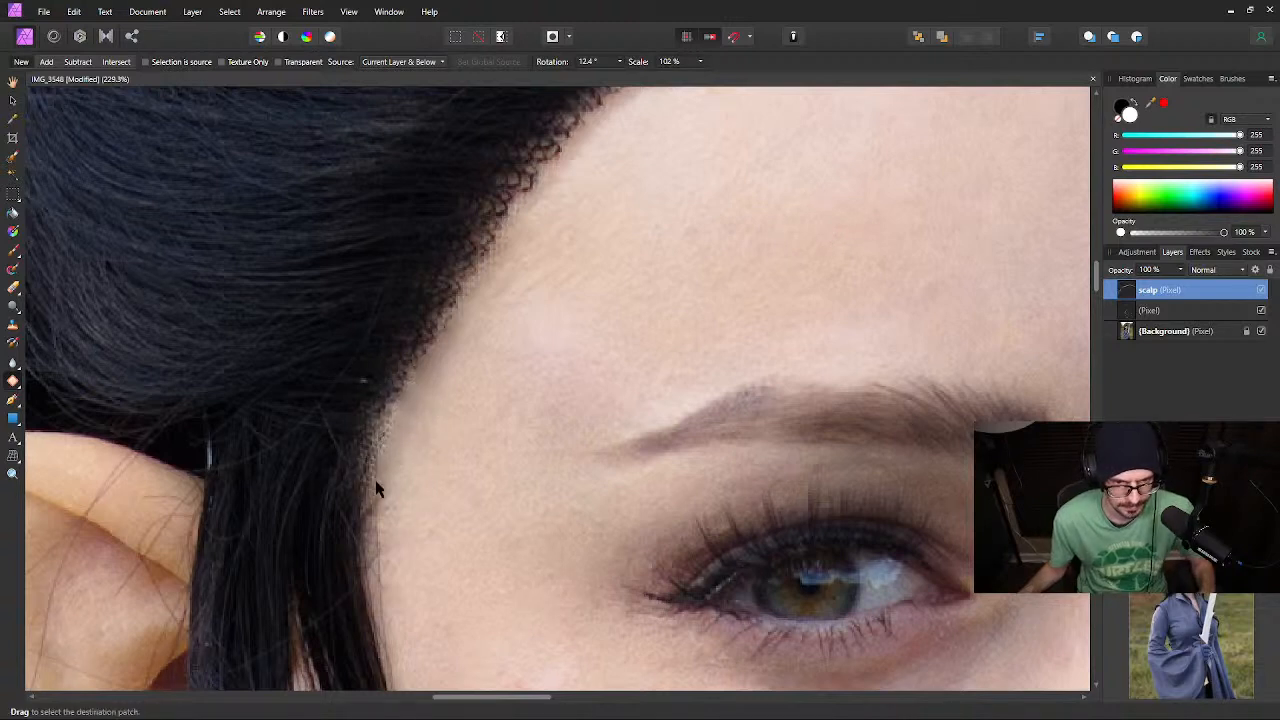
pyautogui.moveTo(394, 416)
pyautogui.mouseDown()
pyautogui.moveTo(380, 457)
pyautogui.moveTo(403, 446)
pyautogui.moveTo(398, 416)
pyautogui.mouseUp()
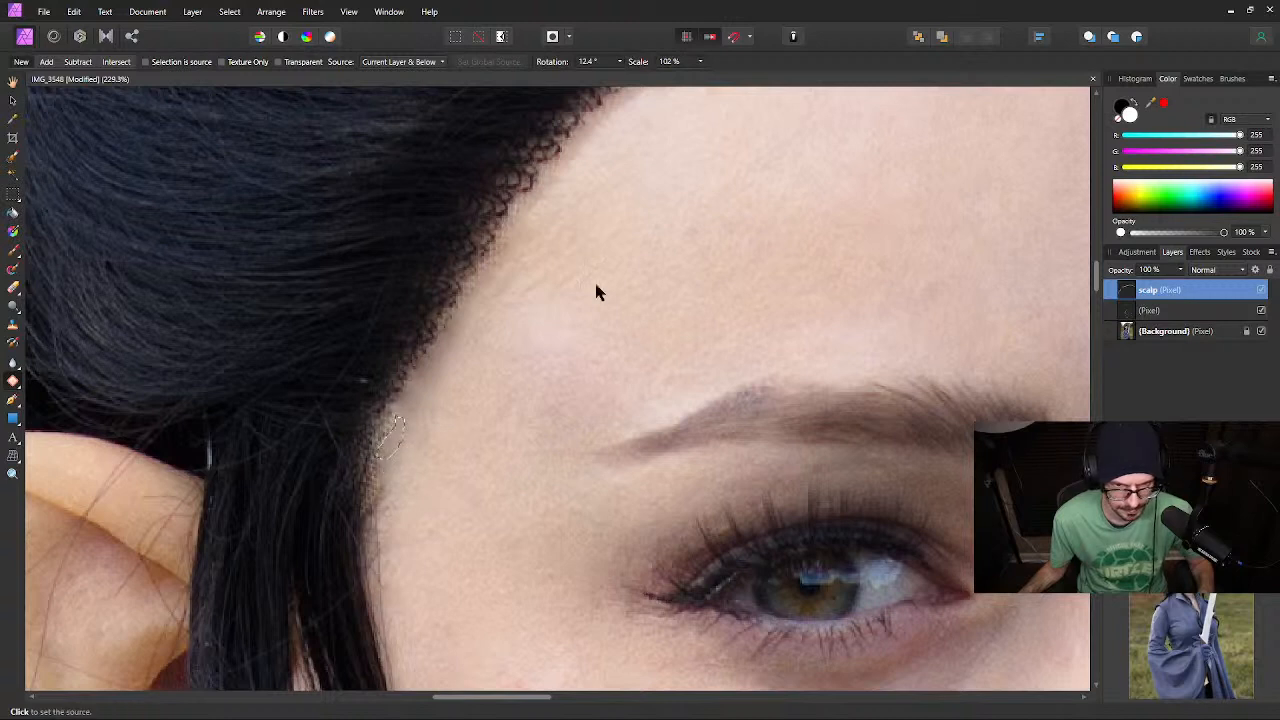
pyautogui.click(705, 211)
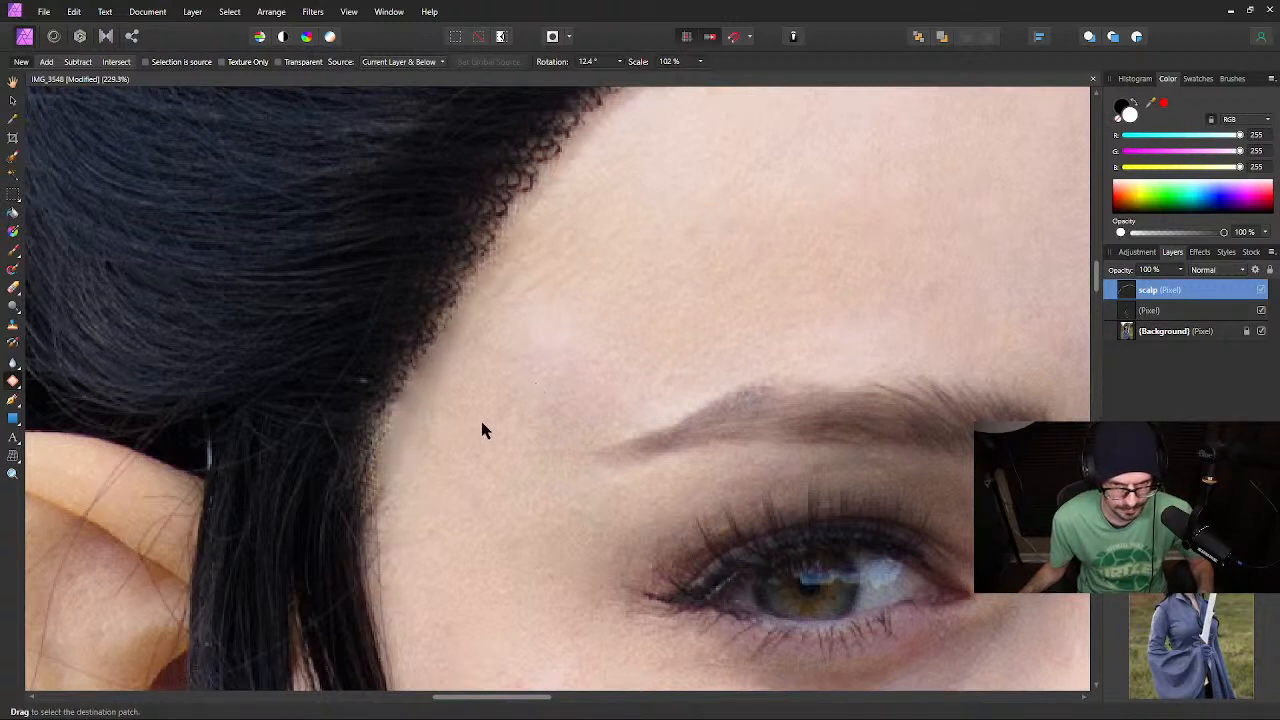
# Heal the lace edge beside the loose temple strands with the Healing Brush Tool, sampling clean forehead skin
pyautogui.click(13, 380)
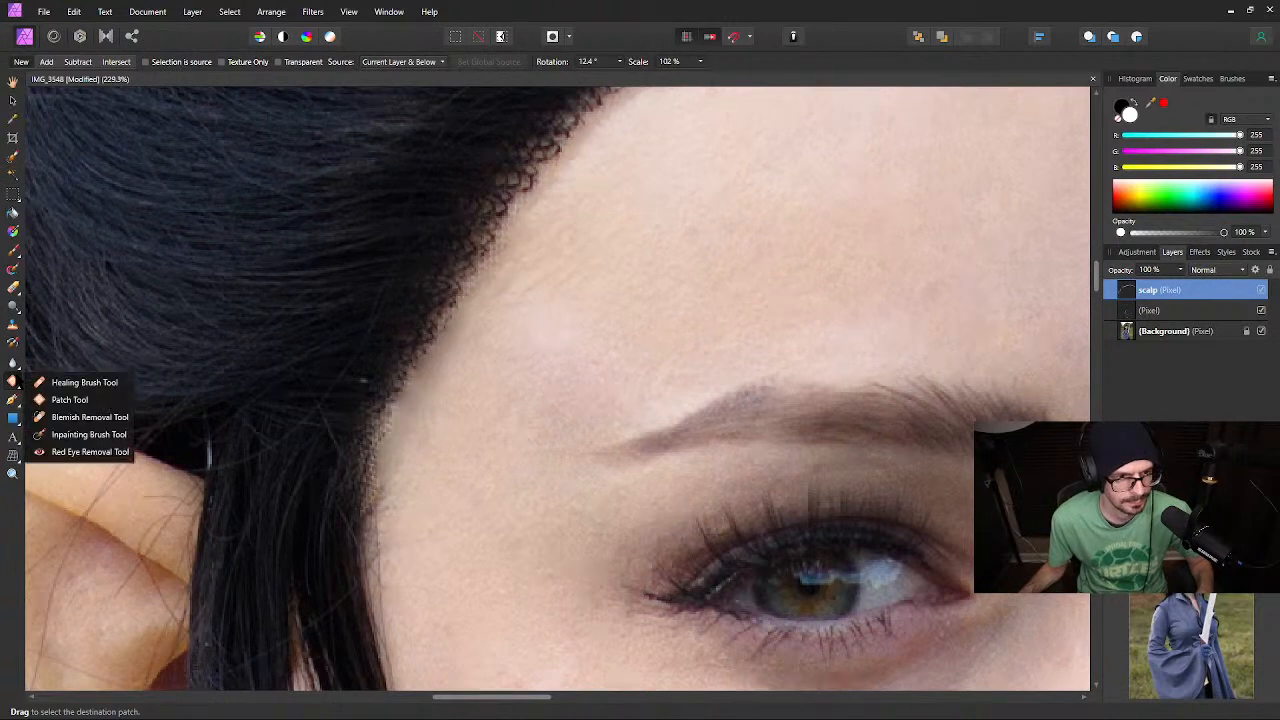
pyautogui.click(60, 394)
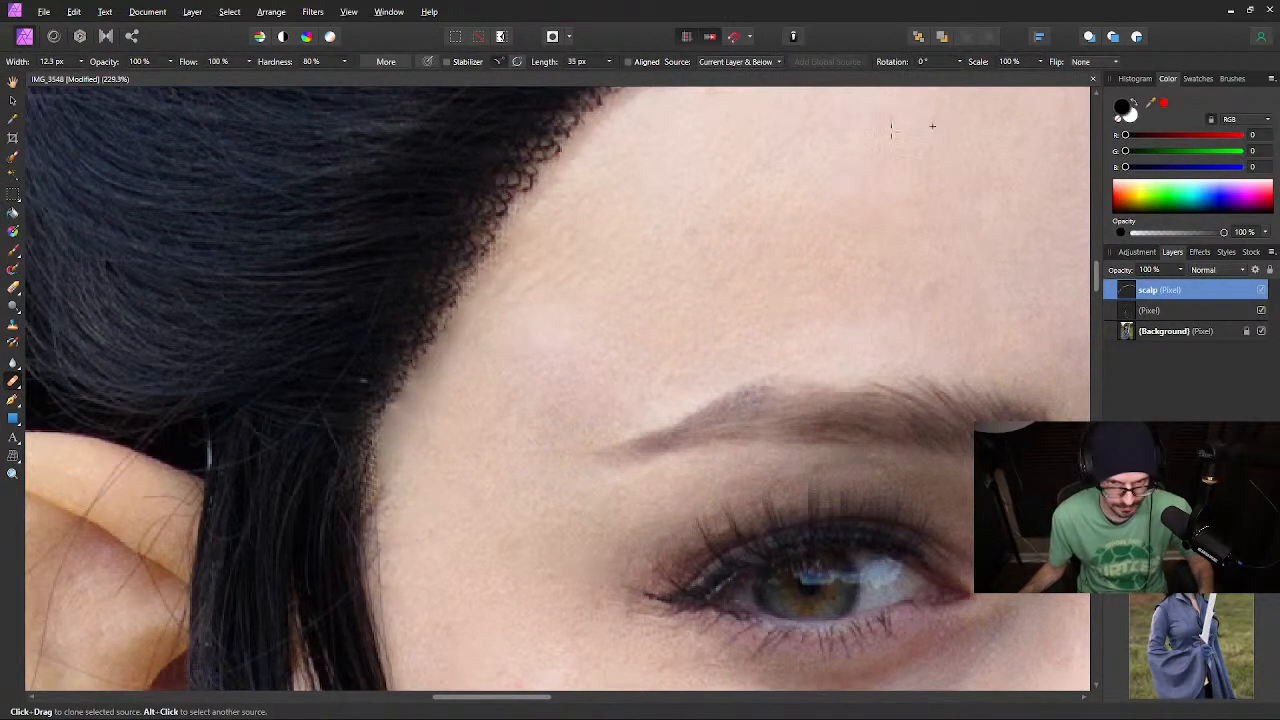
pyautogui.keyDown('alt'); pyautogui.click(868, 197); pyautogui.keyUp('alt')
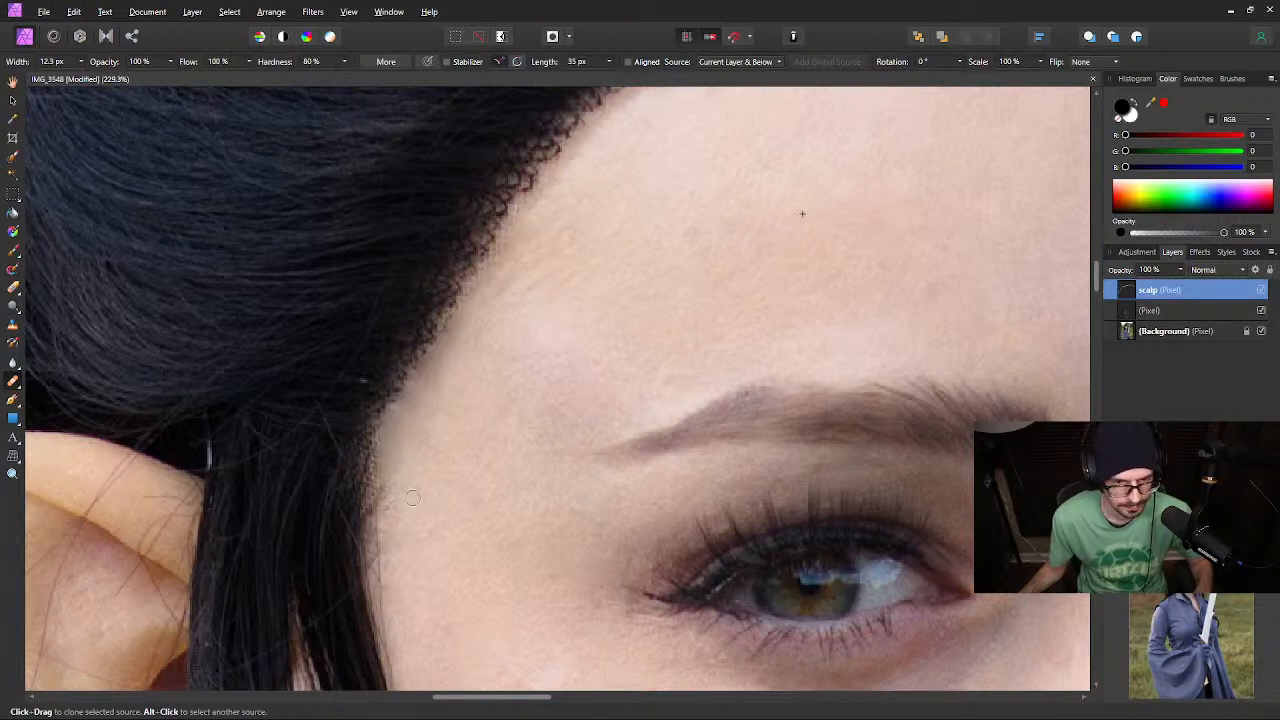
pyautogui.moveTo(385, 486)
pyautogui.mouseDown()
pyautogui.moveTo(380, 498)
pyautogui.moveTo(379, 460)
pyautogui.mouseUp()
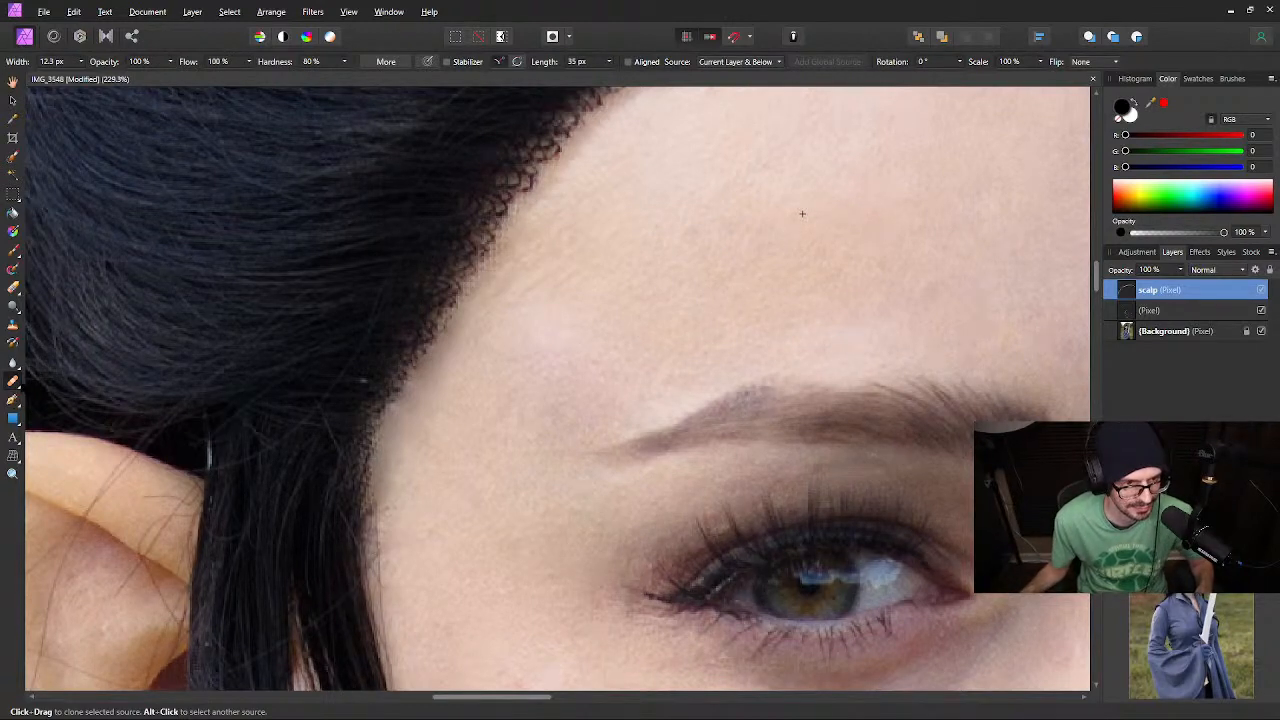
# Switch to the Clone Brush Tool and set its source to Current Layer & Below
pyautogui.click(13, 381)
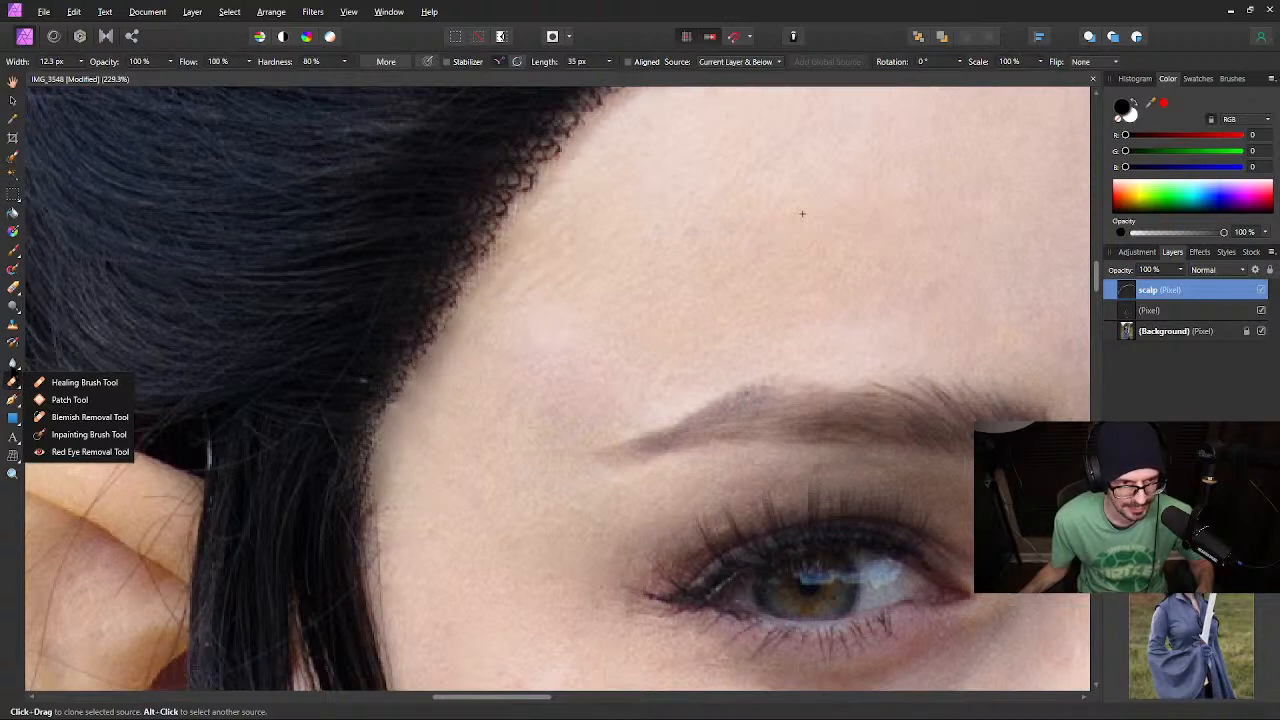
pyautogui.click(13, 323)
pyautogui.click(13, 323)
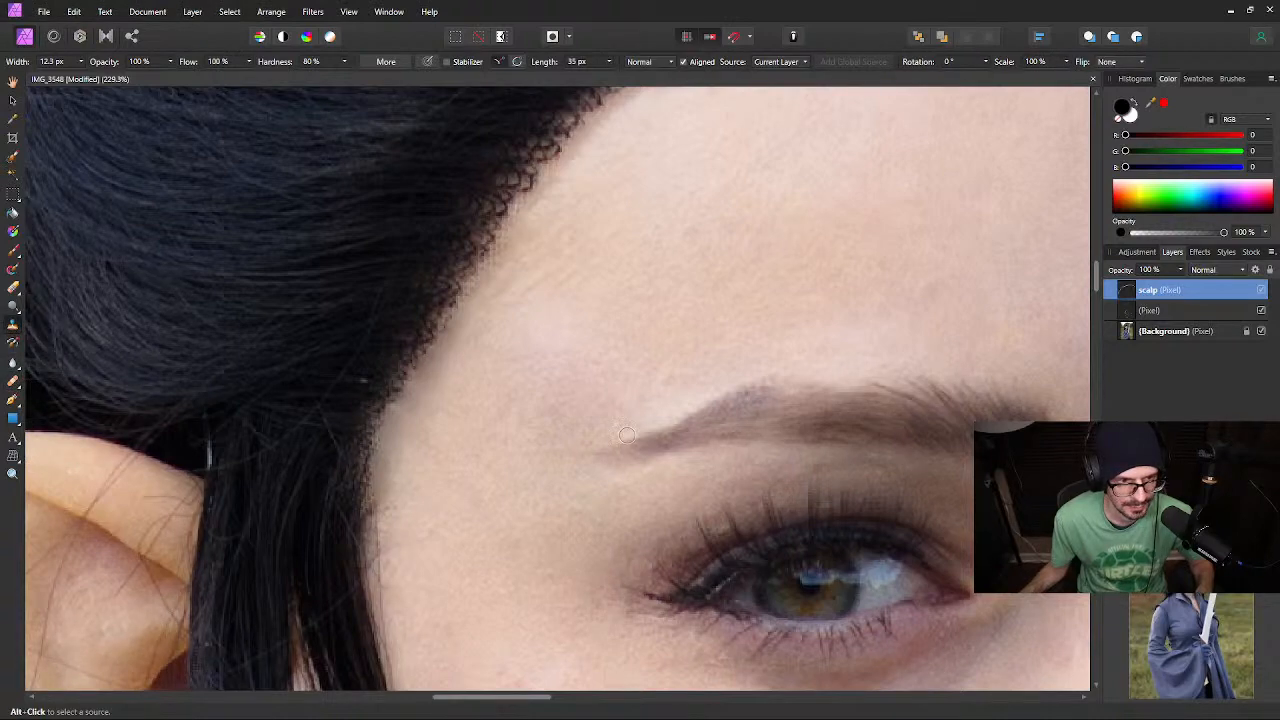
pyautogui.scroll(2, 462, 375)
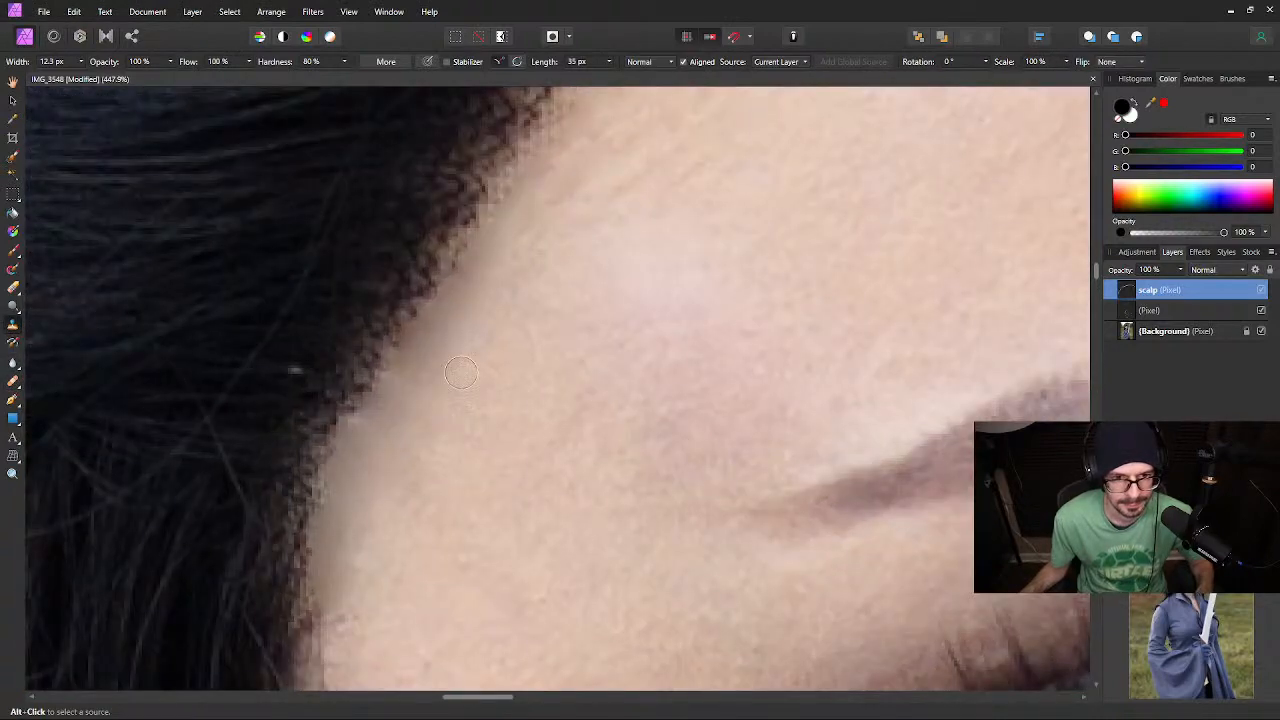
pyautogui.scroll(-2, 491, 351)
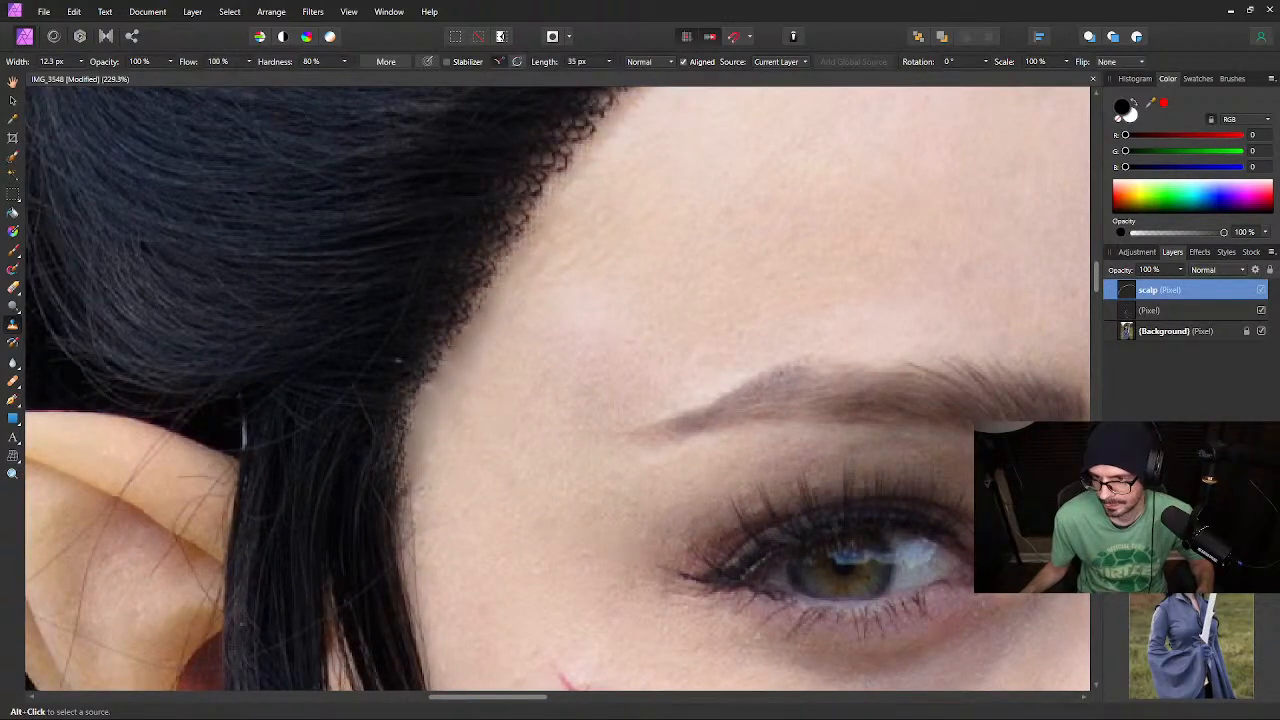
pyautogui.keyDown('alt'); pyautogui.click(633, 234); pyautogui.keyUp('alt')
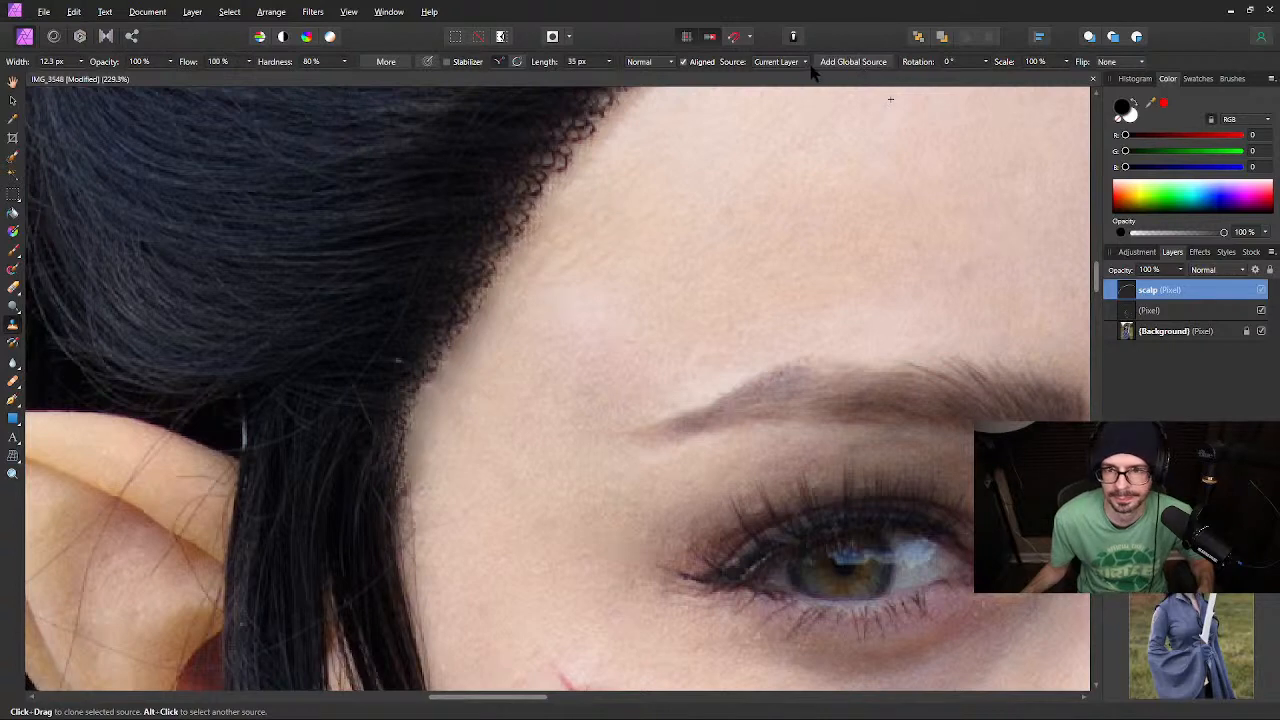
pyautogui.click(780, 61)
pyautogui.click(786, 93)
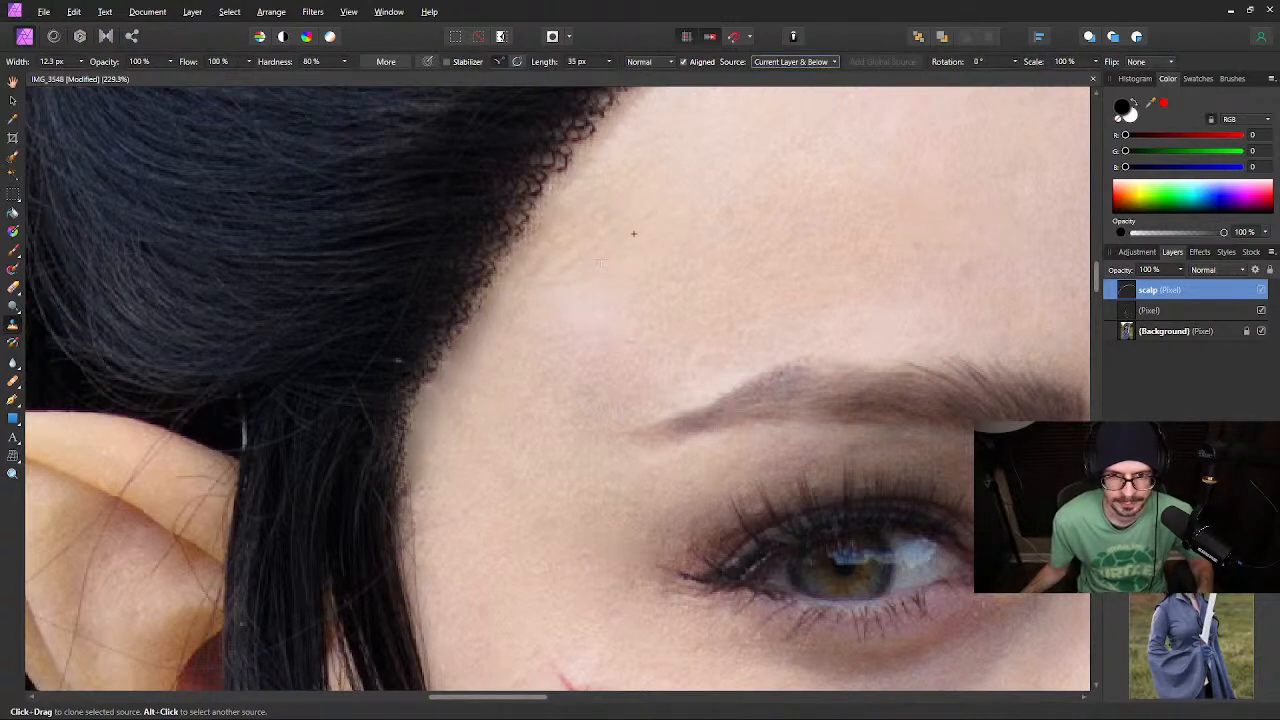
# Try a full-opacity clone stroke of forehead skin along the upper left temple hairline, and undo it
pyautogui.keyDown('alt'); pyautogui.click(611, 258); pyautogui.keyUp('alt')
pyautogui.moveTo(538, 224); pyautogui.dragTo(515, 256)
pyautogui.hotkey('ctrl', 'z')
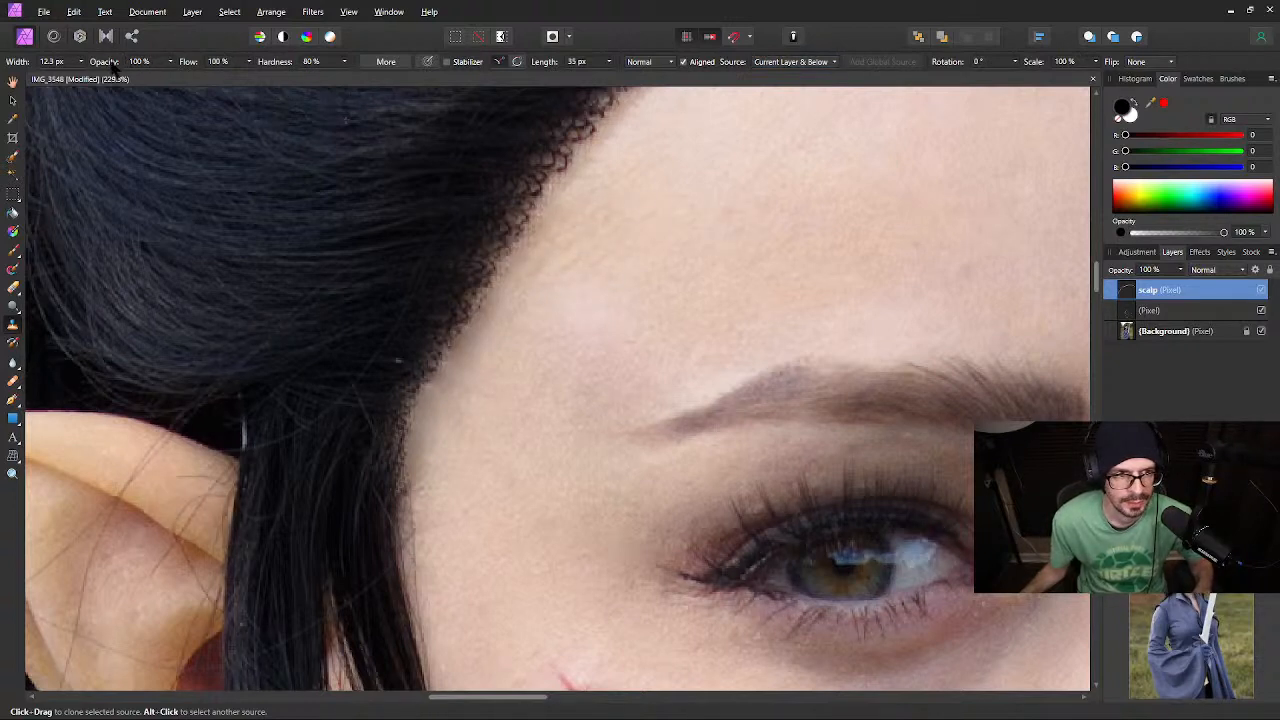
# Set the clone brush opacity to 39%
pyautogui.moveTo(114, 62); pyautogui.dragTo(60, 80)
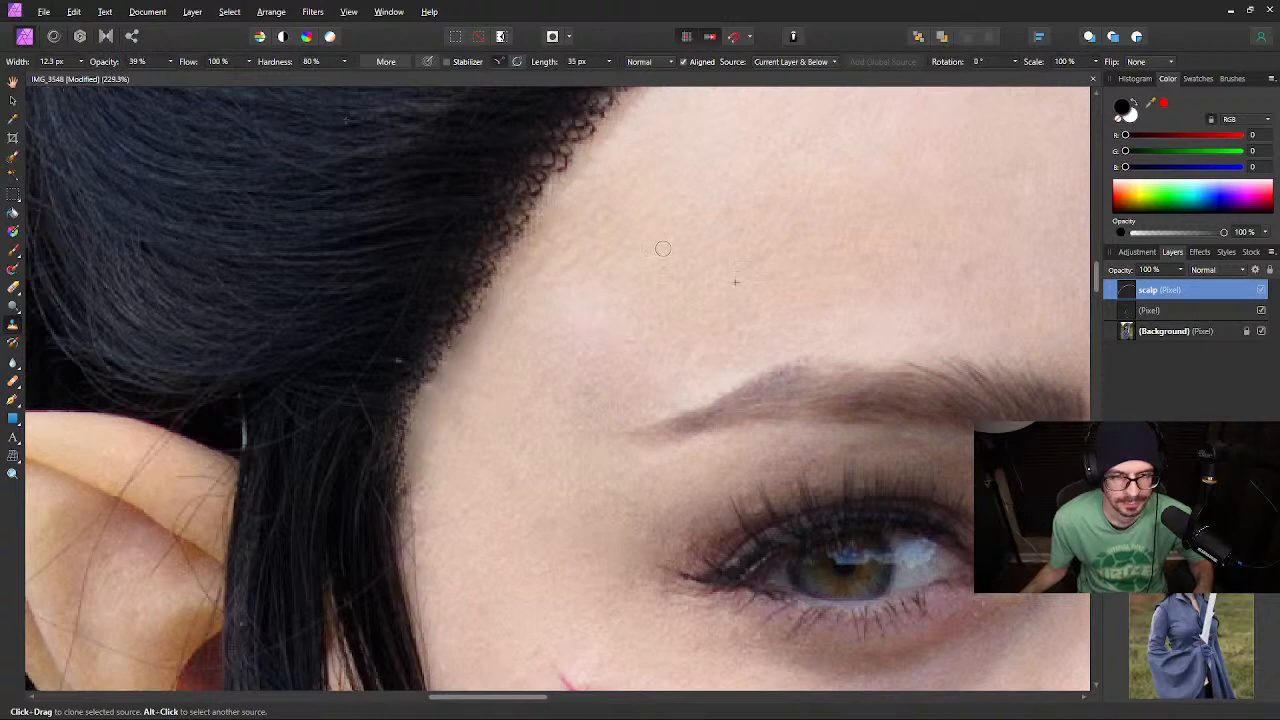
# Try a clone stroke of sampled forehead skin over the lace edge along the left temple hairline, and undo it
pyautogui.keyDown('alt'); pyautogui.click(611, 259); pyautogui.keyUp('alt')
pyautogui.keyDown('alt'); pyautogui.click(724, 226); pyautogui.keyUp('alt')
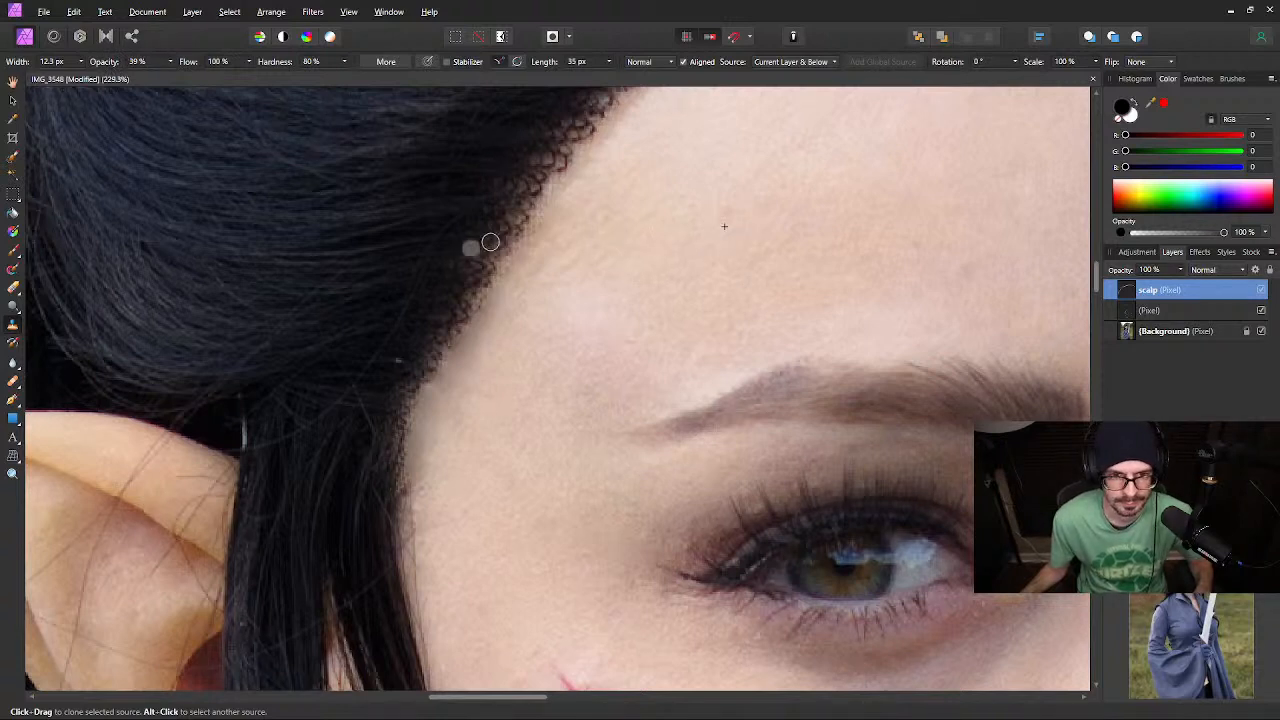
pyautogui.moveTo(514, 249)
pyautogui.mouseDown()
pyautogui.moveTo(494, 283)
pyautogui.moveTo(560, 187)
pyautogui.moveTo(535, 226)
pyautogui.mouseUp()
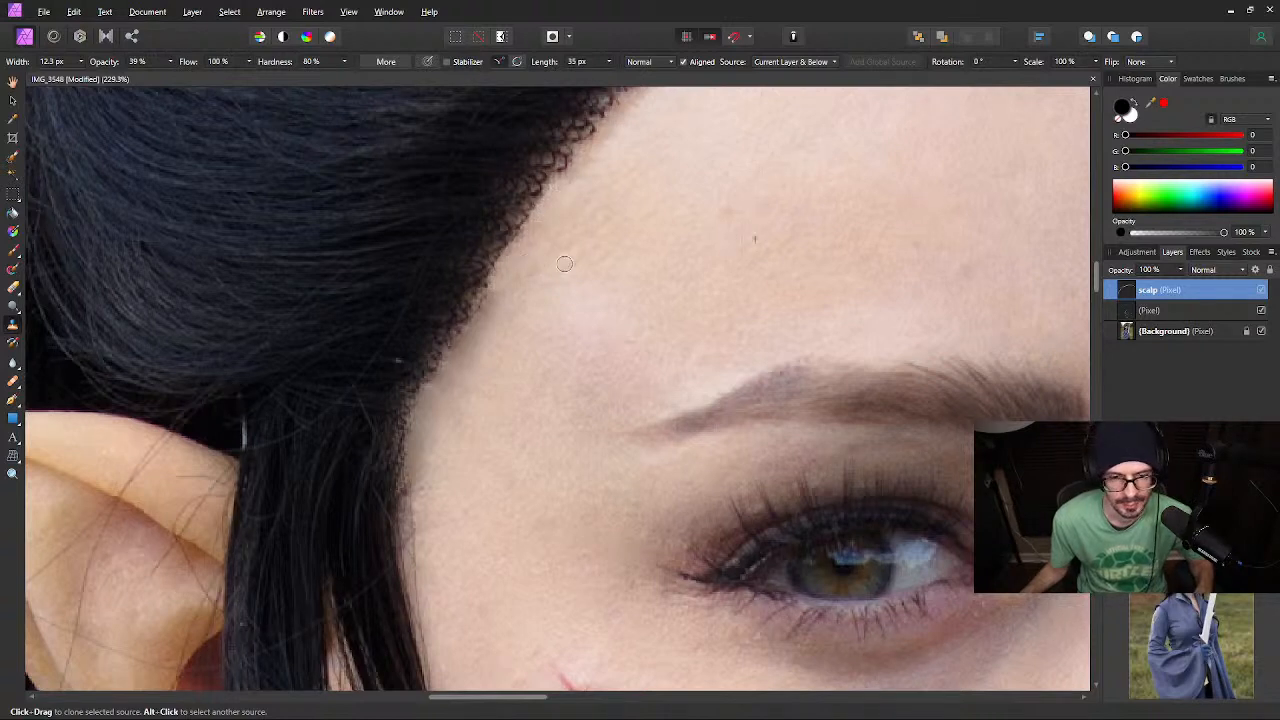
pyautogui.hotkey('ctrl', 'z')
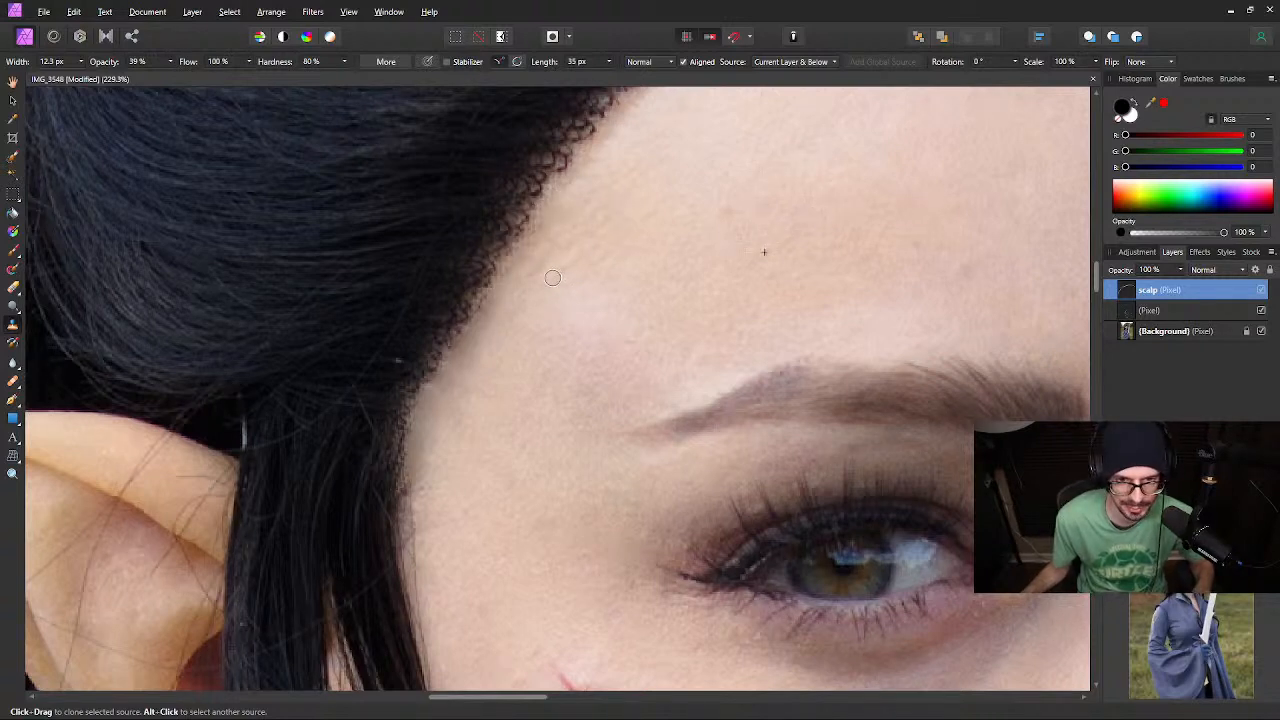
# Lower the clone brush opacity to 10% and clone sampled forehead skin along the temple hairline above the loose strands
pyautogui.moveTo(505, 414); pyautogui.dragTo(542, 337)
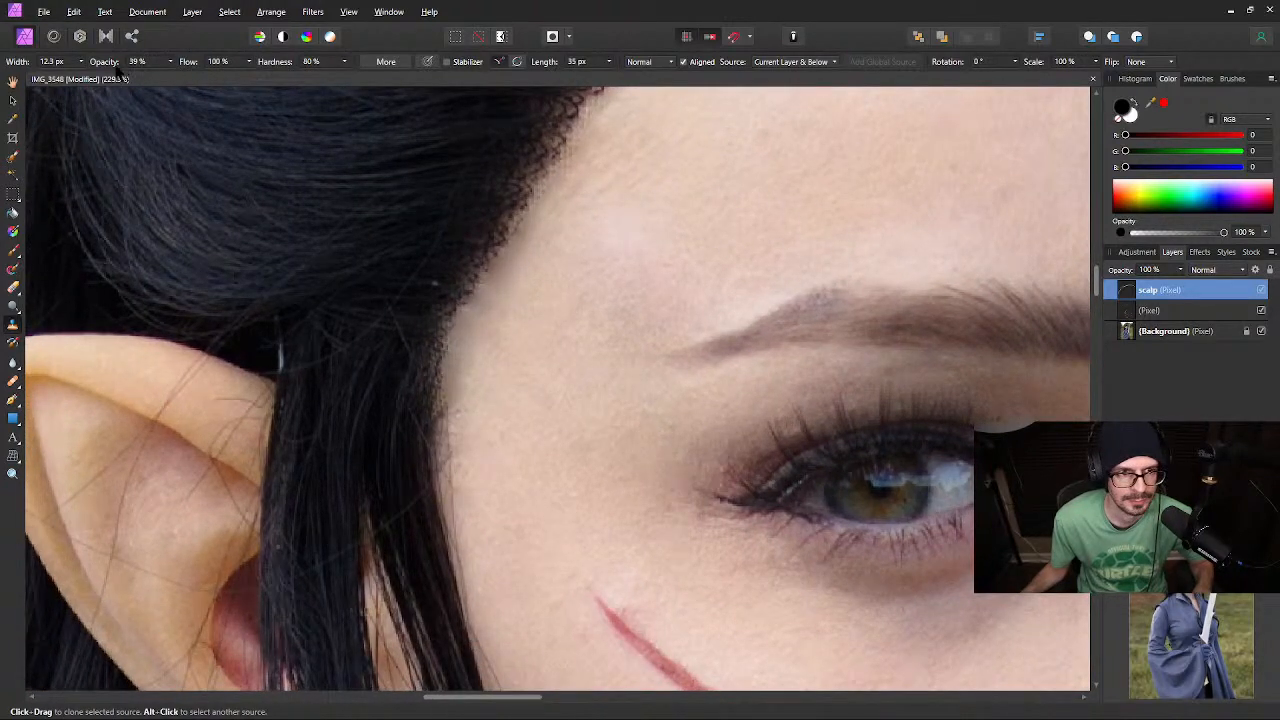
pyautogui.press('0')
pyautogui.press('3')
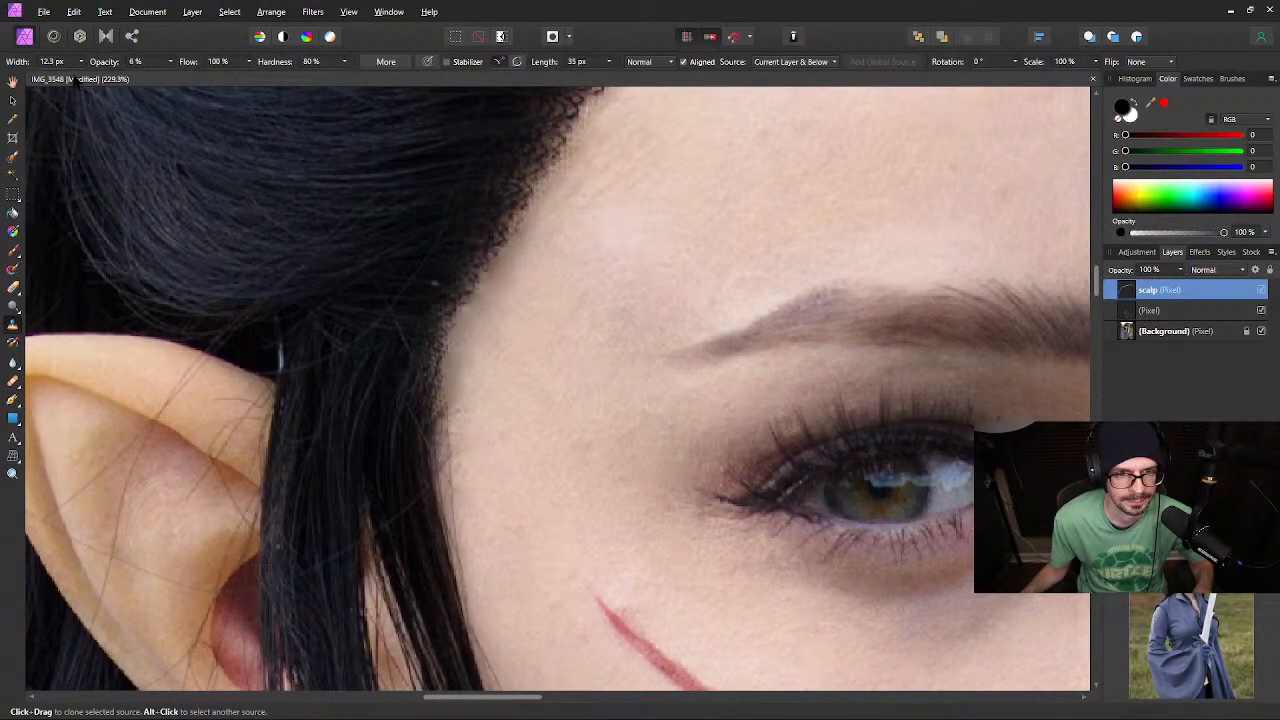
pyautogui.press('1')
pyautogui.keyDown('alt'); pyautogui.click(761, 149); pyautogui.keyUp('alt')
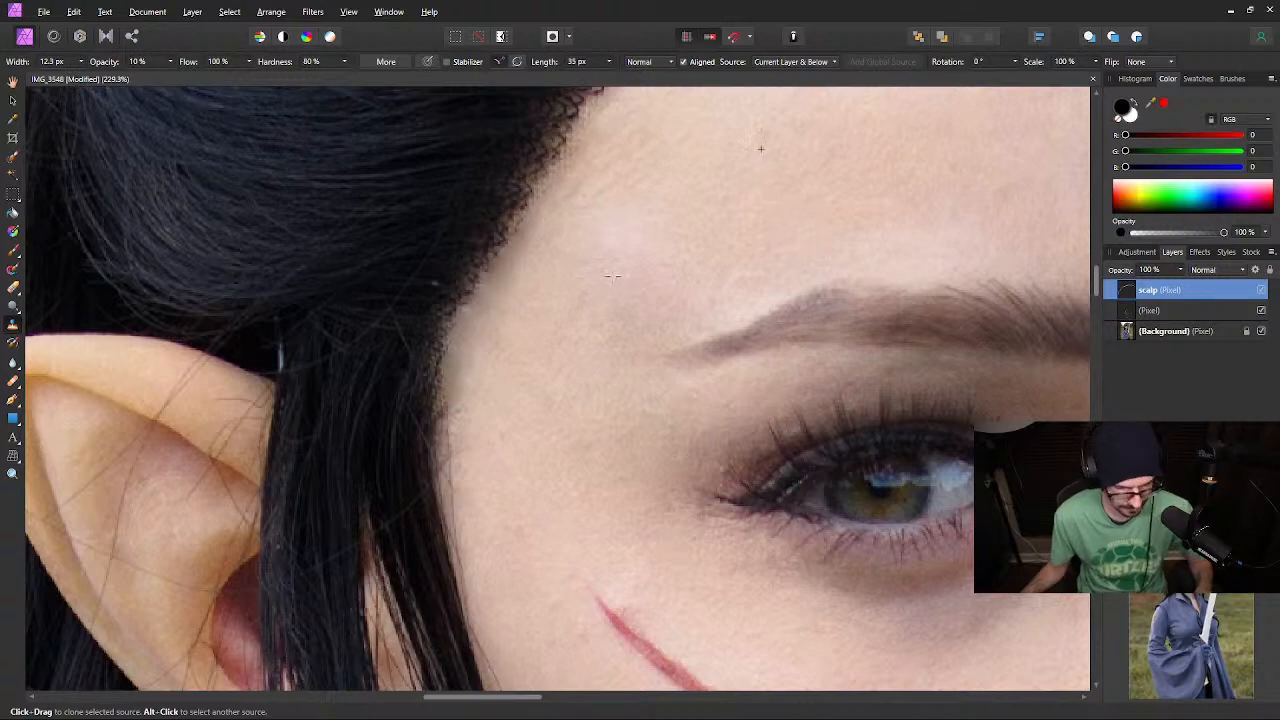
pyautogui.moveTo(519, 274)
pyautogui.mouseDown()
pyautogui.moveTo(496, 268)
pyautogui.moveTo(525, 228)
pyautogui.moveTo(487, 267)
pyautogui.moveTo(461, 326)
pyautogui.moveTo(446, 383)
pyautogui.moveTo(457, 395)
pyautogui.mouseUp()
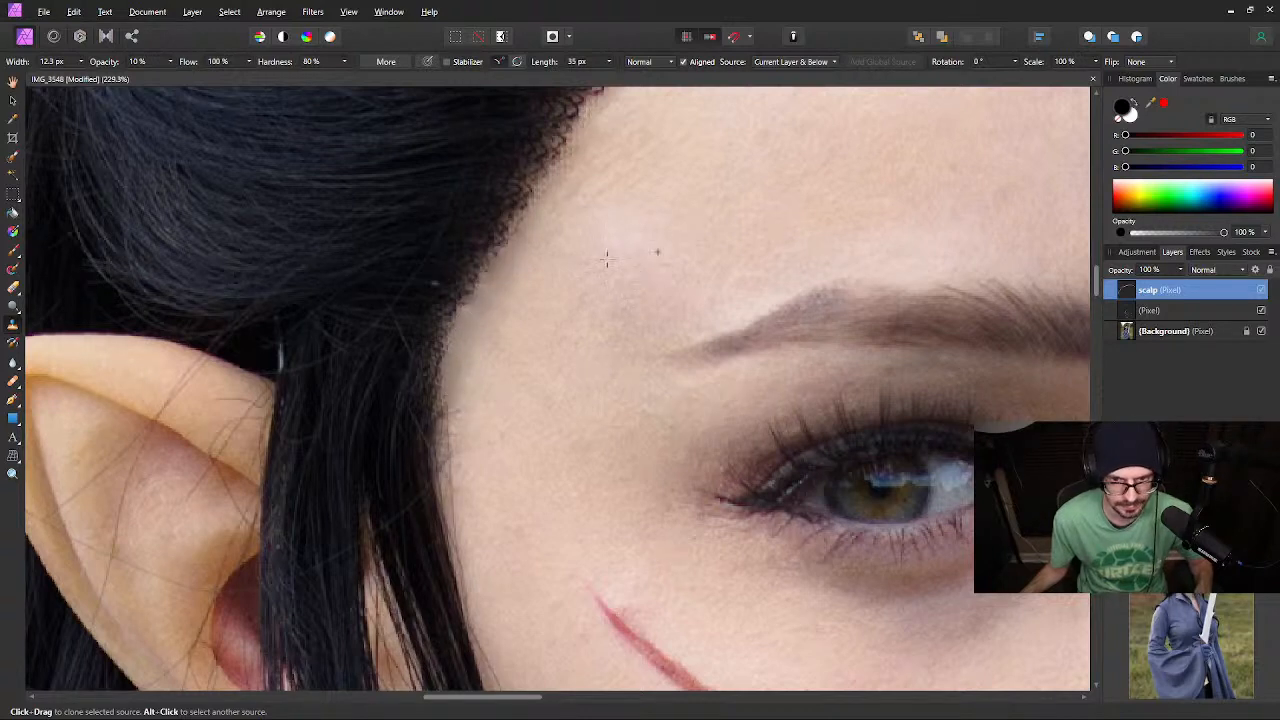
# Resample clean skin above the eyebrow and build up more clone strokes along the temple hairline, continuing up the forehead
pyautogui.keyDown('alt'); pyautogui.click(709, 218); pyautogui.keyUp('alt')
pyautogui.moveTo(473, 351)
pyautogui.mouseDown()
pyautogui.moveTo(453, 383)
pyautogui.moveTo(474, 331)
pyautogui.moveTo(450, 366)
pyautogui.moveTo(461, 331)
pyautogui.moveTo(479, 303)
pyautogui.moveTo(484, 314)
pyautogui.moveTo(503, 302)
pyautogui.moveTo(517, 263)
pyautogui.moveTo(492, 288)
pyautogui.moveTo(519, 250)
pyautogui.mouseUp()
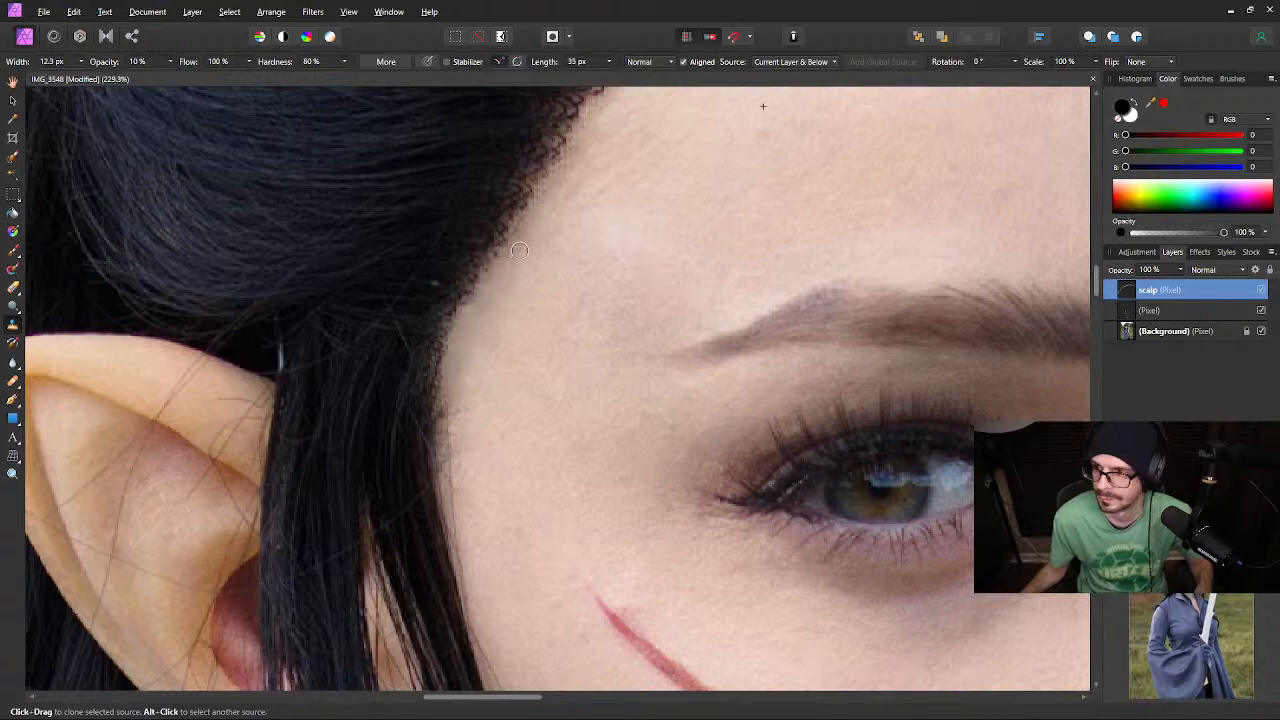
pyautogui.moveTo(670, 246)
pyautogui.mouseDown()
pyautogui.moveTo(684, 251)
pyautogui.moveTo(678, 273)
pyautogui.moveTo(652, 310)
pyautogui.moveTo(629, 314)
pyautogui.mouseUp()
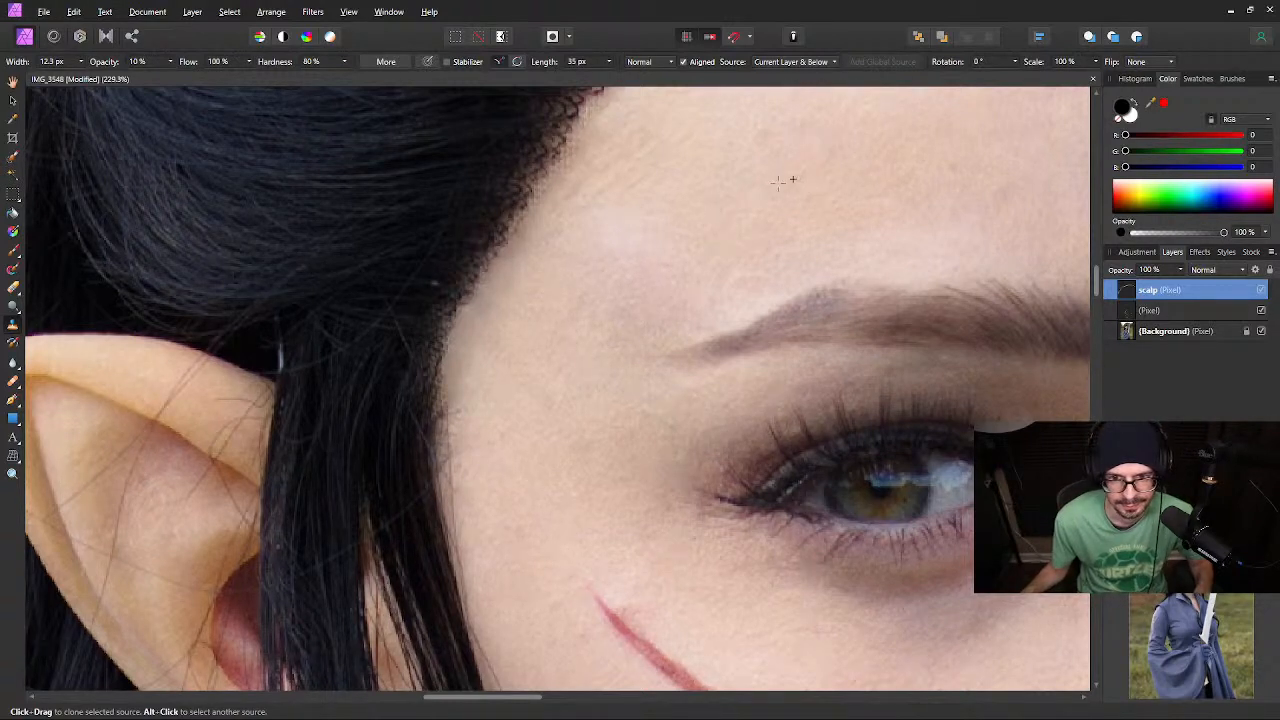
pyautogui.moveTo(558, 217)
pyautogui.mouseDown()
pyautogui.moveTo(517, 225)
pyautogui.moveTo(512, 248)
pyautogui.moveTo(534, 222)
pyautogui.moveTo(510, 264)
pyautogui.mouseUp()
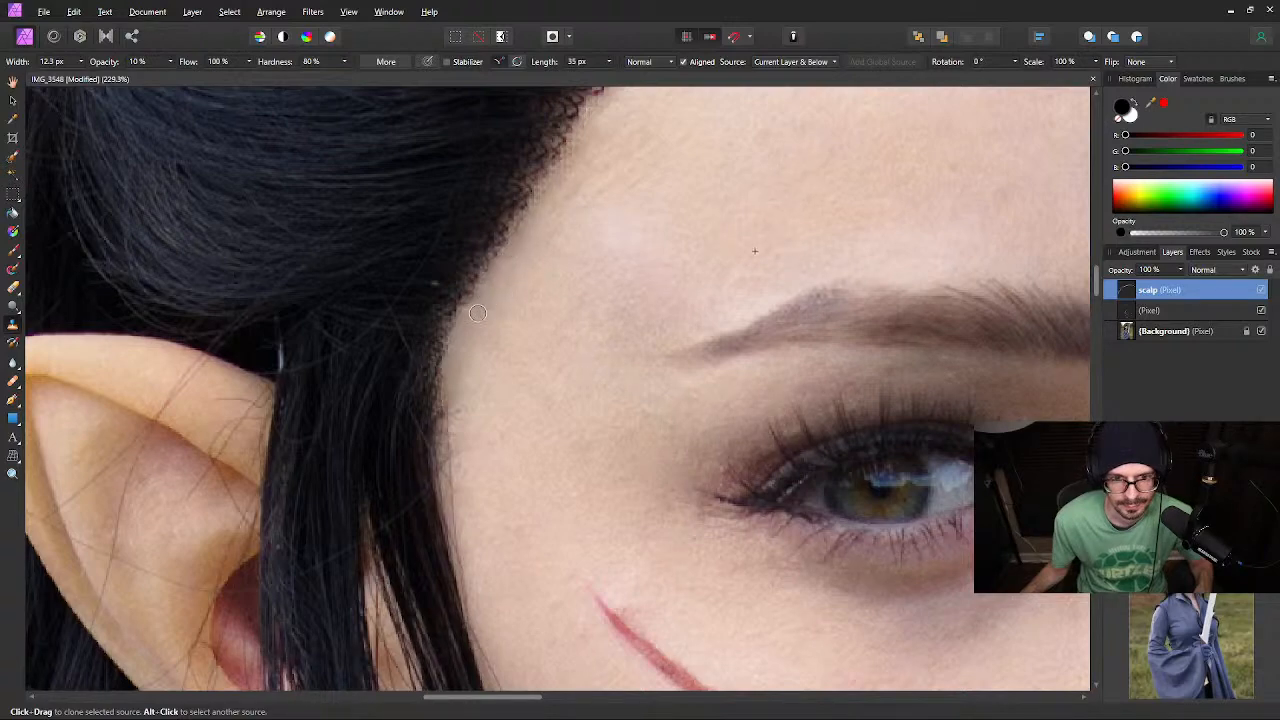
pyautogui.moveTo(565, 150); pyautogui.dragTo(560, 175)
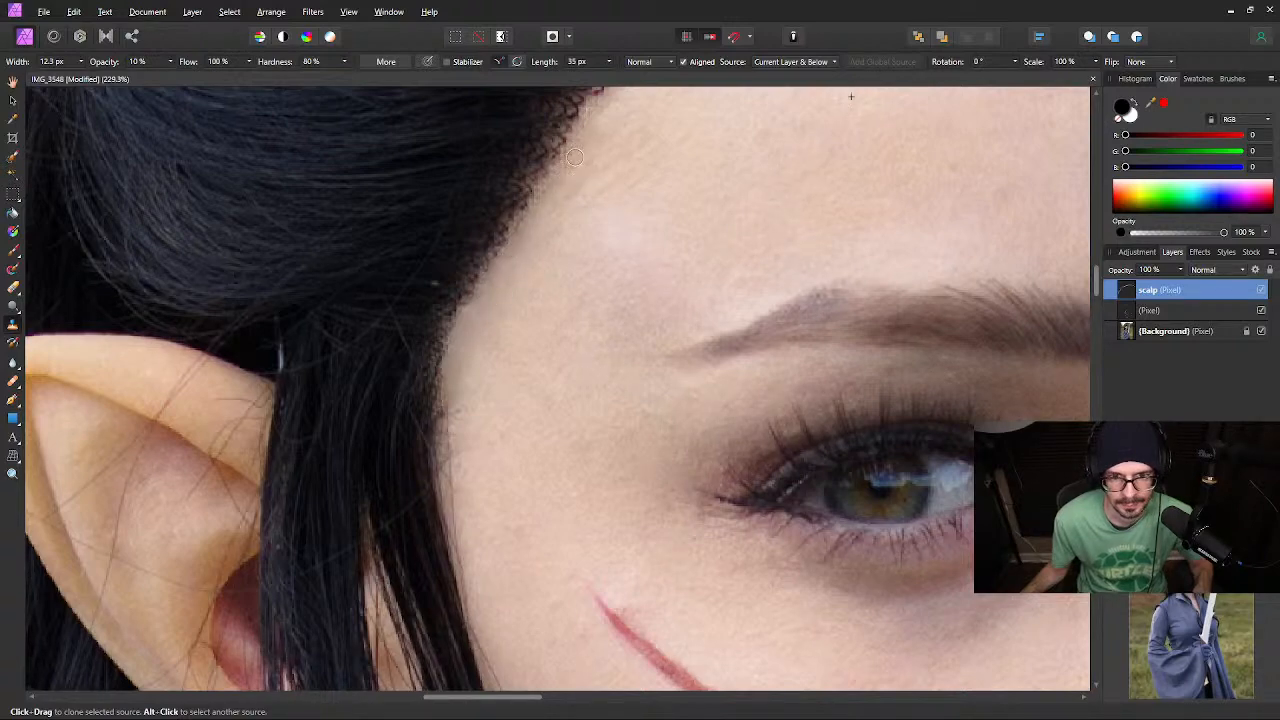
# Clone forehead skin along the upper hairline from the left curve to the skin below the centre parting
pyautogui.press('space')
pyautogui.moveTo(817, 170)
pyautogui.mouseDown()
pyautogui.moveTo(565, 437)
pyautogui.moveTo(557, 494)
pyautogui.mouseUp()
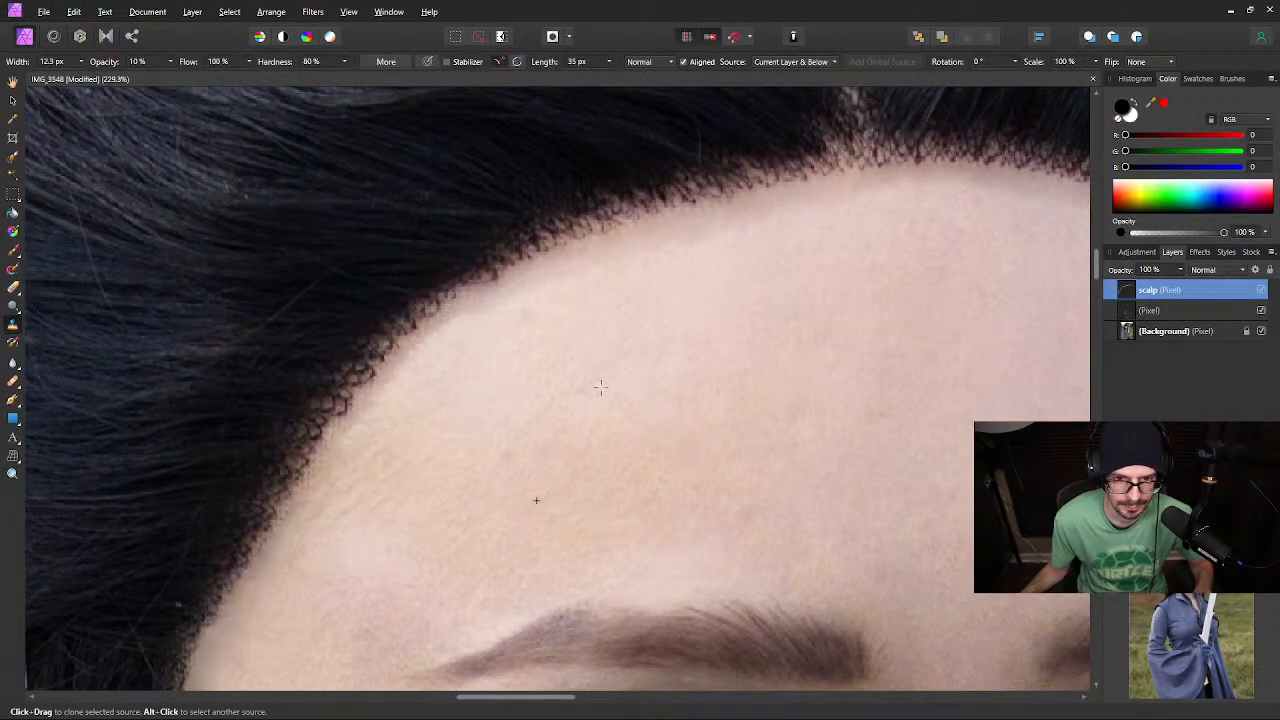
pyautogui.moveTo(457, 317)
pyautogui.mouseDown()
pyautogui.moveTo(547, 263)
pyautogui.moveTo(546, 284)
pyautogui.moveTo(578, 264)
pyautogui.mouseUp()
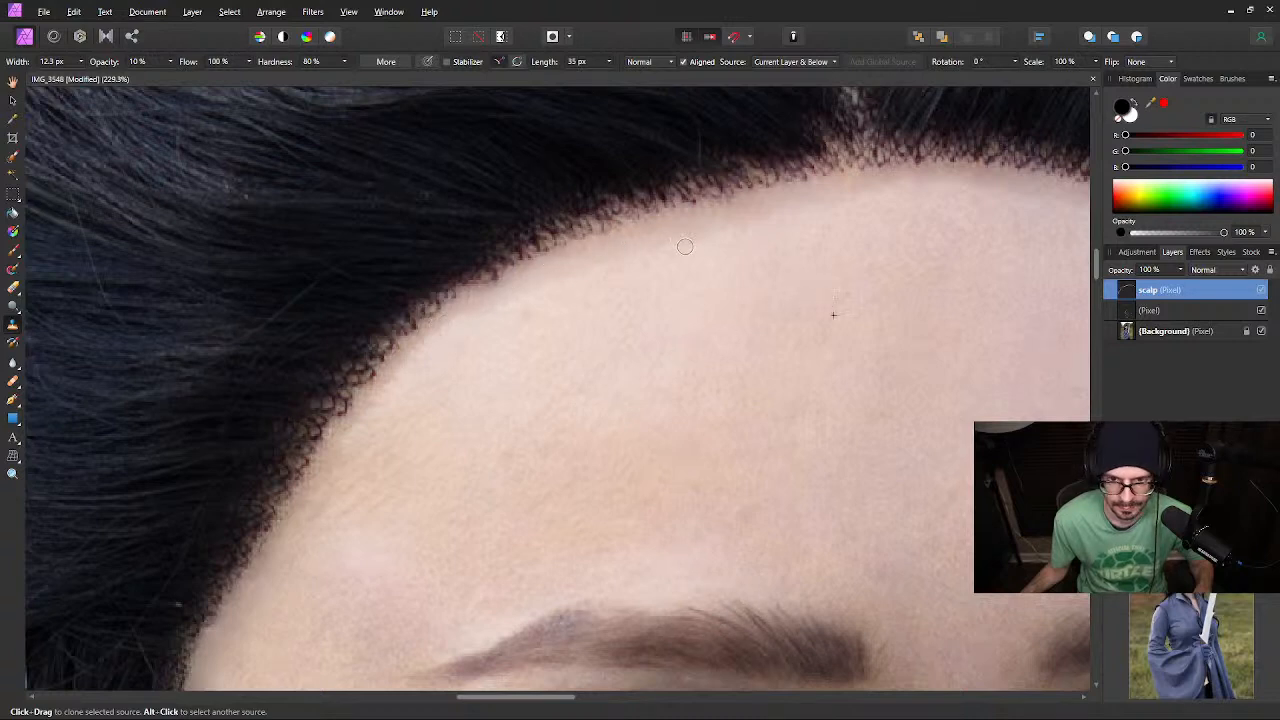
pyautogui.moveTo(819, 189)
pyautogui.mouseDown()
pyautogui.moveTo(823, 206)
pyautogui.moveTo(858, 182)
pyautogui.moveTo(887, 206)
pyautogui.mouseUp()
pyautogui.press('space')
pyautogui.moveTo(956, 300); pyautogui.dragTo(574, 297)
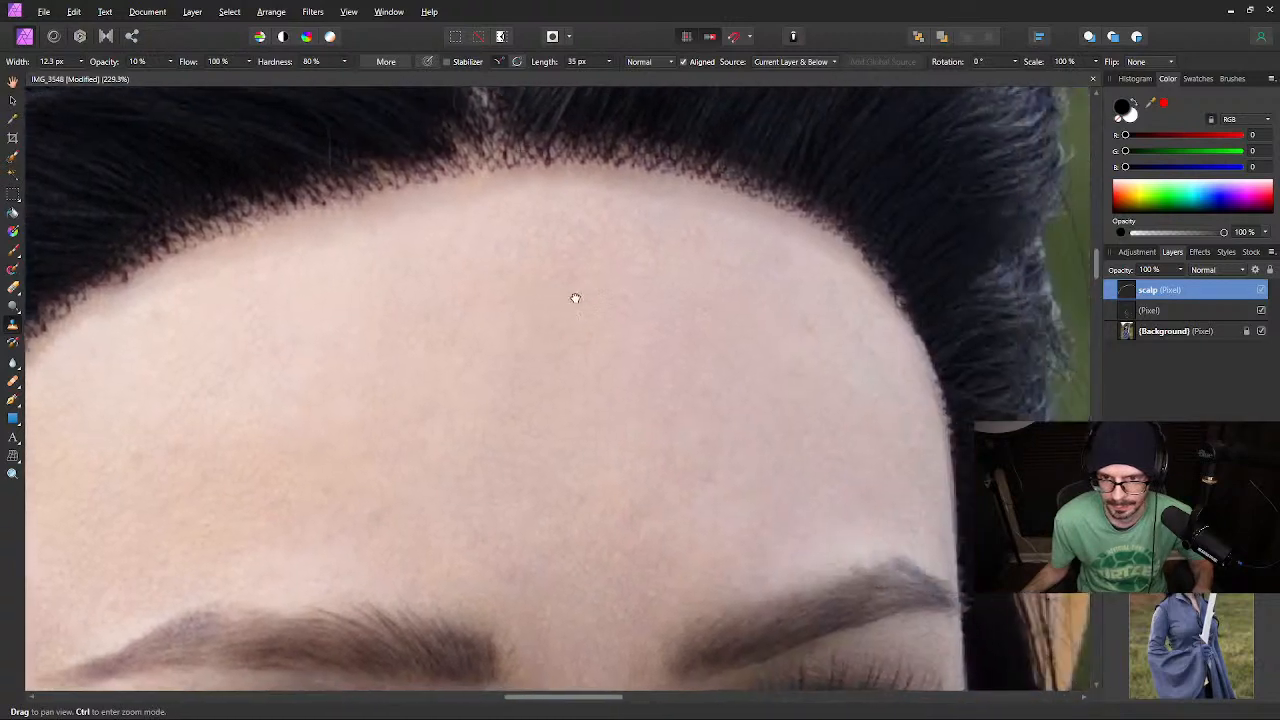
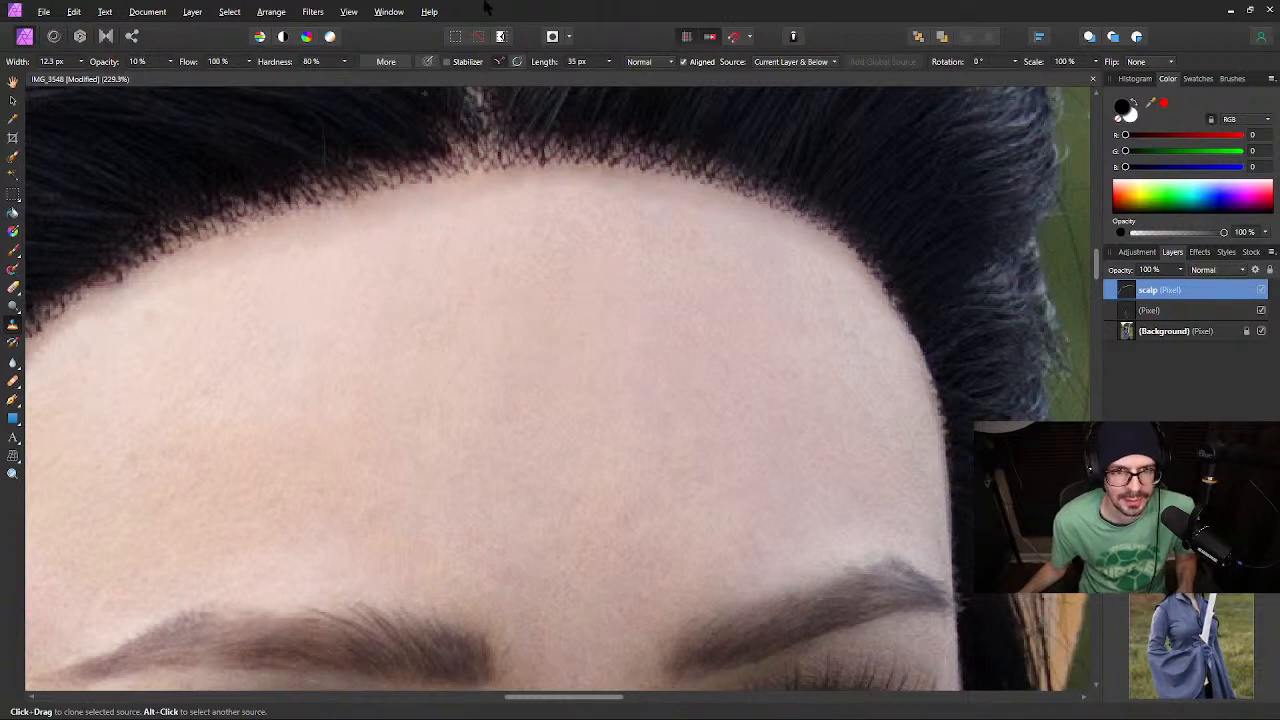
# Heal the skin edge along the upper left hairline with the Healing Brush Tool, sampling clean forehead skin
pyautogui.press('space')
pyautogui.moveTo(417, 346); pyautogui.dragTo(728, 319)
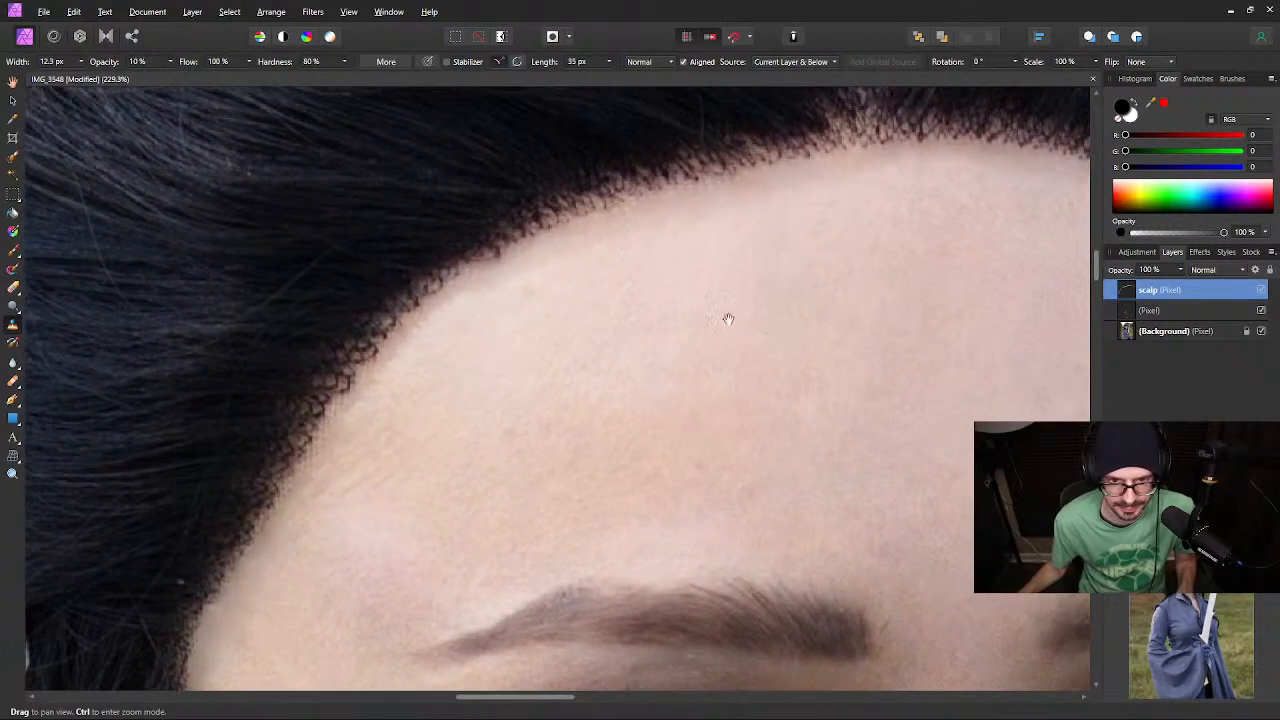
pyautogui.click(13, 383)
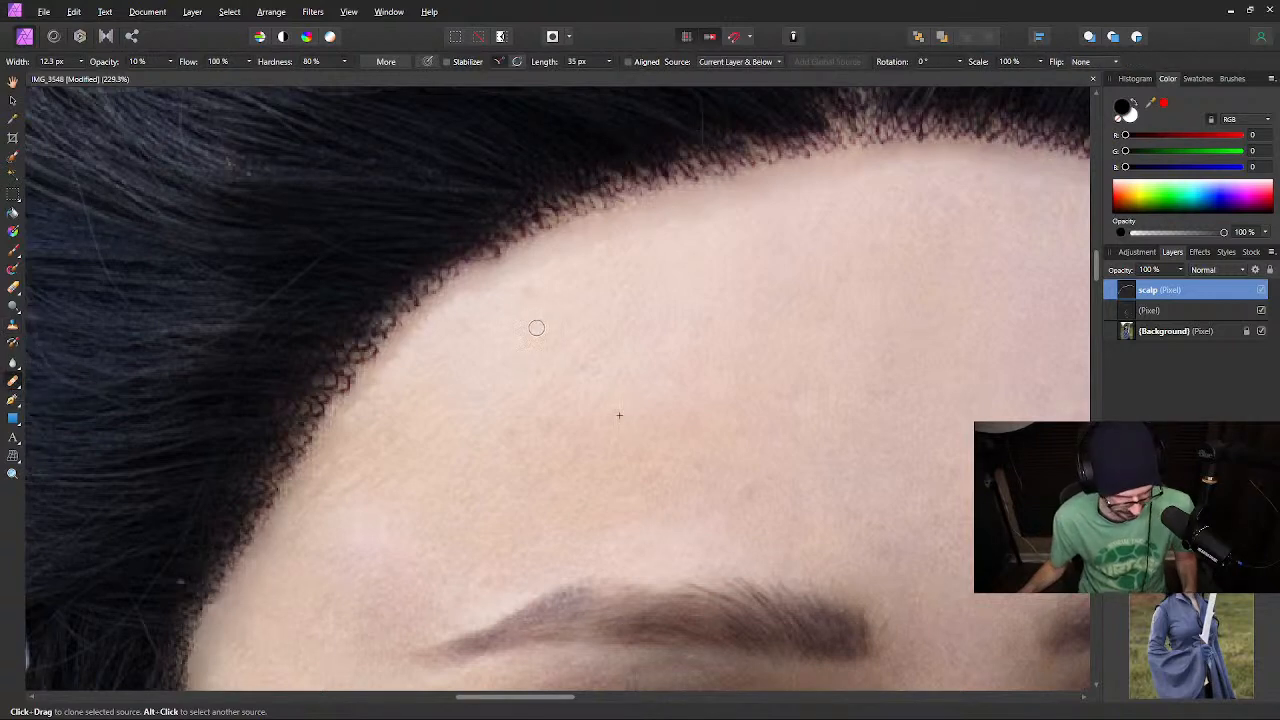
pyautogui.keyDown('alt'); pyautogui.click(541, 340); pyautogui.keyUp('alt')
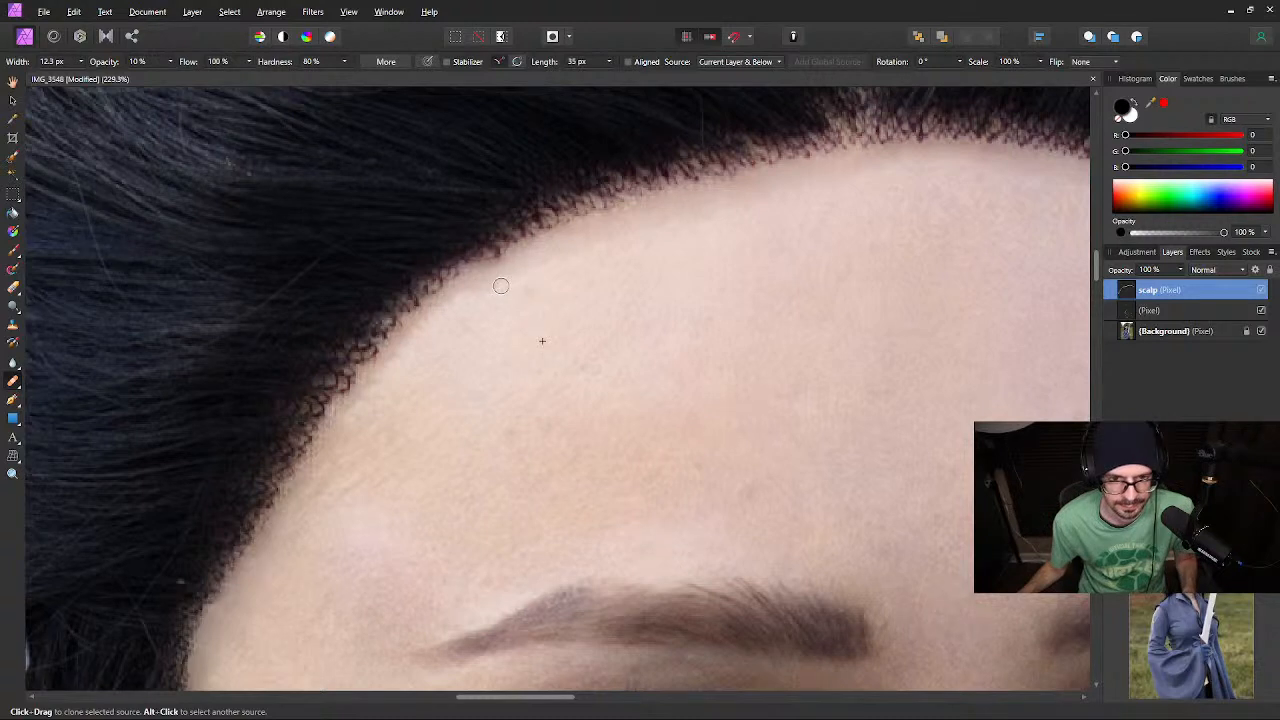
pyautogui.moveTo(493, 287)
pyautogui.mouseDown()
pyautogui.moveTo(442, 295)
pyautogui.moveTo(498, 284)
pyautogui.moveTo(449, 301)
pyautogui.moveTo(459, 307)
pyautogui.moveTo(468, 285)
pyautogui.moveTo(450, 302)
pyautogui.moveTo(518, 276)
pyautogui.moveTo(469, 281)
pyautogui.mouseUp()
pyautogui.moveTo(373, 398)
pyautogui.mouseDown()
pyautogui.moveTo(333, 418)
pyautogui.moveTo(337, 407)
pyautogui.mouseUp()
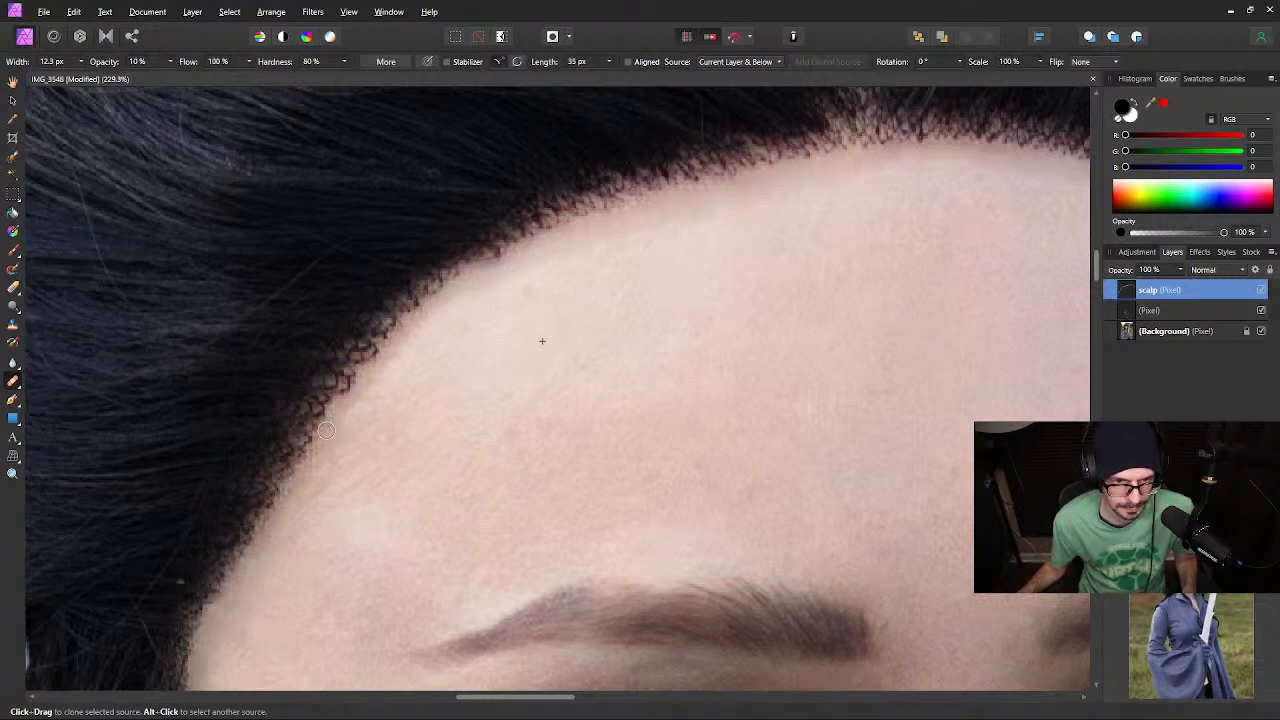
pyautogui.moveTo(463, 450); pyautogui.dragTo(670, 379)
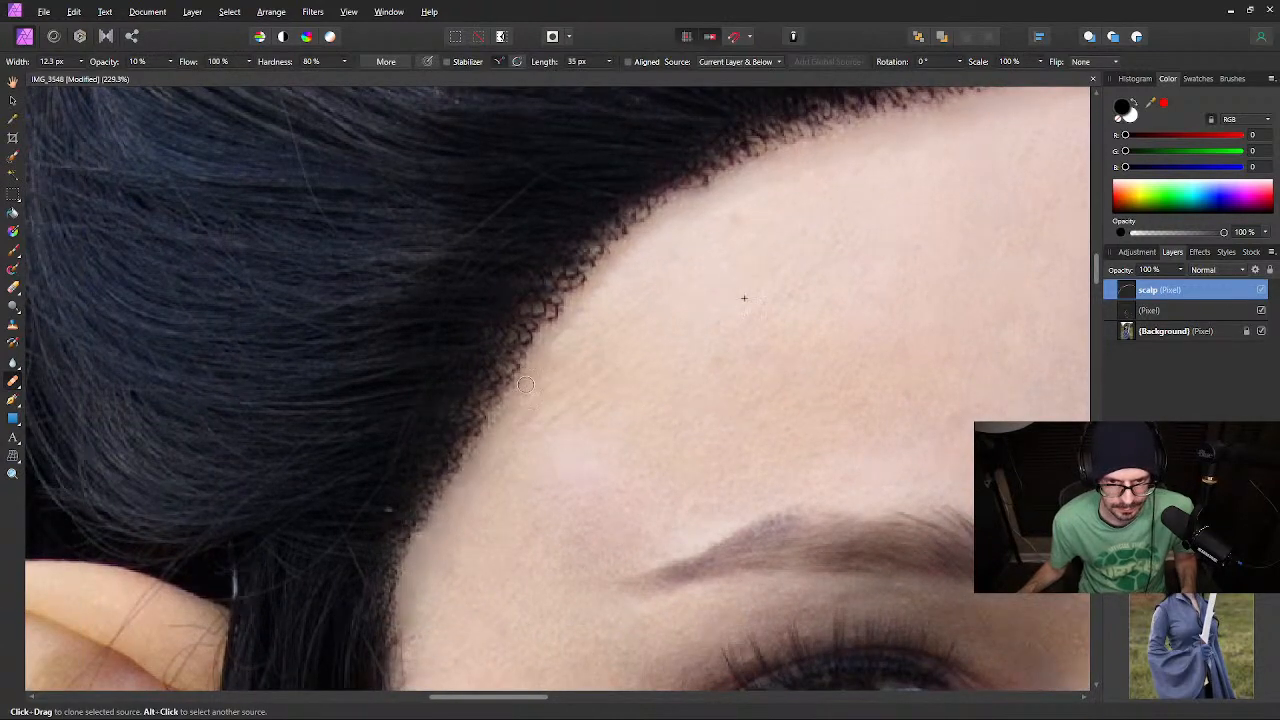
pyautogui.moveTo(523, 374)
pyautogui.mouseDown()
pyautogui.moveTo(578, 296)
pyautogui.moveTo(557, 352)
pyautogui.moveTo(572, 298)
pyautogui.moveTo(602, 289)
pyautogui.mouseUp()
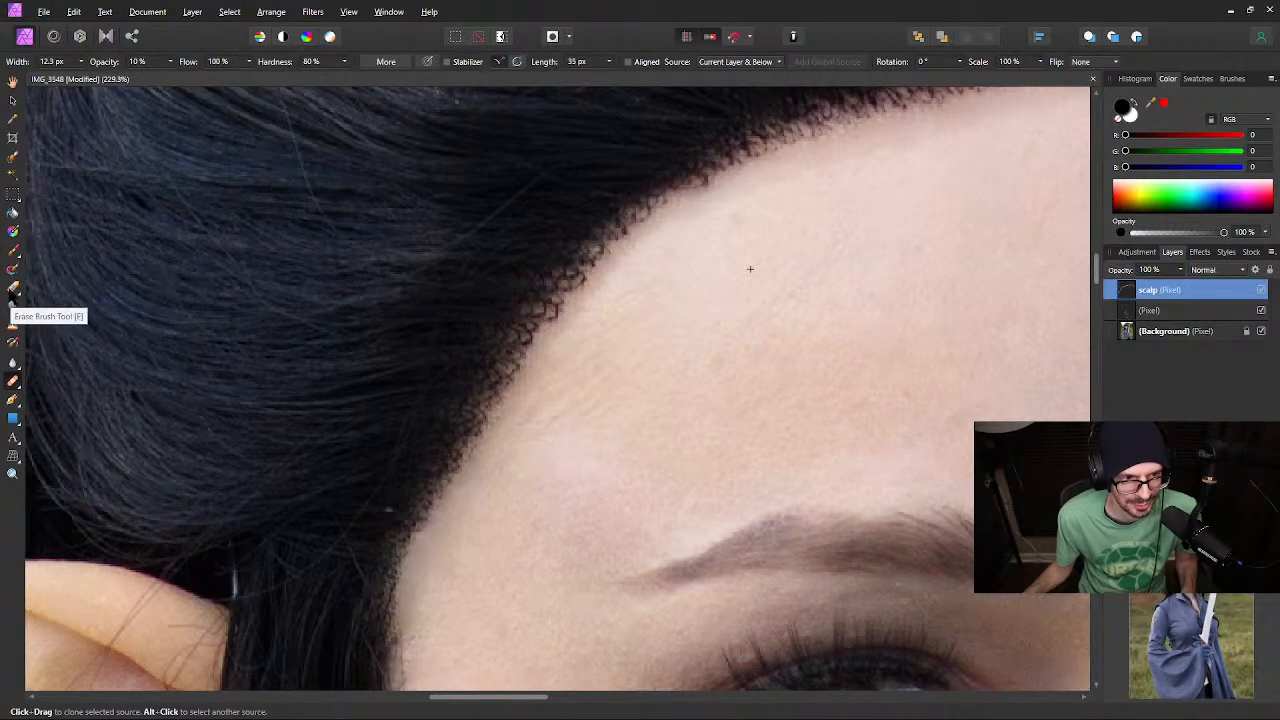
# Switch back to the Clone Brush Tool and blend nearby sampled forehead skin along the upper left hairline
pyautogui.click(13, 326)
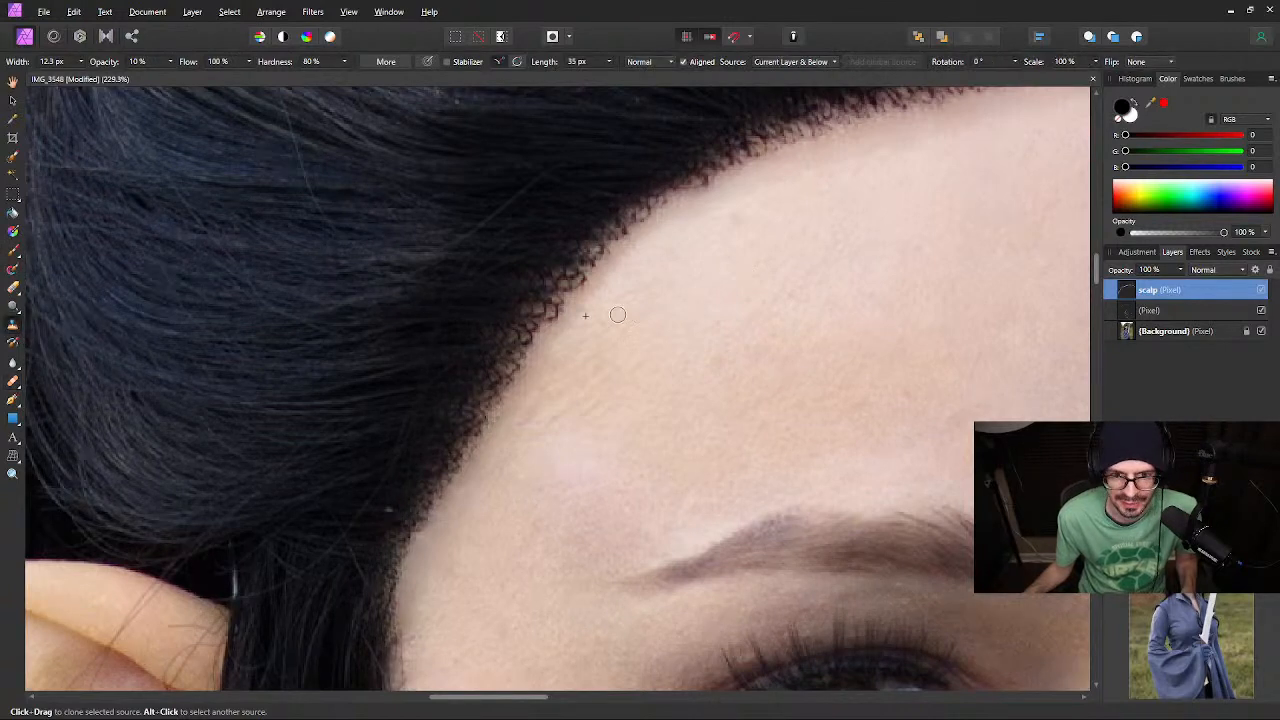
pyautogui.keyDown('alt'); pyautogui.click(682, 303); pyautogui.keyUp('alt')
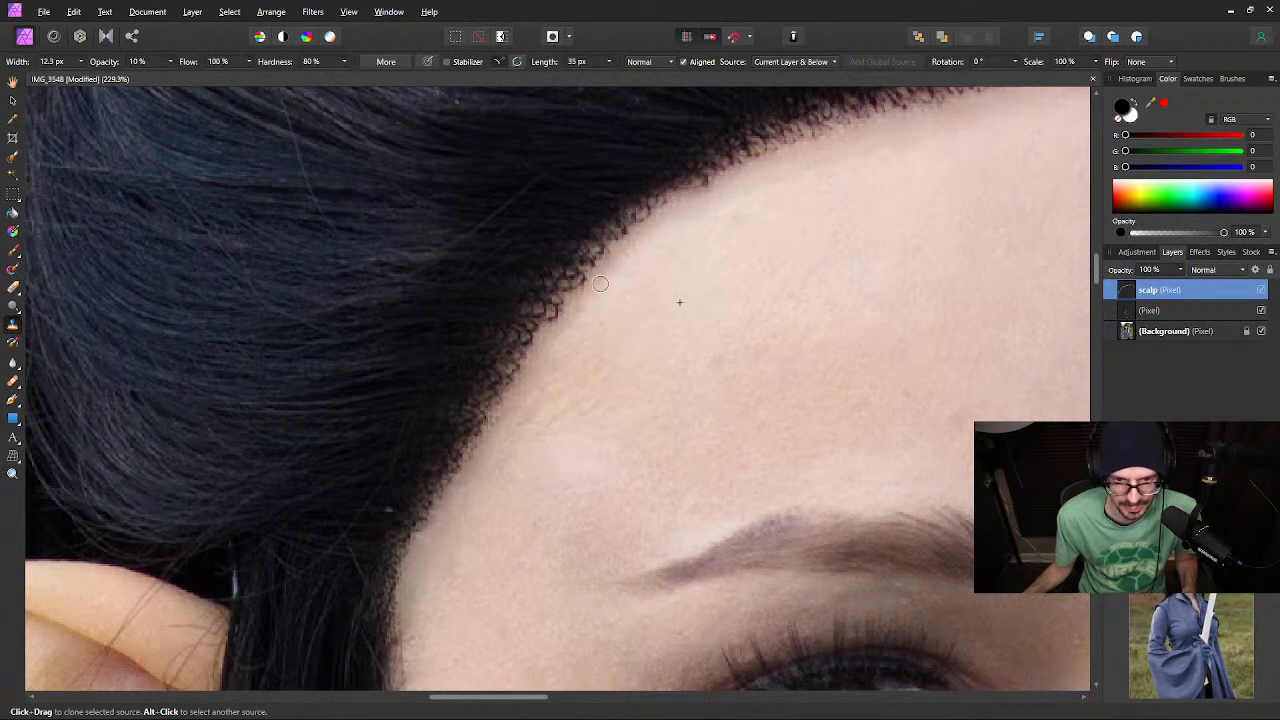
pyautogui.moveTo(600, 283)
pyautogui.mouseDown()
pyautogui.moveTo(631, 244)
pyautogui.moveTo(576, 309)
pyautogui.moveTo(578, 334)
pyautogui.moveTo(583, 306)
pyautogui.moveTo(560, 353)
pyautogui.moveTo(567, 328)
pyautogui.moveTo(547, 344)
pyautogui.moveTo(578, 421)
pyautogui.moveTo(542, 388)
pyautogui.moveTo(530, 430)
pyautogui.moveTo(531, 417)
pyautogui.moveTo(517, 424)
pyautogui.moveTo(537, 405)
pyautogui.moveTo(489, 417)
pyautogui.moveTo(497, 428)
pyautogui.moveTo(501, 416)
pyautogui.moveTo(468, 494)
pyautogui.moveTo(490, 459)
pyautogui.moveTo(509, 444)
pyautogui.moveTo(510, 459)
pyautogui.moveTo(601, 368)
pyautogui.mouseUp()
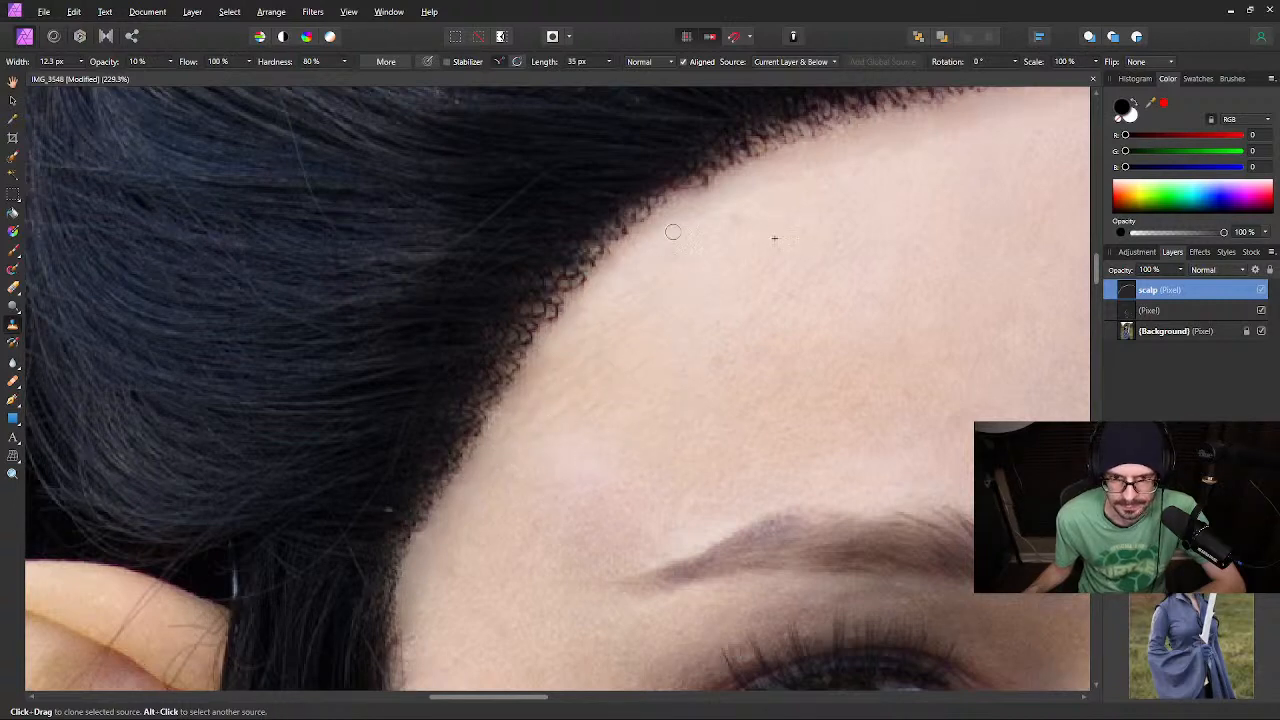
pyautogui.moveTo(655, 229); pyautogui.dragTo(589, 303)
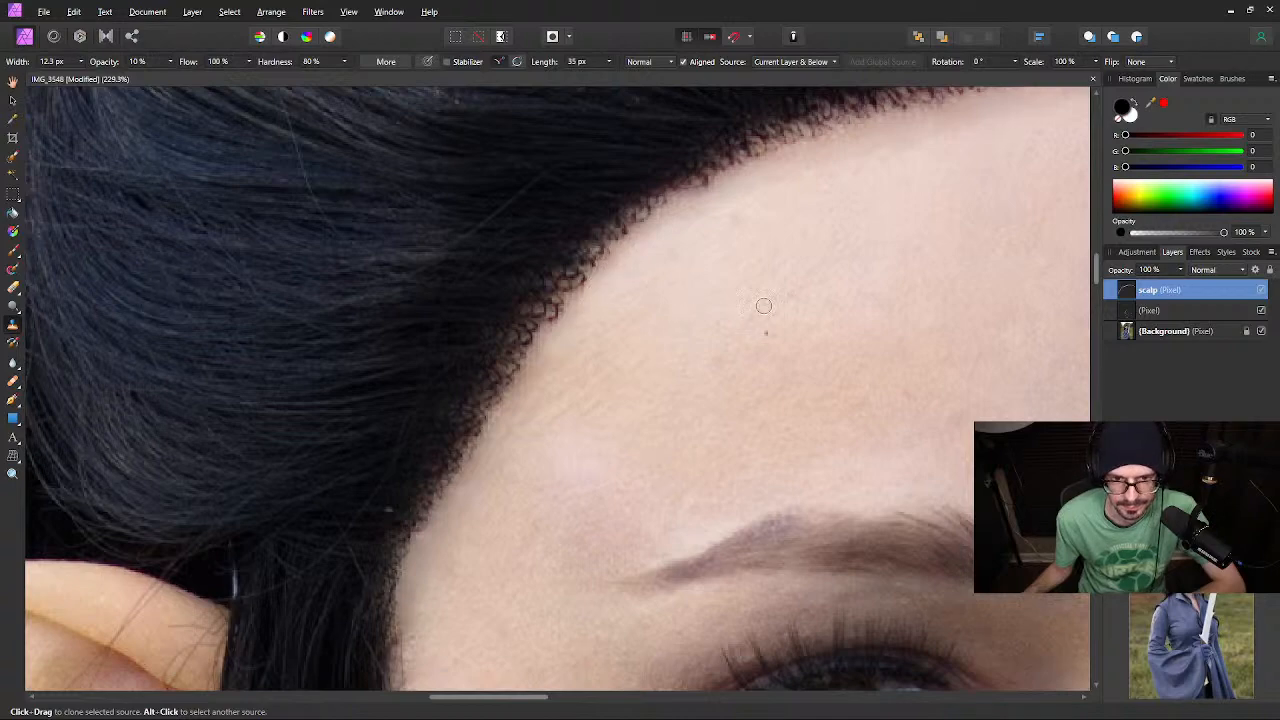
# Examine the retouched hairline from the temple to the parting, both close up and in the whole portrait
pyautogui.scroll(-1, 790, 254)
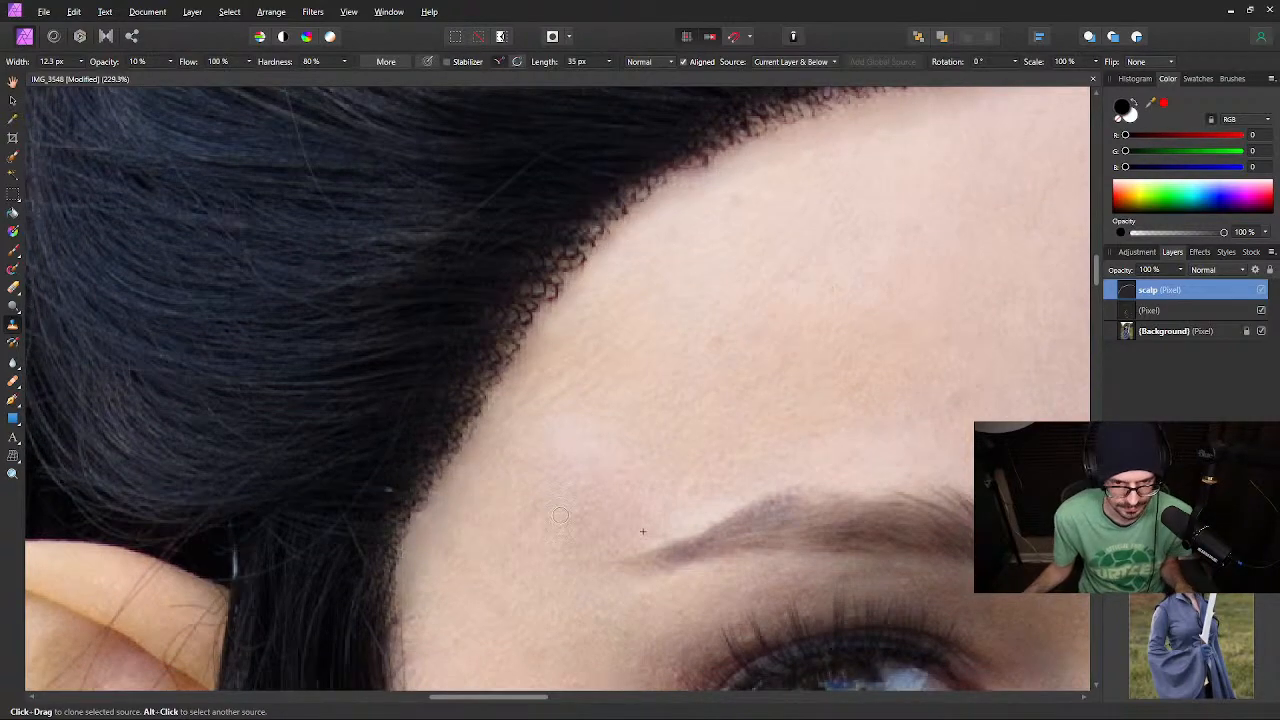
pyautogui.moveTo(528, 517); pyautogui.dragTo(680, 280)
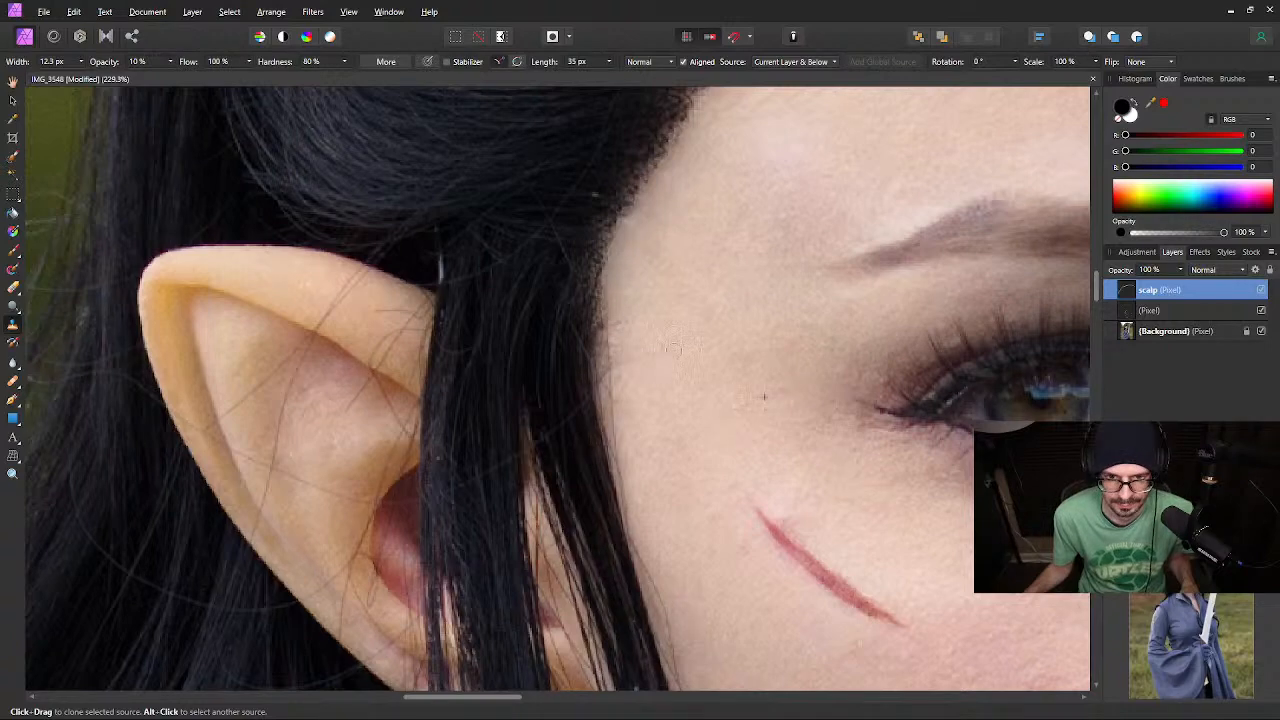
pyautogui.scroll(-8, 789, 219)
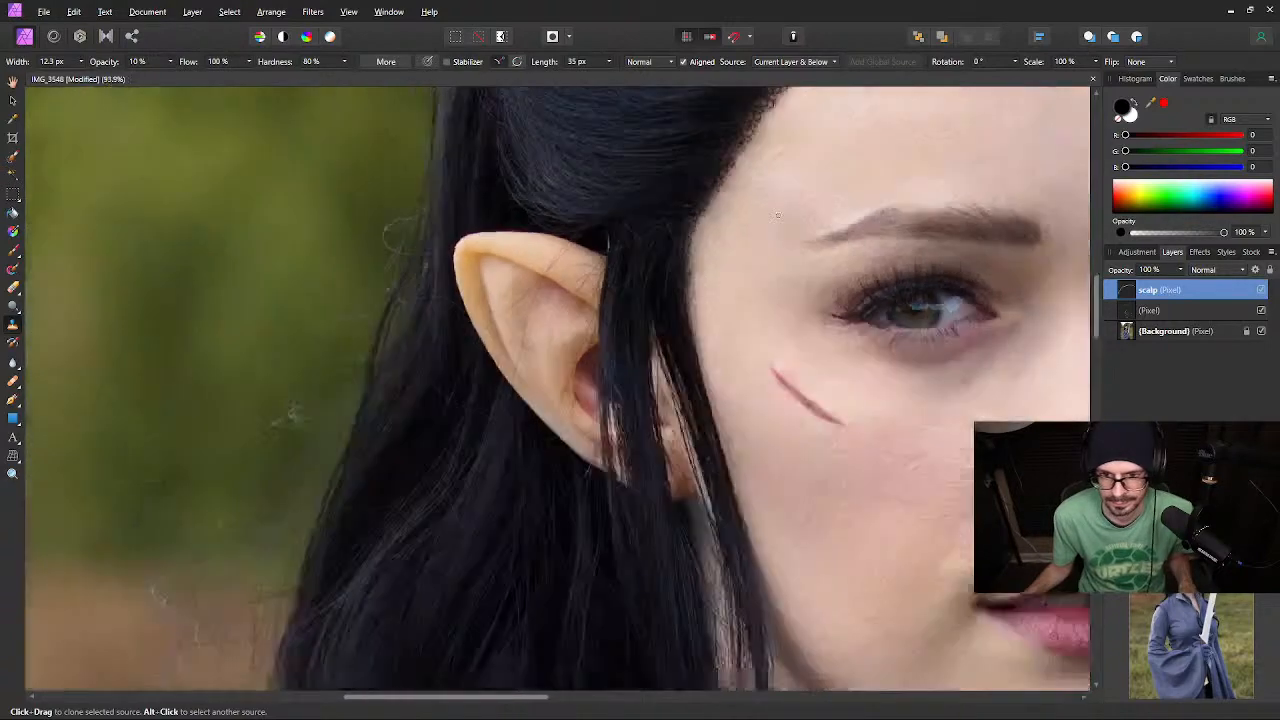
pyautogui.moveTo(897, 192); pyautogui.dragTo(618, 275)
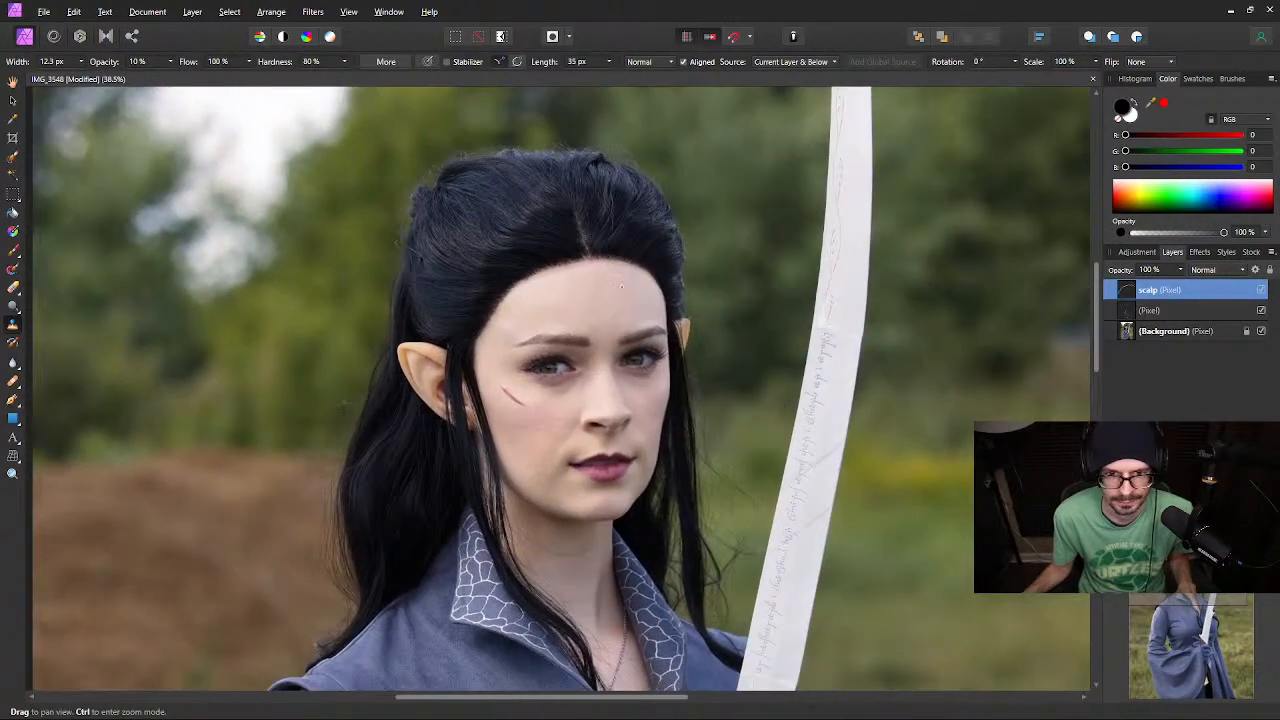
pyautogui.scroll(7, 618, 275)
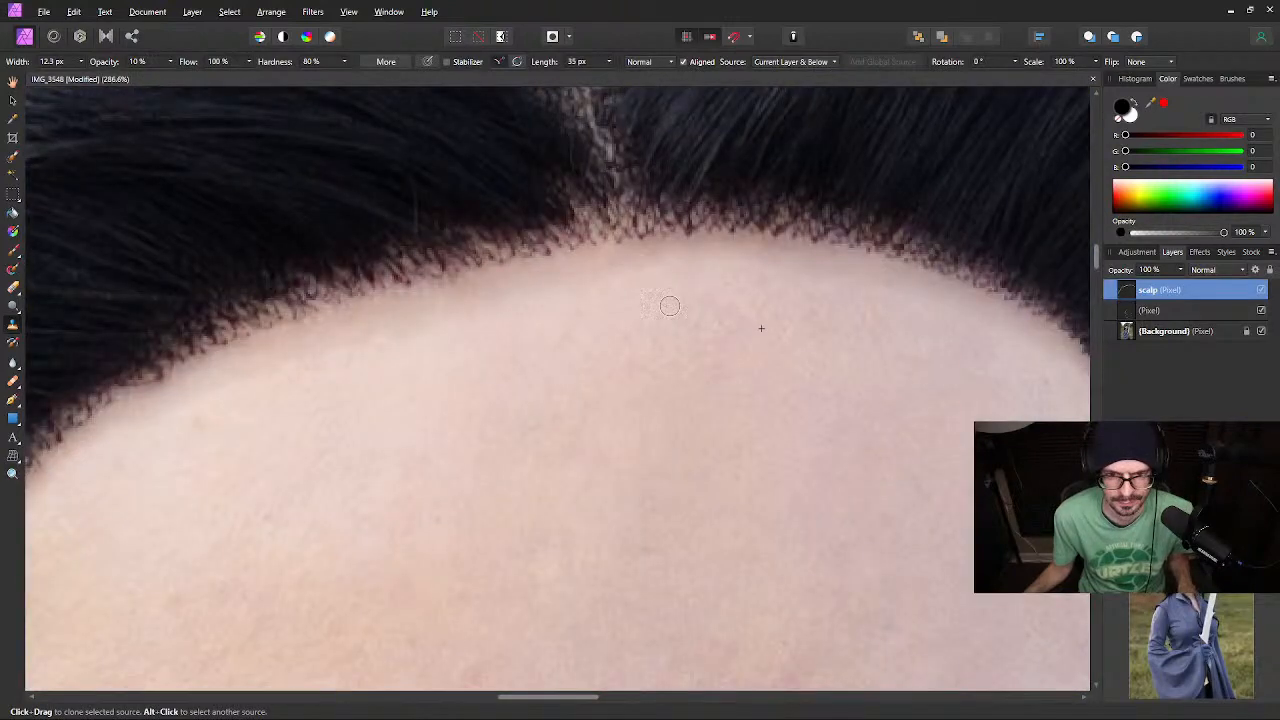
pyautogui.scroll(-5, 716, 354)
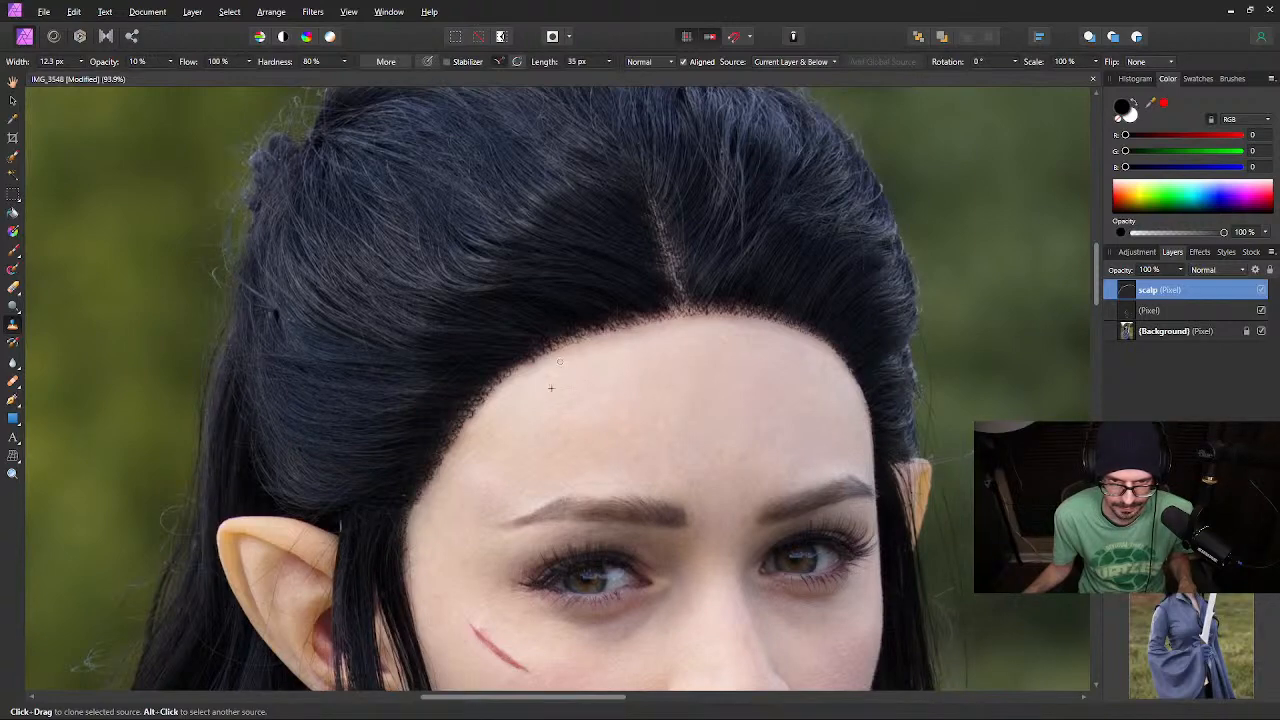
pyautogui.scroll(-4, 610, 418)
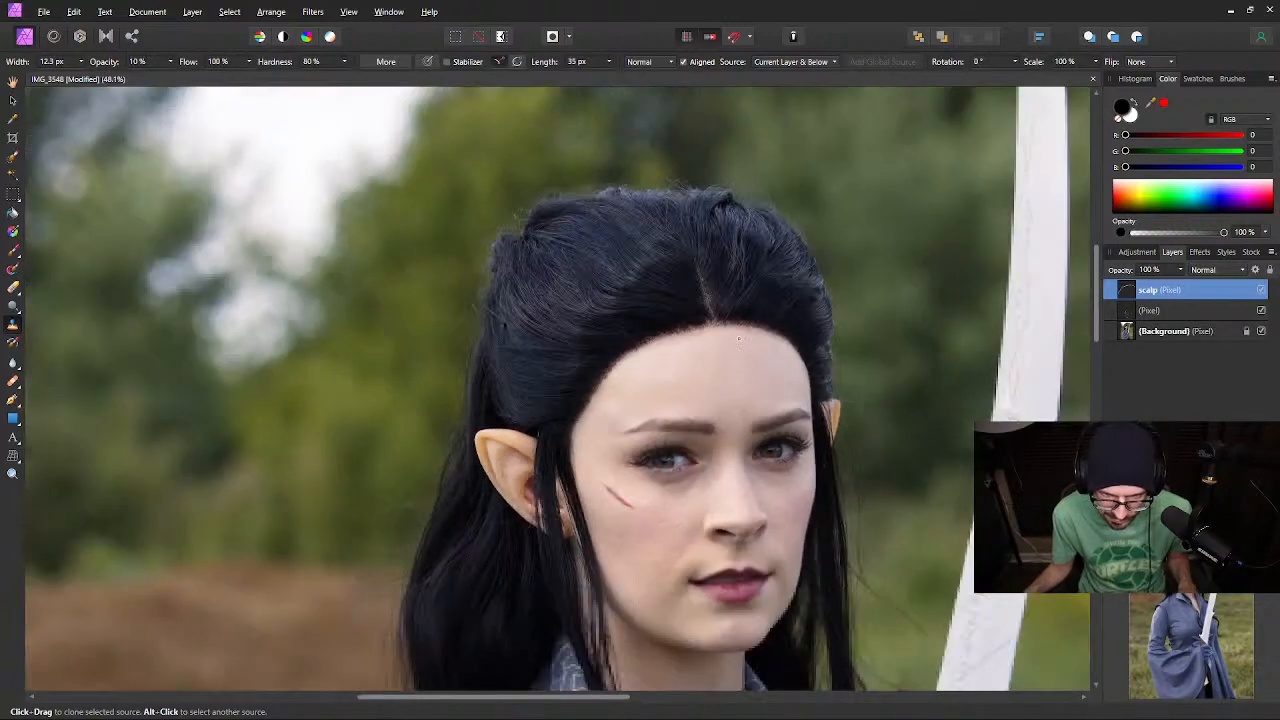
# Enlarge the clone brush to 21.8 px, sample mid-forehead skin and clone it just below the hairline left of the parting
pyautogui.scroll(4, 733, 350)
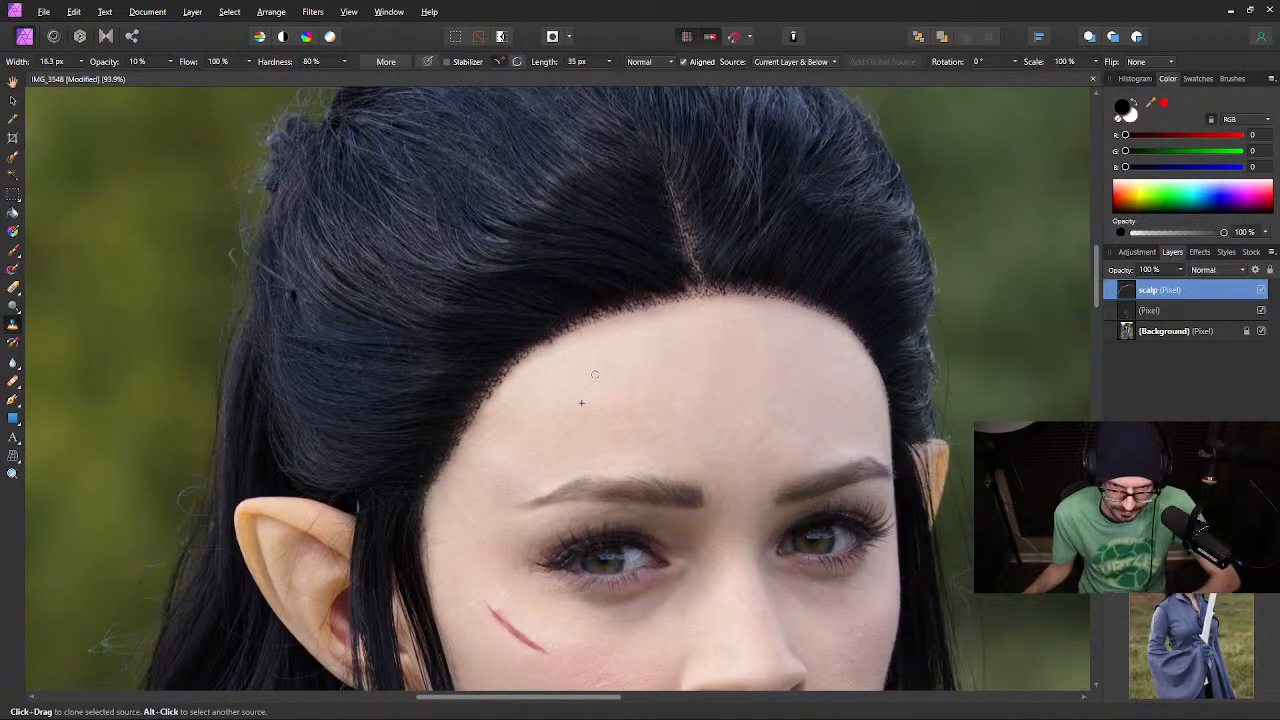
pyautogui.press(']')
pyautogui.press(']')
pyautogui.press(']')
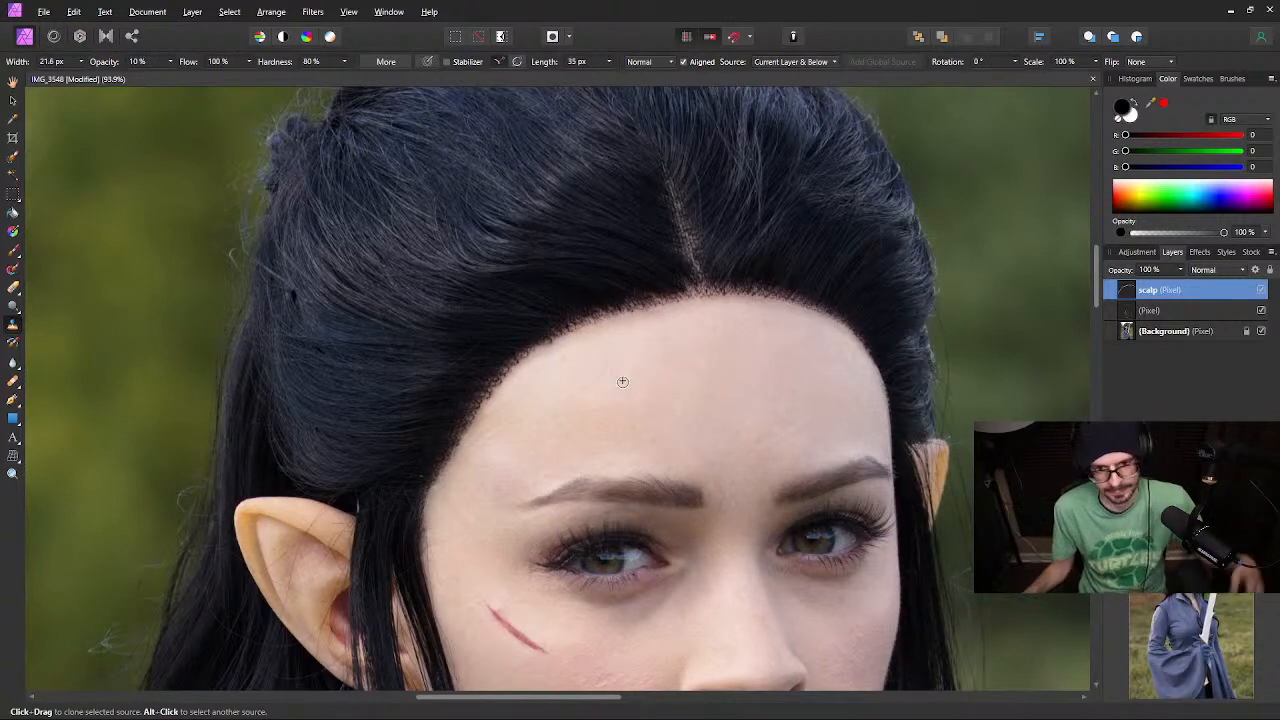
pyautogui.keyDown('alt'); pyautogui.click(622, 380); pyautogui.keyUp('alt')
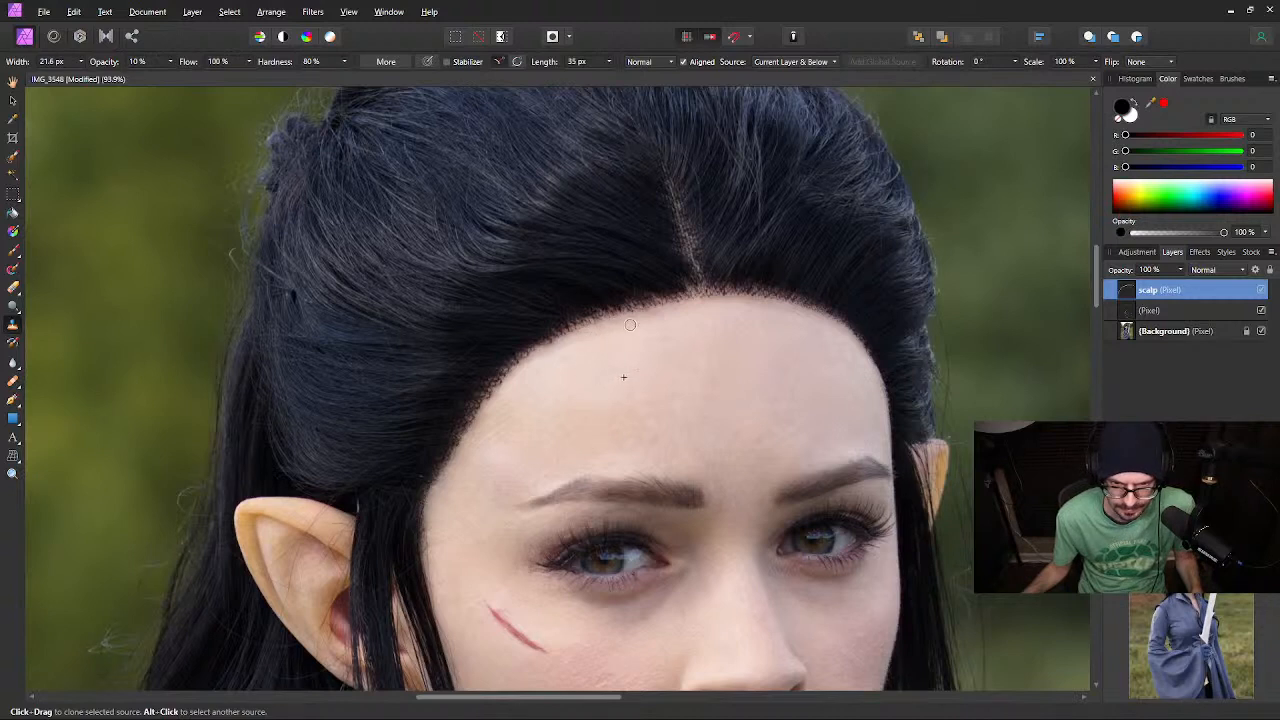
pyautogui.moveTo(649, 322); pyautogui.dragTo(646, 321)
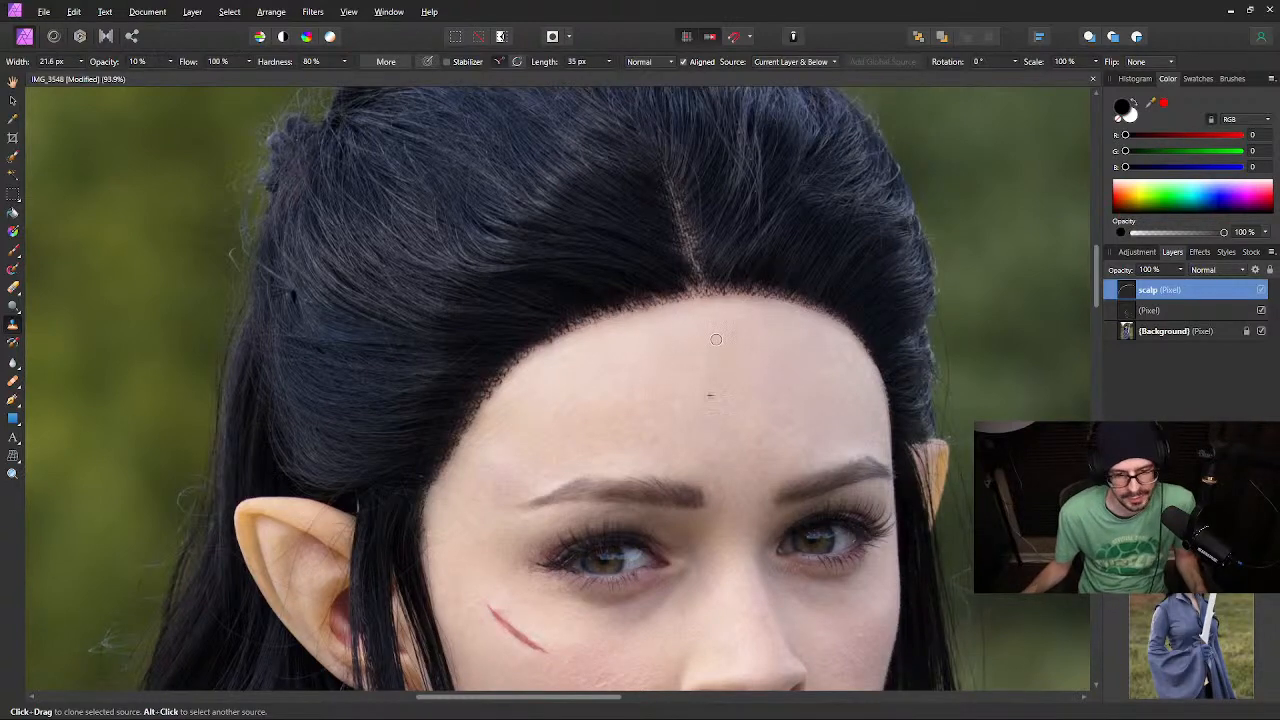
# Check the retouched hairline against the whole portrait and save the document
pyautogui.scroll(-2, 710, 370)
pyautogui.moveTo(757, 461); pyautogui.dragTo(621, 375)
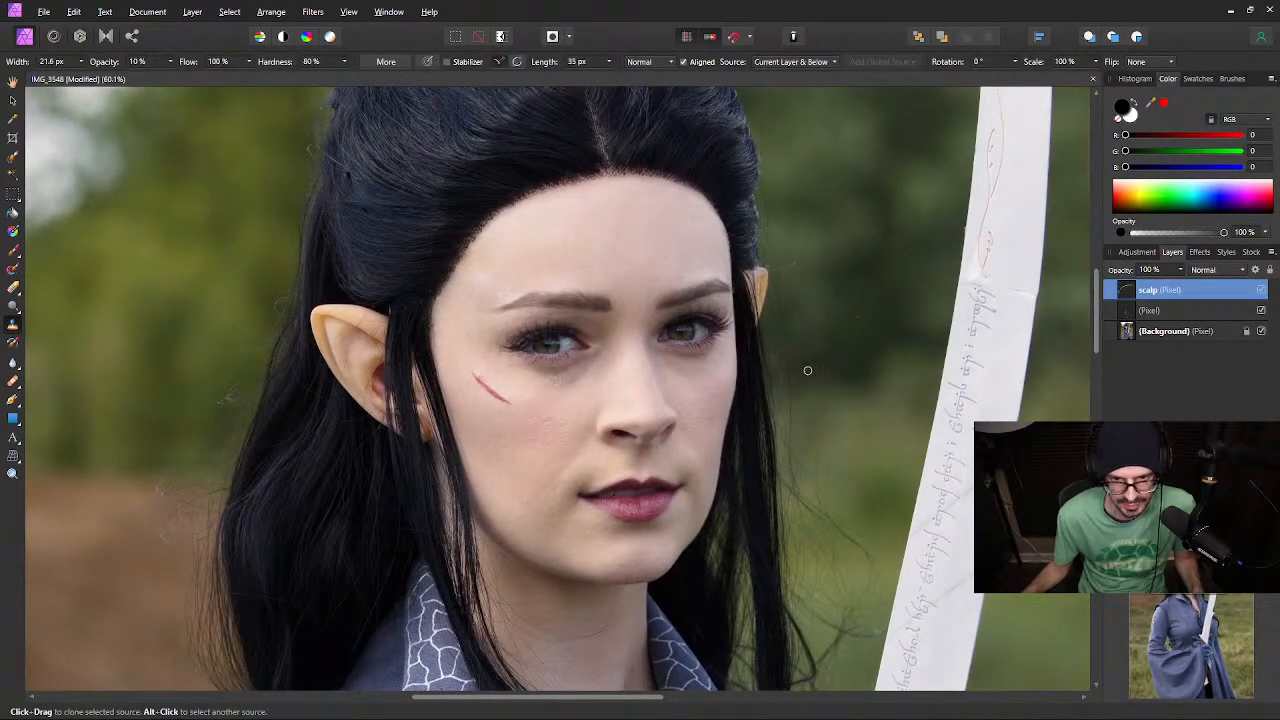
pyautogui.scroll(3, 690, 346)
pyautogui.scroll(-3, 655, 355)
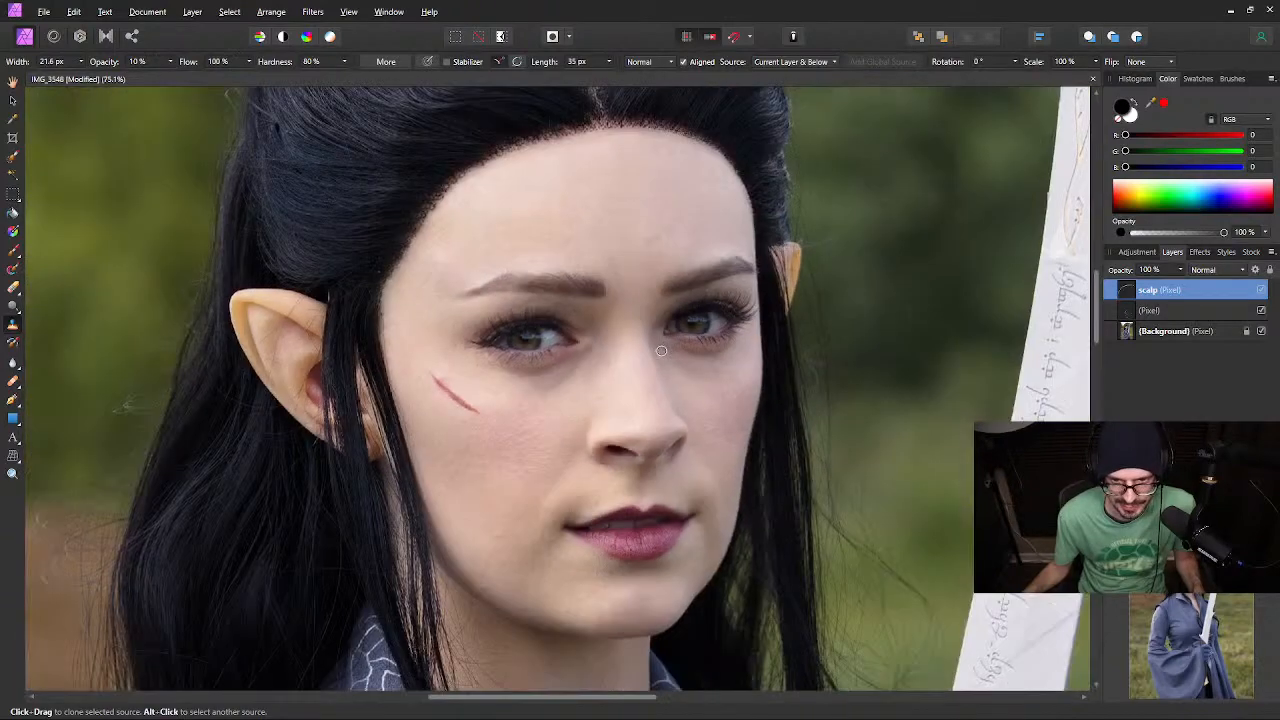
pyautogui.scroll(-4, 664, 342)
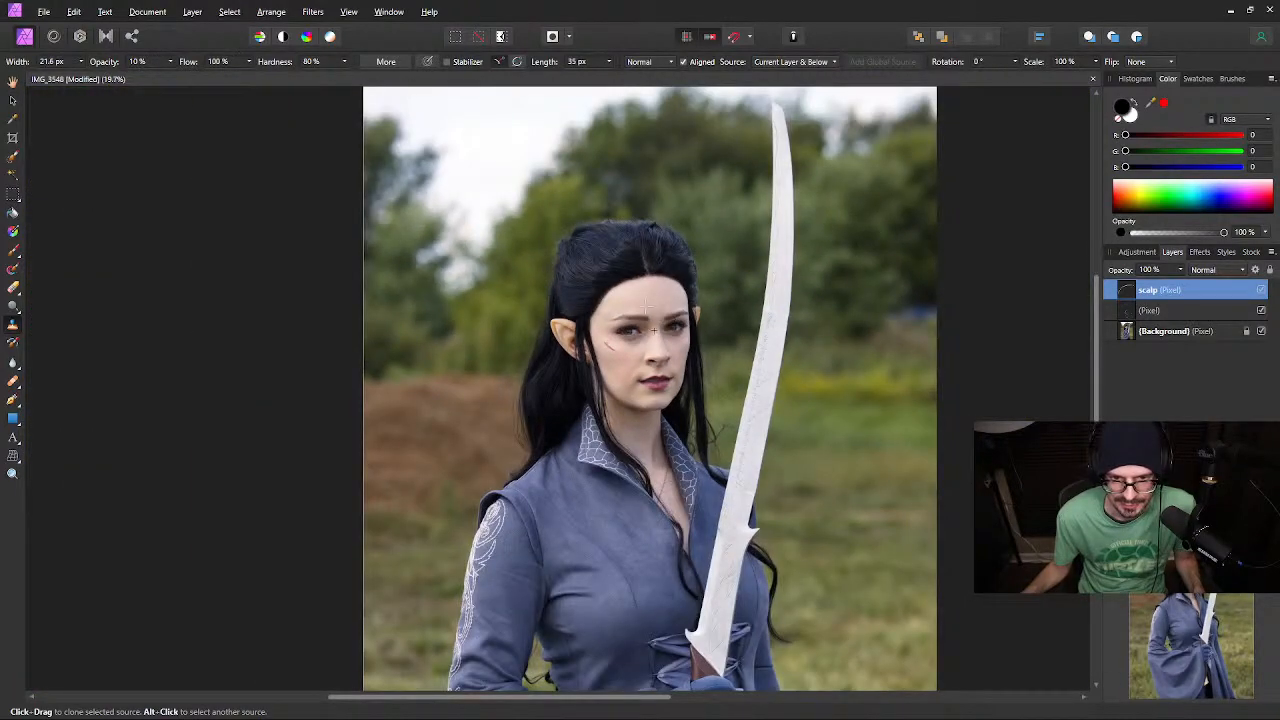
pyautogui.hotkey('ctrl', 's')
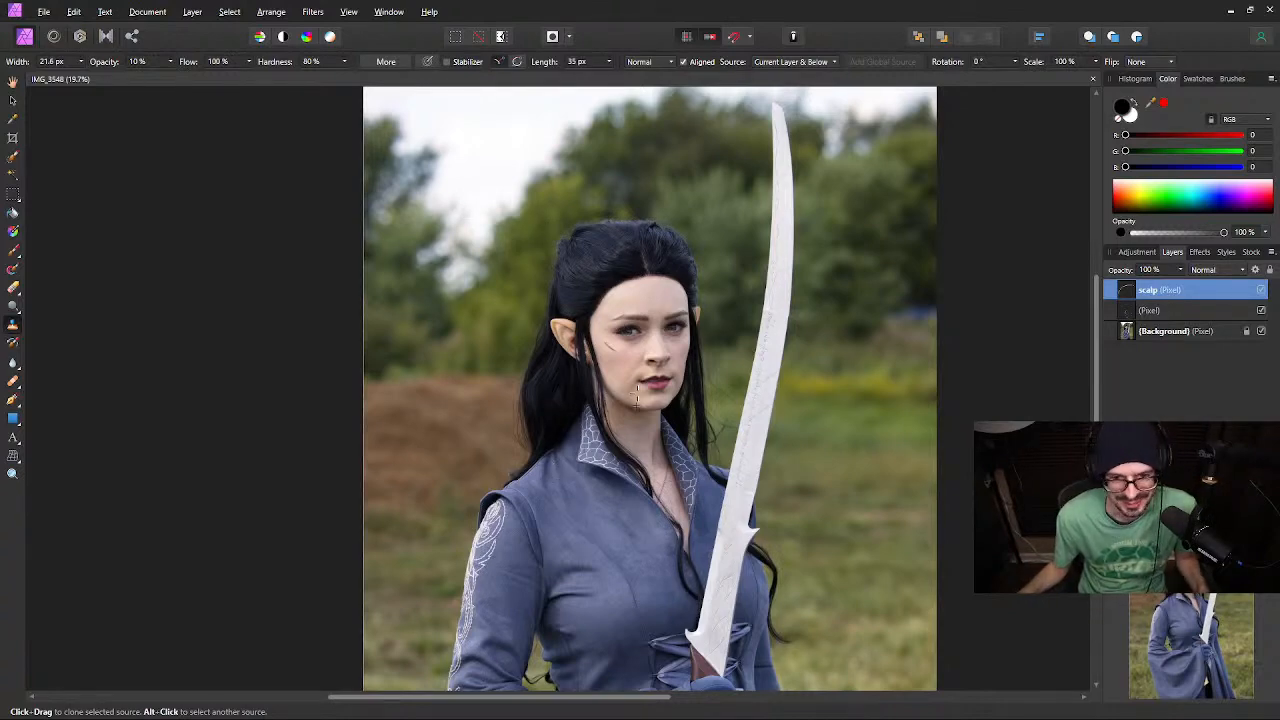
# Examine the hairline, forehead and left temple close up for remaining lace and skin blemishes
pyautogui.scroll(5, 590, 369)
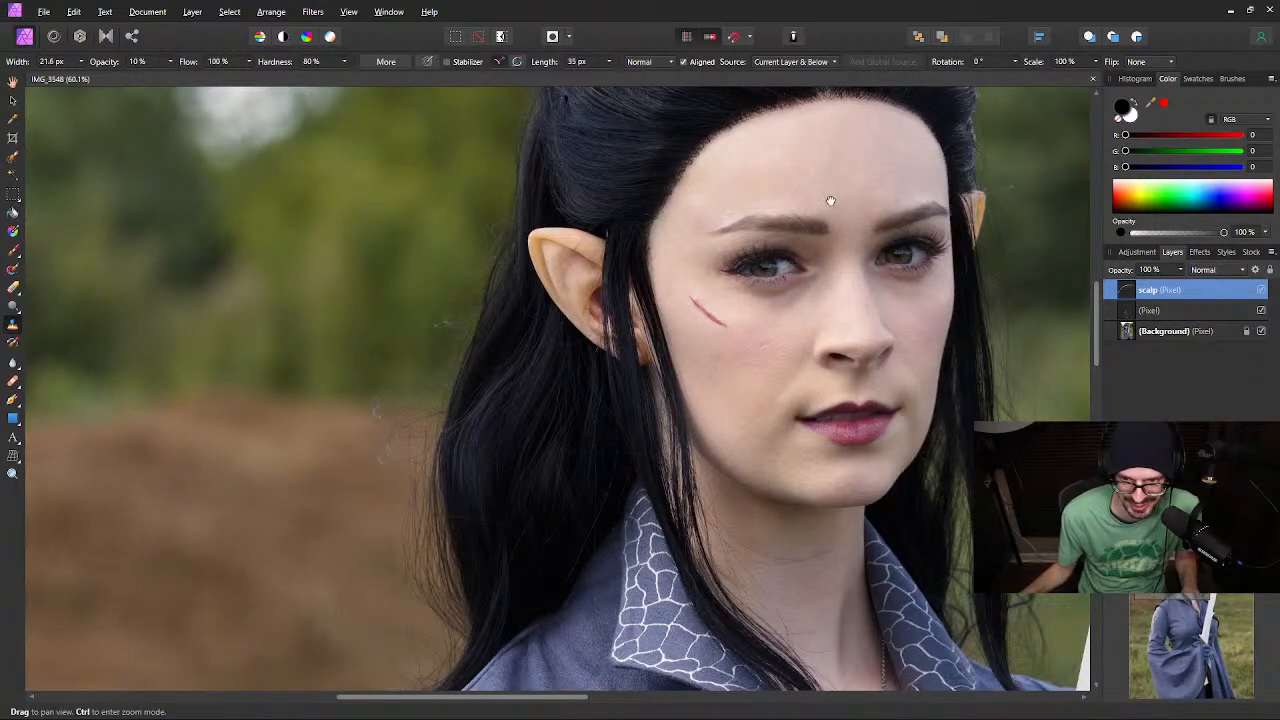
pyautogui.moveTo(830, 202); pyautogui.dragTo(671, 300)
pyautogui.scroll(4, 697, 222)
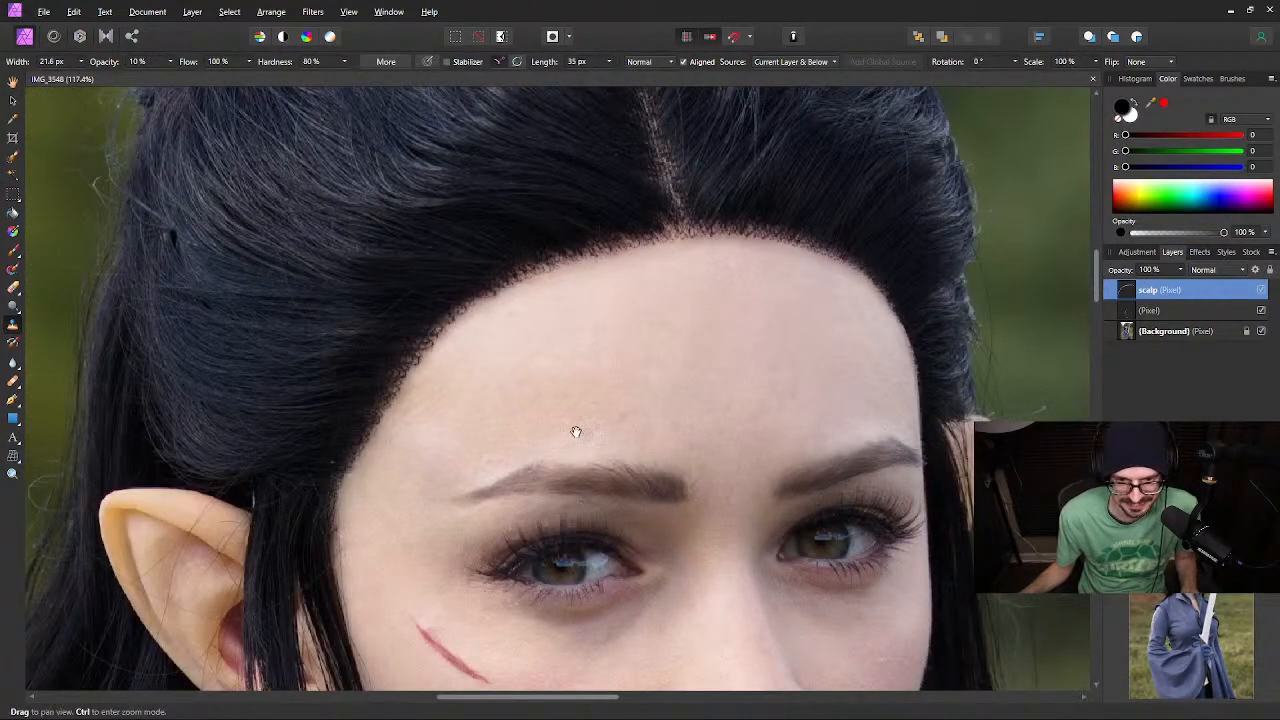
pyautogui.moveTo(577, 429); pyautogui.dragTo(684, 271)
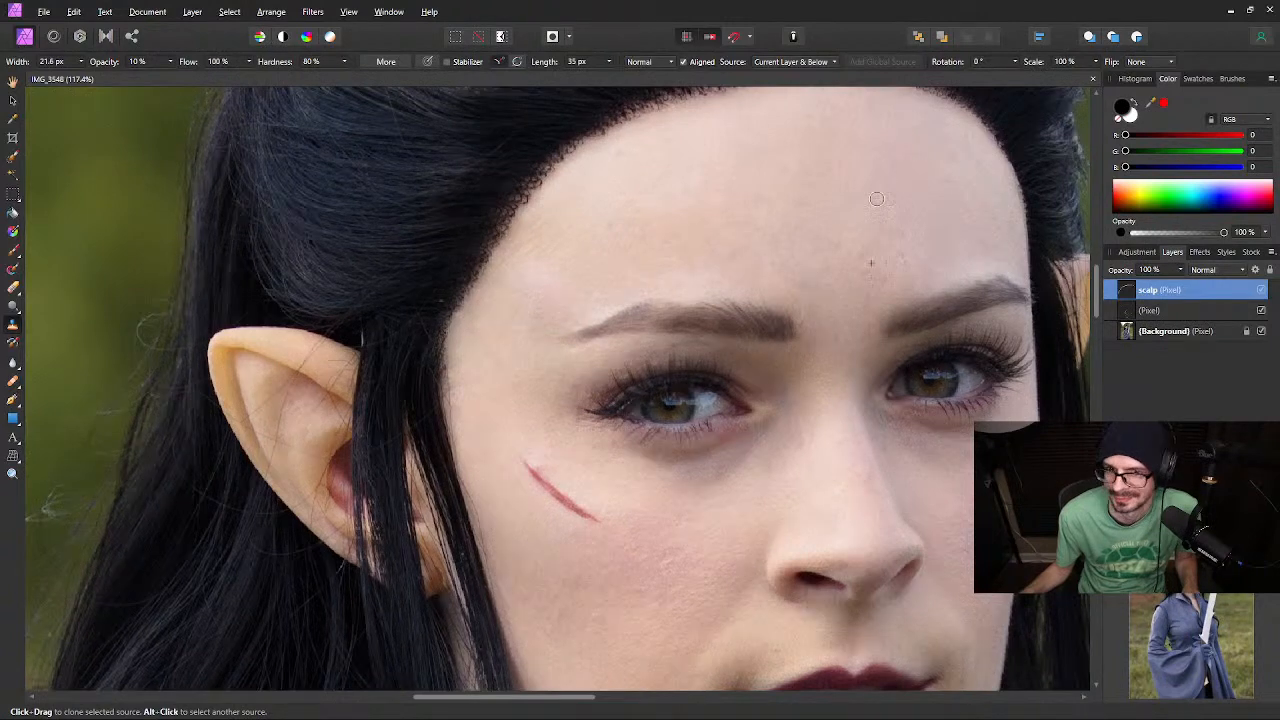
pyautogui.moveTo(866, 189)
pyautogui.mouseDown()
pyautogui.moveTo(809, 263)
pyautogui.moveTo(726, 300)
pyautogui.moveTo(749, 263)
pyautogui.mouseUp()
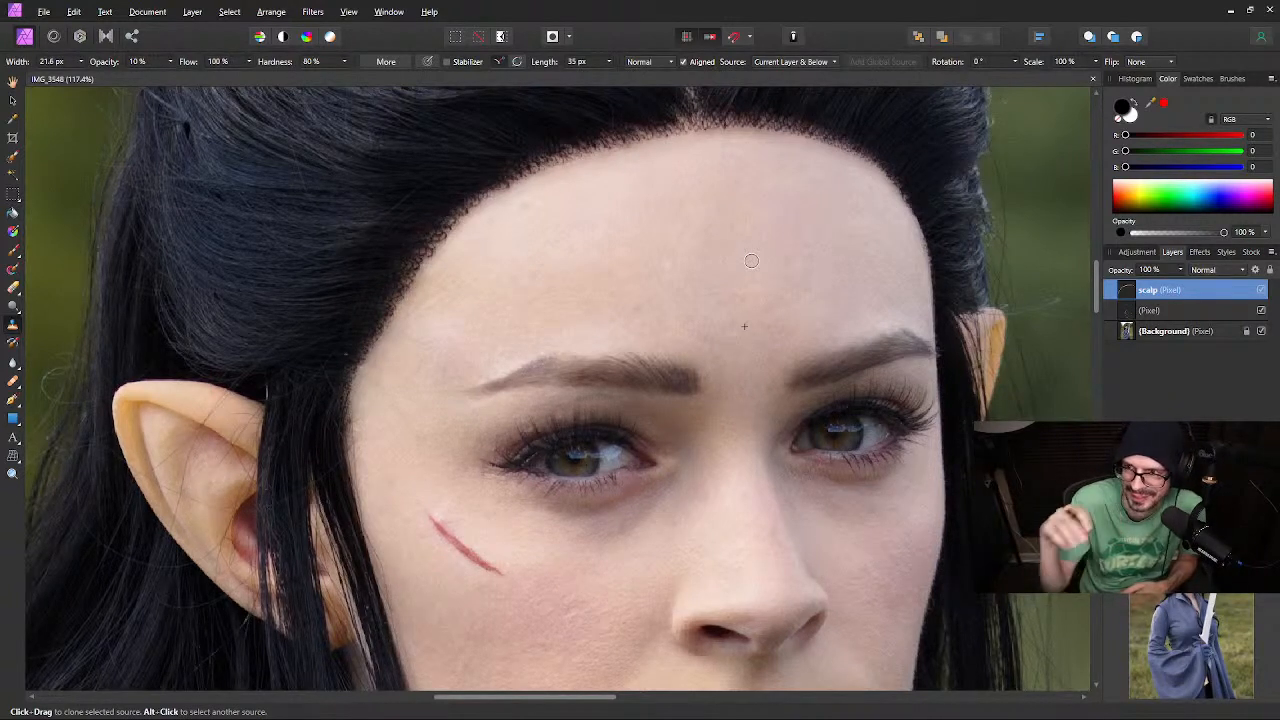
pyautogui.scroll(3, 515, 284)
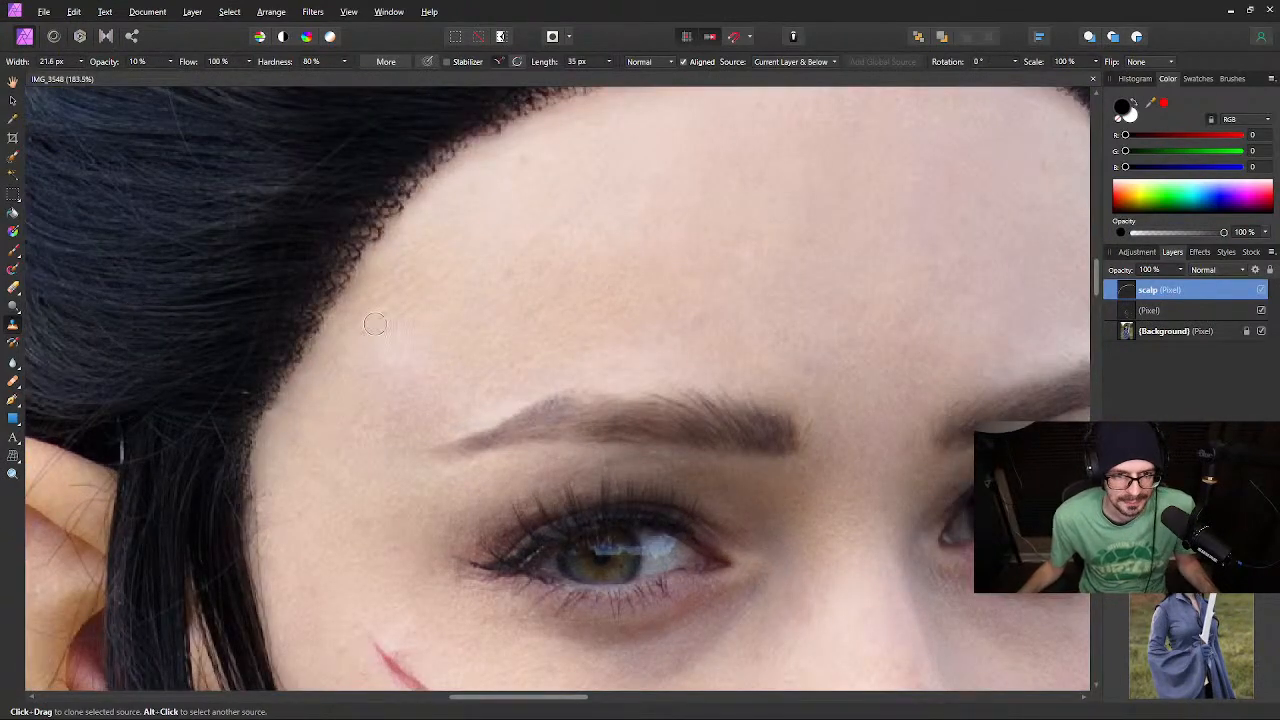
pyautogui.press('space')
pyautogui.moveTo(877, 197); pyautogui.dragTo(771, 292)
pyautogui.moveTo(574, 292); pyautogui.dragTo(554, 271)
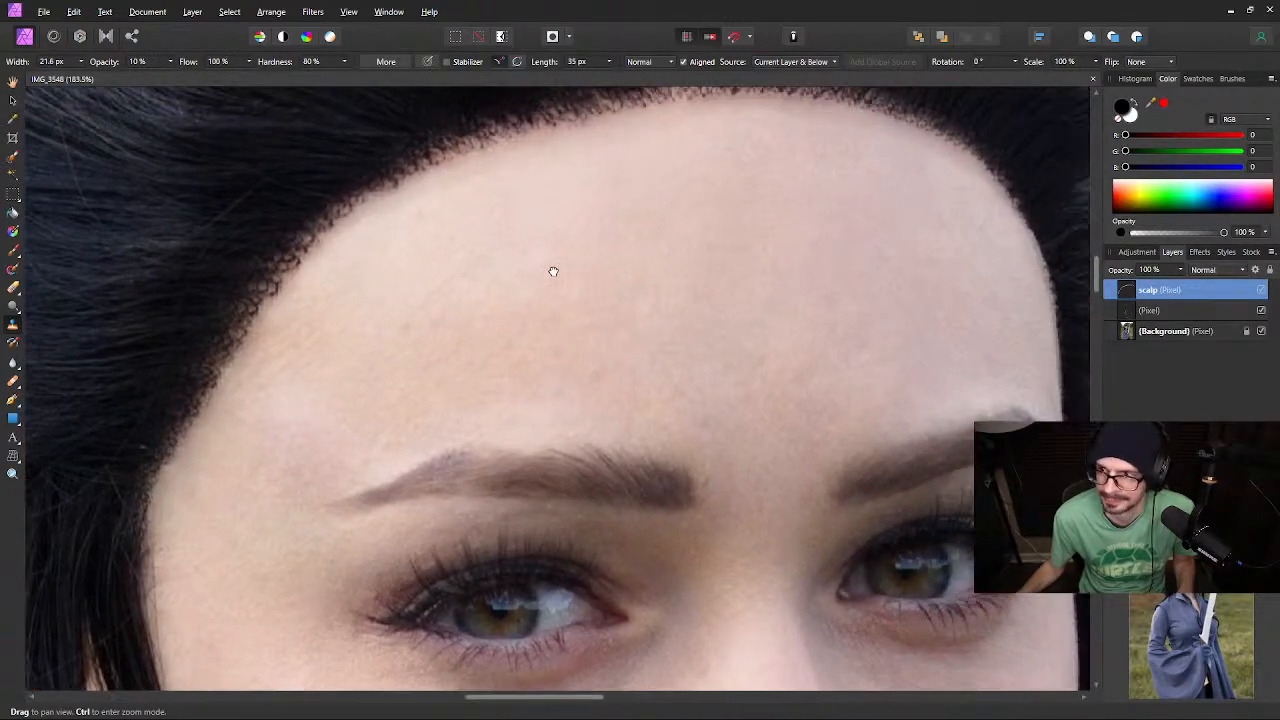
pyautogui.moveTo(806, 278); pyautogui.dragTo(871, 403)
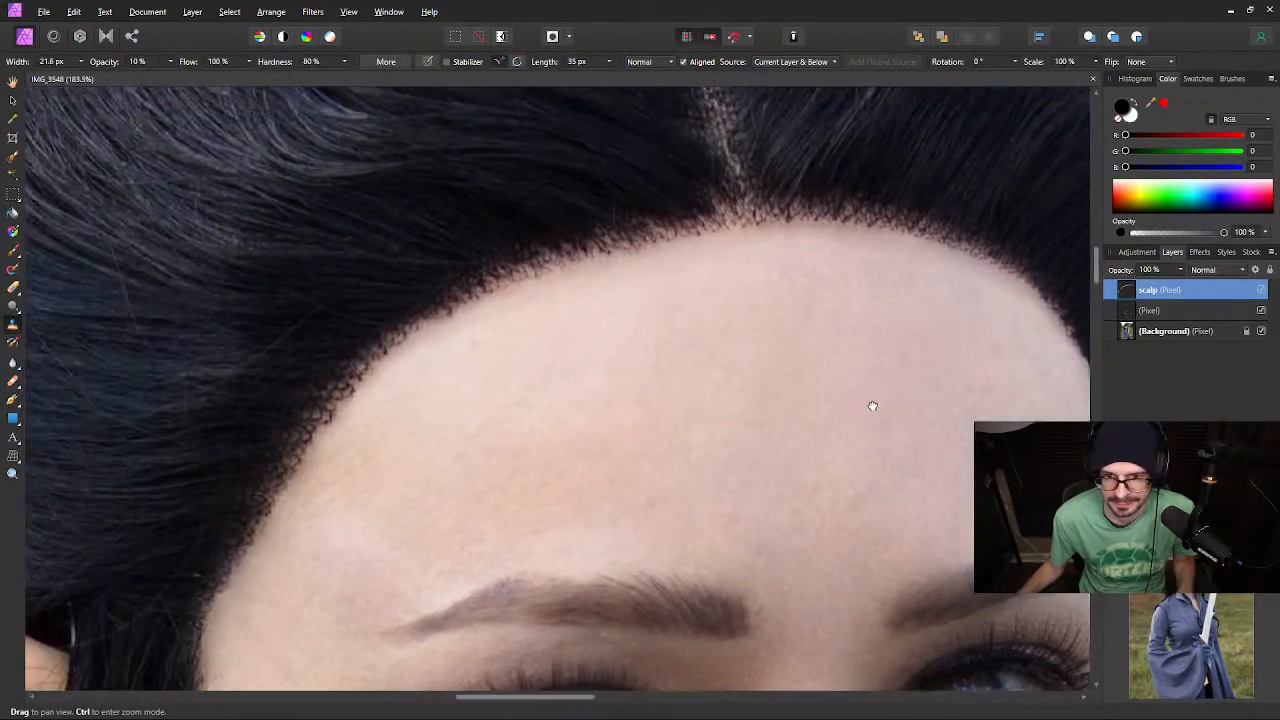
pyautogui.moveTo(646, 411); pyautogui.dragTo(920, 214)
pyautogui.moveTo(604, 357); pyautogui.dragTo(602, 367)
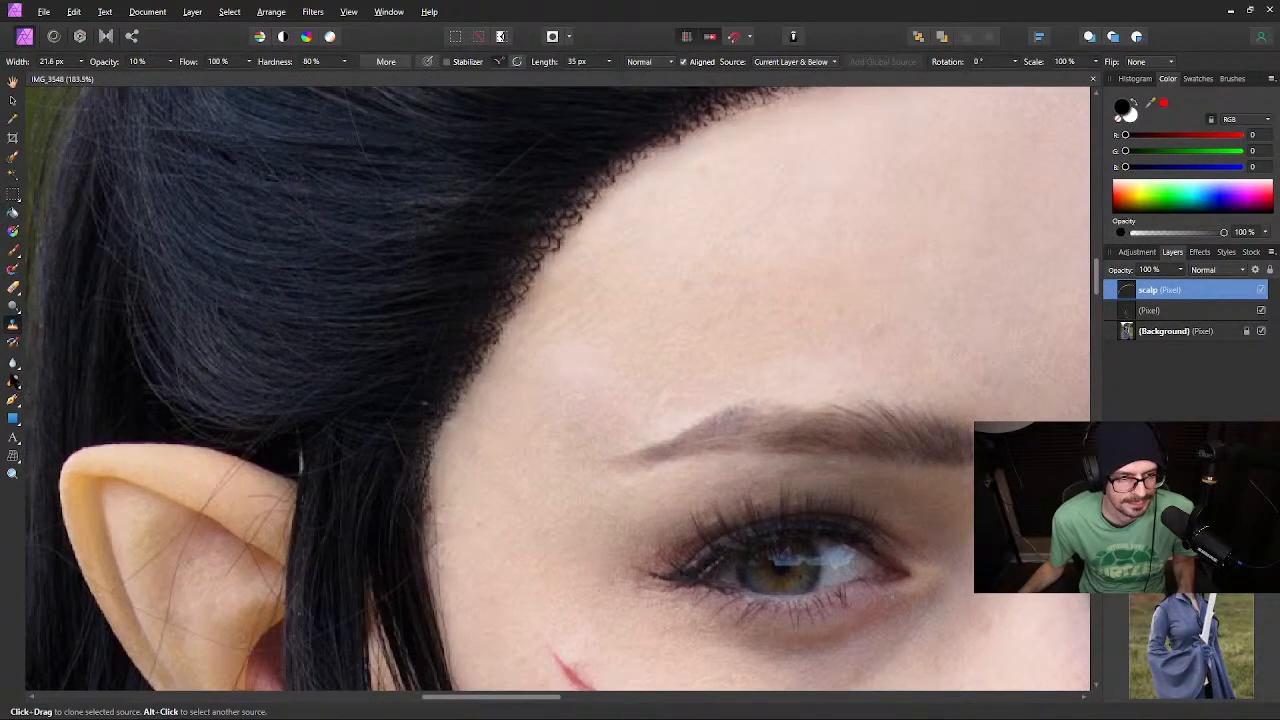
# Switch to the Healing Brush Tool at 13.2 px wide and dab the small spot on the forehead near the left hairline
pyautogui.click(13, 381)
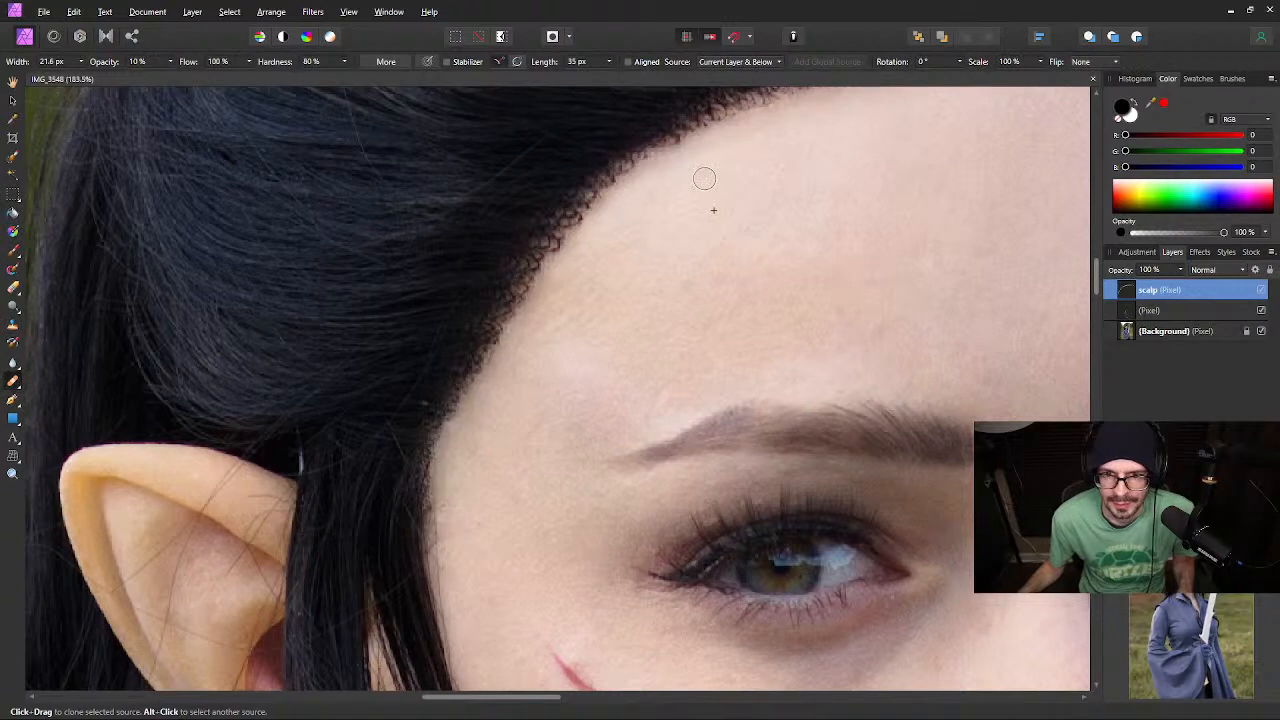
pyautogui.press('[')
pyautogui.press('[')
pyautogui.press('[')
pyautogui.press('[')
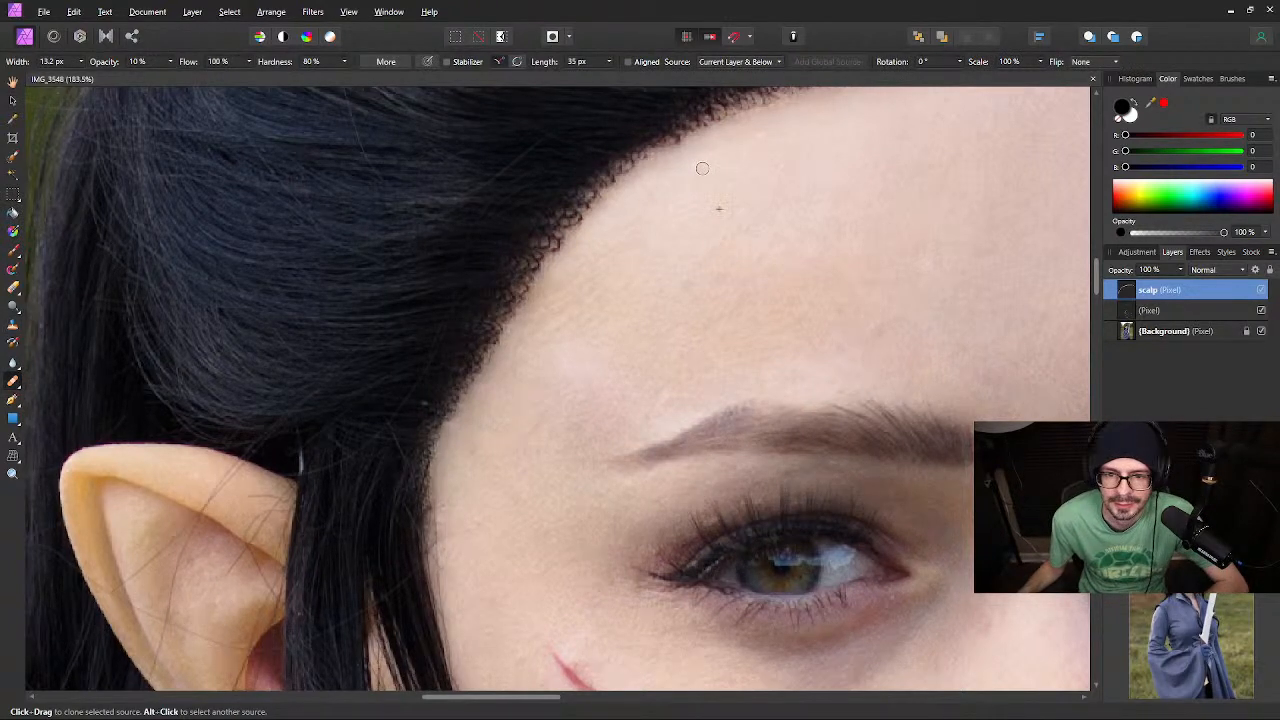
pyautogui.click(703, 172)
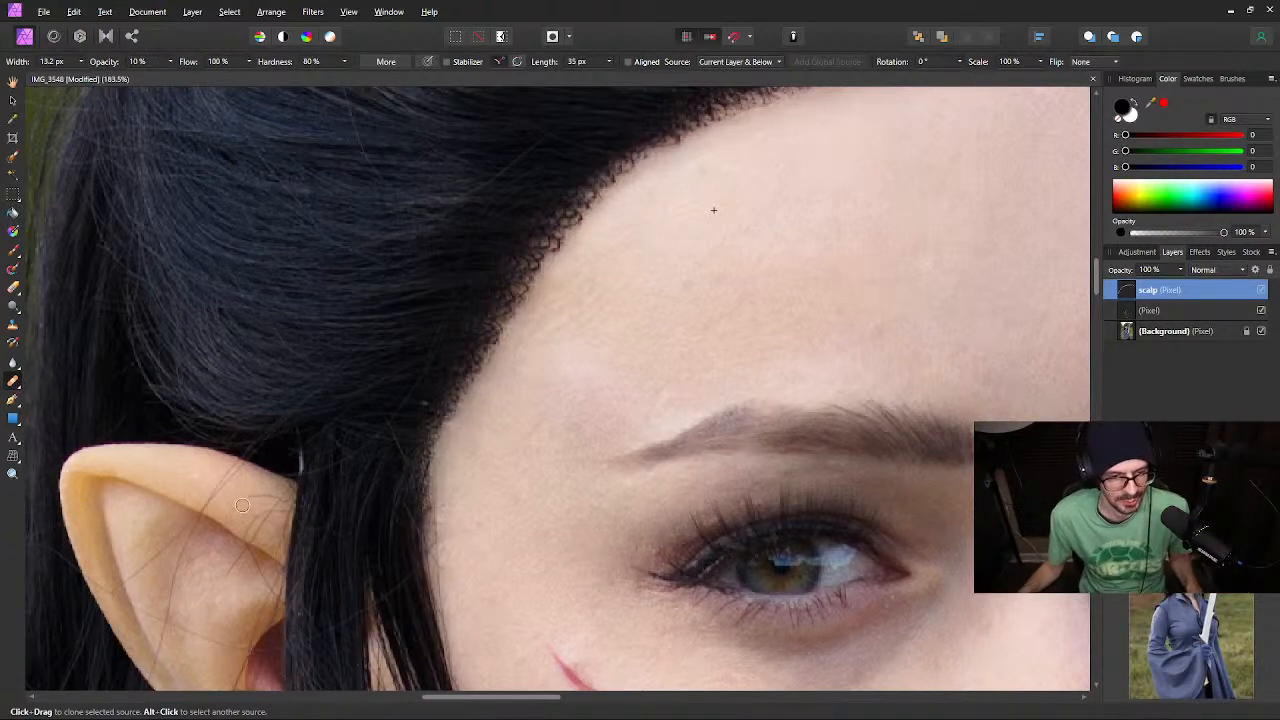
# Inspect the pointed ear, face, neck and collar for remaining stray hairs and skin blemishes
pyautogui.scroll(-3, 245, 515)
pyautogui.moveTo(367, 536); pyautogui.dragTo(470, 255)
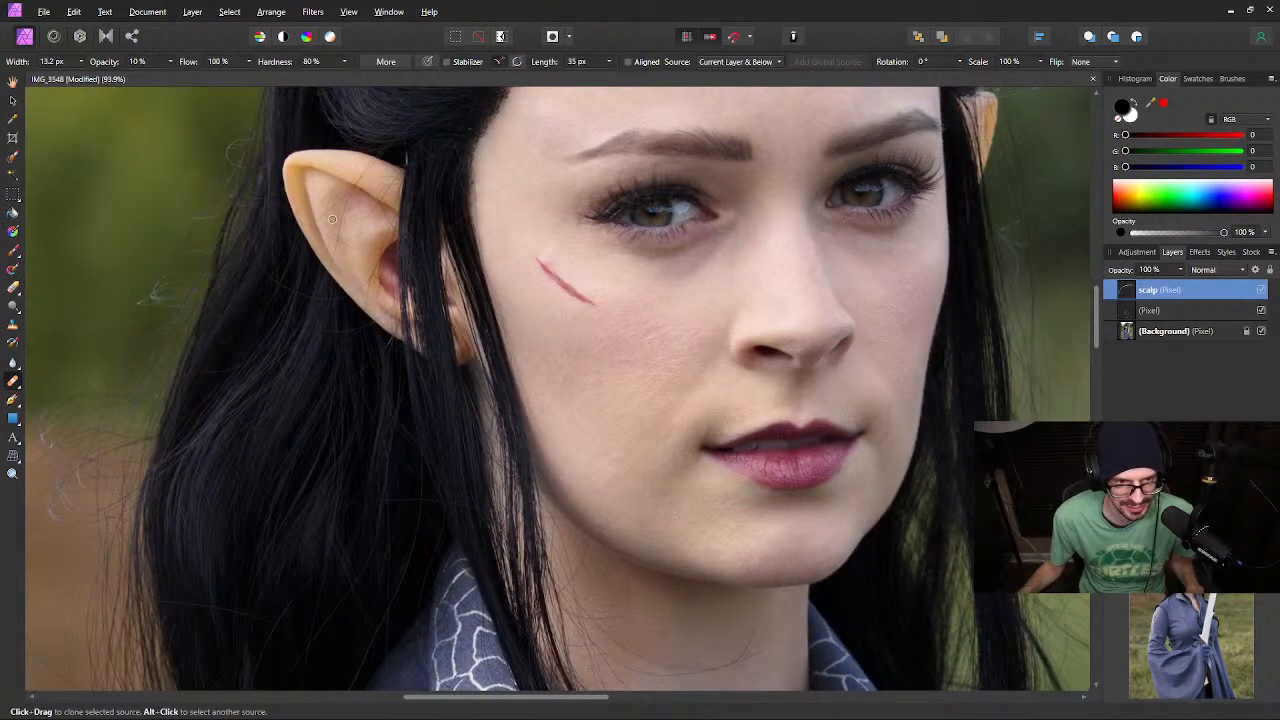
pyautogui.scroll(3, 368, 189)
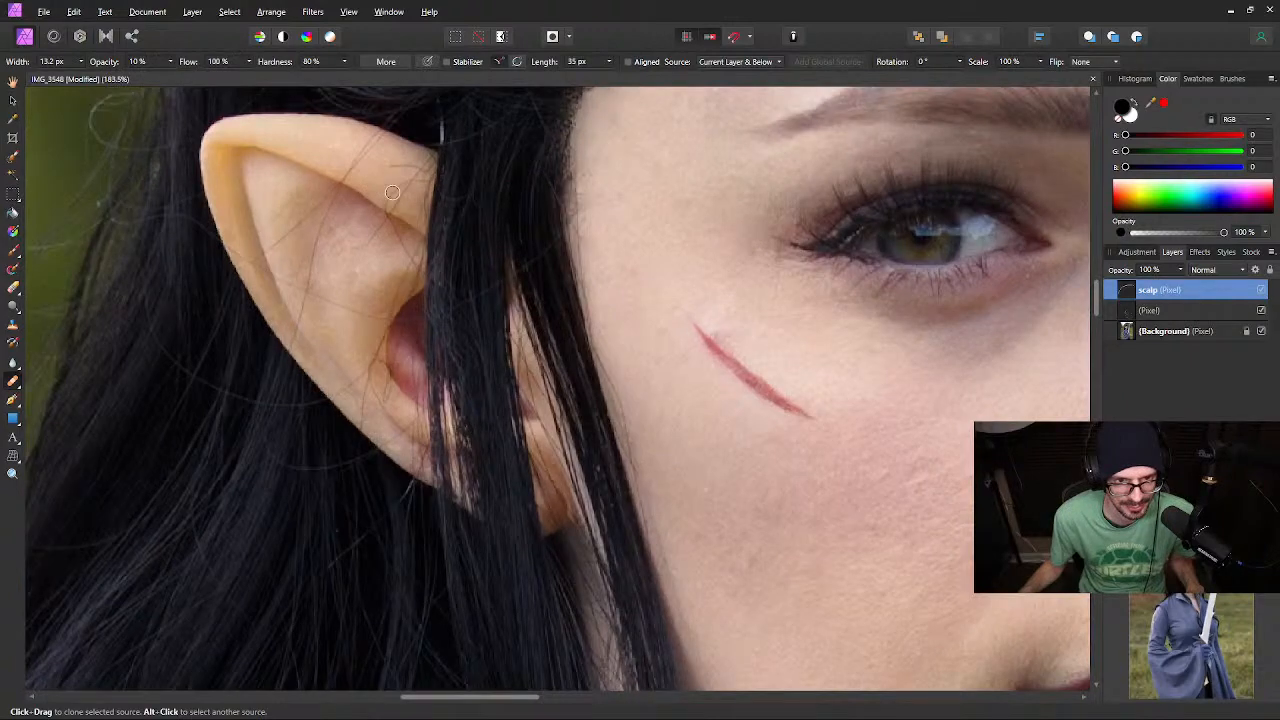
pyautogui.scroll(-2, 392, 192)
pyautogui.moveTo(612, 155); pyautogui.dragTo(486, 450)
pyautogui.moveTo(590, 367); pyautogui.dragTo(601, 296)
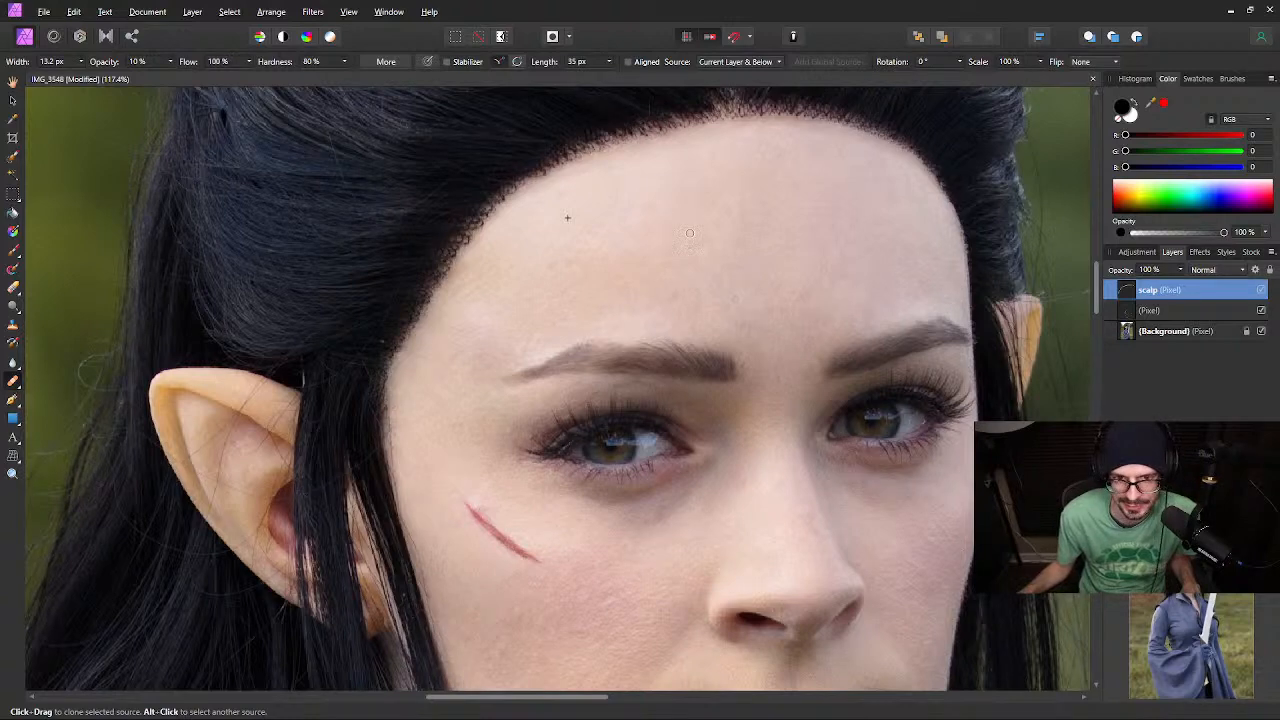
pyautogui.press('space')
pyautogui.moveTo(765, 207); pyautogui.dragTo(534, 103)
pyautogui.moveTo(651, 519); pyautogui.dragTo(643, 294)
pyautogui.moveTo(642, 399)
pyautogui.mouseDown()
pyautogui.moveTo(689, 251)
pyautogui.moveTo(685, 181)
pyautogui.mouseUp()
pyautogui.moveTo(657, 480)
pyautogui.mouseDown()
pyautogui.moveTo(634, 259)
pyautogui.moveTo(634, 311)
pyautogui.mouseUp()
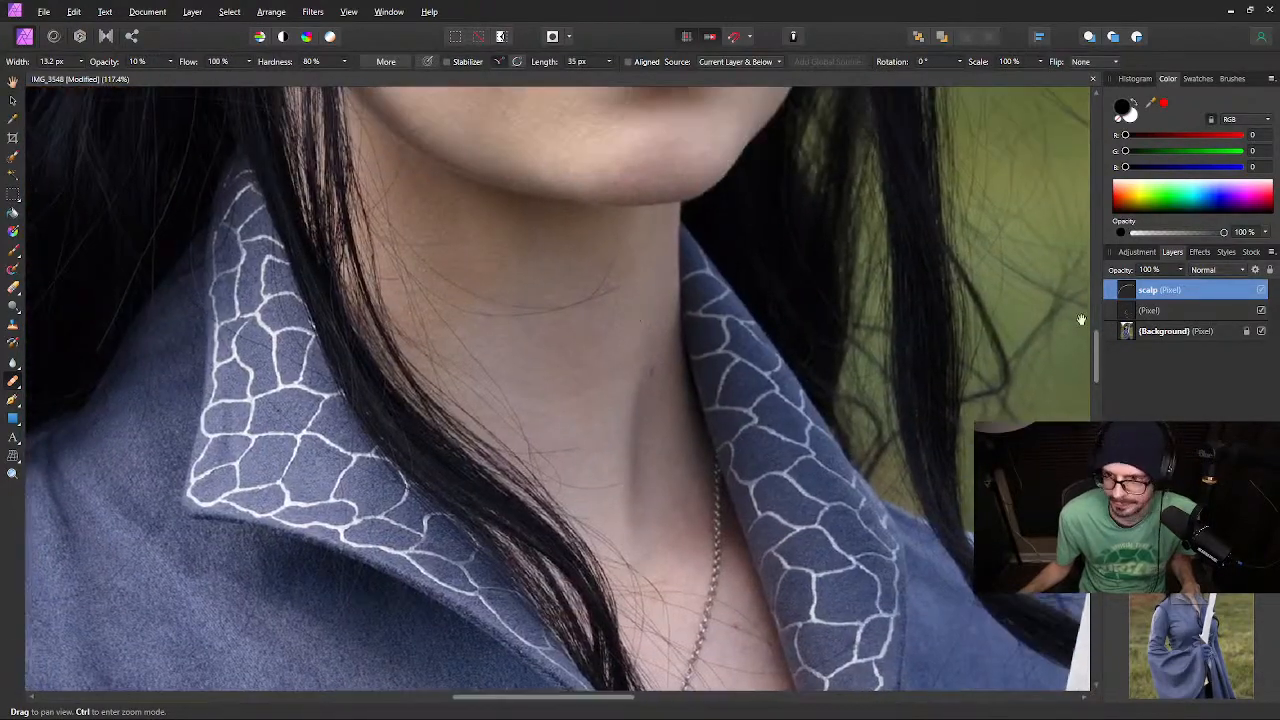
# Rename the unnamed pixel layer below the scalp layer as flyaway hairs
pyautogui.click(1145, 310)
pyautogui.doubleClick(1145, 310)
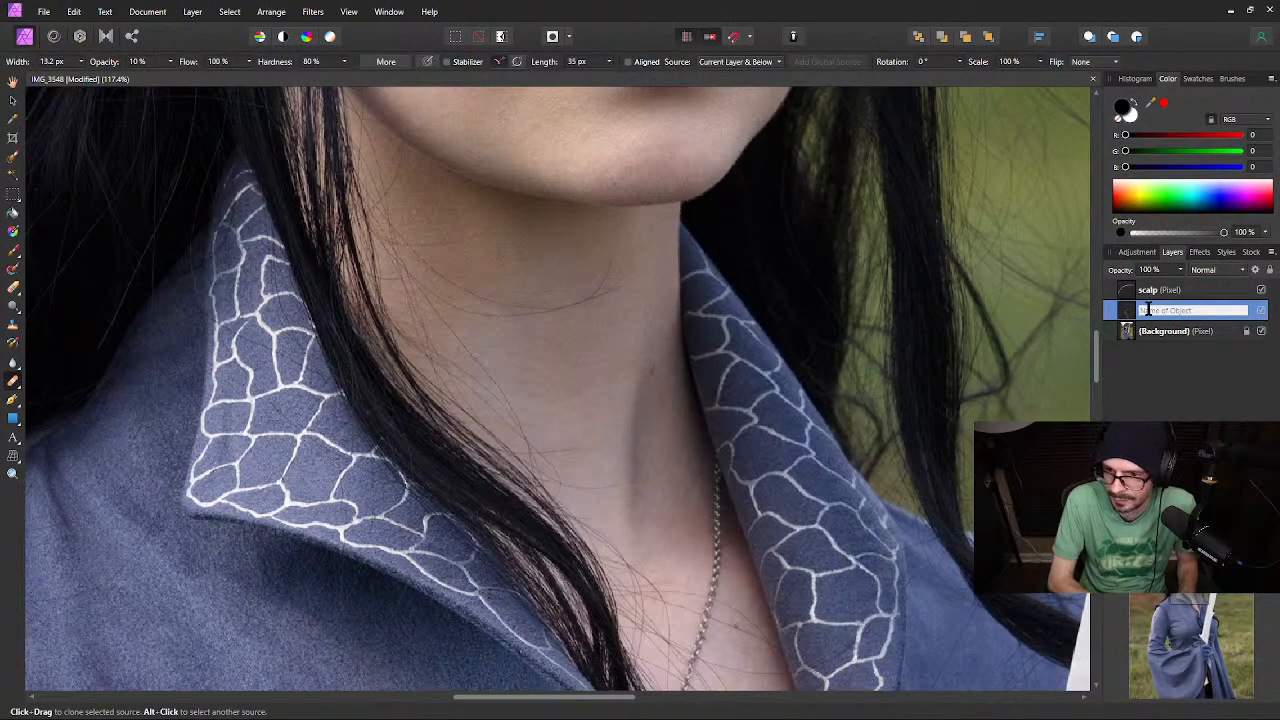
pyautogui.write('flyaway ha')
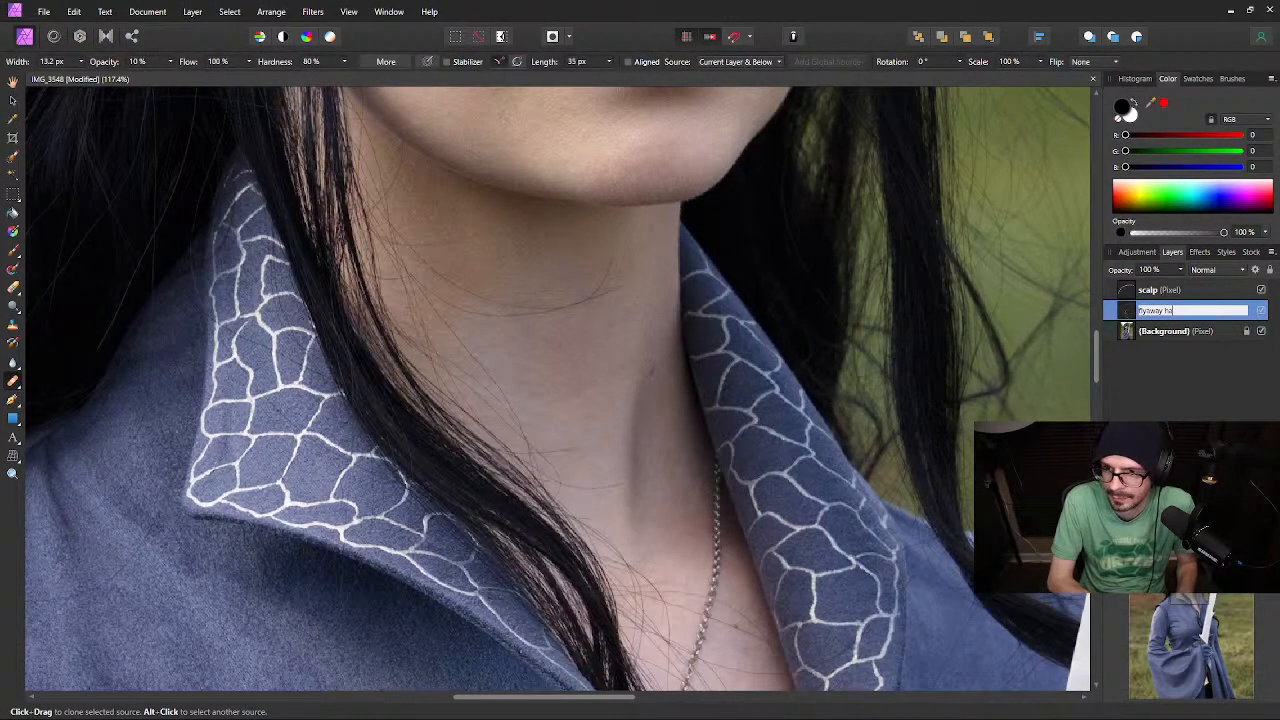
pyautogui.write('irs')
pyautogui.press('Return')
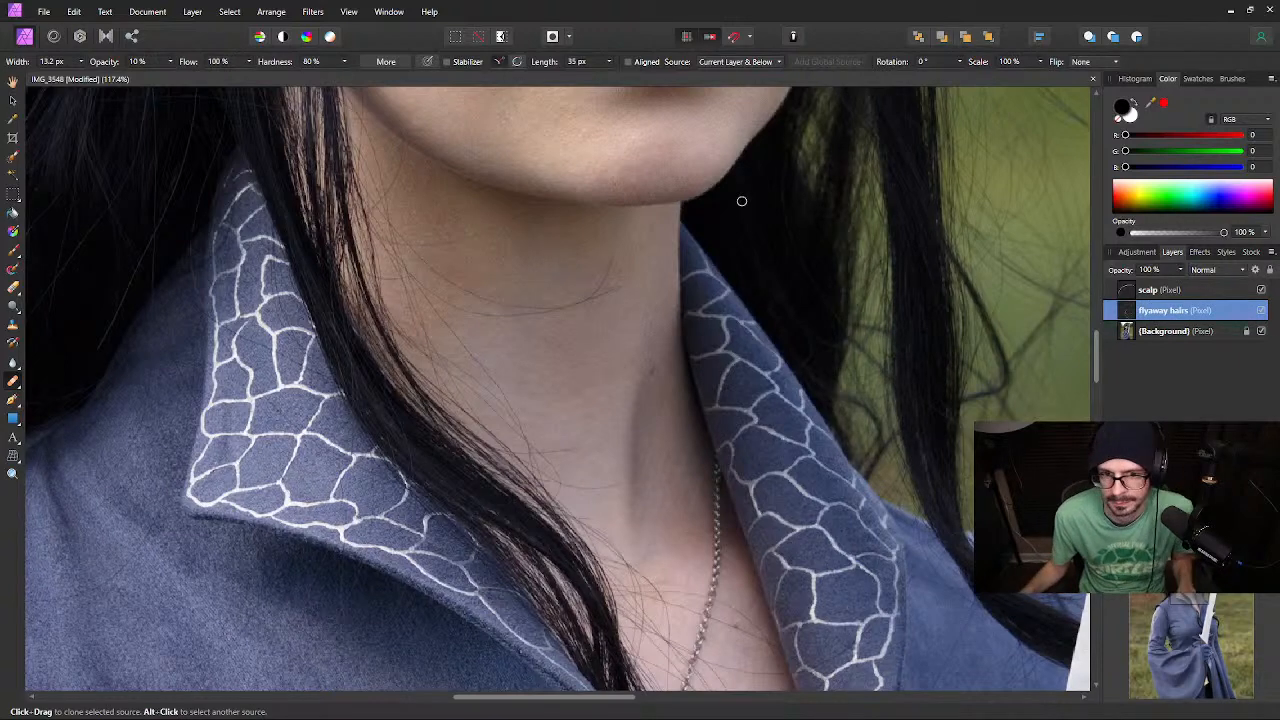
# Hide the flyaway hairs layer and compare the portrait without its retouching
pyautogui.scroll(-5, 640, 131)
pyautogui.press('space')
pyautogui.moveTo(617, 134); pyautogui.dragTo(608, 518)
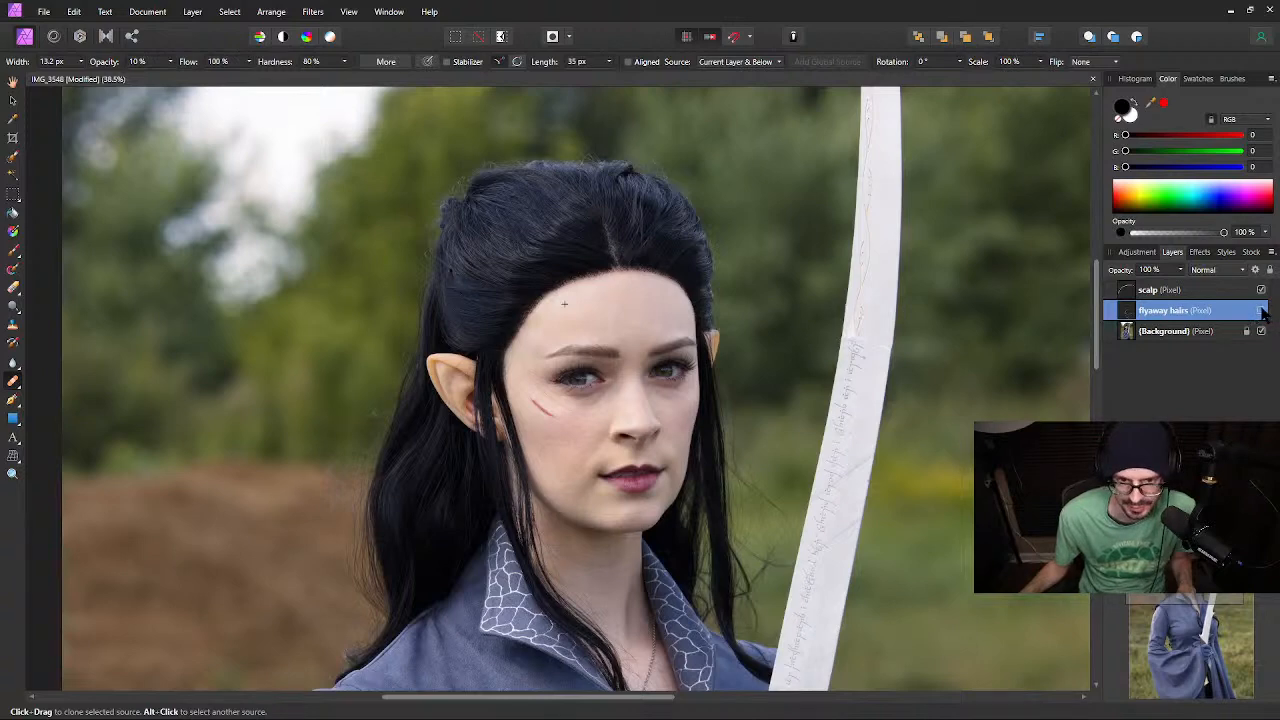
pyautogui.scroll(1, 564, 303)
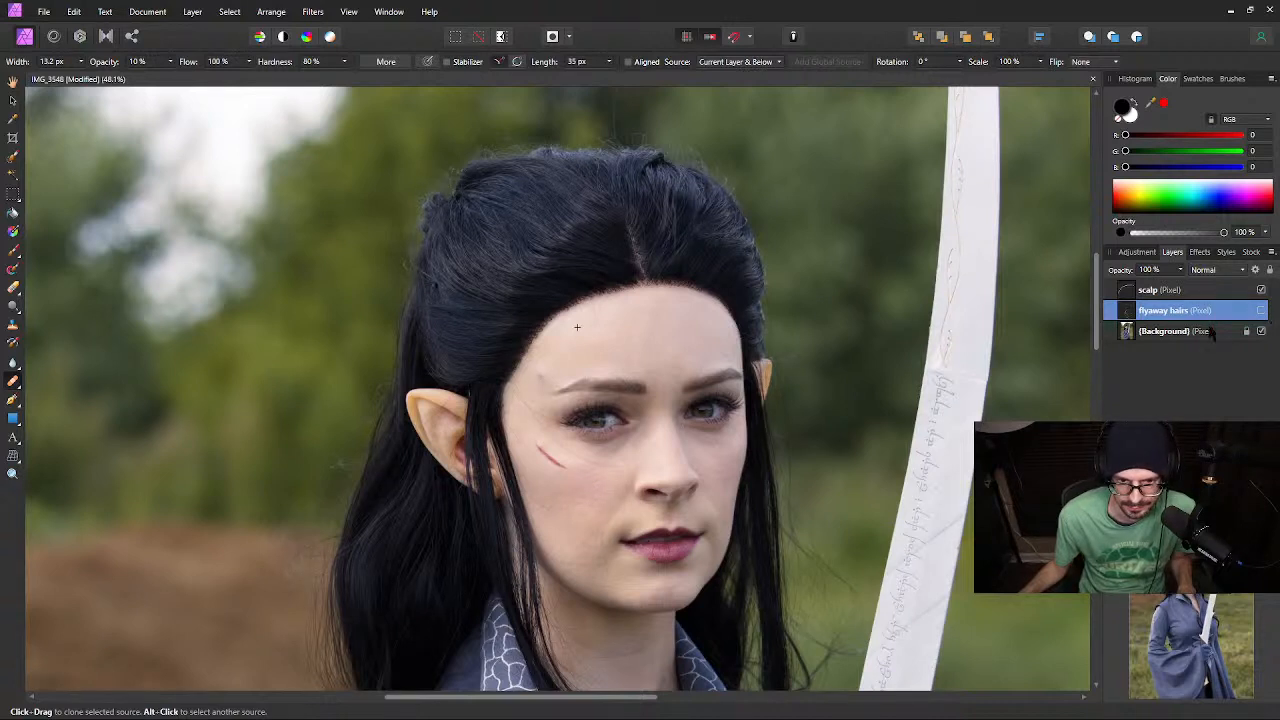
# Erase the retouching beside the left eyebrow from the flyaway hairs layer with a 65.1 px Erase Brush and show the layer again
pyautogui.press('e')
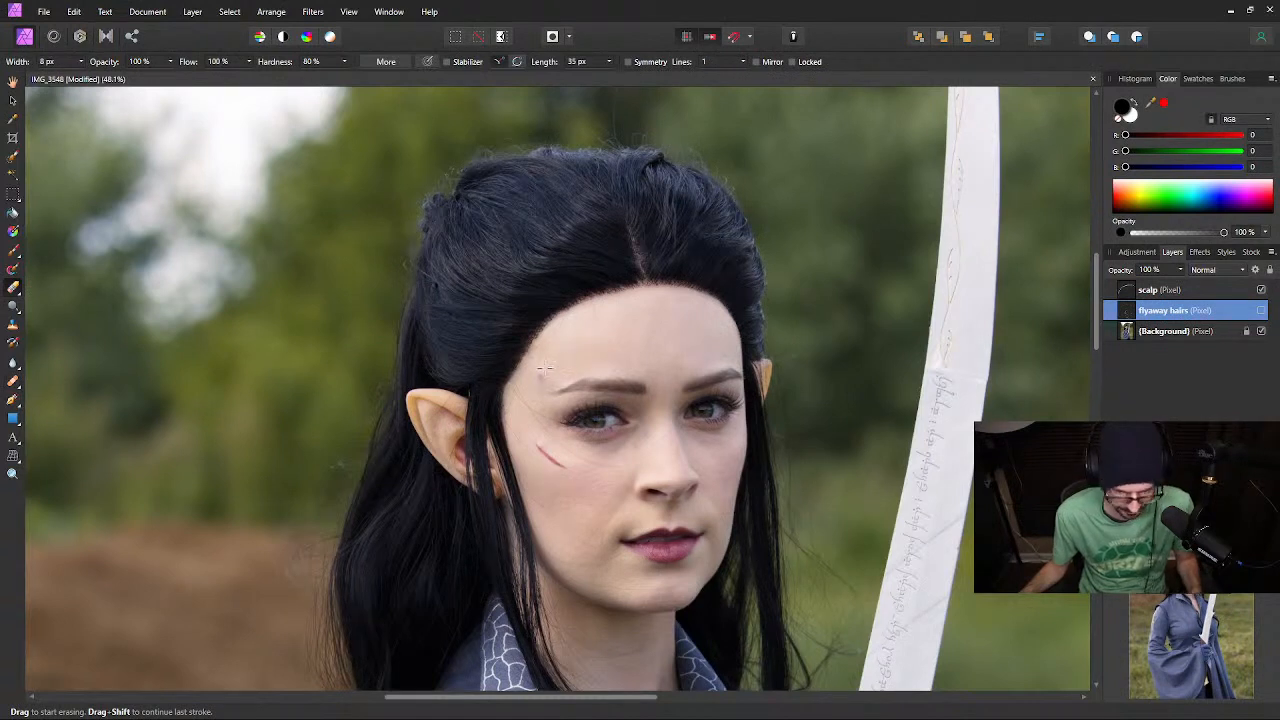
pyautogui.press(']')
pyautogui.press(']')
pyautogui.press(']')
pyautogui.press(']')
pyautogui.press(']')
pyautogui.scroll(1, 541, 390)
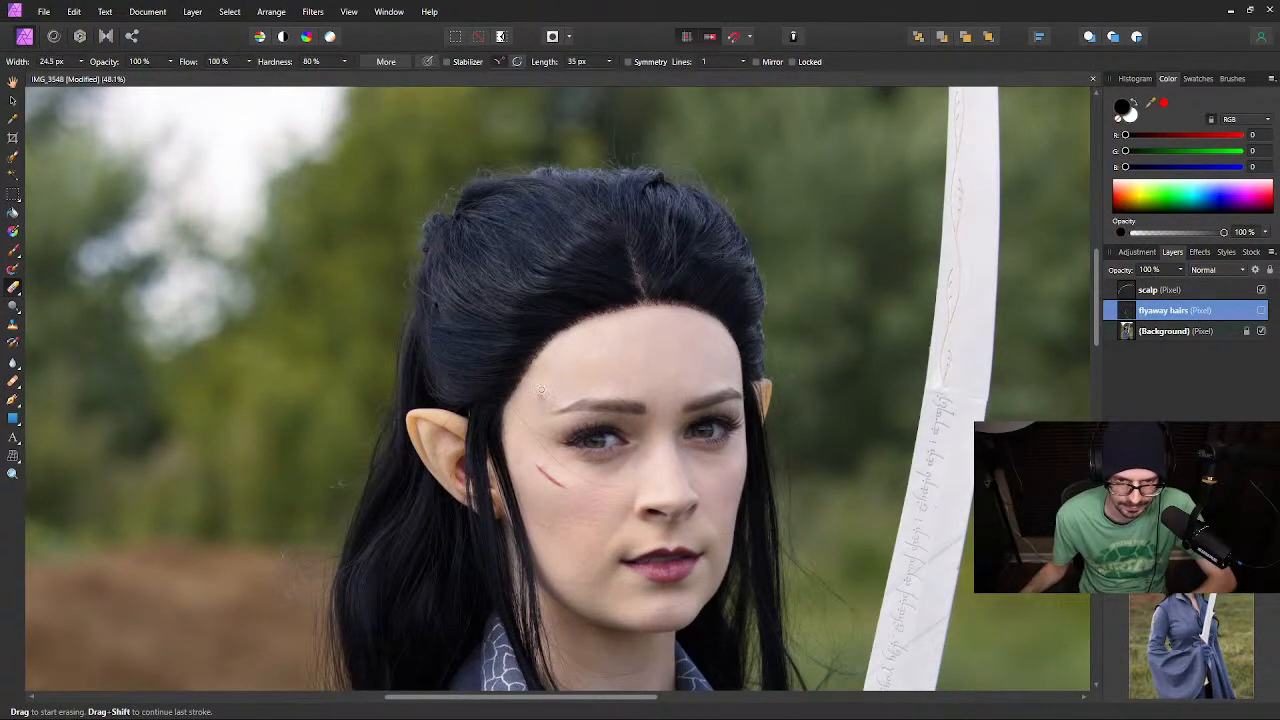
pyautogui.press(']')
pyautogui.press(']')
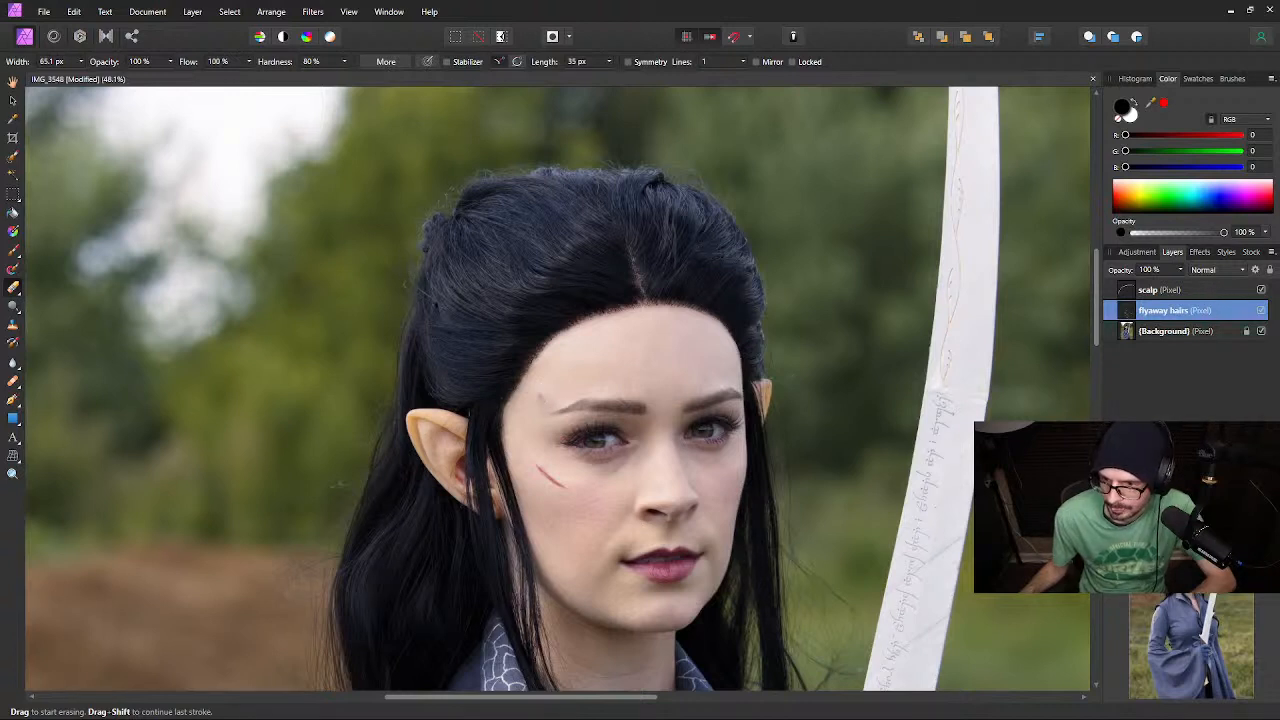
# Add a new pixel layer above the flyaway hairs layer and name it skin
pyautogui.hotkey('ctrl', 'shift', 'n')
pyautogui.doubleClick(1152, 313)
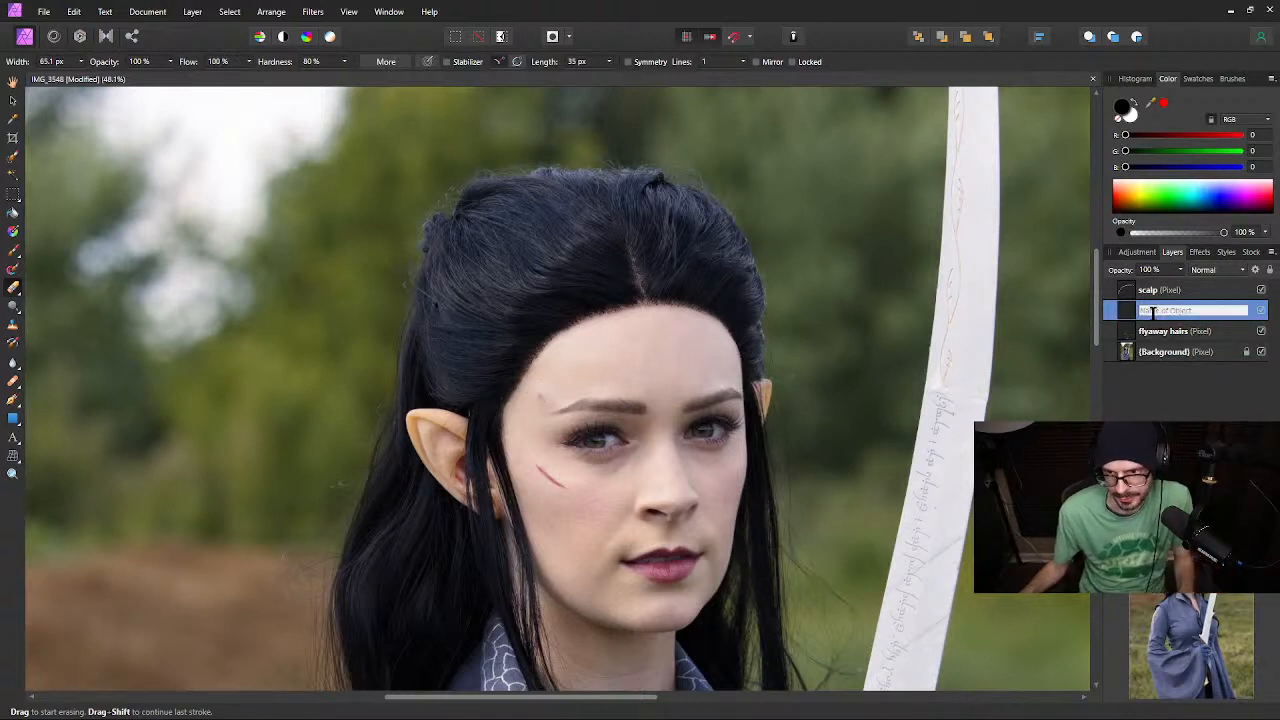
pyautogui.write('skin')
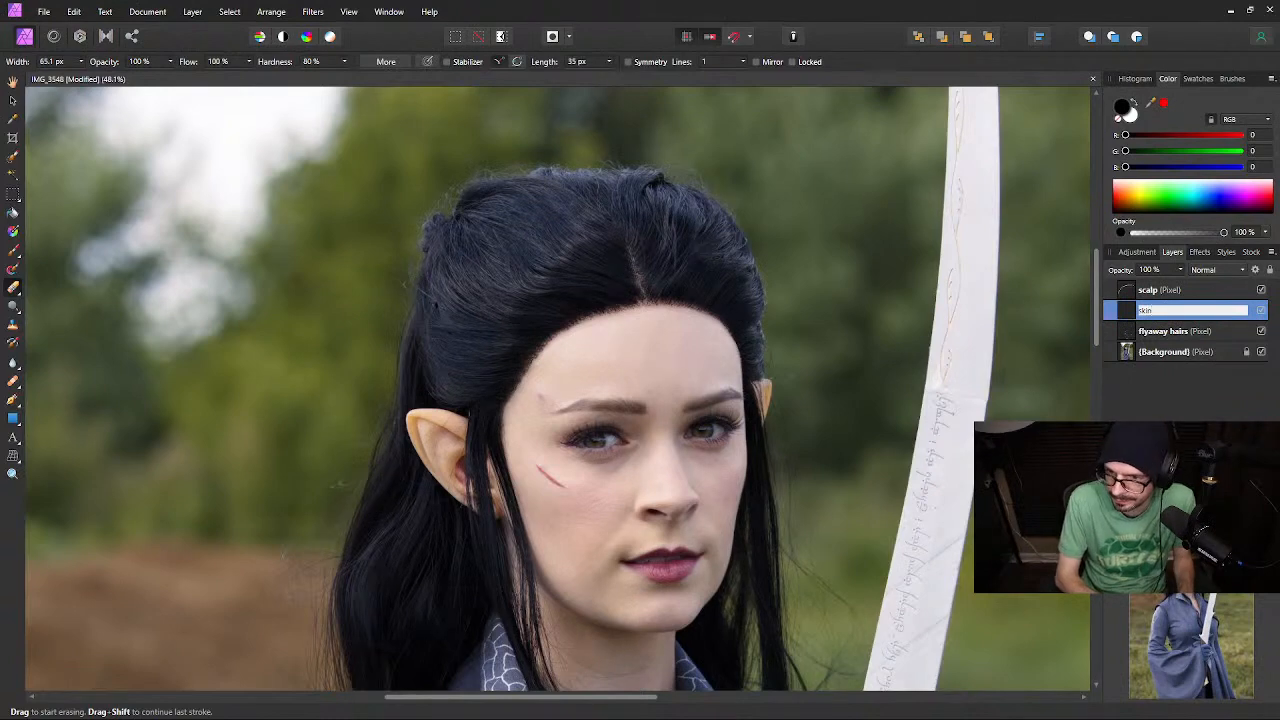
pyautogui.press('Return')
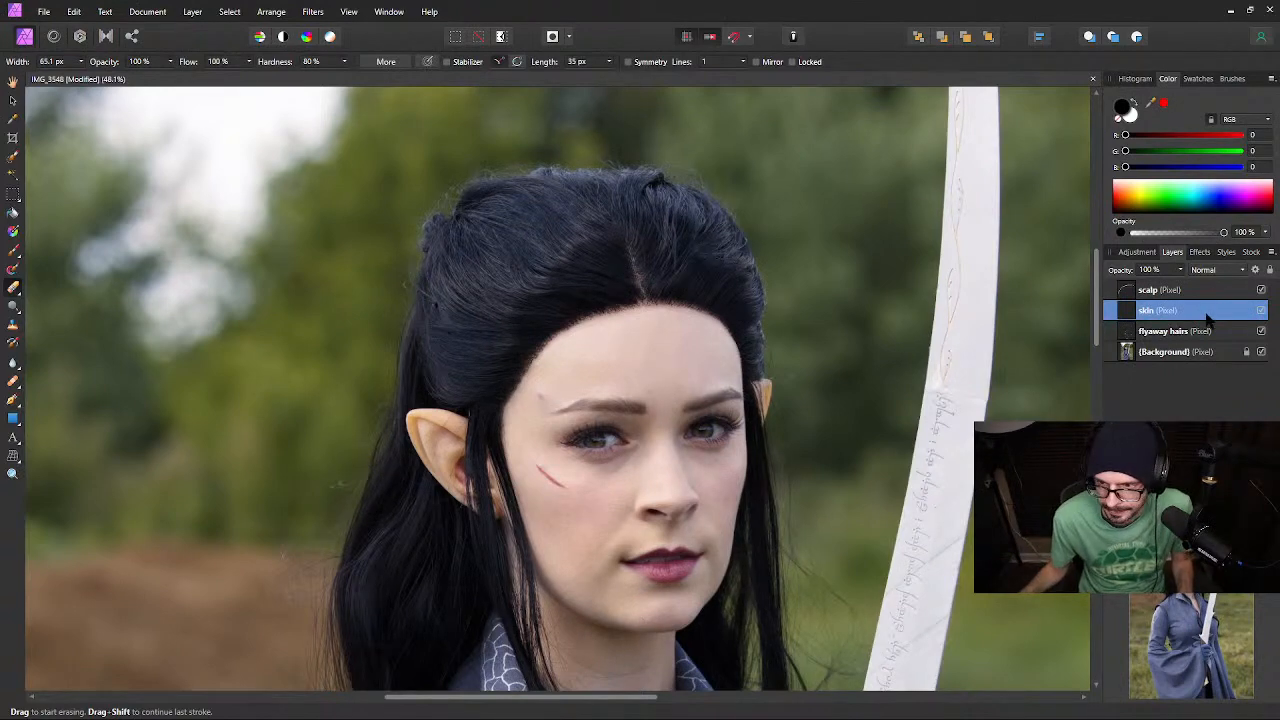
pyautogui.scroll(2, 545, 415)
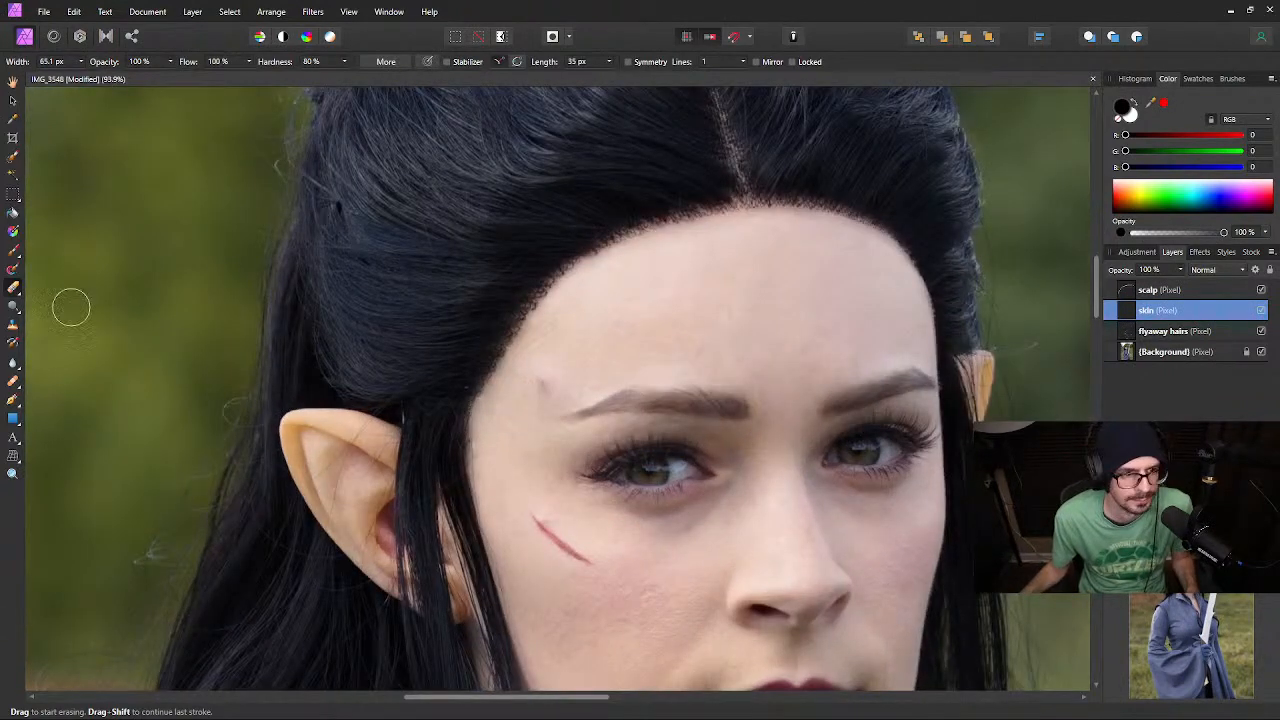
# Heal the blemish above the outer end of the left eyebrow on the skin layer with a 30.8 px Healing Brush at 10% opacity
pyautogui.click(13, 380)
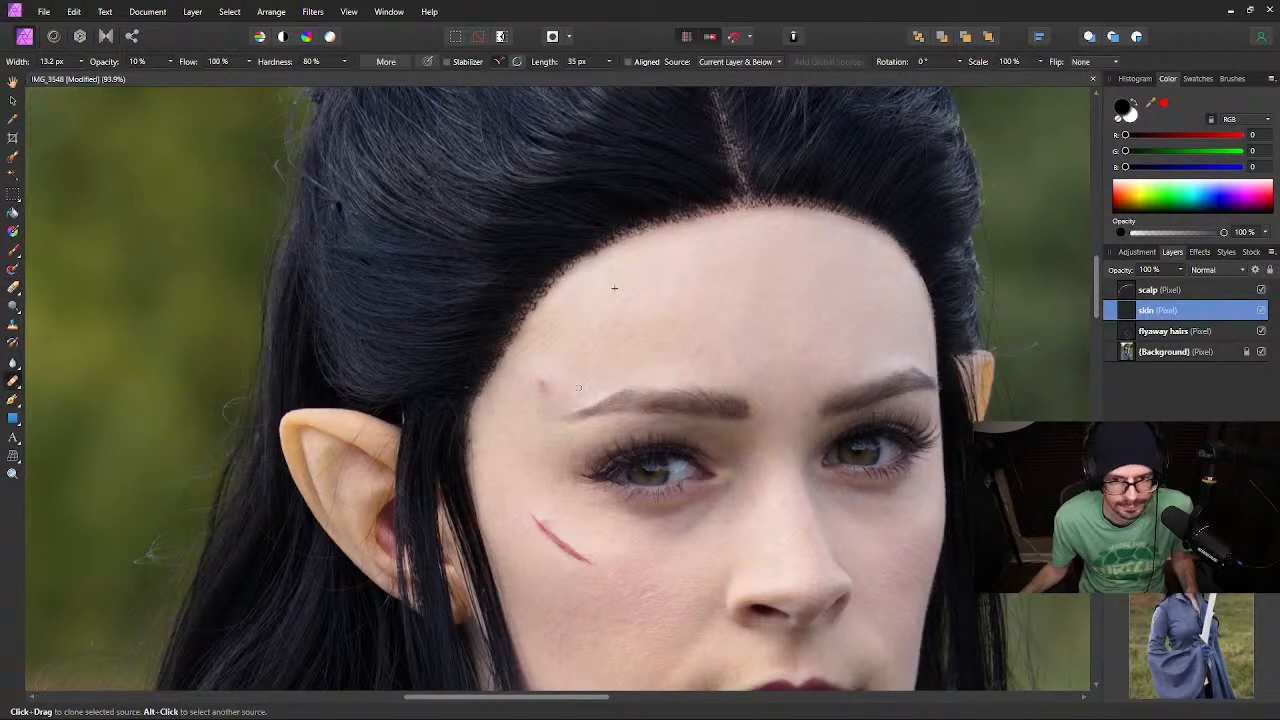
pyautogui.press(']')
pyautogui.press(']')
pyautogui.press(']')
pyautogui.press(']')
pyautogui.click(541, 383)
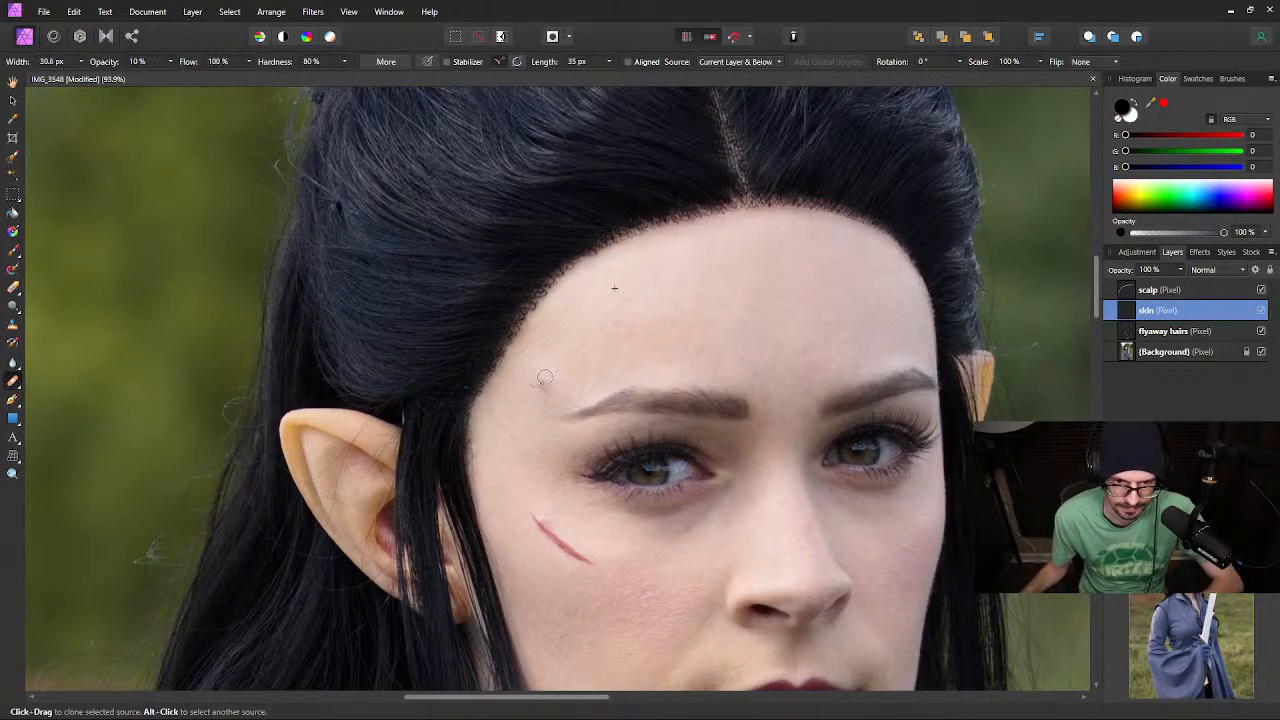
pyautogui.click(547, 378)
pyautogui.moveTo(546, 379); pyautogui.dragTo(545, 387)
# Raise the Healing Brush to 46.6 px and 100% opacity and heal the remaining blemish above the left eyebrow
pyautogui.press('5')
pyautogui.press('1')
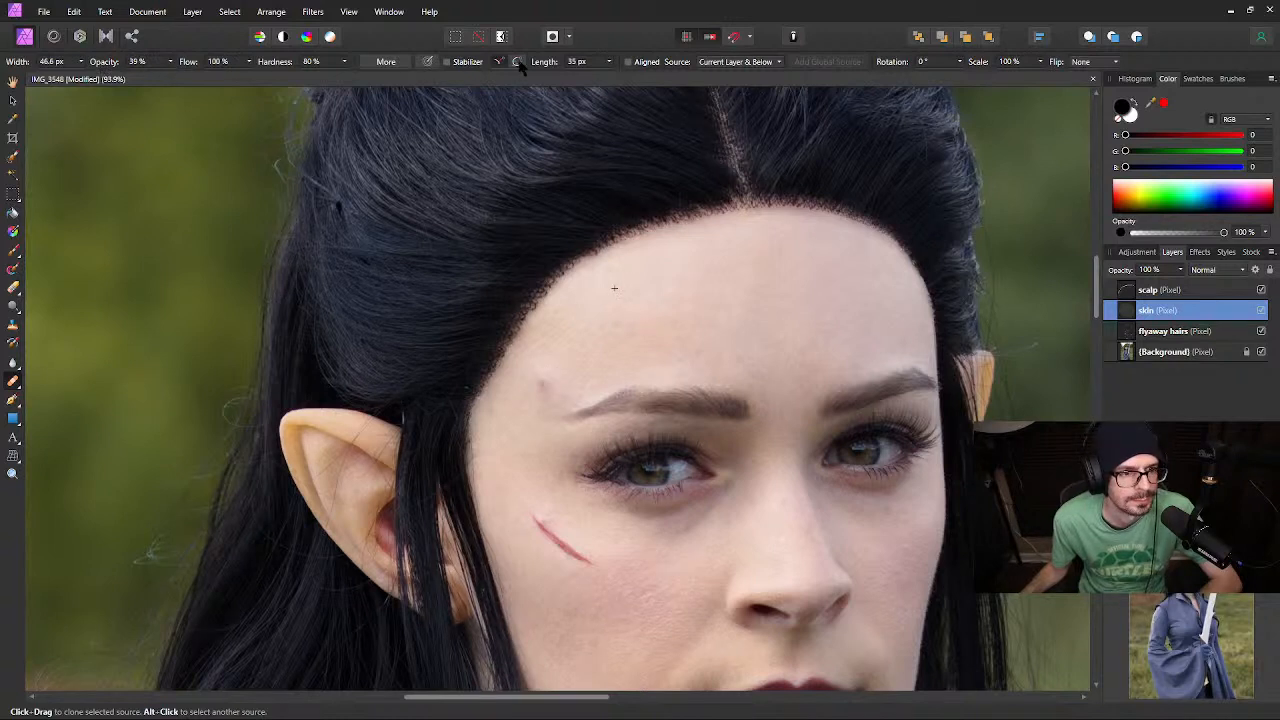
pyautogui.press('7')
pyautogui.press('5')
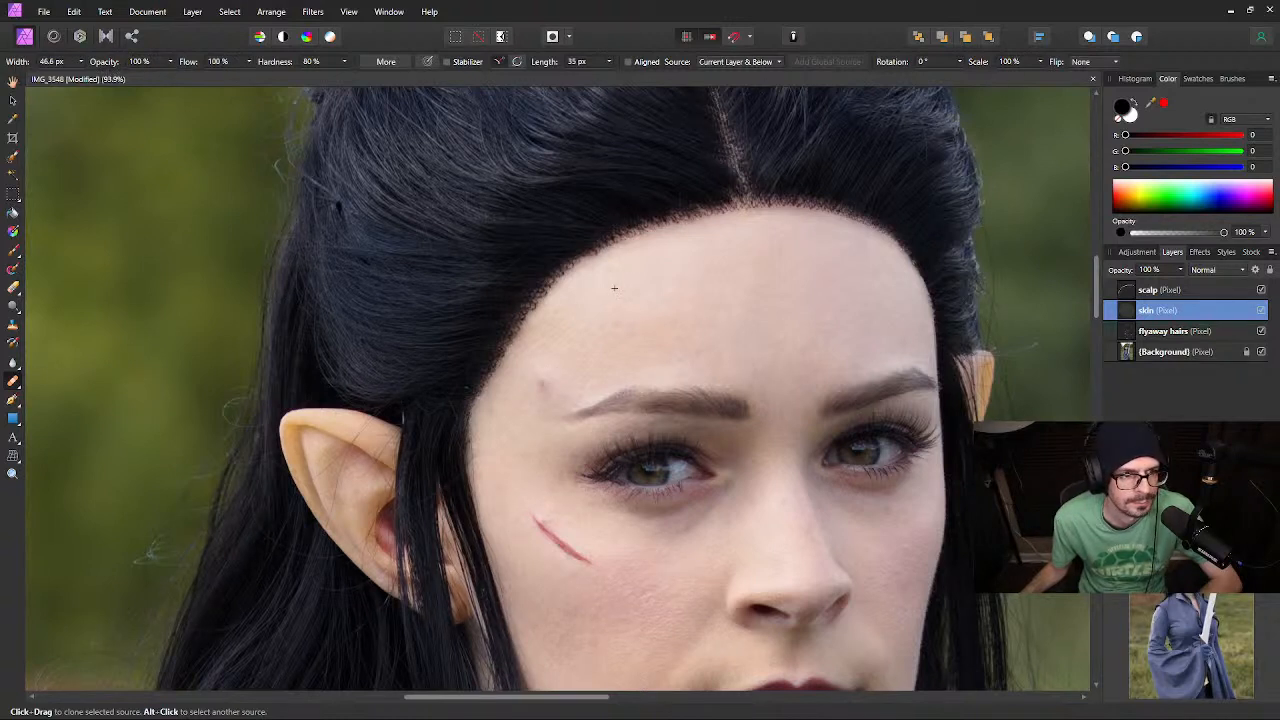
pyautogui.moveTo(546, 378); pyautogui.dragTo(561, 394)
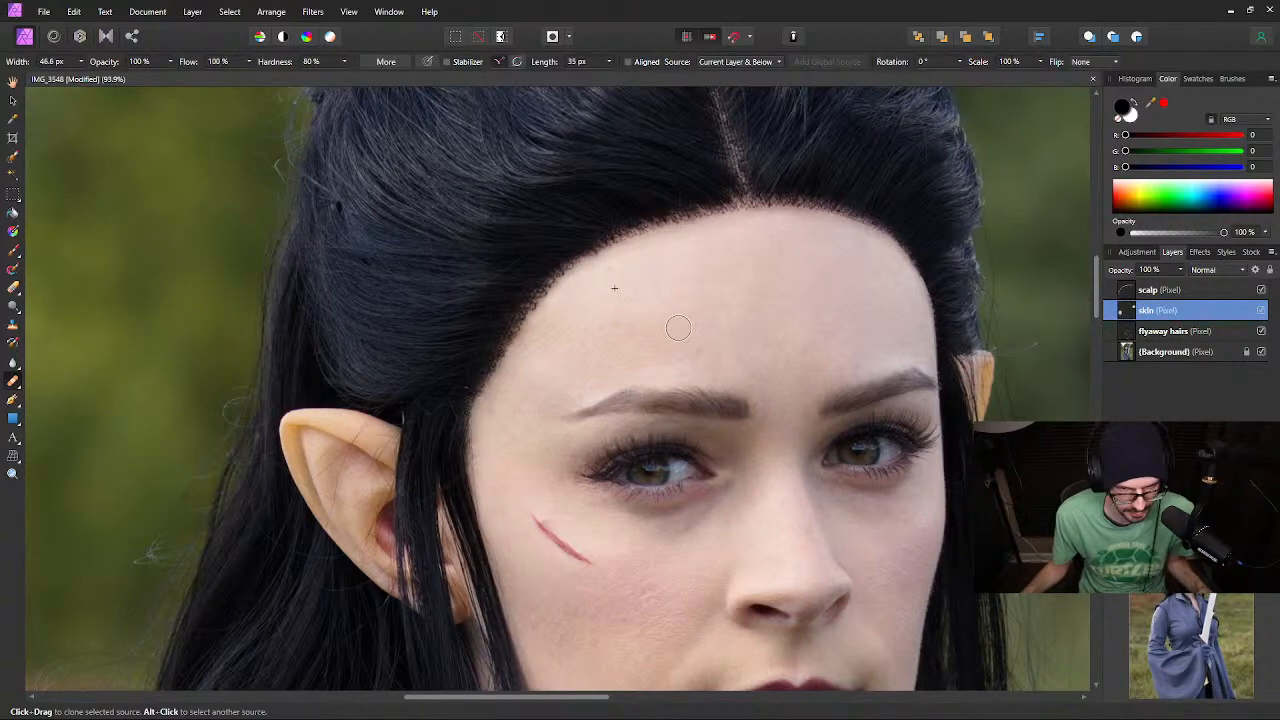
# On the flyaway hairs layer, heal away the two forked hair tips on the neck with a 7.6 px Healing Brush
pyautogui.press('space')
pyautogui.moveTo(766, 323); pyautogui.dragTo(673, 290)
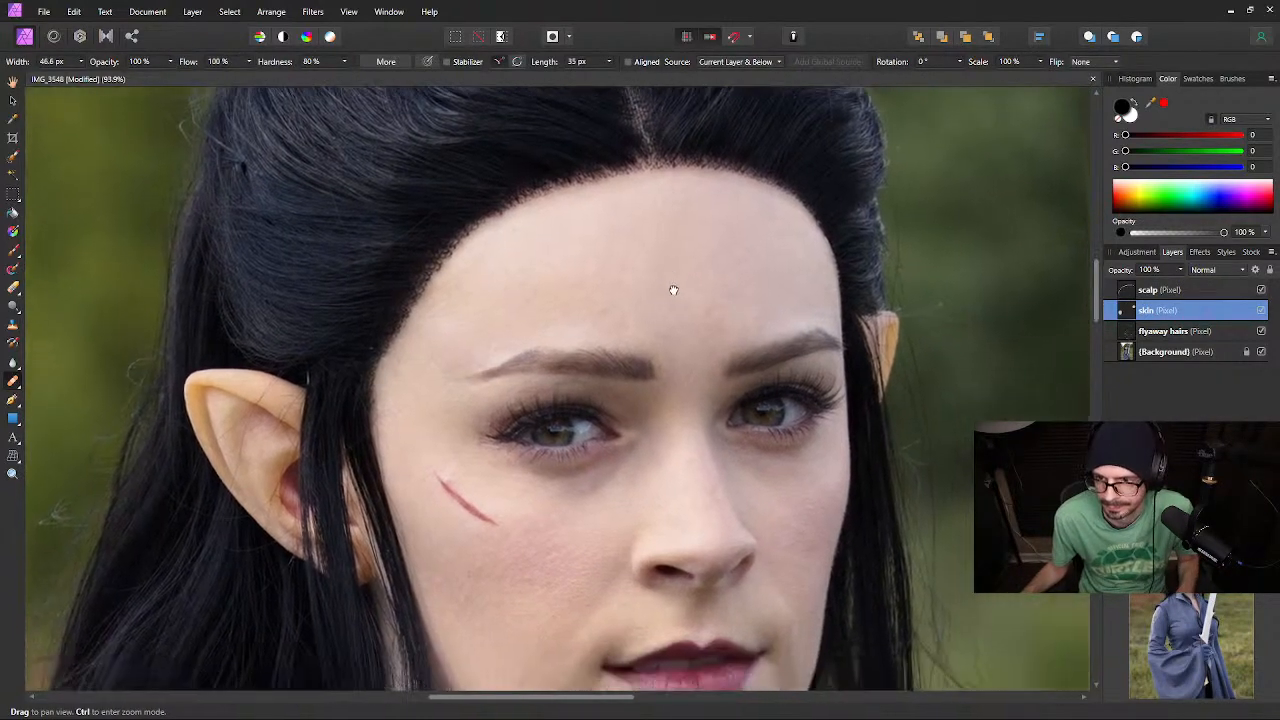
pyautogui.scroll(-4, 644, 294)
pyautogui.scroll(-1, 767, 548)
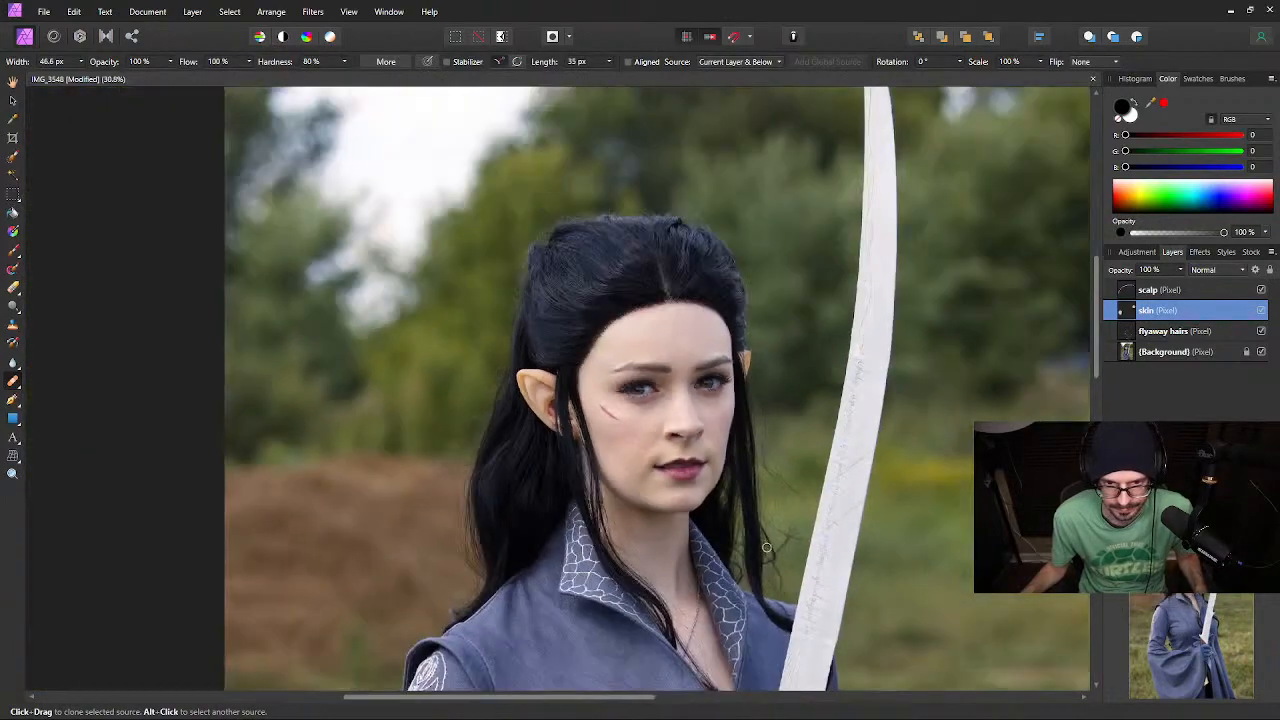
pyautogui.click(1184, 336)
pyautogui.scroll(10, 637, 564)
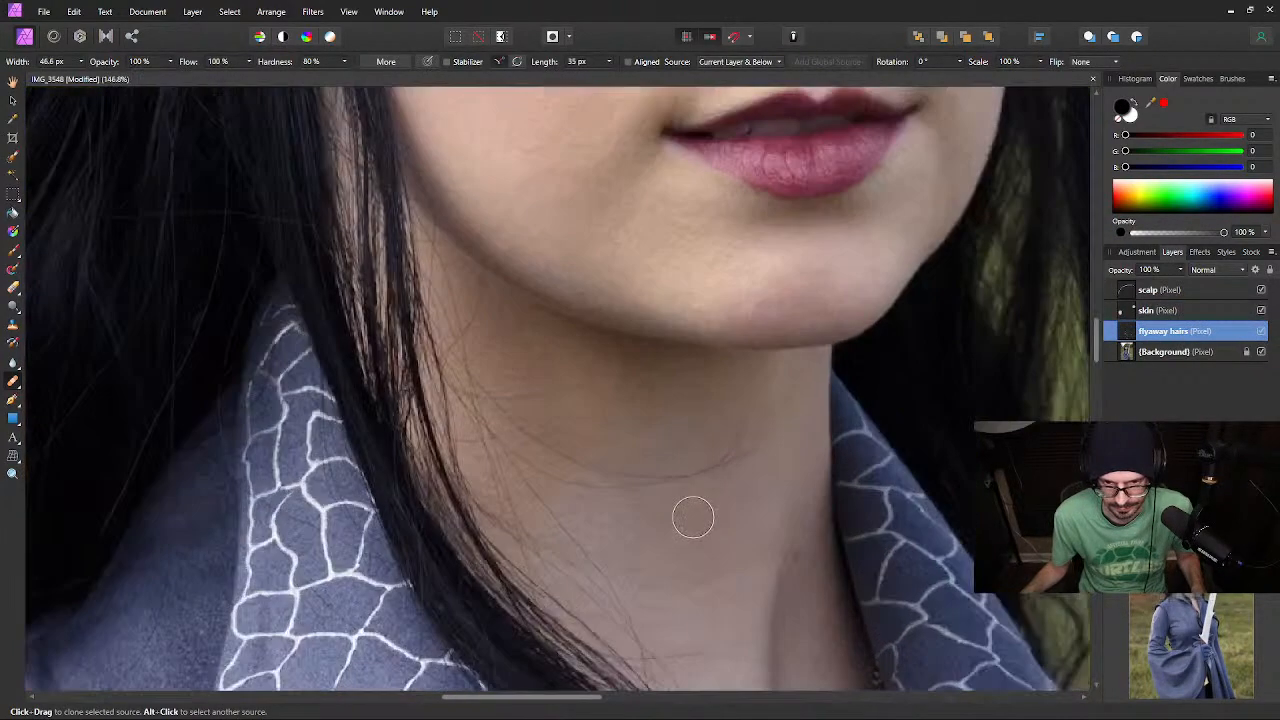
pyautogui.press('[')
pyautogui.press('[')
pyautogui.press('[')
pyautogui.press('[')
pyautogui.press('[')
pyautogui.press('[')
pyautogui.press('[')
pyautogui.press('[')
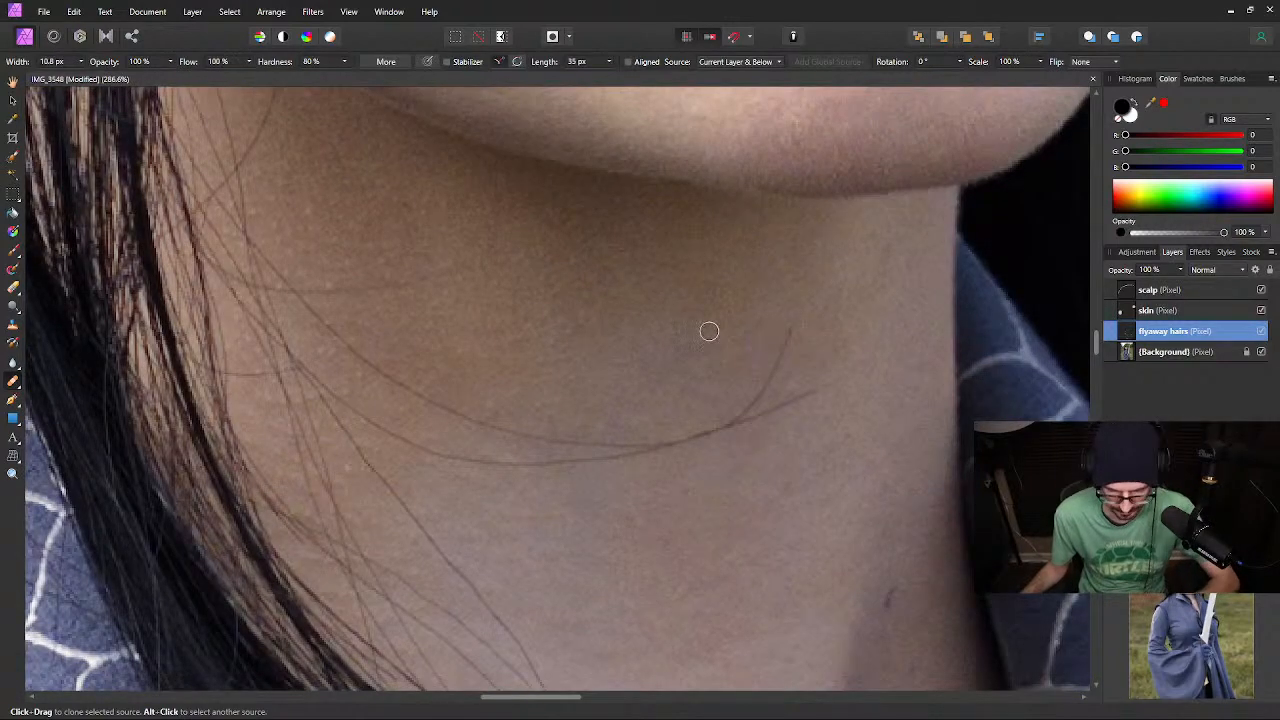
pyautogui.press('[')
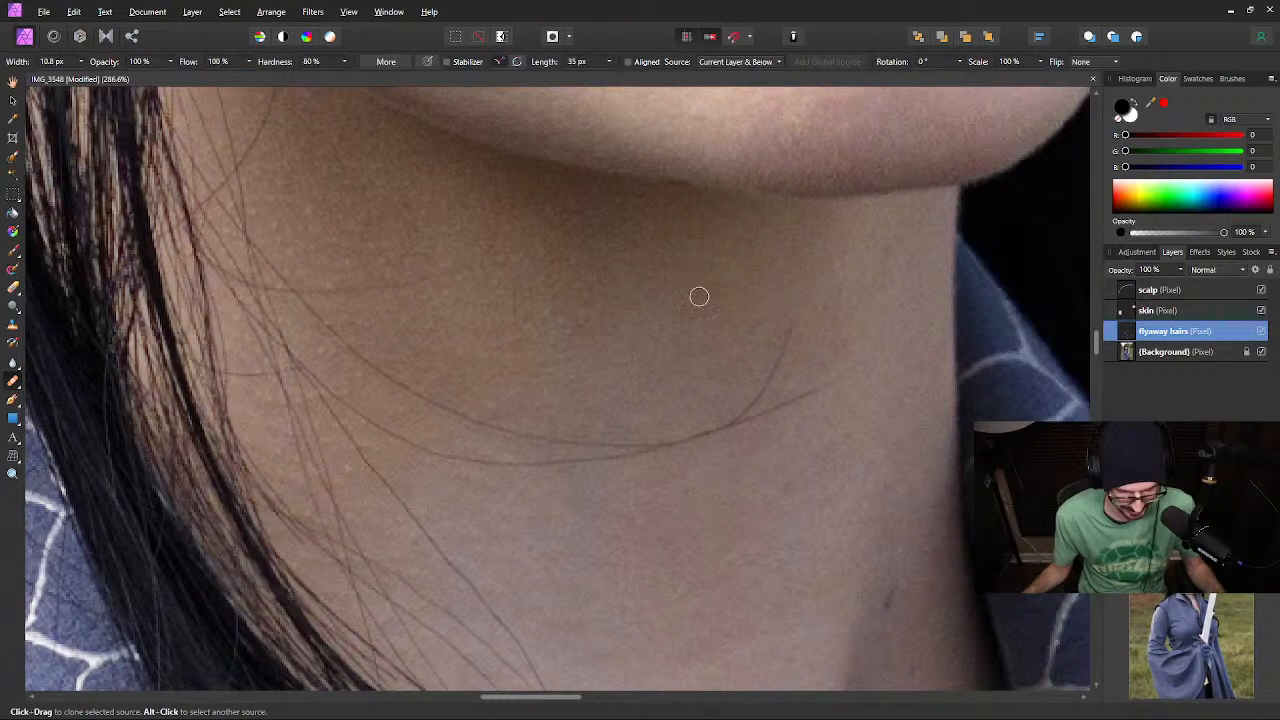
pyautogui.press('[')
pyautogui.press('[')
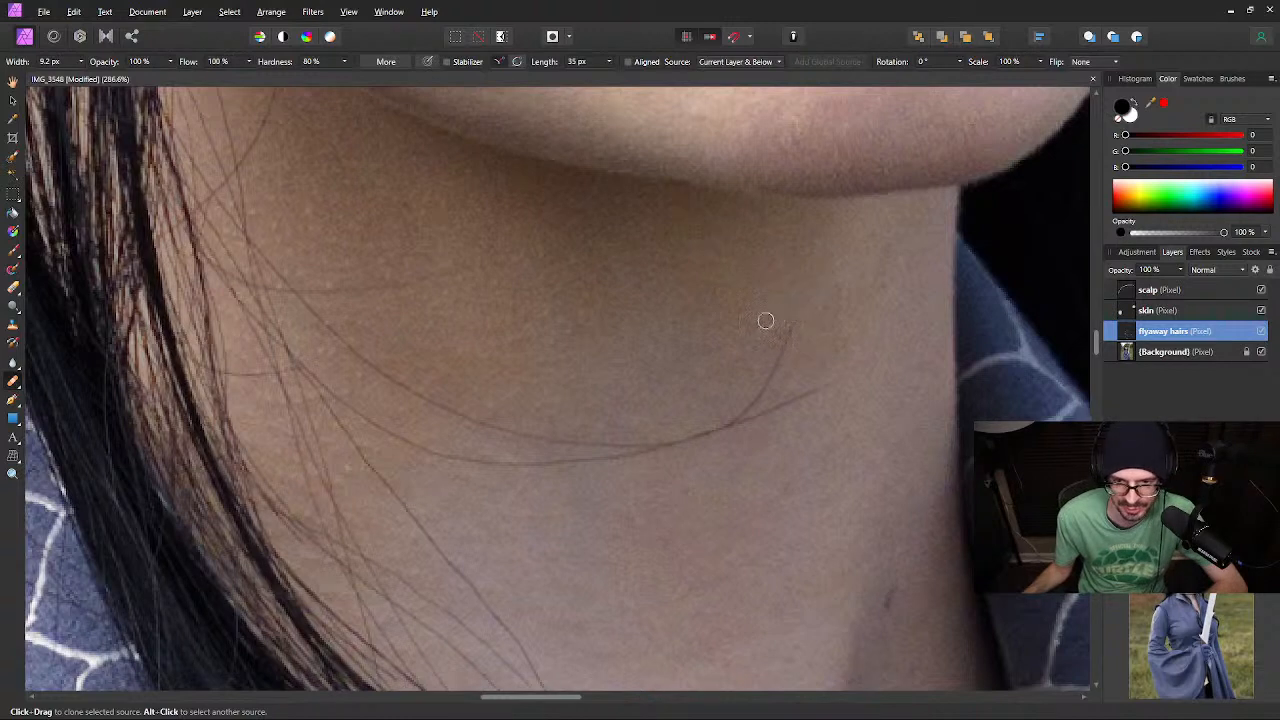
pyautogui.press('[')
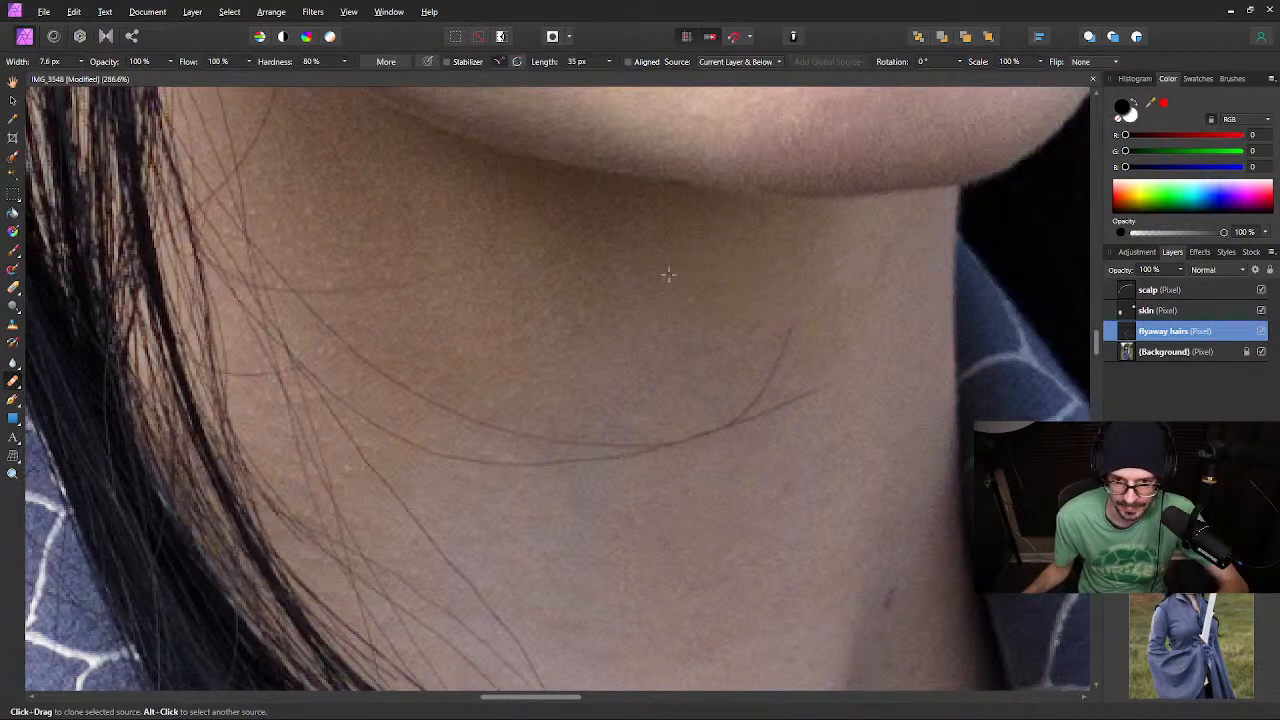
pyautogui.moveTo(791, 323); pyautogui.dragTo(749, 408)
pyautogui.moveTo(829, 380); pyautogui.dragTo(730, 431)
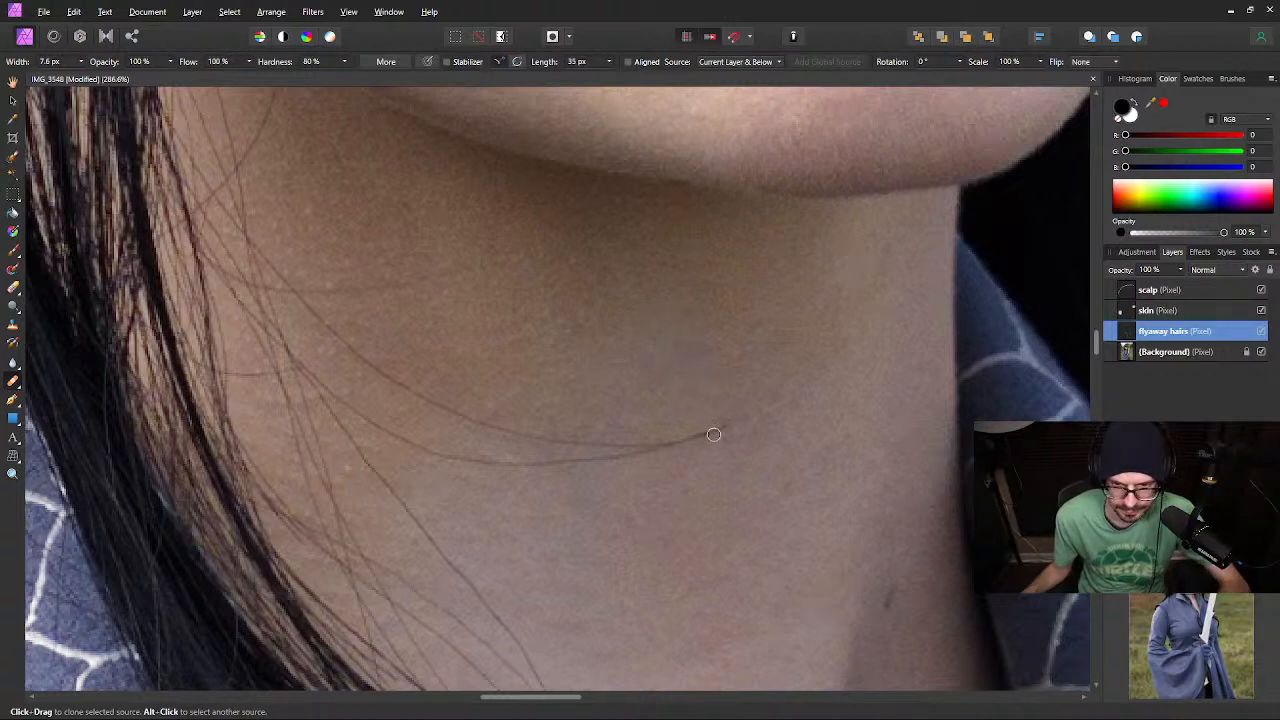
# Heal away the remaining lengths of the two long stray hairs crossing the neck below the chin
pyautogui.moveTo(713, 434)
pyautogui.mouseDown()
pyautogui.moveTo(638, 447)
pyautogui.moveTo(654, 449)
pyautogui.moveTo(537, 441)
pyautogui.mouseUp()
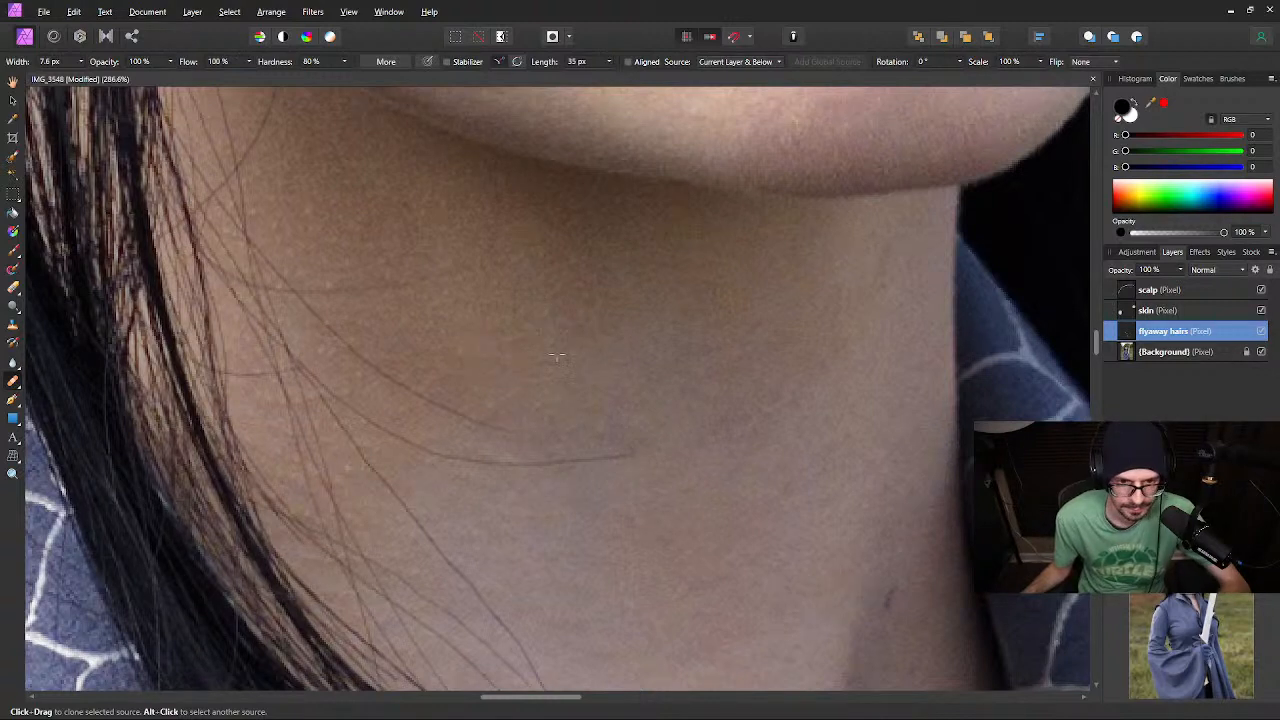
pyautogui.moveTo(491, 427); pyautogui.dragTo(395, 377)
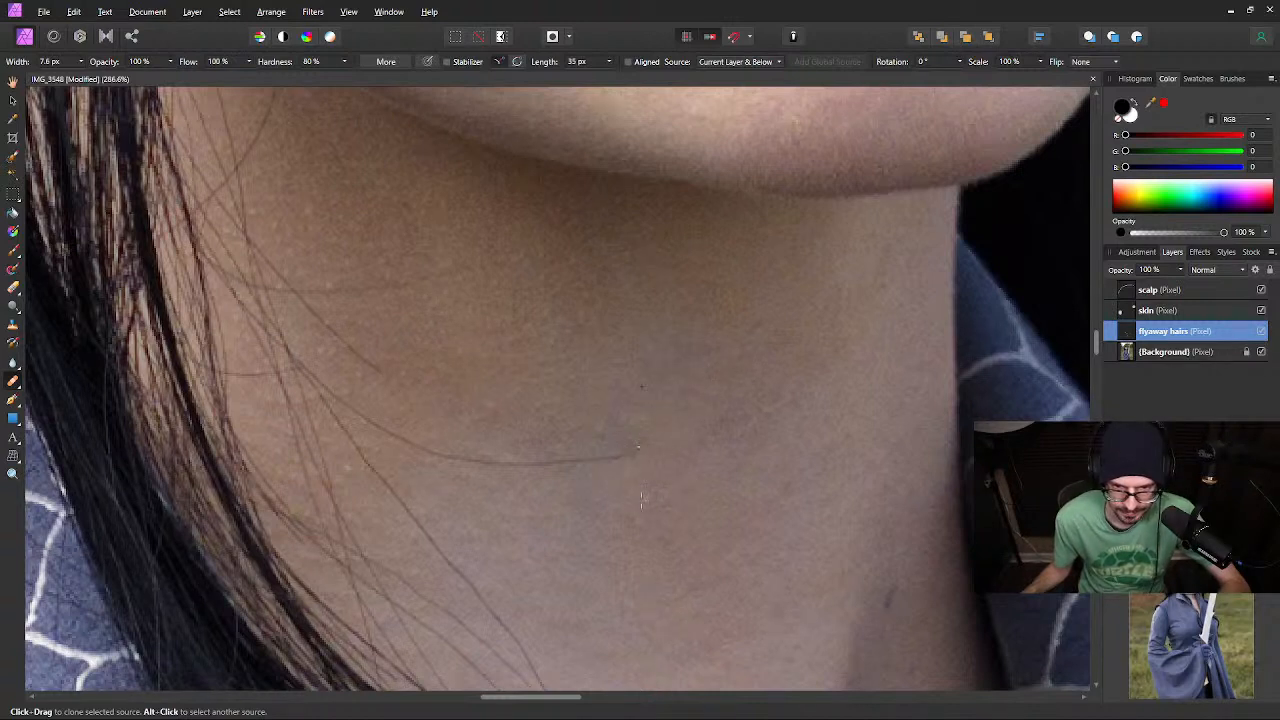
pyautogui.moveTo(640, 455); pyautogui.dragTo(465, 461)
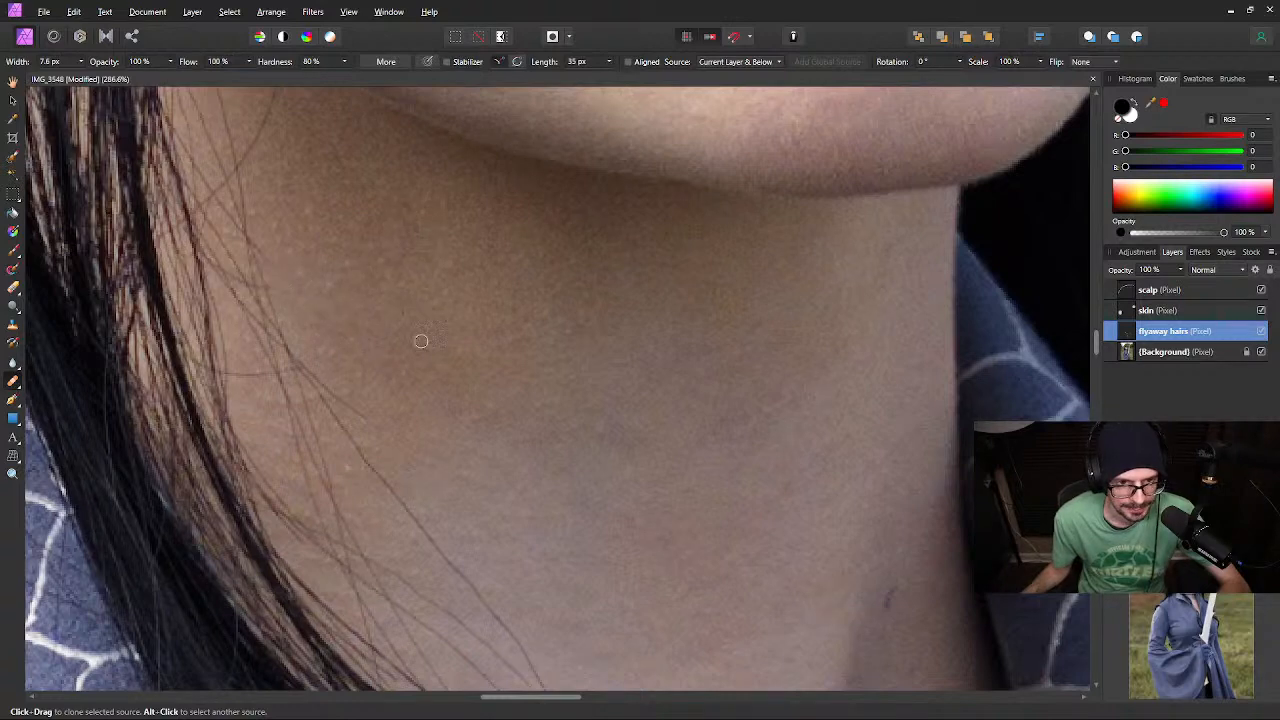
# Heal the small dark mark on the neck near the collar on the flyaway hairs layer
pyautogui.press('space')
pyautogui.moveTo(637, 419); pyautogui.dragTo(509, 231)
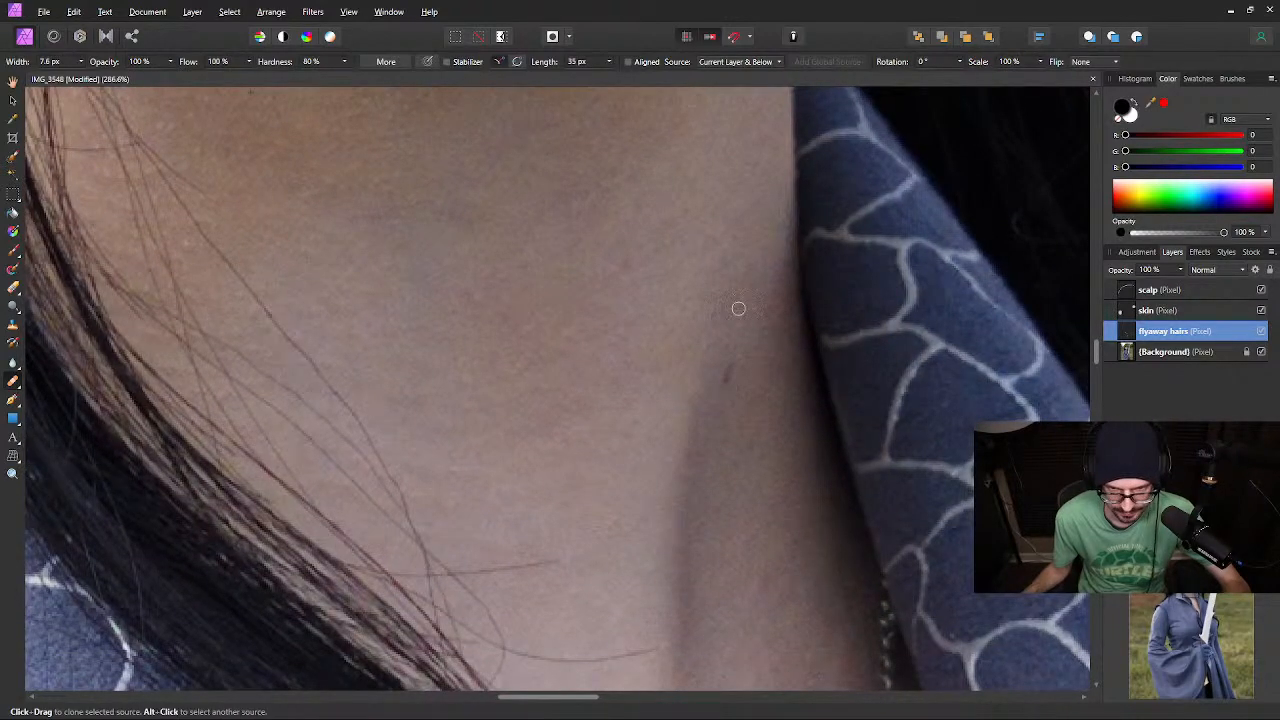
pyautogui.moveTo(726, 366); pyautogui.dragTo(726, 383)
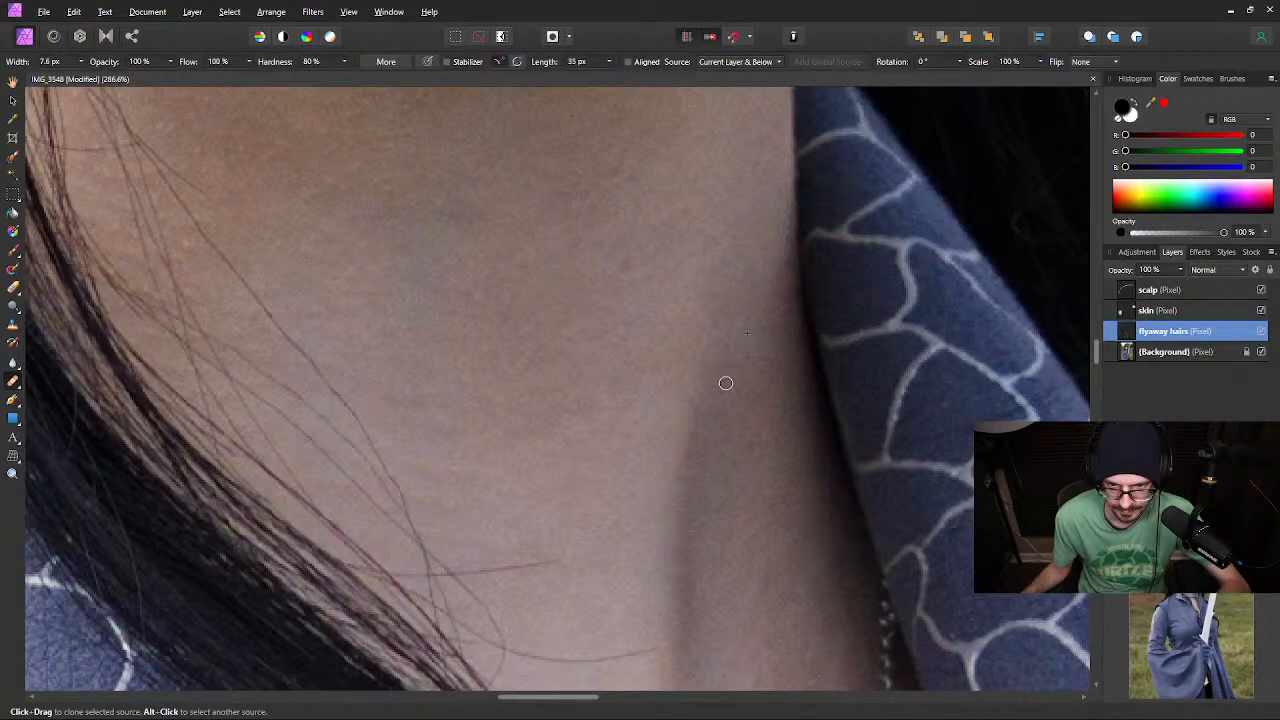
# Inspect the upper part of the sword blade for surface flaws
pyautogui.scroll(-15, 531, 337)
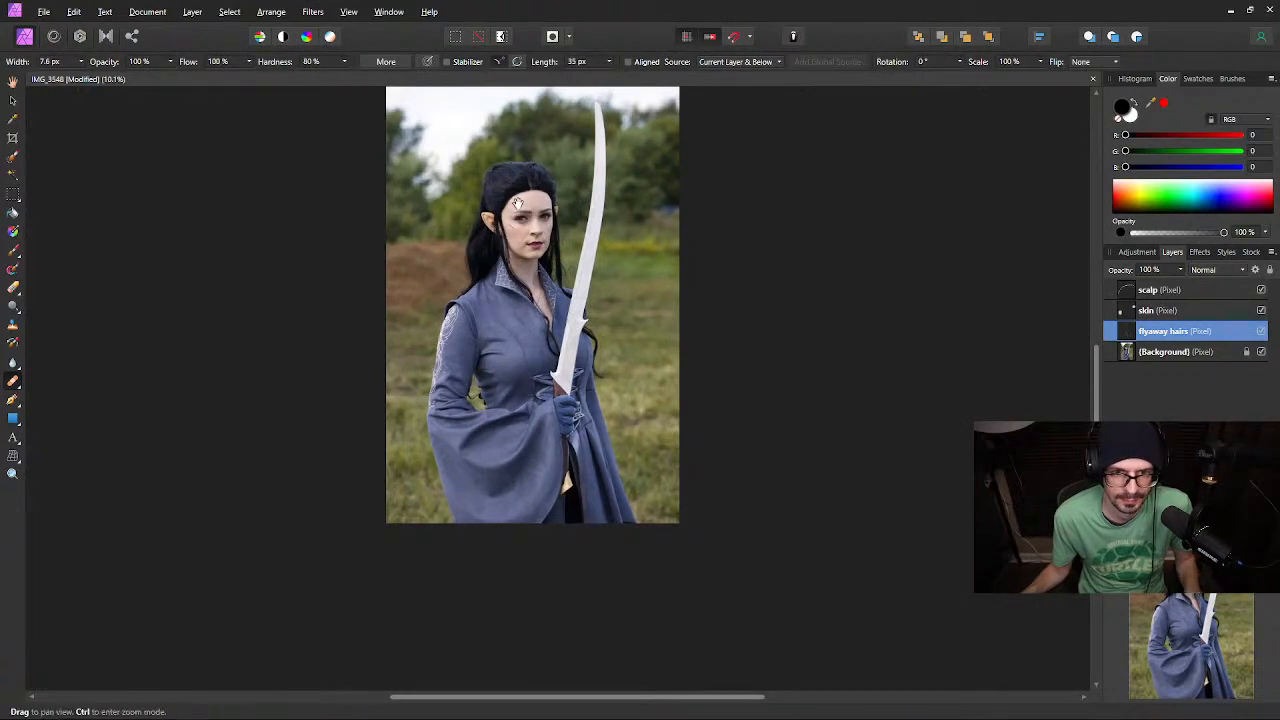
pyautogui.moveTo(524, 209); pyautogui.dragTo(581, 271)
pyautogui.scroll(7, 668, 195)
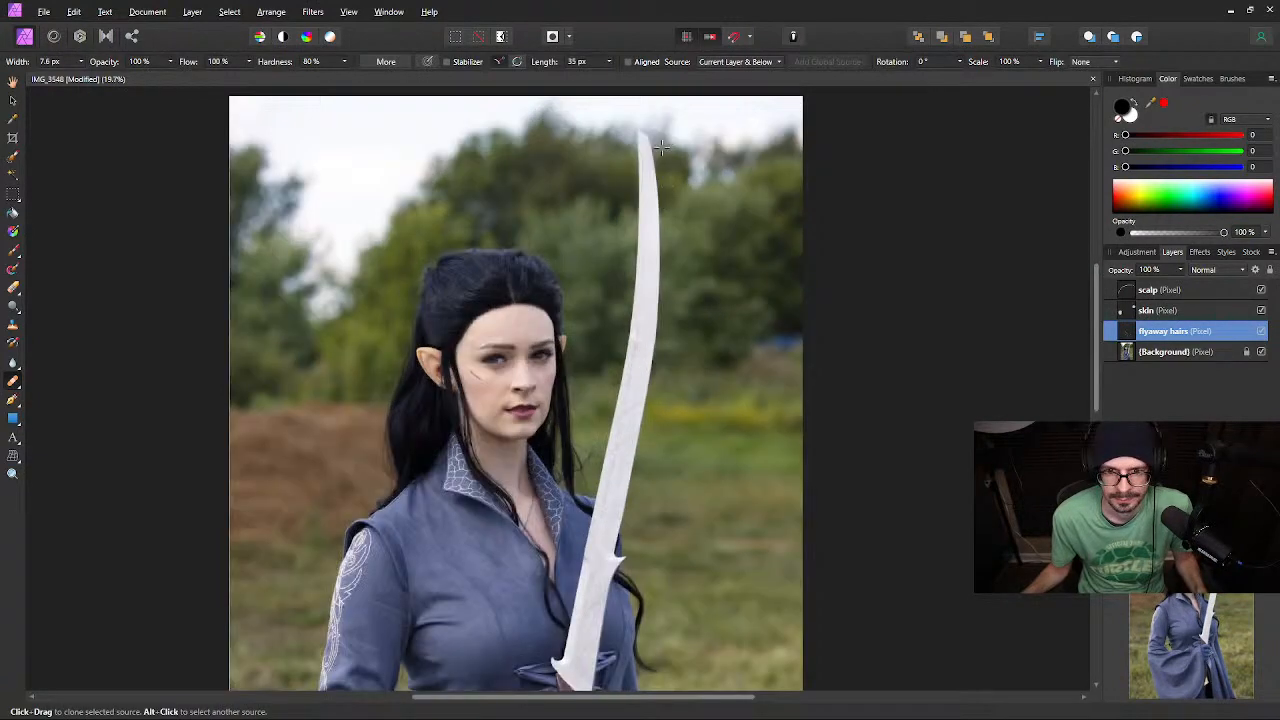
pyautogui.scroll(3, 650, 150)
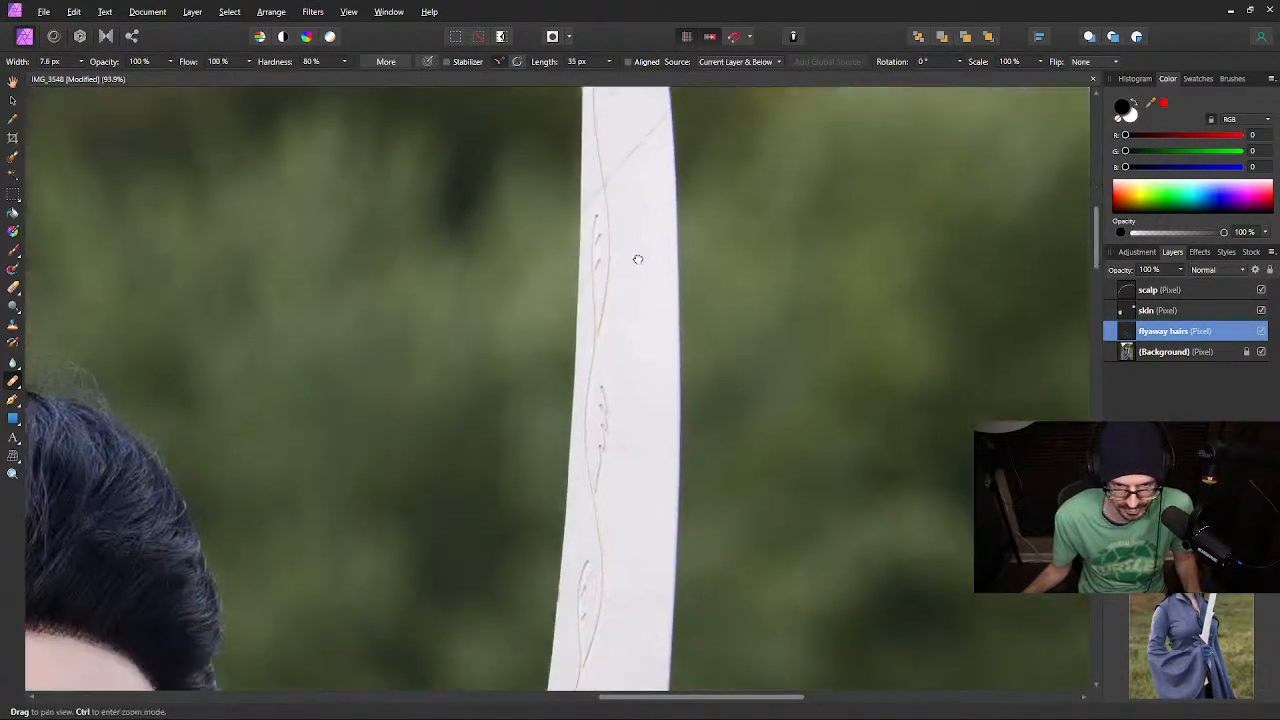
pyautogui.moveTo(637, 259); pyautogui.dragTo(660, 486)
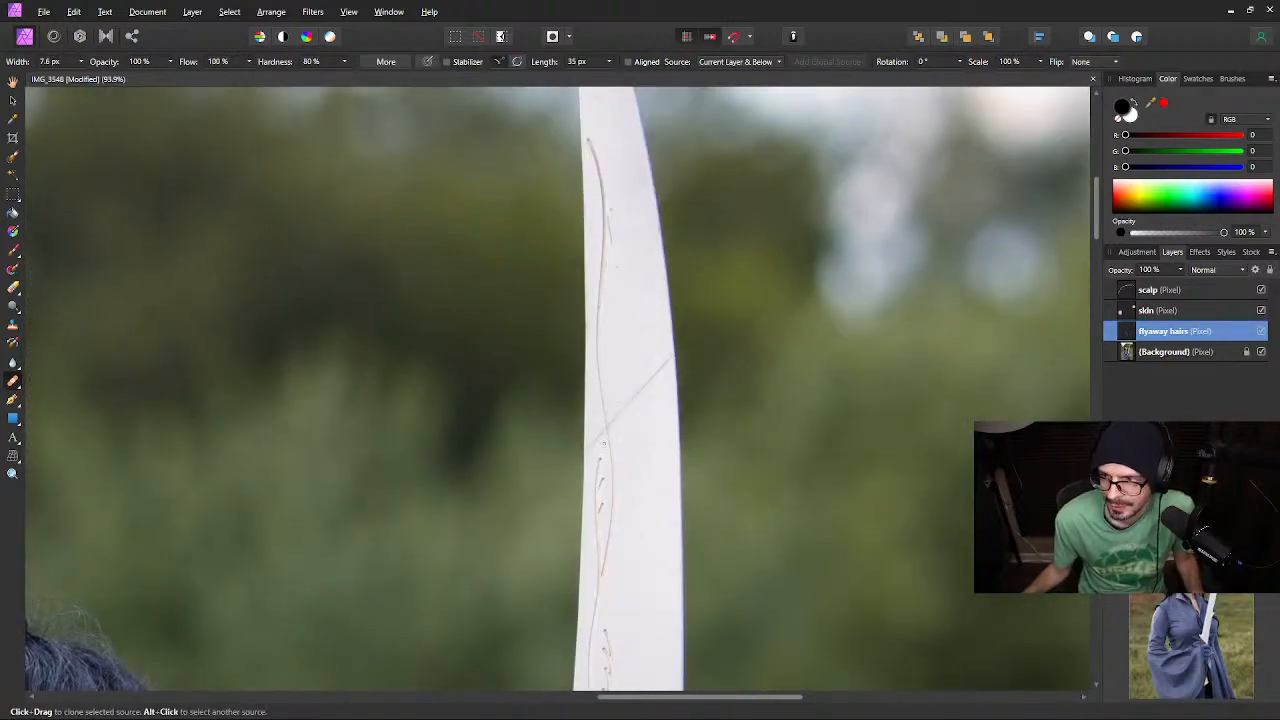
pyautogui.scroll(-4, 525, 474)
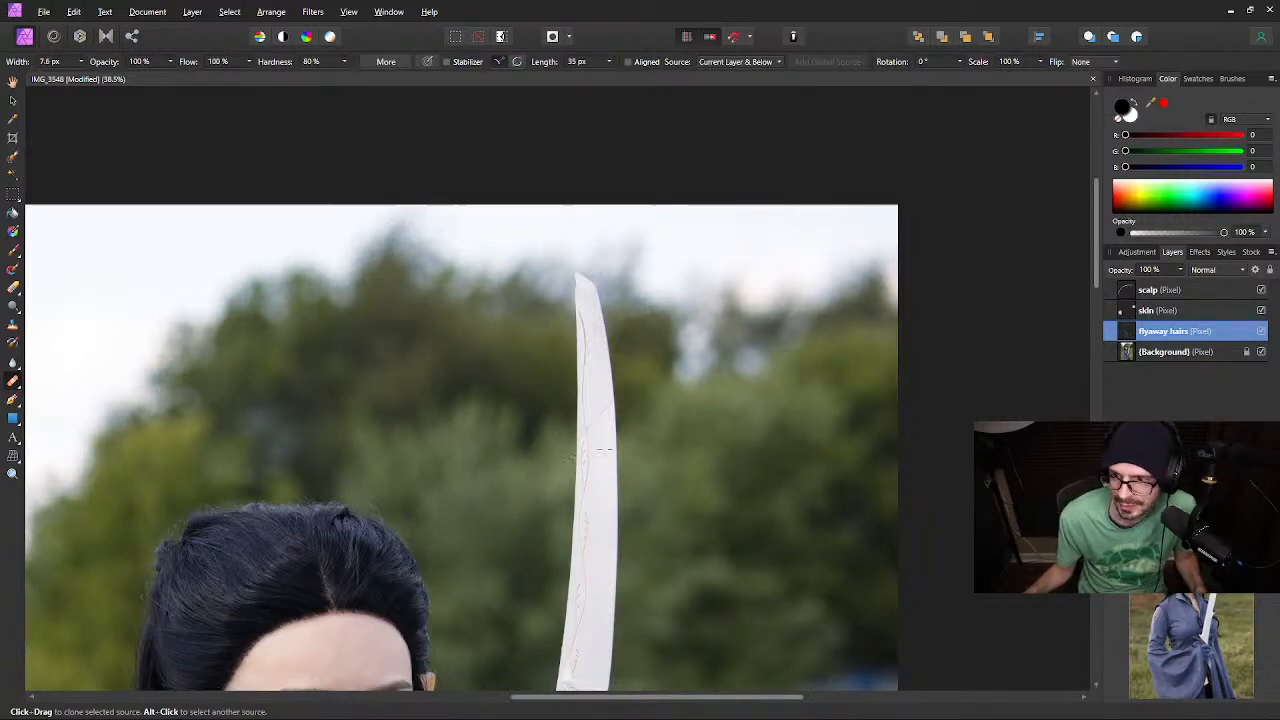
pyautogui.scroll(5, 620, 542)
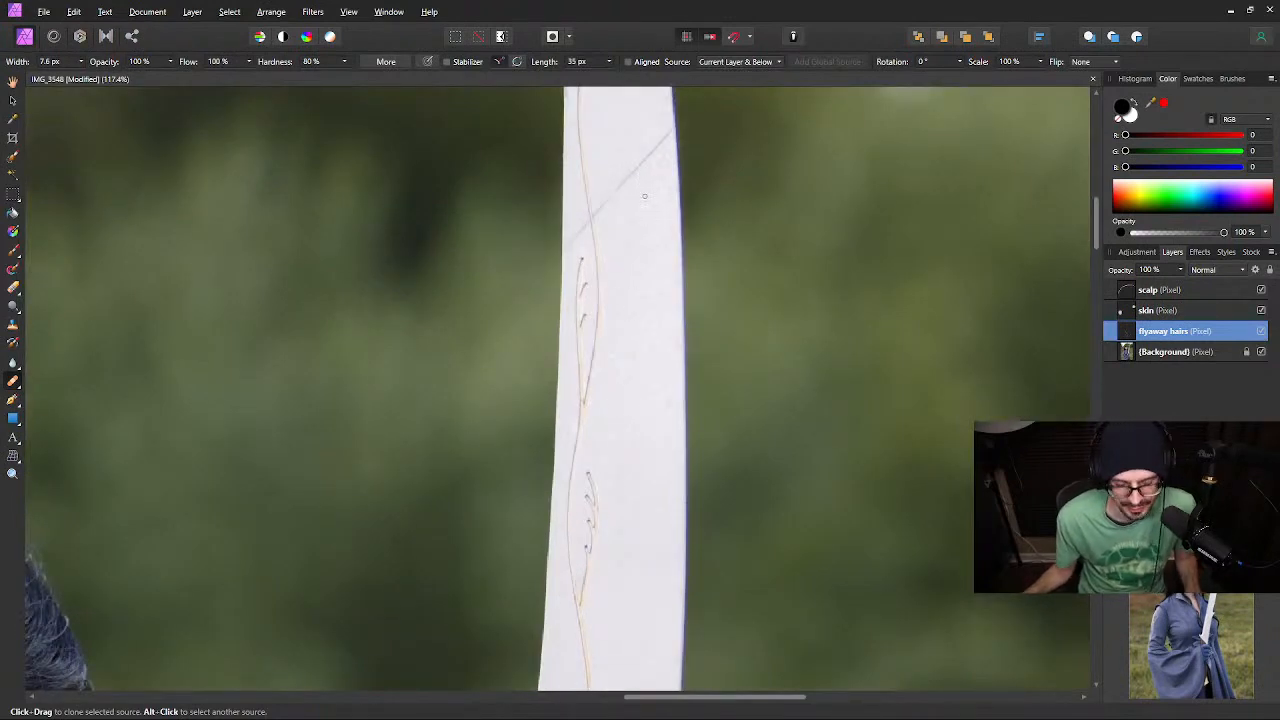
pyautogui.press('space')
pyautogui.moveTo(651, 184); pyautogui.dragTo(651, 320)
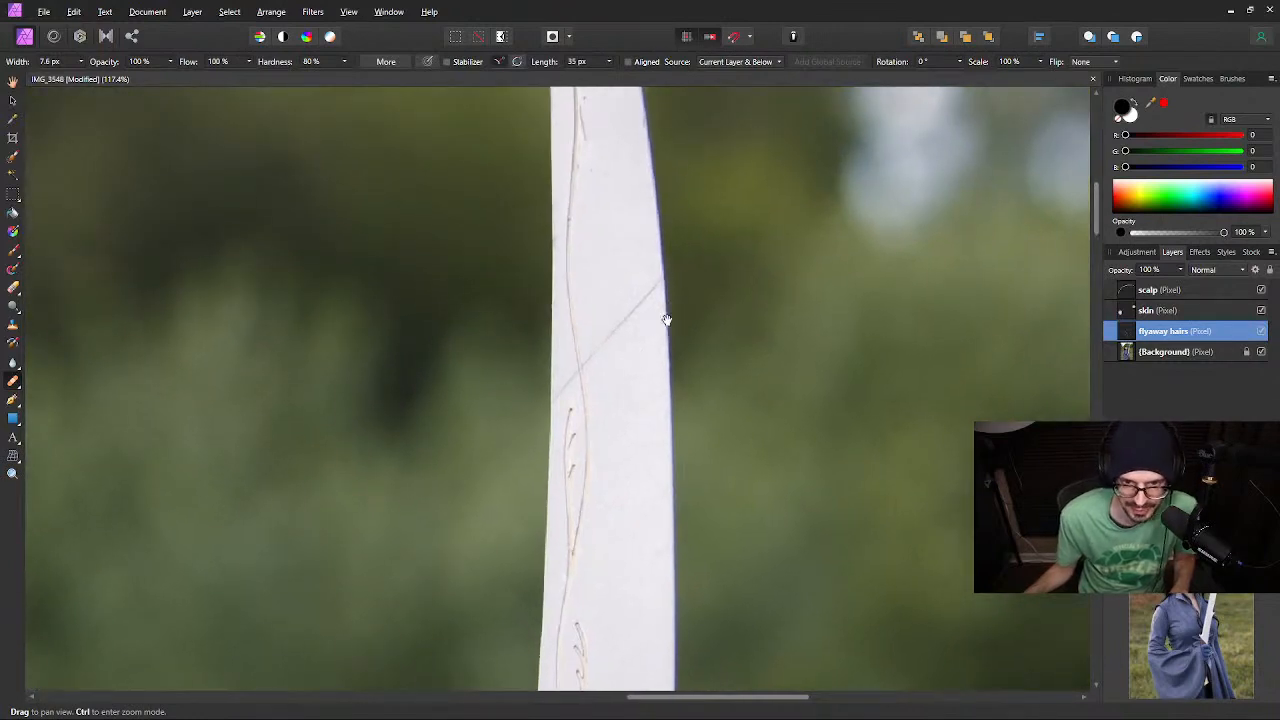
pyautogui.moveTo(640, 383); pyautogui.dragTo(643, 446)
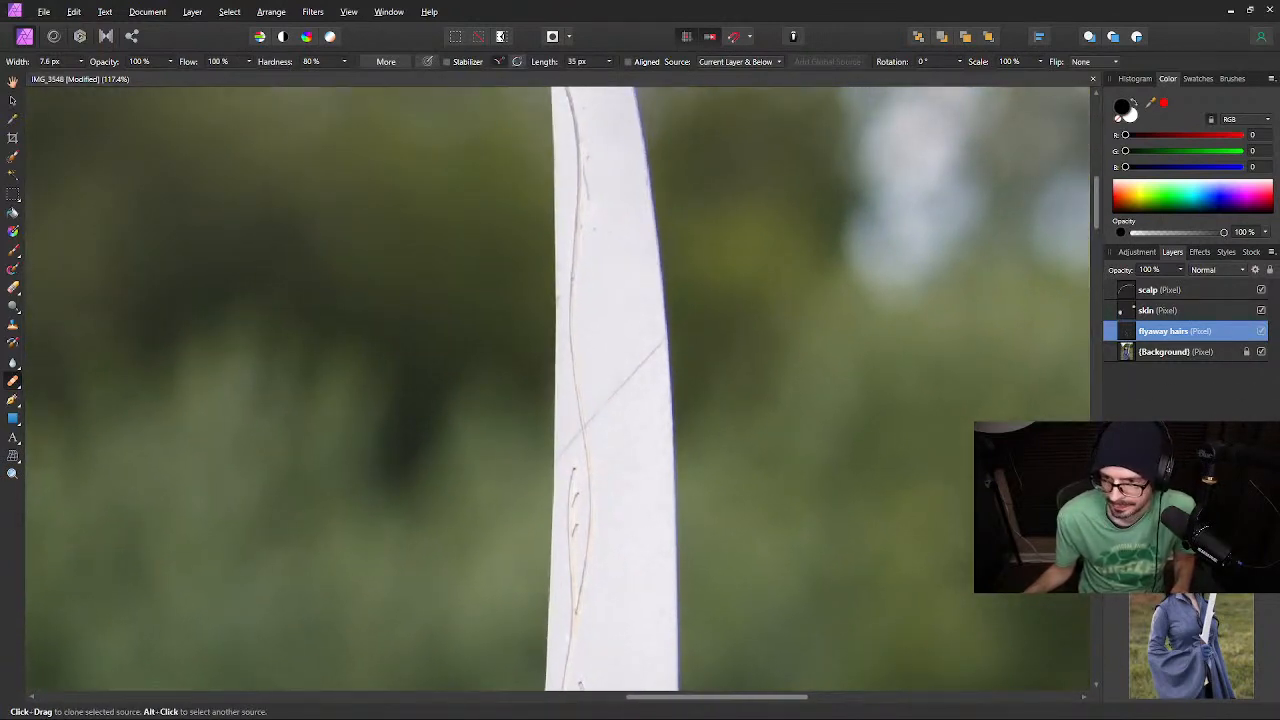
# Add a new pixel layer above the flyaway hairs layer and name it Sword
pyautogui.hotkey('ctrl', 'shift', 'n')
pyautogui.doubleClick(1145, 331)
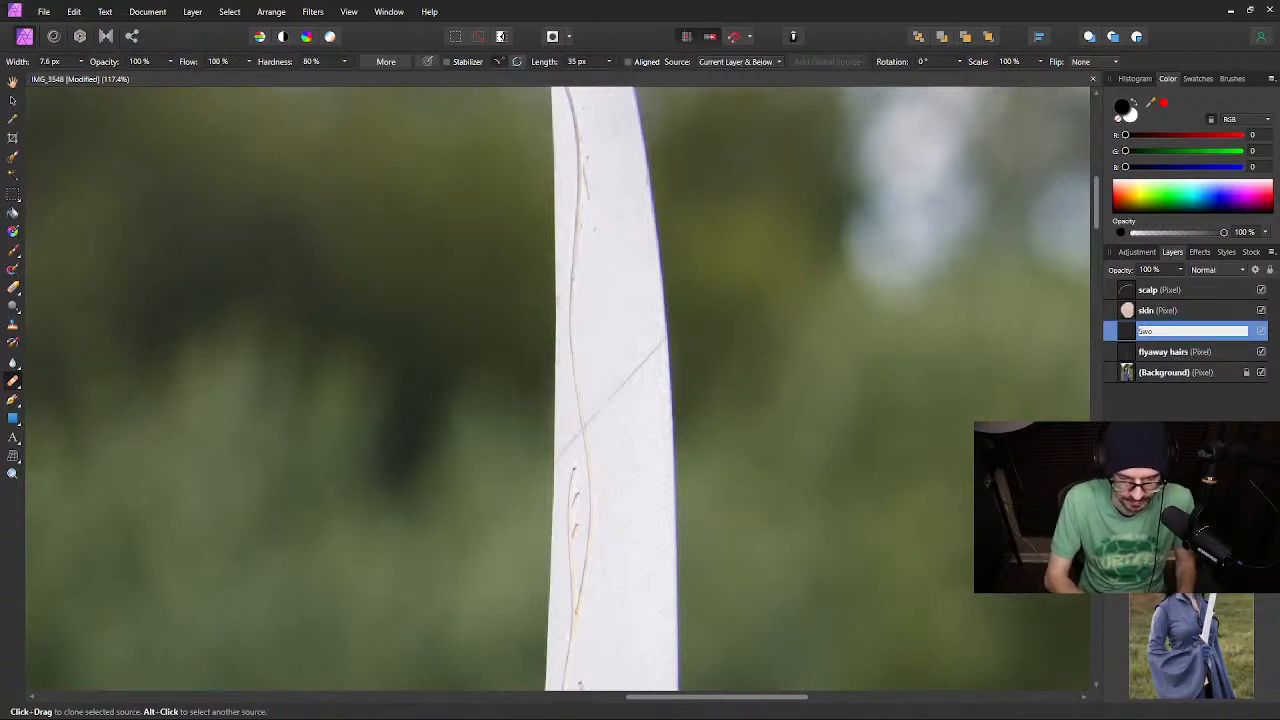
pyautogui.write('Sword')
pyautogui.press('Return')
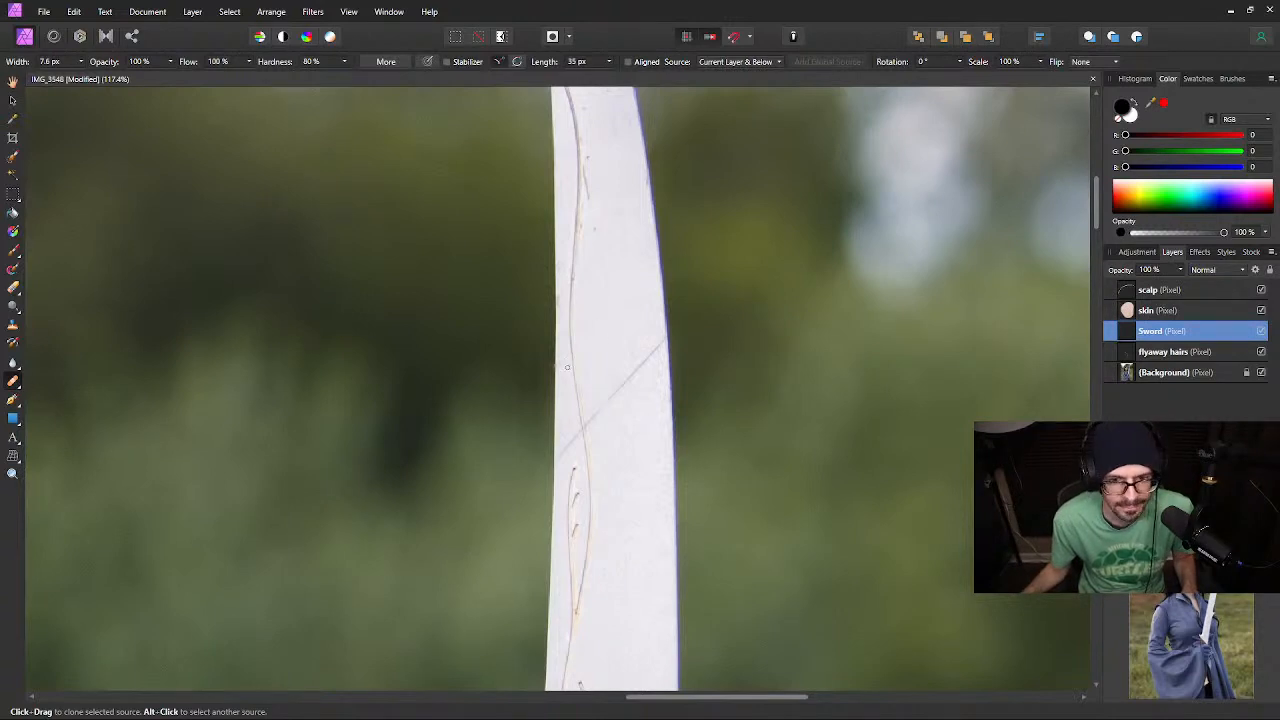
# Heal the diagonal line across the blade from its right edge to the engraved line with an 11.8 px Healing Brush on the Sword layer
pyautogui.scroll(5, 647, 354)
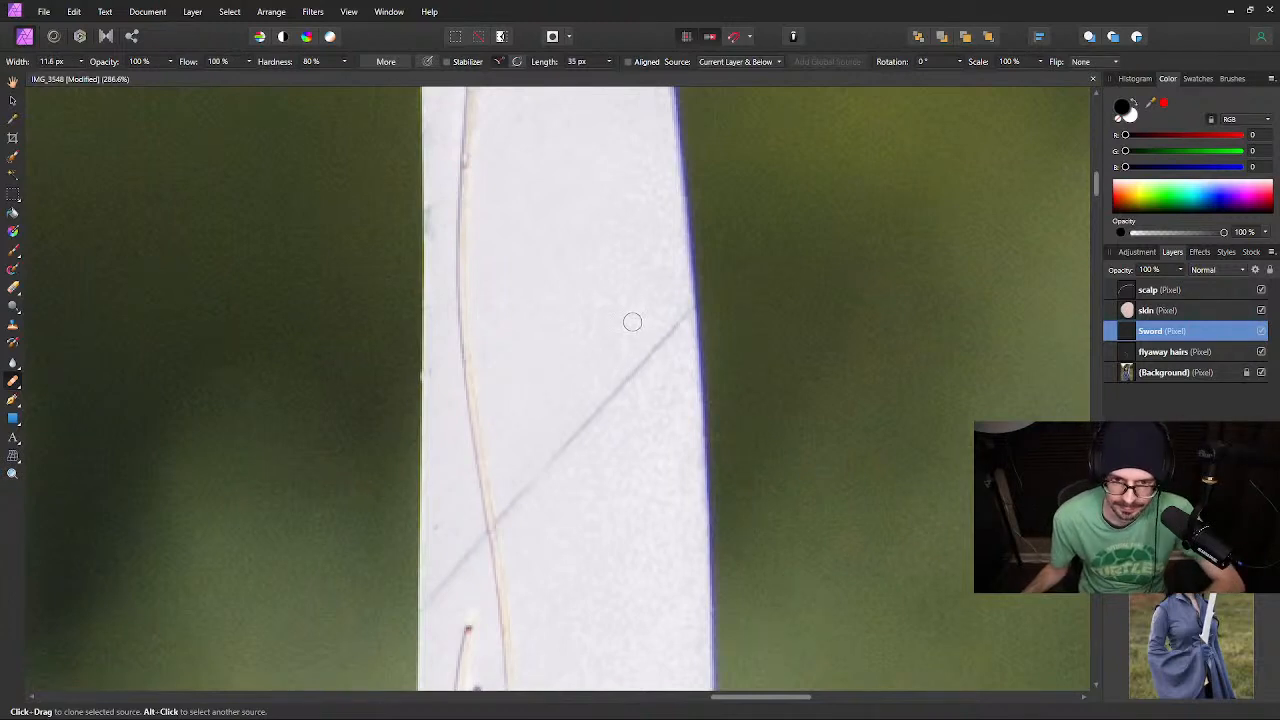
pyautogui.press(']')
pyautogui.press(']')
pyautogui.press(']')
pyautogui.press(']')
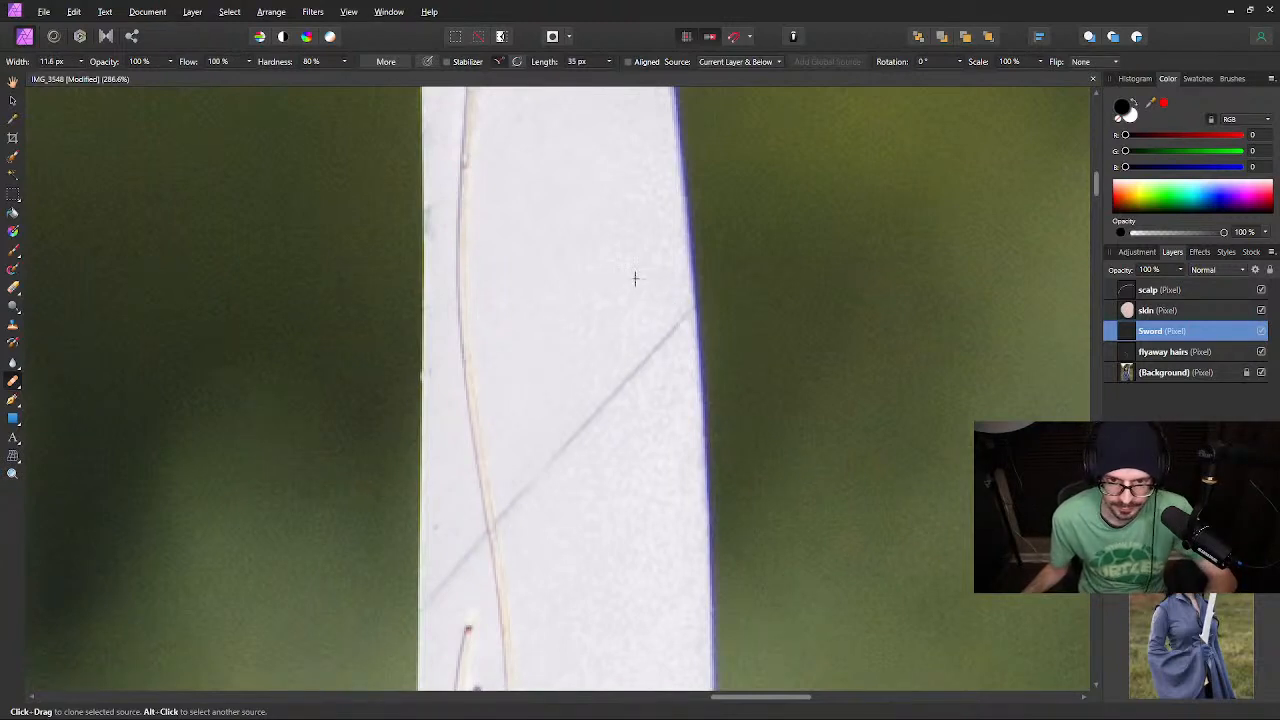
pyautogui.moveTo(678, 320)
pyautogui.mouseDown()
pyautogui.moveTo(680, 309)
pyautogui.moveTo(566, 434)
pyautogui.mouseUp()
pyautogui.keyDown('alt'); pyautogui.click(634, 277); pyautogui.keyUp('alt')
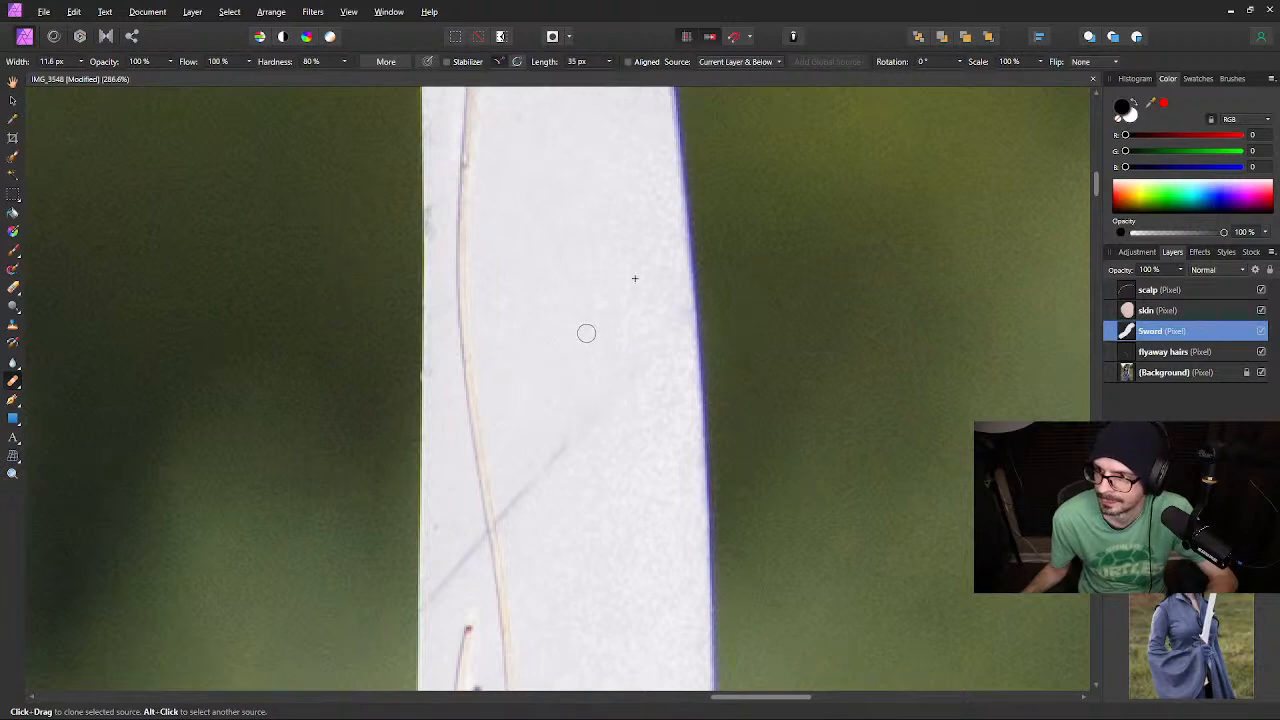
pyautogui.keyDown('alt'); pyautogui.click(562, 362); pyautogui.keyUp('alt')
pyautogui.moveTo(568, 447)
pyautogui.mouseDown()
pyautogui.moveTo(521, 466)
pyautogui.moveTo(500, 520)
pyautogui.mouseUp()
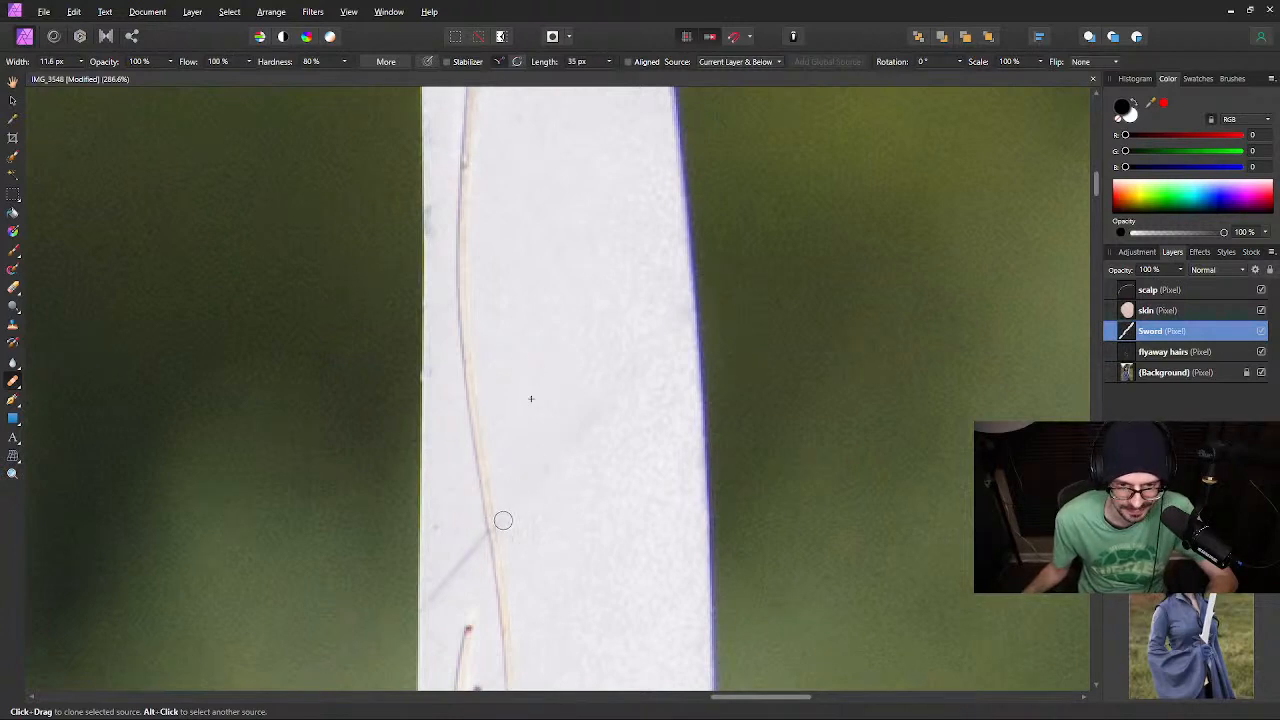
# Heal the remaining diagonal line between the engraving and the blade's left edge with an 8.4 px Healing Brush
pyautogui.moveTo(466, 586); pyautogui.dragTo(497, 429)
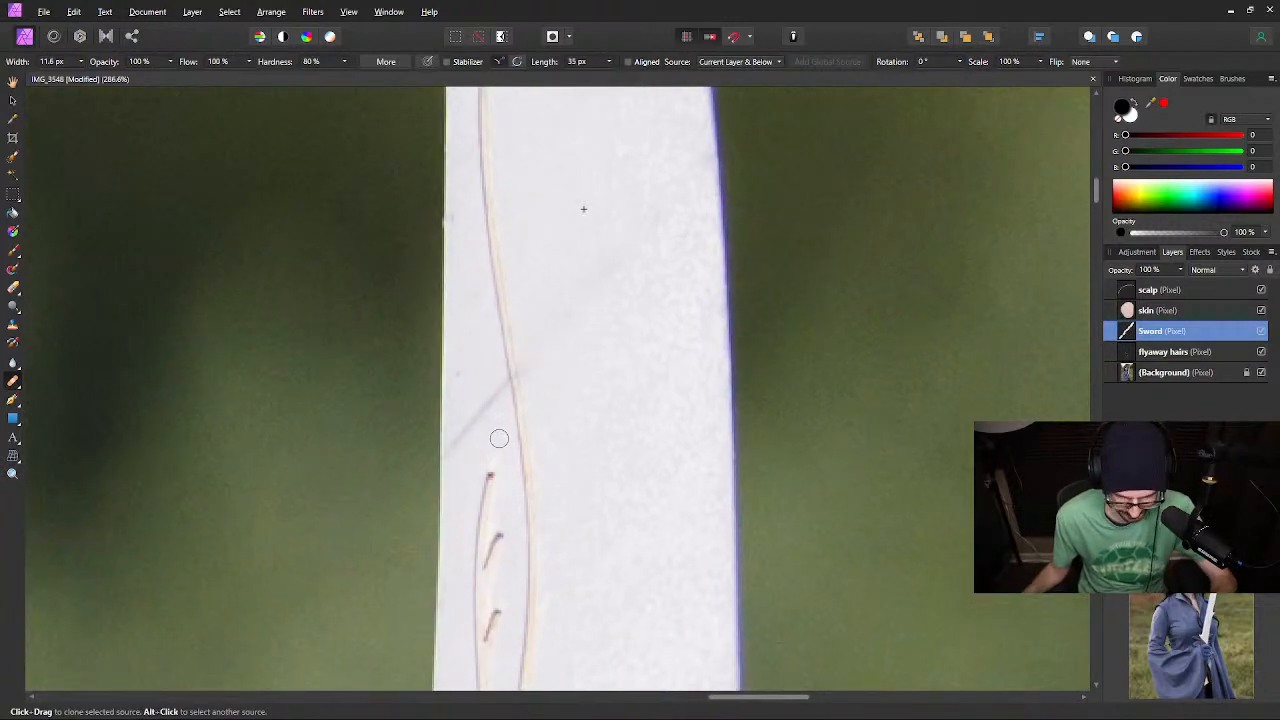
pyautogui.press('[')
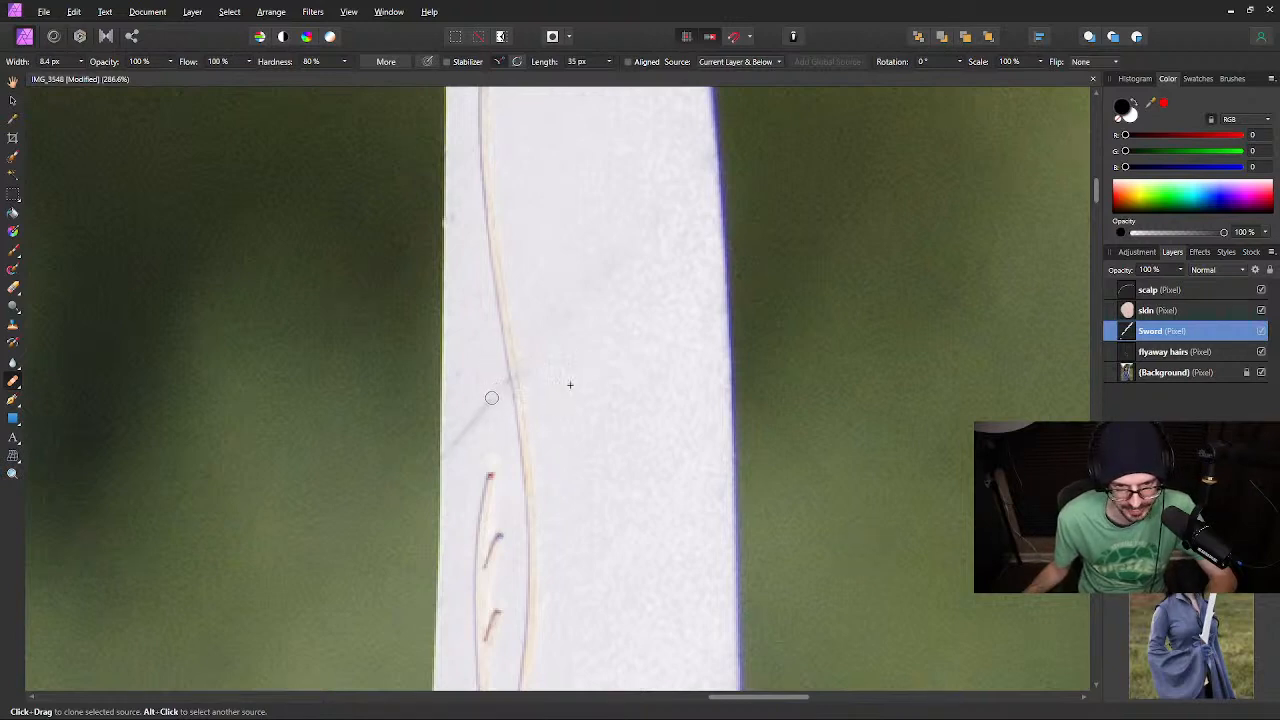
pyautogui.moveTo(480, 408); pyautogui.dragTo(472, 423)
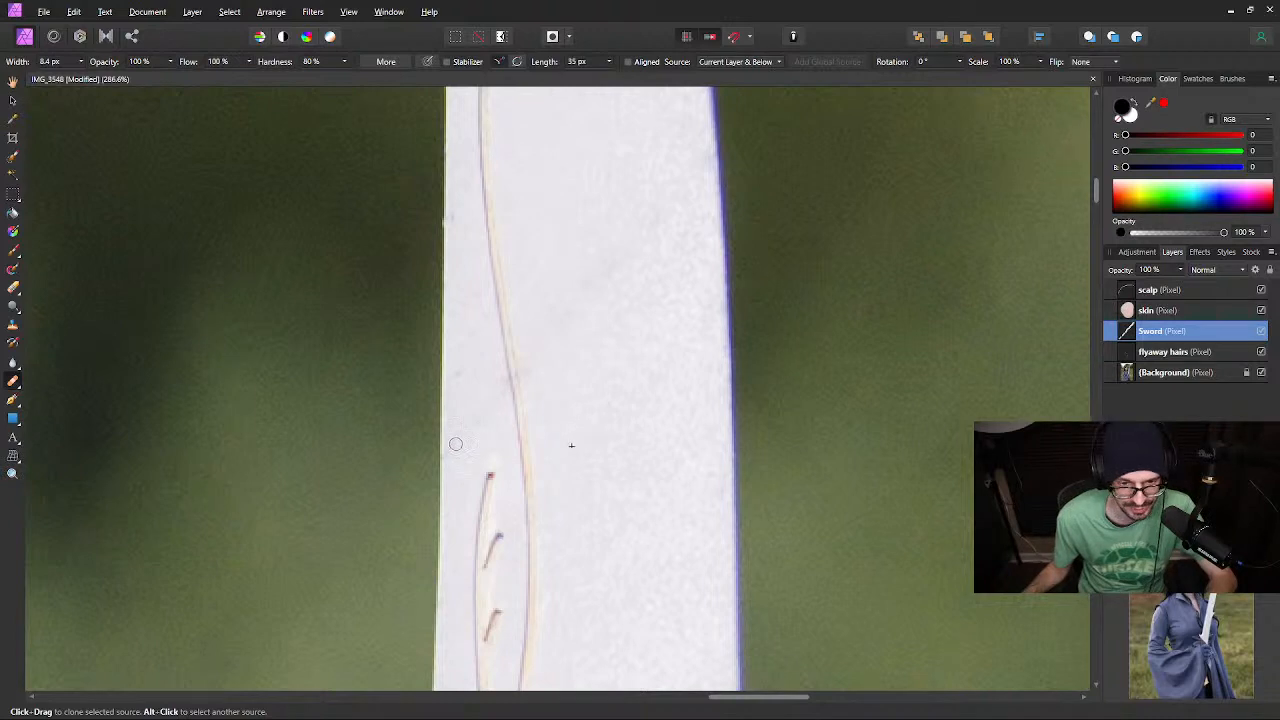
# Heal the small specks beside the vine engraving and on the plain area near the blade's right edge with an 8.4 px Healing Brush
pyautogui.keyDown('alt'); pyautogui.click(596, 374); pyautogui.keyUp('alt')
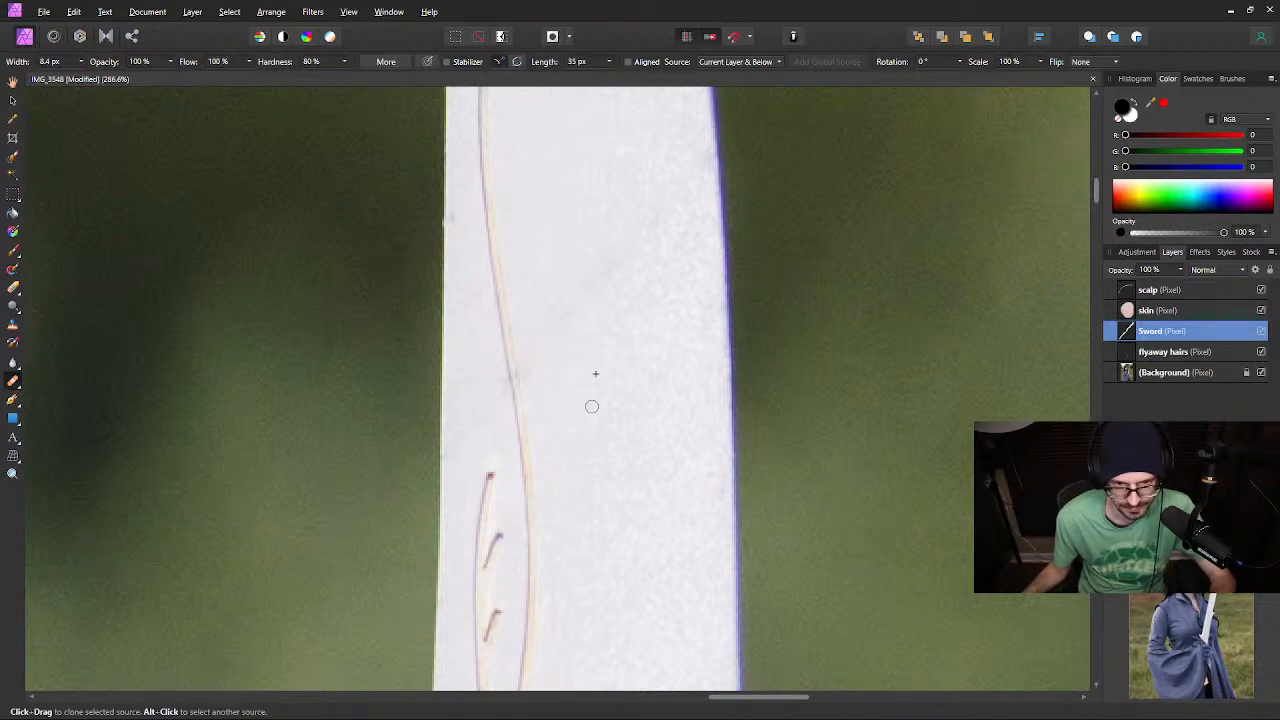
pyautogui.moveTo(591, 403)
pyautogui.mouseDown()
pyautogui.moveTo(549, 200)
pyautogui.moveTo(590, 126)
pyautogui.mouseUp()
pyautogui.moveTo(575, 342); pyautogui.dragTo(605, 144)
pyautogui.moveTo(594, 381)
pyautogui.mouseDown()
pyautogui.moveTo(591, 200)
pyautogui.moveTo(622, 88)
pyautogui.mouseUp()
pyautogui.moveTo(582, 507); pyautogui.dragTo(581, 228)
pyautogui.moveTo(618, 409); pyautogui.dragTo(603, 655)
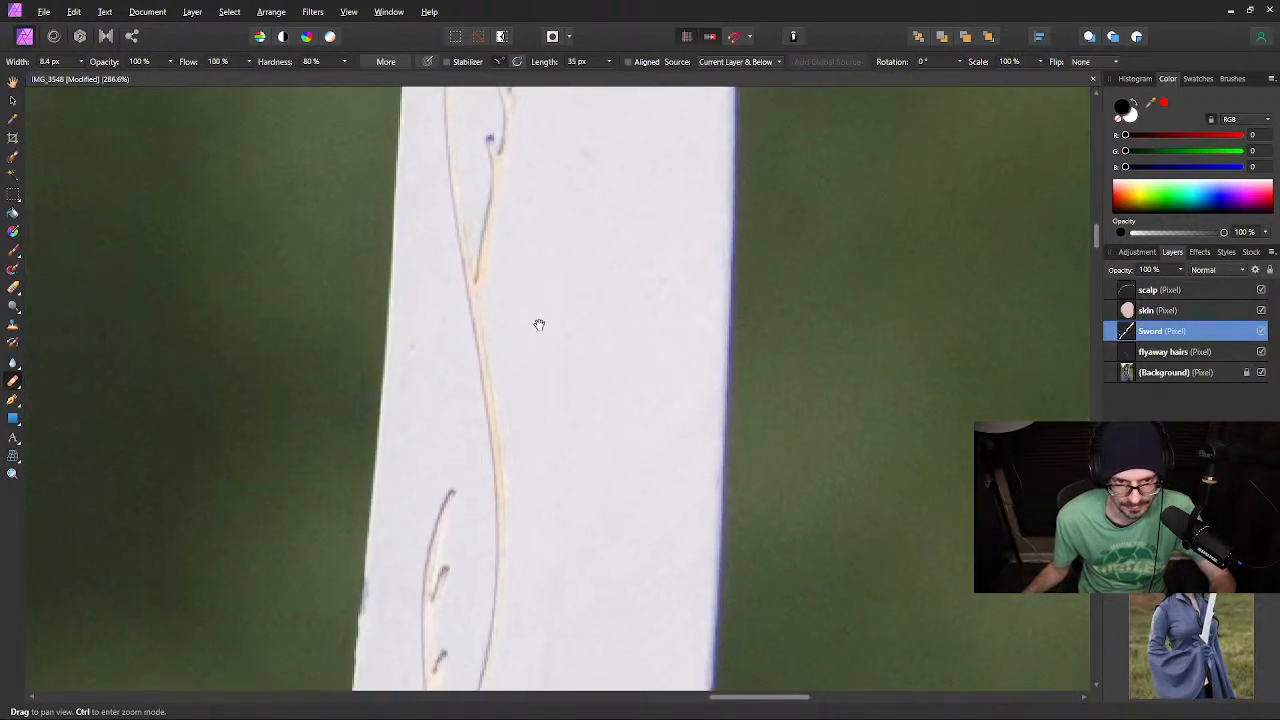
pyautogui.keyDown('alt'); pyautogui.click(438, 406); pyautogui.keyUp('alt')
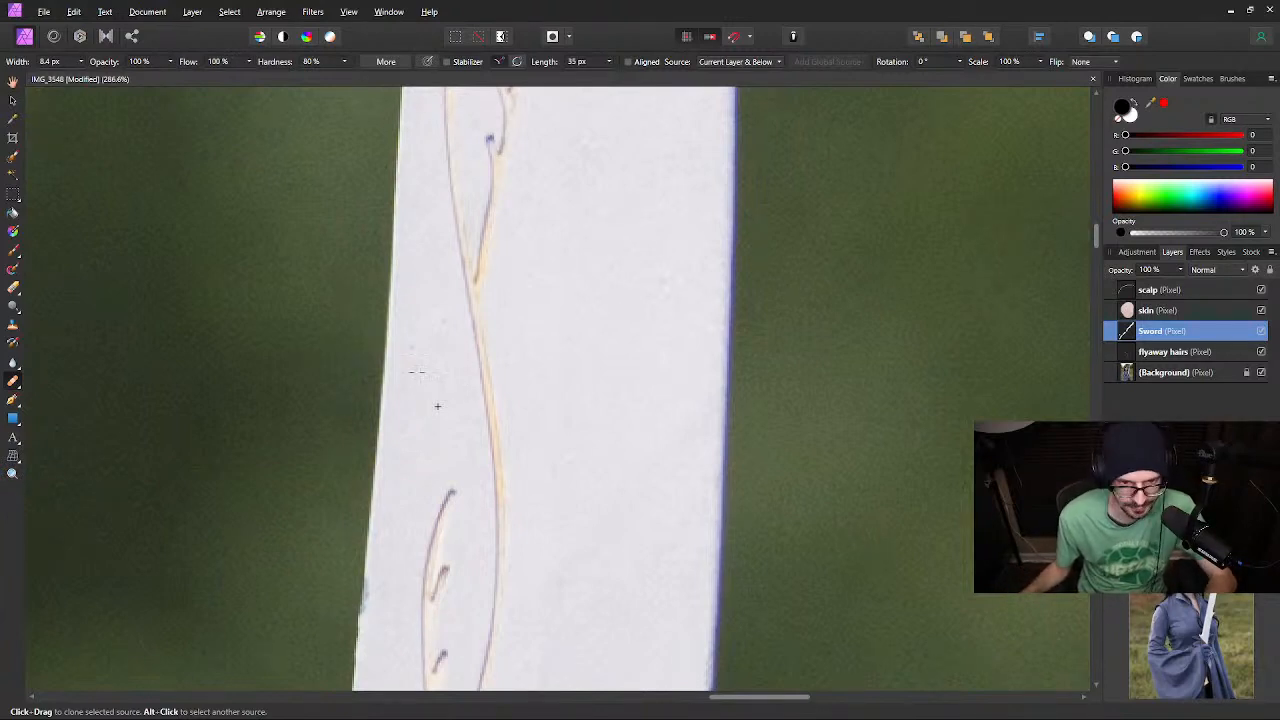
pyautogui.press('alt')
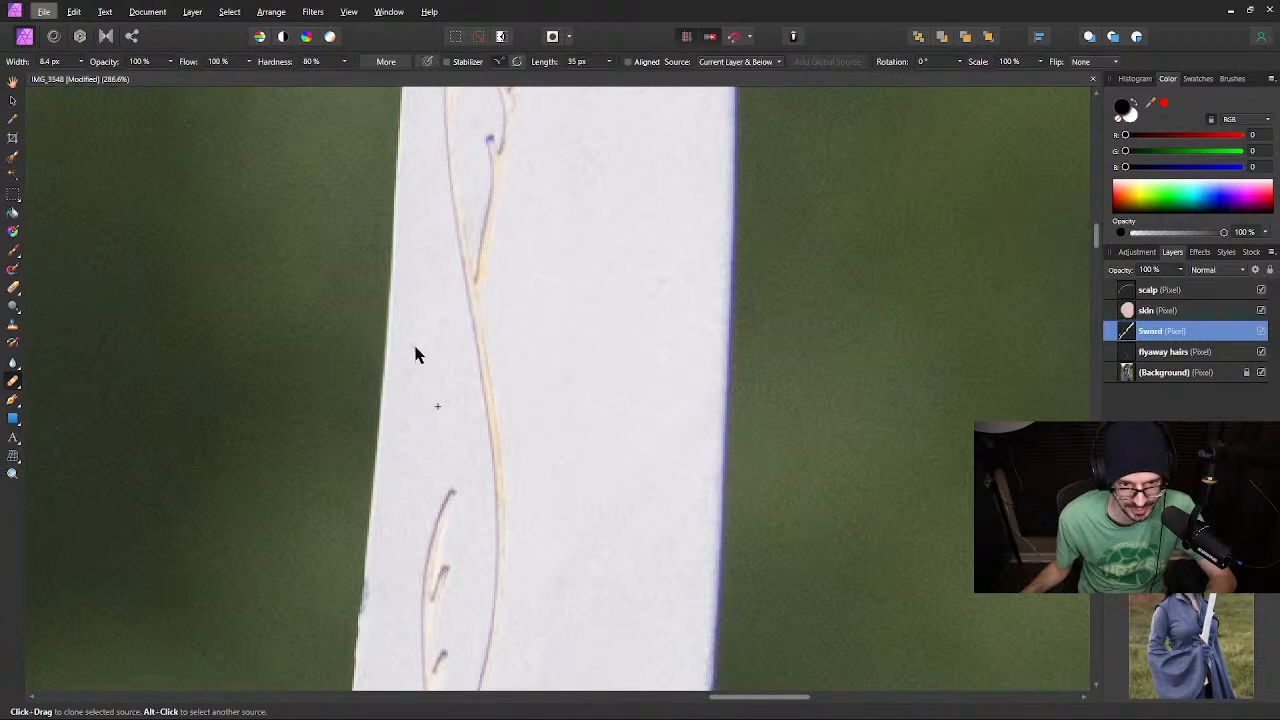
pyautogui.press('alt')
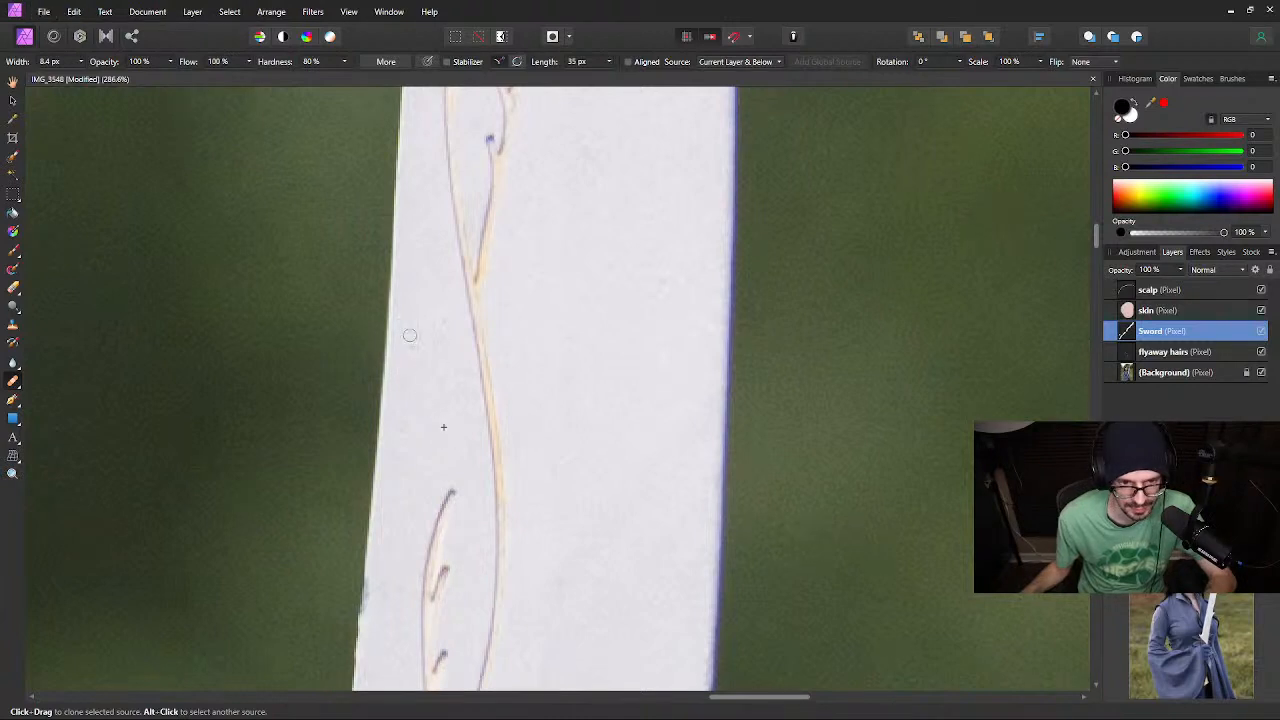
pyautogui.moveTo(413, 347); pyautogui.dragTo(415, 346)
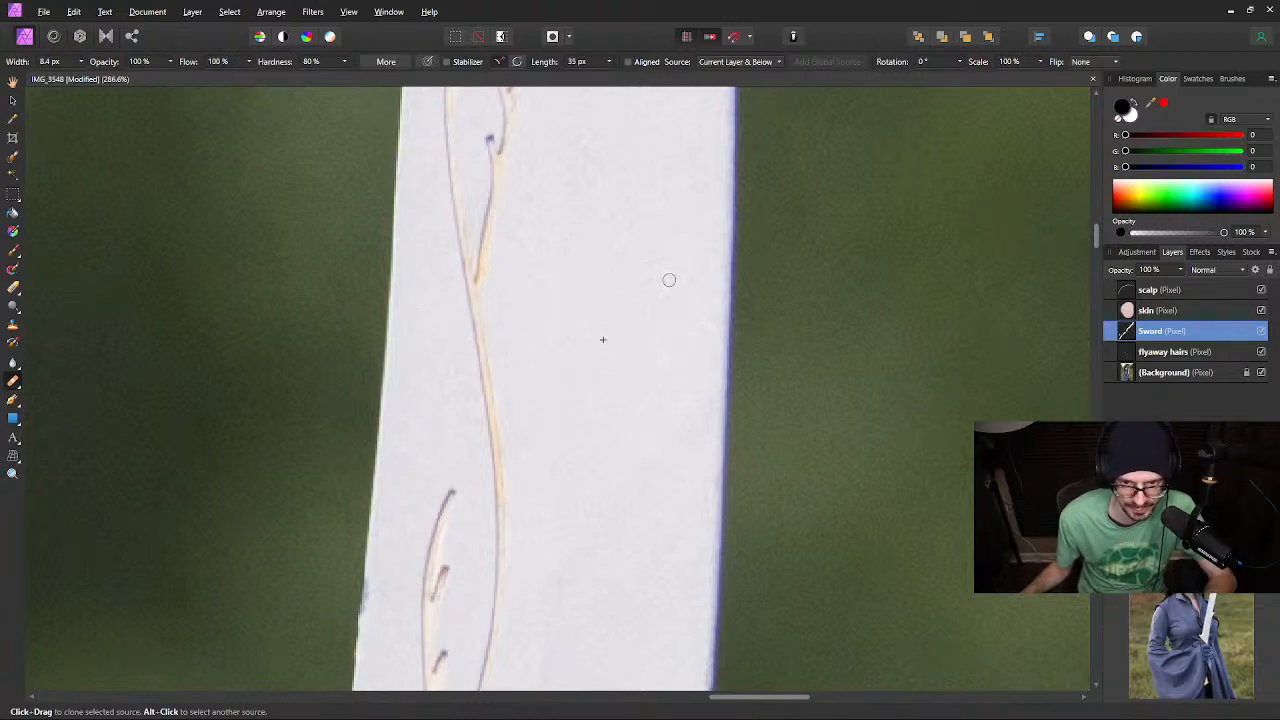
pyautogui.moveTo(669, 280); pyautogui.dragTo(650, 287)
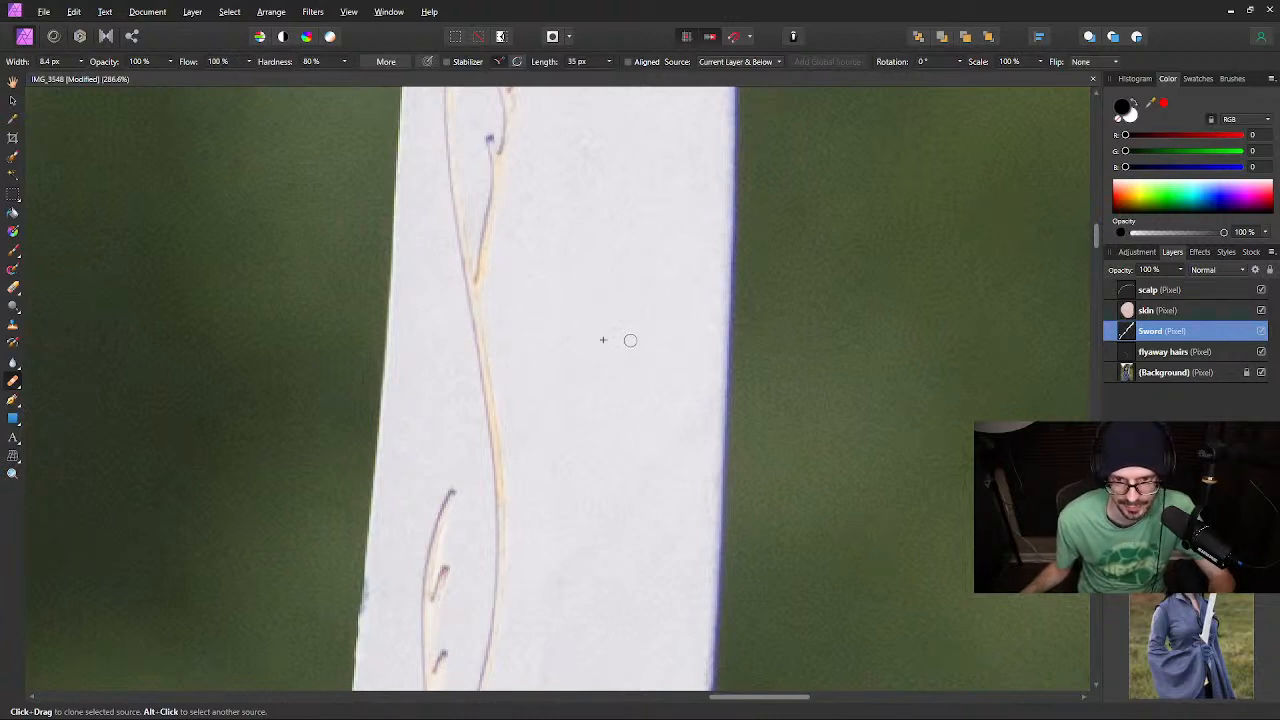
# Heal the small marks beside the lower vine engraving and the crease running from above the inscription toward the blade's right edge
pyautogui.moveTo(583, 462); pyautogui.dragTo(594, 140)
pyautogui.moveTo(531, 448)
pyautogui.mouseDown()
pyautogui.moveTo(562, 335)
pyautogui.moveTo(571, 375)
pyautogui.mouseUp()
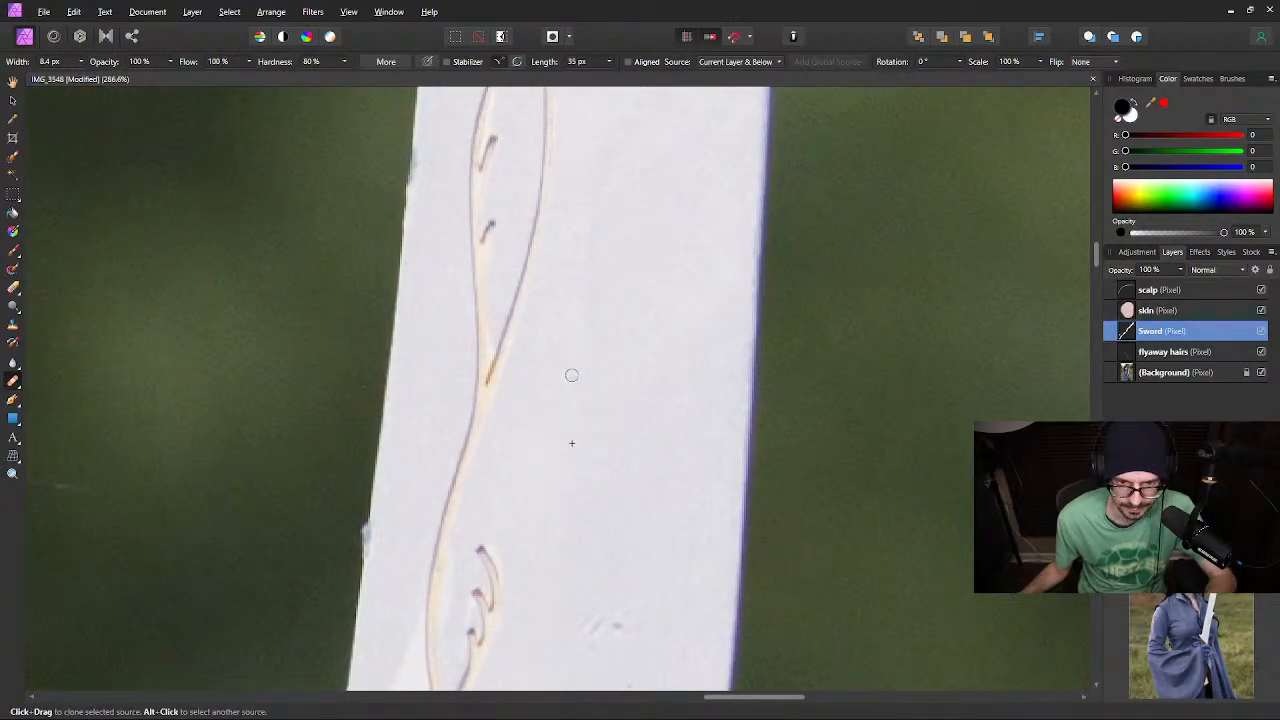
pyautogui.moveTo(579, 502); pyautogui.dragTo(547, 213)
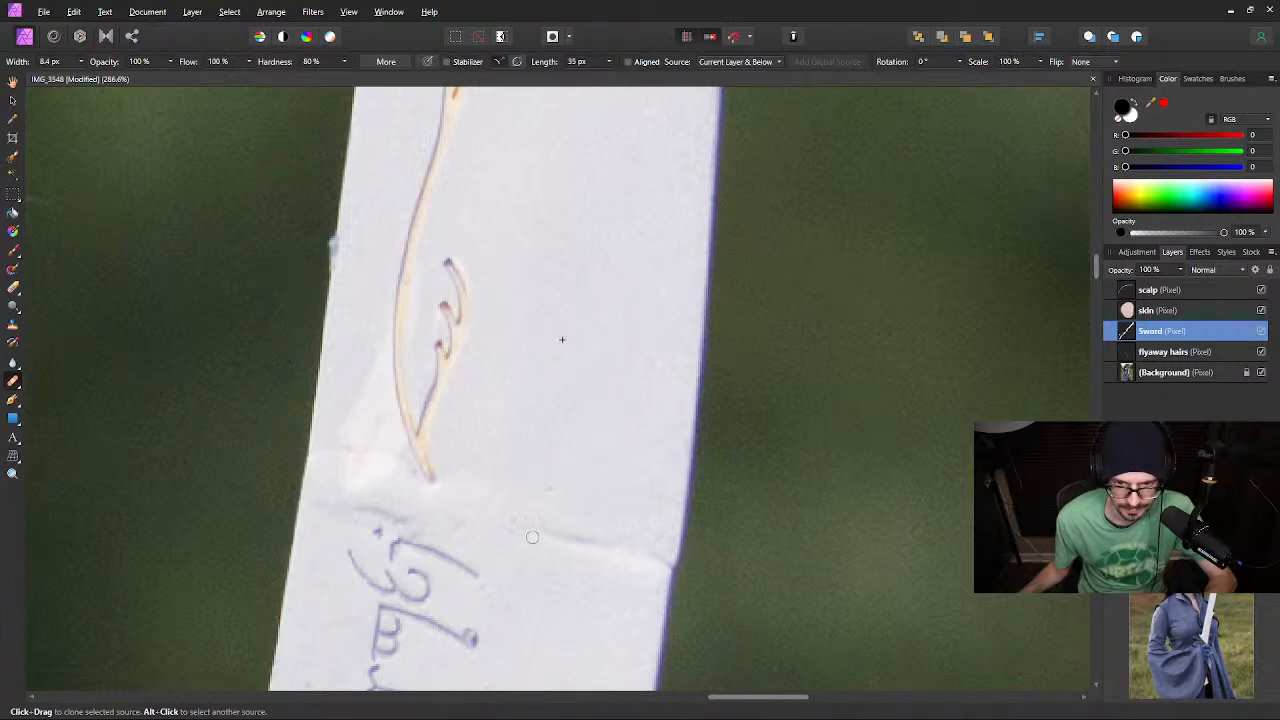
pyautogui.moveTo(543, 477); pyautogui.dragTo(494, 240)
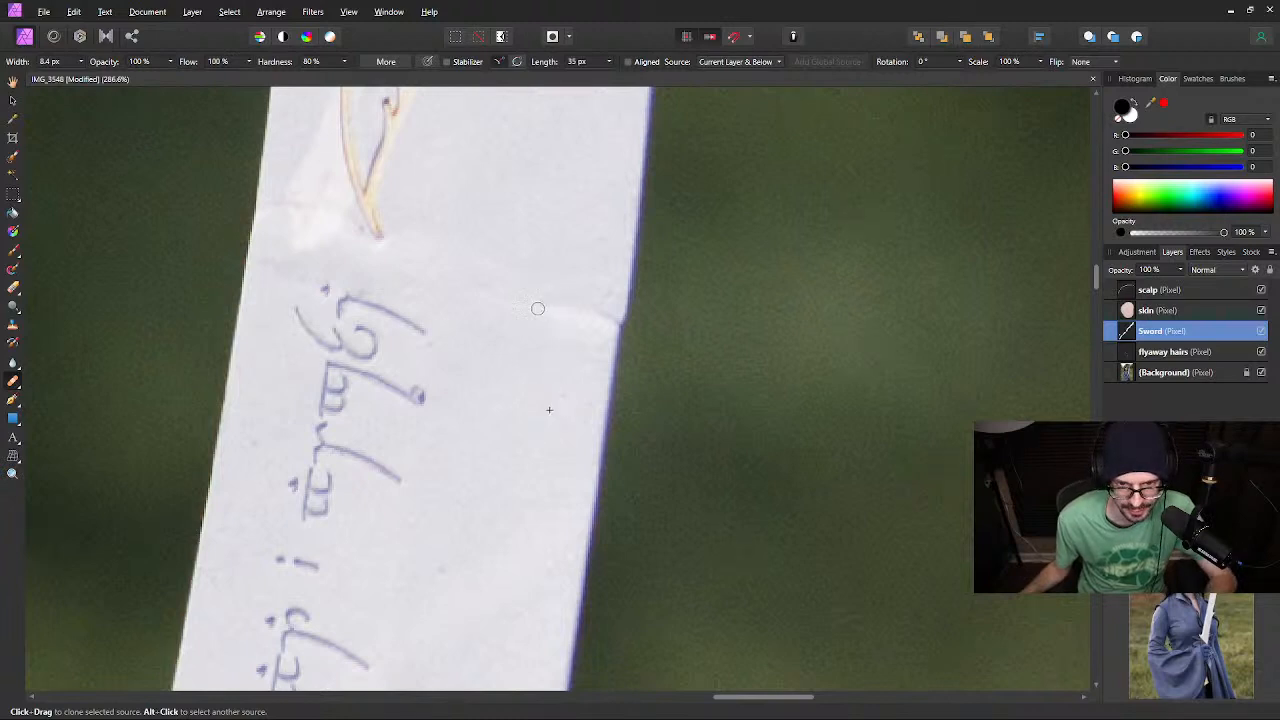
pyautogui.scroll(-3, 428, 370)
pyautogui.hscroll(-2, 428, 370)
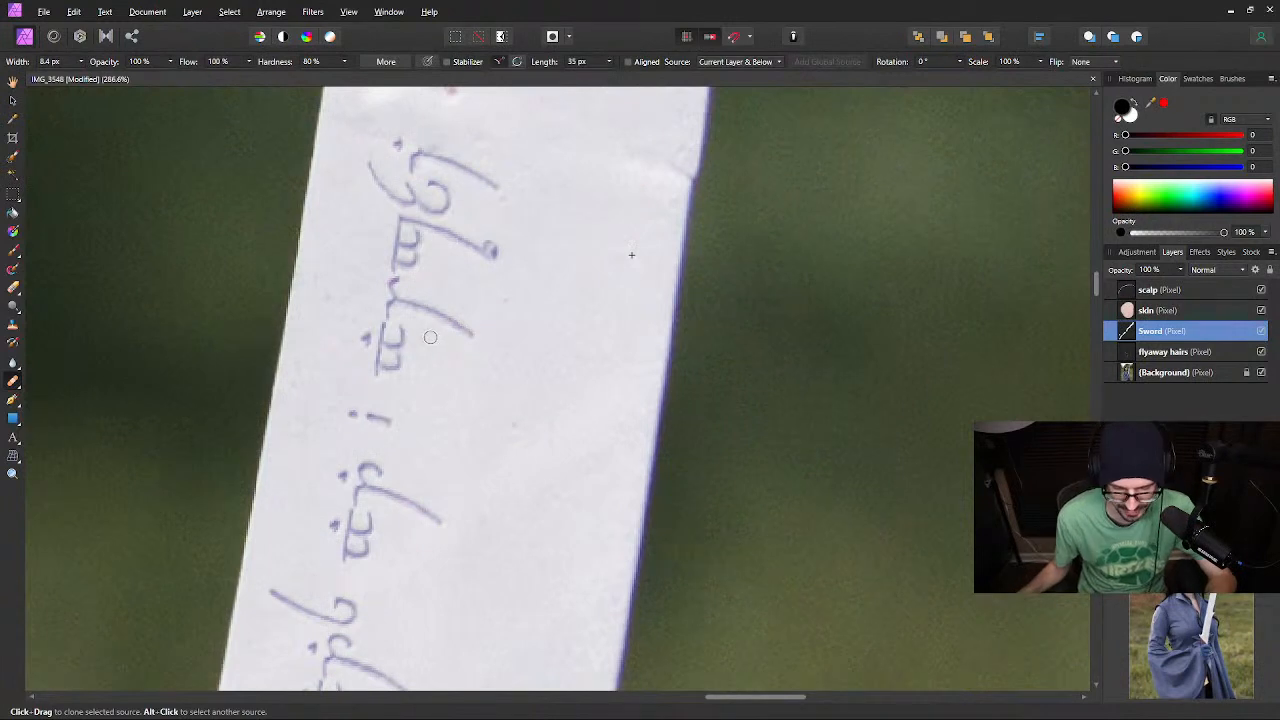
pyautogui.scroll(2, 623, 252)
pyautogui.hscroll(1, 623, 252)
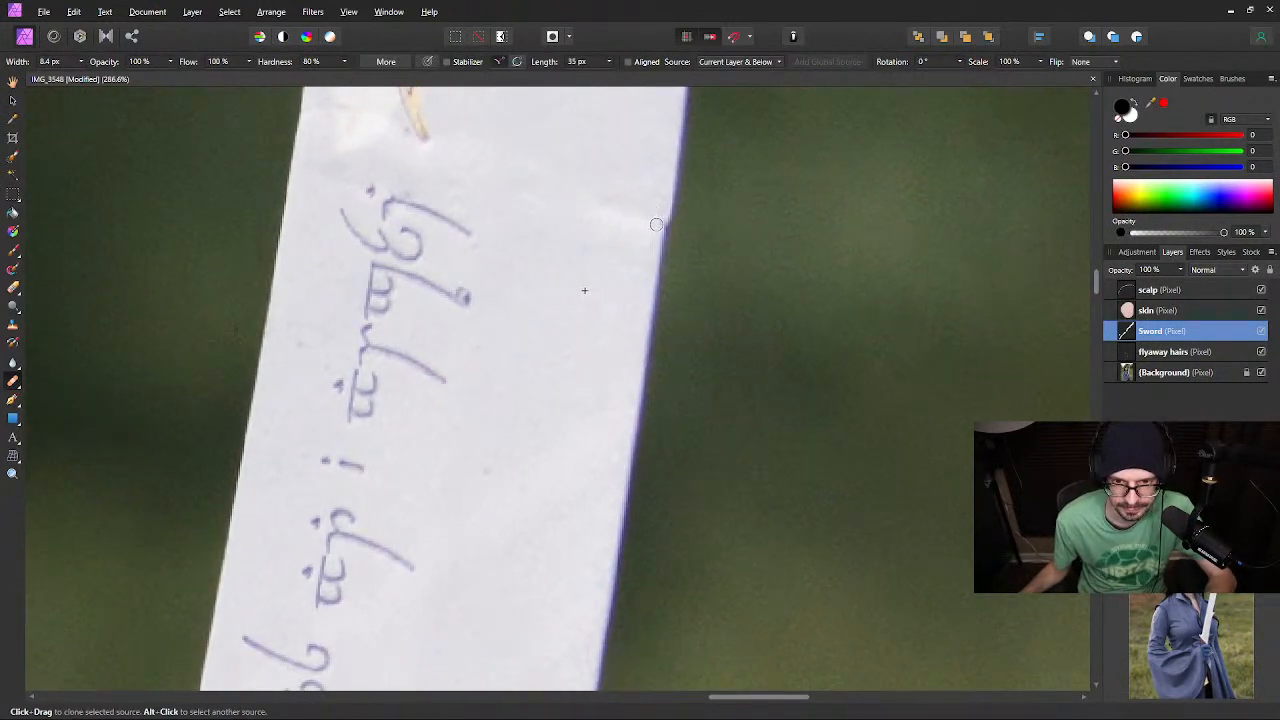
pyautogui.moveTo(656, 224); pyautogui.dragTo(662, 219)
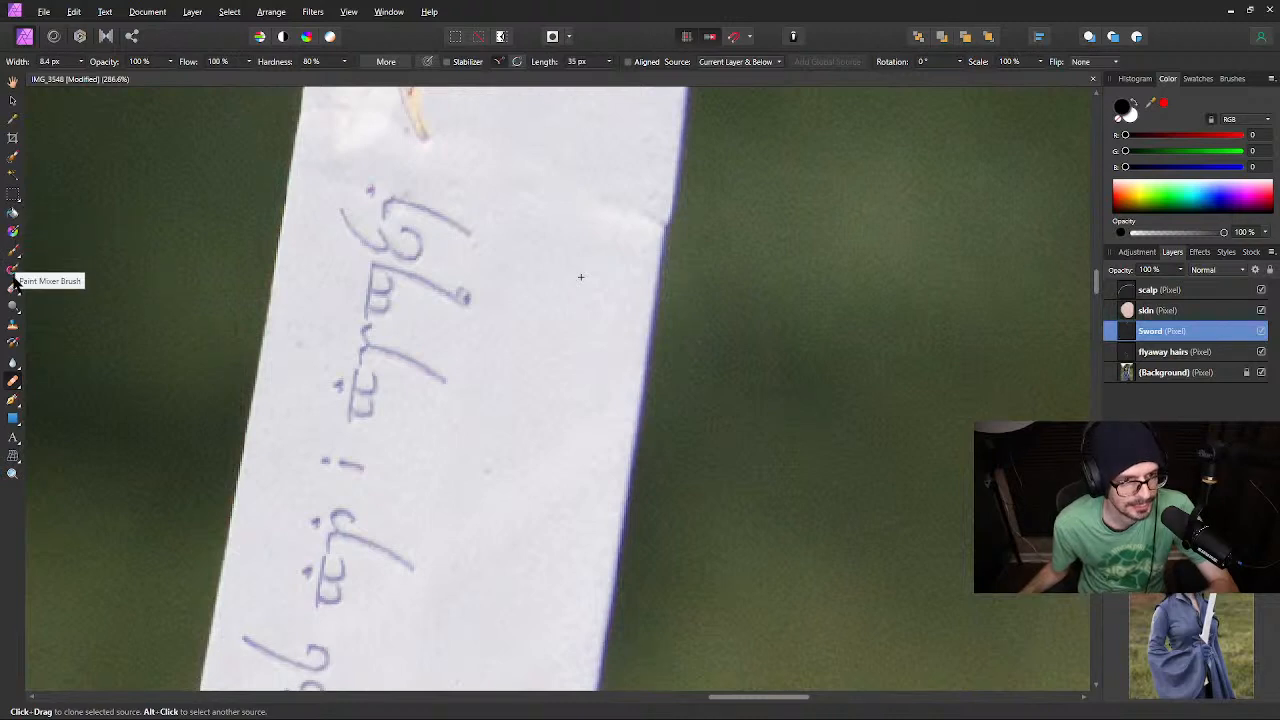
# Smooth the notch where the crease meets the blade's right edge with an 8.4 px Clone Brush, sampling clean edge below and above it
pyautogui.click(13, 323)
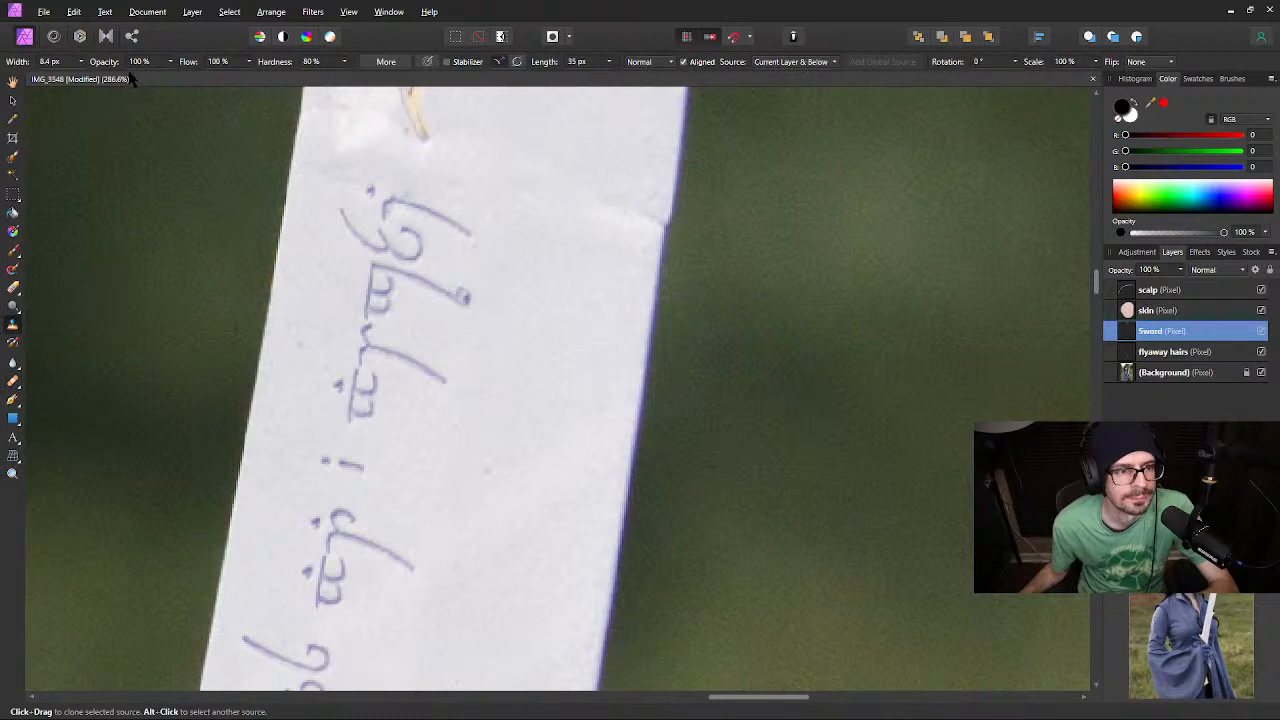
pyautogui.keyDown('alt'); pyautogui.click(653, 286); pyautogui.keyUp('alt')
pyautogui.moveTo(667, 224); pyautogui.dragTo(667, 231)
pyautogui.scroll(2, 660, 252)
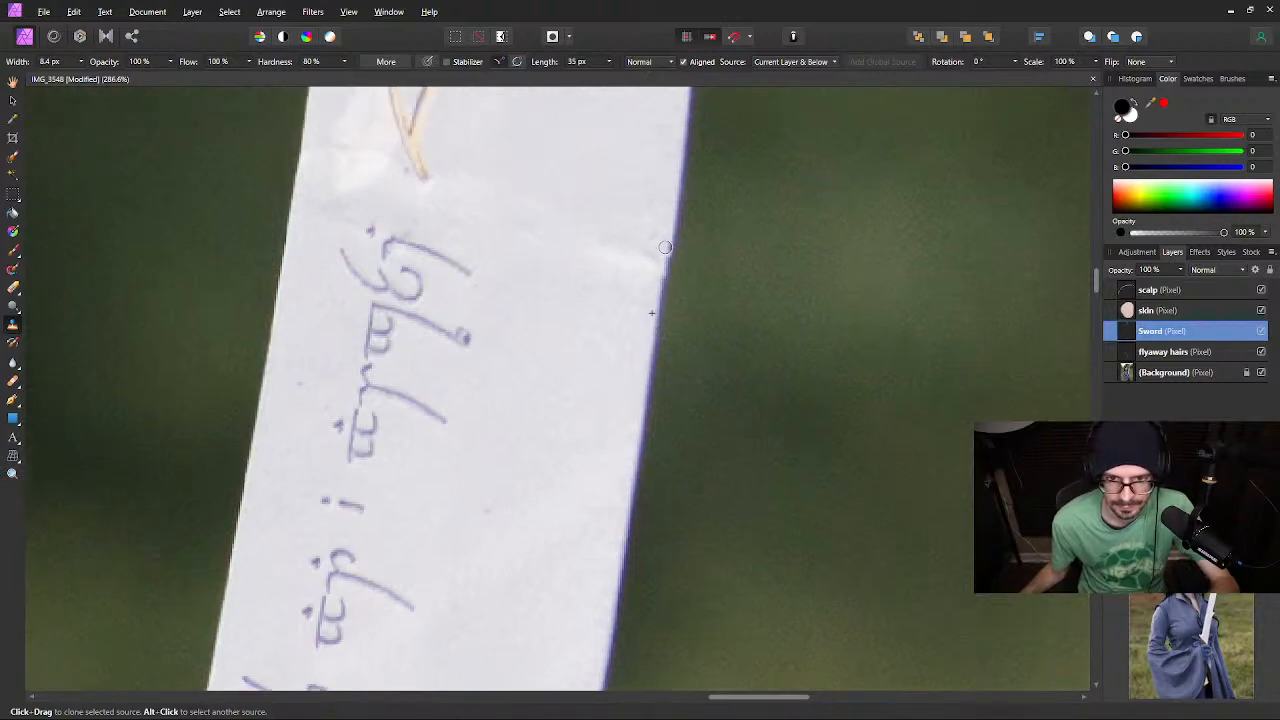
pyautogui.scroll(6, 672, 260)
pyautogui.scroll(1, 677, 338)
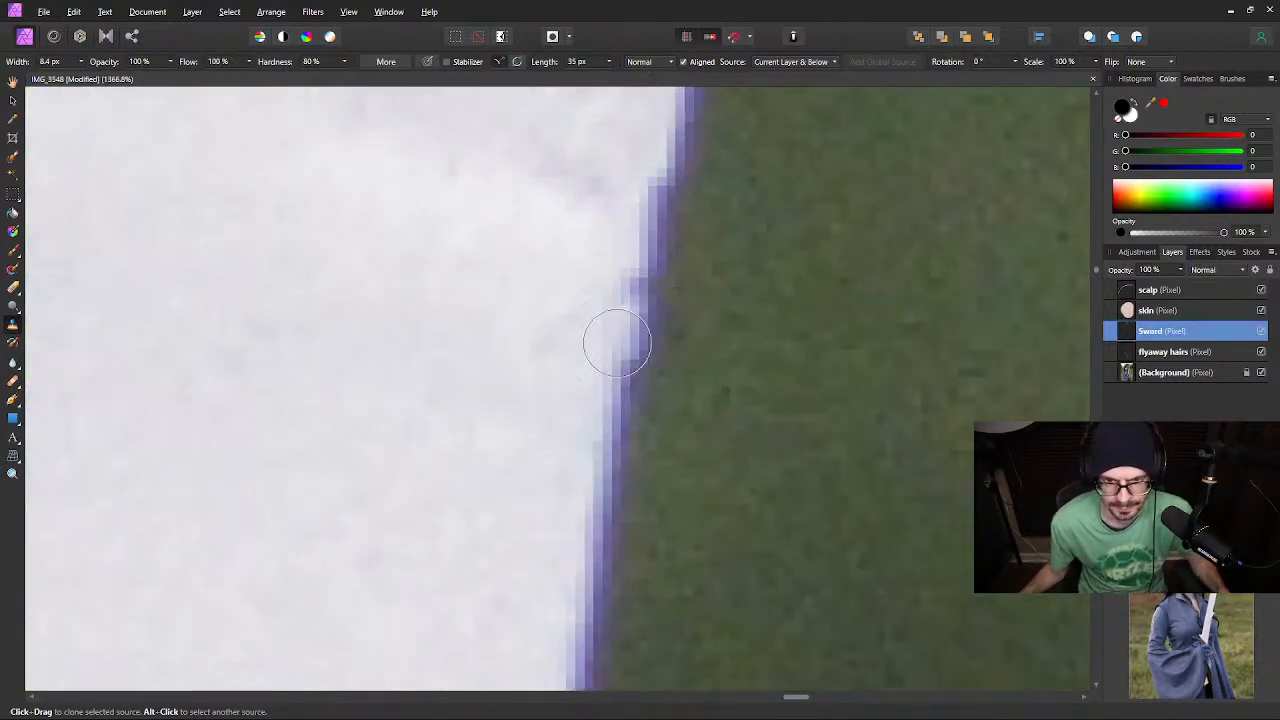
pyautogui.moveTo(546, 419); pyautogui.dragTo(494, 523)
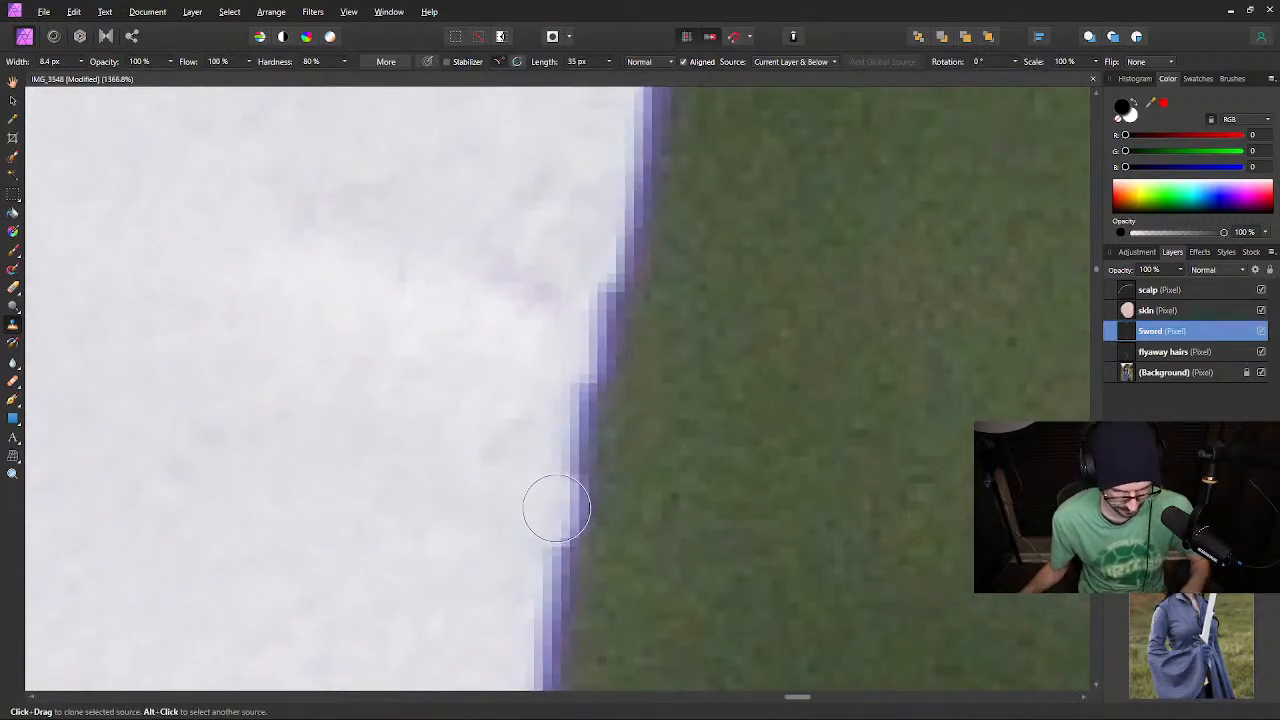
pyautogui.moveTo(595, 402); pyautogui.dragTo(600, 330)
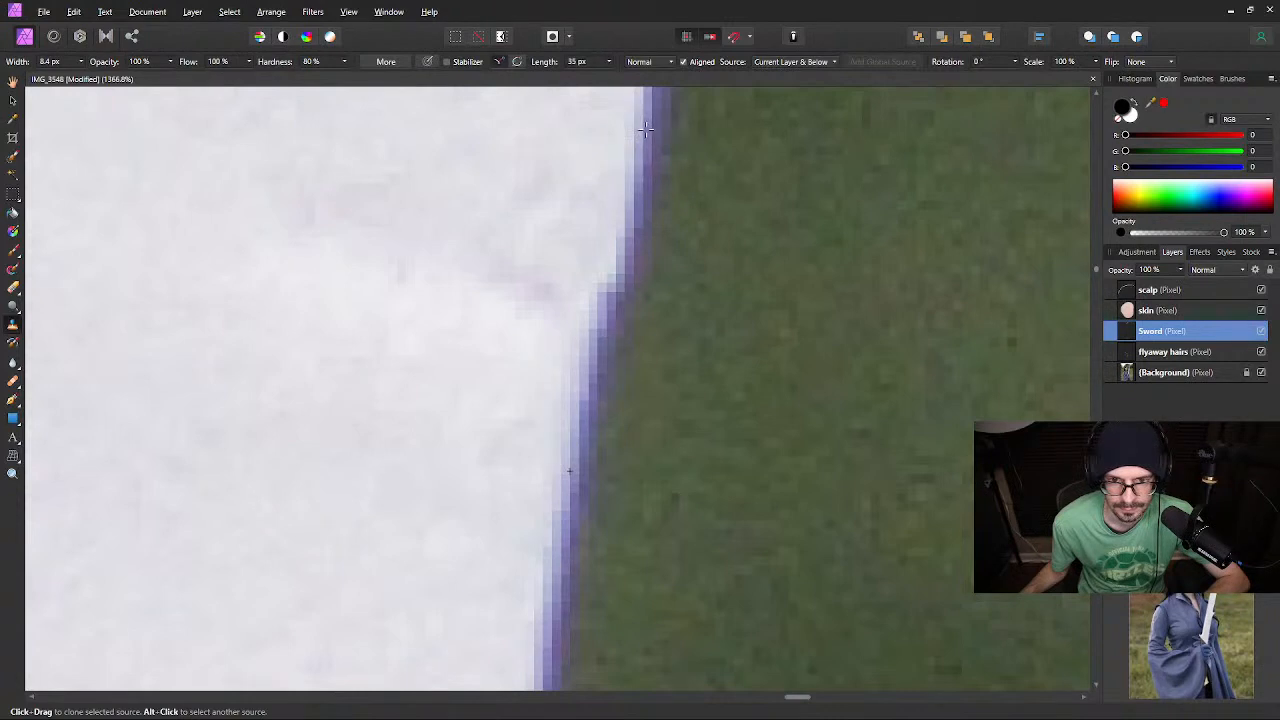
pyautogui.keyDown('alt'); pyautogui.click(645, 130); pyautogui.keyUp('alt')
pyautogui.moveTo(622, 219); pyautogui.dragTo(615, 257)
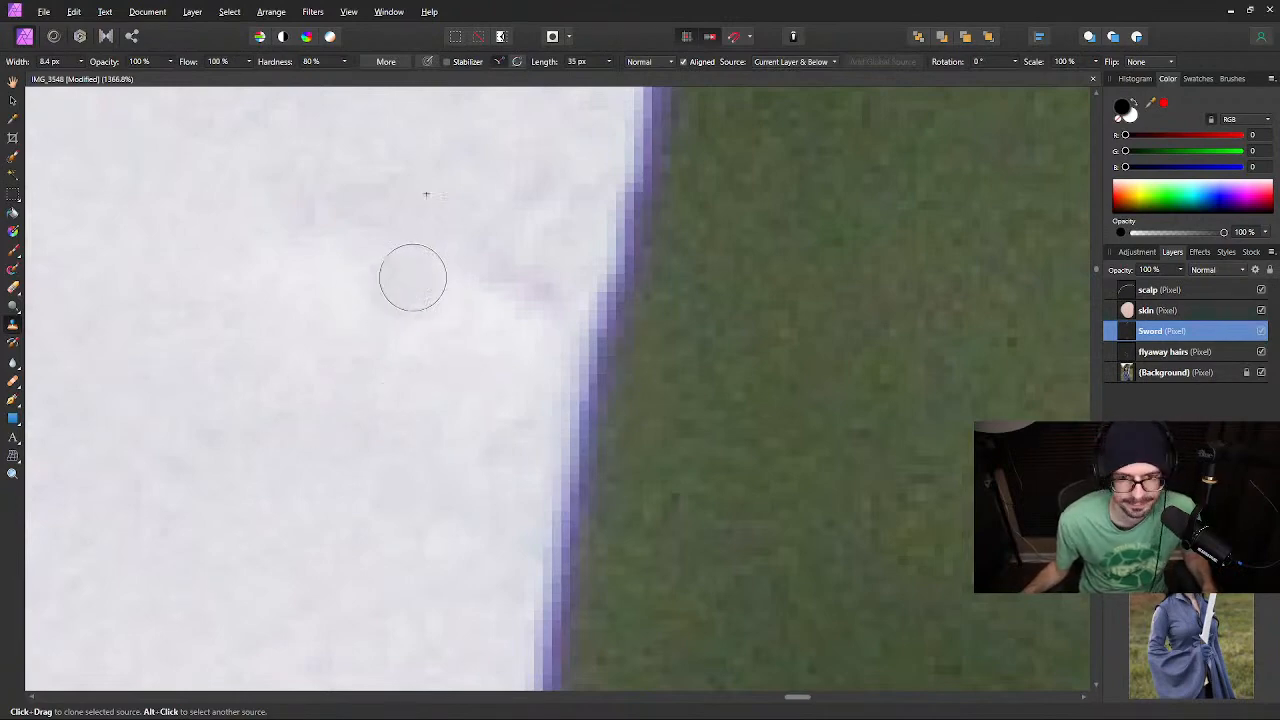
# Inspect the inscribed section of the blade for remaining surface flaws
pyautogui.scroll(-10, 414, 277)
pyautogui.scroll(3, 380, 283)
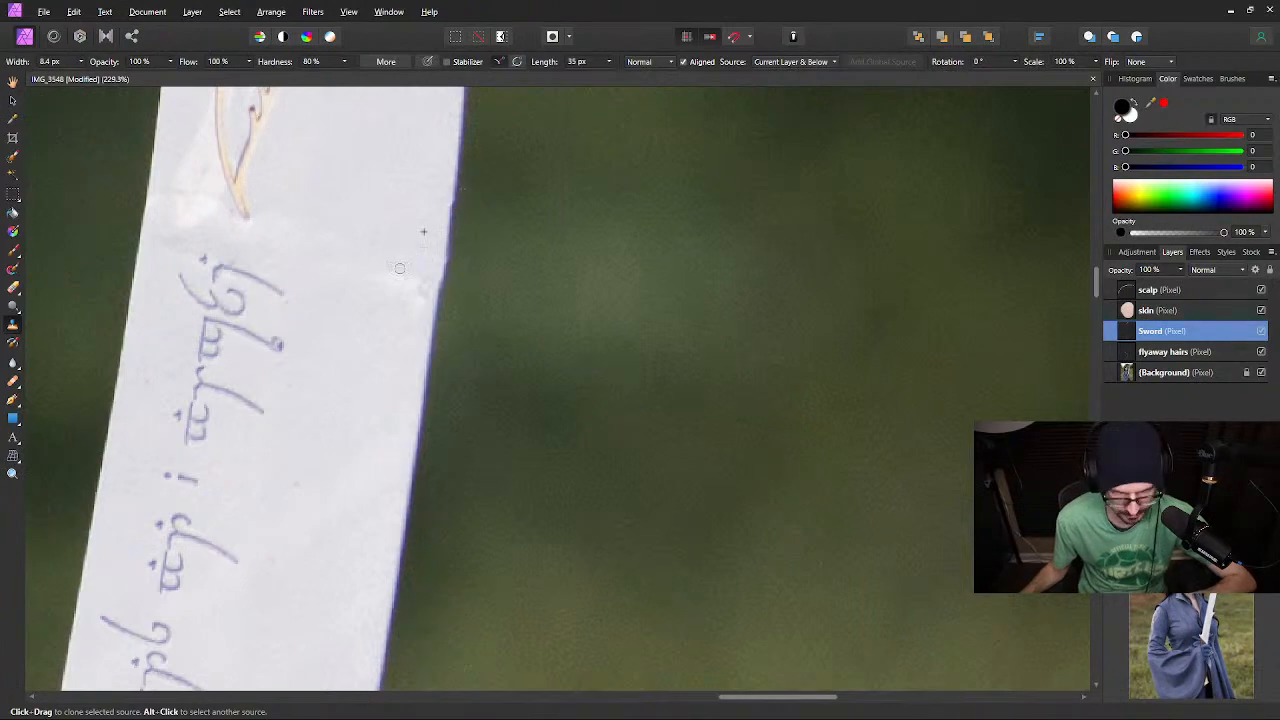
pyautogui.moveTo(355, 428)
pyautogui.mouseDown()
pyautogui.moveTo(425, 368)
pyautogui.moveTo(663, 380)
pyautogui.moveTo(666, 194)
pyautogui.moveTo(574, 403)
pyautogui.moveTo(572, 457)
pyautogui.moveTo(620, 334)
pyautogui.moveTo(586, 334)
pyautogui.moveTo(583, 391)
pyautogui.mouseUp()
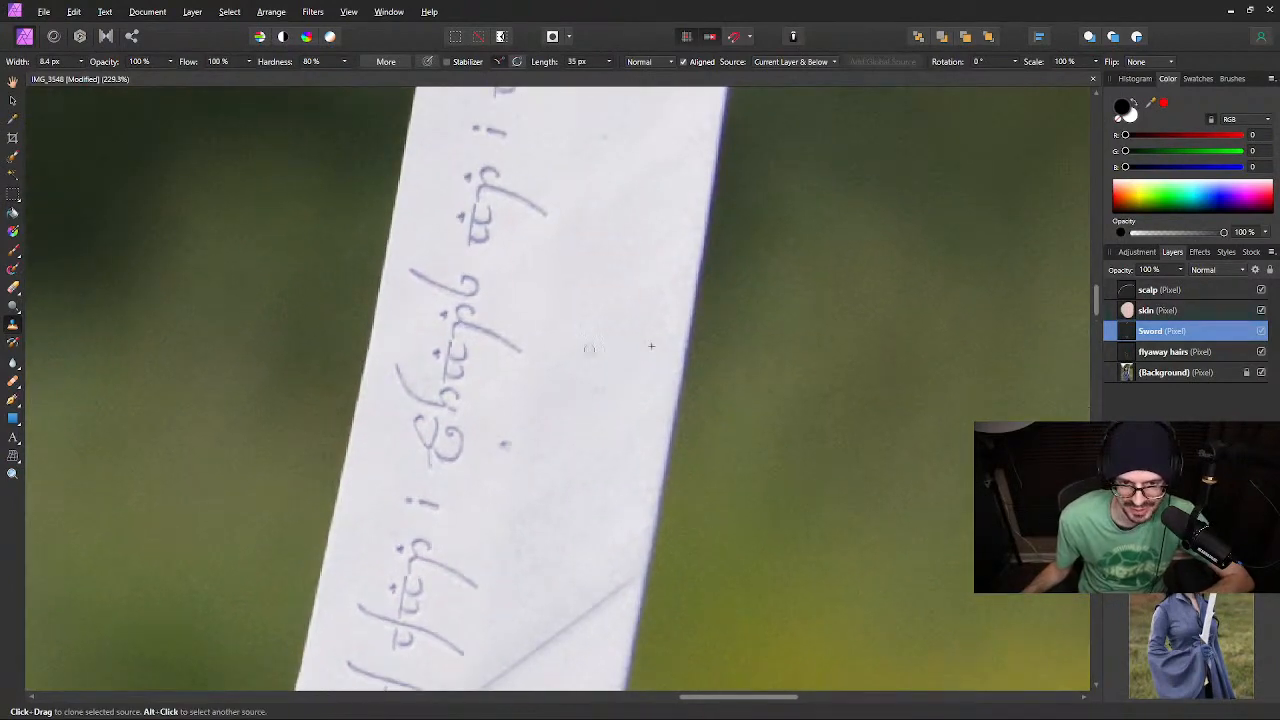
pyautogui.scroll(4, 601, 285)
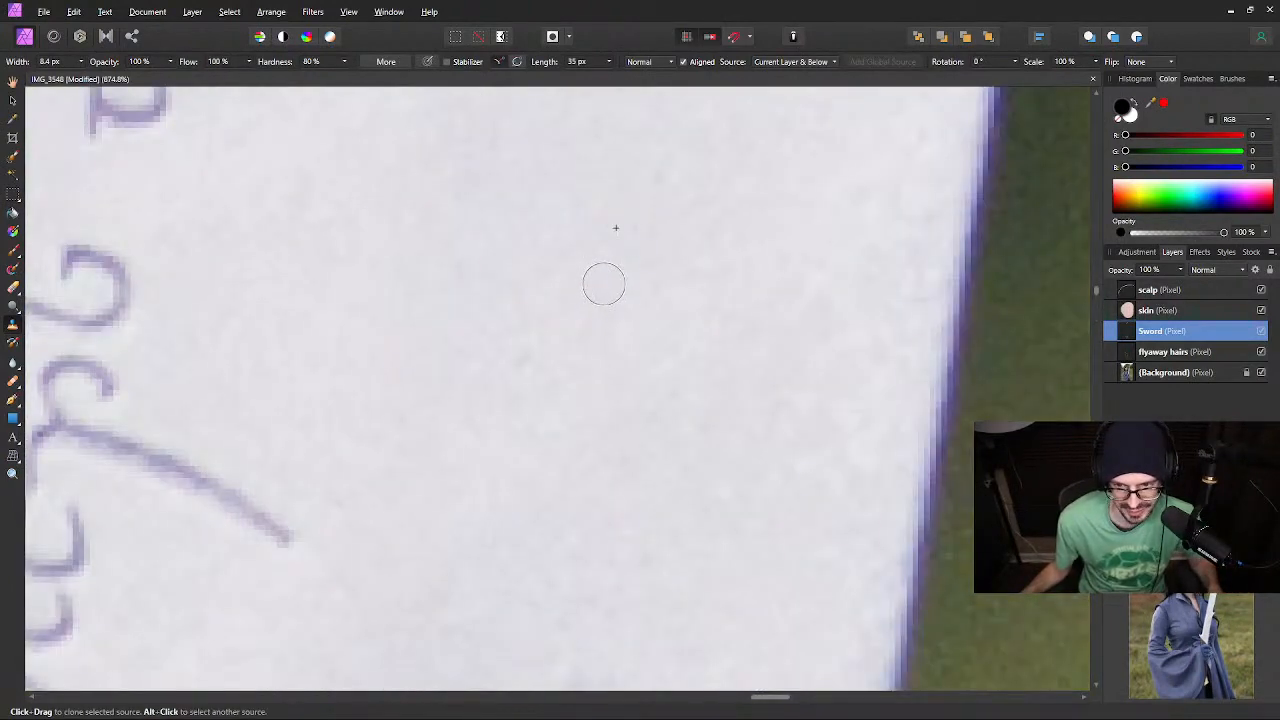
pyautogui.scroll(2, 601, 285)
pyautogui.scroll(-6, 605, 284)
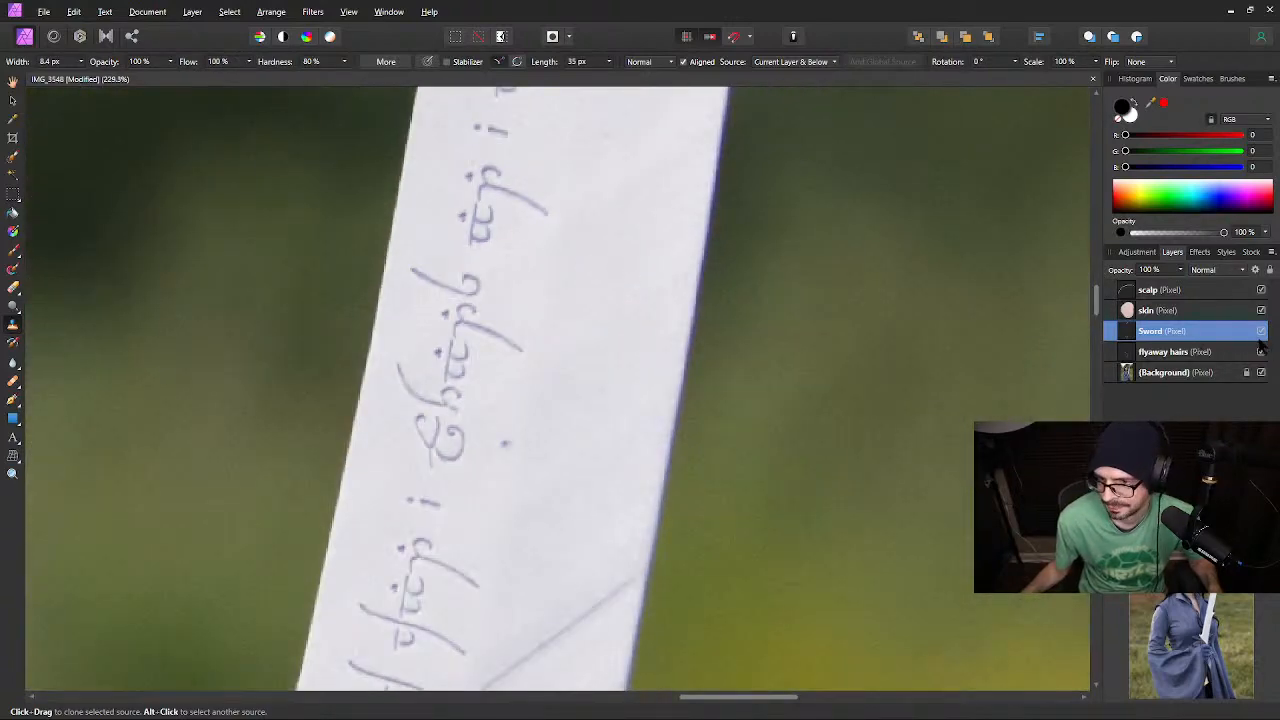
# Duplicate the Background layer and save the document
pyautogui.click(1167, 377)
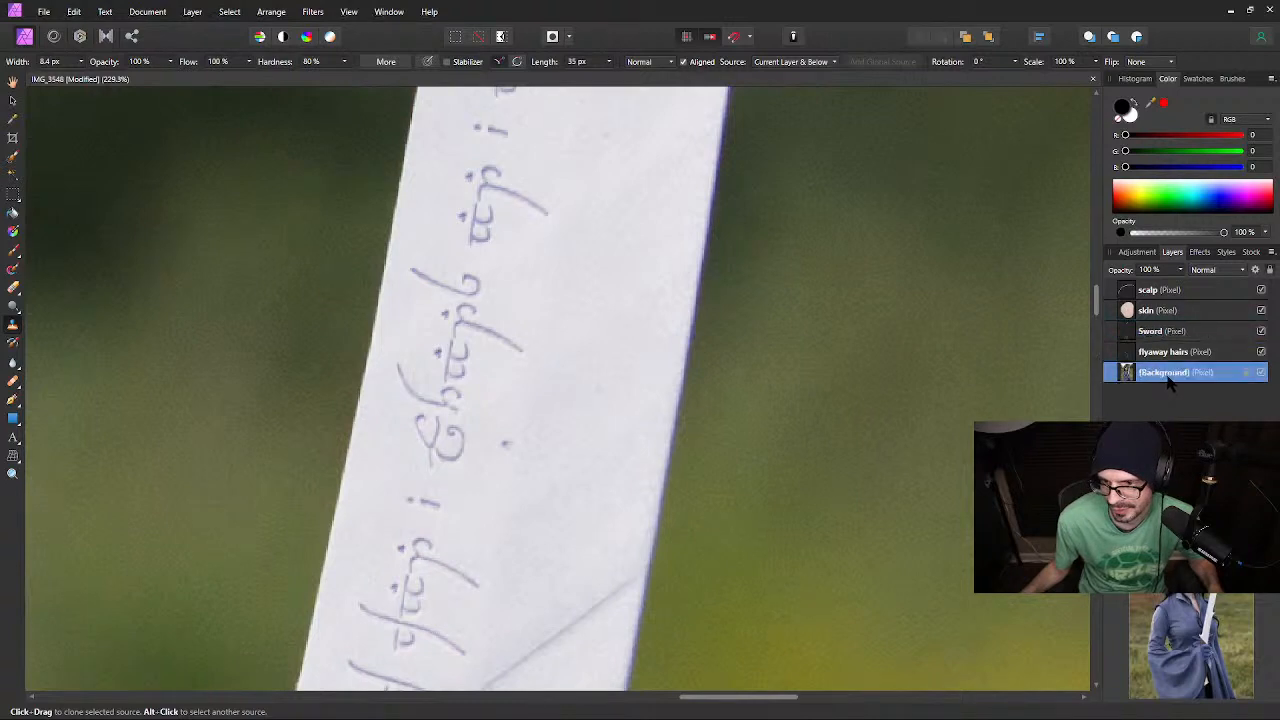
pyautogui.rightClick(1177, 372)
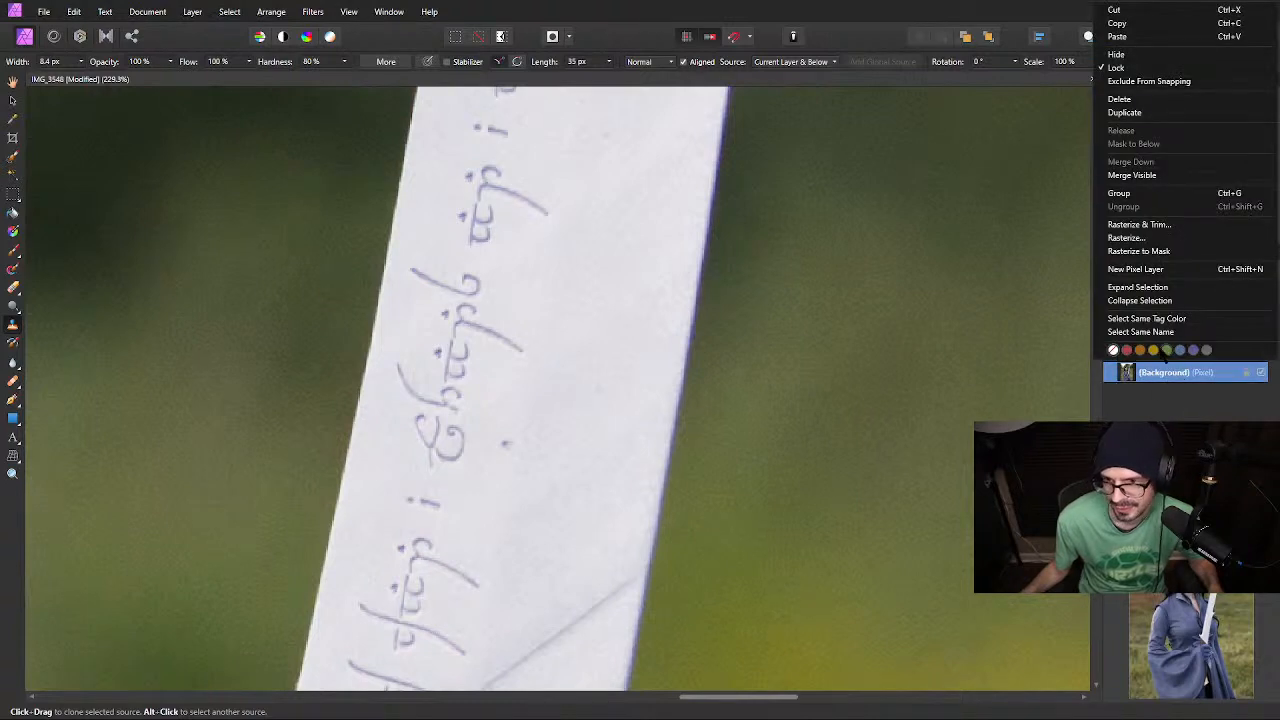
pyautogui.click(1133, 115)
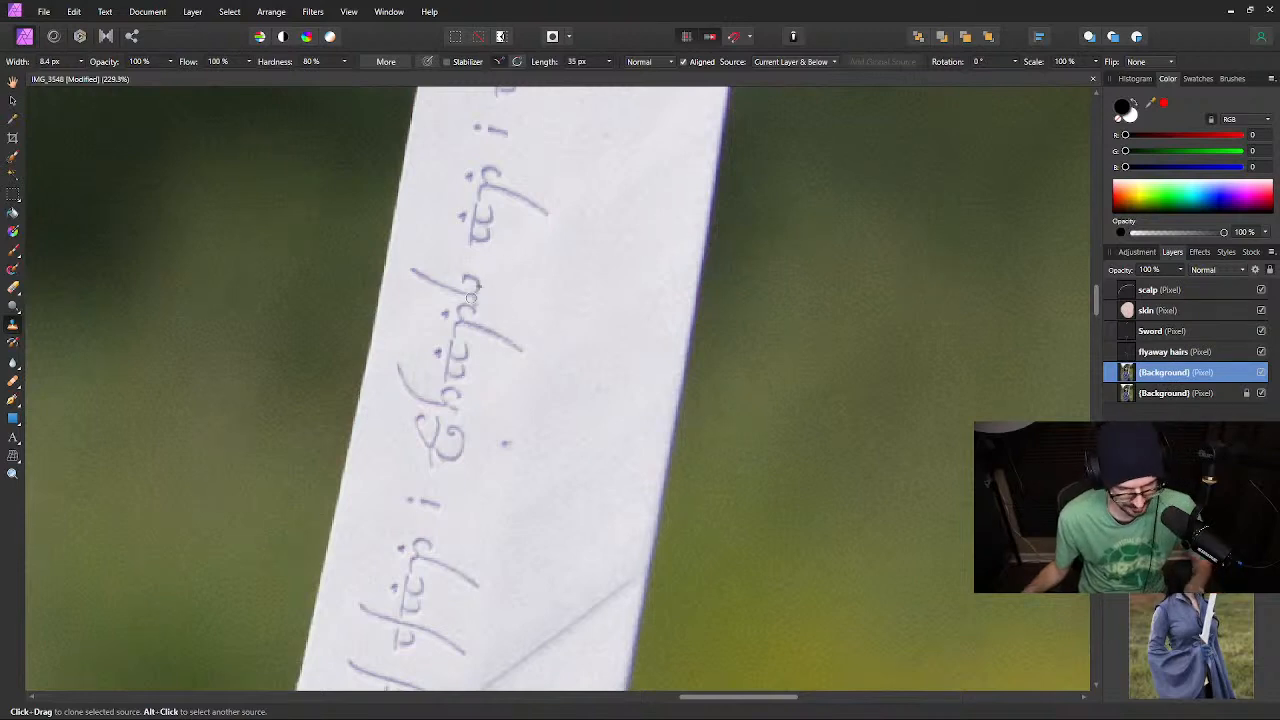
pyautogui.hotkey('ctrl', 's')
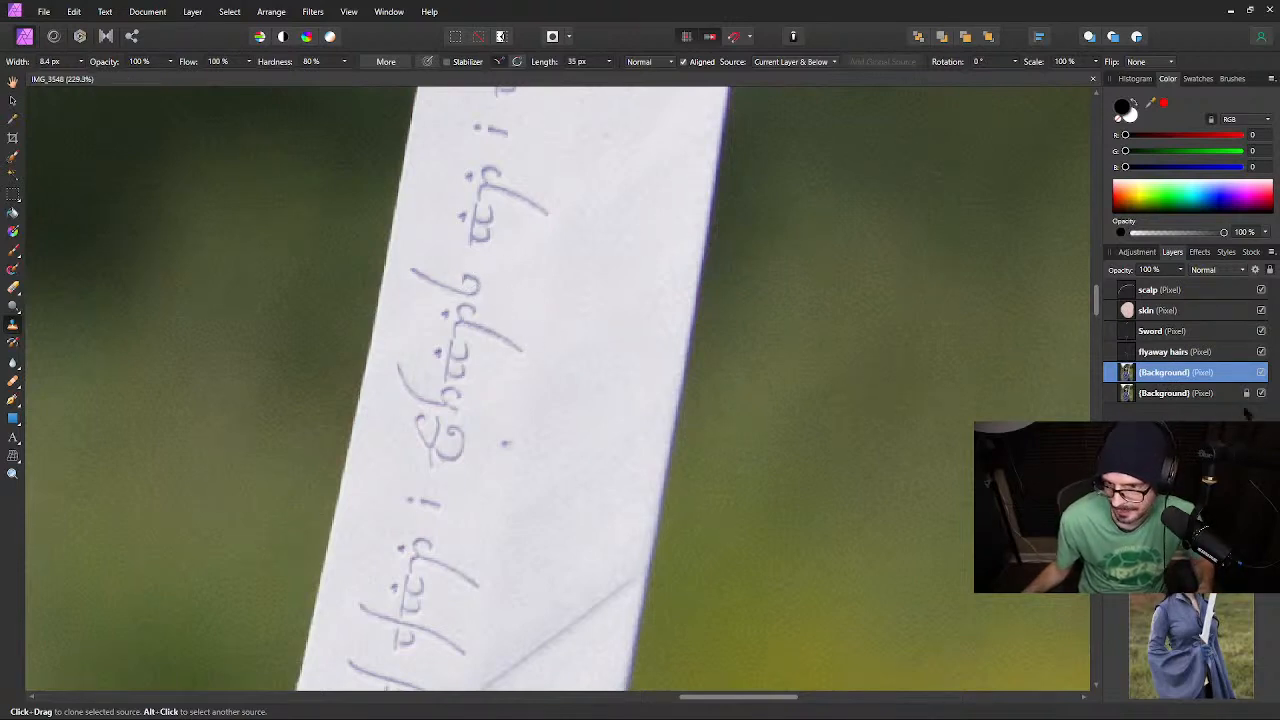
# Add a Shadows / Highlights adjustment above the duplicated Background with Highlights at -44 %, and examine the retouched blade under it
pyautogui.click(1185, 479)
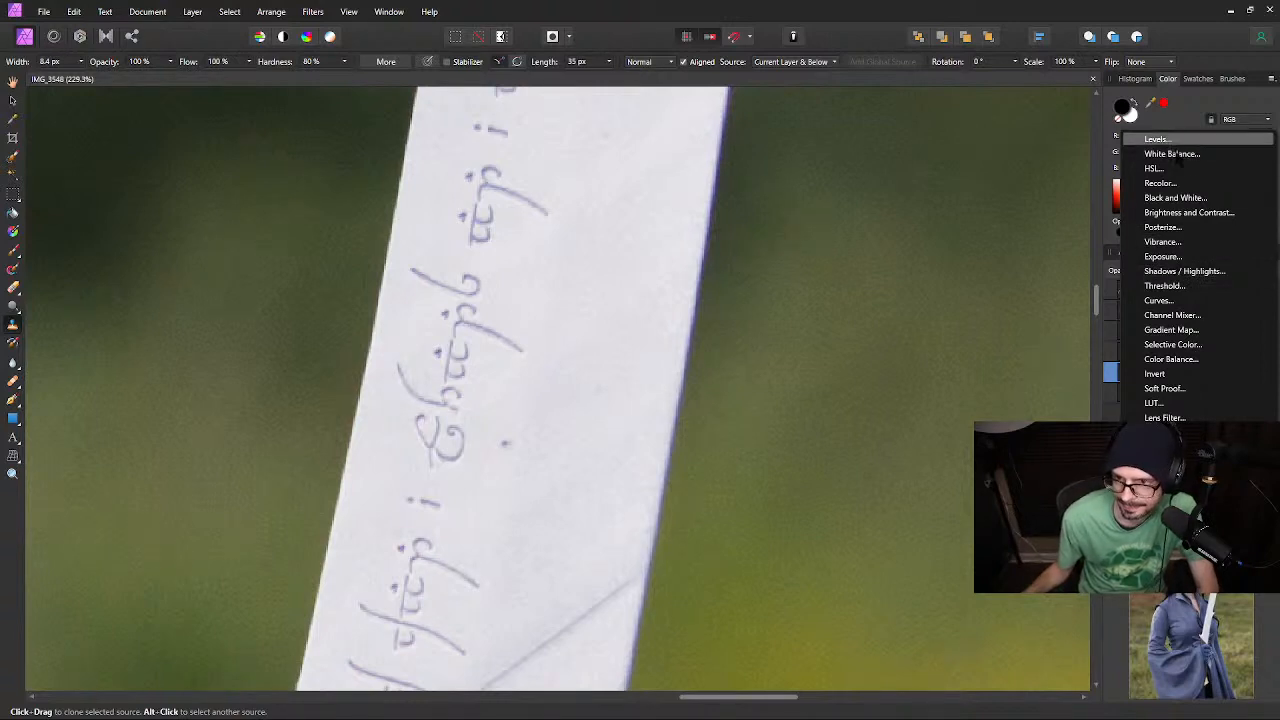
pyautogui.click(1182, 271)
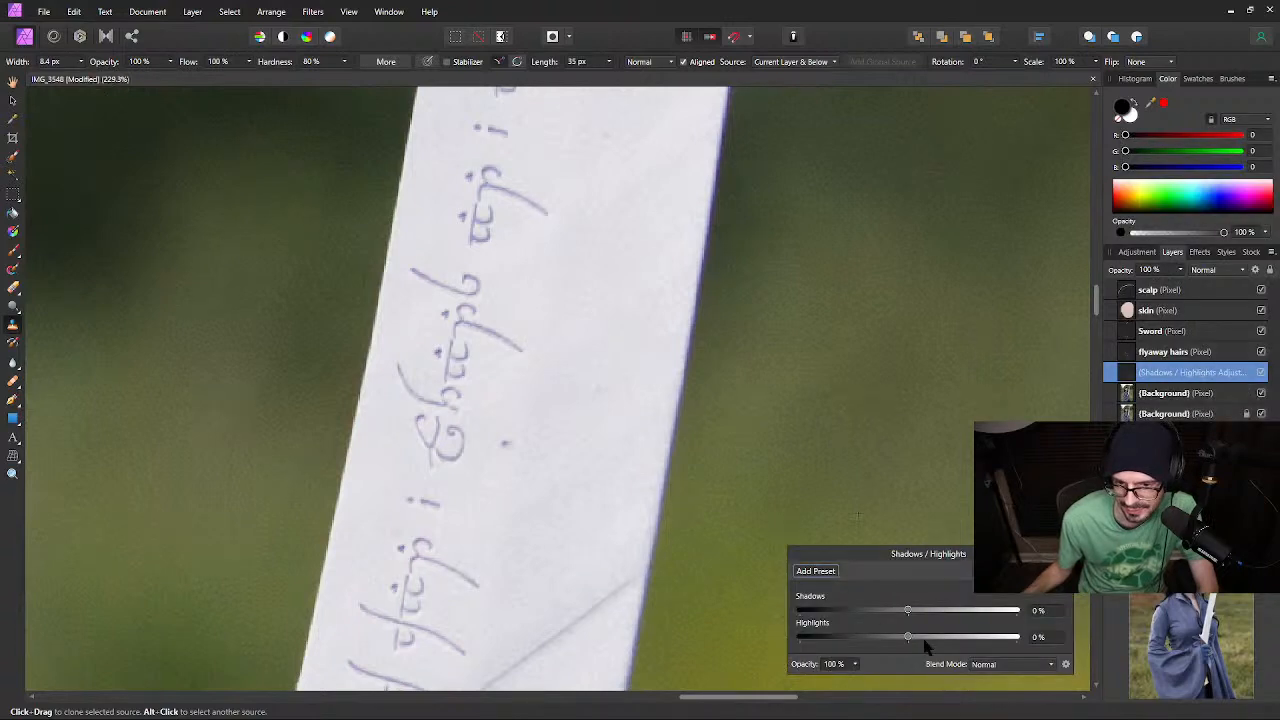
pyautogui.moveTo(908, 640); pyautogui.dragTo(886, 644)
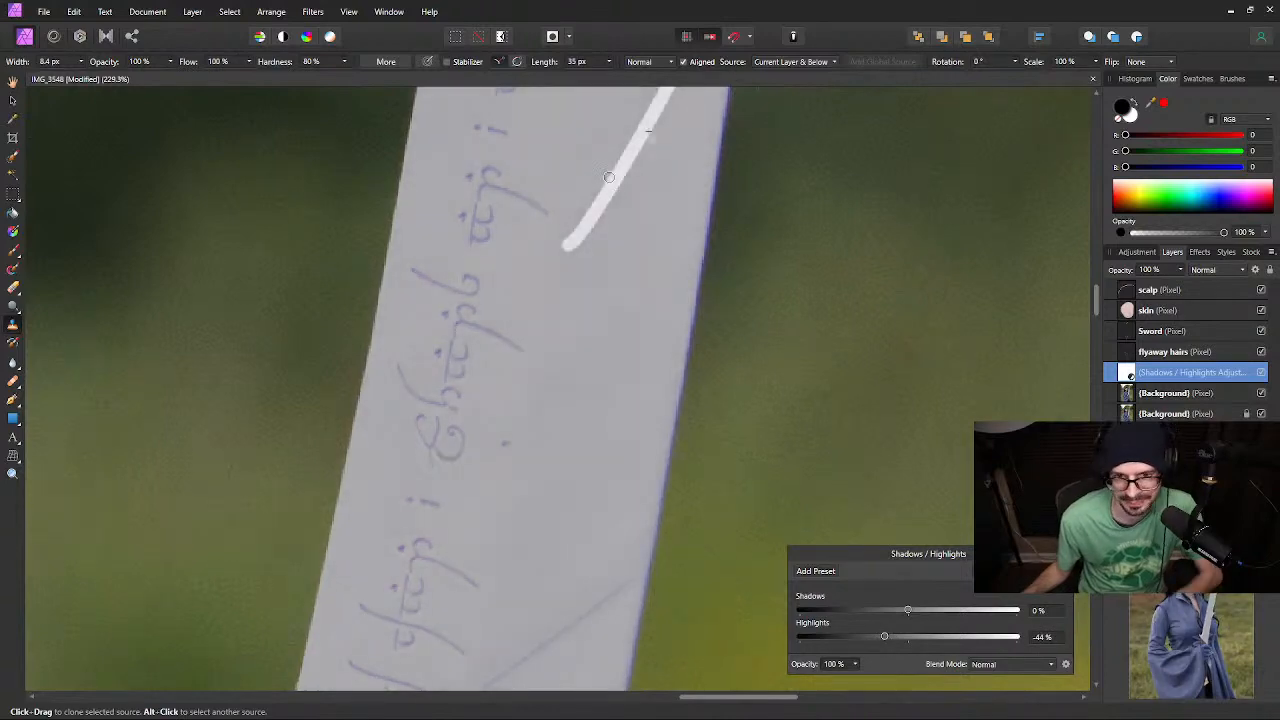
pyautogui.moveTo(706, 123)
pyautogui.mouseDown()
pyautogui.moveTo(589, 437)
pyautogui.moveTo(570, 556)
pyautogui.mouseUp()
pyautogui.moveTo(578, 166)
pyautogui.mouseDown()
pyautogui.moveTo(586, 410)
pyautogui.moveTo(560, 511)
pyautogui.moveTo(569, 498)
pyautogui.mouseUp()
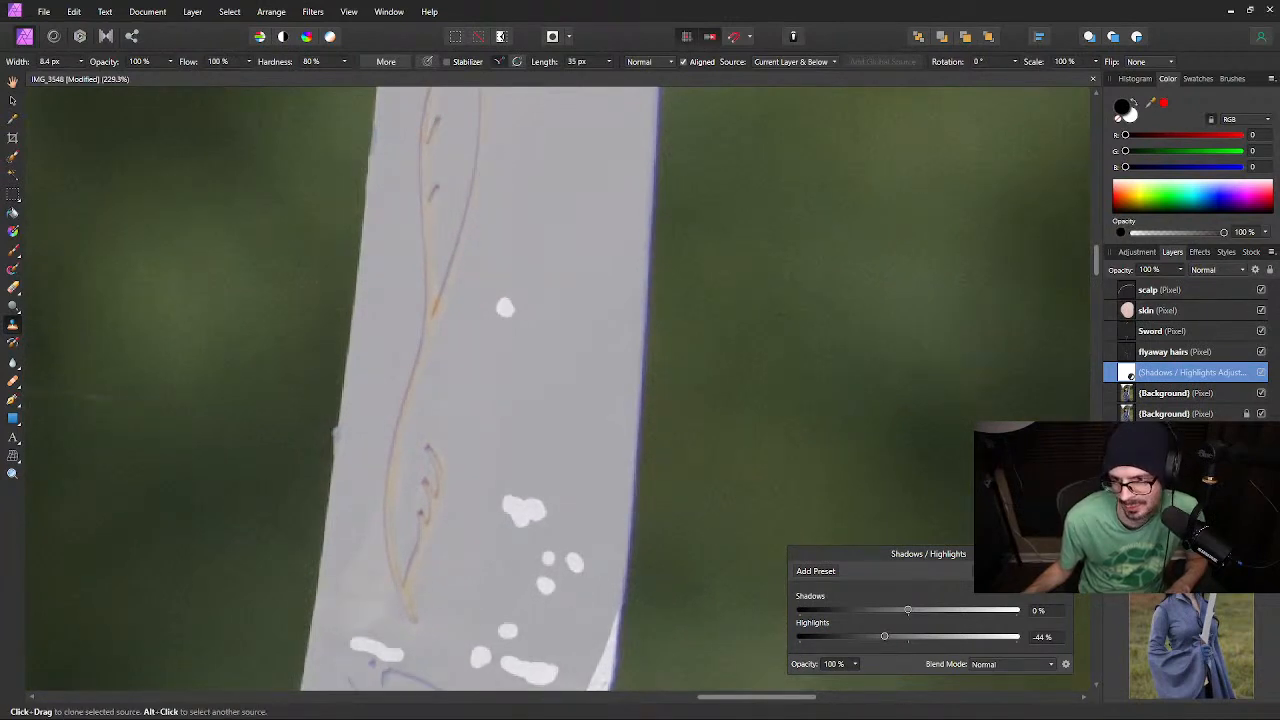
pyautogui.click(1064, 554)
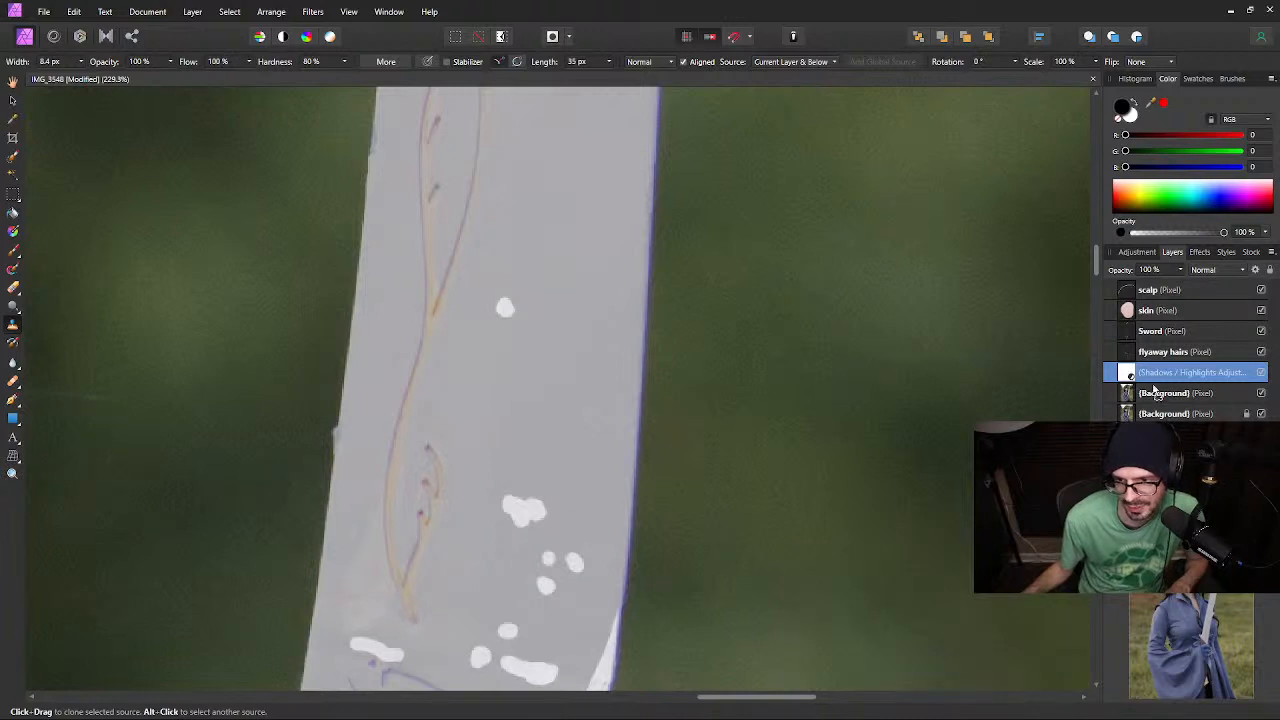
# Nest the Shadows / Highlights adjustment inside the duplicated Background layer, and remove that duplicate together with the adjustment
pyautogui.moveTo(1137, 400); pyautogui.dragTo(1136, 398)
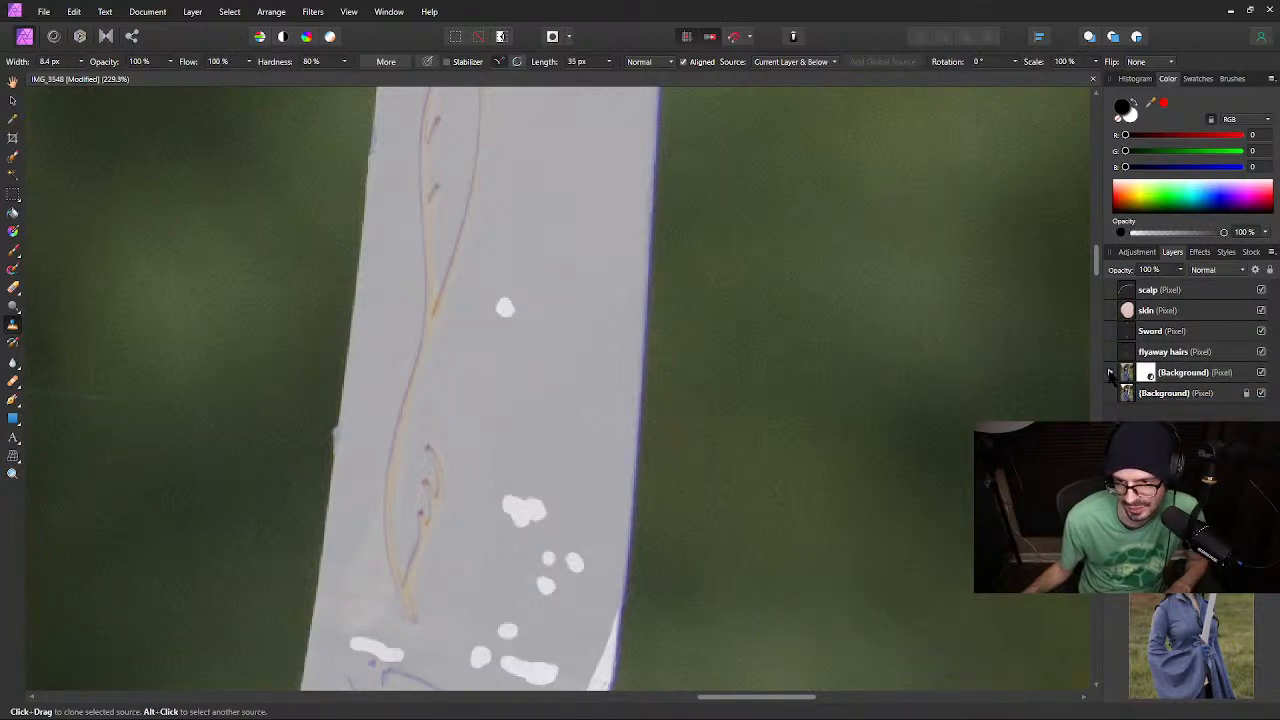
pyautogui.click(1110, 373)
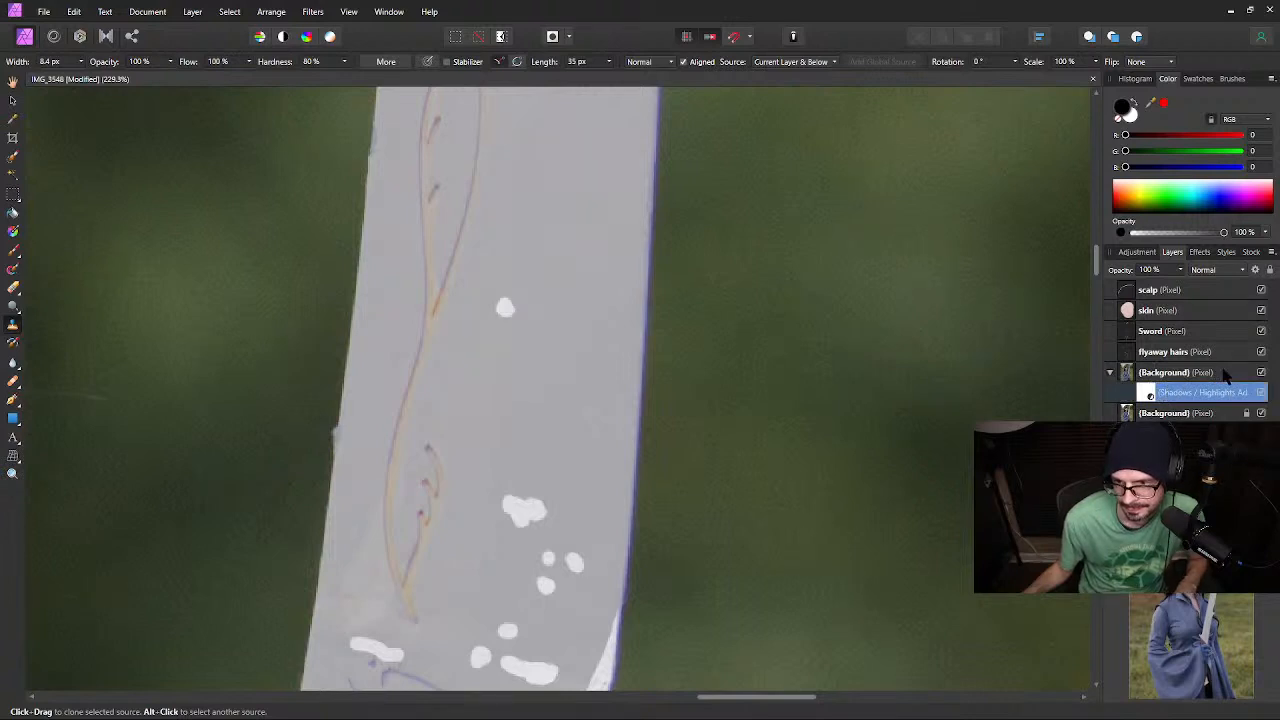
pyautogui.click(1180, 373)
pyautogui.hotkey('ctrl', 'e')
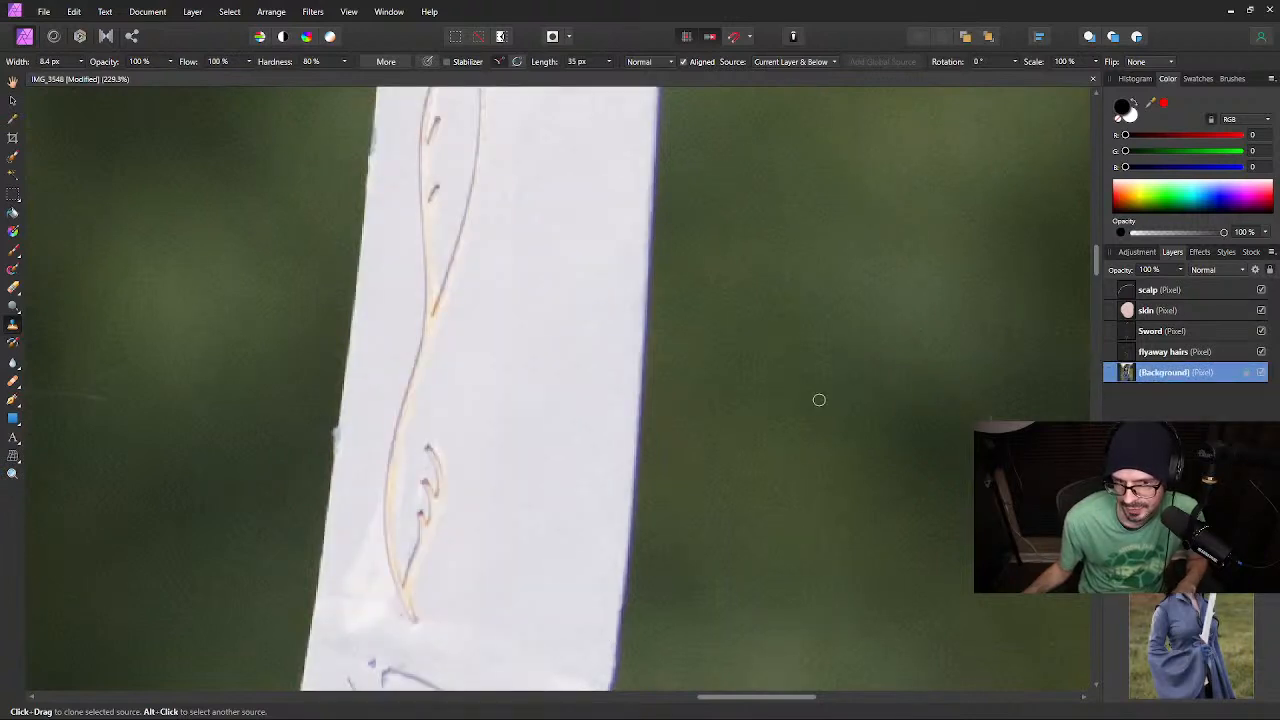
# Save the document and switch to the Healing Brush Tool on the Background layer, ready for the inscribed section of the blade
pyautogui.moveTo(566, 495); pyautogui.dragTo(639, 266)
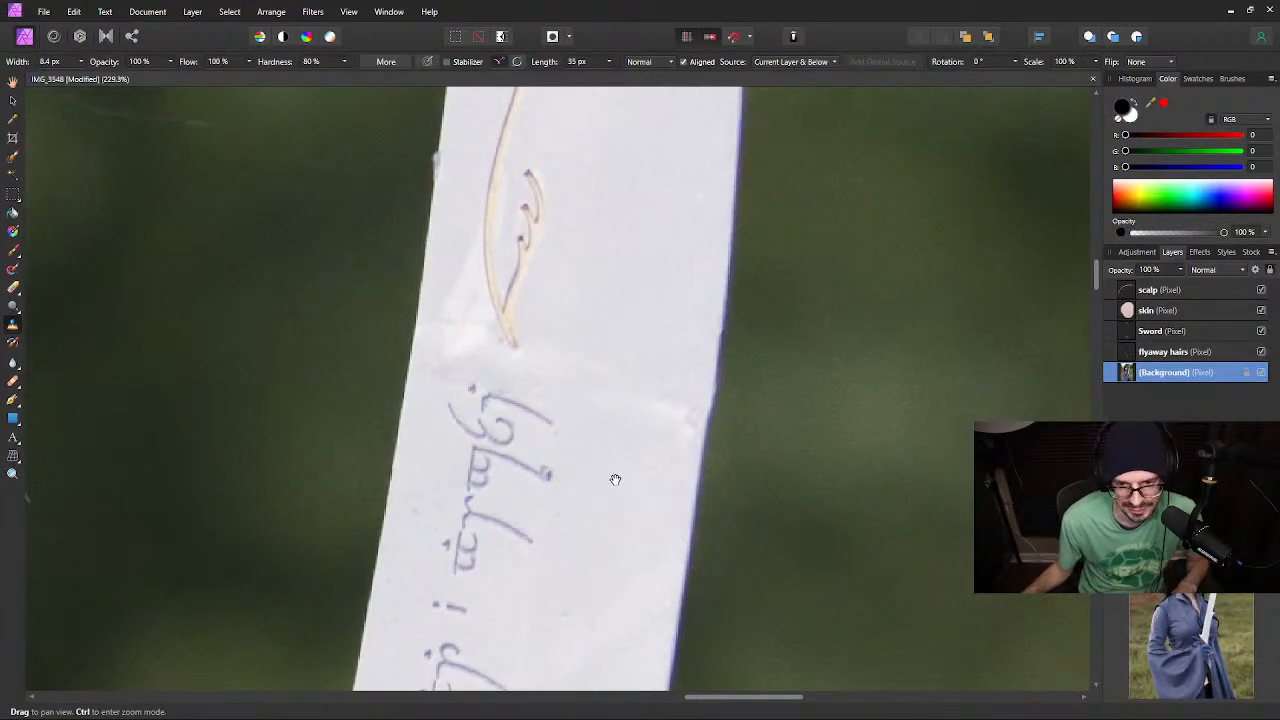
pyautogui.moveTo(615, 480); pyautogui.dragTo(621, 263)
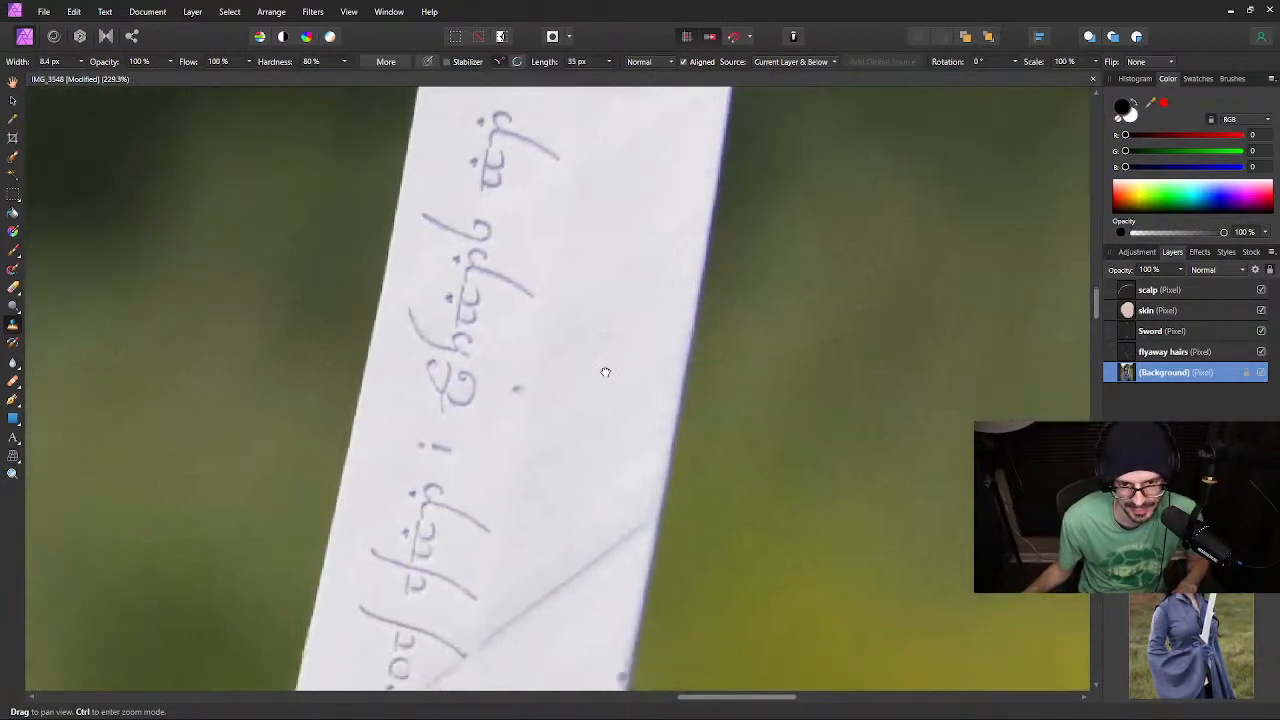
pyautogui.moveTo(605, 372); pyautogui.dragTo(611, 363)
pyautogui.hotkey('ctrl', 's')
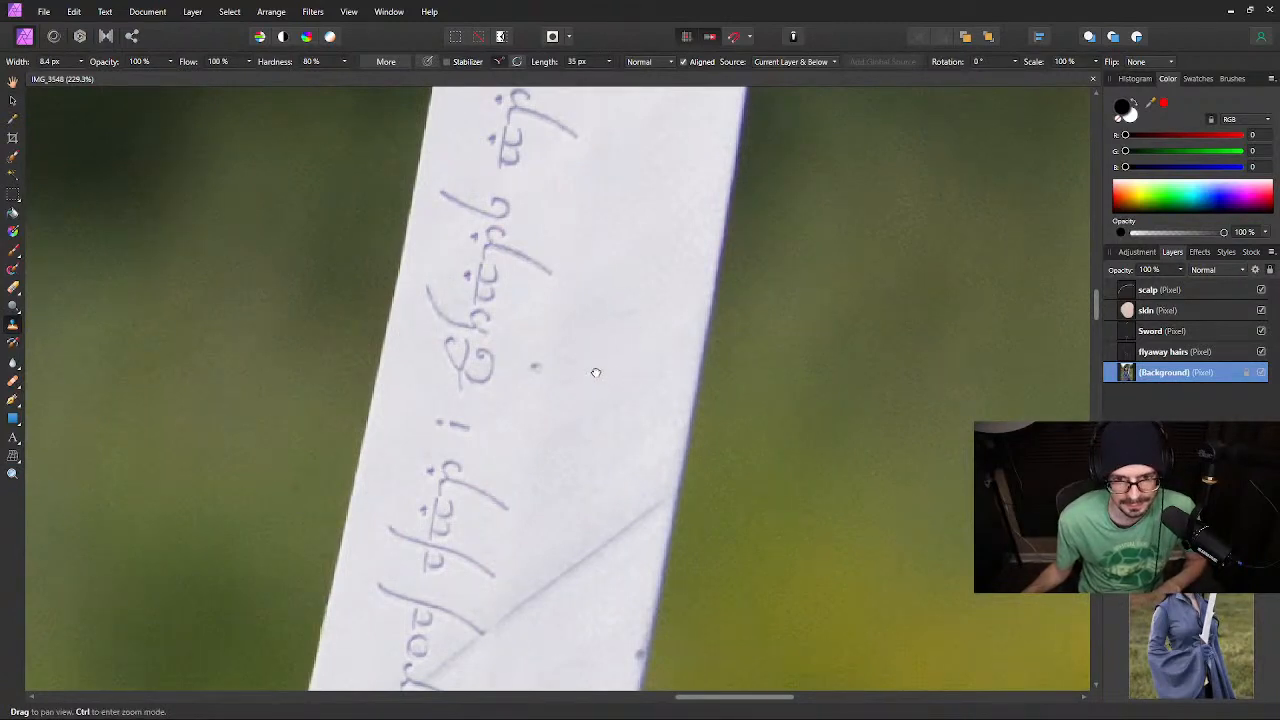
pyautogui.moveTo(594, 372); pyautogui.dragTo(606, 330)
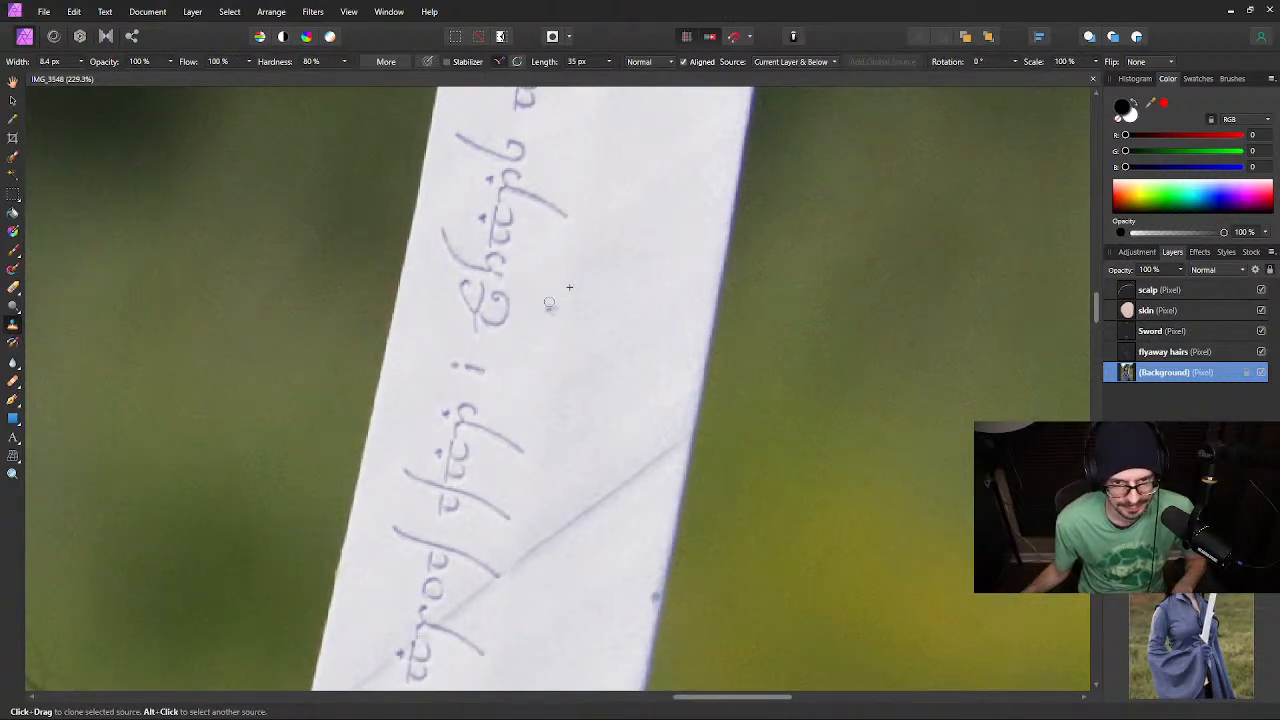
pyautogui.click(13, 381)
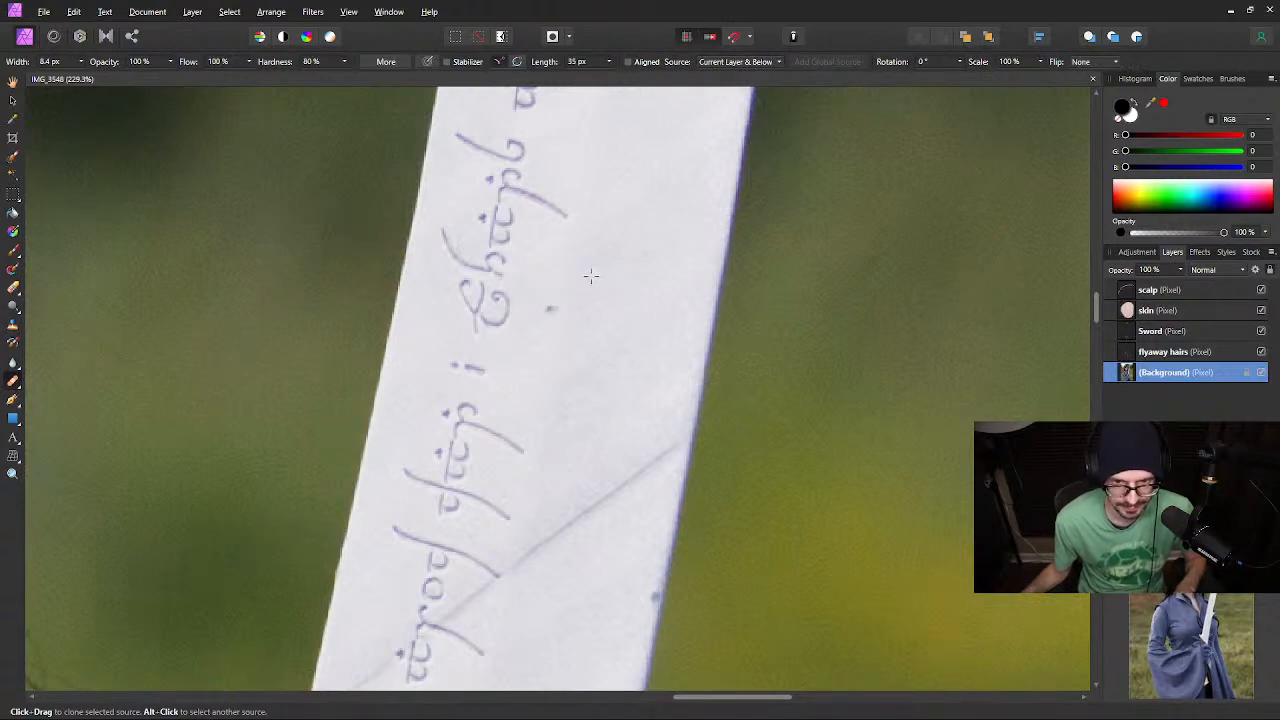
pyautogui.press('alt')
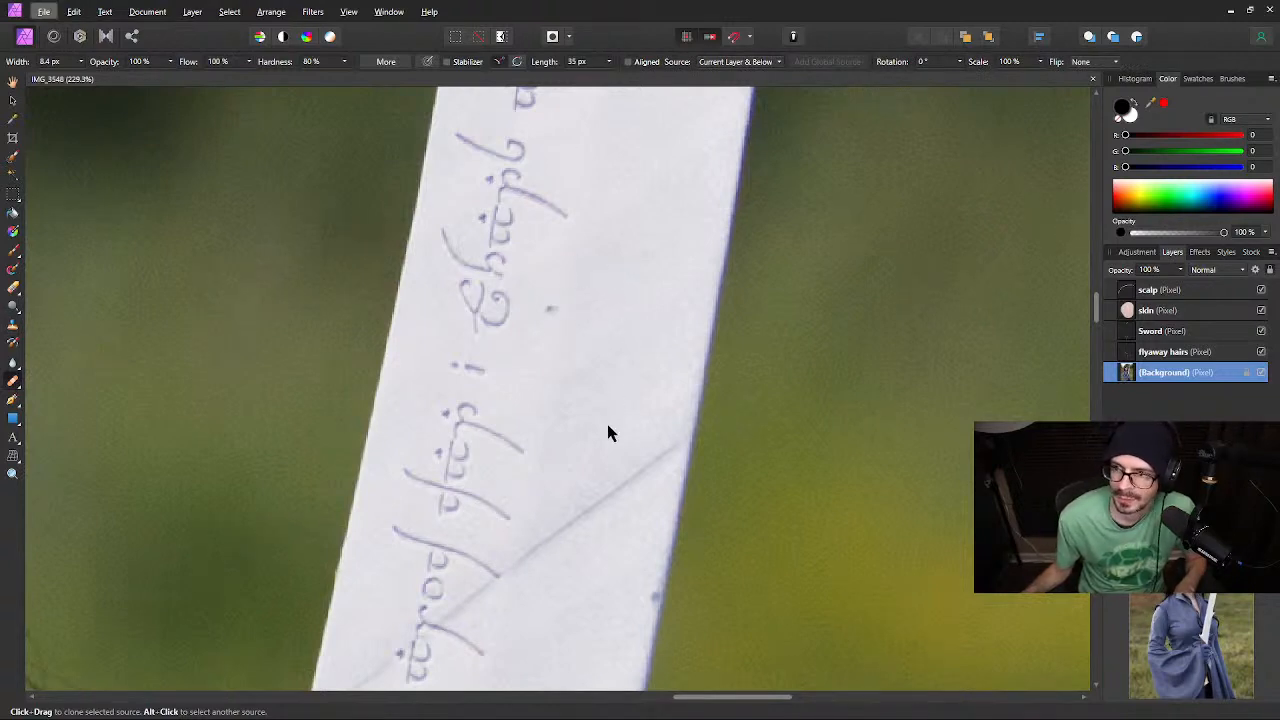
pyautogui.scroll(-5, 610, 417)
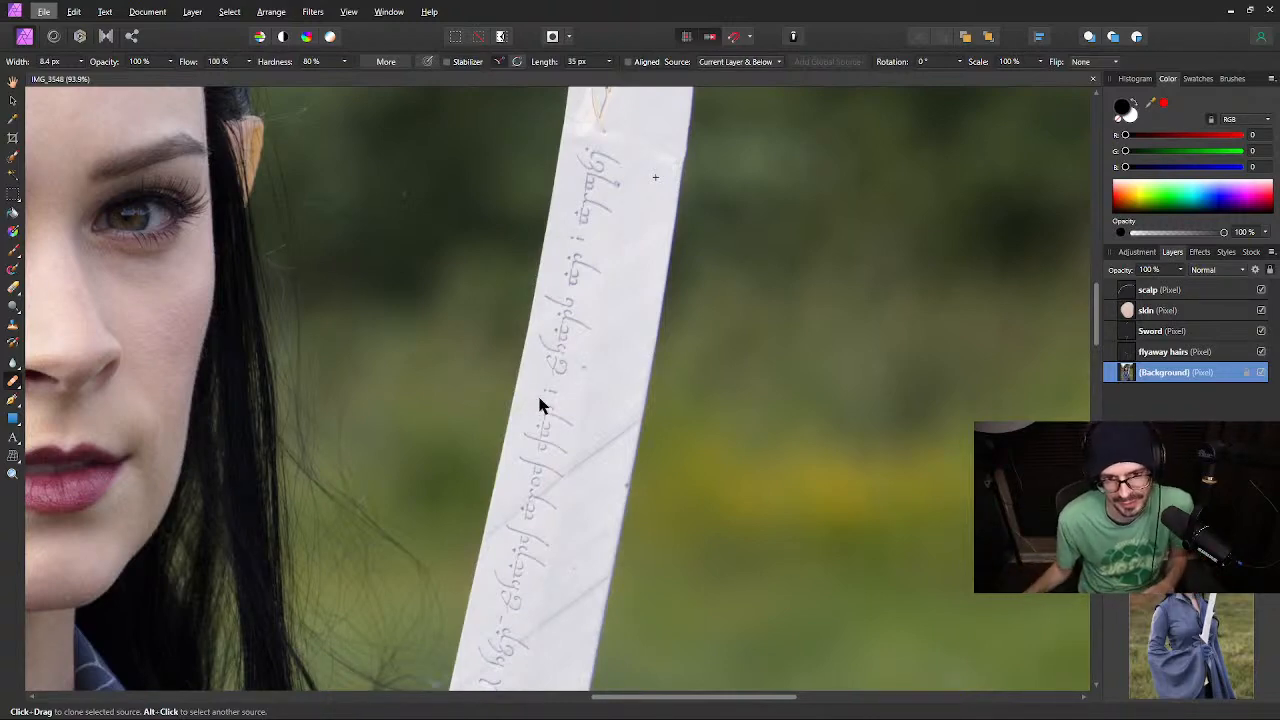
pyautogui.scroll(3, 575, 472)
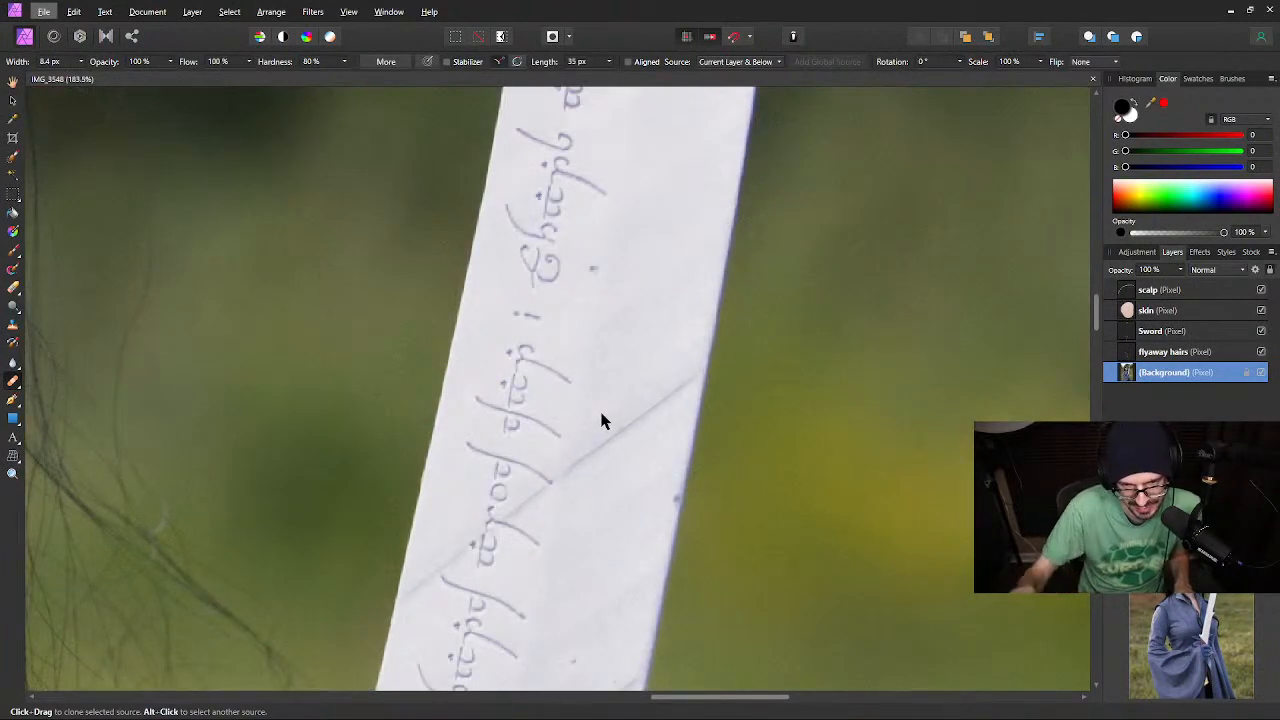
pyautogui.press('space')
pyautogui.click(669, 265)
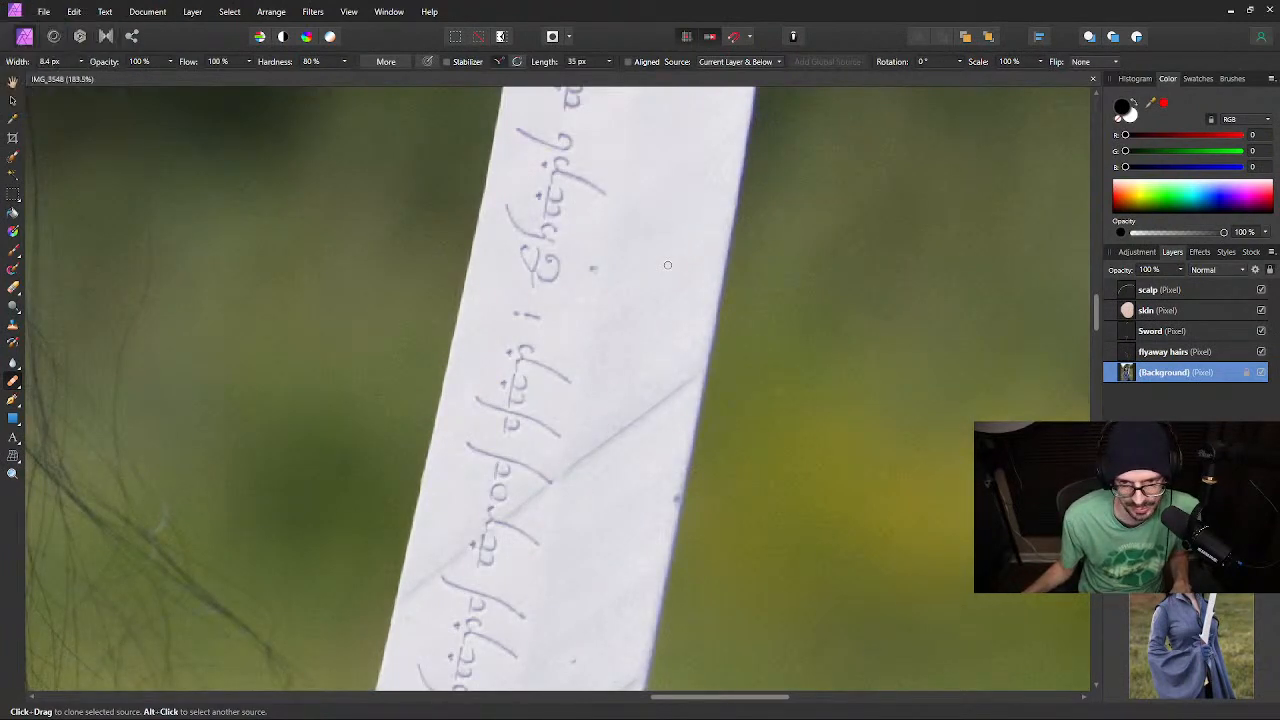
pyautogui.click(669, 265)
# Examine the sword from the inscription down to the gloved hand and back up for remaining creases and marks
pyautogui.moveTo(685, 218); pyautogui.dragTo(530, 686)
pyautogui.moveTo(574, 373)
pyautogui.mouseDown()
pyautogui.moveTo(574, 468)
pyautogui.moveTo(630, 60)
pyautogui.mouseUp()
pyautogui.moveTo(530, 540); pyautogui.dragTo(641, 103)
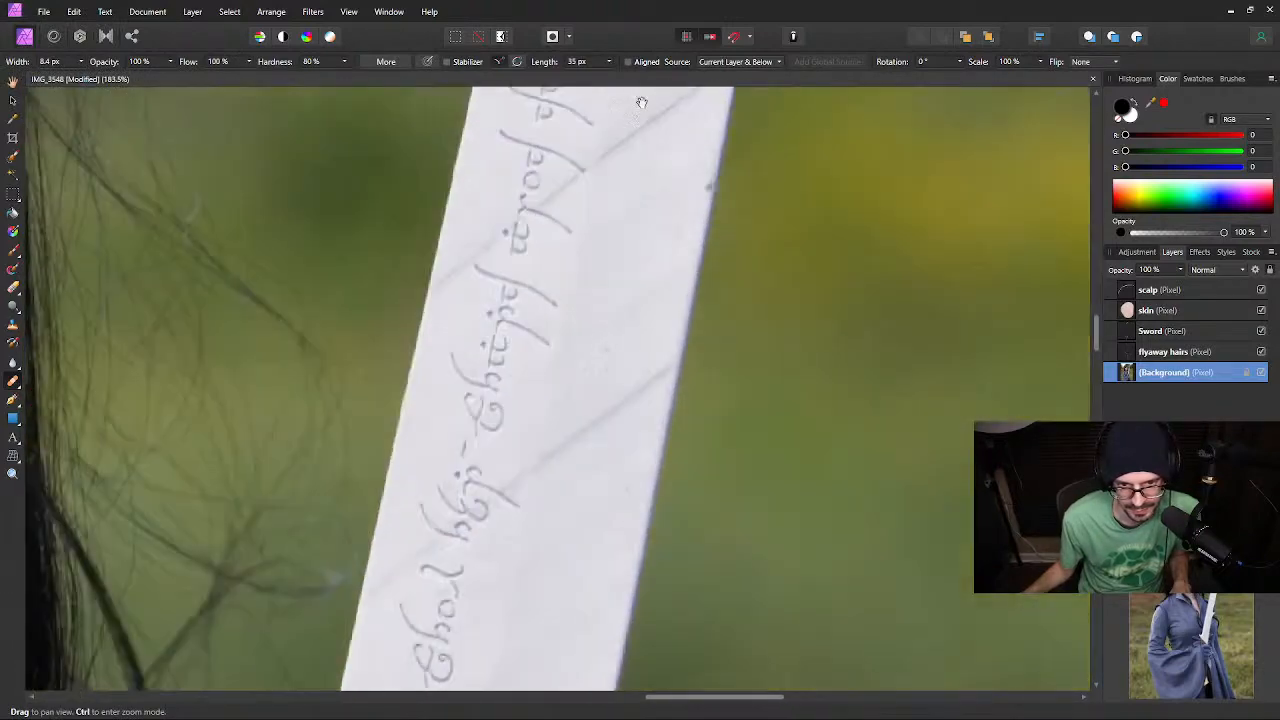
pyautogui.moveTo(576, 600); pyautogui.dragTo(581, 474)
pyautogui.scroll(-5, 581, 474)
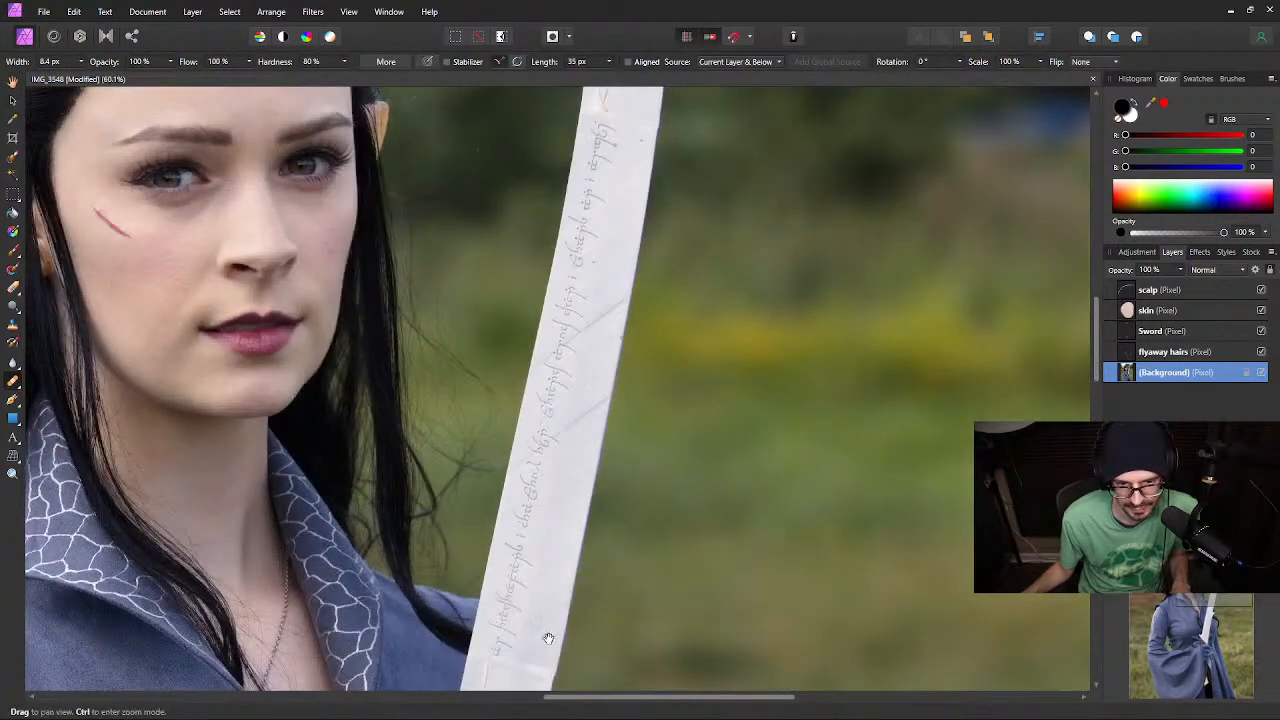
pyautogui.moveTo(567, 611); pyautogui.dragTo(637, 23)
pyautogui.moveTo(557, 400); pyautogui.dragTo(675, 5)
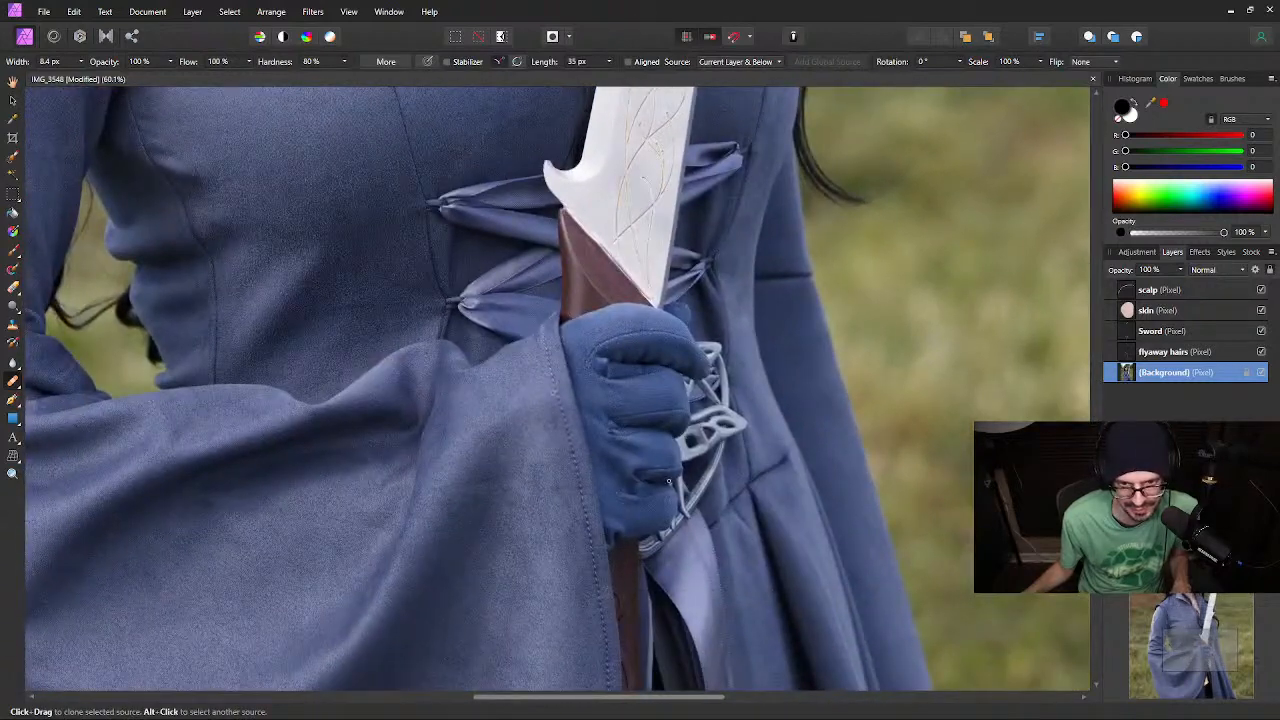
pyautogui.moveTo(533, 350); pyautogui.dragTo(523, 180)
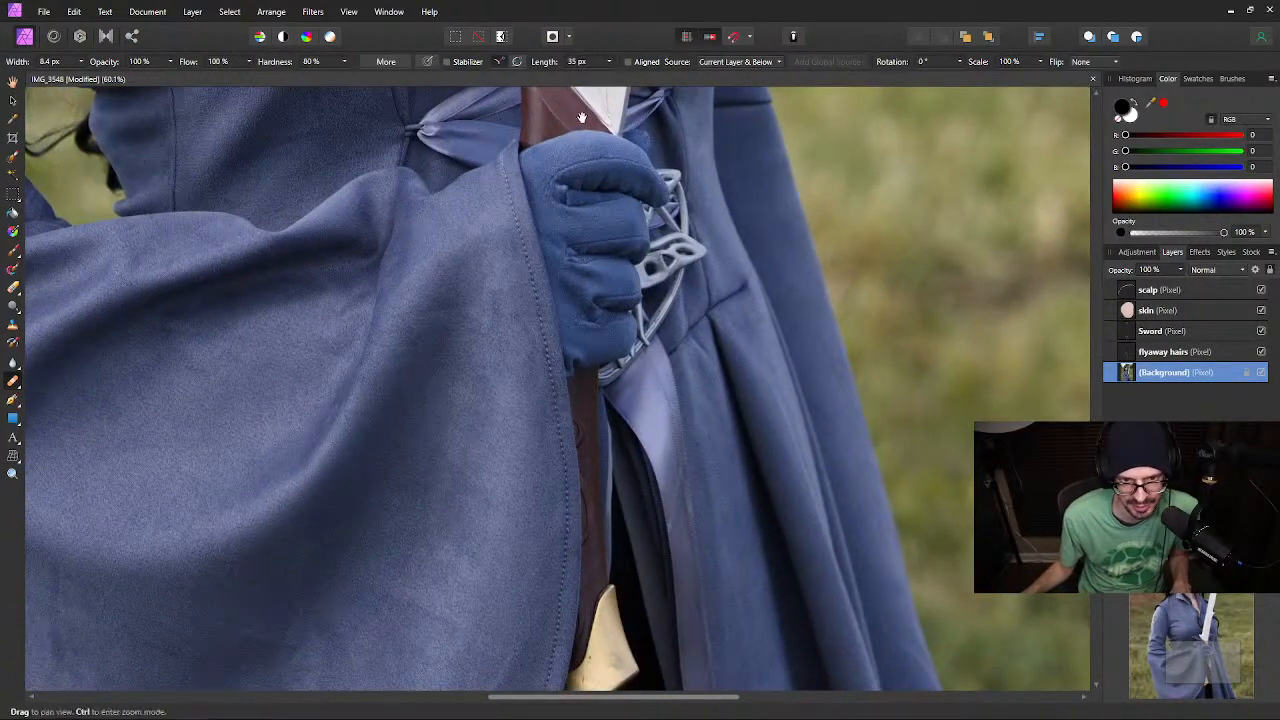
pyautogui.moveTo(574, 120); pyautogui.dragTo(535, 307)
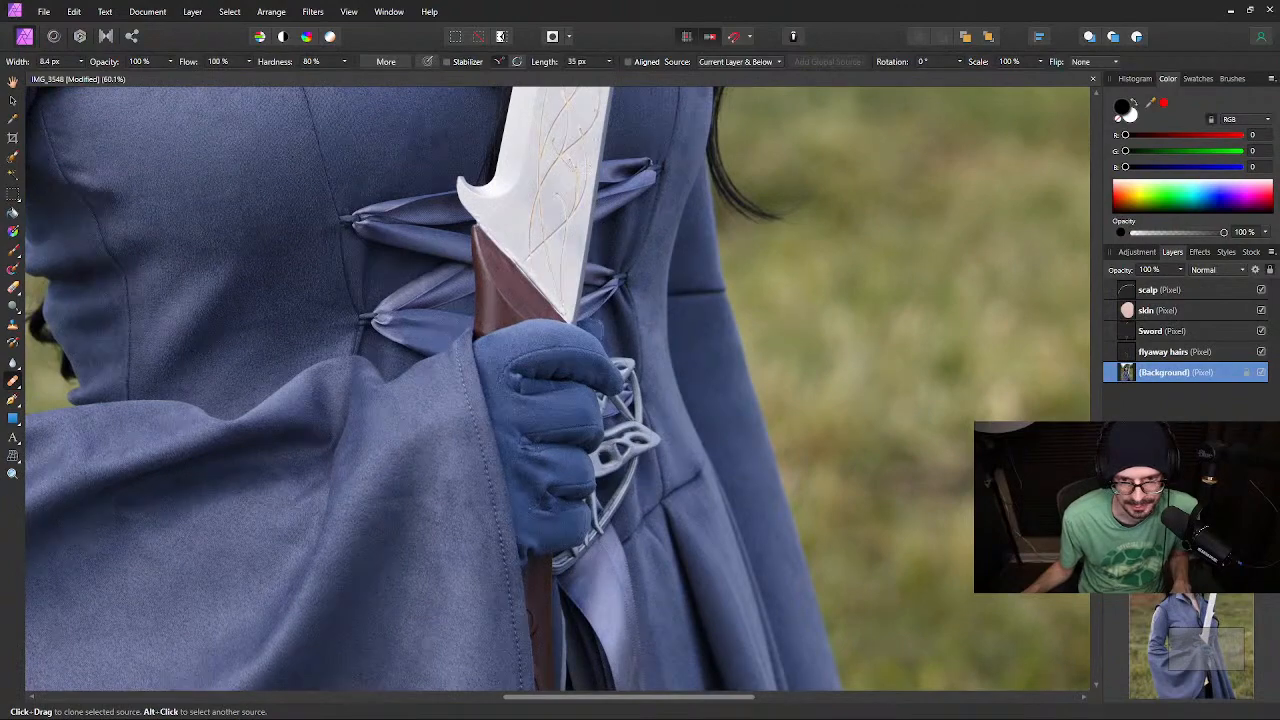
pyautogui.moveTo(594, 130); pyautogui.dragTo(599, 350)
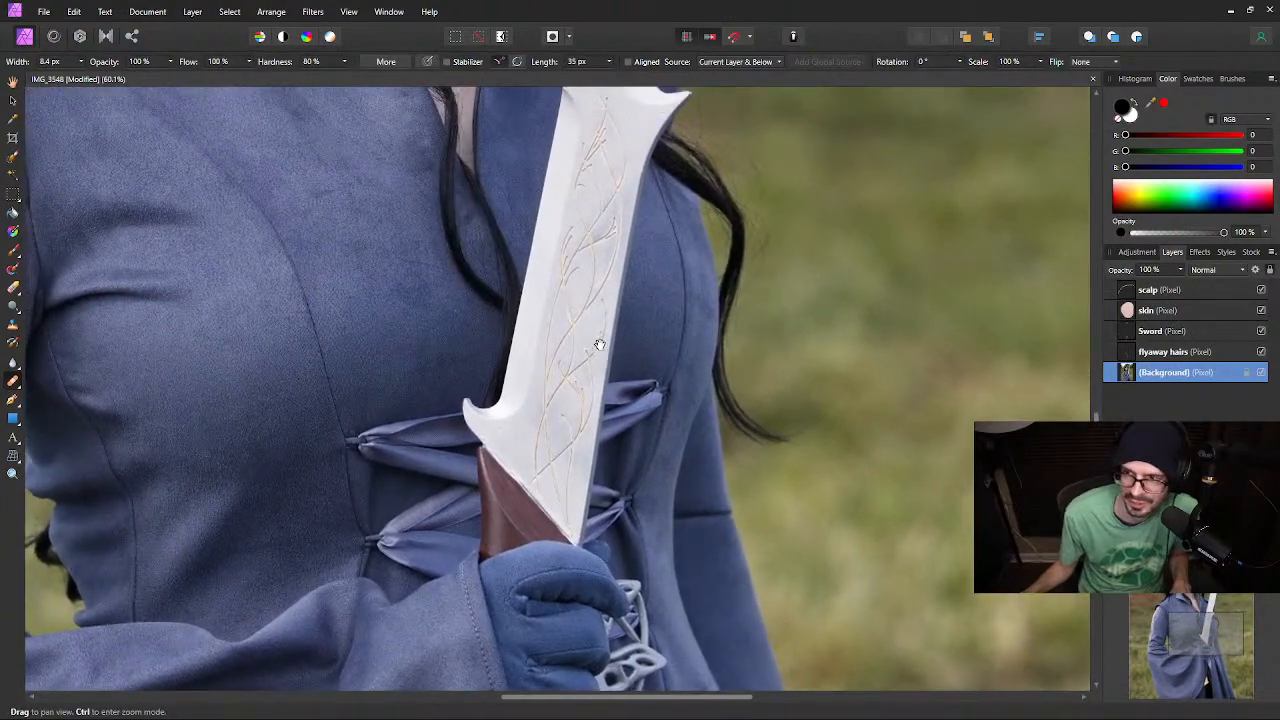
pyautogui.moveTo(603, 207); pyautogui.dragTo(640, 380)
pyautogui.moveTo(650, 226); pyautogui.dragTo(606, 337)
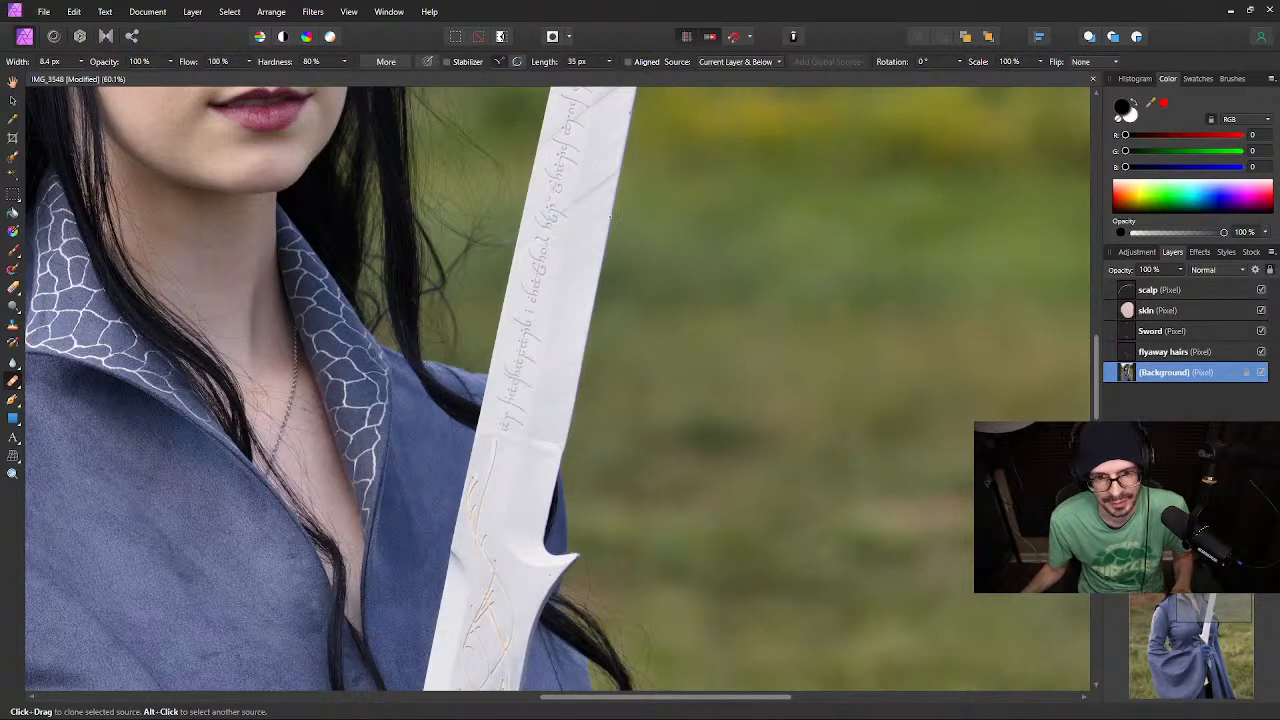
pyautogui.moveTo(609, 137); pyautogui.dragTo(534, 397)
pyautogui.moveTo(563, 263); pyautogui.dragTo(573, 417)
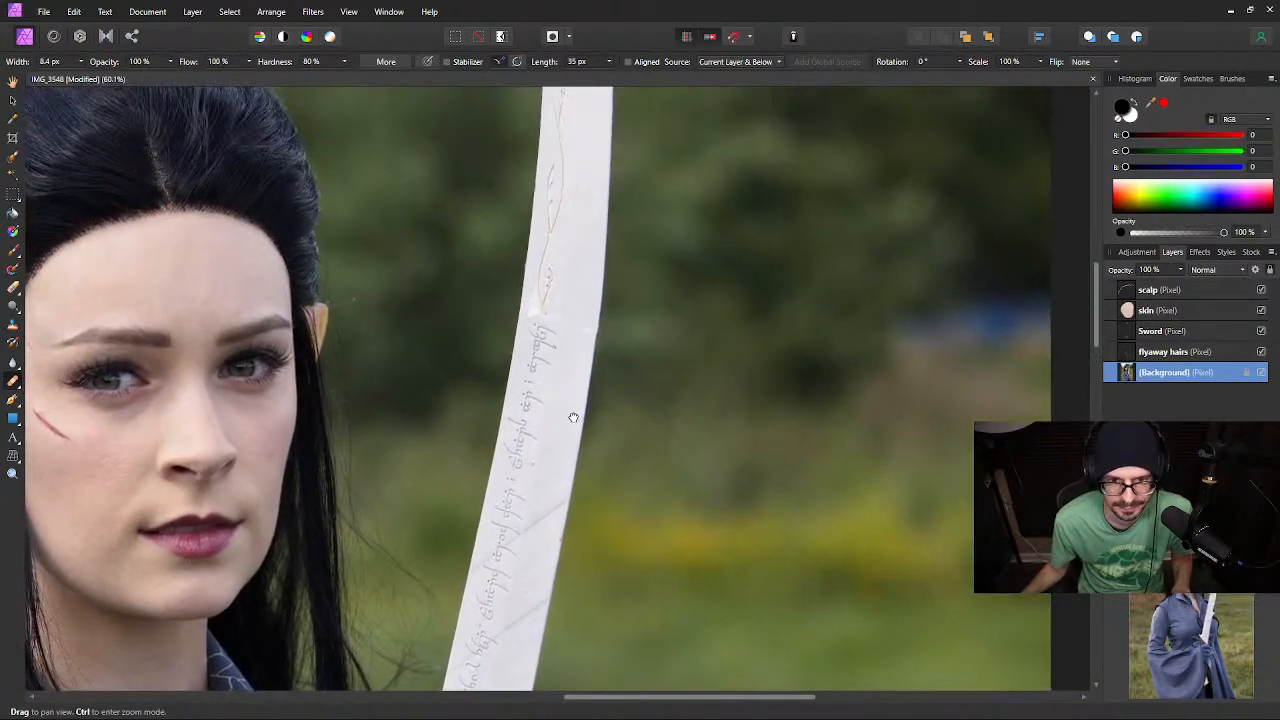
# Compare the inscribed part of the blade close up and in the full portrait to judge how noticeable its creases are
pyautogui.scroll(6, 573, 417)
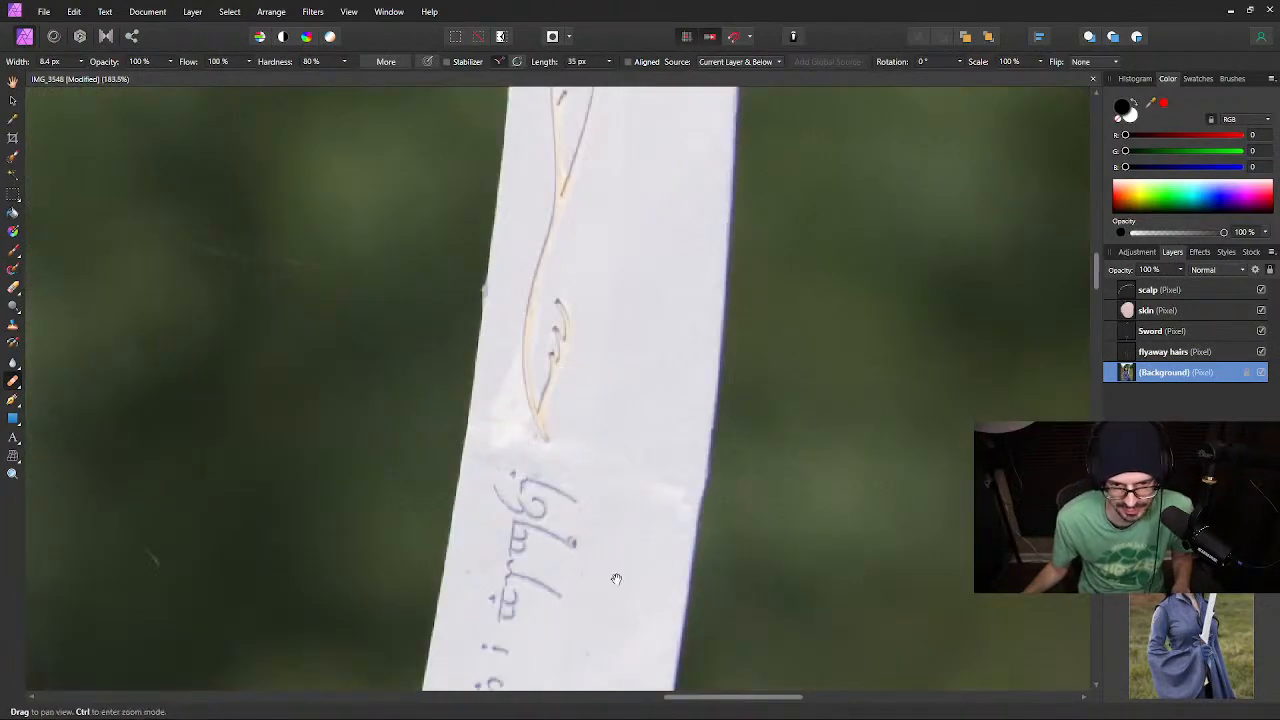
pyautogui.moveTo(635, 541); pyautogui.dragTo(646, 2)
pyautogui.scroll(-2, 557, 422)
pyautogui.scroll(-8, 557, 391)
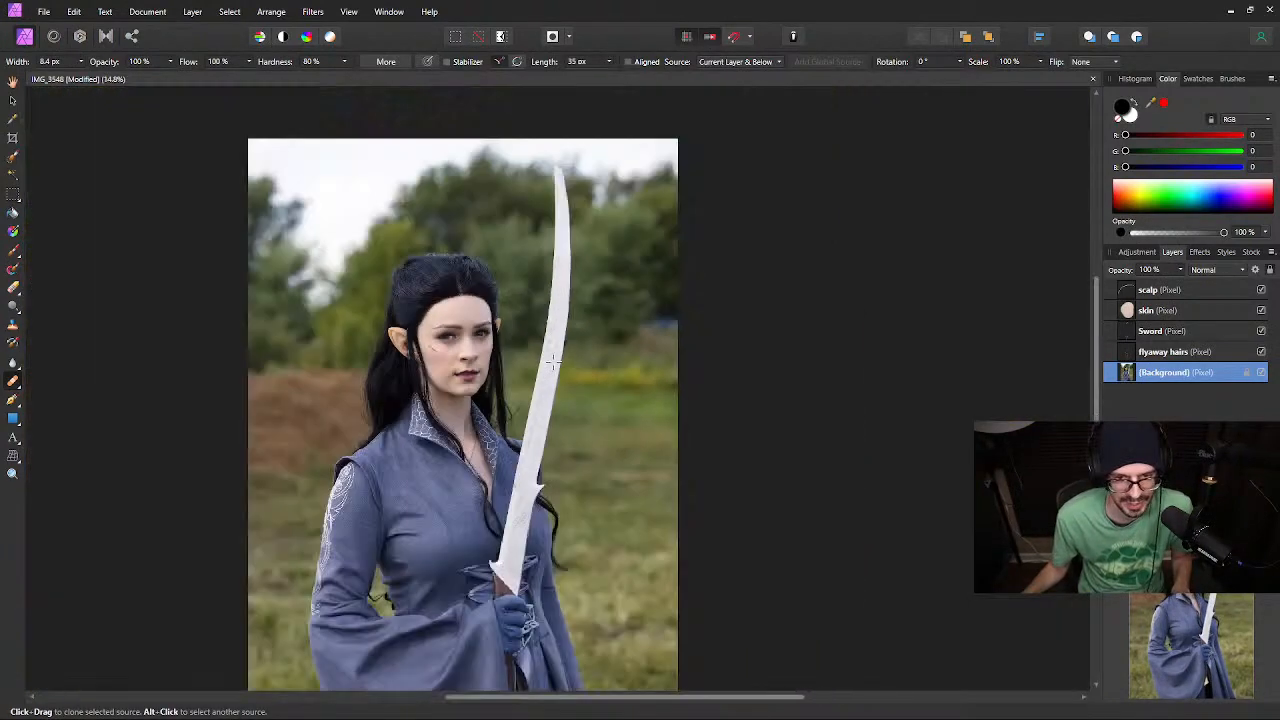
pyautogui.scroll(-1, 557, 391)
pyautogui.scroll(14, 557, 391)
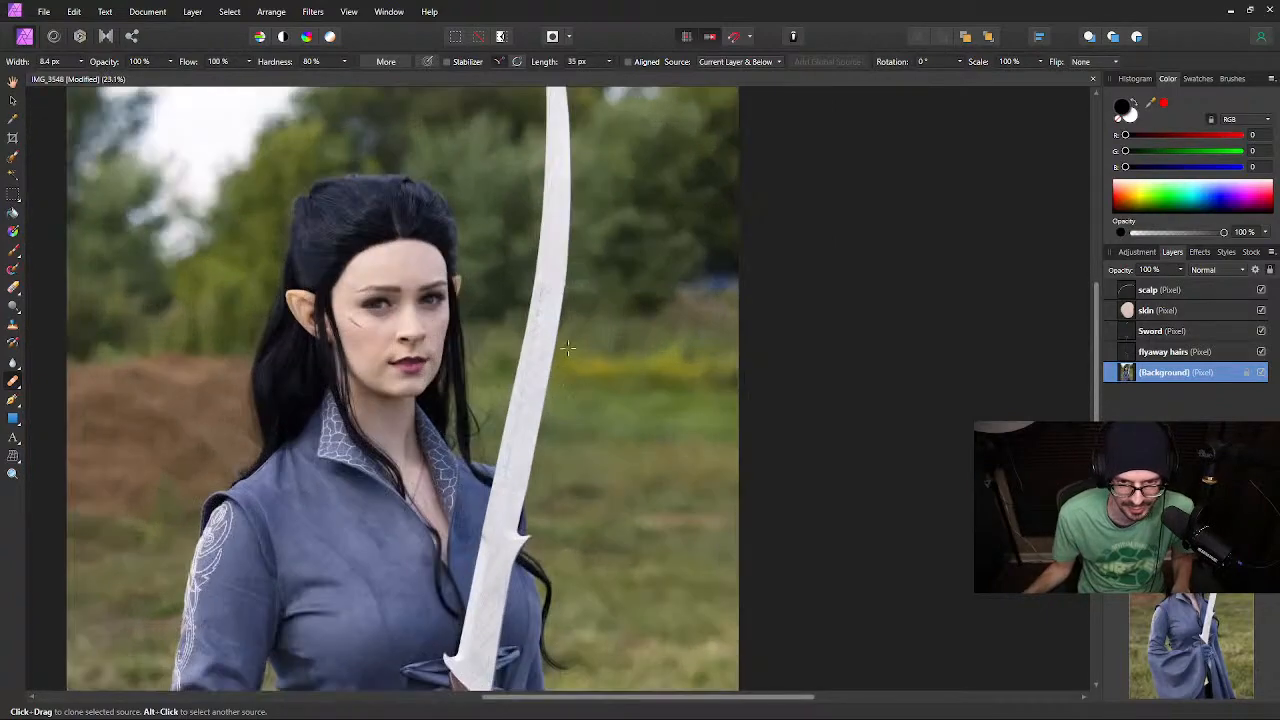
pyautogui.scroll(4, 491, 447)
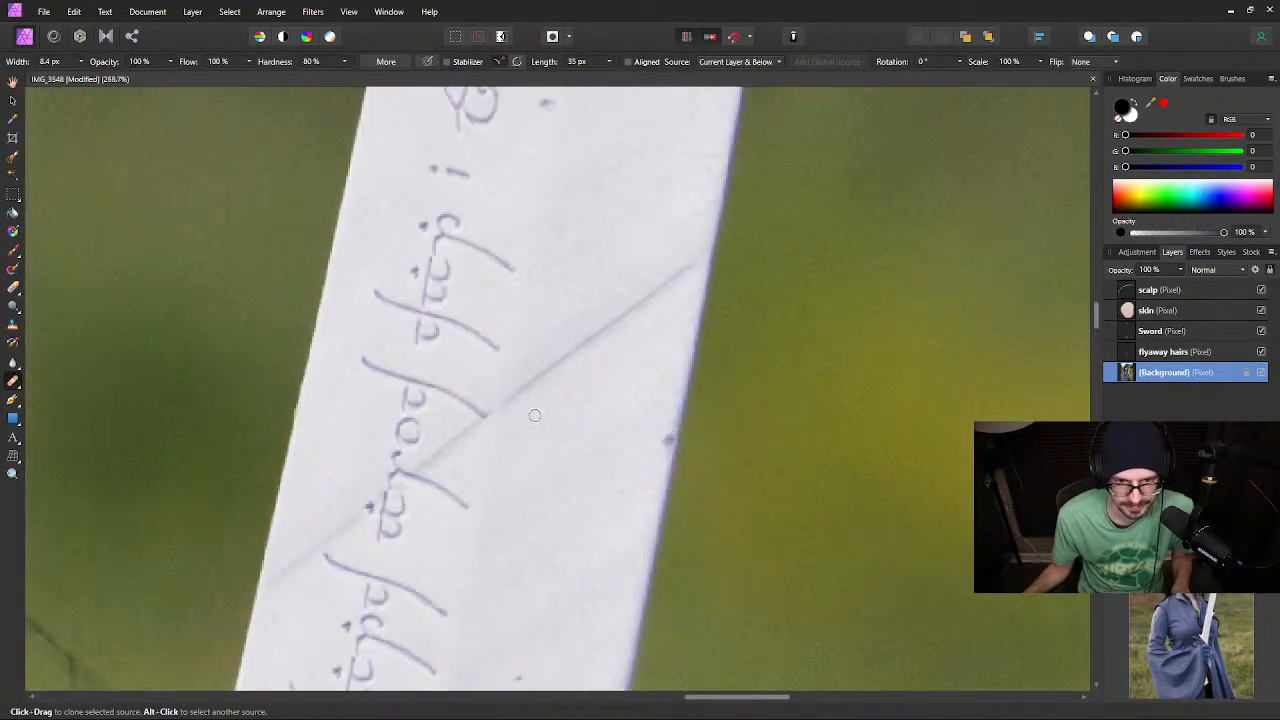
pyautogui.scroll(-4, 550, 414)
pyautogui.scroll(1, 600, 320)
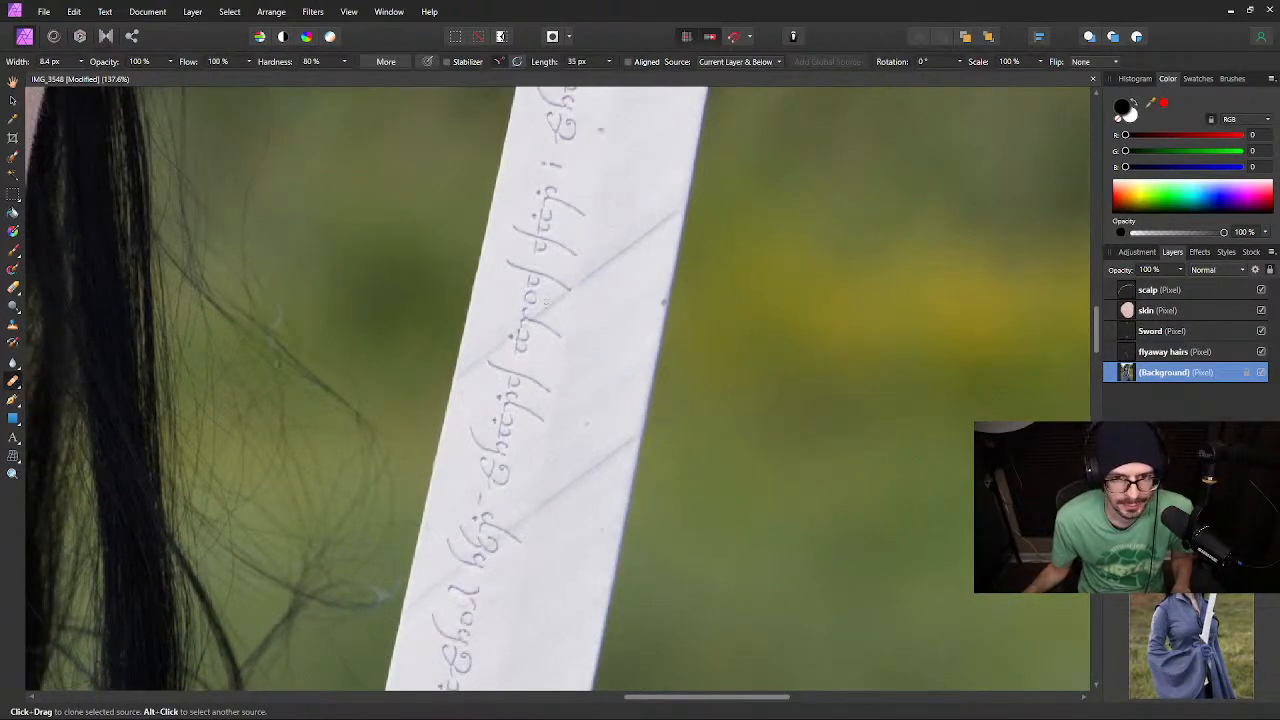
# Heal the upper diagonal crease across the inscribed section of the blade, including the stretches between the letters
pyautogui.scroll(5, 634, 248)
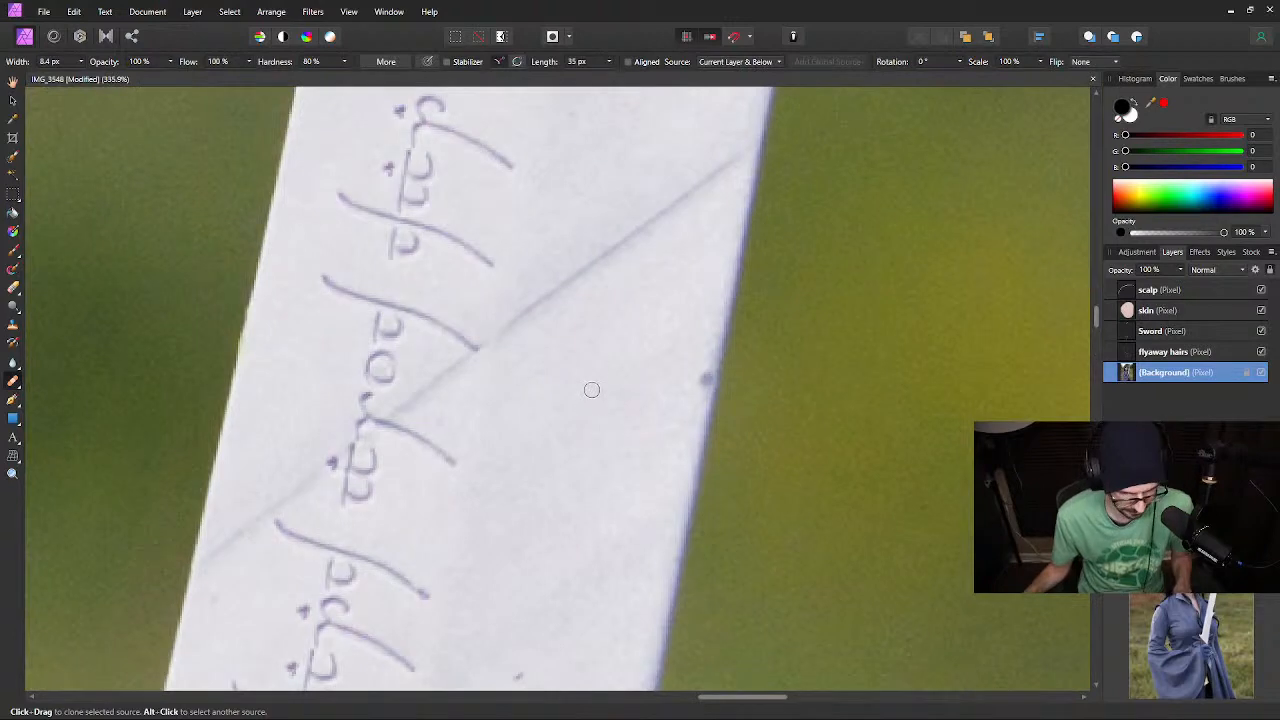
pyautogui.moveTo(586, 266); pyautogui.dragTo(513, 320)
pyautogui.moveTo(590, 269); pyautogui.dragTo(681, 191)
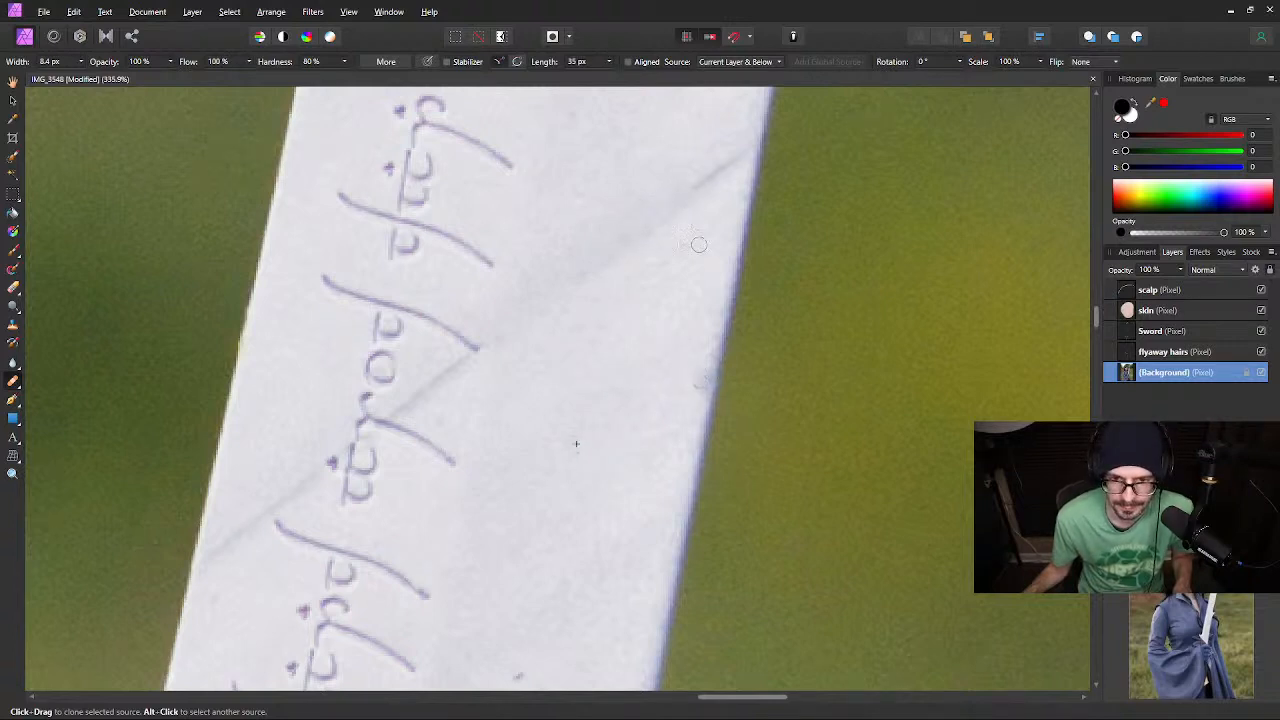
pyautogui.moveTo(705, 176); pyautogui.dragTo(727, 162)
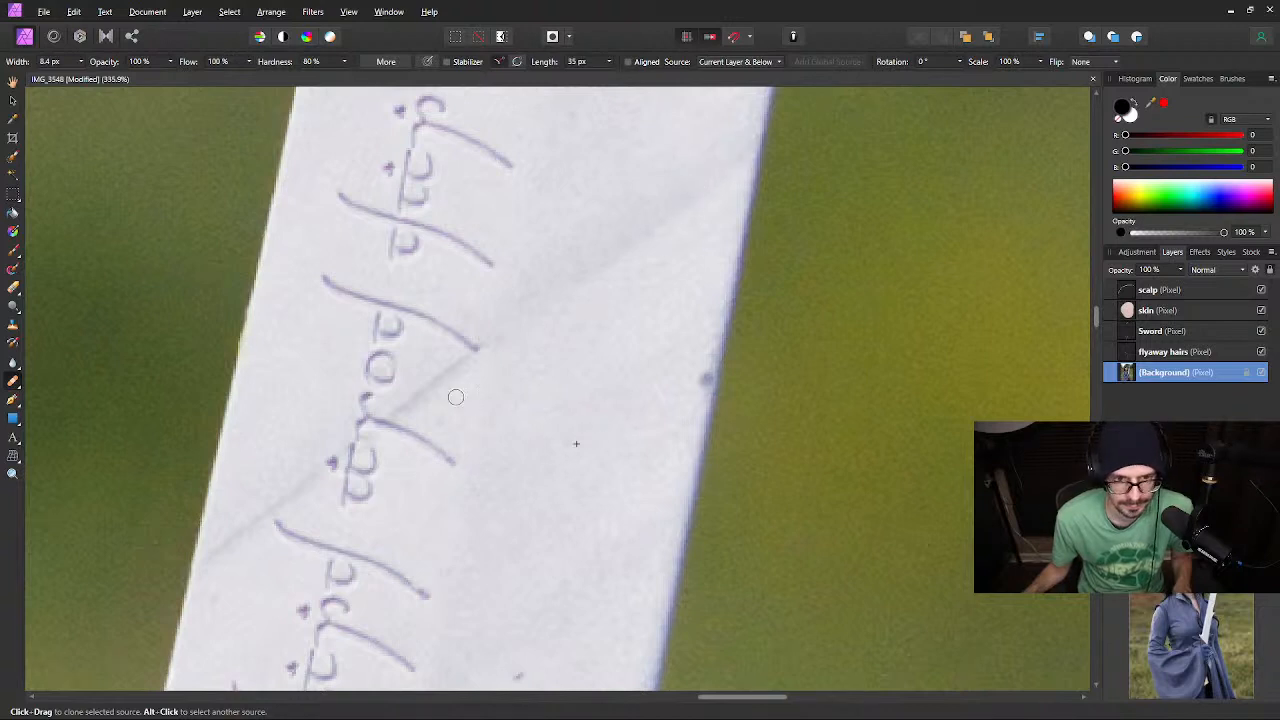
pyautogui.moveTo(458, 362); pyautogui.dragTo(414, 405)
pyautogui.moveTo(301, 480)
pyautogui.mouseDown()
pyautogui.moveTo(313, 501)
pyautogui.moveTo(285, 494)
pyautogui.mouseUp()
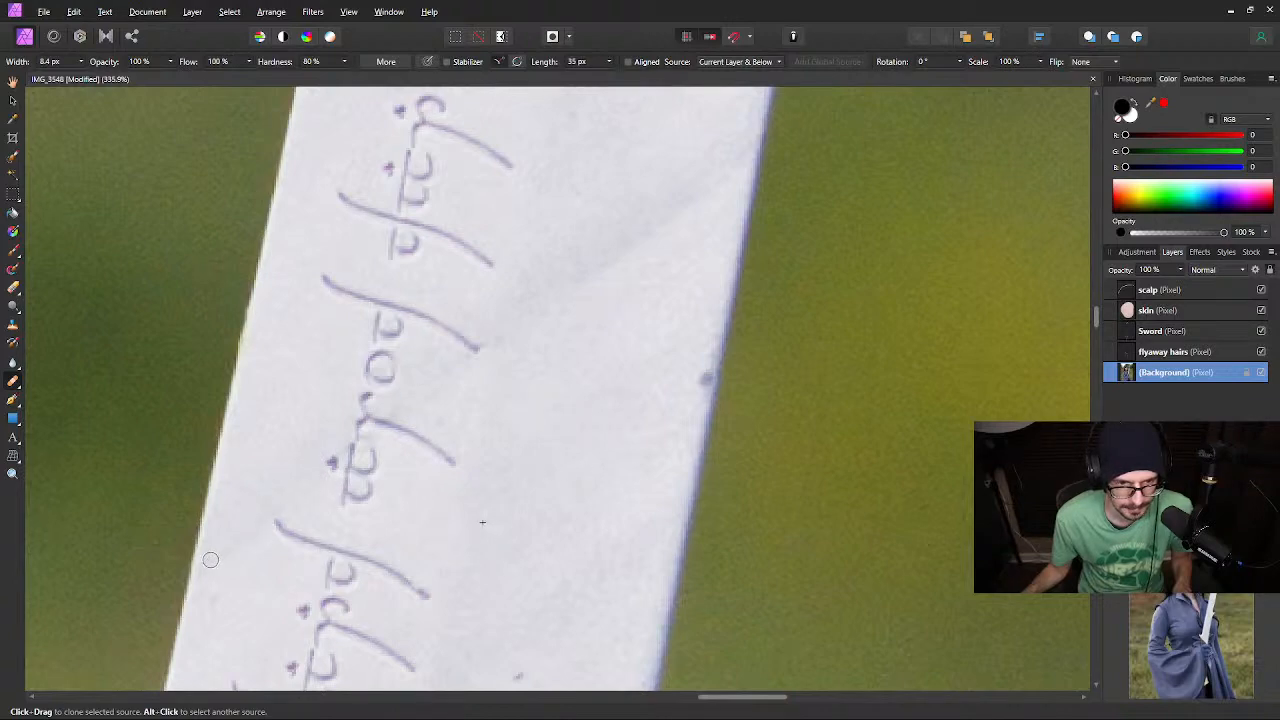
# Heal the lower diagonal crease on the plain part of the blade beside the inscription
pyautogui.moveTo(487, 470); pyautogui.dragTo(566, 334)
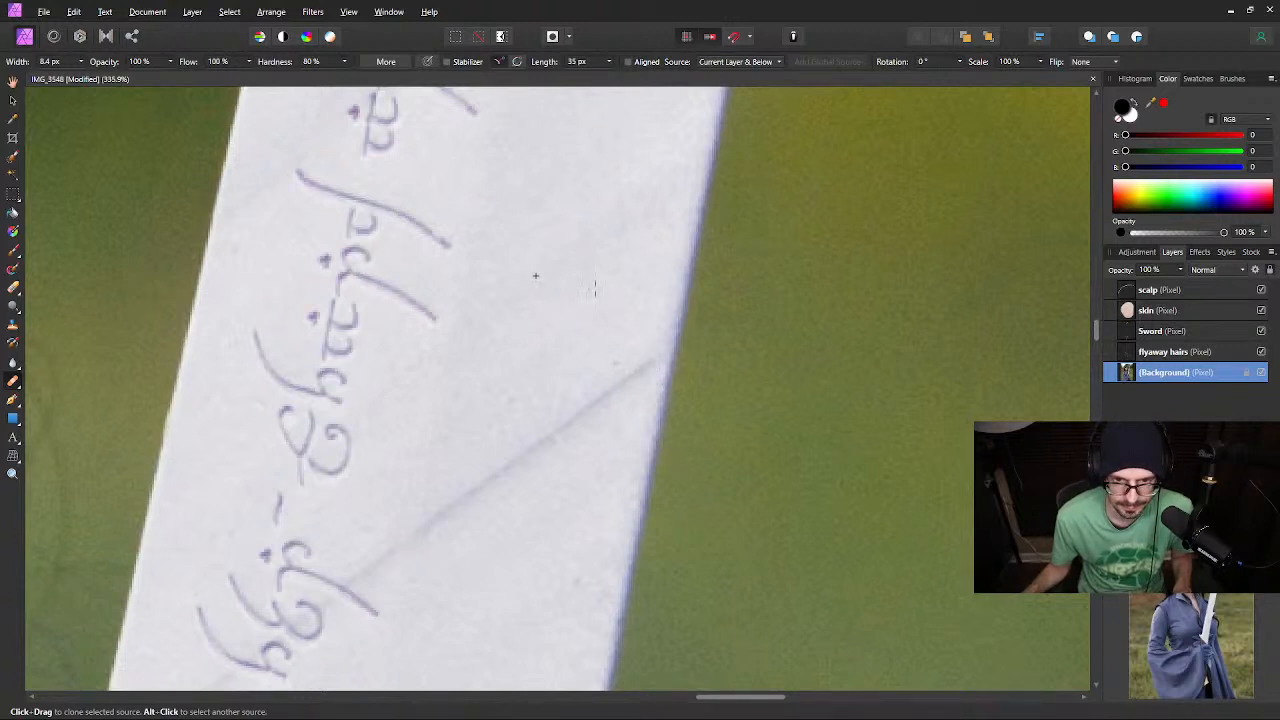
pyautogui.moveTo(624, 381)
pyautogui.mouseDown()
pyautogui.moveTo(642, 366)
pyautogui.moveTo(608, 364)
pyautogui.mouseUp()
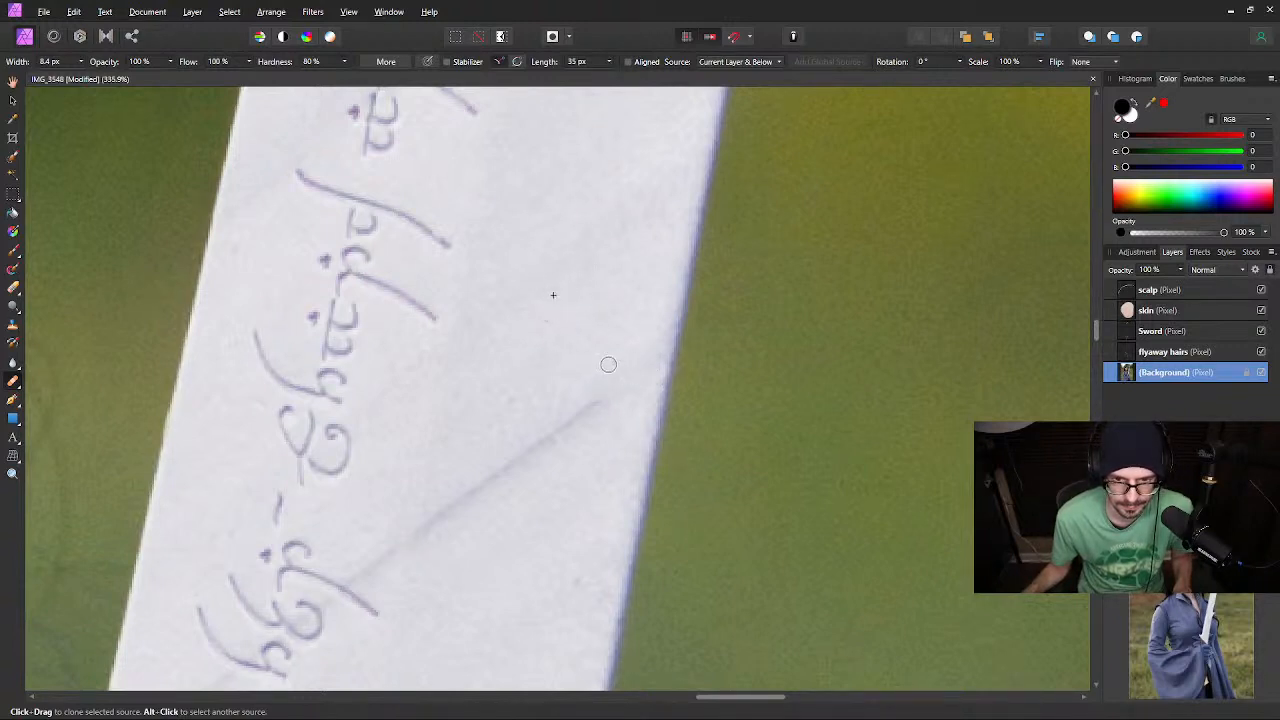
pyautogui.moveTo(588, 406)
pyautogui.mouseDown()
pyautogui.moveTo(507, 469)
pyautogui.moveTo(516, 464)
pyautogui.moveTo(504, 491)
pyautogui.moveTo(496, 471)
pyautogui.moveTo(436, 523)
pyautogui.mouseUp()
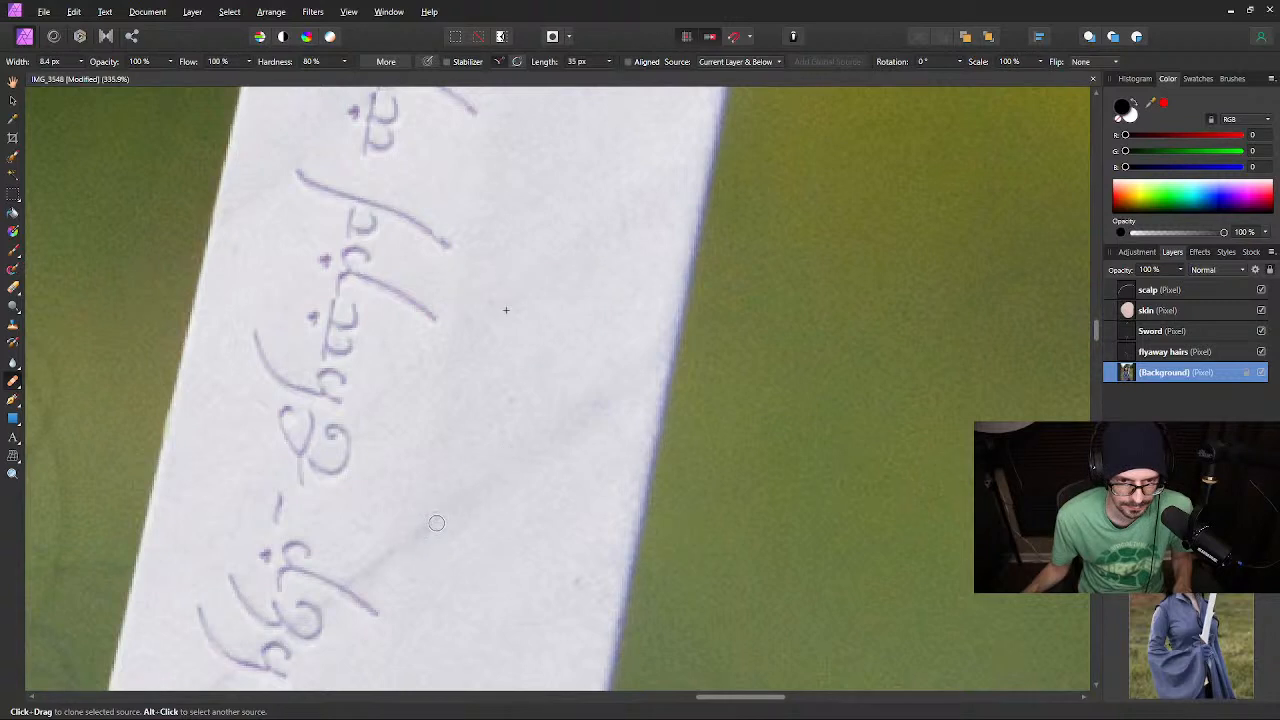
# Heal the rest of the lower crease where it runs between the letters towards the blade's opposite edge, sampling clean metal nearby
pyautogui.moveTo(509, 480); pyautogui.dragTo(546, 349)
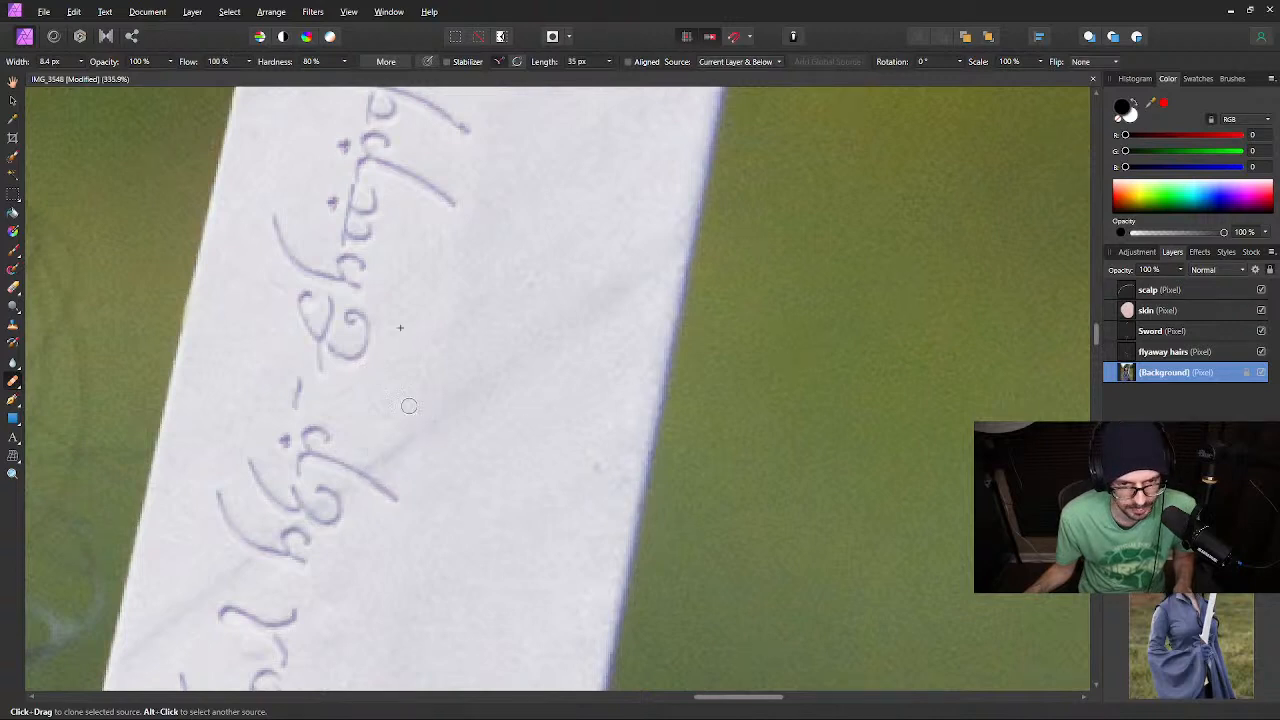
pyautogui.moveTo(387, 423)
pyautogui.mouseDown()
pyautogui.moveTo(446, 303)
pyautogui.moveTo(445, 343)
pyautogui.moveTo(495, 341)
pyautogui.moveTo(443, 374)
pyautogui.moveTo(465, 378)
pyautogui.mouseUp()
pyautogui.scroll(3, 431, 383)
pyautogui.keyDown('alt'); pyautogui.click(479, 231); pyautogui.keyUp('alt')
pyautogui.moveTo(543, 481)
pyautogui.mouseDown()
pyautogui.moveTo(723, 286)
pyautogui.moveTo(697, 400)
pyautogui.moveTo(860, 317)
pyautogui.moveTo(865, 355)
pyautogui.mouseUp()
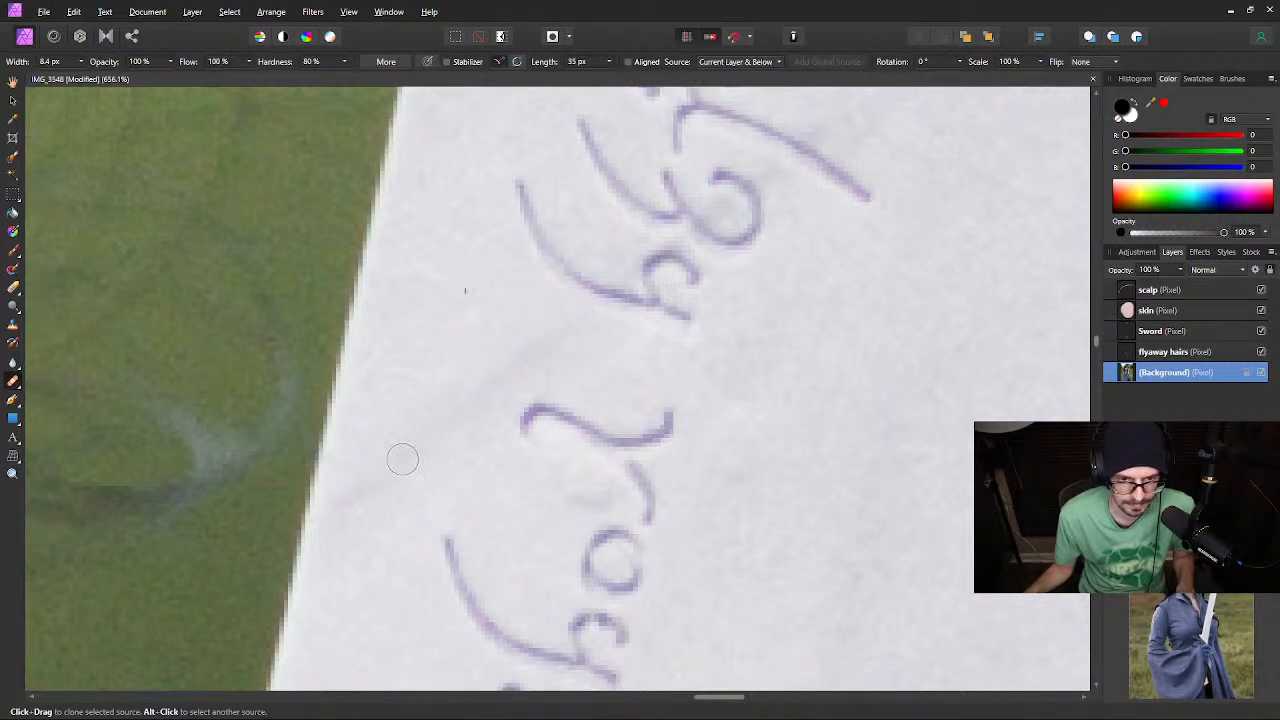
pyautogui.keyDown('alt'); pyautogui.click(453, 328); pyautogui.keyUp('alt')
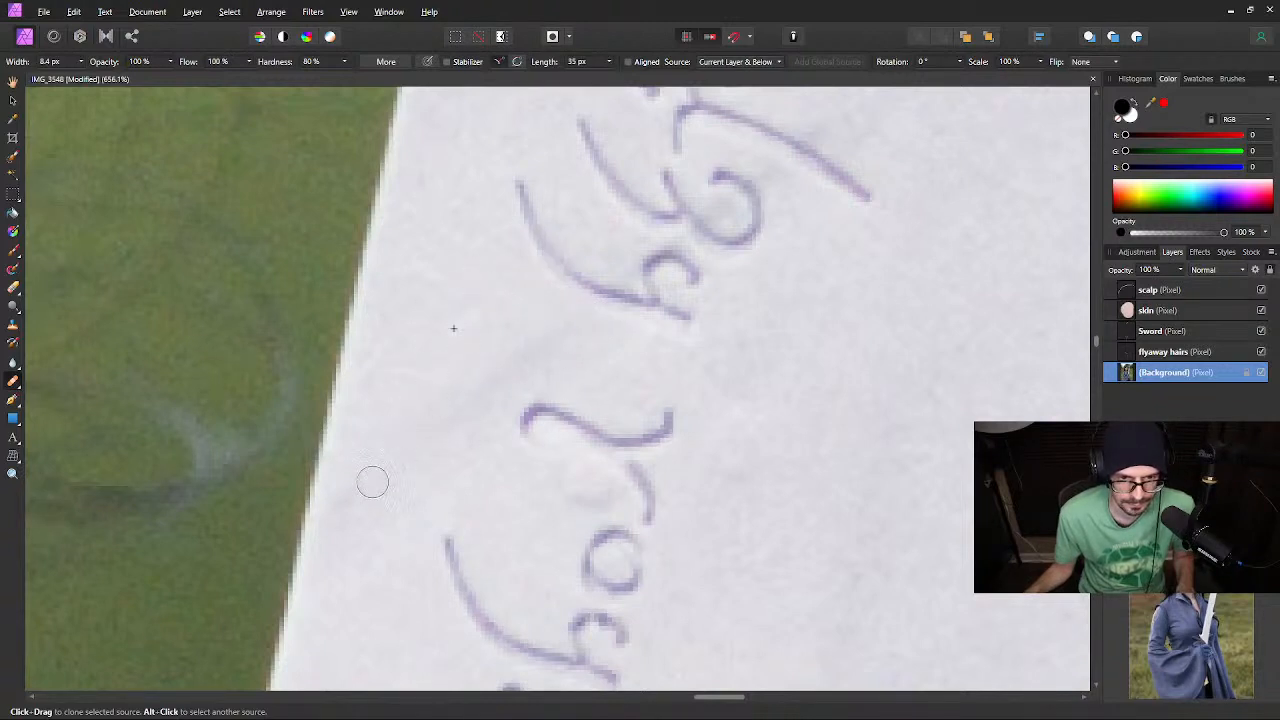
# Heal the raised crease across the plain part of the blade just below the inscription, using a 29.4 px brush and clean metal nearby
pyautogui.scroll(-2, 743, 400)
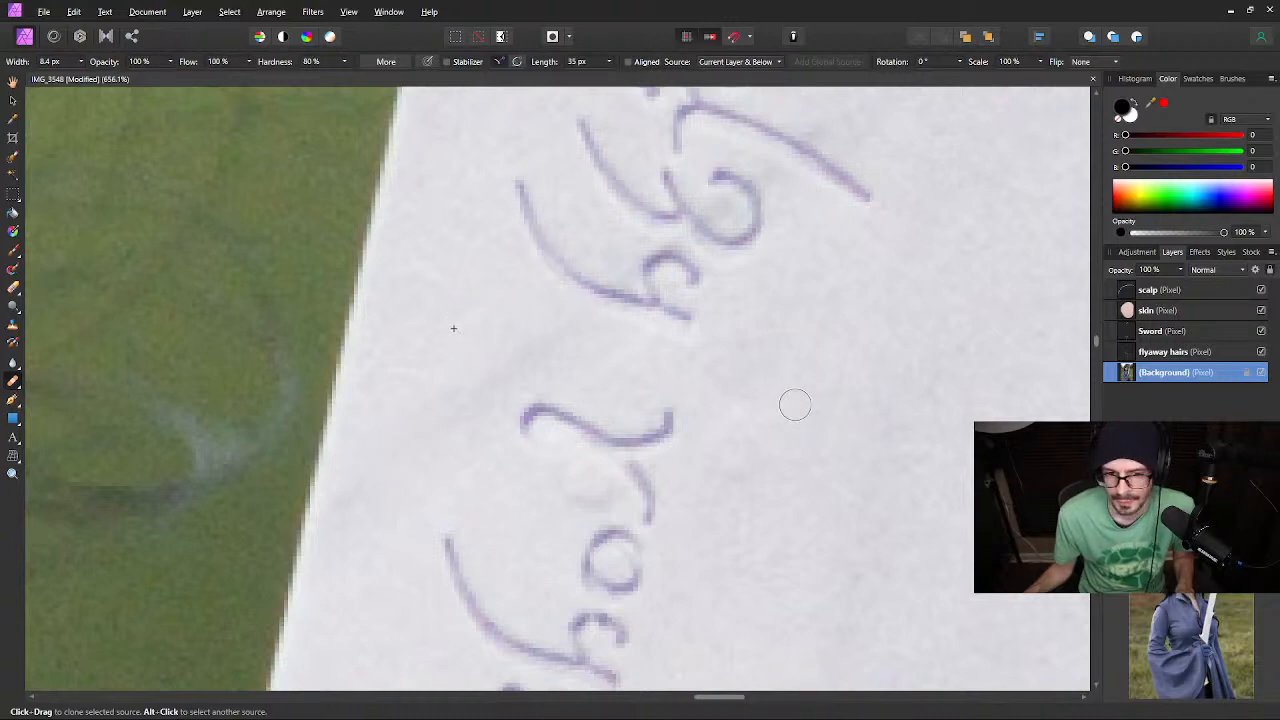
pyautogui.scroll(-2, 820, 397)
pyautogui.scroll(-2, 825, 401)
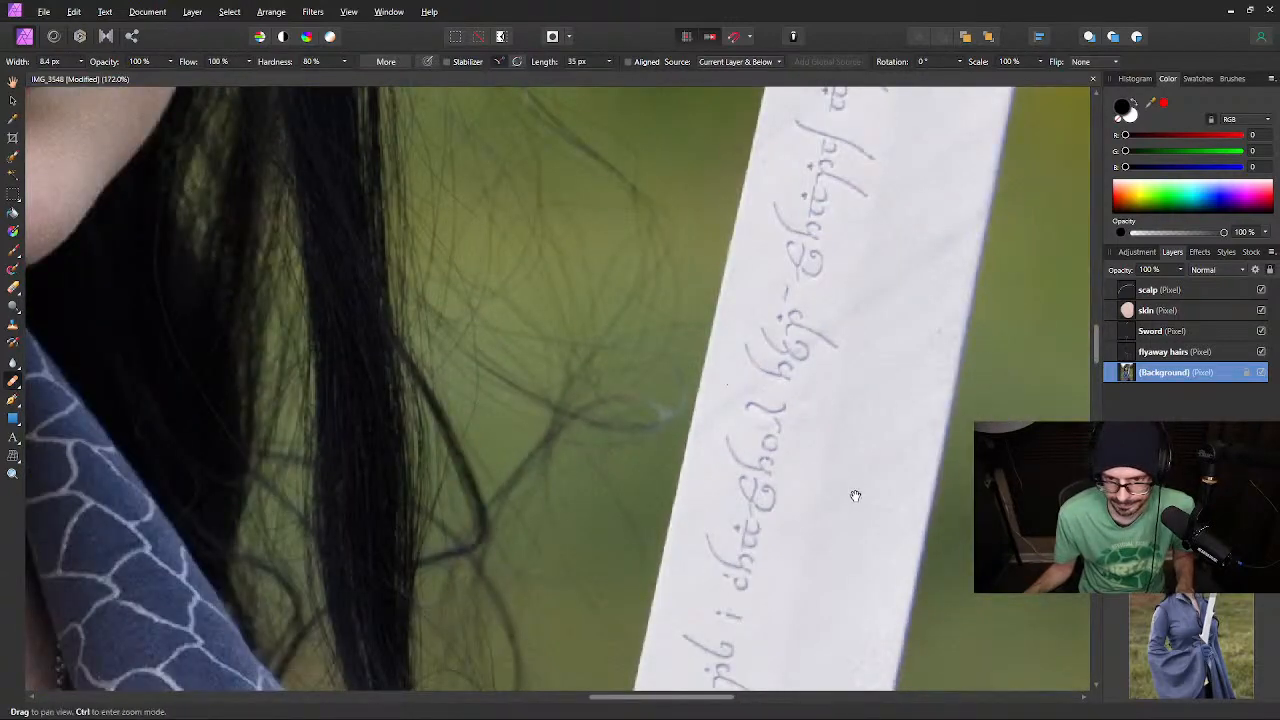
pyautogui.moveTo(854, 497); pyautogui.dragTo(635, 332)
pyautogui.scroll(-5, 630, 330)
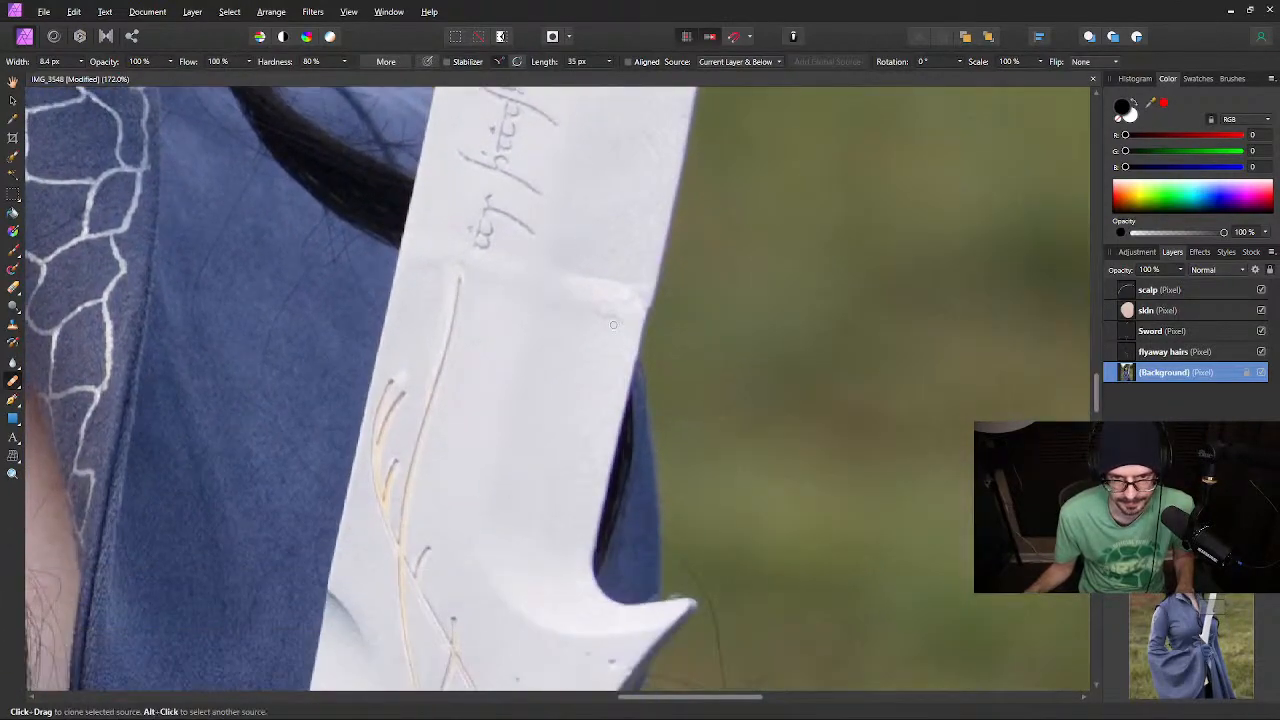
pyautogui.scroll(2, 584, 361)
pyautogui.scroll(-2, 602, 315)
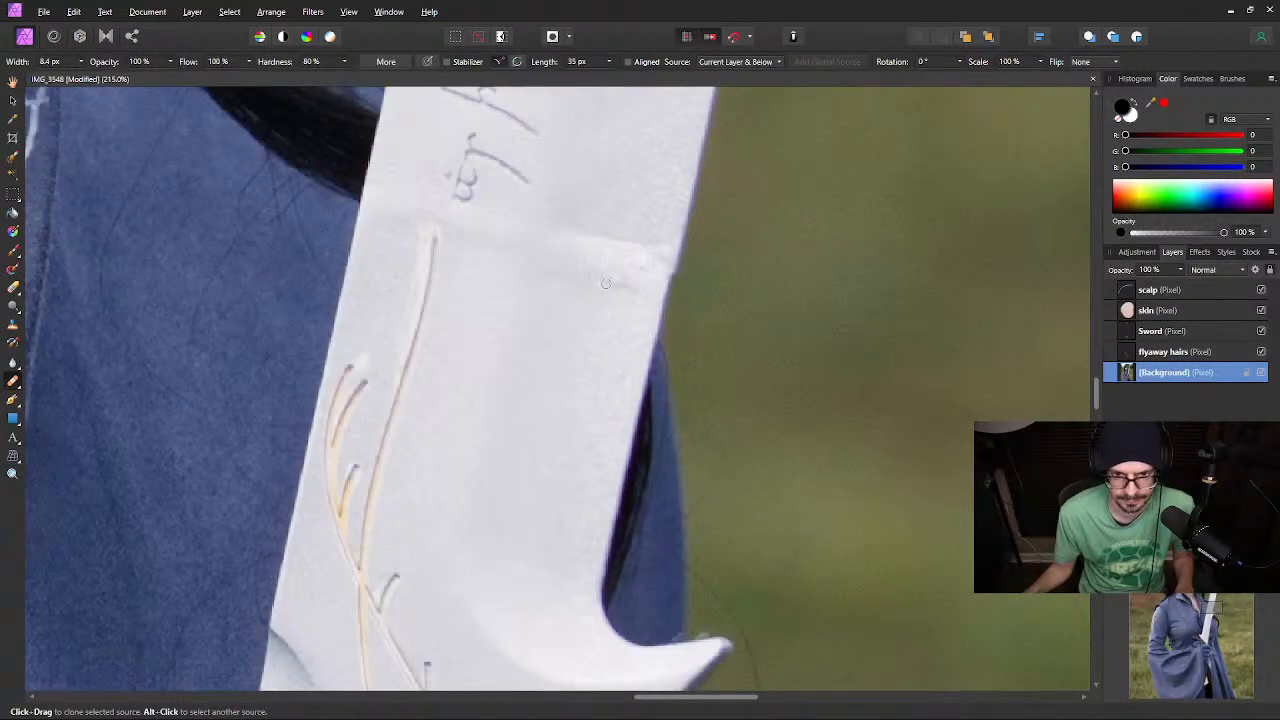
pyautogui.scroll(1, 586, 289)
pyautogui.scroll(1, 589, 350)
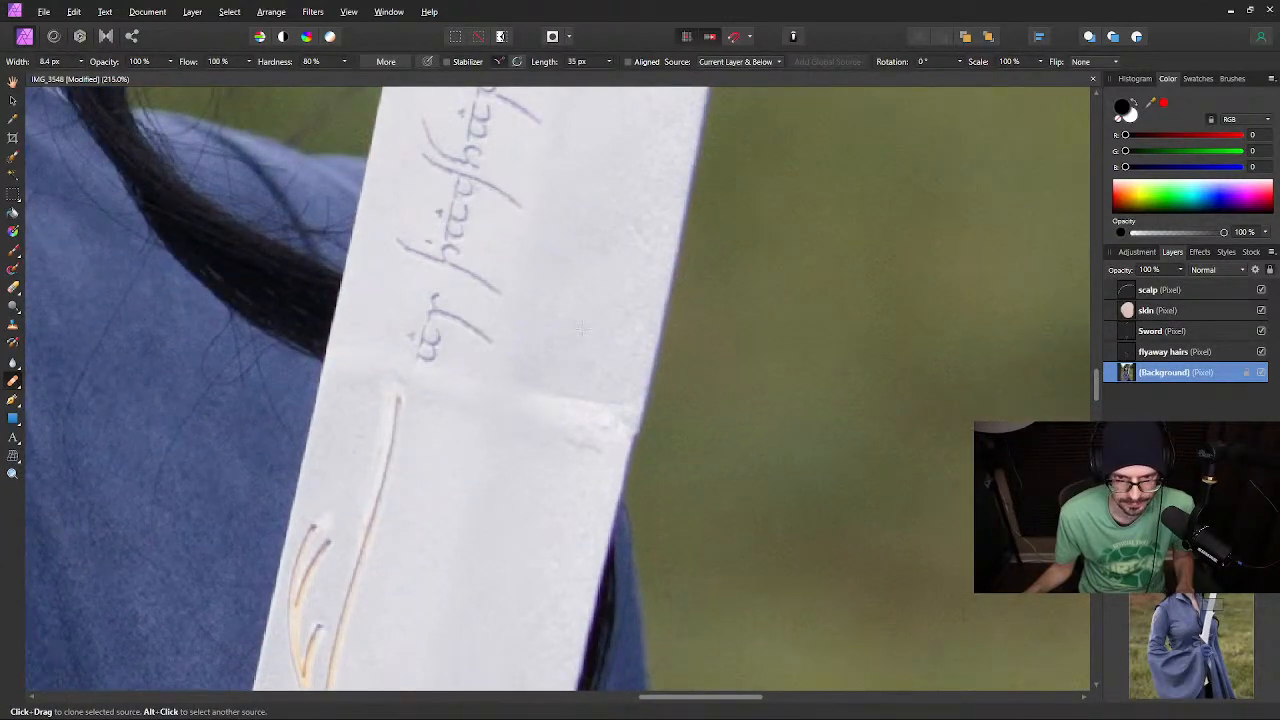
pyautogui.press('alt')
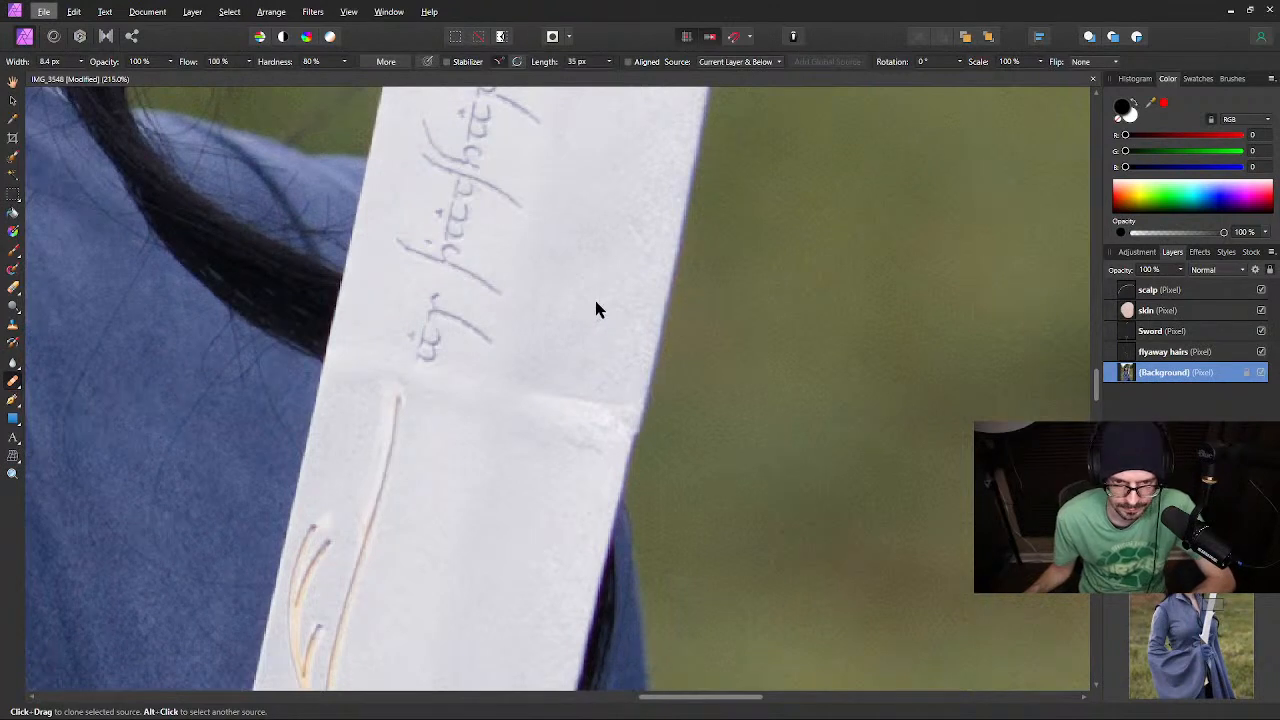
pyautogui.click(616, 5)
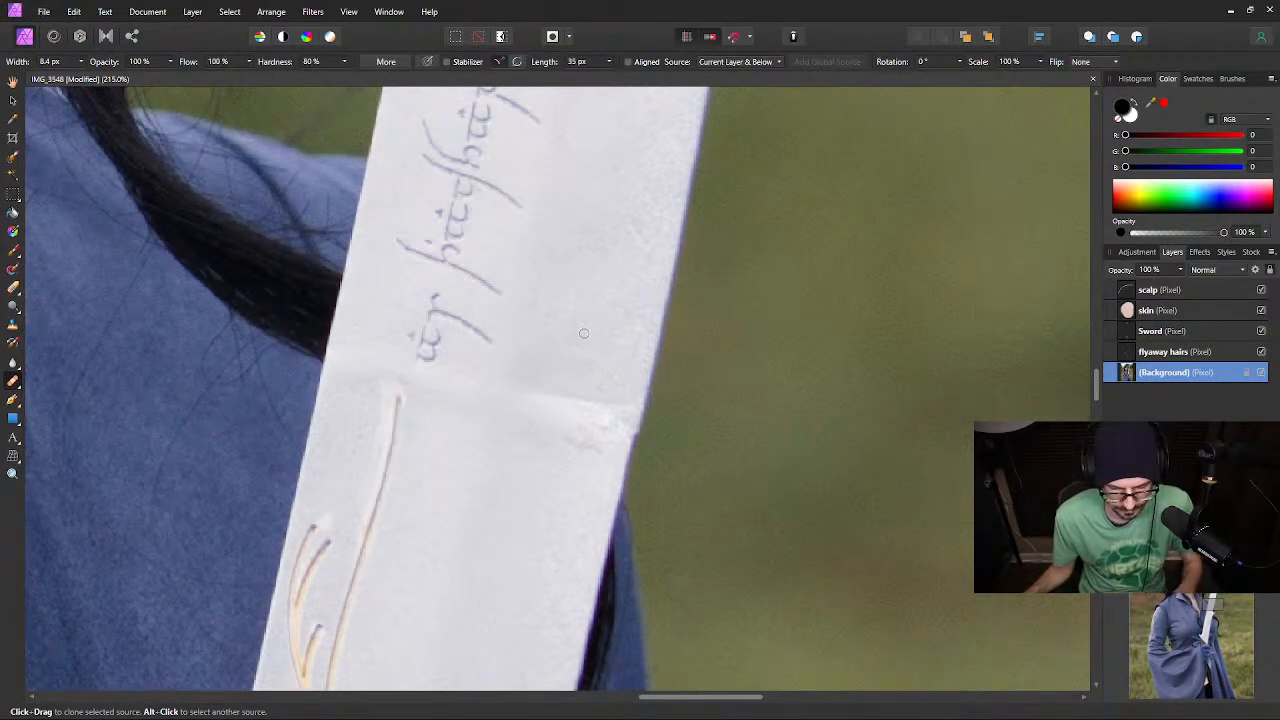
pyautogui.press(']')
pyautogui.press(']')
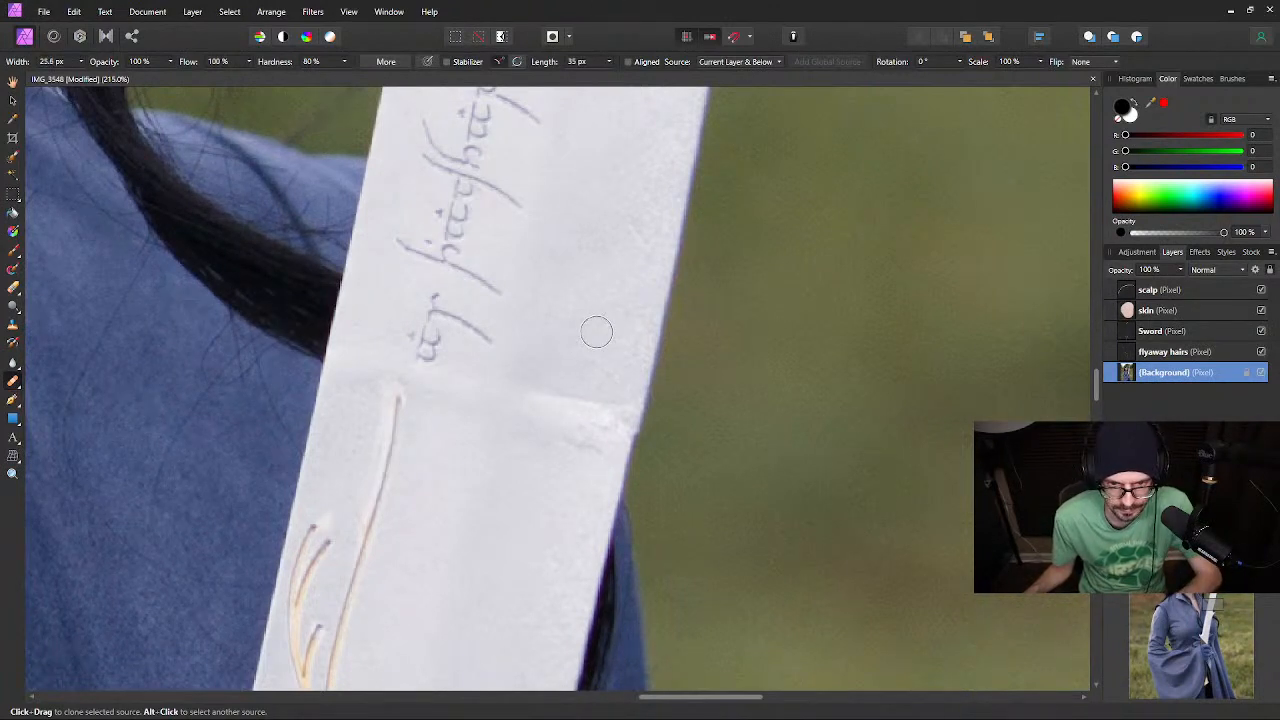
pyautogui.keyDown('alt'); pyautogui.click(608, 280); pyautogui.keyUp('alt')
pyautogui.moveTo(606, 401); pyautogui.dragTo(554, 396)
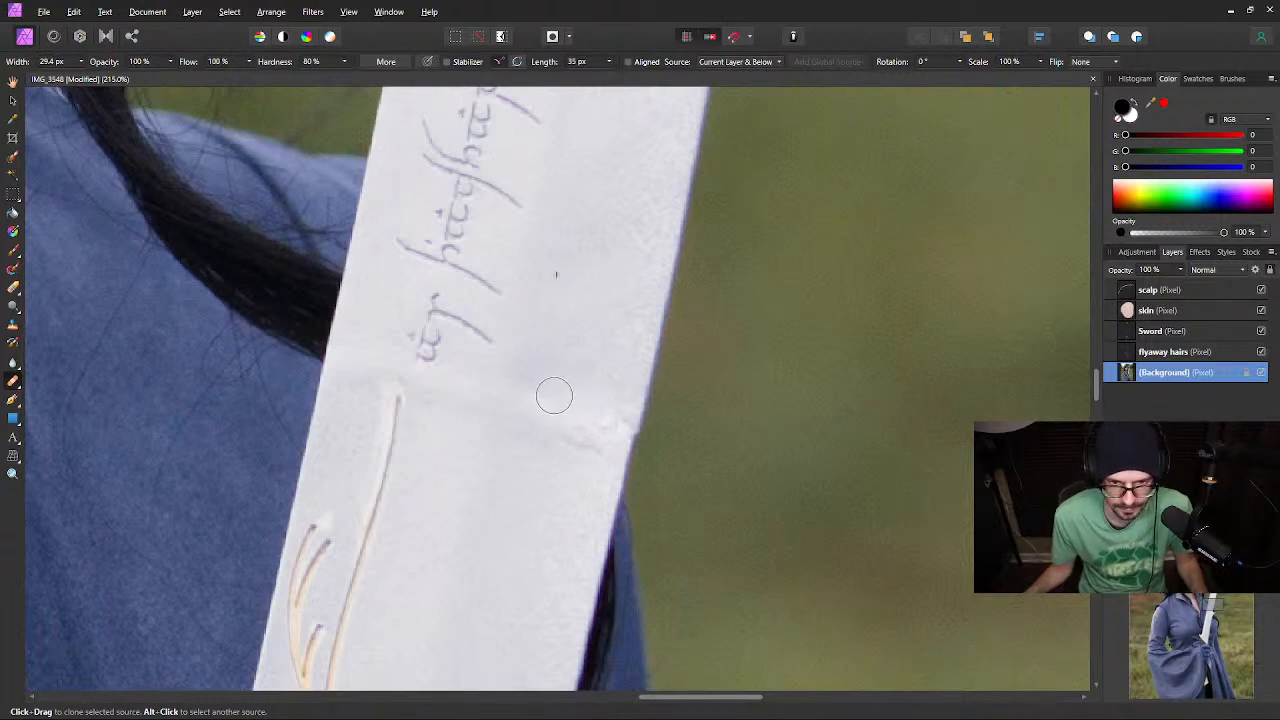
pyautogui.keyDown('alt'); pyautogui.click(619, 221); pyautogui.keyUp('alt')
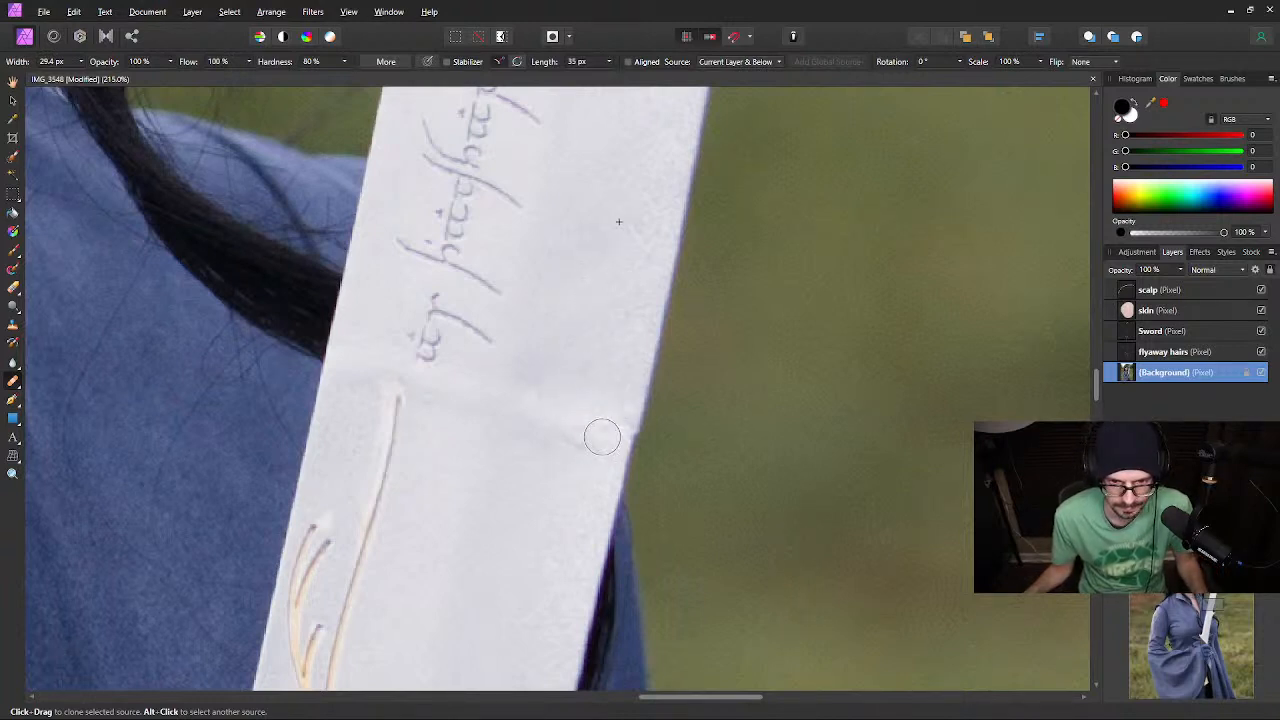
pyautogui.moveTo(602, 436); pyautogui.dragTo(556, 430)
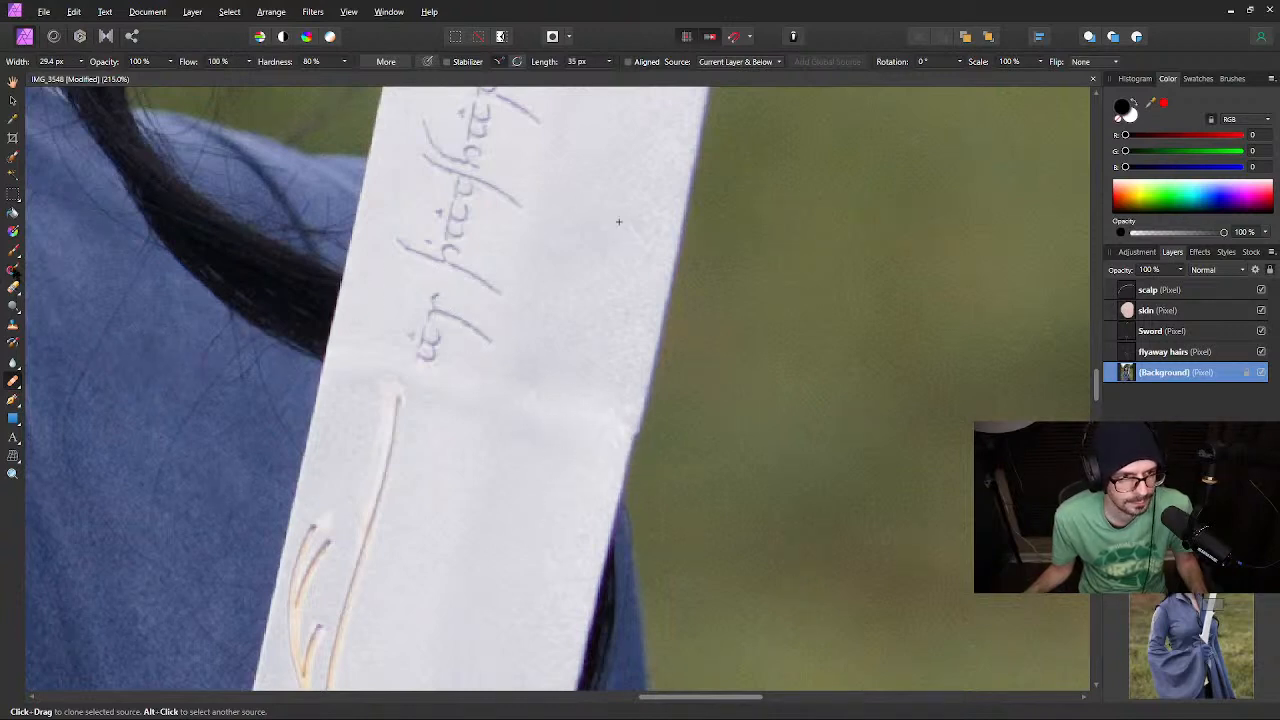
# Try to clone clean blade edge over the kink below the inscription with the Clone Brush at 15.4 px
pyautogui.click(13, 325)
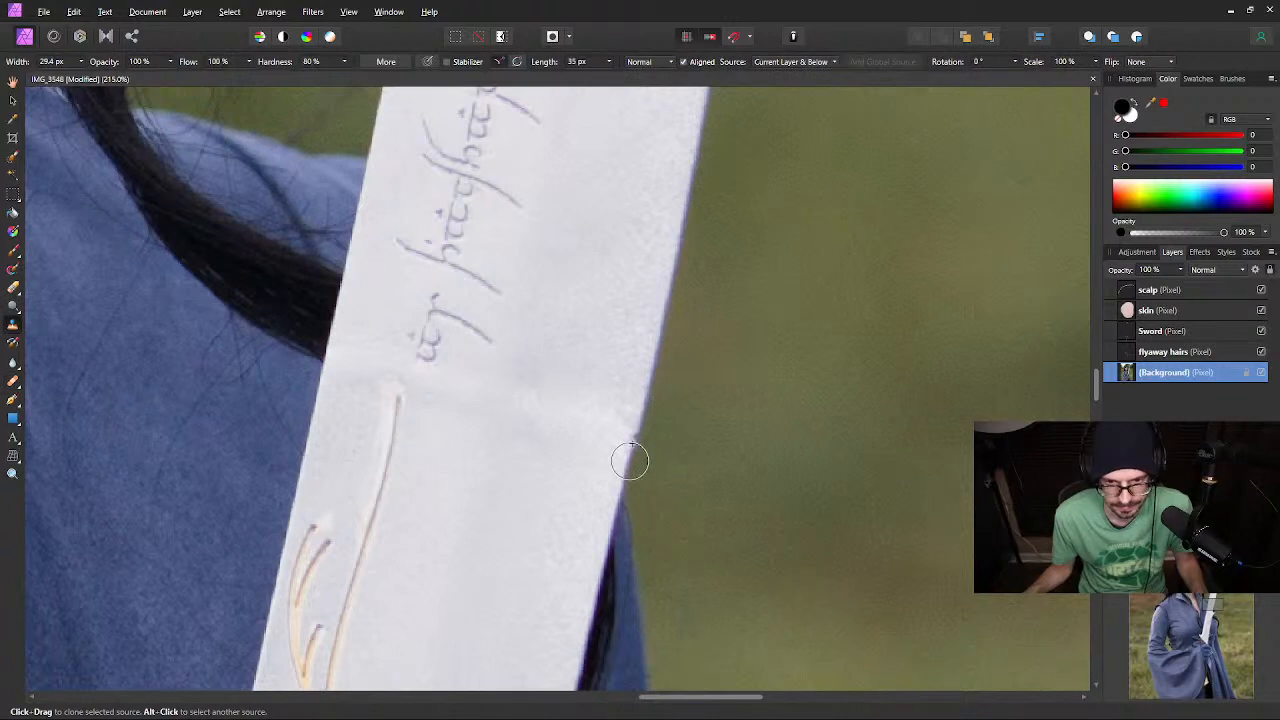
pyautogui.press('[')
pyautogui.press('[')
pyautogui.press('[')
pyautogui.press('[')
pyautogui.press('[')
pyautogui.press('[')
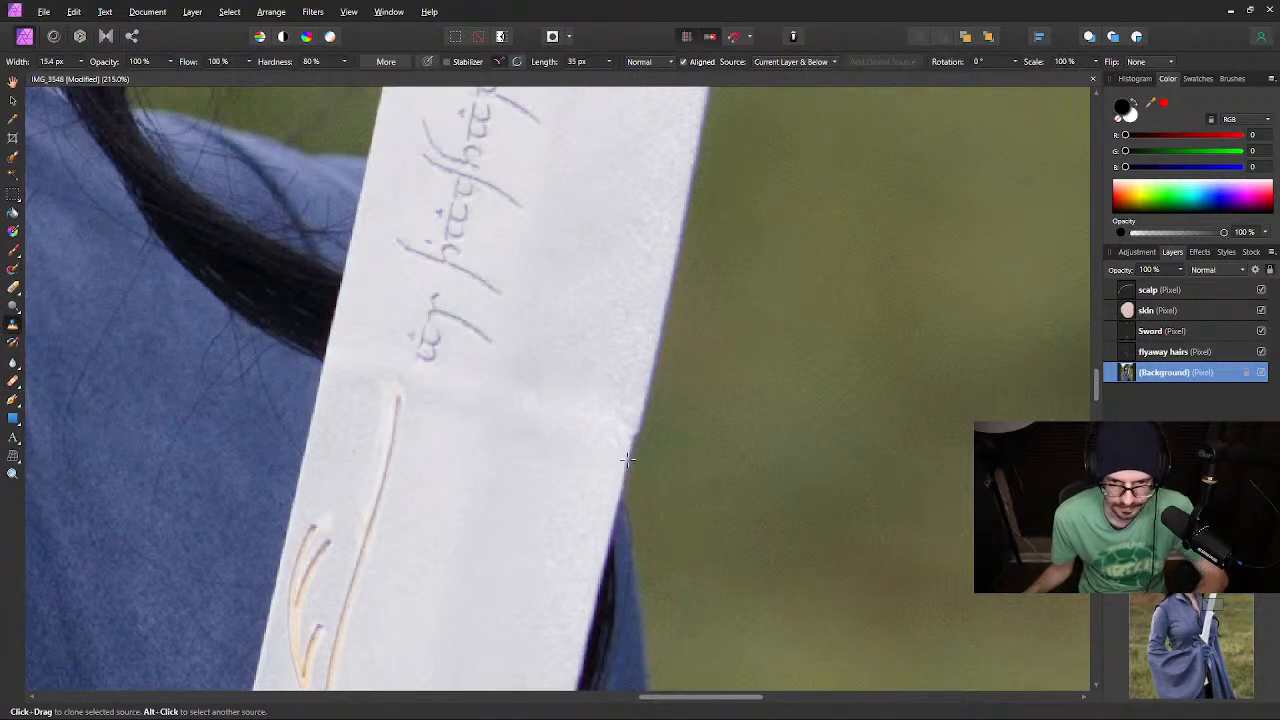
pyautogui.keyDown('alt'); pyautogui.click(645, 388); pyautogui.keyUp('alt')
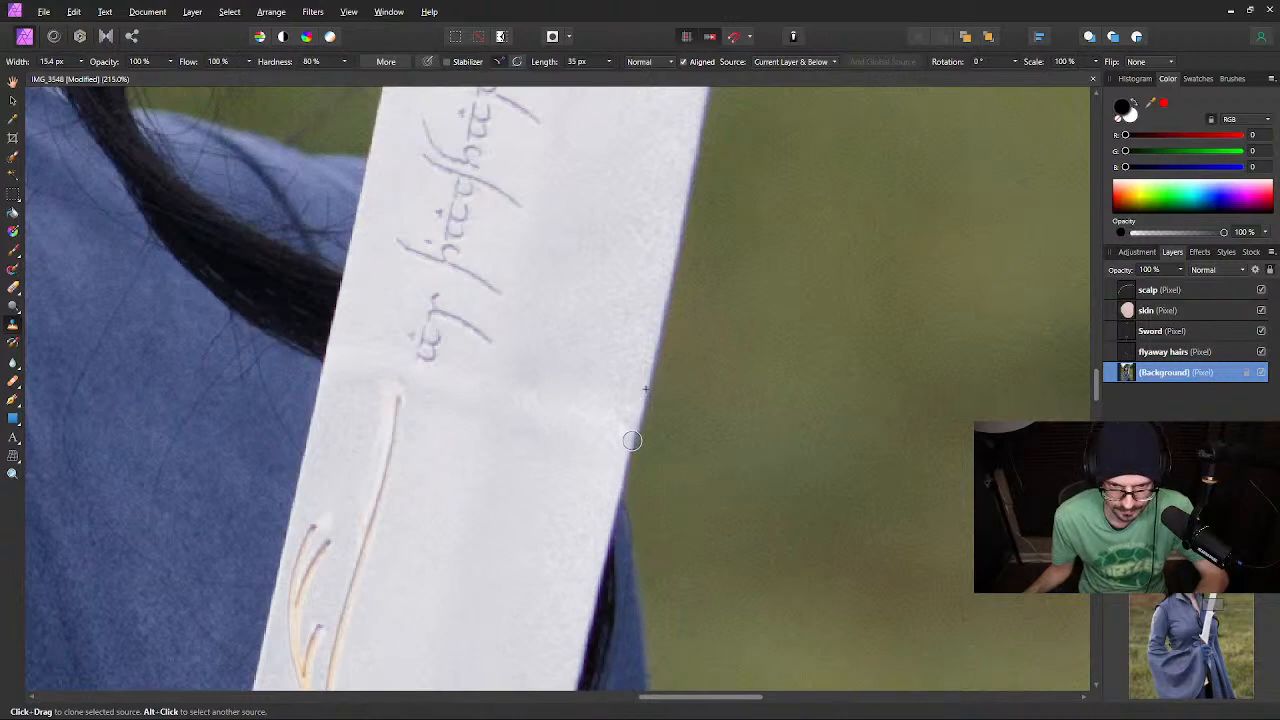
pyautogui.moveTo(632, 440); pyautogui.dragTo(634, 434)
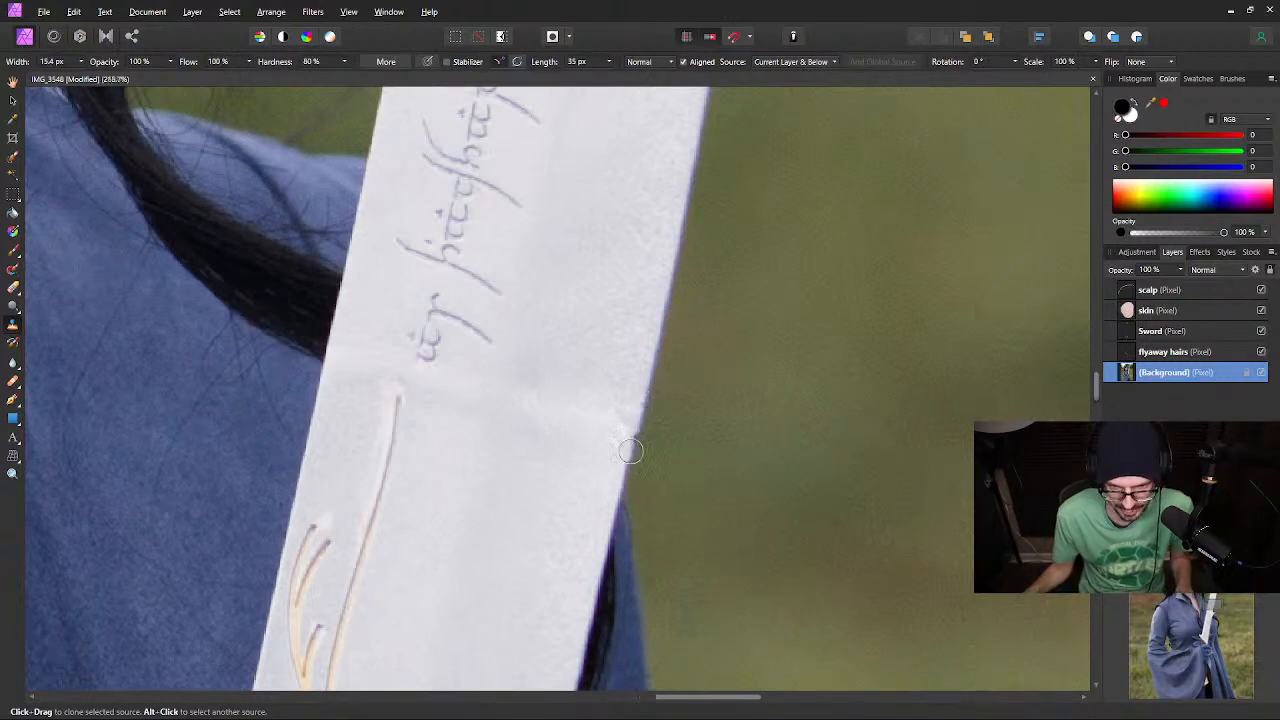
# Extend the straight blade edge down over the kink with an 11.1 px Clone Brush, sampling the clean edge above it
pyautogui.scroll(4, 645, 445)
pyautogui.keyDown('alt'); pyautogui.click(679, 217); pyautogui.keyUp('alt')
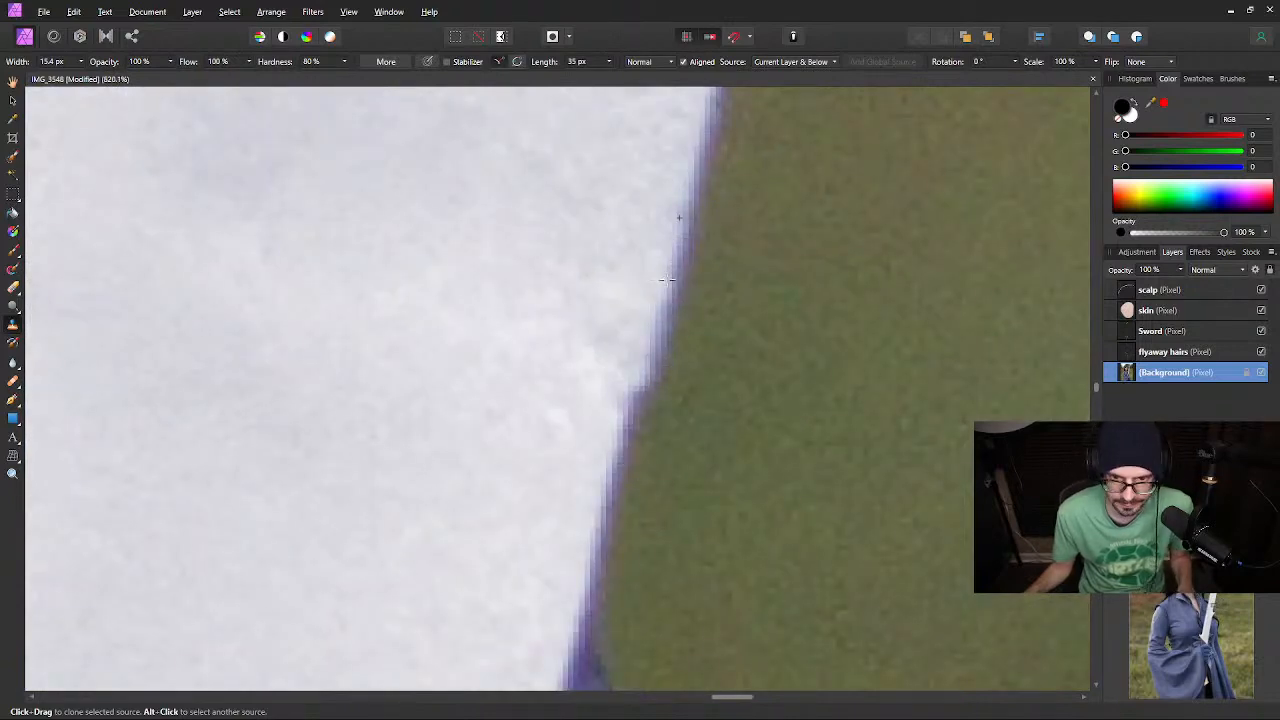
pyautogui.press('[')
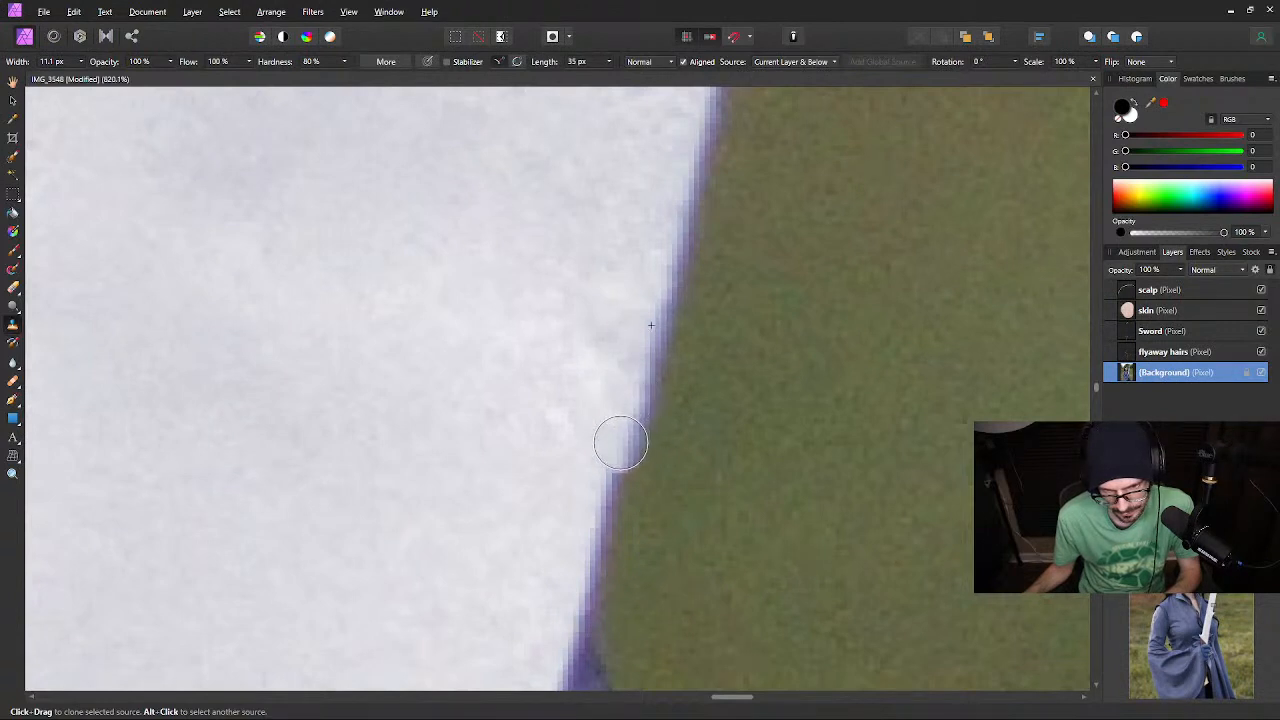
pyautogui.keyDown('alt'); pyautogui.click(687, 224); pyautogui.keyUp('alt')
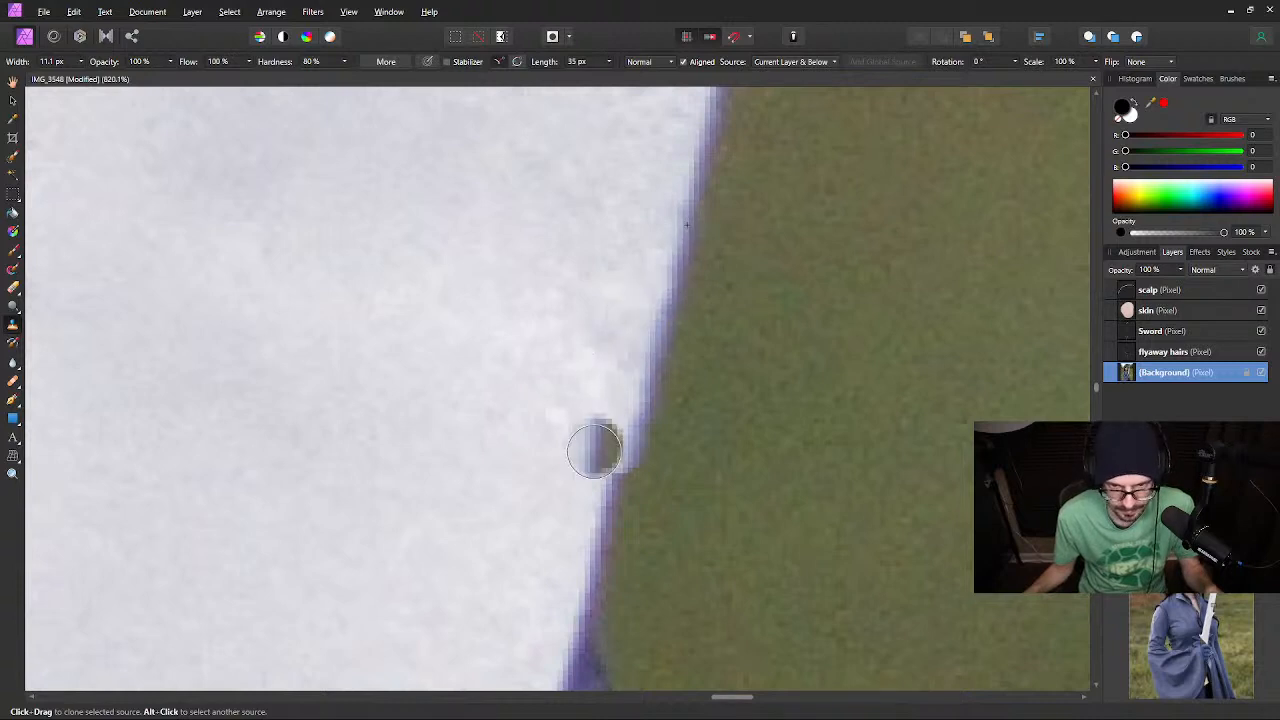
pyautogui.moveTo(591, 443); pyautogui.dragTo(618, 481)
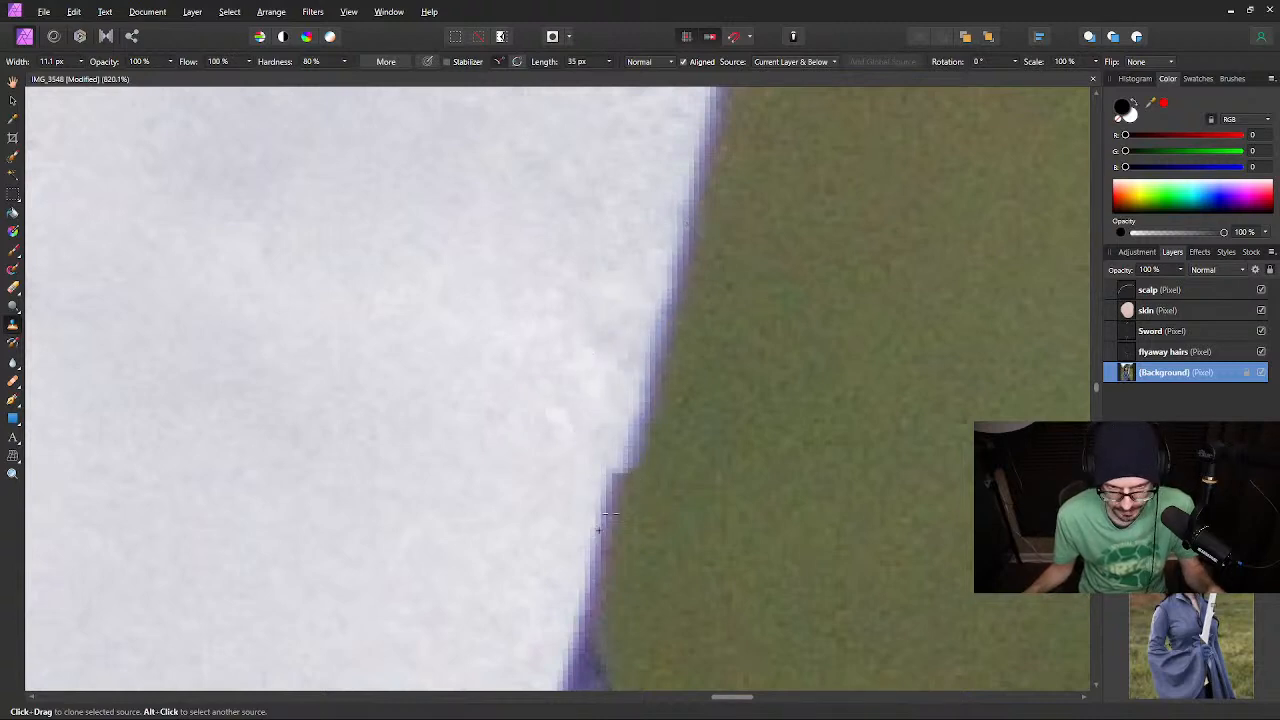
# Smooth the leftover step in the blade's outline by cloning clean edge and neighbouring green background over it
pyautogui.moveTo(610, 514); pyautogui.dragTo(620, 477)
pyautogui.hotkey('ctrl', 'z')
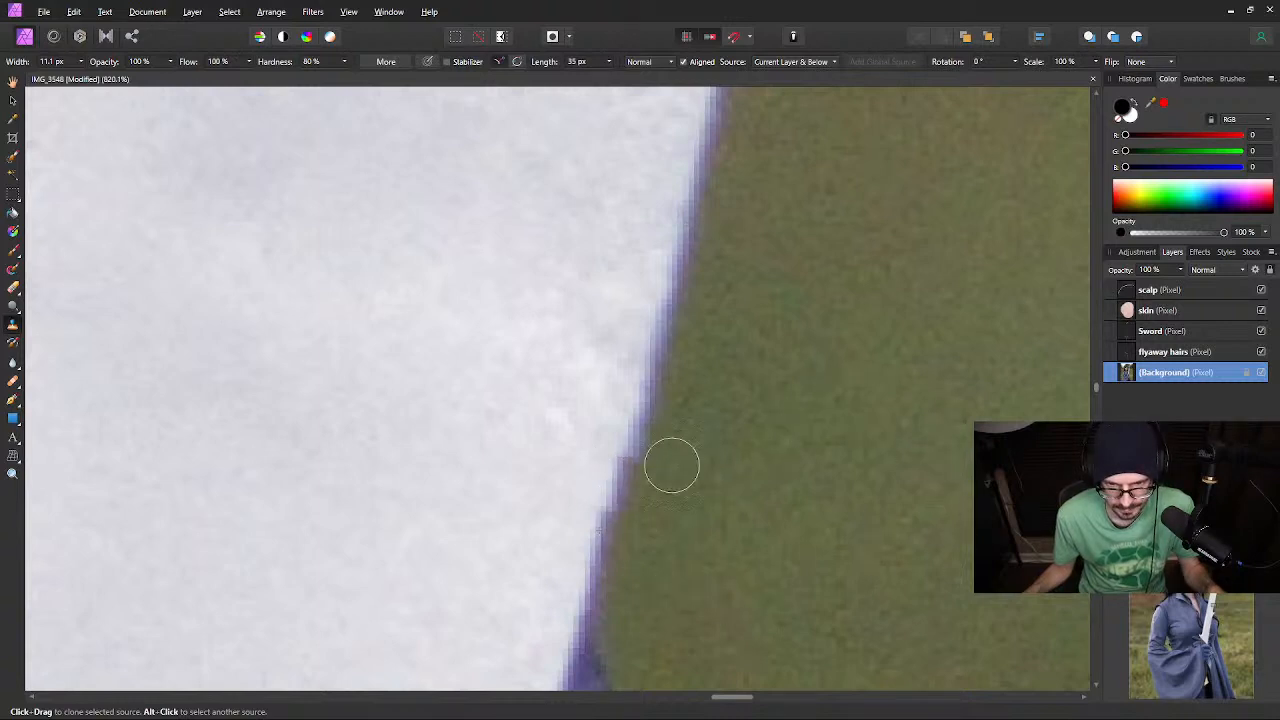
pyautogui.moveTo(662, 454); pyautogui.dragTo(683, 454)
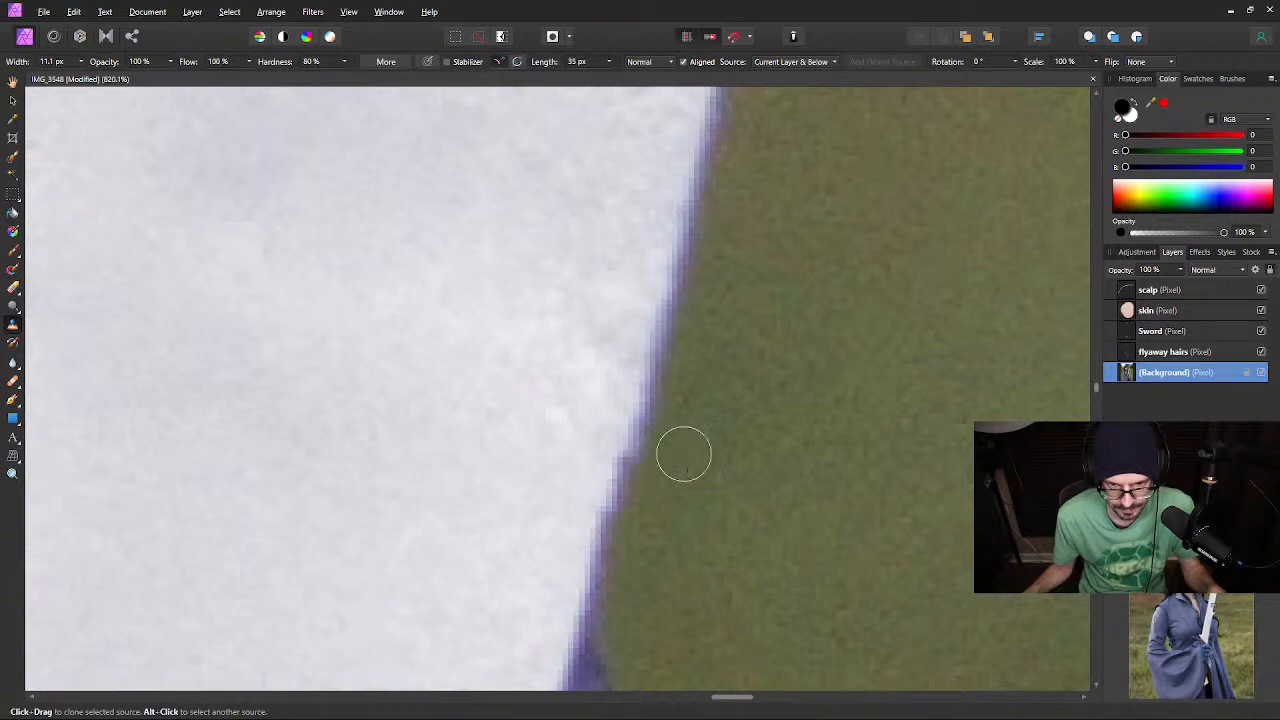
pyautogui.keyDown('alt'); pyautogui.click(863, 437); pyautogui.keyUp('alt')
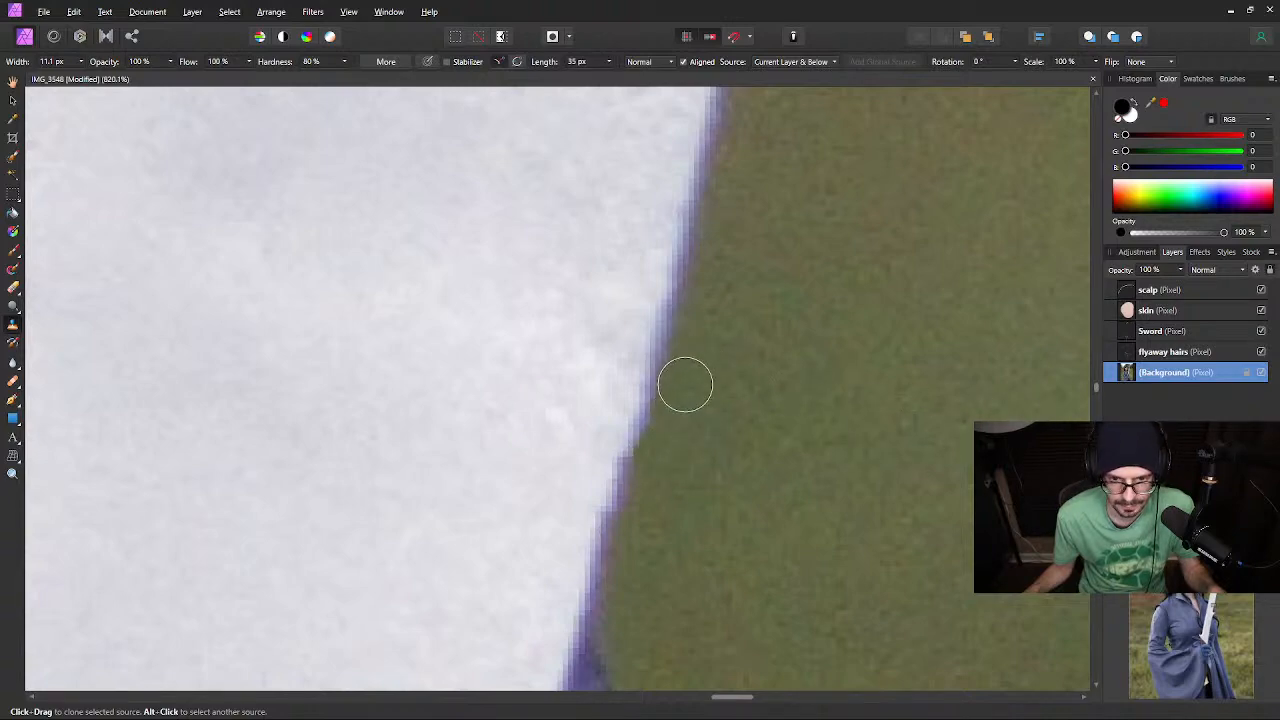
# Heal the dark specks and small pits around the engraved vines near the blade's pointed barb with the Healing Brush, sampling clean metal
pyautogui.scroll(-10, 827, 483)
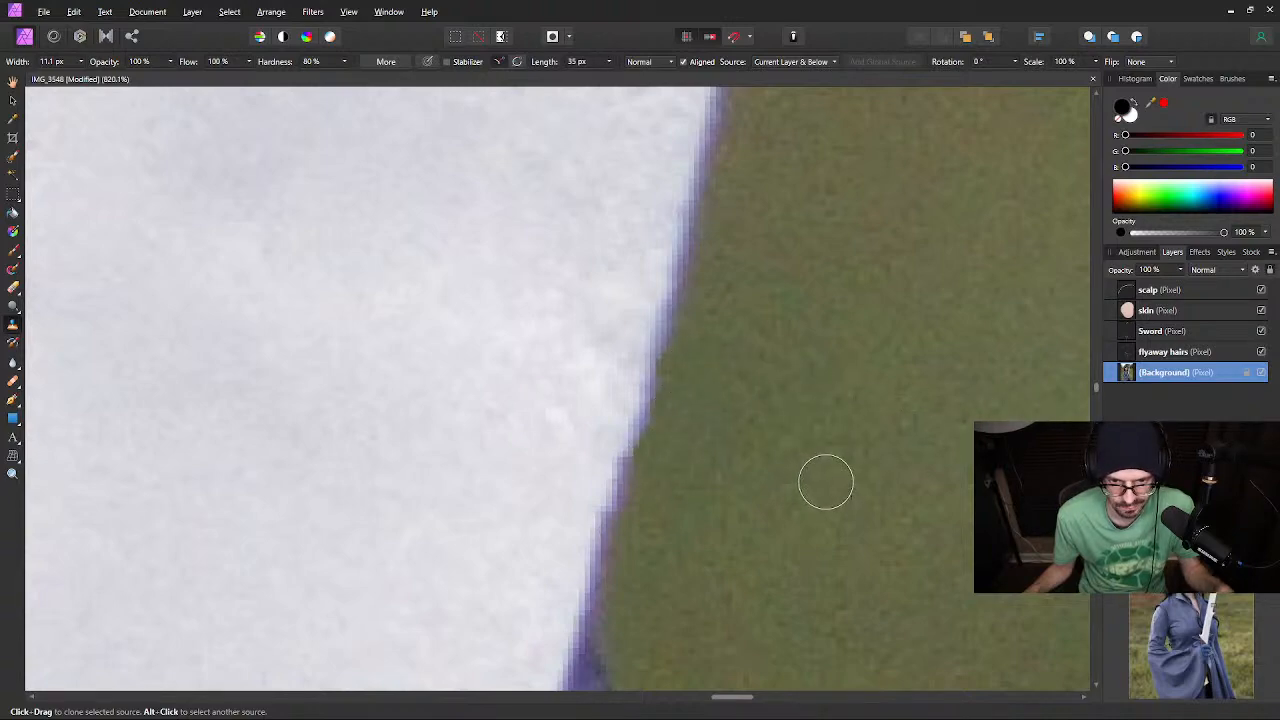
pyautogui.scroll(-5, 844, 527)
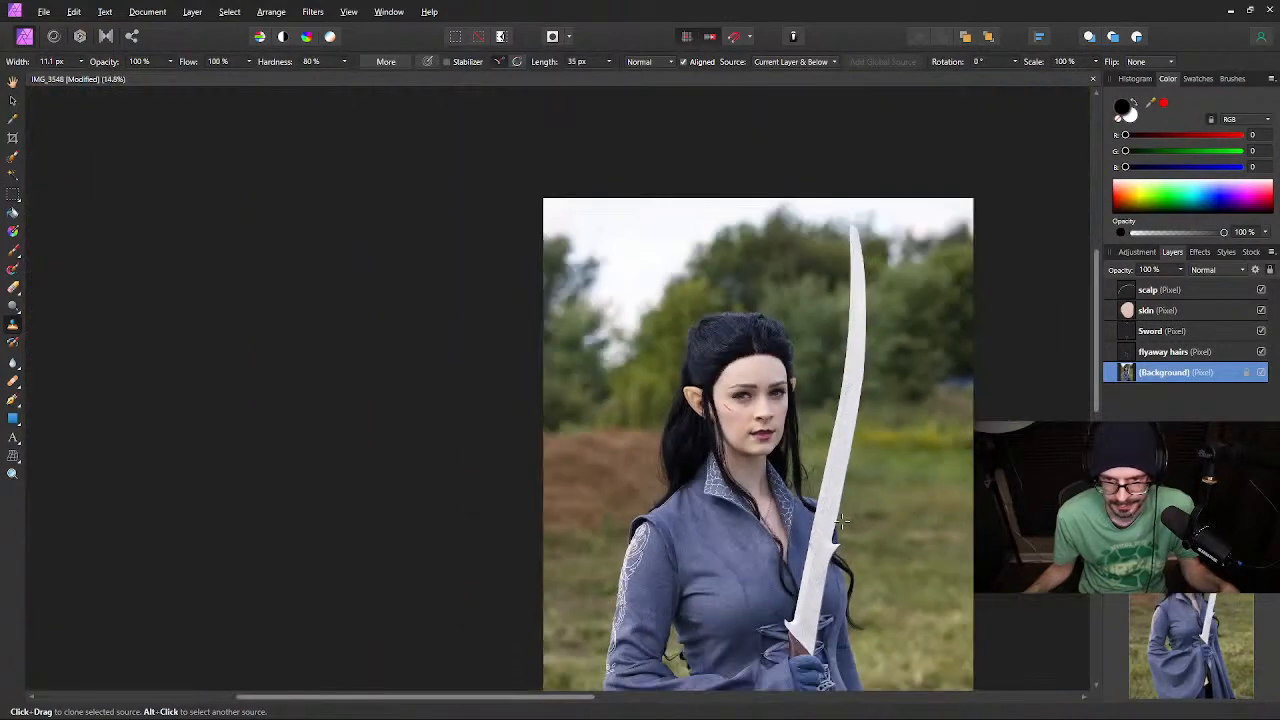
pyautogui.scroll(2, 840, 520)
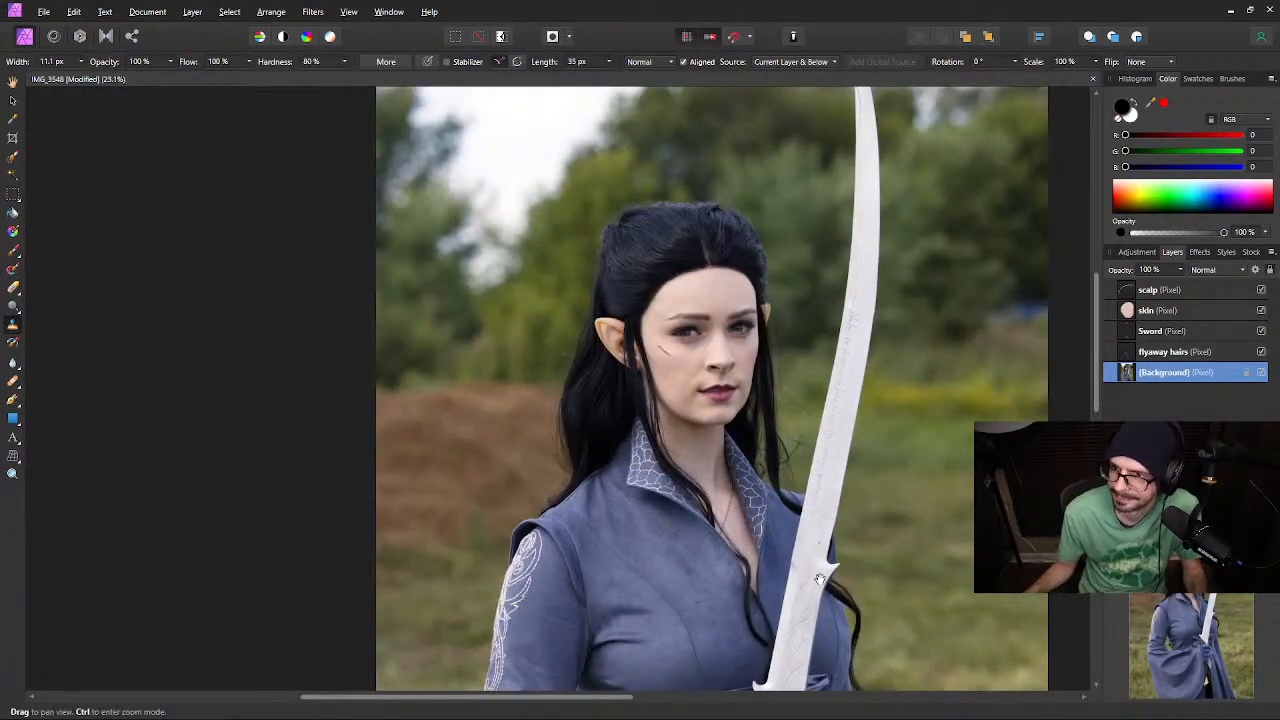
pyautogui.moveTo(794, 608); pyautogui.dragTo(628, 418)
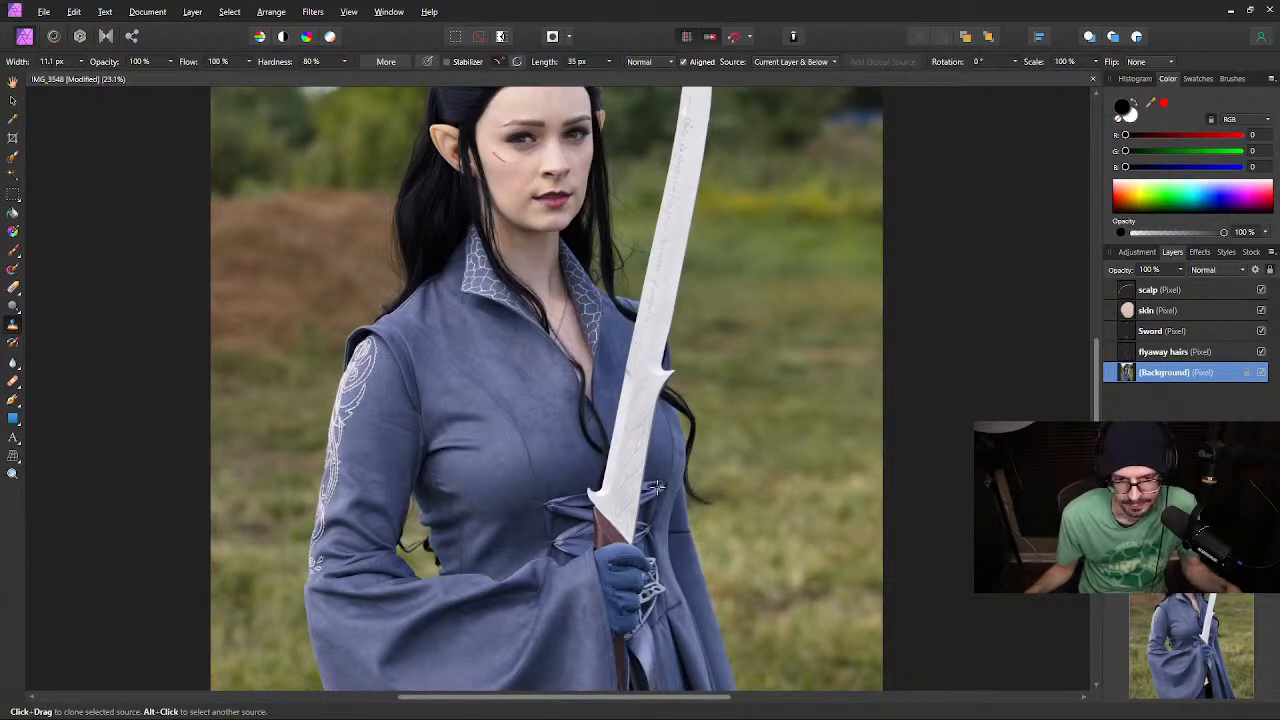
pyautogui.scroll(3, 666, 489)
pyautogui.scroll(4, 628, 398)
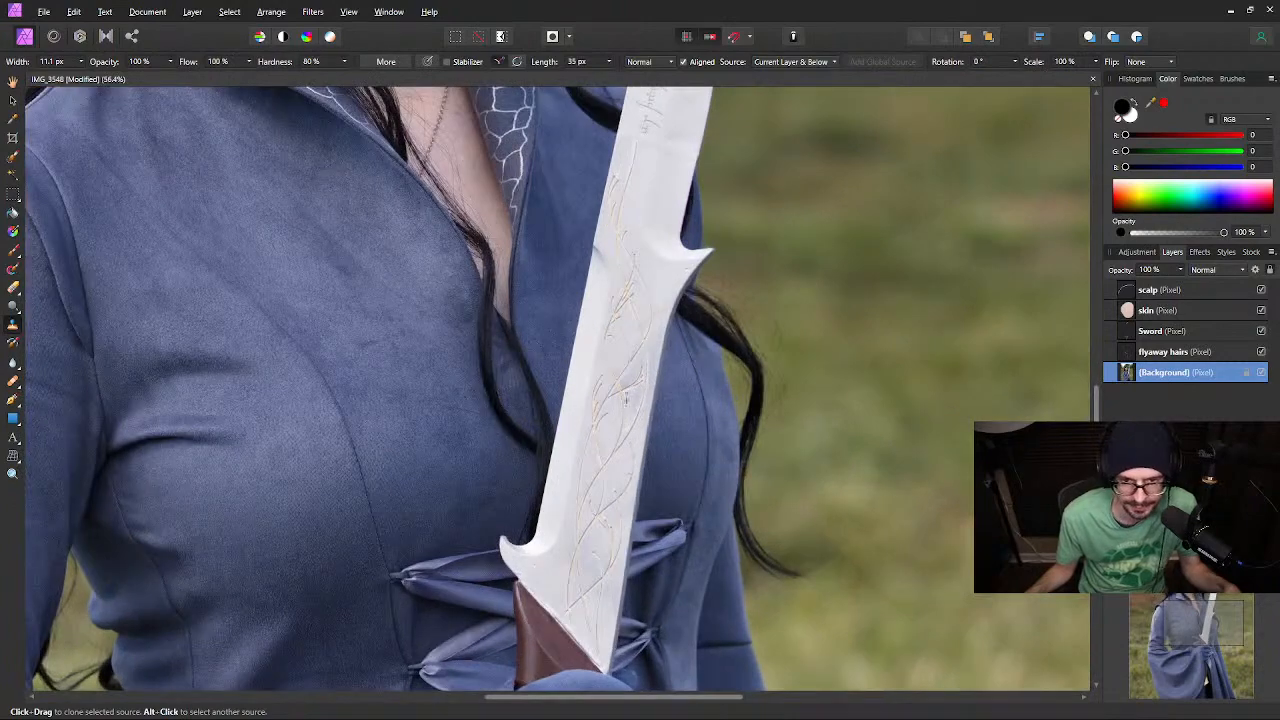
pyautogui.scroll(4, 695, 232)
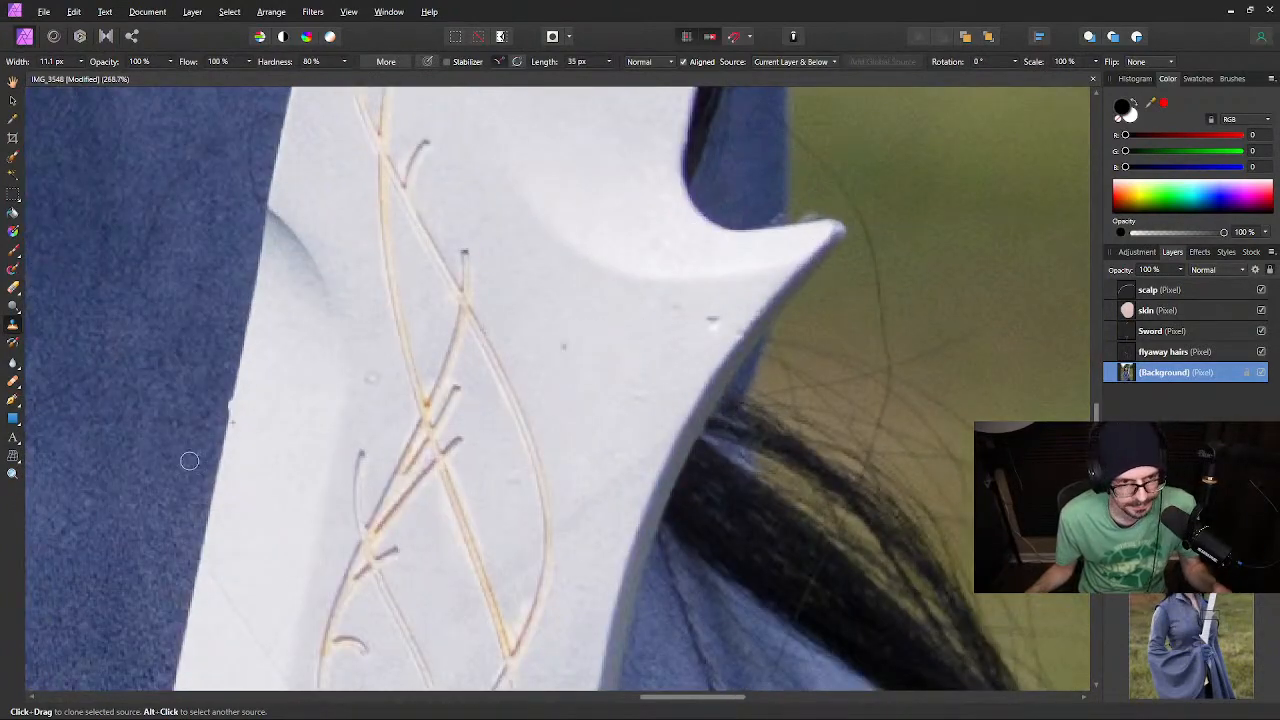
pyautogui.click(13, 380)
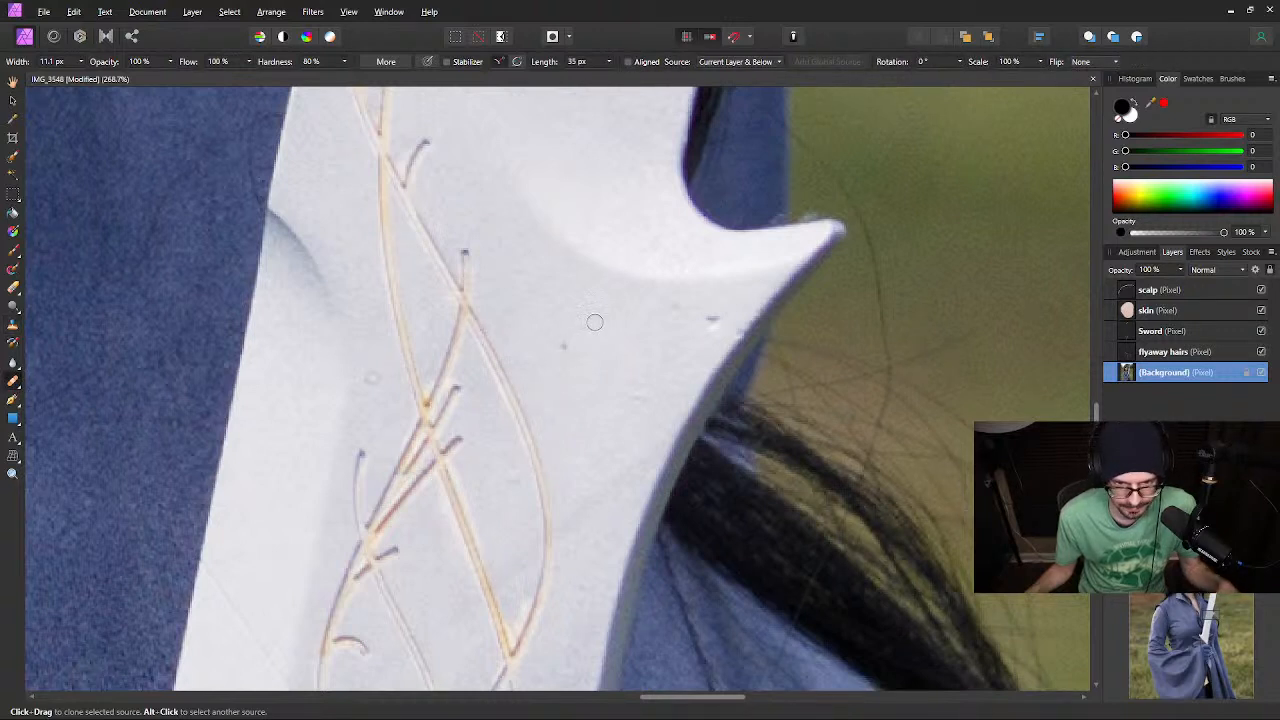
pyautogui.keyDown('alt'); pyautogui.click(594, 316); pyautogui.keyUp('alt')
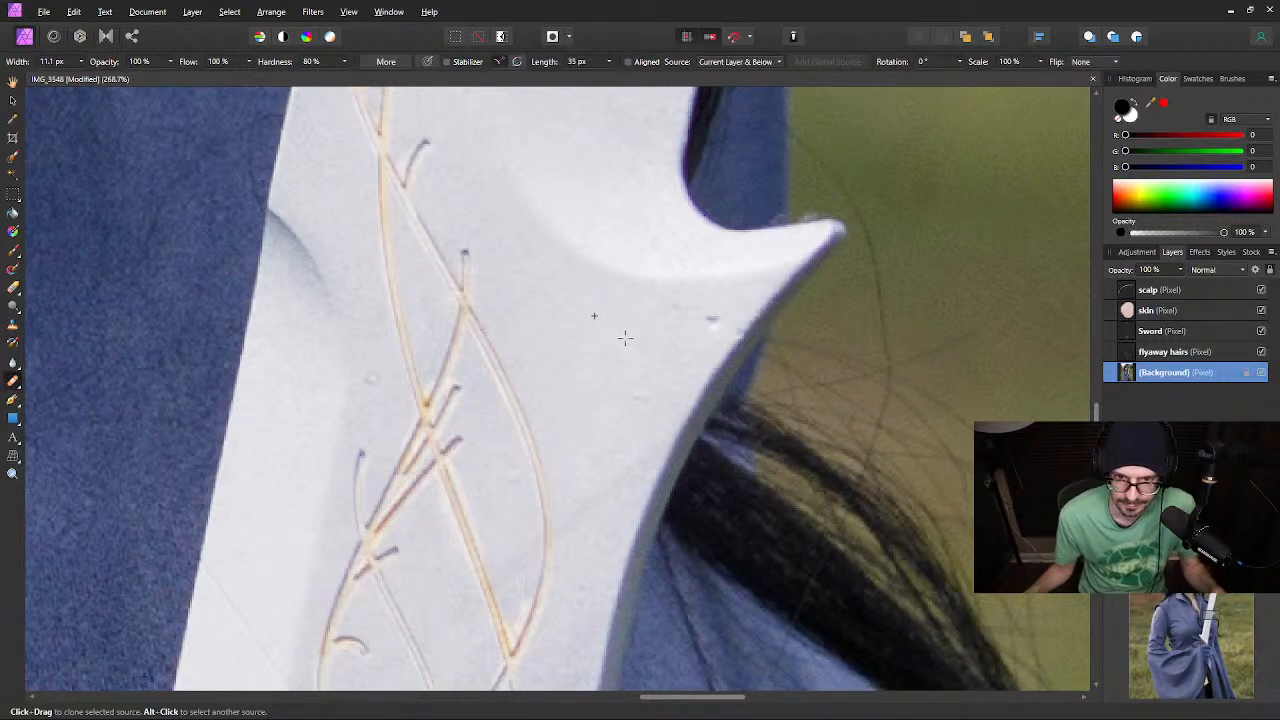
pyautogui.moveTo(708, 320); pyautogui.dragTo(710, 319)
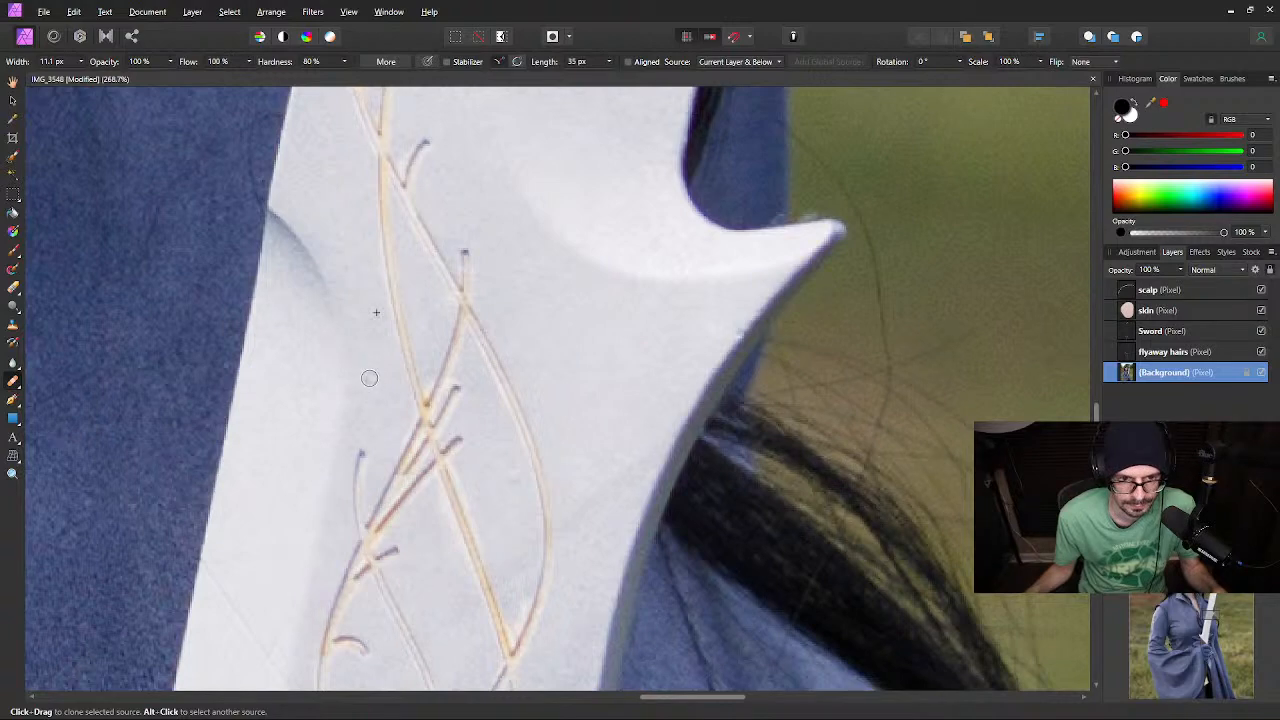
pyautogui.moveTo(370, 378); pyautogui.dragTo(366, 384)
# Heal the small specks on the metal at the blade's base just above the brown handle, sampling clean metal nearby
pyautogui.scroll(-4, 562, 533)
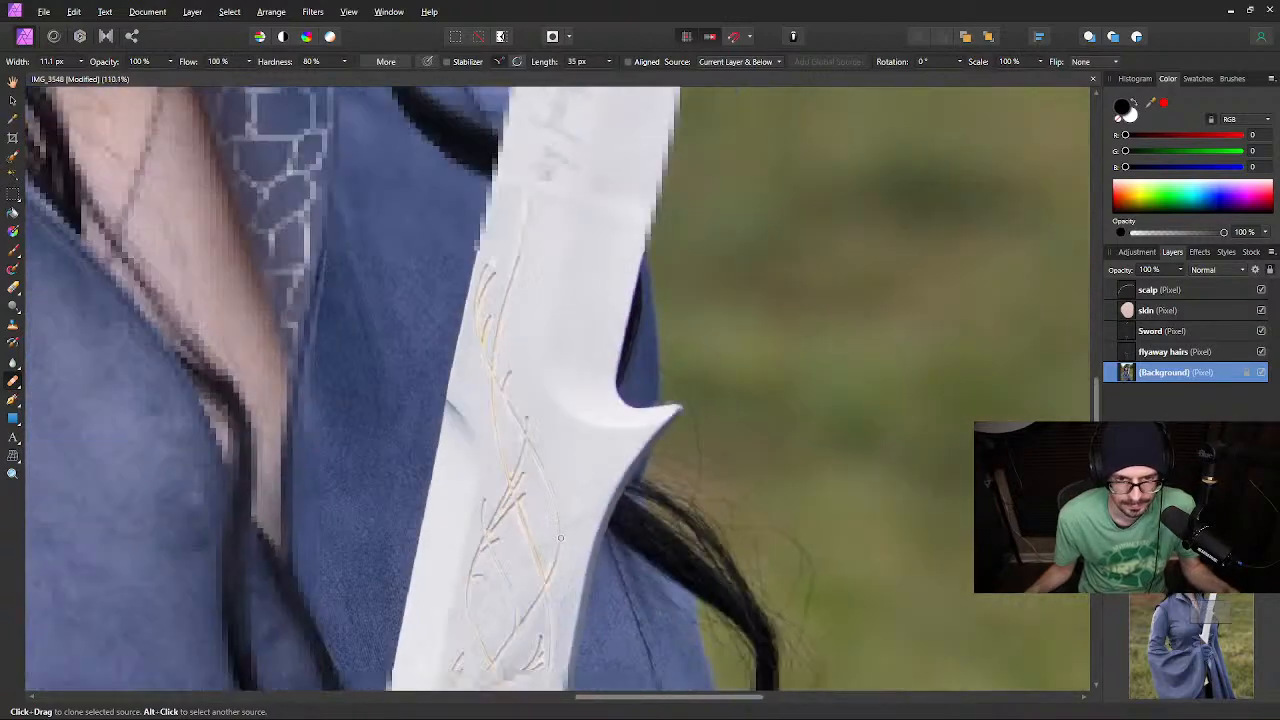
pyautogui.moveTo(514, 557); pyautogui.dragTo(551, 257)
pyautogui.moveTo(480, 658)
pyautogui.mouseDown()
pyautogui.moveTo(486, 409)
pyautogui.moveTo(503, 320)
pyautogui.moveTo(525, 292)
pyautogui.mouseUp()
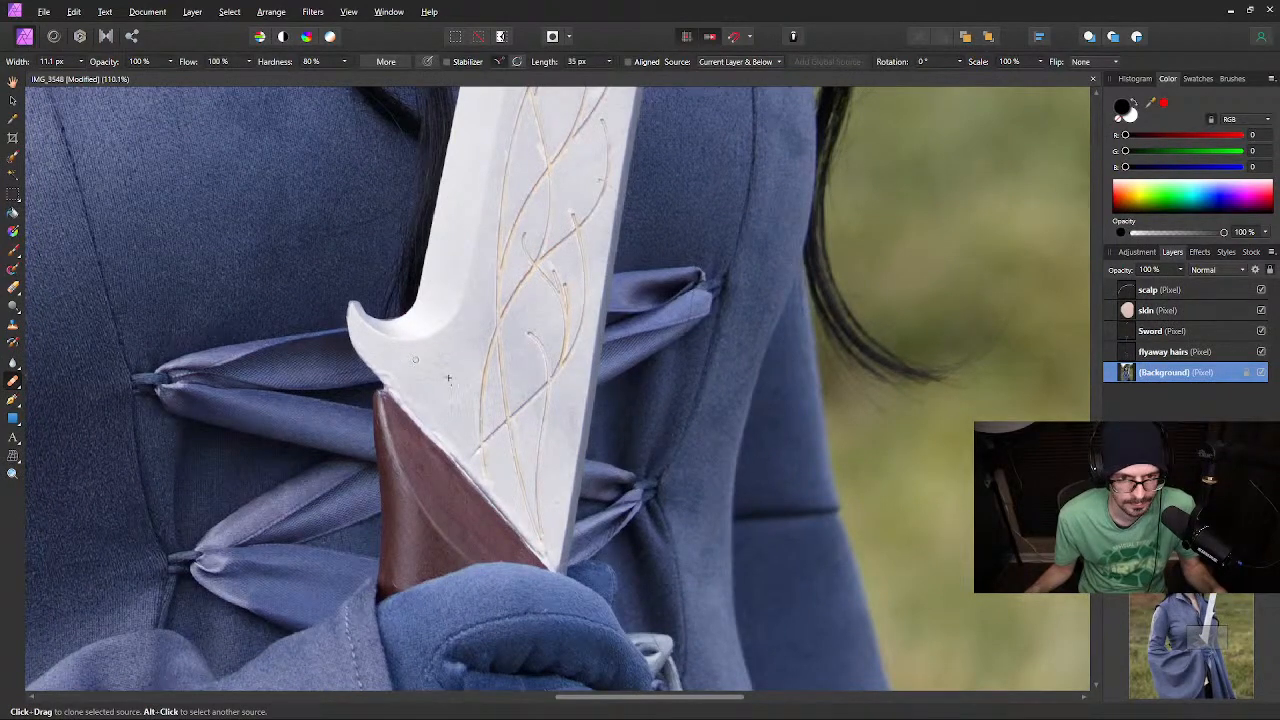
pyautogui.scroll(4, 448, 378)
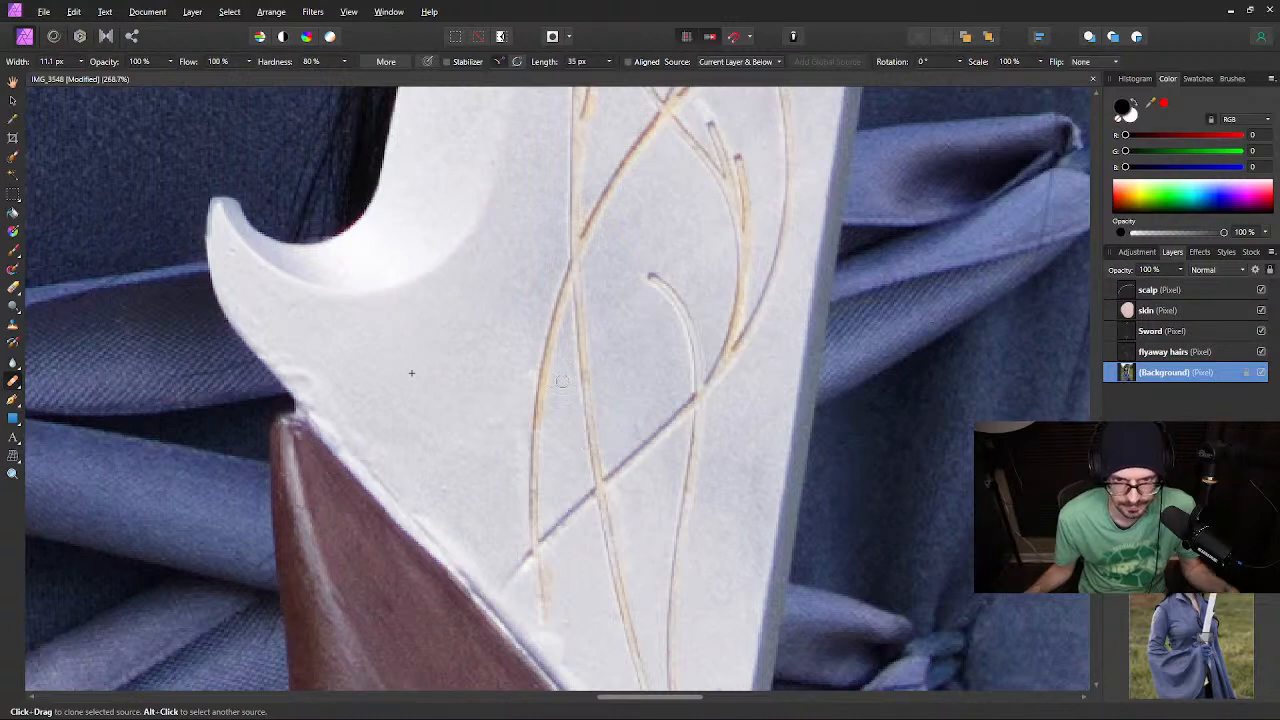
pyautogui.scroll(-4, 588, 440)
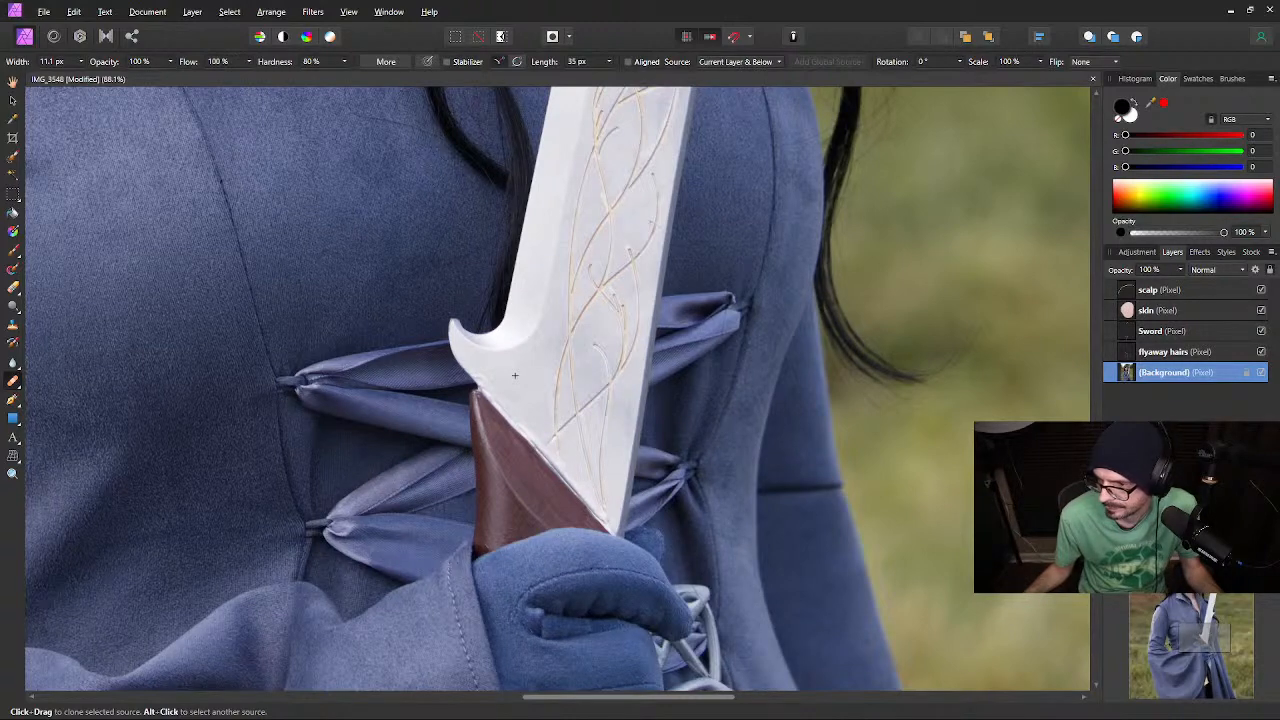
# Inspect the sword blade from the handle up to the tip for remaining specks and uneven edges
pyautogui.scroll(-8, 560, 215)
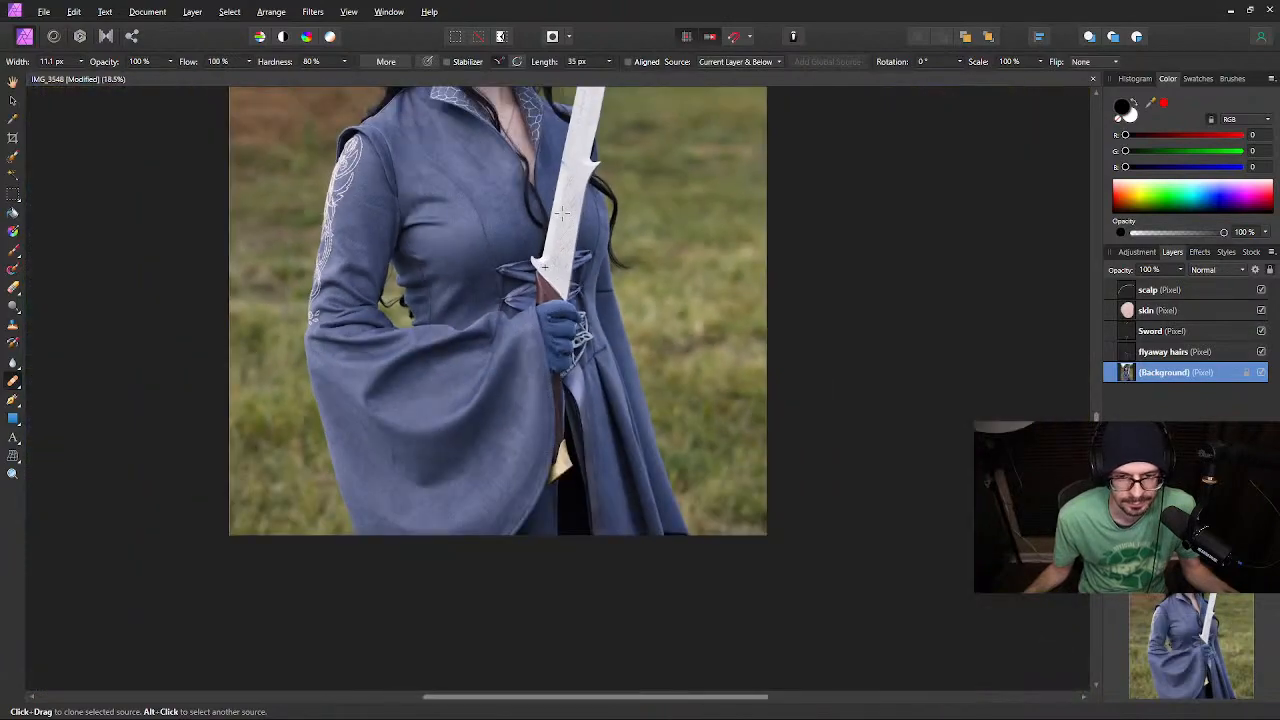
pyautogui.moveTo(532, 182); pyautogui.dragTo(567, 512)
pyautogui.moveTo(609, 306)
pyautogui.mouseDown()
pyautogui.moveTo(632, 331)
pyautogui.moveTo(624, 323)
pyautogui.mouseUp()
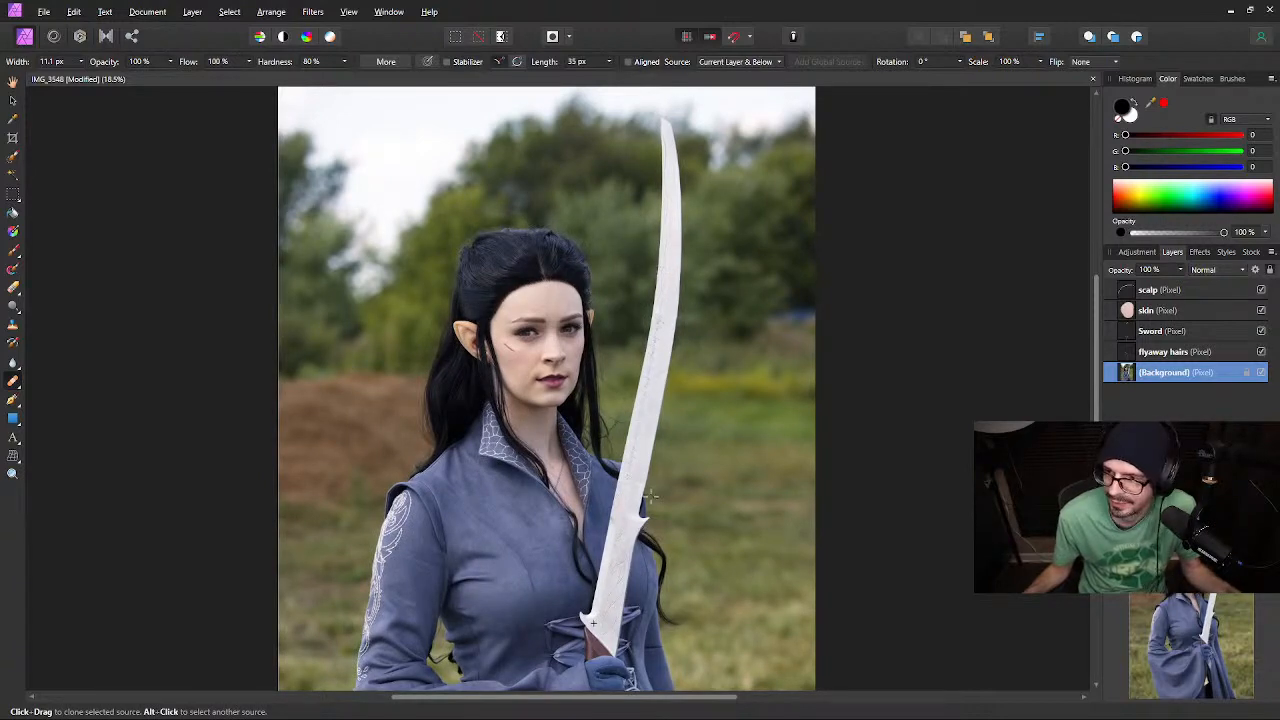
pyautogui.scroll(6, 650, 495)
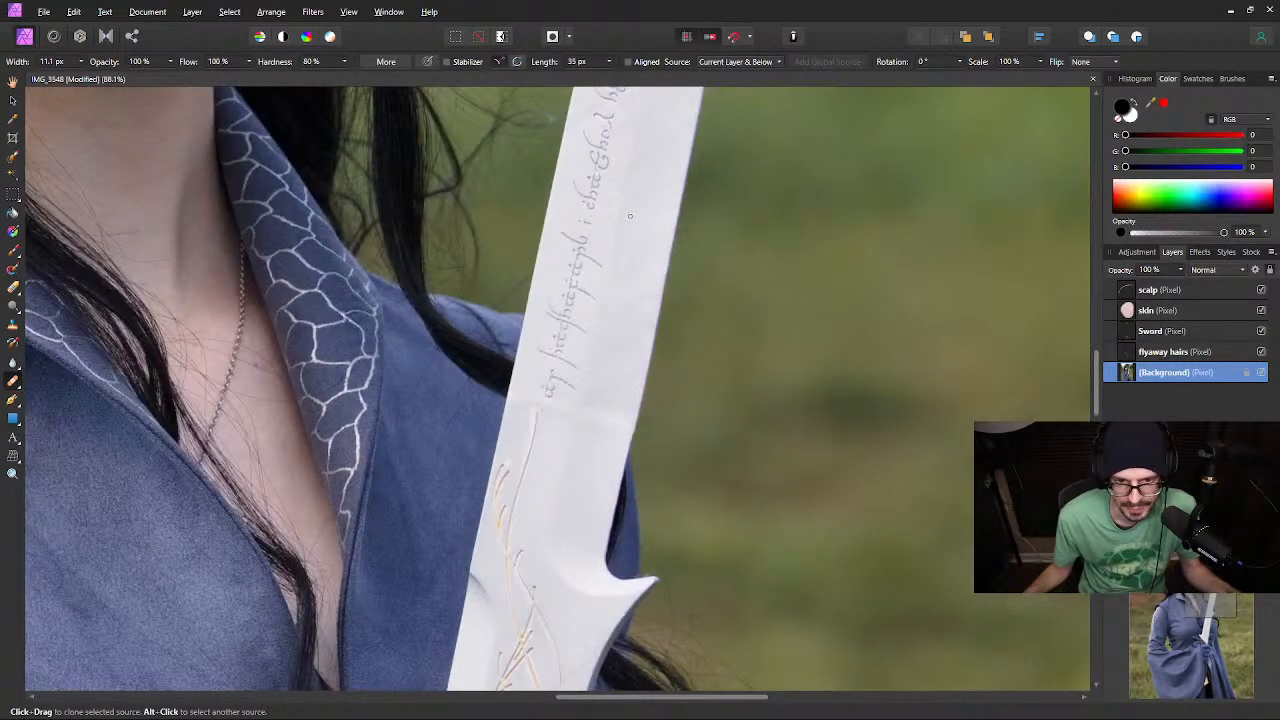
pyautogui.moveTo(635, 153); pyautogui.dragTo(631, 414)
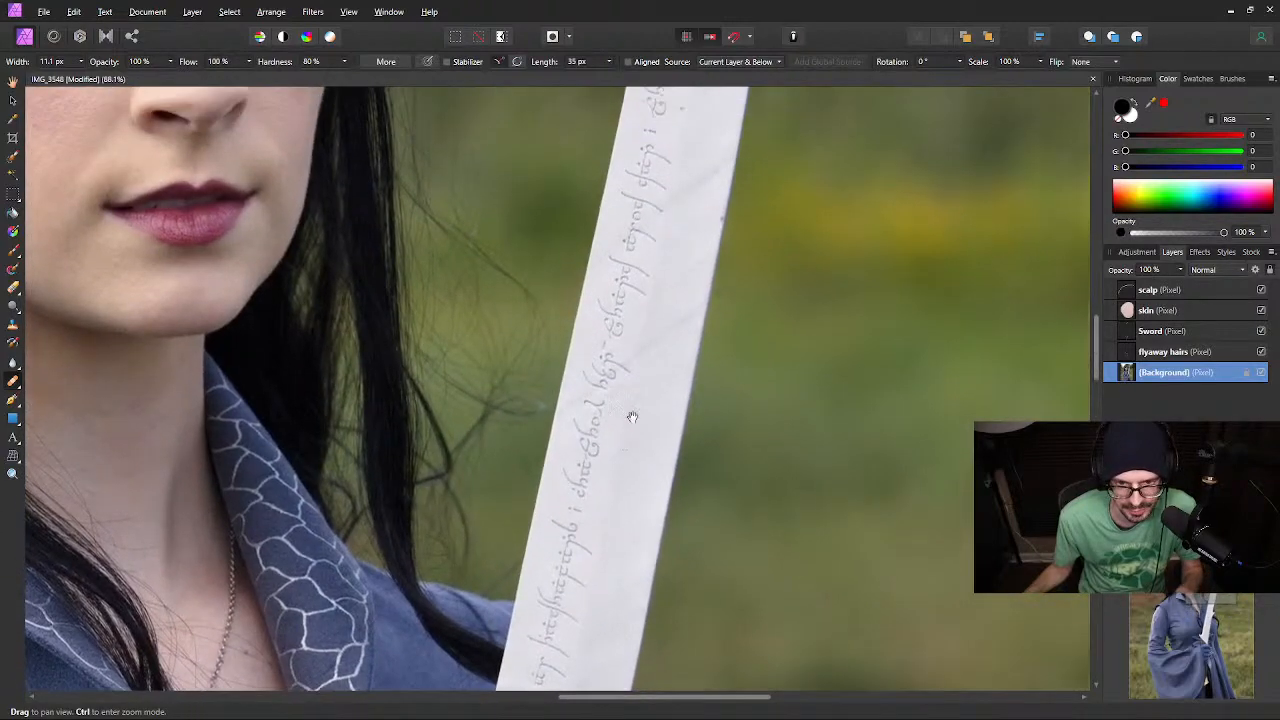
pyautogui.moveTo(703, 166)
pyautogui.mouseDown()
pyautogui.moveTo(681, 382)
pyautogui.moveTo(640, 506)
pyautogui.mouseUp()
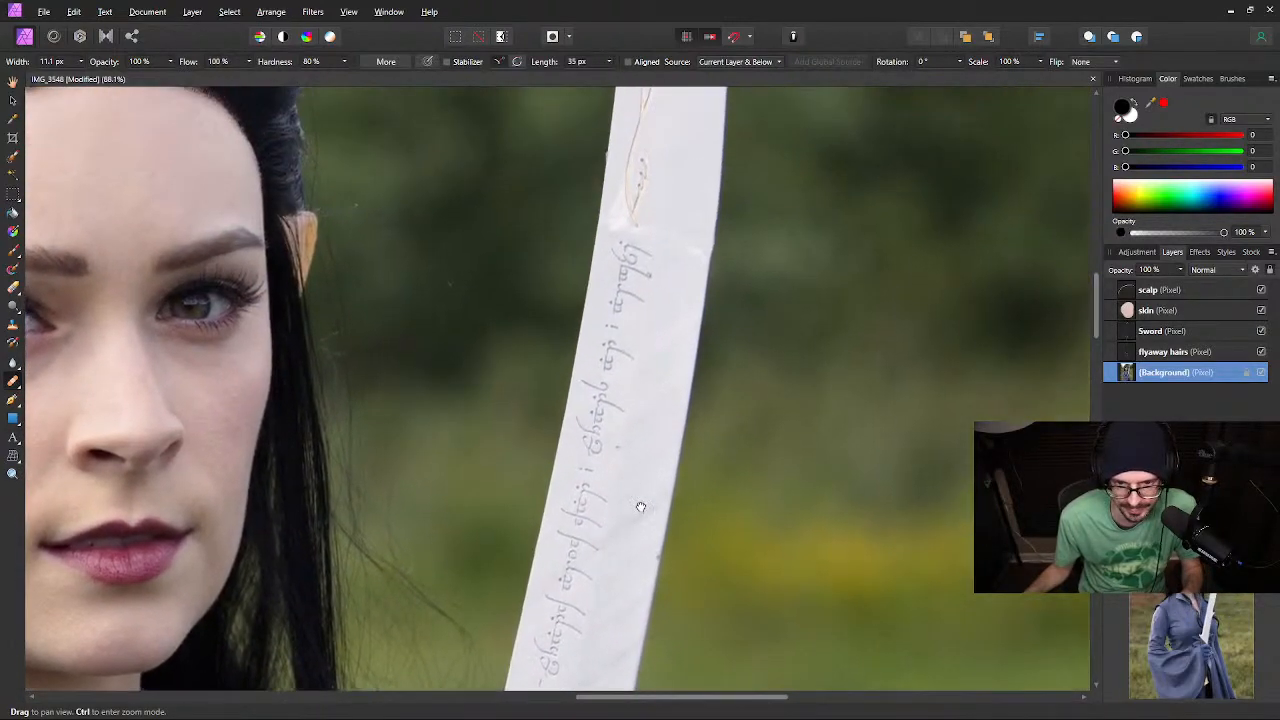
pyautogui.moveTo(676, 212); pyautogui.dragTo(633, 545)
pyautogui.moveTo(629, 303); pyautogui.dragTo(620, 506)
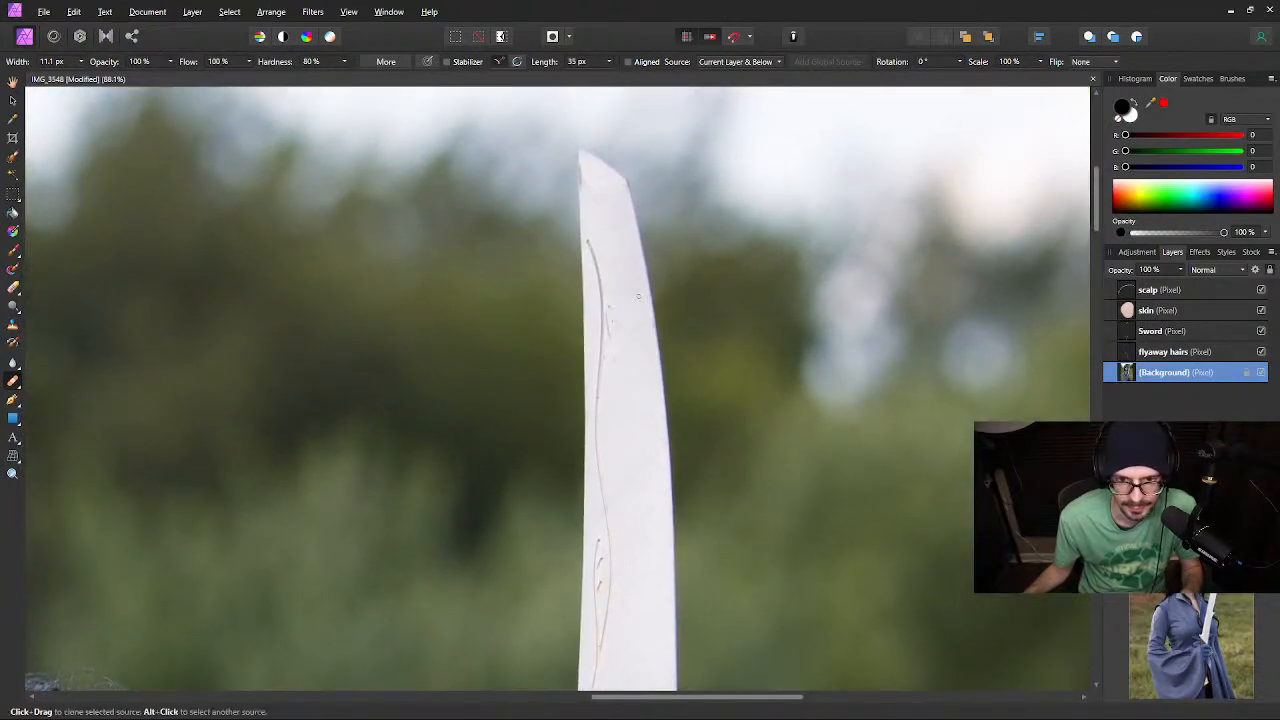
pyautogui.scroll(4, 634, 324)
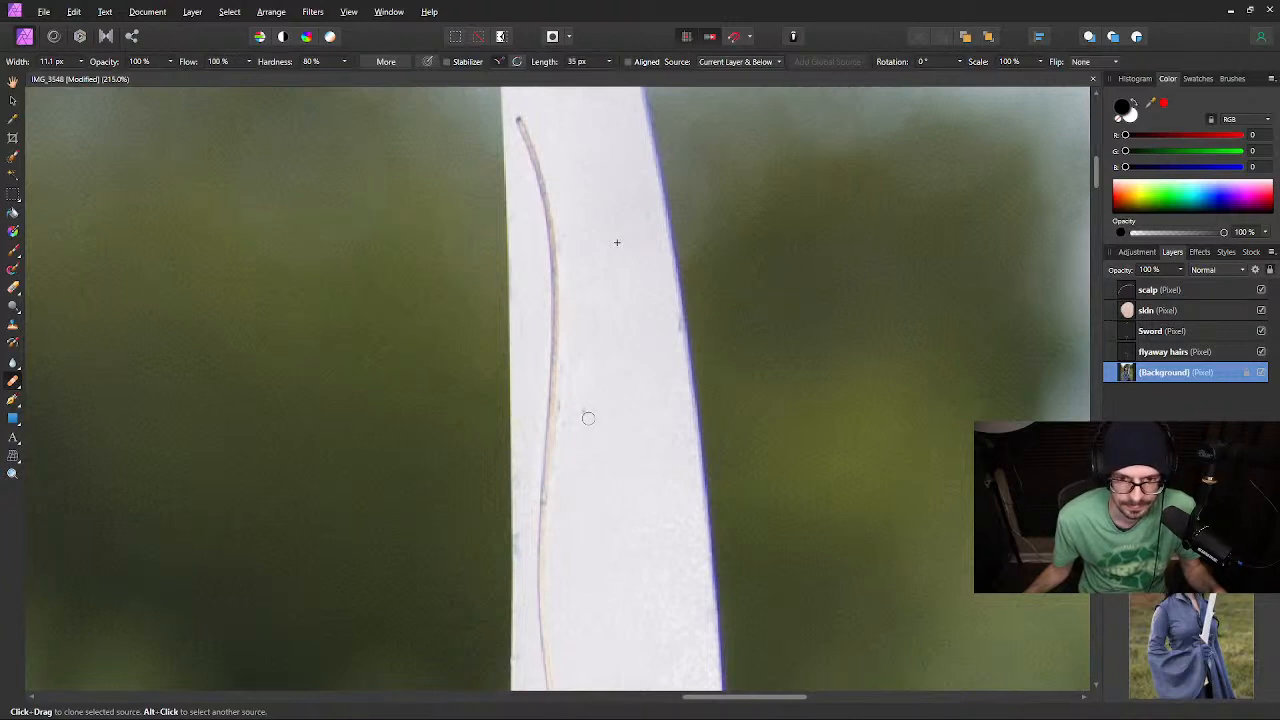
pyautogui.scroll(-3, 597, 216)
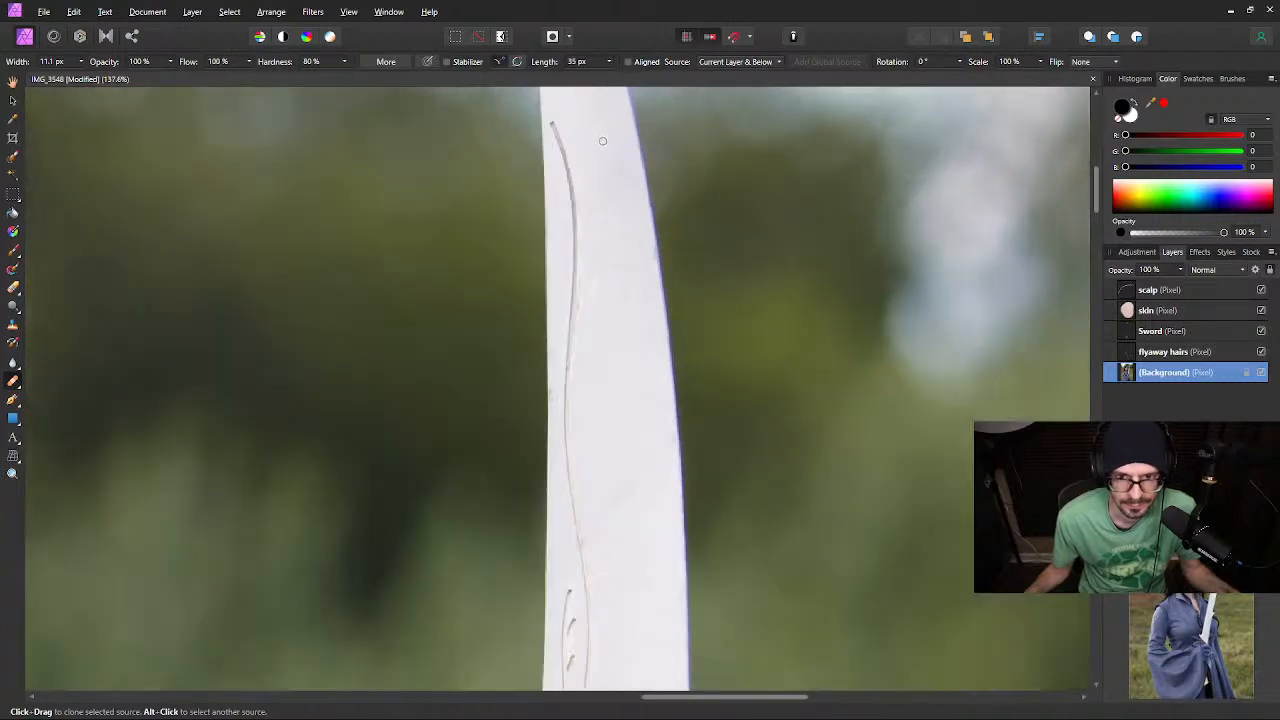
pyautogui.press('space')
pyautogui.moveTo(597, 137)
pyautogui.mouseDown()
pyautogui.moveTo(610, 478)
pyautogui.moveTo(607, 405)
pyautogui.mouseUp()
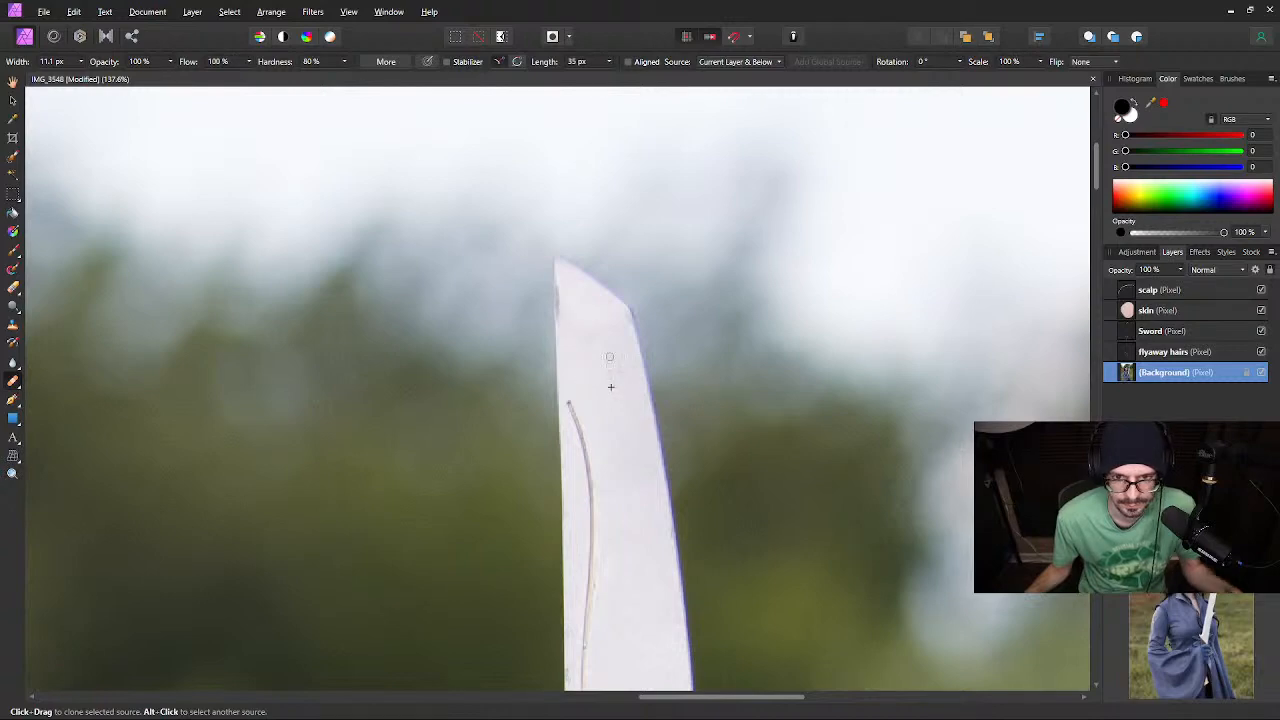
pyautogui.scroll(-8, 606, 384)
pyautogui.press('space')
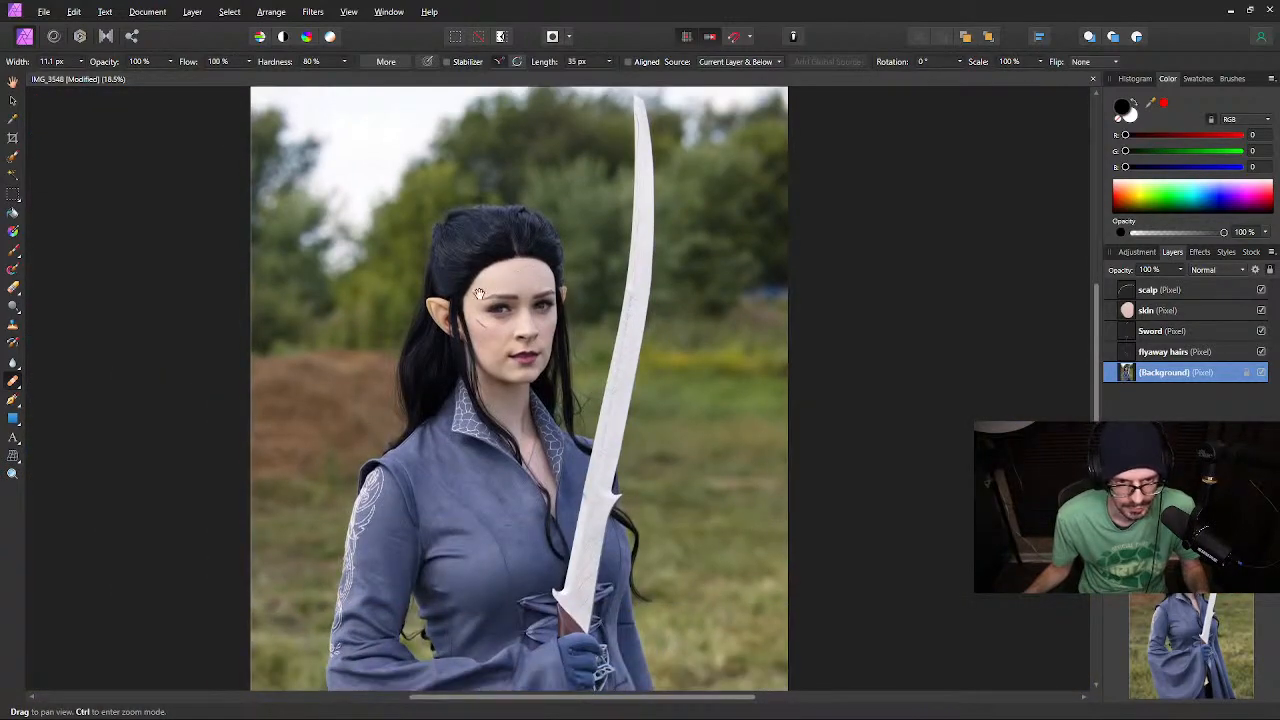
# Save the retouched portrait and make the flyaway hairs layer active for work around the head
pyautogui.scroll(4, 399, 335)
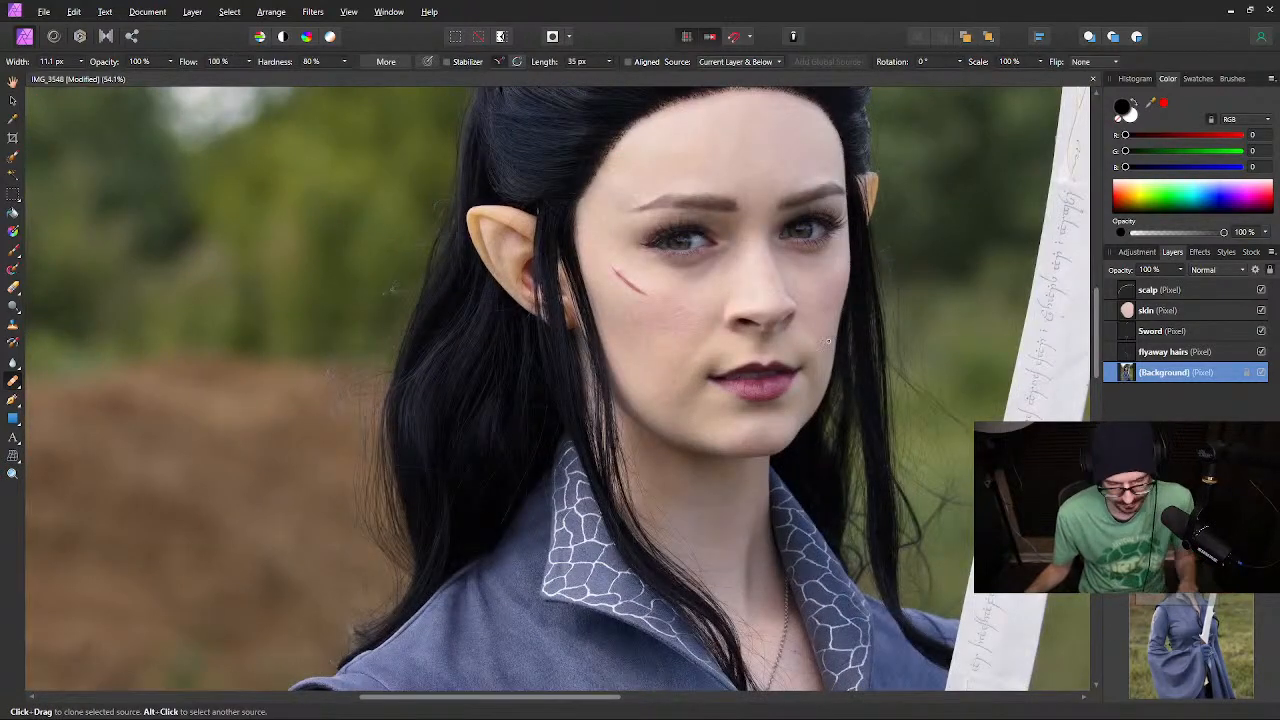
pyautogui.hotkey('ctrl', 's')
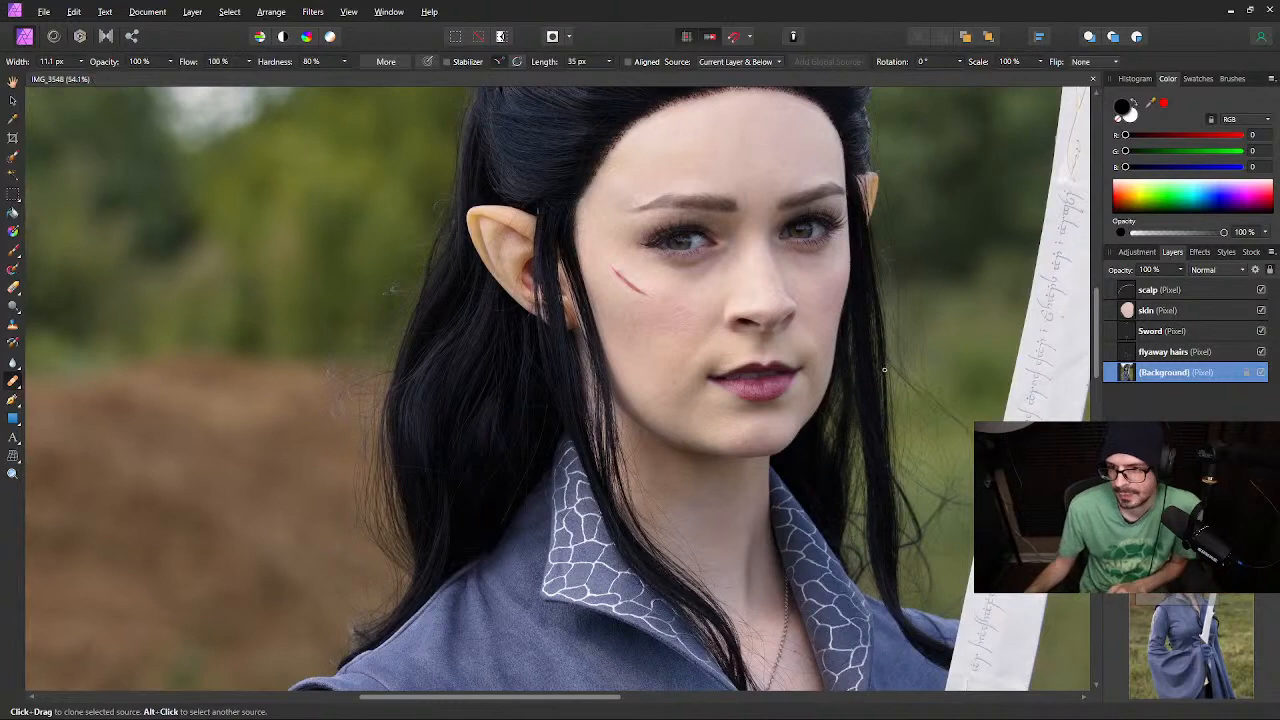
pyautogui.click(1221, 358)
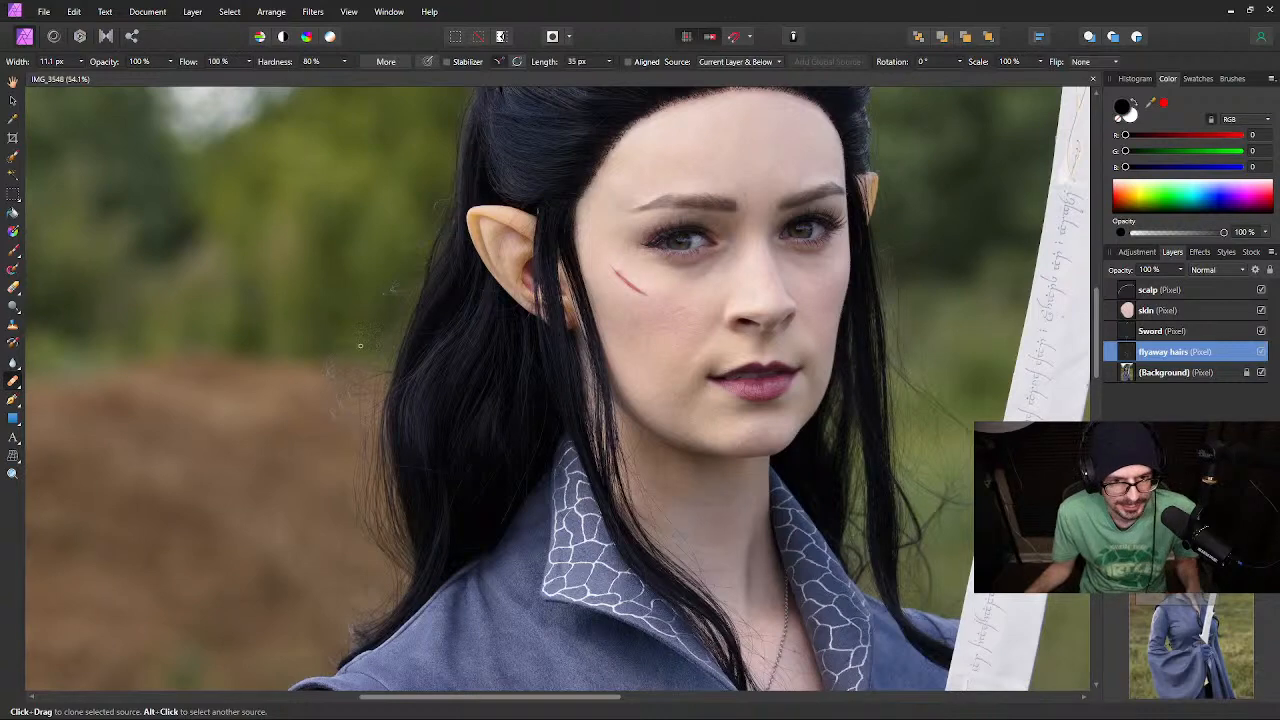
# Try to patch the curly flyaway hairs beside the long hair with clean green background, using the Patch tool
pyautogui.scroll(5, 343, 375)
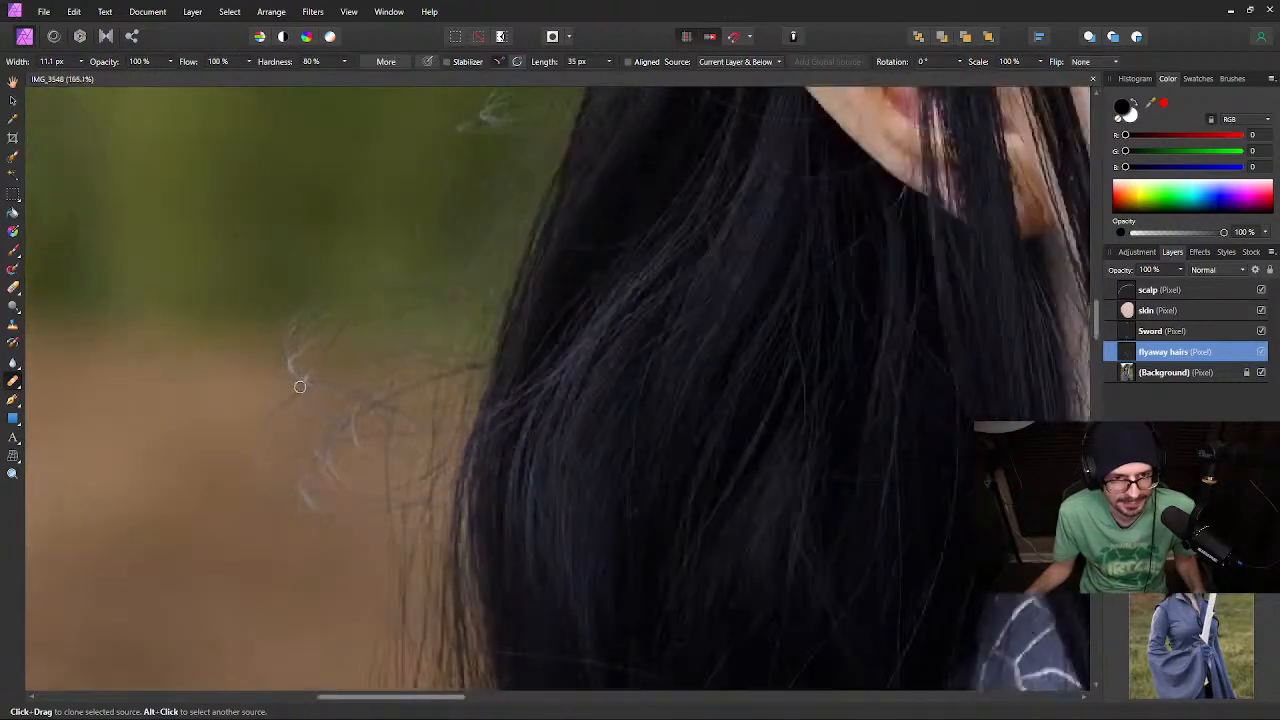
pyautogui.scroll(1, 305, 385)
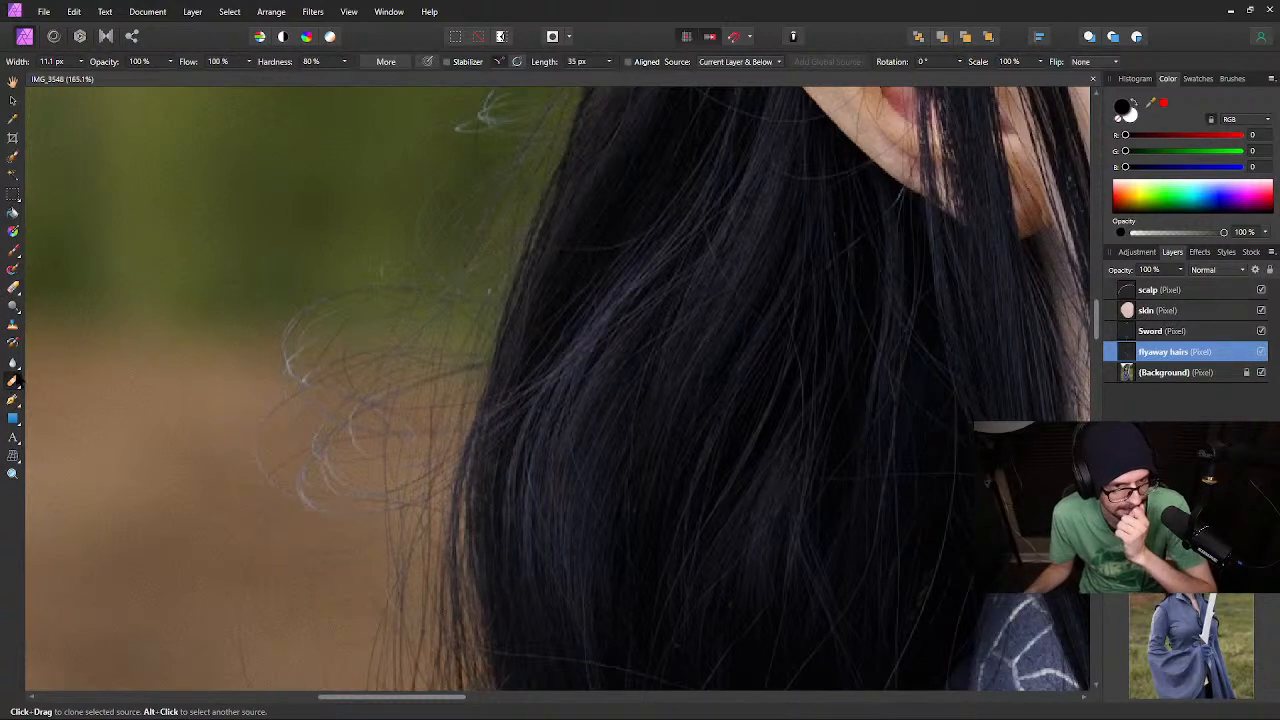
pyautogui.click(13, 381)
pyautogui.click(70, 399)
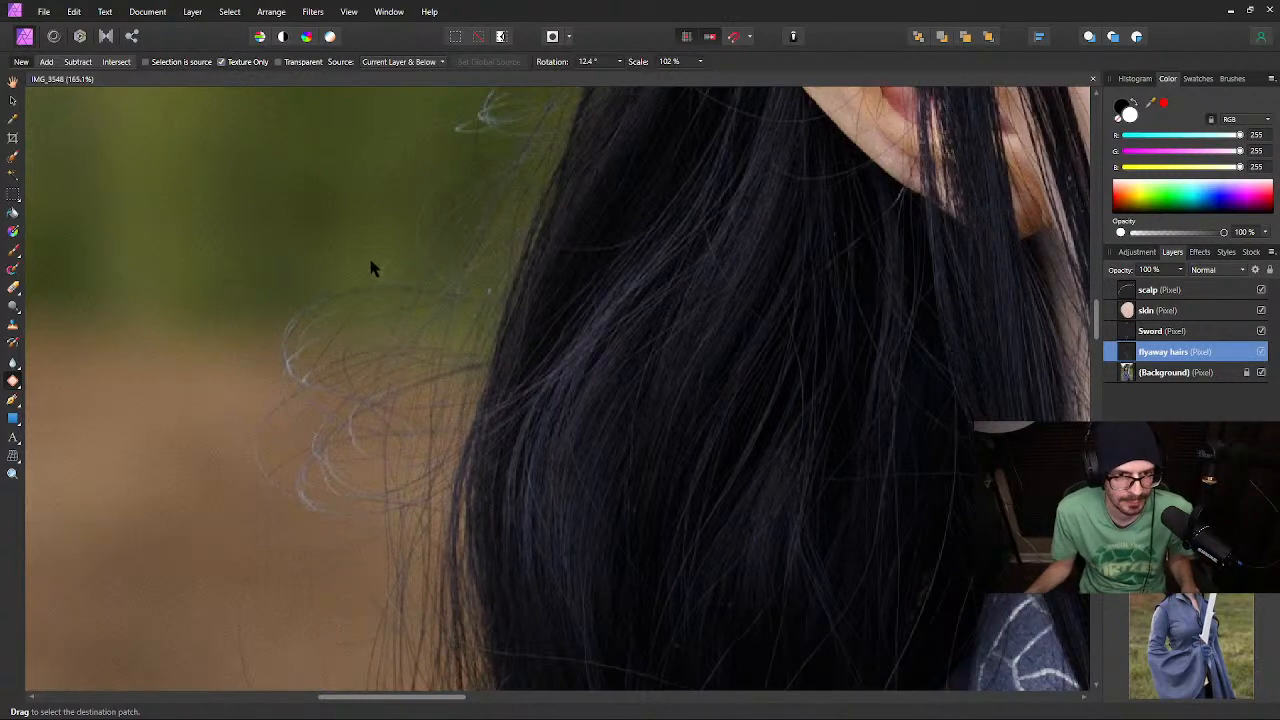
pyautogui.moveTo(418, 290)
pyautogui.mouseDown()
pyautogui.moveTo(416, 325)
pyautogui.moveTo(327, 335)
pyautogui.moveTo(274, 322)
pyautogui.moveTo(277, 301)
pyautogui.moveTo(336, 296)
pyautogui.moveTo(400, 266)
pyautogui.mouseUp()
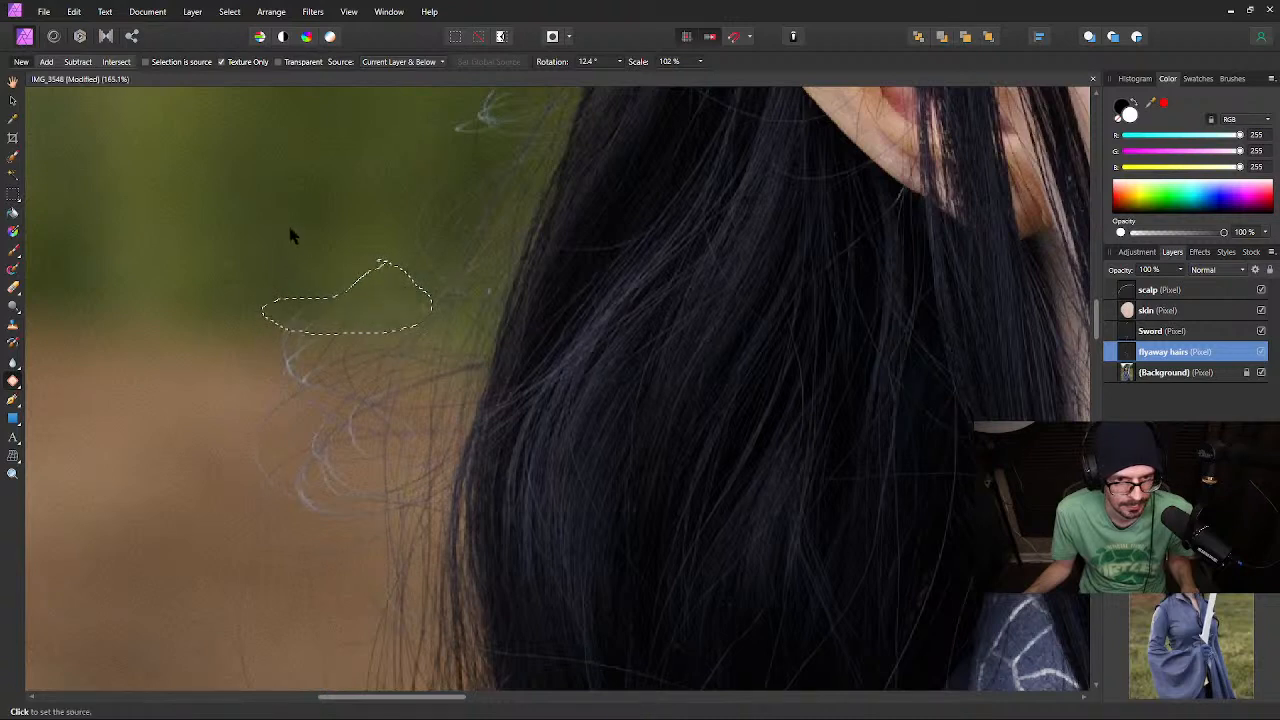
pyautogui.click(262, 214)
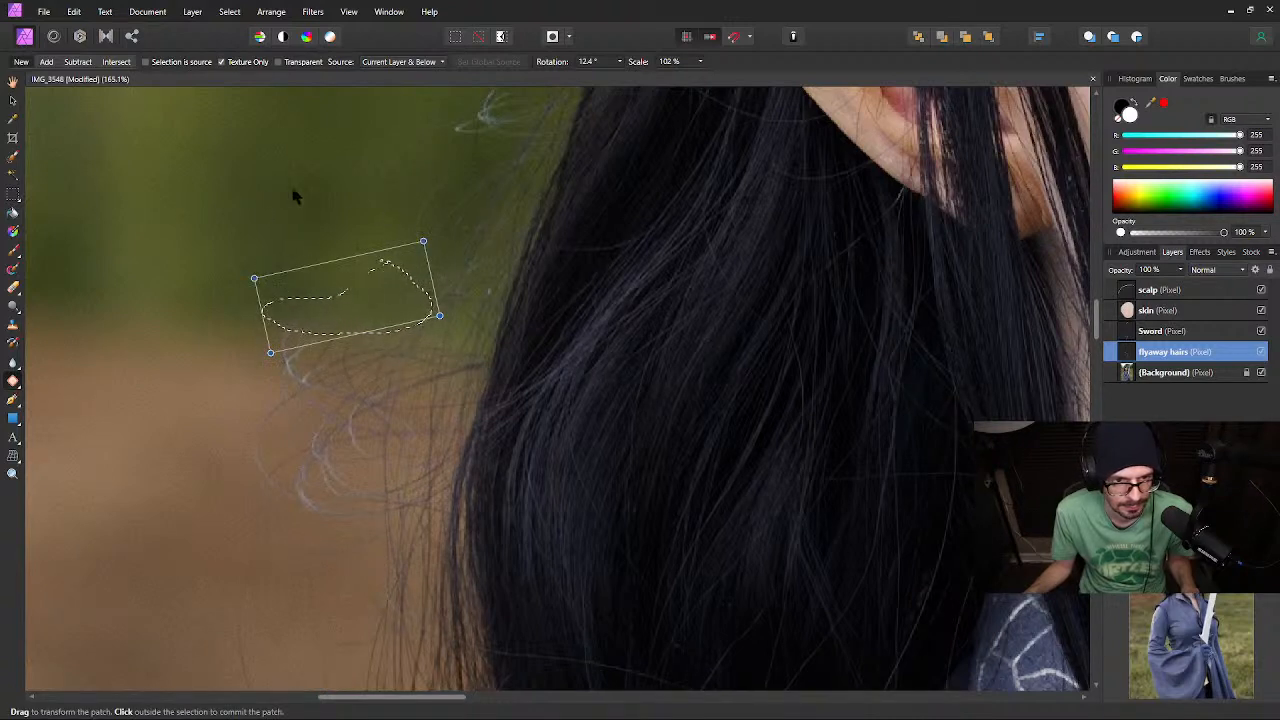
pyautogui.click(379, 206)
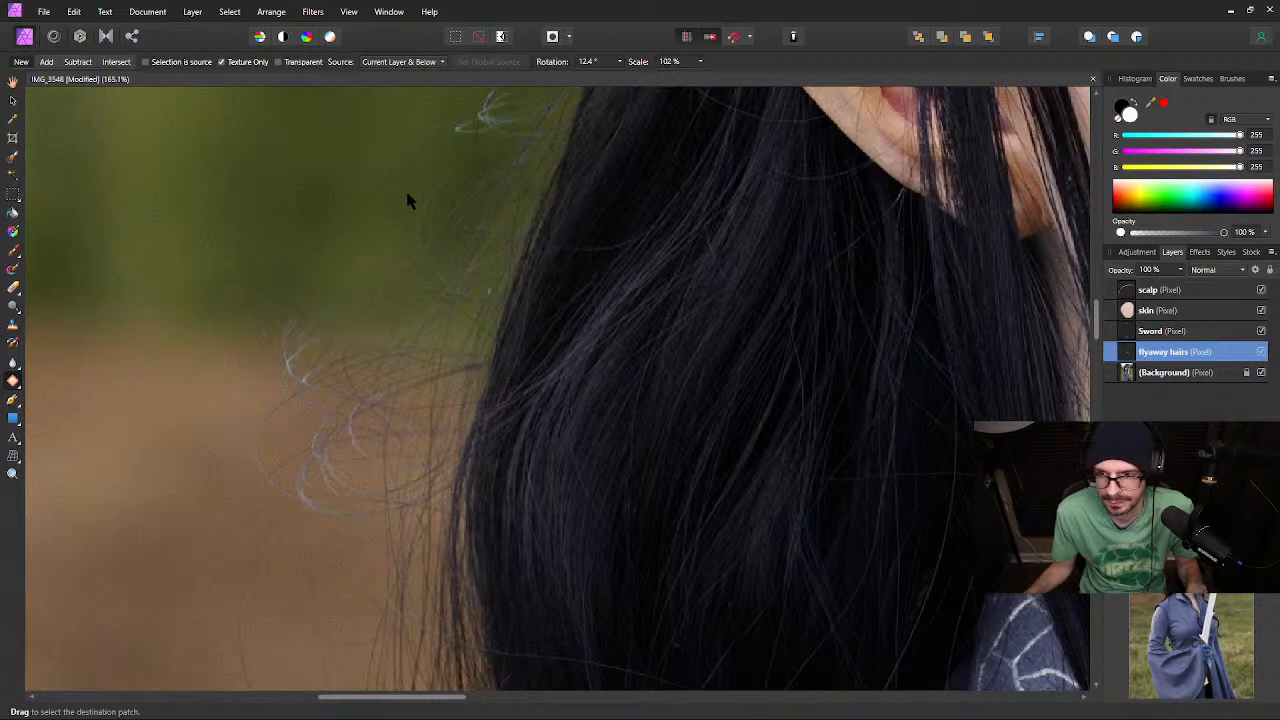
# Undo the flyaway hair patch and clear its remaining selection
pyautogui.hotkey('ctrl', 'z')
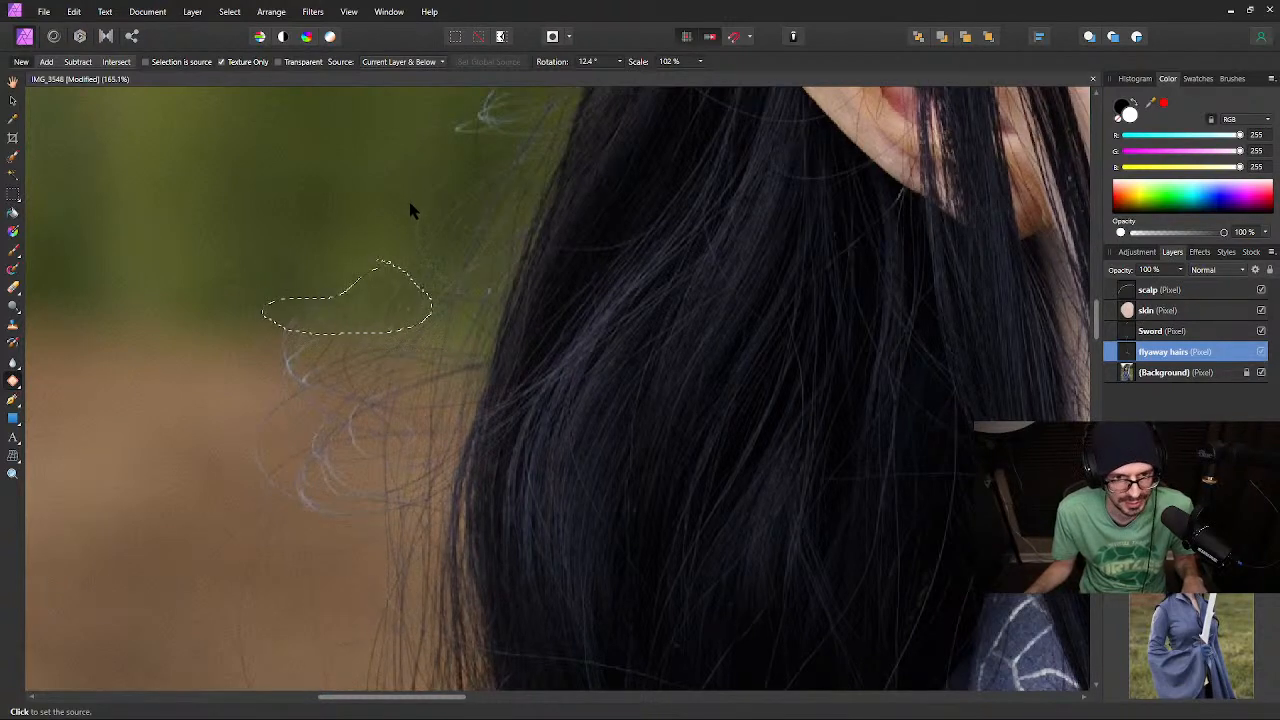
pyautogui.press('v')
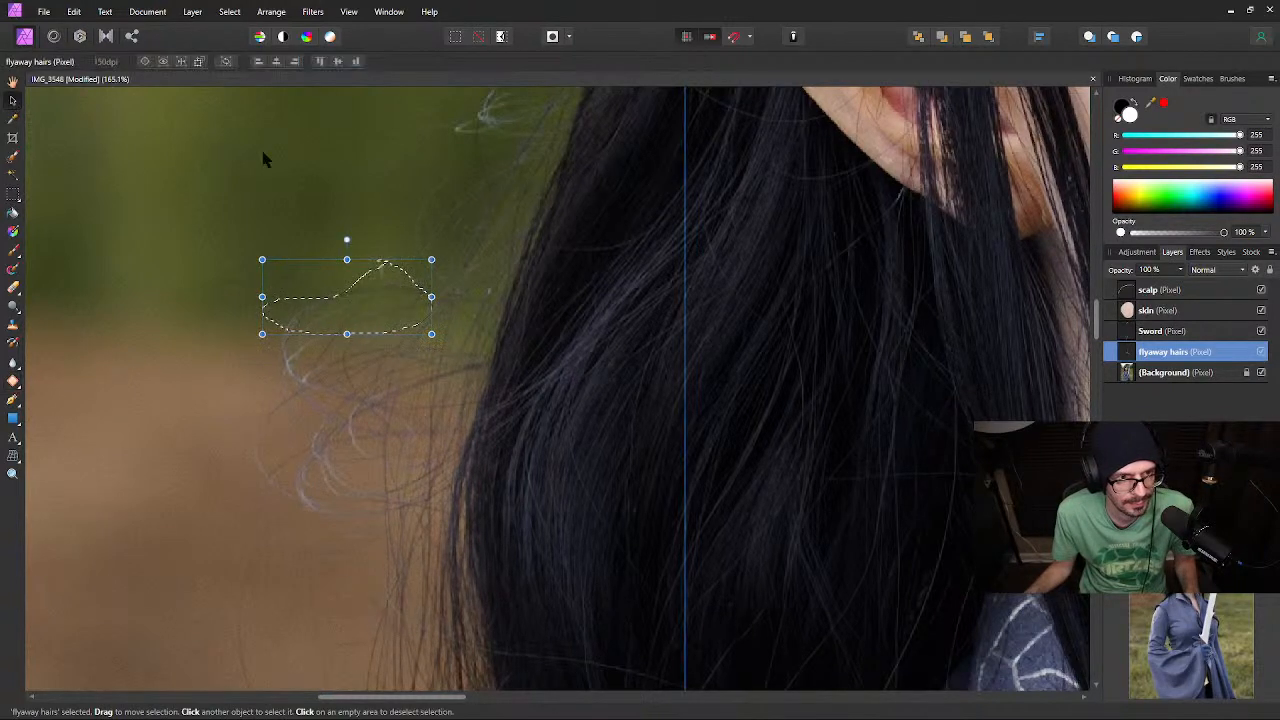
pyautogui.click(365, 160)
pyautogui.hotkey('ctrl', 'd')
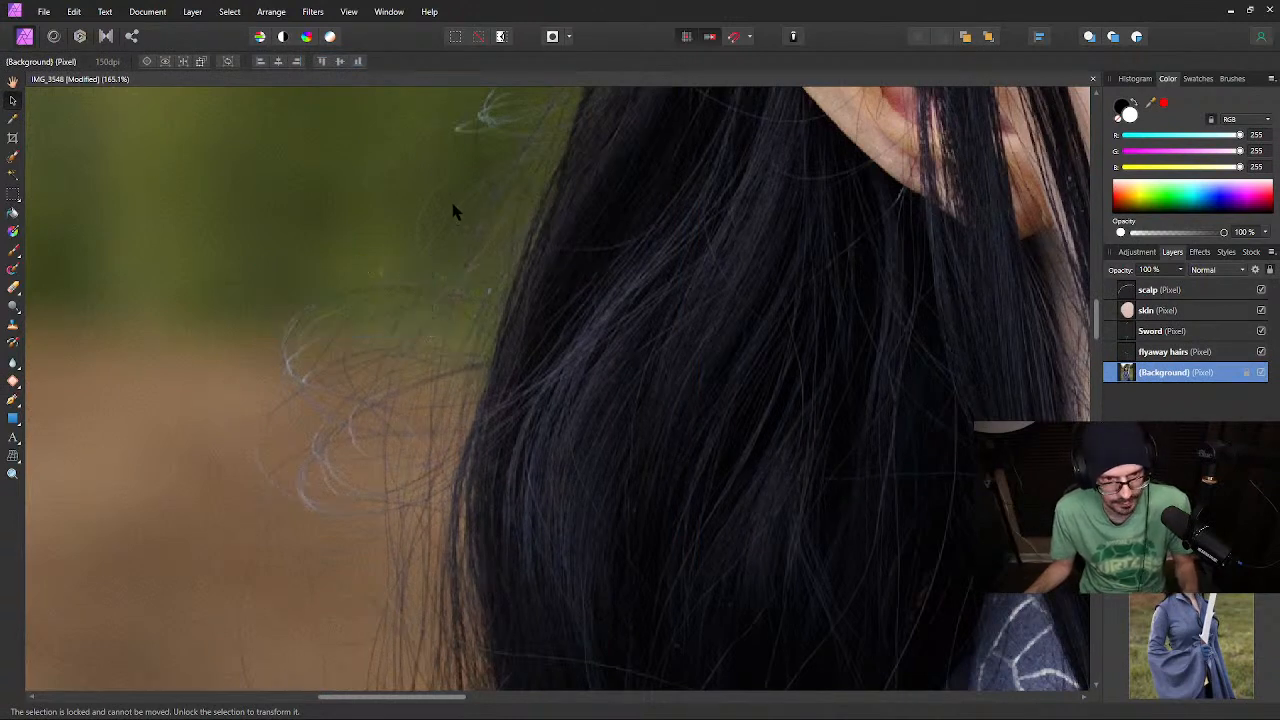
# Add a new pixel layer directly above the flyaway hairs layer and name it flyawayhairs1
pyautogui.click(1215, 311)
pyautogui.click(1213, 354)
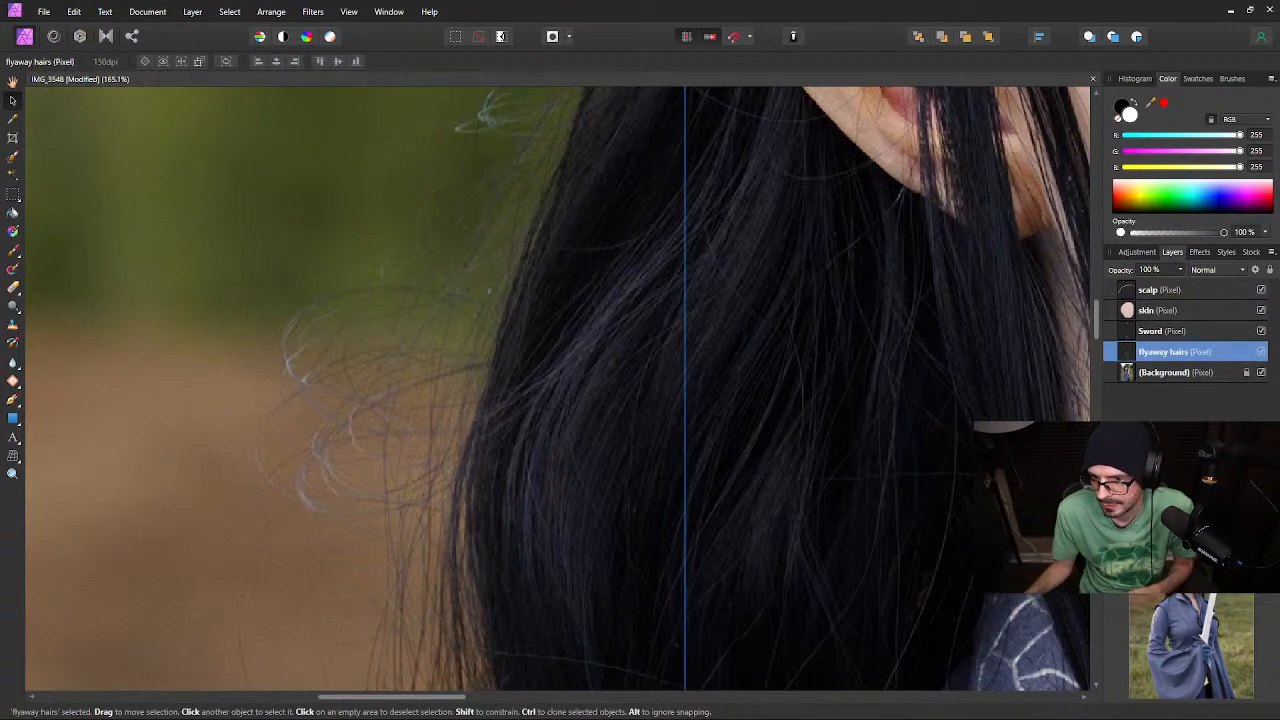
pyautogui.hotkey('ctrl', 'shift', 'n')
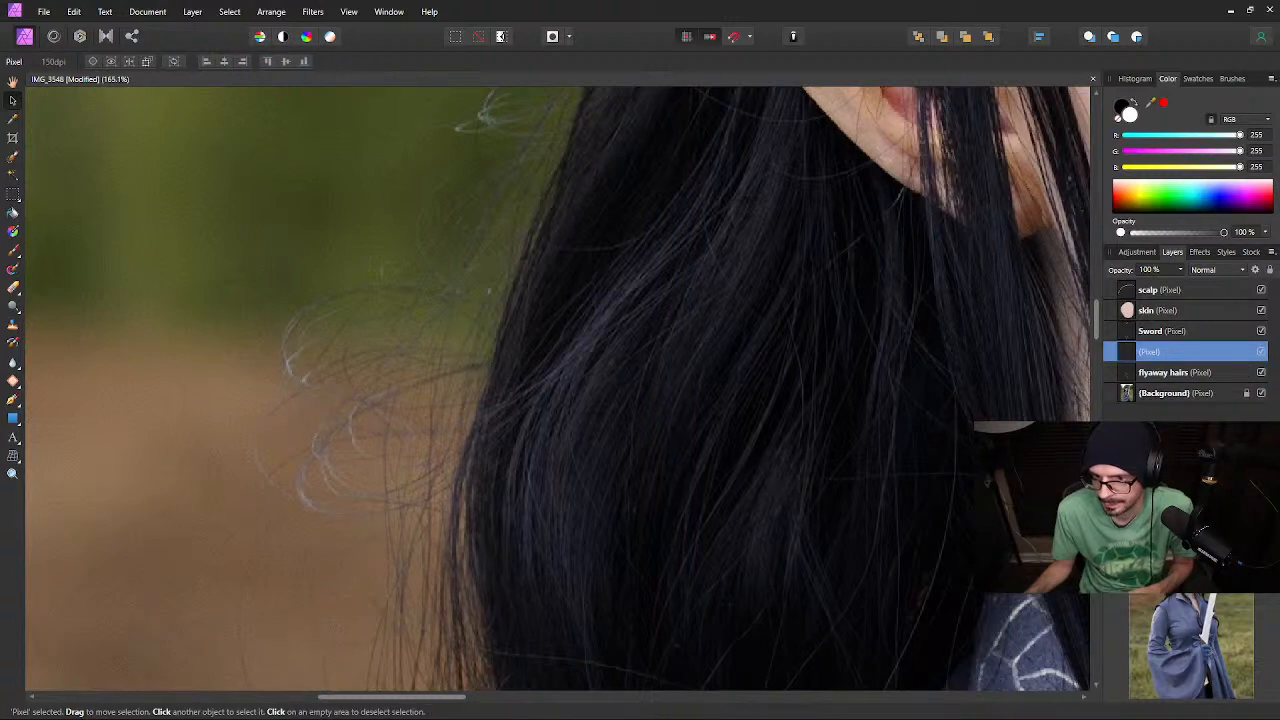
pyautogui.press('w')
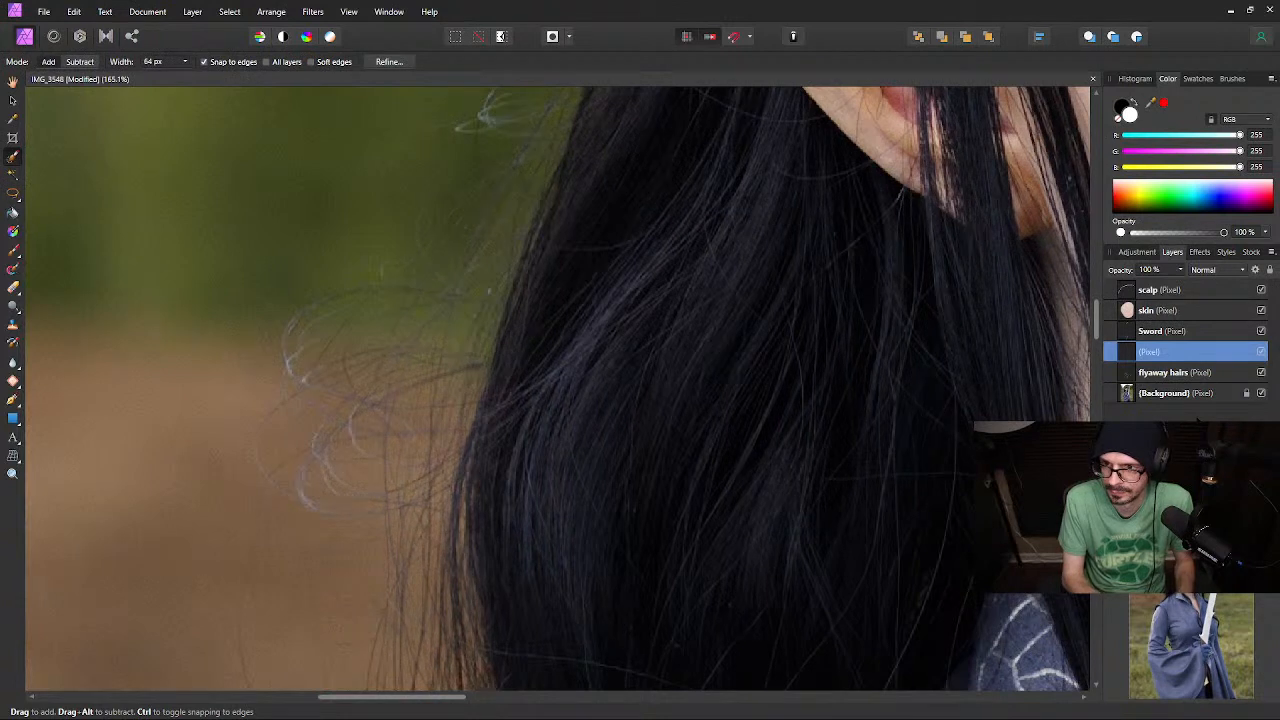
pyautogui.doubleClick(1157, 352)
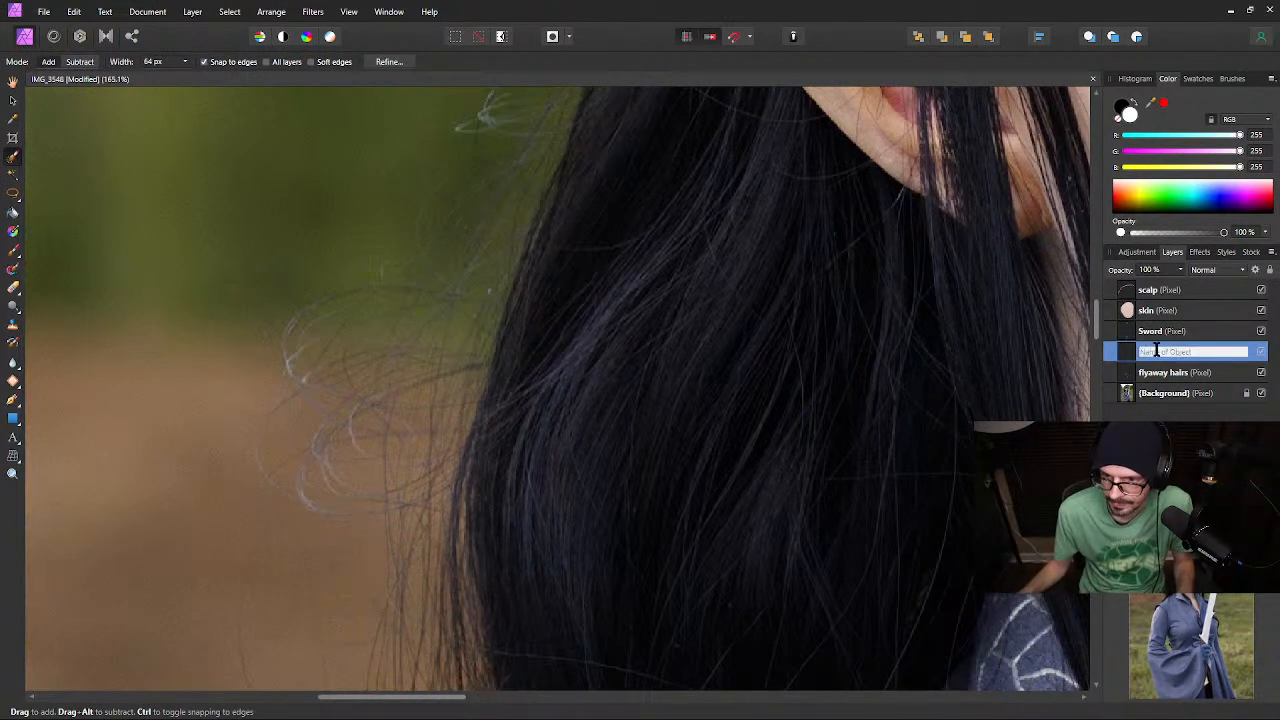
pyautogui.write('flyawayhairs')
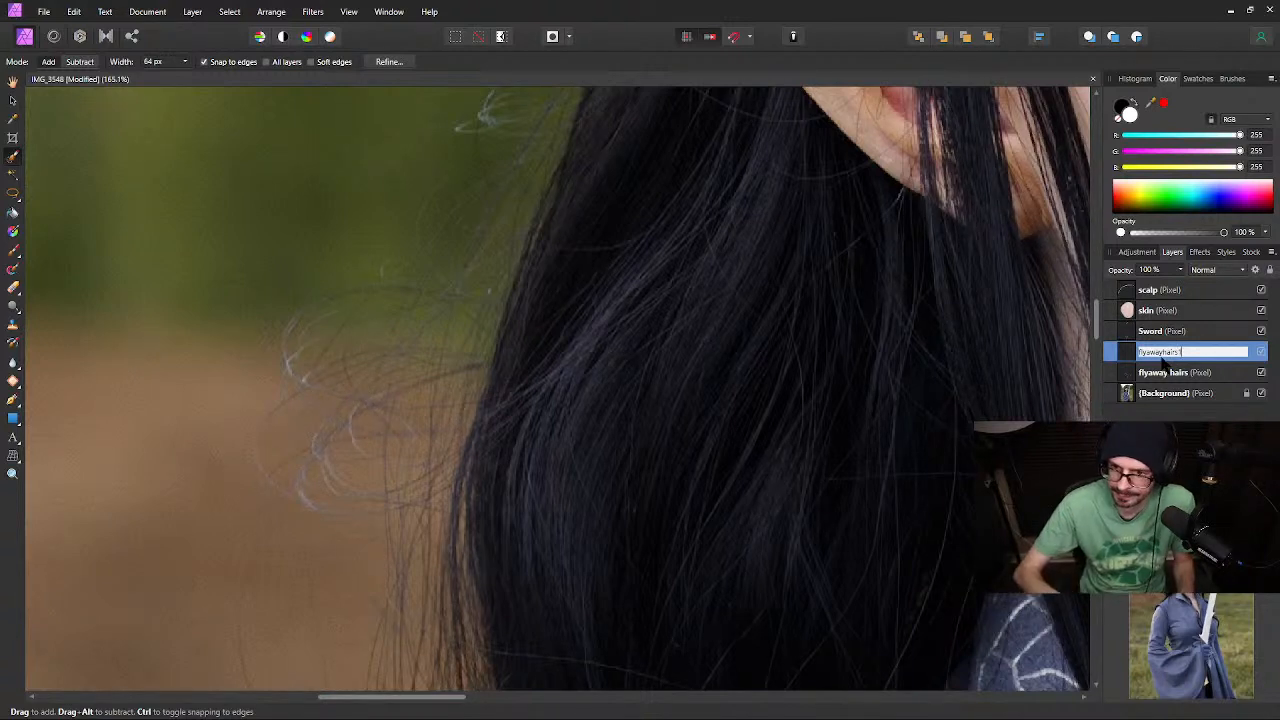
pyautogui.write('1')
pyautogui.press('Return')
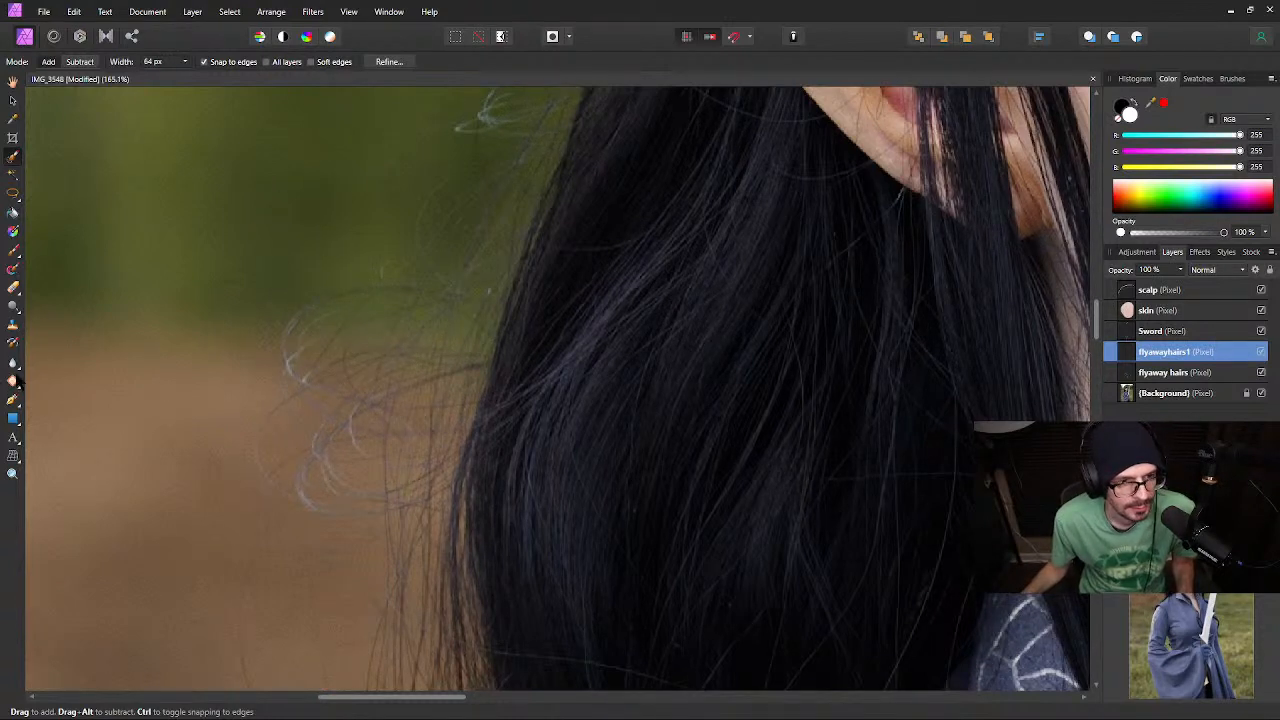
# Patch the flyaway hairs over the green background beside the long hair with clean green texture from nearby
pyautogui.click(13, 380)
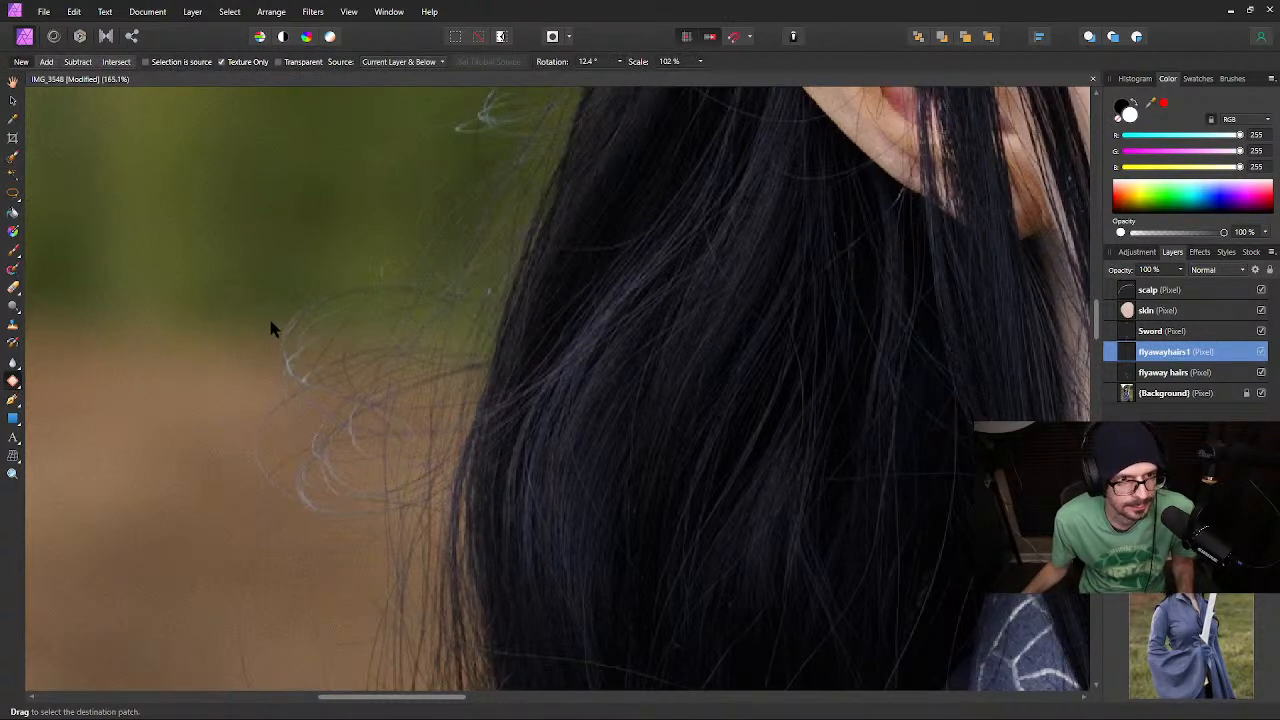
pyautogui.moveTo(267, 327); pyautogui.dragTo(301, 335)
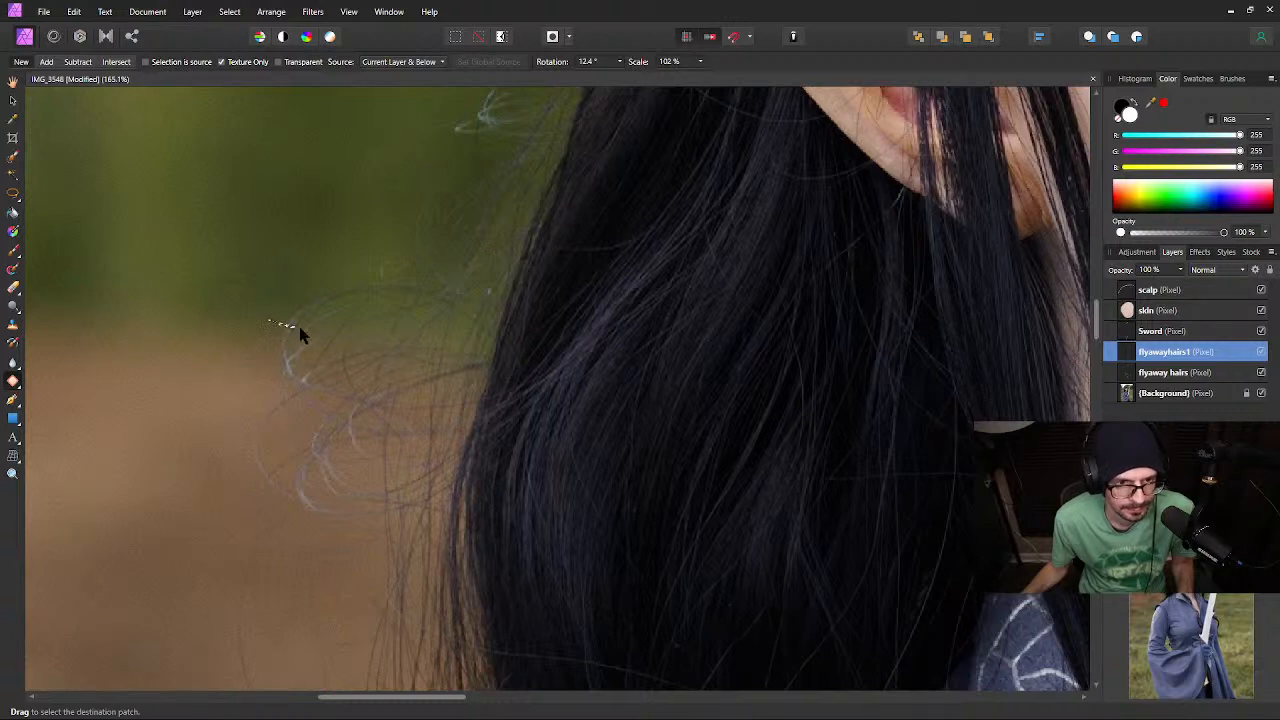
pyautogui.moveTo(402, 335)
pyautogui.mouseDown()
pyautogui.moveTo(451, 333)
pyautogui.moveTo(479, 296)
pyautogui.moveTo(503, 245)
pyautogui.moveTo(512, 150)
pyautogui.moveTo(449, 157)
pyautogui.moveTo(397, 246)
pyautogui.moveTo(300, 306)
pyautogui.mouseUp()
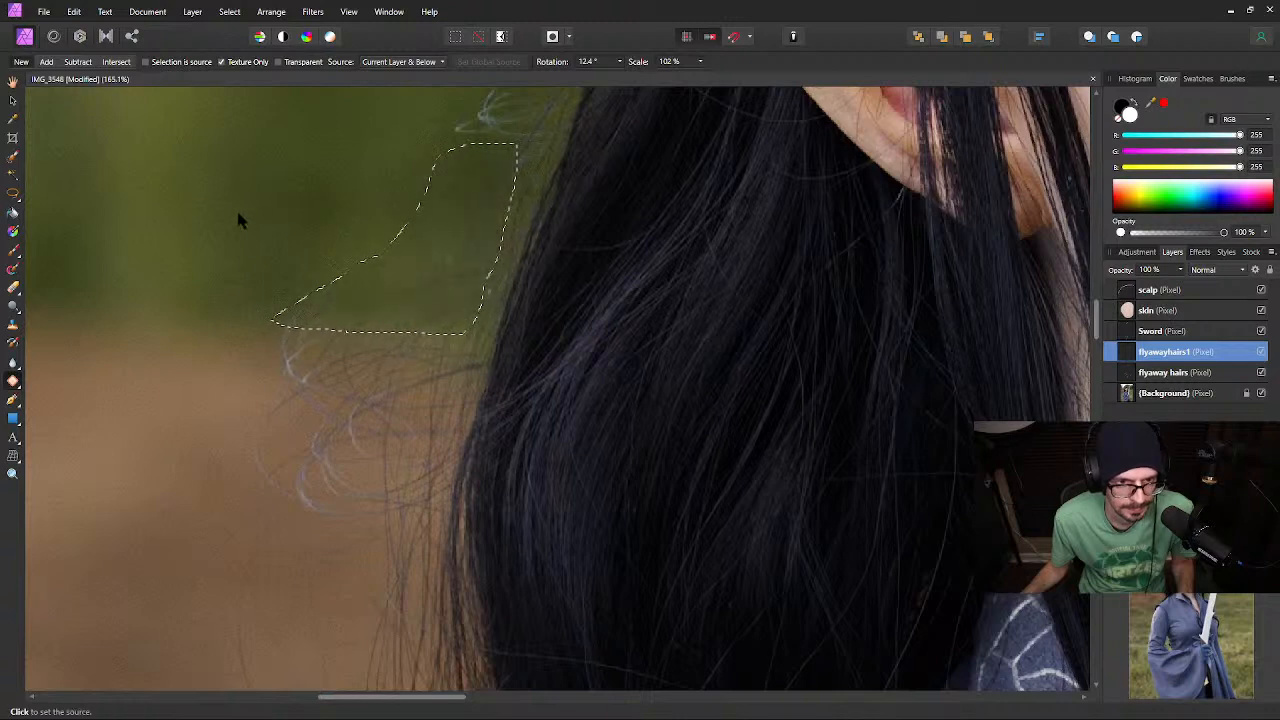
pyautogui.click(208, 162)
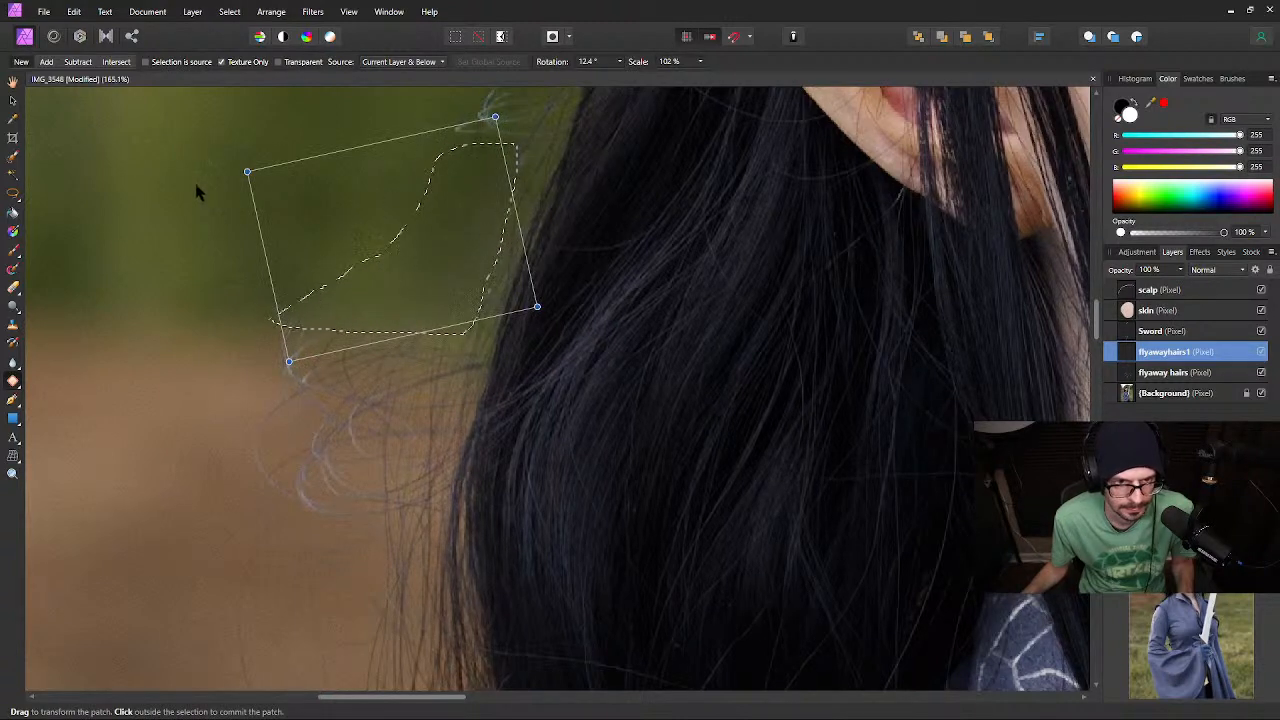
# Patch the fine wispy strands beside the hair near the pointed ear, and toggle the flyaway hairs layer to compare
pyautogui.scroll(5, 254, 157)
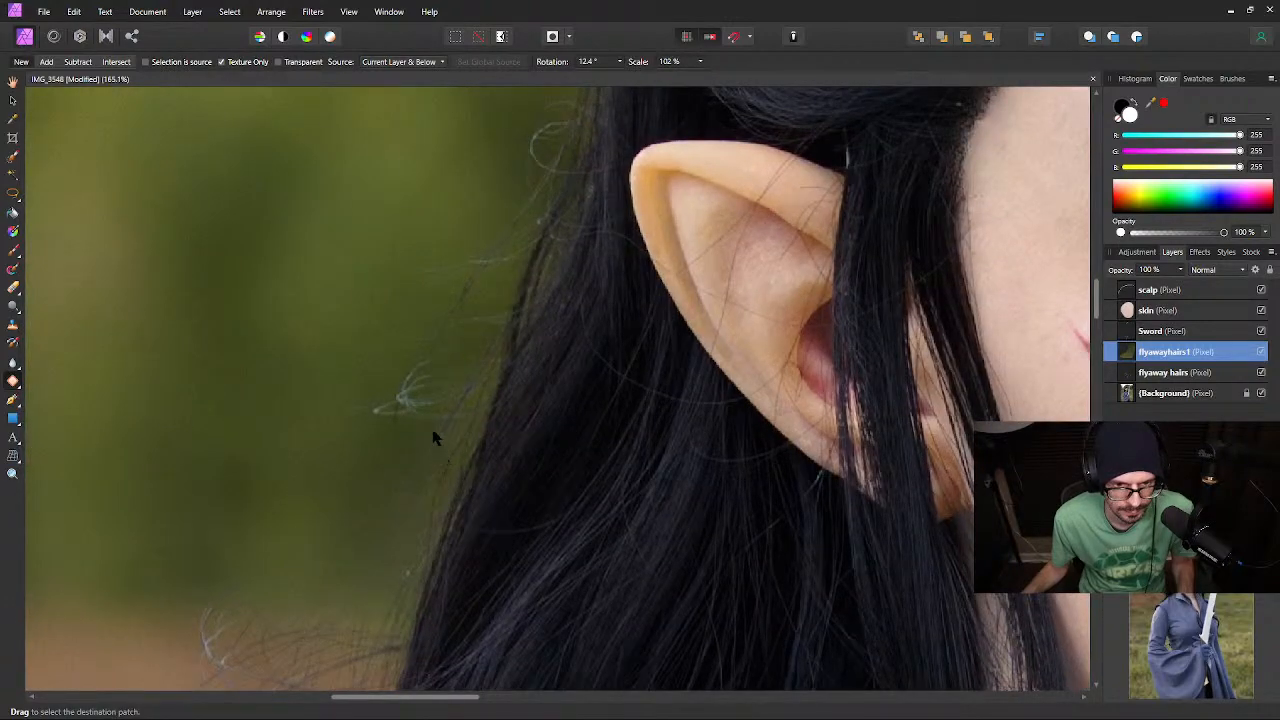
pyautogui.moveTo(433, 432)
pyautogui.mouseDown()
pyautogui.moveTo(464, 378)
pyautogui.moveTo(454, 362)
pyautogui.moveTo(422, 359)
pyautogui.moveTo(351, 396)
pyautogui.moveTo(383, 434)
pyautogui.mouseUp()
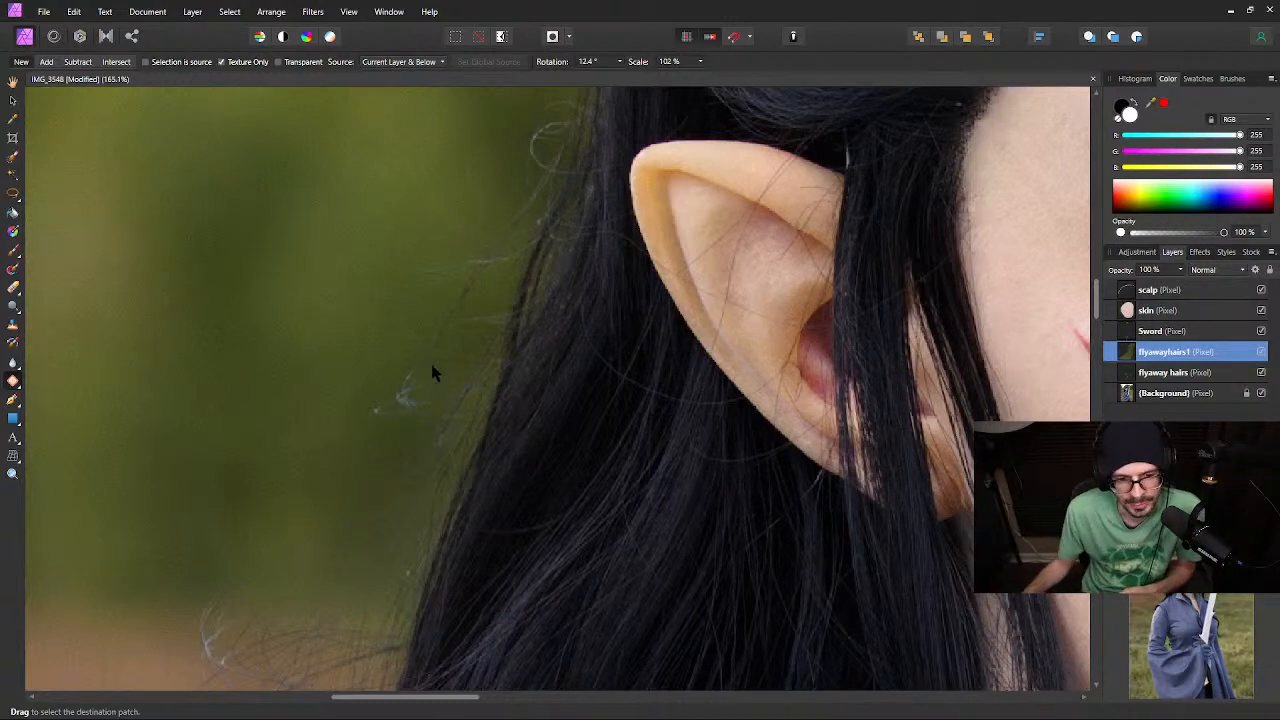
pyautogui.click(1261, 372)
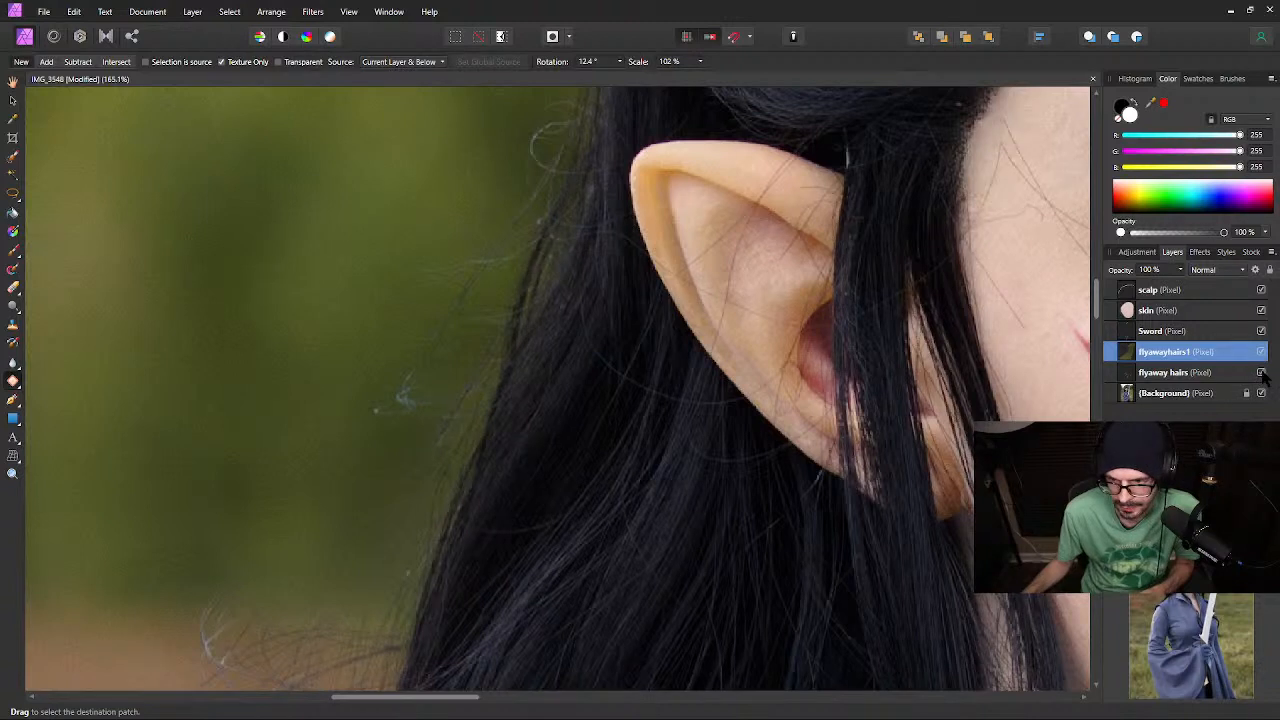
pyautogui.click(1261, 372)
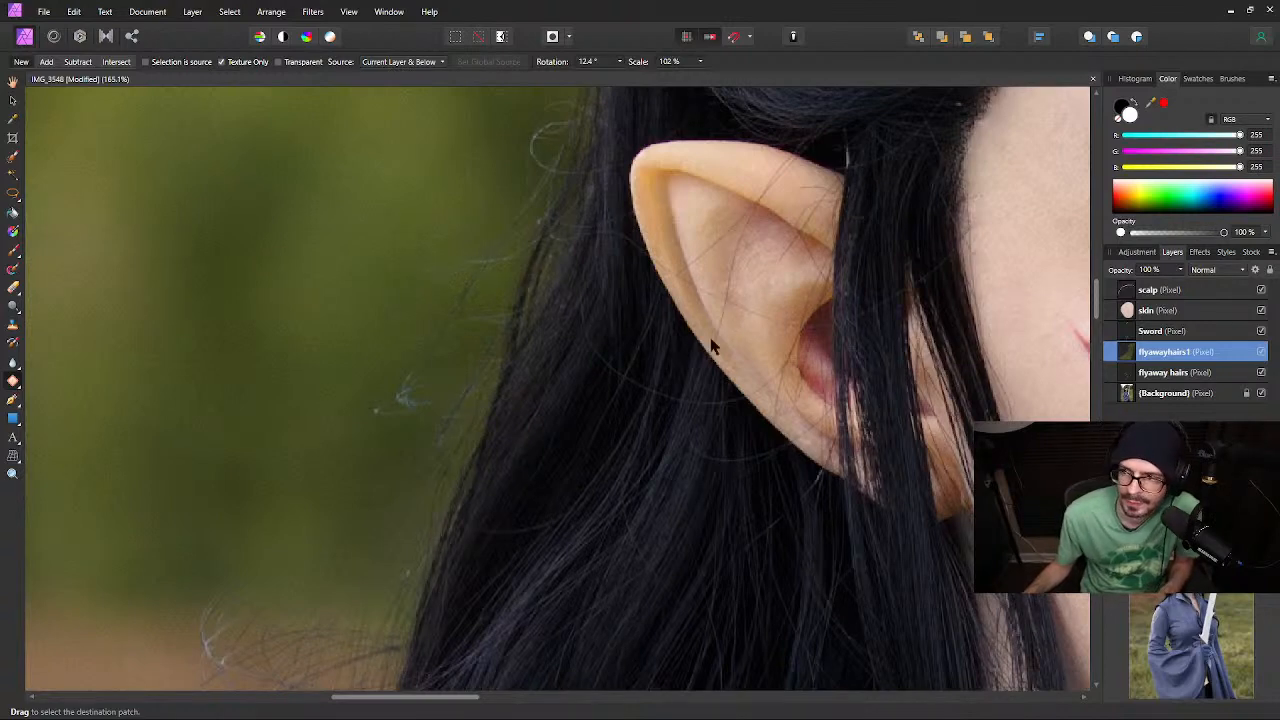
# Examine the sword blade closely, following its inscription down to the engraved ornament near the hilt
pyautogui.press('space')
pyautogui.moveTo(843, 329); pyautogui.dragTo(315, 420)
pyautogui.moveTo(774, 380); pyautogui.dragTo(291, 382)
pyautogui.moveTo(868, 337); pyautogui.dragTo(486, 563)
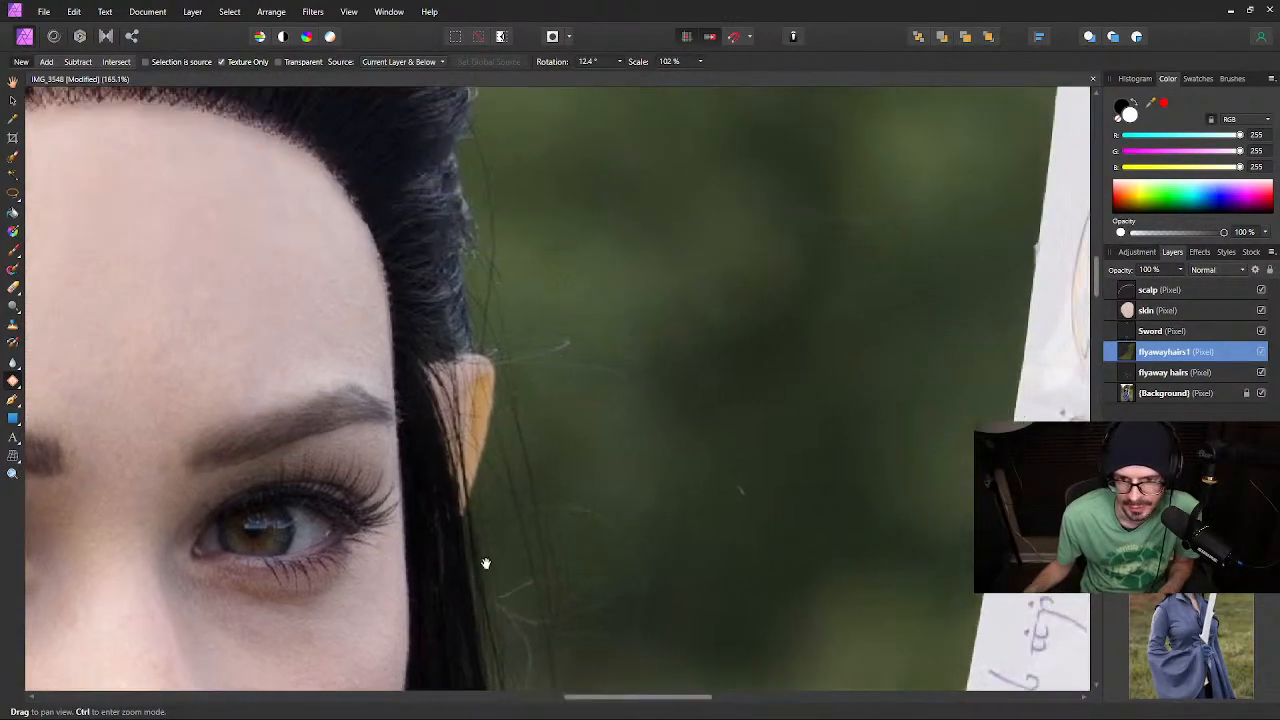
pyautogui.moveTo(982, 228); pyautogui.dragTo(385, 81)
pyautogui.moveTo(458, 464); pyautogui.dragTo(582, 319)
pyautogui.moveTo(562, 442); pyautogui.dragTo(650, 345)
pyautogui.moveTo(656, 420); pyautogui.dragTo(701, 357)
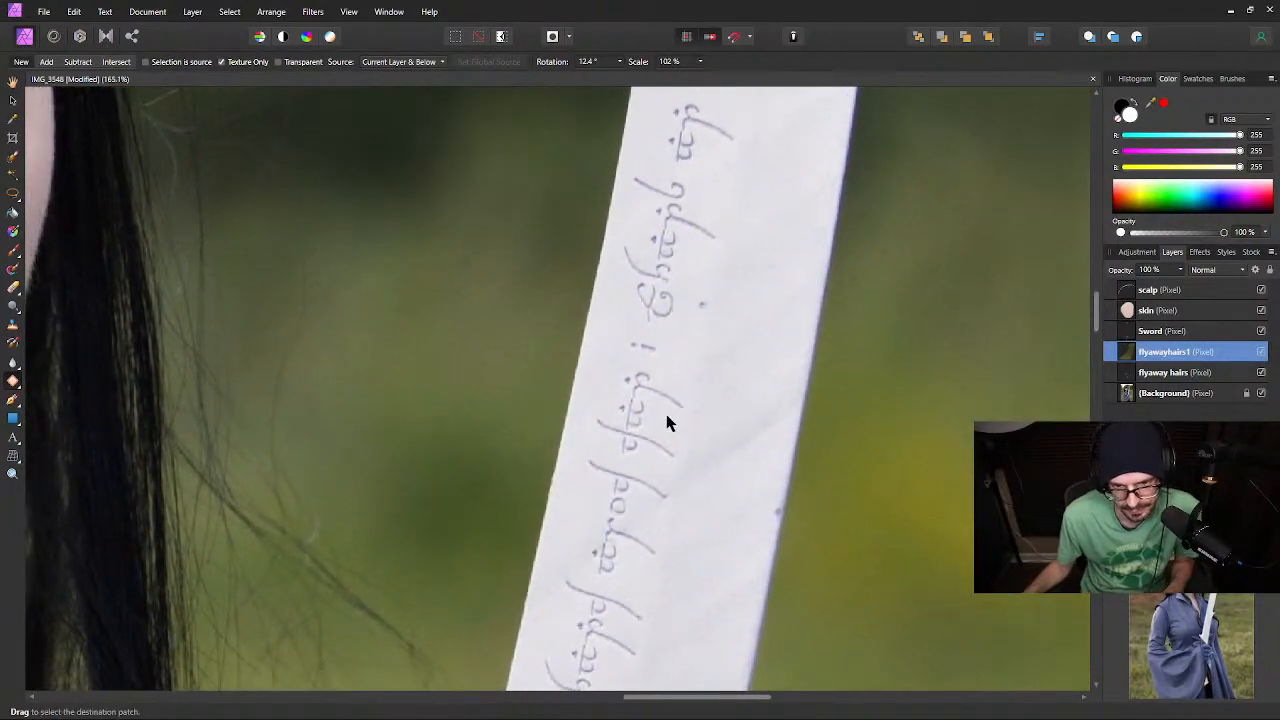
pyautogui.scroll(3, 668, 423)
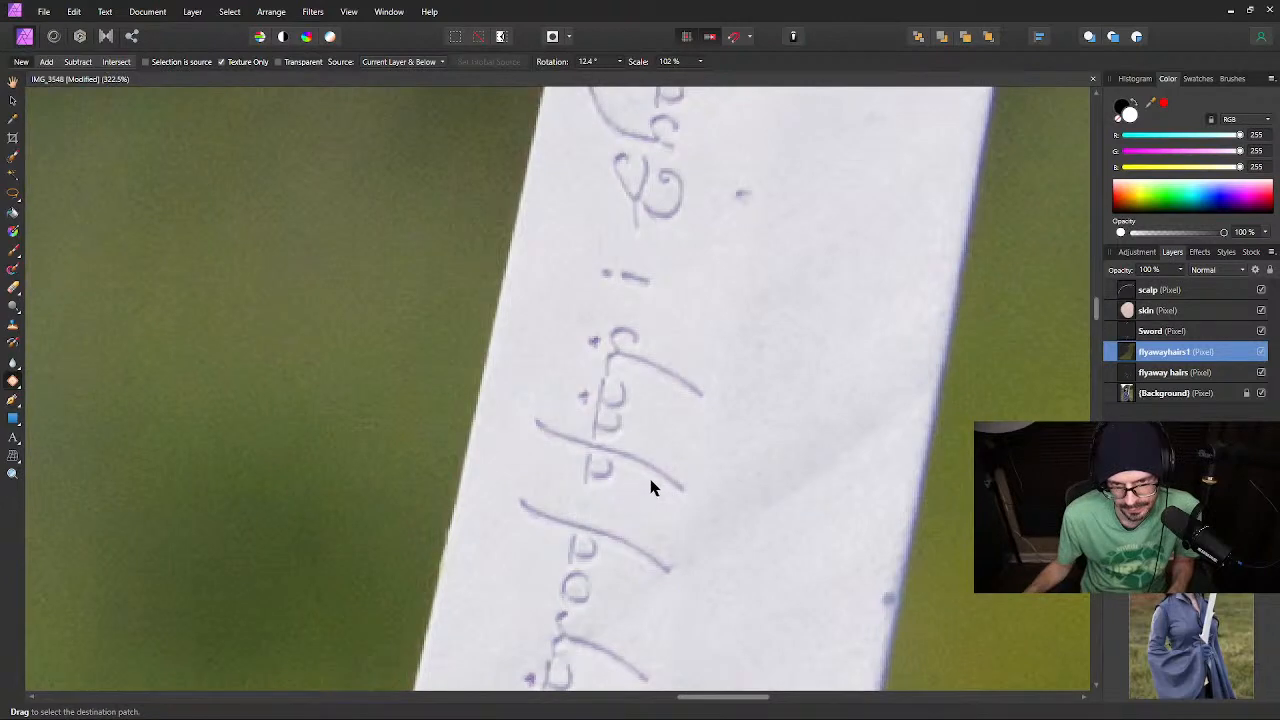
pyautogui.moveTo(645, 558); pyautogui.dragTo(737, 301)
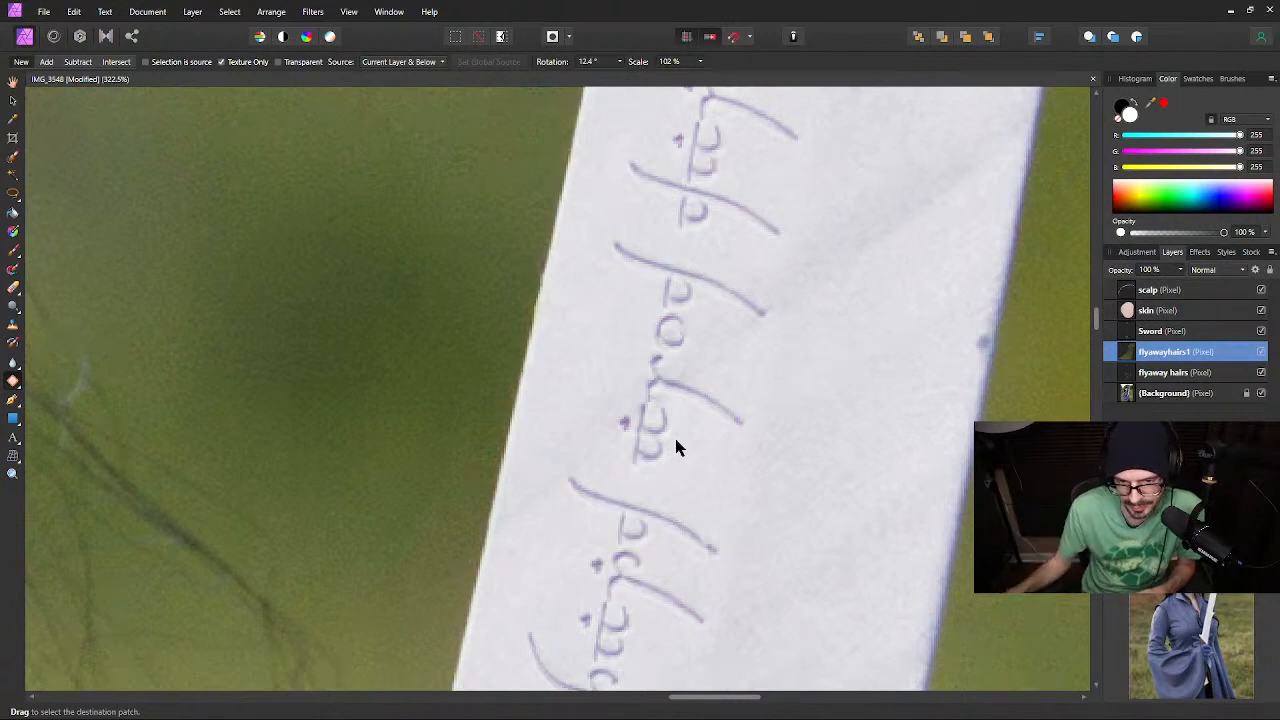
pyautogui.moveTo(705, 508)
pyautogui.mouseDown()
pyautogui.moveTo(763, 397)
pyautogui.moveTo(775, 261)
pyautogui.mouseUp()
pyautogui.moveTo(809, 488); pyautogui.dragTo(808, 322)
pyautogui.moveTo(759, 490); pyautogui.dragTo(783, 374)
pyautogui.moveTo(721, 567); pyautogui.dragTo(766, 363)
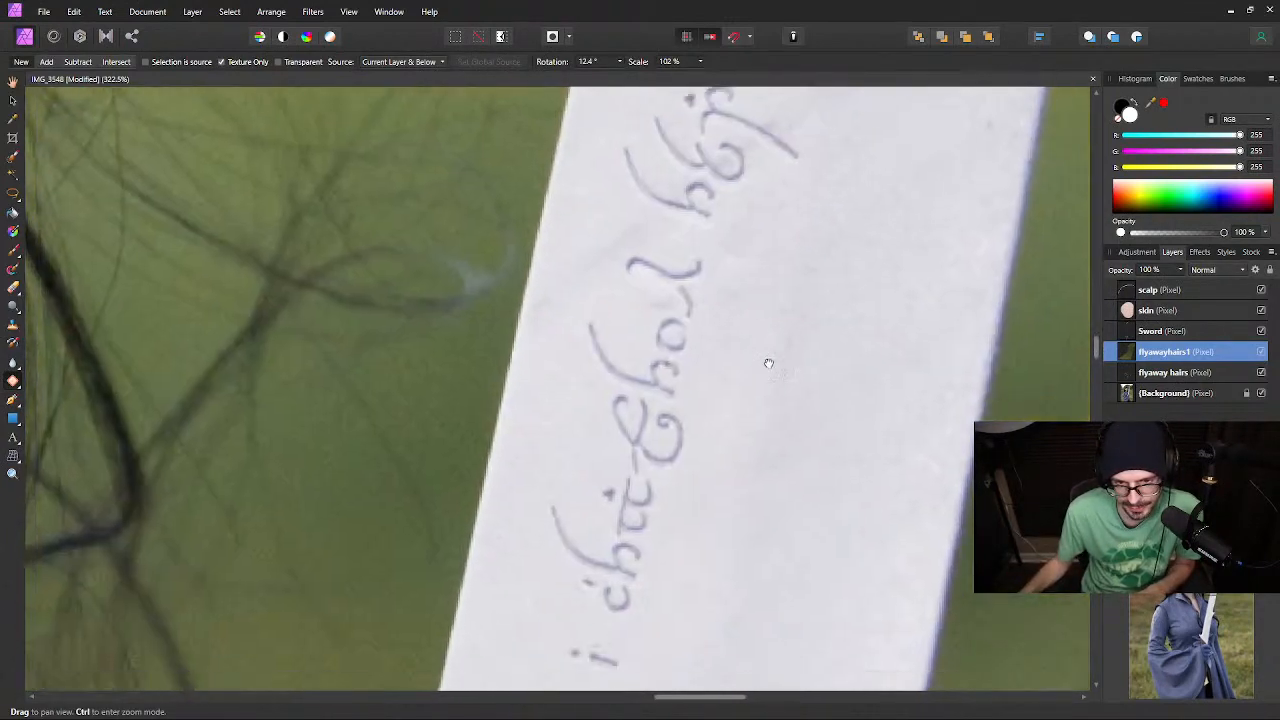
pyautogui.moveTo(768, 510); pyautogui.dragTo(766, 403)
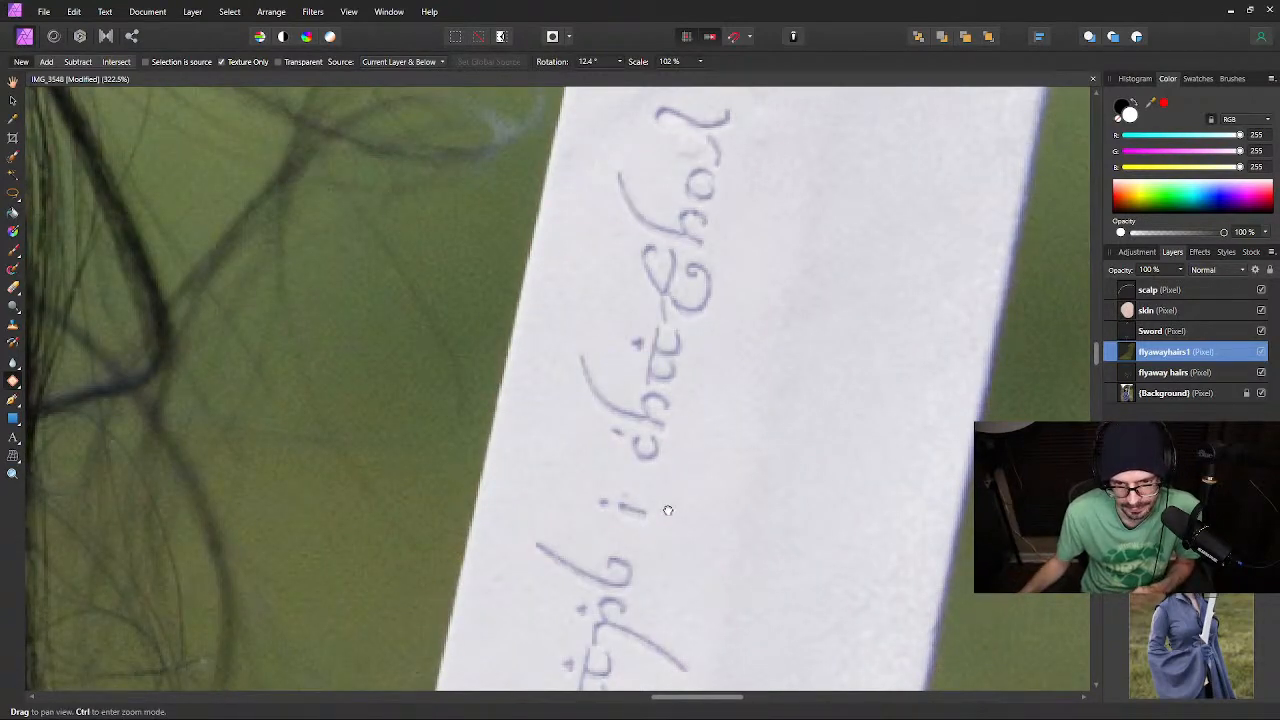
pyautogui.moveTo(668, 511); pyautogui.dragTo(758, 150)
pyautogui.moveTo(755, 325); pyautogui.dragTo(789, 148)
pyautogui.moveTo(716, 400); pyautogui.dragTo(768, 190)
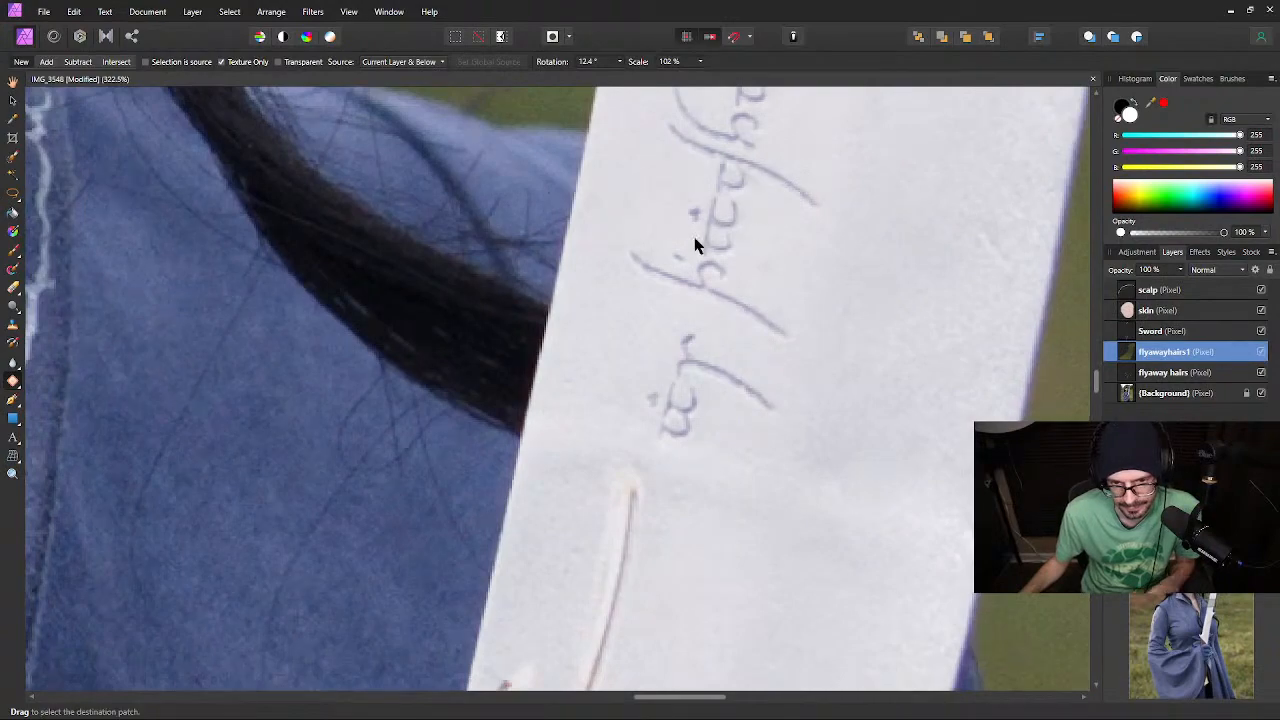
pyautogui.scroll(-5, 730, 322)
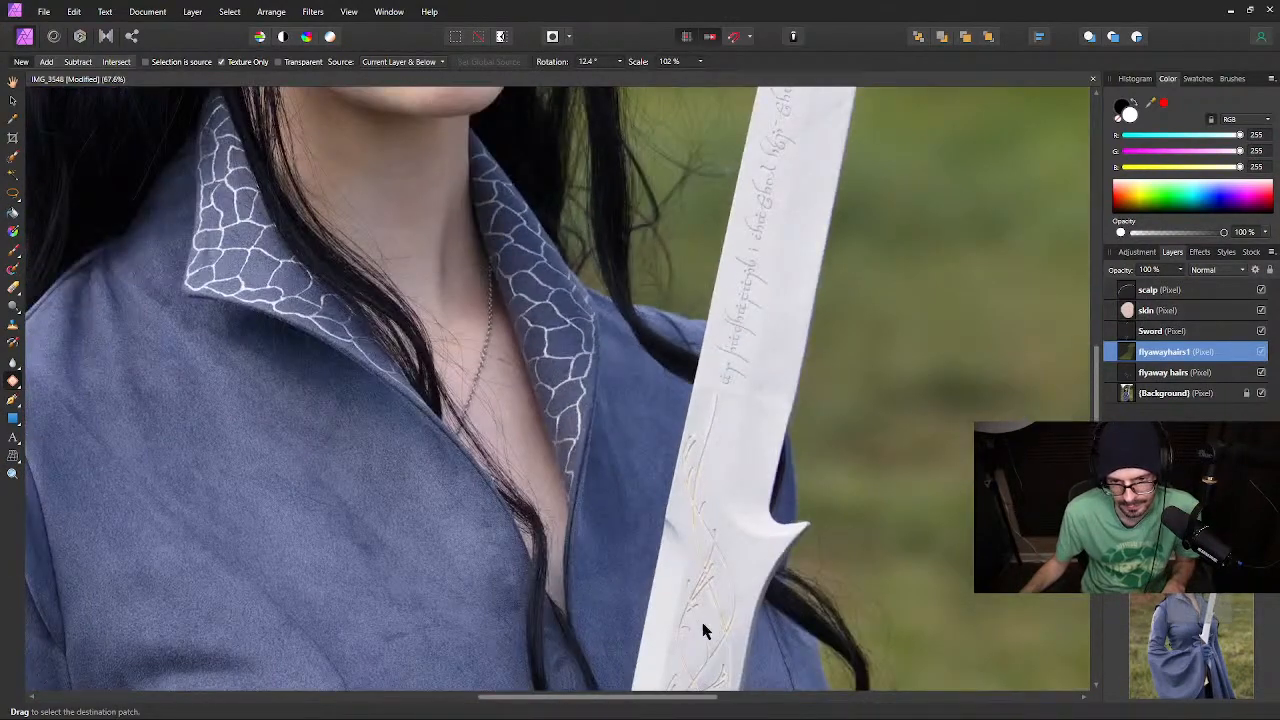
pyautogui.scroll(4, 718, 505)
pyautogui.scroll(3, 718, 512)
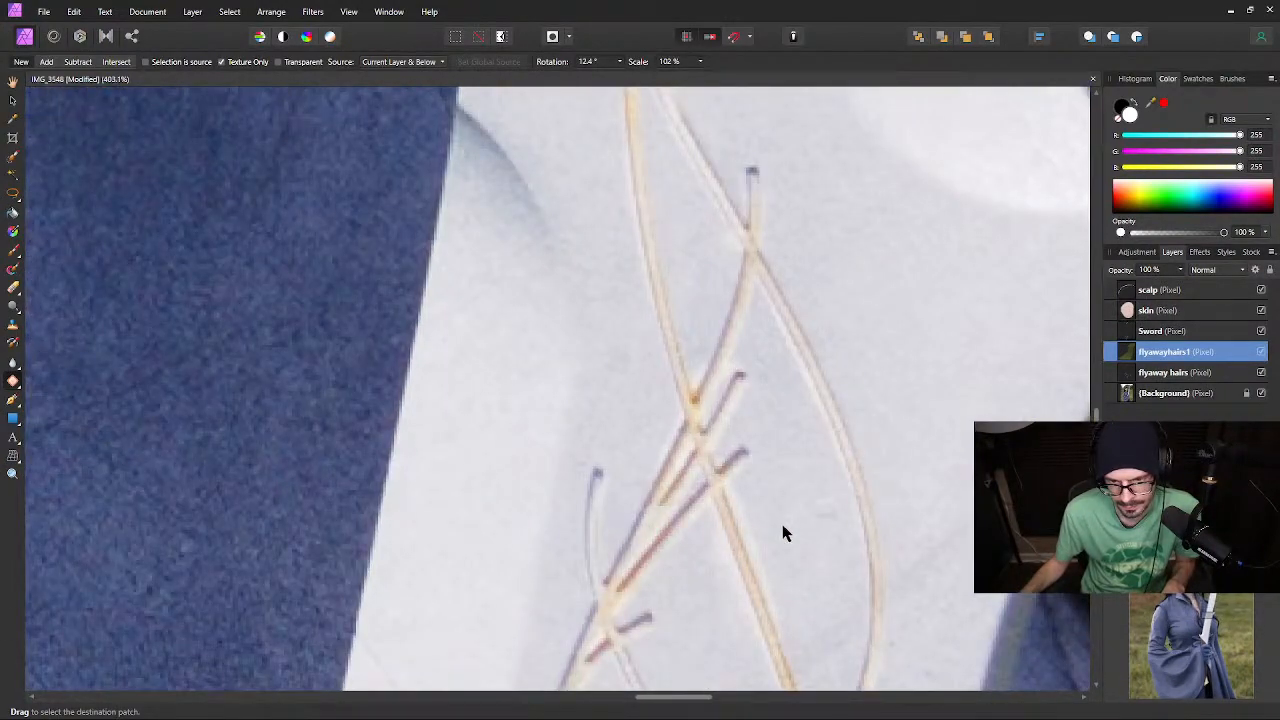
pyautogui.scroll(-8, 781, 527)
pyautogui.scroll(-3, 709, 489)
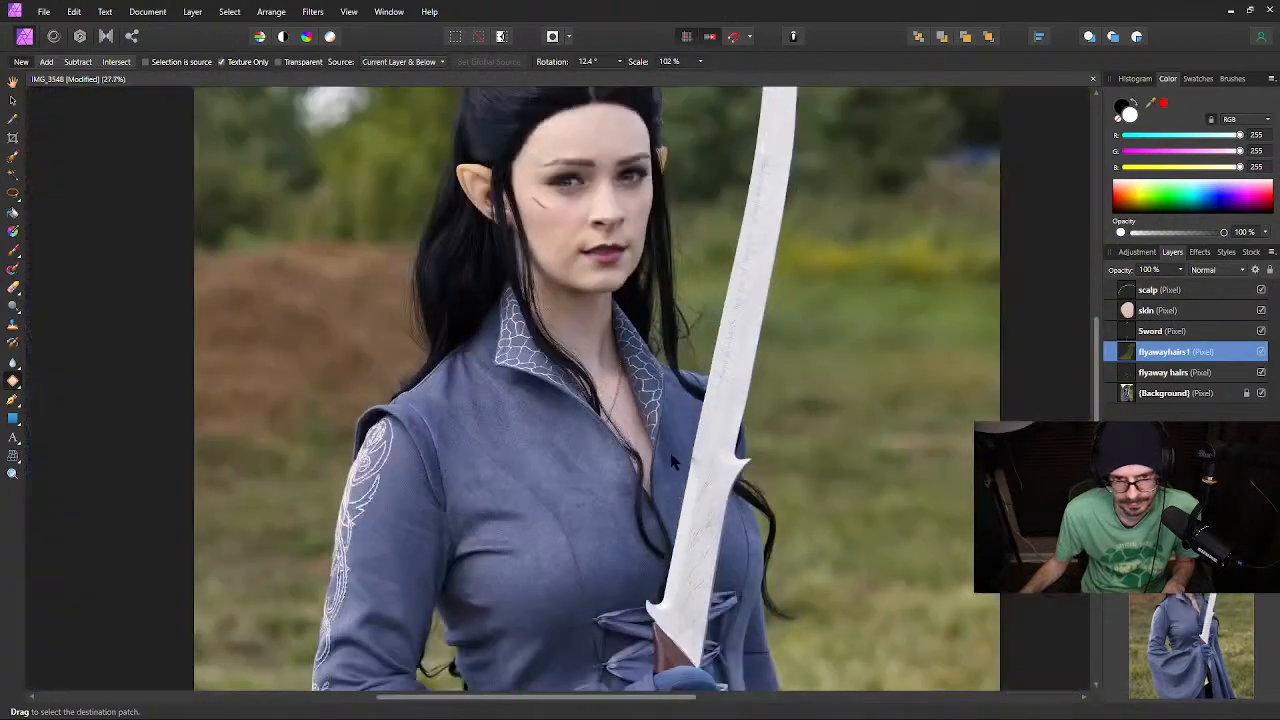
# Patch the curly flyaway wisps beside the long hair, where brown ground meets greenery, using clean background from the same boundary
pyautogui.scroll(1, 517, 334)
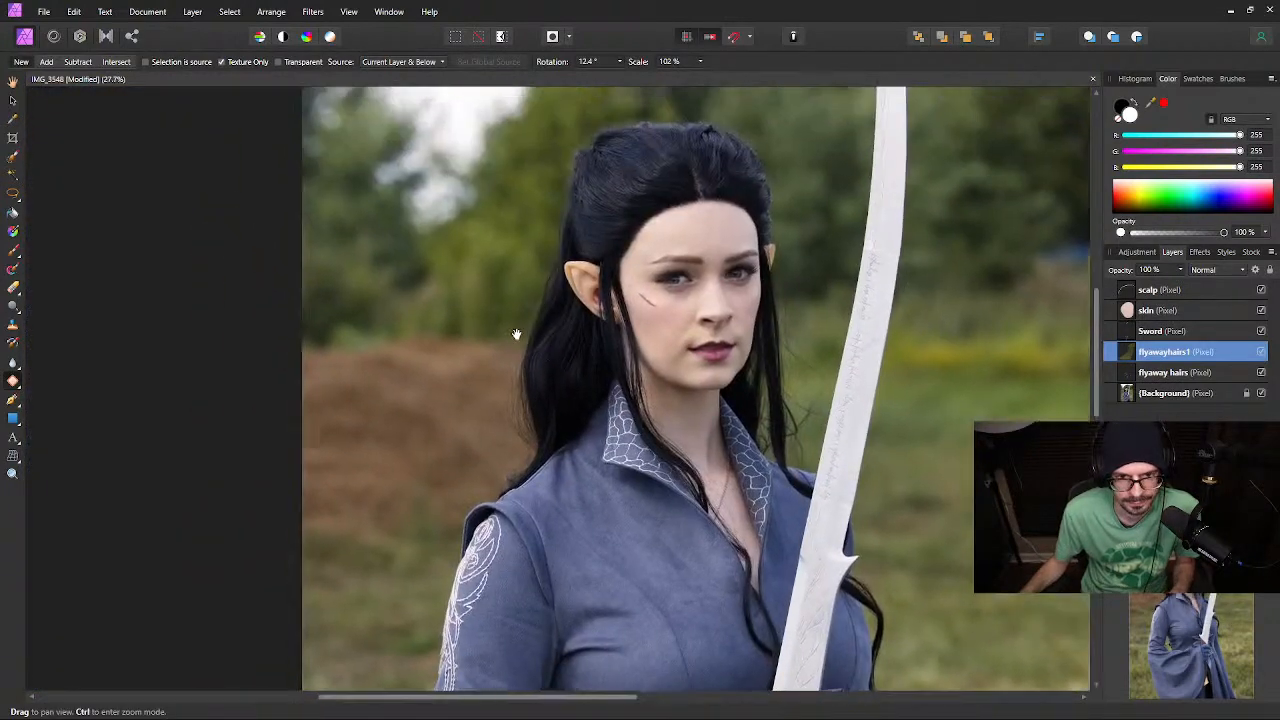
pyautogui.scroll(3, 541, 340)
pyautogui.scroll(2, 548, 325)
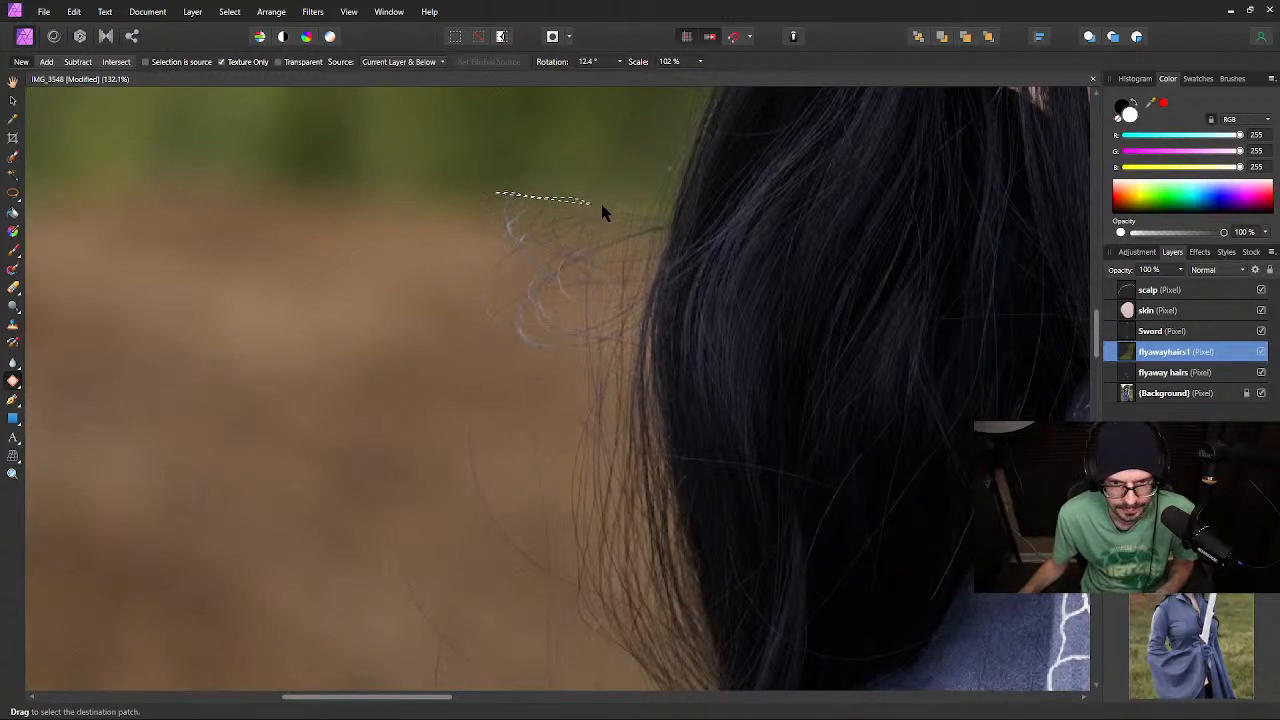
pyautogui.moveTo(637, 215)
pyautogui.mouseDown()
pyautogui.moveTo(632, 294)
pyautogui.moveTo(603, 339)
pyautogui.moveTo(522, 356)
pyautogui.moveTo(469, 319)
pyautogui.moveTo(464, 268)
pyautogui.moveTo(487, 241)
pyautogui.moveTo(491, 200)
pyautogui.mouseUp()
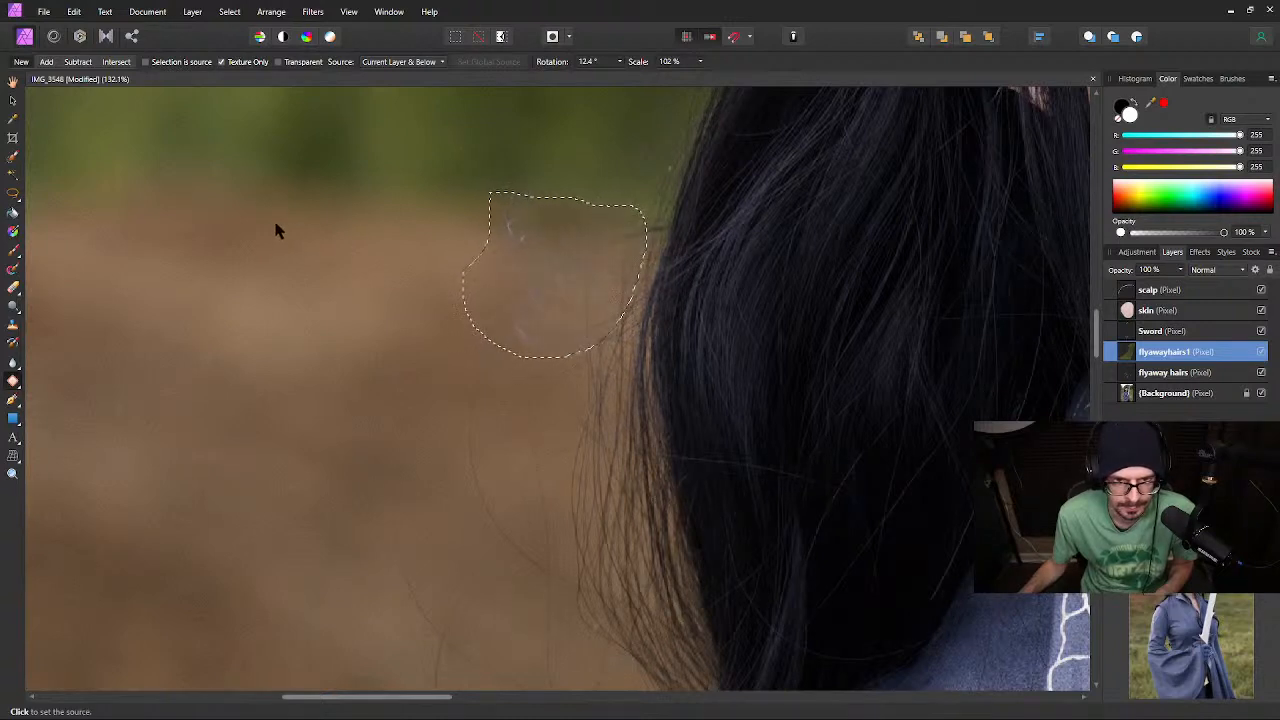
pyautogui.click(231, 222)
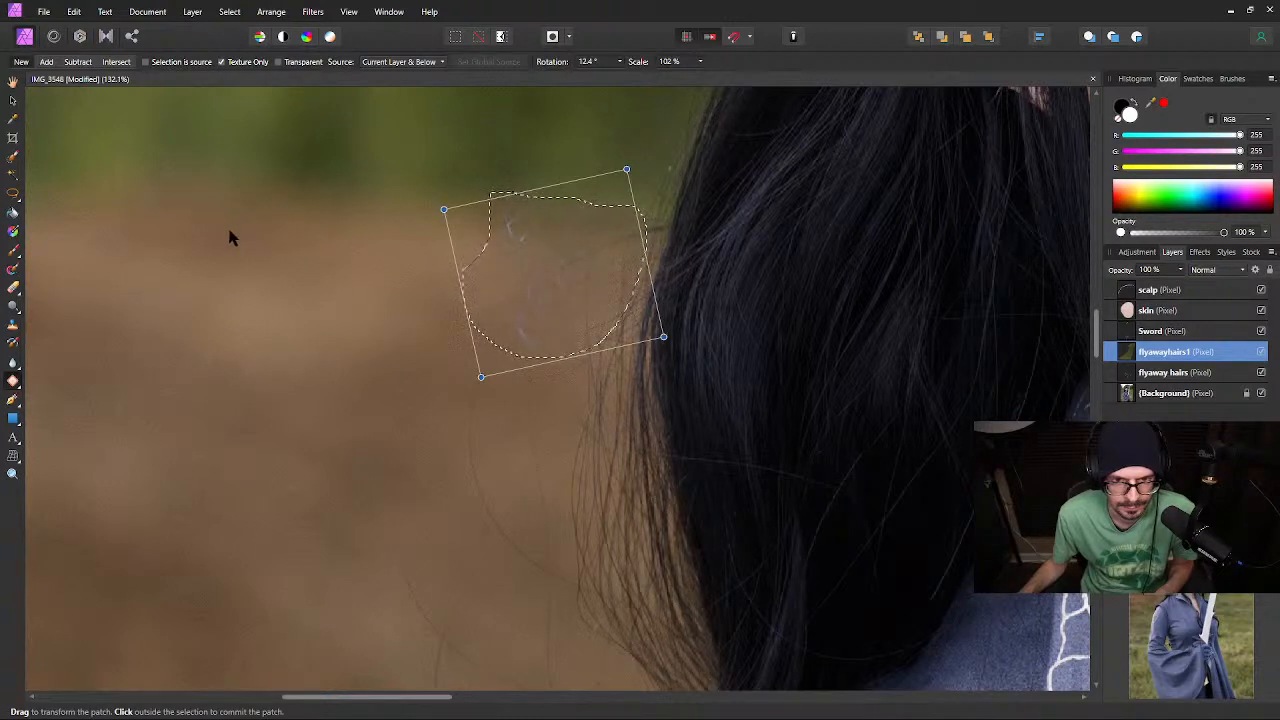
pyautogui.click(235, 237)
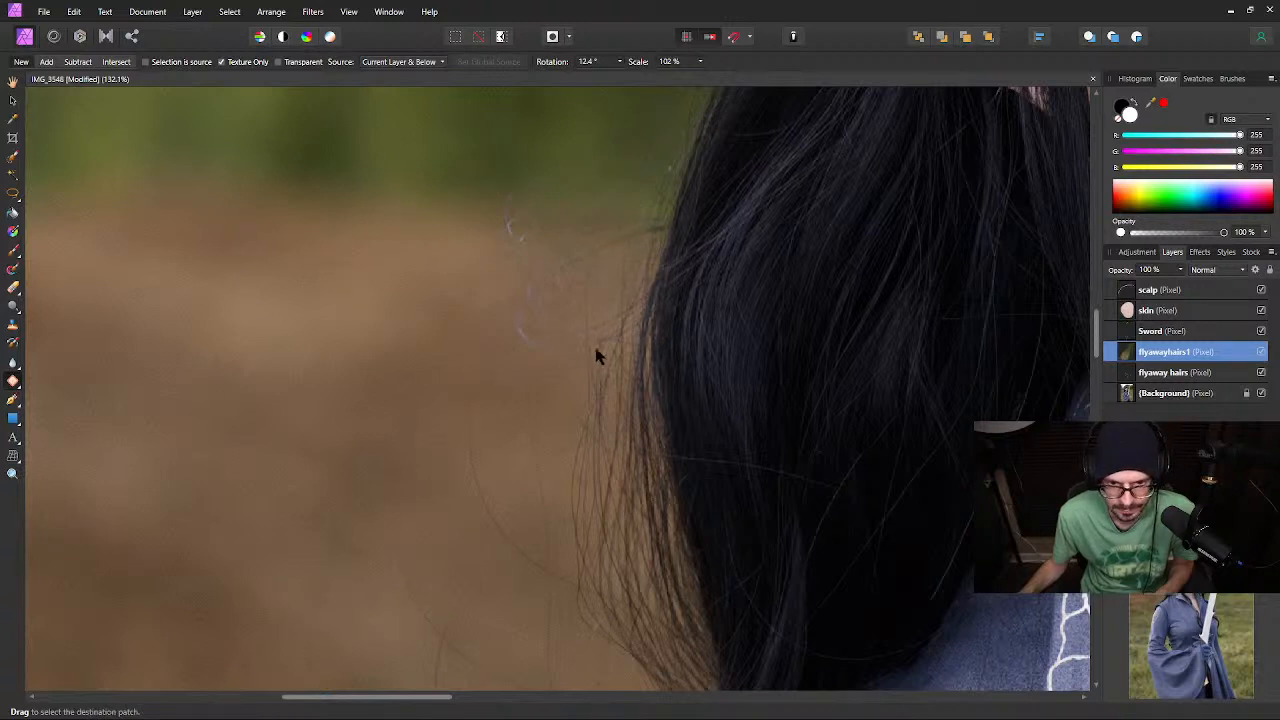
# Patch the thin loose strands along the long hair's outer edge down toward the shoulder with clean brown background
pyautogui.moveTo(621, 433)
pyautogui.mouseDown()
pyautogui.moveTo(571, 480)
pyautogui.moveTo(580, 334)
pyautogui.moveTo(628, 310)
pyautogui.moveTo(620, 302)
pyautogui.mouseUp()
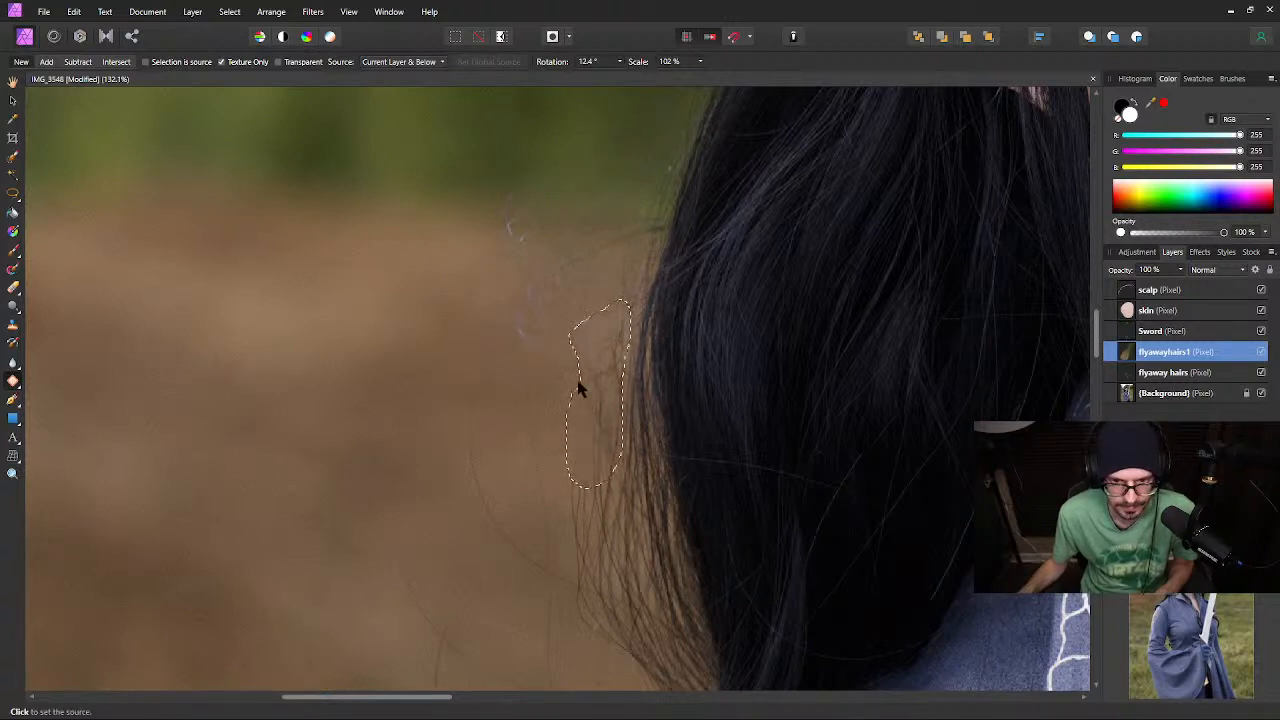
pyautogui.click(358, 300)
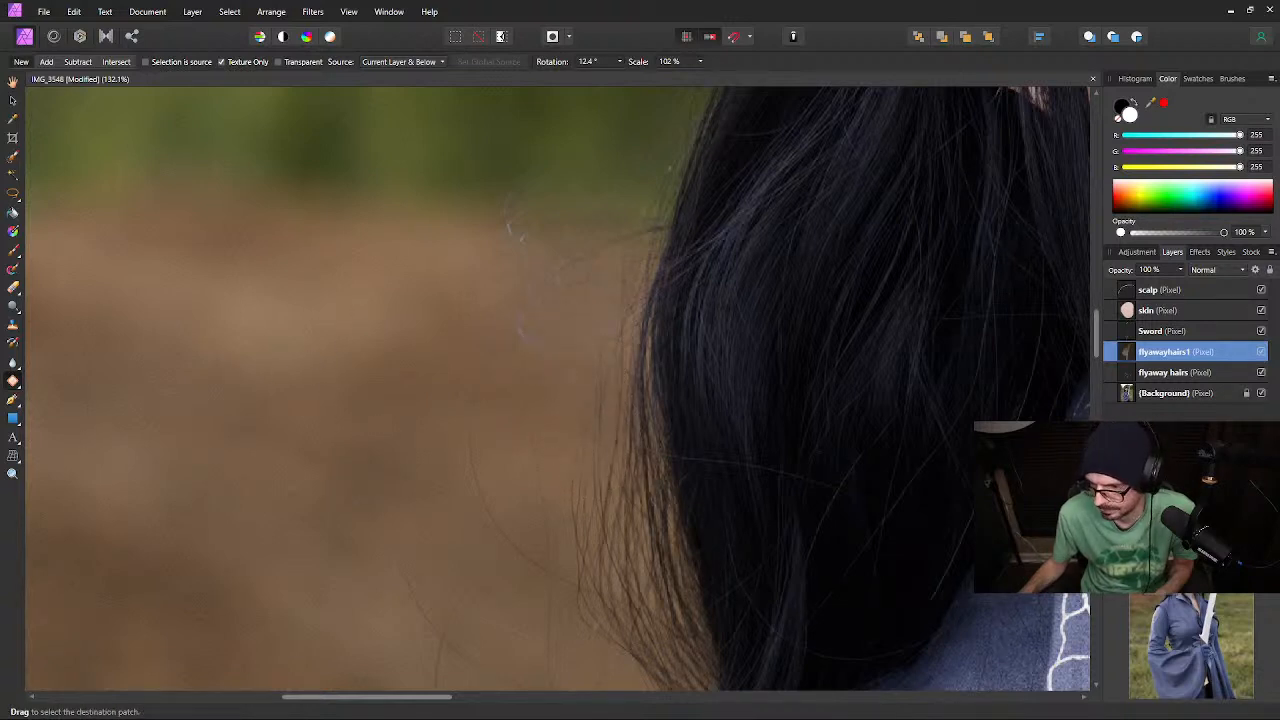
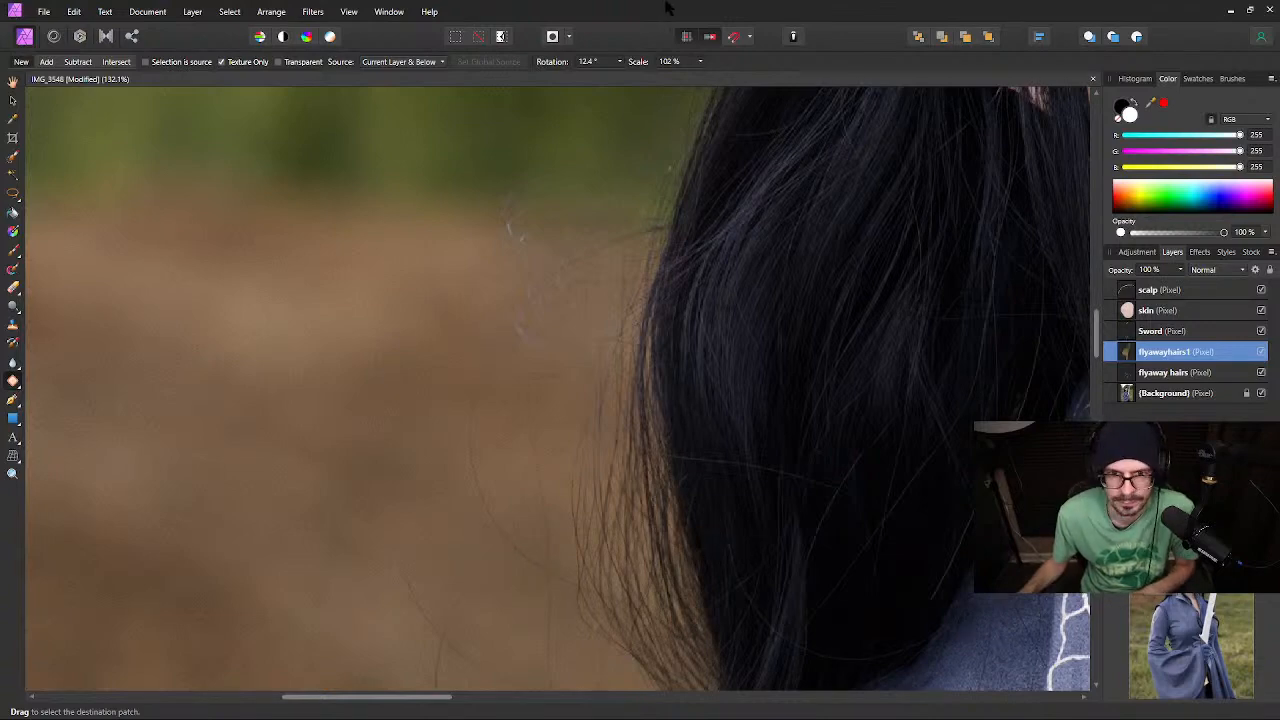
pyautogui.moveTo(561, 472); pyautogui.dragTo(524, 247)
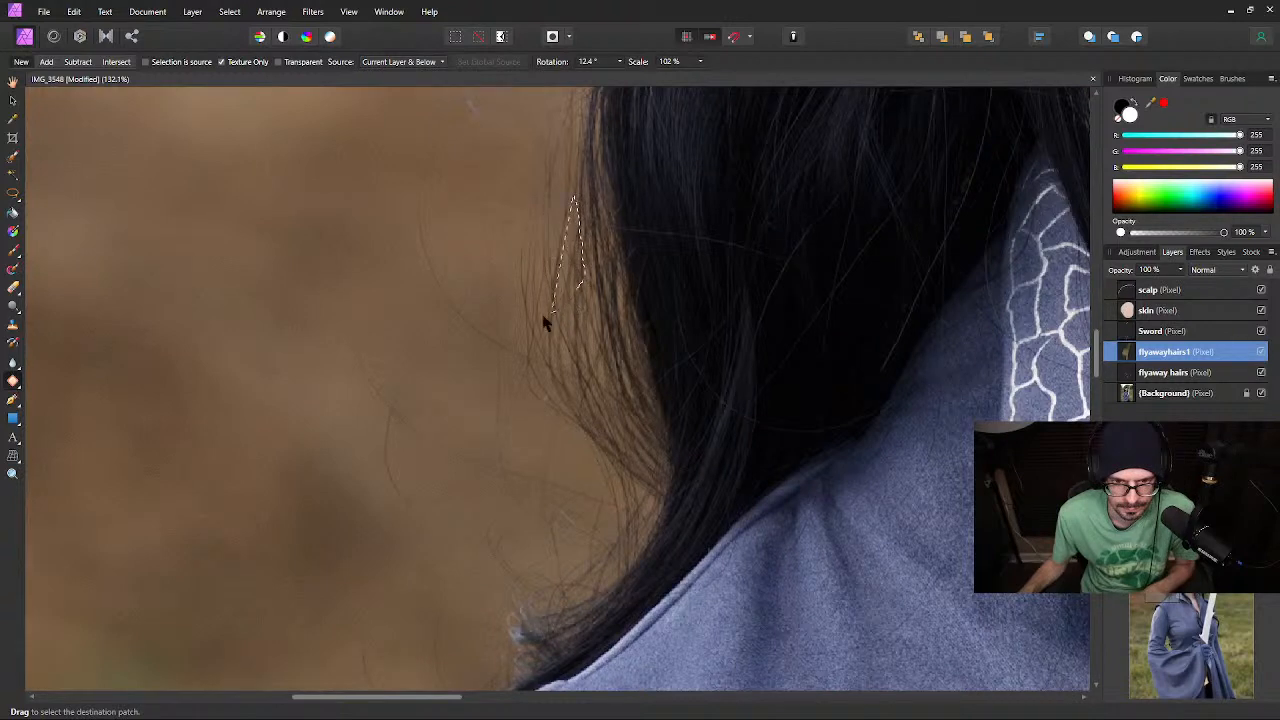
pyautogui.moveTo(545, 322)
pyautogui.mouseDown()
pyautogui.moveTo(514, 284)
pyautogui.moveTo(509, 246)
pyautogui.moveTo(511, 203)
pyautogui.moveTo(570, 193)
pyautogui.mouseUp()
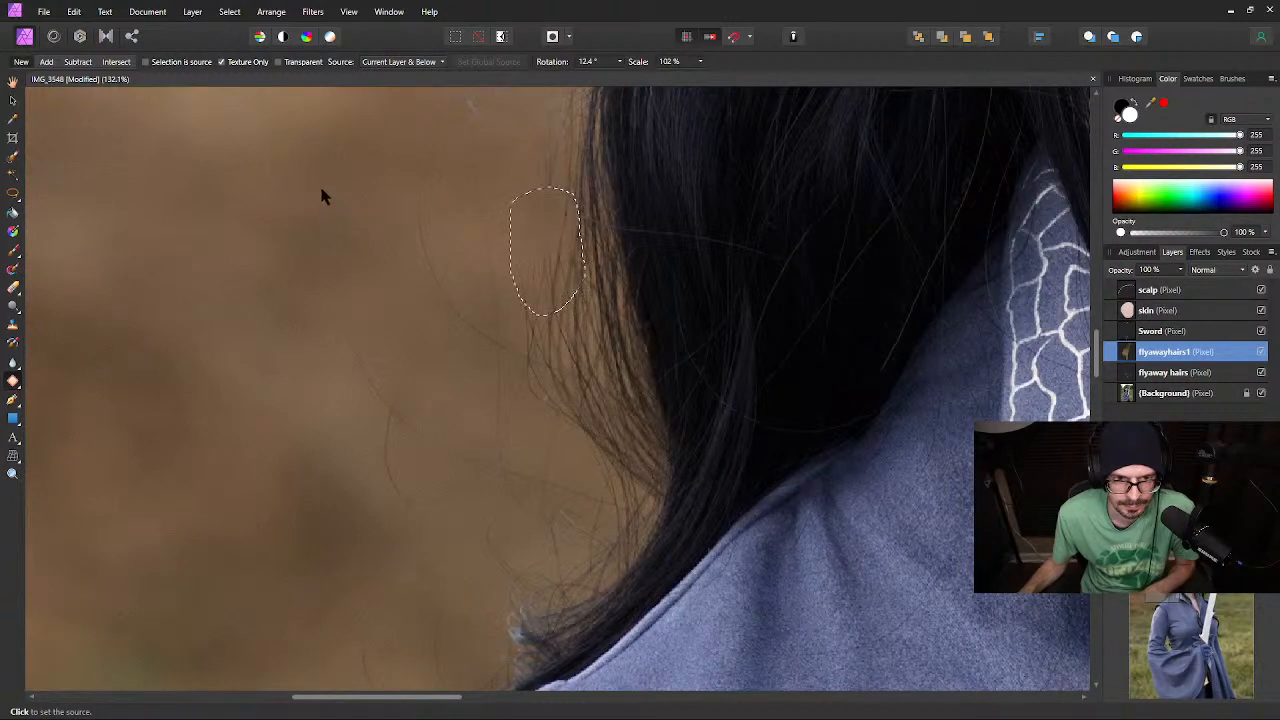
pyautogui.click(324, 213)
pyautogui.hotkey('ctrl', 'd')
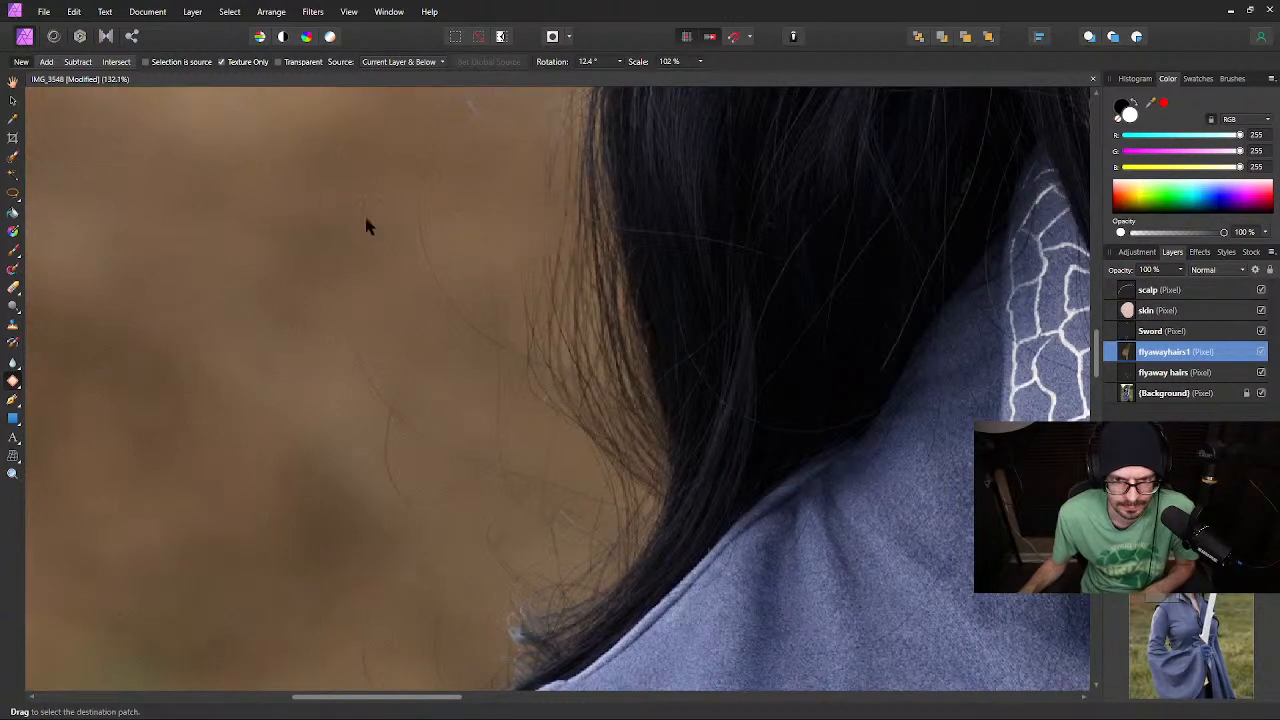
pyautogui.moveTo(588, 360)
pyautogui.mouseDown()
pyautogui.moveTo(543, 403)
pyautogui.moveTo(503, 274)
pyautogui.moveTo(485, 262)
pyautogui.moveTo(495, 250)
pyautogui.mouseUp()
pyautogui.click(302, 219)
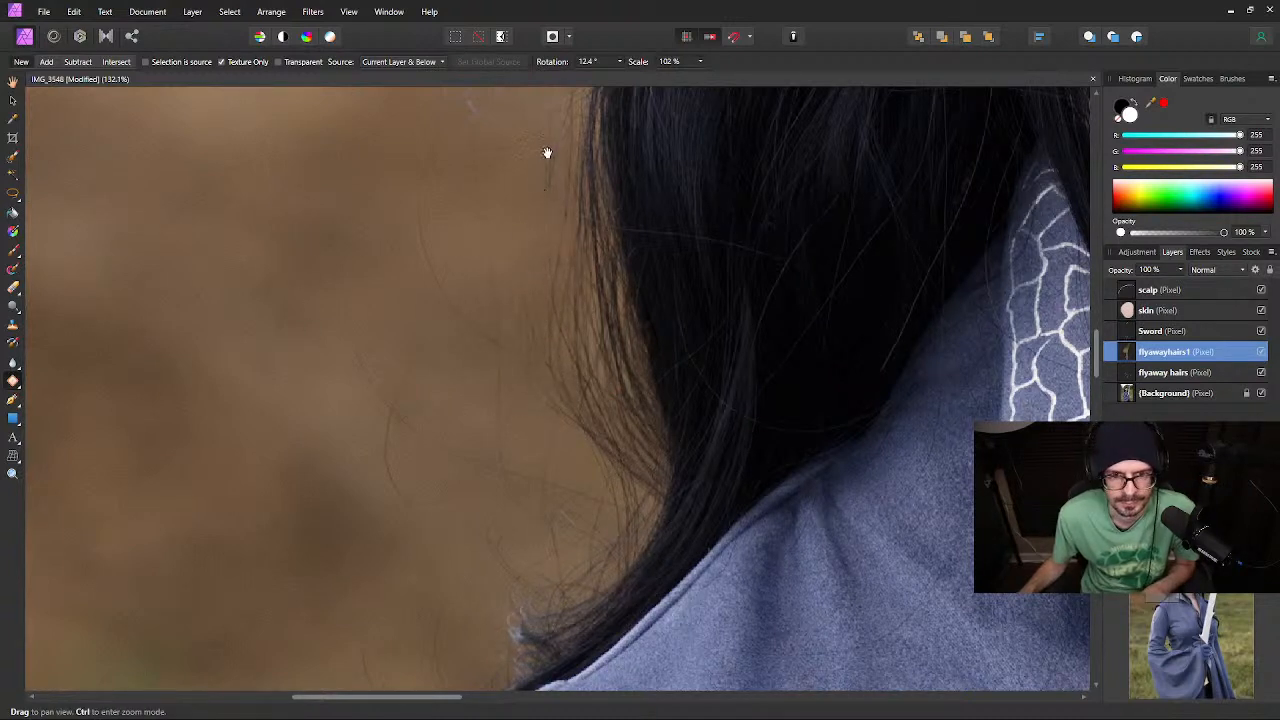
# Patch the stray hairs sticking out at the crown's corner on the side away from the sword with clean green background
pyautogui.moveTo(546, 151); pyautogui.dragTo(586, 411)
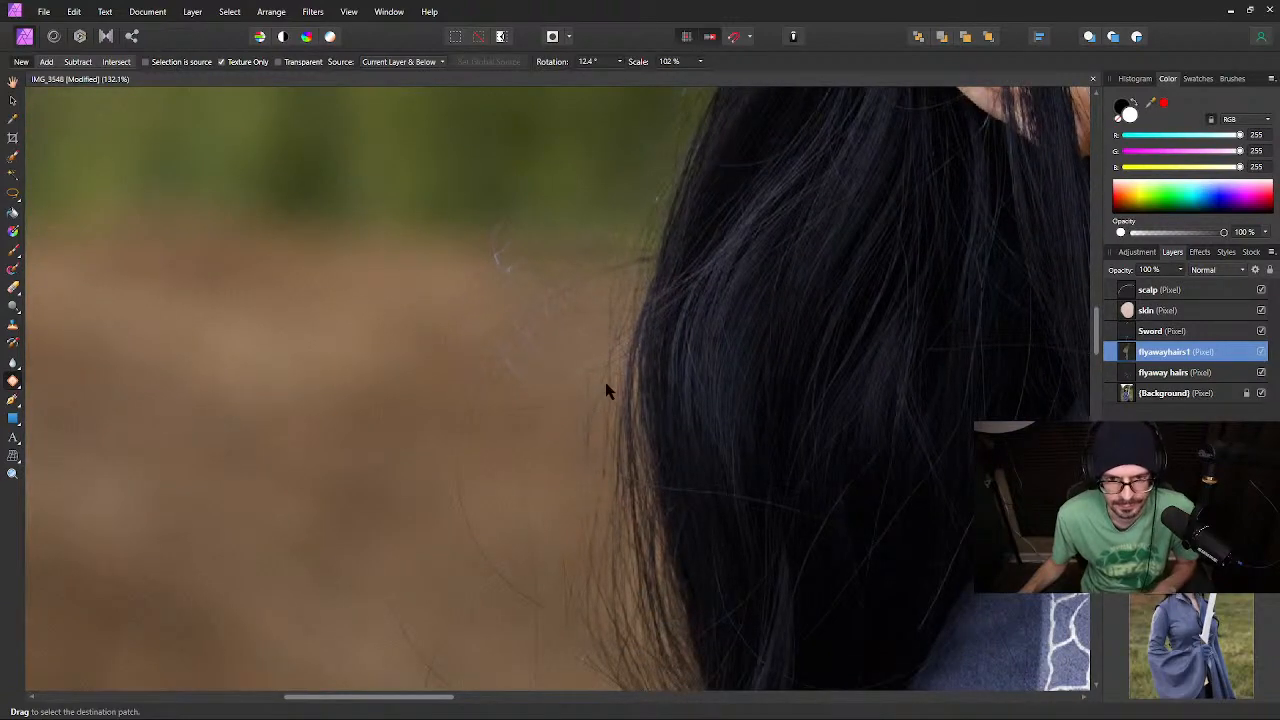
pyautogui.scroll(-11, 613, 402)
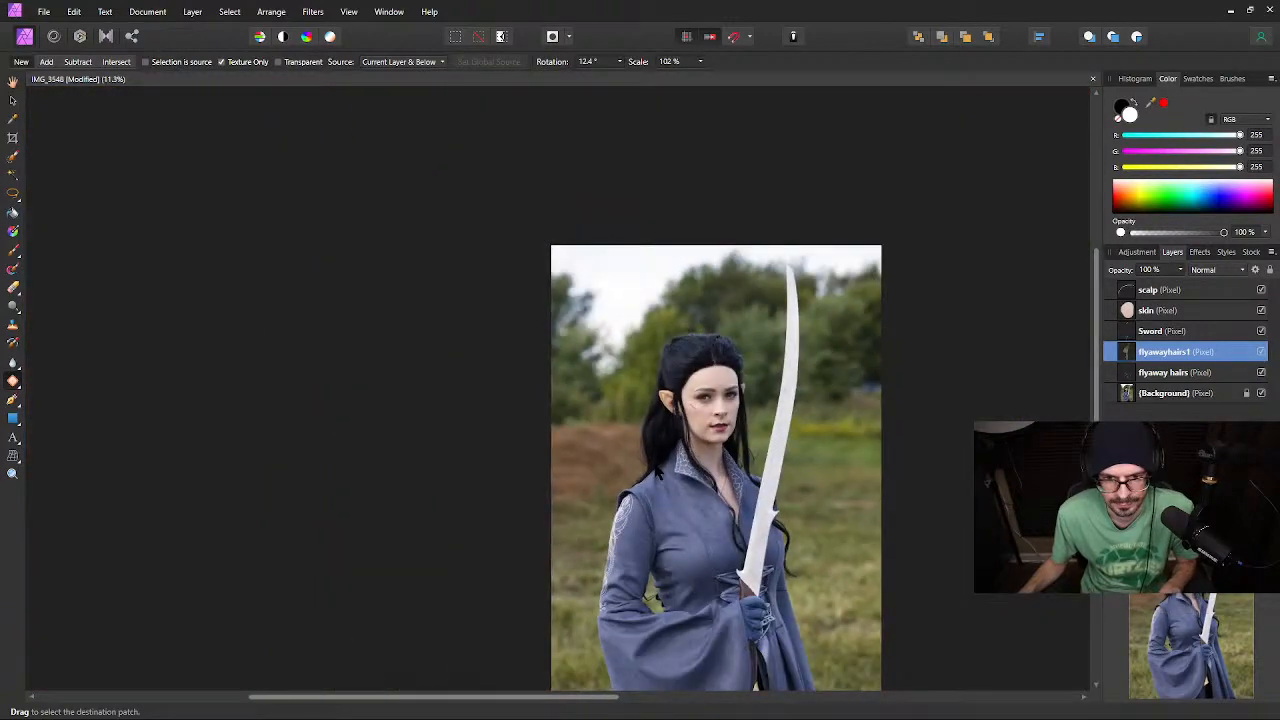
pyautogui.scroll(-1, 657, 470)
pyautogui.scroll(11, 691, 458)
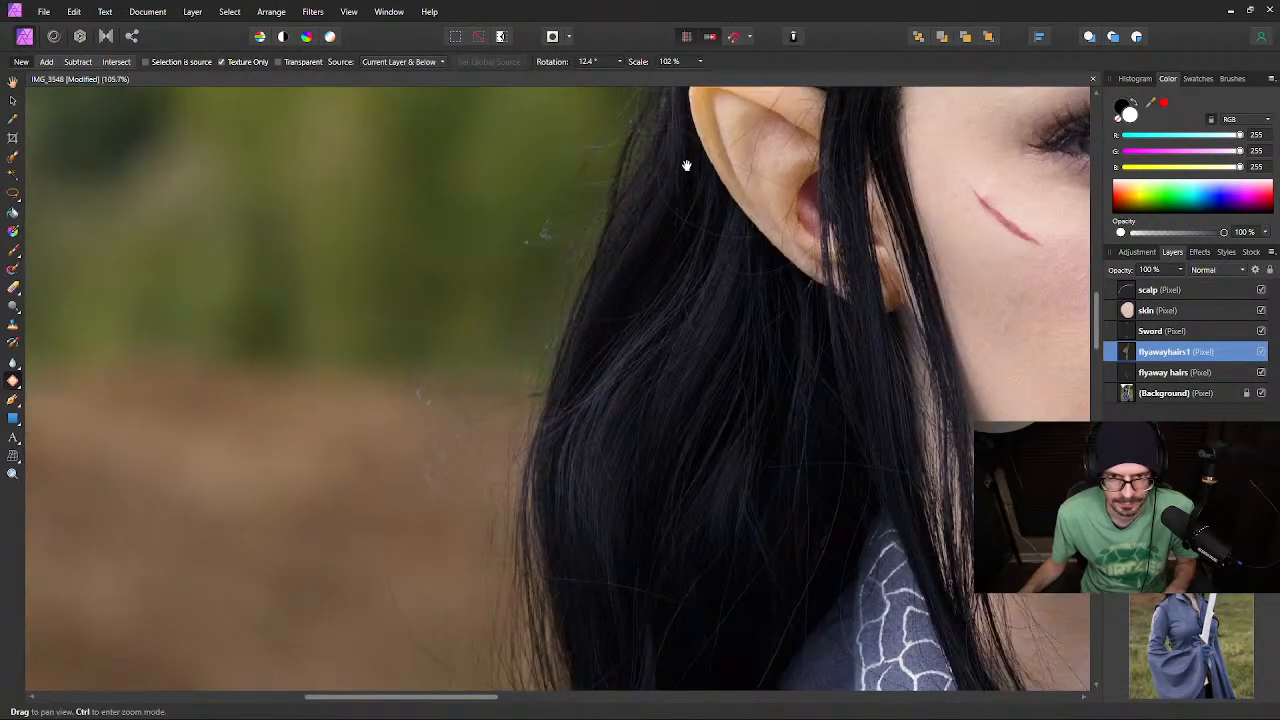
pyautogui.moveTo(687, 165); pyautogui.dragTo(506, 623)
pyautogui.moveTo(603, 335); pyautogui.dragTo(351, 514)
pyautogui.scroll(2, 349, 286)
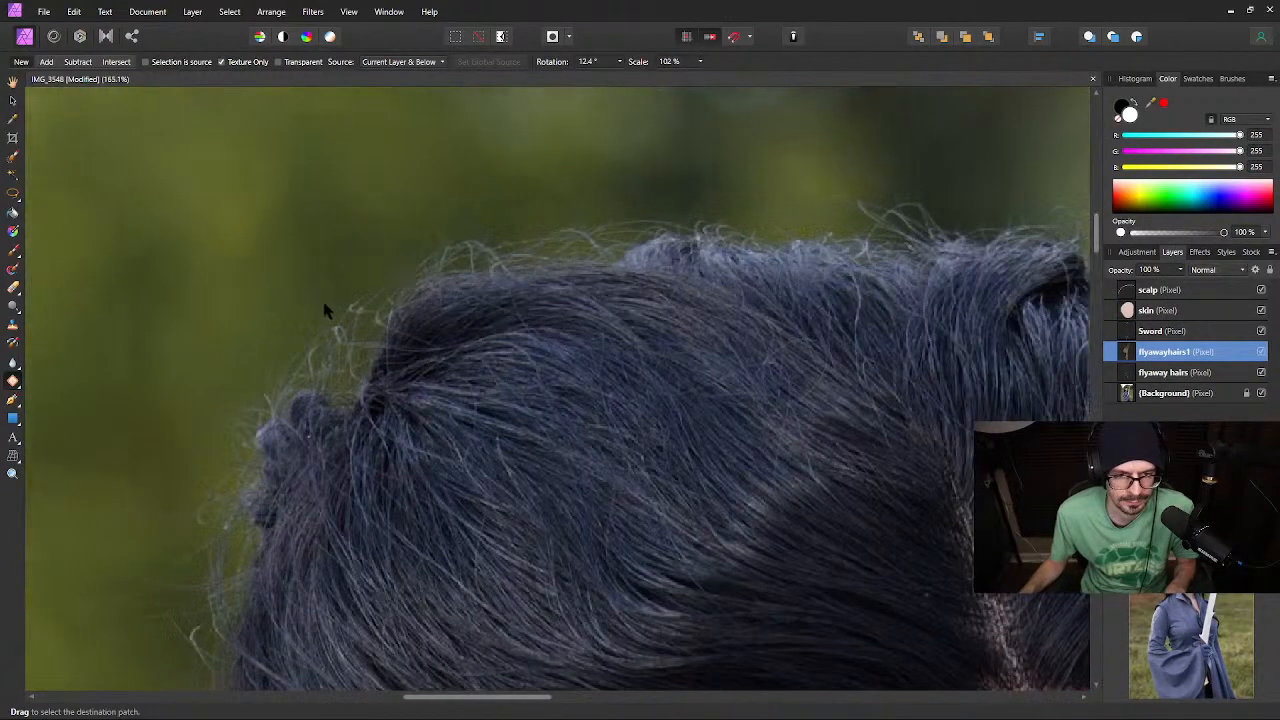
pyautogui.scroll(1, 378, 289)
pyautogui.moveTo(371, 342)
pyautogui.mouseDown()
pyautogui.moveTo(332, 387)
pyautogui.moveTo(285, 387)
pyautogui.moveTo(256, 324)
pyautogui.mouseUp()
pyautogui.moveTo(320, 351); pyautogui.dragTo(264, 253)
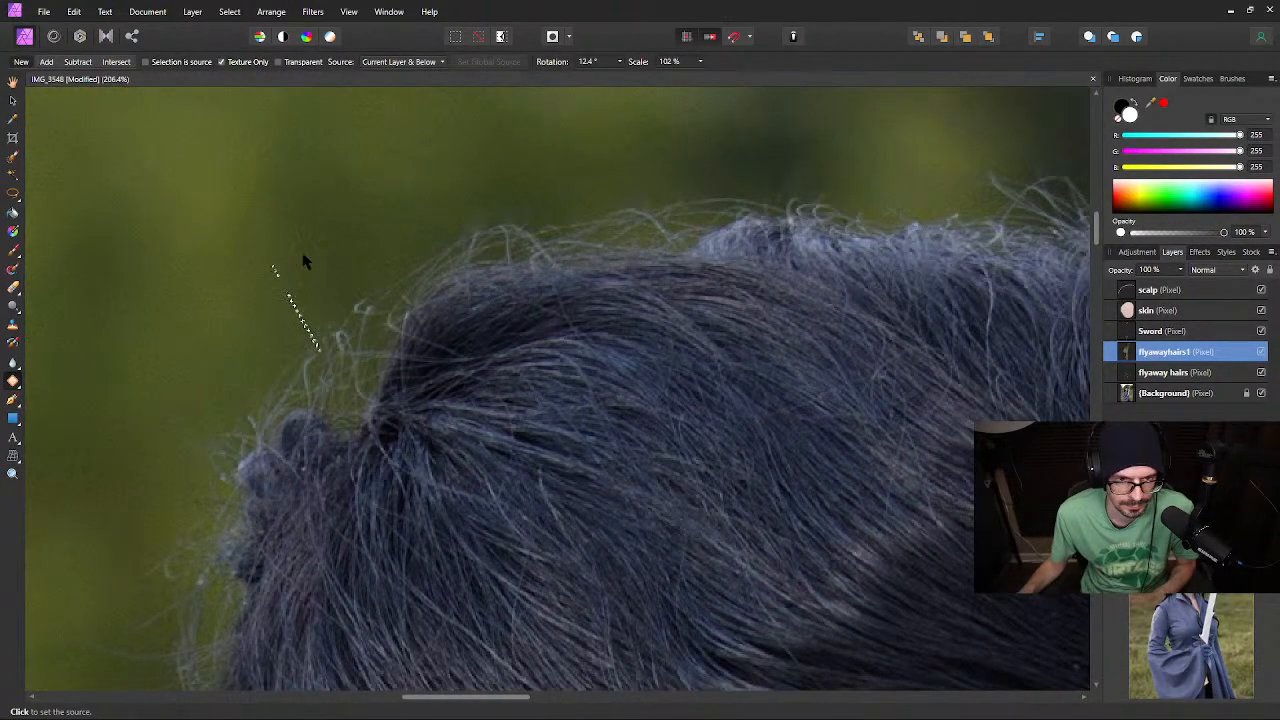
pyautogui.moveTo(350, 277)
pyautogui.mouseDown()
pyautogui.moveTo(397, 342)
pyautogui.moveTo(370, 358)
pyautogui.mouseUp()
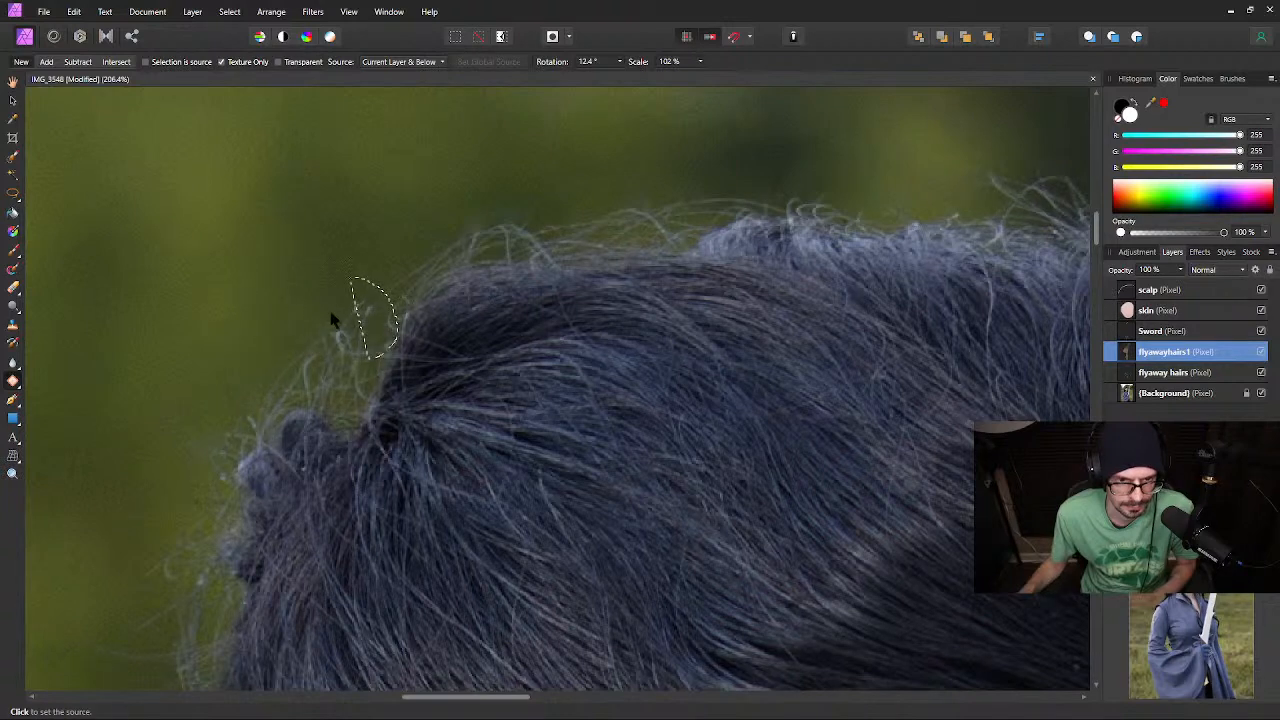
pyautogui.moveTo(326, 283)
pyautogui.mouseDown()
pyautogui.moveTo(381, 281)
pyautogui.moveTo(376, 346)
pyautogui.moveTo(296, 387)
pyautogui.moveTo(257, 363)
pyautogui.moveTo(259, 348)
pyautogui.mouseUp()
pyautogui.moveTo(213, 203); pyautogui.dragTo(225, 205)
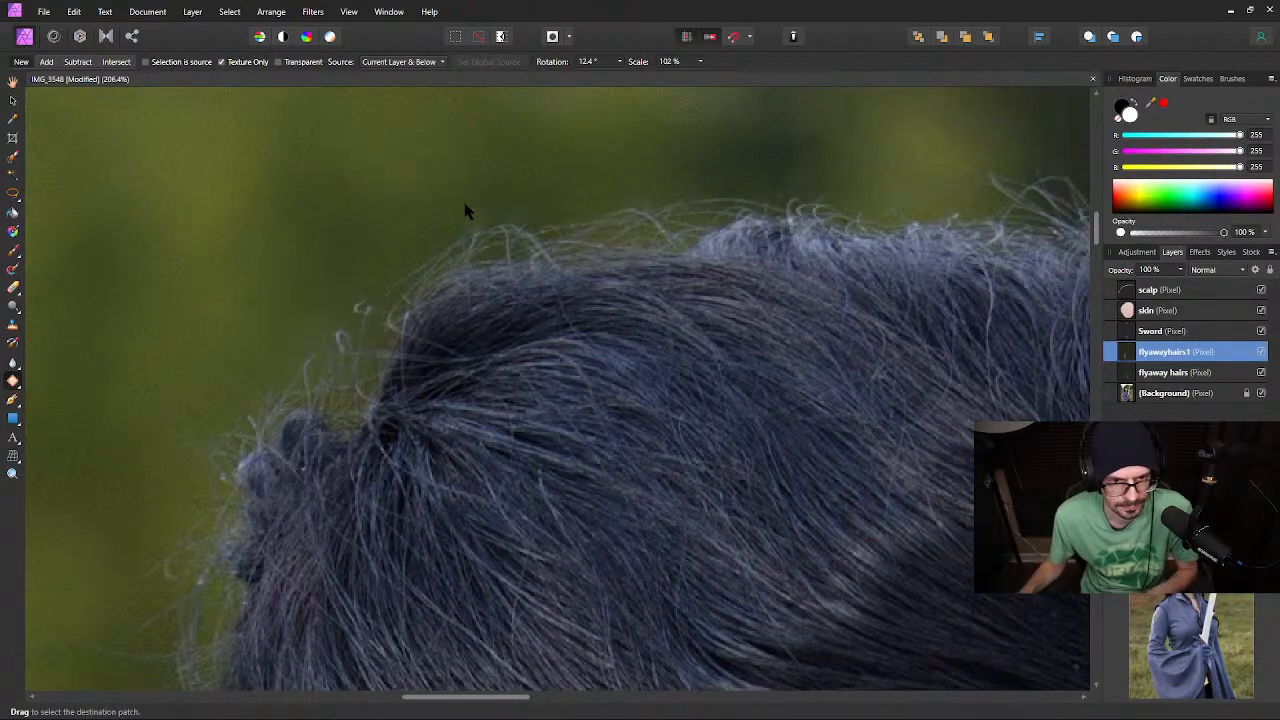
# Patch the wispy hairs rising along the top of the head, from the front bump to the middle, with green background above
pyautogui.moveTo(658, 236); pyautogui.dragTo(557, 263)
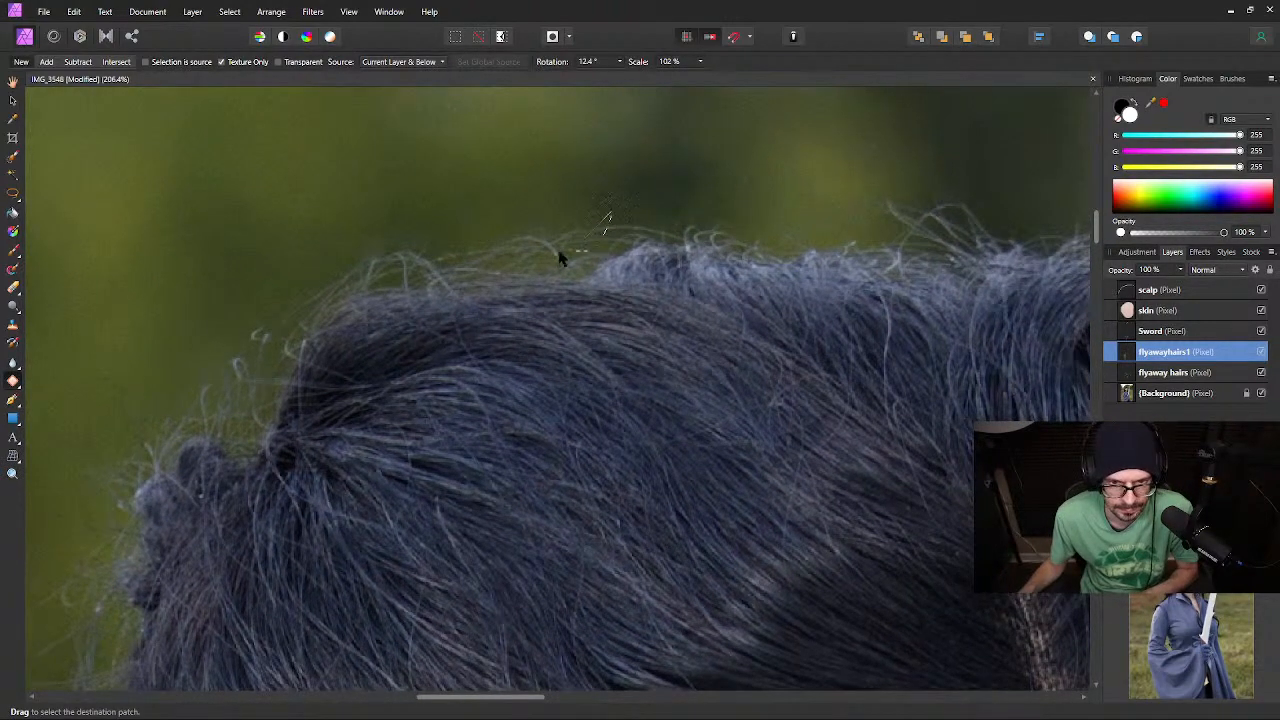
pyautogui.moveTo(473, 244)
pyautogui.mouseDown()
pyautogui.moveTo(474, 202)
pyautogui.moveTo(609, 208)
pyautogui.mouseUp()
pyautogui.click(566, 141)
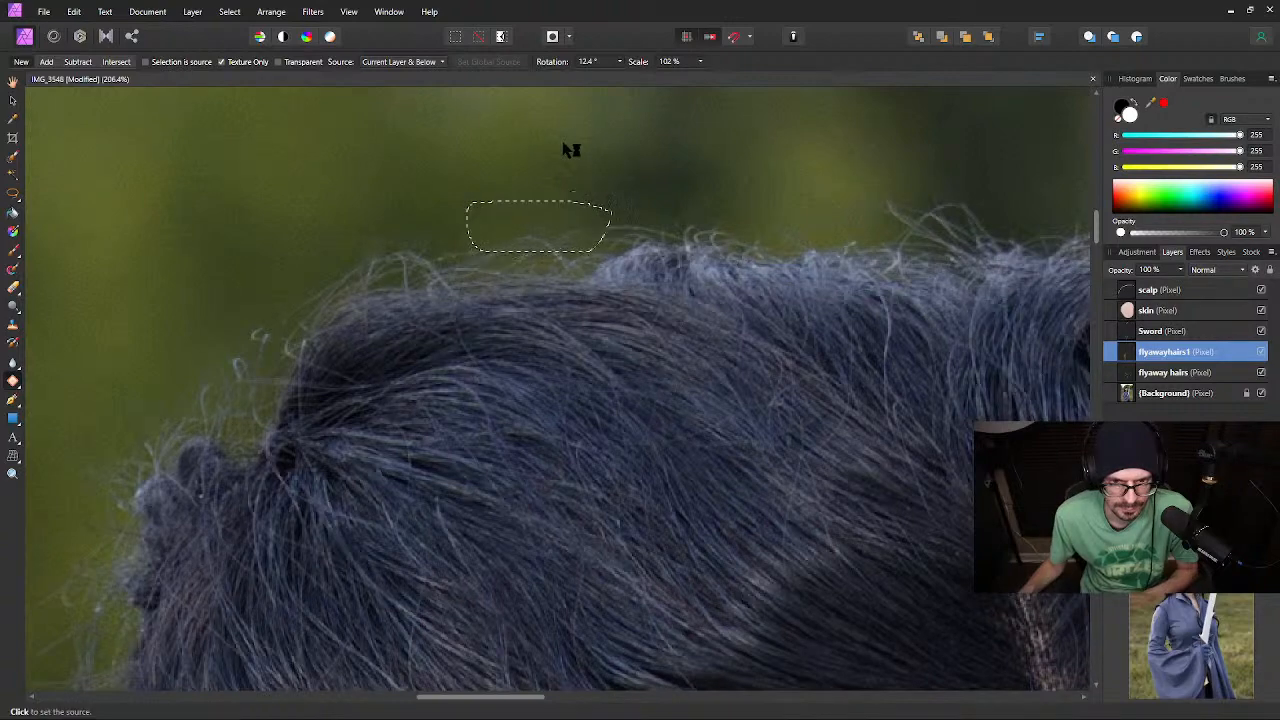
pyautogui.hotkey('ctrl', 'd')
pyautogui.moveTo(792, 205); pyautogui.dragTo(304, 191)
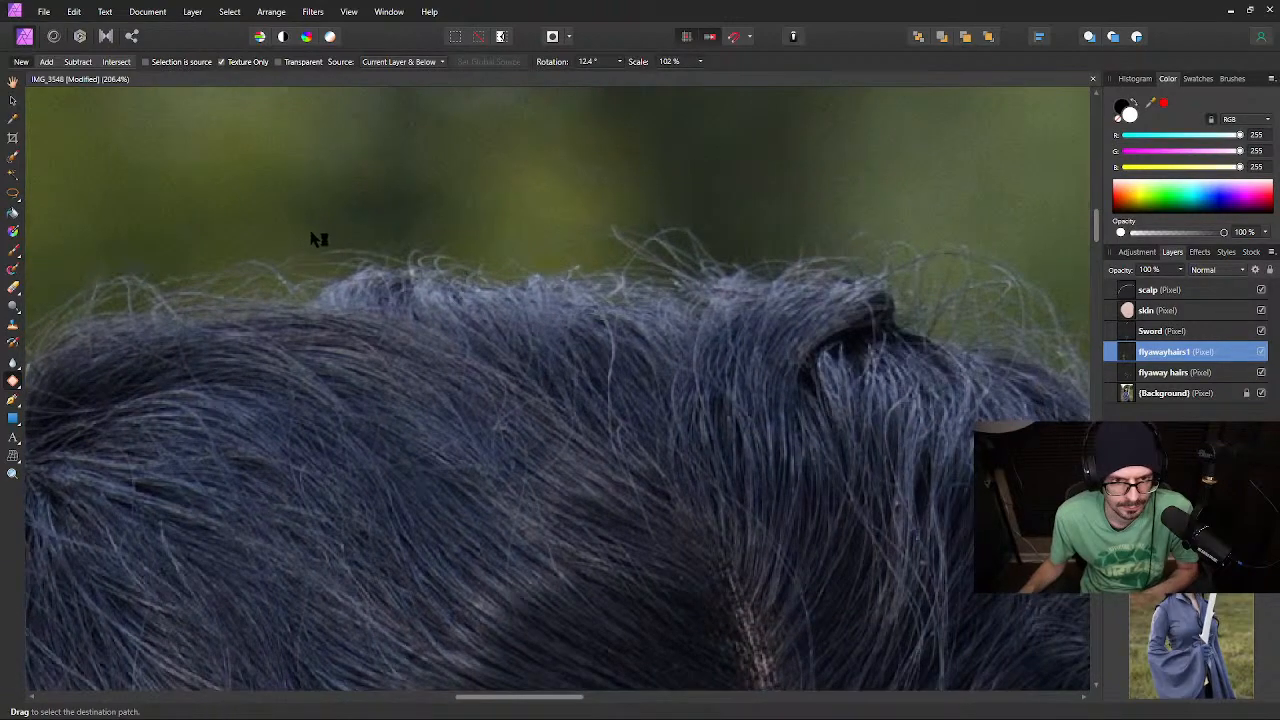
pyautogui.moveTo(418, 235)
pyautogui.mouseDown()
pyautogui.moveTo(390, 250)
pyautogui.moveTo(316, 266)
pyautogui.moveTo(290, 230)
pyautogui.mouseUp()
pyautogui.click(371, 192)
pyautogui.moveTo(640, 258)
pyautogui.mouseDown()
pyautogui.moveTo(712, 250)
pyautogui.moveTo(600, 216)
pyautogui.mouseUp()
pyautogui.click(790, 156)
# Patch the arching flyaway hairs above the crown on the sword side using the clean green background nearby
pyautogui.press('space')
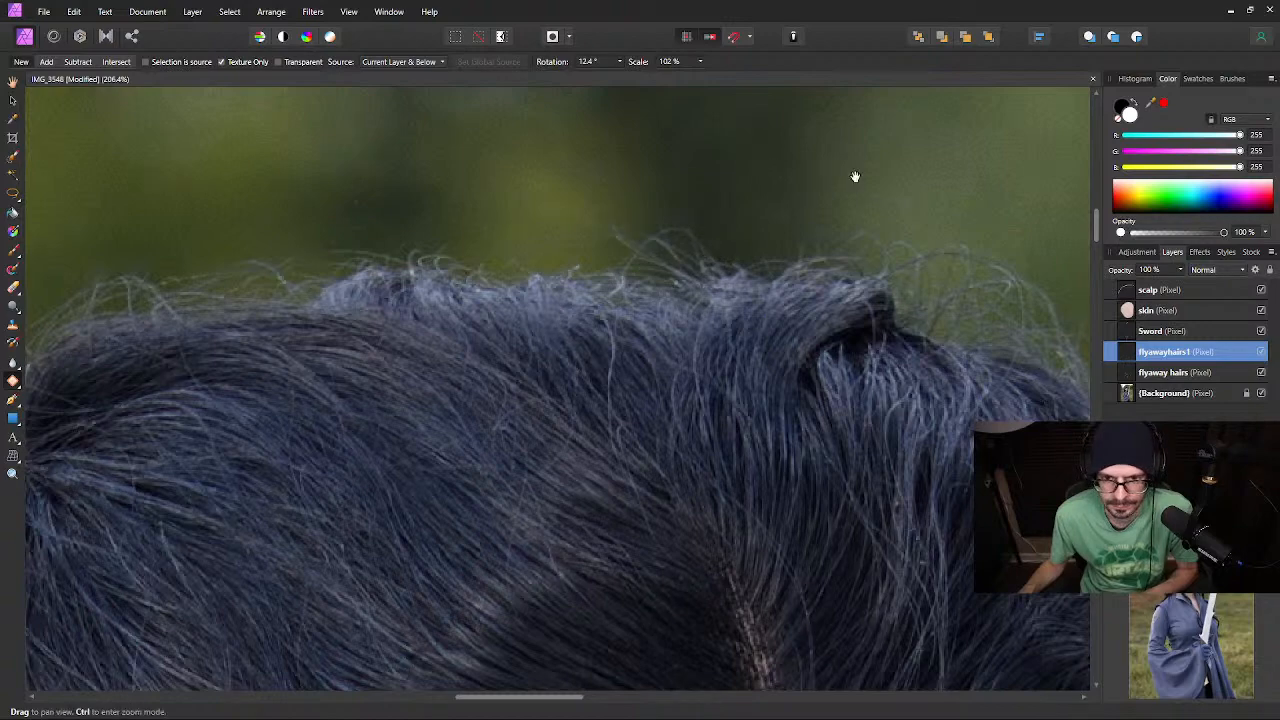
pyautogui.moveTo(851, 174); pyautogui.dragTo(543, 151)
pyautogui.moveTo(598, 190)
pyautogui.mouseDown()
pyautogui.moveTo(639, 235)
pyautogui.moveTo(651, 289)
pyautogui.moveTo(769, 309)
pyautogui.moveTo(795, 296)
pyautogui.moveTo(790, 262)
pyautogui.mouseUp()
pyautogui.click(760, 156)
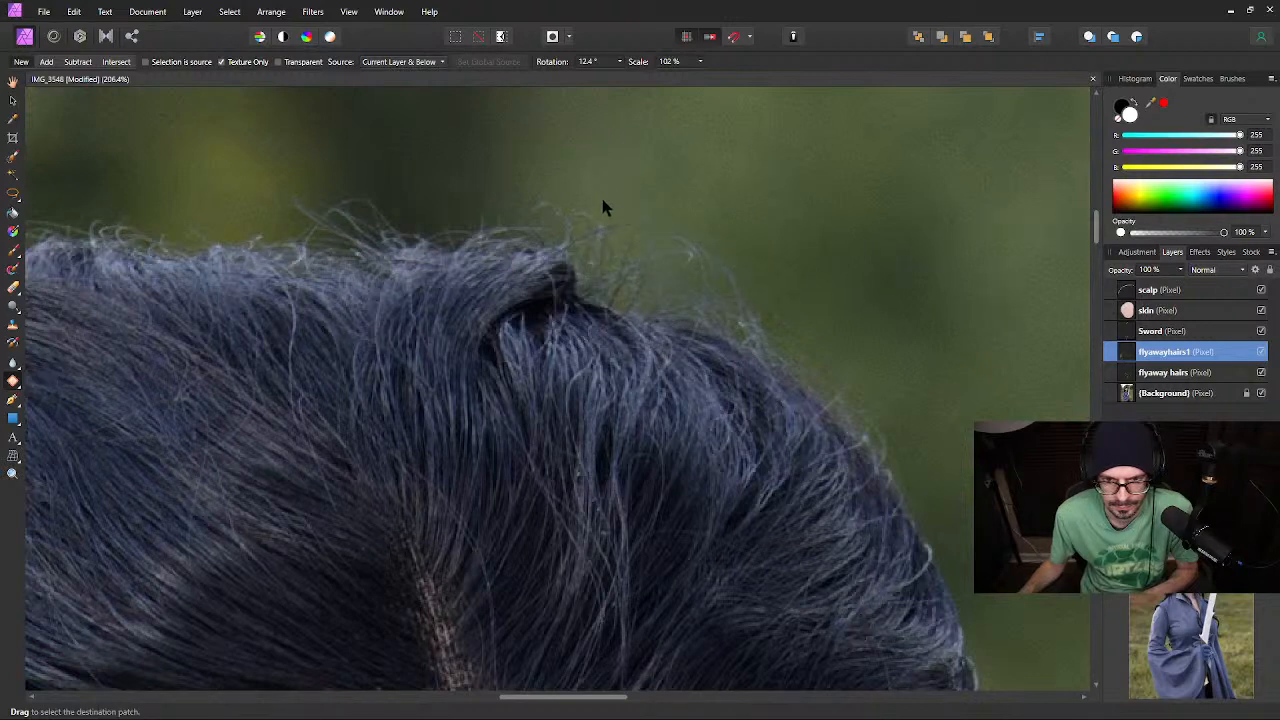
pyautogui.moveTo(648, 268)
pyautogui.mouseDown()
pyautogui.moveTo(591, 263)
pyautogui.moveTo(568, 186)
pyautogui.mouseUp()
pyautogui.click(665, 140)
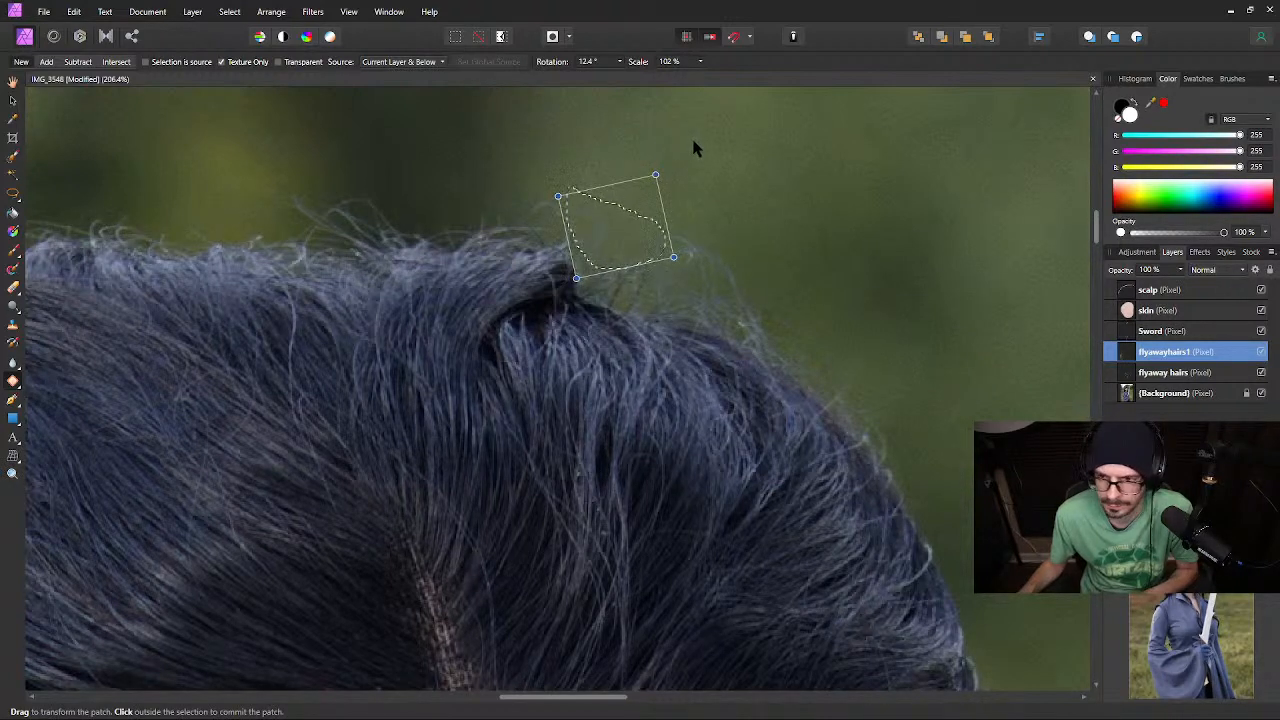
pyautogui.click(697, 146)
# Patch the dark diagonal strand between the long hair and the inscribed sword blade with green background close to the blade
pyautogui.moveTo(859, 365); pyautogui.dragTo(614, 146)
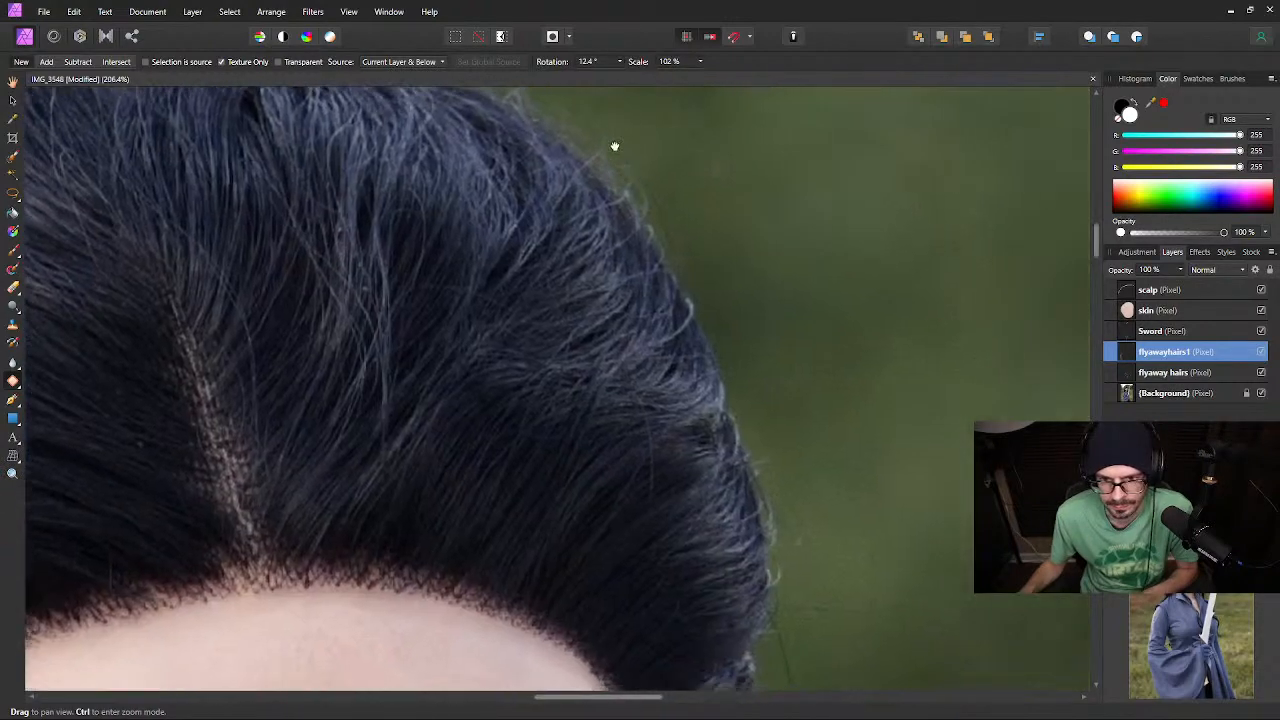
pyautogui.moveTo(771, 314); pyautogui.dragTo(691, 171)
pyautogui.moveTo(779, 483); pyautogui.dragTo(709, 169)
pyautogui.moveTo(665, 205)
pyautogui.mouseDown()
pyautogui.moveTo(632, 244)
pyautogui.moveTo(569, 277)
pyautogui.moveTo(566, 94)
pyautogui.mouseUp()
pyautogui.moveTo(645, 670); pyautogui.dragTo(620, 43)
pyautogui.moveTo(690, 358); pyautogui.dragTo(612, 8)
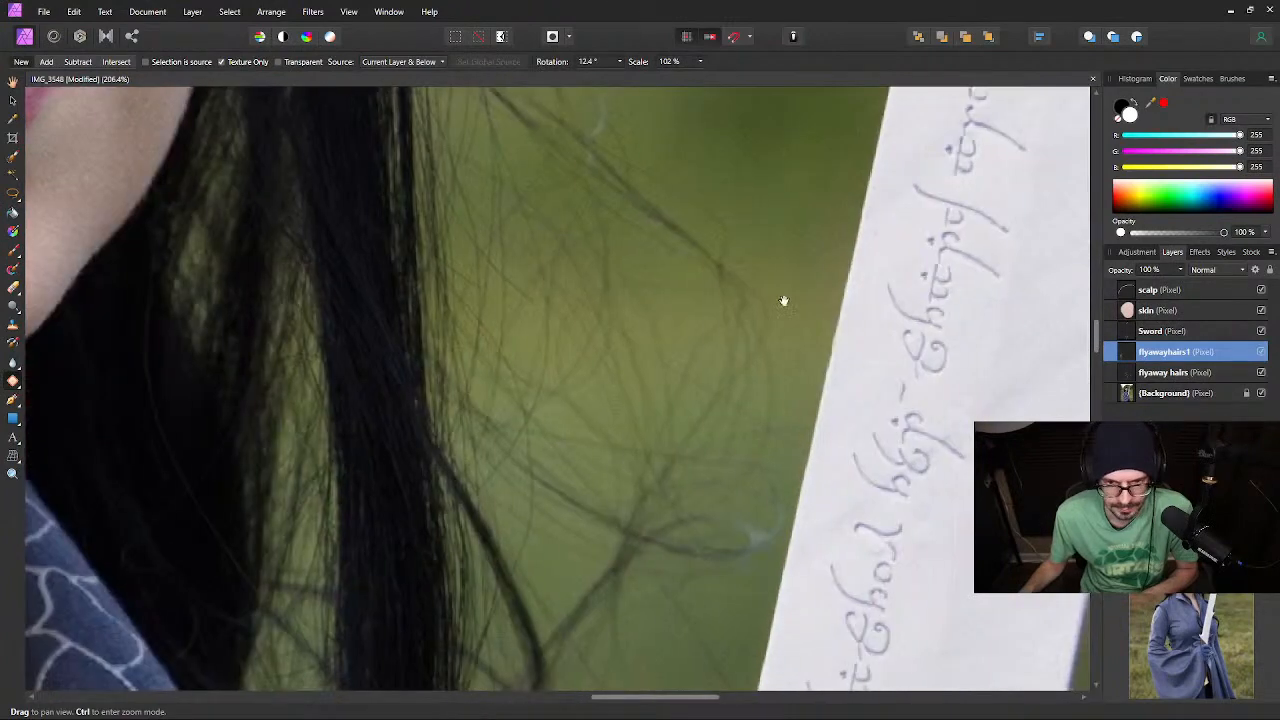
pyautogui.moveTo(786, 297); pyautogui.dragTo(774, 260)
pyautogui.scroll(-2, 655, 336)
pyautogui.scroll(2, 652, 336)
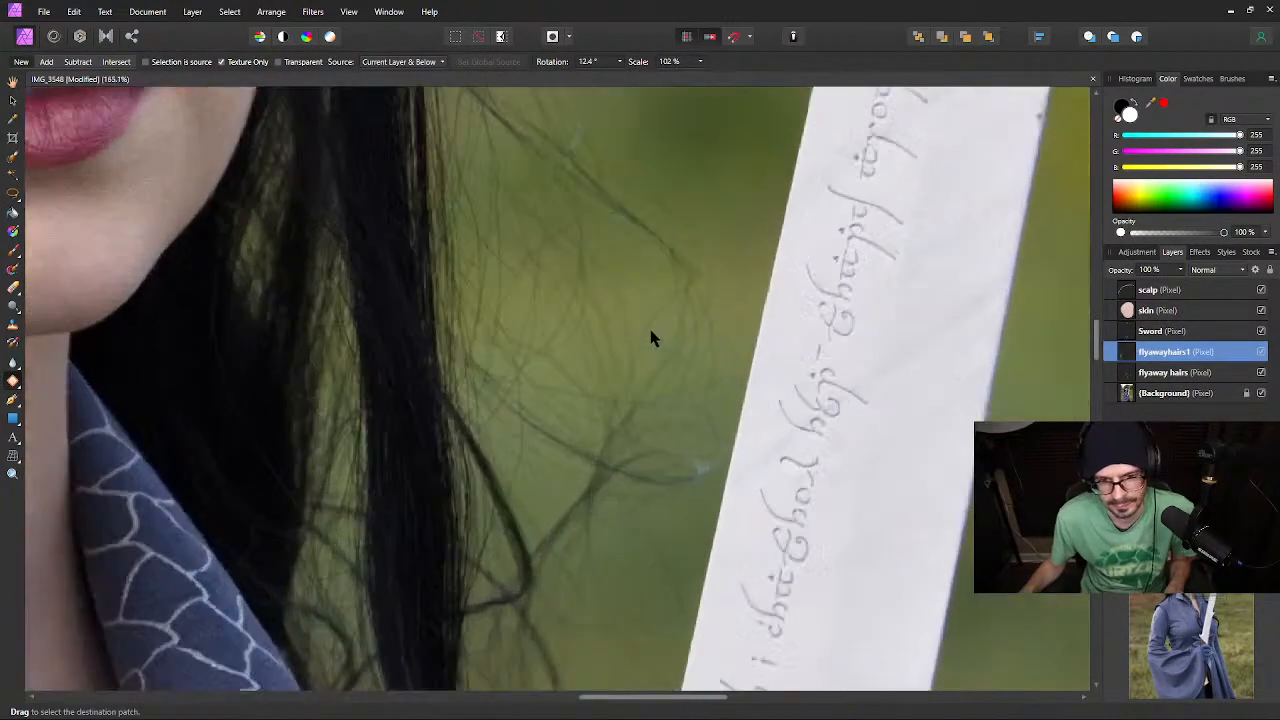
pyautogui.scroll(-1, 646, 262)
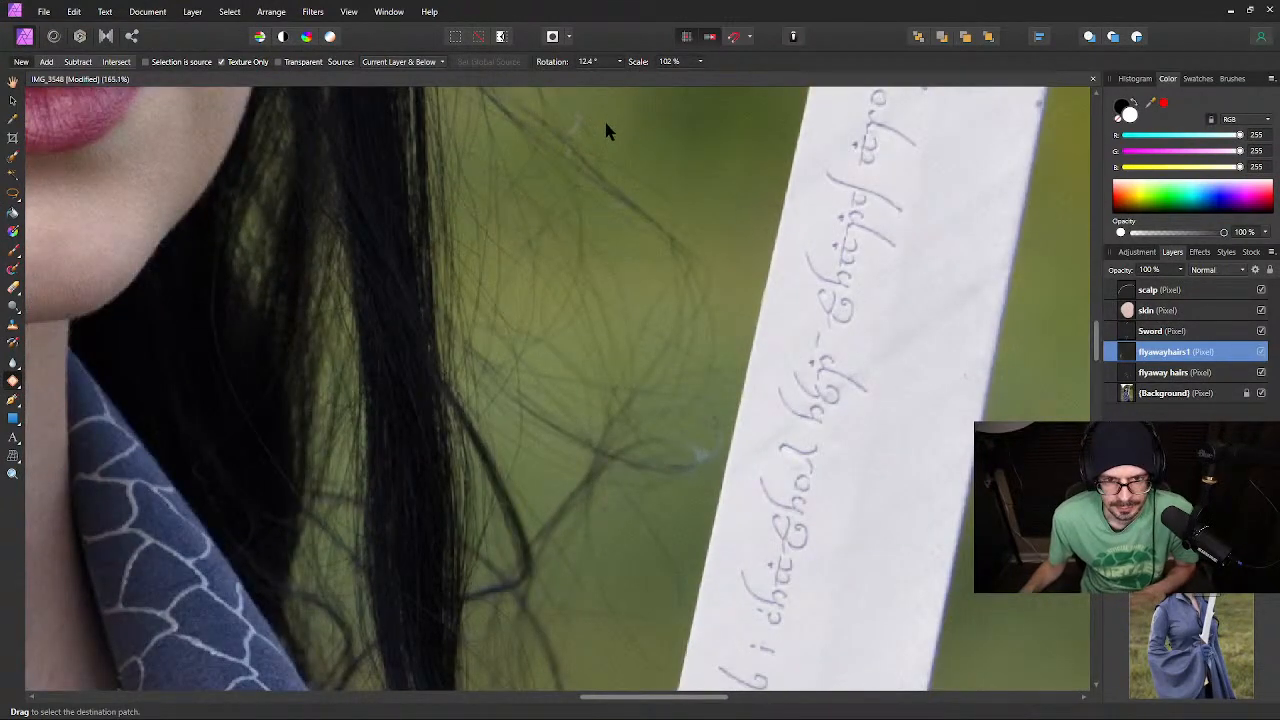
pyautogui.moveTo(591, 237)
pyautogui.mouseDown()
pyautogui.moveTo(698, 286)
pyautogui.moveTo(727, 238)
pyautogui.moveTo(661, 185)
pyautogui.moveTo(615, 138)
pyautogui.mouseUp()
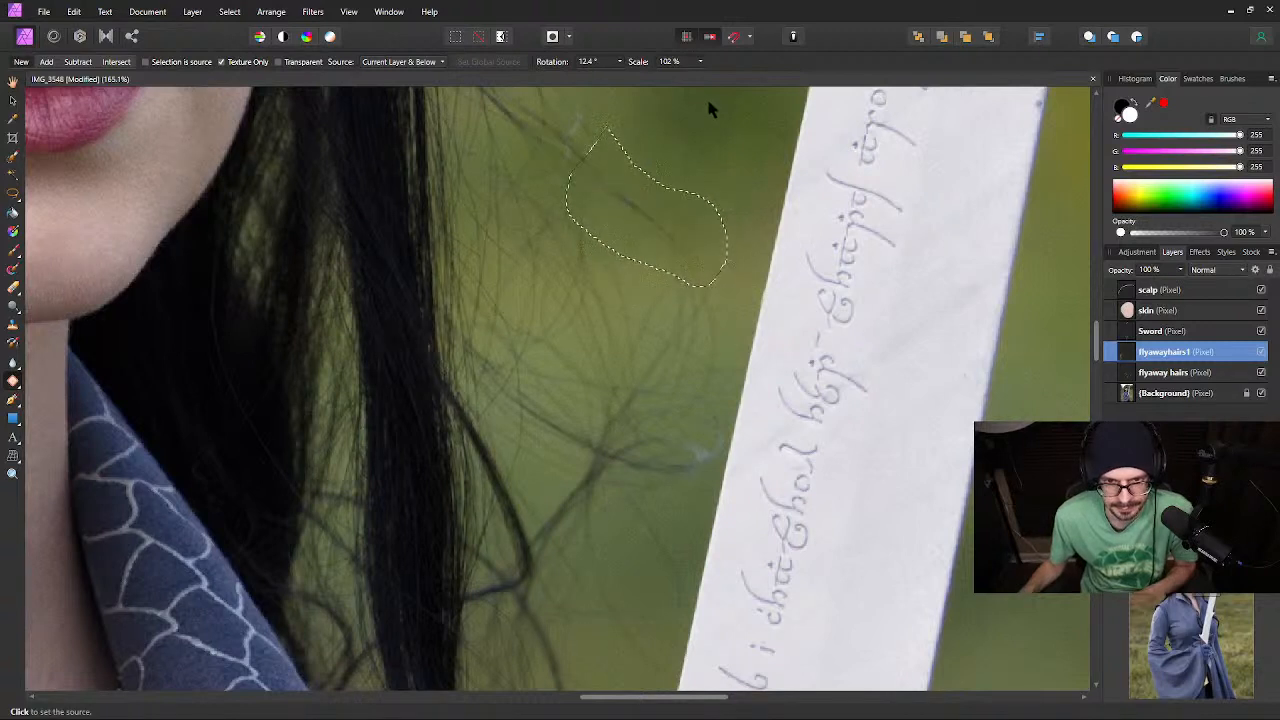
pyautogui.click(710, 100)
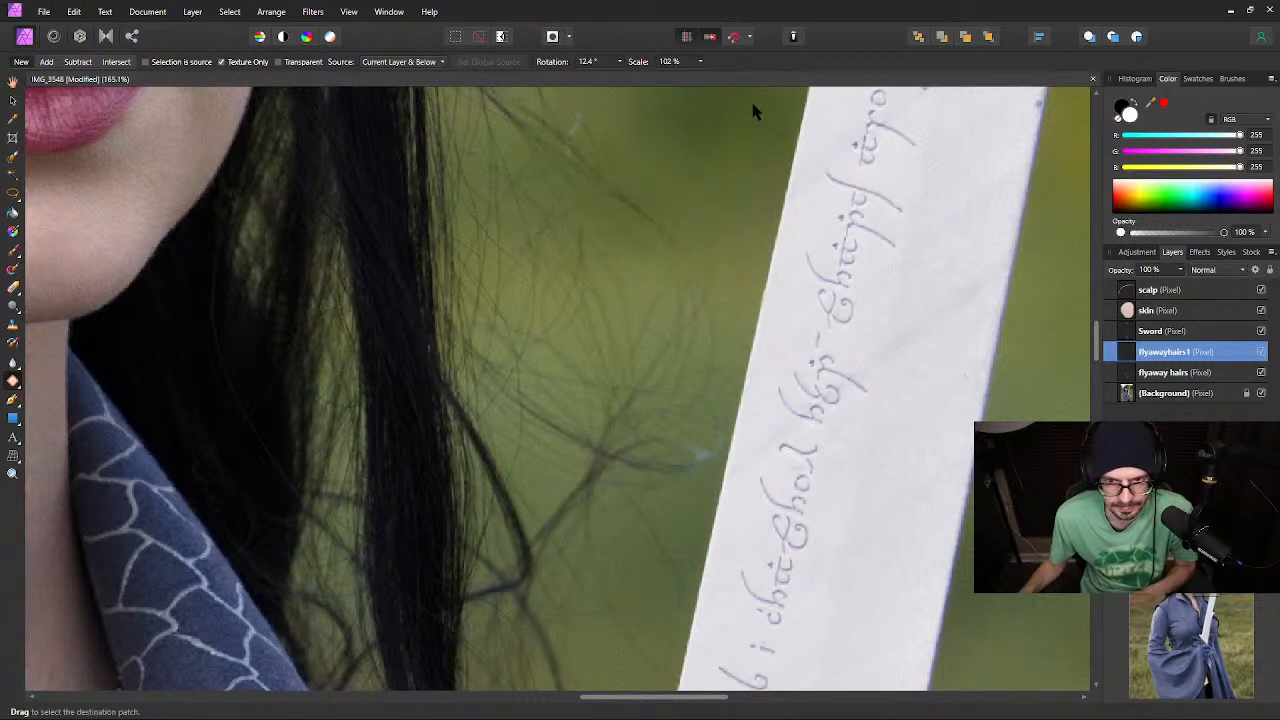
# Patch two areas of fine tangled hairs between the long hair and the blade with green background from beyond the sword
pyautogui.moveTo(641, 388); pyautogui.dragTo(471, 221)
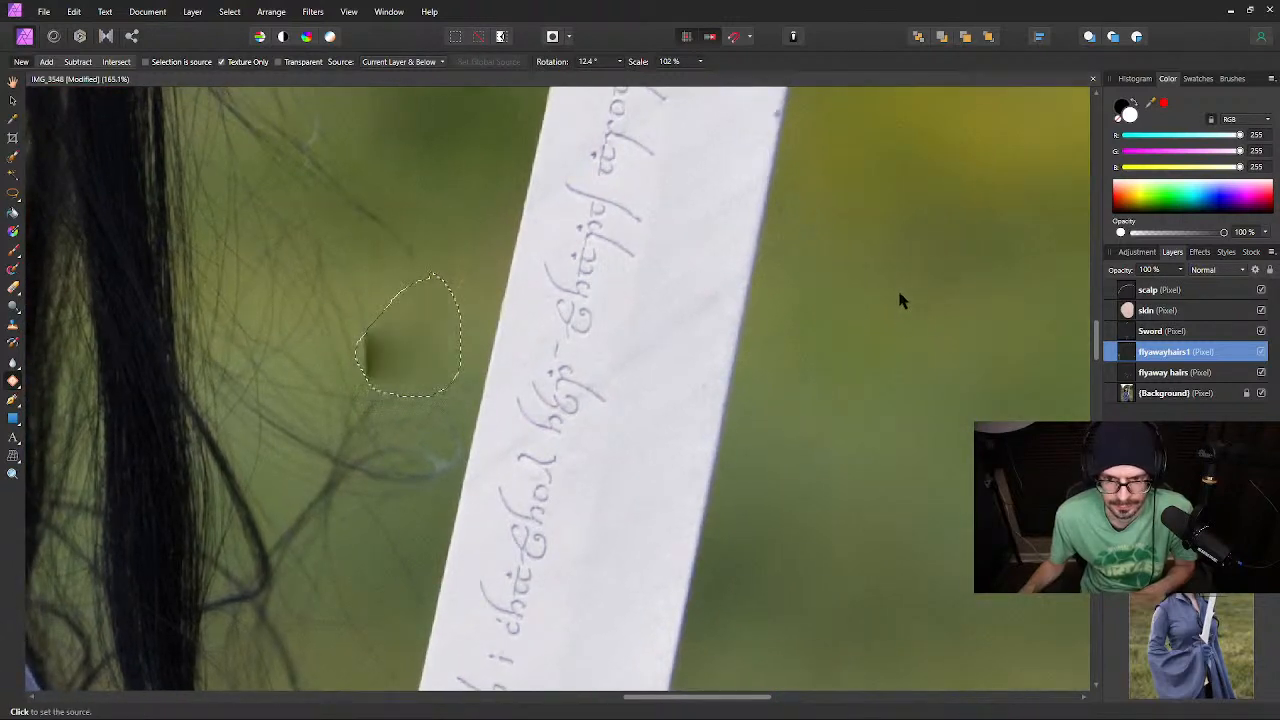
pyautogui.click(896, 240)
pyautogui.click(908, 220)
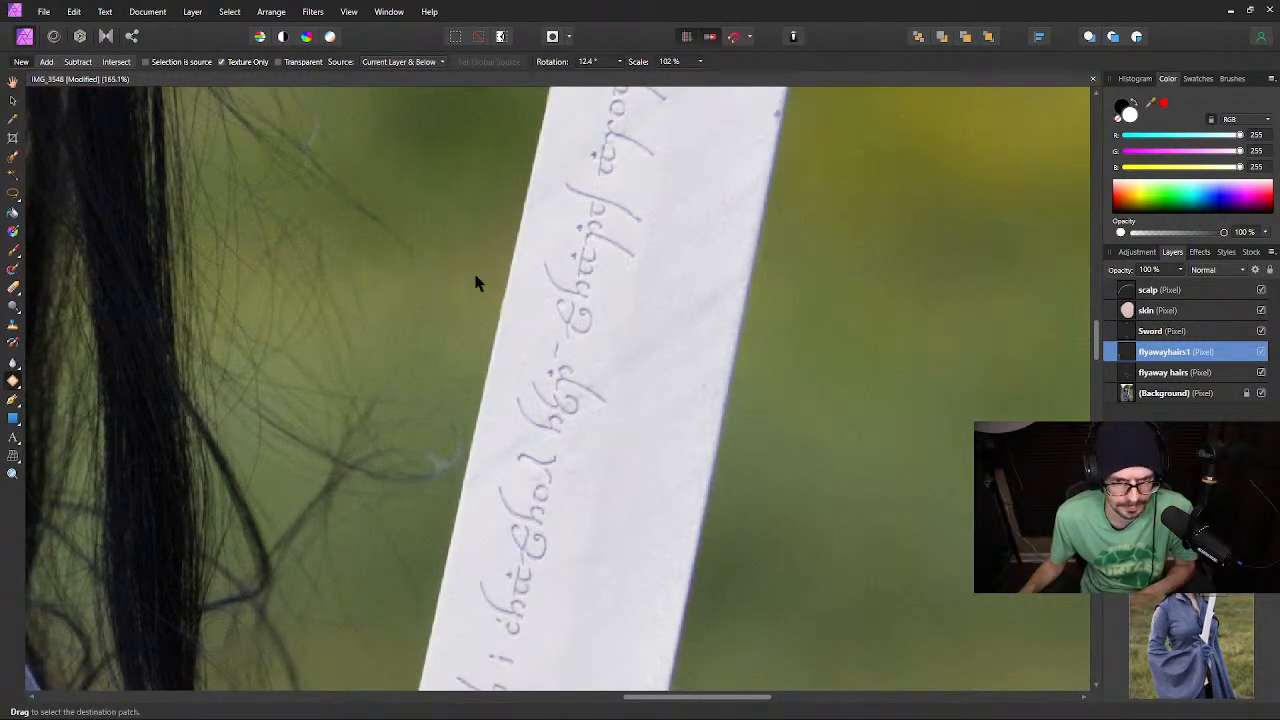
pyautogui.moveTo(323, 269)
pyautogui.mouseDown()
pyautogui.moveTo(260, 369)
pyautogui.moveTo(334, 400)
pyautogui.moveTo(404, 292)
pyautogui.mouseUp()
pyautogui.click(855, 283)
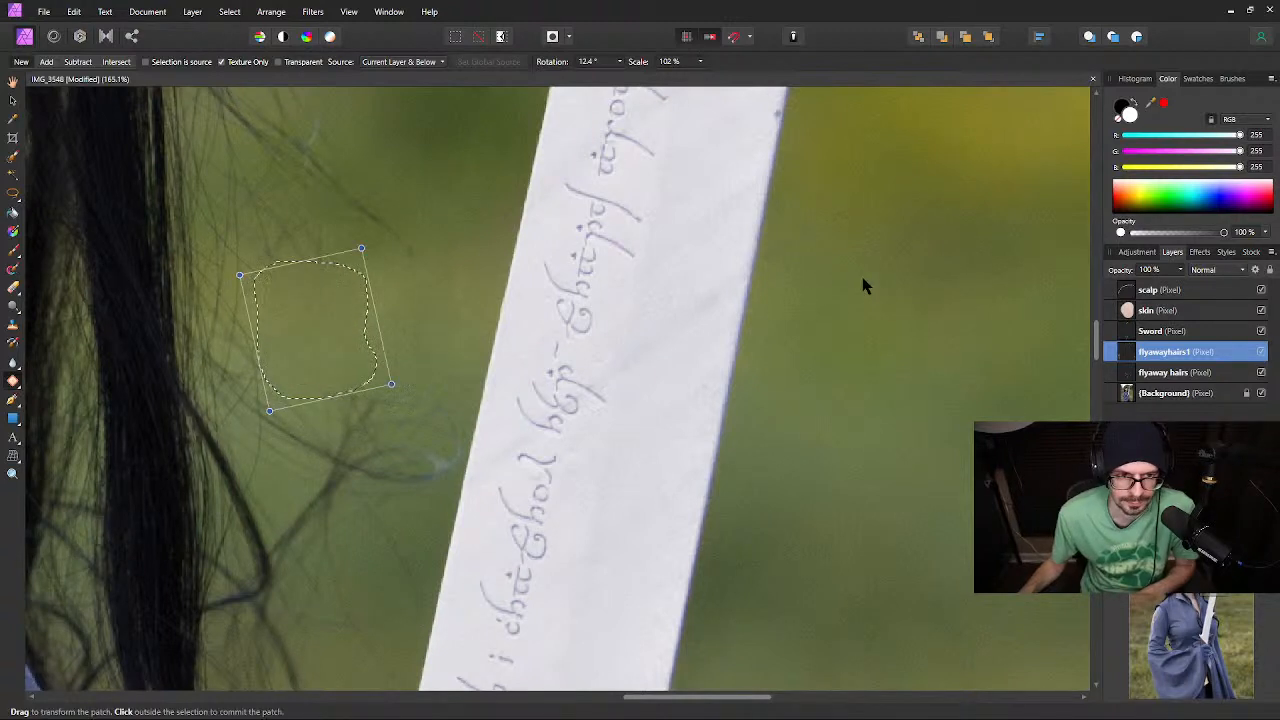
pyautogui.click(861, 285)
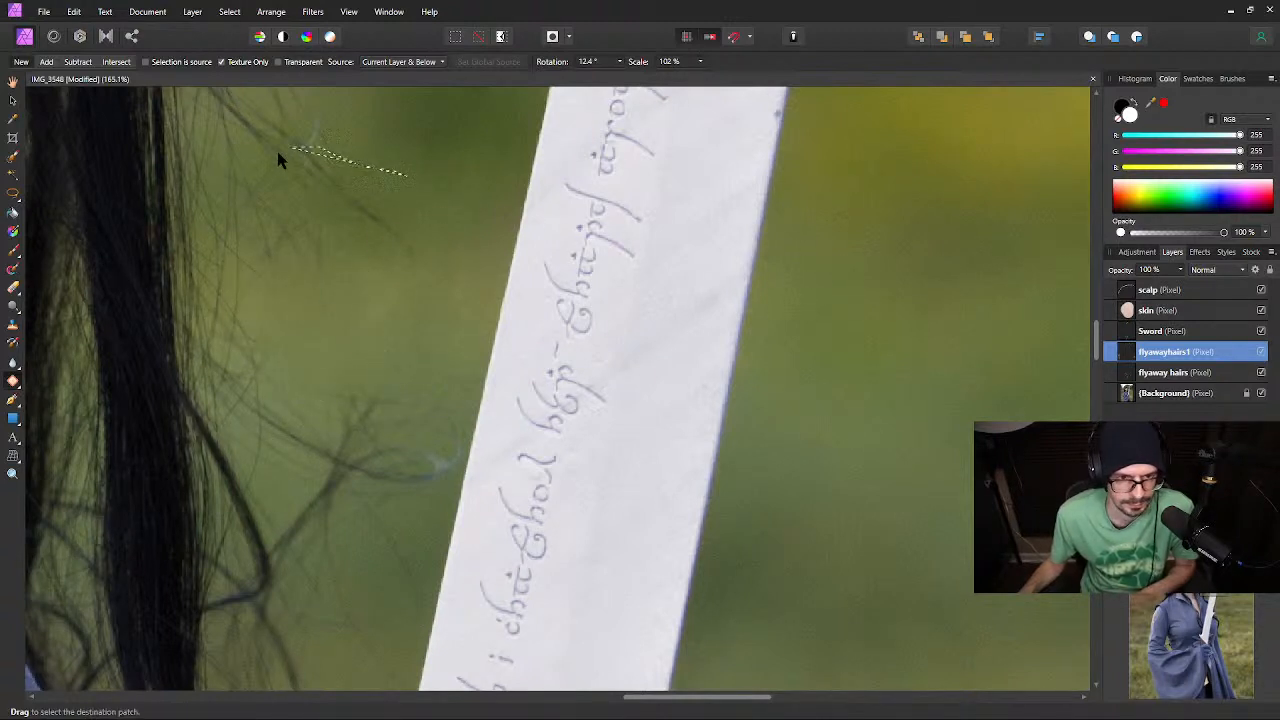
# Patch the diagonal wisps and the curled hairs near the blade with green background from beyond the sword
pyautogui.moveTo(279, 160)
pyautogui.mouseDown()
pyautogui.moveTo(243, 247)
pyautogui.moveTo(272, 282)
pyautogui.moveTo(412, 266)
pyautogui.moveTo(432, 193)
pyautogui.mouseUp()
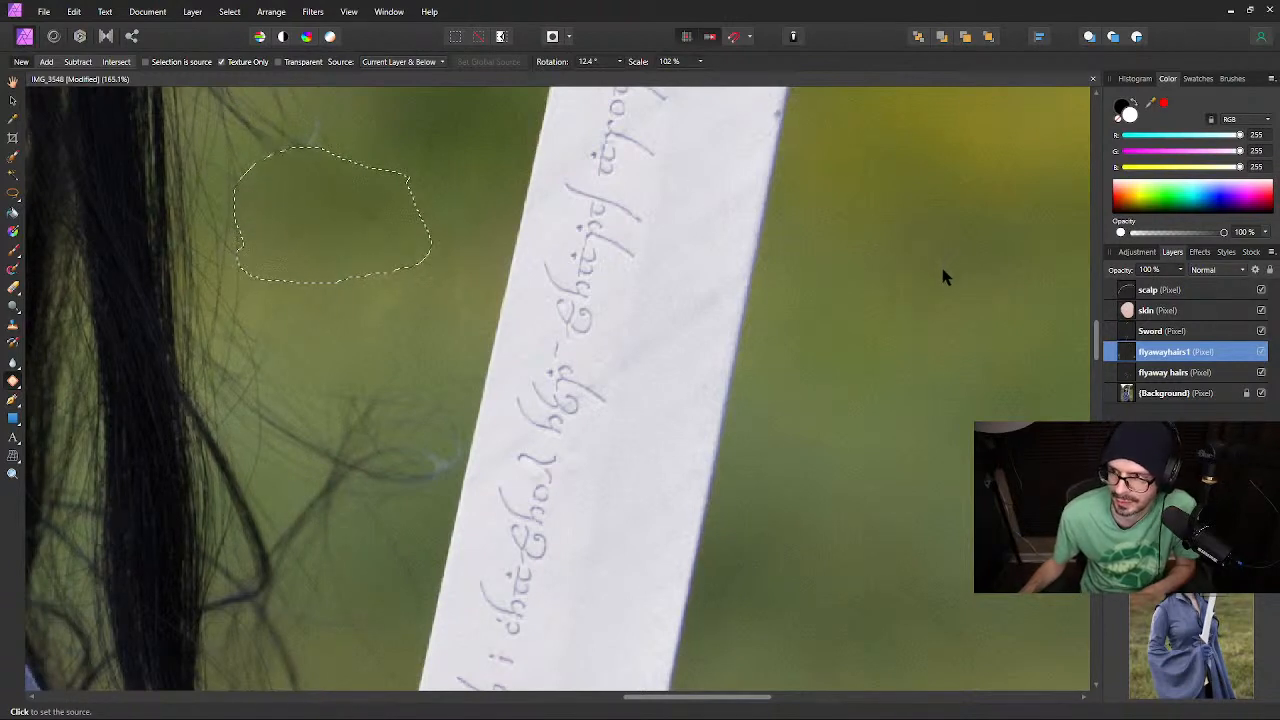
pyautogui.click(908, 272)
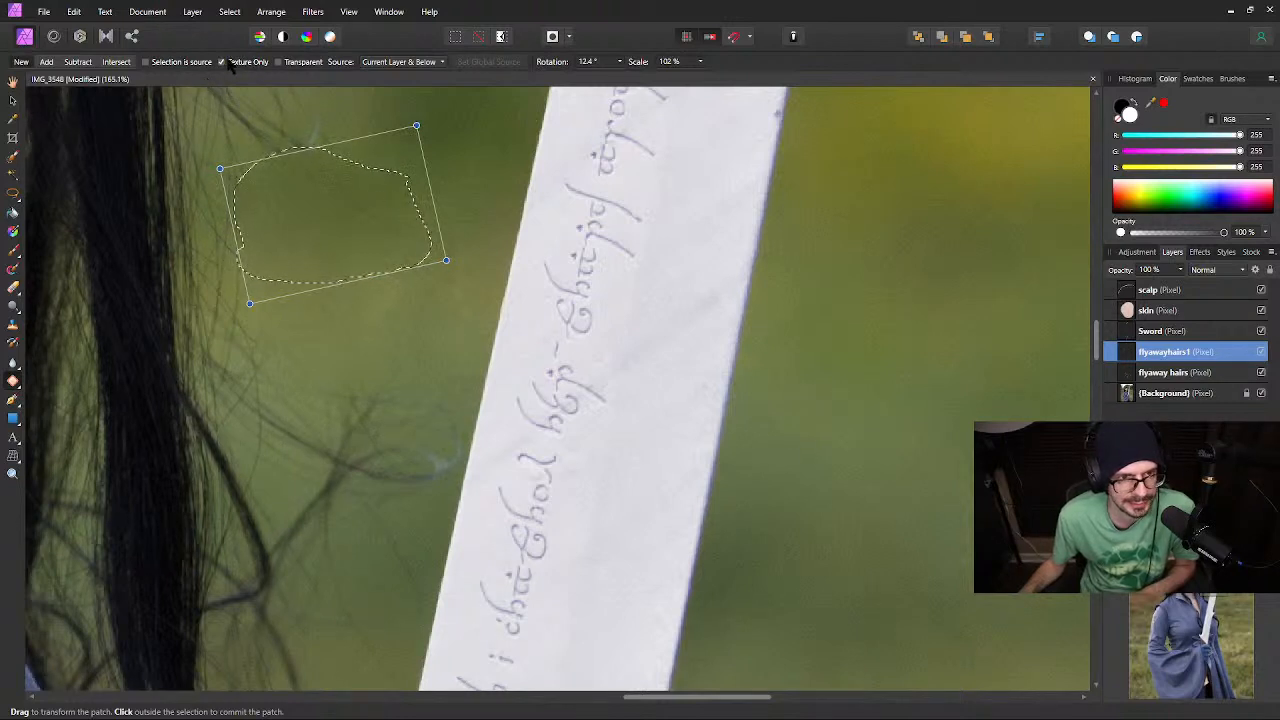
pyautogui.click(871, 271)
pyautogui.moveTo(461, 398)
pyautogui.mouseDown()
pyautogui.moveTo(466, 455)
pyautogui.moveTo(350, 492)
pyautogui.moveTo(254, 417)
pyautogui.moveTo(317, 366)
pyautogui.moveTo(390, 360)
pyautogui.mouseUp()
pyautogui.click(963, 276)
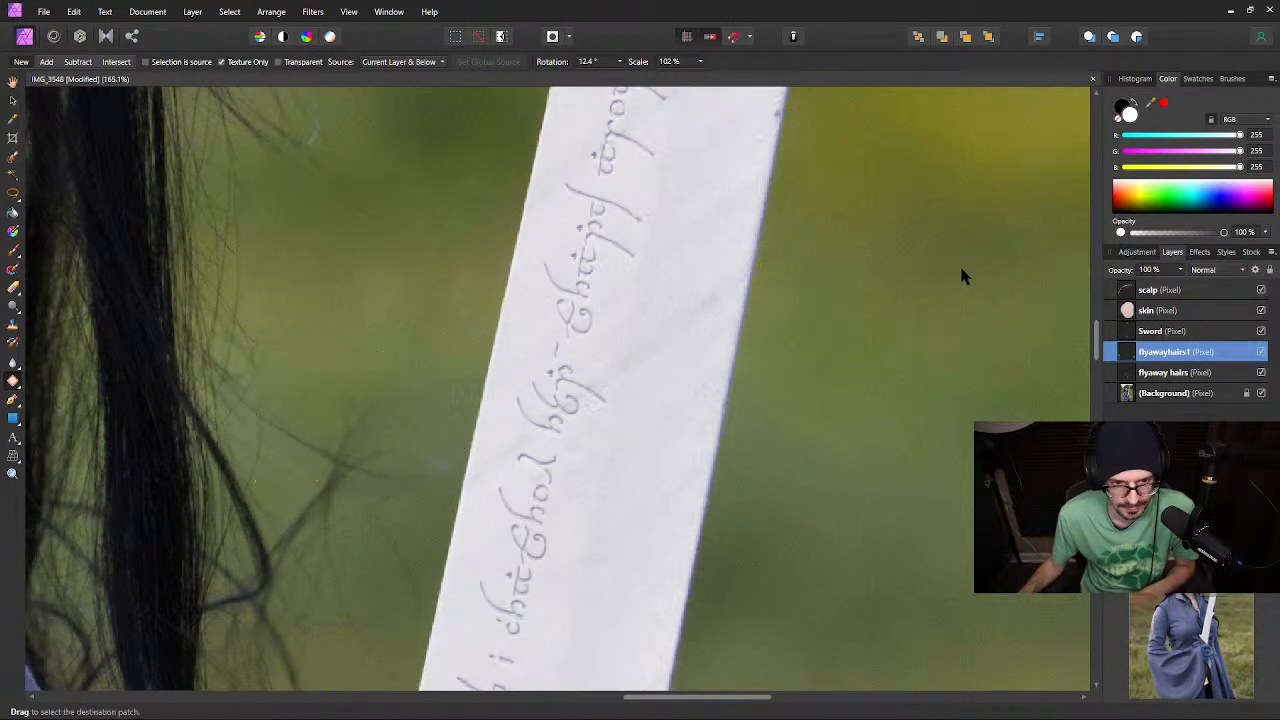
# Patch the fork of the stray strand beside the blade and the fine hairs next to the long hair with clean green background
pyautogui.moveTo(379, 441); pyautogui.dragTo(446, 243)
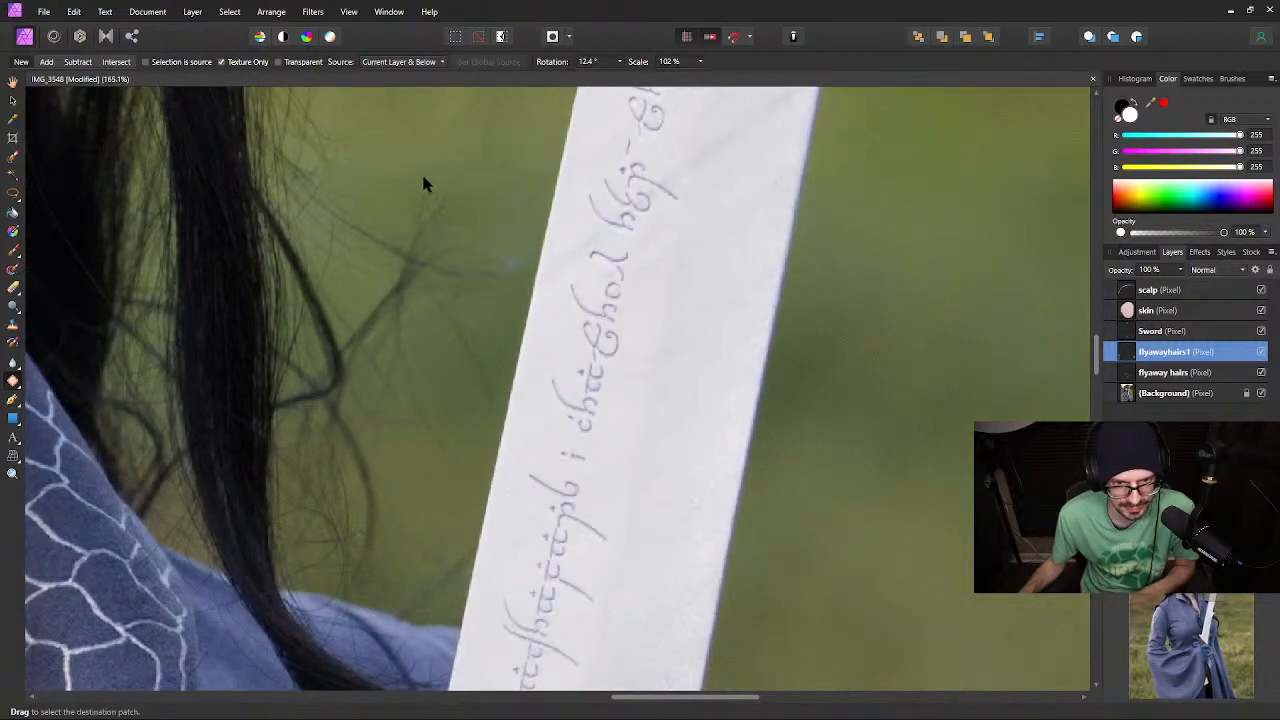
pyautogui.moveTo(366, 303)
pyautogui.mouseDown()
pyautogui.moveTo(411, 342)
pyautogui.moveTo(463, 328)
pyautogui.moveTo(487, 229)
pyautogui.moveTo(425, 172)
pyautogui.mouseUp()
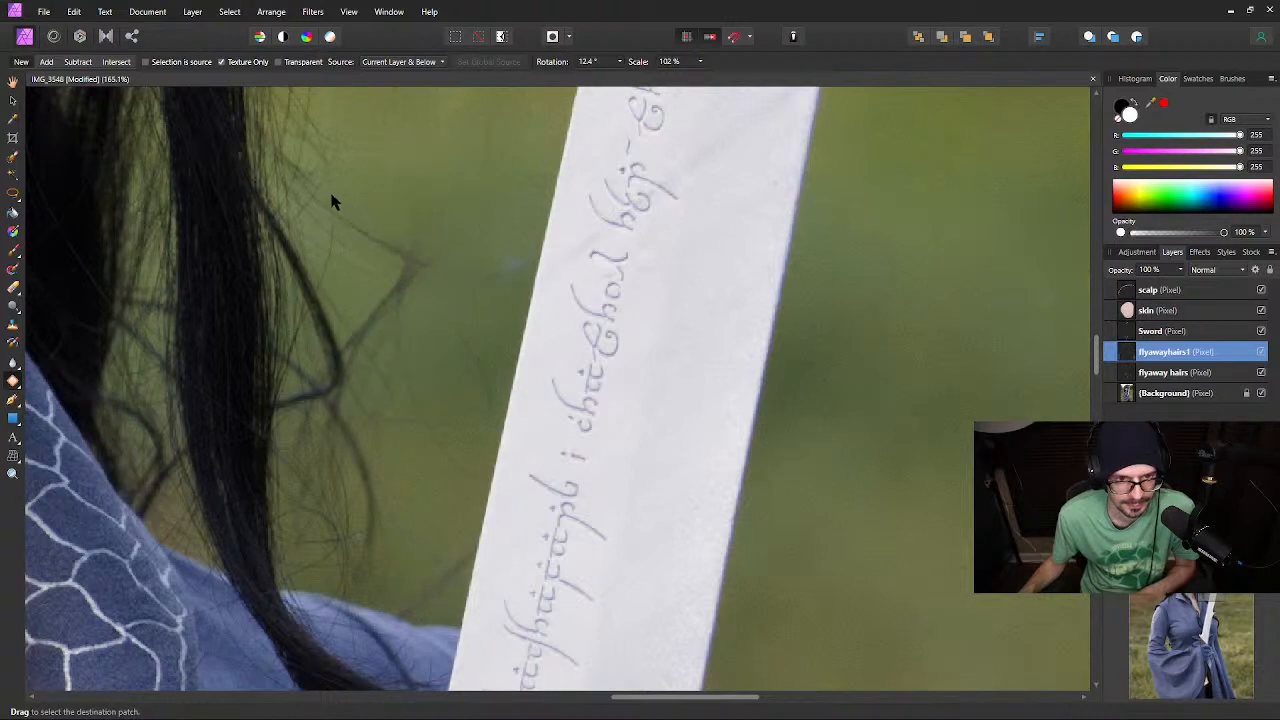
pyautogui.moveTo(337, 258)
pyautogui.mouseDown()
pyautogui.moveTo(285, 188)
pyautogui.moveTo(280, 146)
pyautogui.moveTo(292, 109)
pyautogui.moveTo(380, 109)
pyautogui.mouseUp()
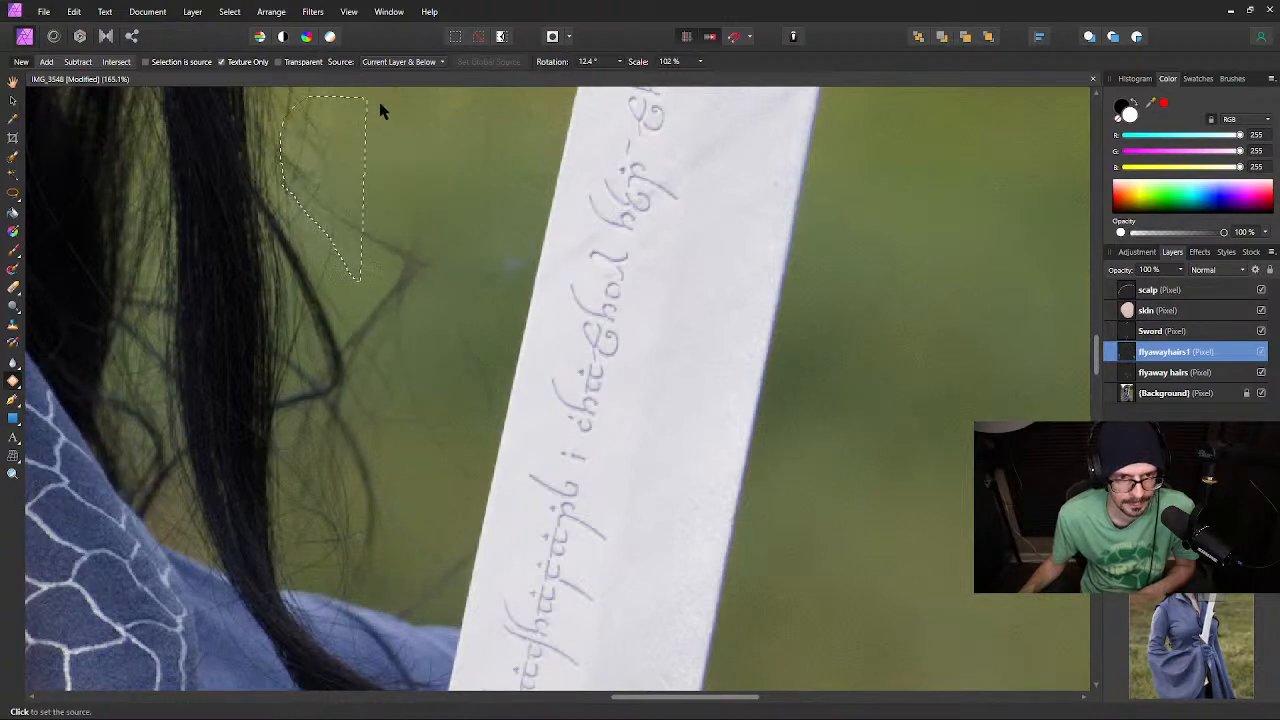
pyautogui.click(478, 127)
# Patch the end of the stray strand above the cleaned area, between the long hair and blade, with nearby green background
pyautogui.scroll(5, 447, 158)
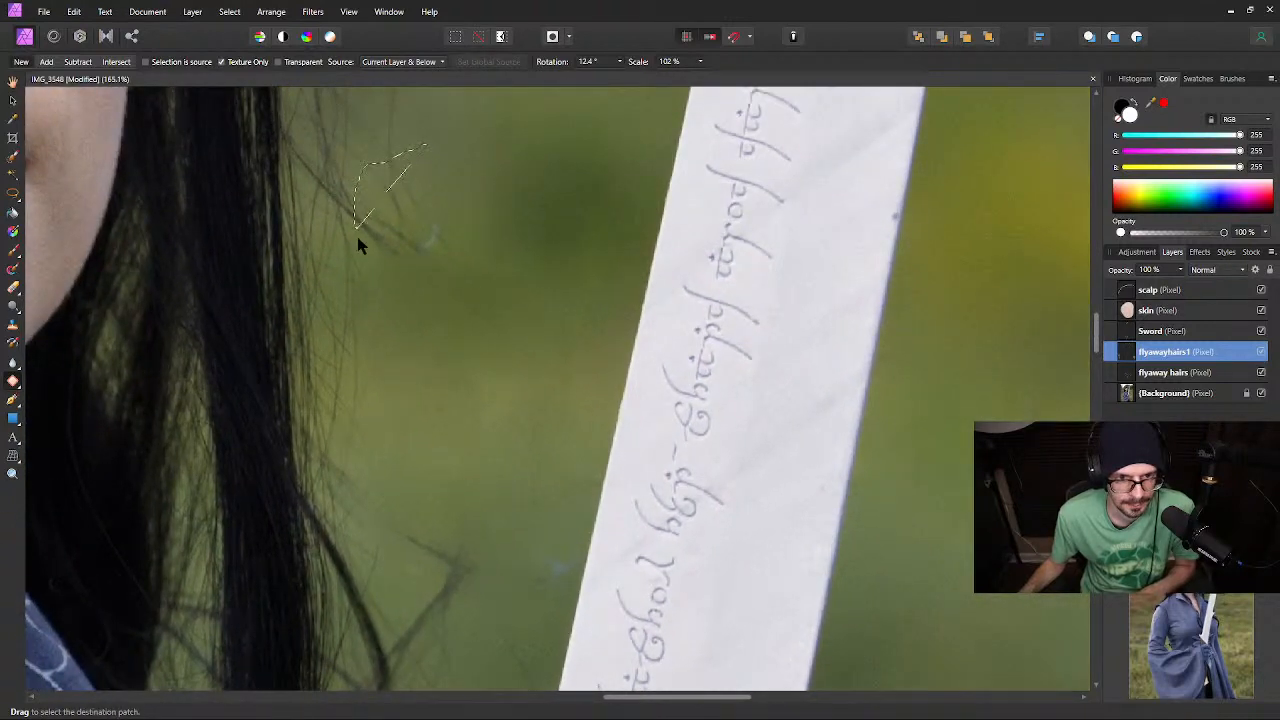
pyautogui.moveTo(357, 240)
pyautogui.mouseDown()
pyautogui.moveTo(471, 291)
pyautogui.moveTo(463, 186)
pyautogui.moveTo(434, 143)
pyautogui.mouseUp()
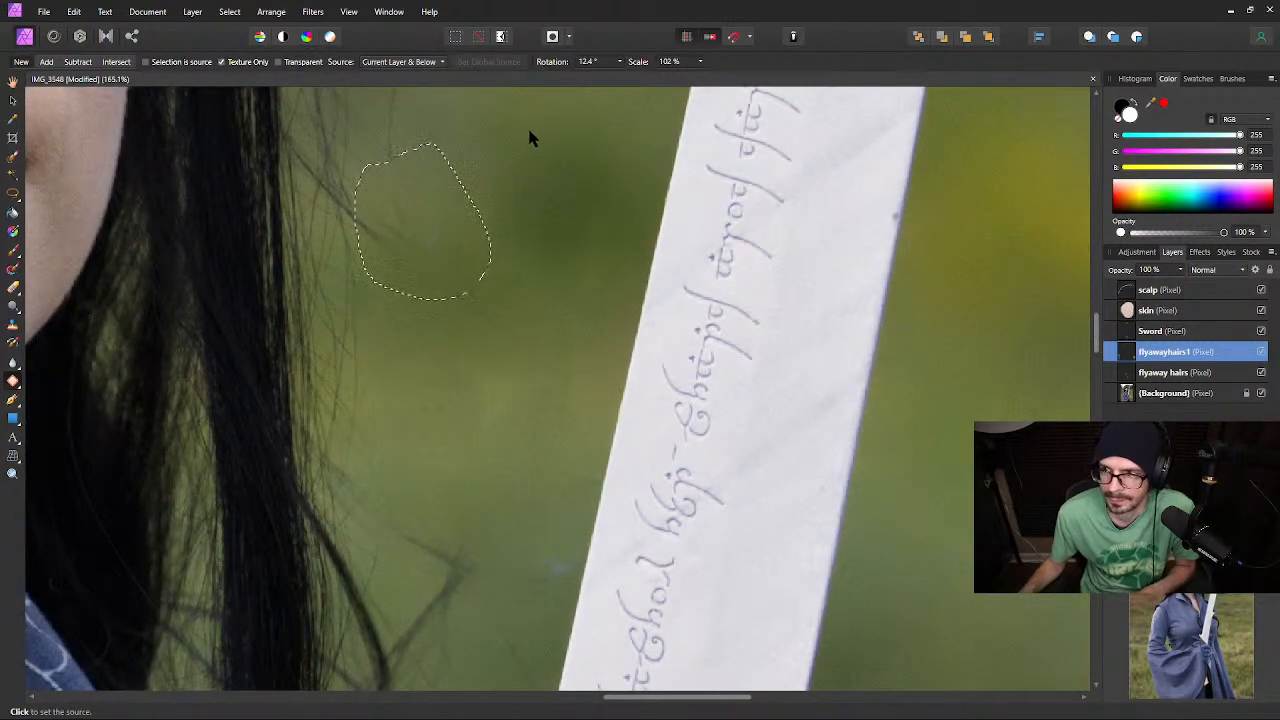
pyautogui.click(564, 133)
pyautogui.click(570, 134)
pyautogui.press('space')
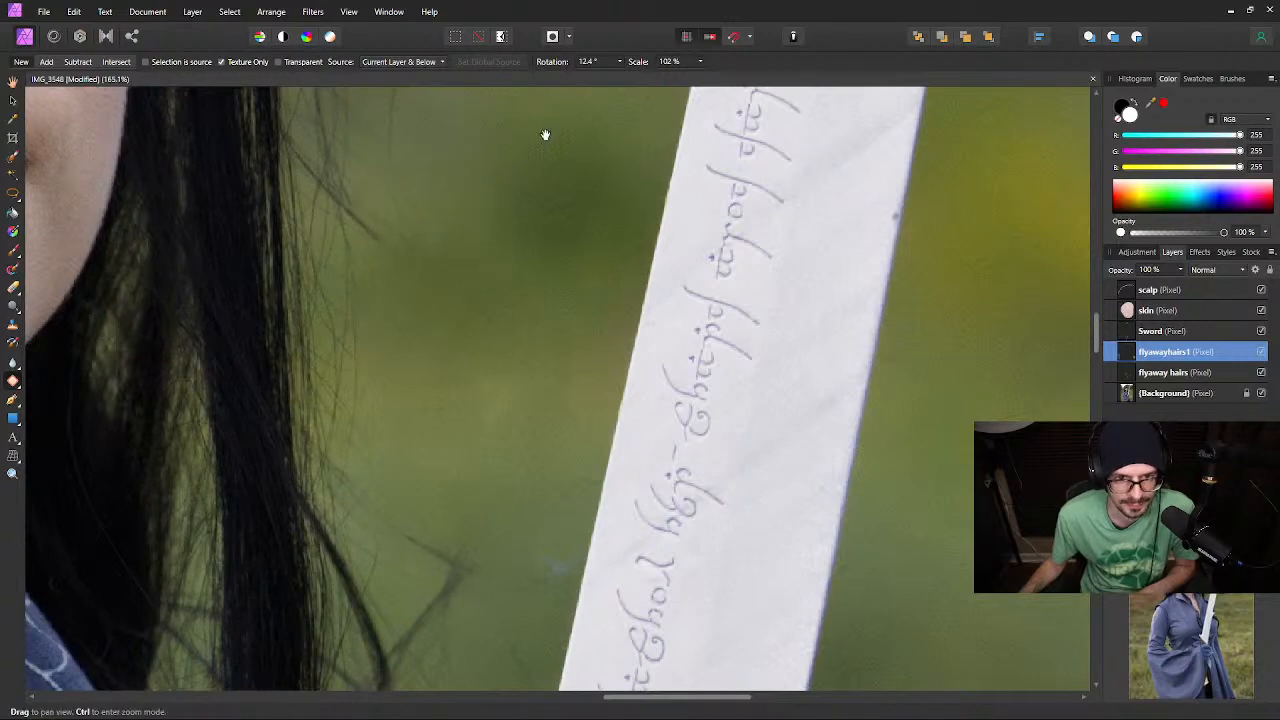
# Patch the thin vertical hair floating beside the long hair at nose and mouth level with nearby green background
pyautogui.moveTo(545, 134); pyautogui.dragTo(633, 430)
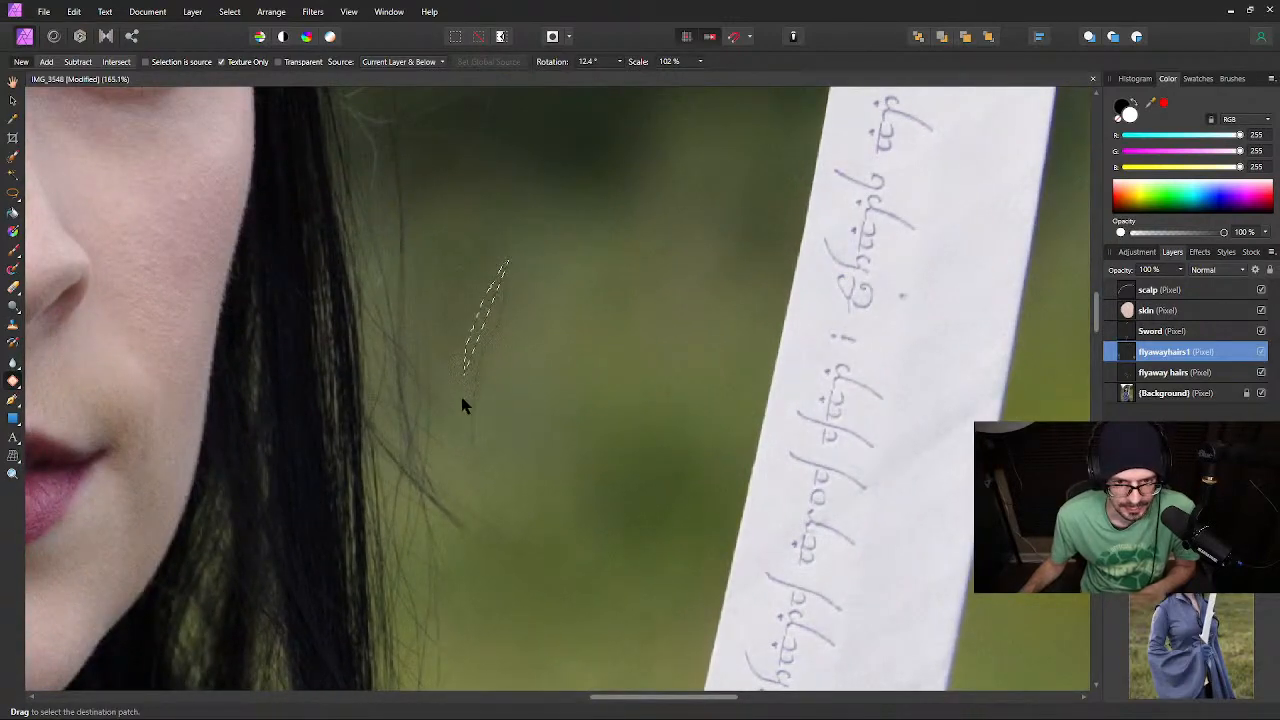
pyautogui.moveTo(463, 405)
pyautogui.mouseDown()
pyautogui.moveTo(497, 439)
pyautogui.moveTo(512, 353)
pyautogui.moveTo(510, 238)
pyautogui.mouseUp()
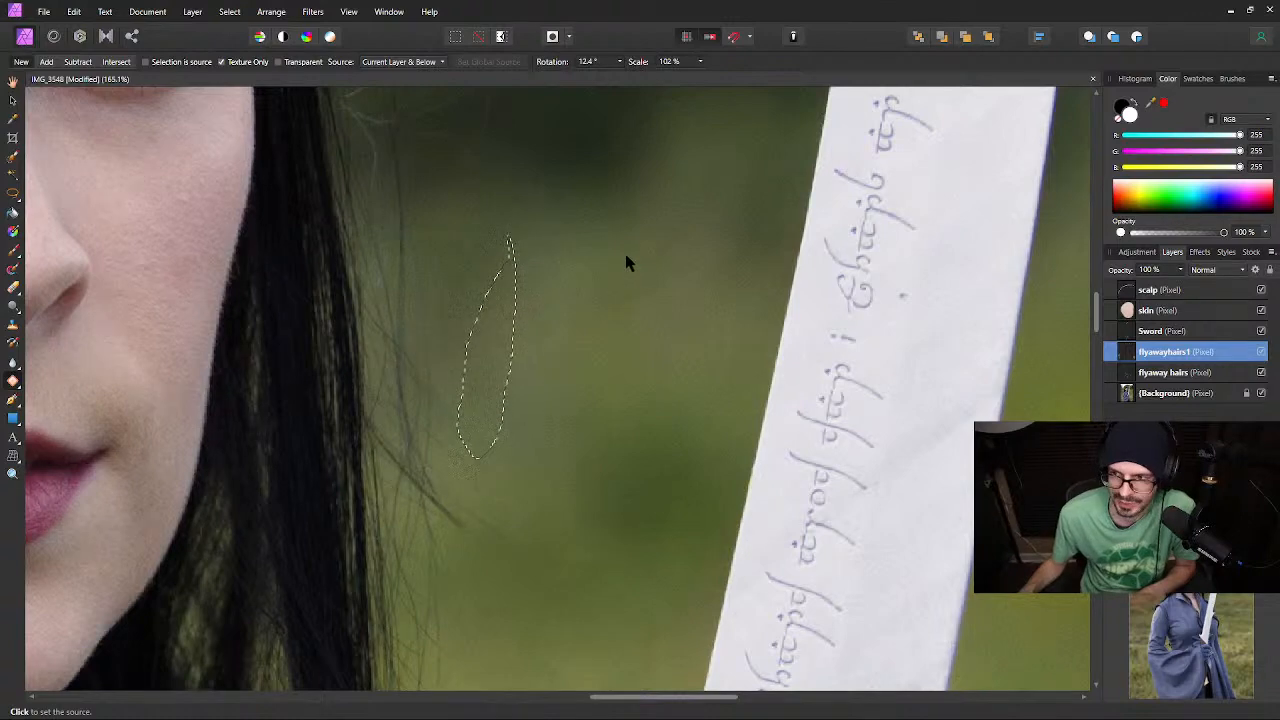
pyautogui.click(626, 257)
pyautogui.click(614, 234)
pyautogui.press('space')
# Patch the faint hairs beside the long hair at eye level and the small light strand near the sword with dark green background
pyautogui.moveTo(606, 223); pyautogui.dragTo(647, 463)
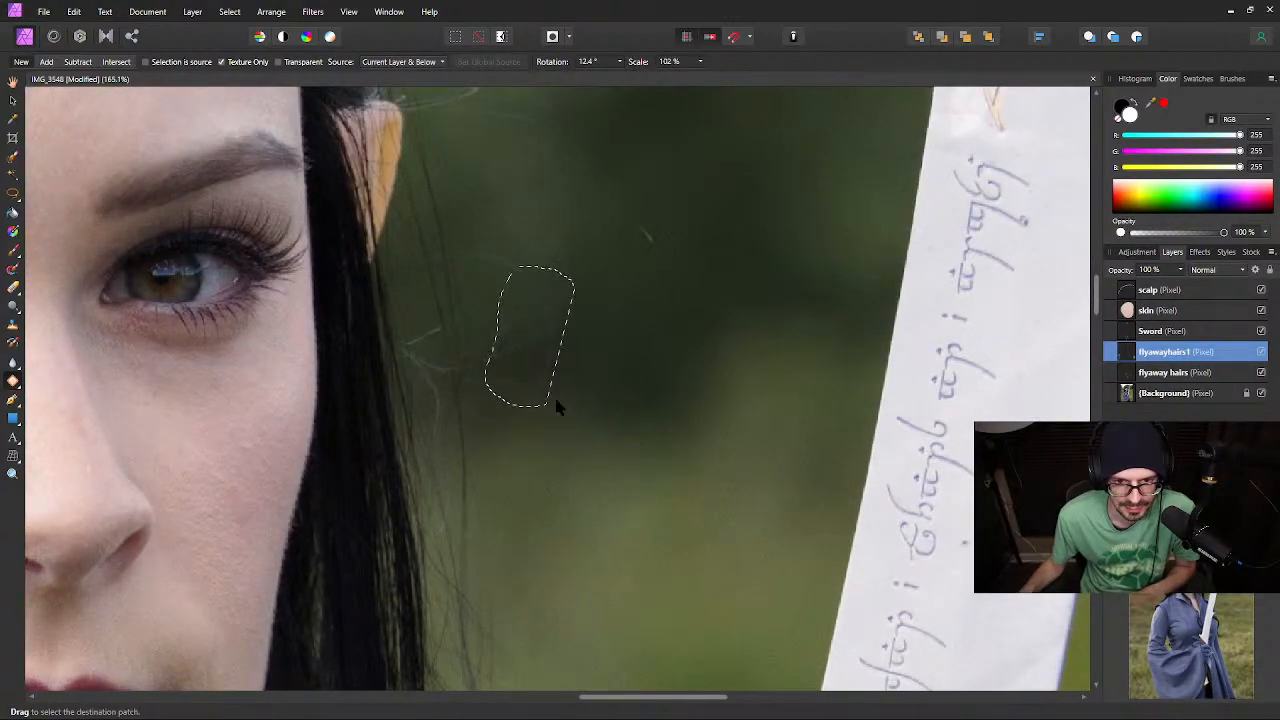
pyautogui.moveTo(555, 399)
pyautogui.mouseDown()
pyautogui.moveTo(586, 375)
pyautogui.moveTo(560, 267)
pyautogui.mouseUp()
pyautogui.click(668, 321)
pyautogui.click(665, 192)
pyautogui.moveTo(665, 194)
pyautogui.mouseDown()
pyautogui.moveTo(660, 281)
pyautogui.moveTo(723, 258)
pyautogui.mouseUp()
pyautogui.click(727, 203)
pyautogui.press('space')
pyautogui.moveTo(762, 184); pyautogui.dragTo(769, 440)
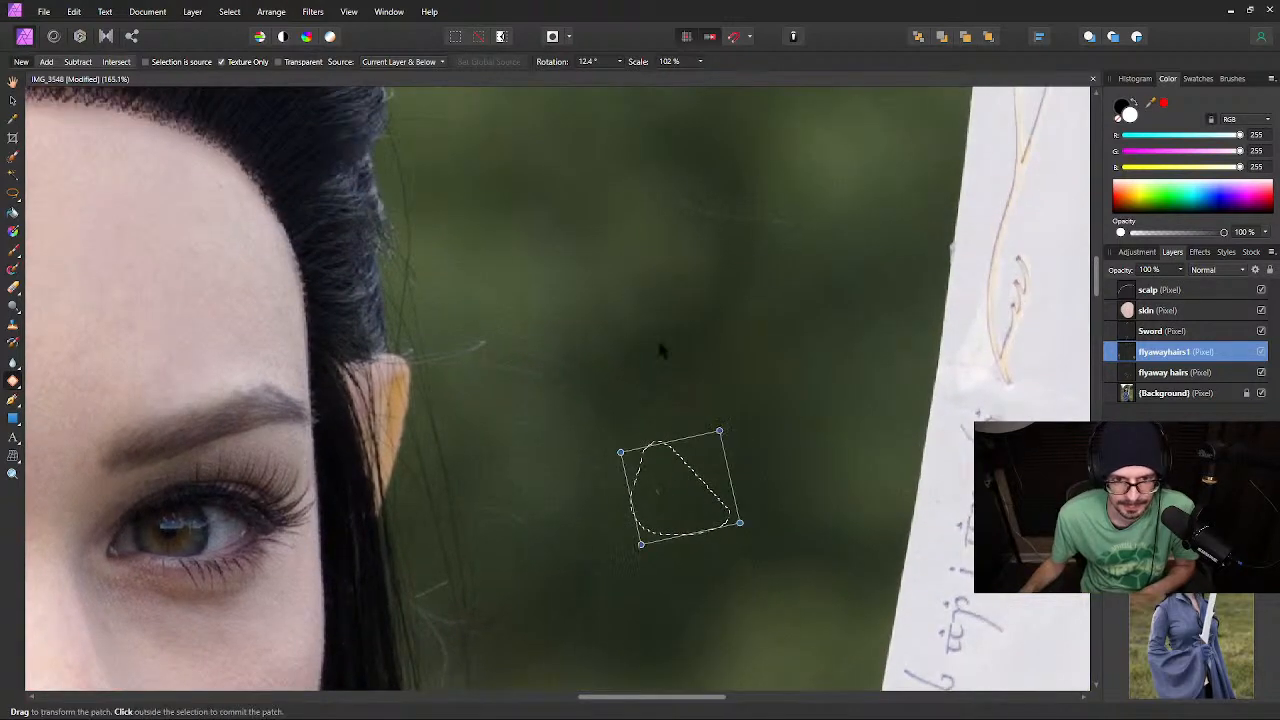
pyautogui.click(660, 350)
# Patch the light wisp extending from the sword-side ear tip and the faint strand between the head and sword with green background
pyautogui.moveTo(614, 398); pyautogui.dragTo(540, 334)
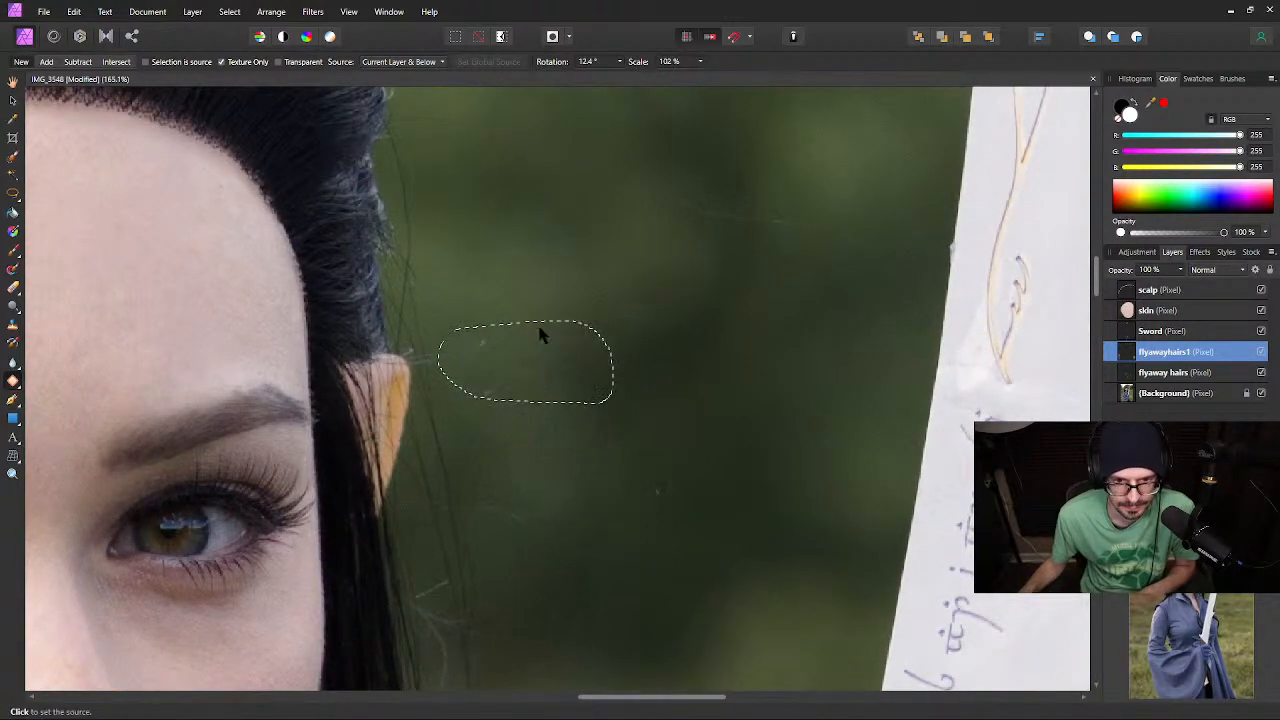
pyautogui.click(706, 349)
pyautogui.click(765, 352)
pyautogui.press('space')
pyautogui.moveTo(780, 238)
pyautogui.mouseDown()
pyautogui.moveTo(680, 320)
pyautogui.moveTo(704, 316)
pyautogui.mouseUp()
pyautogui.click(699, 252)
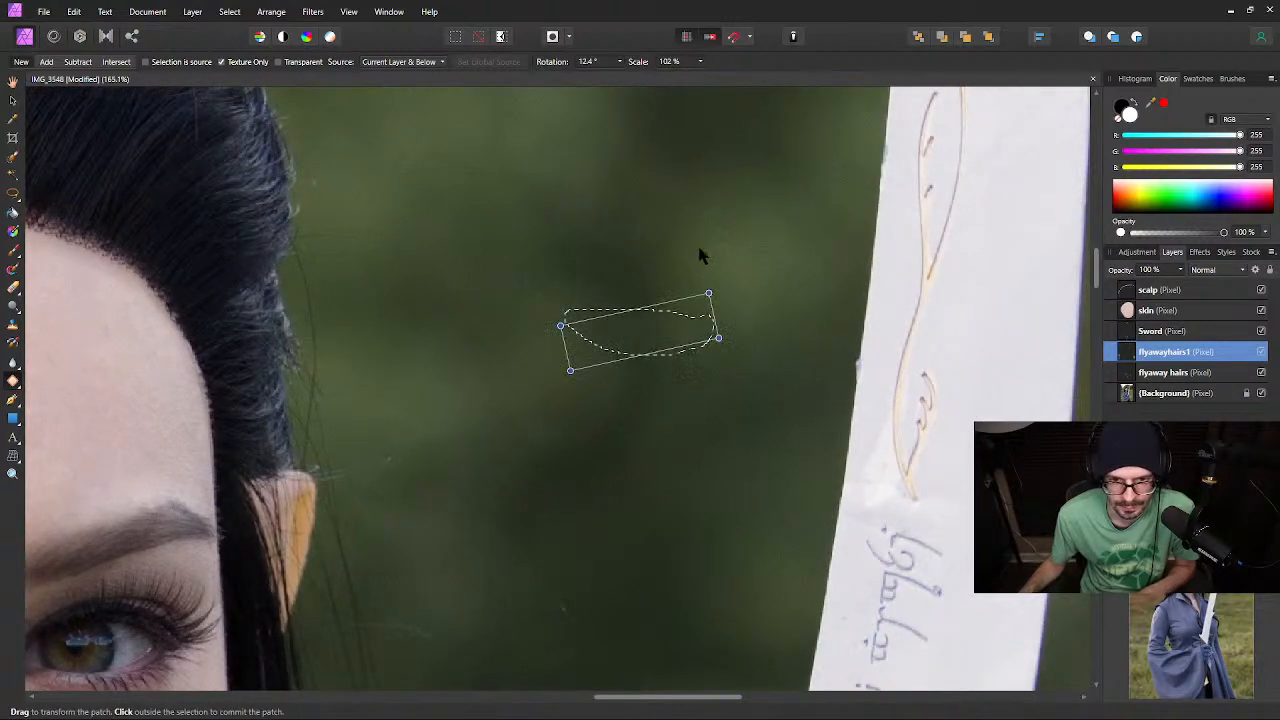
pyautogui.click(706, 204)
# Patch the wispy hairs rising from the front bump on top of the head using the green background above
pyautogui.press('space')
pyautogui.moveTo(535, 207); pyautogui.dragTo(709, 632)
pyautogui.moveTo(386, 198)
pyautogui.mouseDown()
pyautogui.moveTo(806, 423)
pyautogui.moveTo(840, 425)
pyautogui.mouseUp()
pyautogui.moveTo(374, 349); pyautogui.dragTo(868, 202)
pyautogui.moveTo(340, 230); pyautogui.dragTo(583, 212)
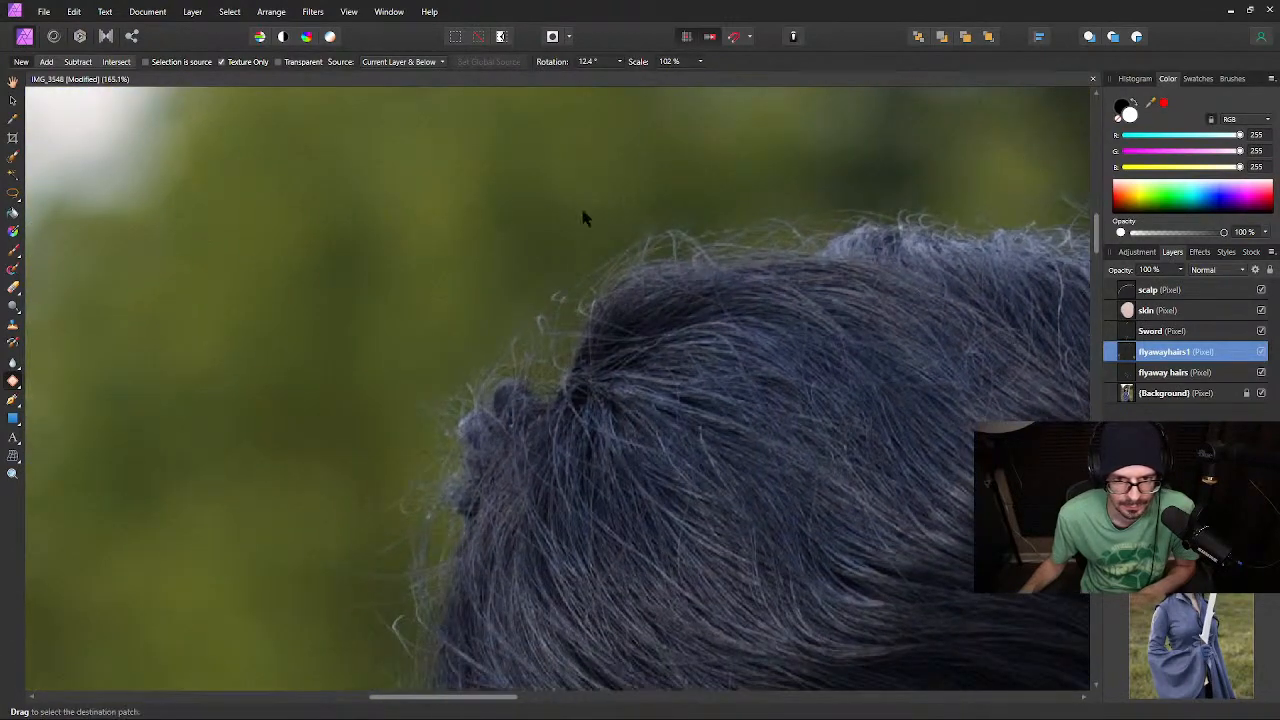
pyautogui.moveTo(701, 239); pyautogui.dragTo(710, 204)
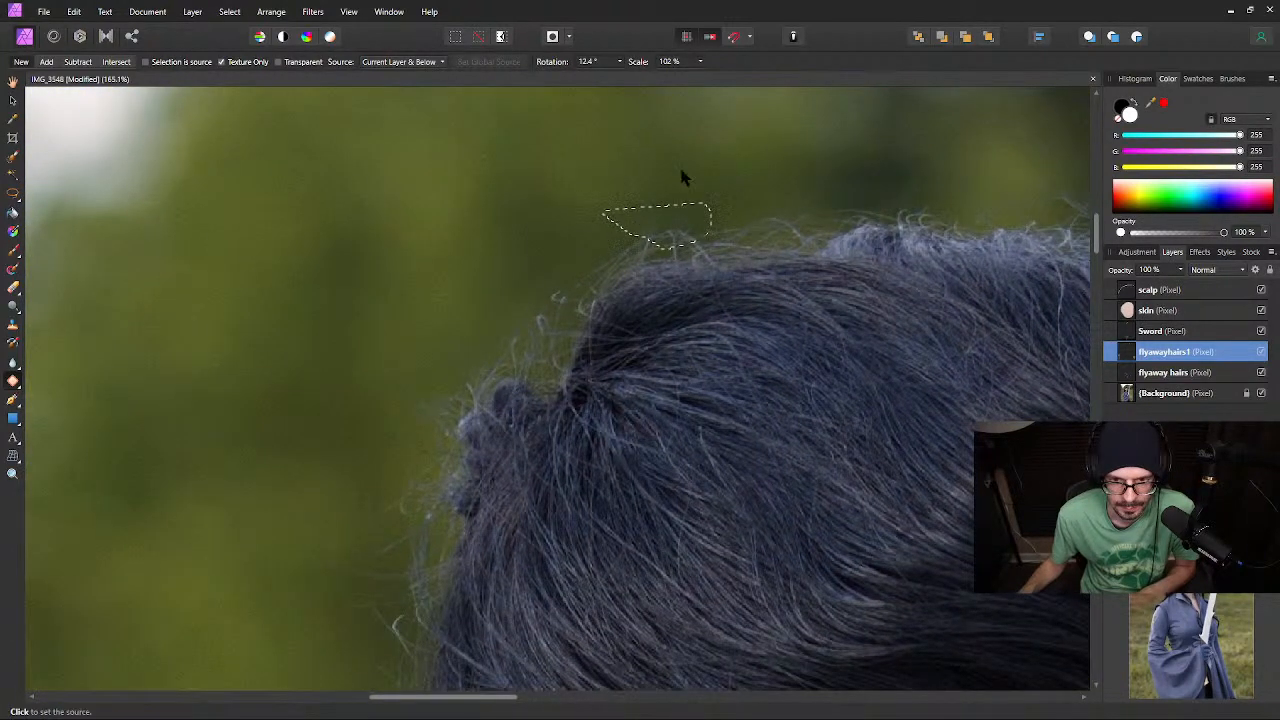
pyautogui.click(654, 148)
pyautogui.click(645, 147)
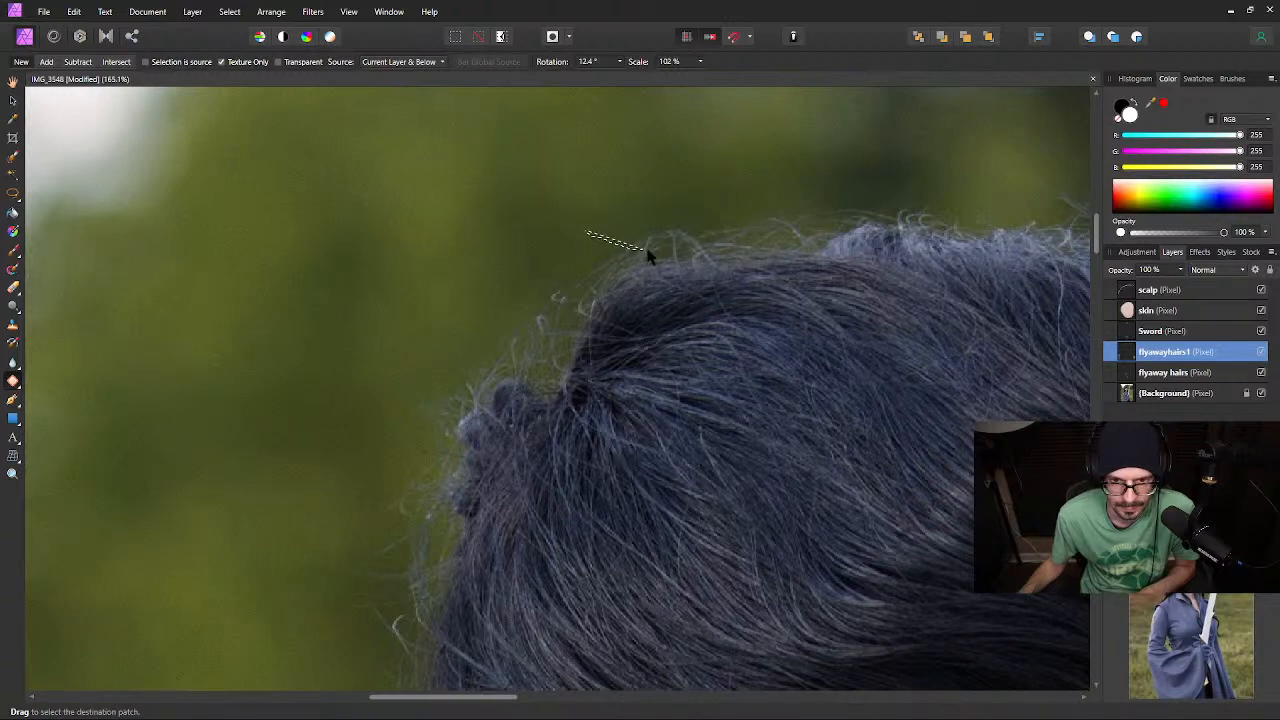
pyautogui.moveTo(682, 231); pyautogui.dragTo(683, 233)
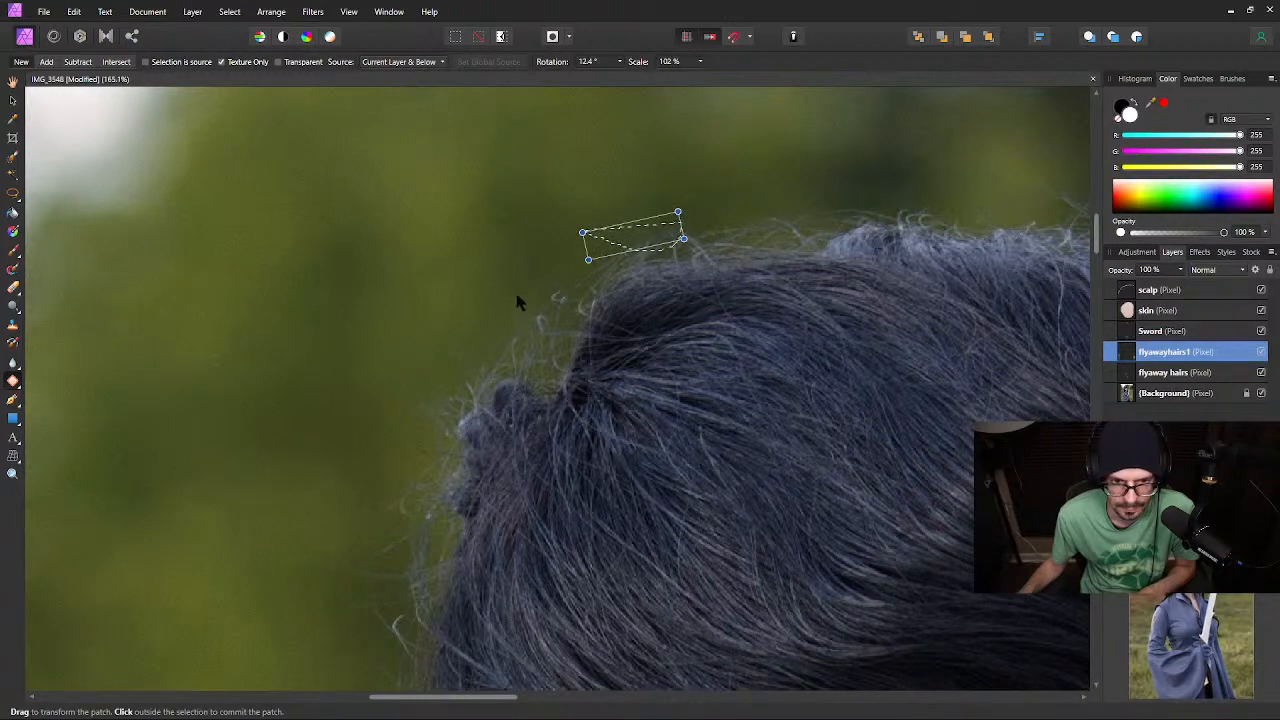
# Patch the small curled hairs over the notch between the top of the head and the rear bump with green background
pyautogui.moveTo(510, 298); pyautogui.dragTo(542, 349)
pyautogui.moveTo(582, 280); pyautogui.dragTo(552, 281)
pyautogui.click(527, 208)
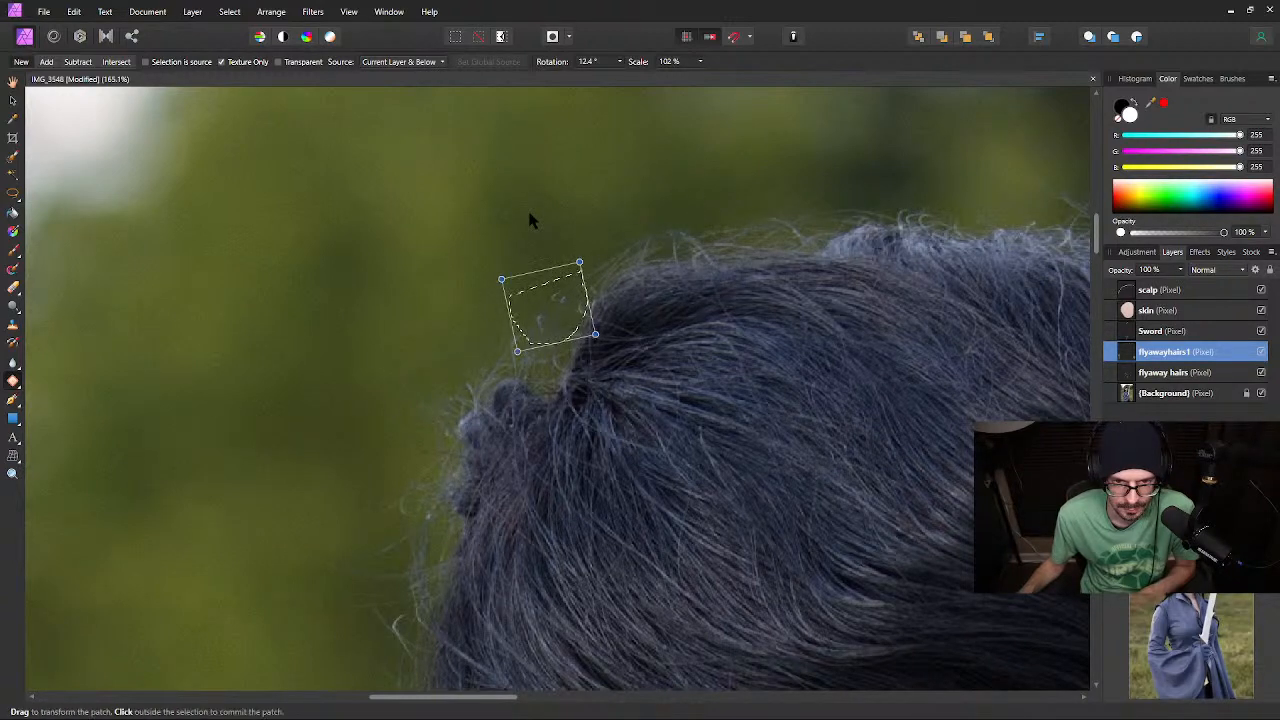
pyautogui.click(416, 230)
# Patch the flyaway hairs sticking out below the rear bump and along the back edge of the head with green background
pyautogui.press('space')
pyautogui.moveTo(370, 432); pyautogui.dragTo(478, 272)
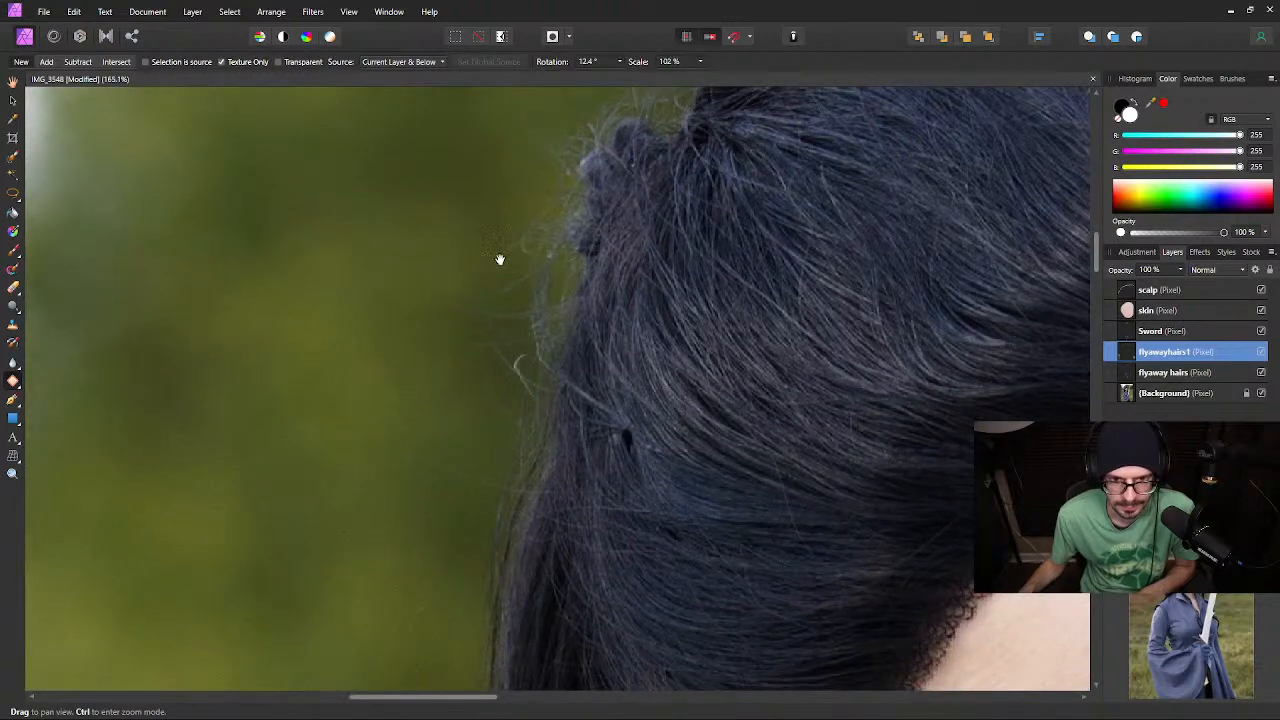
pyautogui.moveTo(557, 268)
pyautogui.mouseDown()
pyautogui.moveTo(548, 295)
pyautogui.moveTo(480, 300)
pyautogui.moveTo(495, 240)
pyautogui.mouseUp()
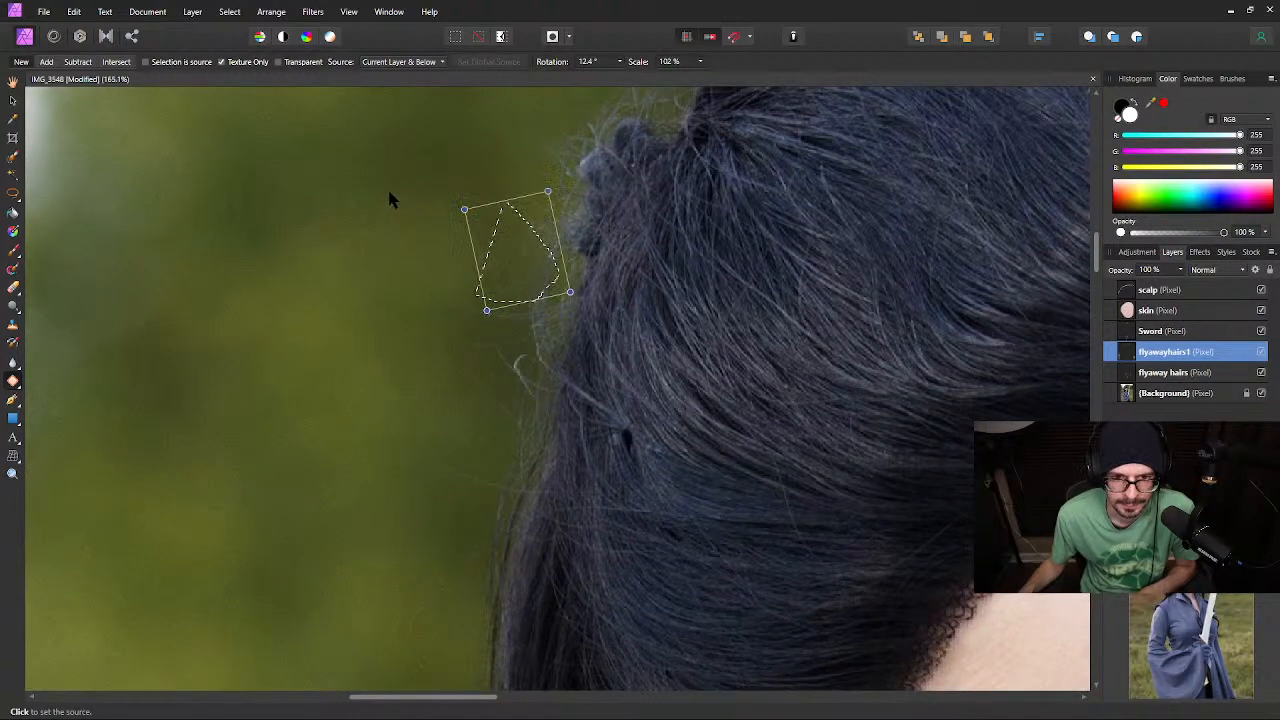
pyautogui.click(302, 303)
pyautogui.press('space')
pyautogui.moveTo(346, 503); pyautogui.dragTo(365, 340)
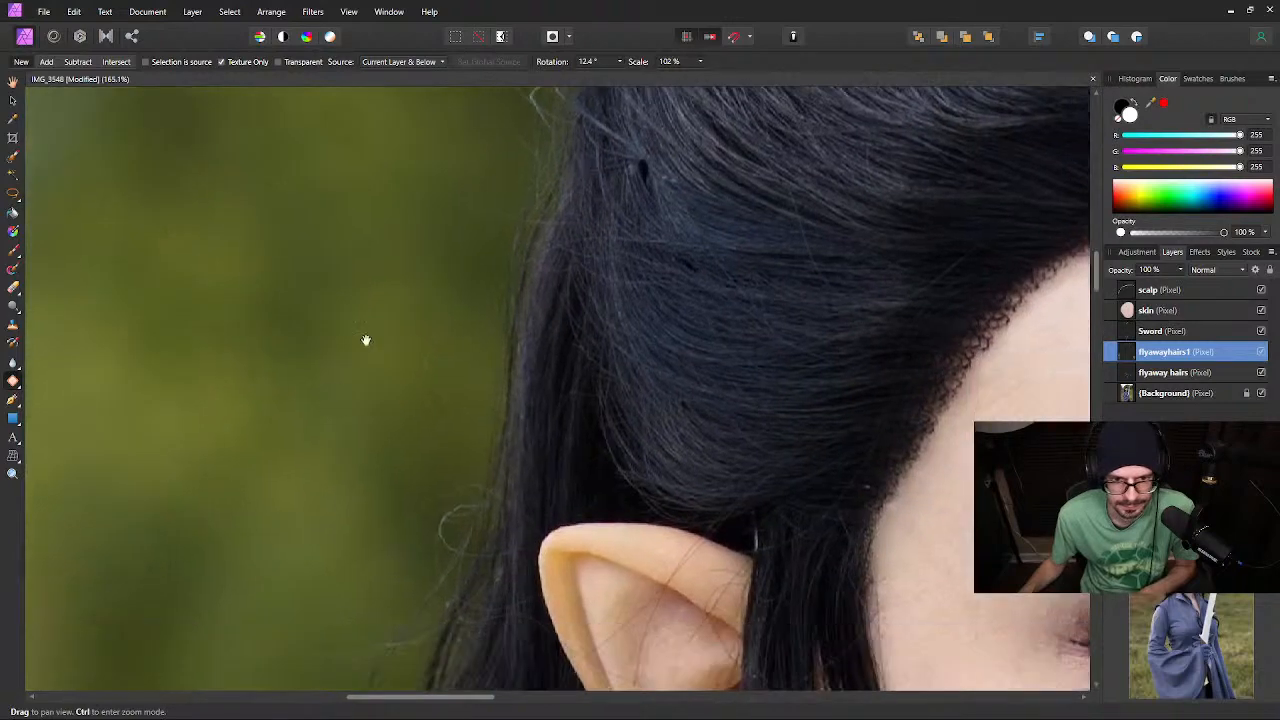
pyautogui.moveTo(432, 167)
pyautogui.mouseDown()
pyautogui.moveTo(512, 229)
pyautogui.moveTo(468, 222)
pyautogui.mouseUp()
pyautogui.click(380, 231)
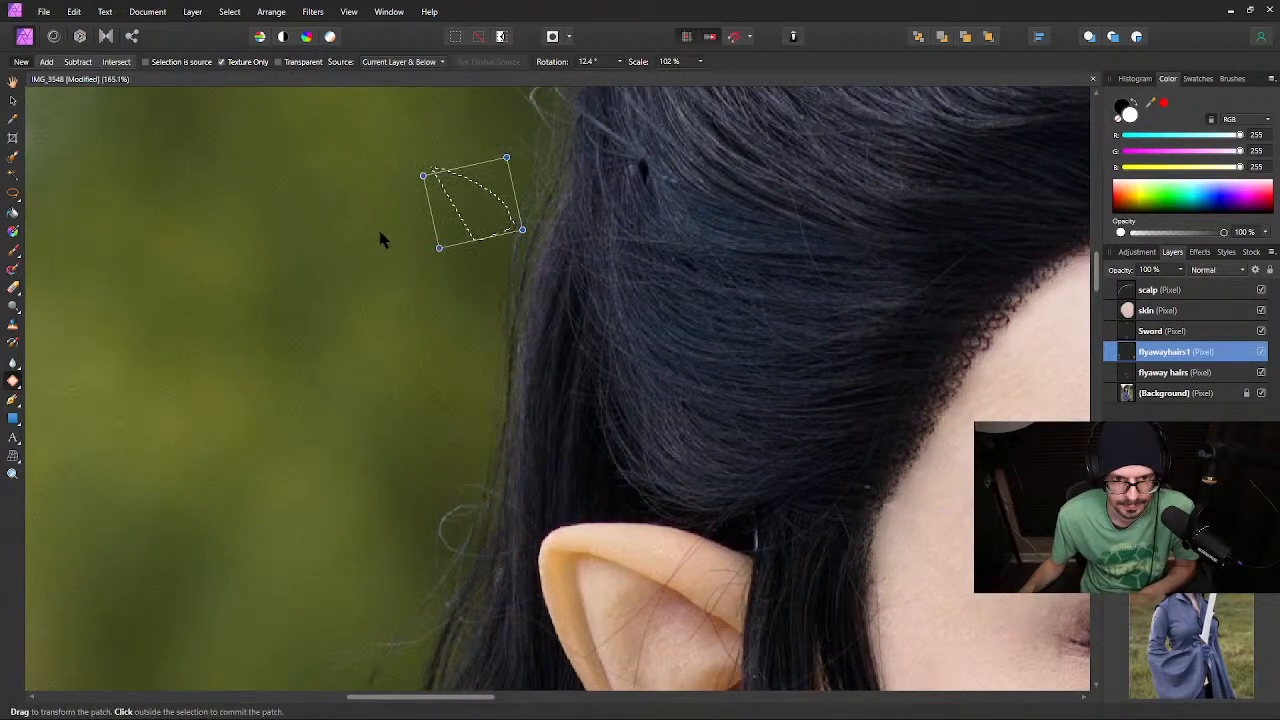
pyautogui.click(268, 309)
# Patch the looped flyaway hair behind the tip of the fully visible ear with clean green background
pyautogui.press('space')
pyautogui.moveTo(303, 457); pyautogui.dragTo(346, 296)
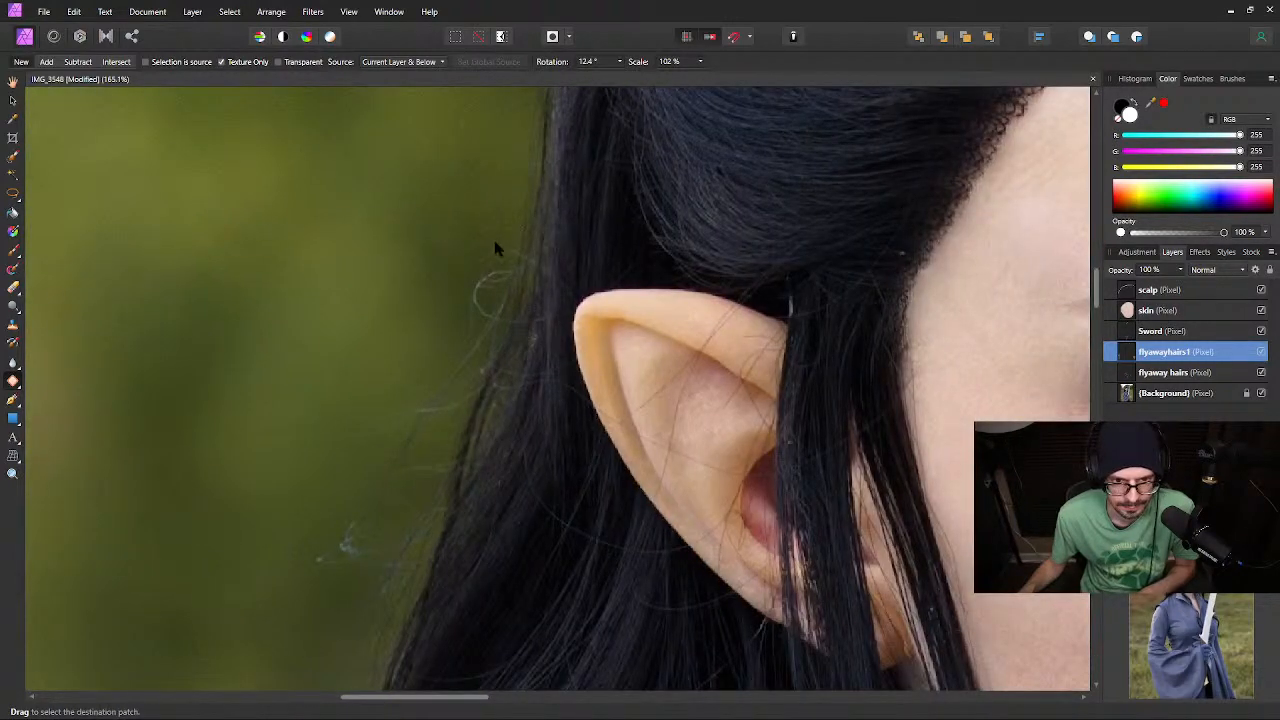
pyautogui.click(309, 251)
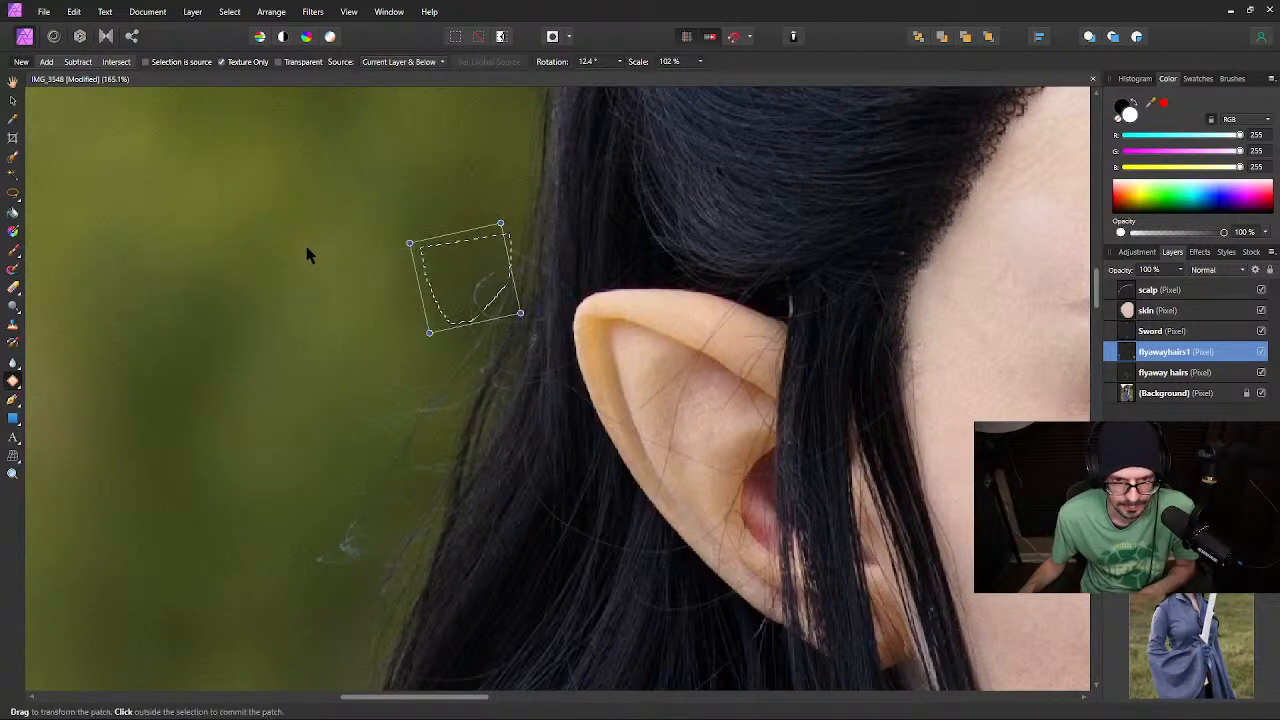
pyautogui.click(236, 357)
pyautogui.press('space')
pyautogui.moveTo(274, 448); pyautogui.dragTo(321, 255)
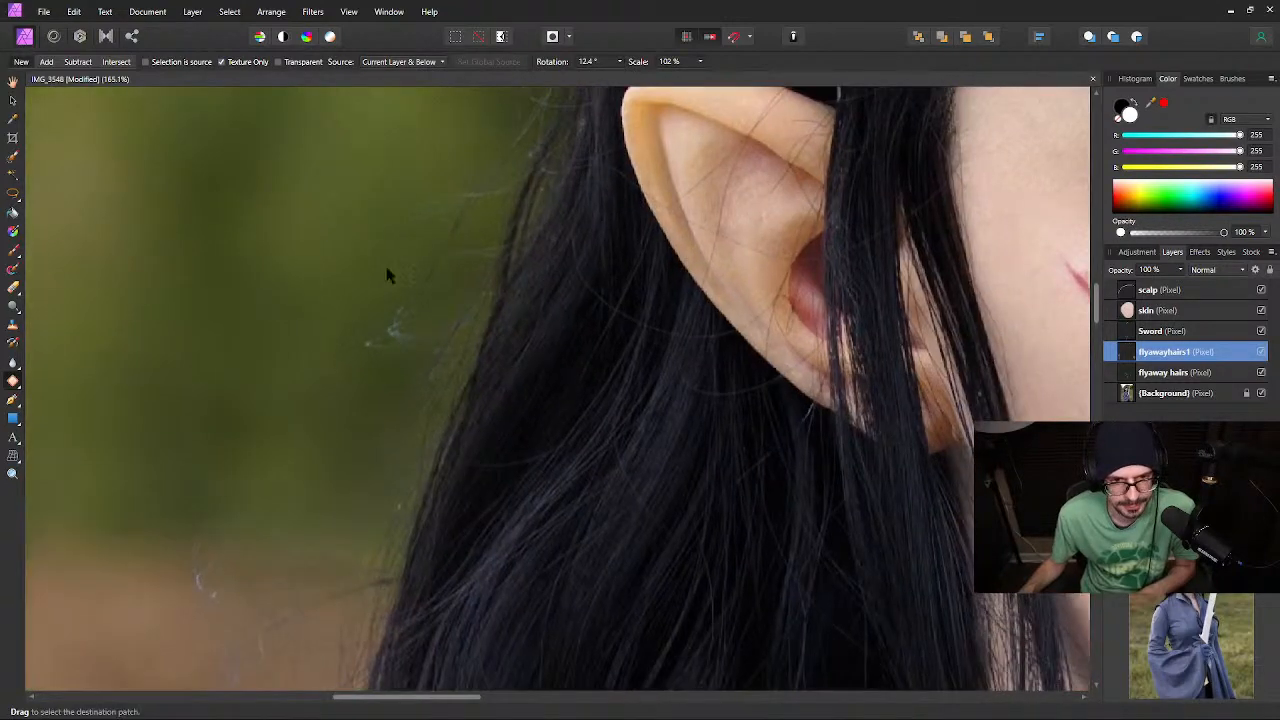
pyautogui.press('space')
pyautogui.moveTo(460, 143); pyautogui.dragTo(432, 286)
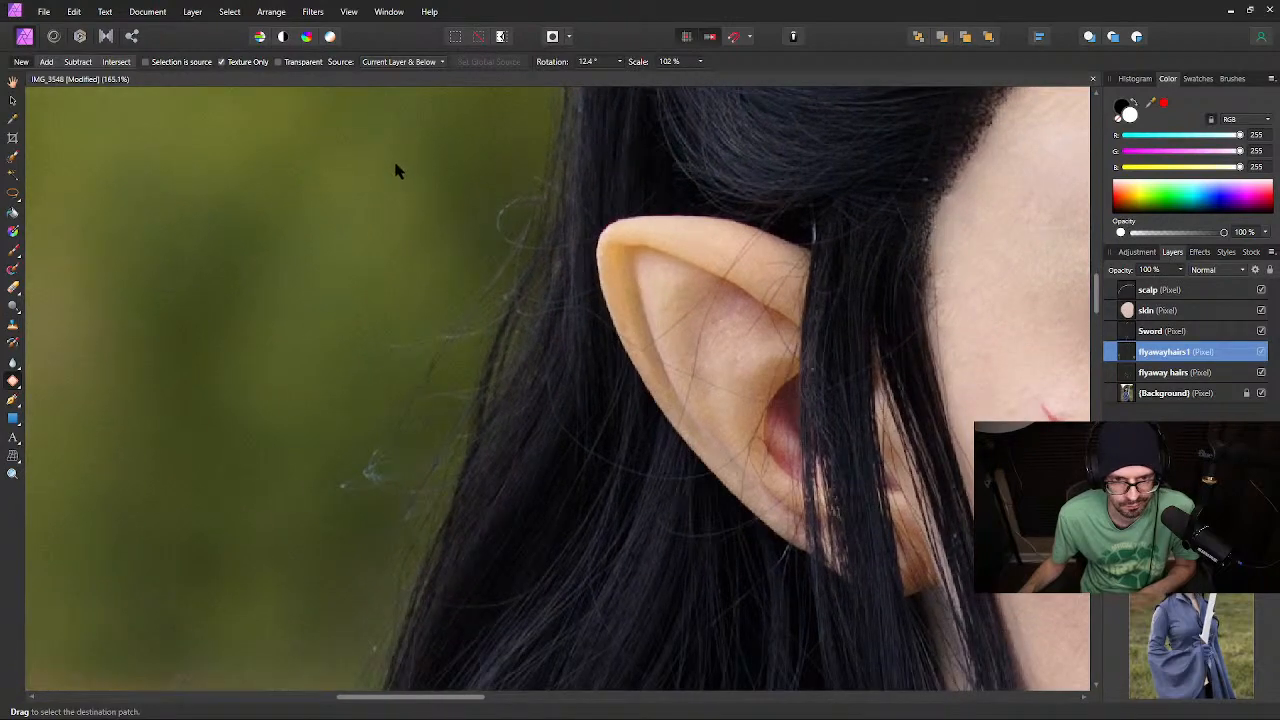
pyautogui.moveTo(503, 172); pyautogui.dragTo(488, 149)
pyautogui.click(317, 136)
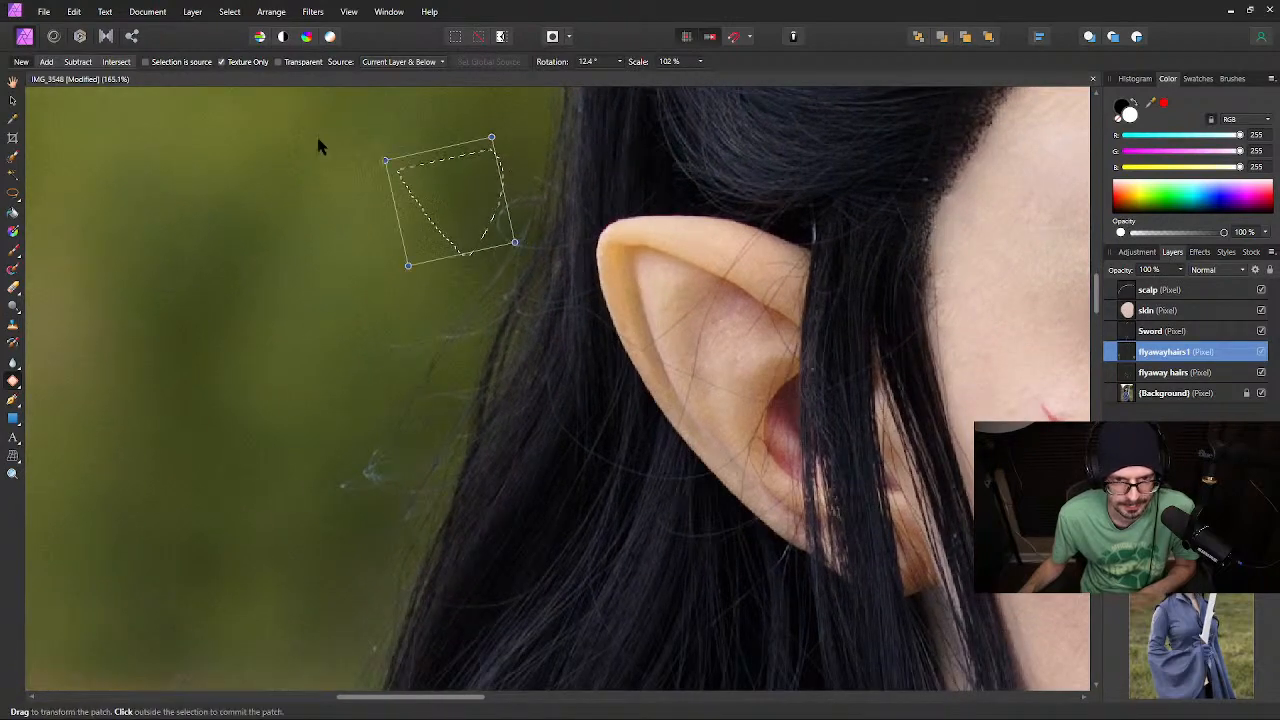
pyautogui.click(276, 246)
# Patch the wispy flyaway hairs along the outer edge of the long hair above the shoulder with clean brown background
pyautogui.press('space')
pyautogui.moveTo(298, 506); pyautogui.dragTo(410, 89)
pyautogui.moveTo(348, 420); pyautogui.dragTo(428, 270)
pyautogui.moveTo(431, 400); pyautogui.dragTo(418, 157)
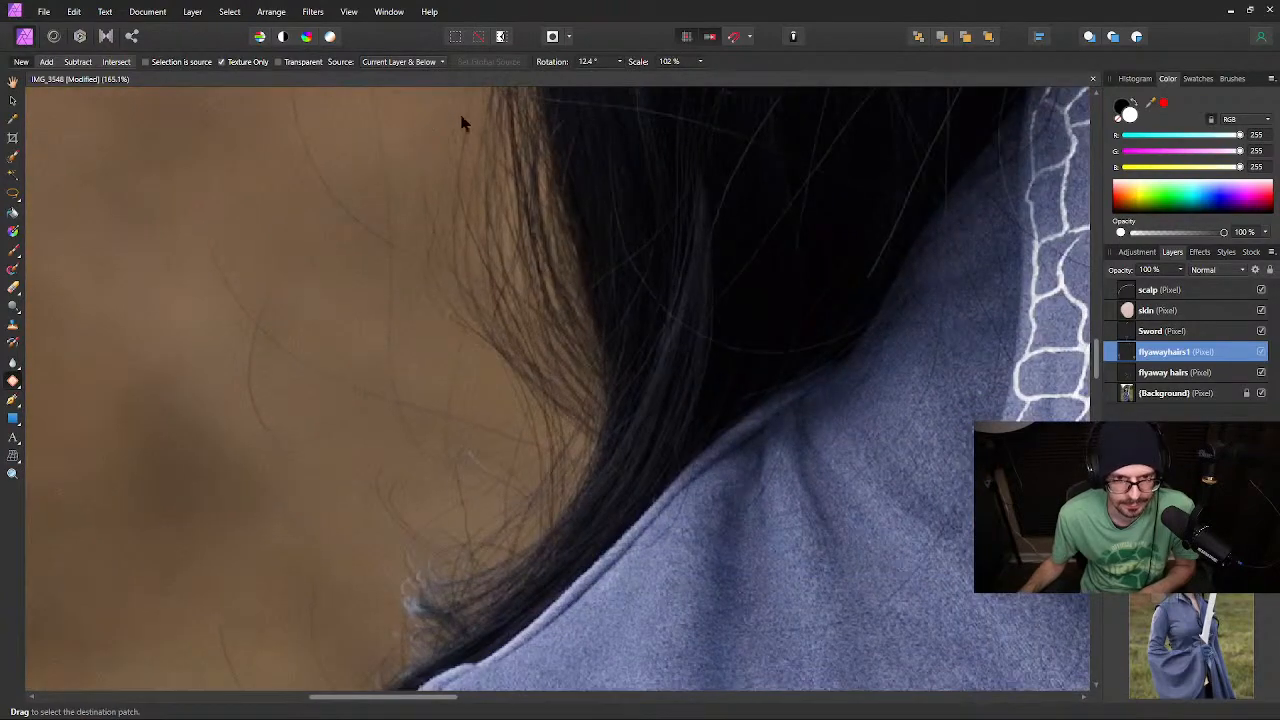
pyautogui.moveTo(497, 240); pyautogui.dragTo(500, 293)
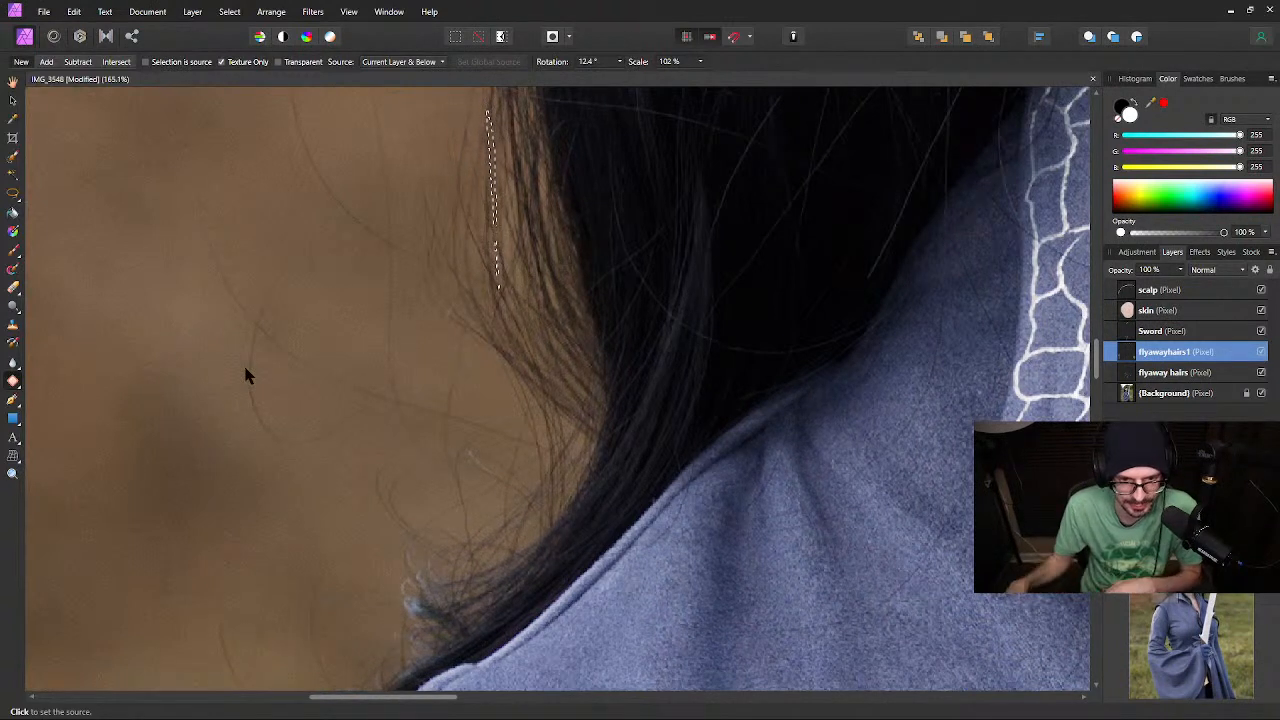
pyautogui.click(505, 147)
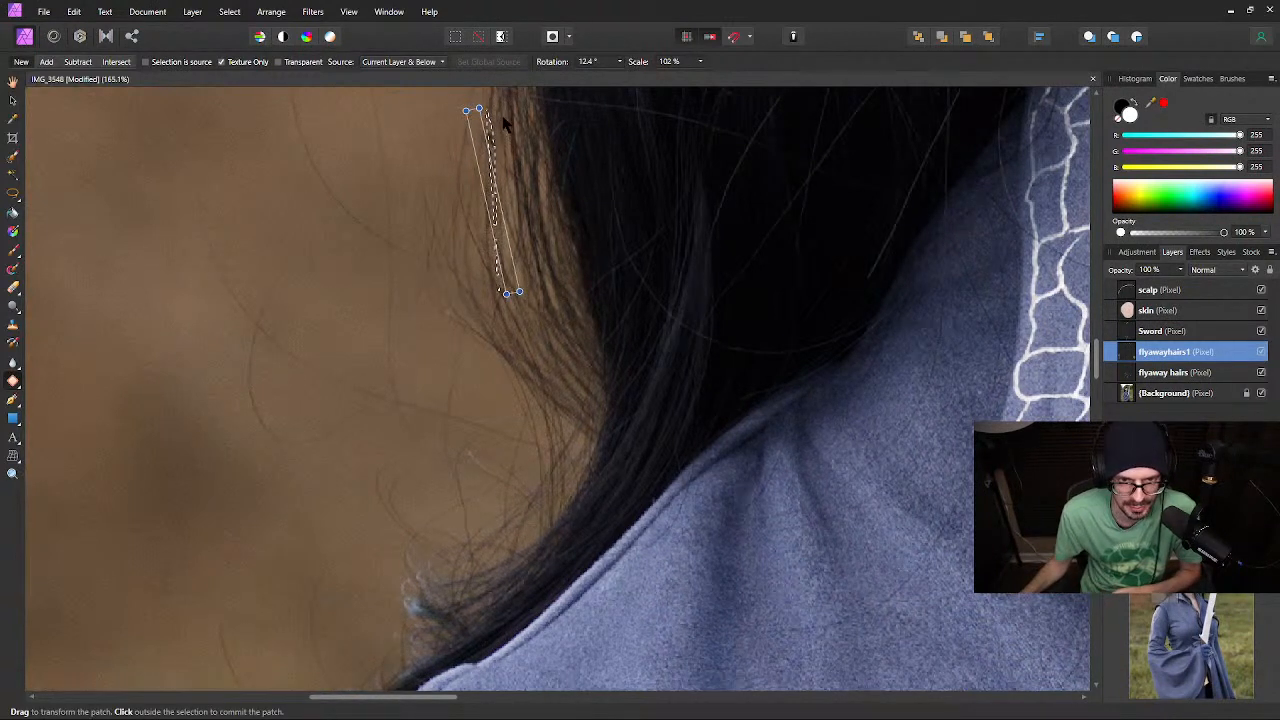
pyautogui.click(508, 205)
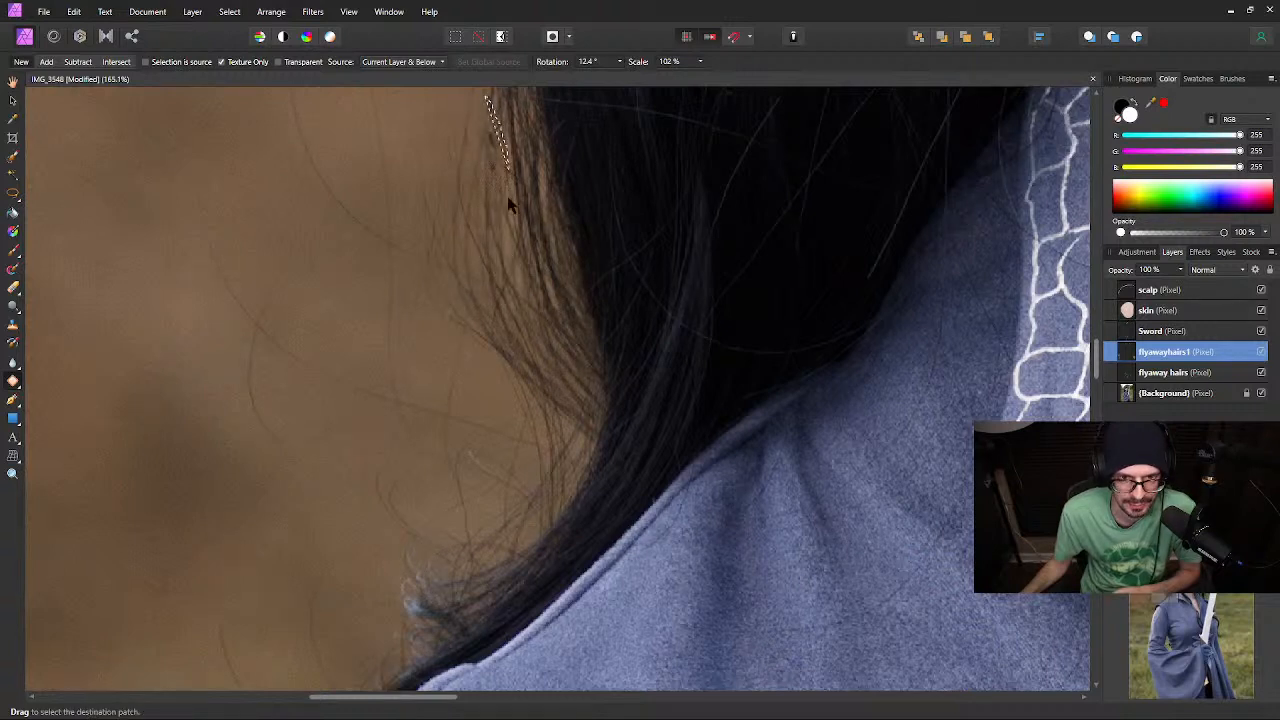
pyautogui.moveTo(505, 323)
pyautogui.mouseDown()
pyautogui.moveTo(430, 332)
pyautogui.moveTo(387, 298)
pyautogui.moveTo(385, 175)
pyautogui.moveTo(405, 145)
pyautogui.mouseUp()
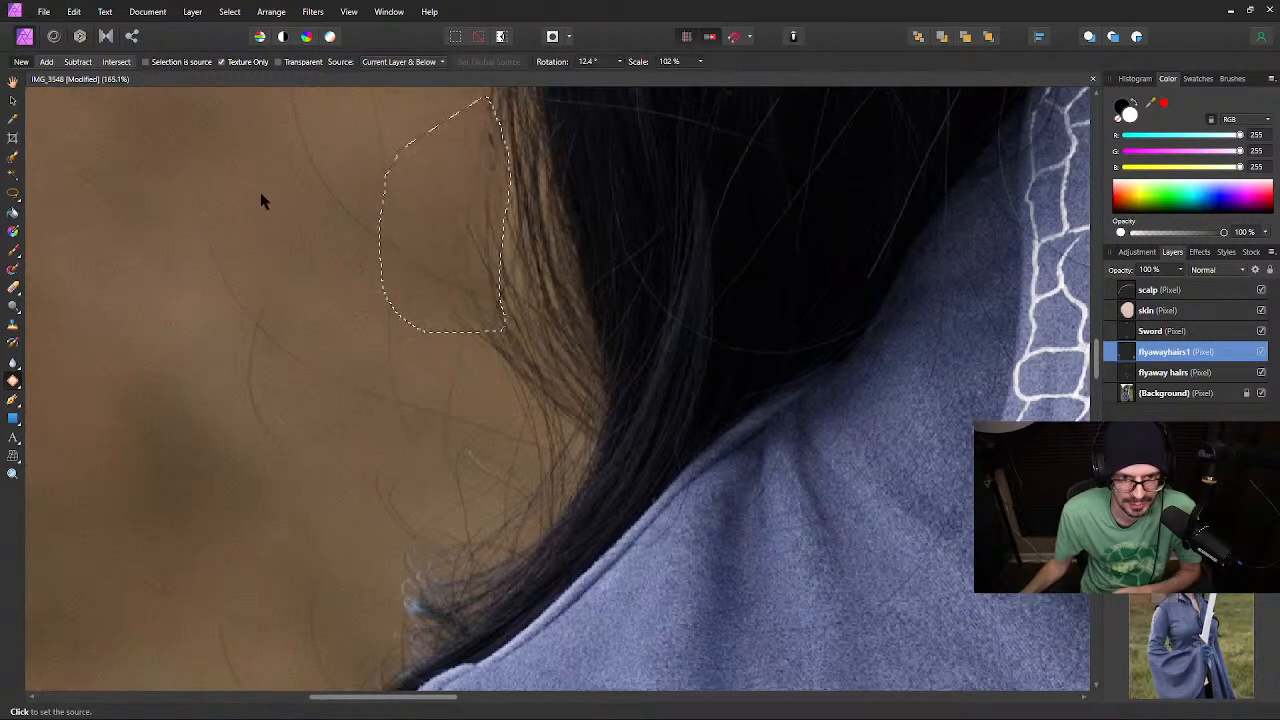
pyautogui.click(48, 135)
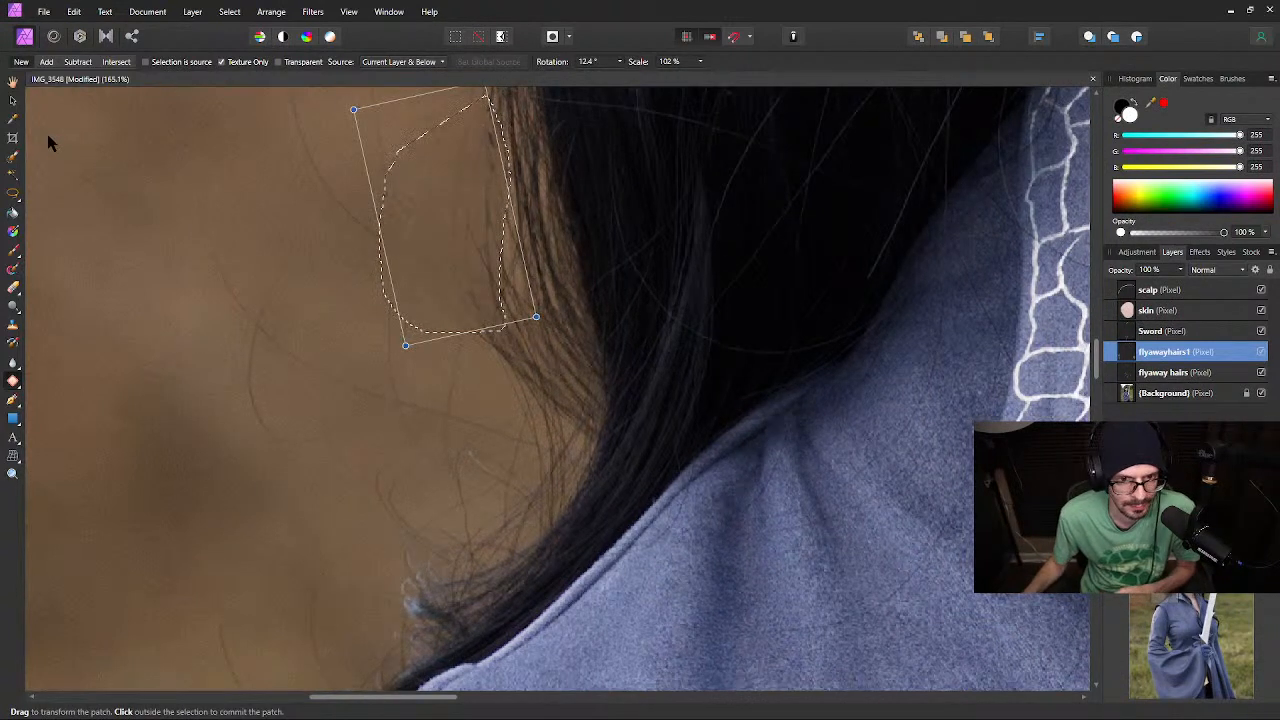
pyautogui.hotkey('ctrl', 'd')
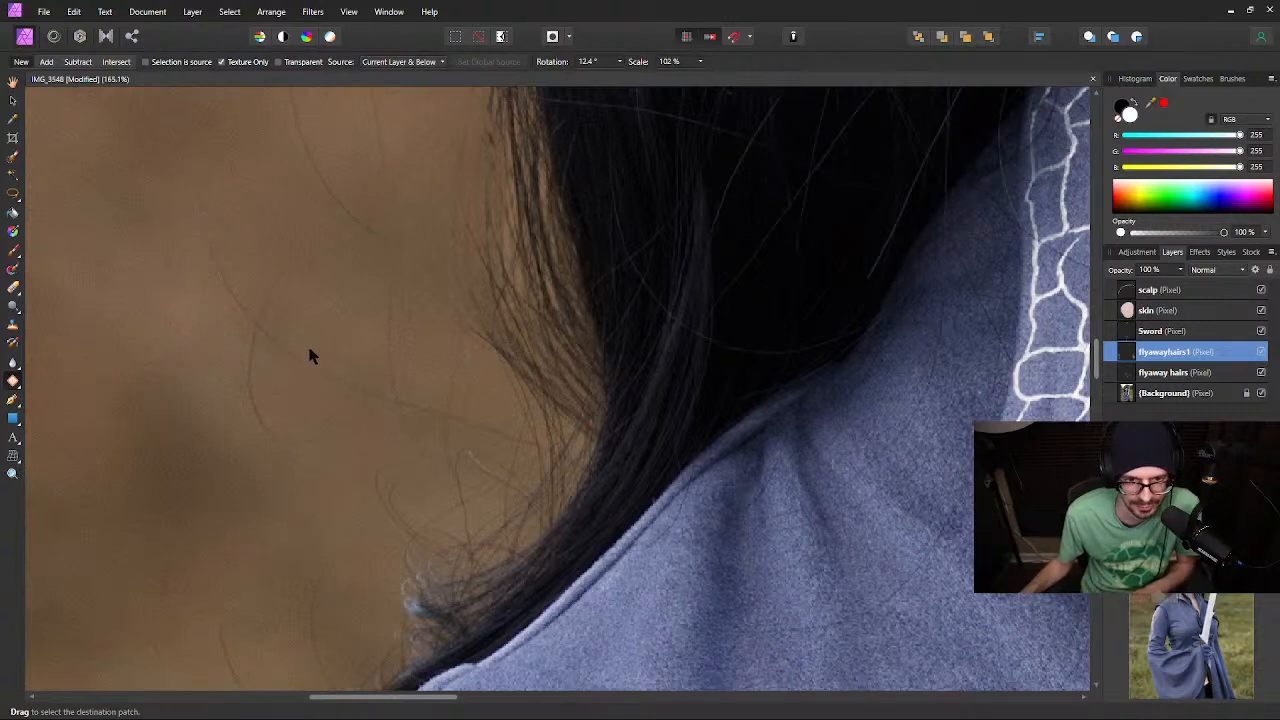
# Patch the loose strands beside the long hair's outer edge, both just above the shoulder and higher up, with brown background
pyautogui.moveTo(546, 292)
pyautogui.mouseDown()
pyautogui.moveTo(540, 385)
pyautogui.moveTo(501, 381)
pyautogui.moveTo(453, 350)
pyautogui.moveTo(425, 313)
pyautogui.moveTo(412, 253)
pyautogui.moveTo(414, 212)
pyautogui.moveTo(443, 189)
pyautogui.mouseUp()
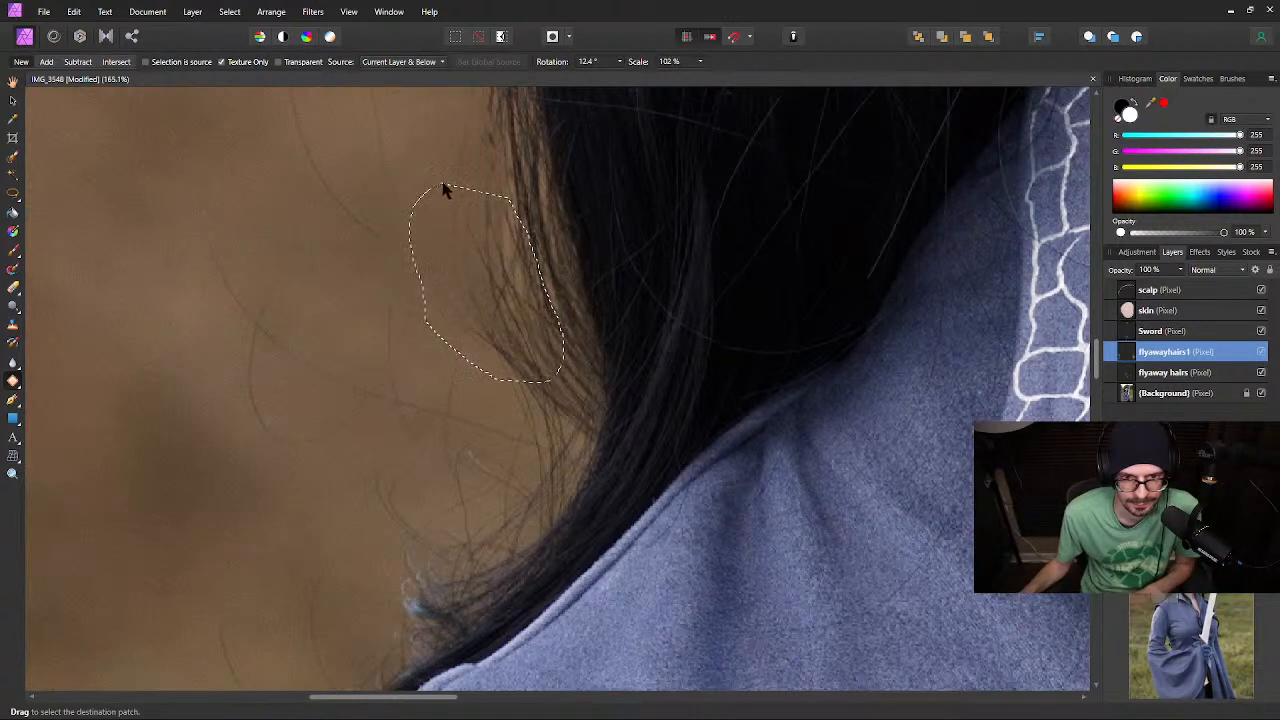
pyautogui.click(75, 139)
pyautogui.moveTo(134, 297); pyautogui.dragTo(303, 591)
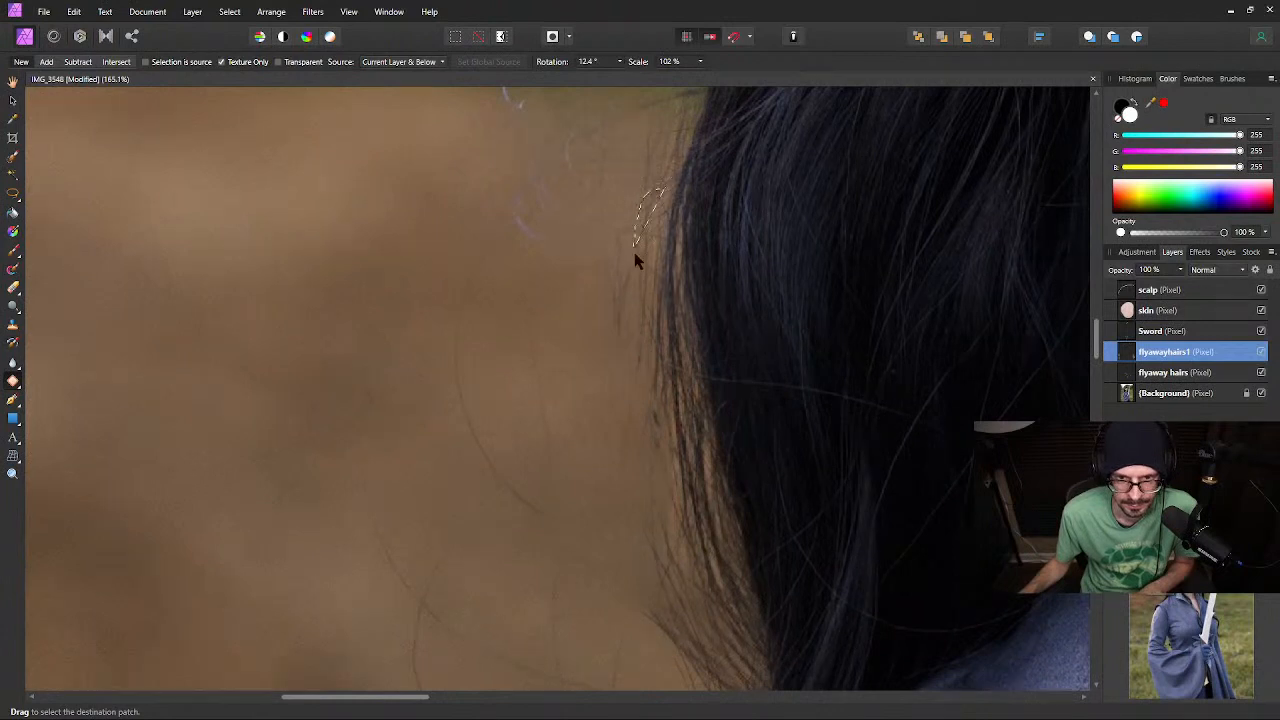
pyautogui.moveTo(634, 347)
pyautogui.mouseDown()
pyautogui.moveTo(594, 209)
pyautogui.moveTo(648, 190)
pyautogui.mouseUp()
pyautogui.click(215, 328)
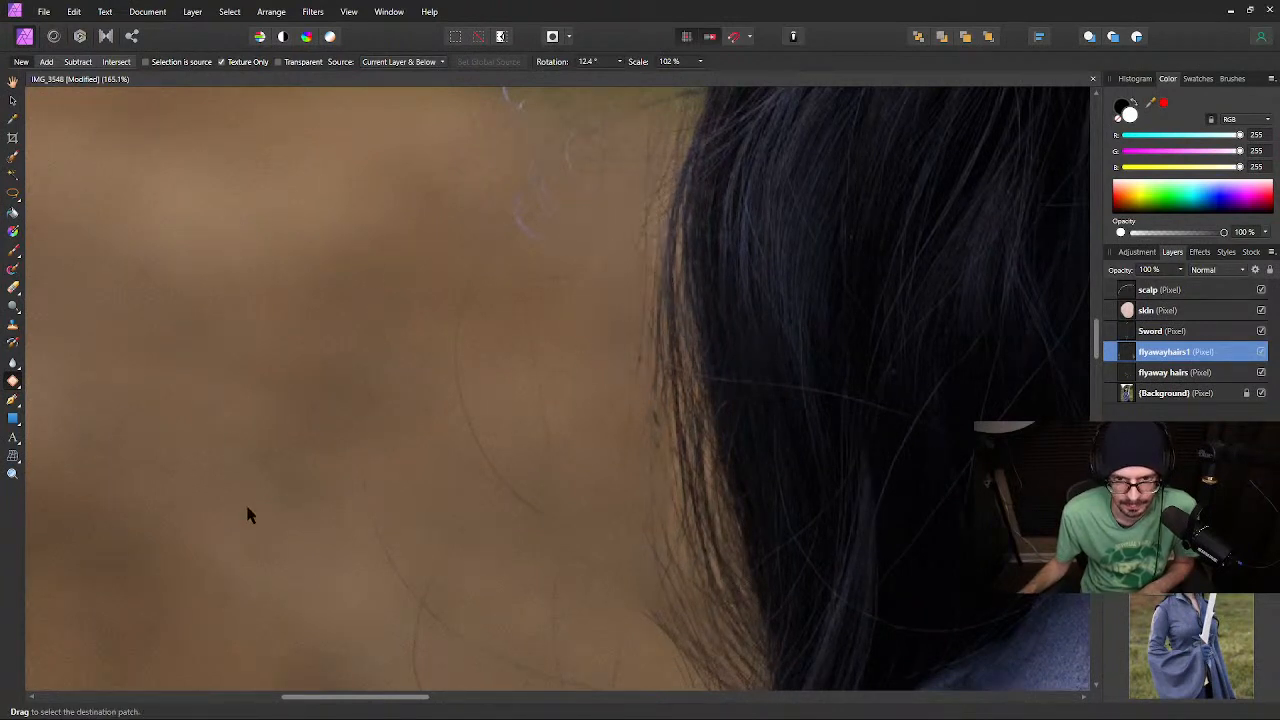
# Patch the long curved stray hair and its upper end in the brown background beside the long hair
pyautogui.scroll(-4, 286, 380)
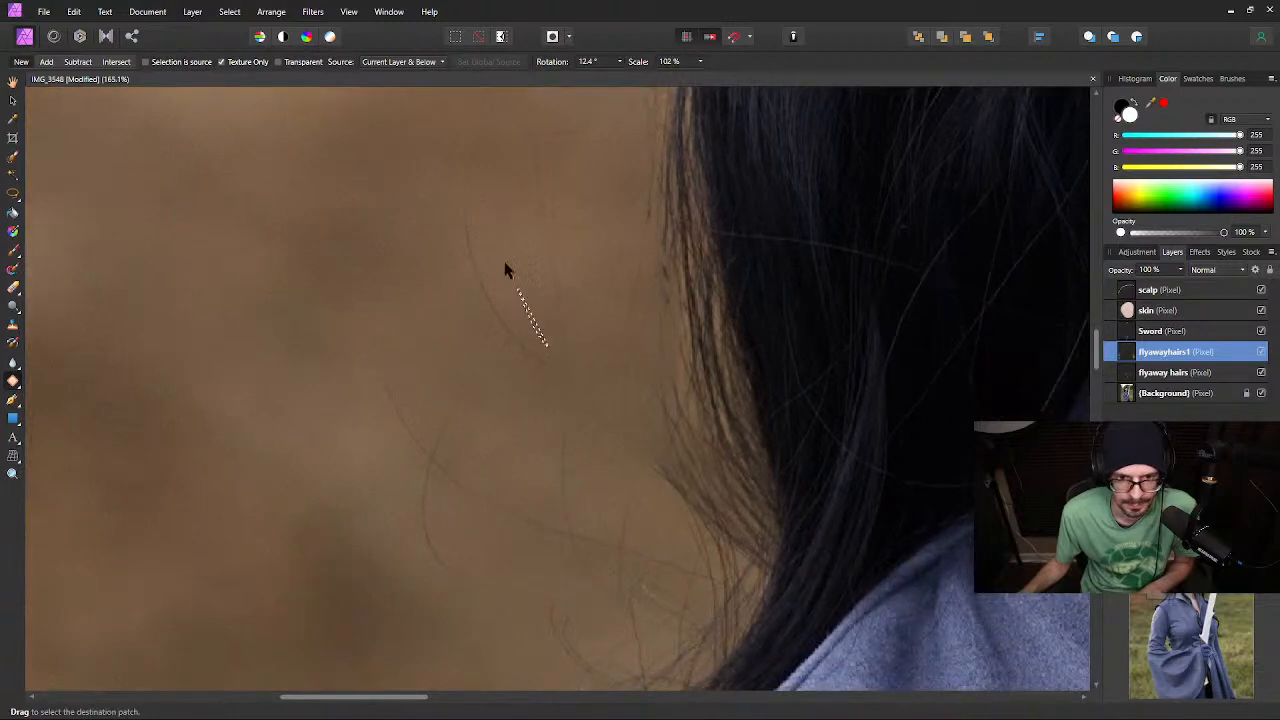
pyautogui.moveTo(505, 270)
pyautogui.mouseDown()
pyautogui.moveTo(451, 194)
pyautogui.moveTo(483, 329)
pyautogui.moveTo(524, 366)
pyautogui.moveTo(560, 377)
pyautogui.mouseUp()
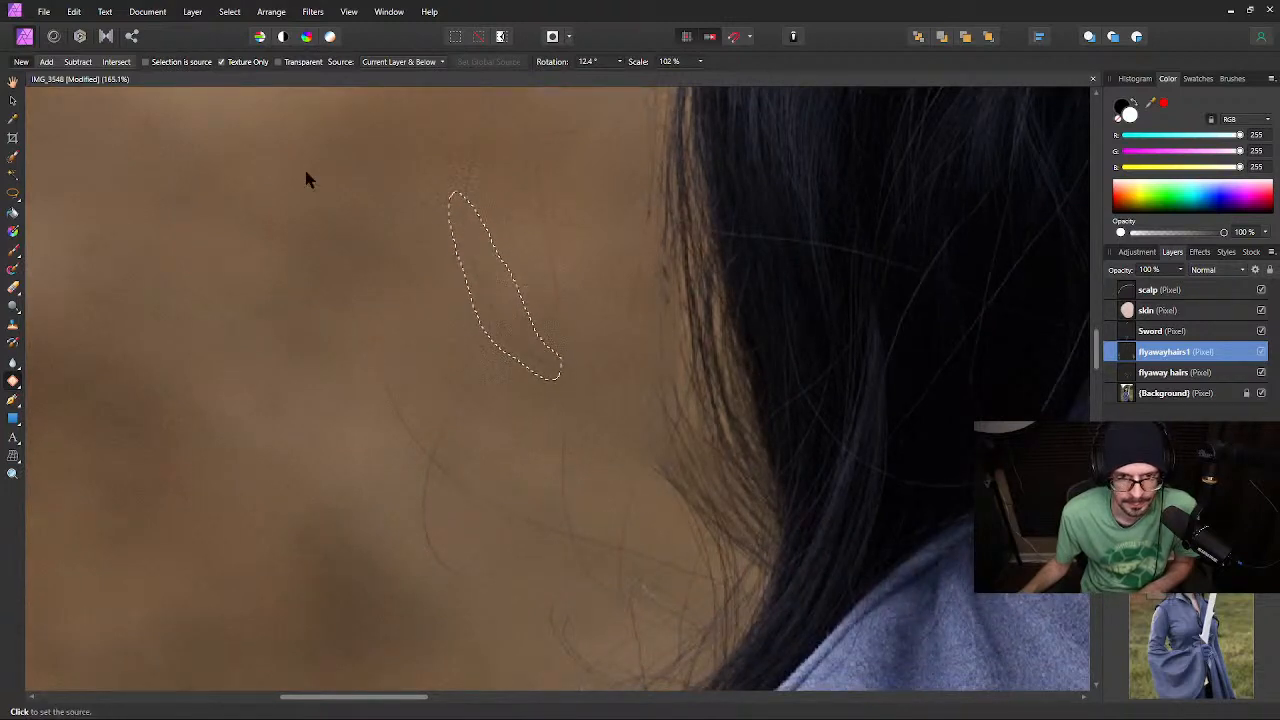
pyautogui.click(305, 177)
pyautogui.click(365, 320)
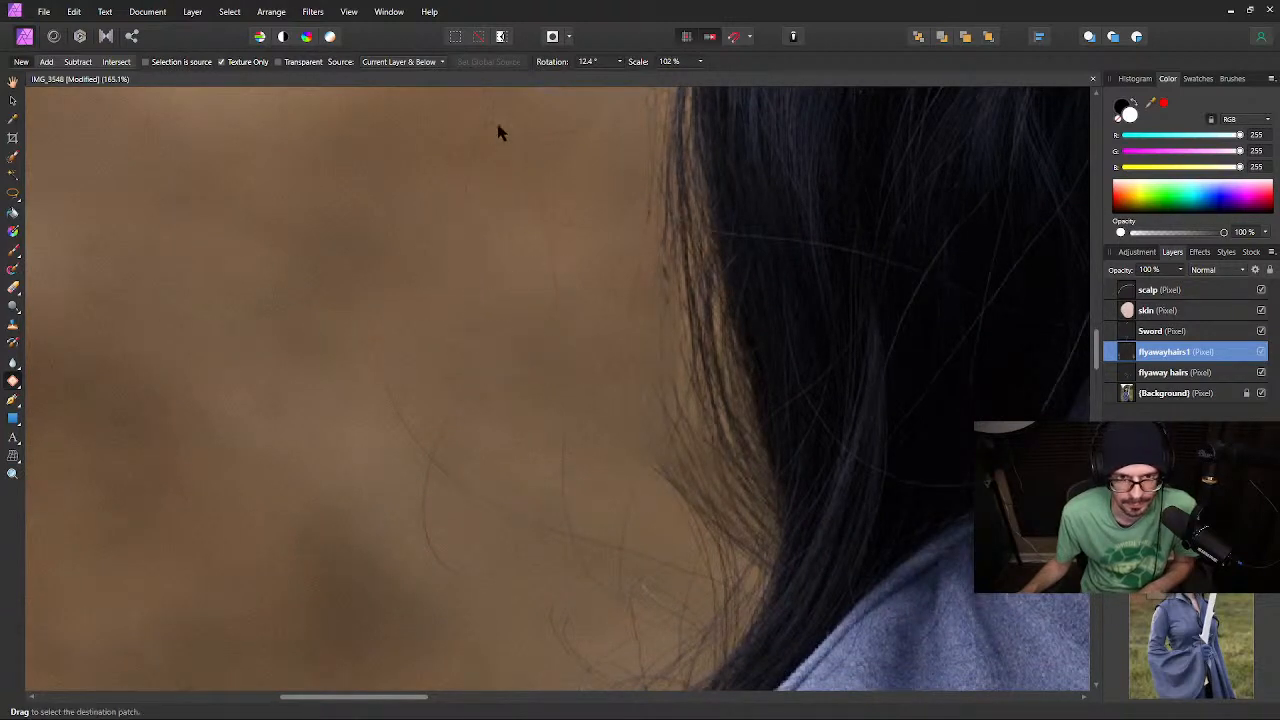
pyautogui.moveTo(470, 208); pyautogui.dragTo(477, 186)
pyautogui.click(264, 201)
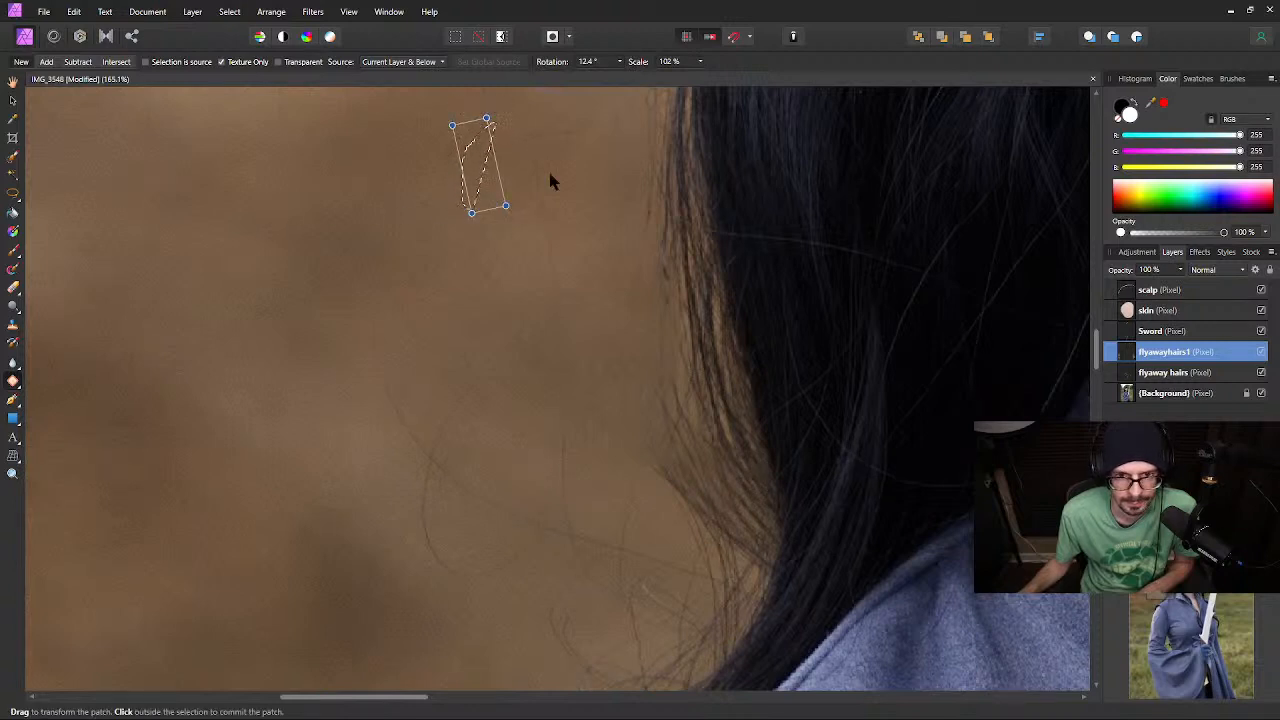
# Patch the faint vertical stray hair between the removed curved hair and the long hair's edge with nearby brown background
pyautogui.click(534, 141)
pyautogui.moveTo(533, 147)
pyautogui.mouseDown()
pyautogui.moveTo(531, 232)
pyautogui.moveTo(580, 306)
pyautogui.moveTo(572, 326)
pyautogui.mouseUp()
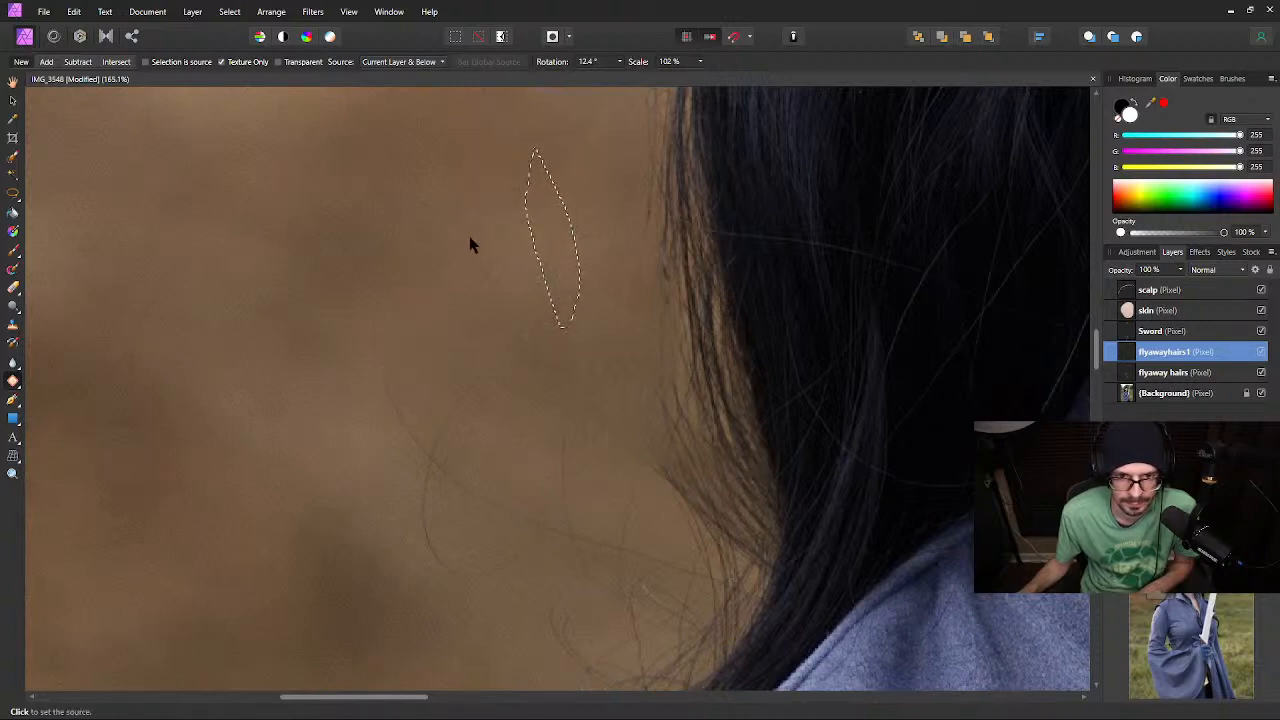
pyautogui.click(466, 265)
pyautogui.click(463, 267)
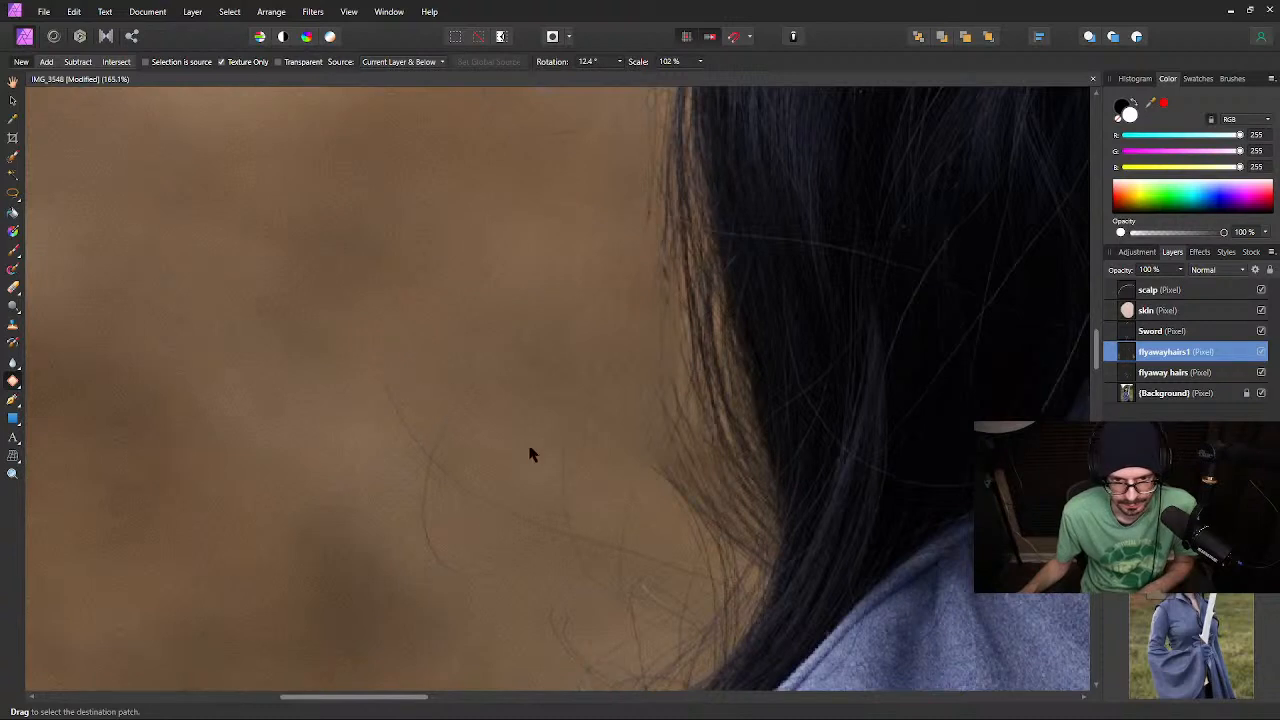
# Patch the faint hairs beside the fanned hair ends and the upper tip of the remaining curved stray hair
pyautogui.moveTo(558, 473)
pyautogui.mouseDown()
pyautogui.moveTo(586, 580)
pyautogui.moveTo(660, 520)
pyautogui.moveTo(553, 436)
pyautogui.mouseUp()
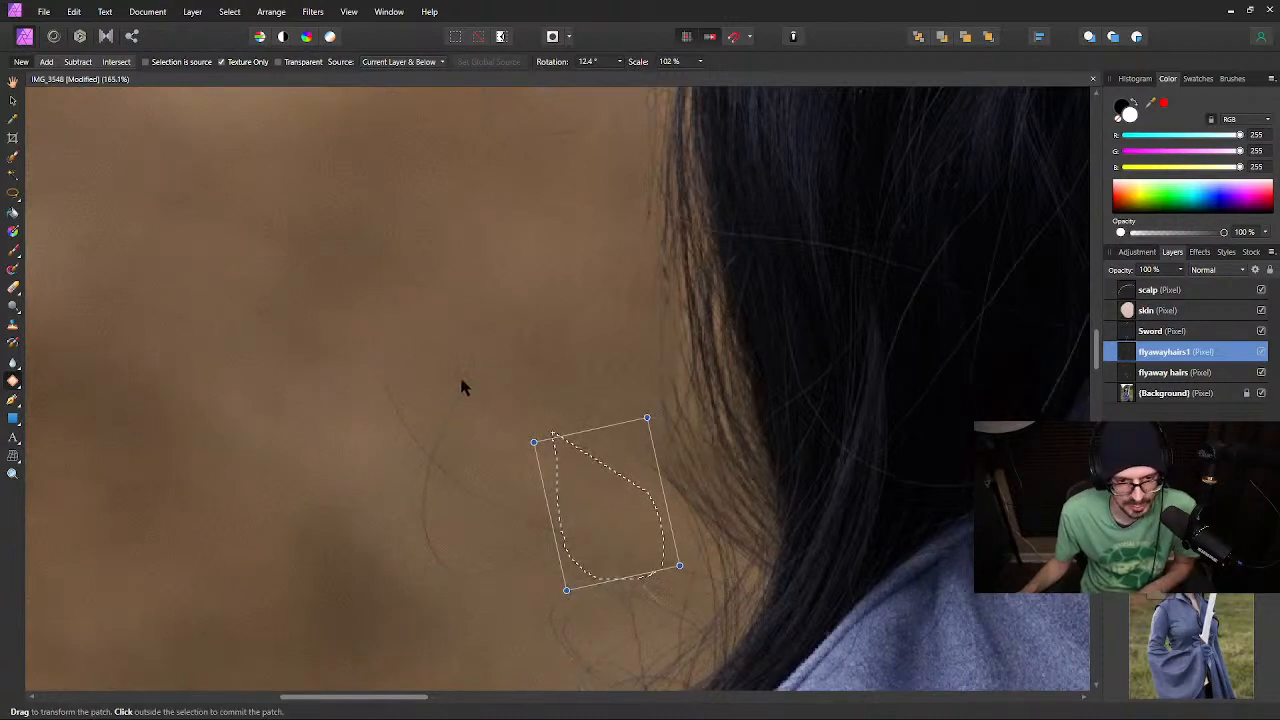
pyautogui.click(388, 308)
pyautogui.moveTo(390, 315)
pyautogui.mouseDown()
pyautogui.moveTo(418, 401)
pyautogui.moveTo(393, 400)
pyautogui.moveTo(377, 470)
pyautogui.mouseUp()
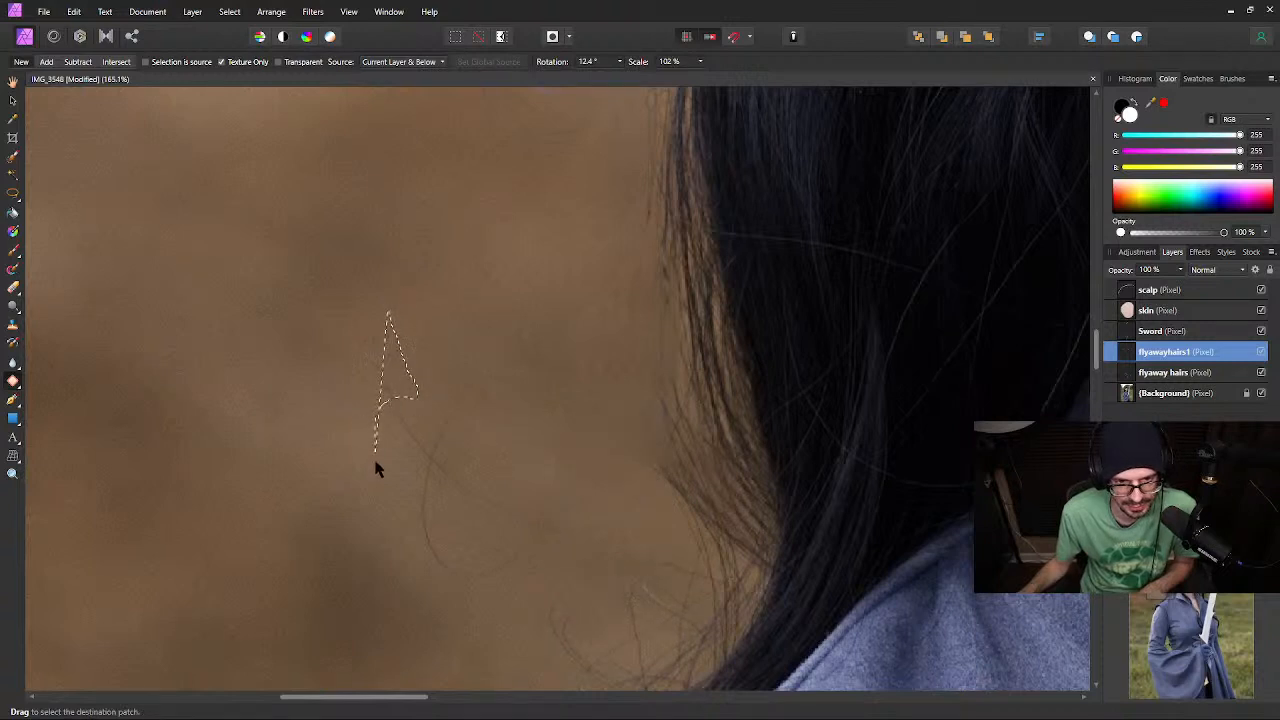
pyautogui.click(273, 298)
pyautogui.click(461, 336)
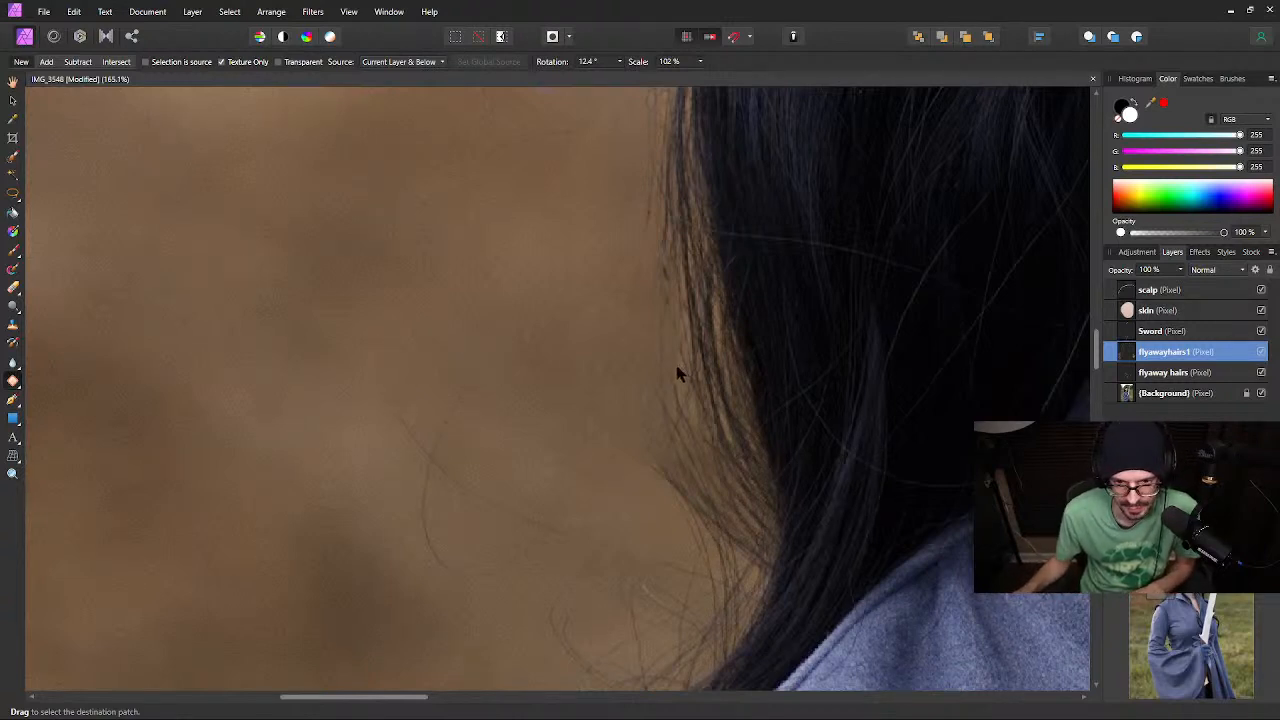
# Patch the fanned-out hair ends and thin loose strands down the long hair's outer edge with clean brown background
pyautogui.moveTo(700, 415)
pyautogui.mouseDown()
pyautogui.moveTo(727, 506)
pyautogui.moveTo(669, 549)
pyautogui.moveTo(623, 517)
pyautogui.mouseUp()
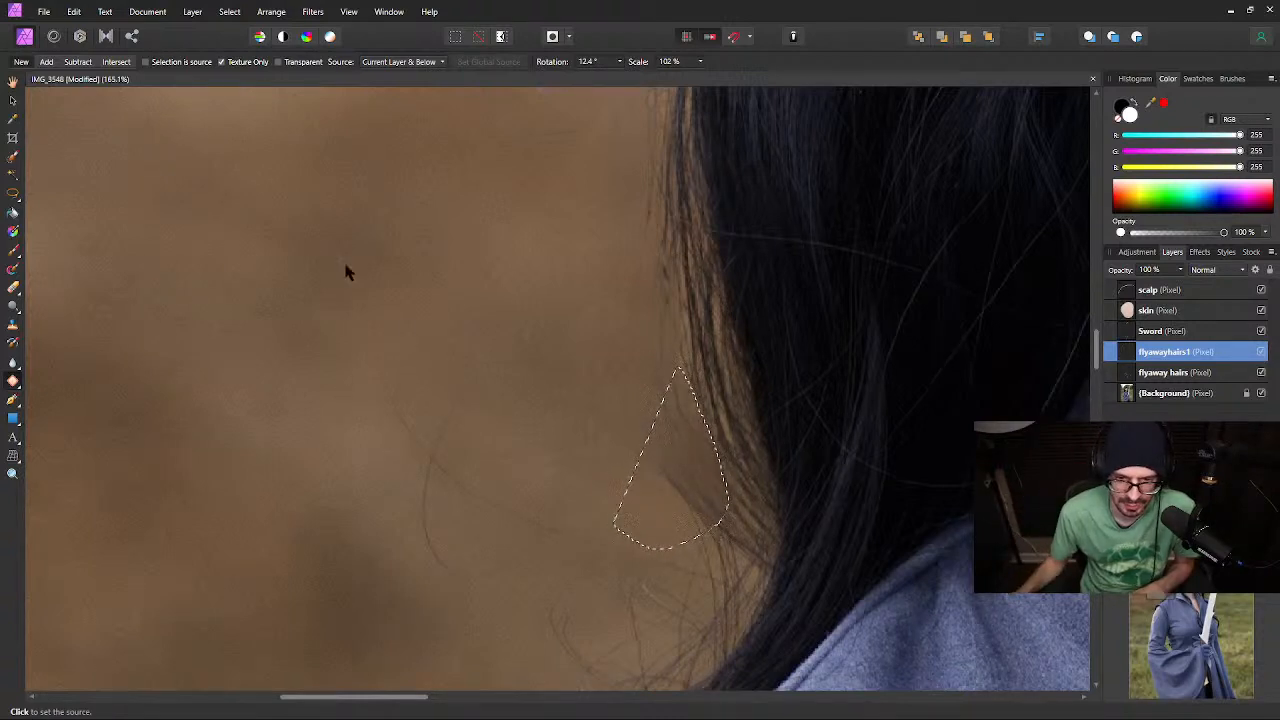
pyautogui.click(280, 258)
pyautogui.click(315, 268)
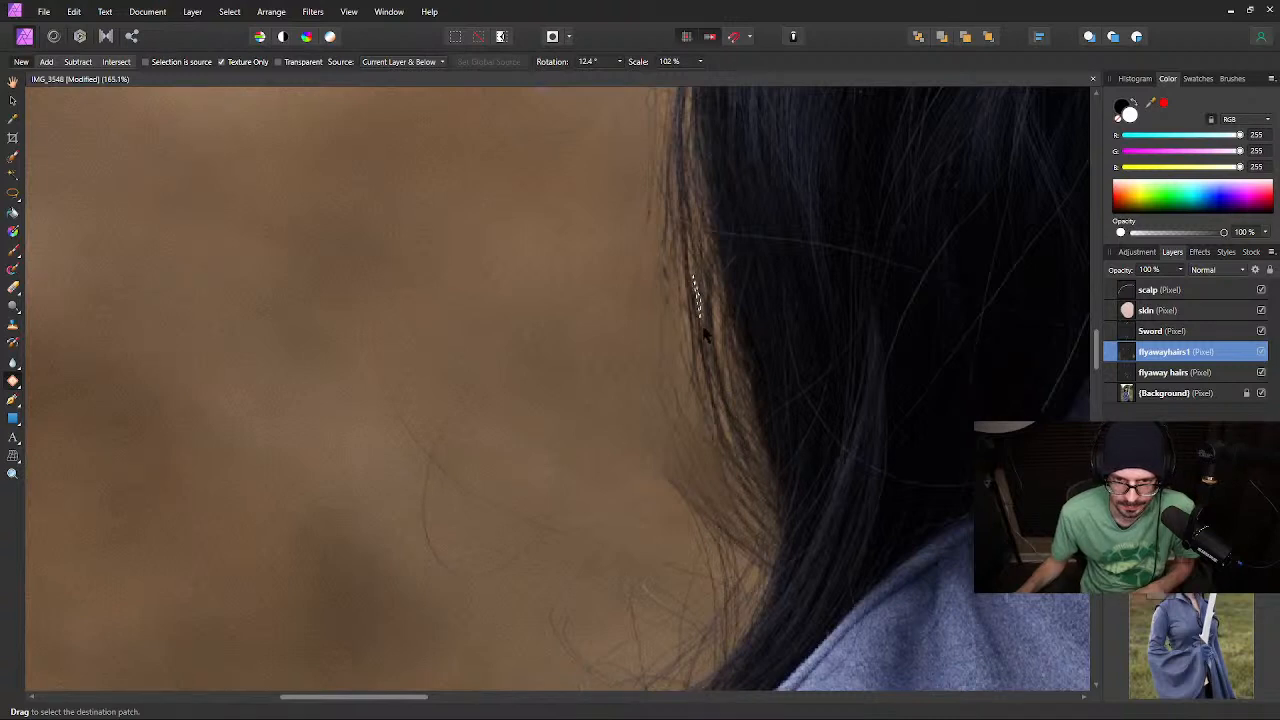
pyautogui.moveTo(712, 410)
pyautogui.mouseDown()
pyautogui.moveTo(720, 487)
pyautogui.moveTo(709, 543)
pyautogui.moveTo(672, 572)
pyautogui.moveTo(615, 543)
pyautogui.moveTo(554, 470)
pyautogui.moveTo(540, 288)
pyautogui.moveTo(557, 182)
pyautogui.moveTo(585, 122)
pyautogui.moveTo(670, 146)
pyautogui.moveTo(675, 242)
pyautogui.mouseUp()
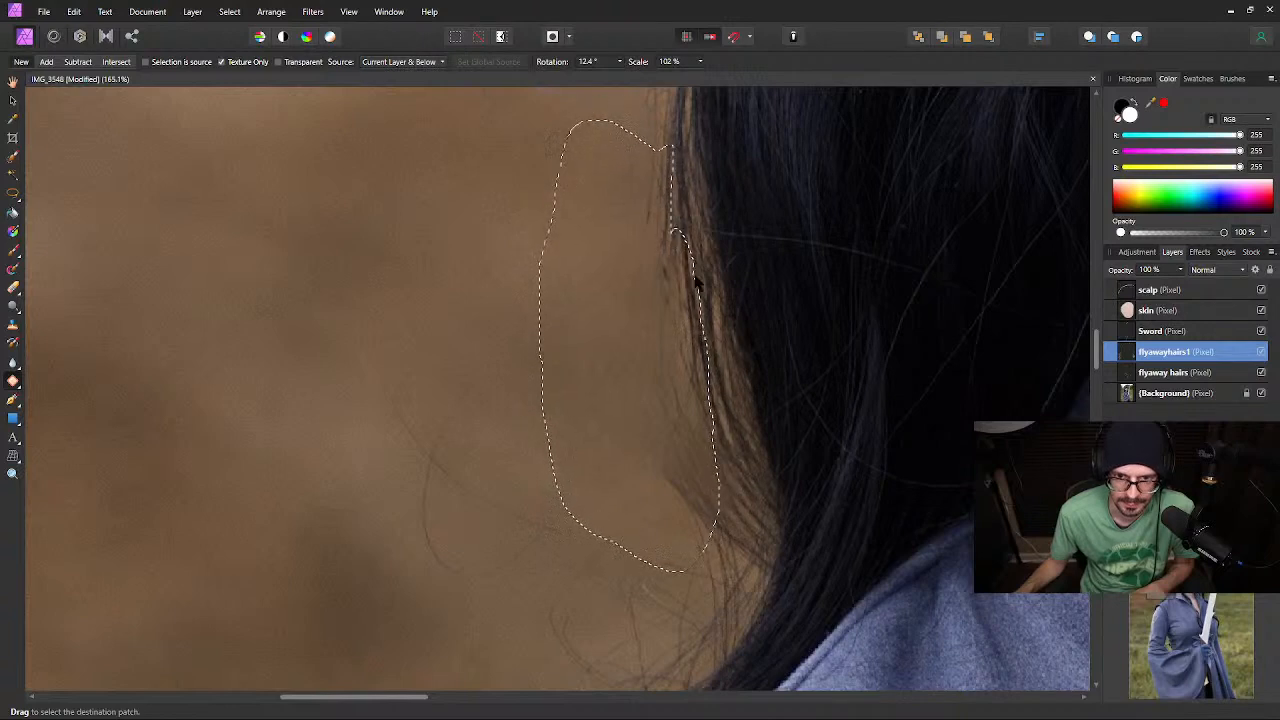
pyautogui.click(401, 177)
pyautogui.click(401, 183)
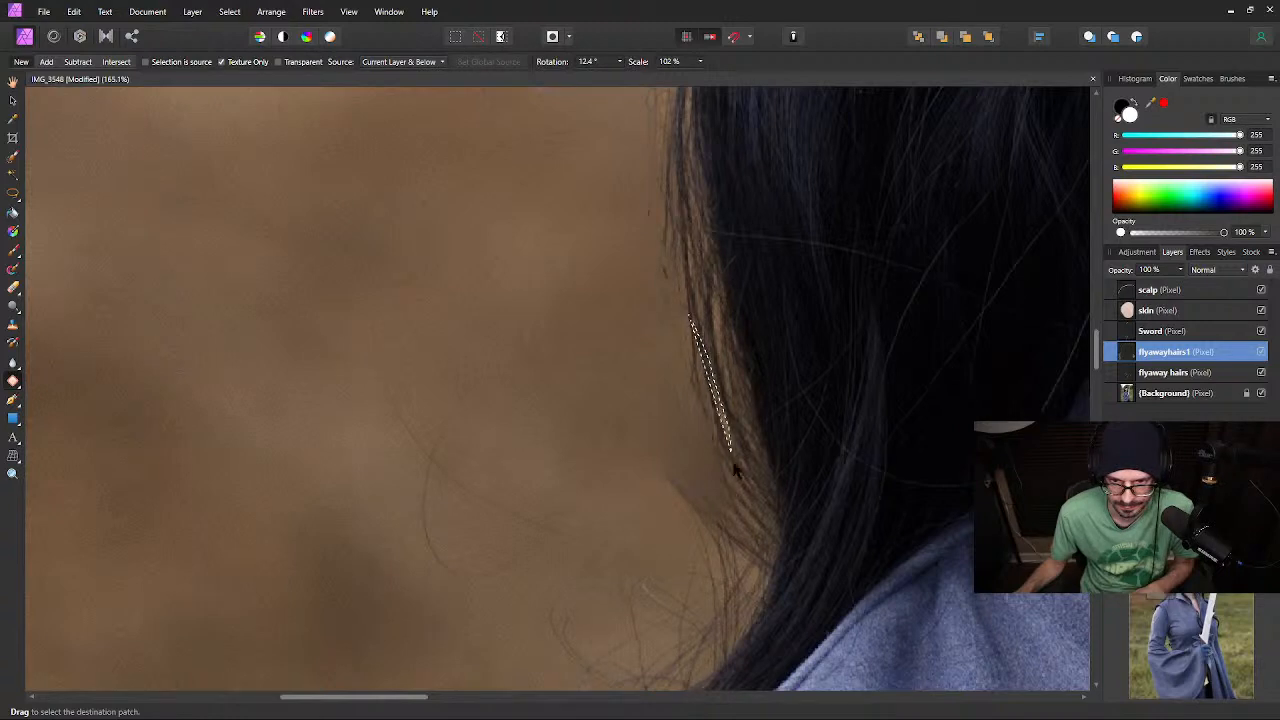
pyautogui.moveTo(735, 470)
pyautogui.mouseDown()
pyautogui.moveTo(734, 592)
pyautogui.moveTo(709, 635)
pyautogui.moveTo(661, 575)
pyautogui.moveTo(632, 491)
pyautogui.moveTo(629, 383)
pyautogui.mouseUp()
pyautogui.click(235, 184)
pyautogui.click(189, 148)
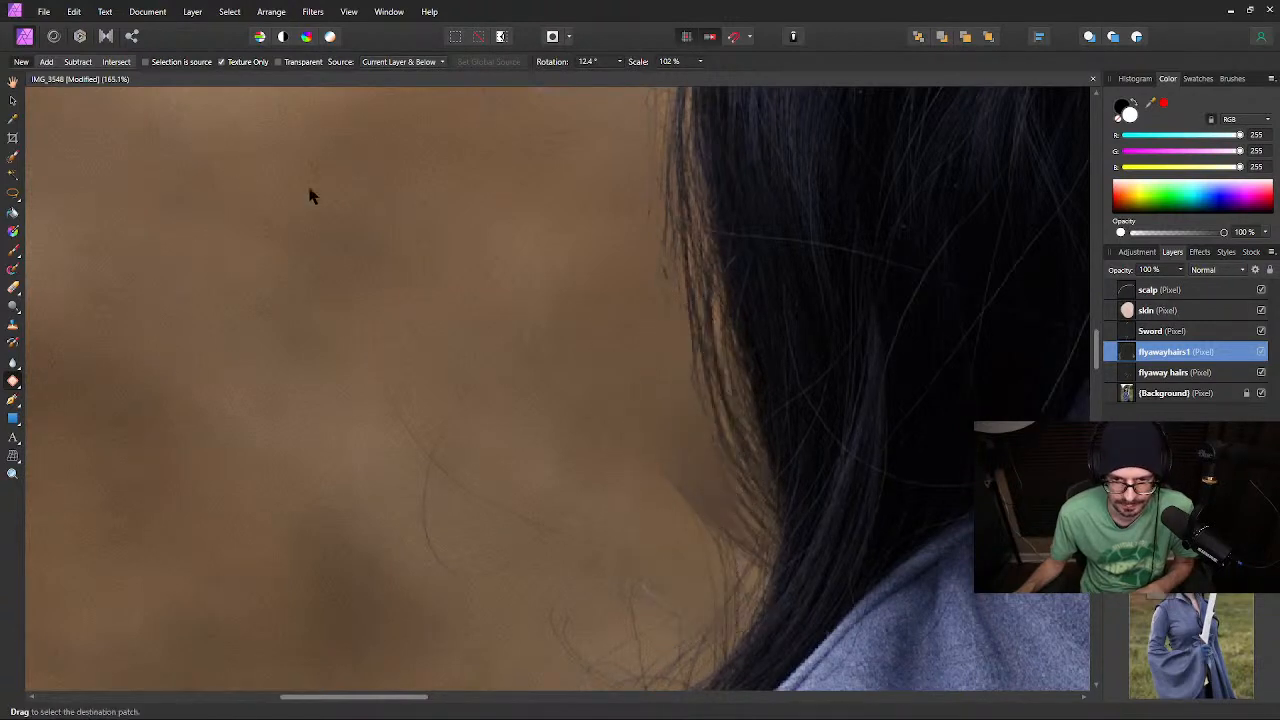
# Patch the loose strands above the shoulder and the dark smudge left beside the hair edge with brown background
pyautogui.scroll(-8, 367, 313)
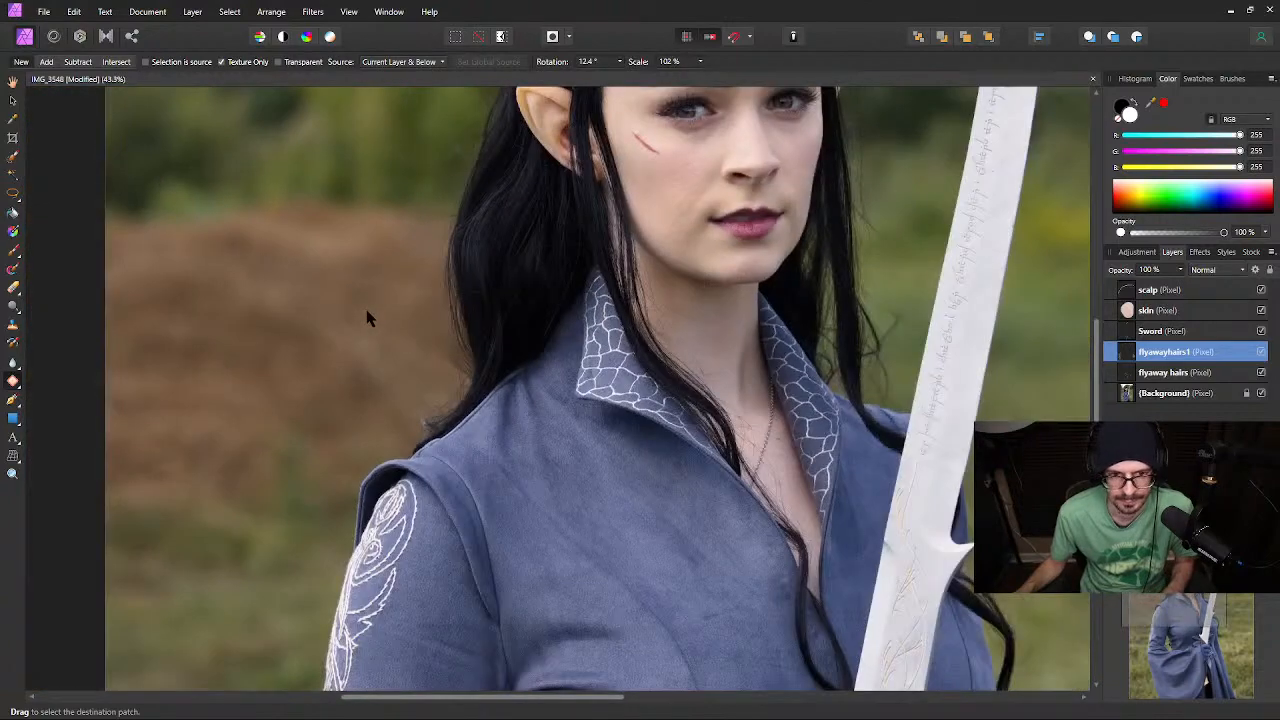
pyautogui.scroll(8, 367, 318)
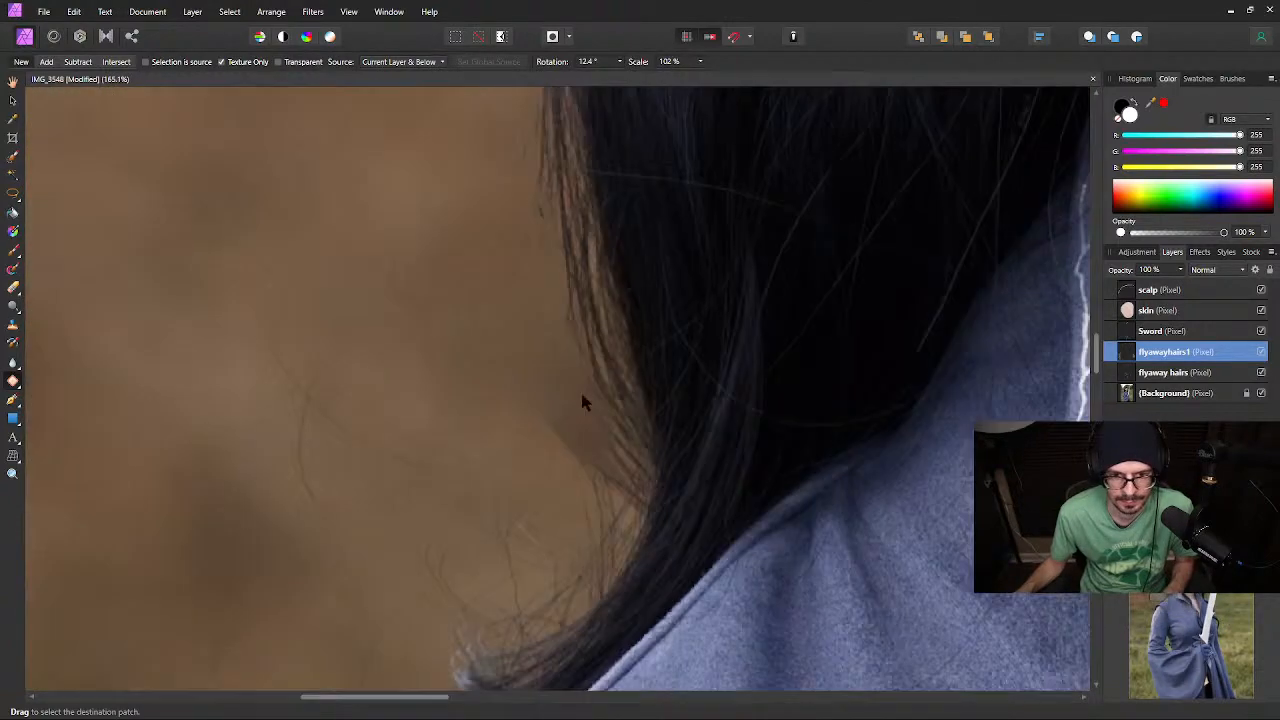
pyautogui.moveTo(641, 422)
pyautogui.mouseDown()
pyautogui.moveTo(634, 514)
pyautogui.moveTo(568, 552)
pyautogui.moveTo(469, 519)
pyautogui.moveTo(400, 378)
pyautogui.mouseUp()
pyautogui.click(208, 230)
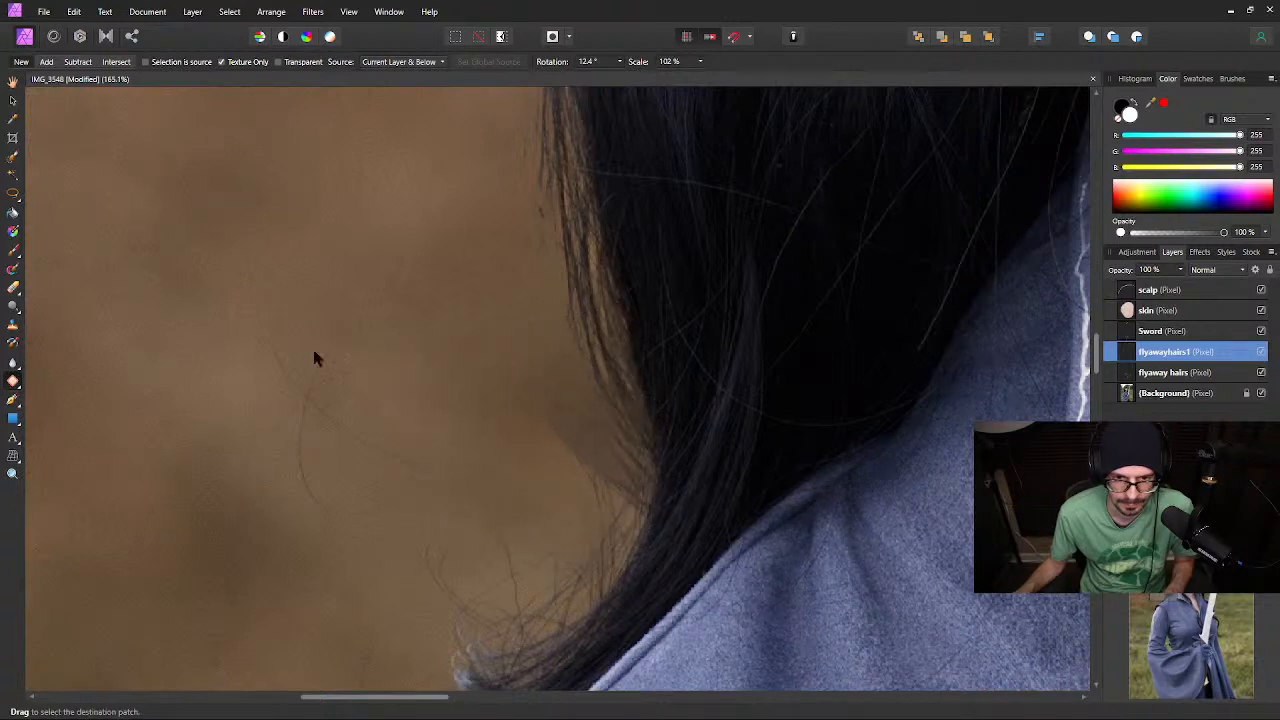
pyautogui.moveTo(618, 492)
pyautogui.mouseDown()
pyautogui.moveTo(497, 489)
pyautogui.moveTo(474, 360)
pyautogui.mouseUp()
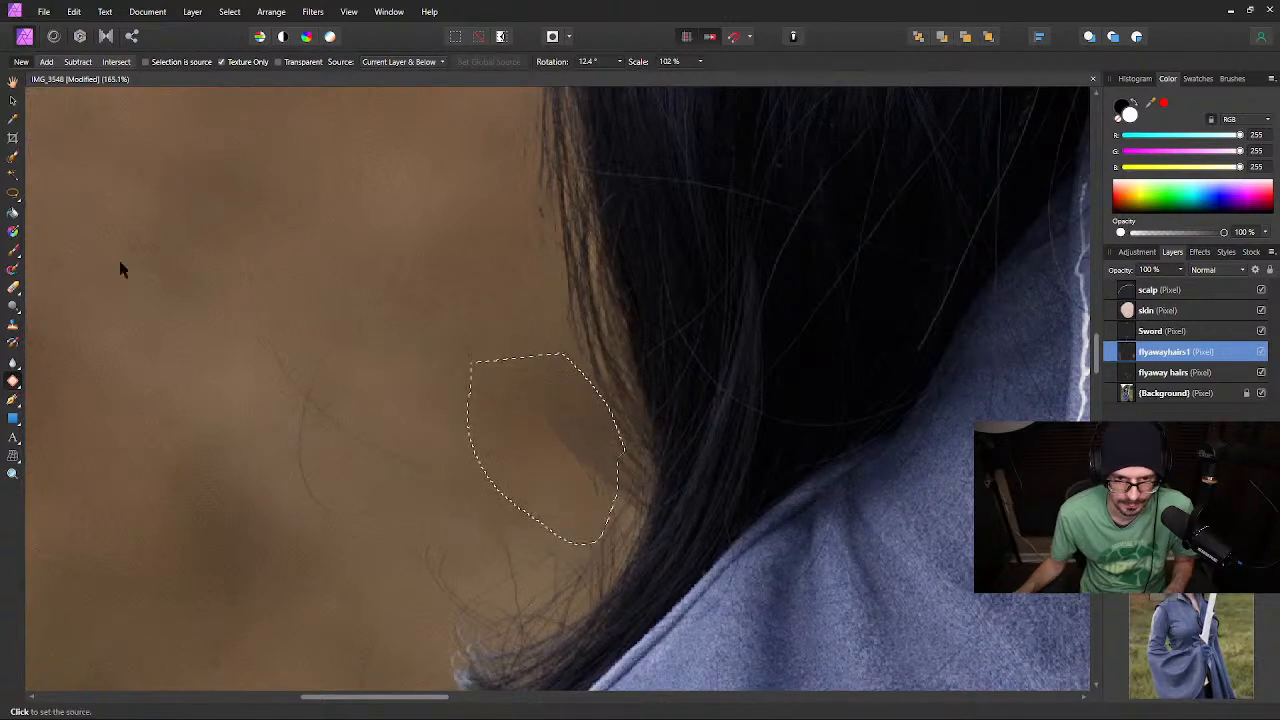
pyautogui.click(104, 189)
pyautogui.click(102, 170)
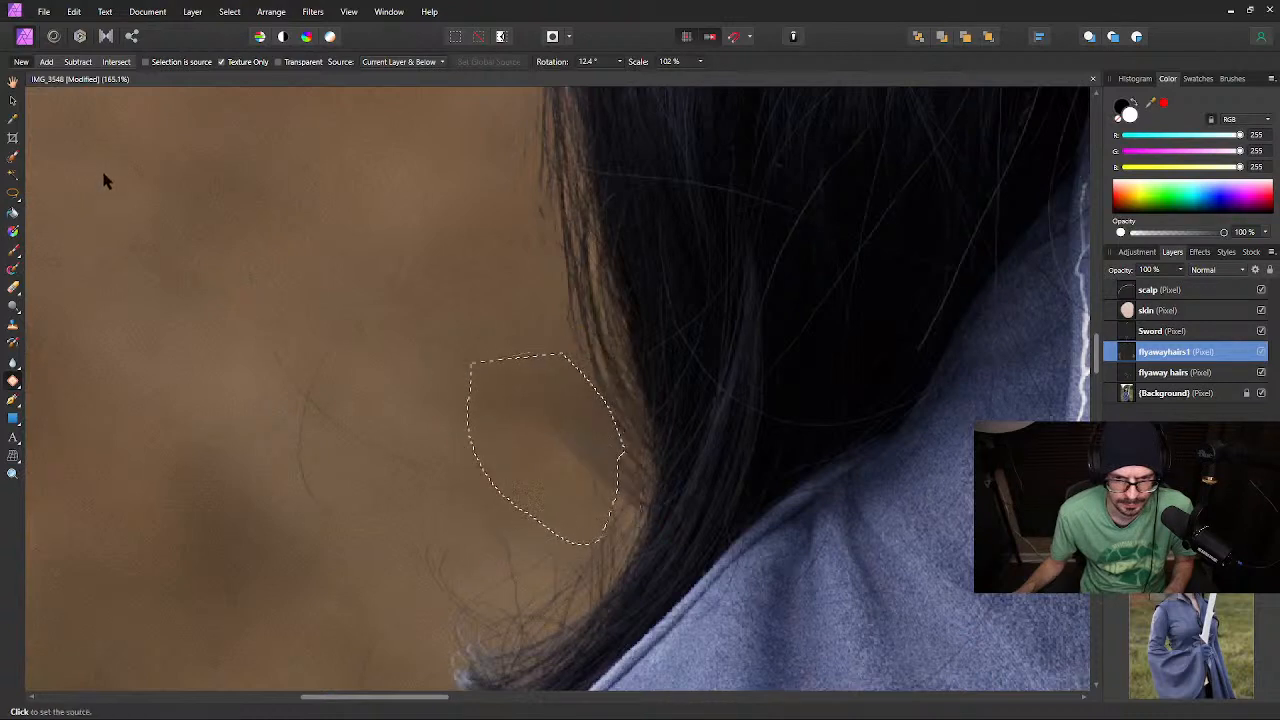
# Patch the small leftover strands and specks along the upper and middle outer edge of the long hair with brown background
pyautogui.moveTo(548, 280)
pyautogui.mouseDown()
pyautogui.moveTo(582, 358)
pyautogui.moveTo(551, 374)
pyautogui.mouseUp()
pyautogui.click(365, 240)
pyautogui.click(390, 186)
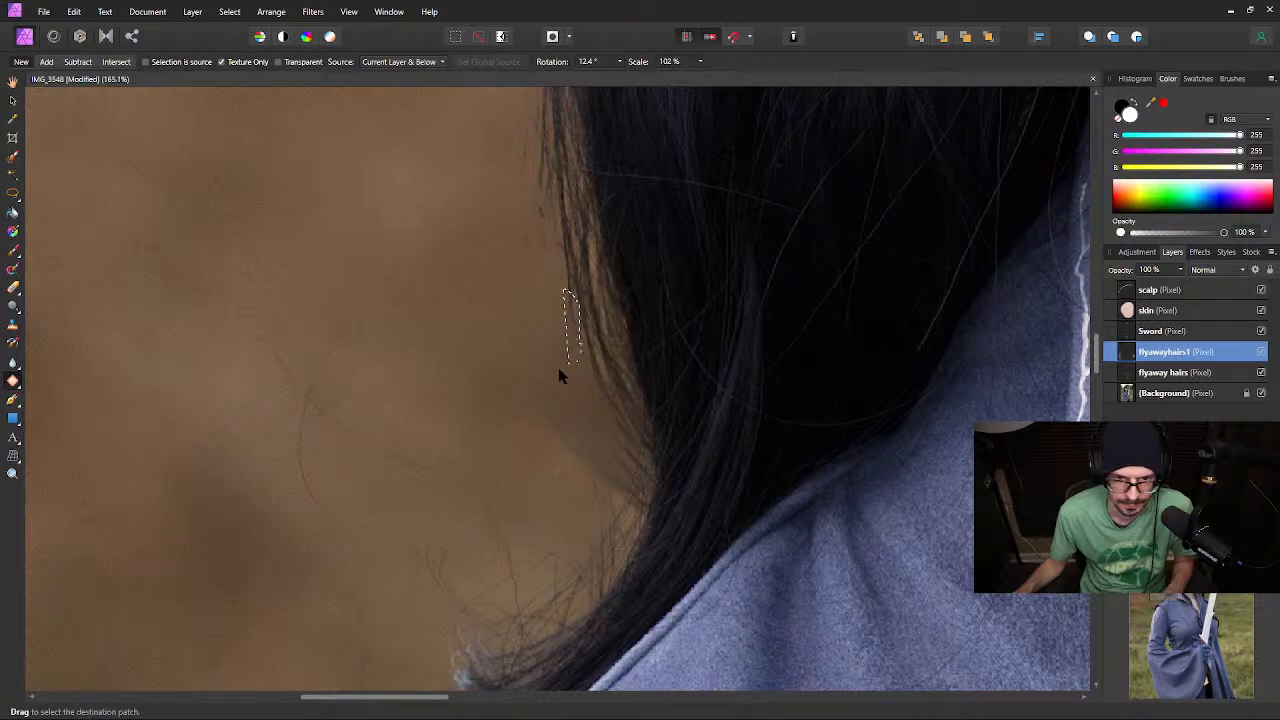
pyautogui.moveTo(560, 375); pyautogui.dragTo(263, 194)
pyautogui.click(352, 131)
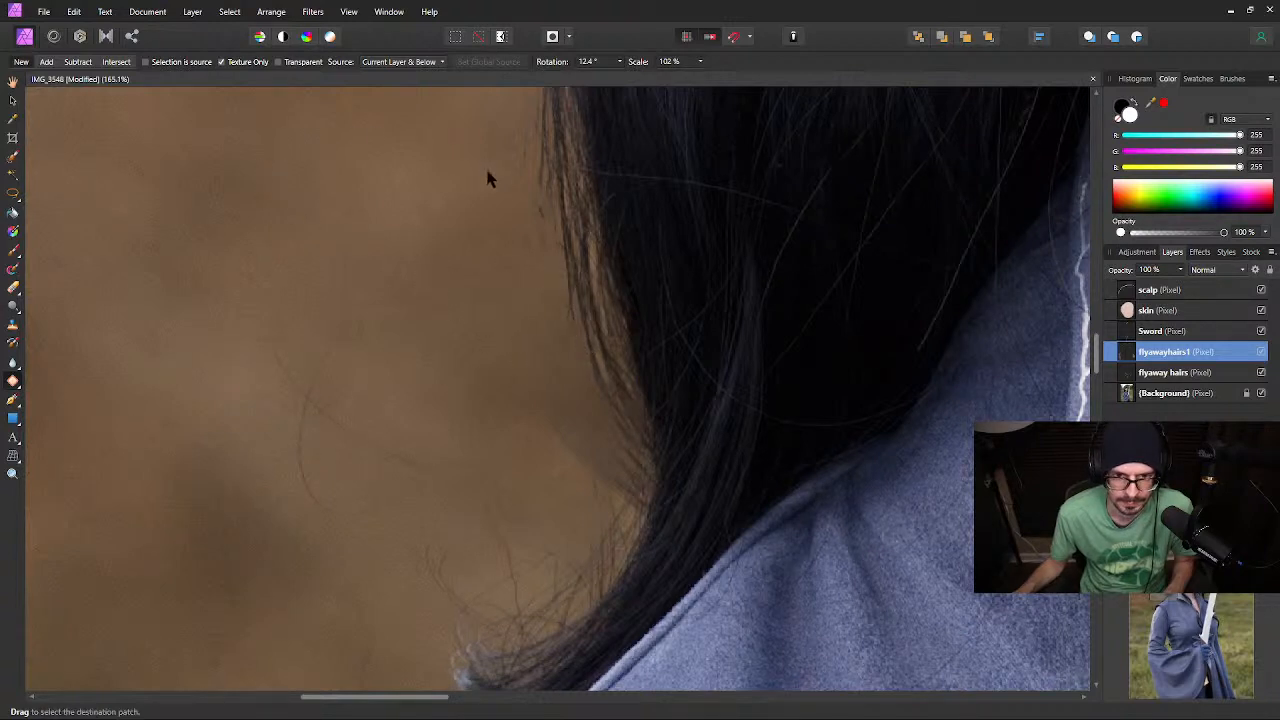
pyautogui.moveTo(535, 200)
pyautogui.mouseDown()
pyautogui.moveTo(528, 240)
pyautogui.moveTo(535, 195)
pyautogui.mouseUp()
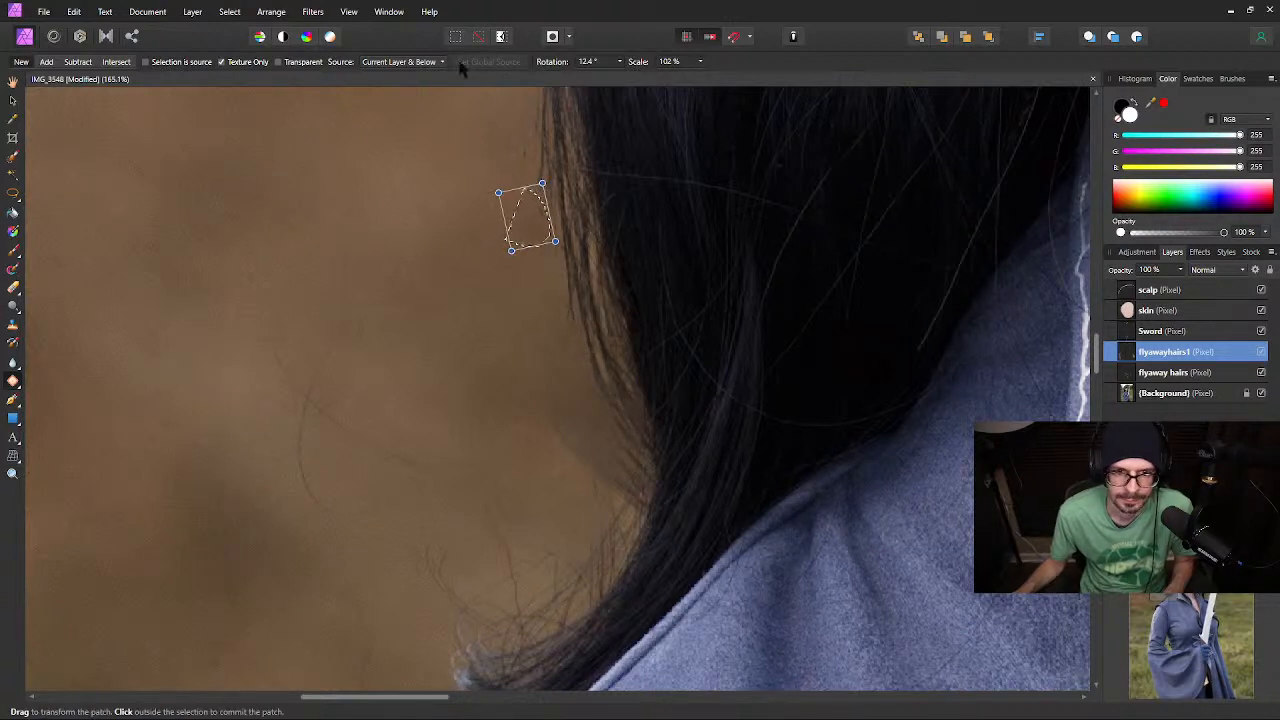
pyautogui.moveTo(525, 114)
pyautogui.mouseDown()
pyautogui.moveTo(532, 162)
pyautogui.moveTo(445, 150)
pyautogui.mouseUp()
pyautogui.click(281, 166)
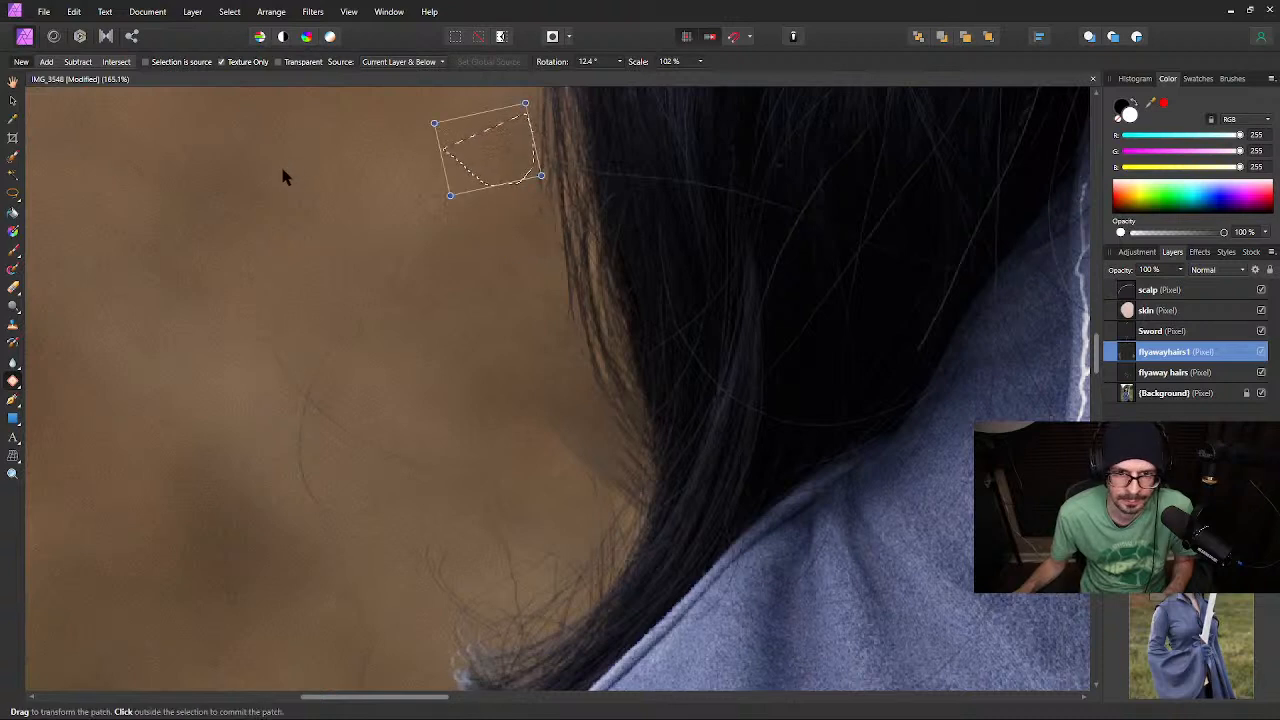
# Patch the upper part and the crossing branch of the curved stray hairs in the open brown background
pyautogui.click(329, 331)
pyautogui.moveTo(329, 330)
pyautogui.mouseDown()
pyautogui.moveTo(291, 449)
pyautogui.moveTo(326, 434)
pyautogui.moveTo(331, 338)
pyautogui.mouseUp()
pyautogui.click(318, 180)
pyautogui.click(254, 349)
pyautogui.moveTo(254, 349)
pyautogui.mouseDown()
pyautogui.moveTo(289, 404)
pyautogui.moveTo(319, 391)
pyautogui.moveTo(285, 333)
pyautogui.mouseUp()
pyautogui.click(311, 242)
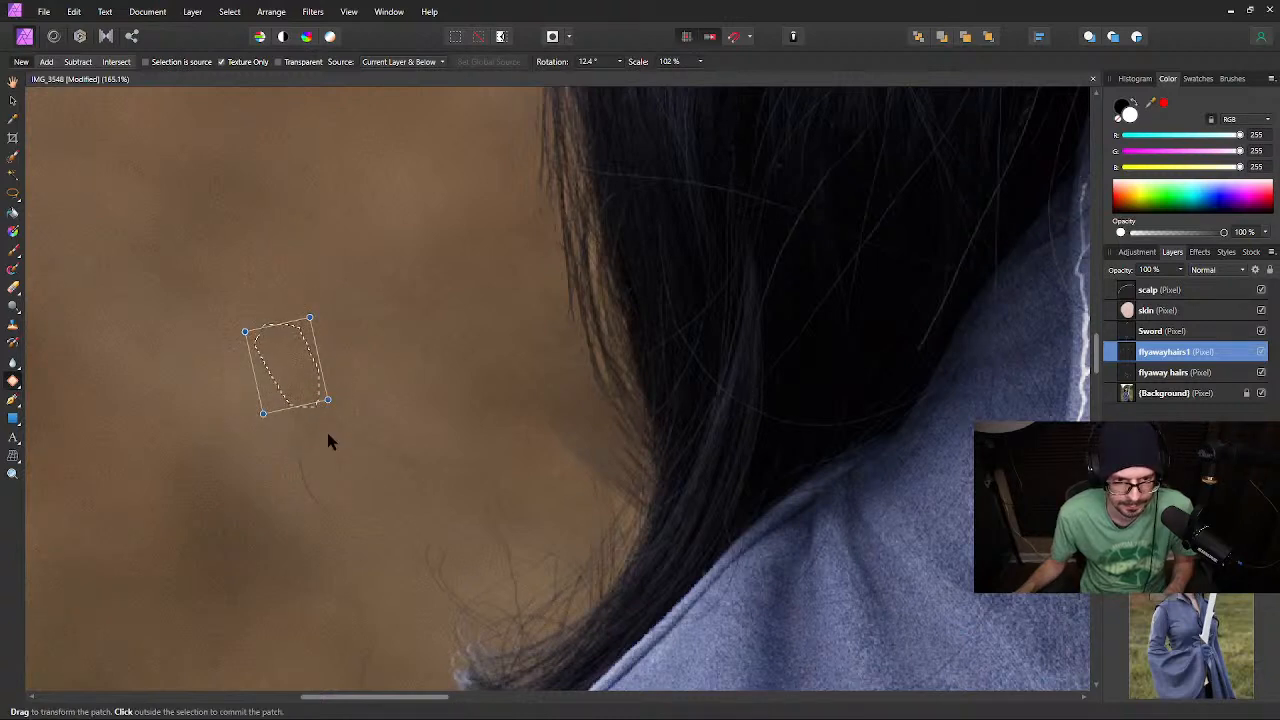
pyautogui.click(328, 440)
pyautogui.moveTo(332, 440)
pyautogui.mouseDown()
pyautogui.moveTo(416, 458)
pyautogui.moveTo(393, 423)
pyautogui.moveTo(306, 398)
pyautogui.mouseUp()
pyautogui.click(356, 336)
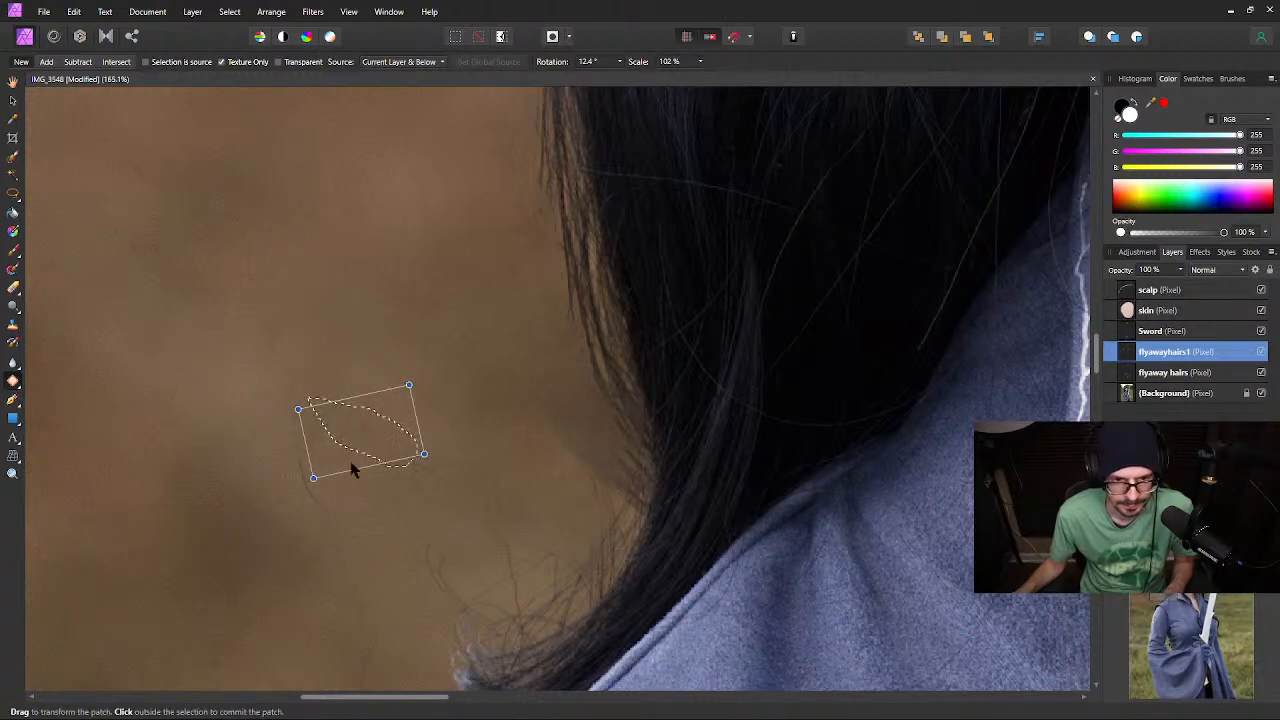
# Patch the remaining curved stray hairs in the open brown background with clean nearby texture
pyautogui.click(278, 456)
pyautogui.moveTo(278, 456)
pyautogui.mouseDown()
pyautogui.moveTo(317, 472)
pyautogui.moveTo(281, 454)
pyautogui.mouseUp()
pyautogui.click(223, 412)
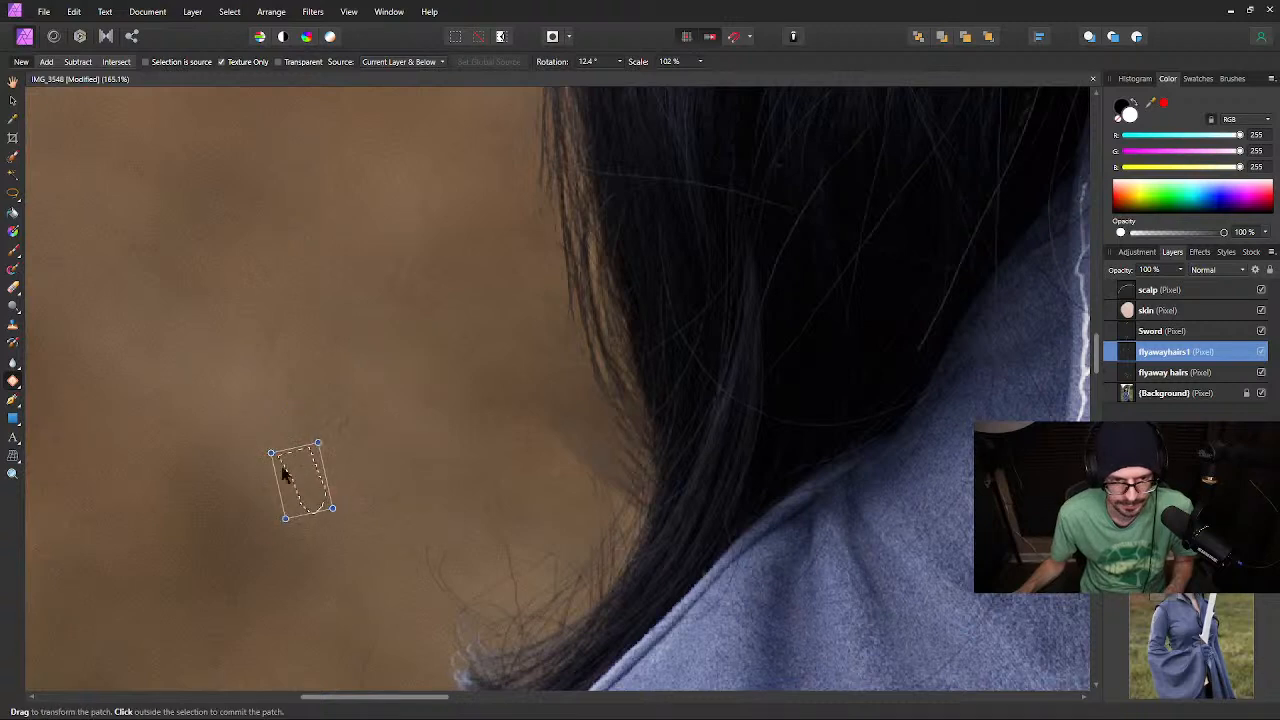
pyautogui.click(419, 463)
pyautogui.moveTo(338, 537)
pyautogui.mouseDown()
pyautogui.moveTo(443, 463)
pyautogui.moveTo(357, 466)
pyautogui.mouseUp()
pyautogui.click(207, 342)
pyautogui.click(187, 325)
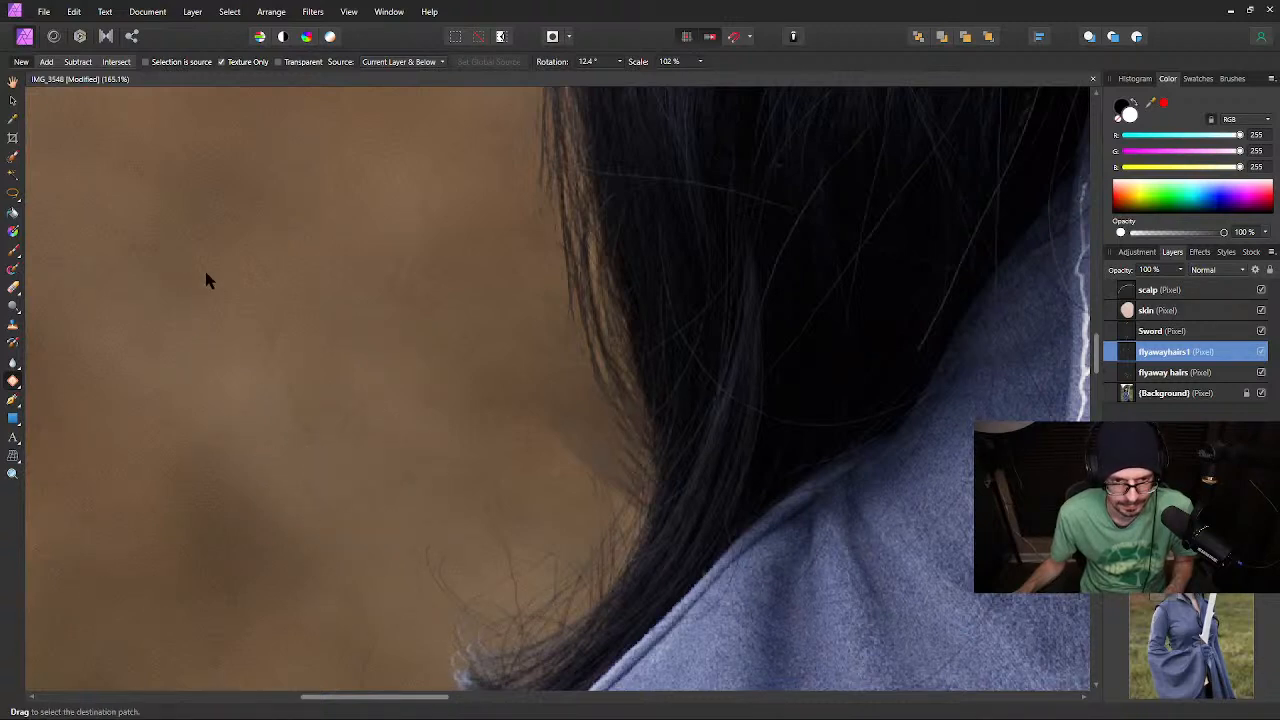
# Patch the thin hairs rising above the fanned-out hair ends over the shoulder with clean brown background
pyautogui.moveTo(443, 386); pyautogui.dragTo(398, 214)
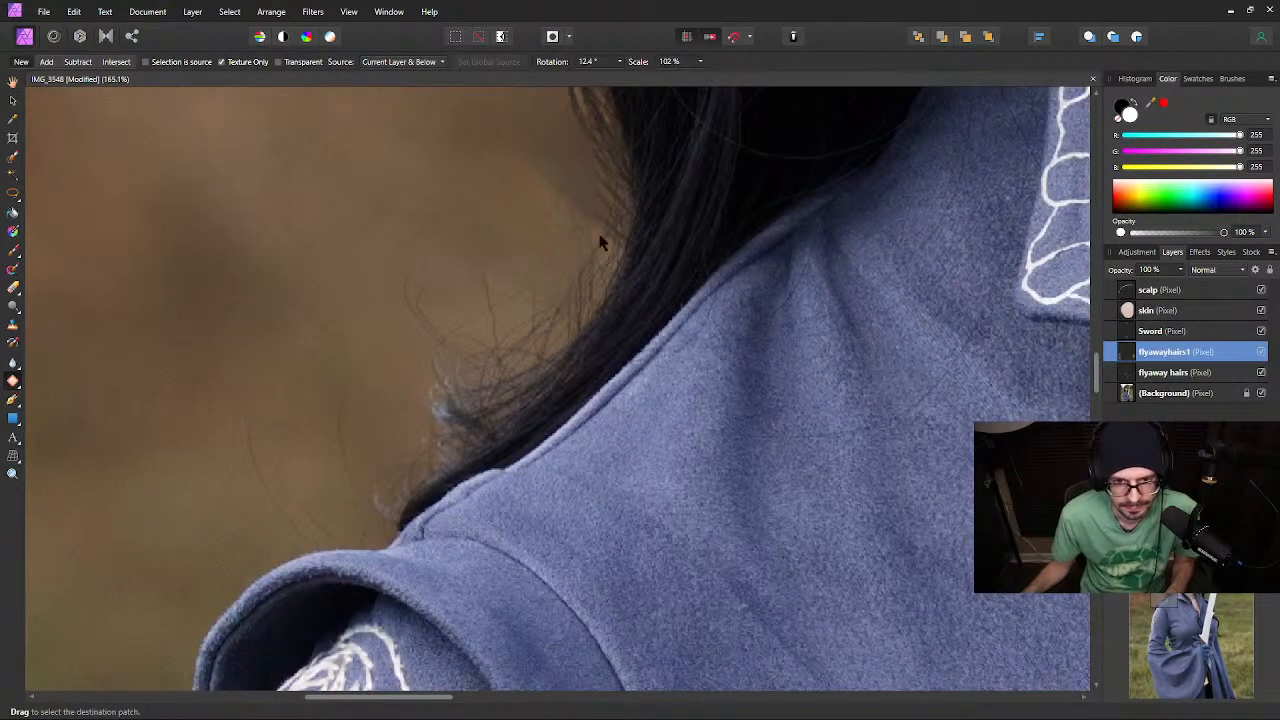
pyautogui.moveTo(600, 229)
pyautogui.mouseDown()
pyautogui.moveTo(613, 279)
pyautogui.moveTo(601, 257)
pyautogui.moveTo(586, 285)
pyautogui.moveTo(501, 329)
pyautogui.moveTo(435, 329)
pyautogui.moveTo(400, 259)
pyautogui.mouseUp()
pyautogui.click(167, 293)
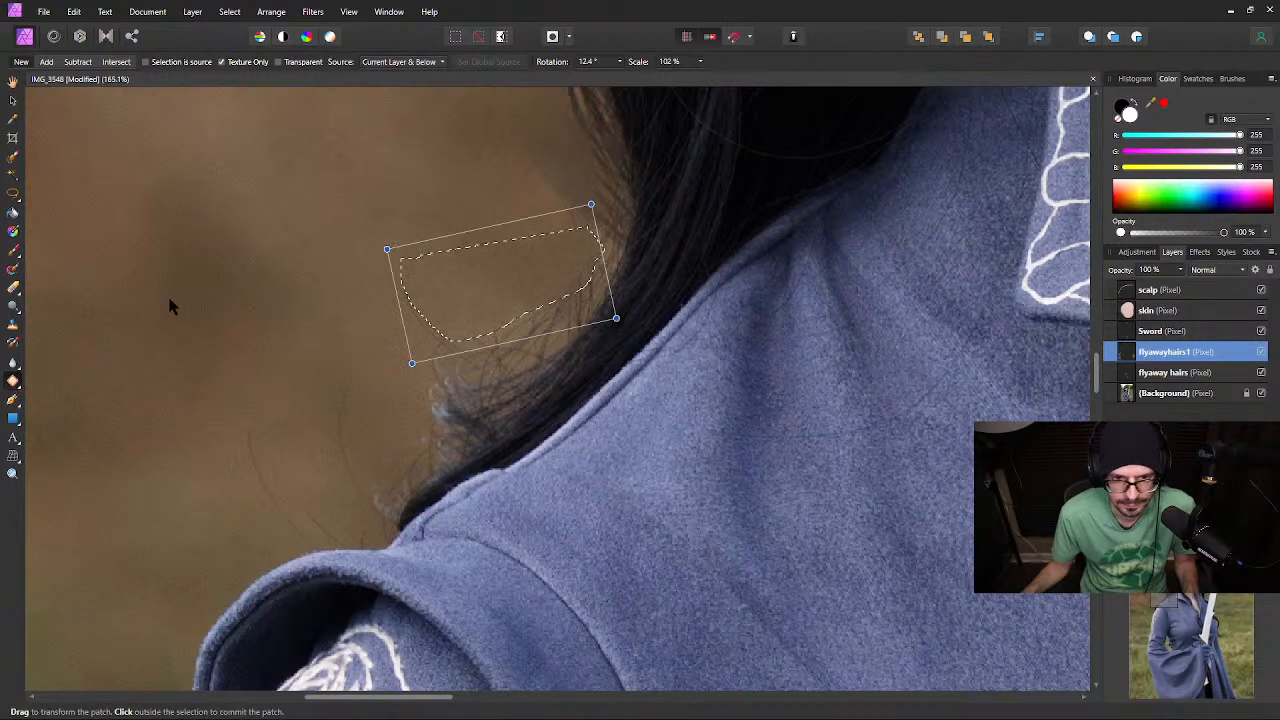
pyautogui.click(144, 222)
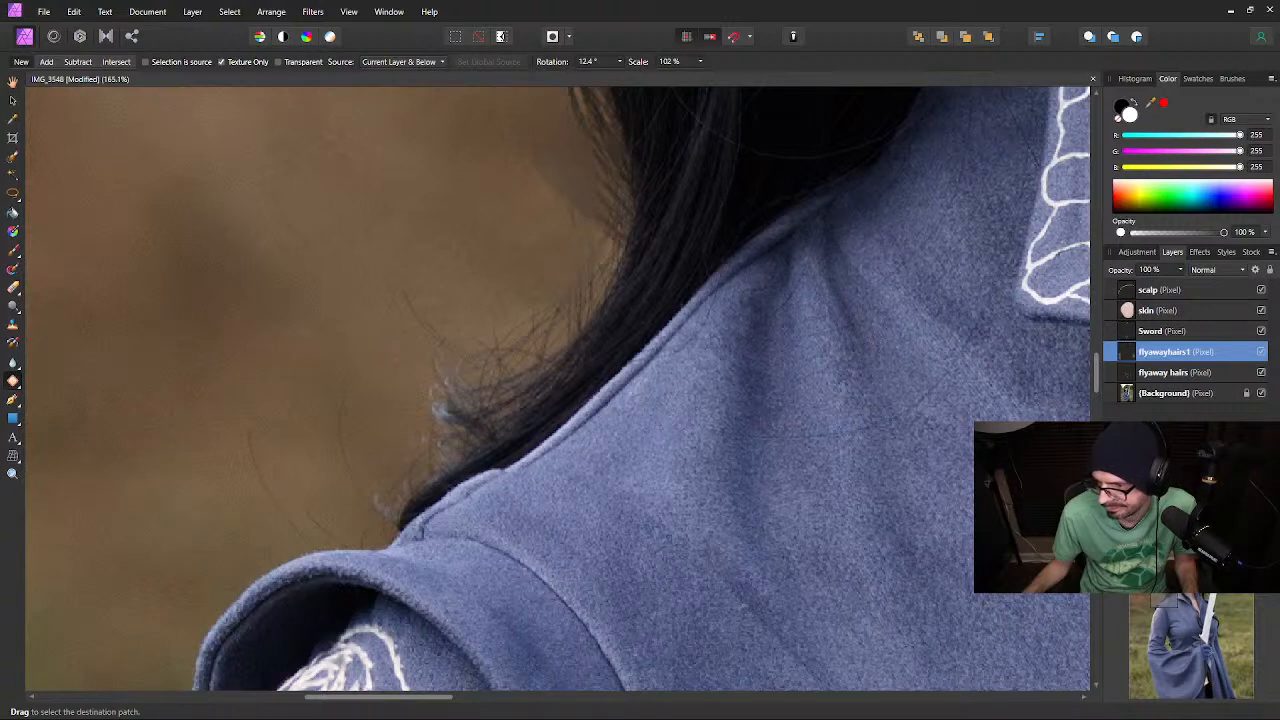
pyautogui.moveTo(430, 289)
pyautogui.mouseDown()
pyautogui.moveTo(462, 358)
pyautogui.moveTo(420, 337)
pyautogui.moveTo(394, 280)
pyautogui.moveTo(418, 274)
pyautogui.mouseUp()
pyautogui.click(128, 253)
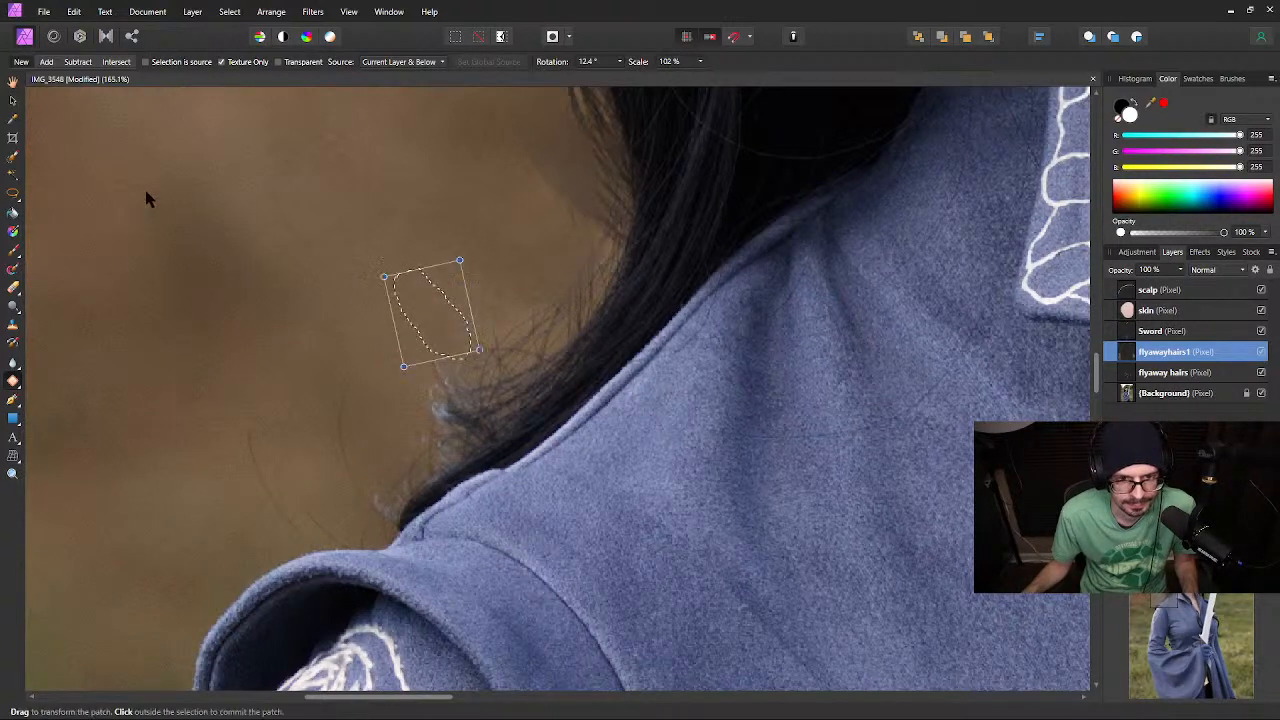
pyautogui.click(182, 175)
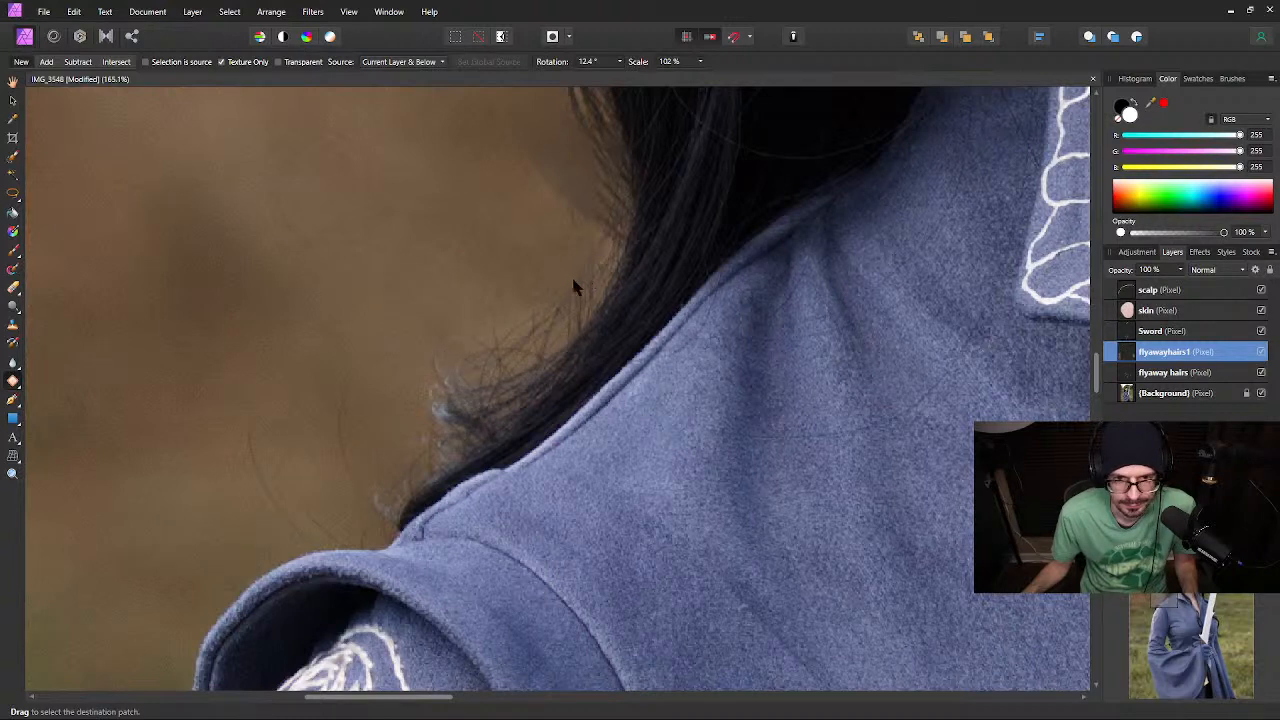
pyautogui.moveTo(562, 284)
pyautogui.mouseDown()
pyautogui.moveTo(537, 320)
pyautogui.moveTo(469, 314)
pyautogui.moveTo(556, 279)
pyautogui.mouseUp()
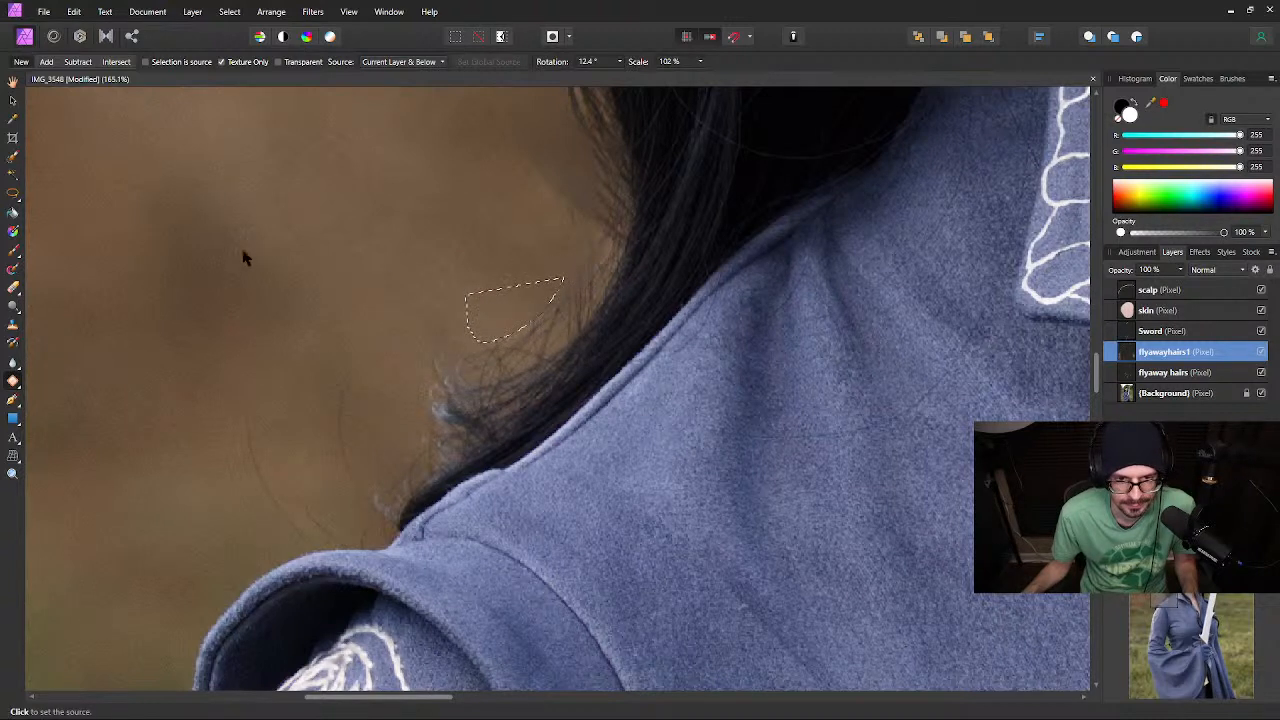
pyautogui.click(231, 230)
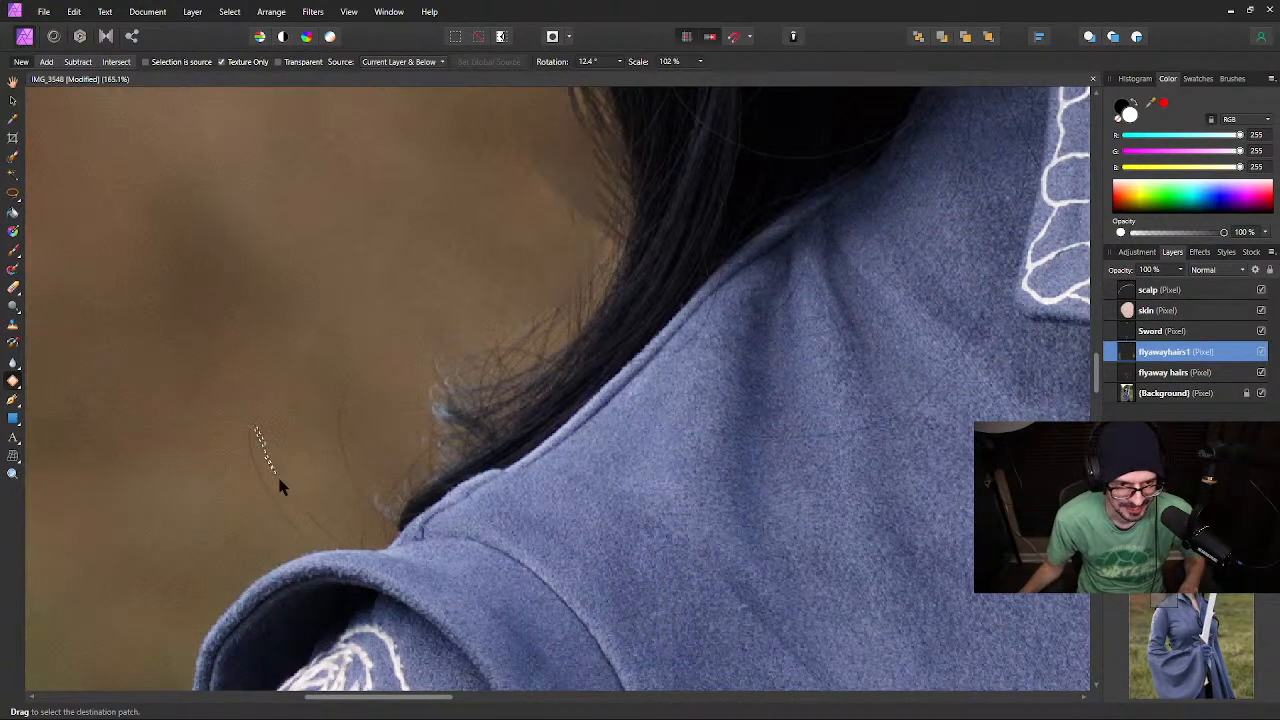
# Patch the two long thin hairs above the sleeve seam and the small mark higher in the brown background
pyautogui.moveTo(305, 532)
pyautogui.mouseDown()
pyautogui.moveTo(280, 529)
pyautogui.moveTo(231, 460)
pyautogui.moveTo(250, 424)
pyautogui.mouseUp()
pyautogui.click(221, 282)
pyautogui.hotkey('ctrl', 'd')
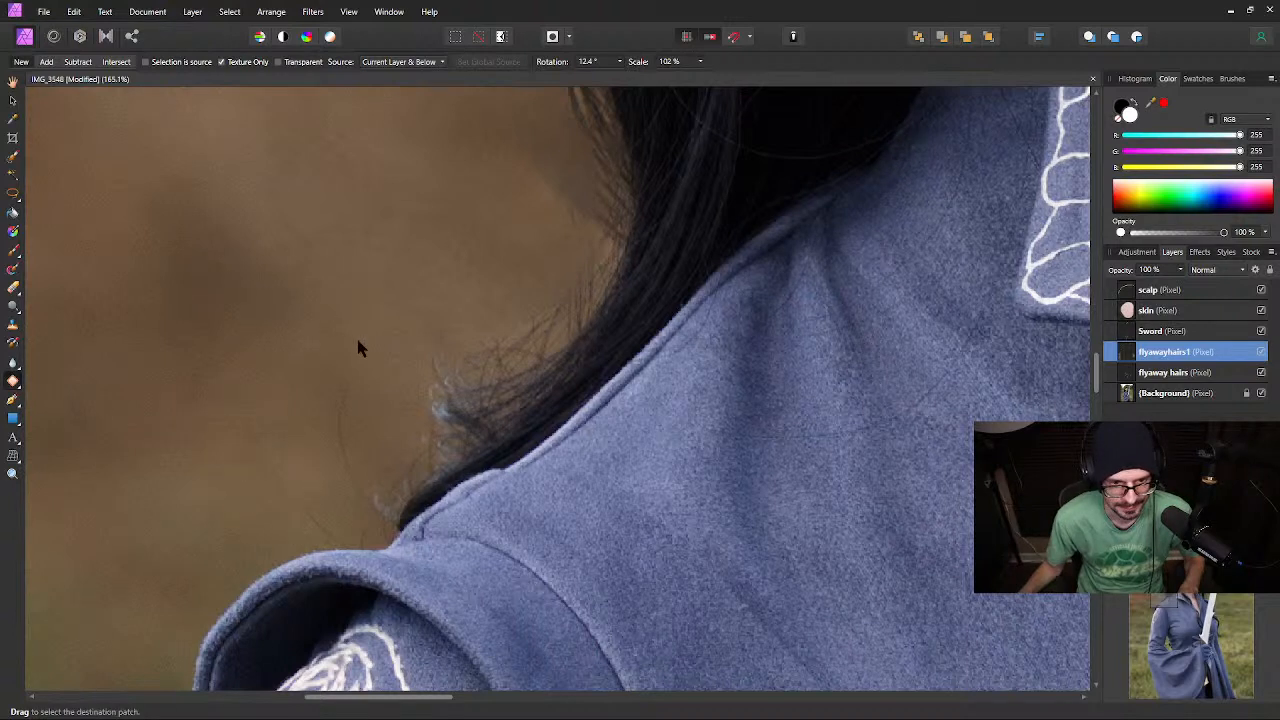
pyautogui.moveTo(349, 407)
pyautogui.mouseDown()
pyautogui.moveTo(377, 486)
pyautogui.moveTo(370, 502)
pyautogui.moveTo(344, 493)
pyautogui.moveTo(314, 429)
pyautogui.moveTo(316, 377)
pyautogui.moveTo(357, 366)
pyautogui.mouseUp()
pyautogui.click(274, 303)
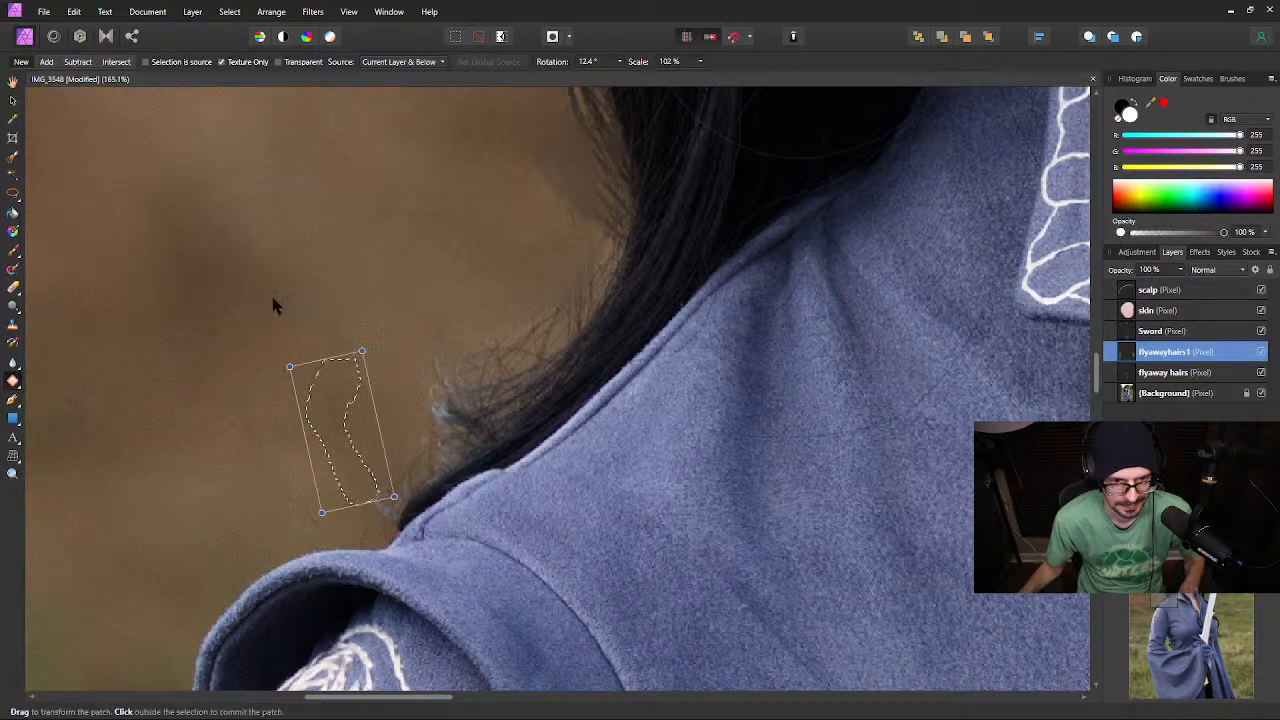
pyautogui.hotkey('ctrl', 'd')
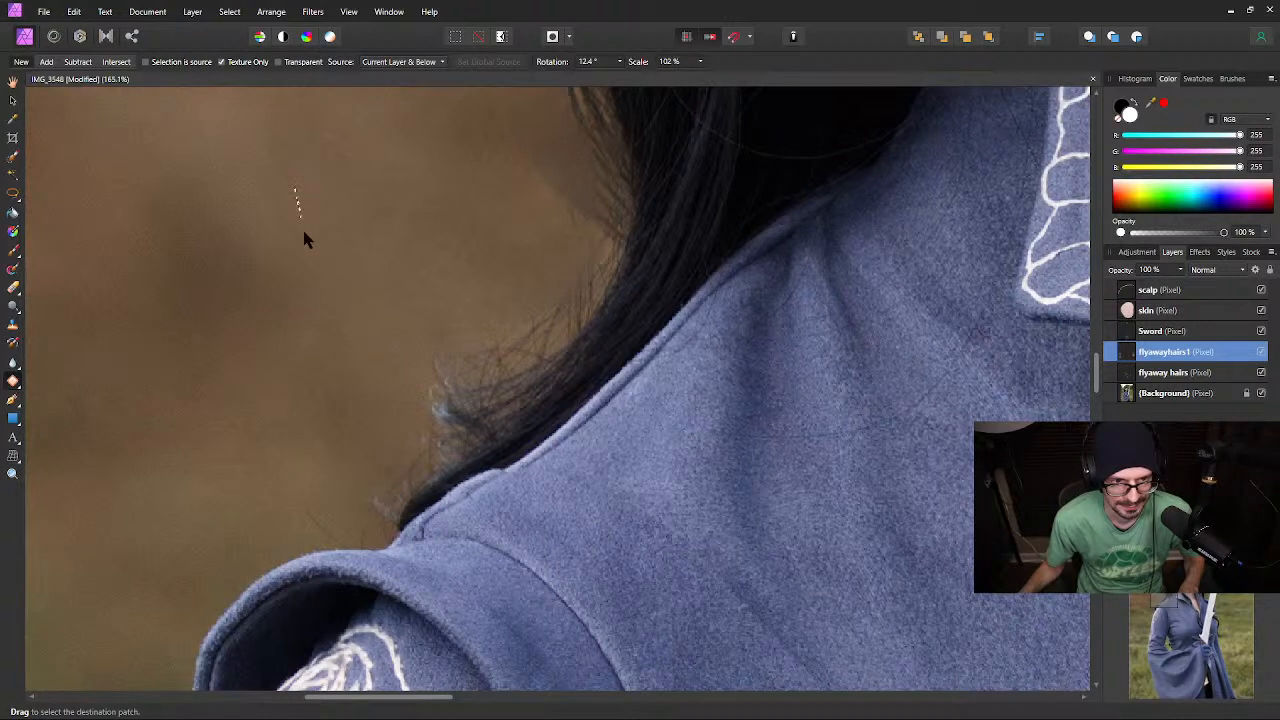
pyautogui.moveTo(305, 240)
pyautogui.mouseDown()
pyautogui.moveTo(254, 189)
pyautogui.moveTo(306, 211)
pyautogui.mouseUp()
pyautogui.click(344, 201)
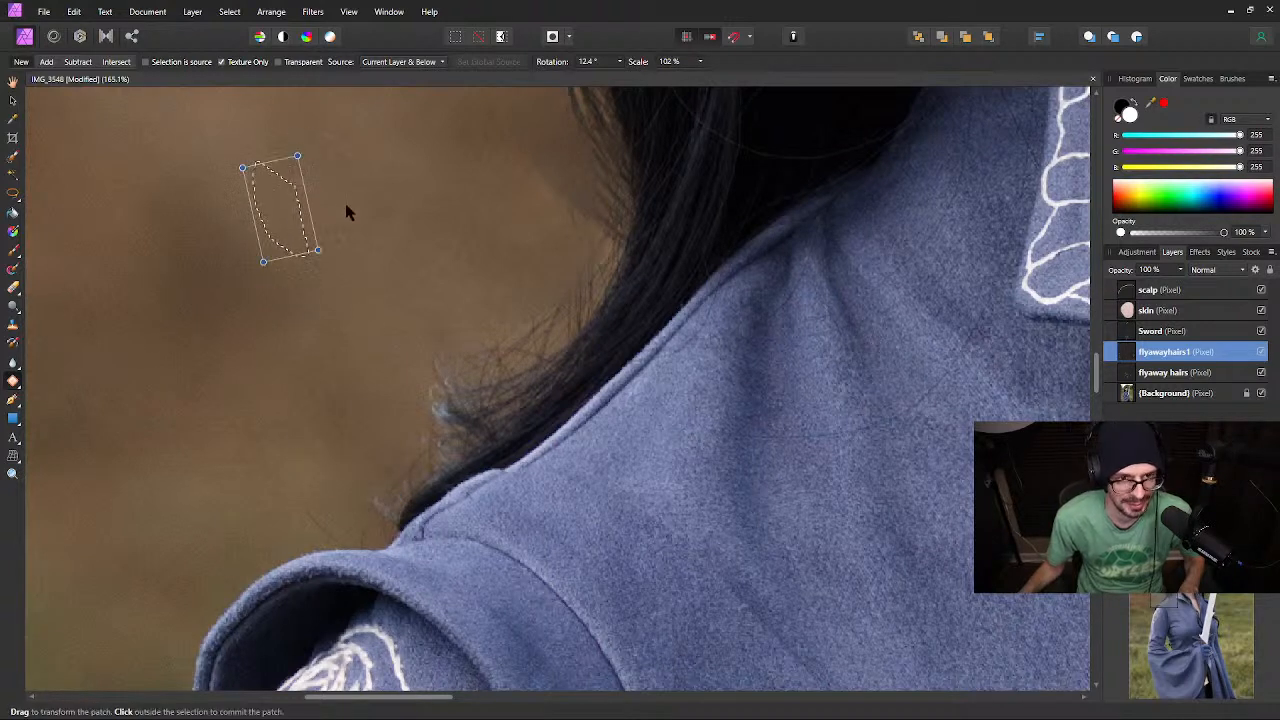
pyautogui.click(218, 318)
# Switch to the Healing Brush Tool at 80% opacity and heal the pale wisps where green meets brown beside the hair
pyautogui.press('space')
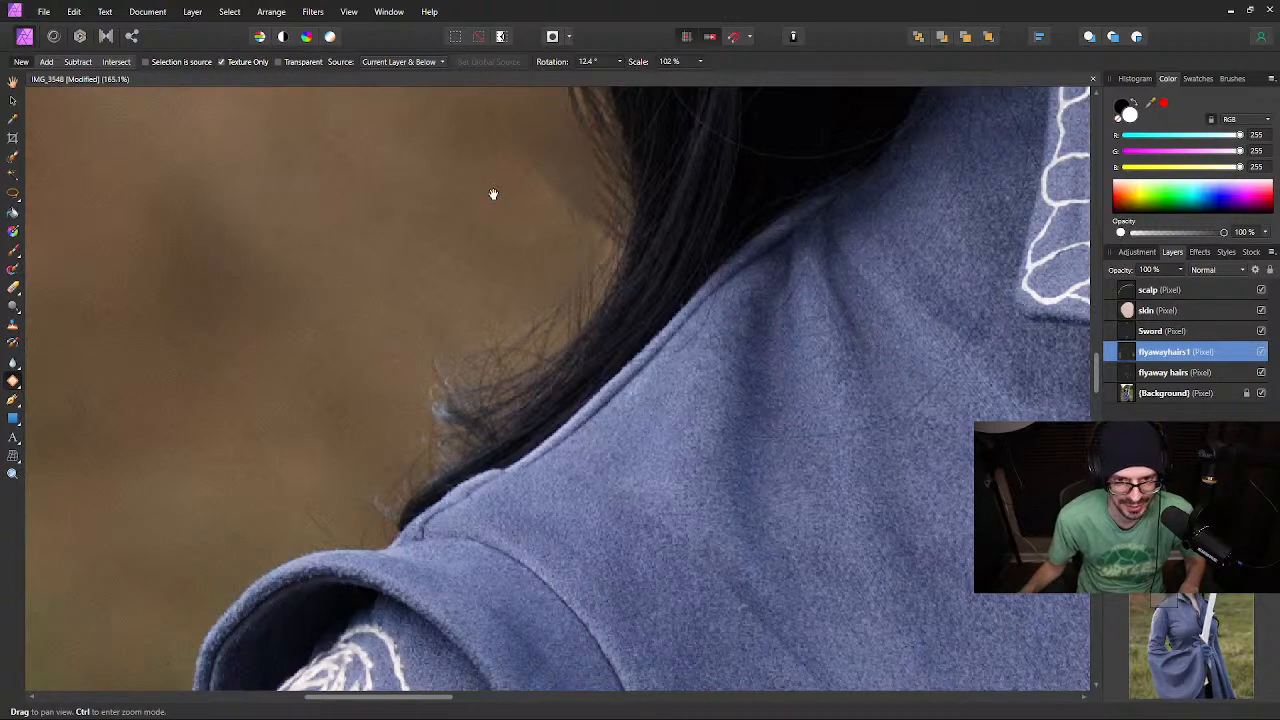
pyautogui.moveTo(491, 194); pyautogui.dragTo(421, 488)
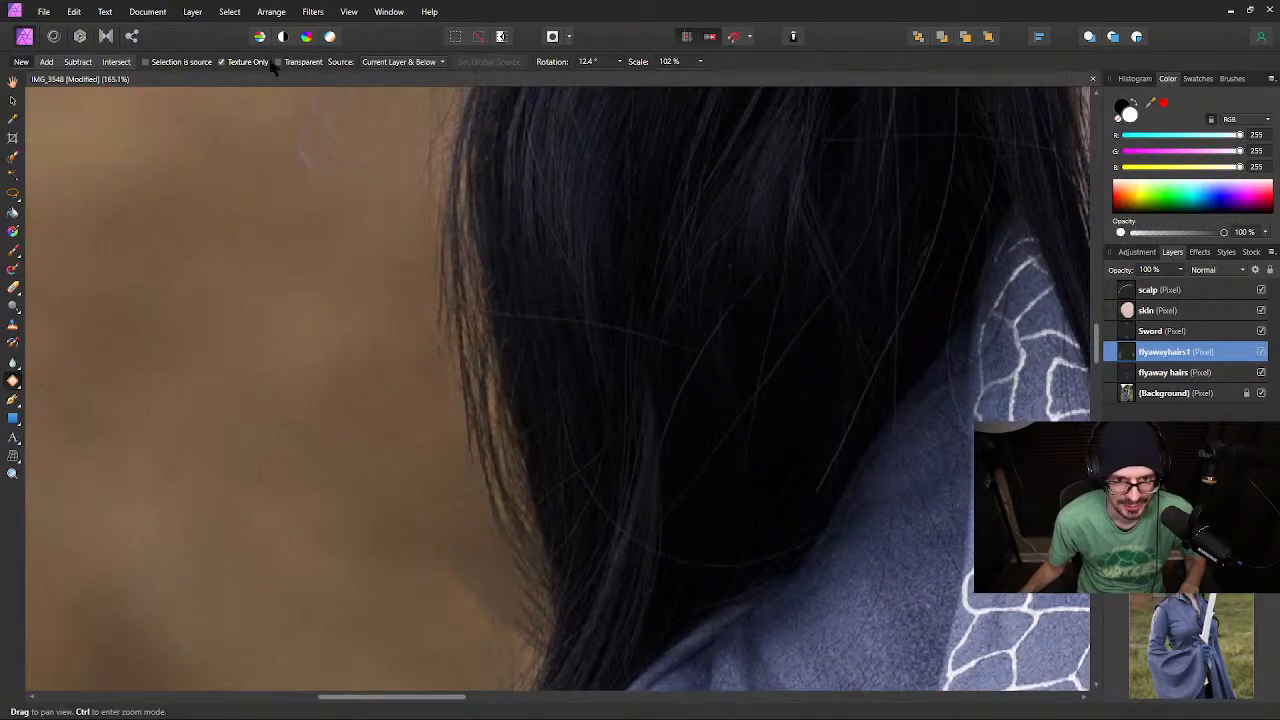
pyautogui.moveTo(286, 257); pyautogui.dragTo(378, 502)
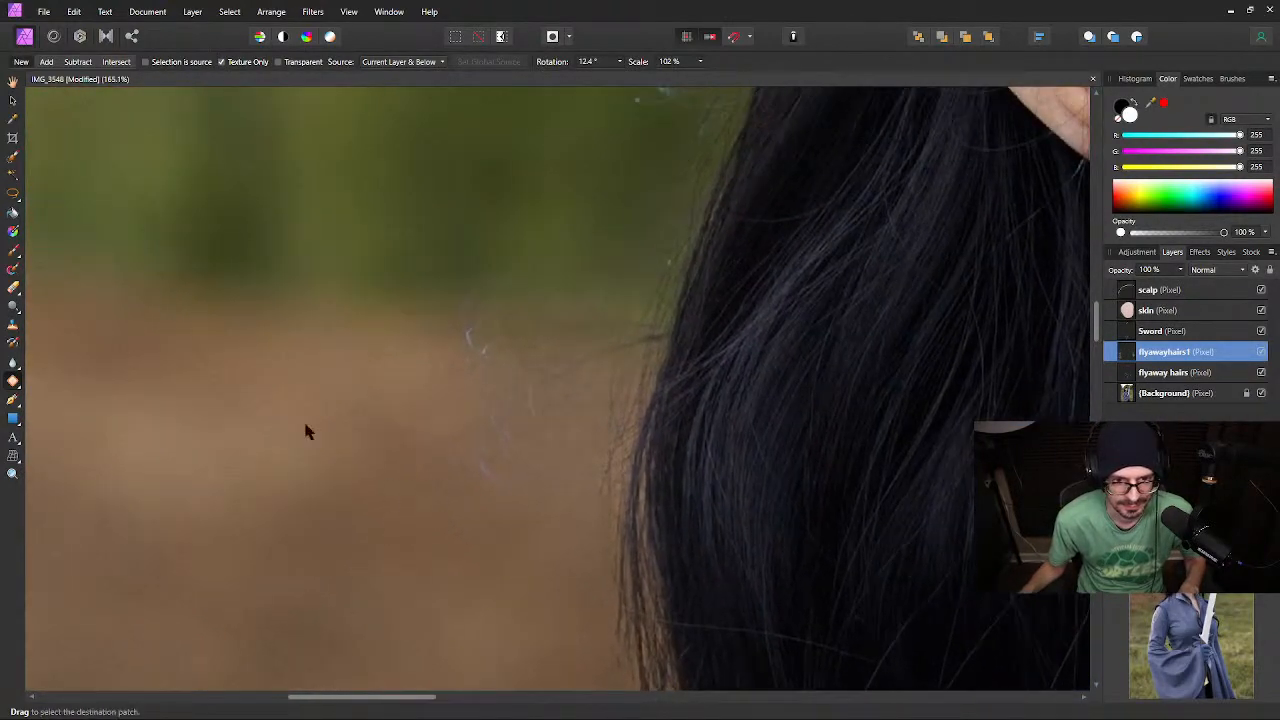
pyautogui.click(18, 386)
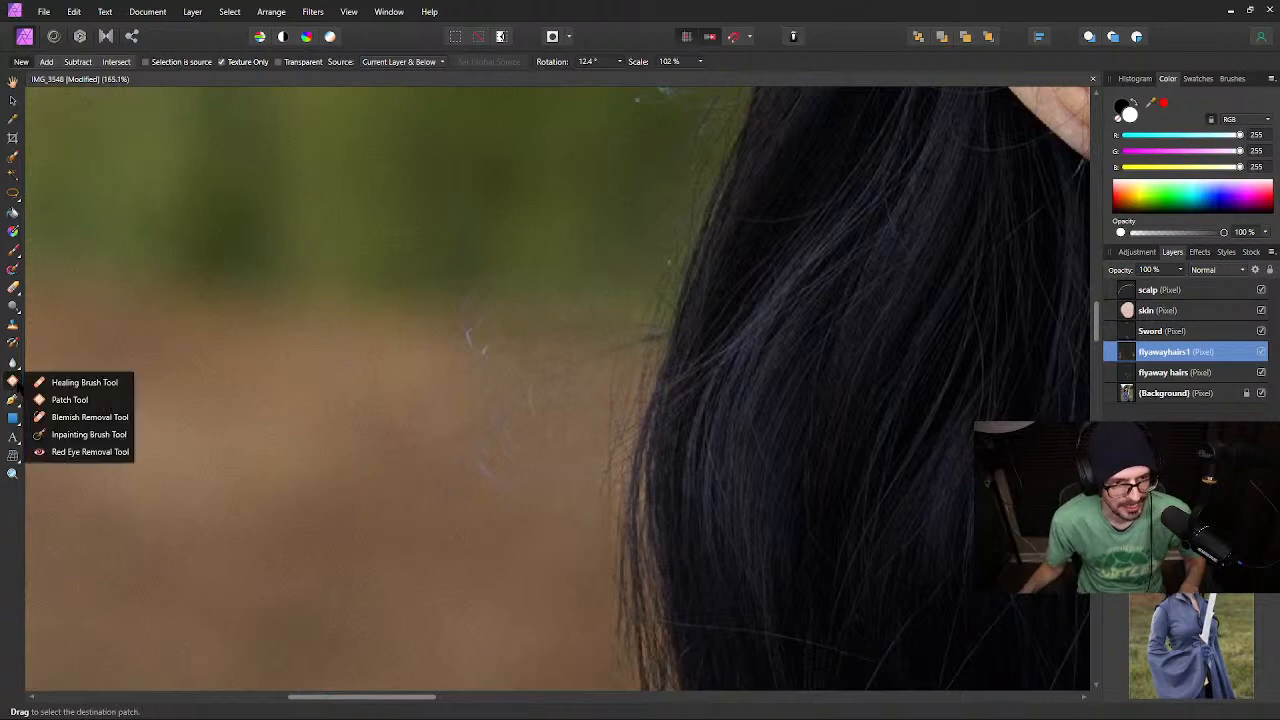
pyautogui.click(91, 384)
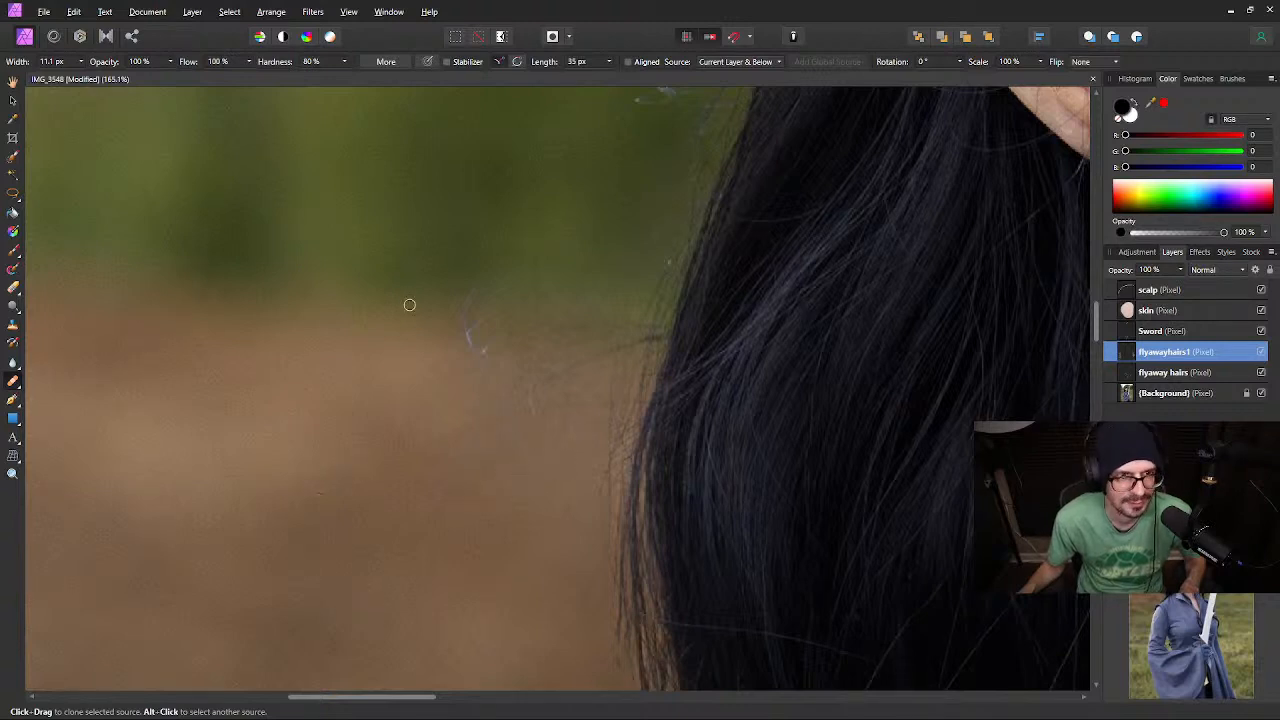
pyautogui.moveTo(109, 60); pyautogui.dragTo(106, 62)
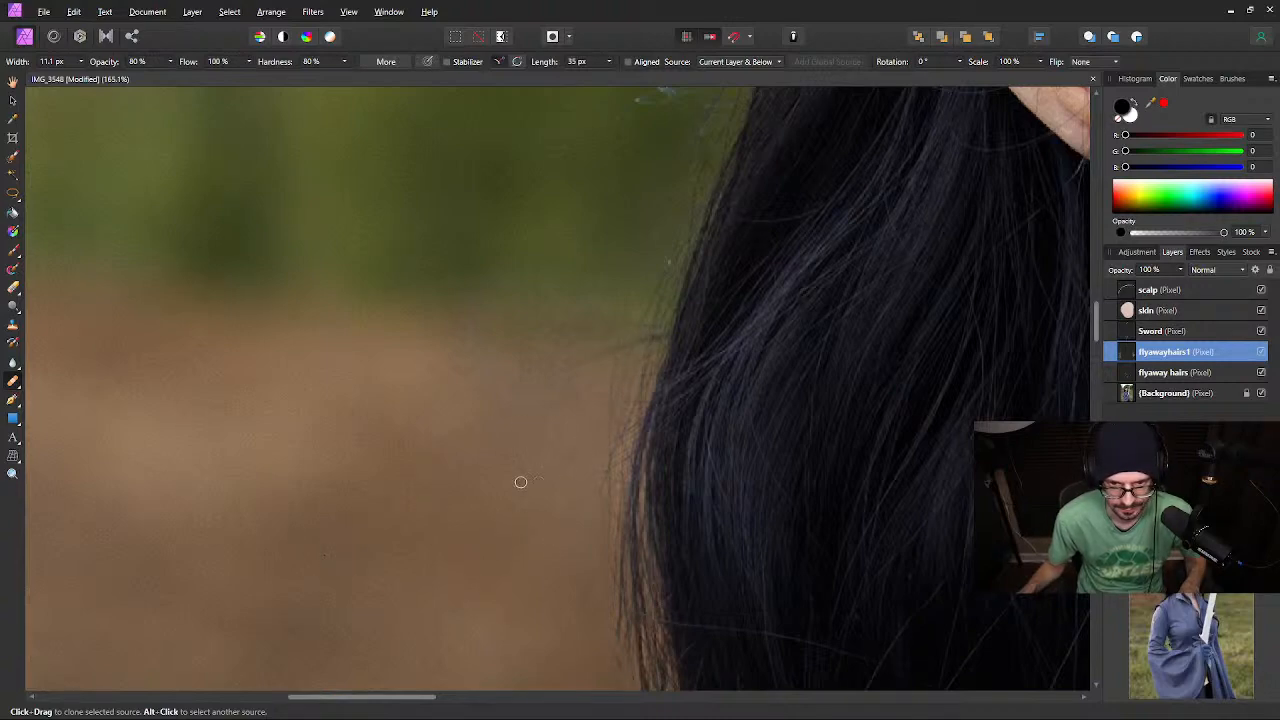
# Heal the pale specks and curled flyaway wisps on the green background along the hair edge up to the ear tip
pyautogui.moveTo(563, 200); pyautogui.dragTo(523, 357)
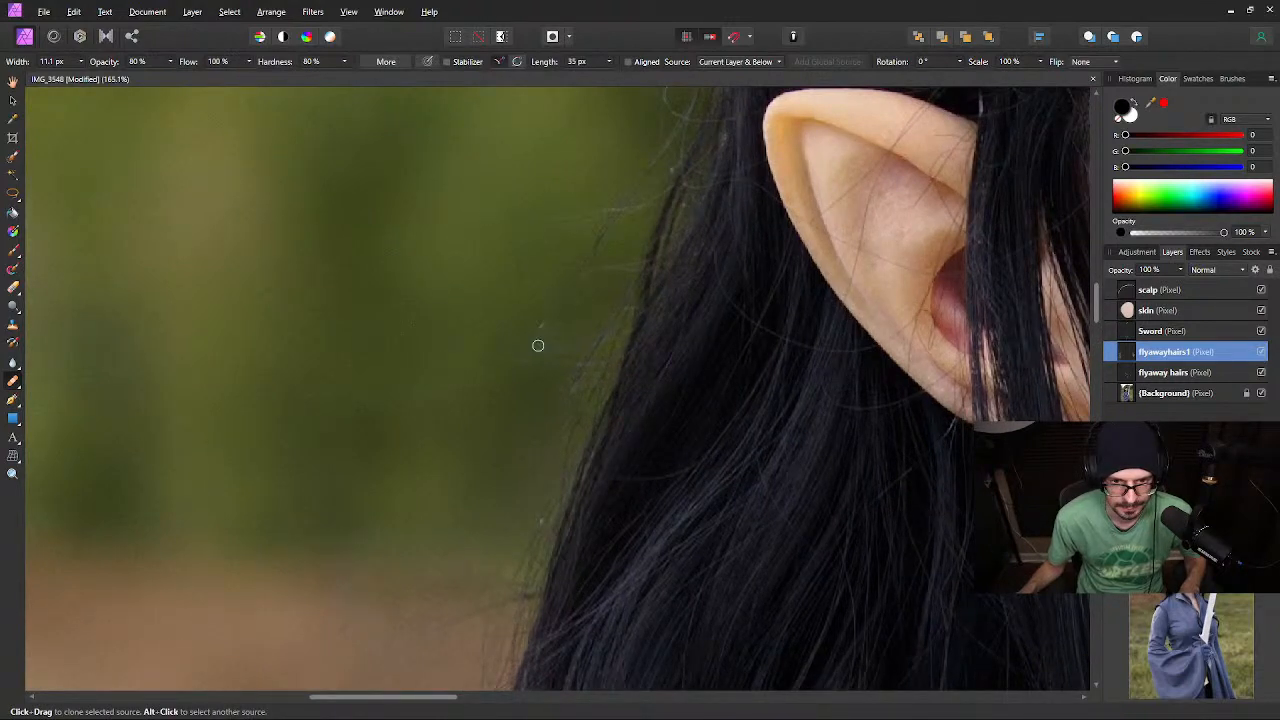
pyautogui.scroll(2, 544, 333)
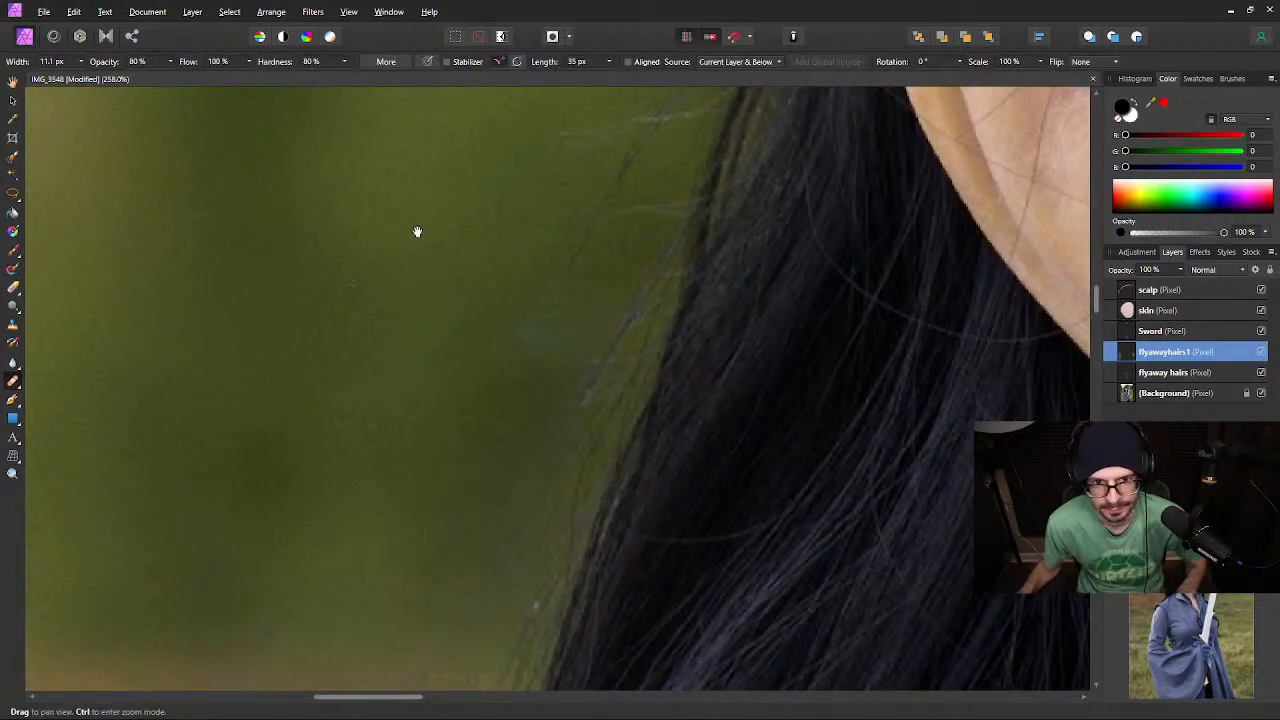
pyautogui.moveTo(417, 229); pyautogui.dragTo(406, 395)
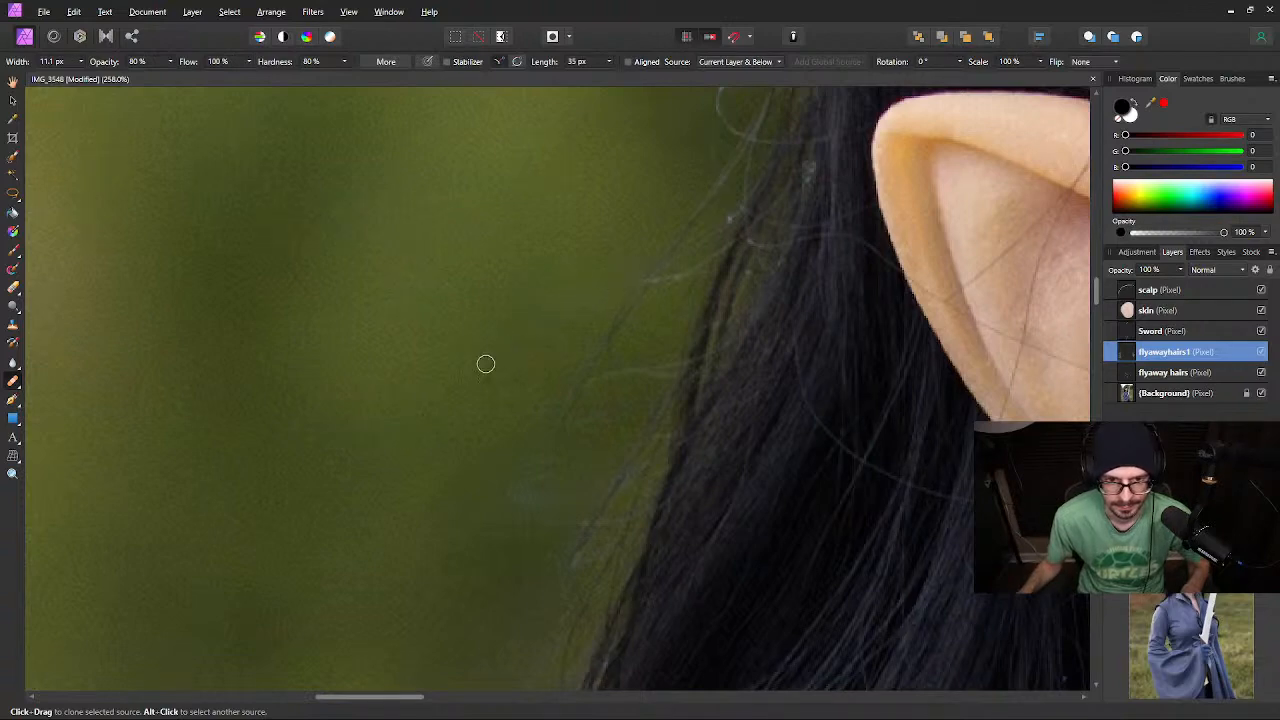
pyautogui.moveTo(563, 194); pyautogui.dragTo(429, 443)
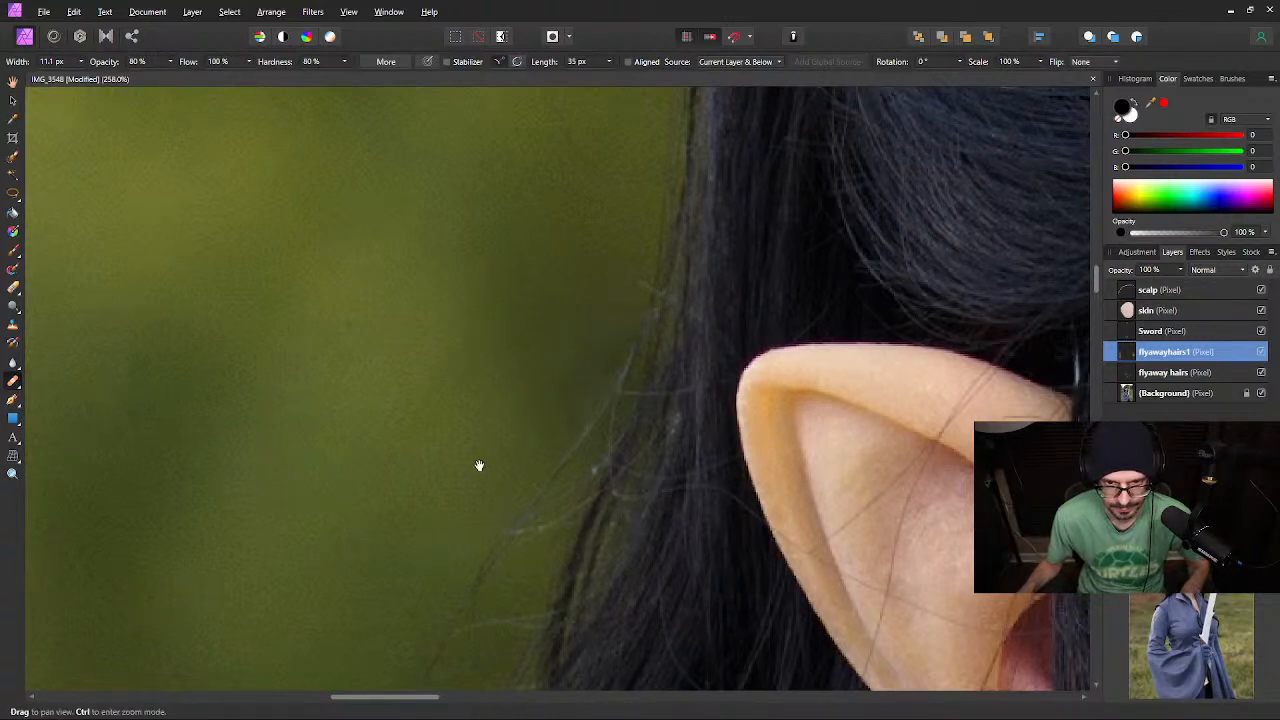
# Heal the remaining long thin flyaways on the green background beside the ear and the hair above it, and save the document
pyautogui.moveTo(477, 463); pyautogui.dragTo(509, 356)
pyautogui.scroll(-5, 500, 386)
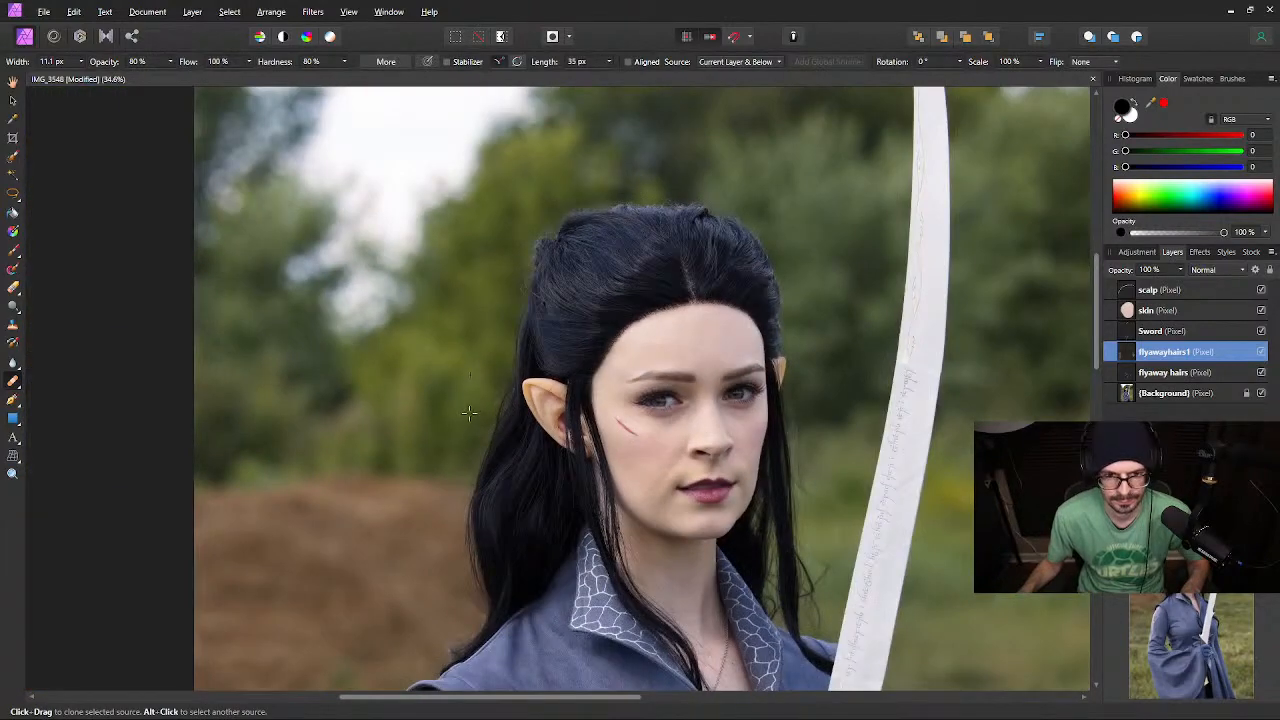
pyautogui.scroll(4, 476, 429)
pyautogui.scroll(1, 476, 429)
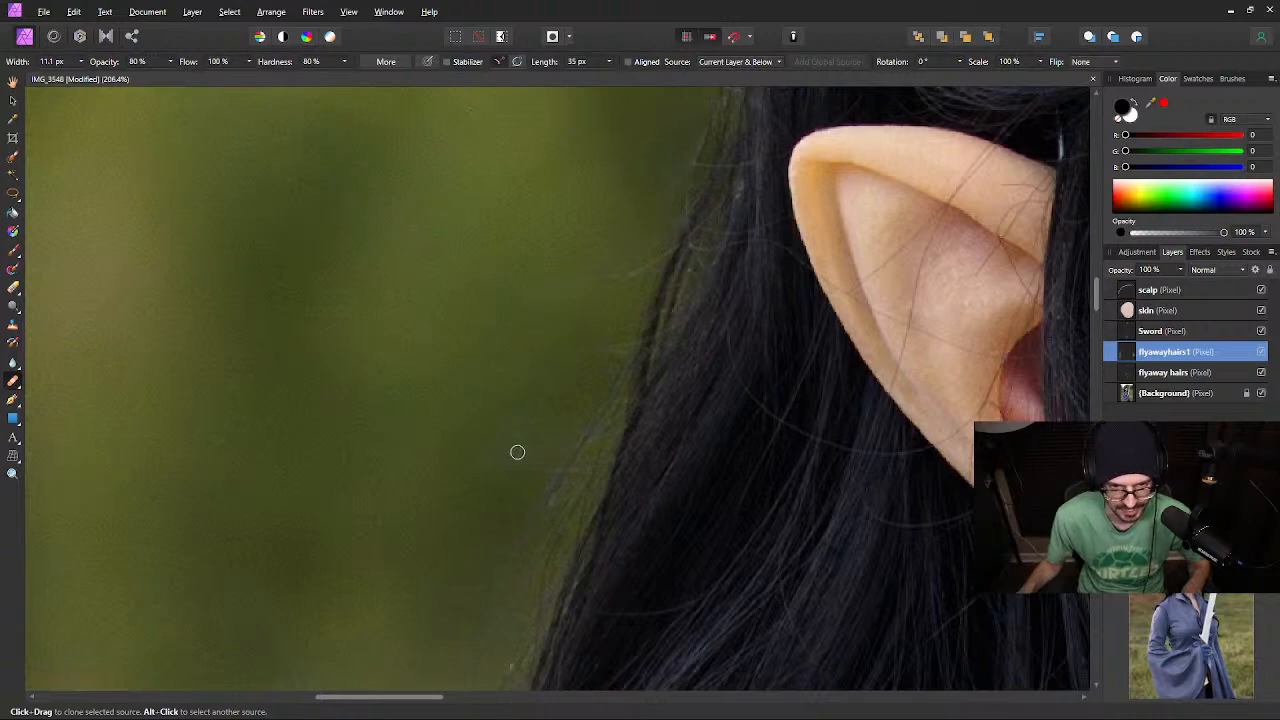
pyautogui.press('space')
pyautogui.moveTo(582, 165); pyautogui.dragTo(501, 379)
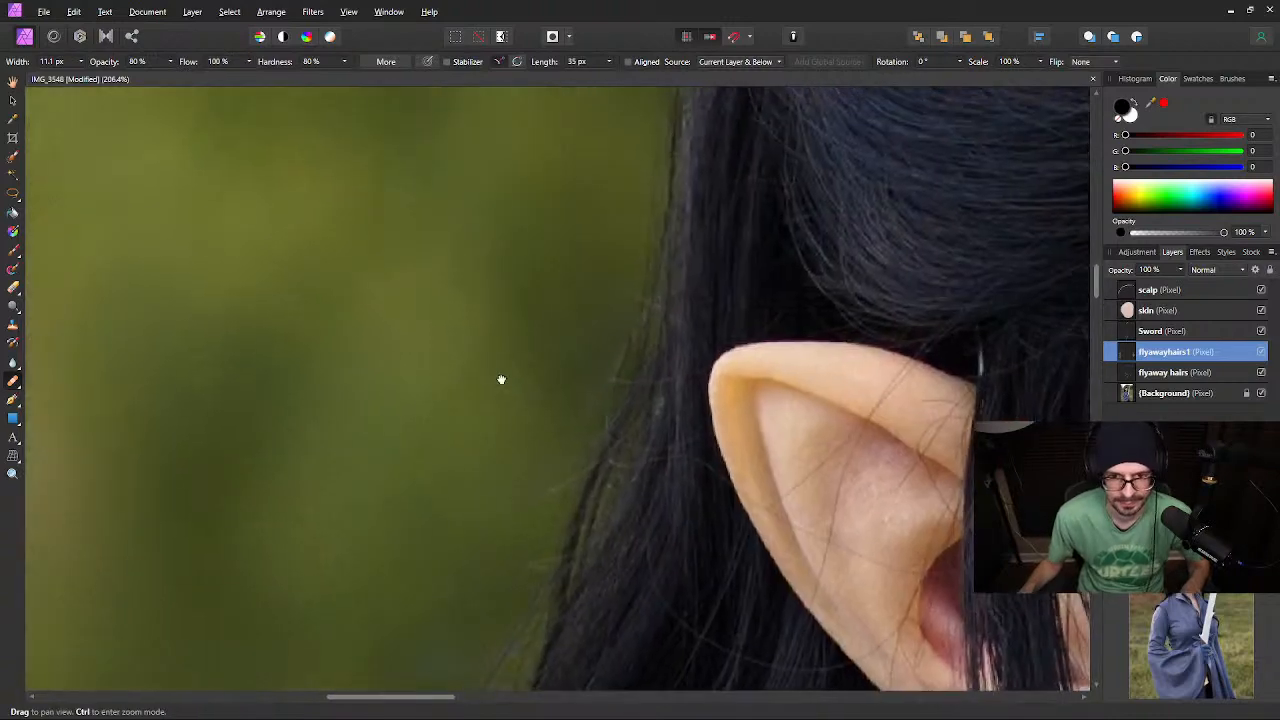
pyautogui.moveTo(508, 231); pyautogui.dragTo(451, 374)
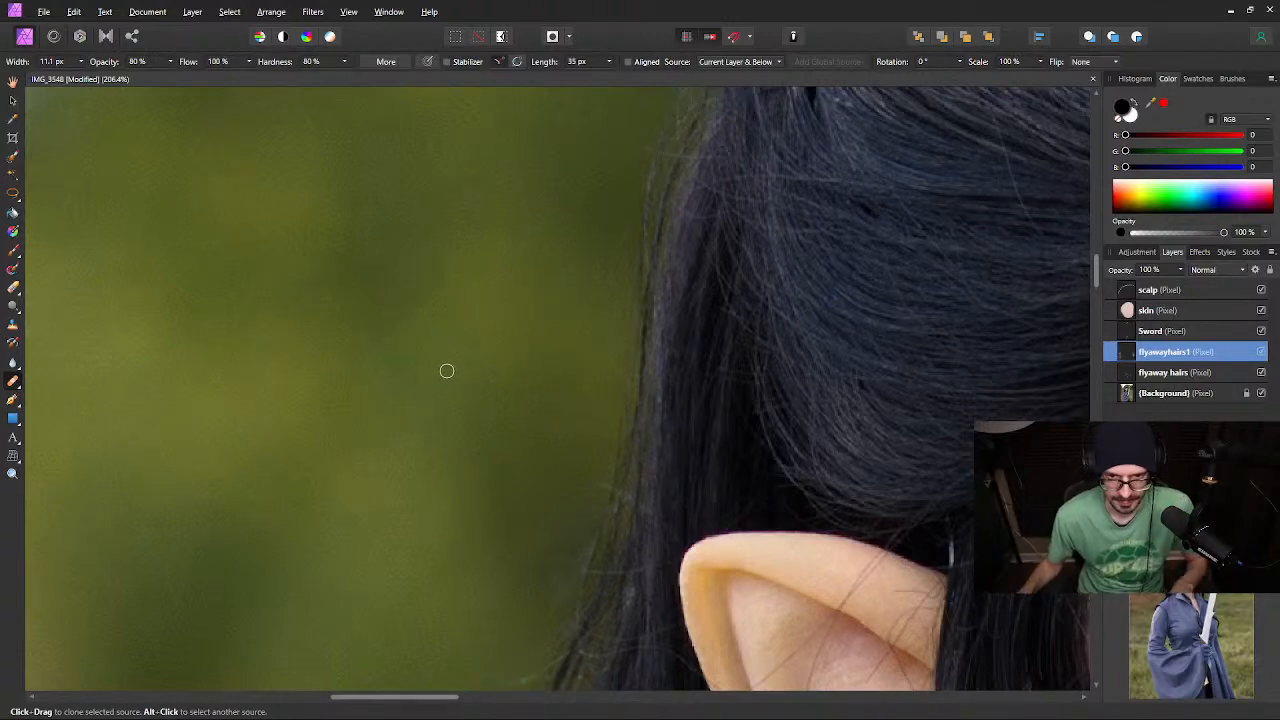
pyautogui.hotkey('ctrl', 's')
# Compare the hair edge before and after the retouching by repeatedly hiding and showing the flyawayhairs1 layer
pyautogui.scroll(-4, 659, 218)
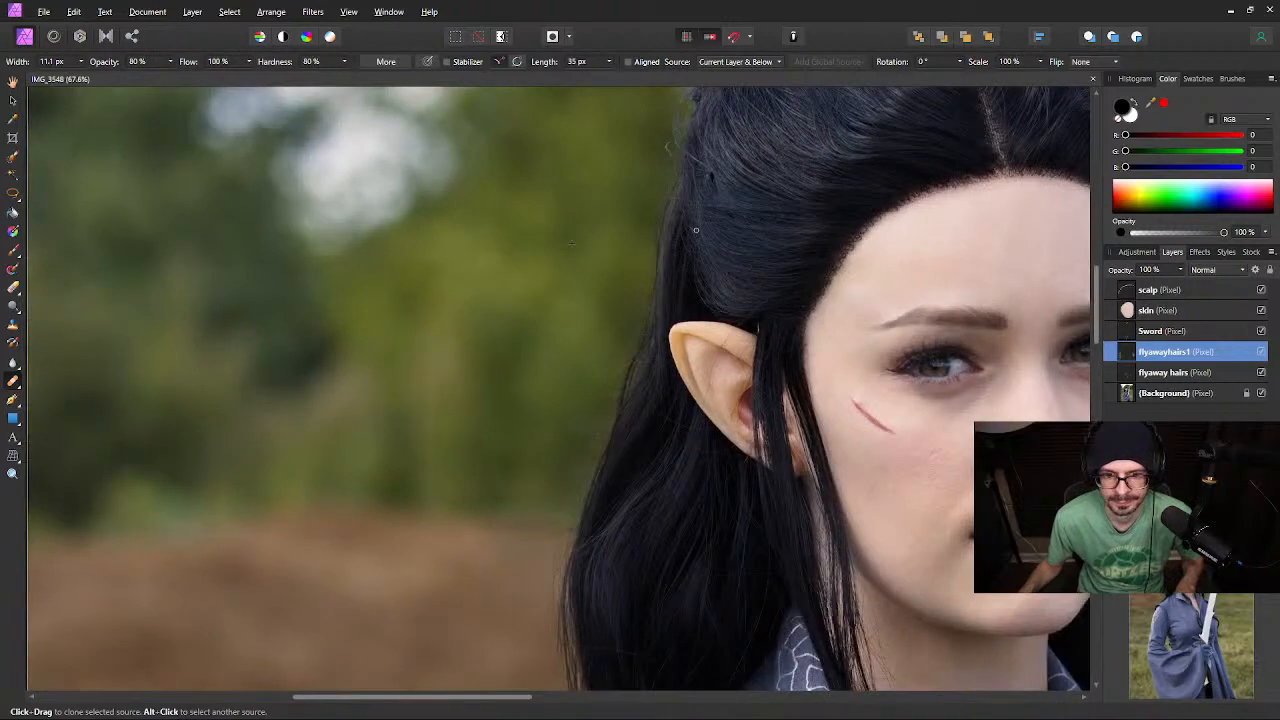
pyautogui.press('space')
pyautogui.moveTo(614, 566); pyautogui.dragTo(646, 294)
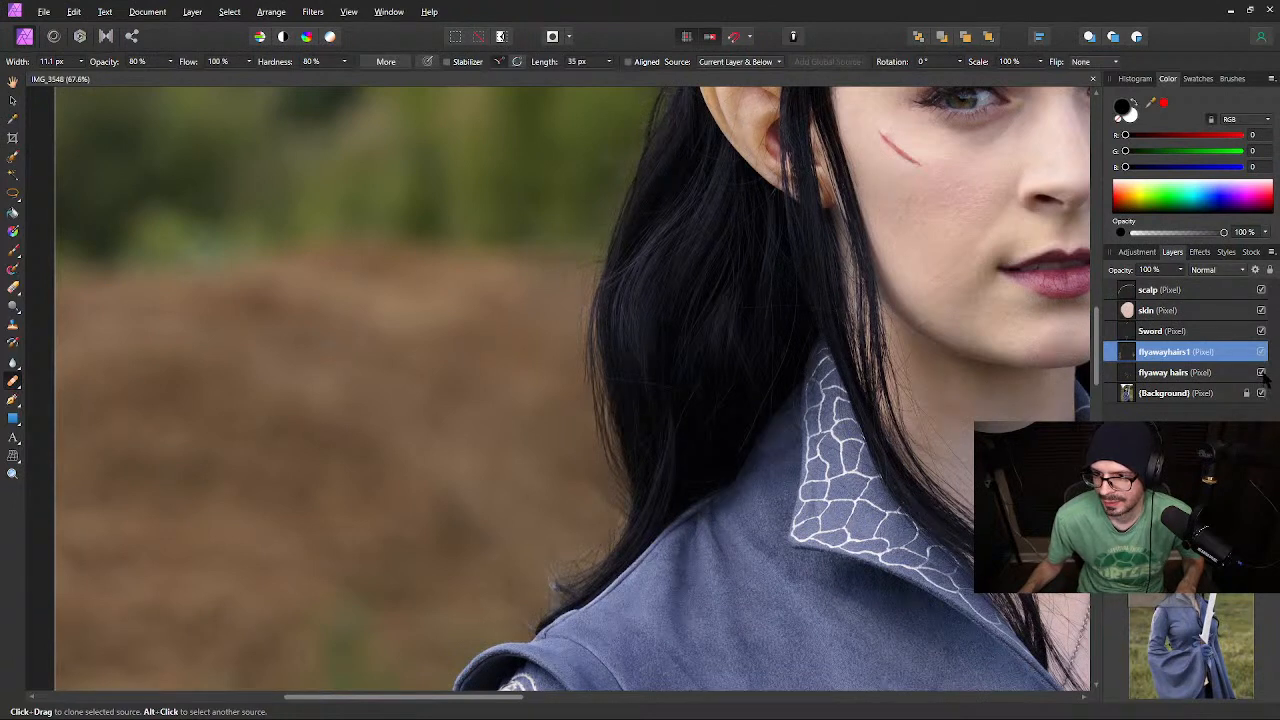
pyautogui.click(1262, 352)
pyautogui.click(1262, 352)
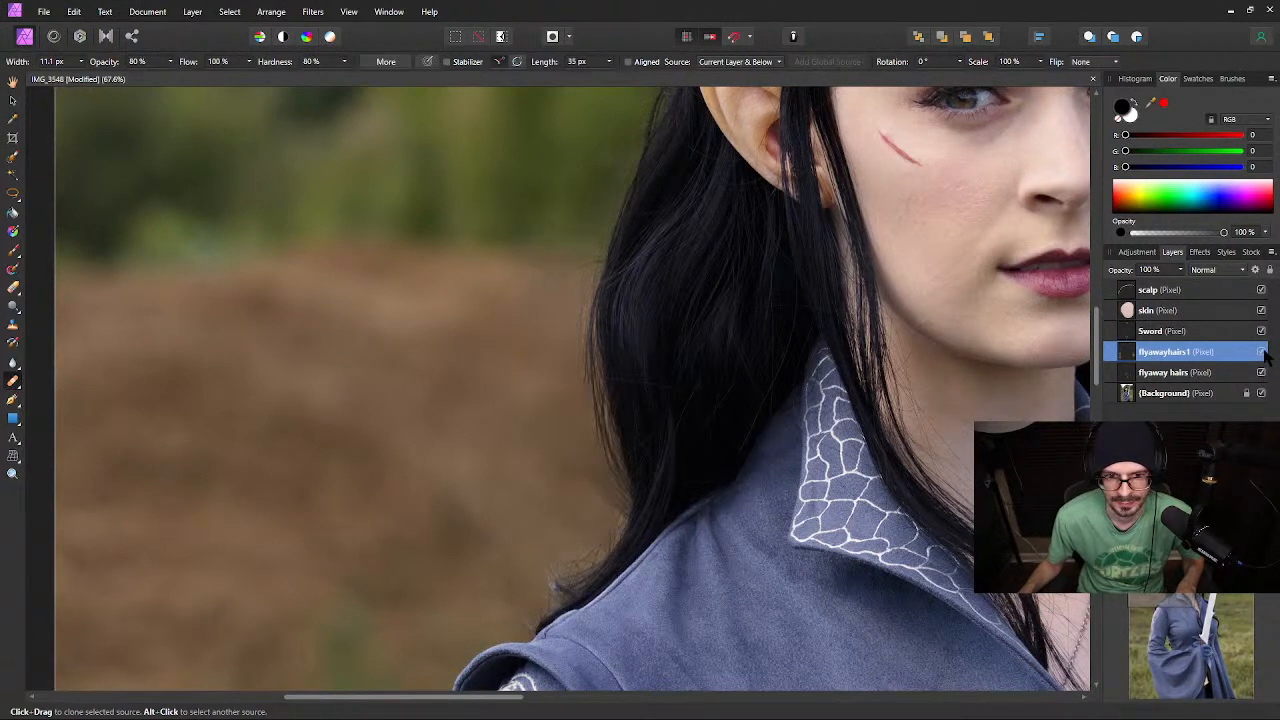
pyautogui.click(1262, 352)
pyautogui.click(1262, 352)
pyautogui.click(1262, 352)
pyautogui.click(1262, 352)
pyautogui.click(1262, 352)
pyautogui.click(1262, 352)
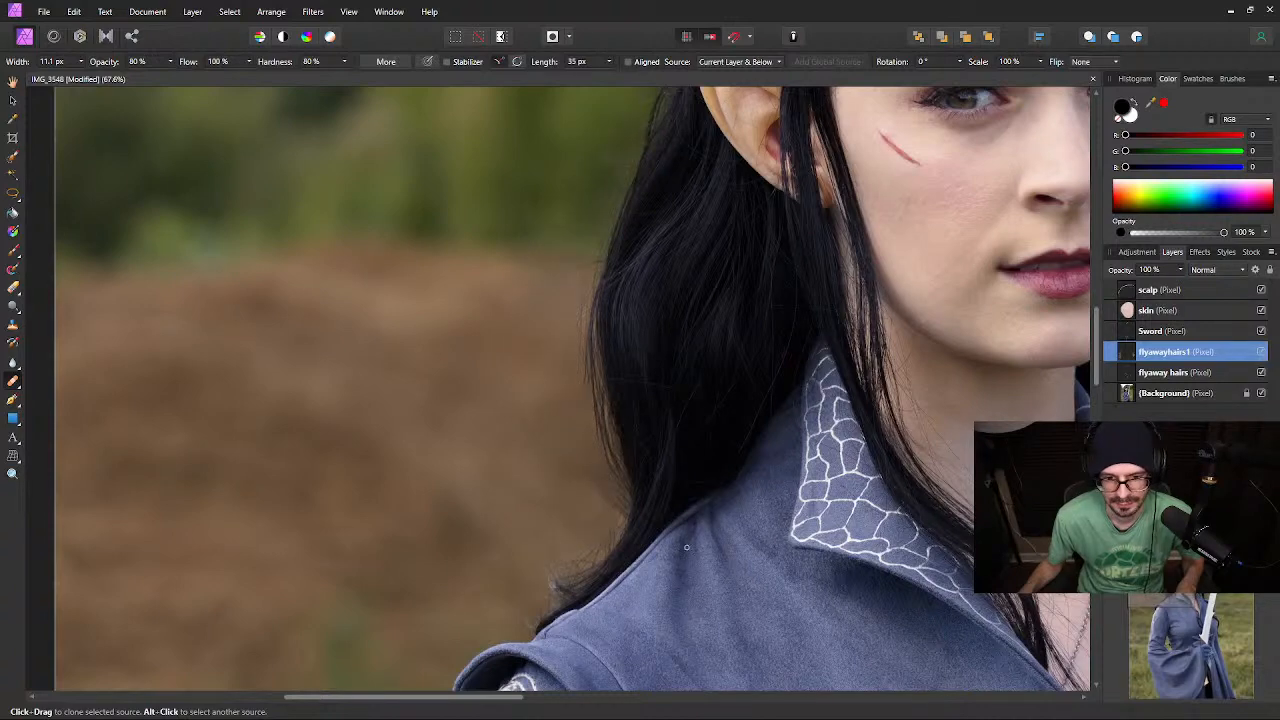
# Enlarge the healing brush to 80.6 px and blend the dark smudge beside the lower hair edge using sampled clean brown background
pyautogui.scroll(4, 609, 524)
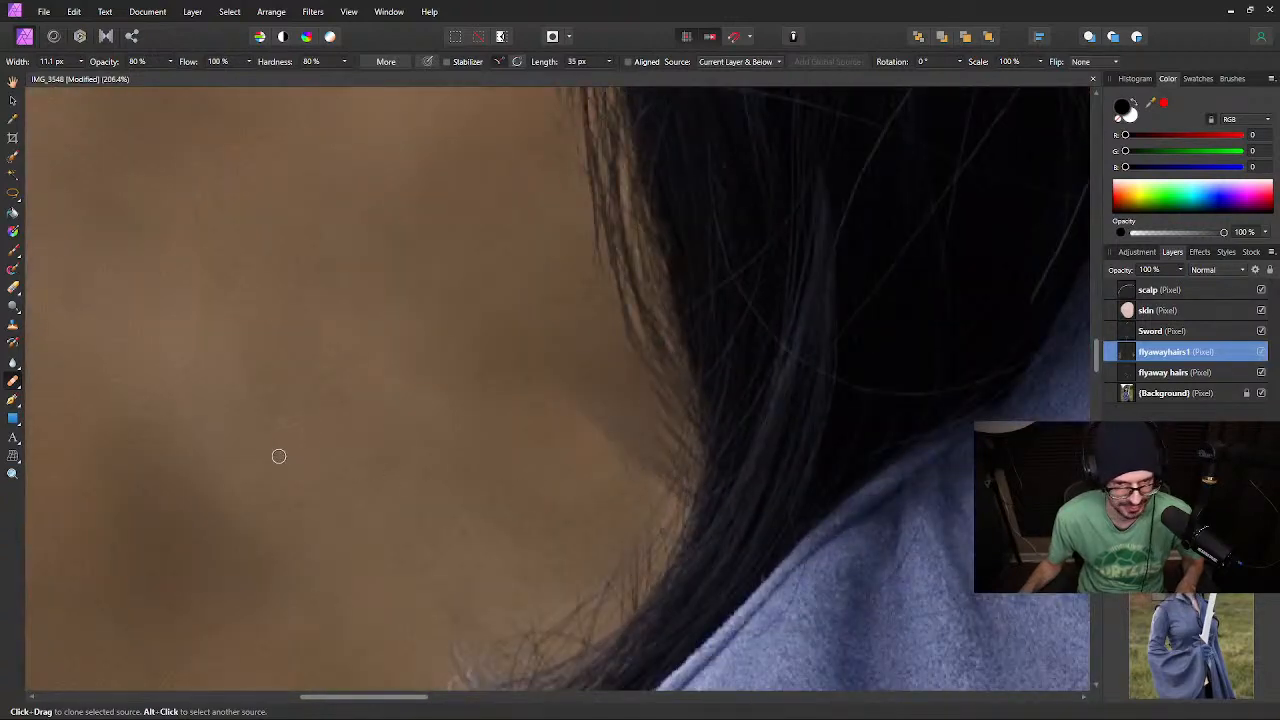
pyautogui.press(']')
pyautogui.press(']')
pyautogui.press(']')
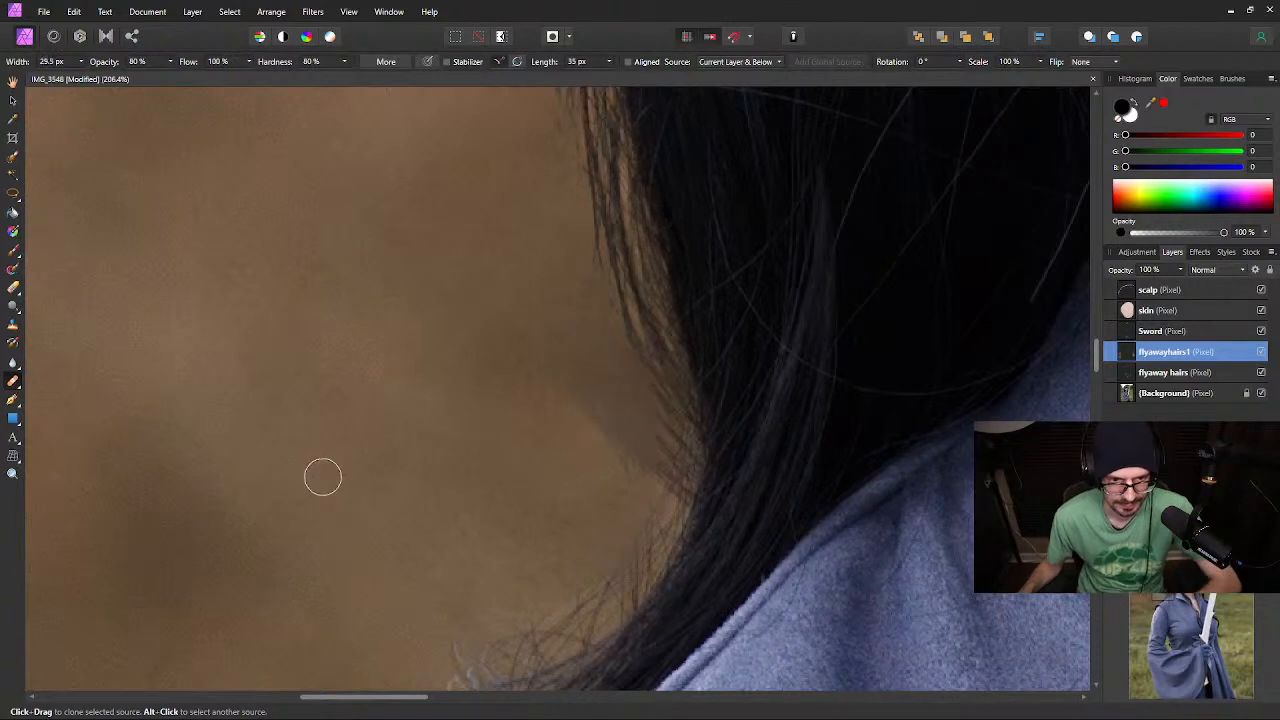
pyautogui.press(']')
pyautogui.press(']')
pyautogui.press(']')
pyautogui.press(']')
pyautogui.press(']')
pyautogui.press(']')
pyautogui.press('[')
pyautogui.press('[')
pyautogui.press('[')
pyautogui.press(']')
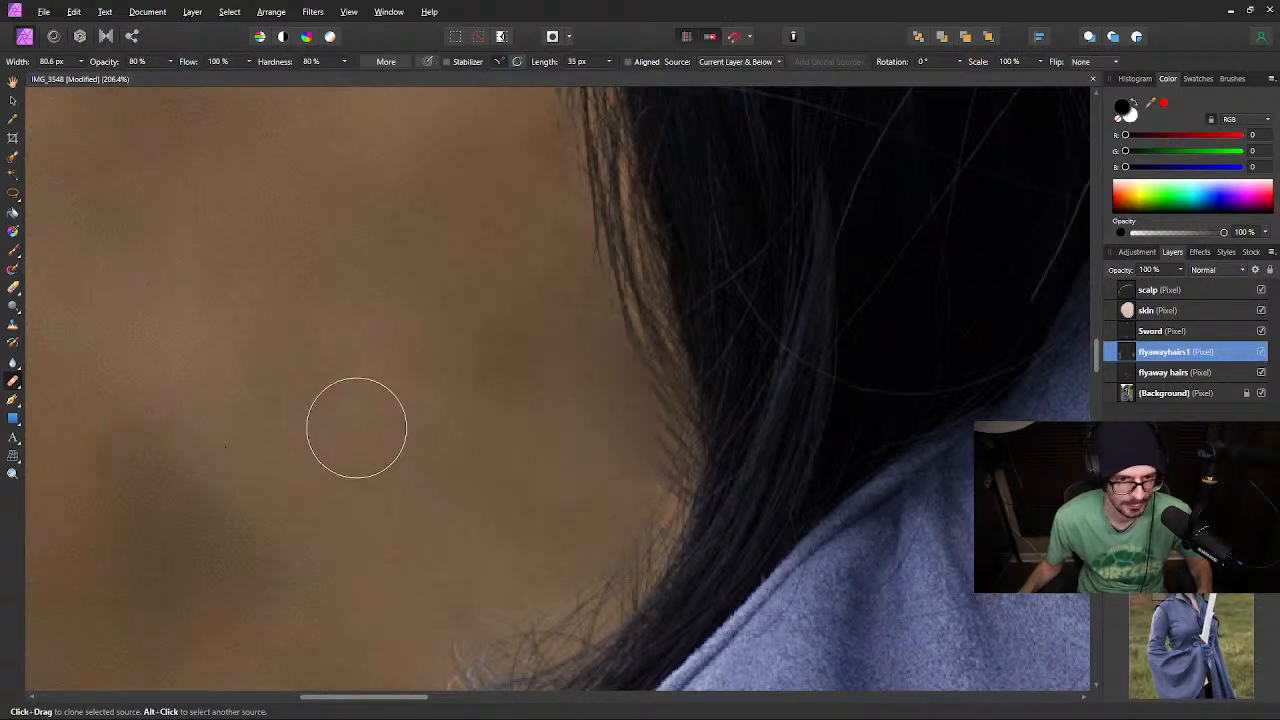
pyautogui.keyDown('alt'); pyautogui.click(312, 285); pyautogui.keyUp('alt')
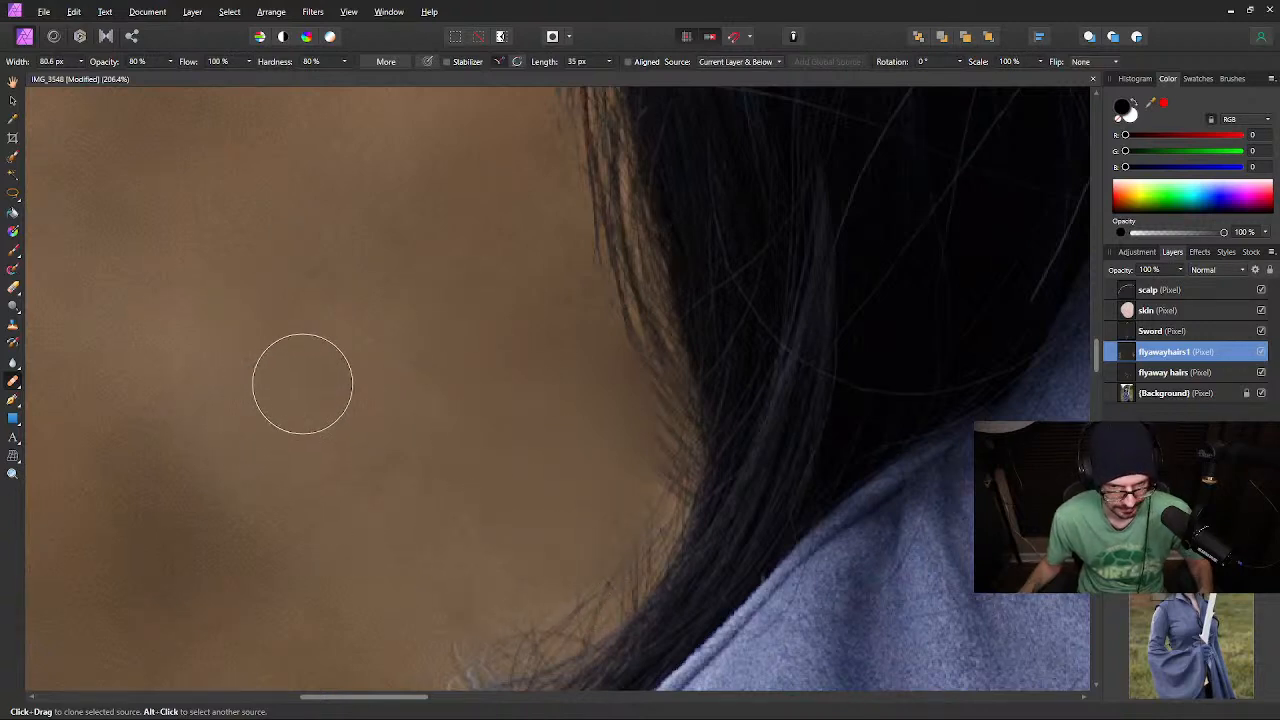
# Heal the fine flyaways and bluish wisps along the lower hair edge down to the shoulder with the healing brush reduced to 13.2 px
pyautogui.scroll(-2, 286, 374)
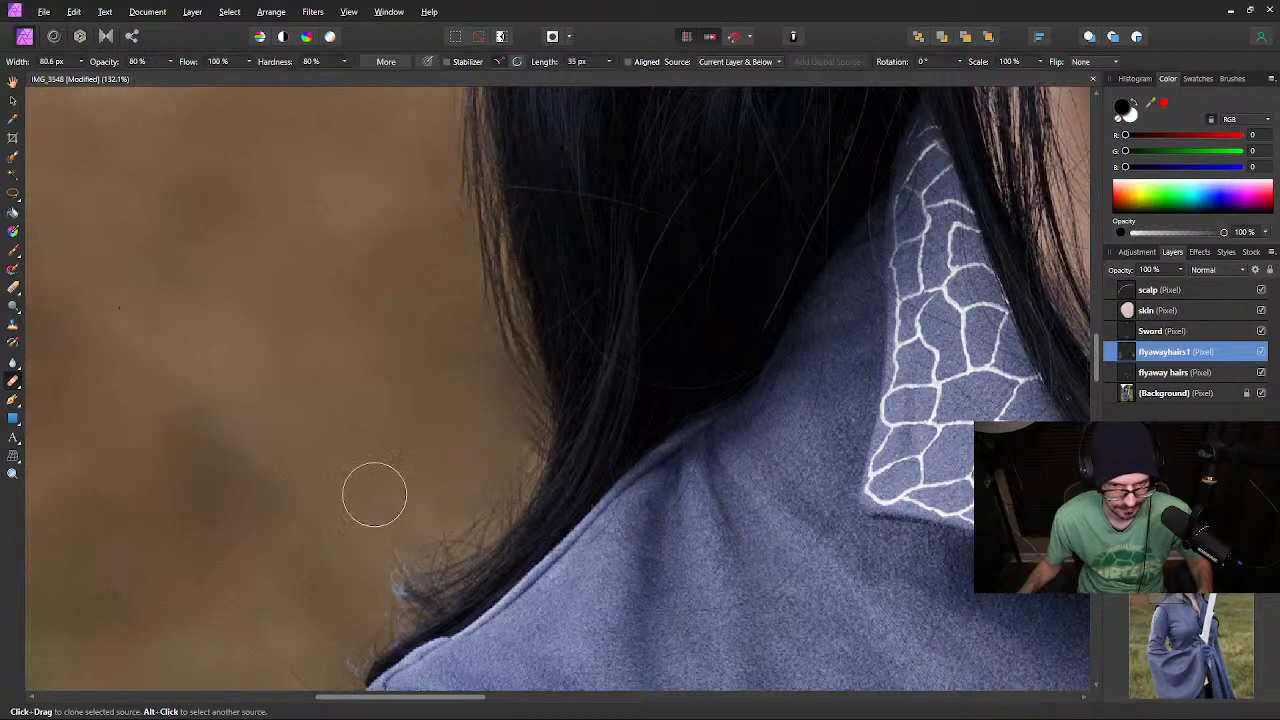
pyautogui.scroll(3, 366, 460)
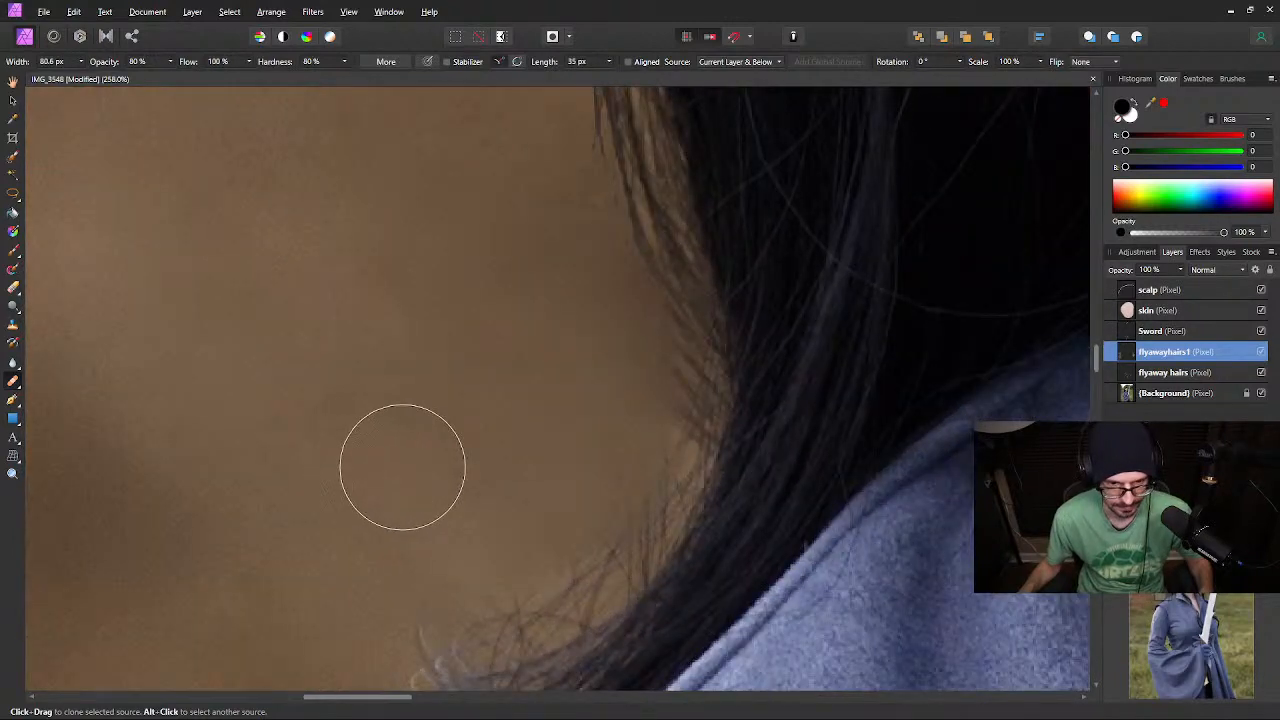
pyautogui.press('[')
pyautogui.press('[')
pyautogui.press('[')
pyautogui.press('[')
pyautogui.press('[')
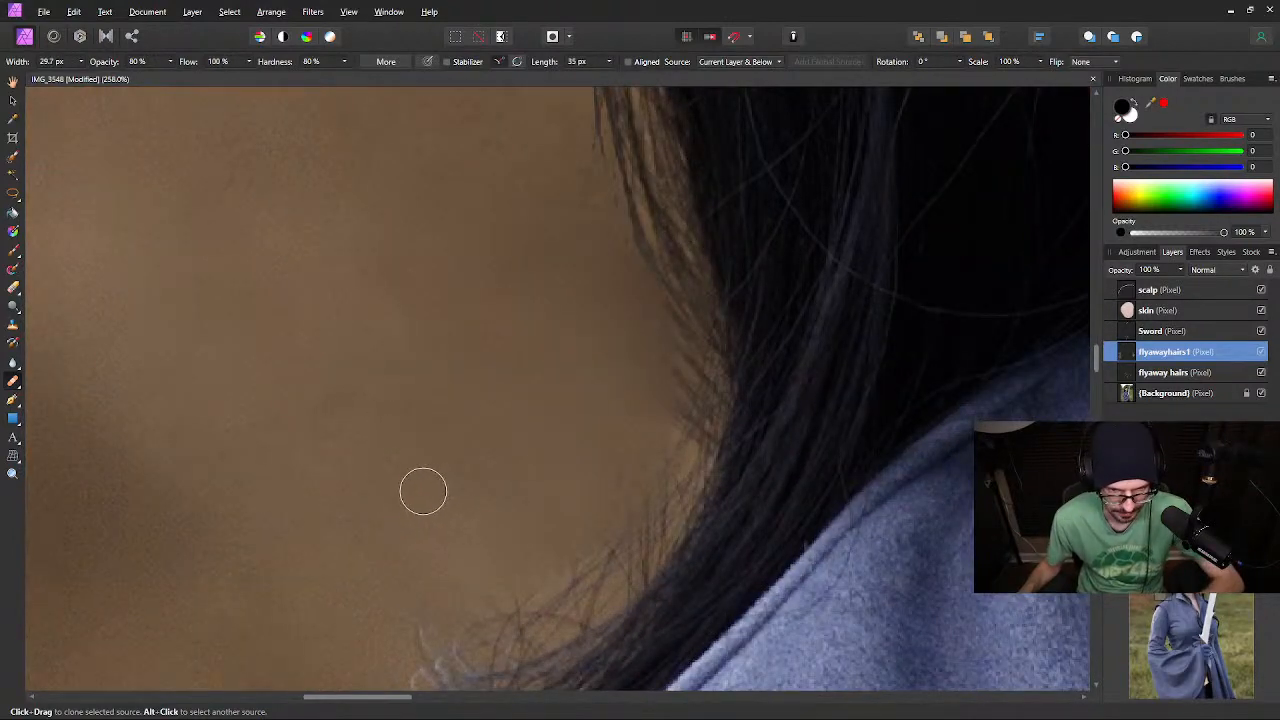
pyautogui.press('[')
pyautogui.press('[')
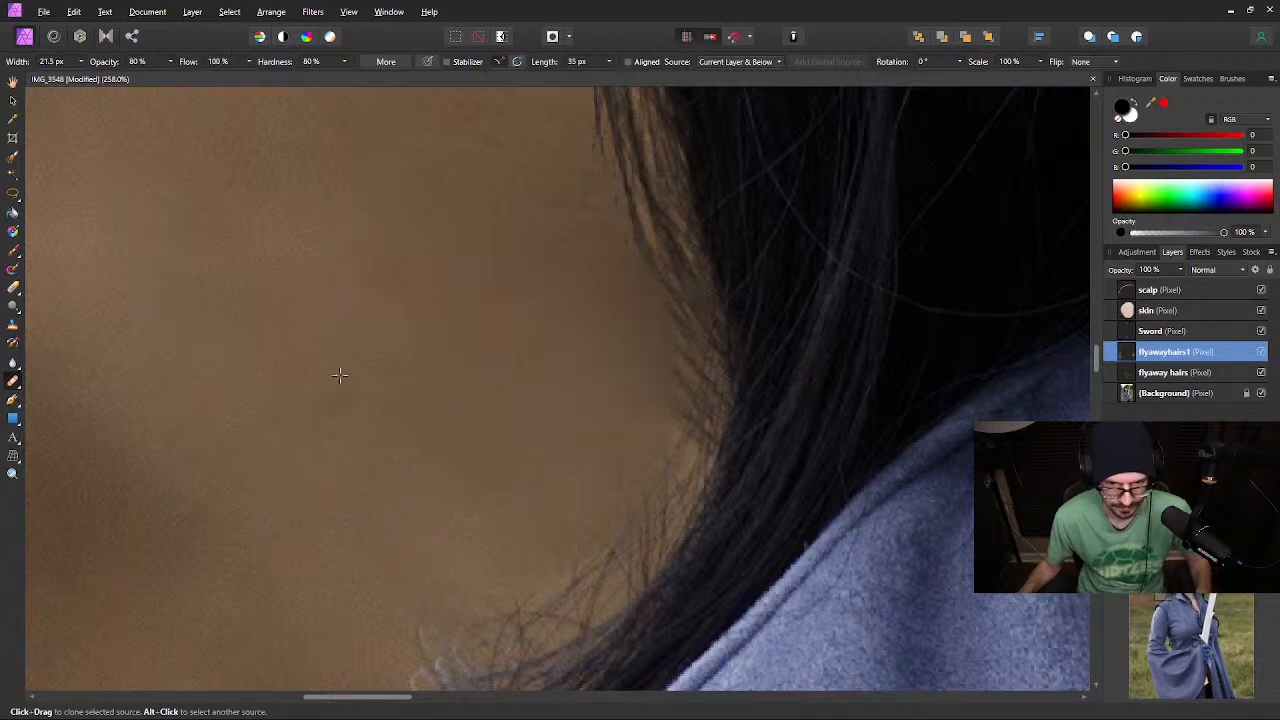
pyautogui.press('[')
pyautogui.press('[')
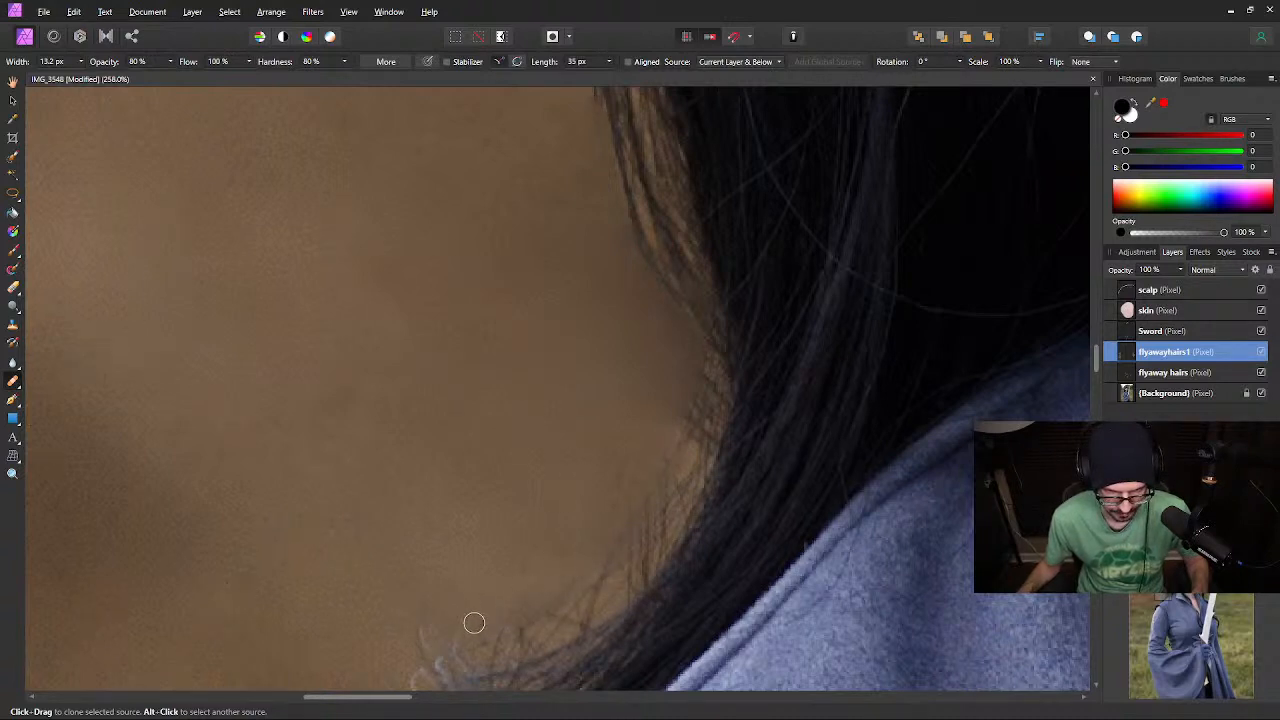
pyautogui.moveTo(452, 640)
pyautogui.mouseDown()
pyautogui.moveTo(416, 634)
pyautogui.moveTo(442, 672)
pyautogui.moveTo(467, 652)
pyautogui.mouseUp()
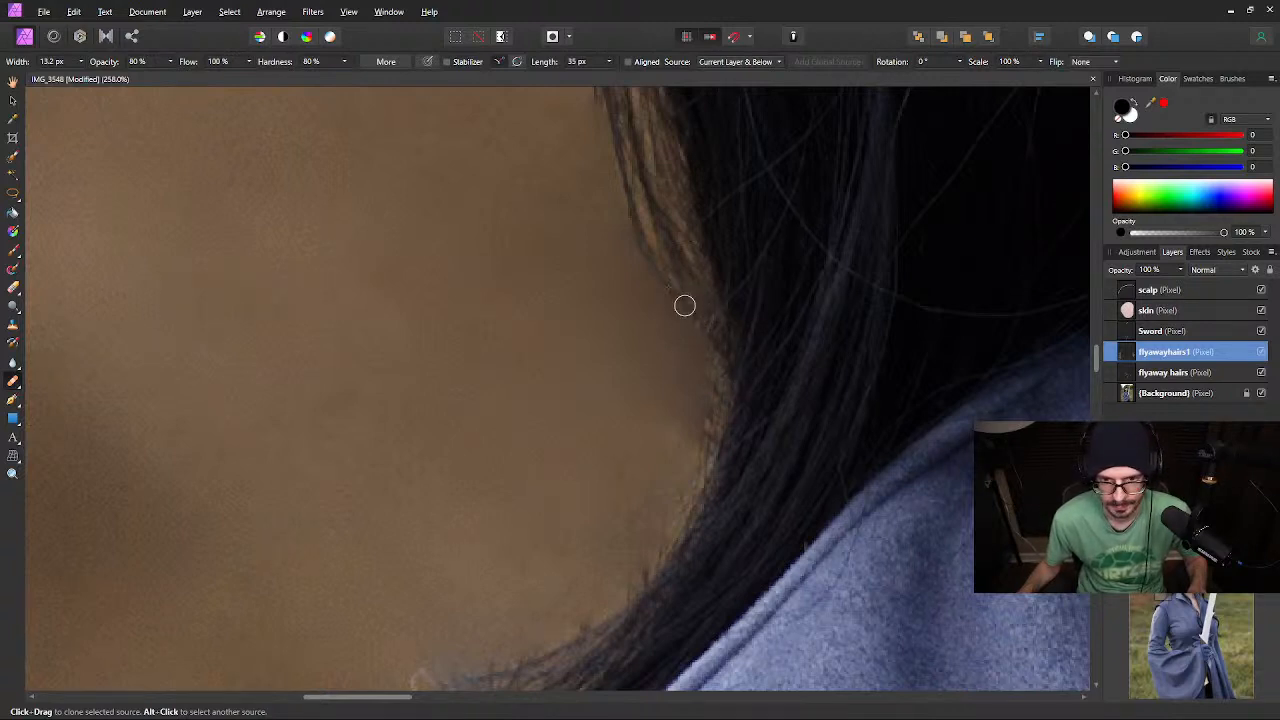
pyautogui.moveTo(554, 489); pyautogui.dragTo(529, 303)
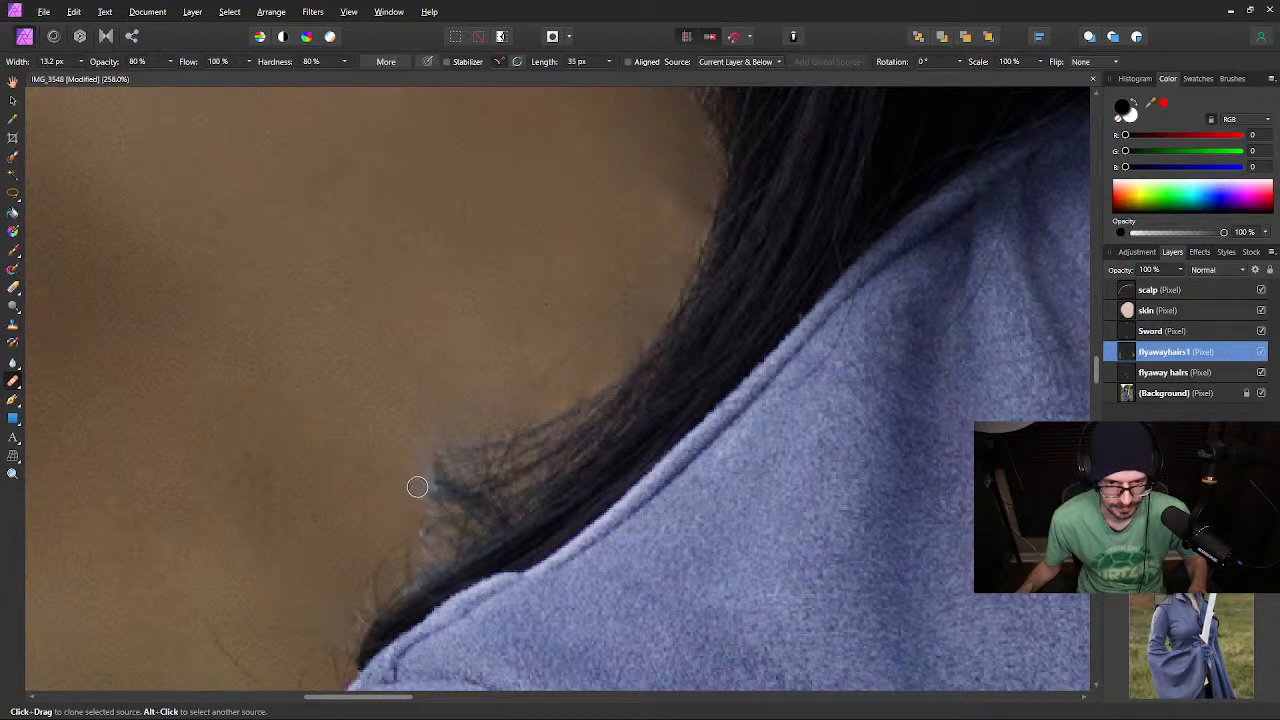
# Switch to the Clone Brush and set its opacity to 2% for blending the lower hair edge above the shoulder
pyautogui.scroll(-5, 465, 287)
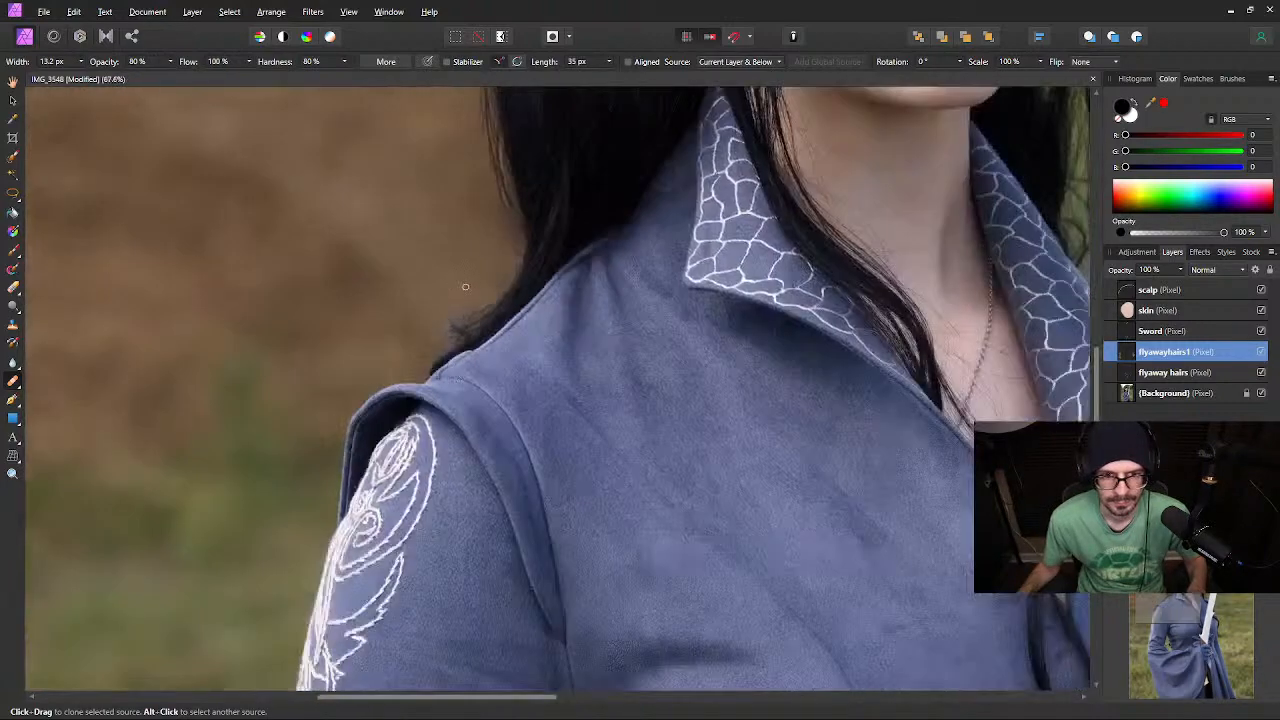
pyautogui.scroll(-4, 465, 287)
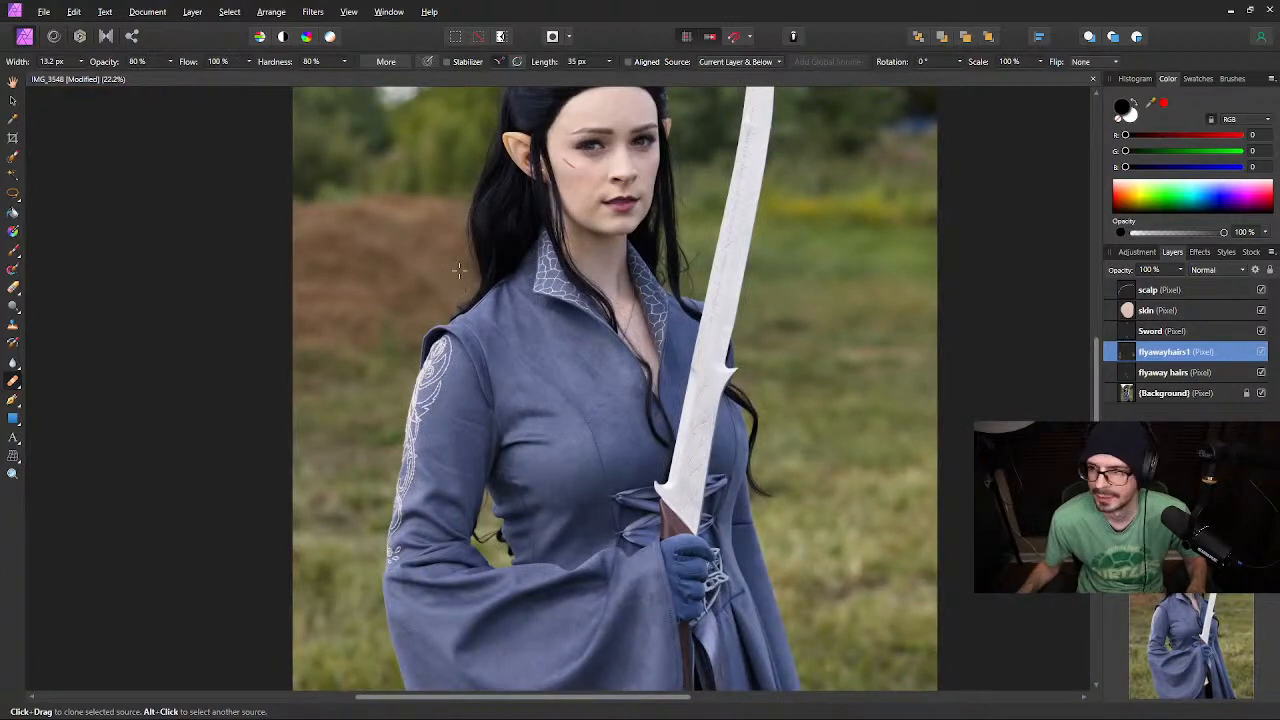
pyautogui.scroll(3, 472, 288)
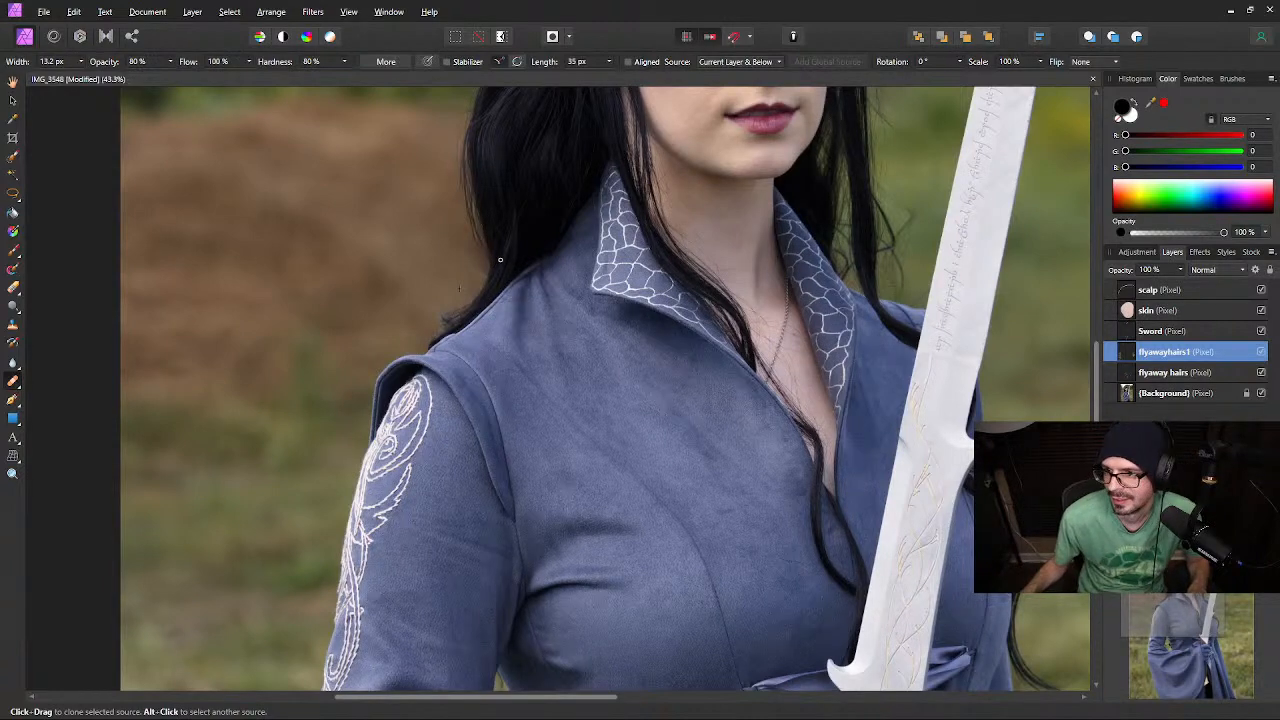
pyautogui.scroll(5, 507, 261)
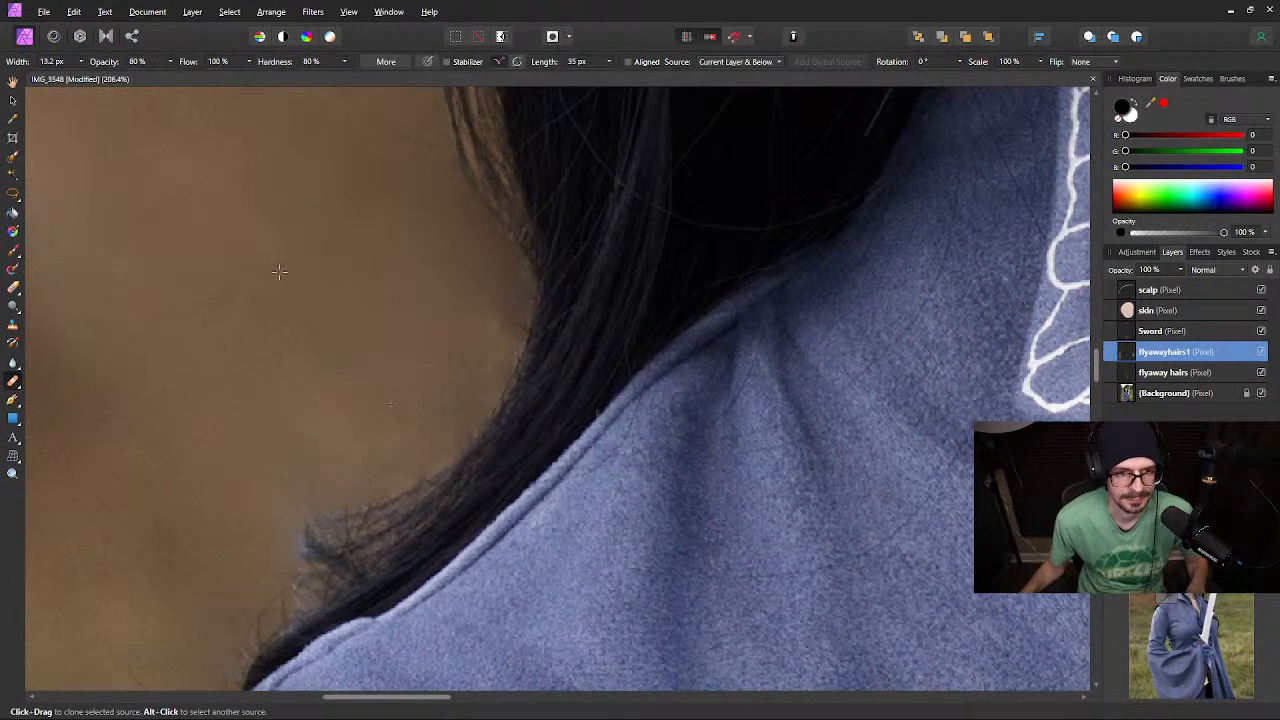
pyautogui.press('alt')
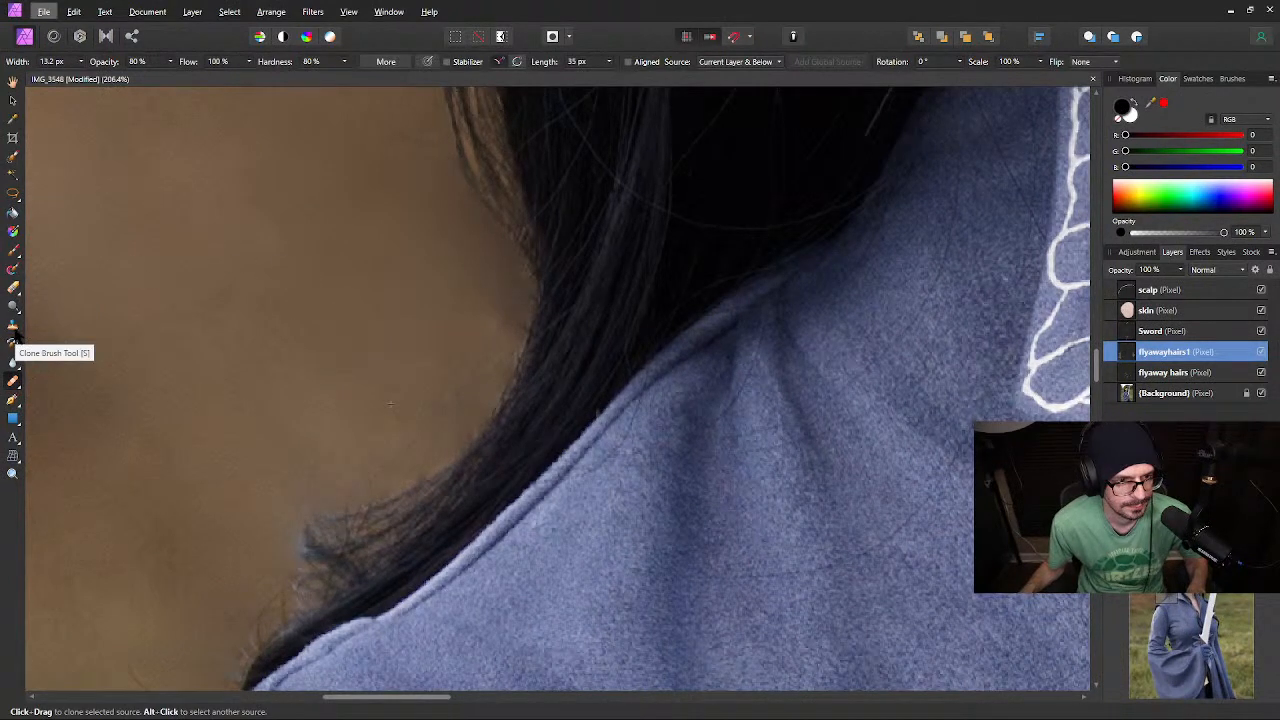
pyautogui.click(13, 327)
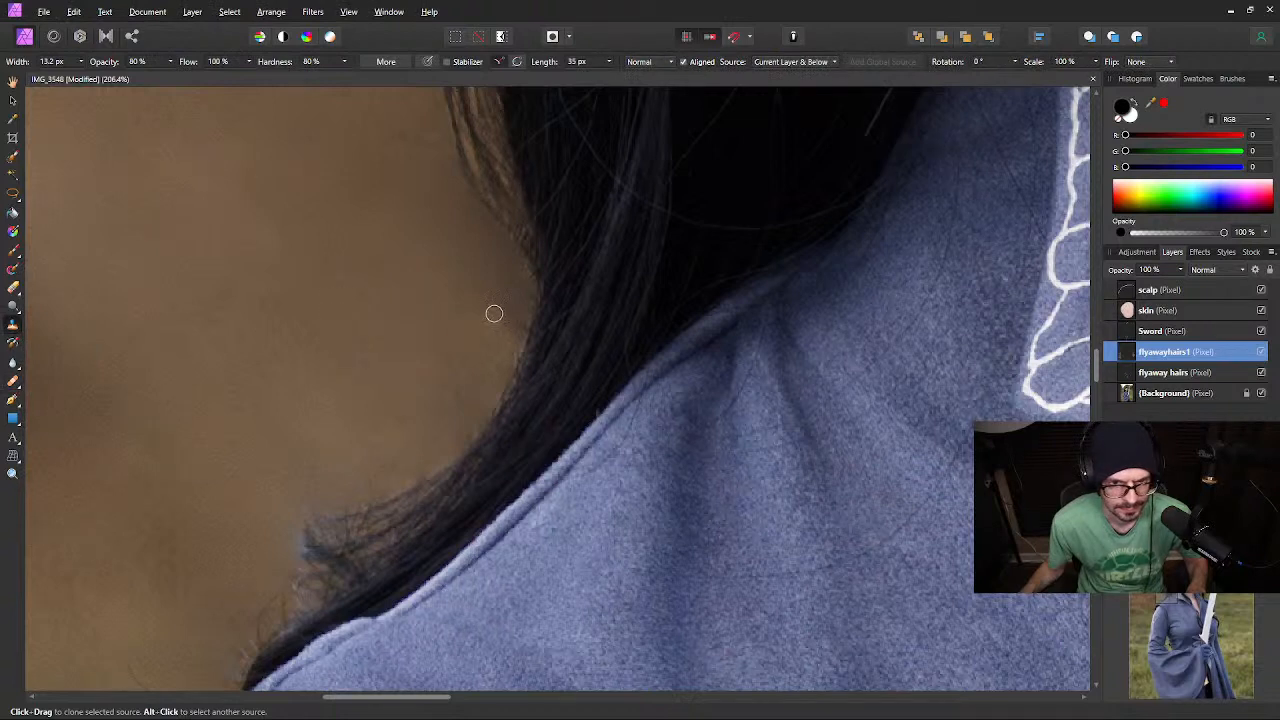
pyautogui.click(133, 62)
pyautogui.write('2')
pyautogui.press('Return')
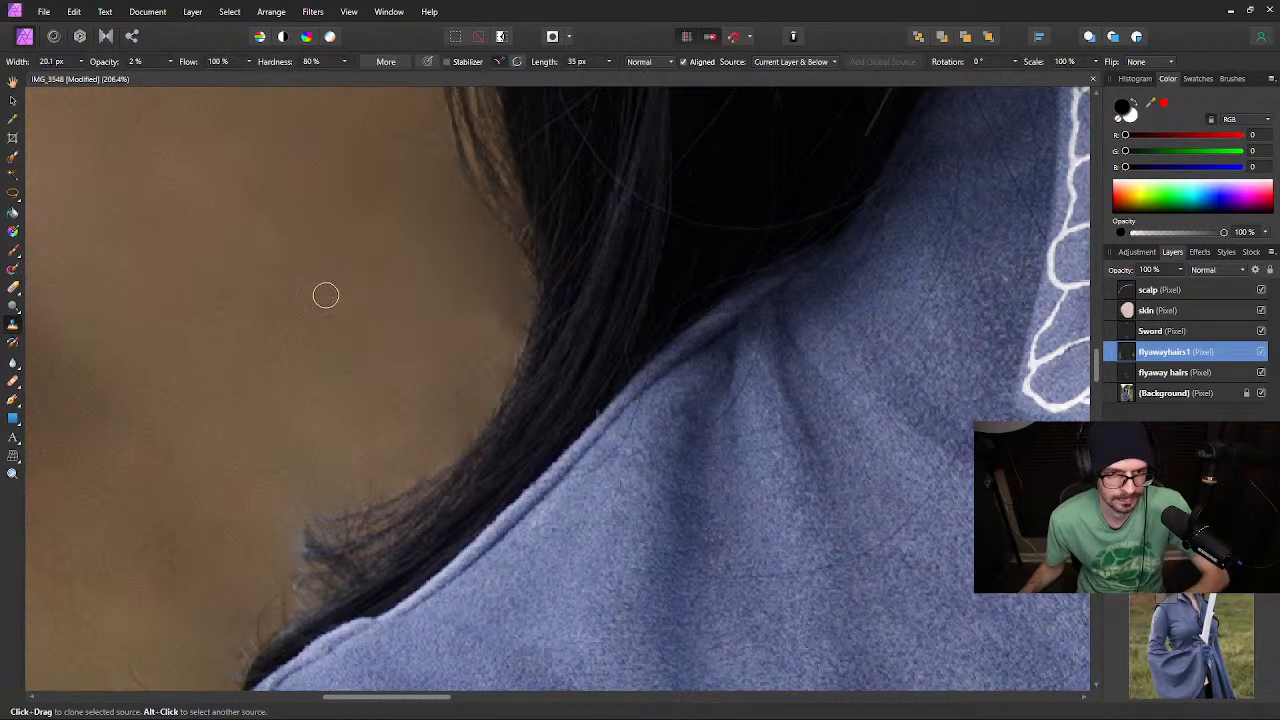
# Enlarge the clone brush to about 54 px and softly clone sampled brown background over the dark smudge beside the lower hair edge
pyautogui.press(']')
pyautogui.press(']')
pyautogui.press(']')
pyautogui.press(']')
pyautogui.press(']')
pyautogui.press(']')
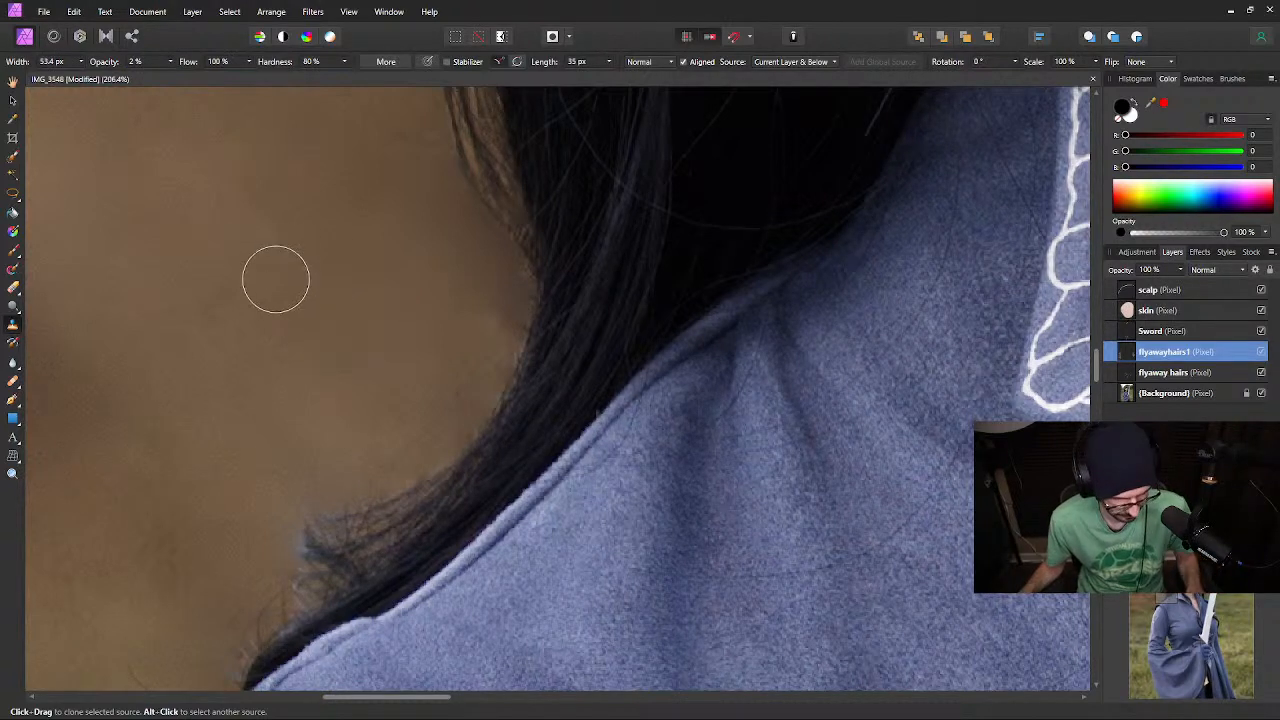
pyautogui.keyDown('alt'); pyautogui.click(248, 296); pyautogui.keyUp('alt')
pyautogui.moveTo(501, 306)
pyautogui.mouseDown()
pyautogui.moveTo(494, 314)
pyautogui.moveTo(493, 260)
pyautogui.moveTo(477, 265)
pyautogui.mouseUp()
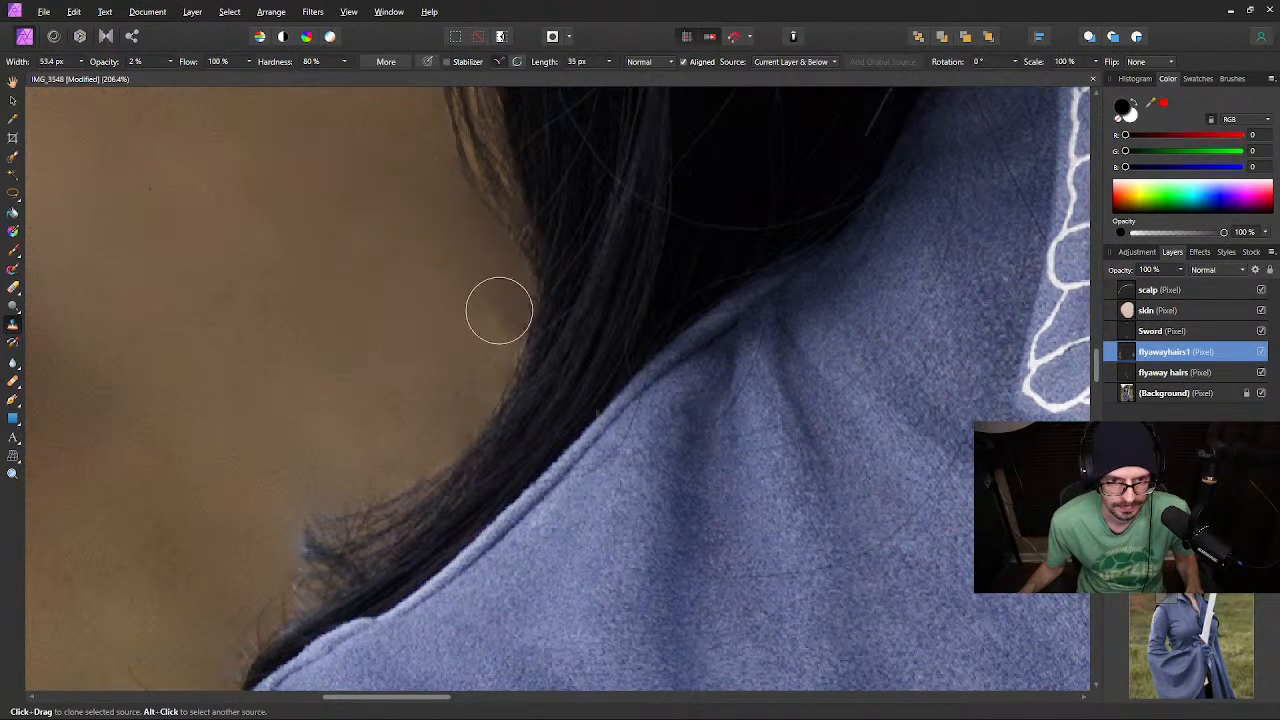
pyautogui.moveTo(499, 311)
pyautogui.mouseDown()
pyautogui.moveTo(490, 260)
pyautogui.moveTo(500, 309)
pyautogui.mouseUp()
# Reduce the clone brush to 23.7 px and resample clean brown background to fade the remaining smudge close to the hair
pyautogui.press('[')
pyautogui.press('[')
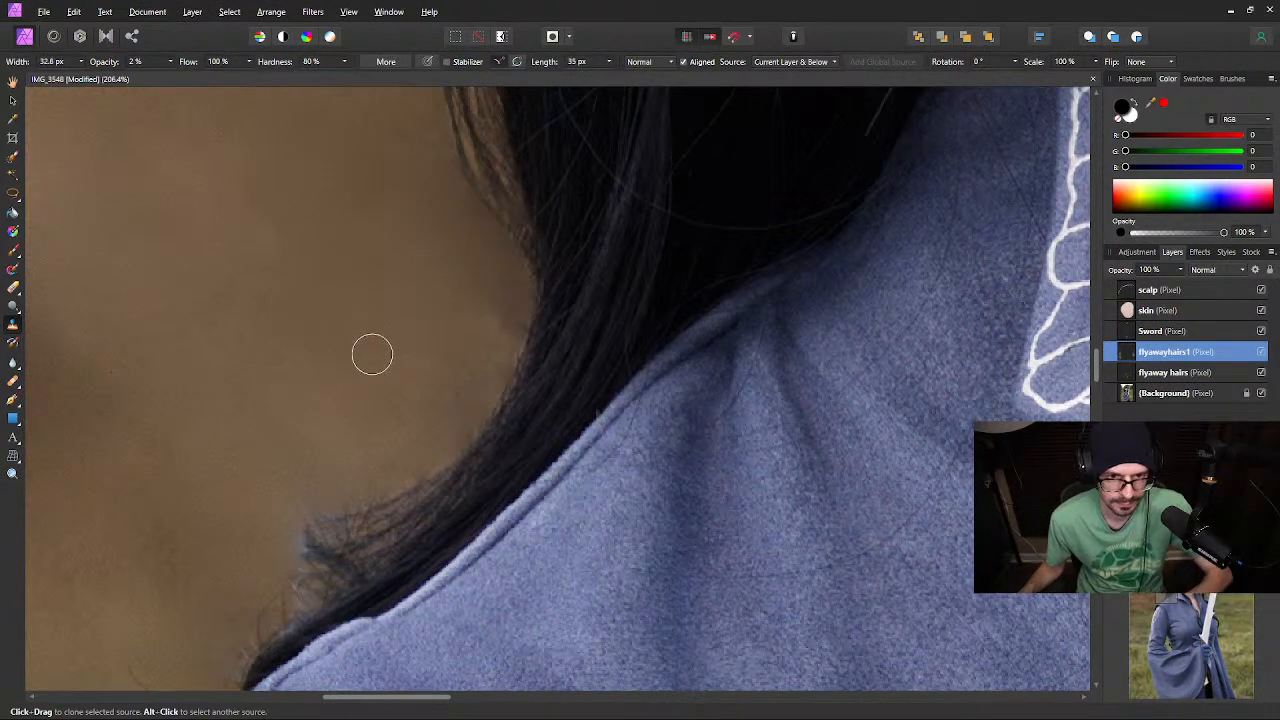
pyautogui.keyDown('alt'); pyautogui.click(243, 294); pyautogui.keyUp('alt')
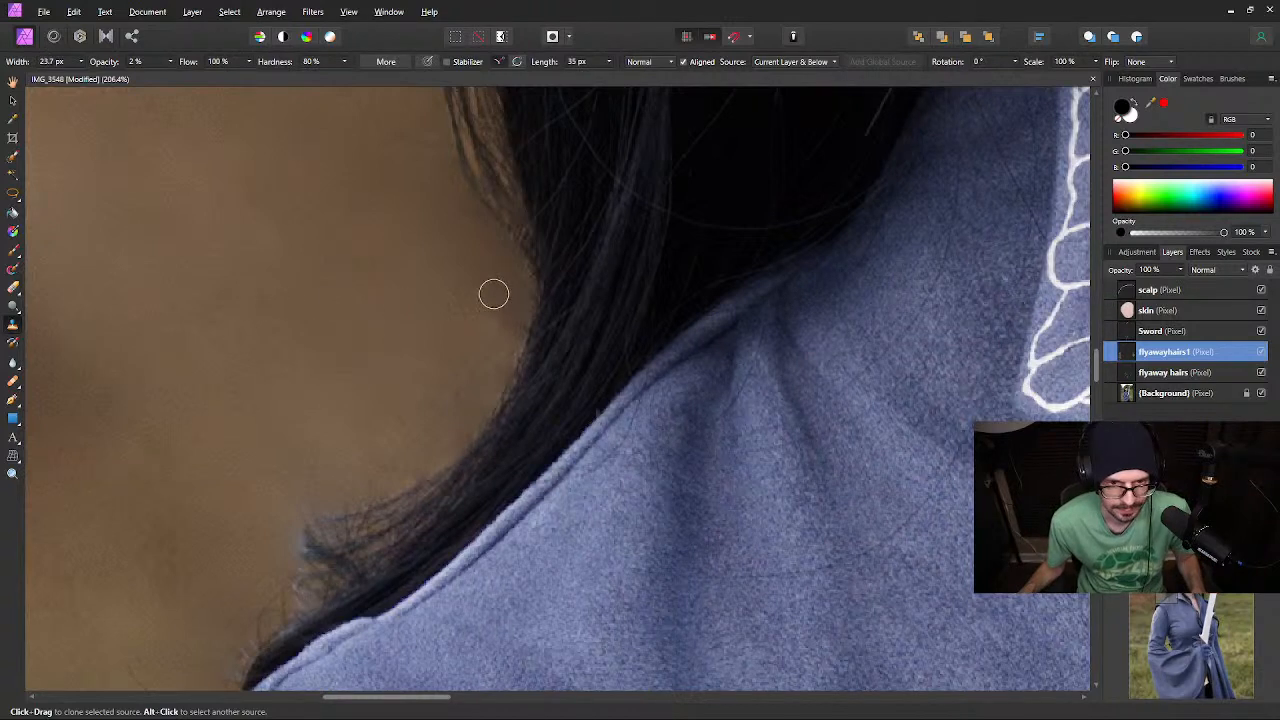
pyautogui.moveTo(494, 294)
pyautogui.mouseDown()
pyautogui.moveTo(526, 296)
pyautogui.moveTo(523, 325)
pyautogui.moveTo(513, 317)
pyautogui.moveTo(493, 380)
pyautogui.moveTo(464, 419)
pyautogui.moveTo(401, 459)
pyautogui.moveTo(451, 405)
pyautogui.moveTo(457, 377)
pyautogui.moveTo(446, 426)
pyautogui.moveTo(464, 379)
pyautogui.moveTo(432, 460)
pyautogui.moveTo(410, 446)
pyautogui.moveTo(504, 295)
pyautogui.moveTo(513, 319)
pyautogui.moveTo(492, 250)
pyautogui.moveTo(509, 289)
pyautogui.moveTo(499, 260)
pyautogui.mouseUp()
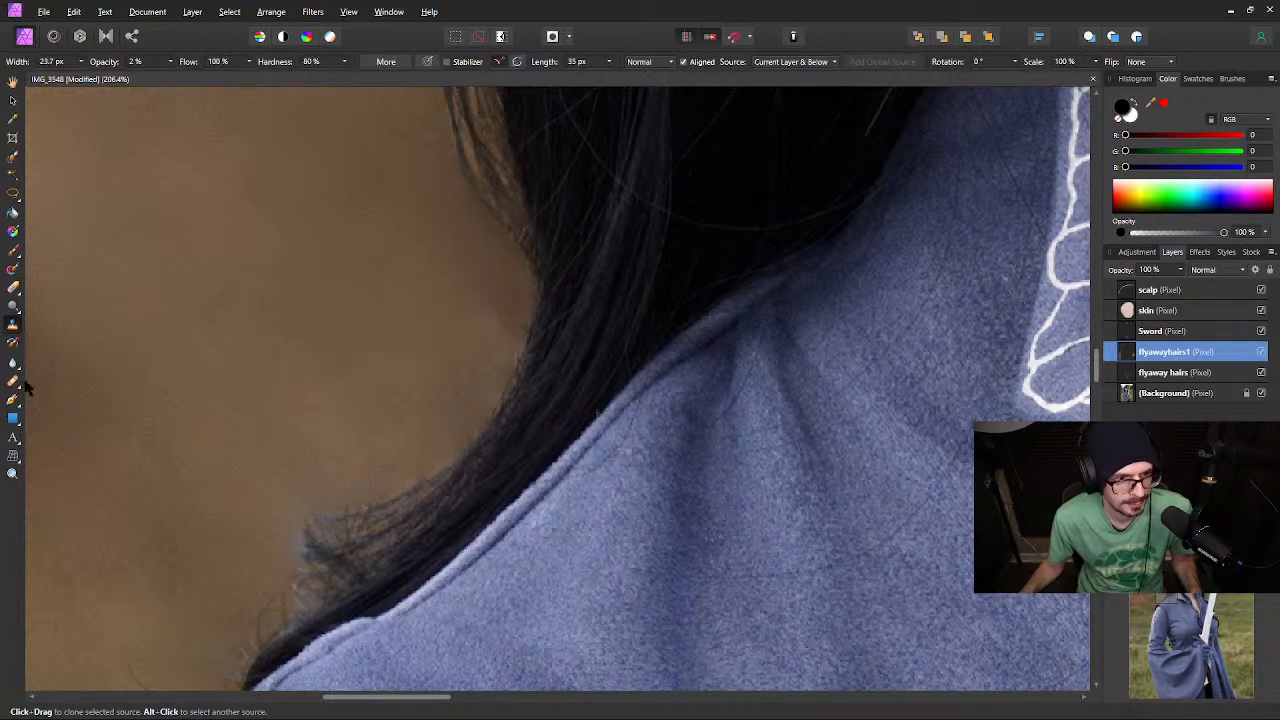
pyautogui.keyDown('alt'); pyautogui.click(125, 216); pyautogui.keyUp('alt')
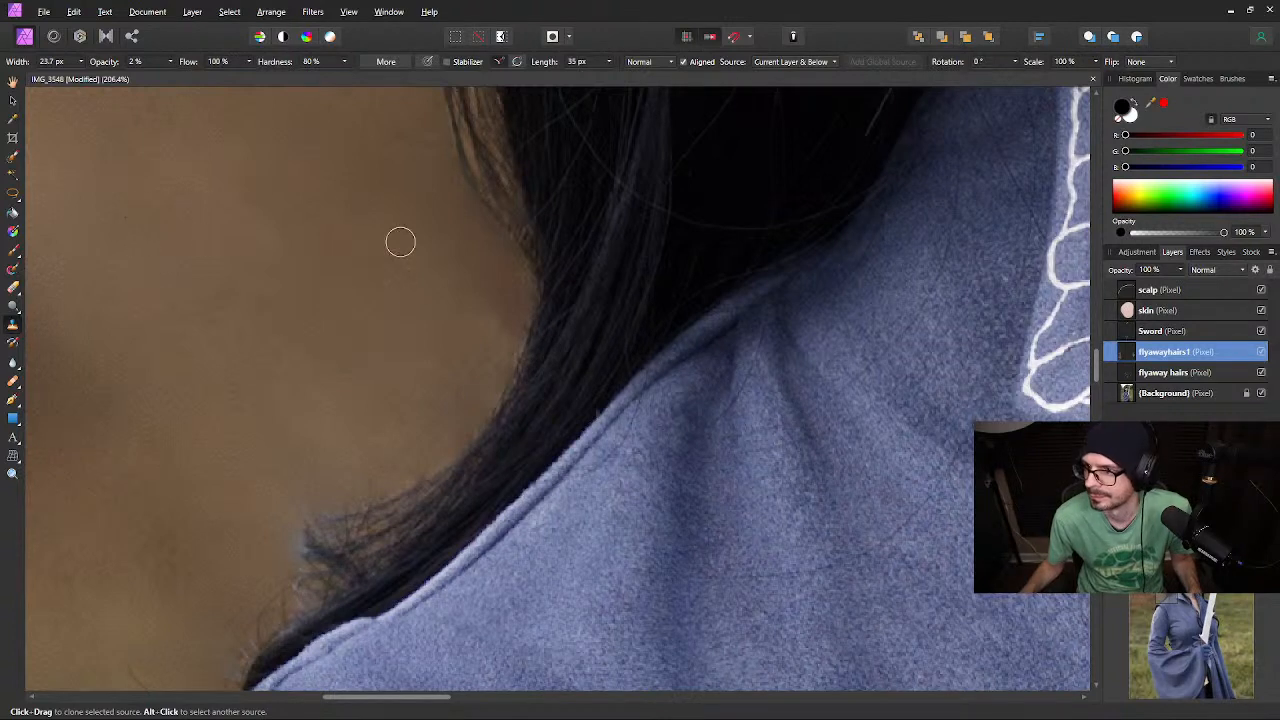
# Switch back to the Healing Brush and set its opacity to 100%
pyautogui.click(13, 380)
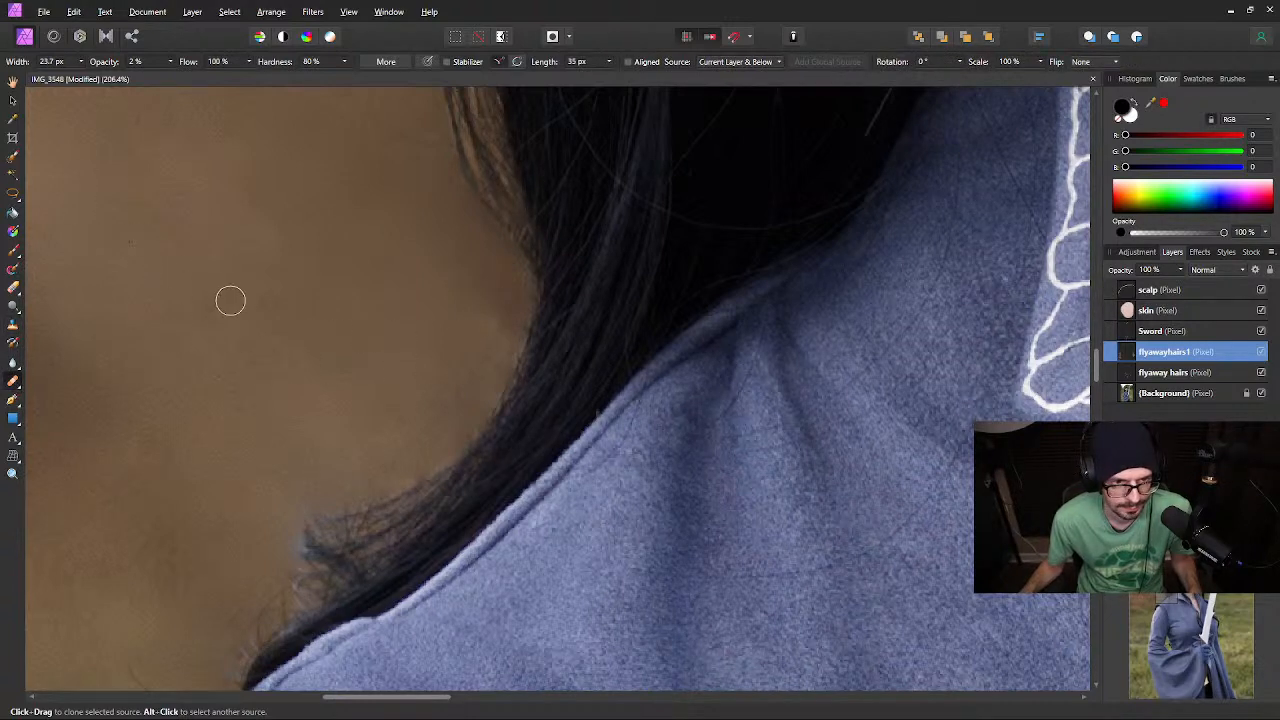
pyautogui.scroll(-3, 190, 300)
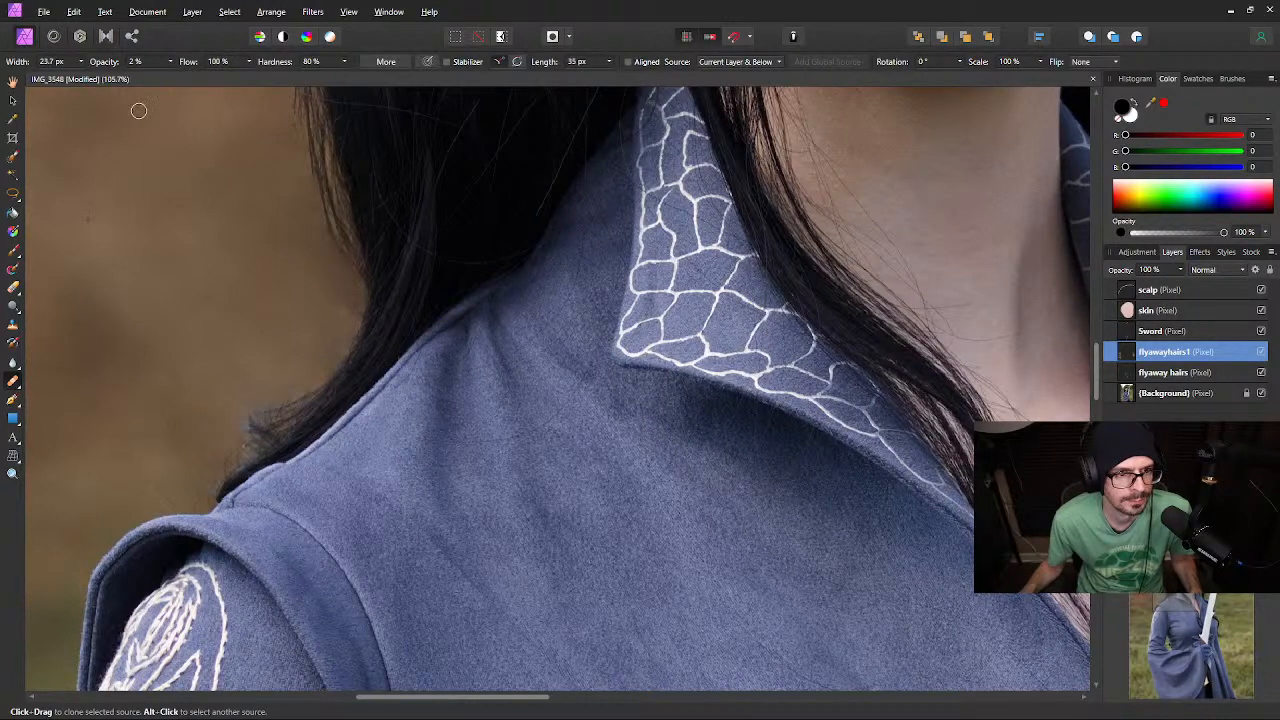
pyautogui.click(131, 62)
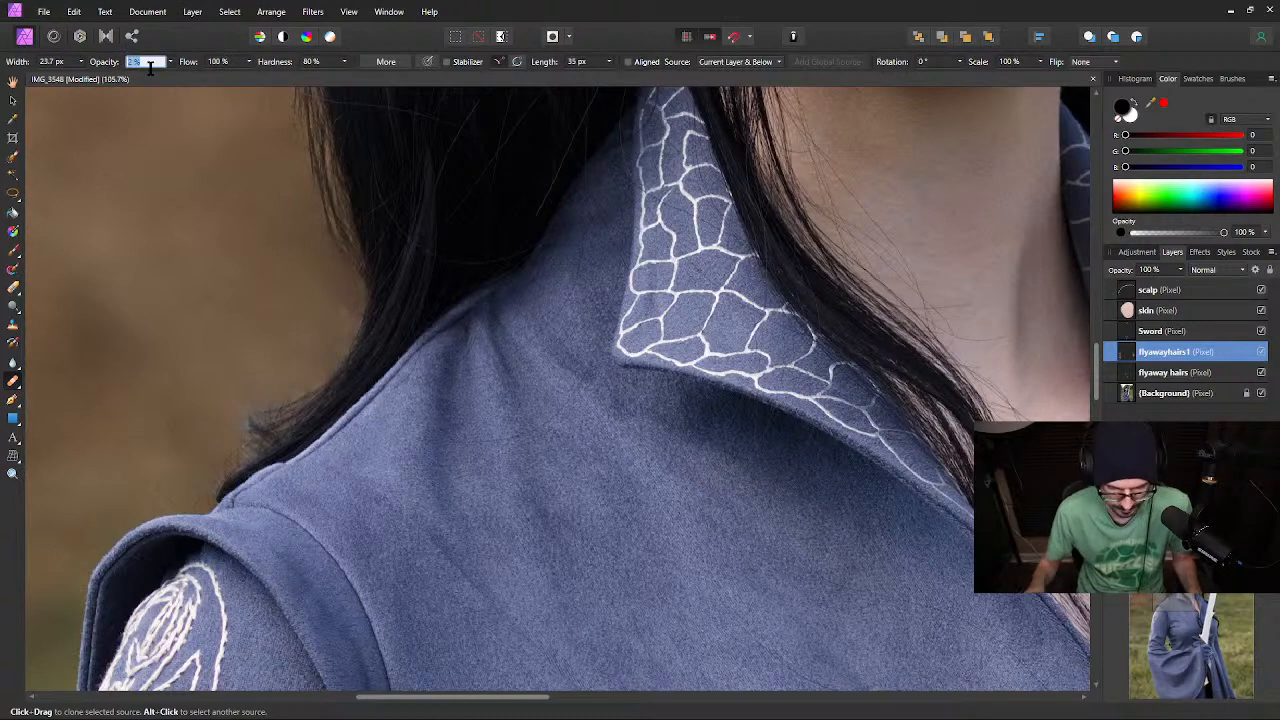
pyautogui.write('100')
pyautogui.press('Return')
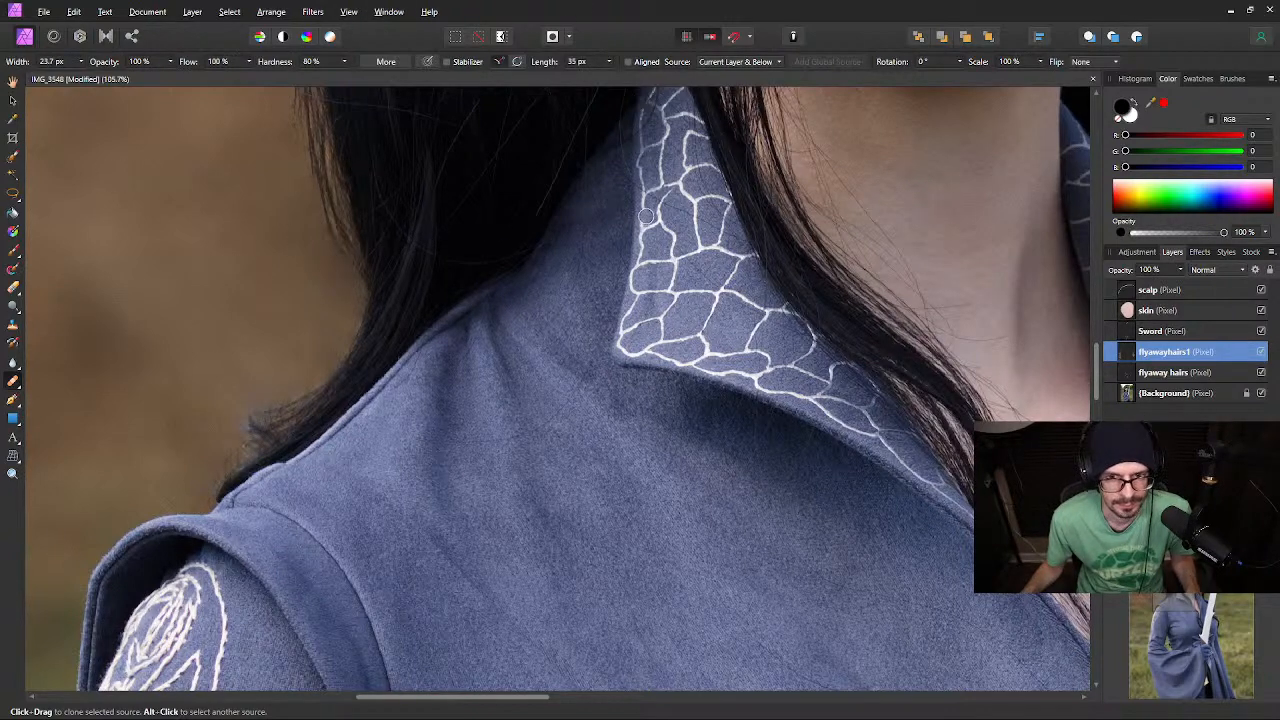
# Check the retouched figure as a whole and save the document
pyautogui.scroll(-6, 676, 203)
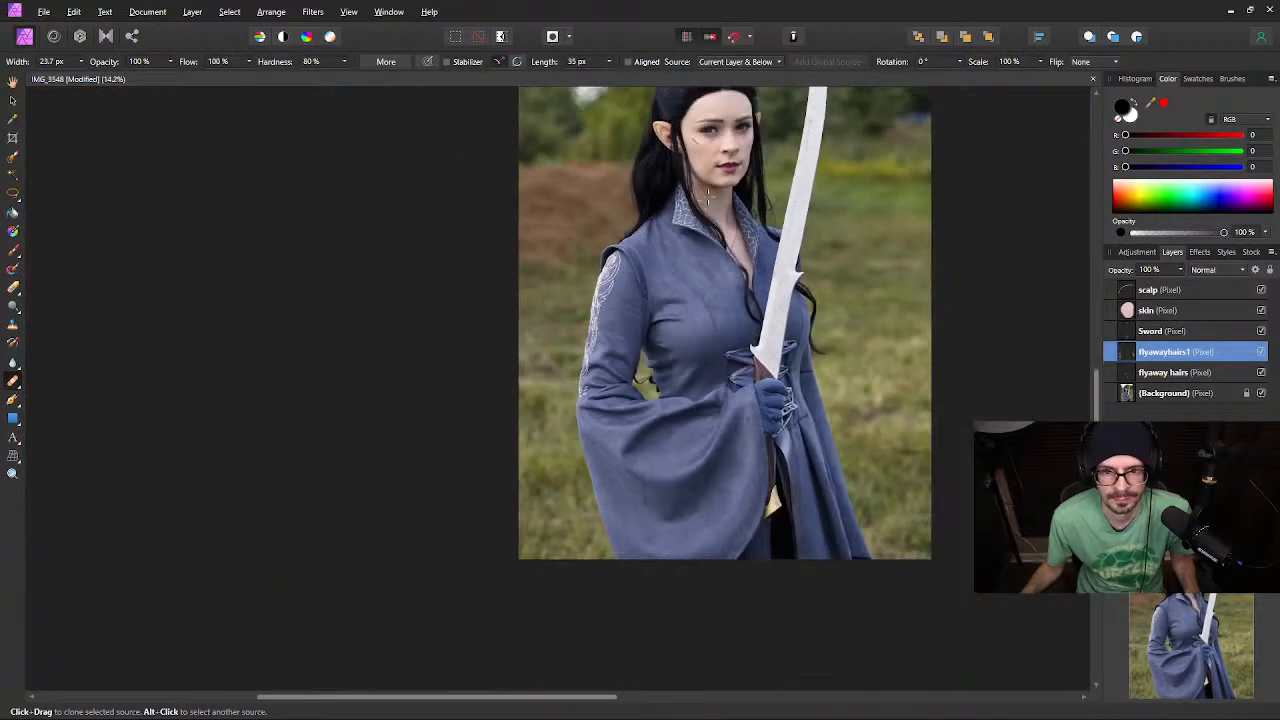
pyautogui.moveTo(710, 196); pyautogui.dragTo(660, 339)
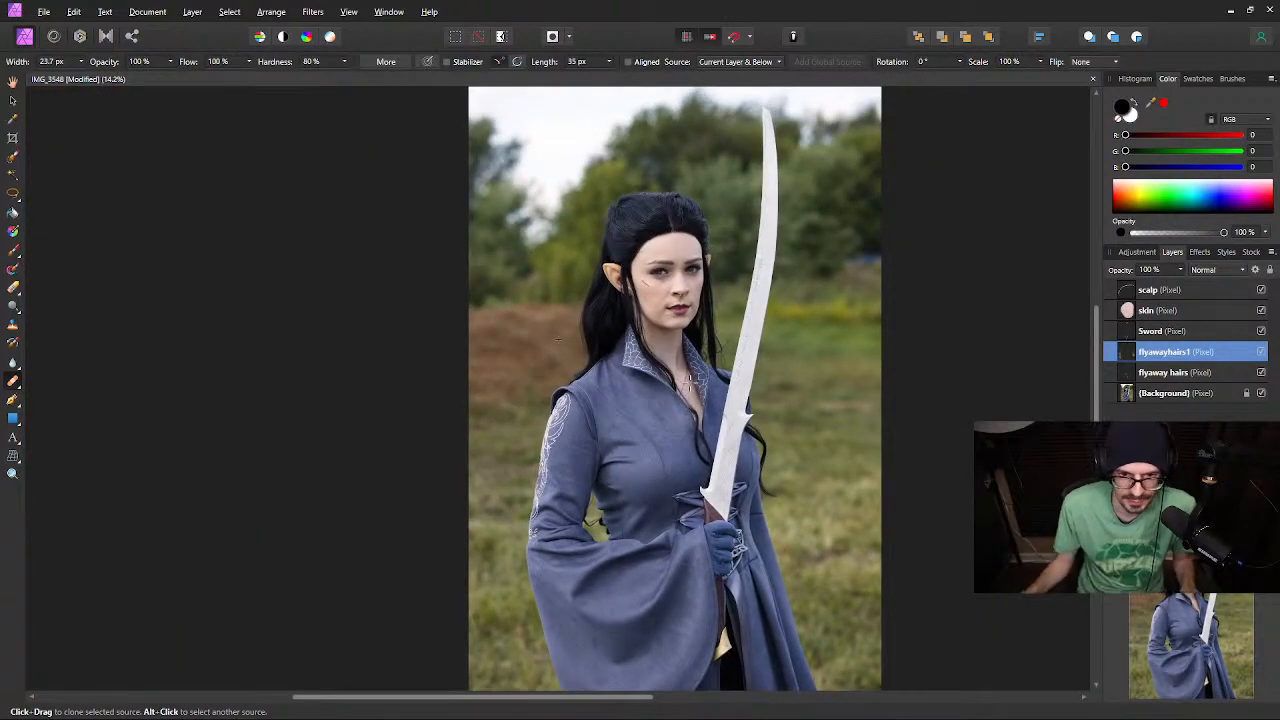
pyautogui.hotkey('ctrl', 's')
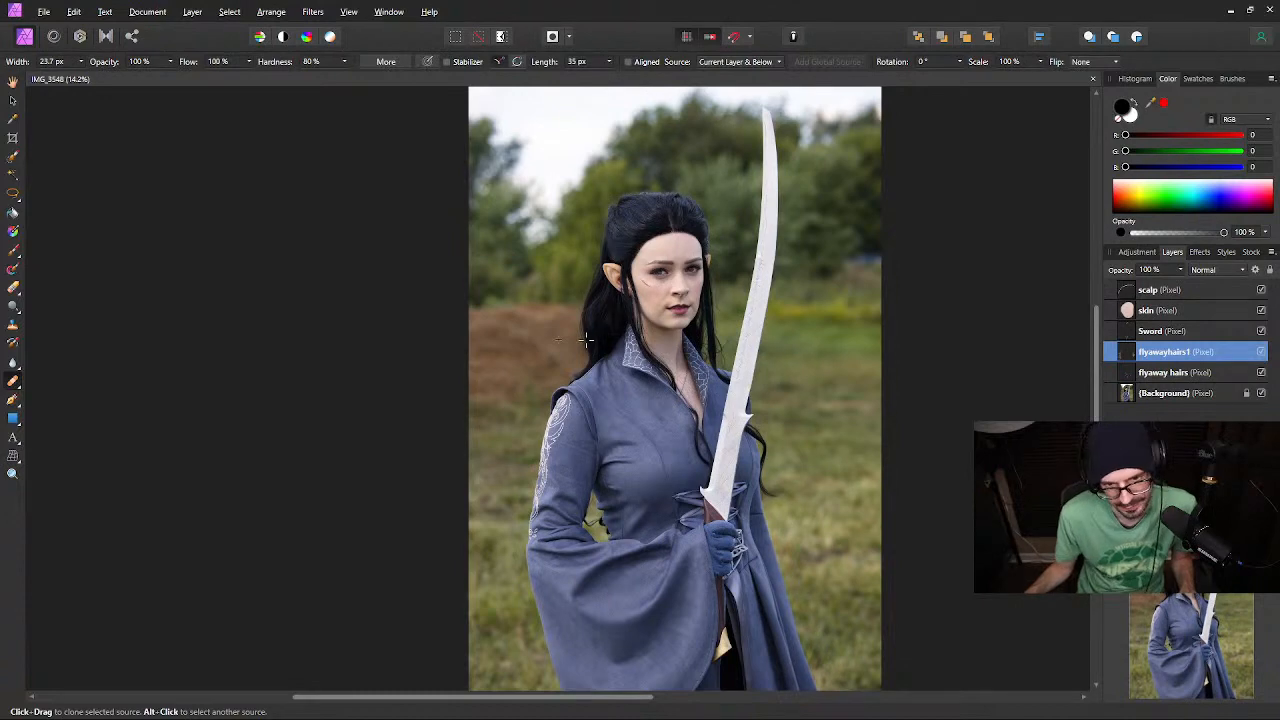
# Heal the flyaways along the outer hair edge from the brown background up to the green with a 17.1 px brush, and save the document
pyautogui.scroll(5, 586, 340)
pyautogui.scroll(-1, 580, 337)
pyautogui.scroll(1, 608, 349)
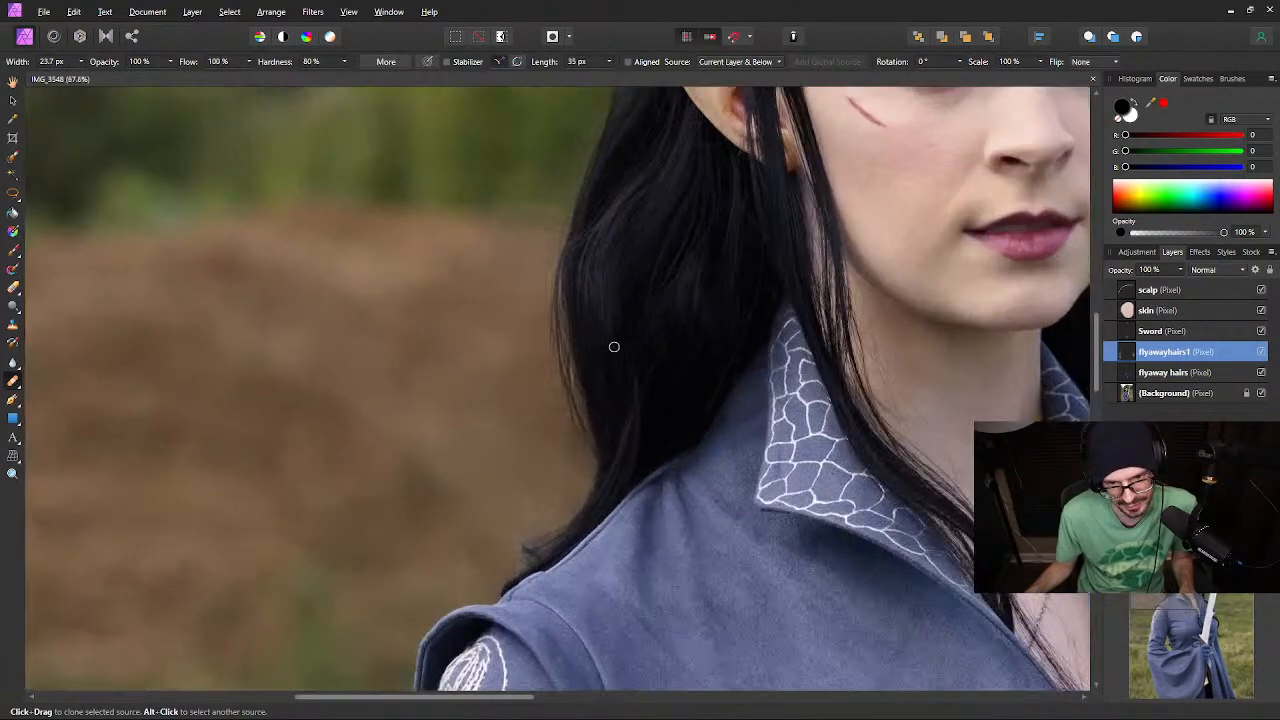
pyautogui.scroll(5, 590, 350)
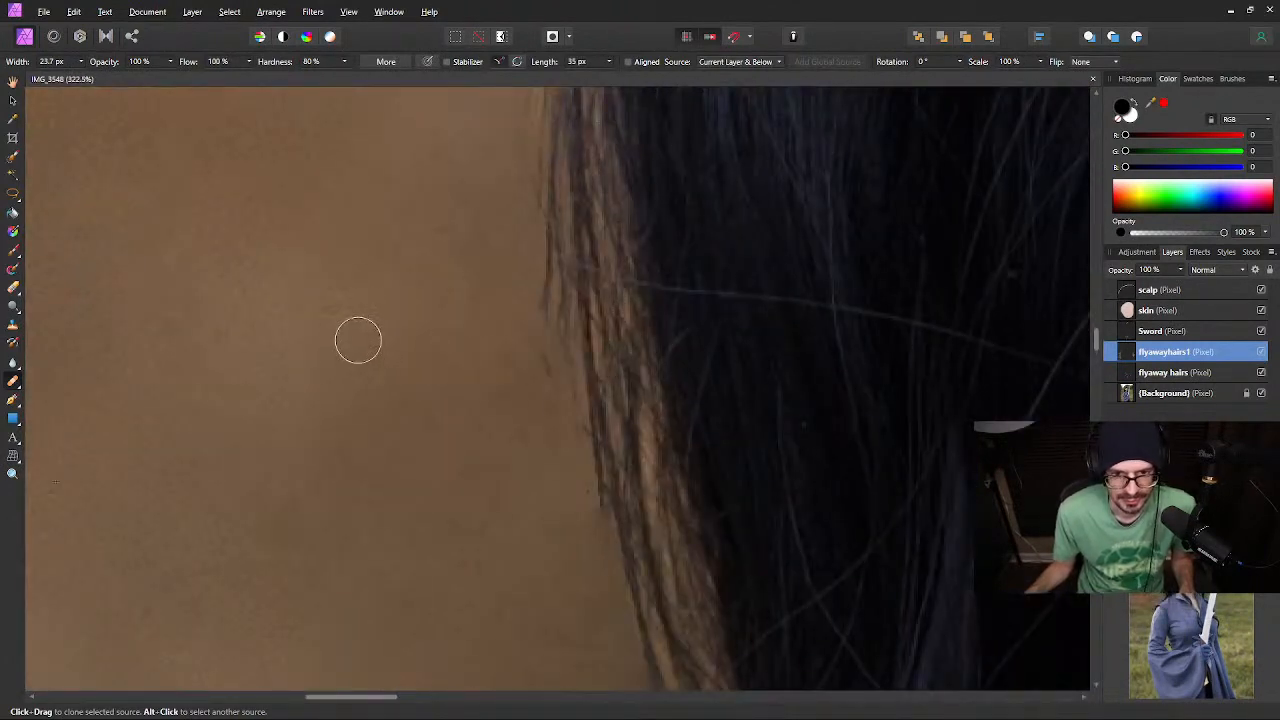
pyautogui.scroll(-1, 358, 340)
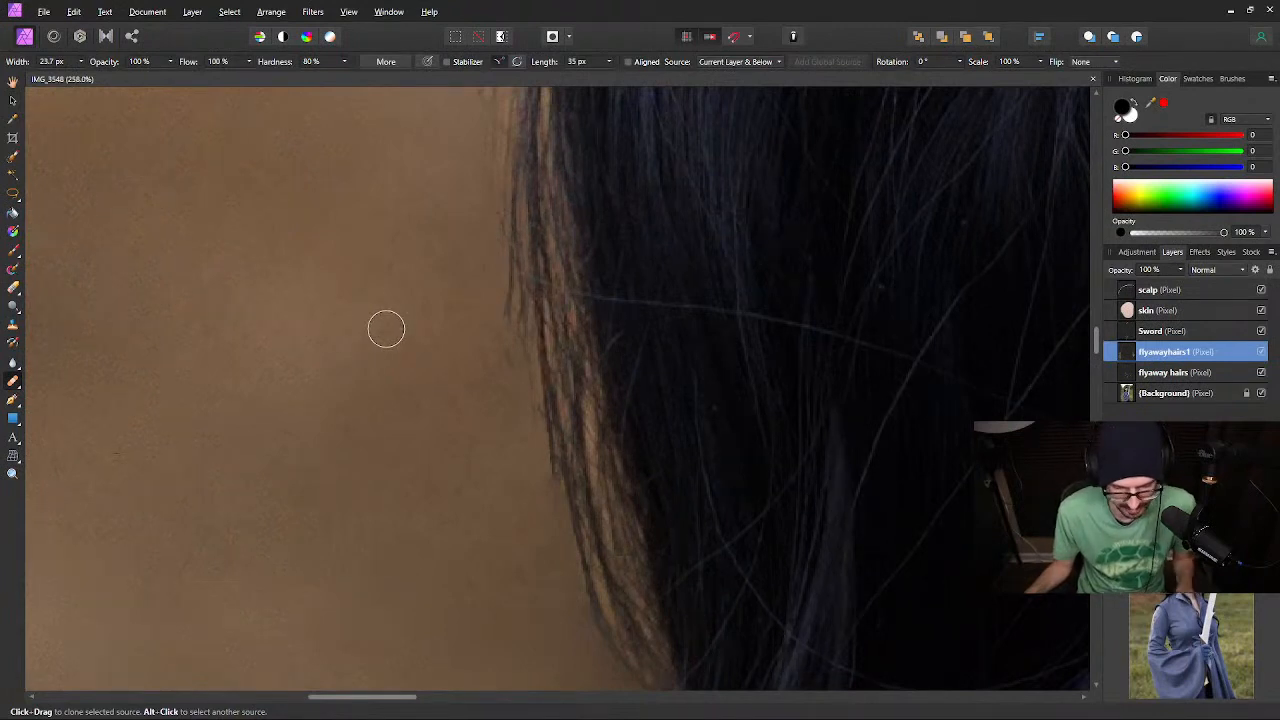
pyautogui.press('[')
pyautogui.press('[')
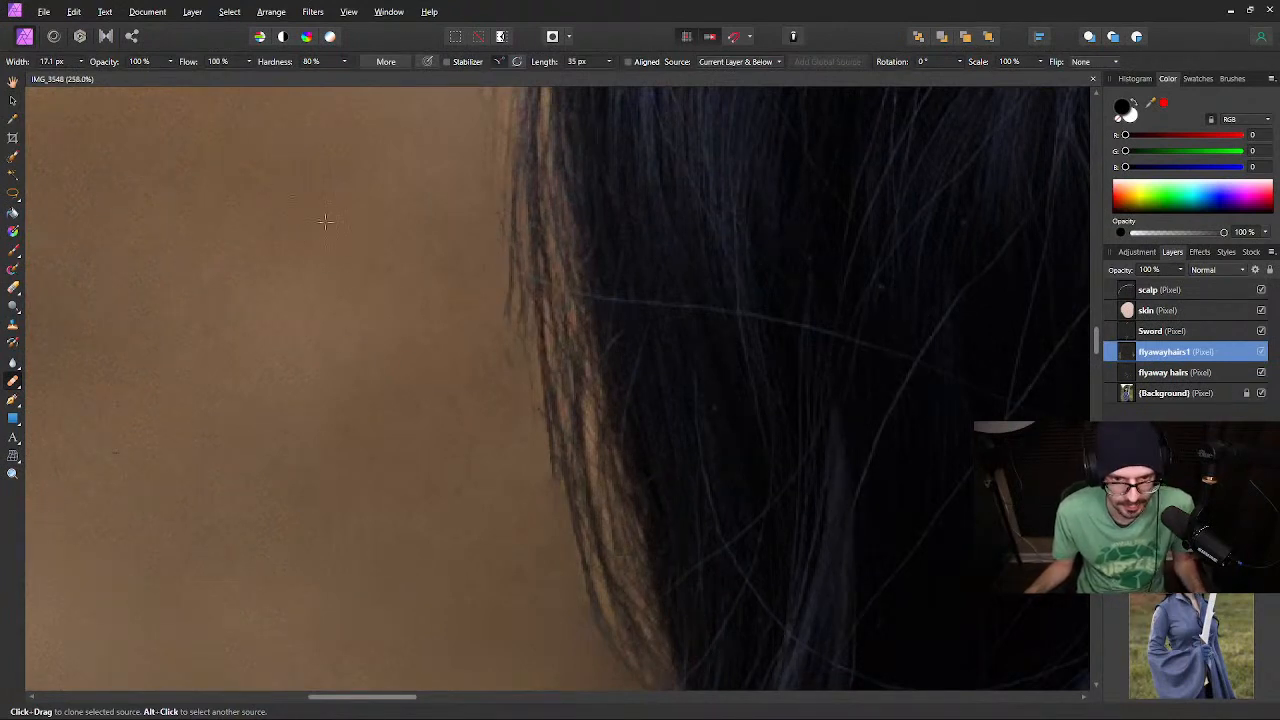
pyautogui.keyDown('alt'); pyautogui.click(325, 221); pyautogui.keyUp('alt')
pyautogui.moveTo(499, 326); pyautogui.dragTo(501, 292)
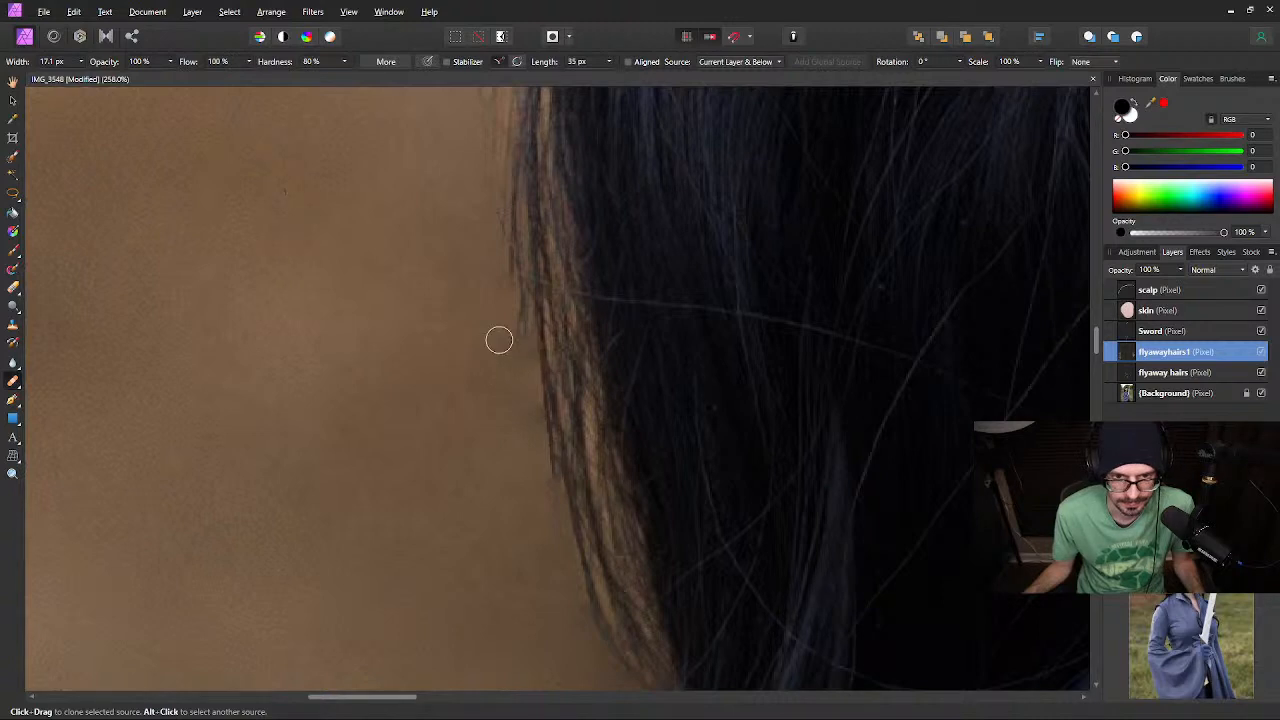
pyautogui.moveTo(440, 206); pyautogui.dragTo(431, 514)
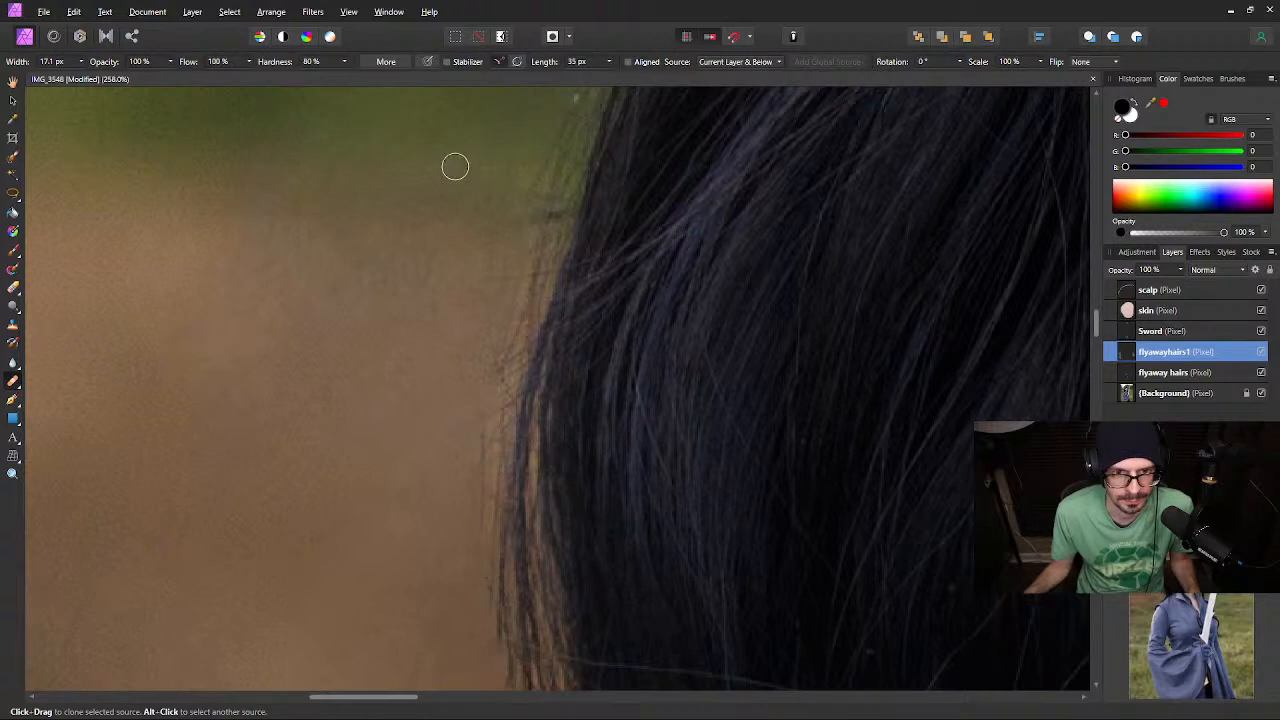
pyautogui.hotkey('ctrl', 's')
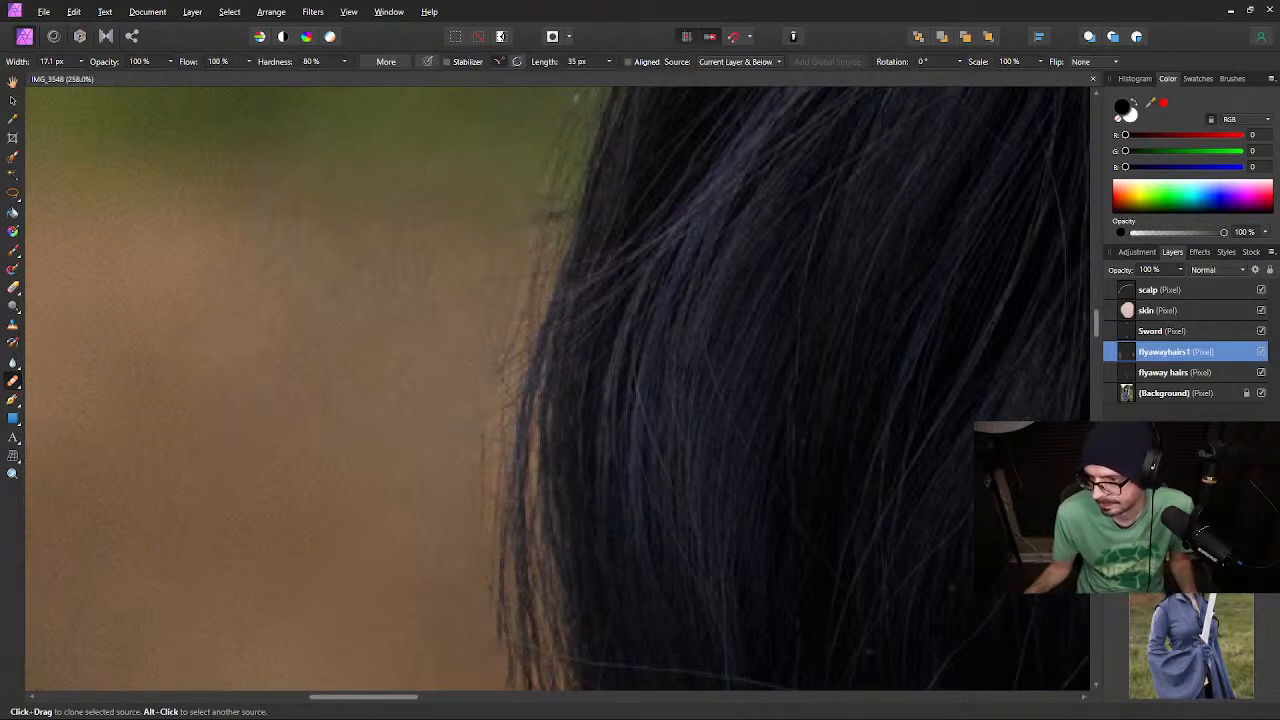
pyautogui.scroll(-5, 530, 220)
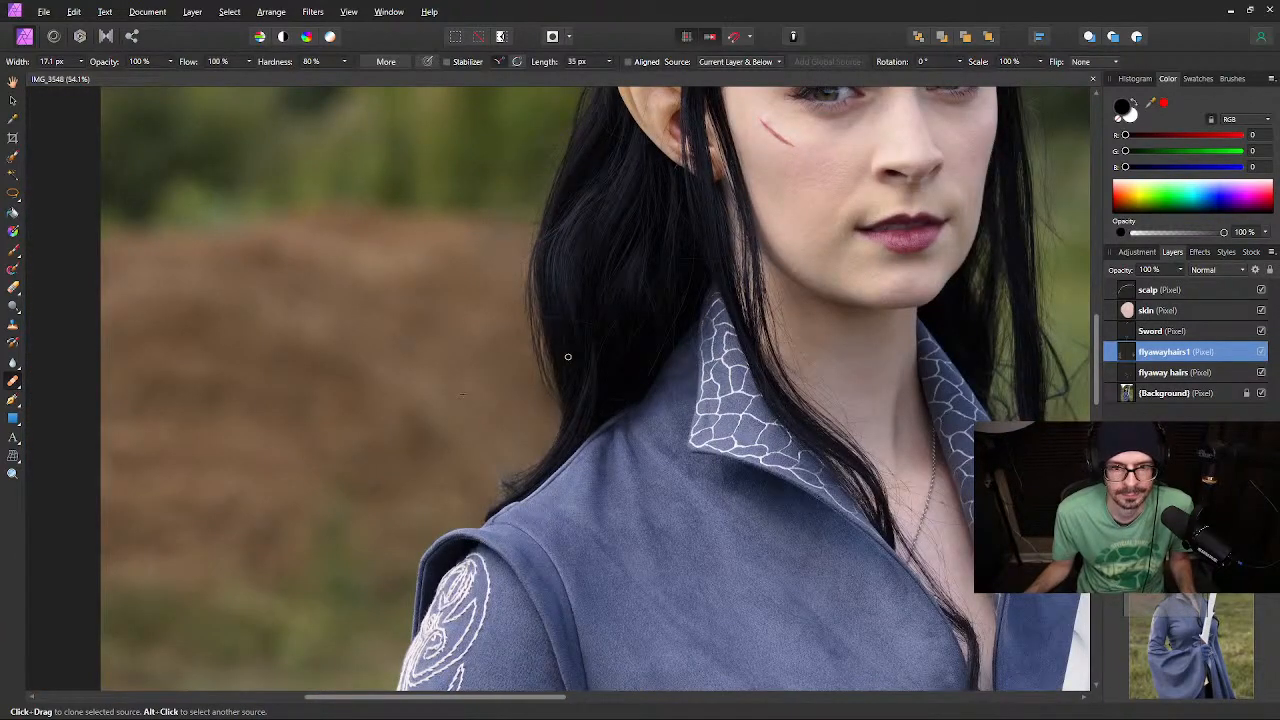
# Heal a stray hair within the long dark hair, and with a 7.6 px brush remove the fine flyaways crossing onto the brown background
pyautogui.moveTo(567, 356); pyautogui.dragTo(577, 274)
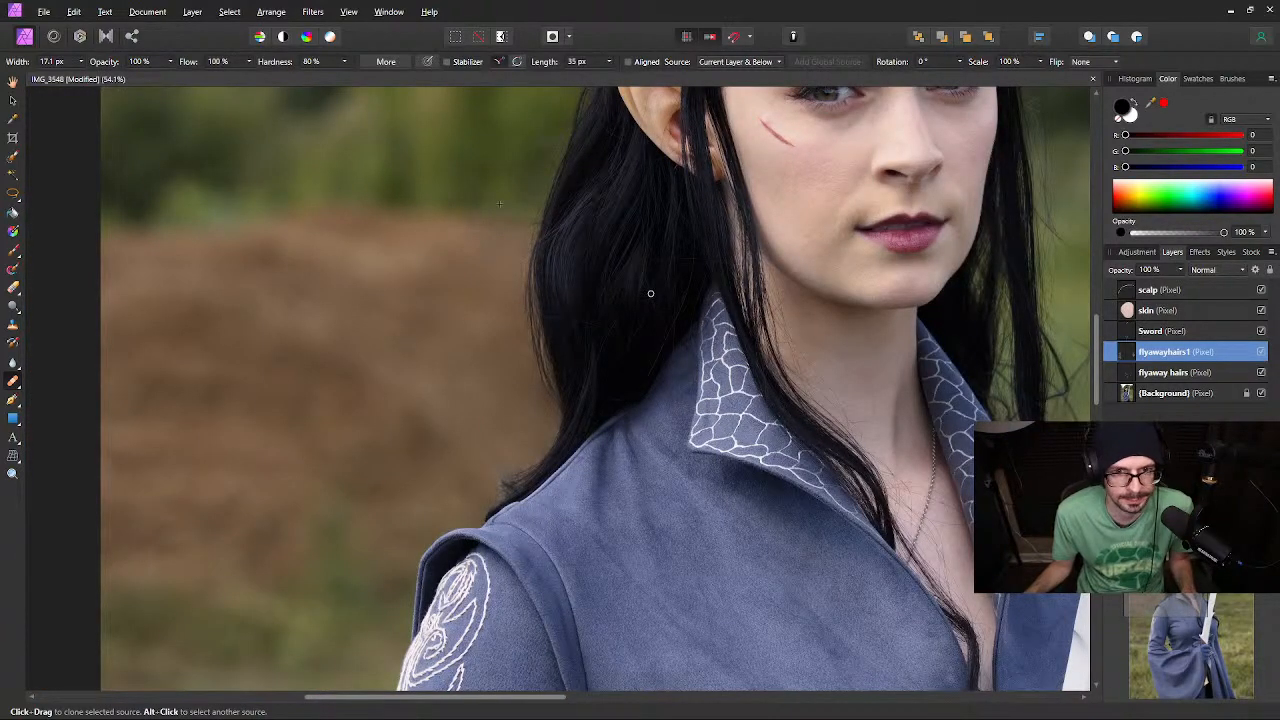
pyautogui.press('space')
pyautogui.moveTo(545, 203)
pyautogui.mouseDown()
pyautogui.moveTo(540, 260)
pyautogui.moveTo(504, 331)
pyautogui.mouseUp()
pyautogui.scroll(4, 508, 362)
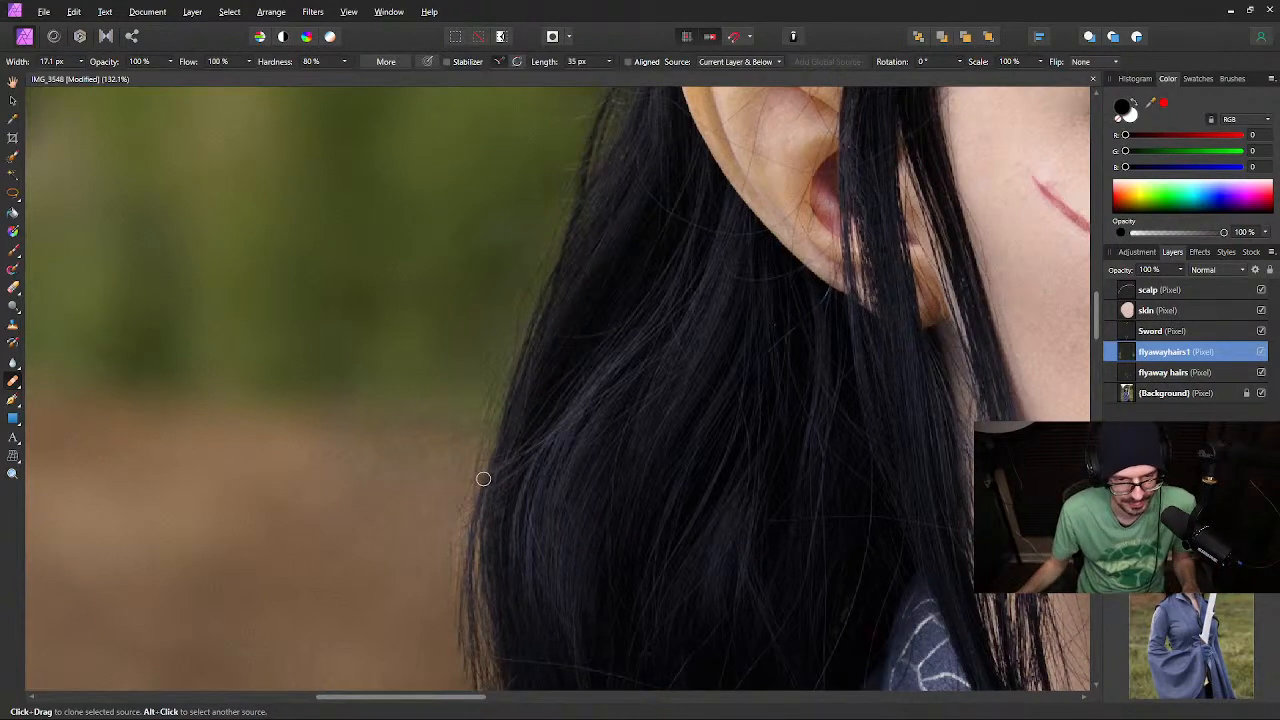
pyautogui.scroll(5, 466, 526)
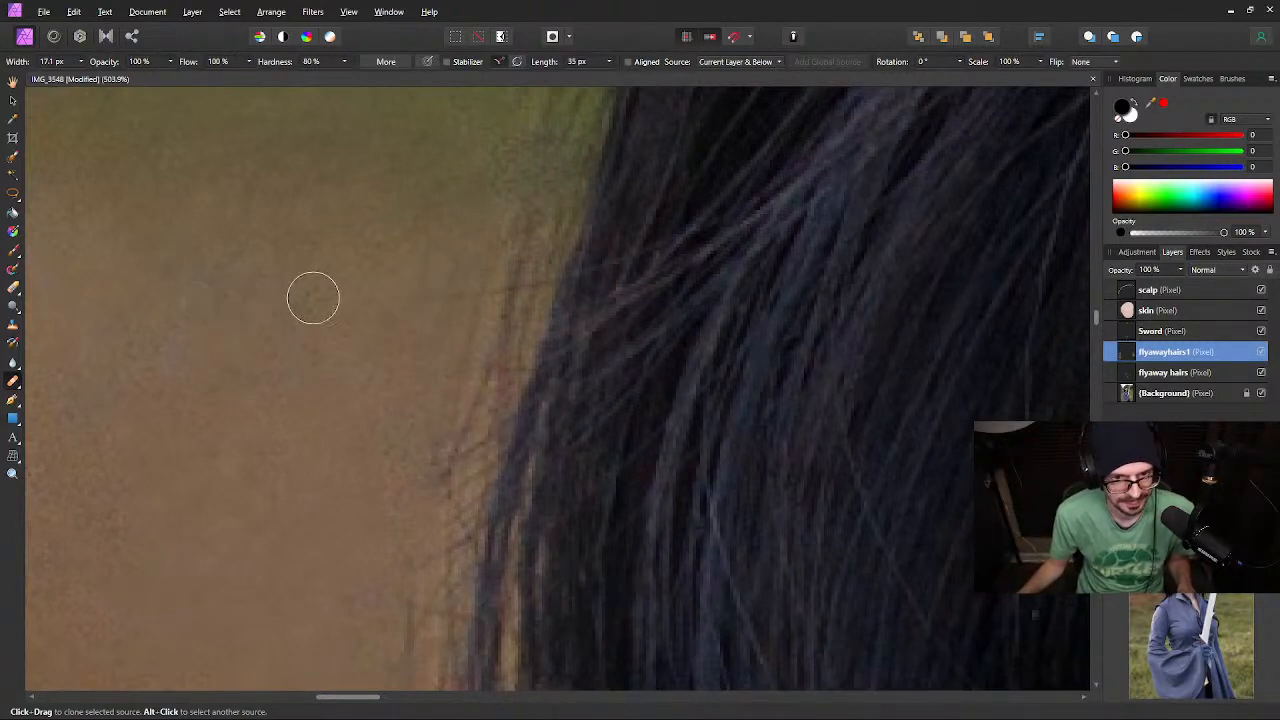
pyautogui.scroll(1, 435, 312)
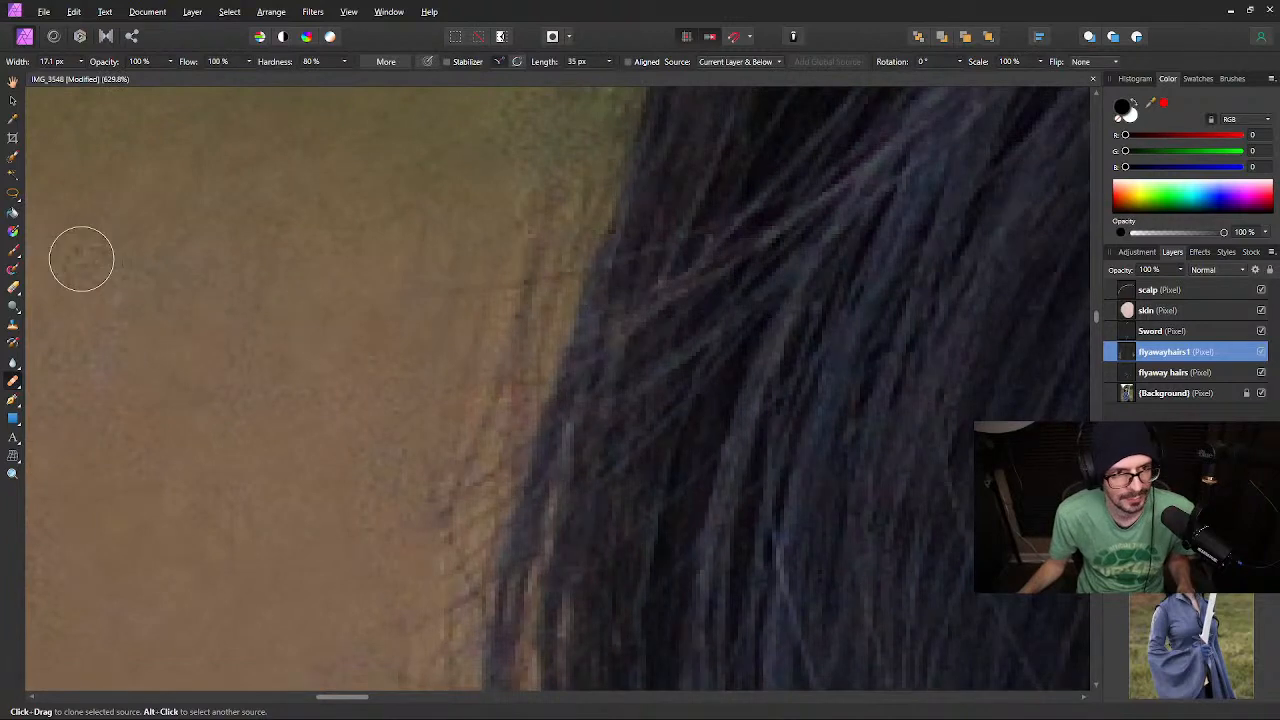
pyautogui.press('alt')
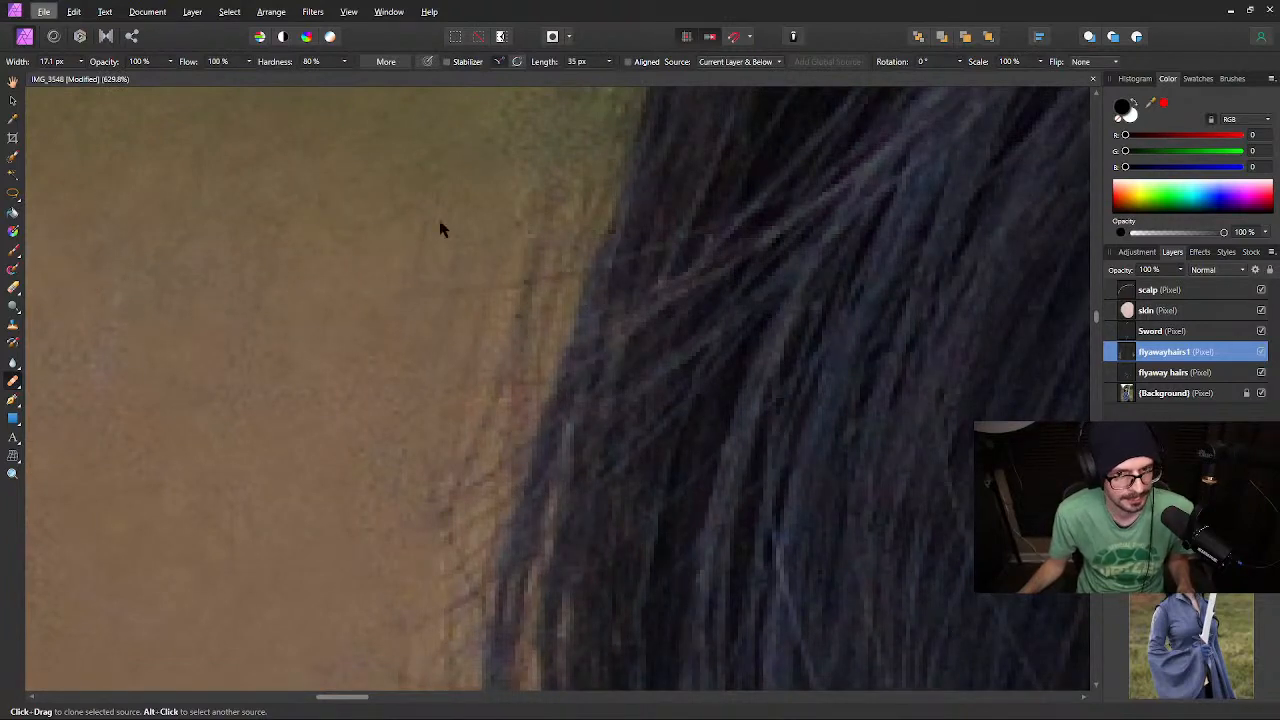
pyautogui.keyDown('alt'); pyautogui.click(344, 203); pyautogui.keyUp('alt')
pyautogui.press('[')
pyautogui.press('[')
pyautogui.press('[')
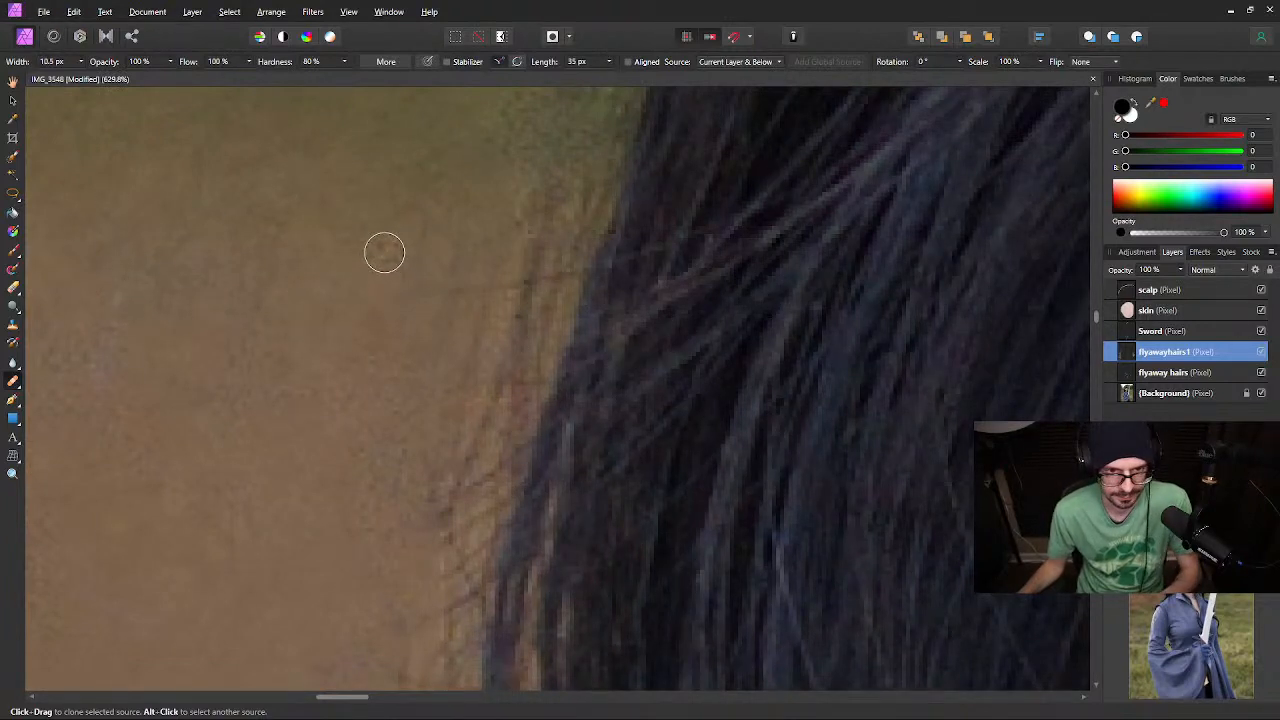
pyautogui.press('[')
pyautogui.press('[')
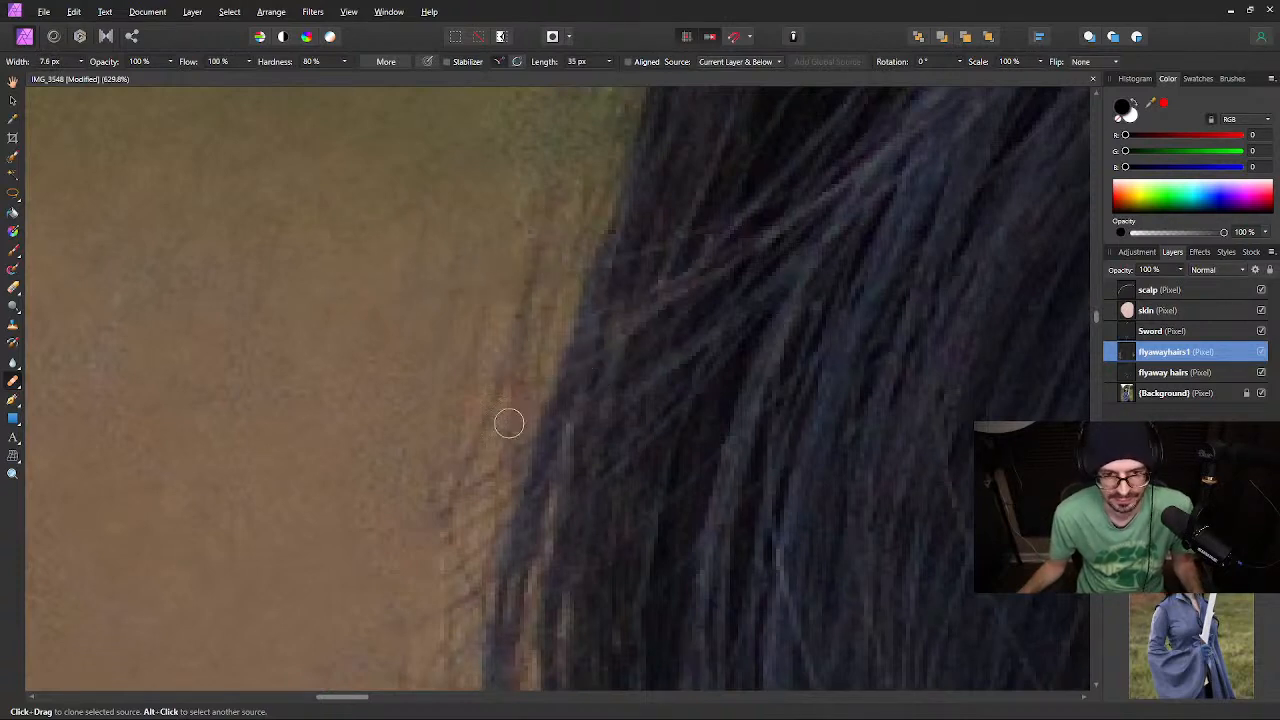
pyautogui.scroll(-1, 848, 378)
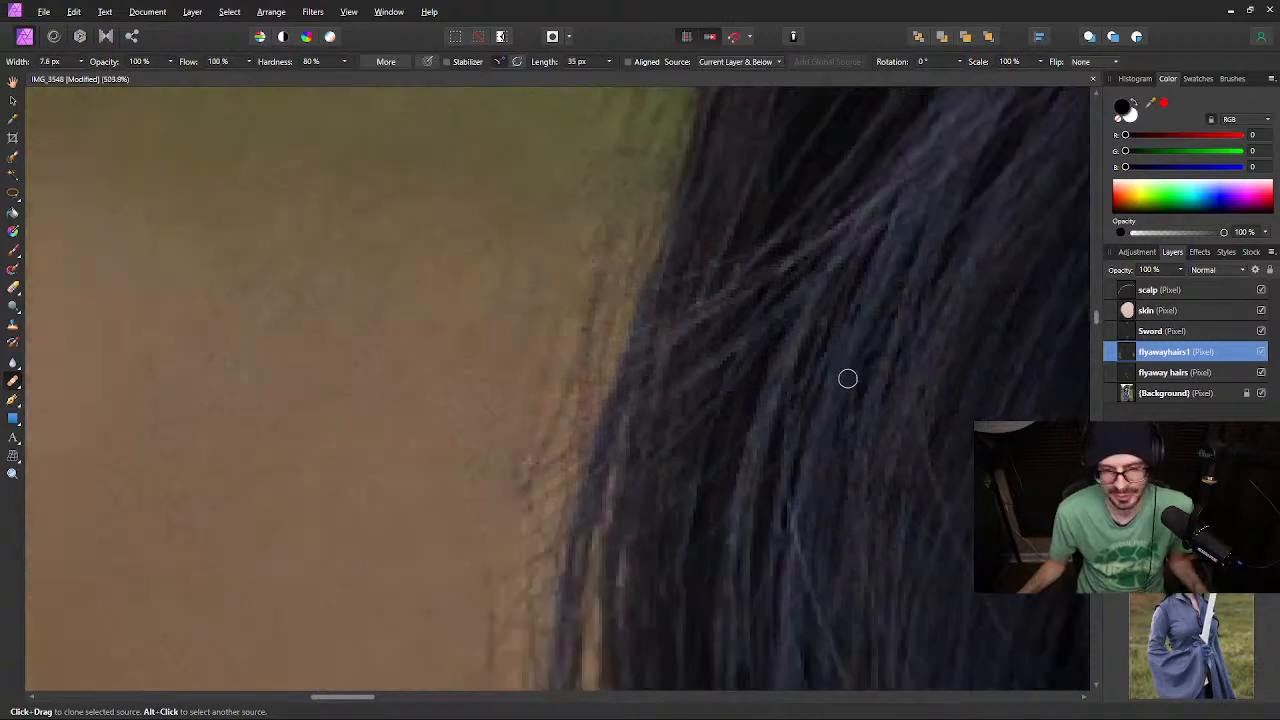
pyautogui.scroll(-3, 848, 378)
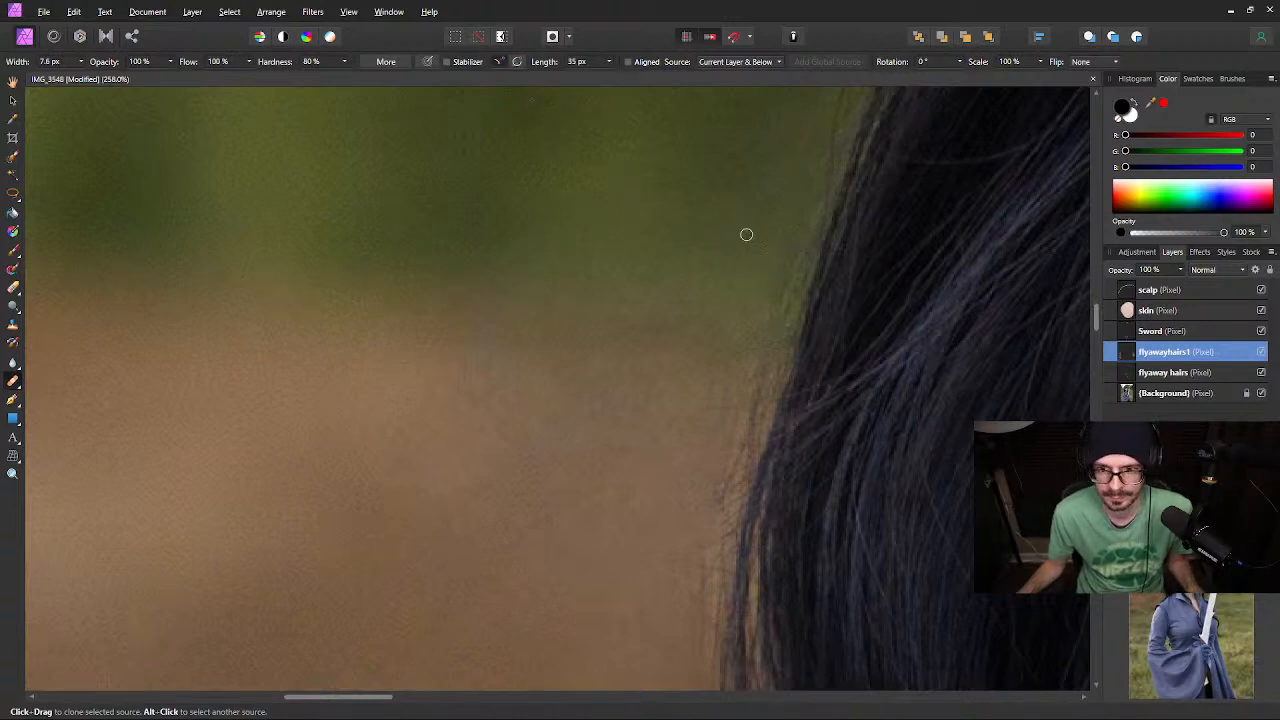
# Examine the hair on the sword side and compare the portrait with the flyawayhairs1 layer hidden and shown
pyautogui.scroll(-5, 786, 249)
pyautogui.moveTo(986, 288); pyautogui.dragTo(526, 448)
pyautogui.scroll(2, 707, 451)
pyautogui.scroll(2, 707, 451)
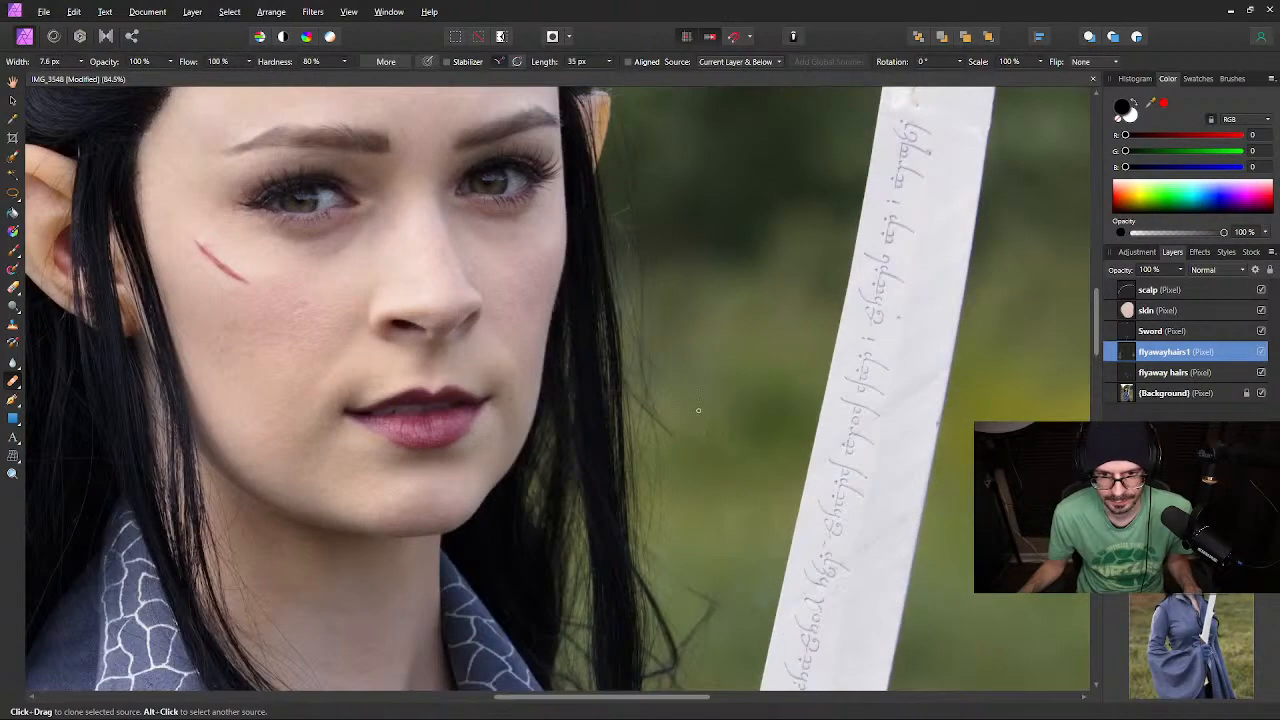
pyautogui.scroll(2, 734, 163)
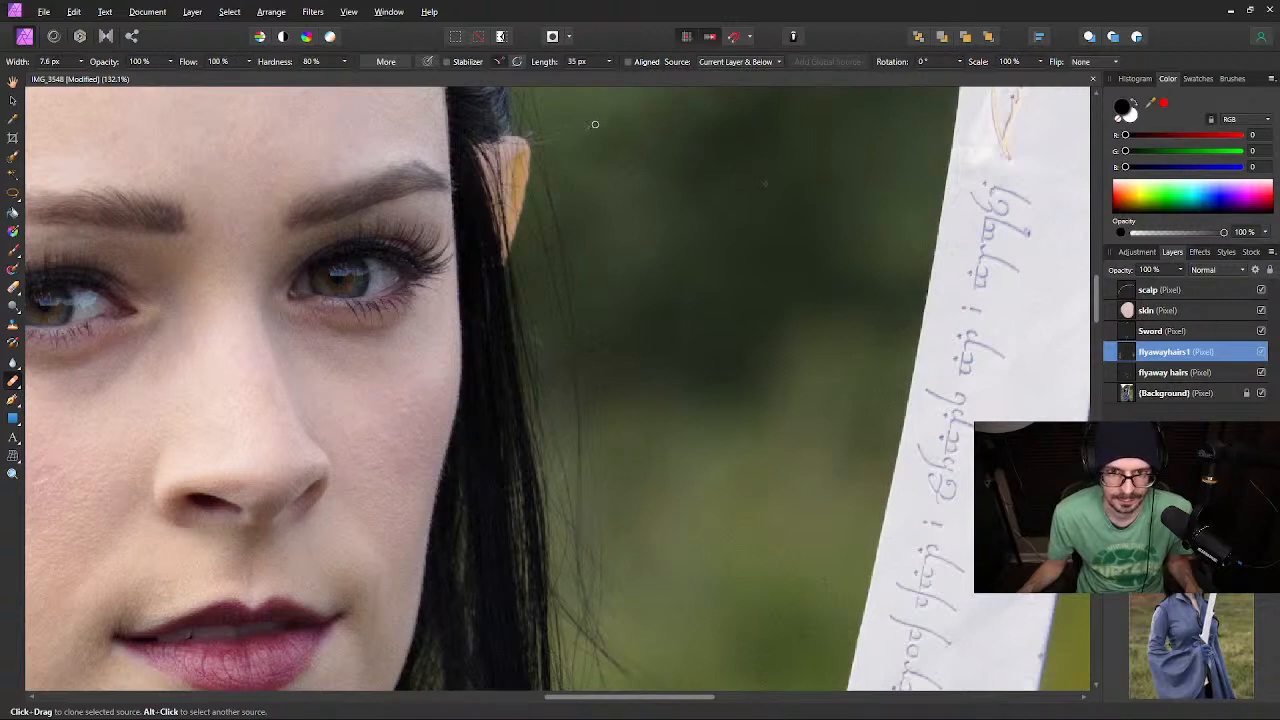
pyautogui.scroll(-6, 617, 273)
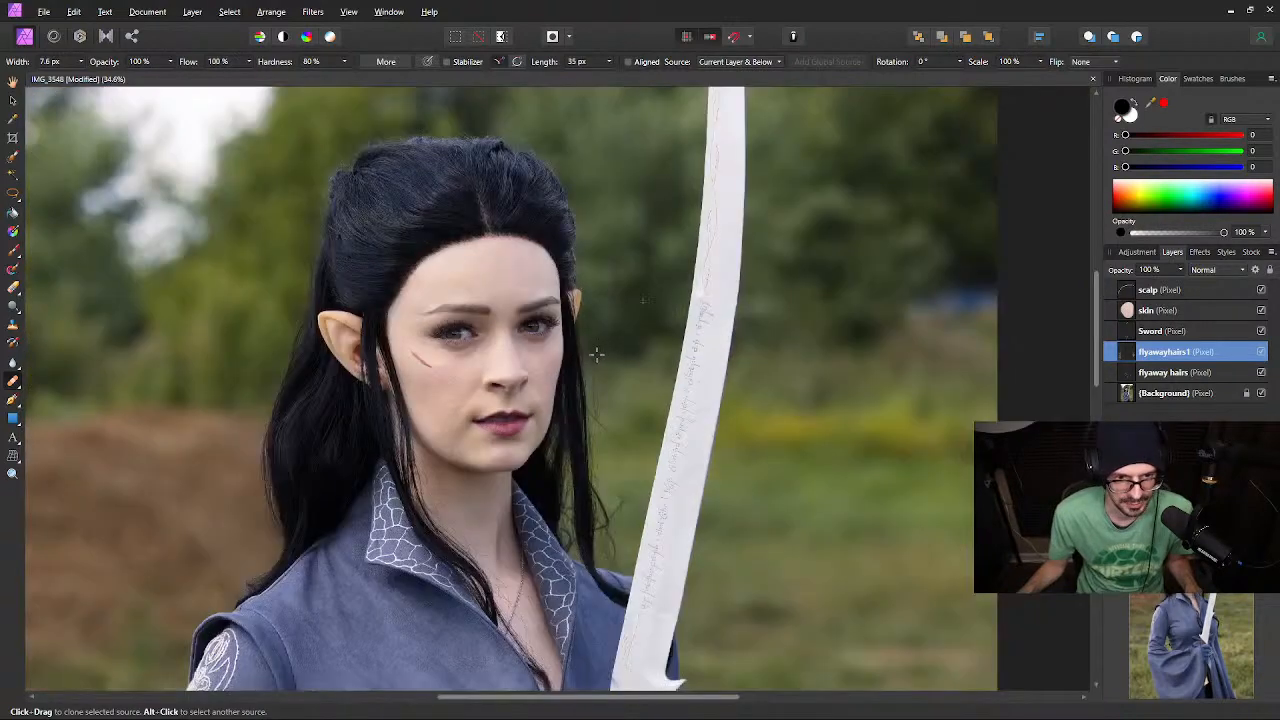
pyautogui.moveTo(341, 374); pyautogui.dragTo(465, 348)
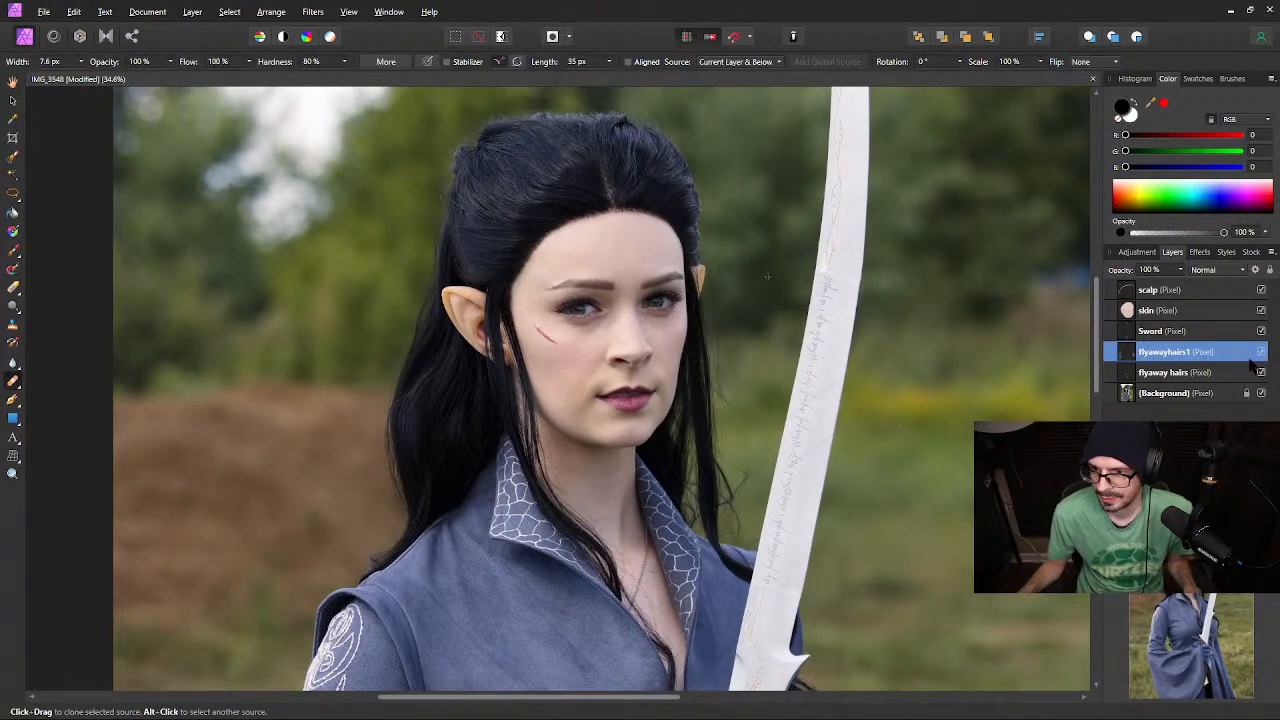
pyautogui.click(1261, 352)
pyautogui.click(1263, 354)
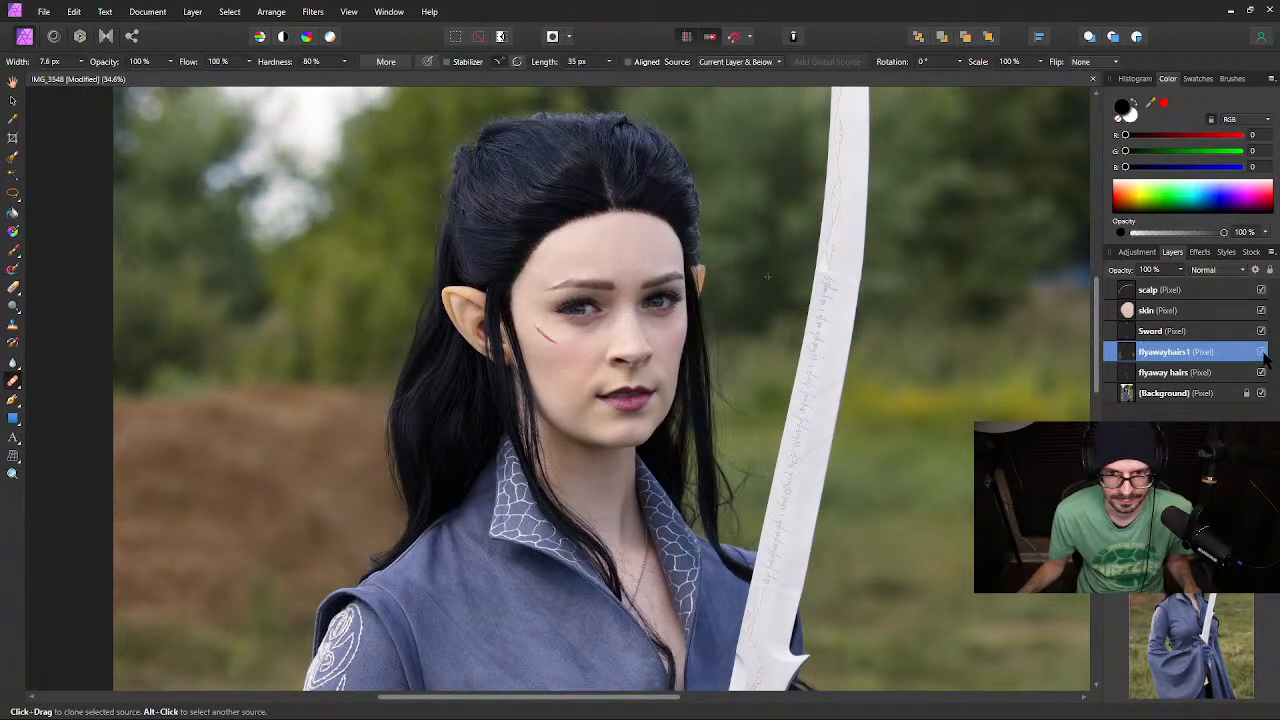
pyautogui.click(1262, 354)
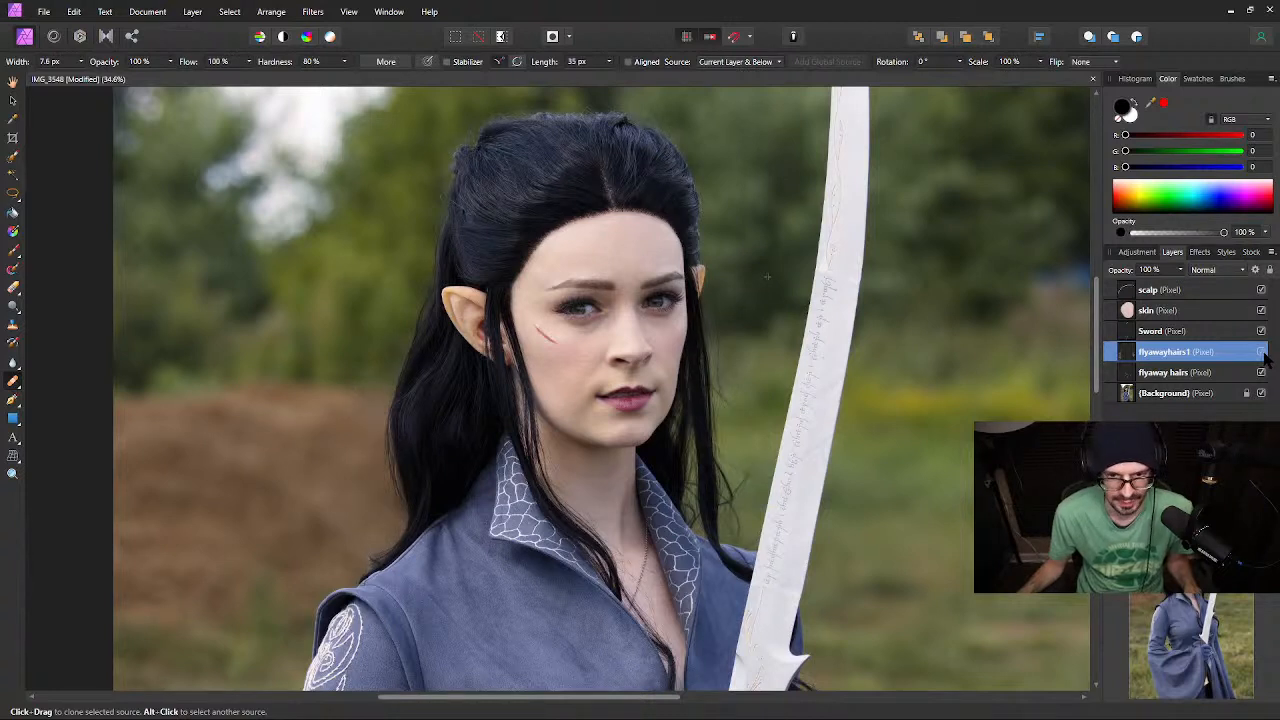
pyautogui.click(1264, 354)
pyautogui.click(1264, 354)
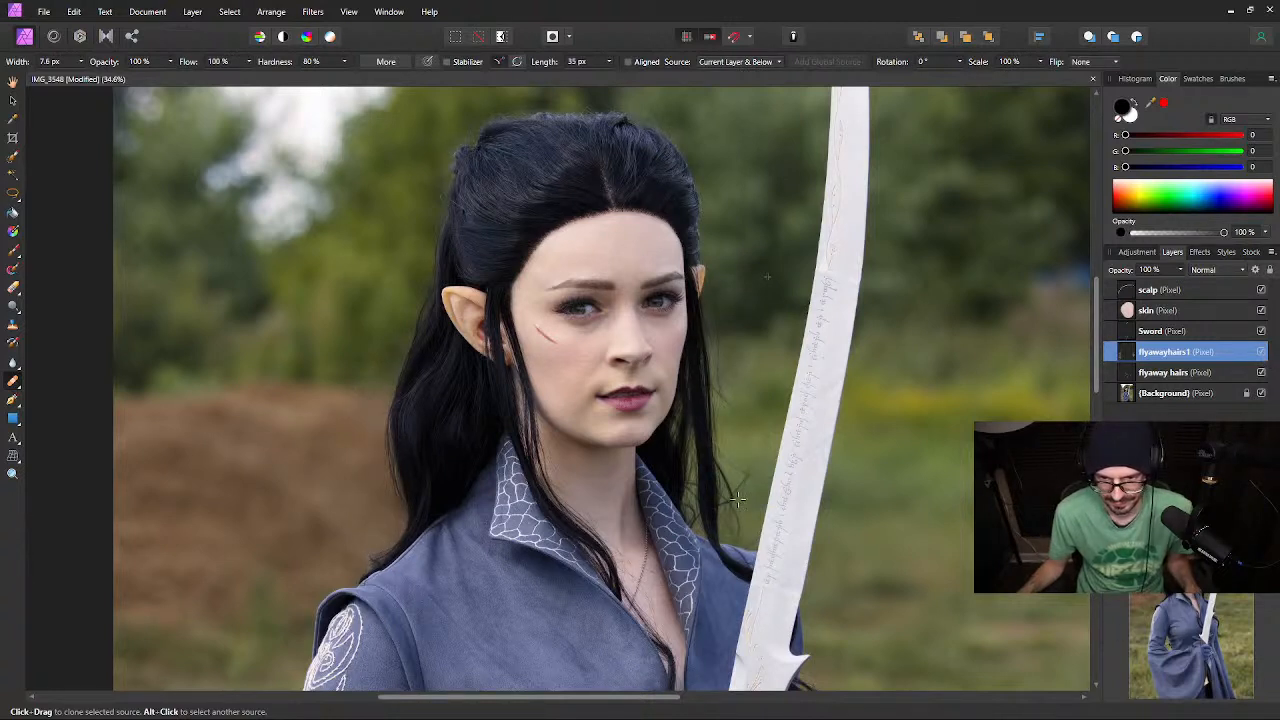
# Enlarge the healing brush to 23.2 px and remove the stray hair tips and bluish smudge between the hair and the sword
pyautogui.scroll(8, 737, 497)
pyautogui.moveTo(792, 492); pyautogui.dragTo(620, 480)
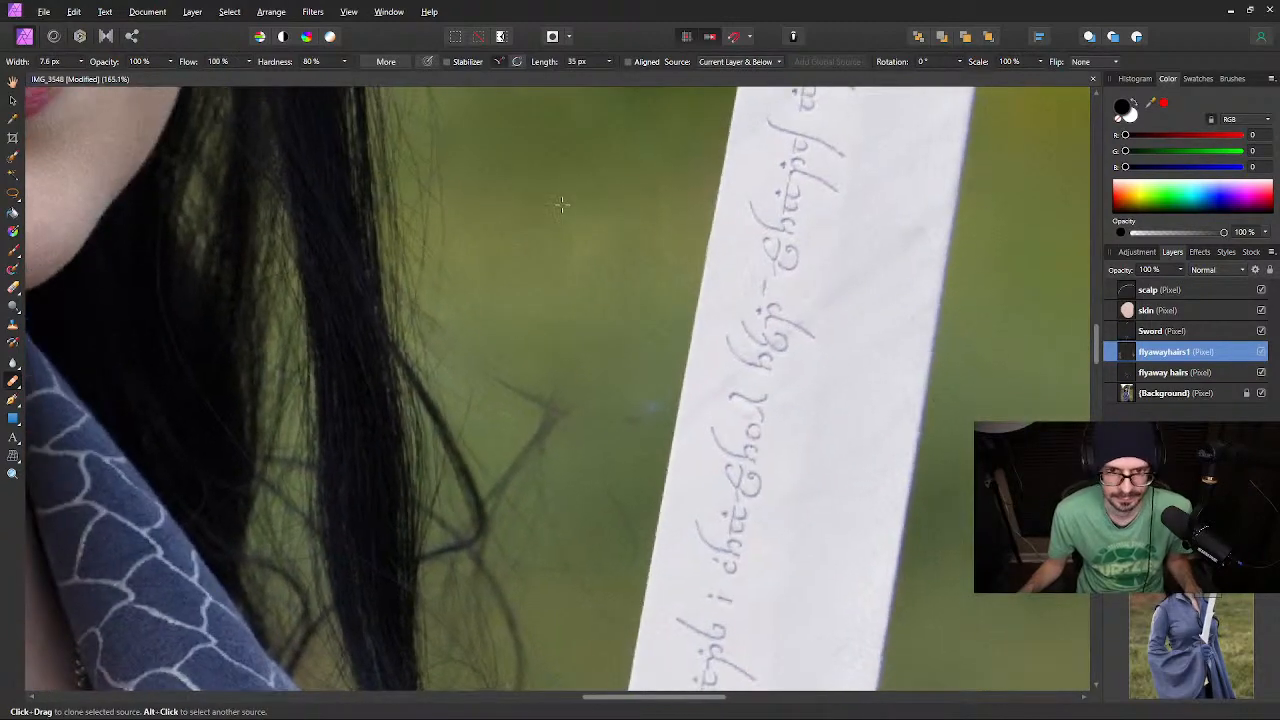
pyautogui.scroll(-12, 638, 215)
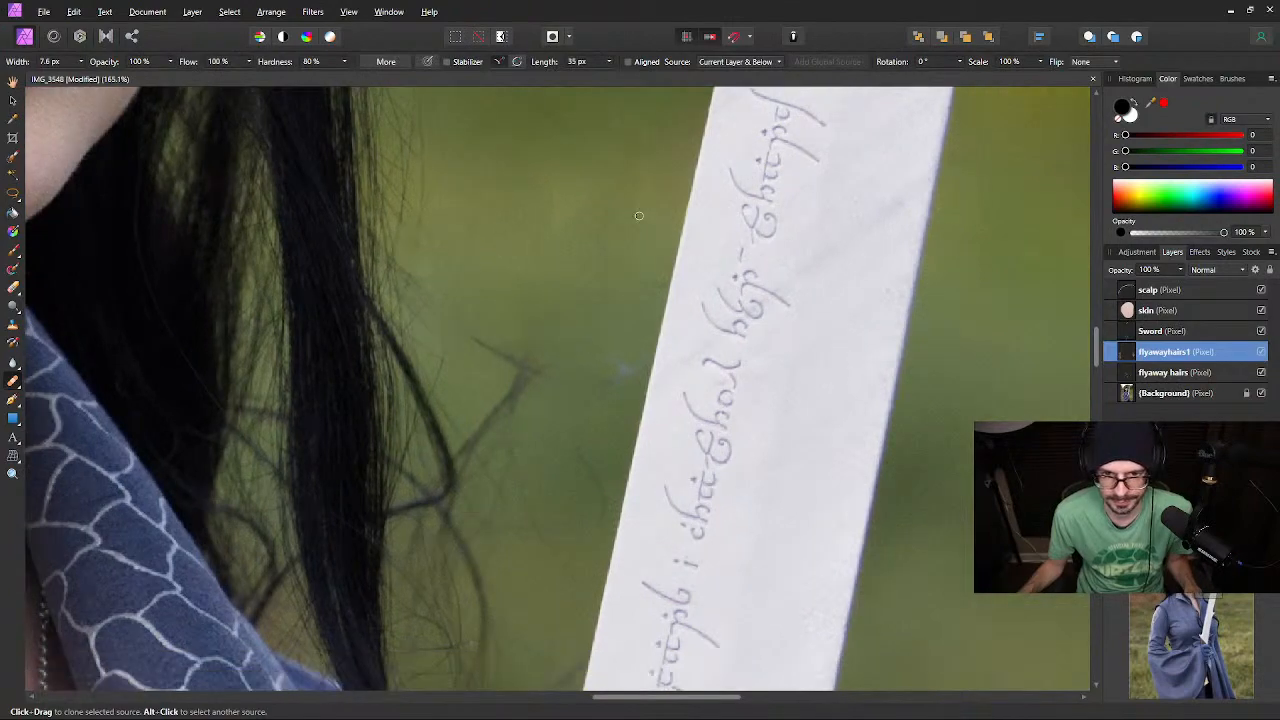
pyautogui.scroll(12, 631, 218)
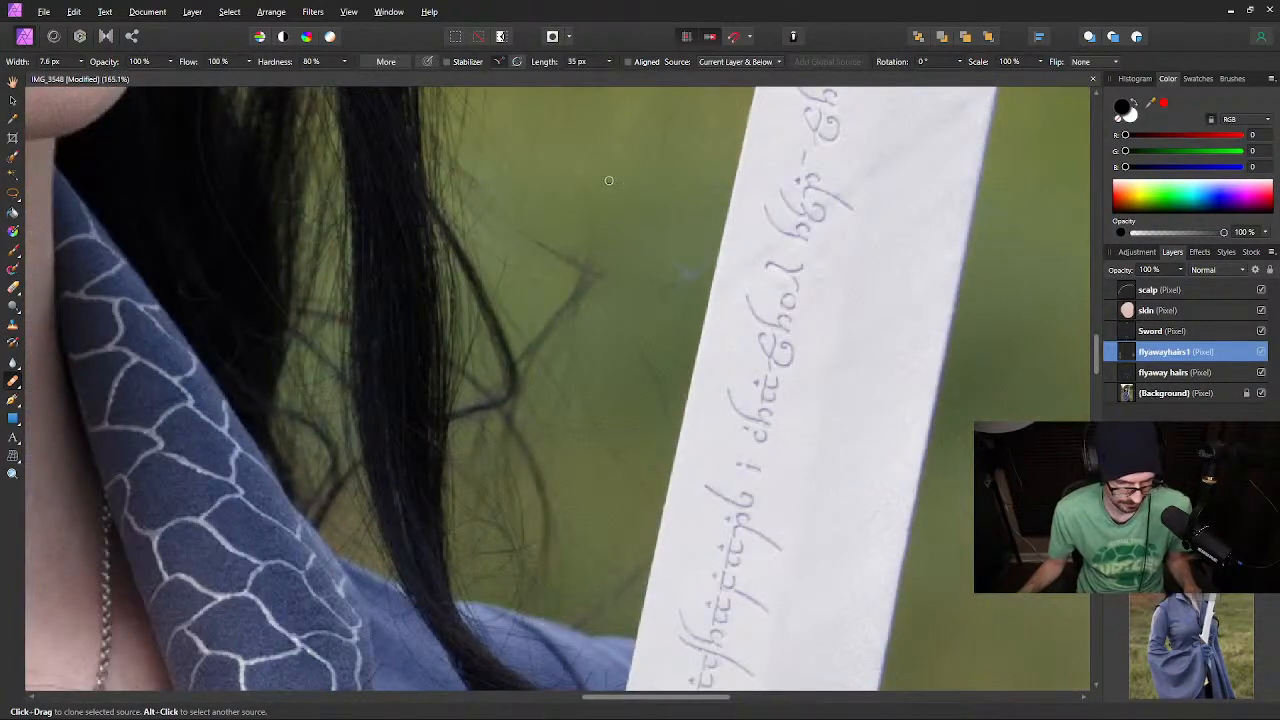
pyautogui.press(']')
pyautogui.press(']')
pyautogui.press(']')
pyautogui.press(']')
pyautogui.press(']')
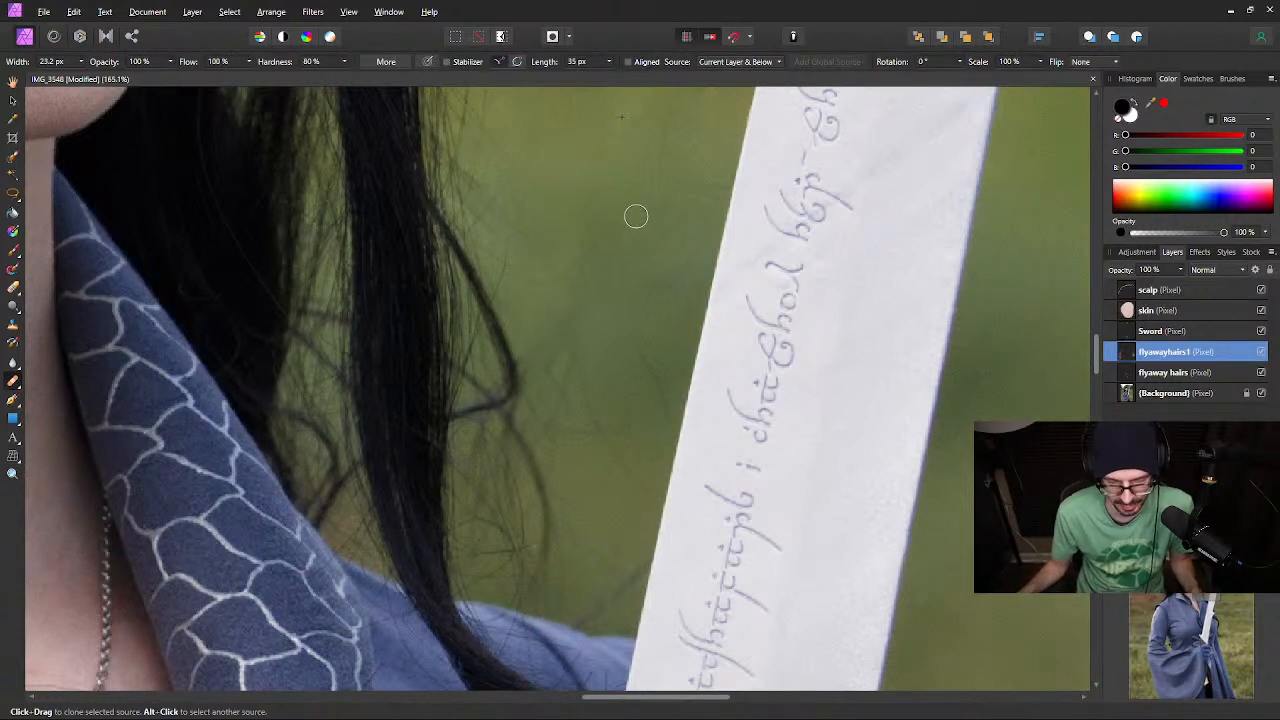
# Reduce the healing brush to 14.3 px and clear the fine flyaways beside the curled strand and above it on the sword side
pyautogui.press('[')
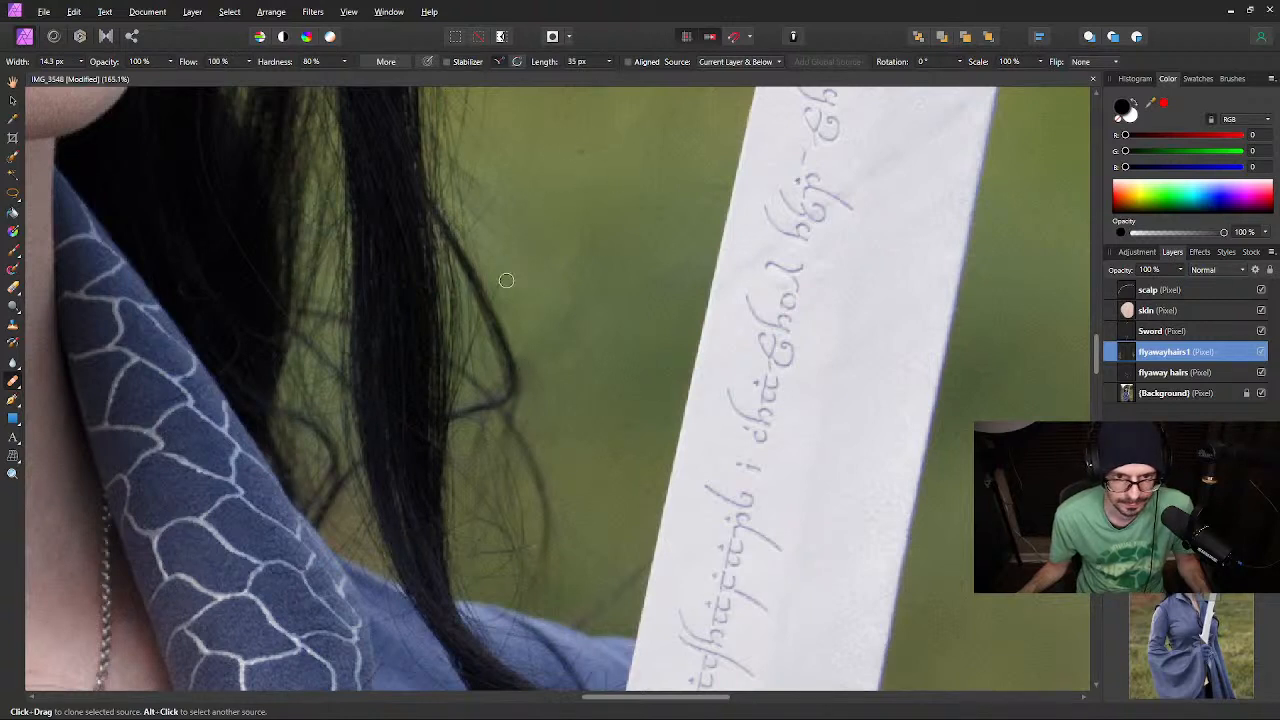
pyautogui.moveTo(502, 193); pyautogui.dragTo(491, 194)
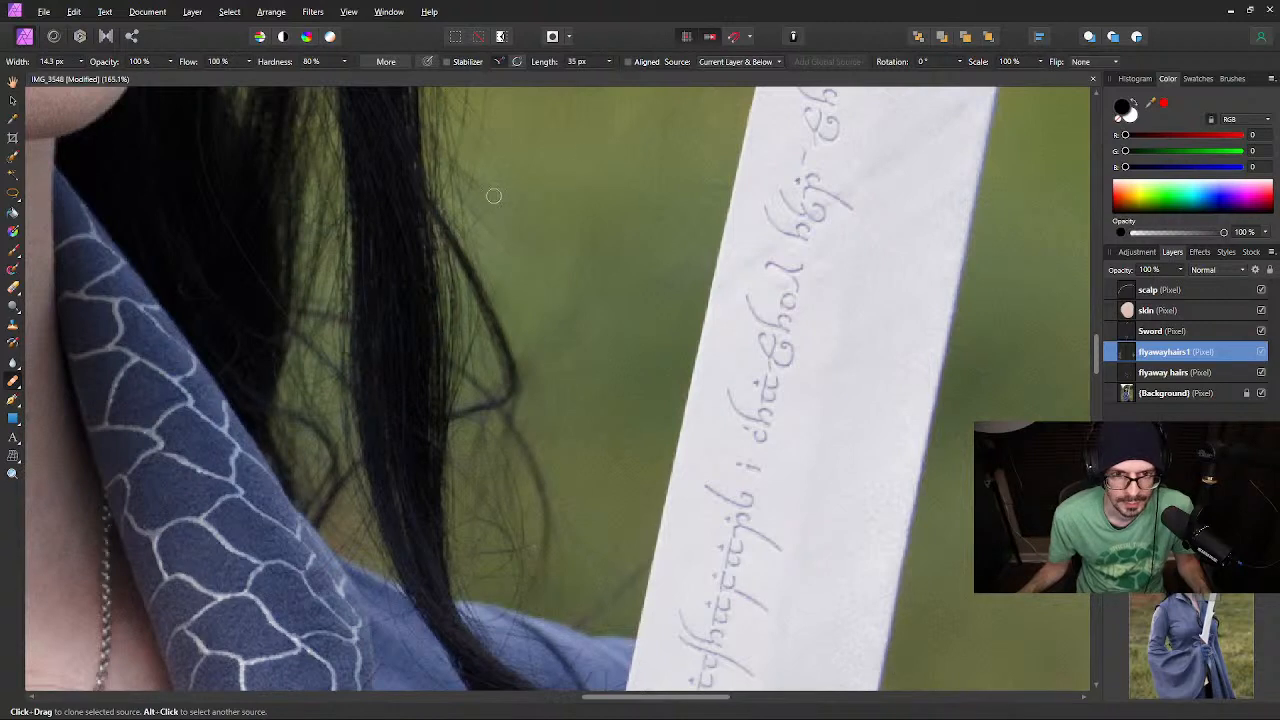
pyautogui.moveTo(511, 149); pyautogui.dragTo(494, 131)
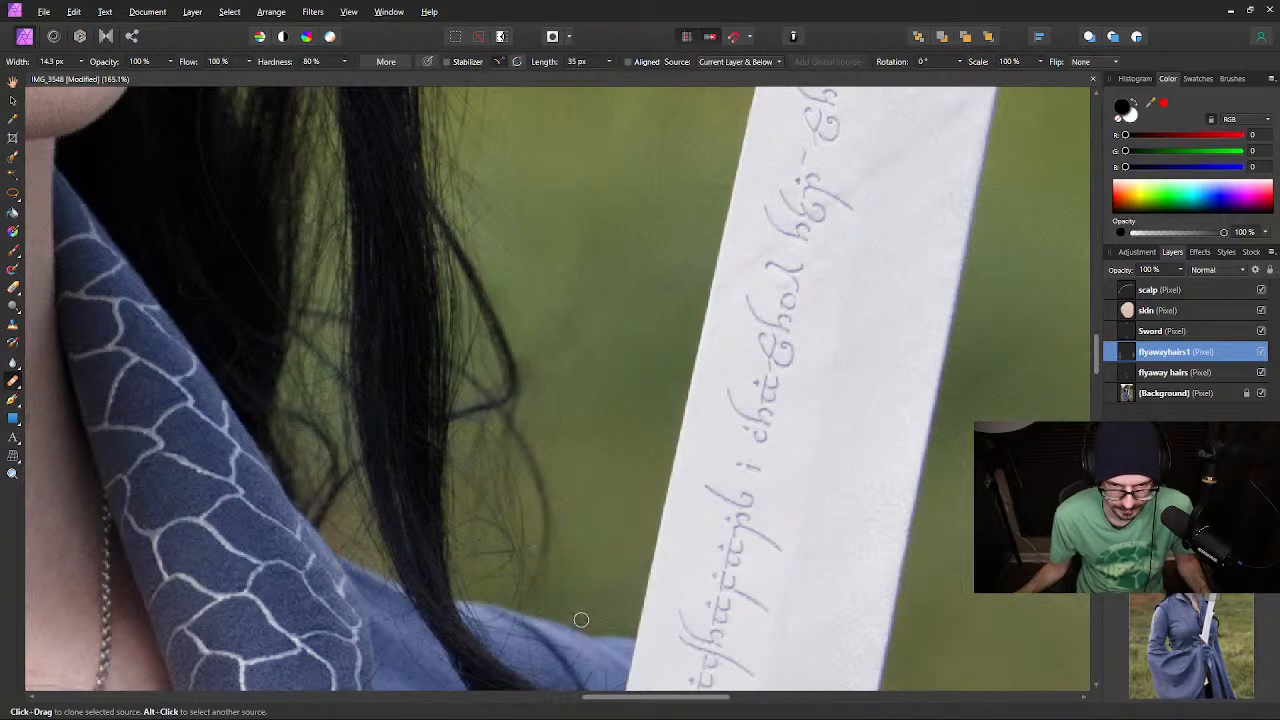
# Inspect the hair outline on the sword side from the collar up past the ear to the crown for remaining flyaways
pyautogui.moveTo(600, 534); pyautogui.dragTo(610, 24)
pyautogui.moveTo(514, 380); pyautogui.dragTo(763, 391)
pyautogui.moveTo(574, 252); pyautogui.dragTo(738, 572)
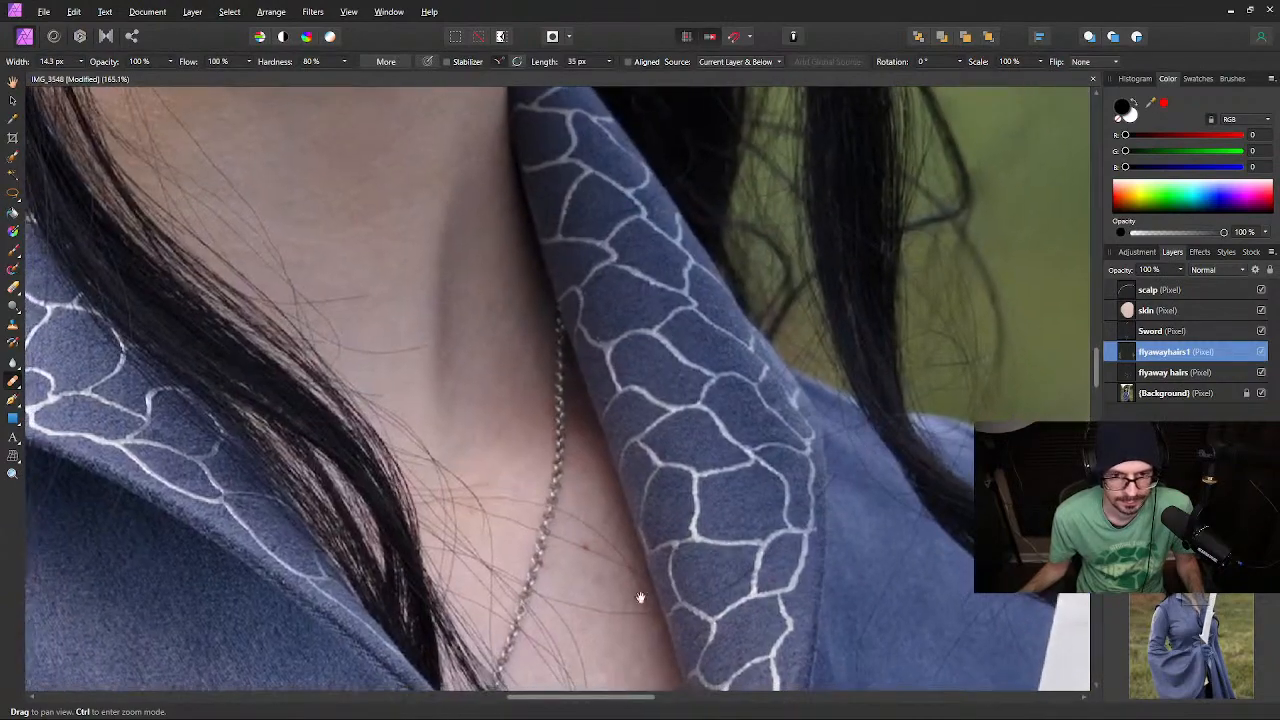
pyautogui.moveTo(1005, 218); pyautogui.dragTo(623, 537)
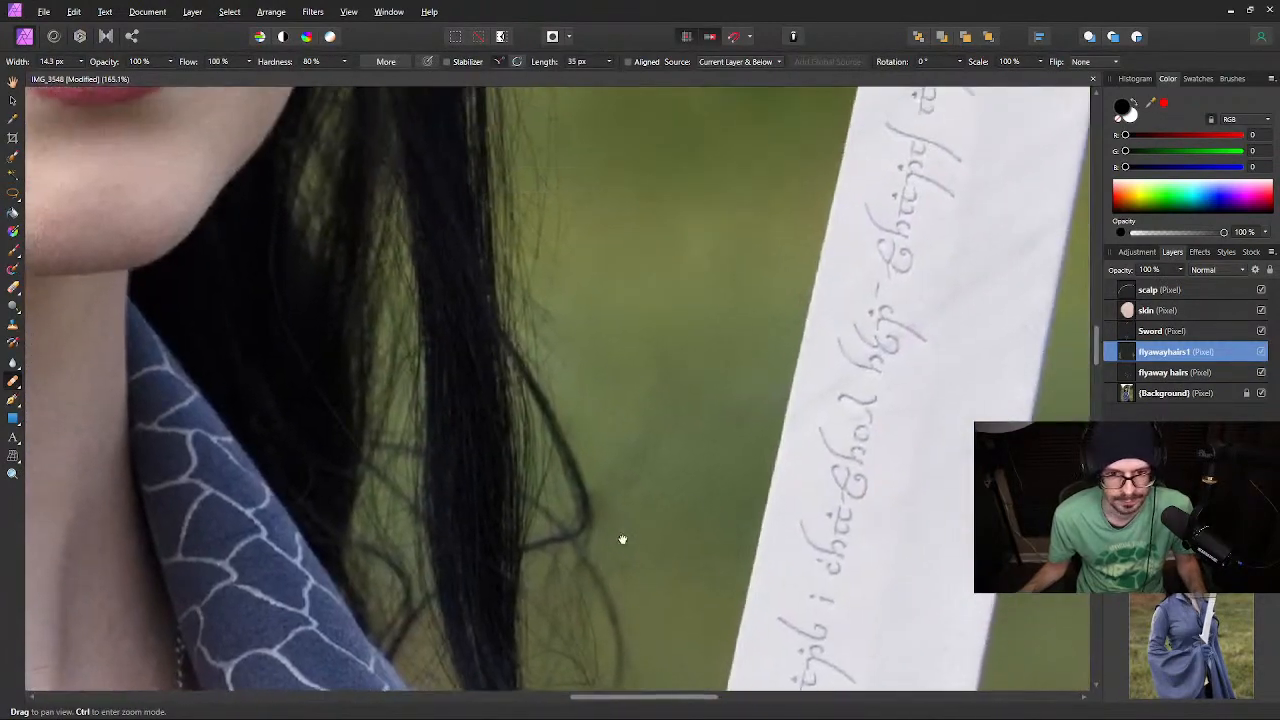
pyautogui.moveTo(678, 285)
pyautogui.mouseDown()
pyautogui.moveTo(563, 480)
pyautogui.moveTo(523, 583)
pyautogui.mouseUp()
pyautogui.moveTo(511, 311); pyautogui.dragTo(509, 326)
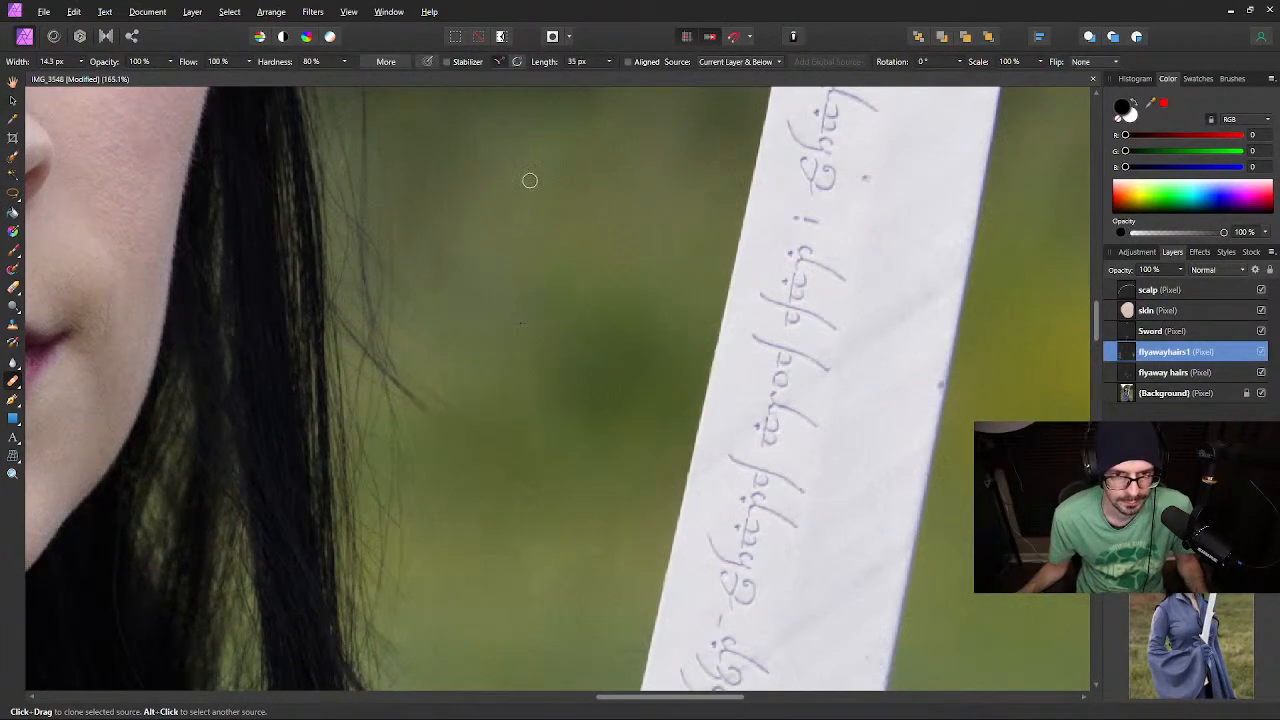
pyautogui.moveTo(529, 180); pyautogui.dragTo(601, 524)
pyautogui.moveTo(563, 343); pyautogui.dragTo(604, 550)
pyautogui.moveTo(551, 229); pyautogui.dragTo(663, 520)
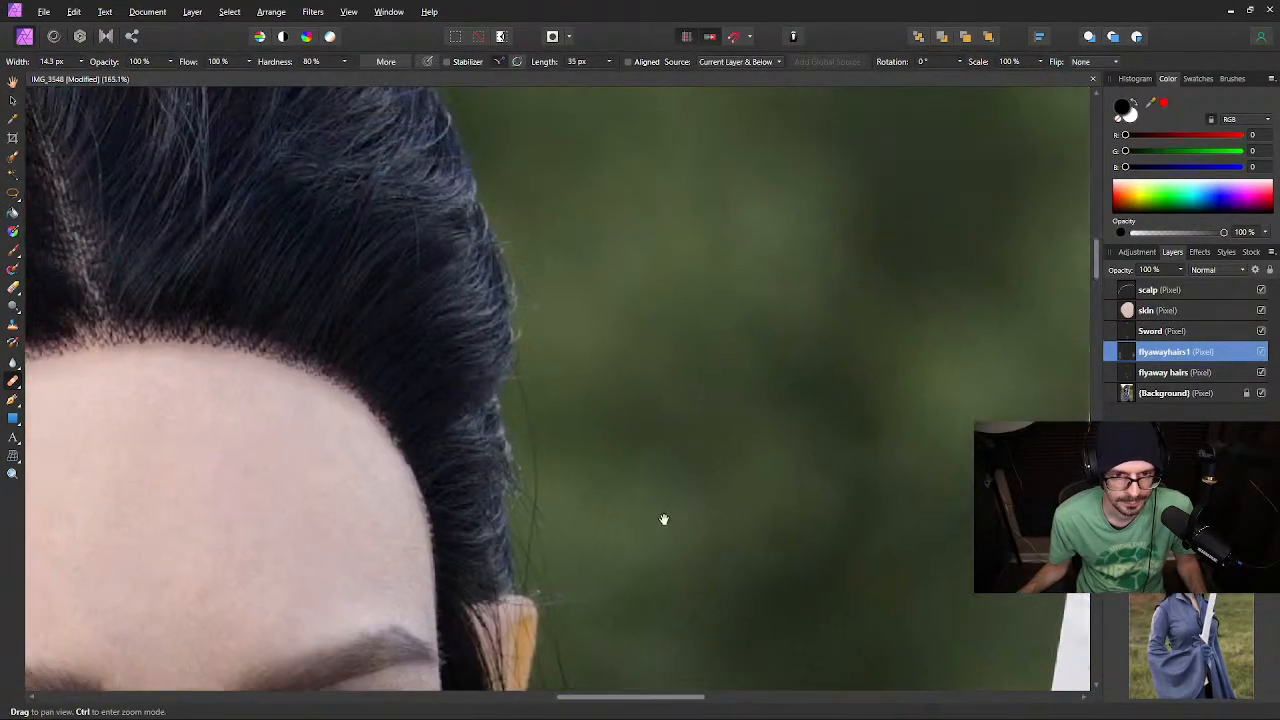
pyautogui.moveTo(543, 200); pyautogui.dragTo(595, 484)
pyautogui.moveTo(614, 390); pyautogui.dragTo(652, 520)
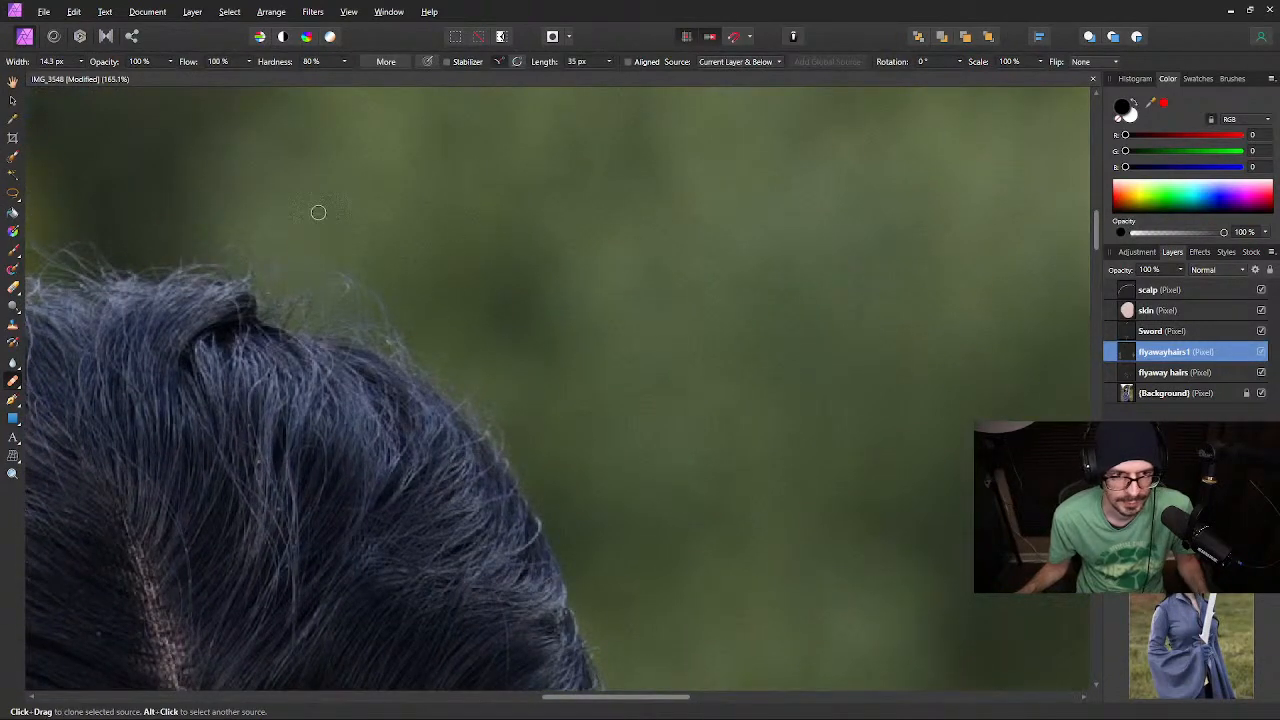
pyautogui.moveTo(317, 211); pyautogui.dragTo(798, 285)
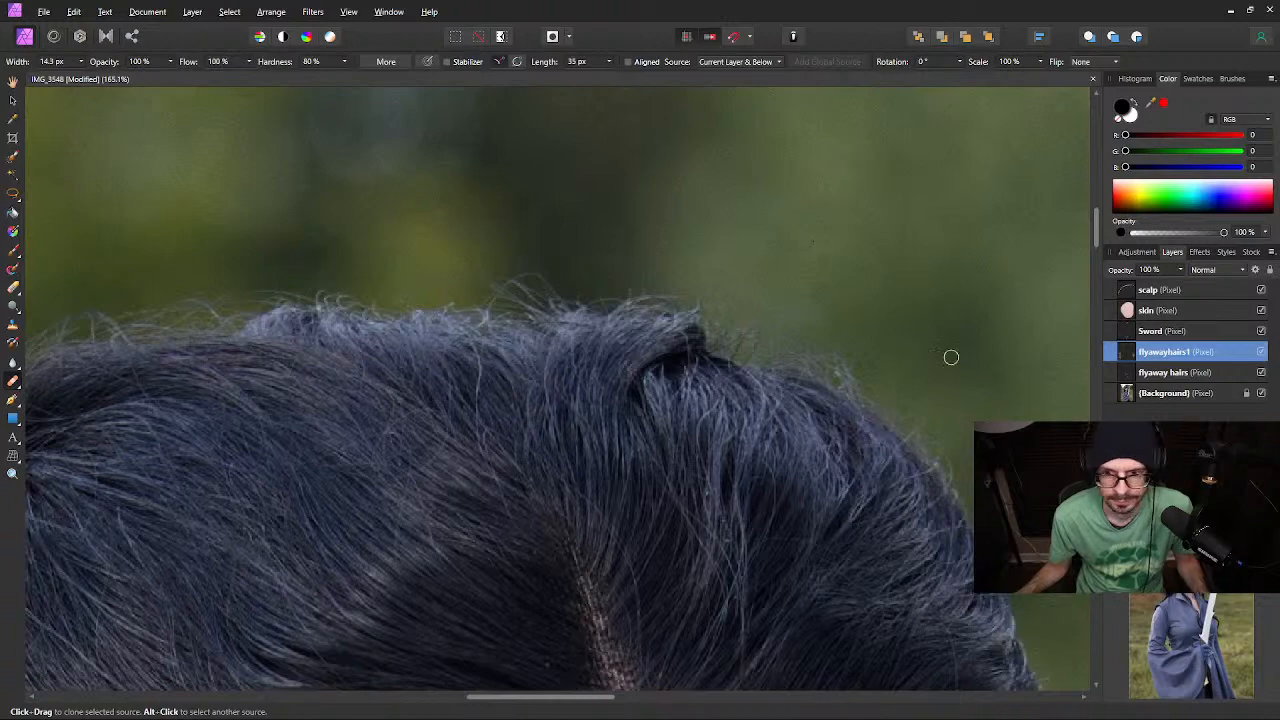
# Inspect the hair edge from the crown back down to the ear and cheek, and review the whole head against the background
pyautogui.moveTo(949, 357); pyautogui.dragTo(740, 91)
pyautogui.moveTo(839, 330); pyautogui.dragTo(794, 149)
pyautogui.moveTo(791, 419); pyautogui.dragTo(770, 205)
pyautogui.moveTo(892, 221); pyautogui.dragTo(709, 503)
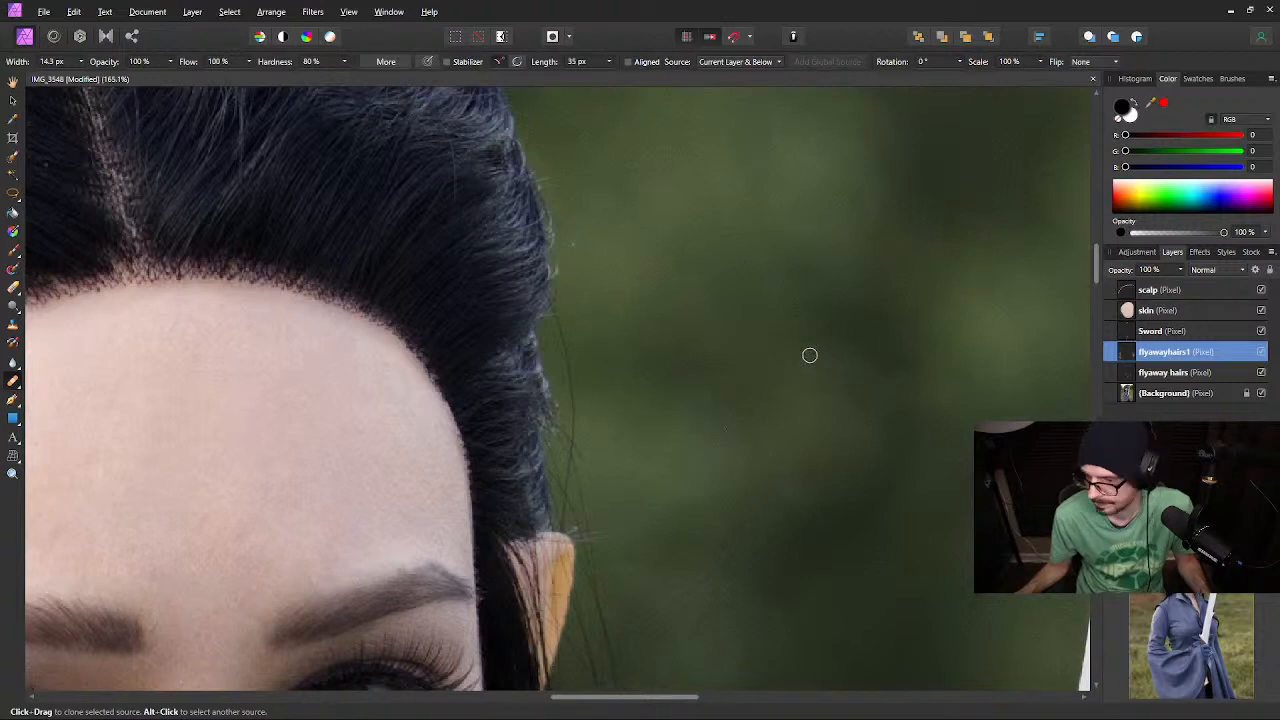
pyautogui.moveTo(677, 601)
pyautogui.mouseDown()
pyautogui.moveTo(714, 517)
pyautogui.moveTo(731, 420)
pyautogui.mouseUp()
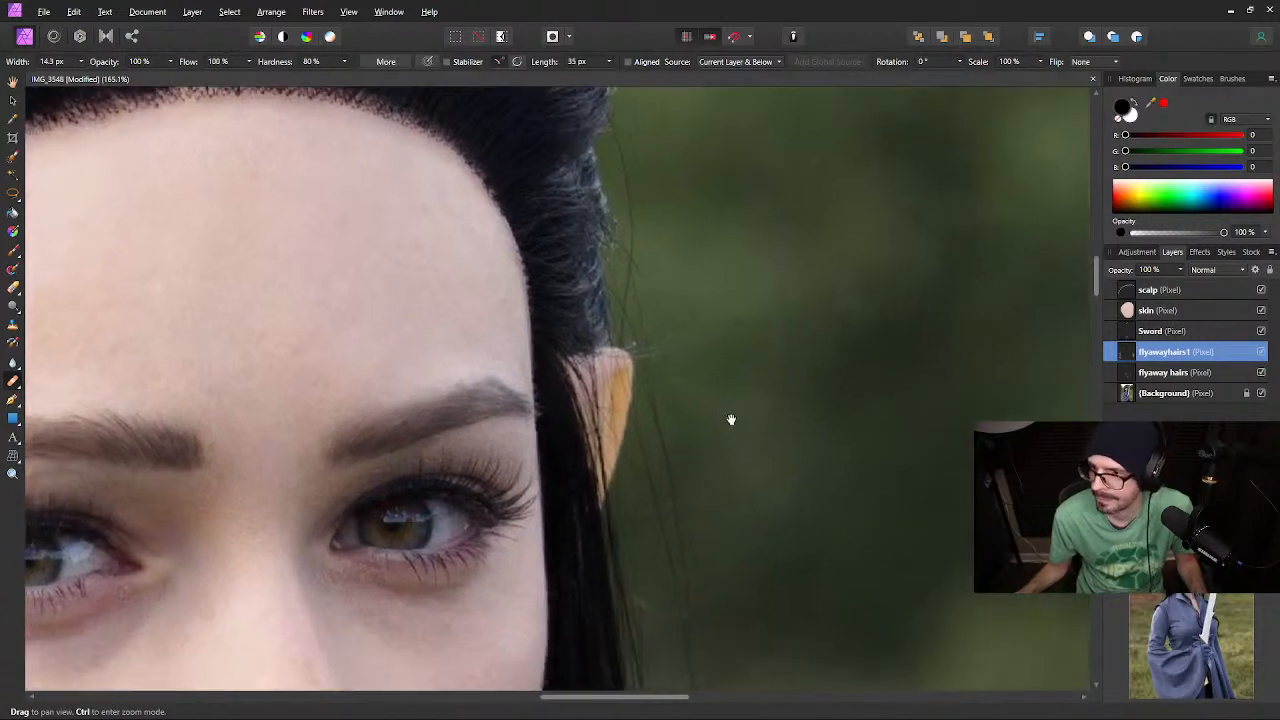
pyautogui.moveTo(752, 509); pyautogui.dragTo(758, 404)
pyautogui.moveTo(754, 488); pyautogui.dragTo(703, 363)
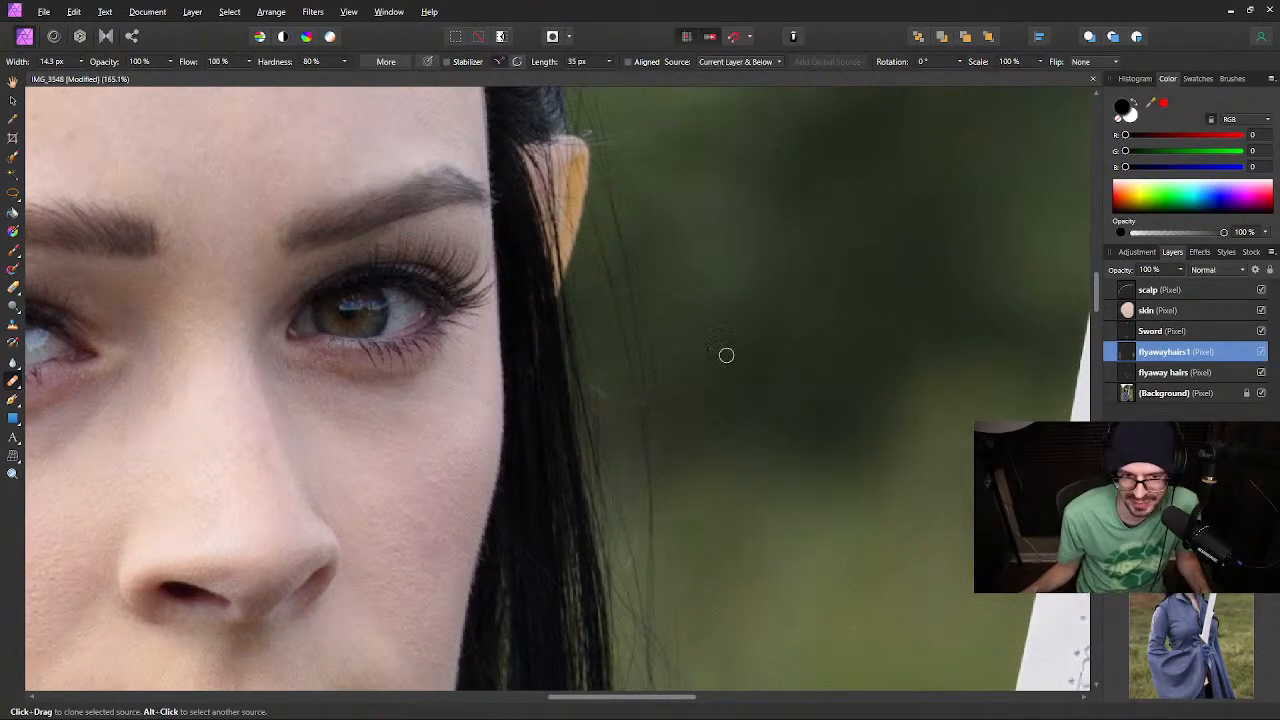
pyautogui.scroll(-3, 711, 352)
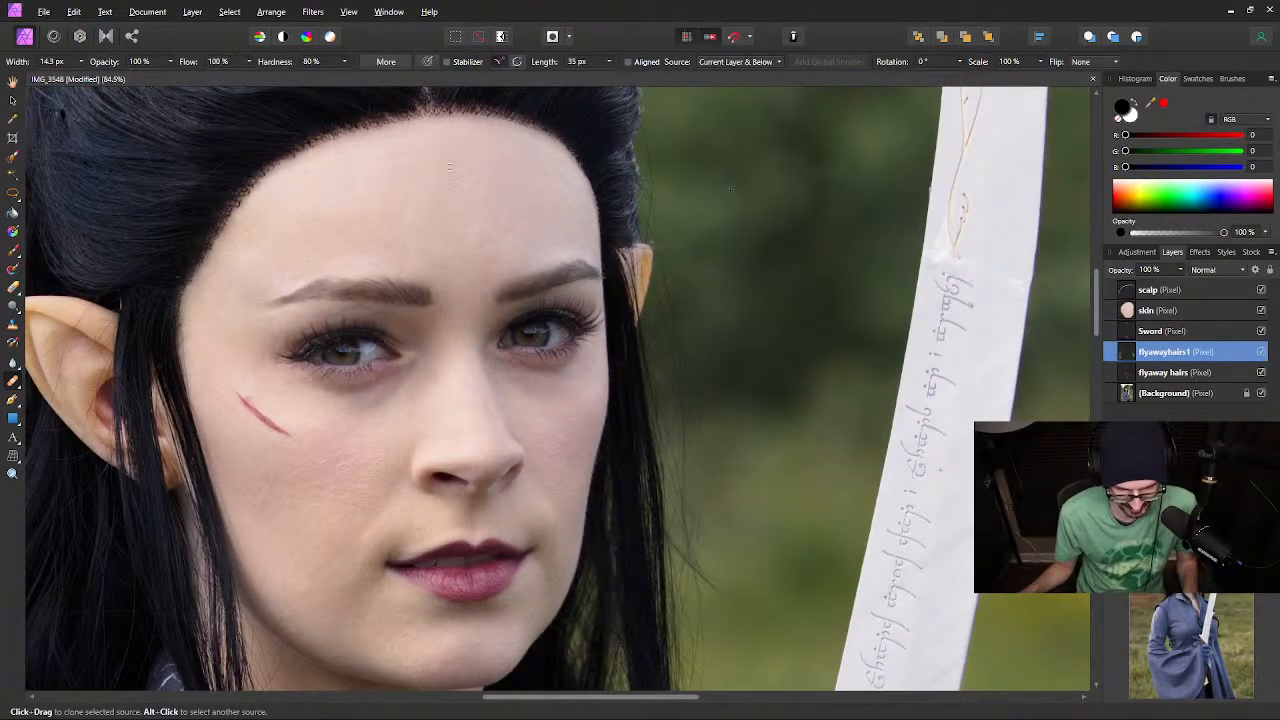
pyautogui.moveTo(443, 149); pyautogui.dragTo(646, 380)
pyautogui.moveTo(603, 263); pyautogui.dragTo(624, 320)
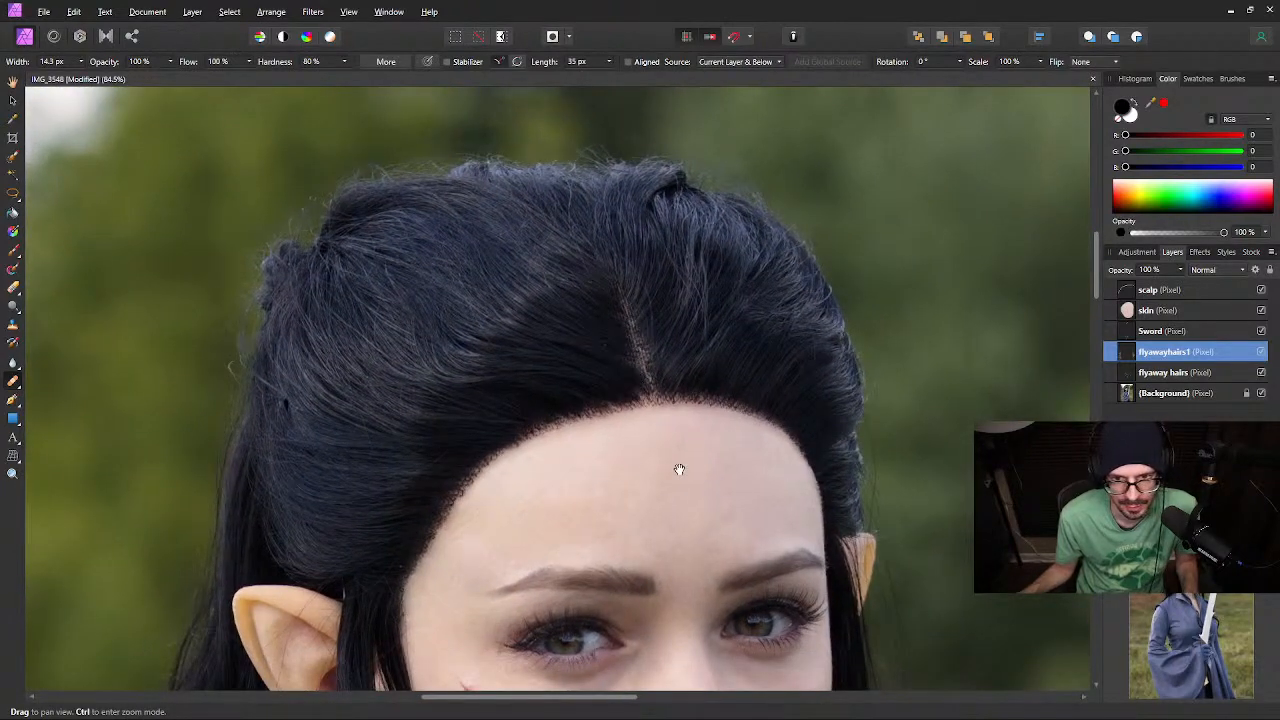
pyautogui.scroll(-5, 689, 516)
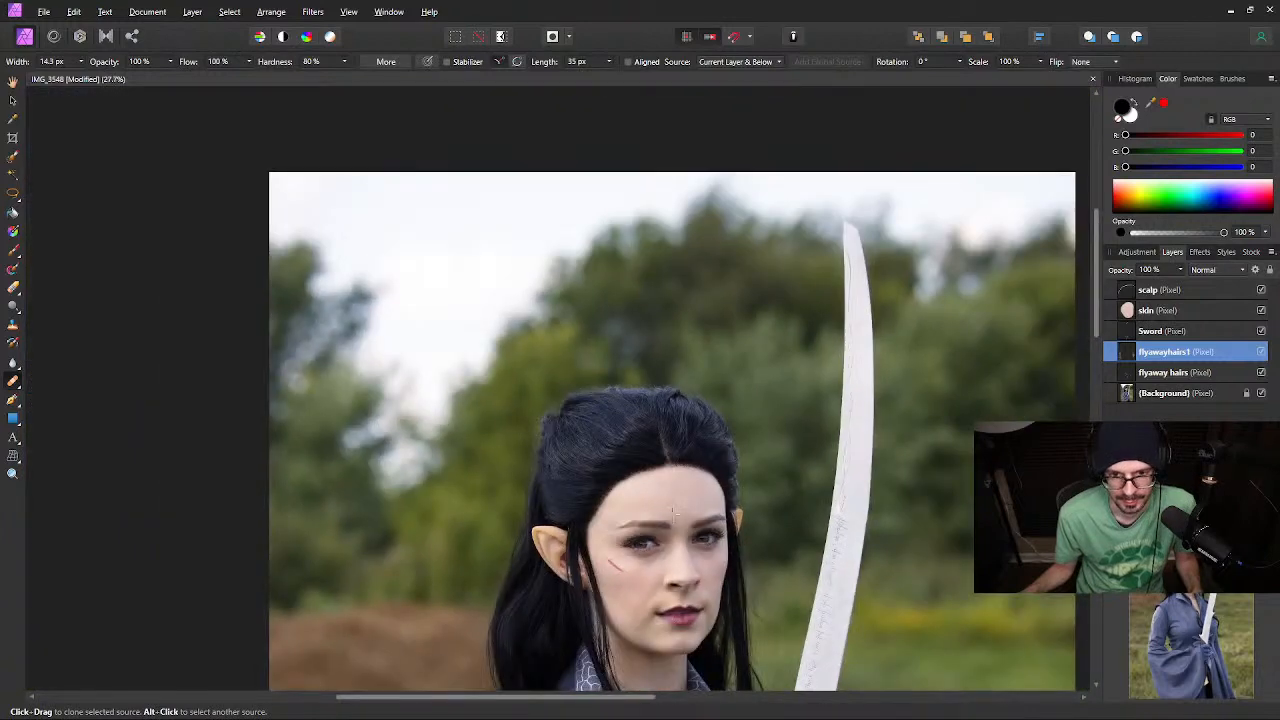
# Save the document and select the flyaway hairs layer
pyautogui.moveTo(689, 541)
pyautogui.mouseDown()
pyautogui.moveTo(582, 240)
pyautogui.moveTo(591, 314)
pyautogui.mouseUp()
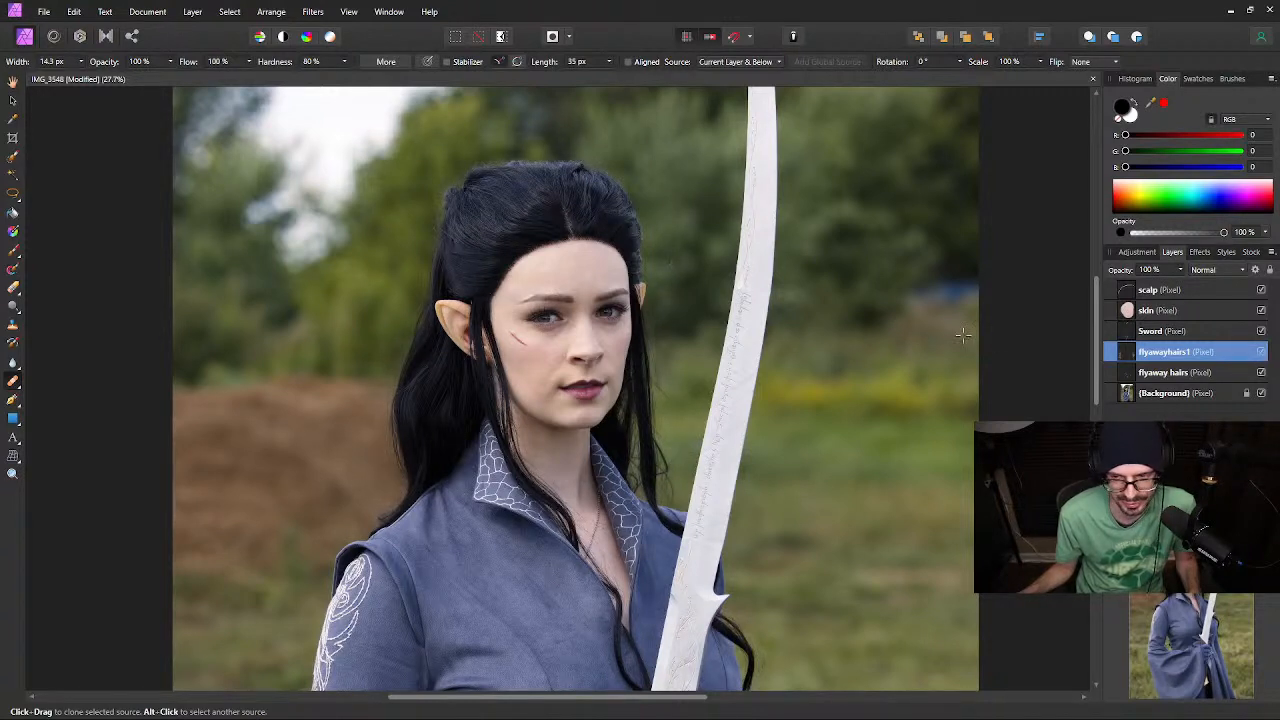
pyautogui.hotkey('ctrl', 's')
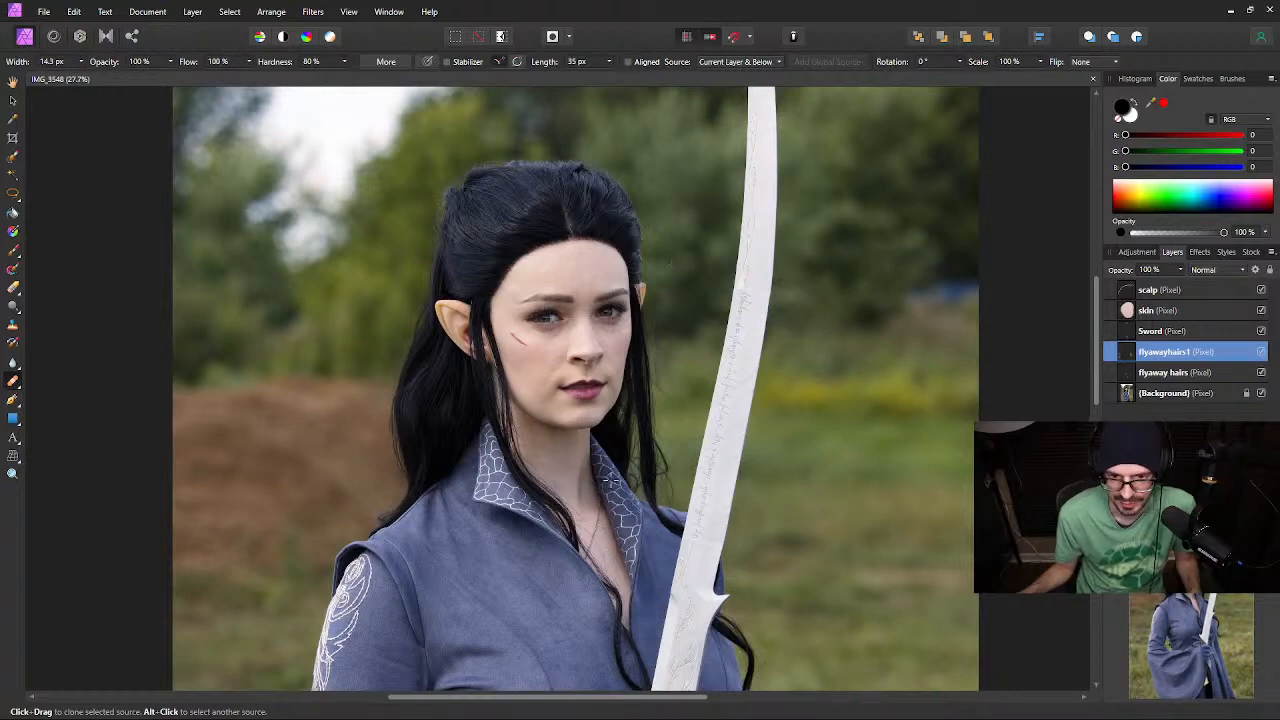
pyautogui.scroll(5, 592, 553)
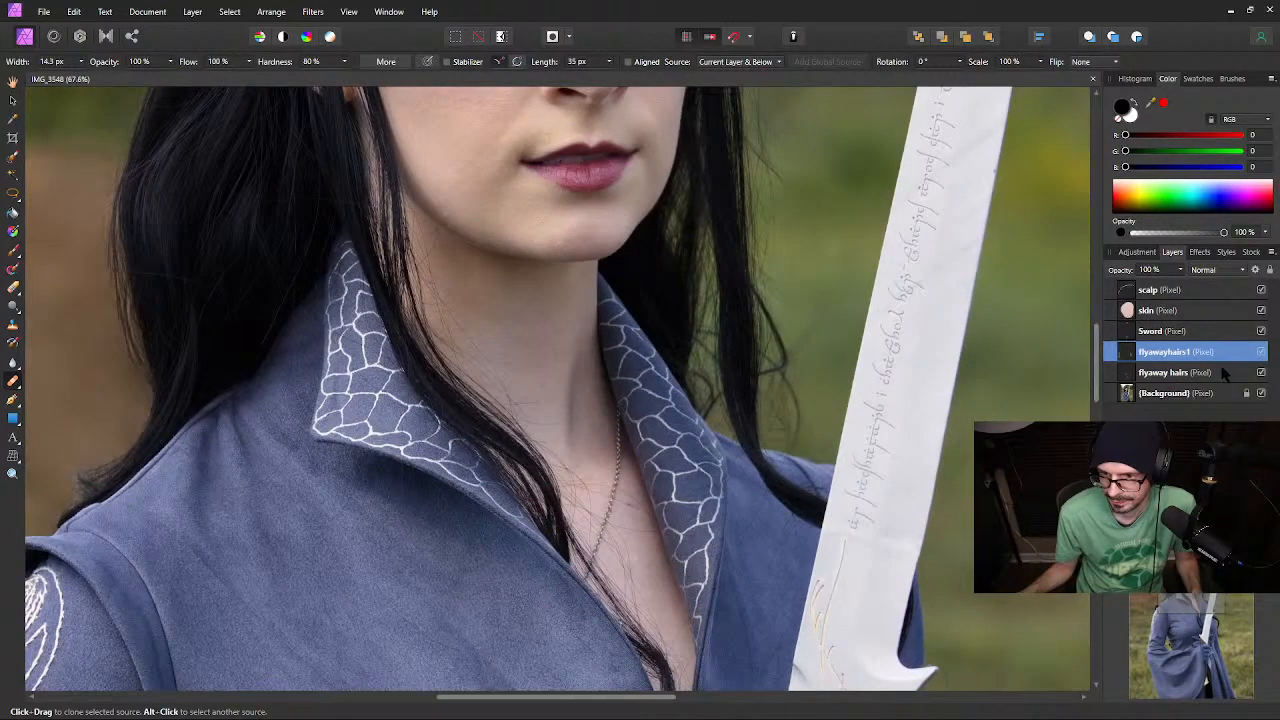
pyautogui.click(1224, 372)
# Toggle the visibility of the flyaway hairs layer to compare the portrait with and without its retouching
pyautogui.scroll(-5, 843, 285)
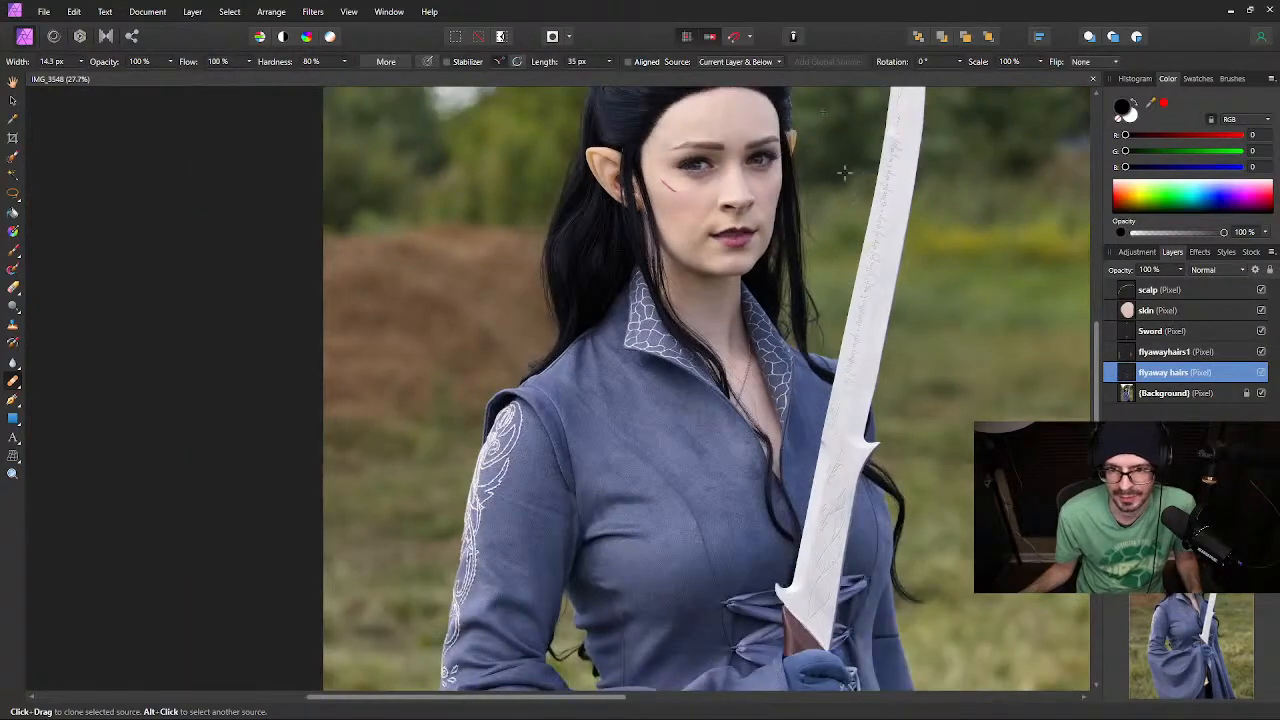
pyautogui.moveTo(819, 166); pyautogui.dragTo(760, 313)
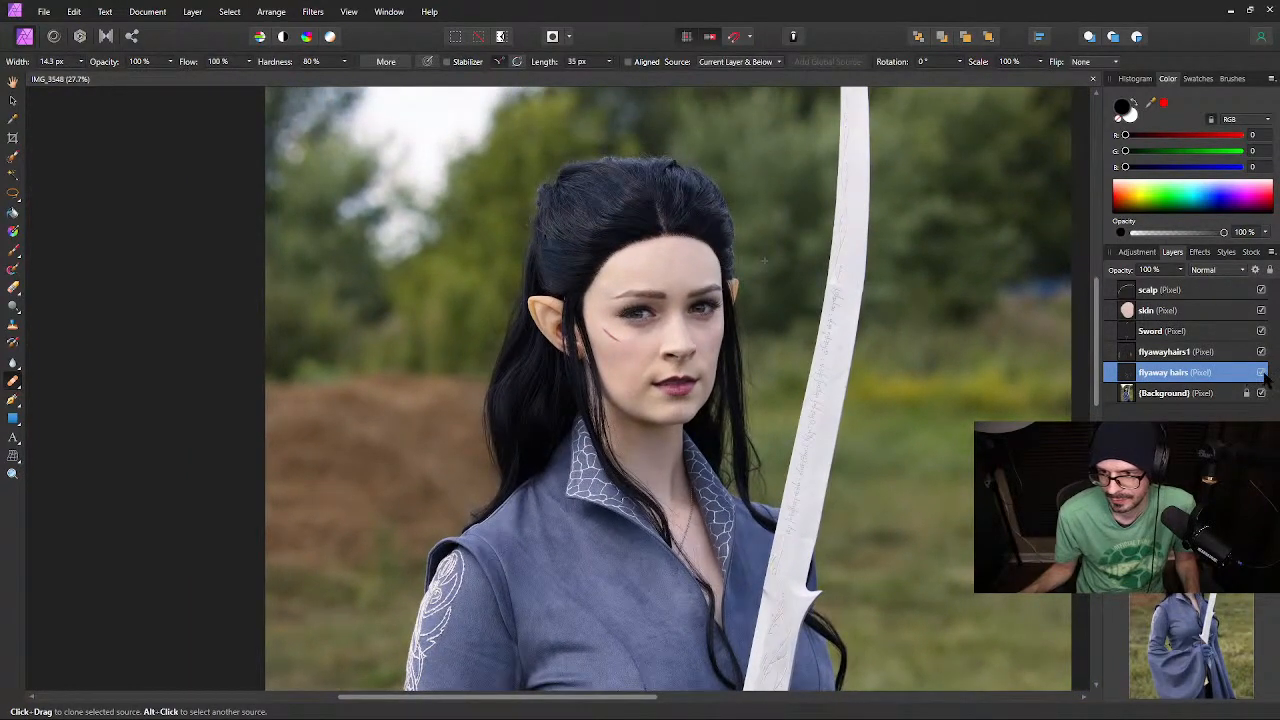
pyautogui.click(1261, 372)
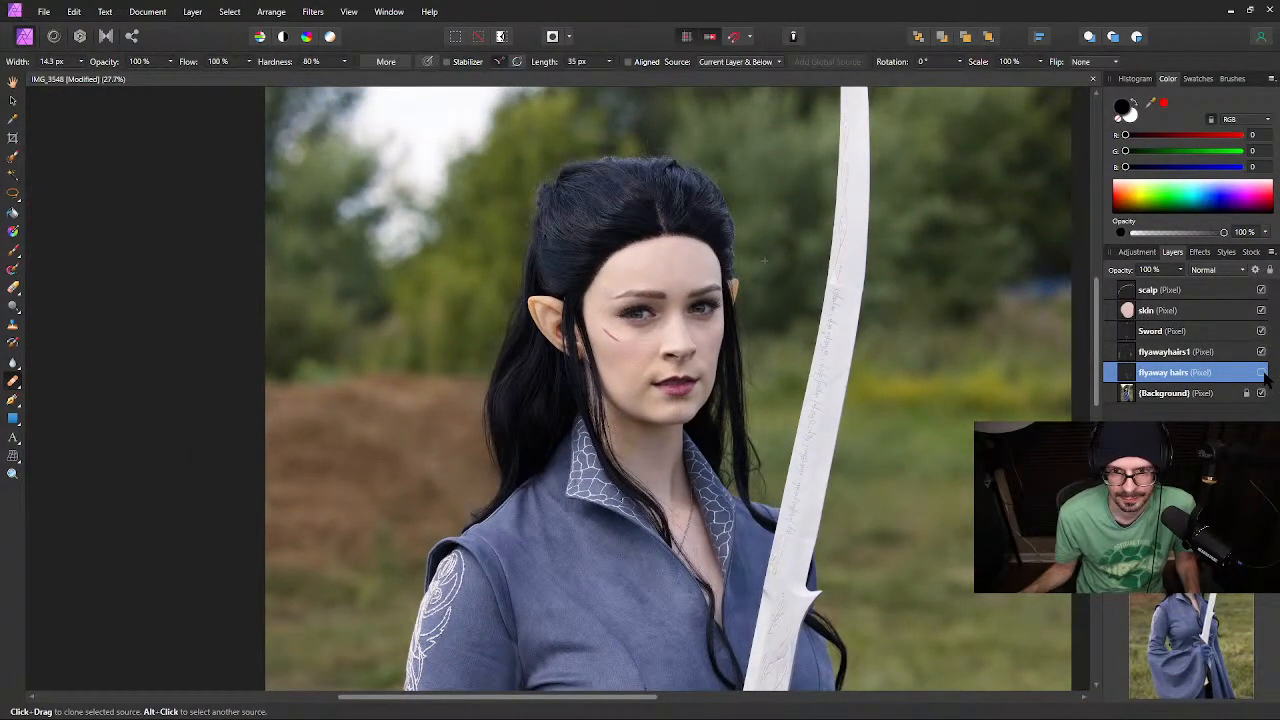
# Heal away the stray hairs and red mole on the chest between the necklace and collar, reducing the brush from 14.3 to 8.8 px
pyautogui.scroll(8, 692, 510)
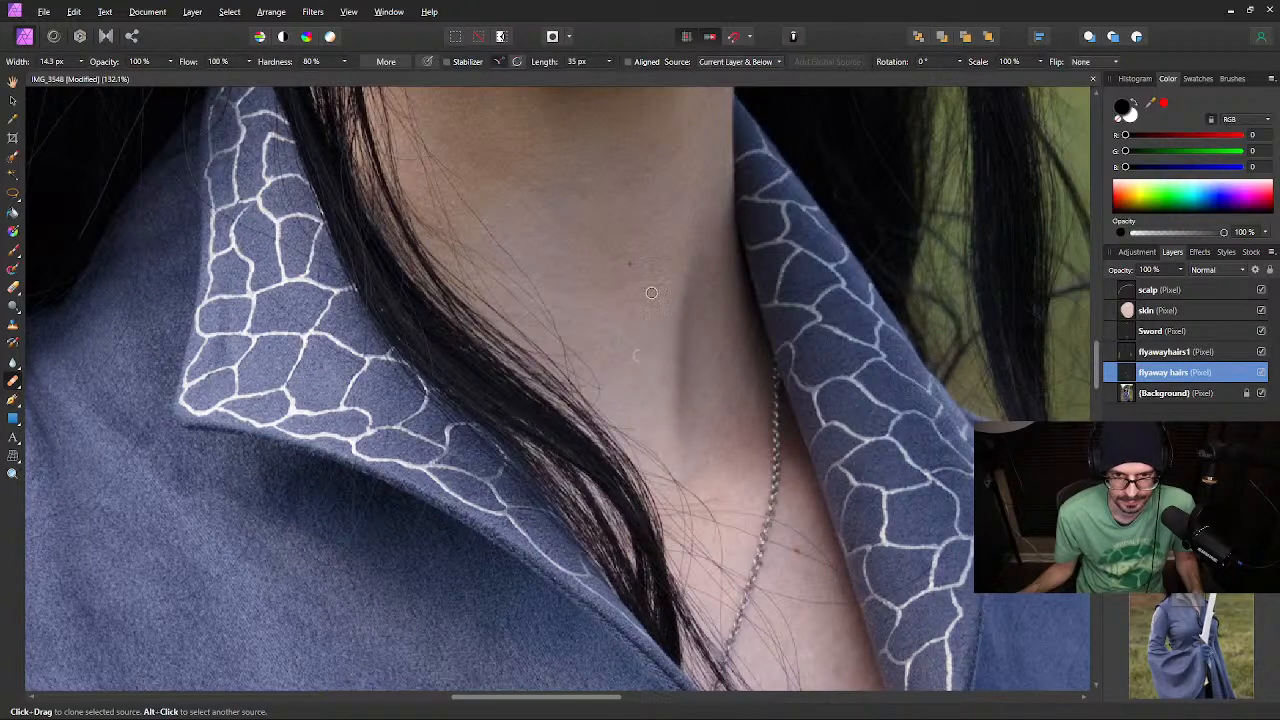
pyautogui.moveTo(686, 466); pyautogui.dragTo(514, 186)
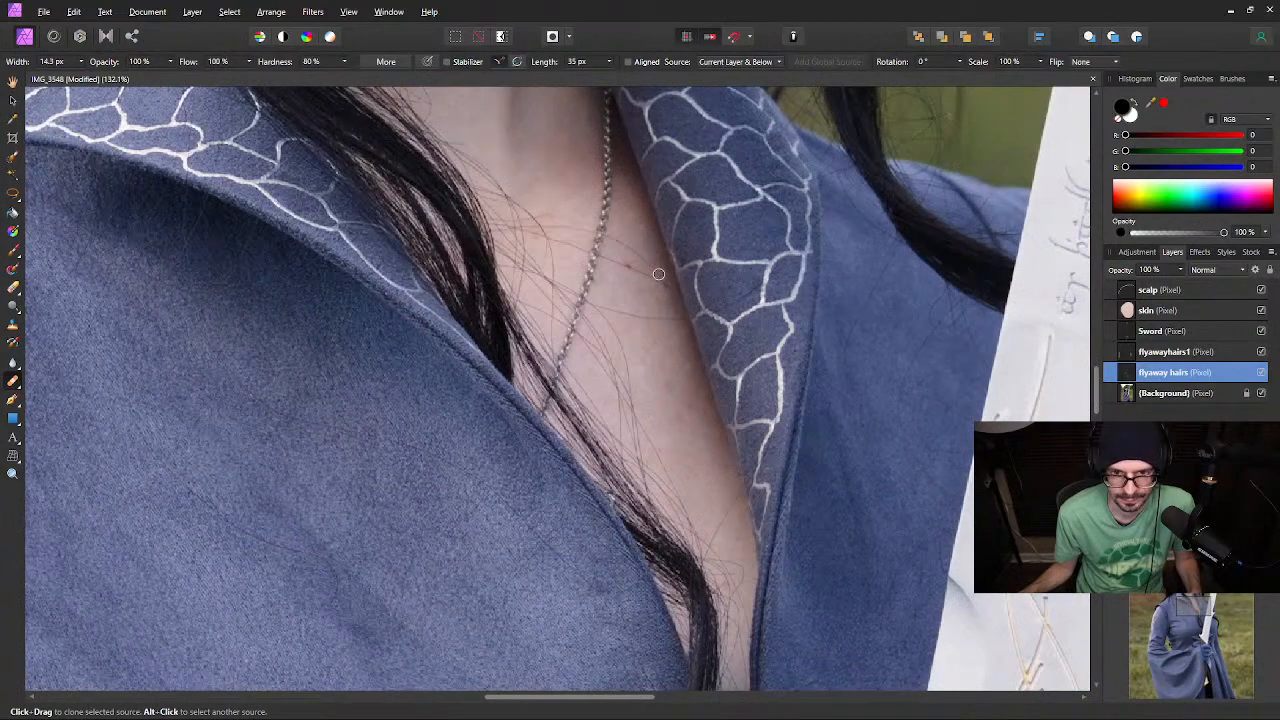
pyautogui.scroll(2, 653, 354)
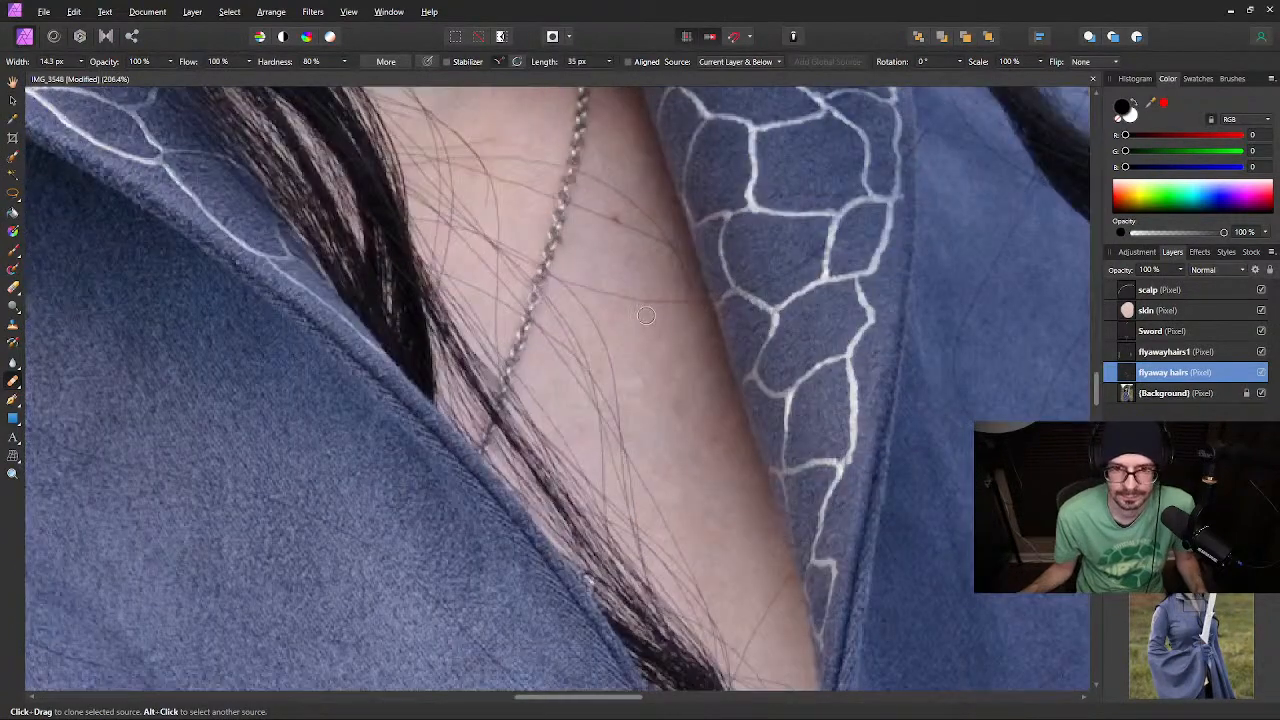
pyautogui.moveTo(654, 257); pyautogui.dragTo(646, 403)
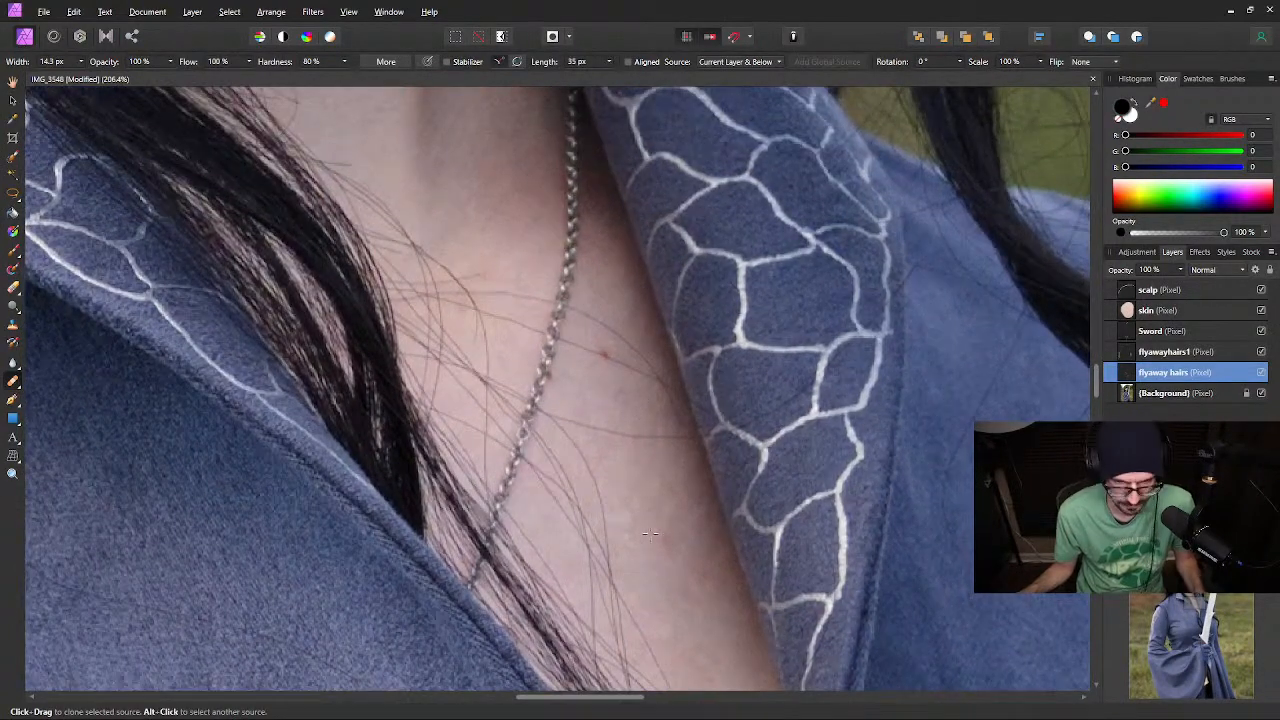
pyautogui.keyDown('alt'); pyautogui.click(666, 500); pyautogui.keyUp('alt')
pyautogui.moveTo(673, 443); pyautogui.dragTo(645, 436)
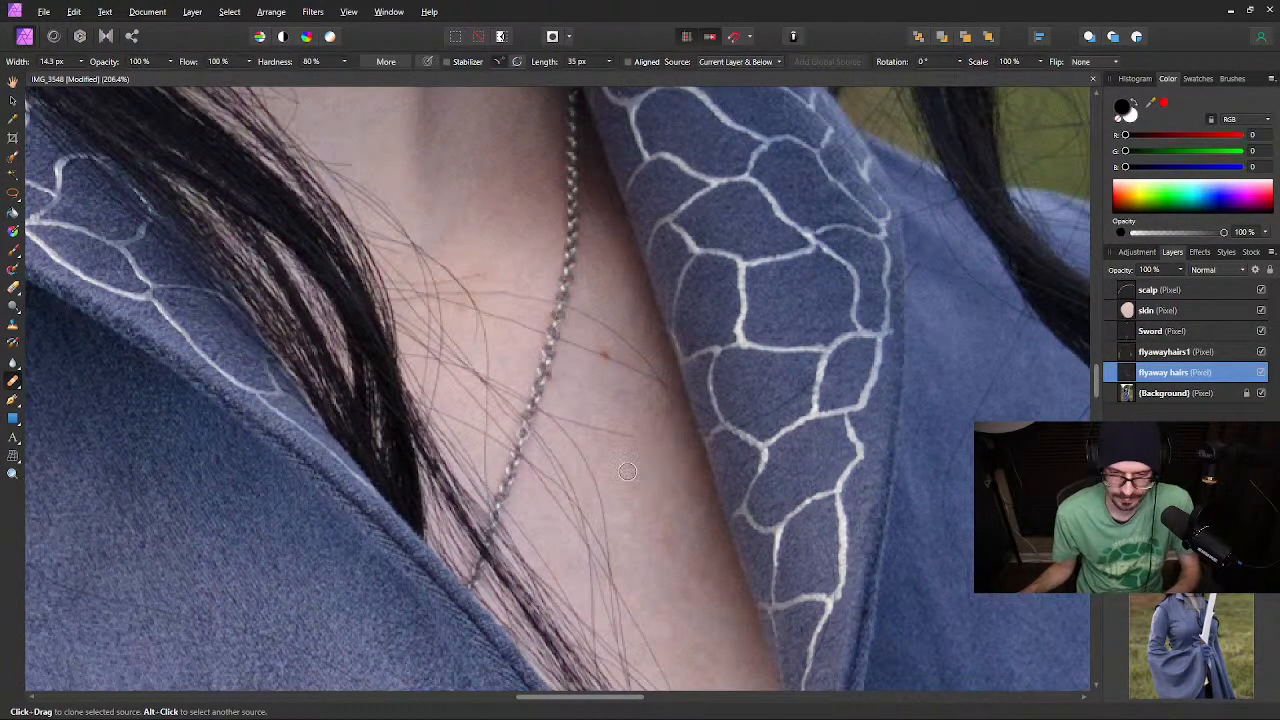
pyautogui.press('[')
pyautogui.press('[')
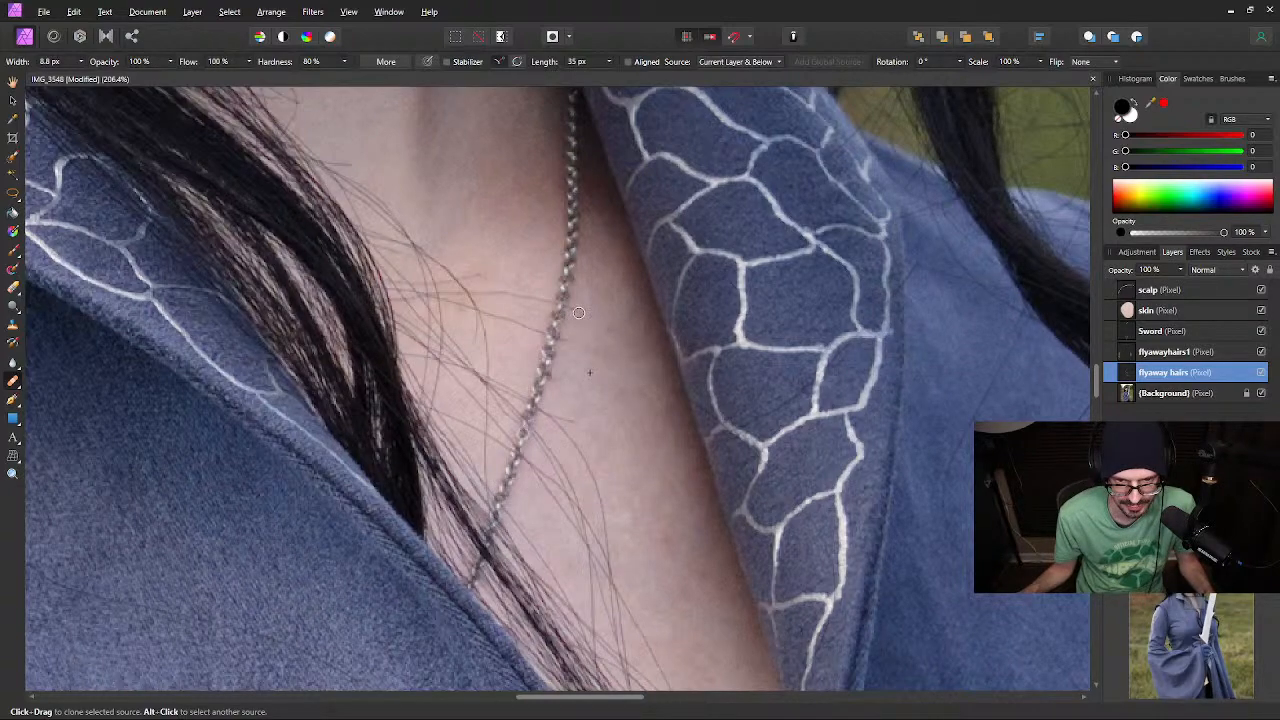
# Reduce the healing brush to 4.6 px, sample clean skin and remove the short crossing hairs beside the strand in the lower neckline
pyautogui.moveTo(450, 152); pyautogui.dragTo(560, 637)
pyautogui.moveTo(362, 308)
pyautogui.mouseDown()
pyautogui.moveTo(463, 414)
pyautogui.moveTo(655, 518)
pyautogui.moveTo(408, 211)
pyautogui.mouseUp()
pyautogui.moveTo(551, 377)
pyautogui.mouseDown()
pyautogui.moveTo(430, 170)
pyautogui.moveTo(460, 223)
pyautogui.moveTo(460, 268)
pyautogui.mouseUp()
pyautogui.moveTo(652, 537)
pyautogui.mouseDown()
pyautogui.moveTo(626, 514)
pyautogui.moveTo(540, 343)
pyautogui.mouseUp()
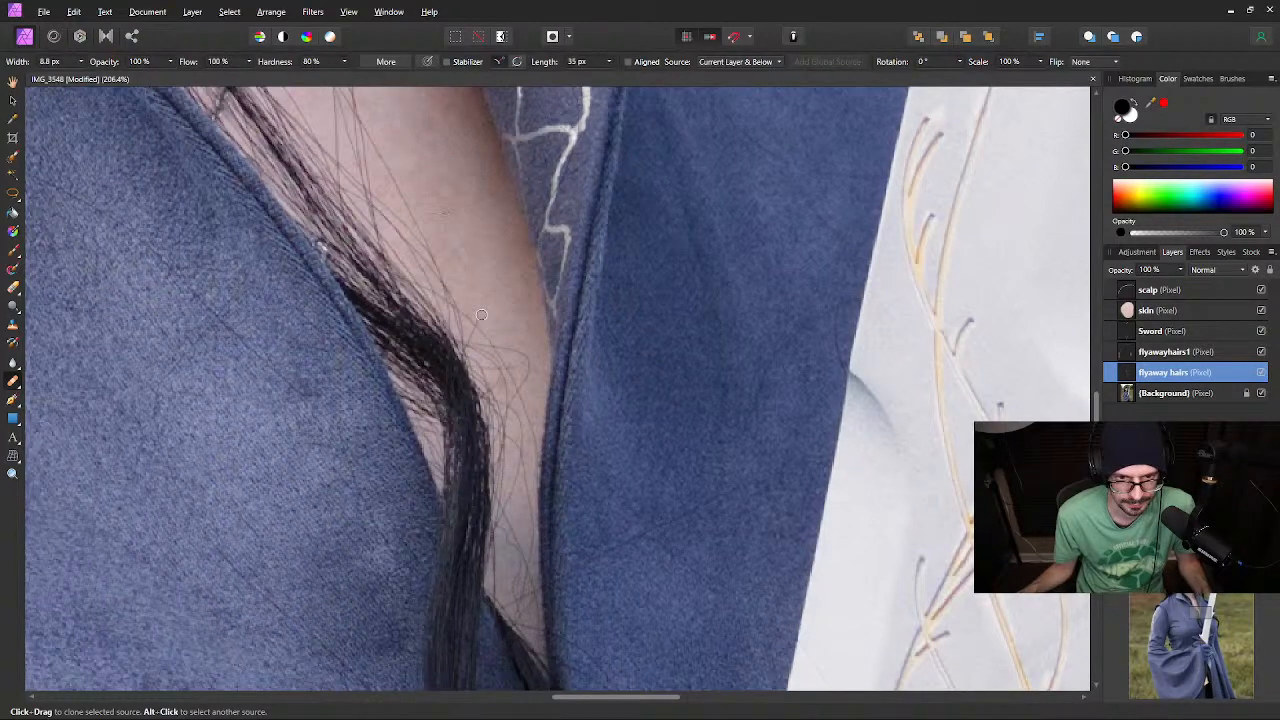
pyautogui.scroll(5, 477, 373)
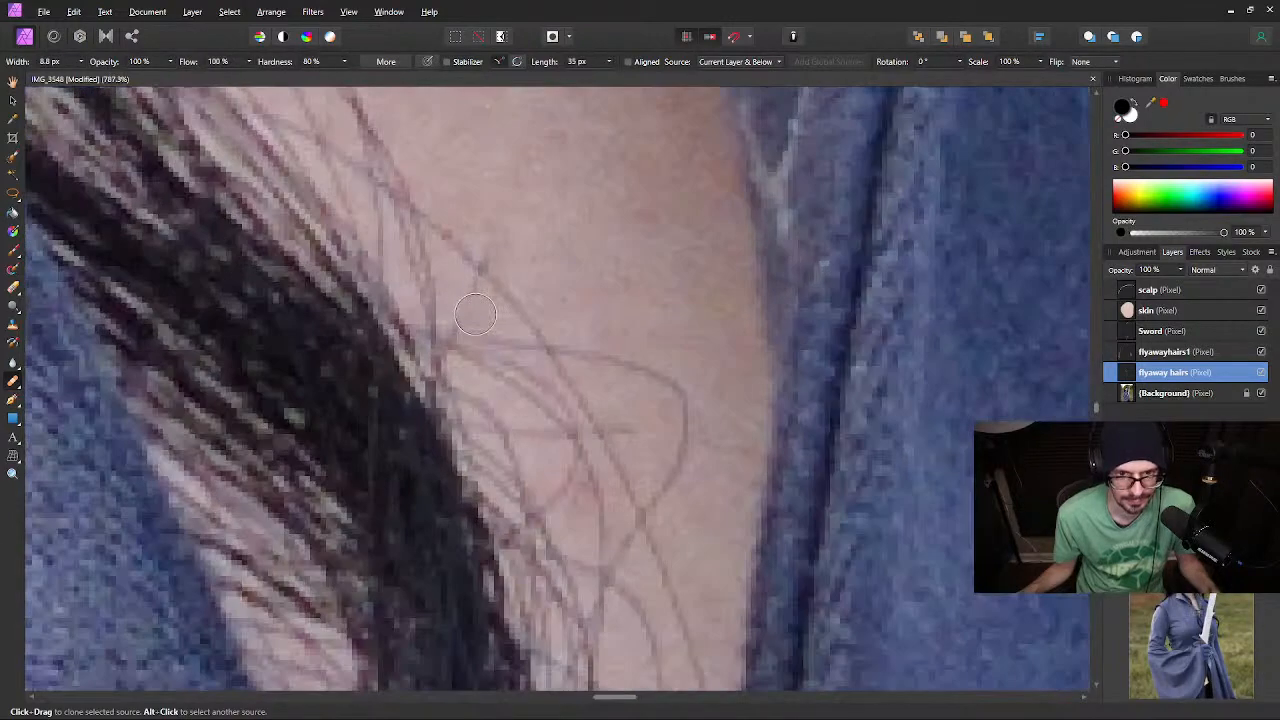
pyautogui.press('[')
pyautogui.press('[')
pyautogui.press('[')
pyautogui.press('[')
pyautogui.press('[')
pyautogui.press('[')
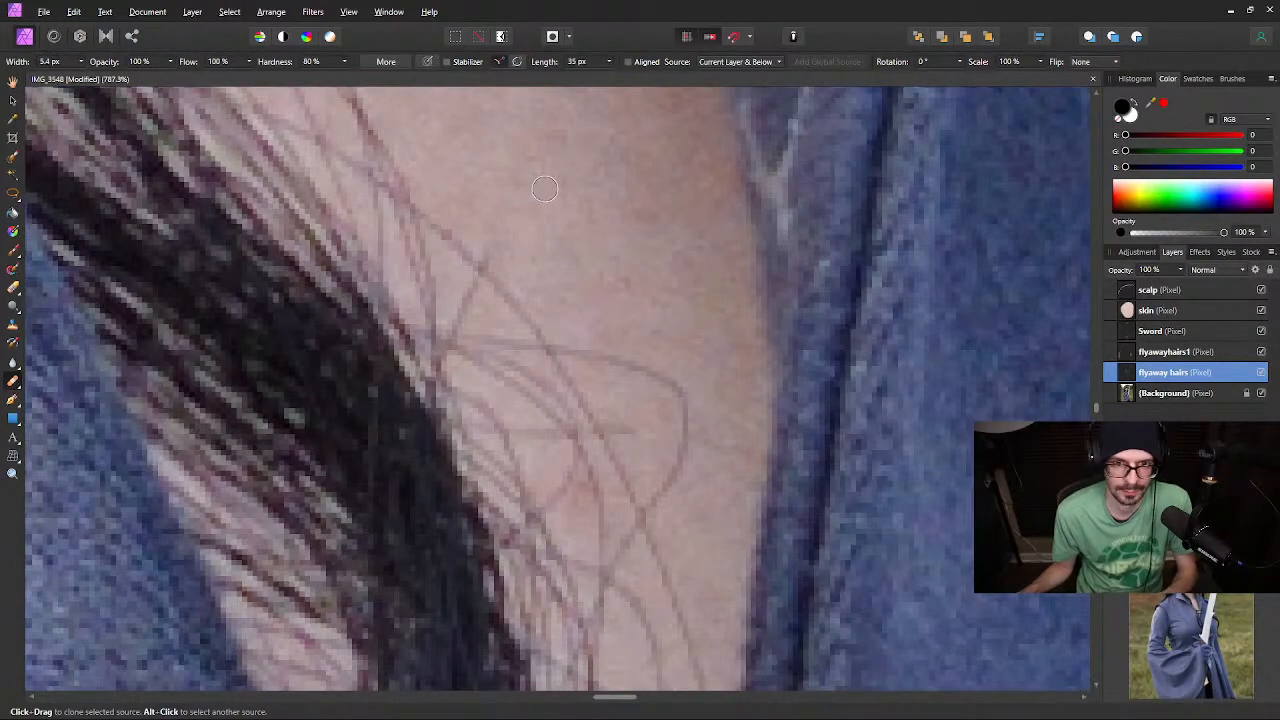
pyautogui.keyDown('alt'); pyautogui.click(547, 185); pyautogui.keyUp('alt')
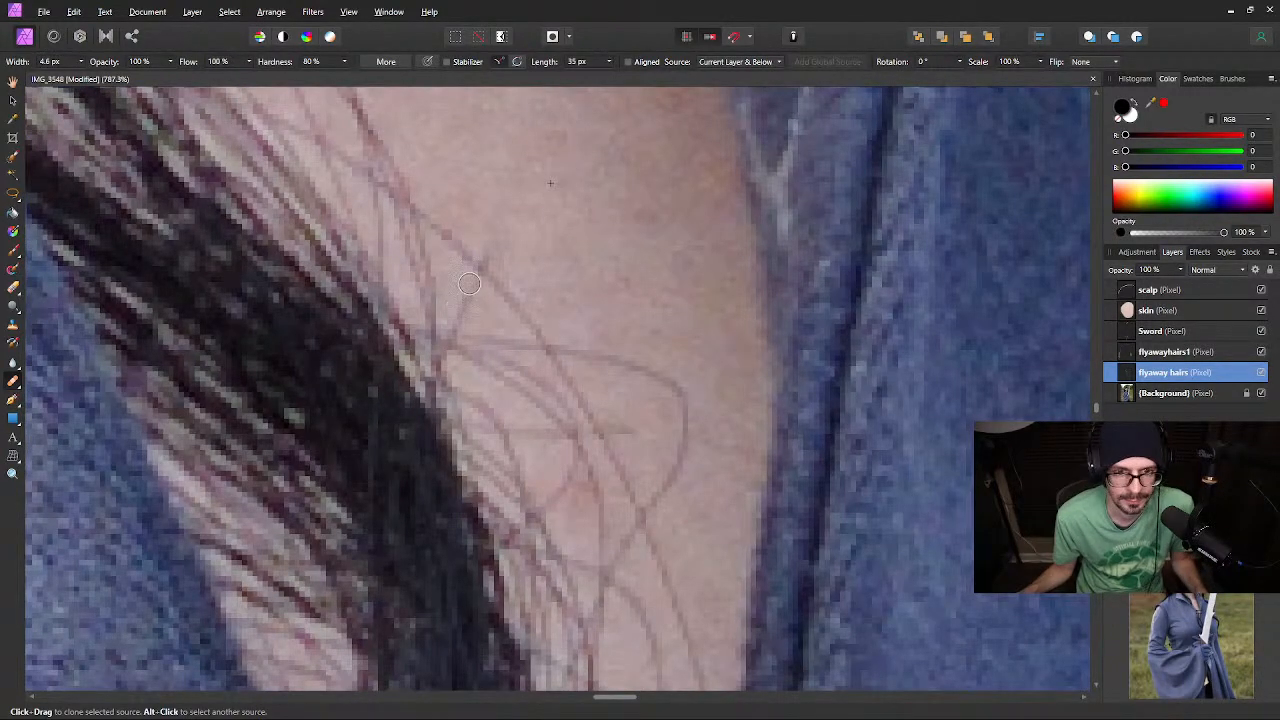
pyautogui.moveTo(473, 281); pyautogui.dragTo(459, 317)
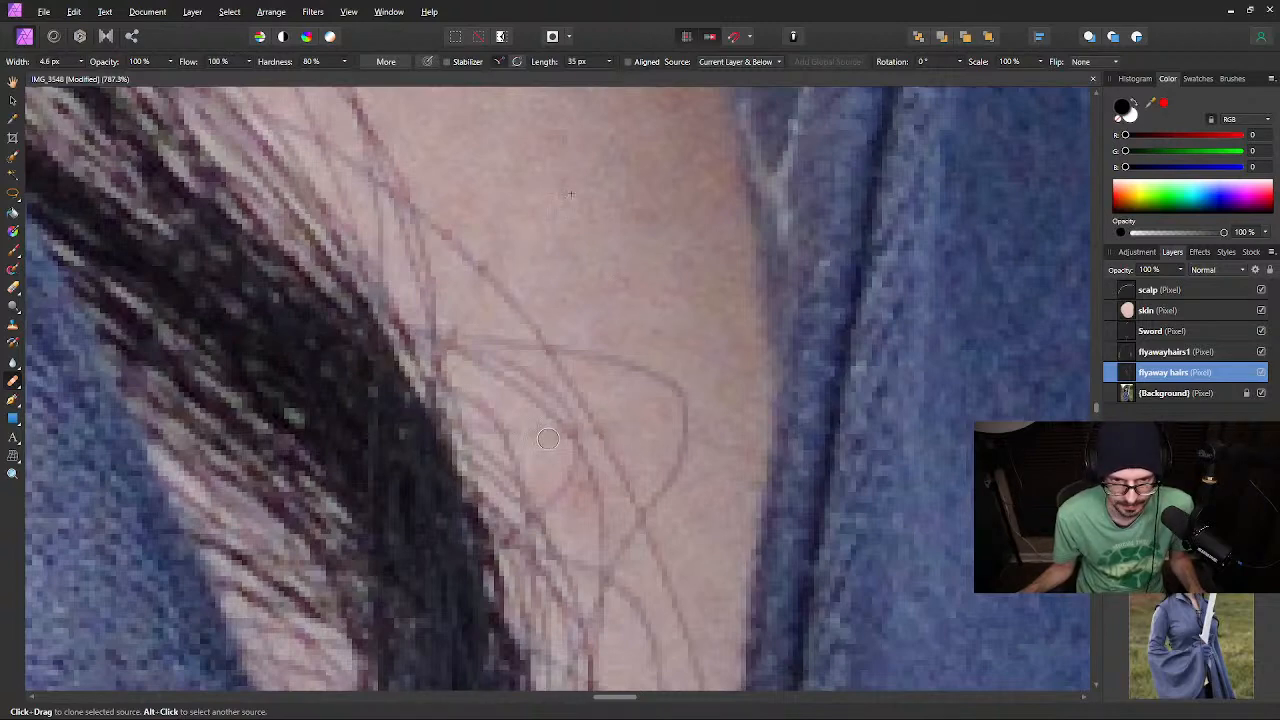
# On the flyawayhairs1 layer, set the healing brush to 15 px and remove the long stray hair curving past the sword guard's tip
pyautogui.scroll(-8, 603, 462)
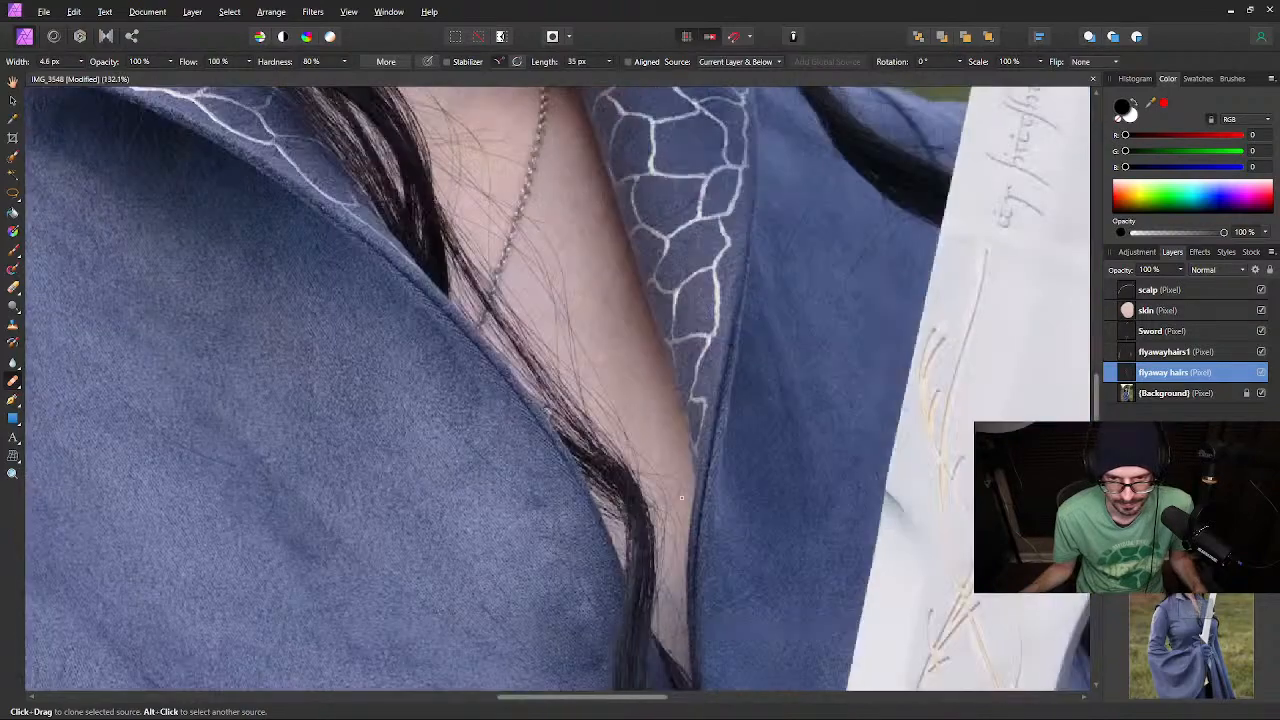
pyautogui.scroll(-5, 683, 489)
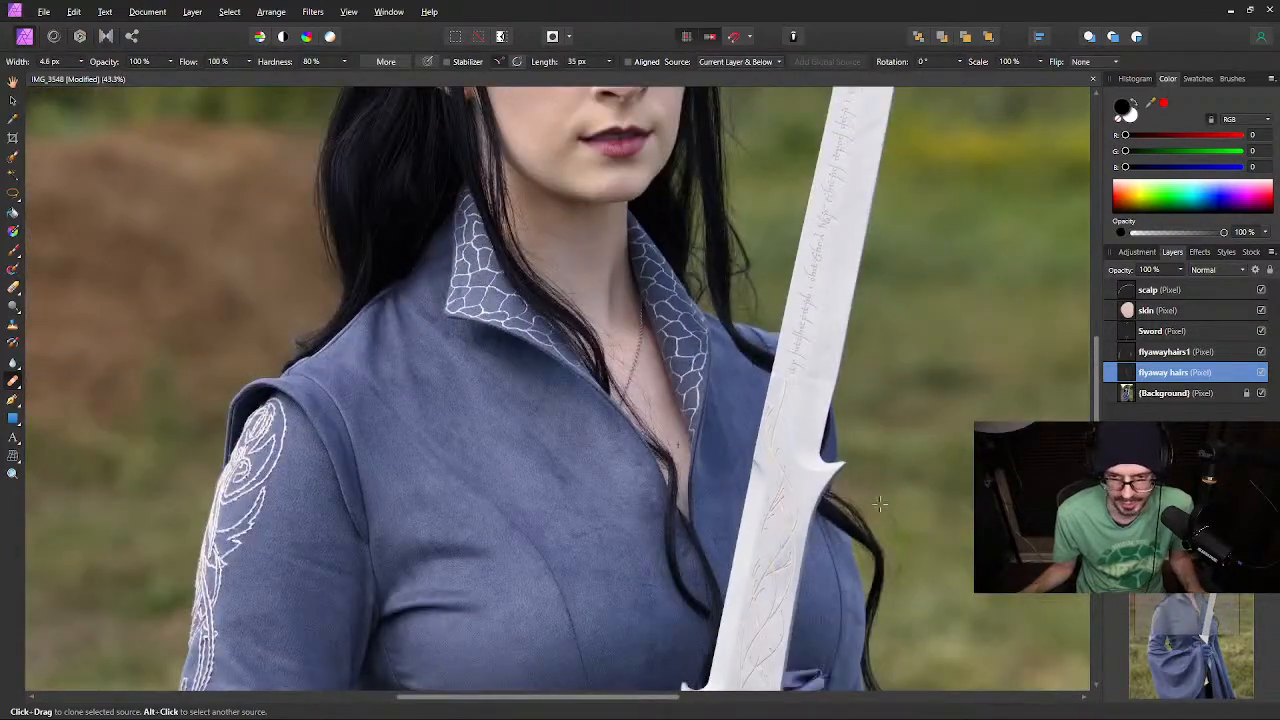
pyautogui.moveTo(830, 500); pyautogui.dragTo(494, 290)
pyautogui.scroll(4, 506, 237)
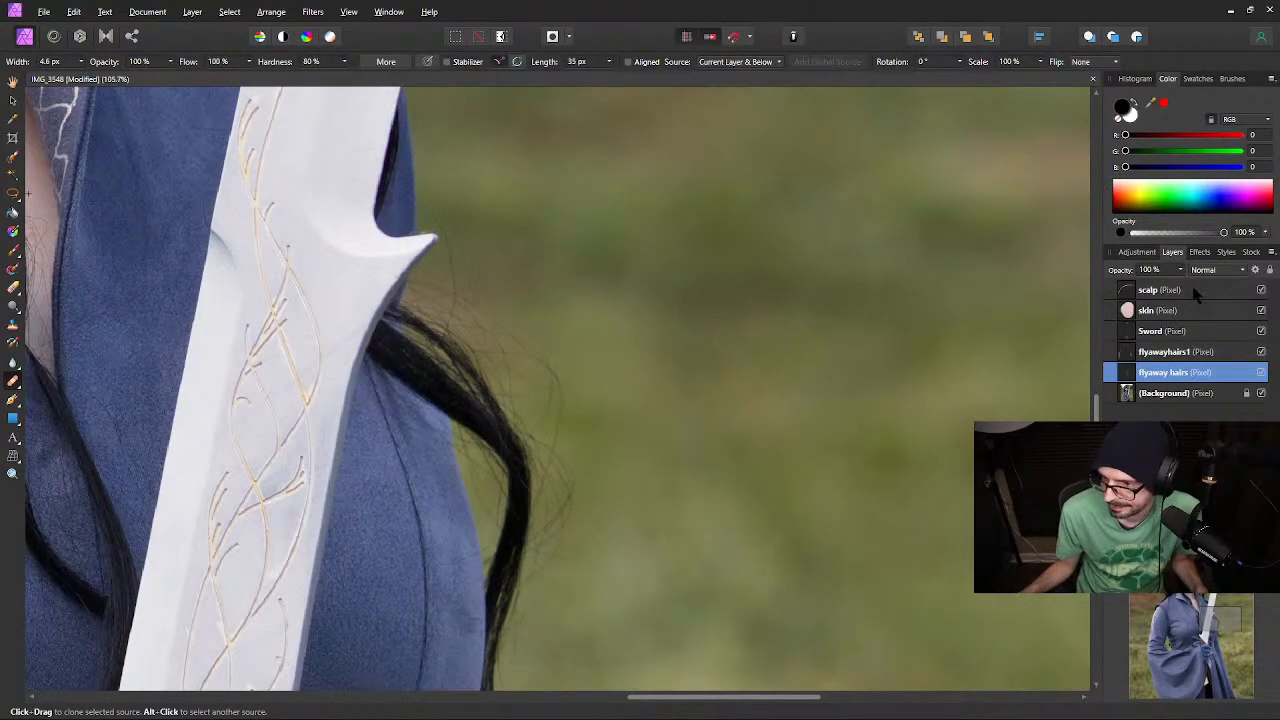
pyautogui.click(1198, 356)
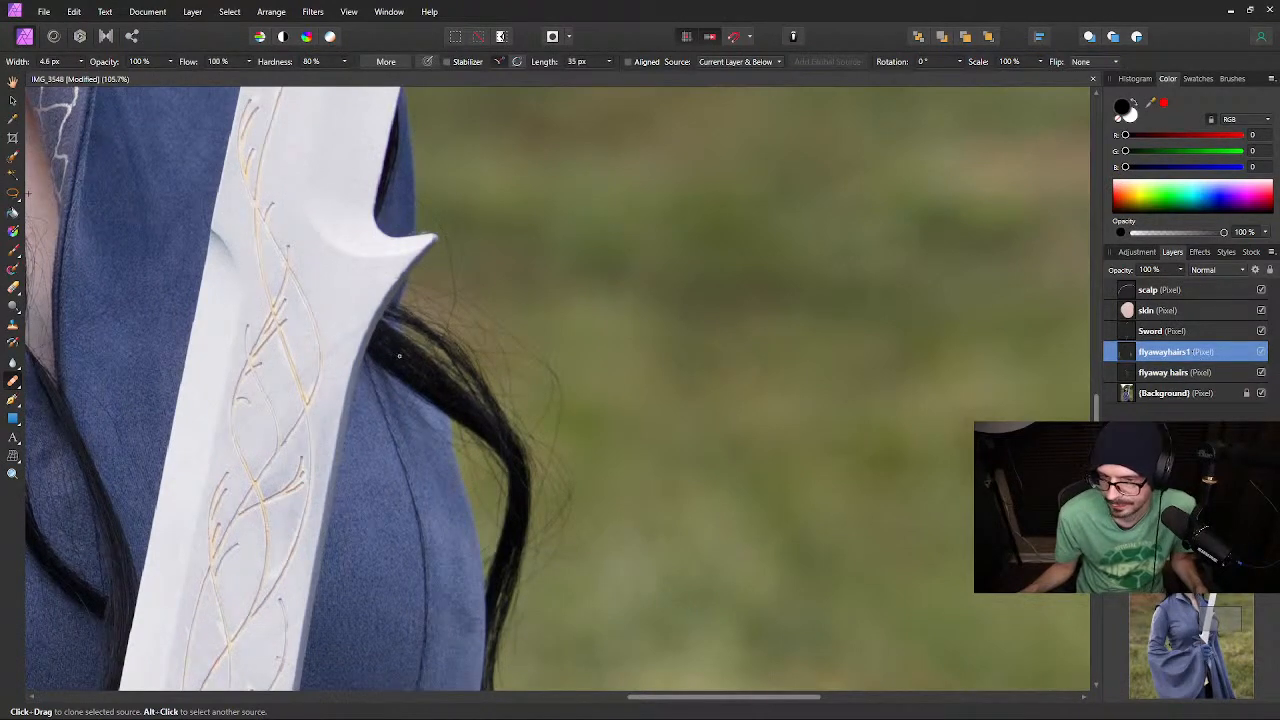
pyautogui.scroll(3, 472, 229)
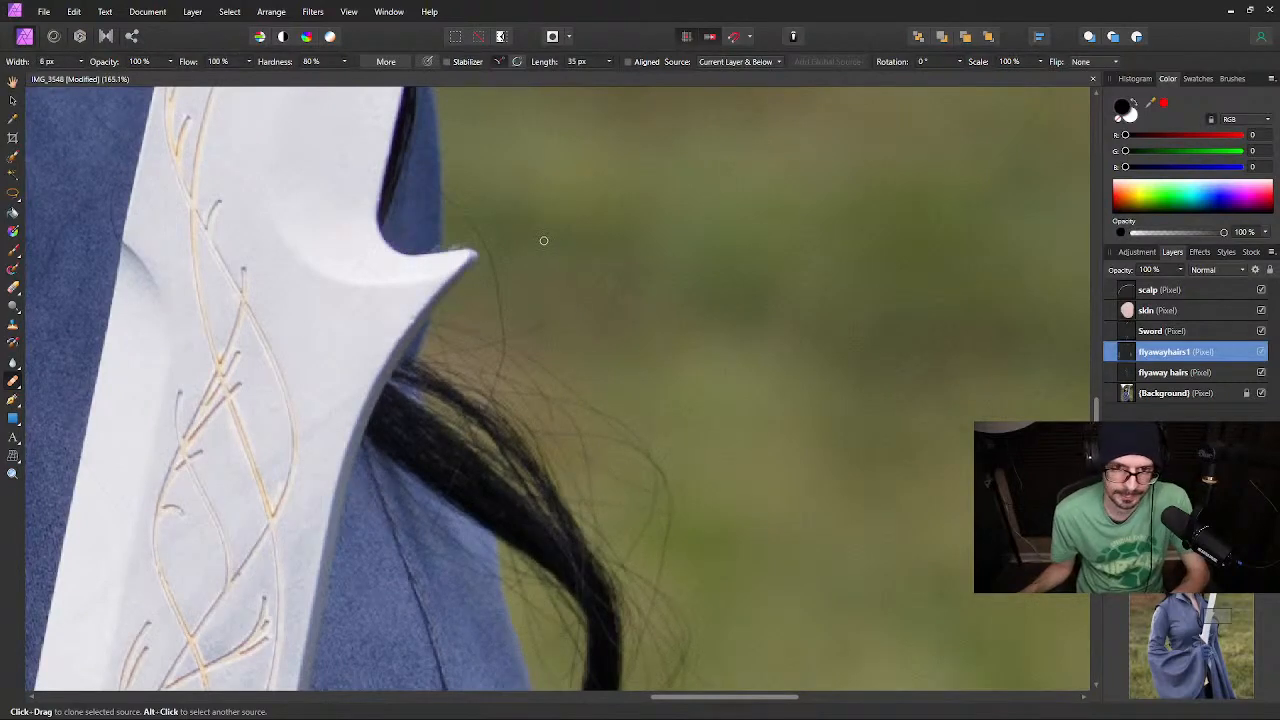
pyautogui.press(']')
pyautogui.press(']')
pyautogui.press(']')
pyautogui.press(']')
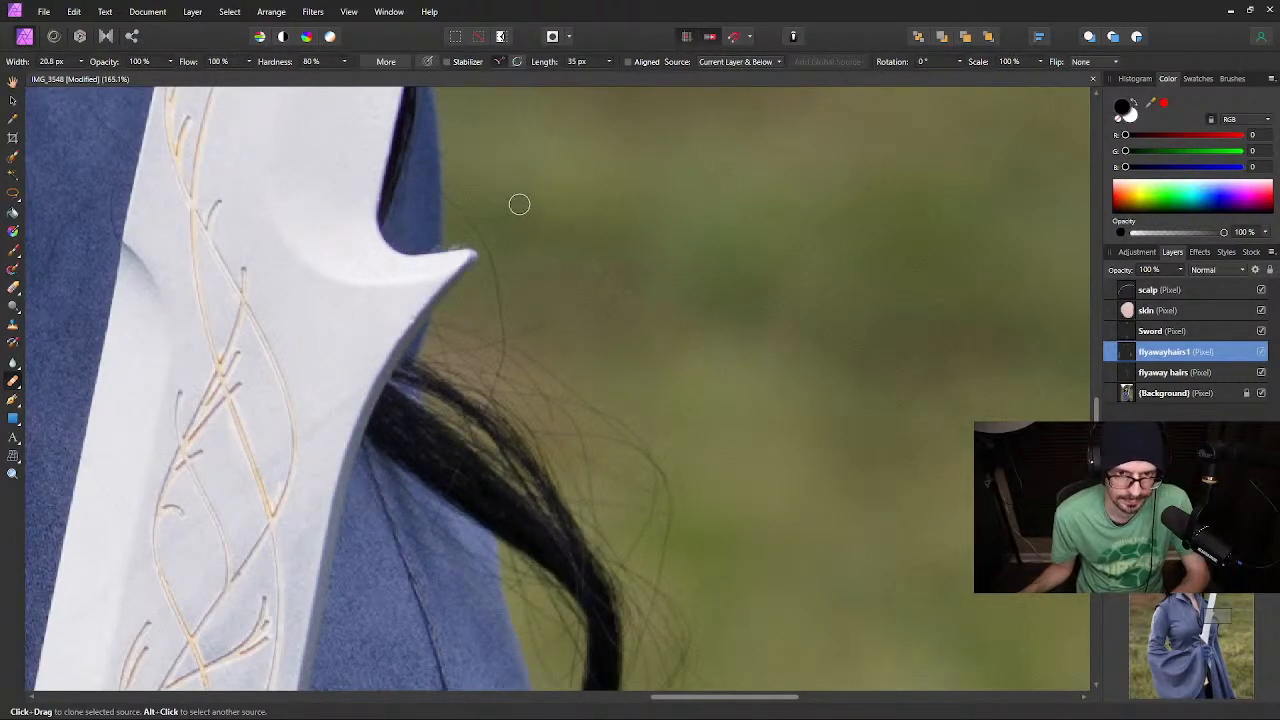
pyautogui.press('[')
pyautogui.press('[')
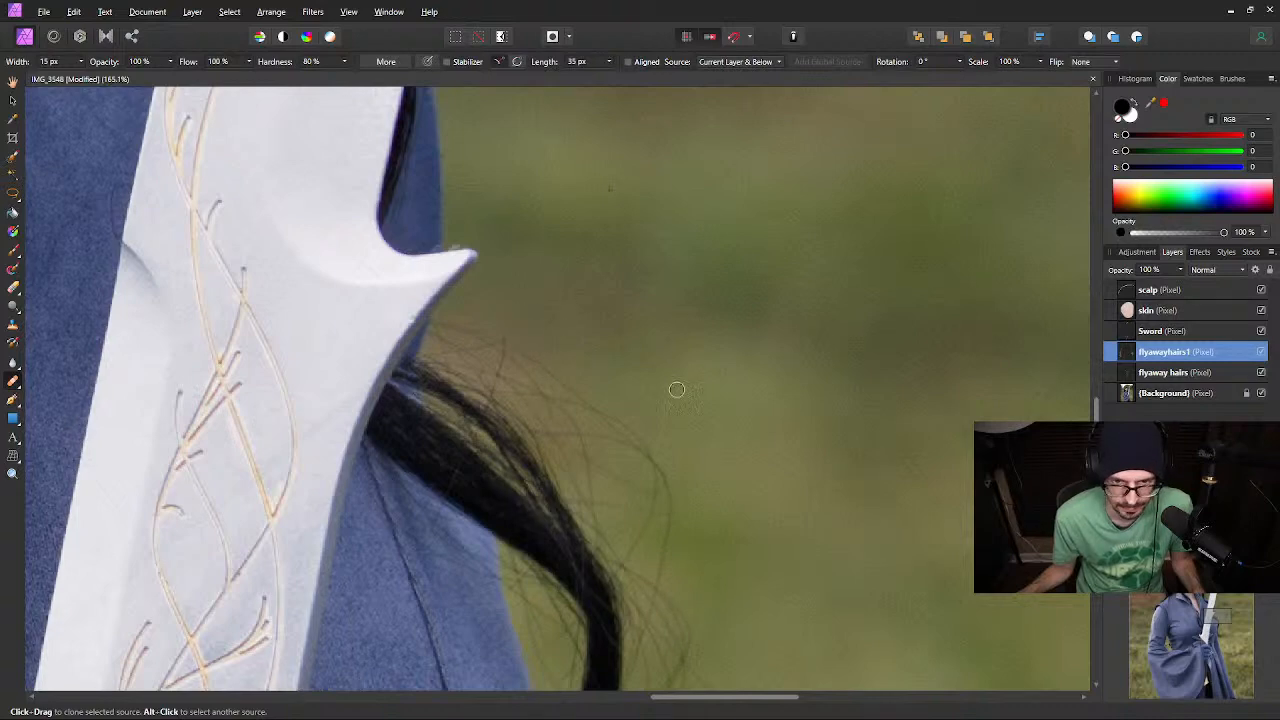
# Examine the hair strand emerging behind the sword guard for remaining flyaways against the grass
pyautogui.scroll(-8, 706, 464)
pyautogui.scroll(4, 748, 501)
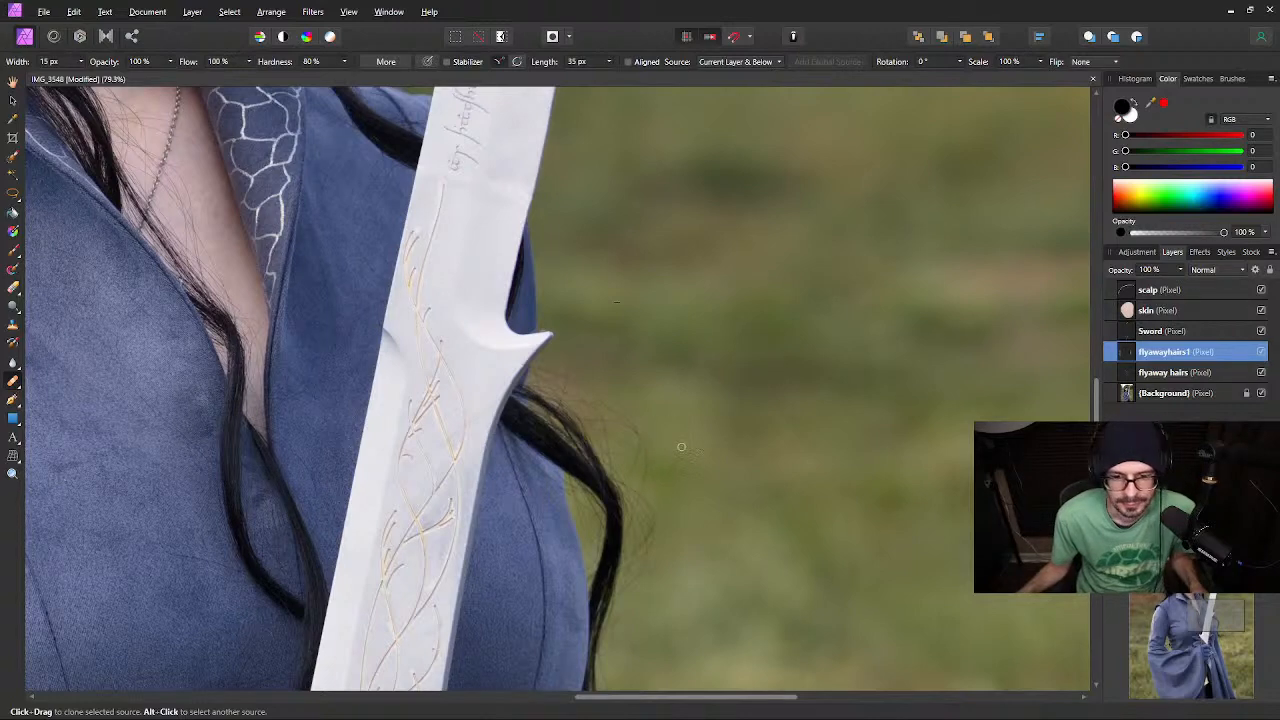
pyautogui.scroll(4, 673, 461)
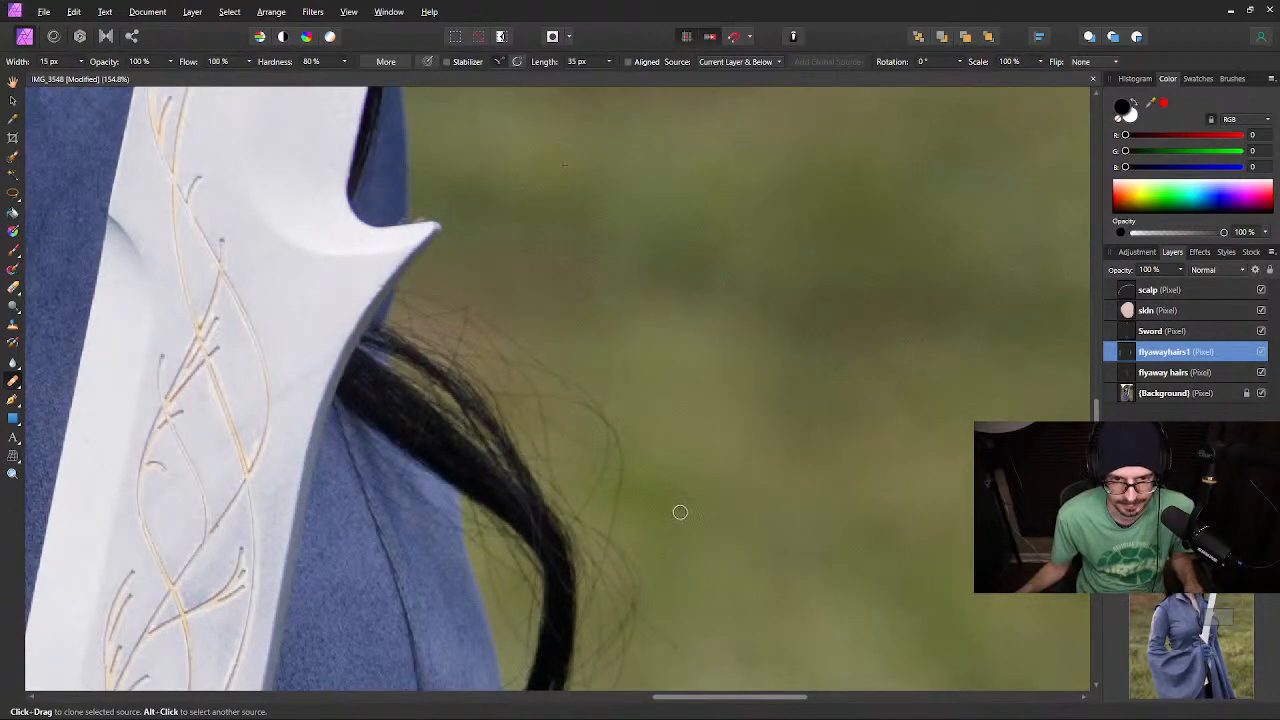
pyautogui.moveTo(680, 511); pyautogui.dragTo(683, 347)
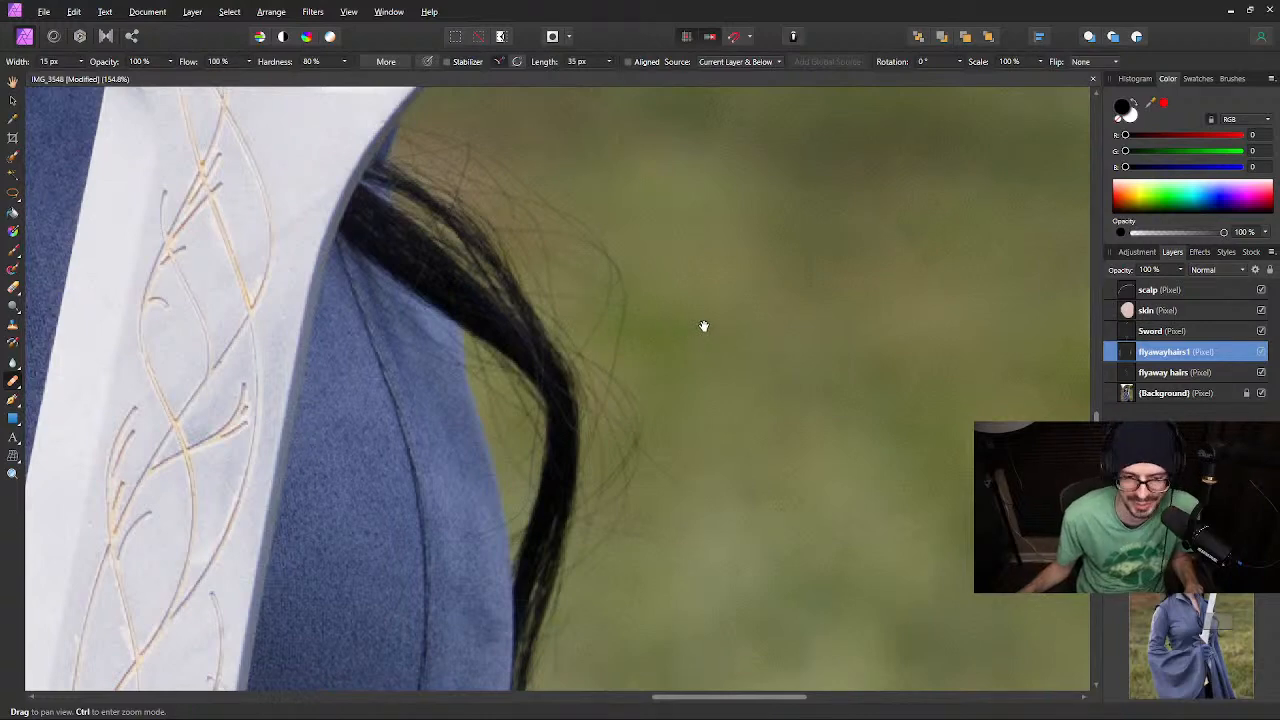
pyautogui.scroll(-5, 716, 349)
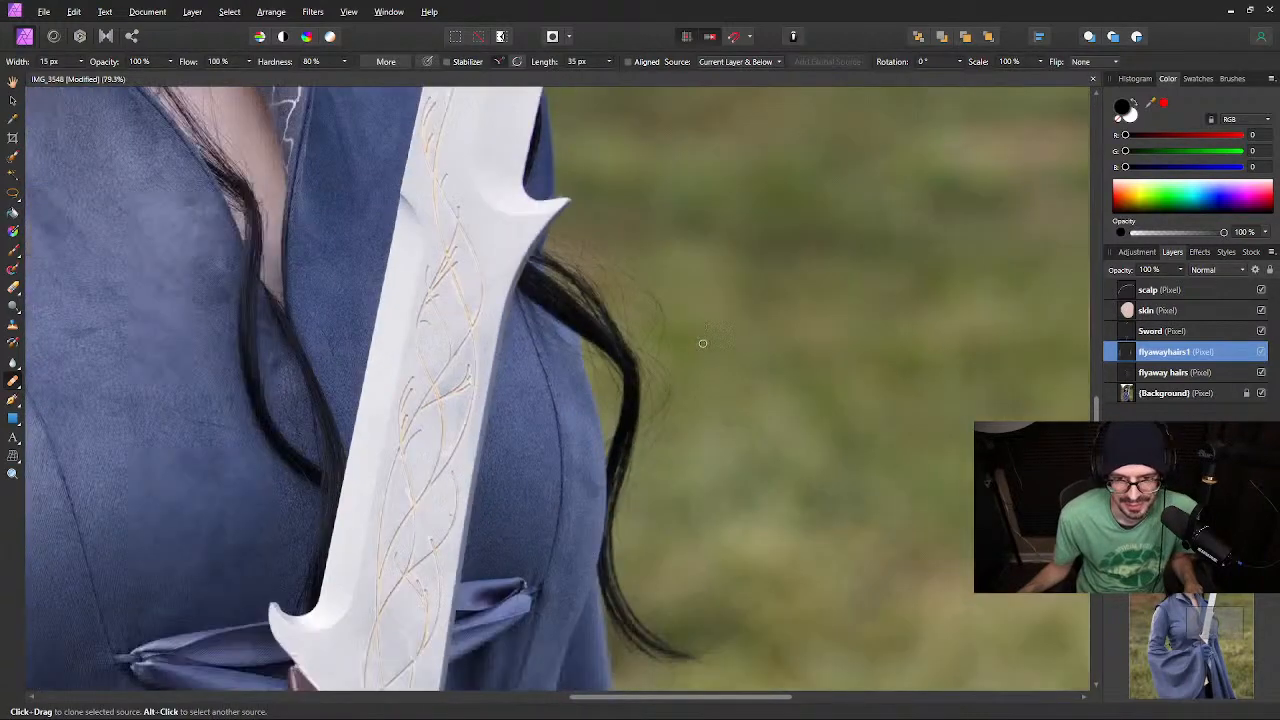
pyautogui.scroll(2, 702, 343)
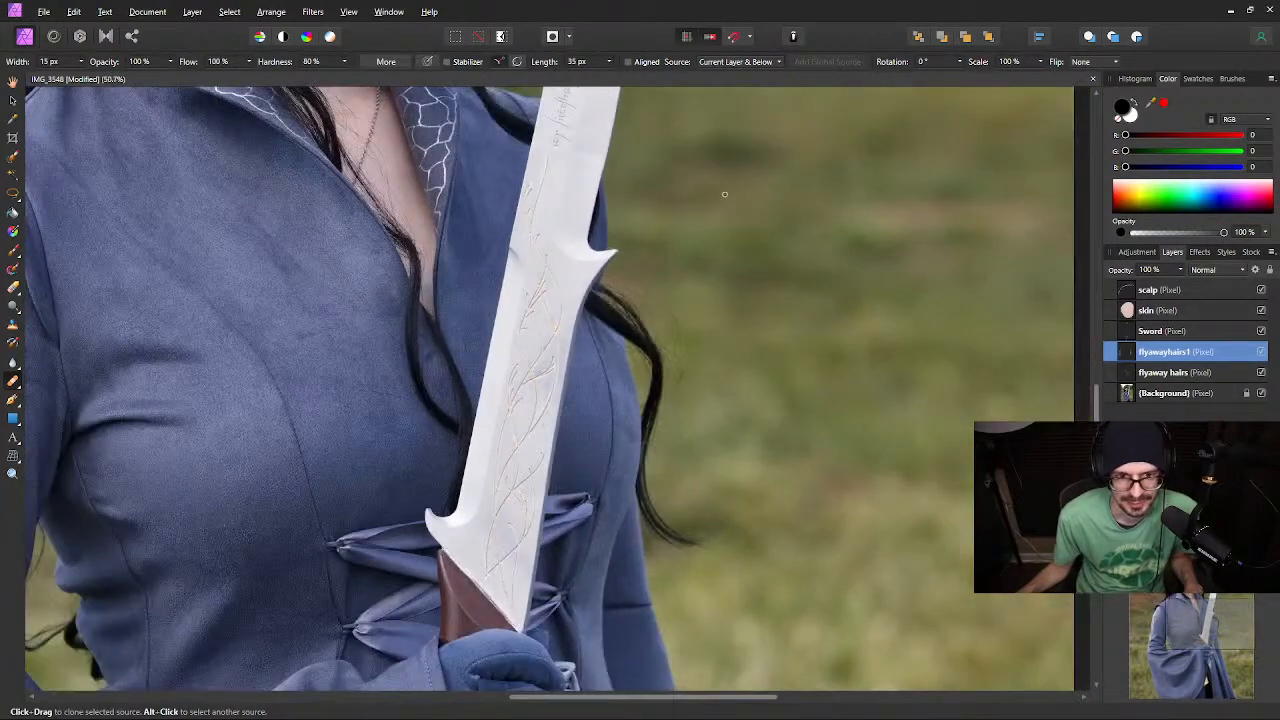
# Inspect the crown and the long hair on the sword side down to the collar for remaining flyaways
pyautogui.moveTo(724, 194)
pyautogui.mouseDown()
pyautogui.moveTo(746, 349)
pyautogui.moveTo(840, 477)
pyautogui.mouseUp()
pyautogui.moveTo(654, 214); pyautogui.dragTo(704, 483)
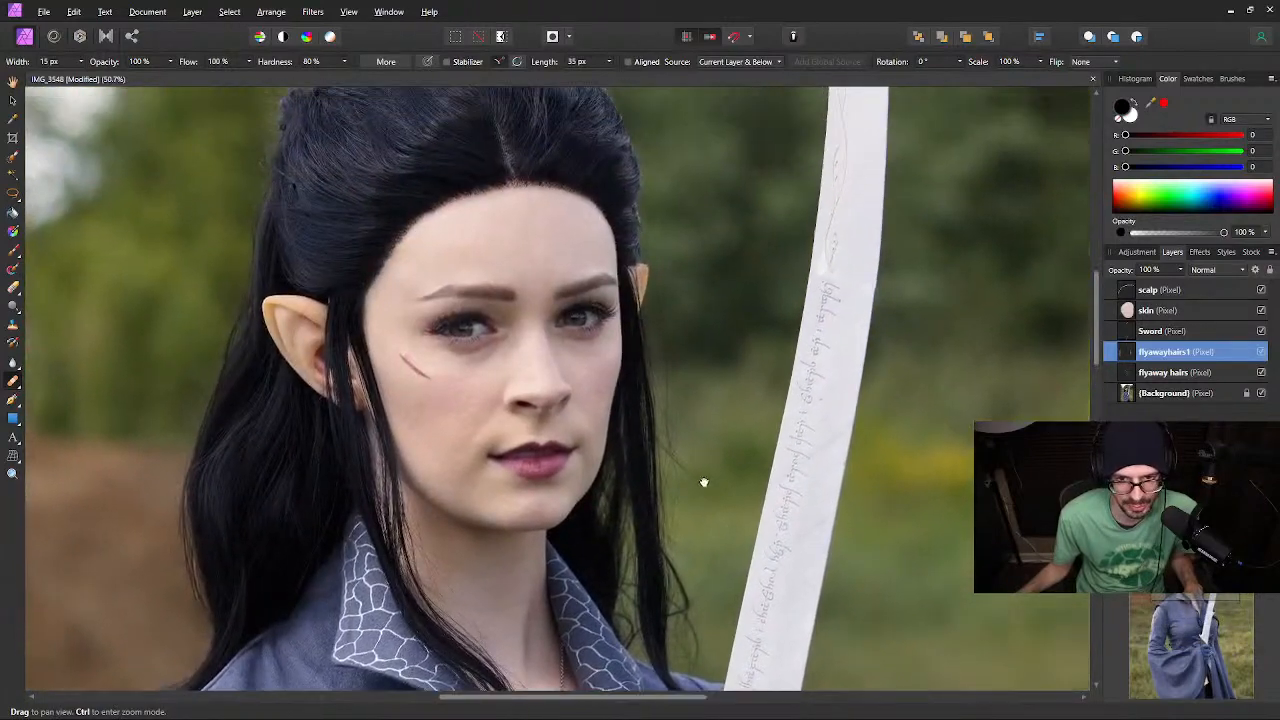
pyautogui.moveTo(706, 303); pyautogui.dragTo(727, 521)
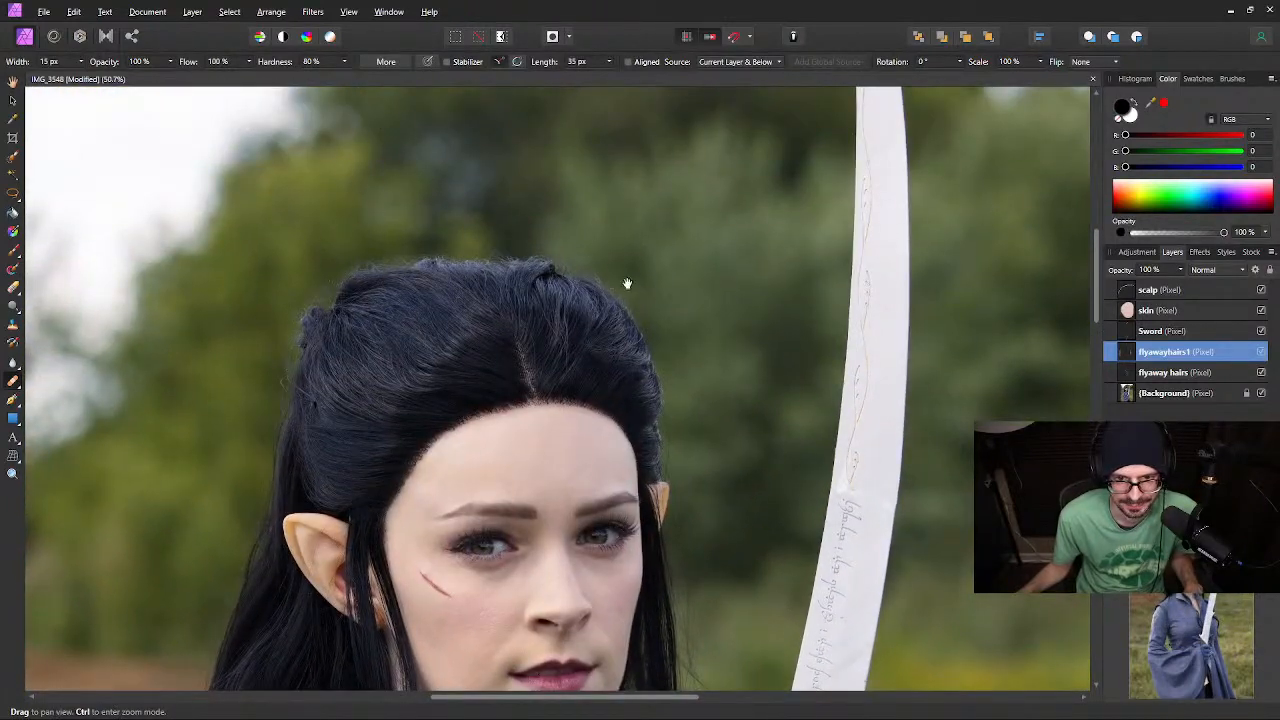
pyautogui.scroll(3, 600, 280)
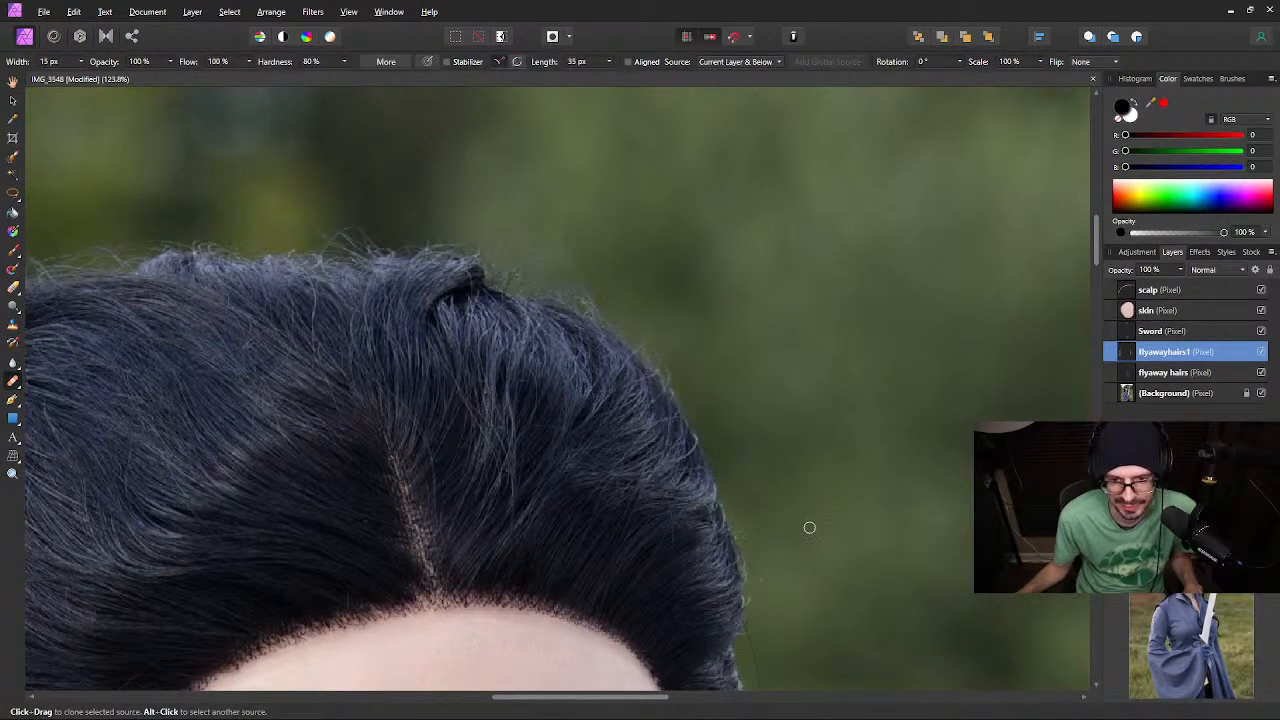
pyautogui.moveTo(806, 506); pyautogui.dragTo(796, 484)
pyautogui.scroll(-10, 796, 484)
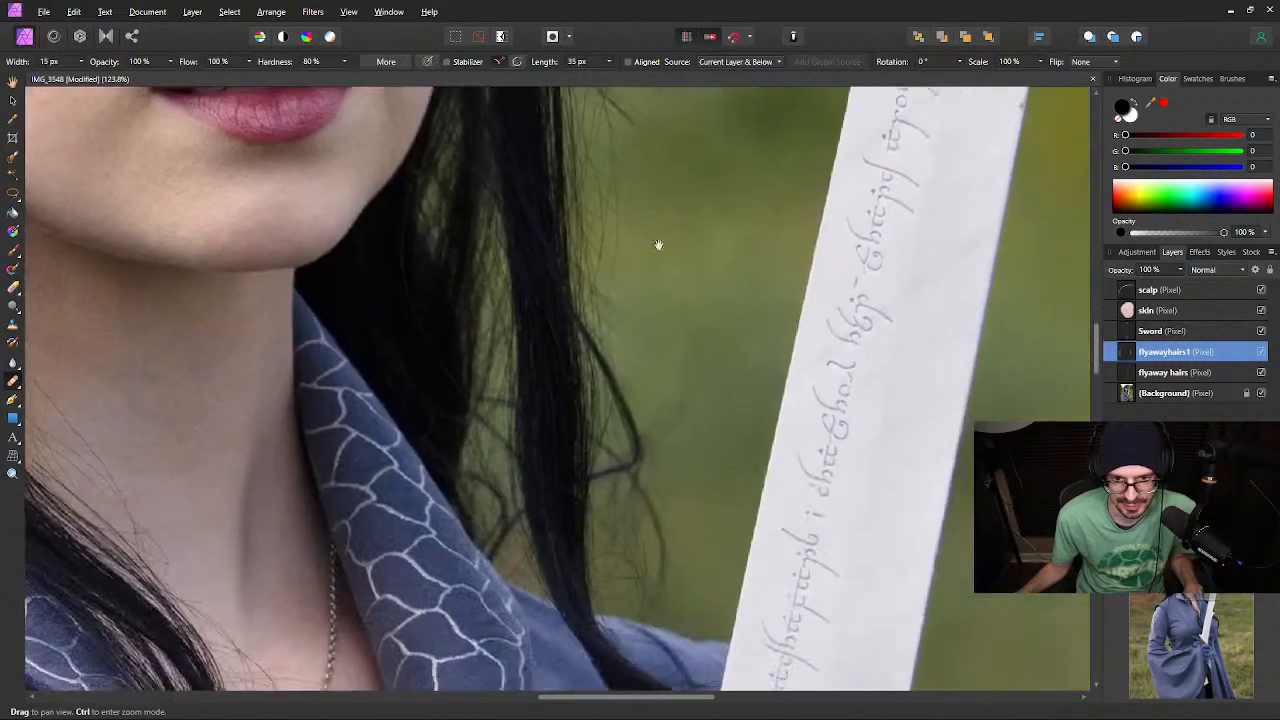
pyautogui.moveTo(658, 244)
pyautogui.mouseDown()
pyautogui.moveTo(709, 289)
pyautogui.moveTo(654, 314)
pyautogui.mouseUp()
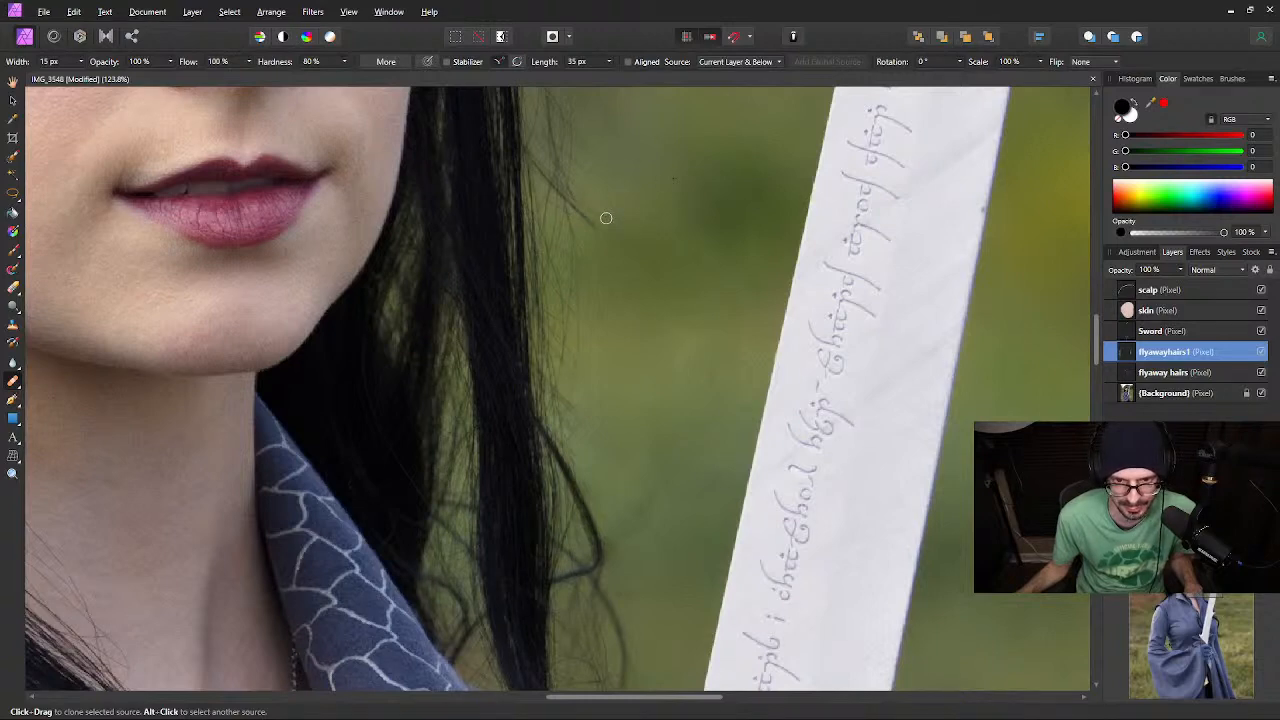
pyautogui.moveTo(653, 464); pyautogui.dragTo(574, 240)
pyautogui.moveTo(594, 380); pyautogui.dragTo(569, 251)
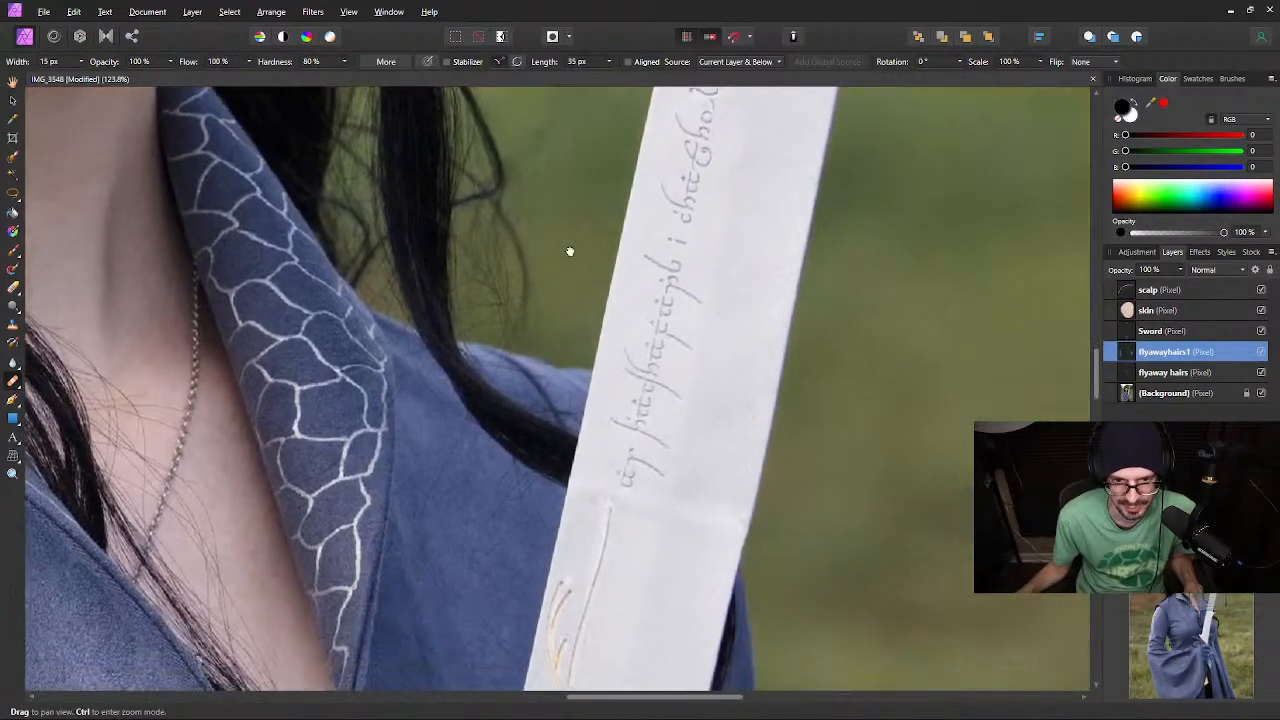
# Inspect the hair behind the sword blade and the loose strand over the sleeve for remaining flyaways
pyautogui.moveTo(577, 320); pyautogui.dragTo(586, 243)
pyautogui.moveTo(832, 610)
pyautogui.mouseDown()
pyautogui.moveTo(691, 214)
pyautogui.moveTo(758, 358)
pyautogui.moveTo(638, 273)
pyautogui.mouseUp()
pyautogui.moveTo(751, 437); pyautogui.dragTo(685, 380)
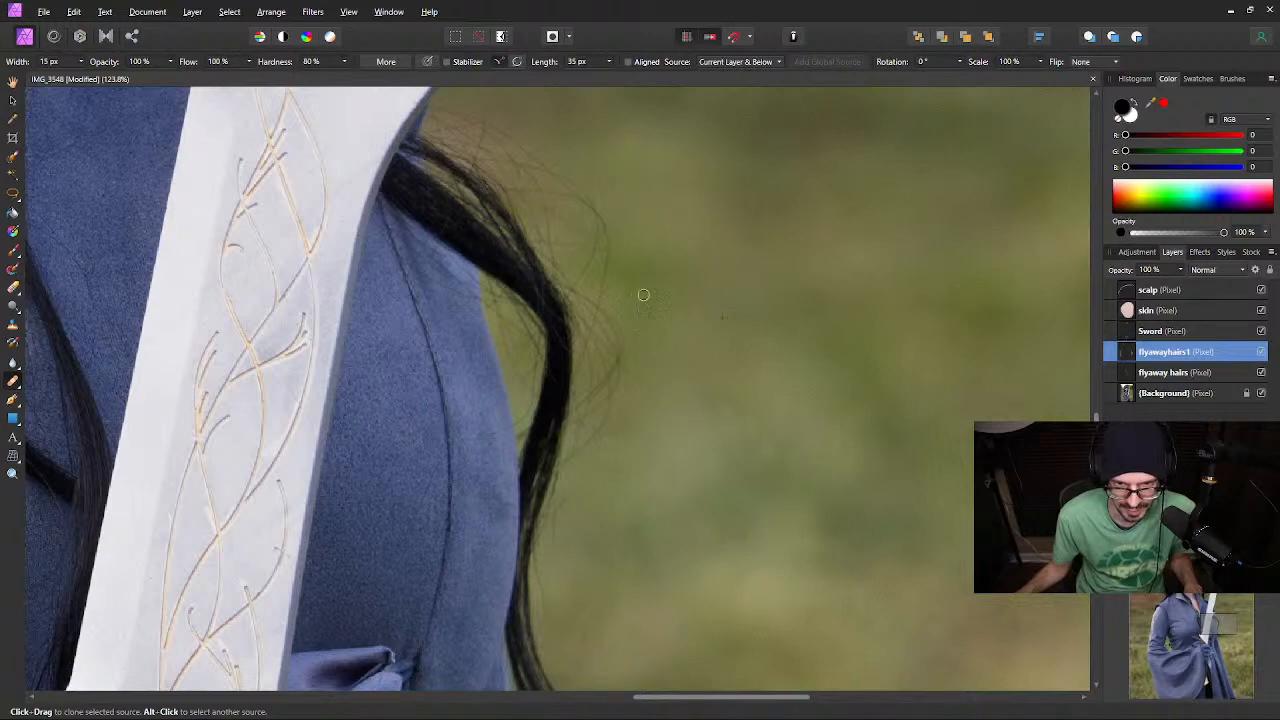
pyautogui.moveTo(711, 203)
pyautogui.mouseDown()
pyautogui.moveTo(680, 204)
pyautogui.moveTo(669, 180)
pyautogui.mouseUp()
pyautogui.moveTo(638, 521); pyautogui.dragTo(609, 460)
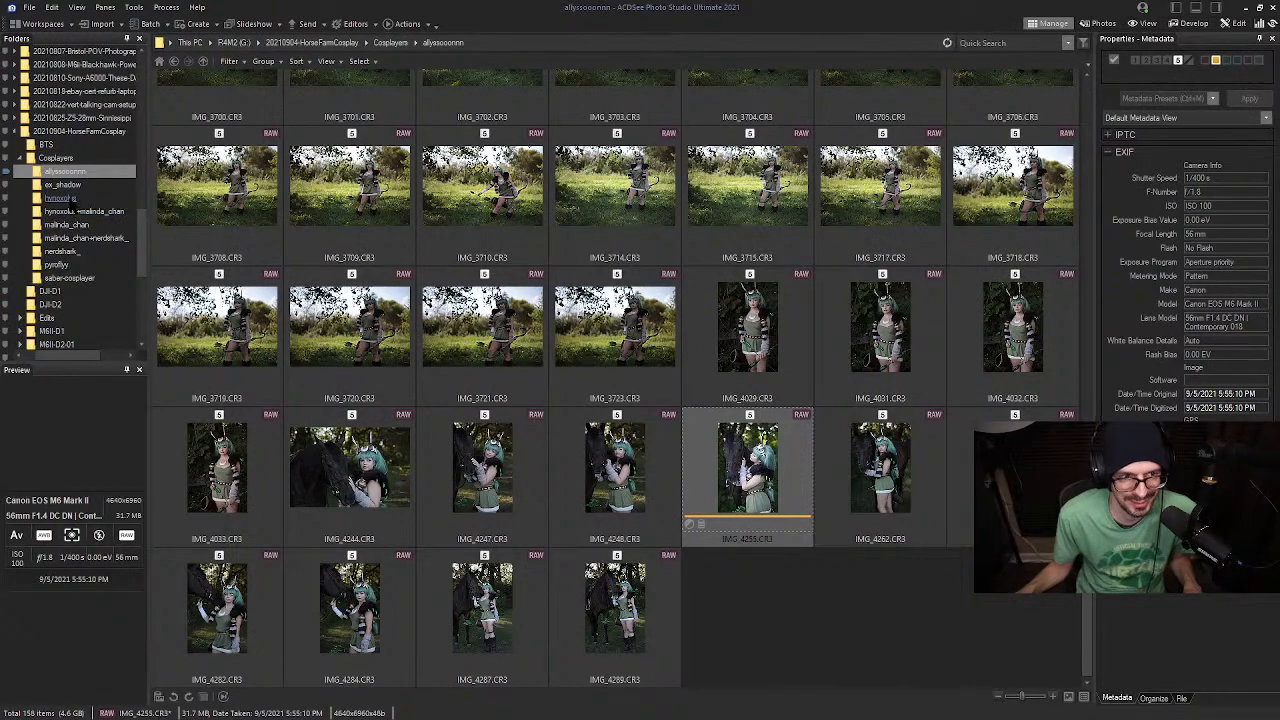
# Switch to ACDSee Photo Studio, open DSC_2890.NEF from the Cosplayers subfolders, and examine the white wig and face at 100%
pyautogui.click(68, 199)
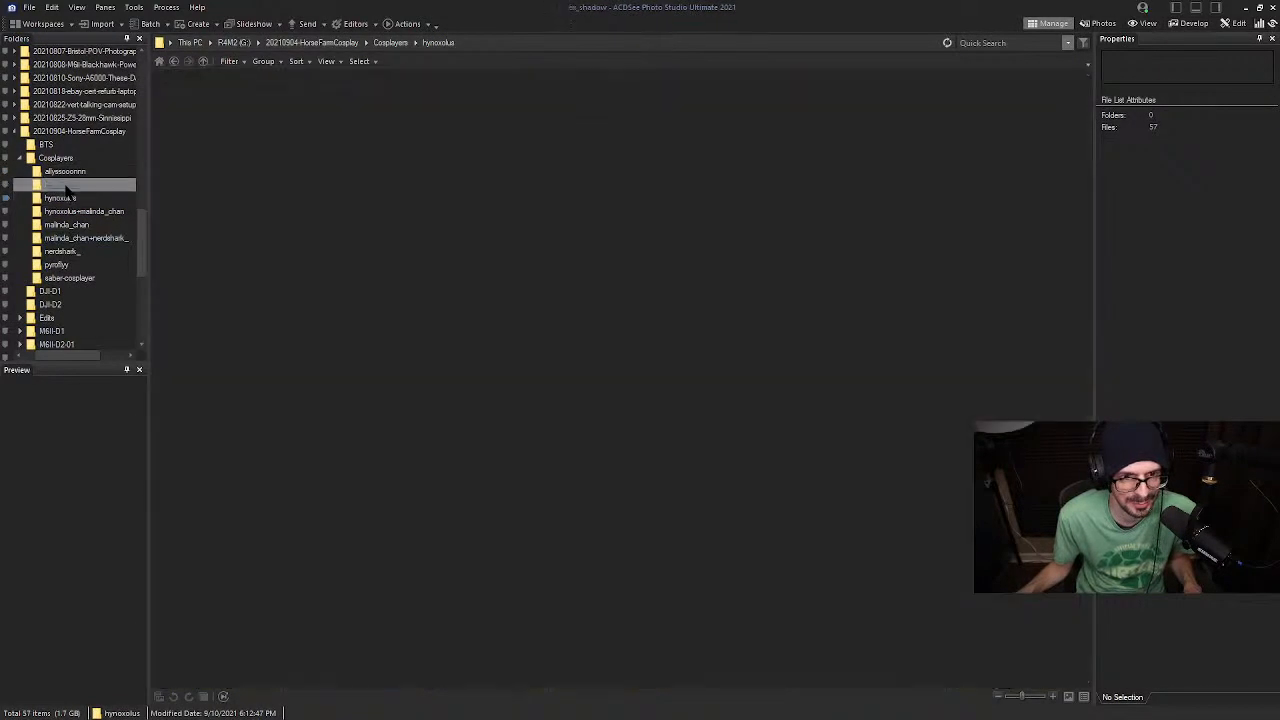
pyautogui.click(62, 185)
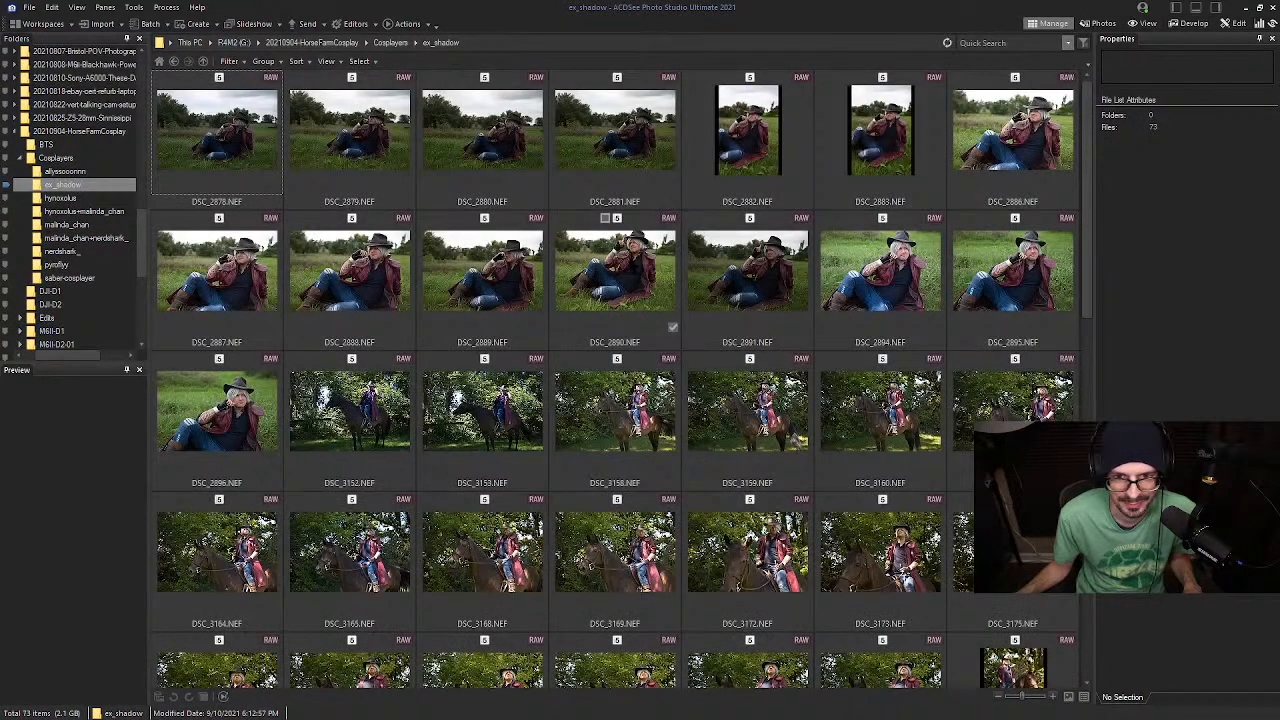
pyautogui.click(650, 275)
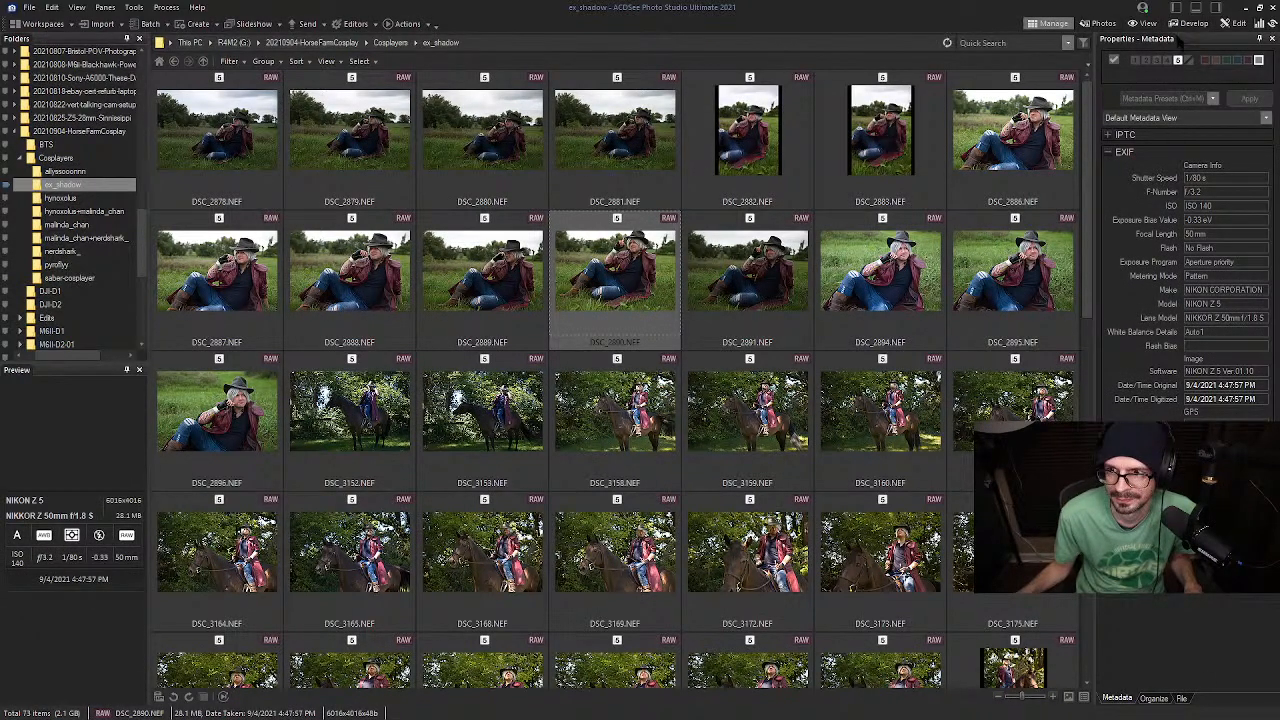
pyautogui.doubleClick(602, 298)
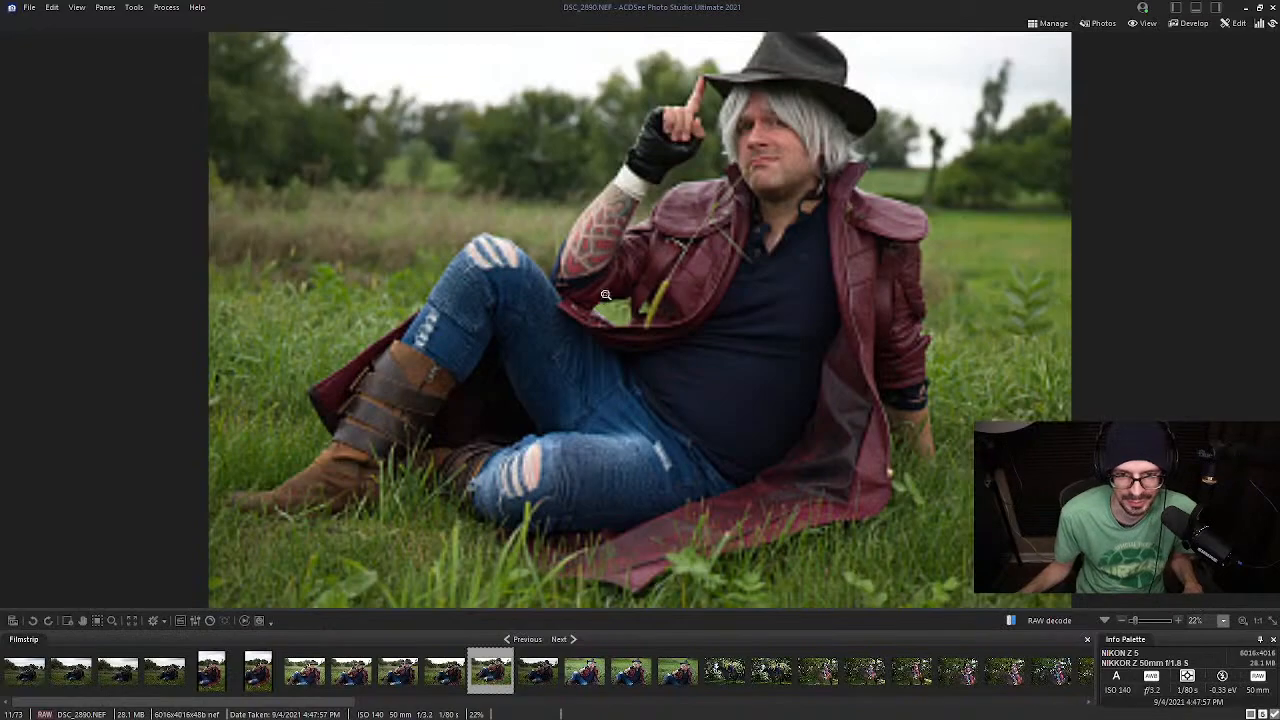
pyautogui.moveTo(854, 129); pyautogui.dragTo(789, 260)
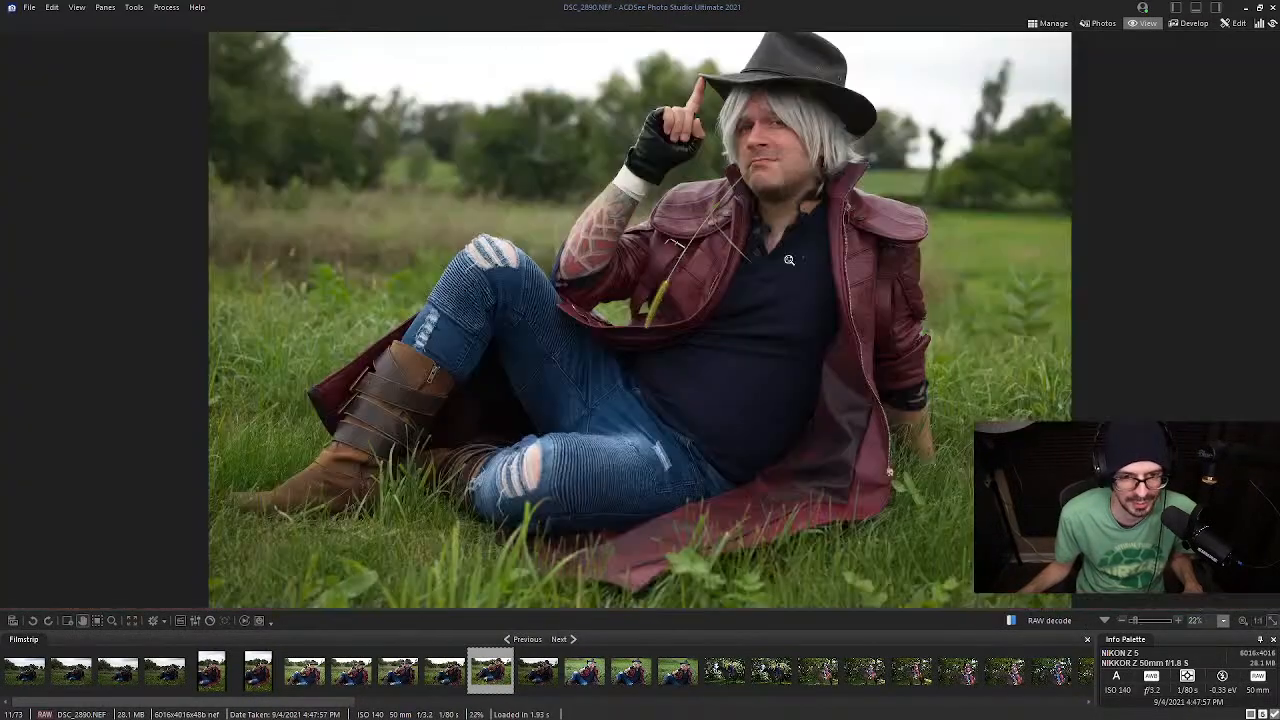
pyautogui.moveTo(765, 131); pyautogui.dragTo(668, 198)
pyautogui.moveTo(645, 319); pyautogui.dragTo(661, 287)
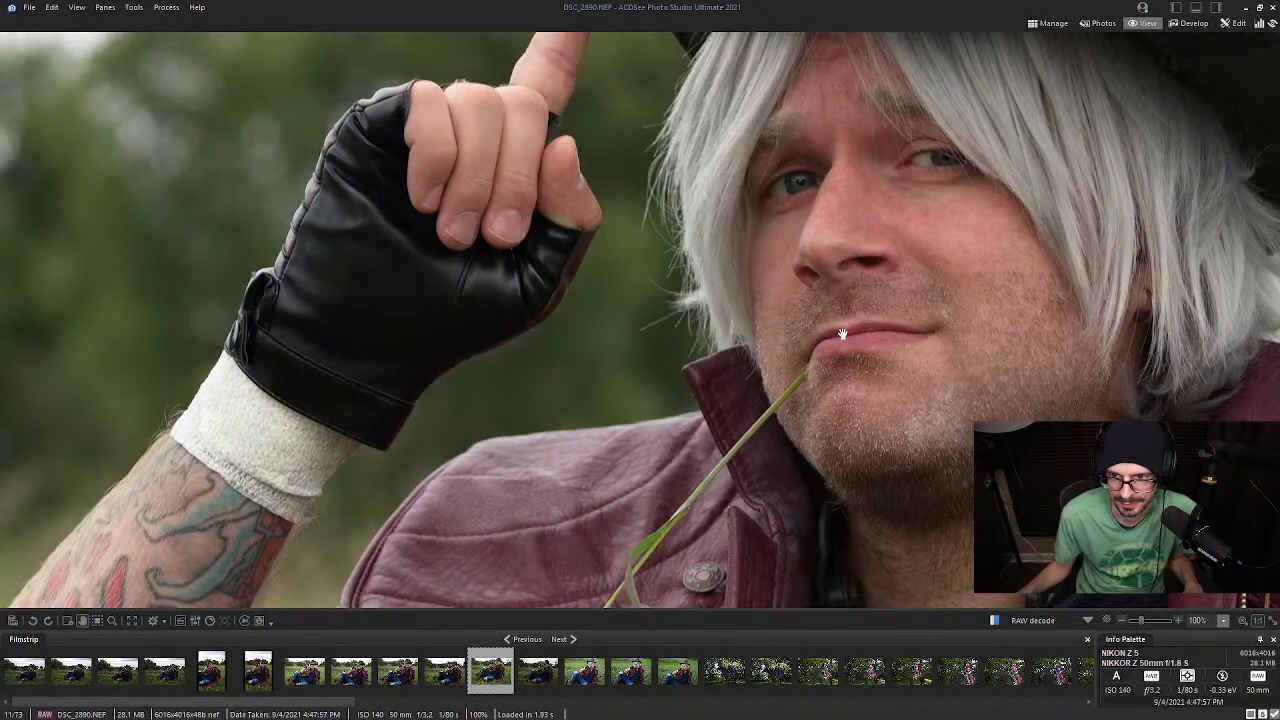
pyautogui.moveTo(810, 283); pyautogui.dragTo(807, 279)
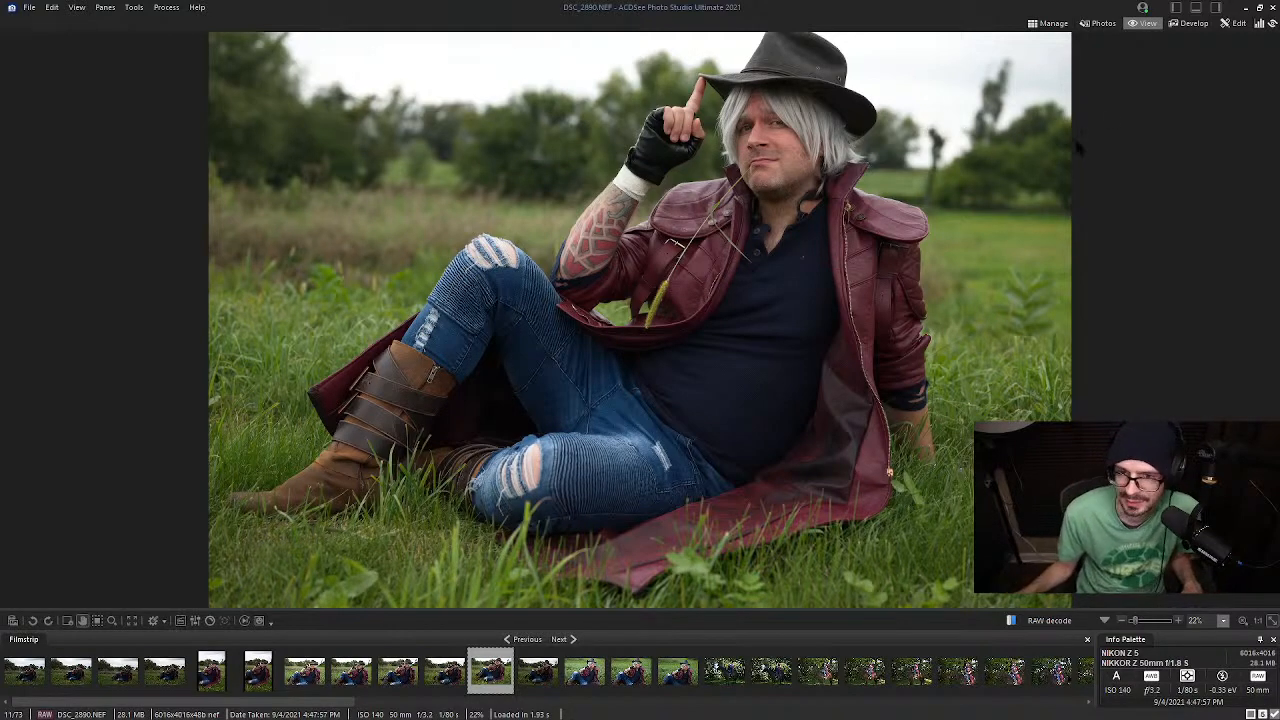
pyautogui.click(1048, 23)
# Open DSC_3069.NEF from another Cosplayers subfolder and examine the long blonde wig's flyaway hairs at 100%
pyautogui.scroll(-5, 410, 450)
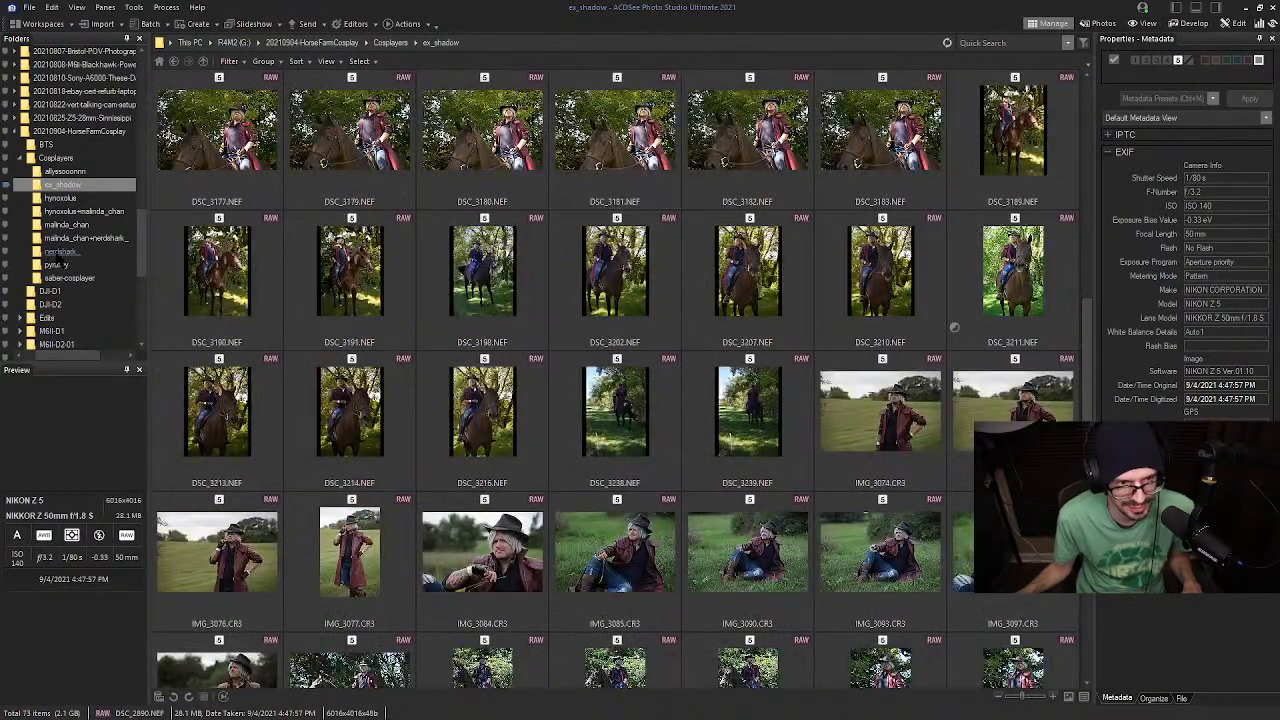
pyautogui.click(60, 251)
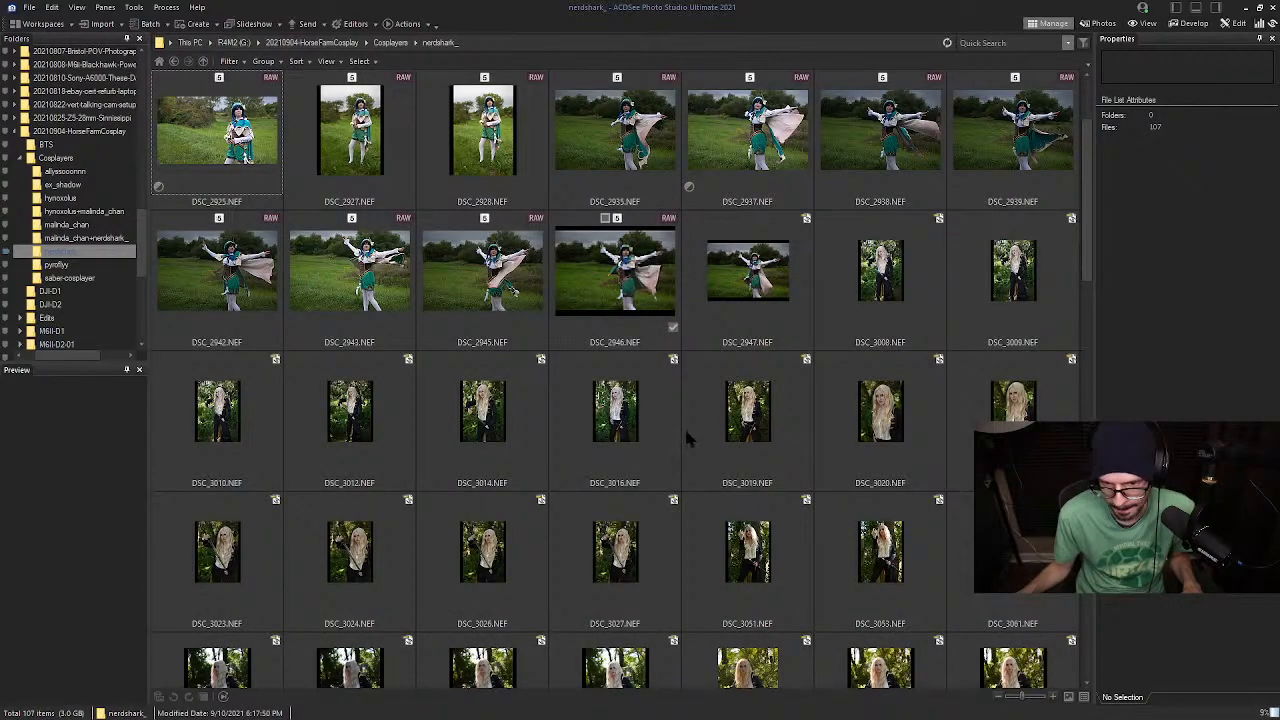
pyautogui.scroll(-1, 686, 436)
pyautogui.click(630, 406)
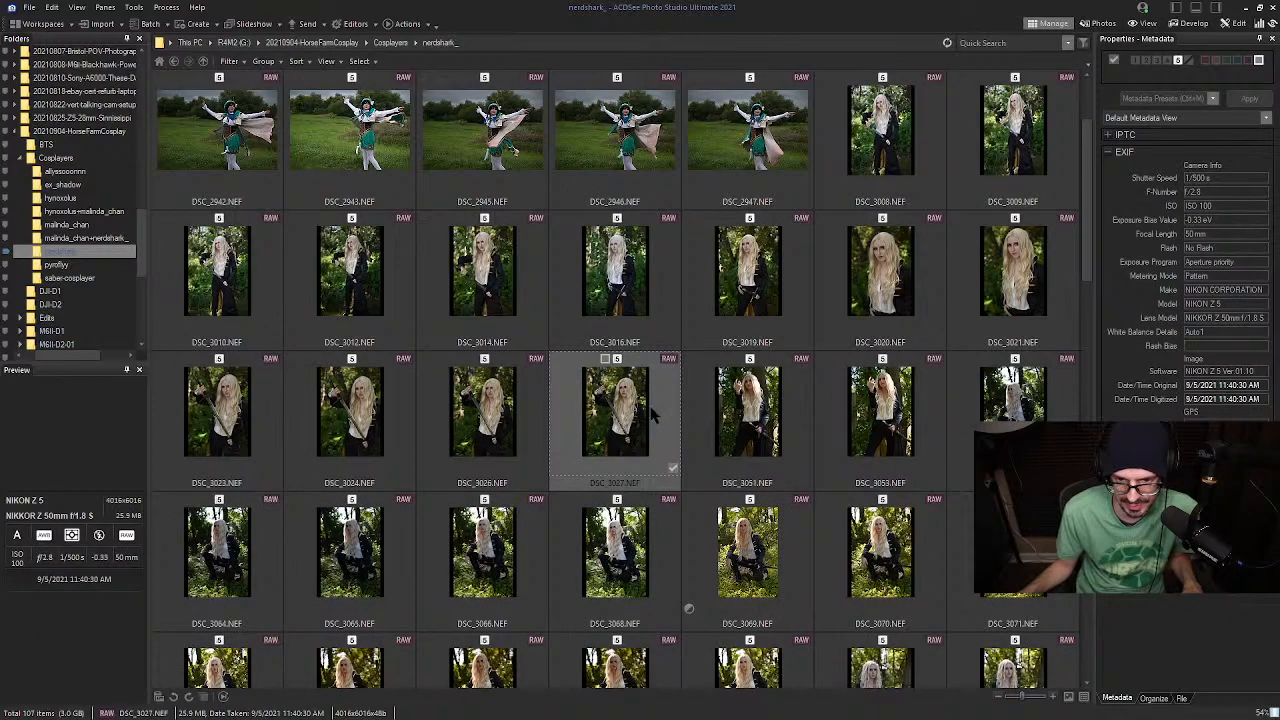
pyautogui.click(756, 535)
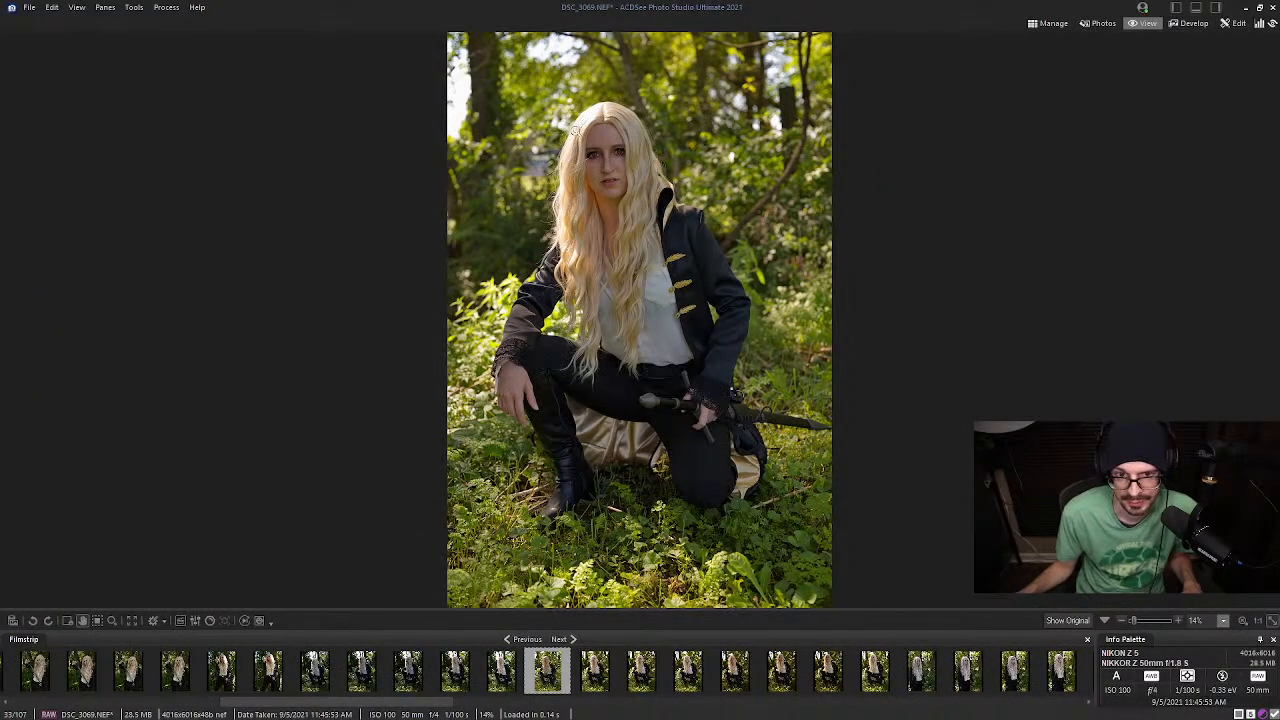
pyautogui.click(556, 201)
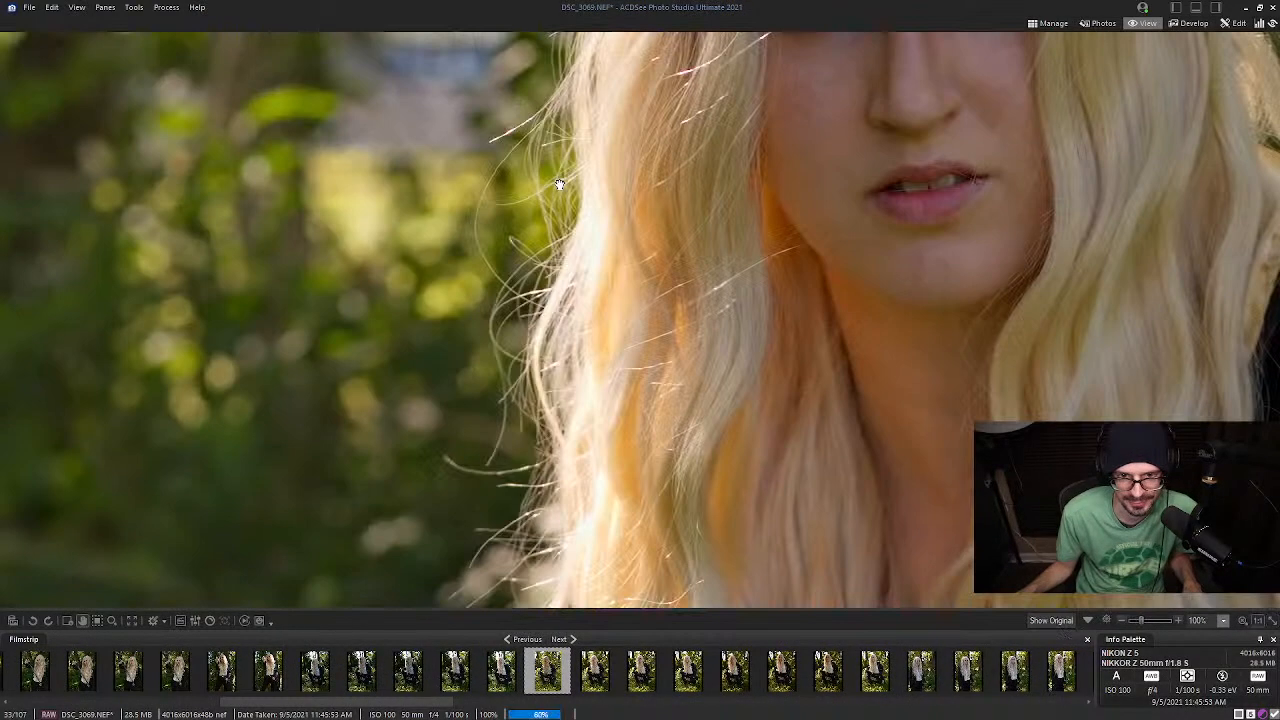
pyautogui.moveTo(556, 201); pyautogui.dragTo(453, 362)
pyautogui.moveTo(637, 149); pyautogui.dragTo(1060, 181)
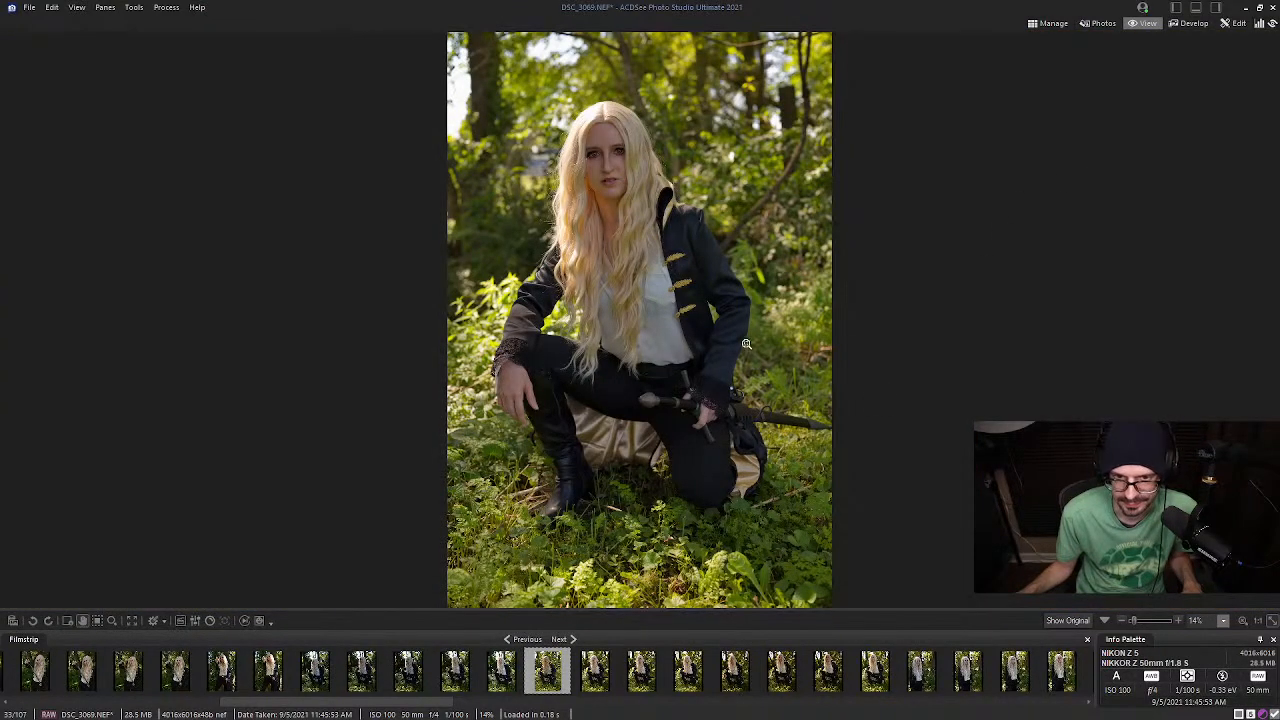
pyautogui.moveTo(558, 218); pyautogui.dragTo(560, 223)
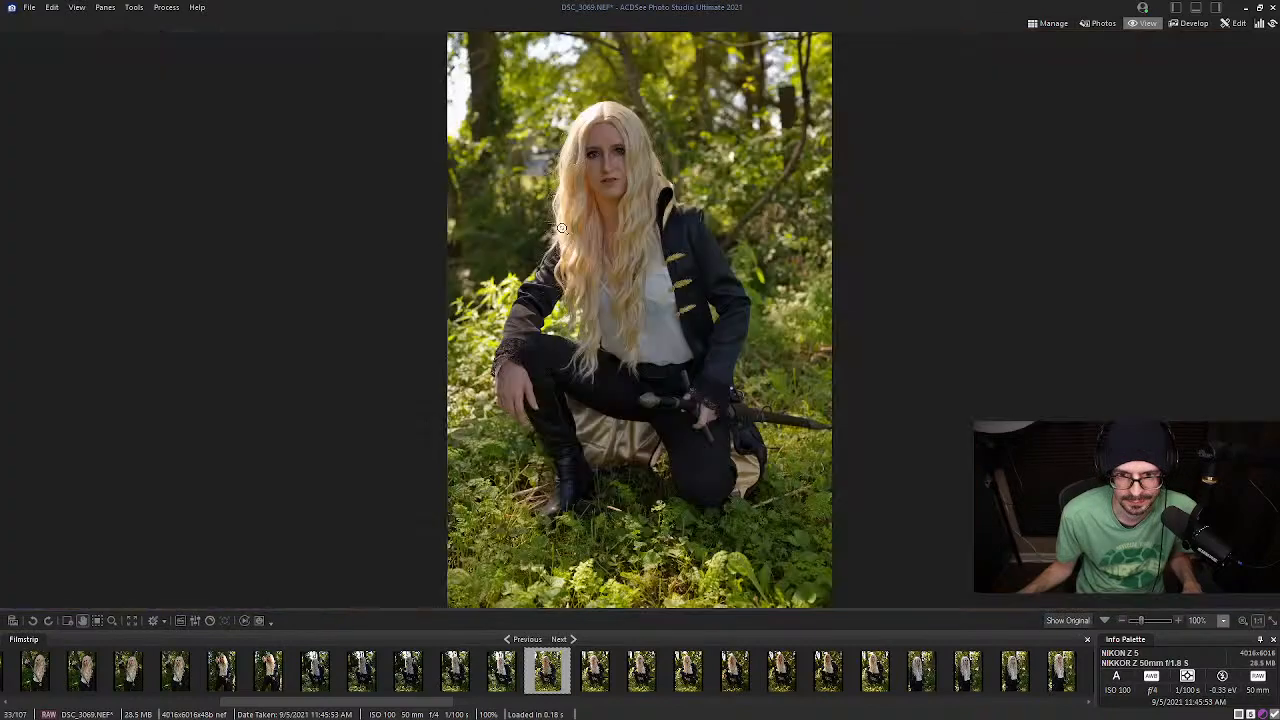
pyautogui.click(1049, 23)
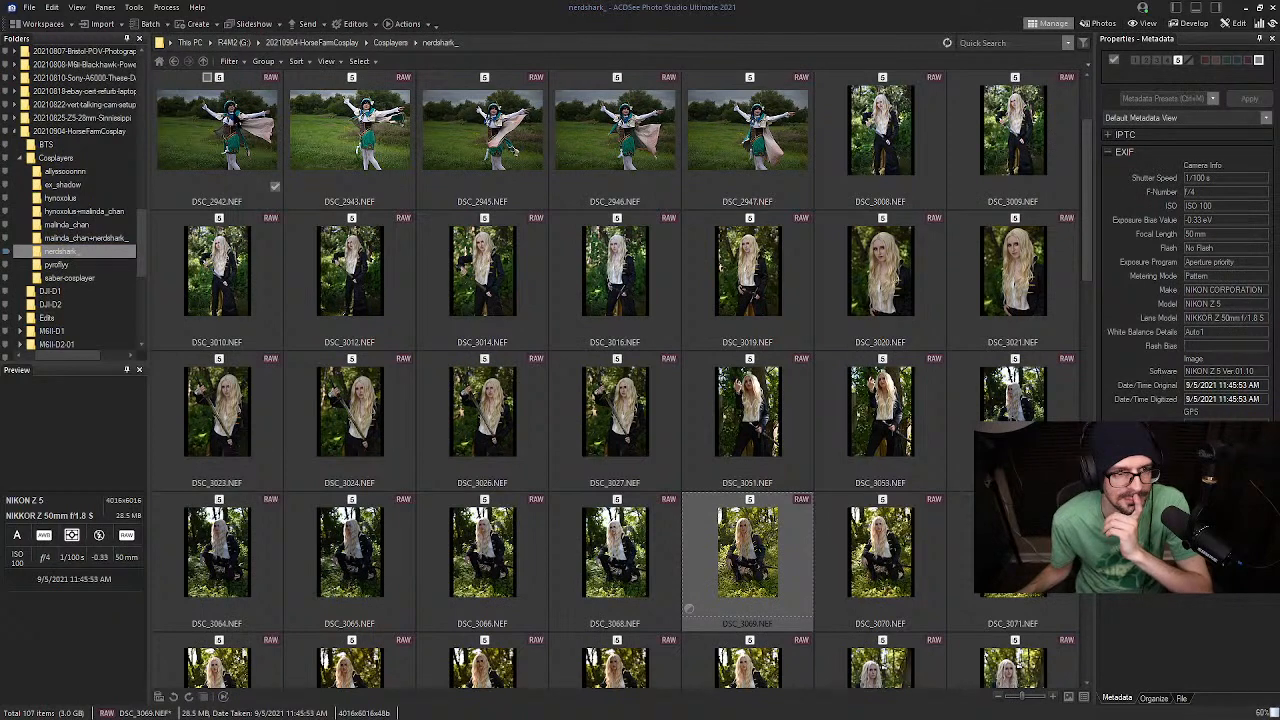
# Open DSC_2947.NEF, the portrait with outstretched arms, and examine the blue wig's edges and the face at 100%
pyautogui.click(230, 135)
pyautogui.click(755, 140)
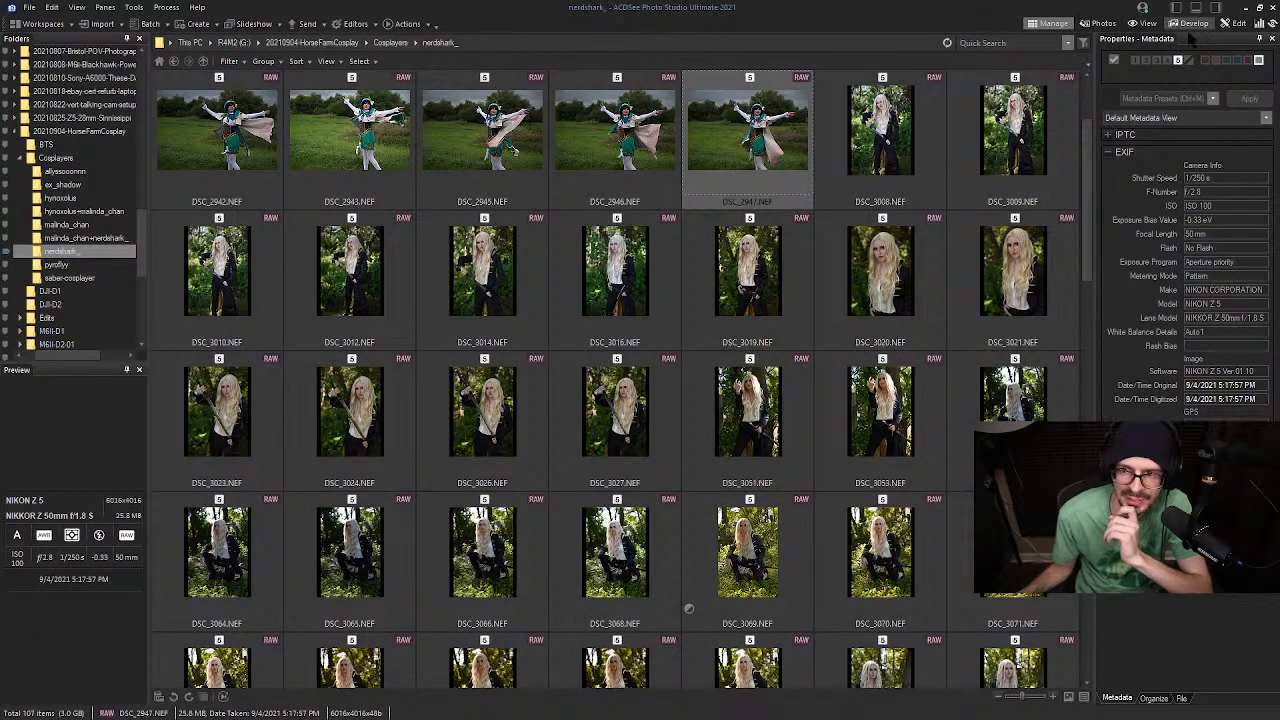
pyautogui.click(1136, 26)
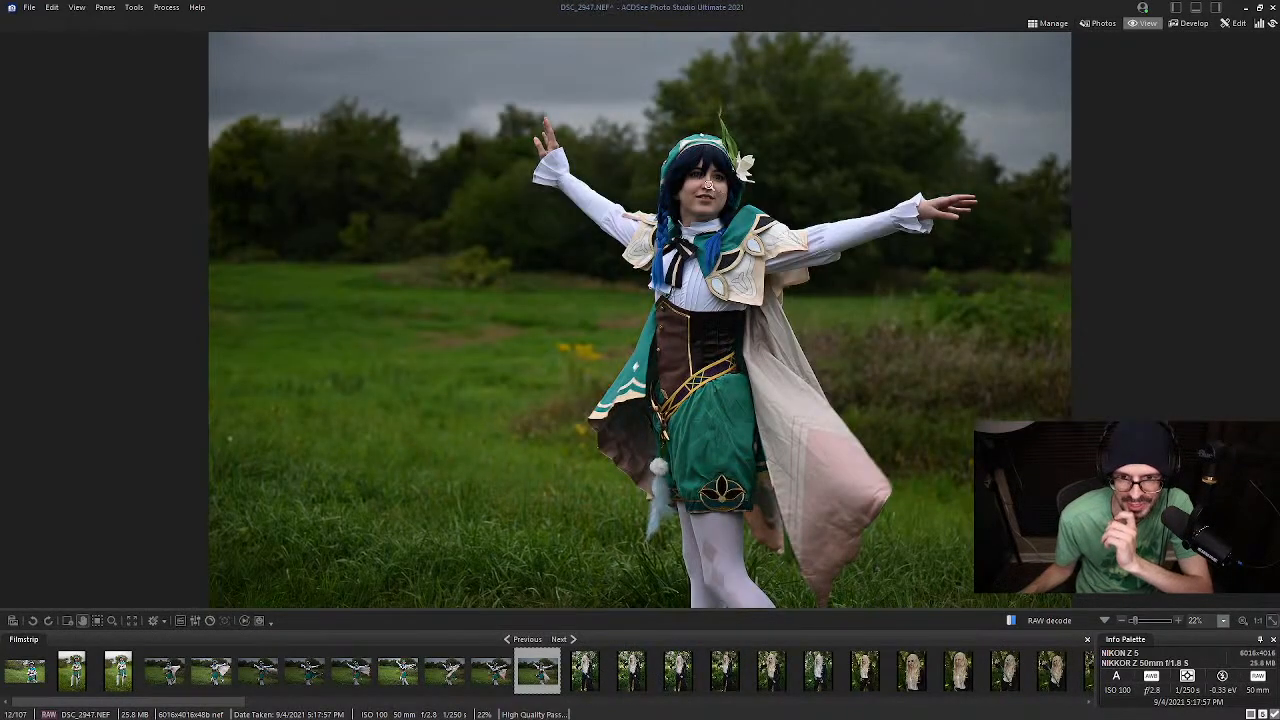
pyautogui.click(705, 161)
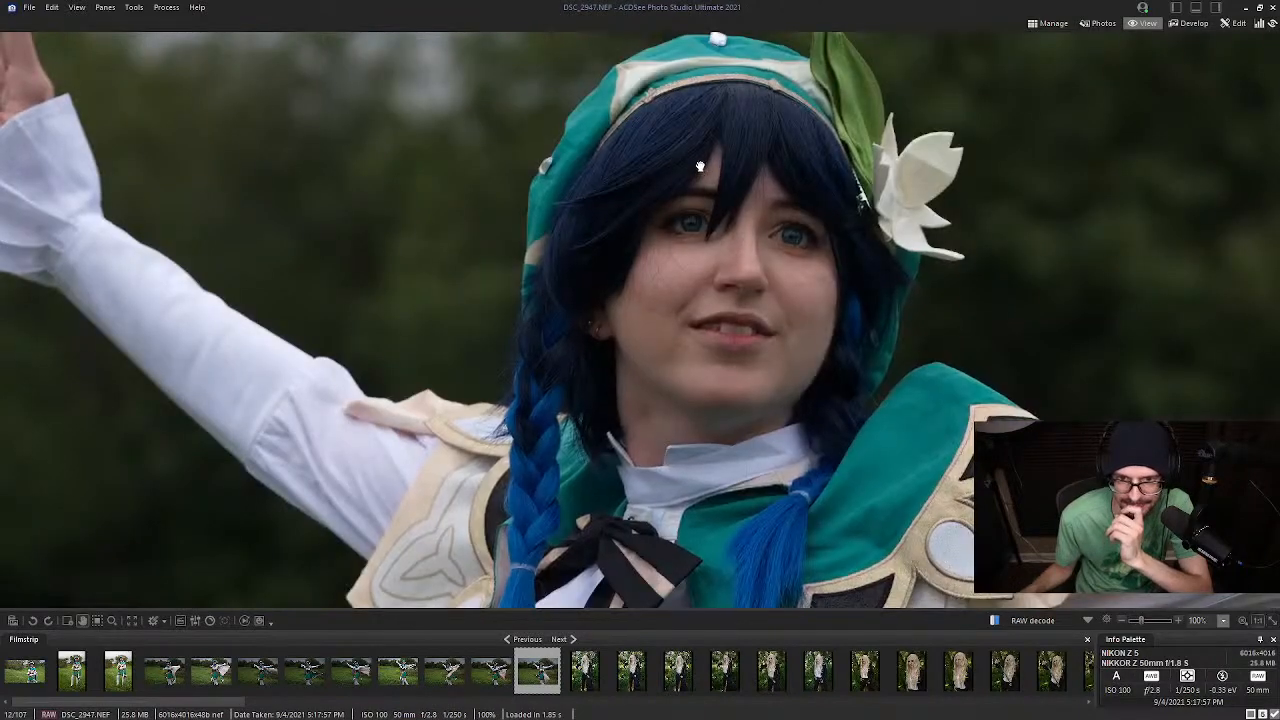
pyautogui.moveTo(703, 166); pyautogui.dragTo(670, 177)
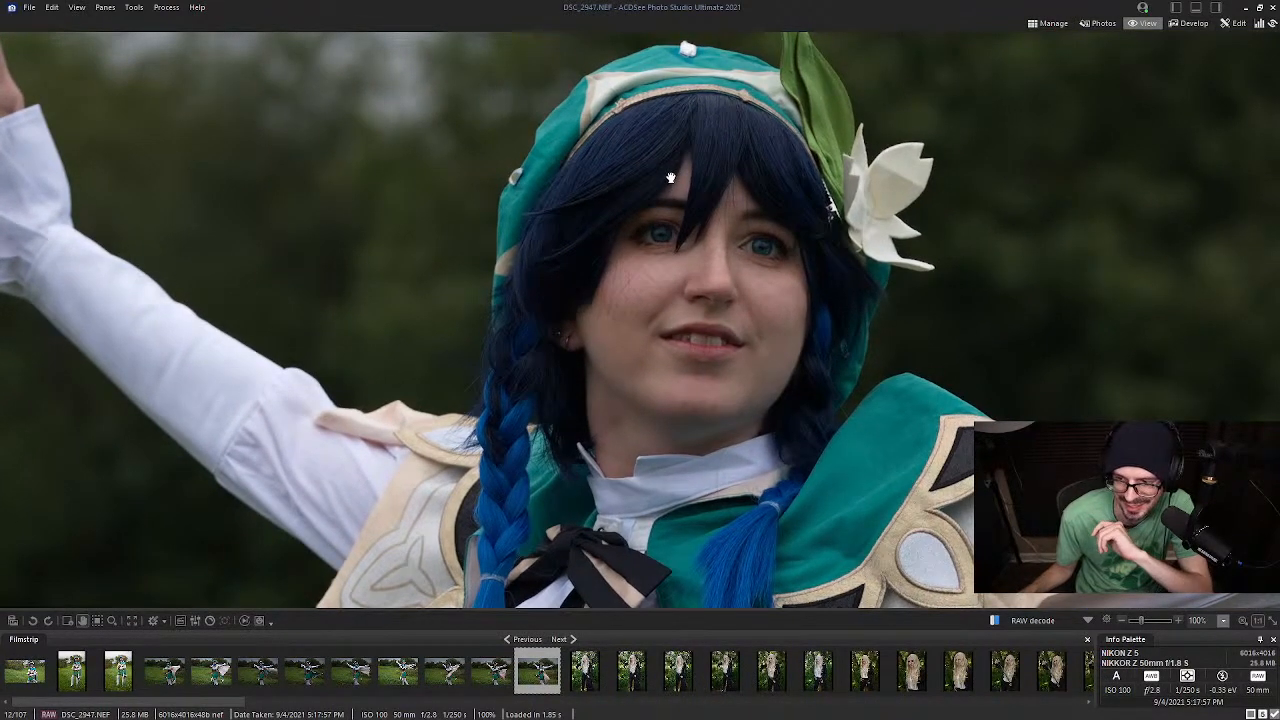
pyautogui.moveTo(671, 178); pyautogui.dragTo(587, 218)
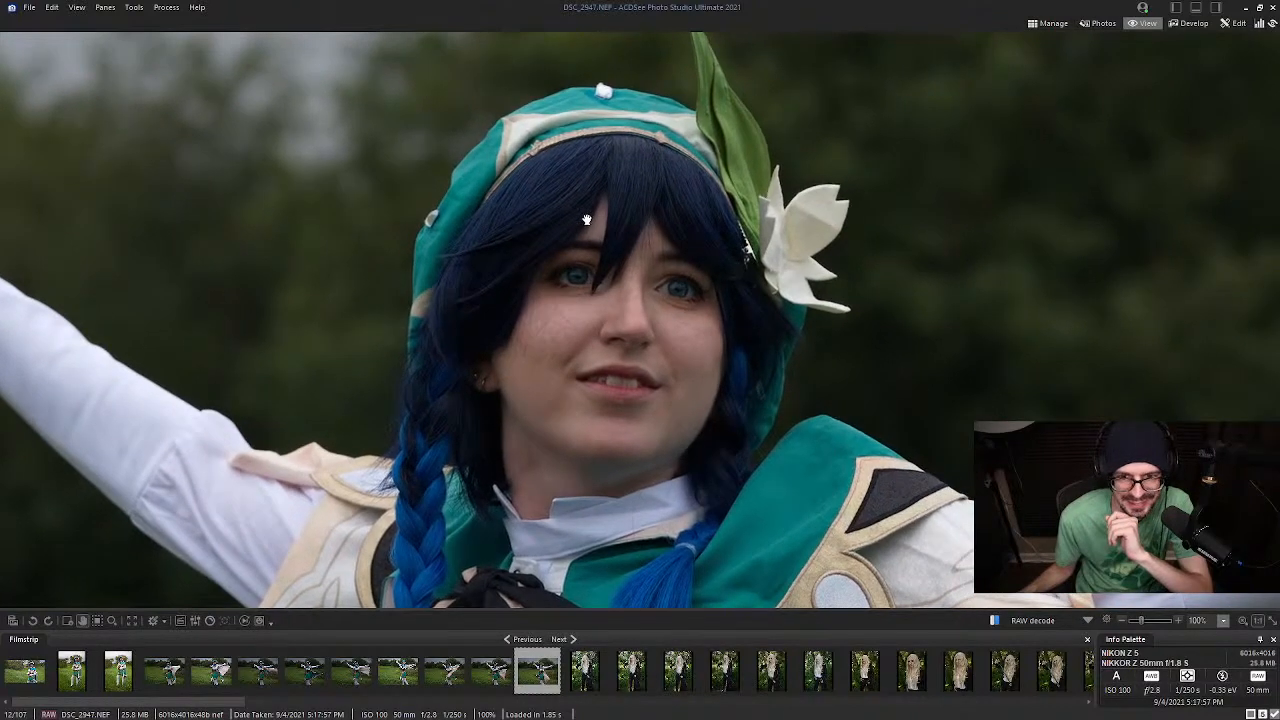
pyautogui.click(586, 214)
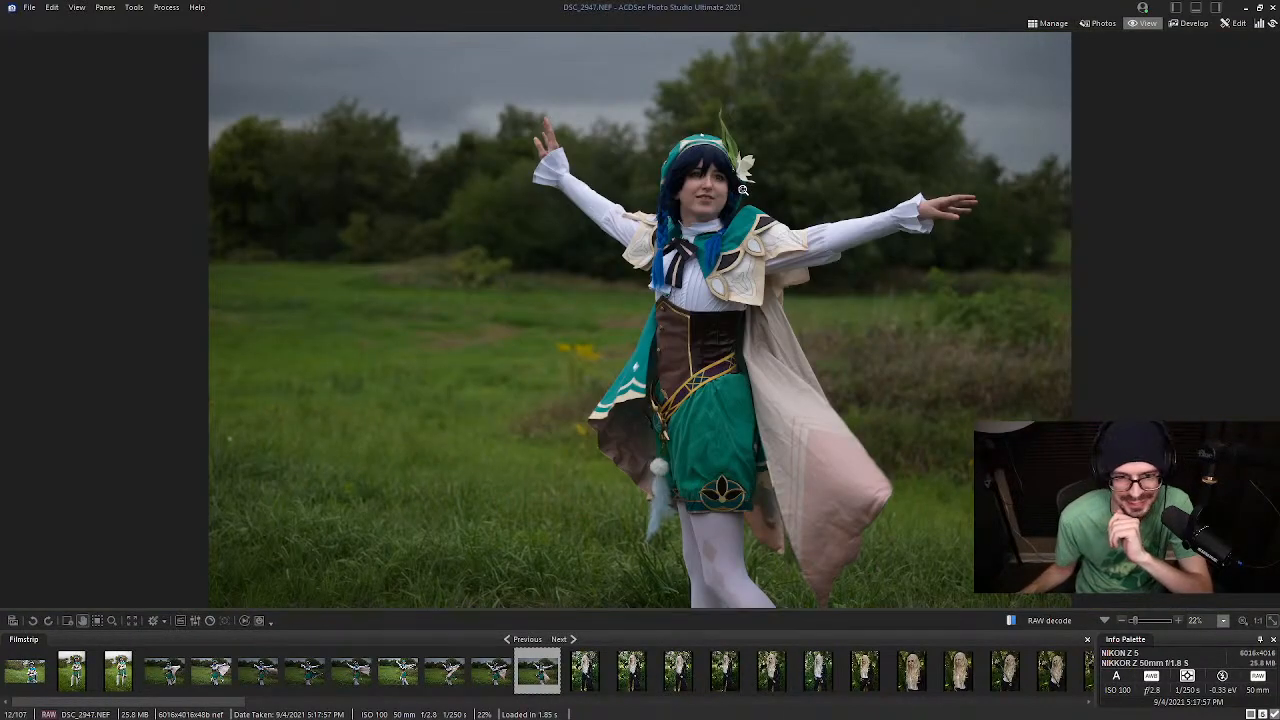
pyautogui.click(703, 168)
pyautogui.moveTo(646, 194); pyautogui.dragTo(564, 330)
pyautogui.click(564, 330)
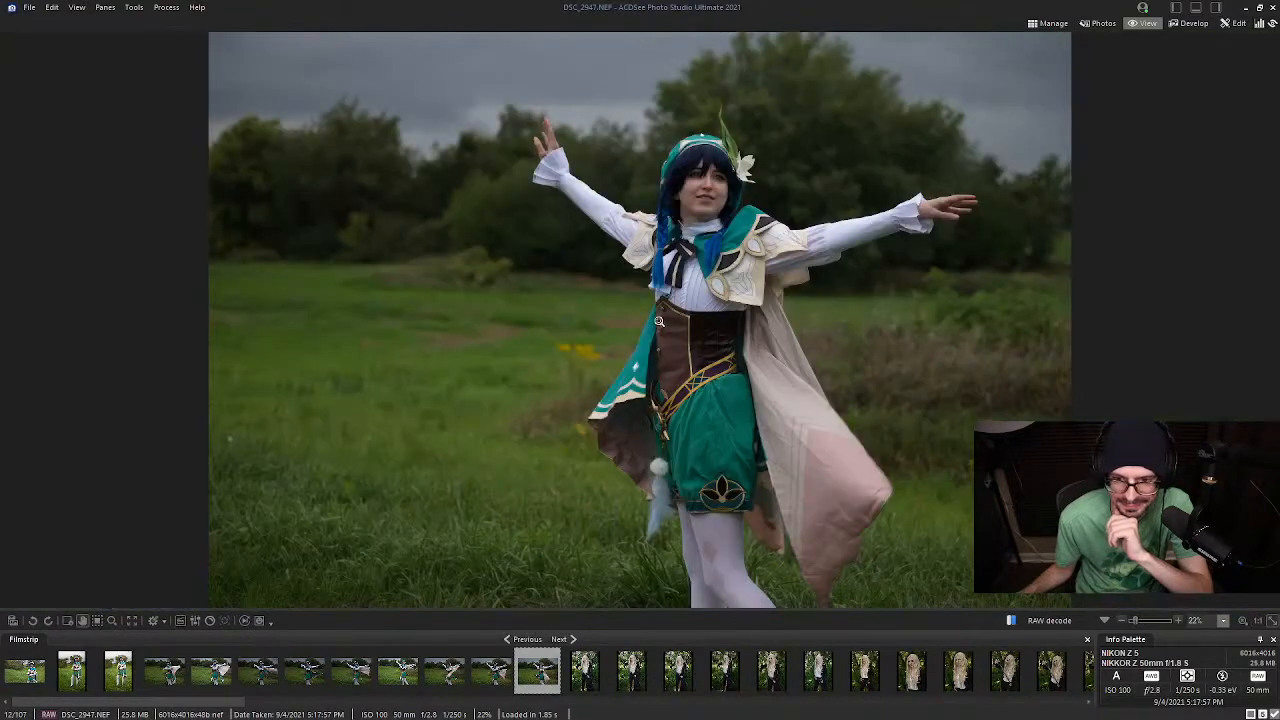
pyautogui.click(1050, 23)
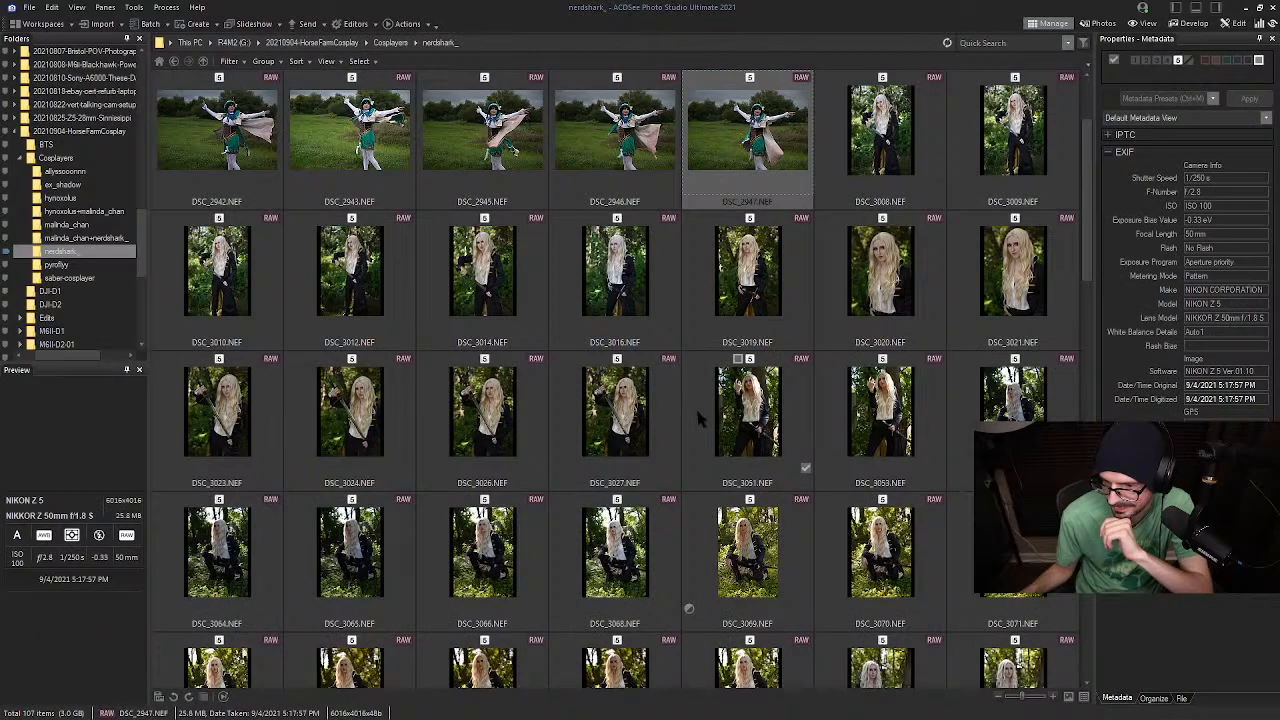
# Open DSC_2861.NEF from the subfolder of red-and-white costume portraits and examine the black wig's crown at 100%
pyautogui.scroll(-8, 700, 425)
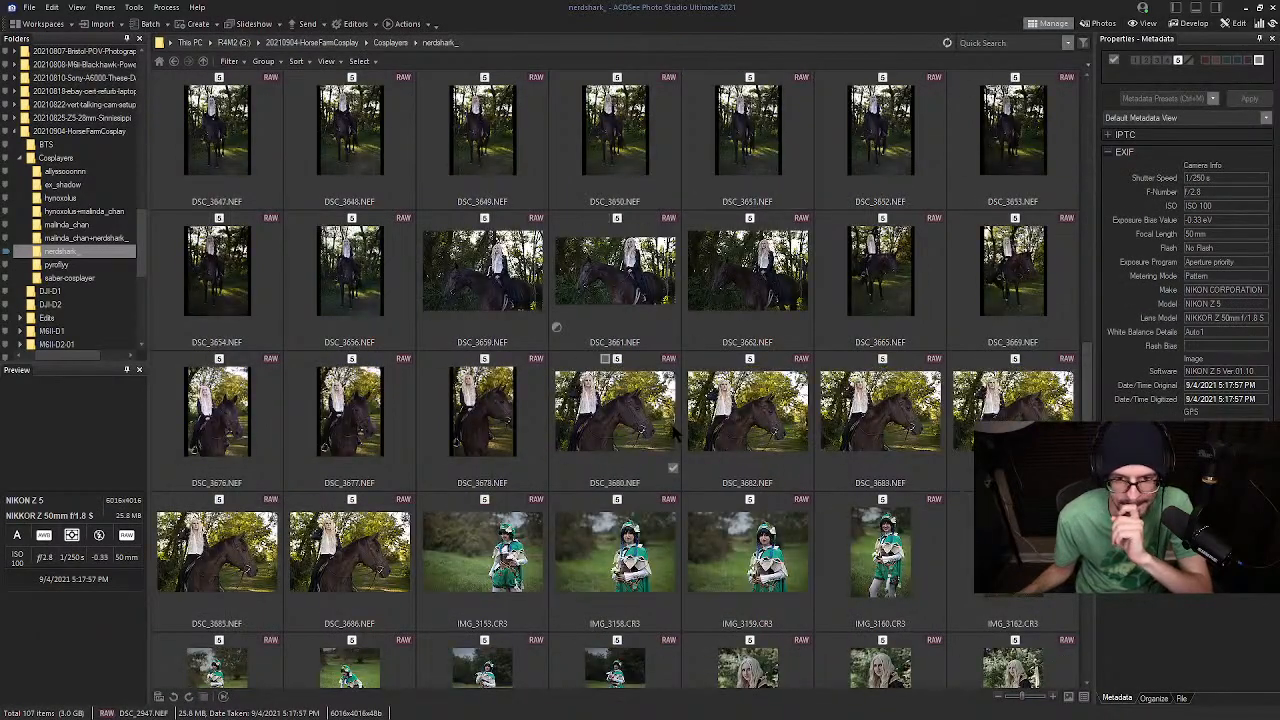
pyautogui.scroll(-10, 673, 433)
pyautogui.scroll(6, 673, 433)
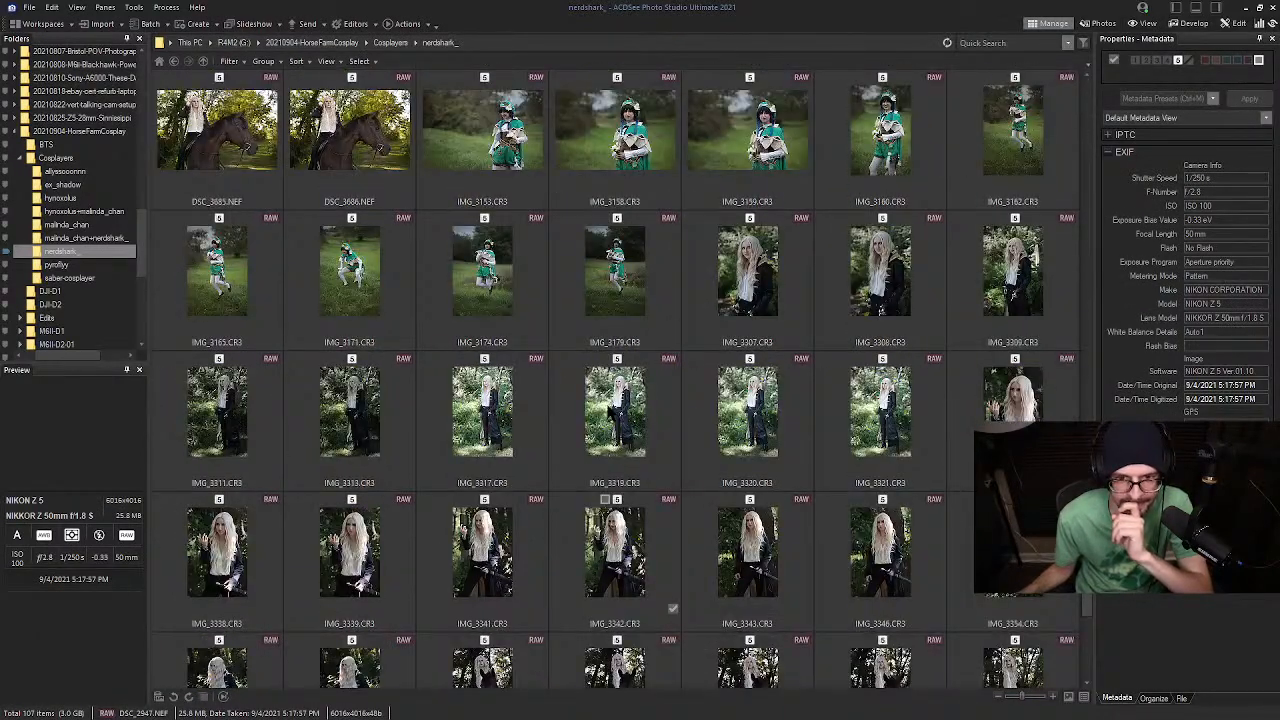
pyautogui.scroll(10, 600, 430)
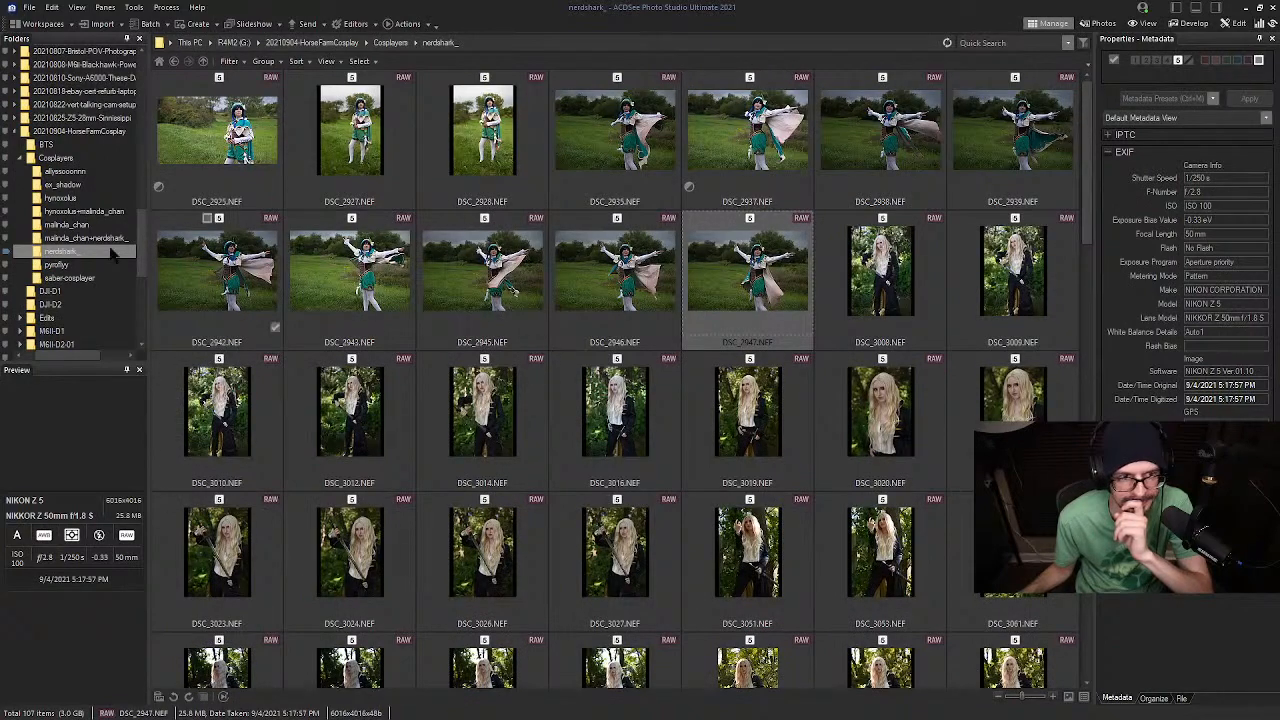
pyautogui.click(60, 197)
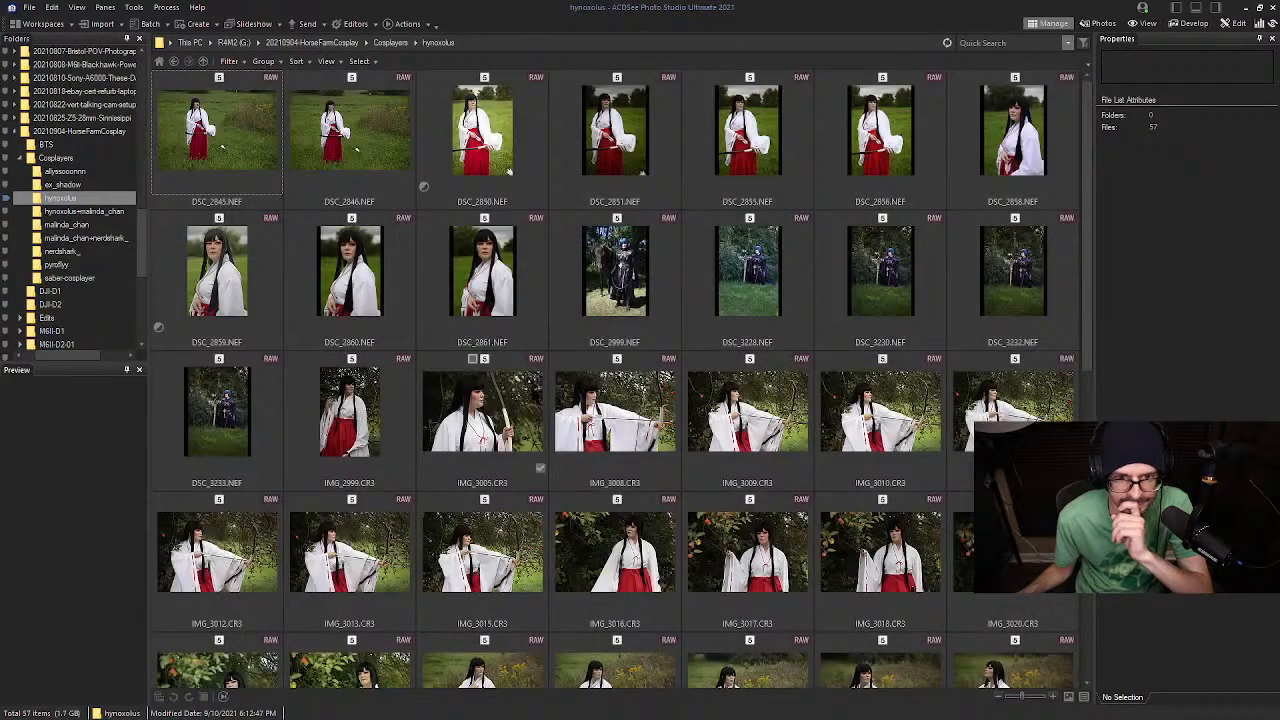
pyautogui.click(485, 275)
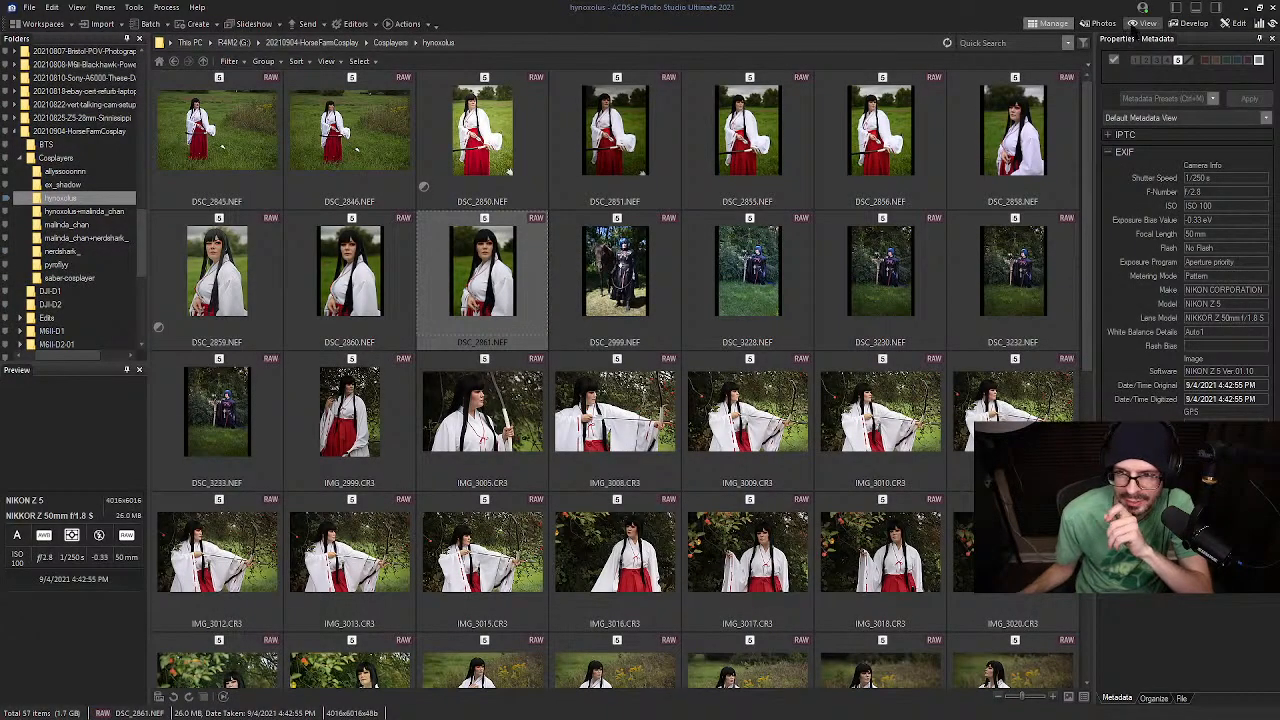
pyautogui.click(1136, 24)
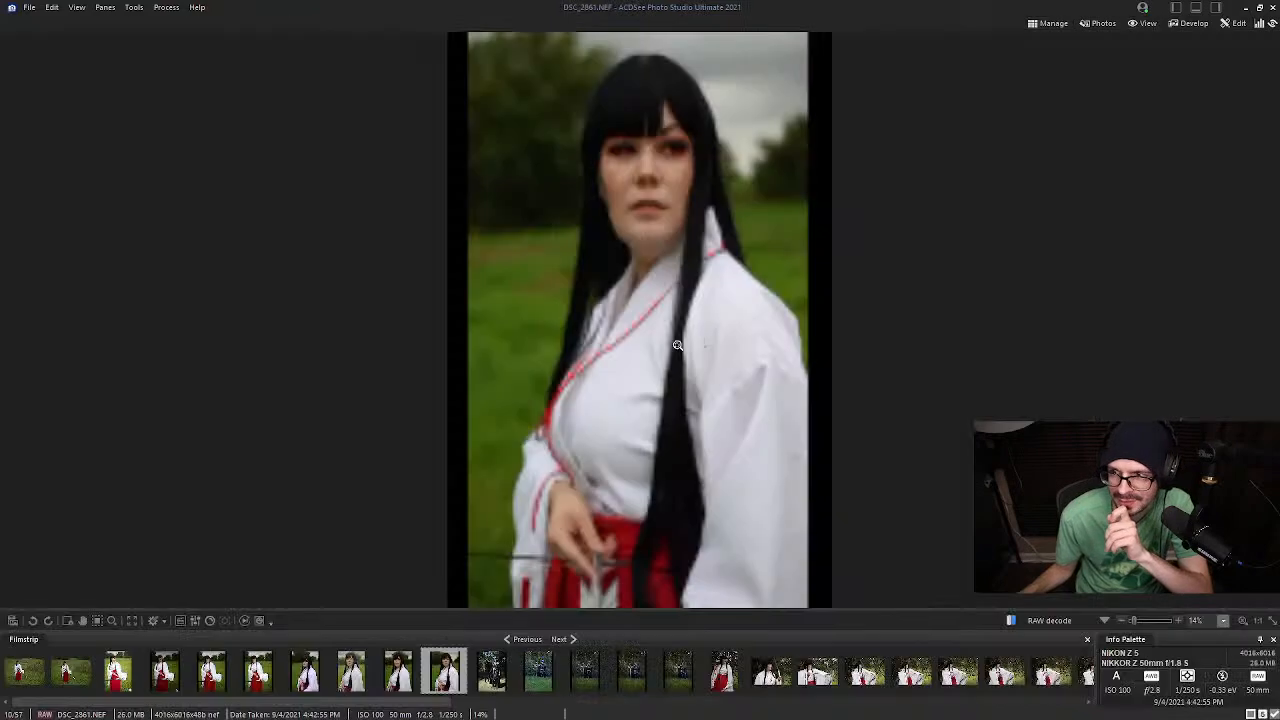
pyautogui.click(631, 66)
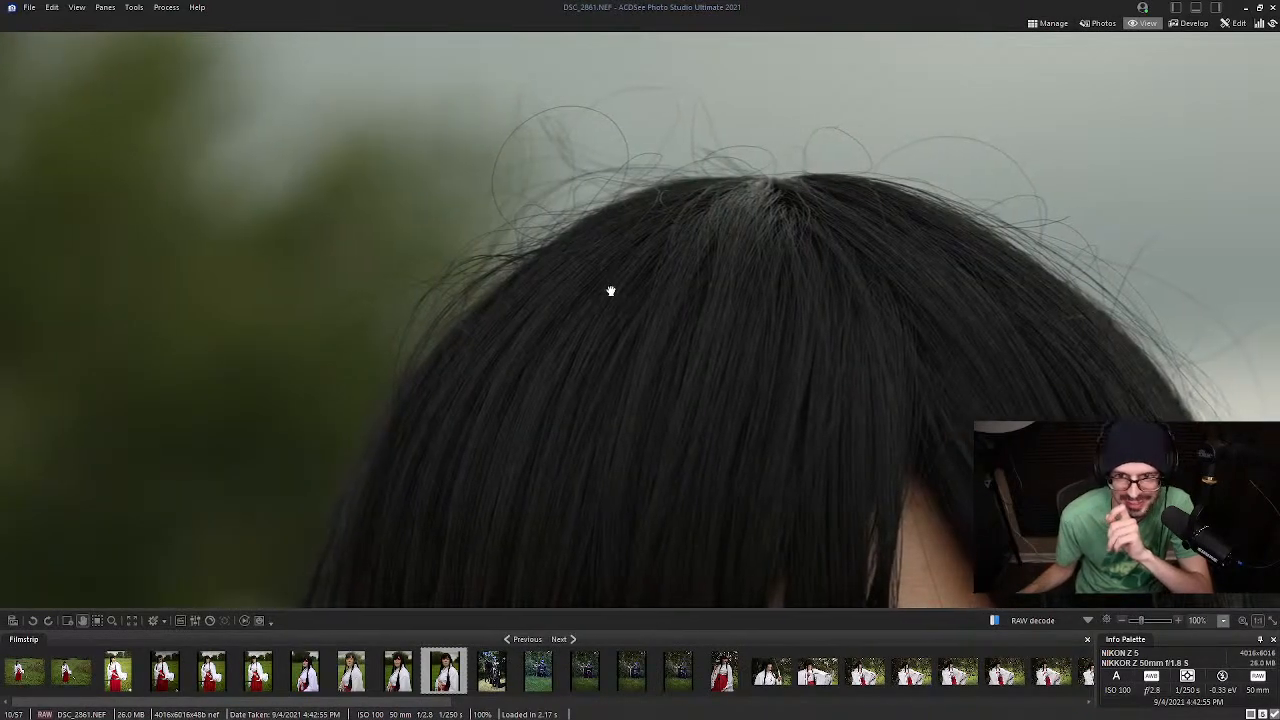
pyautogui.moveTo(611, 291); pyautogui.dragTo(433, 422)
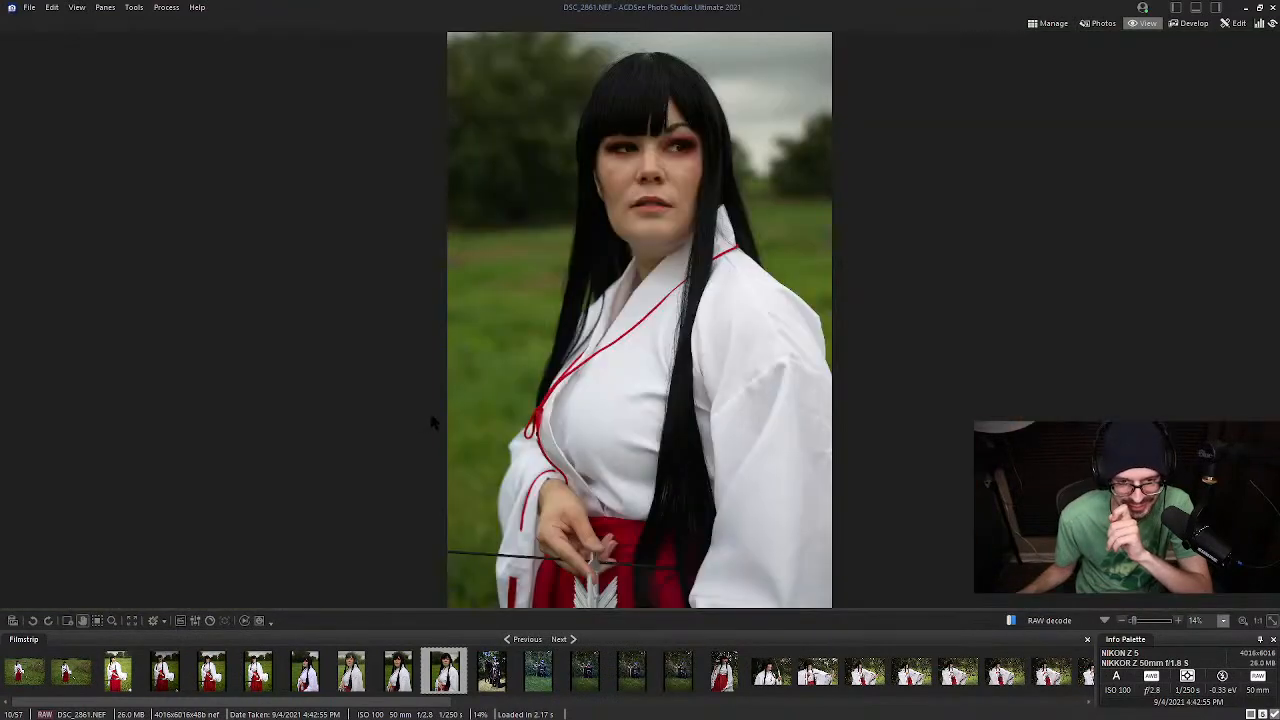
pyautogui.click(1050, 24)
# Open IMG_3302.CR3, the photo of the blue-wigged cosplayer petting the horse, and examine the wig's crown flyaways at 100%
pyautogui.scroll(-5, 740, 360)
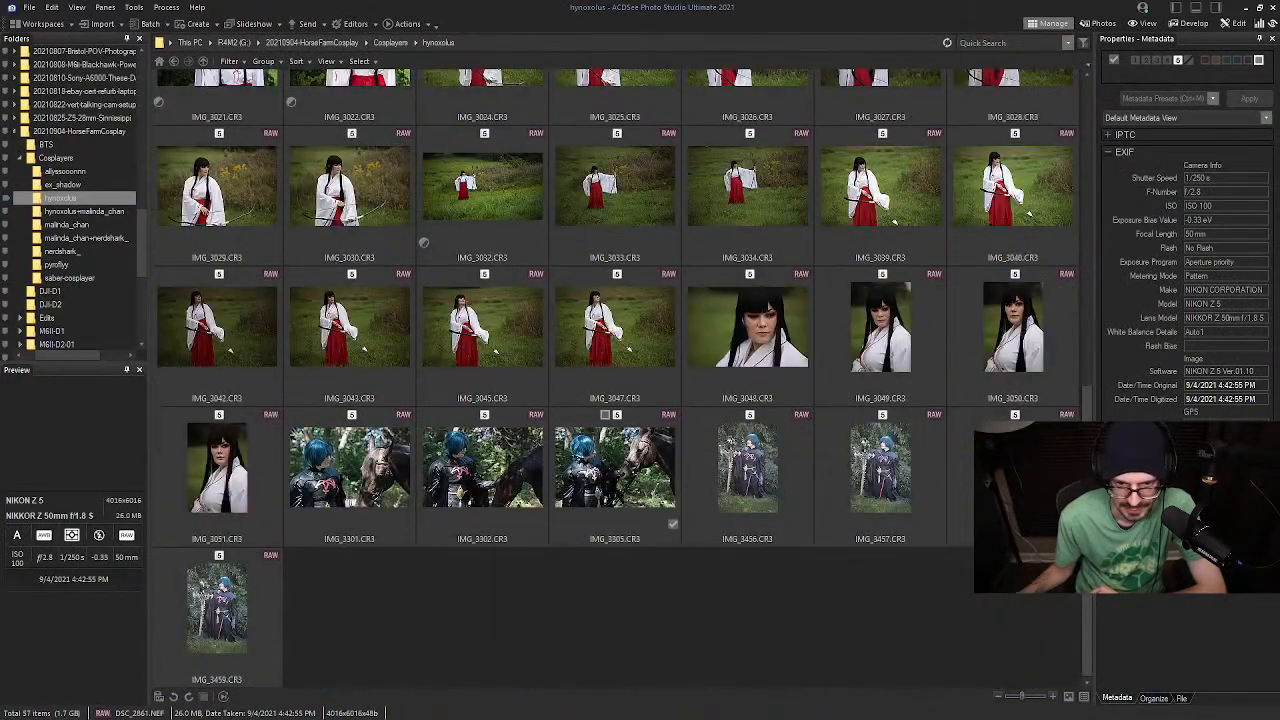
pyautogui.click(482, 460)
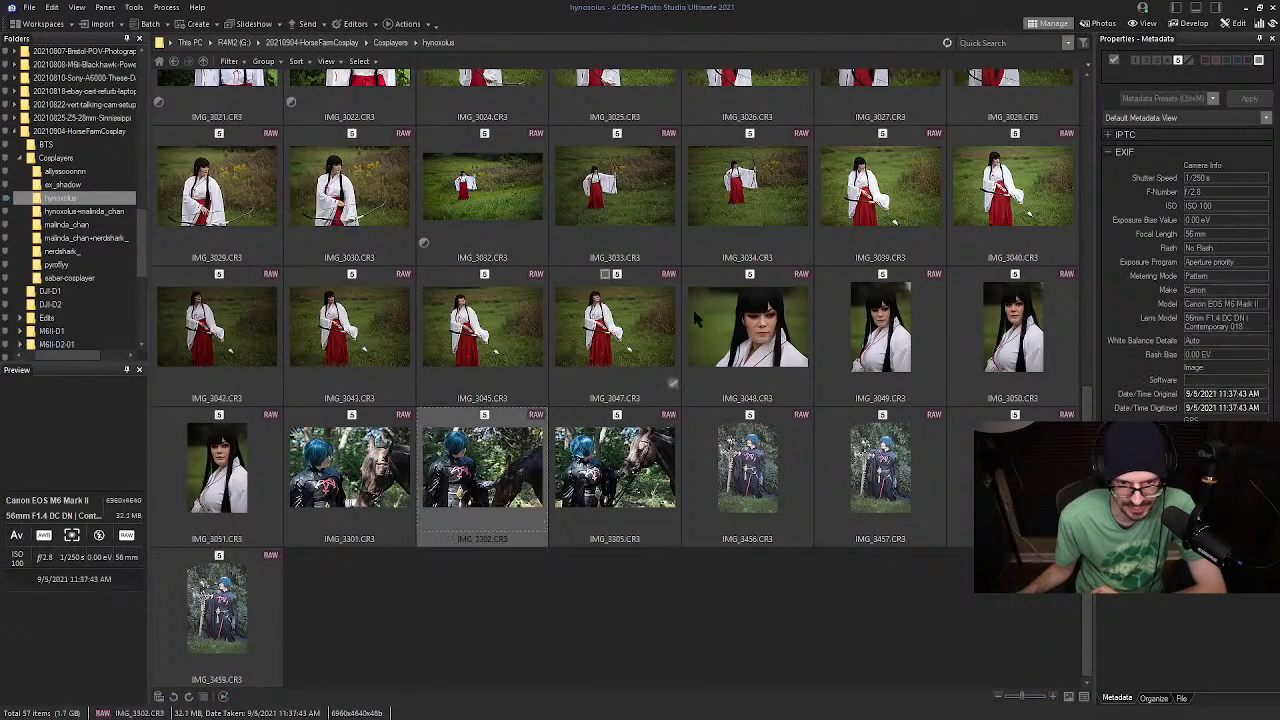
pyautogui.press('Return')
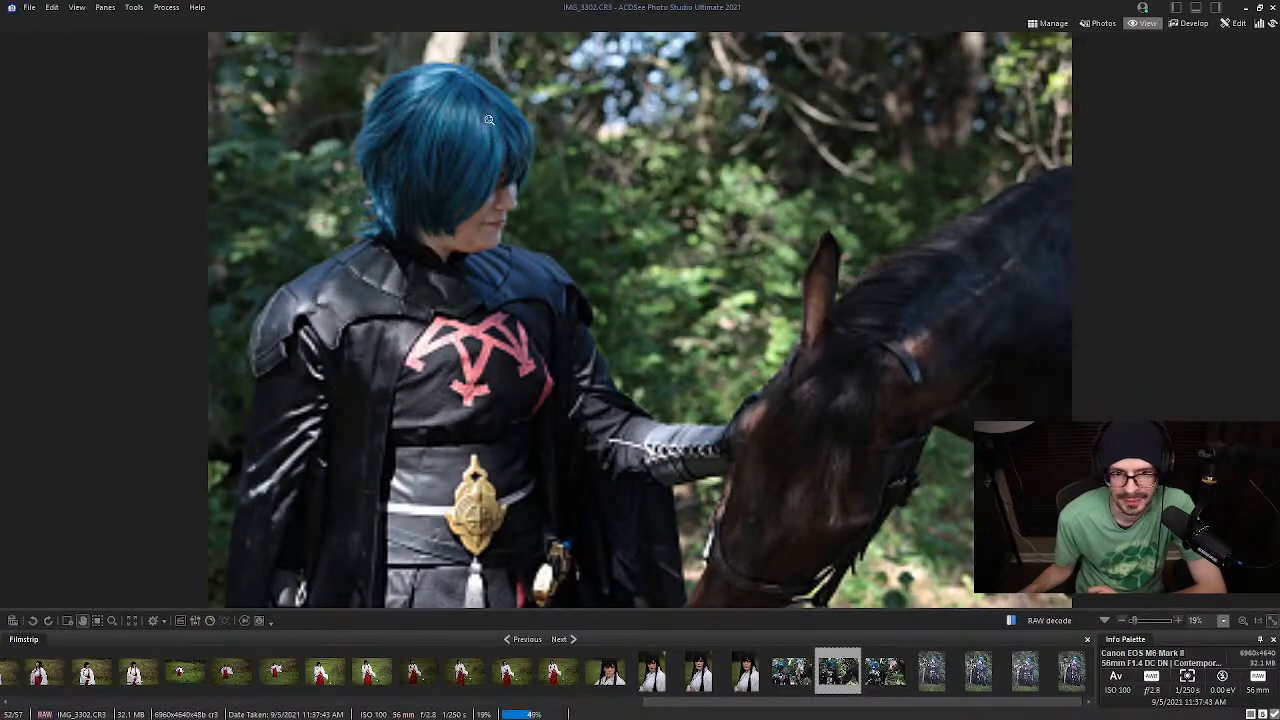
pyautogui.click(468, 80)
pyautogui.moveTo(468, 80); pyautogui.dragTo(618, 202)
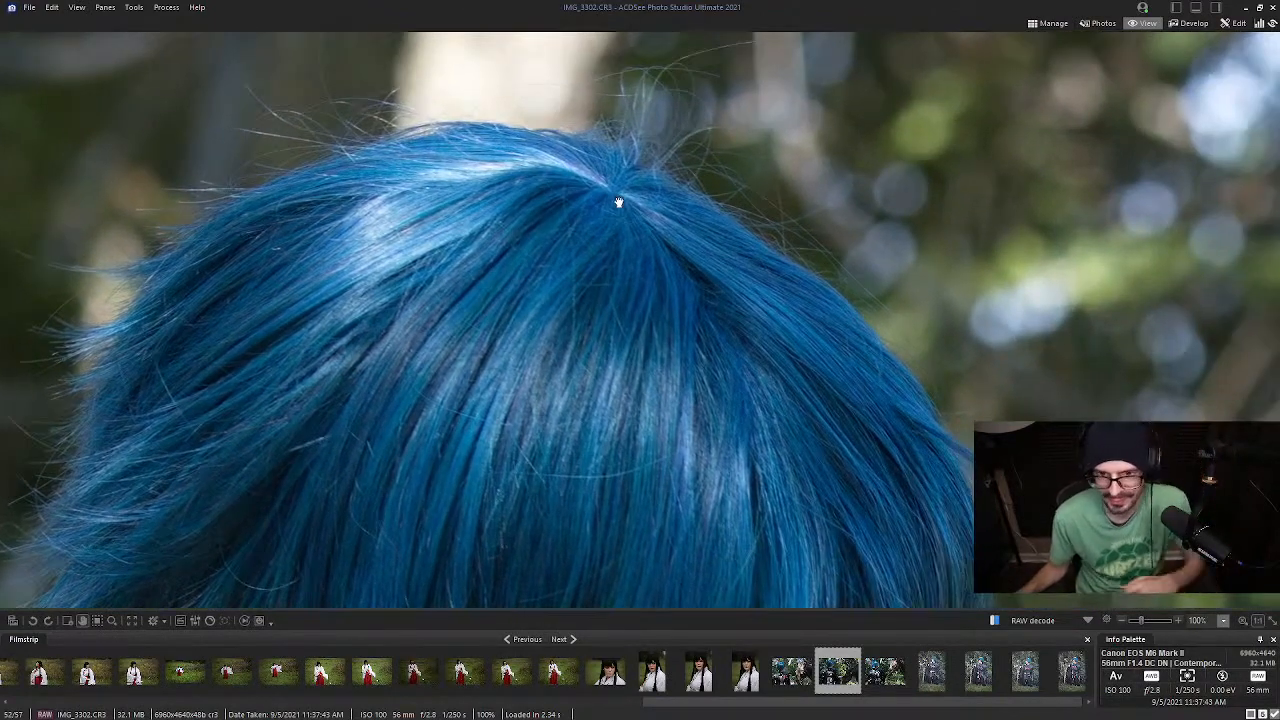
pyautogui.click(618, 202)
pyautogui.click(482, 49)
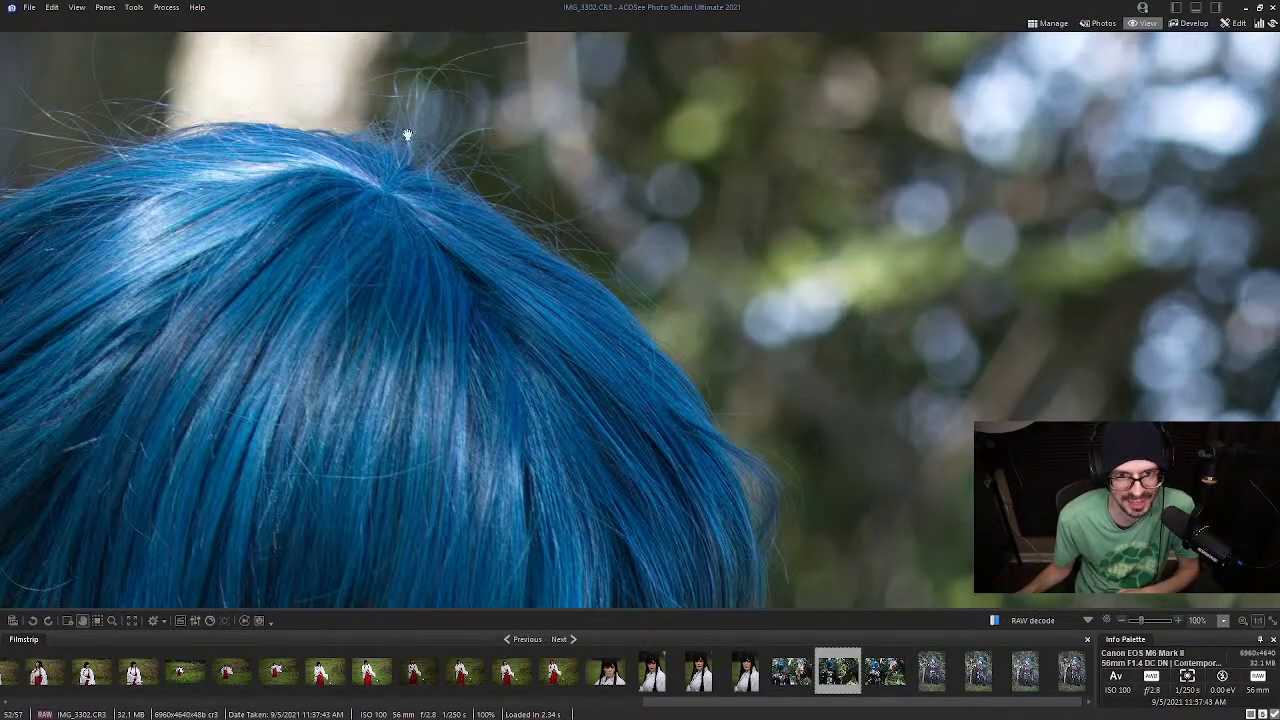
pyautogui.moveTo(334, 178); pyautogui.dragTo(596, 313)
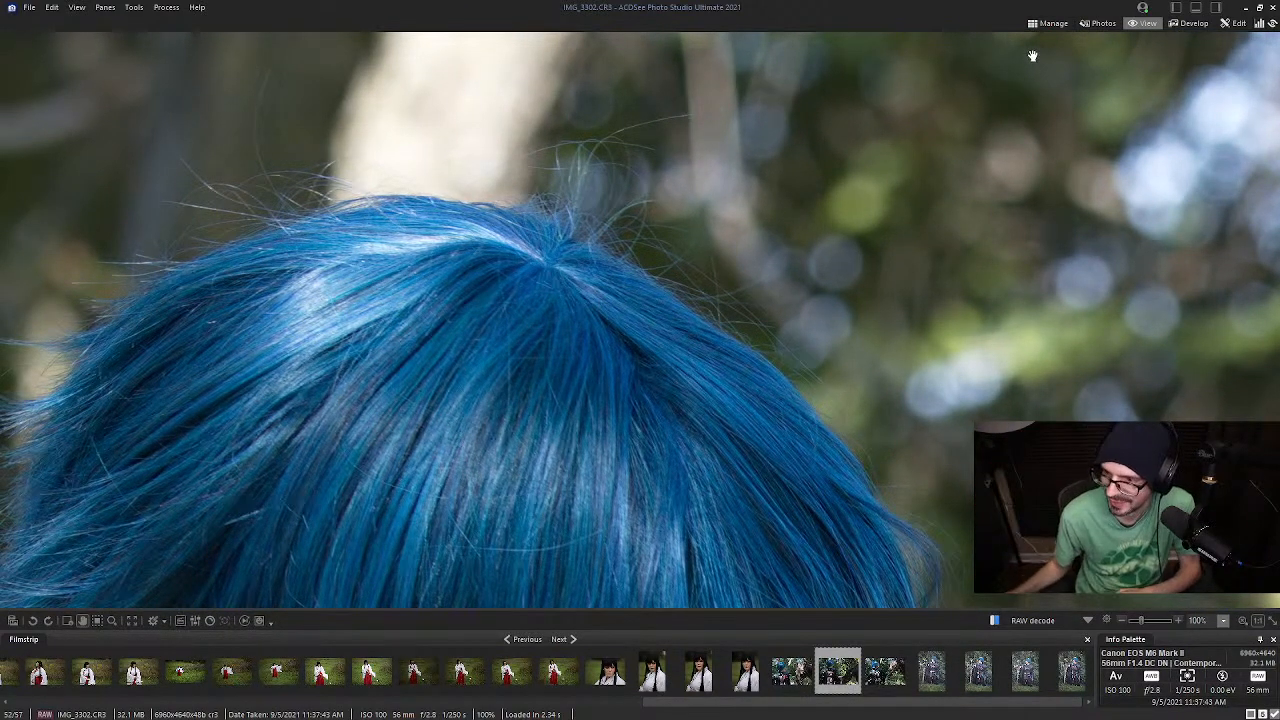
# Open DSC_2999.NEF, the full-length portrait beside the horse, and examine the blue wig's edges and the face at 100%
pyautogui.click(1050, 23)
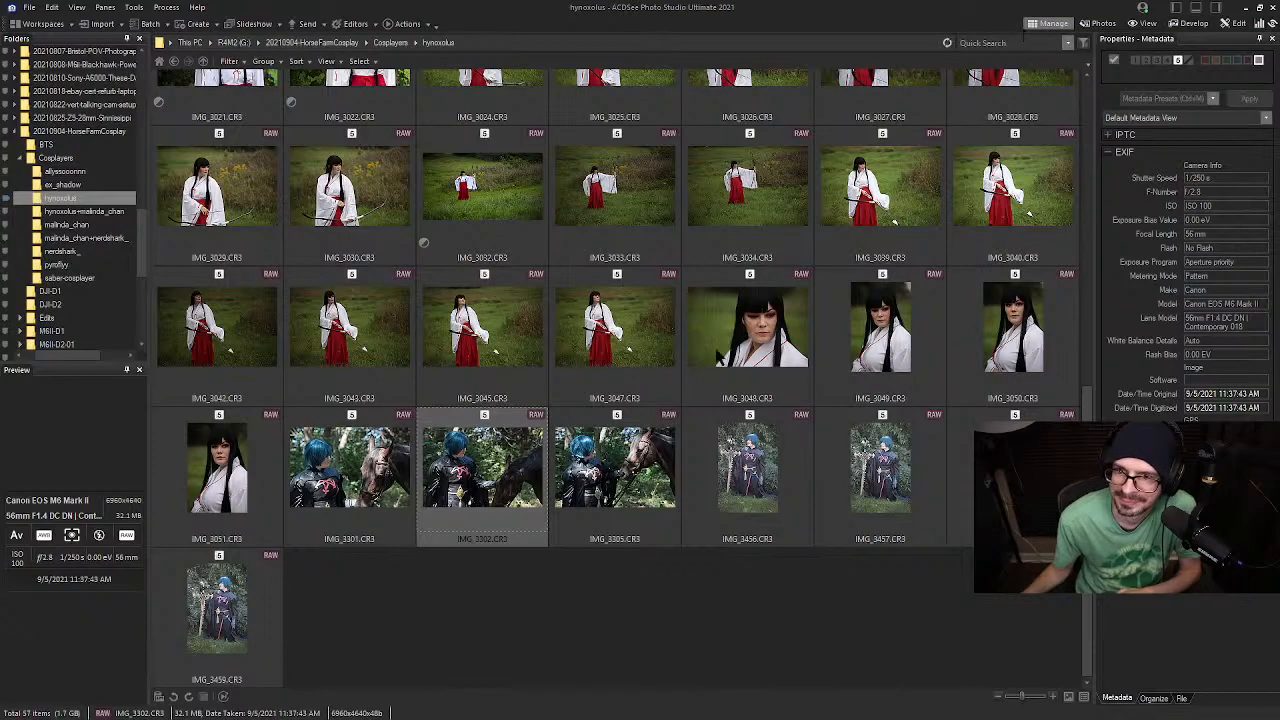
pyautogui.scroll(5, 544, 422)
pyautogui.scroll(1, 542, 418)
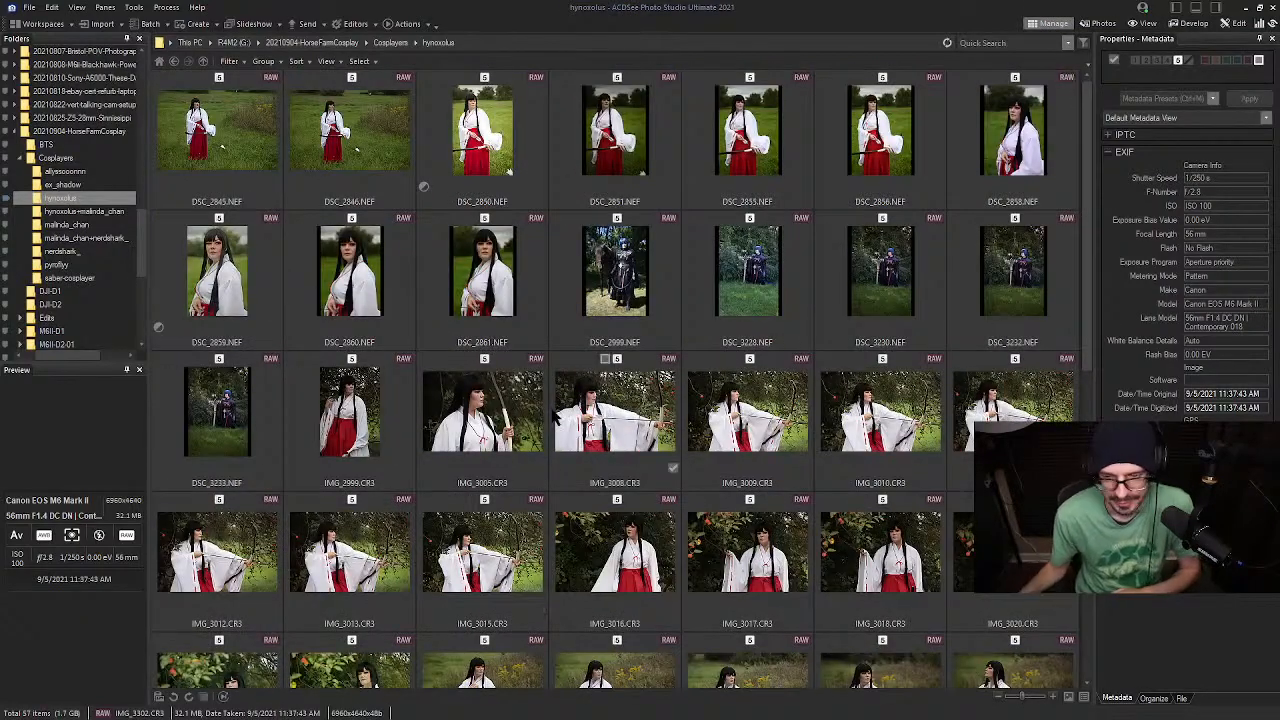
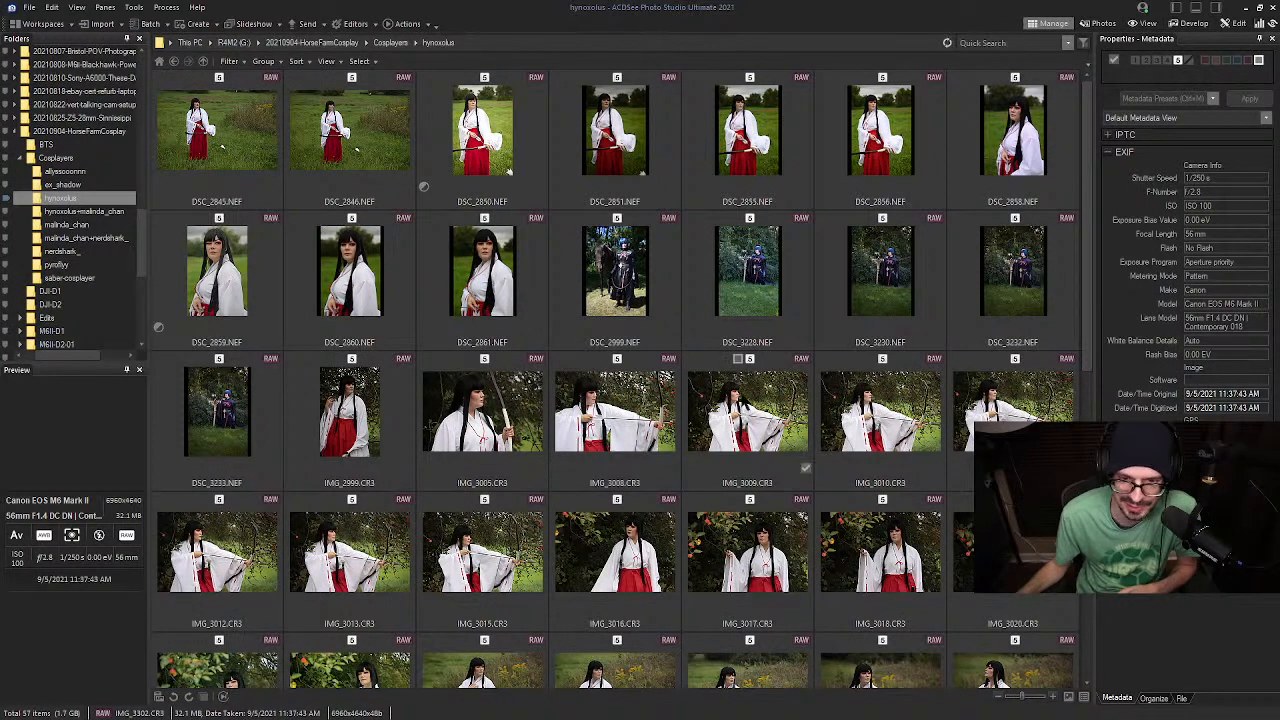
pyautogui.click(638, 278)
pyautogui.click(1145, 25)
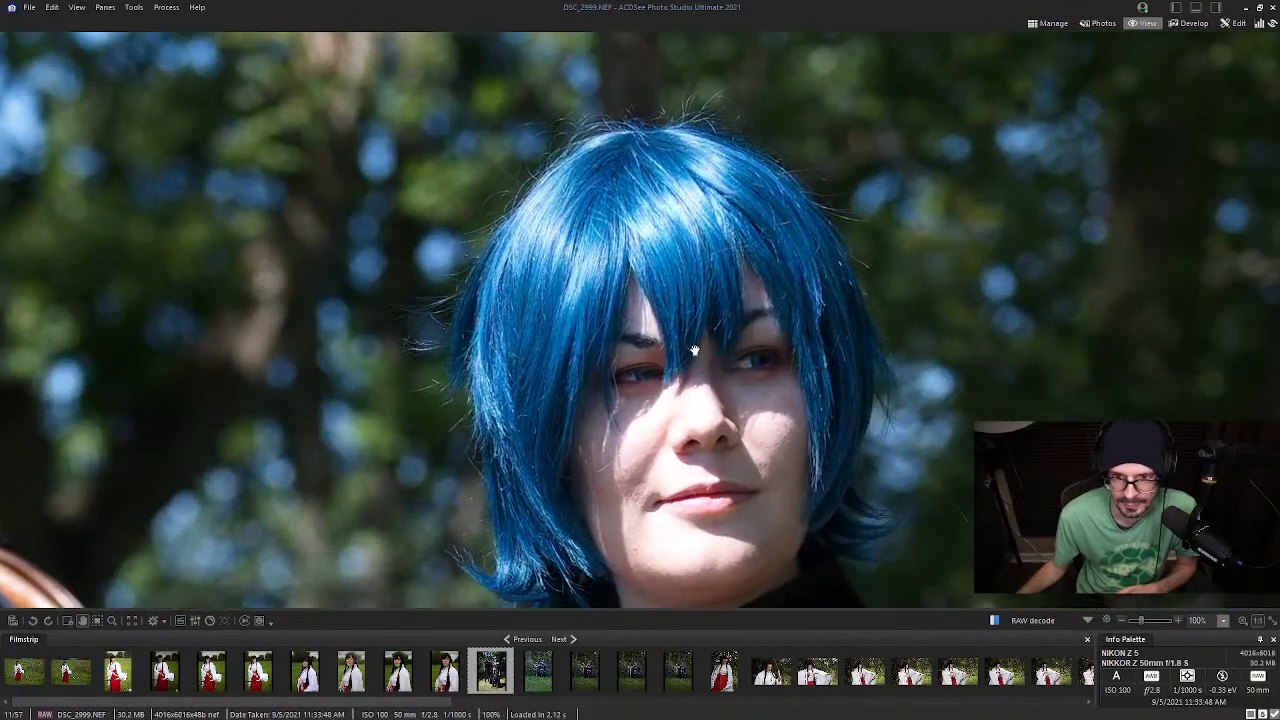
pyautogui.moveTo(694, 351); pyautogui.dragTo(650, 335)
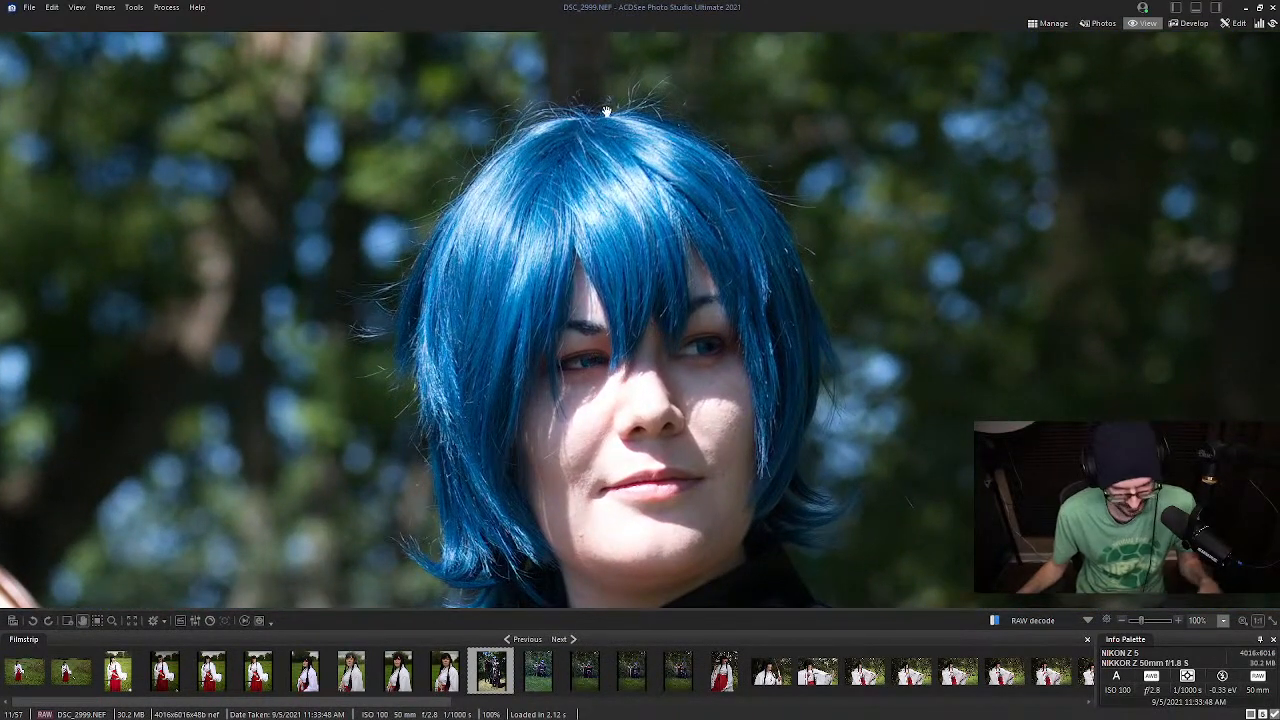
pyautogui.moveTo(610, 110); pyautogui.dragTo(631, 213)
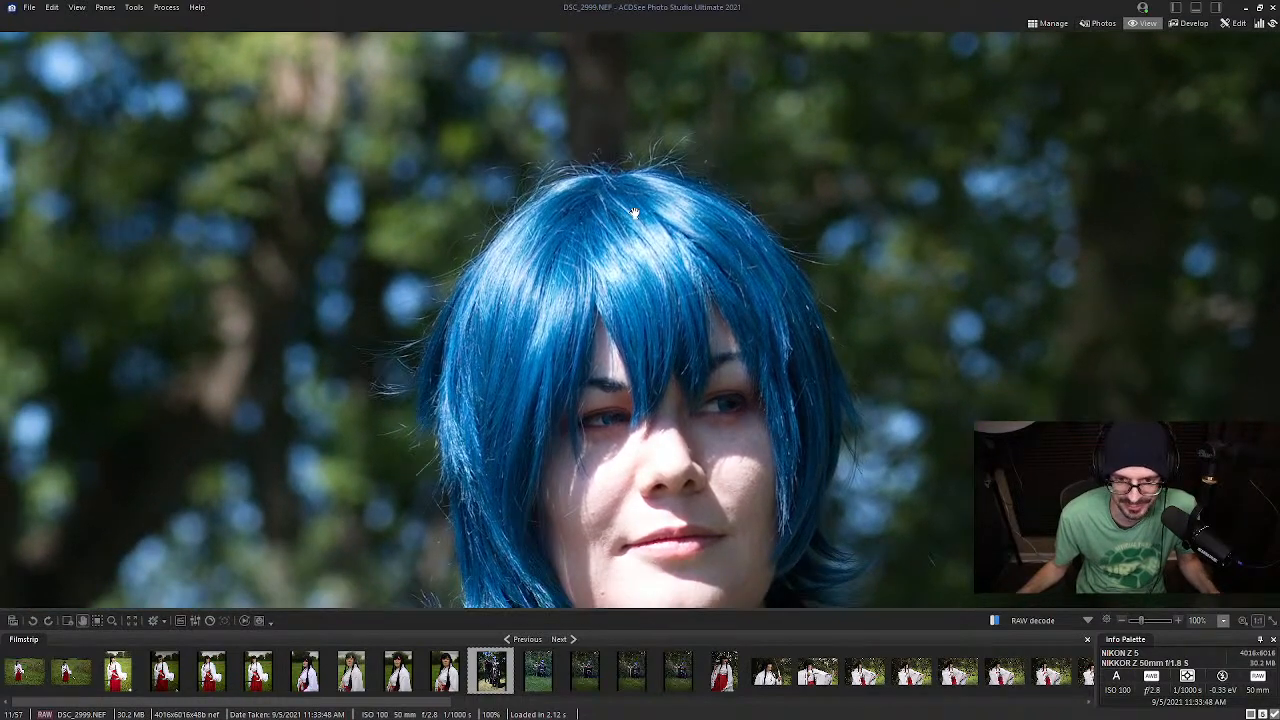
pyautogui.click(632, 209)
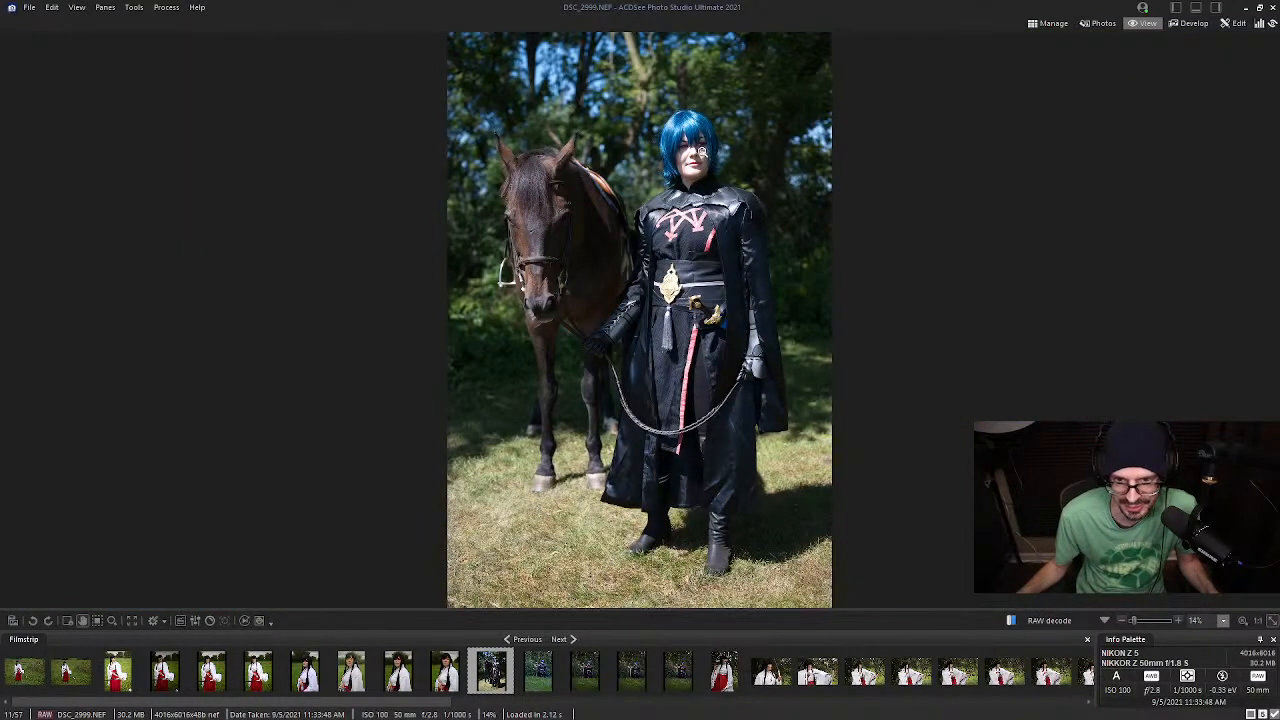
pyautogui.moveTo(702, 152); pyautogui.dragTo(687, 226)
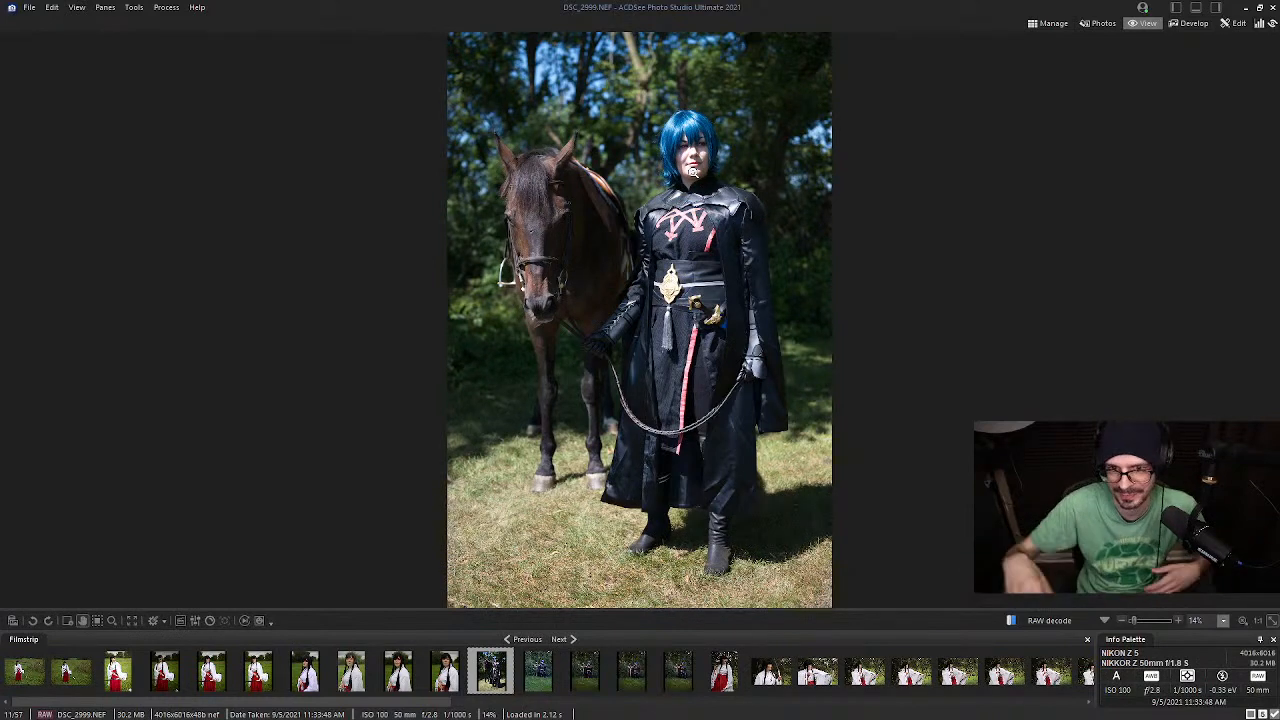
pyautogui.click(702, 142)
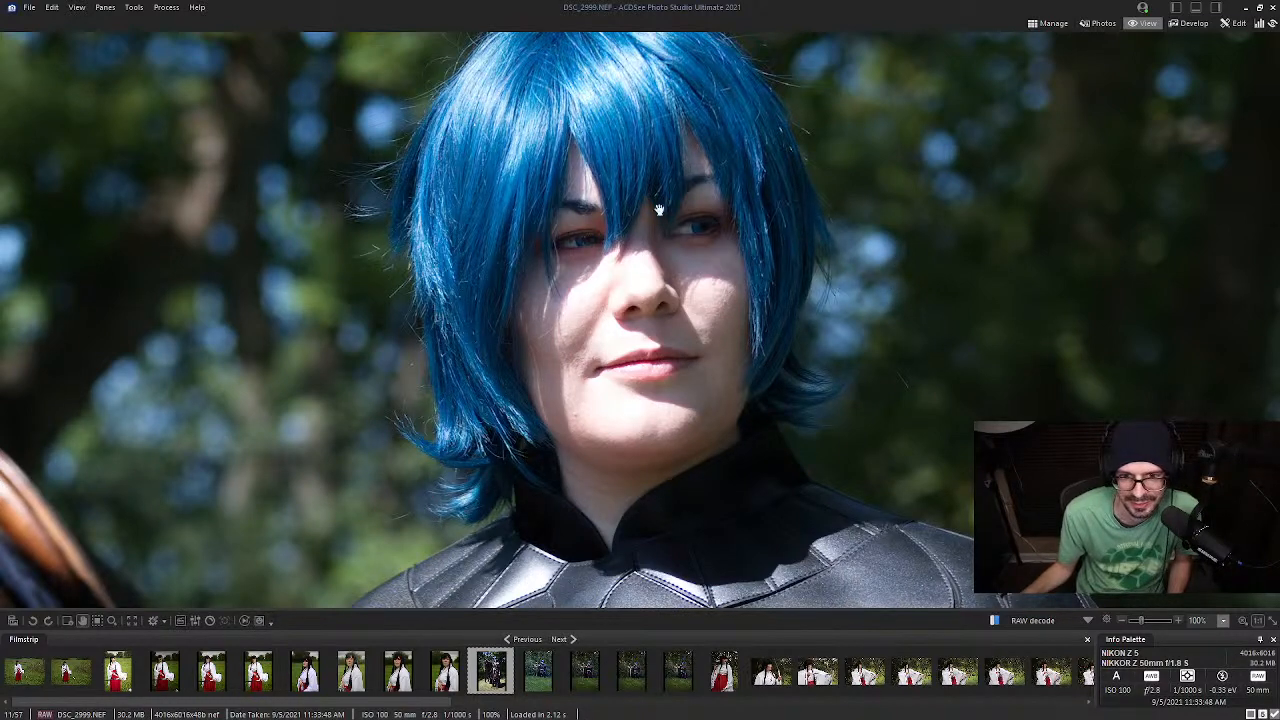
# Inspect the face in DSC_2999.NEF at 100%, fit the whole photo in view, and return to the folder's thumbnails
pyautogui.moveTo(643, 194); pyautogui.dragTo(671, 286)
pyautogui.click(726, 266)
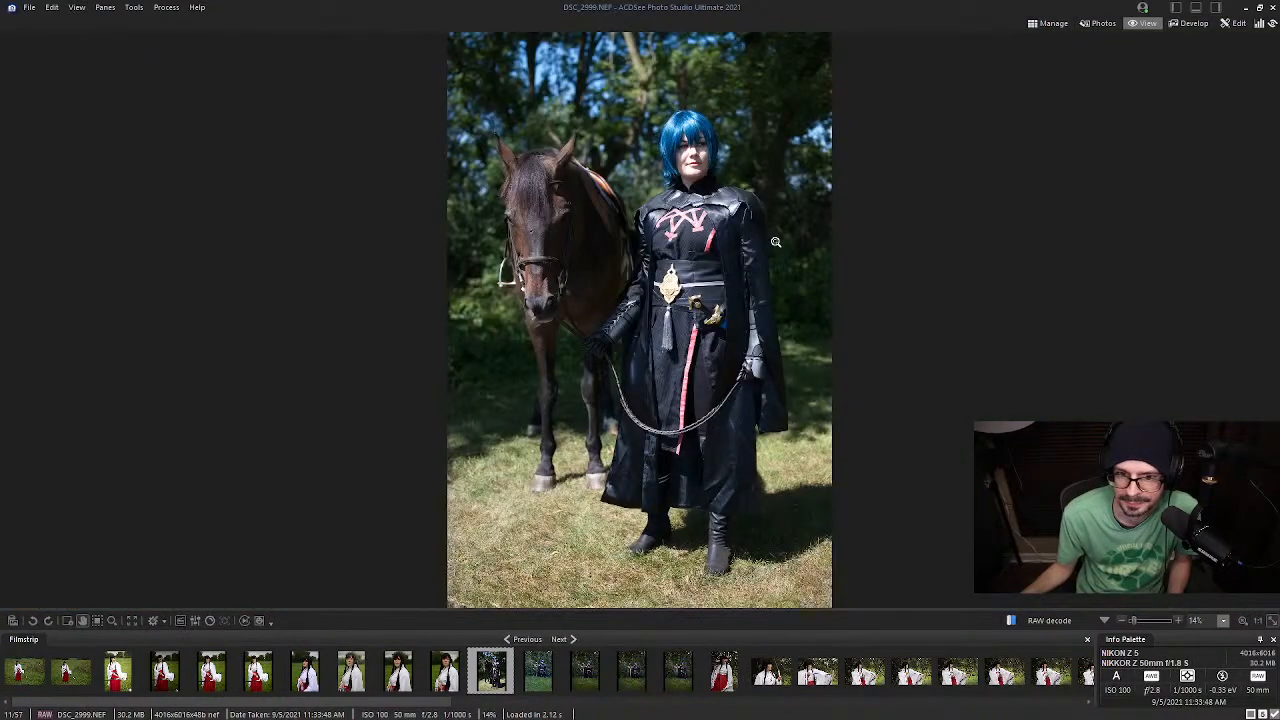
pyautogui.click(1050, 23)
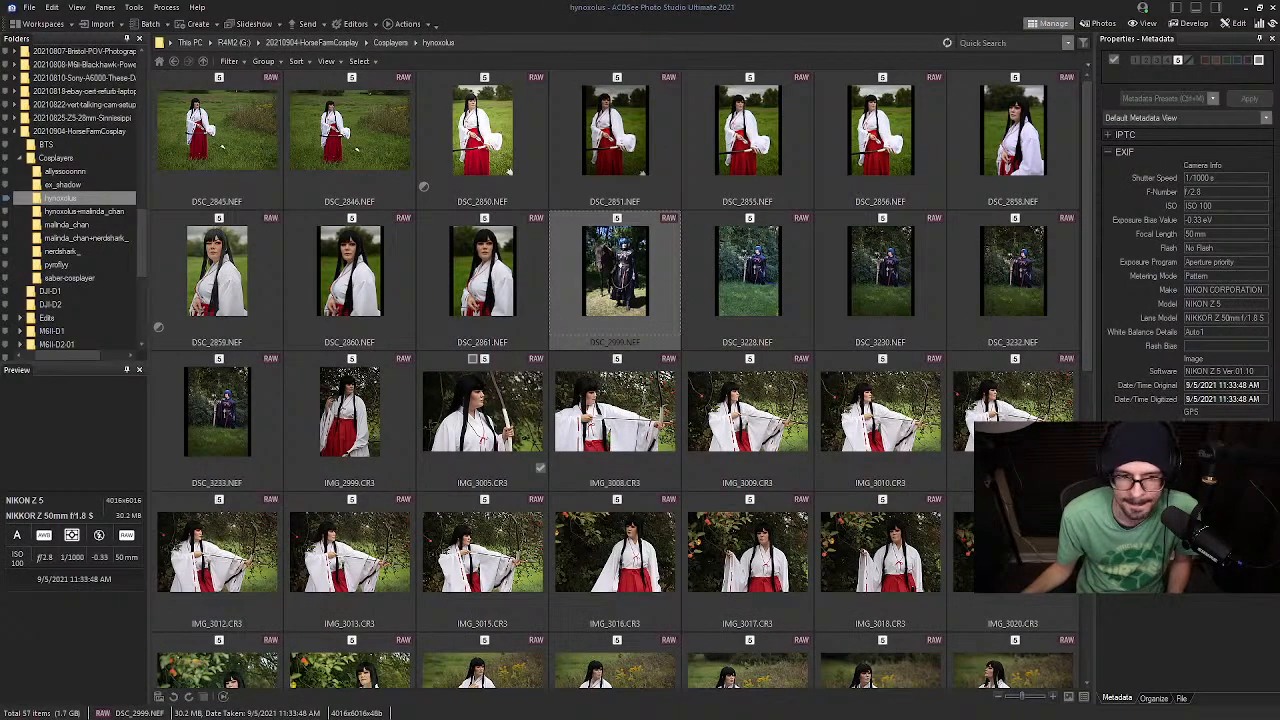
# Browse the thumbnails of the current cosplayer folder through to its last photo, IMG_3459.CR3, and back to the first
pyautogui.scroll(-5, 492, 333)
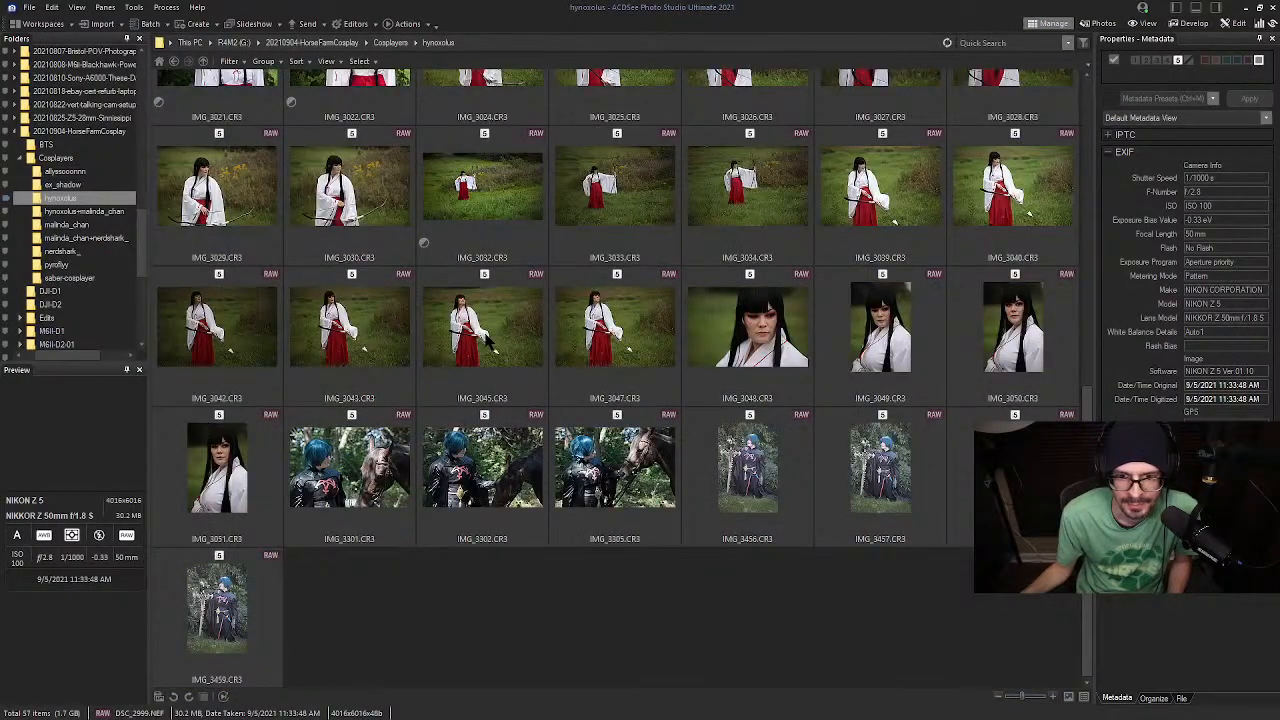
pyautogui.scroll(3, 490, 342)
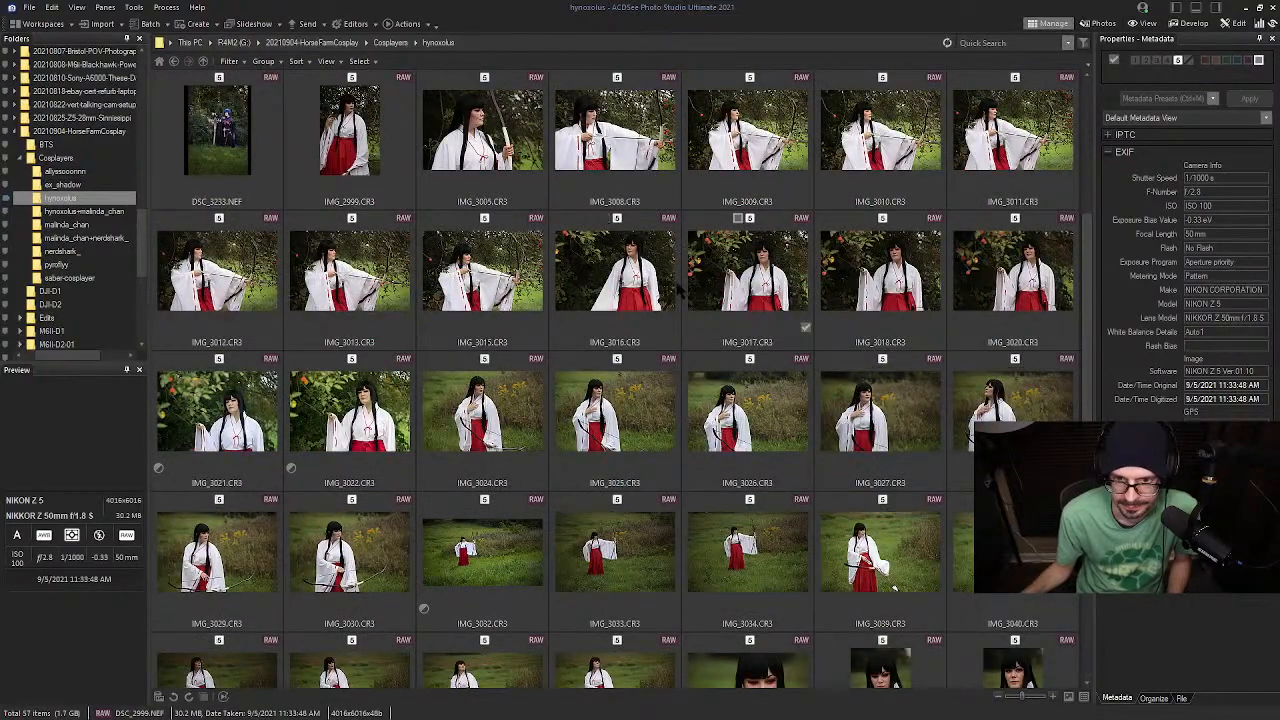
pyautogui.scroll(-3, 392, 340)
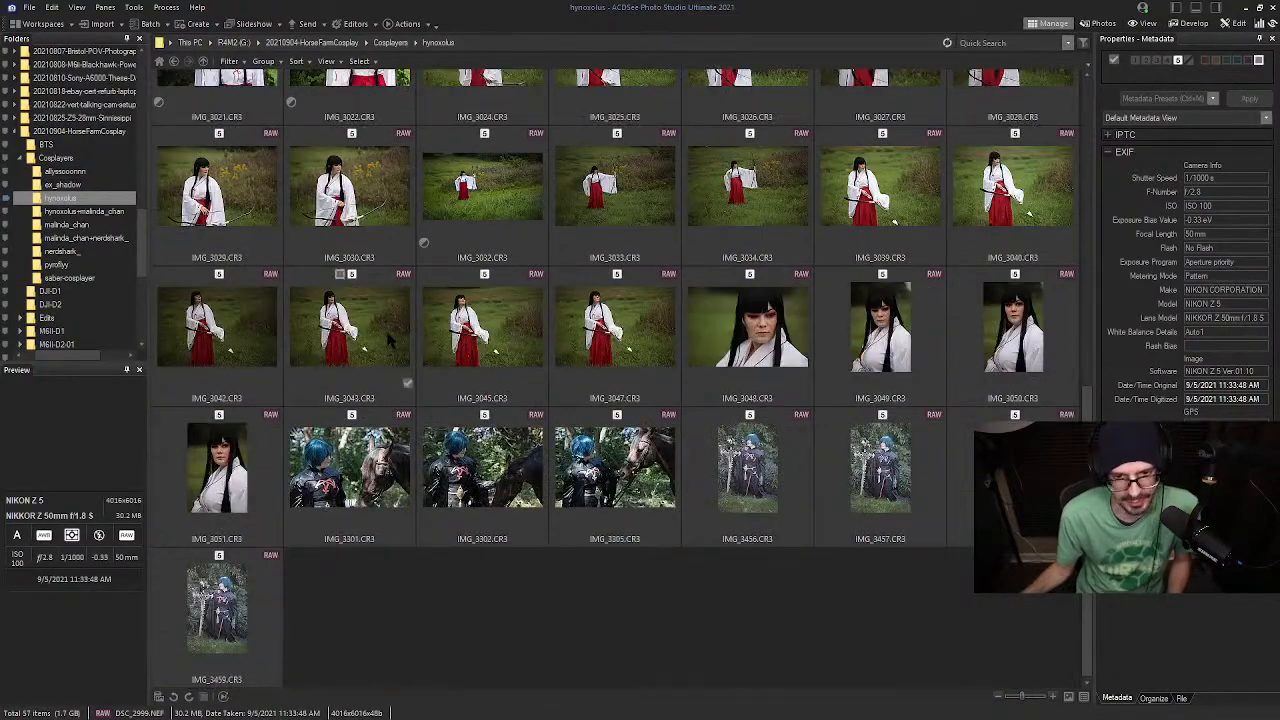
pyautogui.scroll(4, 390, 340)
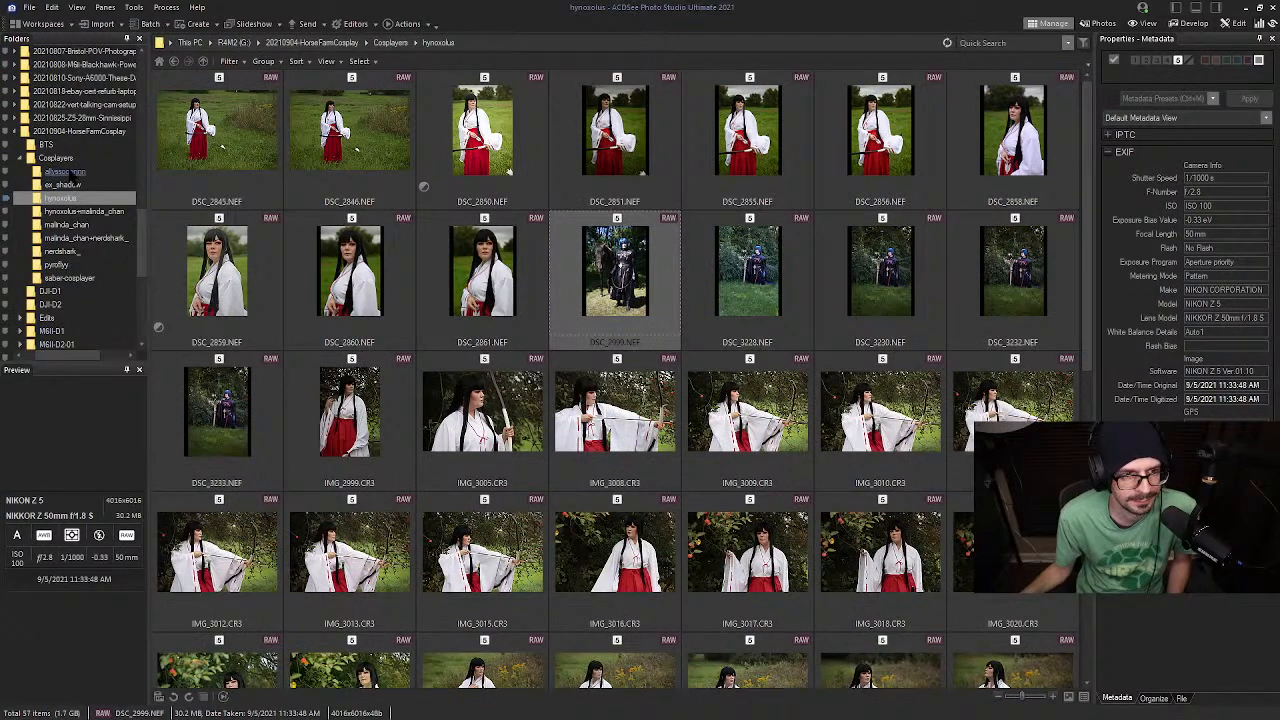
# Open the first subfolder under Cosplayers and browse its thumbnails as far as DSC_3463.NEF
pyautogui.click(66, 172)
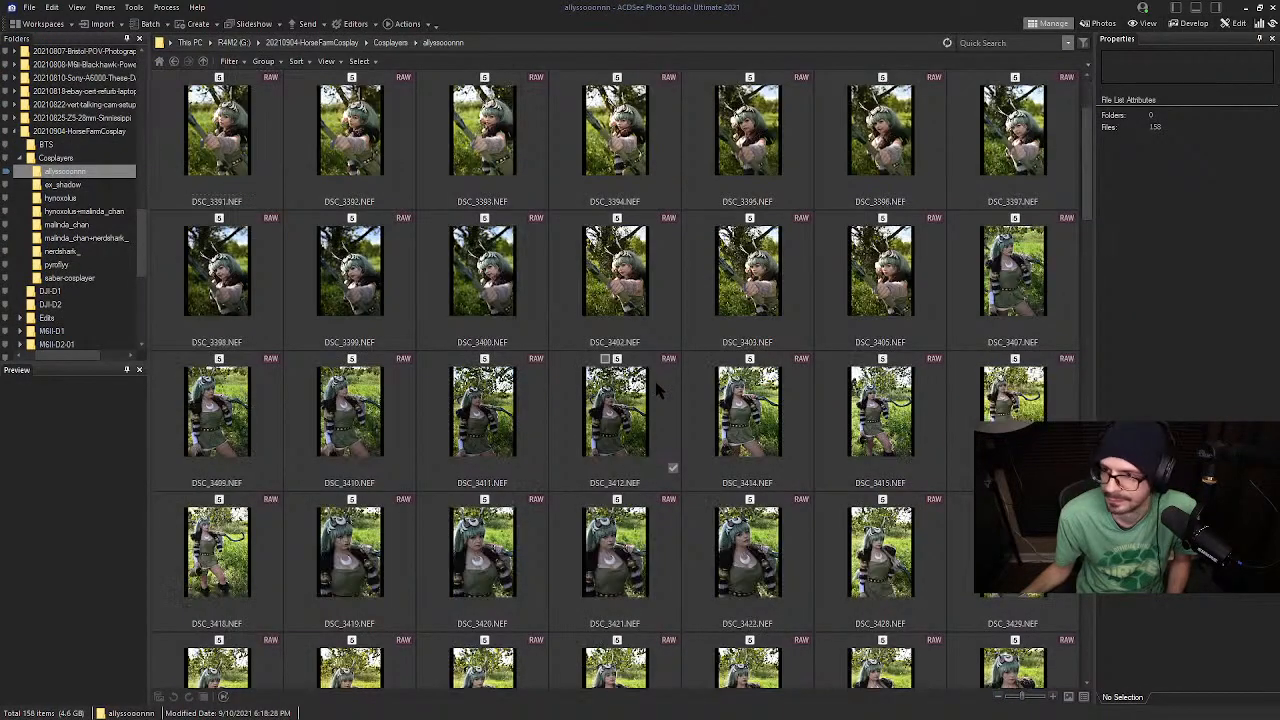
pyautogui.scroll(-2, 655, 382)
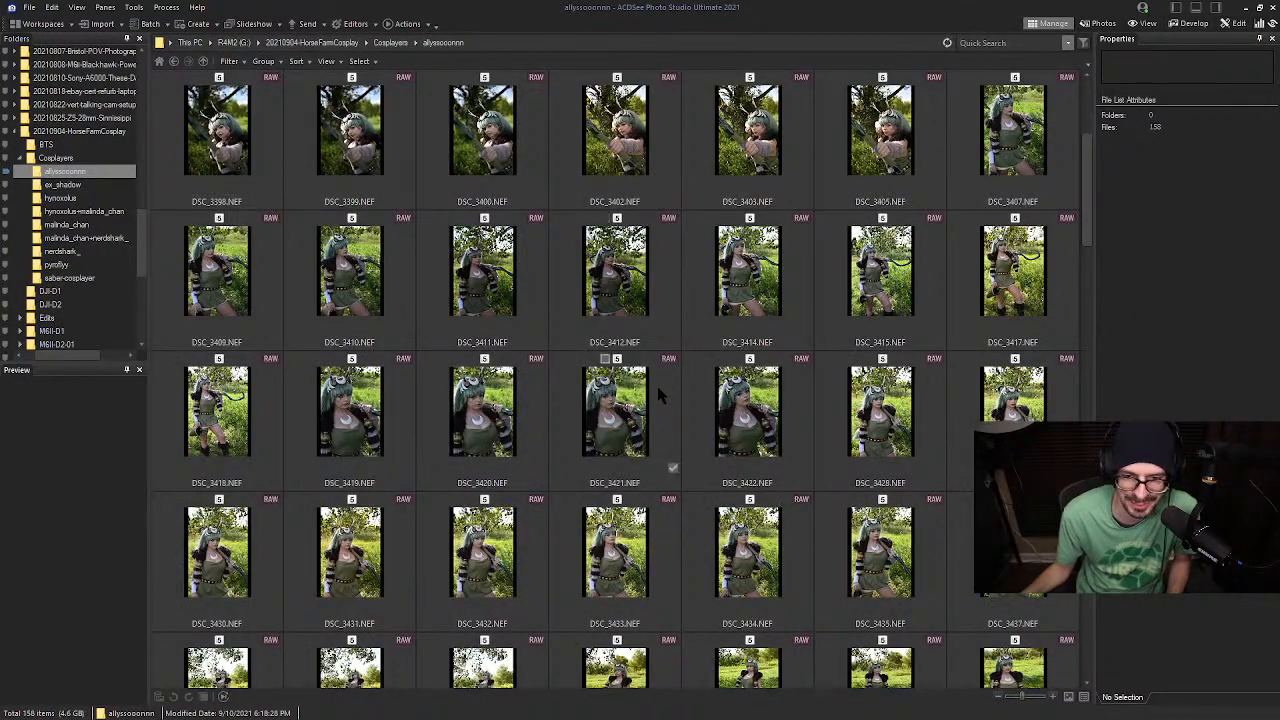
pyautogui.scroll(-3, 655, 384)
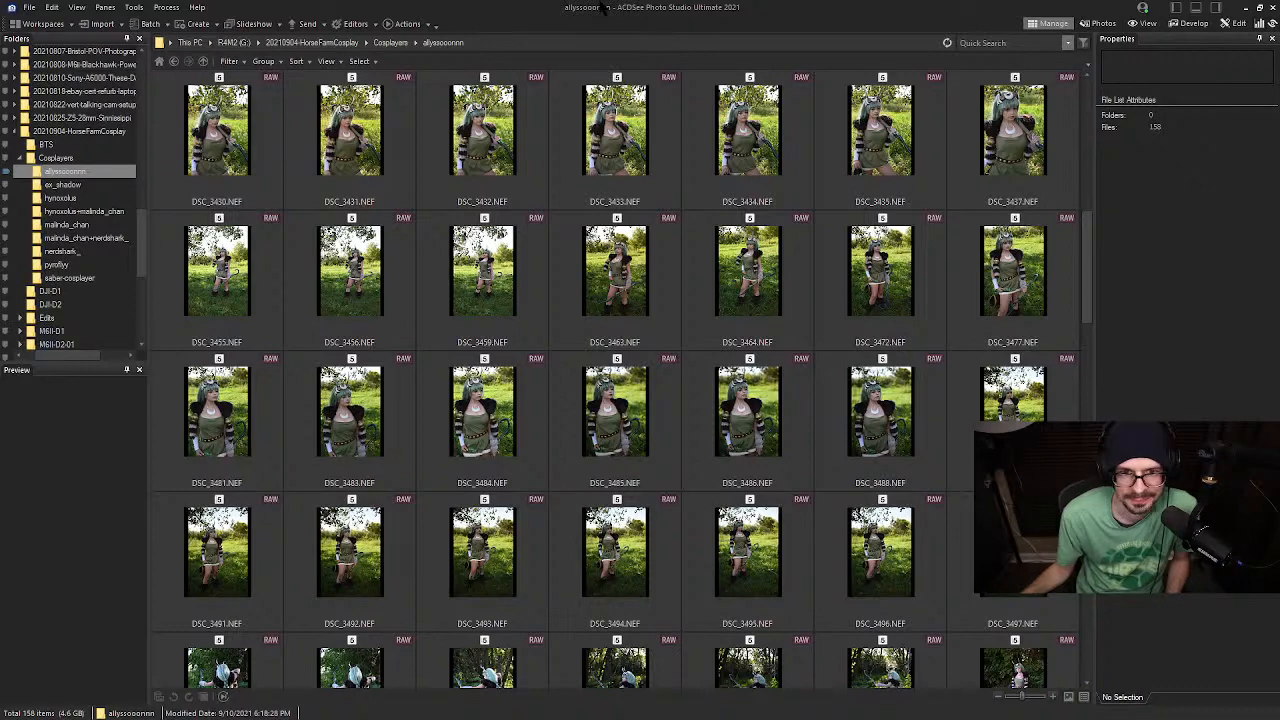
# Open DSC_3463.NEF for viewing and inspect the face and green wig at 100%
pyautogui.click(618, 285)
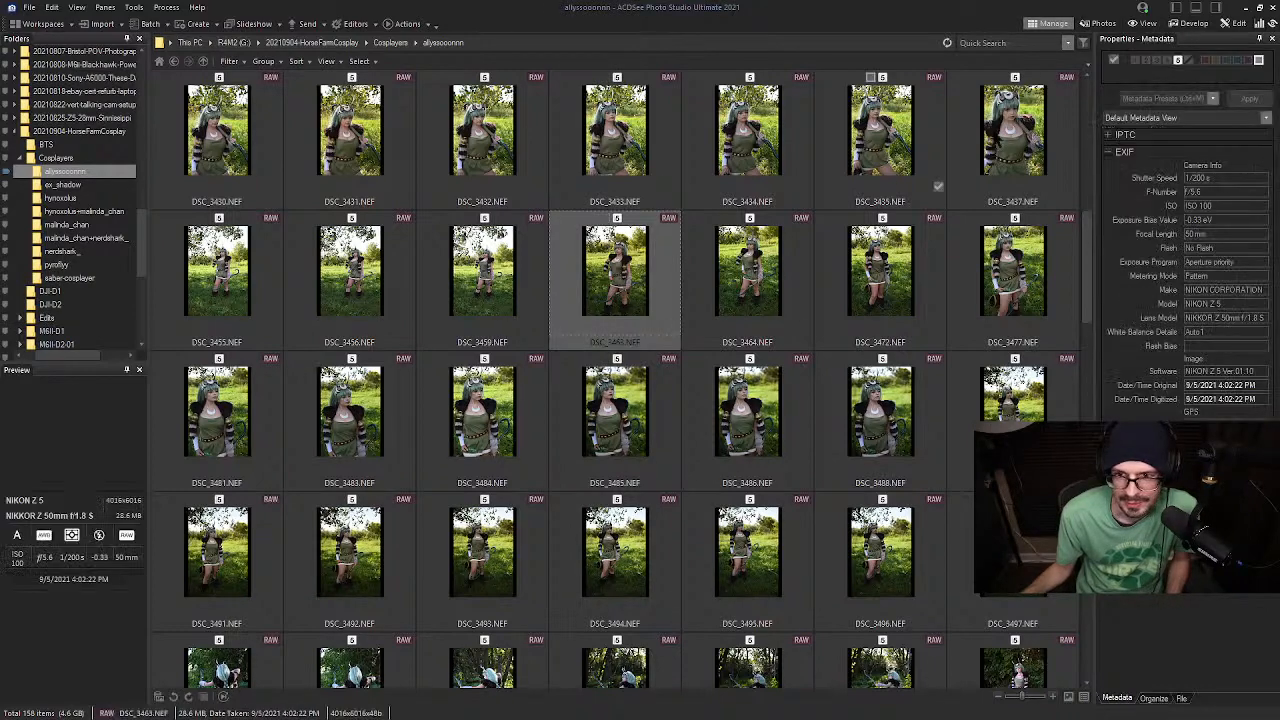
pyautogui.doubleClick(574, 340)
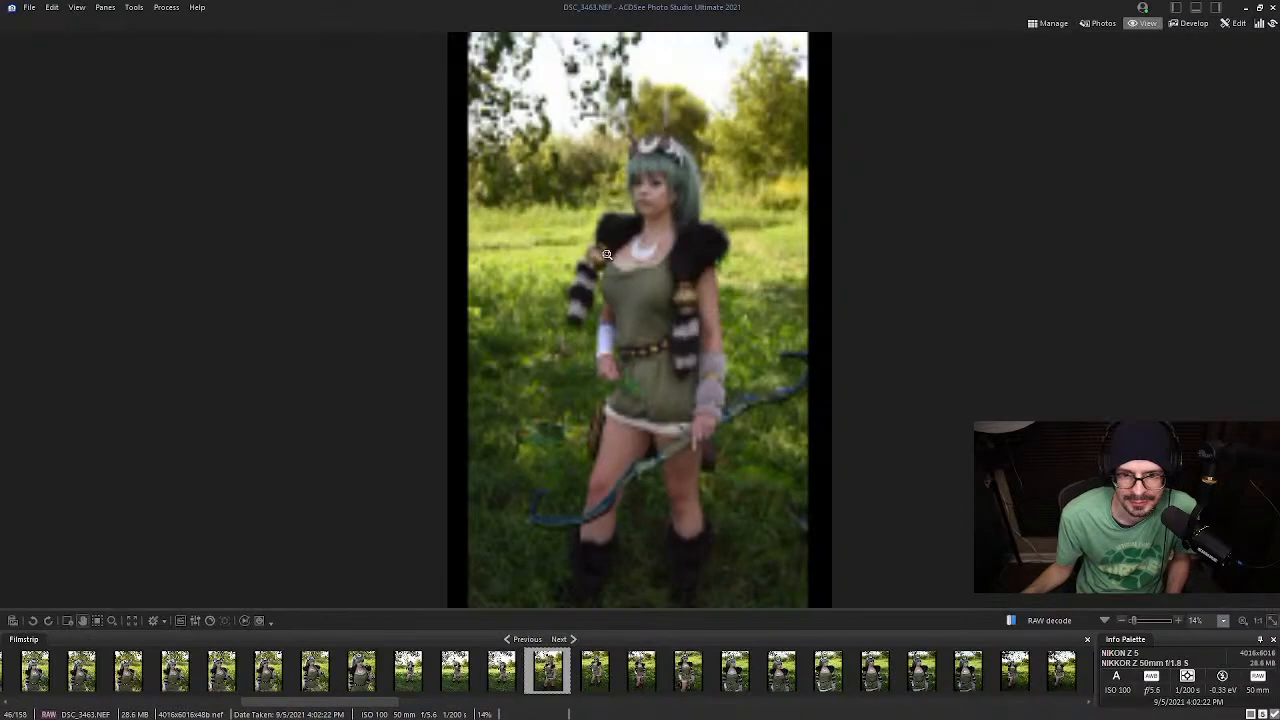
pyautogui.click(692, 148)
pyautogui.moveTo(694, 150); pyautogui.dragTo(772, 189)
pyautogui.click(772, 189)
pyautogui.click(722, 209)
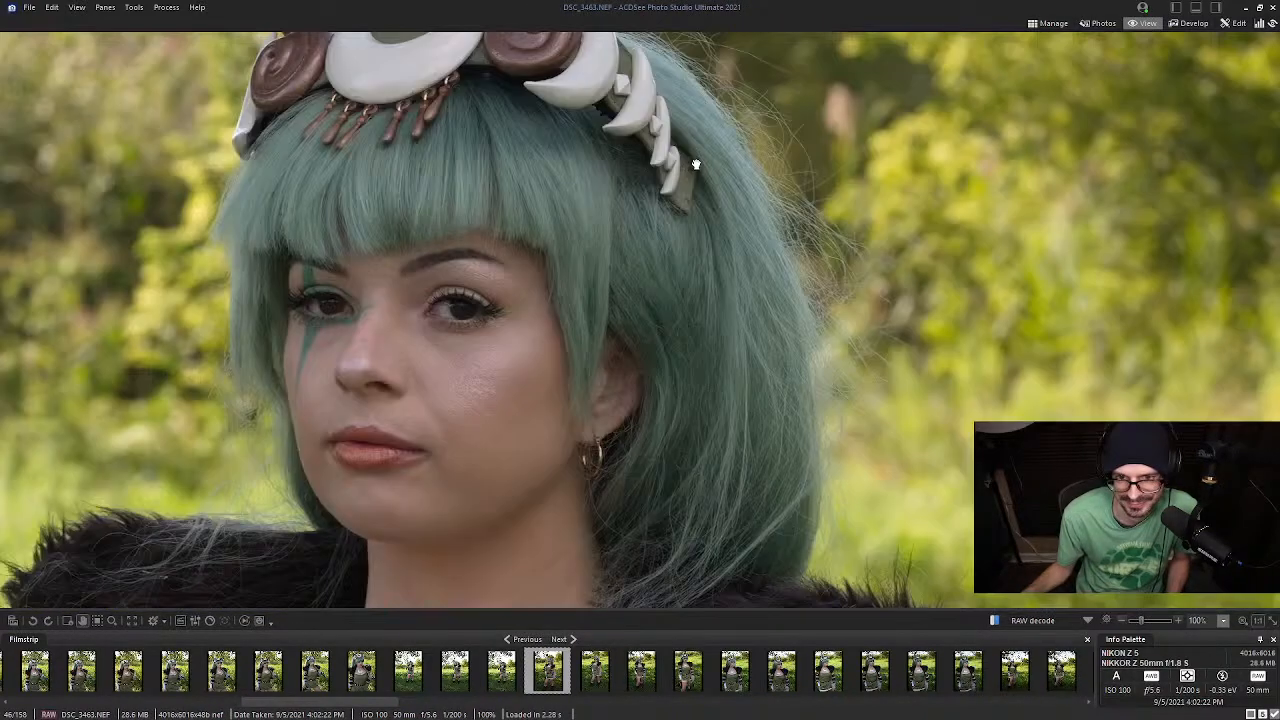
pyautogui.moveTo(694, 163); pyautogui.dragTo(657, 163)
pyautogui.click(657, 163)
# Open the saber-cosplayer folder and display its photo DSC_3352.NEF for viewing
pyautogui.click(1048, 24)
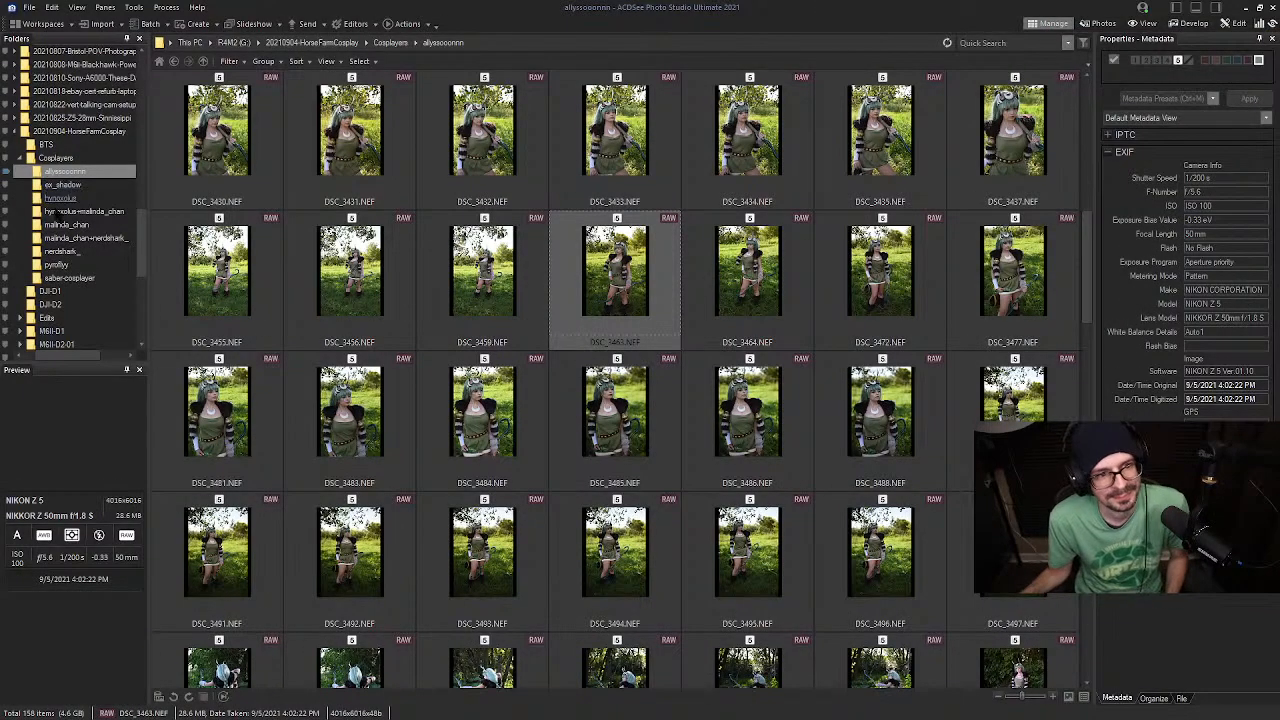
pyautogui.click(68, 278)
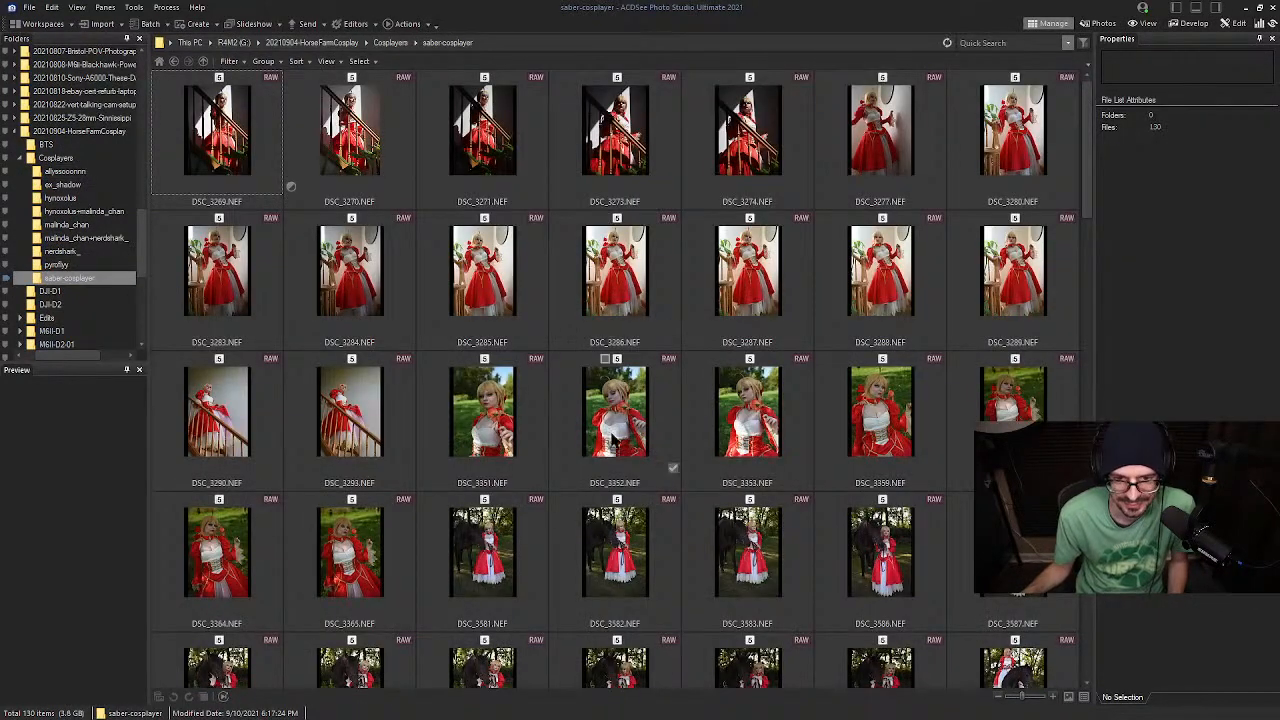
pyautogui.click(615, 410)
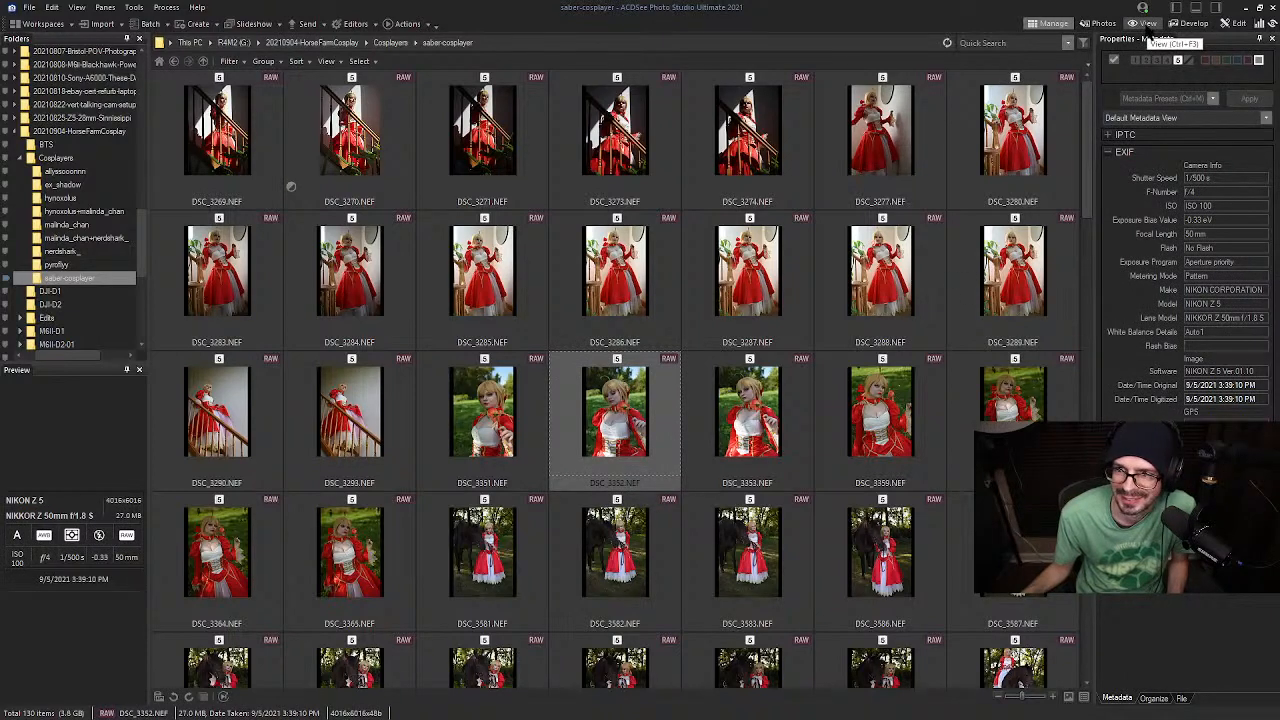
pyautogui.click(1145, 24)
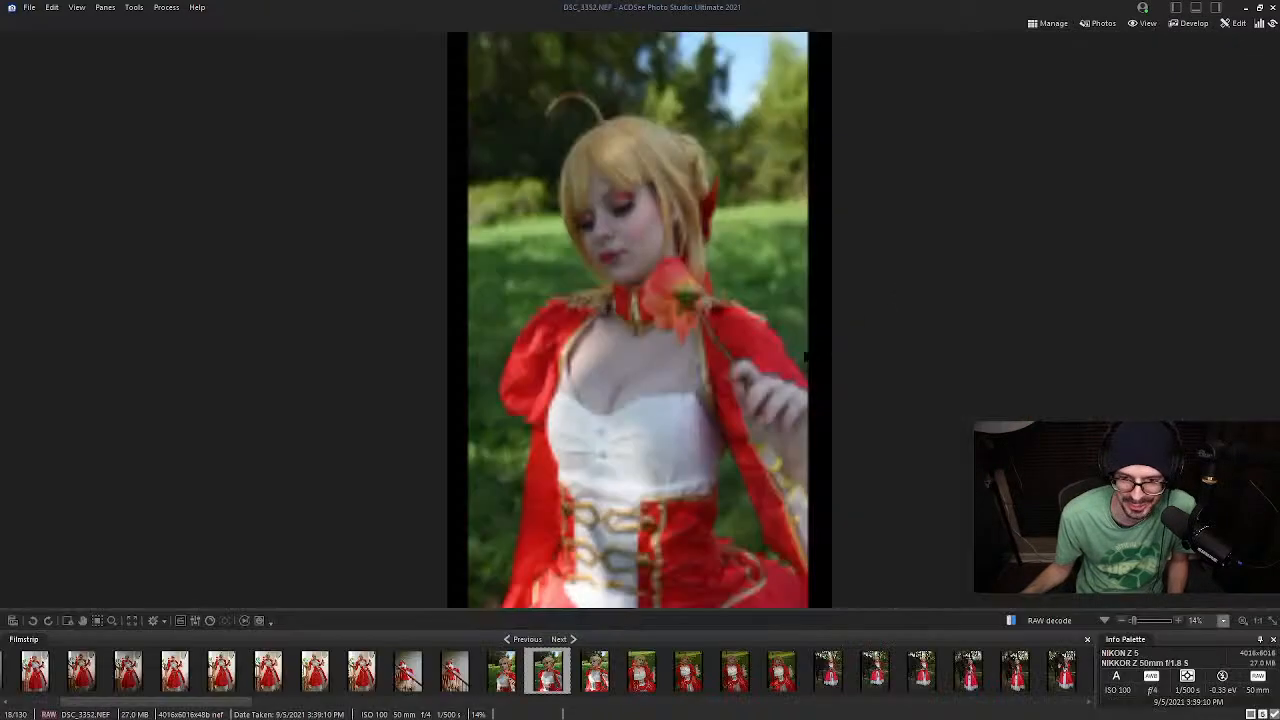
# Inspect the blonde wig and eye makeup in DSC_3352.NEF at 100%, and fit the whole photo in view
pyautogui.click(670, 117)
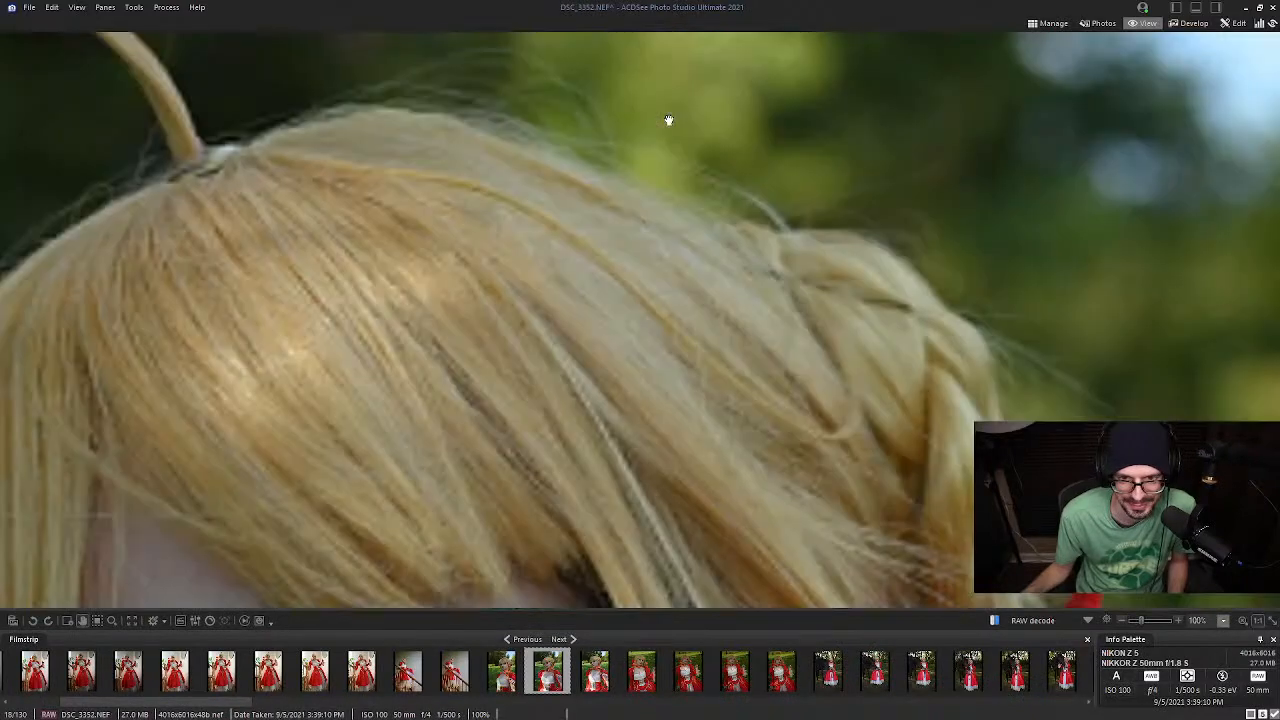
pyautogui.moveTo(651, 134); pyautogui.dragTo(649, 197)
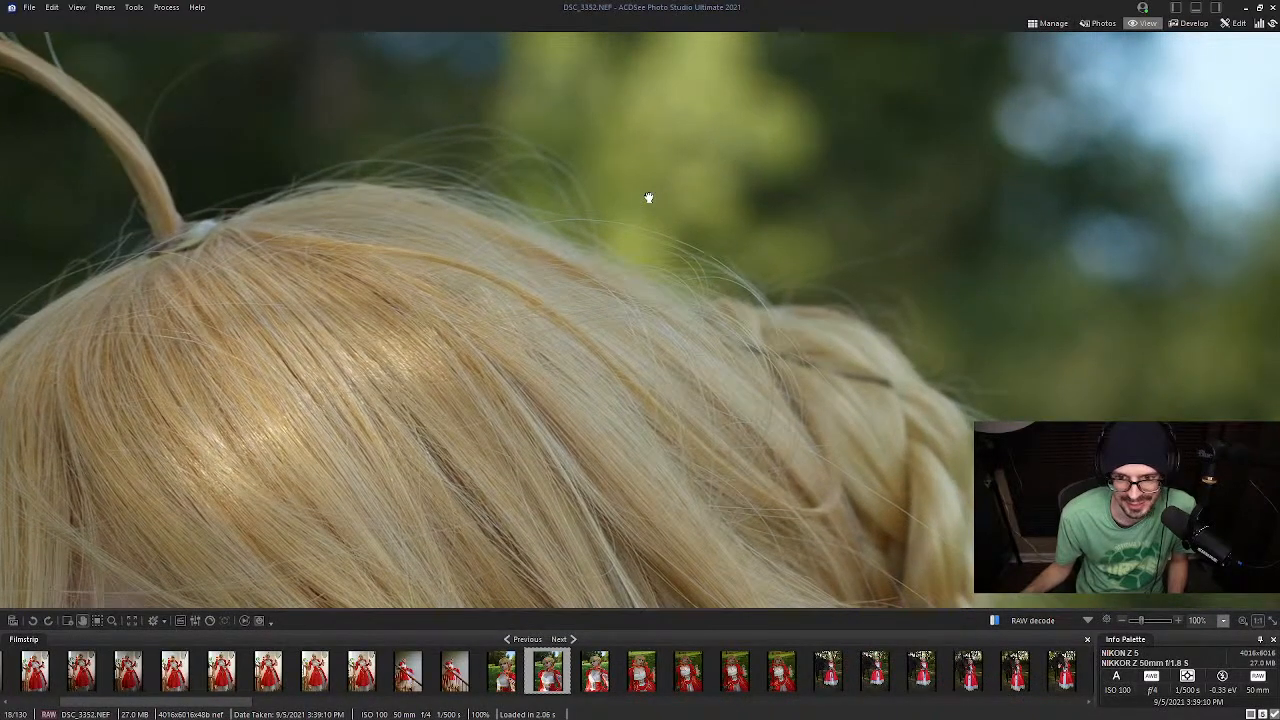
pyautogui.click(649, 197)
pyautogui.click(703, 155)
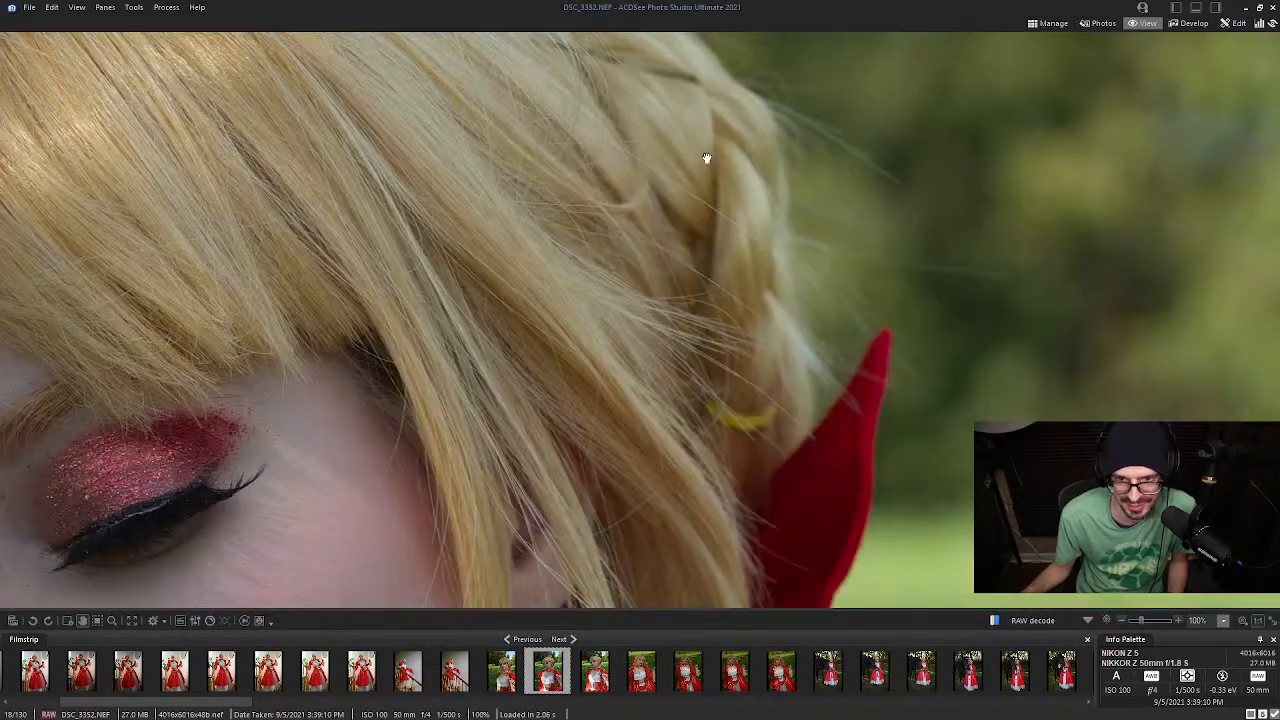
pyautogui.moveTo(700, 157); pyautogui.dragTo(851, 377)
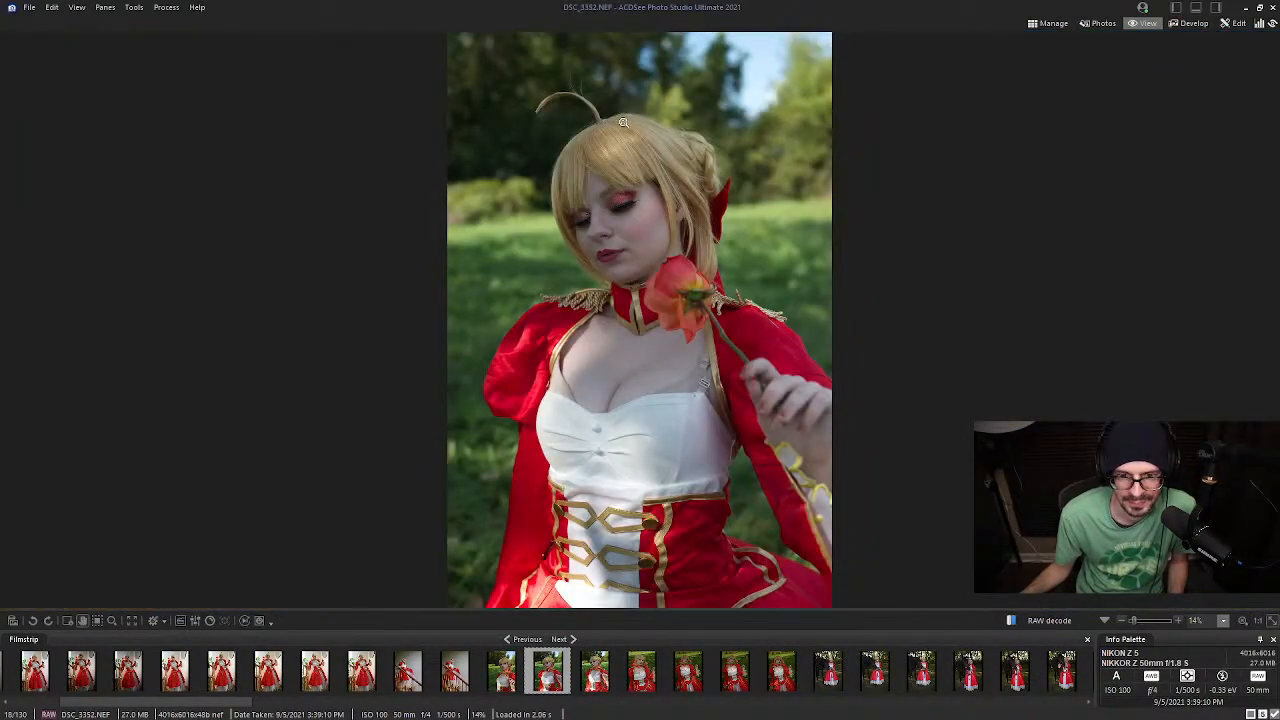
# Switch to DSC_3351.NEF, examine the wig's stray hairs against the background at 100%, and fit the whole photo in view
pyautogui.click(506, 676)
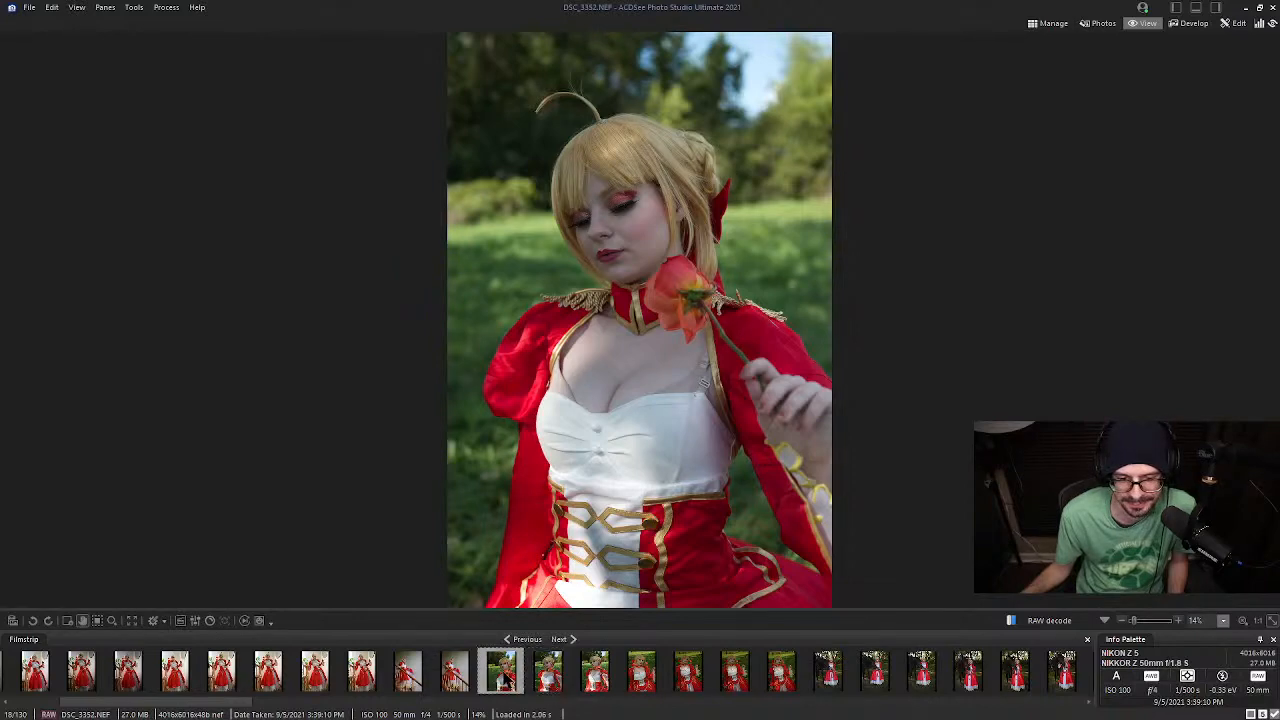
pyautogui.click(730, 125)
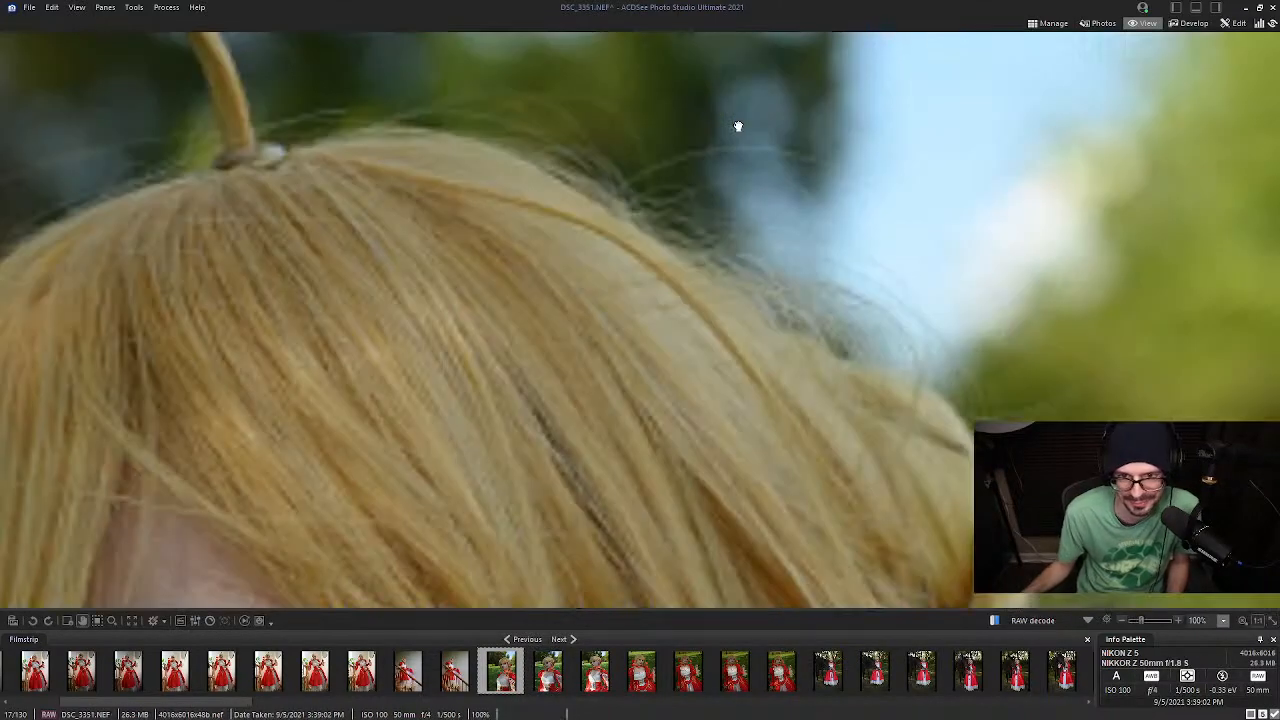
pyautogui.moveTo(734, 126); pyautogui.dragTo(576, 226)
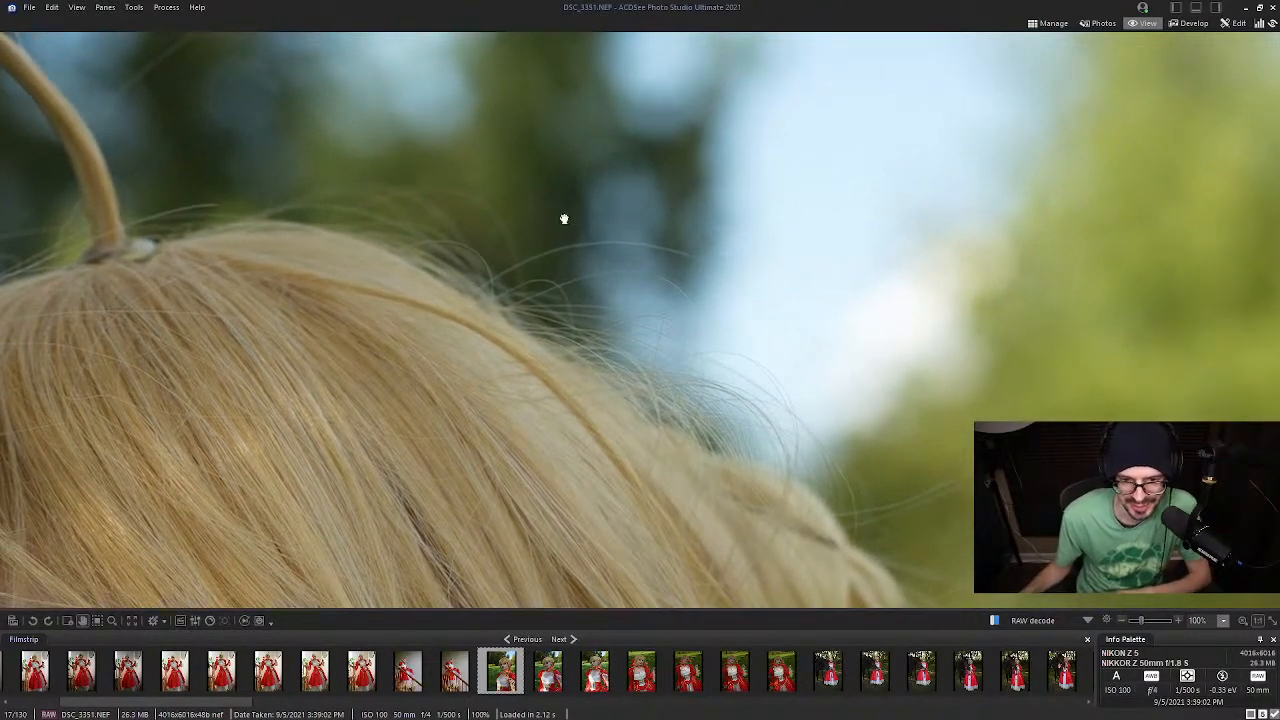
pyautogui.click(585, 200)
pyautogui.click(765, 230)
pyautogui.moveTo(786, 191); pyautogui.dragTo(636, 567)
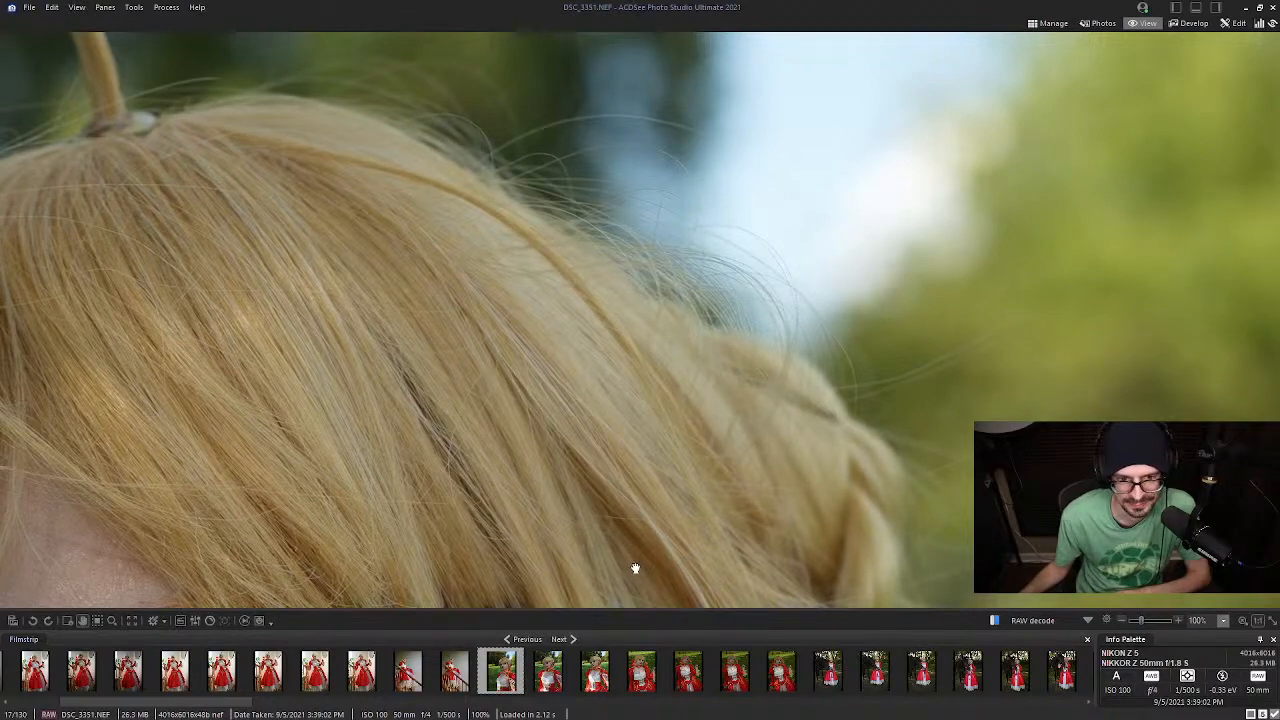
pyautogui.click(635, 568)
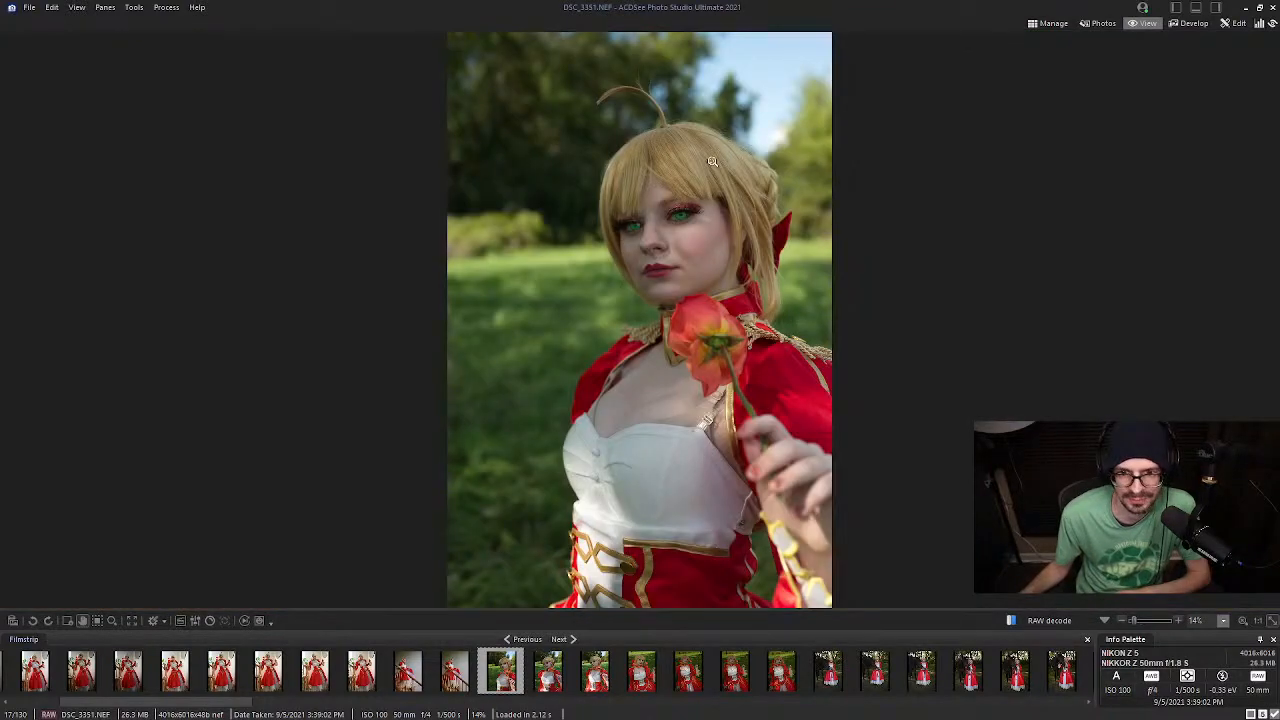
# Magnify DSC_3351.NEF to 100% and examine the wig's bangs, the red eyeshadow and the green eyes
pyautogui.click(712, 161)
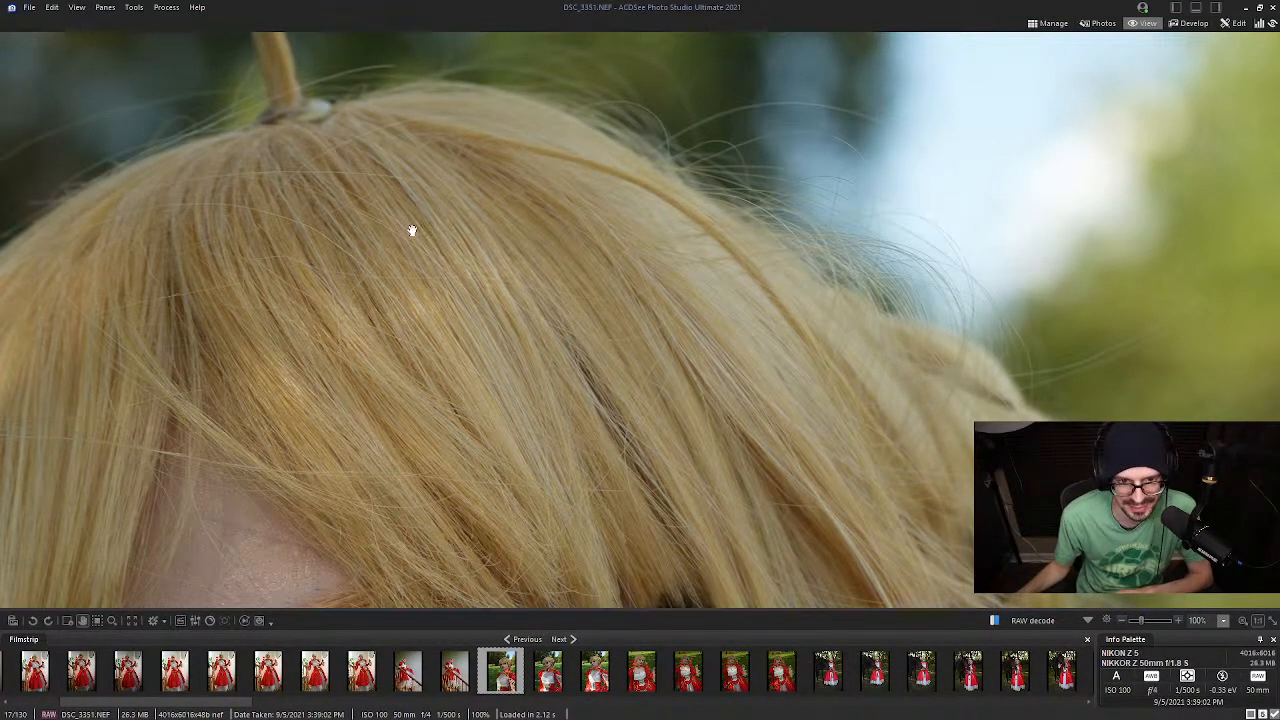
pyautogui.moveTo(411, 231); pyautogui.dragTo(546, 266)
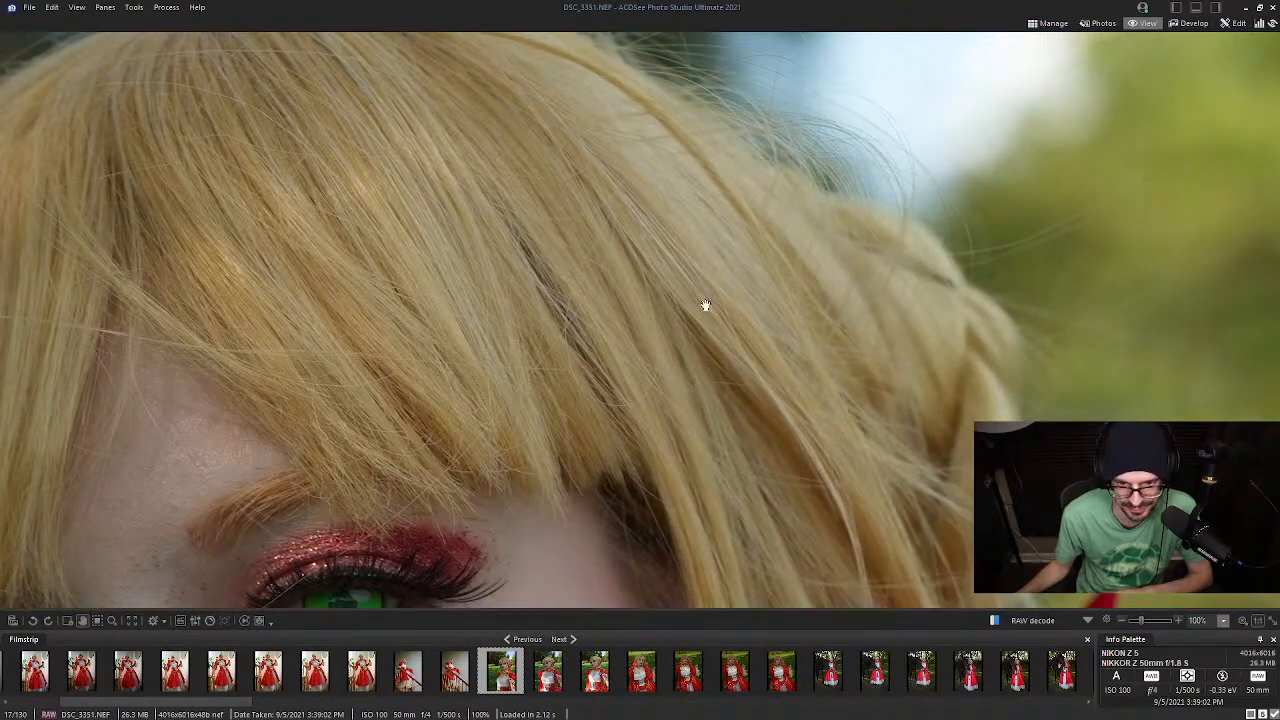
pyautogui.moveTo(674, 303); pyautogui.dragTo(680, 189)
pyautogui.moveTo(469, 374)
pyautogui.mouseDown()
pyautogui.moveTo(626, 229)
pyautogui.moveTo(775, 197)
pyautogui.mouseUp()
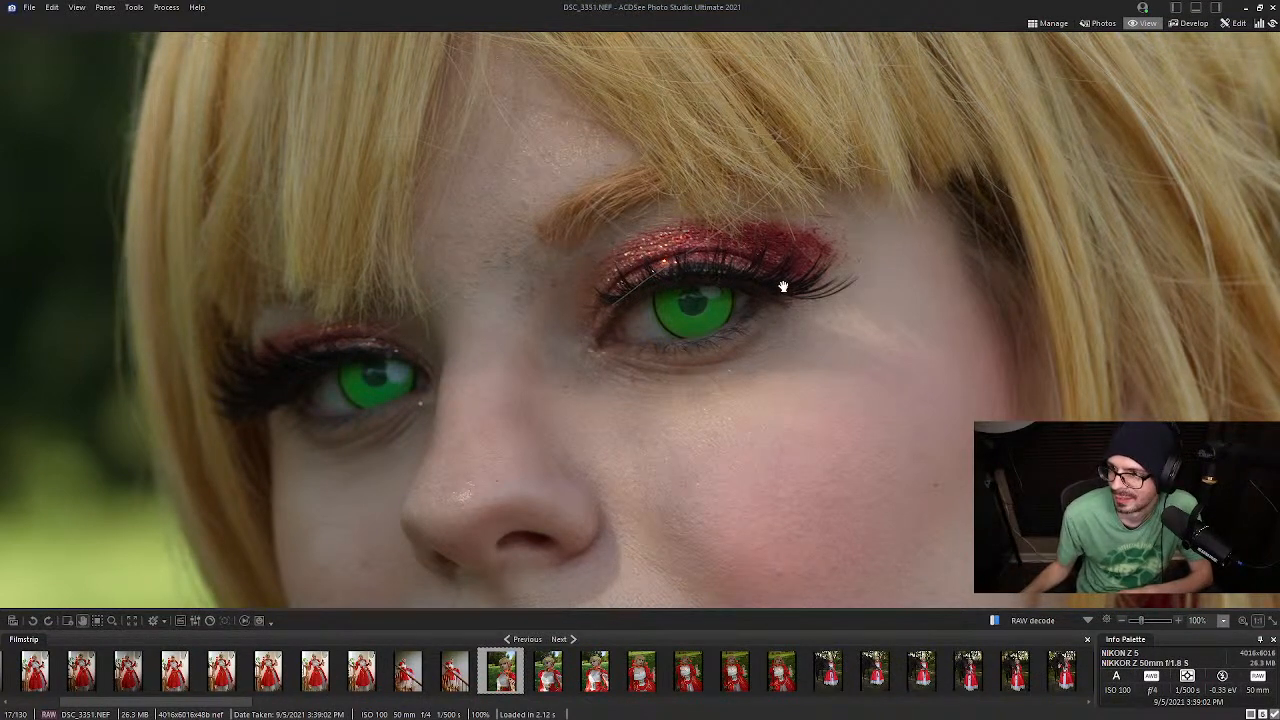
pyautogui.moveTo(771, 243); pyautogui.dragTo(716, 292)
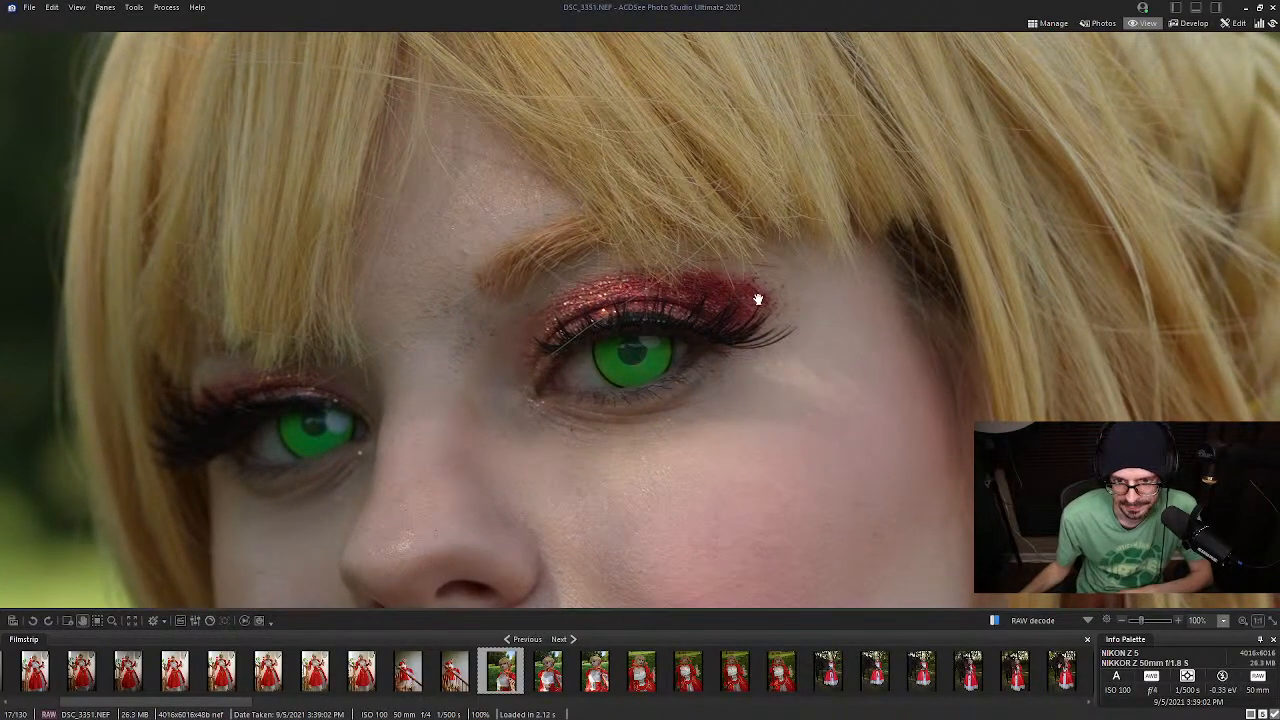
pyautogui.moveTo(794, 280); pyautogui.dragTo(758, 329)
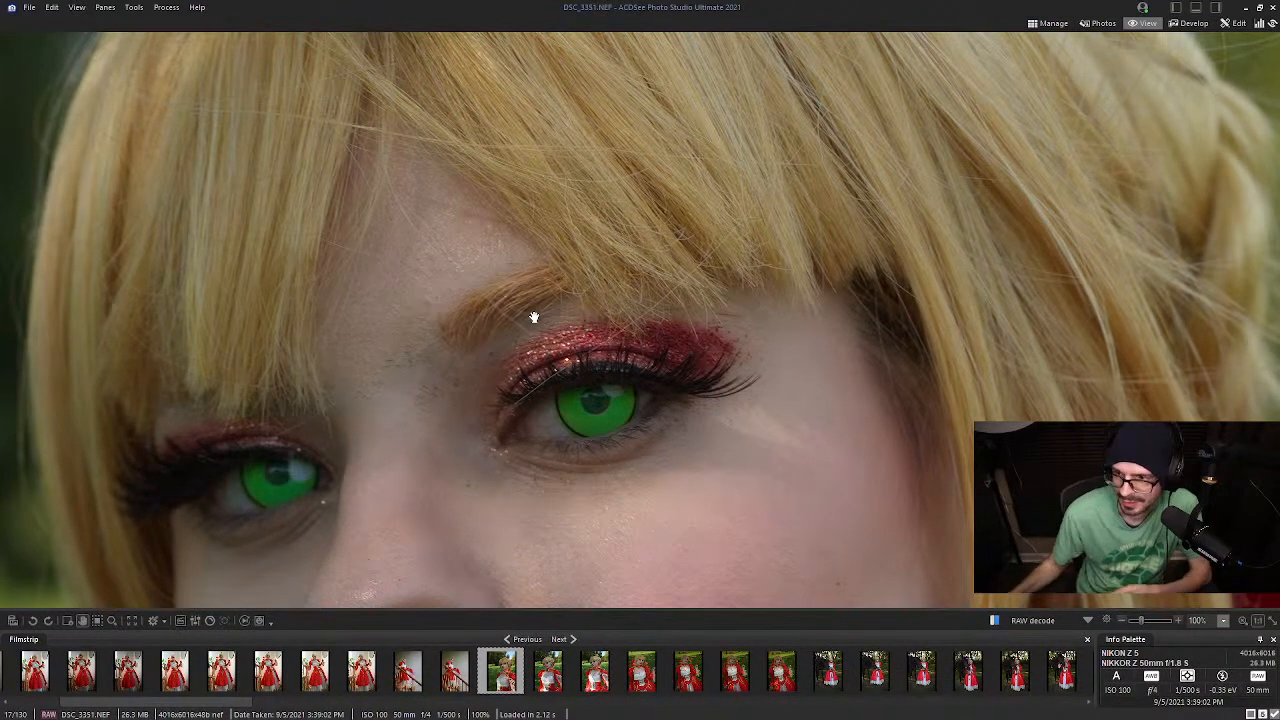
# Examine the wig's crown and curved top strand in DSC_3351.NEF, along with the cheek and side hair, at 100%
pyautogui.moveTo(443, 163); pyautogui.dragTo(470, 288)
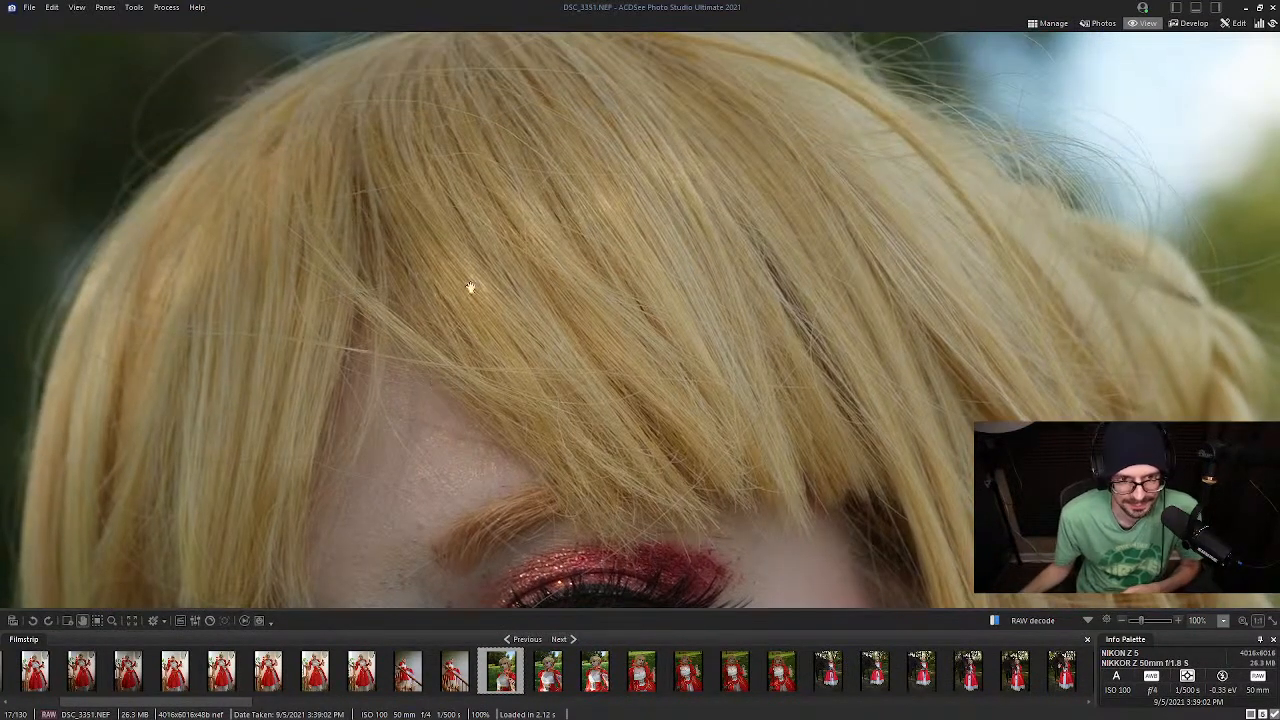
pyautogui.moveTo(480, 100); pyautogui.dragTo(517, 309)
pyautogui.moveTo(526, 183); pyautogui.dragTo(493, 374)
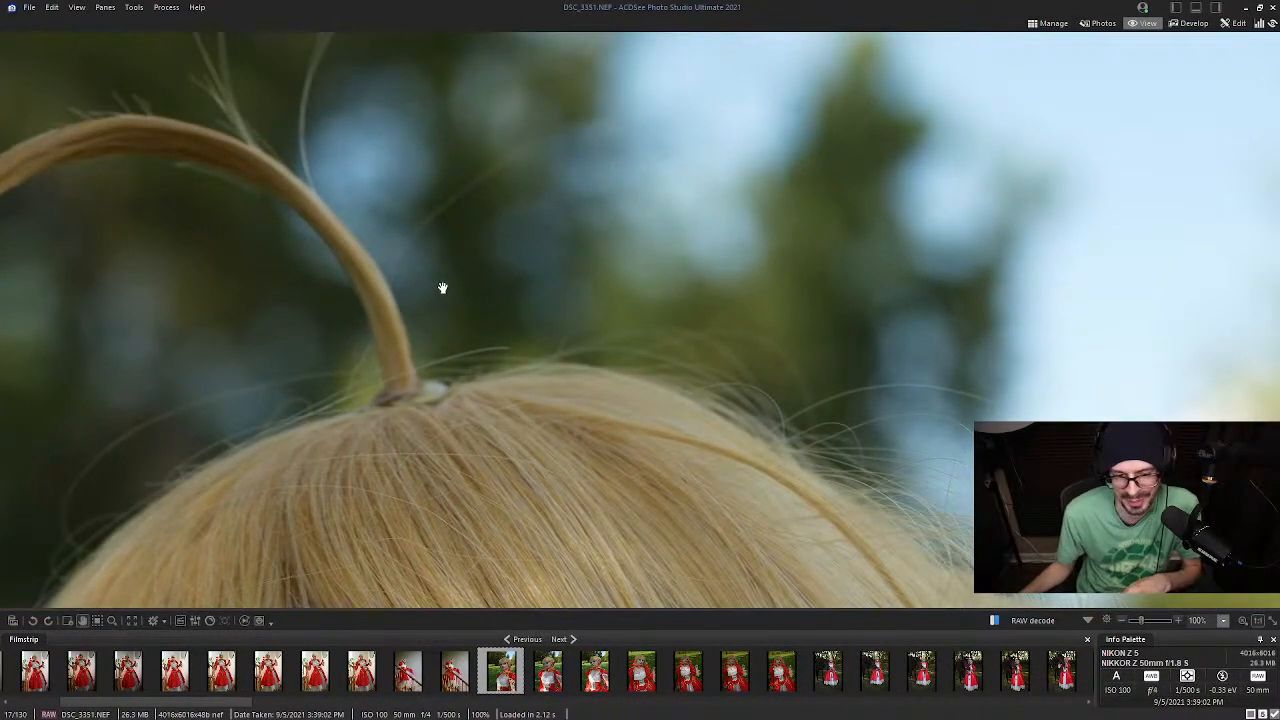
pyautogui.moveTo(378, 422)
pyautogui.mouseDown()
pyautogui.moveTo(434, 380)
pyautogui.moveTo(451, 217)
pyautogui.mouseUp()
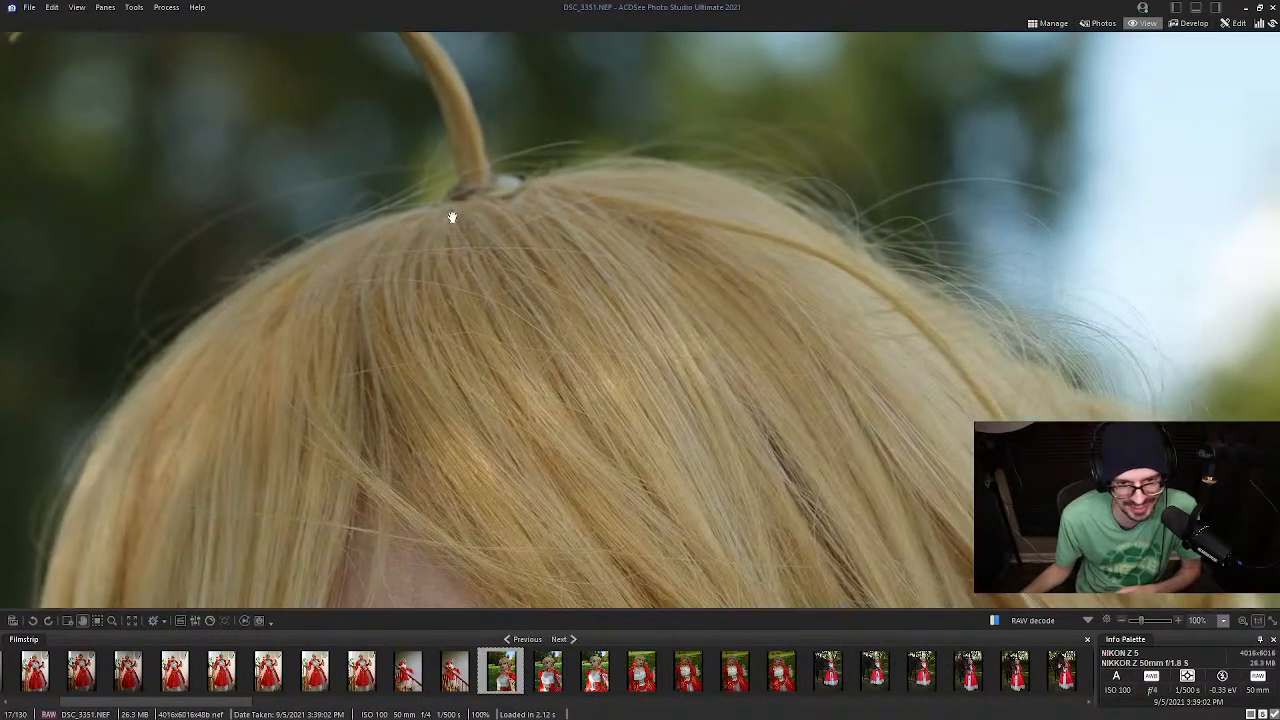
pyautogui.moveTo(475, 401); pyautogui.dragTo(440, 198)
pyautogui.moveTo(784, 281); pyautogui.dragTo(466, 229)
pyautogui.moveTo(600, 375); pyautogui.dragTo(654, 189)
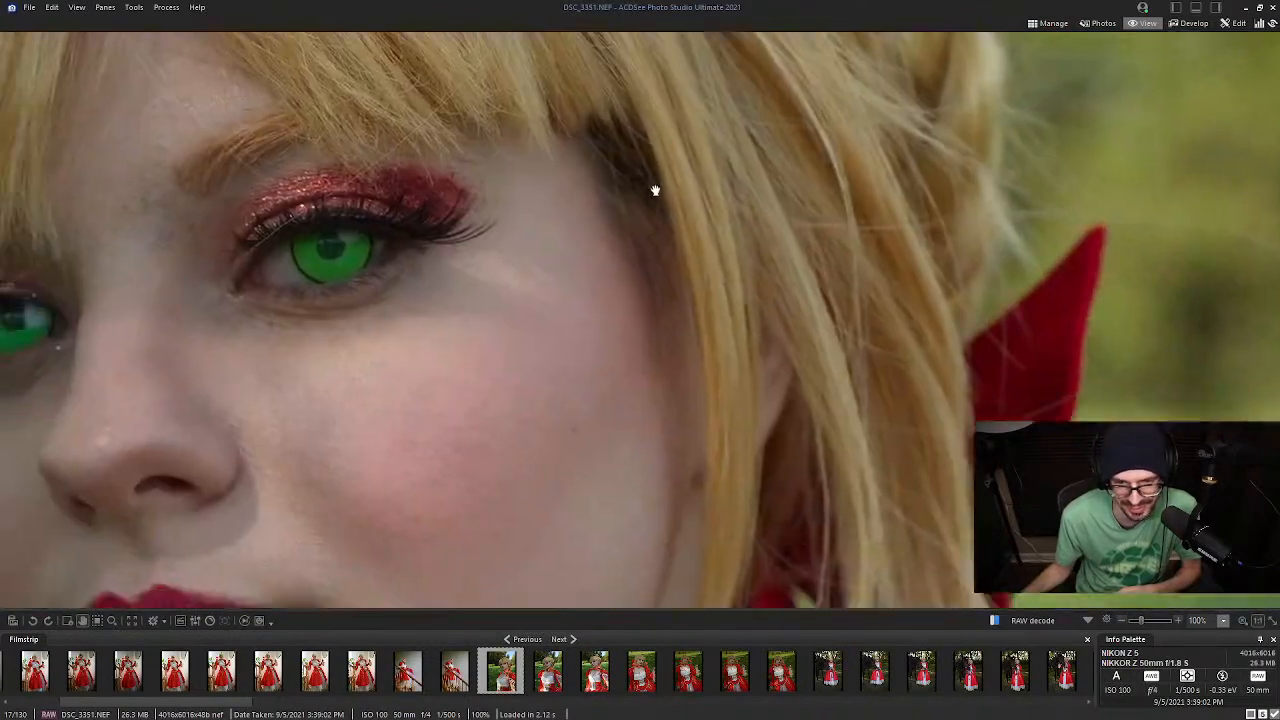
pyautogui.moveTo(640, 447); pyautogui.dragTo(623, 317)
pyautogui.moveTo(620, 520)
pyautogui.mouseDown()
pyautogui.moveTo(616, 238)
pyautogui.moveTo(497, 569)
pyautogui.mouseUp()
pyautogui.moveTo(690, 60)
pyautogui.mouseDown()
pyautogui.moveTo(694, 277)
pyautogui.moveTo(646, 511)
pyautogui.mouseUp()
pyautogui.moveTo(400, 179); pyautogui.dragTo(543, 277)
pyautogui.moveTo(236, 206); pyautogui.dragTo(525, 344)
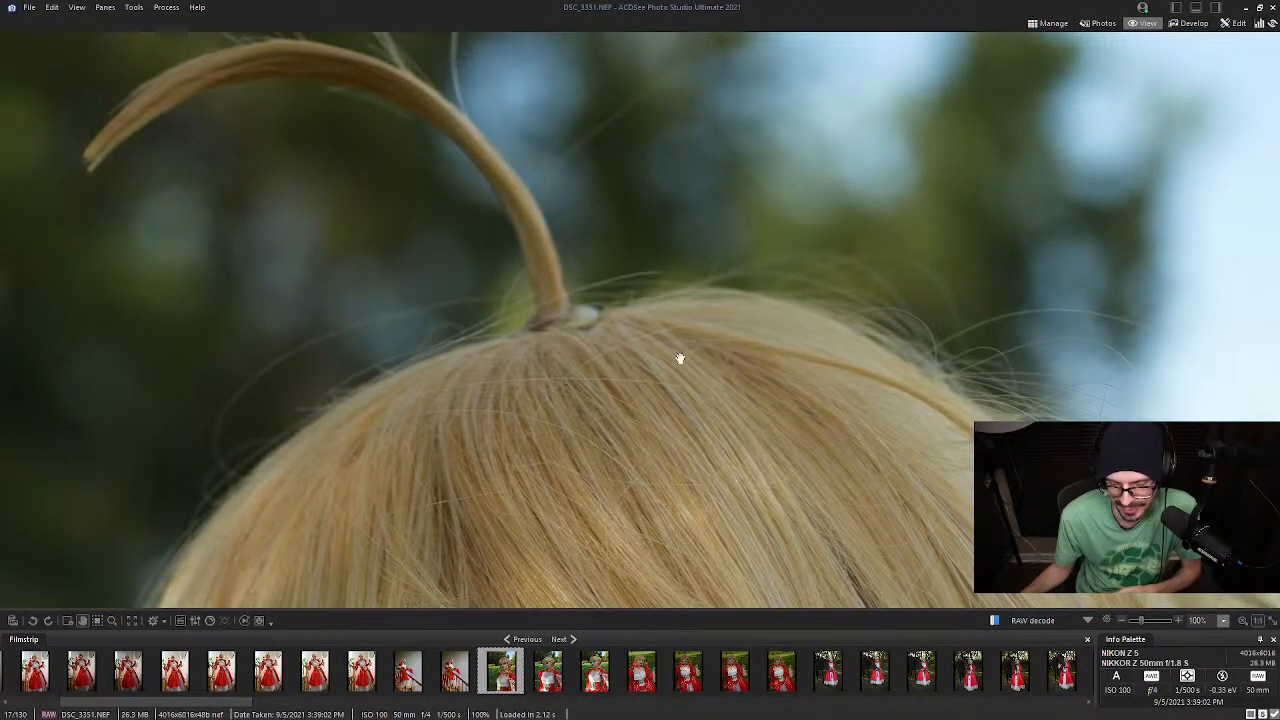
# Return to the saber-cosplayer thumbnails, browse down to the Canon CR3 files, and open IMG_3624.CR3 for viewing
pyautogui.click(1048, 23)
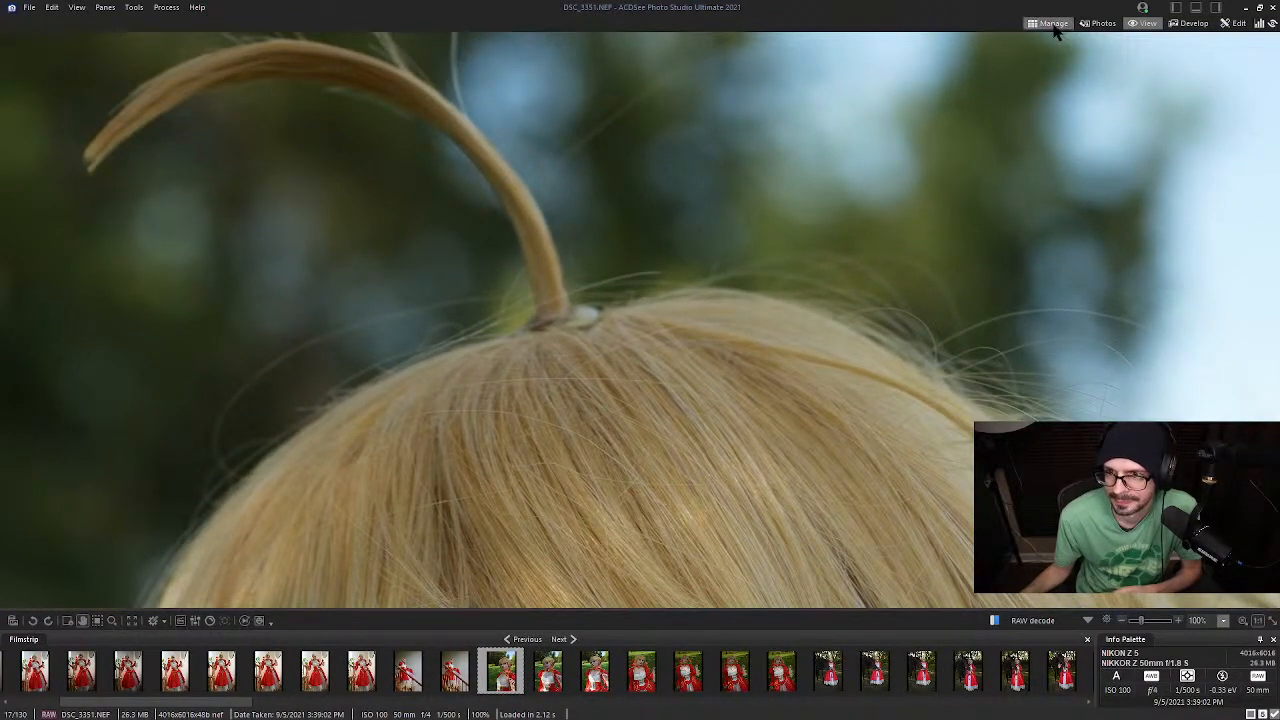
pyautogui.scroll(-10, 384, 333)
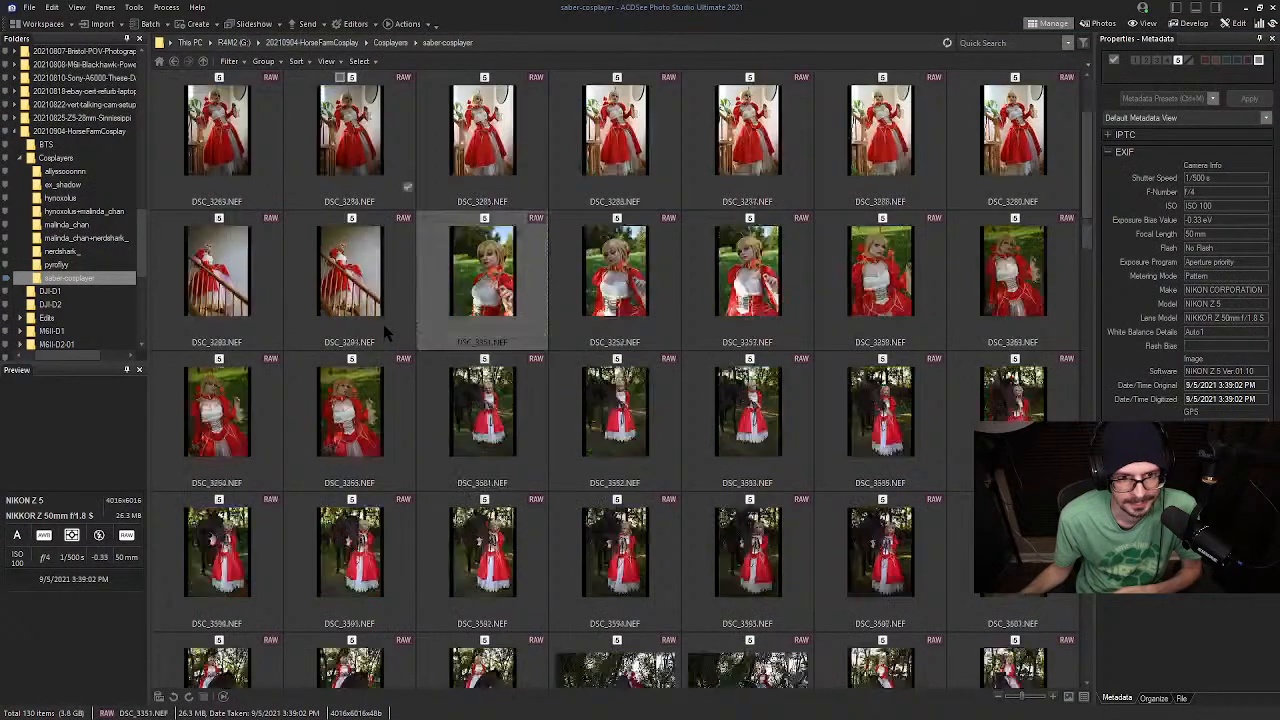
pyautogui.scroll(4, 385, 325)
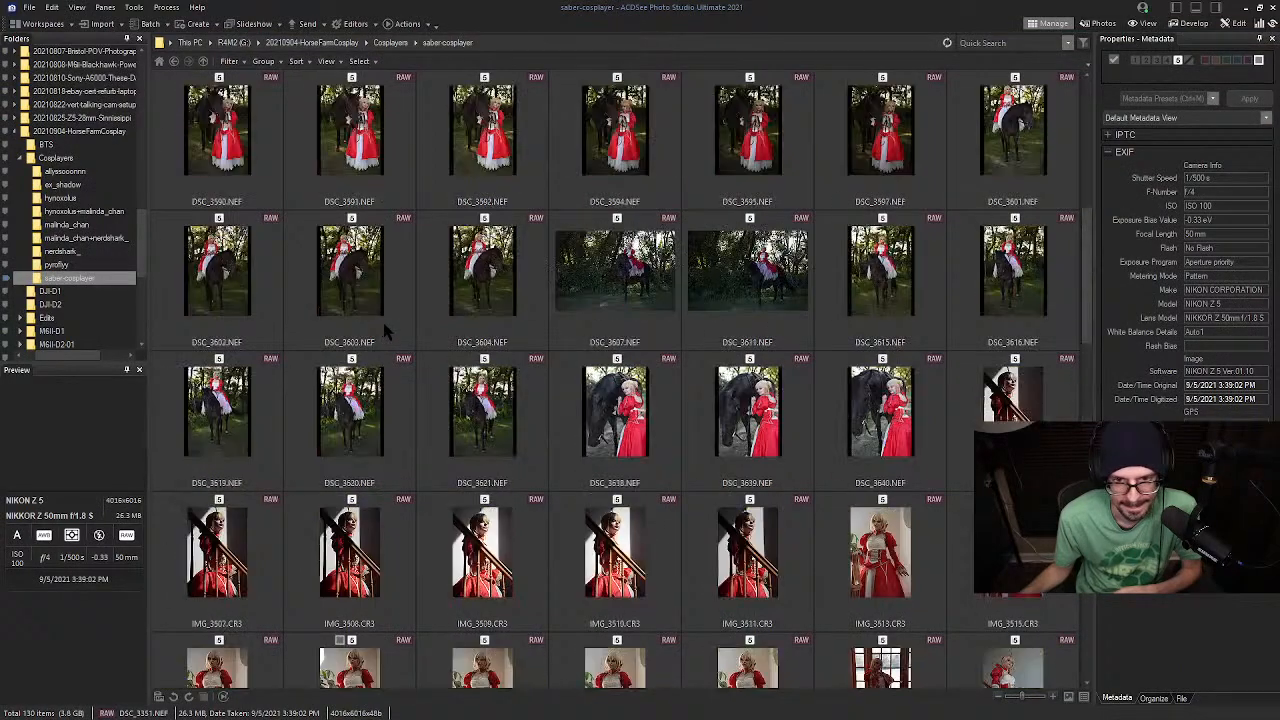
pyautogui.scroll(-3, 520, 420)
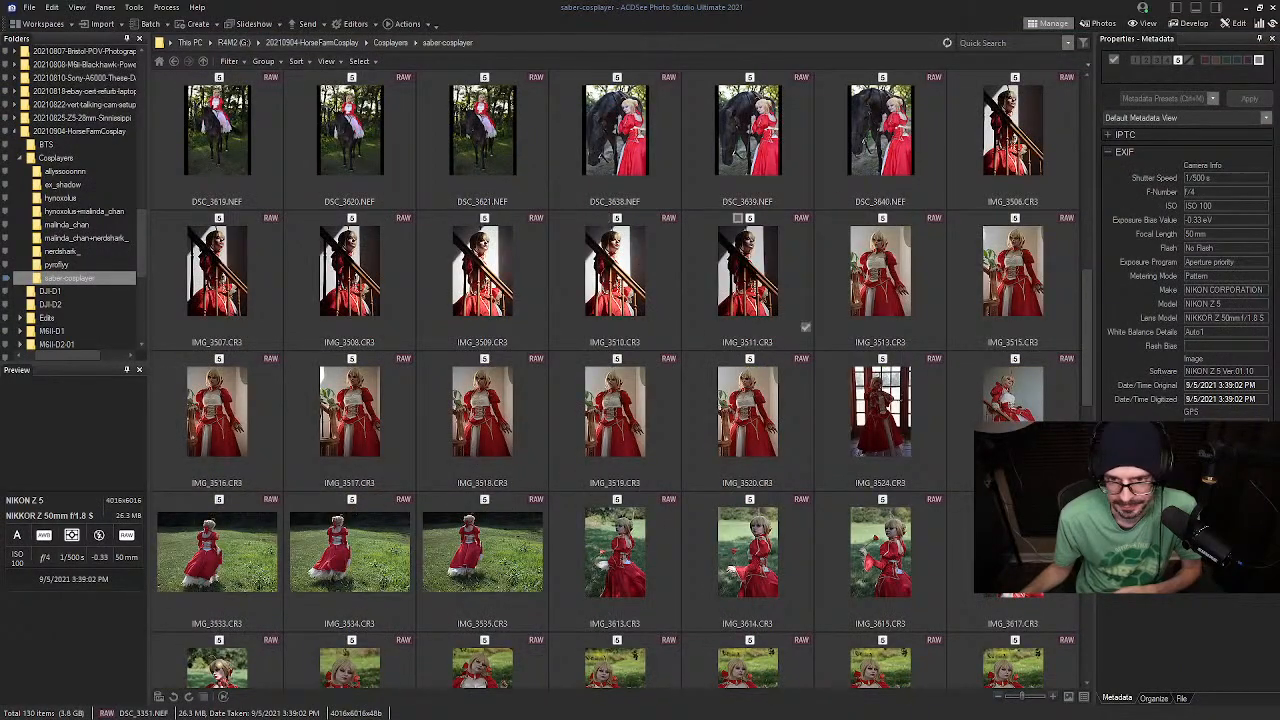
pyautogui.scroll(-3, 636, 250)
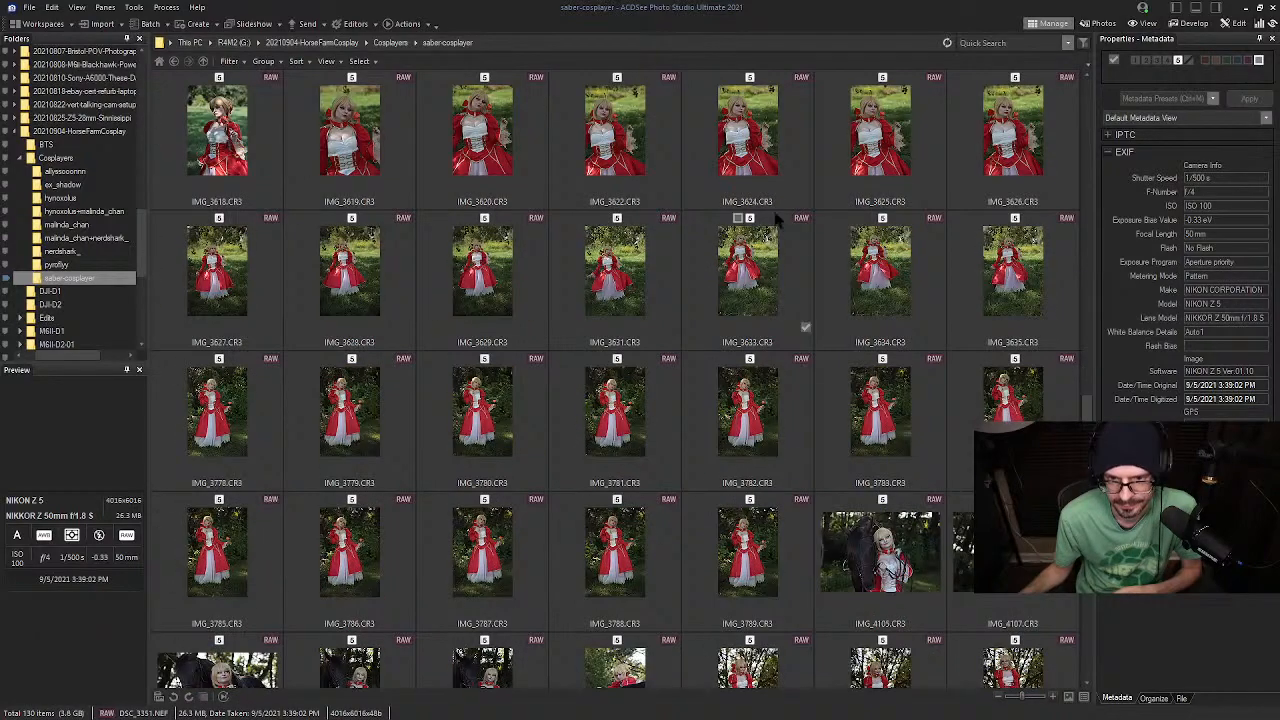
pyautogui.click(776, 255)
pyautogui.press('Return')
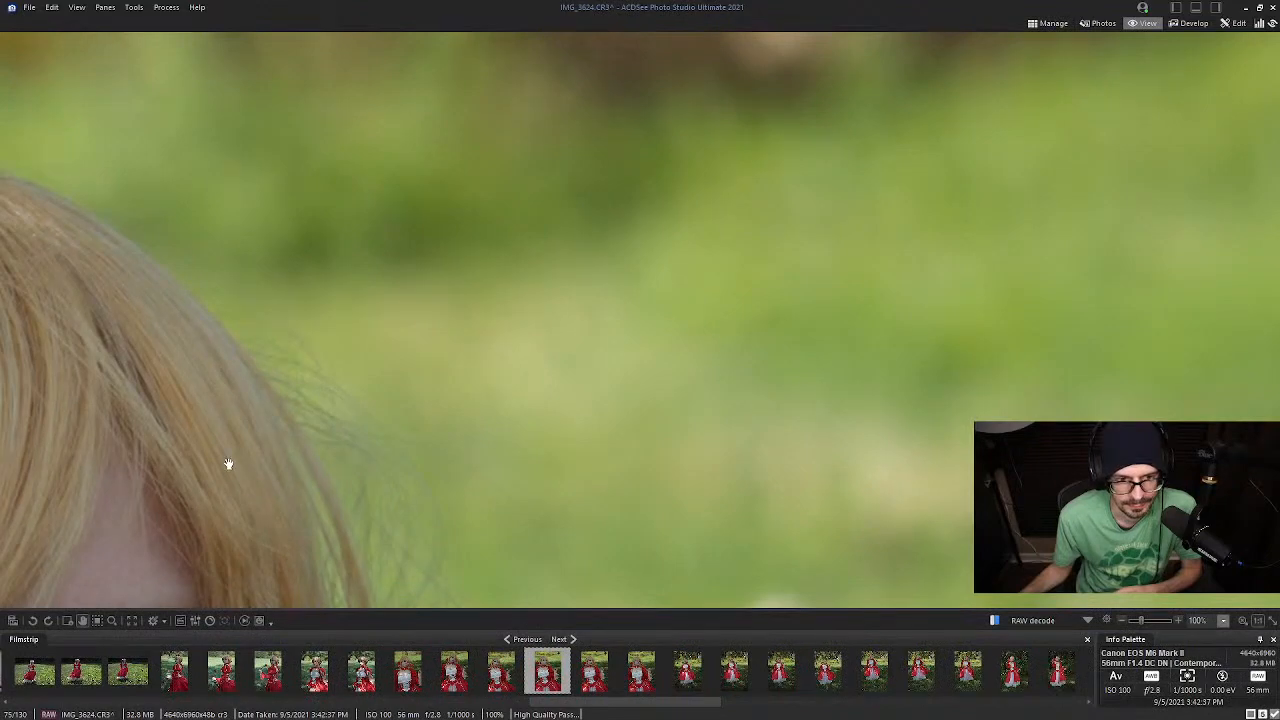
# Examine the wig, eye makeup and face in IMG_3624.CR3 at 100%, and fit the whole photo in view
pyautogui.moveTo(228, 464); pyautogui.dragTo(794, 168)
pyautogui.moveTo(696, 338); pyautogui.dragTo(732, 230)
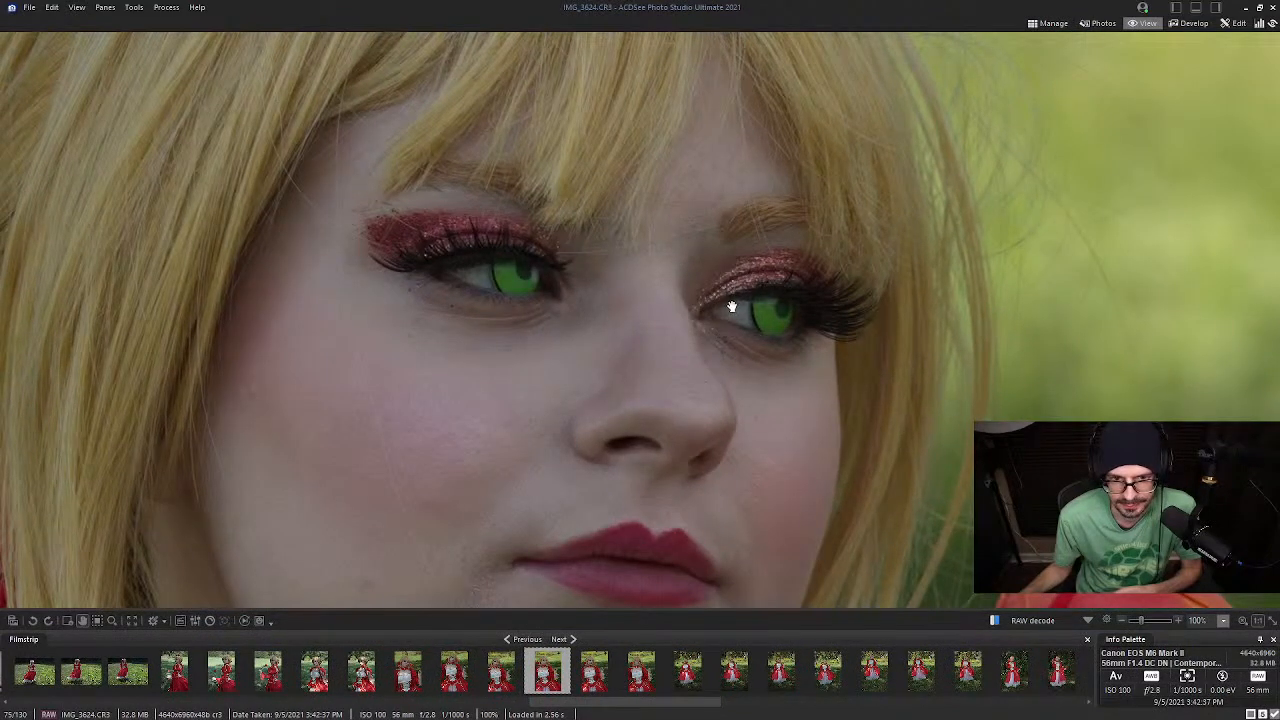
pyautogui.moveTo(654, 309); pyautogui.dragTo(646, 216)
pyautogui.click(653, 191)
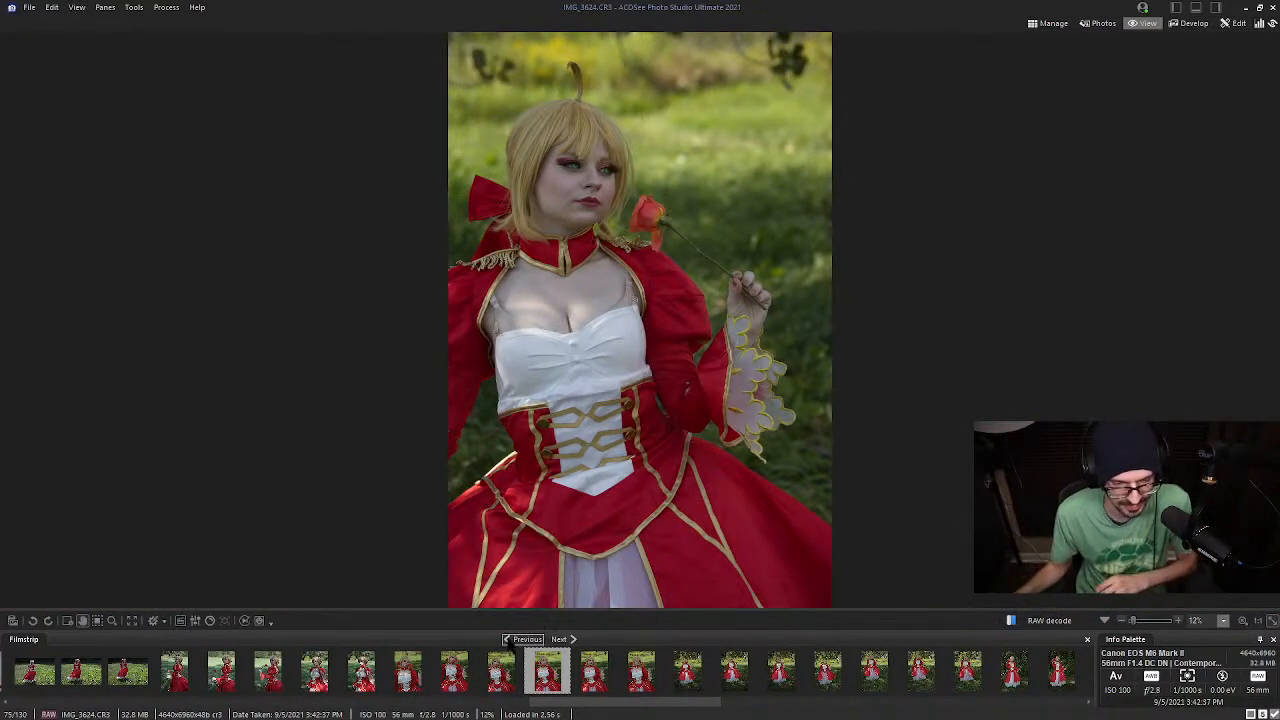
# Switch to IMG_3619.CR3, inspect the red eyeshadow, green eyes and bangs at 100%, and fit the whole photo in view
pyautogui.click(492, 675)
pyautogui.click(453, 672)
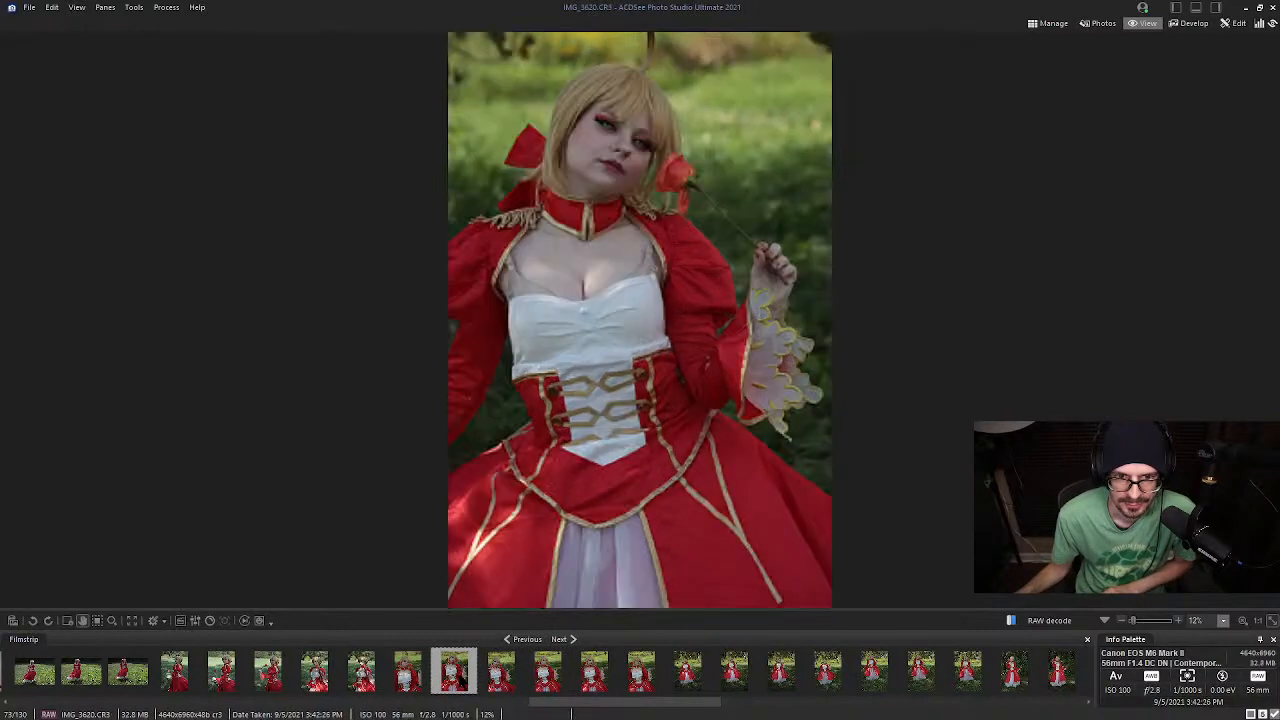
pyautogui.click(410, 678)
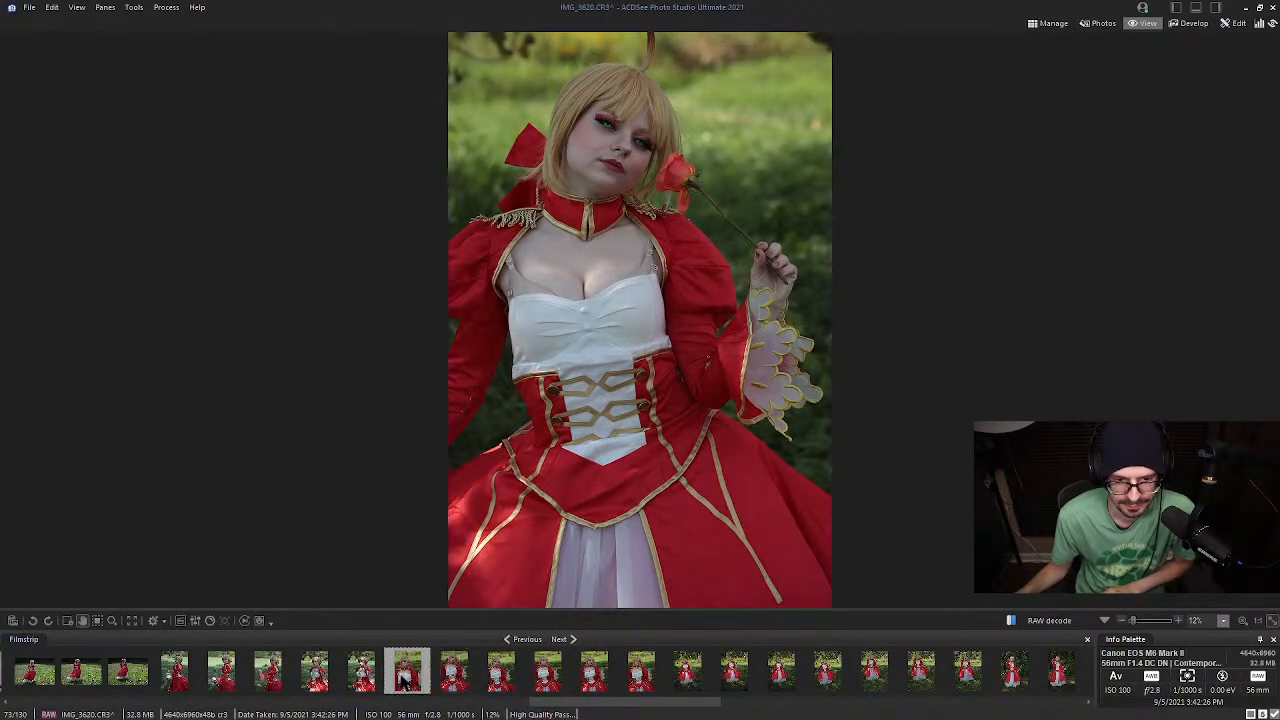
pyautogui.click(612, 176)
pyautogui.moveTo(579, 188); pyautogui.dragTo(563, 246)
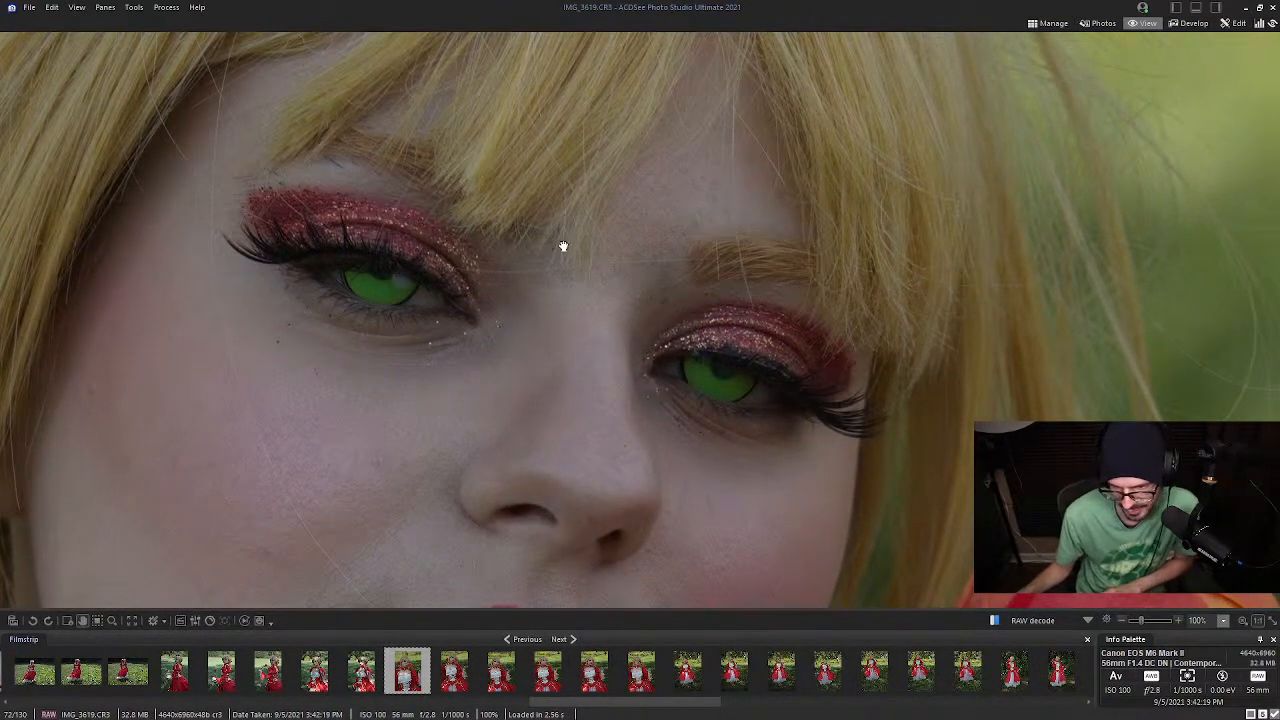
pyautogui.moveTo(563, 246); pyautogui.dragTo(600, 178)
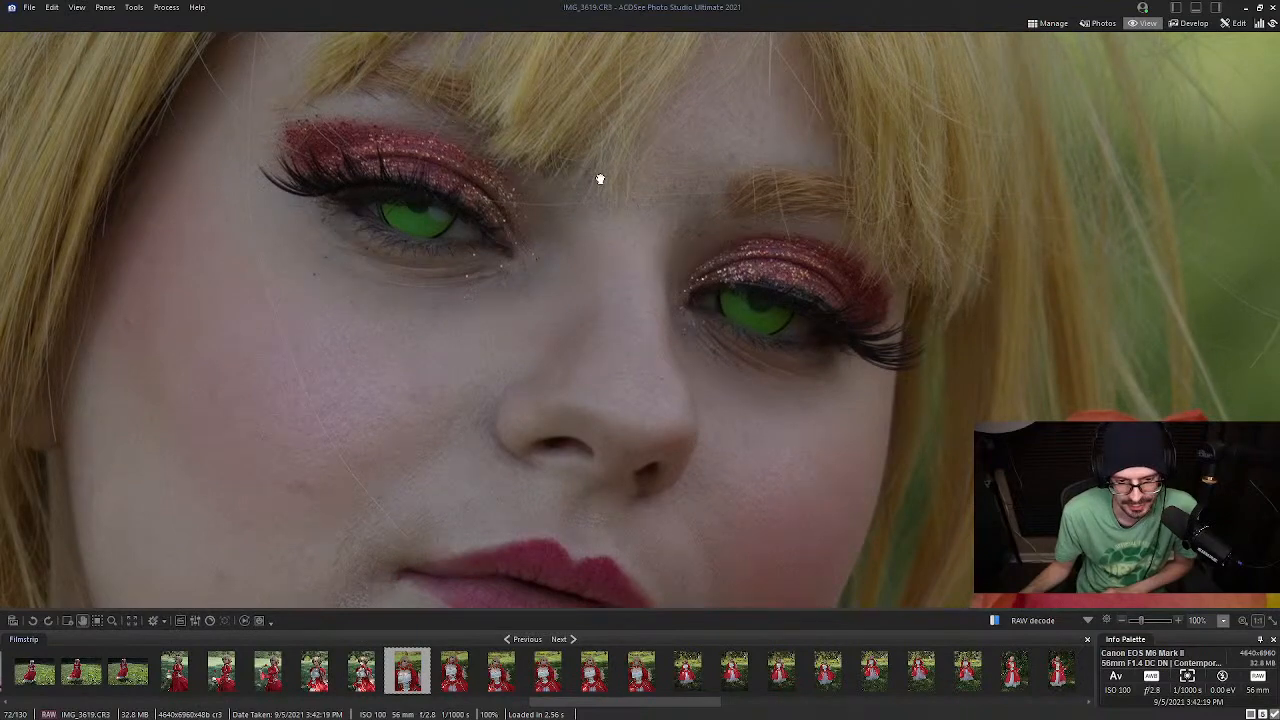
pyautogui.middleClick(600, 178)
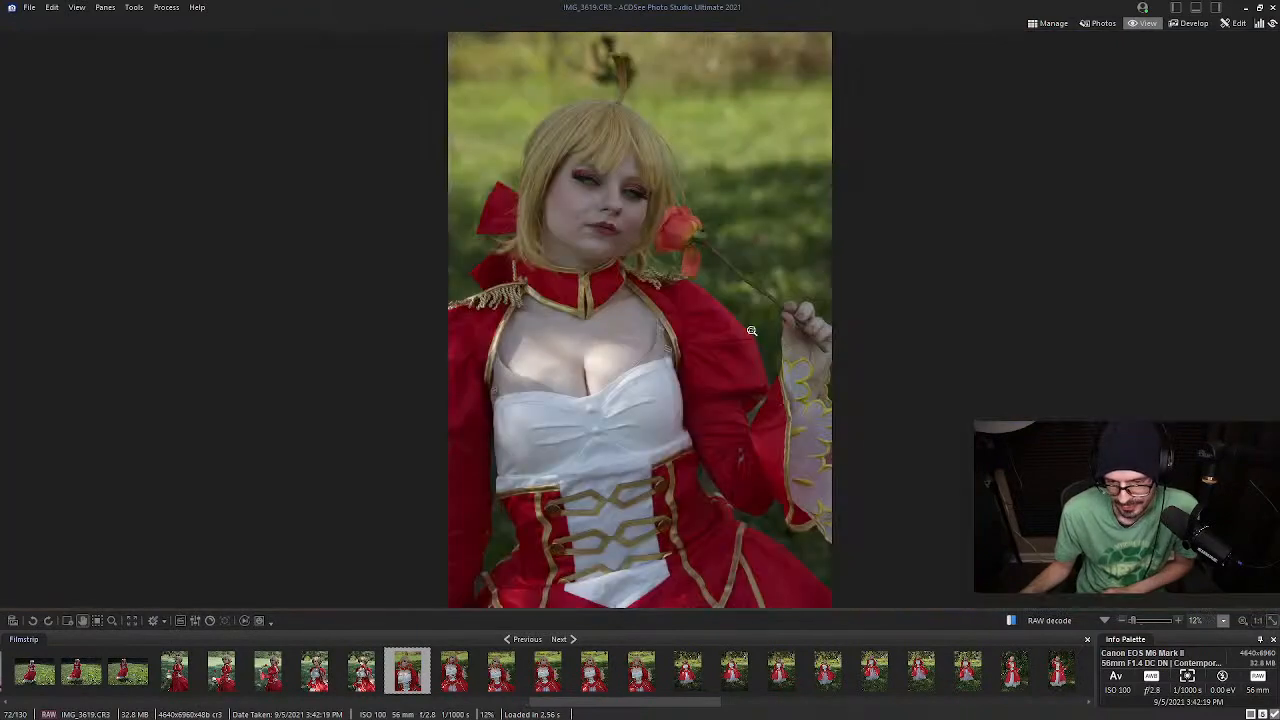
# Switch to the full-length shot IMG_3635.CR3, check the face and rose at 100%, and fit the whole photo in view
pyautogui.click(970, 680)
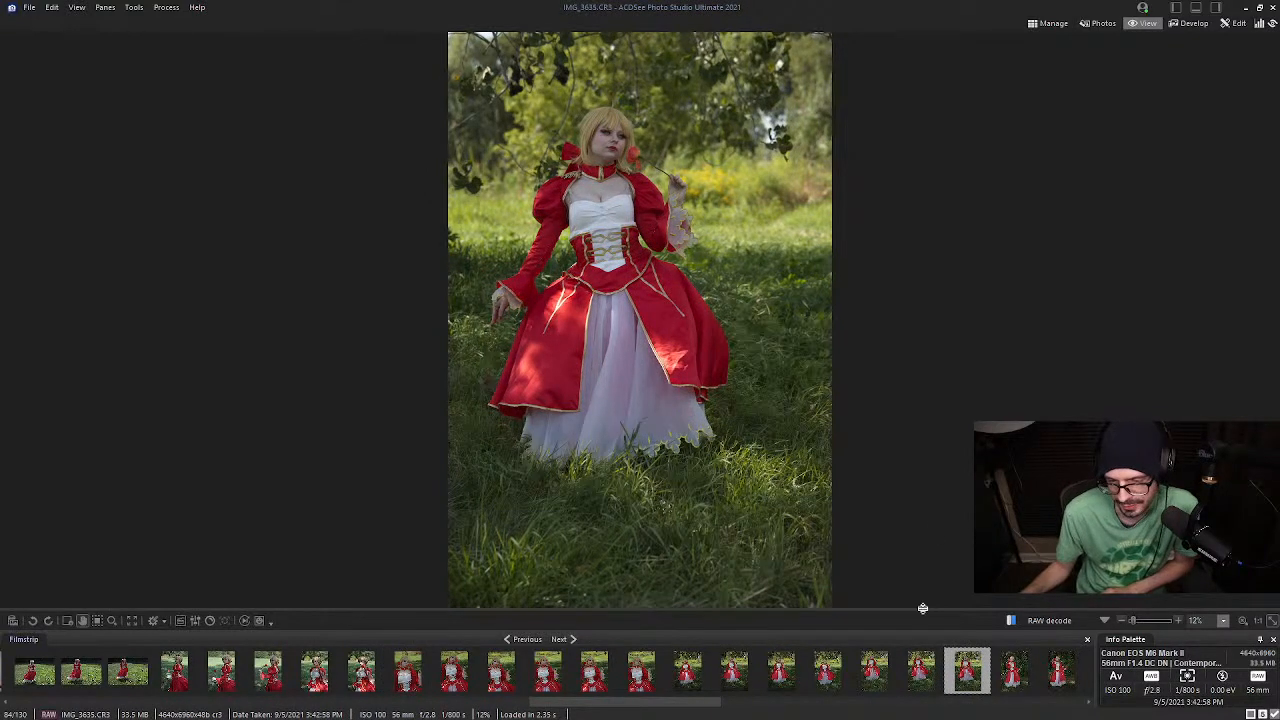
pyautogui.middleClick(610, 135)
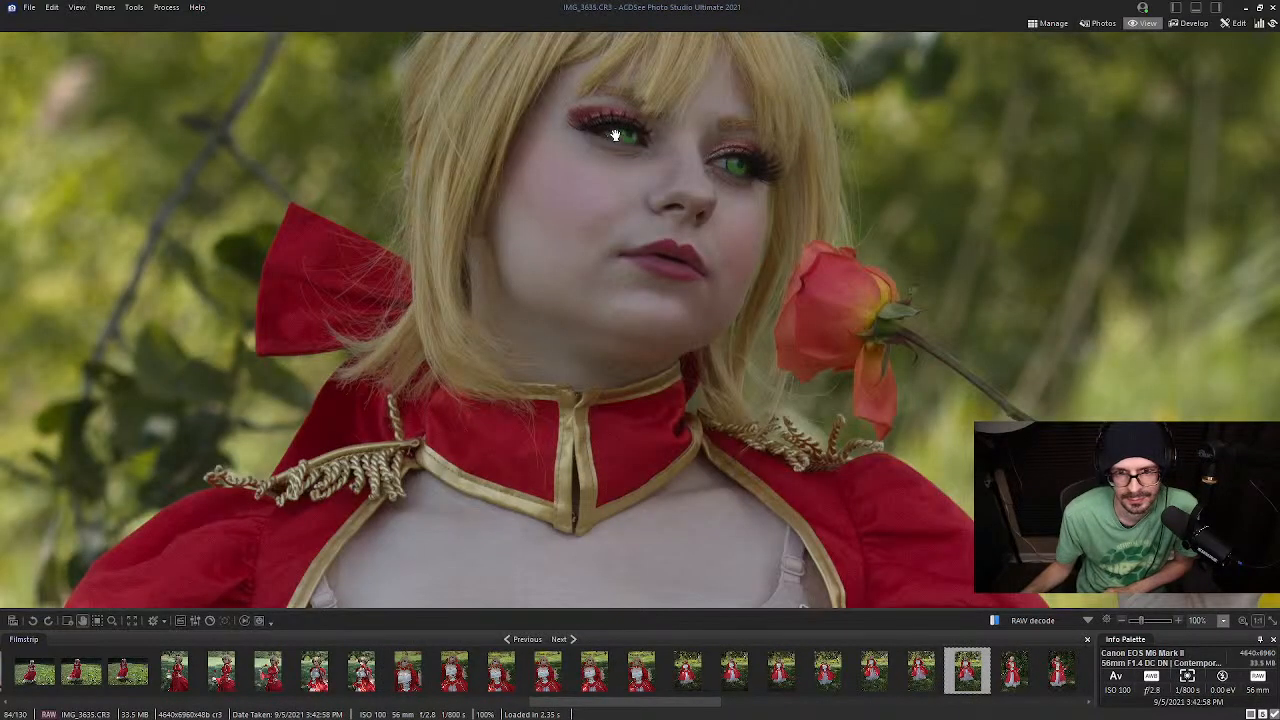
pyautogui.middleClick(658, 130)
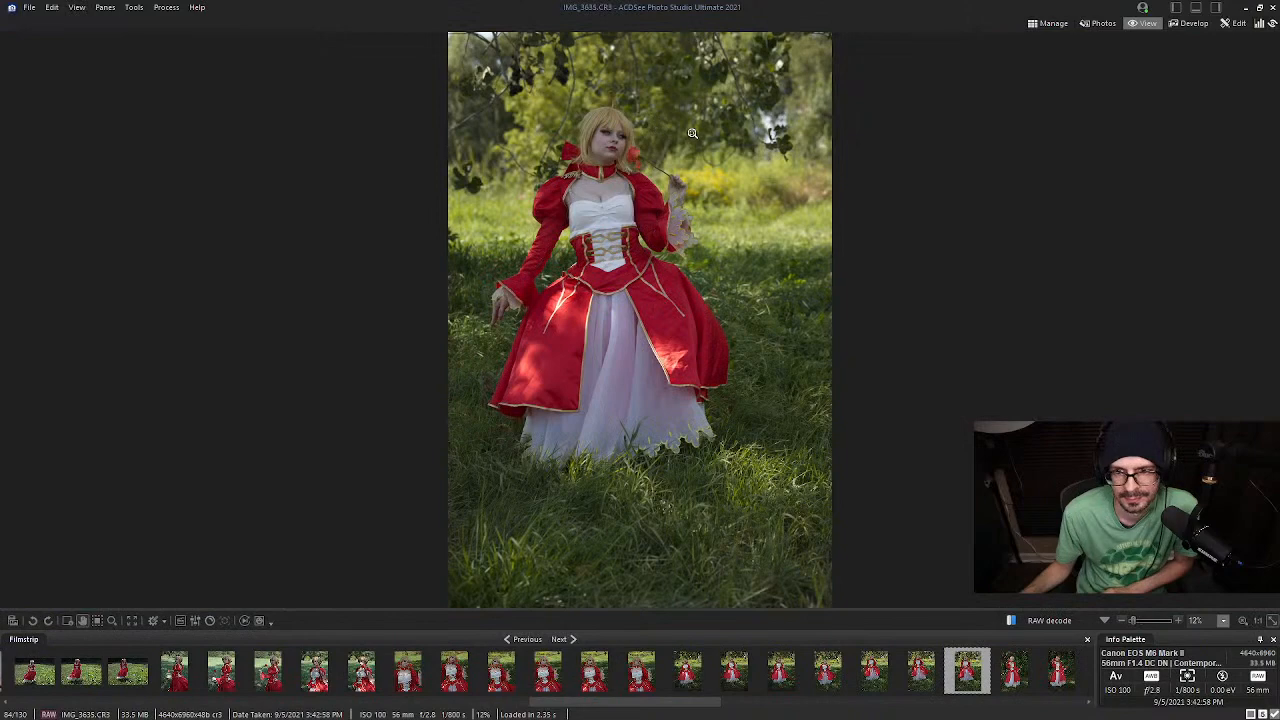
# Develop IMG_3635.CR3 with exposure +0.52 eV, highlights 32, fill light 12, contrast 9, dehaze 6 and Light EQ shadows 6
pyautogui.click(1185, 23)
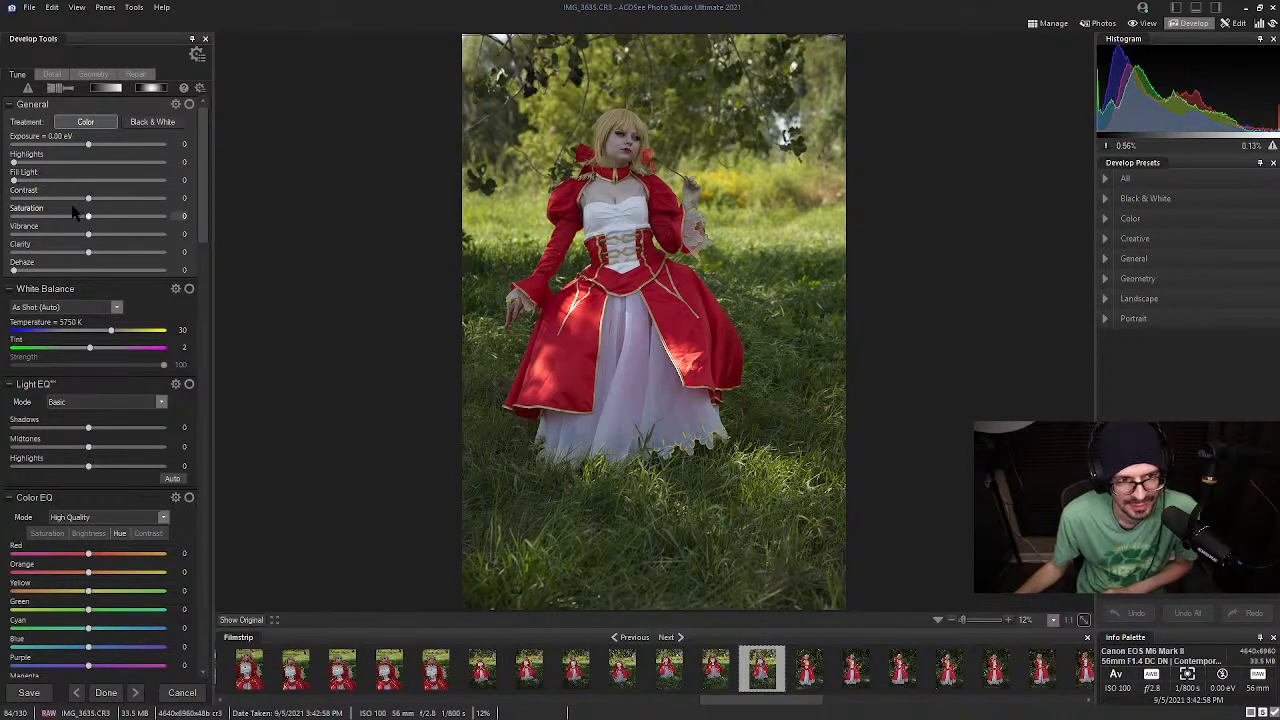
pyautogui.moveTo(88, 198); pyautogui.dragTo(33, 181)
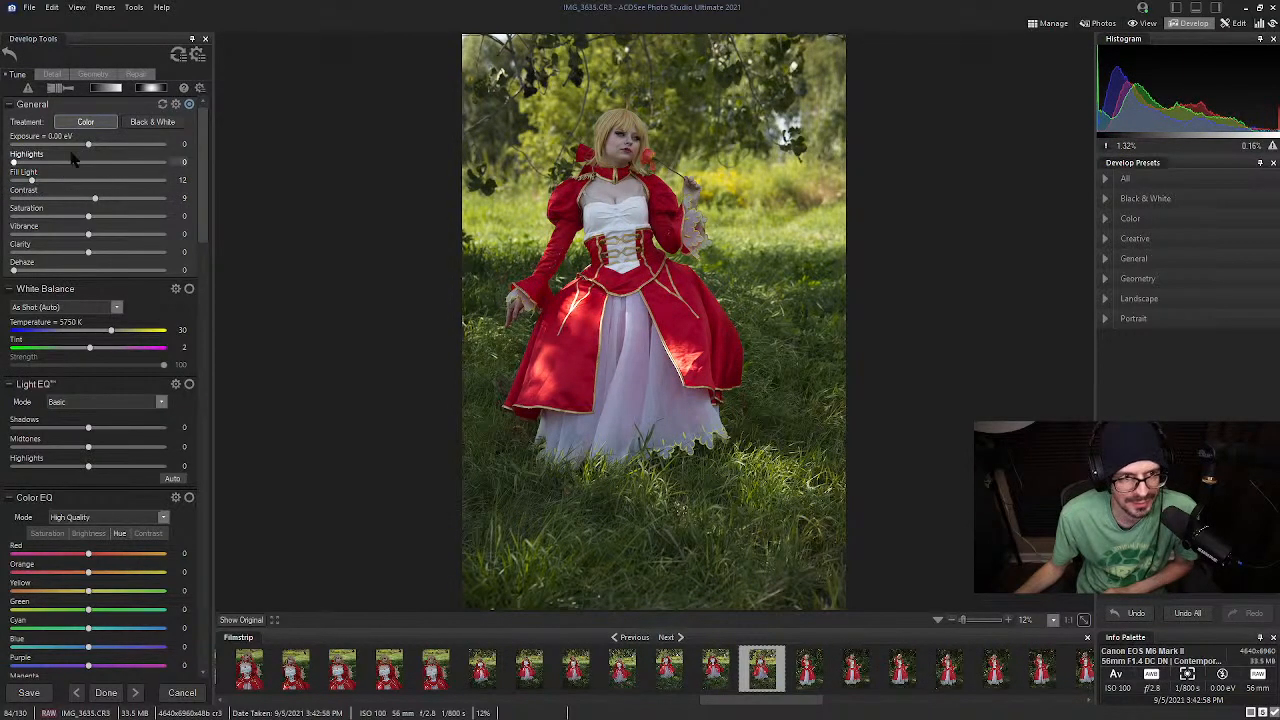
pyautogui.moveTo(88, 145); pyautogui.dragTo(98, 146)
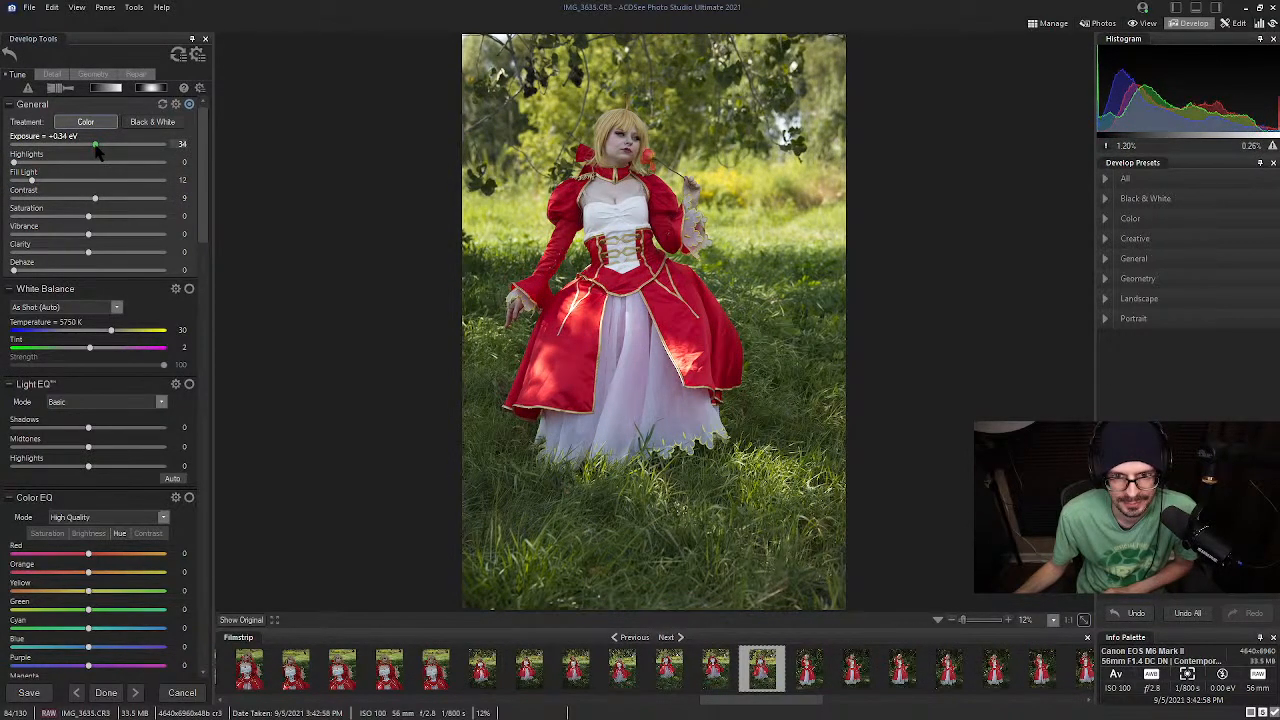
pyautogui.moveTo(88, 427); pyautogui.dragTo(93, 432)
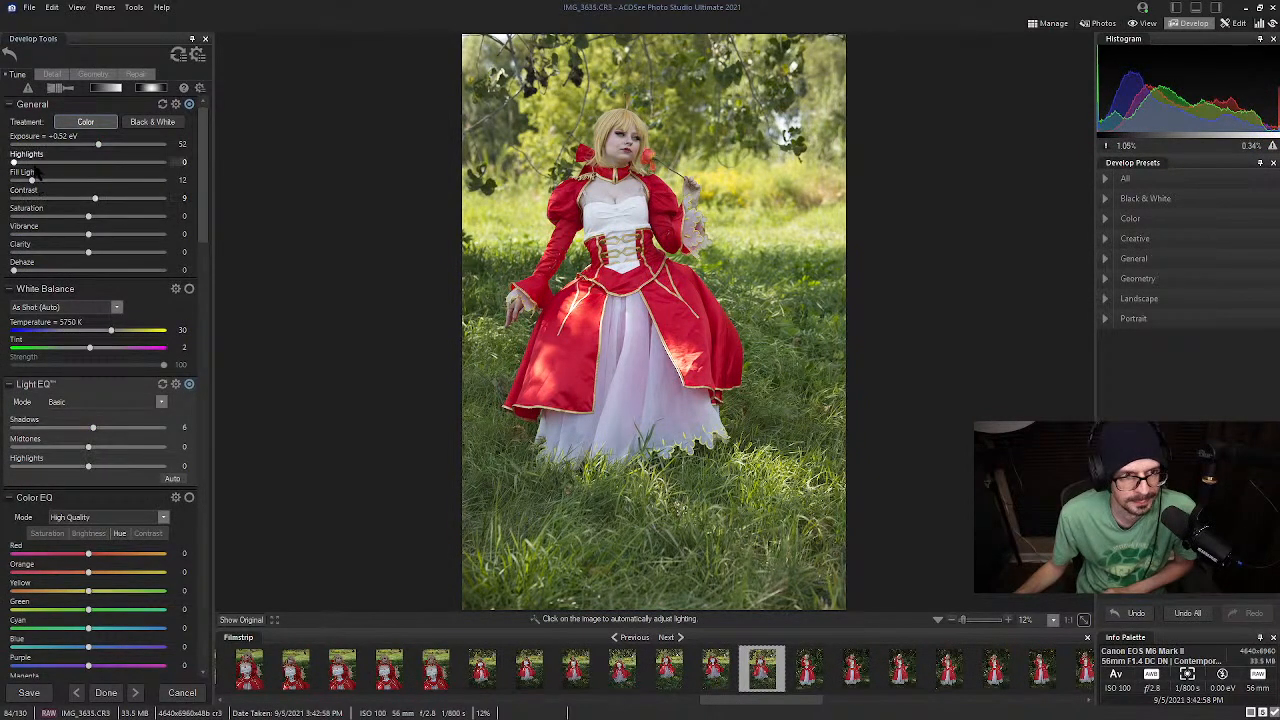
pyautogui.moveTo(16, 162); pyautogui.dragTo(40, 172)
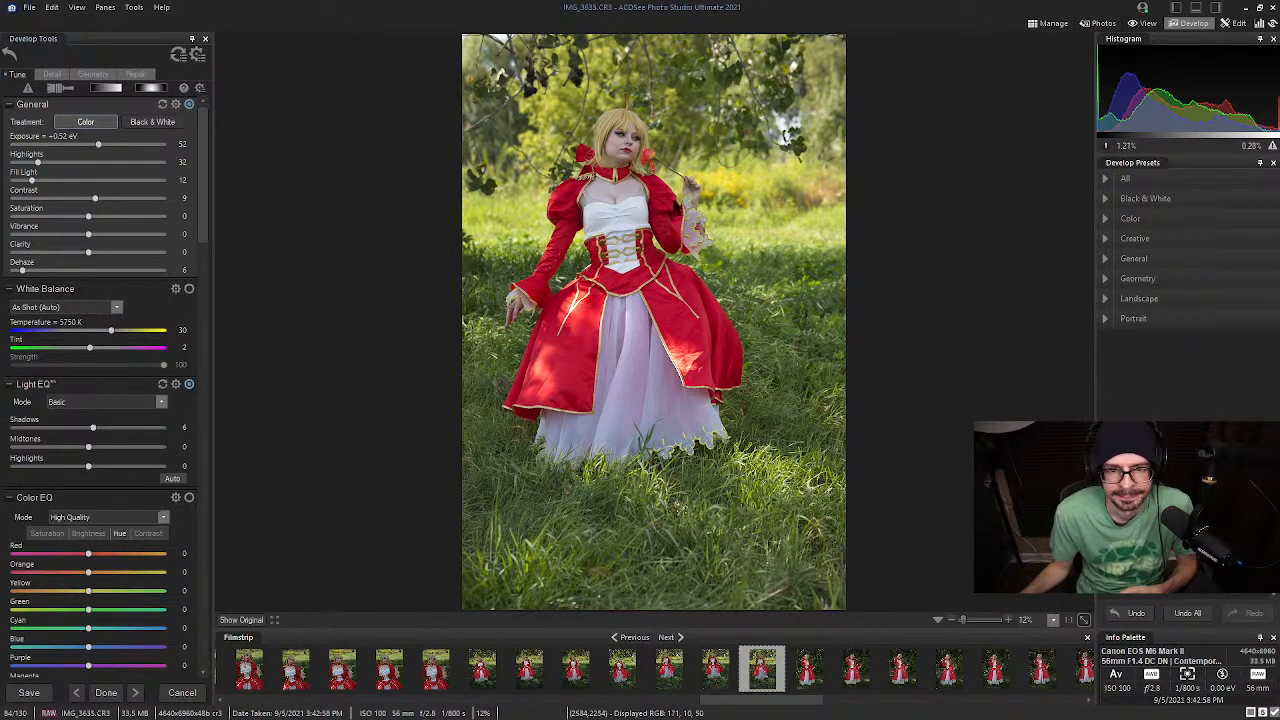
# Crop IMG_3635.CR3 to 4416 x 6624 pixels in its original proportion, trimming the photo's right and bottom edges
pyautogui.click(95, 74)
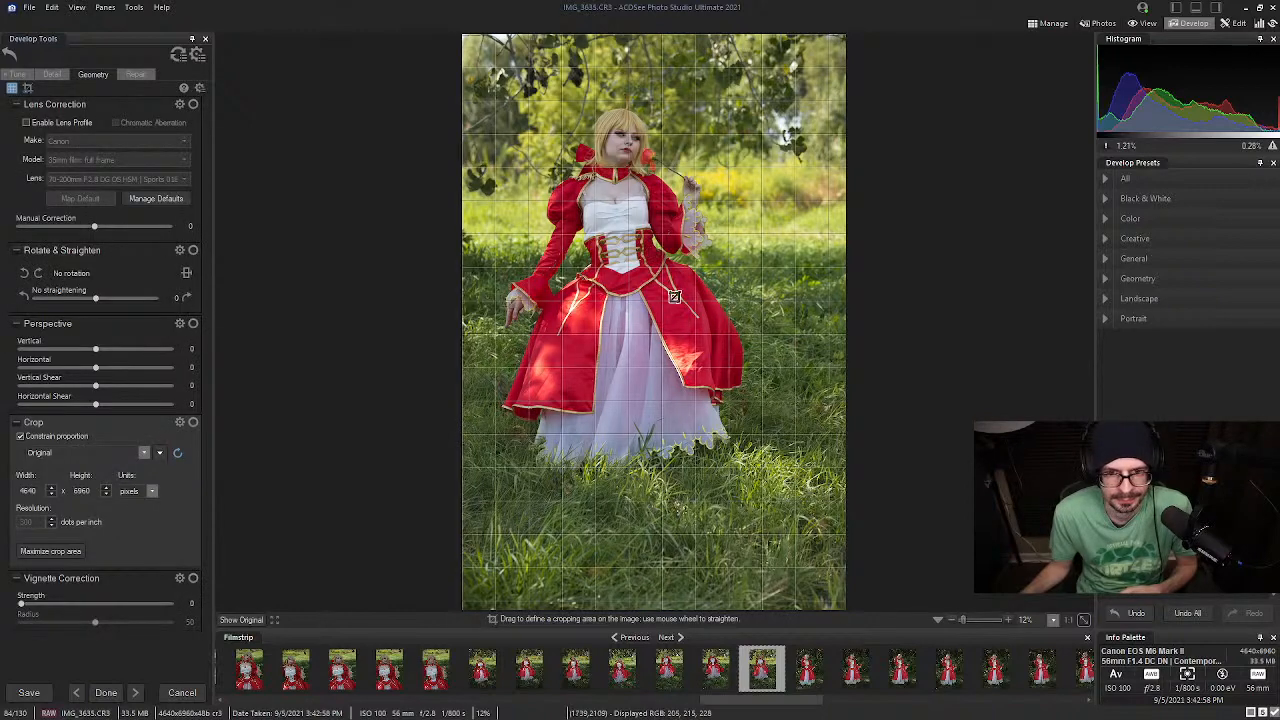
pyautogui.moveTo(795, 543); pyautogui.dragTo(380, 5)
pyautogui.moveTo(695, 469); pyautogui.dragTo(663, 407)
pyautogui.moveTo(794, 532); pyautogui.dragTo(849, 571)
pyautogui.moveTo(725, 515); pyautogui.dragTo(720, 514)
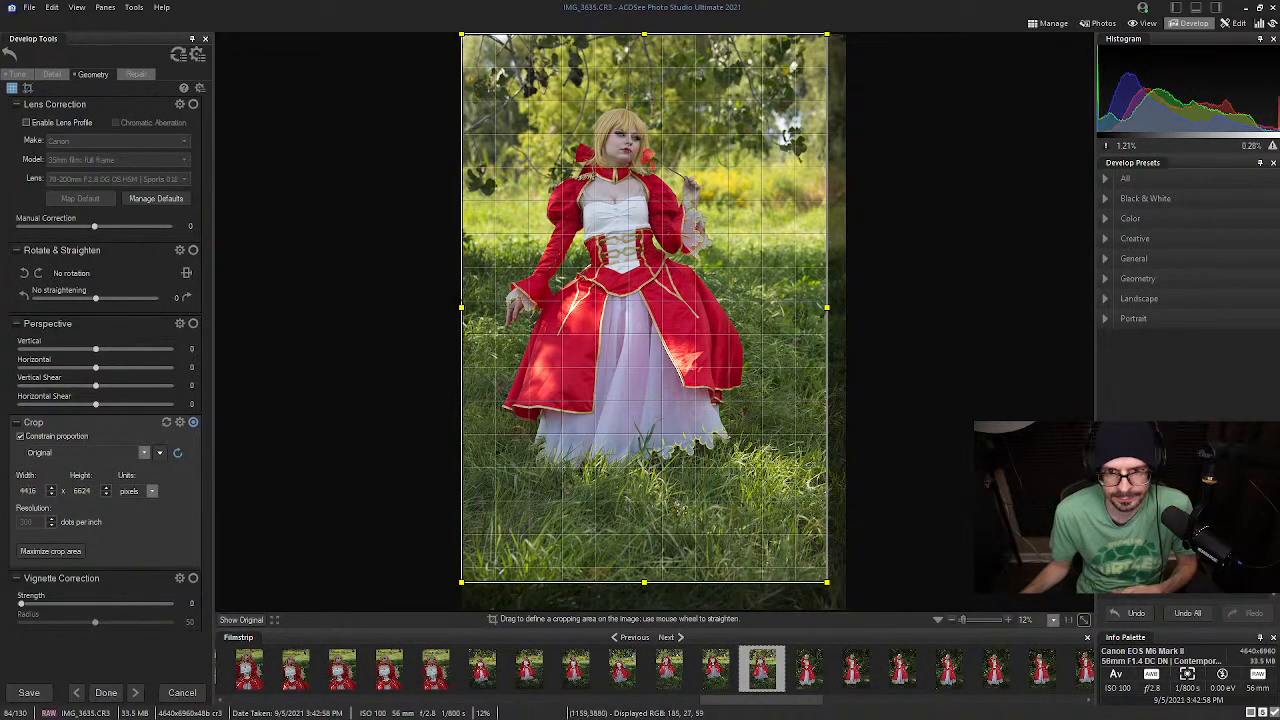
# Set the contrast of IMG_3635.CR3 to 12, and check the developed face, wig and rose at 100% before fitting the photo in view
pyautogui.click(24, 75)
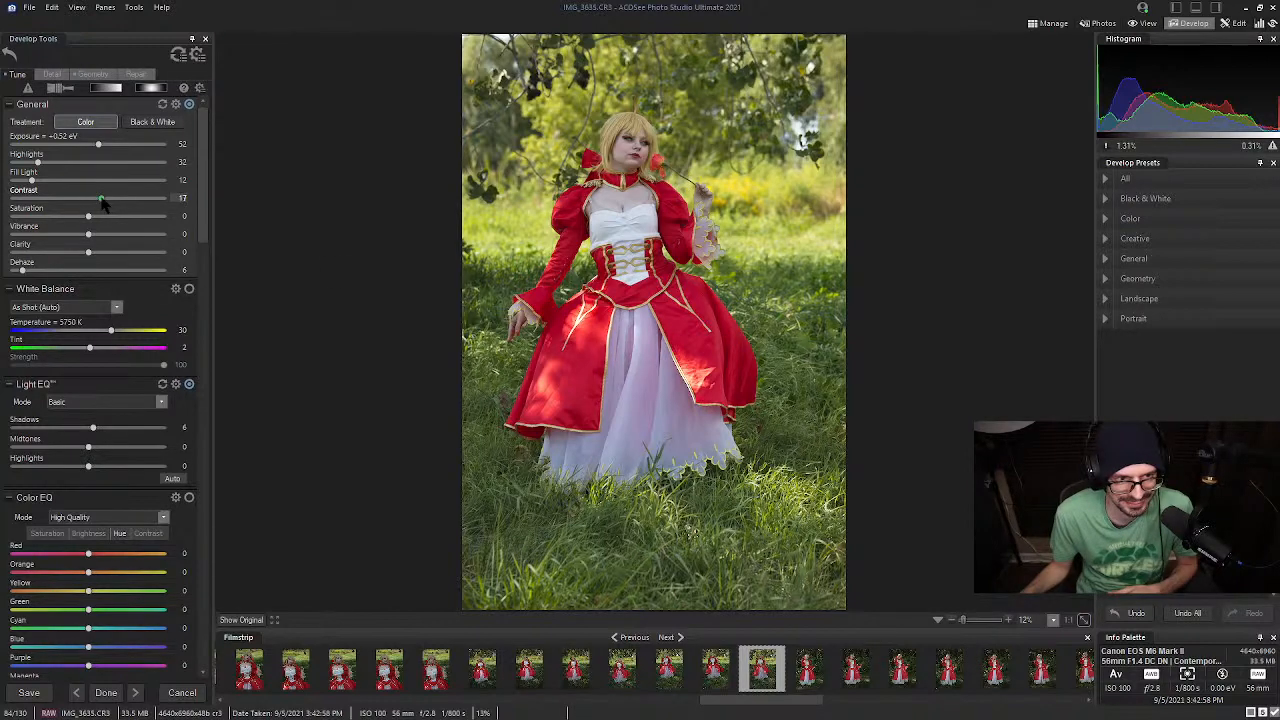
pyautogui.moveTo(101, 199); pyautogui.dragTo(97, 200)
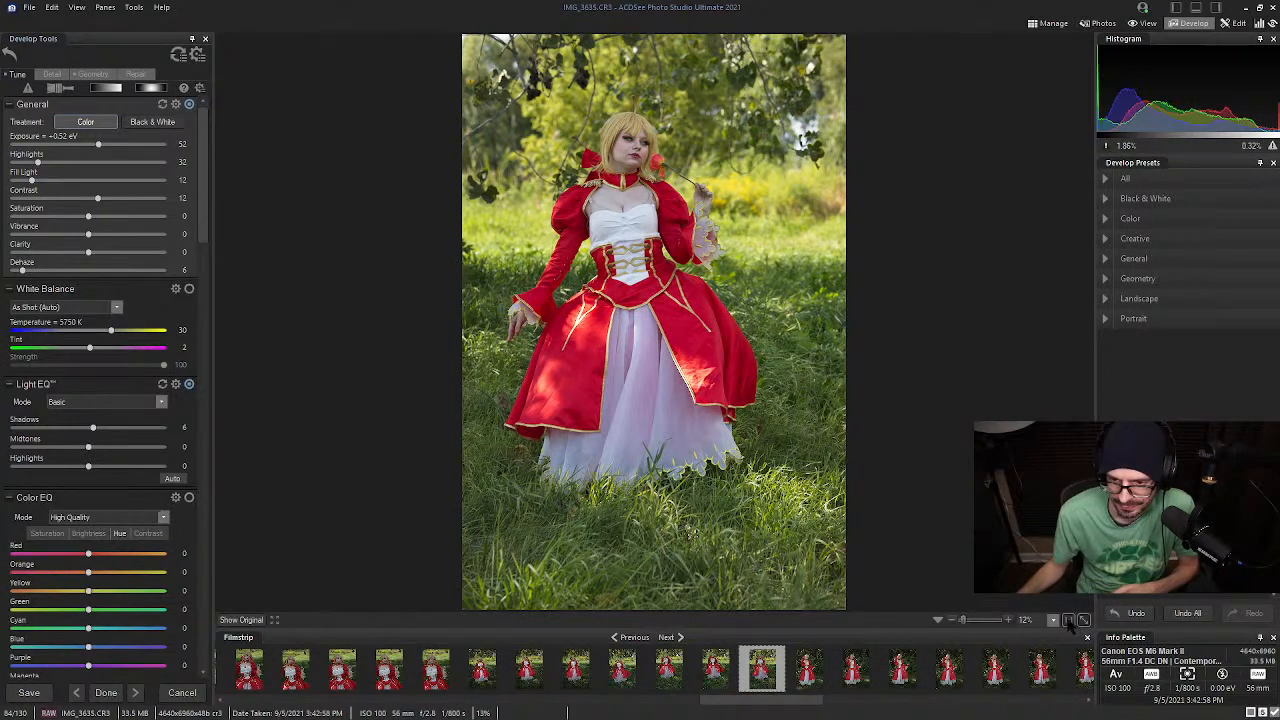
pyautogui.click(1068, 621)
pyautogui.moveTo(1044, 536); pyautogui.dragTo(1044, 508)
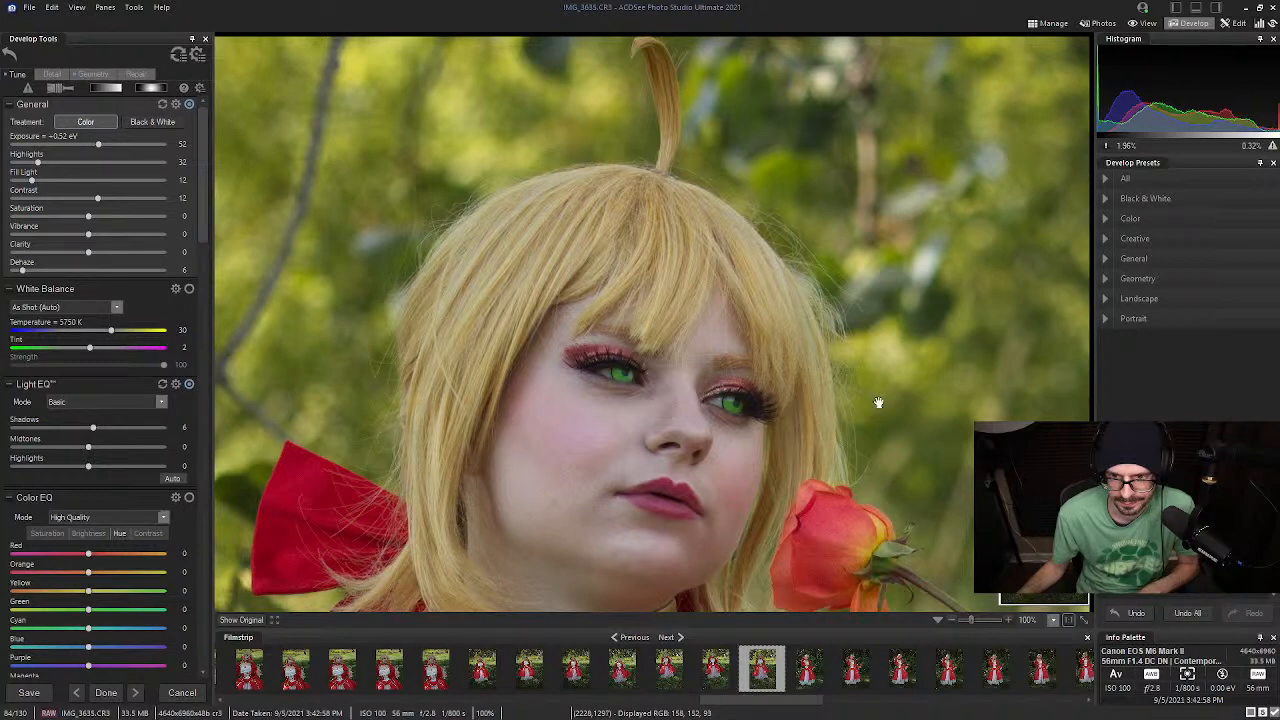
pyautogui.moveTo(916, 318); pyautogui.dragTo(834, 297)
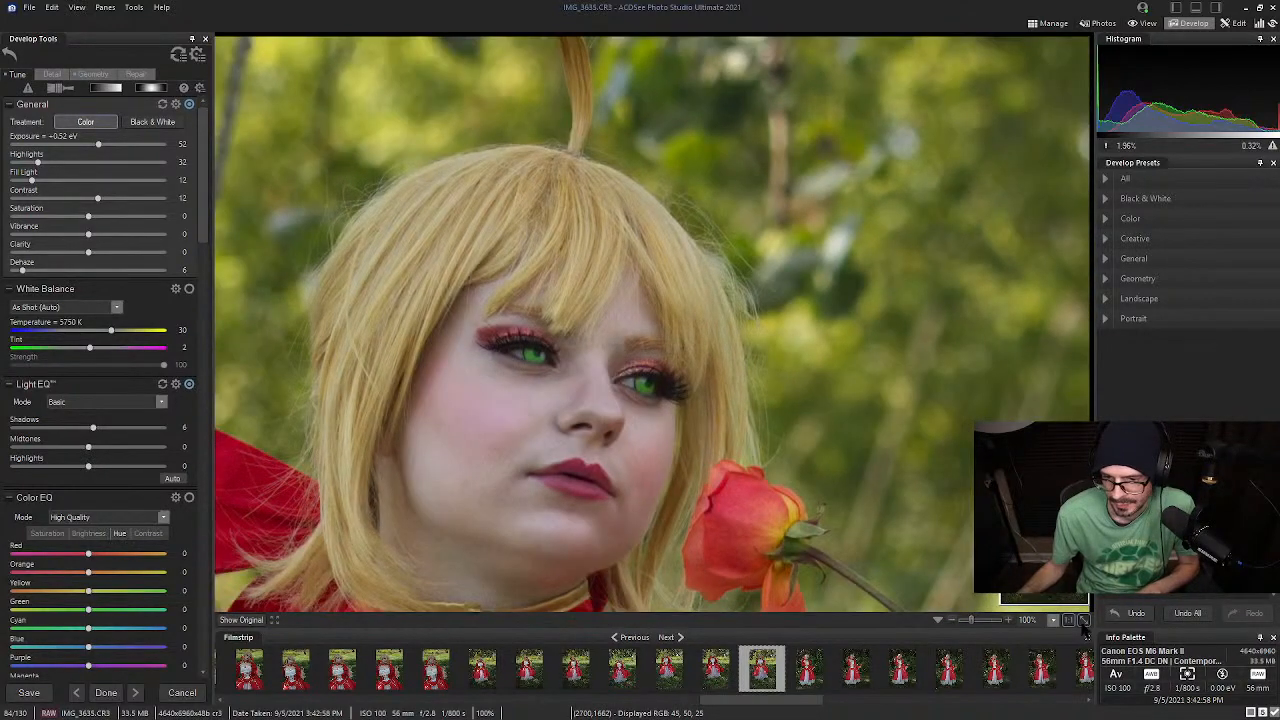
pyautogui.click(1083, 620)
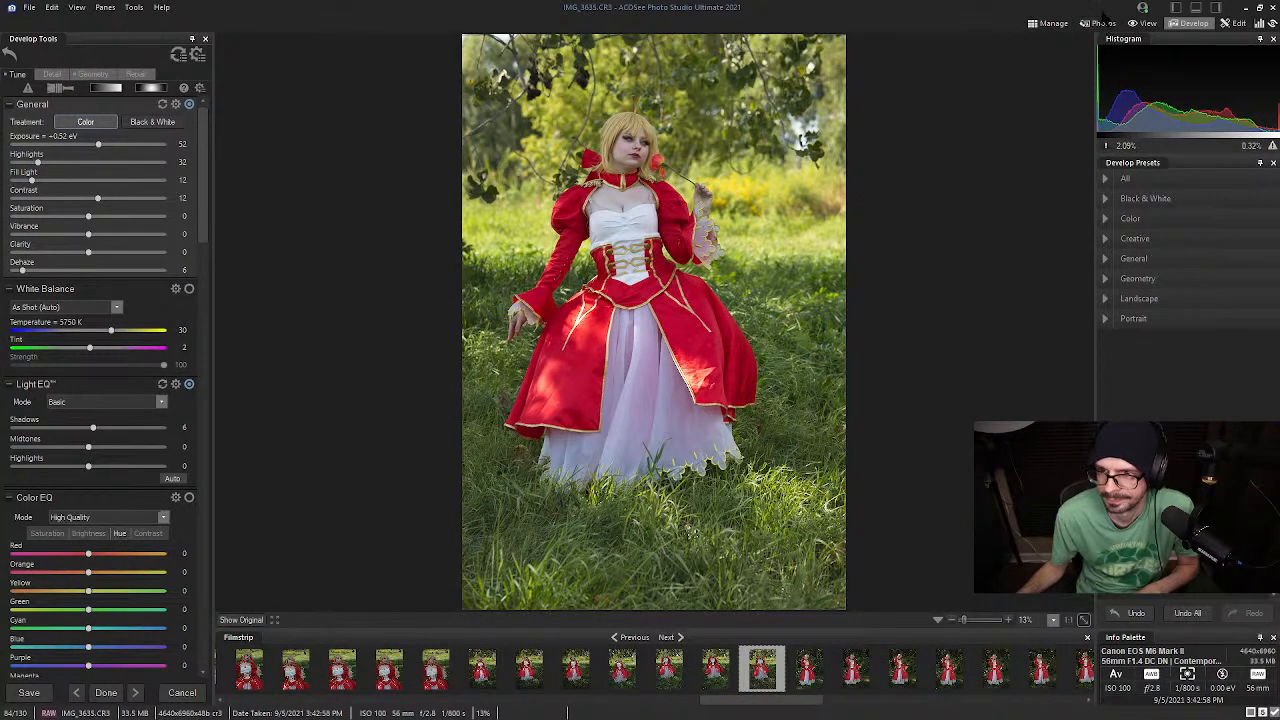
# Leave developing for the thumbnails, view the developed IMG_3635.CR3, and examine its face and wig at 100%
pyautogui.click(1054, 23)
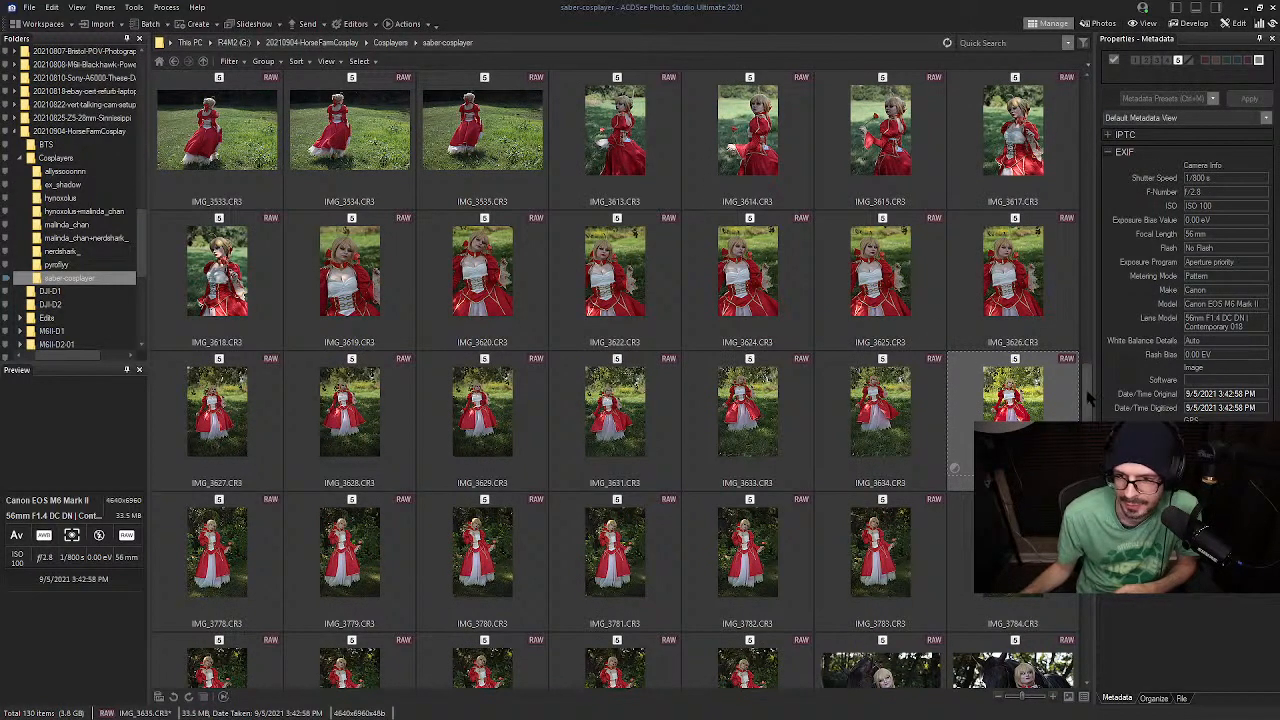
pyautogui.click(1141, 22)
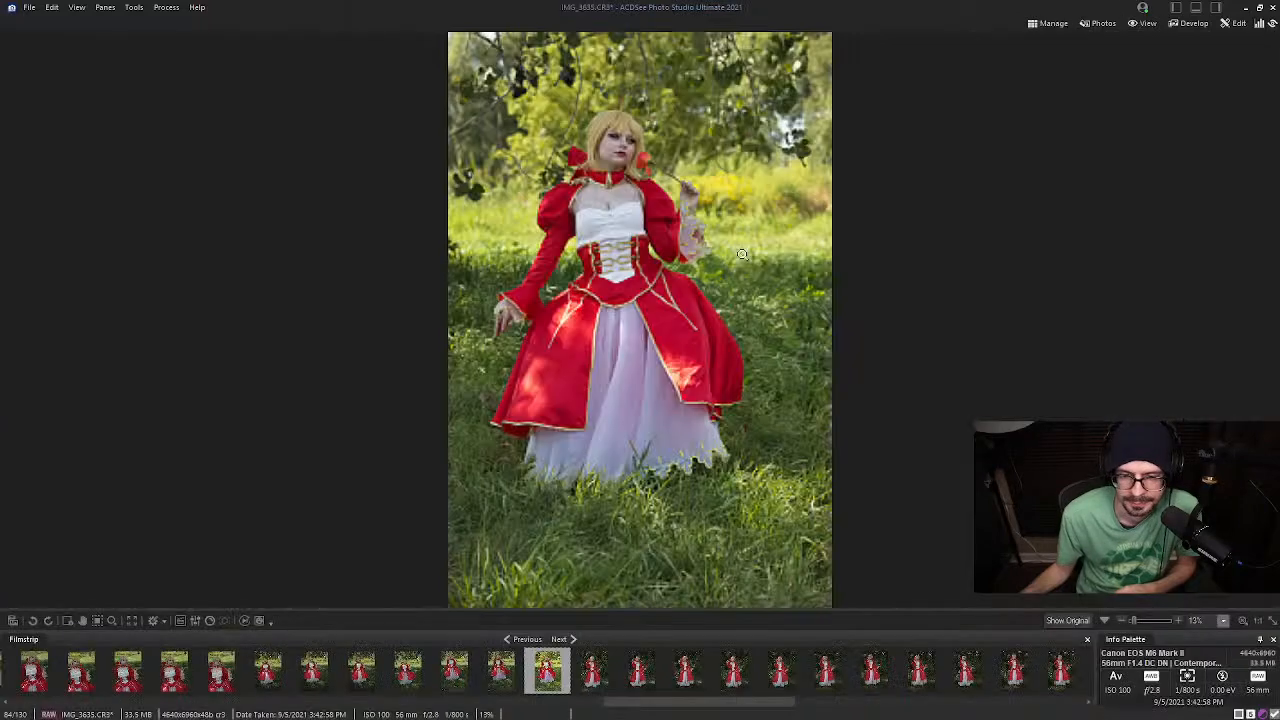
pyautogui.click(620, 136)
pyautogui.moveTo(706, 109); pyautogui.dragTo(644, 232)
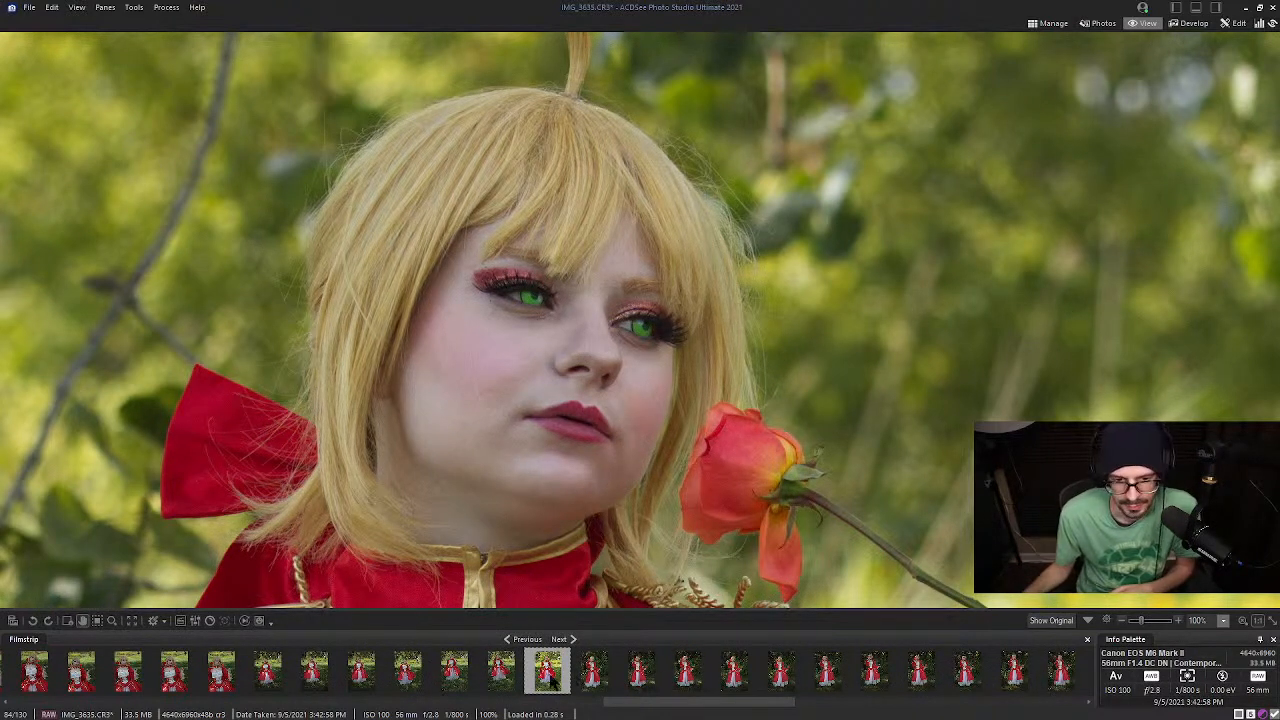
# Switch back to DSC_3351.NEF and examine the eyes, eyelashes and red eyeshadow at 100% for comparison
pyautogui.moveTo(665, 703); pyautogui.dragTo(150, 712)
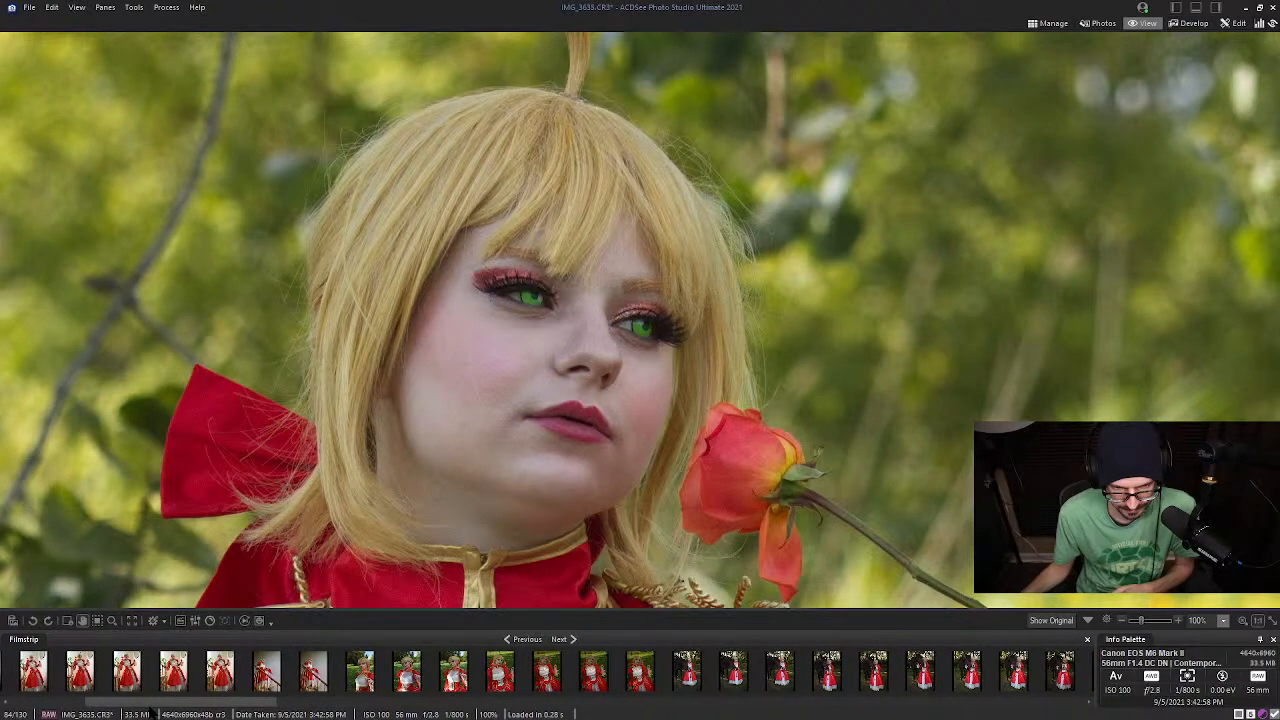
pyautogui.click(362, 670)
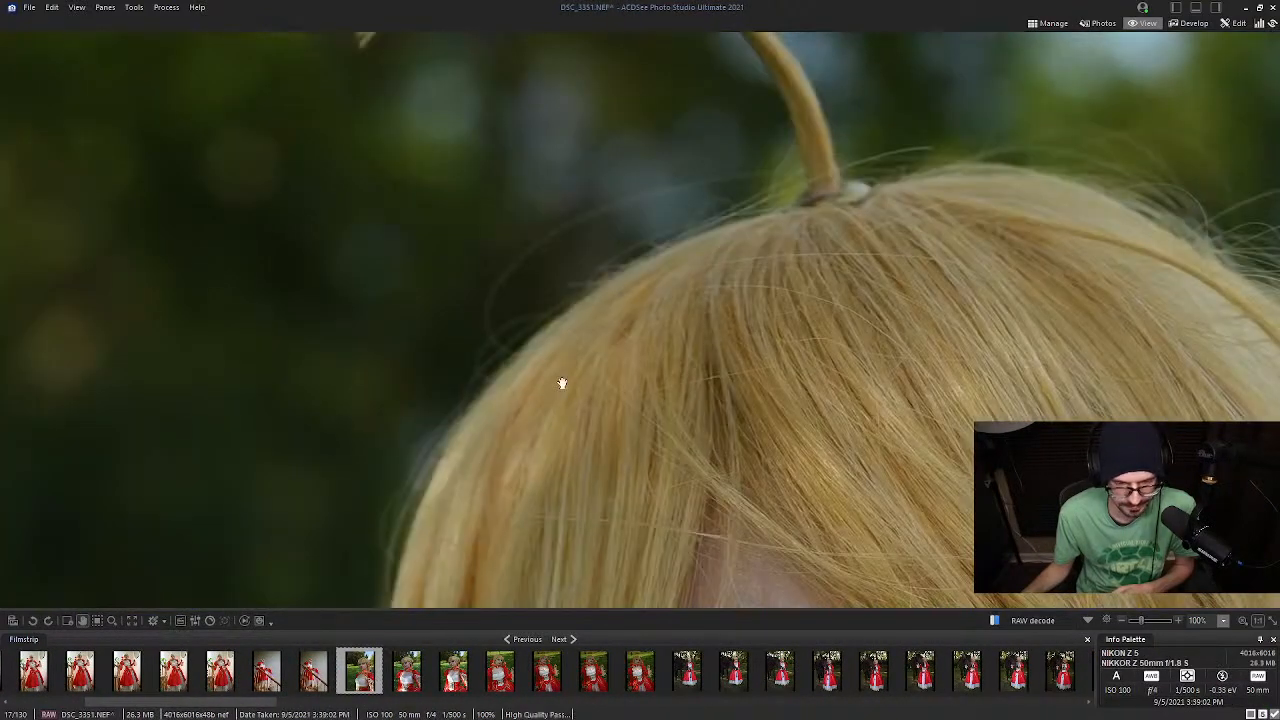
pyautogui.moveTo(956, 432); pyautogui.dragTo(811, 253)
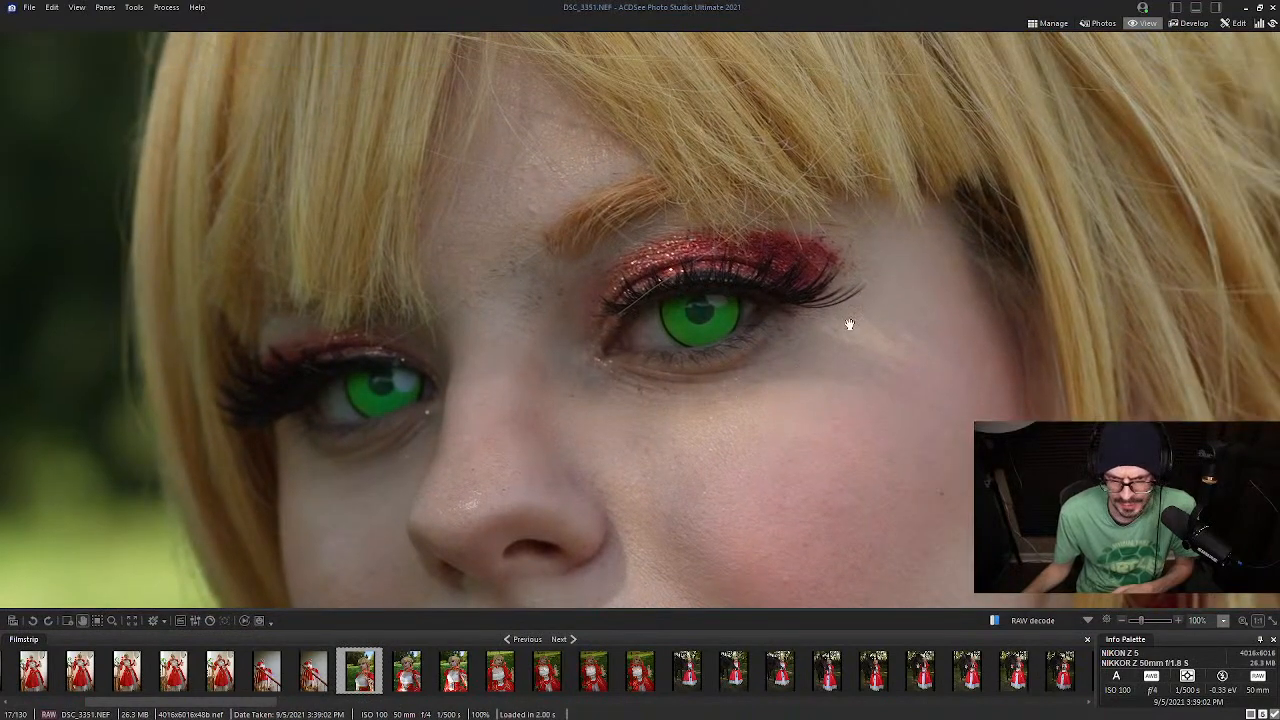
pyautogui.moveTo(849, 324); pyautogui.dragTo(790, 346)
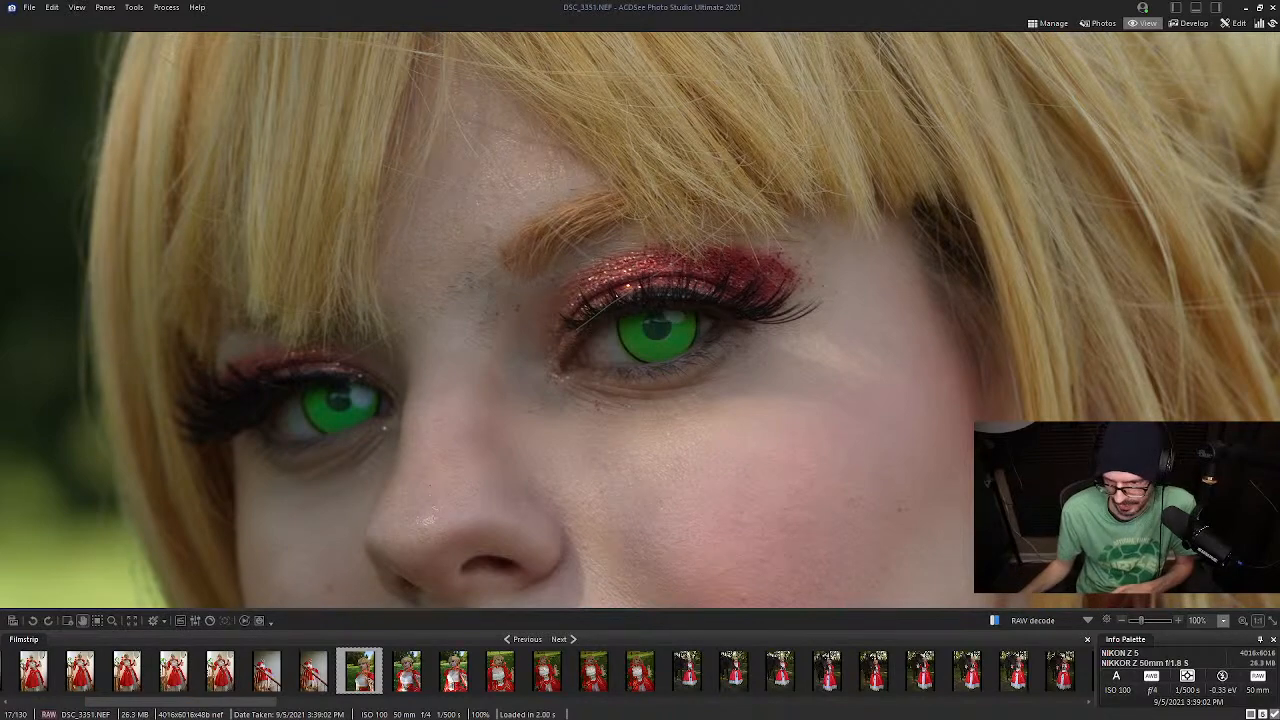
# Examine the eyes, lashes and glitter eyeshadow of DSC_3351.NEF at 200%, and return to the fitted view
pyautogui.click(1146, 620)
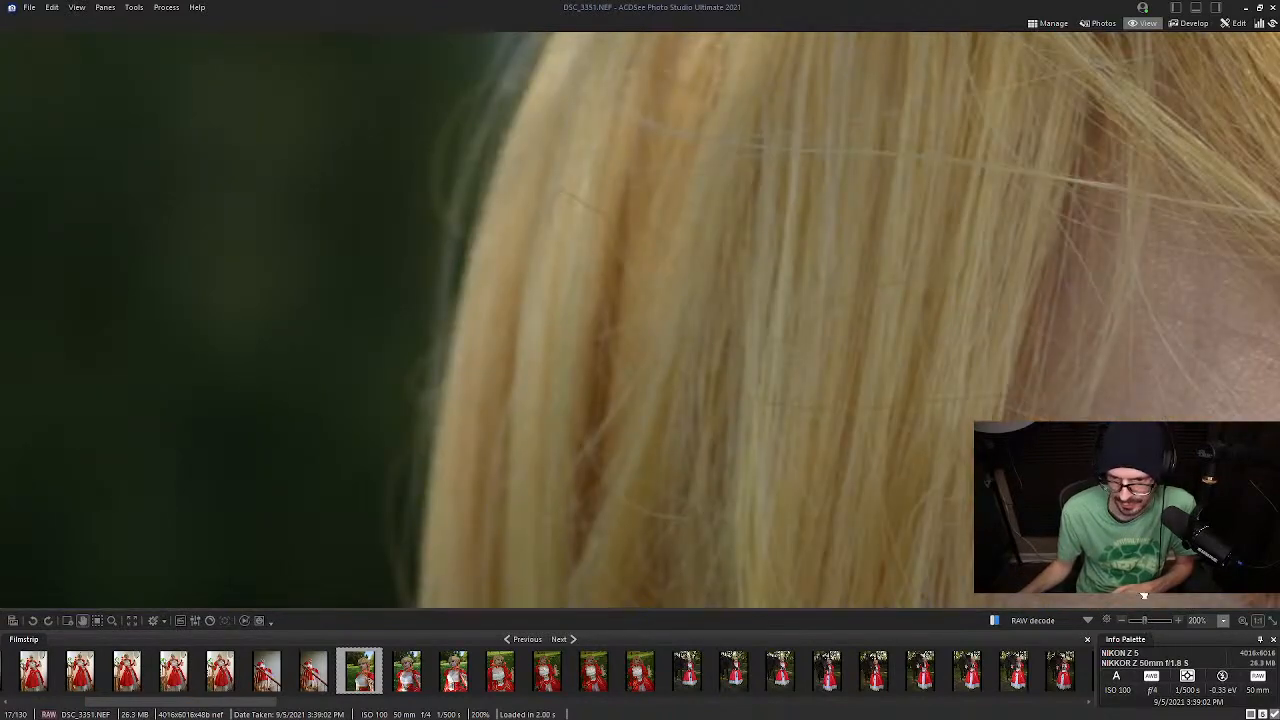
pyautogui.moveTo(1160, 440); pyautogui.dragTo(520, 171)
pyautogui.moveTo(941, 351); pyautogui.dragTo(663, 282)
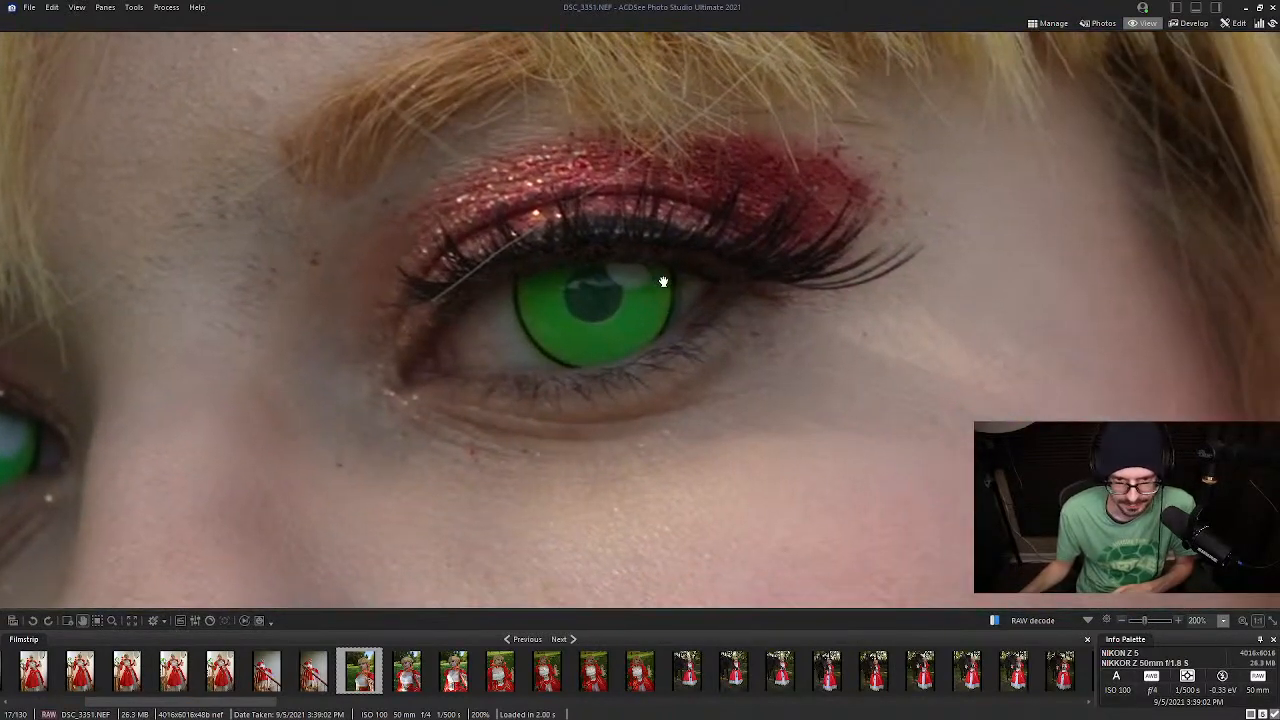
pyautogui.moveTo(760, 329); pyautogui.dragTo(756, 363)
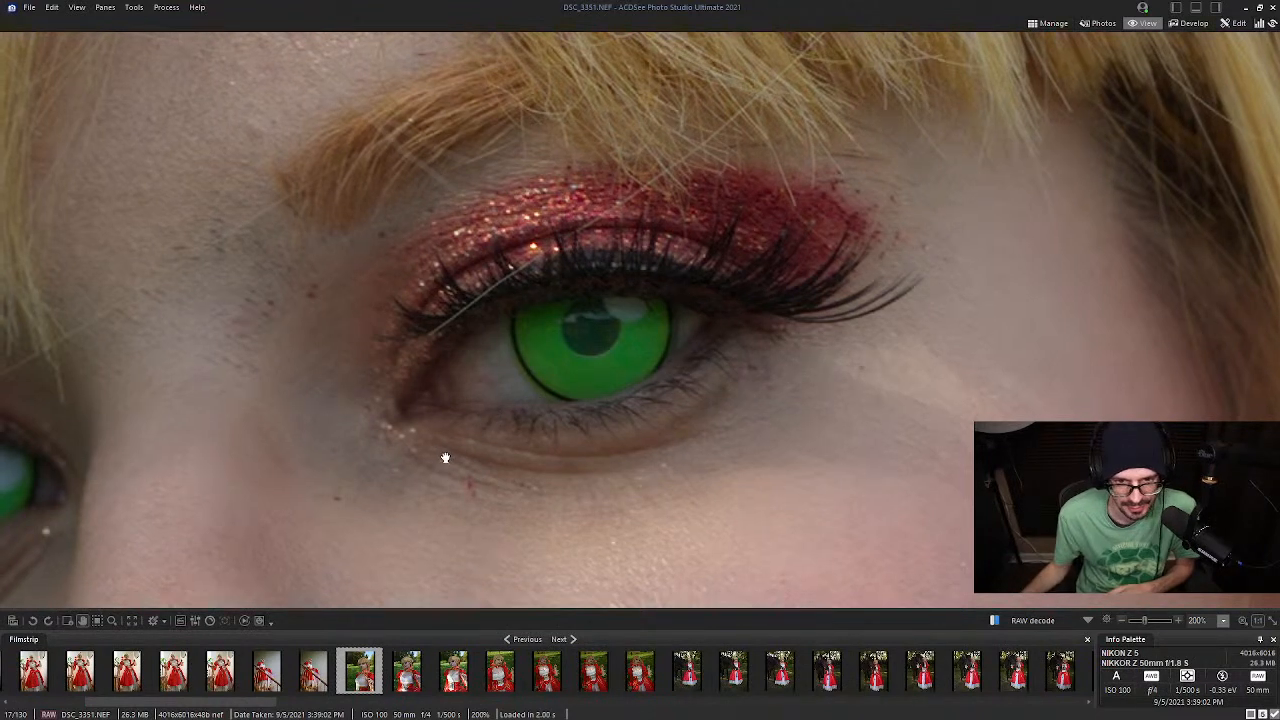
pyautogui.moveTo(445, 458); pyautogui.dragTo(603, 426)
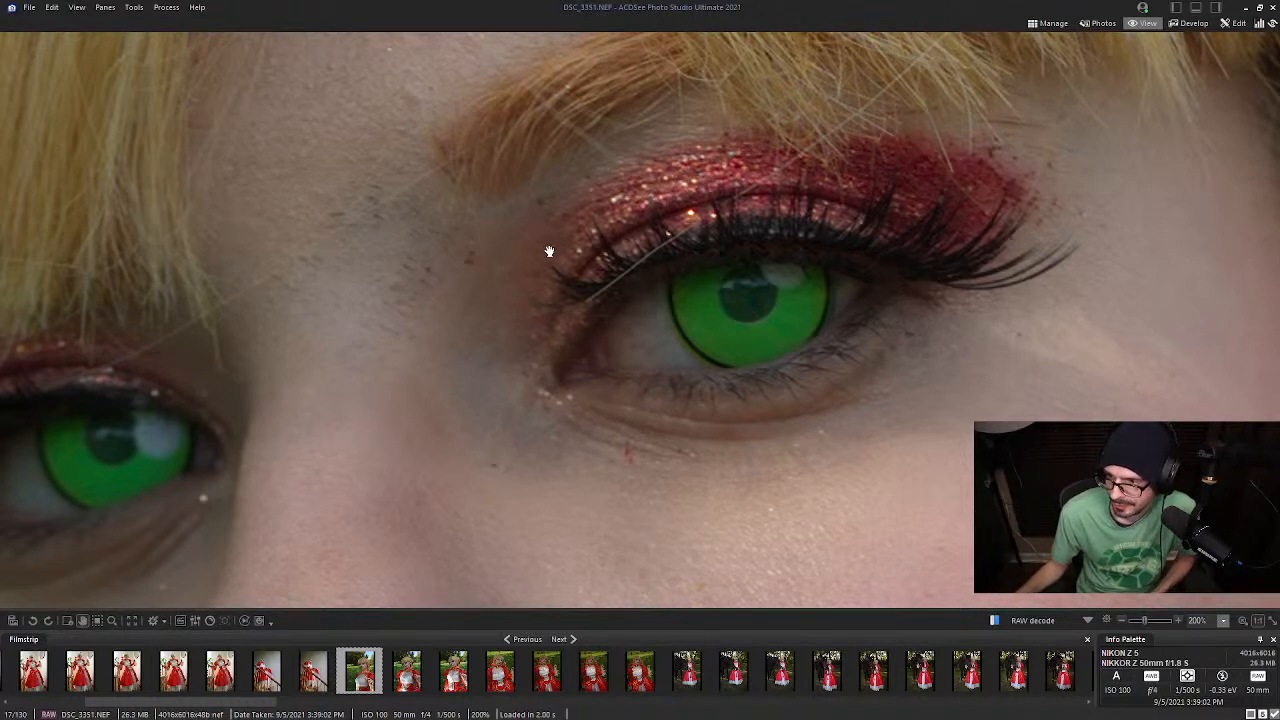
pyautogui.moveTo(549, 251); pyautogui.dragTo(550, 325)
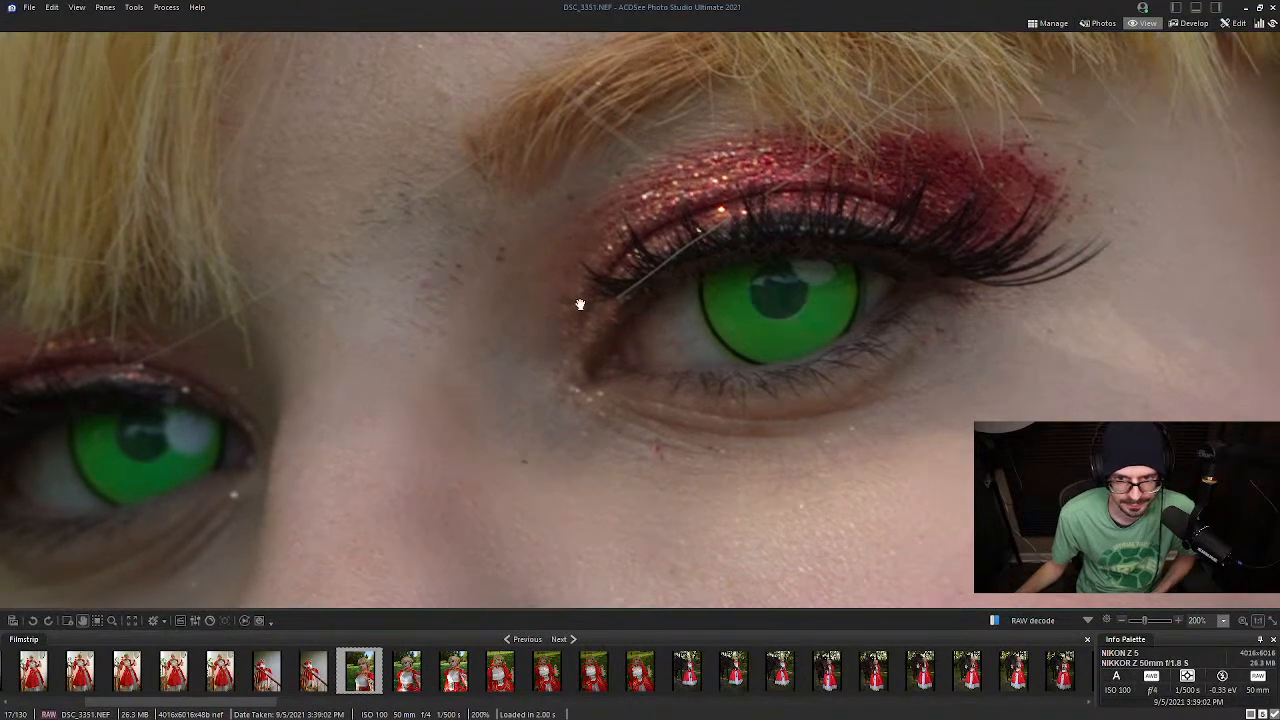
pyautogui.click(580, 304)
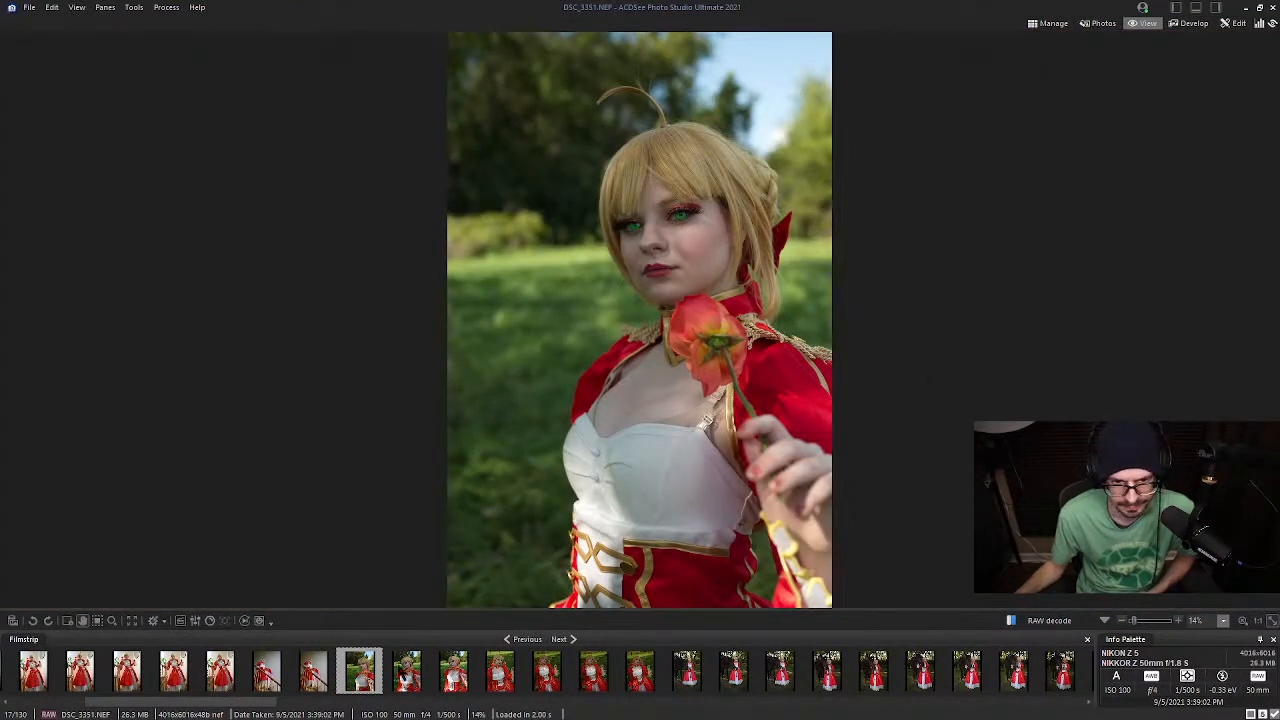
# Open DSC_3353.NEF for developing, and set fill light to 13, contrast to 5 and exposure to +0.34 eV
pyautogui.click(408, 680)
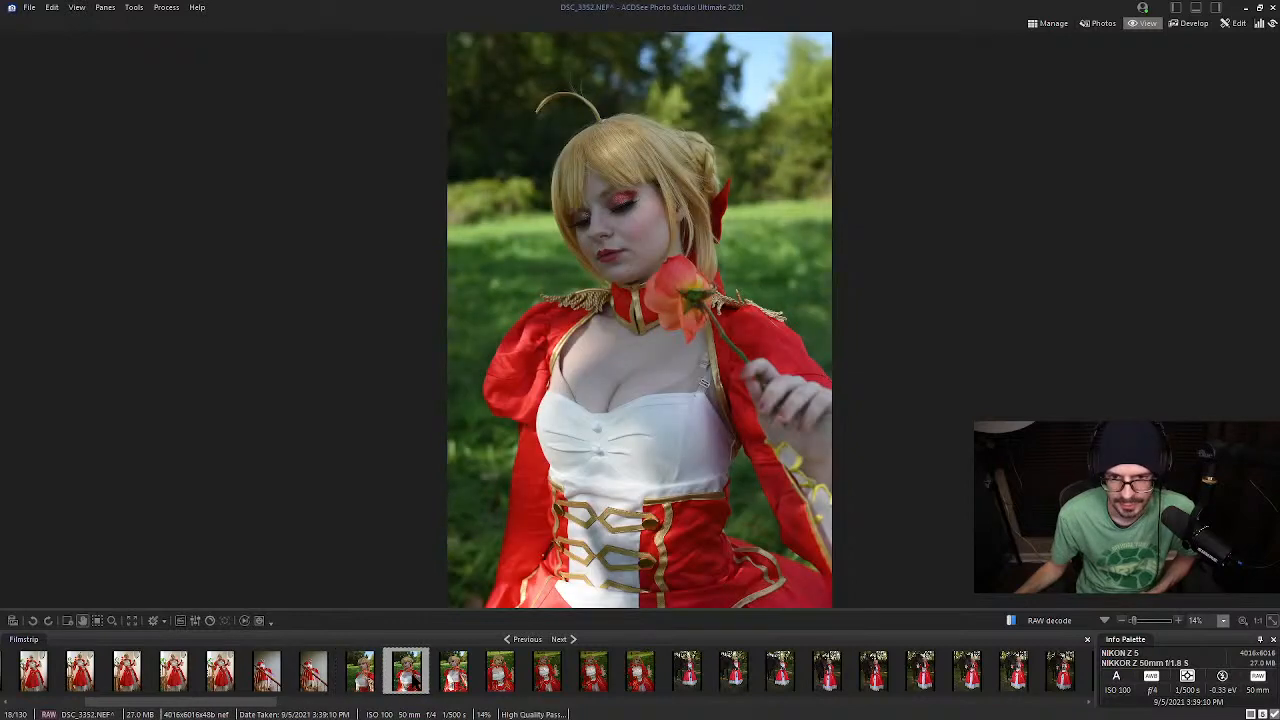
pyautogui.click(455, 672)
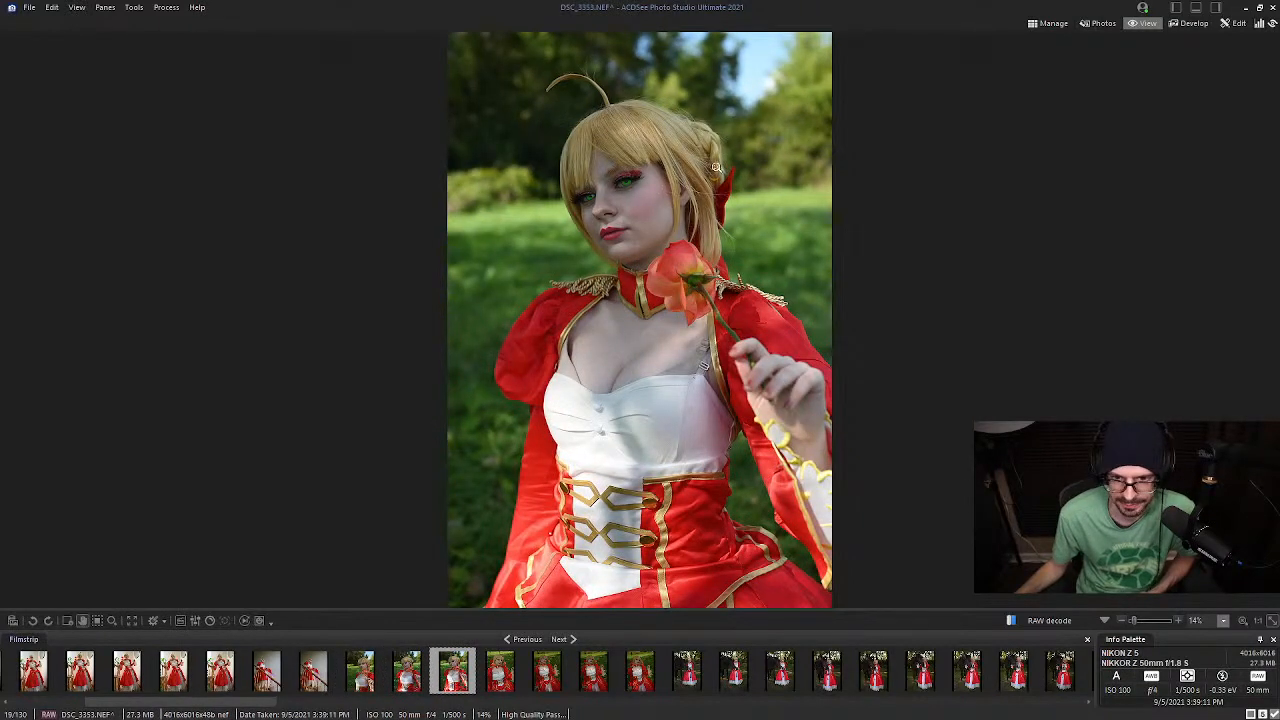
pyautogui.click(1192, 25)
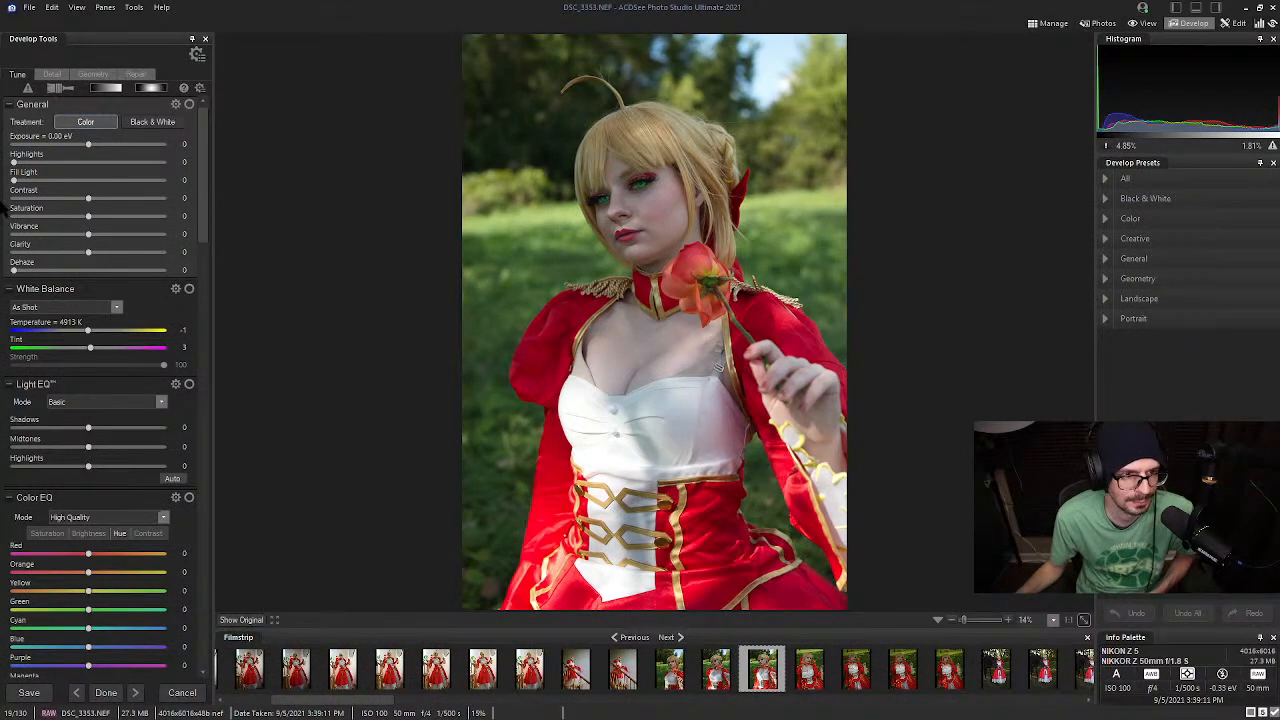
pyautogui.moveTo(13, 180); pyautogui.dragTo(95, 200)
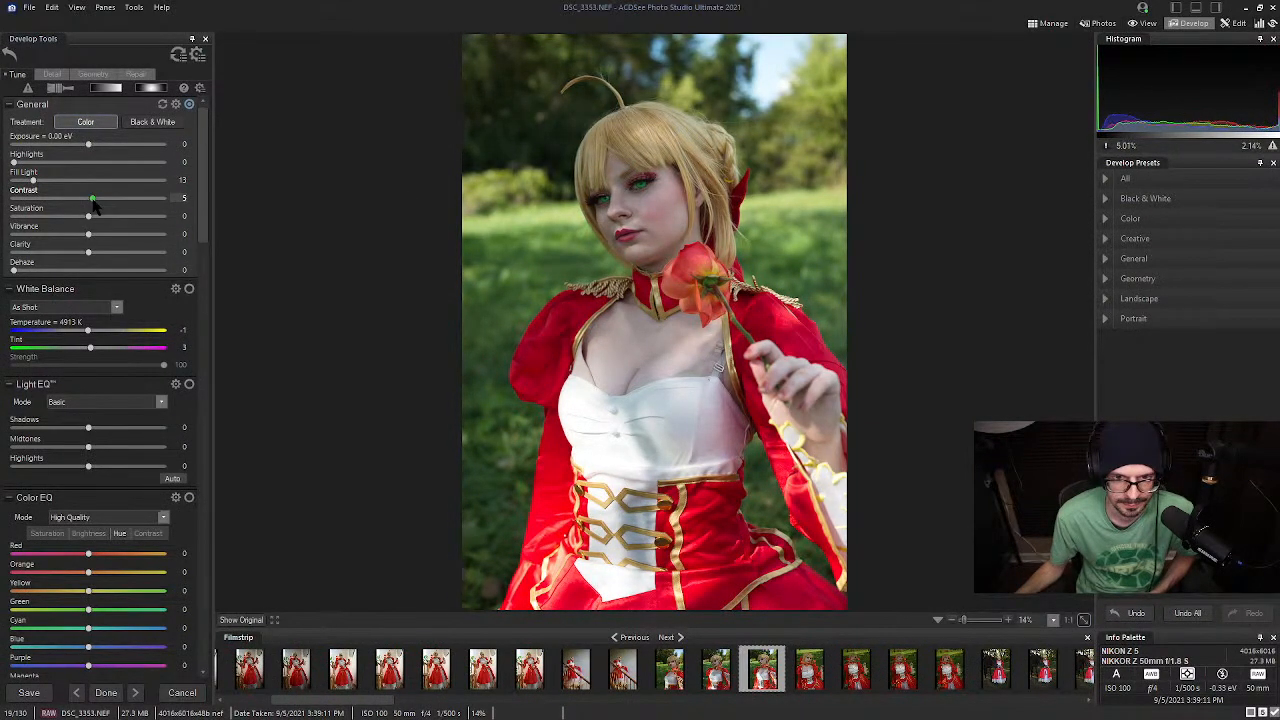
pyautogui.moveTo(88, 144); pyautogui.dragTo(96, 145)
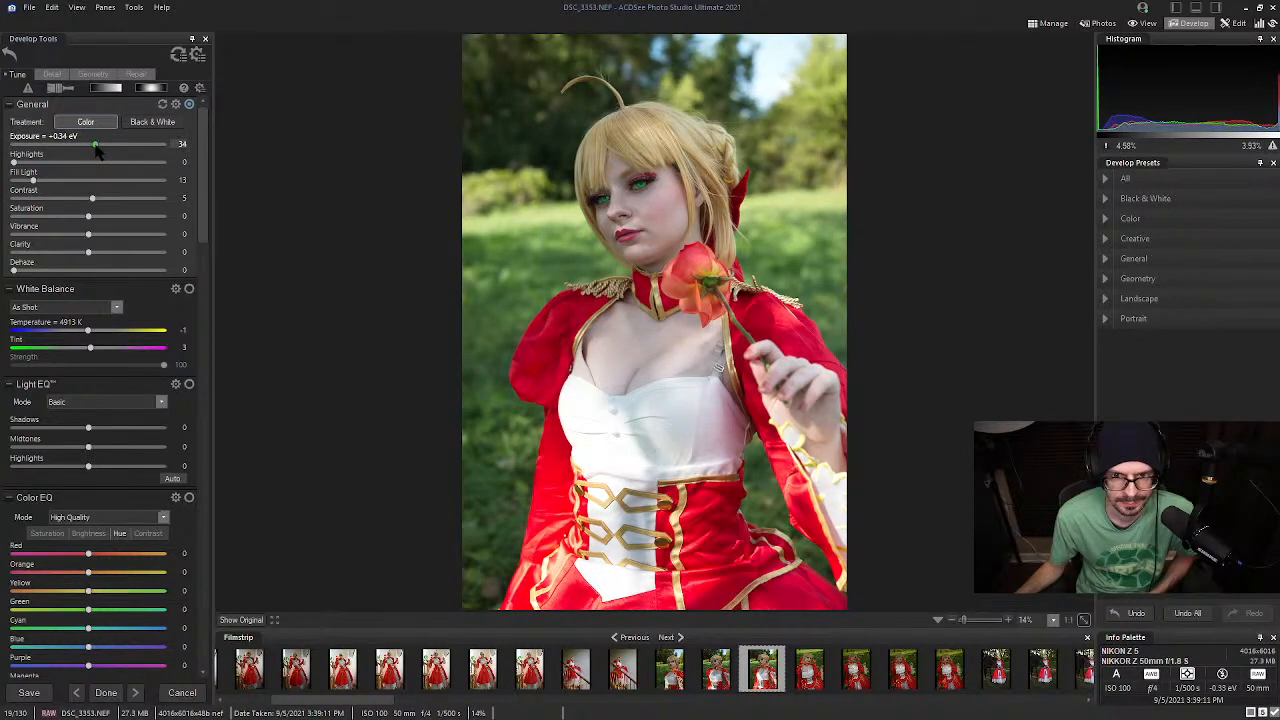
# Set the Light EQ shadows to 8, midtones to 6 and highlights to -2, plus general highlights to 26 and contrast to 19
pyautogui.moveTo(88, 428); pyautogui.dragTo(87, 469)
pyautogui.moveTo(14, 162); pyautogui.dragTo(33, 165)
pyautogui.moveTo(92, 199); pyautogui.dragTo(105, 203)
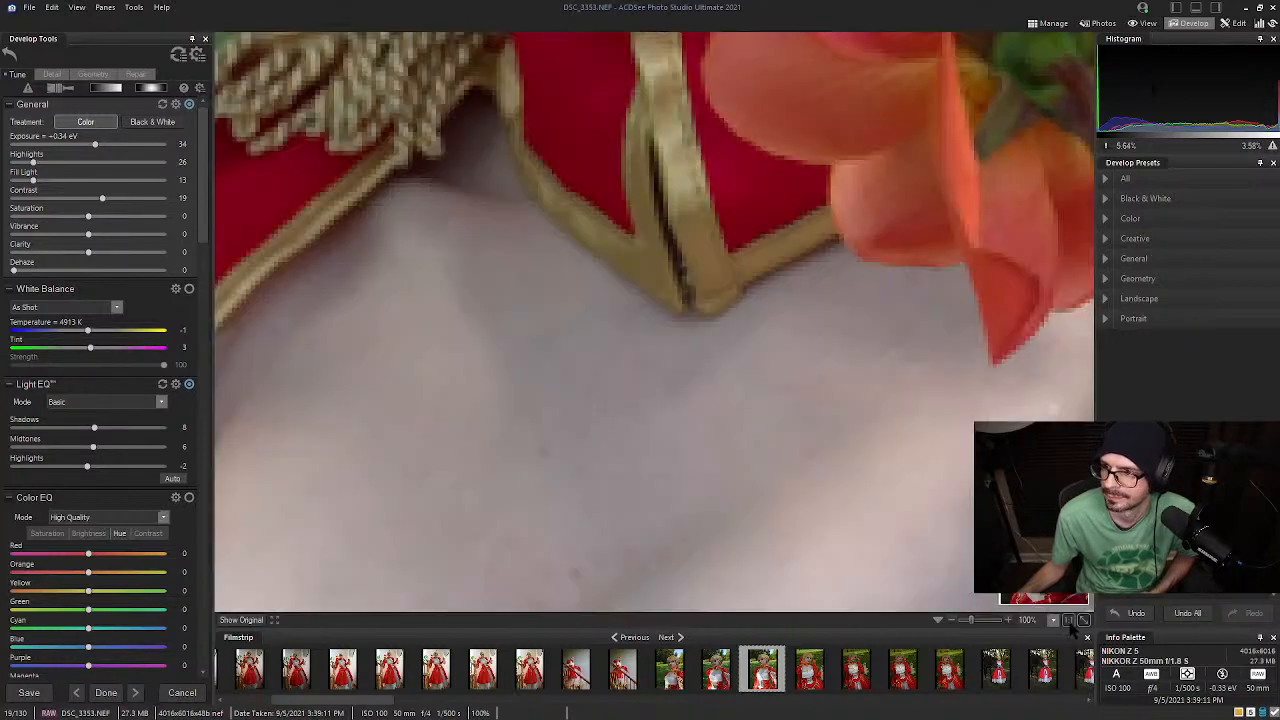
# Examine the developed eyes, eyeshadow and wig at 100%, 360% and 158%, fit the photo in view, and leave developing for the photo manager
pyautogui.click(1068, 619)
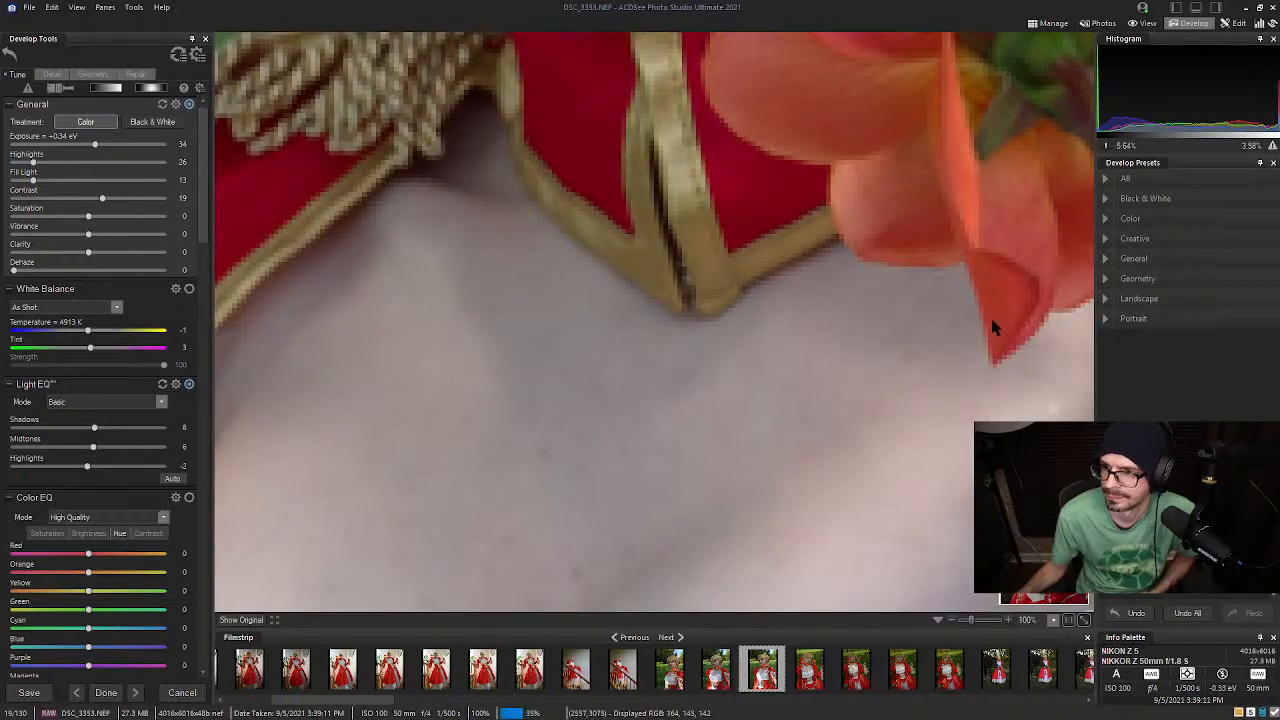
pyautogui.click(1040, 503)
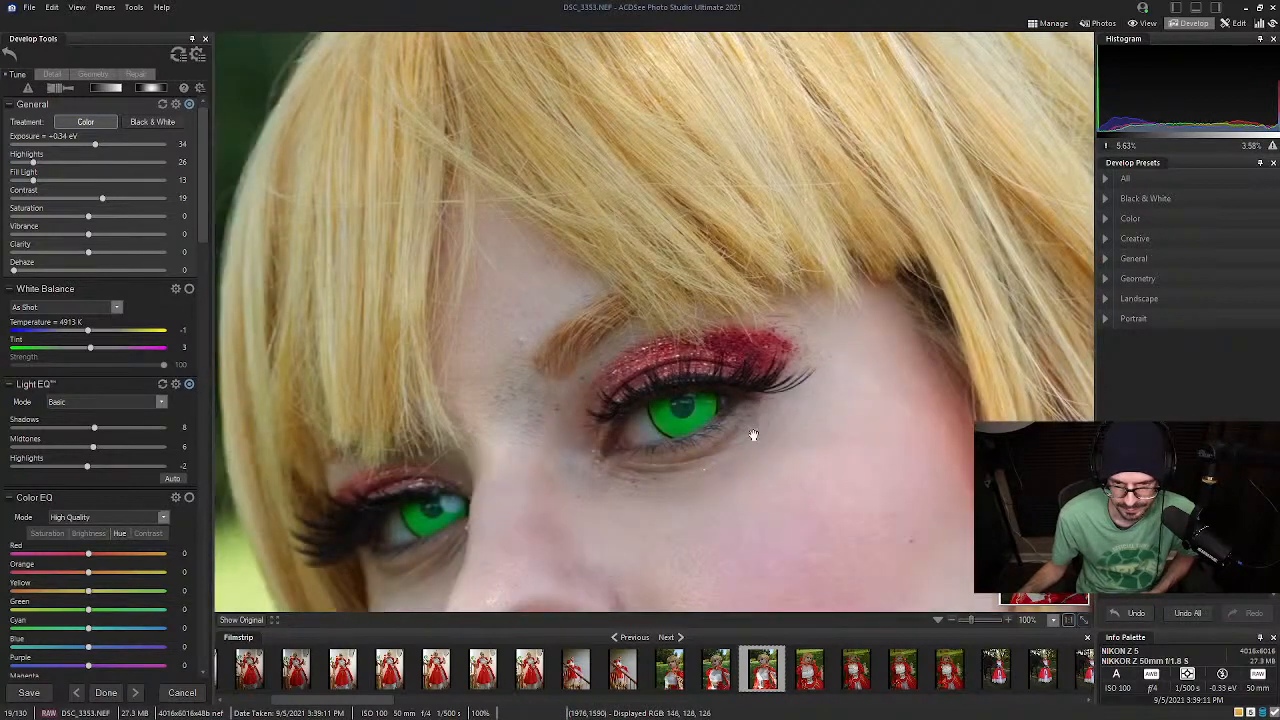
pyautogui.moveTo(737, 449); pyautogui.dragTo(689, 328)
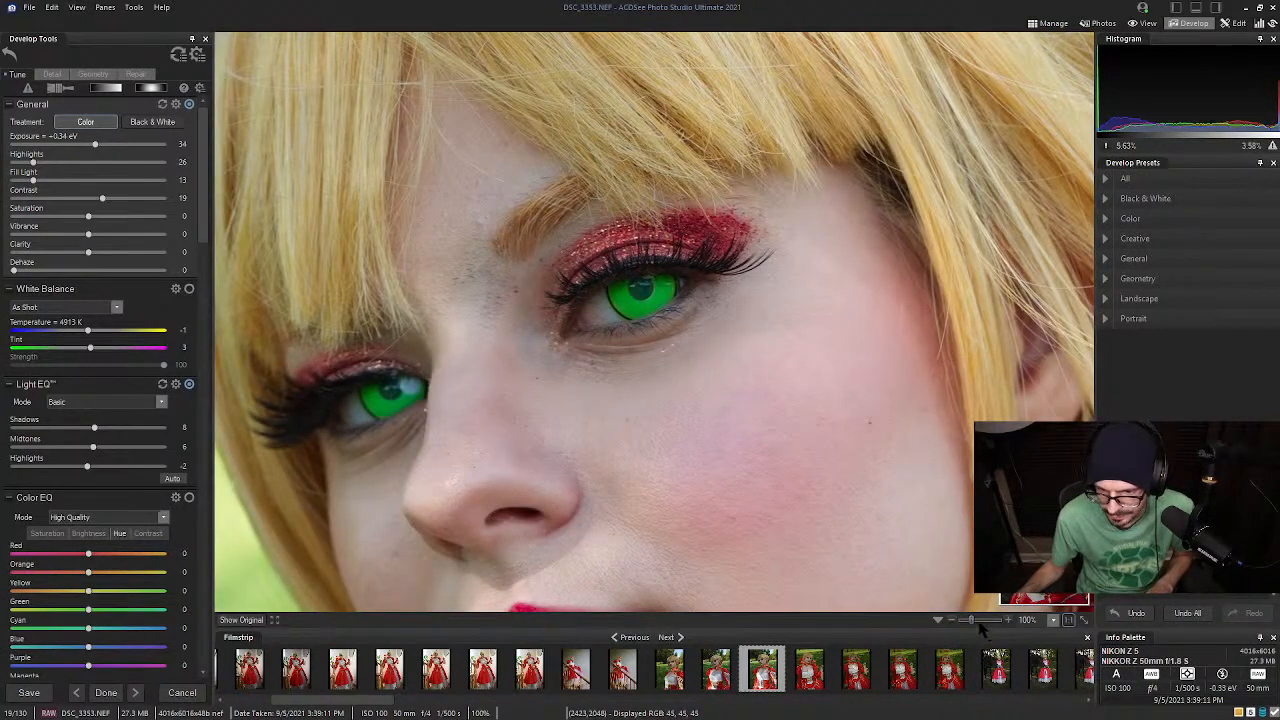
pyautogui.moveTo(971, 620); pyautogui.dragTo(981, 620)
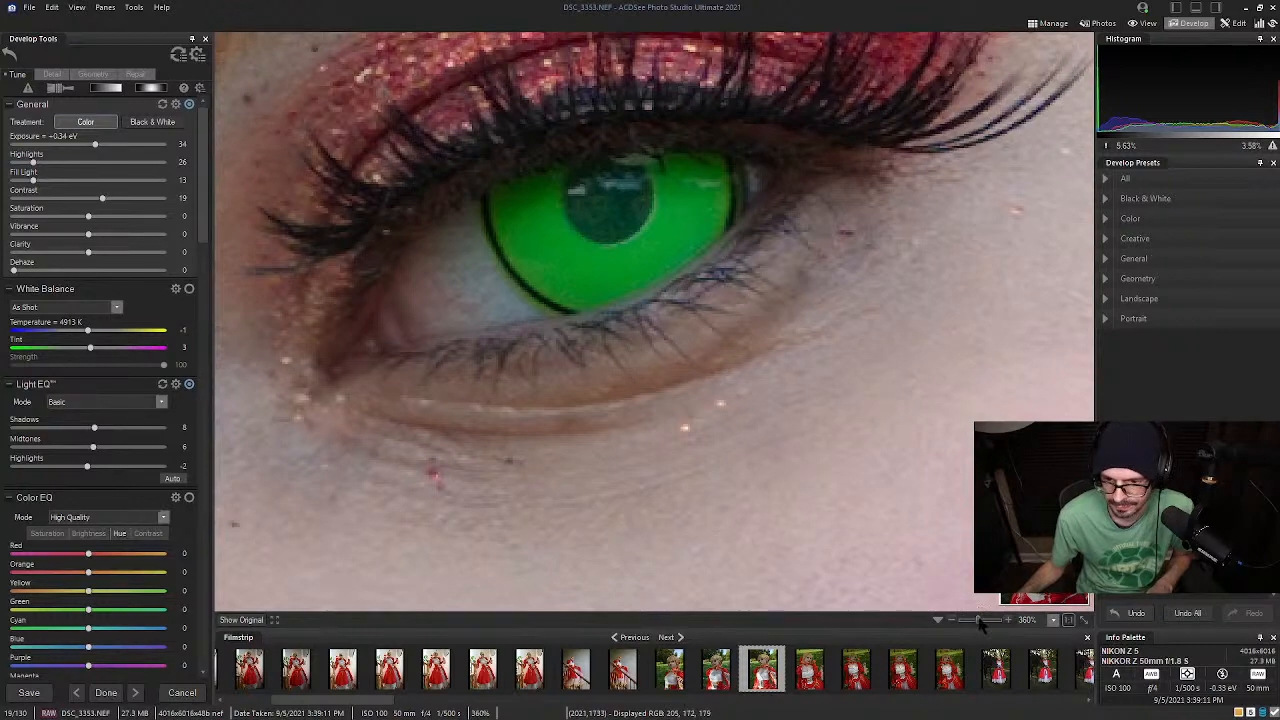
pyautogui.moveTo(978, 620); pyautogui.dragTo(972, 620)
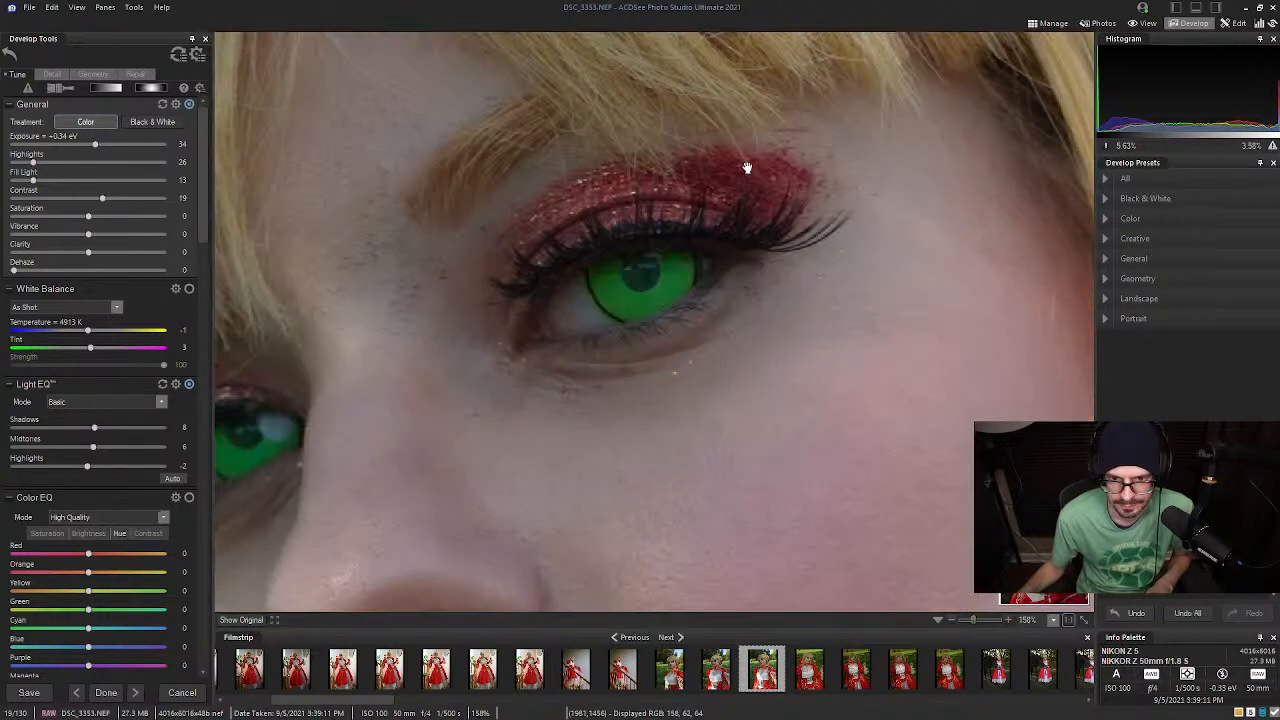
pyautogui.moveTo(749, 171); pyautogui.dragTo(825, 249)
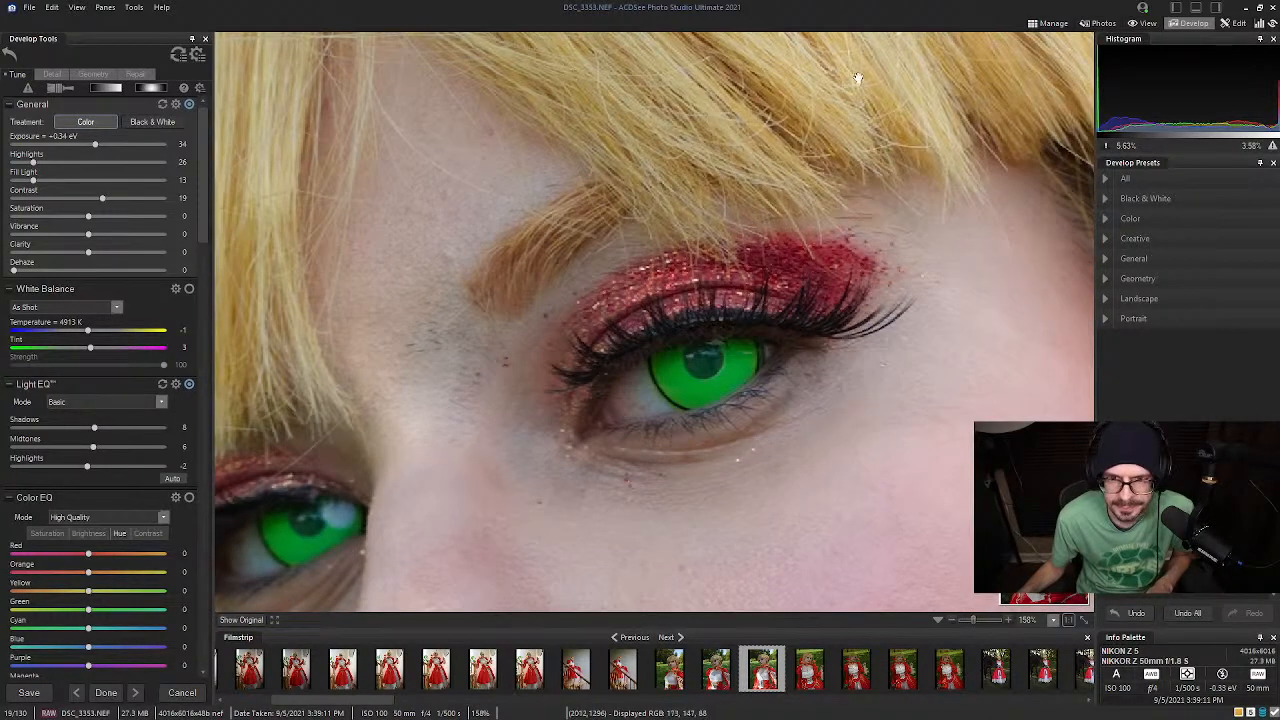
pyautogui.moveTo(858, 79); pyautogui.dragTo(634, 129)
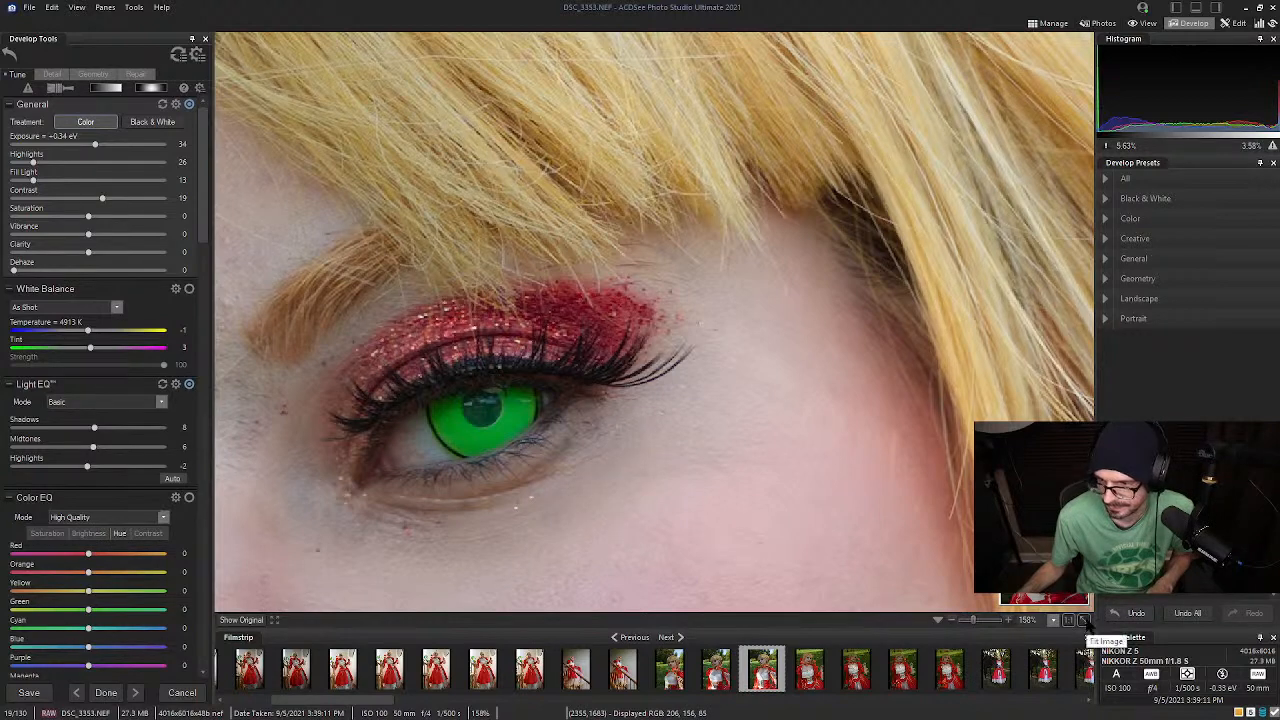
pyautogui.click(1084, 619)
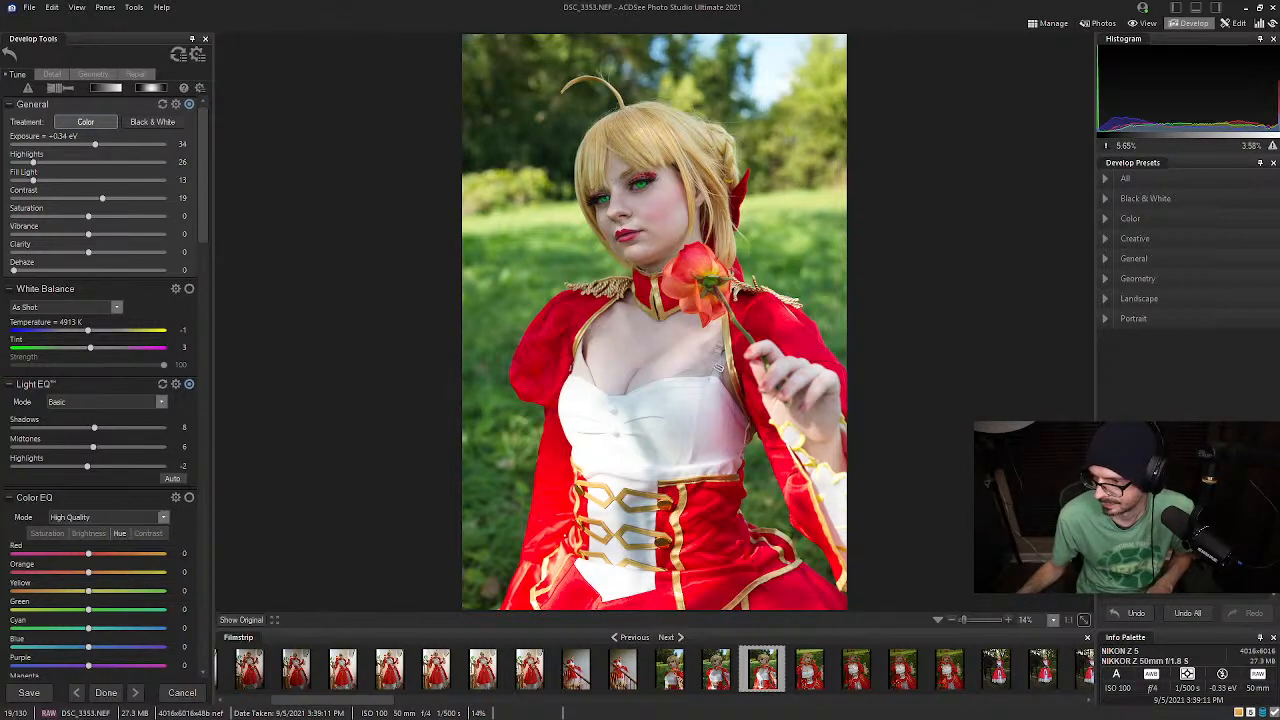
pyautogui.click(1050, 23)
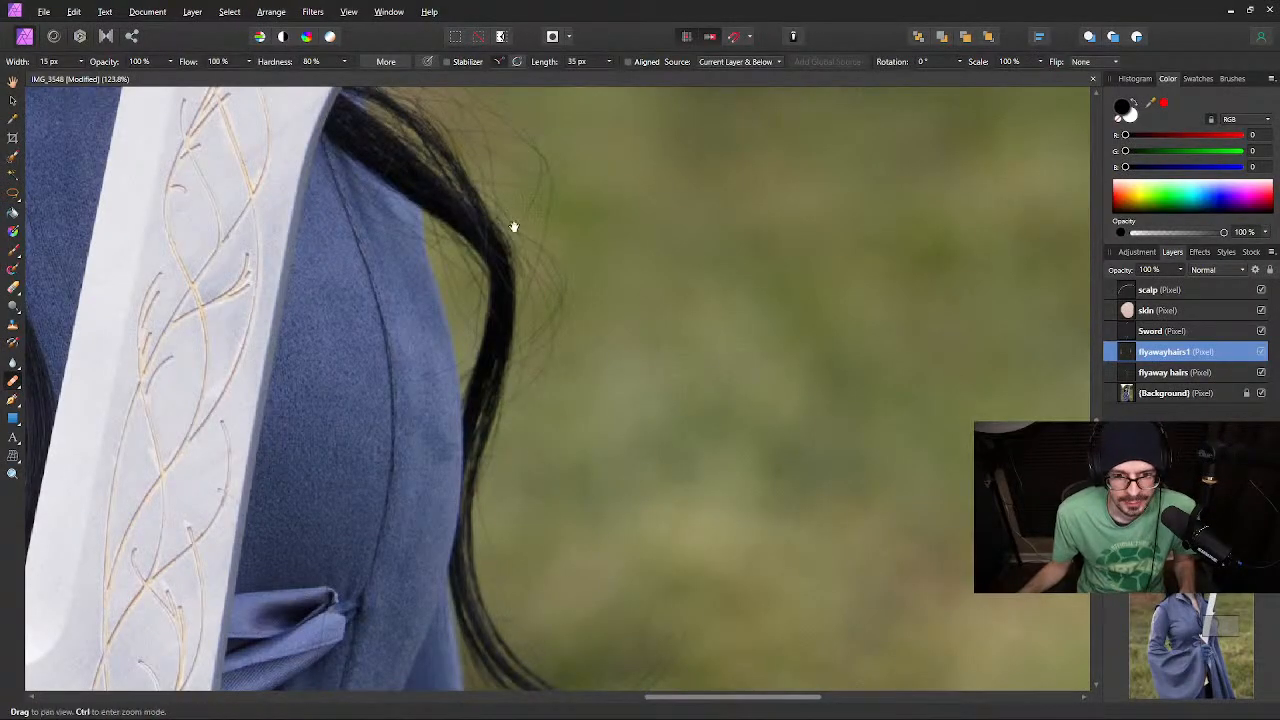
# Switch to IMG_3548 in Affinity Photo and examine the hair, background and sword edges from the waist up to the collar
pyautogui.moveTo(513, 227)
pyautogui.mouseDown()
pyautogui.moveTo(631, 546)
pyautogui.moveTo(531, 283)
pyautogui.mouseUp()
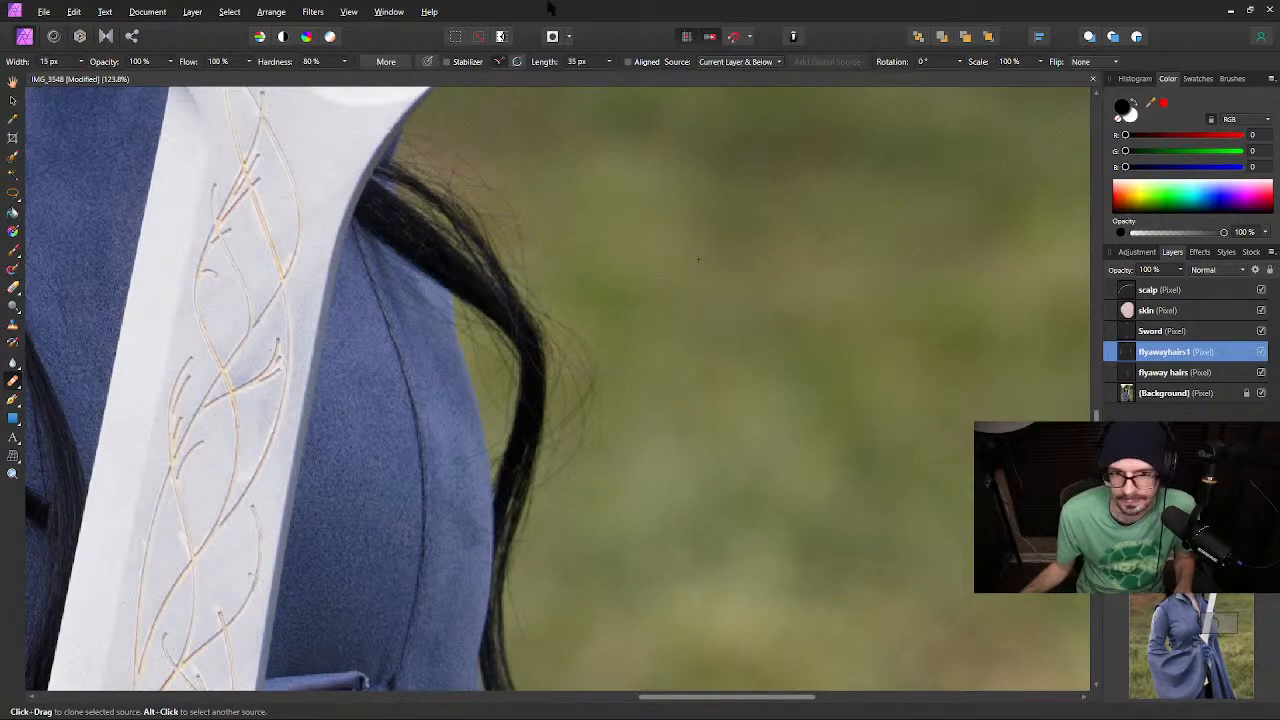
pyautogui.press('space')
pyautogui.moveTo(536, 302); pyautogui.dragTo(654, 149)
pyautogui.moveTo(658, 527); pyautogui.dragTo(664, 253)
pyautogui.moveTo(760, 242); pyautogui.dragTo(768, 632)
pyautogui.moveTo(697, 237); pyautogui.dragTo(812, 538)
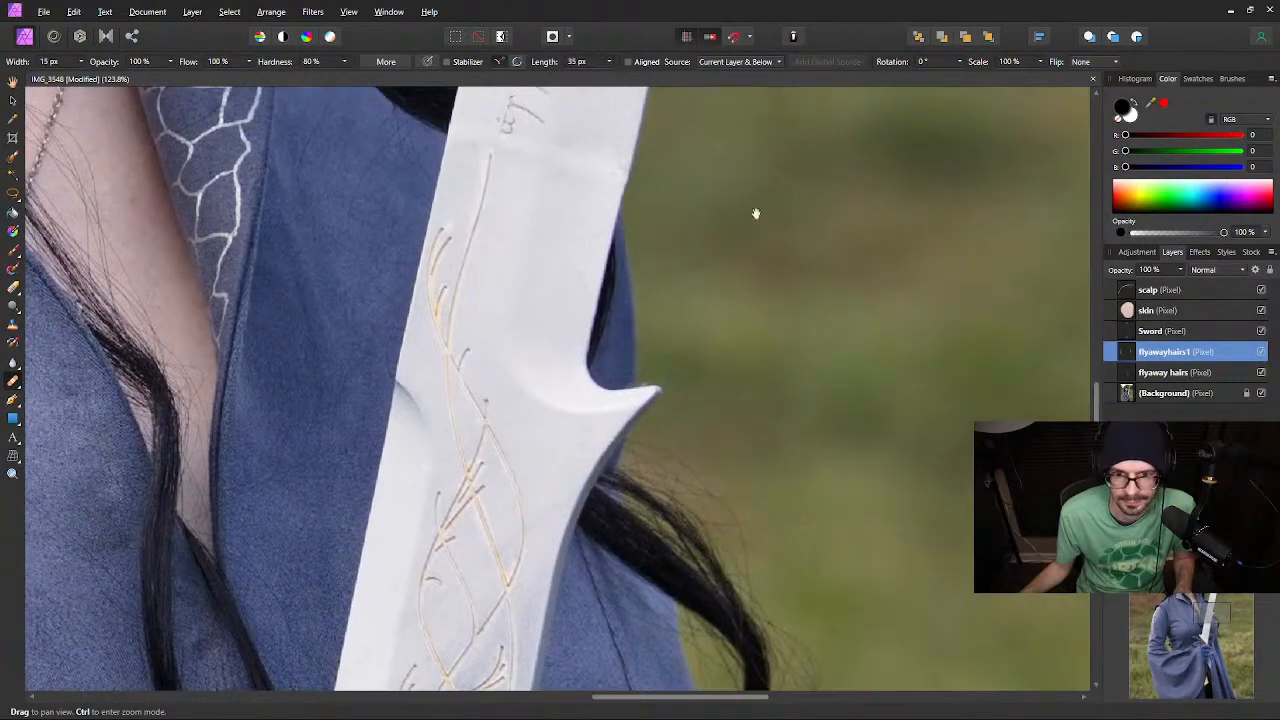
pyautogui.moveTo(755, 212); pyautogui.dragTo(788, 630)
pyautogui.moveTo(577, 184); pyautogui.dragTo(657, 494)
pyautogui.moveTo(521, 504); pyautogui.dragTo(553, 236)
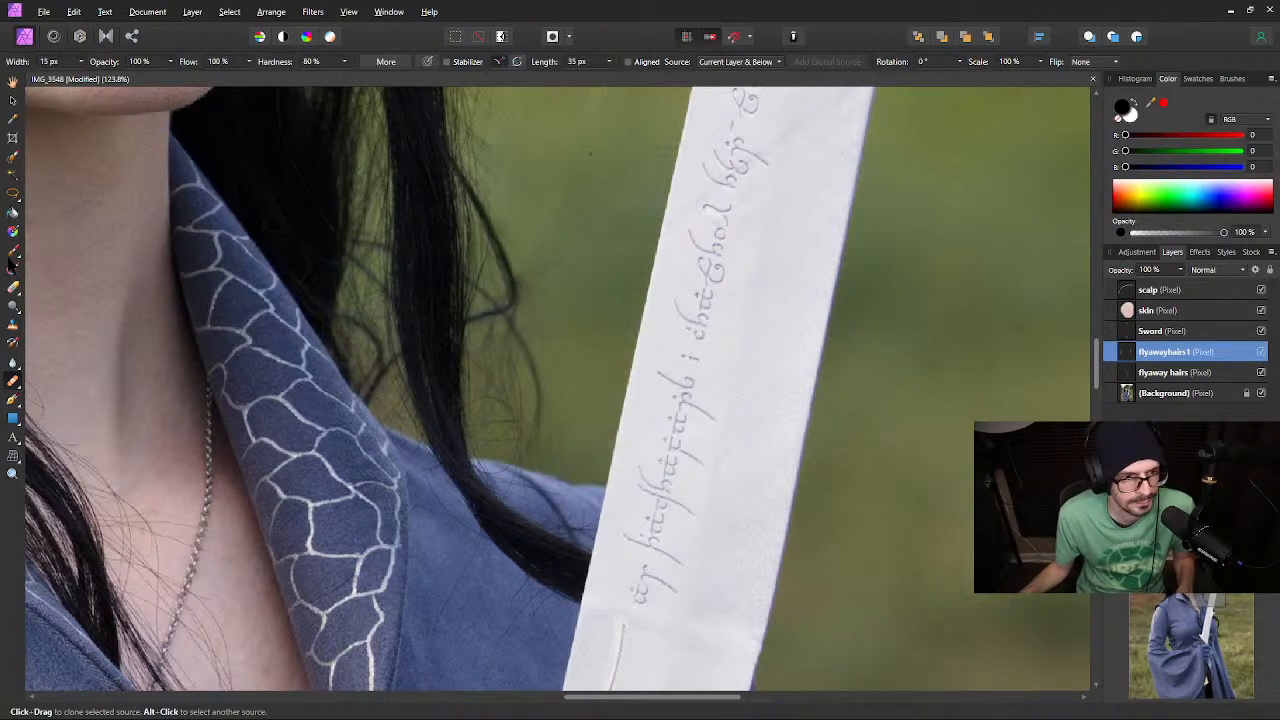
# Try the Clone Brush at 3% opacity for the background between the hair and the sword
pyautogui.click(13, 325)
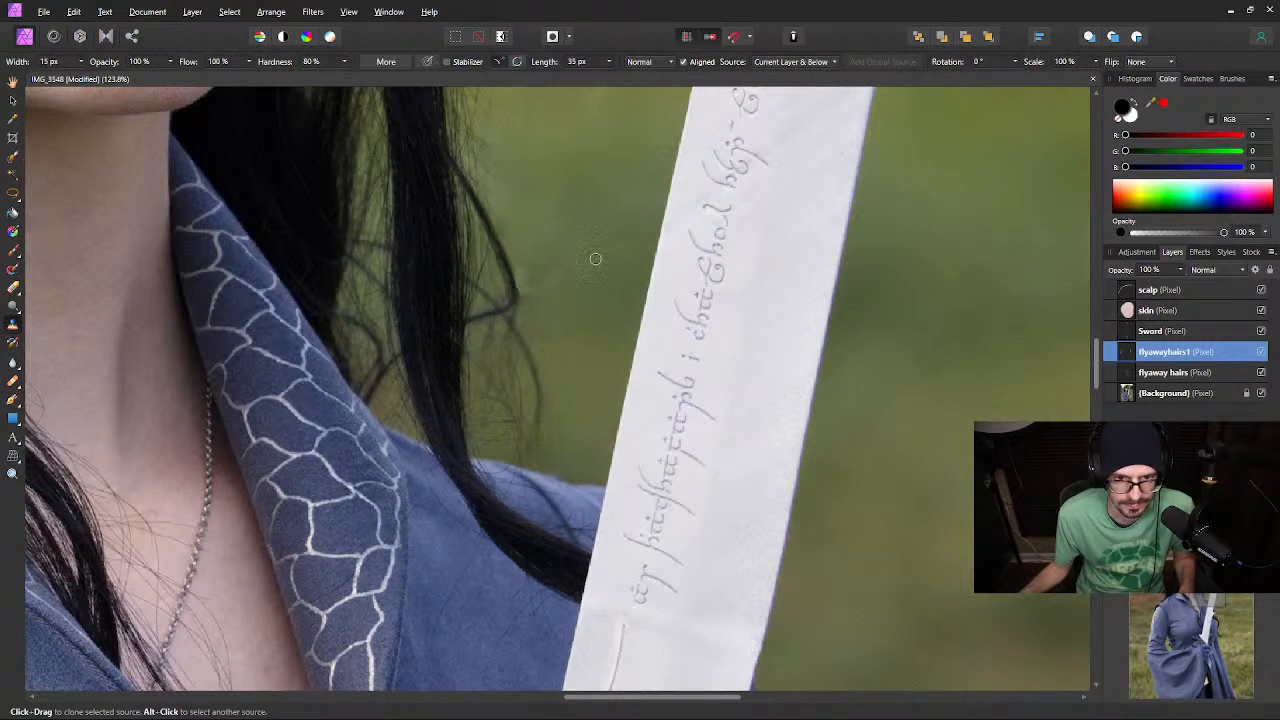
pyautogui.click(143, 62)
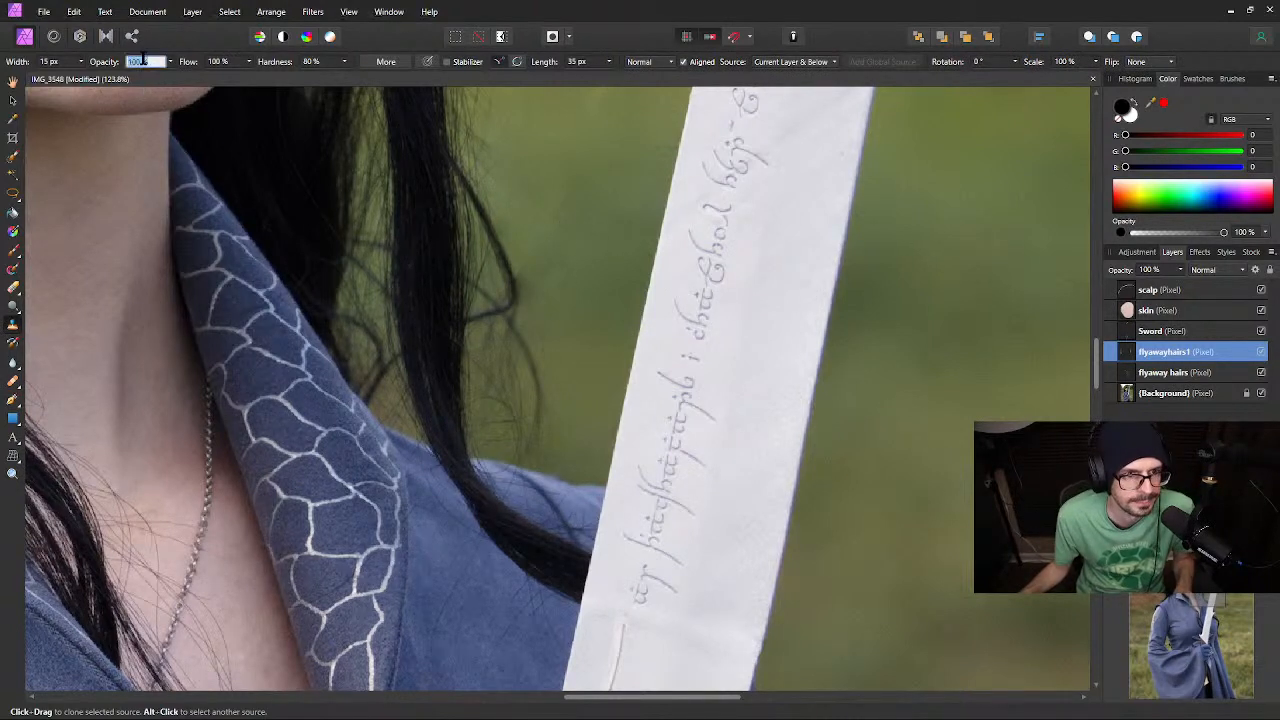
pyautogui.write('3')
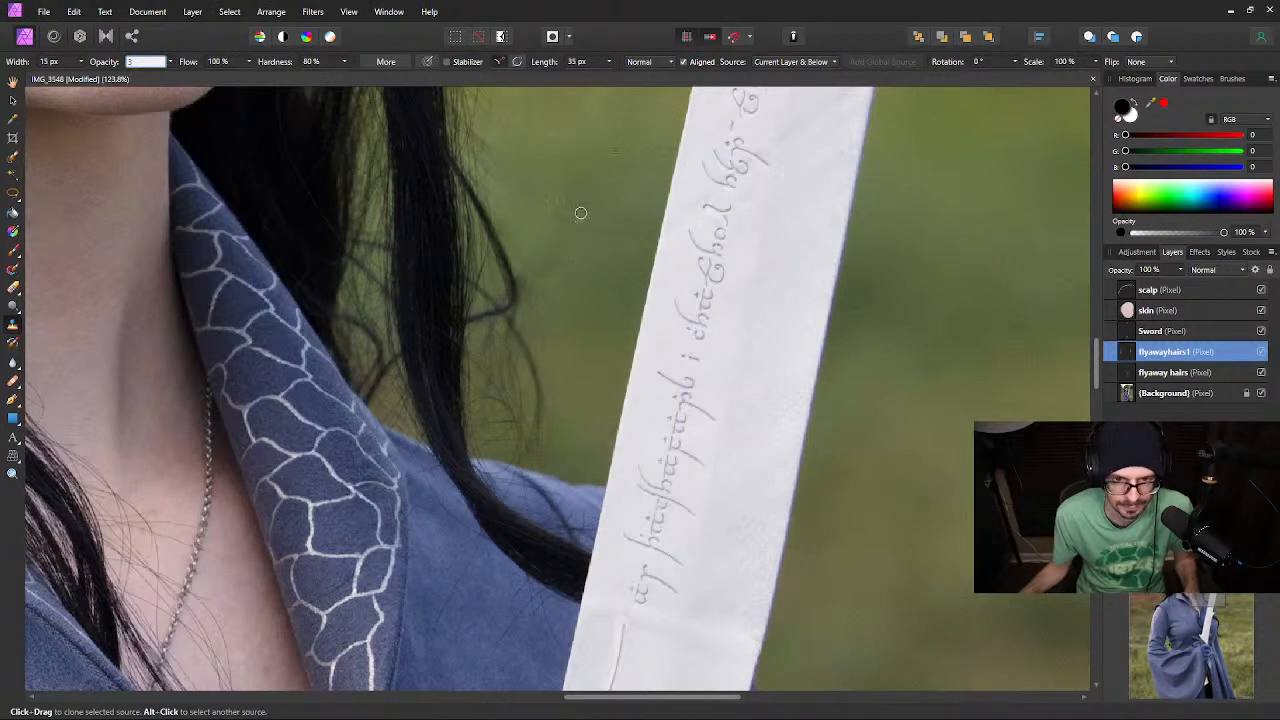
pyautogui.press('Return')
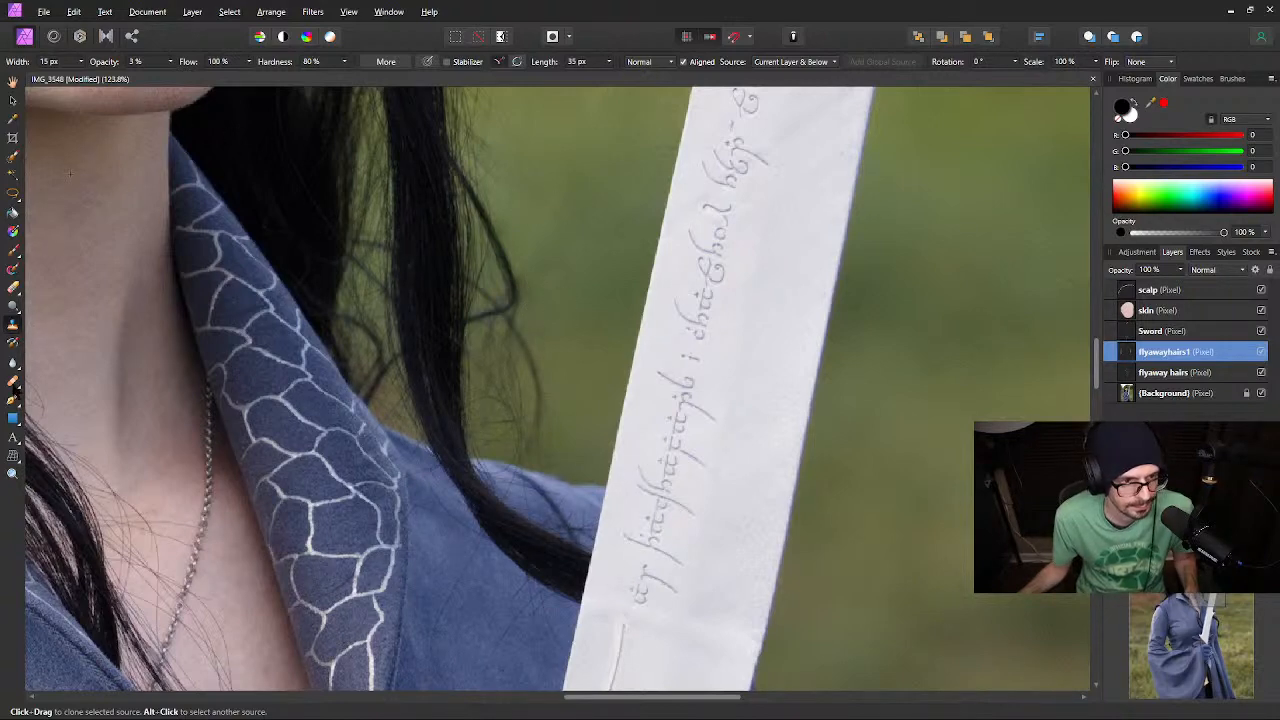
# Remove stray hairs from the background gap between the arm and waist with the Healing Brush at 100% opacity and 9.2 px width
pyautogui.click(13, 381)
pyautogui.scroll(-3, 509, 217)
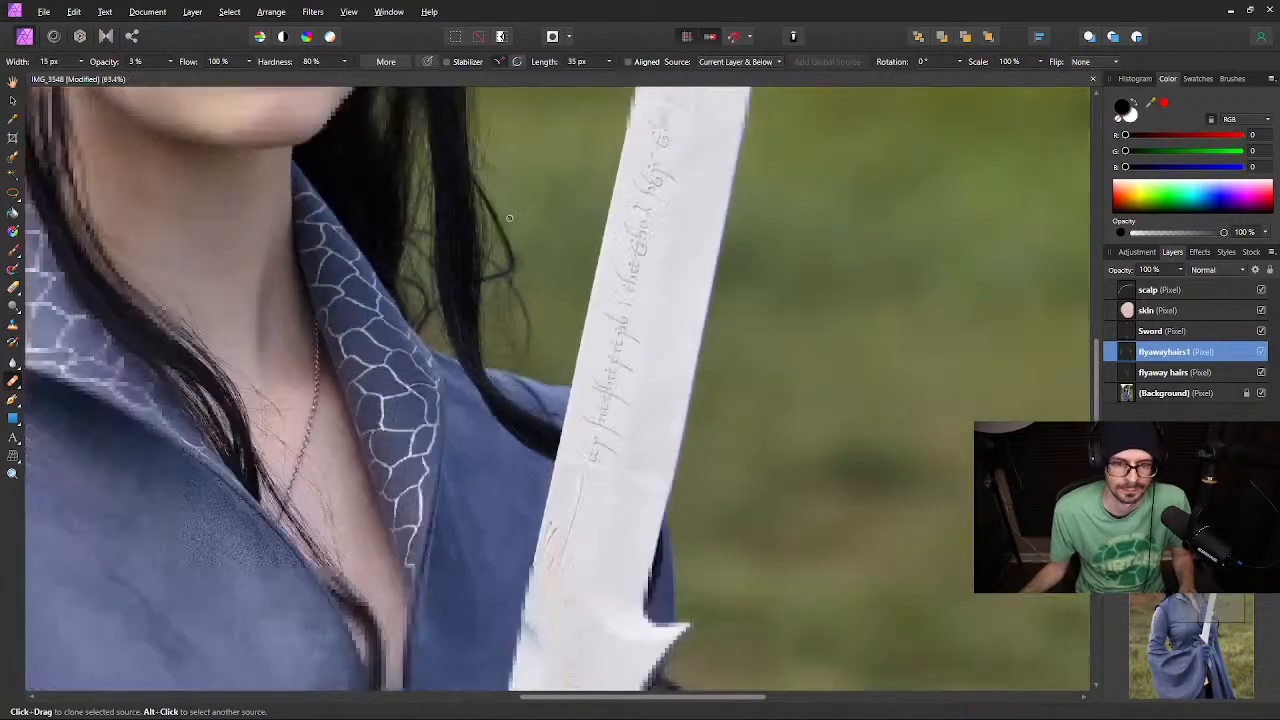
pyautogui.scroll(-5, 509, 217)
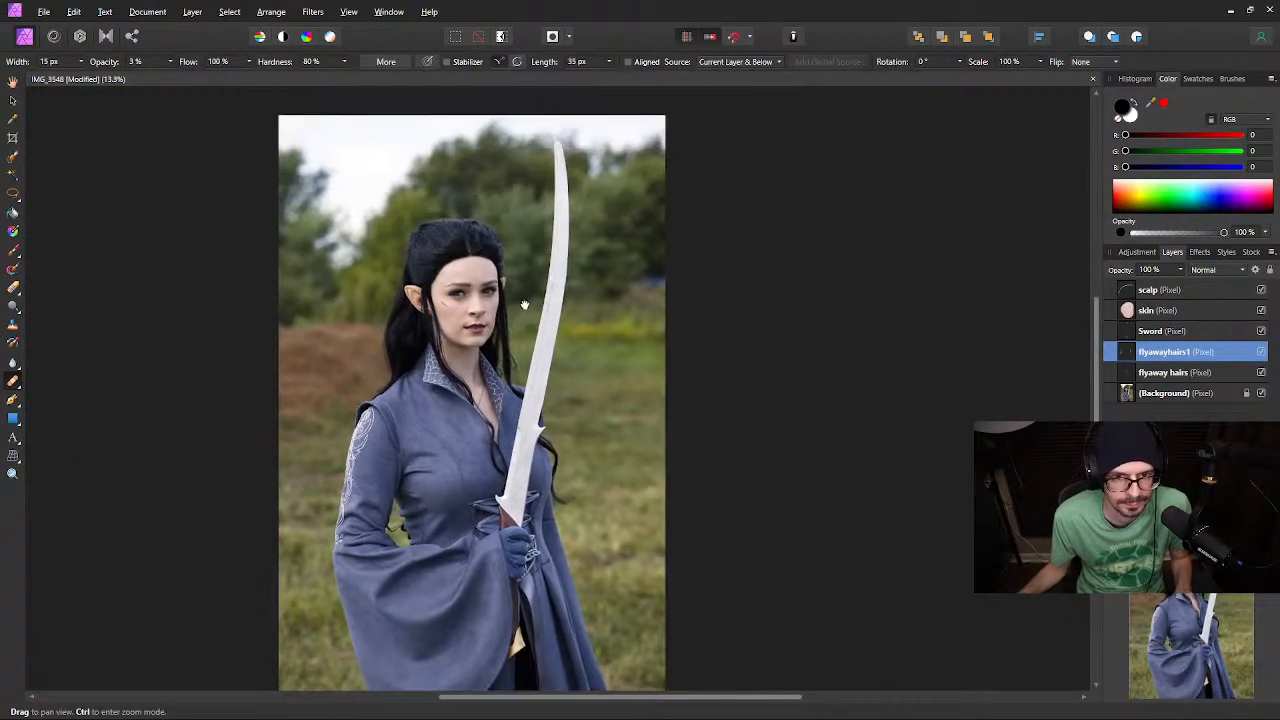
pyautogui.moveTo(524, 304); pyautogui.dragTo(594, 275)
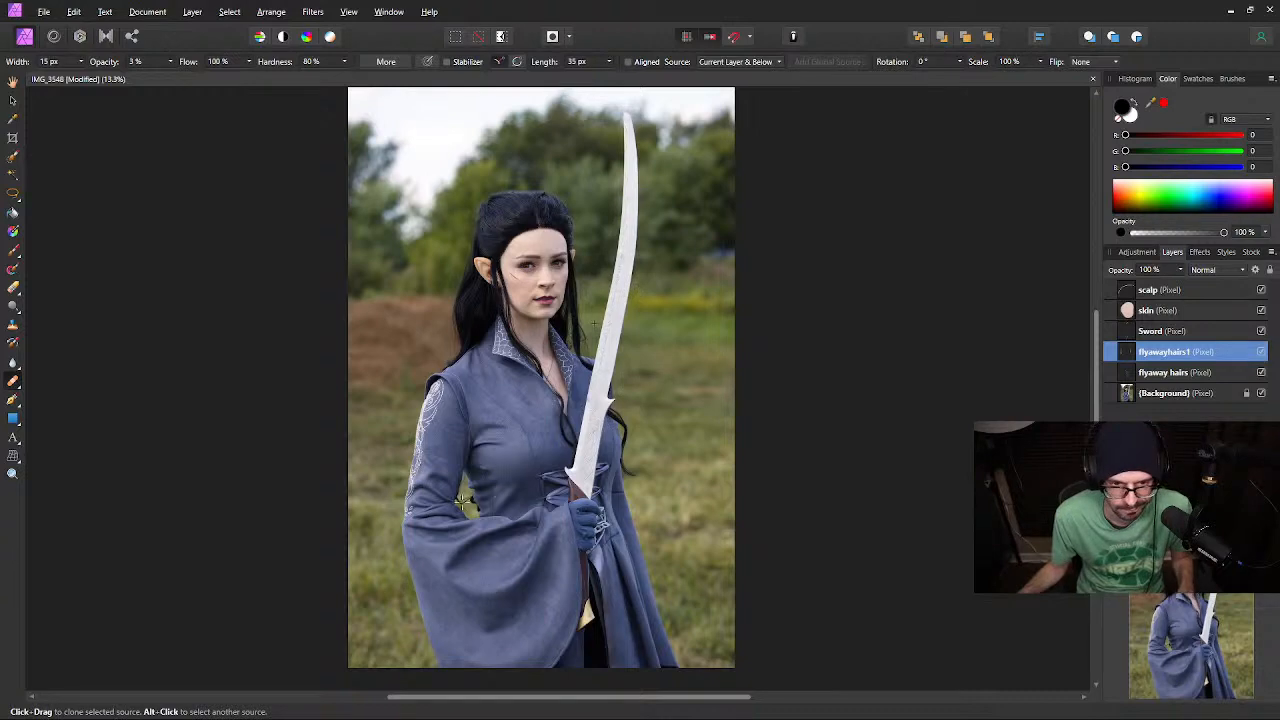
pyautogui.scroll(10, 462, 500)
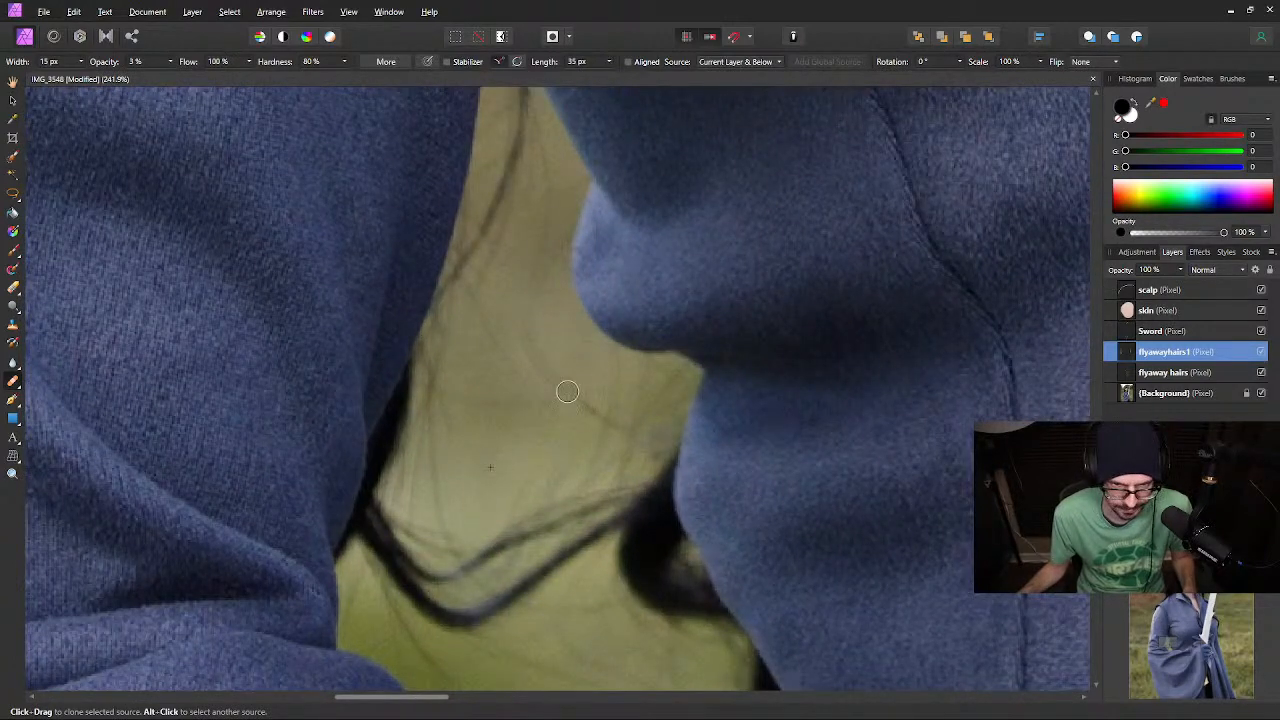
pyautogui.click(146, 62)
pyautogui.write('100')
pyautogui.press('Return')
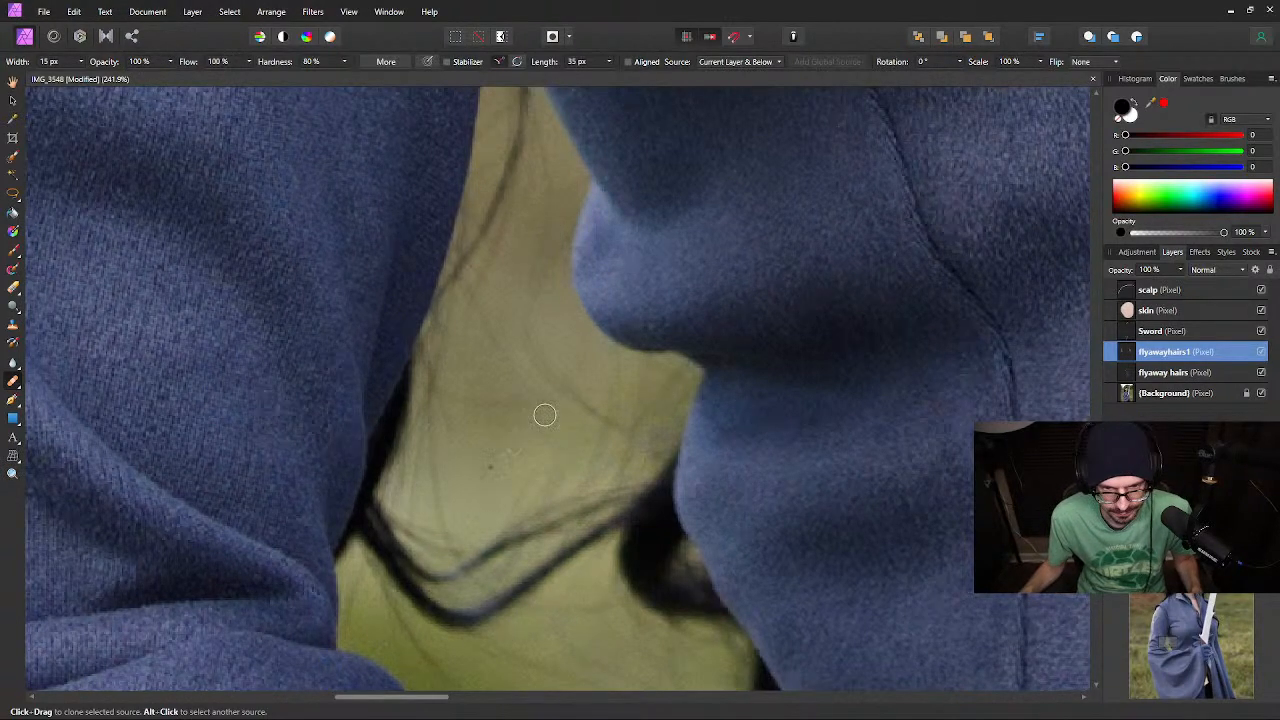
pyautogui.press('[')
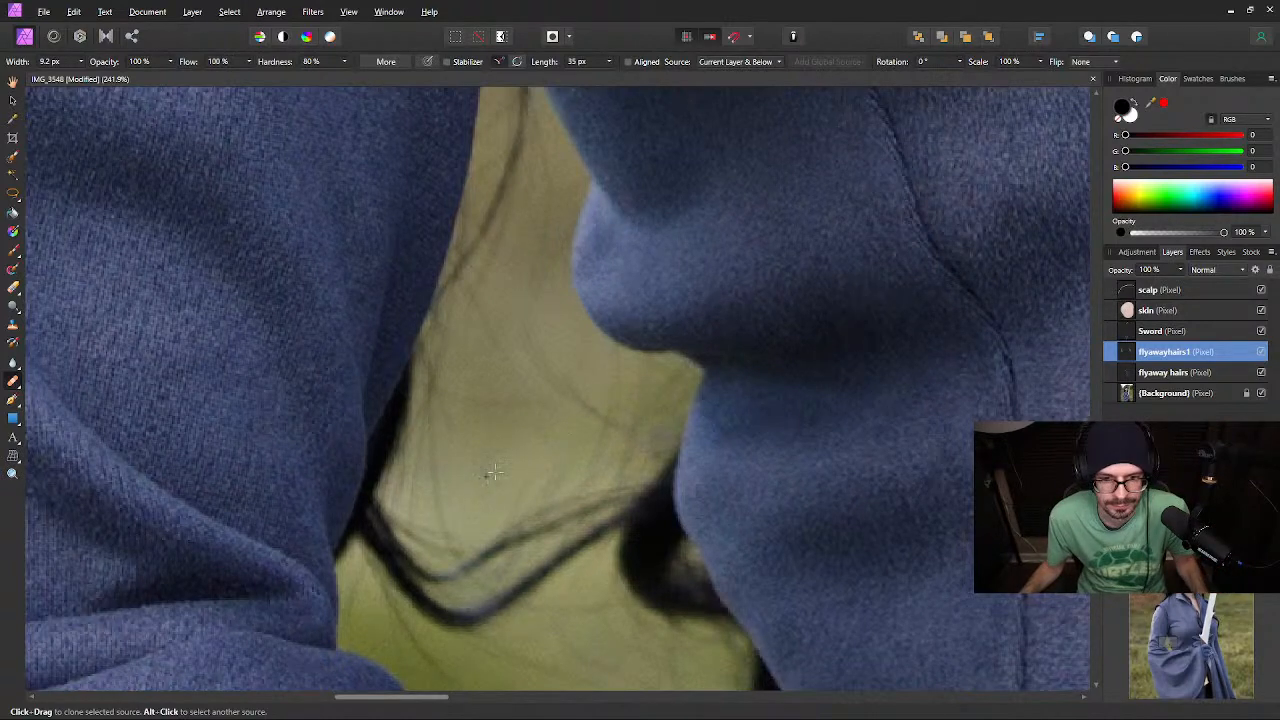
pyautogui.moveTo(578, 400)
pyautogui.mouseDown()
pyautogui.moveTo(536, 344)
pyautogui.moveTo(533, 365)
pyautogui.moveTo(527, 332)
pyautogui.moveTo(559, 383)
pyautogui.mouseUp()
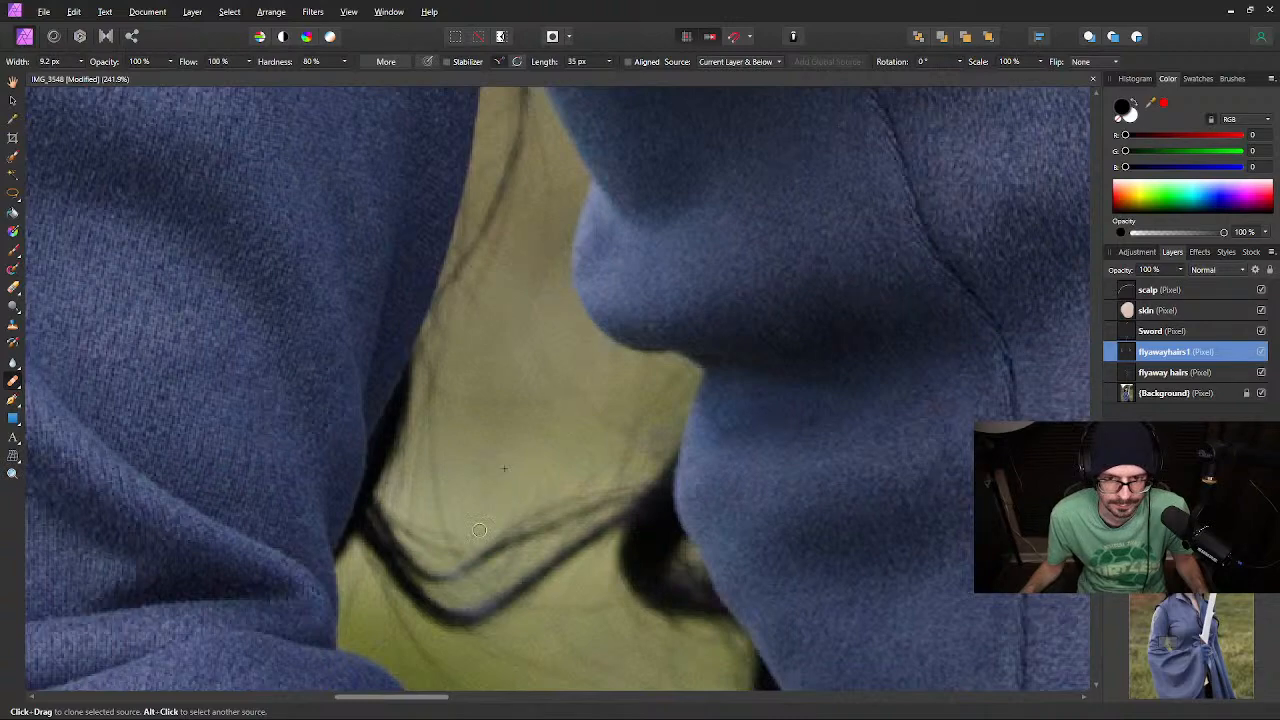
pyautogui.press('space')
pyautogui.moveTo(603, 577)
pyautogui.mouseDown()
pyautogui.moveTo(563, 171)
pyautogui.moveTo(525, 205)
pyautogui.mouseUp()
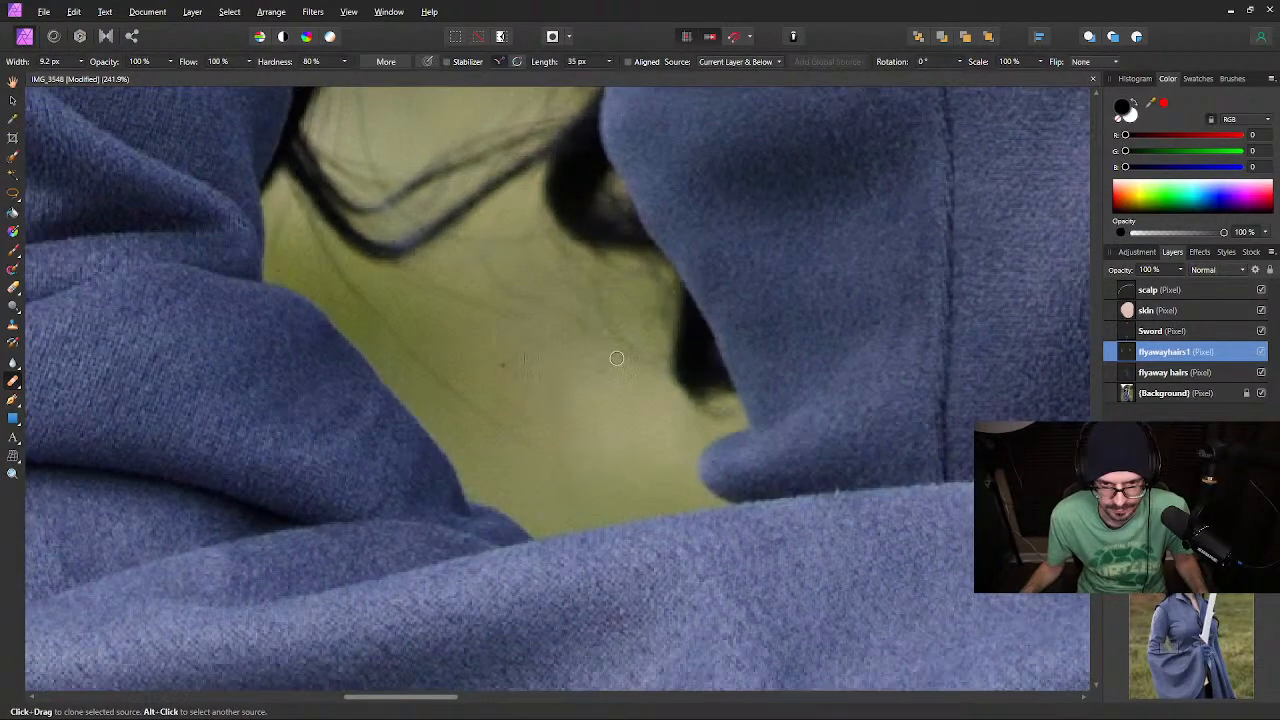
pyautogui.press('space')
pyautogui.moveTo(500, 243); pyautogui.dragTo(510, 481)
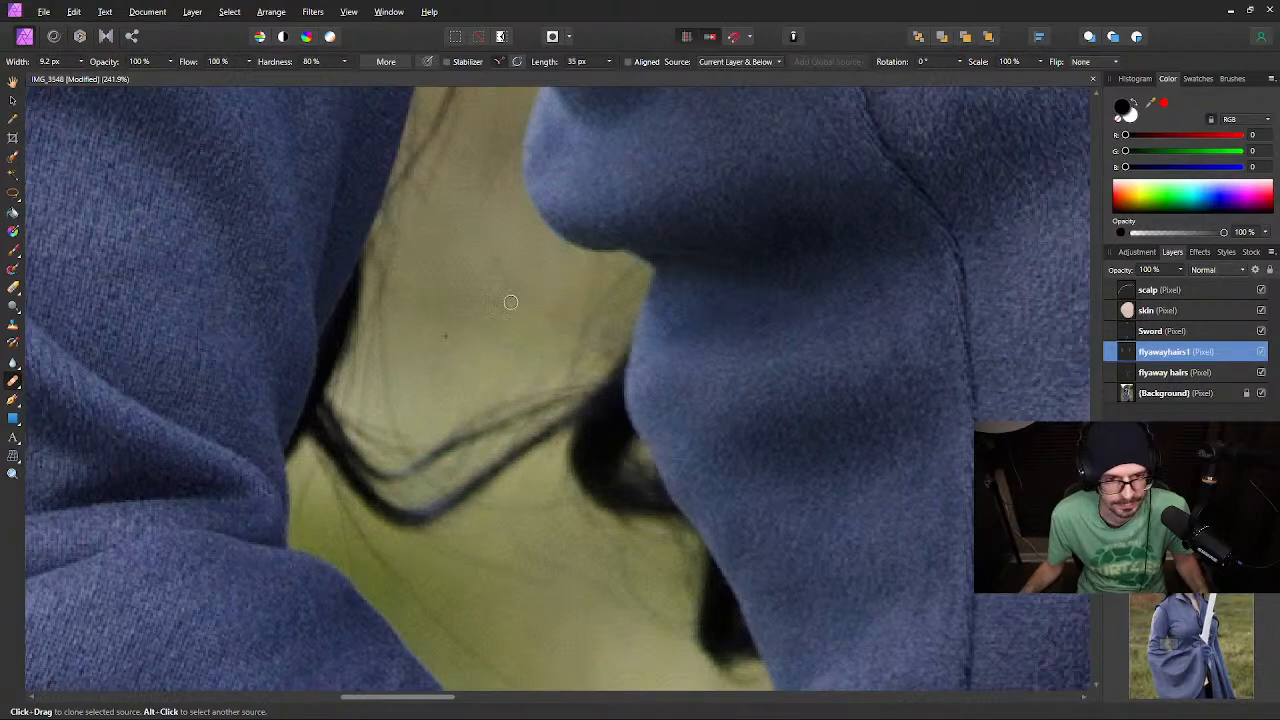
# Examine the dress, sword, face, forehead and wig hairline at several zoom levels
pyautogui.scroll(-10, 495, 289)
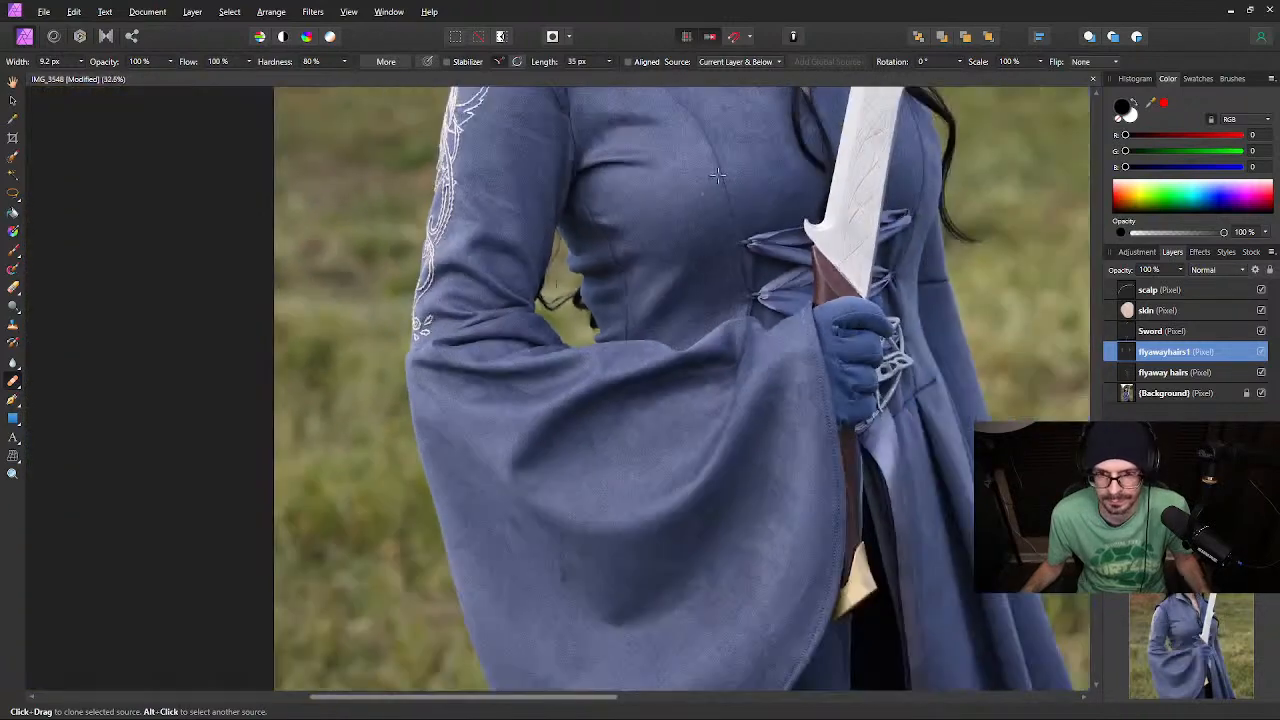
pyautogui.moveTo(719, 198); pyautogui.dragTo(548, 540)
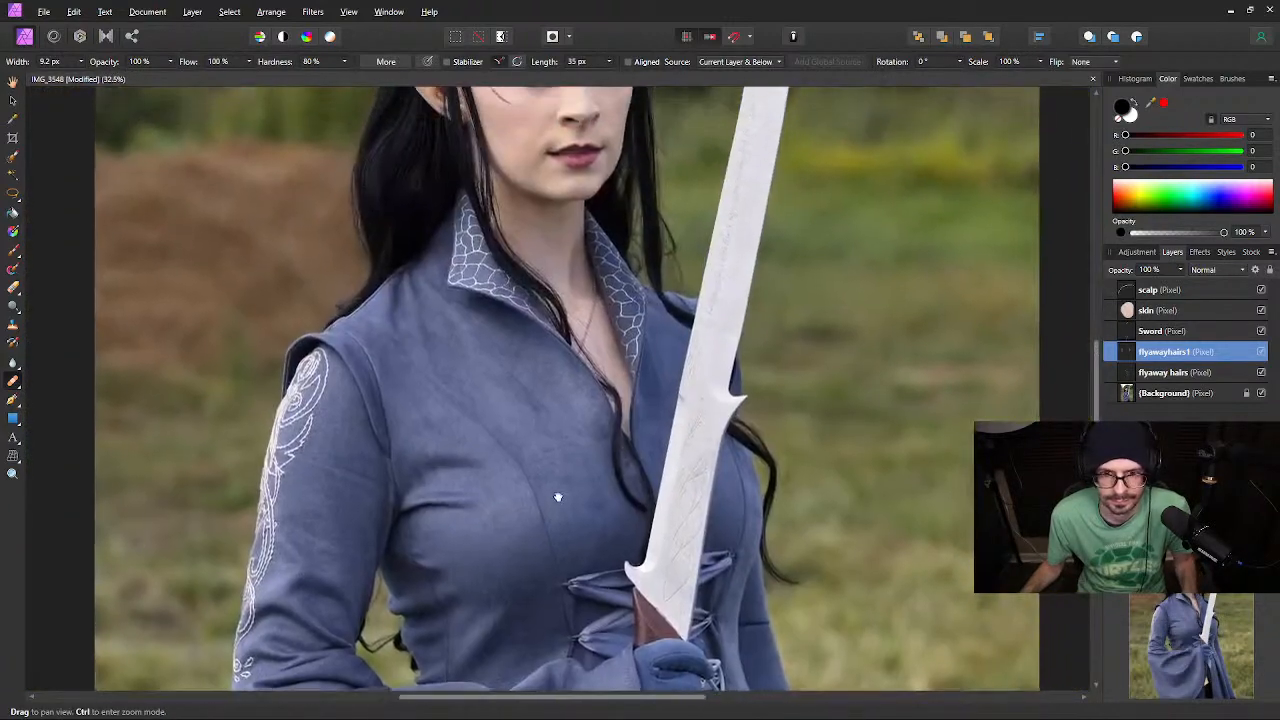
pyautogui.moveTo(541, 254); pyautogui.dragTo(491, 466)
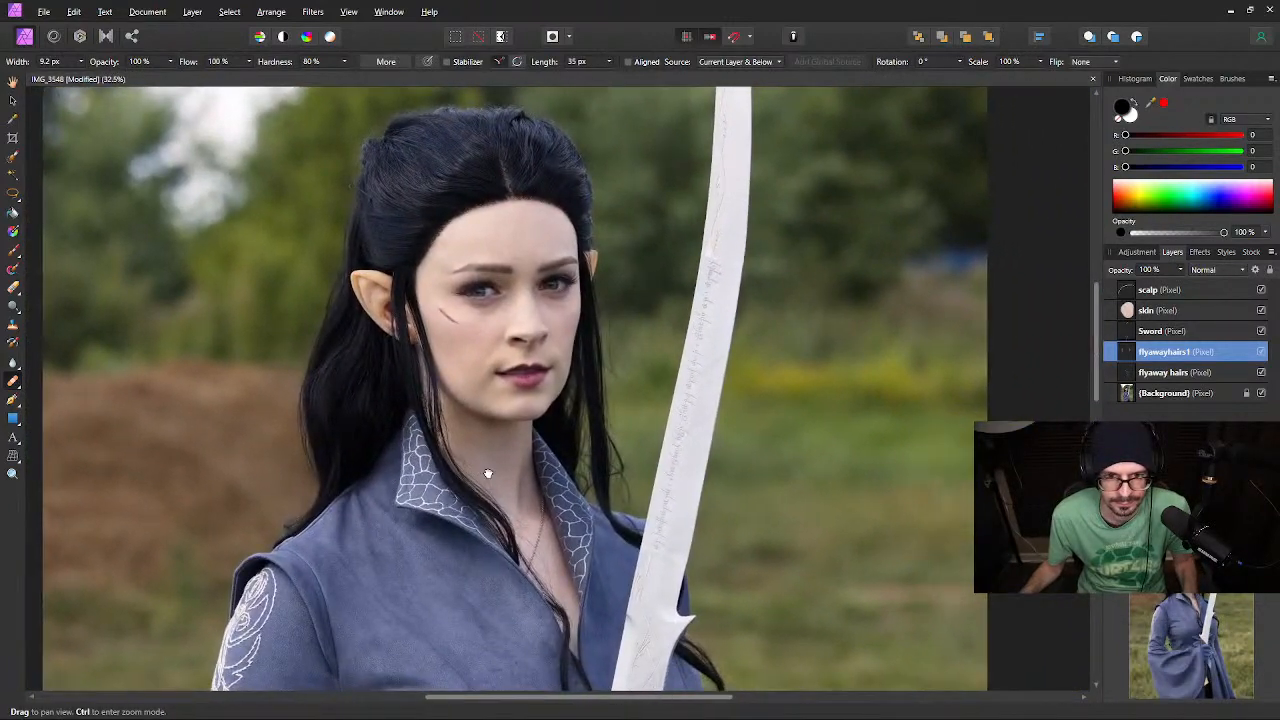
pyautogui.scroll(5, 523, 183)
pyautogui.scroll(3, 523, 183)
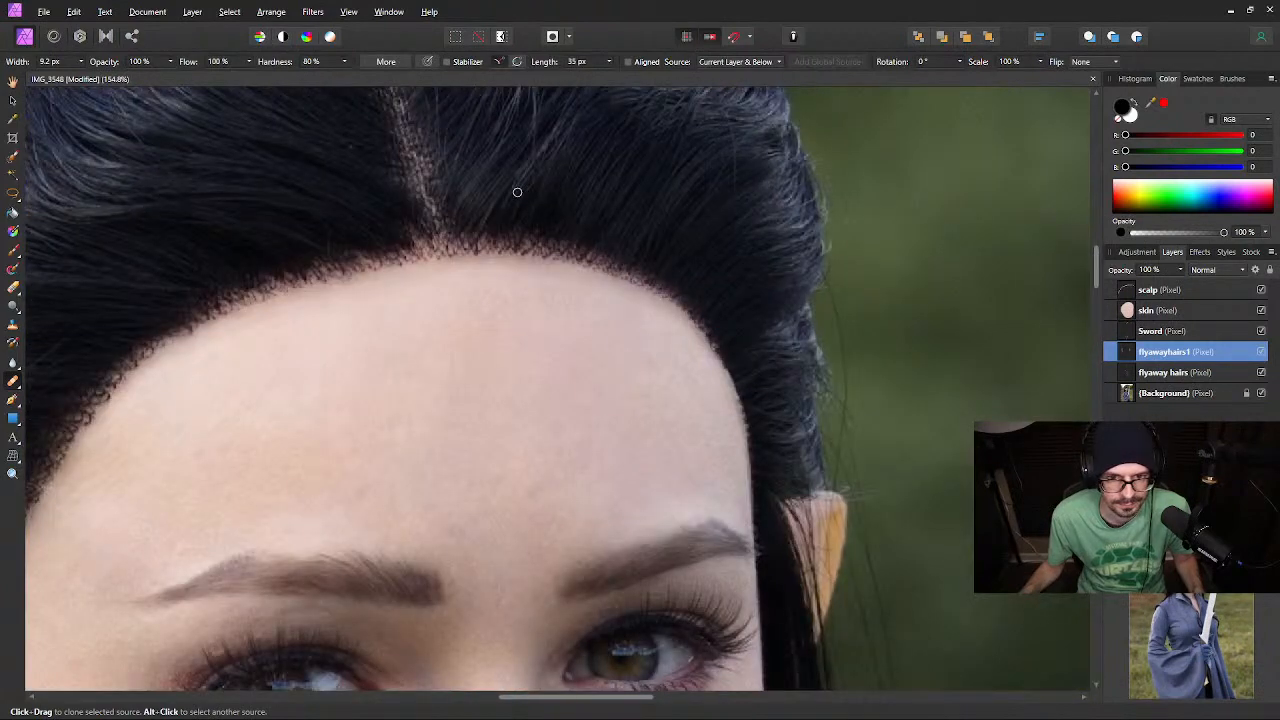
pyautogui.scroll(-6, 517, 192)
pyautogui.scroll(3, 512, 192)
pyautogui.scroll(2, 435, 168)
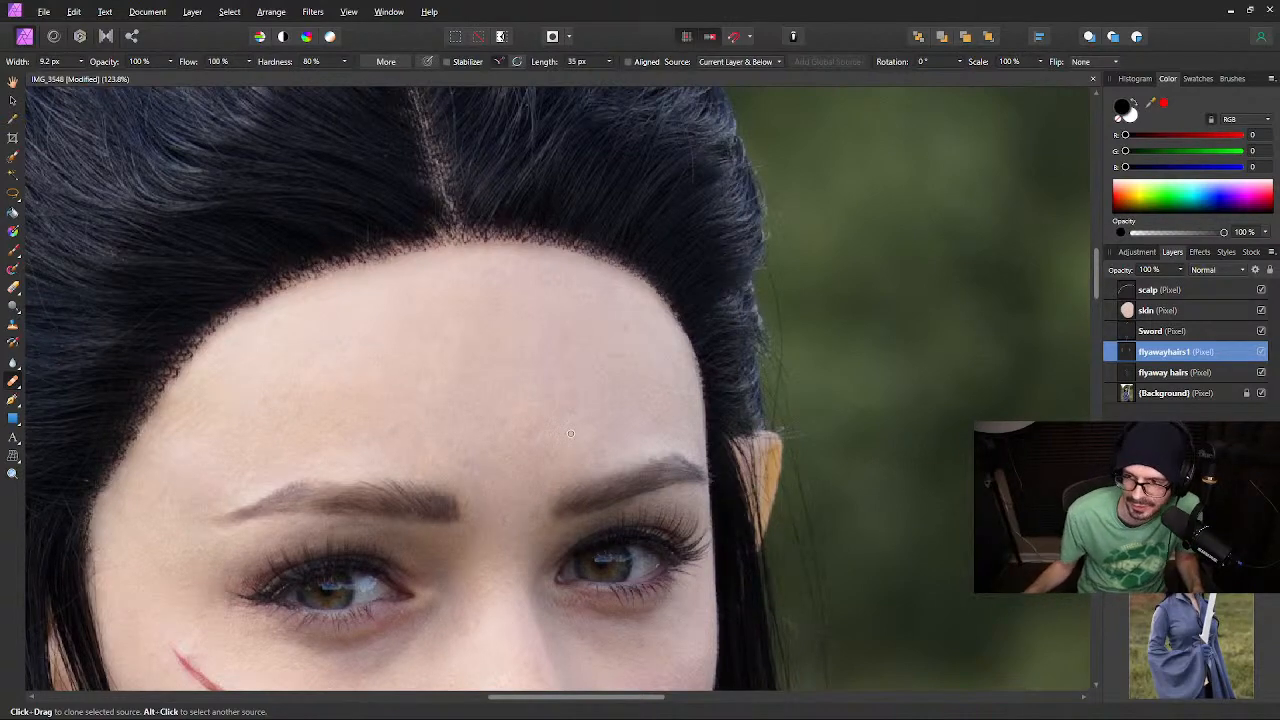
pyautogui.scroll(-5, 567, 464)
pyautogui.scroll(6, 560, 455)
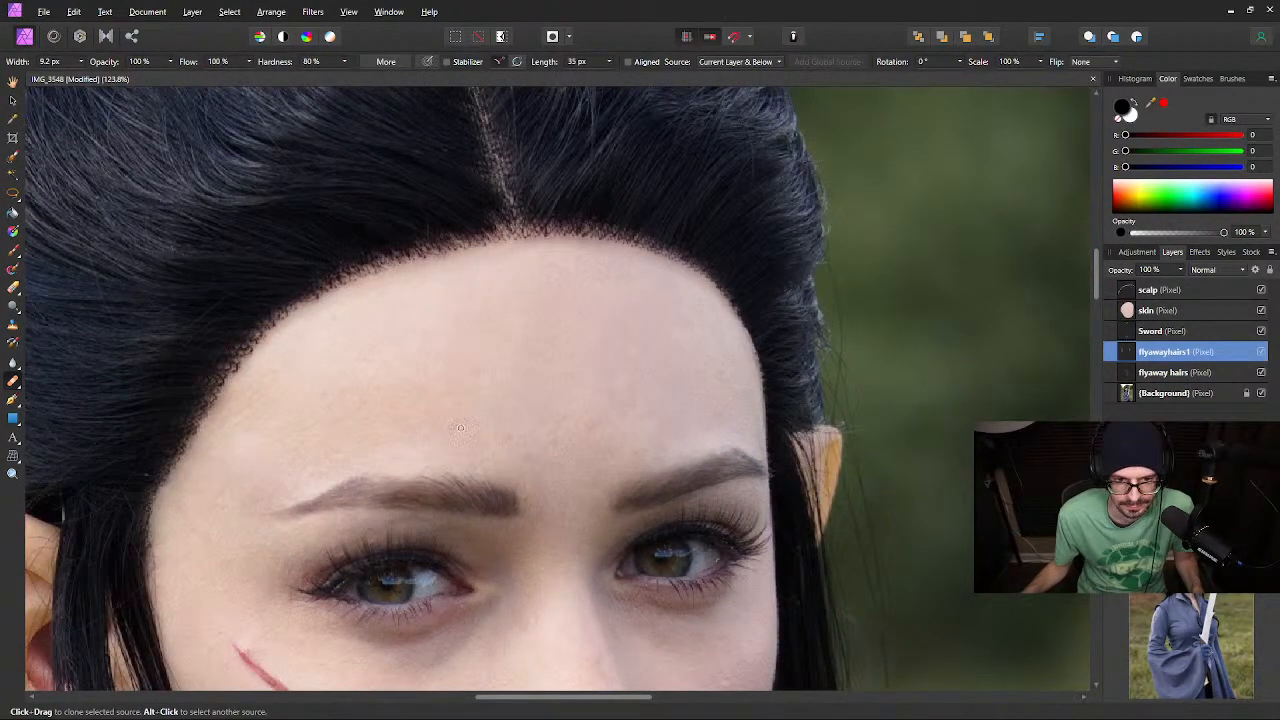
# Make the skin layer active, inspect the cheeks, nose and eyes up close, and save the document
pyautogui.click(1195, 311)
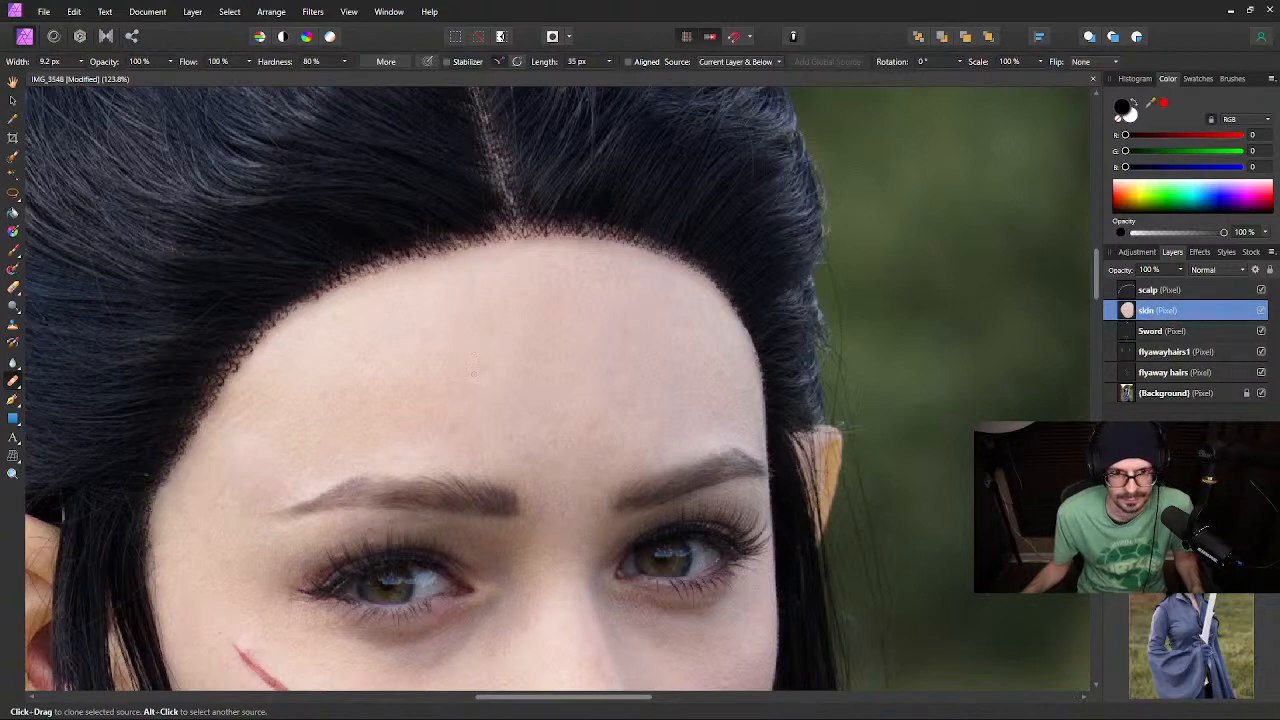
pyautogui.scroll(-6, 520, 465)
pyautogui.scroll(1, 597, 363)
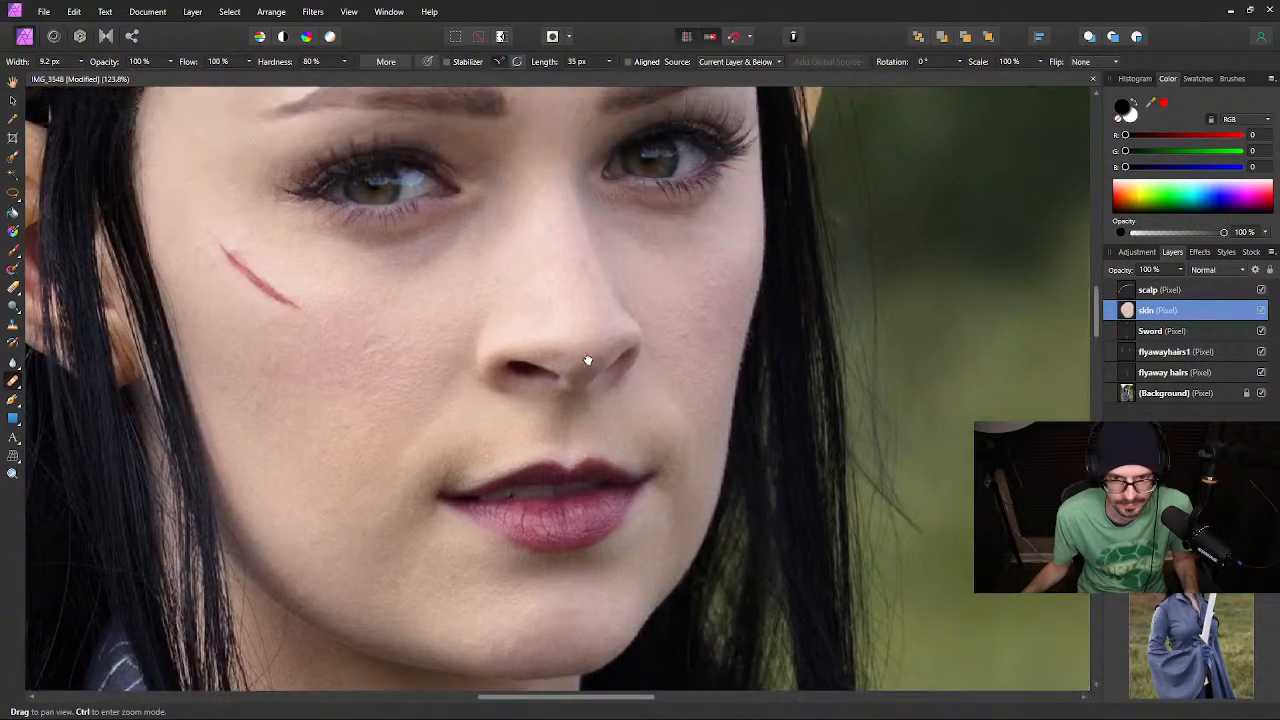
pyautogui.scroll(3, 443, 243)
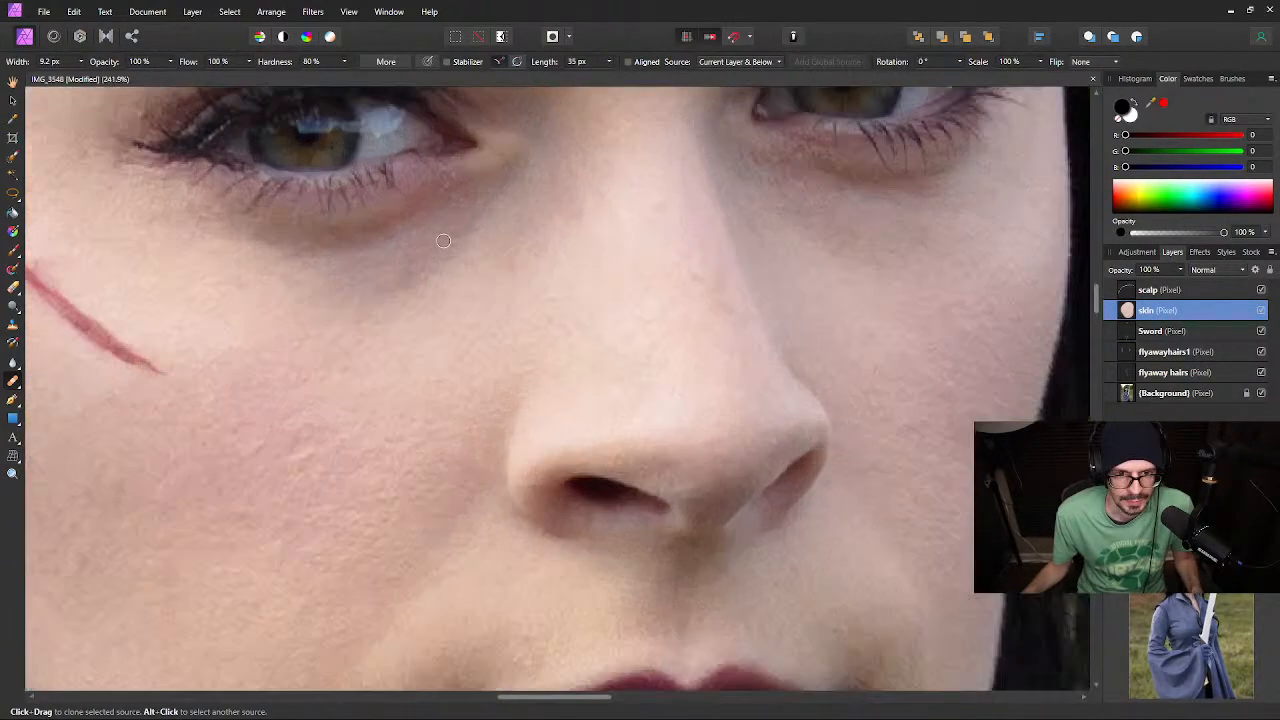
pyautogui.scroll(-3, 453, 251)
pyautogui.moveTo(554, 222)
pyautogui.mouseDown()
pyautogui.moveTo(590, 502)
pyautogui.moveTo(620, 434)
pyautogui.mouseUp()
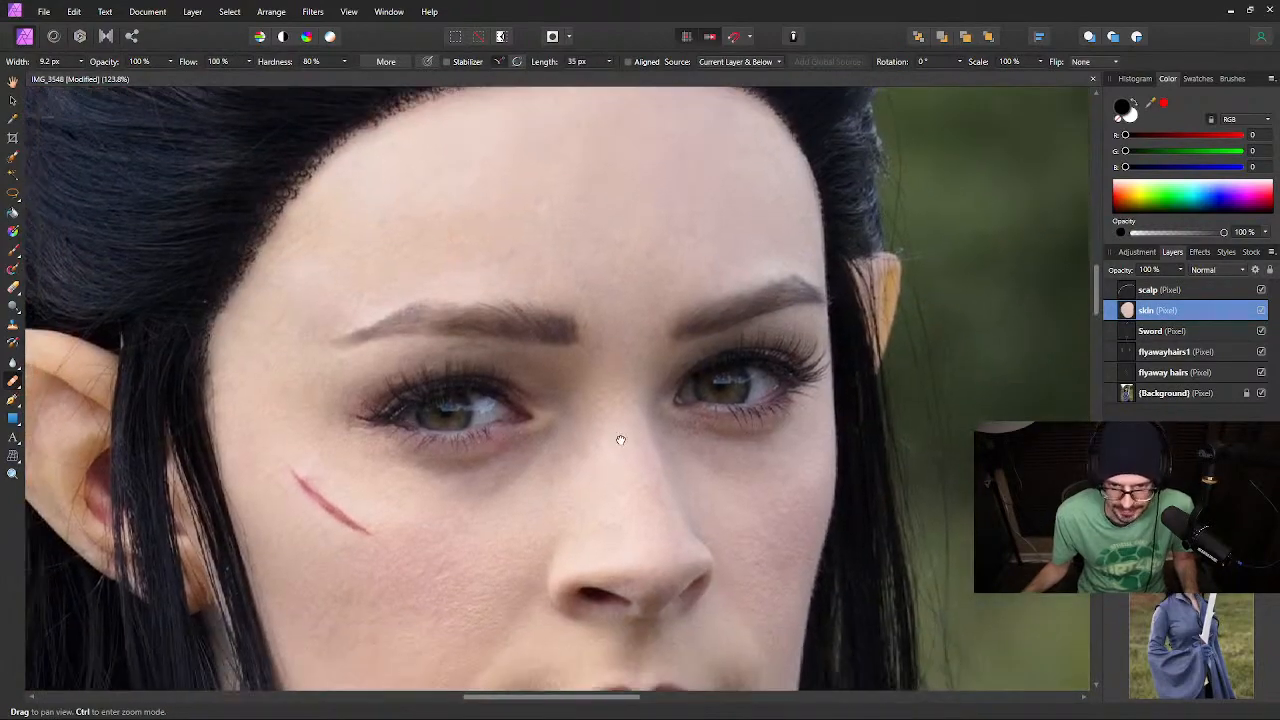
pyautogui.hotkey('ctrl', 's')
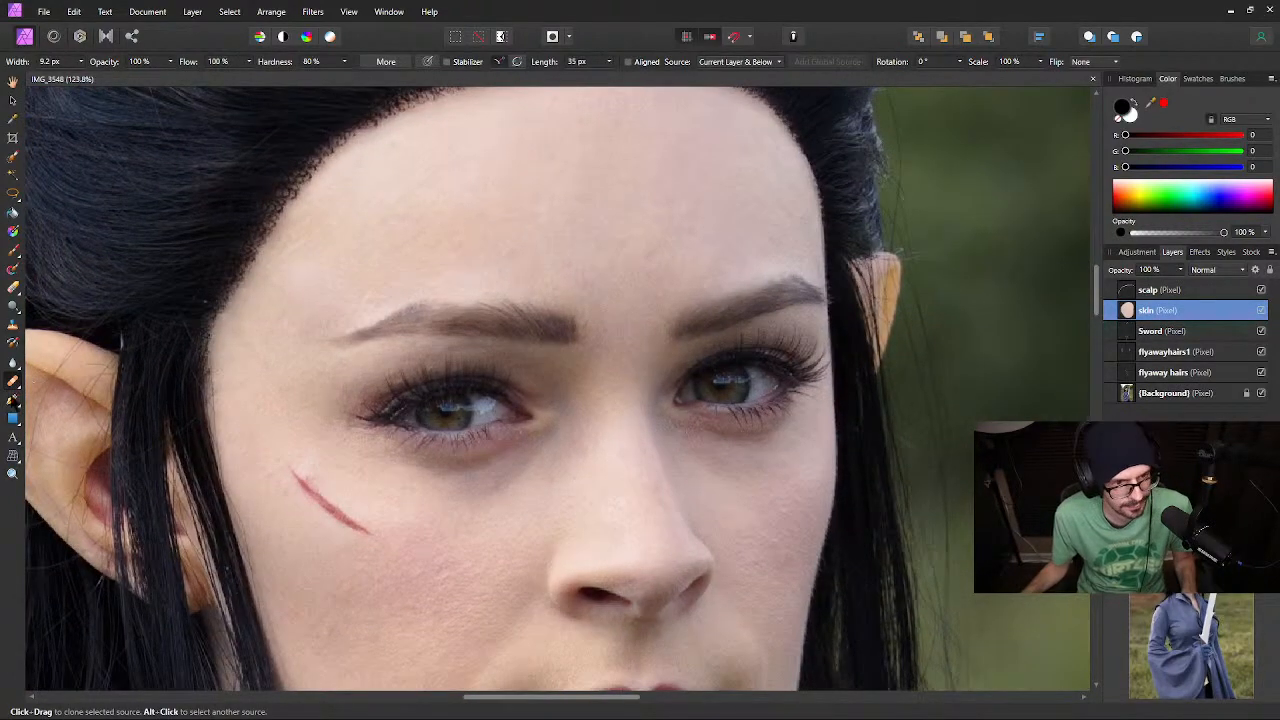
# Try the Blemish Removal Tool at 50 px on the cheek near the scar, and undo it
pyautogui.scroll(4, 459, 445)
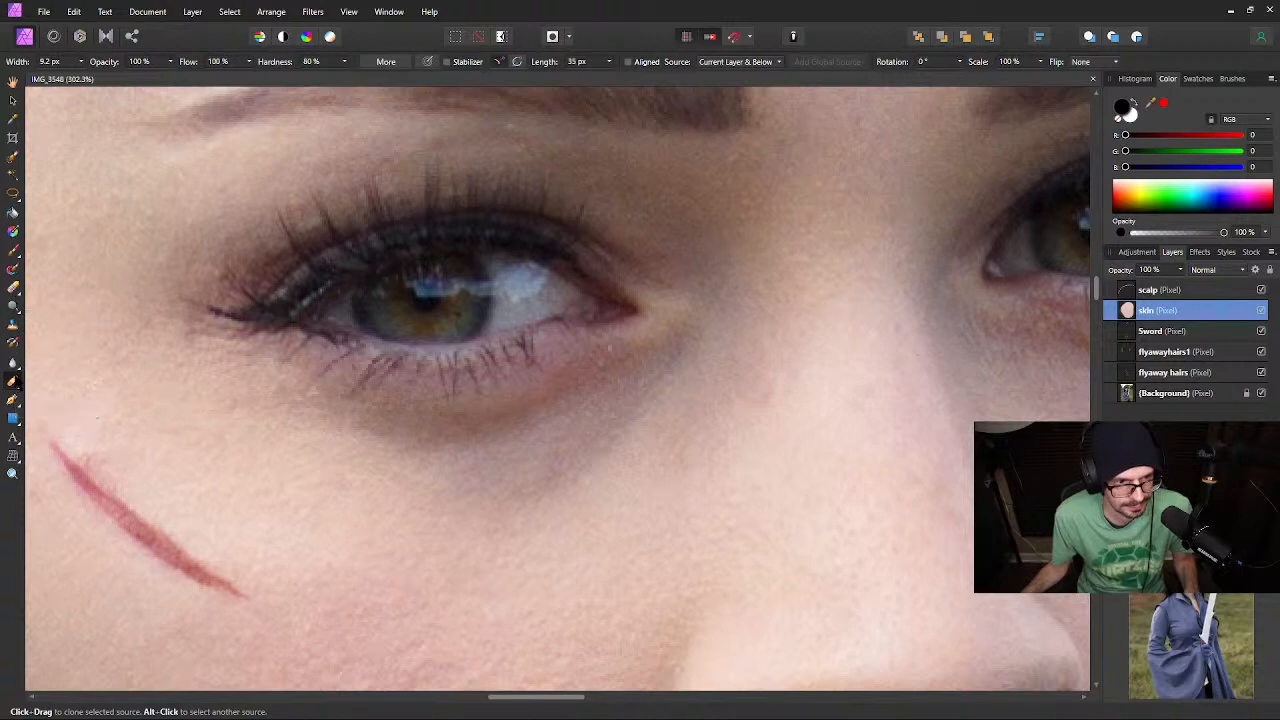
pyautogui.click(12, 381)
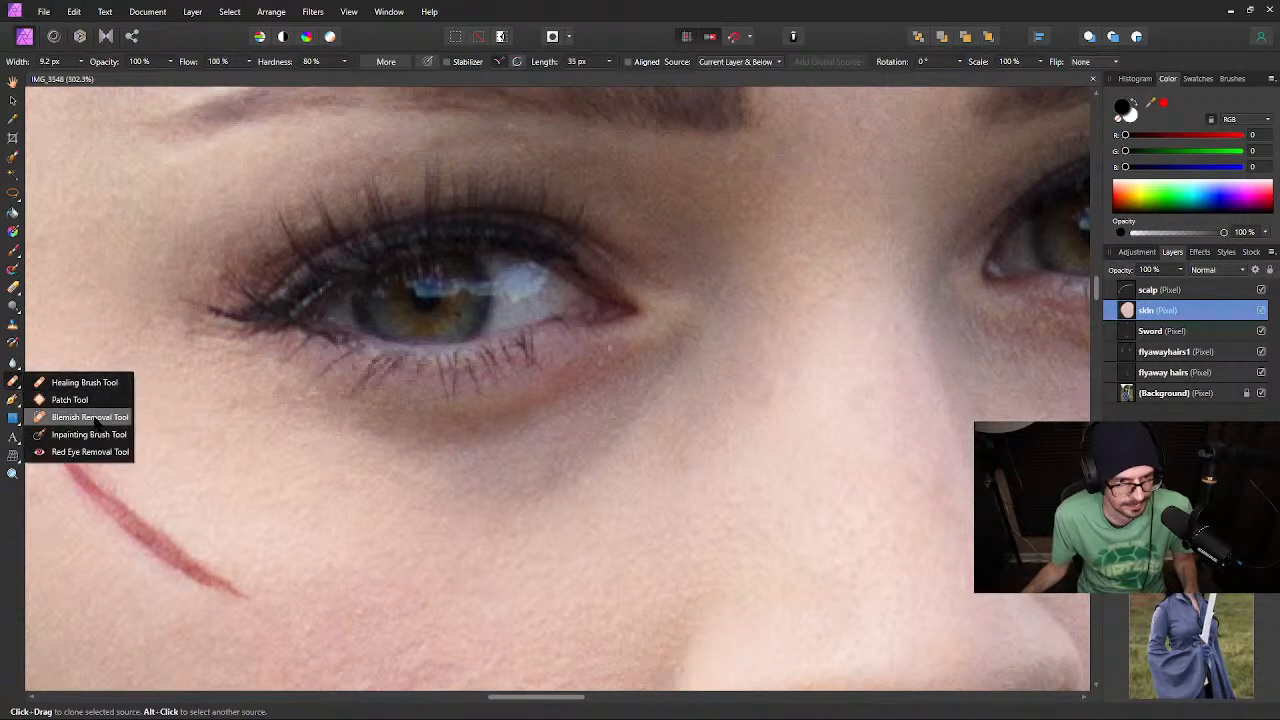
pyautogui.click(90, 417)
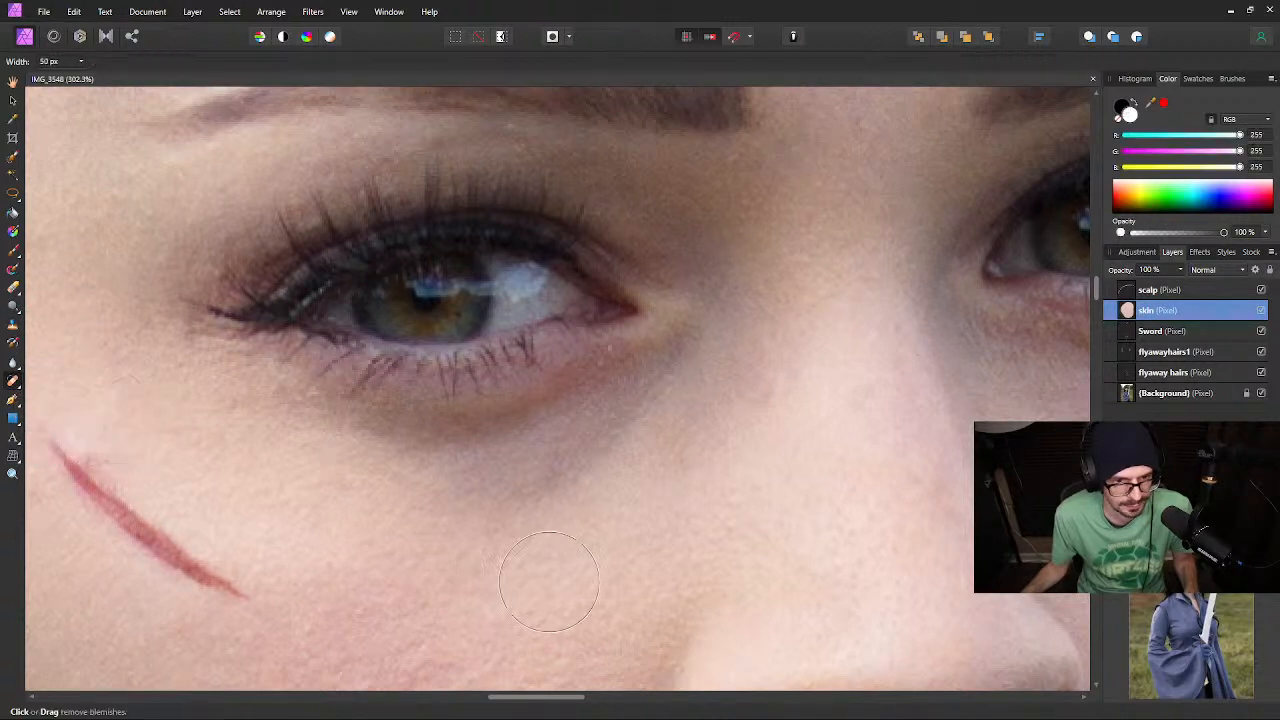
pyautogui.click(390, 595)
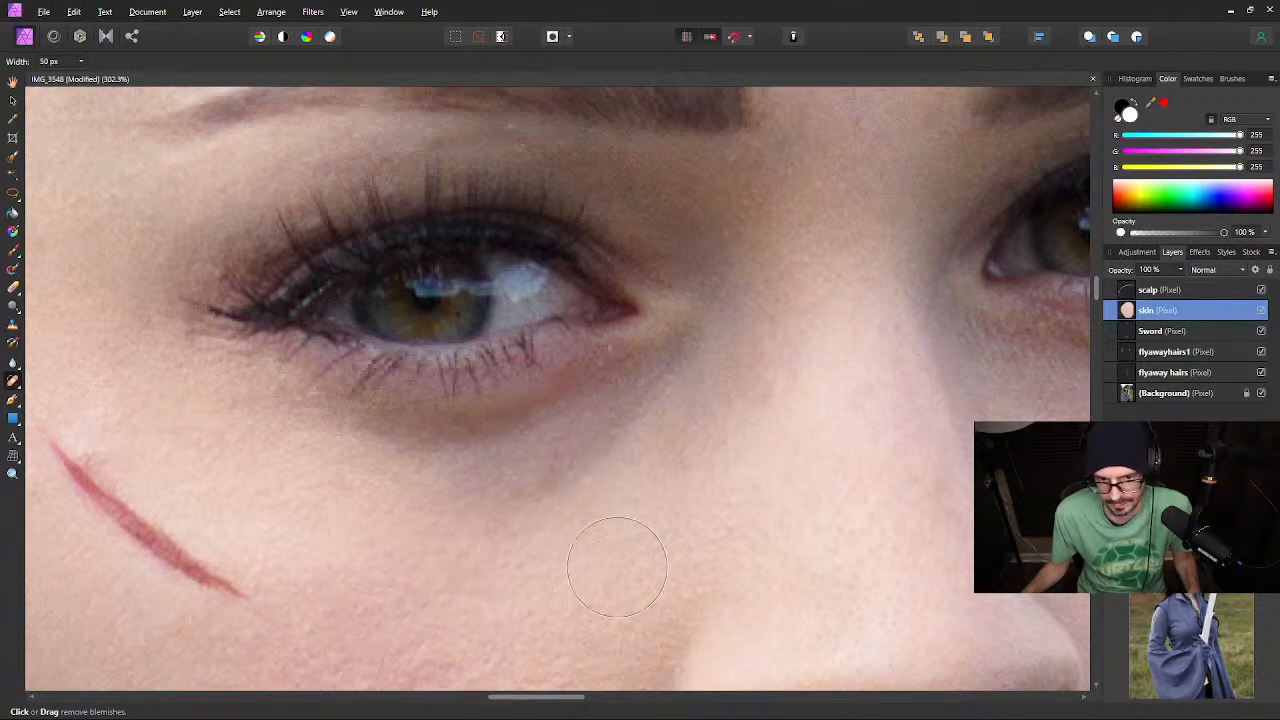
pyautogui.click(73, 10)
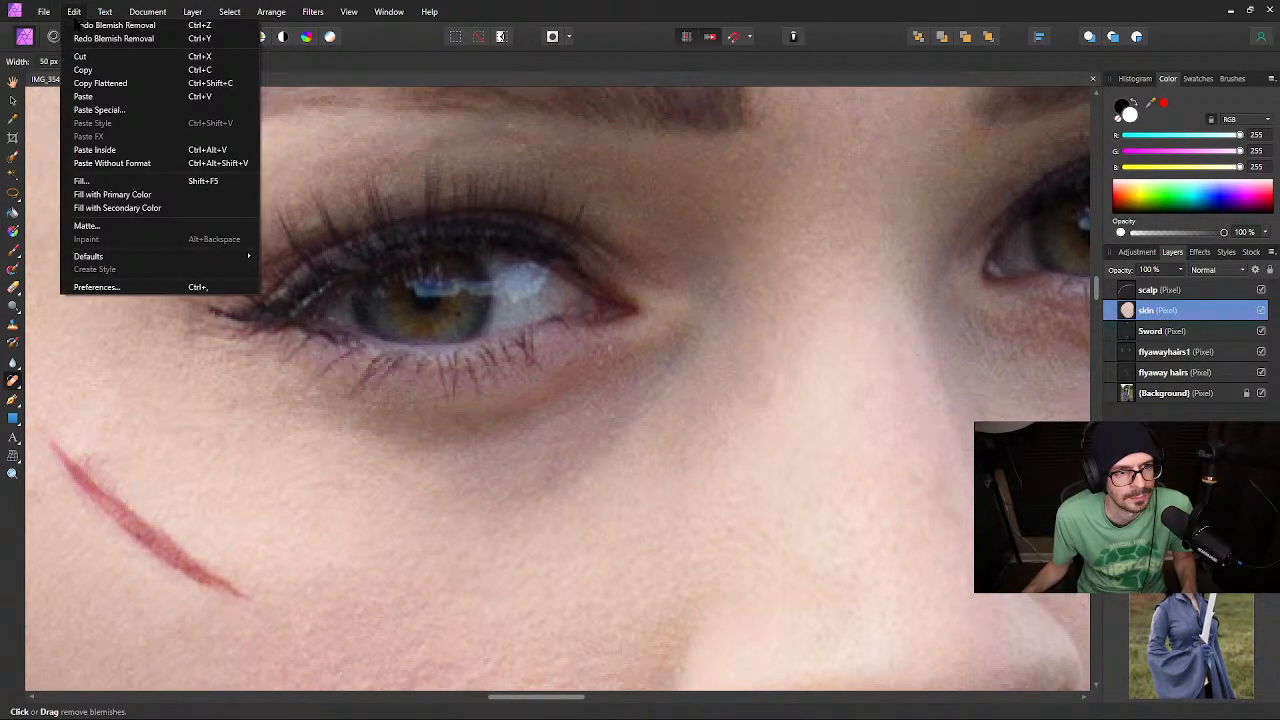
pyautogui.click(78, 25)
pyautogui.click(74, 11)
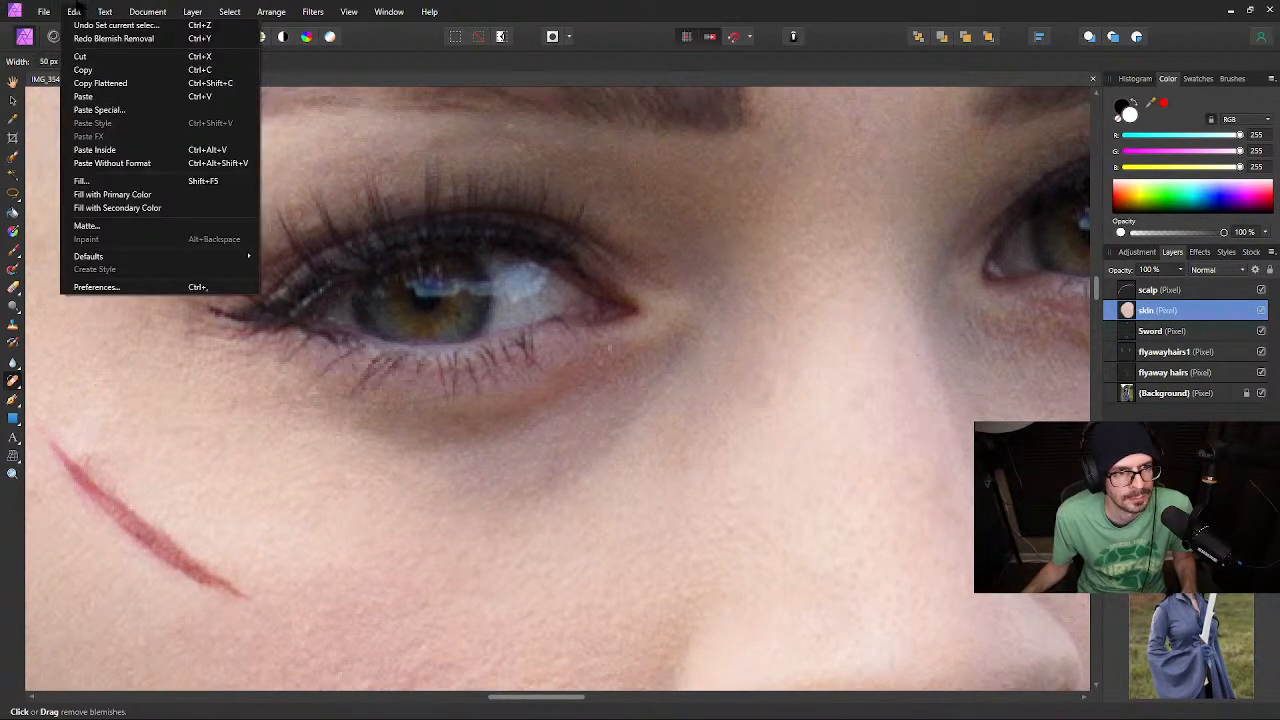
pyautogui.click(75, 11)
# Try the Inpainting Brush at 22.8 px on the skin beneath the eye above the scar, and undo it
pyautogui.click(14, 385)
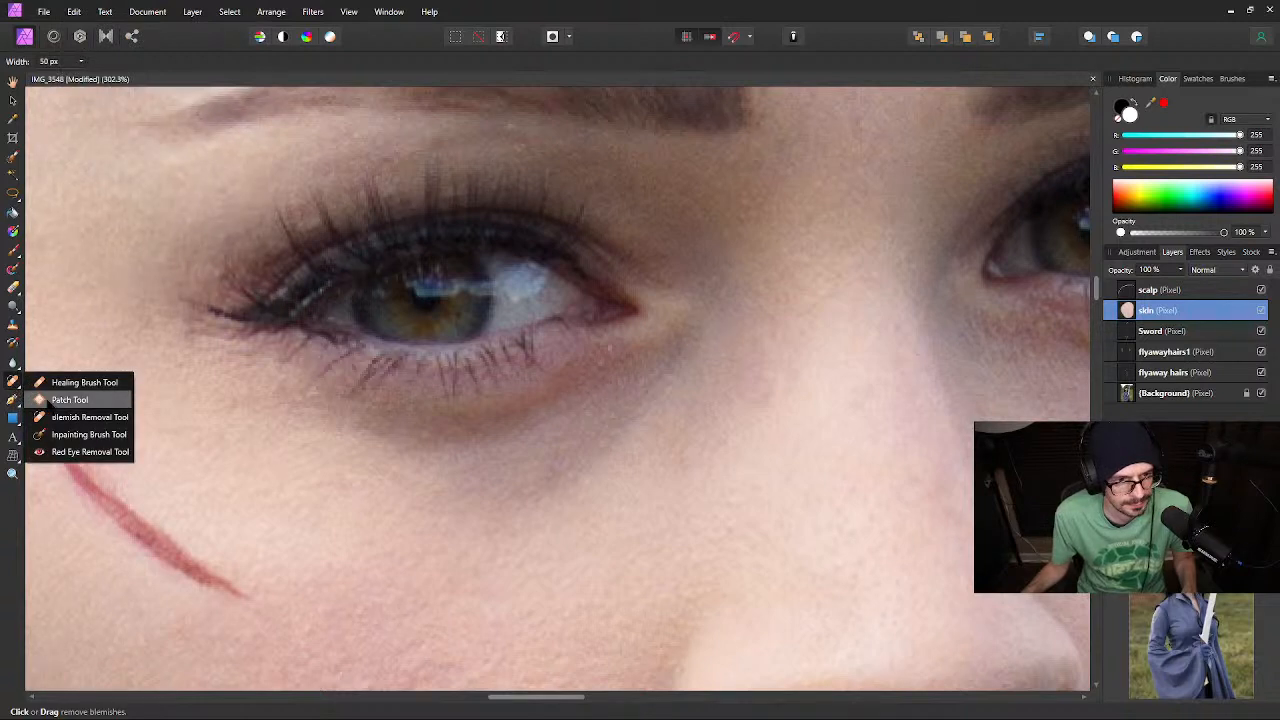
pyautogui.click(65, 417)
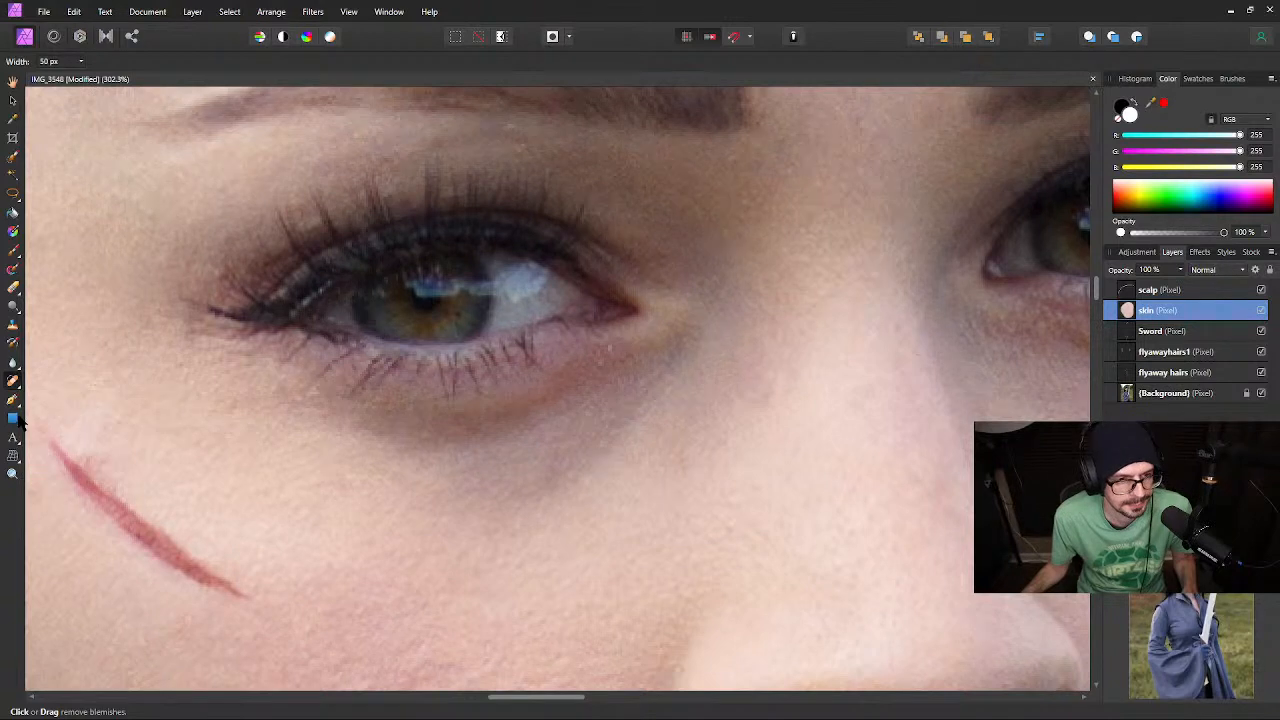
pyautogui.click(13, 382)
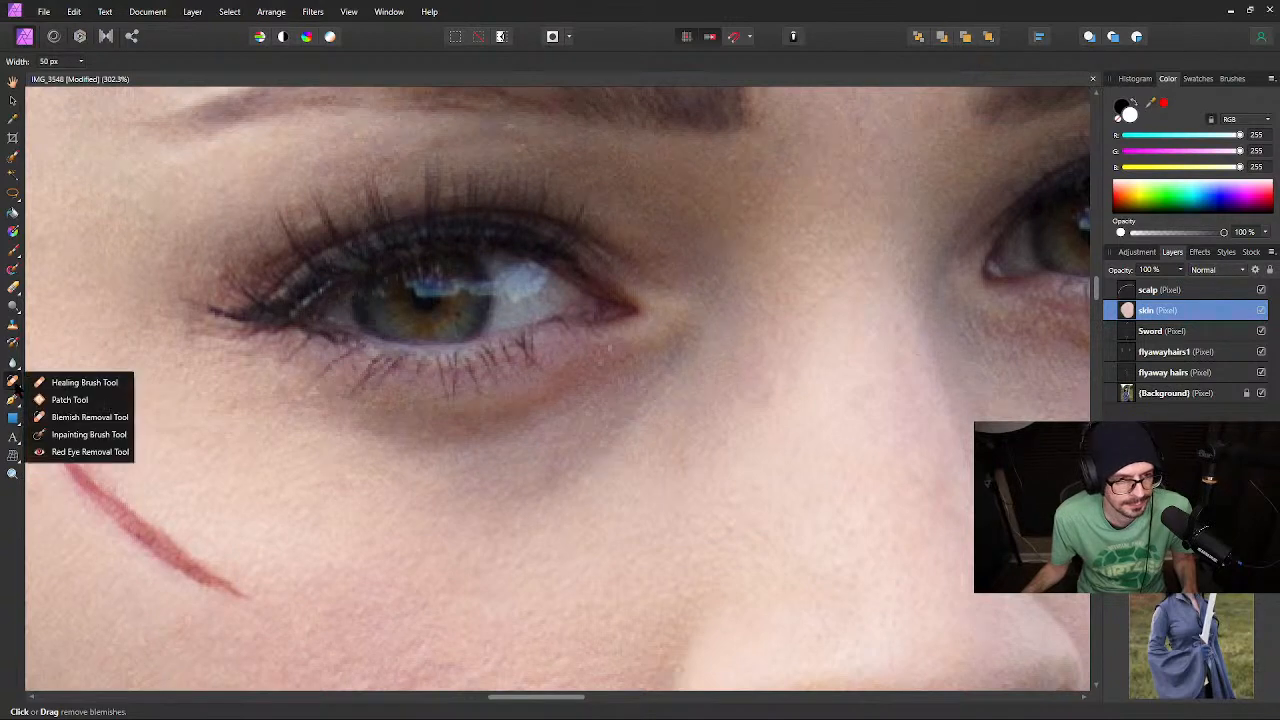
pyautogui.click(89, 434)
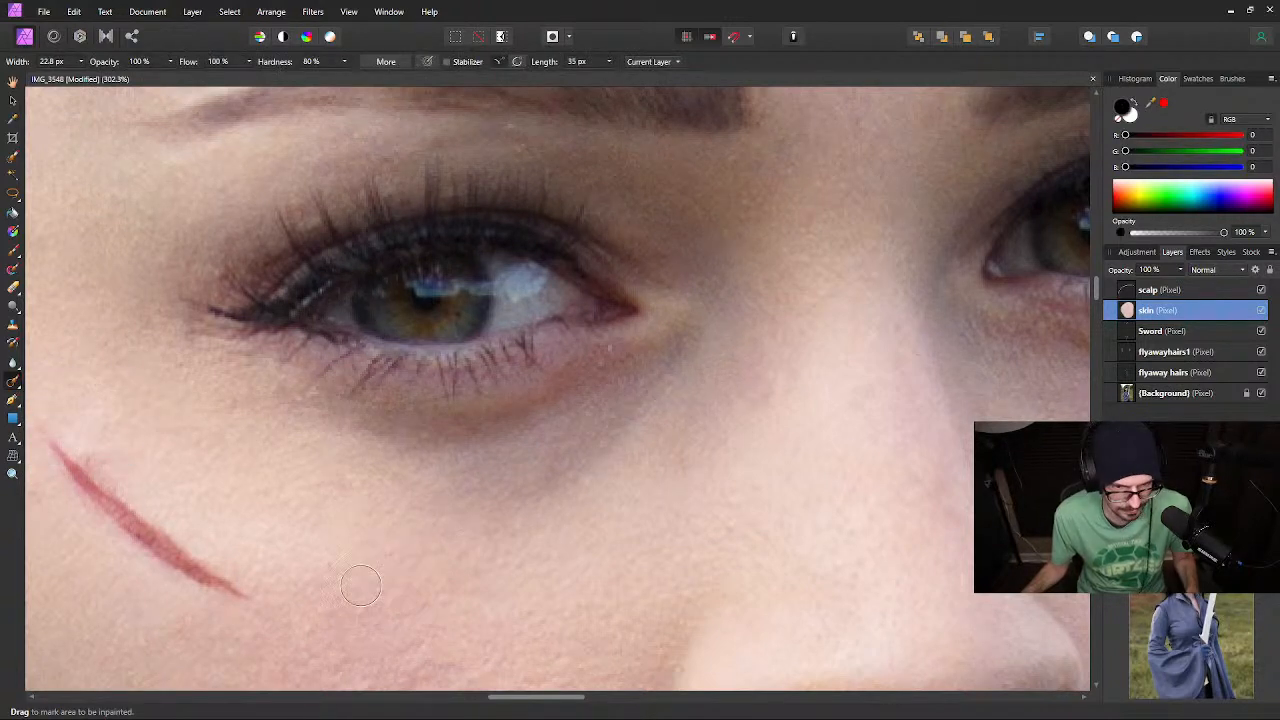
pyautogui.moveTo(489, 443)
pyautogui.mouseDown()
pyautogui.moveTo(538, 429)
pyautogui.moveTo(490, 465)
pyautogui.mouseUp()
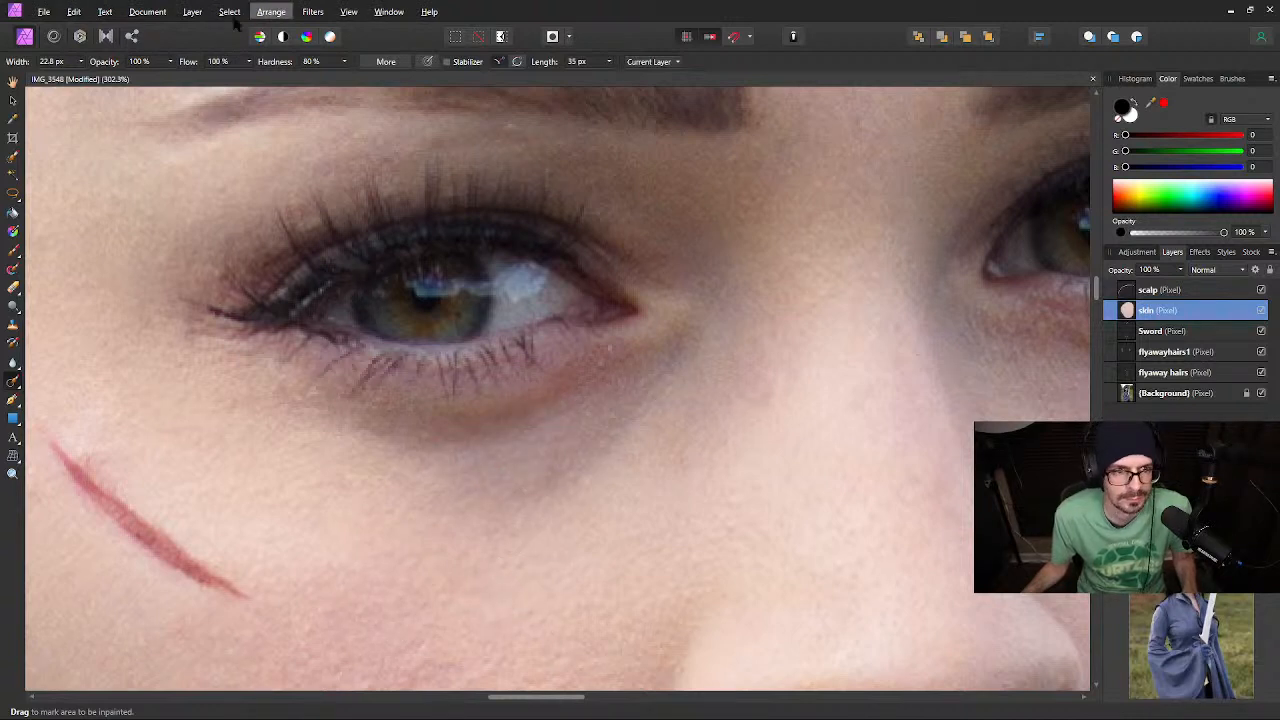
pyautogui.click(66, 14)
pyautogui.click(76, 24)
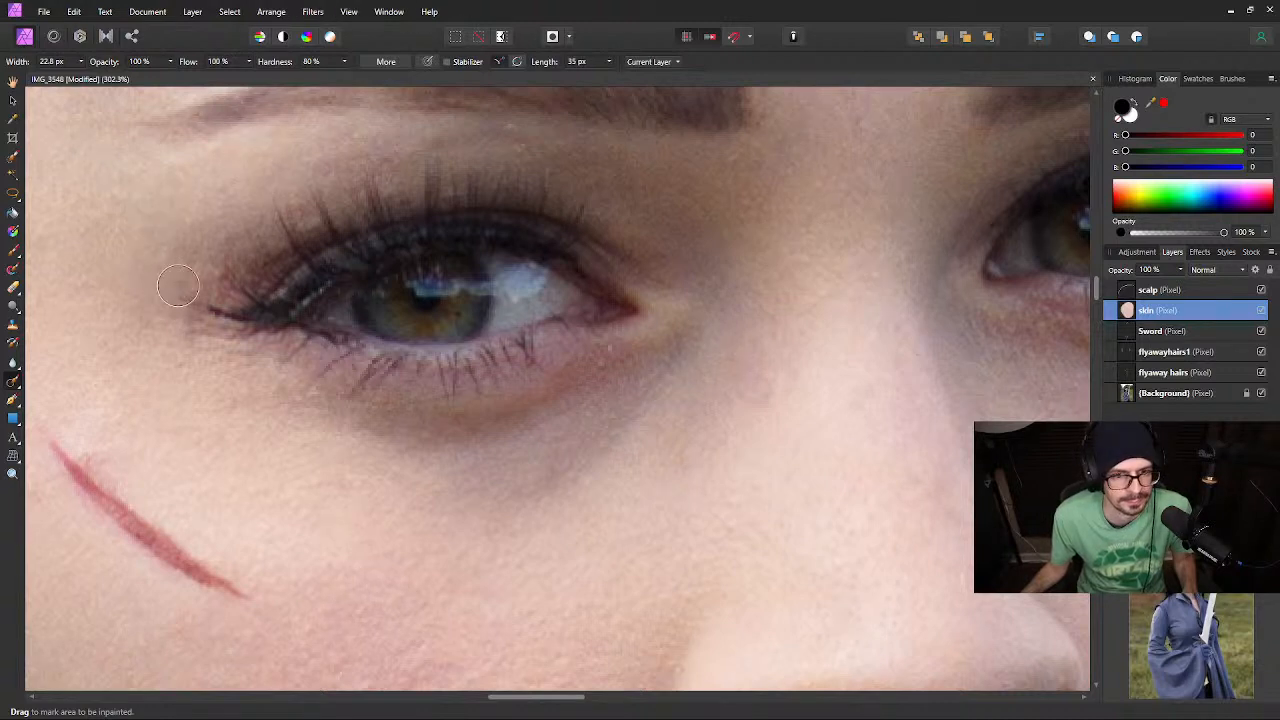
# Try the Patch Tool with Texture Only on the dark area beneath the eye above the scar, and undo it
pyautogui.click(13, 382)
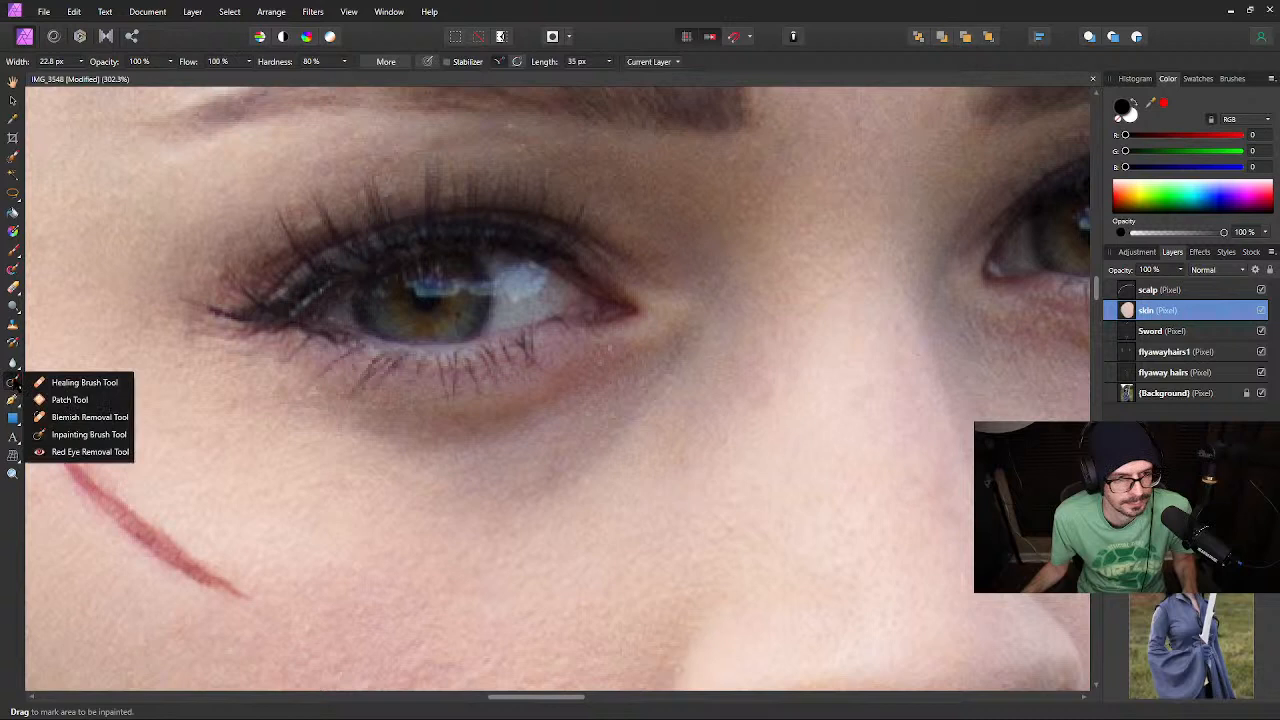
pyautogui.click(70, 399)
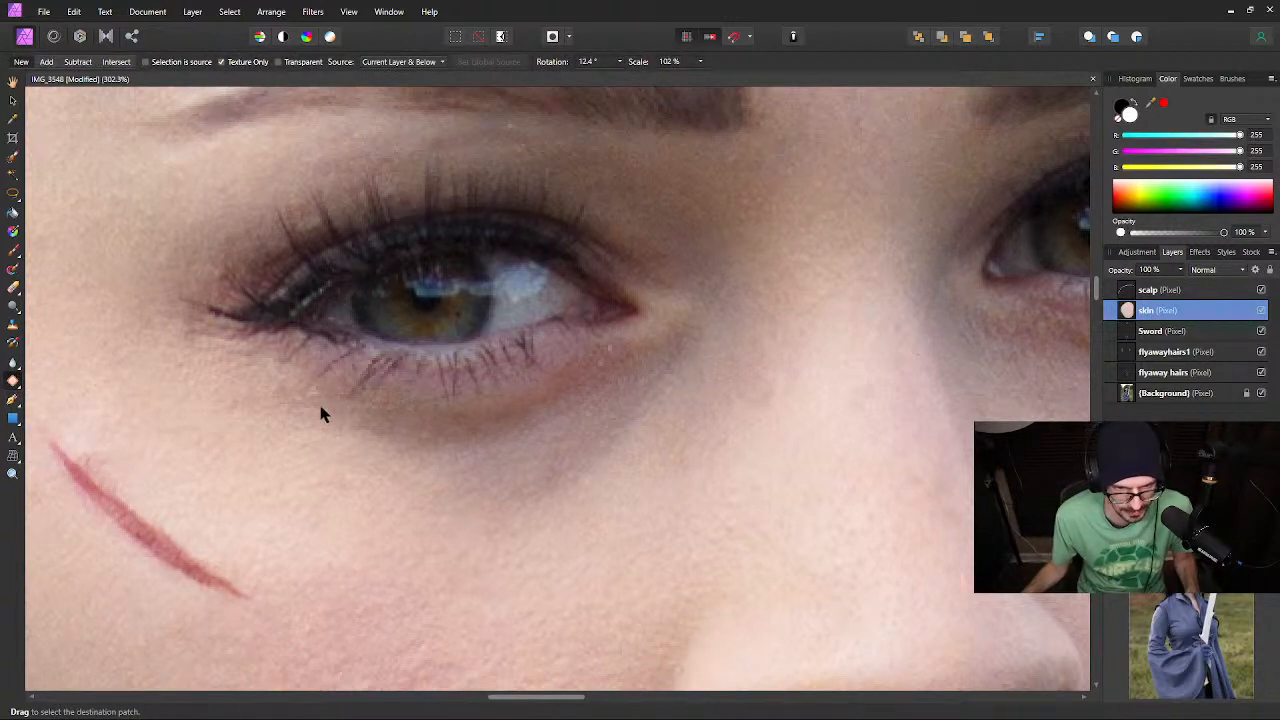
pyautogui.moveTo(320, 413)
pyautogui.mouseDown()
pyautogui.moveTo(474, 414)
pyautogui.moveTo(618, 361)
pyautogui.moveTo(703, 351)
pyautogui.moveTo(695, 384)
pyautogui.moveTo(608, 471)
pyautogui.moveTo(567, 502)
pyautogui.moveTo(512, 515)
pyautogui.moveTo(410, 515)
pyautogui.moveTo(369, 496)
pyautogui.moveTo(312, 445)
pyautogui.moveTo(307, 405)
pyautogui.mouseUp()
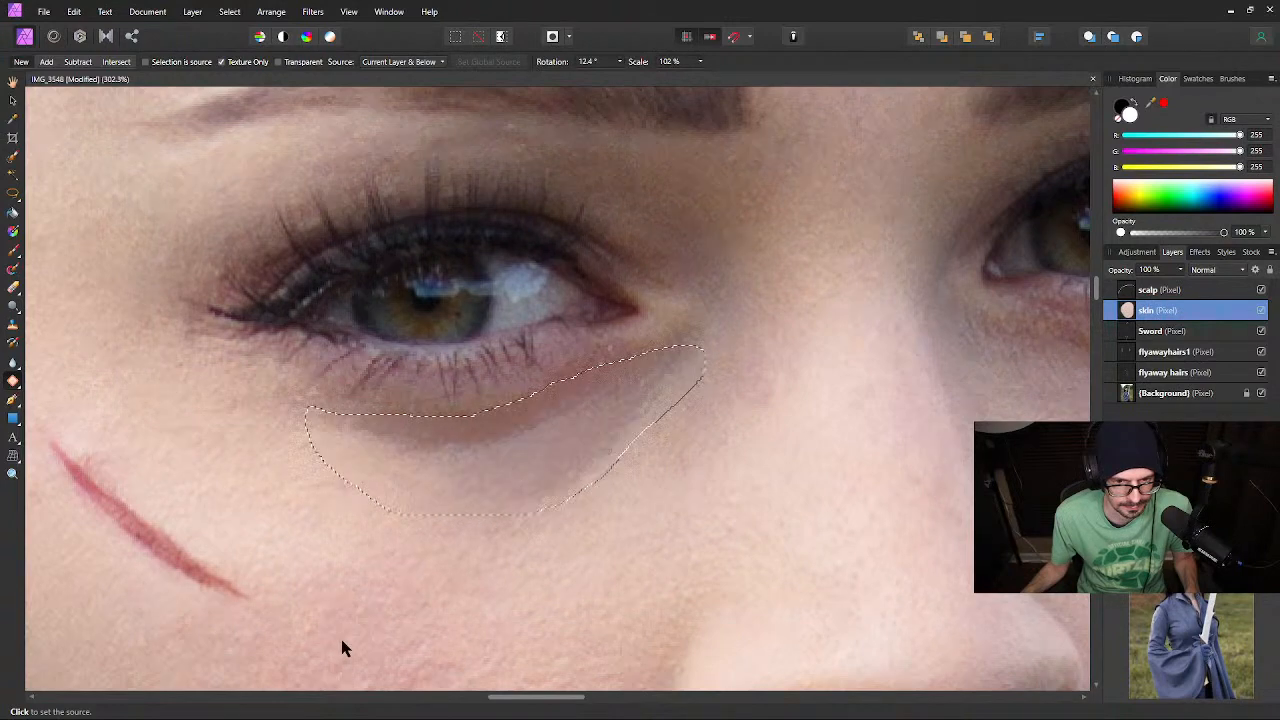
pyautogui.scroll(-2, 404, 620)
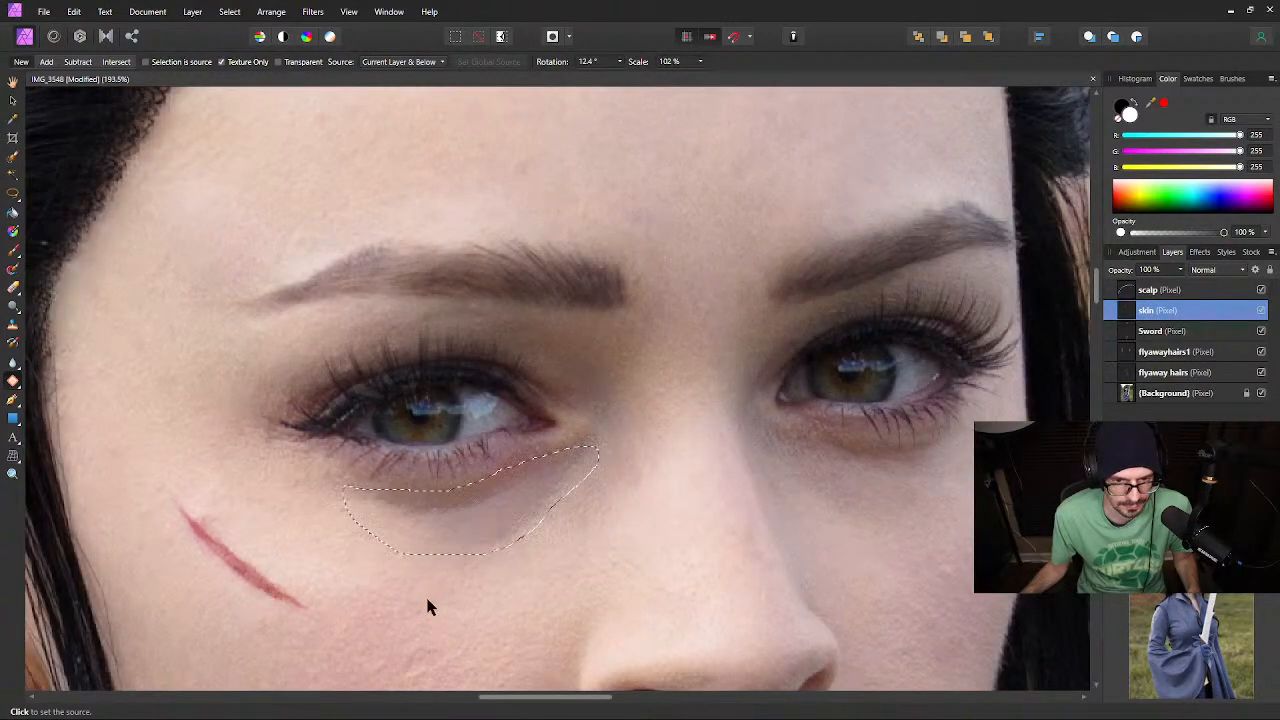
pyautogui.moveTo(427, 596); pyautogui.dragTo(429, 342)
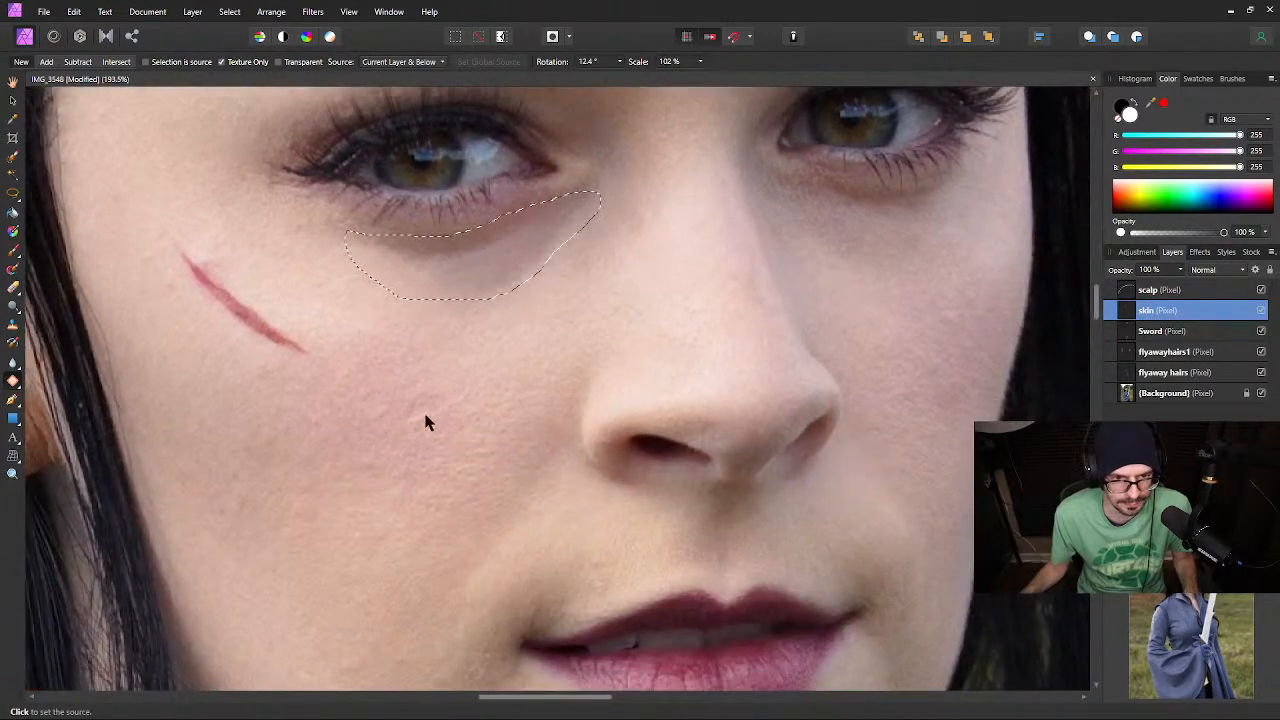
pyautogui.click(355, 436)
pyautogui.click(347, 496)
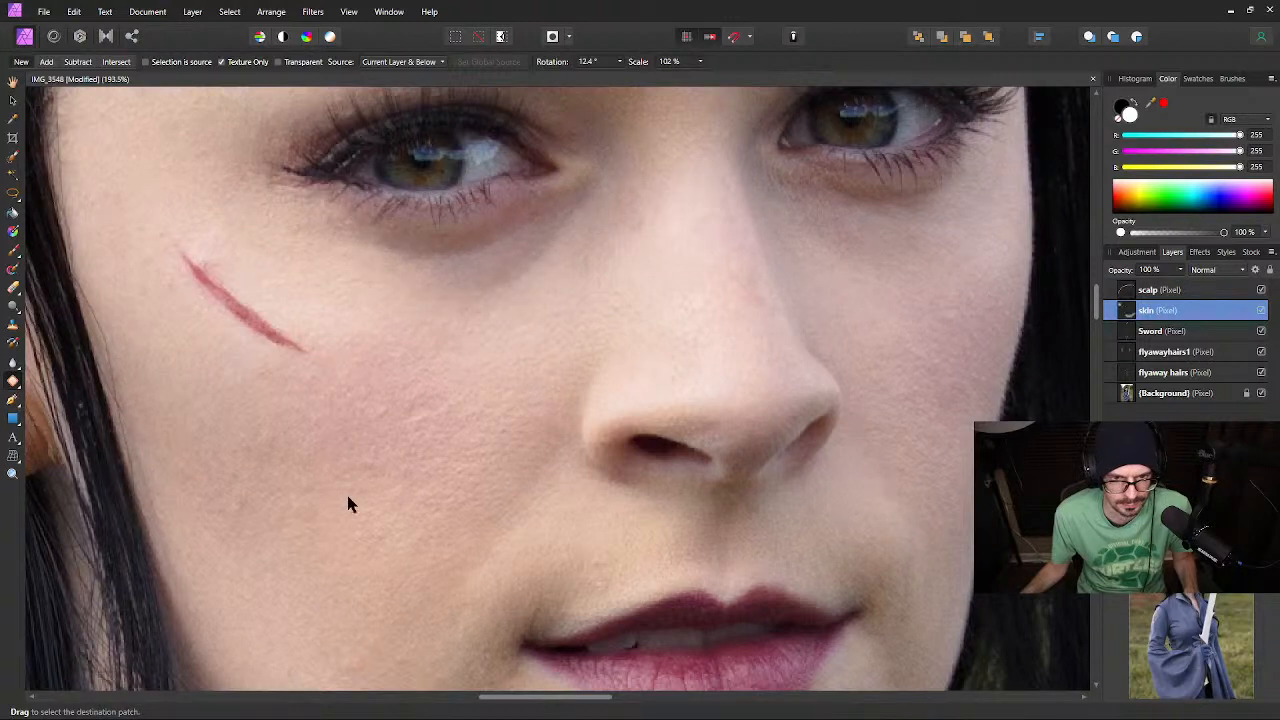
pyautogui.hotkey('ctrl', 'z')
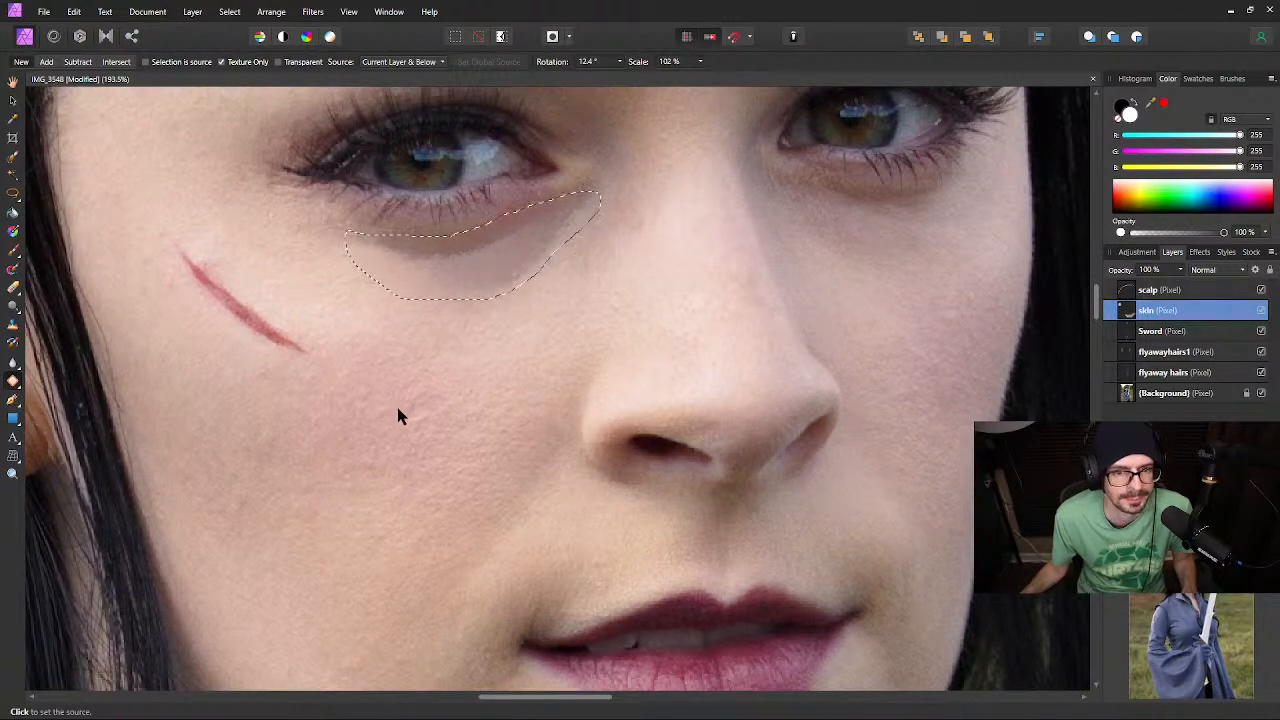
pyautogui.click(396, 398)
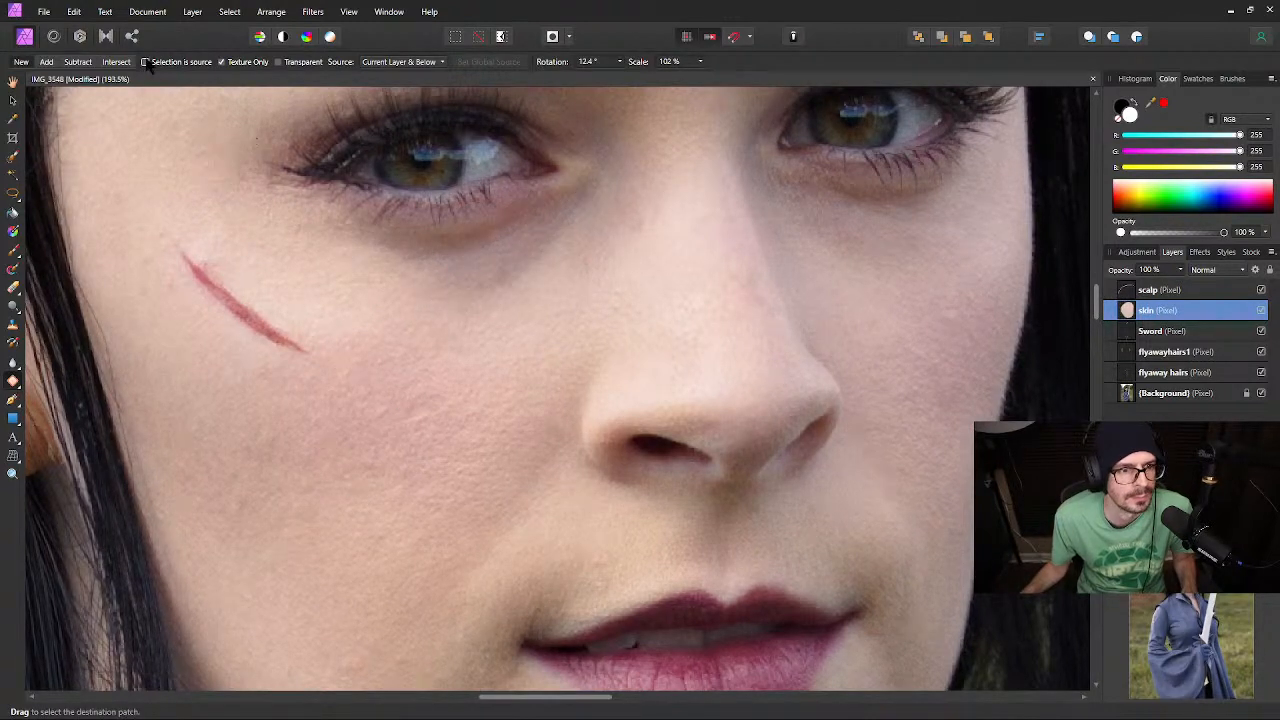
# Turn off Texture Only and patch the dark area beneath the eye above the scar with skin from the lower cheek
pyautogui.click(222, 62)
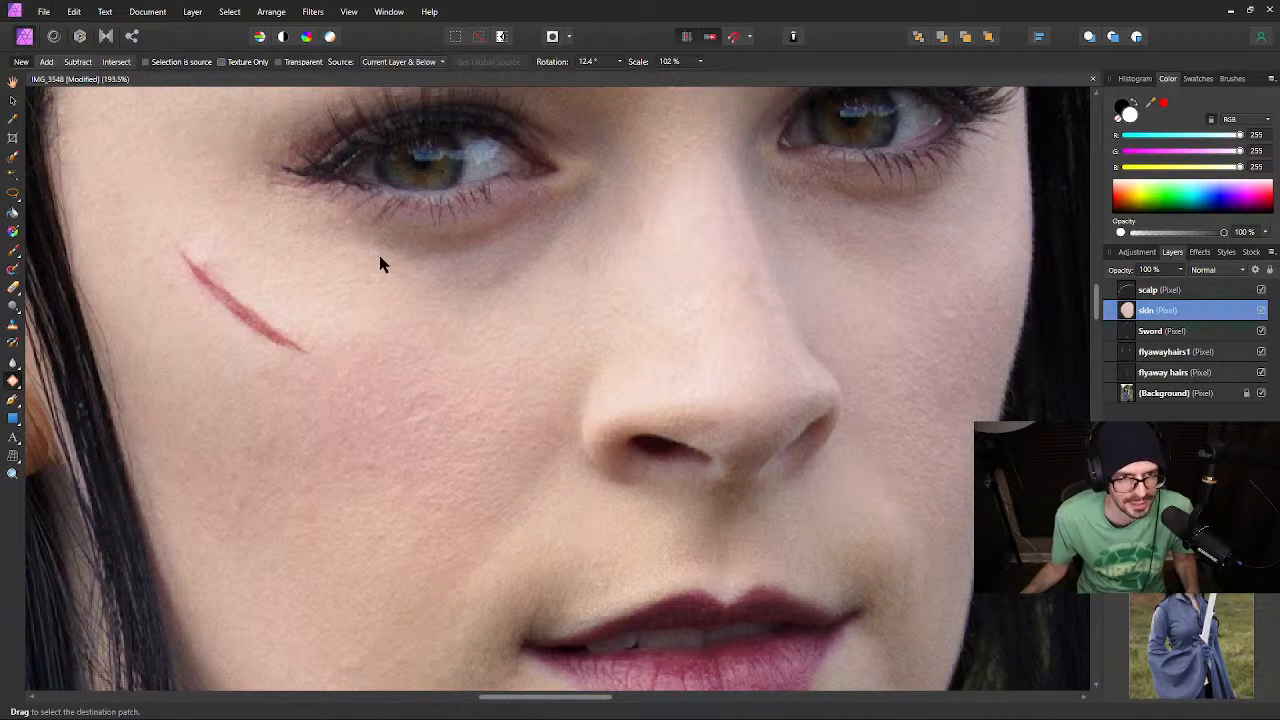
pyautogui.moveTo(360, 240)
pyautogui.mouseDown()
pyautogui.moveTo(420, 249)
pyautogui.moveTo(491, 235)
pyautogui.moveTo(591, 194)
pyautogui.moveTo(583, 234)
pyautogui.moveTo(538, 274)
pyautogui.moveTo(463, 306)
pyautogui.moveTo(383, 271)
pyautogui.moveTo(361, 243)
pyautogui.mouseUp()
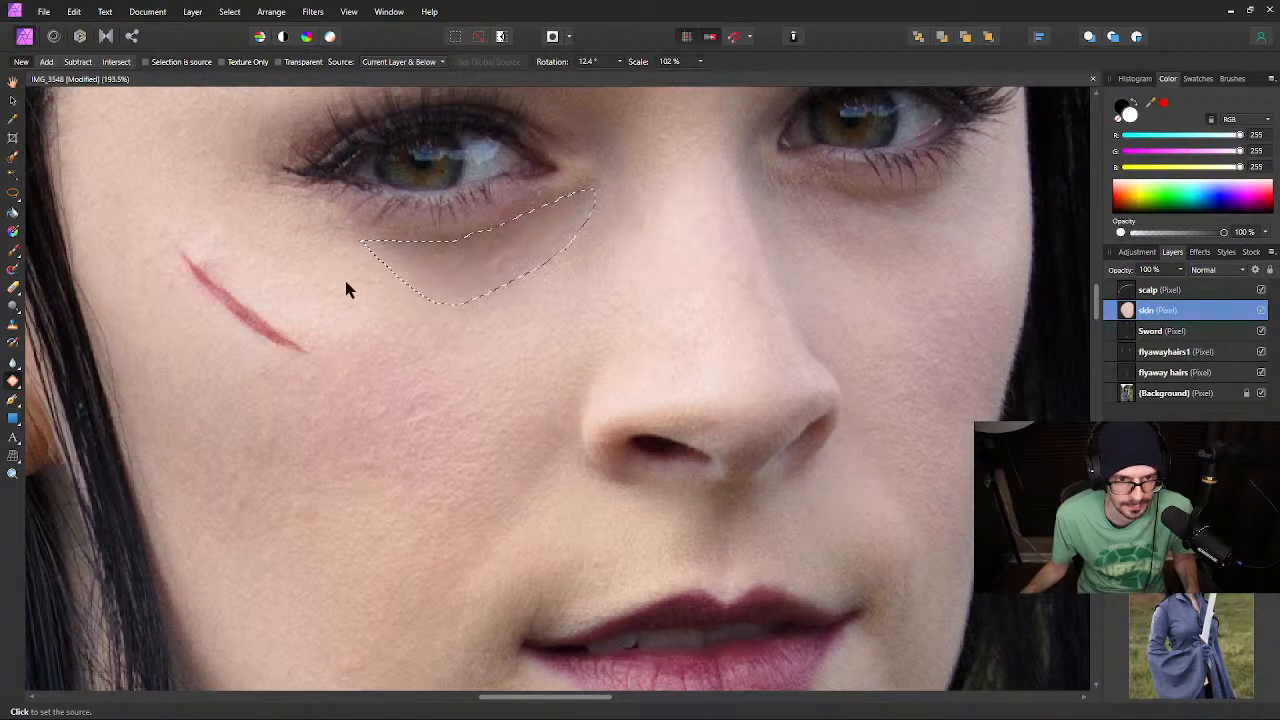
pyautogui.click(301, 491)
pyautogui.click(335, 490)
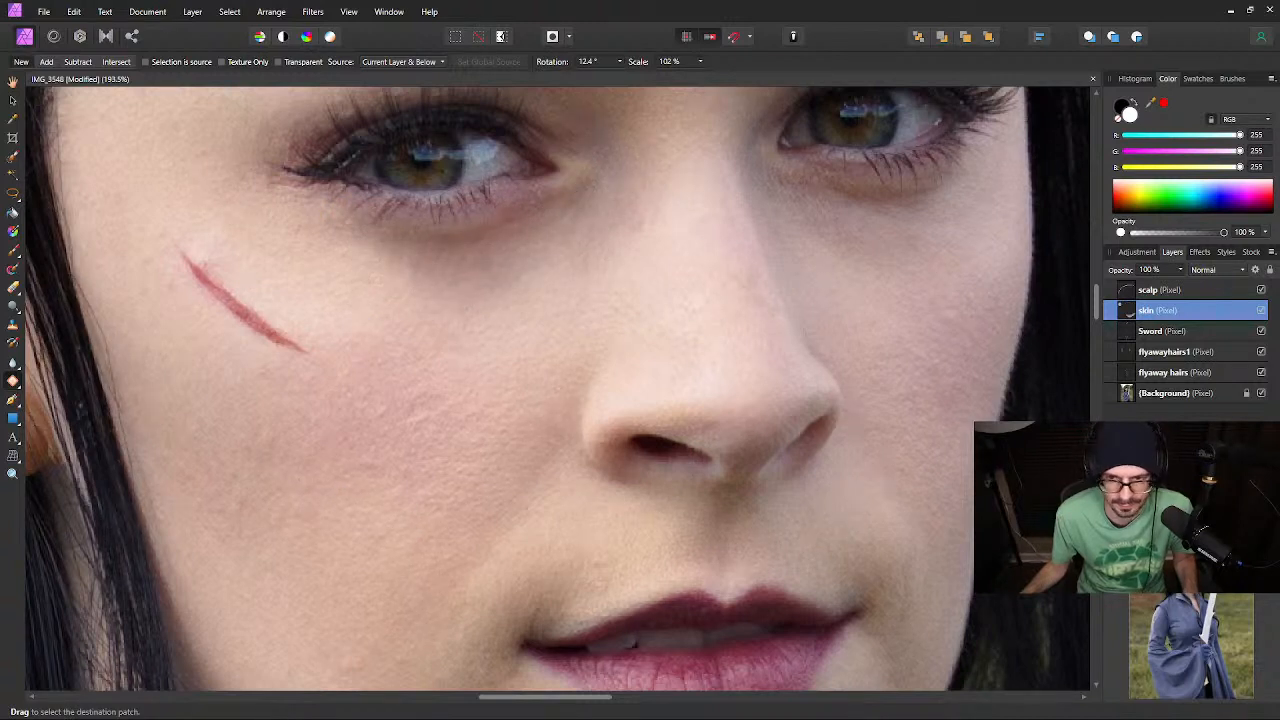
# Compare the under-eye patch with the original by hiding and showing the skin layer repeatedly
pyautogui.click(1262, 312)
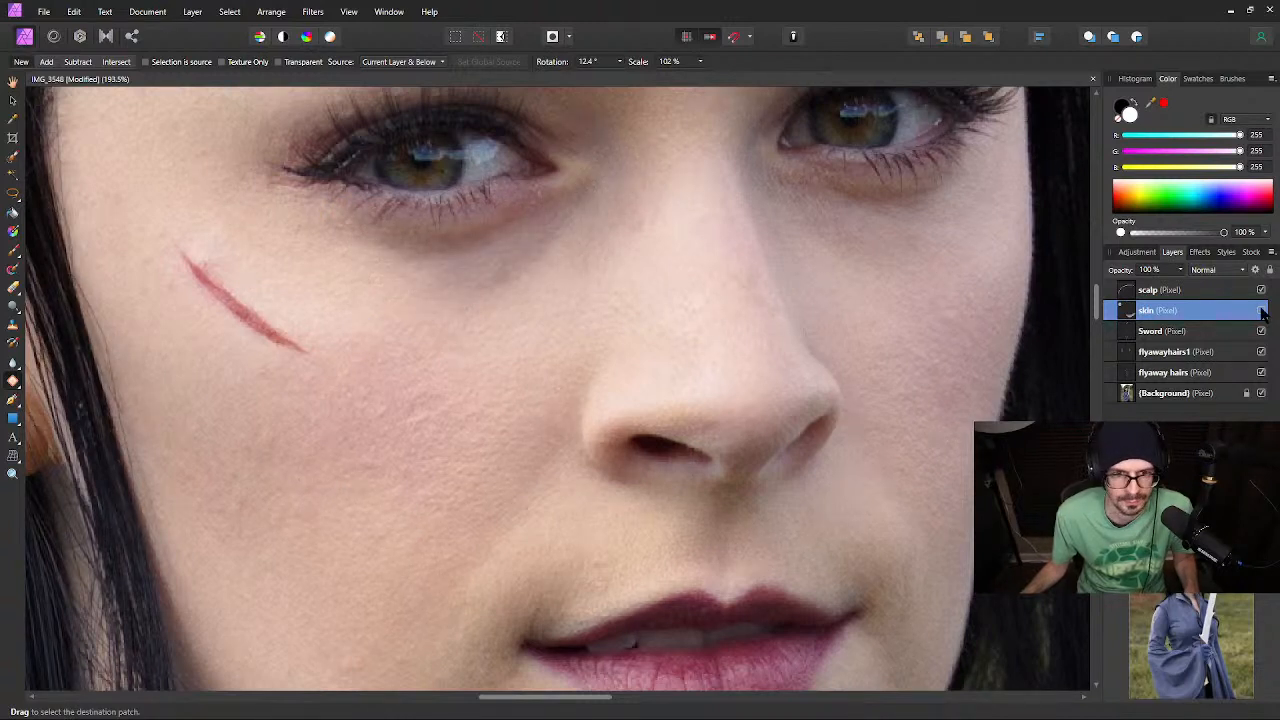
pyautogui.click(1262, 312)
pyautogui.click(1262, 312)
pyautogui.click(1262, 312)
pyautogui.click(1262, 312)
pyautogui.click(1262, 312)
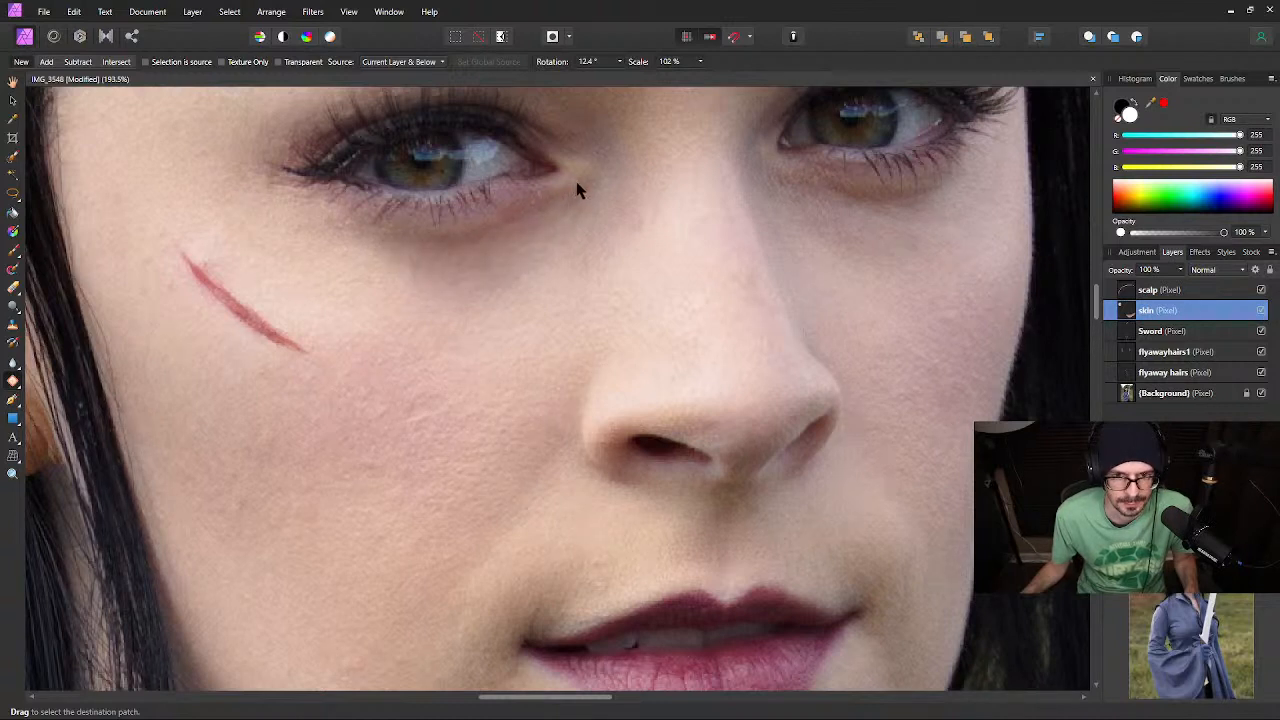
# Patch the thin strip just below the lower lashes above the scar with cheek skin, and compare with the skin layer hidden
pyautogui.moveTo(577, 190)
pyautogui.mouseDown()
pyautogui.moveTo(377, 245)
pyautogui.moveTo(479, 251)
pyautogui.moveTo(553, 218)
pyautogui.moveTo(578, 187)
pyautogui.mouseUp()
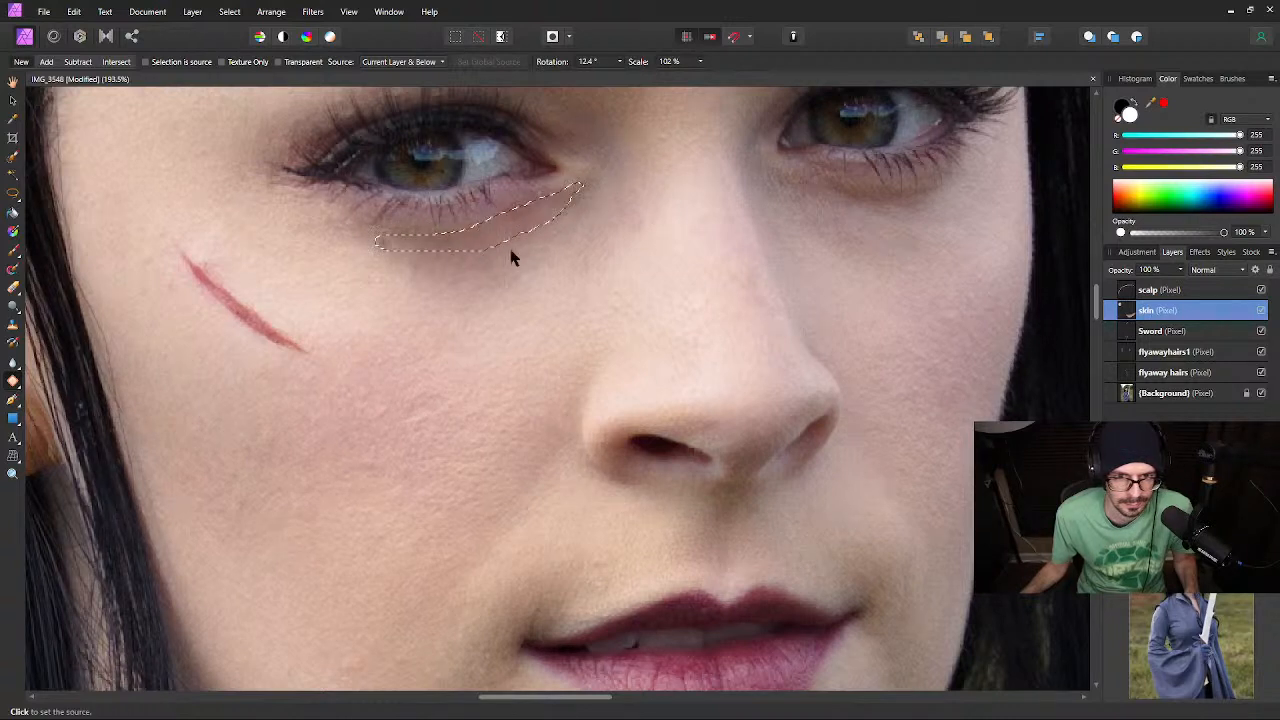
pyautogui.click(312, 412)
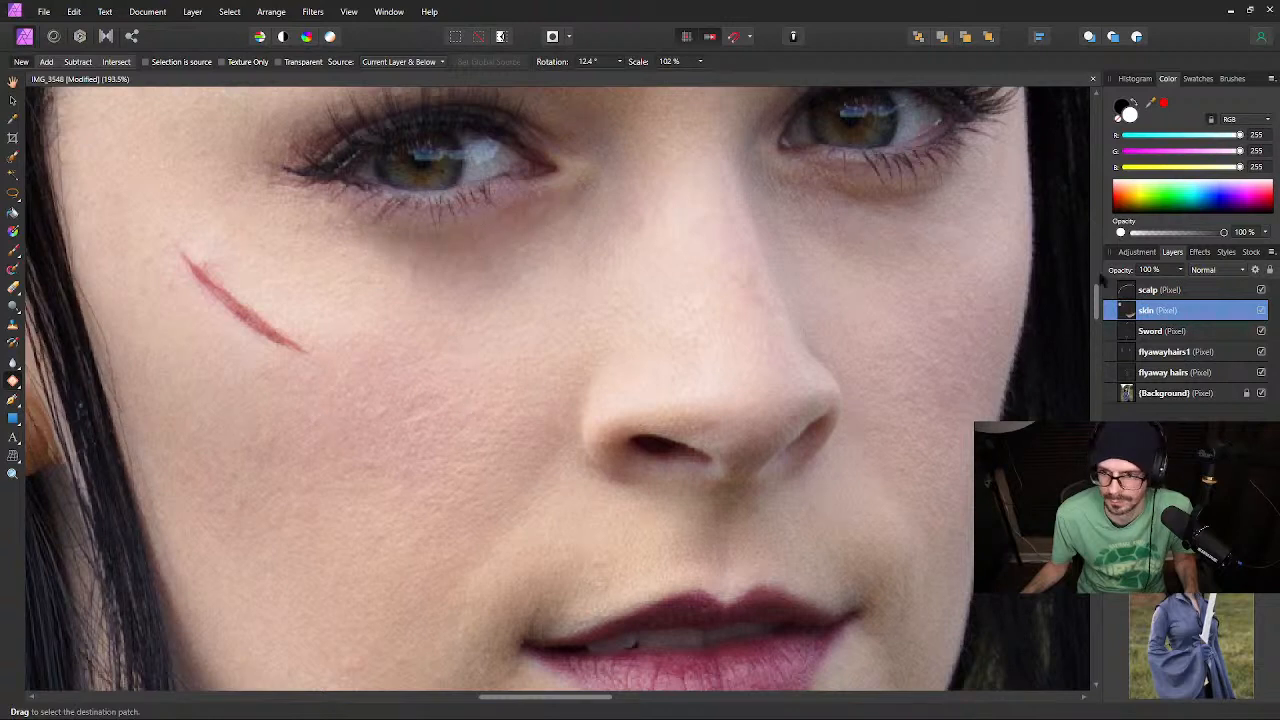
pyautogui.click(1263, 311)
pyautogui.click(1264, 311)
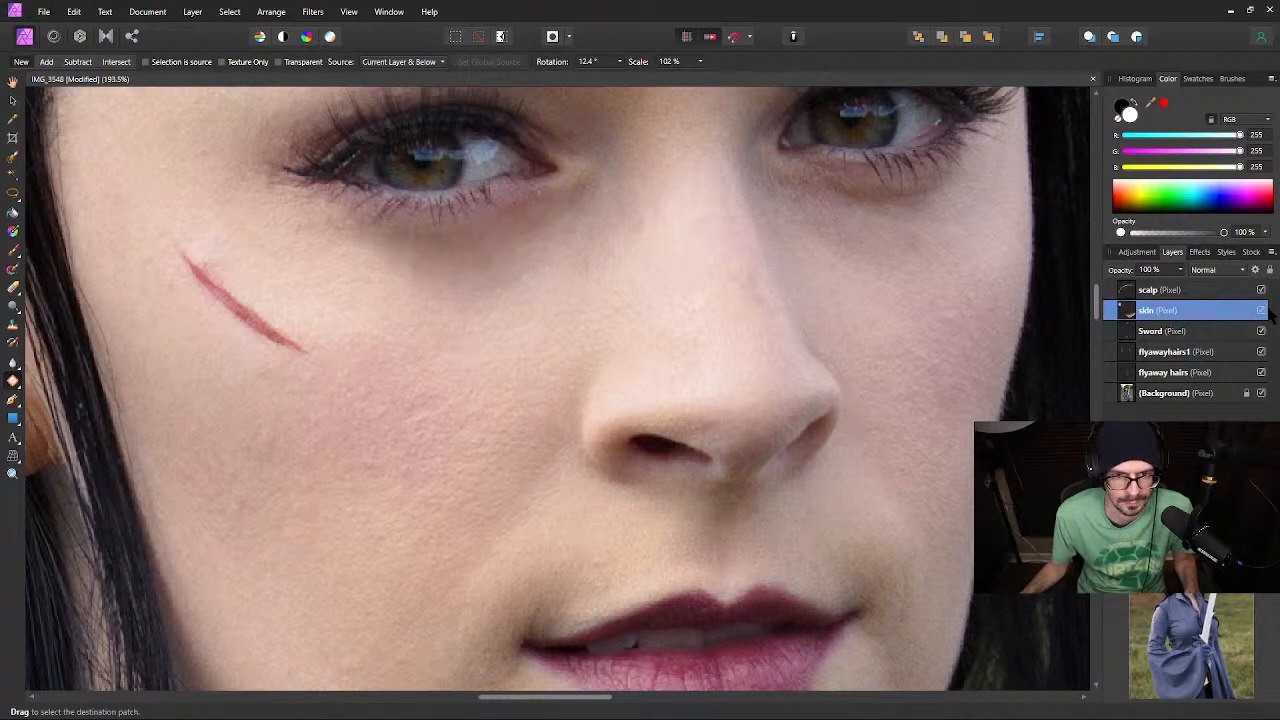
pyautogui.click(1265, 311)
pyautogui.click(1265, 311)
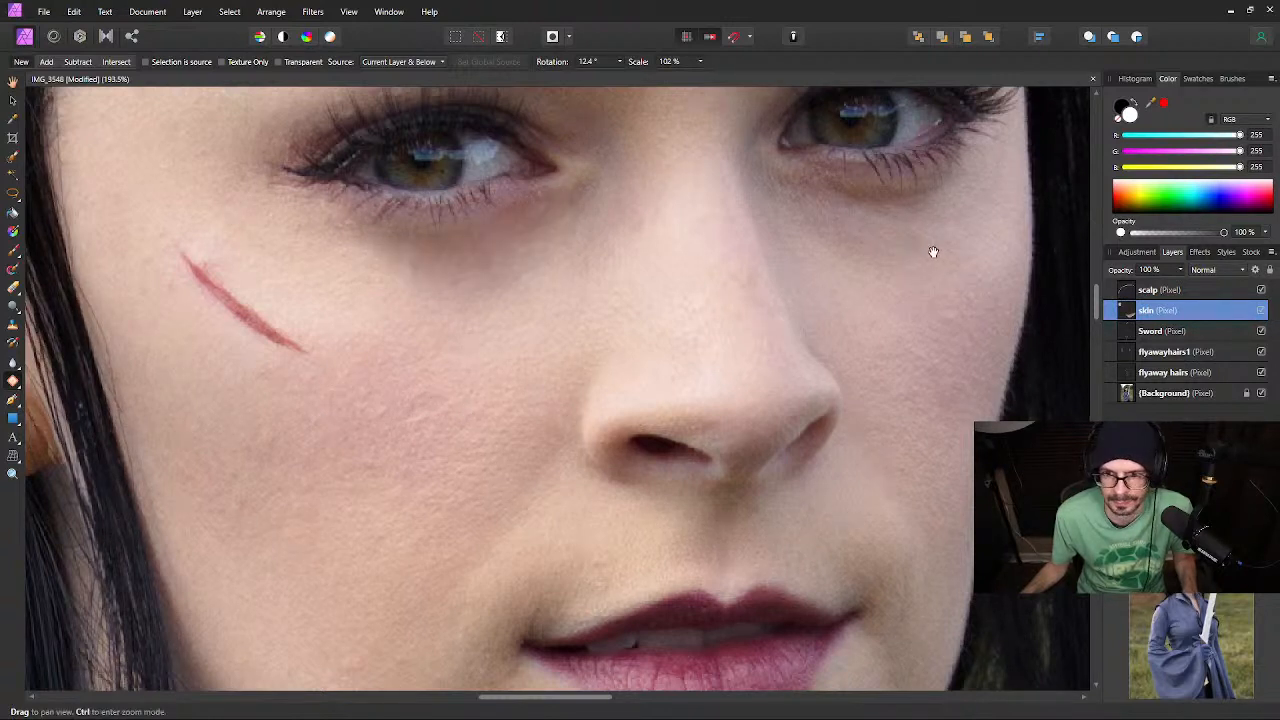
# Patch the dark skin beneath the other eye's inner corner with smooth skin from the cheek below it
pyautogui.moveTo(931, 251); pyautogui.dragTo(549, 314)
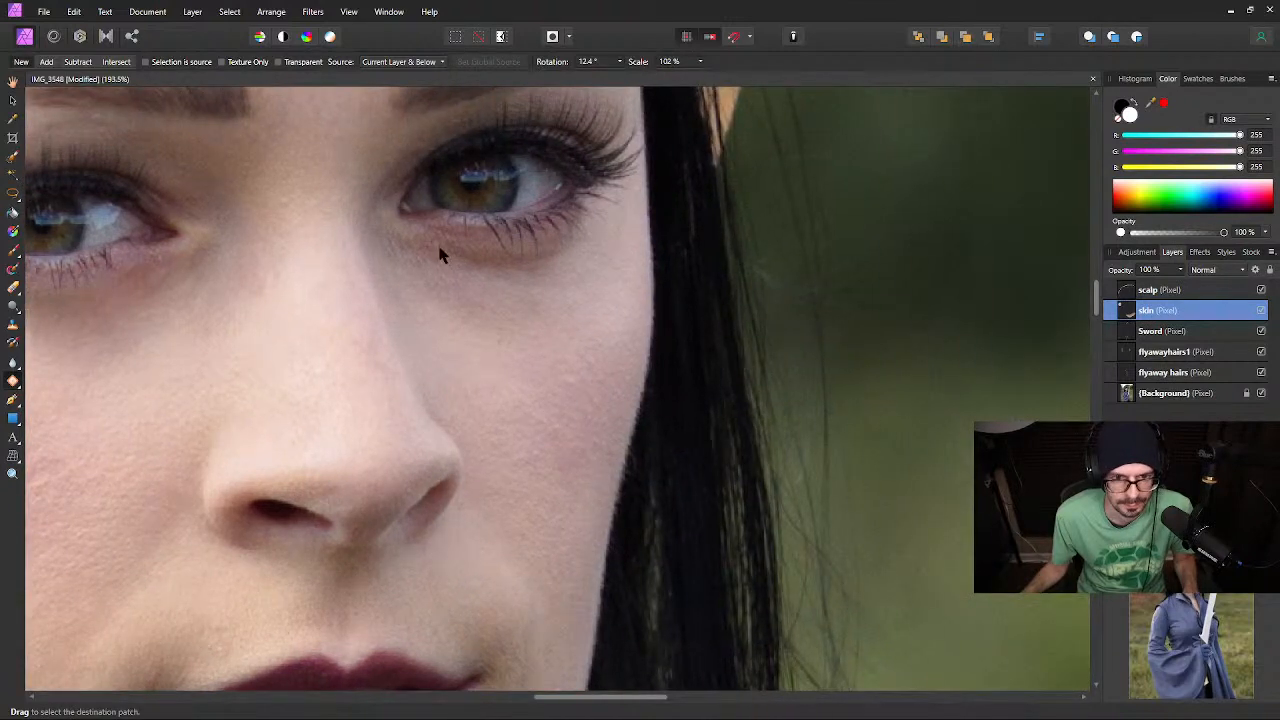
pyautogui.moveTo(446, 246)
pyautogui.mouseDown()
pyautogui.moveTo(560, 264)
pyautogui.moveTo(490, 284)
pyautogui.moveTo(440, 252)
pyautogui.mouseUp()
pyautogui.click(493, 400)
pyautogui.moveTo(389, 261)
pyautogui.mouseDown()
pyautogui.moveTo(514, 314)
pyautogui.moveTo(523, 277)
pyautogui.moveTo(423, 257)
pyautogui.moveTo(402, 237)
pyautogui.moveTo(383, 262)
pyautogui.mouseUp()
pyautogui.click(542, 384)
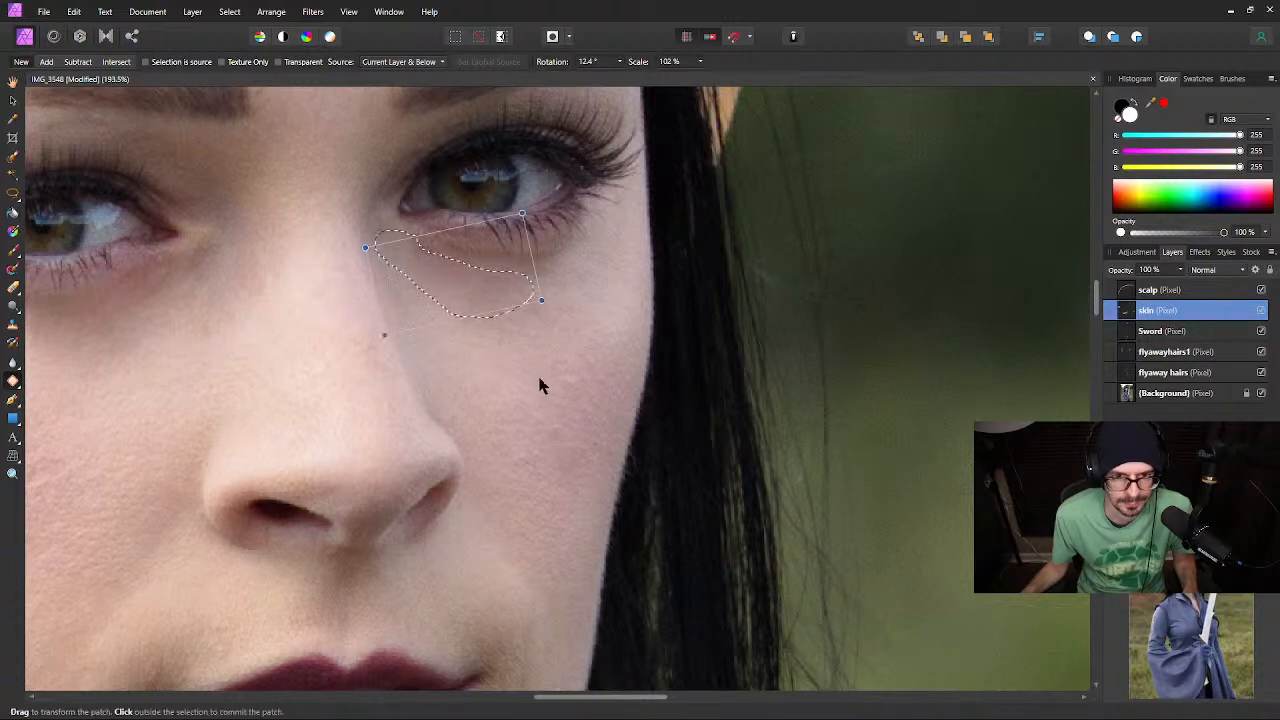
pyautogui.click(550, 395)
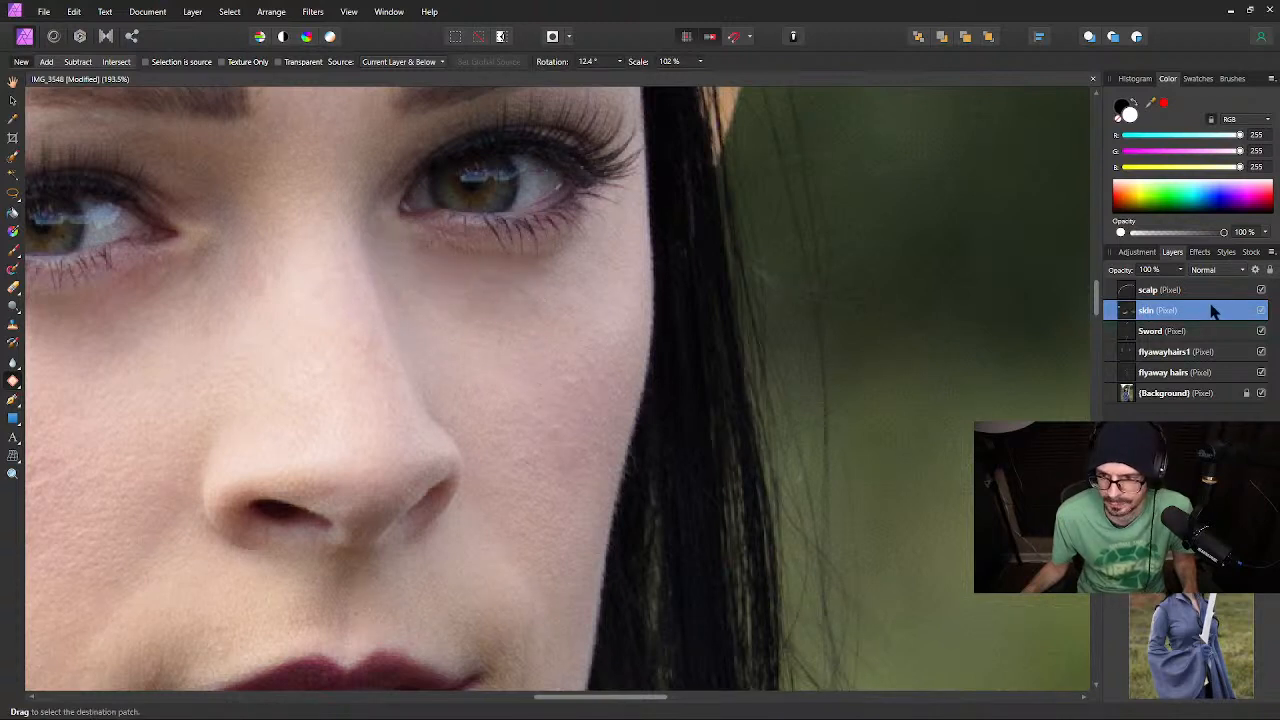
# Compare the image with and without the skin layer, and reduce the layer's opacity to 46%
pyautogui.click(1261, 311)
pyautogui.click(1261, 311)
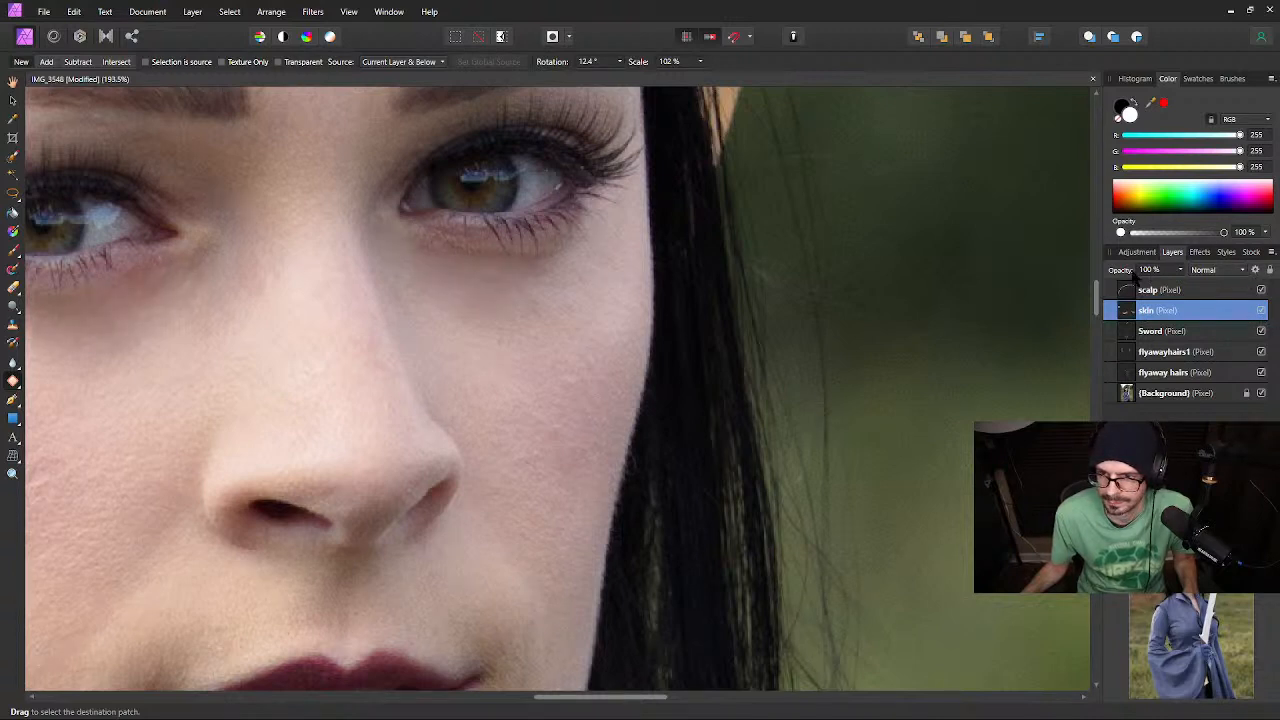
pyautogui.moveTo(1127, 271); pyautogui.dragTo(1064, 270)
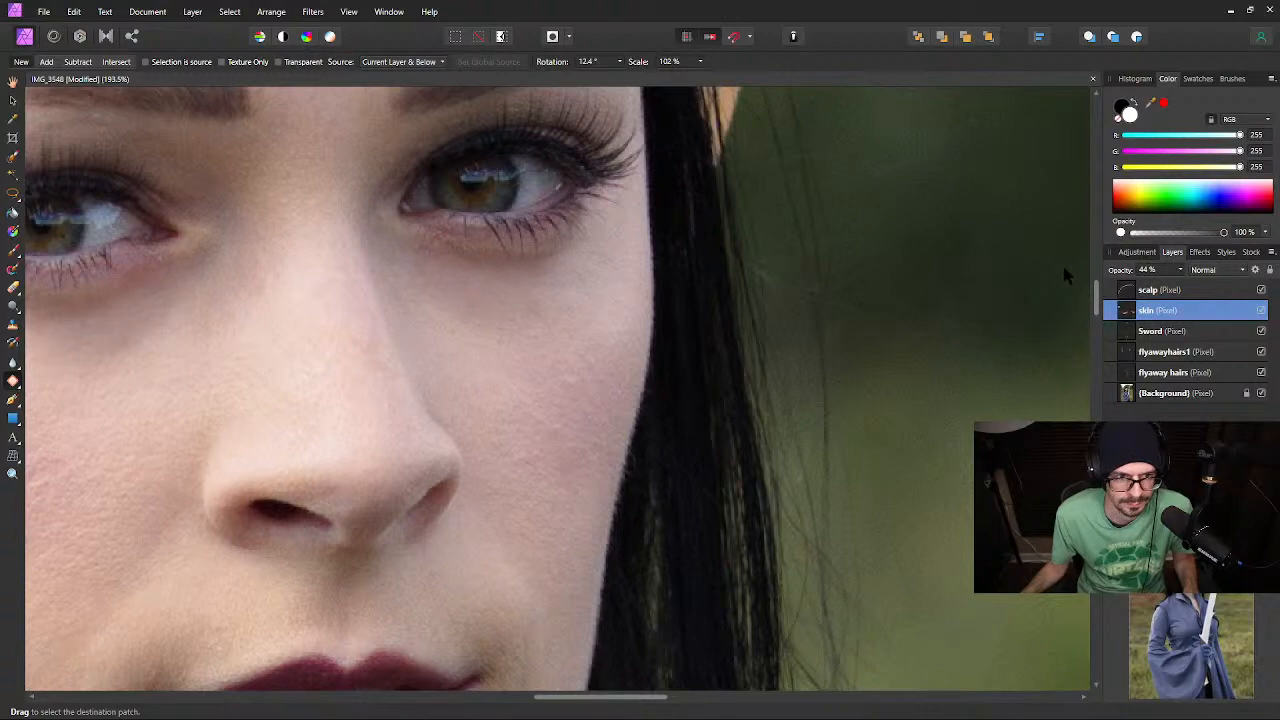
# Patch three small dark areas along the lower lashes of the eye above the scar with cheek skin
pyautogui.moveTo(33, 318); pyautogui.dragTo(491, 330)
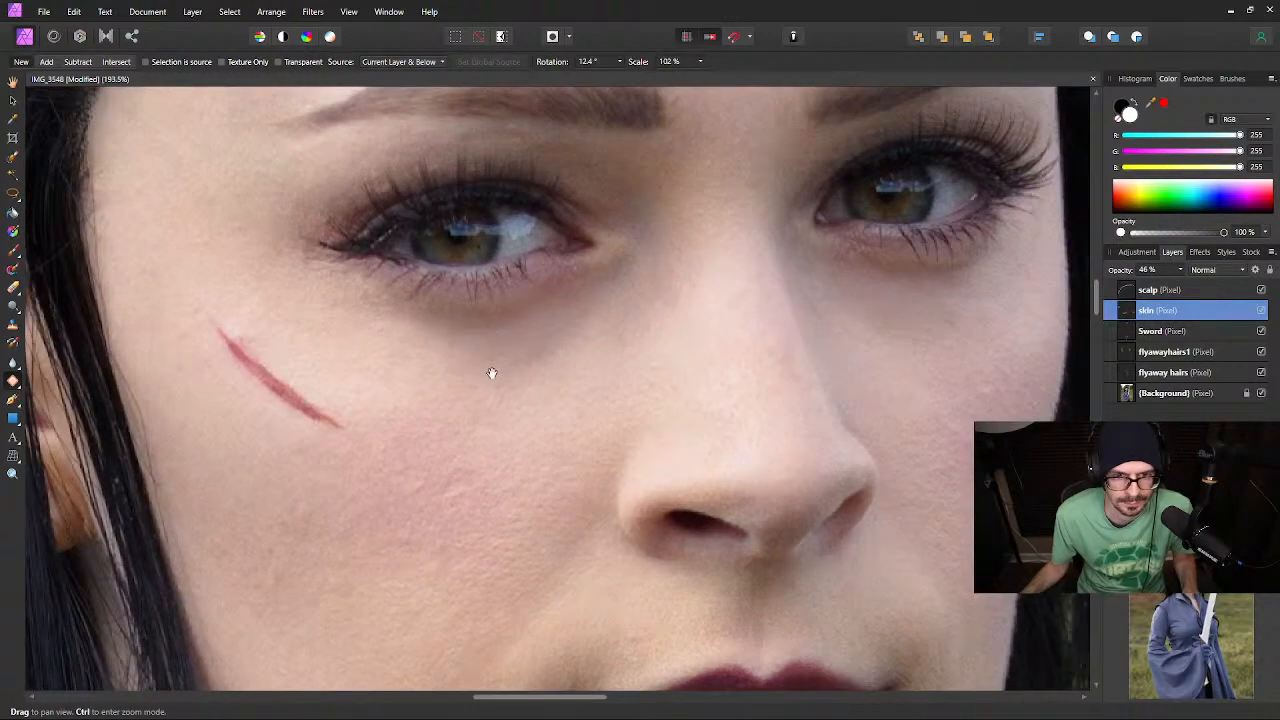
pyautogui.scroll(6, 462, 332)
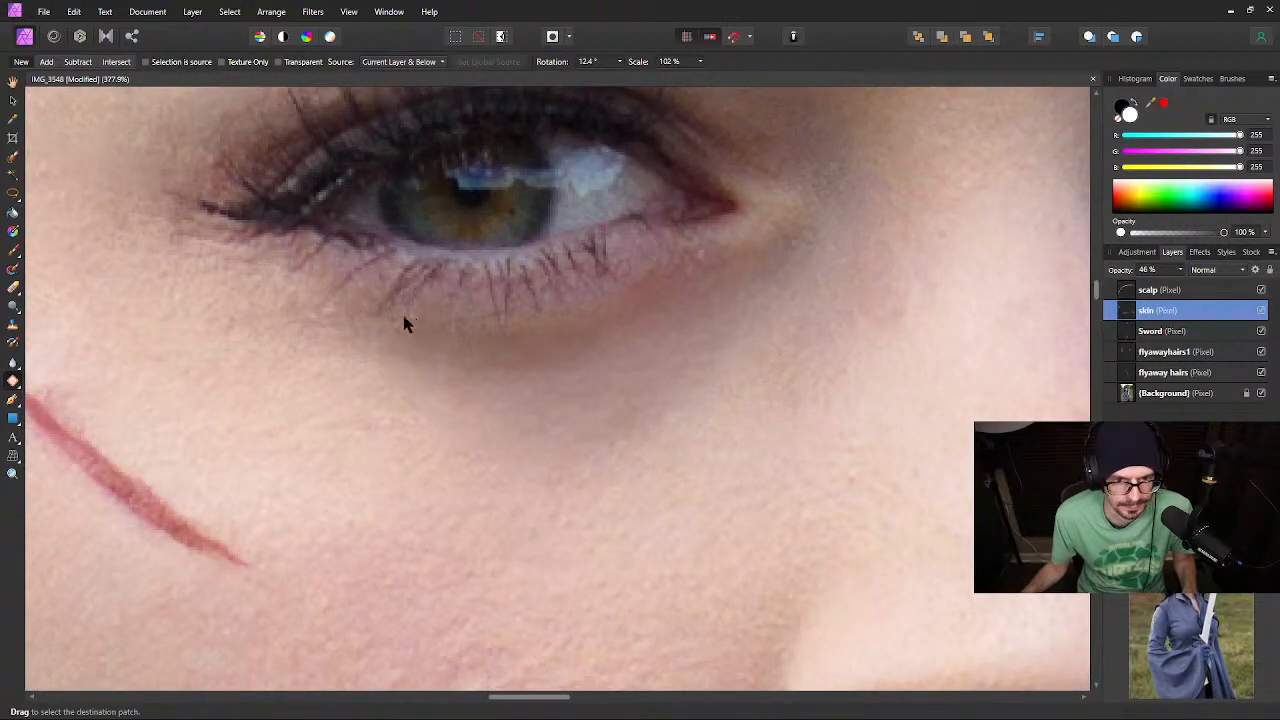
pyautogui.moveTo(480, 325)
pyautogui.mouseDown()
pyautogui.moveTo(405, 316)
pyautogui.moveTo(472, 315)
pyautogui.moveTo(489, 330)
pyautogui.moveTo(477, 346)
pyautogui.moveTo(396, 348)
pyautogui.moveTo(392, 310)
pyautogui.mouseUp()
pyautogui.click(446, 311)
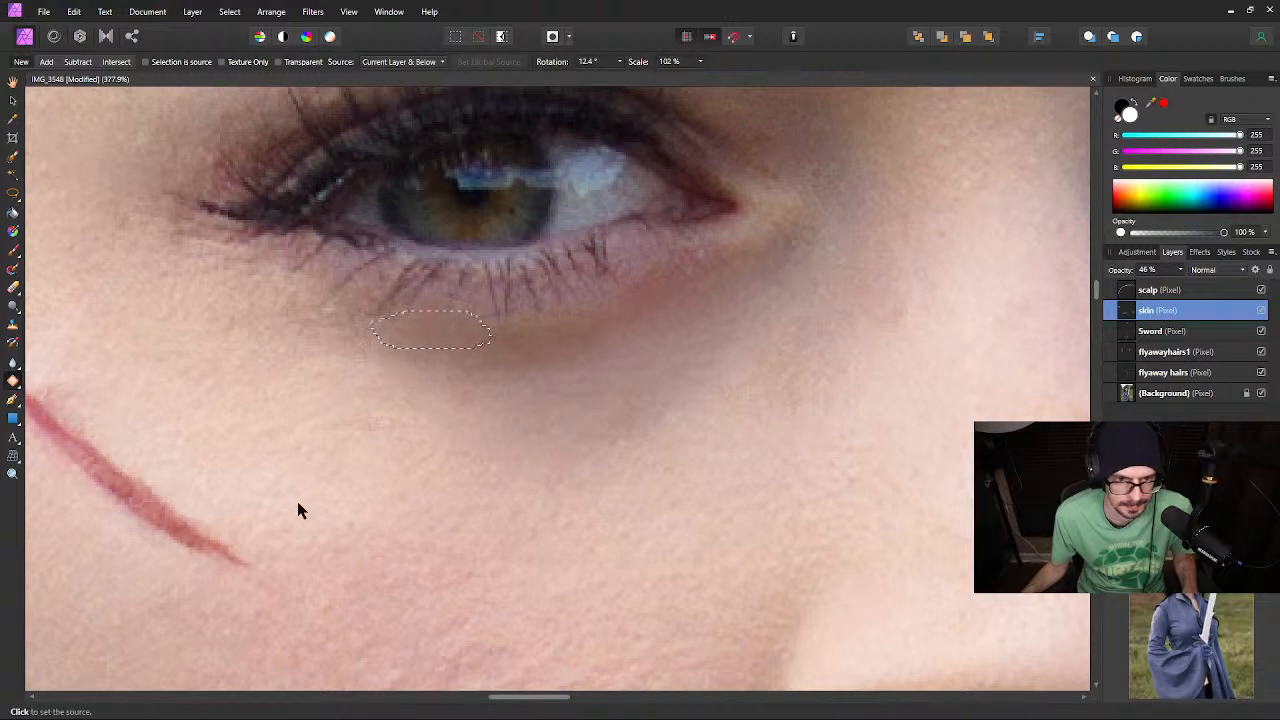
pyautogui.click(303, 529)
pyautogui.hotkey('ctrl', 'd')
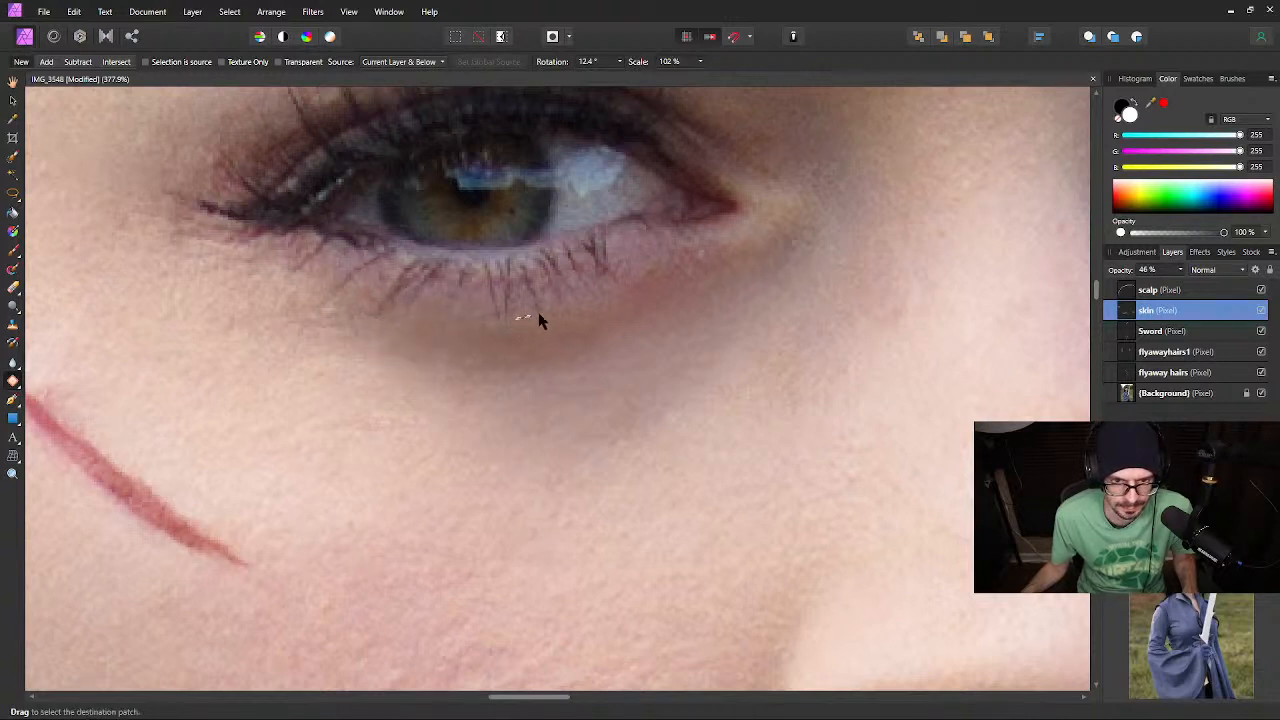
pyautogui.moveTo(557, 316)
pyautogui.mouseDown()
pyautogui.moveTo(551, 334)
pyautogui.moveTo(483, 340)
pyautogui.moveTo(486, 352)
pyautogui.mouseUp()
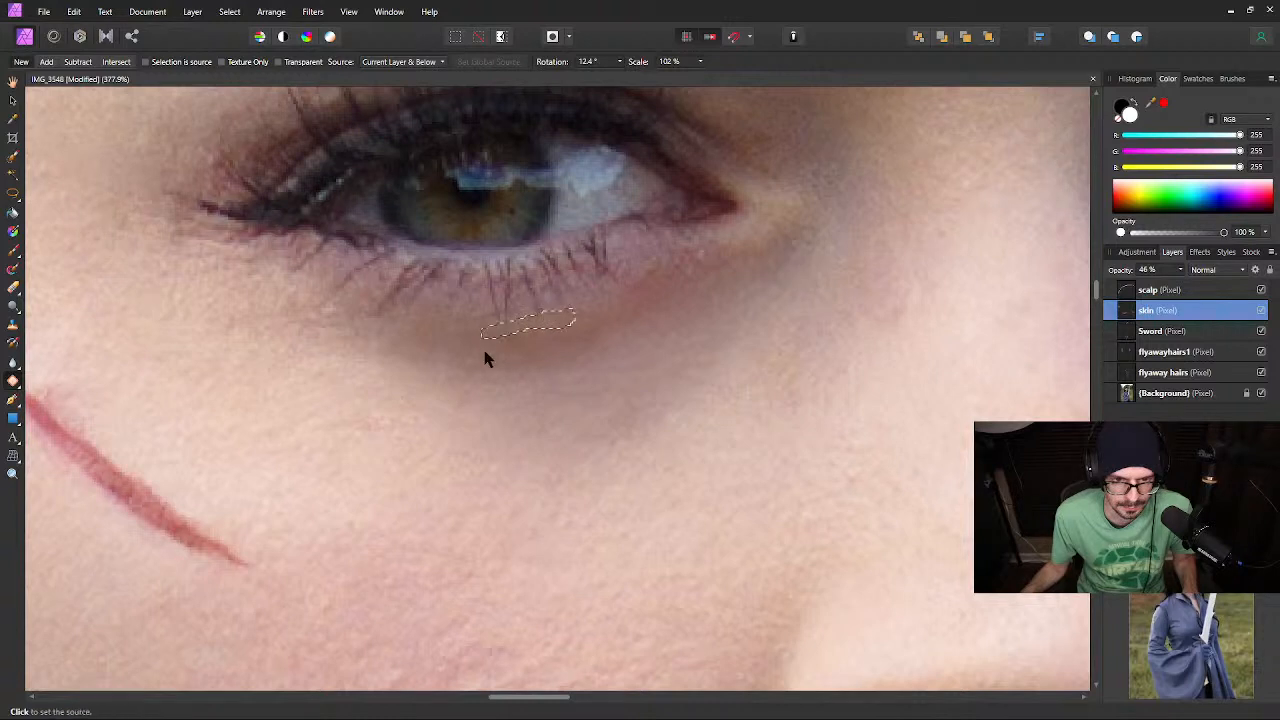
pyautogui.click(640, 620)
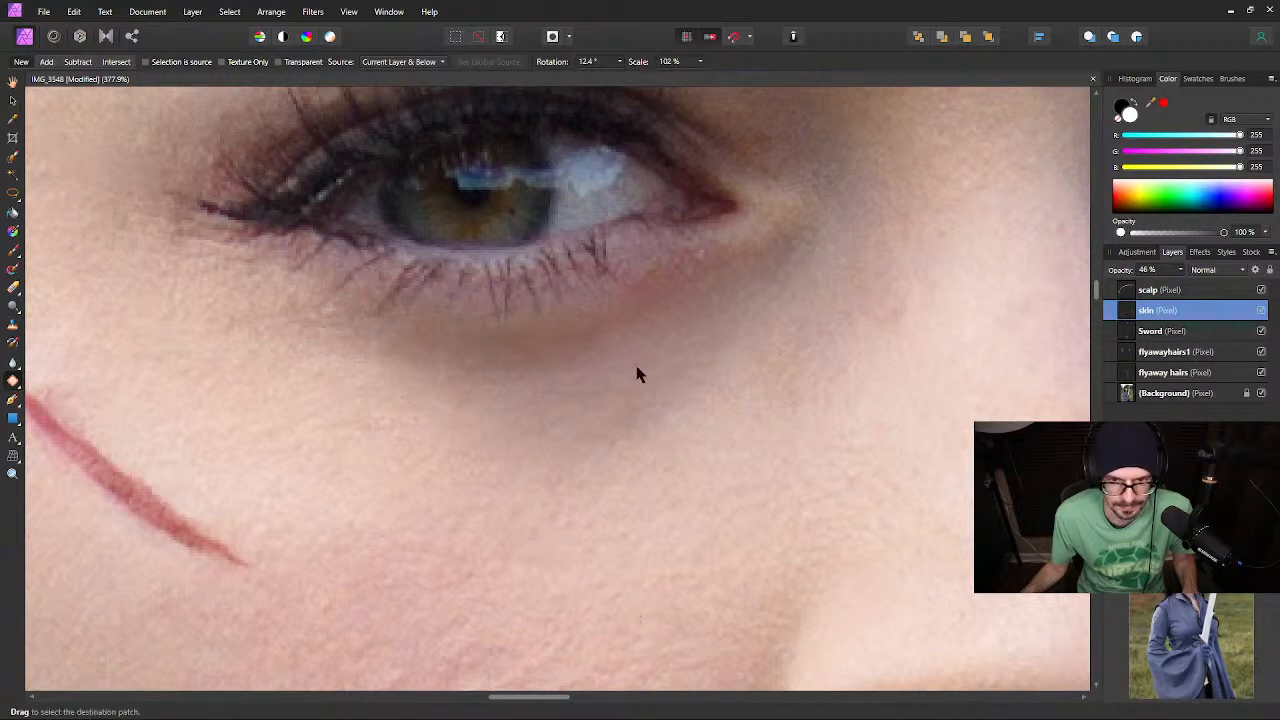
pyautogui.moveTo(614, 298)
pyautogui.mouseDown()
pyautogui.moveTo(603, 320)
pyautogui.moveTo(551, 326)
pyautogui.moveTo(553, 305)
pyautogui.mouseUp()
pyautogui.click(331, 586)
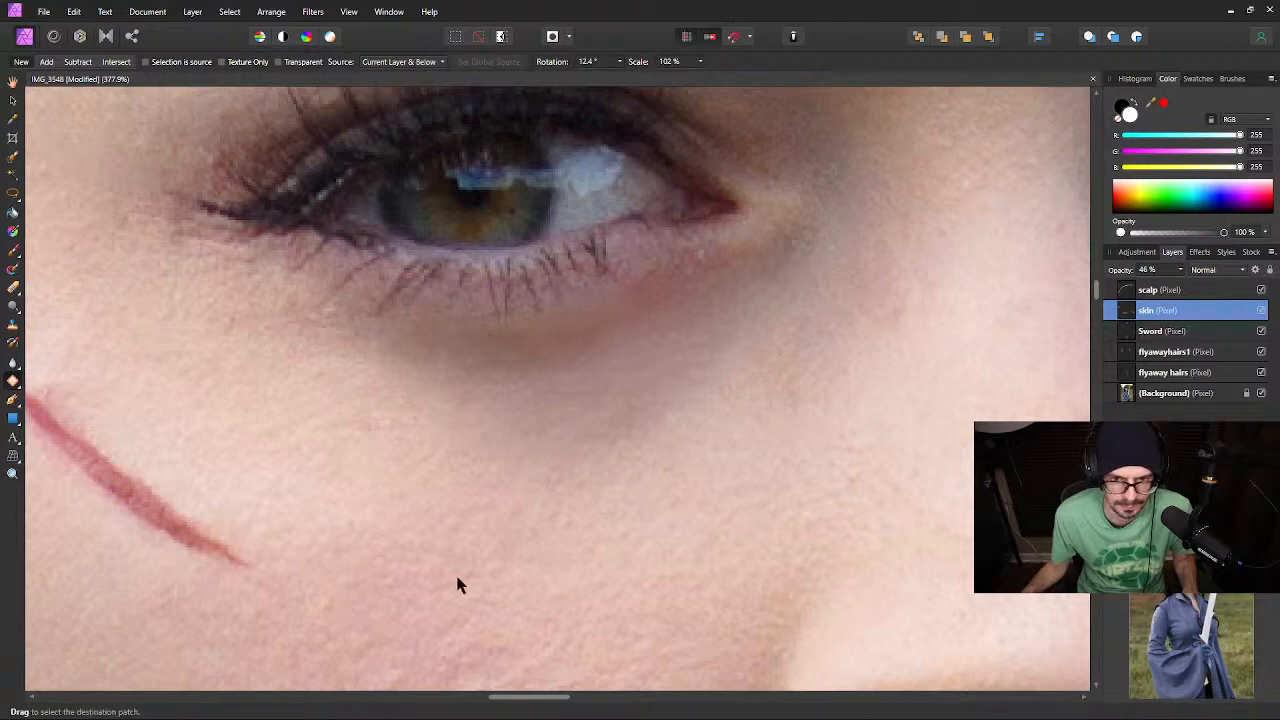
# Rename the skin layer as skinpercent and add a new empty pixel layer above it
pyautogui.scroll(-8, 455, 572)
pyautogui.moveTo(521, 611); pyautogui.dragTo(513, 307)
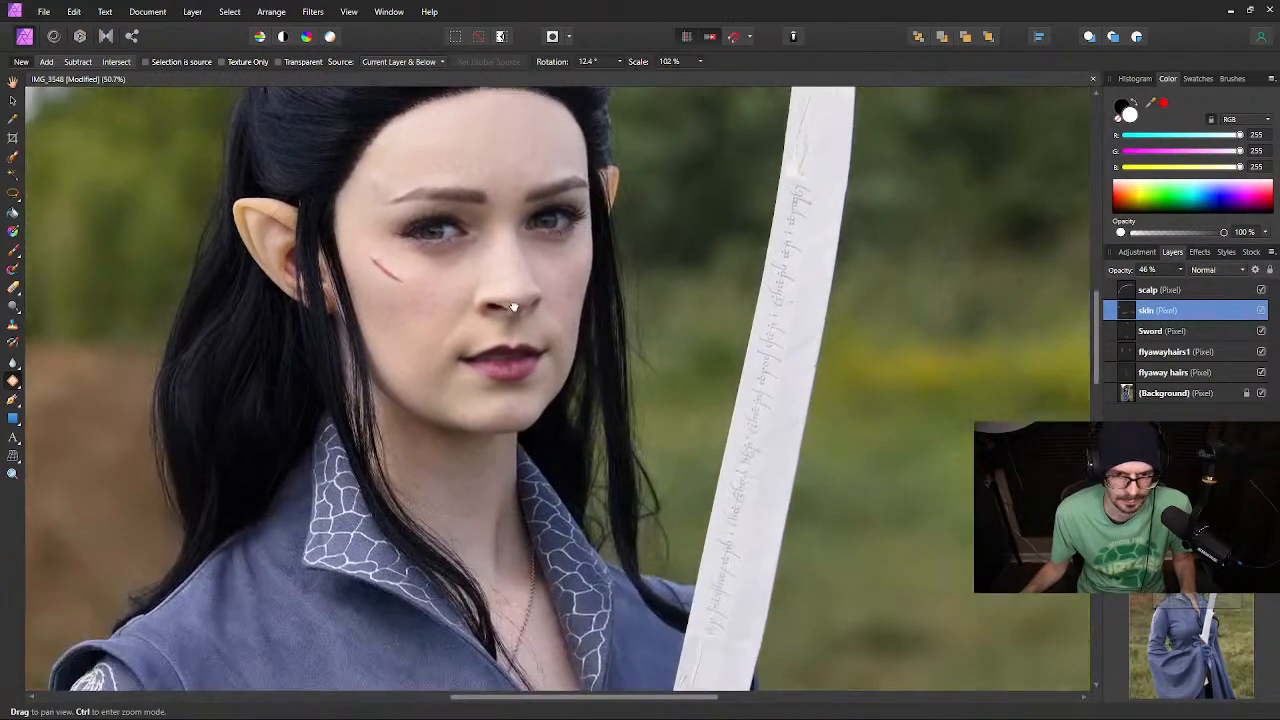
pyautogui.scroll(-3, 513, 307)
pyautogui.scroll(5, 533, 285)
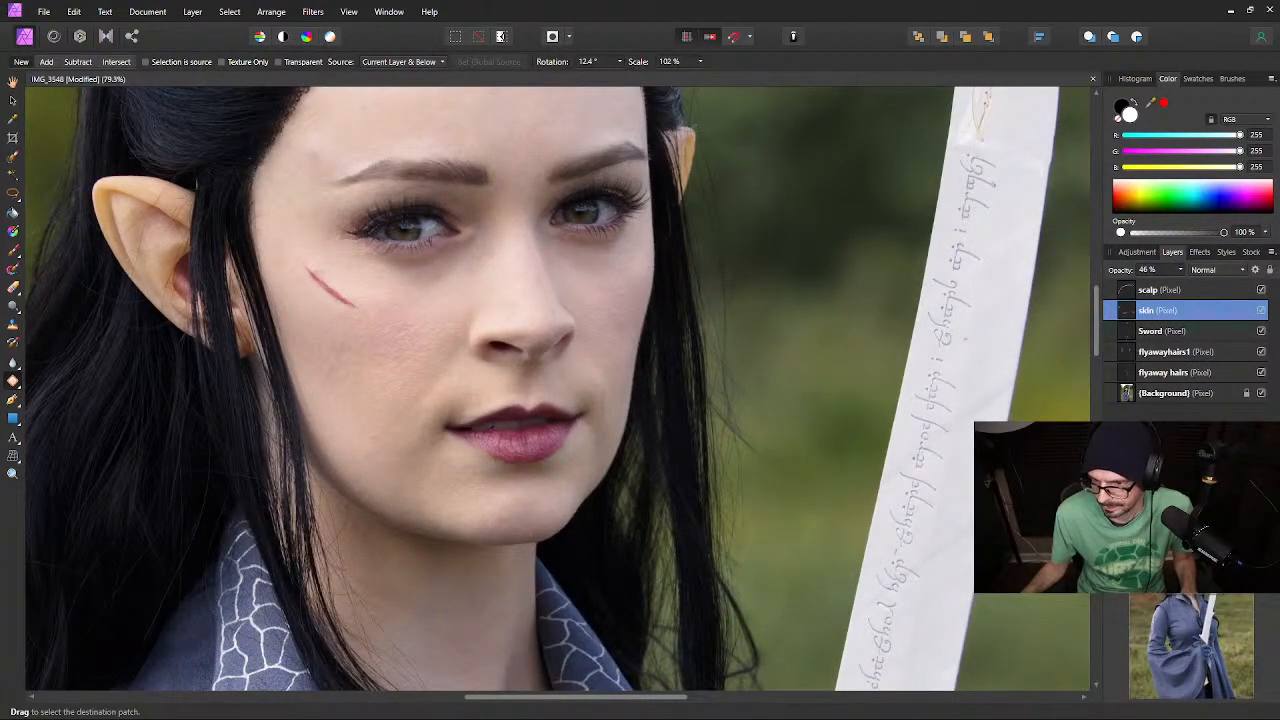
pyautogui.doubleClick(1151, 311)
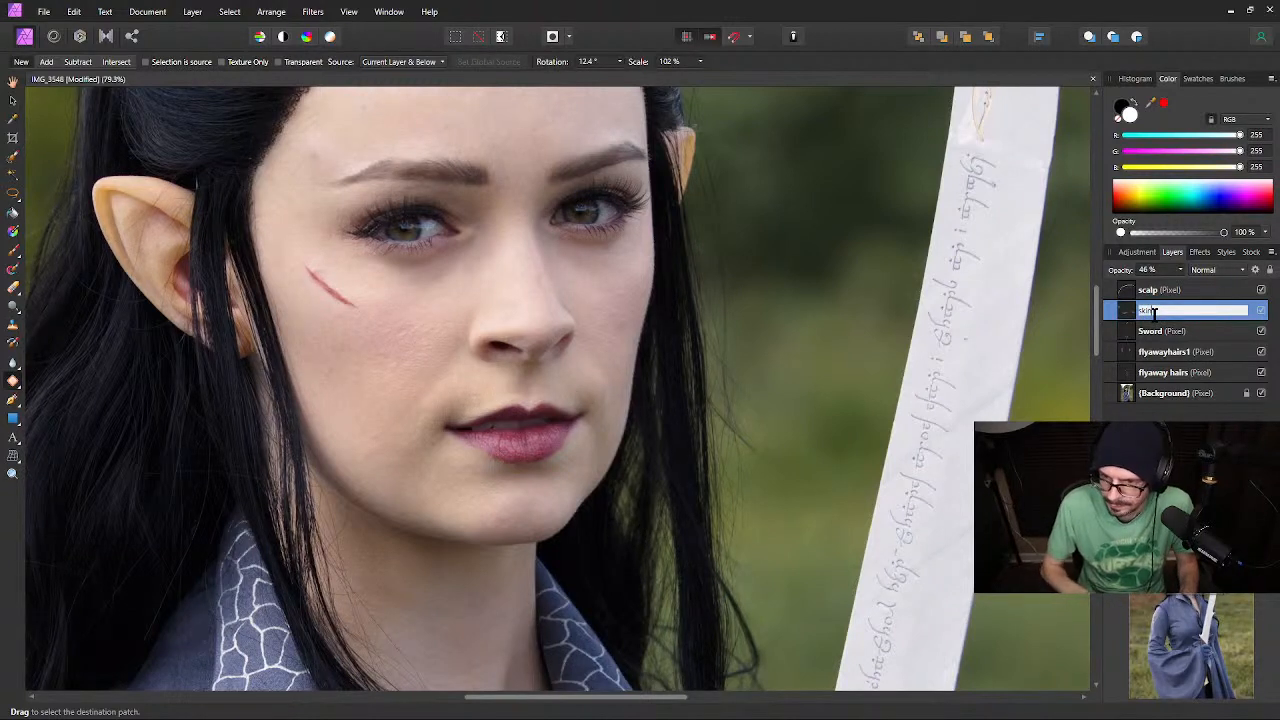
pyautogui.write('percent')
pyautogui.press('Return')
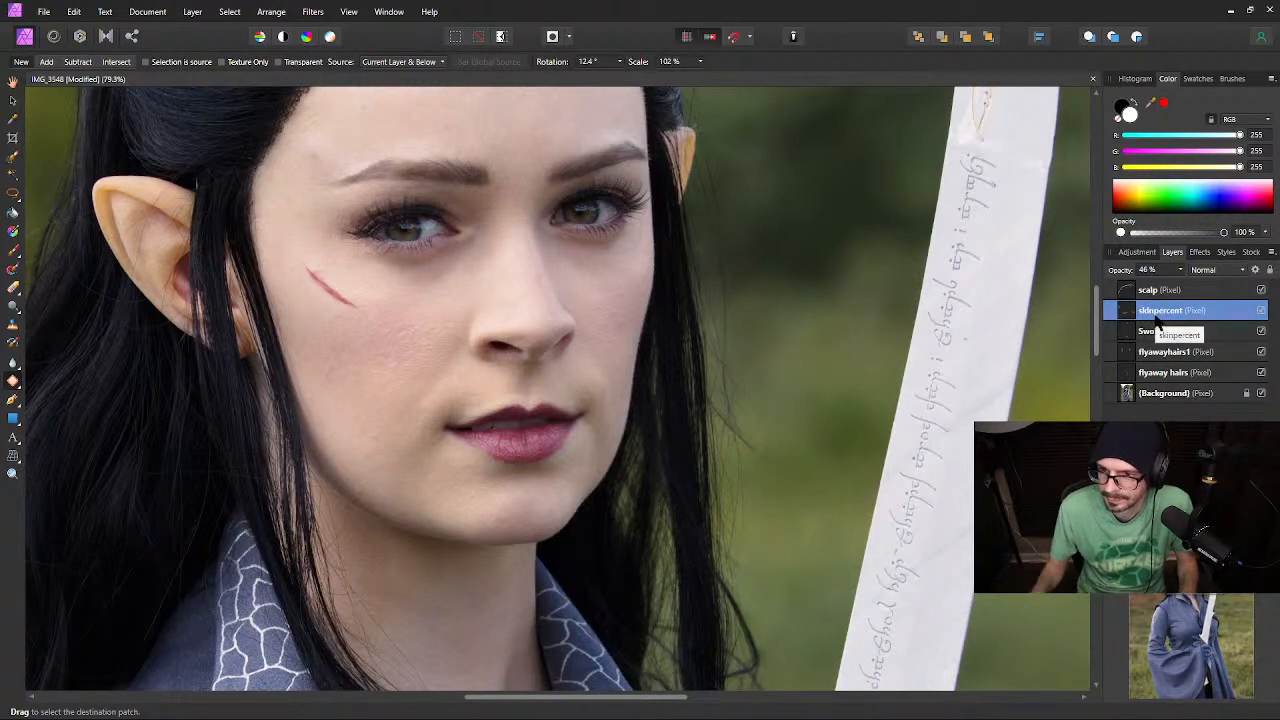
pyautogui.hotkey('ctrl', 'shift', 'n')
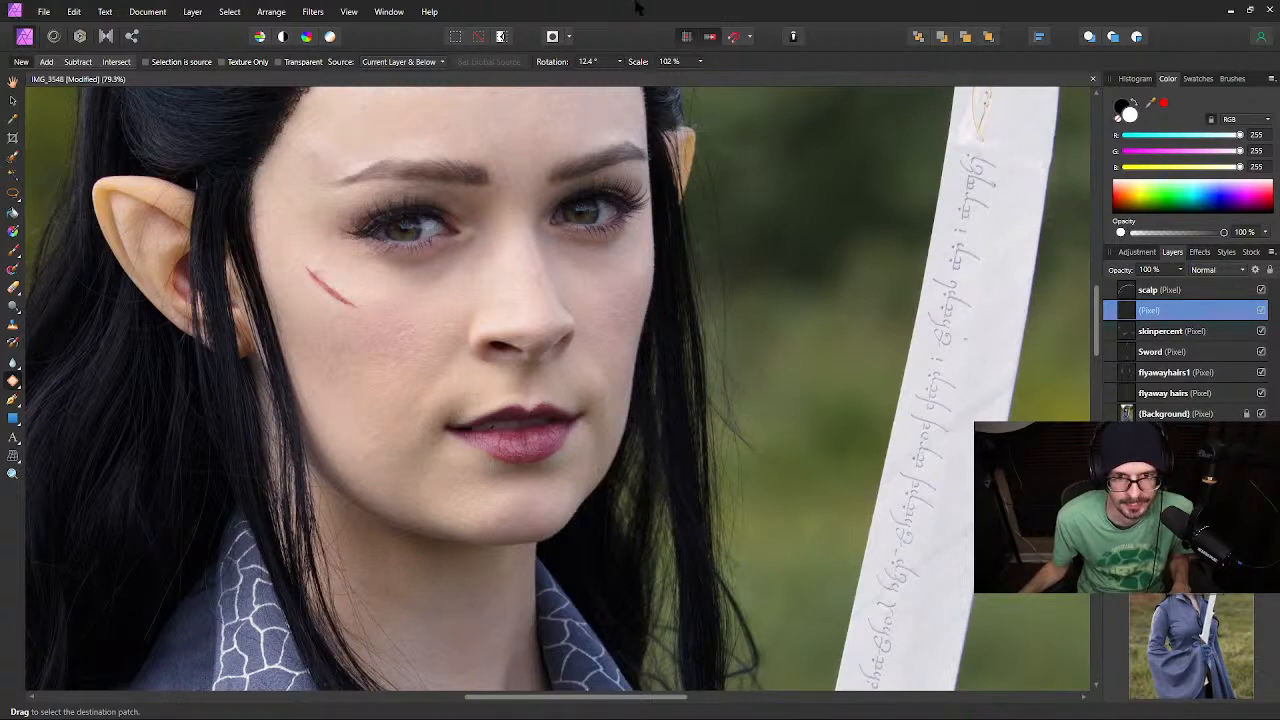
pyautogui.moveTo(466, 280); pyautogui.dragTo(603, 400)
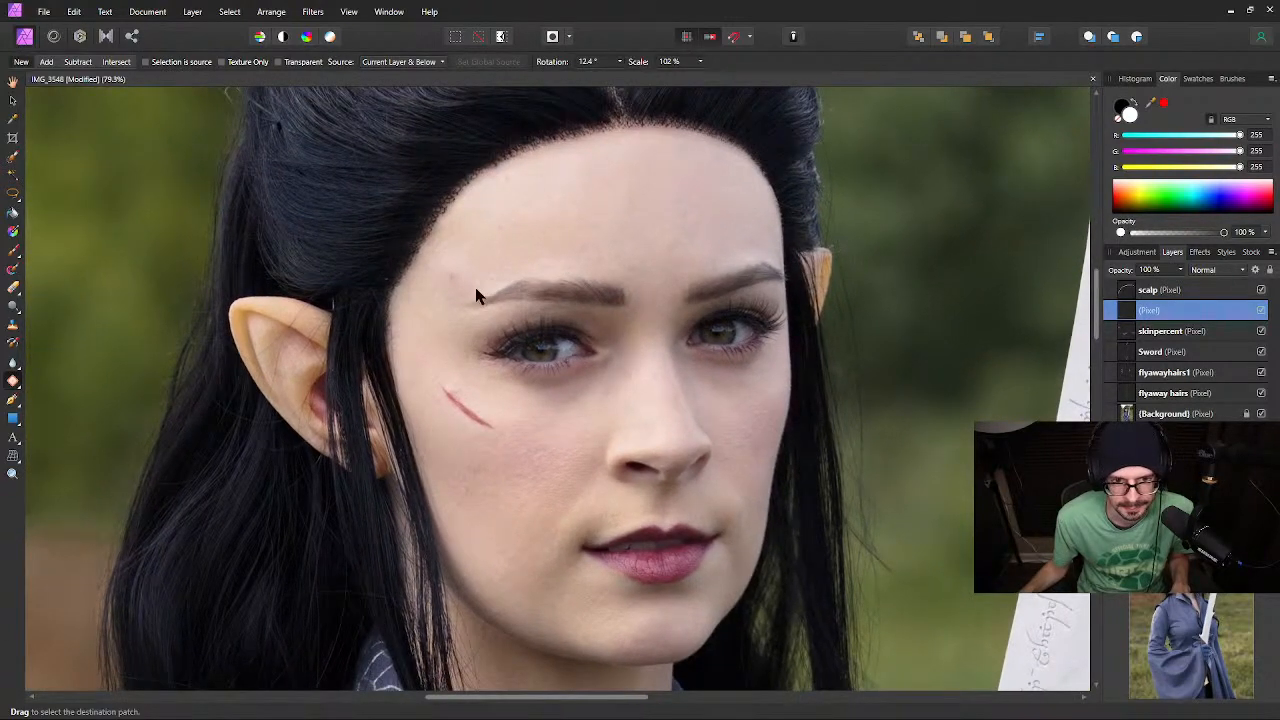
# Rename the new empty pixel layer as skin and save the document
pyautogui.scroll(2, 475, 290)
pyautogui.scroll(-2, 686, 340)
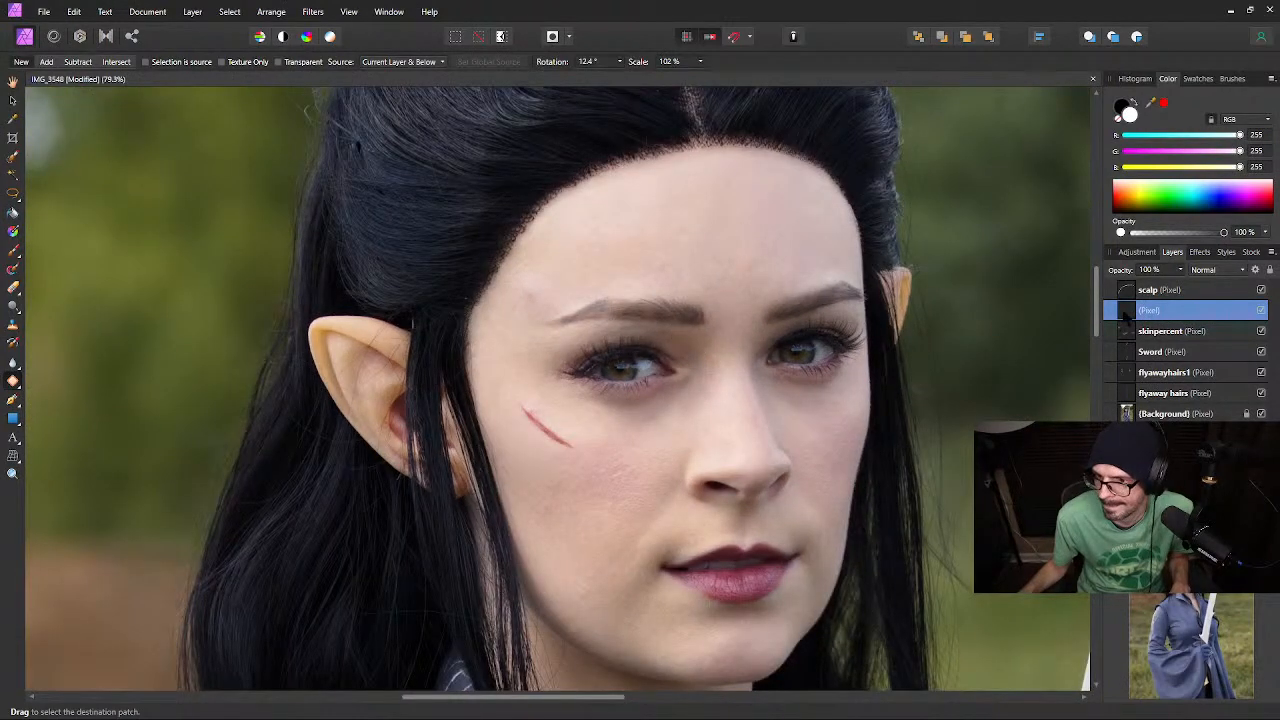
pyautogui.doubleClick(1153, 310)
pyautogui.write('ski')
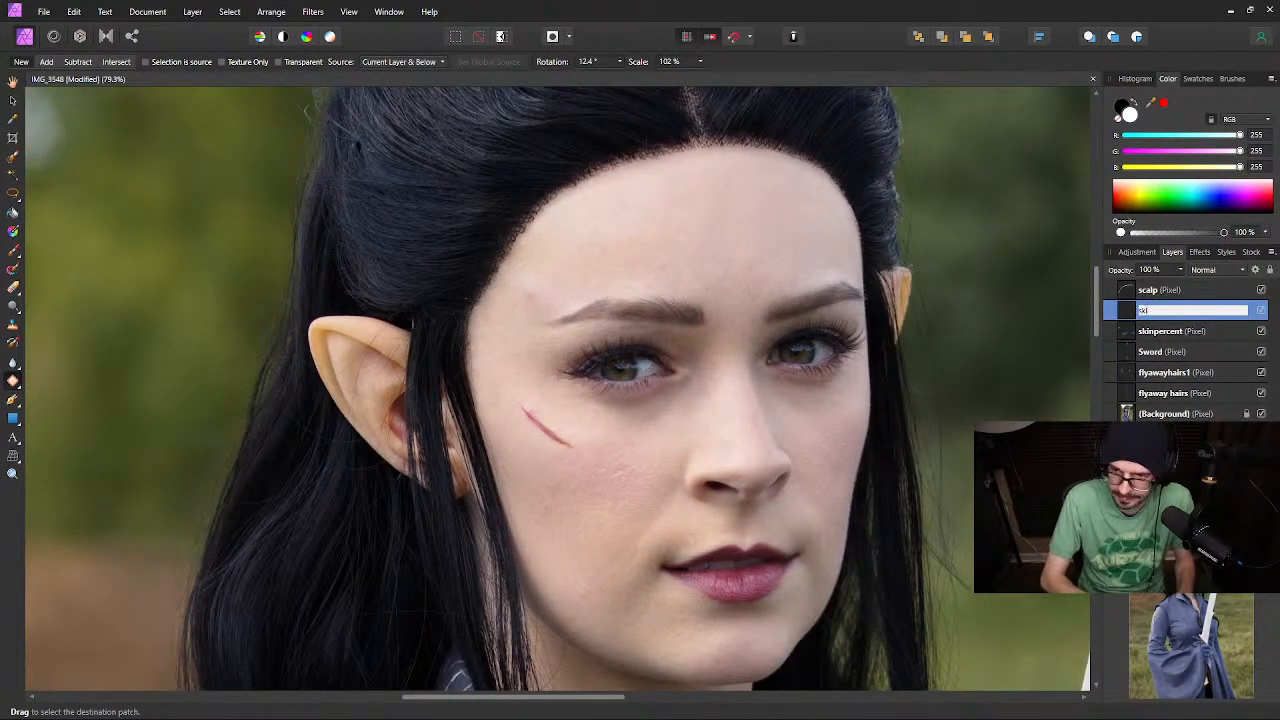
pyautogui.write('n')
pyautogui.press('Return')
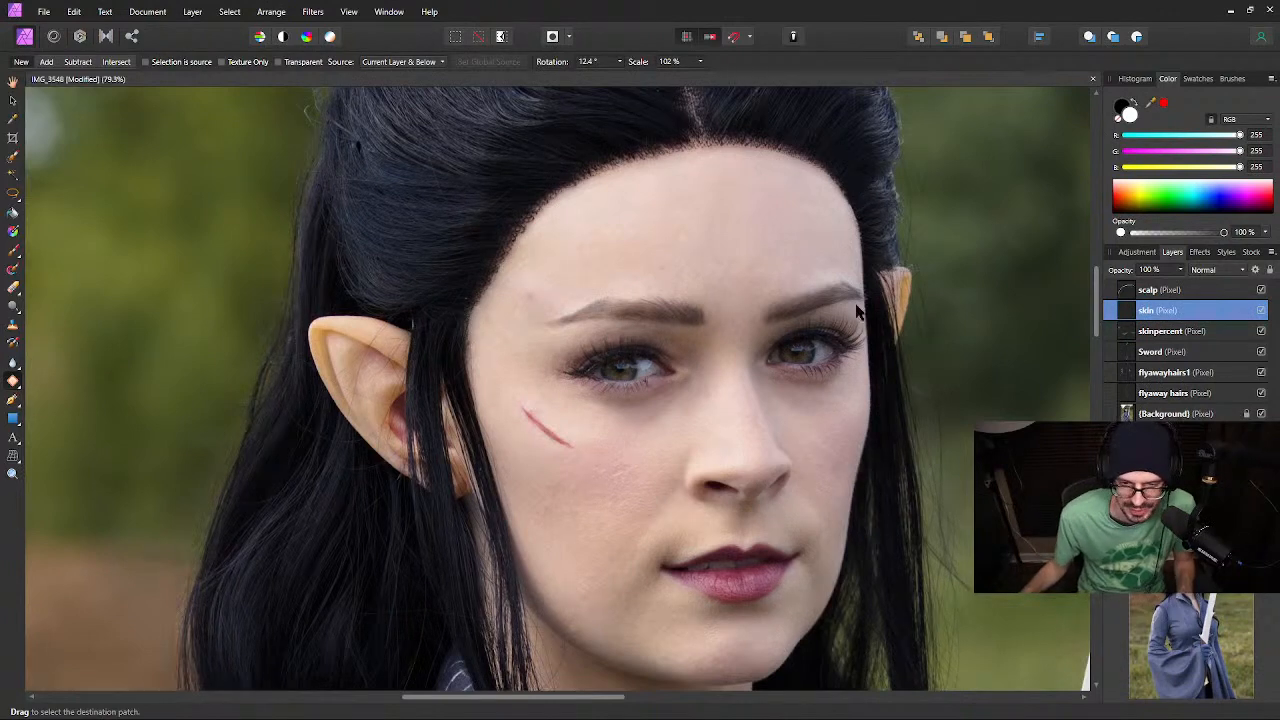
pyautogui.hotkey('ctrl', 's')
# Heal the dark spot above the outer end of the scar-side eyebrow with forehead skin, using a 37.3 px Healing Brush
pyautogui.scroll(5, 623, 456)
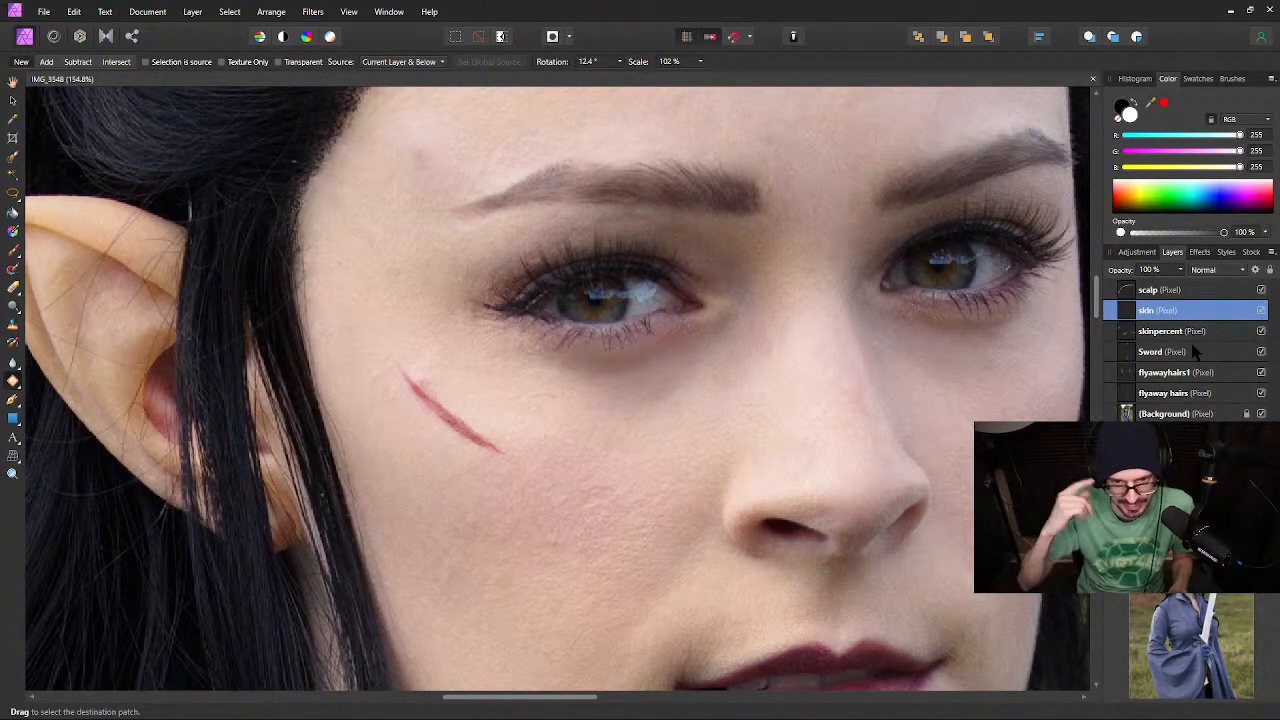
pyautogui.moveTo(494, 191); pyautogui.dragTo(546, 272)
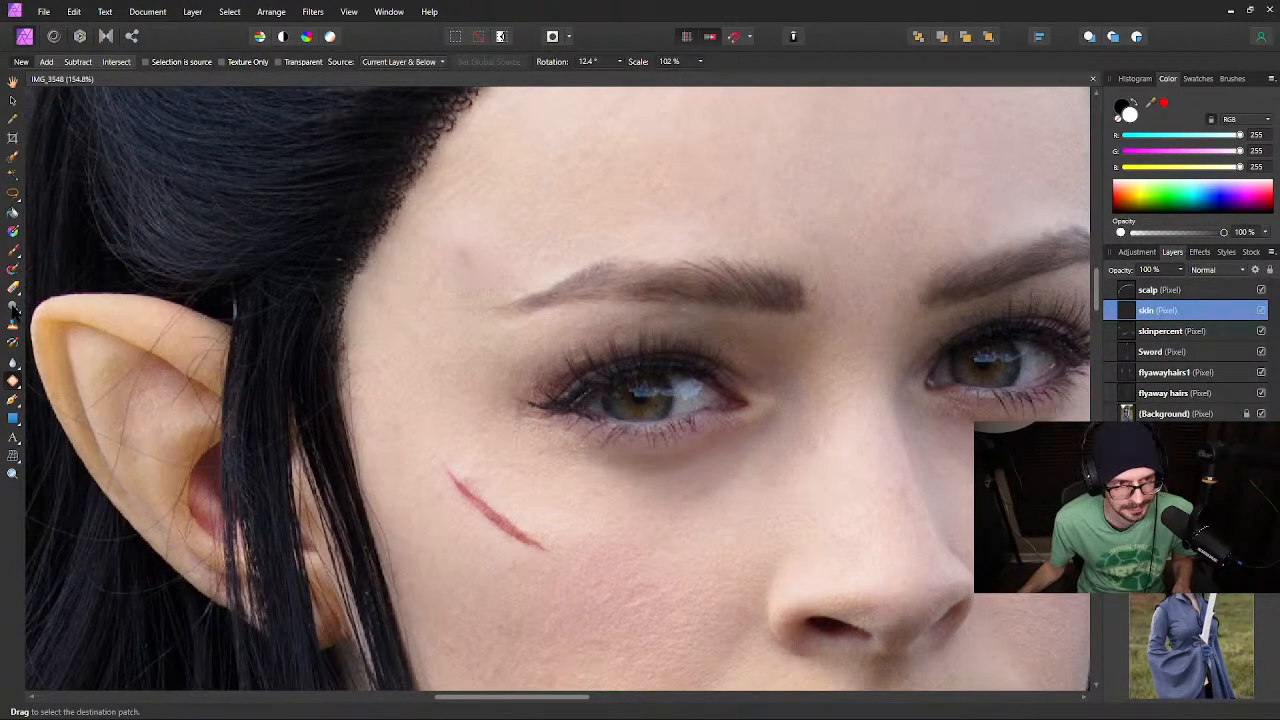
pyautogui.click(13, 381)
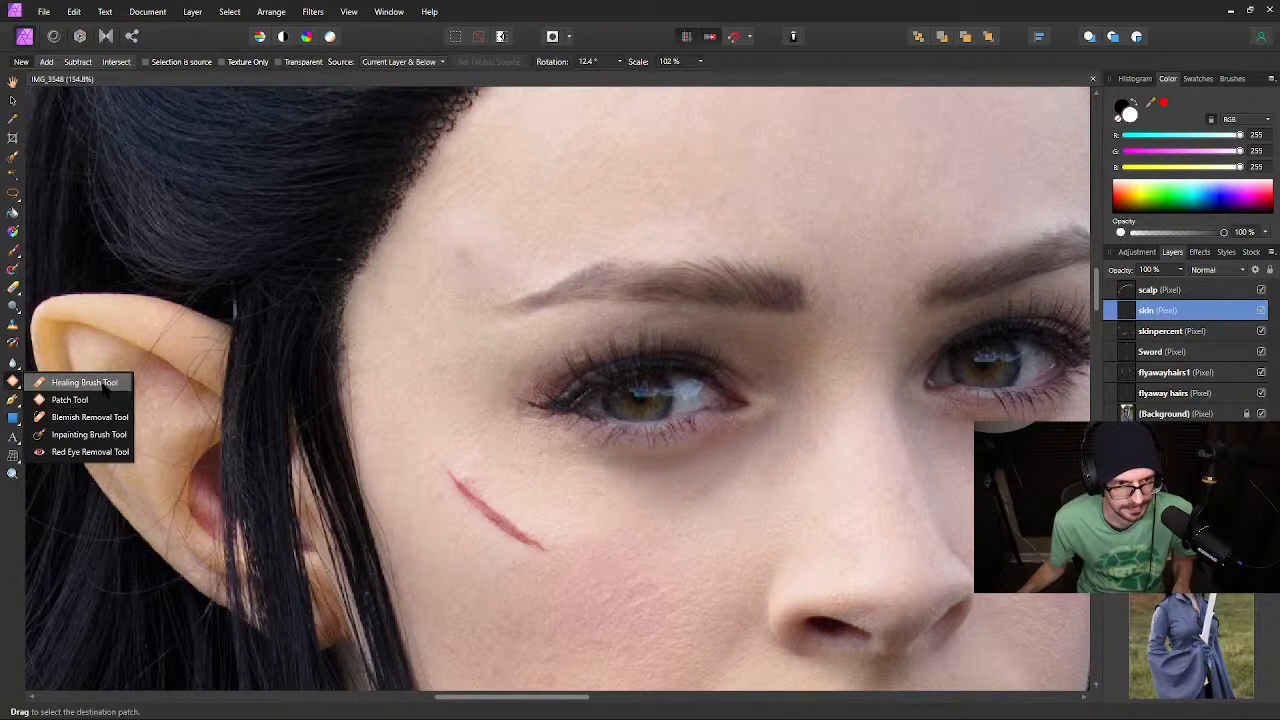
pyautogui.click(84, 382)
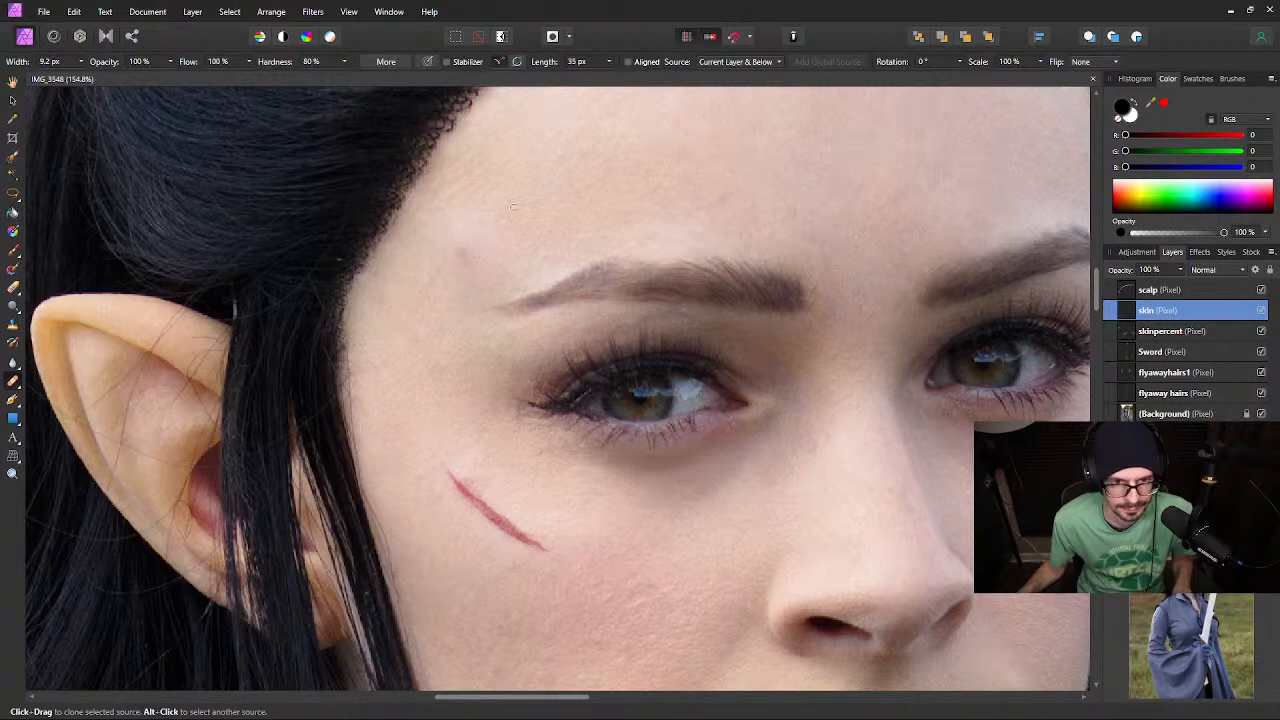
pyautogui.press(']')
pyautogui.press(']')
pyautogui.press(']')
pyautogui.press(']')
pyautogui.press(']')
pyautogui.press(']')
pyautogui.press(']')
pyautogui.press(']')
pyautogui.press(']')
pyautogui.press(']')
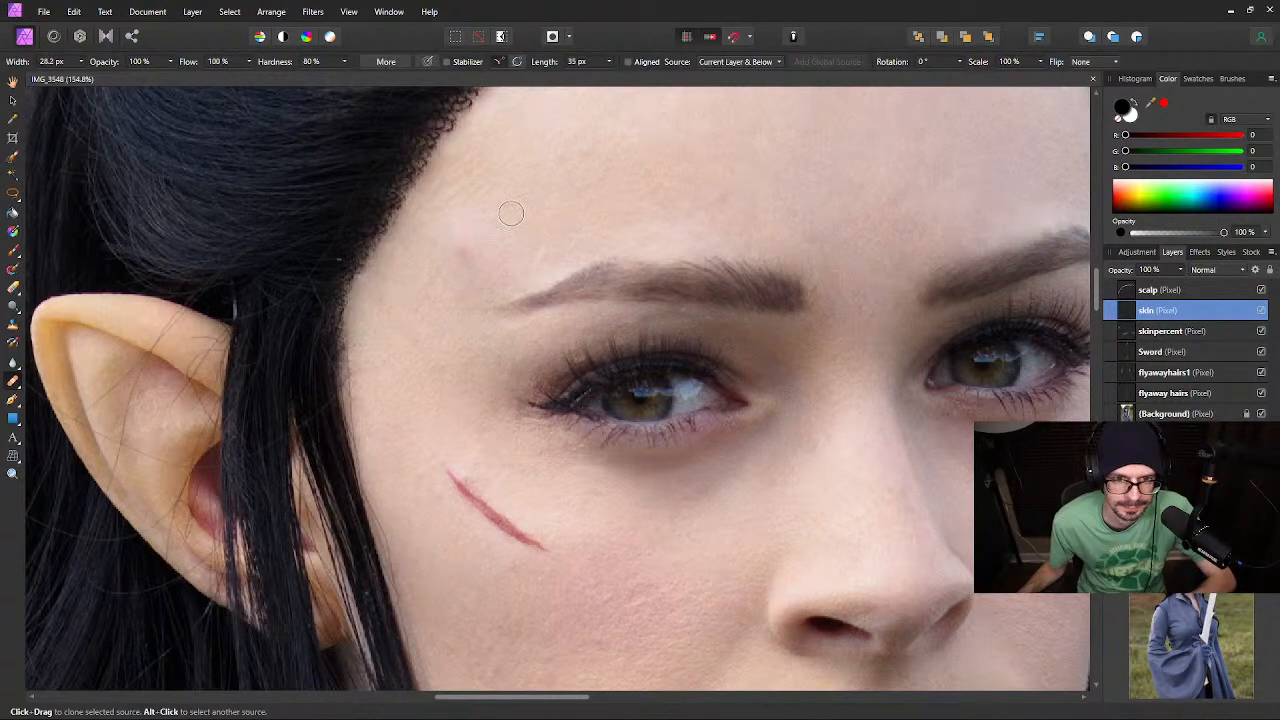
pyautogui.keyDown('alt'); pyautogui.click(563, 189); pyautogui.keyUp('alt')
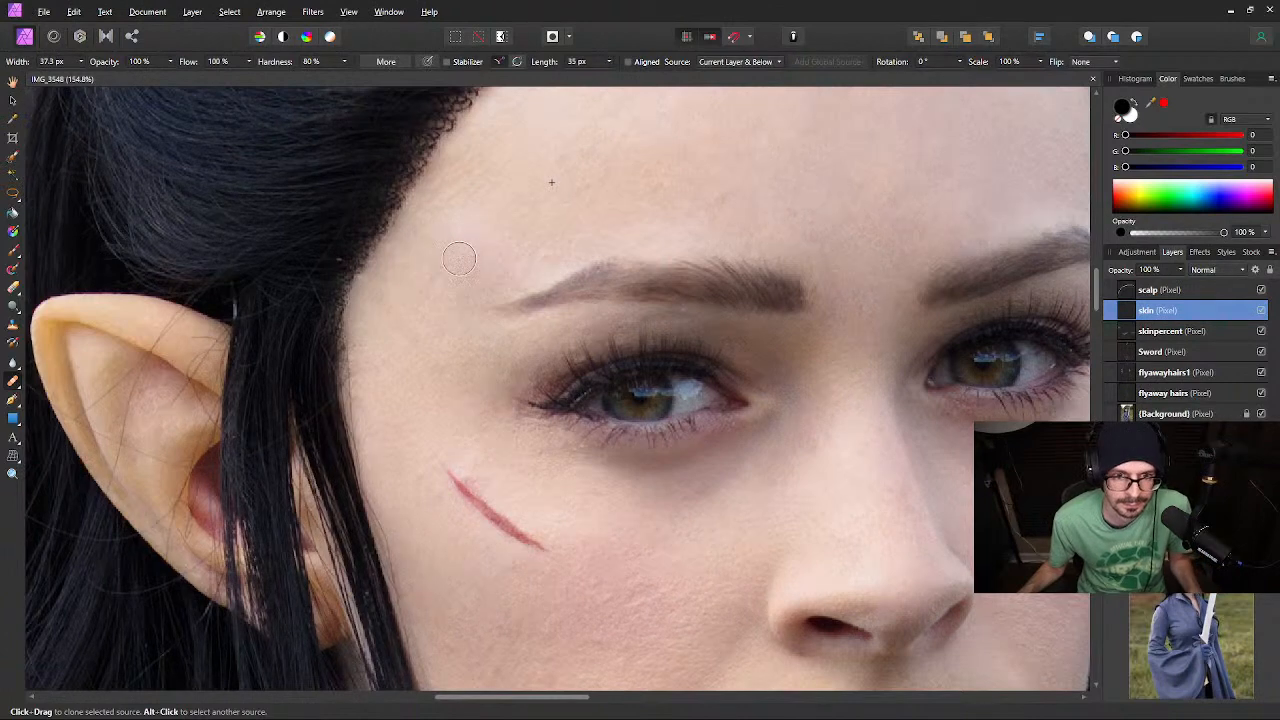
pyautogui.moveTo(457, 243)
pyautogui.mouseDown()
pyautogui.moveTo(471, 229)
pyautogui.moveTo(480, 243)
pyautogui.mouseUp()
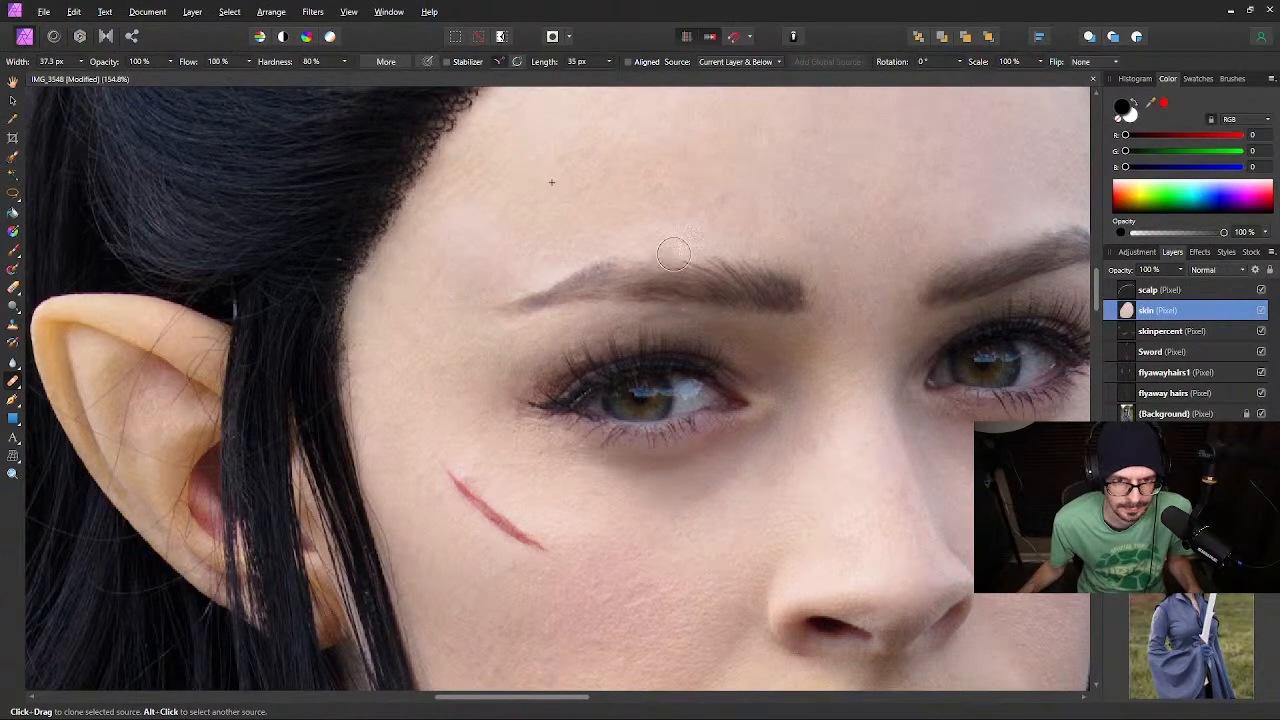
# Heal the uneven skin high on the scar-side forehead with clean skin sampled beside it
pyautogui.moveTo(634, 626); pyautogui.dragTo(431, 551)
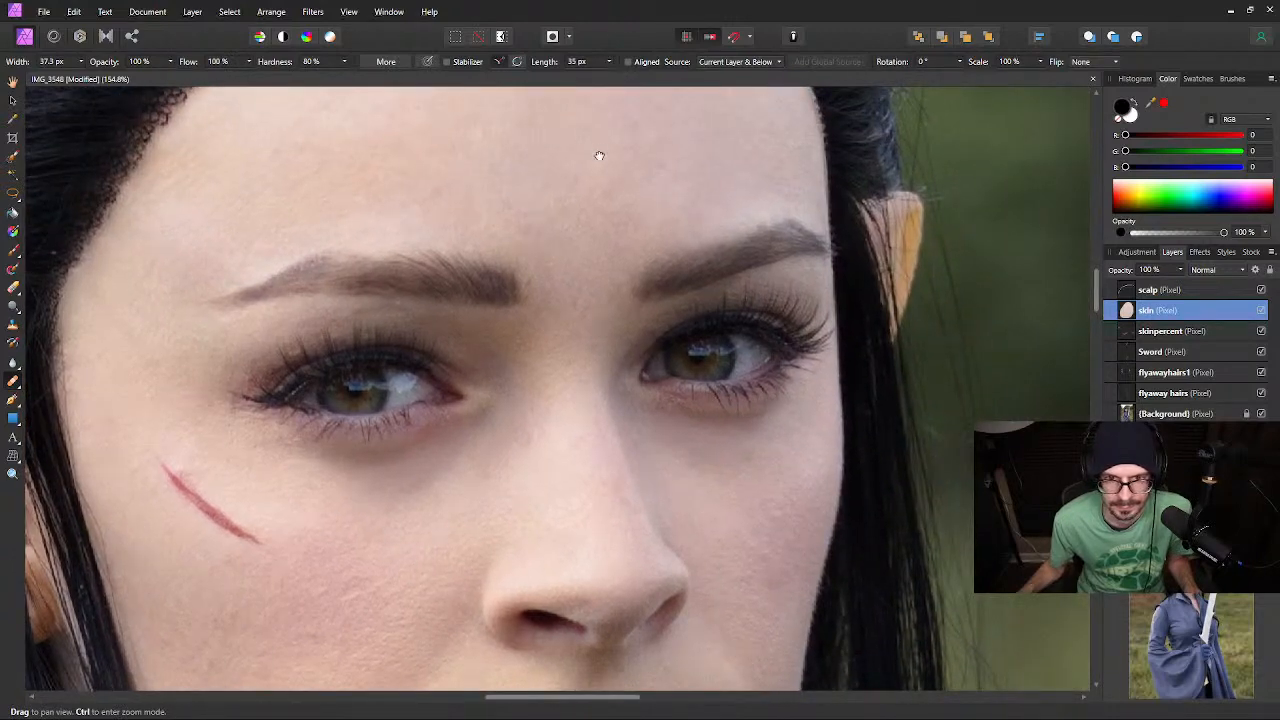
pyautogui.moveTo(600, 151); pyautogui.dragTo(609, 194)
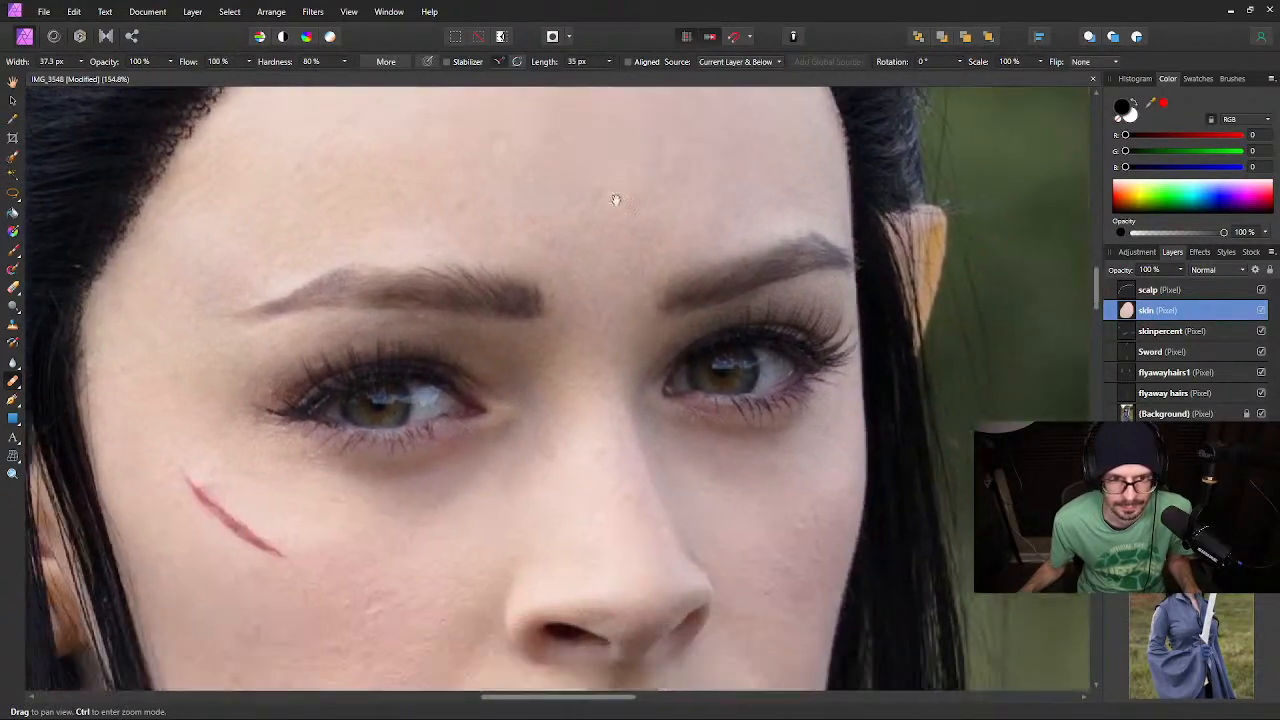
pyautogui.keyDown('alt'); pyautogui.click(387, 139); pyautogui.keyUp('alt')
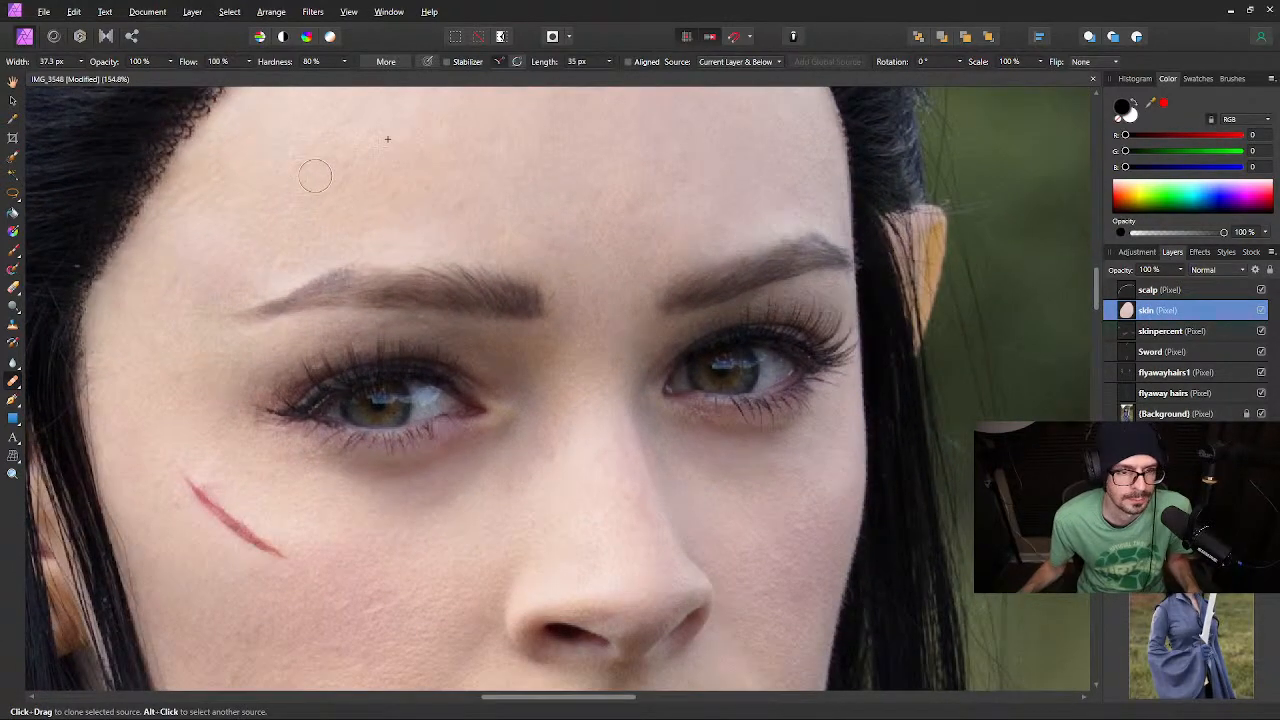
pyautogui.moveTo(299, 165); pyautogui.dragTo(296, 170)
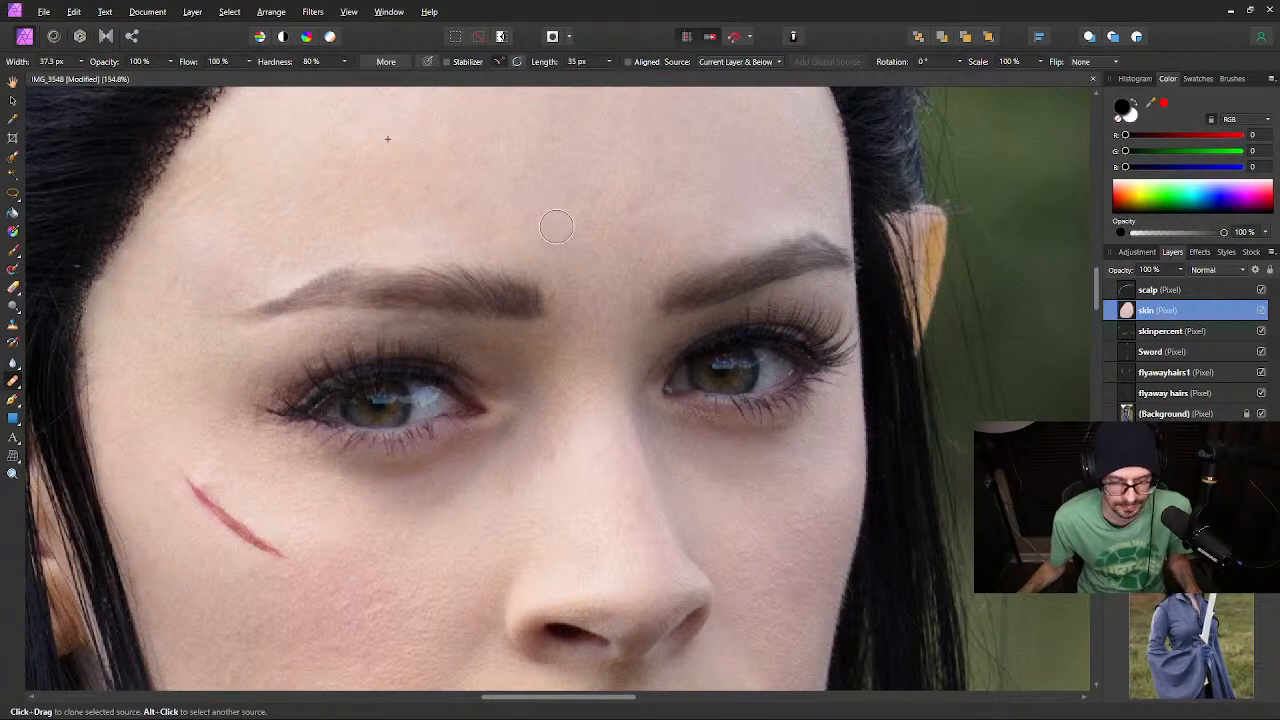
# Reduce the Healing Brush width to 19.5 px and heal the blemish on the reddish cheek below the scar
pyautogui.press('[')
pyautogui.press('[')
pyautogui.press('[')
pyautogui.press('[')
pyautogui.moveTo(587, 508); pyautogui.dragTo(562, 115)
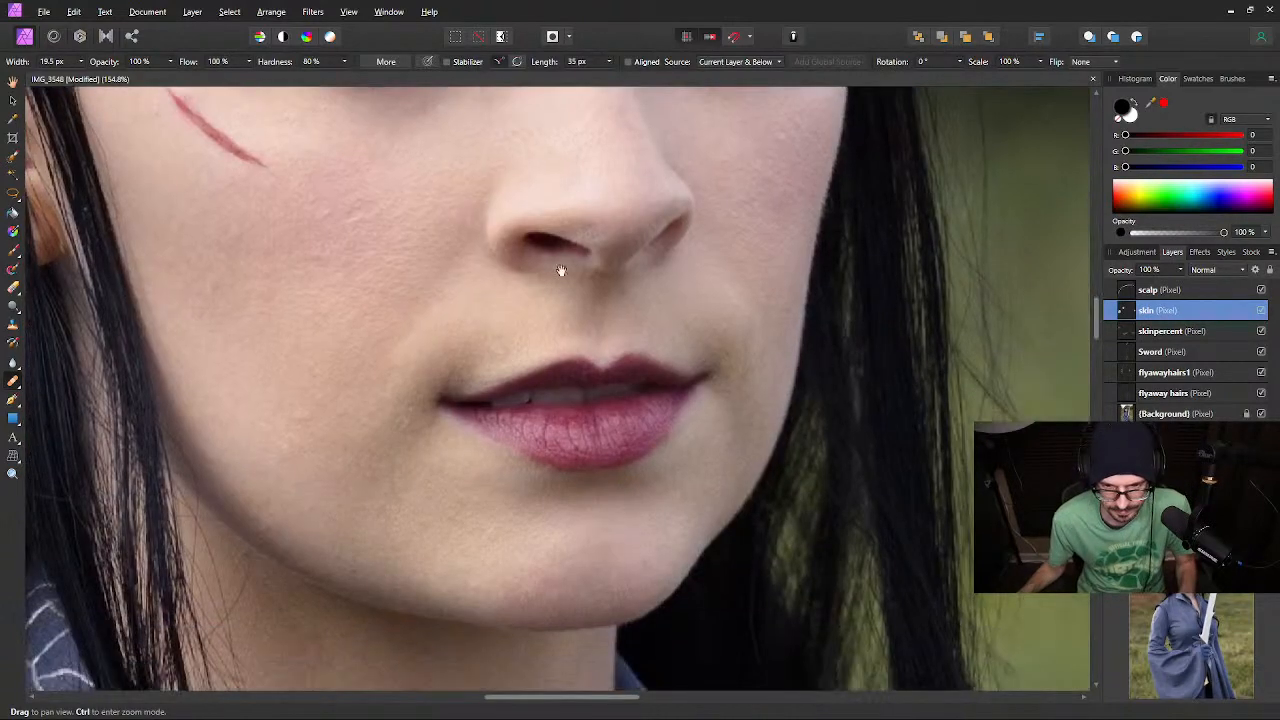
pyautogui.moveTo(552, 303); pyautogui.dragTo(641, 173)
pyautogui.moveTo(526, 226); pyautogui.dragTo(686, 309)
pyautogui.moveTo(663, 389); pyautogui.dragTo(706, 543)
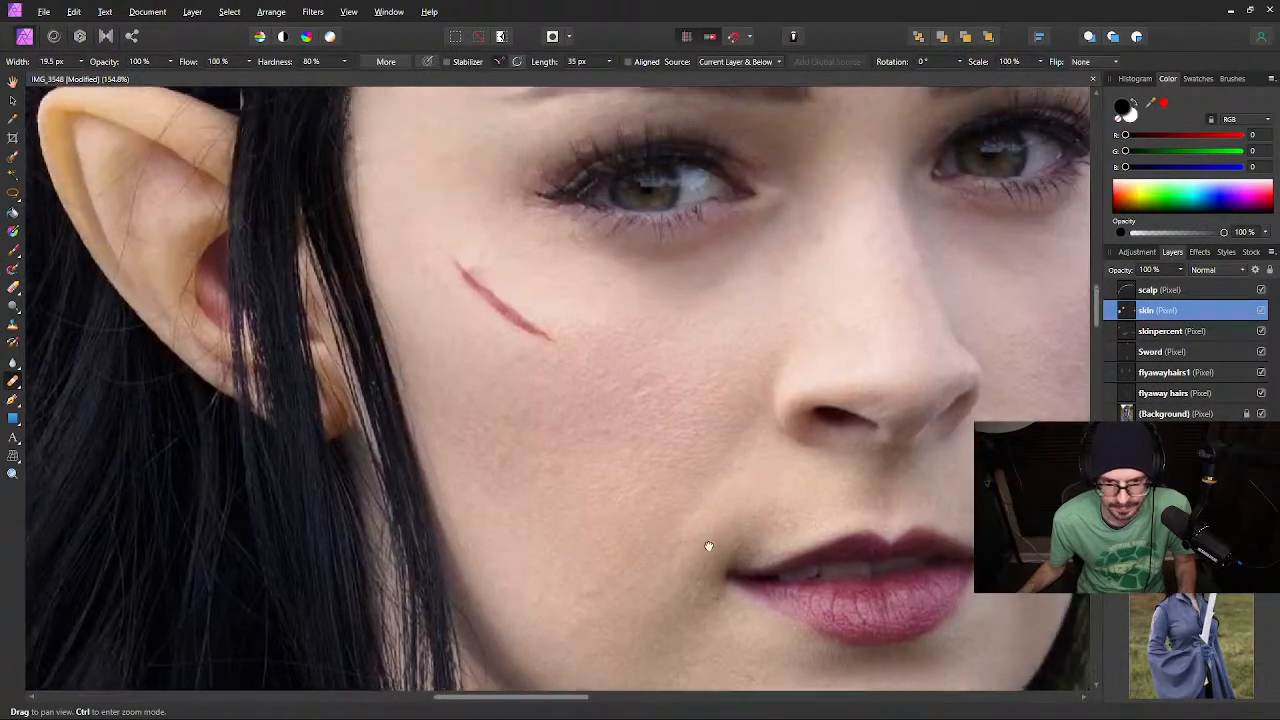
pyautogui.moveTo(657, 366)
pyautogui.mouseDown()
pyautogui.moveTo(611, 446)
pyautogui.moveTo(537, 463)
pyautogui.moveTo(540, 387)
pyautogui.mouseUp()
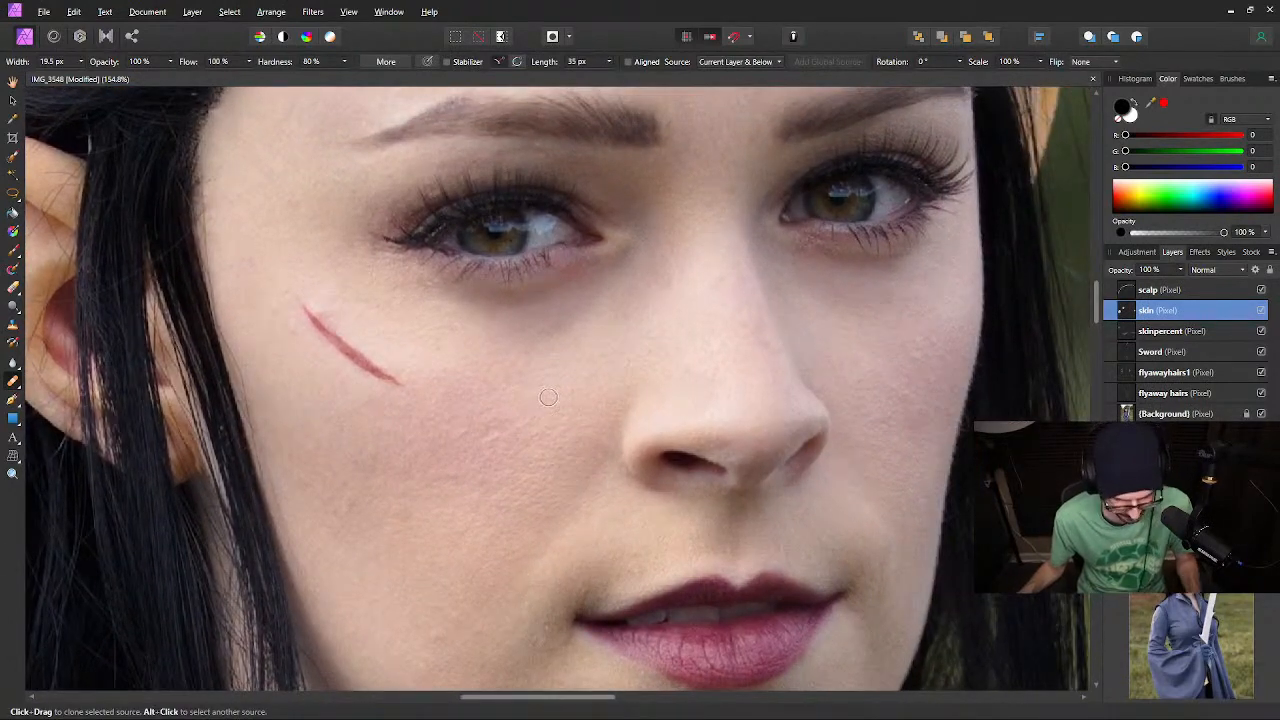
pyautogui.moveTo(502, 433)
pyautogui.mouseDown()
pyautogui.moveTo(483, 430)
pyautogui.moveTo(487, 444)
pyautogui.mouseUp()
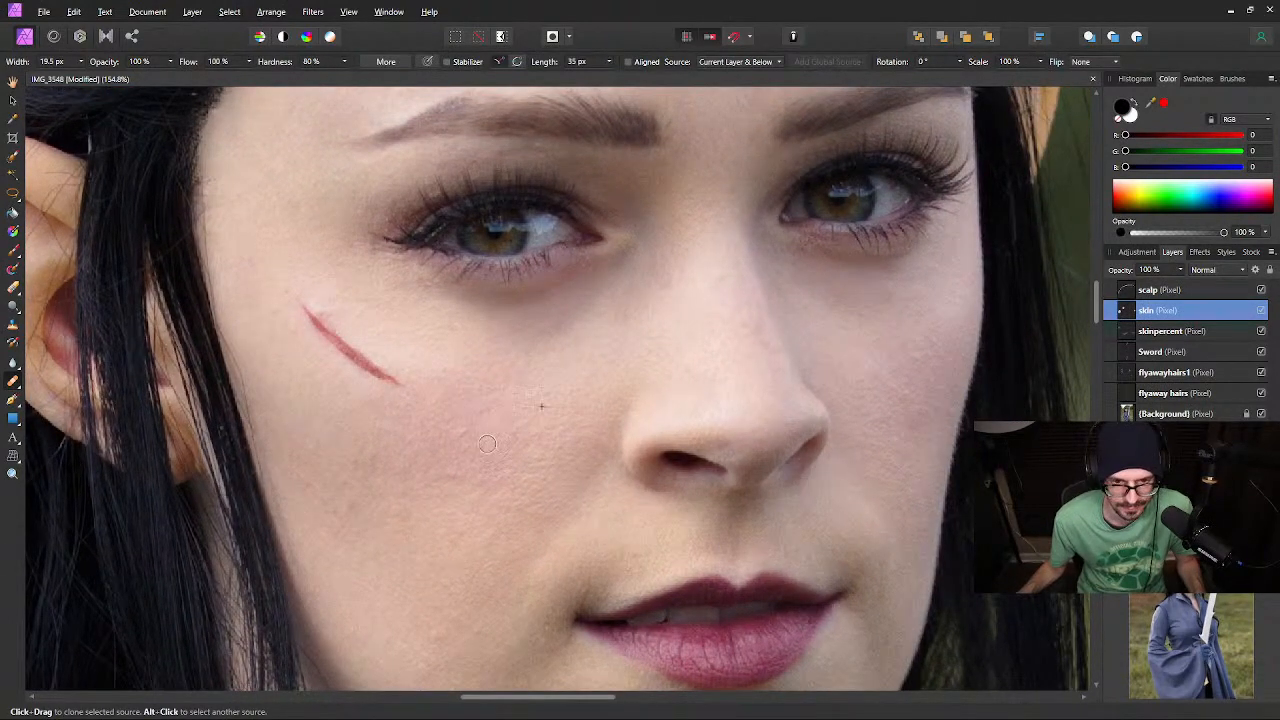
# Heal the small bumps on the cheek opposite the scar with smooth skin sampled close by
pyautogui.moveTo(682, 506); pyautogui.dragTo(384, 485)
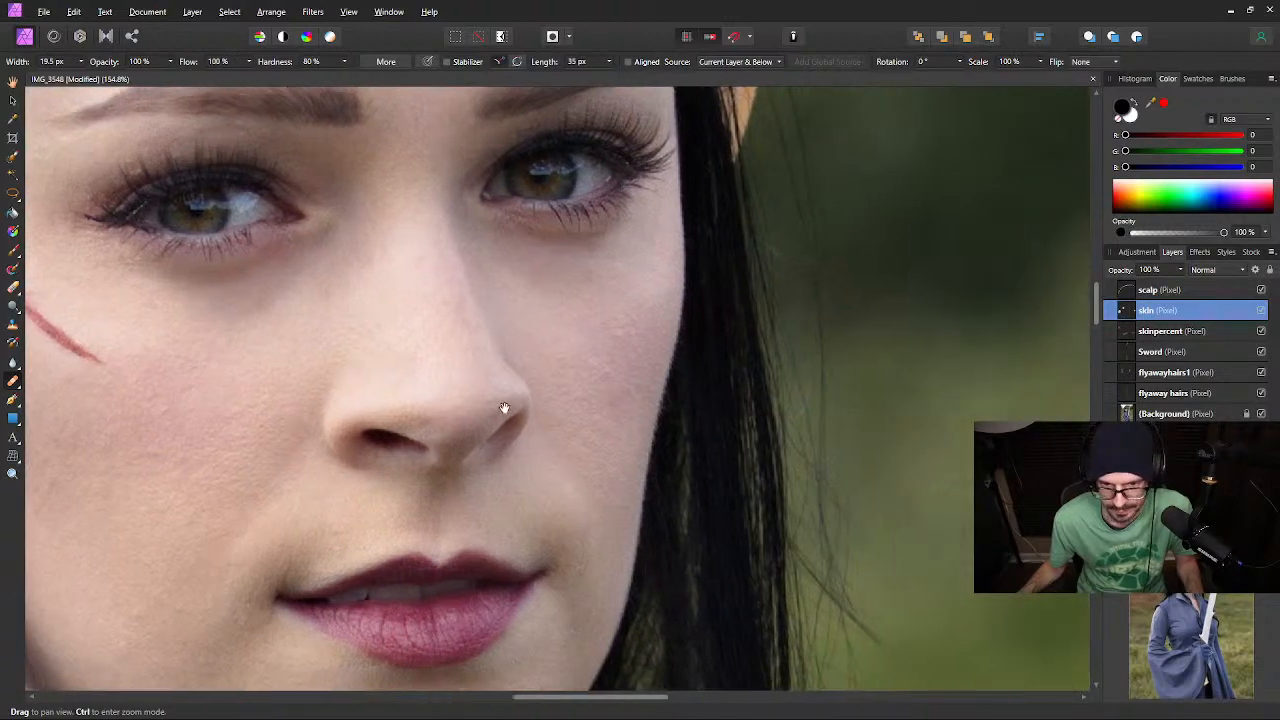
pyautogui.moveTo(608, 378)
pyautogui.mouseDown()
pyautogui.moveTo(547, 362)
pyautogui.moveTo(587, 331)
pyautogui.moveTo(603, 381)
pyautogui.mouseUp()
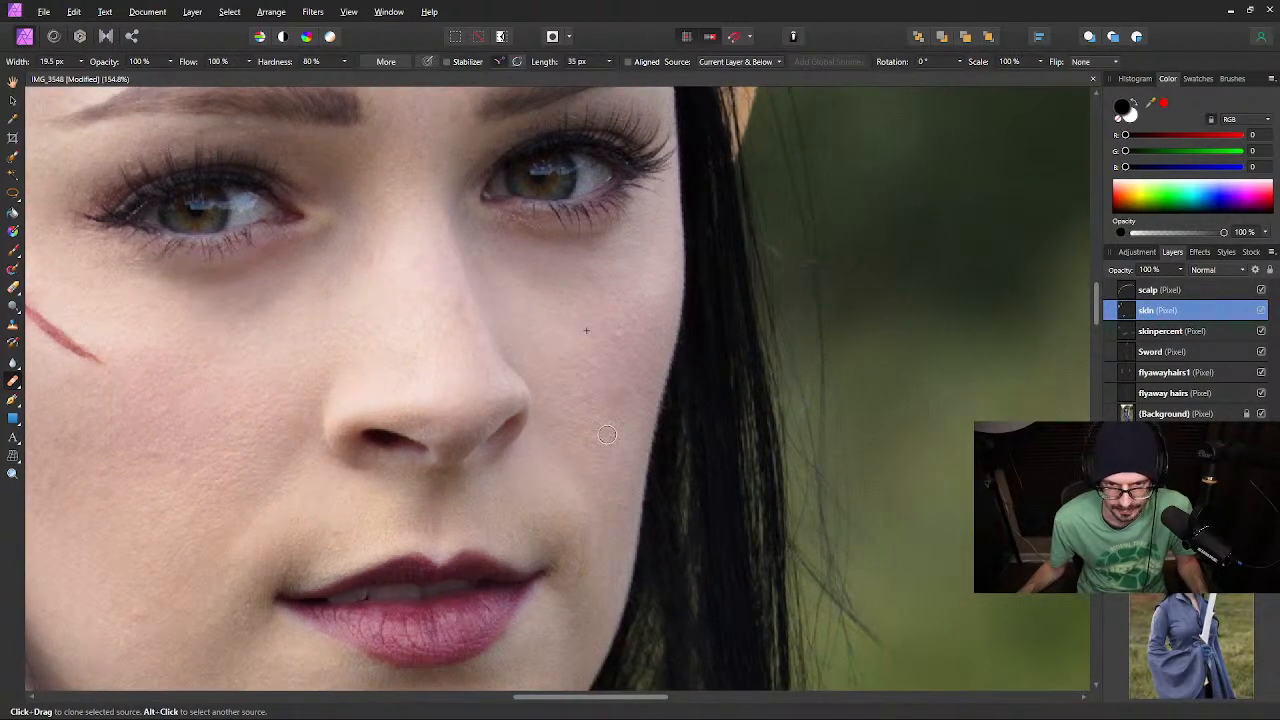
pyautogui.keyDown('alt'); pyautogui.click(594, 423); pyautogui.keyUp('alt')
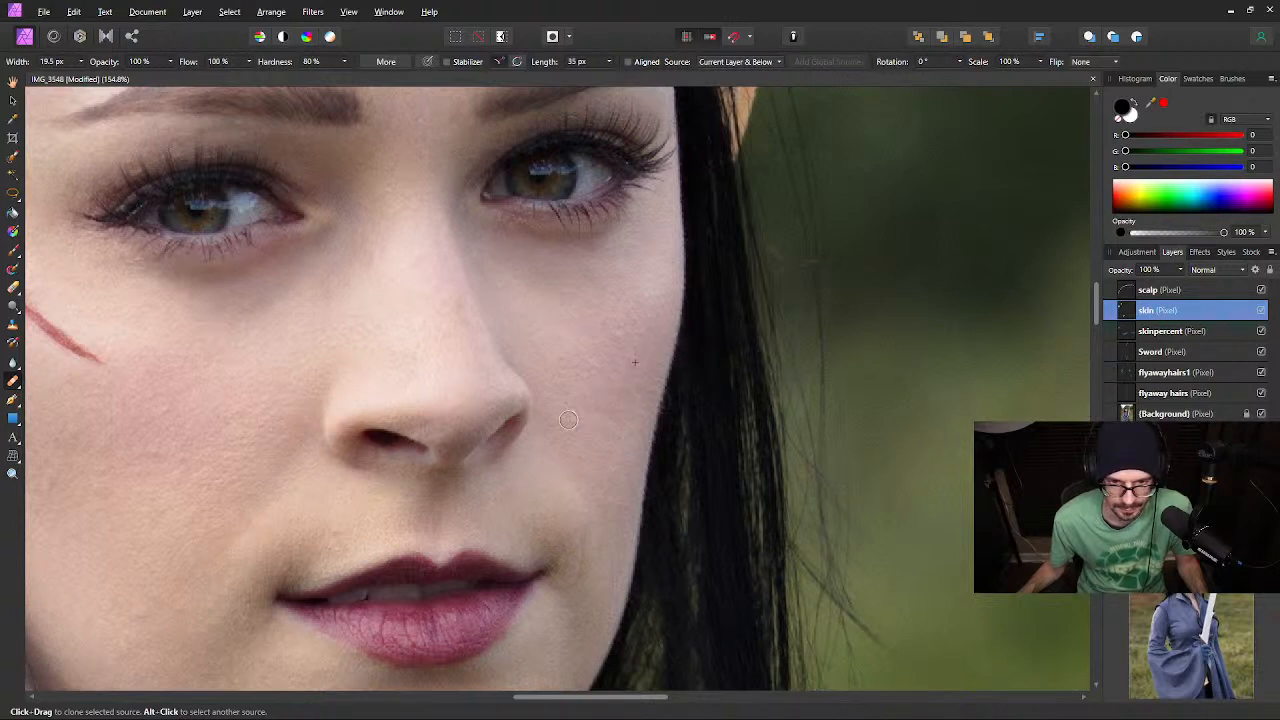
# Heal the small marks on the chest skin between the necklace chain and the dress collar with nearby skin
pyautogui.press('space')
pyautogui.moveTo(418, 445); pyautogui.dragTo(432, 294)
pyautogui.moveTo(417, 497); pyautogui.dragTo(520, 201)
pyautogui.moveTo(423, 568)
pyautogui.mouseDown()
pyautogui.moveTo(431, 409)
pyautogui.moveTo(380, 223)
pyautogui.mouseUp()
pyautogui.moveTo(484, 607); pyautogui.dragTo(414, 257)
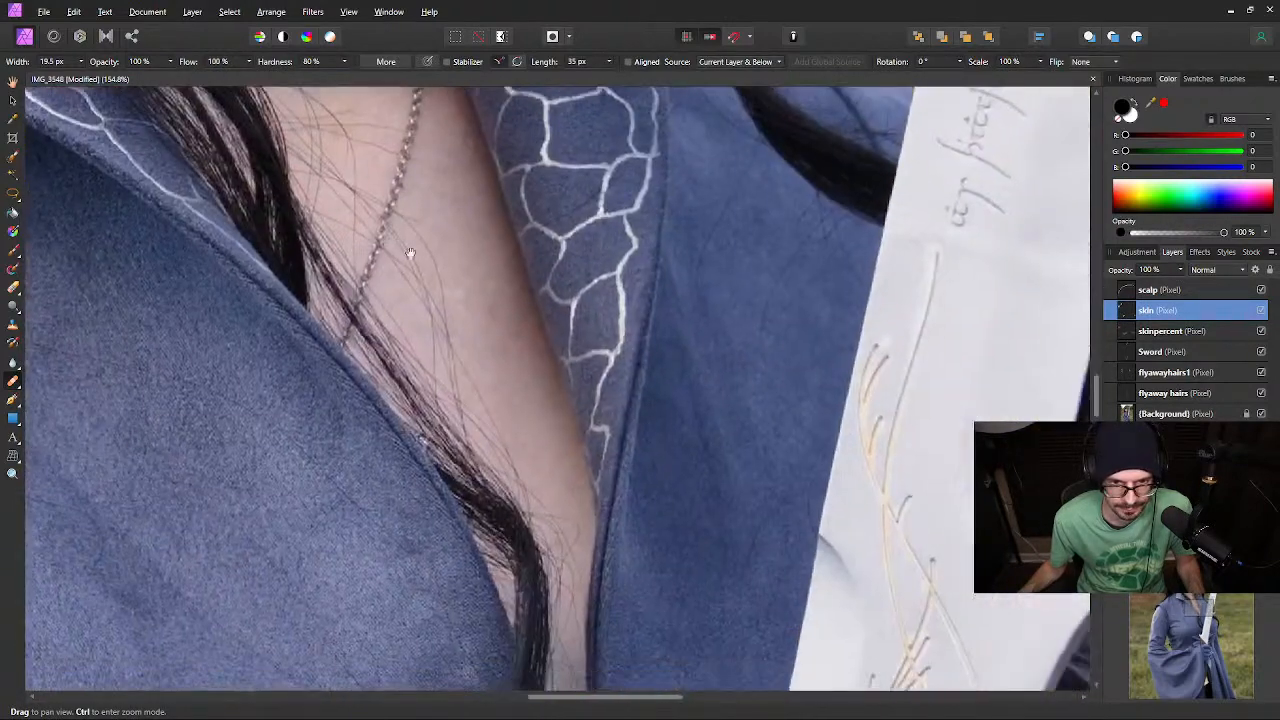
pyautogui.keyDown('alt'); pyautogui.click(511, 398); pyautogui.keyUp('alt')
pyautogui.moveTo(508, 344); pyautogui.dragTo(504, 344)
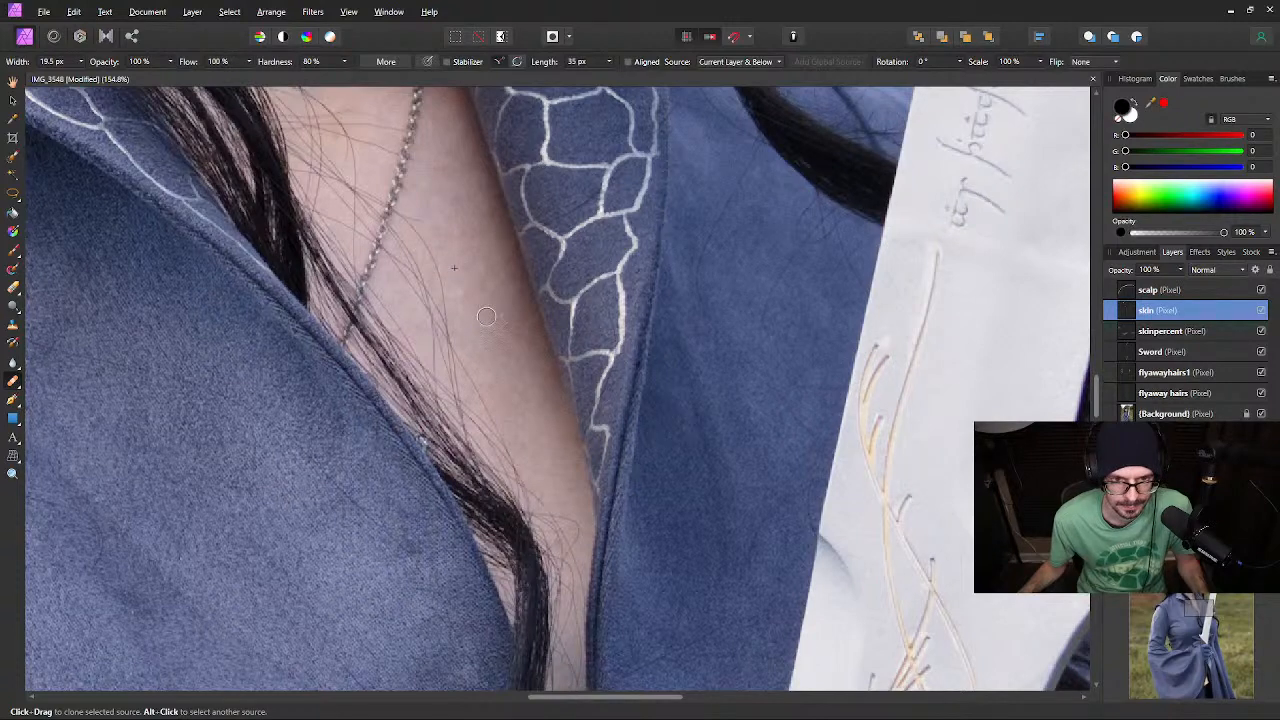
pyautogui.keyDown('alt'); pyautogui.click(452, 227); pyautogui.keyUp('alt')
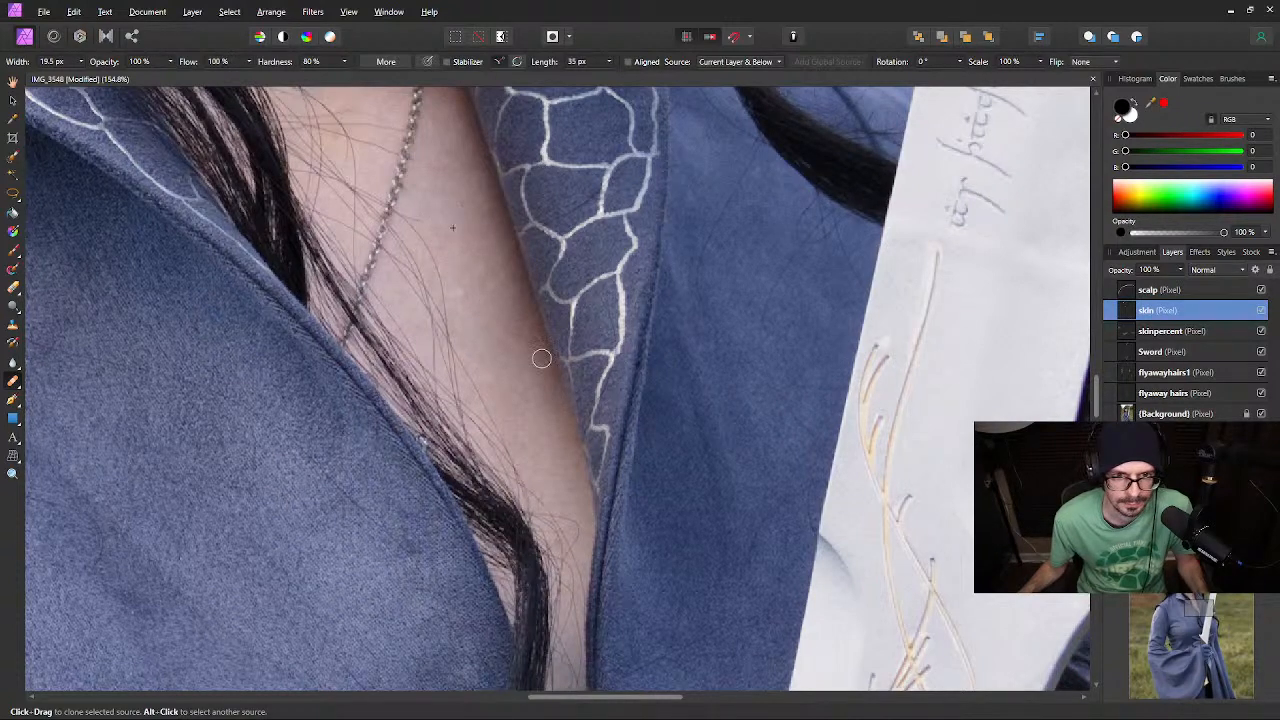
# Save the document and examine the retouched portrait as a whole
pyautogui.scroll(-10, 559, 429)
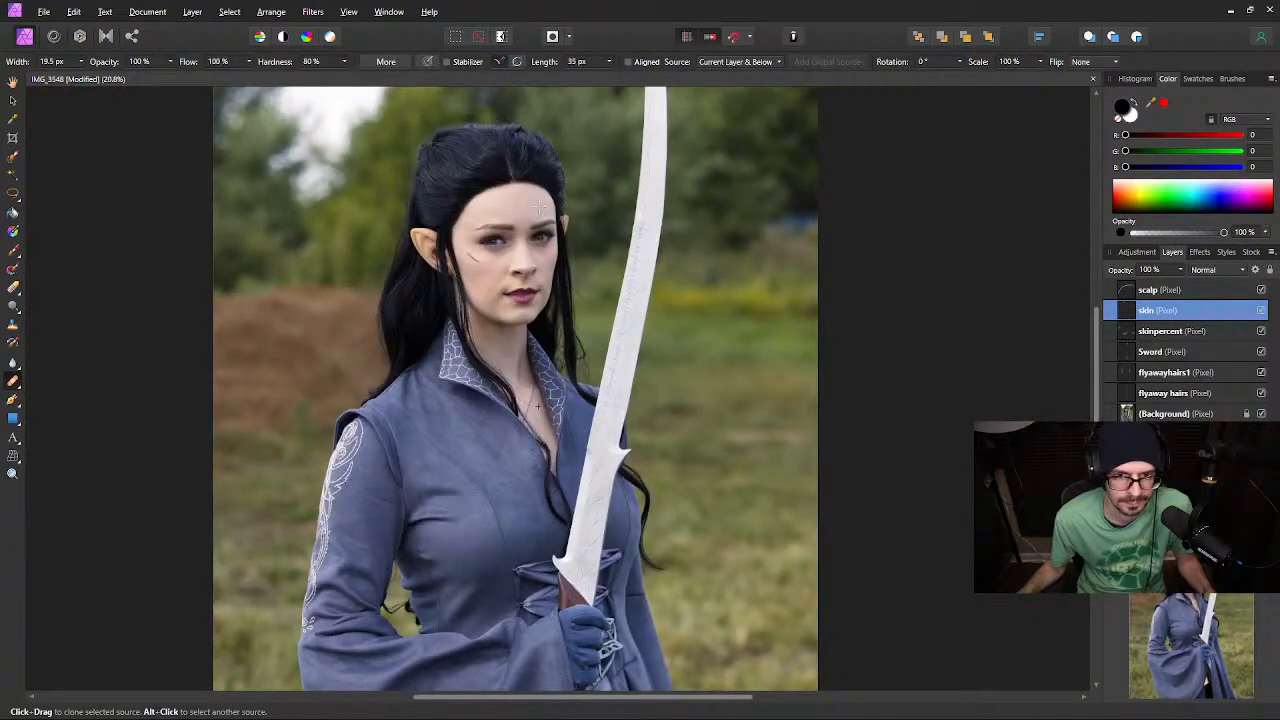
pyautogui.scroll(-2, 538, 207)
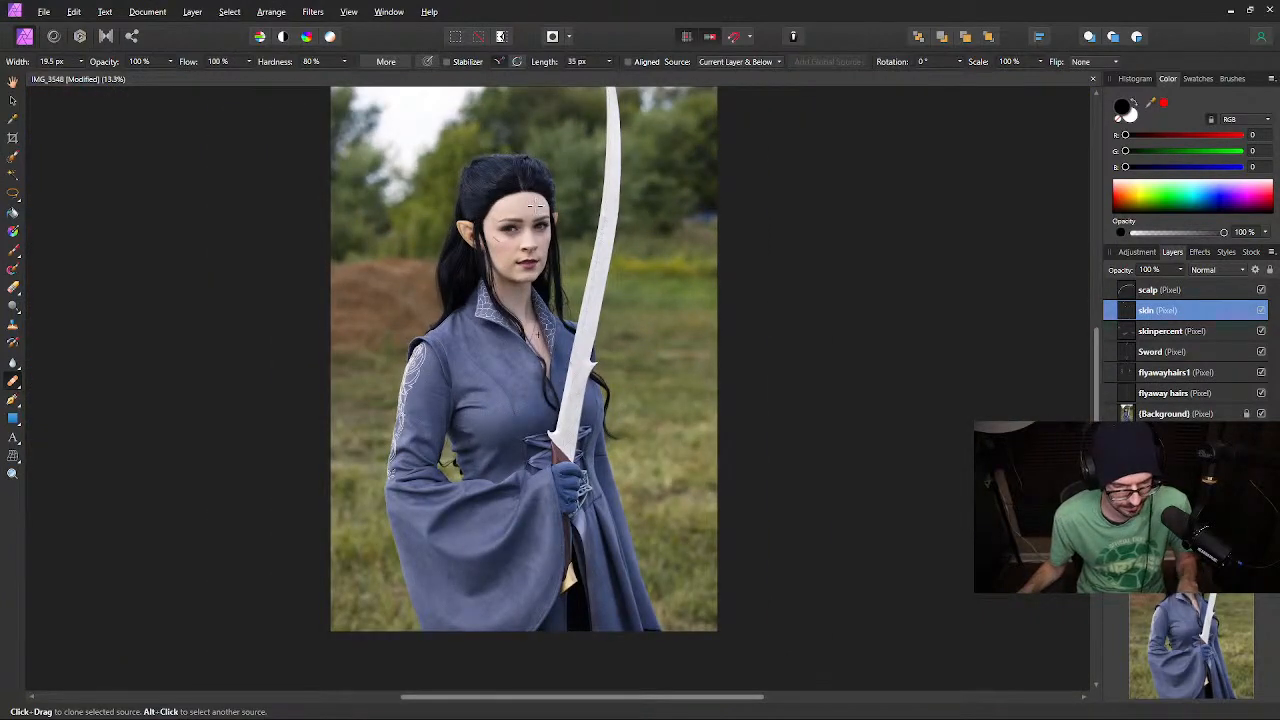
pyautogui.moveTo(534, 201); pyautogui.dragTo(624, 233)
pyautogui.scroll(2, 627, 280)
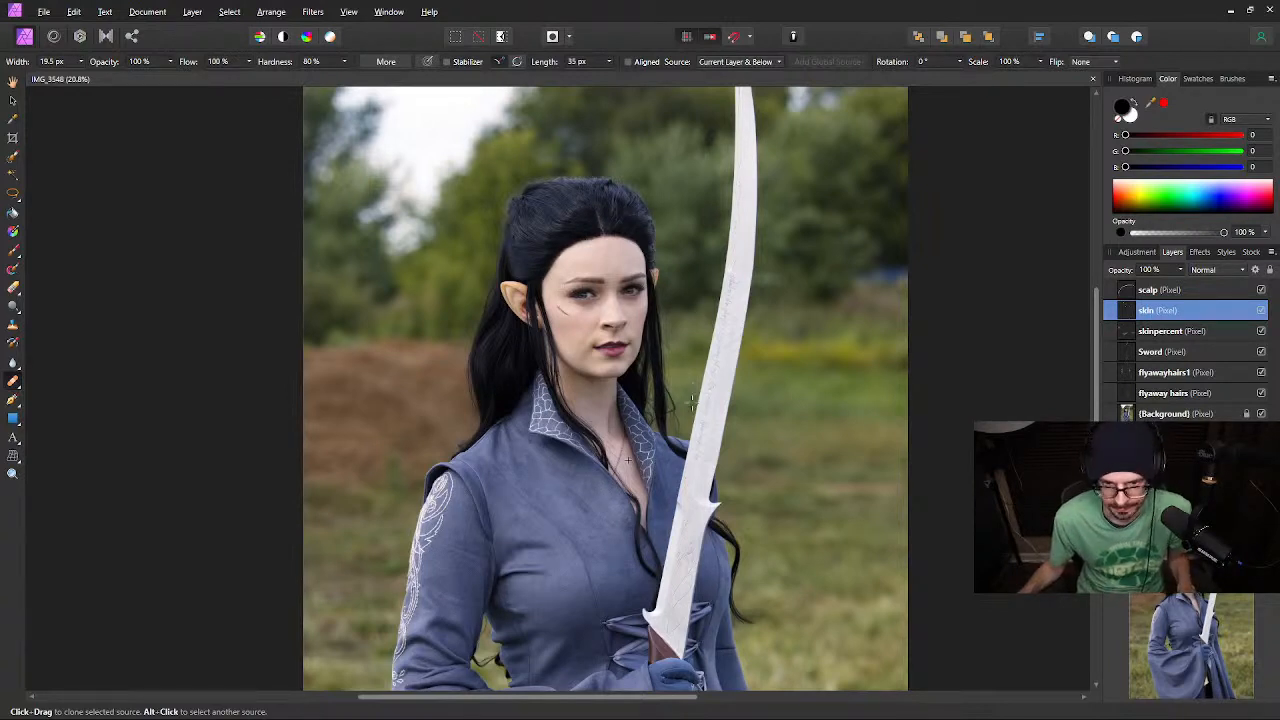
pyautogui.scroll(-3, 620, 456)
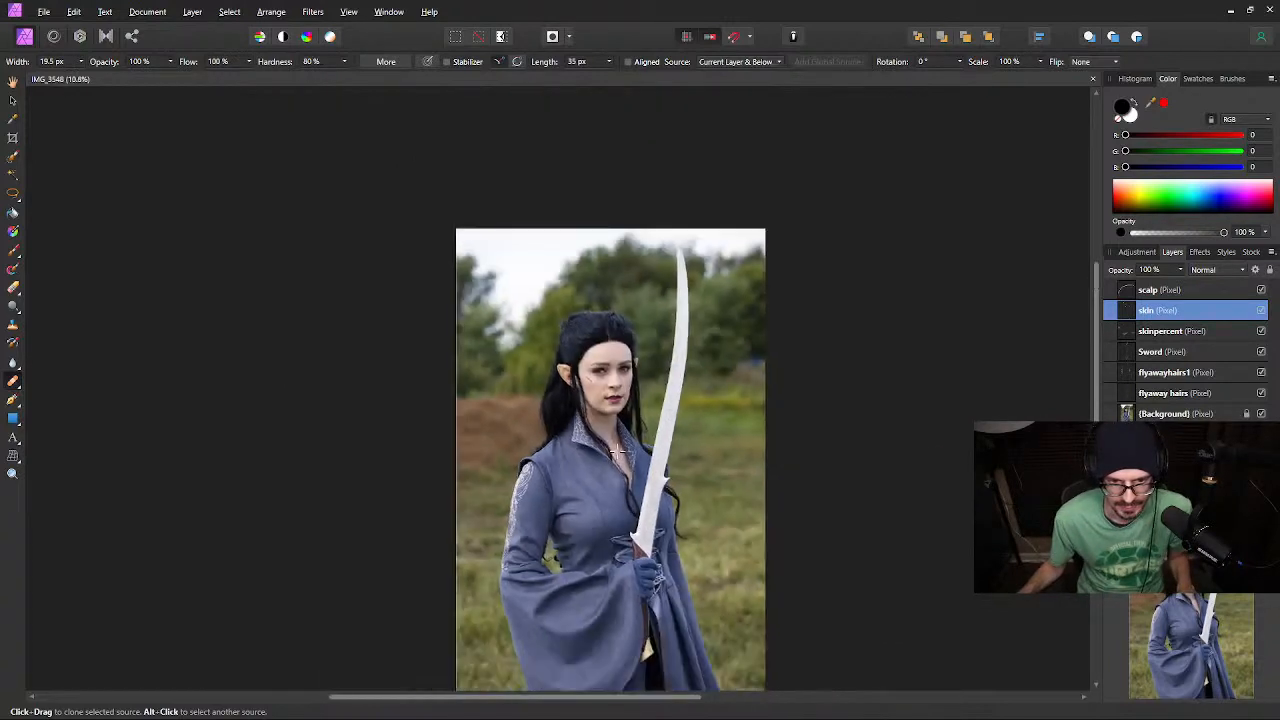
pyautogui.moveTo(618, 453); pyautogui.dragTo(598, 373)
pyautogui.scroll(2, 605, 256)
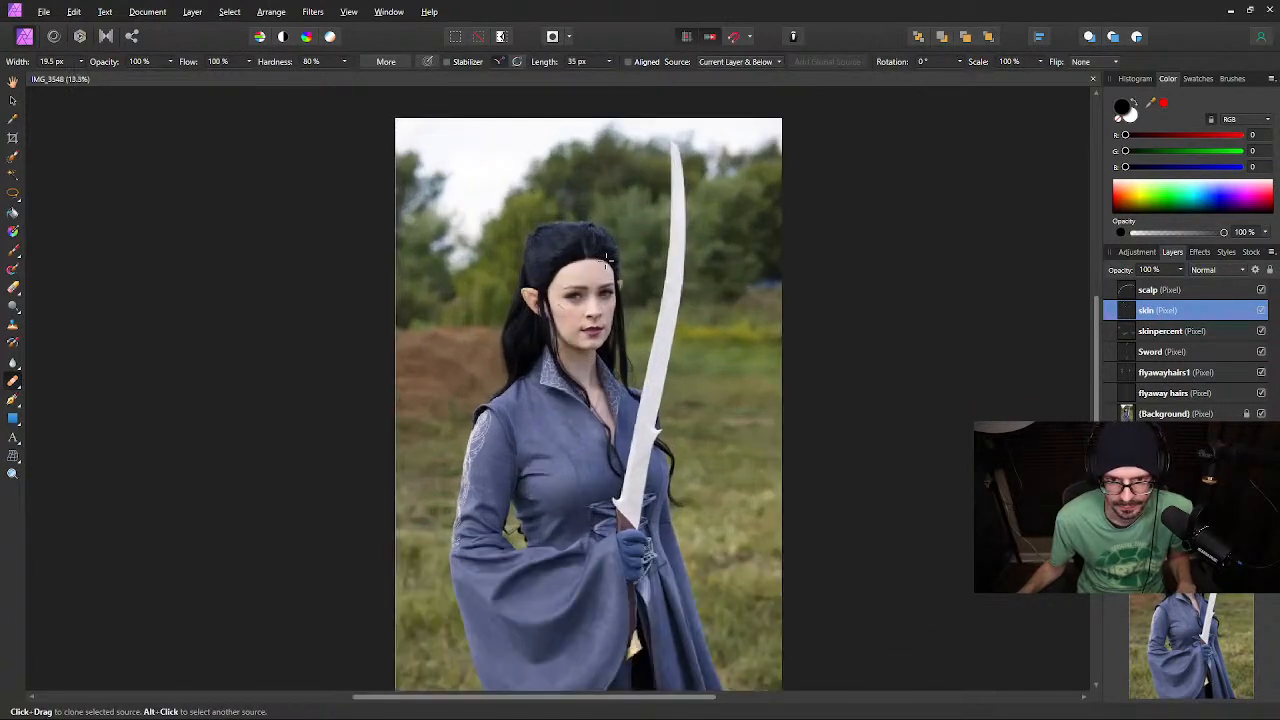
pyautogui.scroll(1, 605, 256)
pyautogui.scroll(-1, 605, 256)
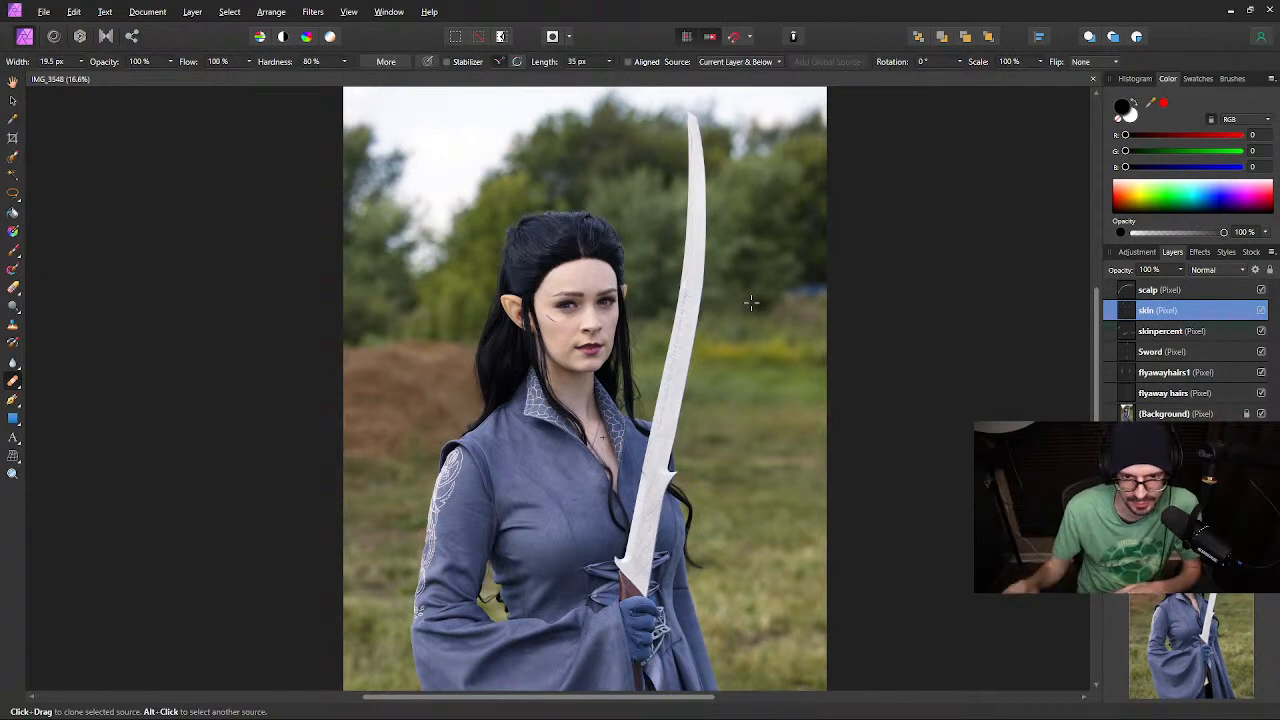
# Create a merged pixel layer of all visible layers above the scalp layer with Merge Visible
pyautogui.click(1208, 292)
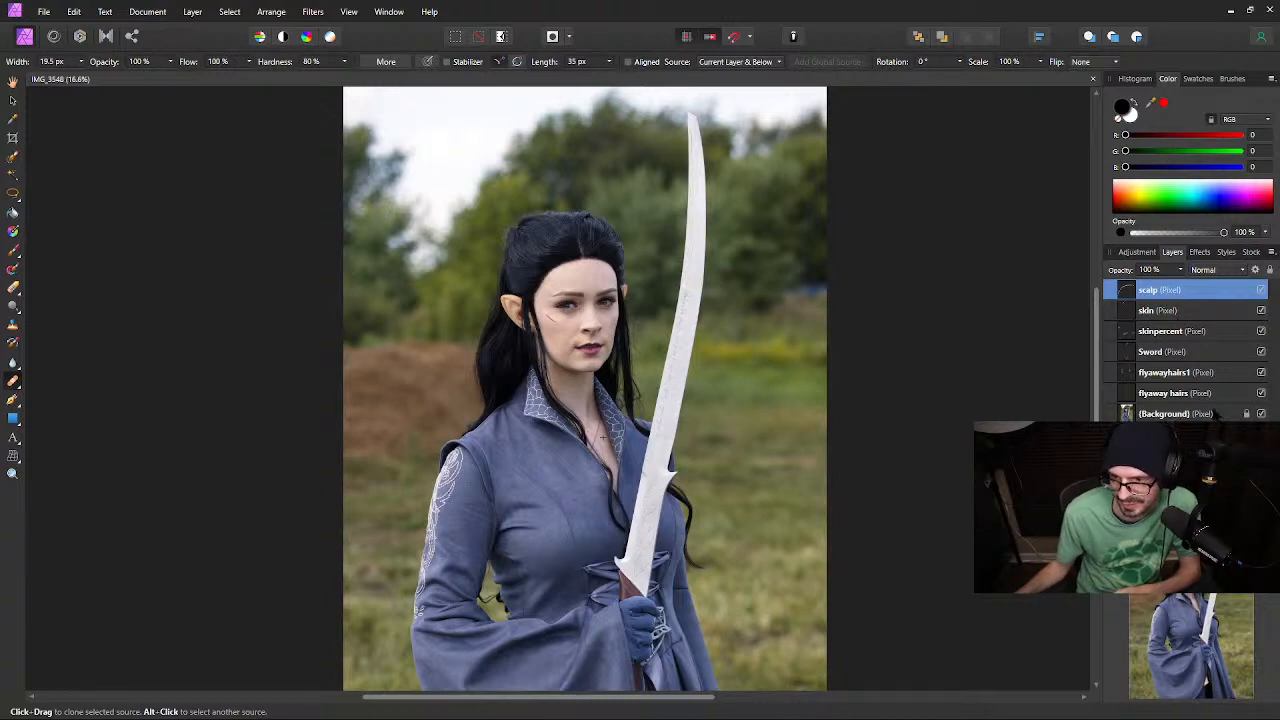
pyautogui.click(198, 12)
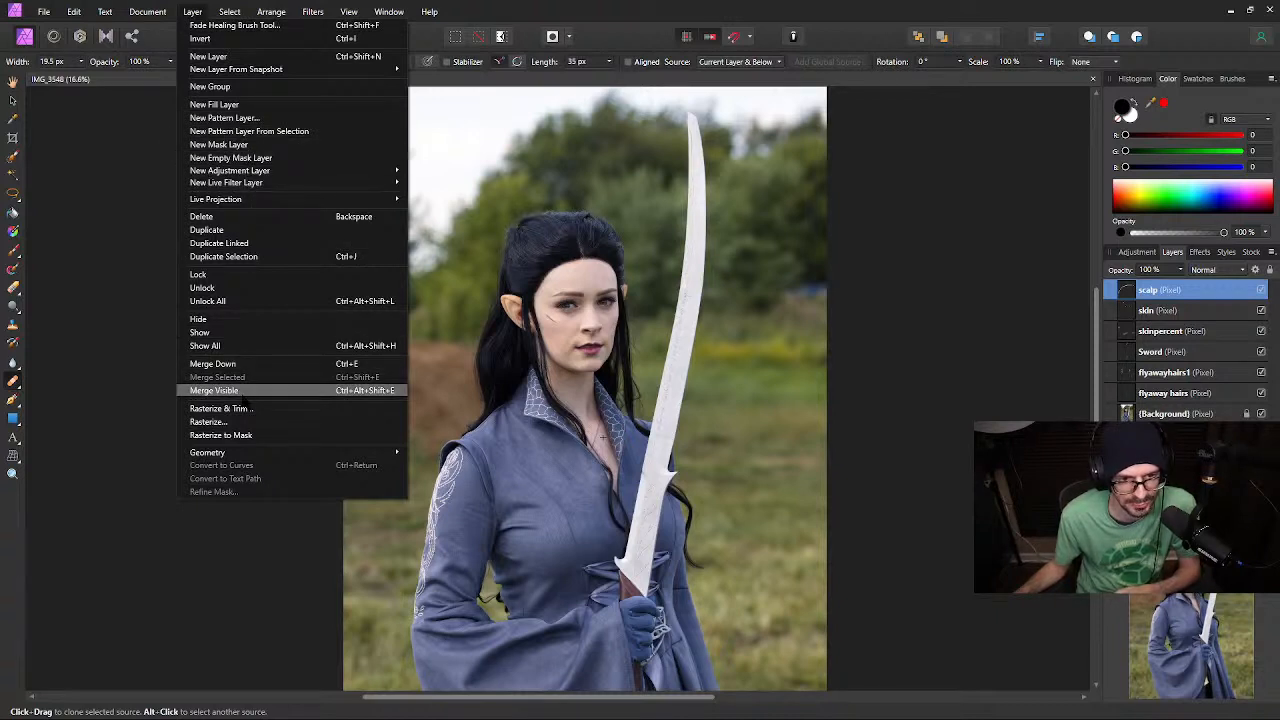
pyautogui.click(241, 394)
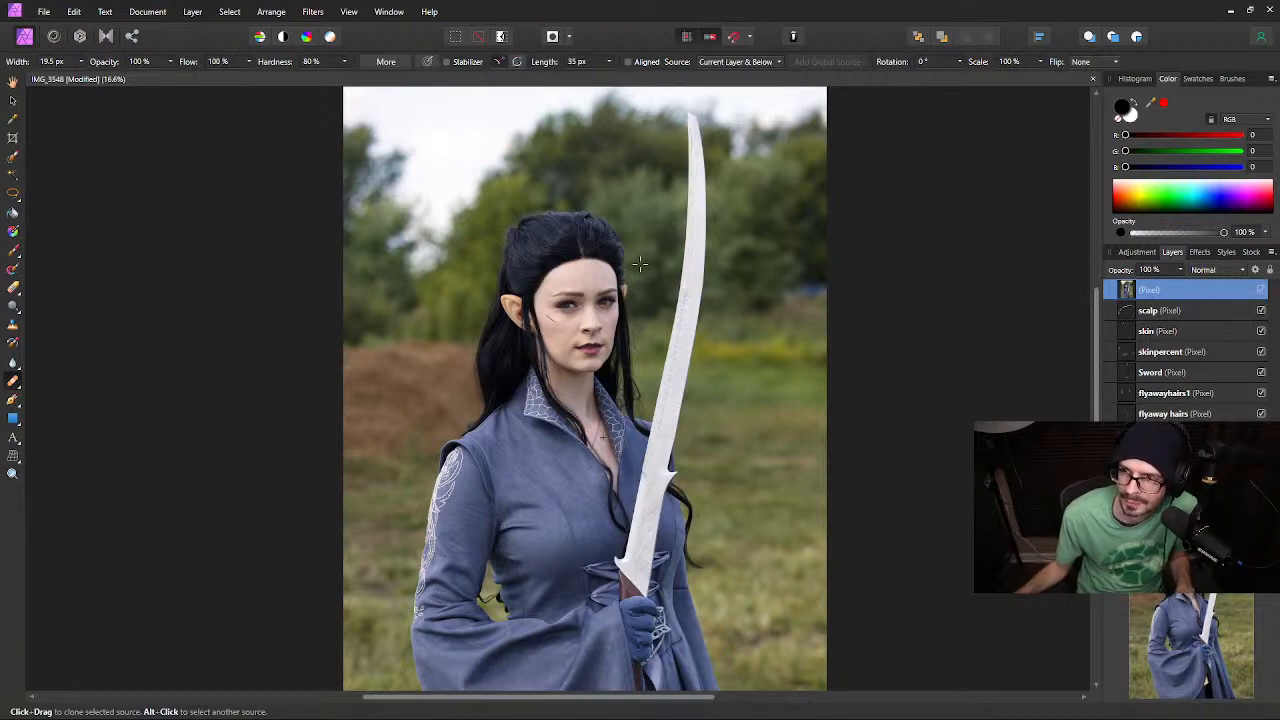
pyautogui.press('space')
pyautogui.moveTo(676, 290); pyautogui.dragTo(617, 297)
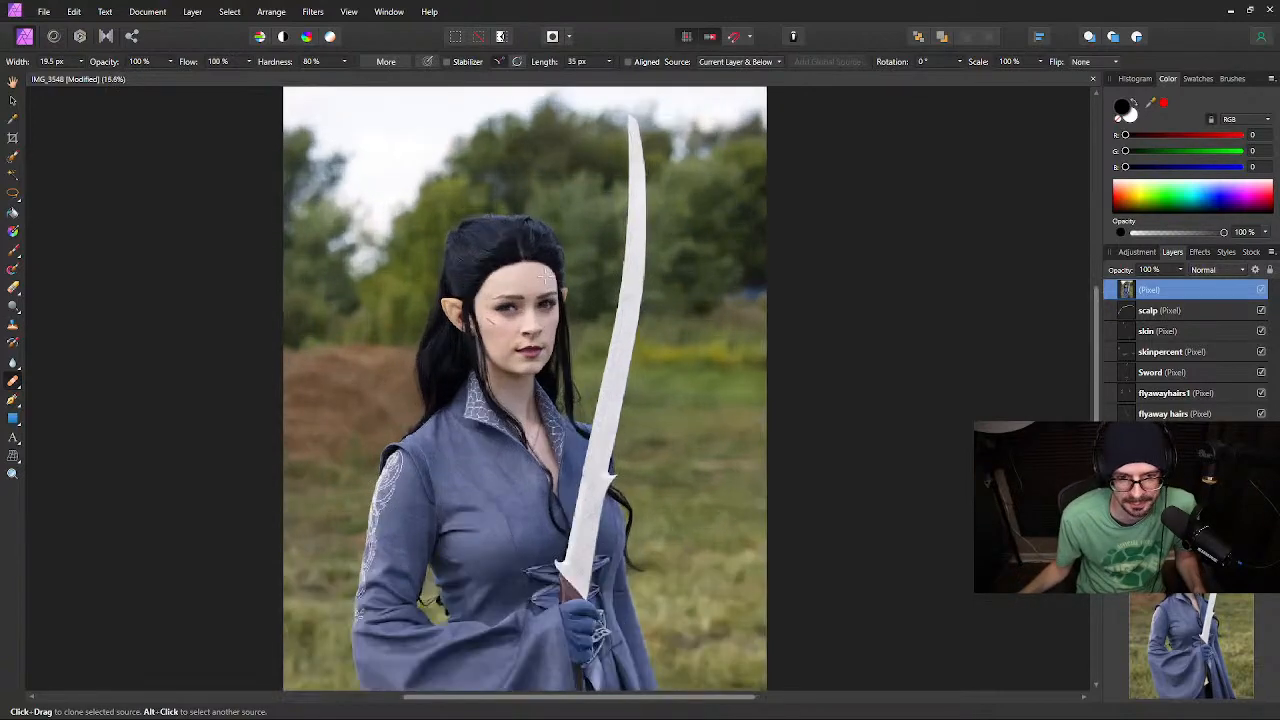
pyautogui.scroll(1, 547, 280)
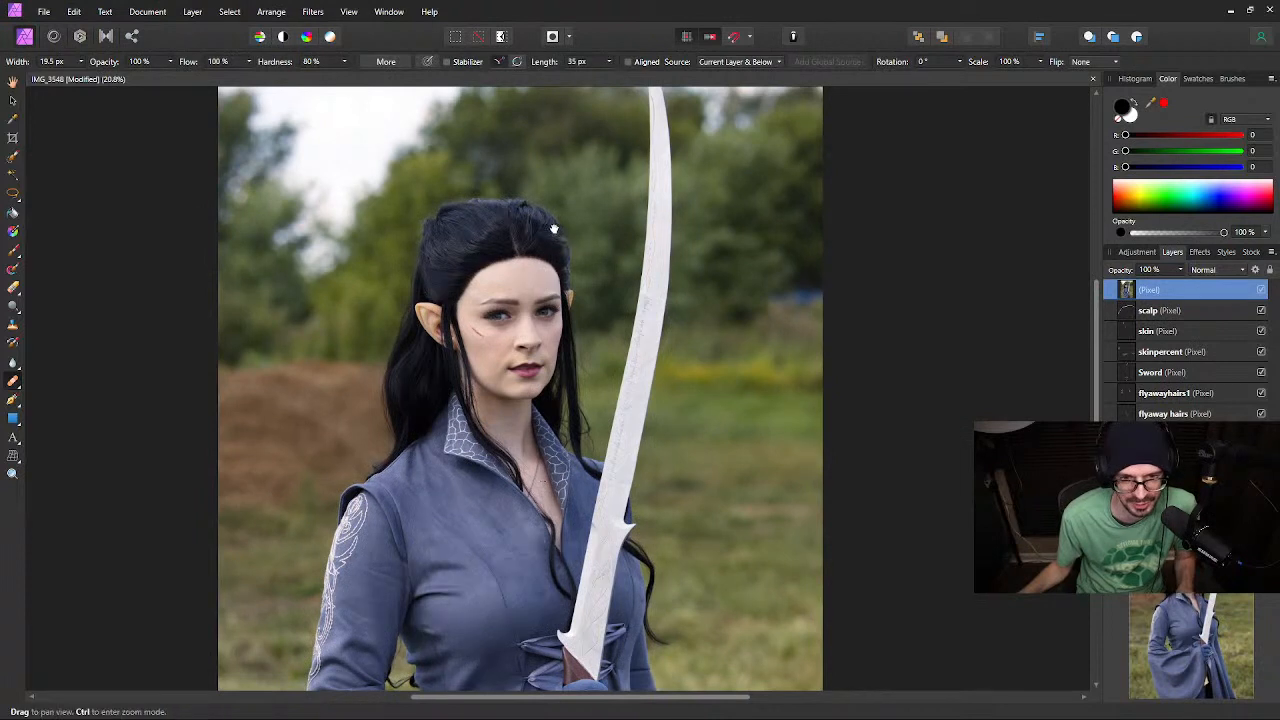
# Delete the merged pixel layer above the scalp layer
pyautogui.moveTo(541, 230); pyautogui.dragTo(641, 327)
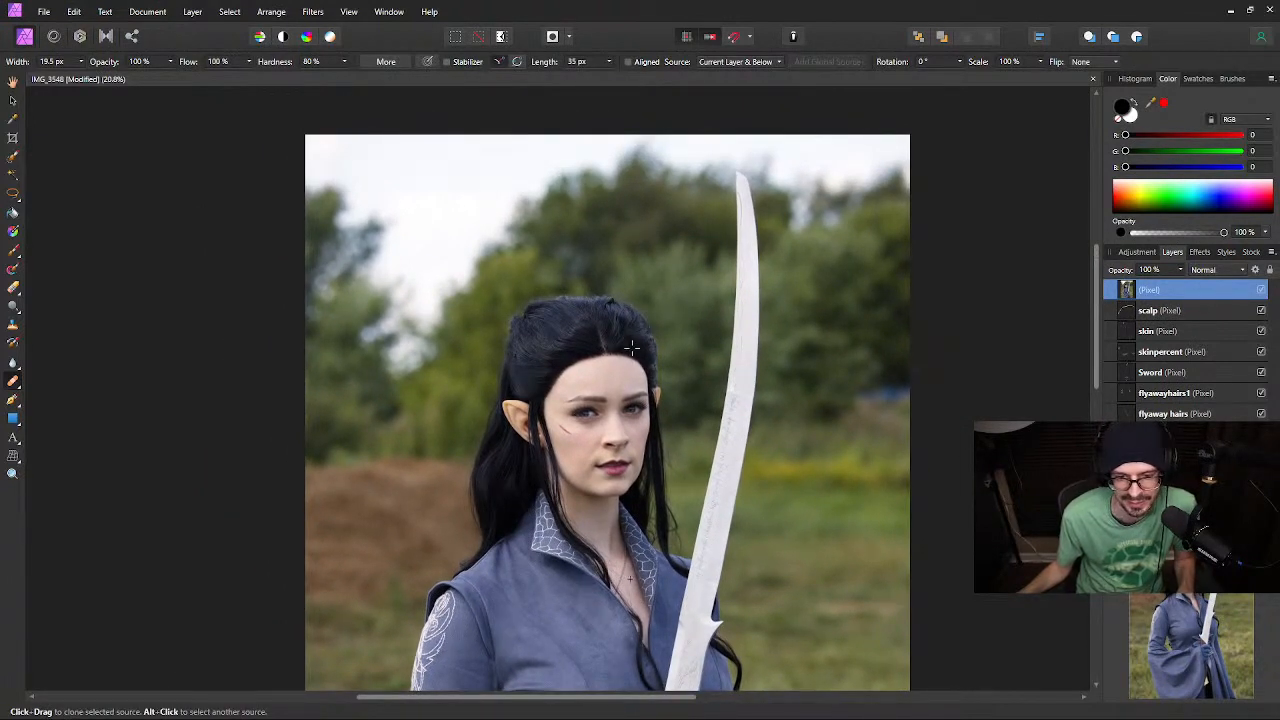
pyautogui.scroll(1, 585, 450)
pyautogui.scroll(3, 538, 486)
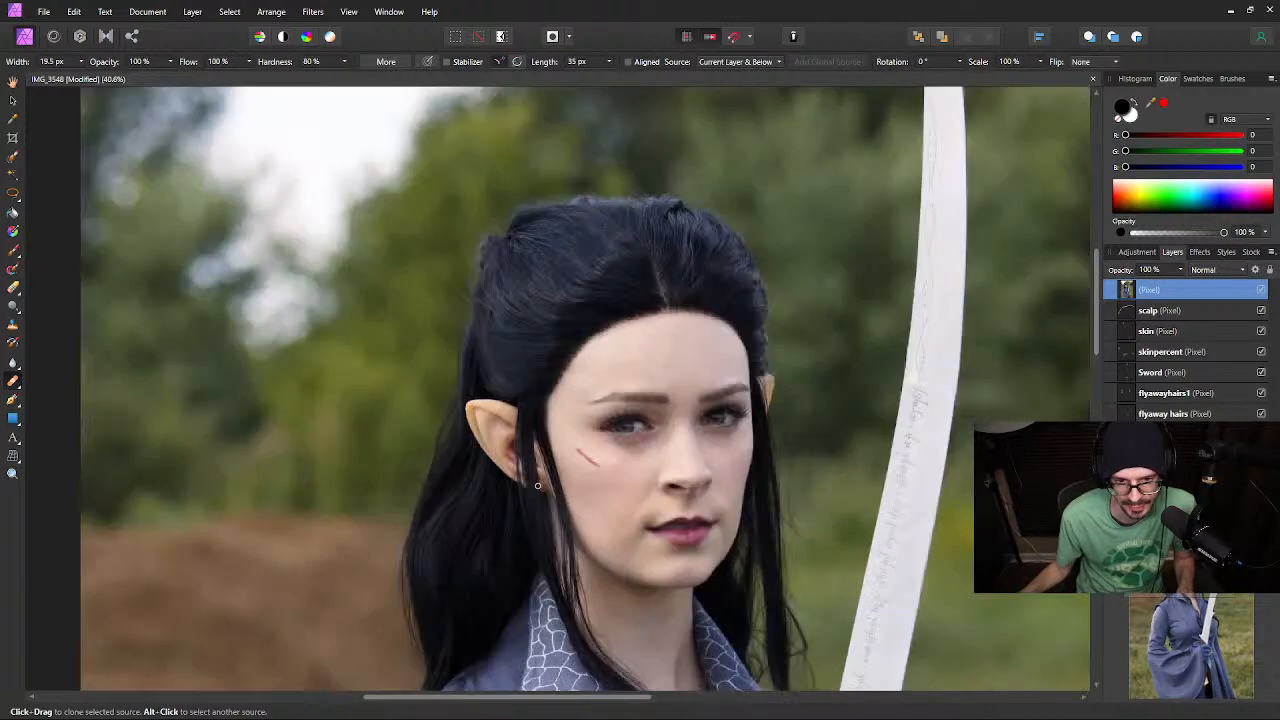
pyautogui.scroll(2, 581, 462)
pyautogui.scroll(-2, 581, 462)
pyautogui.scroll(2, 581, 462)
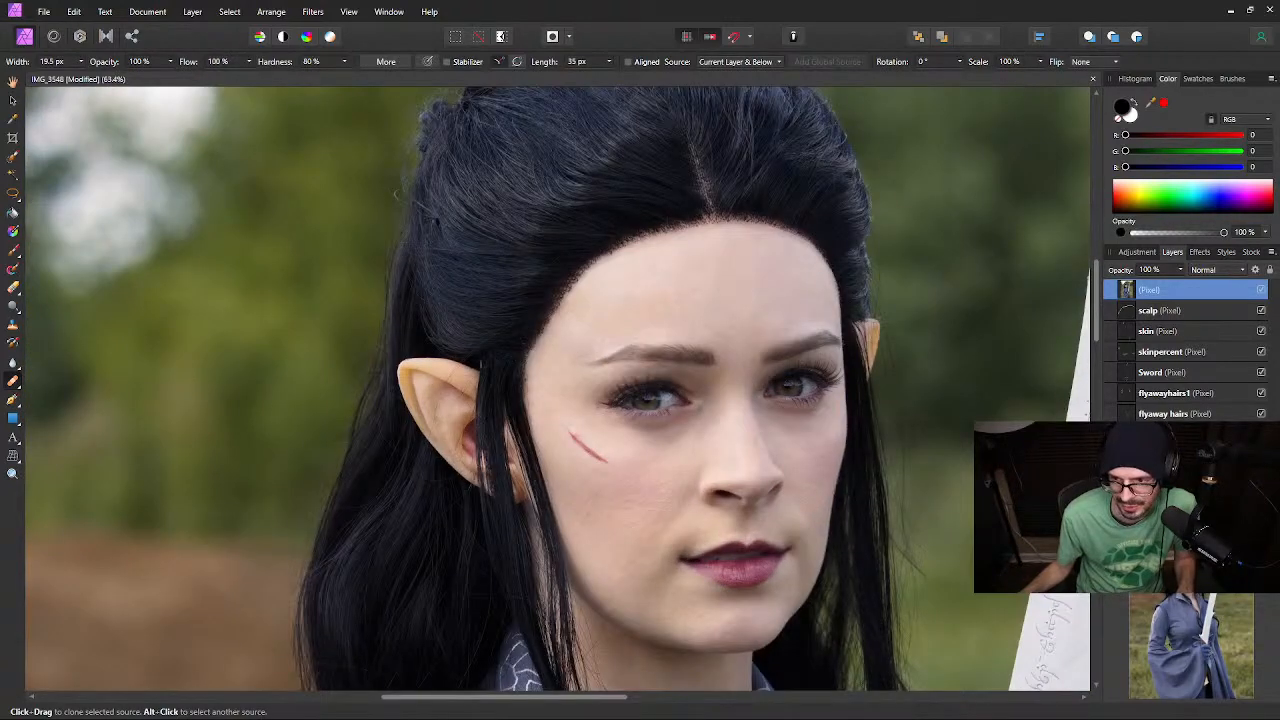
pyautogui.press('Delete')
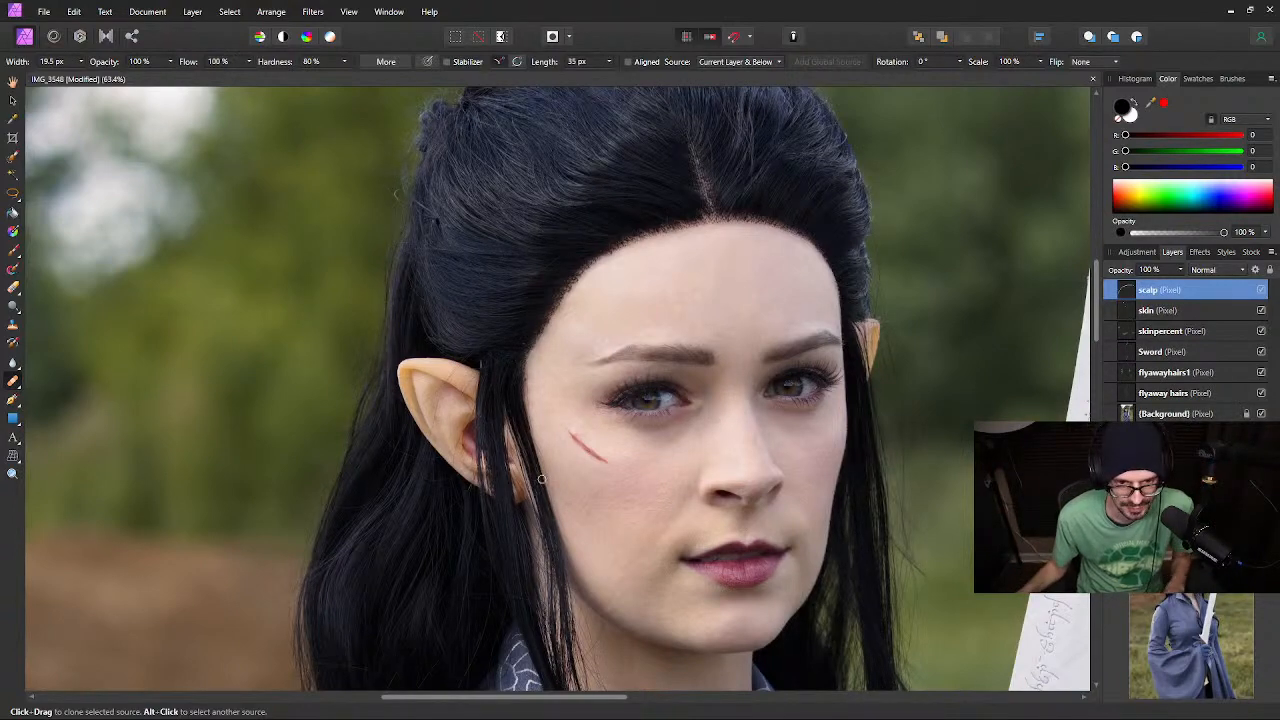
# Add a new pixel layer above the scalp layer and name it "ears"
pyautogui.scroll(2, 619, 471)
pyautogui.scroll(-2, 619, 471)
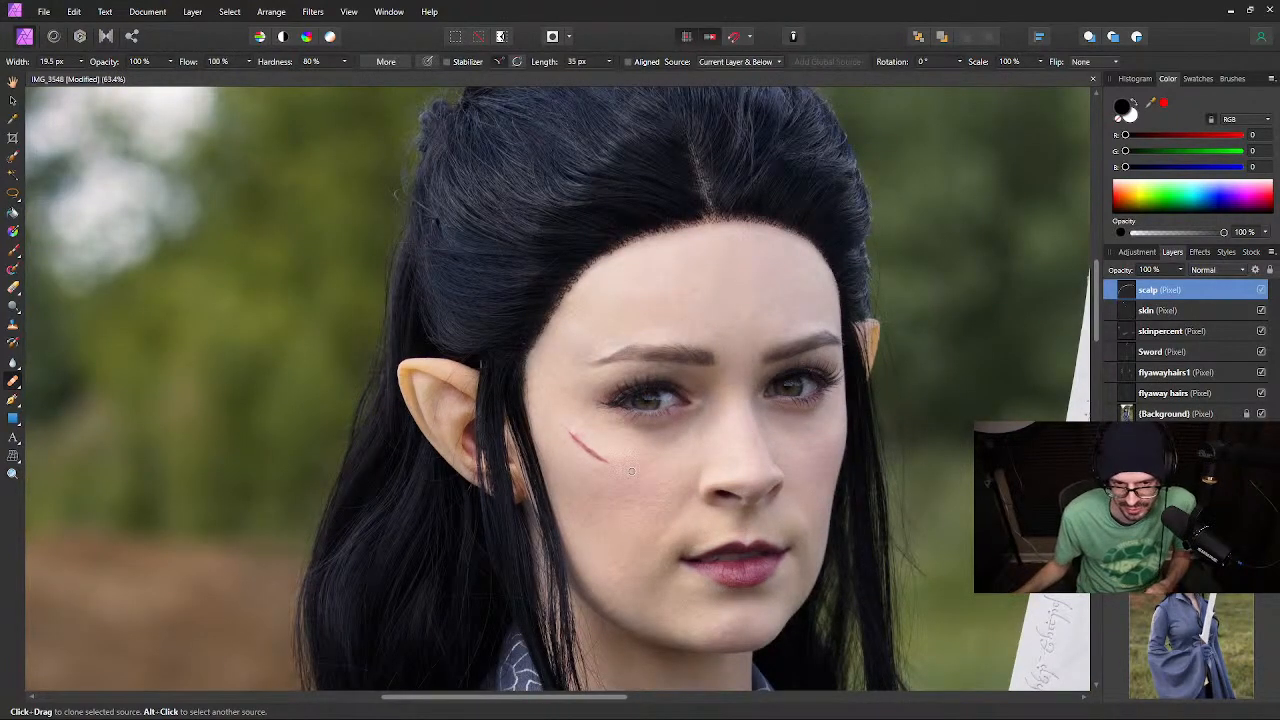
pyautogui.scroll(1, 760, 428)
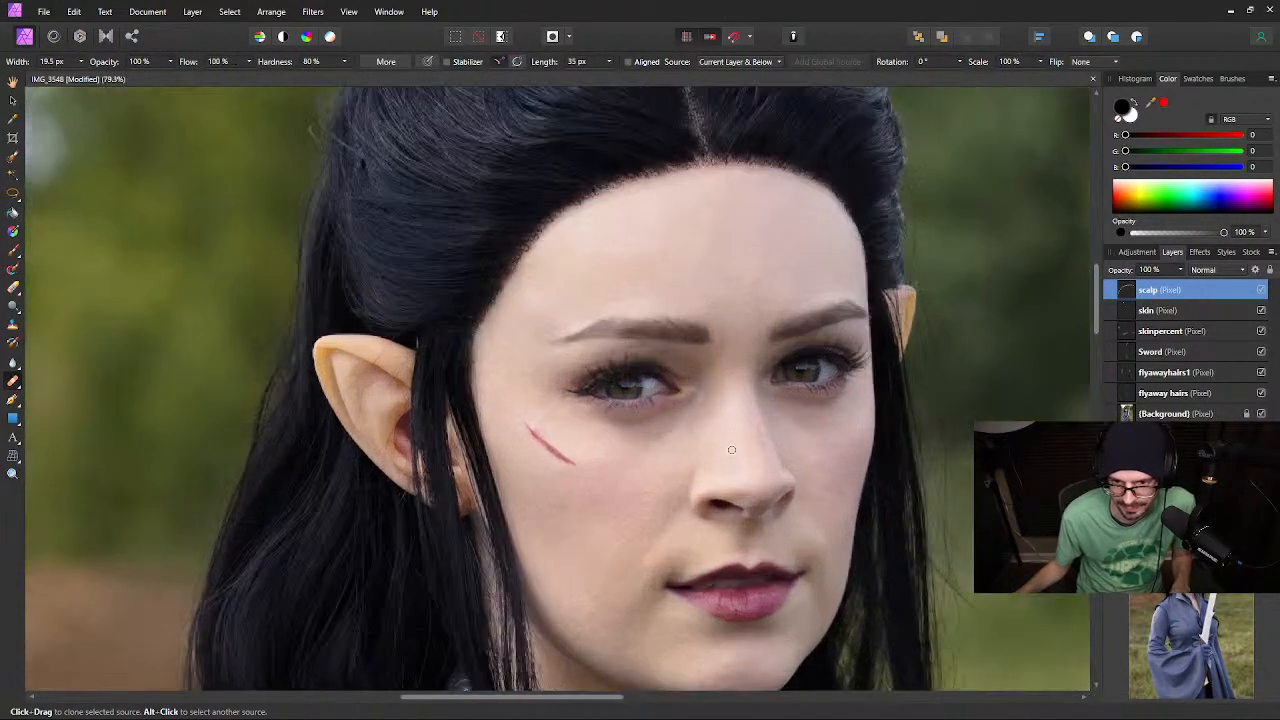
pyautogui.scroll(1, 736, 442)
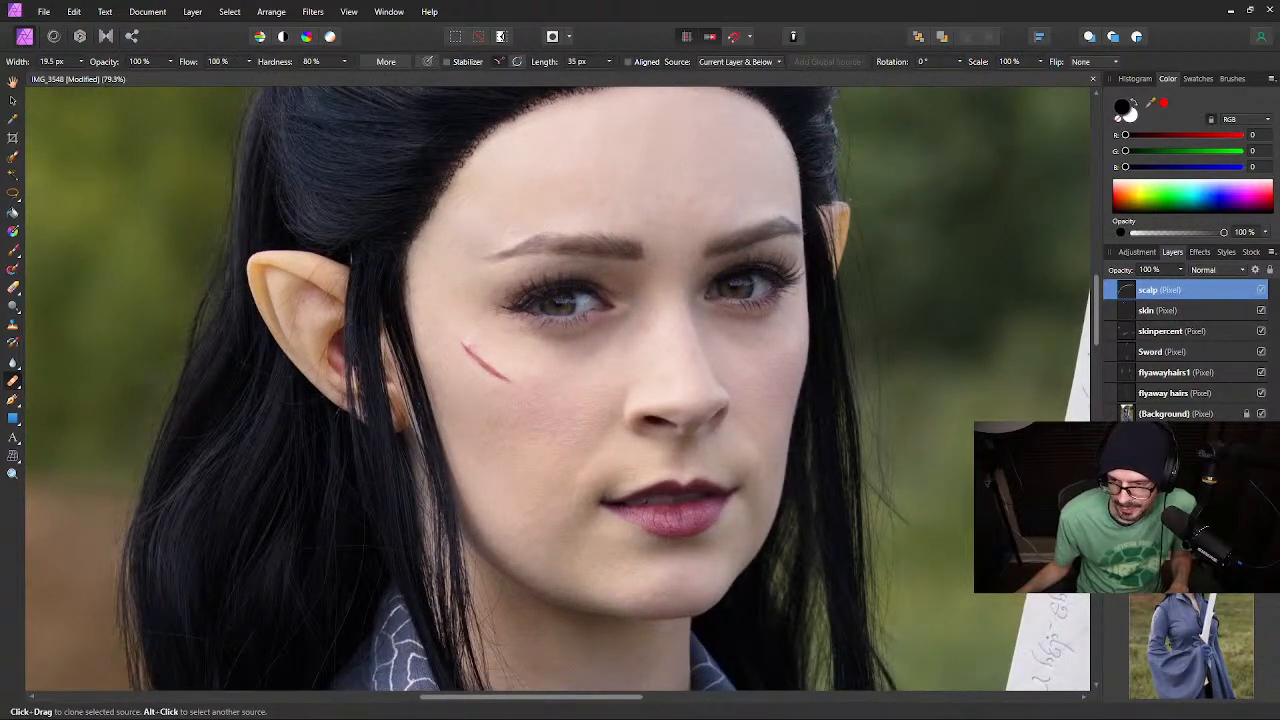
pyautogui.hotkey('ctrl', 'shift', 'n')
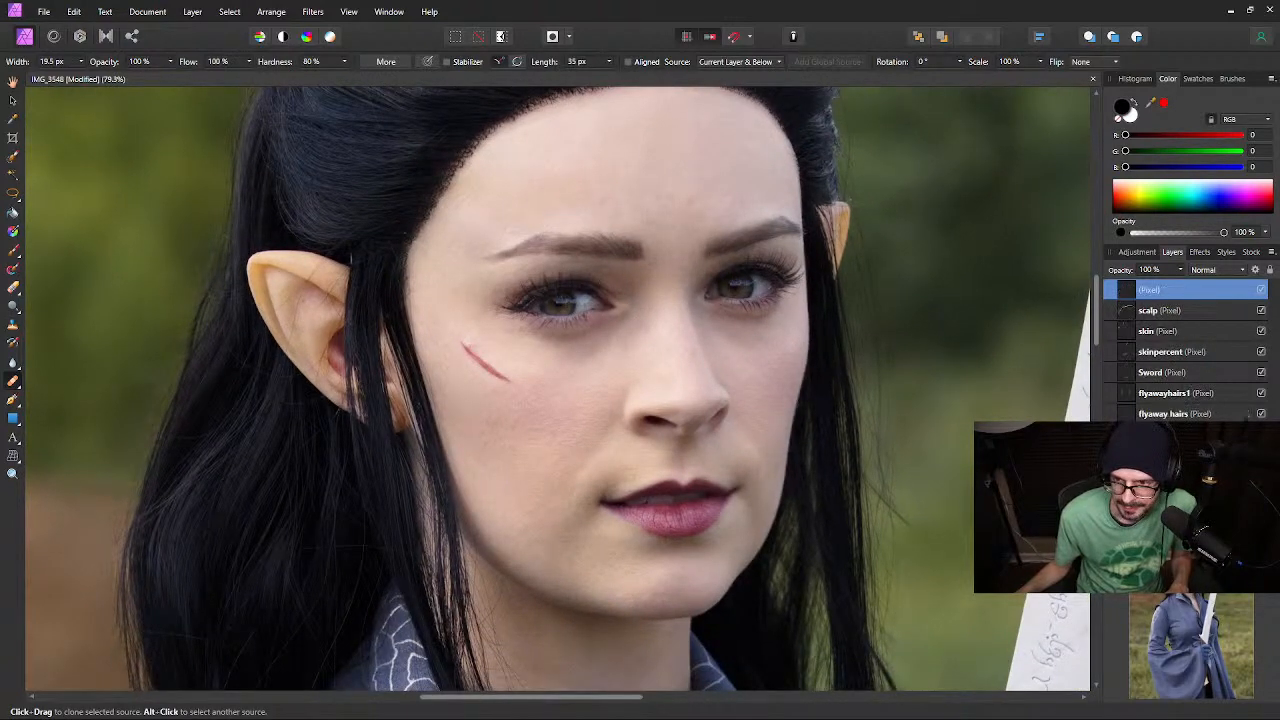
pyautogui.doubleClick(1158, 289)
pyautogui.write('scars')
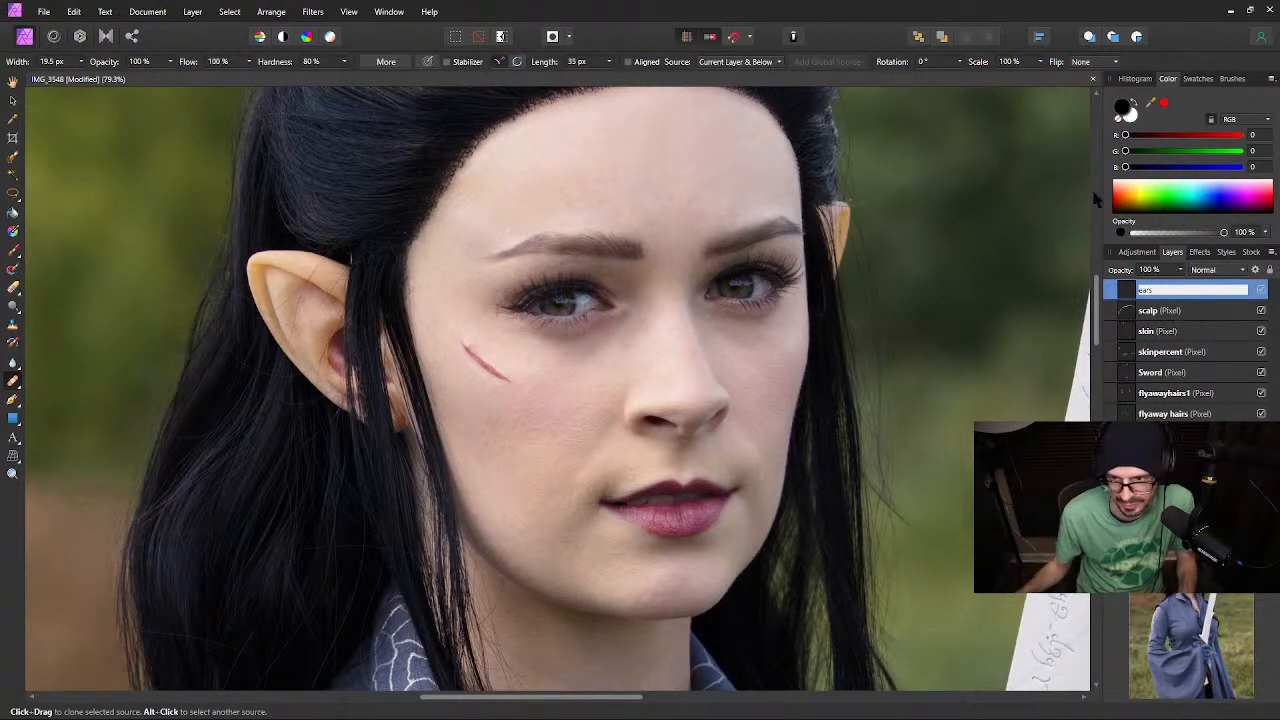
pyautogui.press('Return')
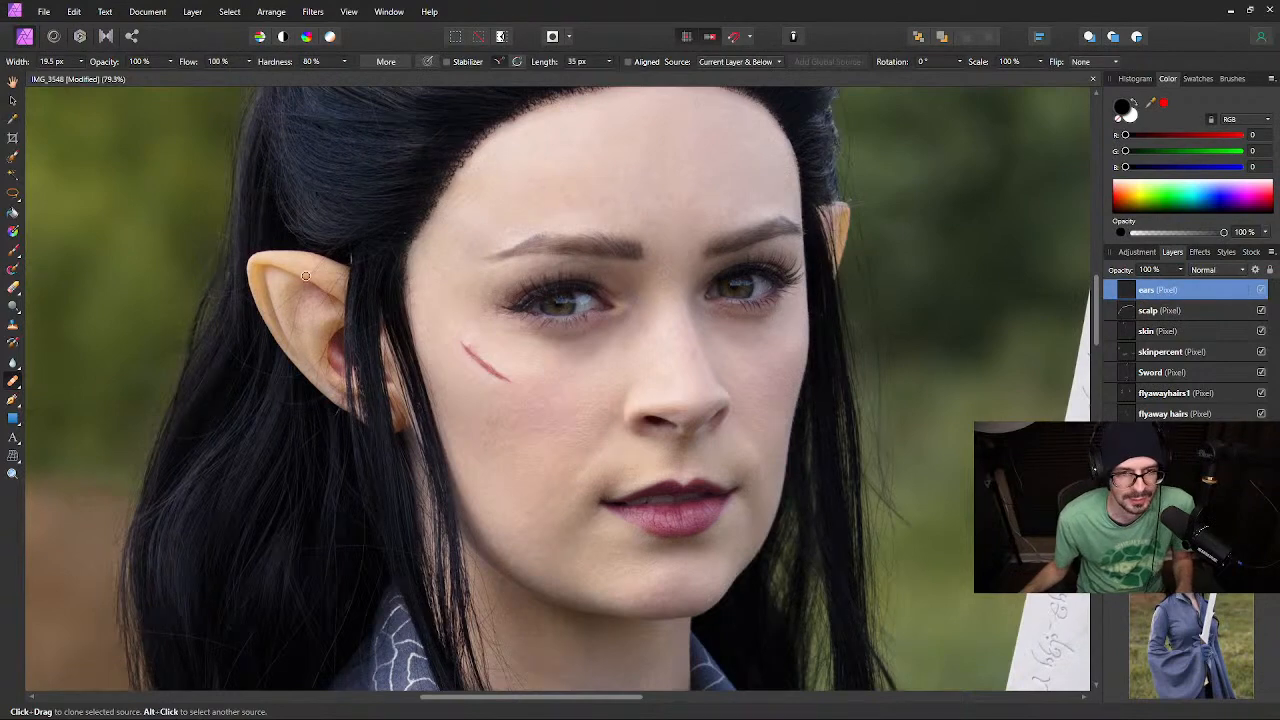
# Set the Clone Brush to 20% opacity for blending the elf ear prosthetic
pyautogui.scroll(3, 305, 276)
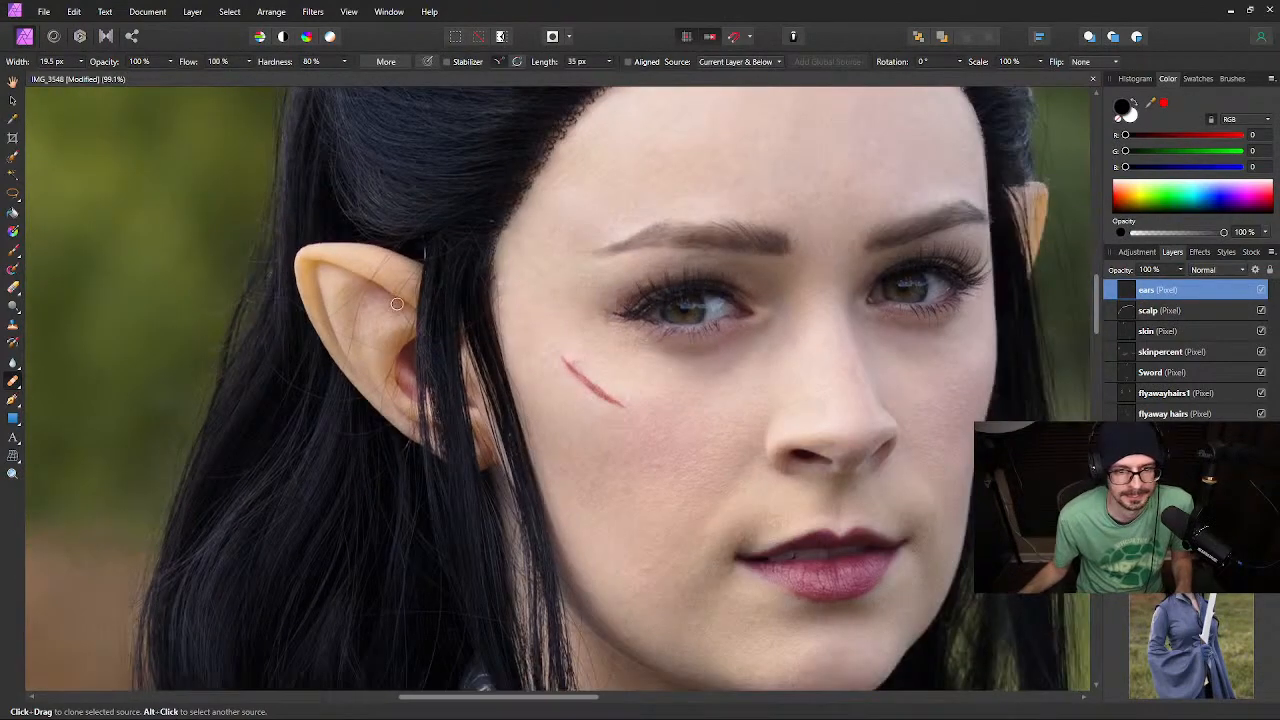
pyautogui.scroll(1, 397, 303)
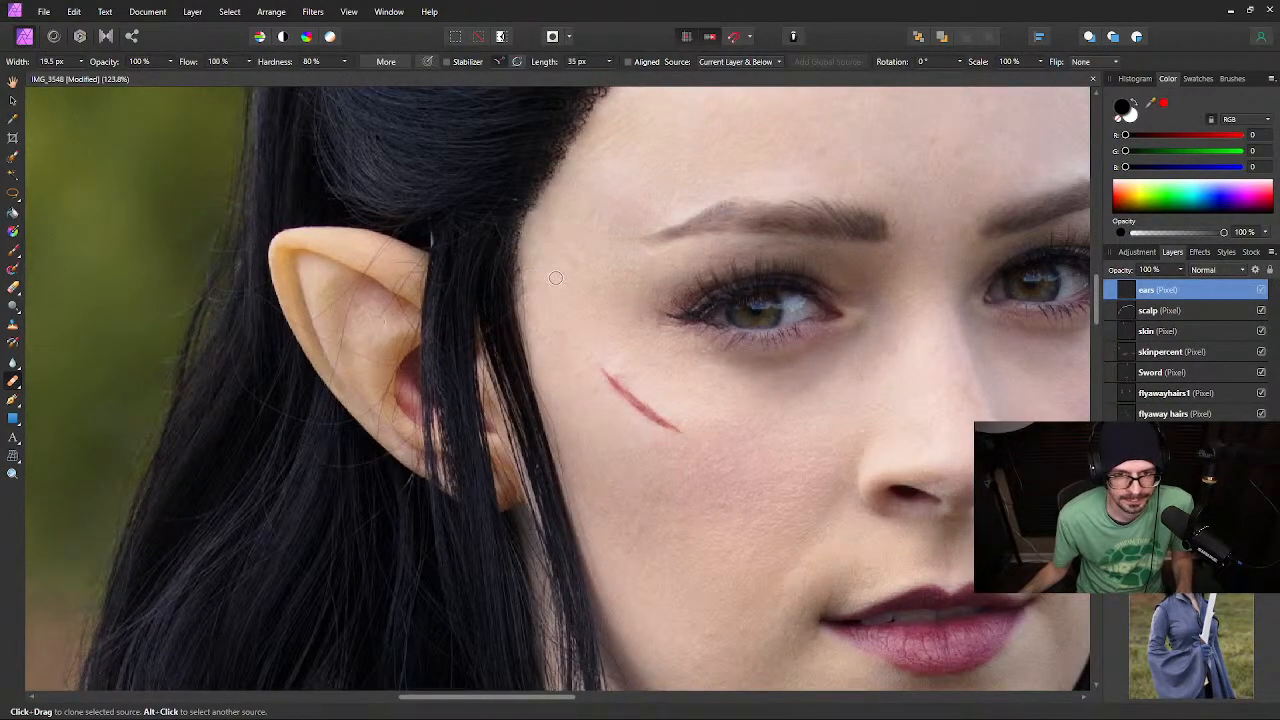
pyautogui.scroll(-1, 517, 272)
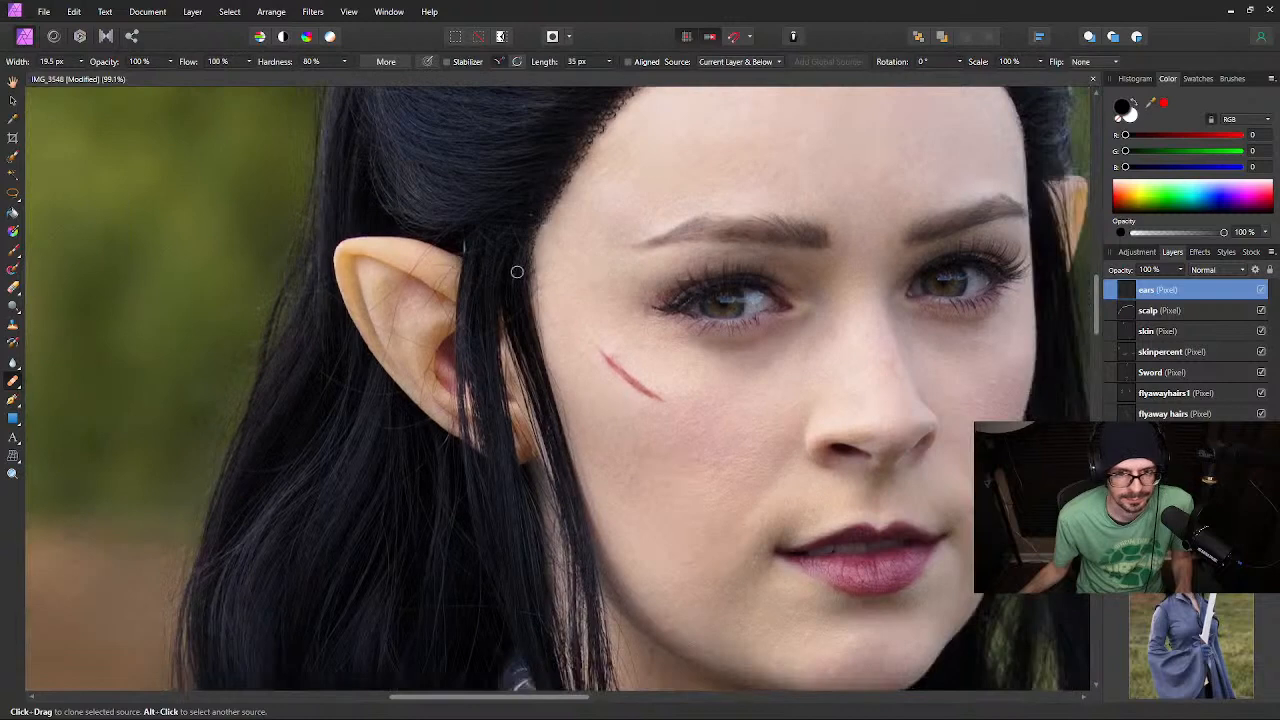
pyautogui.click(14, 326)
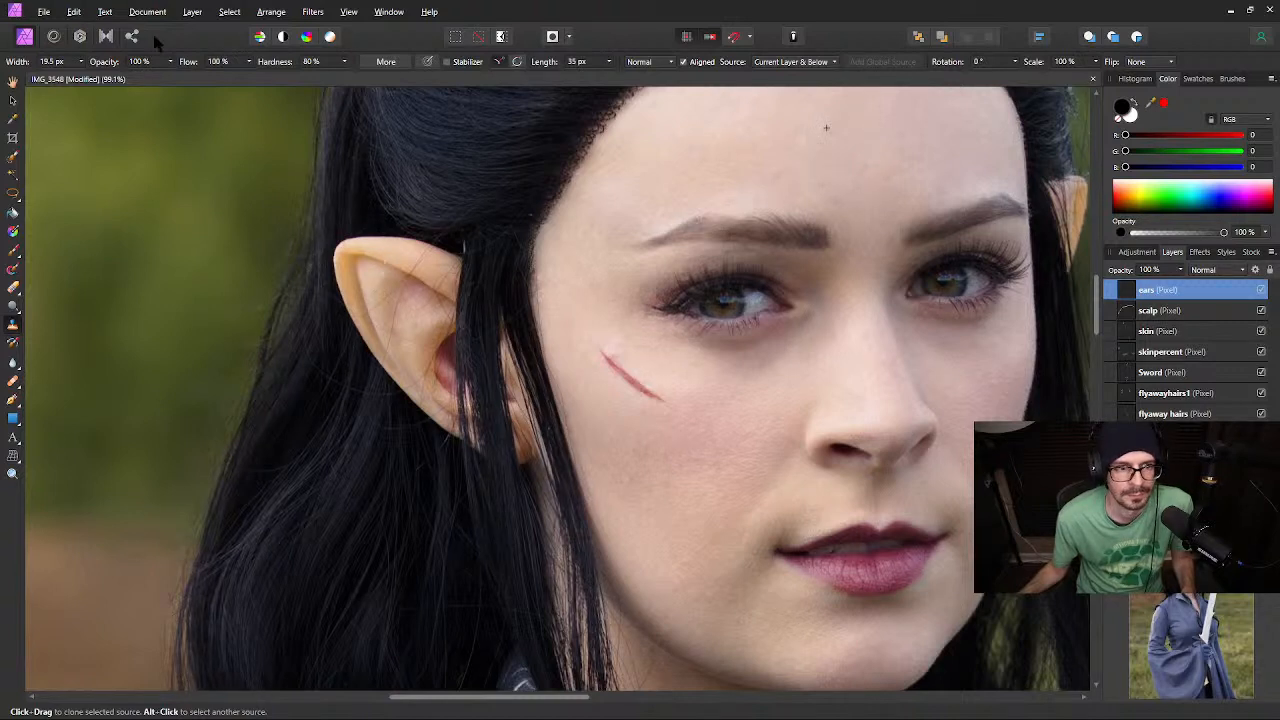
pyautogui.click(140, 62)
pyautogui.write('10')
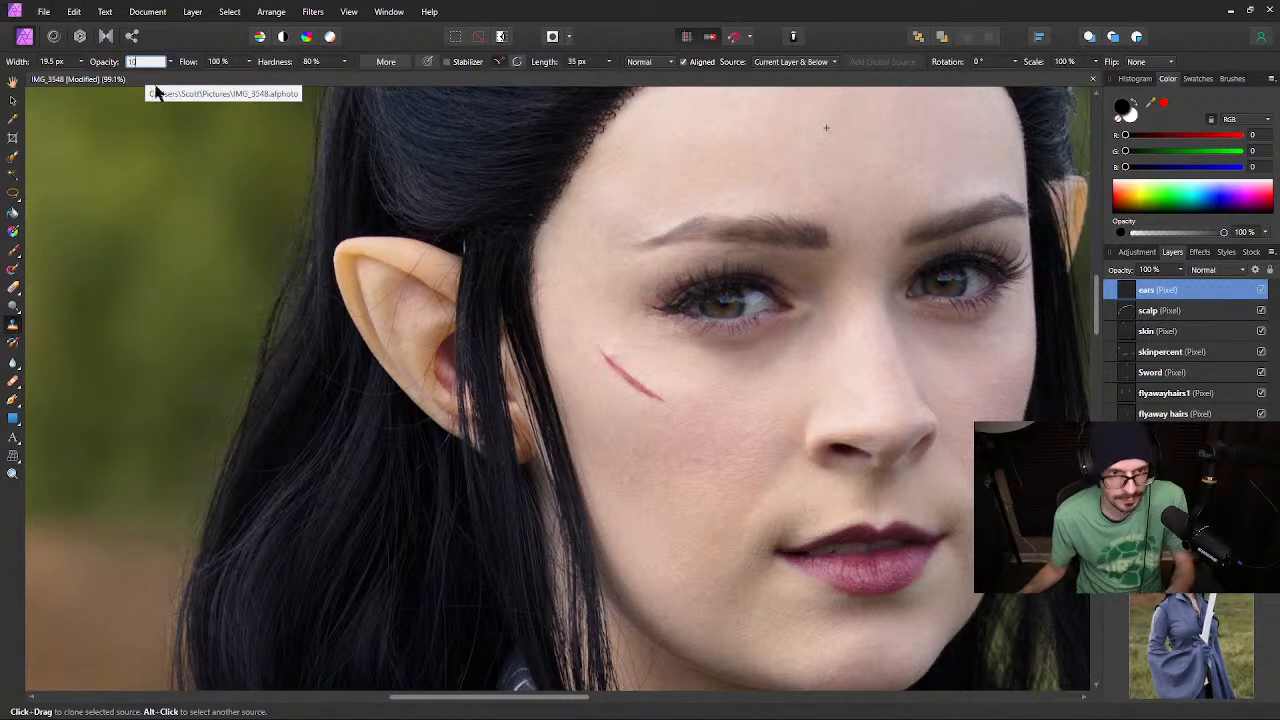
pyautogui.press('Return')
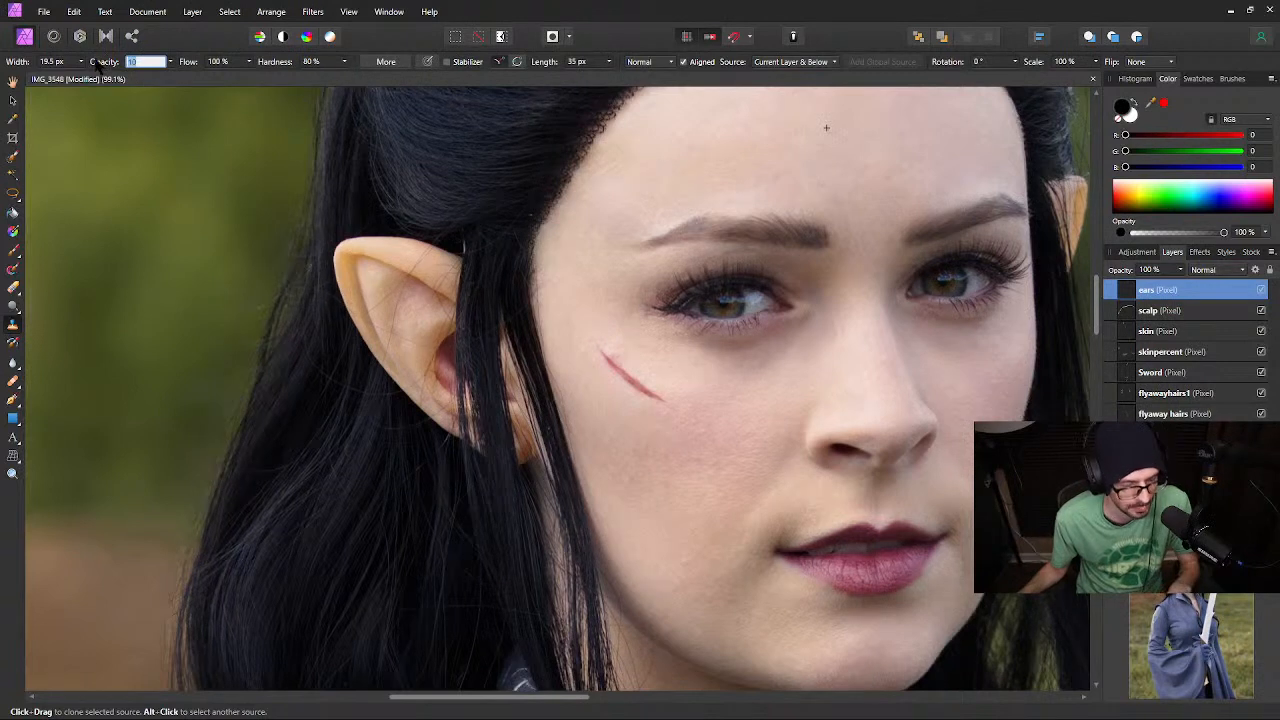
pyautogui.write('20')
pyautogui.press('Return')
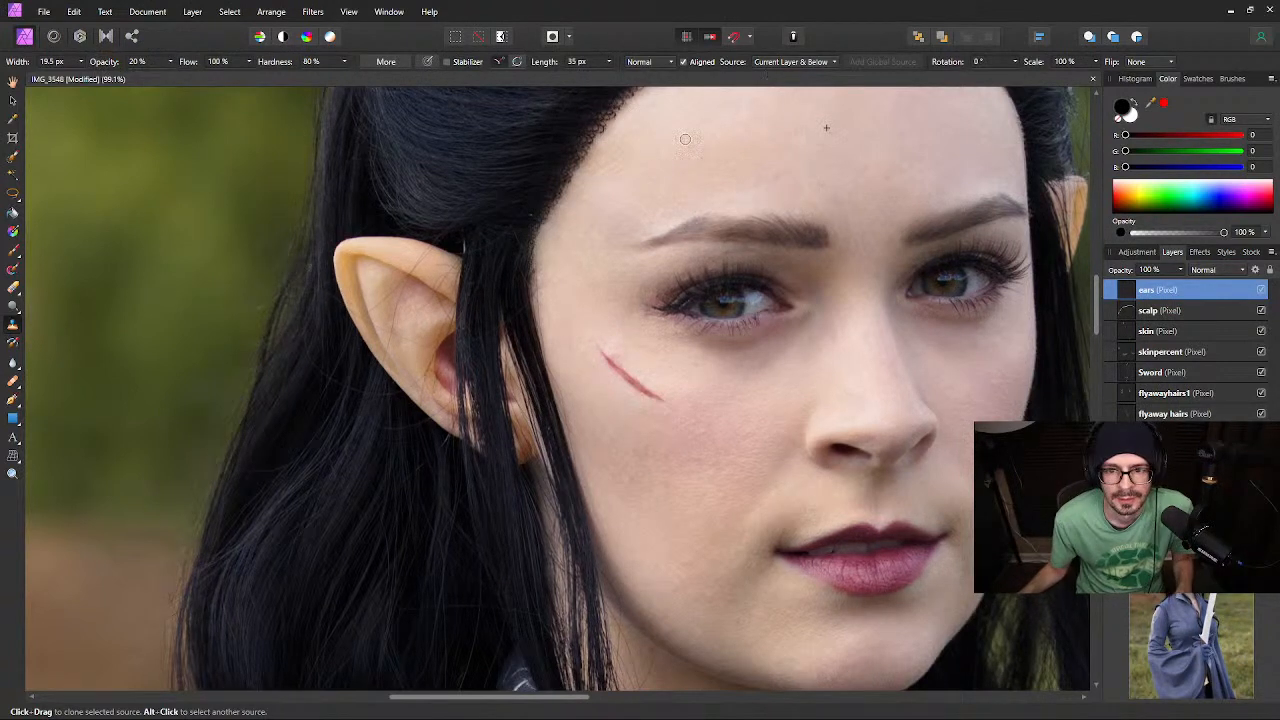
# Clone forehead skin onto the upper fold of the elf ear with a 29 px brush at 25% hardness
pyautogui.keyDown('alt'); pyautogui.click(827, 122); pyautogui.keyUp('alt')
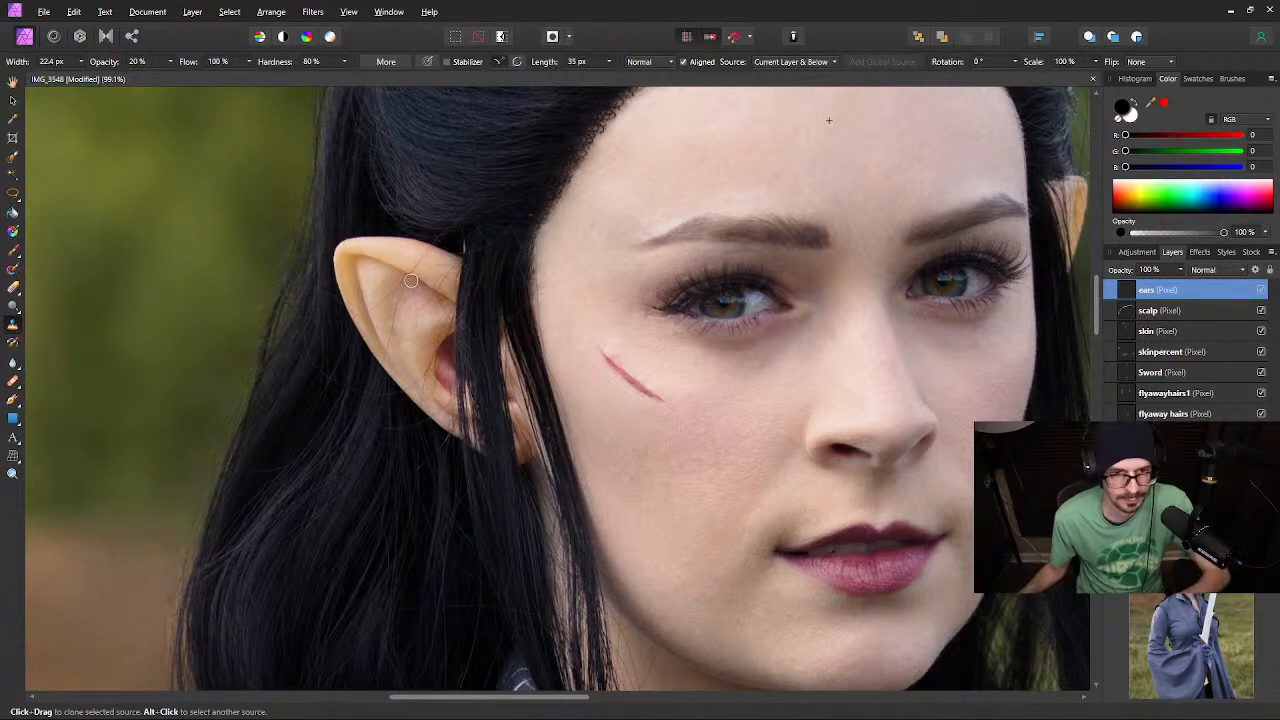
pyautogui.press(']')
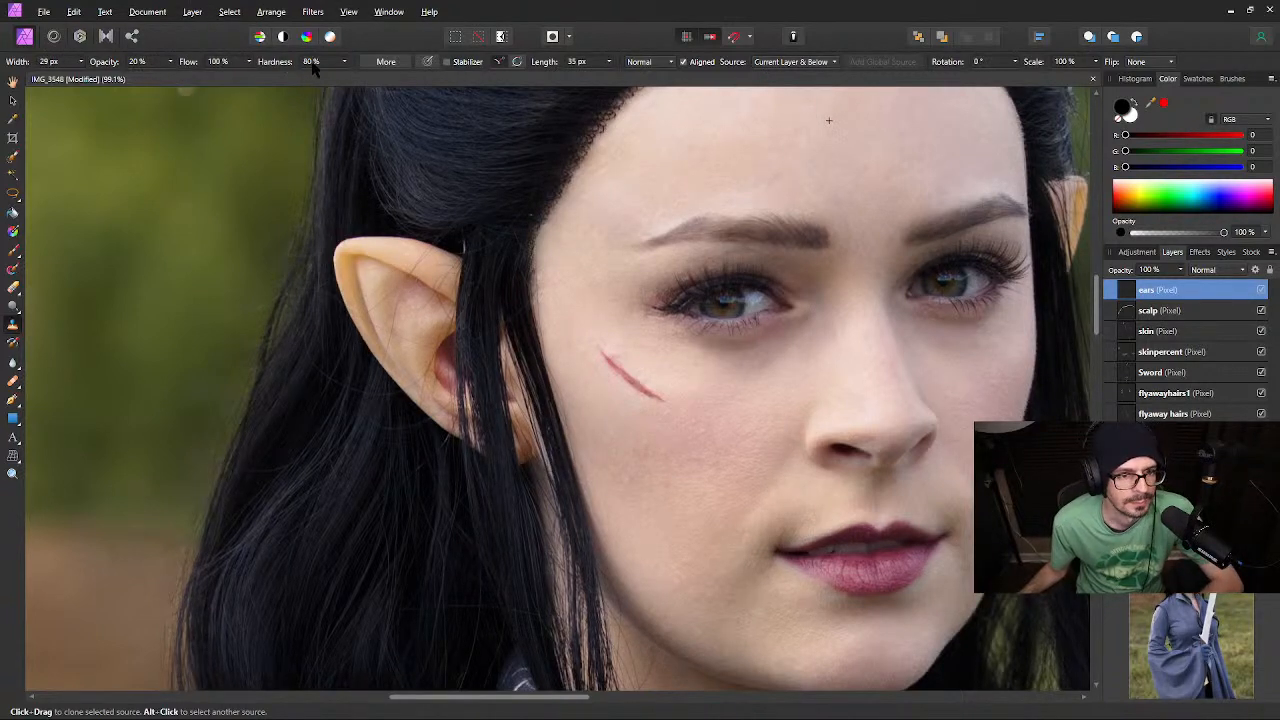
pyautogui.click(345, 61)
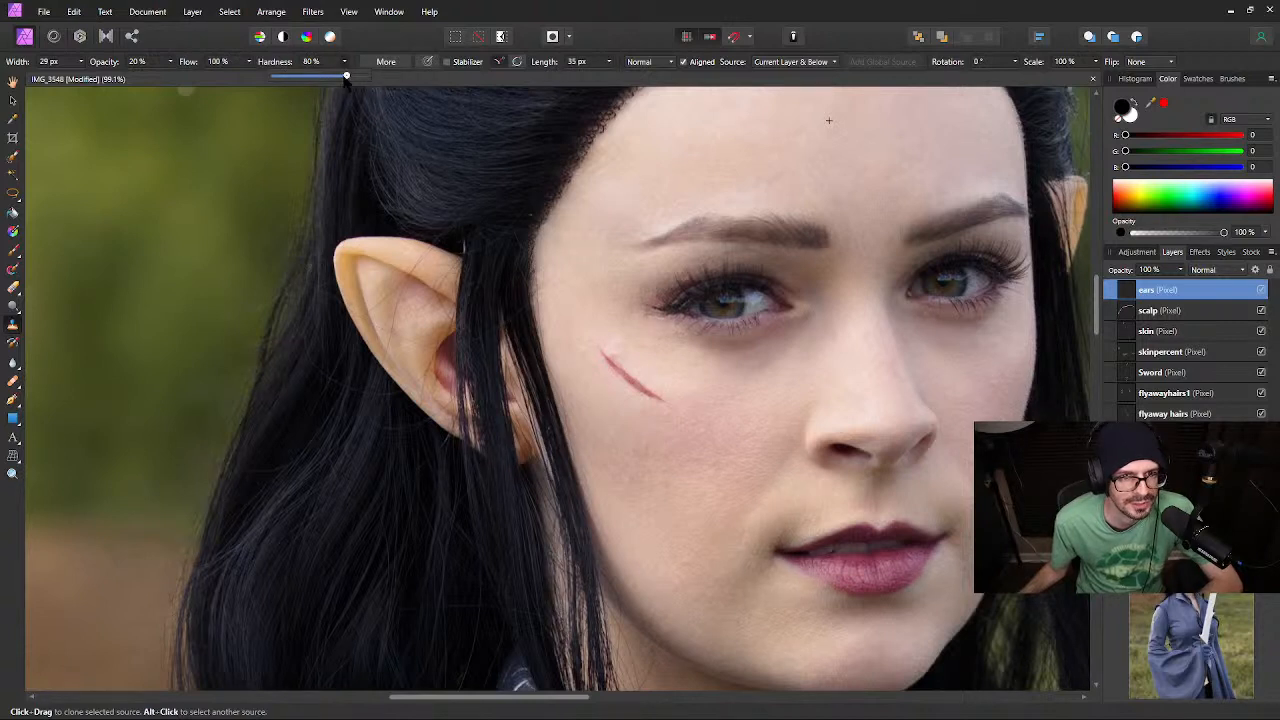
pyautogui.moveTo(345, 76); pyautogui.dragTo(299, 77)
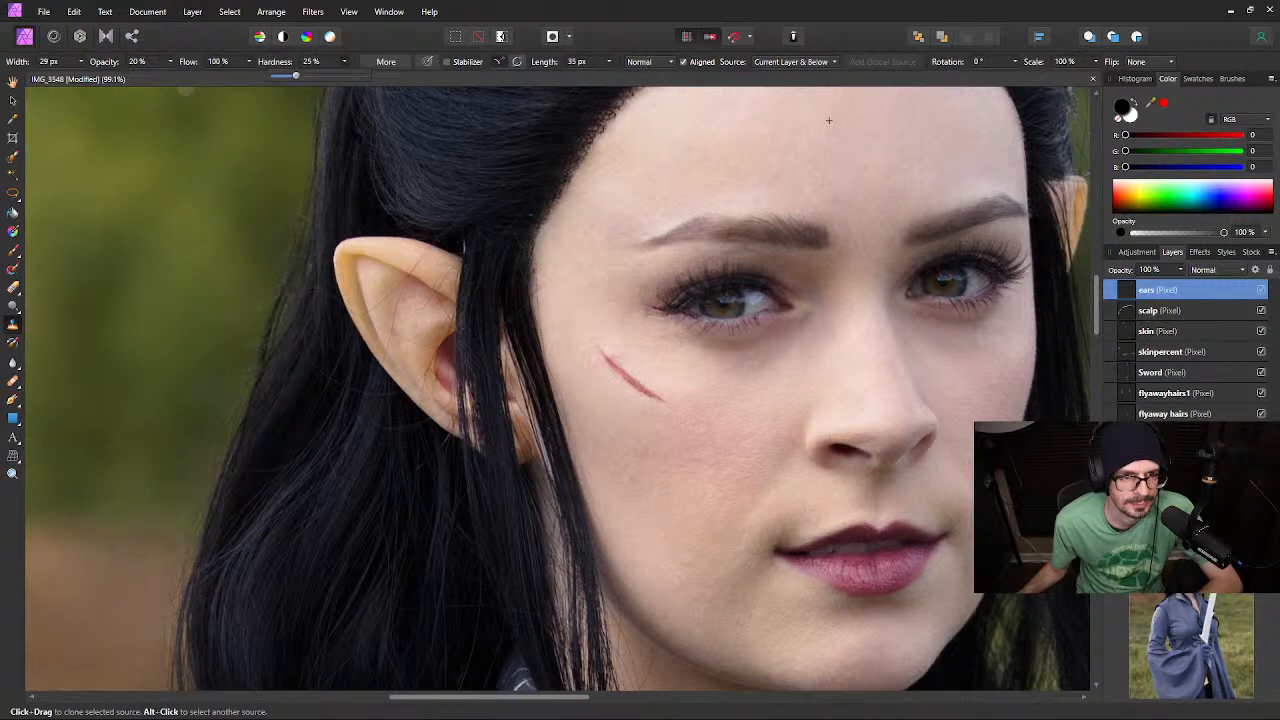
pyautogui.click(427, 273)
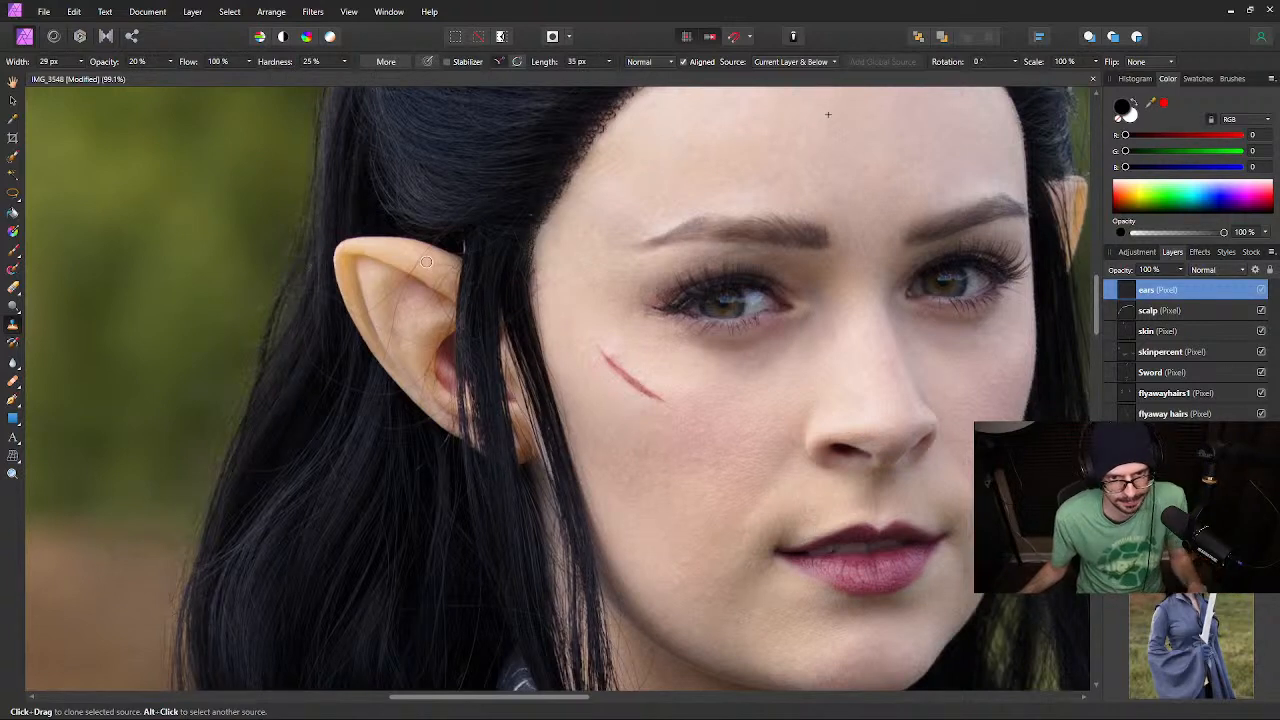
pyautogui.moveTo(430, 275); pyautogui.dragTo(437, 279)
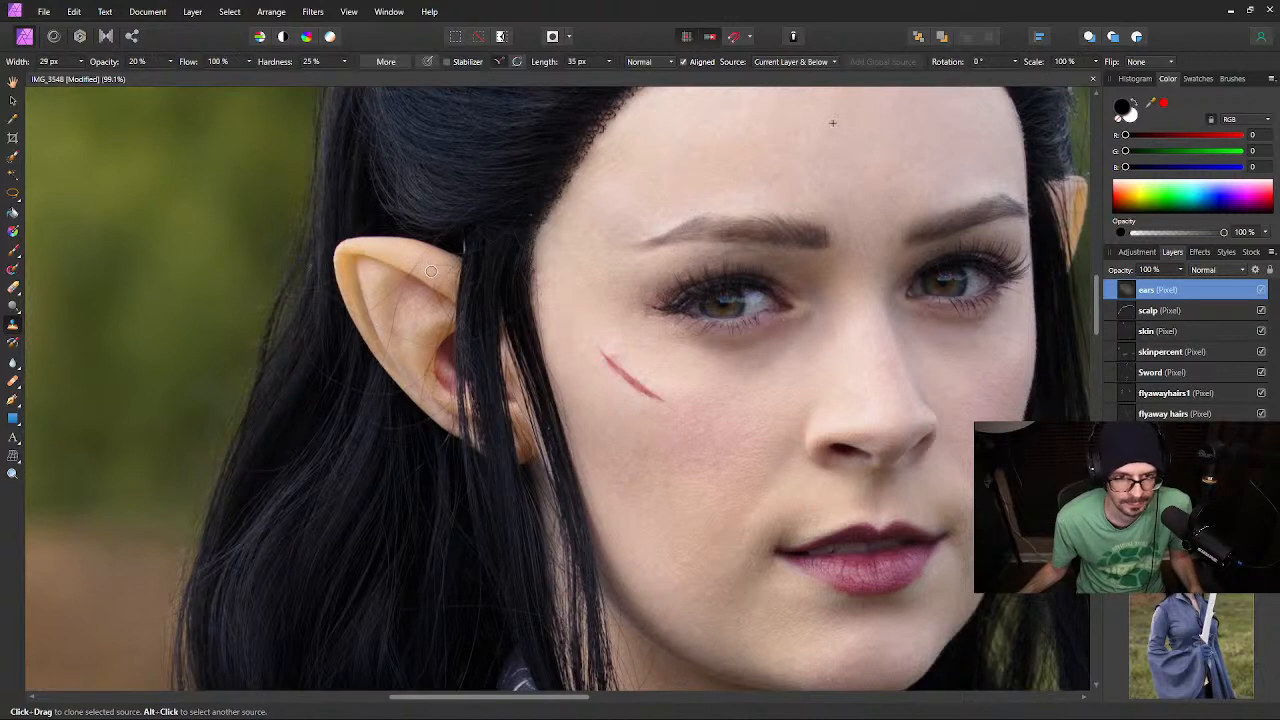
# Clone forehead skin across the inside of the elf ear down to its opening, with a 44 px brush
pyautogui.press(']')
pyautogui.press(']')
pyautogui.press(']')
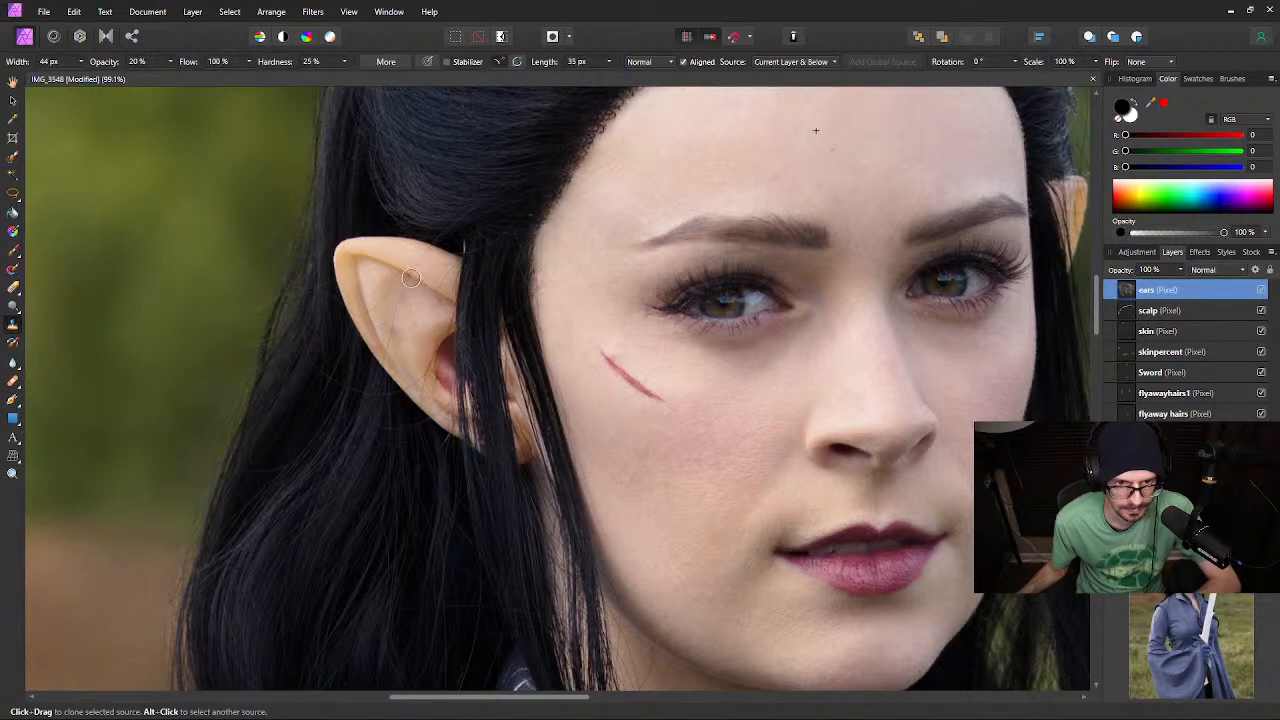
pyautogui.moveTo(436, 359); pyautogui.dragTo(445, 381)
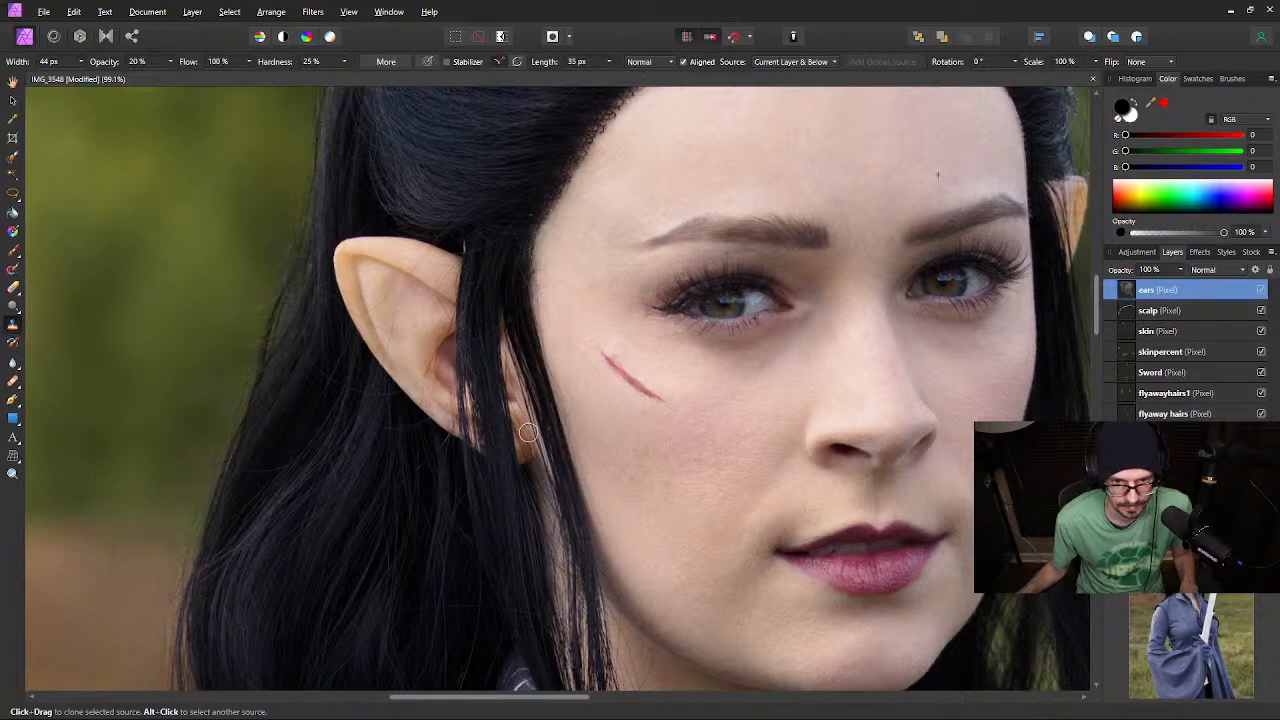
# Switch to the Healing Brush at 13.5 px wide and work on the edge of the reddish ear opening
pyautogui.scroll(1, 477, 399)
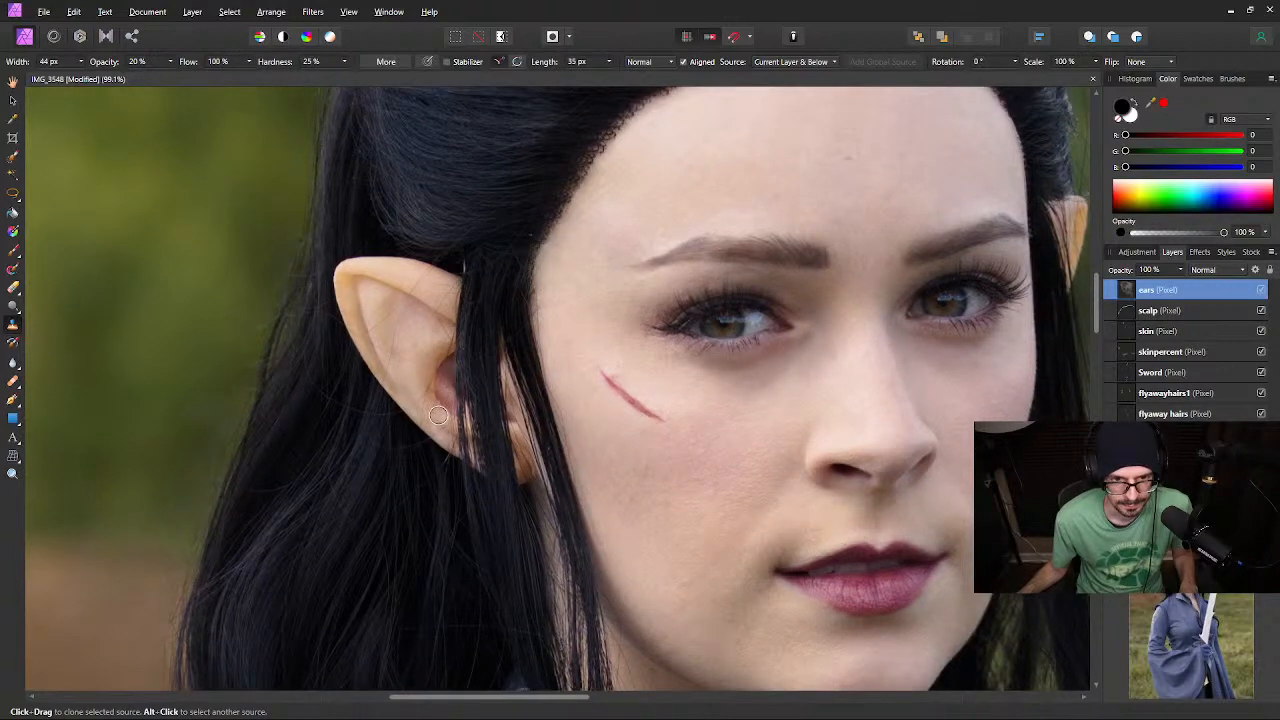
pyautogui.scroll(4, 449, 386)
pyautogui.scroll(-1, 449, 386)
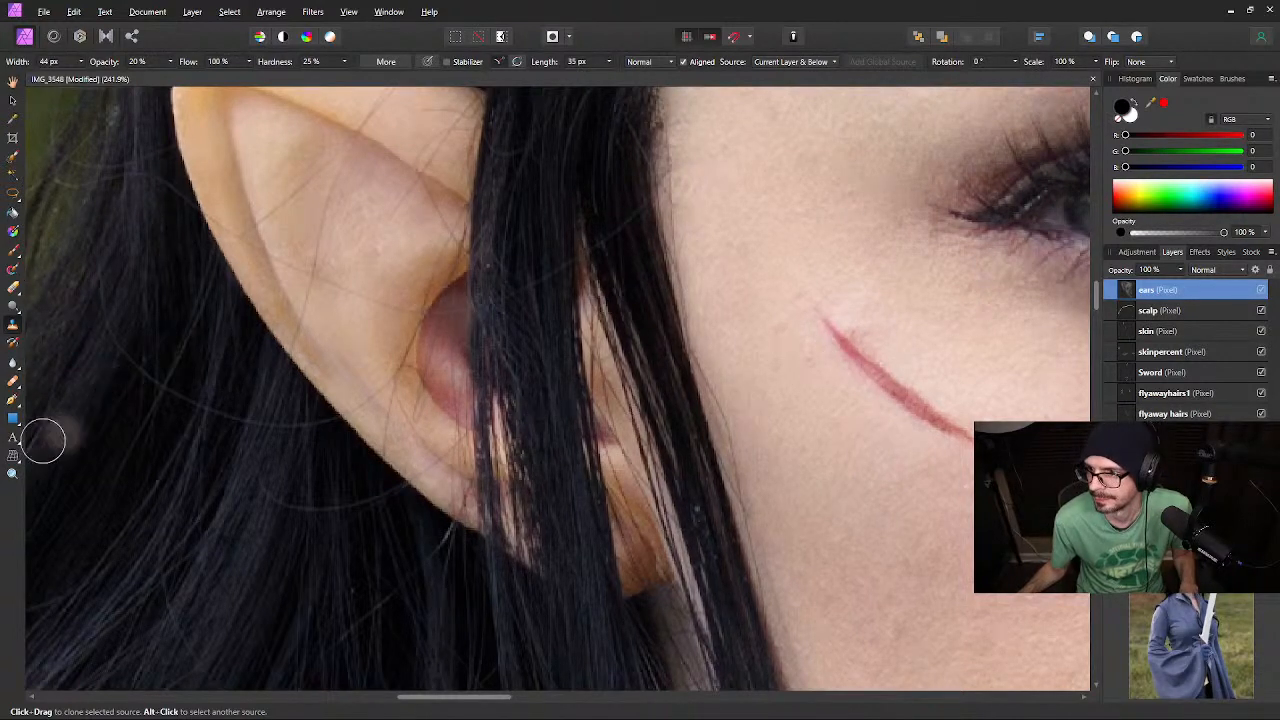
pyautogui.click(13, 382)
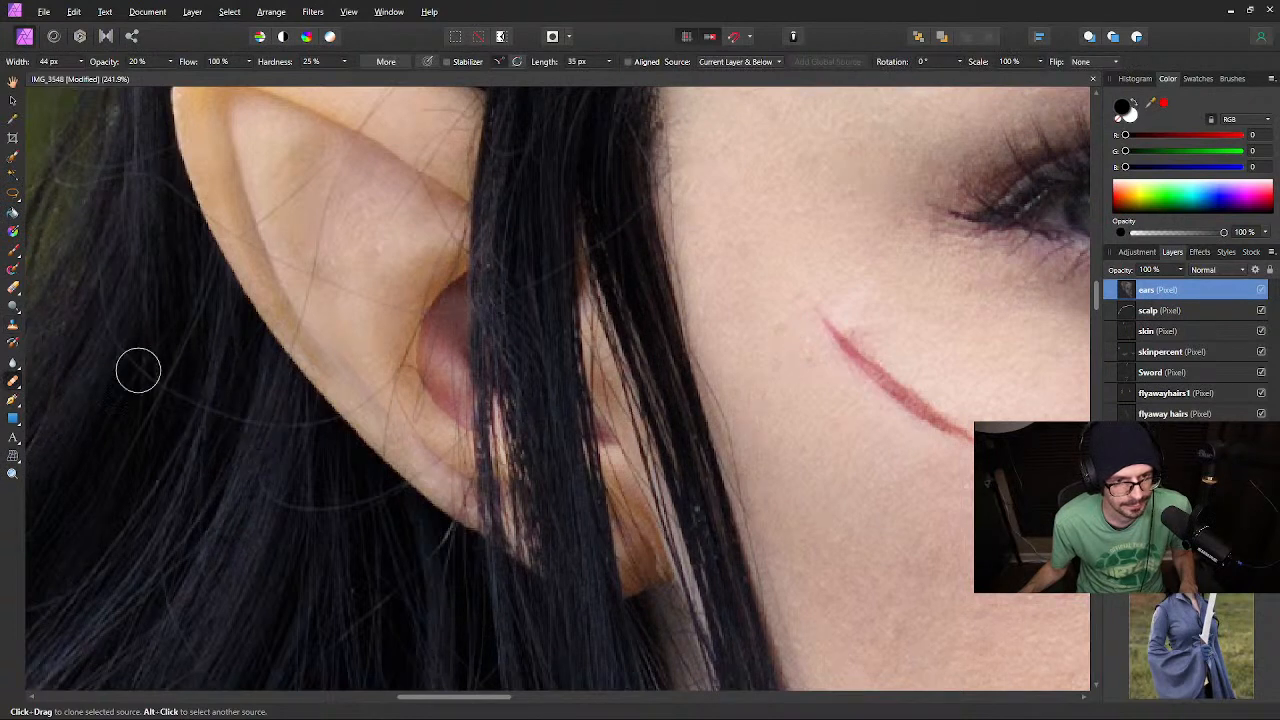
pyautogui.click(13, 382)
pyautogui.click(53, 385)
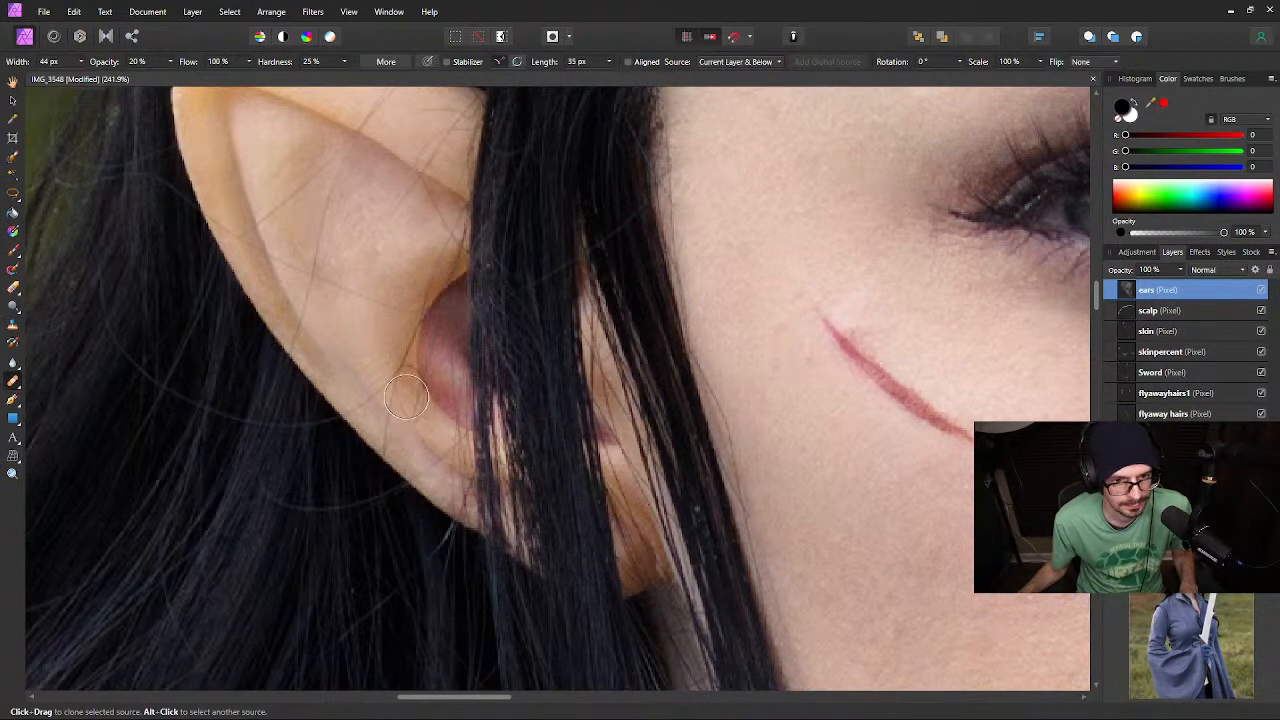
pyautogui.press('[')
pyautogui.press('[')
pyautogui.press('[')
pyautogui.press('[')
pyautogui.press('[')
pyautogui.press('[')
pyautogui.press('[')
pyautogui.press('[')
pyautogui.press('[')
pyautogui.press('[')
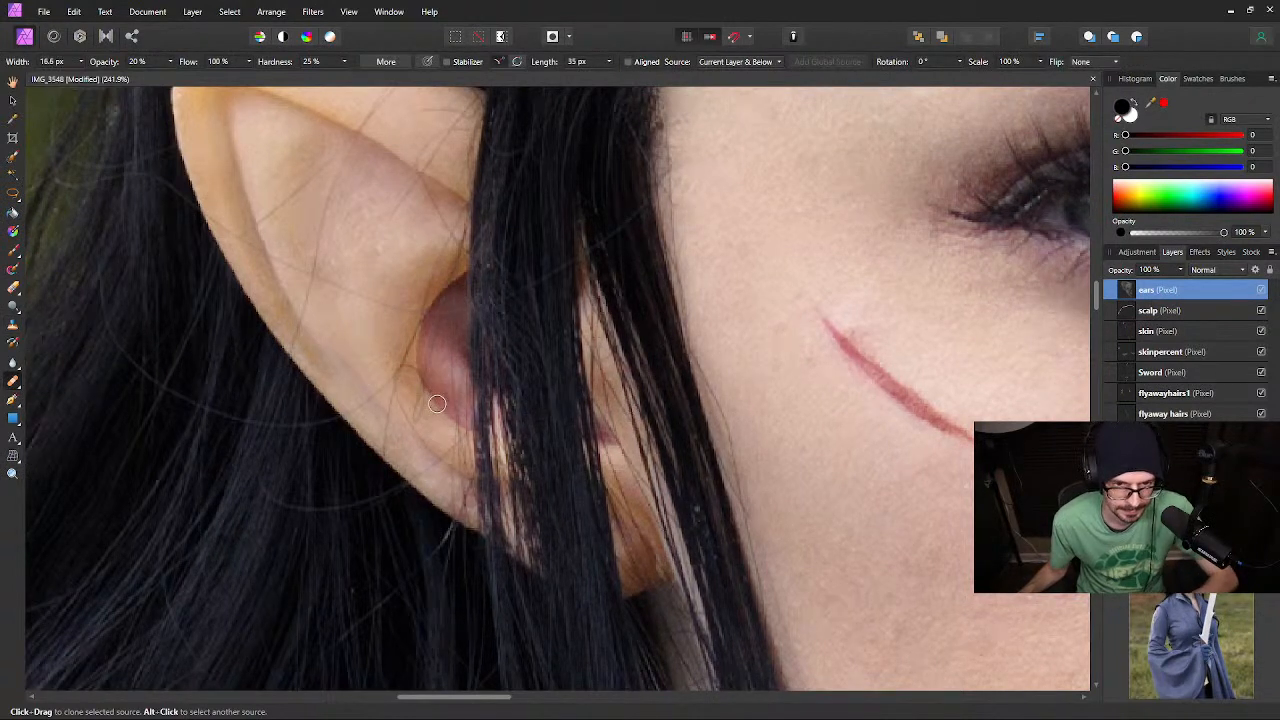
pyautogui.press(']')
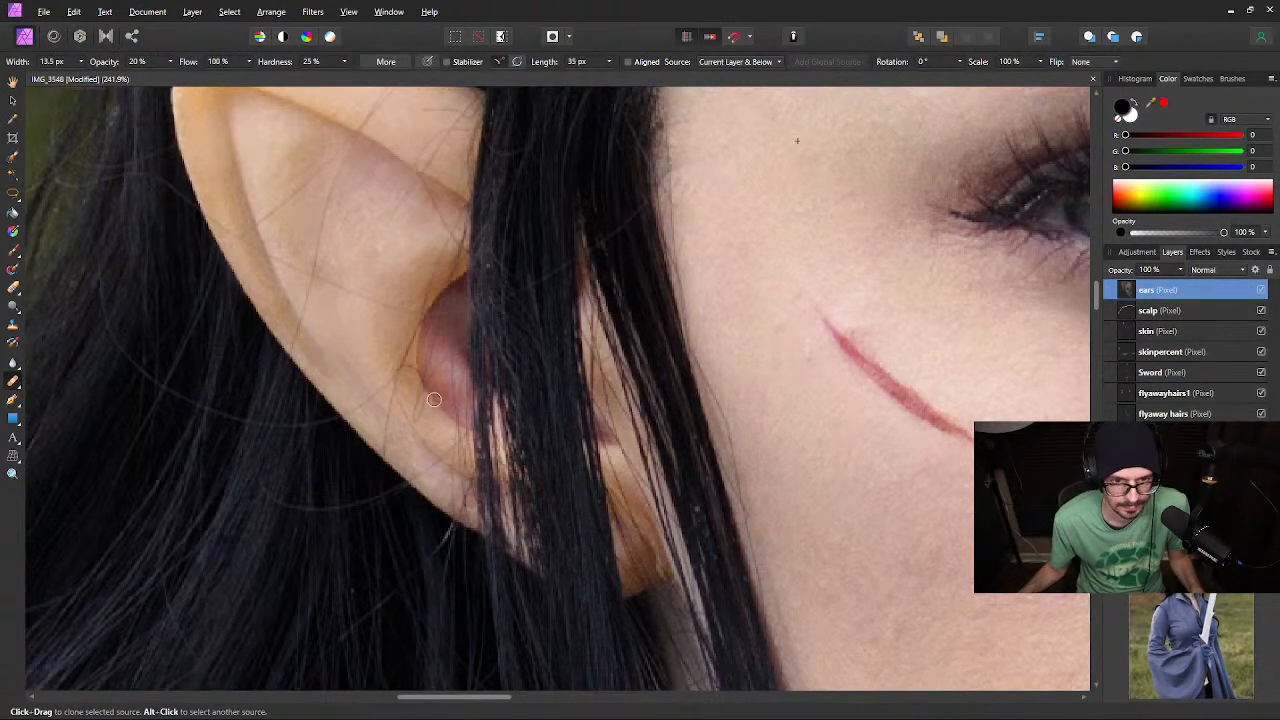
# Set the Healing Brush opacity to 100% and soften the prosthetic's edge around the reddish ear opening
pyautogui.click(134, 63)
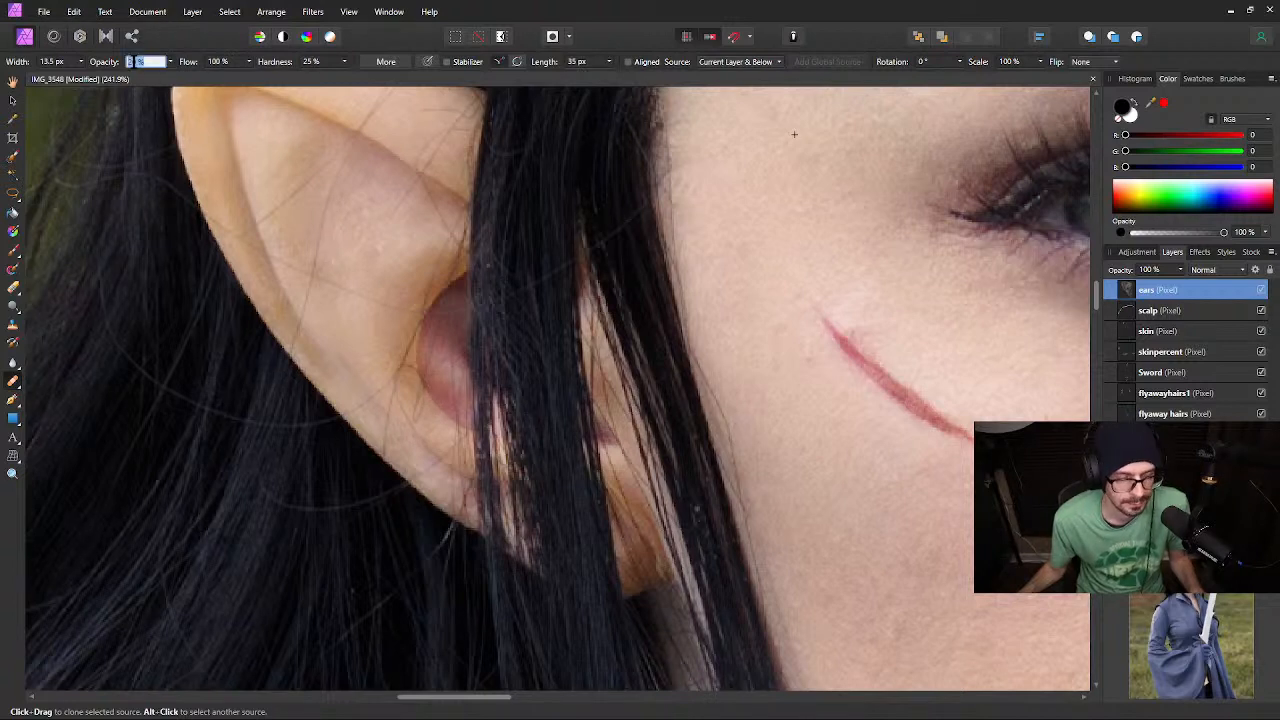
pyautogui.write('100')
pyautogui.press('Return')
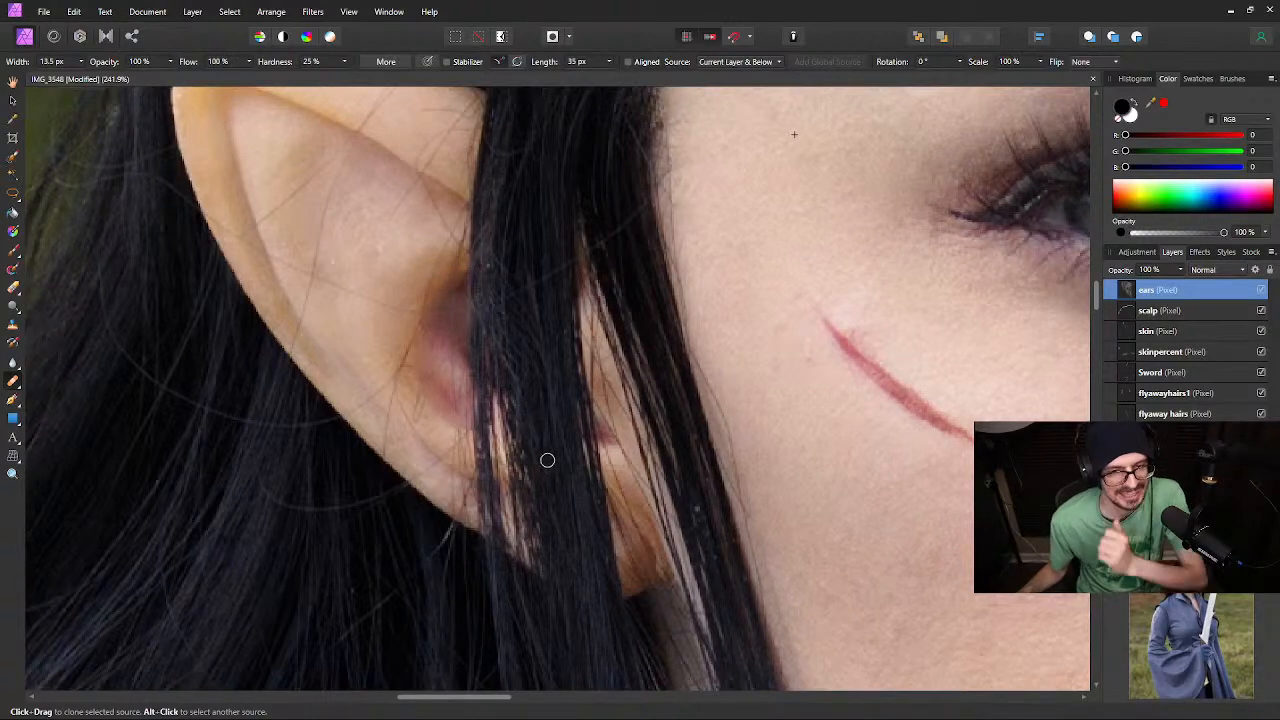
# Compare the portrait with the ears layer hidden and shown to check the ear retouching
pyautogui.scroll(-5, 551, 443)
pyautogui.scroll(-3, 590, 443)
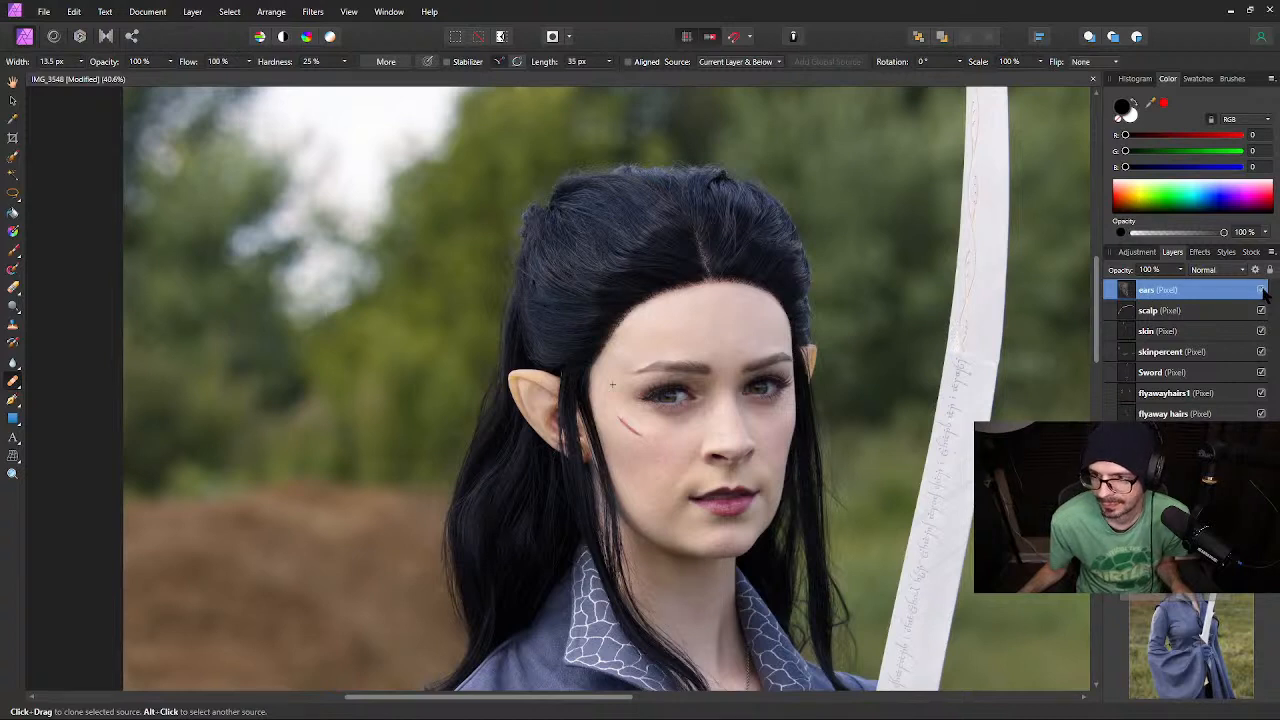
pyautogui.click(1262, 289)
pyautogui.click(1262, 289)
pyautogui.click(1262, 289)
pyautogui.click(1262, 289)
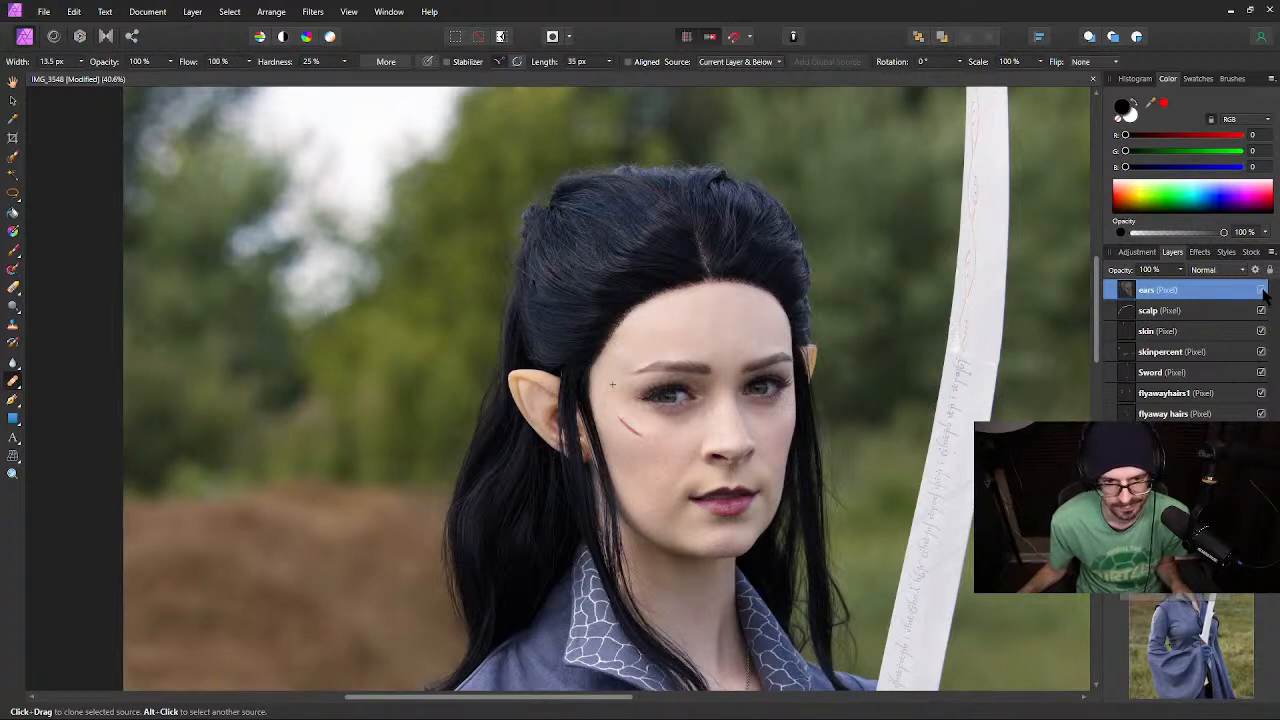
# Compare the reddish ear opening up close with the ears layer hidden and shown
pyautogui.click(1262, 289)
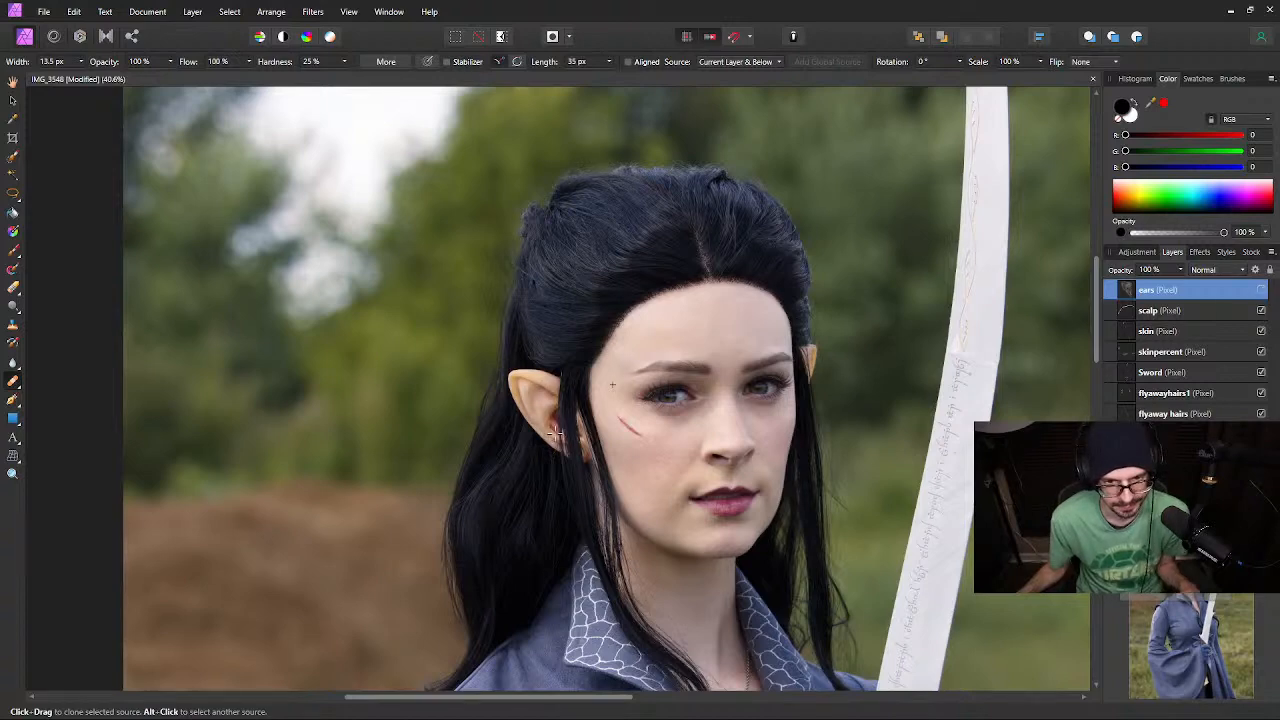
pyautogui.scroll(5, 552, 432)
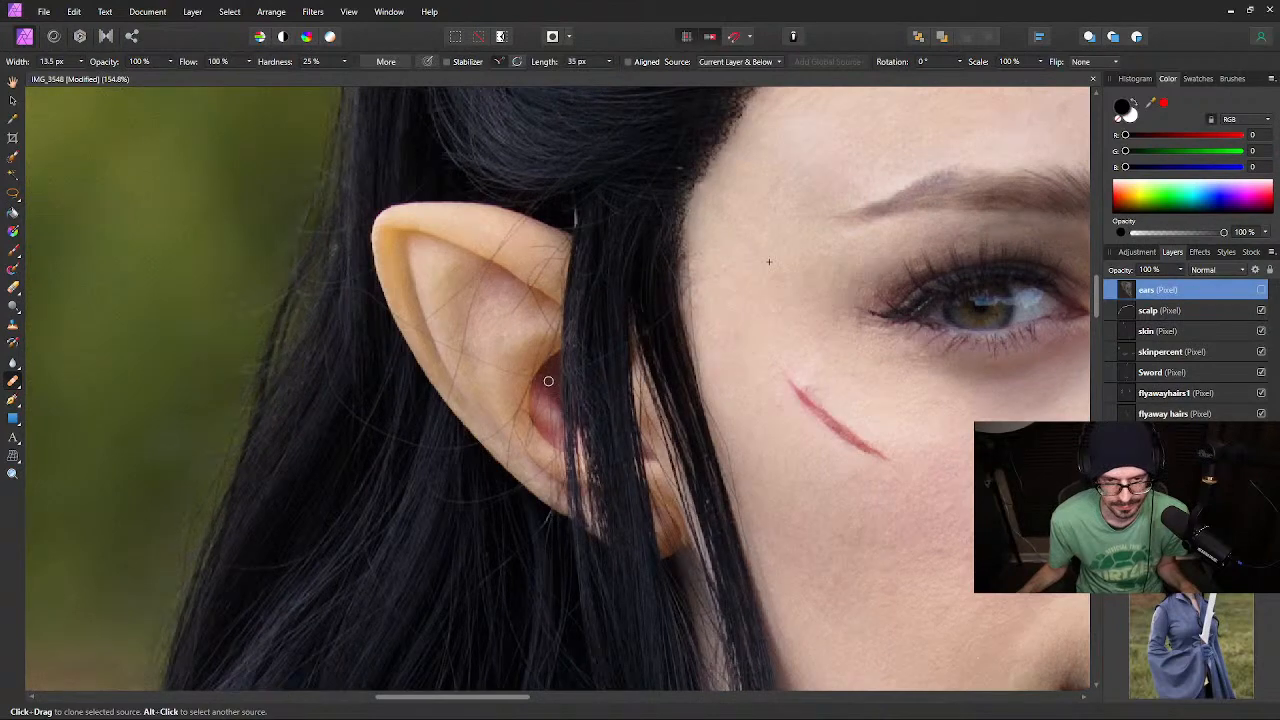
pyautogui.scroll(2, 548, 381)
pyautogui.scroll(-2, 546, 380)
pyautogui.scroll(4, 538, 435)
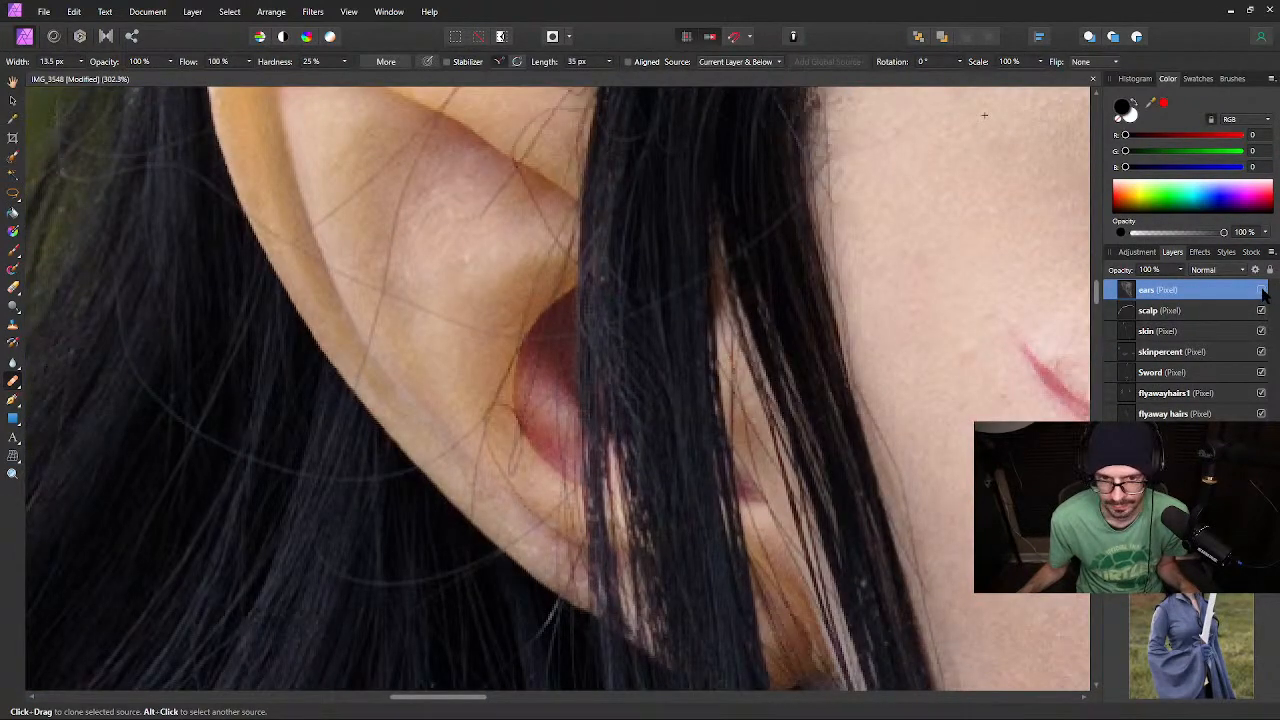
pyautogui.click(1261, 290)
# Try to erase some of the ears layer's retouching around the upper edge of the reddish ear opening
pyautogui.press('e')
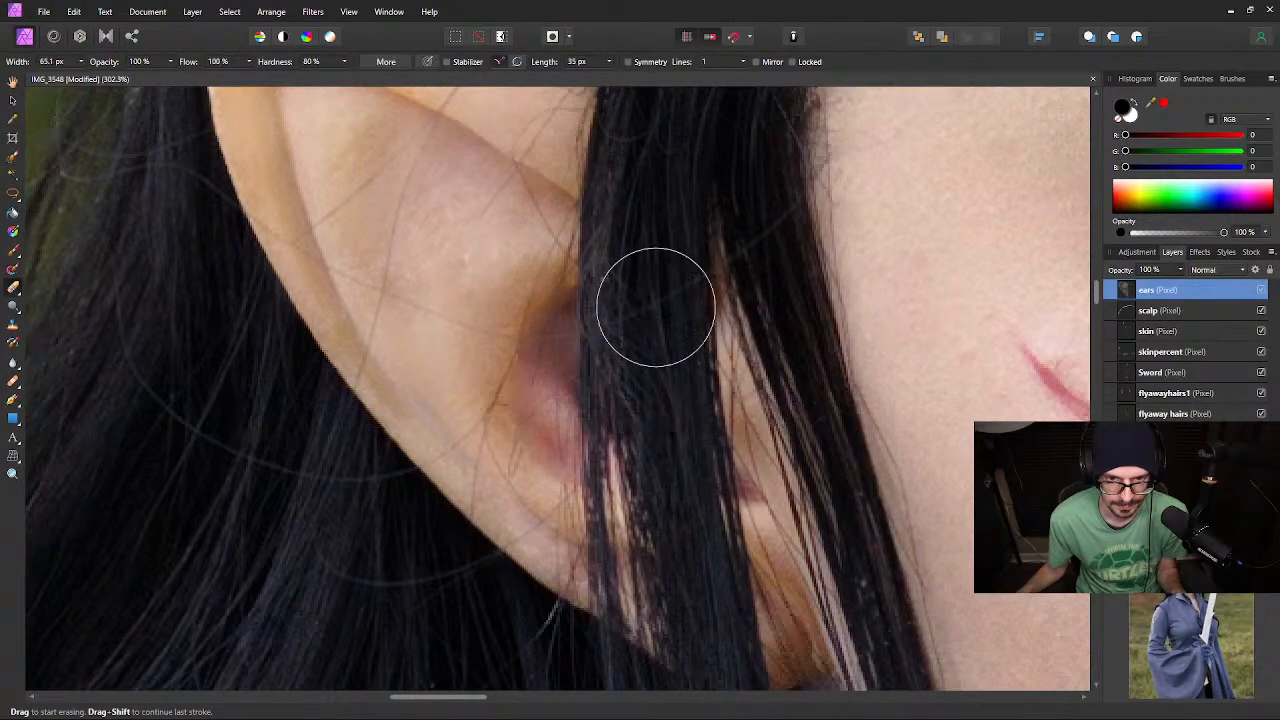
pyautogui.moveTo(656, 307)
pyautogui.mouseDown()
pyautogui.moveTo(610, 240)
pyautogui.moveTo(547, 228)
pyautogui.moveTo(508, 249)
pyautogui.moveTo(520, 344)
pyautogui.mouseUp()
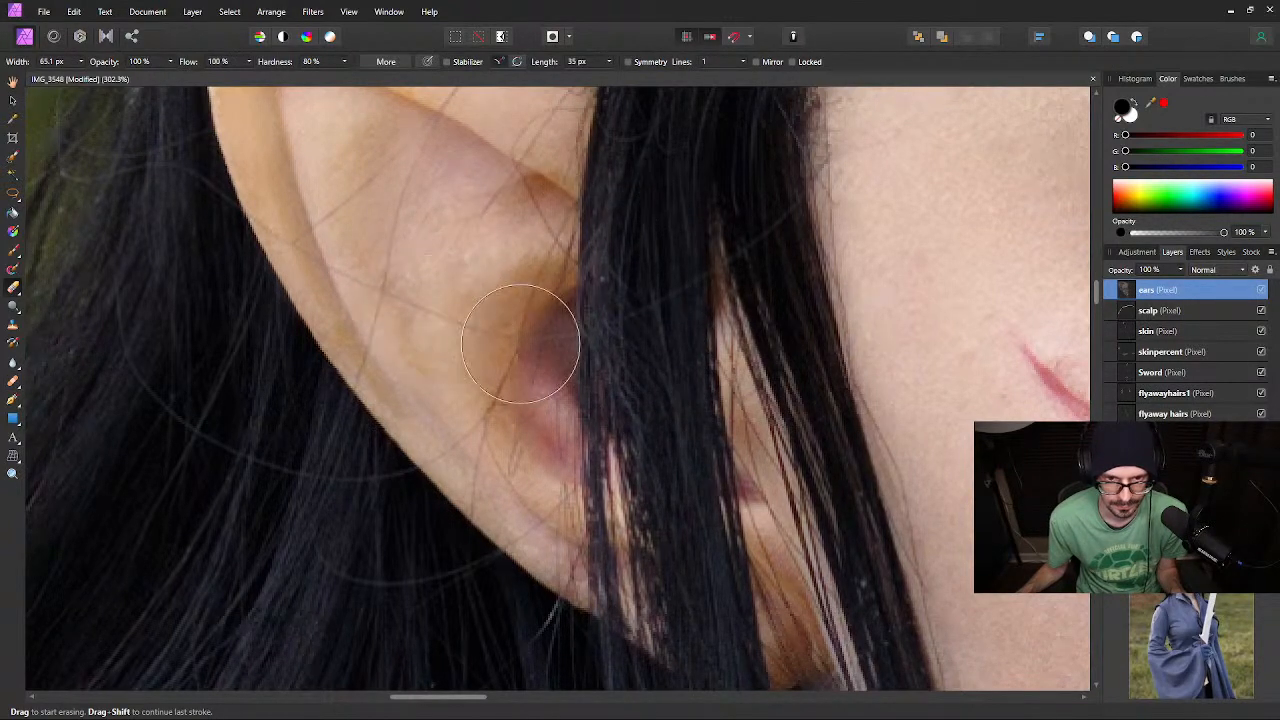
pyautogui.hotkey('ctrl', 'z')
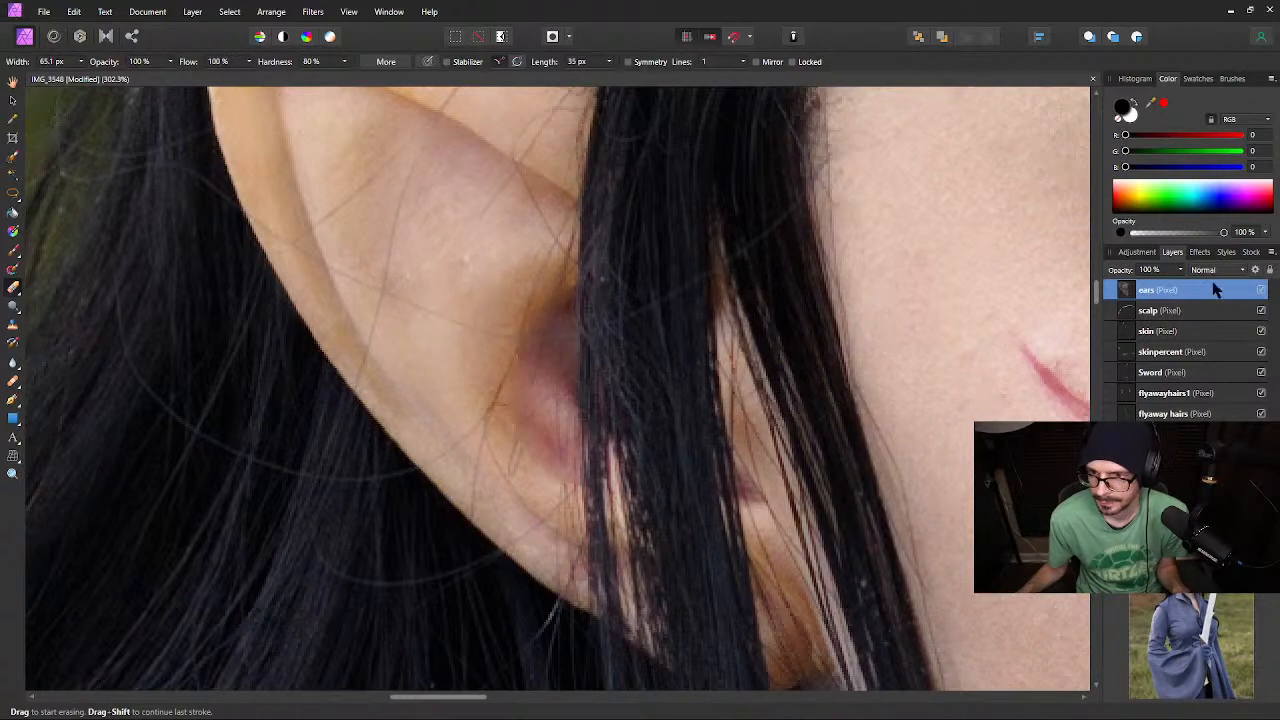
# Smooth the edge of the reddish ear opening with the Healing Brush at 7 px wide, and set its hardness to 100%
pyautogui.click(13, 380)
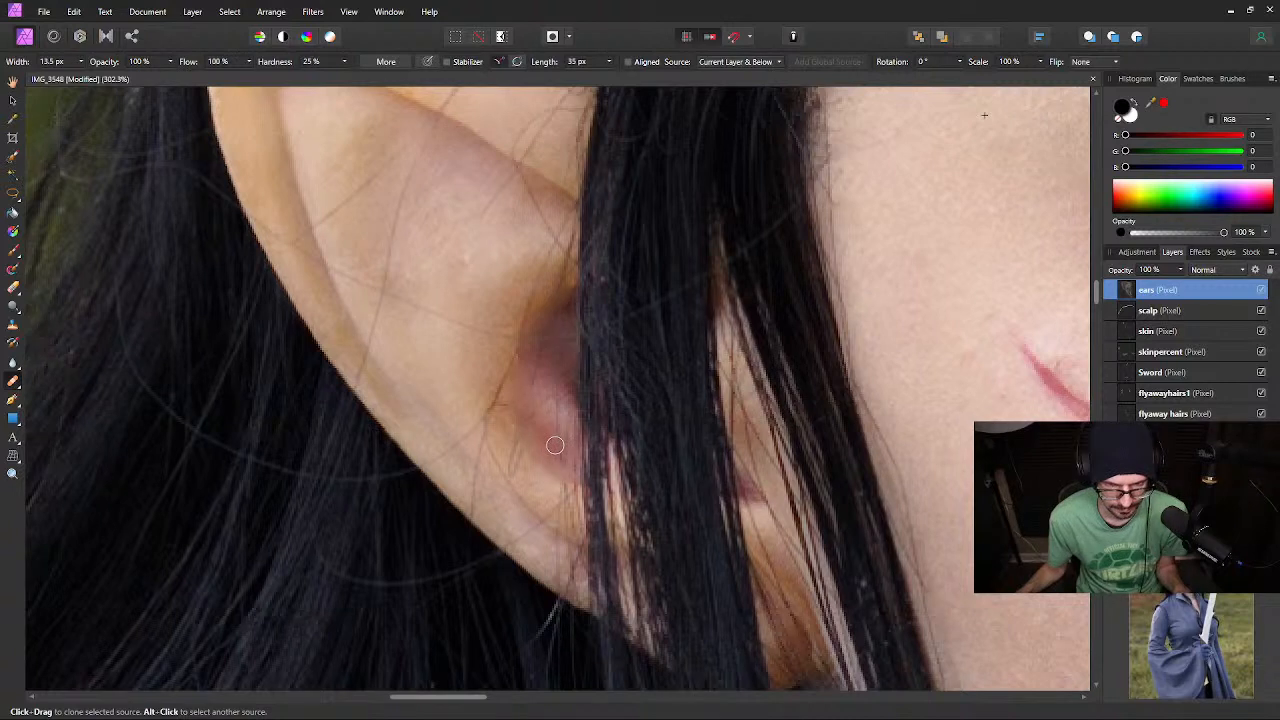
pyautogui.press('[')
pyautogui.press('[')
pyautogui.press('[')
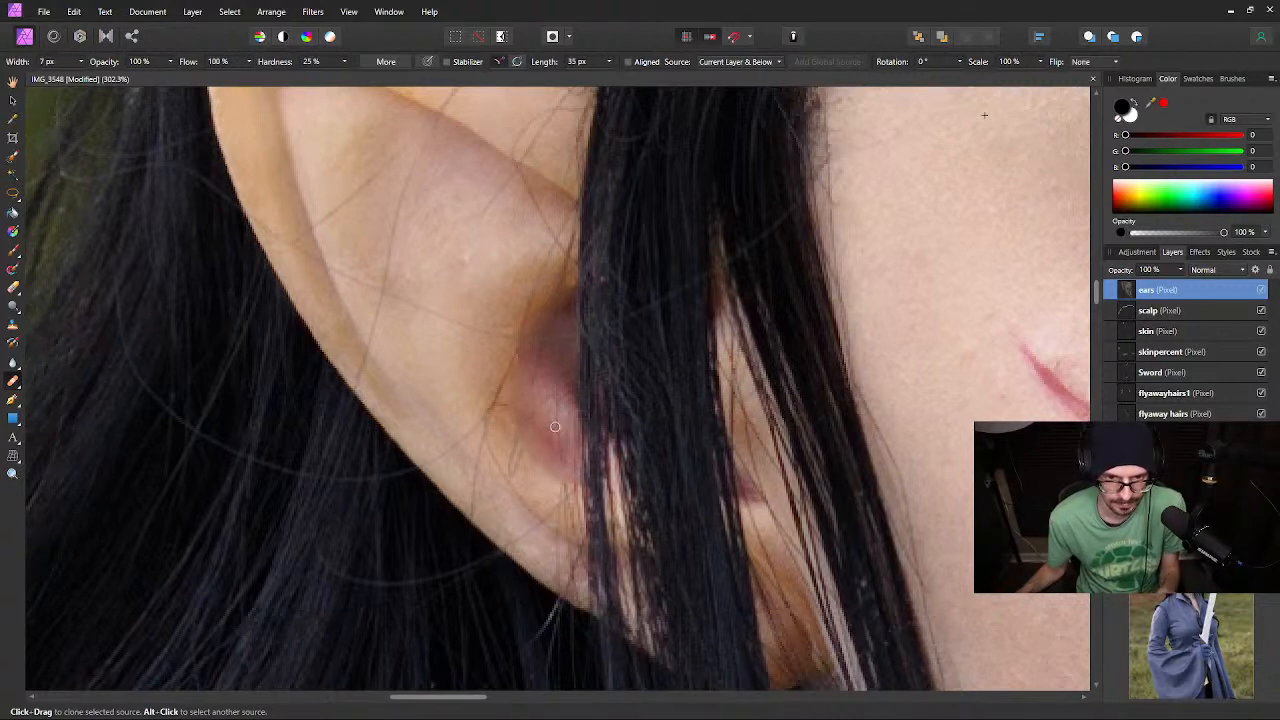
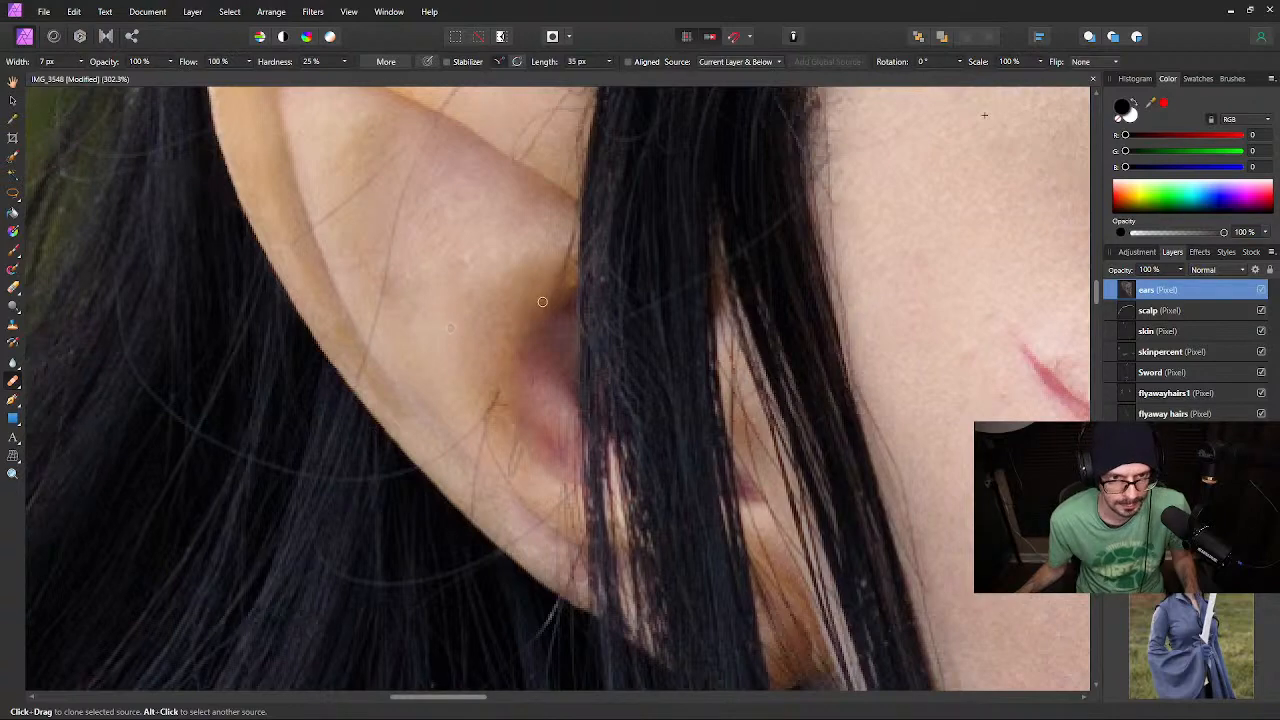
pyautogui.moveTo(543, 471); pyautogui.dragTo(418, 414)
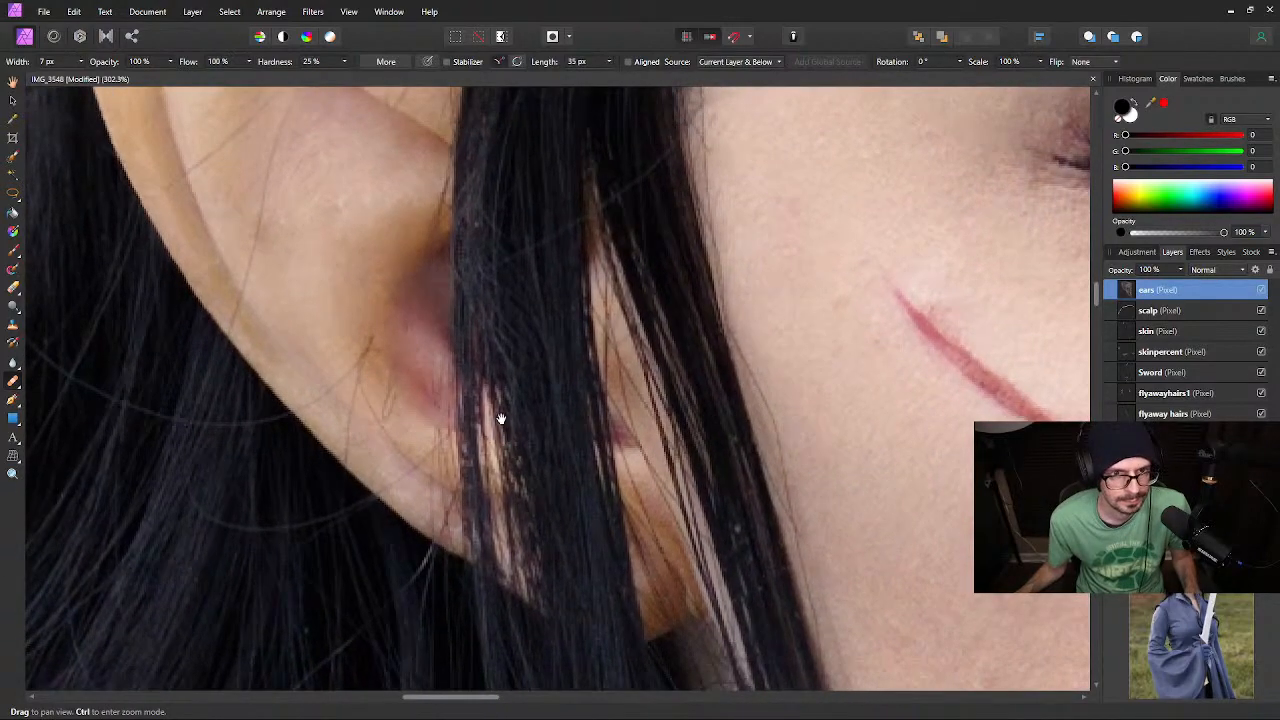
pyautogui.moveTo(501, 418); pyautogui.dragTo(449, 391)
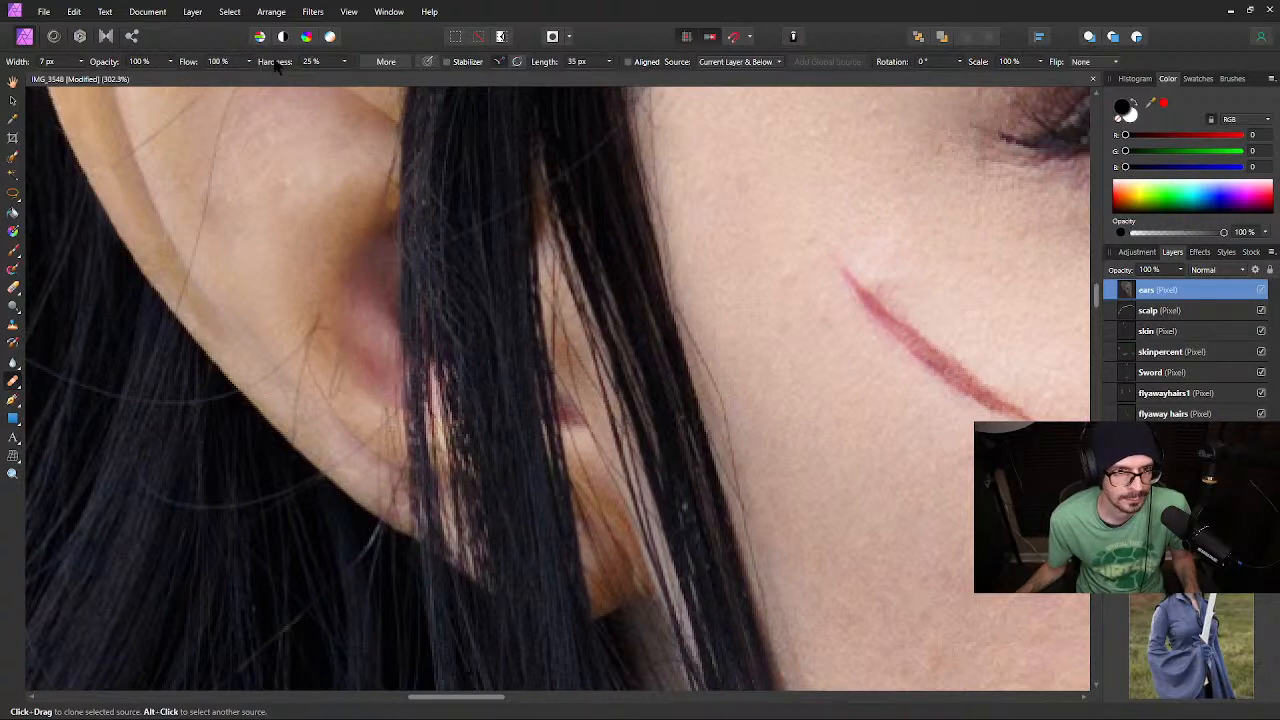
pyautogui.moveTo(752, 67); pyautogui.dragTo(1106, 60)
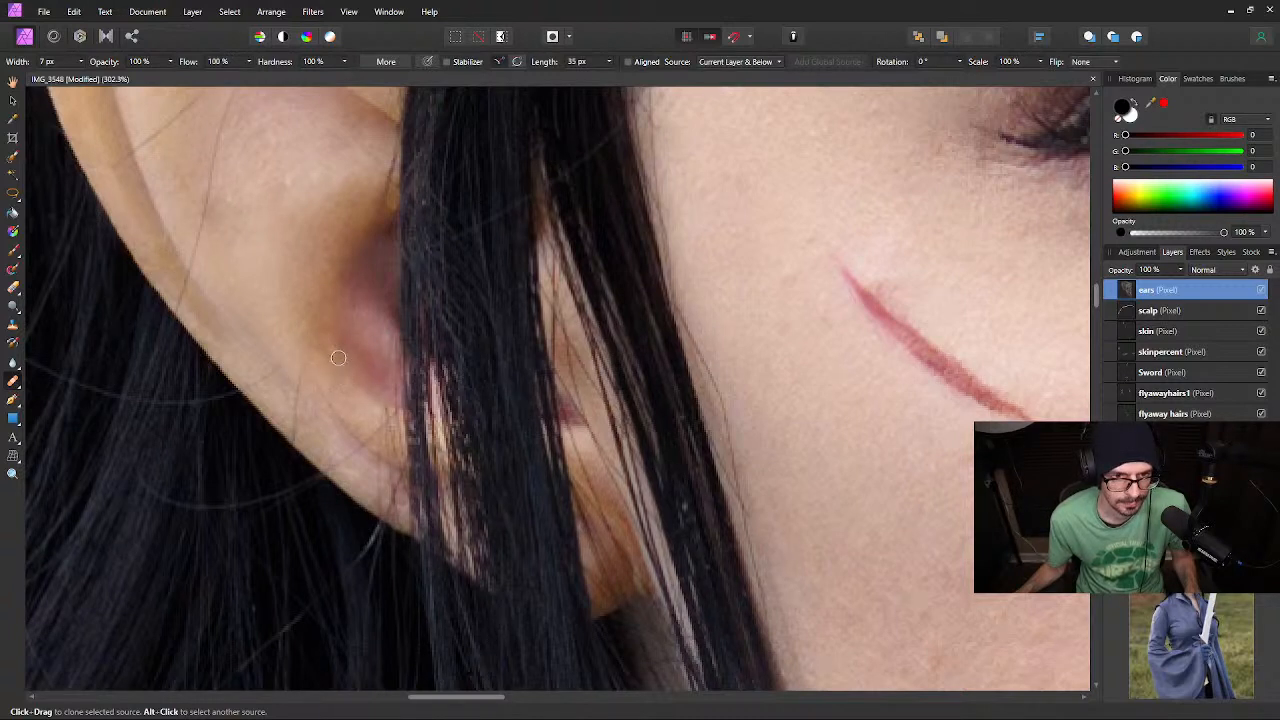
# Check the blended ear opening against the whole figure by toggling the ears layer's visibility
pyautogui.scroll(-7, 434, 338)
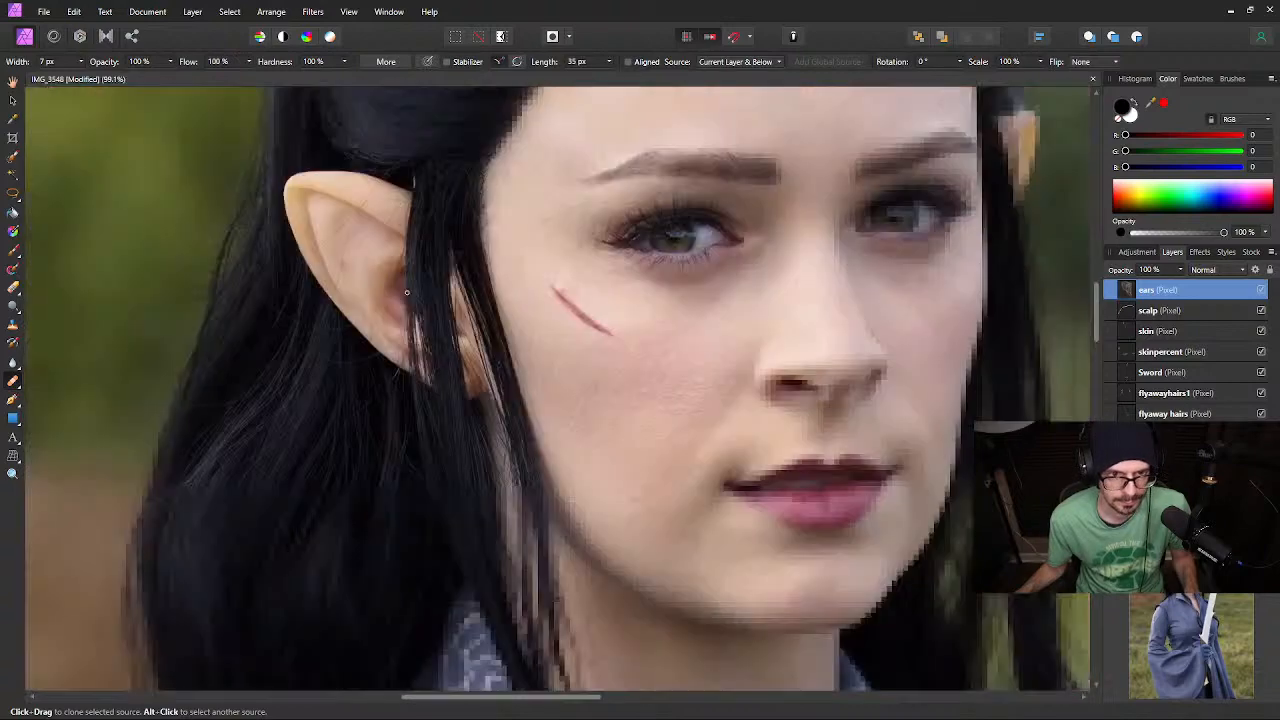
pyautogui.scroll(7, 433, 337)
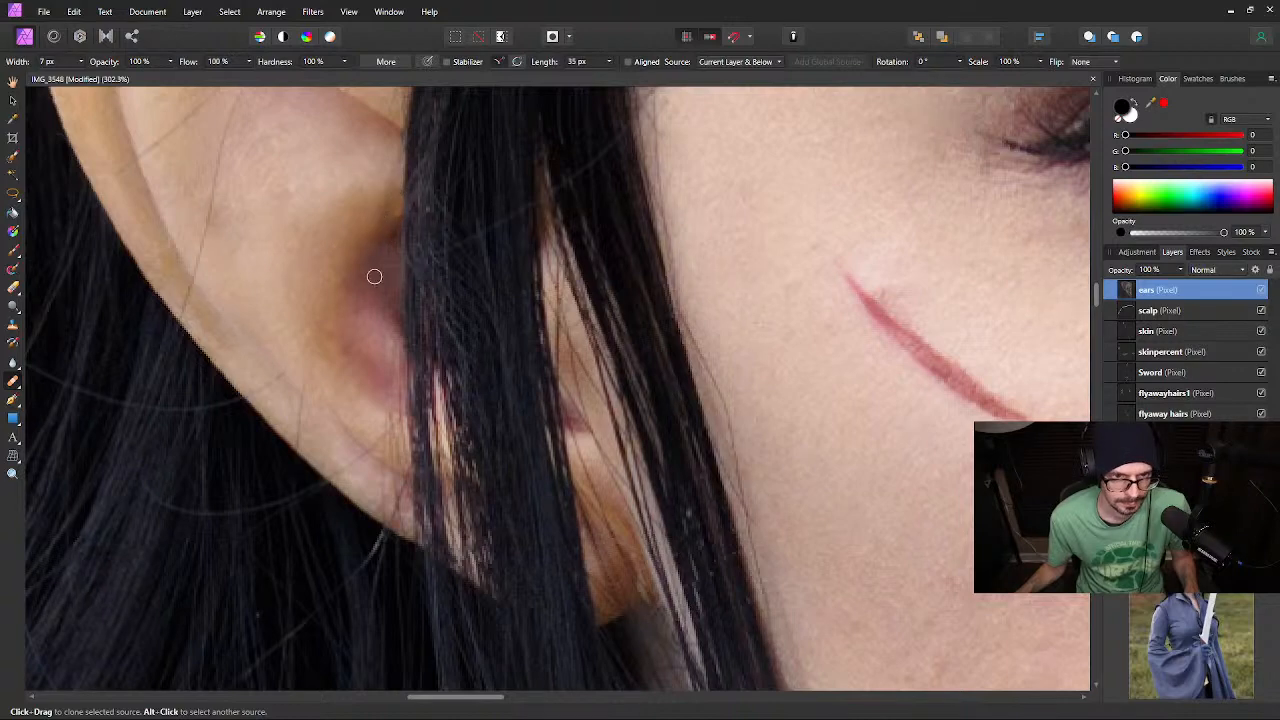
pyautogui.scroll(-7, 398, 258)
pyautogui.scroll(-5, 401, 262)
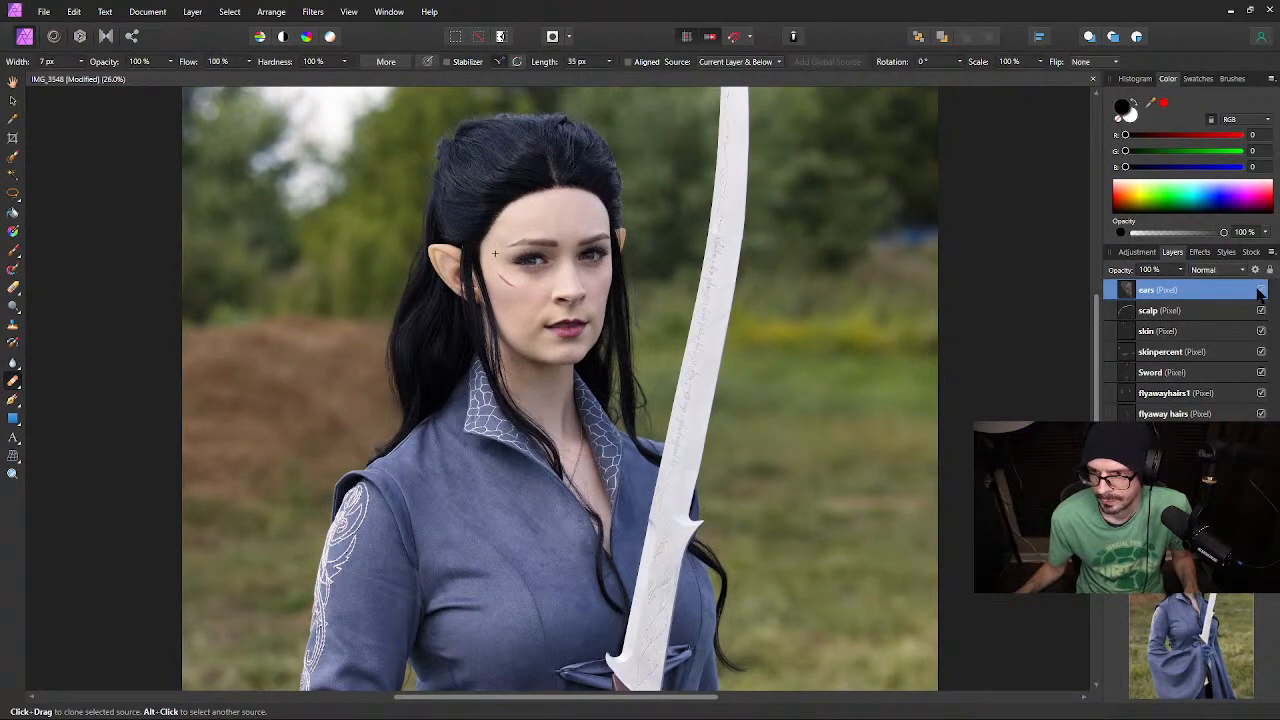
pyautogui.click(1260, 290)
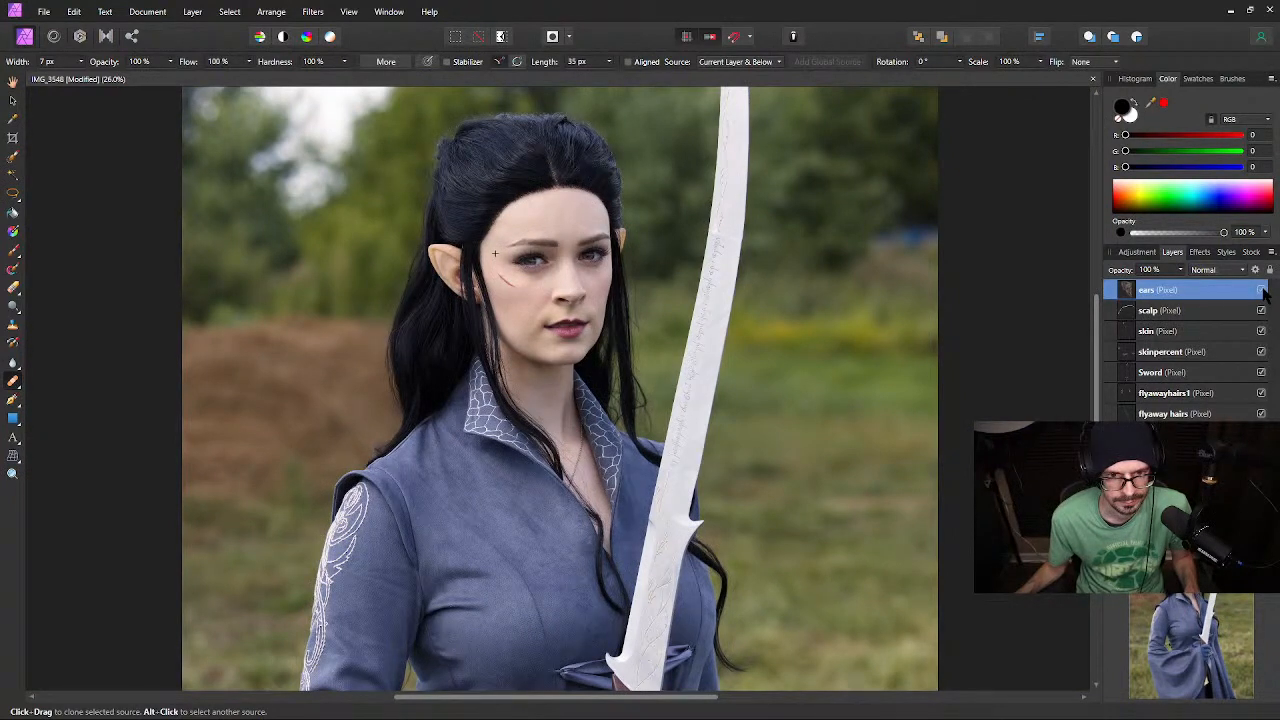
pyautogui.click(1261, 290)
pyautogui.click(1261, 290)
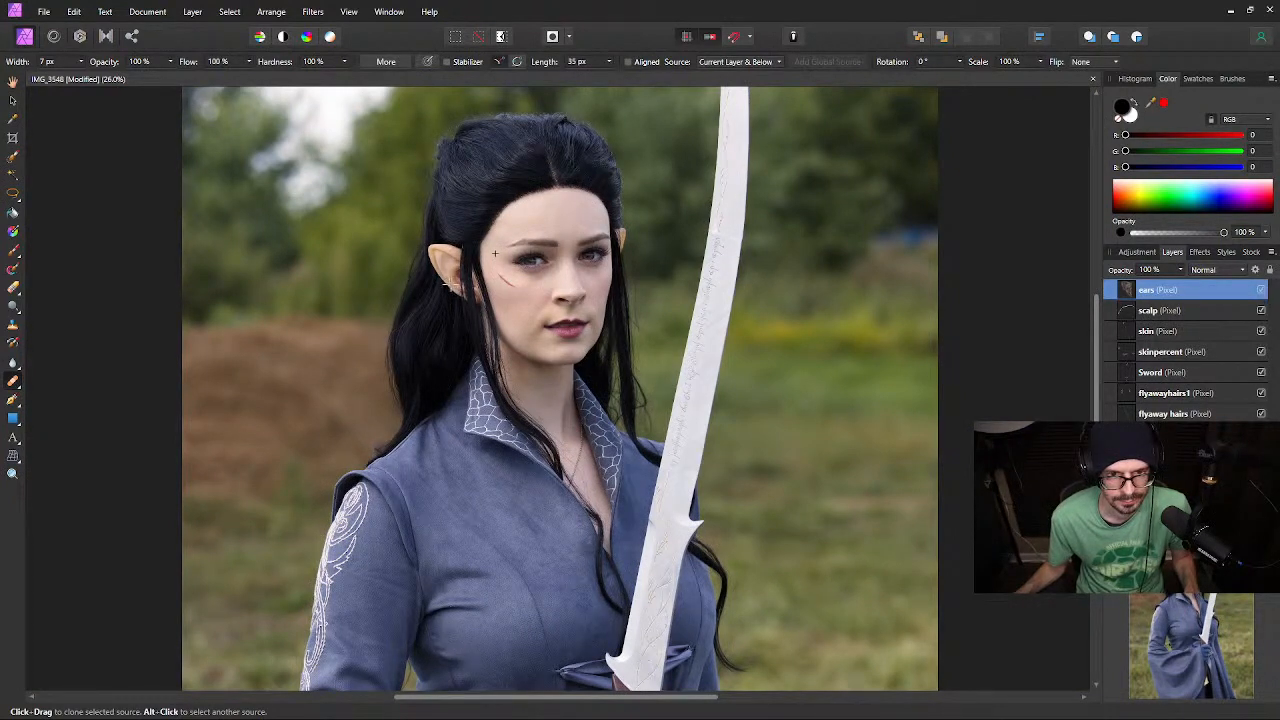
# Clone cheek skin over the reddish ear opening and the lobe behind the hair strands, with a 21.5 px Clone Brush at 5% opacity
pyautogui.scroll(10, 494, 254)
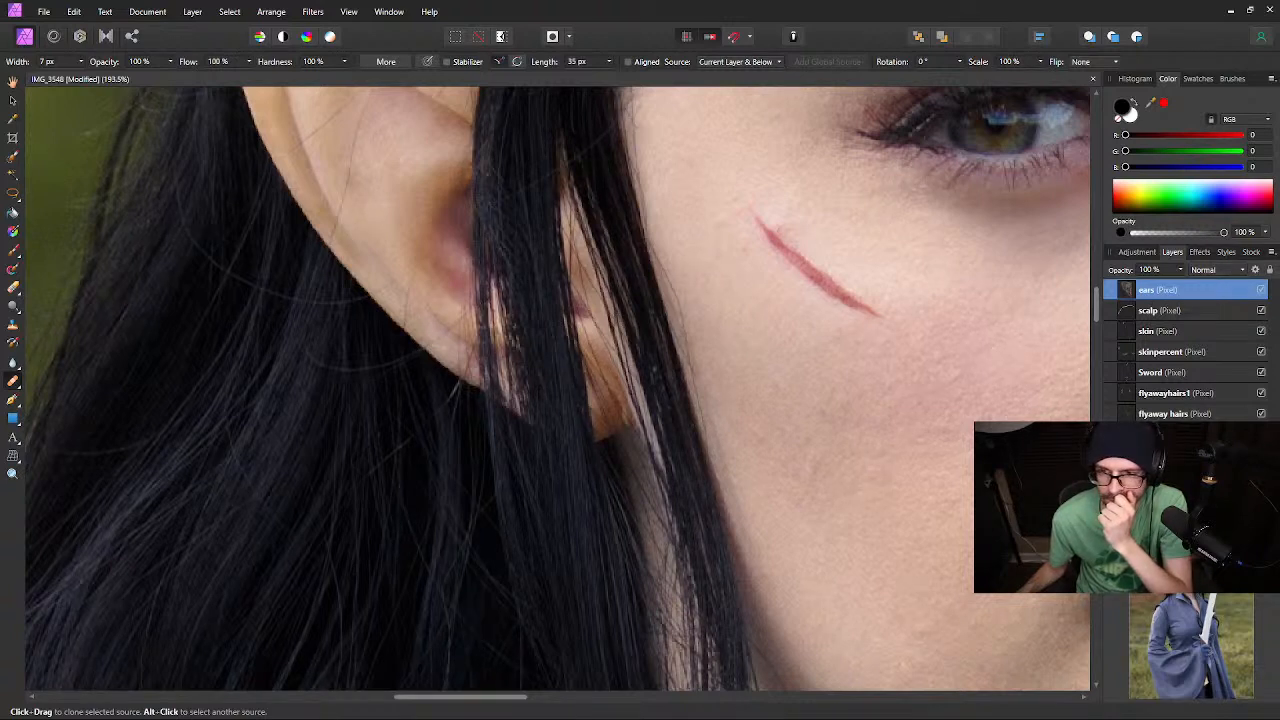
pyautogui.click(13, 323)
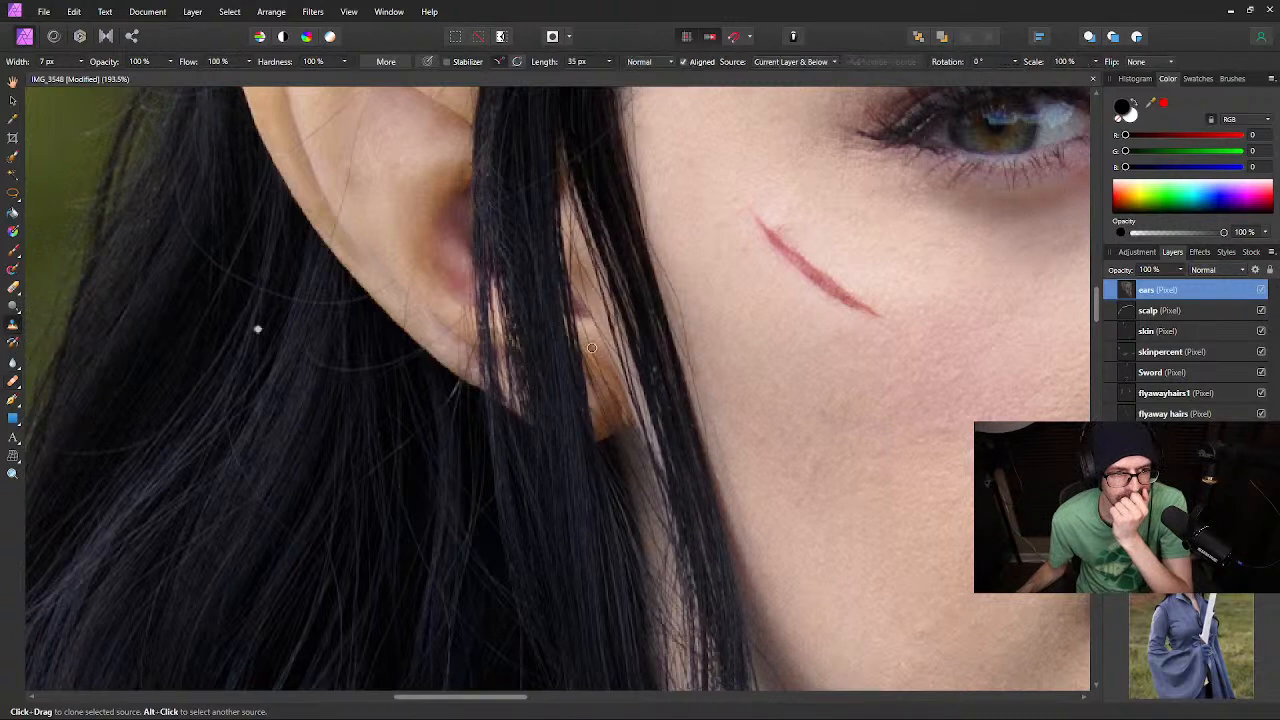
pyautogui.click(138, 62)
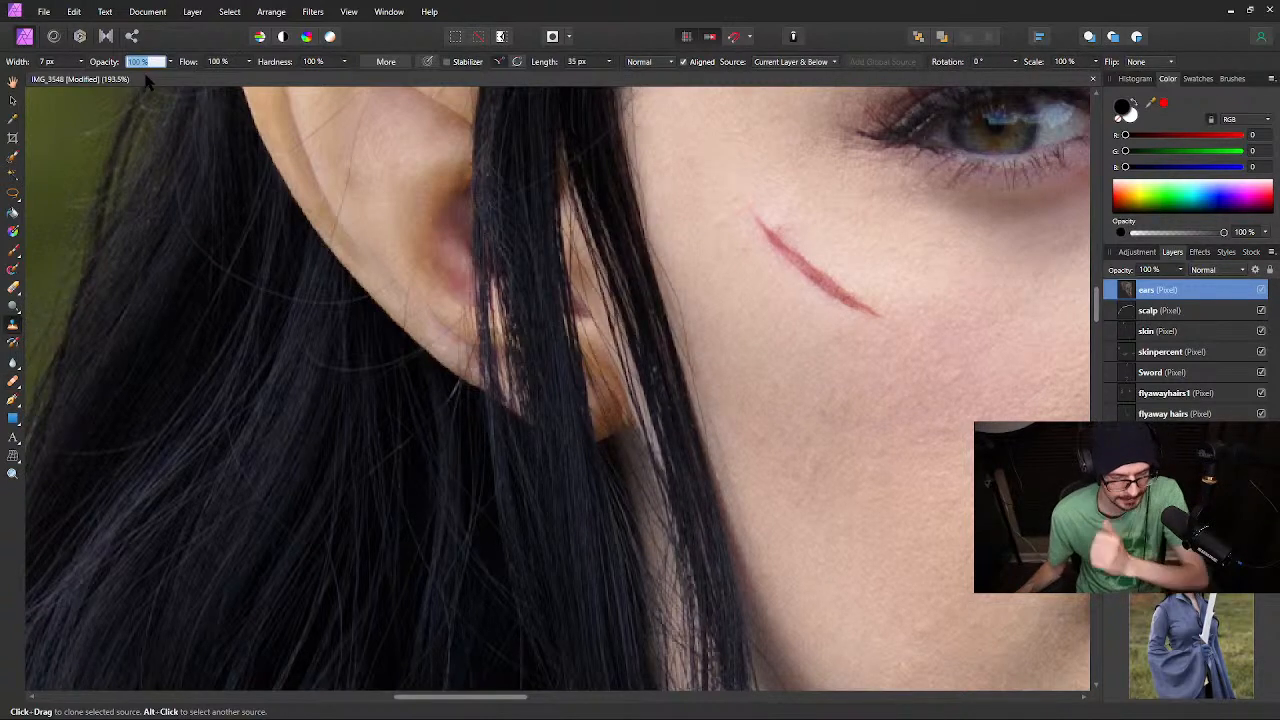
pyautogui.write('5')
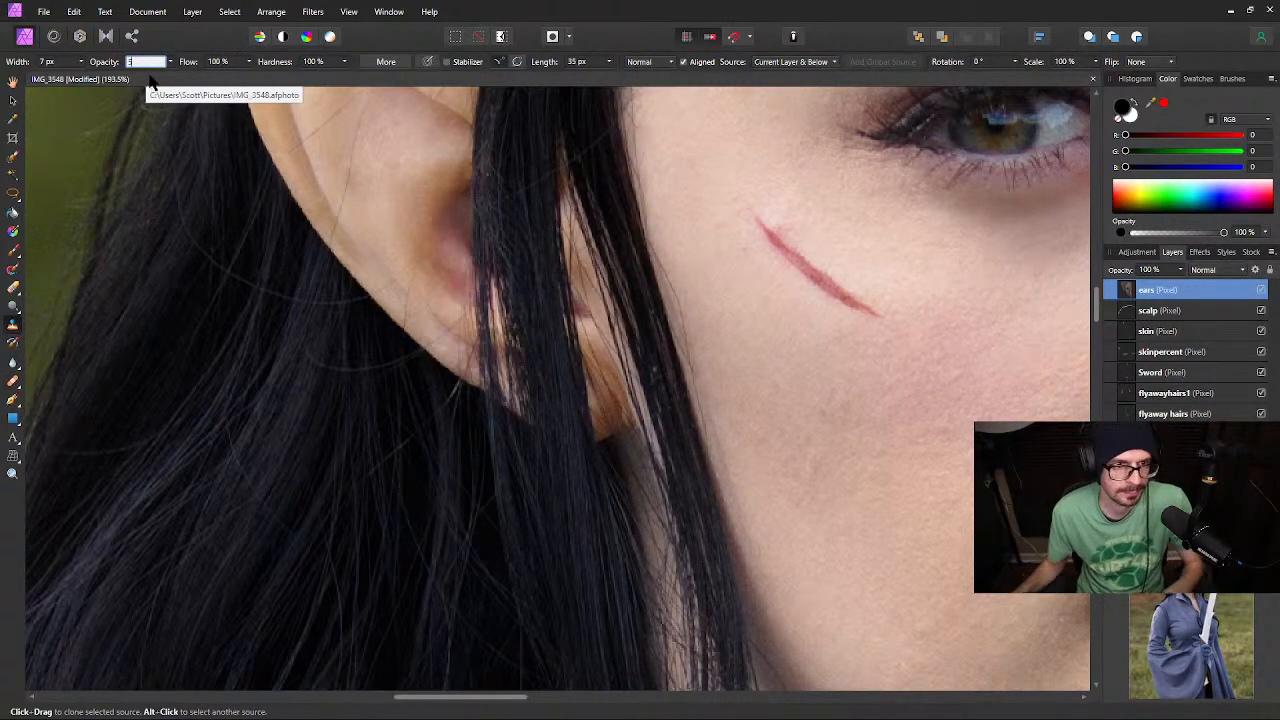
pyautogui.press('Return')
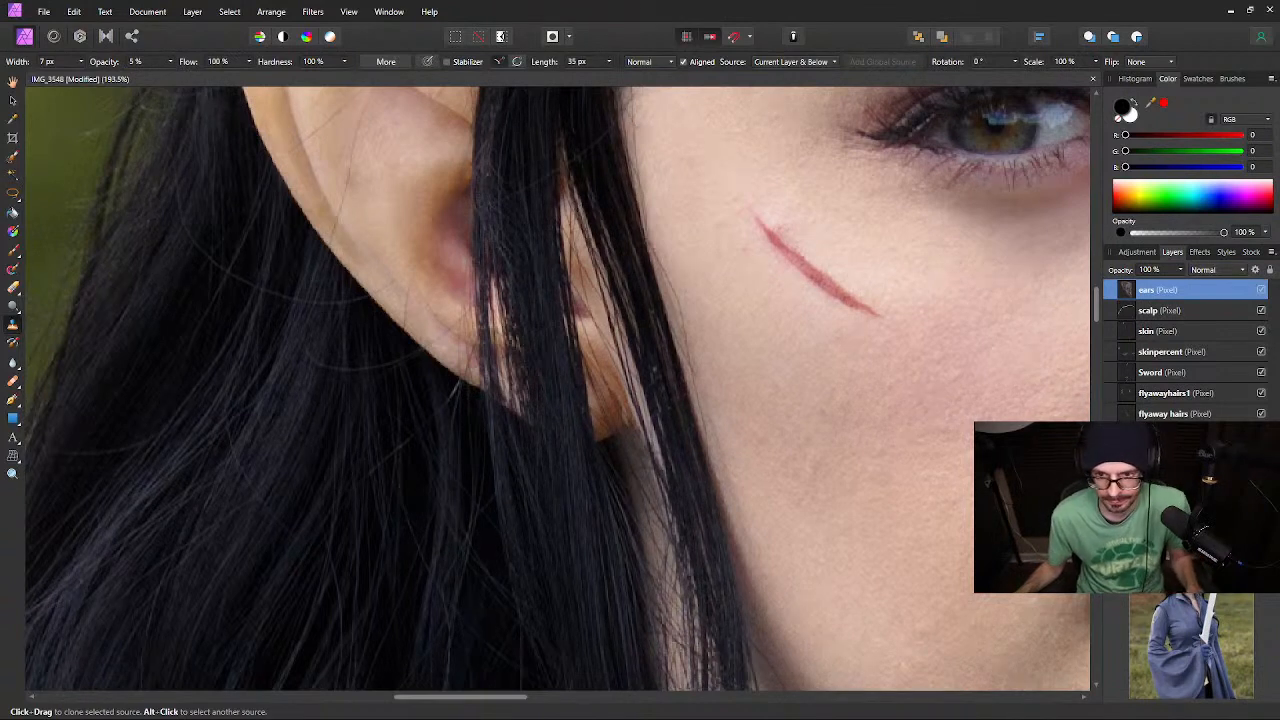
pyautogui.keyDown('alt'); pyautogui.click(941, 457); pyautogui.keyUp('alt')
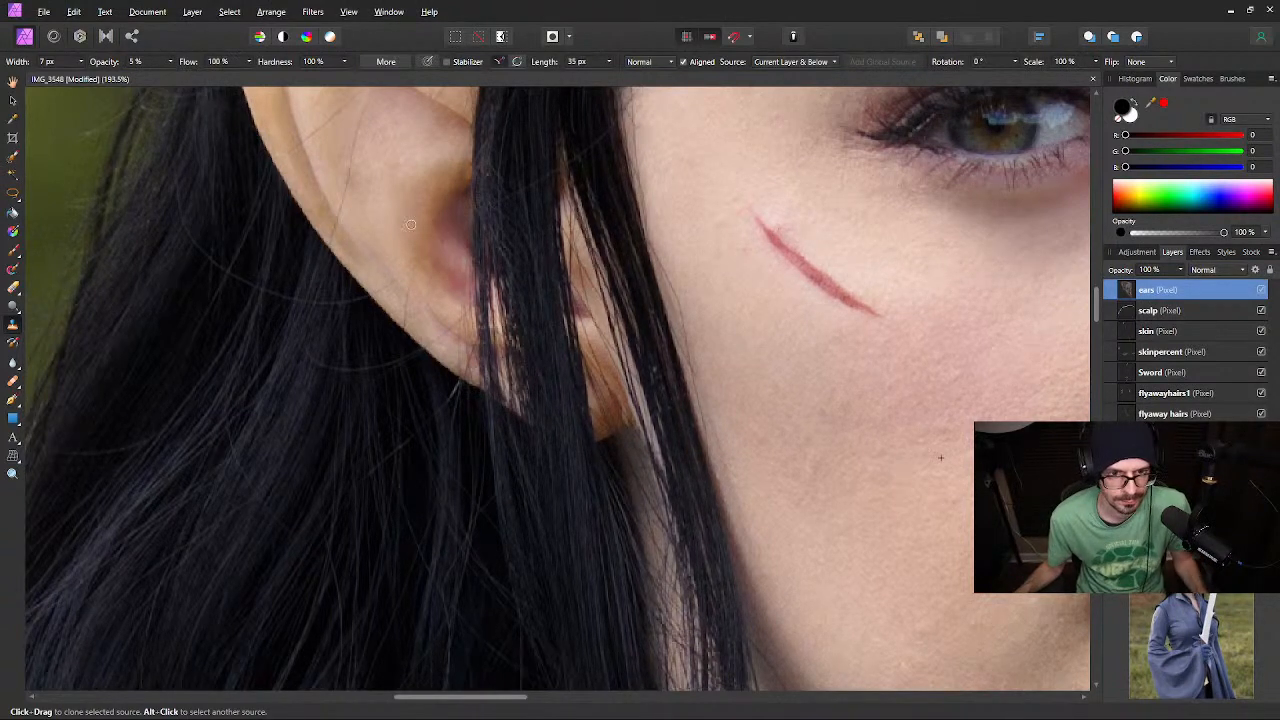
pyautogui.press(']')
pyautogui.press(']')
pyautogui.press(']')
pyautogui.press(']')
pyautogui.press(']')
pyautogui.press(']')
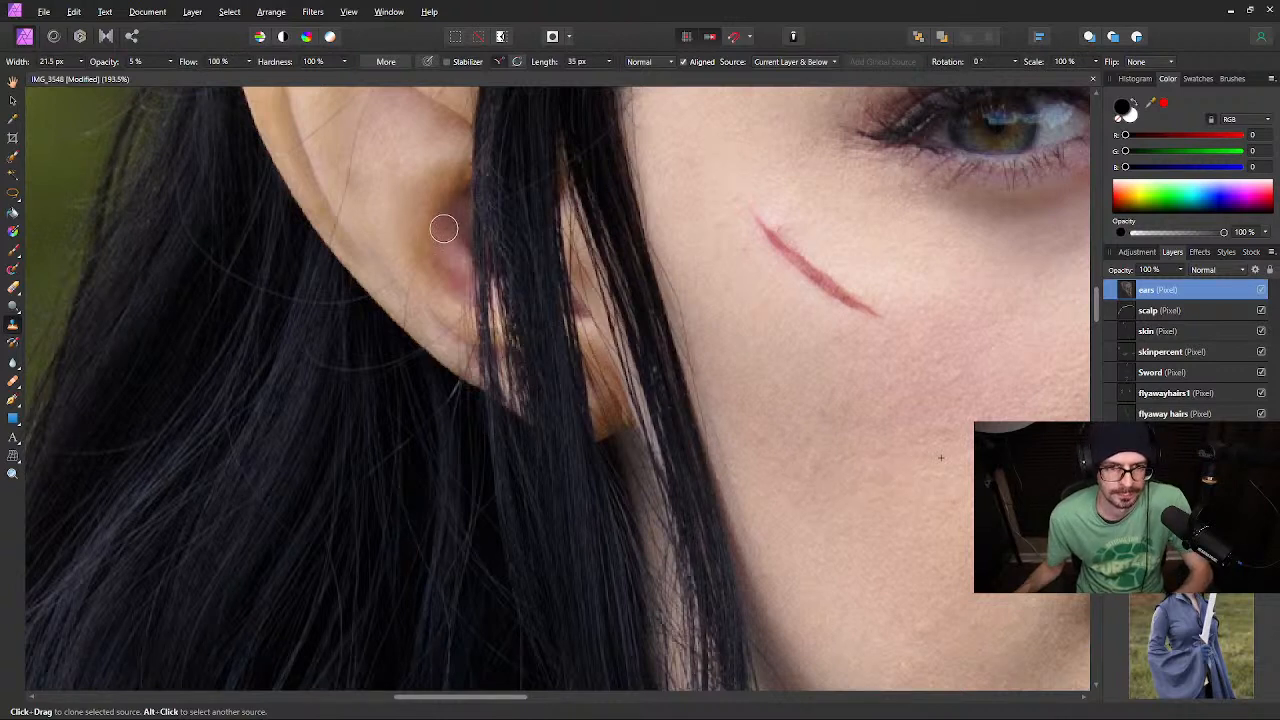
pyautogui.moveTo(445, 227)
pyautogui.mouseDown()
pyautogui.moveTo(458, 293)
pyautogui.moveTo(441, 253)
pyautogui.moveTo(458, 194)
pyautogui.moveTo(454, 231)
pyautogui.moveTo(430, 238)
pyautogui.moveTo(453, 314)
pyautogui.moveTo(459, 284)
pyautogui.moveTo(463, 298)
pyautogui.moveTo(457, 345)
pyautogui.moveTo(447, 303)
pyautogui.moveTo(448, 326)
pyautogui.moveTo(461, 318)
pyautogui.moveTo(459, 375)
pyautogui.moveTo(589, 368)
pyautogui.moveTo(593, 338)
pyautogui.moveTo(617, 422)
pyautogui.moveTo(615, 383)
pyautogui.mouseUp()
pyautogui.moveTo(596, 307); pyautogui.dragTo(591, 320)
# Clone forehead skin lightly over the yellow area of the other elf ear, with a 9.6 px brush
pyautogui.scroll(-5, 820, 250)
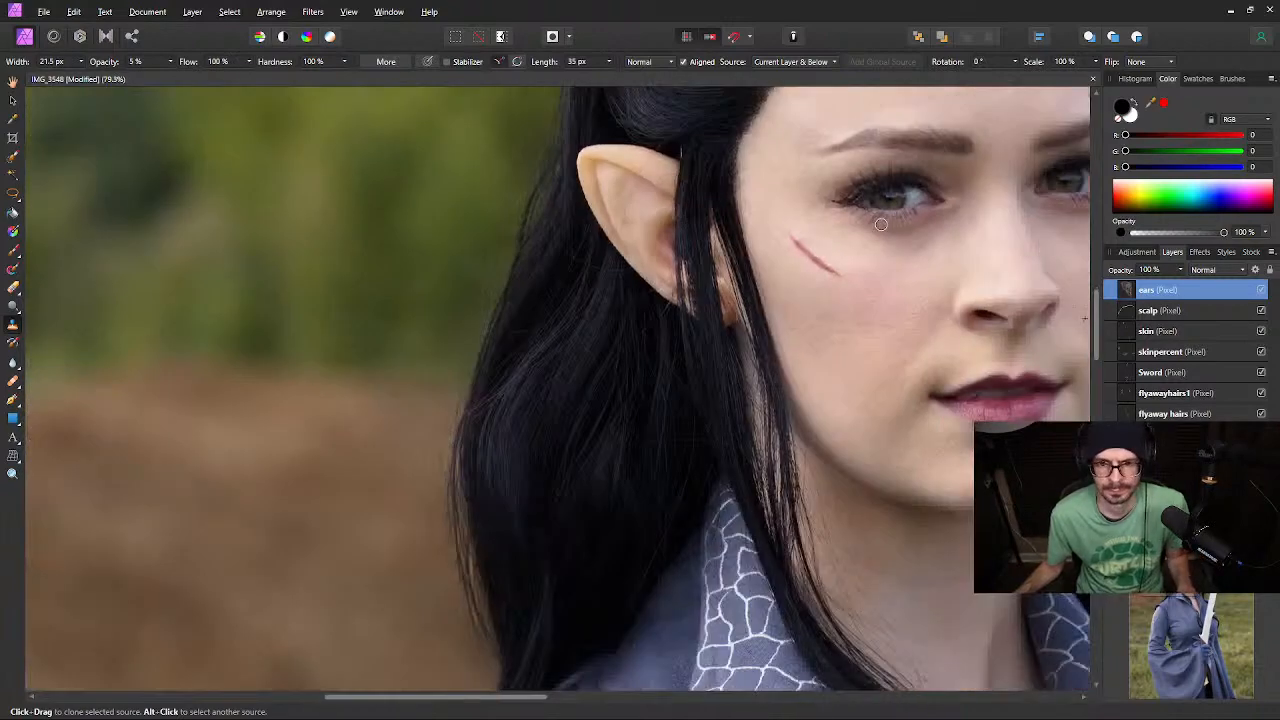
pyautogui.moveTo(880, 224); pyautogui.dragTo(583, 334)
pyautogui.scroll(8, 872, 190)
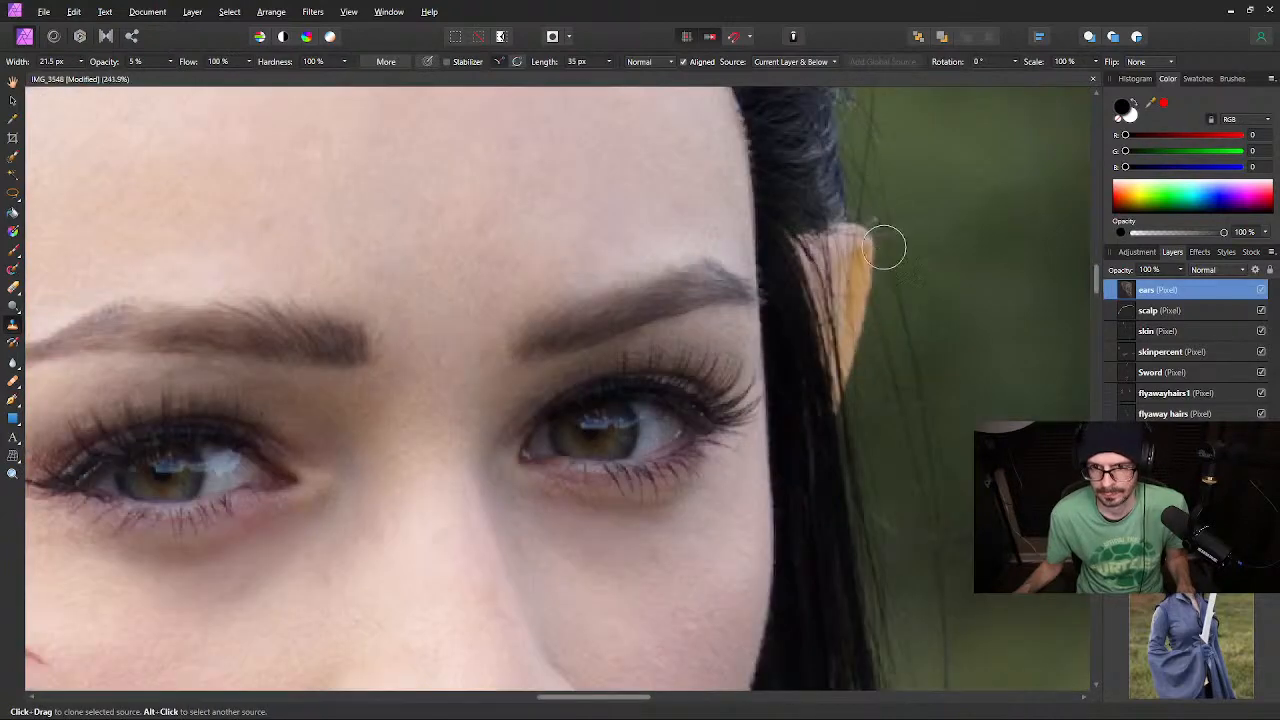
pyautogui.press('[')
pyautogui.press('[')
pyautogui.press('[')
pyautogui.press('[')
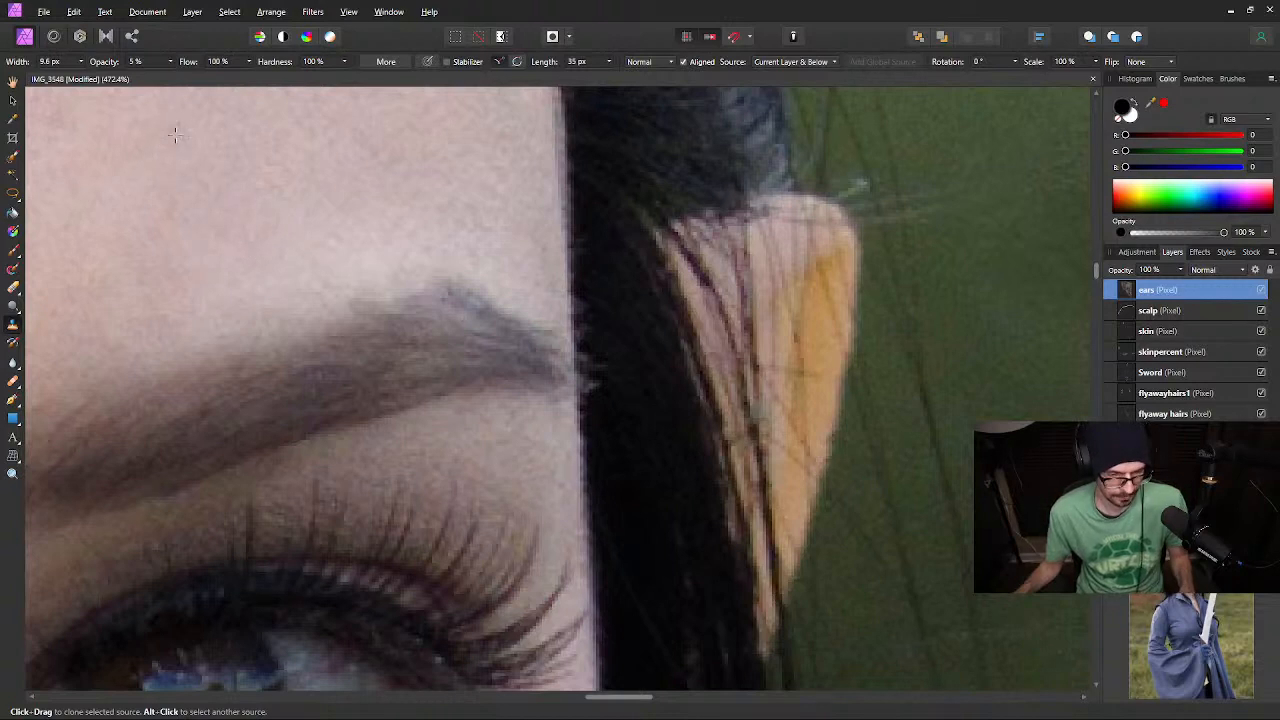
pyautogui.moveTo(817, 304)
pyautogui.mouseDown()
pyautogui.moveTo(818, 345)
pyautogui.moveTo(819, 302)
pyautogui.moveTo(821, 423)
pyautogui.mouseUp()
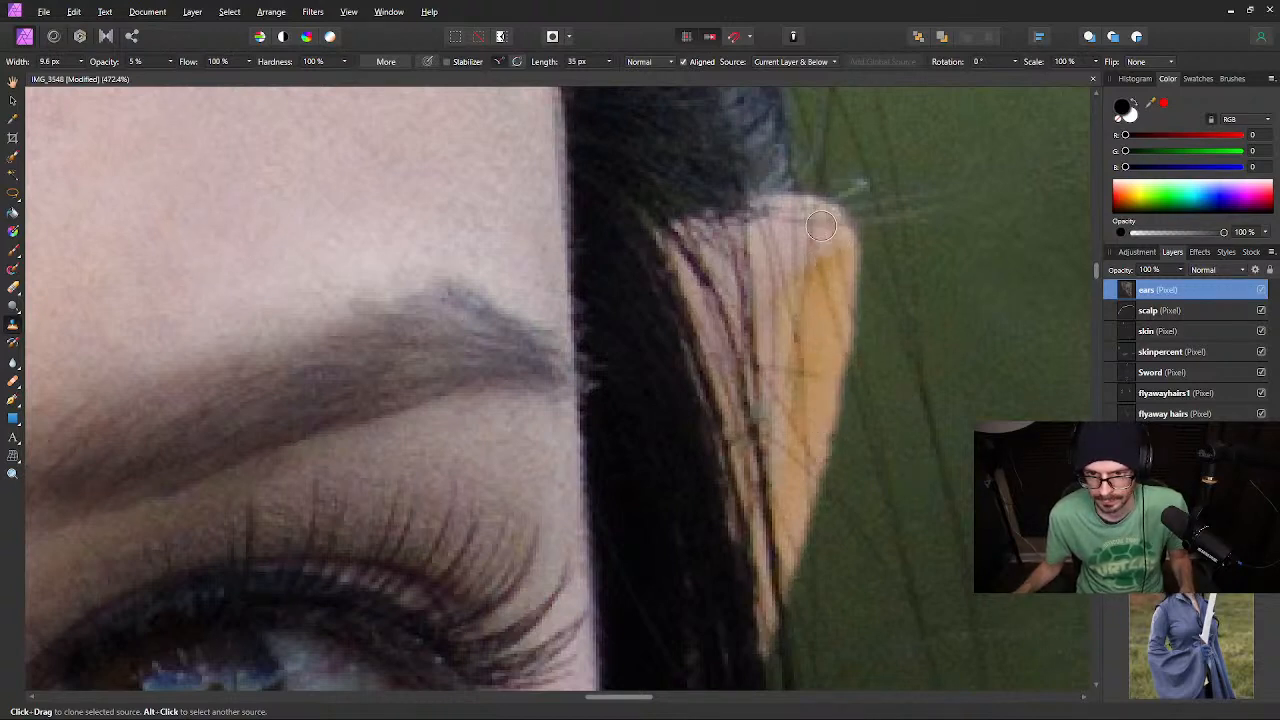
# Clone forehead skin over the yellow area of the far elf ear with the Clone Brush at 10% opacity
pyautogui.click(132, 62)
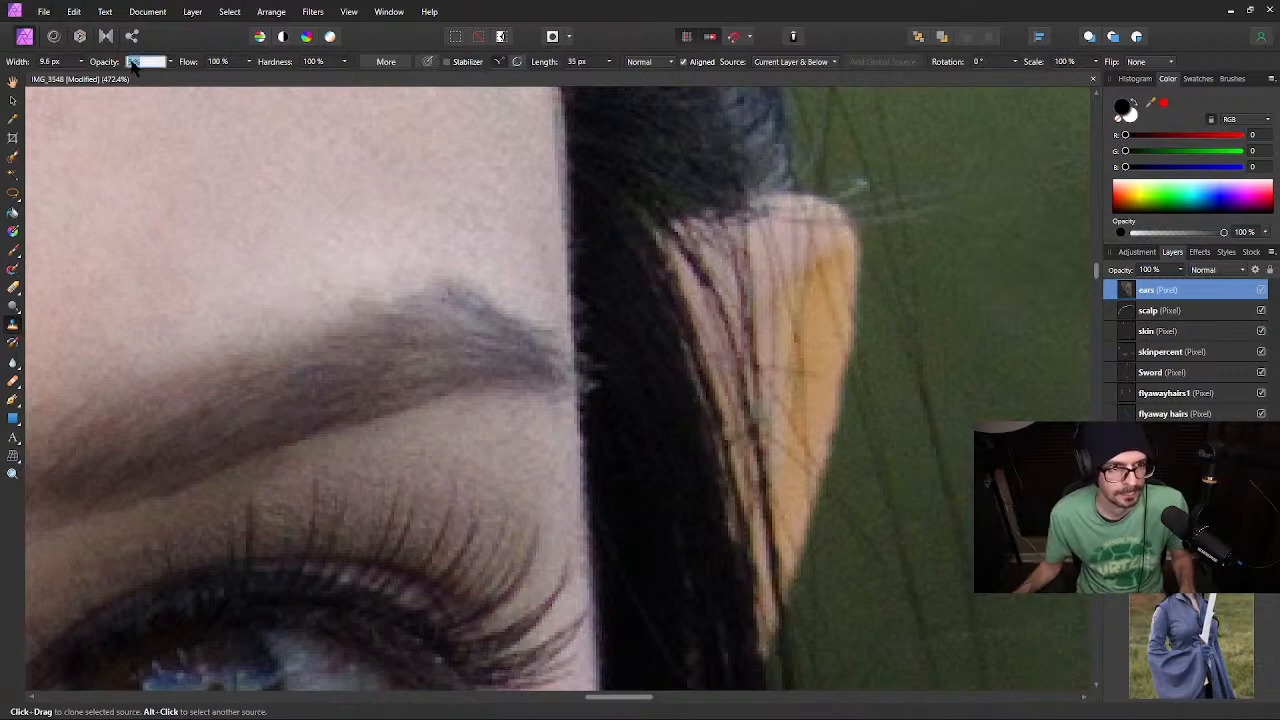
pyautogui.write('10')
pyautogui.press('Return')
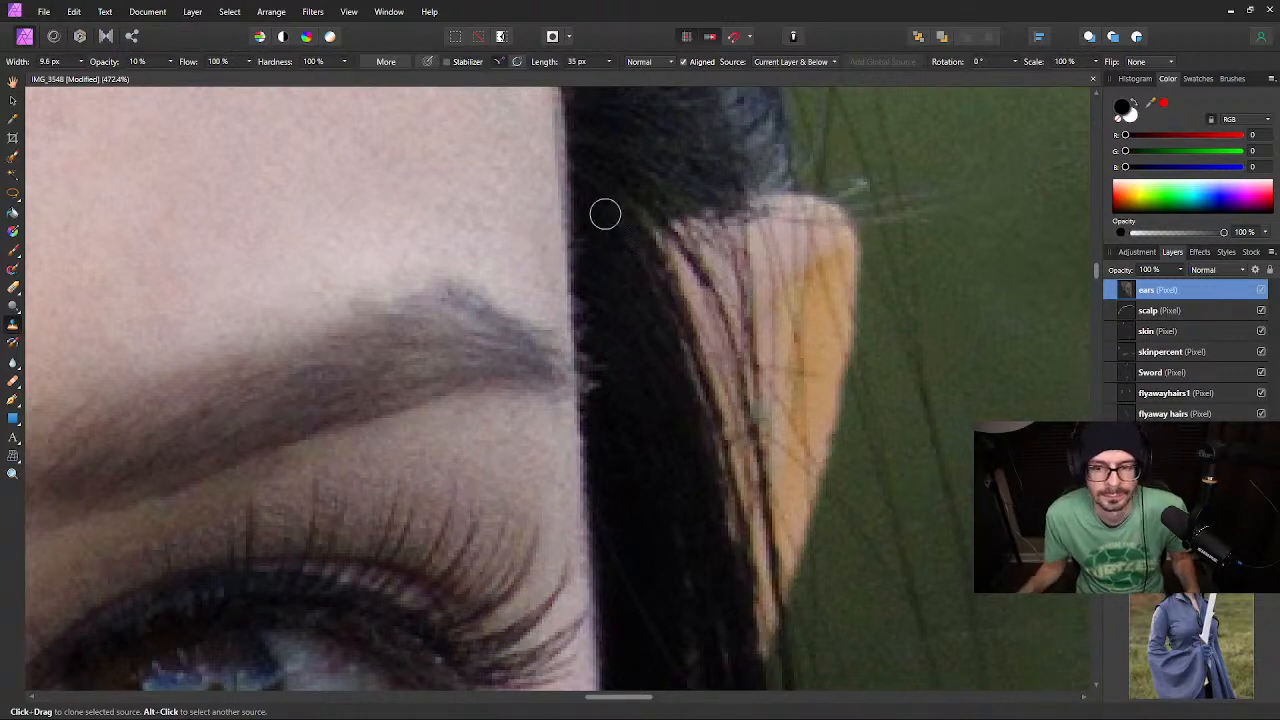
pyautogui.moveTo(825, 325)
pyautogui.mouseDown()
pyautogui.moveTo(817, 285)
pyautogui.moveTo(839, 238)
pyautogui.moveTo(850, 269)
pyautogui.moveTo(768, 238)
pyautogui.moveTo(776, 357)
pyautogui.moveTo(779, 257)
pyautogui.moveTo(777, 342)
pyautogui.moveTo(730, 290)
pyautogui.moveTo(810, 321)
pyautogui.moveTo(827, 415)
pyautogui.moveTo(787, 464)
pyautogui.mouseUp()
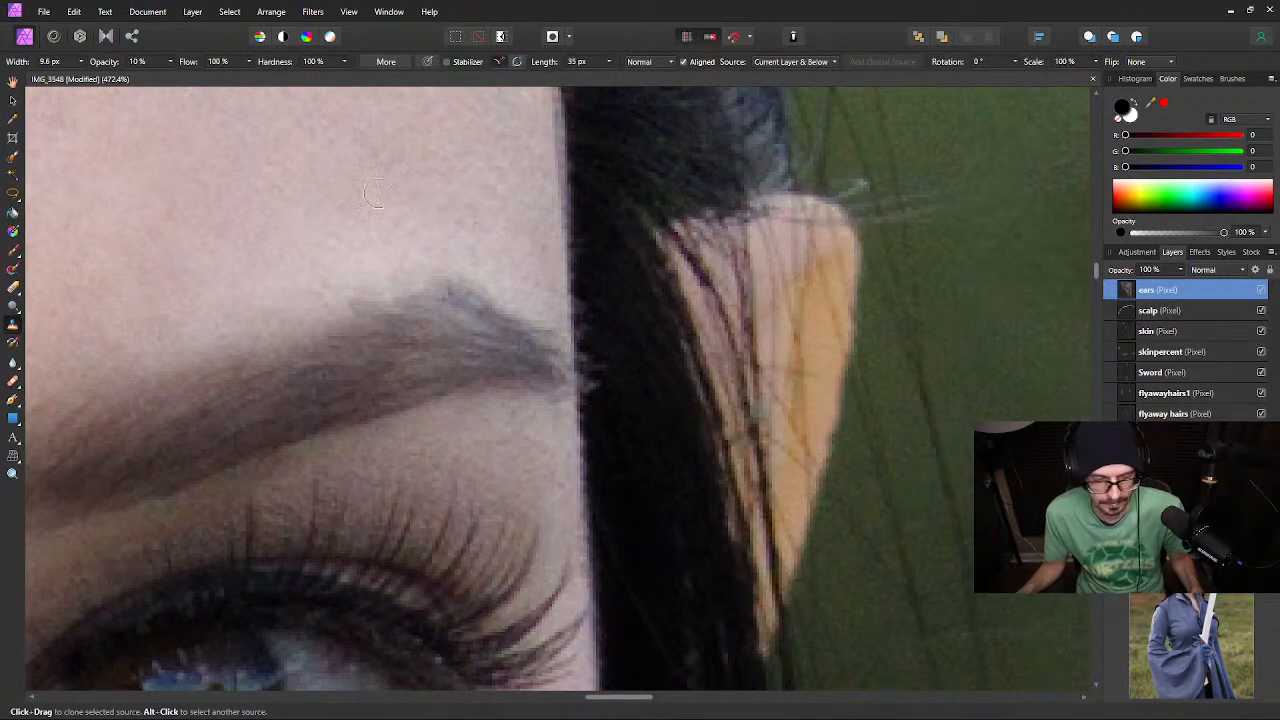
pyautogui.keyDown('alt'); pyautogui.click(286, 137); pyautogui.keyUp('alt')
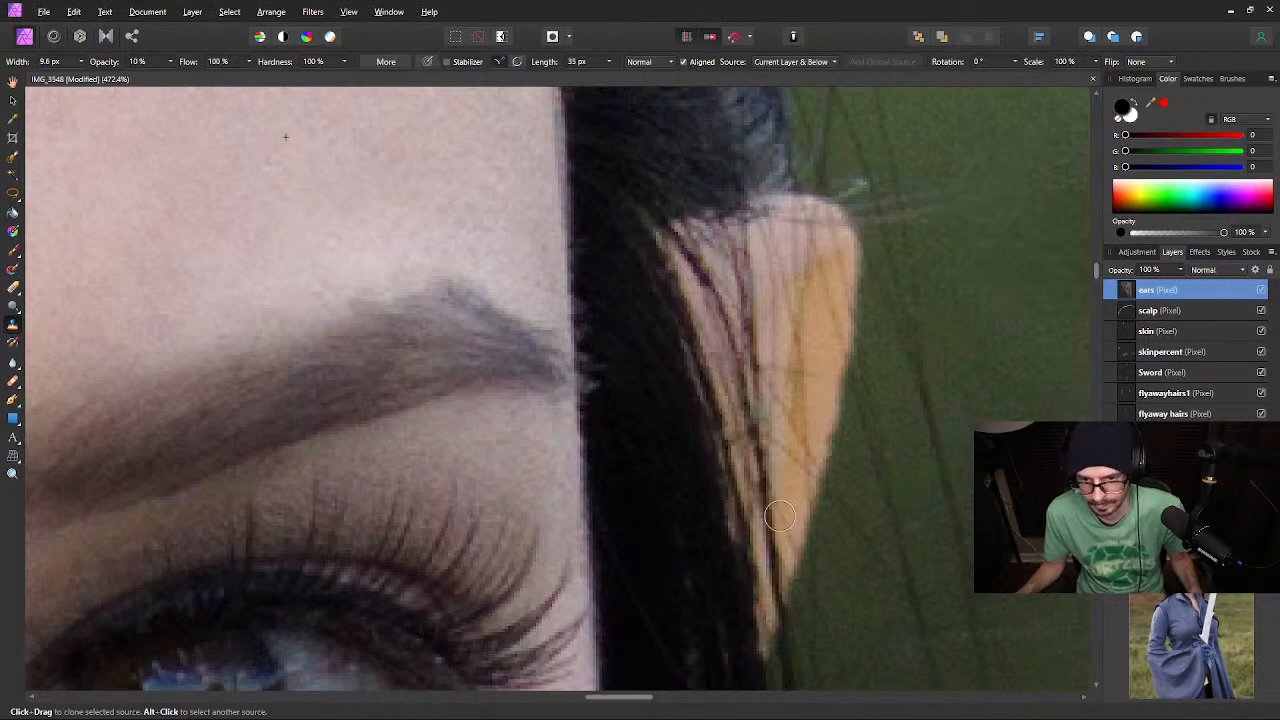
pyautogui.moveTo(787, 493); pyautogui.dragTo(800, 380)
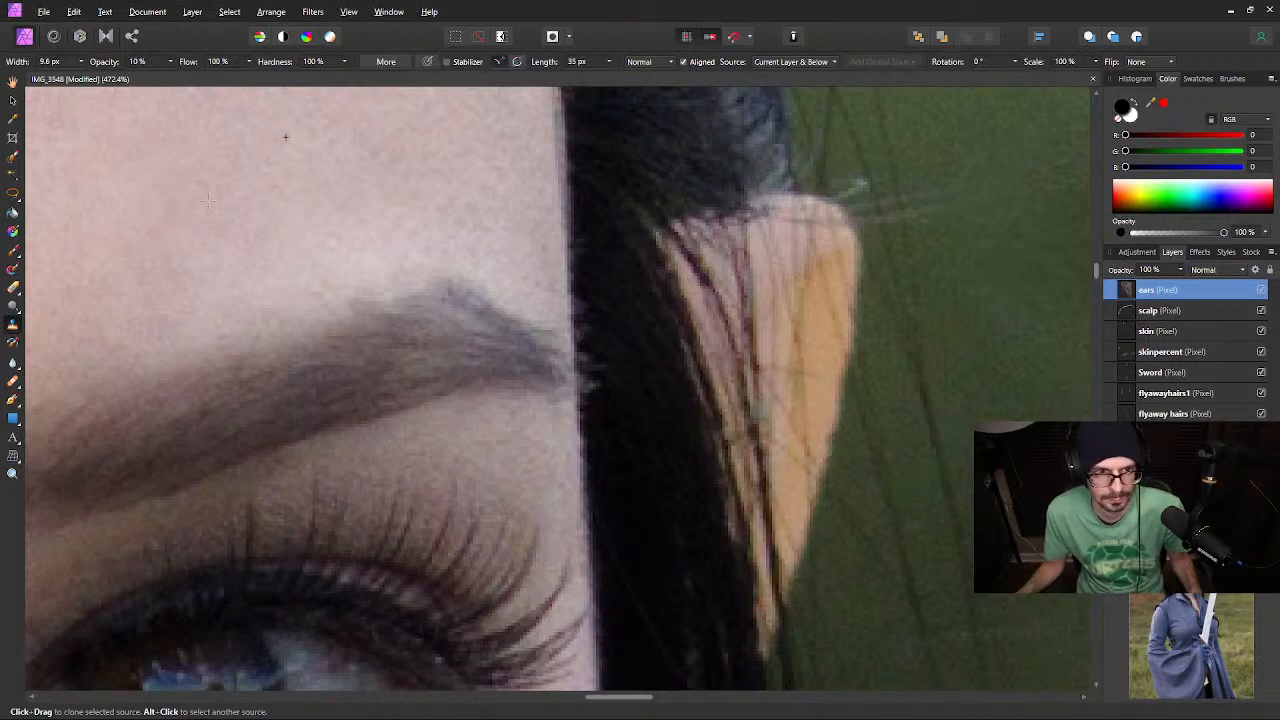
pyautogui.moveTo(792, 515); pyautogui.dragTo(787, 514)
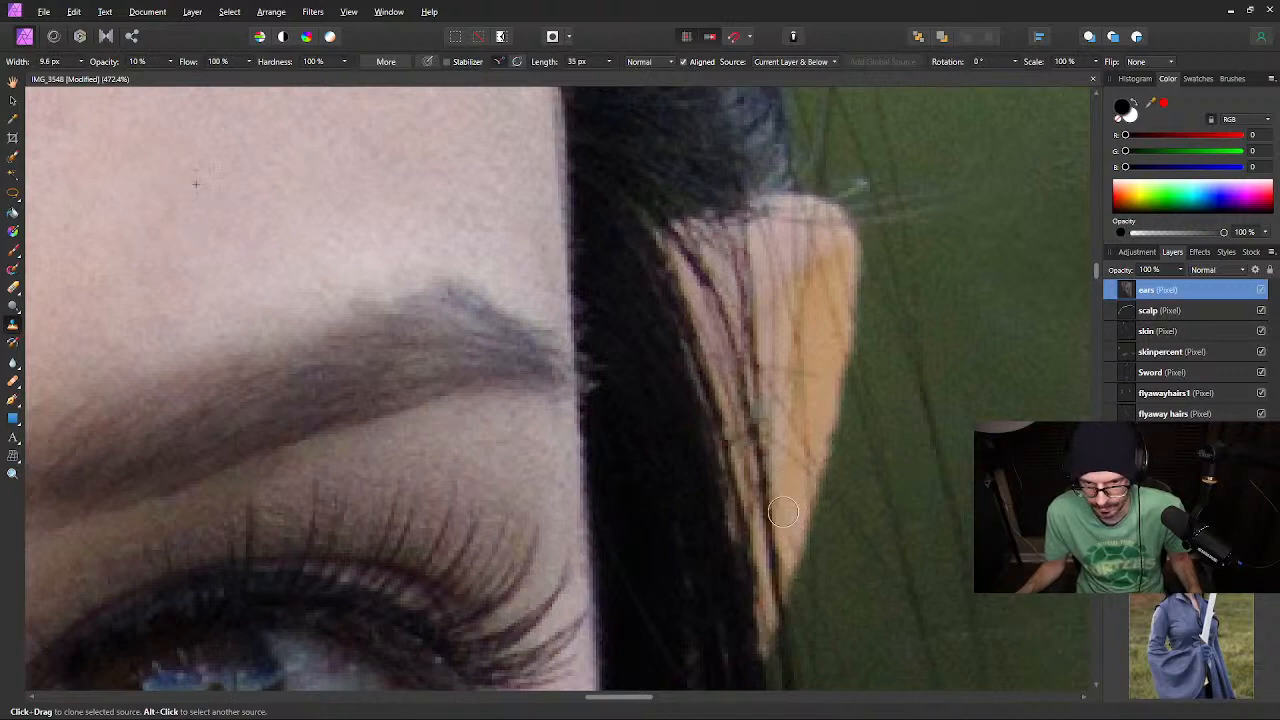
pyautogui.moveTo(760, 581)
pyautogui.mouseDown()
pyautogui.moveTo(766, 609)
pyautogui.moveTo(751, 434)
pyautogui.moveTo(751, 508)
pyautogui.mouseUp()
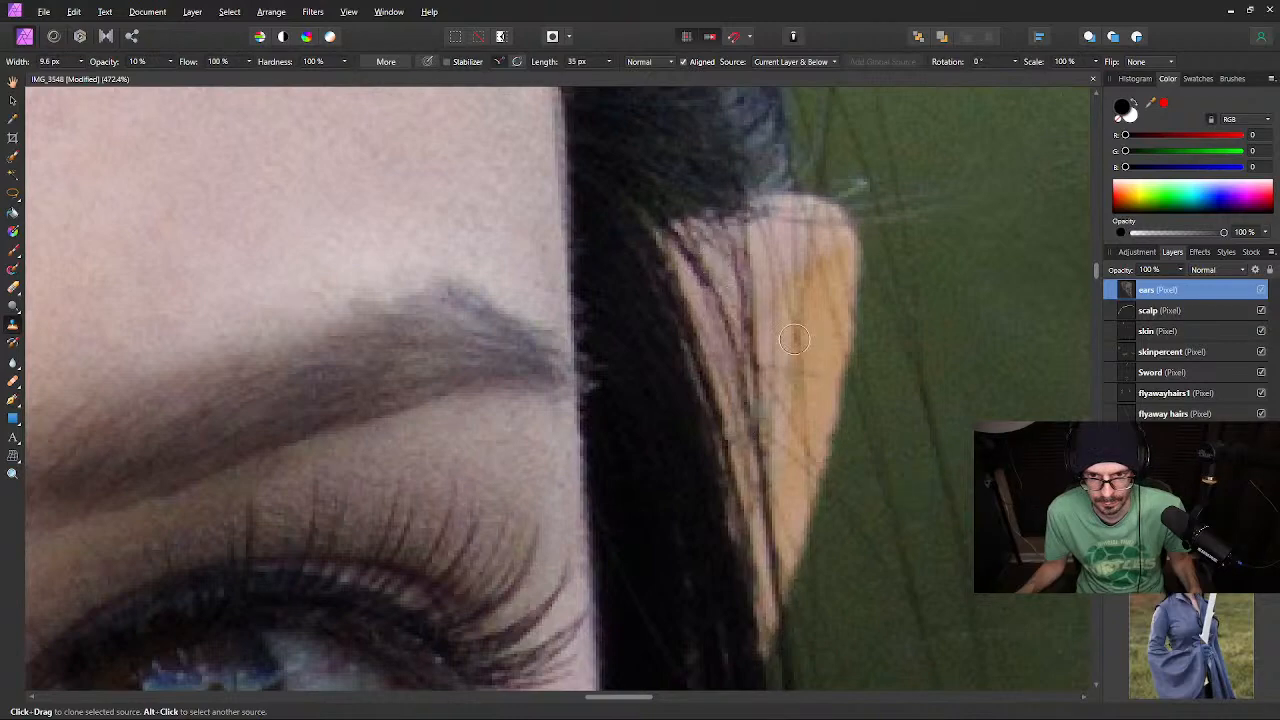
pyautogui.moveTo(820, 250)
pyautogui.mouseDown()
pyautogui.moveTo(847, 300)
pyautogui.moveTo(830, 410)
pyautogui.moveTo(802, 275)
pyautogui.moveTo(793, 341)
pyautogui.moveTo(815, 480)
pyautogui.moveTo(793, 396)
pyautogui.moveTo(789, 468)
pyautogui.mouseUp()
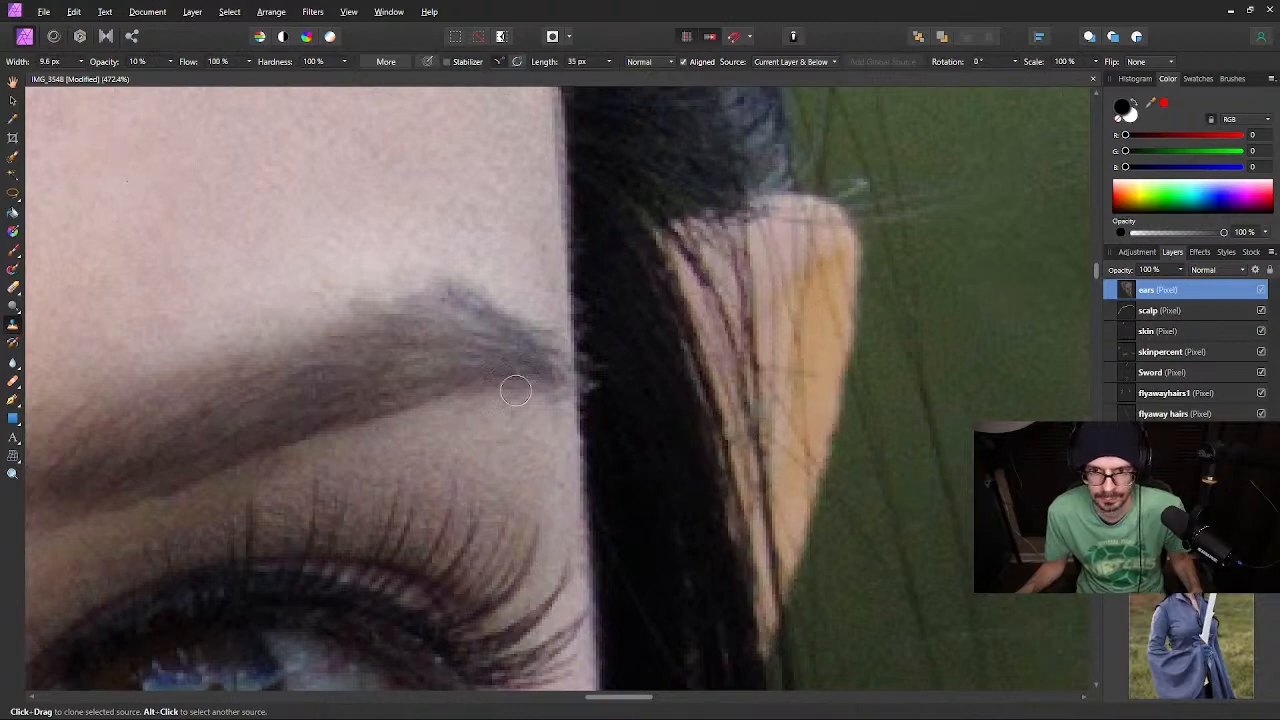
# Move the ears layer directly below the flyaway hairs layer, keeping it a separate layer instead of nested
pyautogui.scroll(-5, 518, 390)
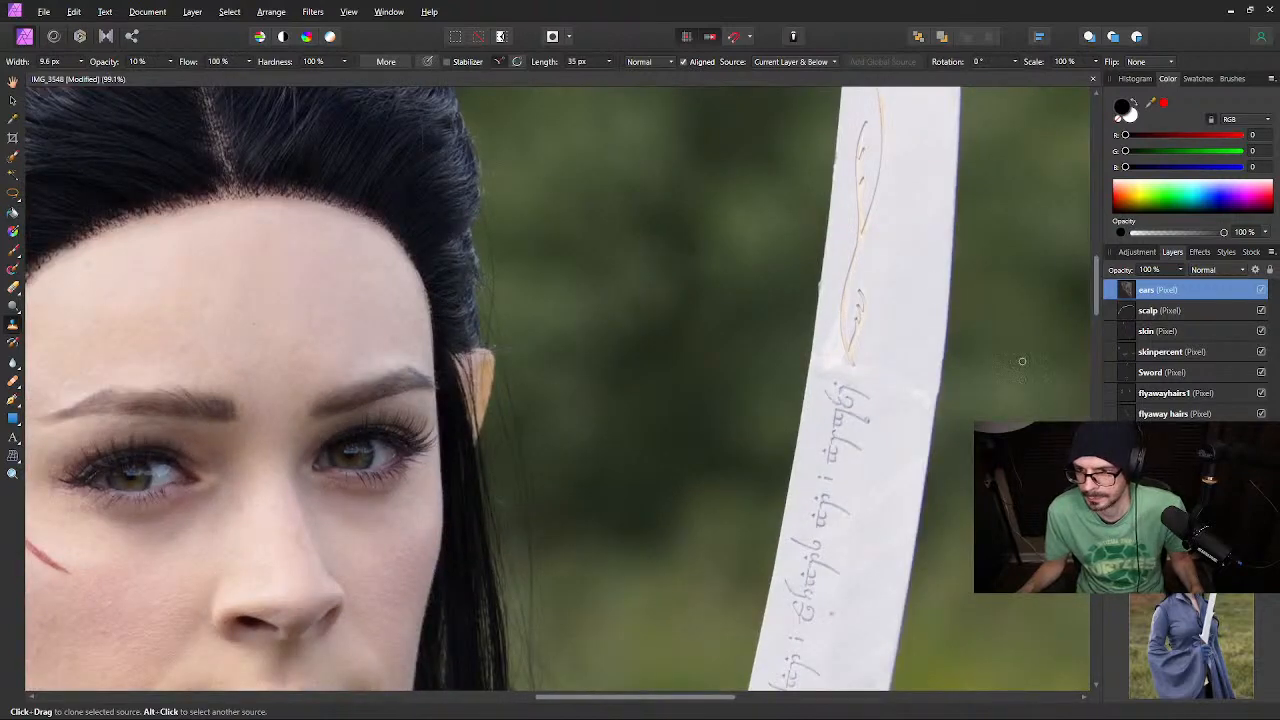
pyautogui.moveTo(1185, 297); pyautogui.dragTo(1207, 414)
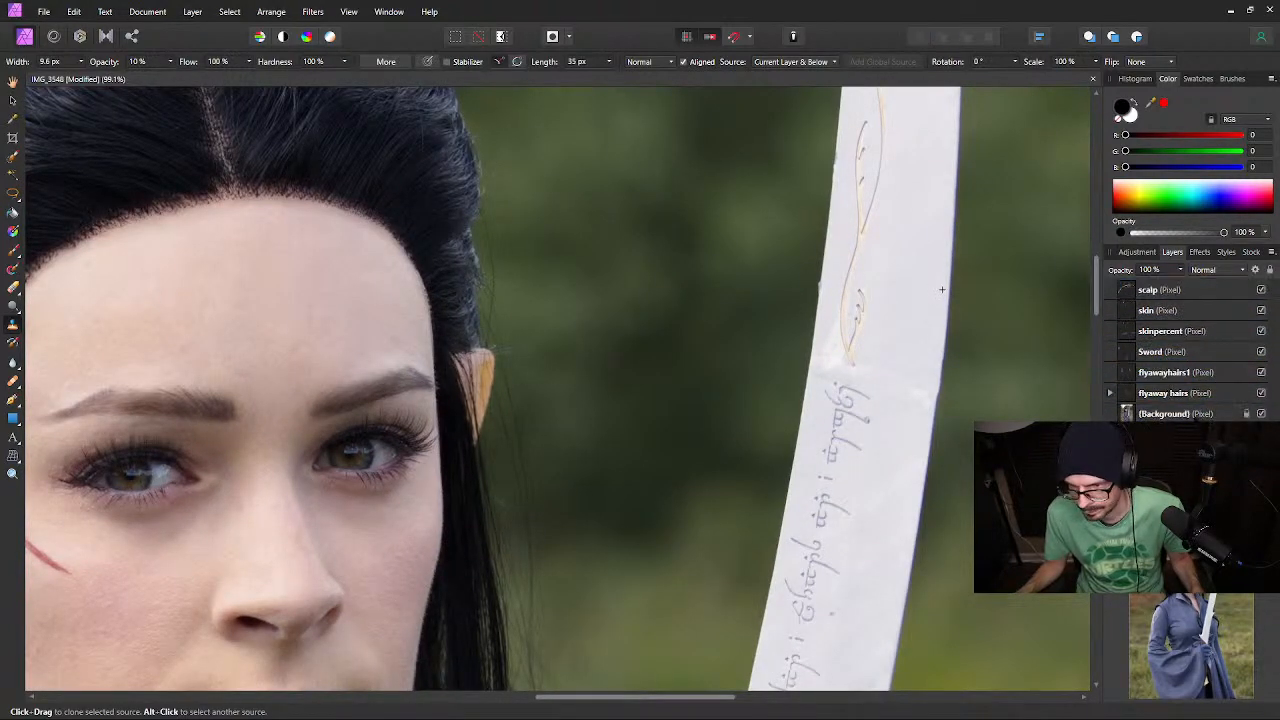
pyautogui.click(1110, 393)
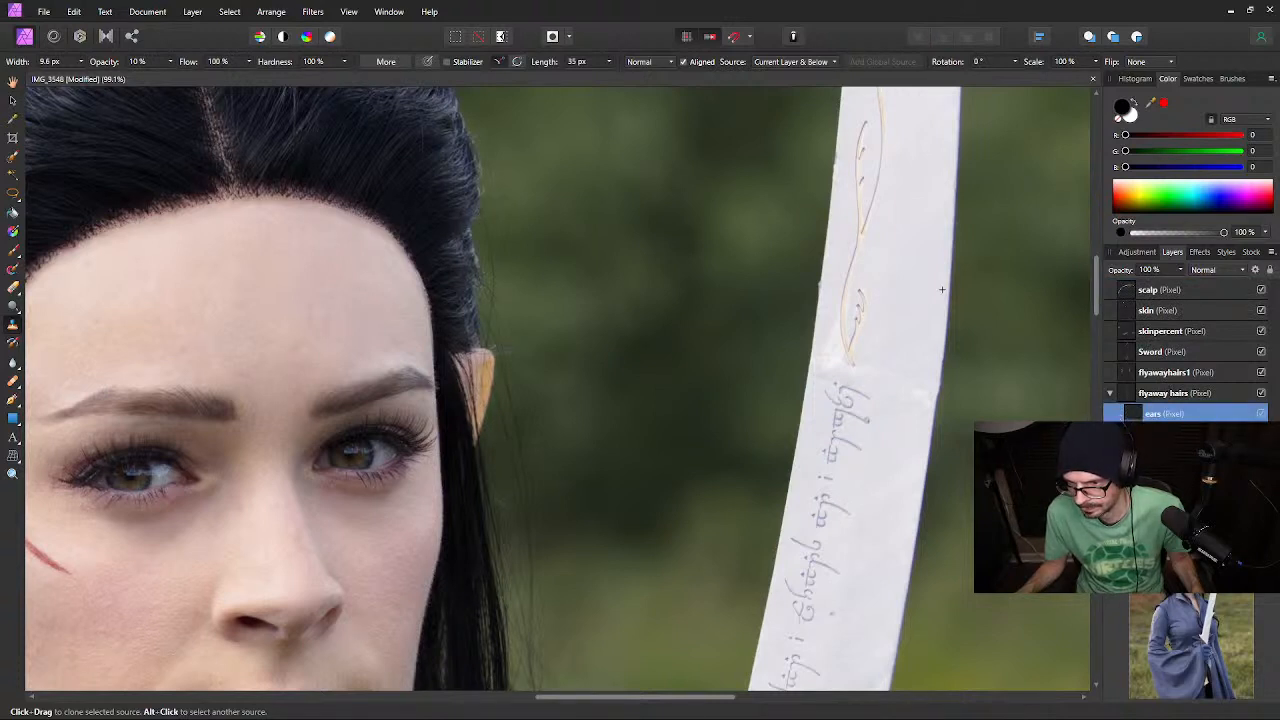
pyautogui.hotkey('ctrl', 'z')
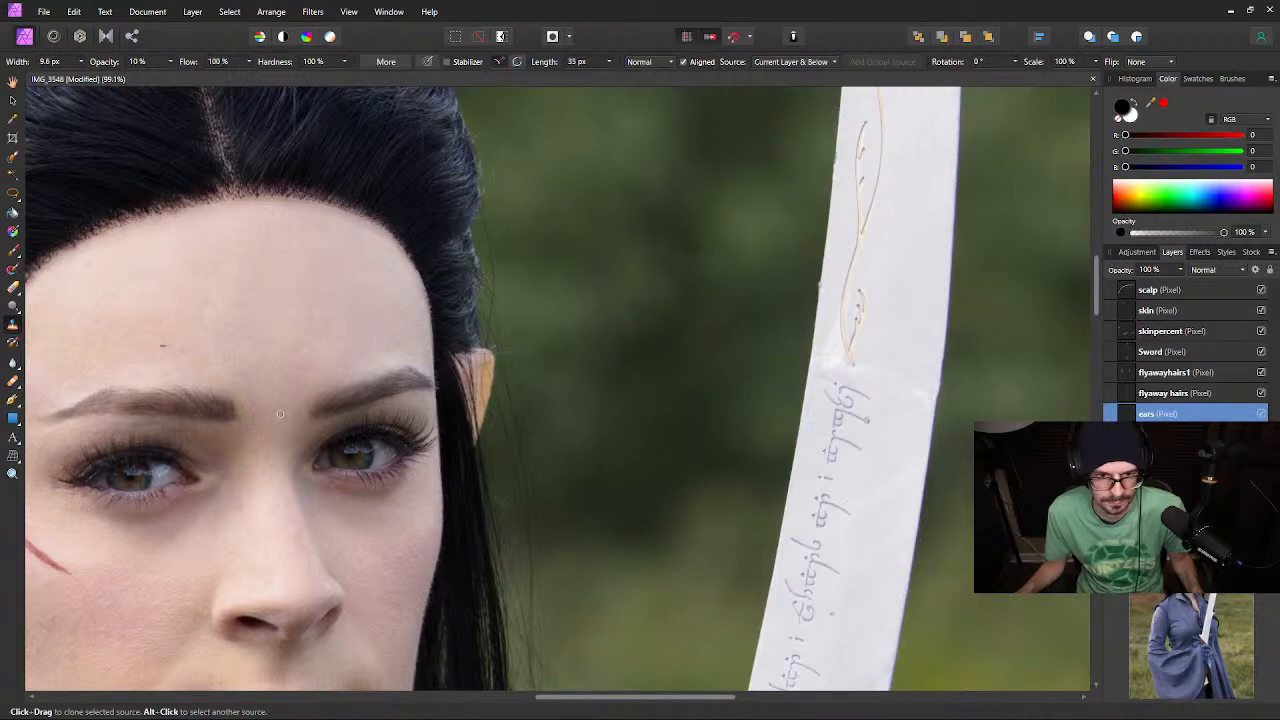
# Inspect both elf ears close up and compare them with and without the ears layer
pyautogui.press('space')
pyautogui.moveTo(199, 367); pyautogui.dragTo(666, 324)
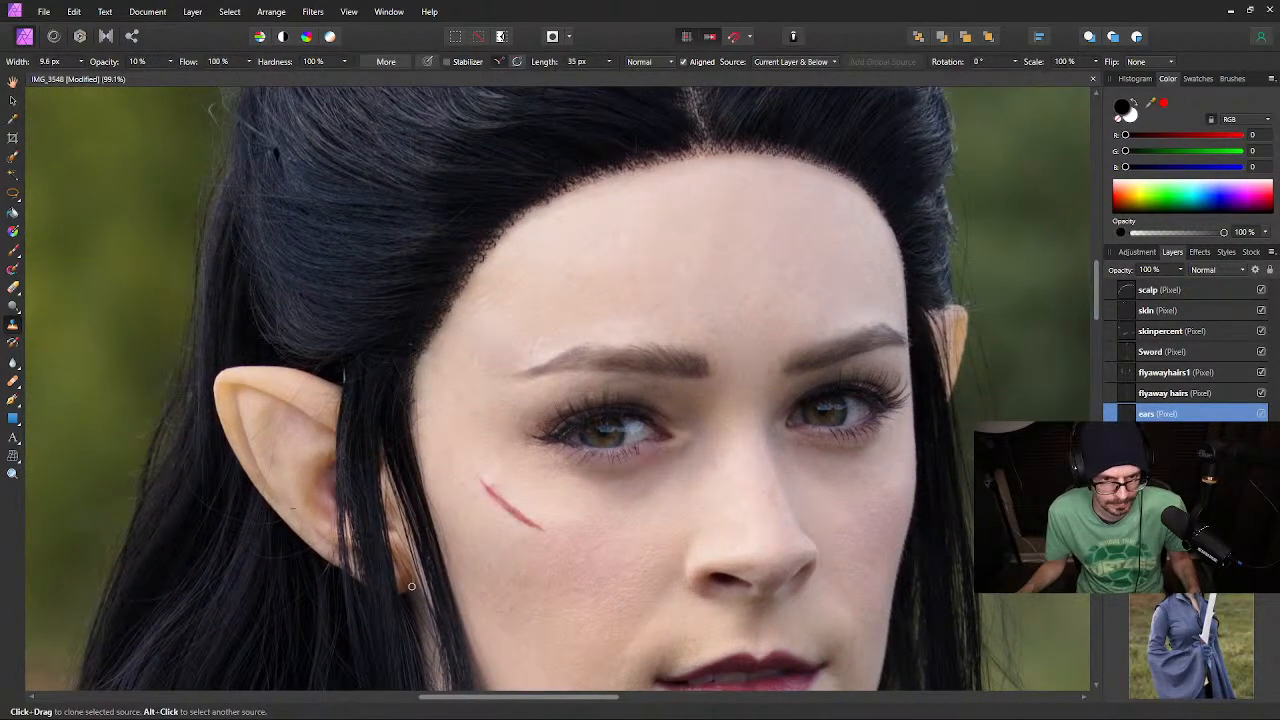
pyautogui.scroll(2, 390, 570)
pyautogui.scroll(4, 394, 567)
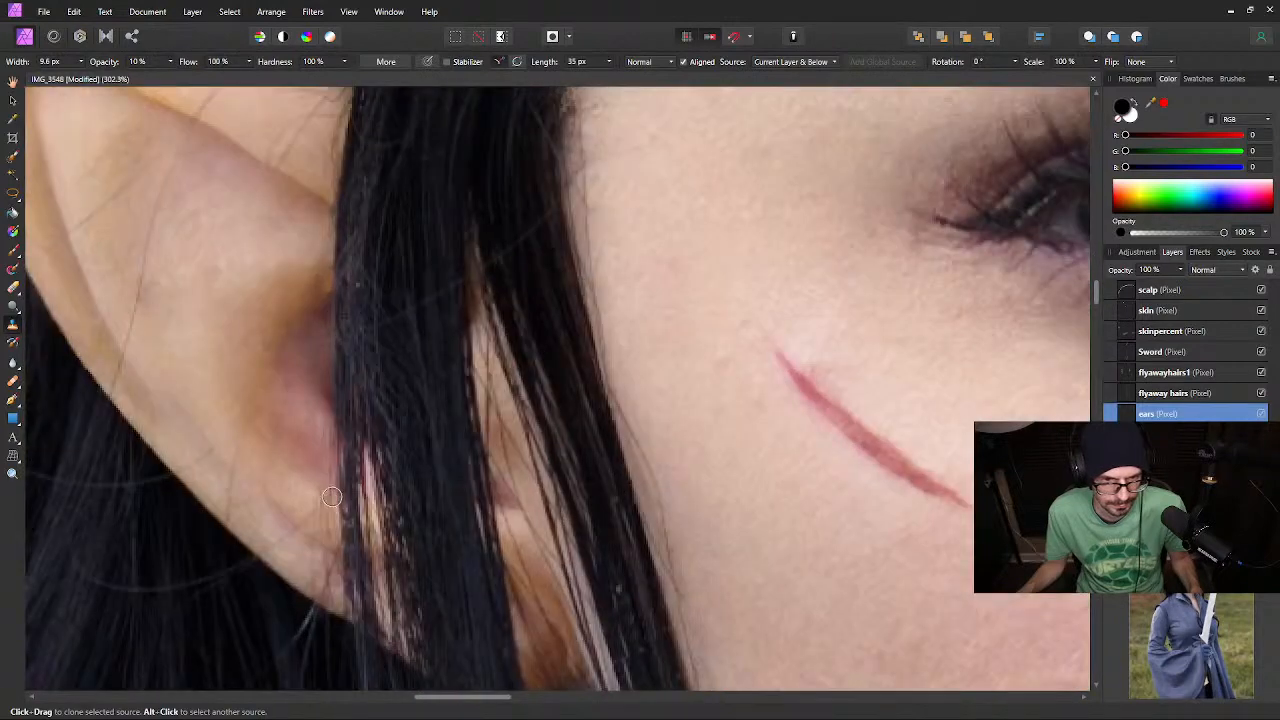
pyautogui.scroll(-5, 383, 498)
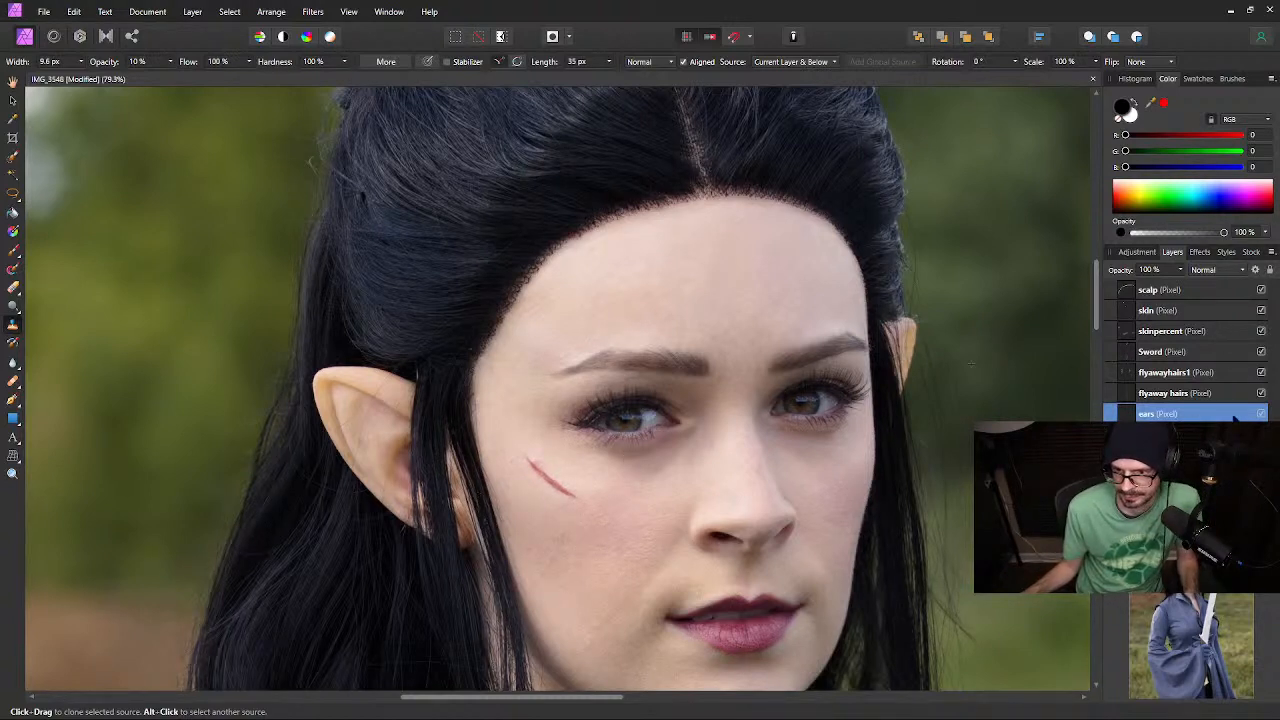
pyautogui.click(1261, 413)
pyautogui.click(1261, 413)
pyautogui.click(1261, 413)
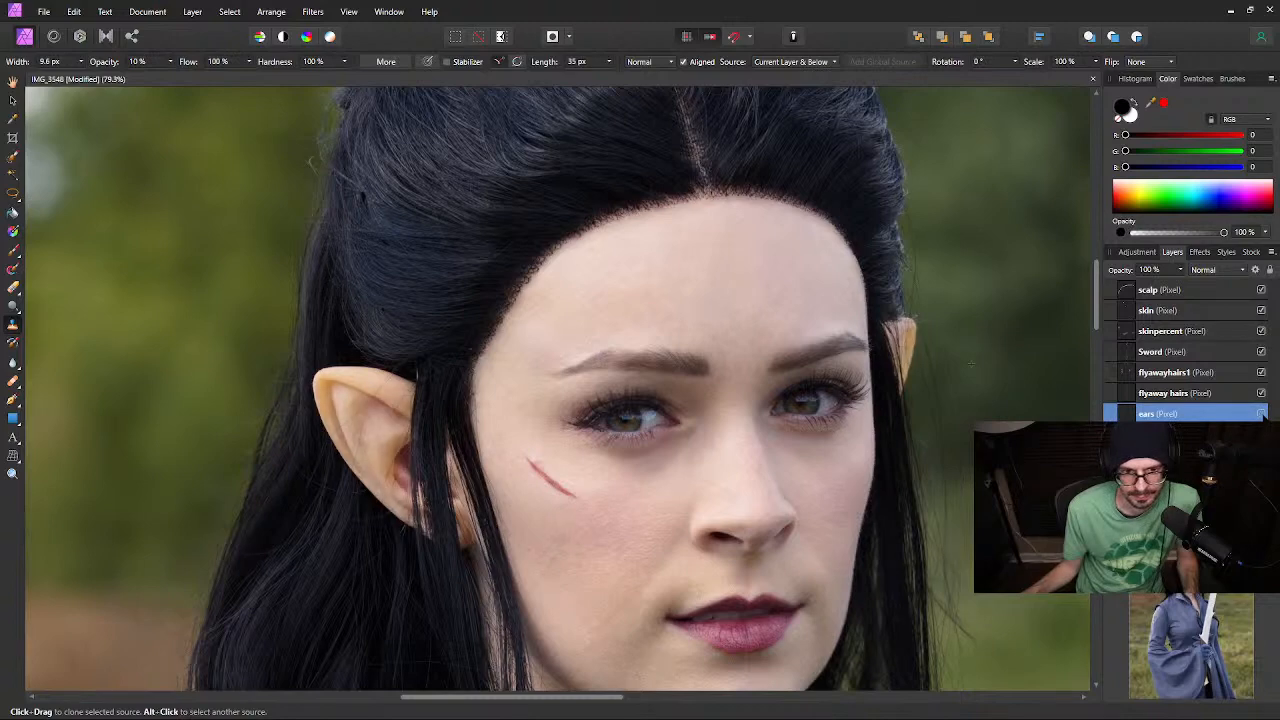
pyautogui.click(1261, 413)
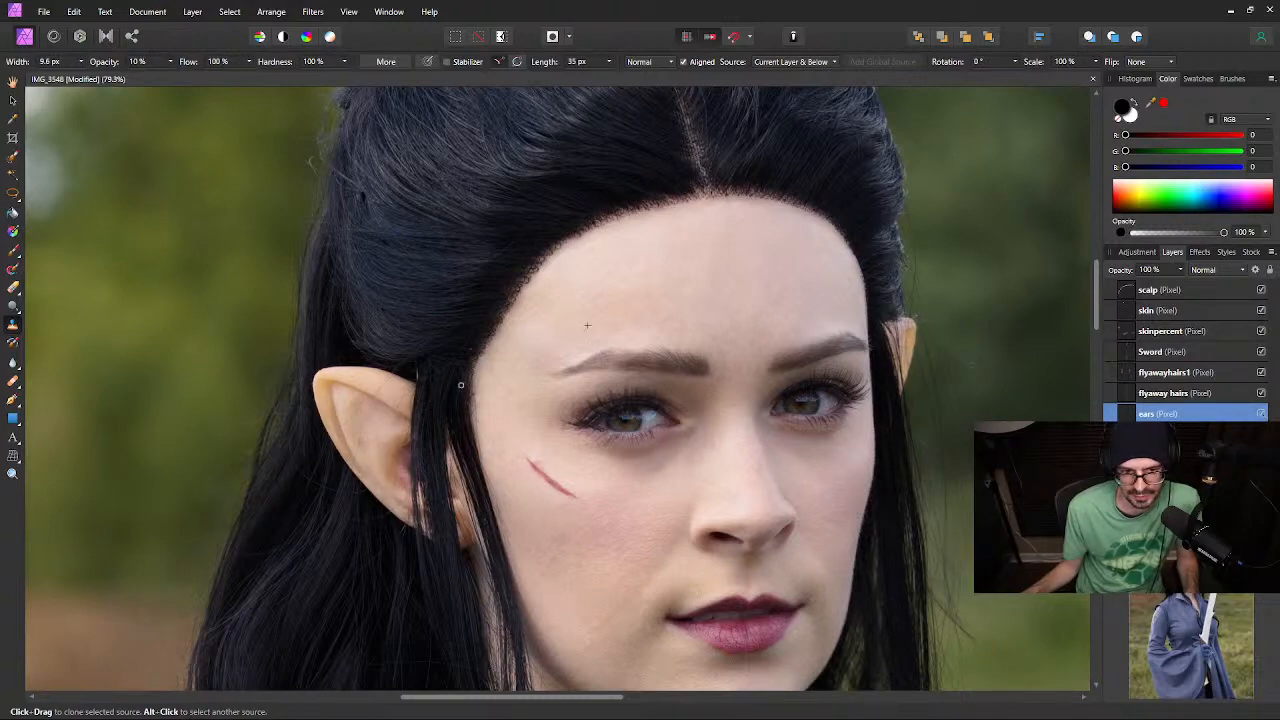
# Try to clone temple skin over the dark ear opening beside the hair strands, and undo the strokes
pyautogui.scroll(6, 414, 462)
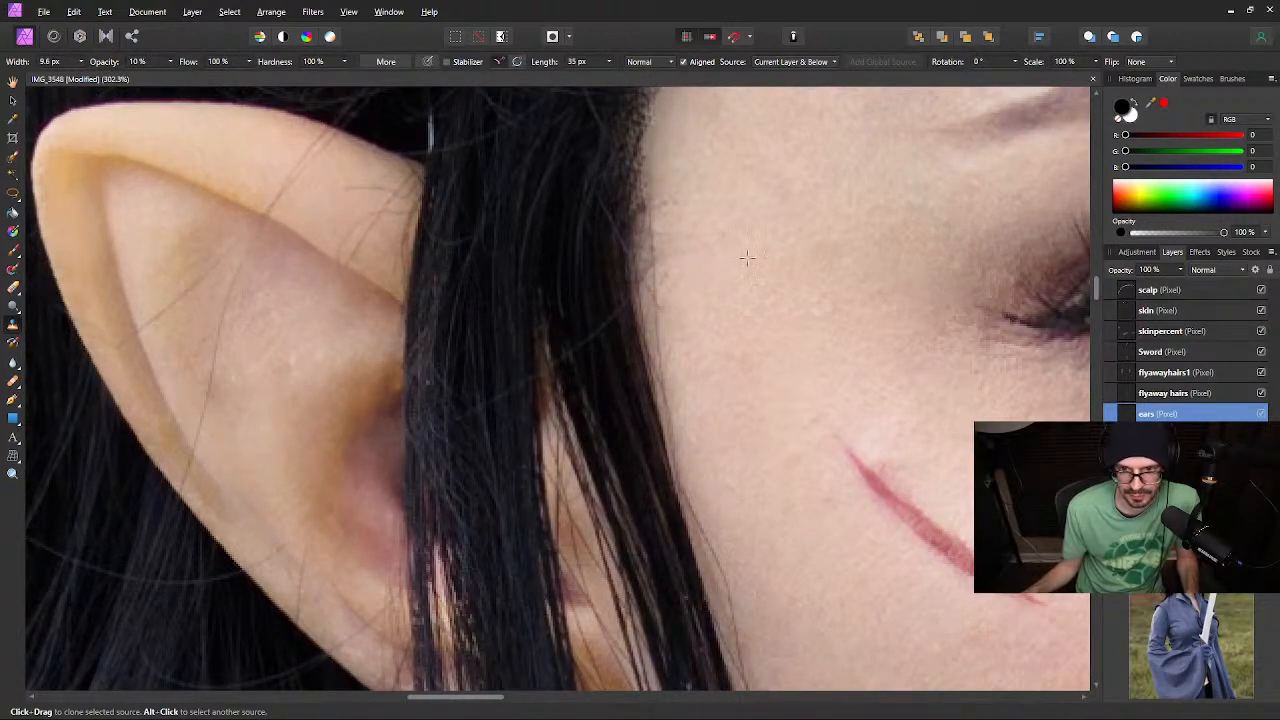
pyautogui.keyDown('alt'); pyautogui.click(783, 288); pyautogui.keyUp('alt')
pyautogui.moveTo(389, 420)
pyautogui.mouseDown()
pyautogui.moveTo(394, 406)
pyautogui.moveTo(388, 424)
pyautogui.mouseUp()
pyautogui.hotkey('ctrl', 'z')
pyautogui.hotkey('ctrl', 'z')
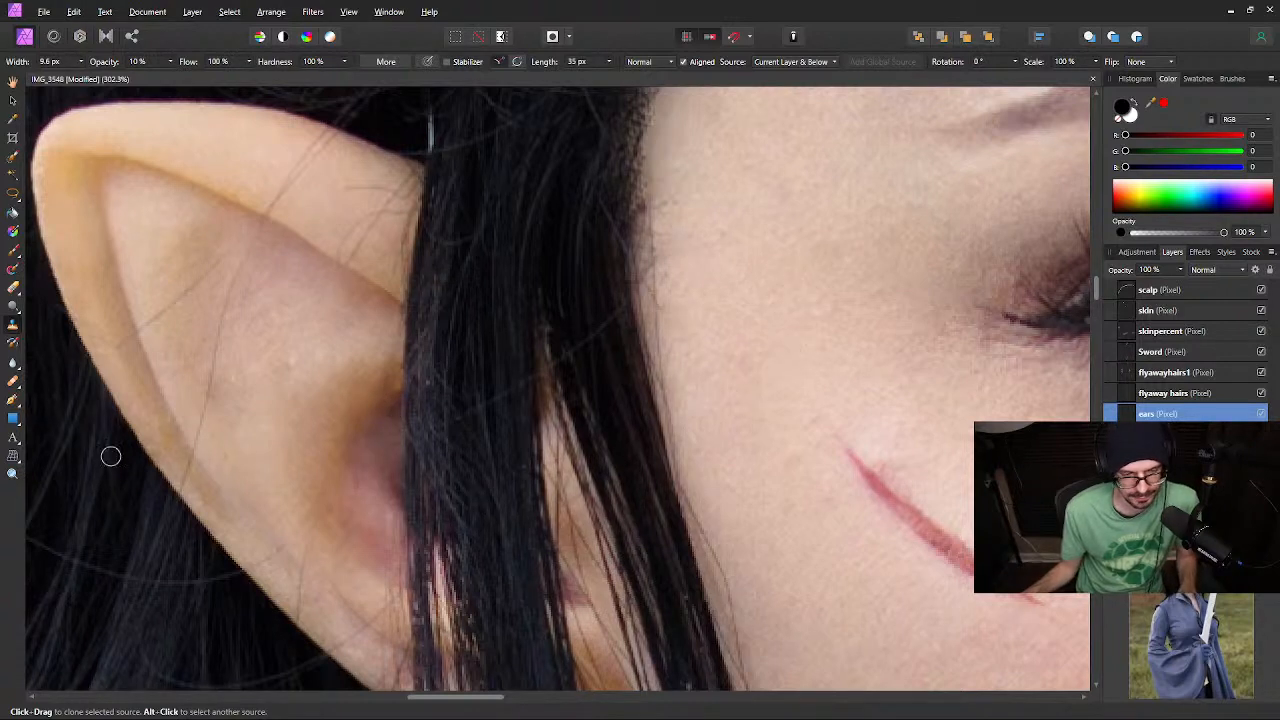
# Select the Healing Brush at 5.9 px wide and inspect the hair strands around the nearer elf ear
pyautogui.click(13, 381)
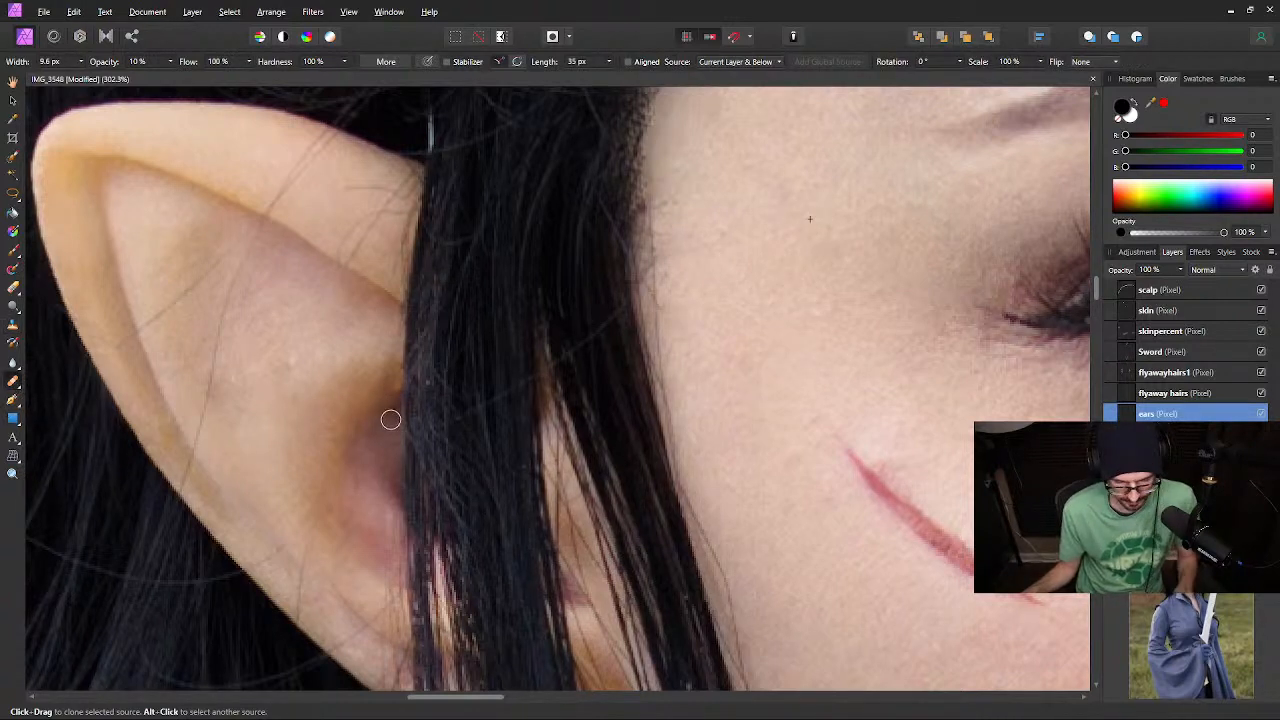
pyautogui.press('[')
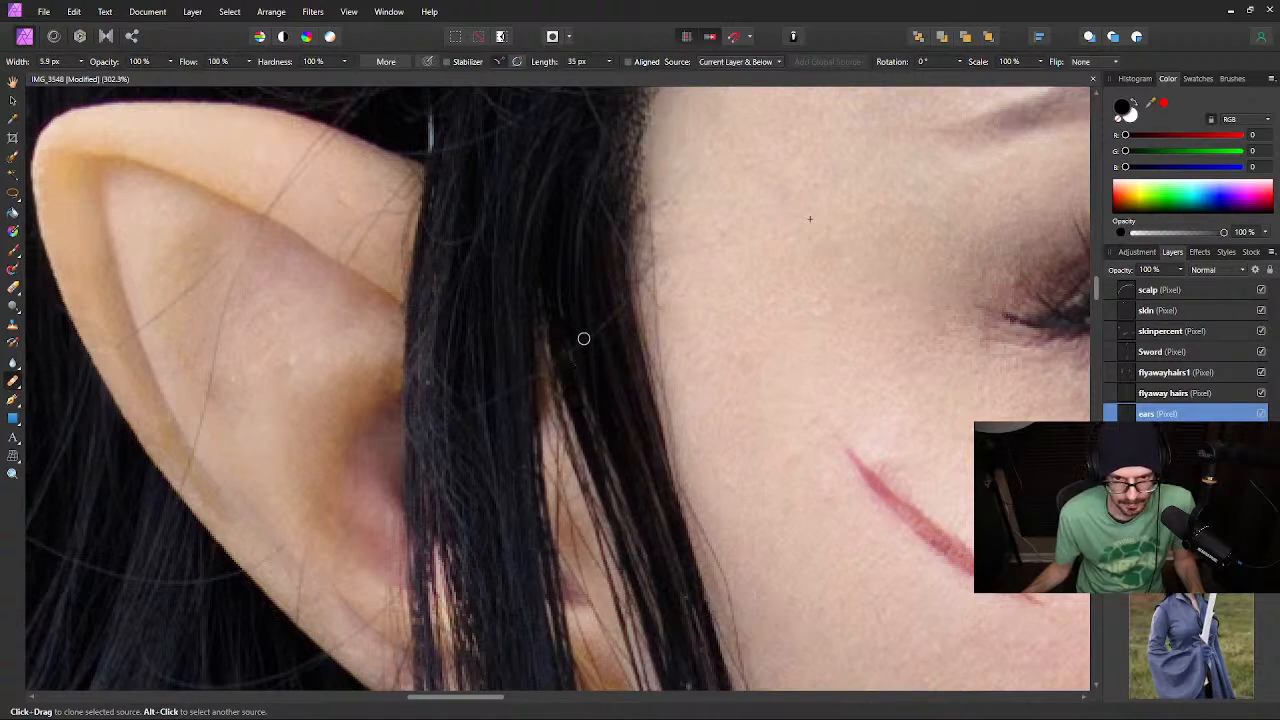
pyautogui.scroll(-2, 712, 359)
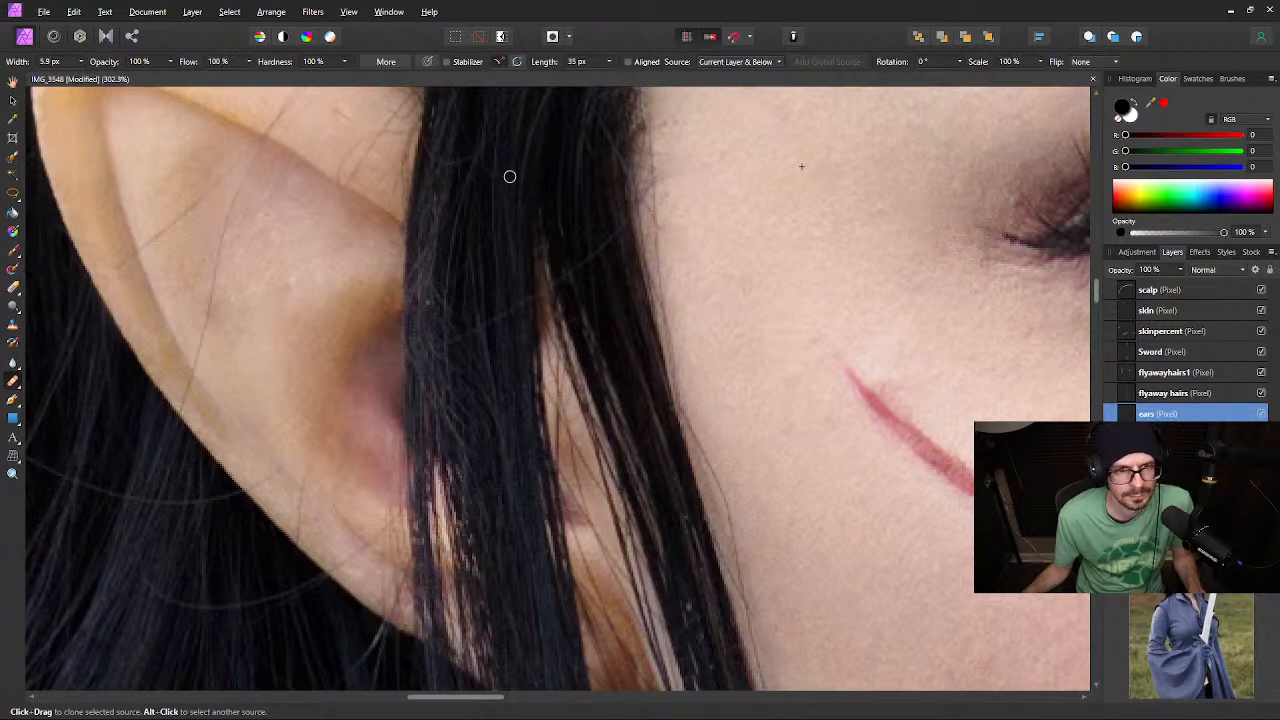
pyautogui.scroll(5, 625, 202)
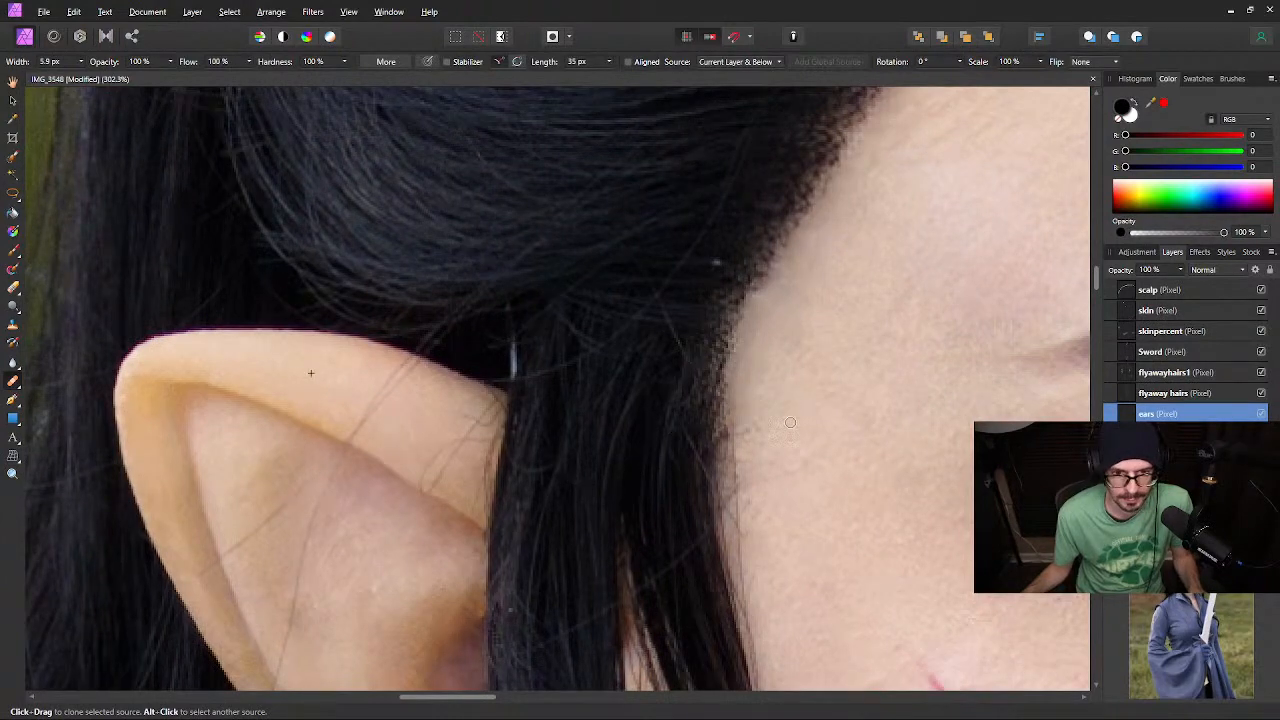
# Review the retouched face and the whole figure with the sword, and save the document
pyautogui.scroll(-6, 788, 424)
pyautogui.moveTo(938, 456); pyautogui.dragTo(251, 184)
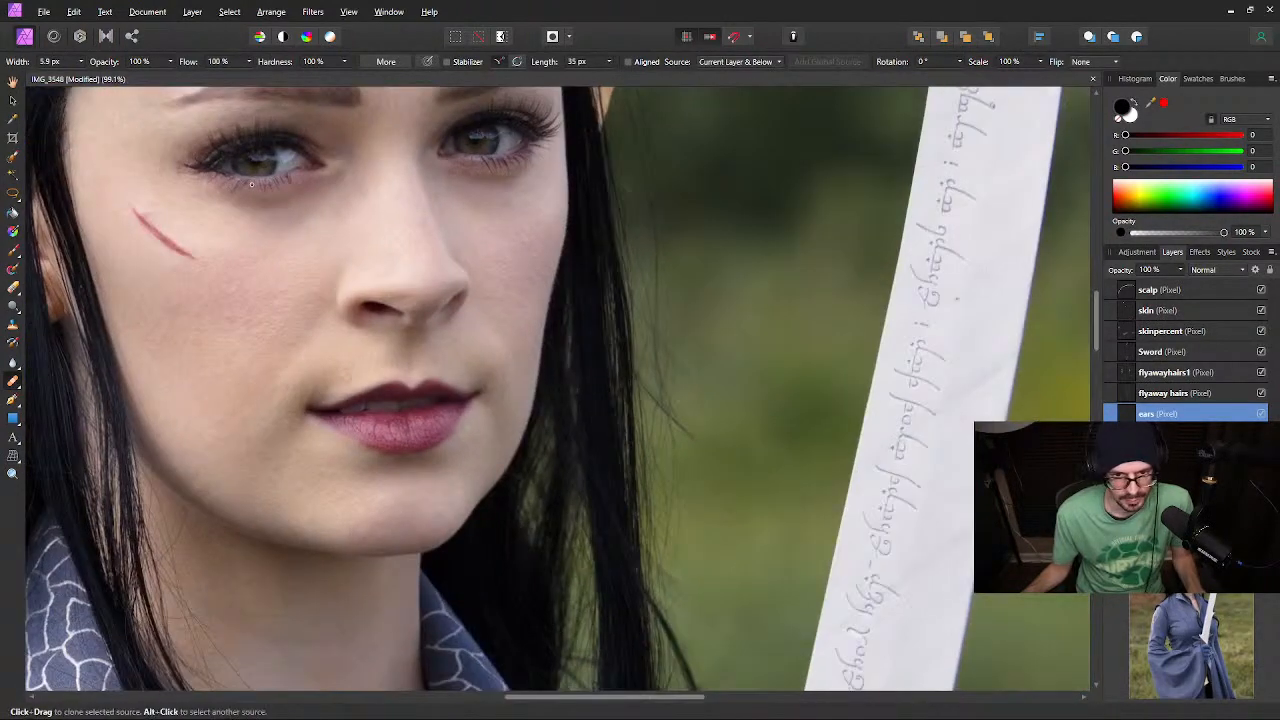
pyautogui.scroll(-4, 282, 150)
pyautogui.moveTo(353, 197); pyautogui.dragTo(589, 337)
pyautogui.scroll(-6, 592, 282)
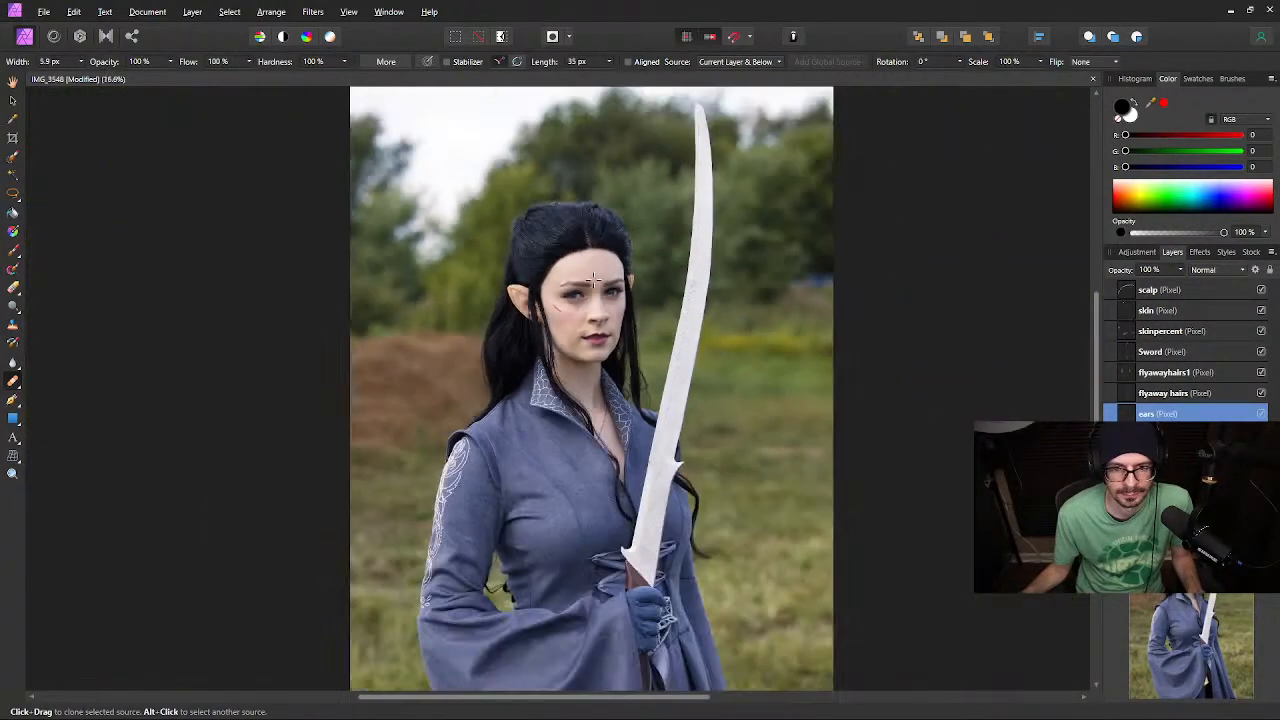
pyautogui.scroll(2, 594, 280)
pyautogui.scroll(-1, 594, 280)
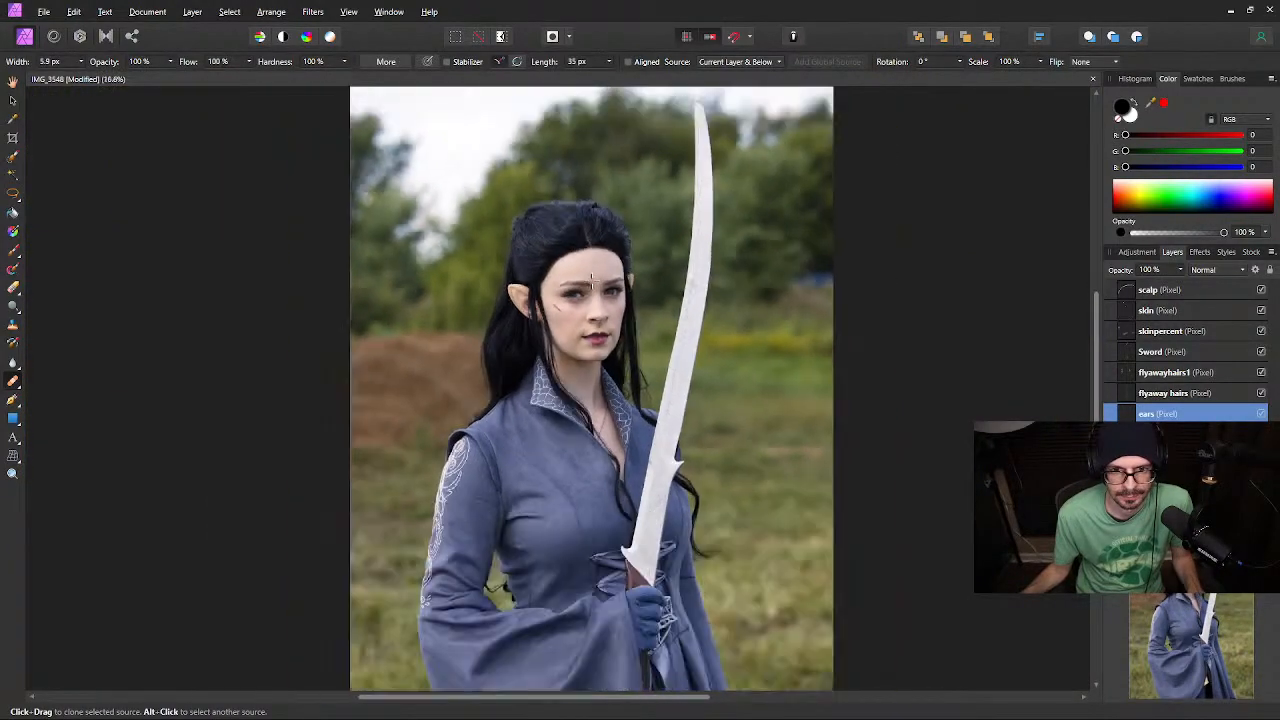
pyautogui.moveTo(598, 411); pyautogui.dragTo(617, 280)
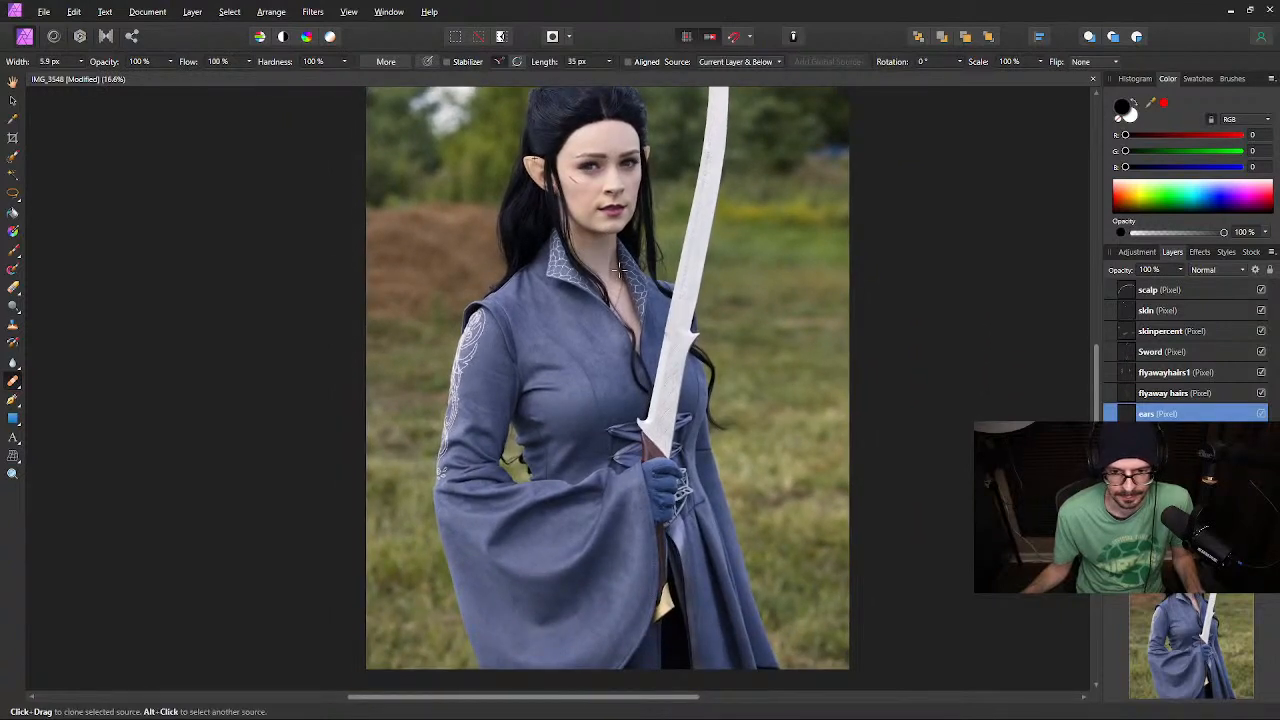
pyautogui.scroll(-2, 618, 270)
pyautogui.scroll(1, 620, 268)
pyautogui.moveTo(611, 219); pyautogui.dragTo(578, 298)
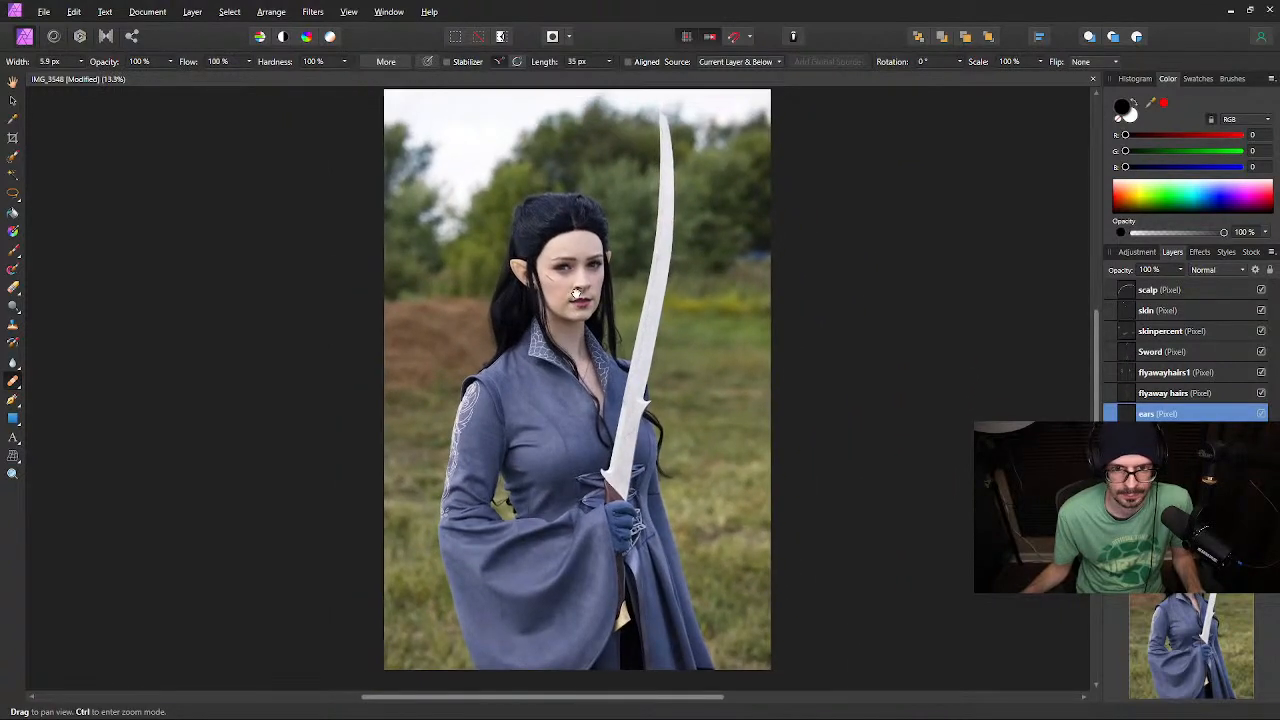
pyautogui.hotkey('ctrl', 's')
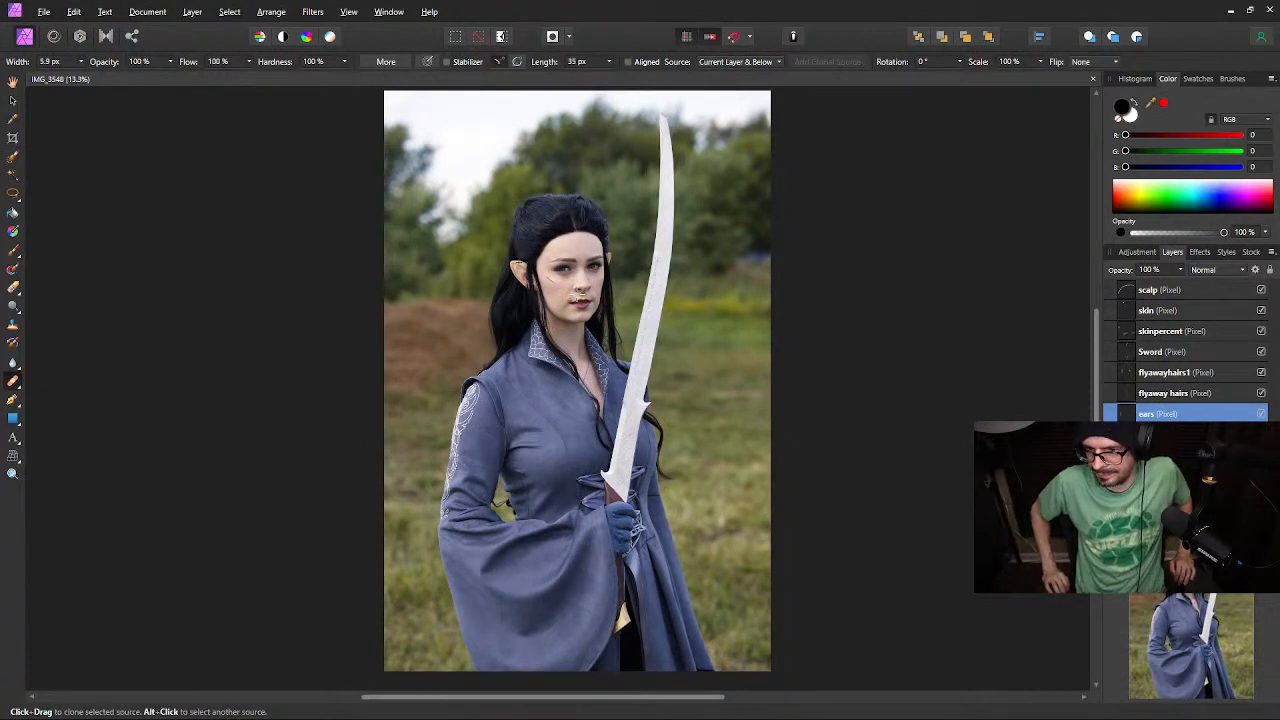
# Select the layers from scalp downward and create a merged pixel layer on top with Merge Visible
pyautogui.click(1195, 290)
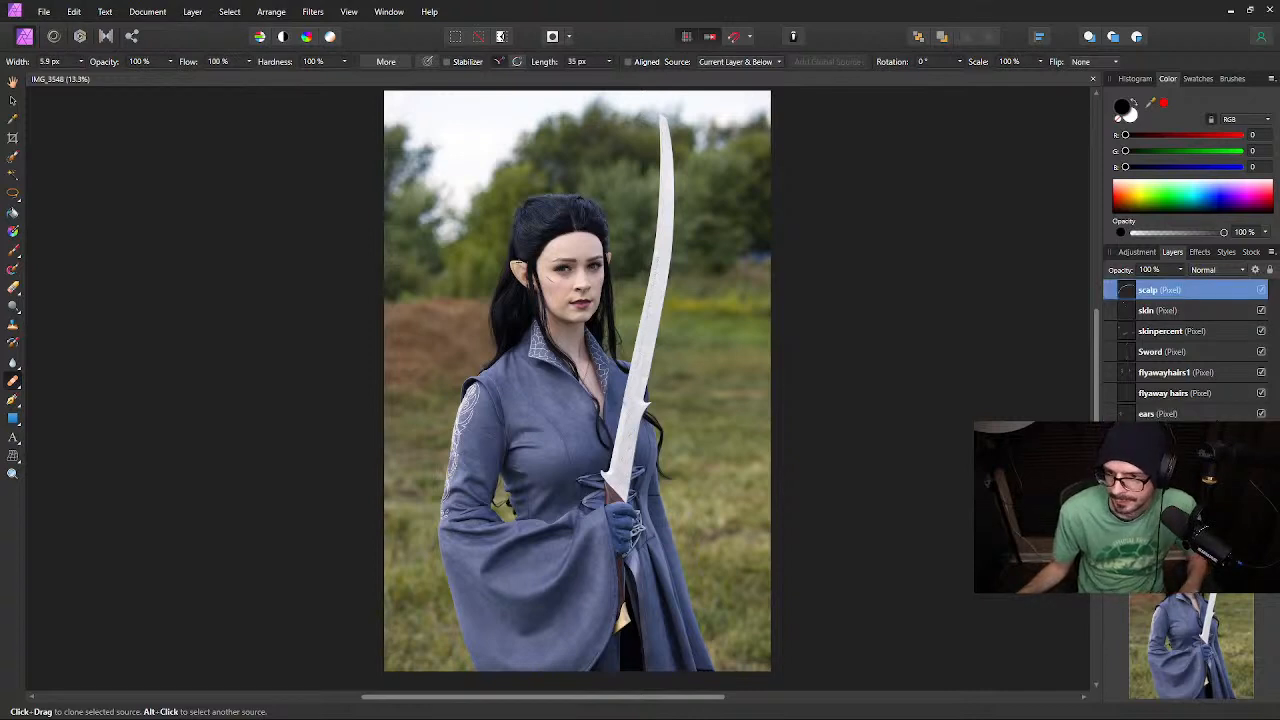
pyautogui.keyDown('shift'); pyautogui.click(1190, 440); pyautogui.keyUp('shift')
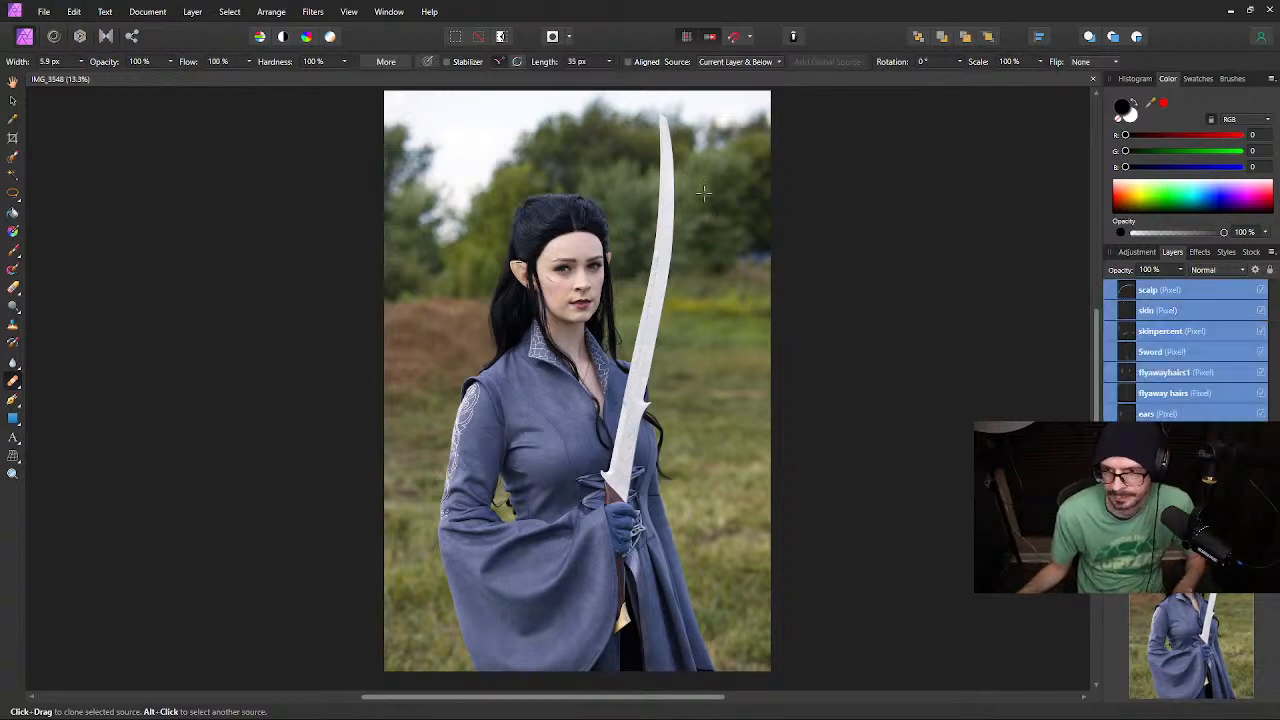
pyautogui.click(192, 11)
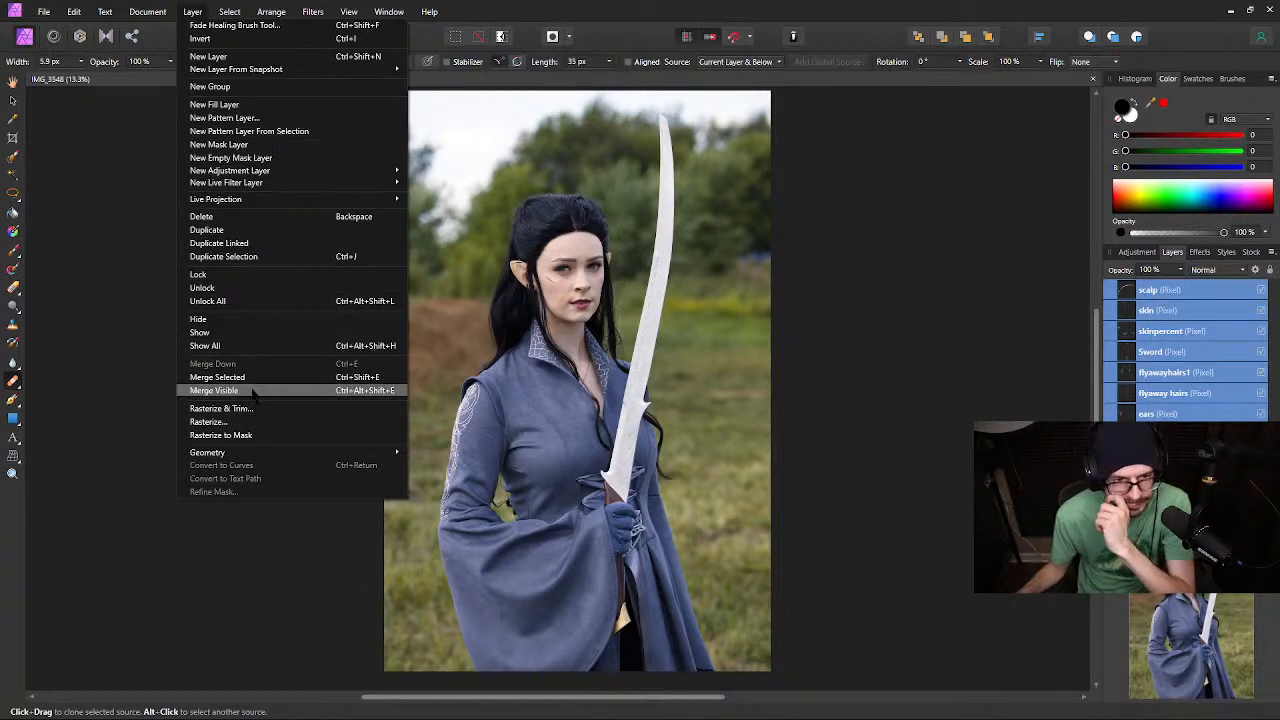
pyautogui.click(253, 391)
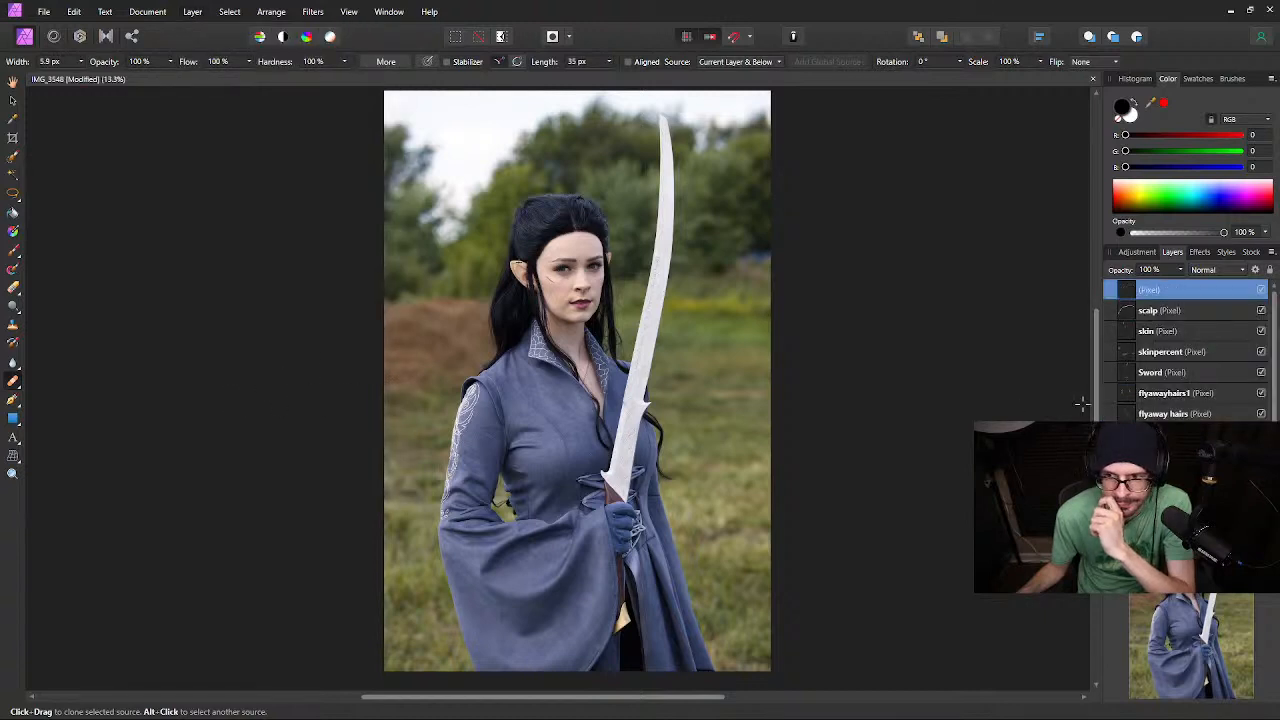
# Hide the separate retouching layers from scalp downward beneath the merged pixel layer, then try deleting the merged layer and undo the deletion
pyautogui.click(1261, 311)
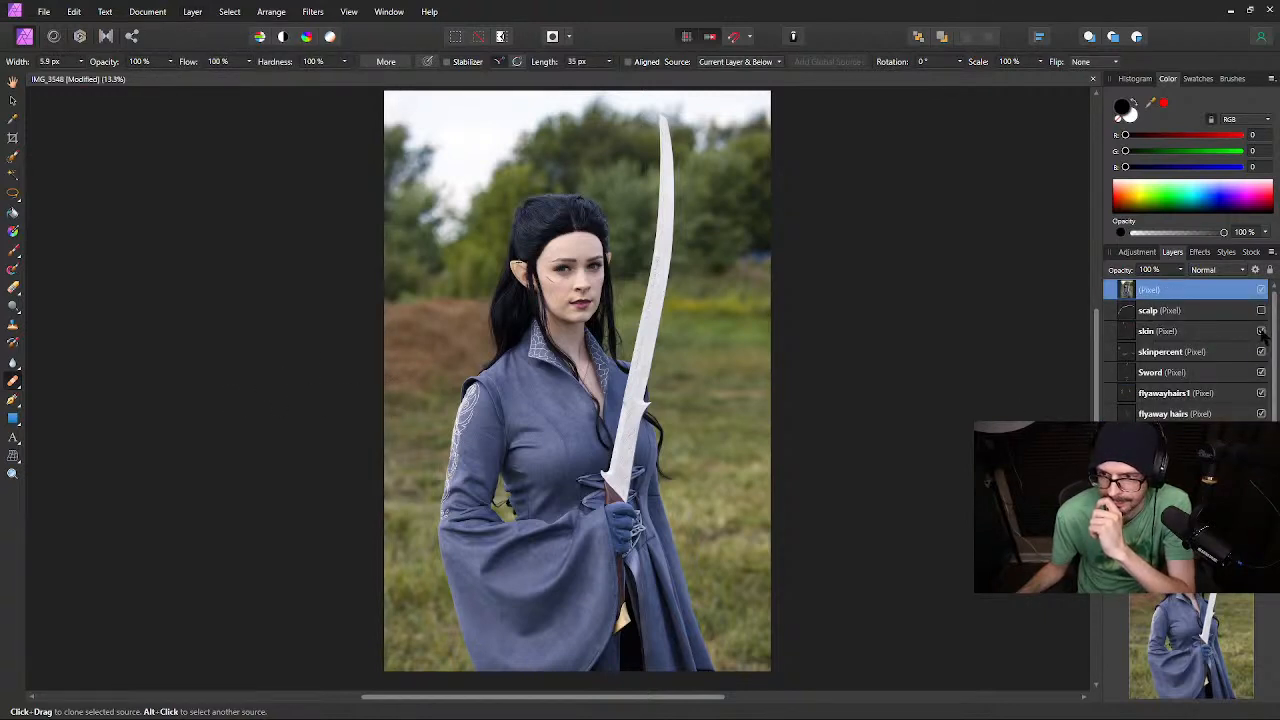
pyautogui.click(1261, 393)
pyautogui.click(1261, 414)
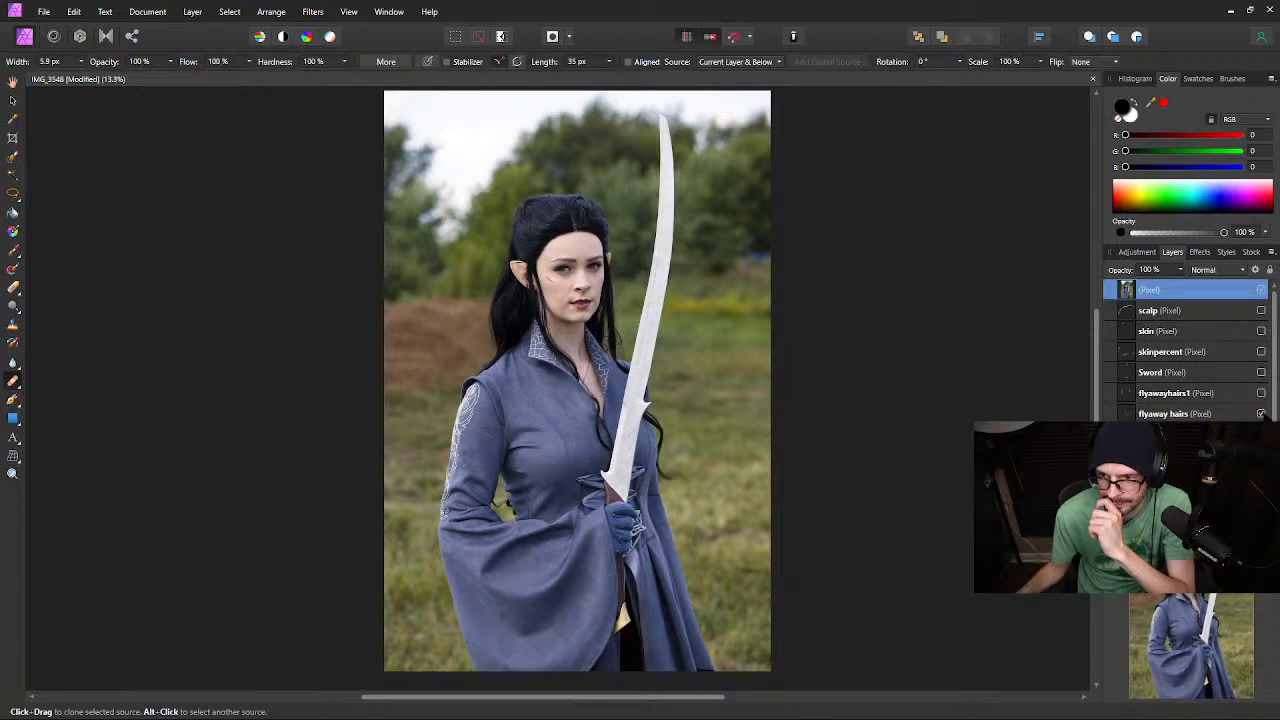
pyautogui.press('Delete')
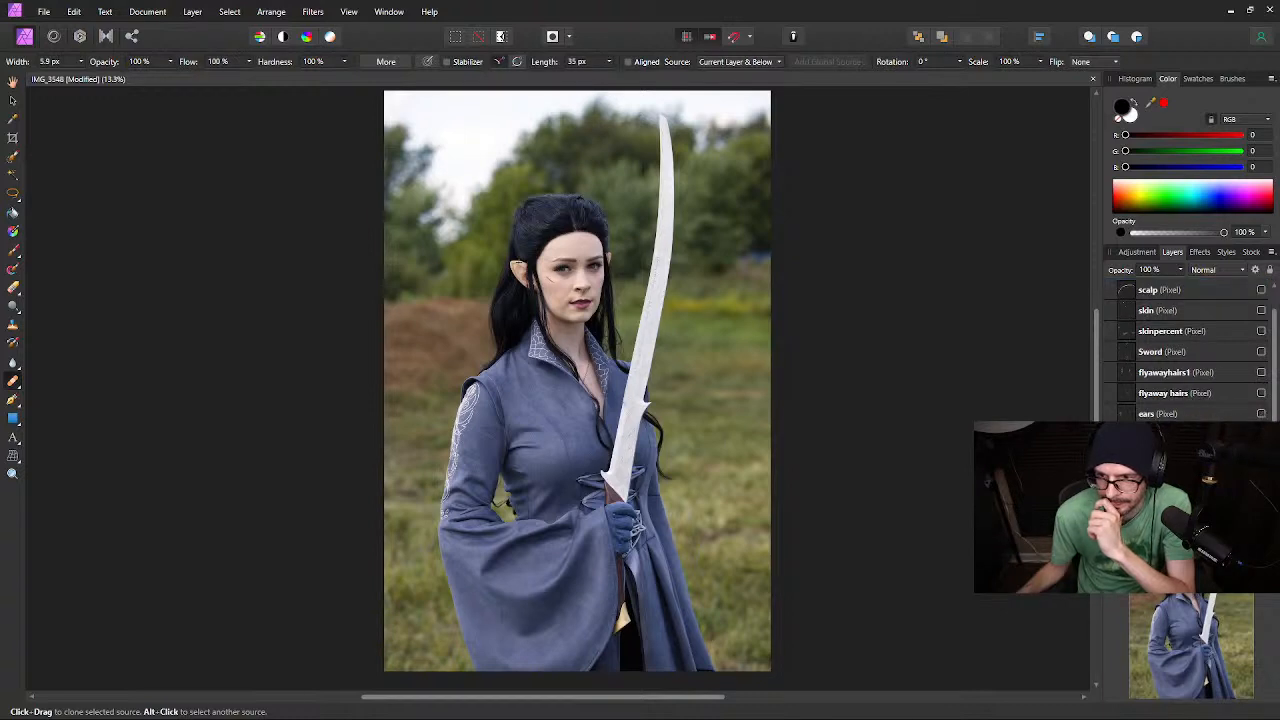
pyautogui.hotkey('ctrl', 'z')
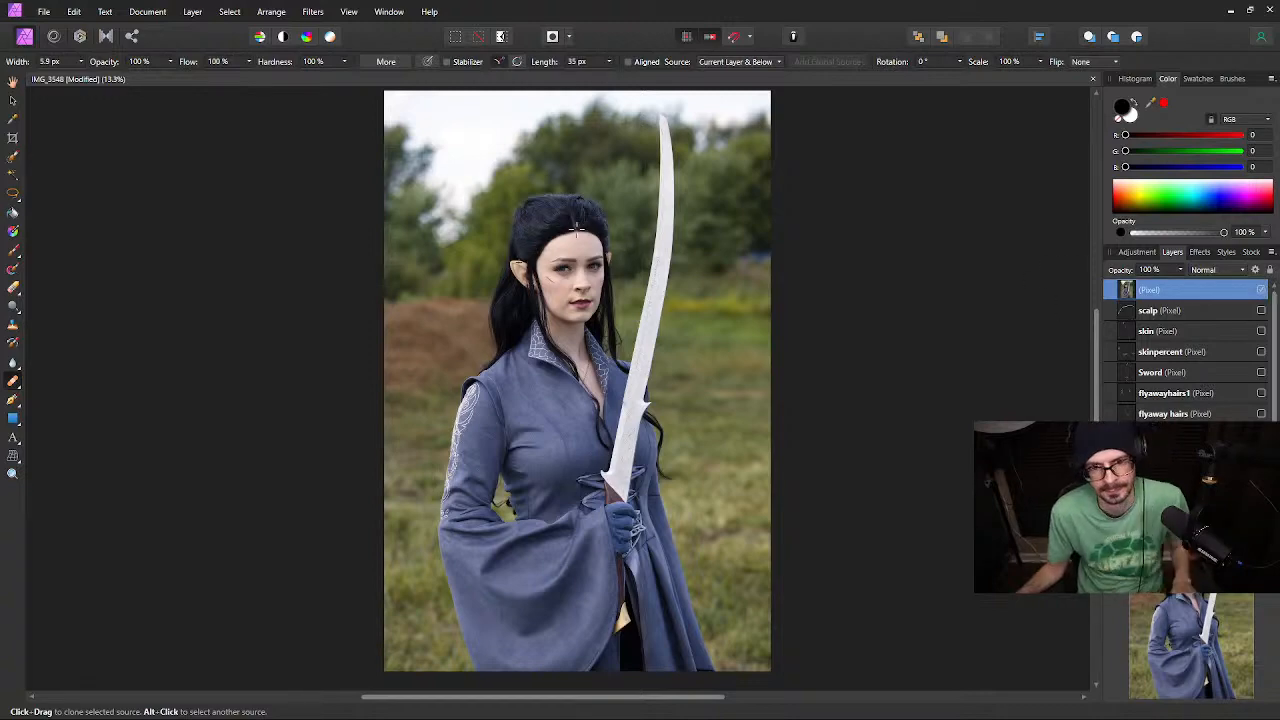
# Inspect the merged retouch around the face and hair, save the document, and return to the whole figure
pyautogui.scroll(4, 577, 233)
pyautogui.scroll(1, 577, 233)
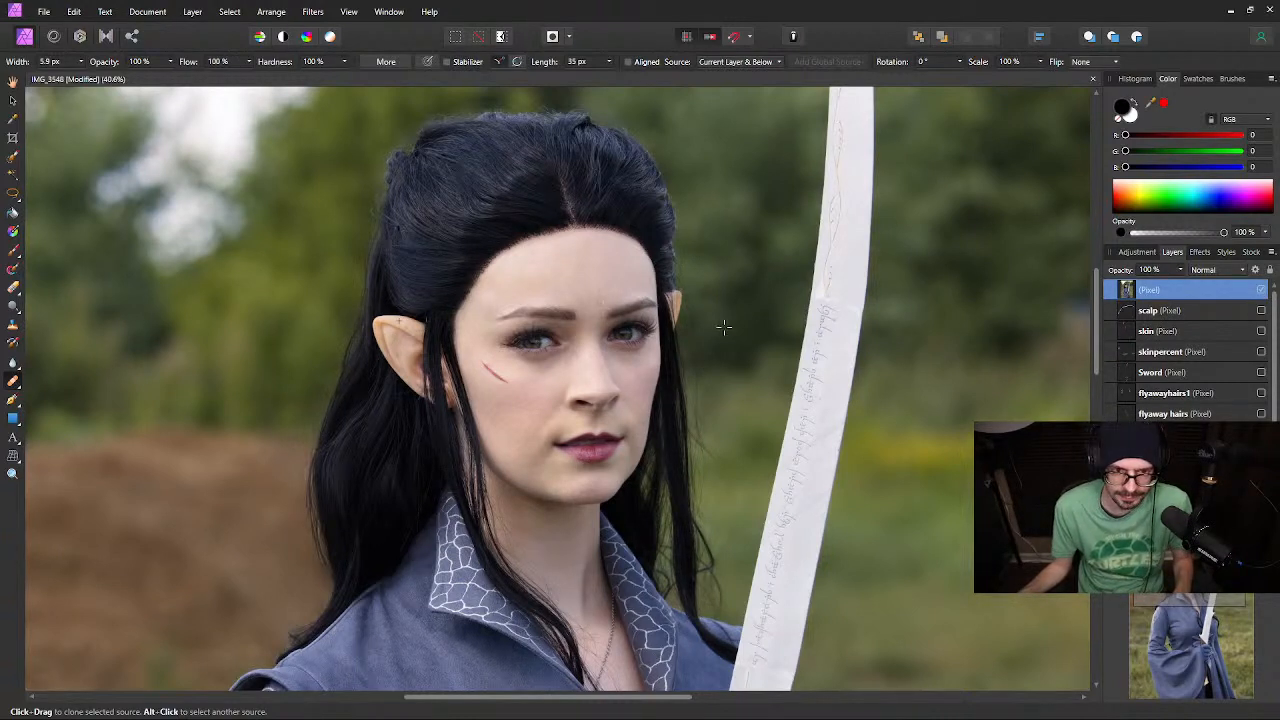
pyautogui.hotkey('ctrl', 's')
pyautogui.scroll(-5, 507, 273)
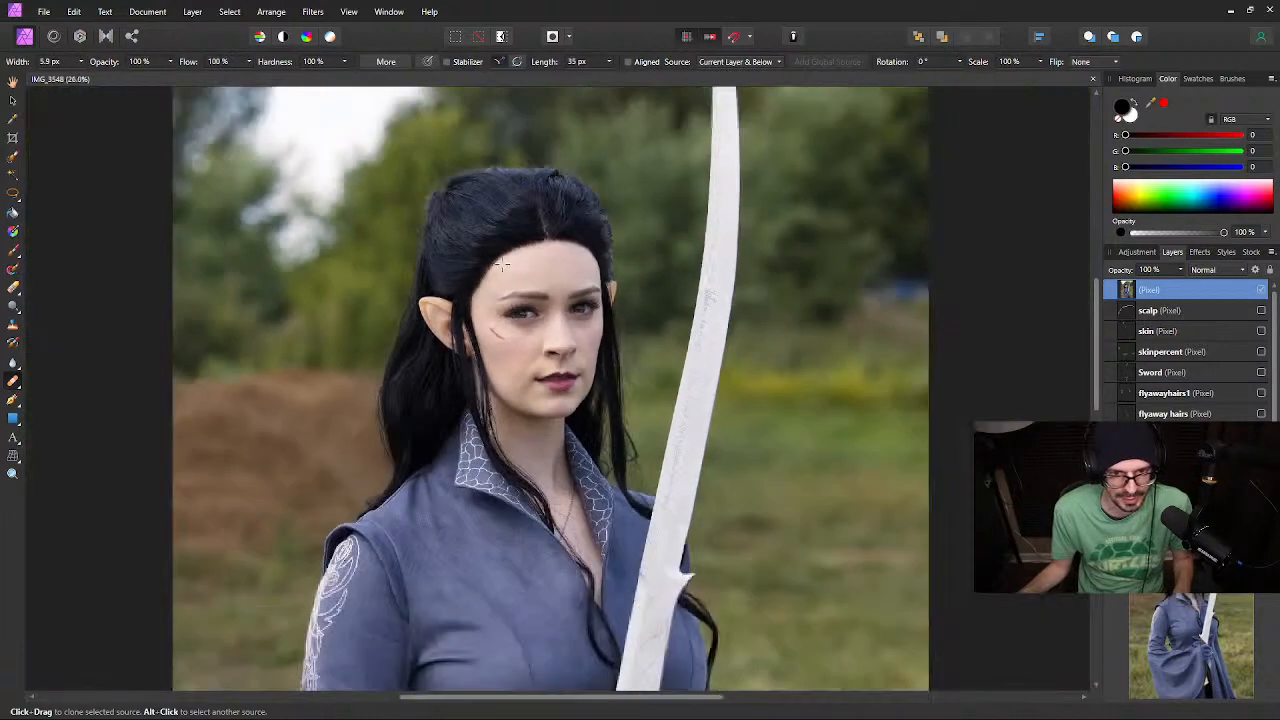
pyautogui.moveTo(490, 265)
pyautogui.mouseDown()
pyautogui.moveTo(512, 244)
pyautogui.moveTo(547, 247)
pyautogui.mouseUp()
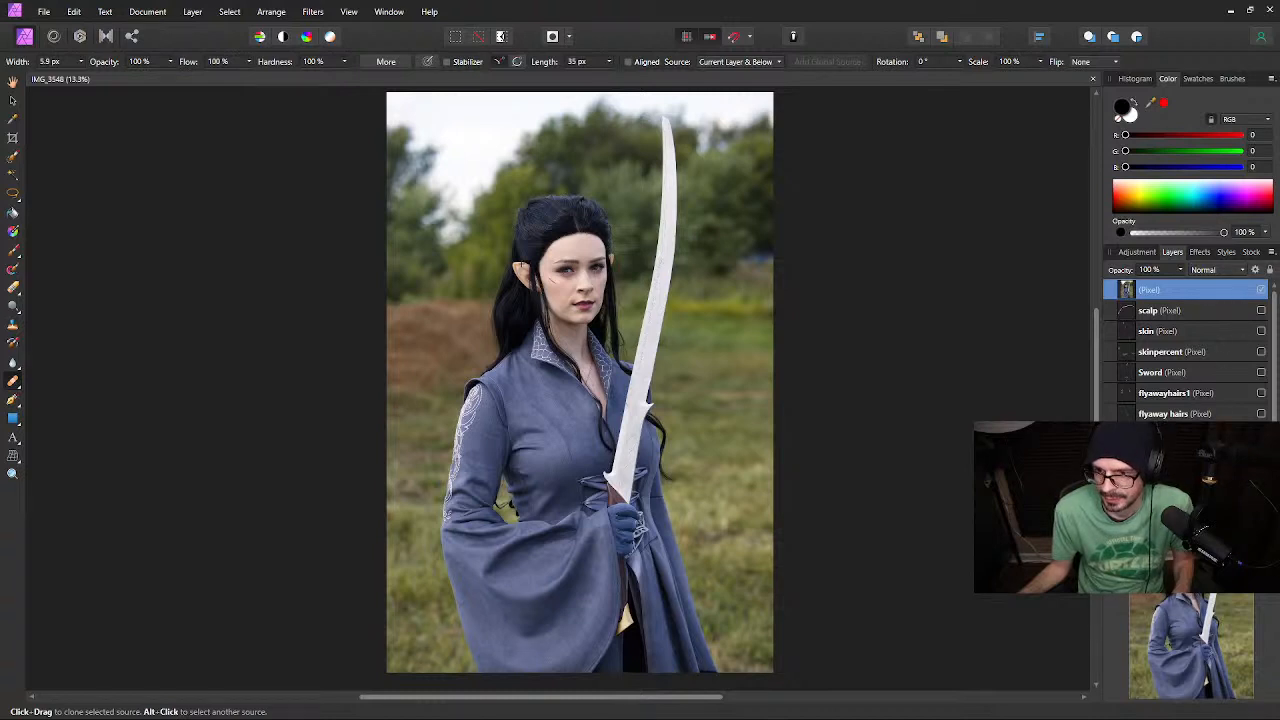
# Add a Vibrance adjustment above the merged layer with Vibrance at 19% and Saturation at 6%
pyautogui.click(1179, 470)
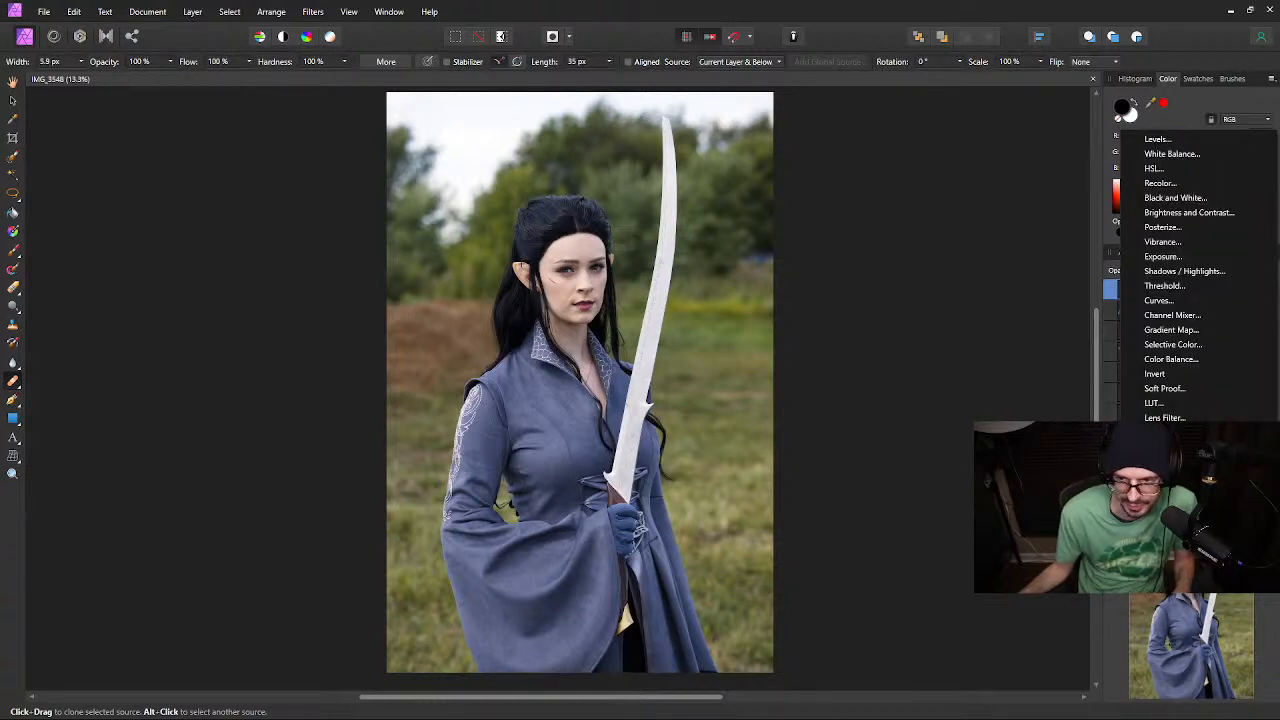
pyautogui.click(1162, 241)
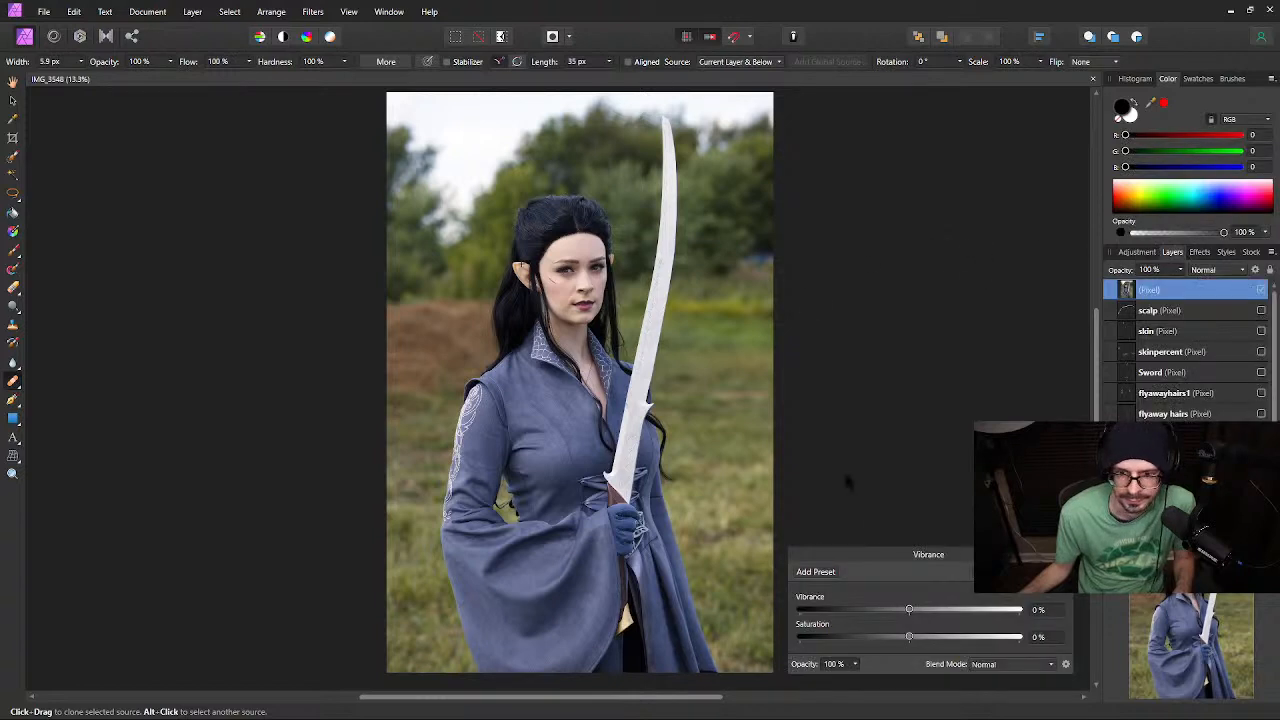
pyautogui.moveTo(909, 609); pyautogui.dragTo(915, 637)
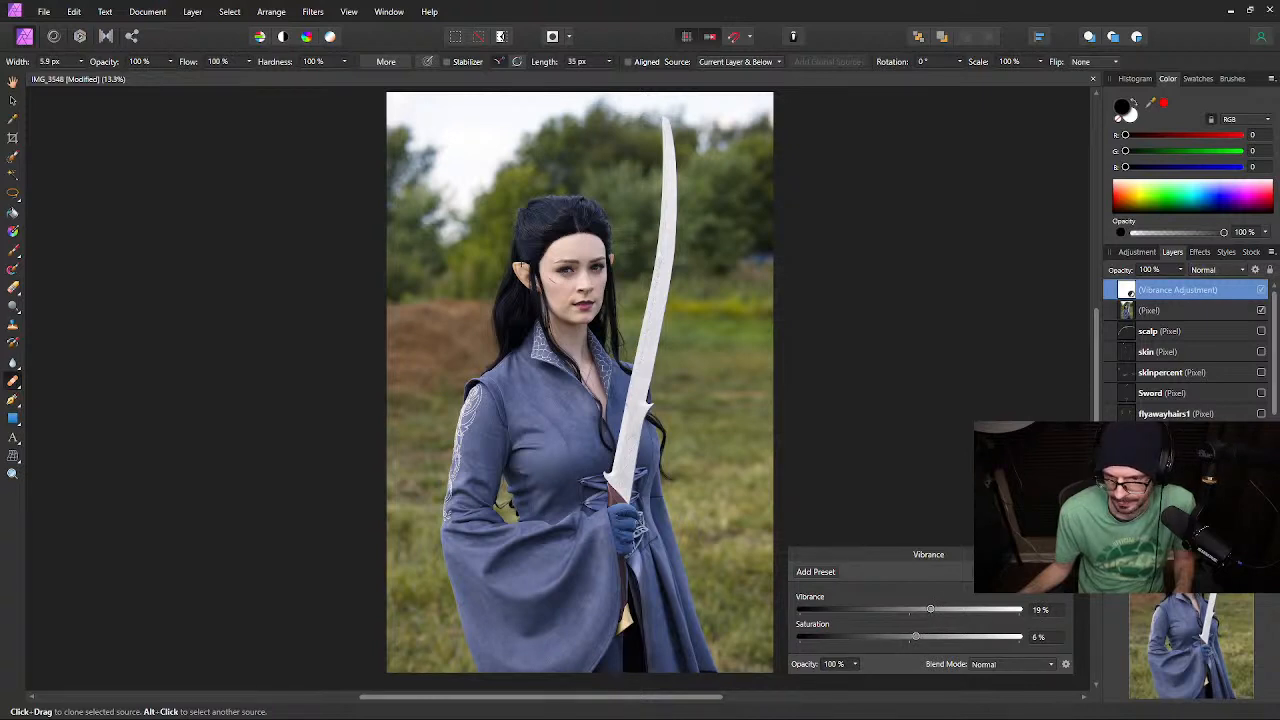
pyautogui.click(1064, 554)
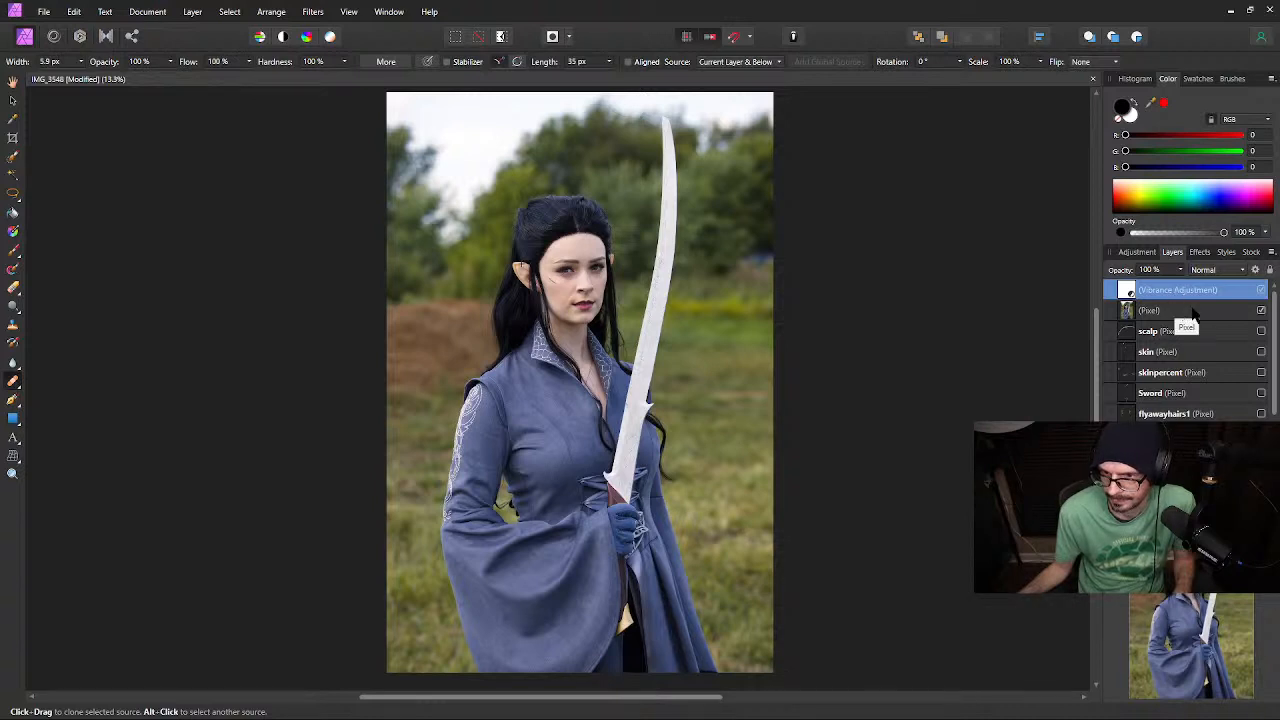
# Add a Shadows / Highlights adjustment directly above the merged pixel layer and set Highlights to -1%
pyautogui.click(1192, 311)
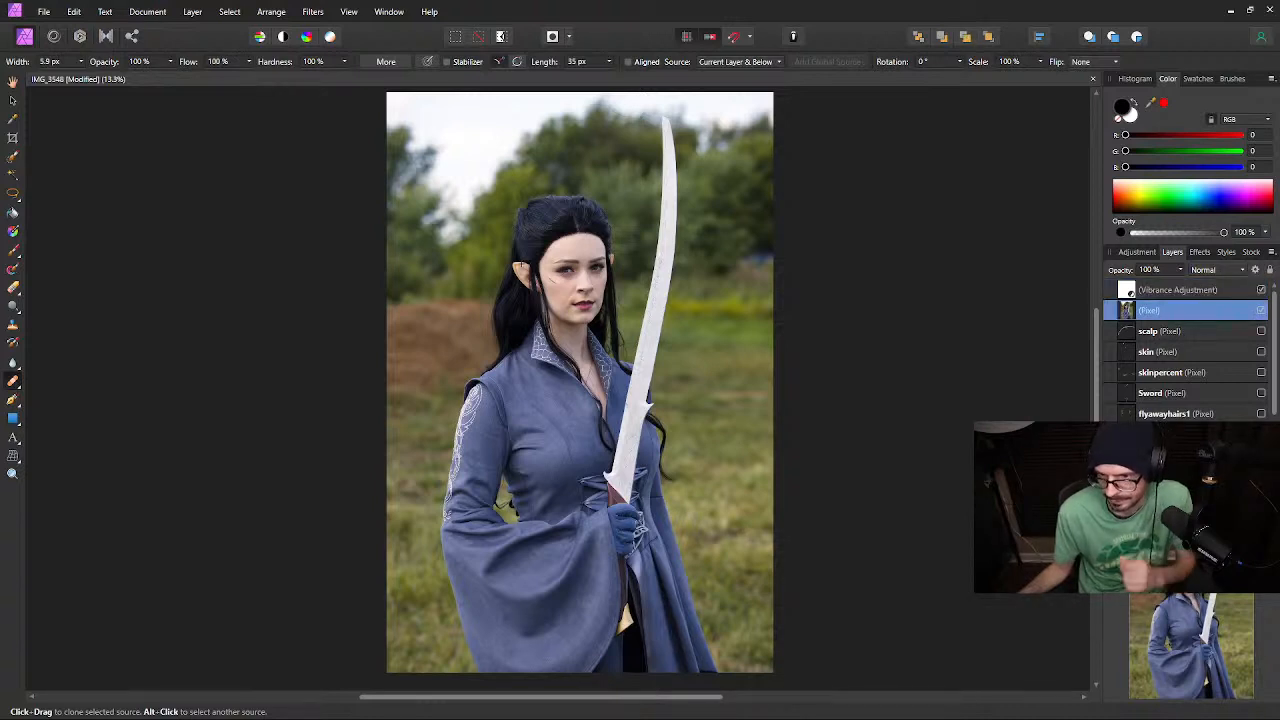
pyautogui.click(1190, 480)
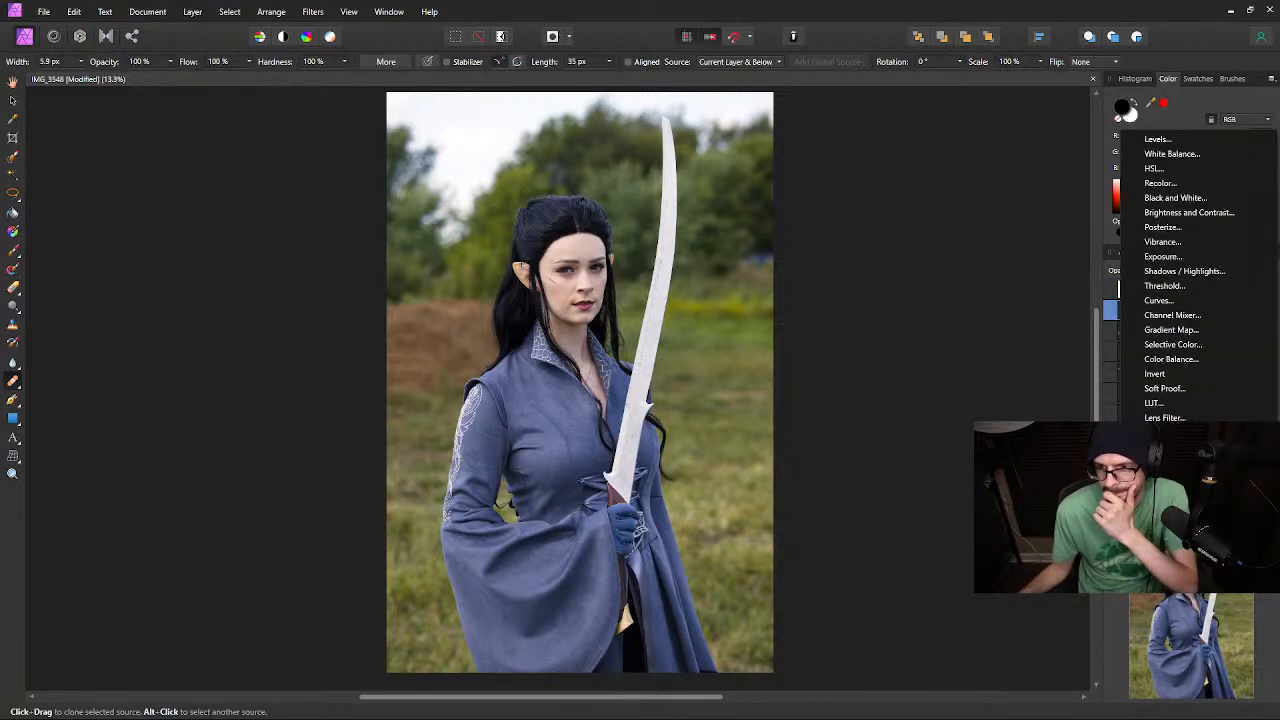
pyautogui.click(1184, 271)
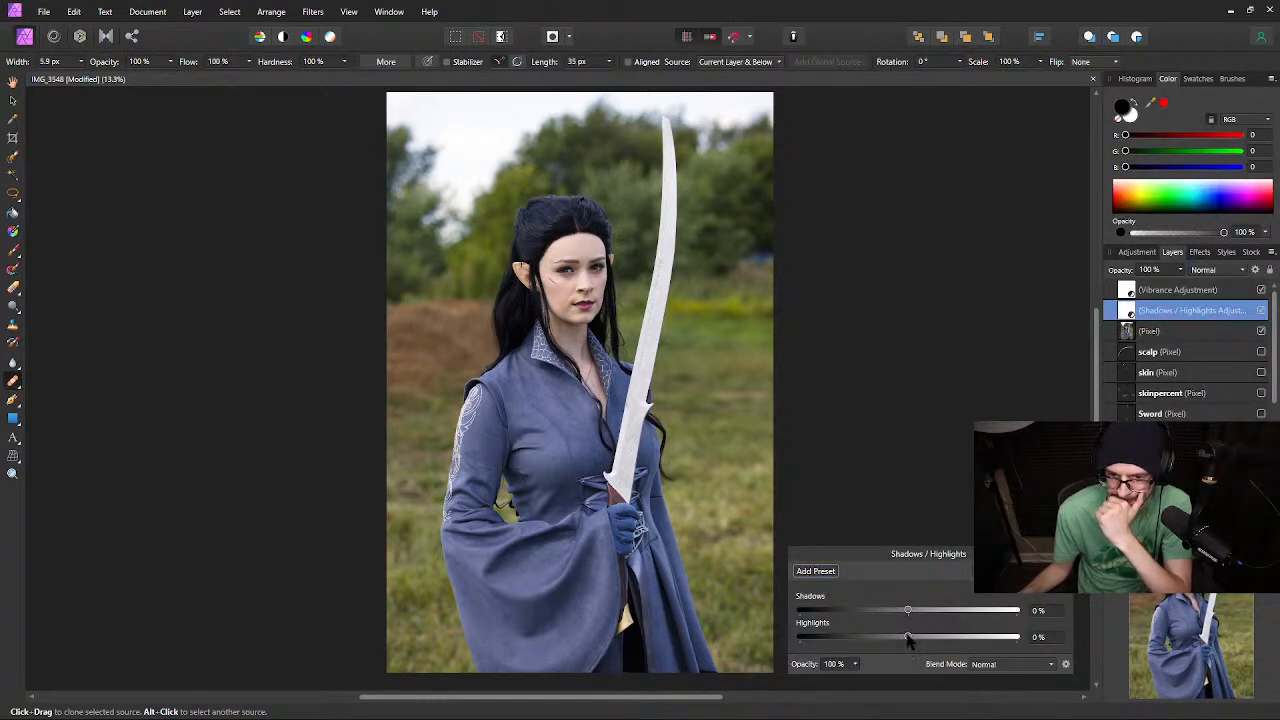
pyautogui.moveTo(908, 637); pyautogui.dragTo(907, 637)
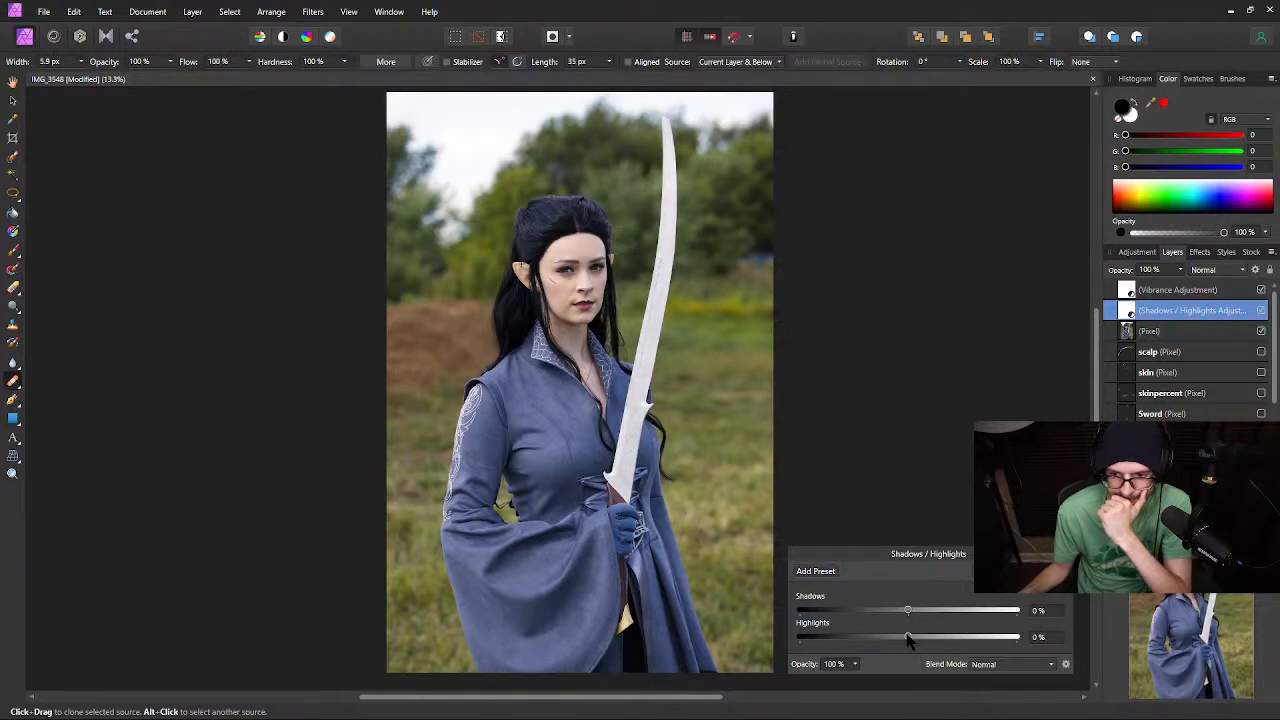
pyautogui.click(1033, 637)
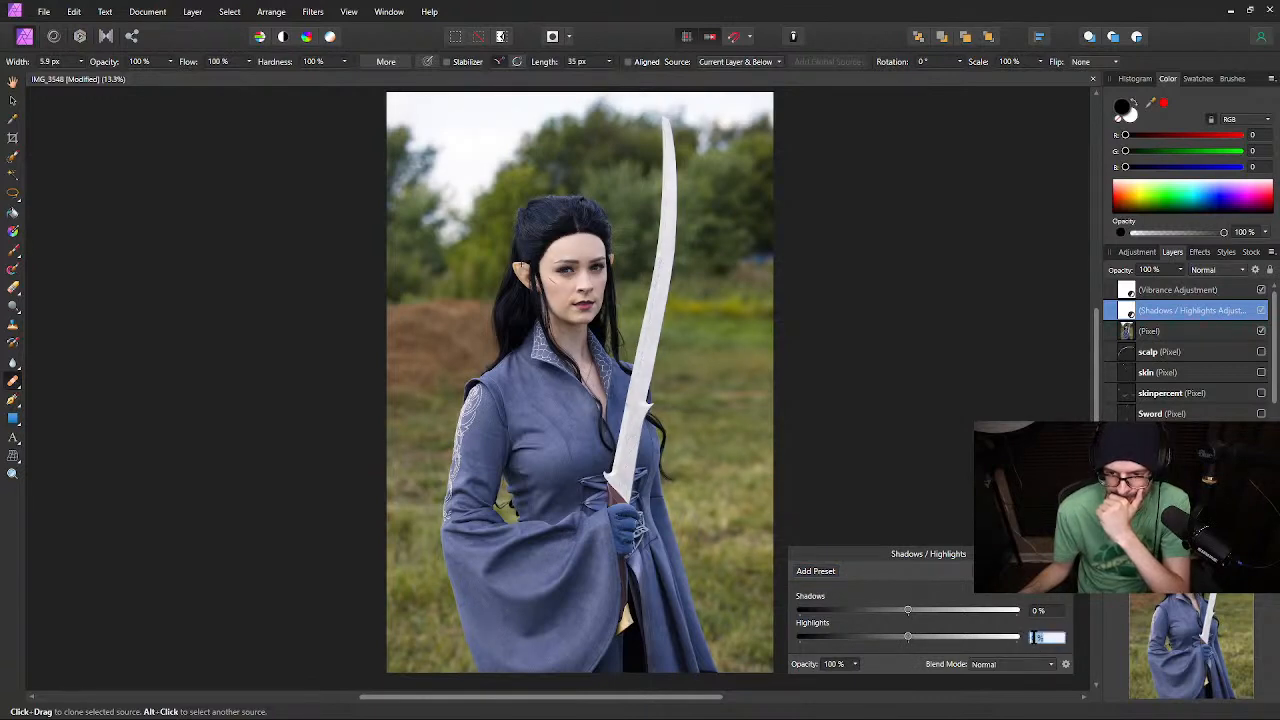
pyautogui.write('-1')
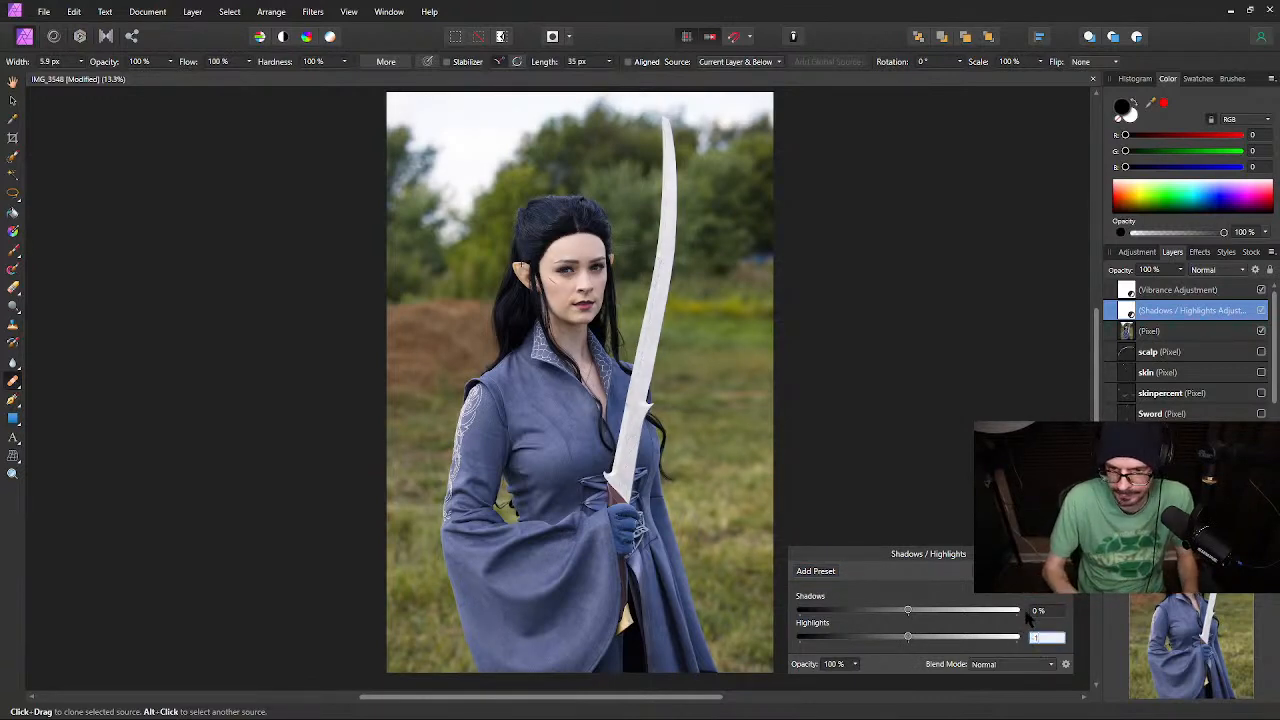
pyautogui.press('Return')
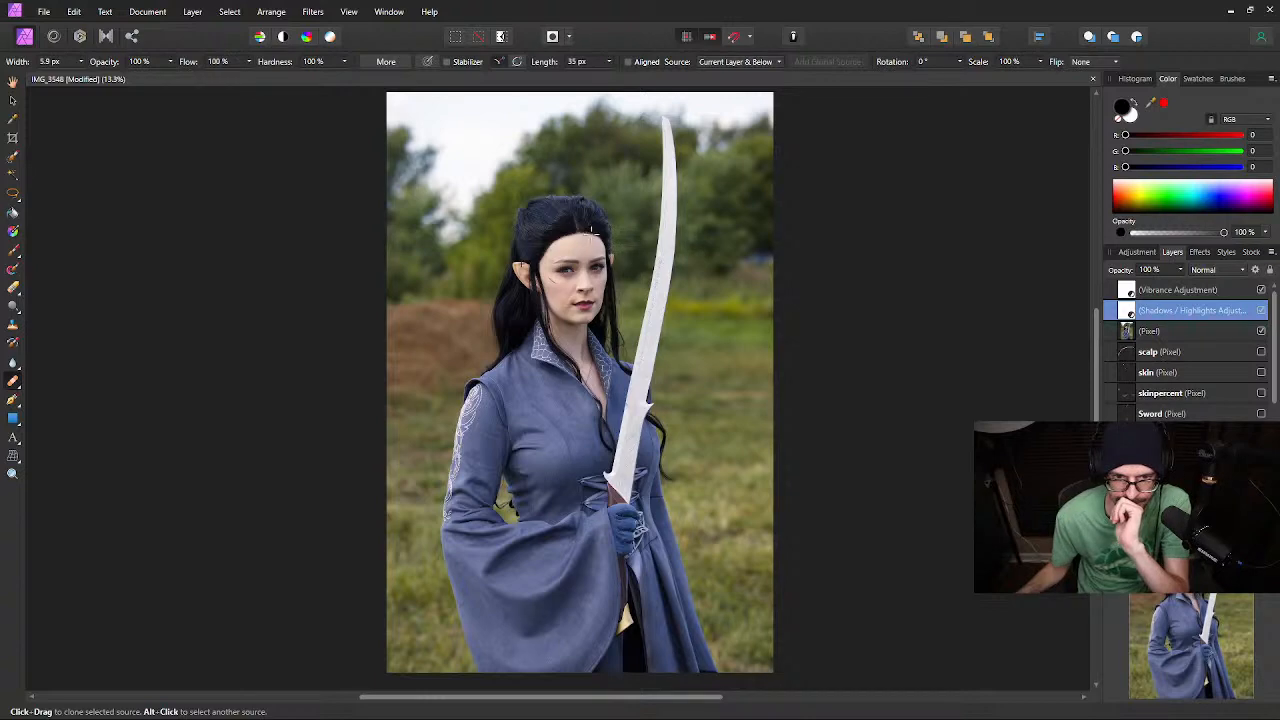
# Review the adjusted face and the whole figure with the sword, and save the document with its new adjustments
pyautogui.scroll(5, 545, 278)
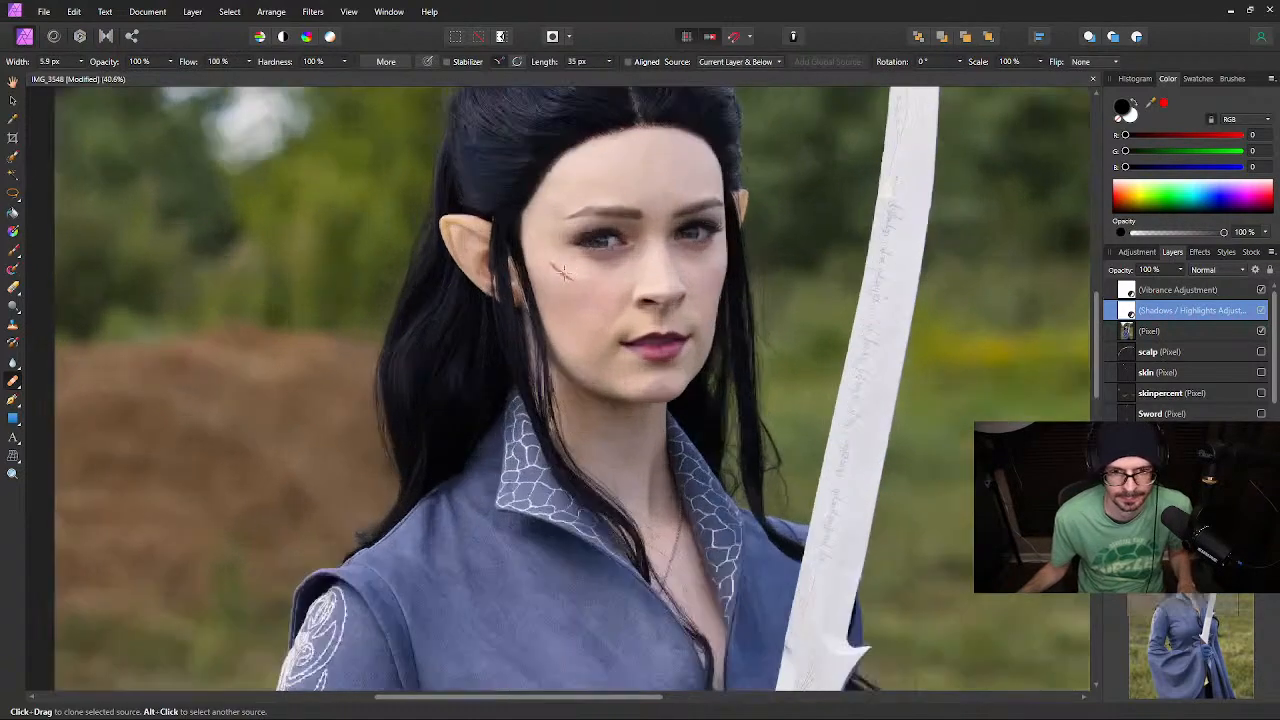
pyautogui.scroll(-3, 562, 272)
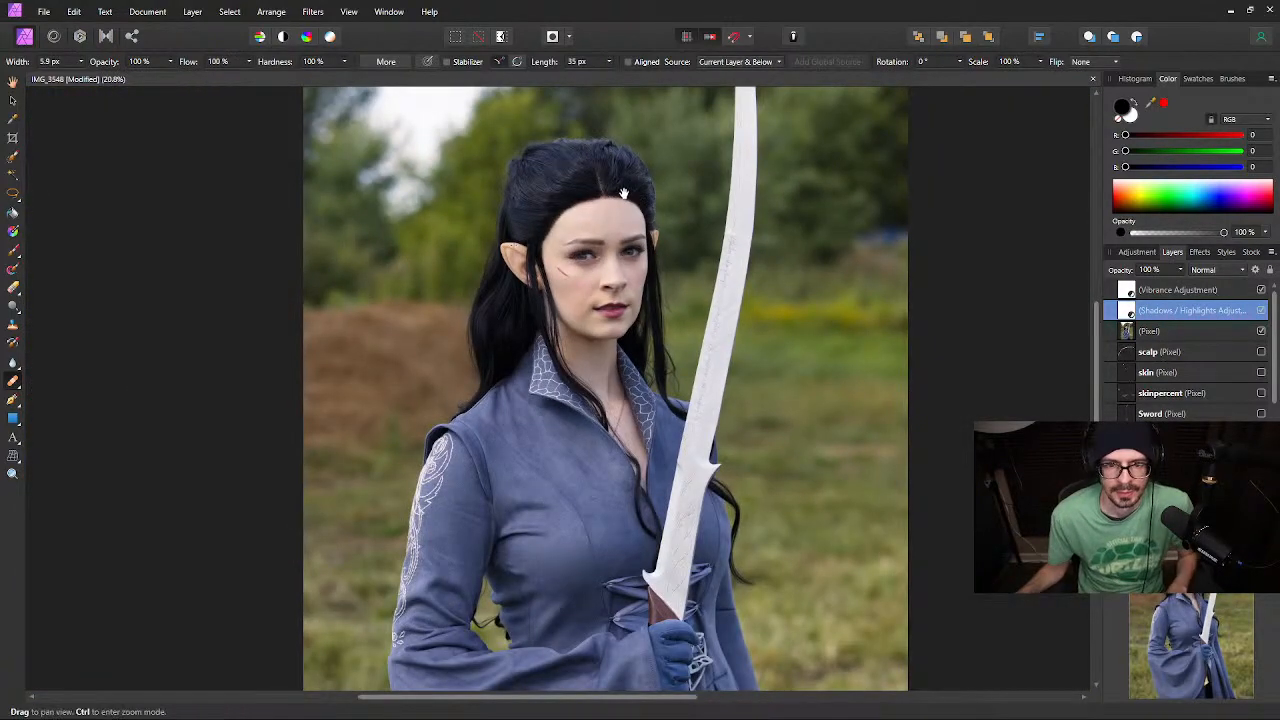
pyautogui.moveTo(620, 150); pyautogui.dragTo(580, 300)
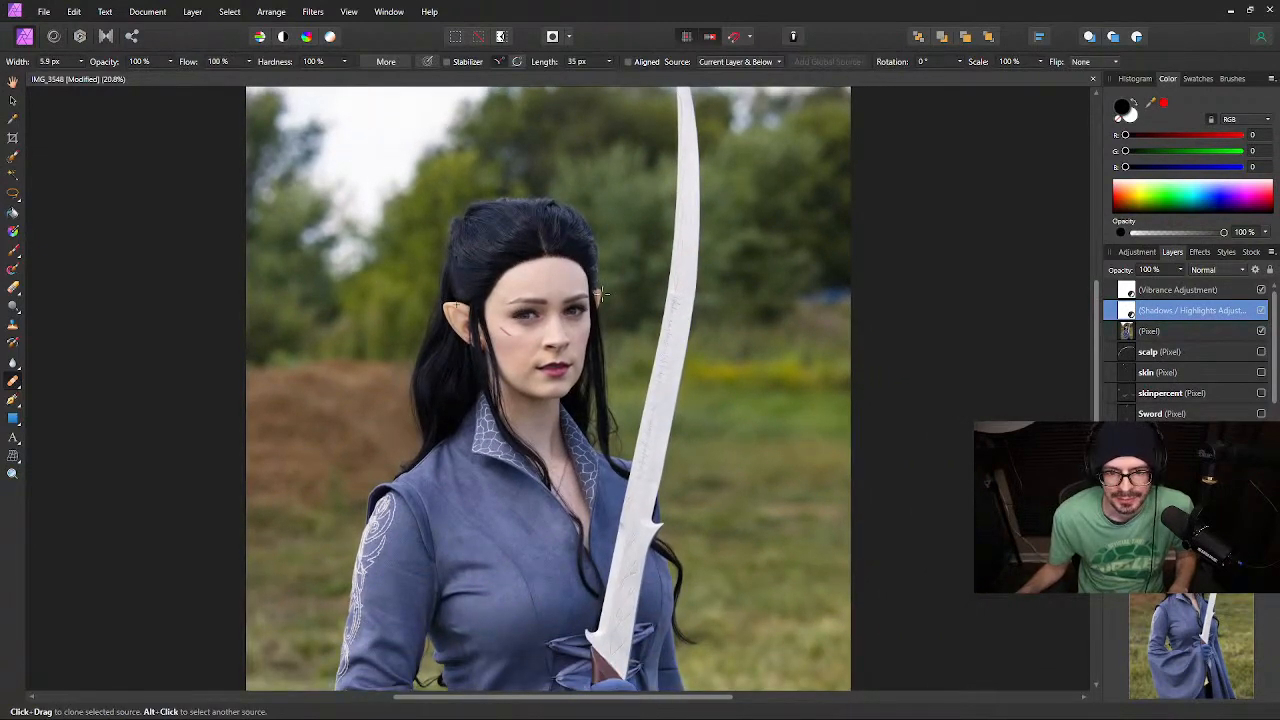
pyautogui.scroll(-2, 594, 310)
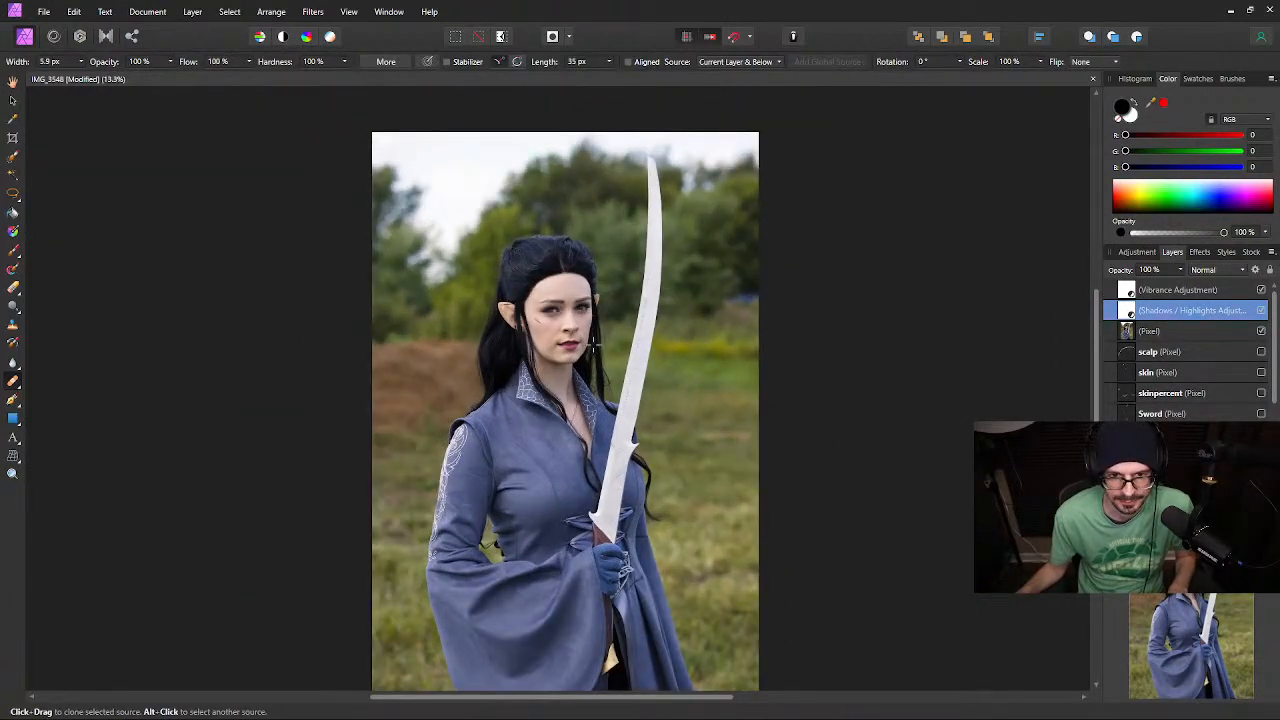
pyautogui.moveTo(593, 383); pyautogui.dragTo(633, 345)
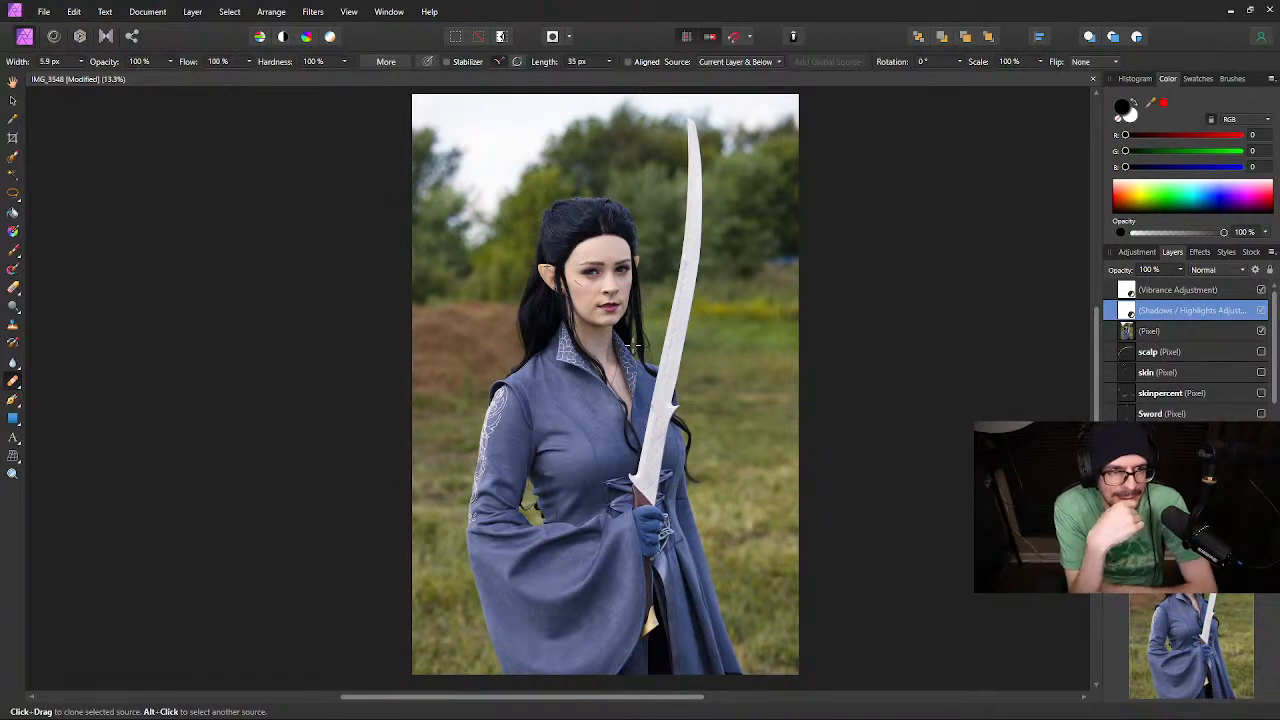
pyautogui.hotkey('ctrl', 's')
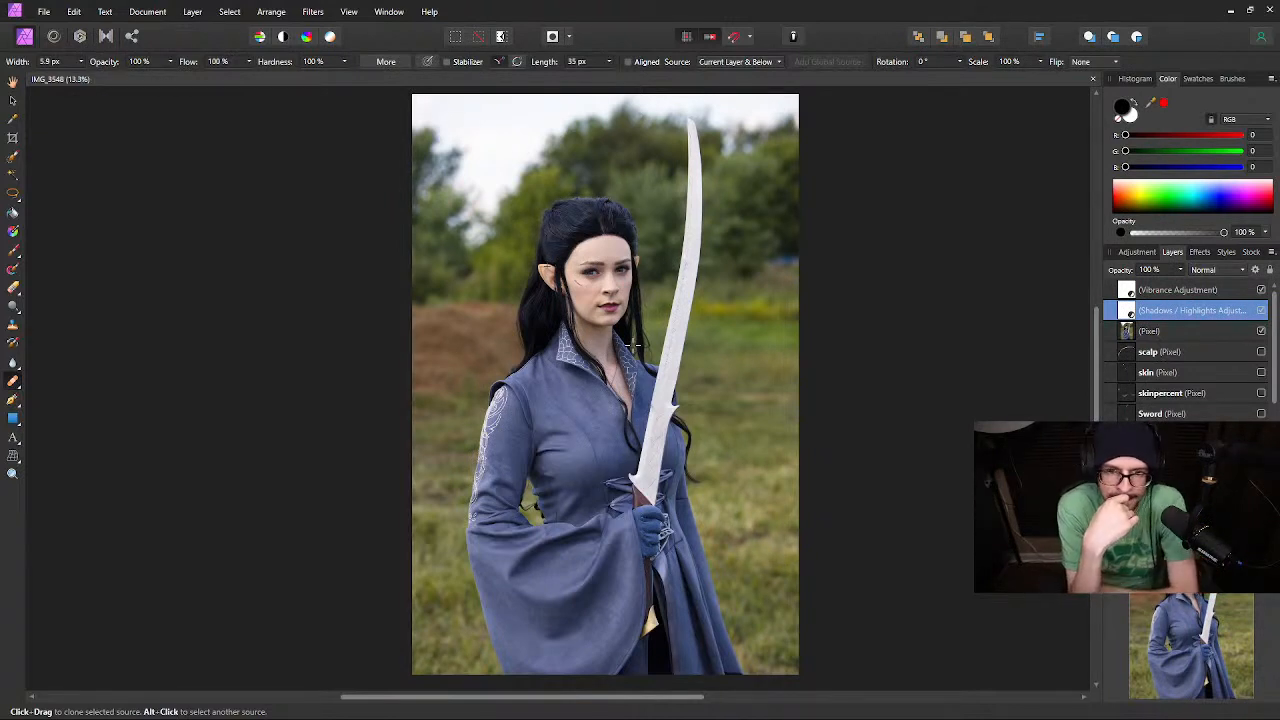